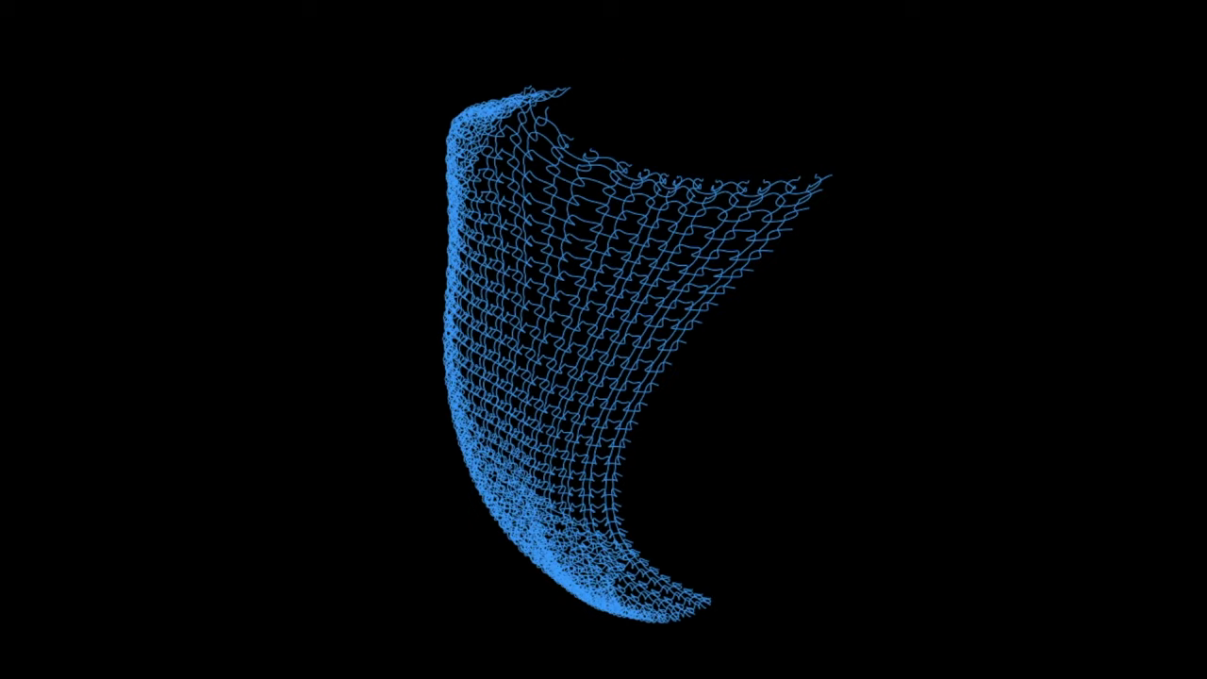
{"action": "left_click_drag", "start_coordinate": [321, 362], "coordinate": [547, 370]}
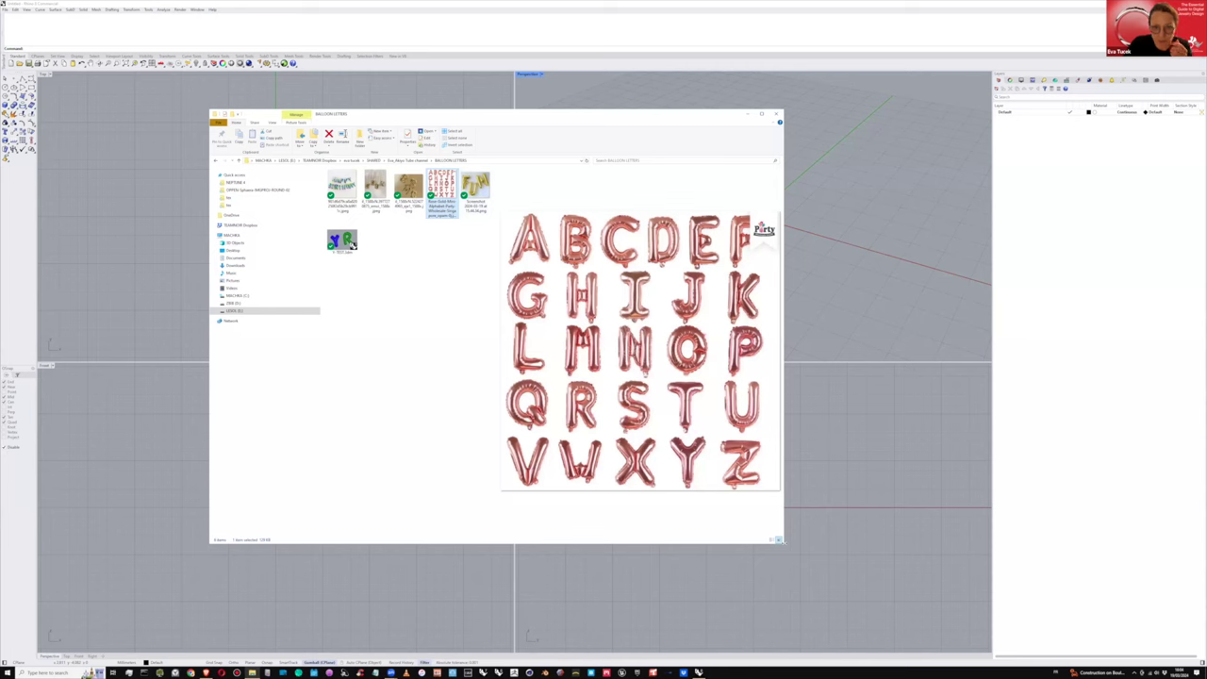
- Enlarge the BALLOON LETTERS folder window and its preview area to view the gold FUN balloon image at a large size
{"action": "left_click_drag", "start_coordinate": [784, 542], "coordinate": [823, 542]}
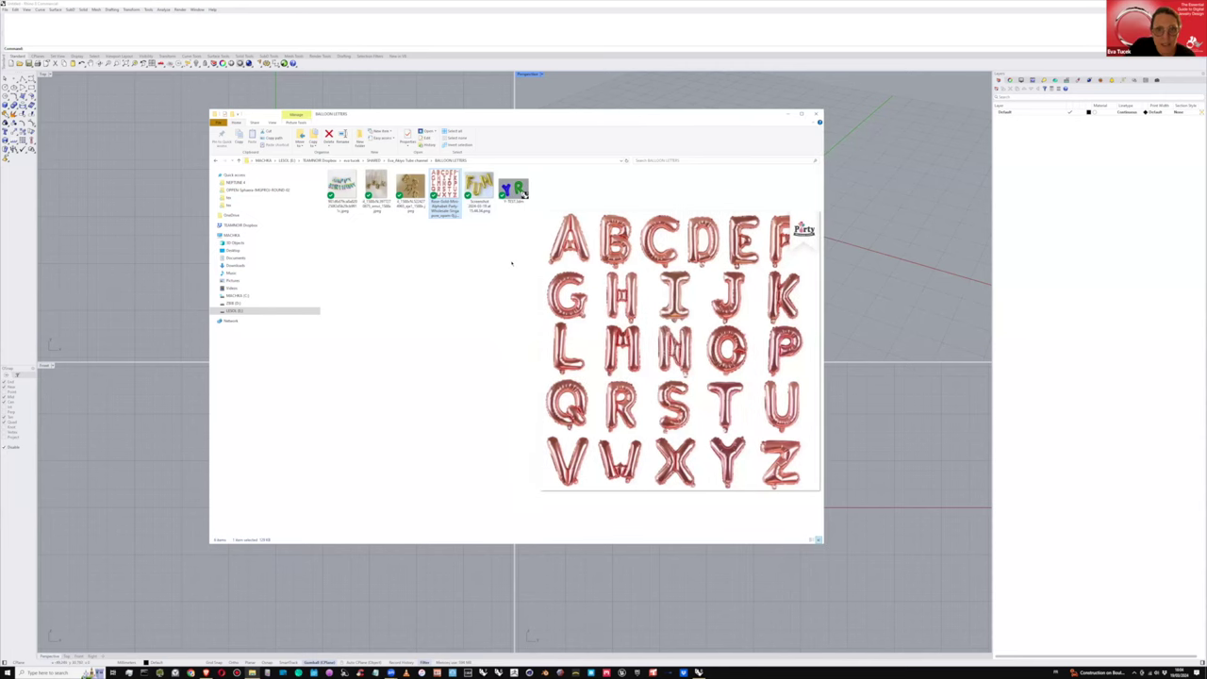
{"action": "left_click_drag", "start_coordinate": [512, 114], "coordinate": [475, 97]}
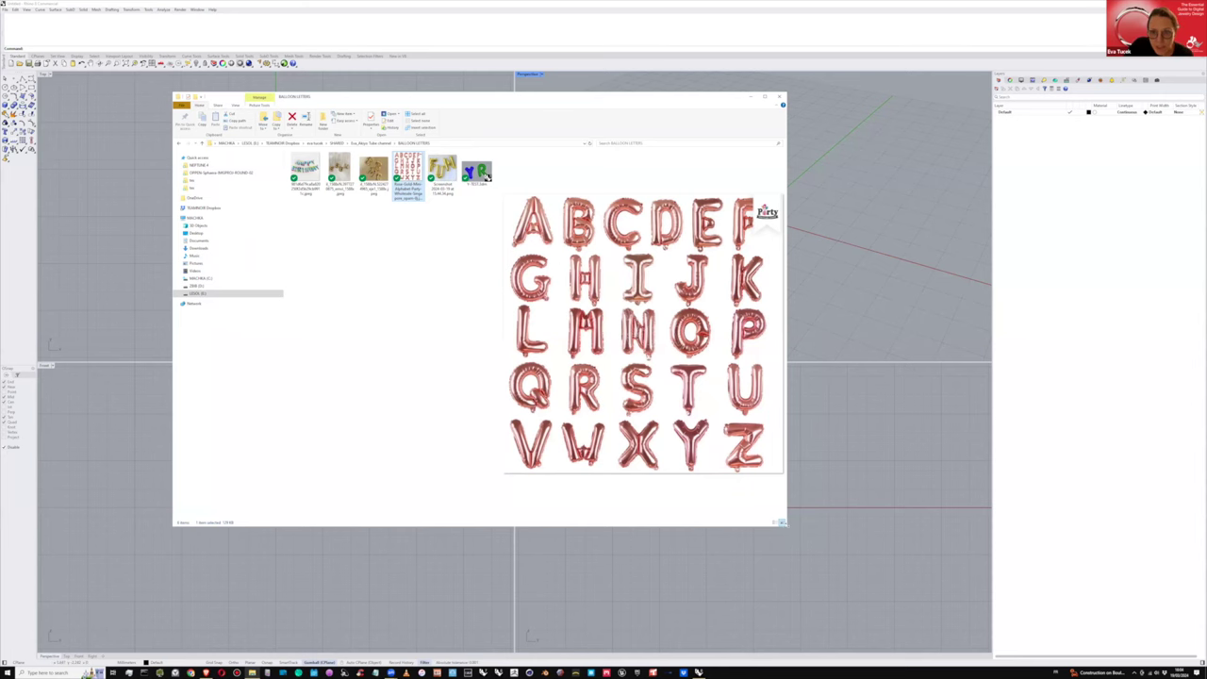
{"action": "left_click_drag", "start_coordinate": [786, 527], "coordinate": [965, 664]}
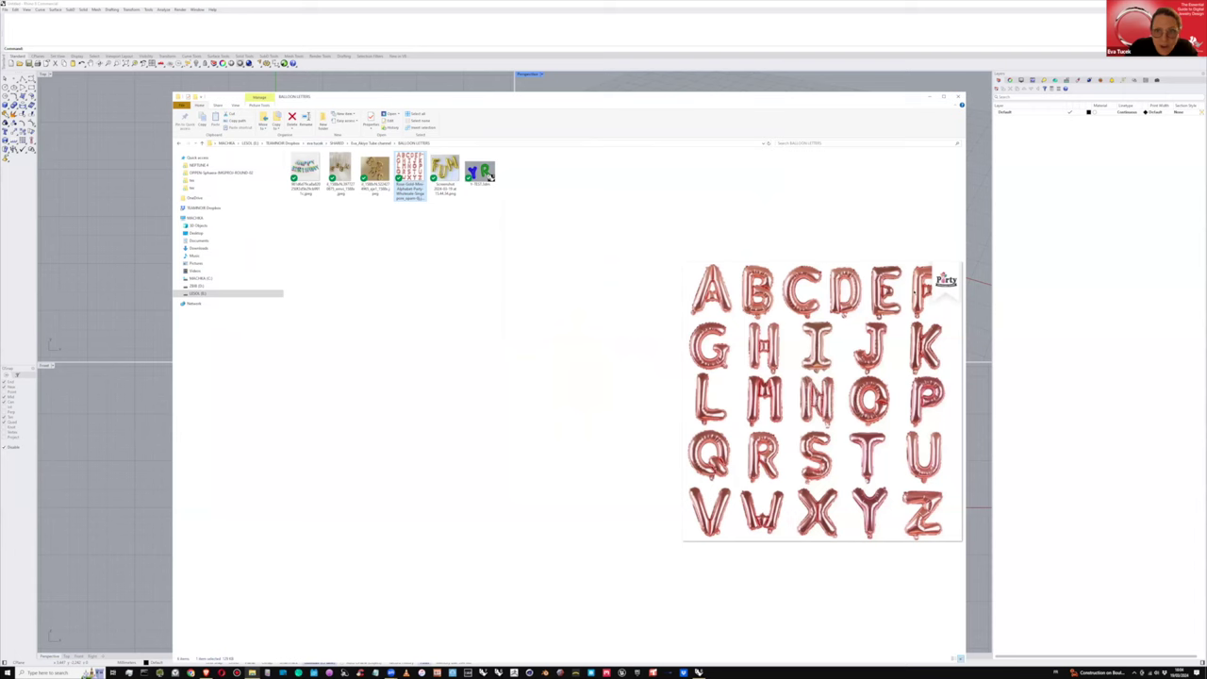
{"action": "key", "text": "Right"}
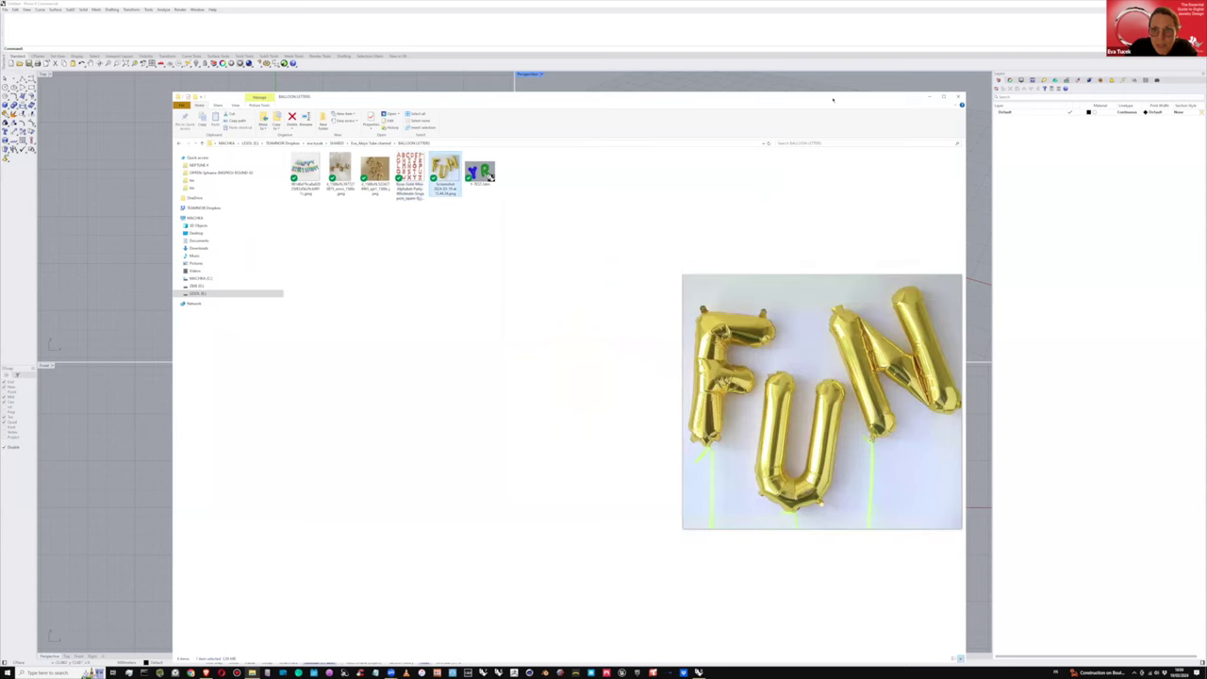
{"action": "left_click_drag", "start_coordinate": [679, 96], "coordinate": [606, 44]}
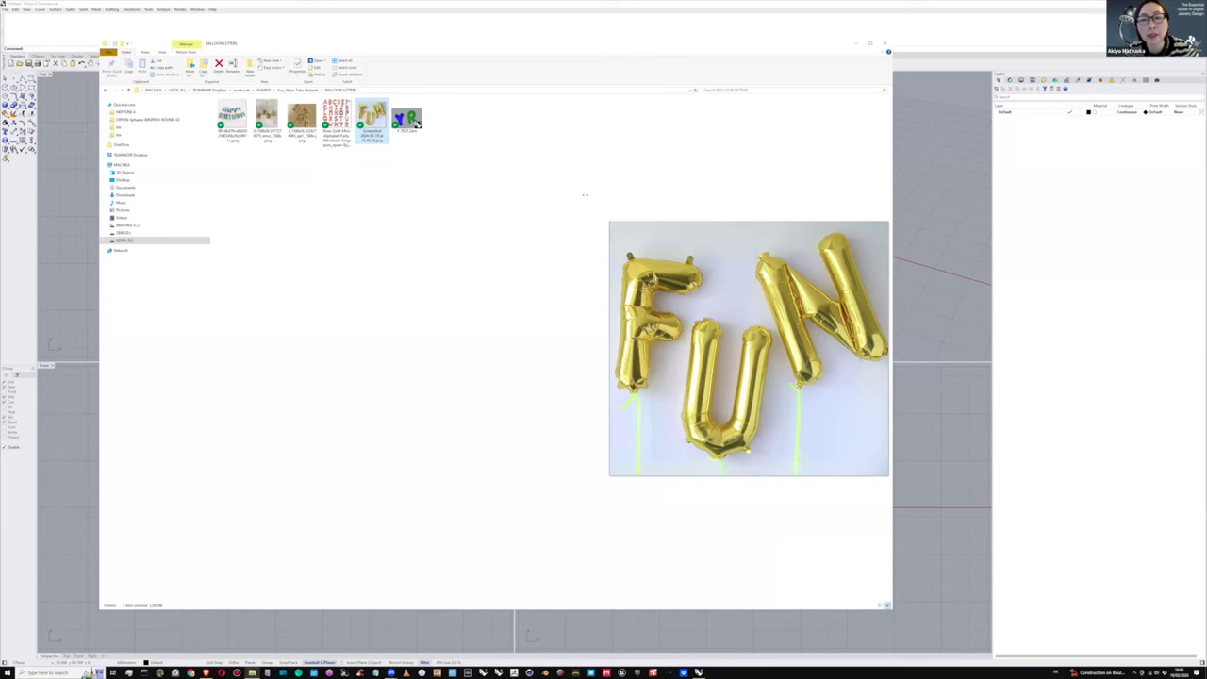
{"action": "left_click_drag", "start_coordinate": [584, 195], "coordinate": [421, 199]}
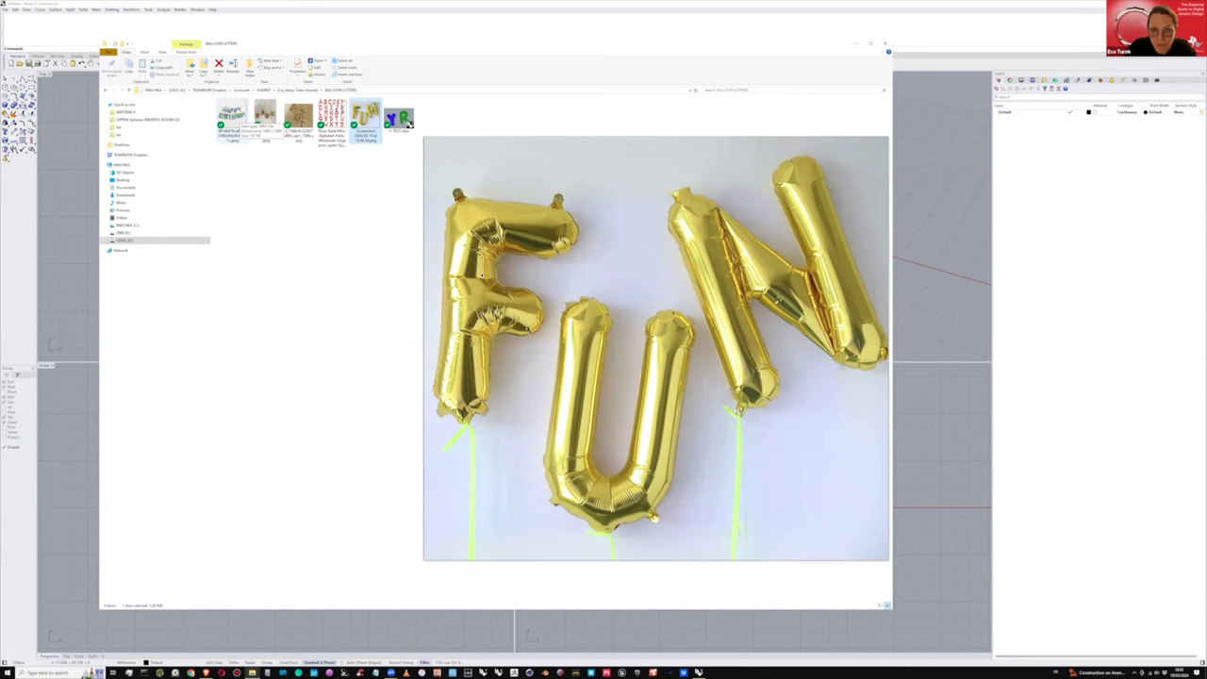
- View the HAPPY BIRTHDAY and rose gold alphabet balloon reference images, and return to the empty Rhino model
{"action": "left_click", "coordinate": [238, 117]}
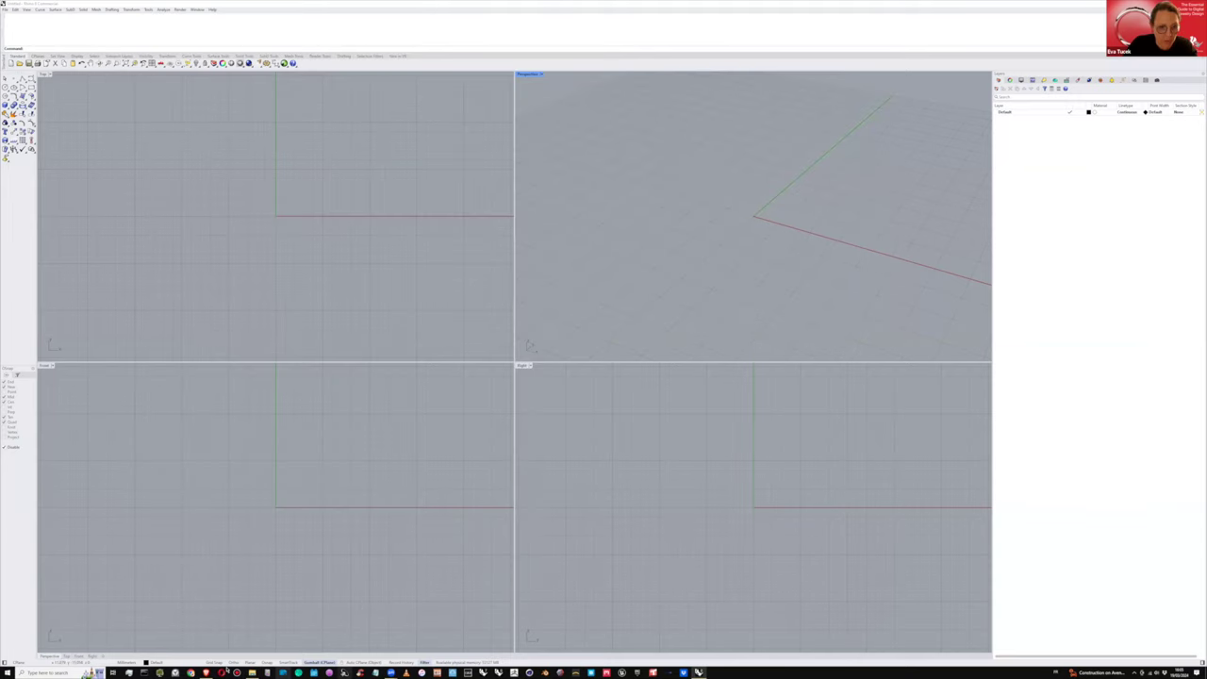
{"action": "left_click", "coordinate": [252, 673]}
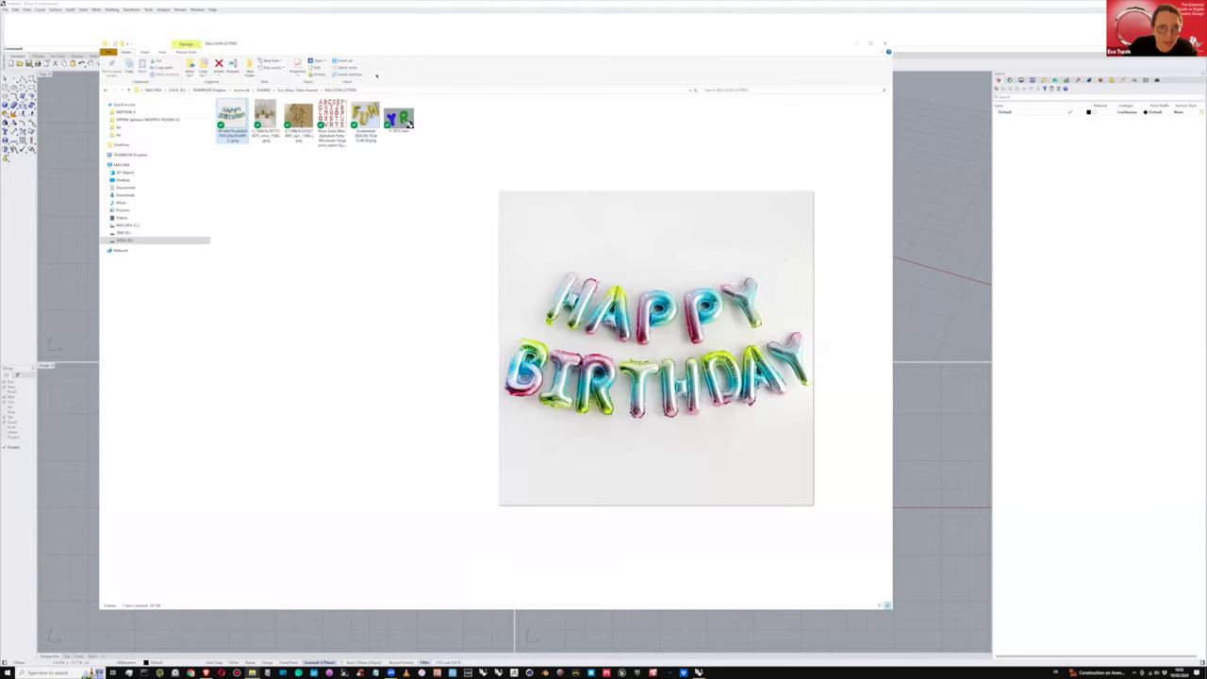
{"action": "left_click", "coordinate": [332, 123]}
{"action": "left_click", "coordinate": [369, 25]}
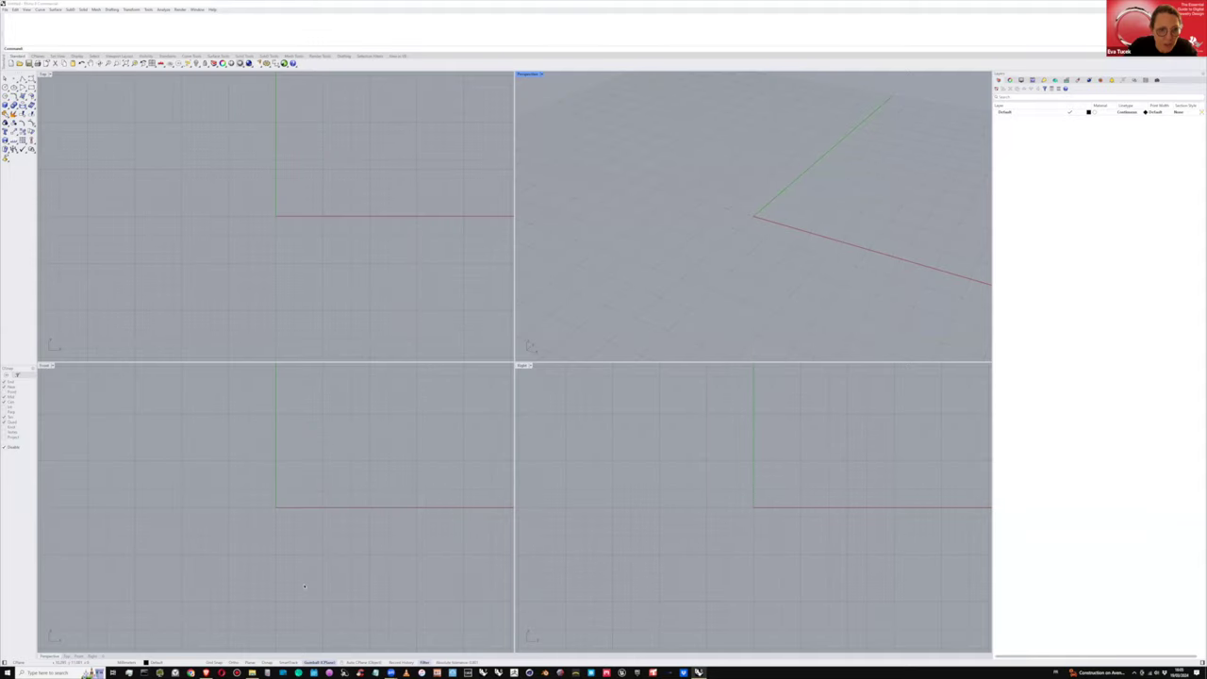
{"action": "left_click", "coordinate": [255, 672]}
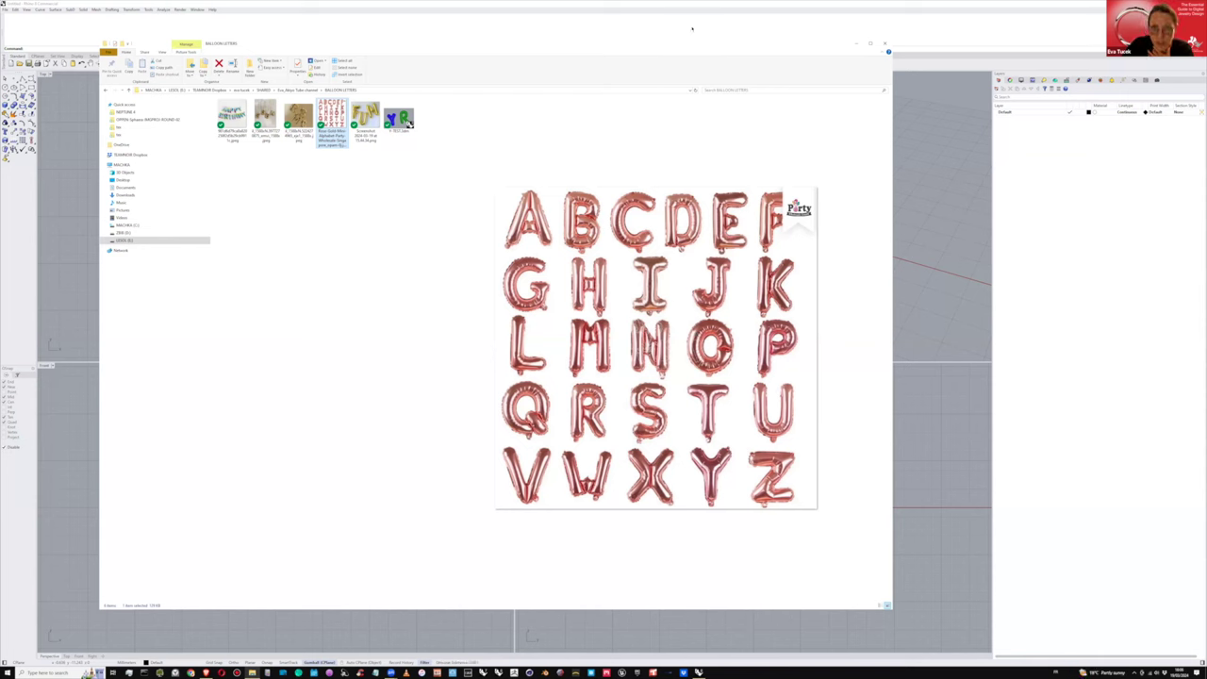
{"action": "left_click", "coordinate": [927, 137]}
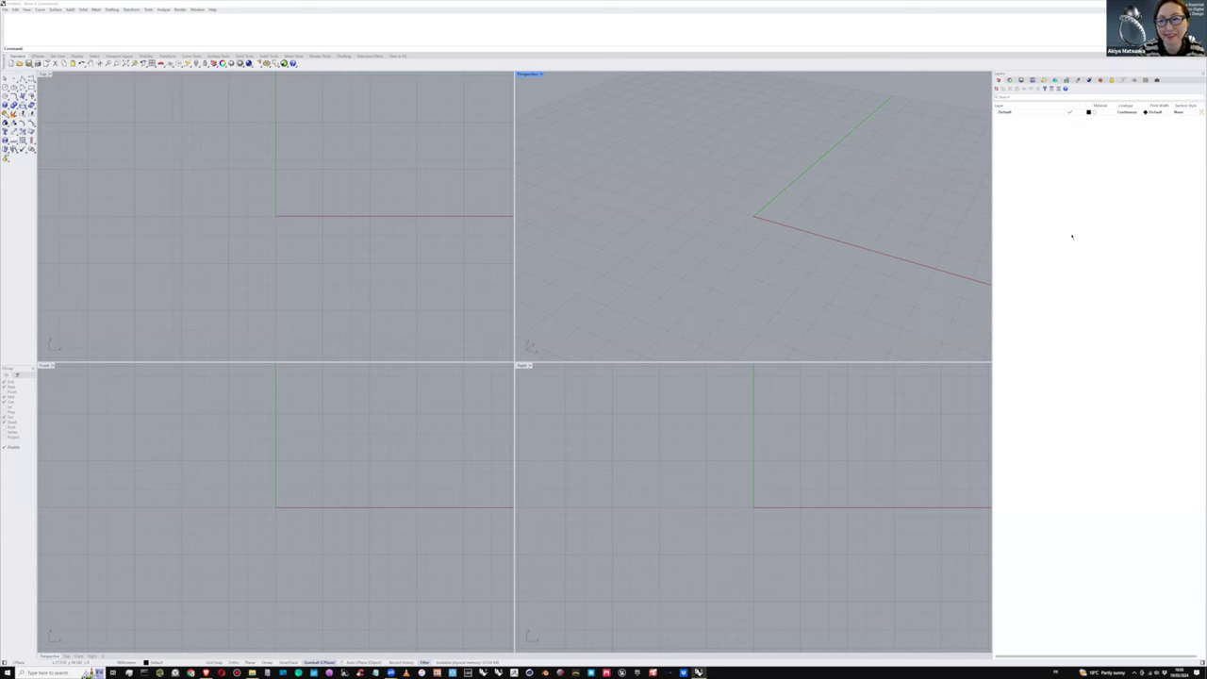
- Rename the Default layer to CURVES and set its colour to red
{"action": "double_click", "coordinate": [1007, 113]}
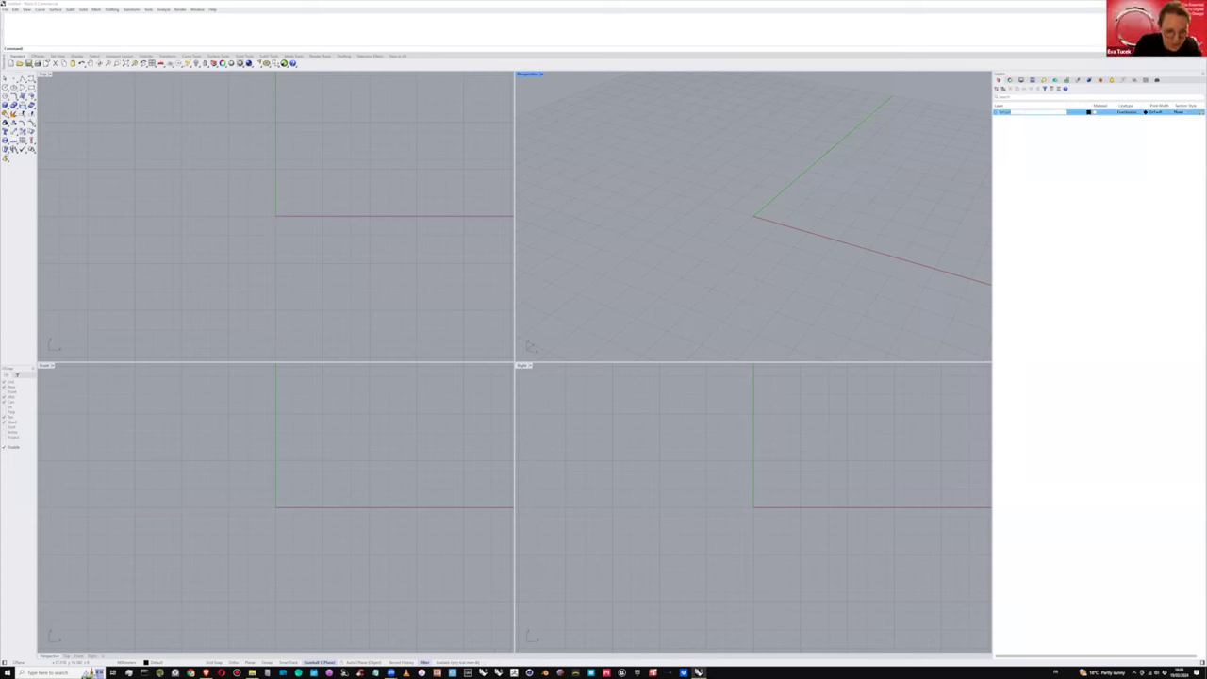
{"action": "type", "text": "CURVES"}
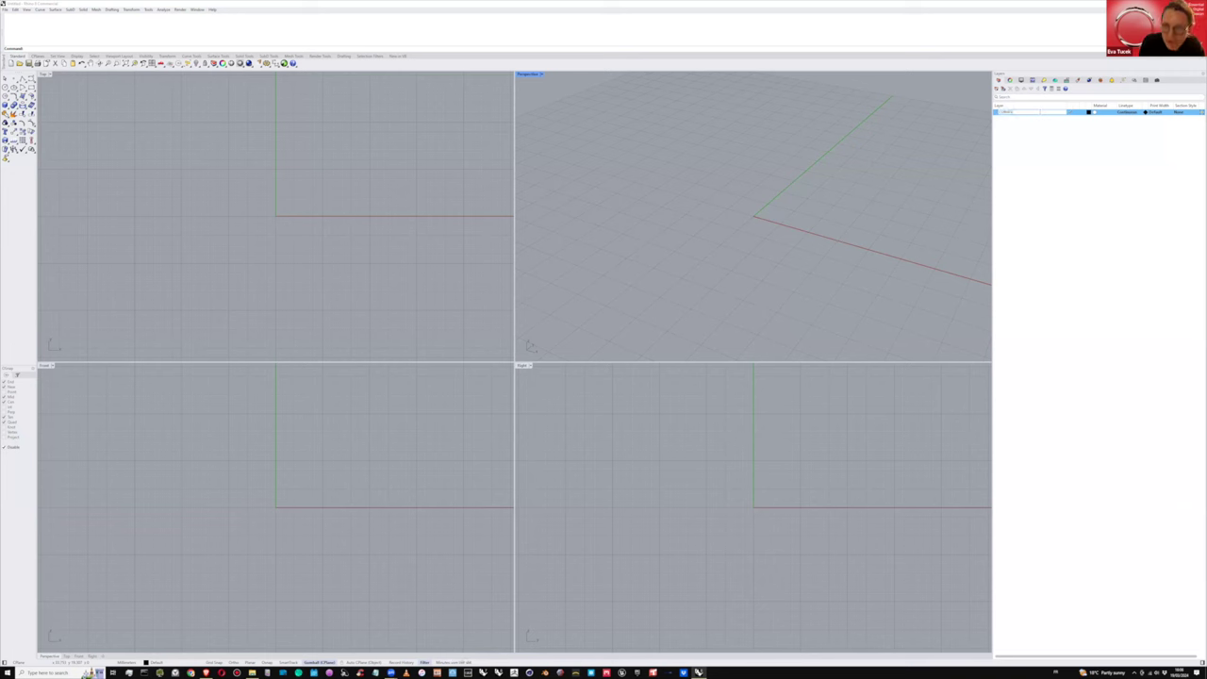
{"action": "key", "text": "Return"}
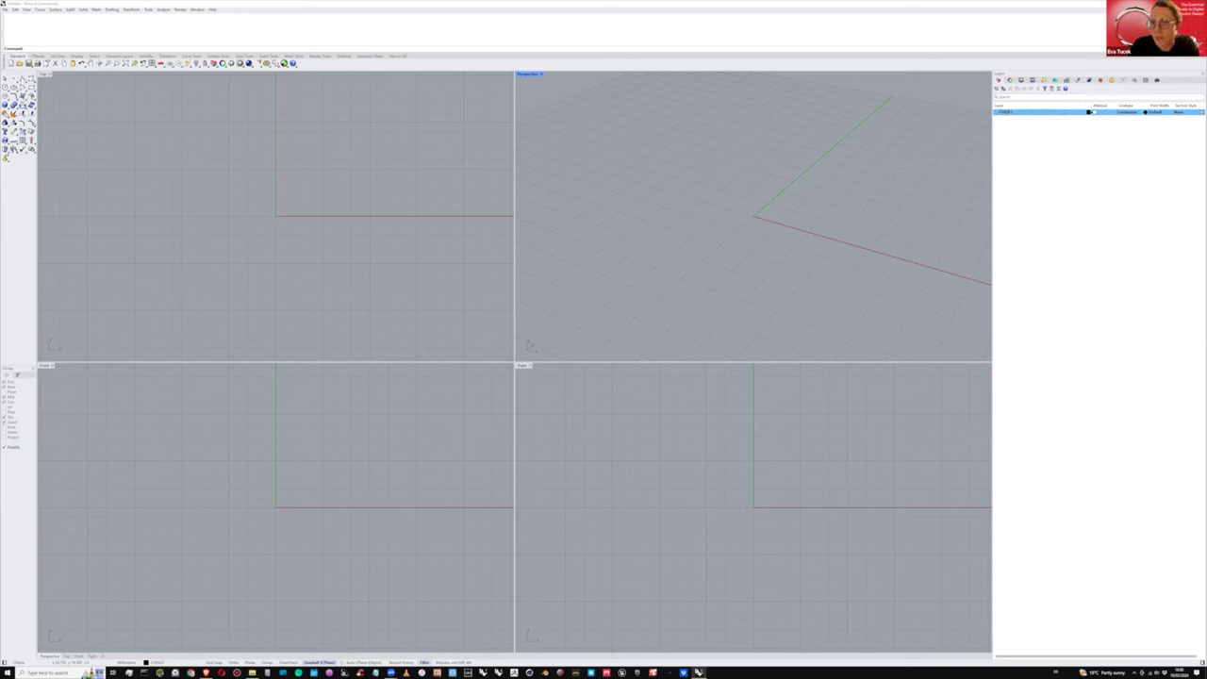
{"action": "left_click", "coordinate": [934, 327]}
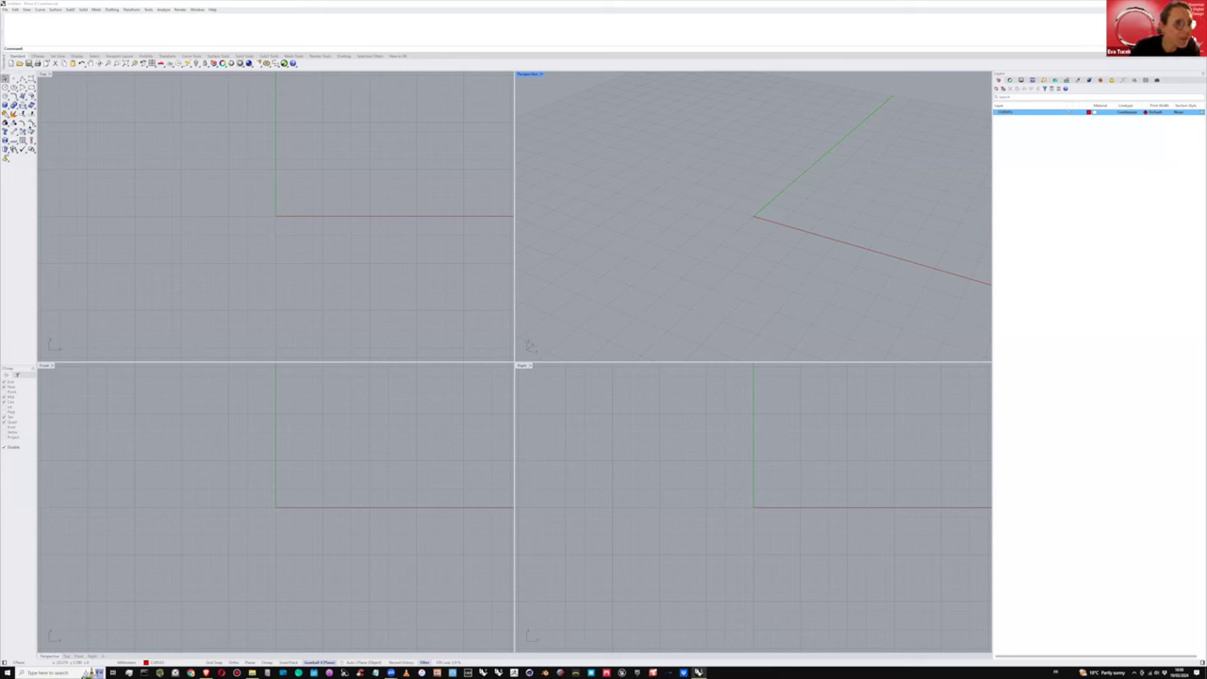
- Draw a rectangle from its centre at the origin in the Top view, 40 mm long and 22 mm wide
{"action": "left_click", "coordinate": [6, 78]}
{"action": "scroll", "coordinate": [330, 255], "scroll_direction": "down", "scroll_amount": 2}
{"action": "mouse_move", "coordinate": [330, 255]}
{"action": "right_mouse_down"}
{"action": "mouse_move", "coordinate": [308, 254]}
{"action": "mouse_move", "coordinate": [318, 237]}
{"action": "right_mouse_up"}
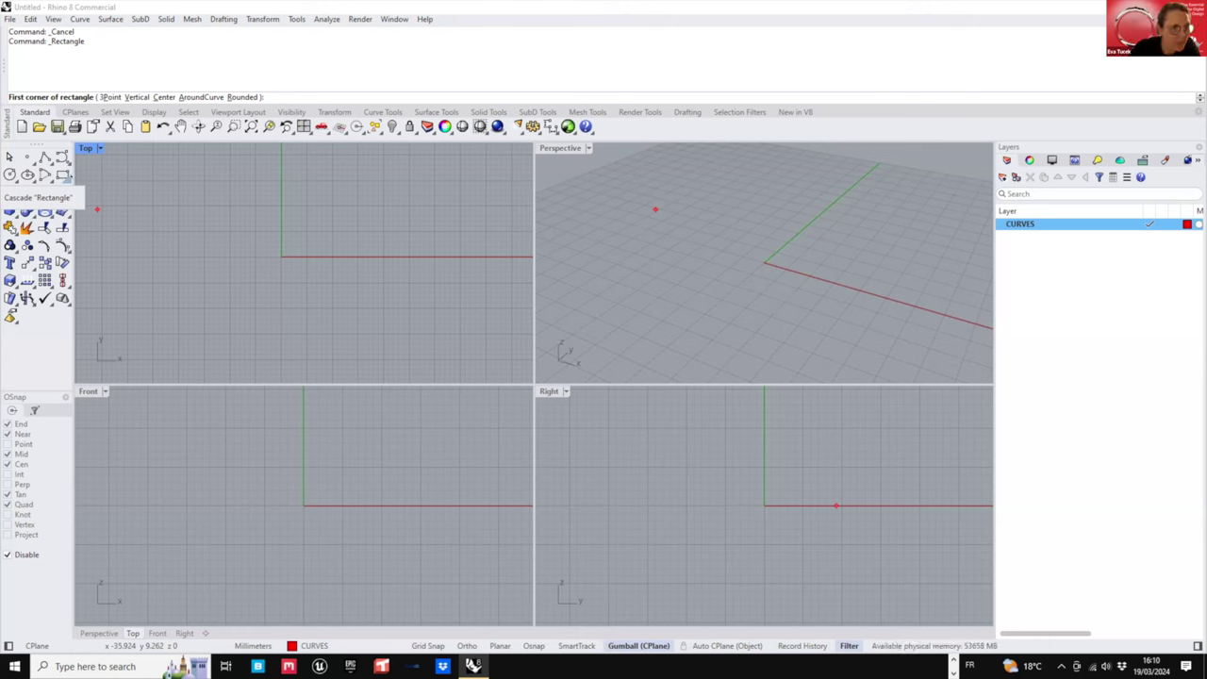
{"action": "left_click", "coordinate": [62, 176]}
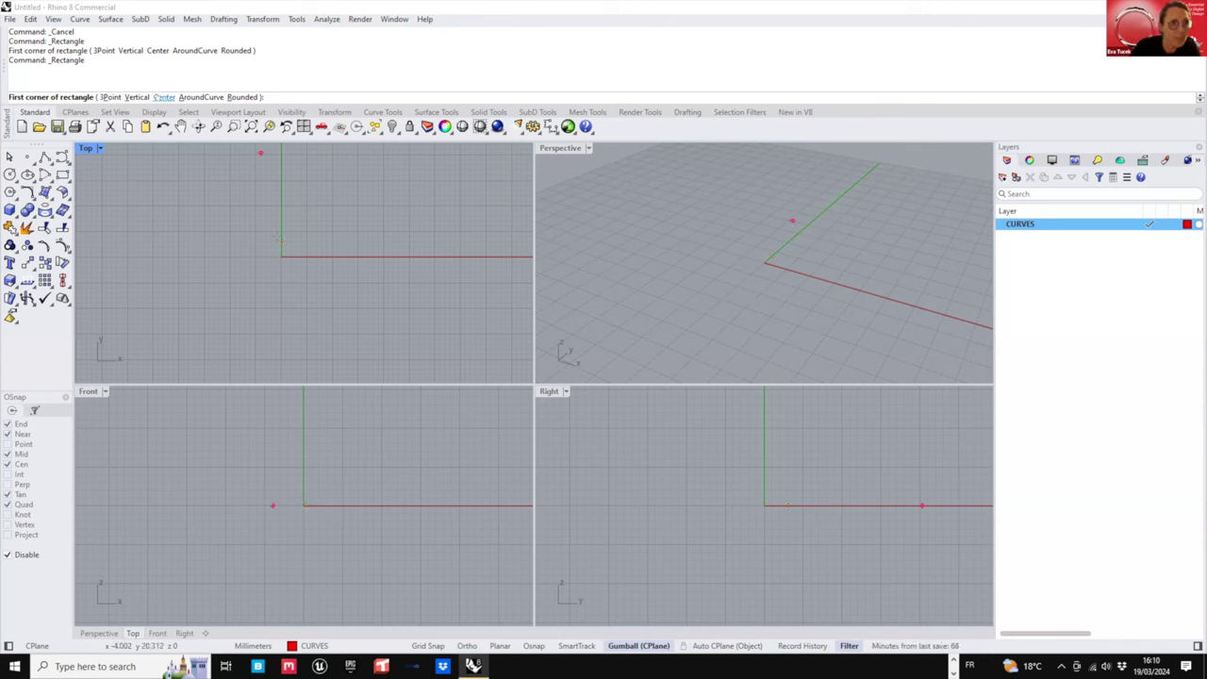
{"action": "left_click", "coordinate": [163, 97]}
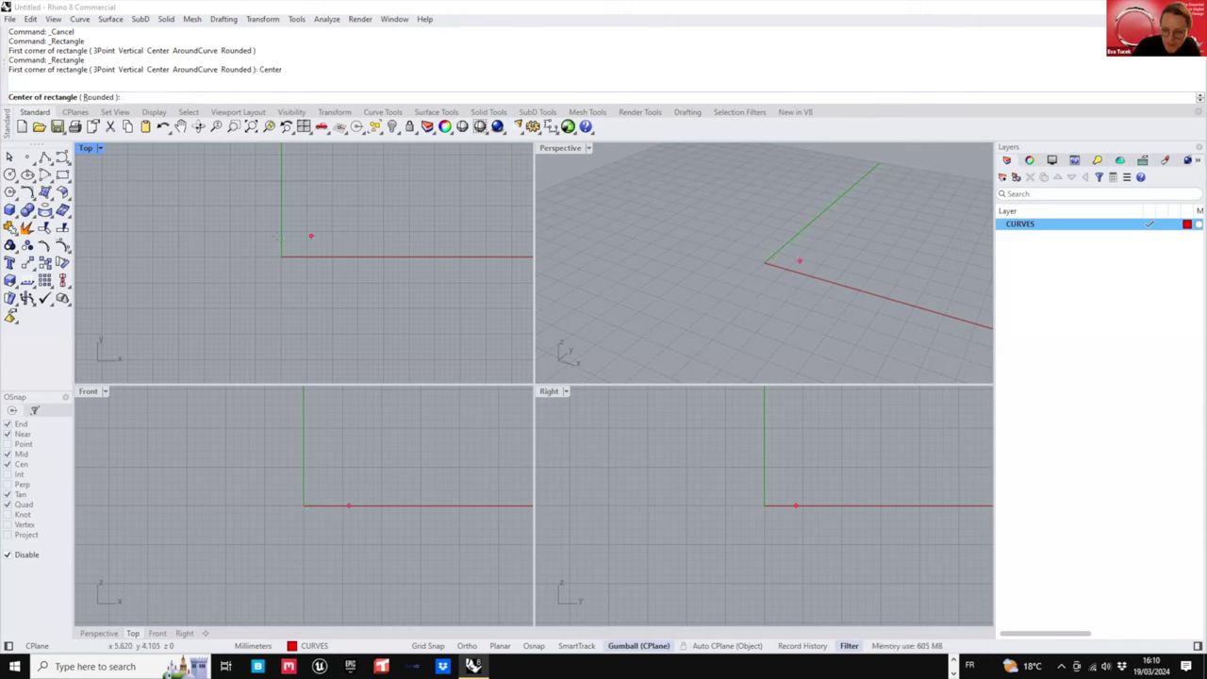
{"action": "type", "text": "0"}
{"action": "key", "text": "Return"}
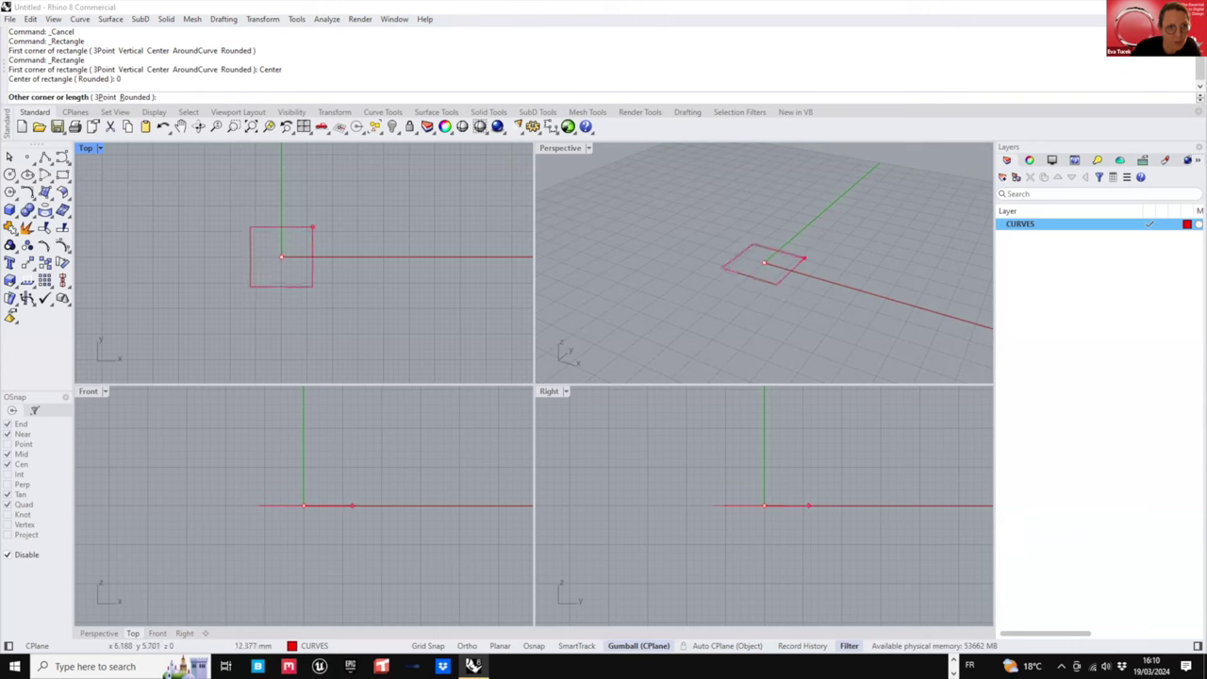
{"action": "scroll", "coordinate": [312, 226], "scroll_direction": "down", "scroll_amount": 2}
{"action": "right_click_drag", "start_coordinate": [312, 225], "coordinate": [280, 282]}
{"action": "right_click_drag", "start_coordinate": [361, 257], "coordinate": [407, 207]}
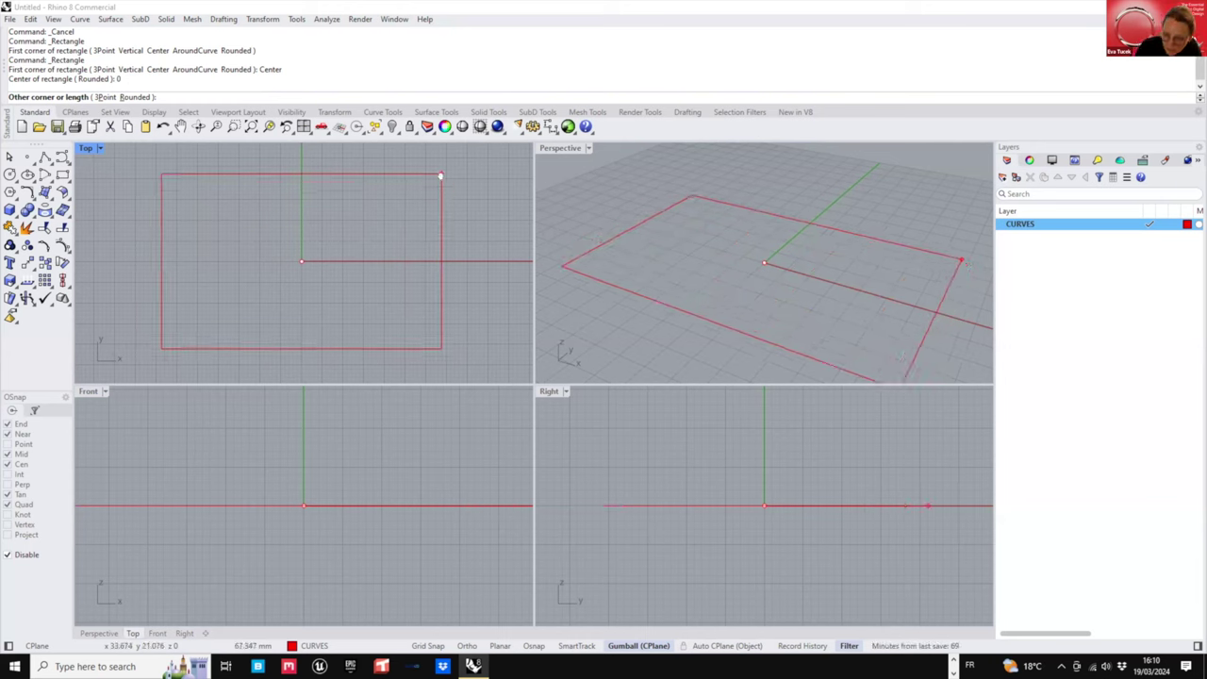
{"action": "type", "text": "40"}
{"action": "key", "text": "Return"}
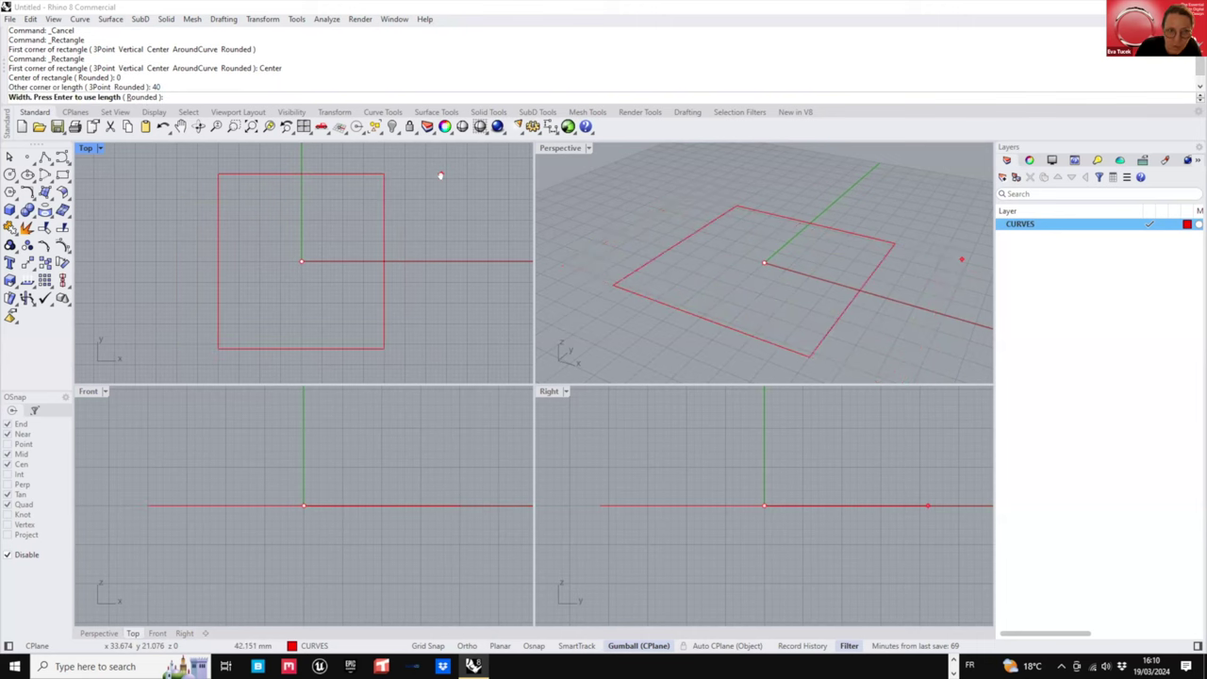
{"action": "type", "text": "22"}
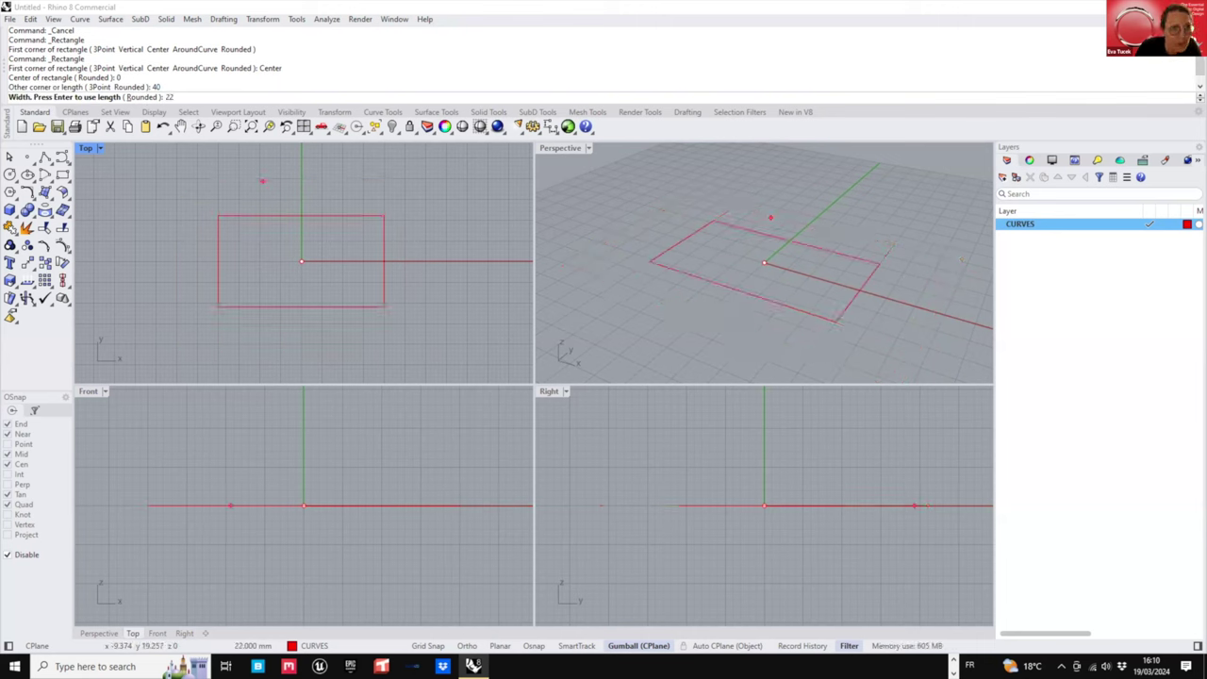
{"action": "key", "text": "Return"}
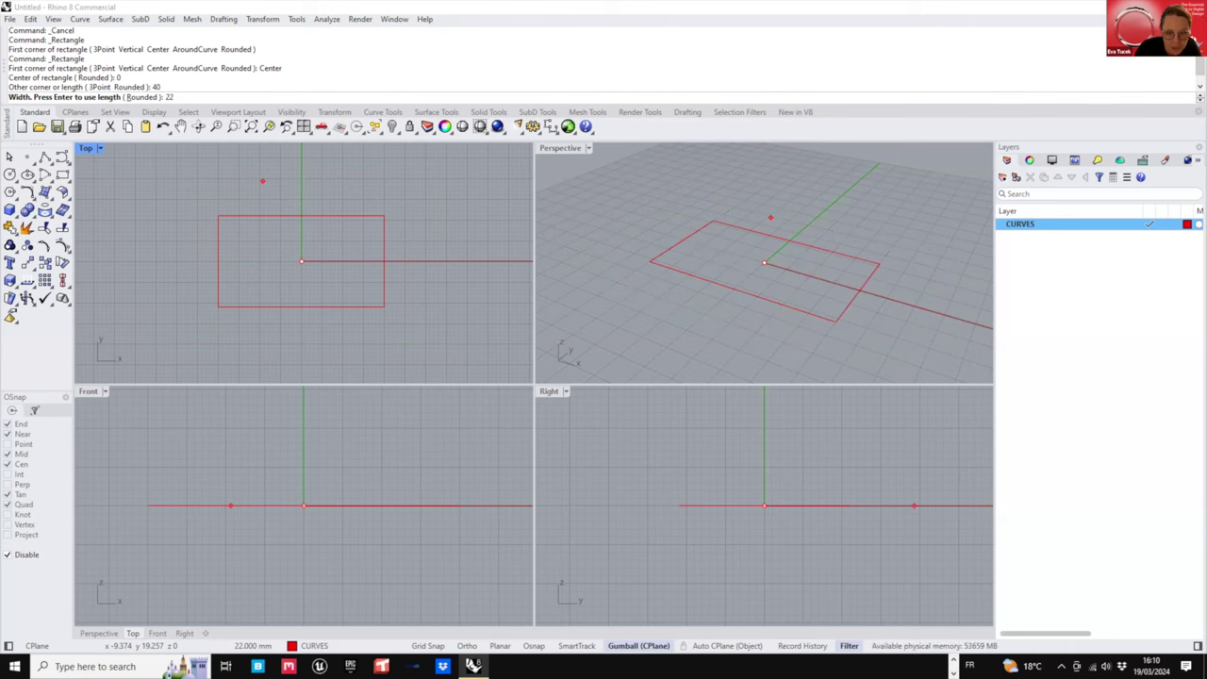
{"action": "key", "text": "BackSpace"}
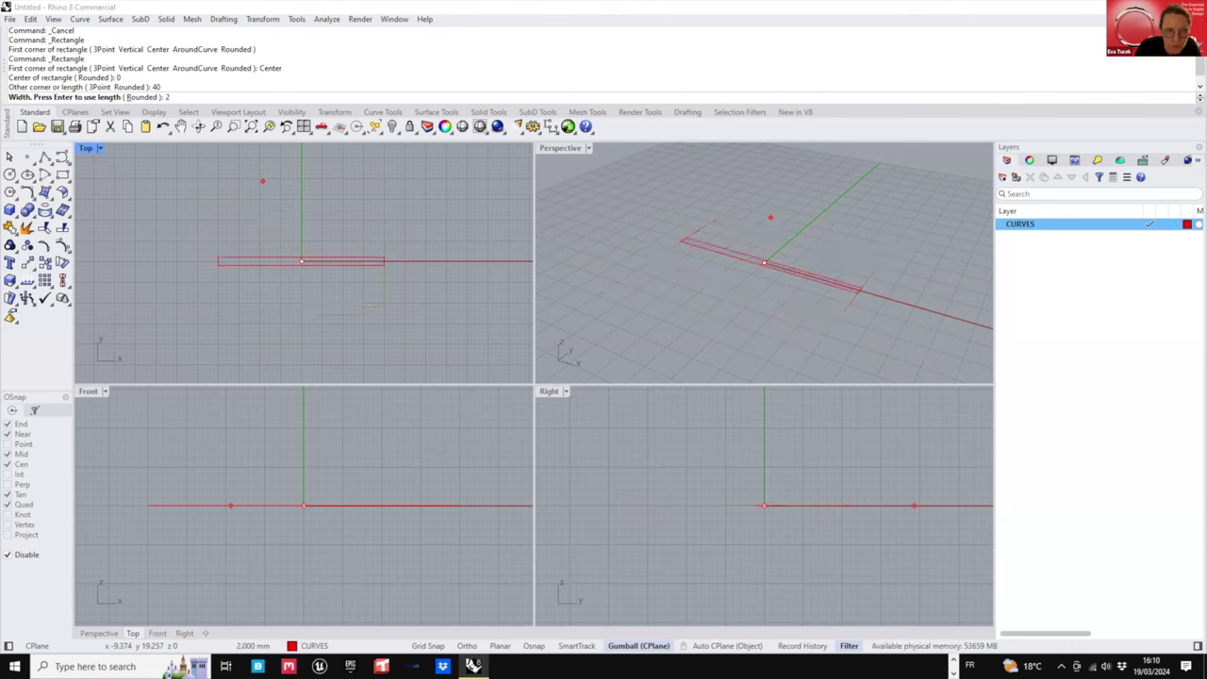
{"action": "type", "text": "2"}
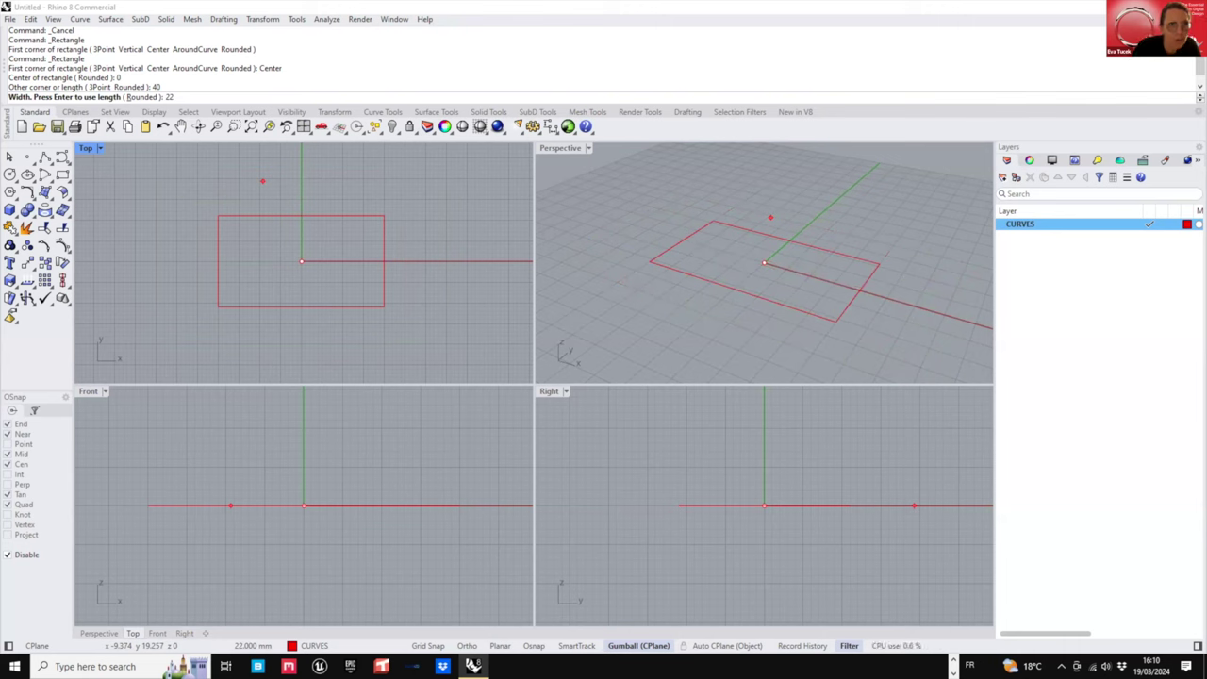
{"action": "key", "text": "Return"}
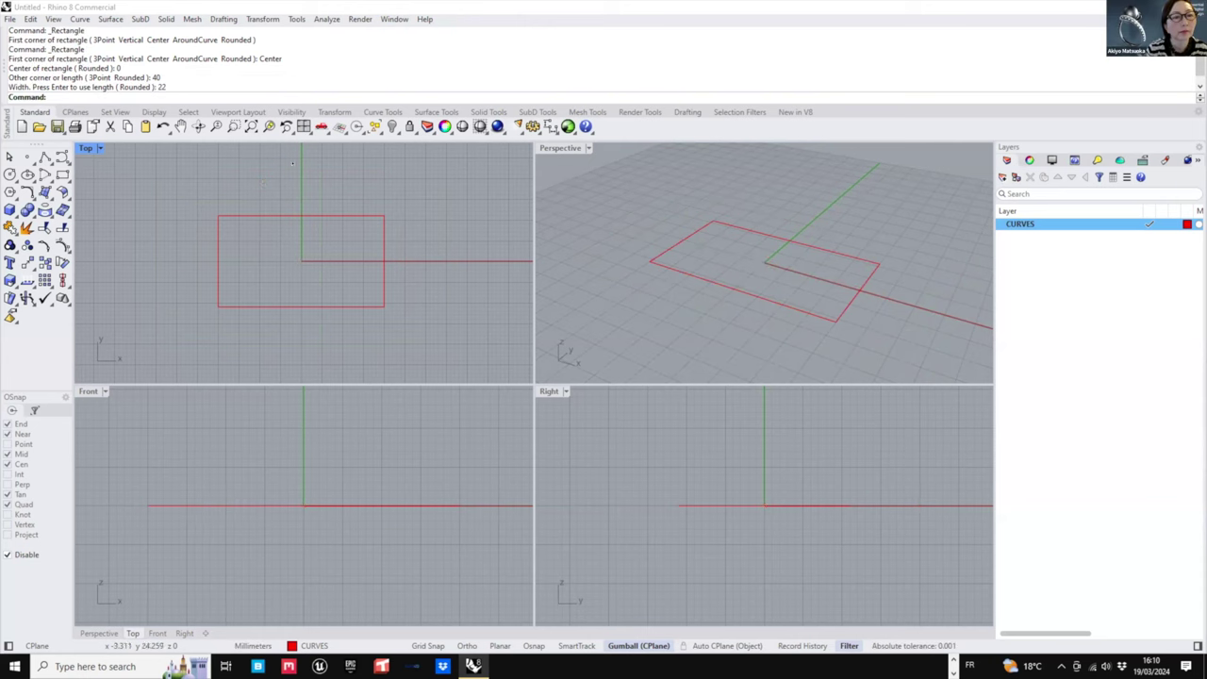
- Examine the new rectangle in the Top, Perspective and Front views
{"action": "right_click_drag", "start_coordinate": [309, 188], "coordinate": [359, 208]}
{"action": "scroll", "coordinate": [311, 283], "scroll_direction": "up", "scroll_amount": 2}
{"action": "scroll", "coordinate": [374, 304], "scroll_direction": "up", "scroll_amount": 2}
{"action": "right_click_drag", "start_coordinate": [374, 304], "coordinate": [338, 323]}
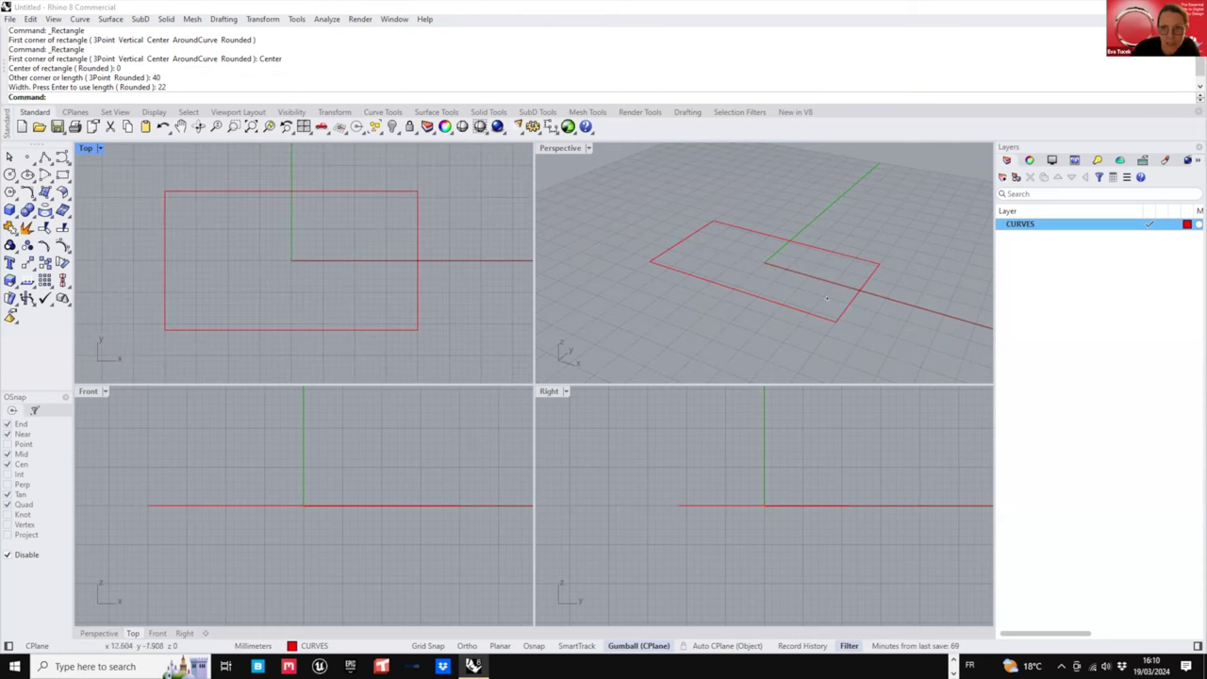
{"action": "right_click_drag", "start_coordinate": [836, 336], "coordinate": [860, 355]}
{"action": "scroll", "coordinate": [731, 250], "scroll_direction": "up", "scroll_amount": 2}
{"action": "mouse_move", "coordinate": [726, 243]}
{"action": "right_mouse_down"}
{"action": "mouse_move", "coordinate": [757, 248]}
{"action": "mouse_move", "coordinate": [730, 185]}
{"action": "mouse_move", "coordinate": [717, 229]}
{"action": "right_mouse_up"}
{"action": "scroll", "coordinate": [757, 248], "scroll_direction": "up", "scroll_amount": 2}
{"action": "right_click_drag", "start_coordinate": [281, 522], "coordinate": [239, 518]}
{"action": "scroll", "coordinate": [296, 510], "scroll_direction": "down", "scroll_amount": 2}
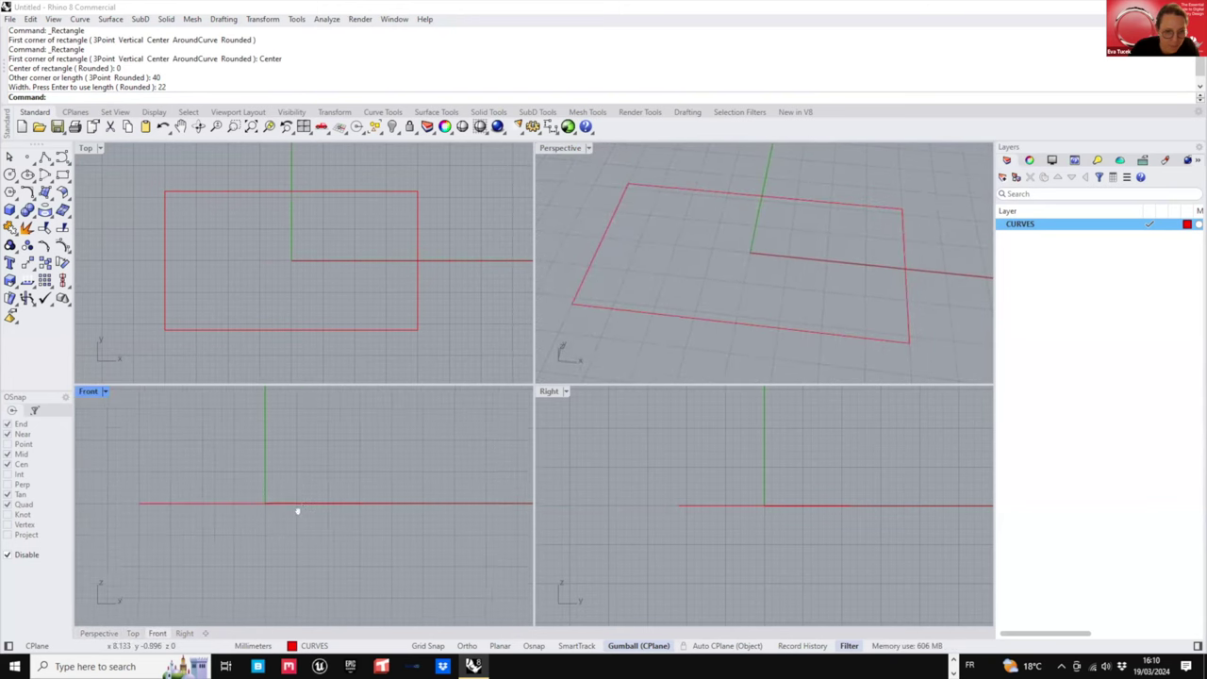
{"action": "right_click_drag", "start_coordinate": [315, 509], "coordinate": [315, 509]}
{"action": "right_click_drag", "start_coordinate": [215, 256], "coordinate": [230, 253]}
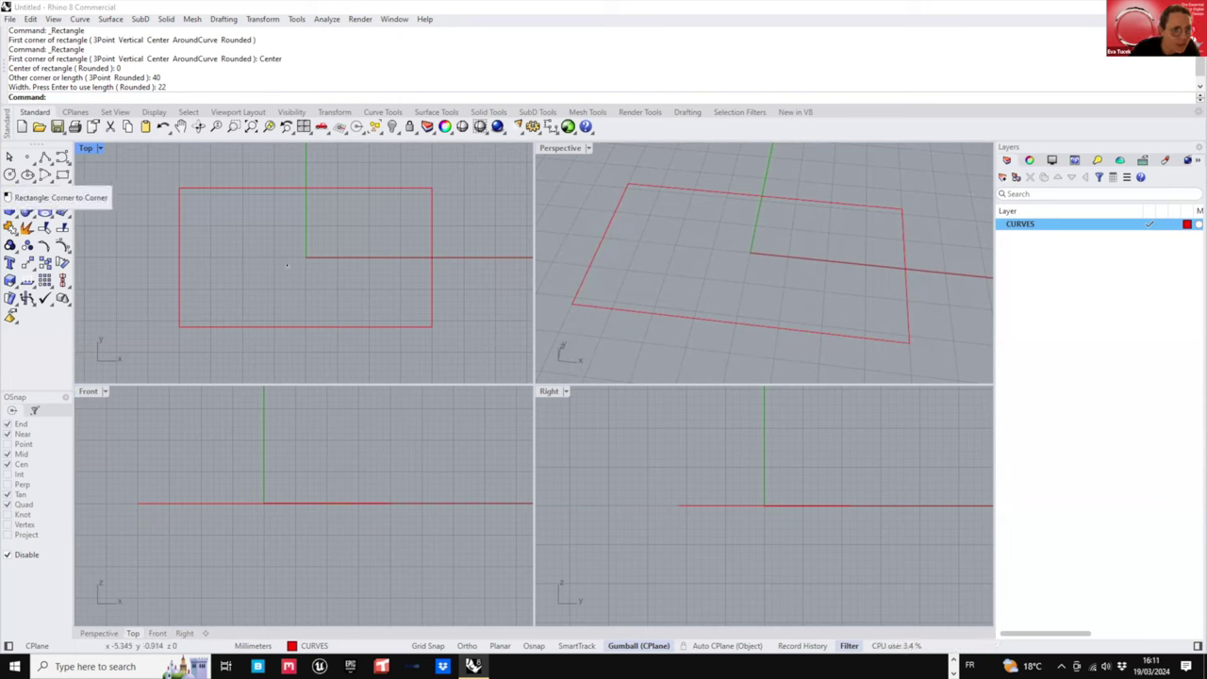
- Stretch the rectangle horizontally about its centre with the gumball scale handle and maximize the Top view
{"action": "left_click", "coordinate": [179, 247]}
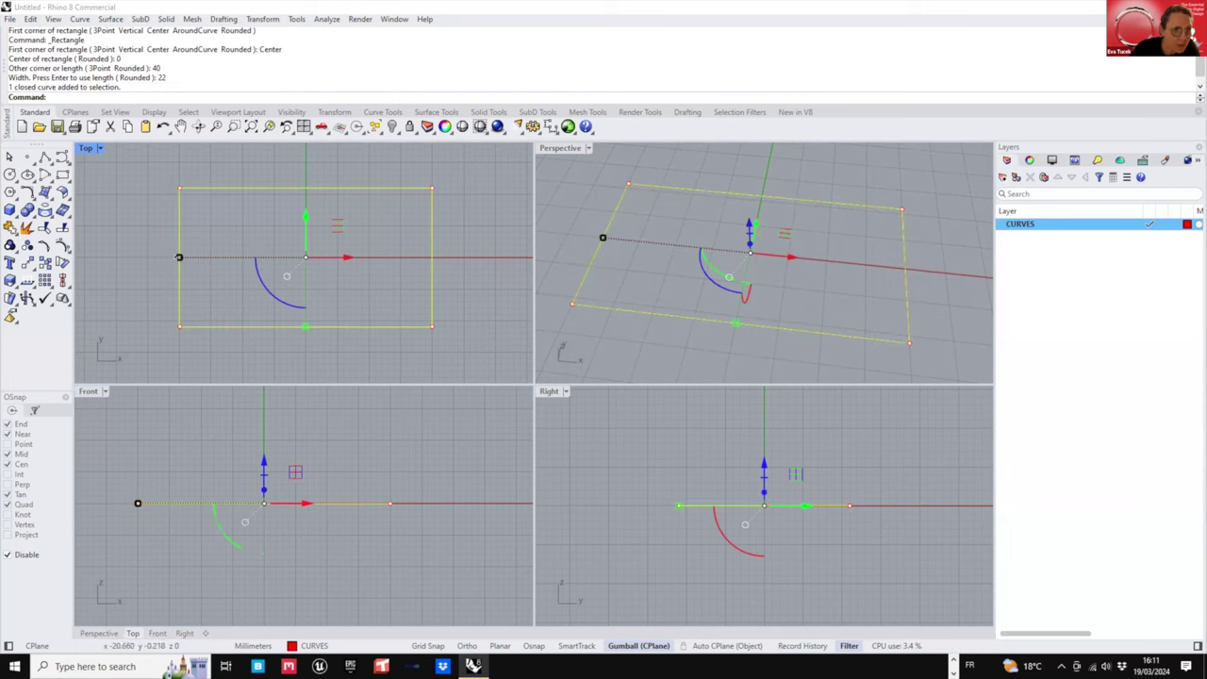
{"action": "left_click_drag", "start_coordinate": [179, 256], "coordinate": [105, 257]}
{"action": "right_click_drag", "start_coordinate": [106, 257], "coordinate": [130, 228]}
{"action": "double_click", "coordinate": [86, 149]}
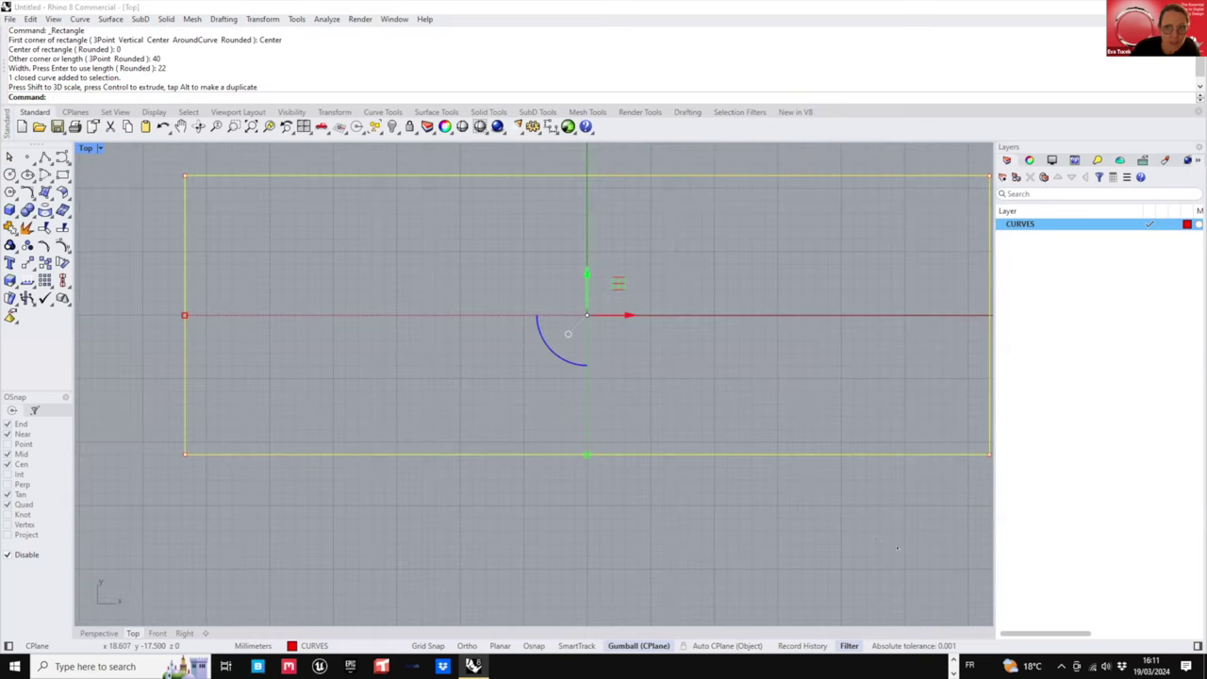
{"action": "right_click_drag", "start_coordinate": [785, 385], "coordinate": [736, 417]}
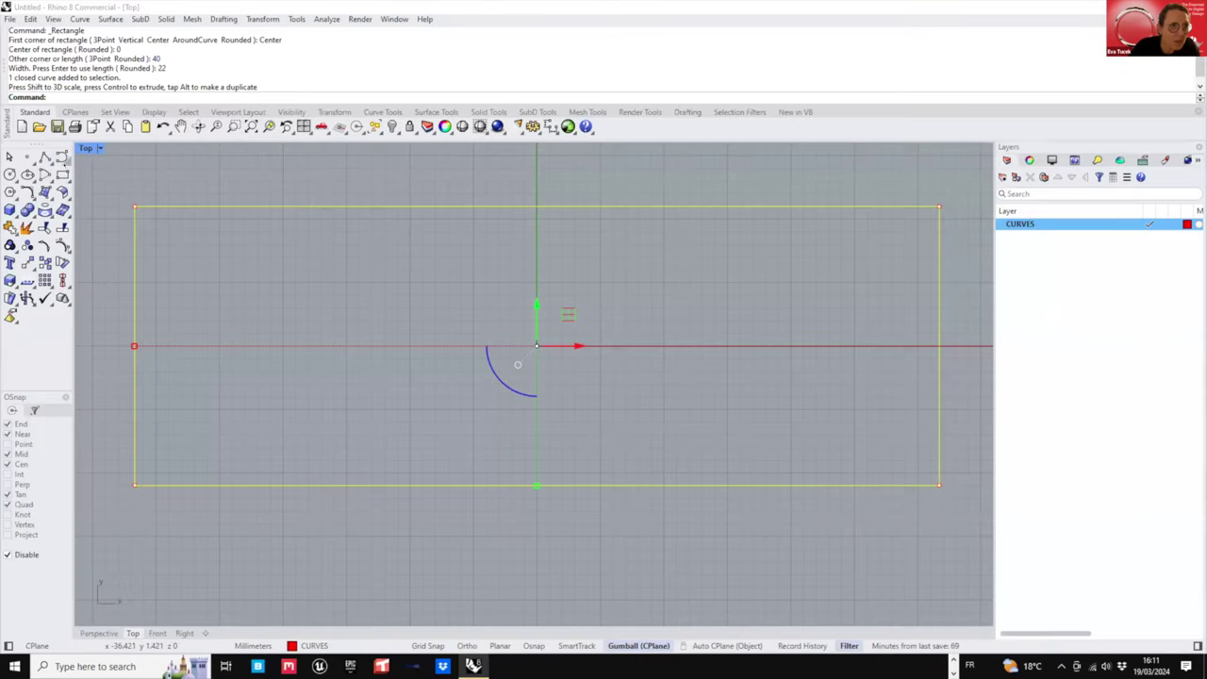
{"action": "left_click", "coordinate": [66, 162]}
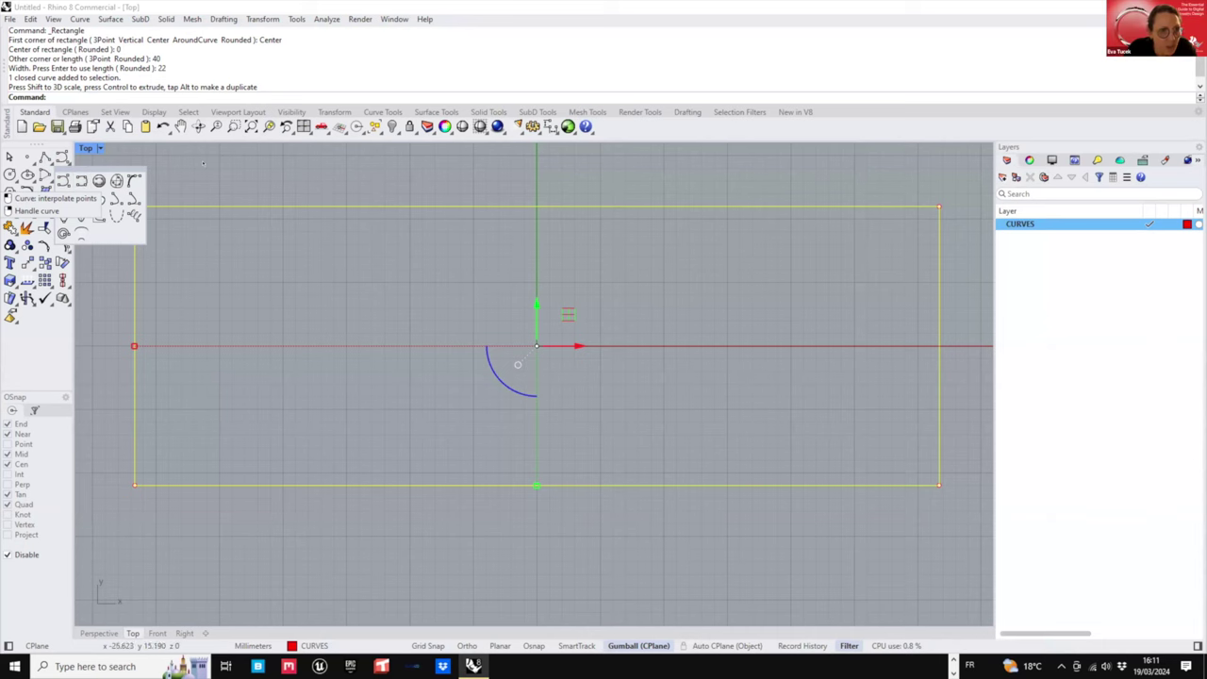
{"action": "left_click", "coordinate": [151, 151]}
{"action": "scroll", "coordinate": [169, 235], "scroll_direction": "down", "scroll_amount": 2}
{"action": "scroll", "coordinate": [294, 308], "scroll_direction": "down", "scroll_amount": 6}
{"action": "right_click_drag", "start_coordinate": [180, 291], "coordinate": [406, 280]}
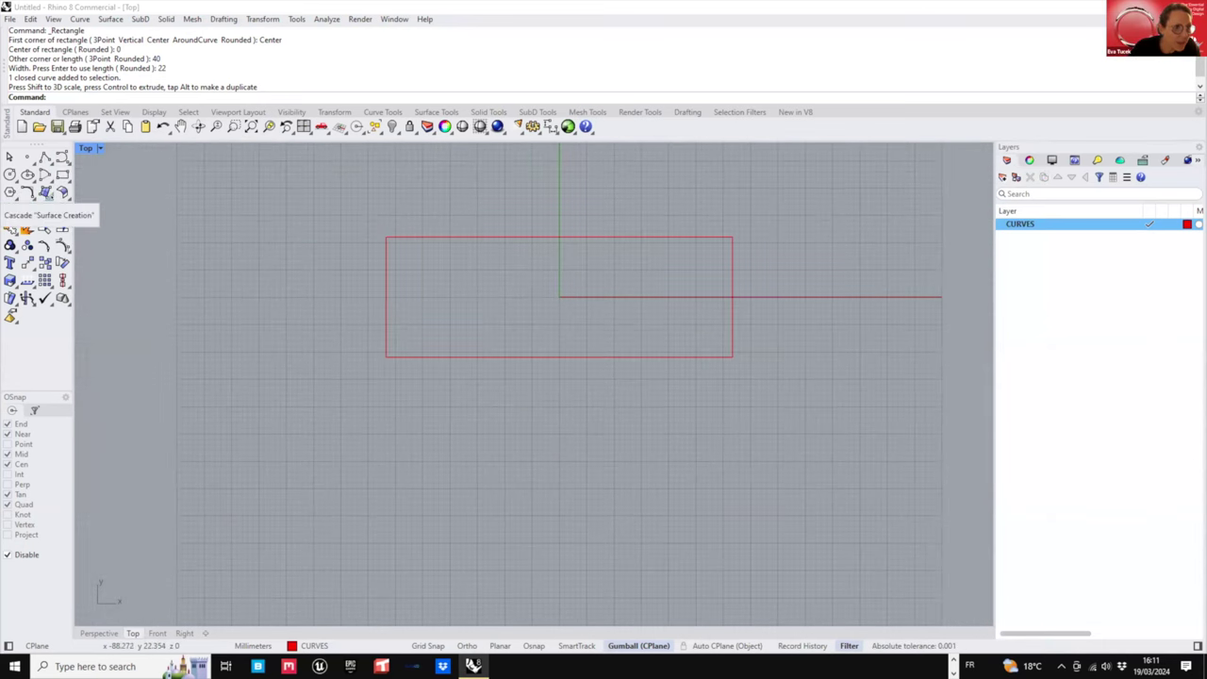
- Start adding a picture plane with Rose-Gold-Mini-Alphabet-Party-Wholesale-Singapore_opam-0j.jpg from the BALLOON LETTERS folder
{"action": "left_click", "coordinate": [47, 195]}
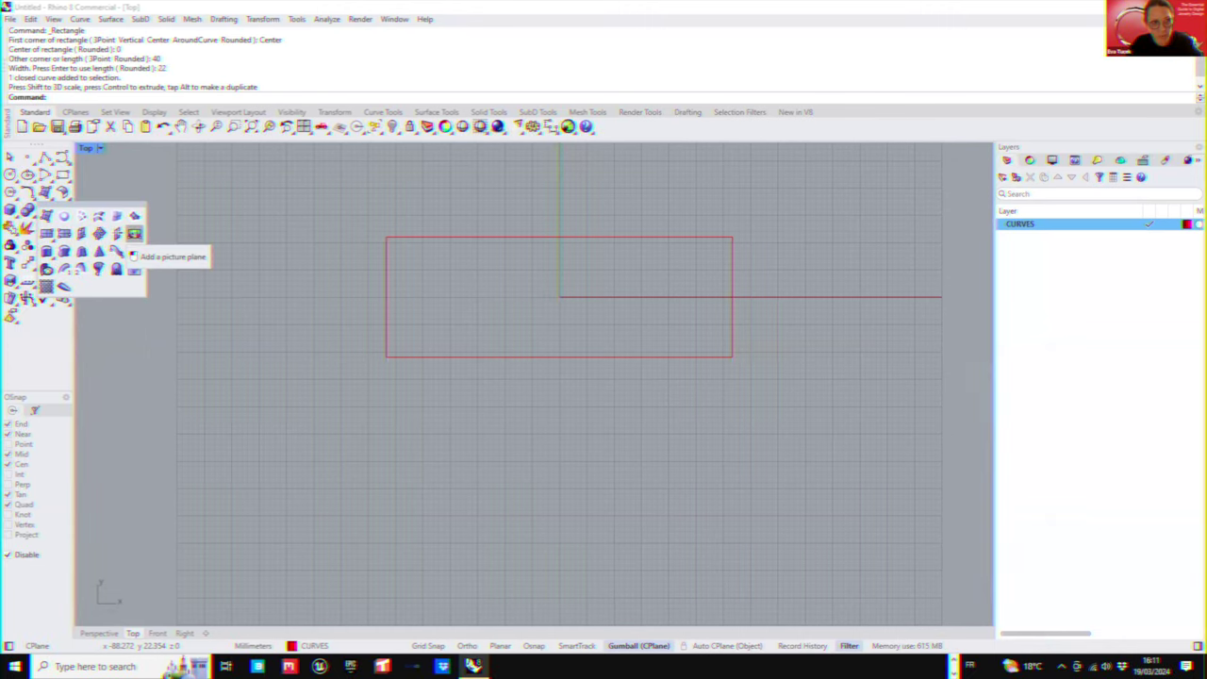
{"action": "left_click", "coordinate": [135, 233]}
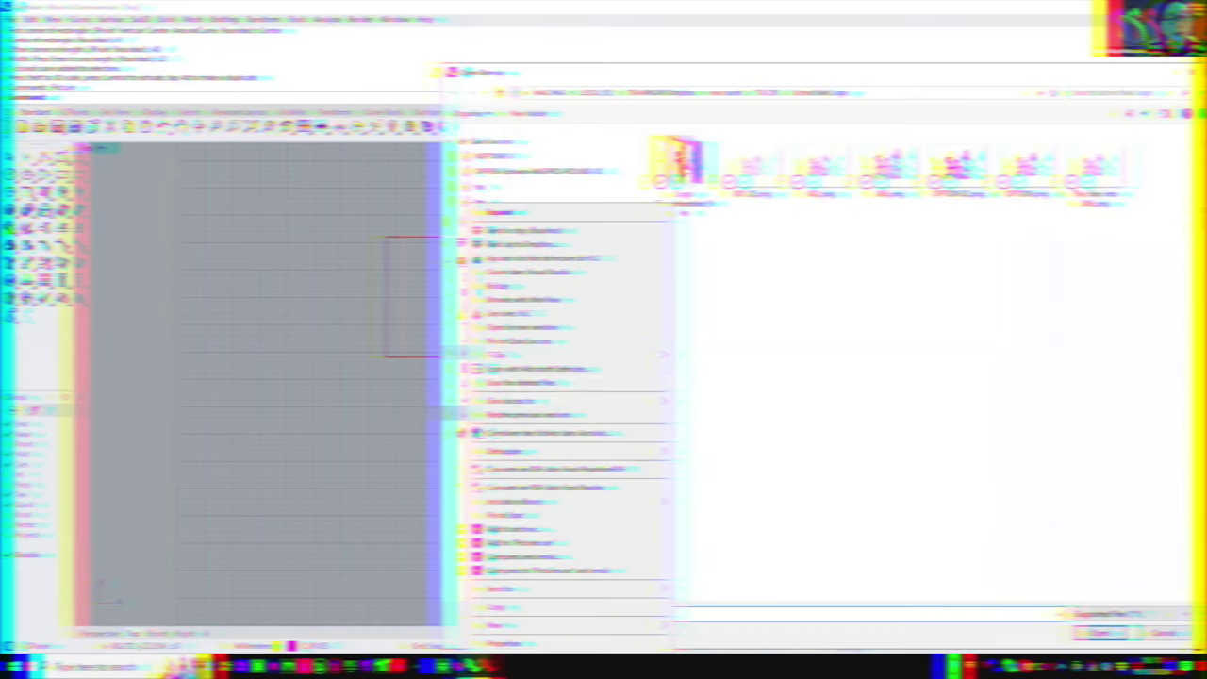
{"action": "left_click", "coordinate": [888, 330]}
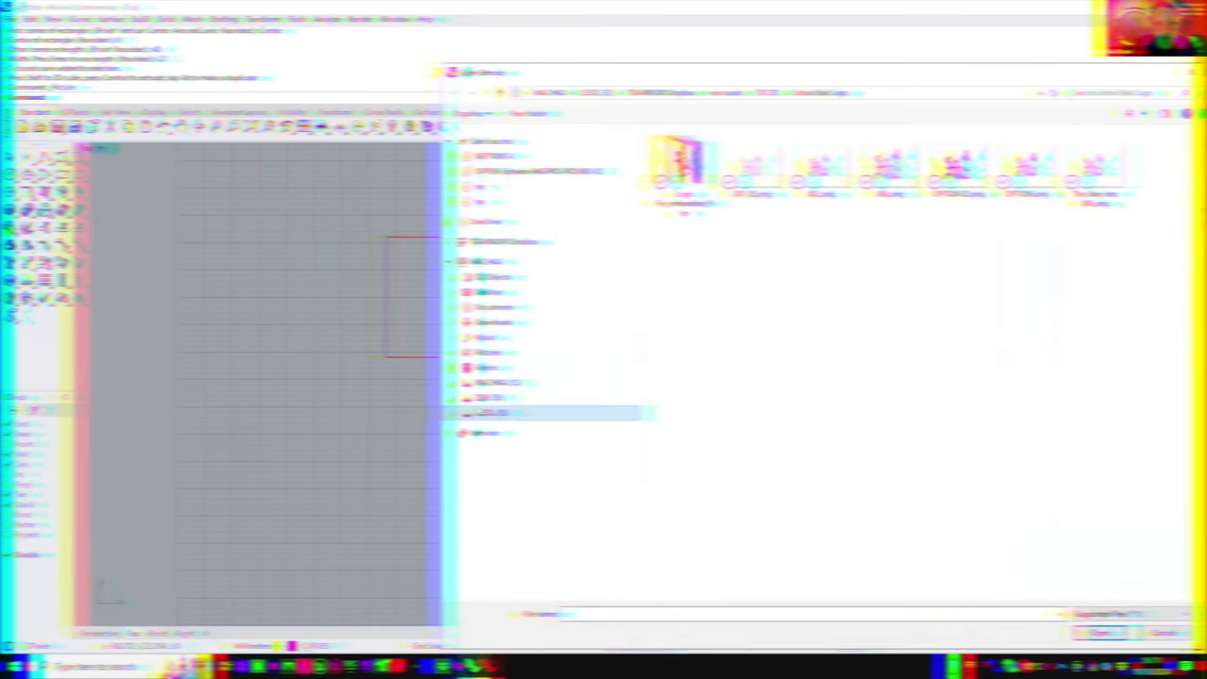
{"action": "left_click", "coordinate": [514, 412]}
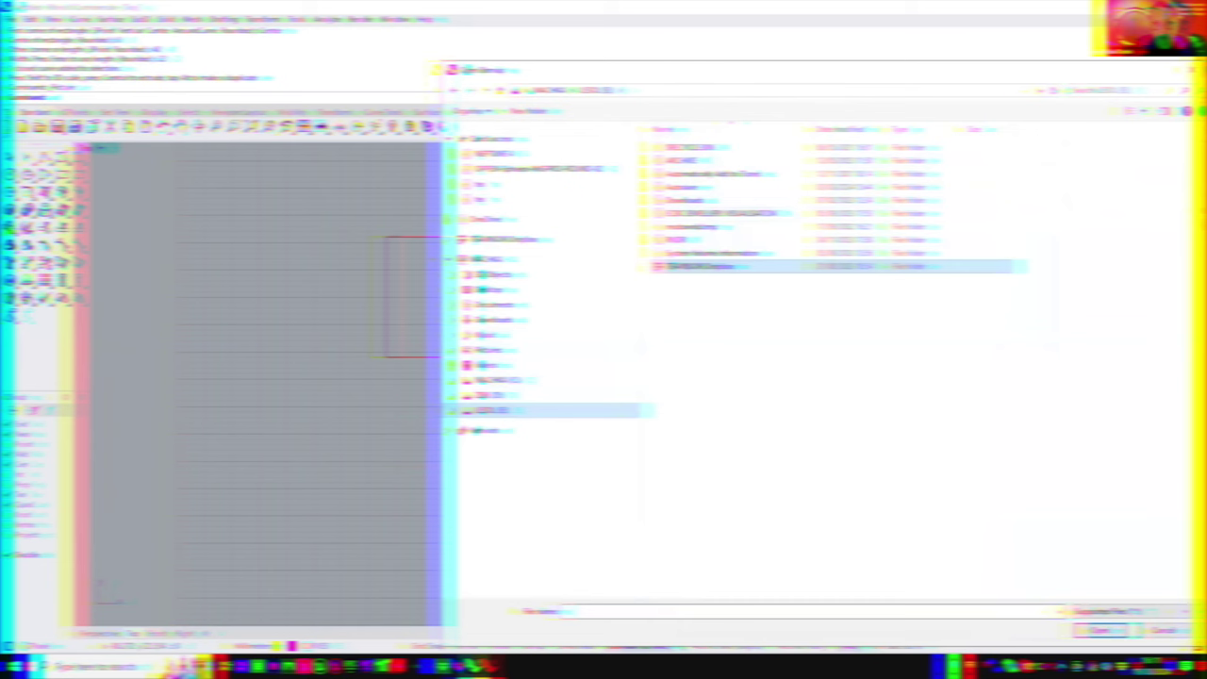
{"action": "double_click", "coordinate": [705, 267]}
{"action": "double_click", "coordinate": [693, 174]}
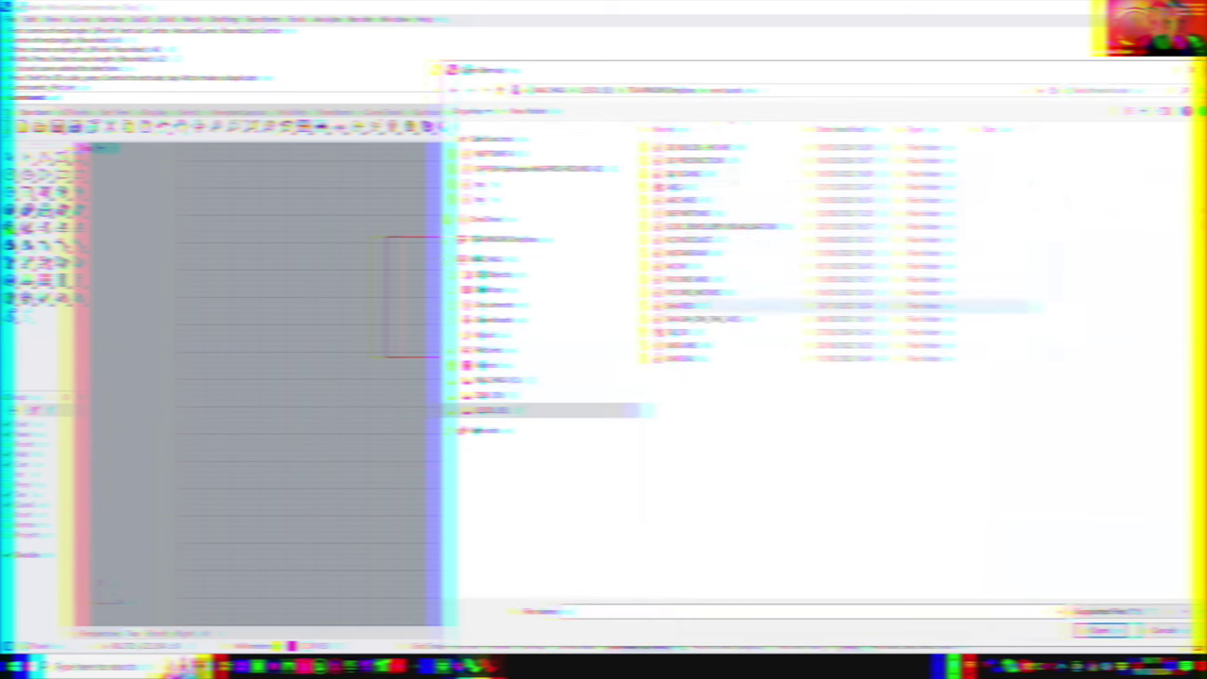
{"action": "double_click", "coordinate": [687, 306]}
{"action": "double_click", "coordinate": [698, 161]}
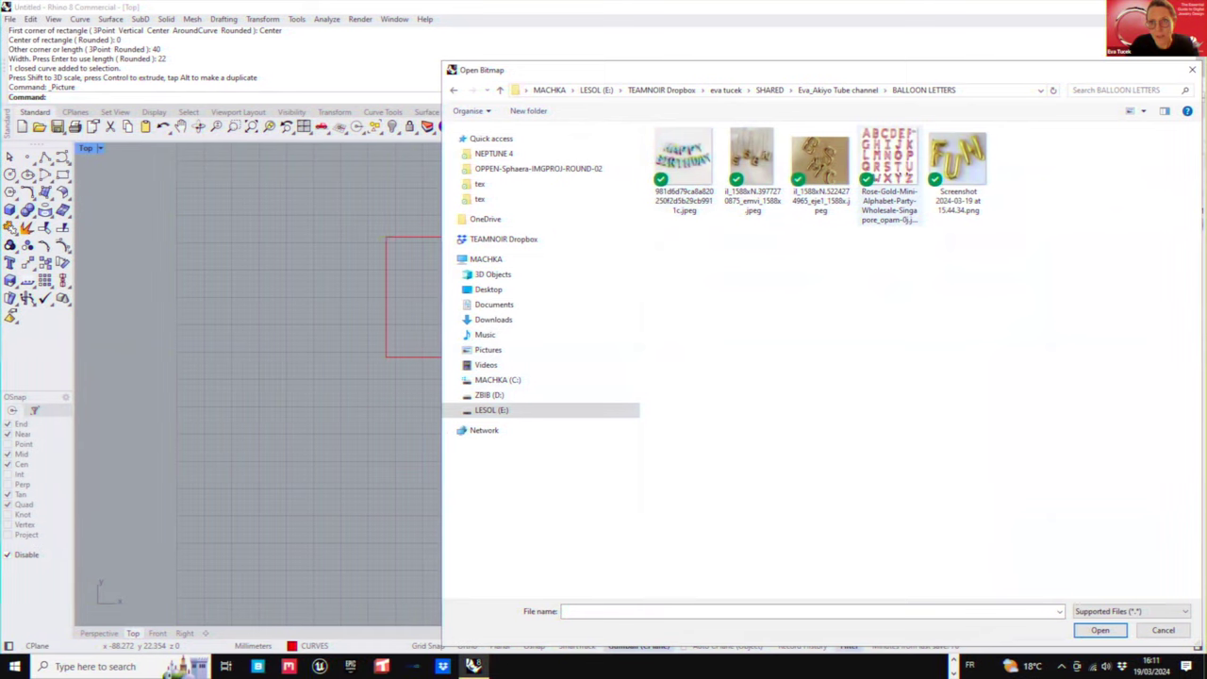
{"action": "left_click", "coordinate": [889, 175]}
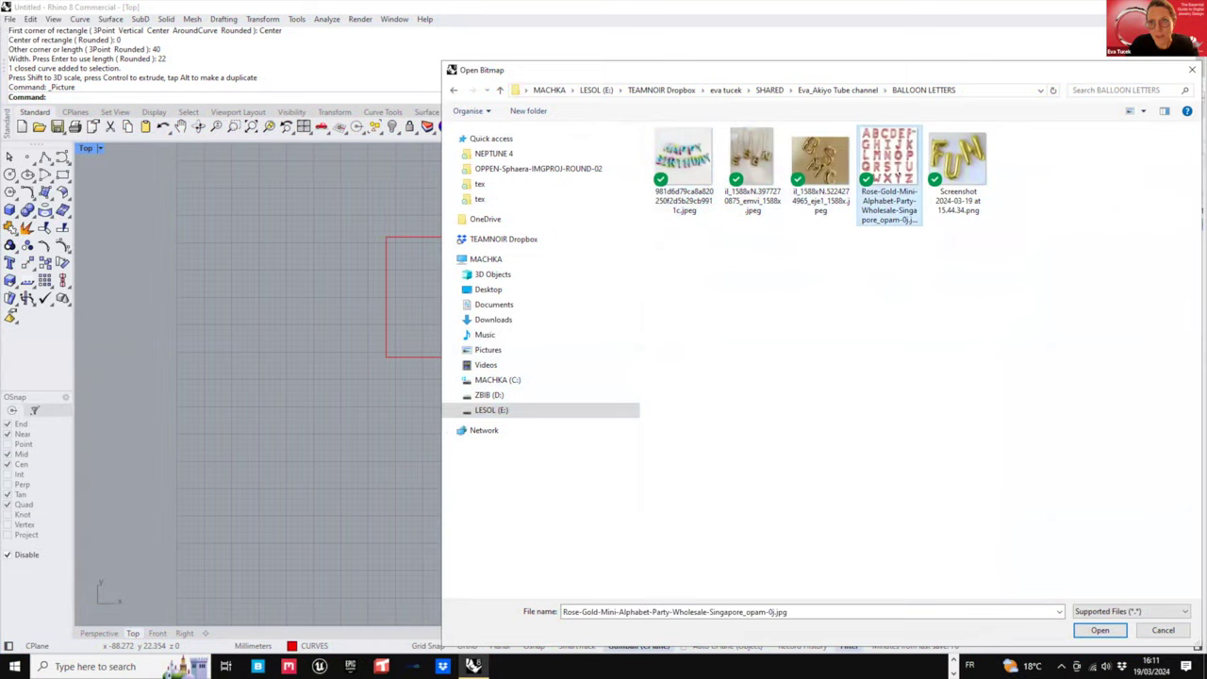
{"action": "double_click", "coordinate": [898, 175]}
- Place the alphabet picture in the Top view by its two opposite corners, overlapping the left half of the rectangle
{"action": "scroll", "coordinate": [141, 383], "scroll_direction": "down", "scroll_amount": 6}
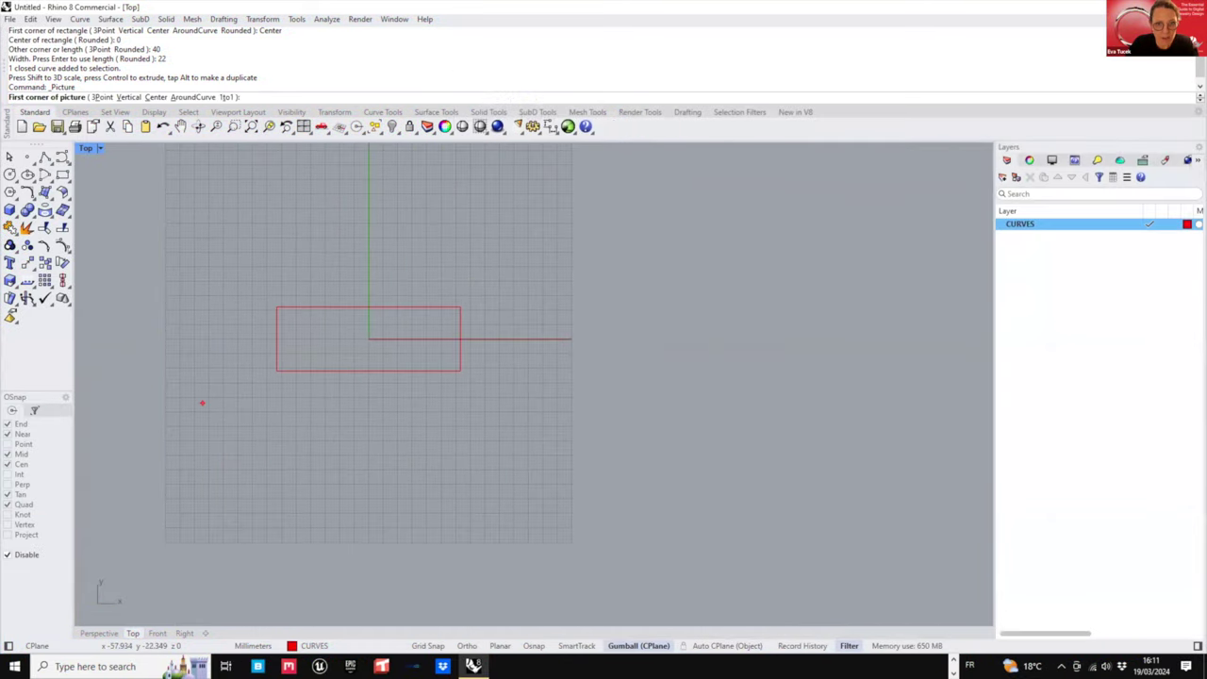
{"action": "right_click_drag", "start_coordinate": [202, 403], "coordinate": [571, 348]}
{"action": "scroll", "coordinate": [449, 403], "scroll_direction": "down", "scroll_amount": 2}
{"action": "right_click_drag", "start_coordinate": [448, 404], "coordinate": [260, 445]}
{"action": "left_click", "coordinate": [149, 498]}
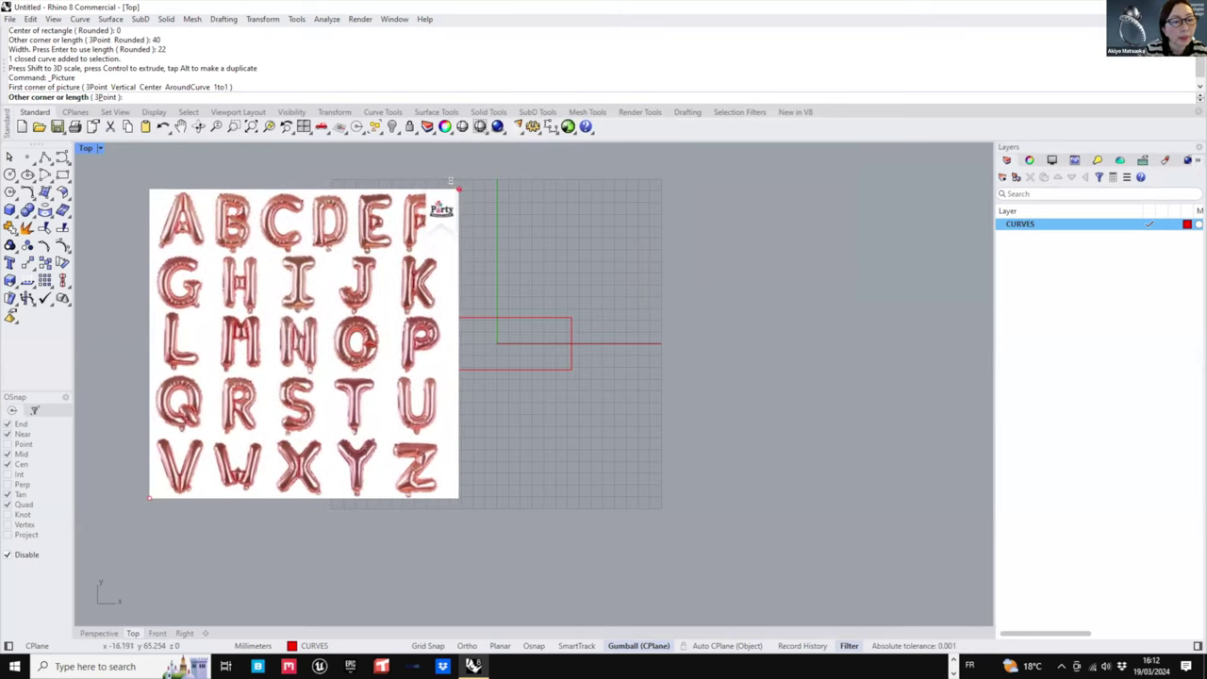
{"action": "left_click", "coordinate": [458, 188]}
- Move the alphabet picture so that the letters R, S and T sit within the red rectangle
{"action": "left_click_drag", "start_coordinate": [292, 358], "coordinate": [495, 300]}
{"action": "scroll", "coordinate": [445, 349], "scroll_direction": "up", "scroll_amount": 8}
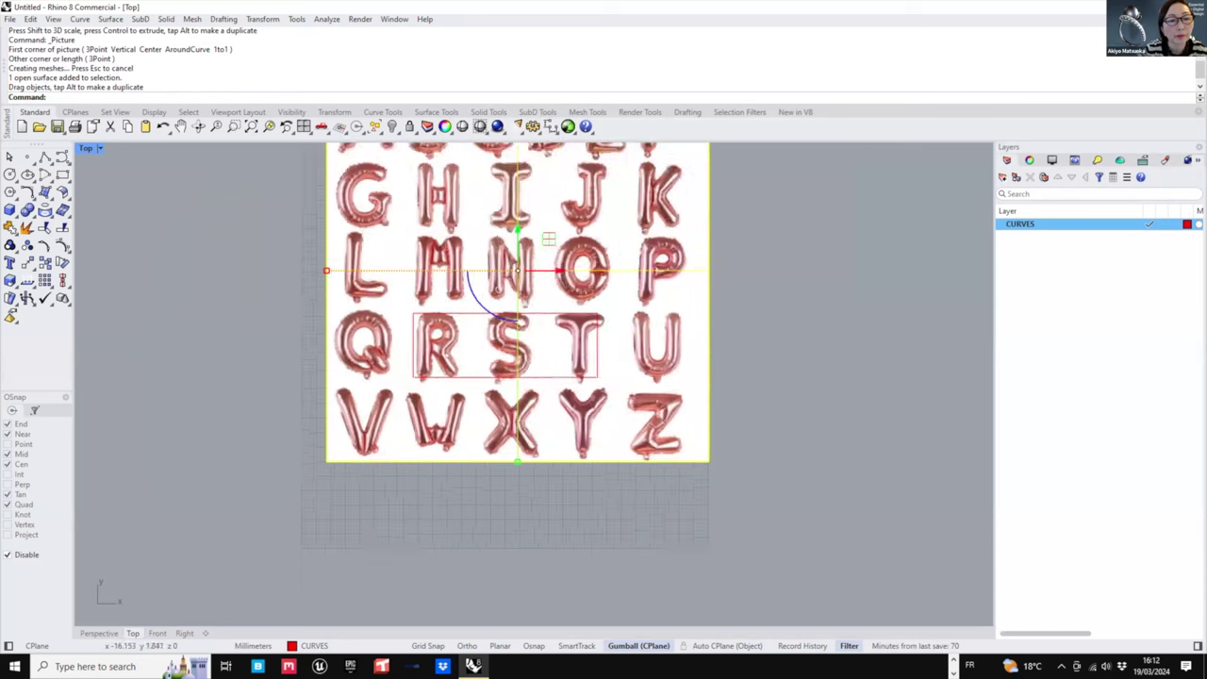
{"action": "right_click_drag", "start_coordinate": [439, 342], "coordinate": [526, 395]}
{"action": "scroll", "coordinate": [441, 400], "scroll_direction": "up", "scroll_amount": 2}
{"action": "scroll", "coordinate": [524, 389], "scroll_direction": "up", "scroll_amount": 2}
{"action": "left_click_drag", "start_coordinate": [522, 389], "coordinate": [512, 389]}
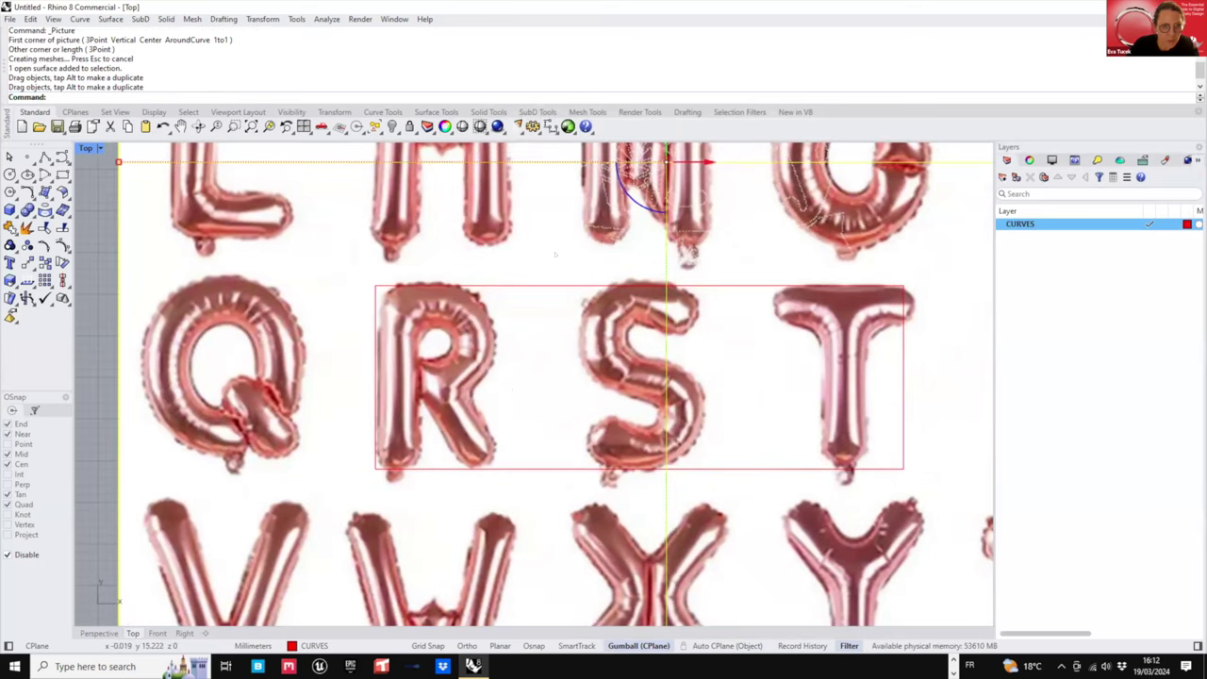
- Lock the alphabet picture in place
{"action": "left_click", "coordinate": [409, 127]}
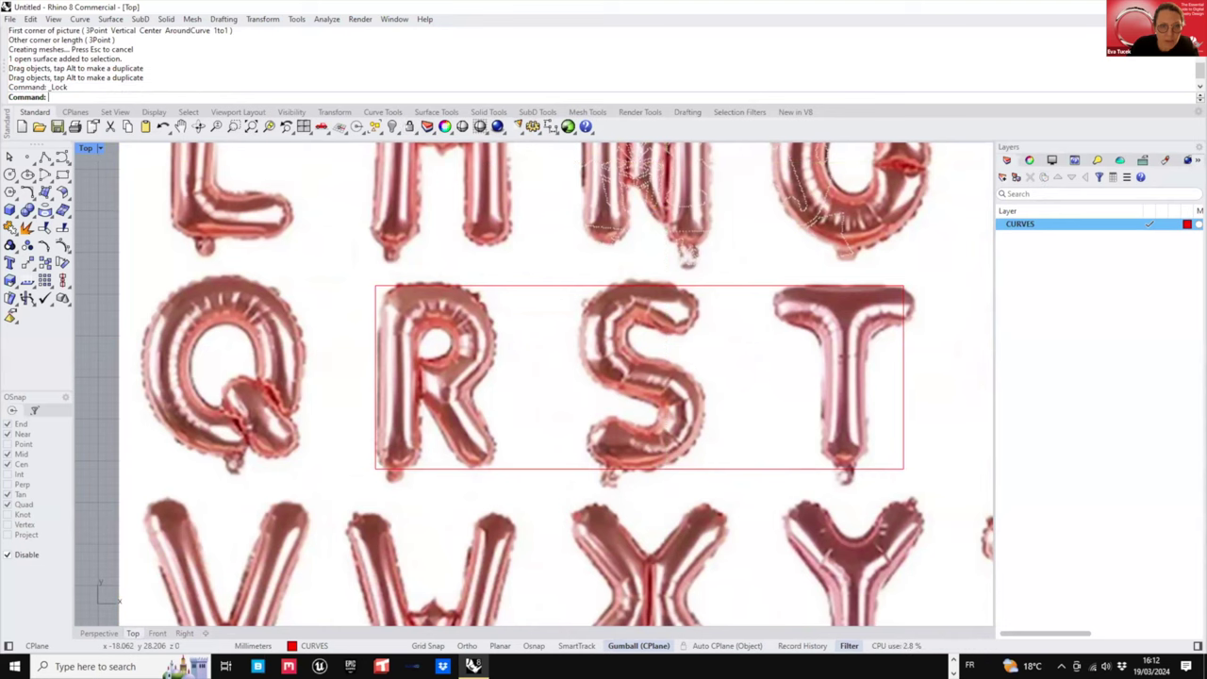
{"action": "scroll", "coordinate": [426, 408], "scroll_direction": "up", "scroll_amount": 2}
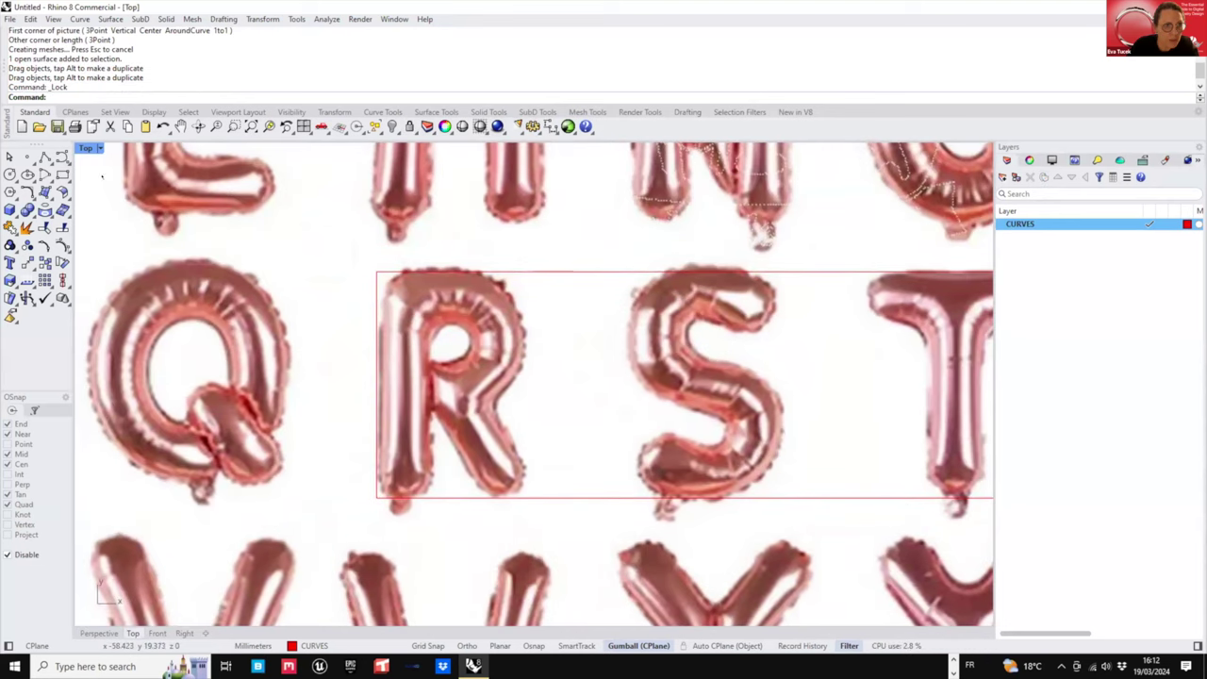
{"action": "scroll", "coordinate": [536, 337], "scroll_direction": "down", "scroll_amount": 2}
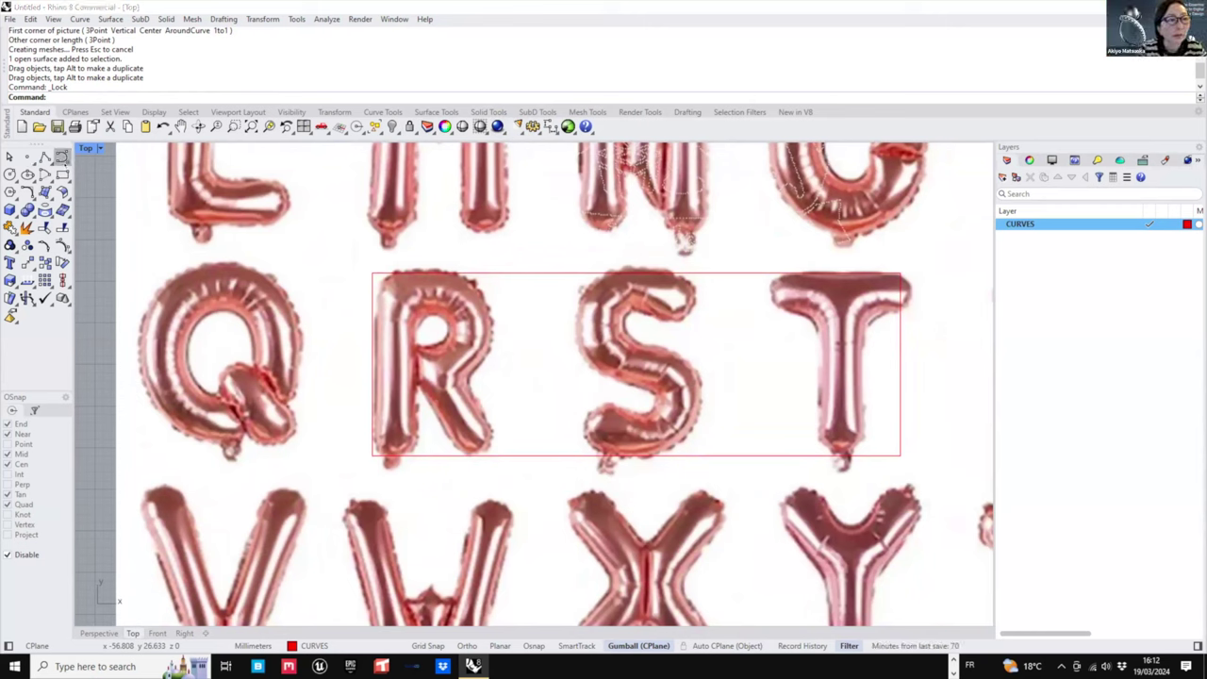
- Draw an interpolated curve along the centreline of the letter R's stem and bowl, starting at the stem's foot
{"action": "left_click", "coordinate": [62, 157]}
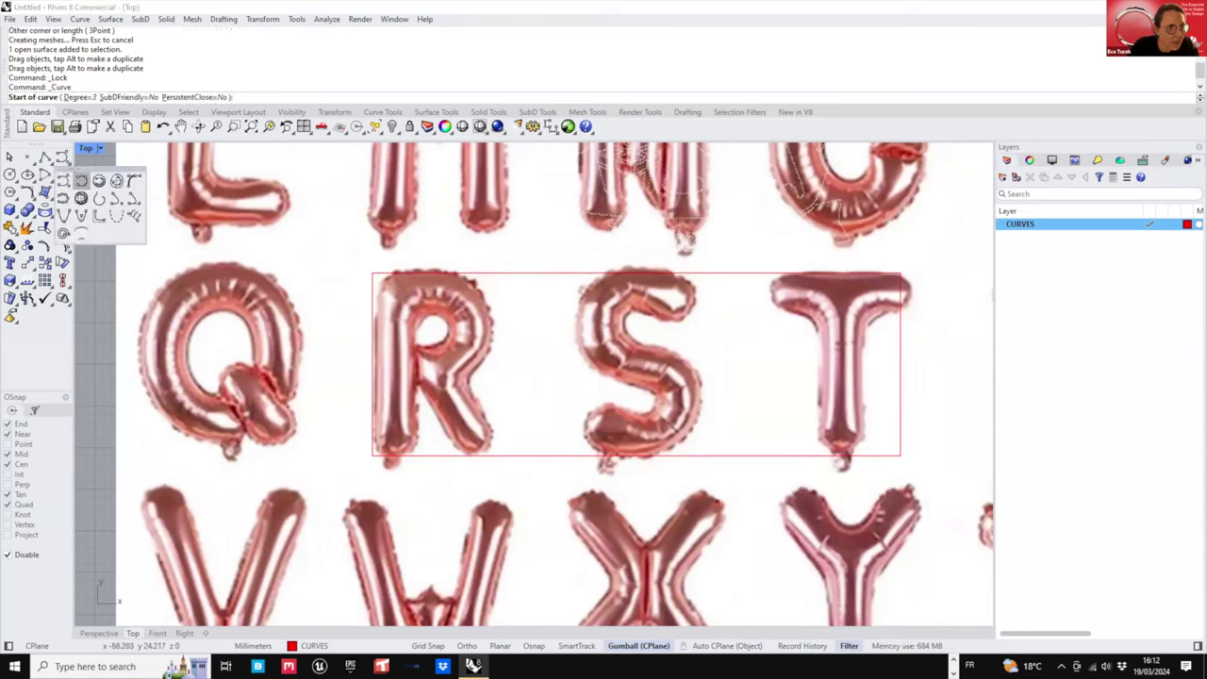
{"action": "left_click", "coordinate": [81, 181]}
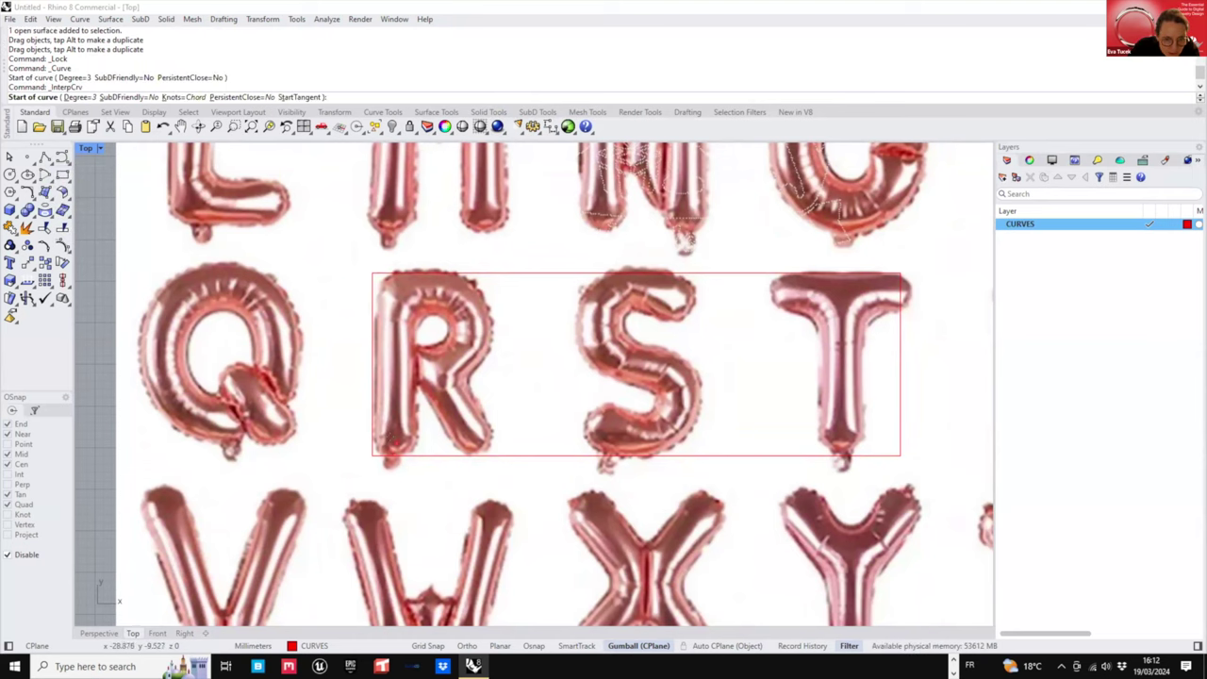
{"action": "scroll", "coordinate": [400, 441], "scroll_direction": "up", "scroll_amount": 2}
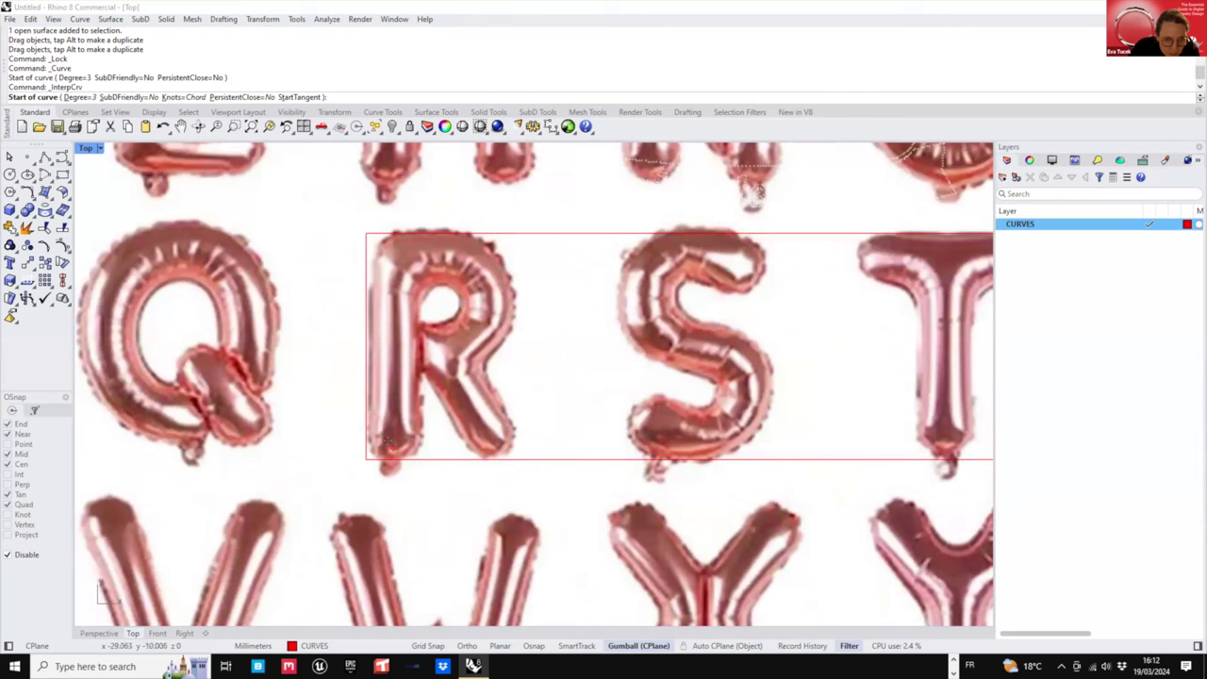
{"action": "left_click", "coordinate": [387, 443]}
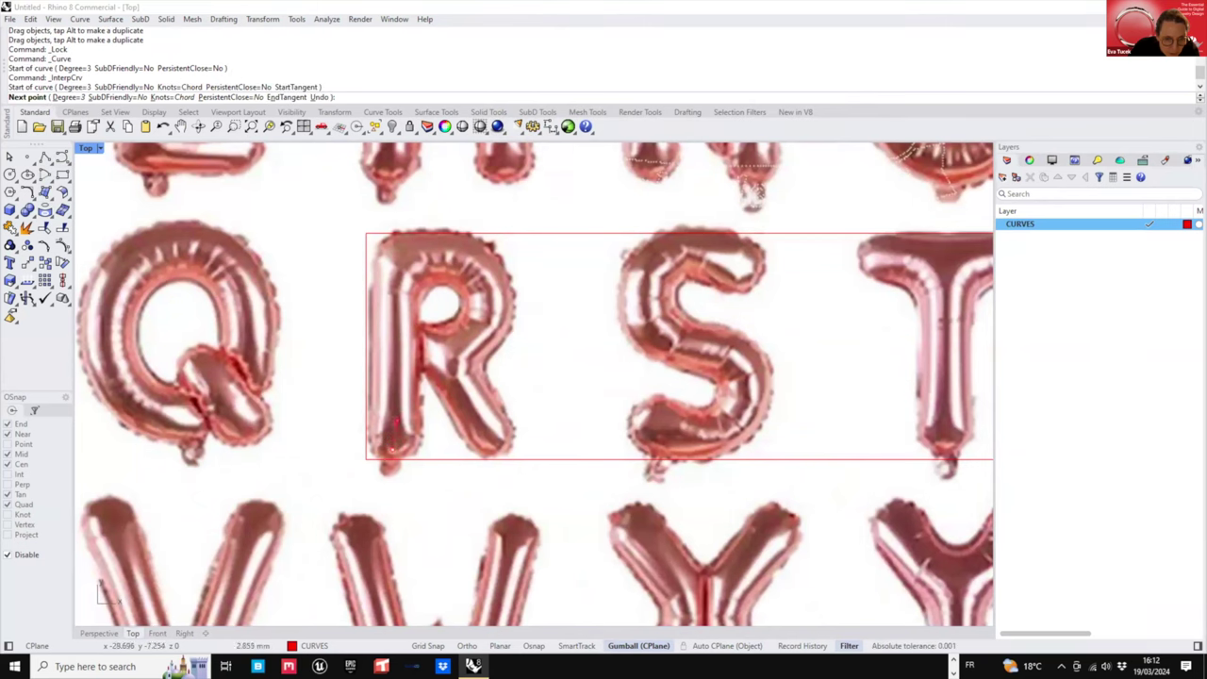
{"action": "left_click", "coordinate": [390, 293]}
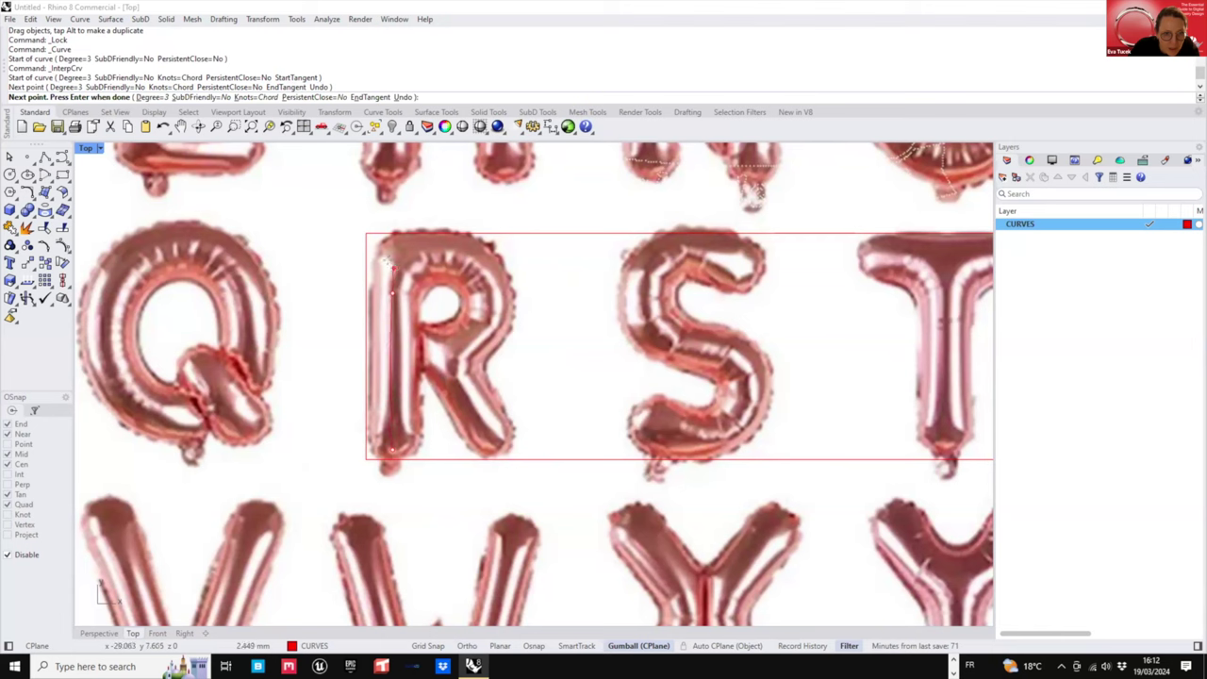
{"action": "left_click", "coordinate": [393, 268]}
{"action": "left_click", "coordinate": [417, 250]}
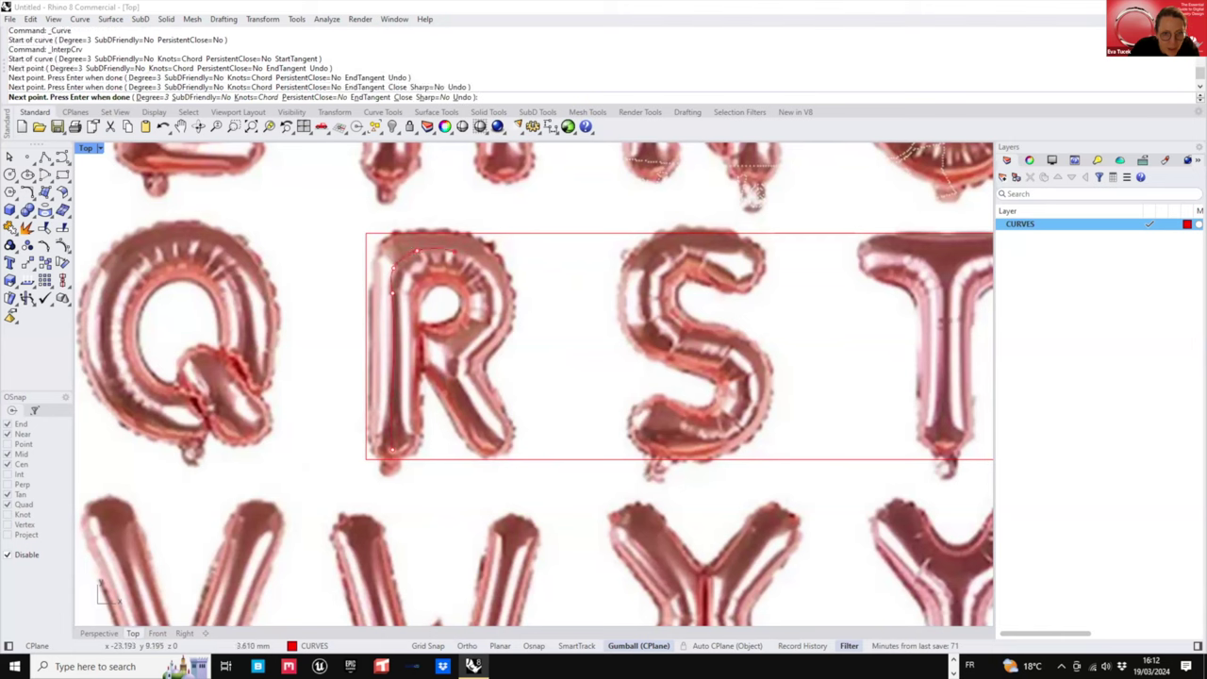
{"action": "left_click", "coordinate": [465, 257]}
{"action": "left_click", "coordinate": [489, 292]}
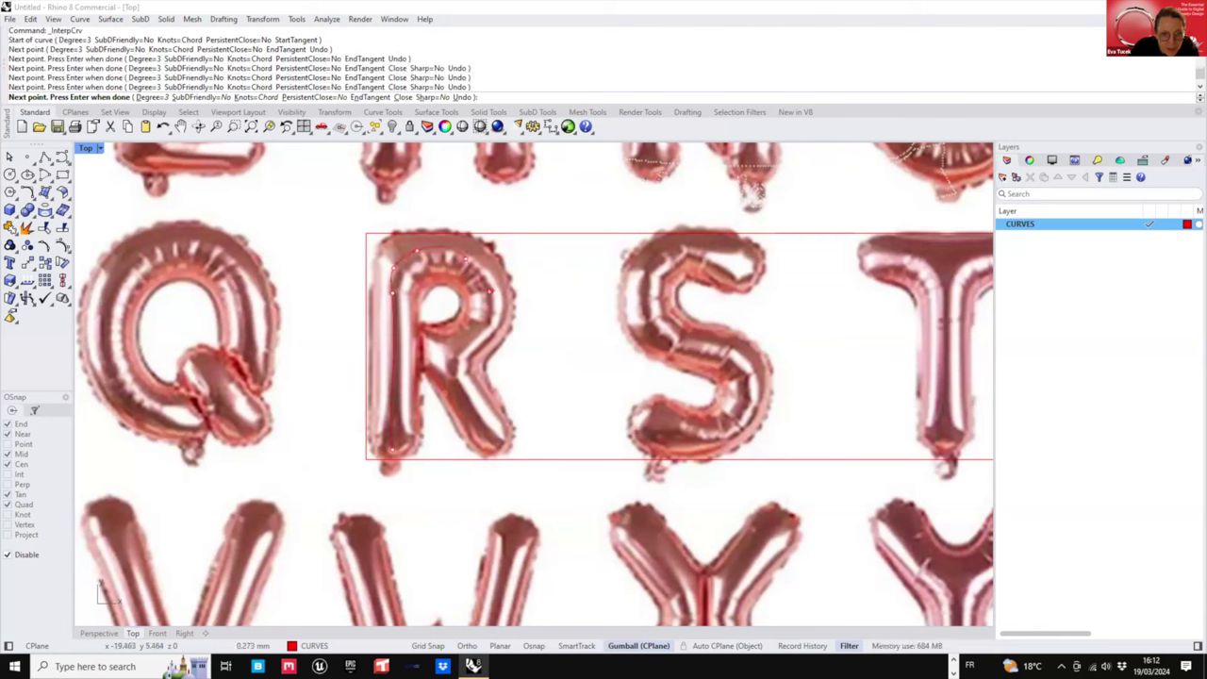
{"action": "left_click", "coordinate": [485, 324]}
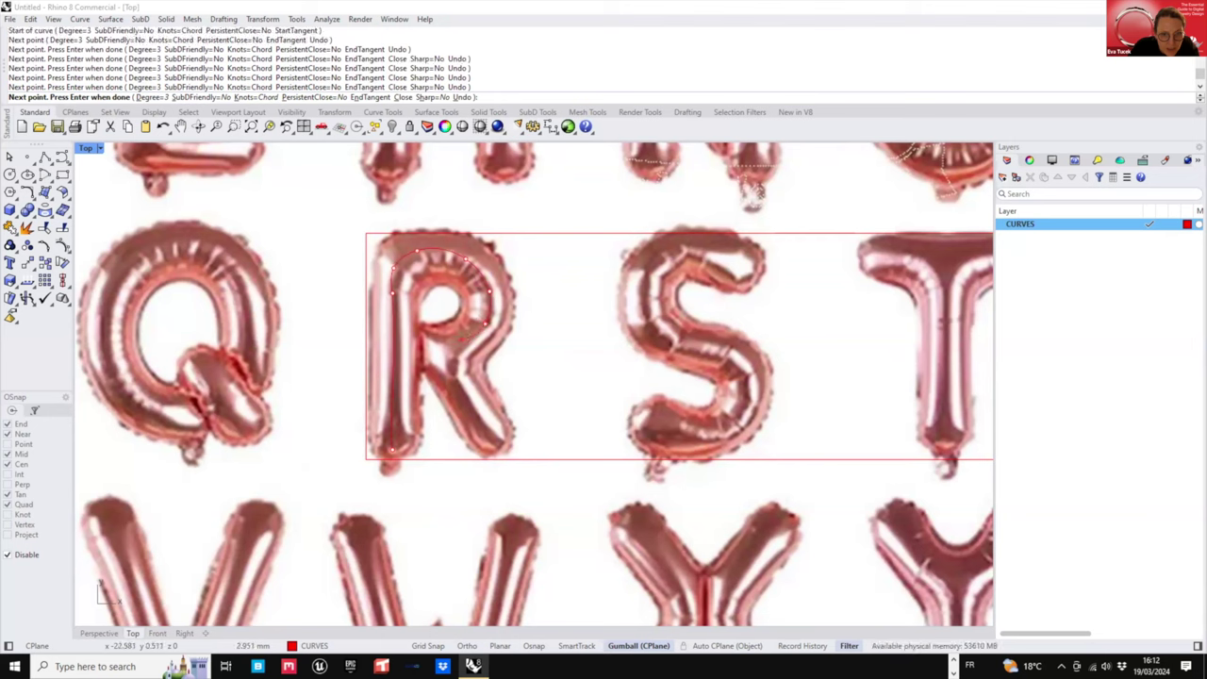
{"action": "left_click", "coordinate": [459, 343]}
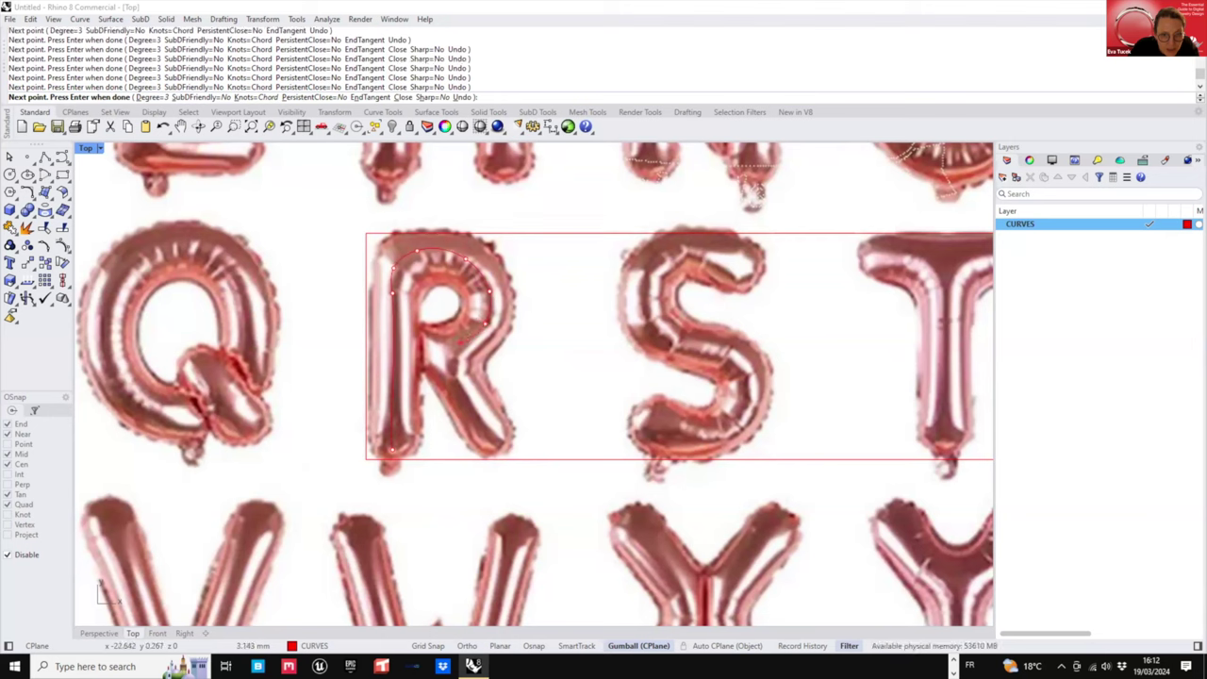
{"action": "left_click", "coordinate": [429, 346]}
{"action": "key", "text": "Return"}
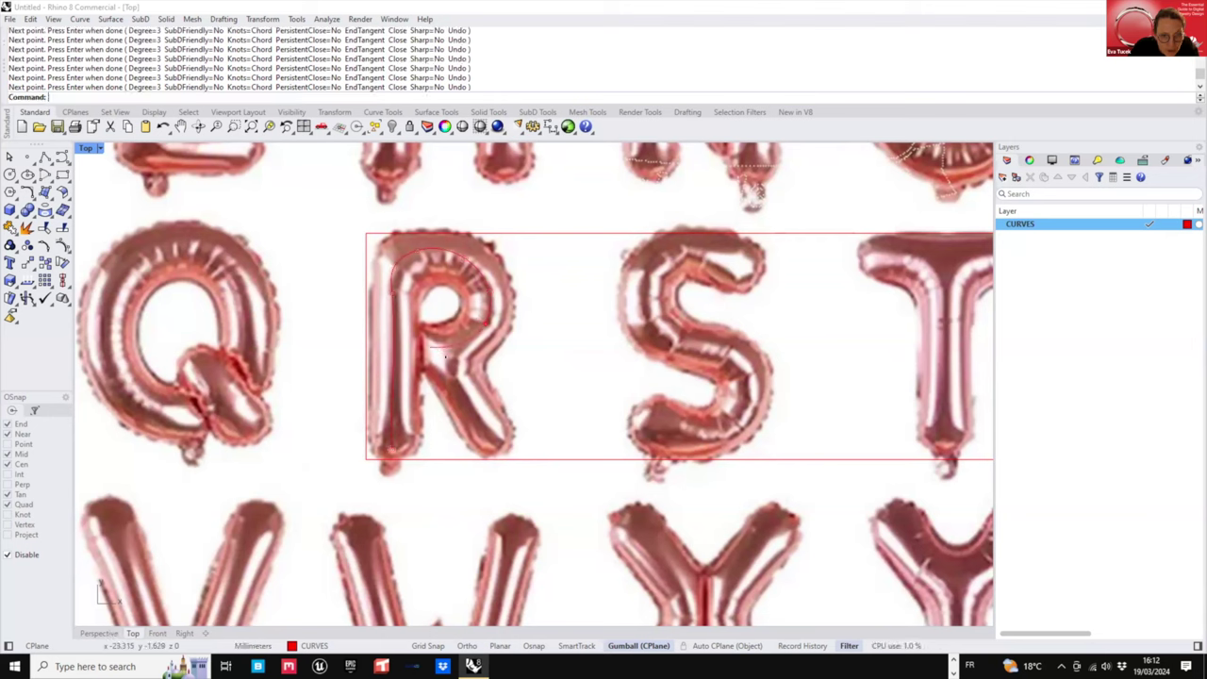
- Turn on object snaps and draw an interpolated curve along the R's leg, starting from the end of the bowl curve
{"action": "key", "text": "Return"}
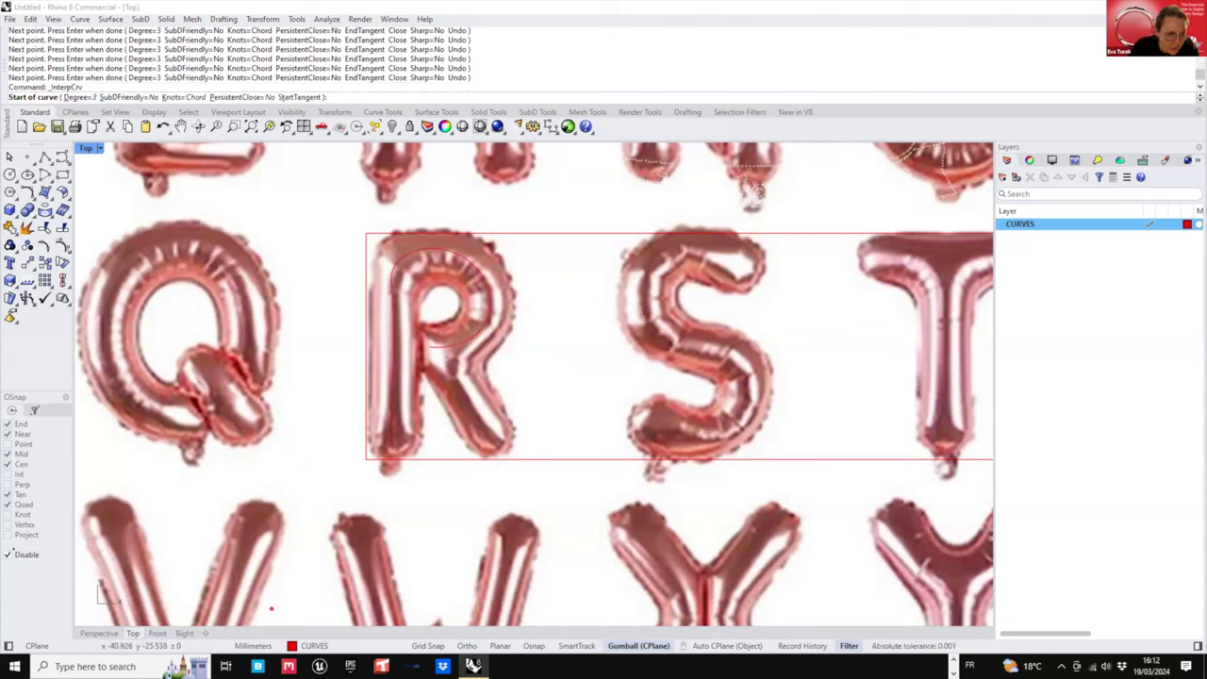
{"action": "left_click", "coordinate": [8, 554]}
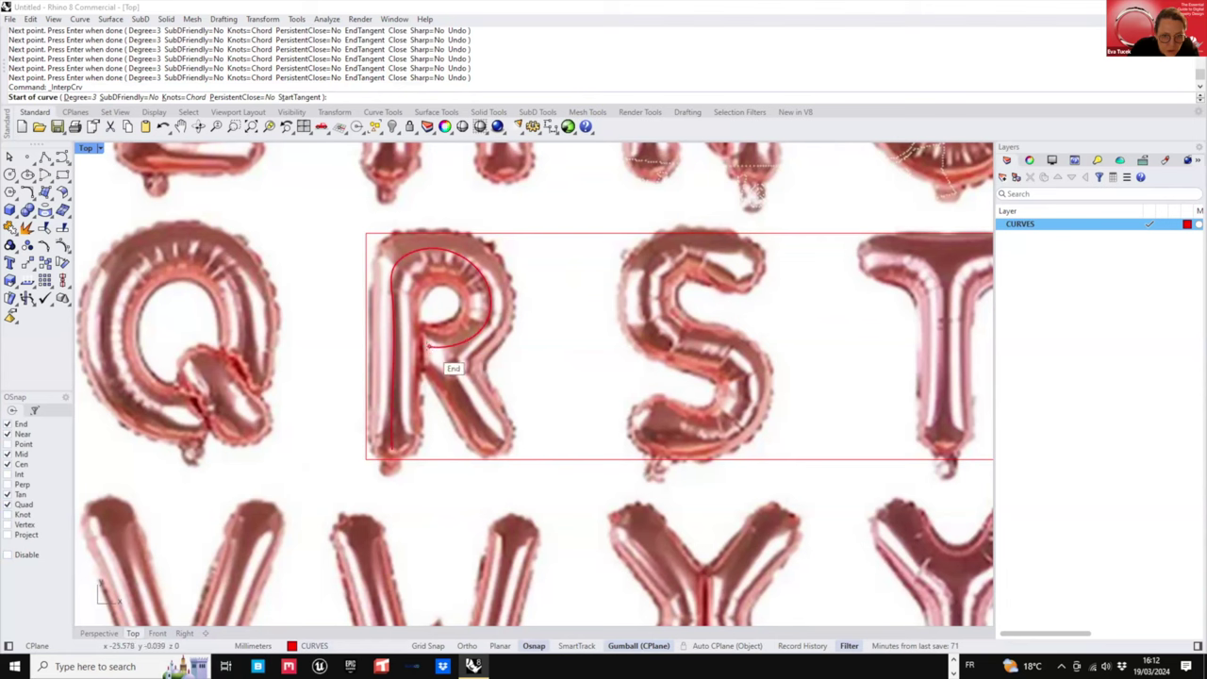
{"action": "left_click", "coordinate": [430, 347]}
{"action": "left_click", "coordinate": [451, 366]}
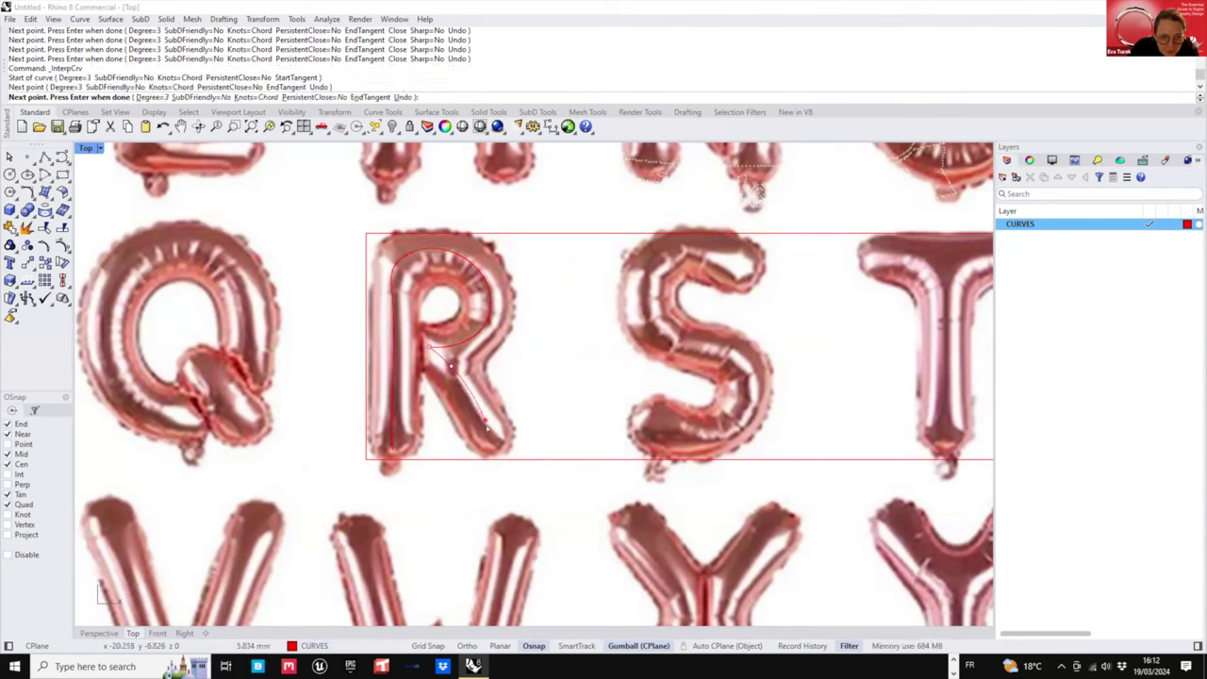
{"action": "left_click", "coordinate": [496, 440]}
{"action": "key", "text": "Return"}
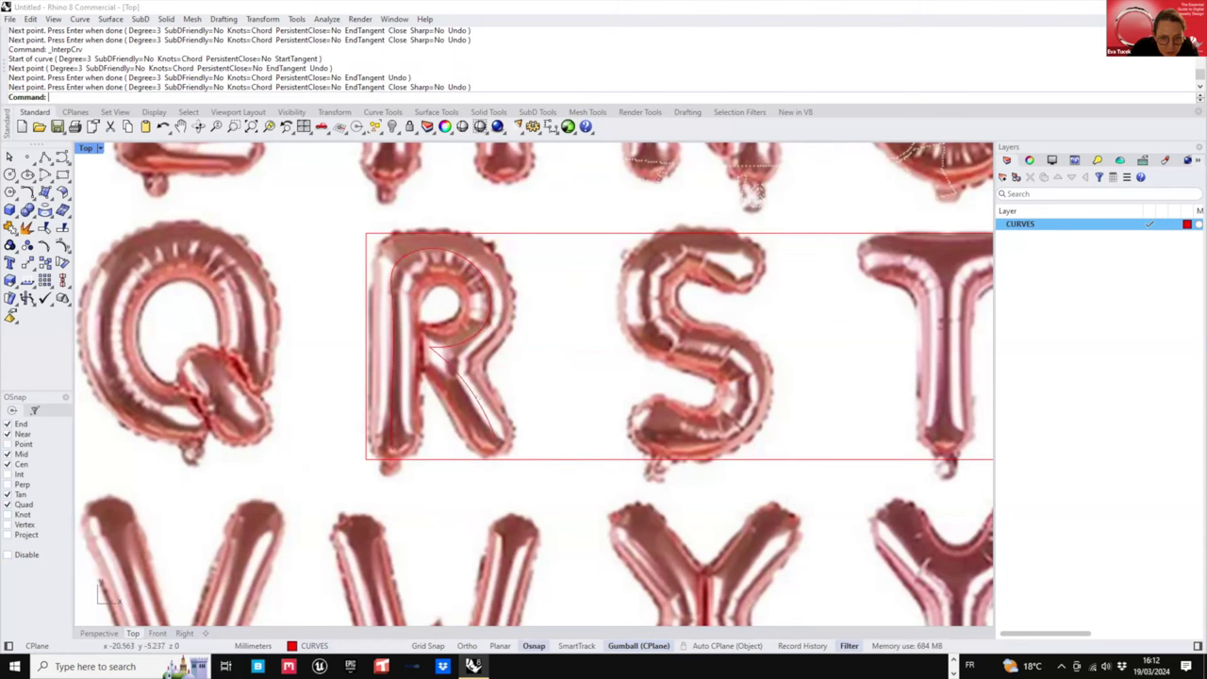
- Try to adjust the middle control point of the R's leg curve
{"action": "left_click", "coordinate": [470, 389]}
{"action": "scroll", "coordinate": [480, 393], "scroll_direction": "up", "scroll_amount": 2}
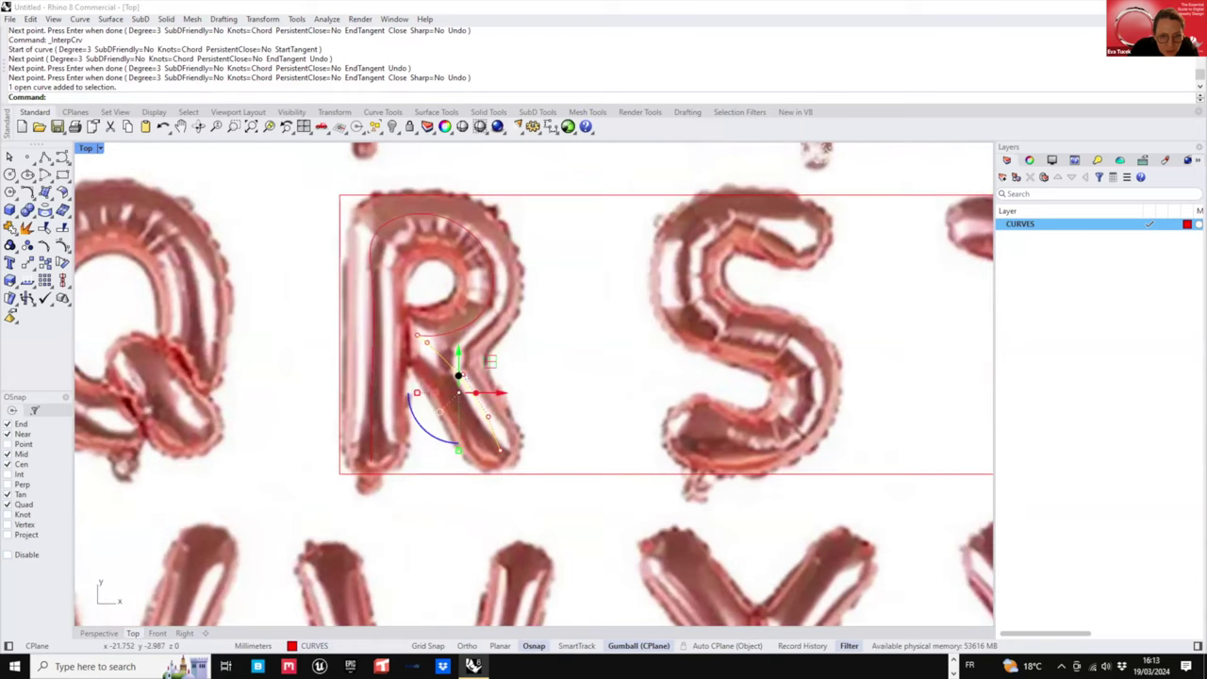
{"action": "left_click", "coordinate": [459, 377]}
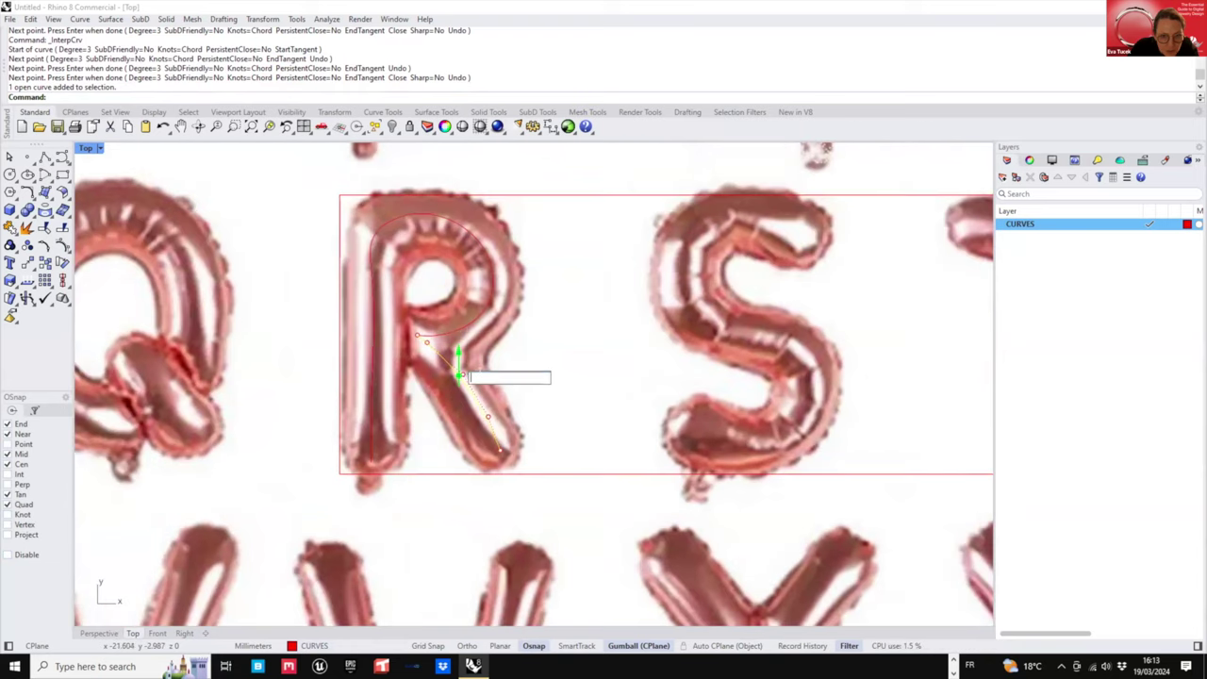
{"action": "left_click", "coordinate": [415, 374]}
{"action": "left_click", "coordinate": [469, 386]}
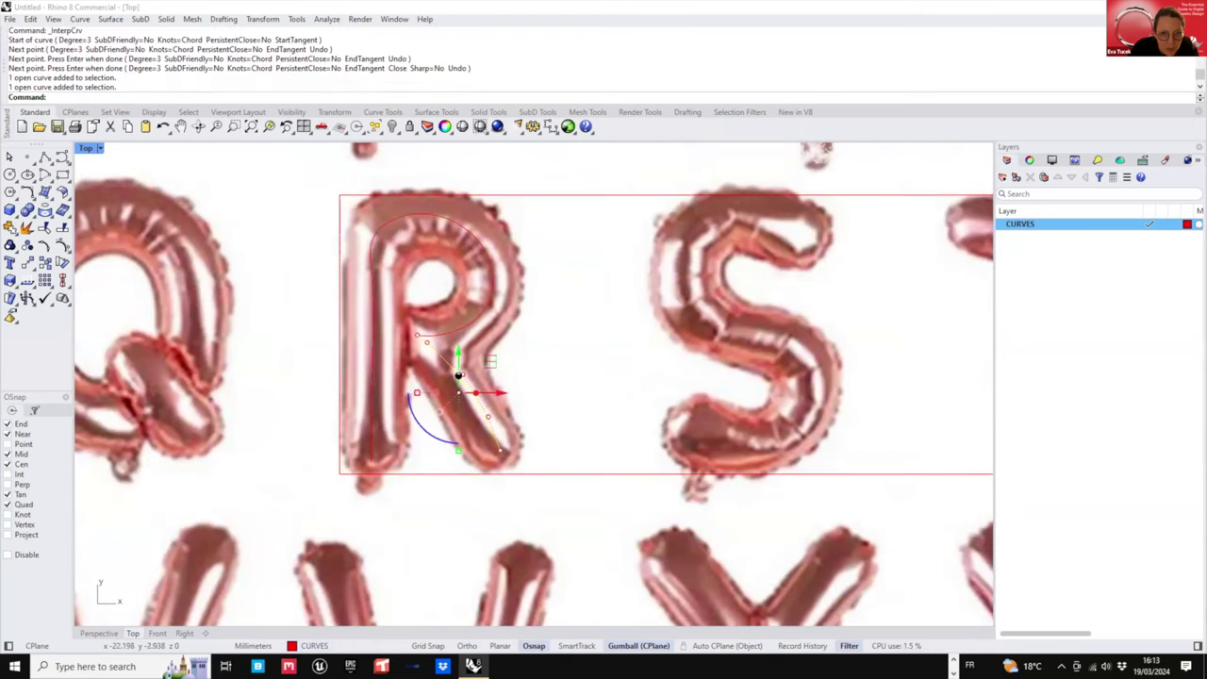
{"action": "left_click", "coordinate": [460, 377]}
{"action": "left_click_drag", "start_coordinate": [476, 375], "coordinate": [464, 382]}
{"action": "left_click", "coordinate": [426, 409]}
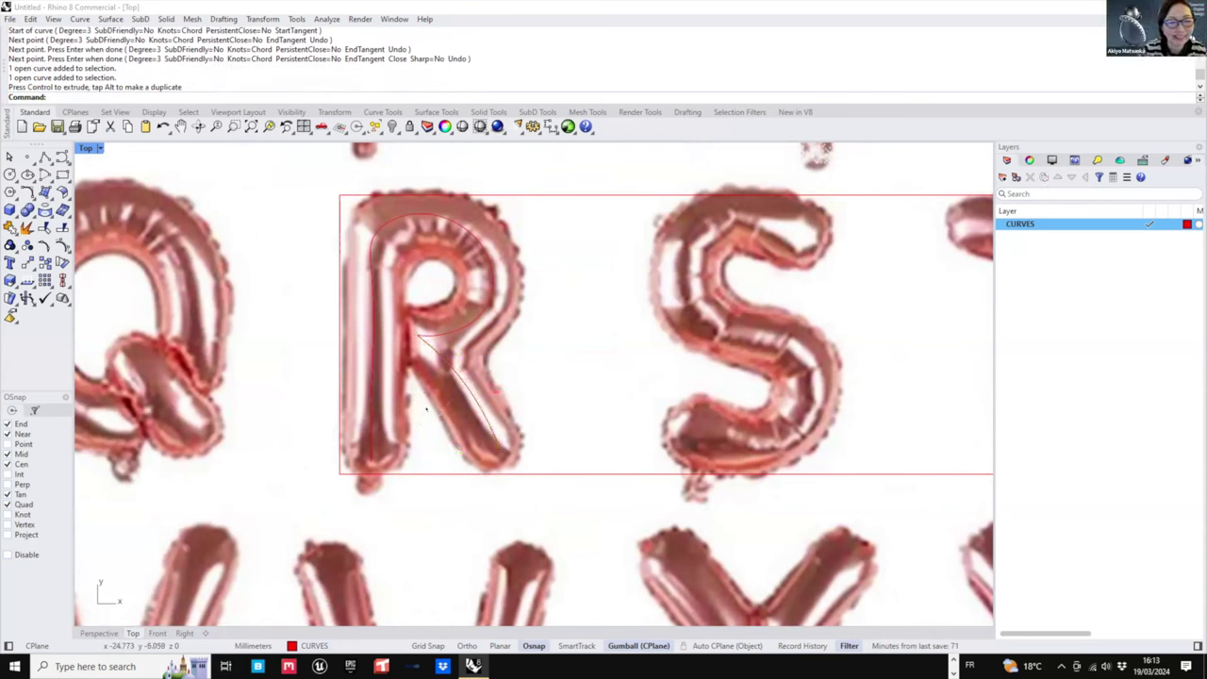
- Delete the middle control point and the next one towards the foot from the R's leg curve to straighten it
{"action": "left_click", "coordinate": [442, 356]}
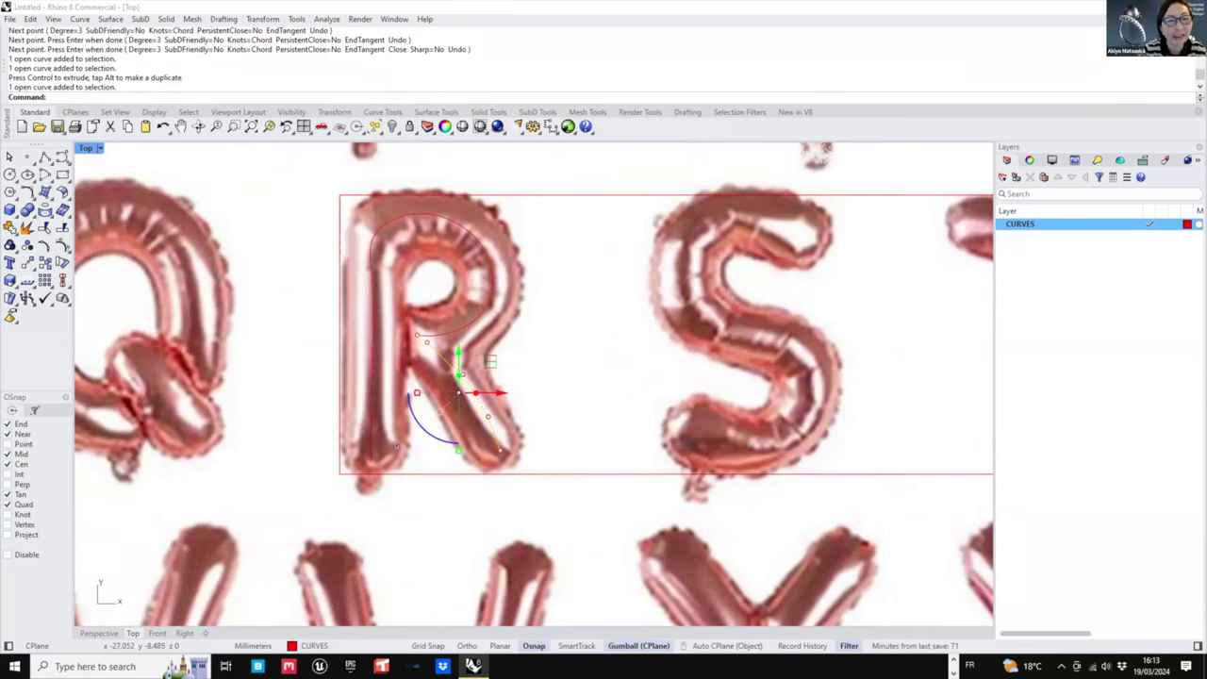
{"action": "left_click_drag", "start_coordinate": [405, 441], "coordinate": [492, 345]}
{"action": "key", "text": "Delete"}
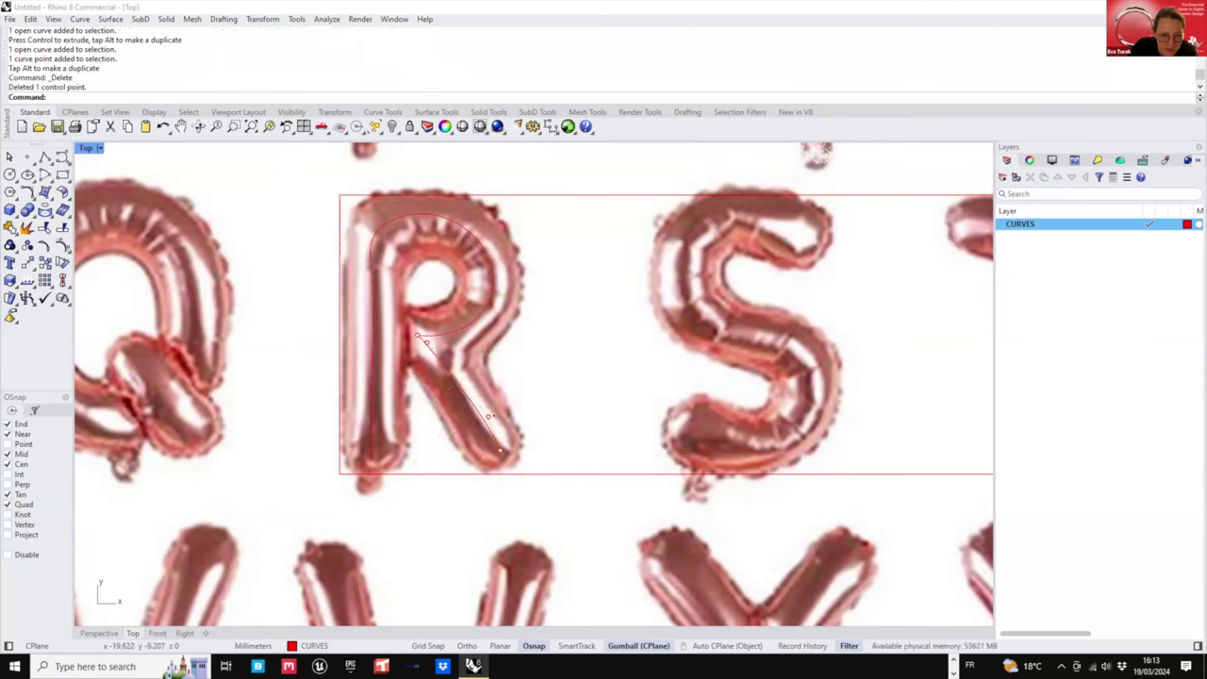
{"action": "left_click", "coordinate": [516, 383]}
{"action": "key", "text": "Delete"}
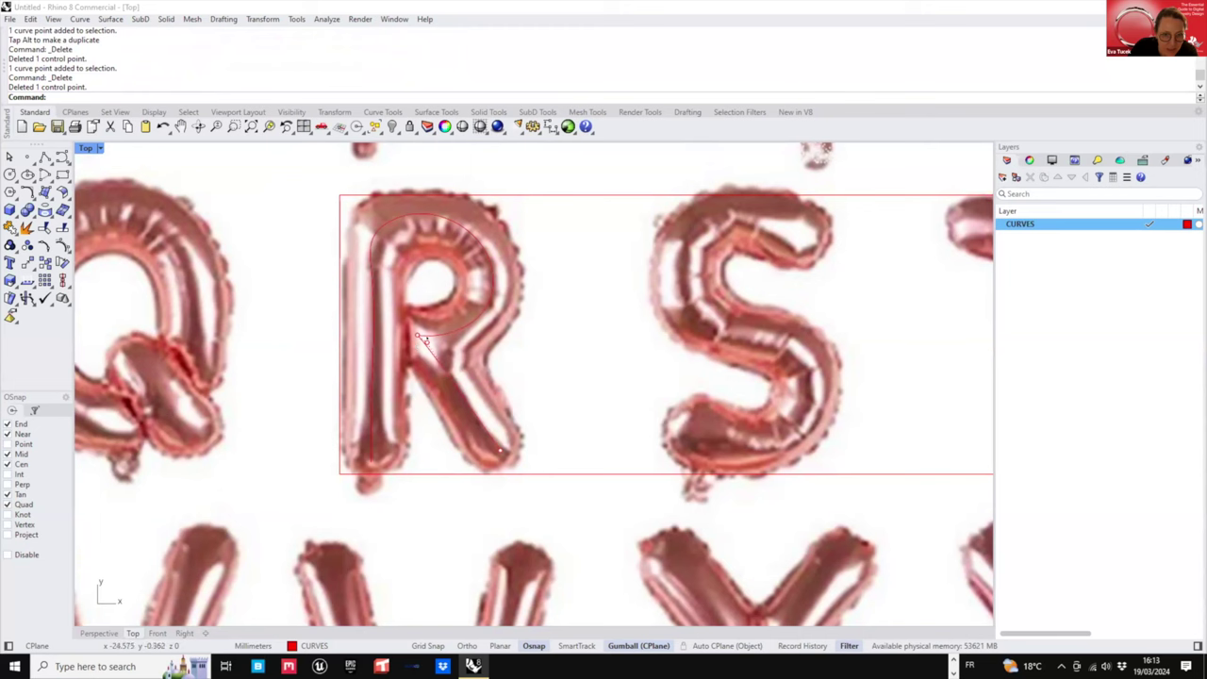
- Adjust the foot and middle control points of the R's leg curve to follow the leg's centreline
{"action": "left_click", "coordinate": [427, 342]}
{"action": "left_click_drag", "start_coordinate": [464, 313], "coordinate": [497, 353]}
{"action": "left_click", "coordinate": [497, 448]}
{"action": "left_click_drag", "start_coordinate": [498, 450], "coordinate": [497, 449]}
{"action": "left_click", "coordinate": [463, 382]}
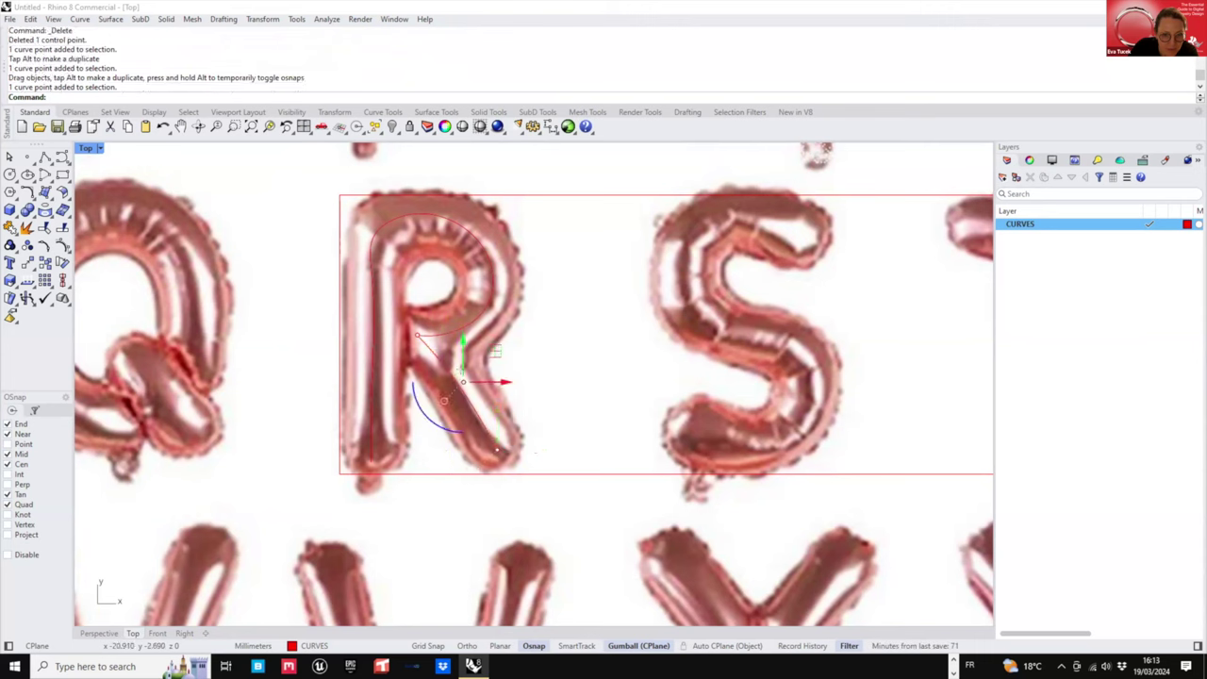
{"action": "left_click_drag", "start_coordinate": [494, 350], "coordinate": [490, 354]}
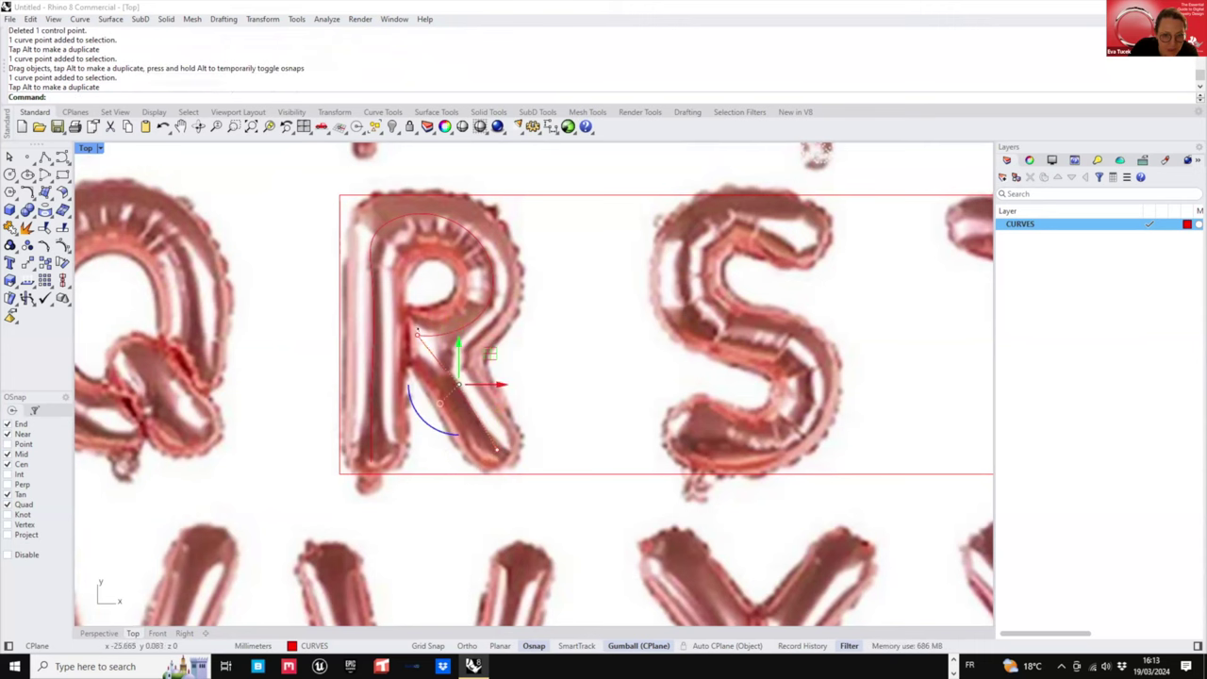
{"action": "left_click", "coordinate": [417, 332]}
{"action": "key", "text": "Escape"}
{"action": "key", "text": "Escape"}
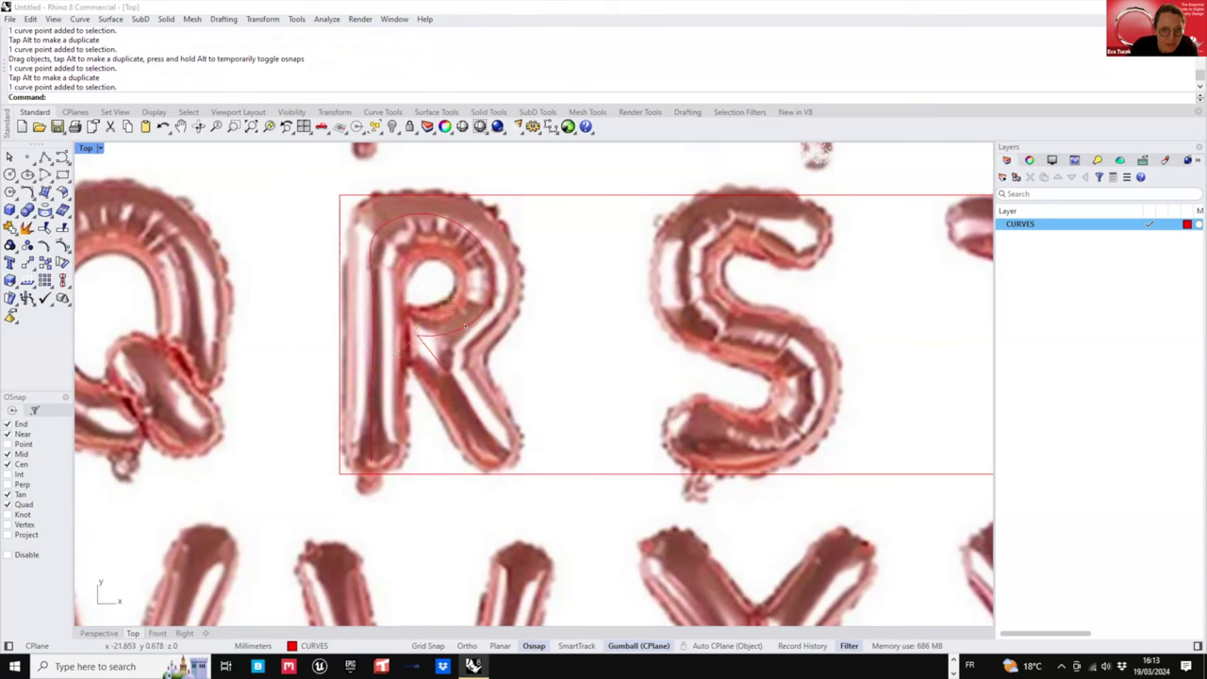
- Join the R's stem-and-bowl curve with its leg curve into a single curve
{"action": "left_click", "coordinate": [465, 326]}
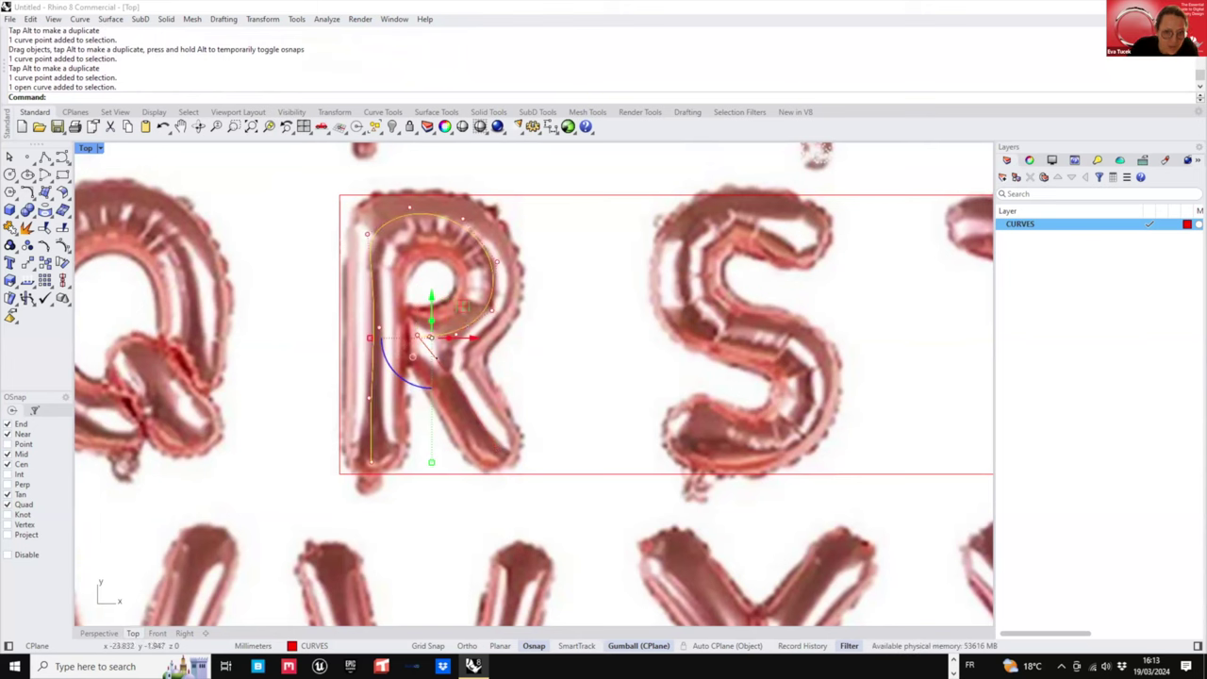
{"action": "left_click", "coordinate": [437, 358], "text": "shift"}
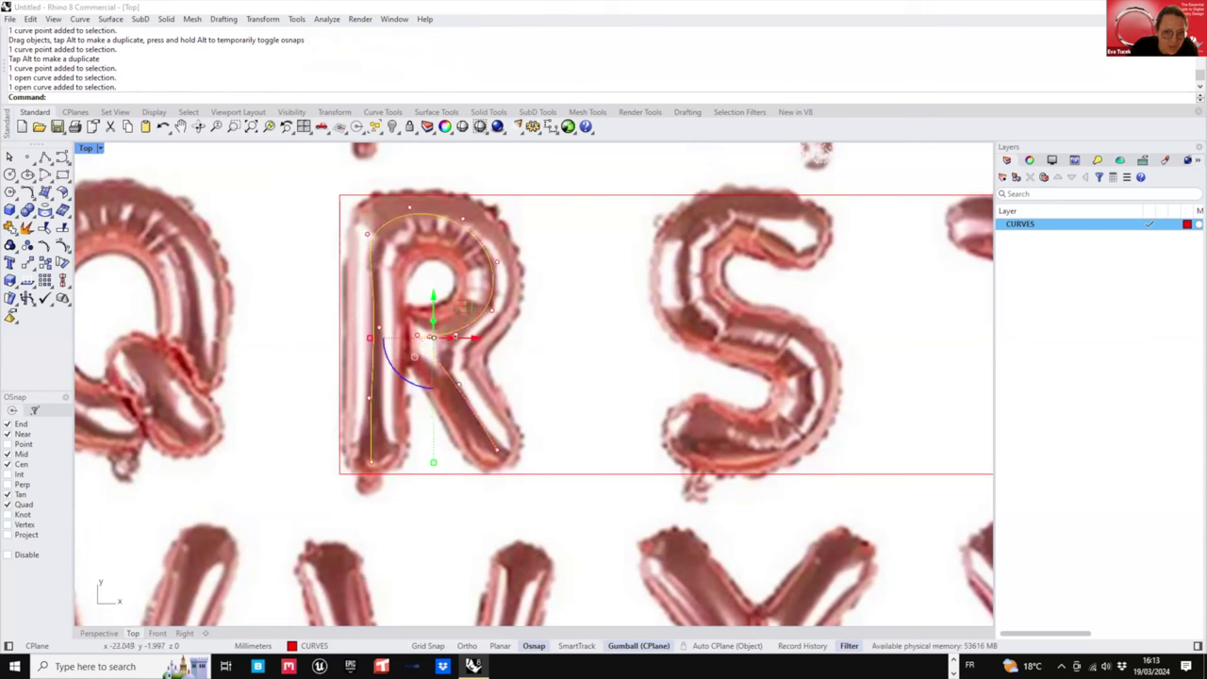
{"action": "left_click", "coordinate": [10, 227]}
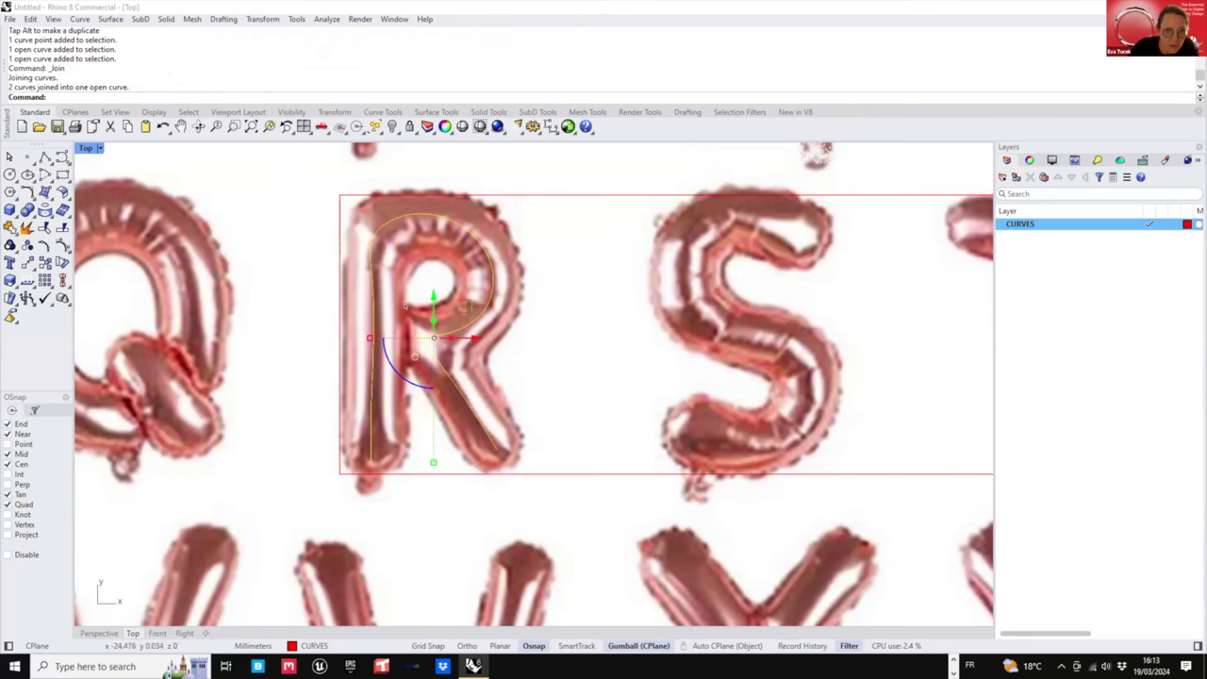
- Shift the control points where the R's bowl meets its leg slightly to the right along X
{"action": "left_click", "coordinate": [434, 337]}
{"action": "left_click_drag", "start_coordinate": [407, 320], "coordinate": [427, 357]}
{"action": "scroll", "coordinate": [430, 342], "scroll_direction": "up", "scroll_amount": 4}
{"action": "left_click", "coordinate": [429, 332]}
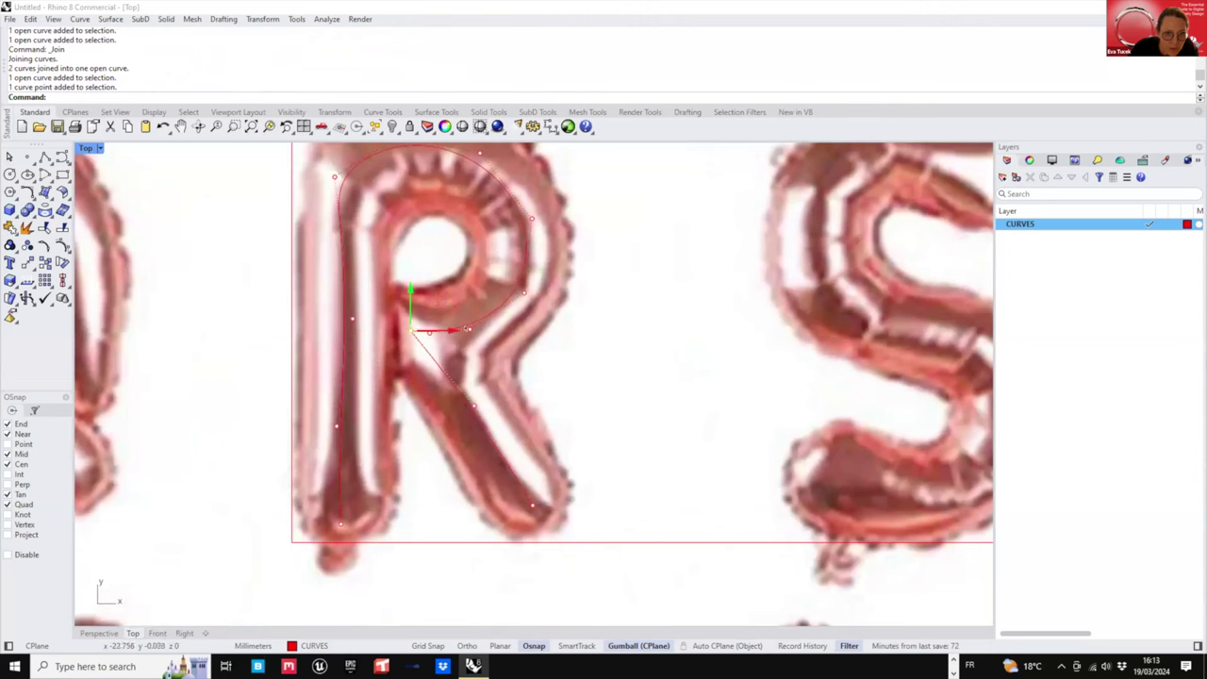
{"action": "left_click", "coordinate": [429, 333], "text": "shift"}
{"action": "left_click_drag", "start_coordinate": [457, 334], "coordinate": [474, 334]}
{"action": "left_click", "coordinate": [506, 388]}
{"action": "scroll", "coordinate": [491, 425], "scroll_direction": "down", "scroll_amount": 3}
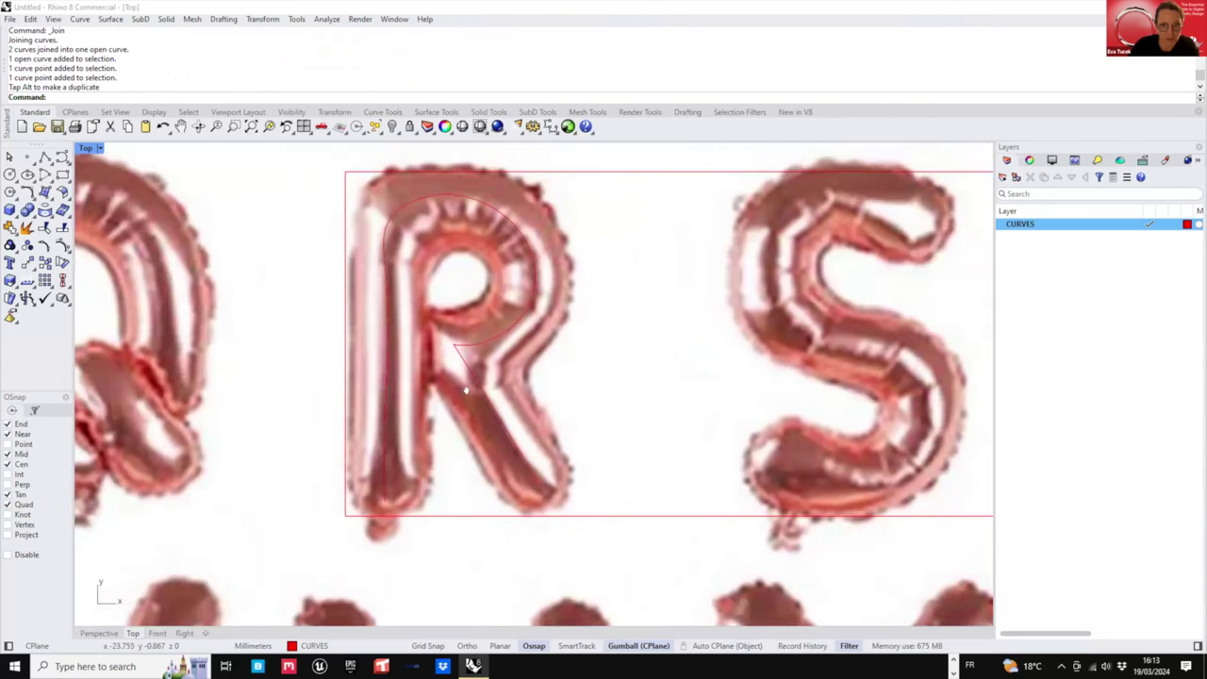
- Refine the control points along the R's stem and at the upper start of its bowl so the stem runs straighter
{"action": "left_click", "coordinate": [387, 273]}
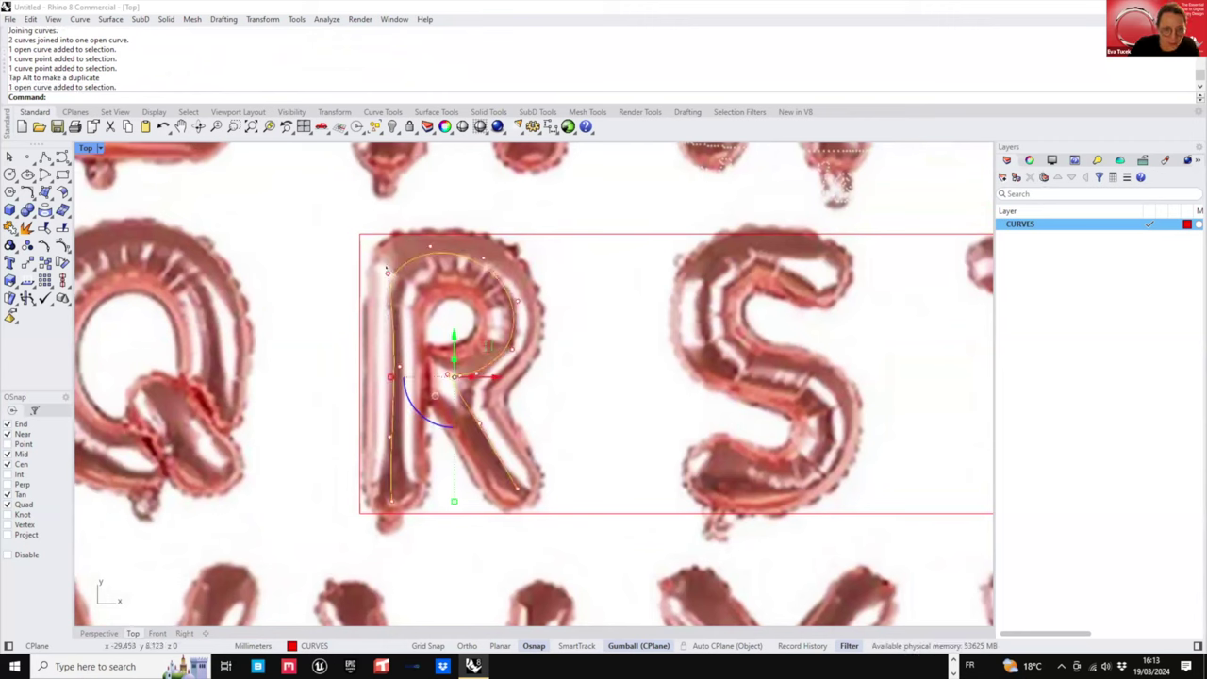
{"action": "left_click", "coordinate": [386, 274]}
{"action": "left_click_drag", "start_coordinate": [419, 242], "coordinate": [425, 247]}
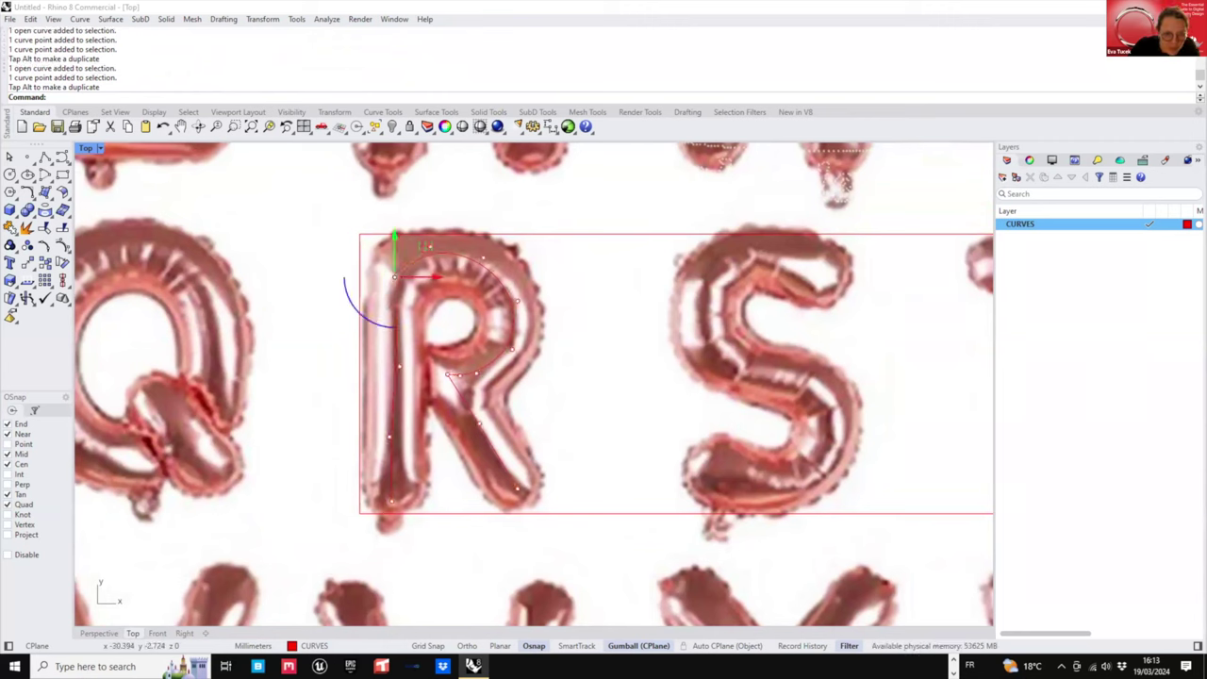
{"action": "left_click", "coordinate": [399, 365]}
{"action": "left_click_drag", "start_coordinate": [431, 334], "coordinate": [427, 335]}
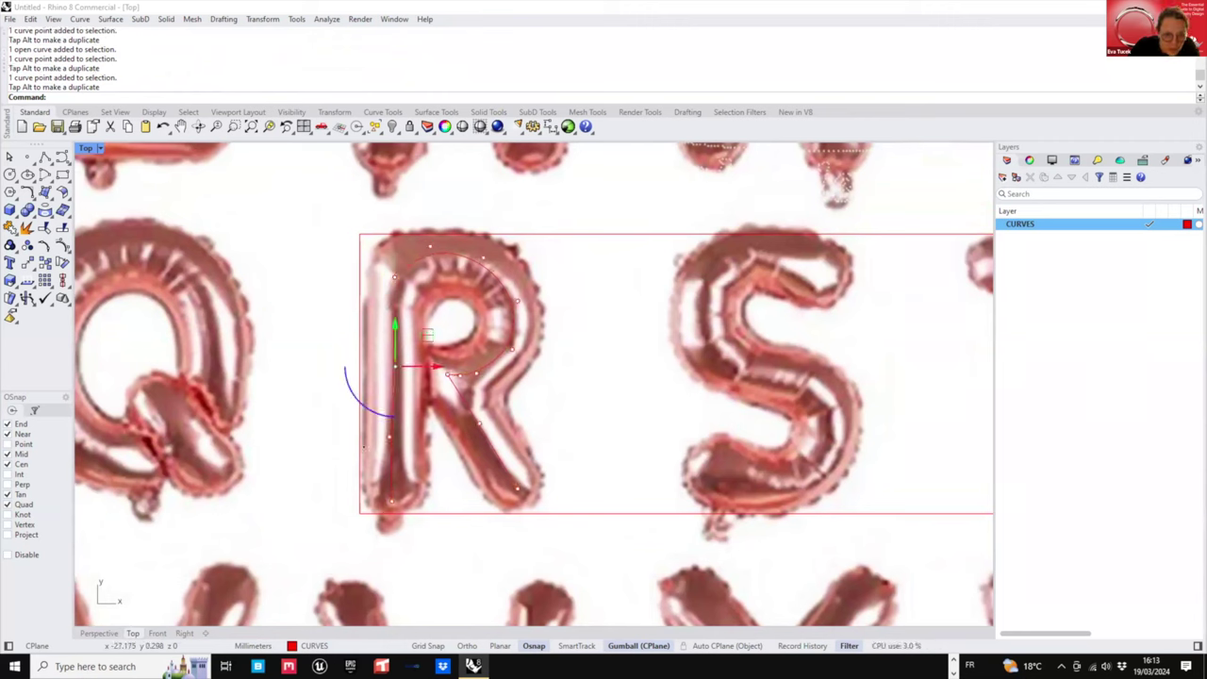
{"action": "left_click", "coordinate": [388, 437]}
{"action": "left_click_drag", "start_coordinate": [431, 436], "coordinate": [427, 463]}
{"action": "left_click", "coordinate": [389, 500]}
{"action": "right_click_drag", "start_coordinate": [594, 275], "coordinate": [586, 292]}
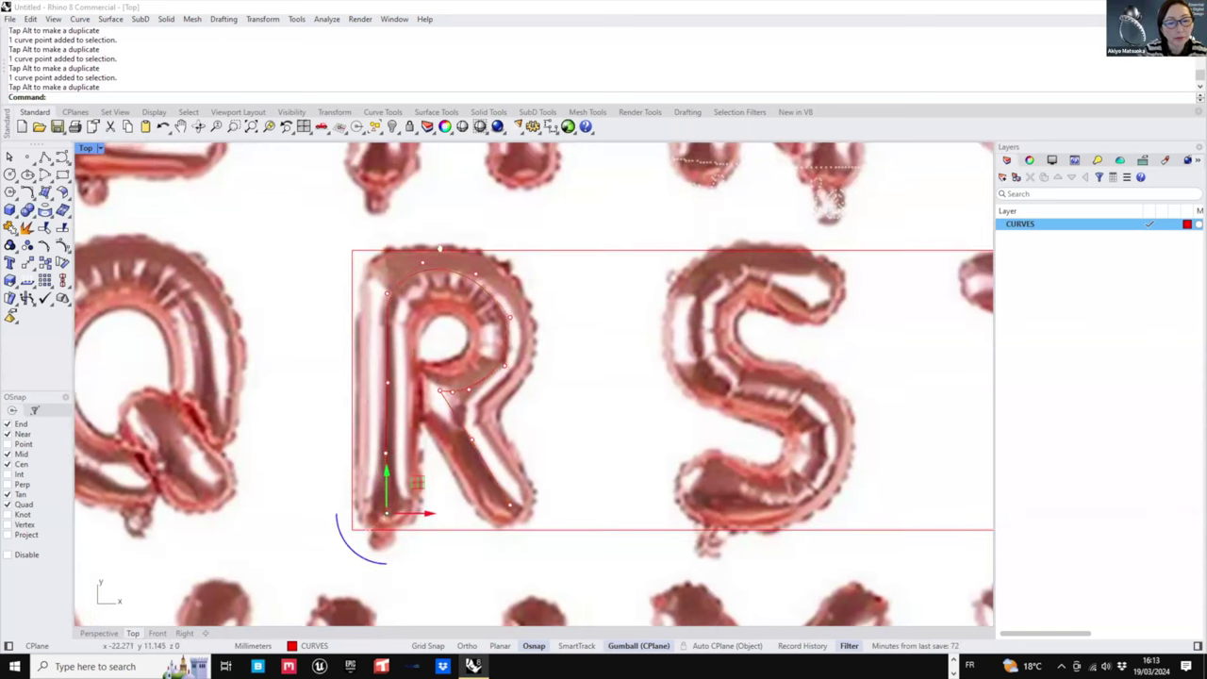
{"action": "left_click", "coordinate": [422, 262]}
{"action": "left_click_drag", "start_coordinate": [454, 231], "coordinate": [449, 239]}
{"action": "key", "text": "Escape"}
{"action": "key", "text": "Escape"}
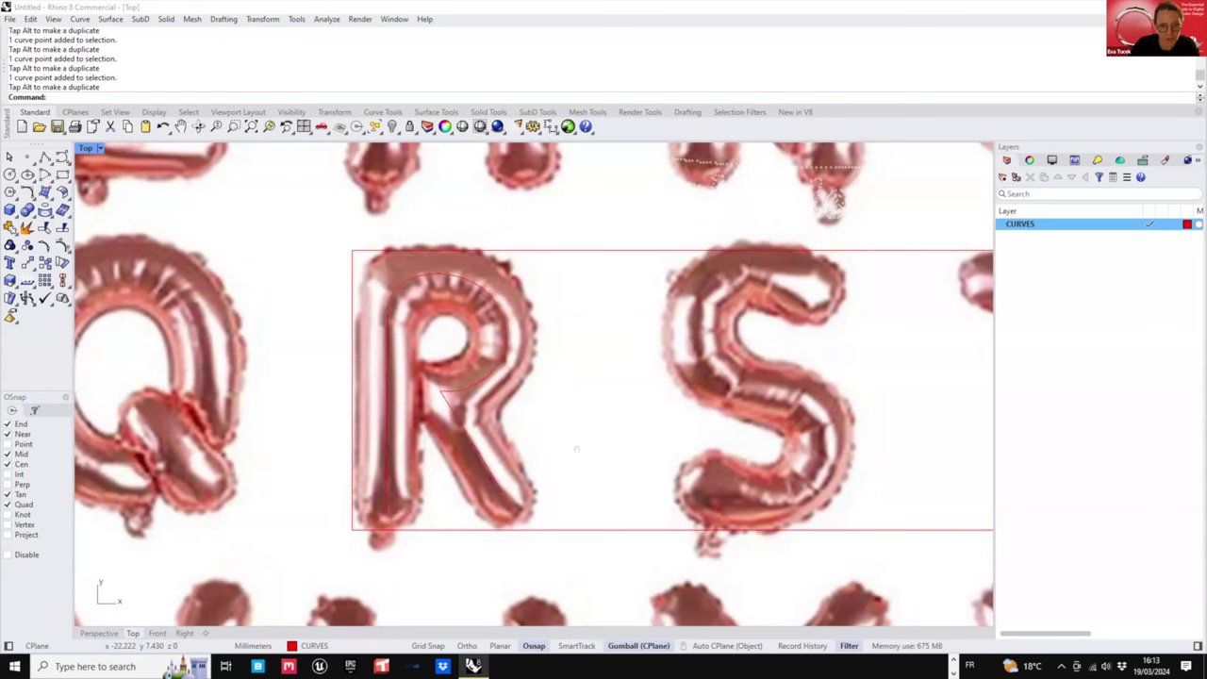
- Examine the R's joined centreline and its control points against the reference letter
{"action": "right_click_drag", "start_coordinate": [577, 449], "coordinate": [591, 405]}
{"action": "scroll", "coordinate": [565, 405], "scroll_direction": "down", "scroll_amount": 4}
{"action": "right_click_drag", "start_coordinate": [488, 393], "coordinate": [509, 438]}
{"action": "scroll", "coordinate": [497, 405], "scroll_direction": "up", "scroll_amount": 2}
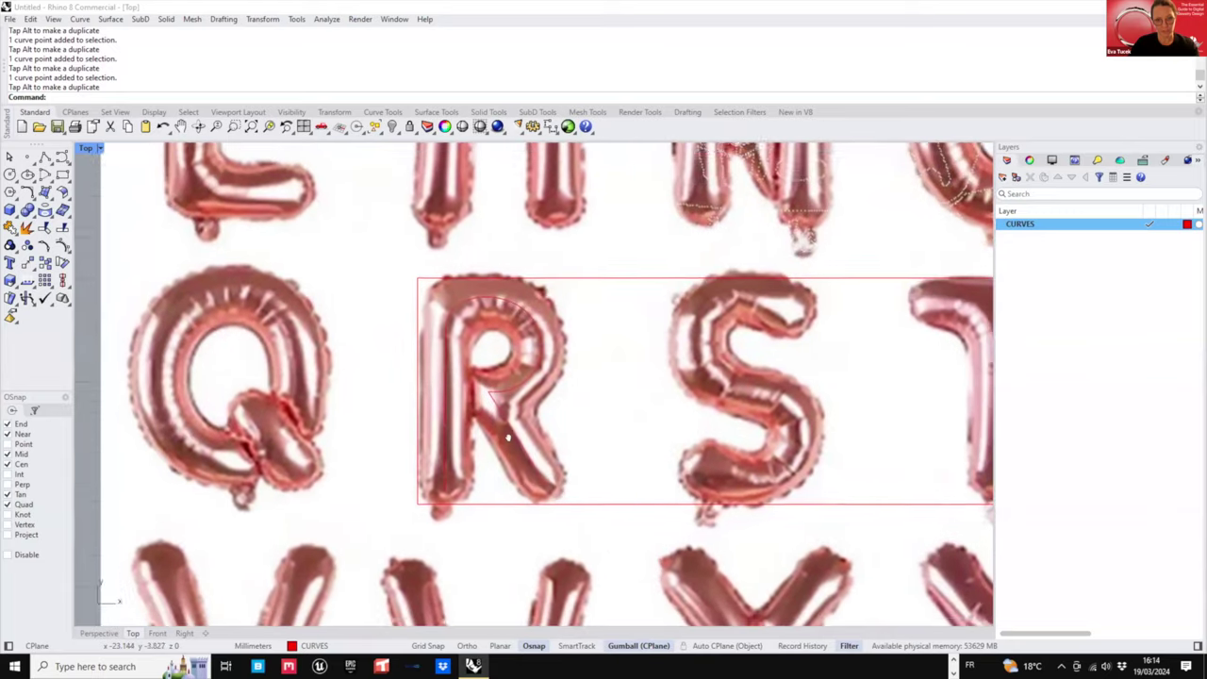
{"action": "scroll", "coordinate": [508, 437], "scroll_direction": "up", "scroll_amount": 3}
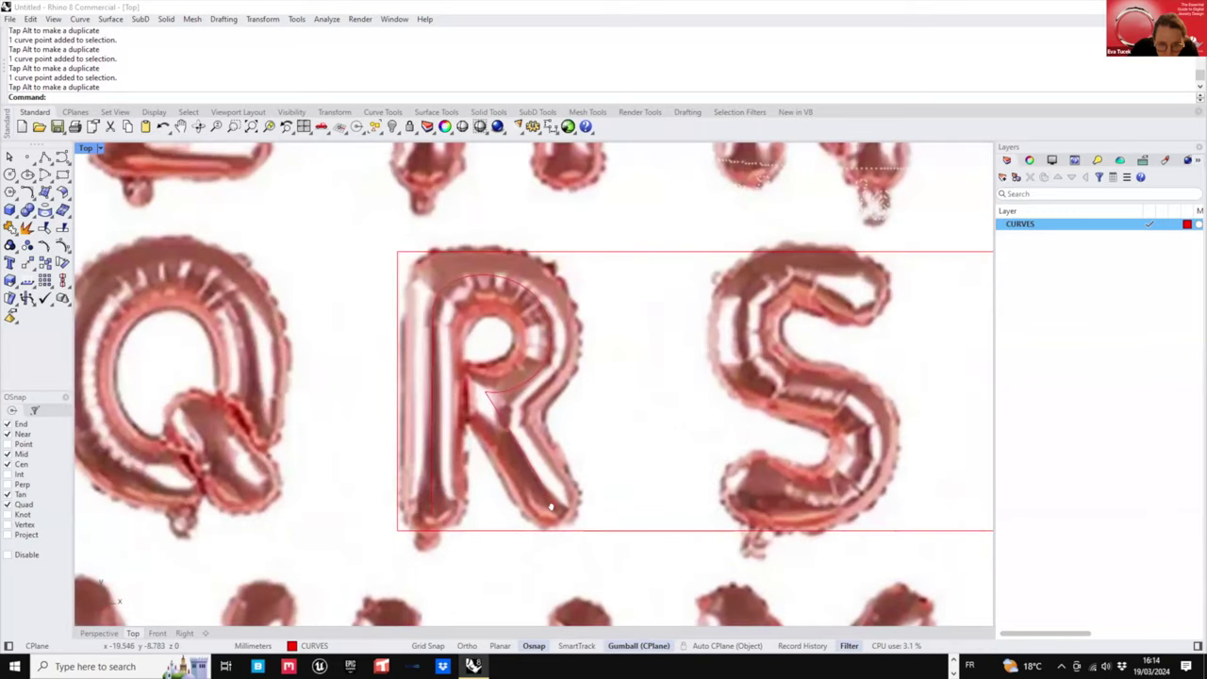
{"action": "left_click", "coordinate": [553, 507]}
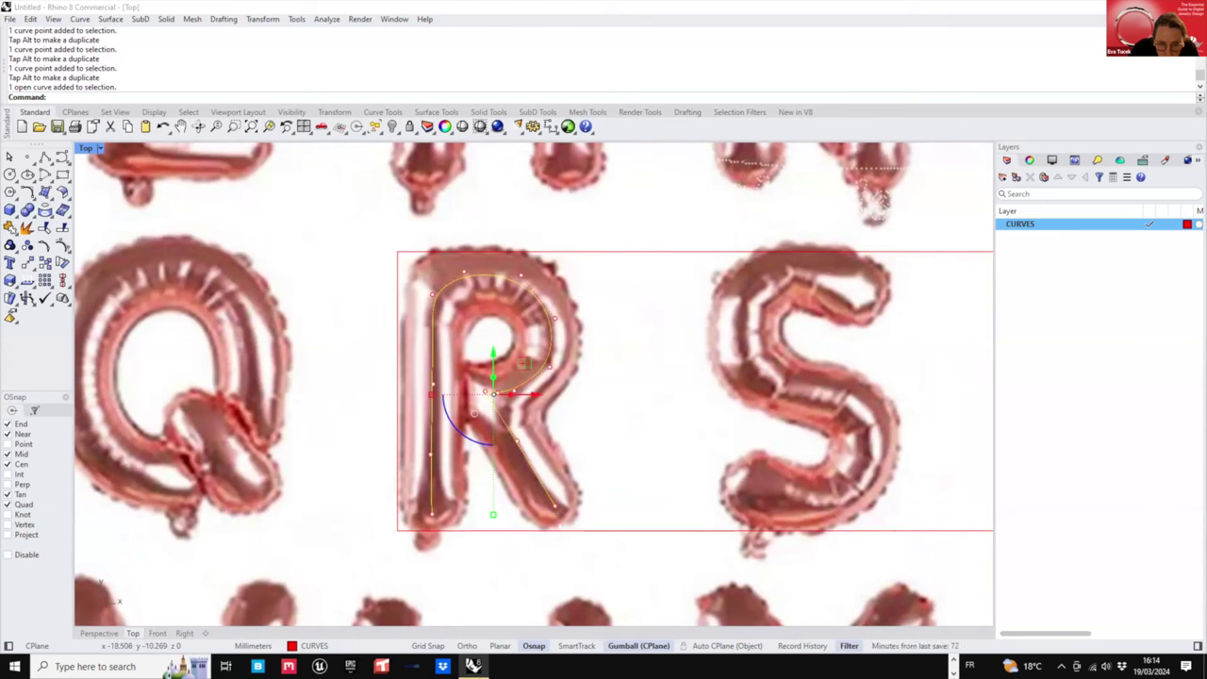
{"action": "left_click", "coordinate": [632, 389]}
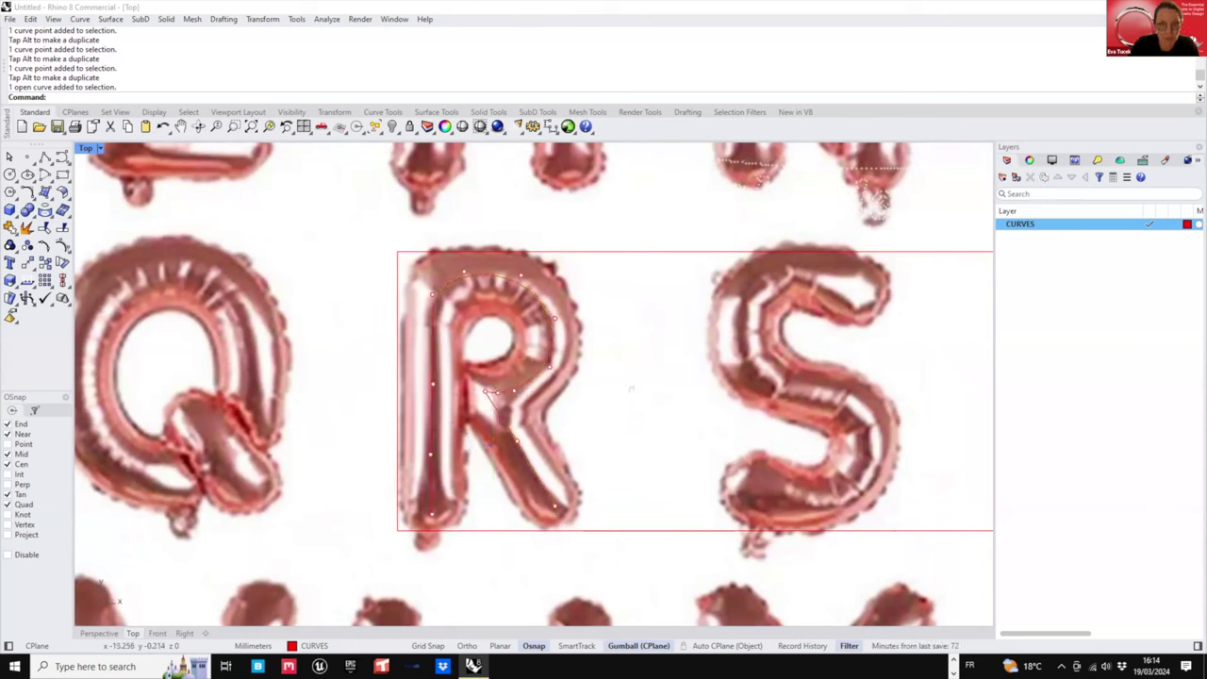
{"action": "key", "text": "Escape"}
{"action": "scroll", "coordinate": [632, 389], "scroll_direction": "down", "scroll_amount": 2}
{"action": "right_click_drag", "start_coordinate": [632, 388], "coordinate": [478, 402]}
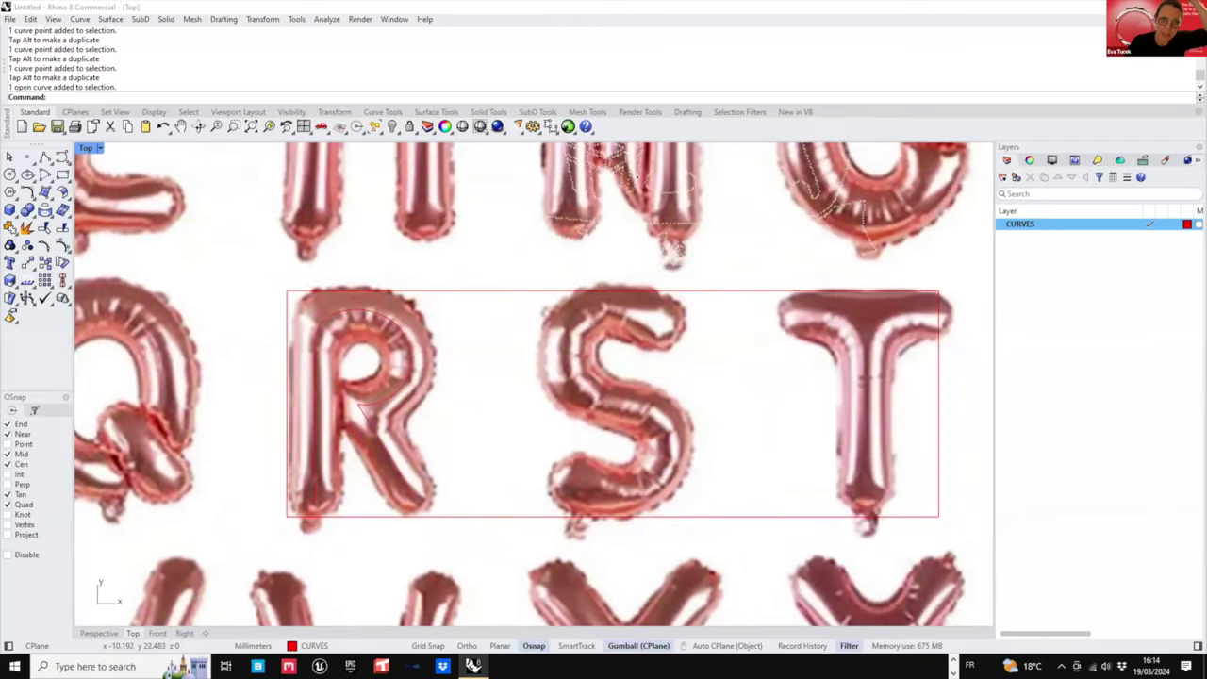
- Start a SubD MultiPipe along the R's joined centreline curve
{"action": "left_click", "coordinate": [536, 111]}
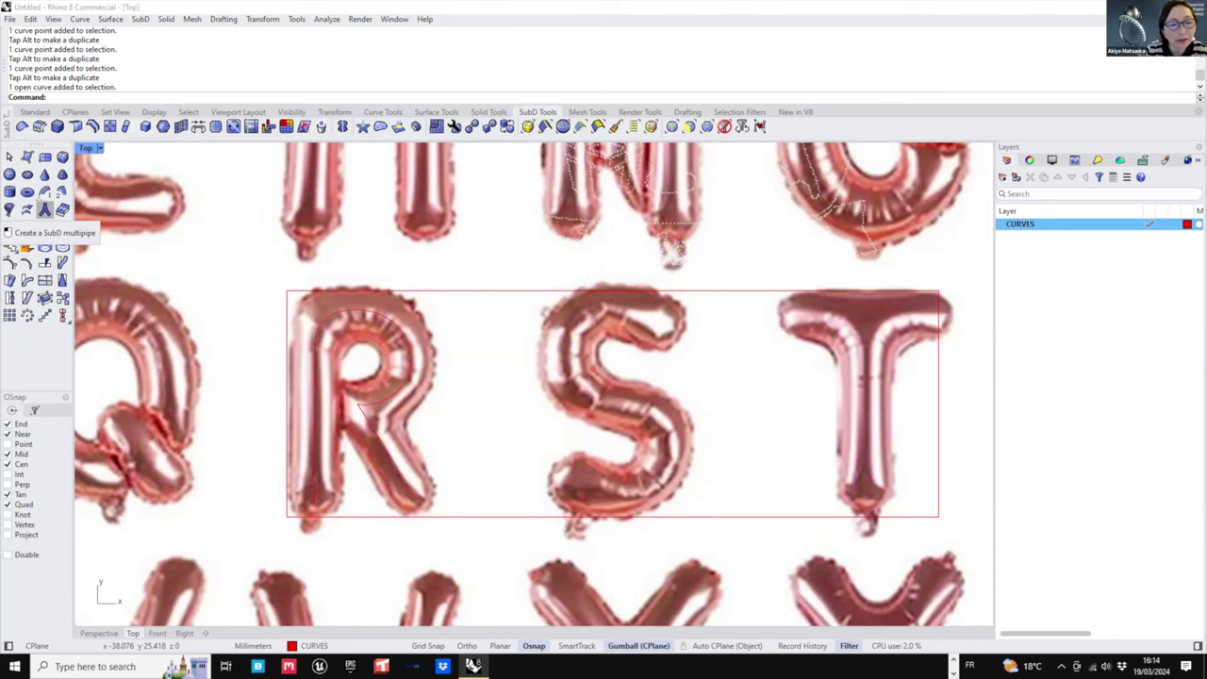
{"action": "left_click", "coordinate": [45, 209]}
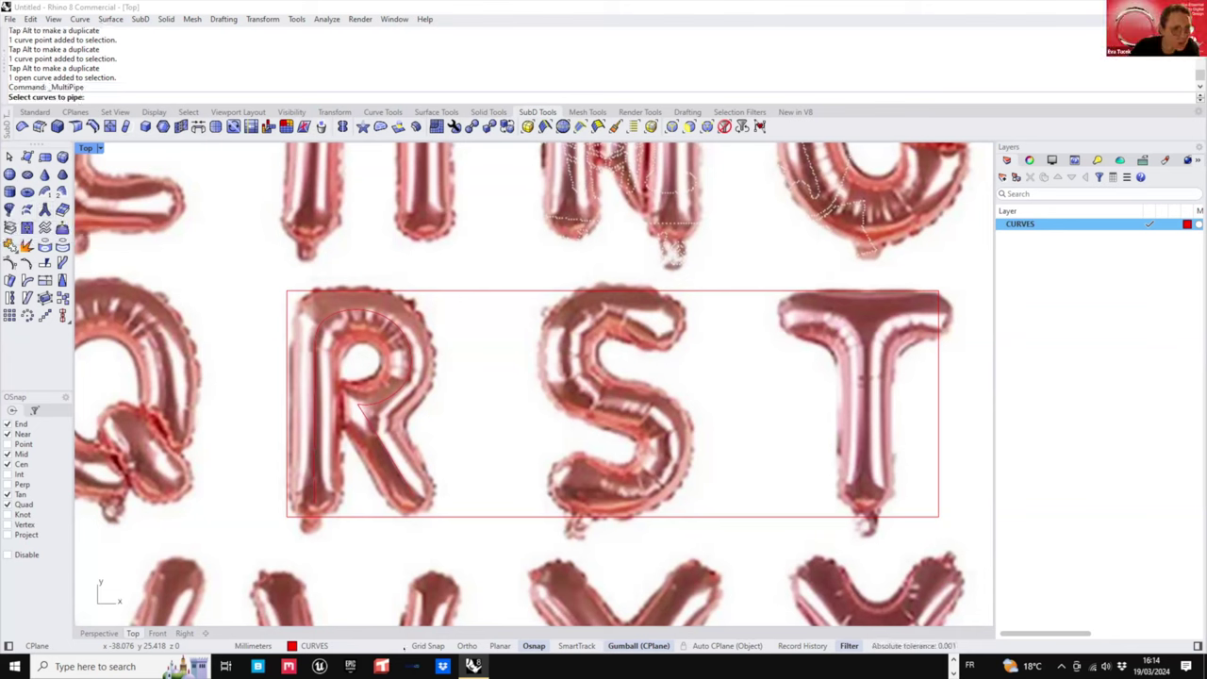
{"action": "left_click", "coordinate": [406, 379]}
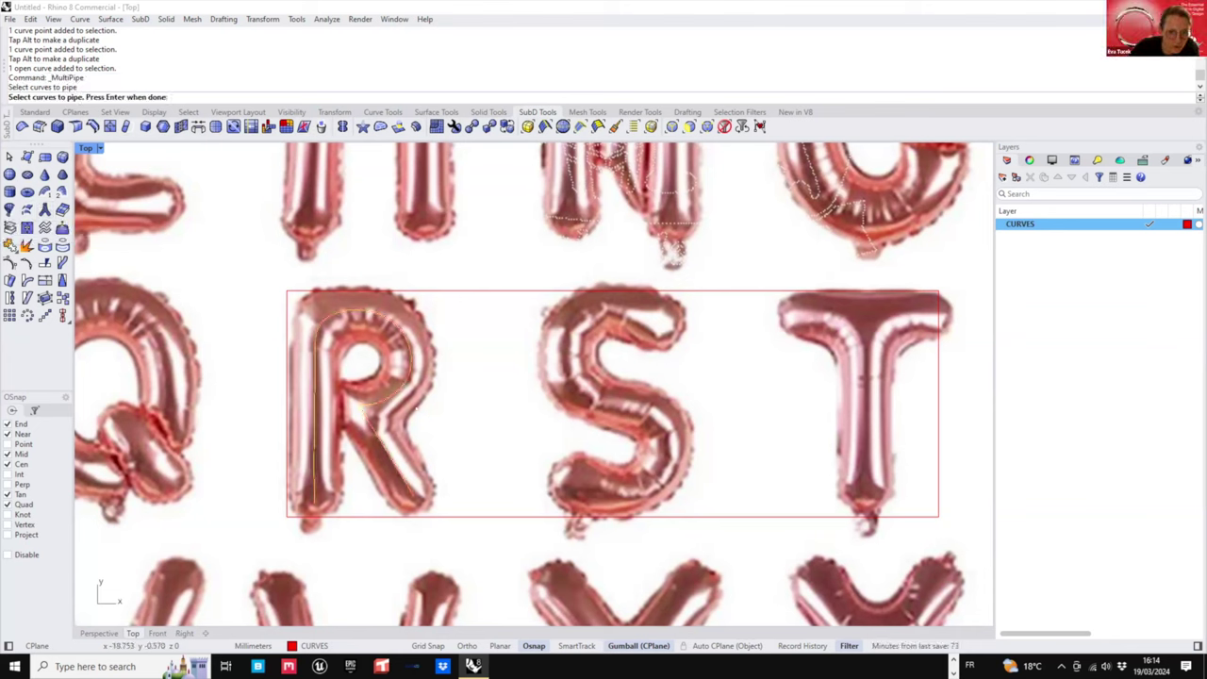
{"action": "key", "text": "Return"}
{"action": "scroll", "coordinate": [447, 459], "scroll_direction": "up", "scroll_amount": 4}
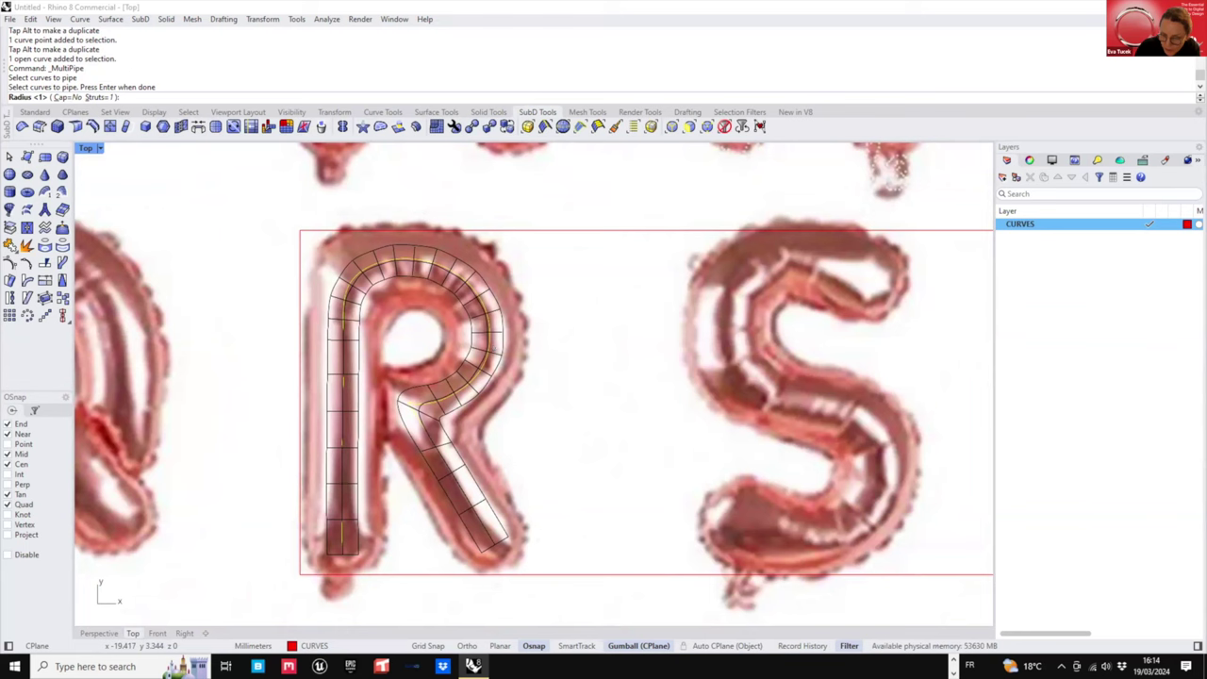
- Try pipe radii of 5, 2 and 3 for the R against the reference letter
{"action": "key", "text": "Return"}
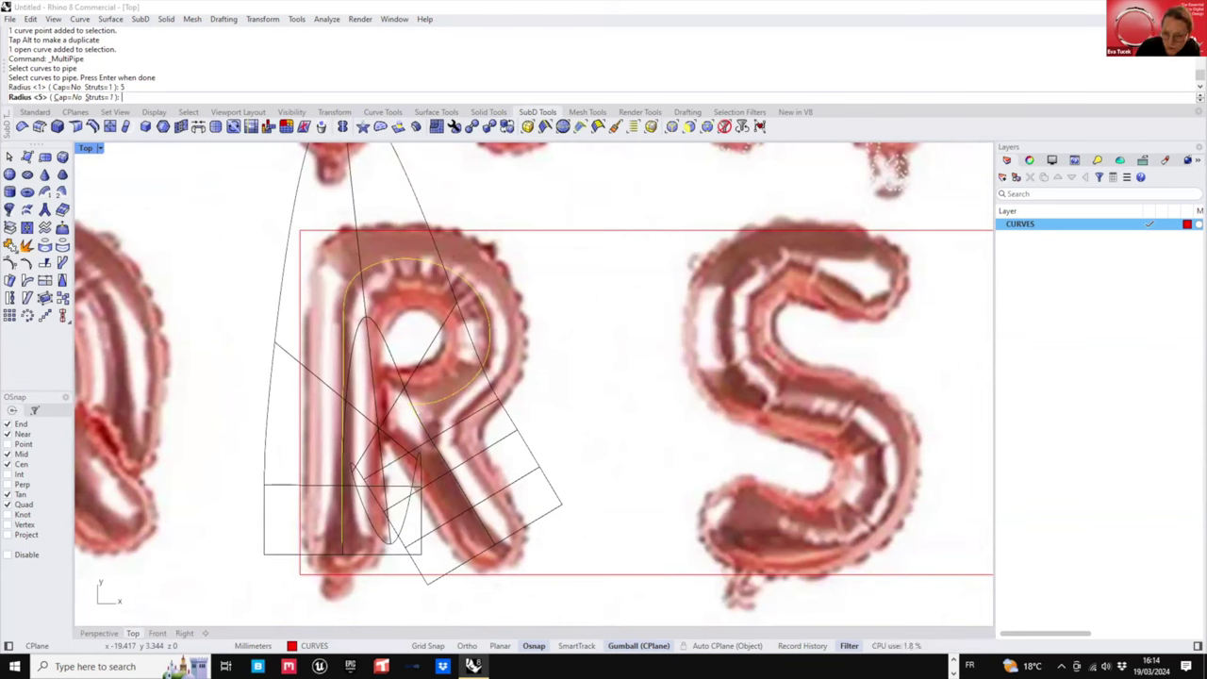
{"action": "key", "text": "Return"}
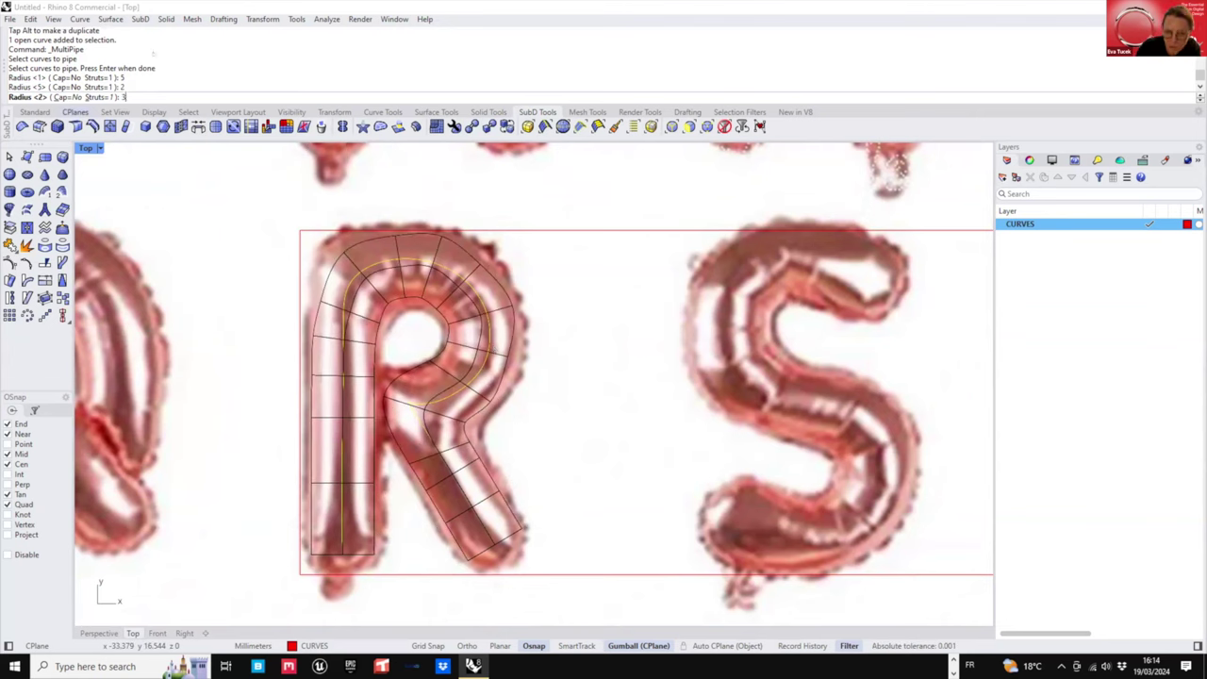
{"action": "key", "text": "Return"}
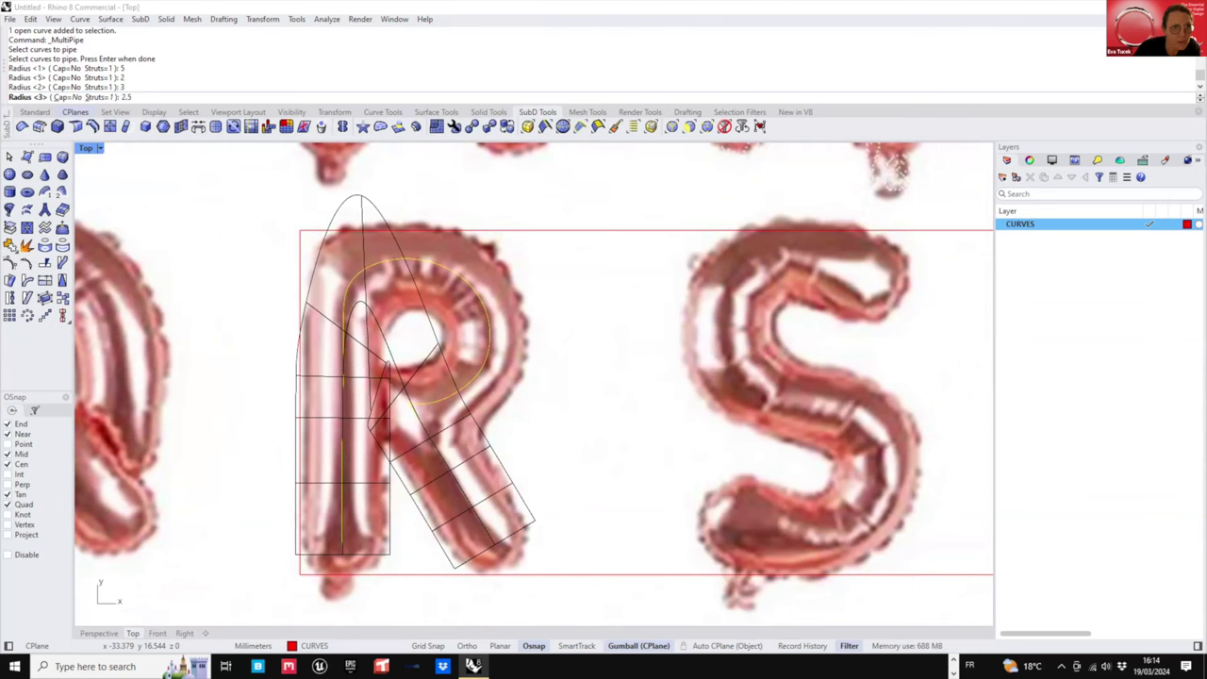
- Set the R's pipe radius to 2.5, enable capped ends and create the pipe
{"action": "key", "text": "Return"}
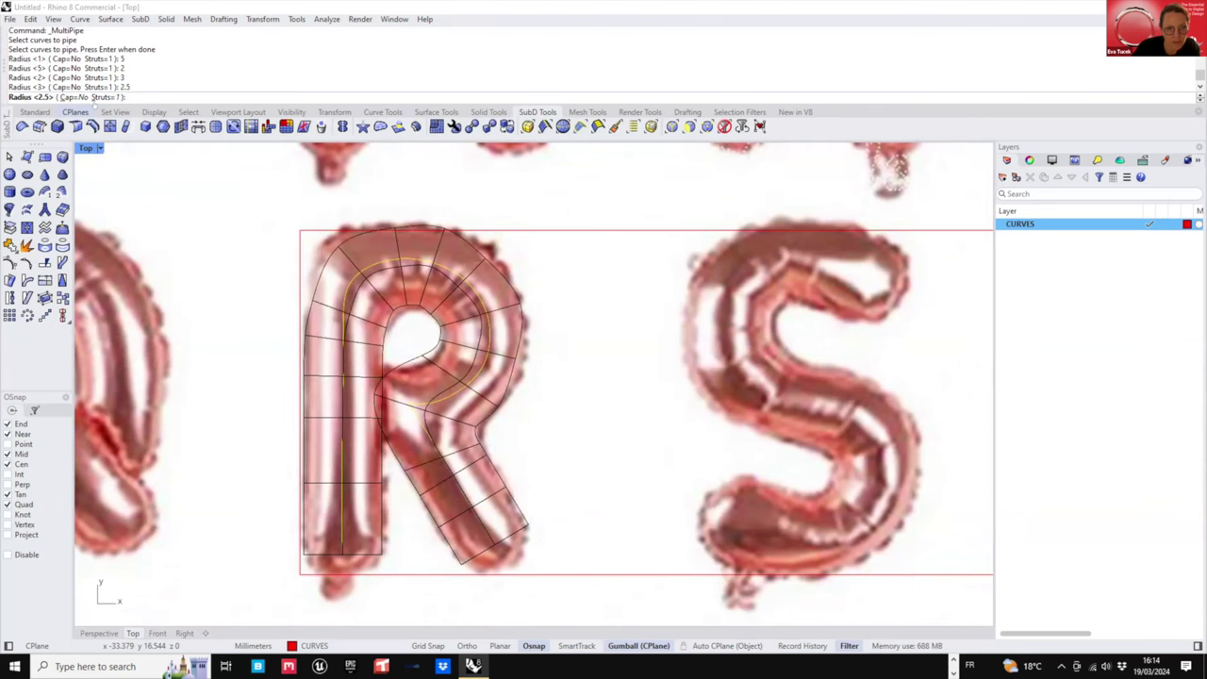
{"action": "scroll", "coordinate": [354, 363], "scroll_direction": "down", "scroll_amount": 2}
{"action": "right_click_drag", "start_coordinate": [355, 363], "coordinate": [335, 359]}
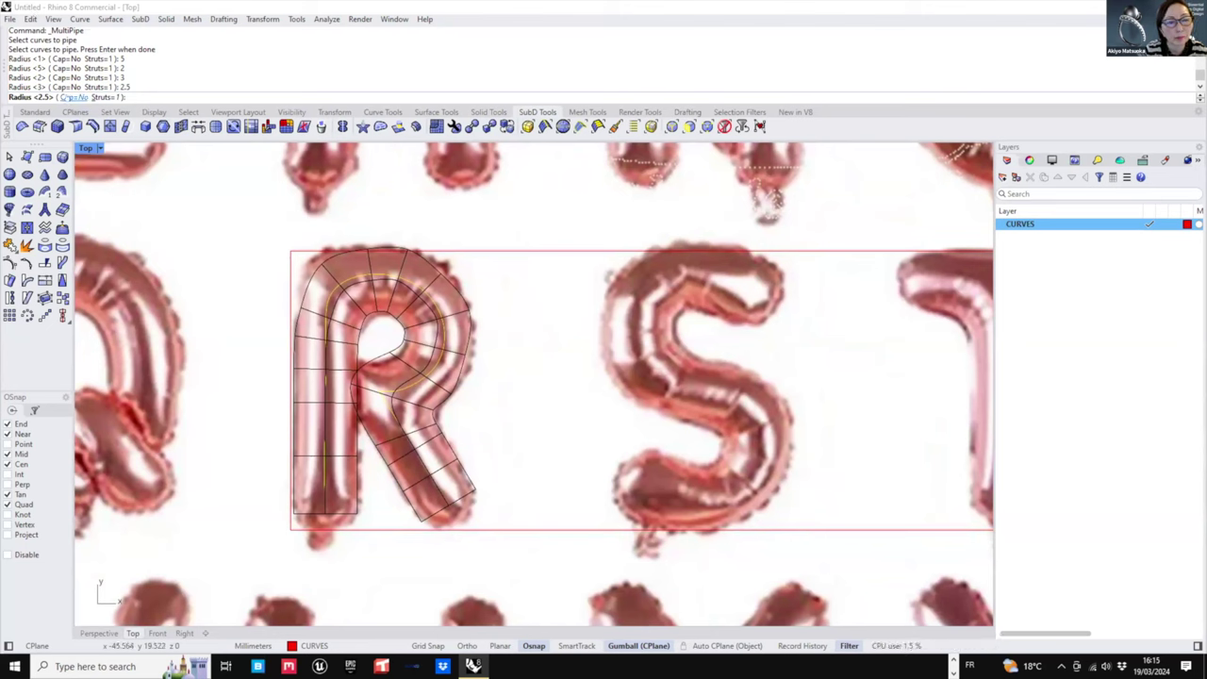
{"action": "left_click", "coordinate": [71, 97]}
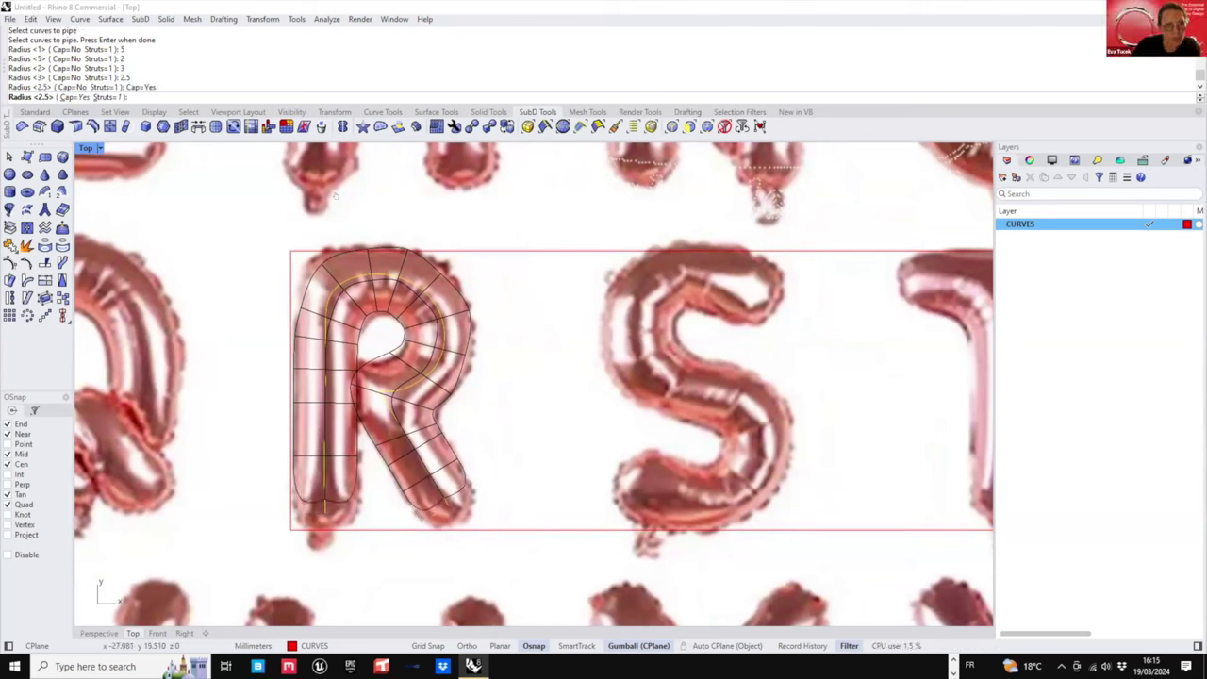
{"action": "key", "text": "Return"}
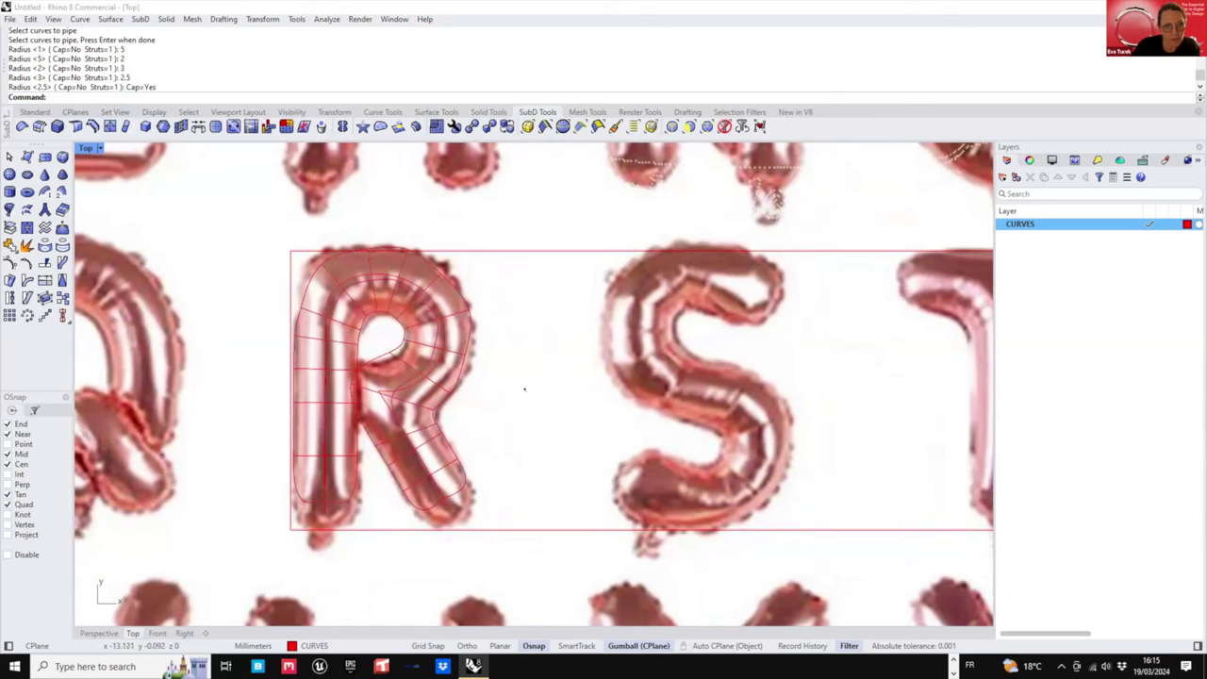
- Restore the four-viewport layout and set the viewports to Shaded display mode
{"action": "right_click_drag", "start_coordinate": [435, 408], "coordinate": [383, 392]}
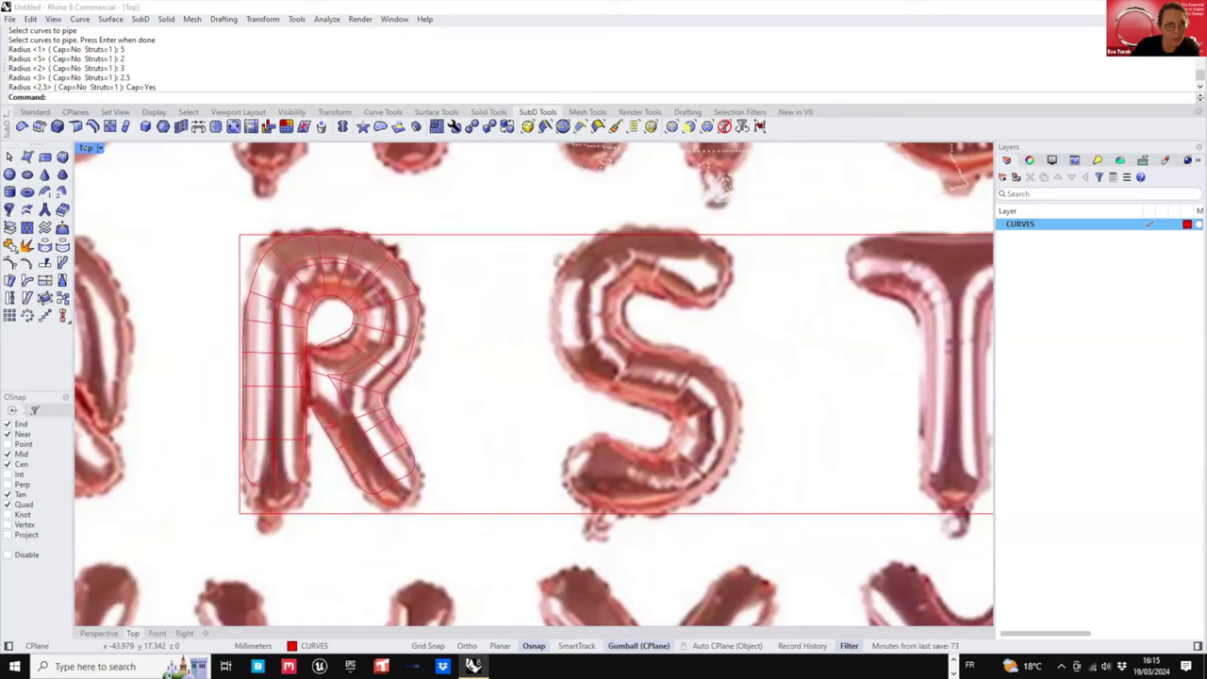
{"action": "double_click", "coordinate": [86, 148]}
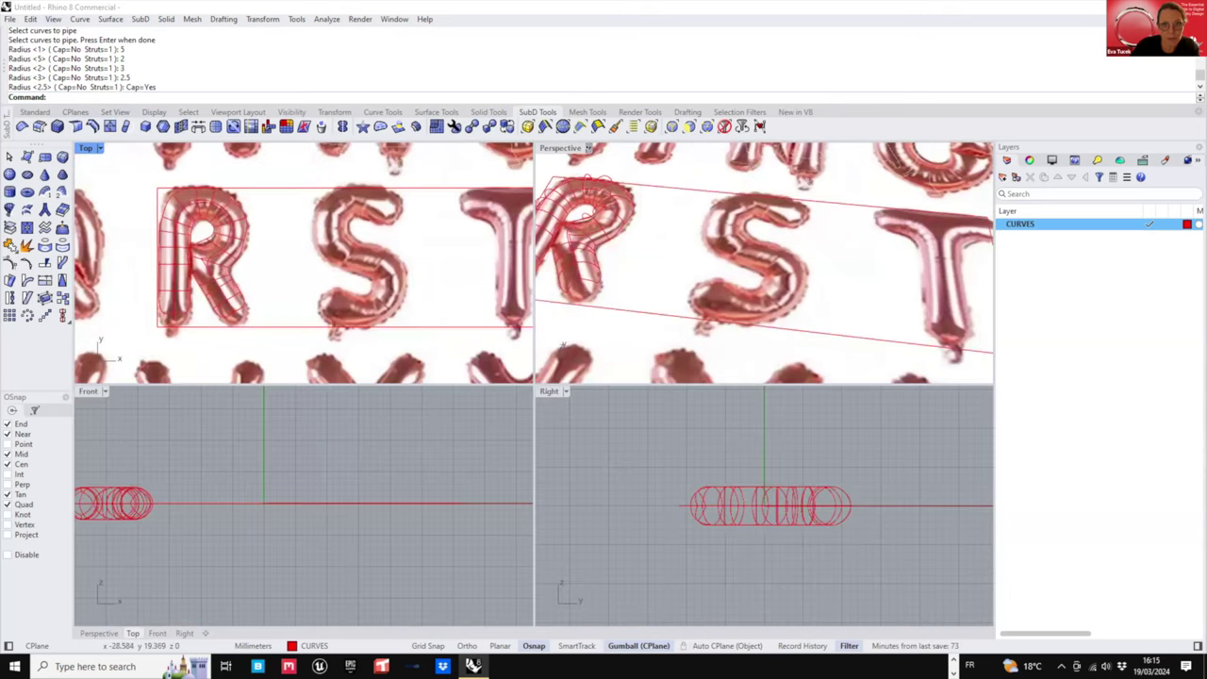
{"action": "left_click", "coordinate": [588, 148]}
{"action": "left_click", "coordinate": [603, 206]}
{"action": "right_click_drag", "start_coordinate": [425, 249], "coordinate": [426, 250]}
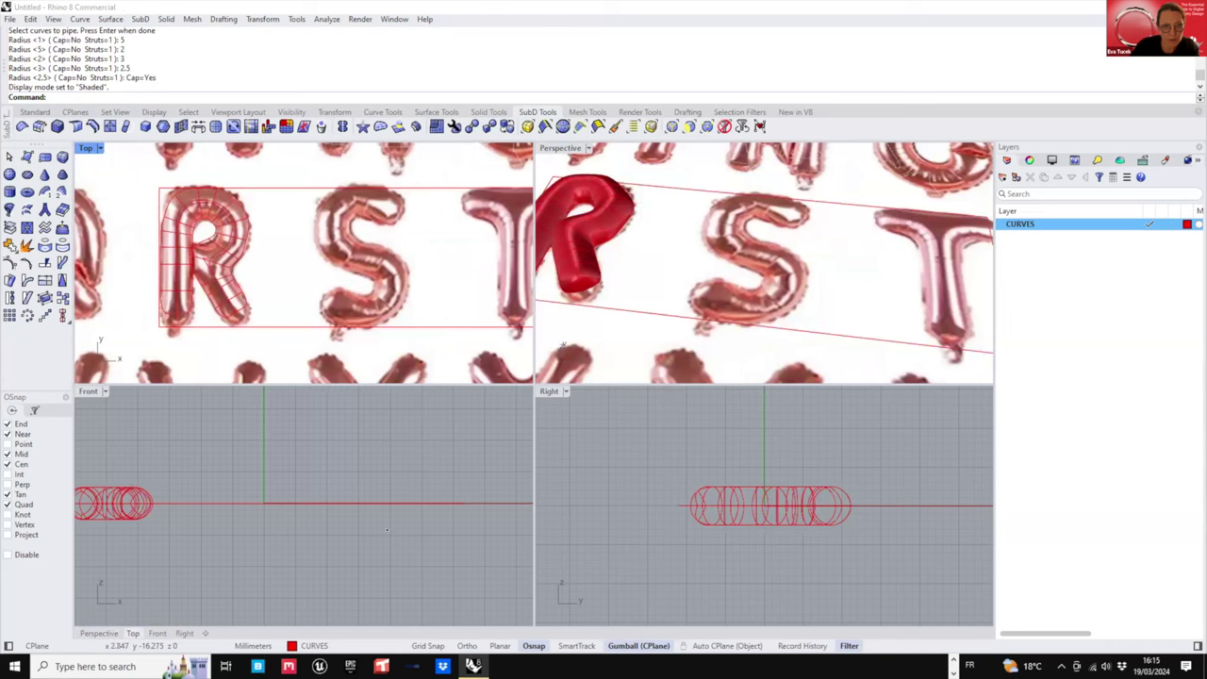
{"action": "key", "text": "ctrl+alt+s"}
{"action": "mouse_move", "coordinate": [359, 466]}
{"action": "right_mouse_down"}
{"action": "mouse_move", "coordinate": [370, 458]}
{"action": "mouse_move", "coordinate": [455, 479]}
{"action": "right_mouse_up"}
{"action": "right_click", "coordinate": [871, 448]}
{"action": "right_click", "coordinate": [370, 458]}
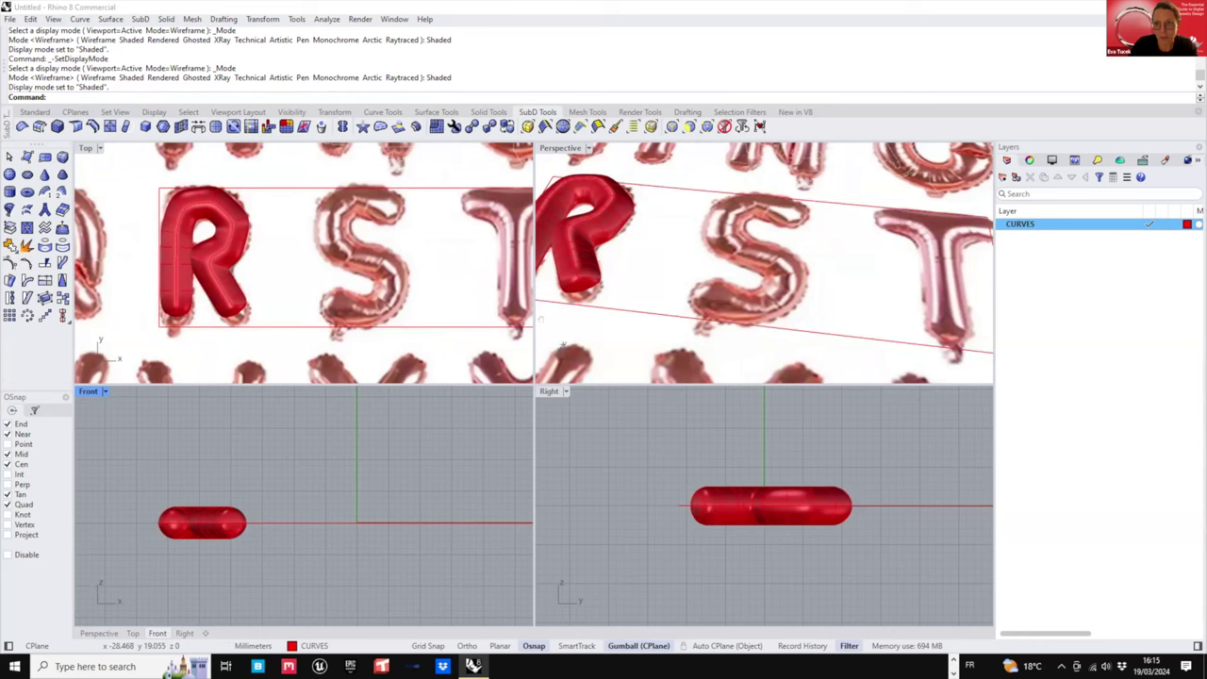
- Maximise the Perspective viewport and create a new layer named LETTERS
{"action": "double_click", "coordinate": [560, 148]}
{"action": "scroll", "coordinate": [585, 321], "scroll_direction": "down", "scroll_amount": 6}
{"action": "right_click_drag", "start_coordinate": [613, 330], "coordinate": [627, 283]}
{"action": "left_click", "coordinate": [1003, 177]}
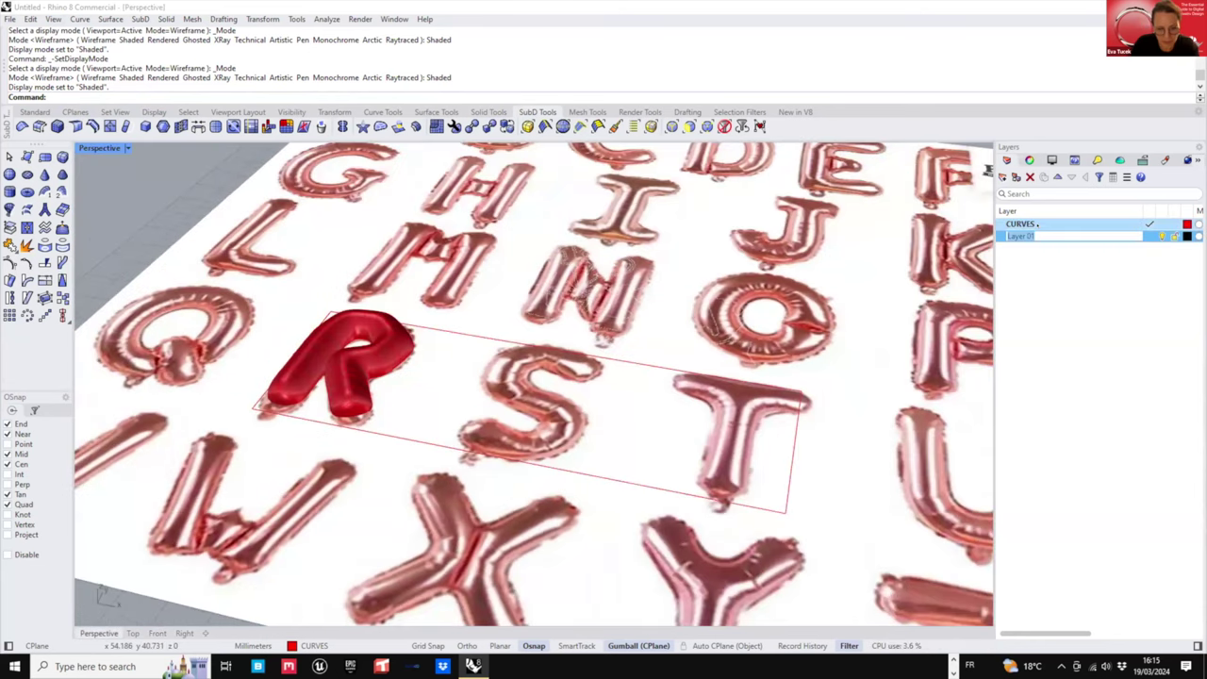
{"action": "type", "text": "LET"}
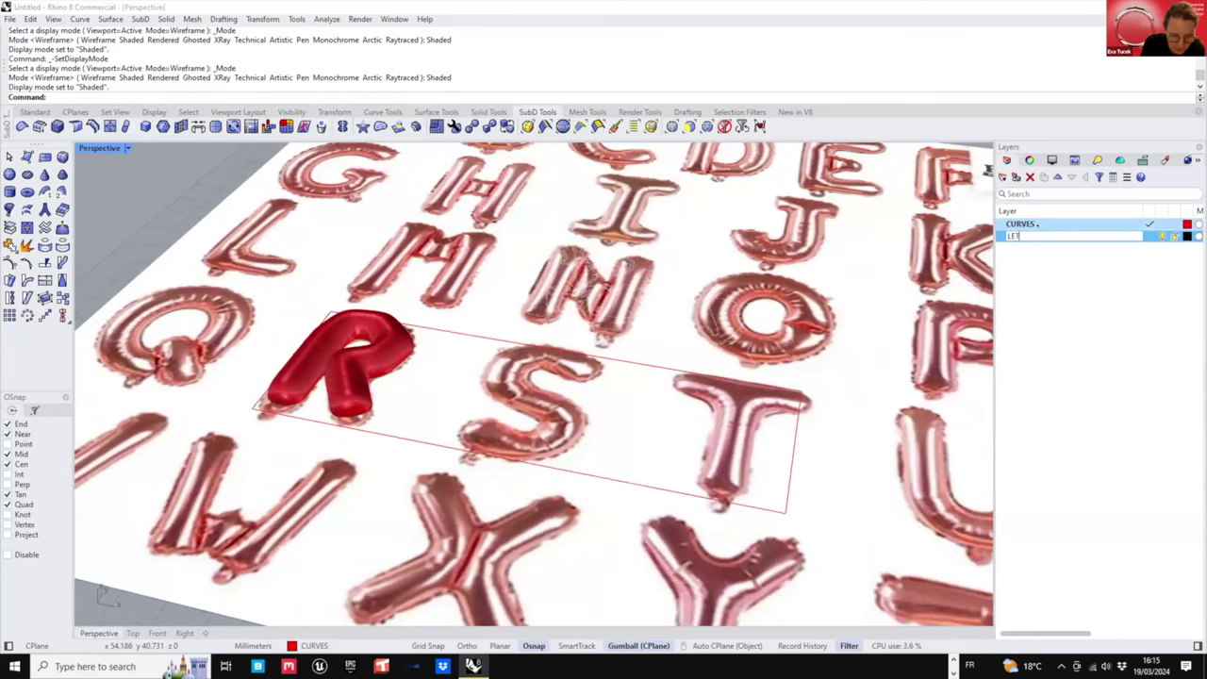
{"action": "type", "text": "TERS"}
{"action": "key", "text": "Return"}
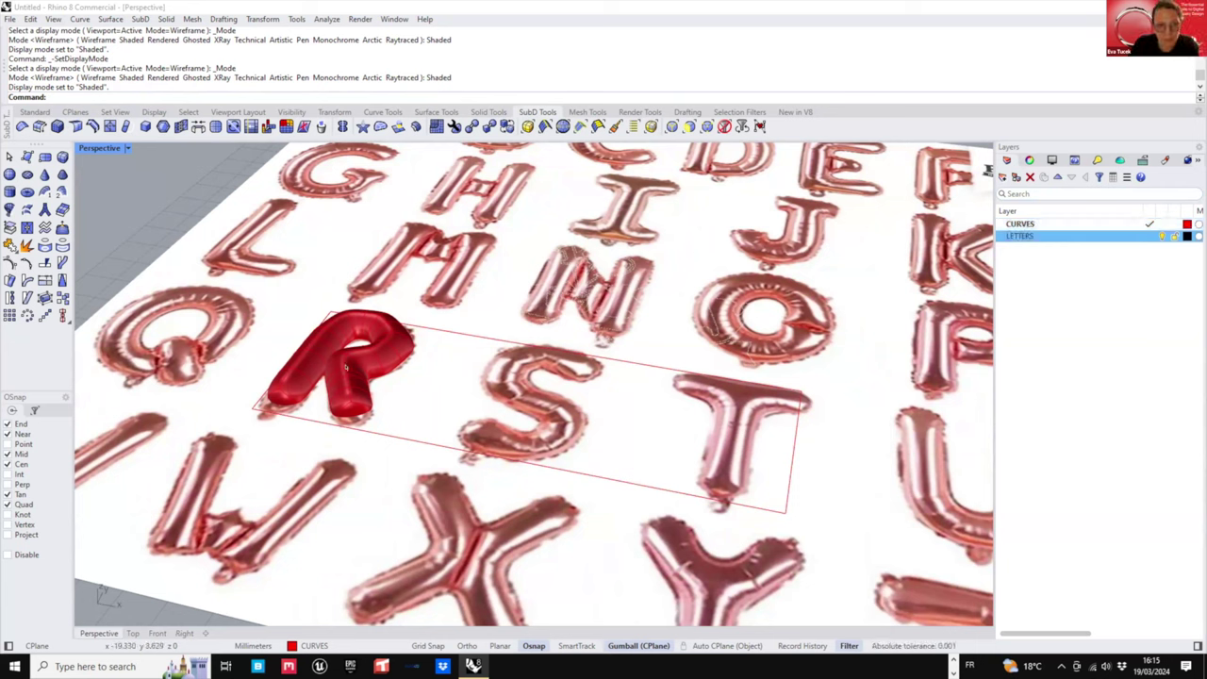
- Move the R's SubD pipe onto the LETTERS layer, narrow the layer name column and deselect the pipe
{"action": "left_click", "coordinate": [356, 368]}
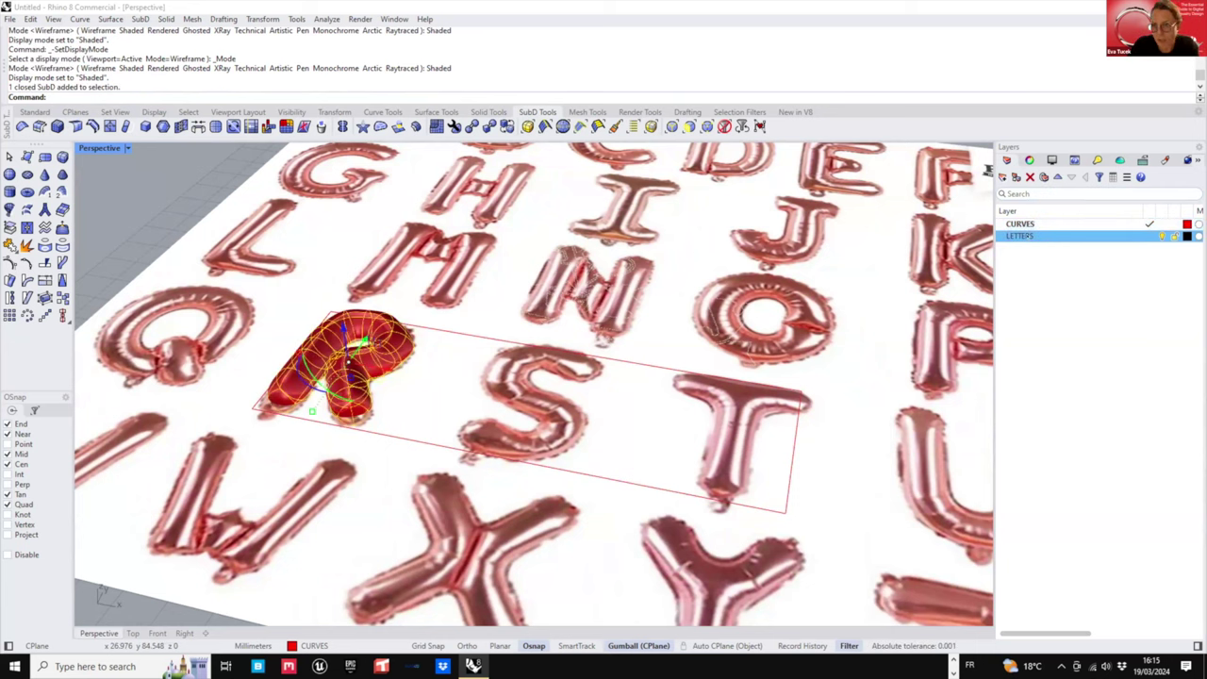
{"action": "right_click", "coordinate": [1027, 236]}
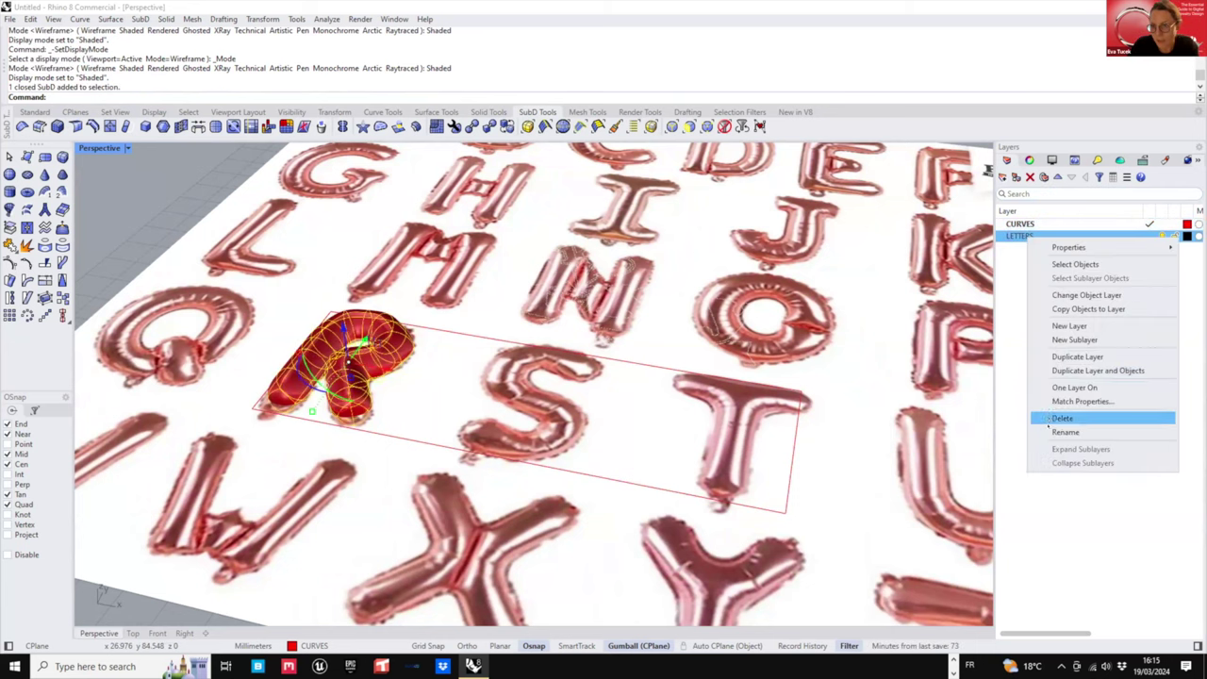
{"action": "left_click", "coordinate": [1072, 297]}
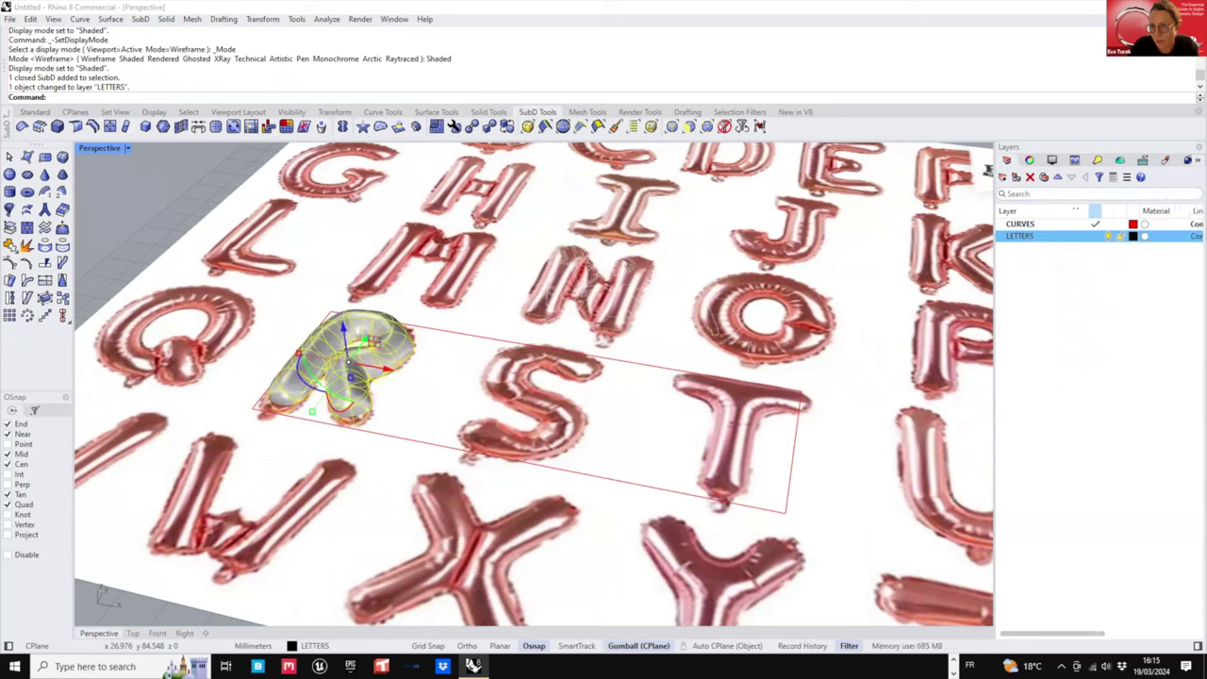
{"action": "left_click_drag", "start_coordinate": [1090, 211], "coordinate": [1075, 211]}
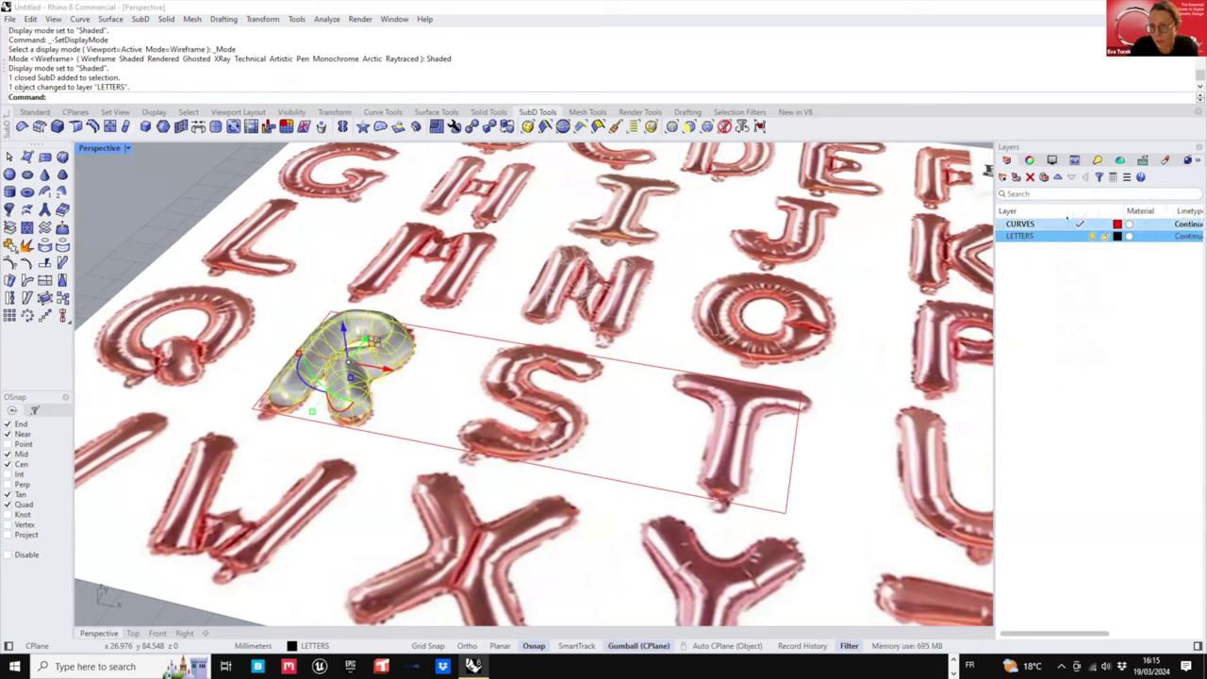
{"action": "left_click", "coordinate": [288, 273]}
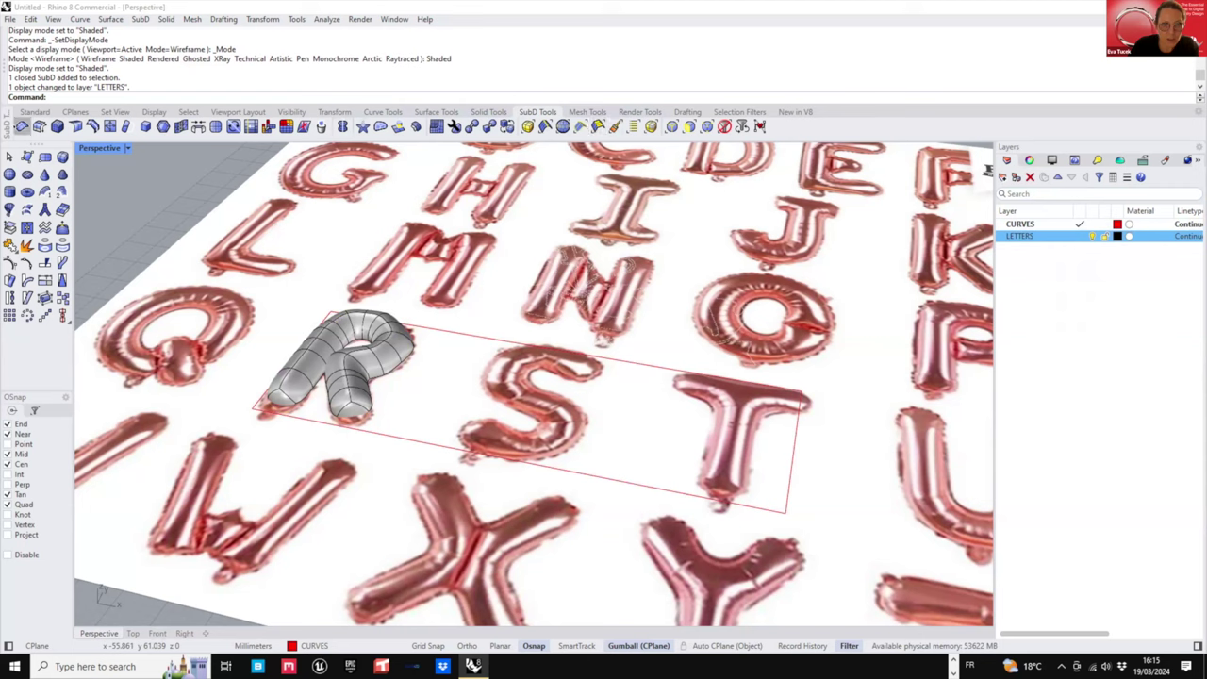
- Unlock the reference picture and assign it to a new layer named PICTURE PLANE
{"action": "left_click", "coordinate": [35, 111]}
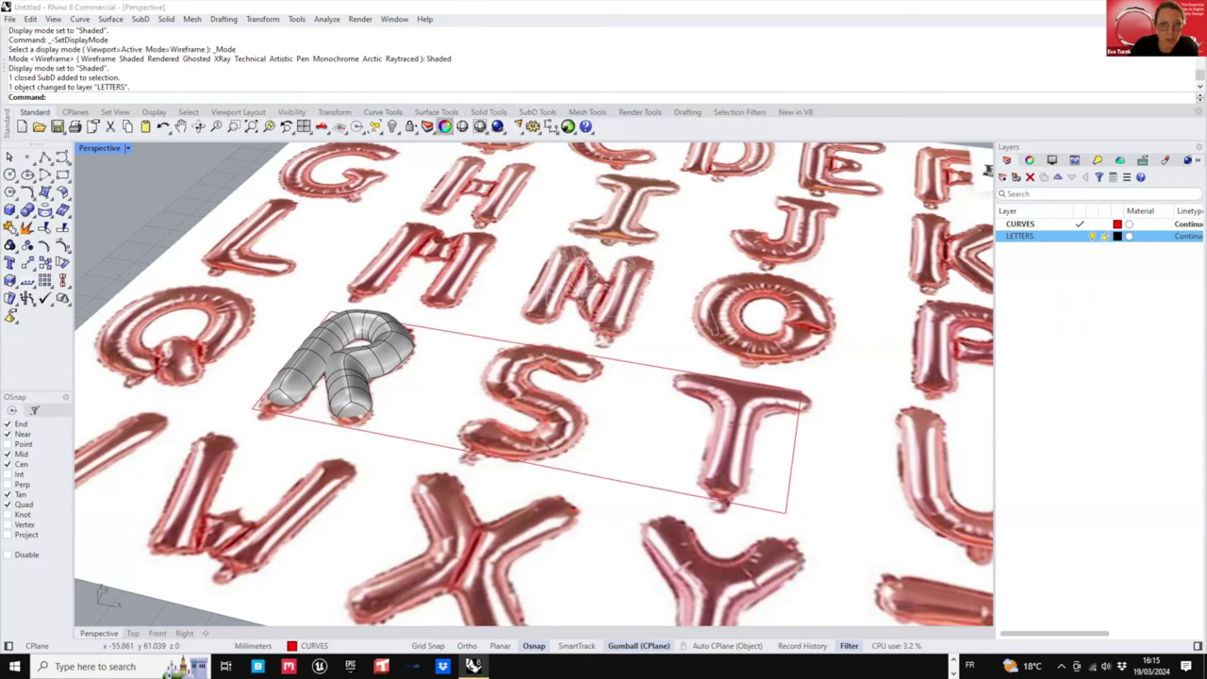
{"action": "right_click", "coordinate": [410, 127]}
{"action": "left_click", "coordinate": [413, 250]}
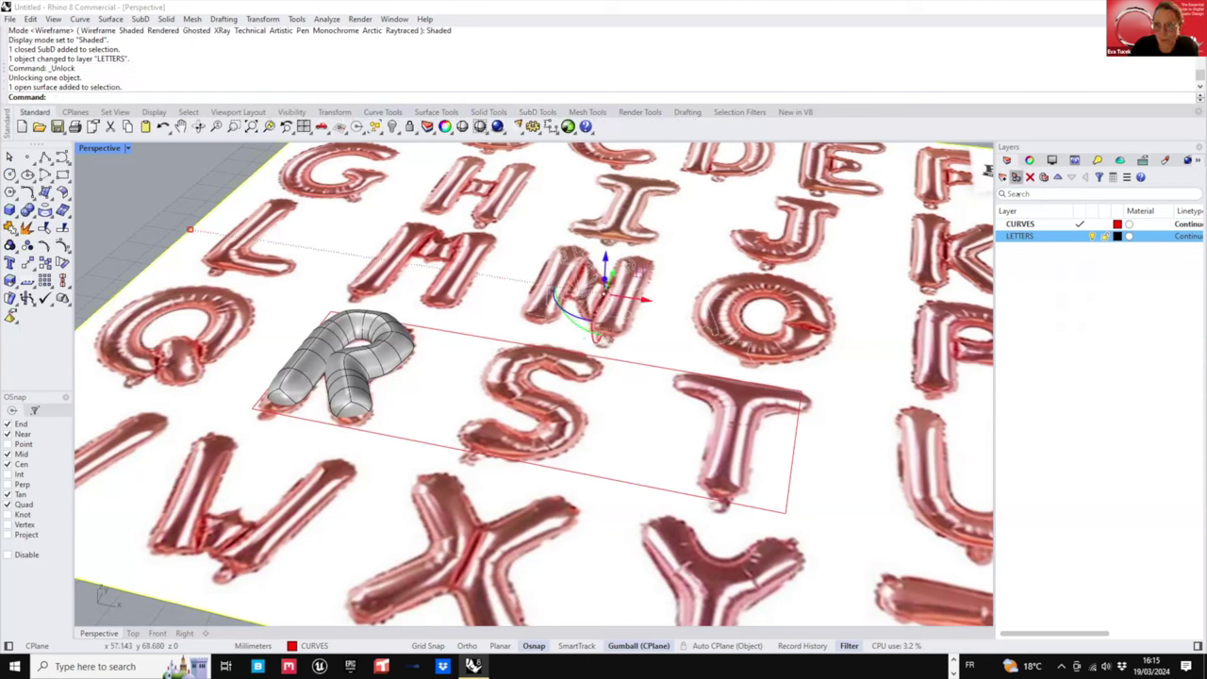
{"action": "left_click", "coordinate": [1004, 176]}
{"action": "type", "text": "P"}
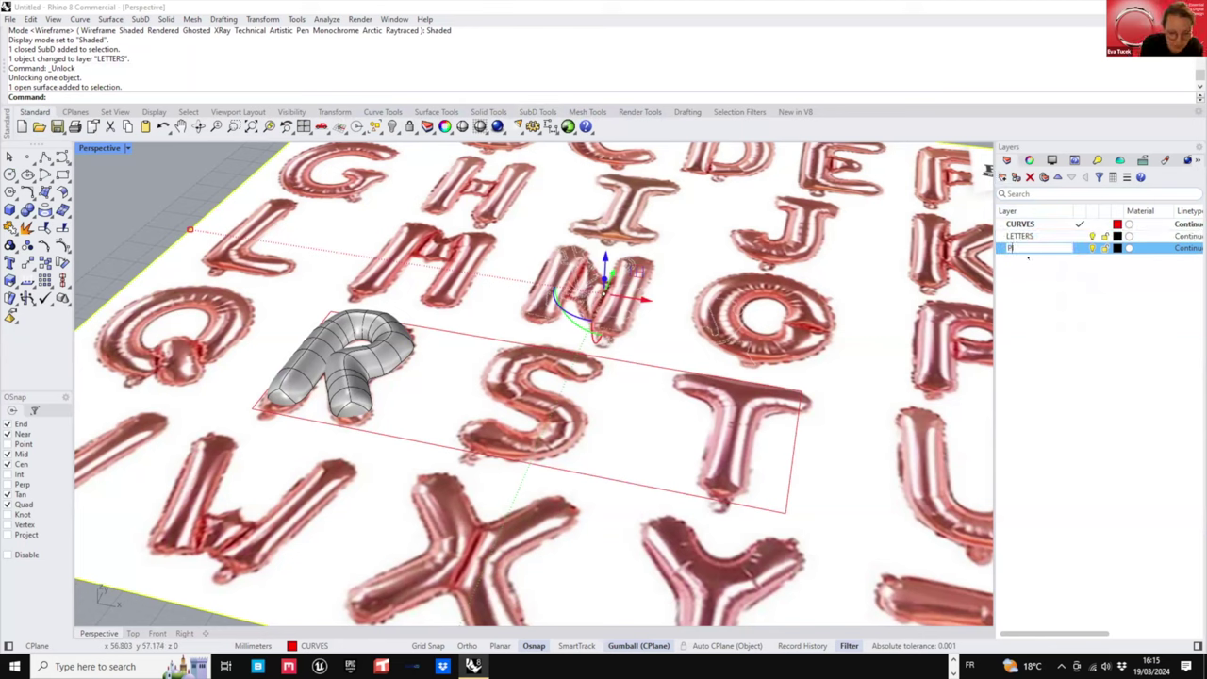
{"action": "type", "text": "ICTUre PLANE"}
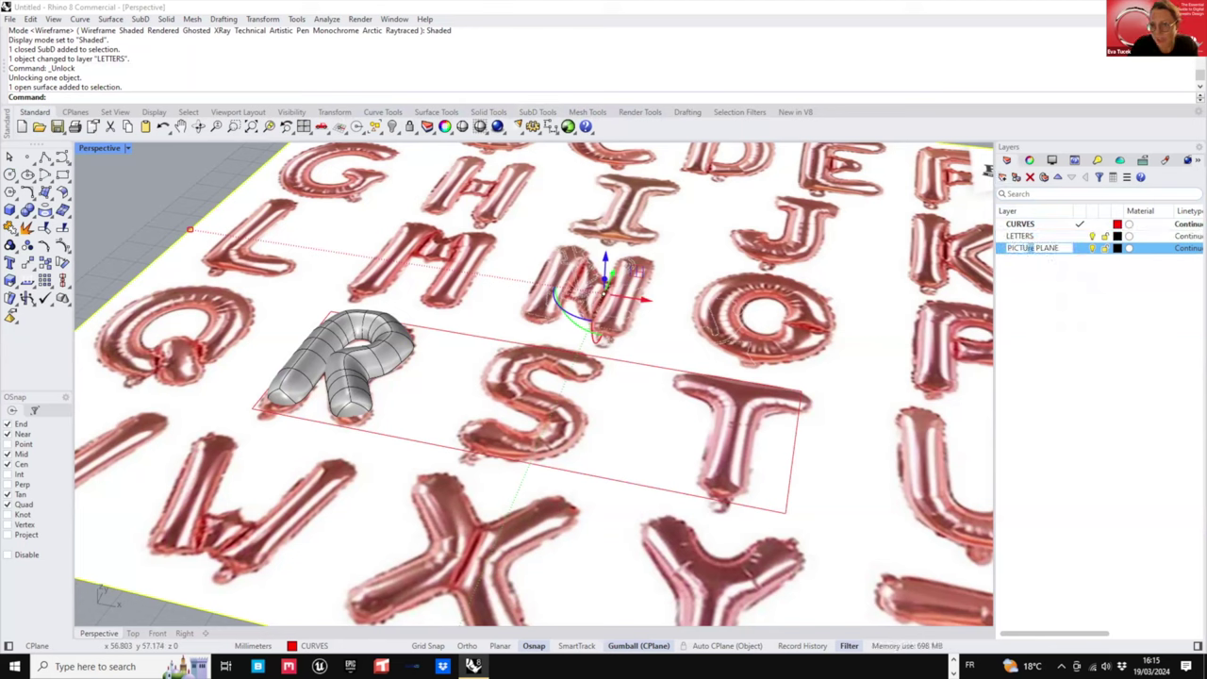
{"action": "type", "text": "RE"}
{"action": "key", "text": "Return"}
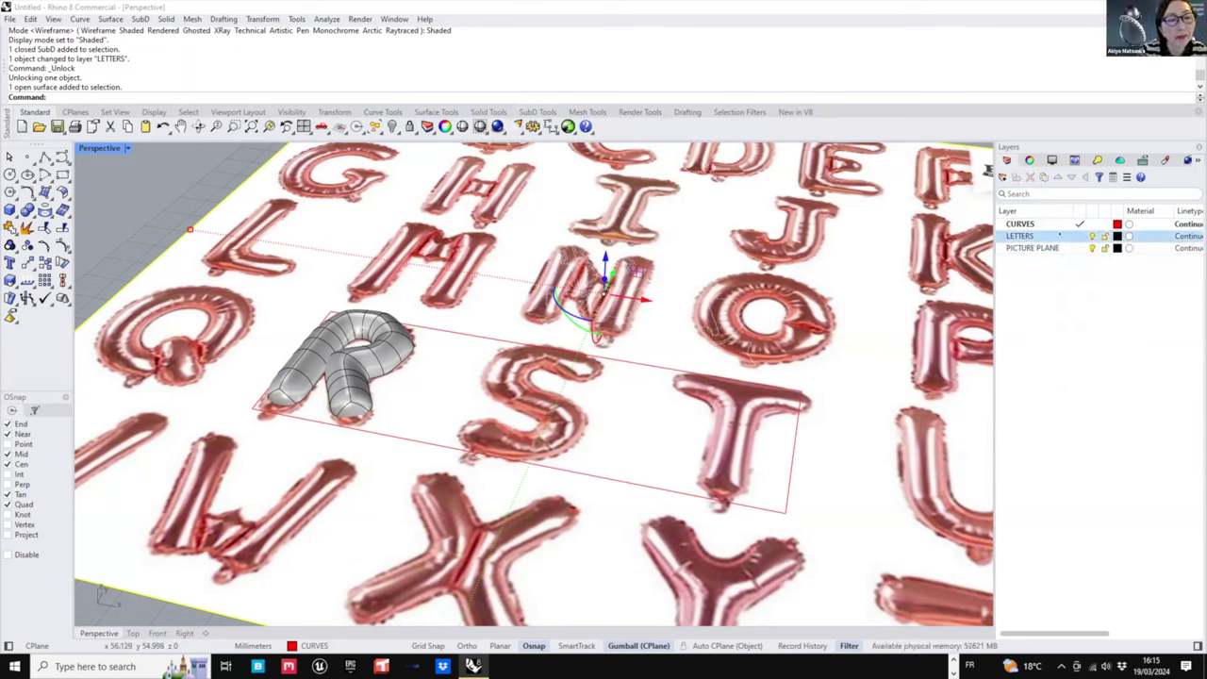
{"action": "right_click", "coordinate": [1033, 247]}
{"action": "left_click", "coordinate": [1093, 305]}
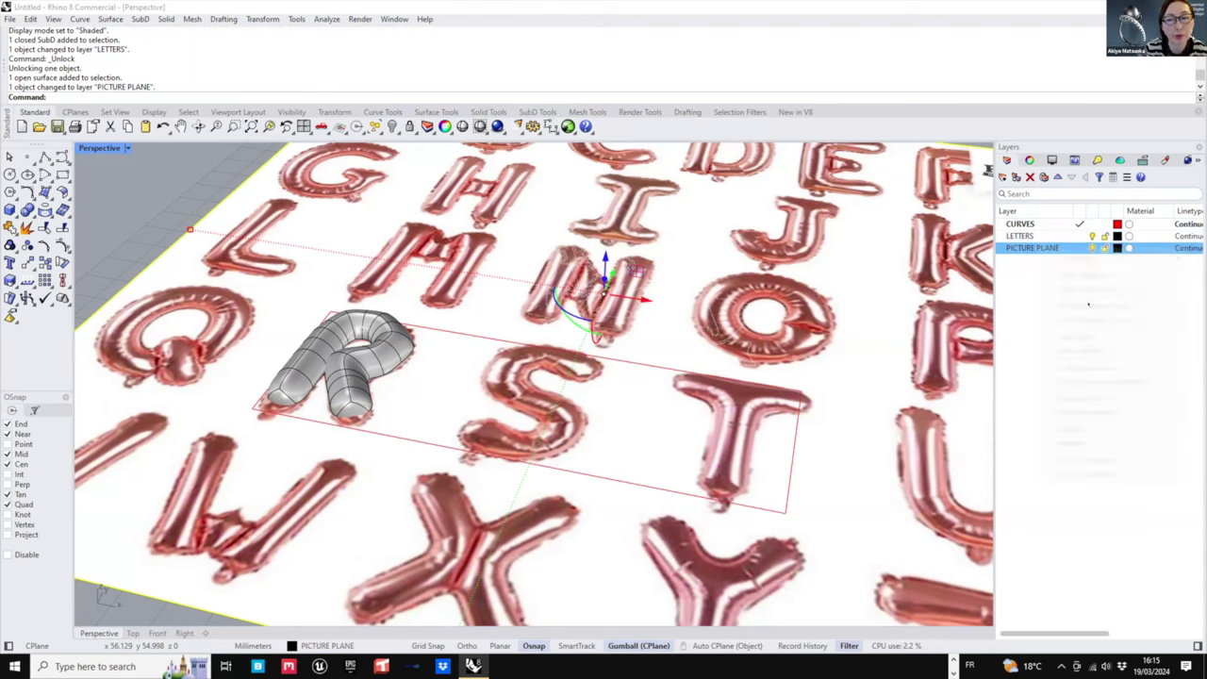
- Hide the PICTURE PLANE layer to examine the R pipe from several angles, and show the layer again
{"action": "left_click", "coordinate": [1092, 248]}
{"action": "right_click_drag", "start_coordinate": [372, 415], "coordinate": [396, 425]}
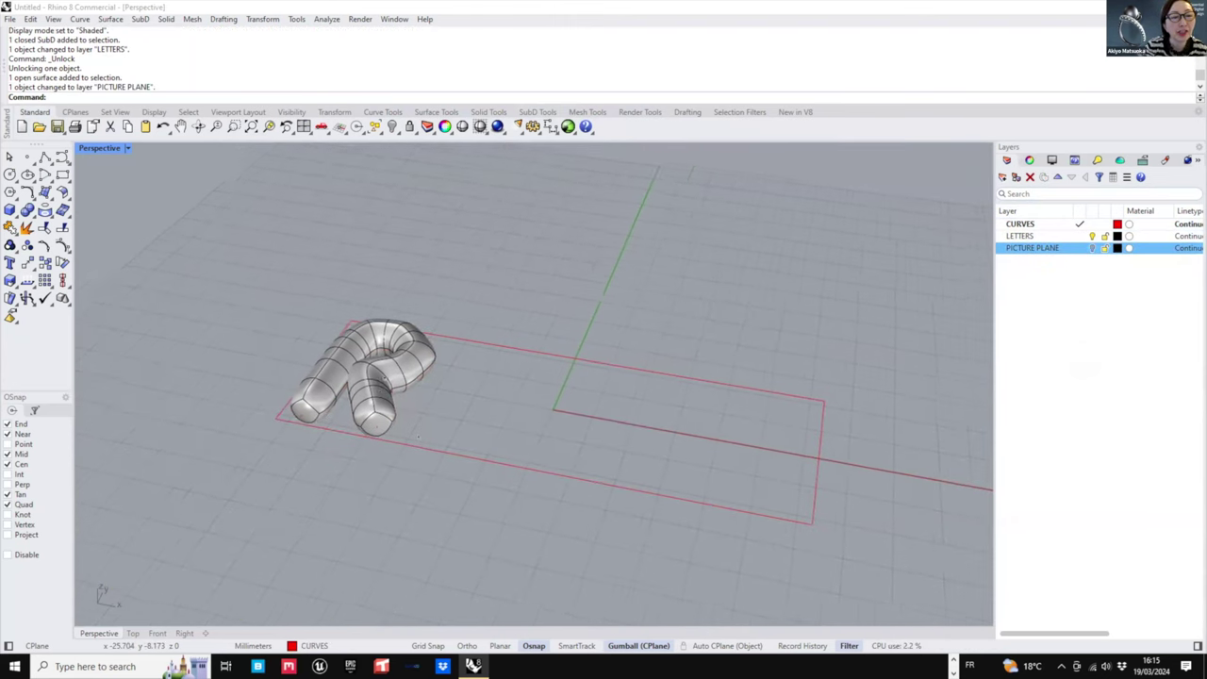
{"action": "scroll", "coordinate": [386, 415], "scroll_direction": "up", "scroll_amount": 2}
{"action": "scroll", "coordinate": [417, 401], "scroll_direction": "up", "scroll_amount": 3}
{"action": "right_click_drag", "start_coordinate": [407, 375], "coordinate": [447, 389]}
{"action": "scroll", "coordinate": [447, 388], "scroll_direction": "up", "scroll_amount": 2}
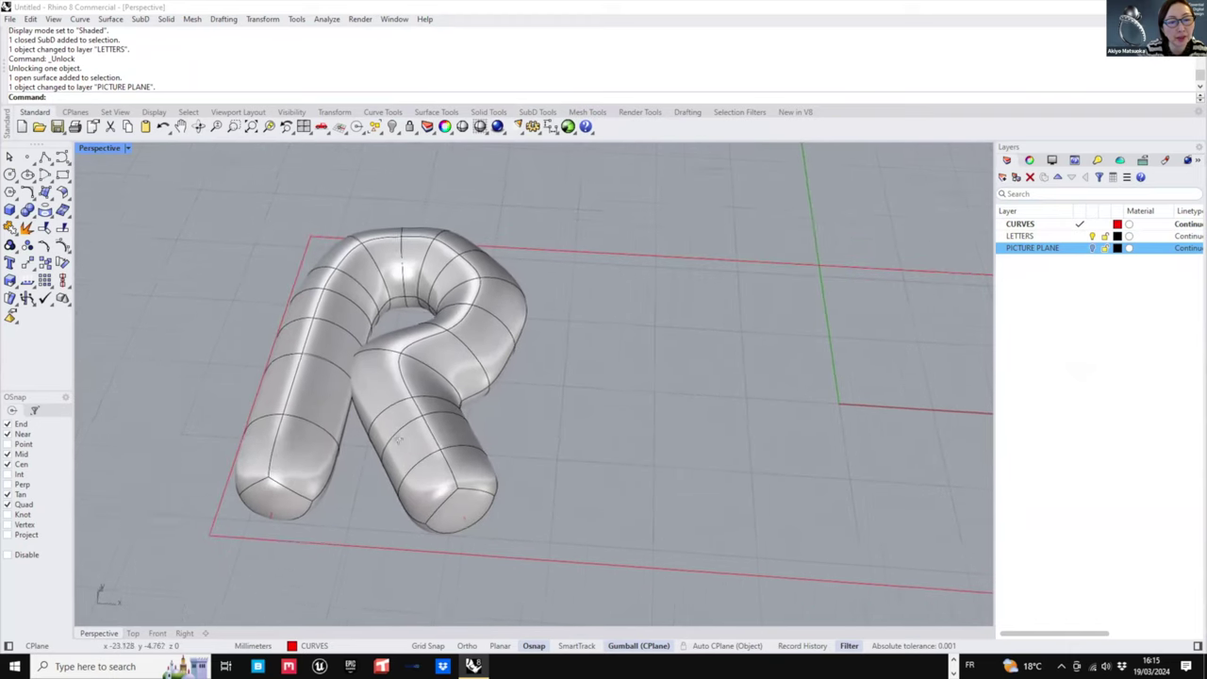
{"action": "right_click_drag", "start_coordinate": [483, 309], "coordinate": [473, 345]}
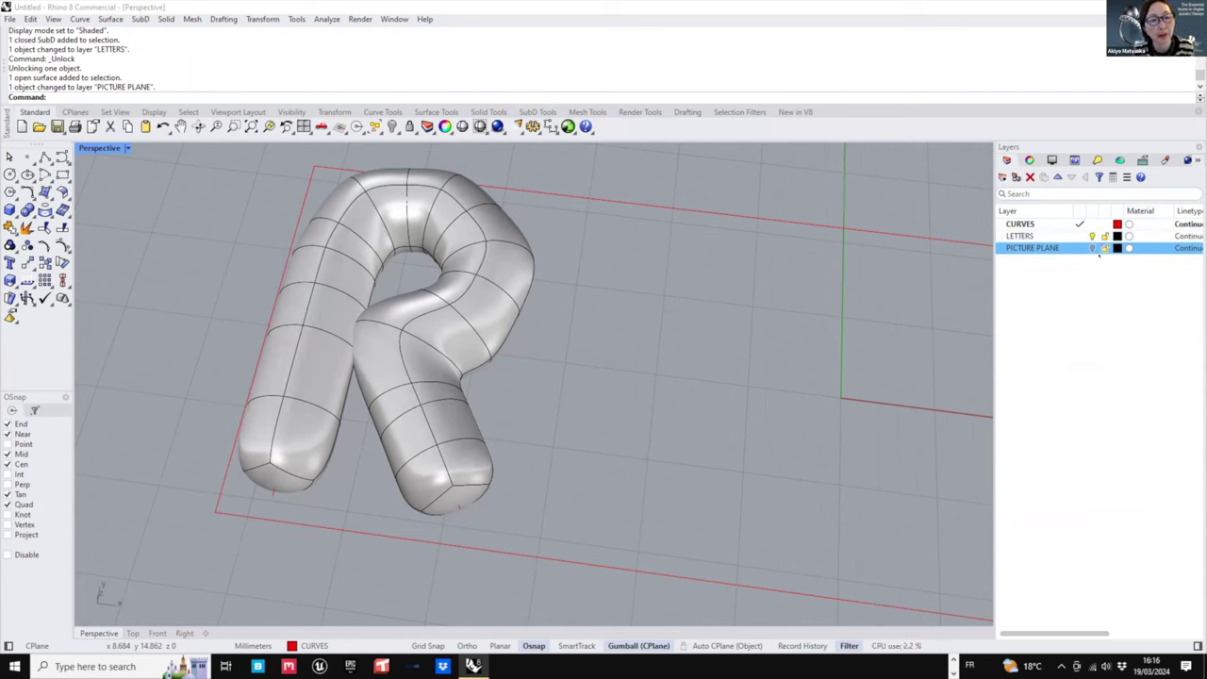
{"action": "left_click", "coordinate": [1092, 248]}
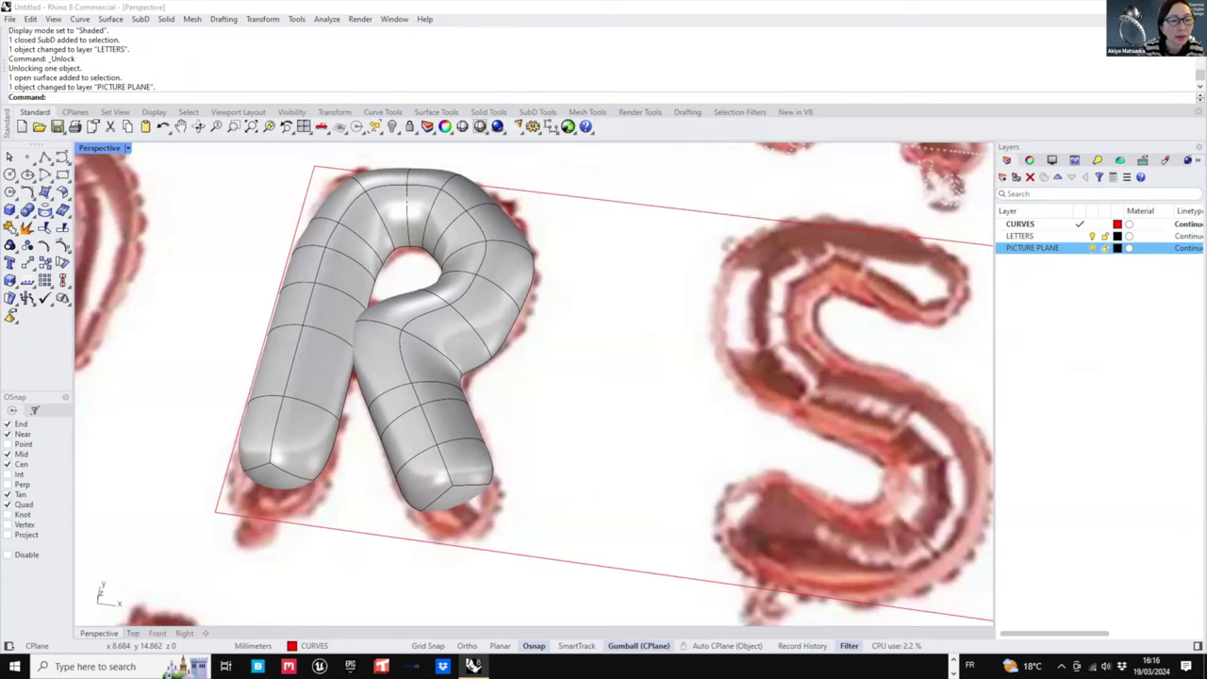
{"action": "right_click_drag", "start_coordinate": [356, 252], "coordinate": [385, 303]}
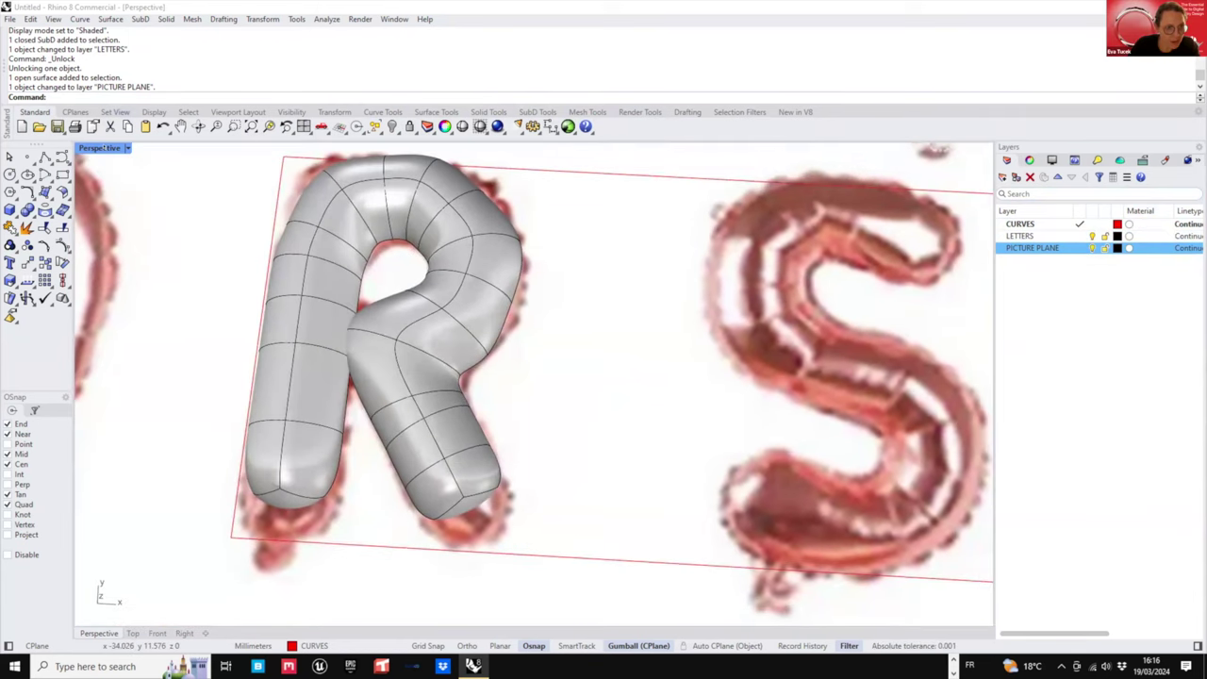
- Restore the four-viewport layout and set the Top viewport to Ghosted display mode
{"action": "double_click", "coordinate": [100, 149]}
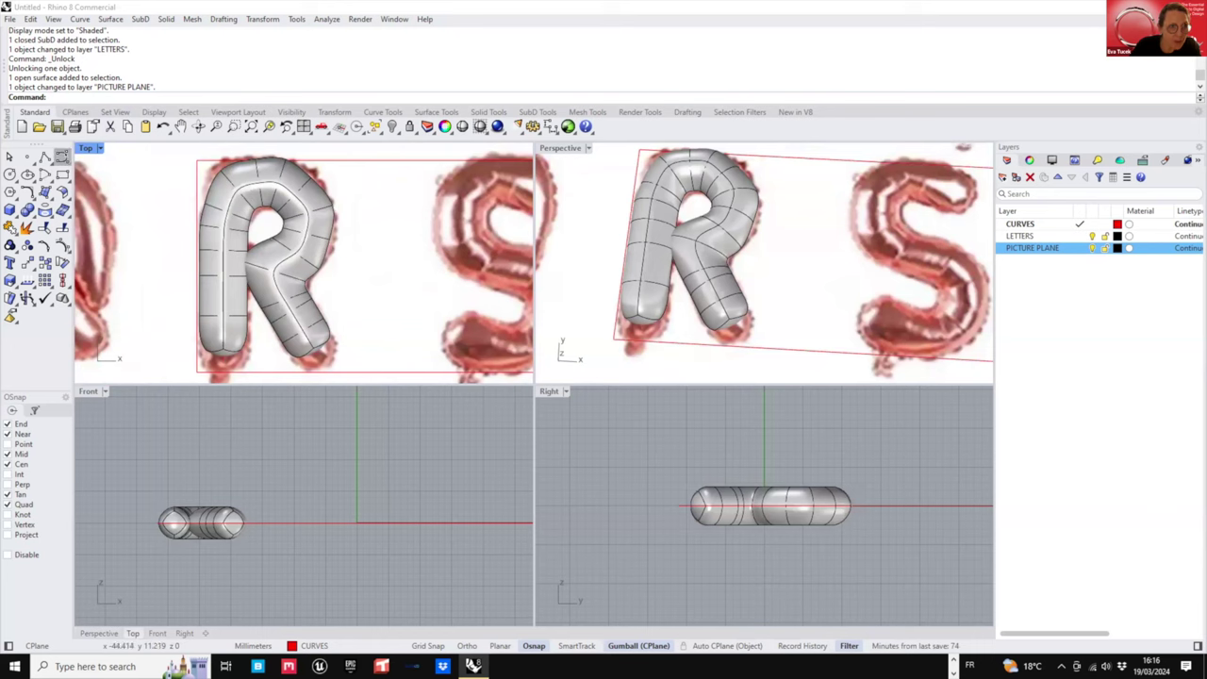
{"action": "left_click", "coordinate": [99, 149]}
{"action": "left_click", "coordinate": [111, 235]}
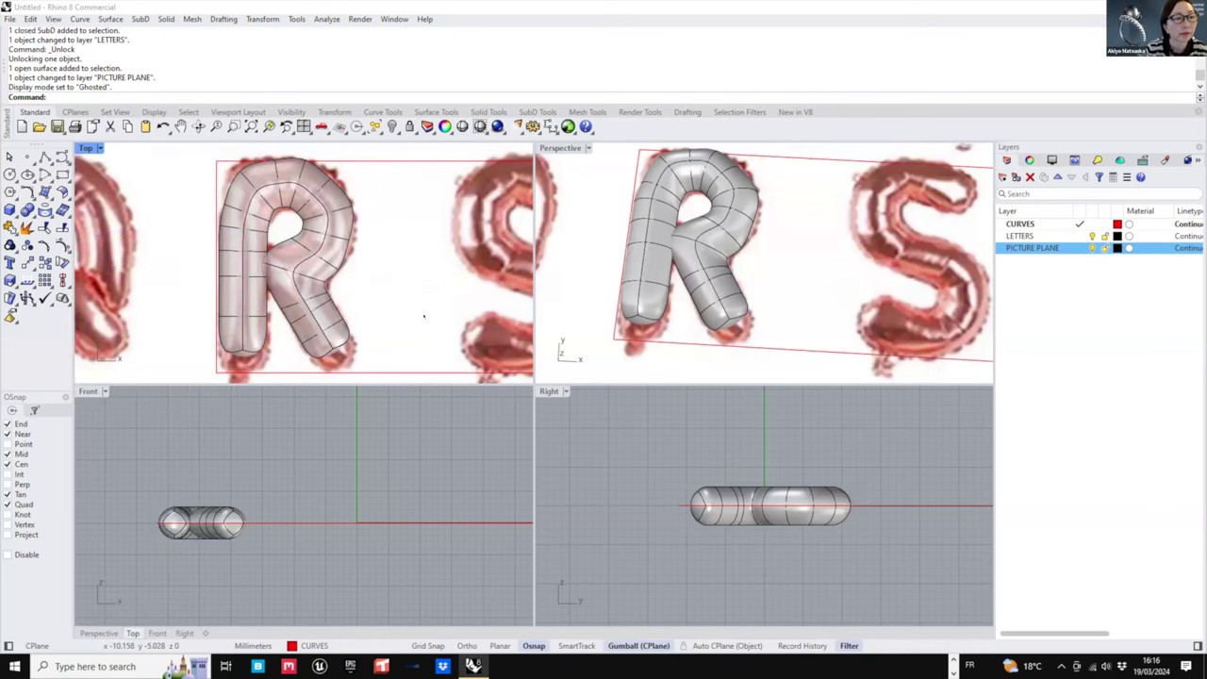
- Examine how the ghosted R pipe fits over its reference letter in the Top and Perspective views
{"action": "scroll", "coordinate": [236, 236], "scroll_direction": "up", "scroll_amount": 2}
{"action": "scroll", "coordinate": [268, 227], "scroll_direction": "down", "scroll_amount": 2}
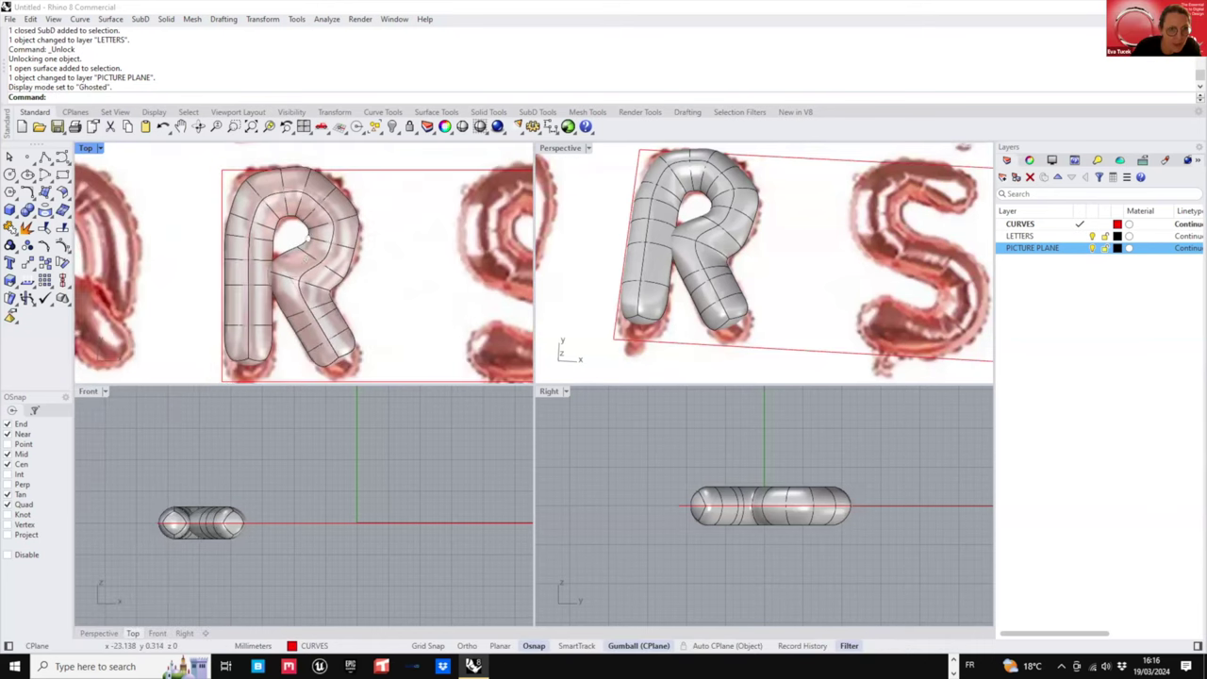
{"action": "right_click_drag", "start_coordinate": [292, 316], "coordinate": [298, 286]}
{"action": "scroll", "coordinate": [330, 318], "scroll_direction": "up", "scroll_amount": 2}
{"action": "left_click", "coordinate": [424, 288]}
{"action": "scroll", "coordinate": [424, 288], "scroll_direction": "down", "scroll_amount": 2}
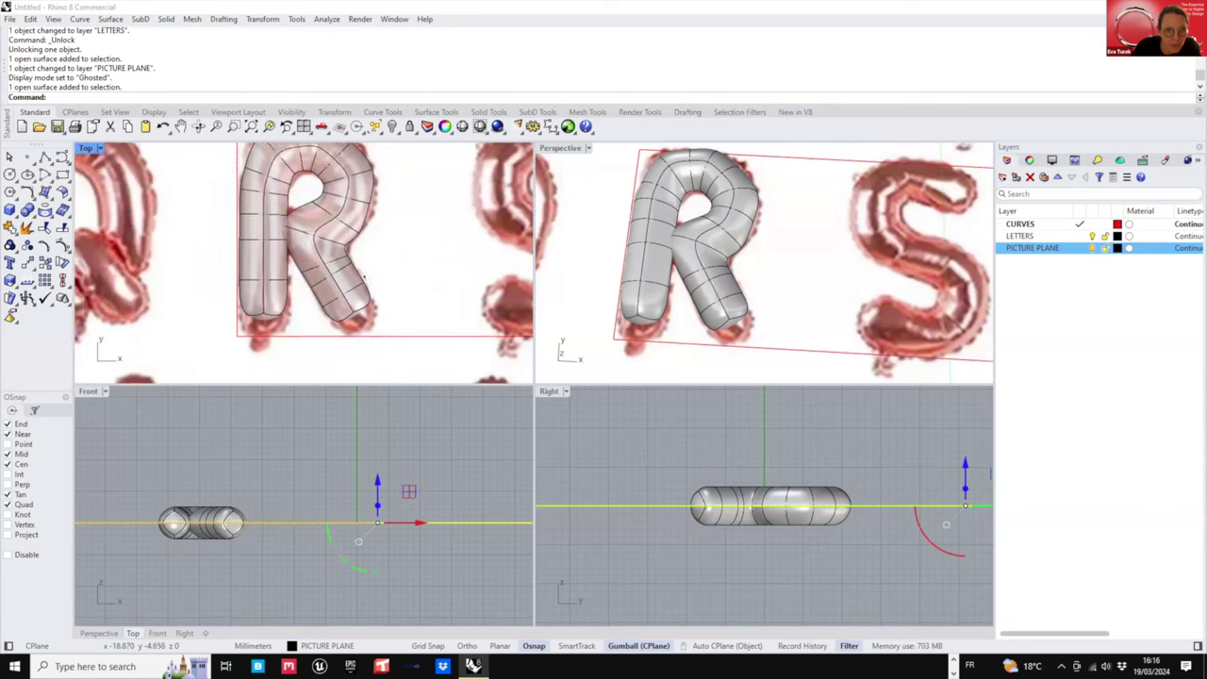
{"action": "right_click_drag", "start_coordinate": [424, 289], "coordinate": [312, 287]}
{"action": "key", "text": "Escape"}
{"action": "scroll", "coordinate": [329, 296], "scroll_direction": "down", "scroll_amount": 2}
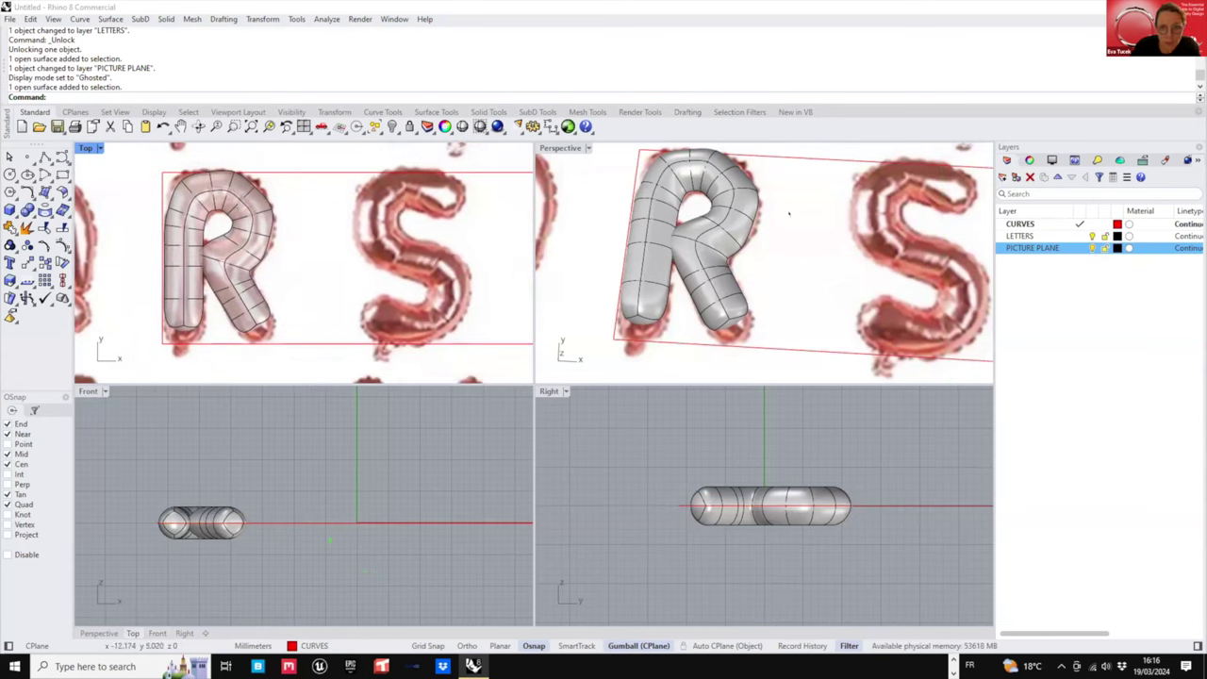
{"action": "right_click_drag", "start_coordinate": [677, 241], "coordinate": [722, 273]}
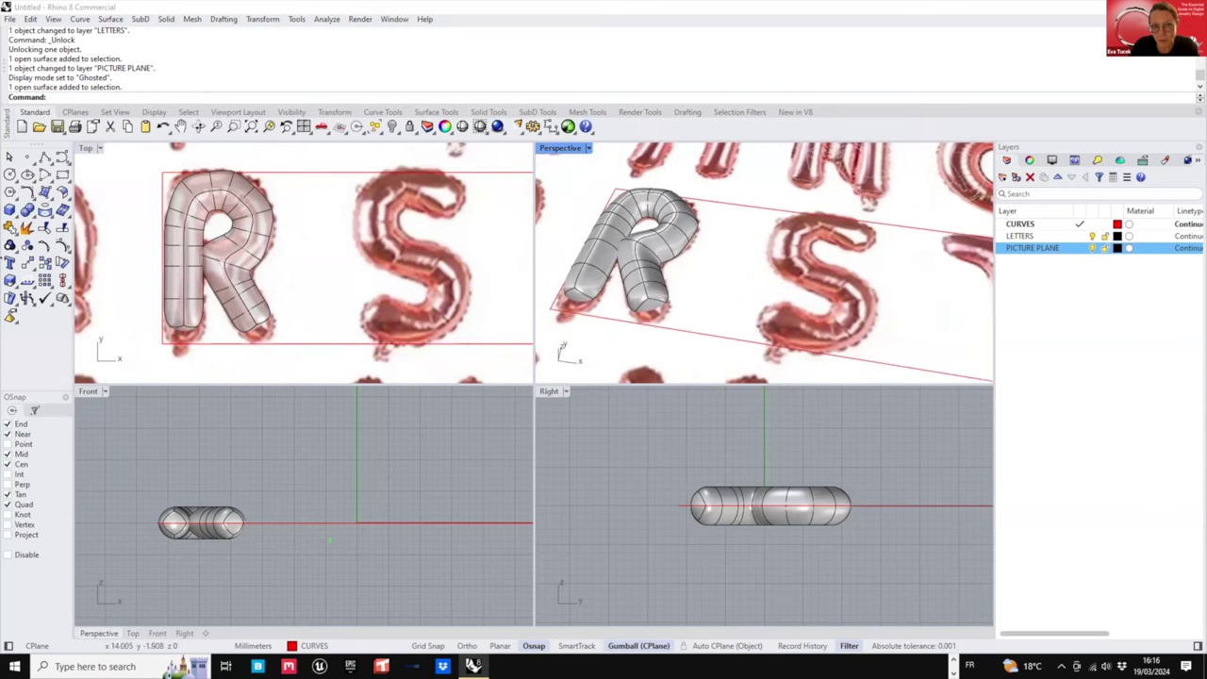
- Move the reference picture in the Top view so the letter H sits beside the R inside the guide rectangle
{"action": "scroll", "coordinate": [377, 273], "scroll_direction": "down", "scroll_amount": 4}
{"action": "right_click_drag", "start_coordinate": [340, 274], "coordinate": [370, 295]}
{"action": "scroll", "coordinate": [286, 279], "scroll_direction": "down", "scroll_amount": 2}
{"action": "left_click", "coordinate": [371, 253]}
{"action": "scroll", "coordinate": [371, 253], "scroll_direction": "down", "scroll_amount": 2}
{"action": "scroll", "coordinate": [339, 314], "scroll_direction": "down", "scroll_amount": 2}
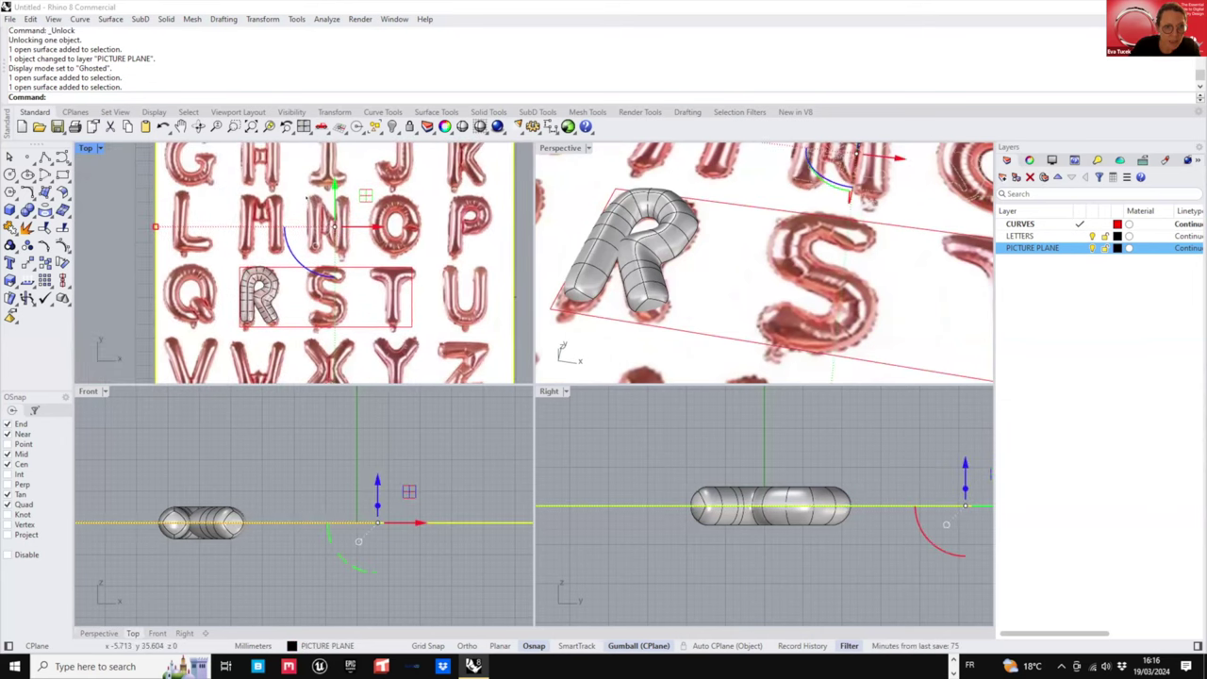
{"action": "left_click_drag", "start_coordinate": [311, 181], "coordinate": [352, 322]}
{"action": "scroll", "coordinate": [320, 317], "scroll_direction": "up", "scroll_amount": 8}
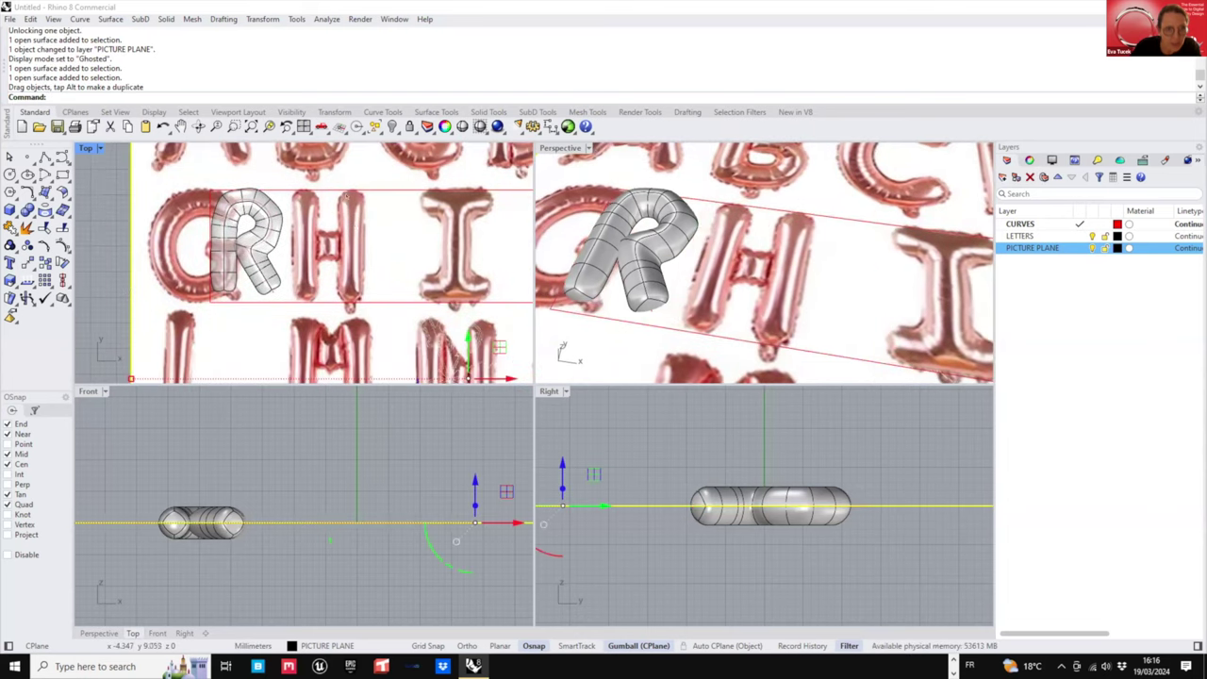
{"action": "right_click_drag", "start_coordinate": [342, 271], "coordinate": [383, 254]}
{"action": "scroll", "coordinate": [337, 258], "scroll_direction": "up", "scroll_amount": 2}
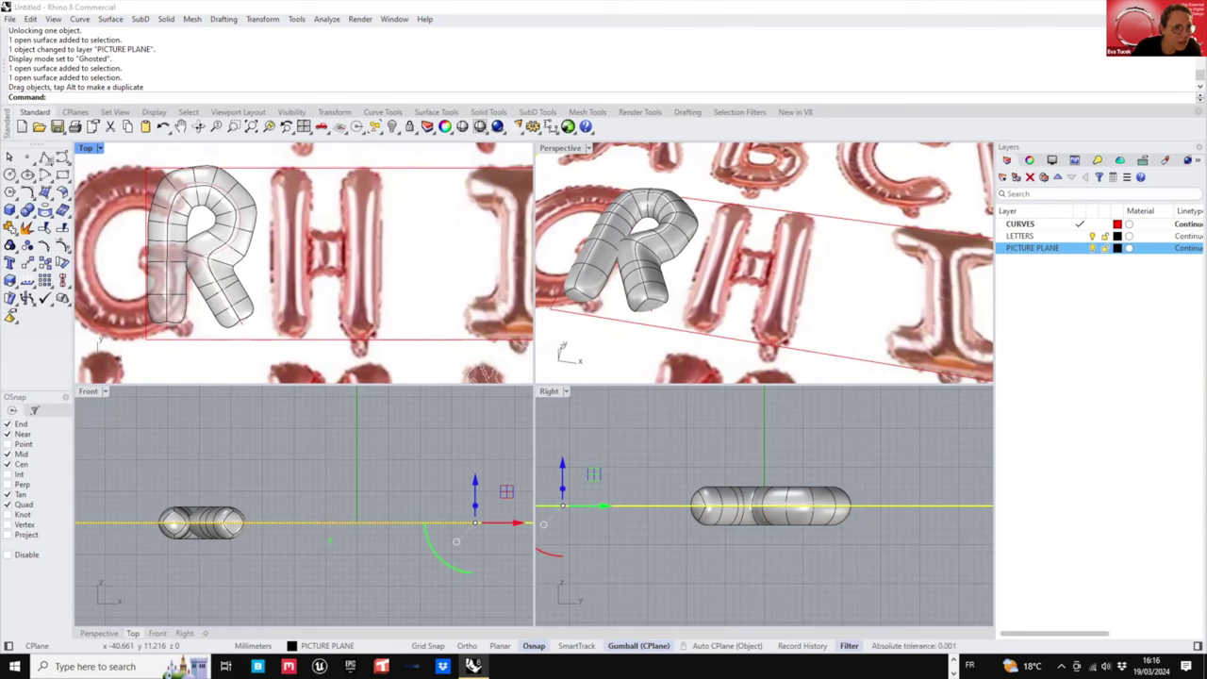
- Draw a straight vertical polyline about 18 mm long along the centre of the H's left stem
{"action": "left_click", "coordinate": [44, 156]}
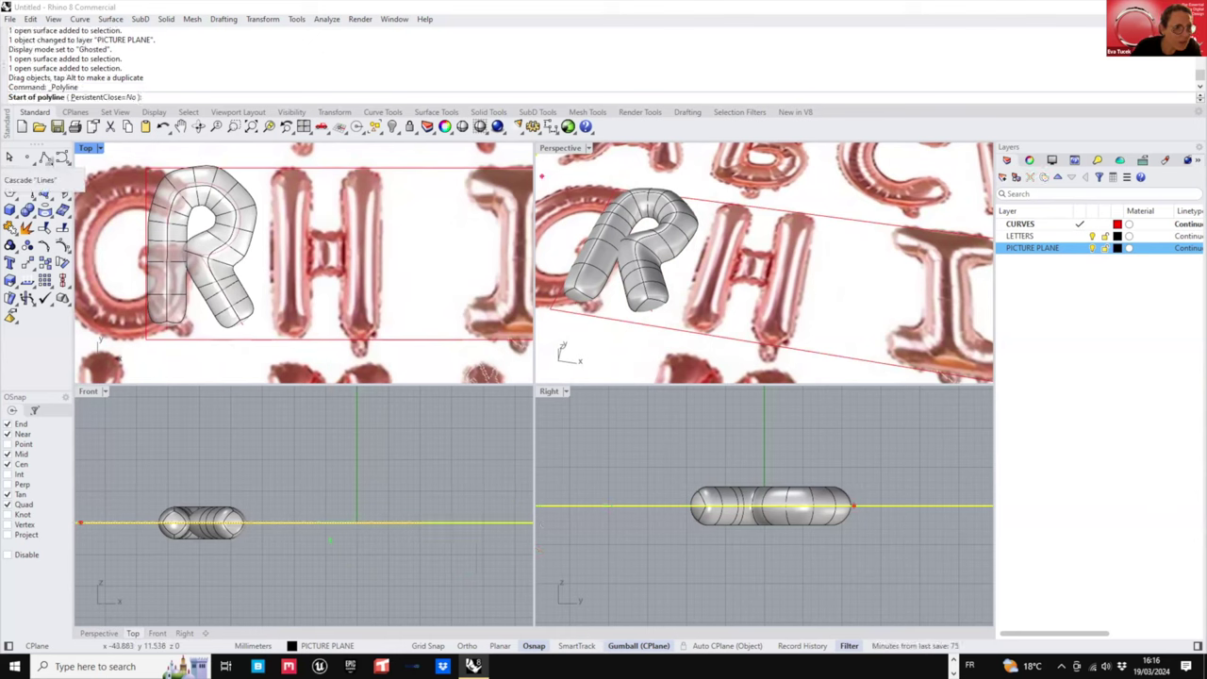
{"action": "left_click", "coordinate": [44, 157]}
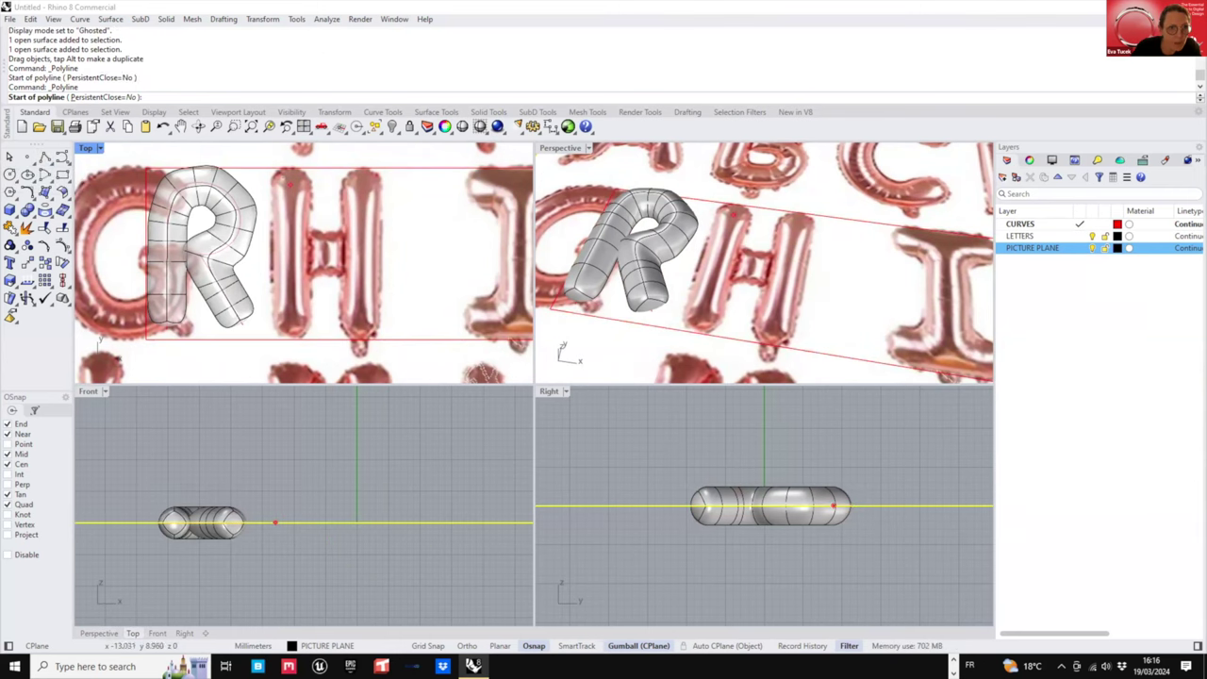
{"action": "left_click", "coordinate": [291, 182]}
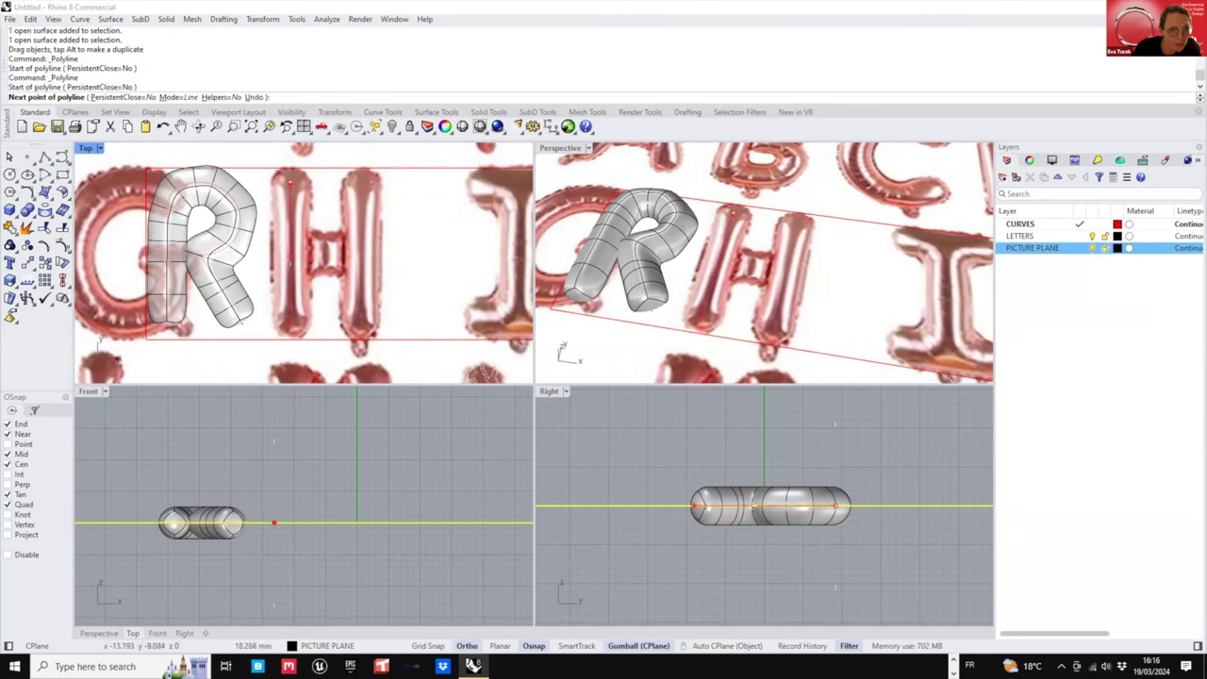
{"action": "left_click", "coordinate": [291, 323], "text": "shift"}
{"action": "key", "text": "Return"}
- Draw a straight vertical polyline about 19 mm long along the centre of the H's right stem
{"action": "key", "text": "Return"}
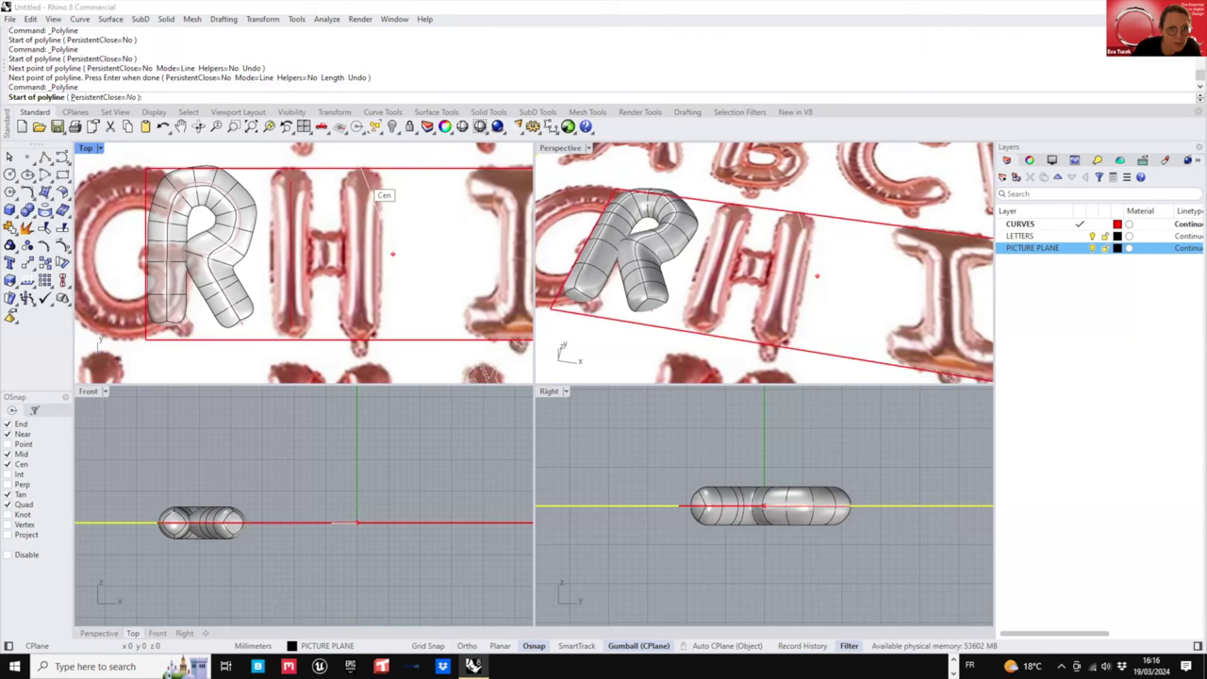
{"action": "left_click", "coordinate": [362, 179]}
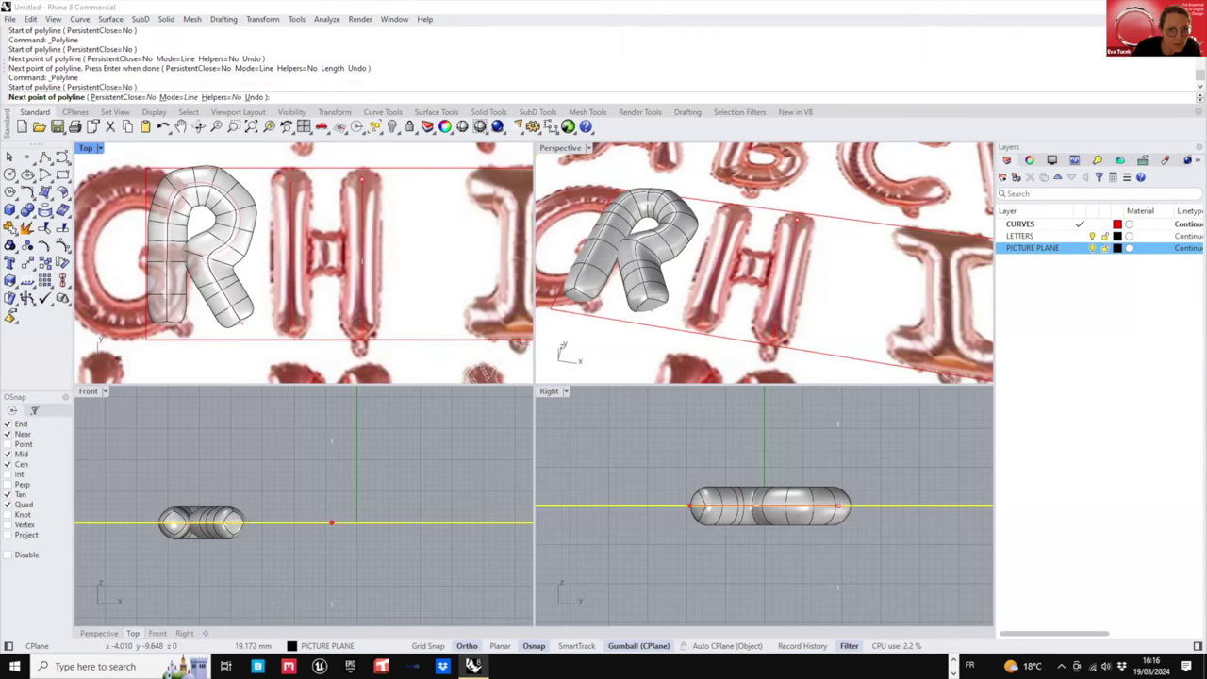
{"action": "left_click", "coordinate": [362, 328], "text": "shift"}
{"action": "key", "text": "Return"}
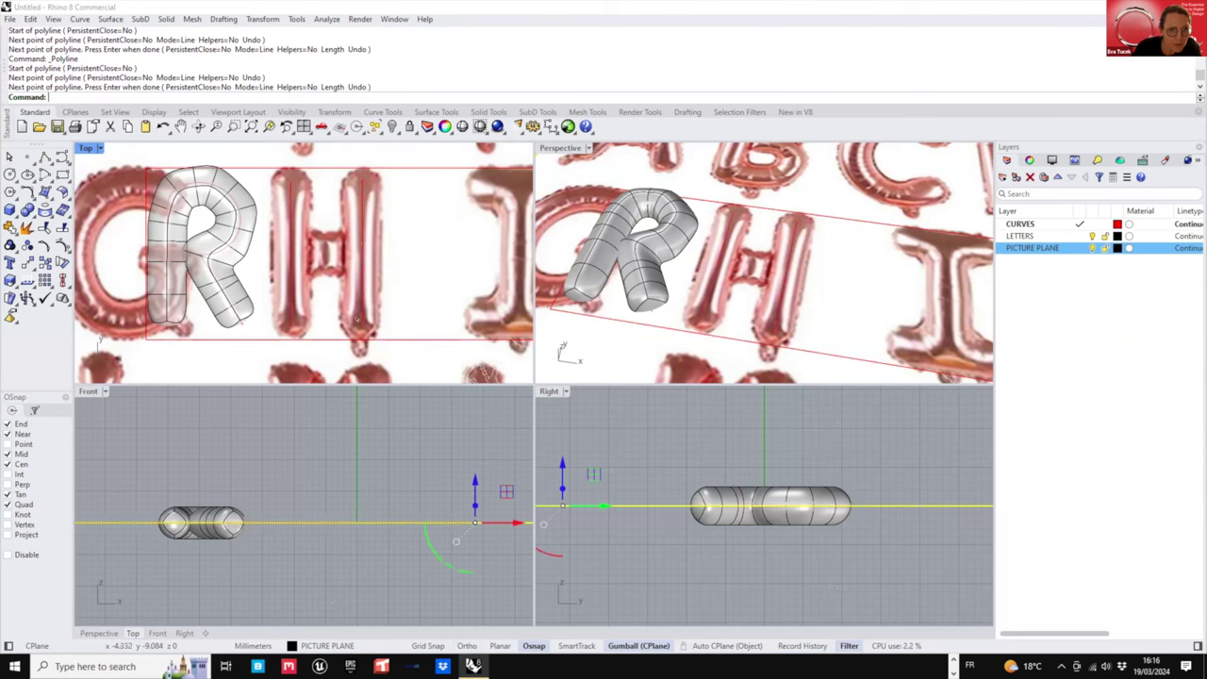
- Draw a short horizontal polyline along the centre of the H's crossbar, between the two stem lines
{"action": "key", "text": "Return"}
{"action": "left_click", "coordinate": [309, 253]}
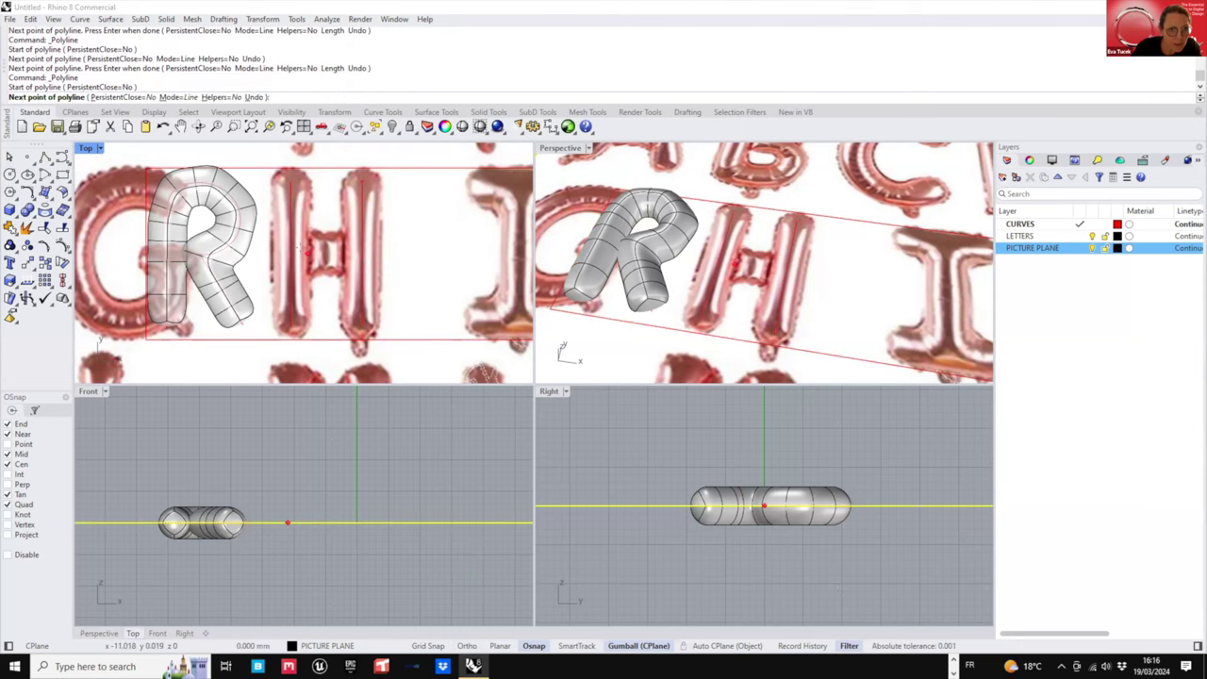
{"action": "left_click", "coordinate": [345, 253], "text": "shift"}
{"action": "key", "text": "Return"}
{"action": "scroll", "coordinate": [345, 256], "scroll_direction": "down", "scroll_amount": 3}
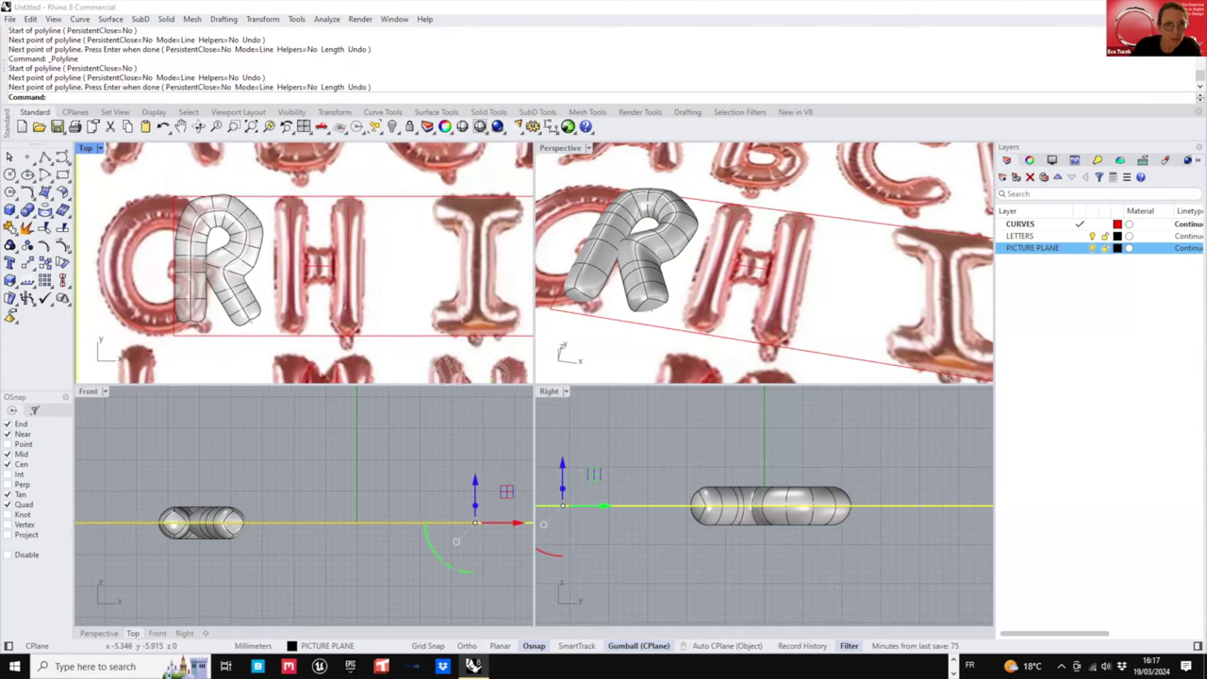
{"action": "left_click", "coordinate": [324, 266]}
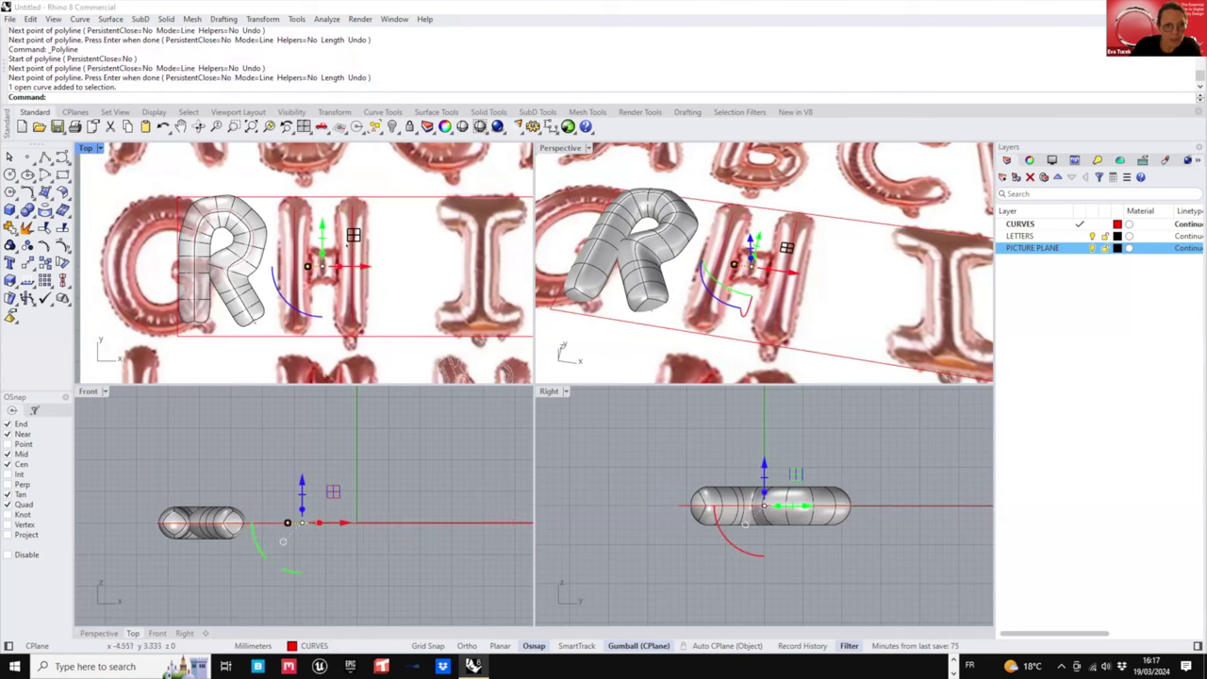
{"action": "left_click", "coordinate": [354, 245], "text": "shift"}
{"action": "left_click", "coordinate": [295, 246], "text": "shift"}
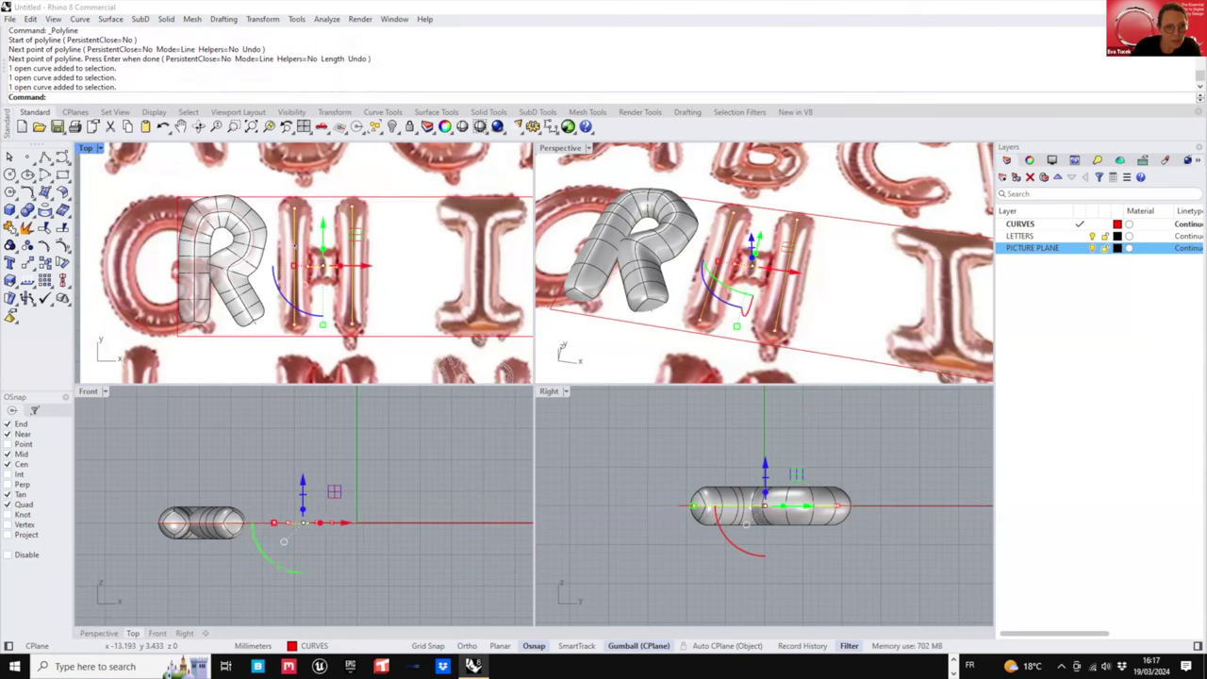
{"action": "left_click", "coordinate": [333, 285]}
{"action": "scroll", "coordinate": [332, 280], "scroll_direction": "up", "scroll_amount": 4}
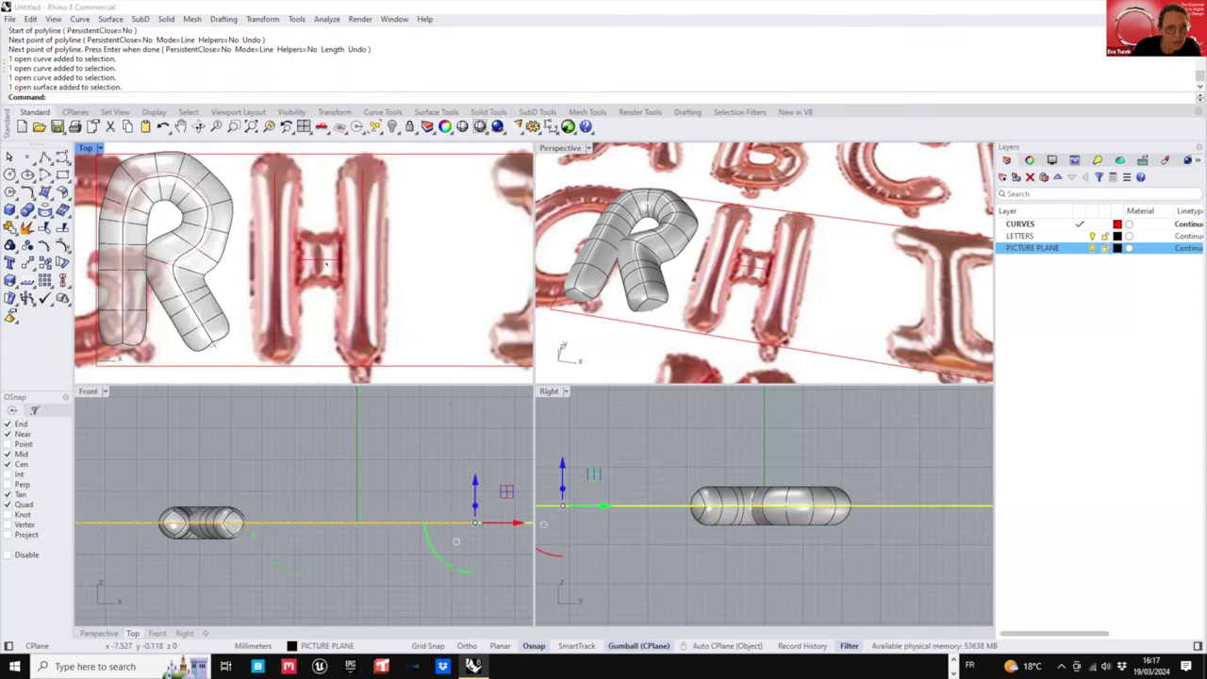
{"action": "left_click", "coordinate": [326, 261]}
{"action": "left_click", "coordinate": [332, 267]}
{"action": "left_click", "coordinate": [338, 259]}
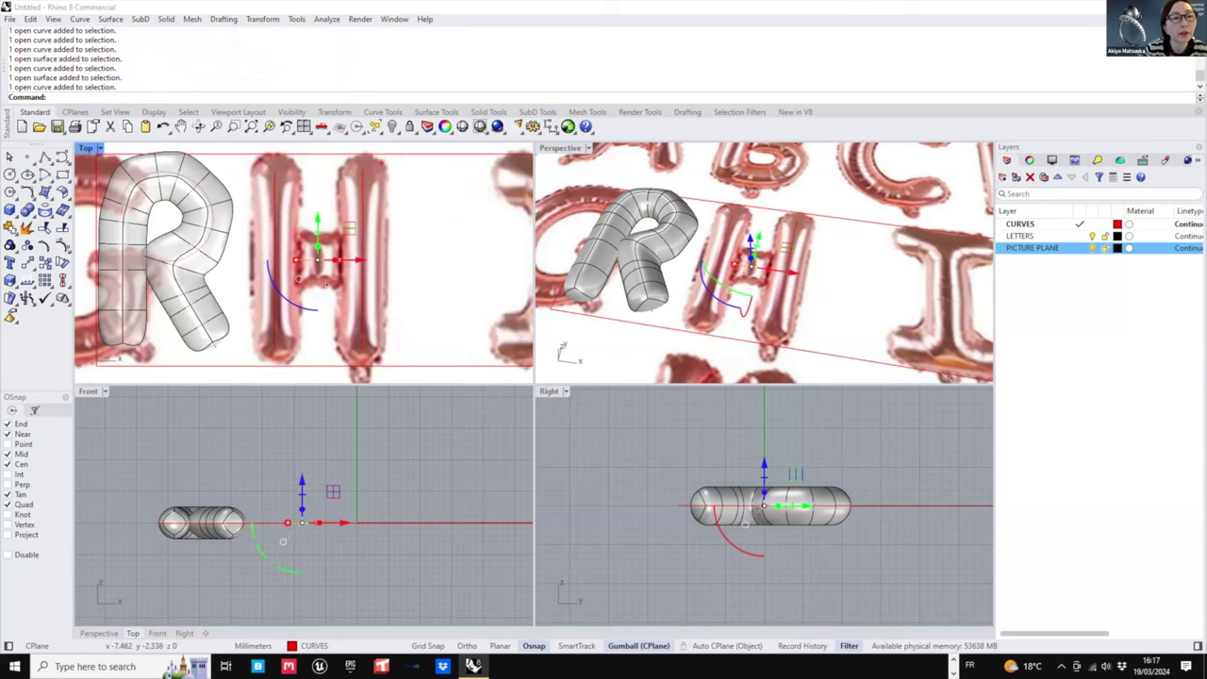
{"action": "left_click_drag", "start_coordinate": [326, 284], "coordinate": [356, 280]}
{"action": "key", "text": "Escape"}
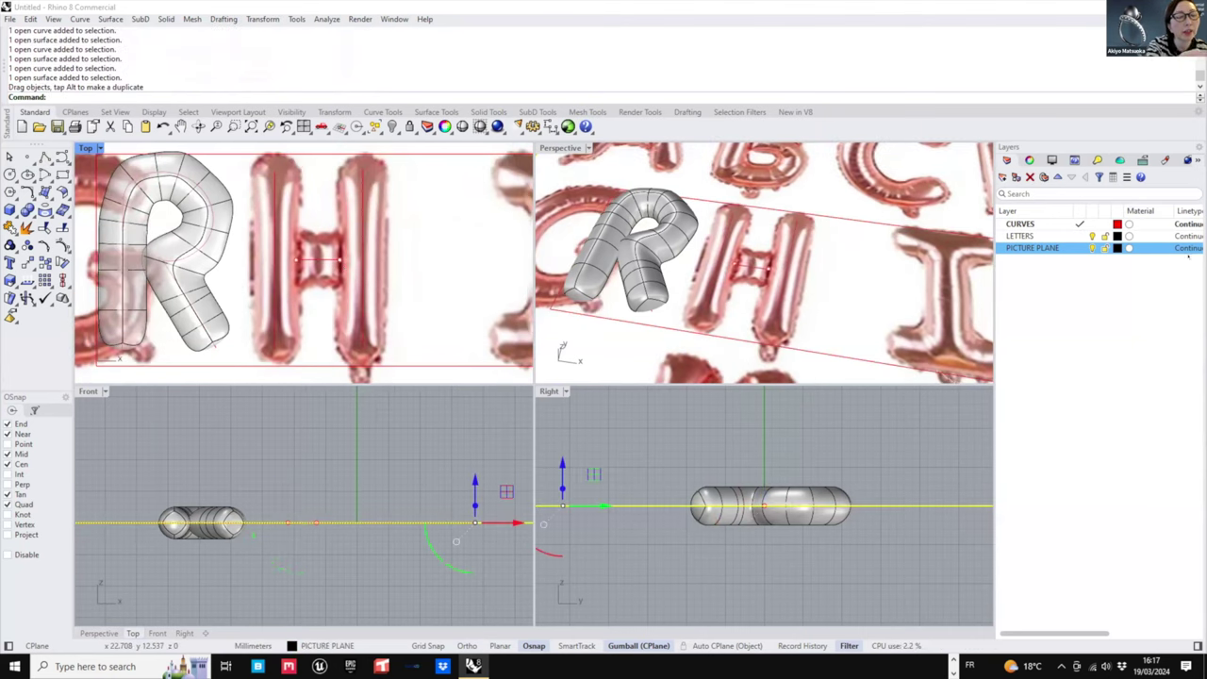
- Lock the PICTURE PLANE layer and extend the crossbar line's end points outward to the two stem centrelines
{"action": "left_click", "coordinate": [1104, 249]}
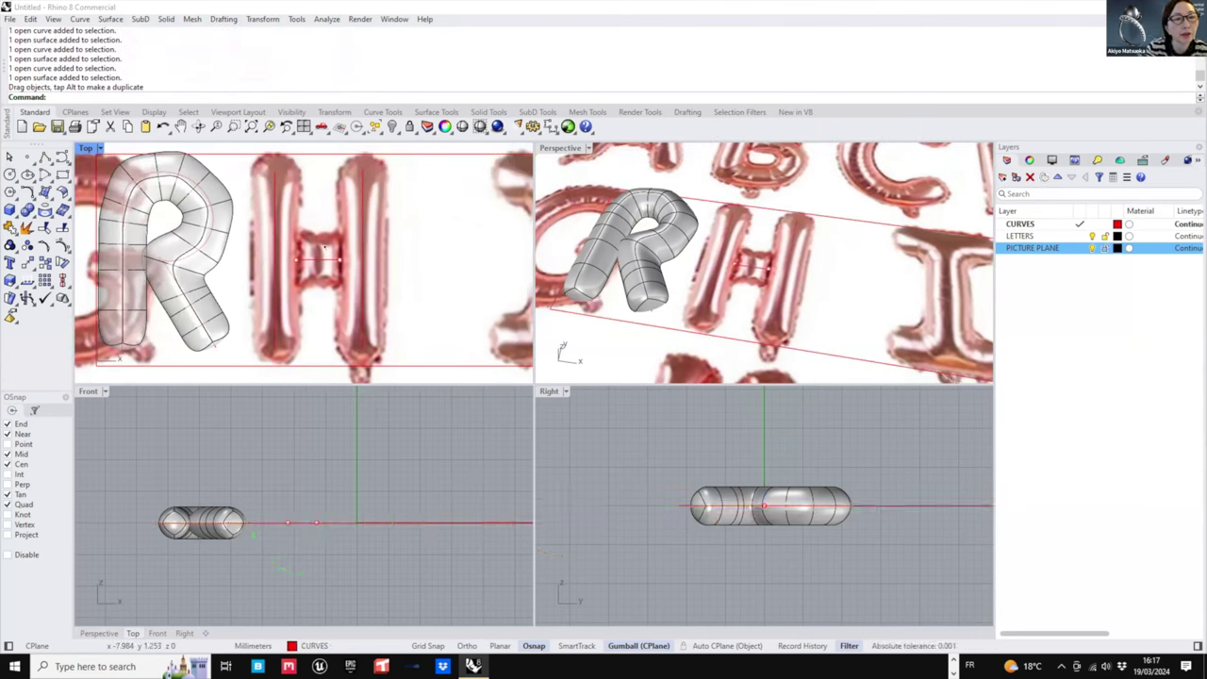
{"action": "left_click", "coordinate": [339, 259]}
{"action": "left_click_drag", "start_coordinate": [355, 259], "coordinate": [303, 297]}
{"action": "scroll", "coordinate": [300, 254], "scroll_direction": "up", "scroll_amount": 4}
{"action": "left_click", "coordinate": [294, 262]}
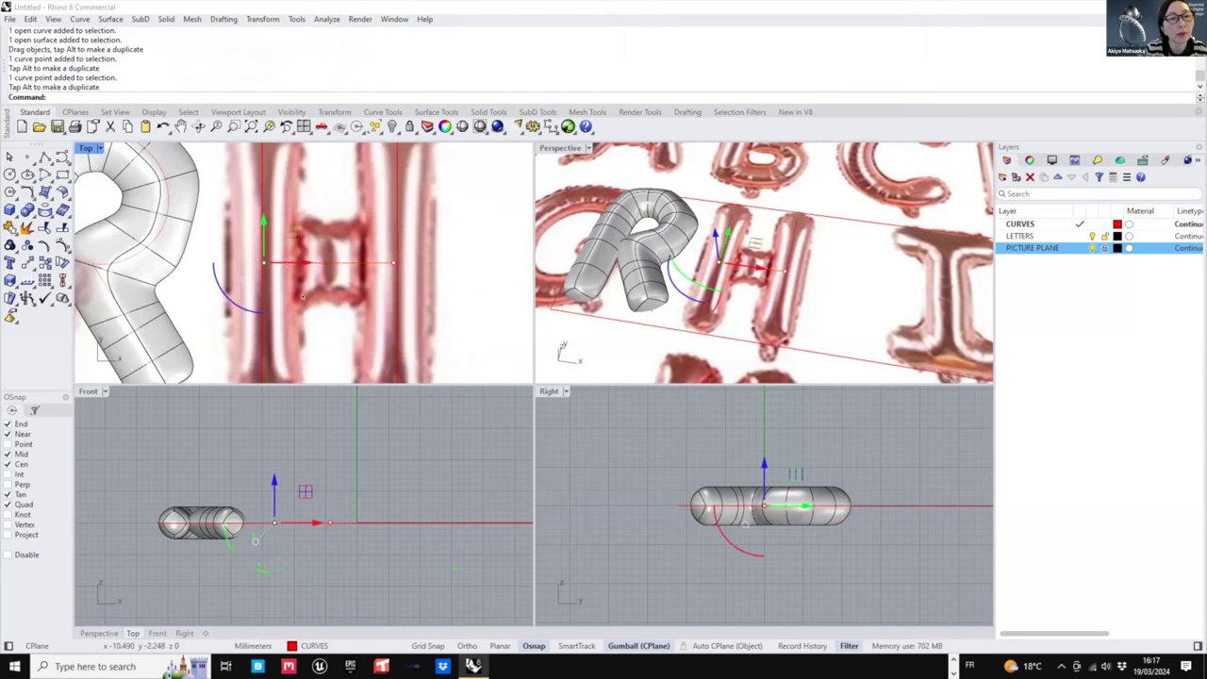
- Adjust the crossbar line's right end point so it lies on the right stem's centreline
{"action": "scroll", "coordinate": [307, 286], "scroll_direction": "down", "scroll_amount": 2}
{"action": "left_click", "coordinate": [395, 328]}
{"action": "left_click", "coordinate": [362, 265]}
{"action": "scroll", "coordinate": [361, 265], "scroll_direction": "up", "scroll_amount": 2}
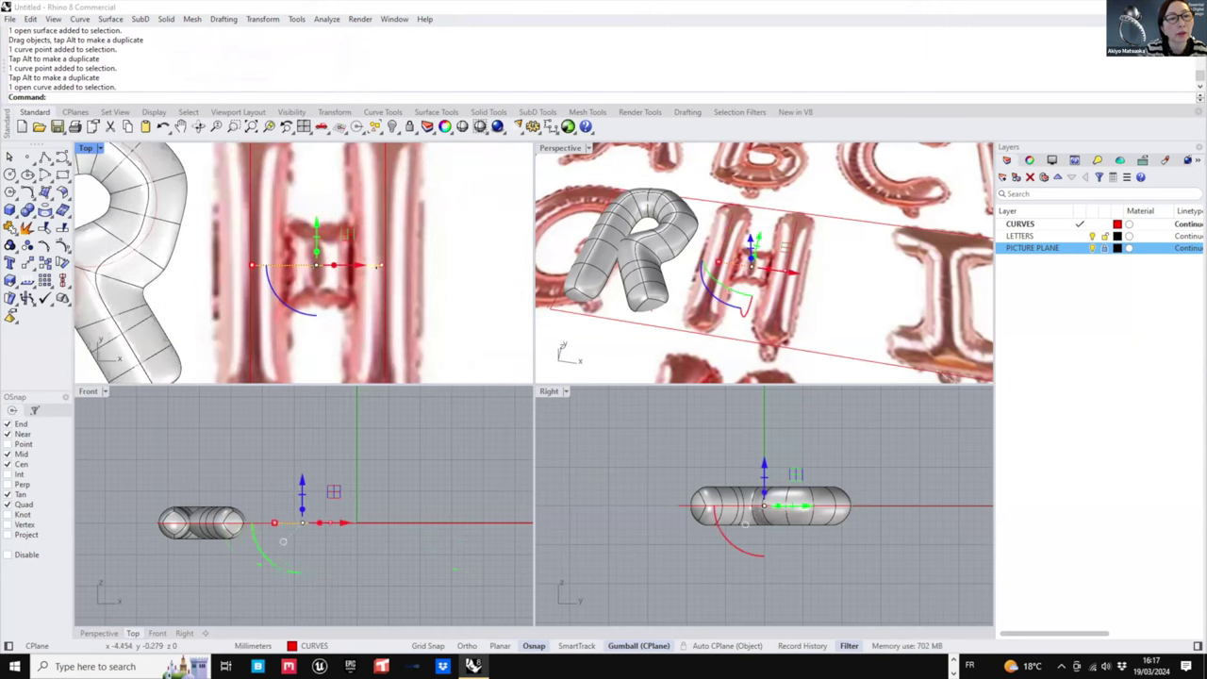
{"action": "left_click", "coordinate": [383, 265]}
{"action": "left_click_drag", "start_coordinate": [384, 265], "coordinate": [386, 265]}
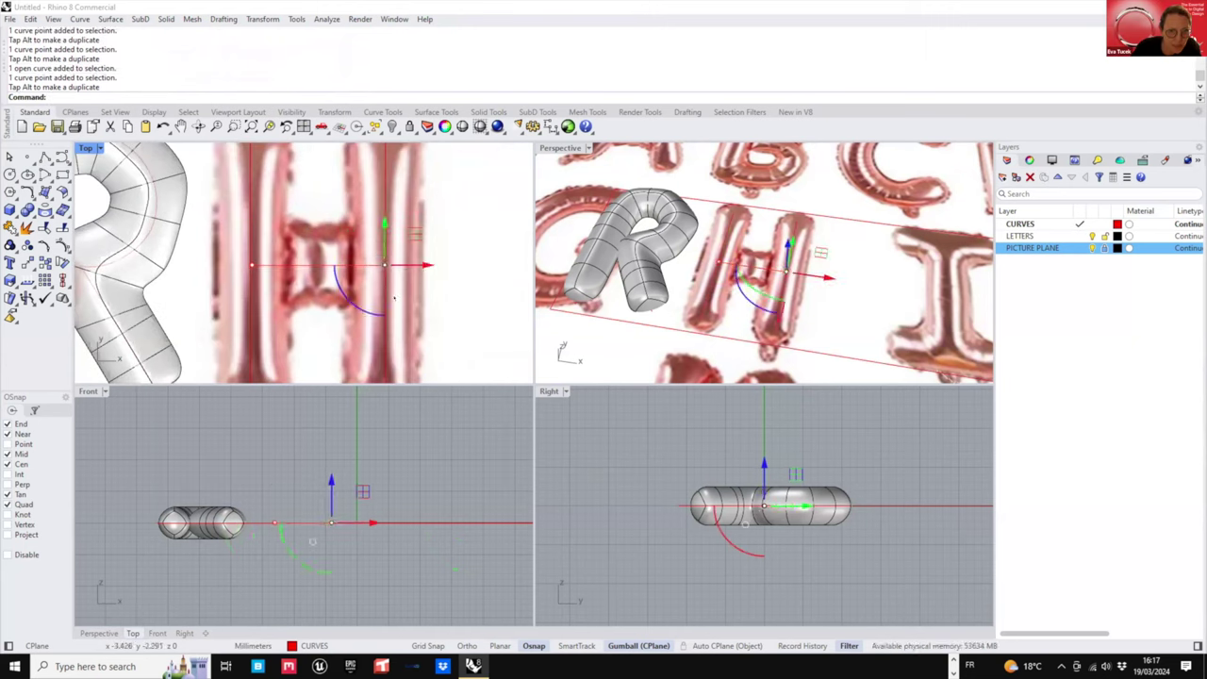
{"action": "left_click", "coordinate": [460, 268]}
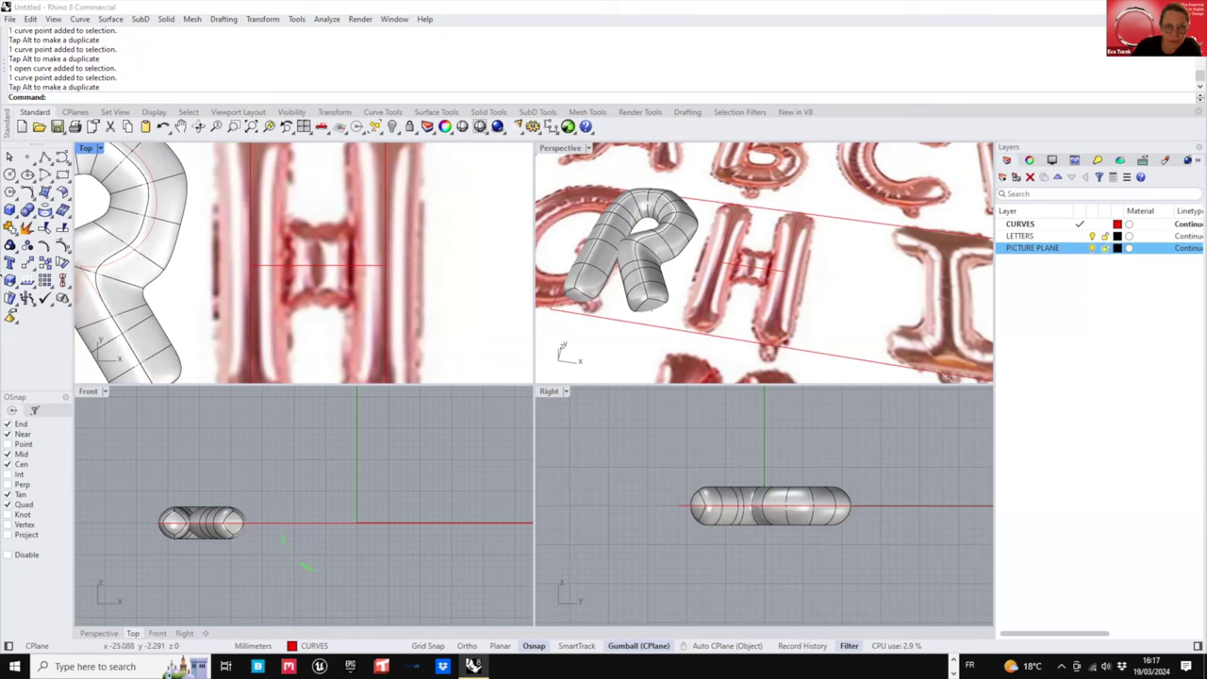
- Hide the PICTURE PLANE layer and select the H's three centreline curves together
{"action": "scroll", "coordinate": [348, 276], "scroll_direction": "down", "scroll_amount": 6}
{"action": "right_click_drag", "start_coordinate": [740, 269], "coordinate": [763, 262]}
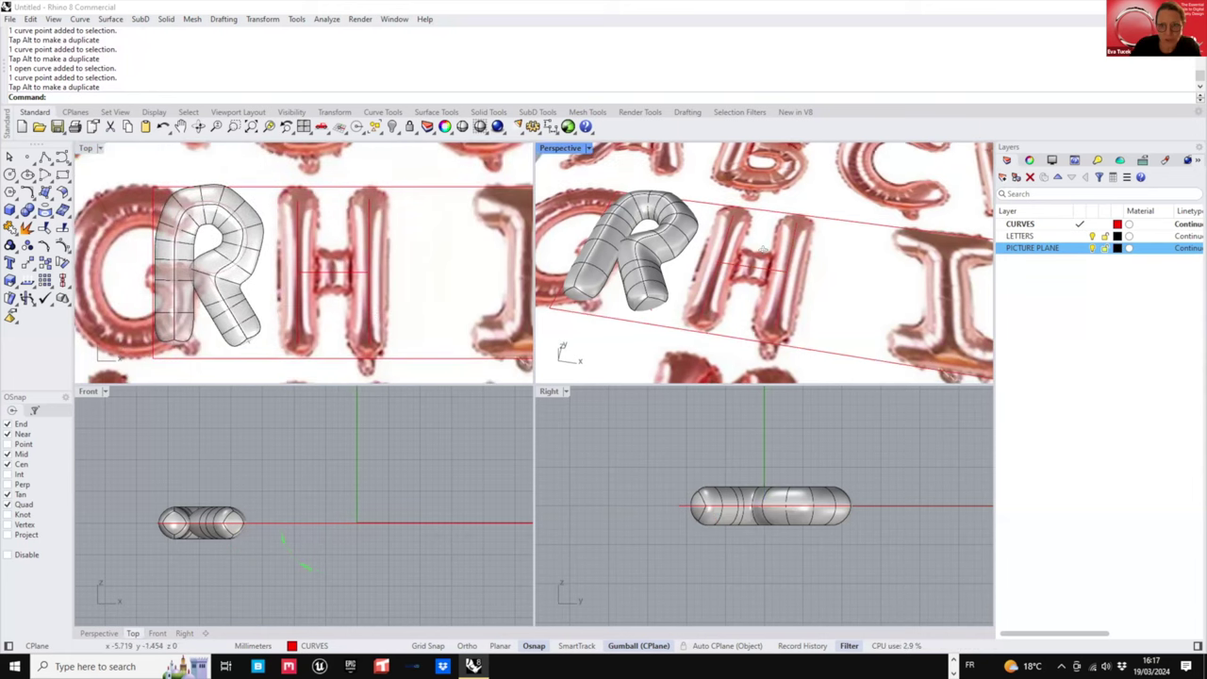
{"action": "scroll", "coordinate": [764, 262], "scroll_direction": "up", "scroll_amount": 2}
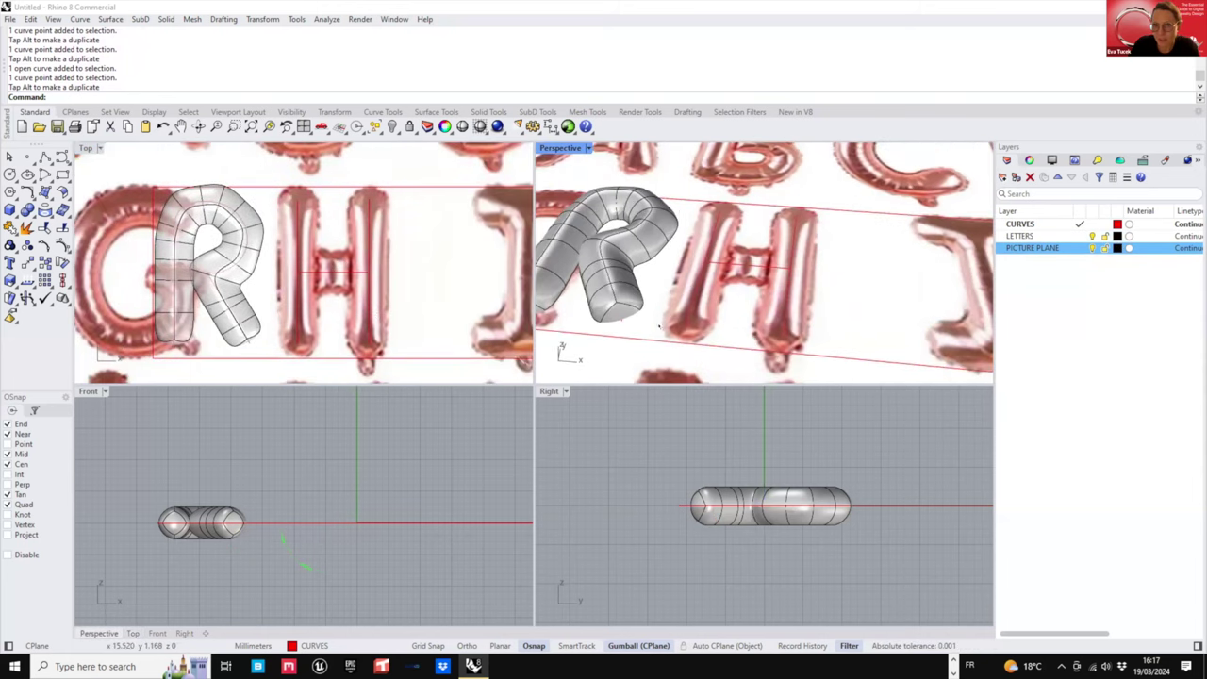
{"action": "left_click", "coordinate": [1092, 248]}
{"action": "right_click_drag", "start_coordinate": [842, 294], "coordinate": [836, 267]}
{"action": "left_click_drag", "start_coordinate": [838, 248], "coordinate": [664, 288]}
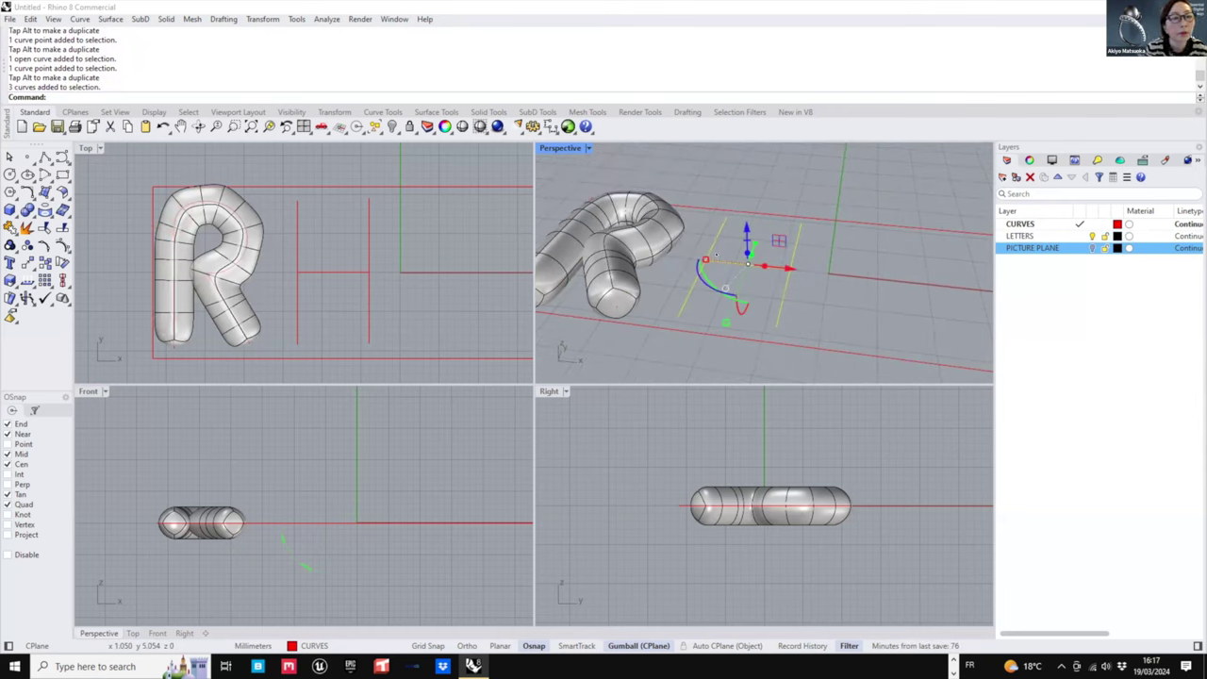
{"action": "scroll", "coordinate": [698, 236], "scroll_direction": "up", "scroll_amount": 2}
{"action": "right_click_drag", "start_coordinate": [717, 269], "coordinate": [696, 226], "text": "shift"}
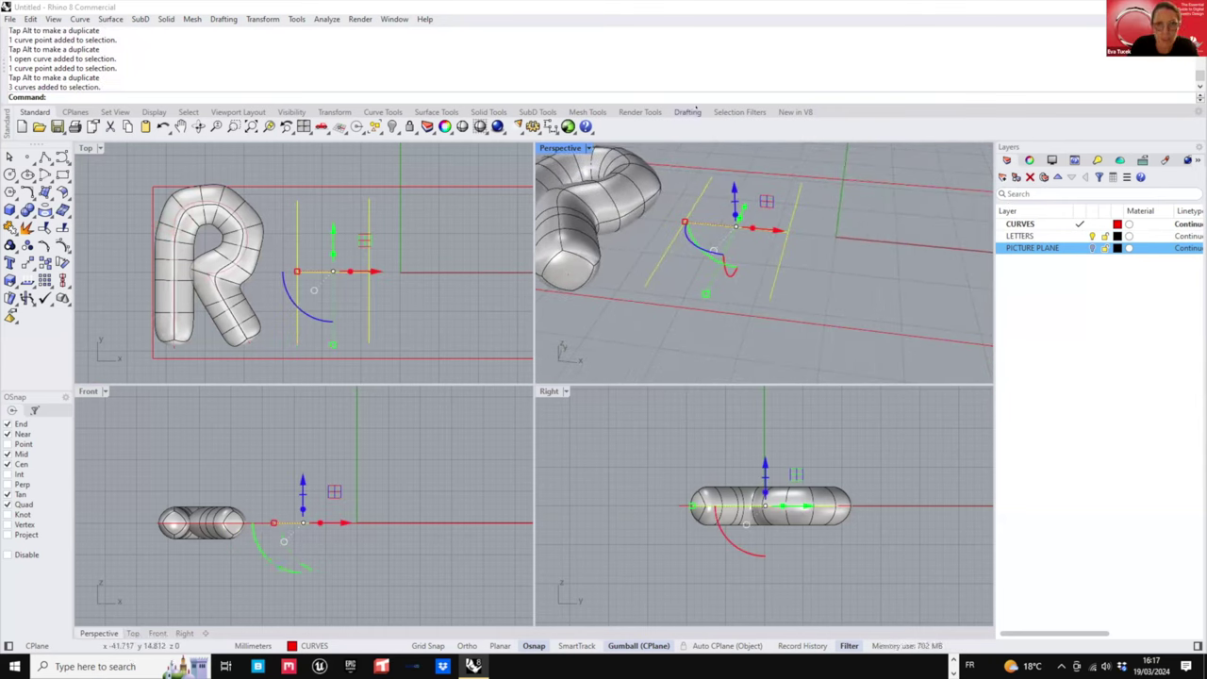
- Try a capped SubD MultiPipe on the H's three curves with radius 2.5 and one strut
{"action": "left_click", "coordinate": [537, 112]}
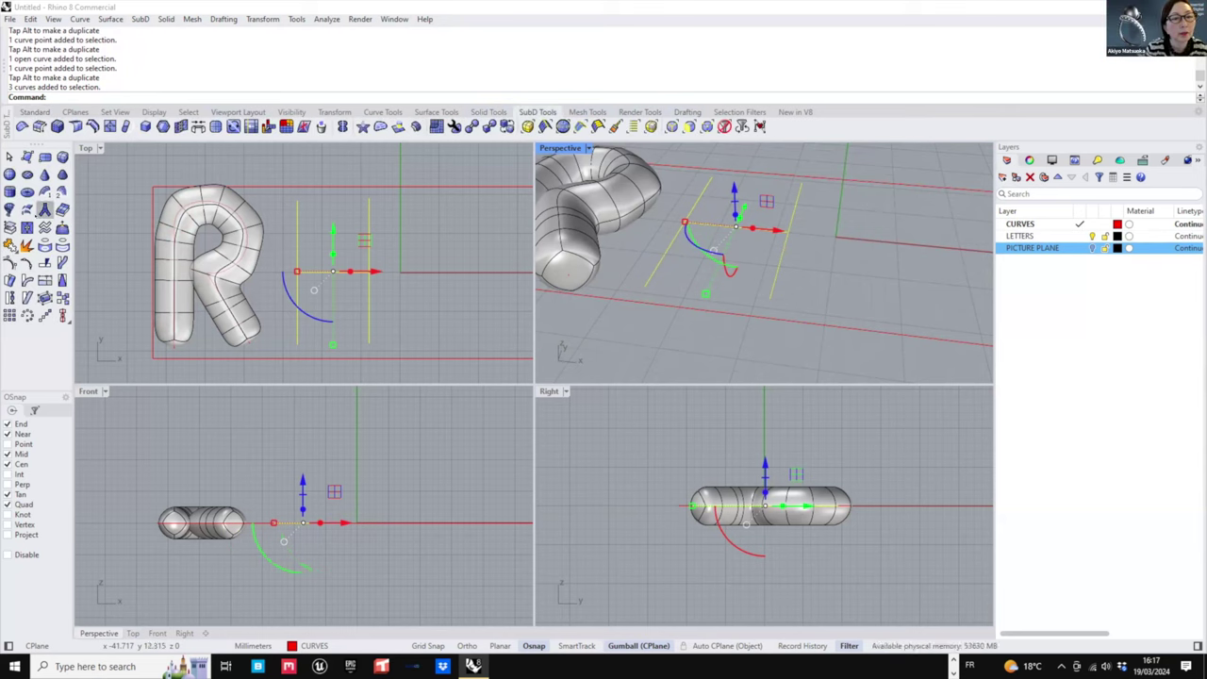
{"action": "left_click", "coordinate": [46, 209]}
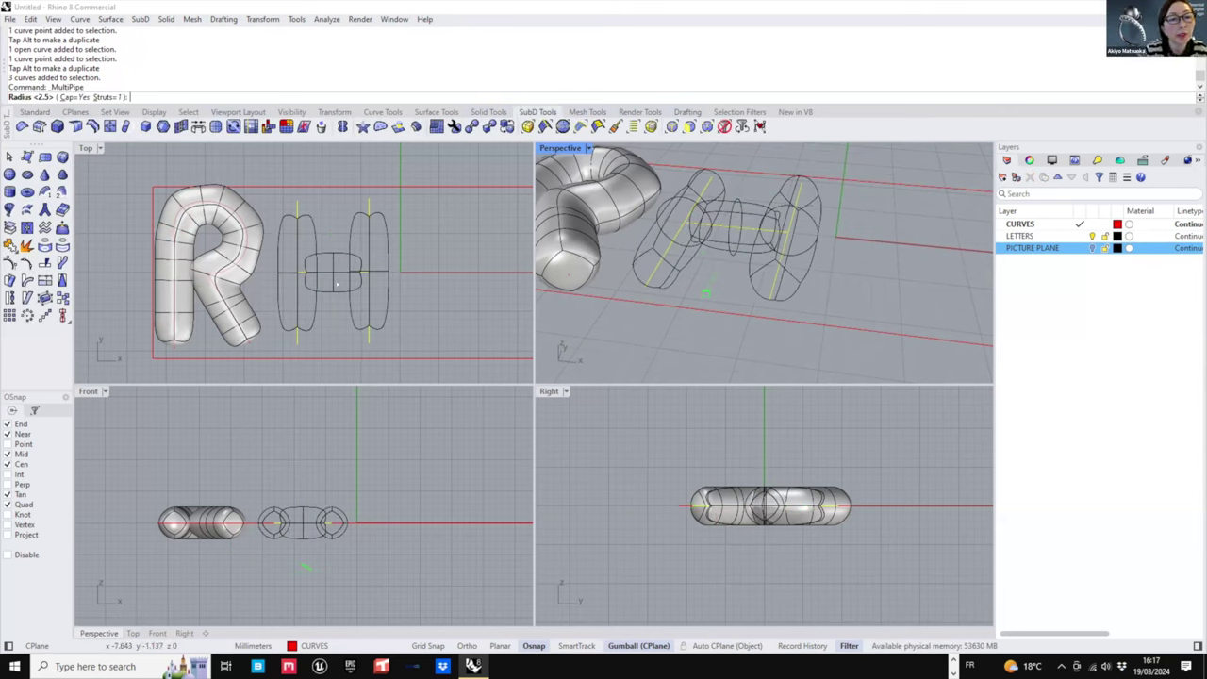
{"action": "scroll", "coordinate": [279, 247], "scroll_direction": "up", "scroll_amount": 2}
{"action": "scroll", "coordinate": [372, 283], "scroll_direction": "up", "scroll_amount": 2}
{"action": "right_click_drag", "start_coordinate": [373, 283], "coordinate": [376, 274]}
{"action": "mouse_move", "coordinate": [752, 253]}
{"action": "right_mouse_down"}
{"action": "mouse_move", "coordinate": [751, 268]}
{"action": "mouse_move", "coordinate": [718, 267]}
{"action": "mouse_move", "coordinate": [764, 264]}
{"action": "right_mouse_up"}
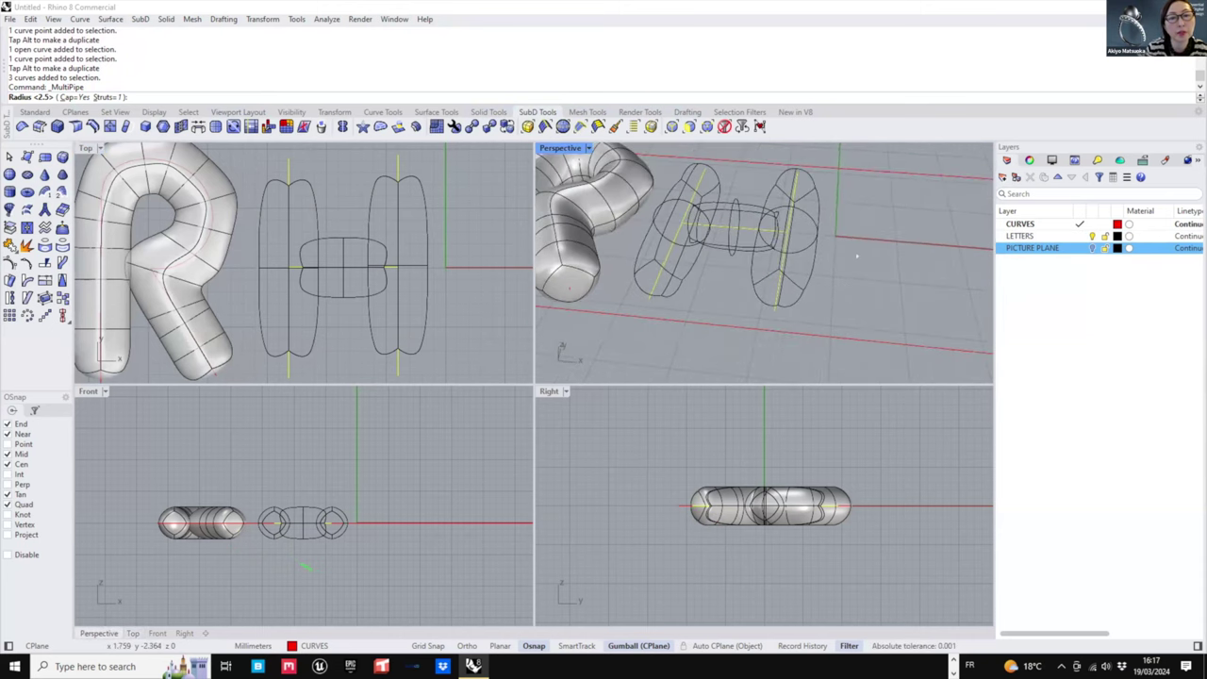
{"action": "right_click", "coordinate": [809, 236]}
{"action": "scroll", "coordinate": [226, 212], "scroll_direction": "down", "scroll_amount": 2}
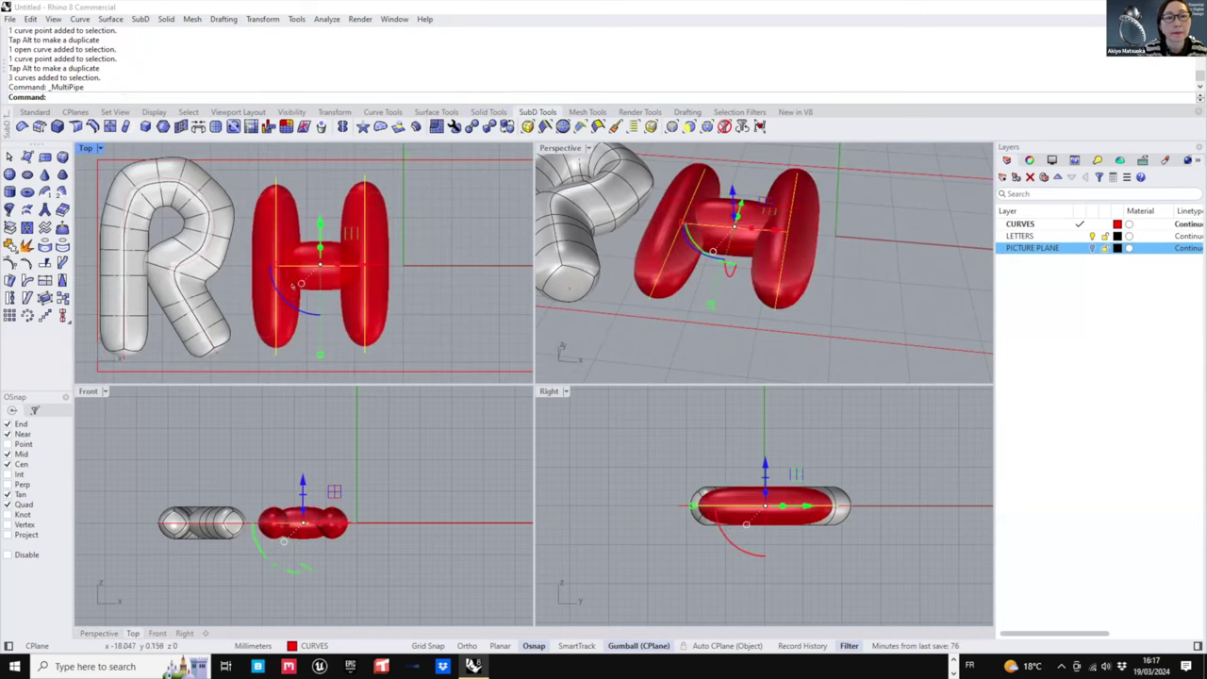
{"action": "mouse_move", "coordinate": [346, 247]}
{"action": "right_mouse_down"}
{"action": "mouse_move", "coordinate": [373, 266]}
{"action": "mouse_move", "coordinate": [367, 255]}
{"action": "right_mouse_up"}
{"action": "scroll", "coordinate": [375, 266], "scroll_direction": "up", "scroll_amount": 2}
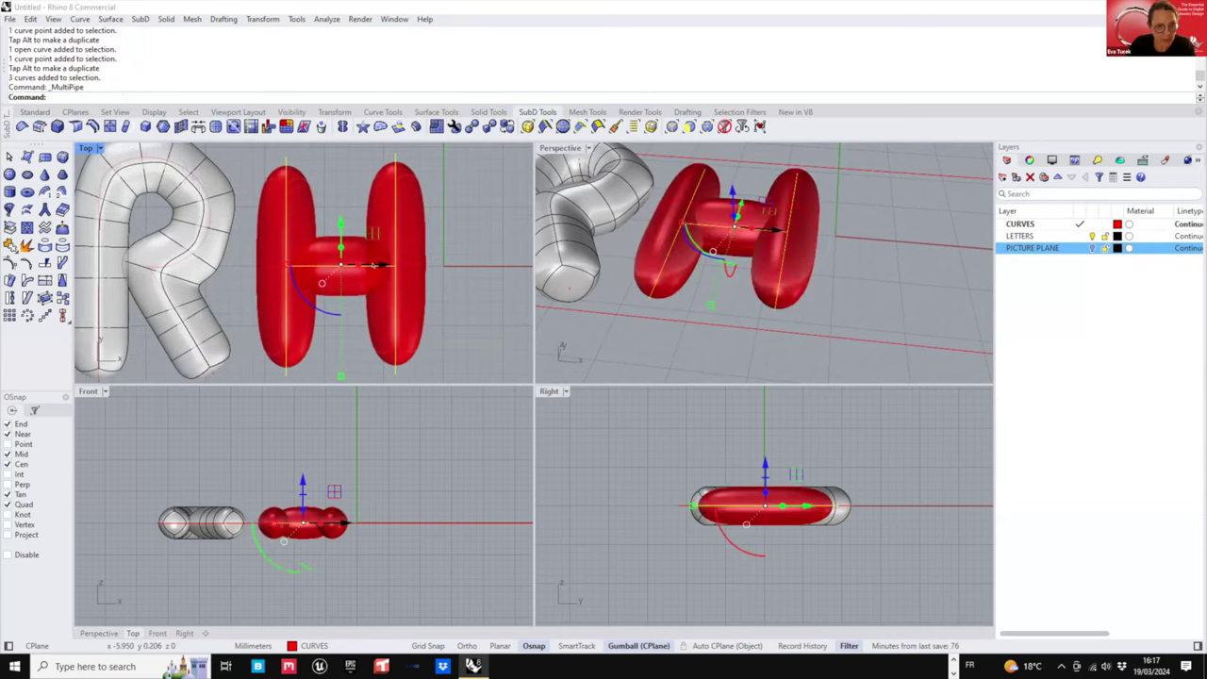
{"action": "key", "text": "ctrl+z"}
- Create a capped SubD MultiPipe from the H's three curves with radius 3 and Struts set to 2
{"action": "key", "text": "Return"}
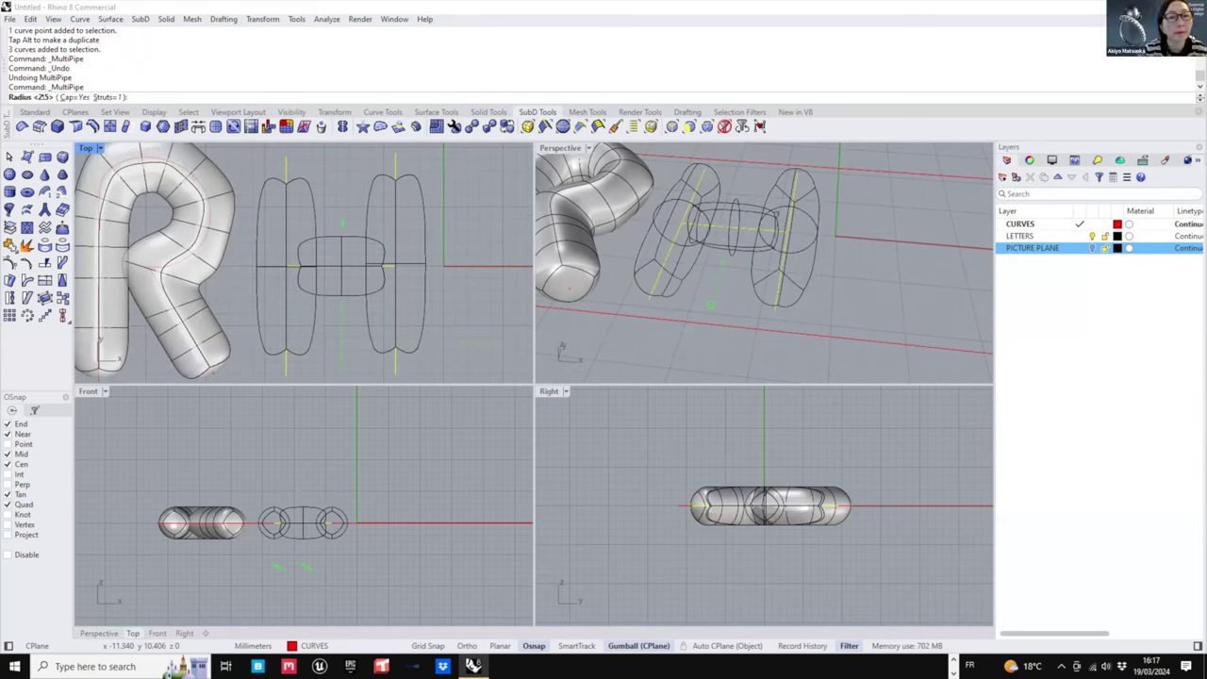
{"action": "type", "text": "3"}
{"action": "key", "text": "Return"}
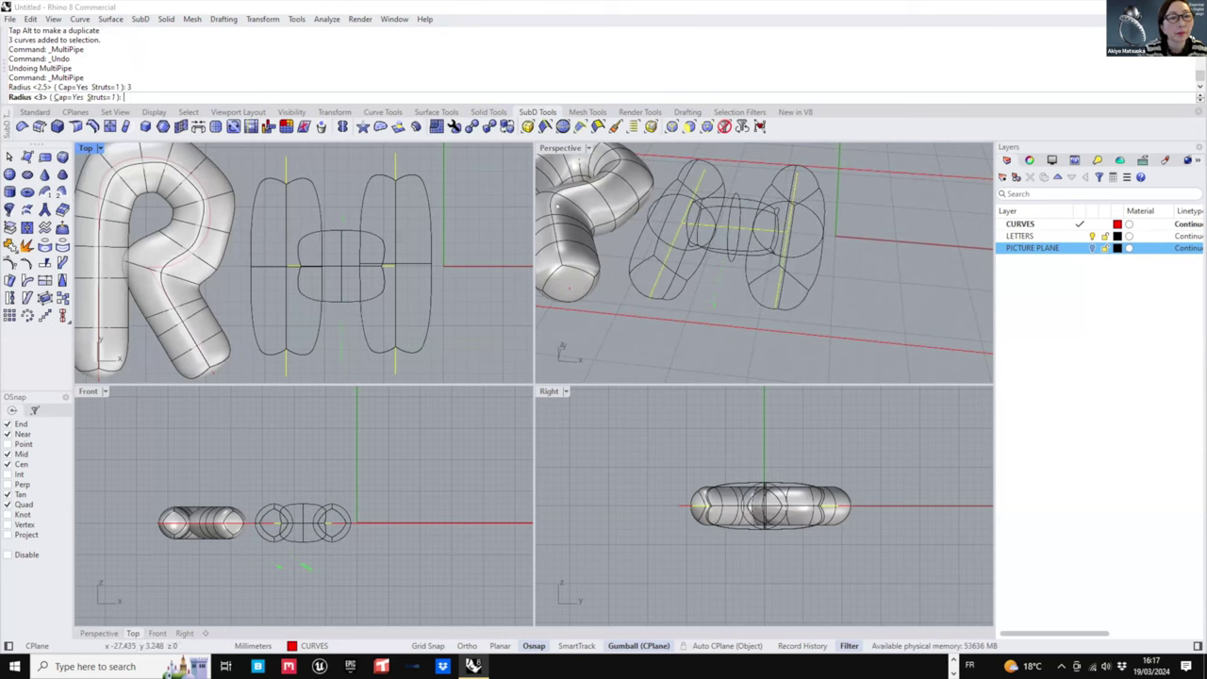
{"action": "right_click_drag", "start_coordinate": [362, 285], "coordinate": [364, 315]}
{"action": "scroll", "coordinate": [409, 237], "scroll_direction": "down", "scroll_amount": 4}
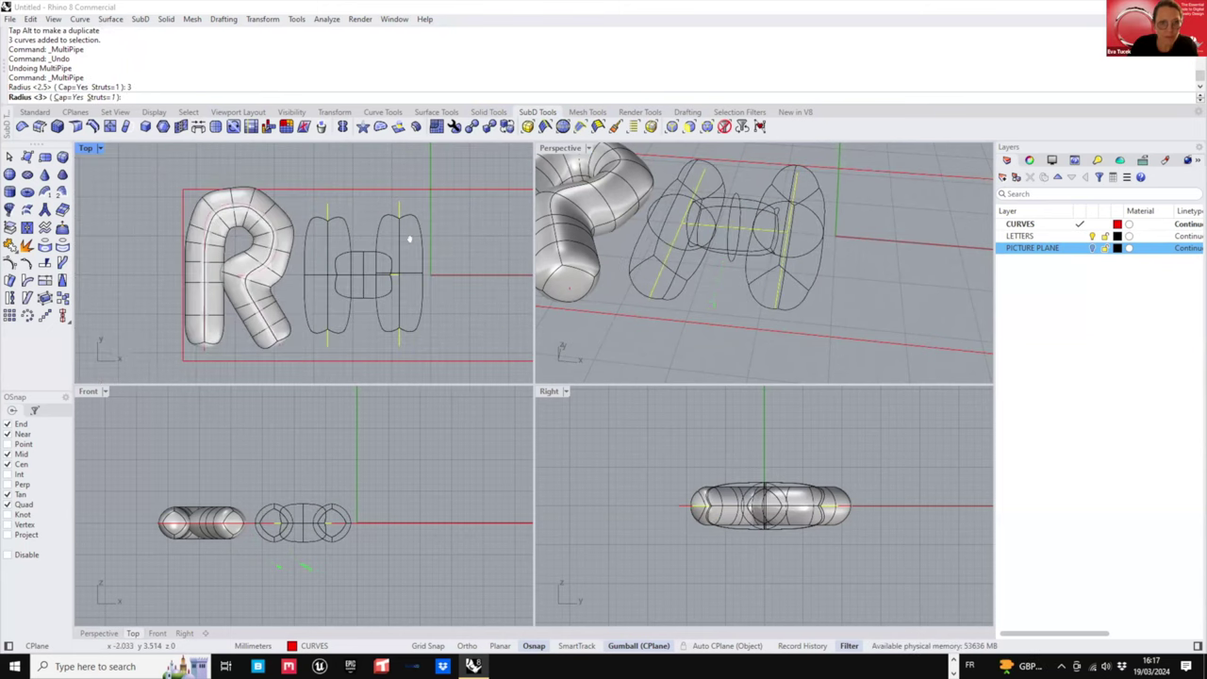
{"action": "right_click_drag", "start_coordinate": [409, 234], "coordinate": [397, 197]}
{"action": "left_click", "coordinate": [111, 96]}
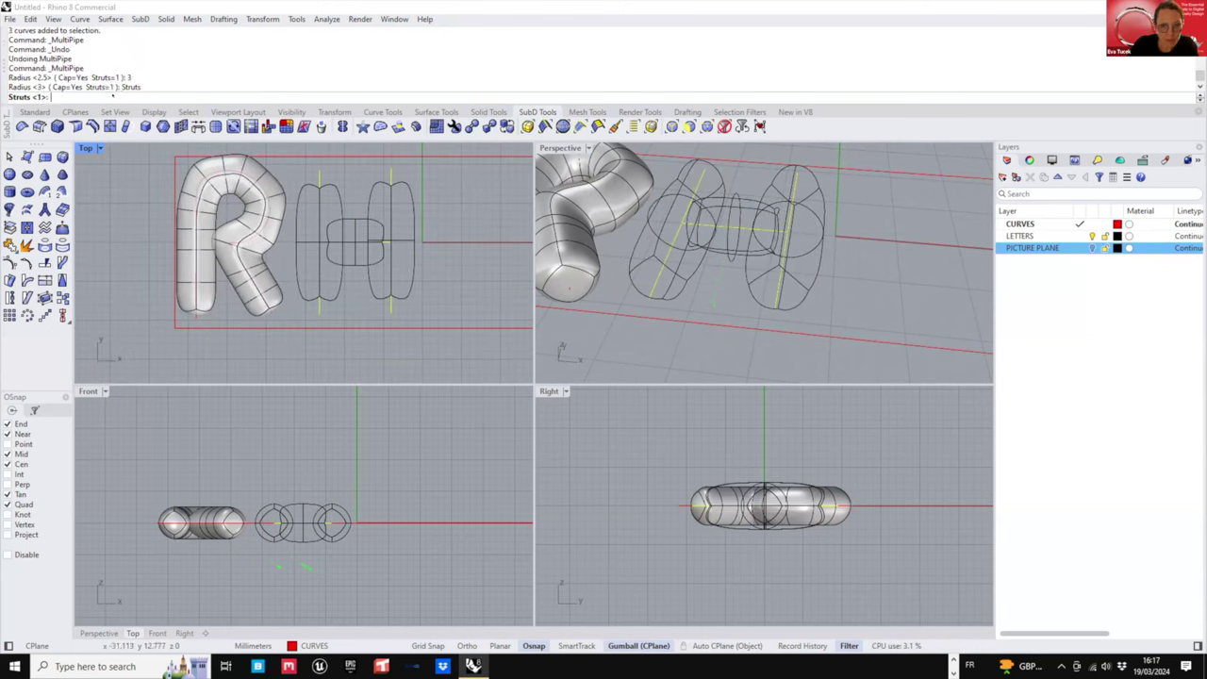
{"action": "key", "text": "Return"}
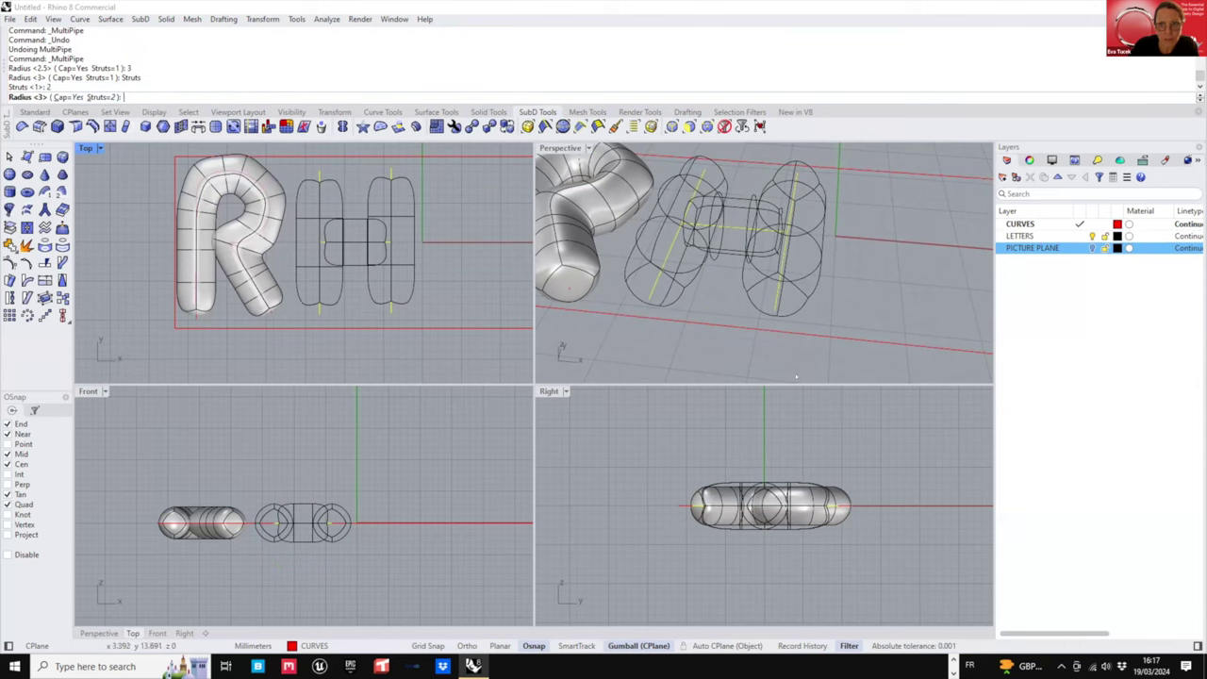
{"action": "right_click_drag", "start_coordinate": [795, 377], "coordinate": [869, 223]}
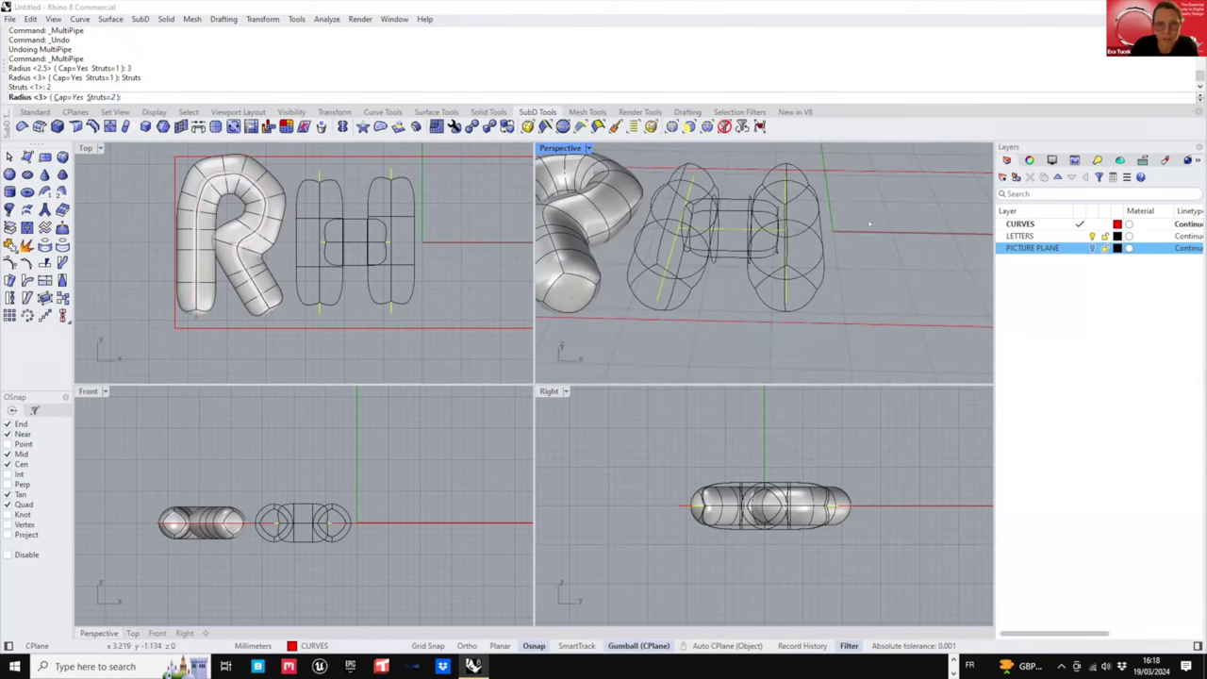
{"action": "key", "text": "Return"}
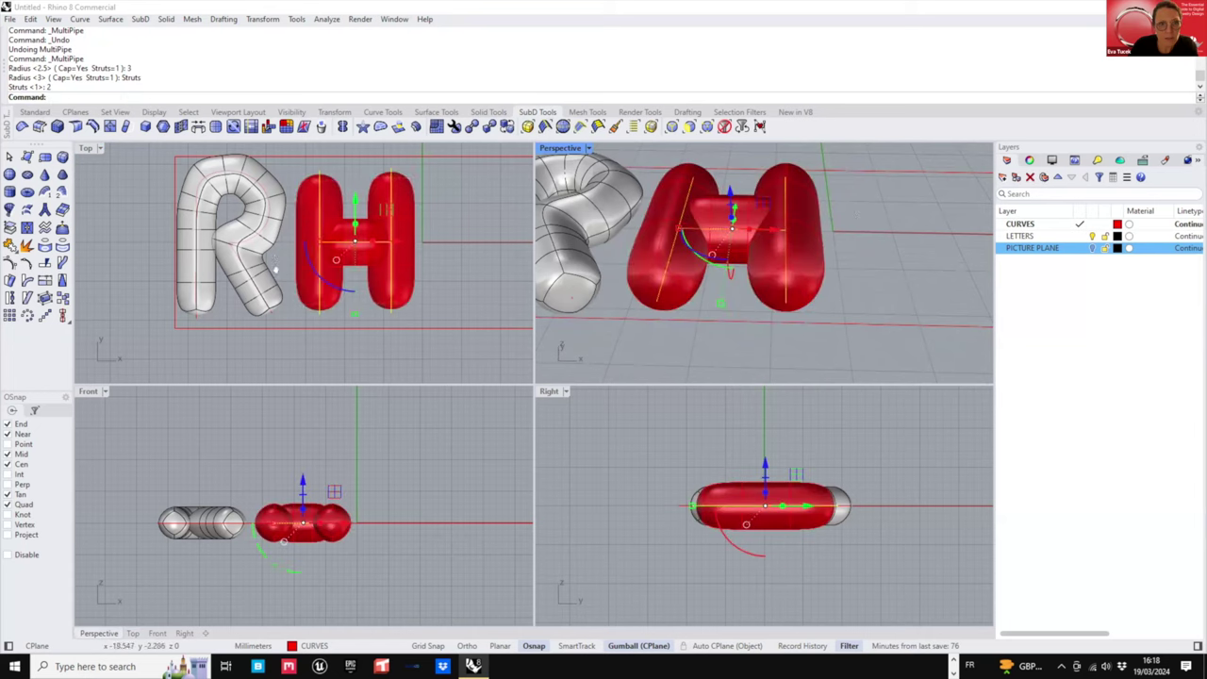
{"action": "scroll", "coordinate": [273, 192], "scroll_direction": "up", "scroll_amount": 2}
{"action": "right_click_drag", "start_coordinate": [273, 192], "coordinate": [224, 203]}
{"action": "key", "text": "Escape"}
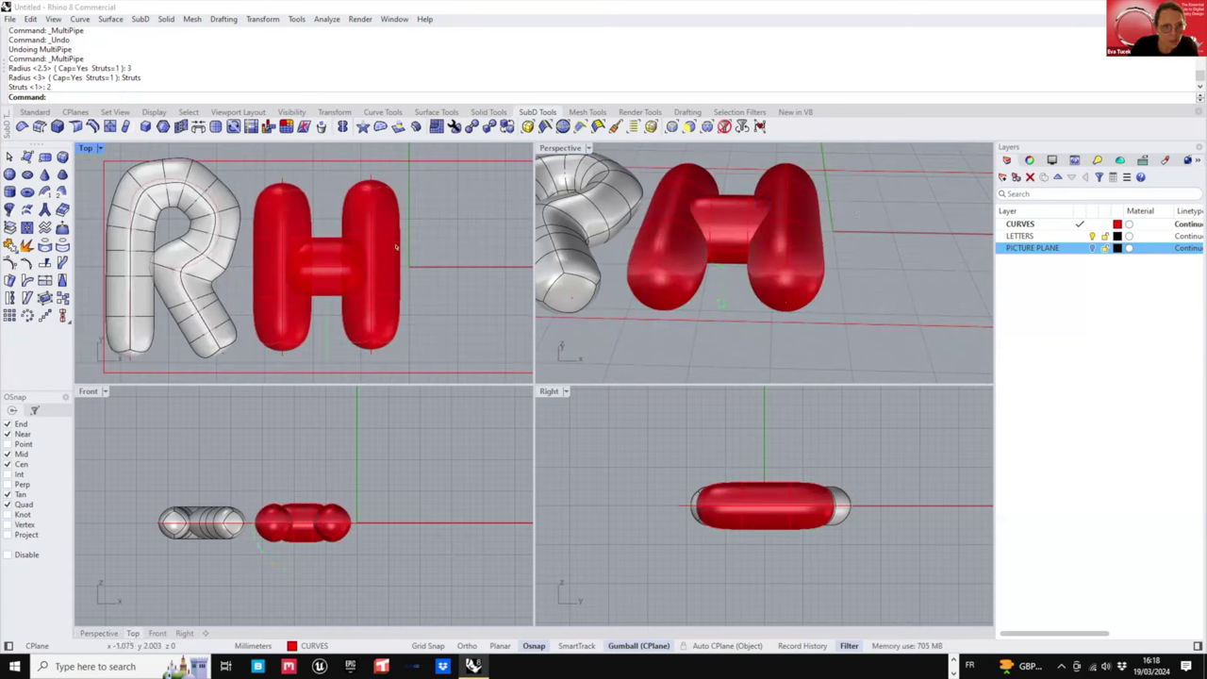
- Move the H's SubD pipe to the LETTERS layer, leaving its centreline curves on the CURVES layer
{"action": "scroll", "coordinate": [275, 204], "scroll_direction": "down", "scroll_amount": 3}
{"action": "left_click_drag", "start_coordinate": [274, 201], "coordinate": [398, 226], "text": "ctrl+shift"}
{"action": "left_click", "coordinate": [338, 282]}
{"action": "left_click", "coordinate": [368, 229]}
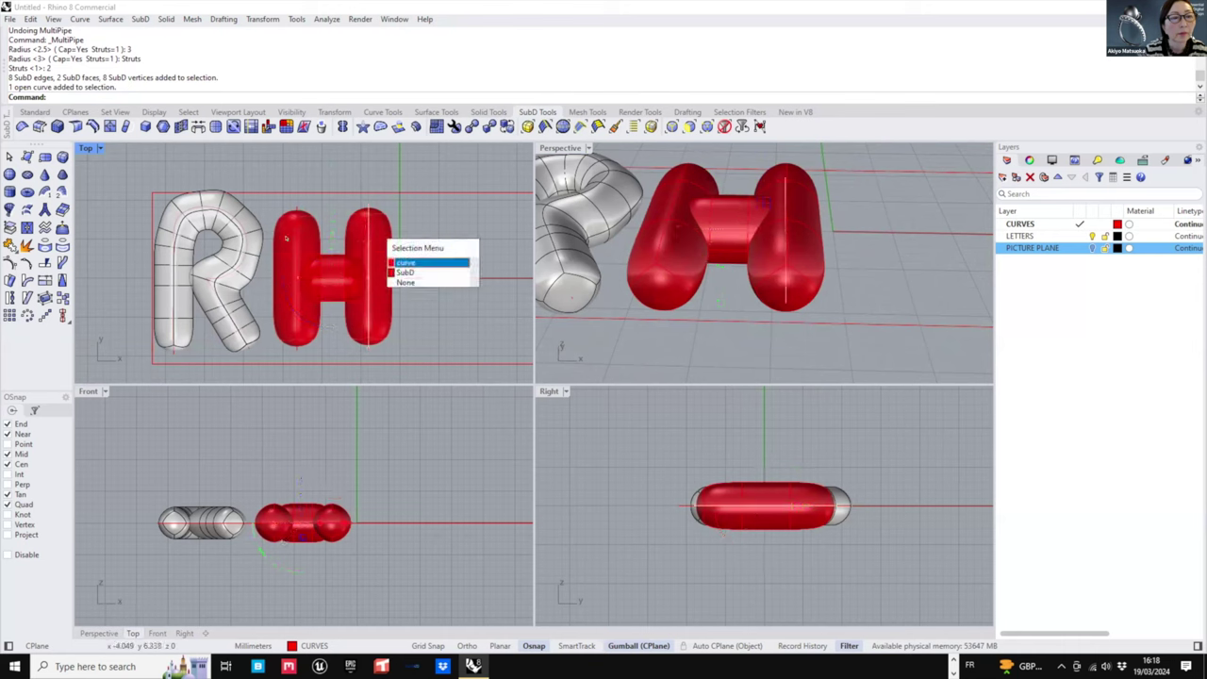
{"action": "left_click", "coordinate": [415, 273]}
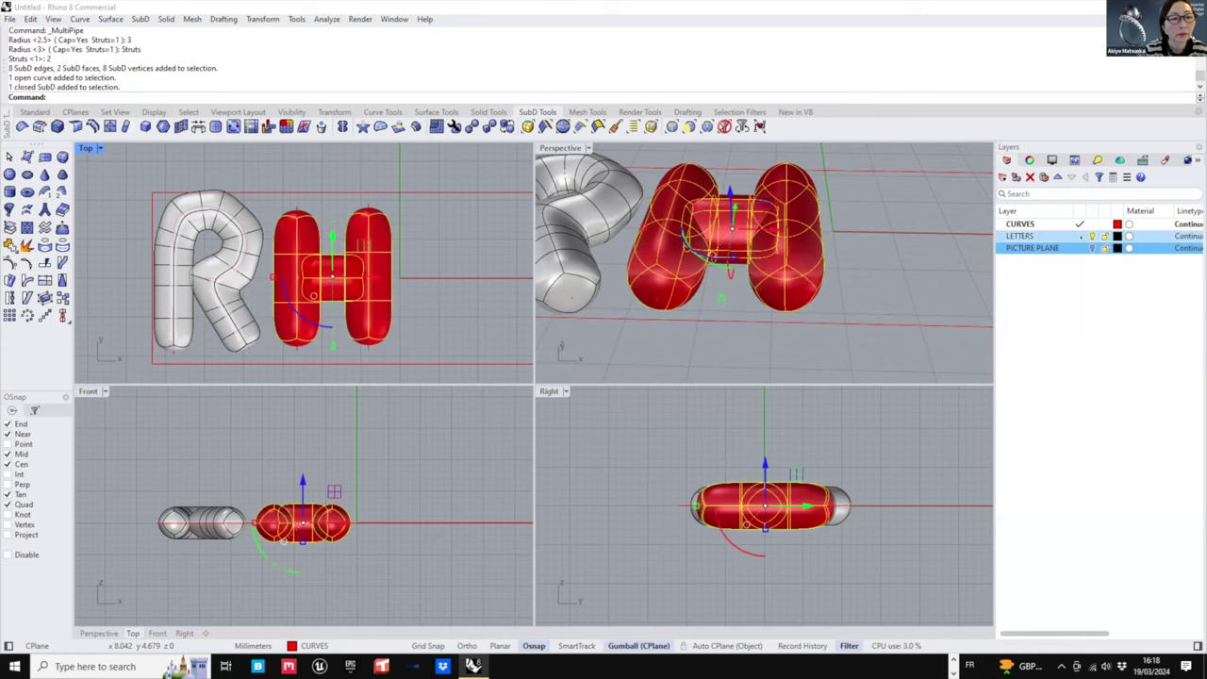
{"action": "right_click", "coordinate": [1113, 237]}
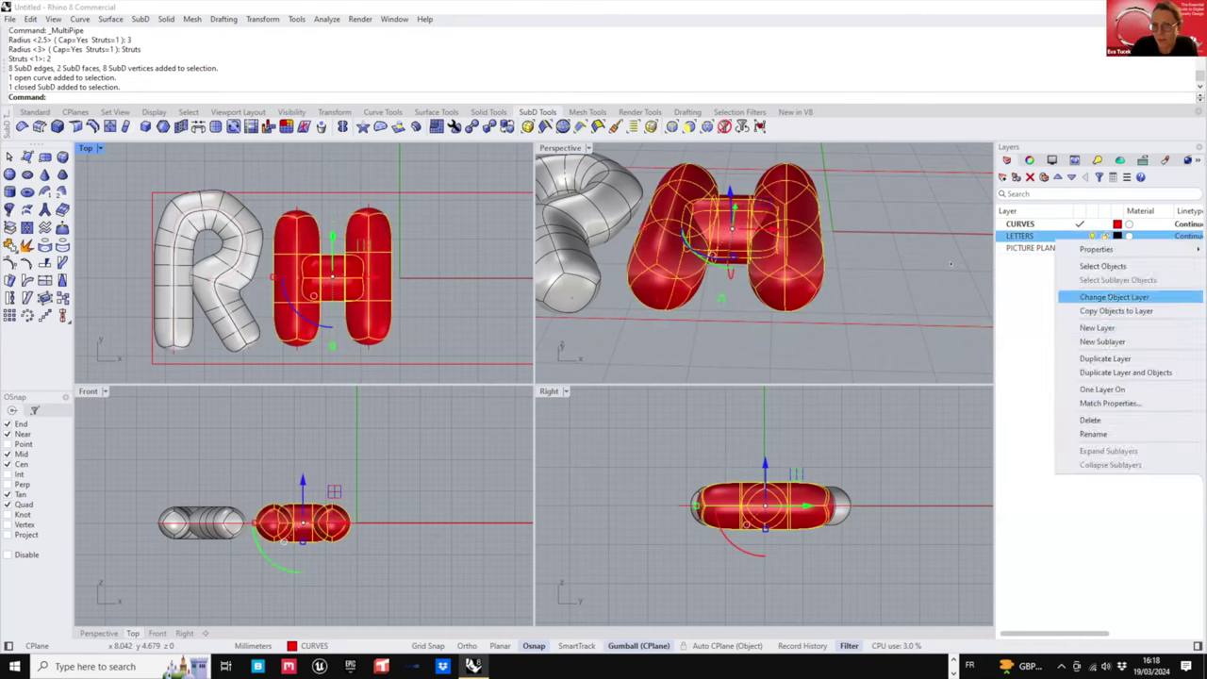
{"action": "left_click", "coordinate": [1113, 297]}
- Examine how the H's crossbar joins the stems, close up in a maximized Perspective view
{"action": "scroll", "coordinate": [304, 257], "scroll_direction": "up", "scroll_amount": 3}
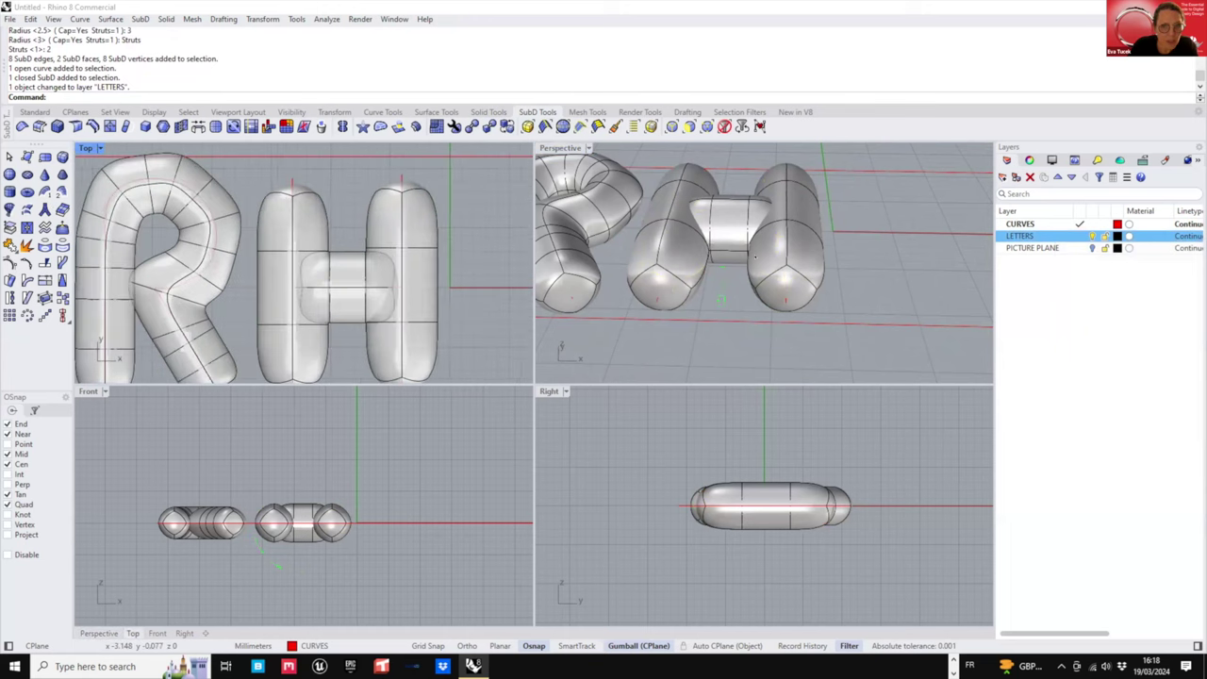
{"action": "scroll", "coordinate": [788, 276], "scroll_direction": "up", "scroll_amount": 4}
{"action": "scroll", "coordinate": [788, 276], "scroll_direction": "up", "scroll_amount": 2}
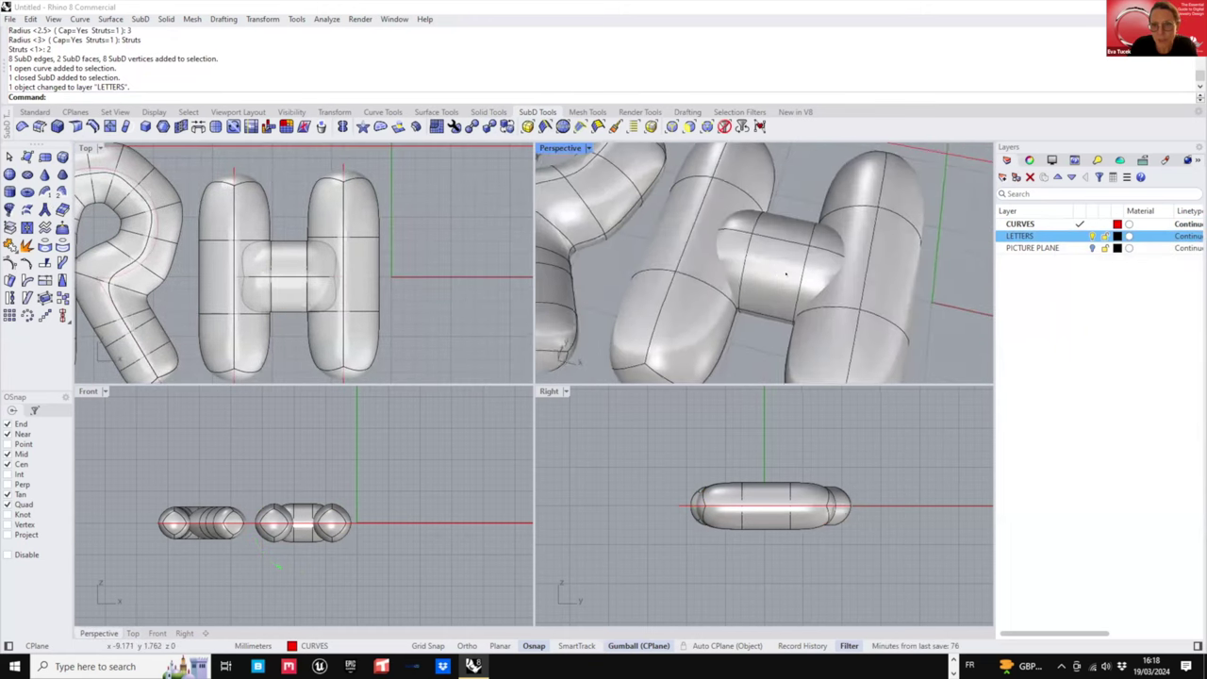
{"action": "right_click_drag", "start_coordinate": [839, 259], "coordinate": [1035, 200]}
{"action": "double_click", "coordinate": [556, 148]}
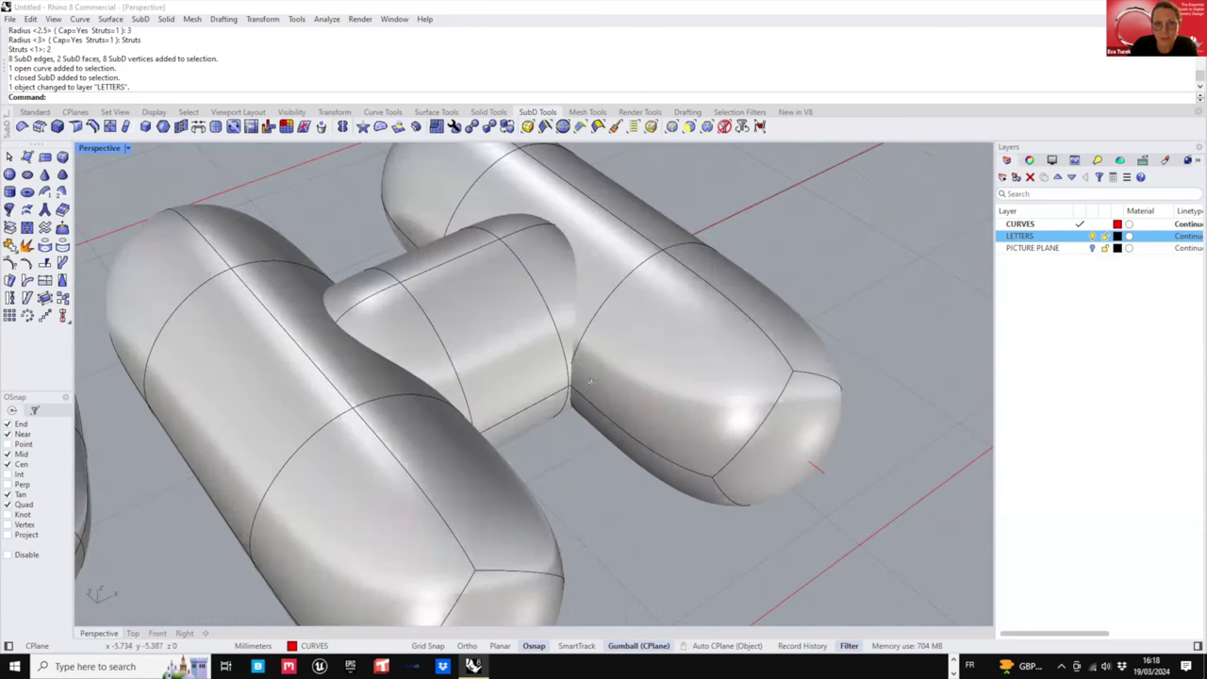
- Pull the end faces at the top of the H's two stems slightly outward to lengthen both stems
{"action": "right_click_drag", "start_coordinate": [715, 330], "coordinate": [617, 318]}
{"action": "scroll", "coordinate": [615, 317], "scroll_direction": "down", "scroll_amount": 2}
{"action": "right_click_drag", "start_coordinate": [462, 270], "coordinate": [747, 310]}
{"action": "scroll", "coordinate": [579, 298], "scroll_direction": "down", "scroll_amount": 3}
{"action": "double_click", "coordinate": [101, 149]}
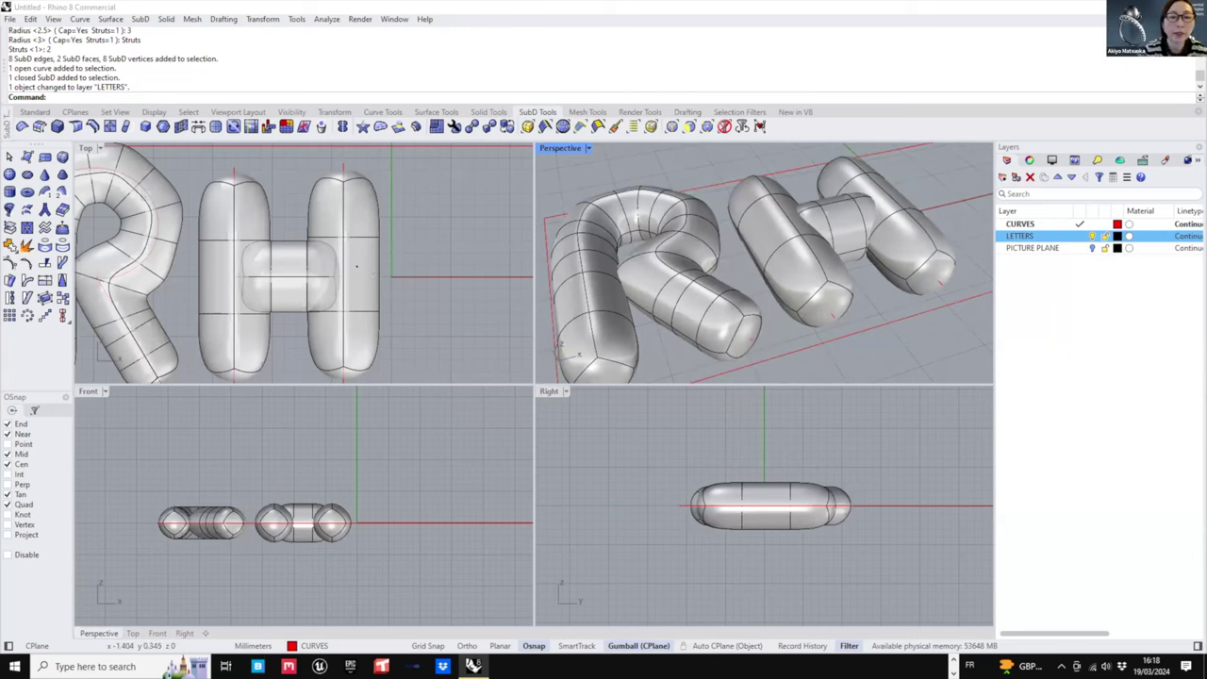
{"action": "scroll", "coordinate": [269, 213], "scroll_direction": "down", "scroll_amount": 3}
{"action": "left_click", "coordinate": [275, 188]}
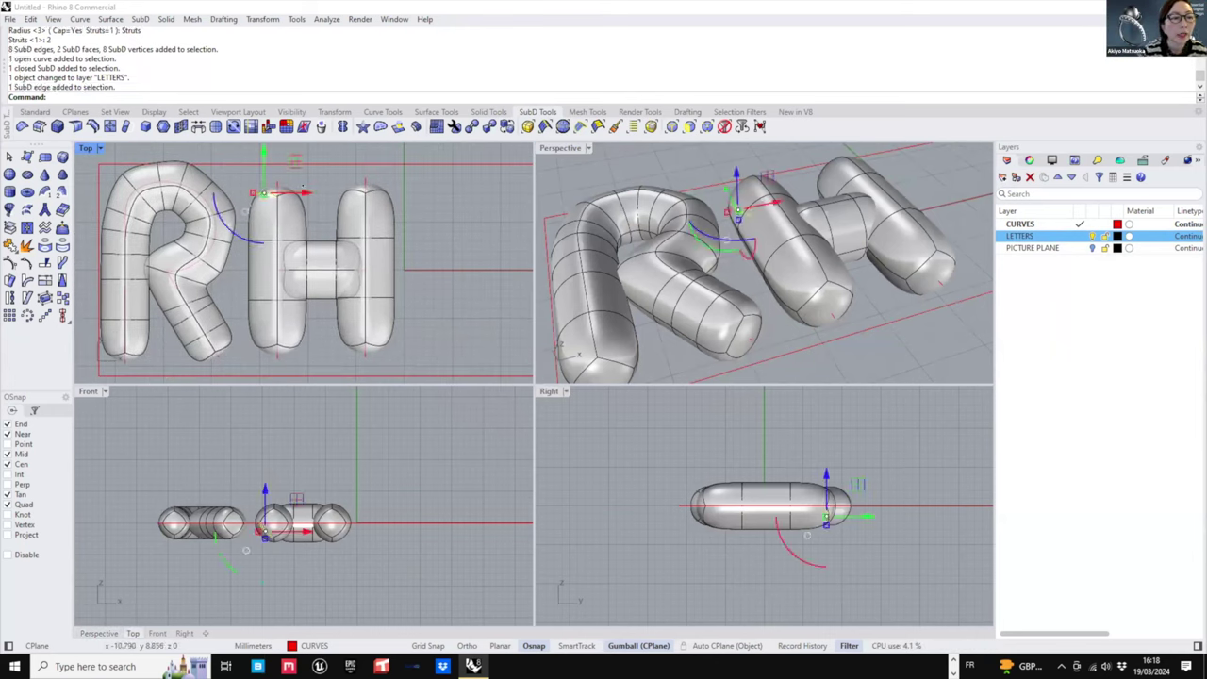
{"action": "left_click", "coordinate": [314, 178]}
{"action": "right_click_drag", "start_coordinate": [742, 227], "coordinate": [929, 180]}
{"action": "scroll", "coordinate": [729, 274], "scroll_direction": "up", "scroll_amount": 1}
{"action": "left_click", "coordinate": [729, 275], "text": "ctrl+shift"}
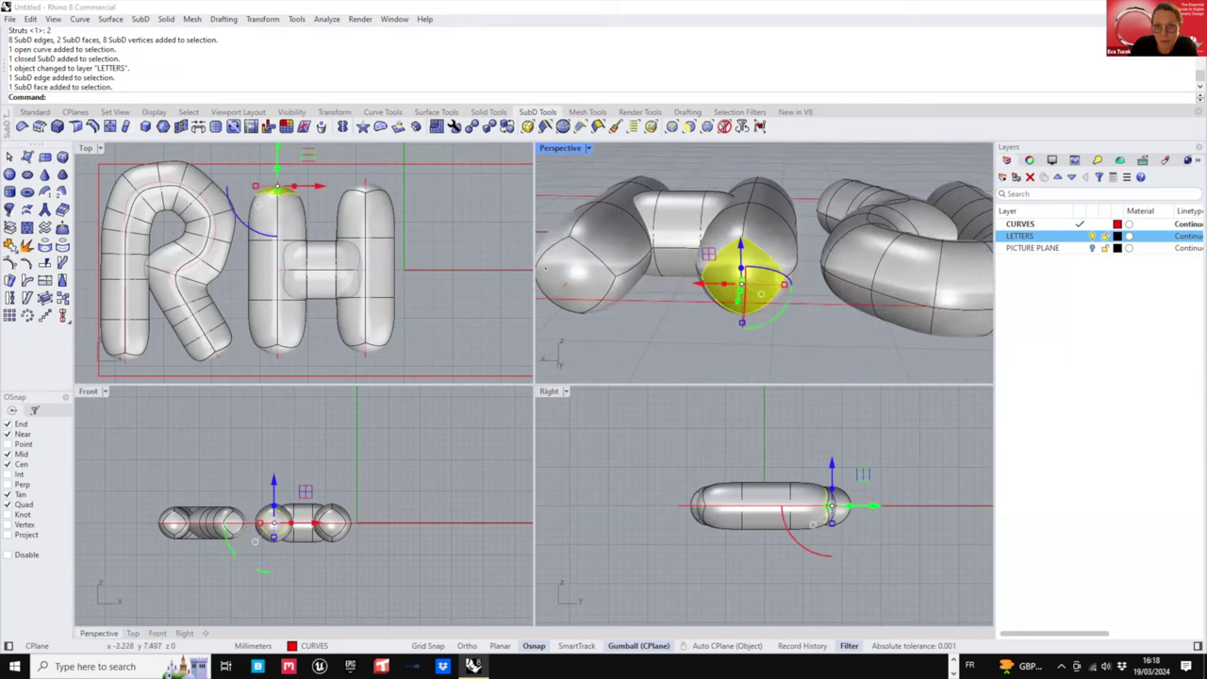
{"action": "left_click", "coordinate": [586, 271], "text": "ctrl+shift"}
{"action": "right_click_drag", "start_coordinate": [693, 224], "coordinate": [564, 277]}
{"action": "left_click_drag", "start_coordinate": [568, 268], "coordinate": [539, 277]}
- Pull the end faces at the bottom of the H's two stems slightly outward to lengthen them downward
{"action": "scroll", "coordinate": [790, 225], "scroll_direction": "down", "scroll_amount": 2}
{"action": "right_click_drag", "start_coordinate": [790, 226], "coordinate": [618, 200]}
{"action": "key", "text": "Escape"}
{"action": "scroll", "coordinate": [763, 281], "scroll_direction": "up", "scroll_amount": 3}
{"action": "left_click", "coordinate": [796, 283], "text": "ctrl+shift"}
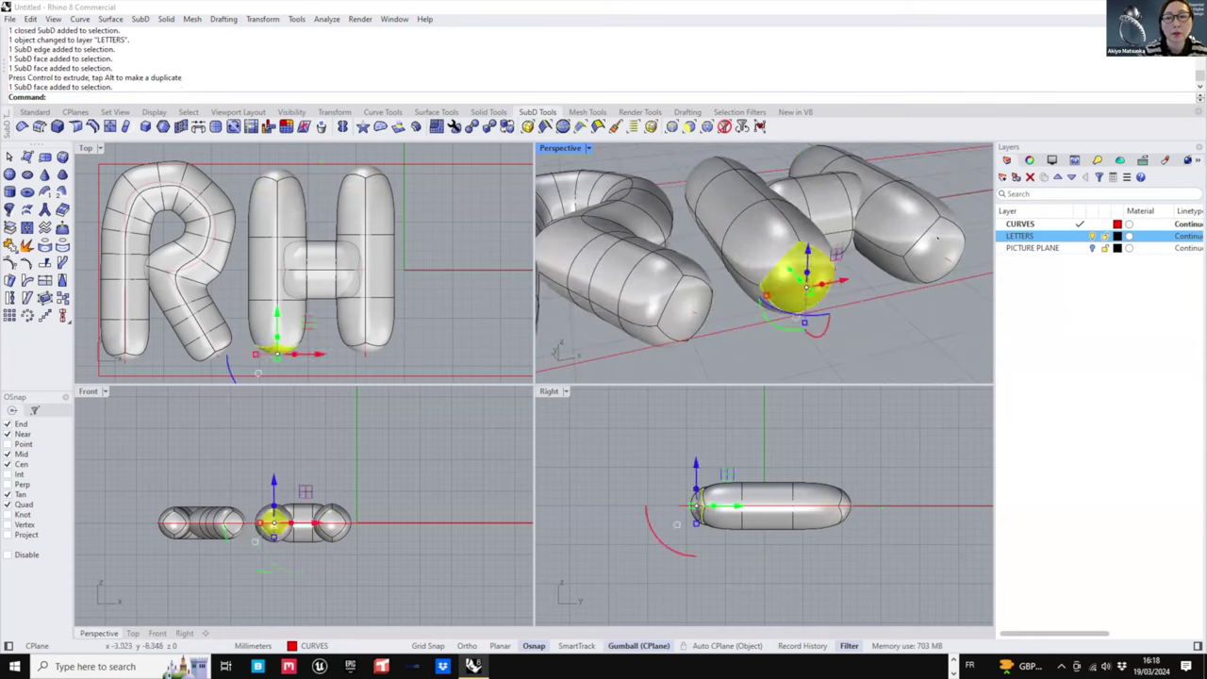
{"action": "left_click", "coordinate": [937, 239], "text": "ctrl+shift"}
{"action": "left_click_drag", "start_coordinate": [853, 251], "coordinate": [859, 259]}
{"action": "left_click", "coordinate": [651, 432]}
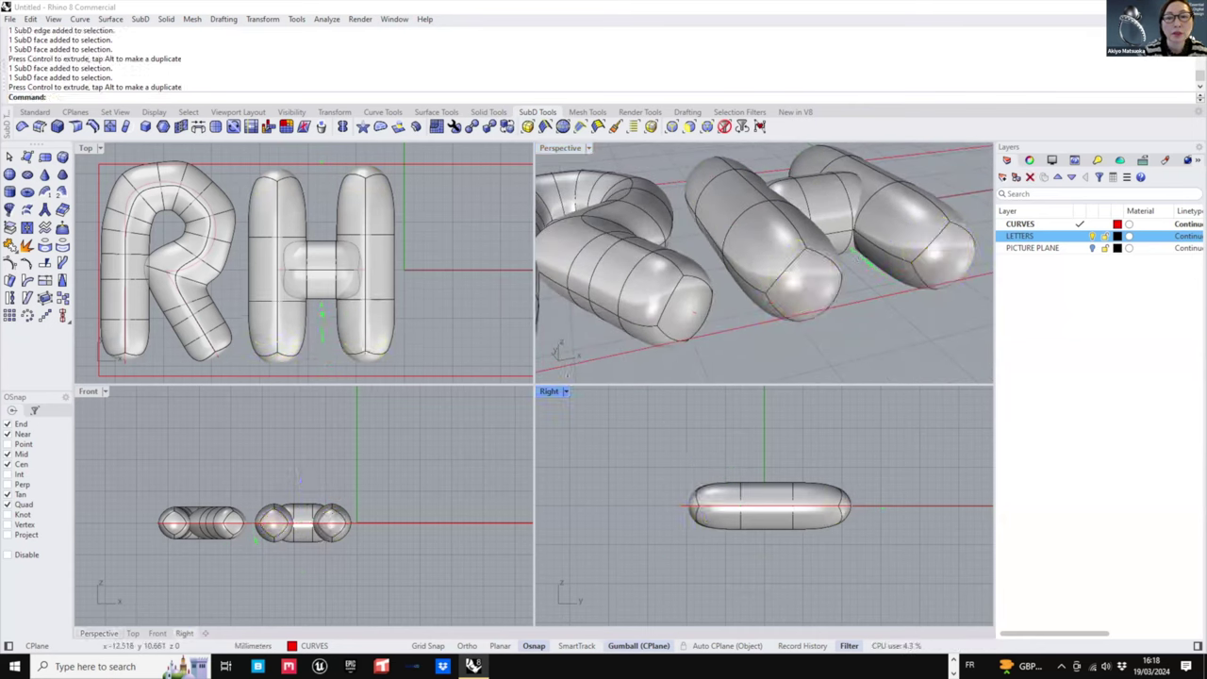
- Show the PICTURE PLANE layer, shift the picture so its letter I sits just beside the modelled H, and lock that layer
{"action": "scroll", "coordinate": [509, 247], "scroll_direction": "down", "scroll_amount": 4}
{"action": "right_click_drag", "start_coordinate": [510, 247], "coordinate": [383, 277]}
{"action": "scroll", "coordinate": [339, 240], "scroll_direction": "down", "scroll_amount": 2}
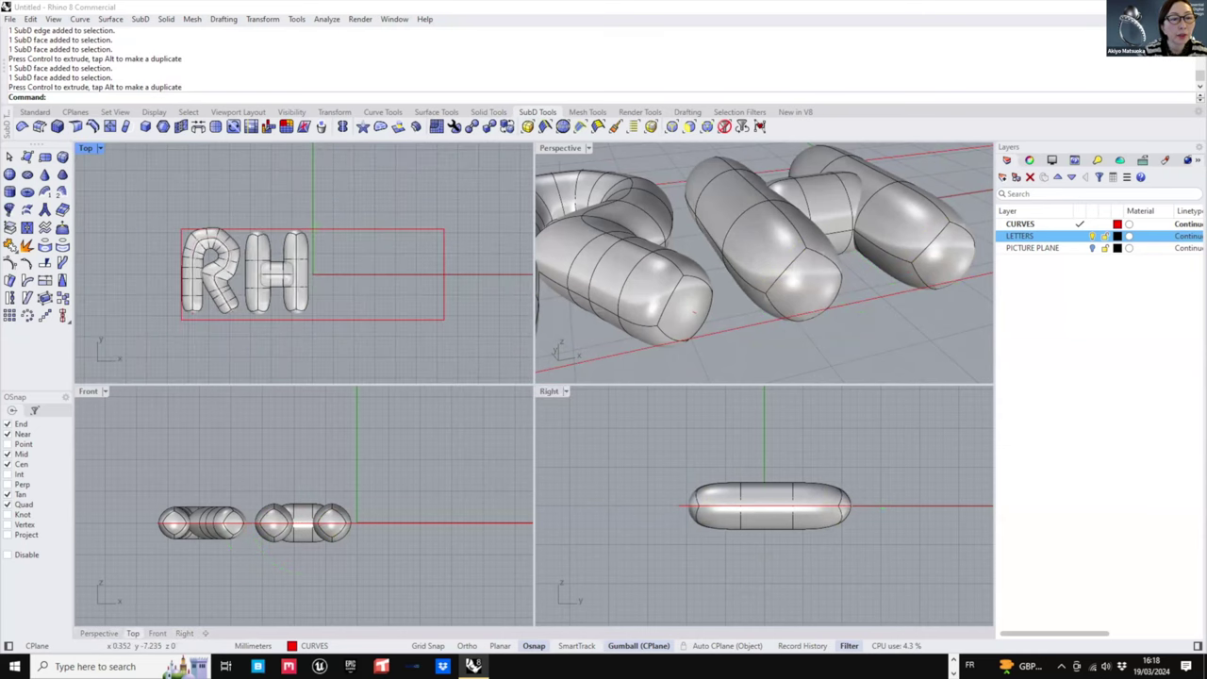
{"action": "left_click", "coordinate": [1092, 248]}
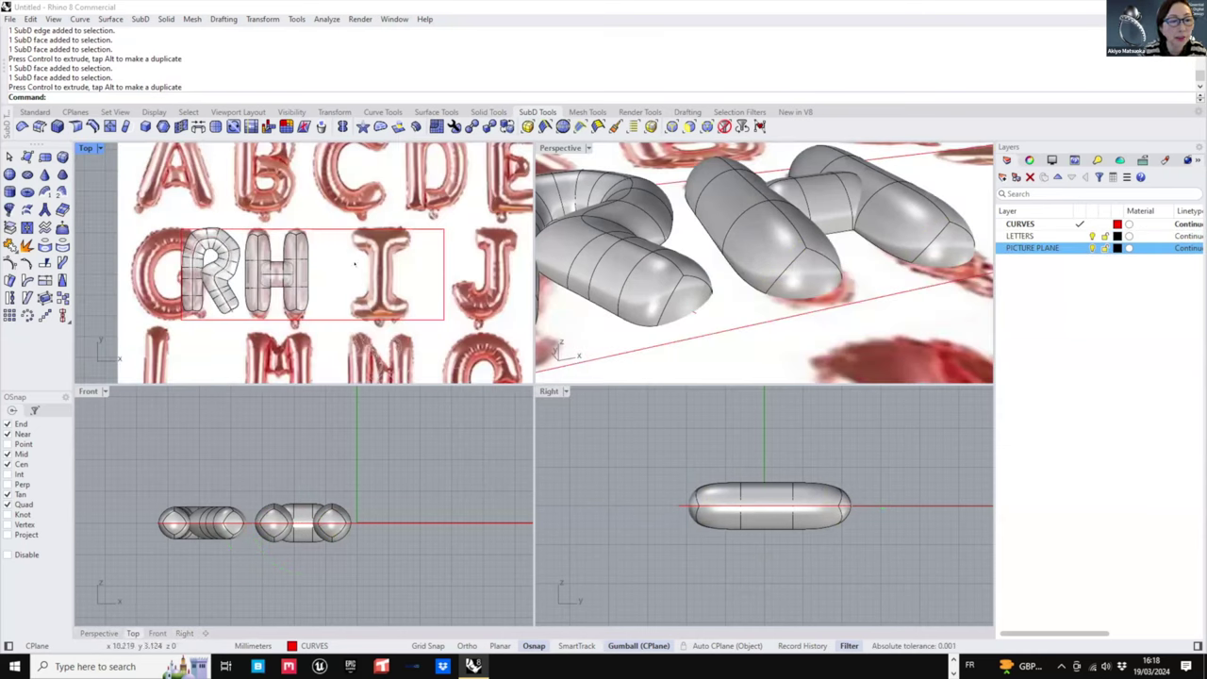
{"action": "left_click", "coordinate": [382, 269]}
{"action": "left_click_drag", "start_coordinate": [386, 265], "coordinate": [351, 265]}
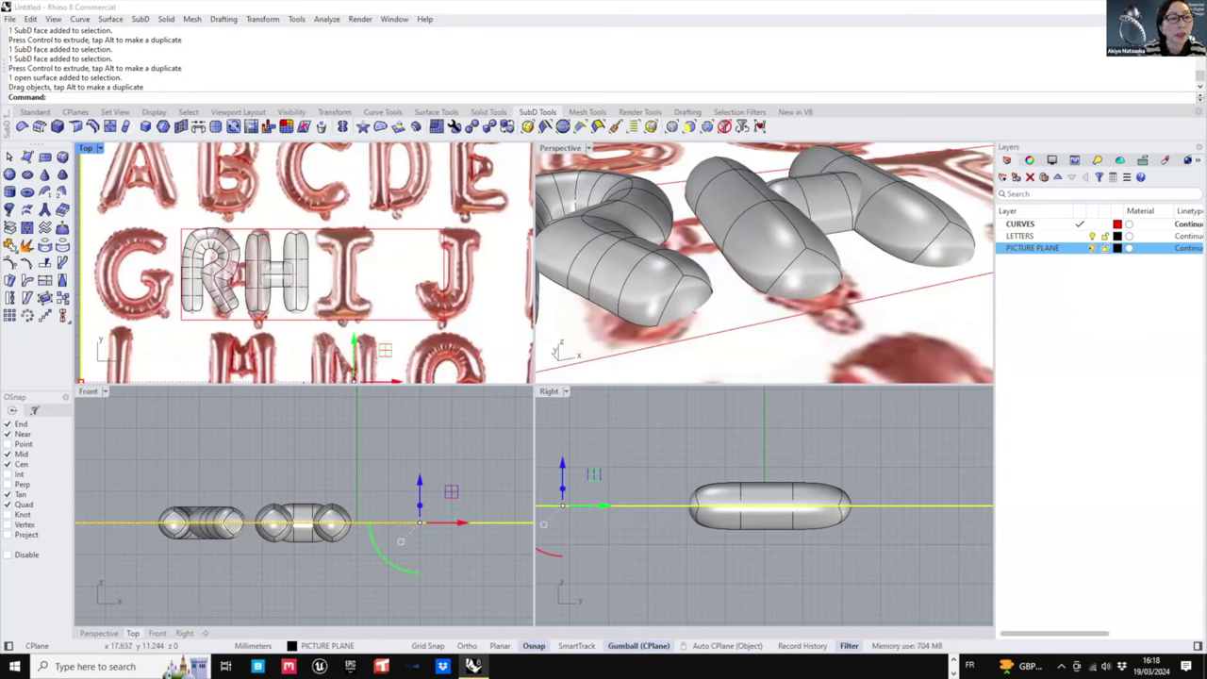
{"action": "left_click", "coordinate": [1103, 247]}
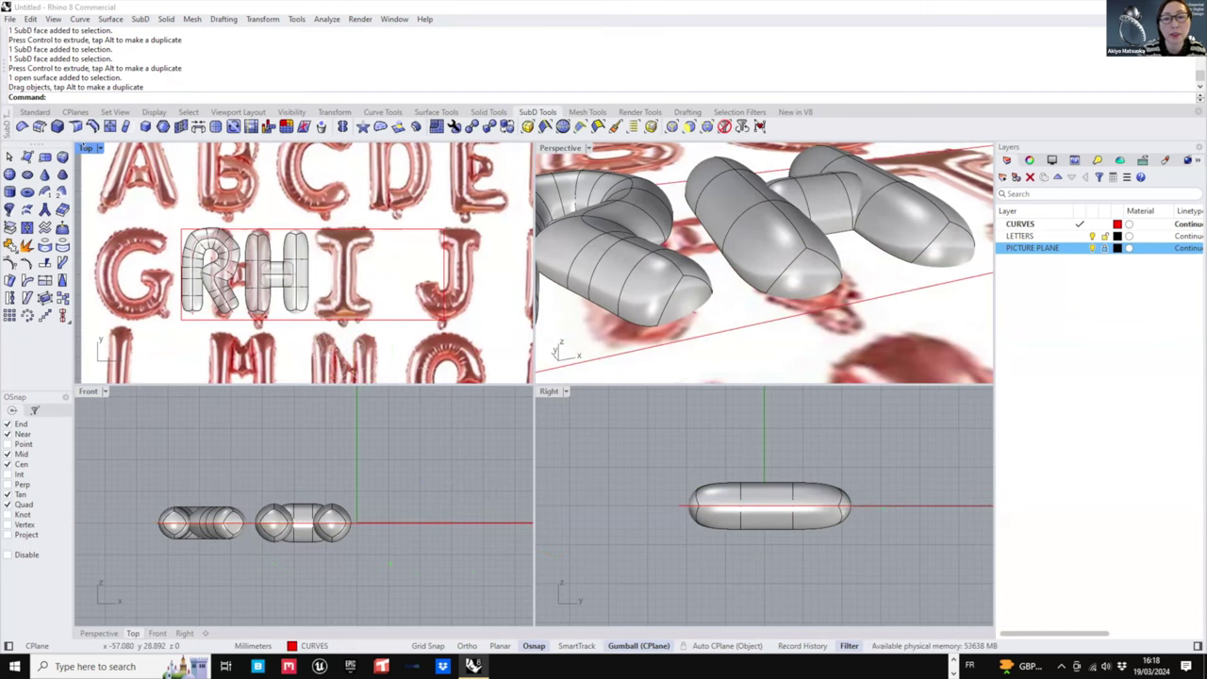
- Draw a vertical line down the centre of the picture's letter I as its stem centreline in a maximized Top view
{"action": "double_click", "coordinate": [86, 148]}
{"action": "right_click_drag", "start_coordinate": [604, 358], "coordinate": [541, 306]}
{"action": "scroll", "coordinate": [775, 248], "scroll_direction": "up", "scroll_amount": 2}
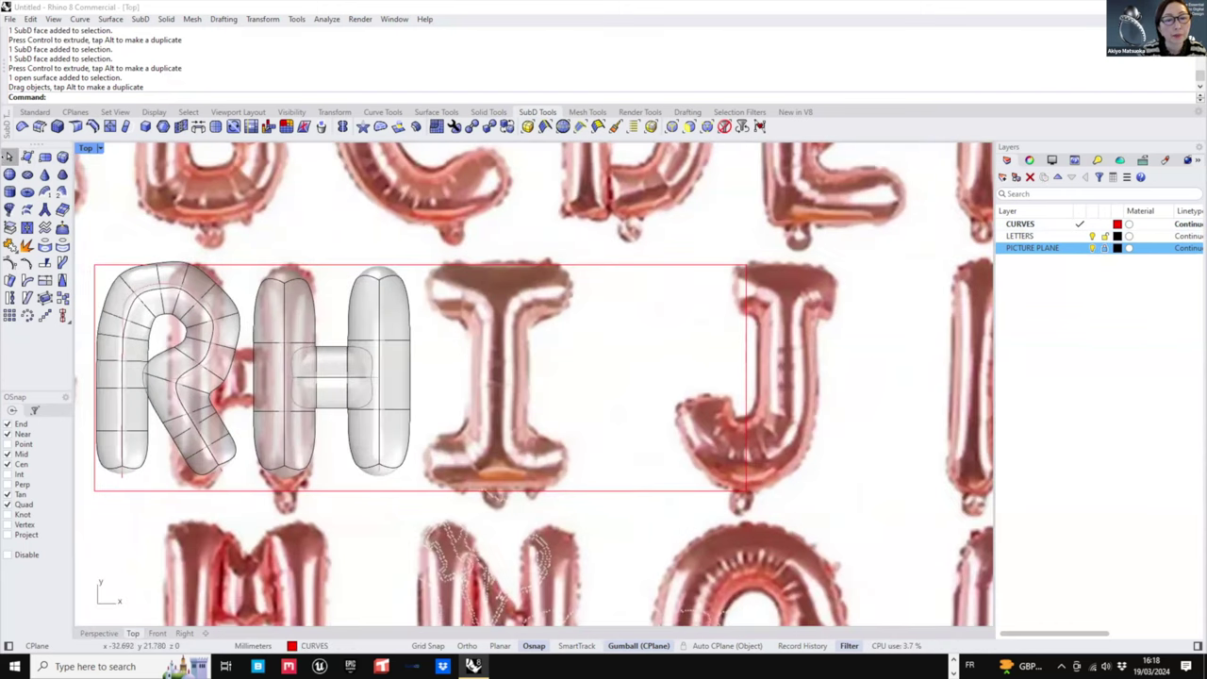
{"action": "key", "text": "Escape"}
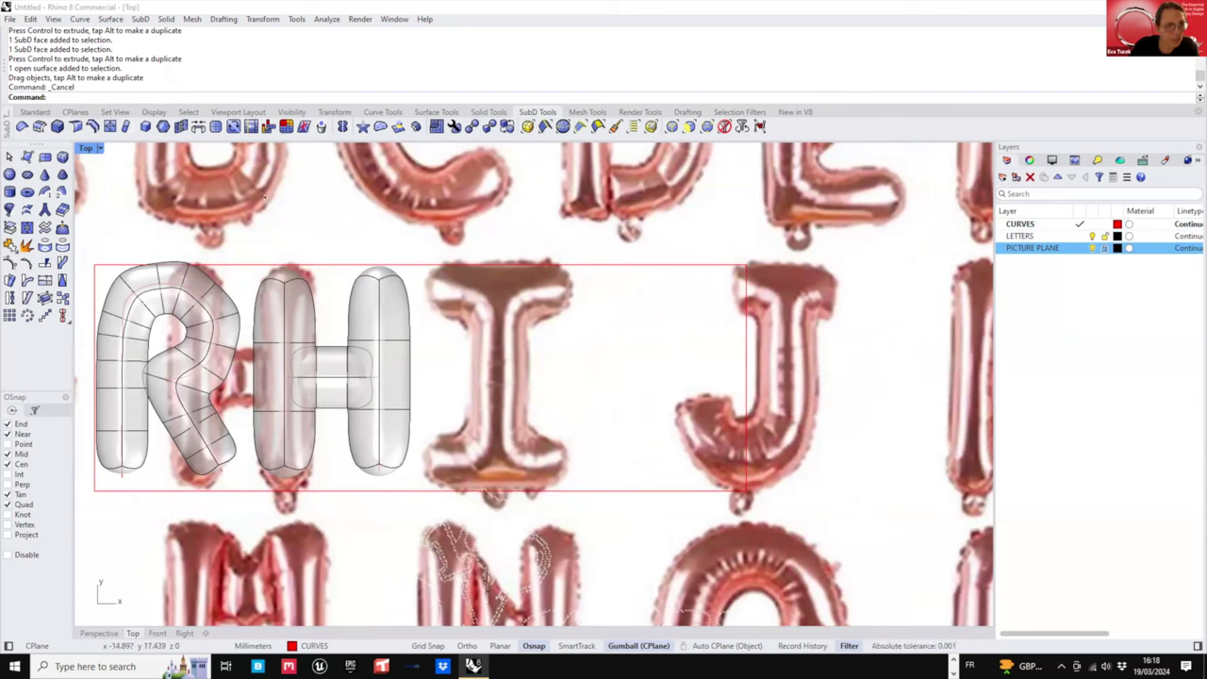
{"action": "left_click", "coordinate": [49, 112]}
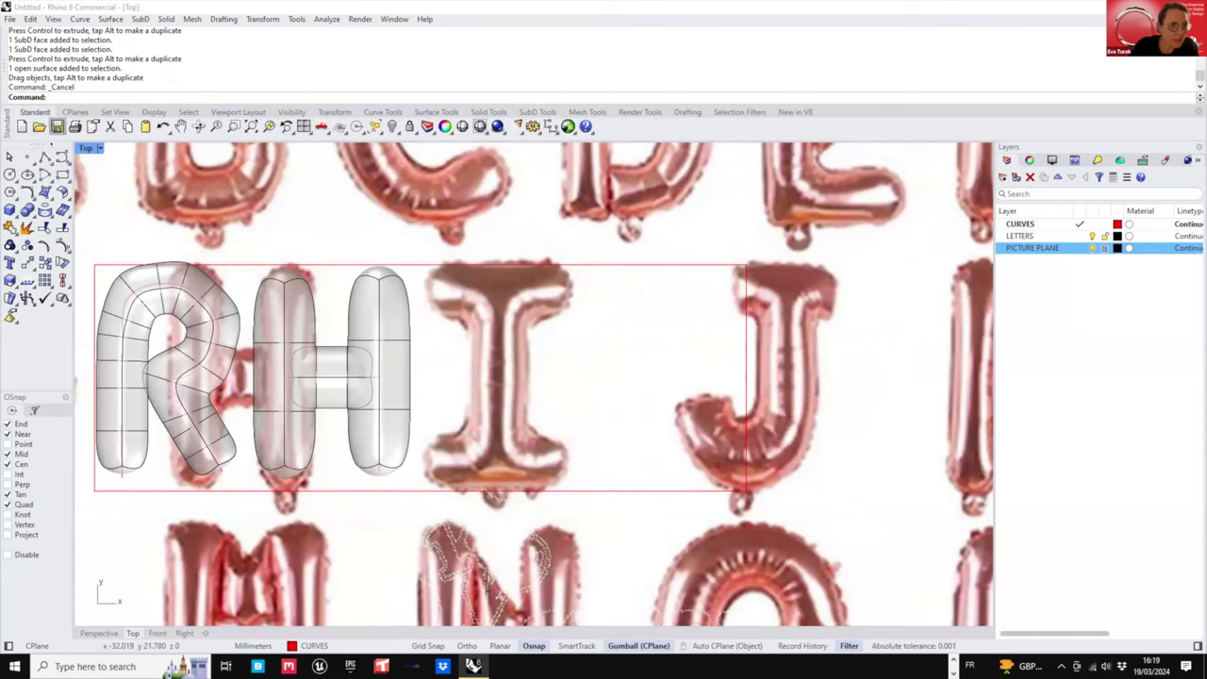
{"action": "left_click", "coordinate": [49, 161]}
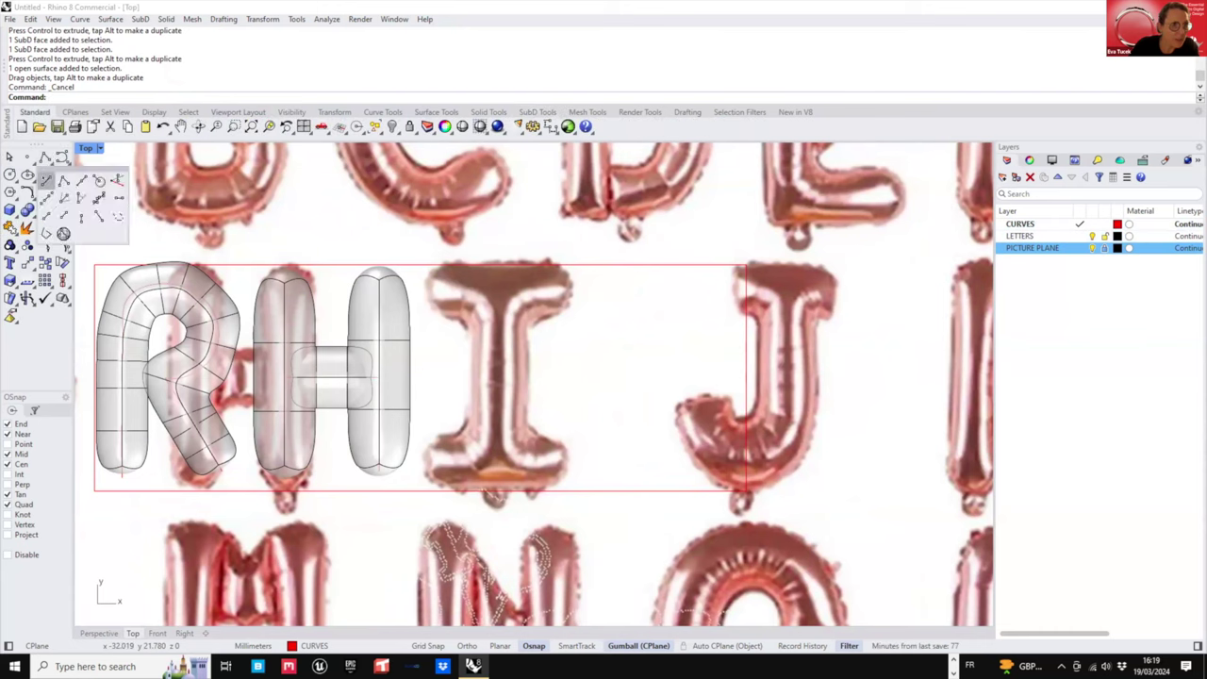
{"action": "left_click", "coordinate": [45, 180]}
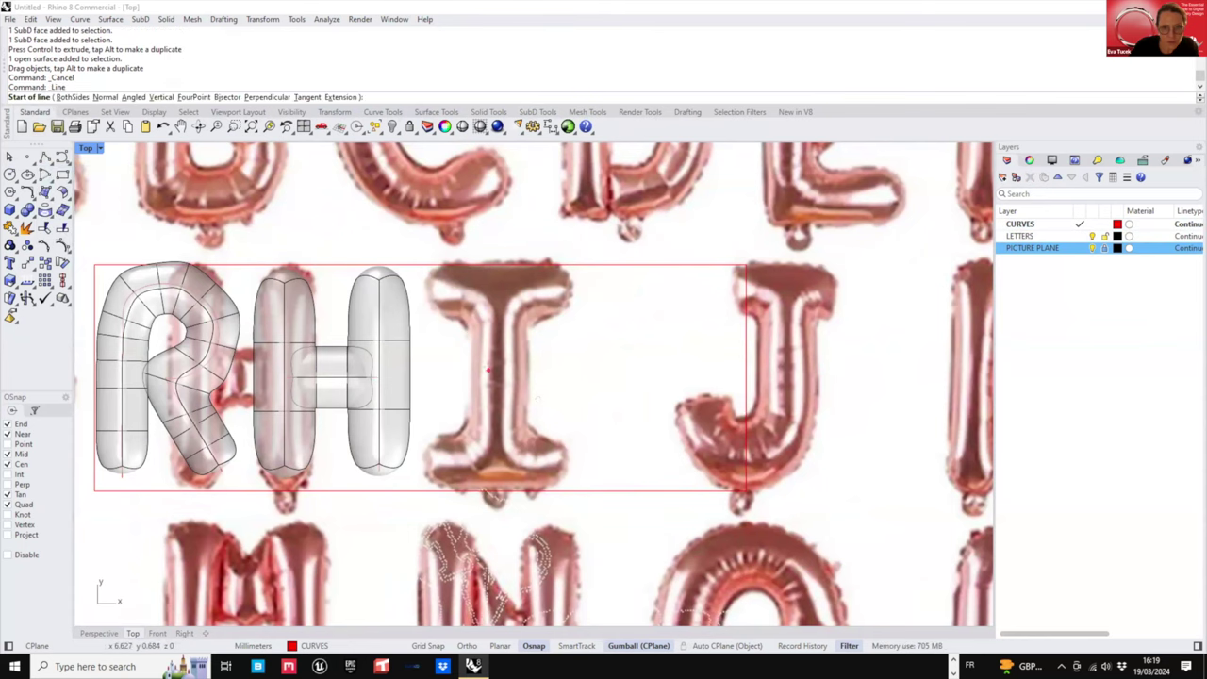
{"action": "scroll", "coordinate": [488, 370], "scroll_direction": "up", "scroll_amount": 2}
{"action": "right_click_drag", "start_coordinate": [489, 370], "coordinate": [543, 398]}
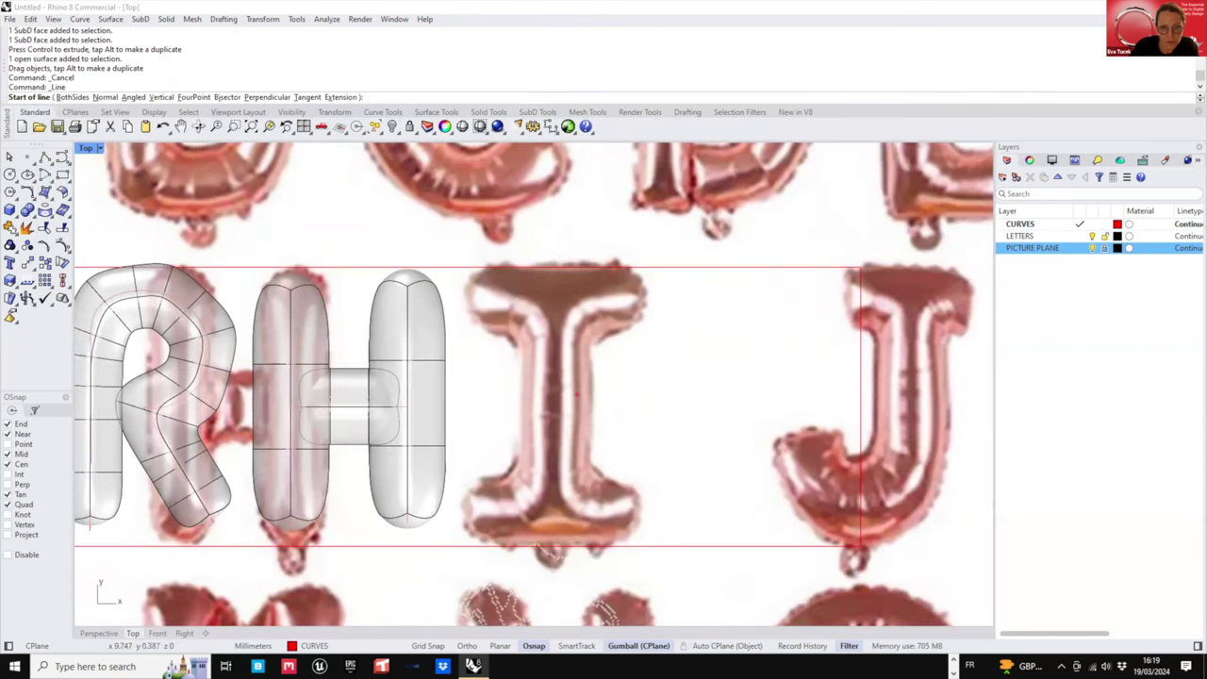
{"action": "left_click", "coordinate": [556, 300]}
{"action": "left_click", "coordinate": [555, 507]}
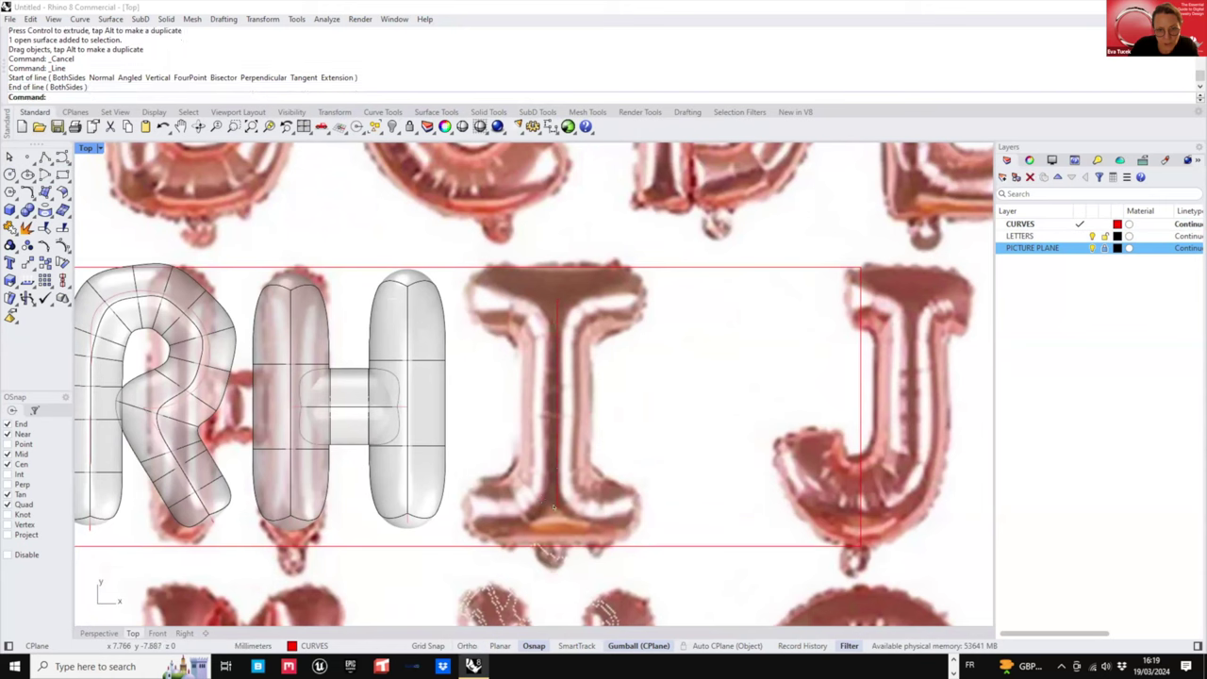
- Draw horizontal centrelines about 10 mm long for the I's upper and lower crossbars with the Line command
{"action": "key", "text": "Return"}
{"action": "left_click", "coordinate": [489, 297]}
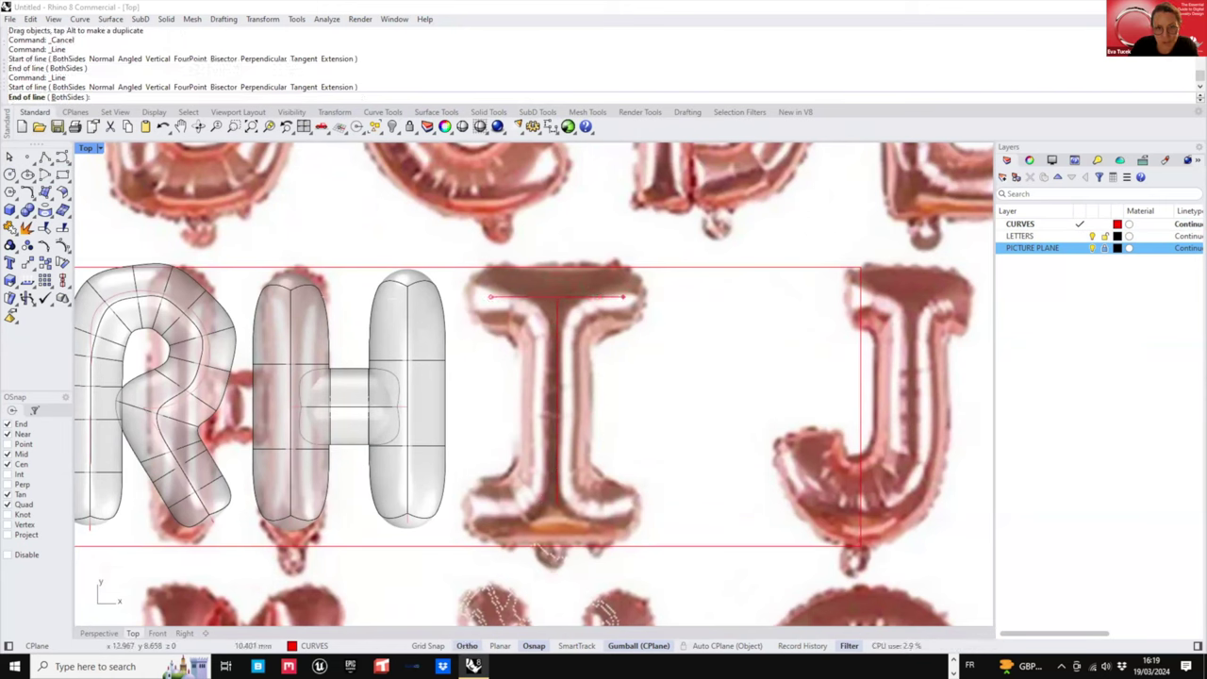
{"action": "left_click", "coordinate": [623, 297]}
{"action": "key", "text": "Return"}
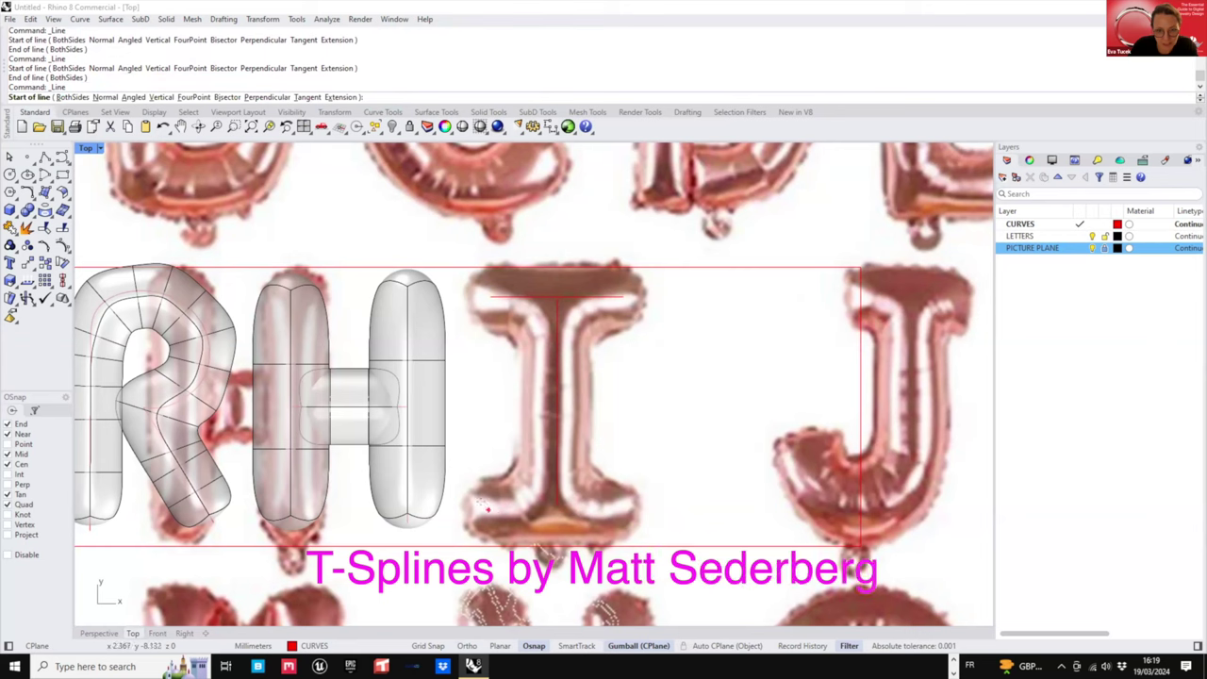
{"action": "left_click", "coordinate": [490, 509]}
{"action": "left_click", "coordinate": [618, 509]}
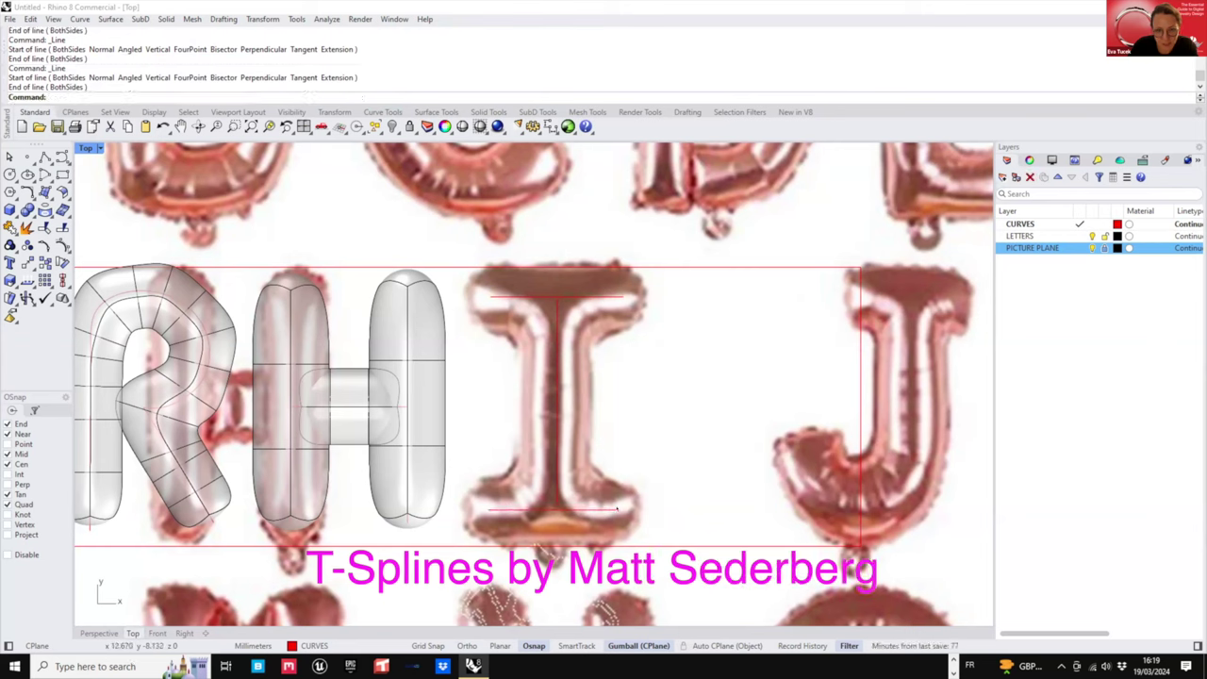
- Nudge the lower crossbar line up and sideways to centre it on the stem, and lower the upper crossbar line slightly
{"action": "left_click", "coordinate": [566, 509]}
{"action": "left_click_drag", "start_coordinate": [554, 467], "coordinate": [553, 462]}
{"action": "left_click_drag", "start_coordinate": [584, 506], "coordinate": [589, 507]}
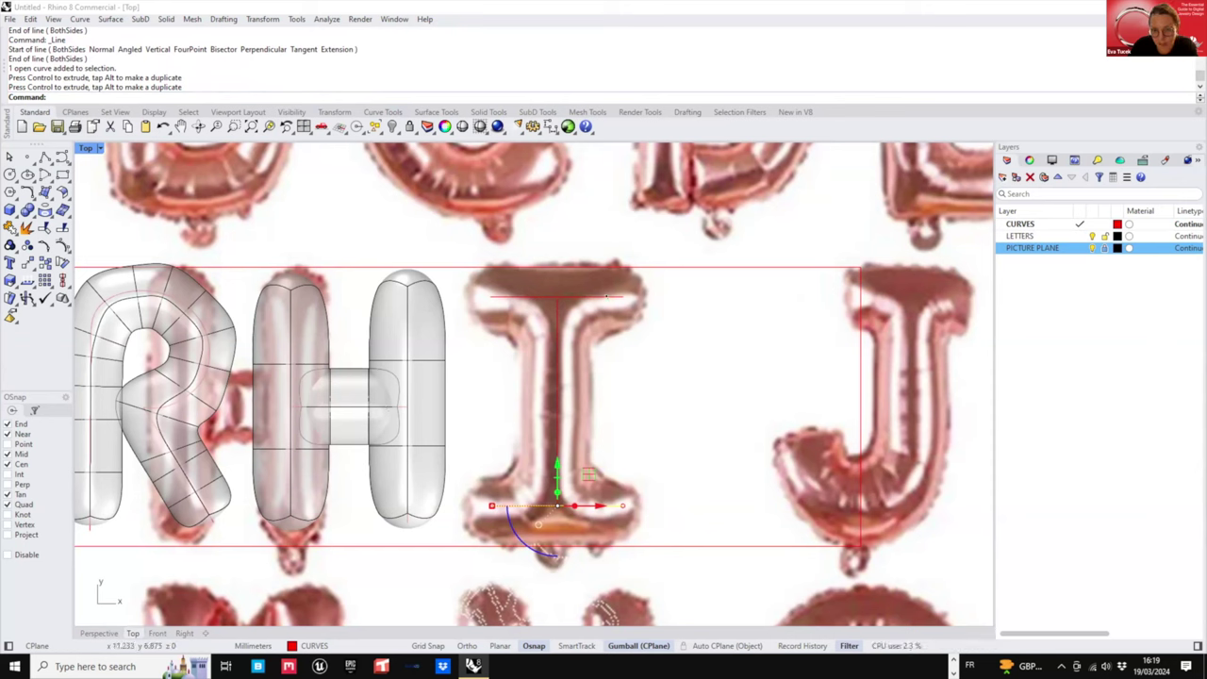
{"action": "left_click", "coordinate": [516, 285]}
{"action": "left_click_drag", "start_coordinate": [556, 255], "coordinate": [557, 260]}
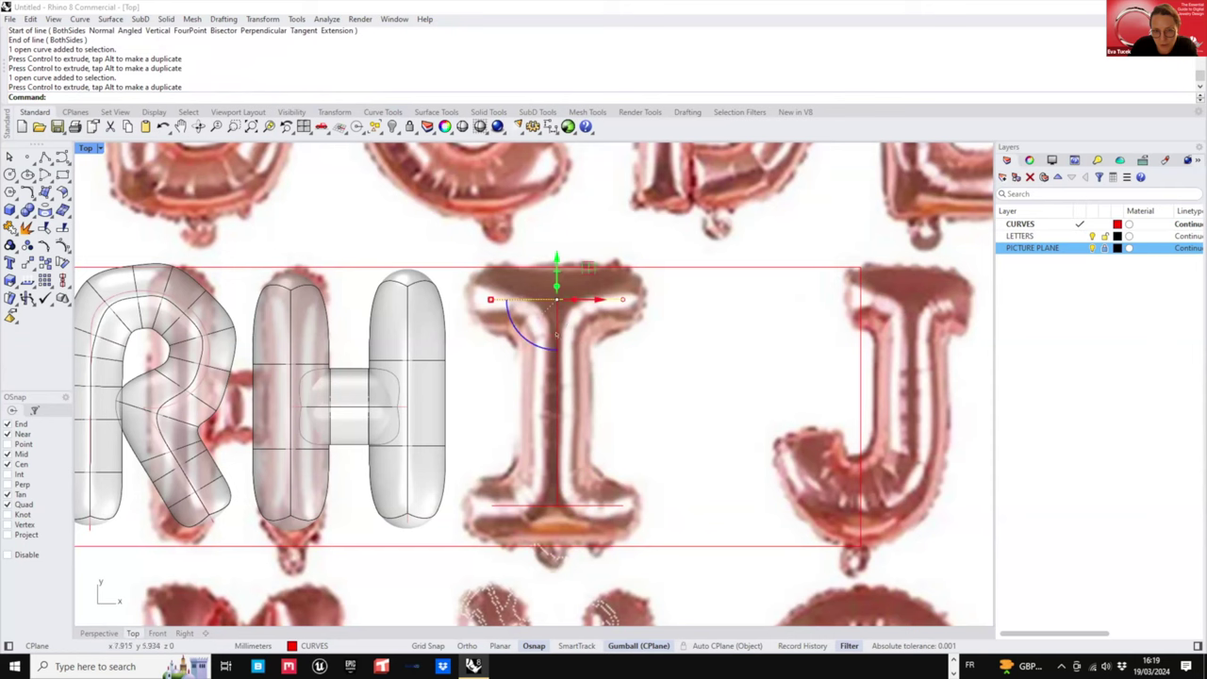
- Turn on control points for the stem and upper crossbar and move their top points down slightly together
{"action": "left_click", "coordinate": [556, 334], "text": "shift"}
{"action": "key", "text": "F10"}
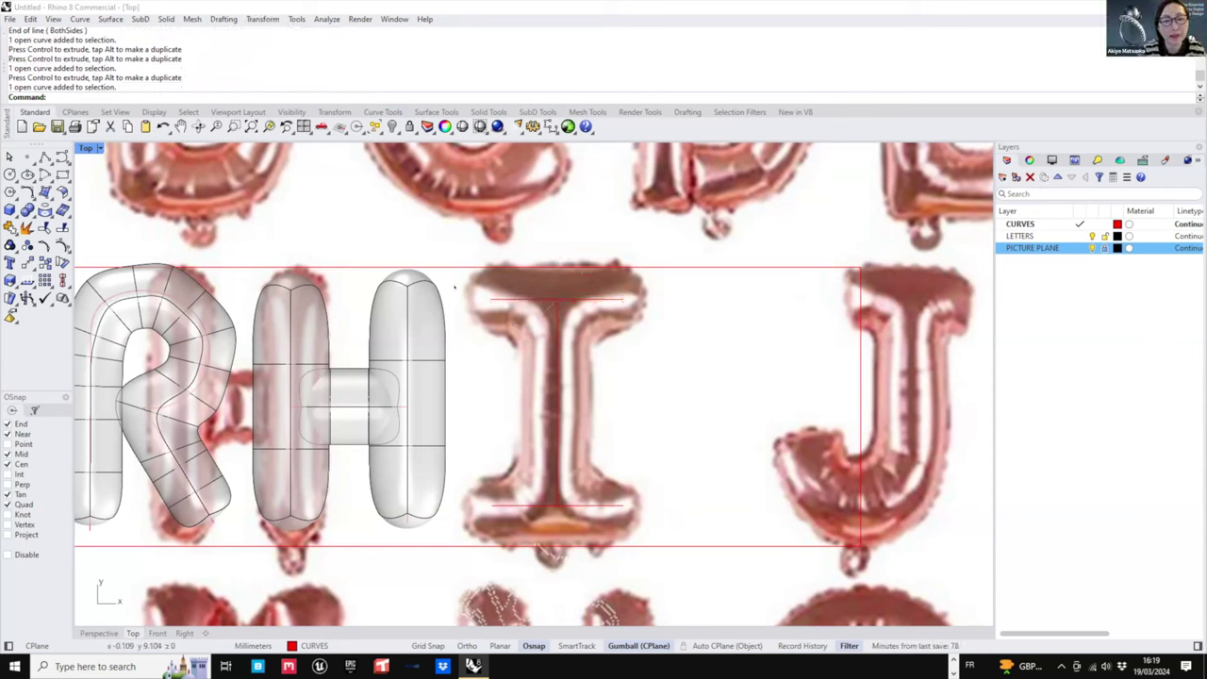
{"action": "left_click_drag", "start_coordinate": [516, 308], "coordinate": [516, 308]}
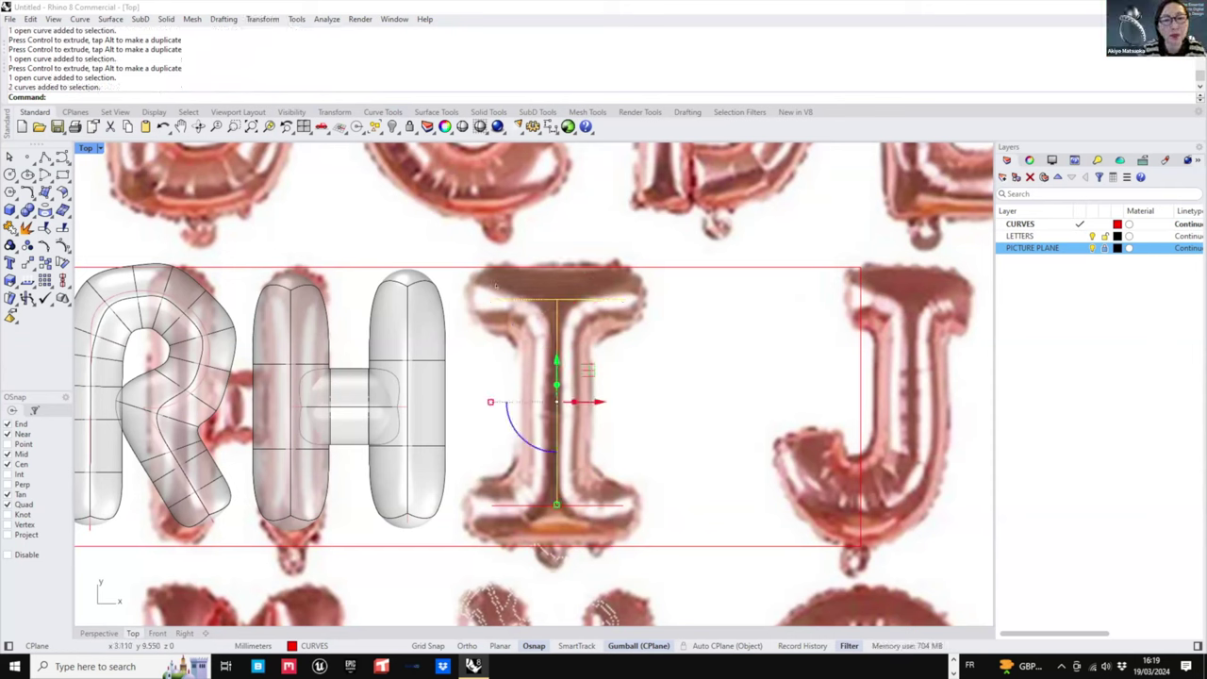
{"action": "left_click_drag", "start_coordinate": [700, 289], "coordinate": [574, 307]}
{"action": "left_click", "coordinate": [557, 332]}
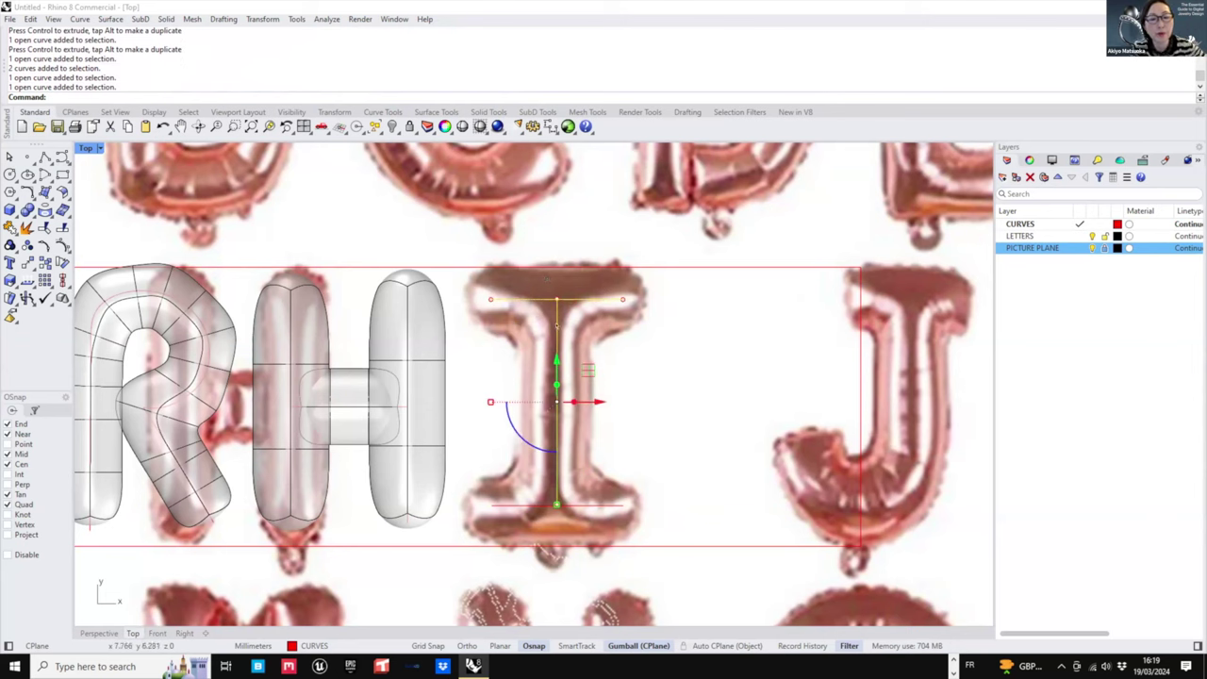
{"action": "left_click", "coordinate": [556, 300]}
{"action": "left_click_drag", "start_coordinate": [474, 285], "coordinate": [680, 315]}
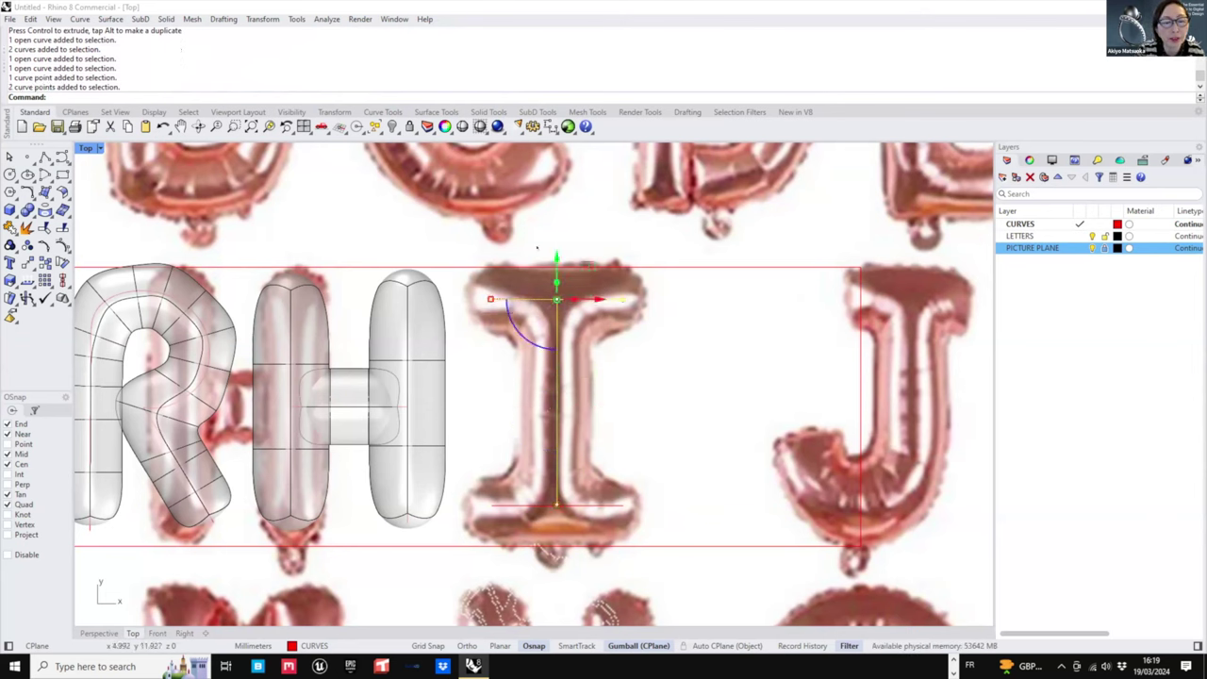
{"action": "left_click_drag", "start_coordinate": [556, 257], "coordinate": [557, 262]}
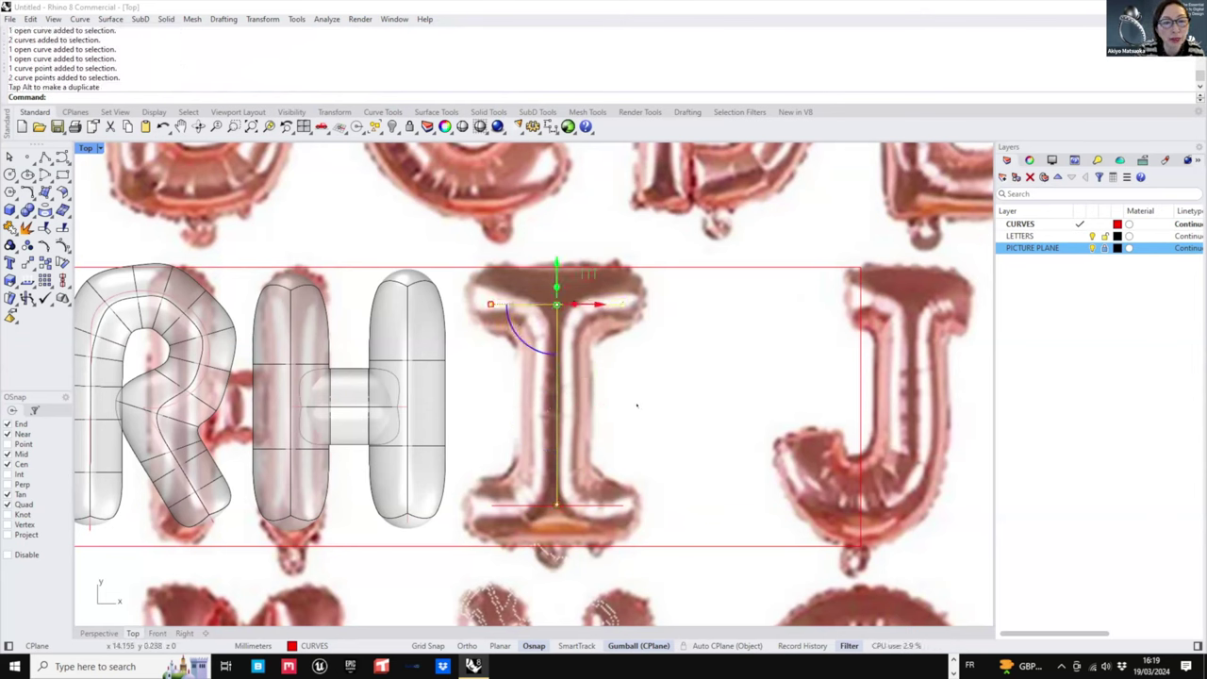
- Move the I's lower crossbar line up slightly together with the control point at the stem's lower end
{"action": "left_click", "coordinate": [638, 405]}
{"action": "scroll", "coordinate": [520, 372], "scroll_direction": "down", "scroll_amount": 2}
{"action": "left_click", "coordinate": [598, 479]}
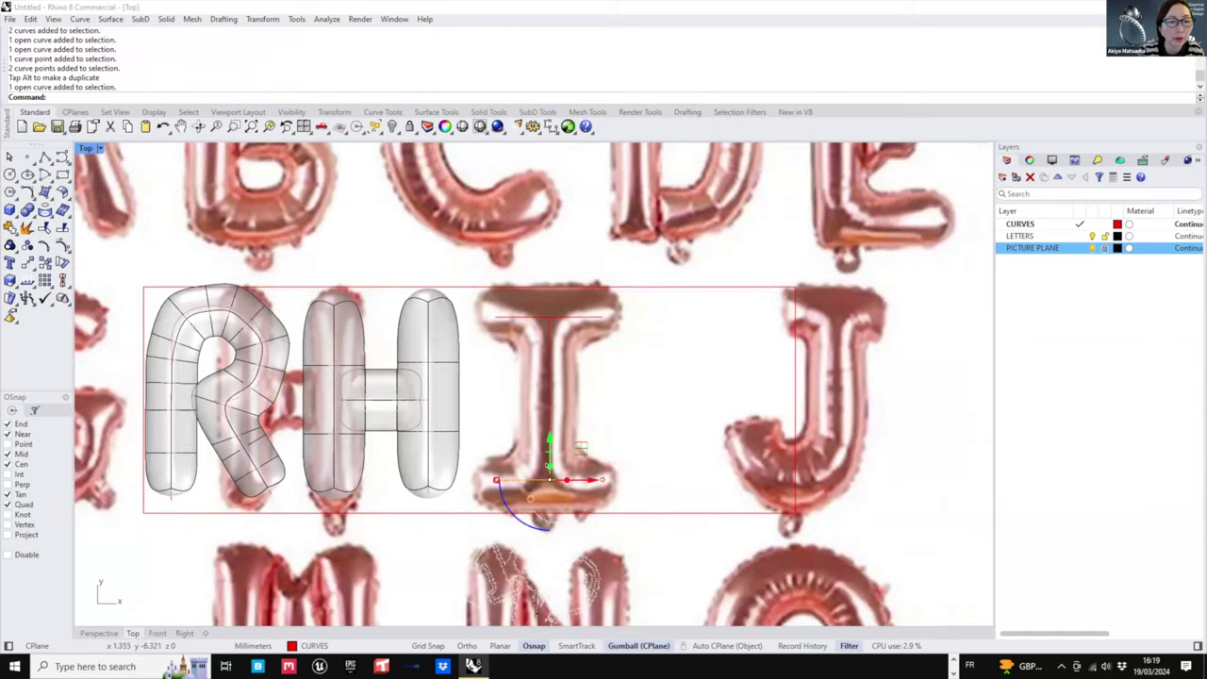
{"action": "left_click", "coordinate": [548, 407], "text": "shift"}
{"action": "left_click_drag", "start_coordinate": [529, 497], "coordinate": [553, 441]}
{"action": "left_click", "coordinate": [603, 424]}
{"action": "right_click_drag", "start_coordinate": [623, 373], "coordinate": [635, 387]}
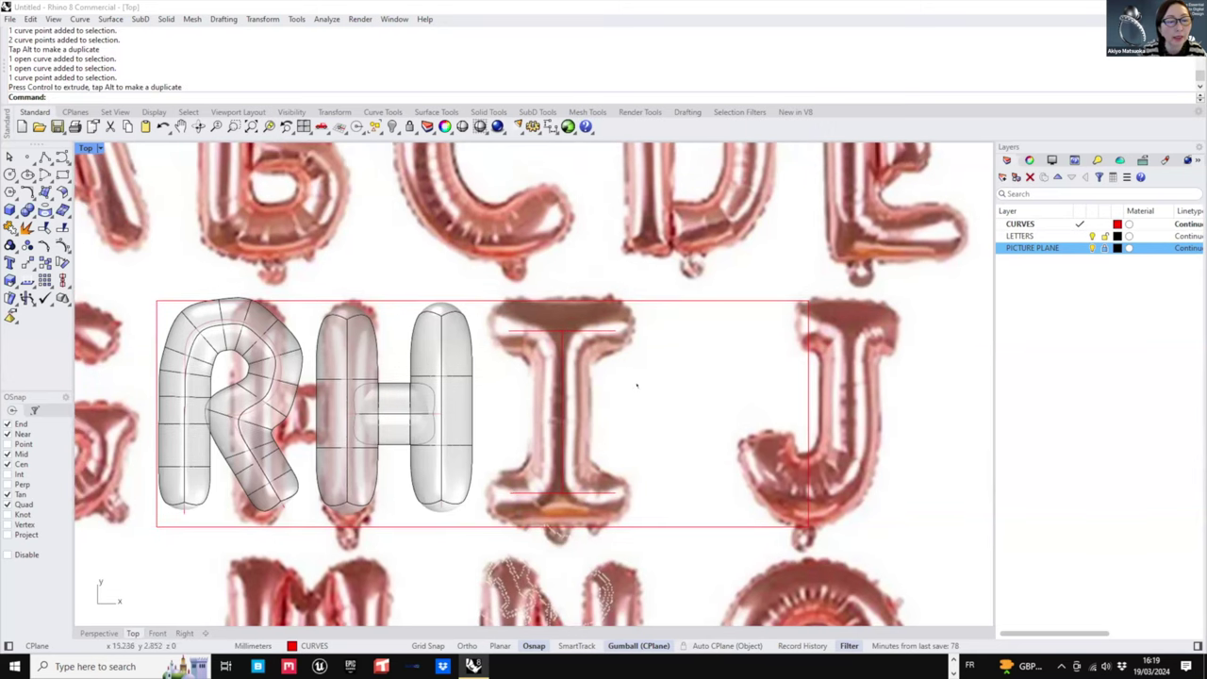
- Try a capped SubD MultiPipe on the I's three curves with radius 3 and two struts
{"action": "left_click_drag", "start_coordinate": [668, 315], "coordinate": [505, 509]}
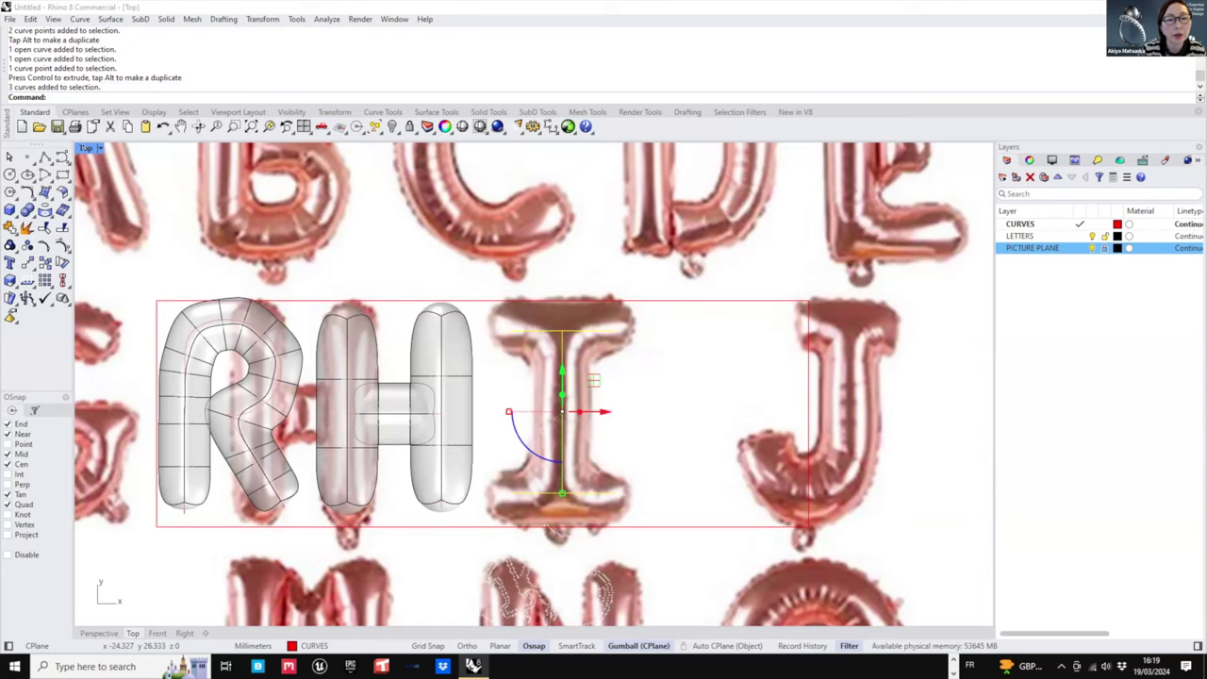
{"action": "double_click", "coordinate": [85, 148]}
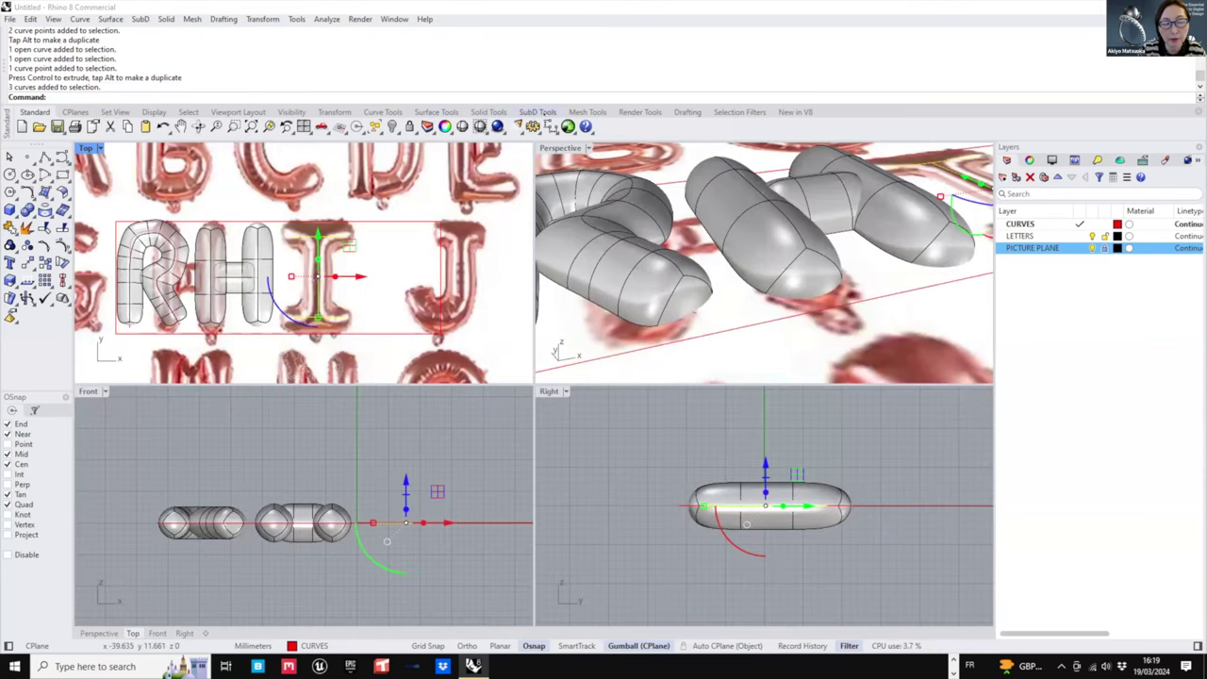
{"action": "left_click", "coordinate": [543, 113]}
{"action": "left_click", "coordinate": [45, 209]}
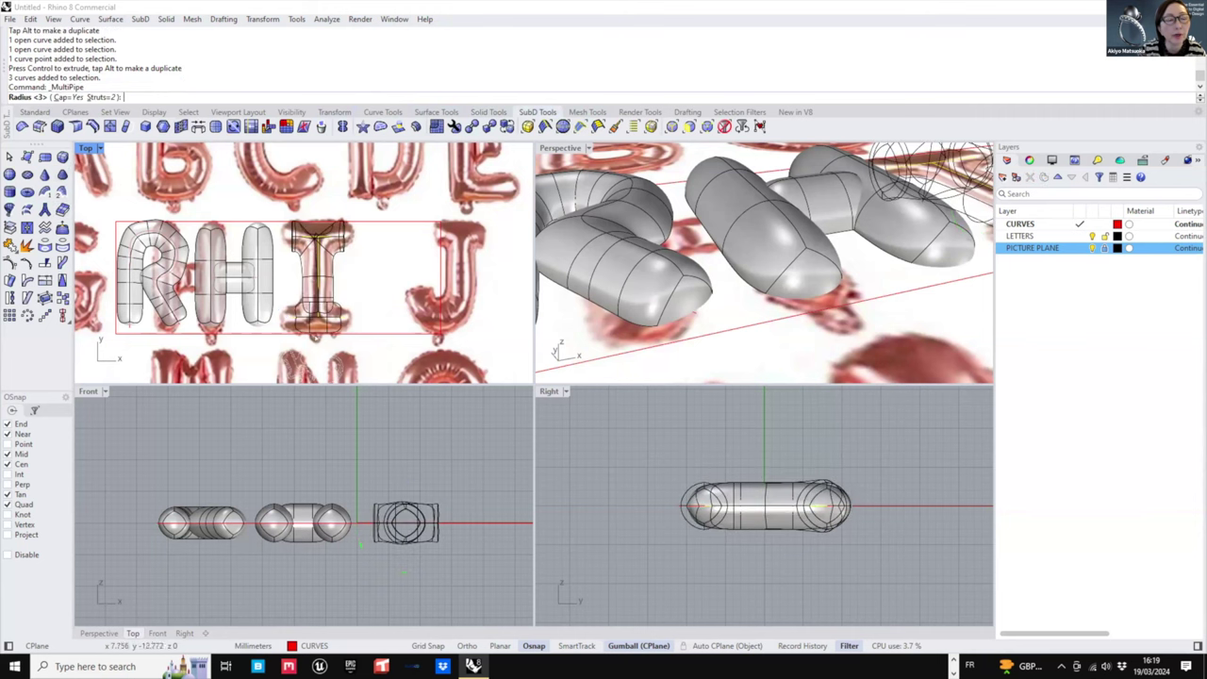
{"action": "scroll", "coordinate": [330, 280], "scroll_direction": "up", "scroll_amount": 2}
{"action": "right_click_drag", "start_coordinate": [651, 241], "coordinate": [665, 283]}
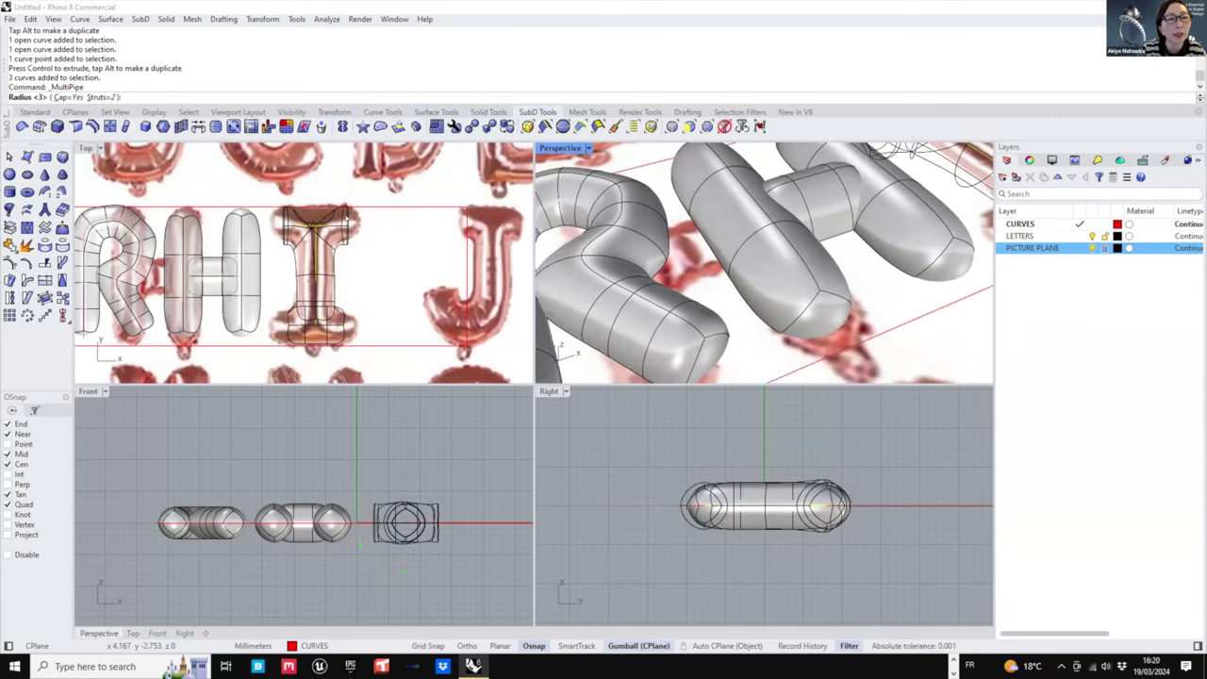
{"action": "scroll", "coordinate": [347, 218], "scroll_direction": "down", "scroll_amount": 2}
{"action": "right_click_drag", "start_coordinate": [811, 255], "coordinate": [651, 293], "text": "shift"}
{"action": "right_click_drag", "start_coordinate": [754, 274], "coordinate": [785, 312]}
{"action": "key", "text": "Escape"}
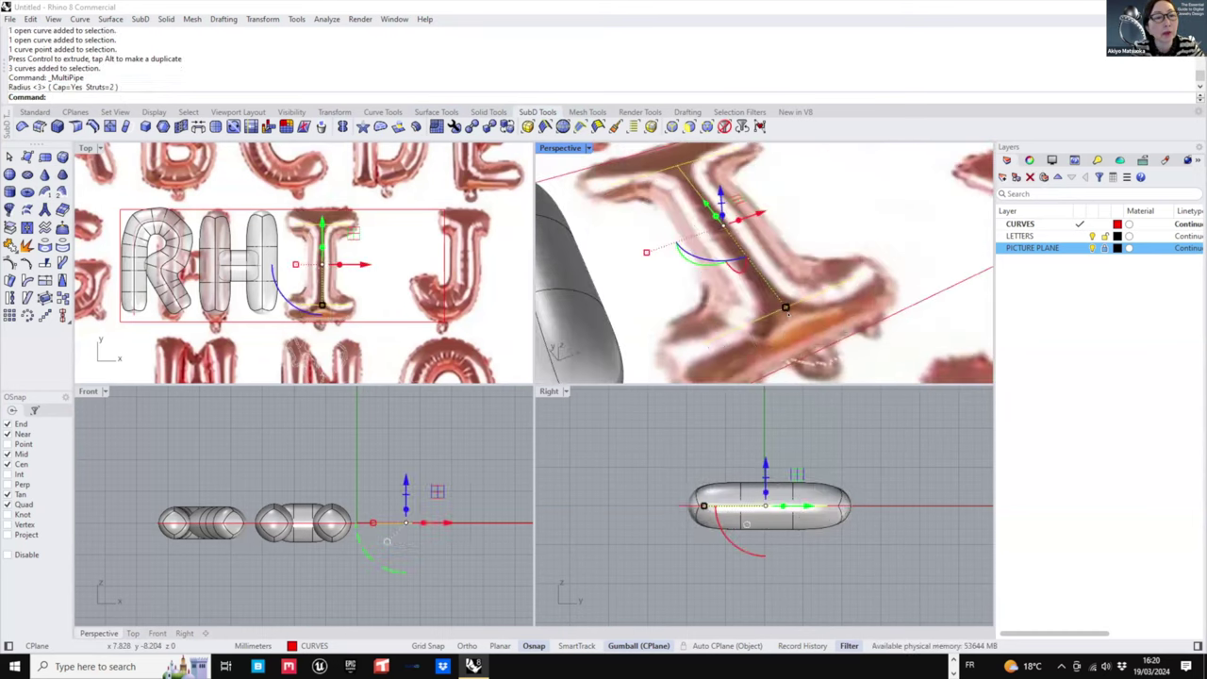
- Select the I's stem and move its lower end control point up slightly, away from the lower crossbar line
{"action": "key", "text": "Escape"}
{"action": "scroll", "coordinate": [782, 289], "scroll_direction": "up", "scroll_amount": 5}
{"action": "left_click", "coordinate": [779, 291]}
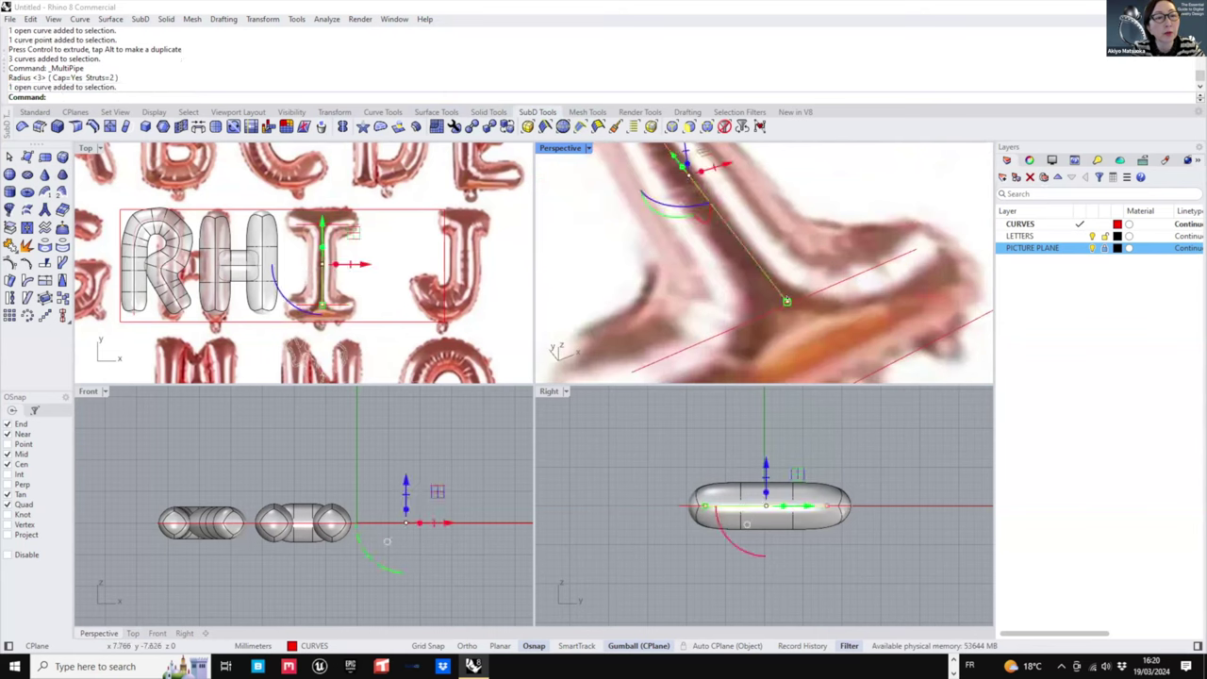
{"action": "scroll", "coordinate": [787, 301], "scroll_direction": "up", "scroll_amount": 3}
{"action": "left_click", "coordinate": [778, 299]}
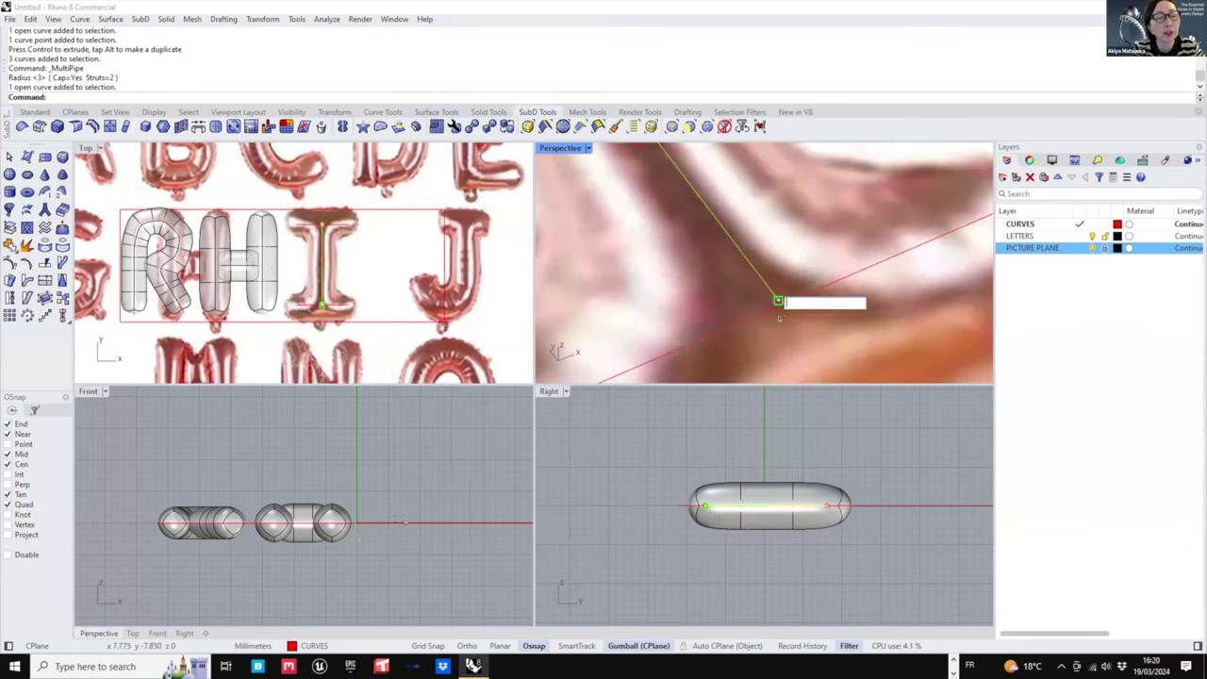
{"action": "left_click", "coordinate": [739, 279]}
{"action": "left_click", "coordinate": [779, 300]}
{"action": "left_click_drag", "start_coordinate": [758, 274], "coordinate": [762, 279]}
{"action": "left_click", "coordinate": [826, 268]}
{"action": "scroll", "coordinate": [826, 267], "scroll_direction": "down", "scroll_amount": 8}
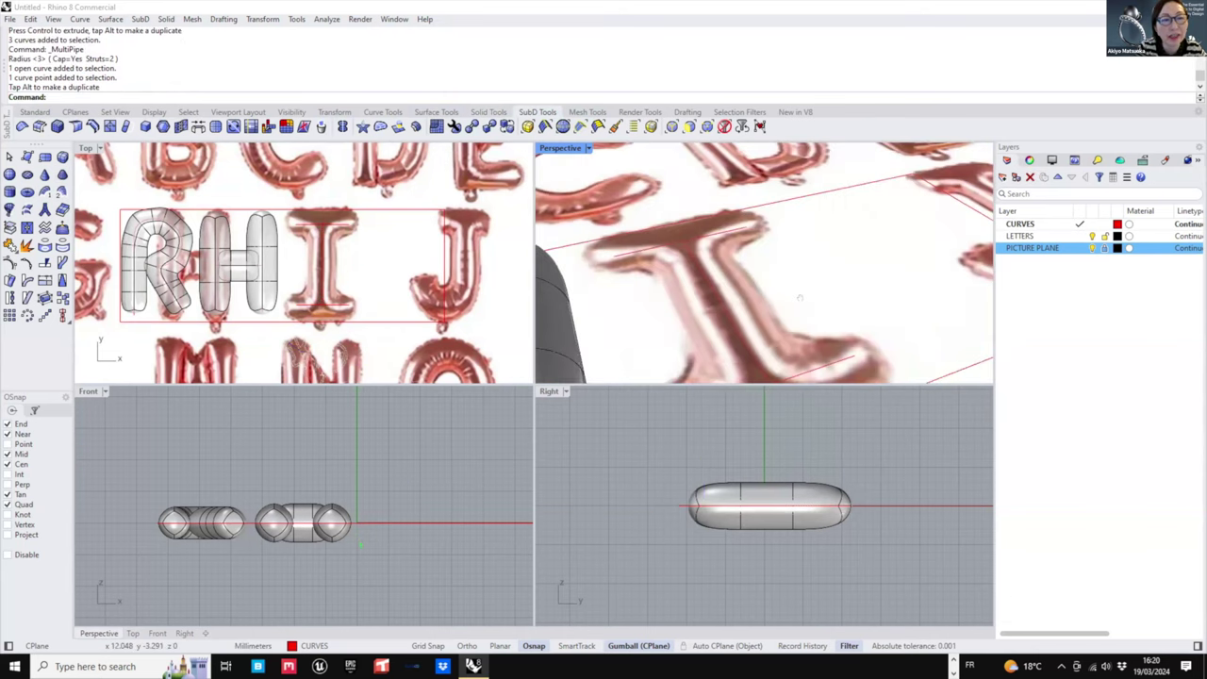
{"action": "right_click_drag", "start_coordinate": [826, 268], "coordinate": [826, 235]}
- Try a capped SubD MultiPipe on the I's three curves with radius 3 and Struts set to 1
{"action": "left_click_drag", "start_coordinate": [826, 235], "coordinate": [676, 368]}
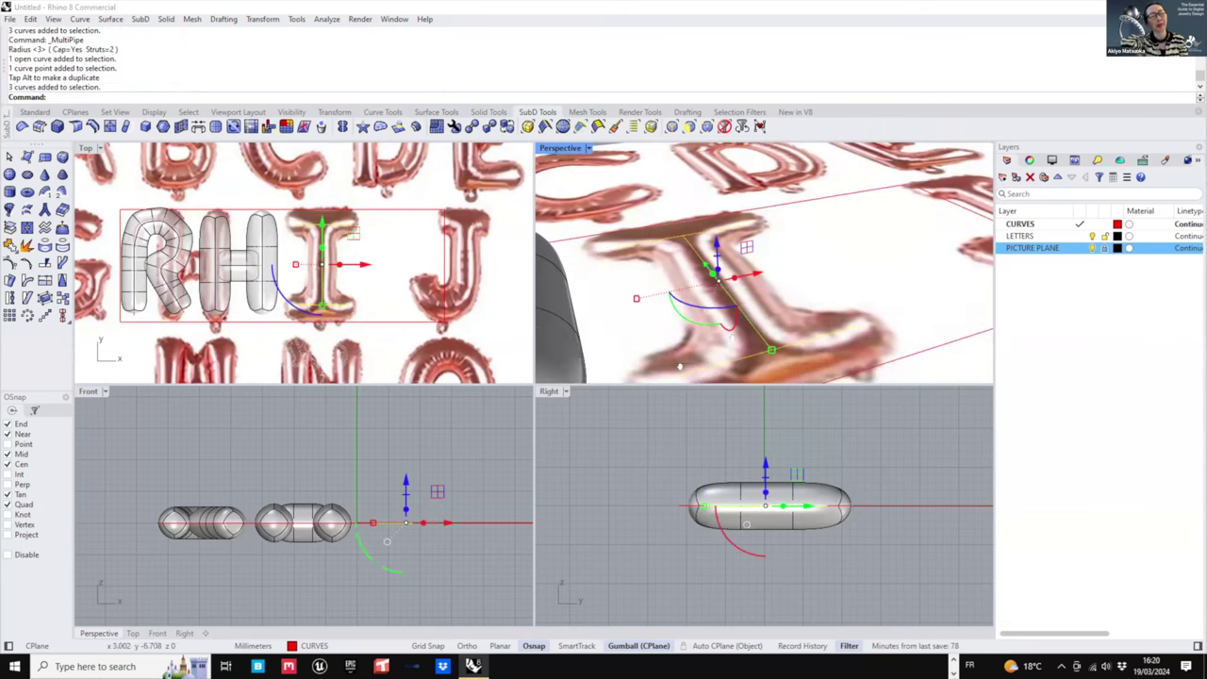
{"action": "left_click", "coordinate": [45, 210]}
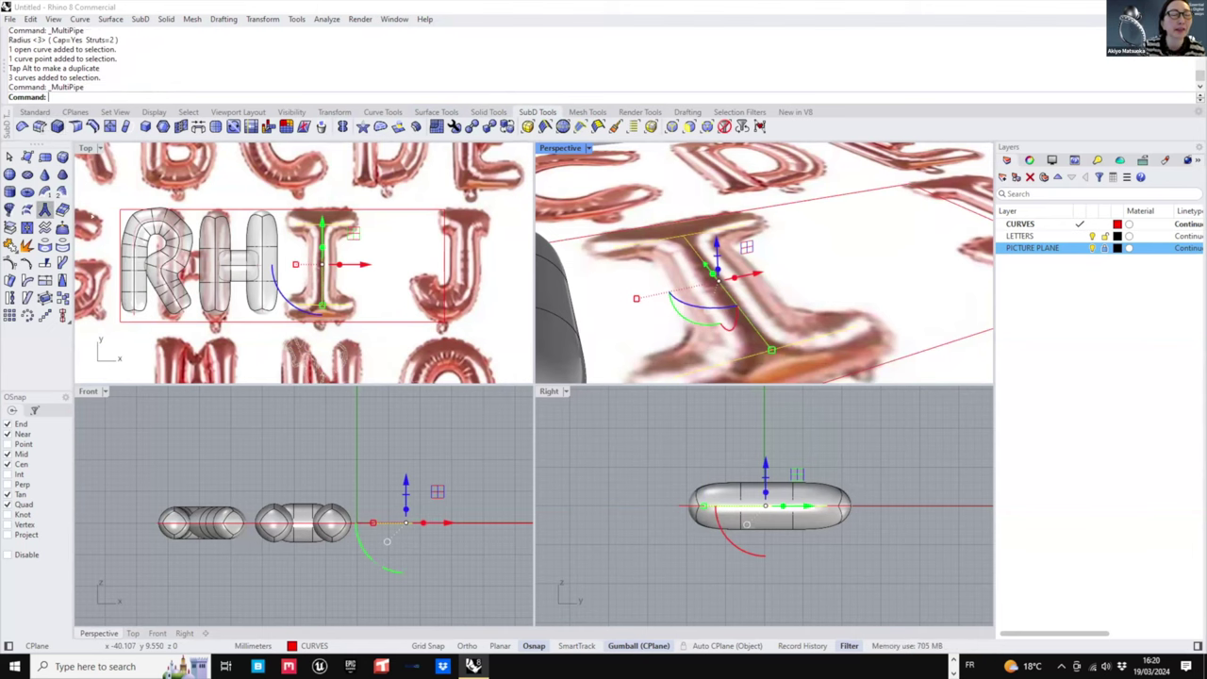
{"action": "scroll", "coordinate": [797, 296], "scroll_direction": "down", "scroll_amount": 3}
{"action": "mouse_move", "coordinate": [797, 296]}
{"action": "right_mouse_down"}
{"action": "mouse_move", "coordinate": [790, 343]}
{"action": "mouse_move", "coordinate": [786, 286]}
{"action": "right_mouse_up"}
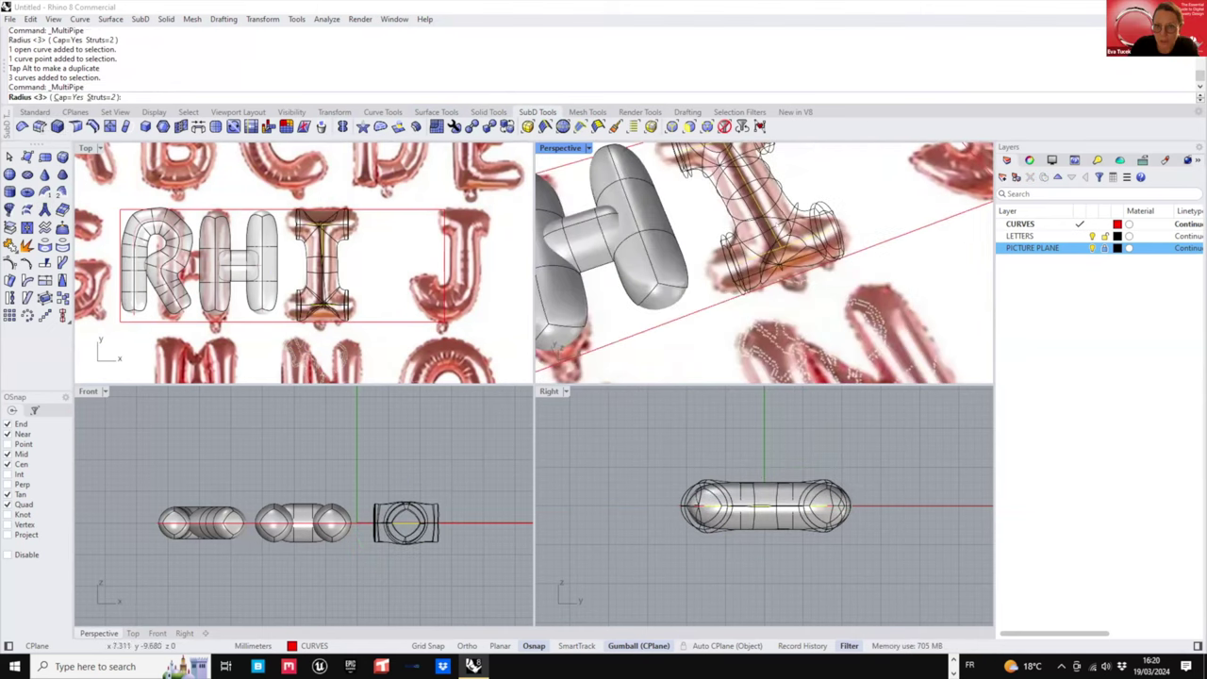
{"action": "scroll", "coordinate": [787, 273], "scroll_direction": "up", "scroll_amount": 4}
{"action": "double_click", "coordinate": [560, 148]}
{"action": "scroll", "coordinate": [575, 377], "scroll_direction": "down", "scroll_amount": 4}
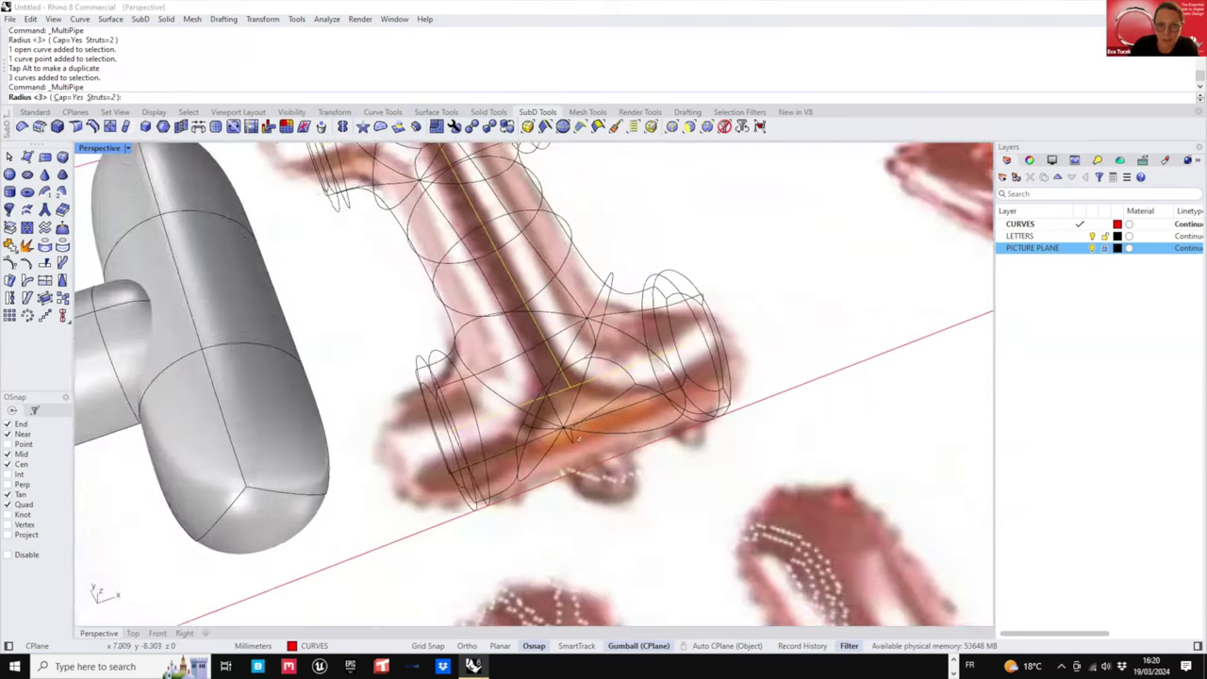
{"action": "right_click_drag", "start_coordinate": [604, 344], "coordinate": [624, 375]}
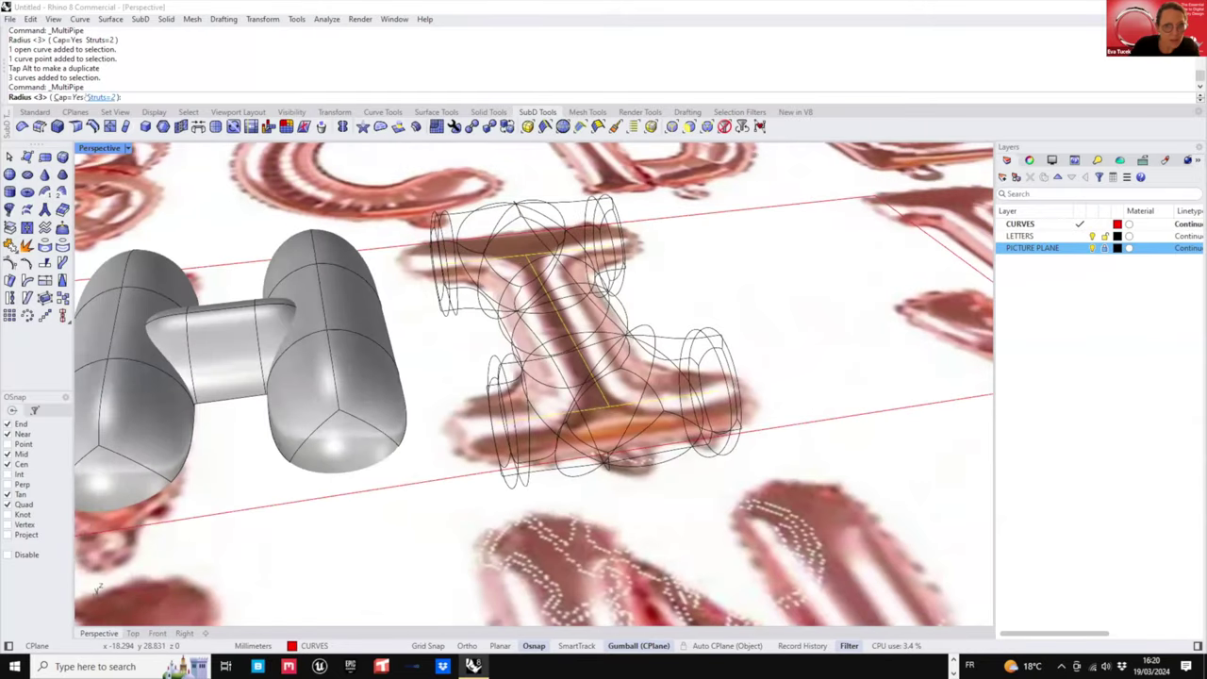
{"action": "left_click", "coordinate": [102, 98]}
{"action": "type", "text": "1"}
{"action": "key", "text": "Return"}
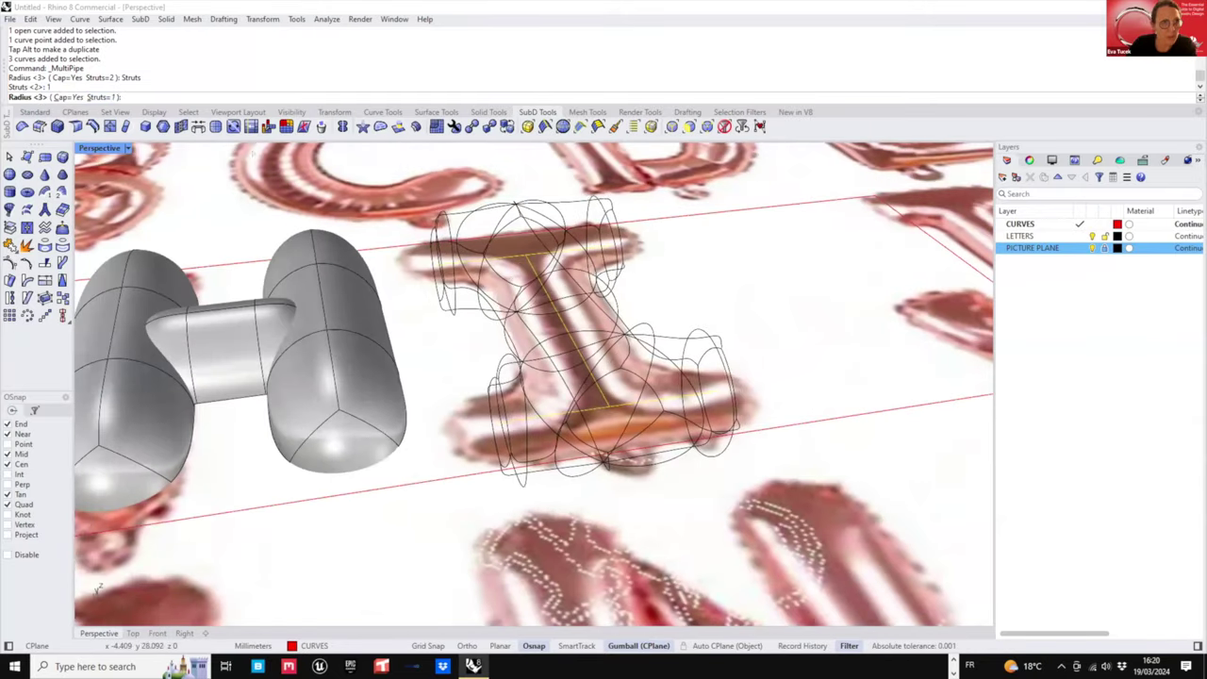
{"action": "key", "text": "Return"}
{"action": "left_click", "coordinate": [768, 316]}
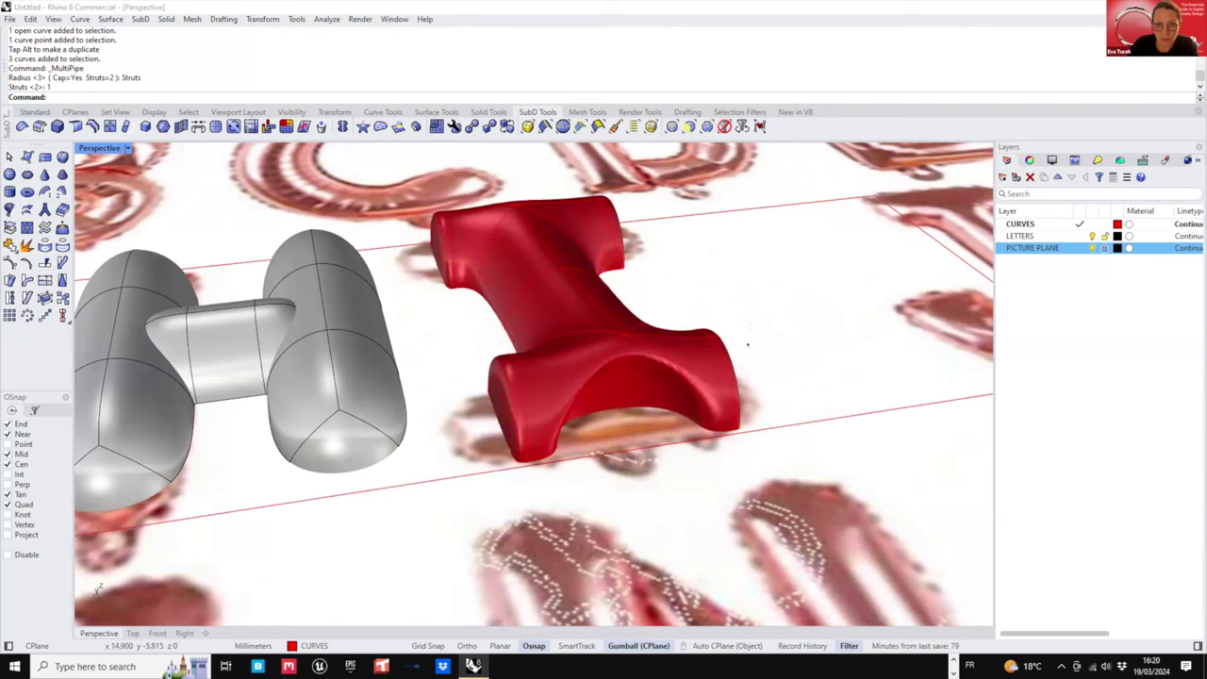
- Inspect the piped I from several angles beside the H, and undo the MultiPipe
{"action": "right_click_drag", "start_coordinate": [746, 345], "coordinate": [538, 329]}
{"action": "left_click", "coordinate": [540, 329]}
{"action": "key", "text": "Escape"}
{"action": "right_click_drag", "start_coordinate": [641, 329], "coordinate": [503, 364]}
{"action": "scroll", "coordinate": [614, 381], "scroll_direction": "down", "scroll_amount": 4}
{"action": "right_click_drag", "start_coordinate": [614, 381], "coordinate": [447, 294]}
{"action": "scroll", "coordinate": [373, 366], "scroll_direction": "up", "scroll_amount": 2}
{"action": "left_click", "coordinate": [375, 369]}
{"action": "left_click", "coordinate": [767, 329]}
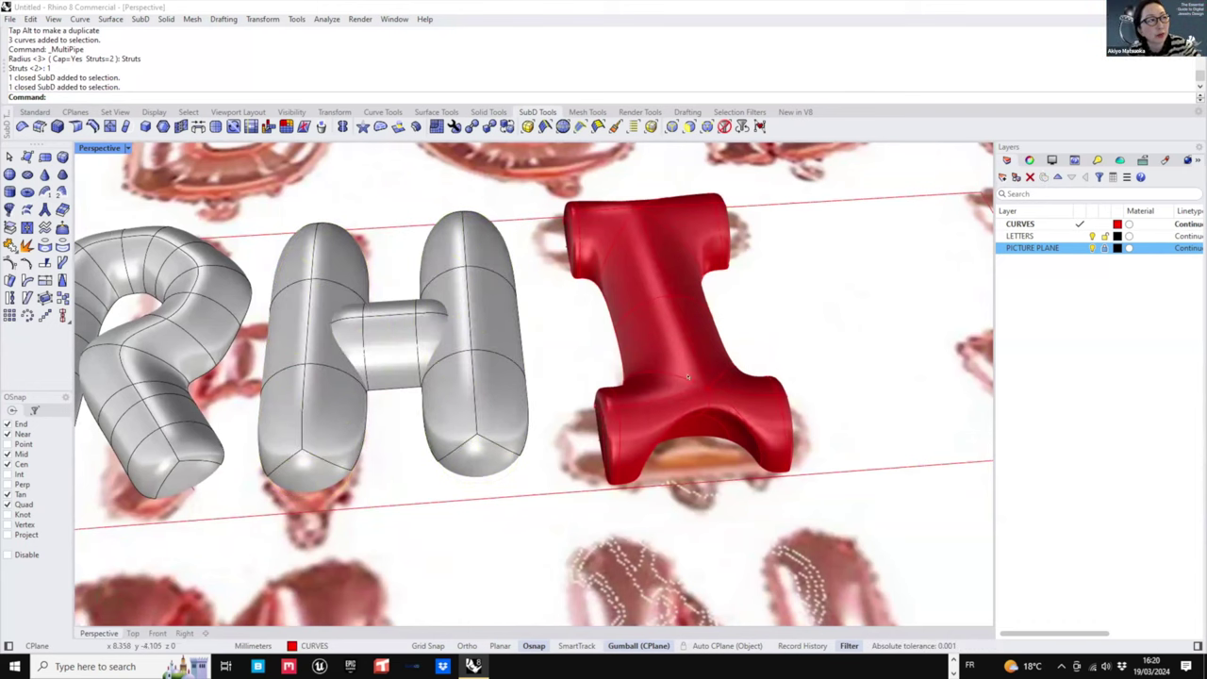
{"action": "key", "text": "ctrl+z"}
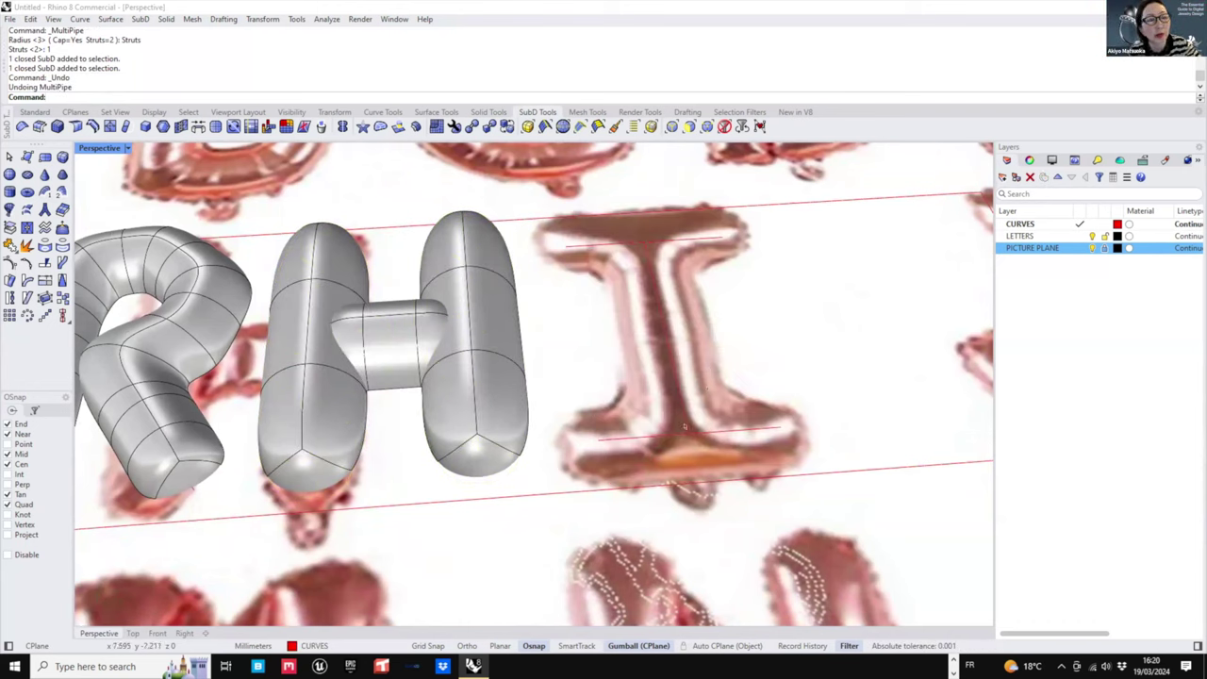
- Select the I's stem curve and raise its lower end control point a little further above the lower crossbar line
{"action": "left_click", "coordinate": [685, 427]}
{"action": "scroll", "coordinate": [686, 428], "scroll_direction": "up", "scroll_amount": 2}
{"action": "scroll", "coordinate": [694, 437], "scroll_direction": "up", "scroll_amount": 3}
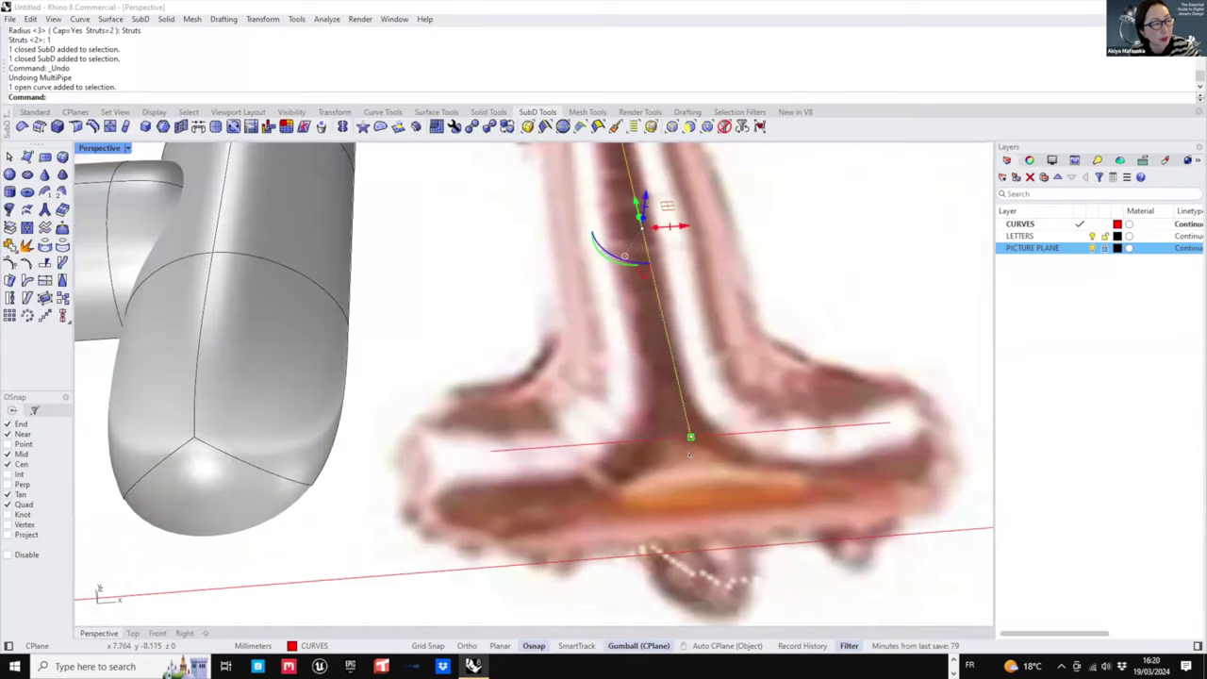
{"action": "left_click", "coordinate": [691, 429]}
{"action": "left_click", "coordinate": [692, 433]}
{"action": "left_click", "coordinate": [705, 436]}
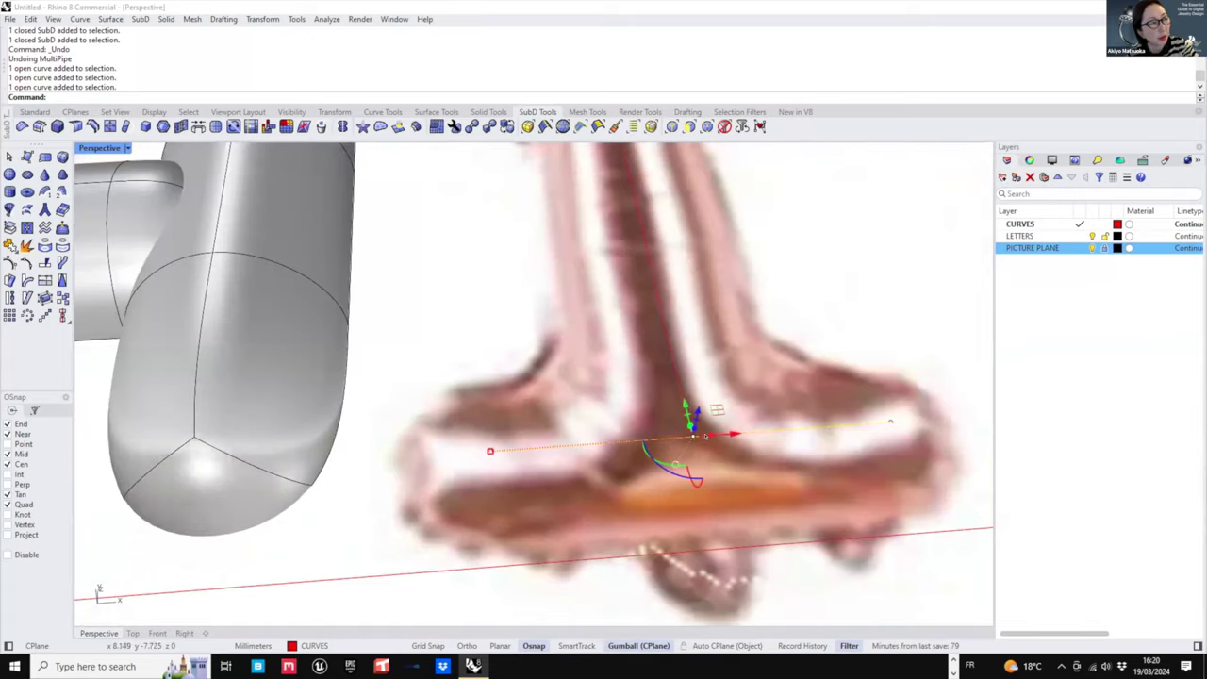
{"action": "left_click", "coordinate": [666, 377]}
{"action": "left_click", "coordinate": [675, 376]}
{"action": "left_click", "coordinate": [691, 437]}
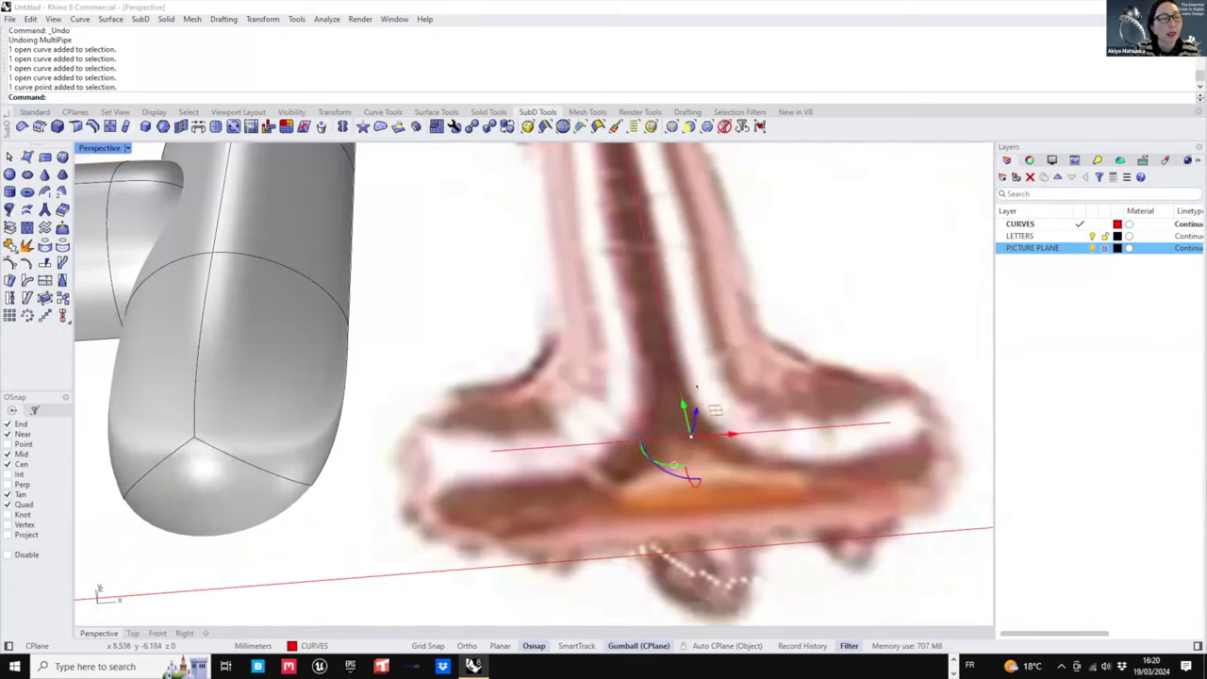
{"action": "left_click_drag", "start_coordinate": [677, 407], "coordinate": [675, 400]}
- Move the stem's upper end control point down slightly, away from the upper crossbar line
{"action": "scroll", "coordinate": [677, 403], "scroll_direction": "down", "scroll_amount": 4}
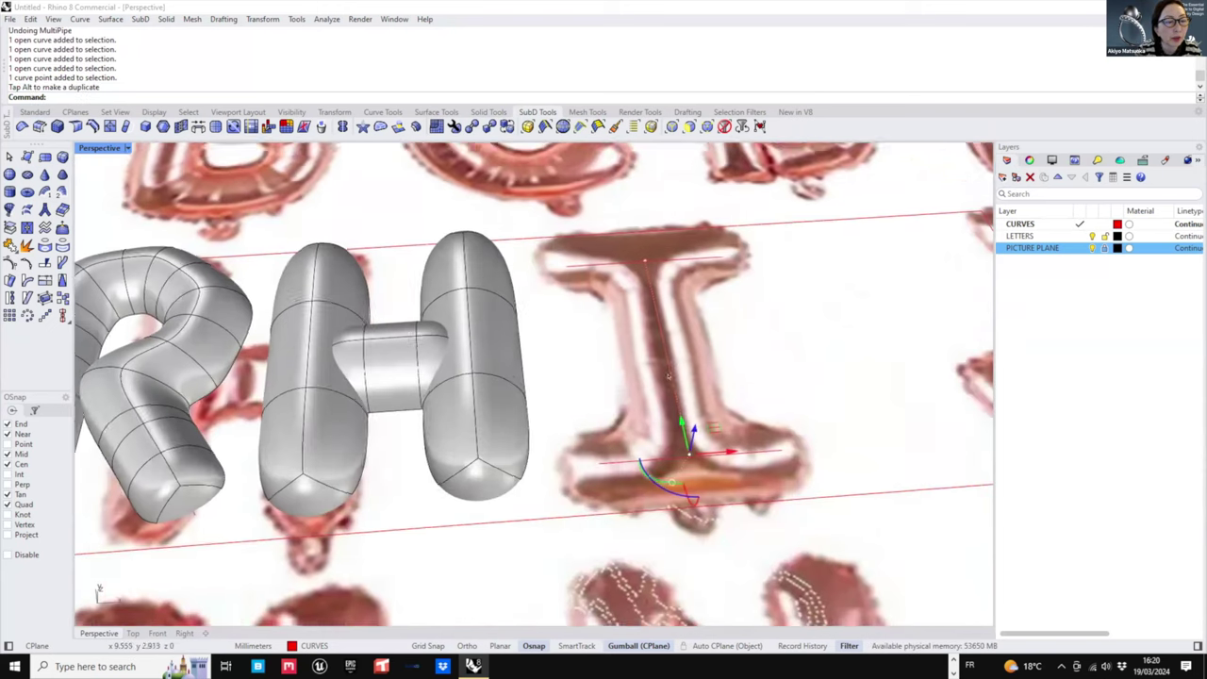
{"action": "right_click_drag", "start_coordinate": [647, 235], "coordinate": [645, 337], "text": "shift"}
{"action": "scroll", "coordinate": [649, 346], "scroll_direction": "up", "scroll_amount": 4}
{"action": "left_click", "coordinate": [636, 335]}
{"action": "left_click_drag", "start_coordinate": [629, 305], "coordinate": [635, 306]}
{"action": "key", "text": "Escape"}
- Create a capped SubD MultiPipe from the I's three curves with radius 3 and Struts 1, and deselect the result
{"action": "scroll", "coordinate": [678, 340], "scroll_direction": "down", "scroll_amount": 4}
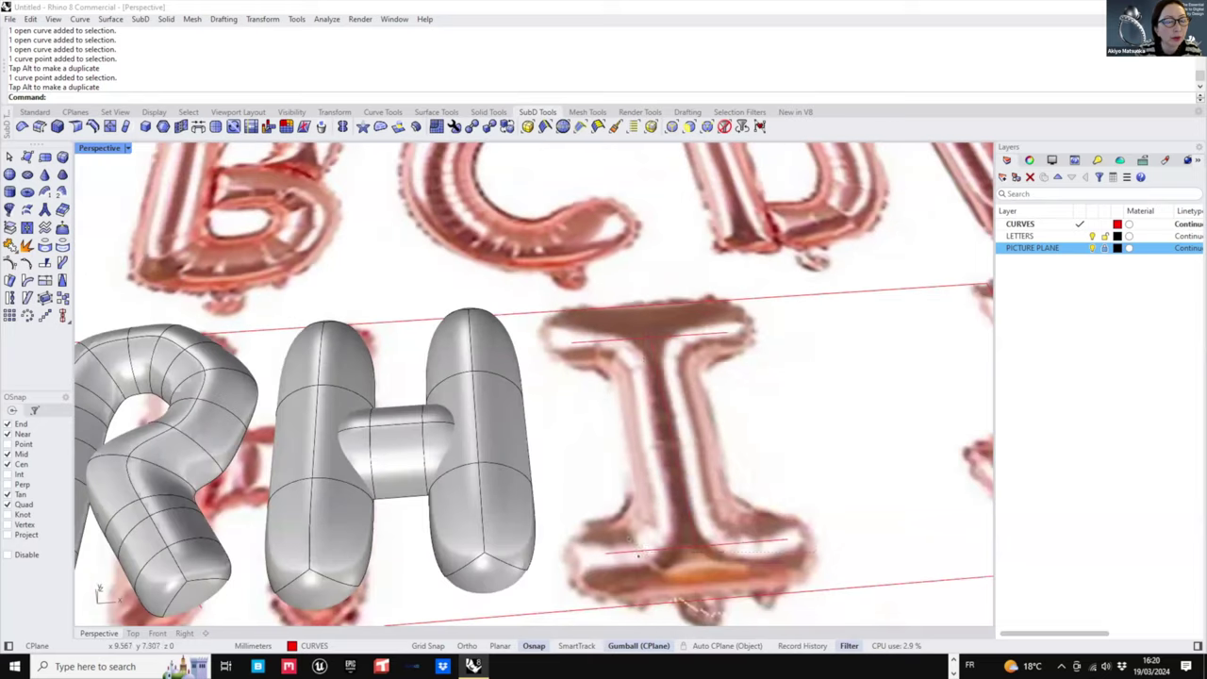
{"action": "left_click_drag", "start_coordinate": [816, 325], "coordinate": [633, 547]}
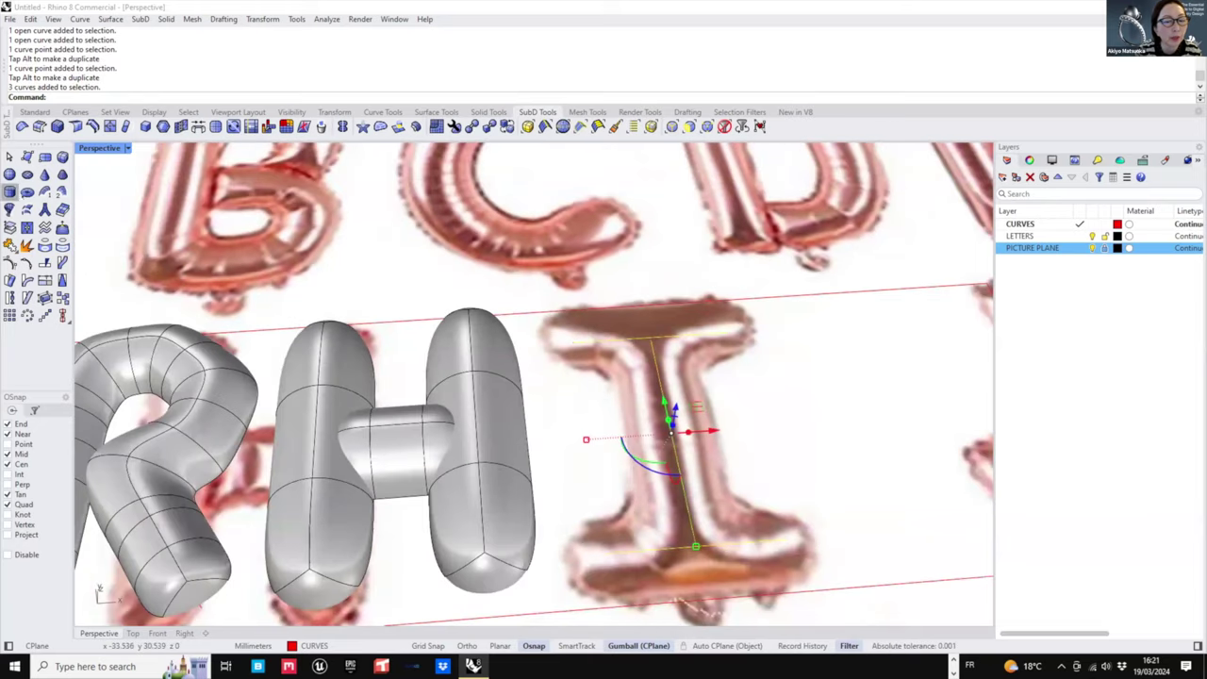
{"action": "left_click", "coordinate": [45, 209]}
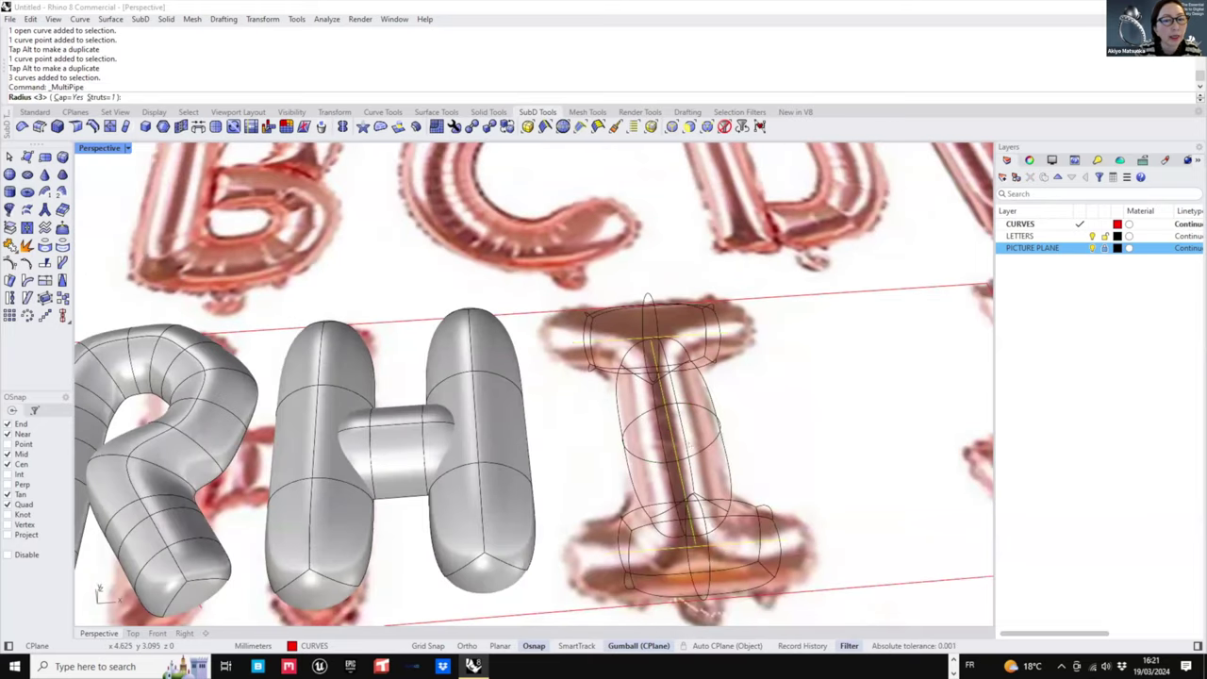
{"action": "scroll", "coordinate": [689, 444], "scroll_direction": "down", "scroll_amount": 2}
{"action": "right_click_drag", "start_coordinate": [689, 443], "coordinate": [727, 417]}
{"action": "right_click", "coordinate": [726, 417]}
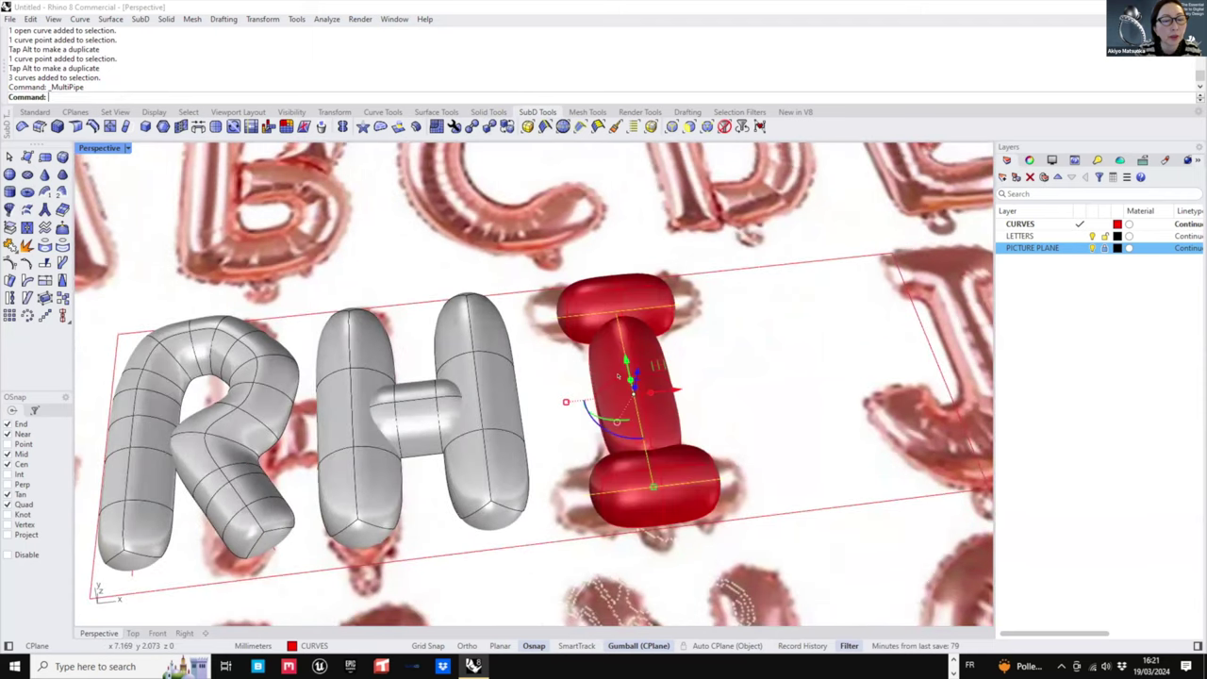
{"action": "scroll", "coordinate": [651, 400], "scroll_direction": "down", "scroll_amount": 3}
{"action": "mouse_move", "coordinate": [651, 401]}
{"action": "right_mouse_down"}
{"action": "mouse_move", "coordinate": [686, 413]}
{"action": "mouse_move", "coordinate": [660, 405]}
{"action": "right_mouse_up"}
{"action": "scroll", "coordinate": [698, 429], "scroll_direction": "up", "scroll_amount": 2}
{"action": "left_click", "coordinate": [698, 433]}
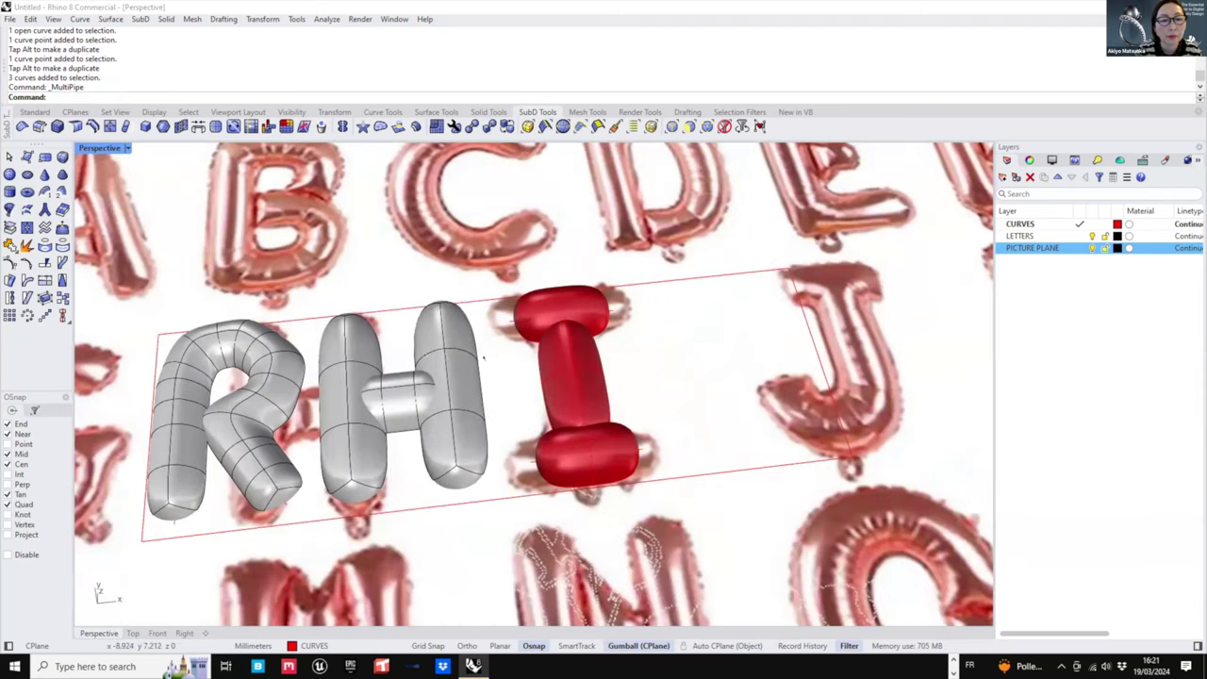
- Widen the guide rectangle around the letters along X and shift it right so that its left edge sits beside the R
{"action": "scroll", "coordinate": [409, 346], "scroll_direction": "down", "scroll_amount": 4}
{"action": "double_click", "coordinate": [103, 148]}
{"action": "scroll", "coordinate": [215, 269], "scroll_direction": "down", "scroll_amount": 5}
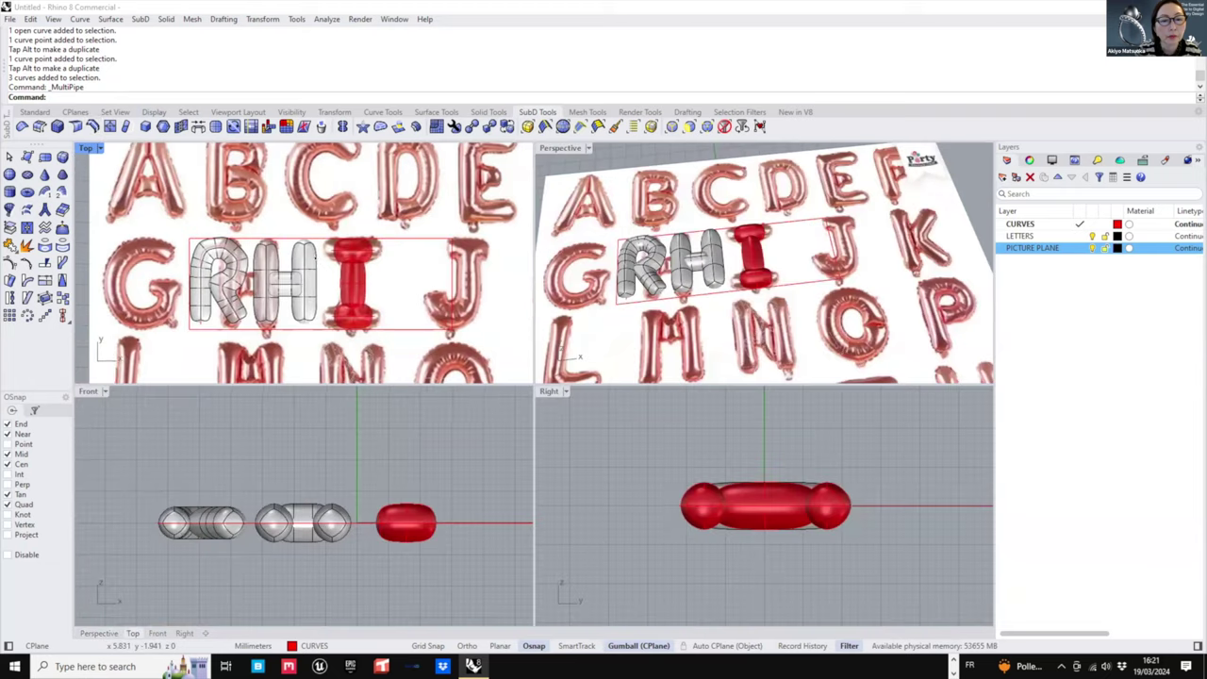
{"action": "left_click", "coordinate": [423, 306]}
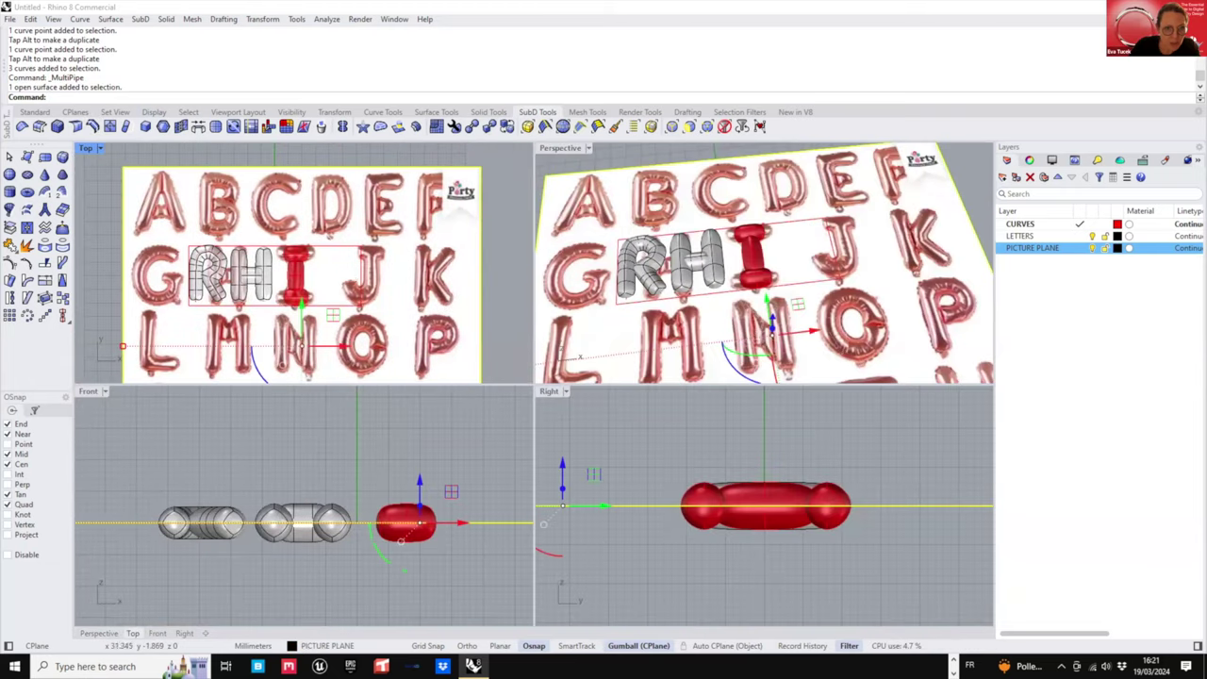
{"action": "left_click", "coordinate": [361, 278]}
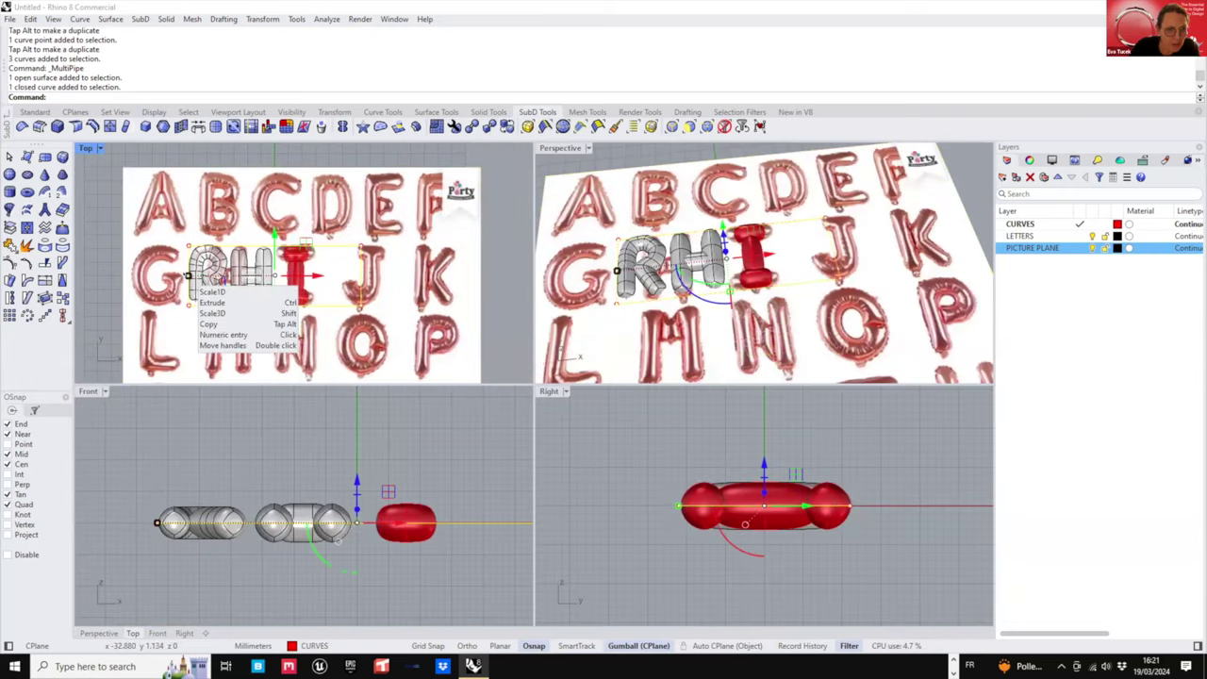
{"action": "left_click_drag", "start_coordinate": [189, 275], "coordinate": [161, 276]}
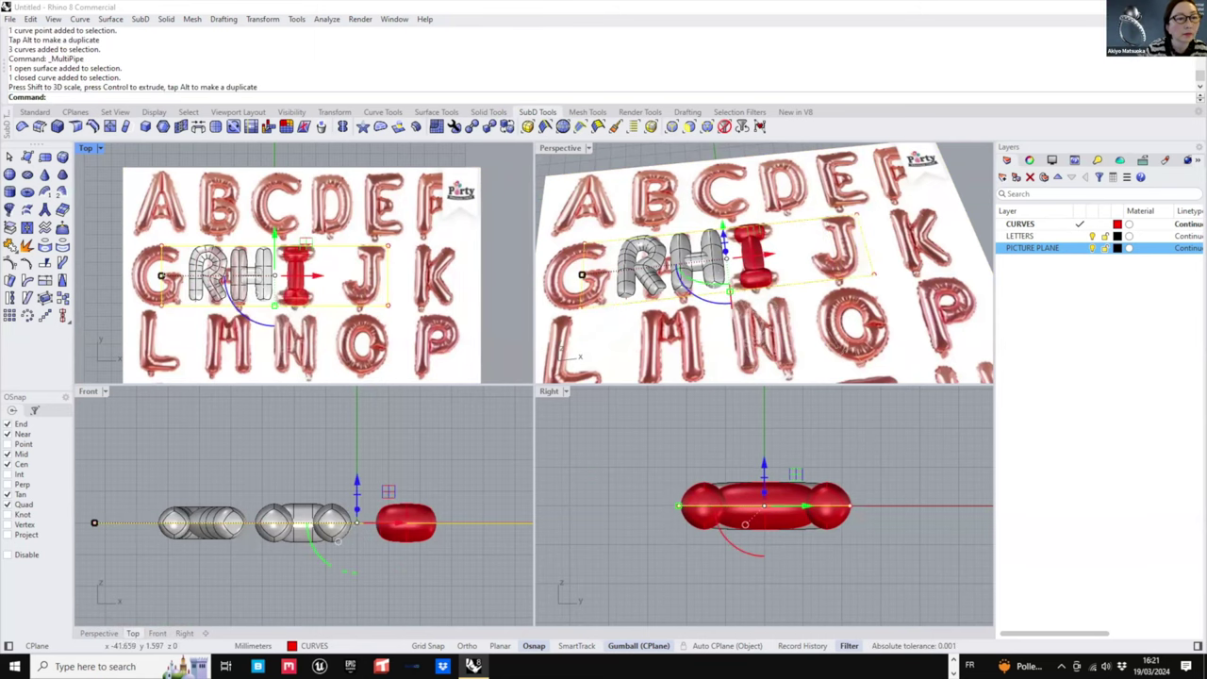
{"action": "left_click_drag", "start_coordinate": [295, 274], "coordinate": [320, 274]}
- Move the reference picture so that its N and O fall inside the guide rectangle, beside the modelled I
{"action": "left_click", "coordinate": [335, 317]}
{"action": "scroll", "coordinate": [321, 276], "scroll_direction": "up", "scroll_amount": 4}
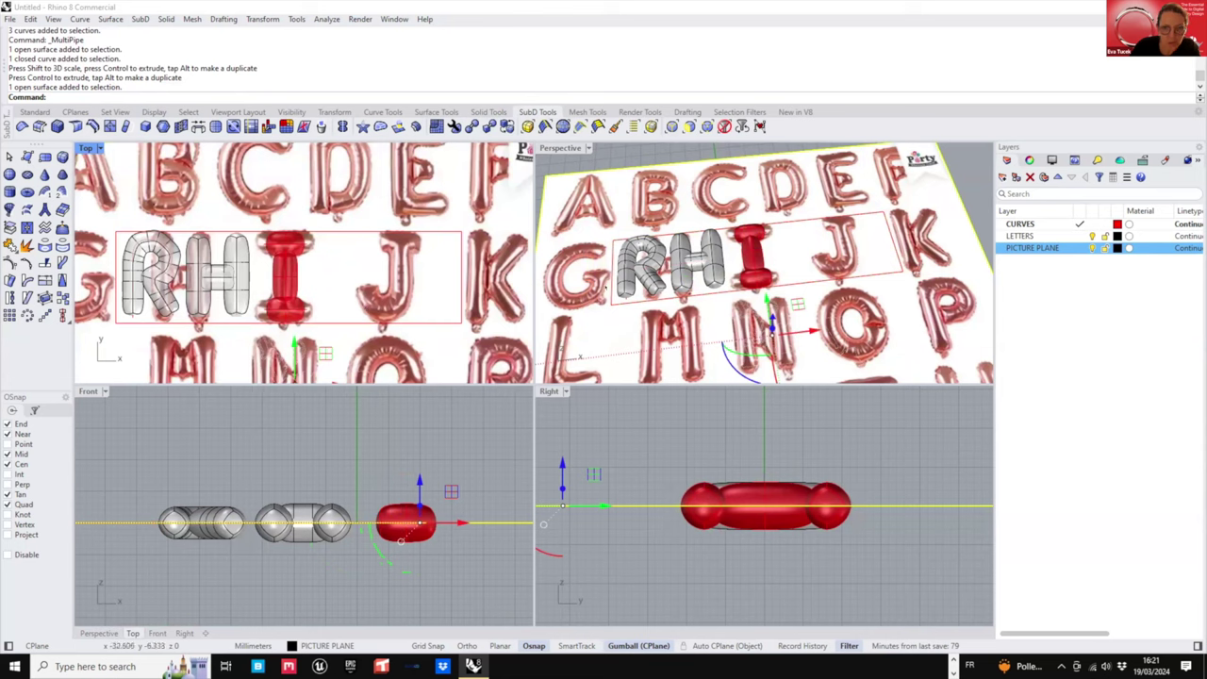
{"action": "scroll", "coordinate": [396, 226], "scroll_direction": "down", "scroll_amount": 6}
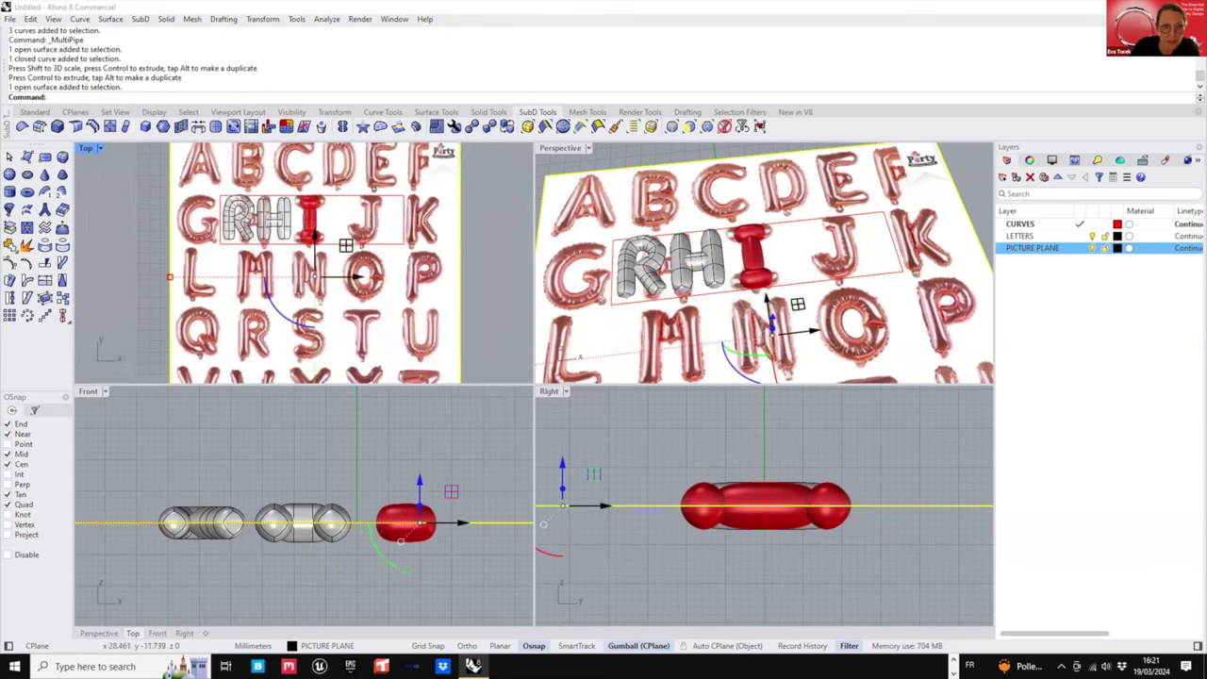
{"action": "left_click_drag", "start_coordinate": [329, 311], "coordinate": [359, 257]}
{"action": "scroll", "coordinate": [330, 223], "scroll_direction": "up", "scroll_amount": 8}
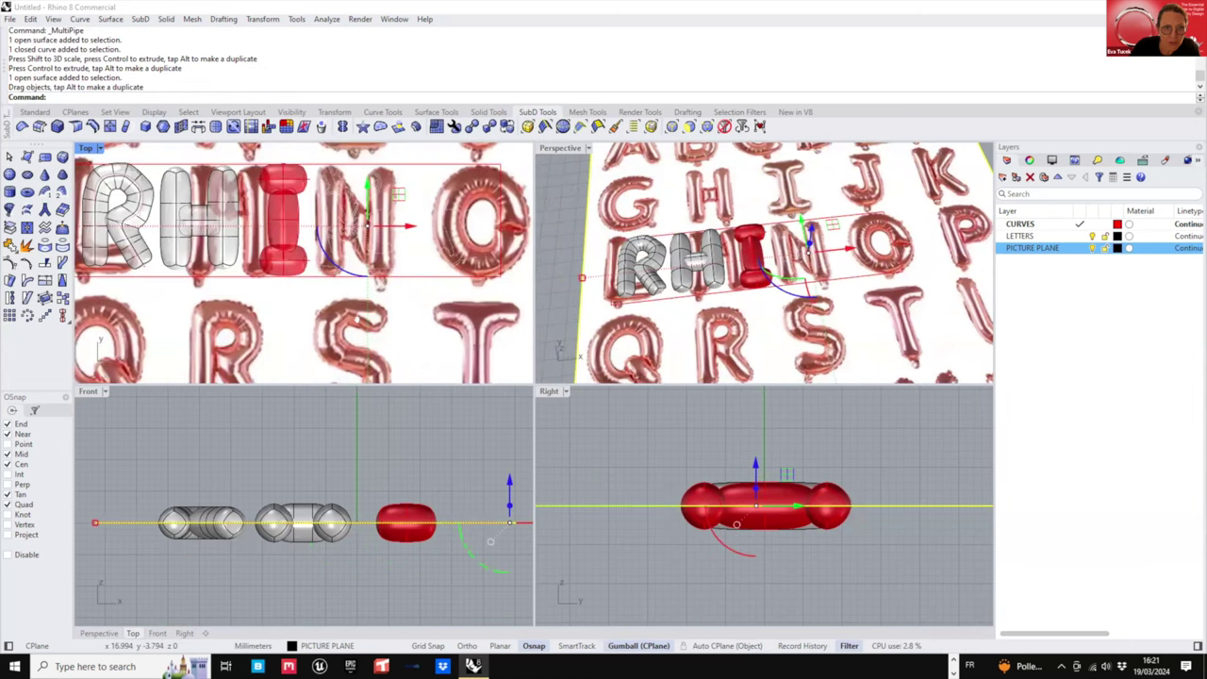
{"action": "right_click_drag", "start_coordinate": [383, 243], "coordinate": [417, 347]}
{"action": "right_click_drag", "start_coordinate": [410, 318], "coordinate": [407, 284]}
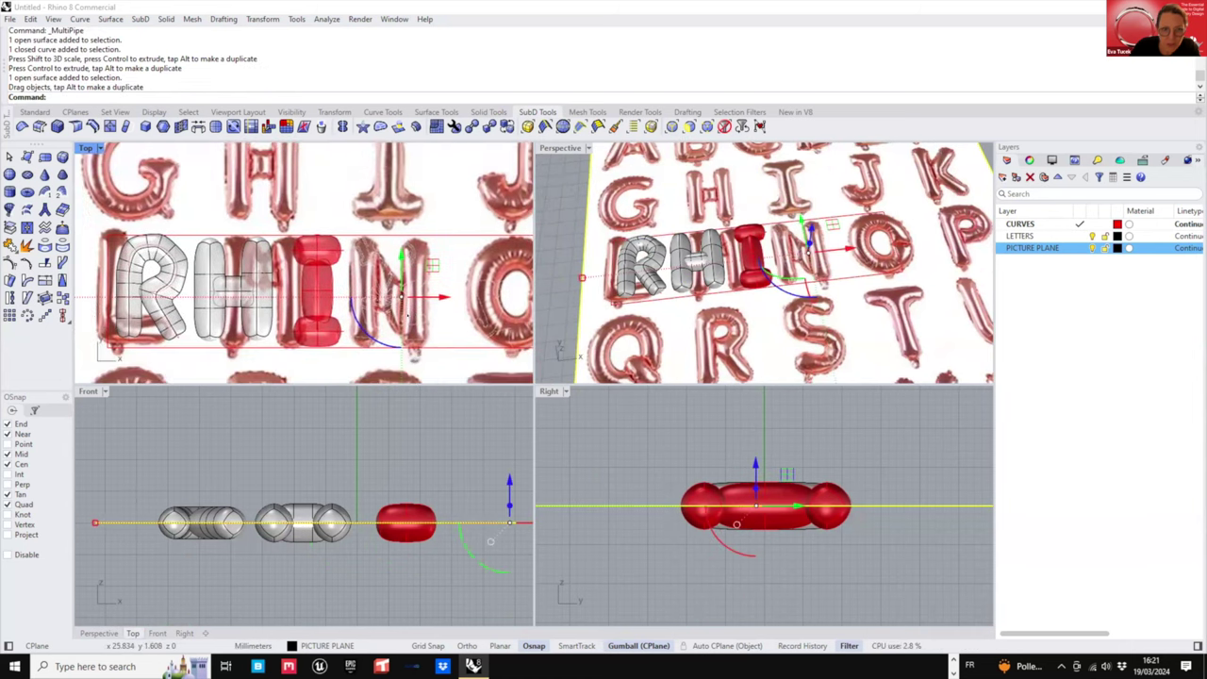
{"action": "scroll", "coordinate": [406, 282], "scroll_direction": "up", "scroll_amount": 2}
{"action": "left_click", "coordinate": [470, 423]}
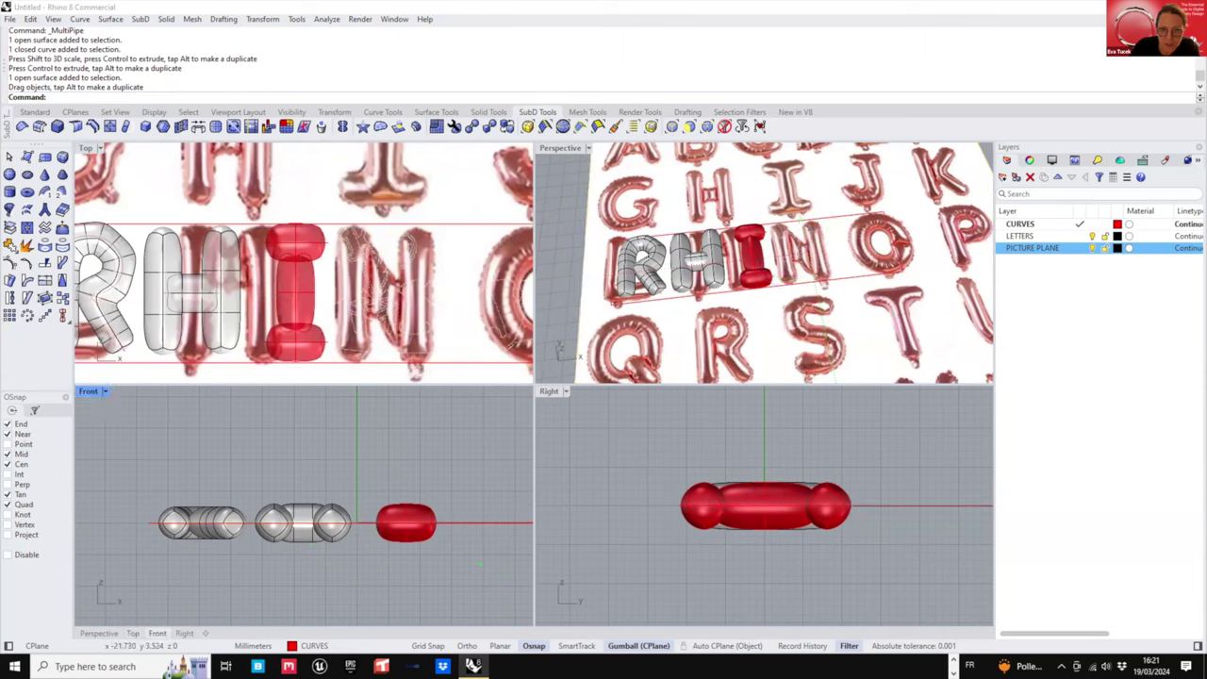
- Draw a vertical line about 17.3 mm long along the N's left stem and duplicate it onto the right stem
{"action": "right_click_drag", "start_coordinate": [817, 282], "coordinate": [817, 247]}
{"action": "scroll", "coordinate": [817, 247], "scroll_direction": "up", "scroll_amount": 5}
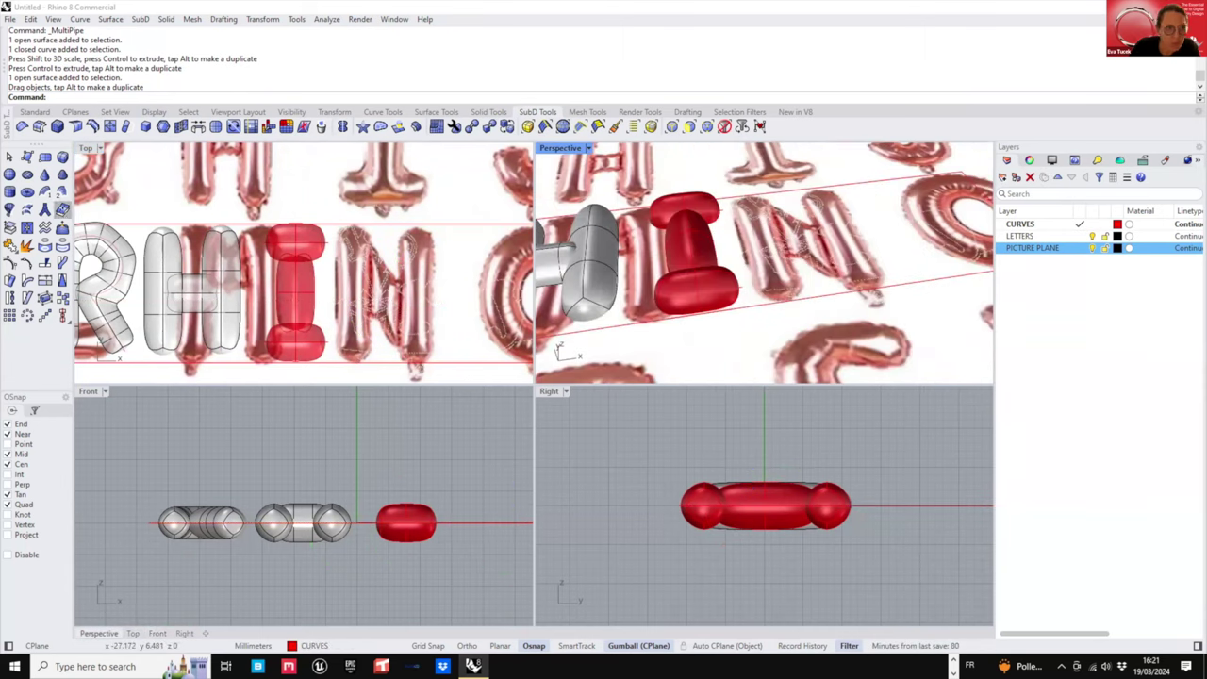
{"action": "left_click", "coordinate": [34, 112]}
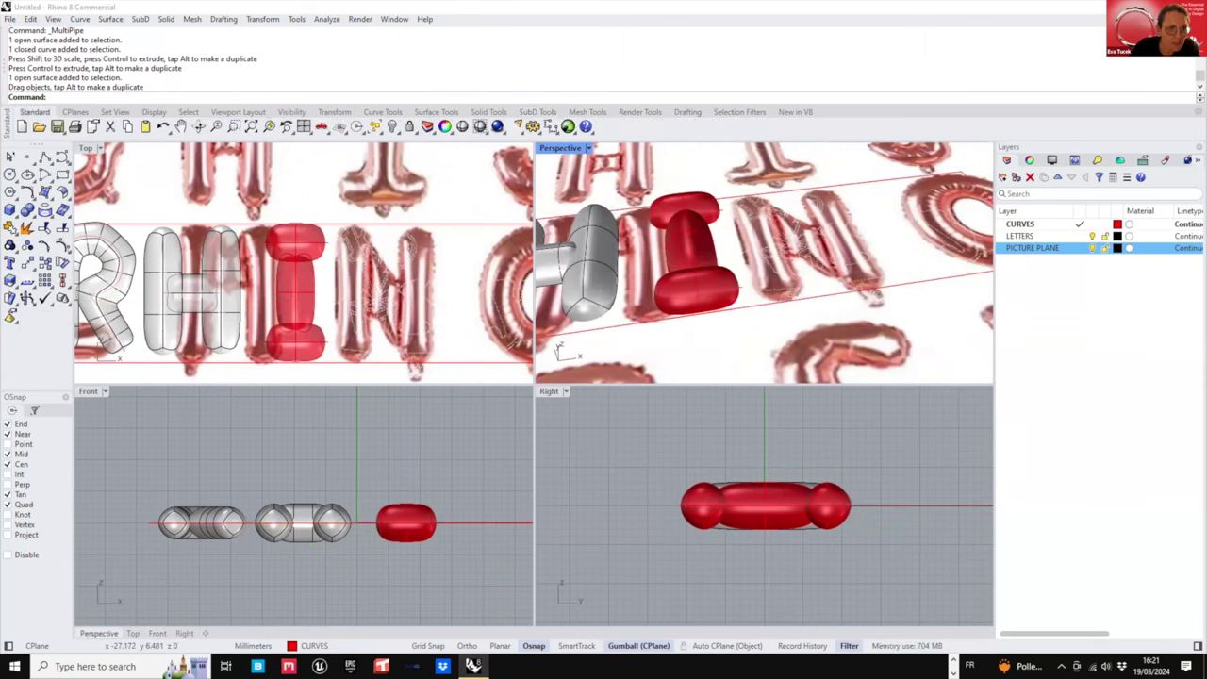
{"action": "double_click", "coordinate": [86, 148]}
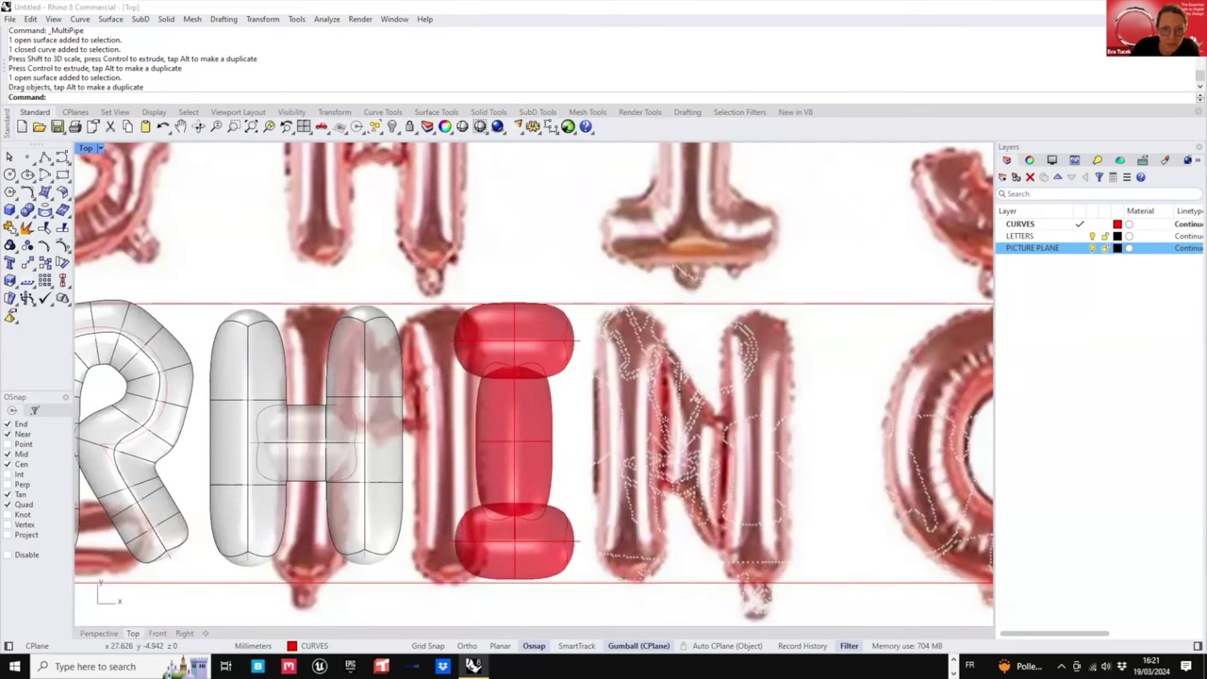
{"action": "right_click_drag", "start_coordinate": [665, 420], "coordinate": [491, 362]}
{"action": "scroll", "coordinate": [514, 354], "scroll_direction": "up", "scroll_amount": 2}
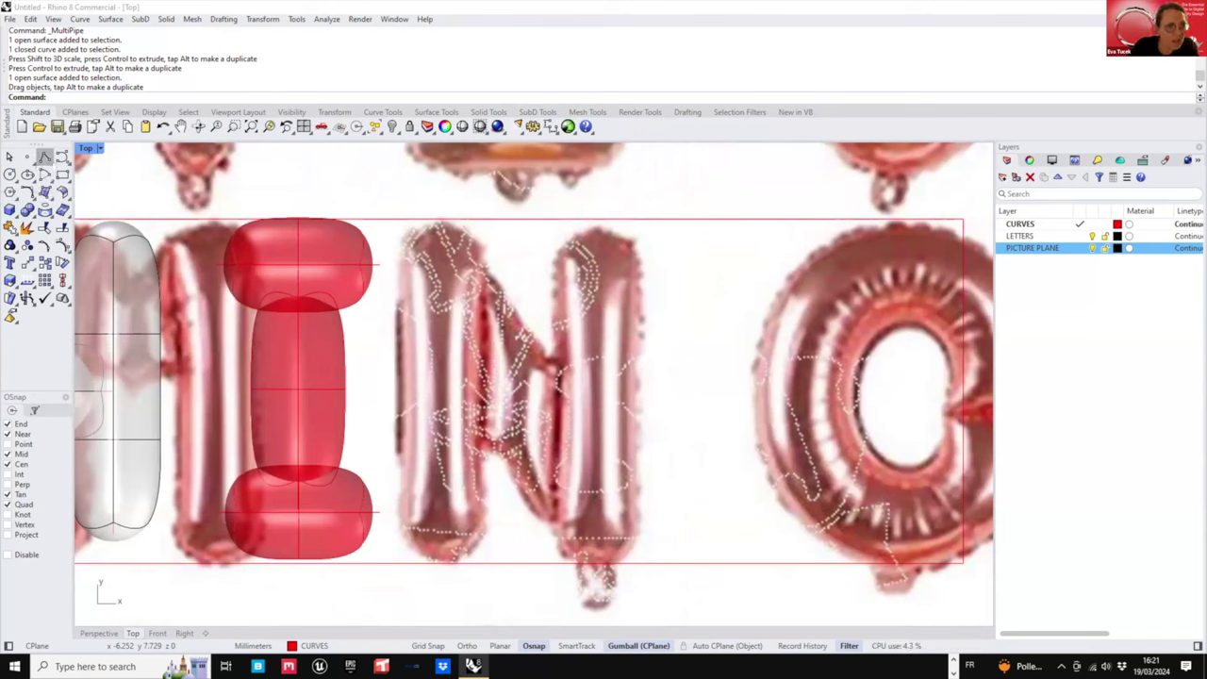
{"action": "left_click", "coordinate": [44, 156]}
{"action": "left_click", "coordinate": [45, 156]}
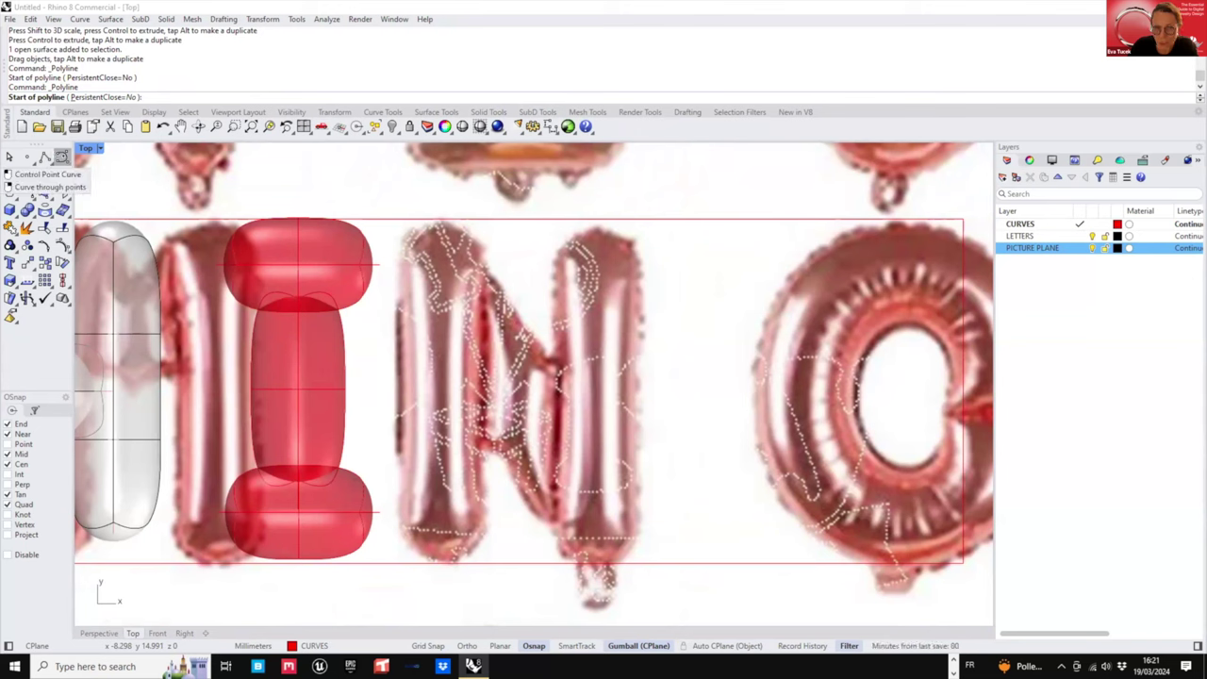
{"action": "left_click", "coordinate": [47, 161]}
{"action": "left_click", "coordinate": [47, 180]}
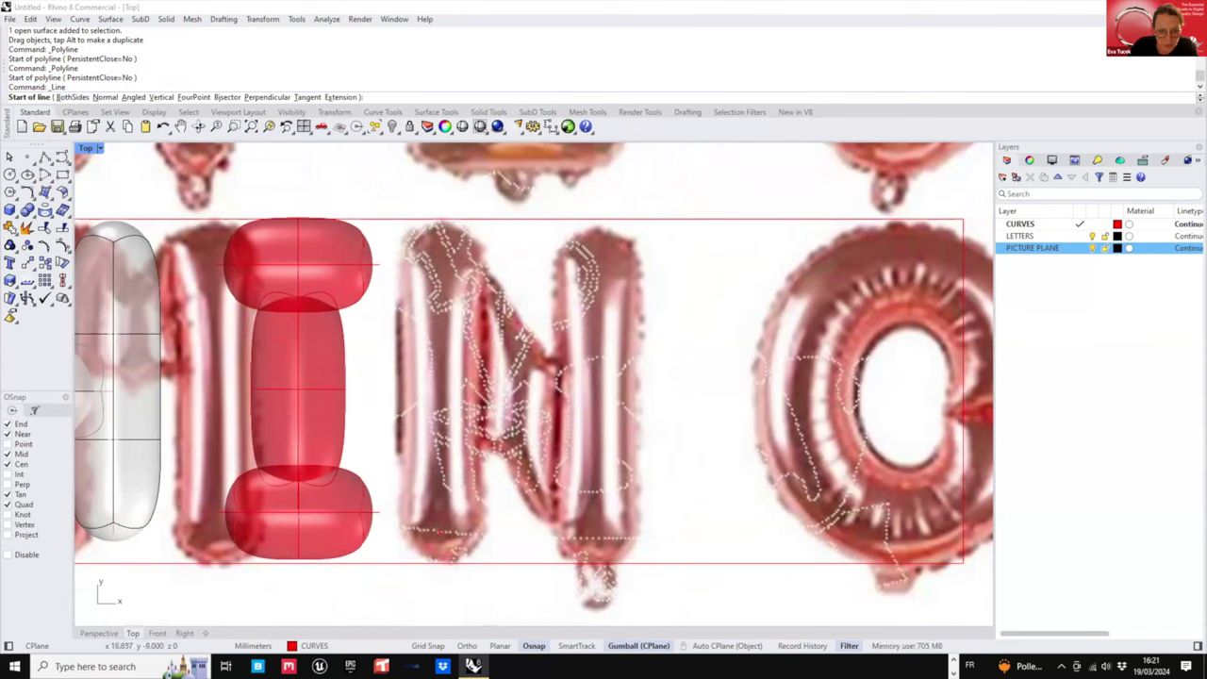
{"action": "left_click", "coordinate": [441, 532]}
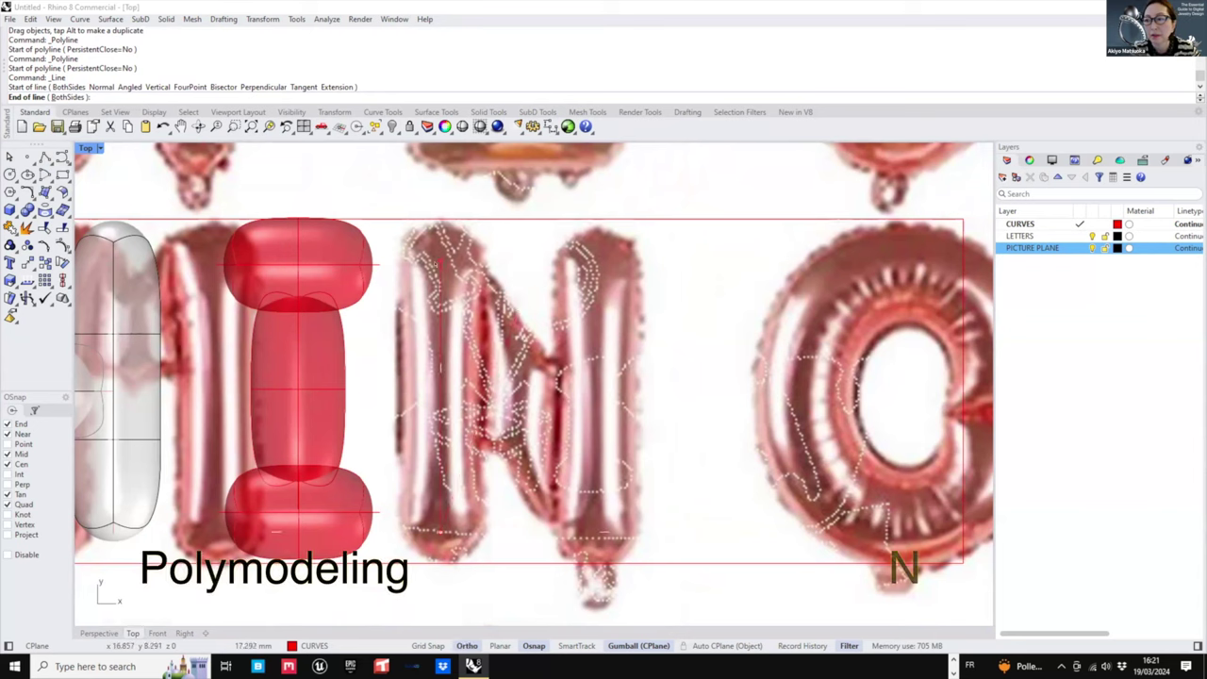
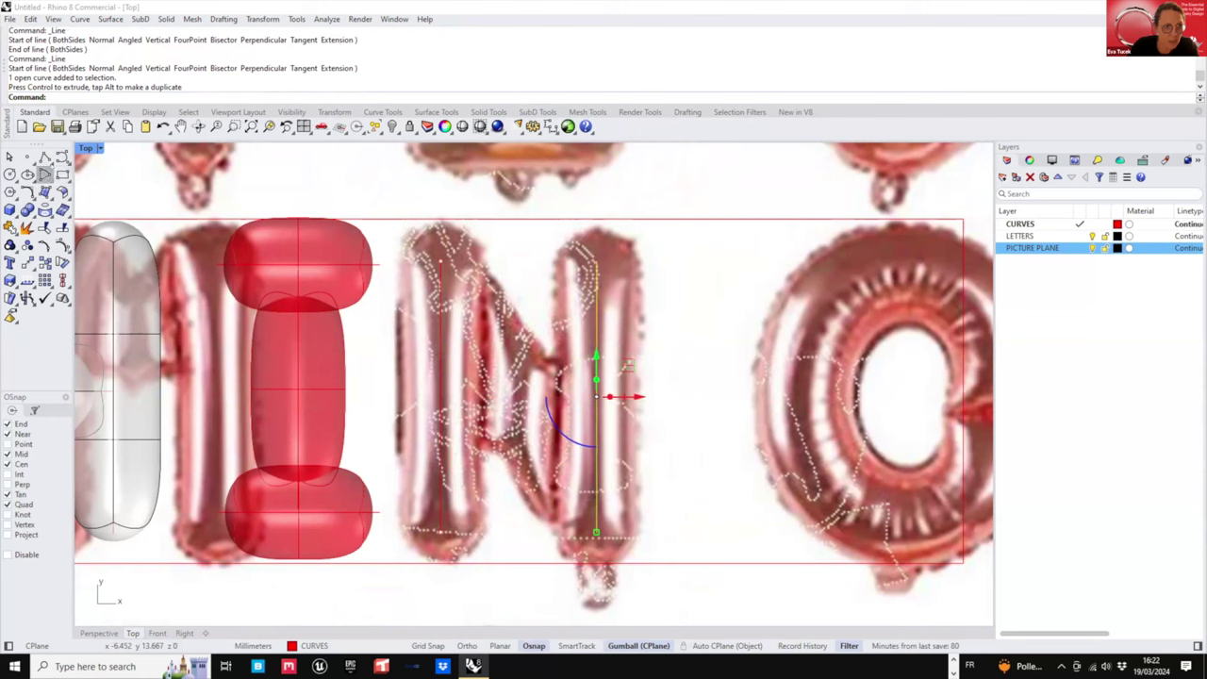
- Draw the N's diagonal as a polyline from the left stem's upper end to the right stem's lower end
{"action": "left_click", "coordinate": [45, 156]}
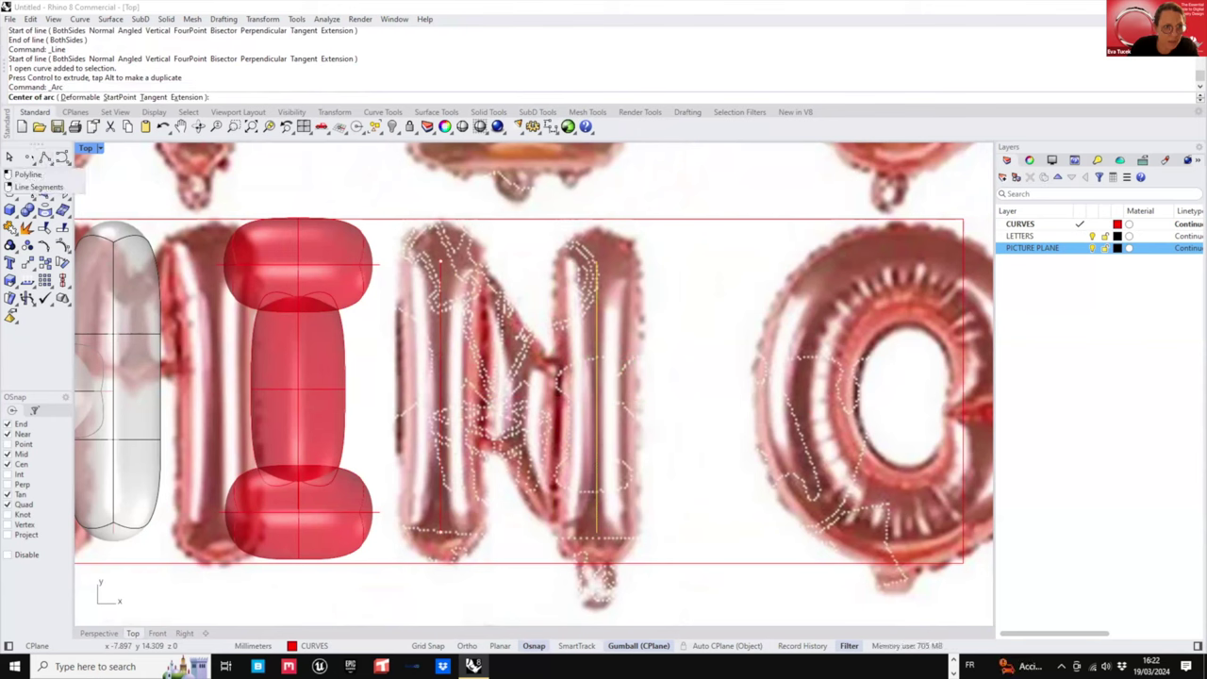
{"action": "left_click", "coordinate": [61, 157]}
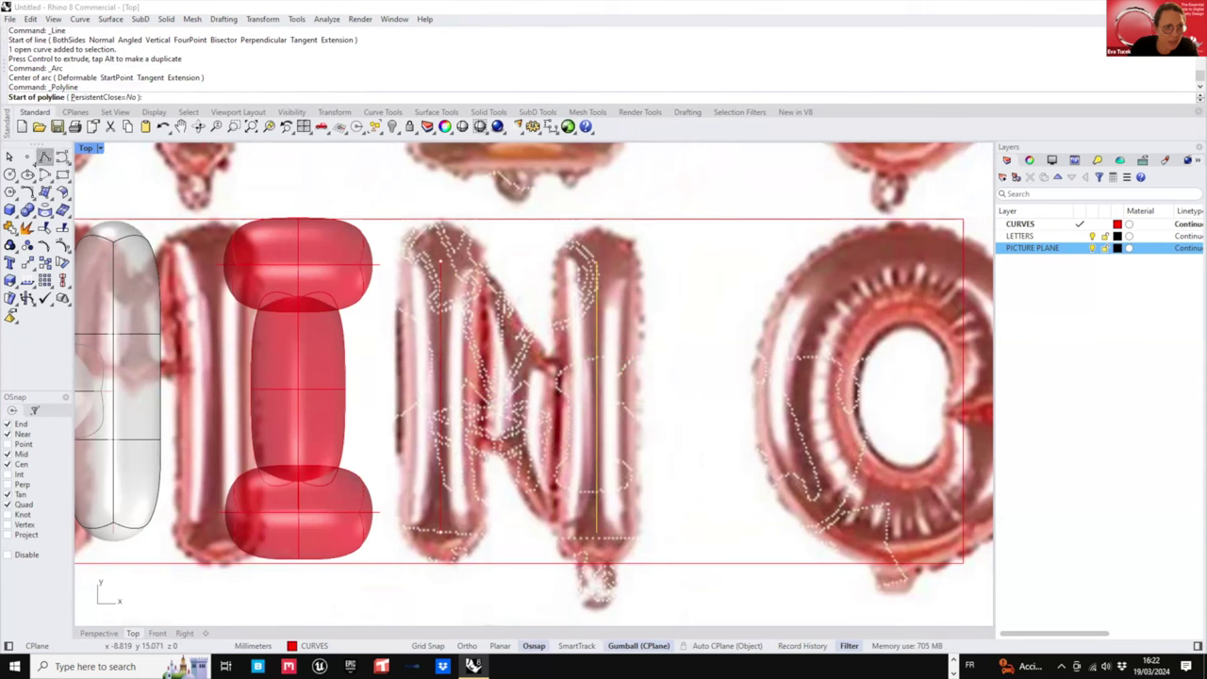
{"action": "left_click", "coordinate": [45, 158]}
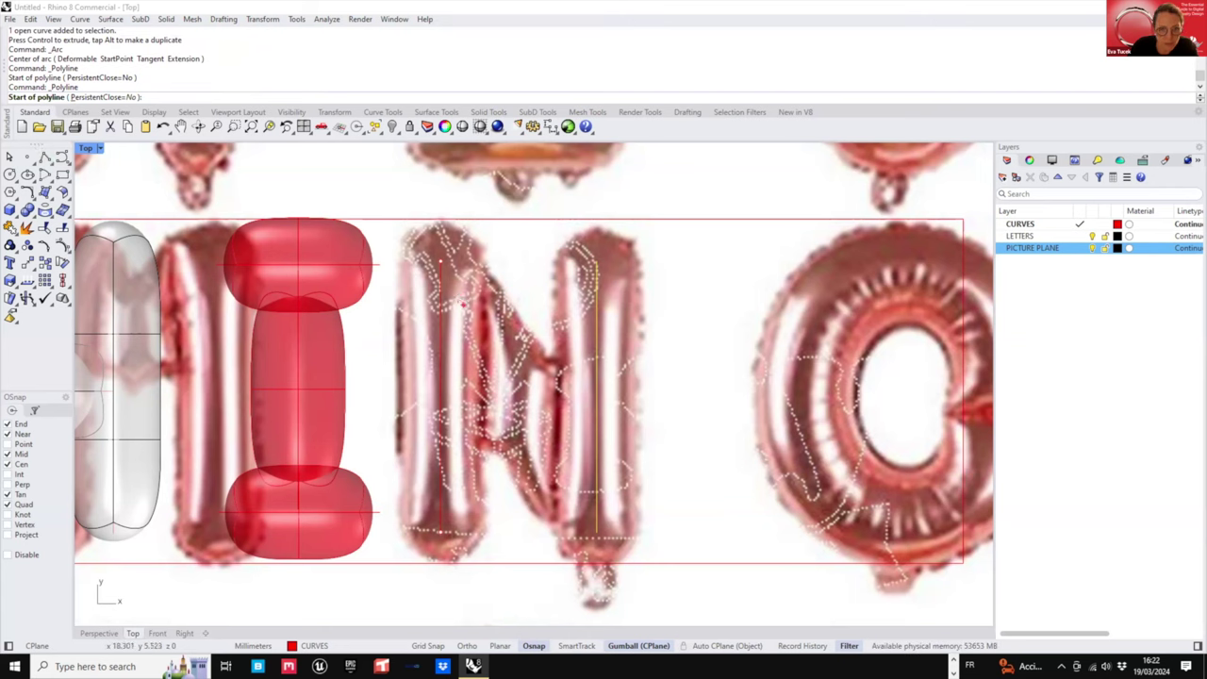
{"action": "left_click", "coordinate": [456, 283]}
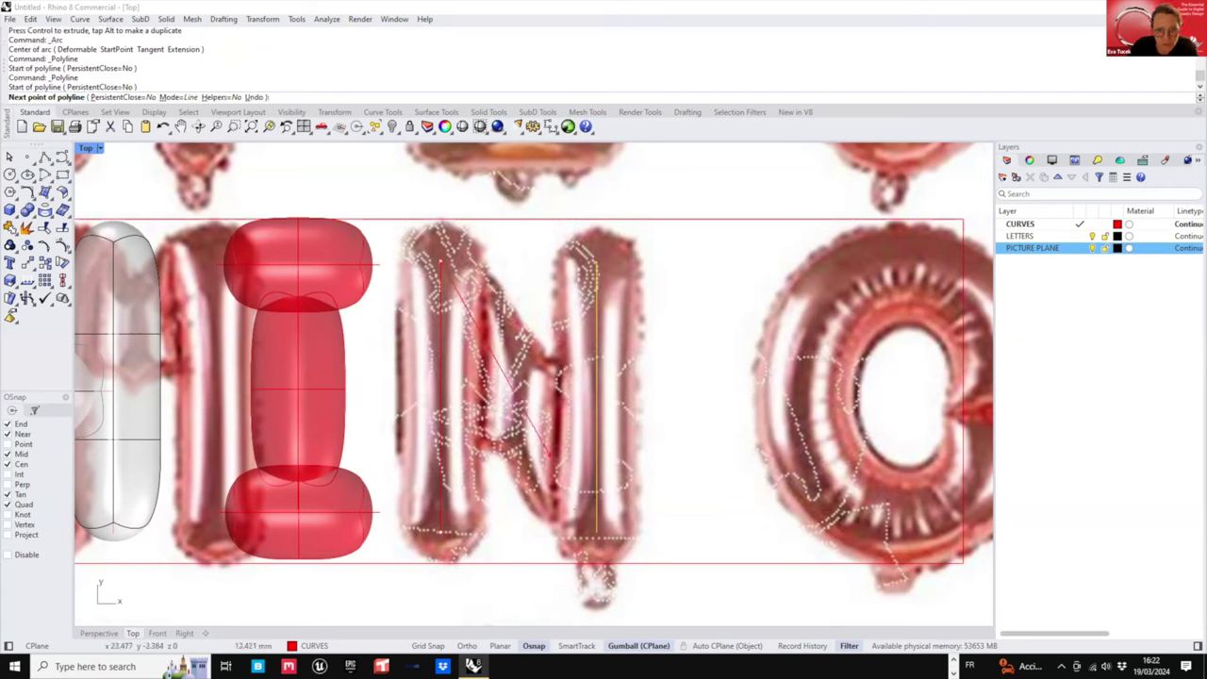
{"action": "left_click", "coordinate": [597, 533]}
{"action": "key", "text": "Return"}
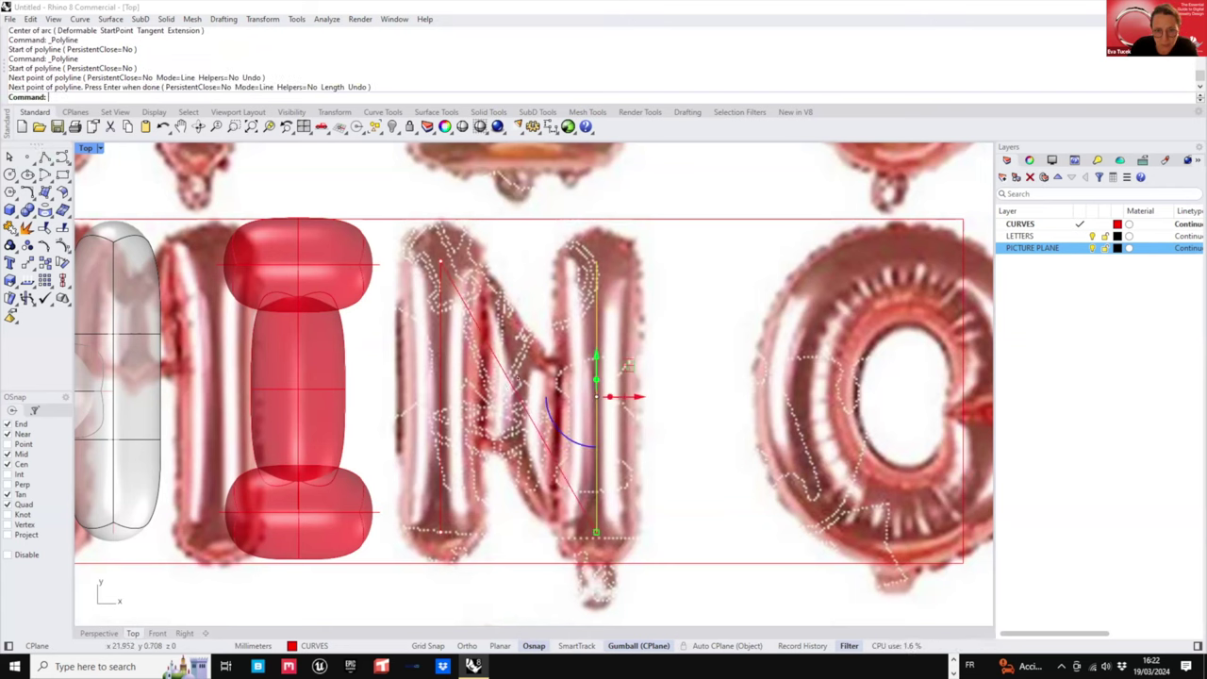
- Shorten the N's diagonal by moving its upper end point down and its lower end point up, away from the stem ends
{"action": "left_click", "coordinate": [454, 286]}
{"action": "left_click", "coordinate": [441, 262]}
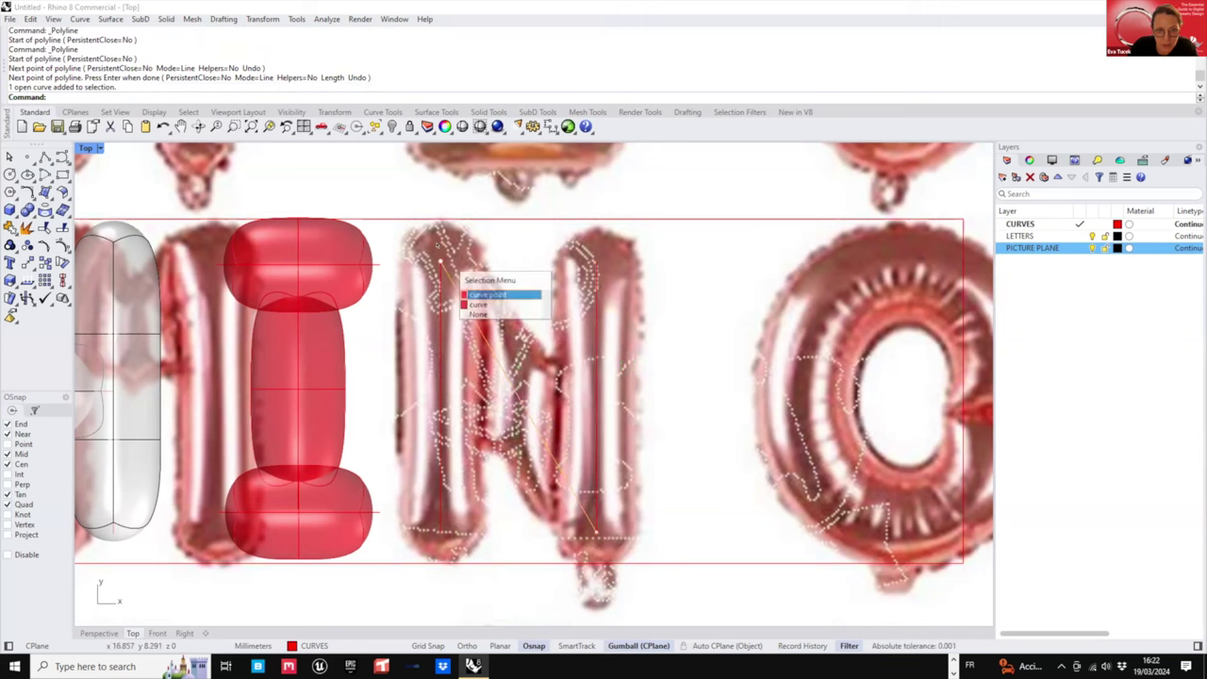
{"action": "left_click", "coordinate": [478, 295]}
{"action": "left_click_drag", "start_coordinate": [441, 219], "coordinate": [440, 251]}
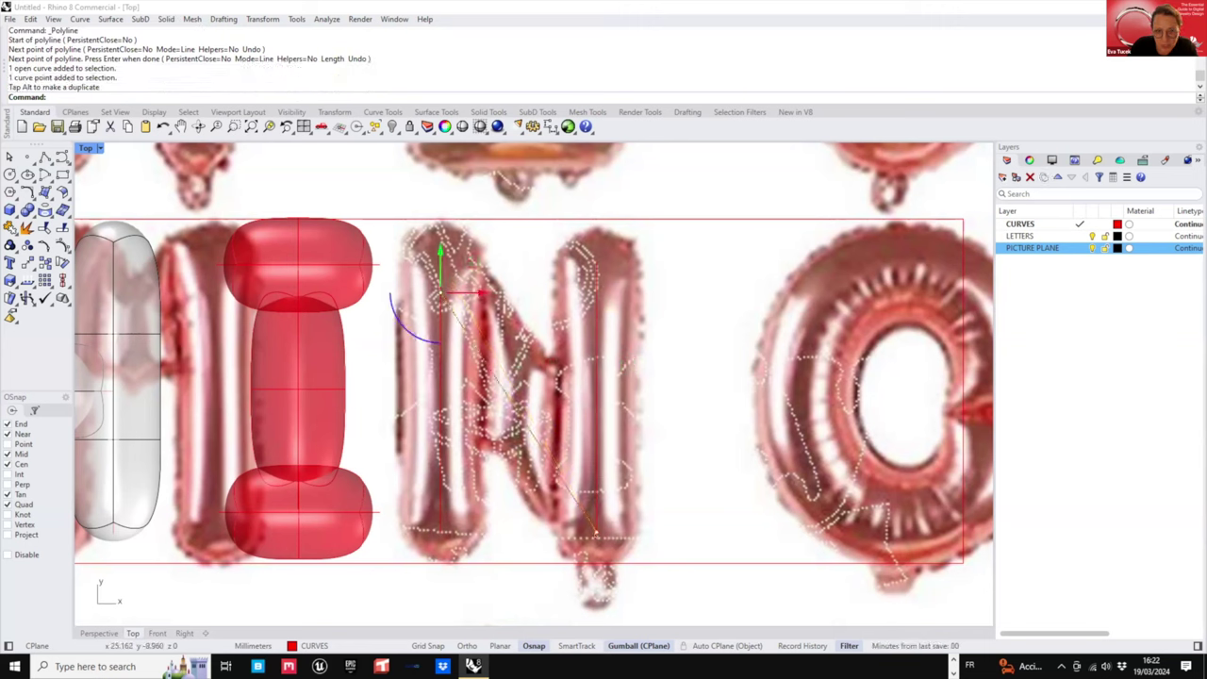
{"action": "left_click", "coordinate": [596, 534]}
{"action": "mouse_move", "coordinate": [596, 492]}
{"action": "left_mouse_down"}
{"action": "mouse_move", "coordinate": [596, 462]}
{"action": "mouse_move", "coordinate": [597, 477]}
{"action": "left_mouse_up"}
- Cancel moving the reference picture and lock the PICTURE PLANE layer
{"action": "left_click", "coordinate": [676, 423]}
{"action": "right_click_drag", "start_coordinate": [634, 388], "coordinate": [605, 417]}
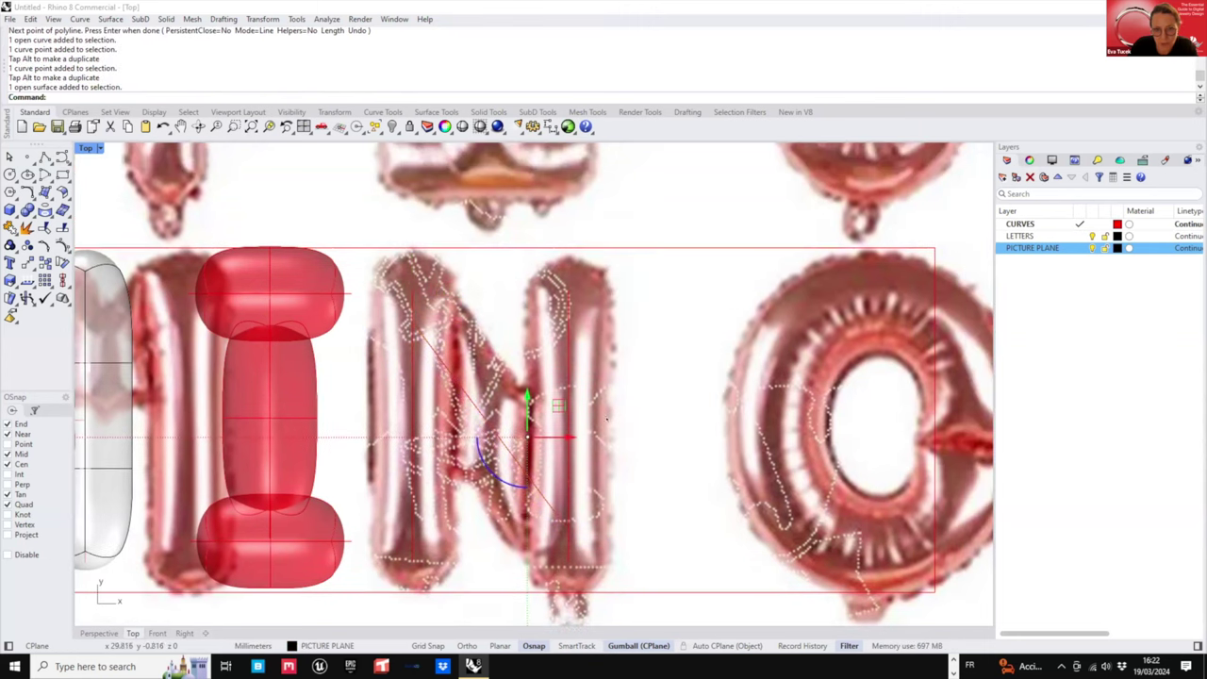
{"action": "scroll", "coordinate": [604, 413], "scroll_direction": "down", "scroll_amount": 2}
{"action": "left_click_drag", "start_coordinate": [635, 377], "coordinate": [563, 474]}
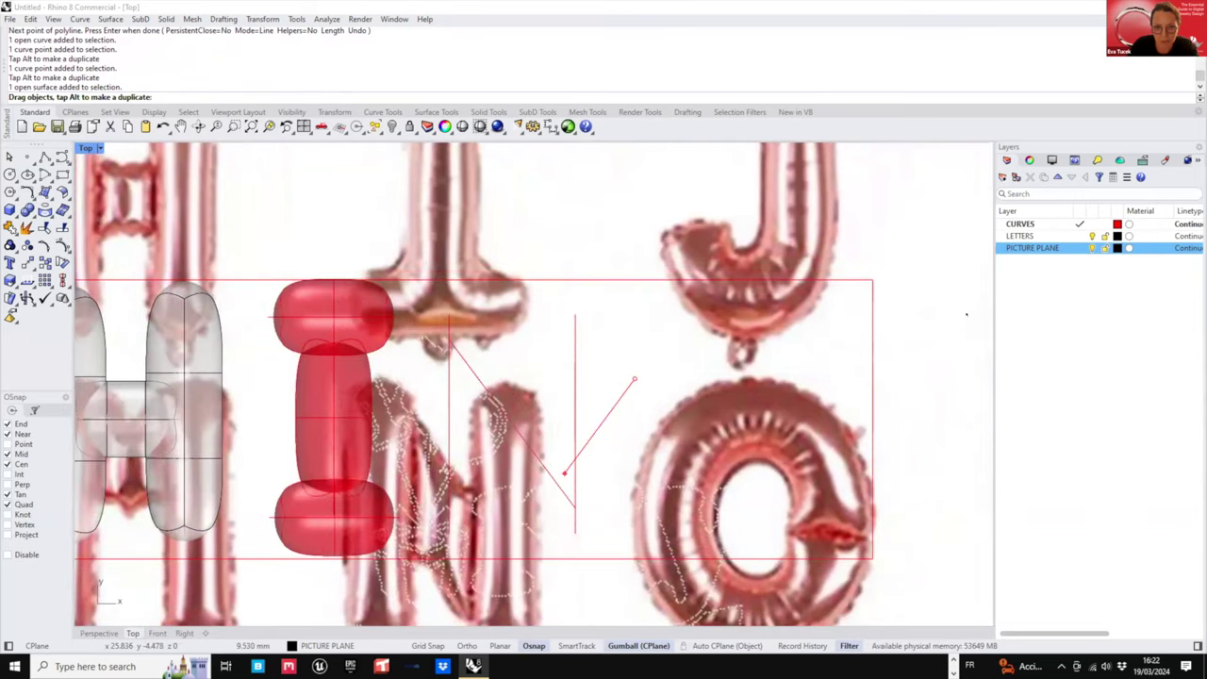
{"action": "key", "text": "Escape"}
{"action": "left_click", "coordinate": [1104, 248]}
{"action": "right_click_drag", "start_coordinate": [622, 360], "coordinate": [729, 346]}
{"action": "left_click_drag", "start_coordinate": [735, 341], "coordinate": [543, 486]}
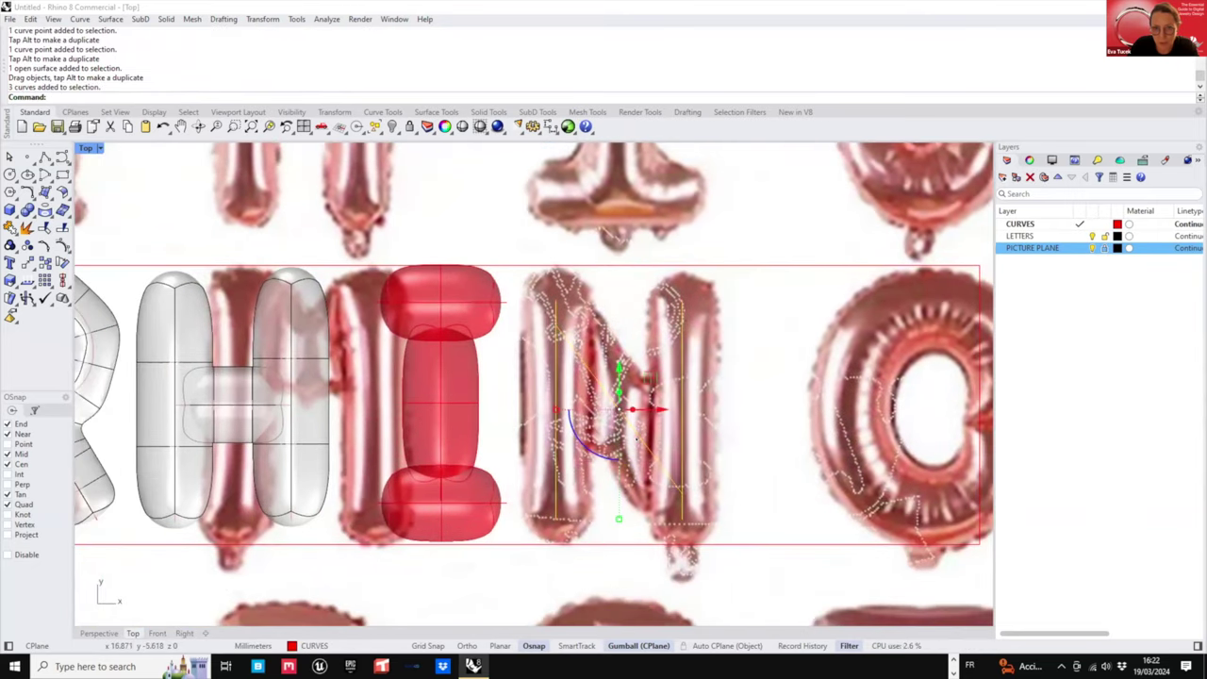
{"action": "scroll", "coordinate": [636, 440], "scroll_direction": "up", "scroll_amount": 2}
{"action": "right_click_drag", "start_coordinate": [636, 439], "coordinate": [550, 439]}
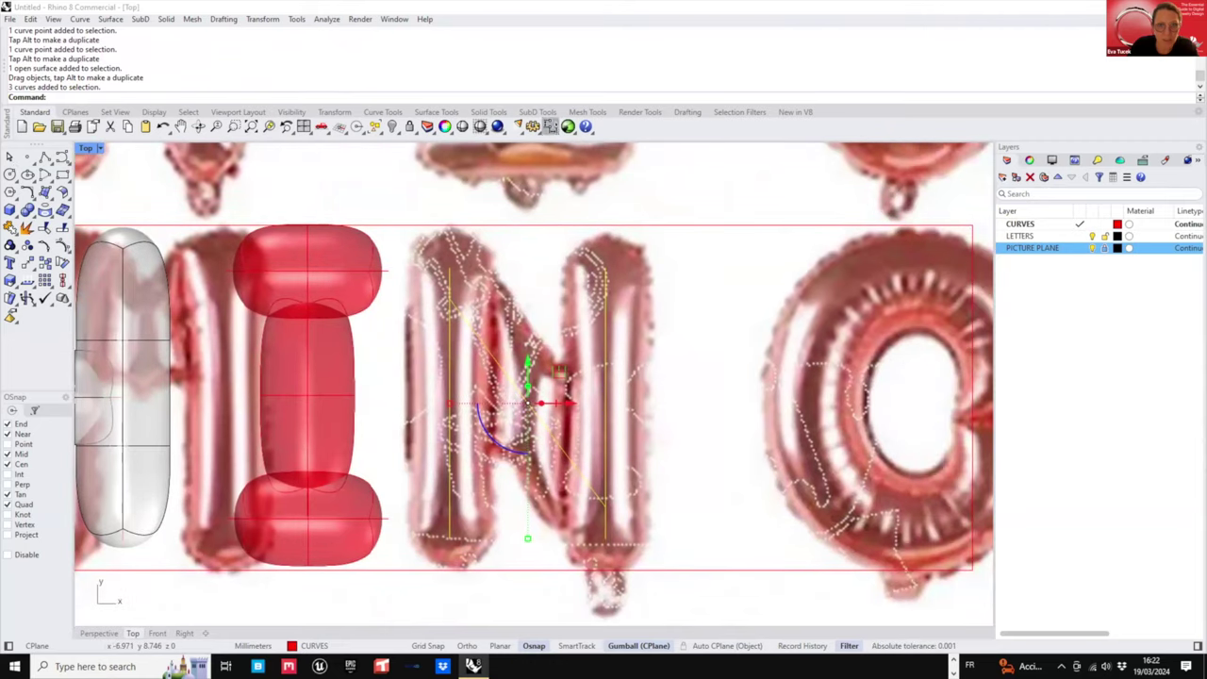
{"action": "left_click", "coordinate": [545, 112]}
{"action": "left_click", "coordinate": [45, 209]}
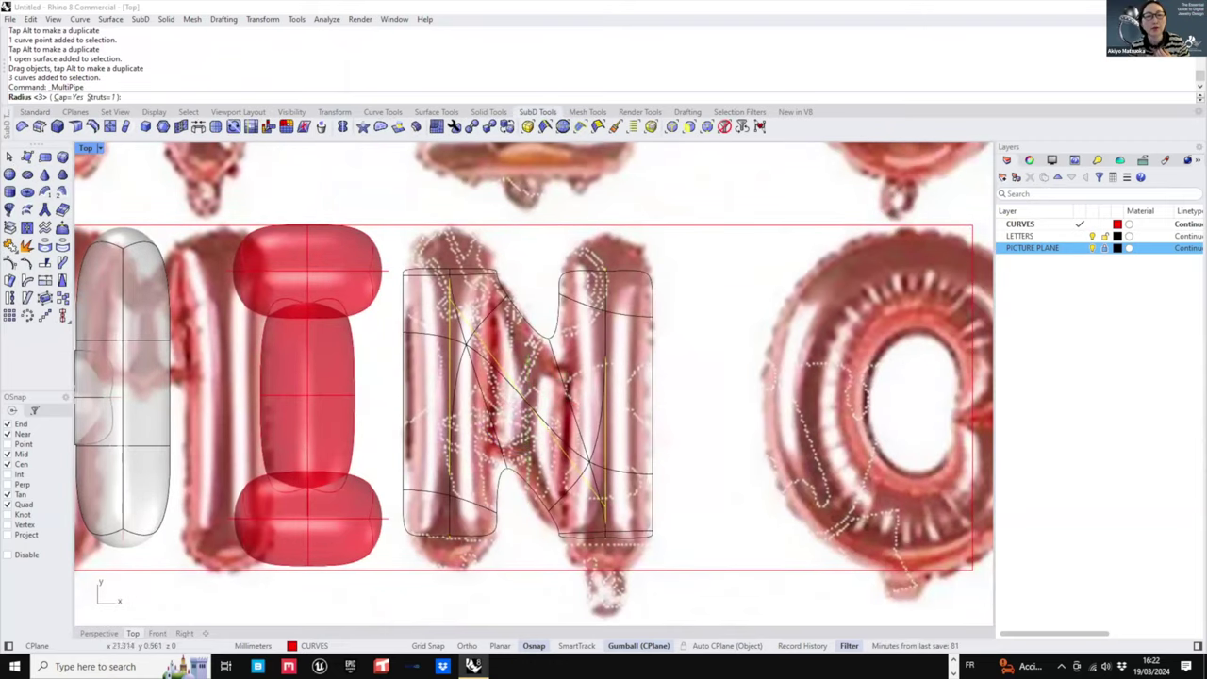
{"action": "right_click_drag", "start_coordinate": [585, 415], "coordinate": [566, 410]}
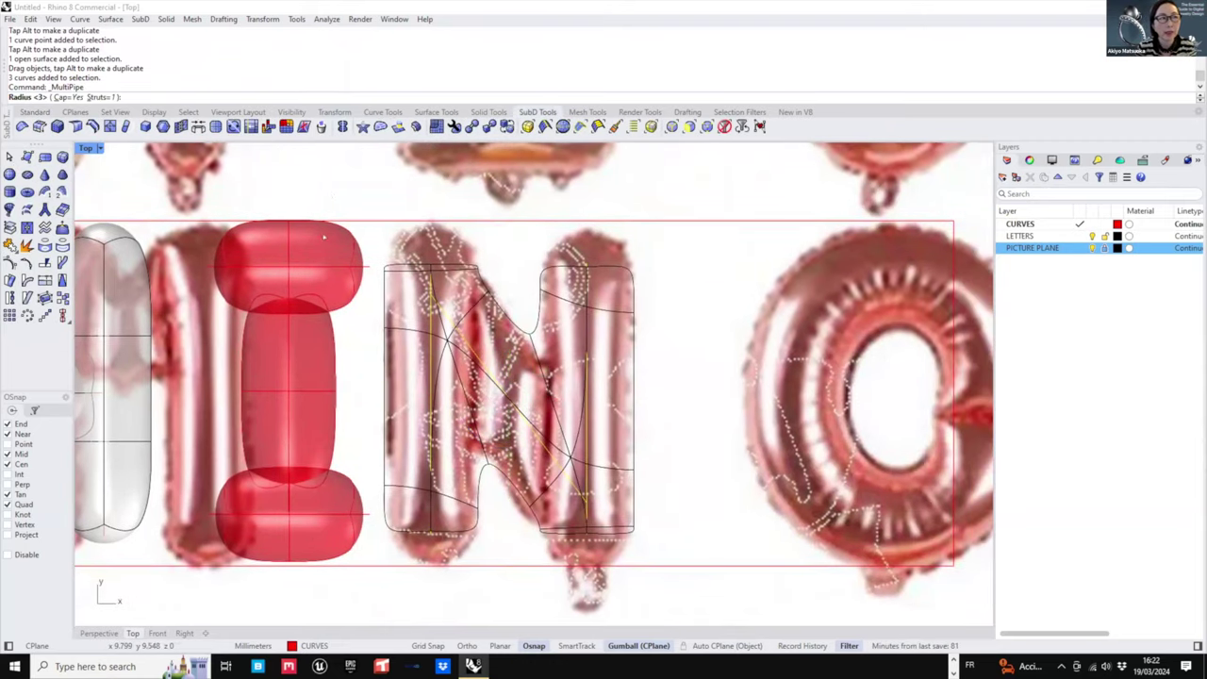
{"action": "key", "text": "Escape"}
{"action": "key", "text": "Escape"}
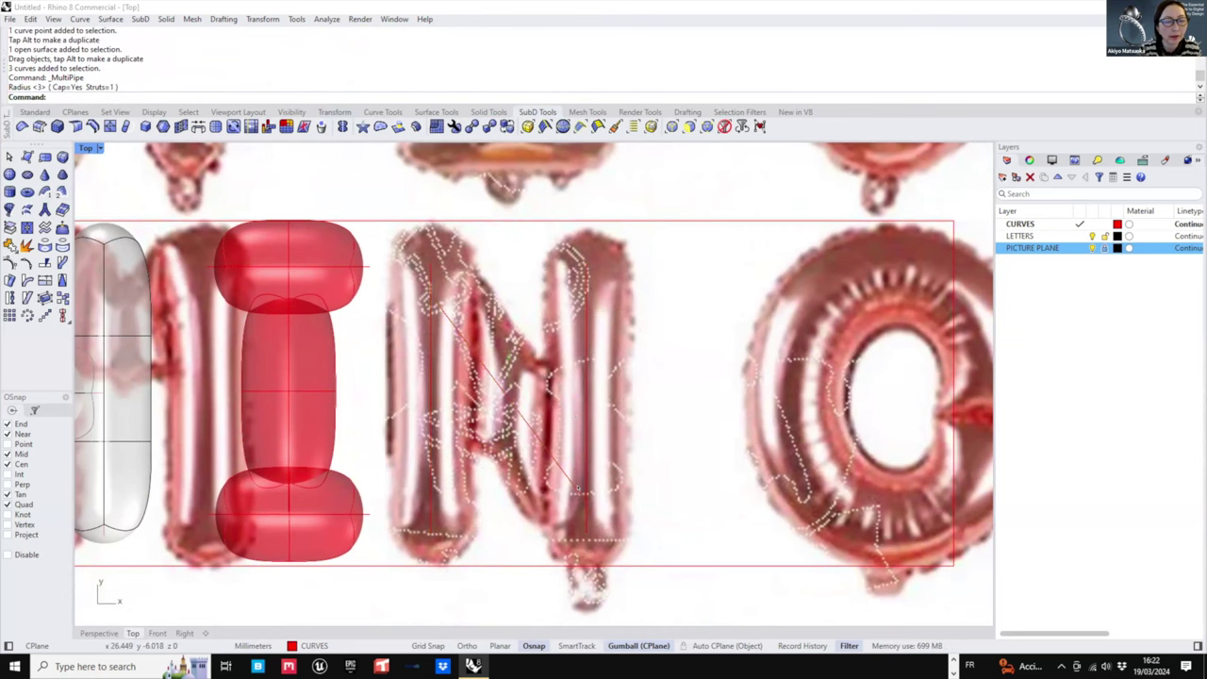
- Shift the N's right stem line slightly to the right and re-centre the diagonal between the two stems
{"action": "left_click", "coordinate": [578, 488]}
{"action": "scroll", "coordinate": [586, 501], "scroll_direction": "up", "scroll_amount": 2}
{"action": "left_click", "coordinate": [586, 502]}
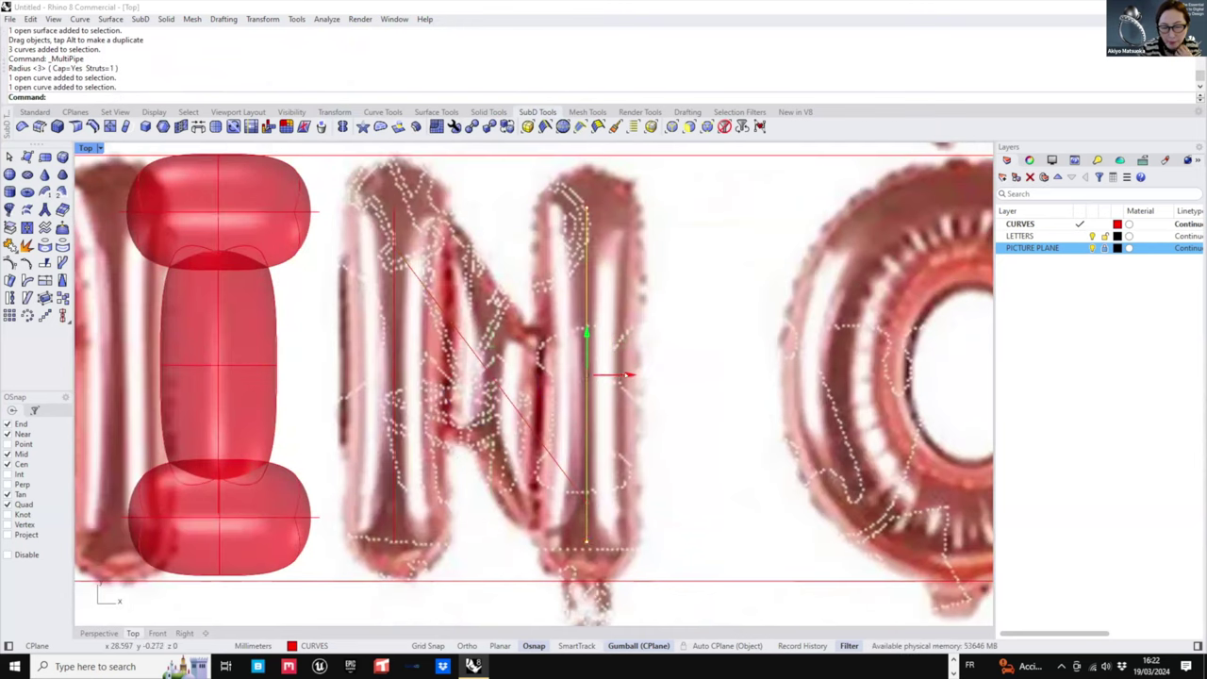
{"action": "left_click_drag", "start_coordinate": [626, 375], "coordinate": [630, 374]}
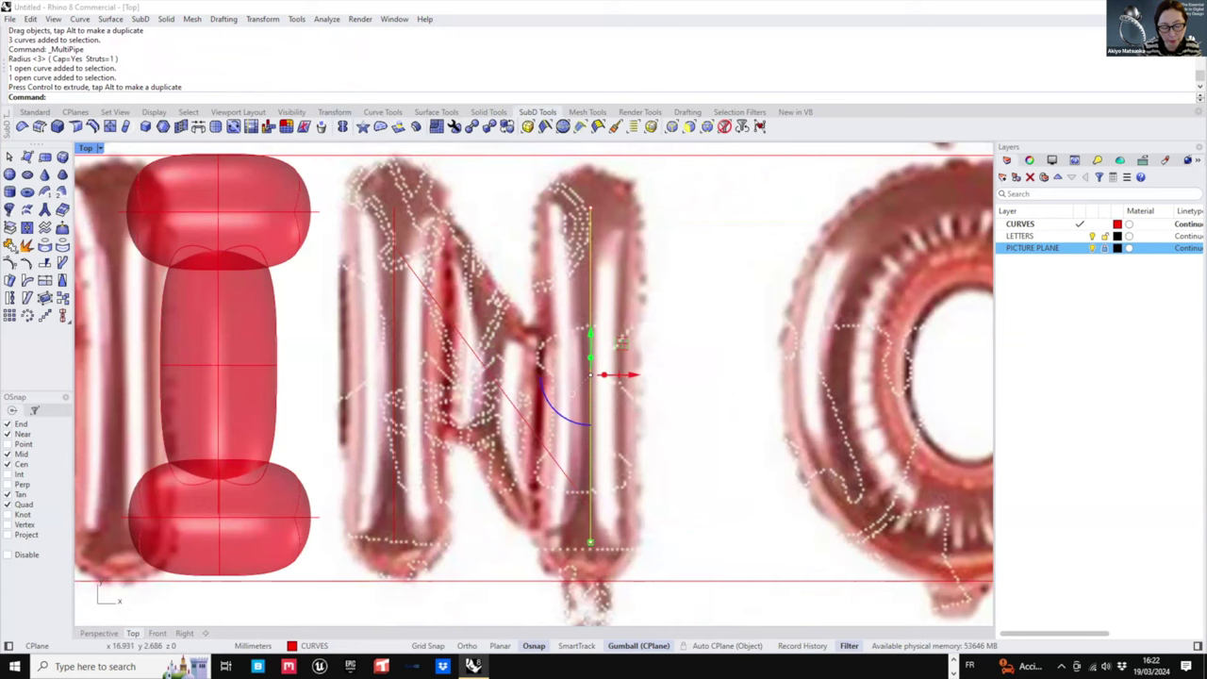
{"action": "left_click", "coordinate": [394, 330]}
{"action": "left_click", "coordinate": [483, 365]}
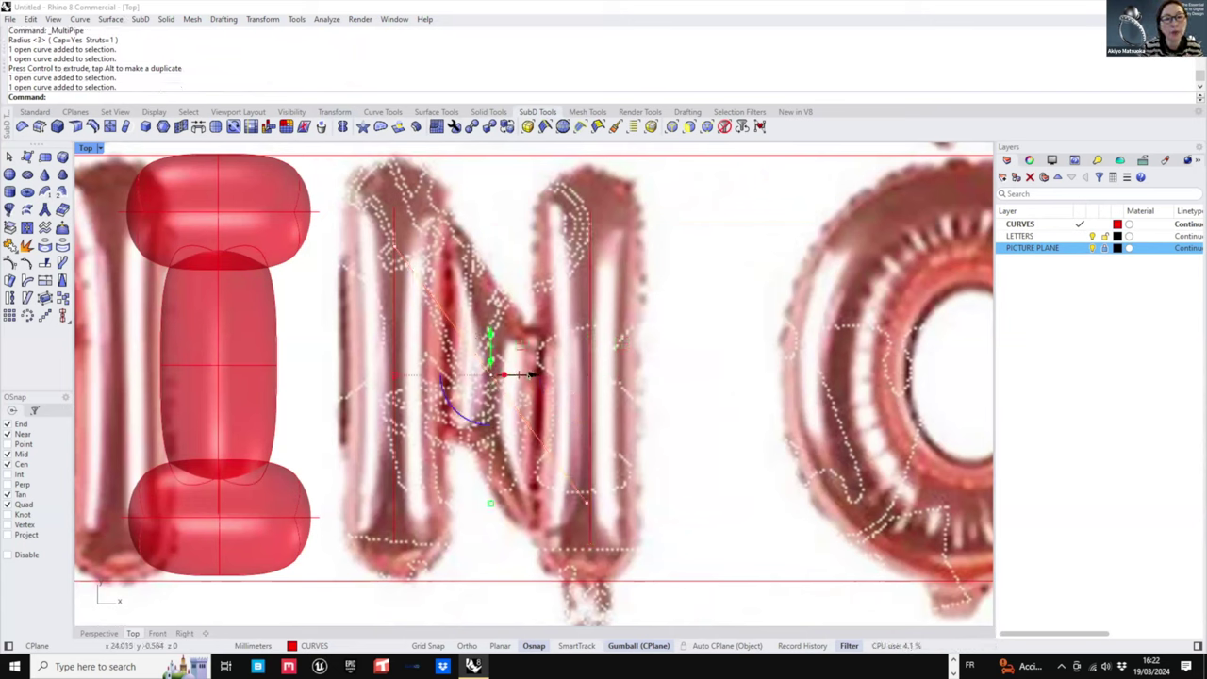
{"action": "left_click_drag", "start_coordinate": [532, 375], "coordinate": [531, 374]}
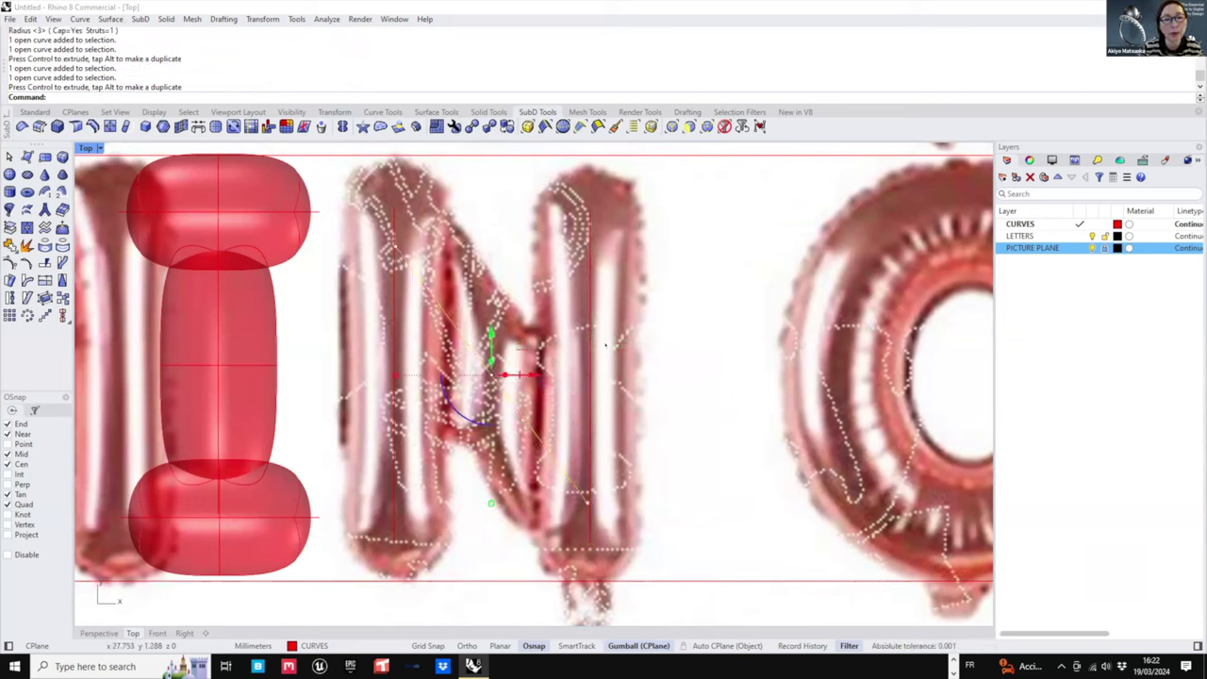
{"action": "left_click", "coordinate": [687, 345]}
{"action": "mouse_move", "coordinate": [657, 350]}
{"action": "left_mouse_down"}
{"action": "mouse_move", "coordinate": [619, 392]}
{"action": "mouse_move", "coordinate": [628, 375]}
{"action": "left_mouse_up"}
{"action": "left_click", "coordinate": [589, 379]}
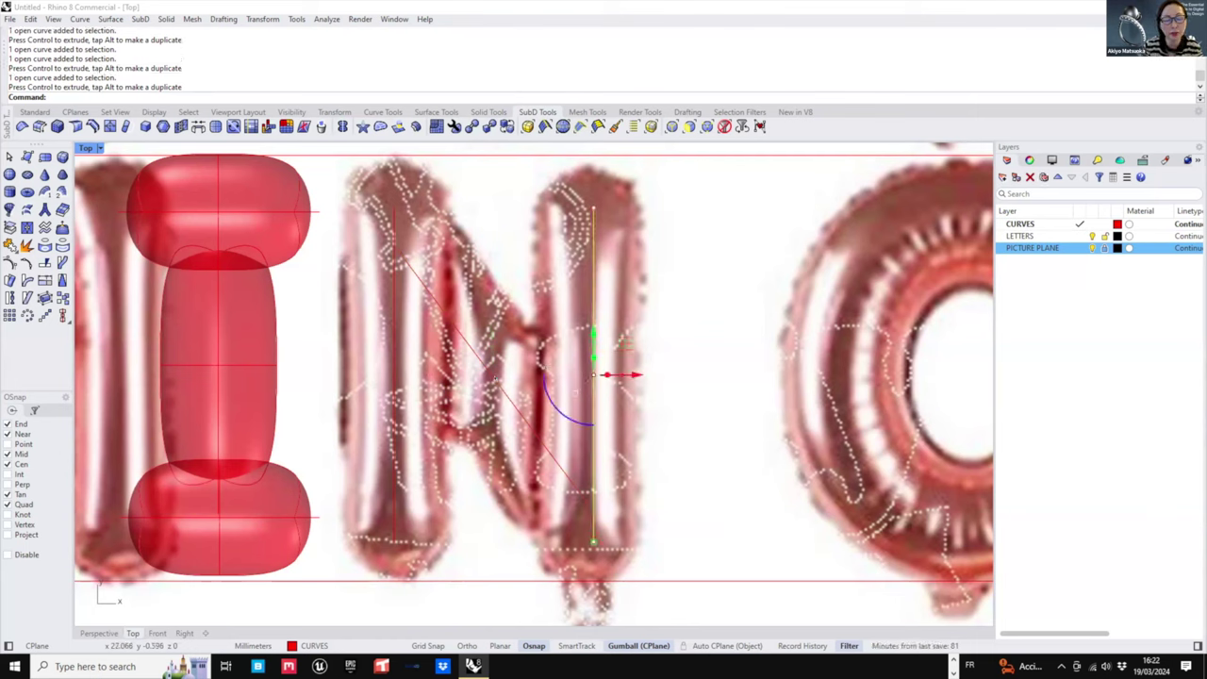
{"action": "left_click", "coordinate": [495, 378]}
{"action": "left_click_drag", "start_coordinate": [530, 375], "coordinate": [528, 375]}
- Create a capped SubD MultiPipe from the N's three curves with radius 3 and Struts 2
{"action": "left_click", "coordinate": [701, 210]}
{"action": "left_click_drag", "start_coordinate": [700, 211], "coordinate": [381, 483]}
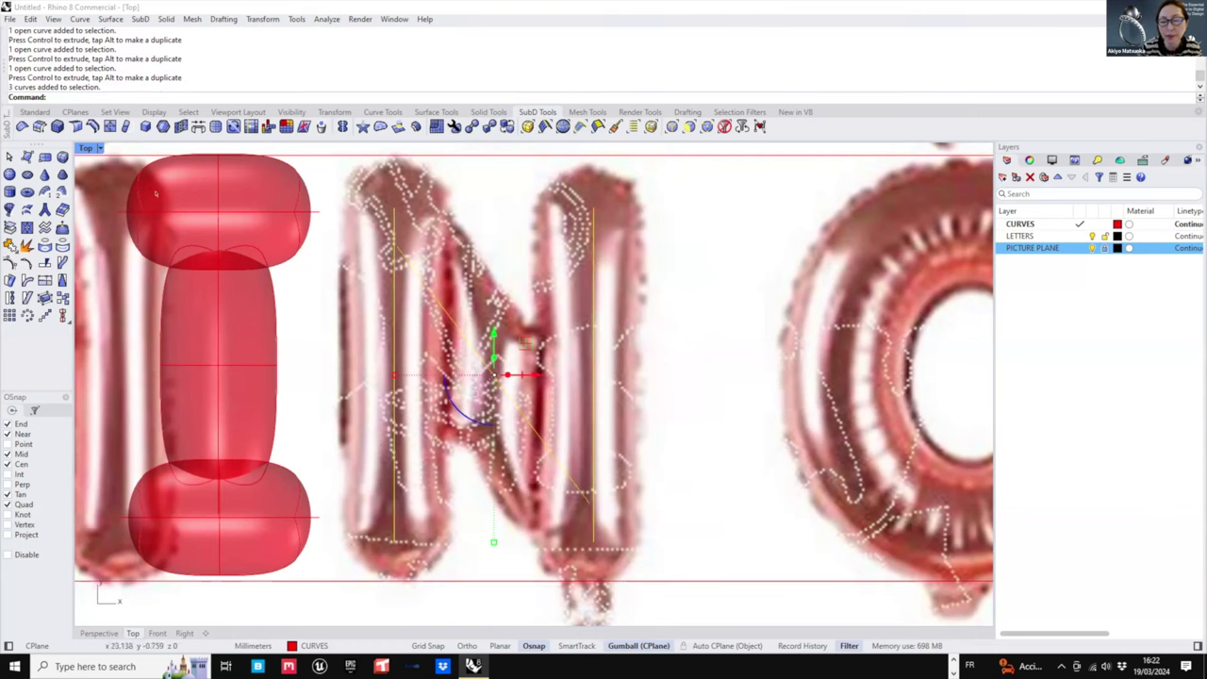
{"action": "left_click", "coordinate": [44, 210]}
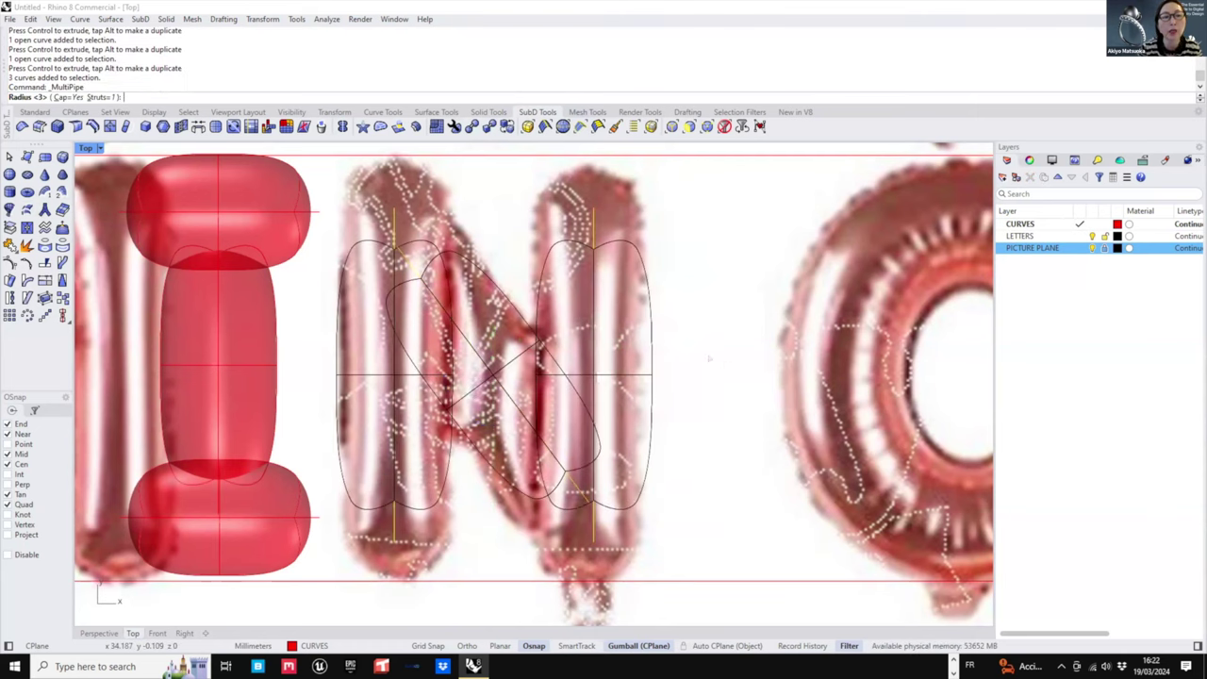
{"action": "scroll", "coordinate": [549, 375], "scroll_direction": "down", "scroll_amount": 2}
{"action": "right_click_drag", "start_coordinate": [496, 263], "coordinate": [498, 278]}
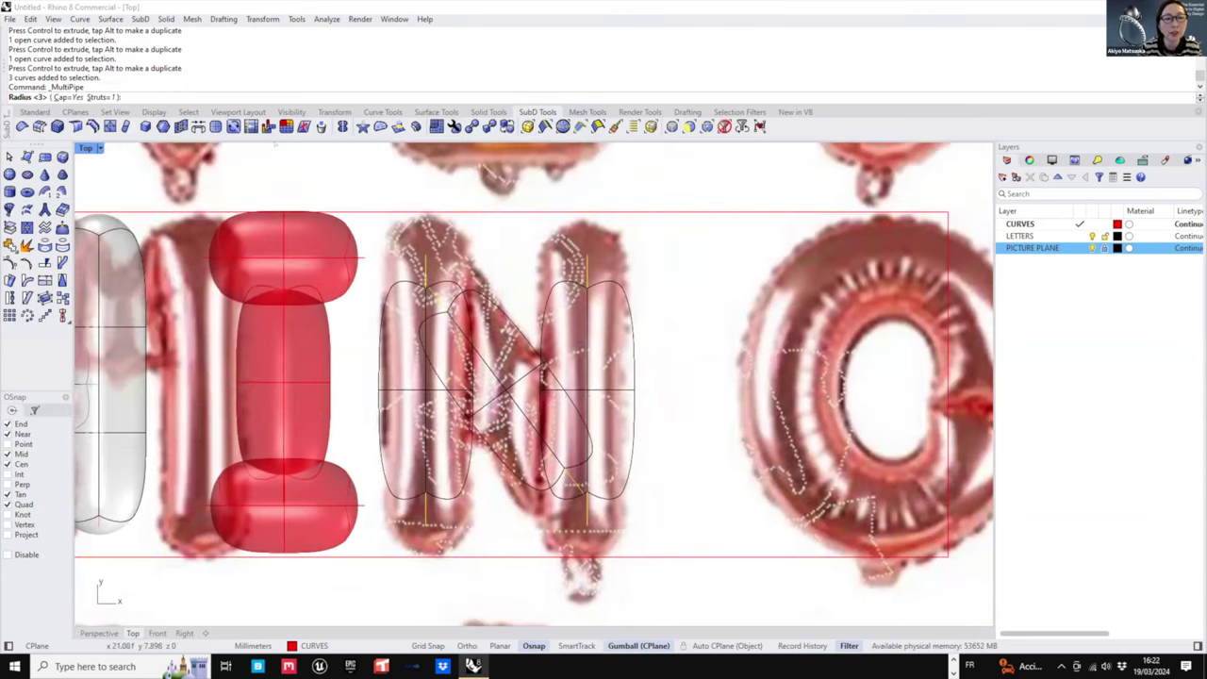
{"action": "left_click", "coordinate": [93, 97]}
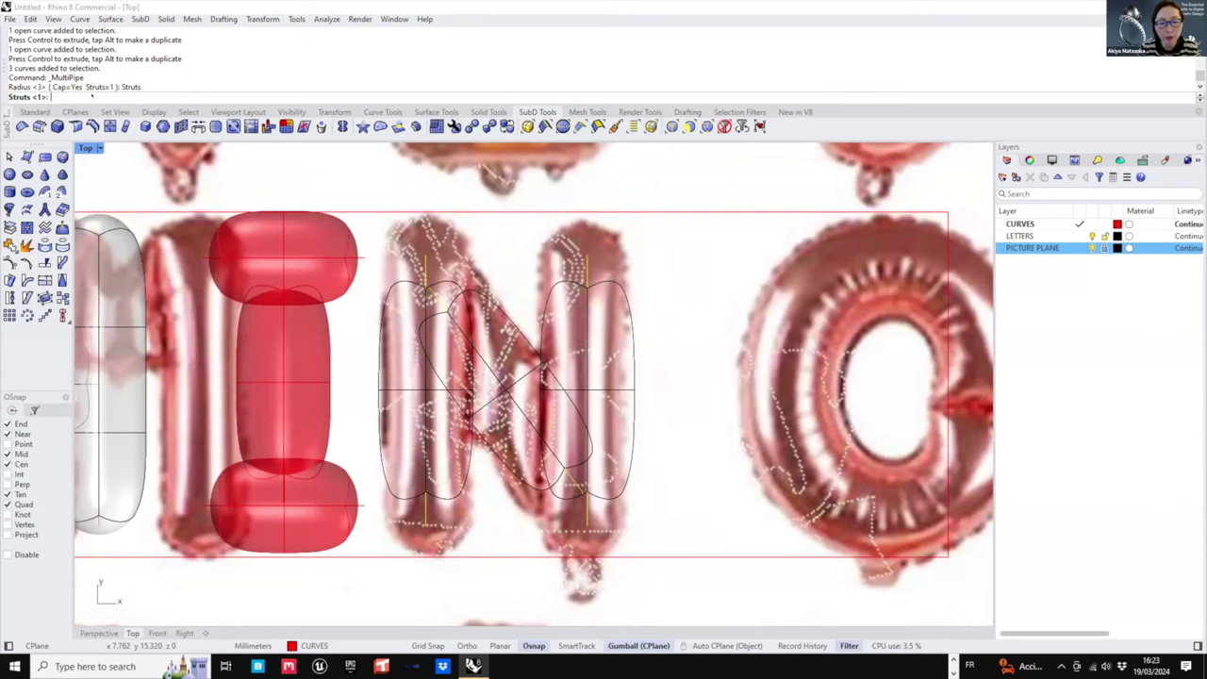
{"action": "type", "text": "2"}
{"action": "key", "text": "Return"}
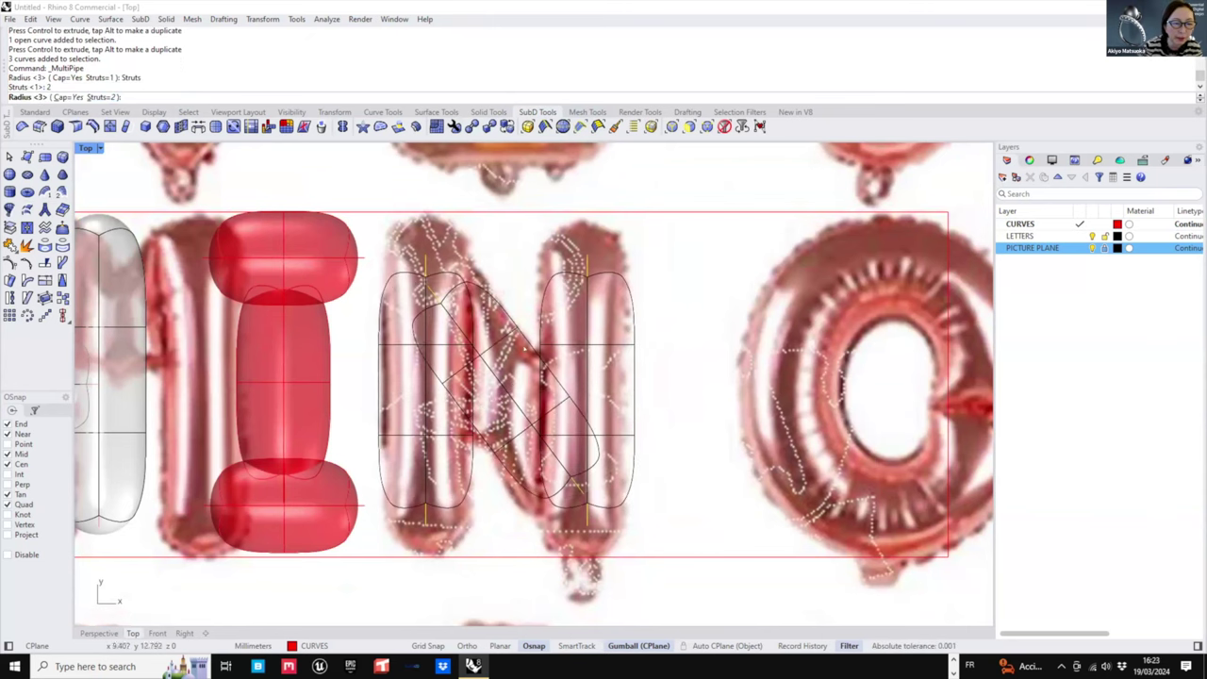
{"action": "scroll", "coordinate": [647, 368], "scroll_direction": "down", "scroll_amount": 2}
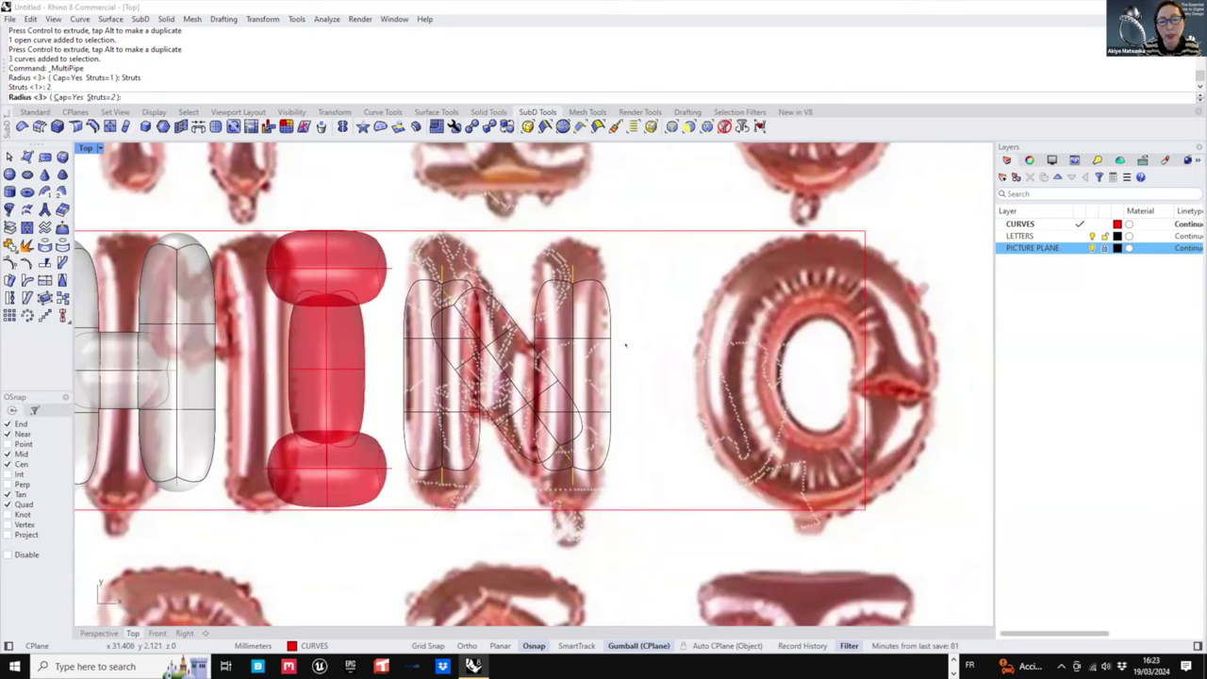
{"action": "key", "text": "Return"}
{"action": "left_click", "coordinate": [636, 365]}
- Move the finished I and N SubD letters to the LETTERS layer
{"action": "right_click_drag", "start_coordinate": [598, 390], "coordinate": [607, 405]}
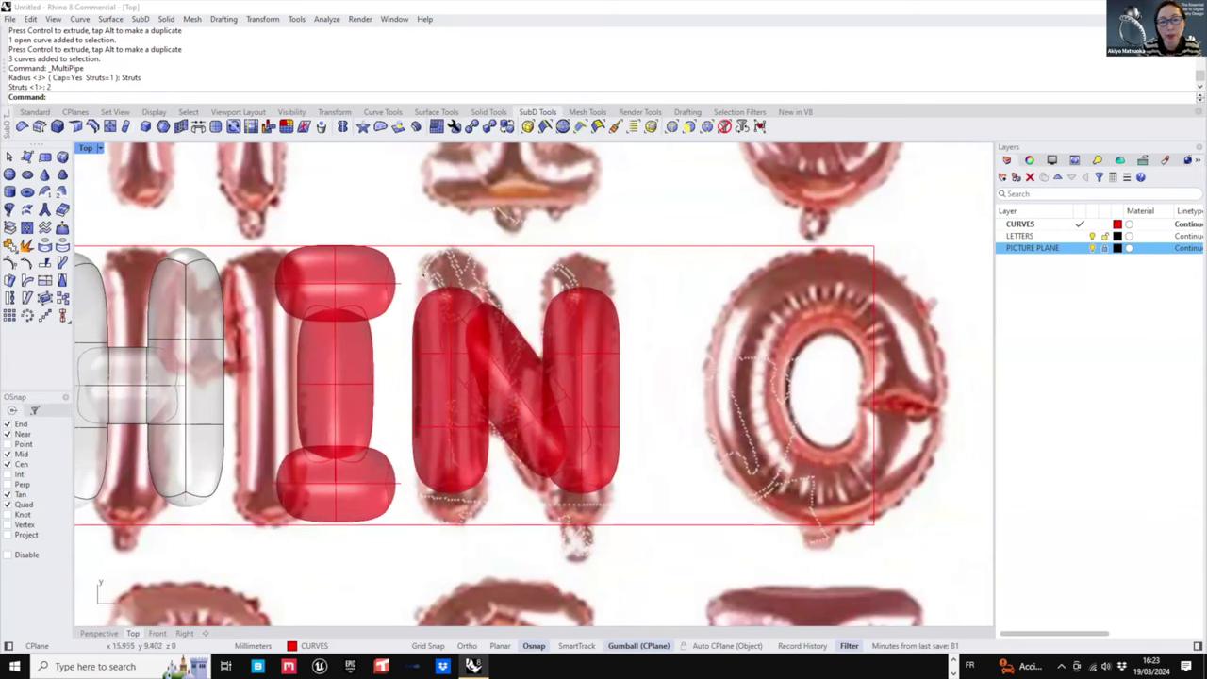
{"action": "left_click", "coordinate": [345, 357]}
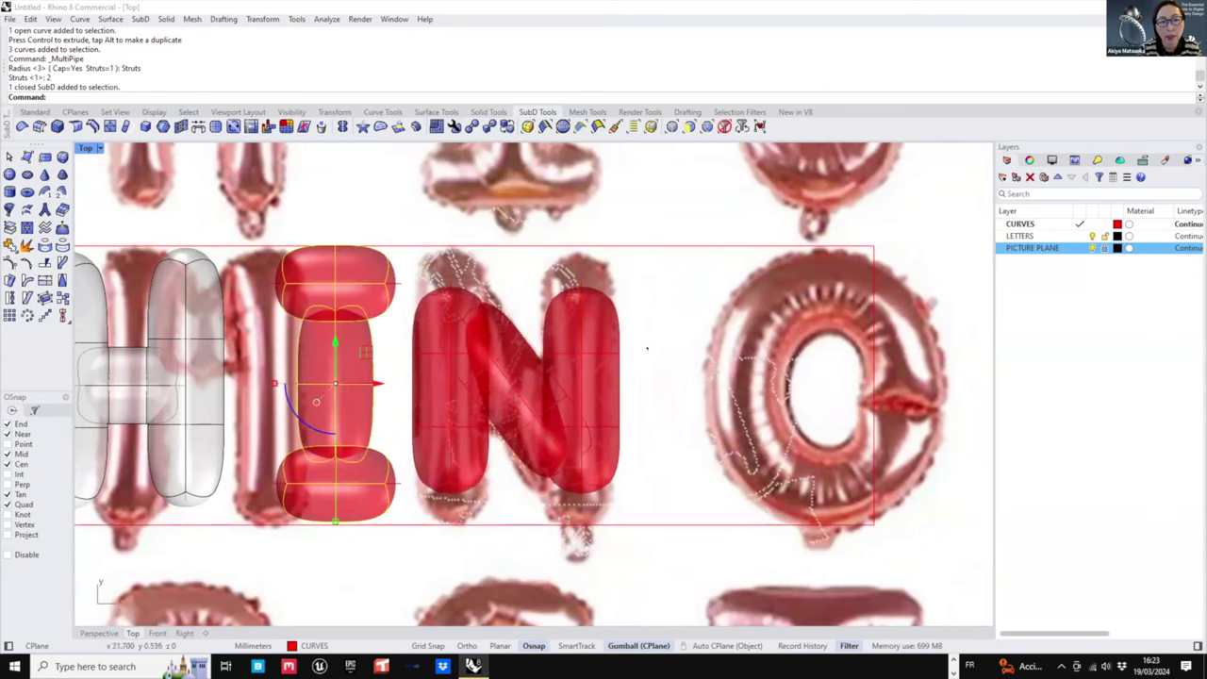
{"action": "right_click", "coordinate": [1044, 236]}
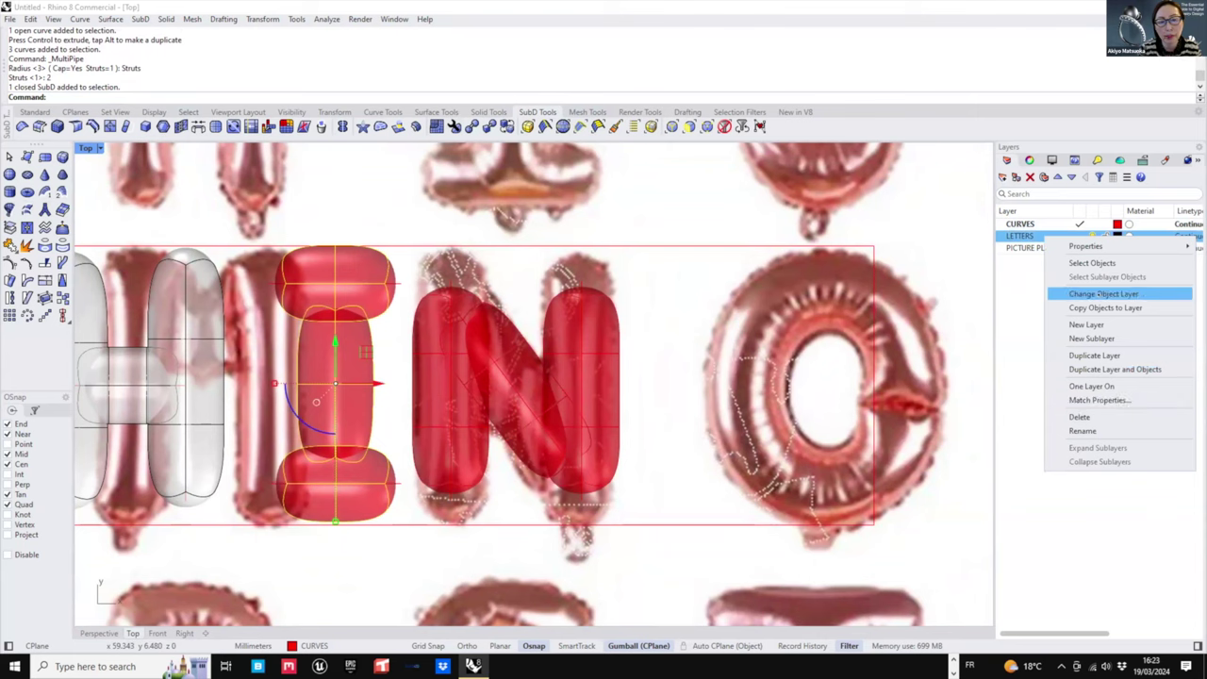
{"action": "left_click", "coordinate": [1099, 294]}
{"action": "left_click", "coordinate": [577, 355]}
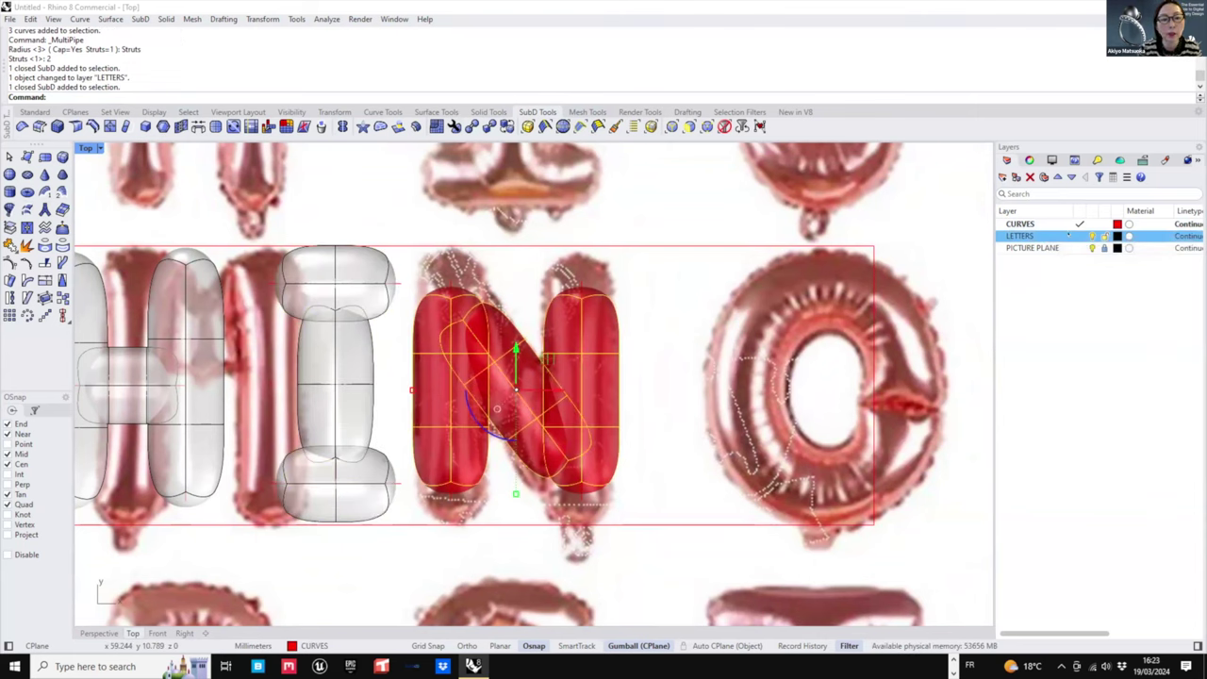
{"action": "right_click", "coordinate": [1043, 236]}
{"action": "left_click", "coordinate": [1100, 293]}
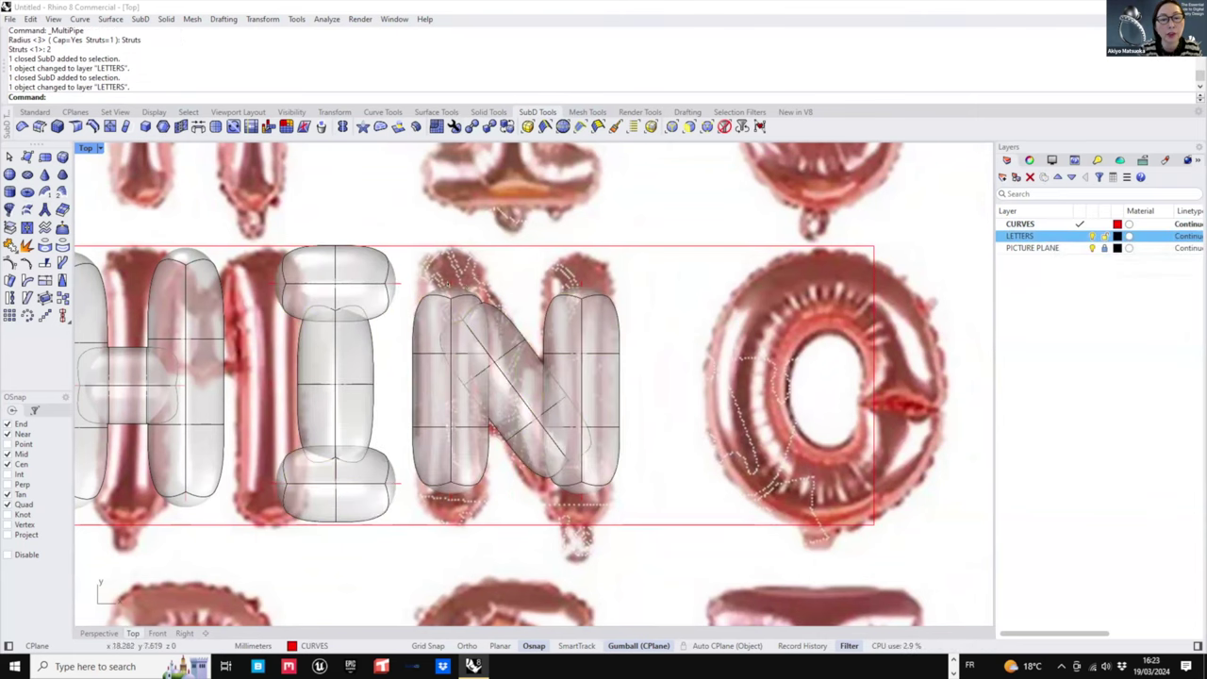
- Lengthen the N's two SubD stems by moving their upper ends up and their lower ends down to match the picture
{"action": "left_click_drag", "start_coordinate": [422, 280], "coordinate": [638, 312], "text": "ctrl+shift"}
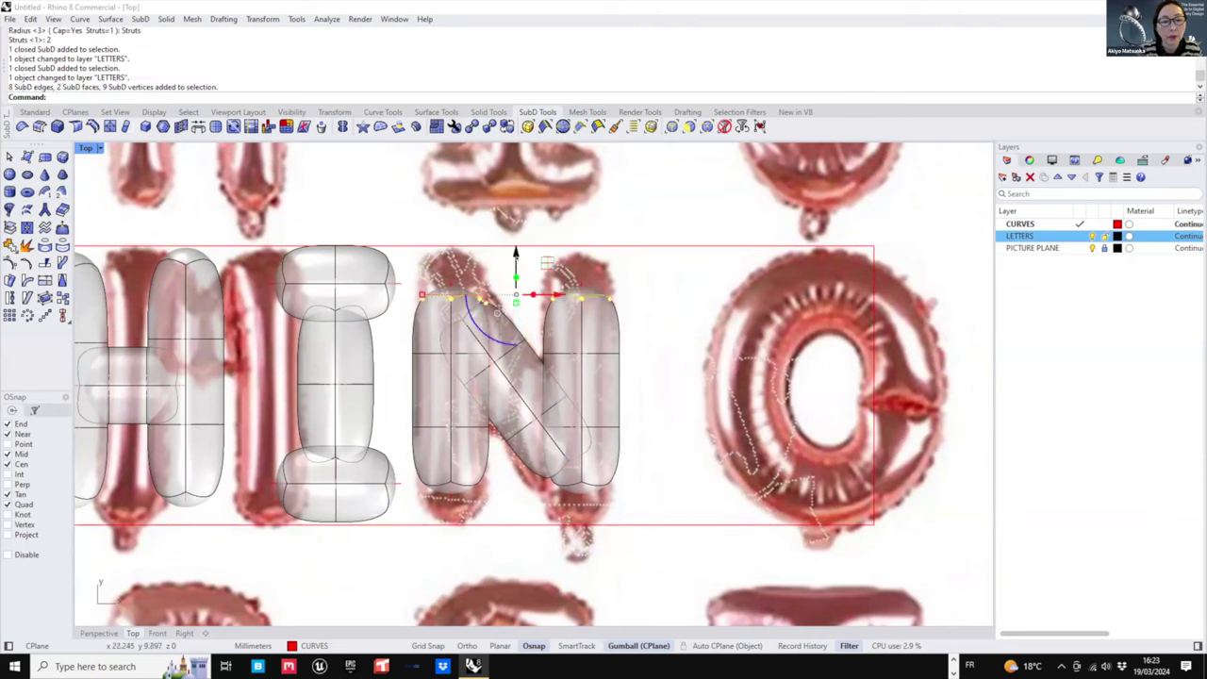
{"action": "left_click_drag", "start_coordinate": [515, 252], "coordinate": [516, 220]}
{"action": "left_click", "coordinate": [625, 478]}
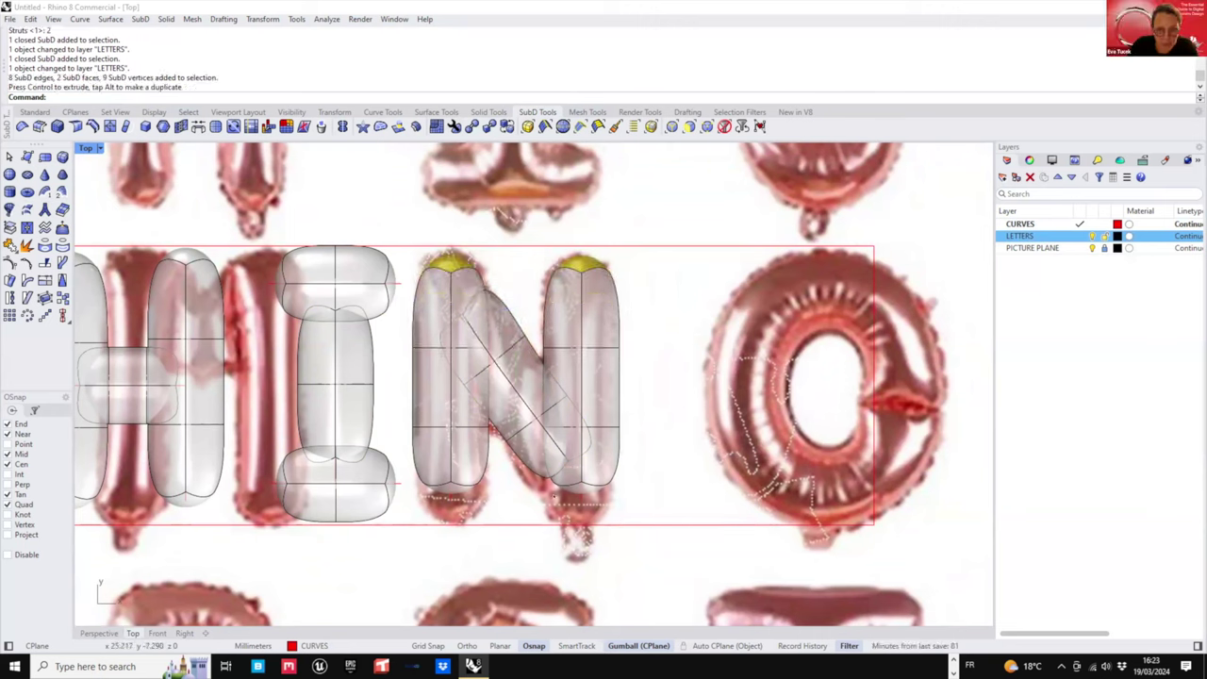
{"action": "scroll", "coordinate": [542, 505], "scroll_direction": "up", "scroll_amount": 2}
{"action": "left_click_drag", "start_coordinate": [379, 469], "coordinate": [657, 506], "text": "ctrl+shift"}
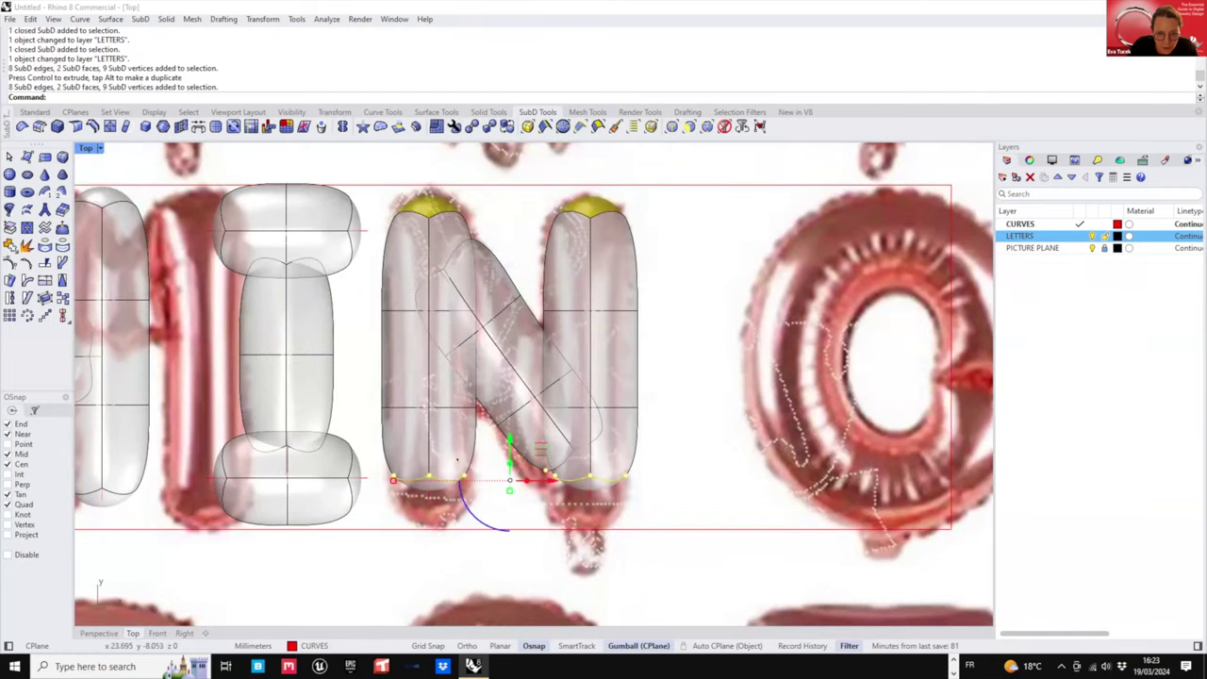
{"action": "left_click_drag", "start_coordinate": [508, 434], "coordinate": [509, 468]}
{"action": "left_click", "coordinate": [708, 458]}
{"action": "right_click_drag", "start_coordinate": [184, 283], "coordinate": [165, 275]}
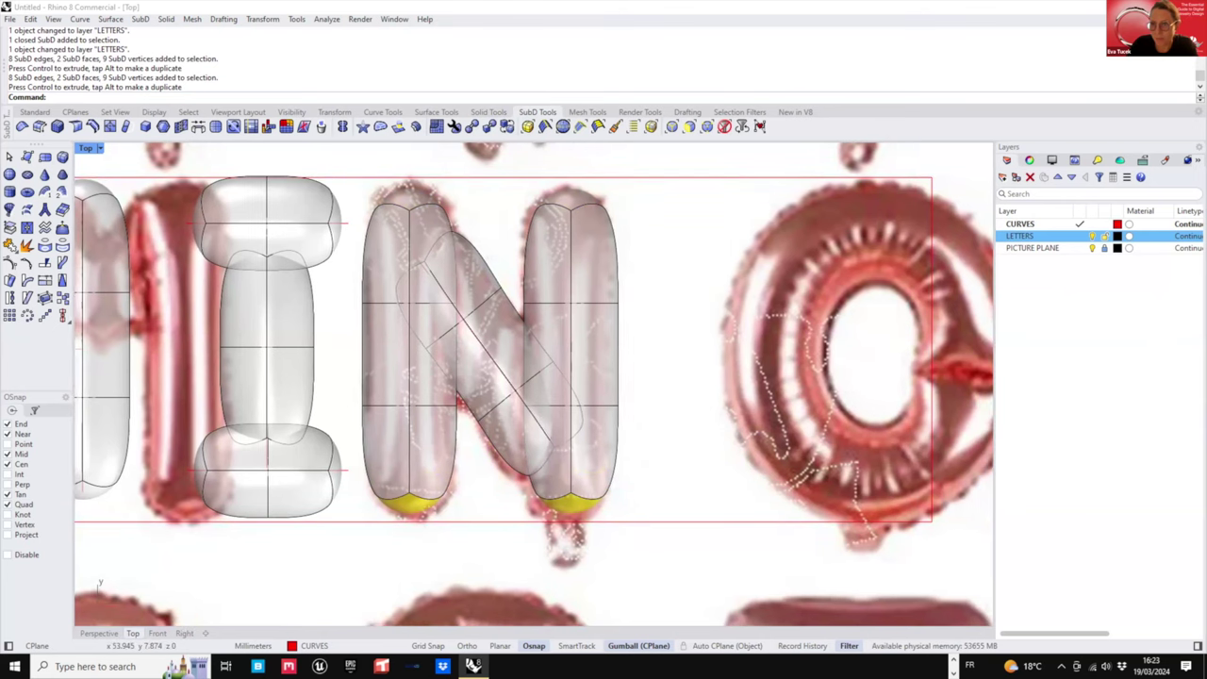
- Hide the LETTERS layer and extend both ends of the I's vertical line to meet its two horizontal bars
{"action": "left_click", "coordinate": [1092, 235]}
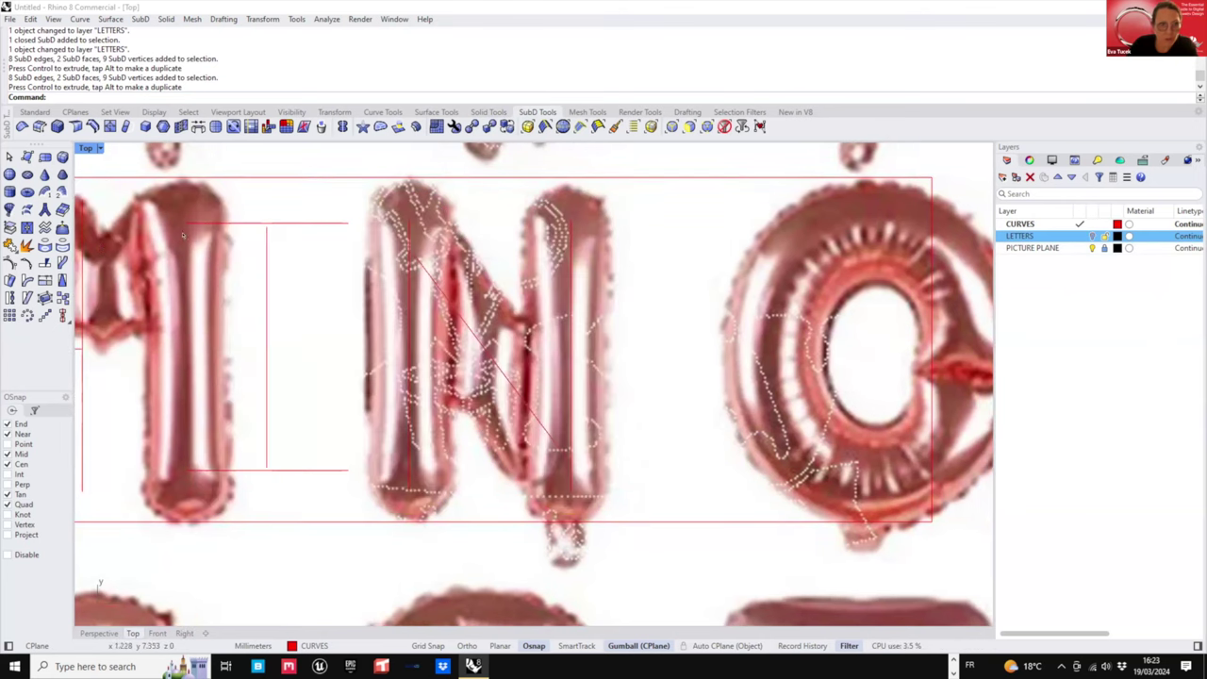
{"action": "left_click", "coordinate": [266, 236]}
{"action": "scroll", "coordinate": [265, 227], "scroll_direction": "up", "scroll_amount": 12}
{"action": "left_click", "coordinate": [272, 234]}
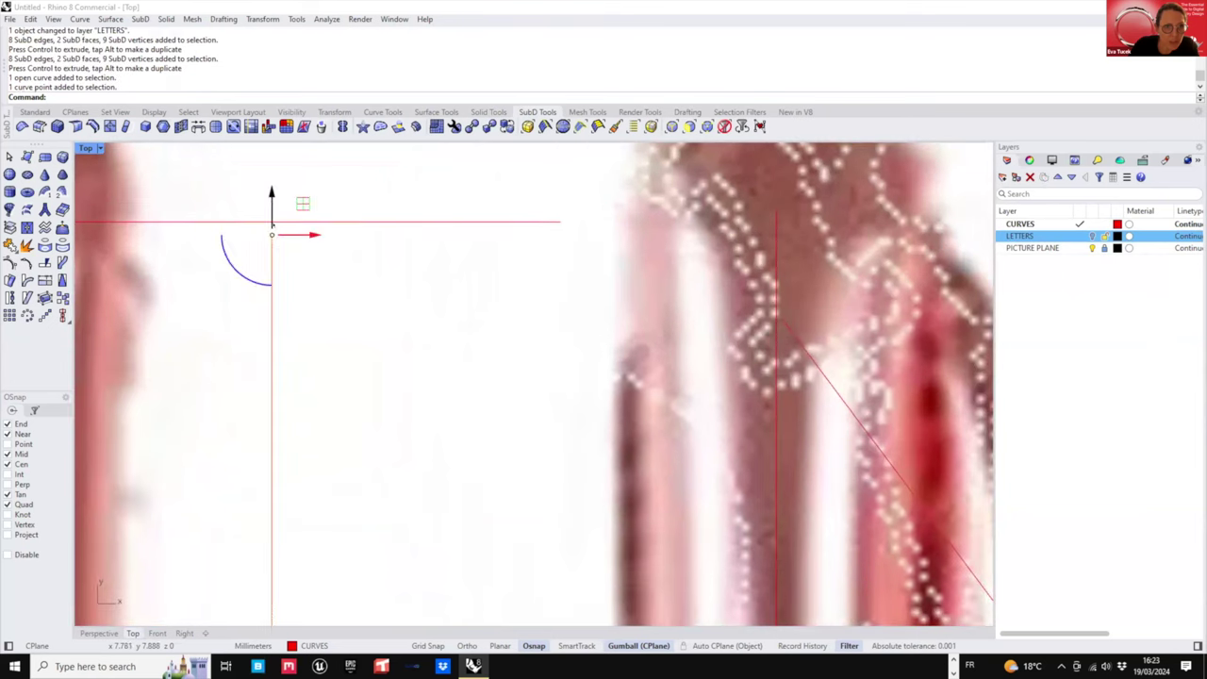
{"action": "left_click_drag", "start_coordinate": [271, 214], "coordinate": [268, 201]}
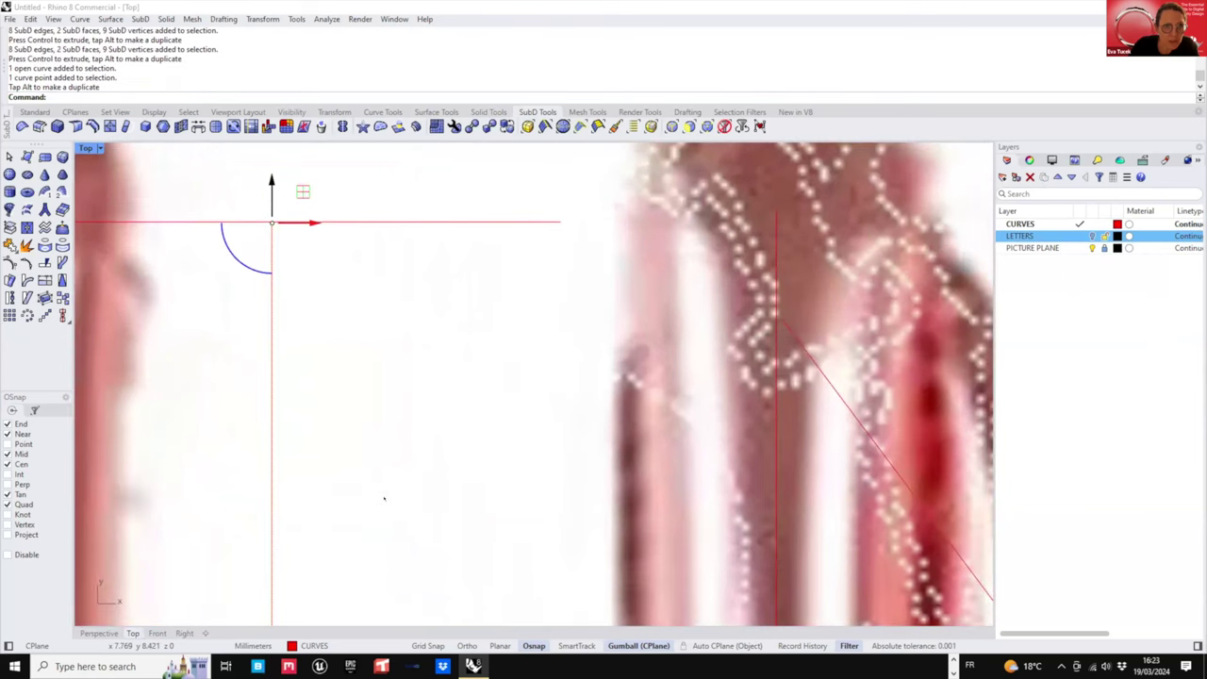
{"action": "scroll", "coordinate": [381, 497], "scroll_direction": "down", "scroll_amount": 10}
{"action": "scroll", "coordinate": [325, 506], "scroll_direction": "up", "scroll_amount": 5}
{"action": "scroll", "coordinate": [325, 507], "scroll_direction": "up", "scroll_amount": 3}
{"action": "left_click", "coordinate": [351, 483]}
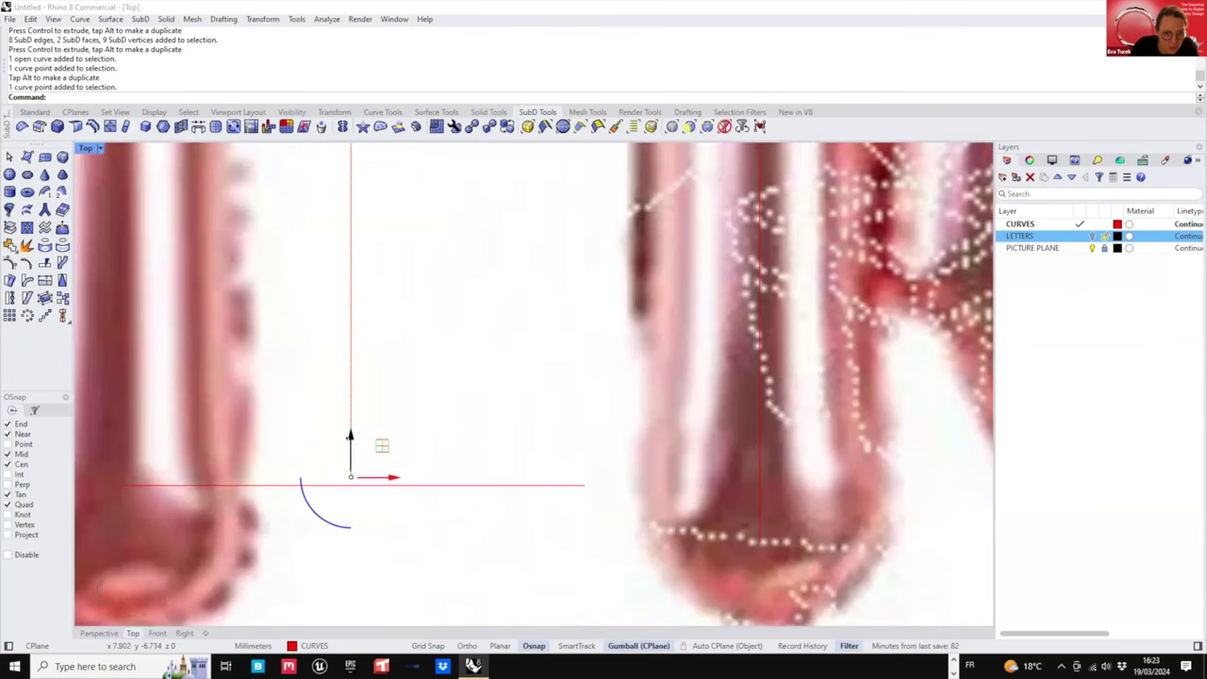
{"action": "left_click_drag", "start_coordinate": [352, 444], "coordinate": [353, 450]}
{"action": "scroll", "coordinate": [353, 451], "scroll_direction": "down", "scroll_amount": 12}
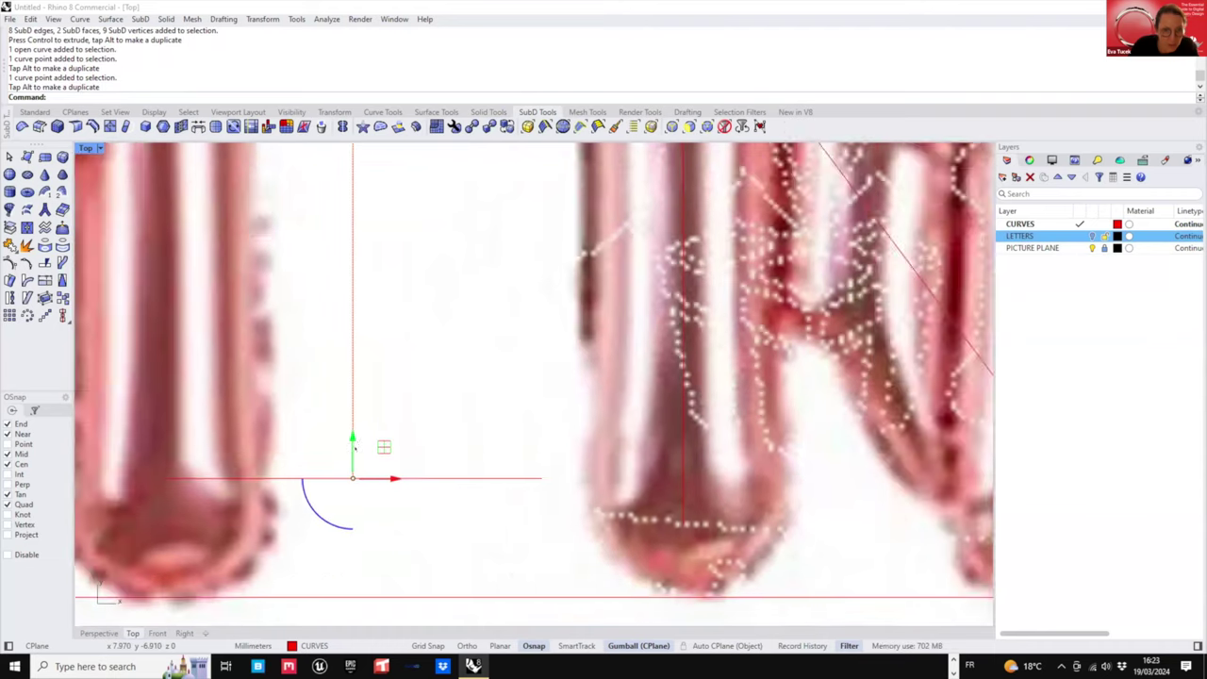
- Try a capped MultiPipe with radius 3 and Struts 2 on the I's three connected curves
{"action": "right_click_drag", "start_coordinate": [448, 244], "coordinate": [449, 301]}
{"action": "left_click_drag", "start_coordinate": [388, 297], "coordinate": [306, 519]}
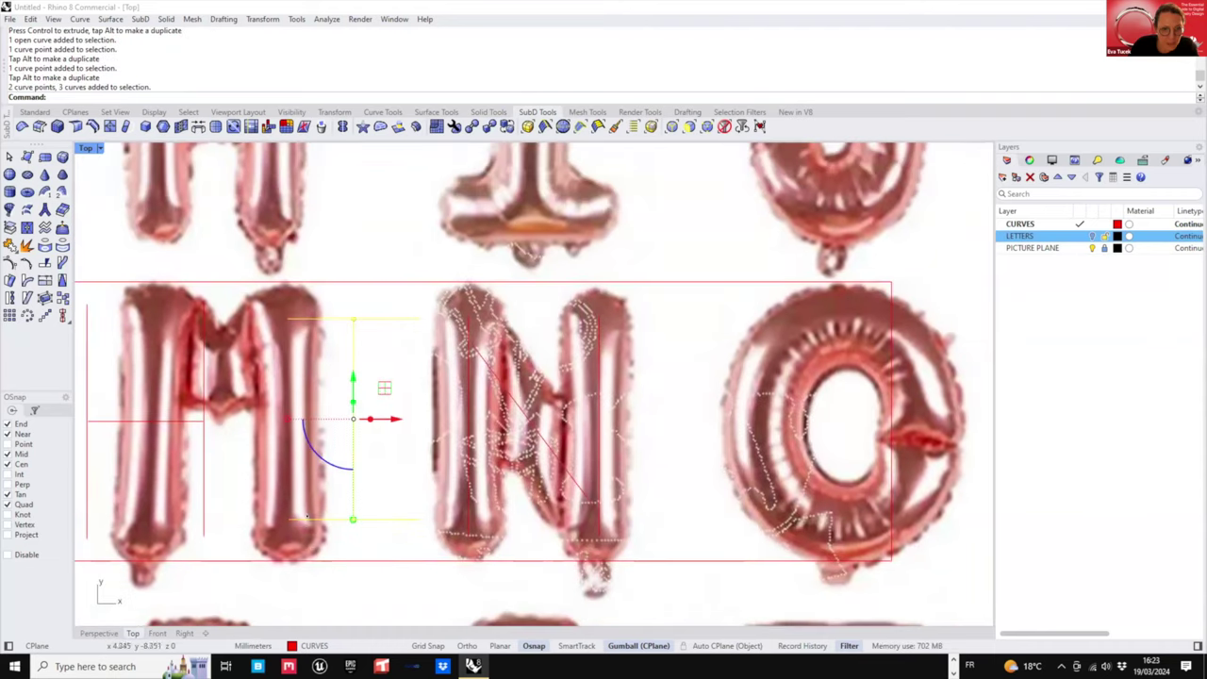
{"action": "left_click", "coordinate": [43, 210]}
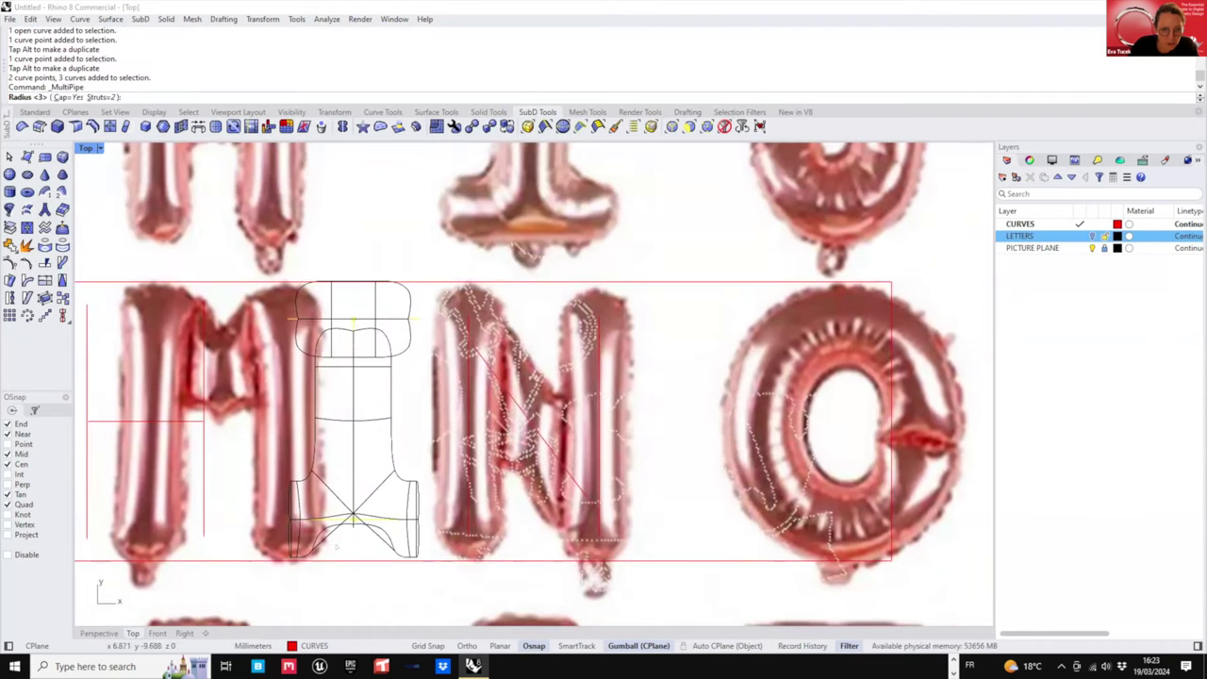
{"action": "scroll", "coordinate": [336, 547], "scroll_direction": "up", "scroll_amount": 5}
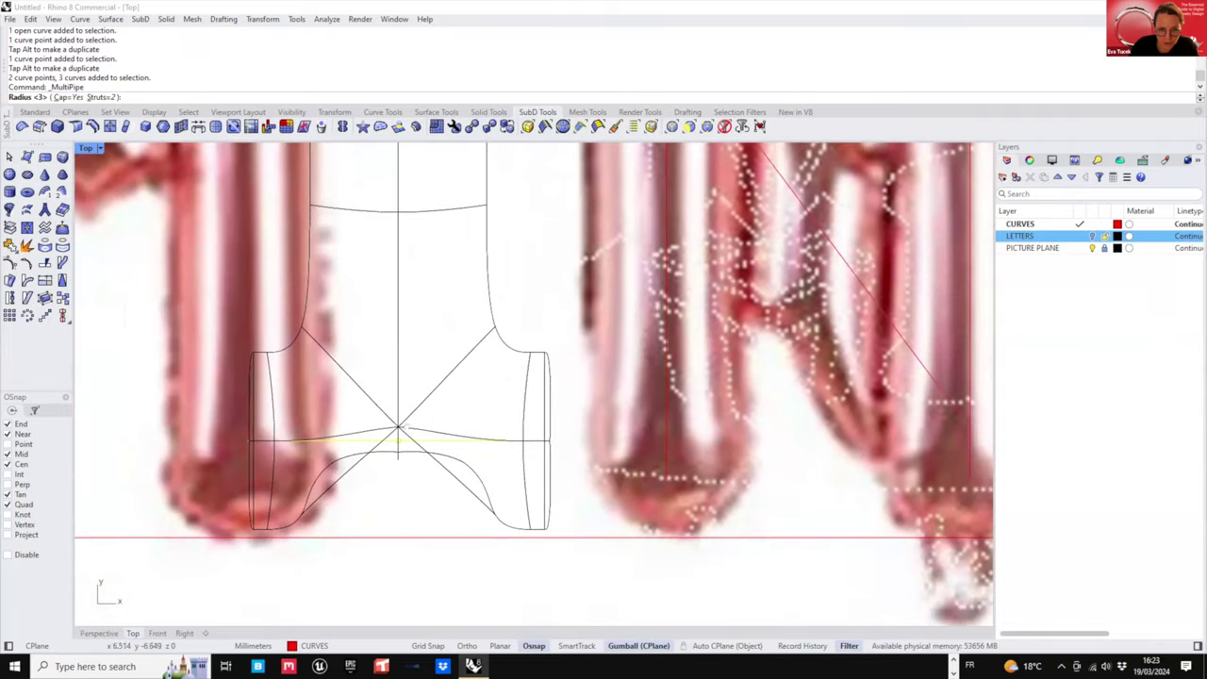
- Set the Top viewport to Shaded display, examine the pipe preview in the four-viewport layout, and cancel the MultiPipe
{"action": "left_click", "coordinate": [99, 148]}
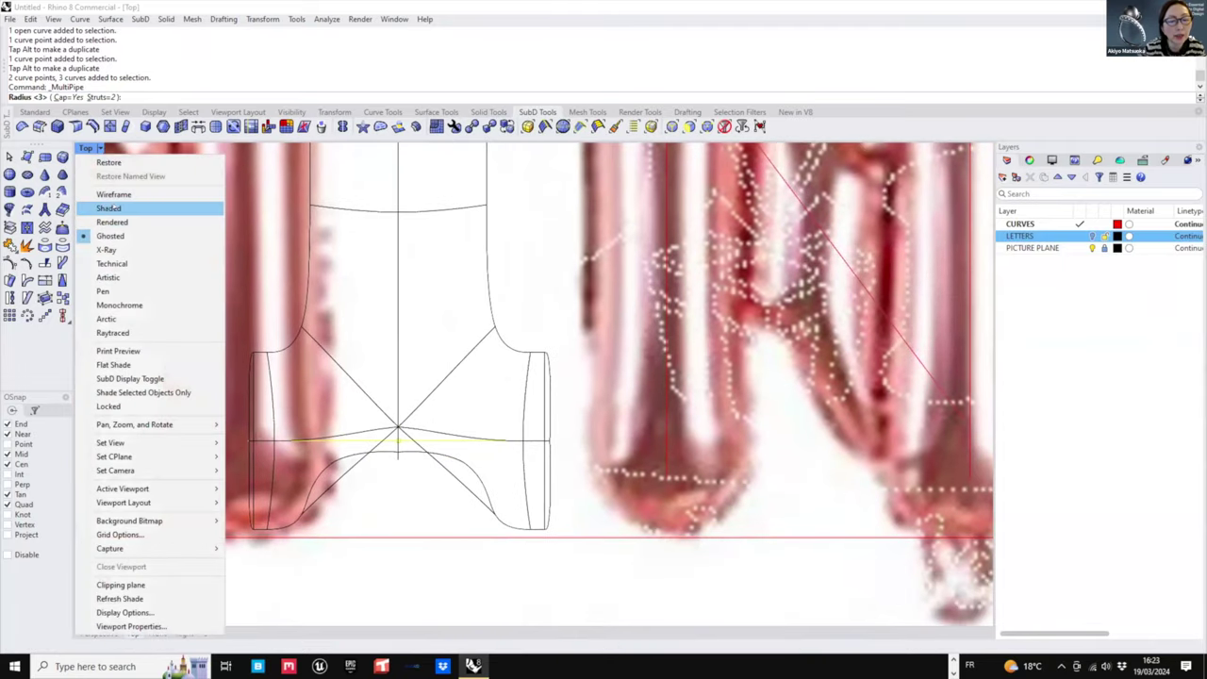
{"action": "left_click", "coordinate": [108, 208]}
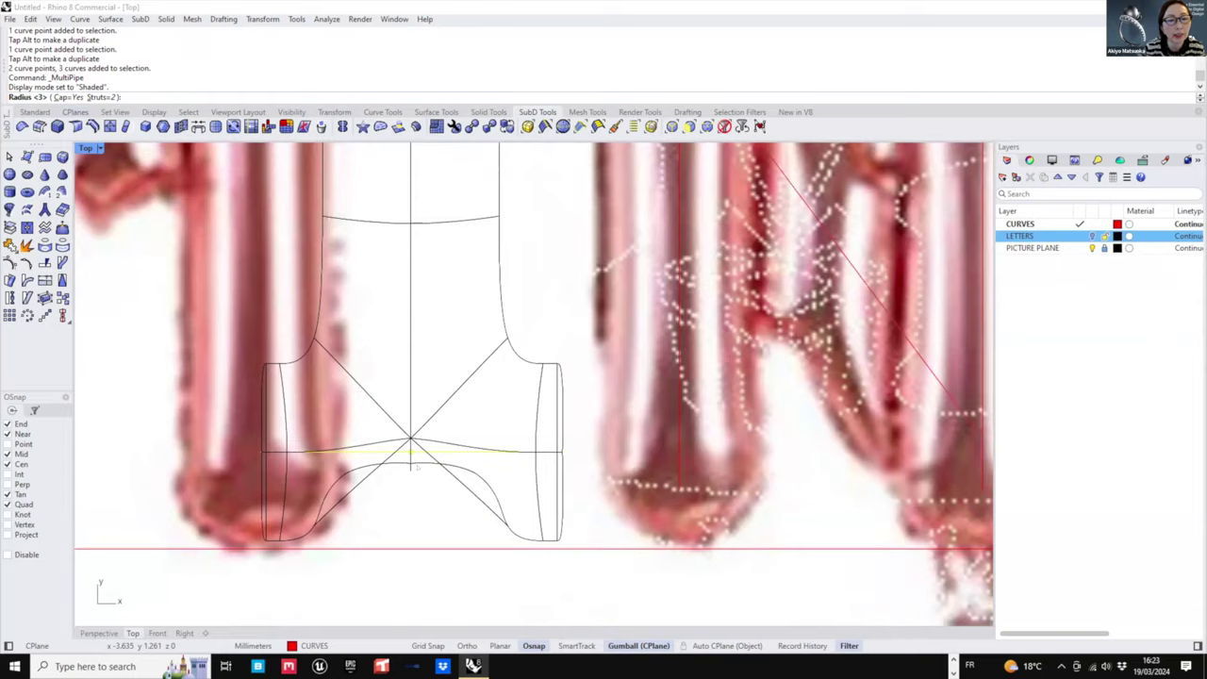
{"action": "double_click", "coordinate": [86, 148]}
{"action": "scroll", "coordinate": [735, 283], "scroll_direction": "down", "scroll_amount": 4}
{"action": "right_click_drag", "start_coordinate": [726, 307], "coordinate": [759, 307]}
{"action": "scroll", "coordinate": [792, 275], "scroll_direction": "up", "scroll_amount": 5}
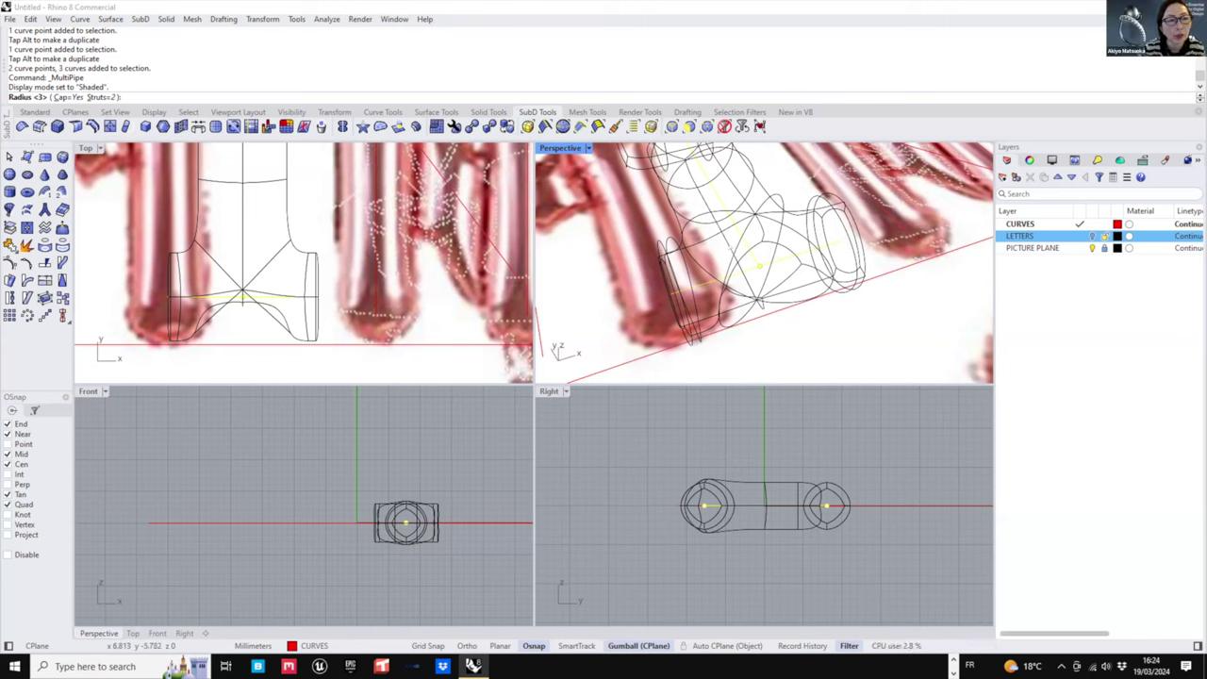
{"action": "key", "text": "Escape"}
- Clear the curve selection and show the LETTERS layer again to view the letters in perspective
{"action": "scroll", "coordinate": [748, 270], "scroll_direction": "down", "scroll_amount": 5}
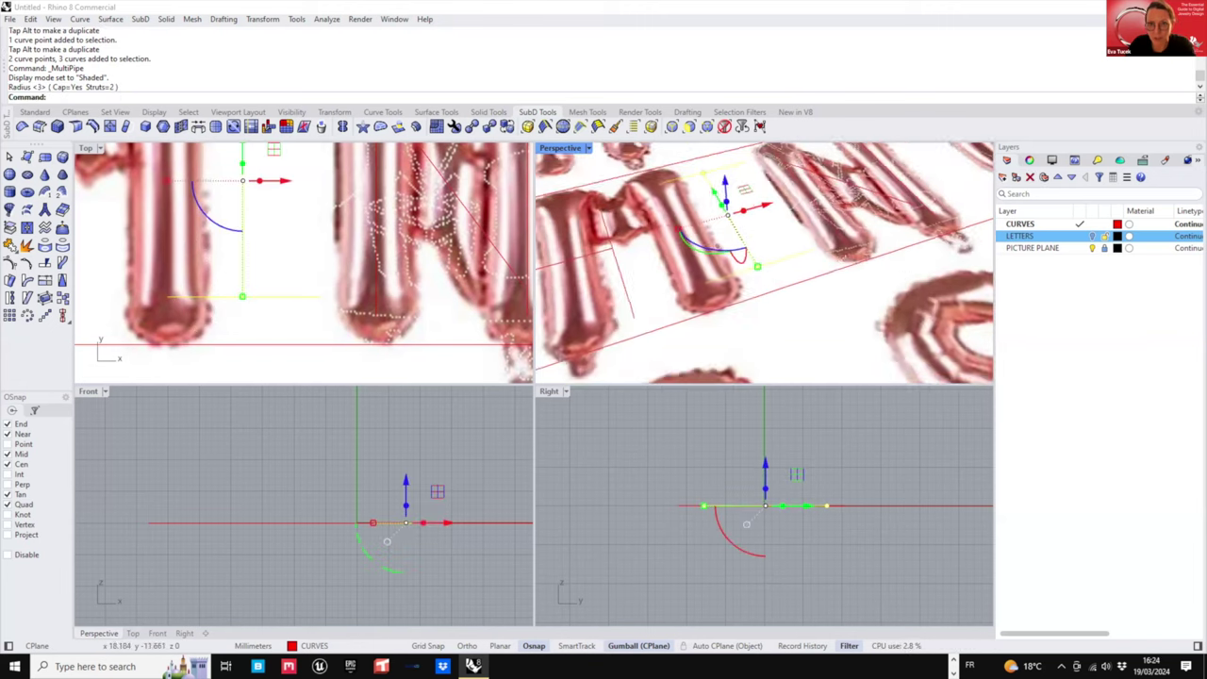
{"action": "right_click_drag", "start_coordinate": [748, 269], "coordinate": [762, 304]}
{"action": "left_click", "coordinate": [786, 246]}
{"action": "left_click", "coordinate": [1091, 235]}
{"action": "scroll", "coordinate": [794, 251], "scroll_direction": "down", "scroll_amount": 3}
{"action": "right_click_drag", "start_coordinate": [860, 247], "coordinate": [675, 237]}
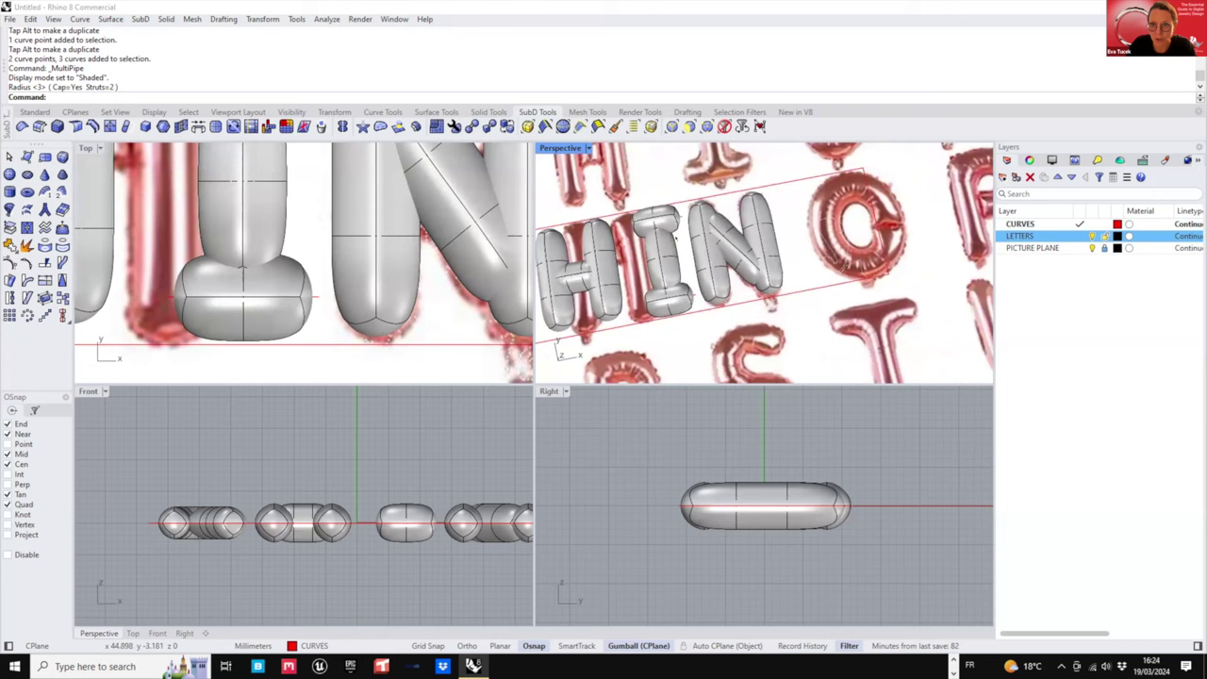
- Unlock the PICTURE PLANE layer, shift the reference picture left until its O sits beside the N, and relock the layer
{"action": "left_click", "coordinate": [344, 275]}
{"action": "left_click", "coordinate": [1104, 248]}
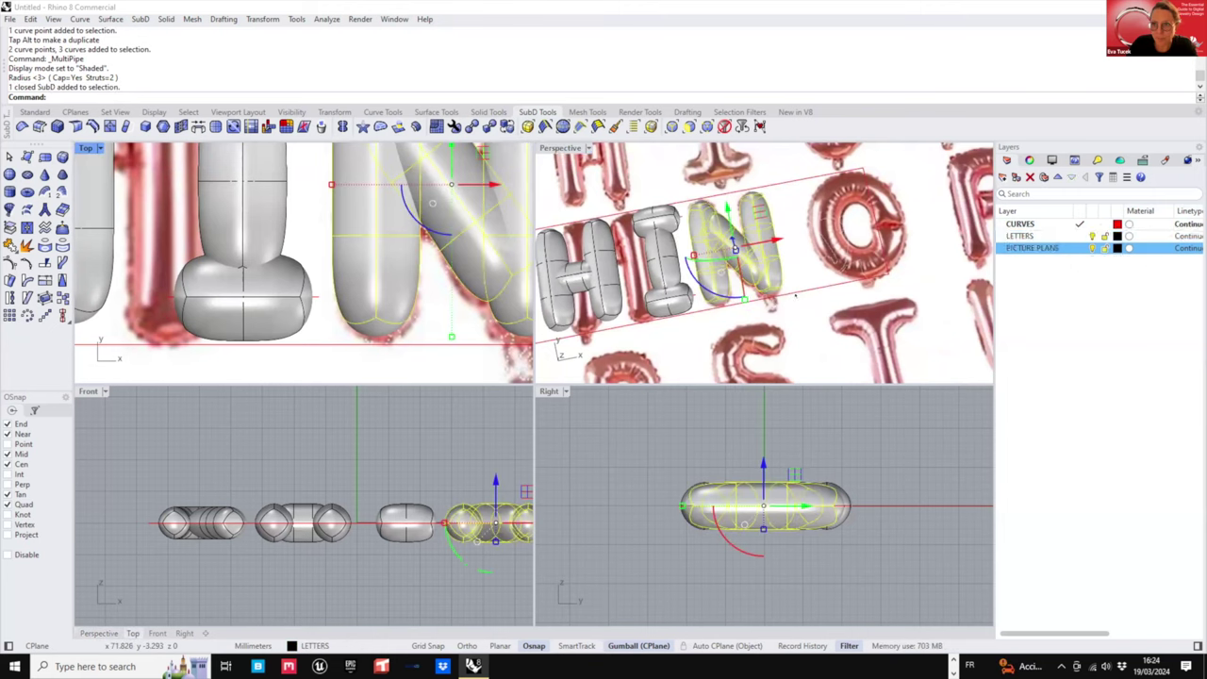
{"action": "scroll", "coordinate": [186, 273], "scroll_direction": "down", "scroll_amount": 8}
{"action": "right_click_drag", "start_coordinate": [382, 241], "coordinate": [283, 249]}
{"action": "left_click", "coordinate": [283, 248]}
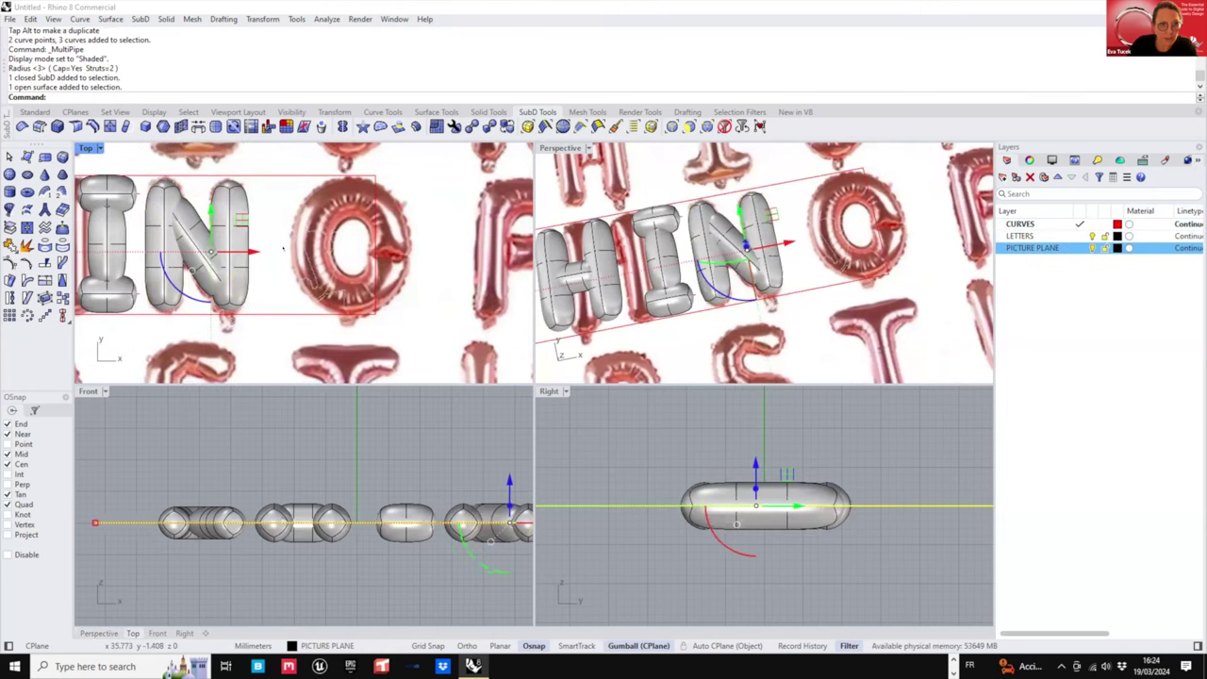
{"action": "left_click_drag", "start_coordinate": [242, 252], "coordinate": [217, 252]}
{"action": "key", "text": "Escape"}
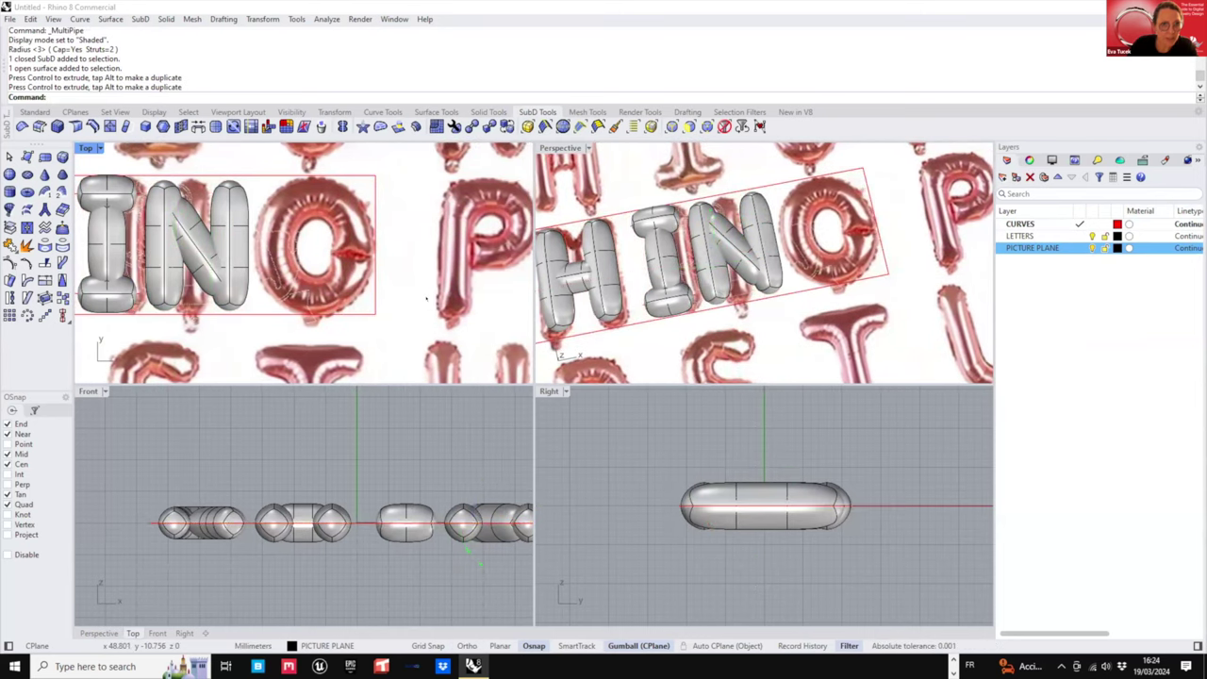
{"action": "left_click", "coordinate": [375, 314]}
{"action": "left_click", "coordinate": [431, 356]}
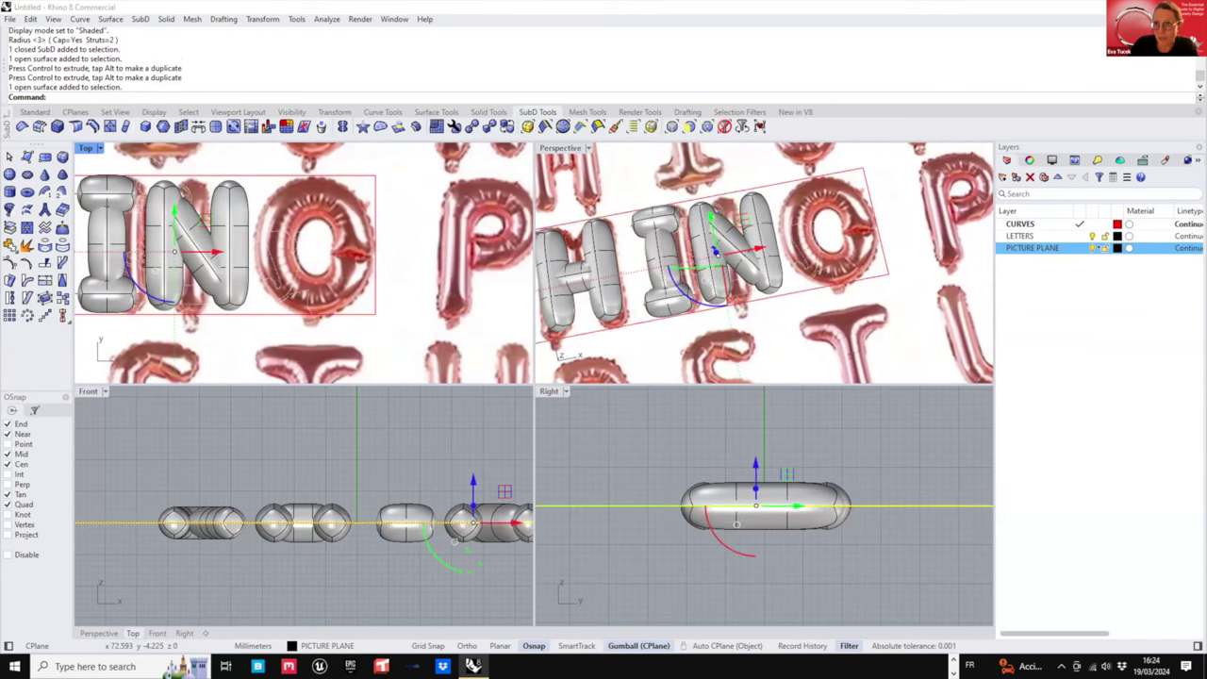
{"action": "left_click", "coordinate": [1104, 248]}
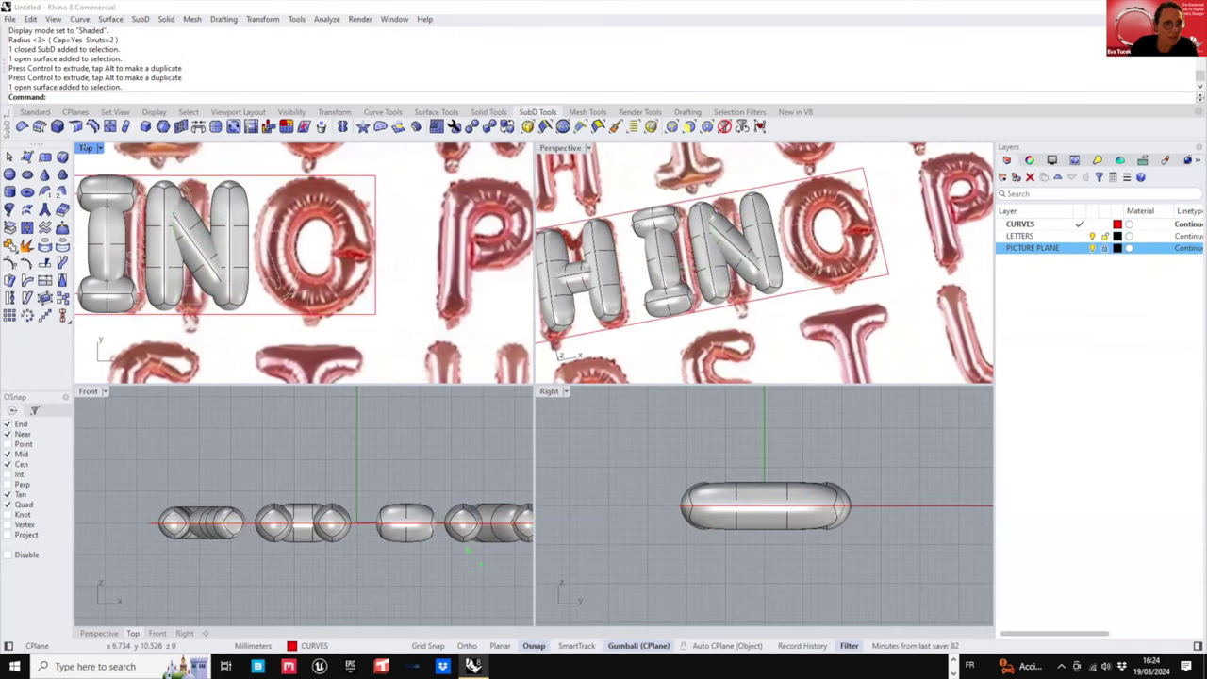
- In the maximized Top view, draw an ellipse centred in the pictured O, with half-axes about 6 mm horizontally and 8.3 mm vertically
{"action": "double_click", "coordinate": [86, 148]}
{"action": "left_click", "coordinate": [35, 112]}
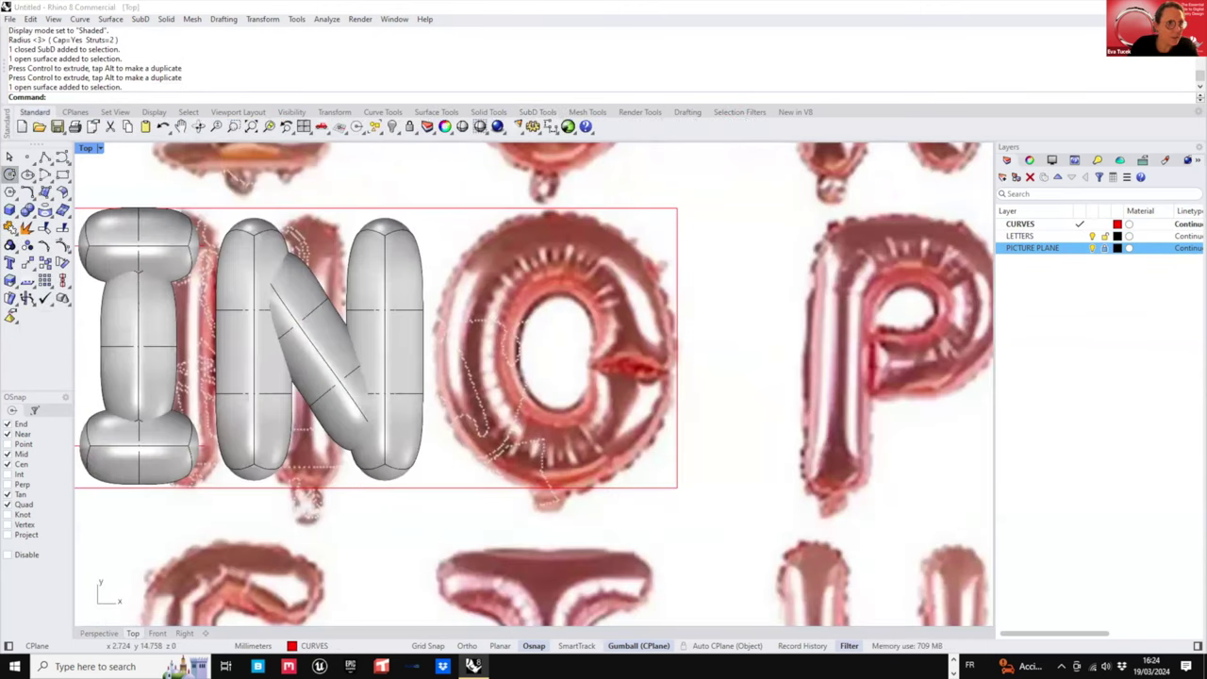
{"action": "left_click", "coordinate": [27, 175]}
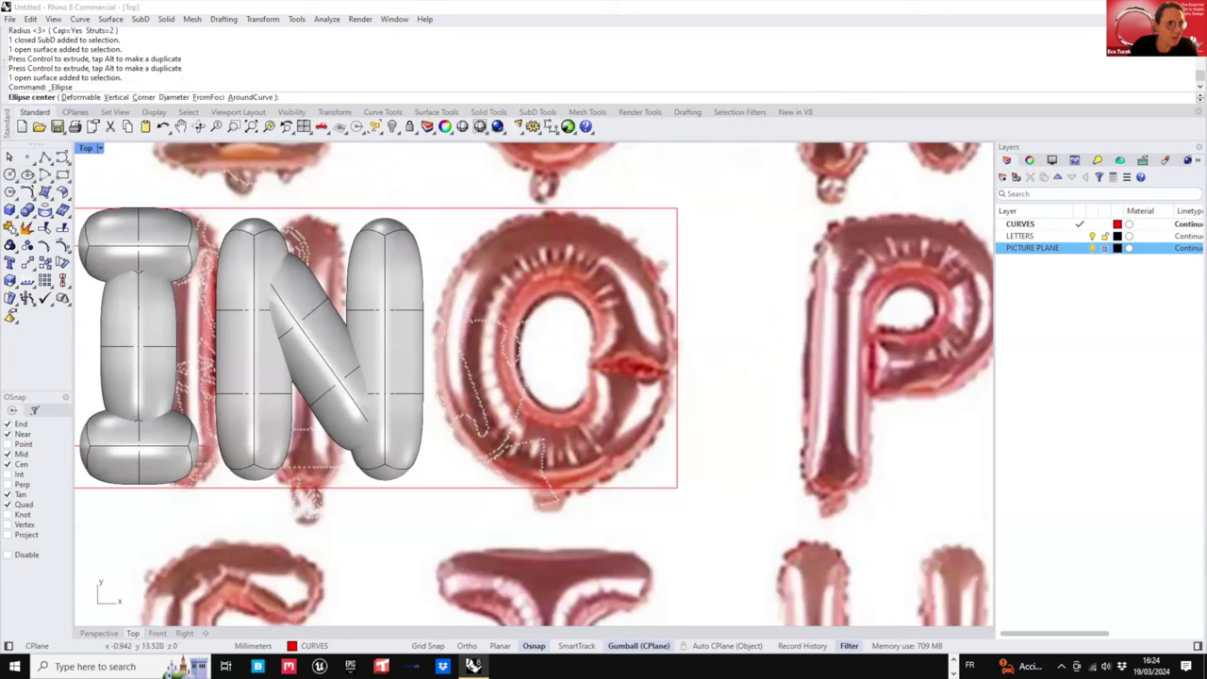
{"action": "left_click", "coordinate": [554, 349]}
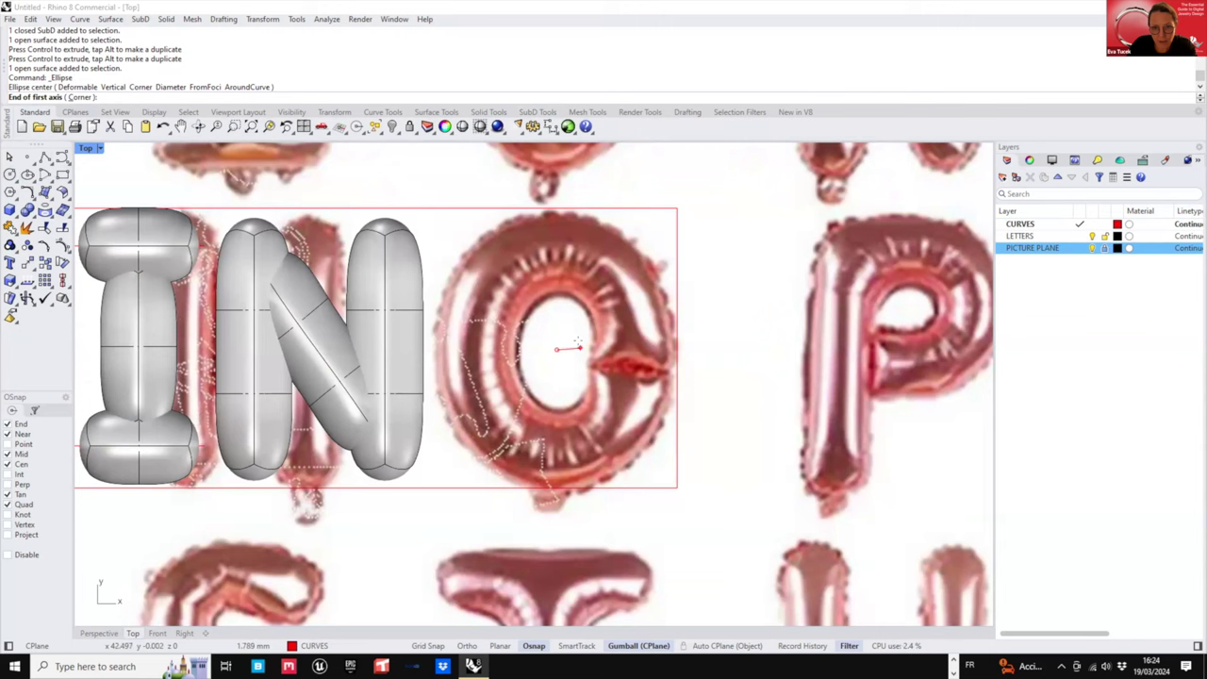
{"action": "key", "text": "shift"}
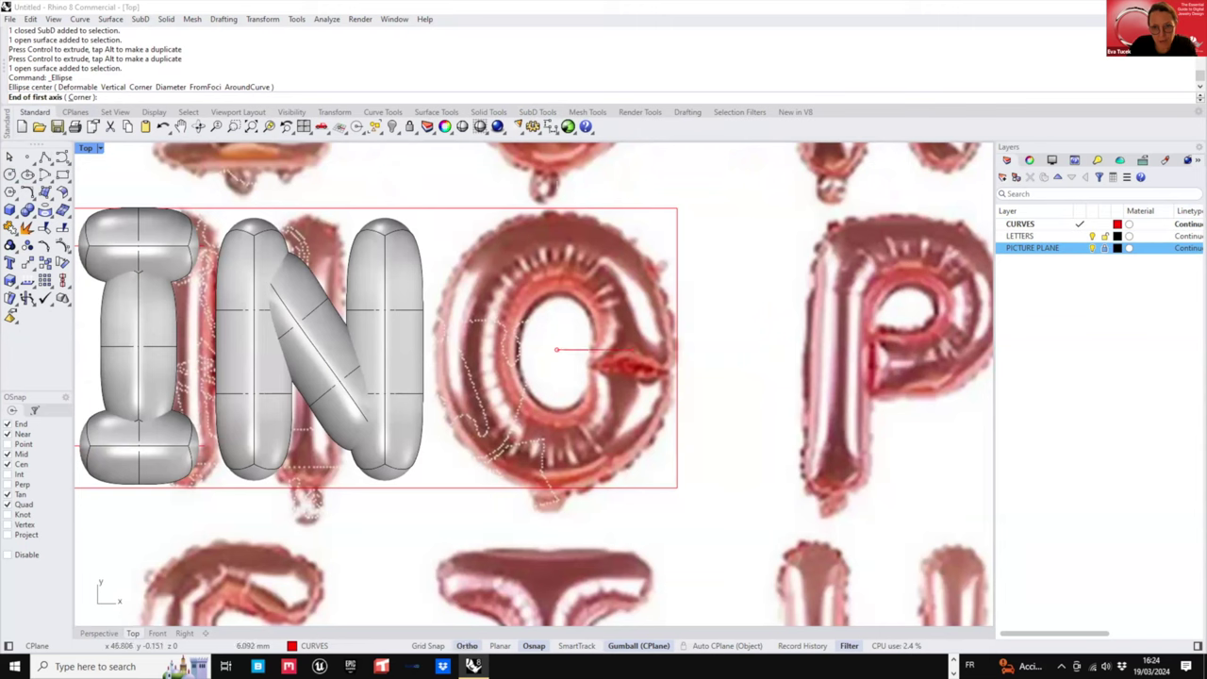
{"action": "left_click", "coordinate": [630, 351]}
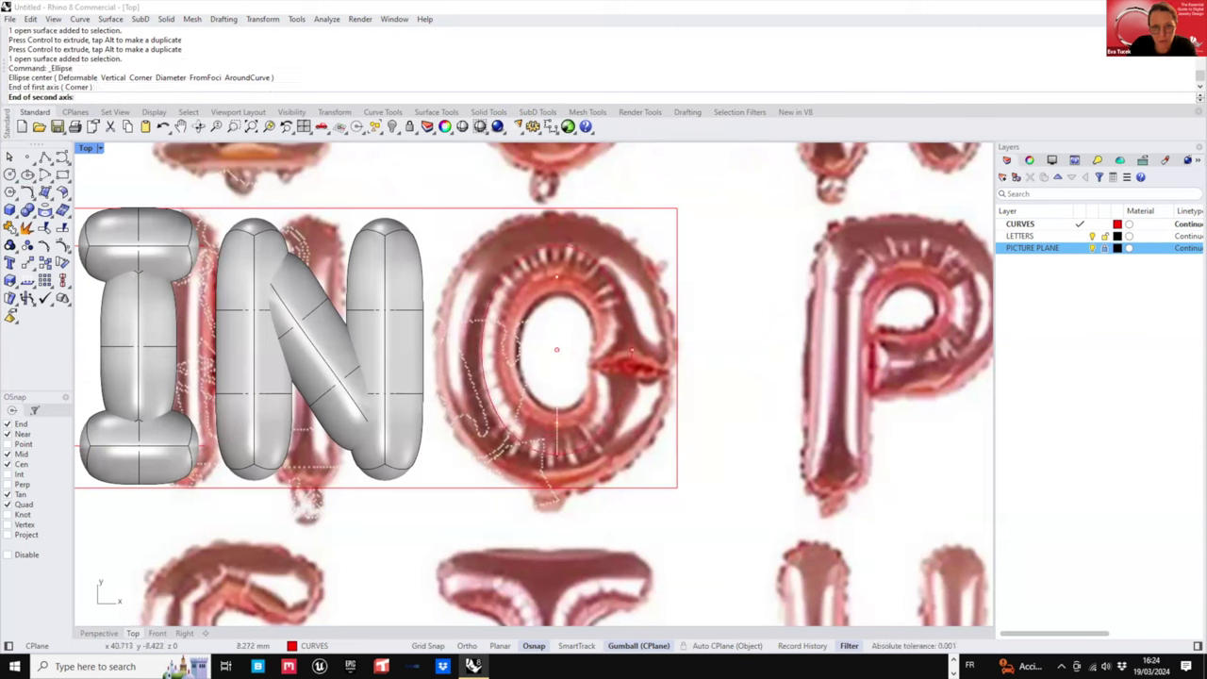
{"action": "left_click", "coordinate": [557, 456]}
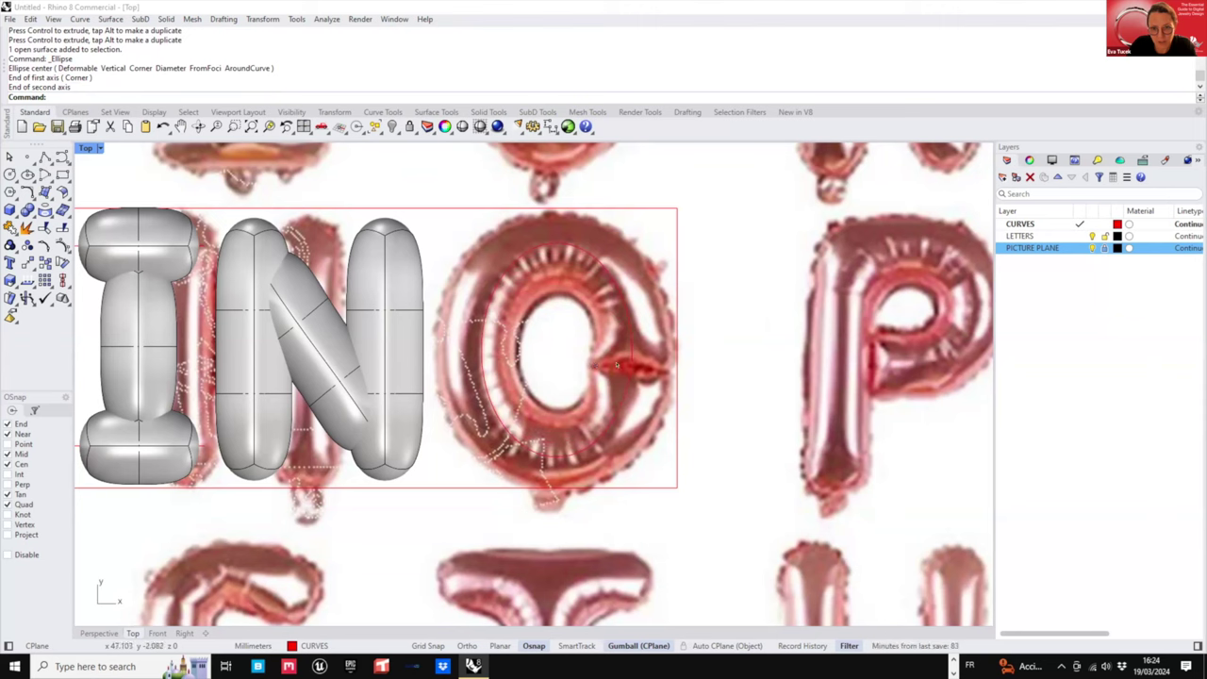
- Widen the O's ellipse slightly about its centre to follow the middle of the balloon tube
{"action": "left_click", "coordinate": [483, 343]}
{"action": "left_click_drag", "start_coordinate": [482, 350], "coordinate": [473, 350]}
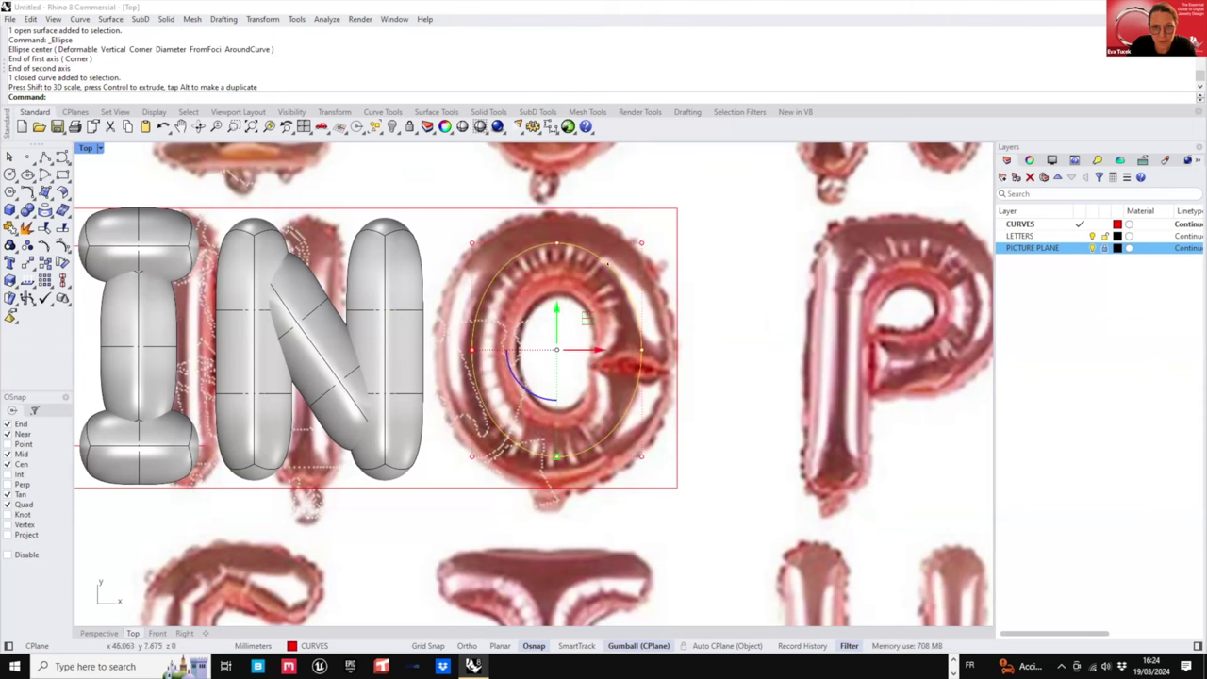
{"action": "key", "text": "Escape"}
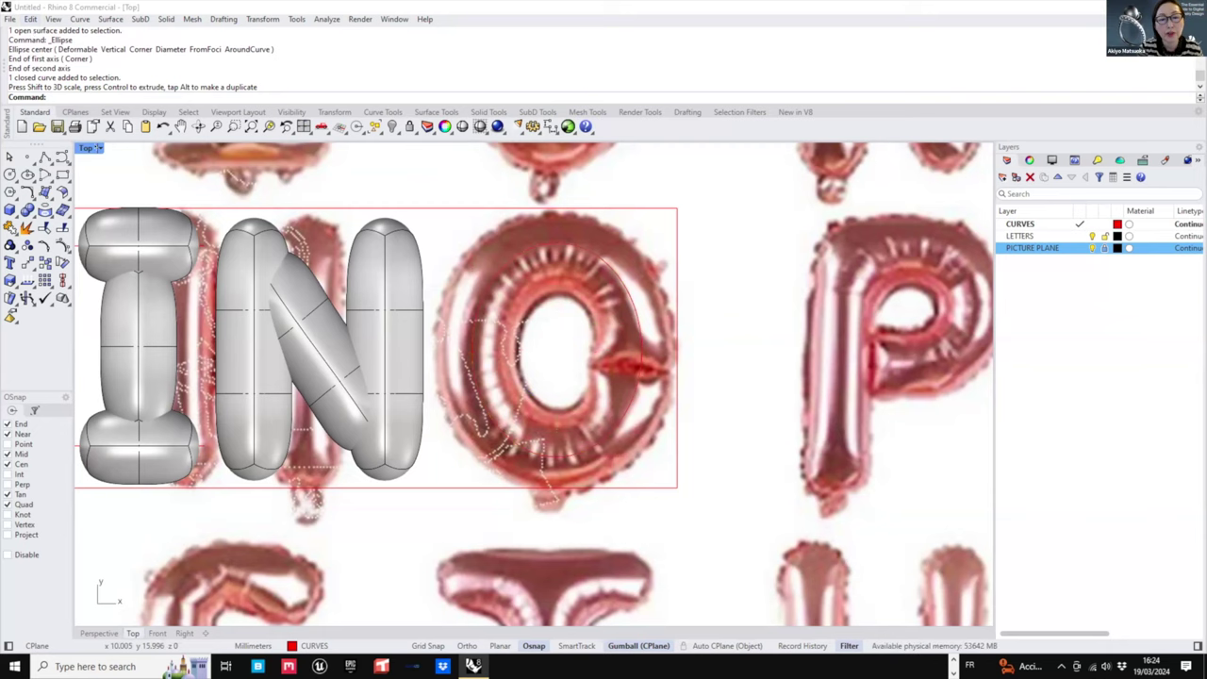
- Create a capped SubD MultiPipe of radius 3 along the O's ellipse, with the Struts option set to 1
{"action": "double_click", "coordinate": [85, 148]}
{"action": "double_click", "coordinate": [559, 148]}
{"action": "right_click_drag", "start_coordinate": [770, 408], "coordinate": [726, 316]}
{"action": "scroll", "coordinate": [660, 349], "scroll_direction": "up", "scroll_amount": 5}
{"action": "left_click", "coordinate": [559, 388]}
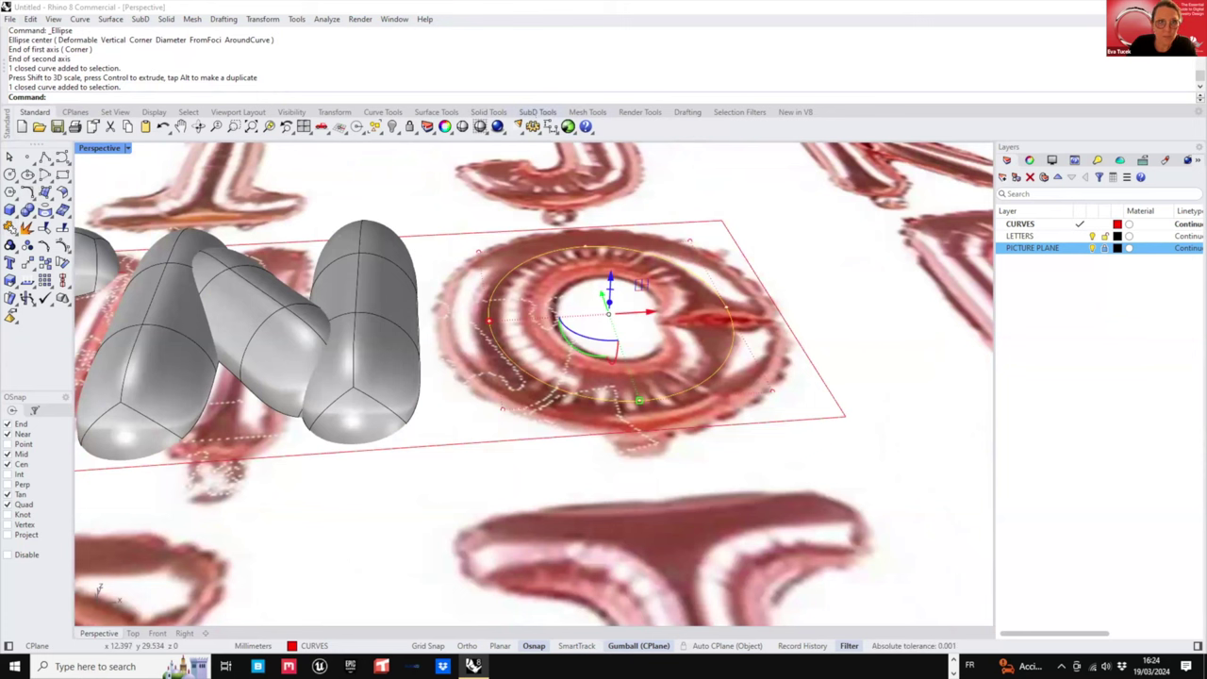
{"action": "left_click", "coordinate": [538, 112]}
{"action": "left_click", "coordinate": [46, 209]}
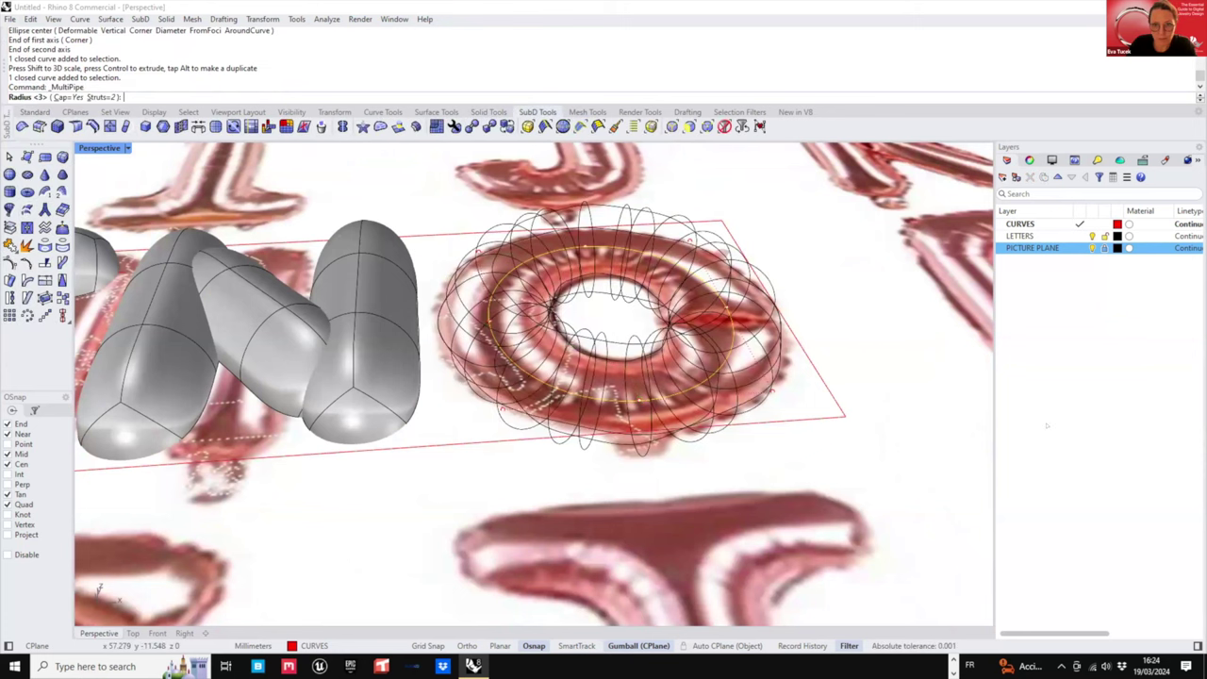
{"action": "right_click_drag", "start_coordinate": [603, 254], "coordinate": [611, 362]}
{"action": "scroll", "coordinate": [597, 366], "scroll_direction": "down", "scroll_amount": 2}
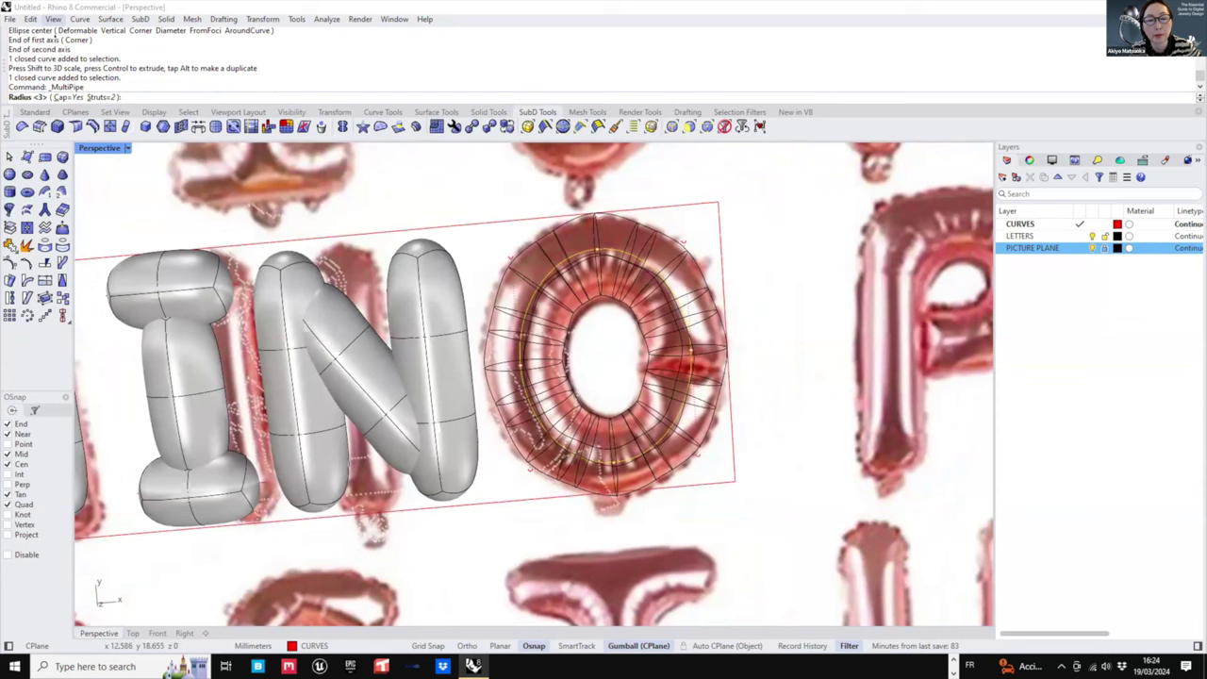
{"action": "left_click", "coordinate": [92, 97]}
{"action": "type", "text": "1"}
{"action": "key", "text": "Return"}
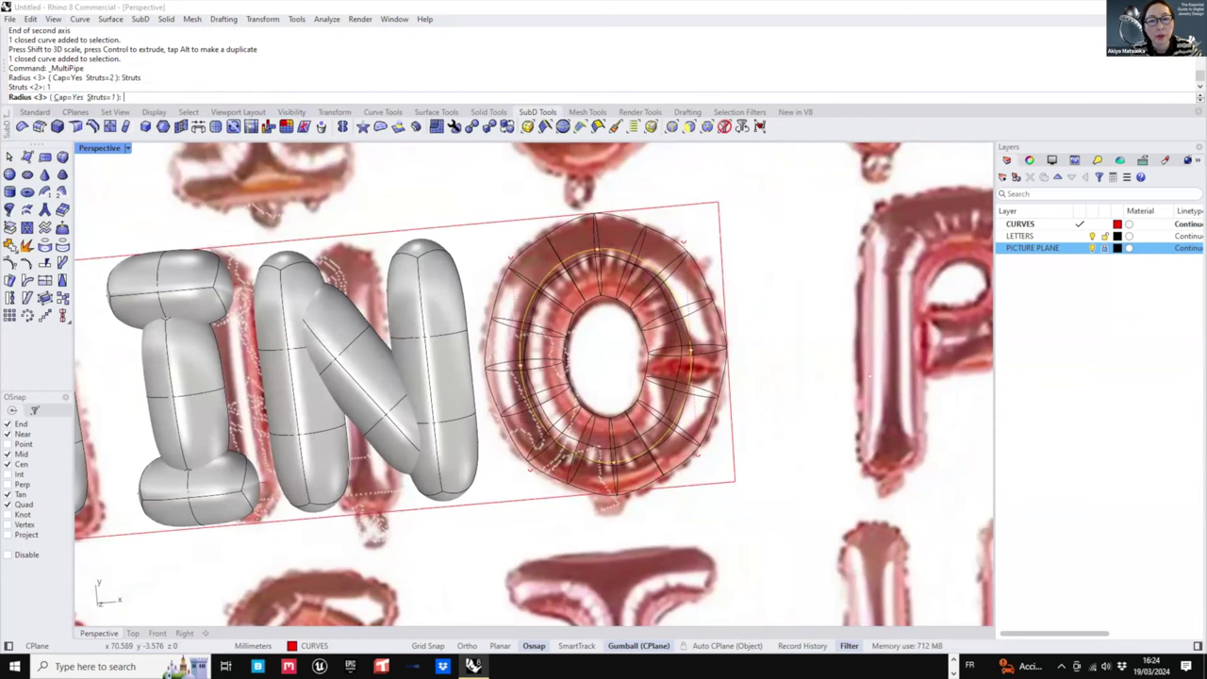
{"action": "key", "text": "Return"}
- Move the O's SubD pipe to the LETTERS layer and clear the selection
{"action": "scroll", "coordinate": [806, 368], "scroll_direction": "down", "scroll_amount": 2}
{"action": "right_click_drag", "start_coordinate": [802, 366], "coordinate": [847, 293]}
{"action": "left_click", "coordinate": [663, 341]}
{"action": "right_click", "coordinate": [1055, 235]}
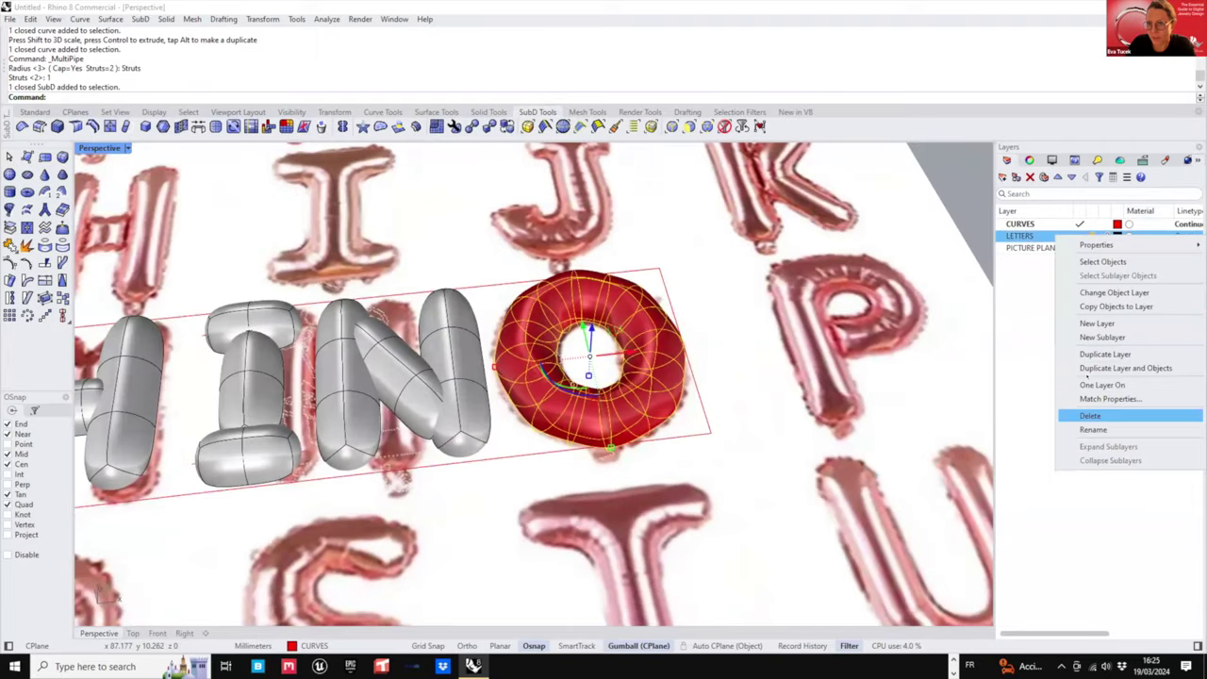
{"action": "left_click", "coordinate": [1099, 292]}
{"action": "key", "text": "Escape"}
{"action": "scroll", "coordinate": [603, 354], "scroll_direction": "down", "scroll_amount": 4}
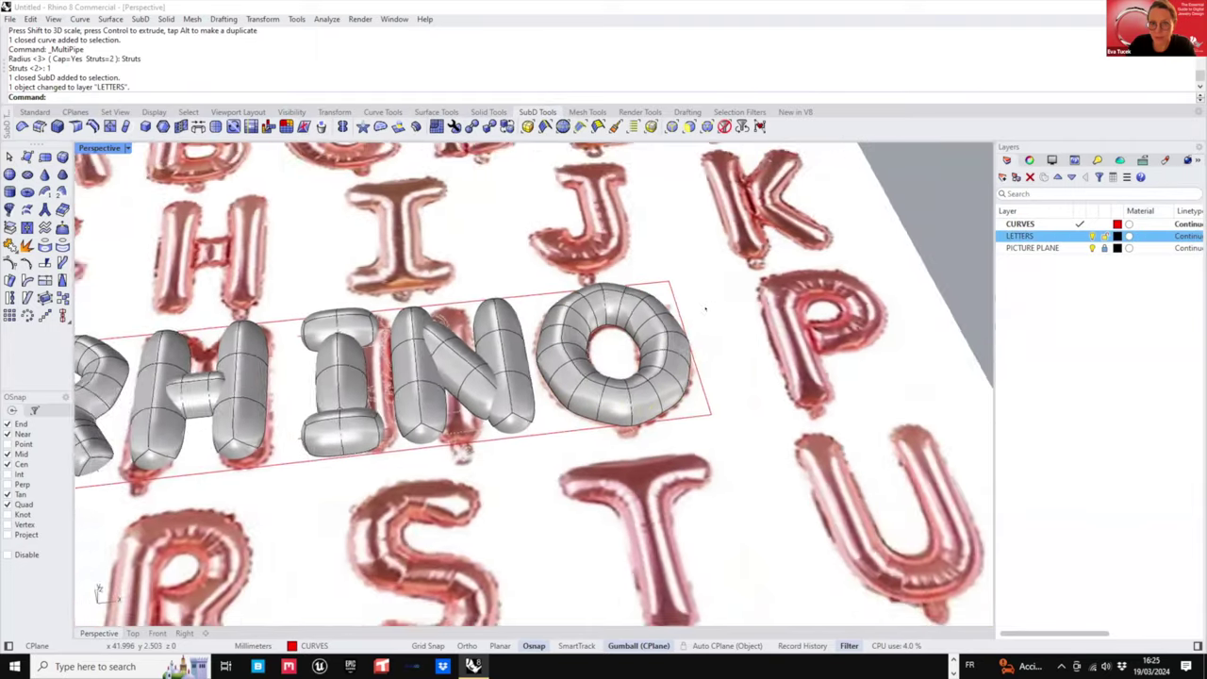
{"action": "right_click_drag", "start_coordinate": [604, 354], "coordinate": [703, 328], "text": "shift"}
- Make LETTERS the current layer and hide the PICTURE PLANE and CURVES layers
{"action": "left_click", "coordinate": [1092, 248]}
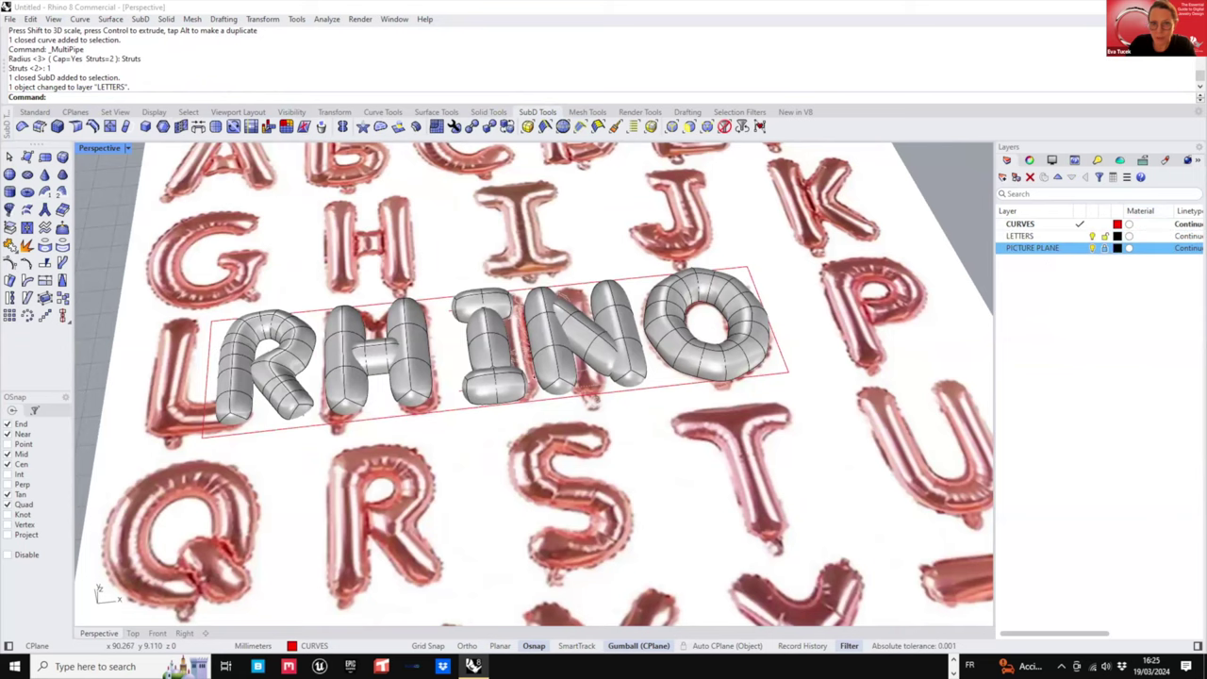
{"action": "right_click_drag", "start_coordinate": [674, 283], "coordinate": [575, 354]}
{"action": "scroll", "coordinate": [596, 369], "scroll_direction": "down", "scroll_amount": 2}
{"action": "scroll", "coordinate": [576, 354], "scroll_direction": "up", "scroll_amount": 5}
{"action": "double_click", "coordinate": [99, 148]}
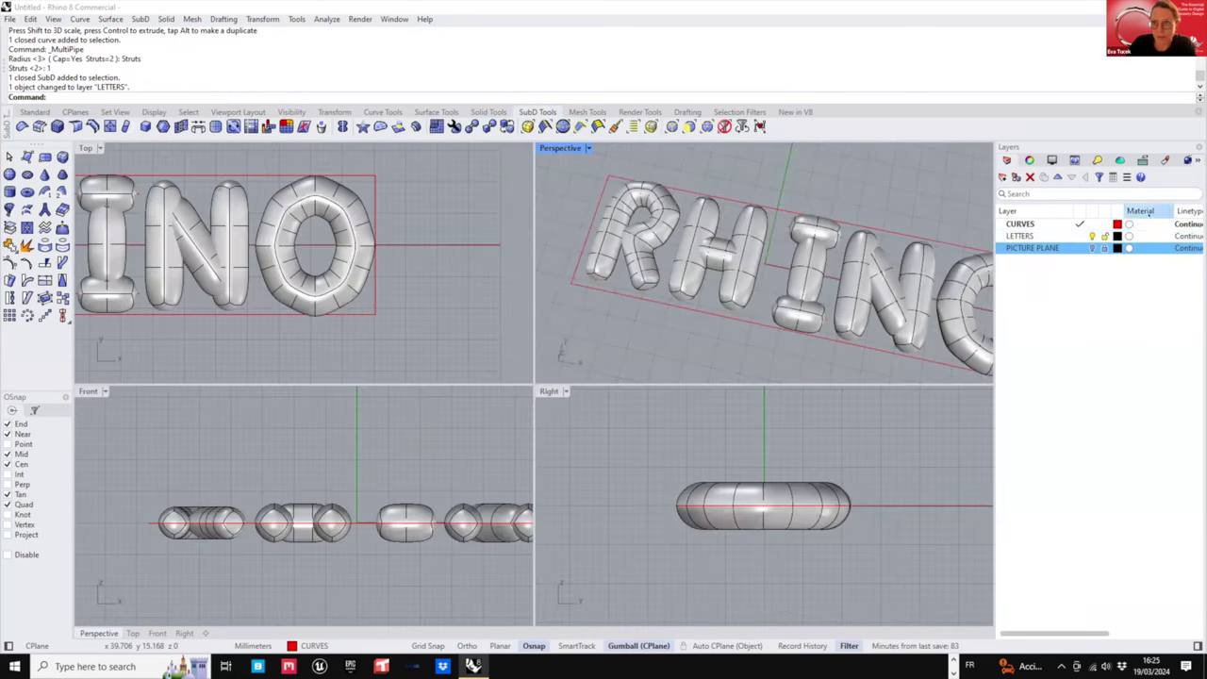
{"action": "left_click", "coordinate": [1080, 236]}
{"action": "left_click", "coordinate": [1092, 225]}
- In the Top view, shift the letter I slightly left to even out its spacing between the H and the N
{"action": "right_click_drag", "start_coordinate": [126, 162], "coordinate": [303, 158]}
{"action": "left_click_drag", "start_coordinate": [259, 277], "coordinate": [260, 278]}
{"action": "left_click_drag", "start_coordinate": [323, 239], "coordinate": [310, 239]}
{"action": "left_click", "coordinate": [370, 268]}
{"action": "scroll", "coordinate": [382, 262], "scroll_direction": "down", "scroll_amount": 4}
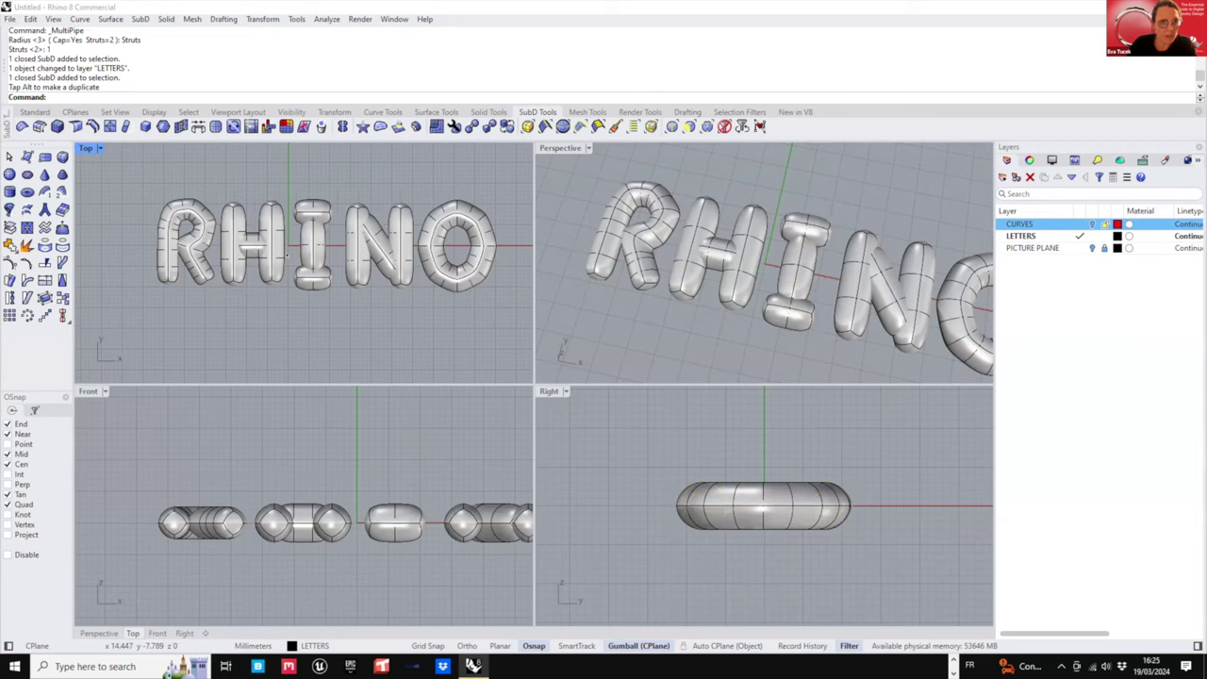
{"action": "scroll", "coordinate": [189, 264], "scroll_direction": "up", "scroll_amount": 4}
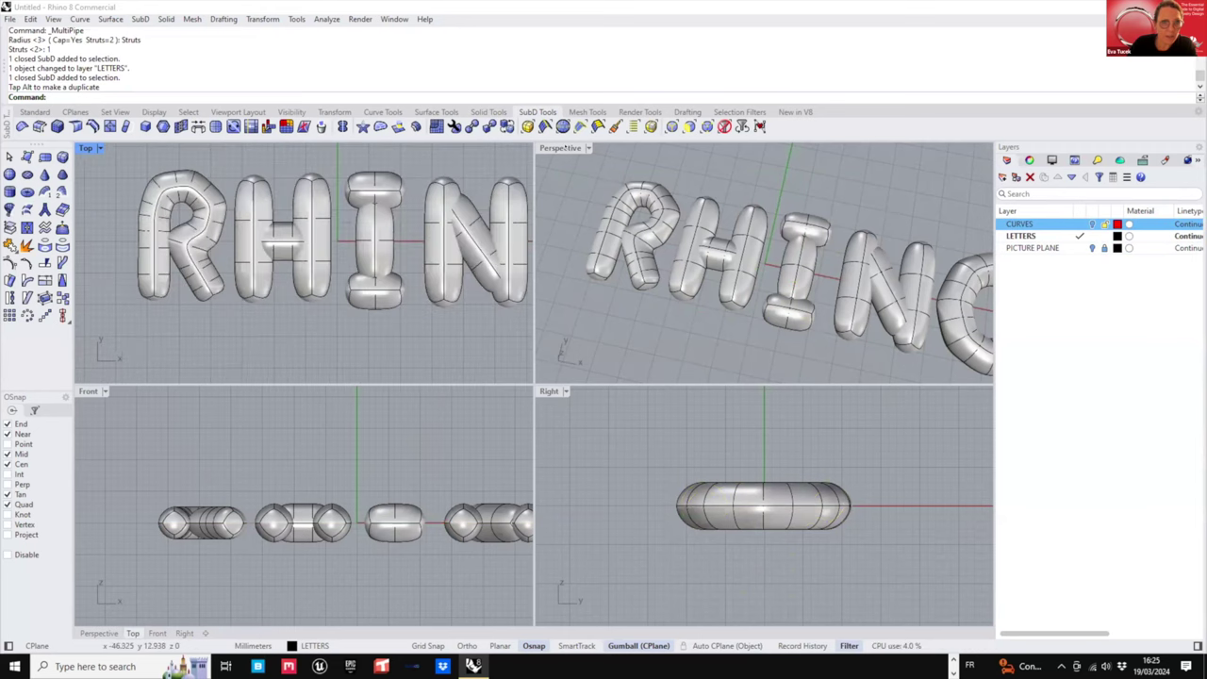
- Select the end-cap face of the R's diagonal leg and pull it slightly outward to lengthen the leg
{"action": "double_click", "coordinate": [575, 150]}
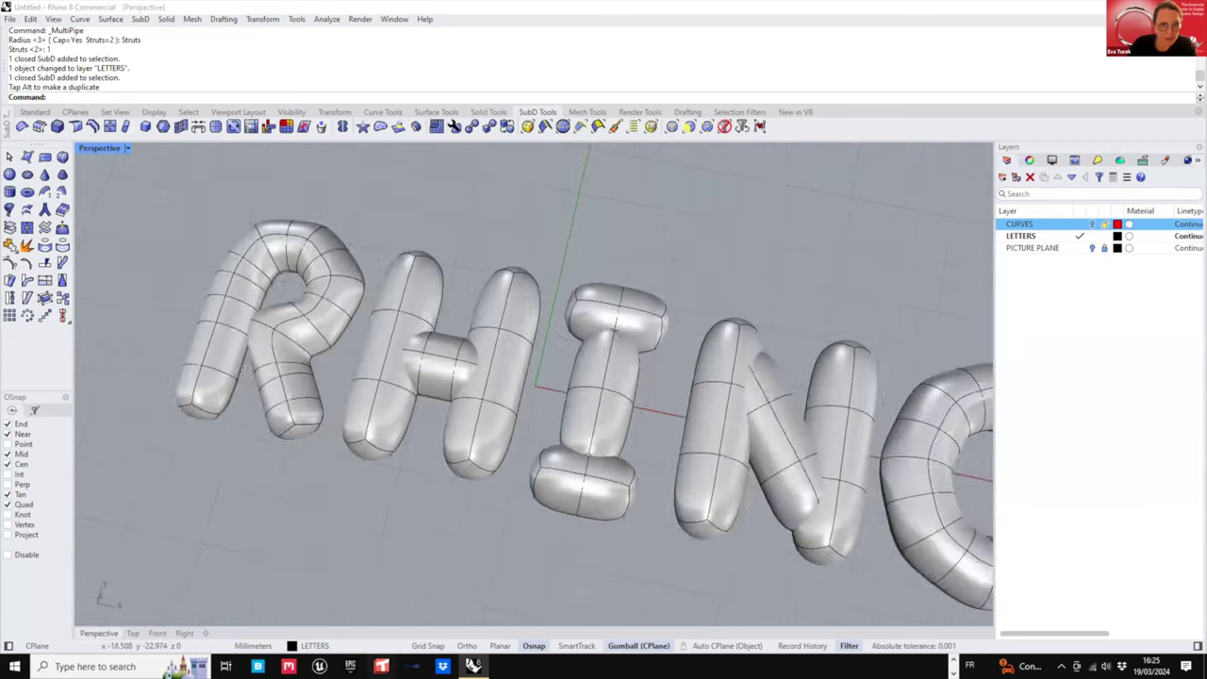
{"action": "scroll", "coordinate": [255, 378], "scroll_direction": "up", "scroll_amount": 3}
{"action": "right_click_drag", "start_coordinate": [247, 386], "coordinate": [276, 358]}
{"action": "scroll", "coordinate": [321, 357], "scroll_direction": "up", "scroll_amount": 4}
{"action": "left_click", "coordinate": [323, 356], "text": "ctrl+shift"}
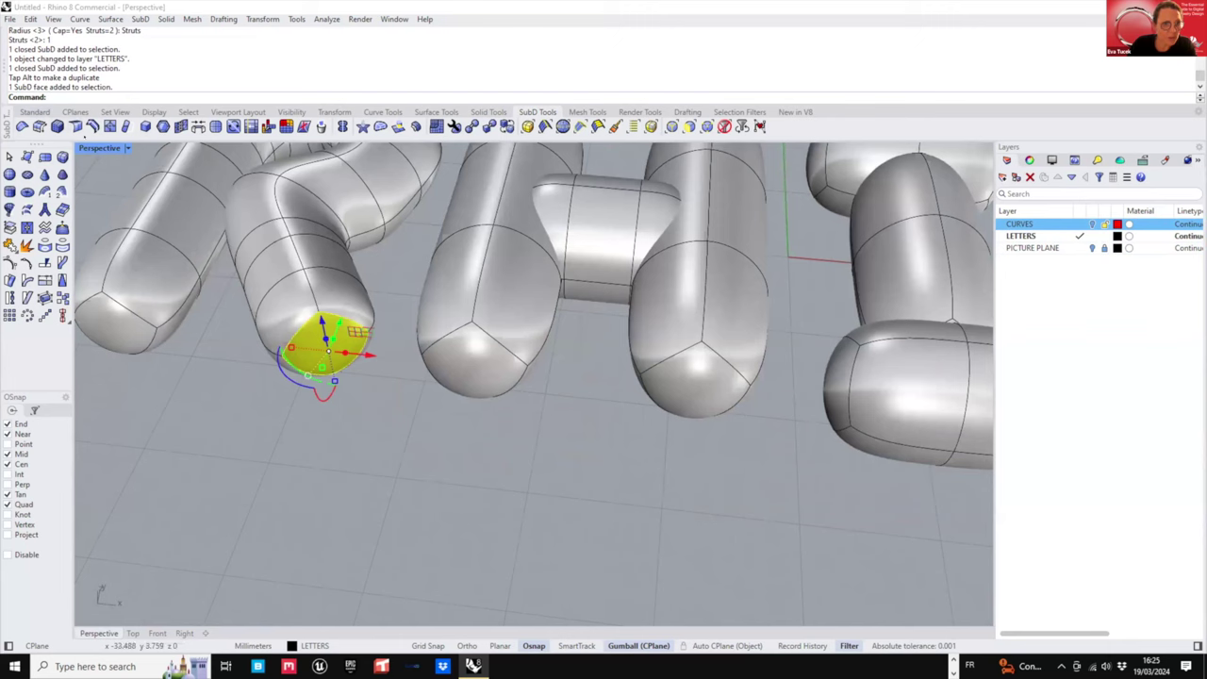
{"action": "left_click_drag", "start_coordinate": [321, 319], "coordinate": [324, 332]}
{"action": "double_click", "coordinate": [97, 149]}
{"action": "right_click_drag", "start_coordinate": [248, 283], "coordinate": [332, 291]}
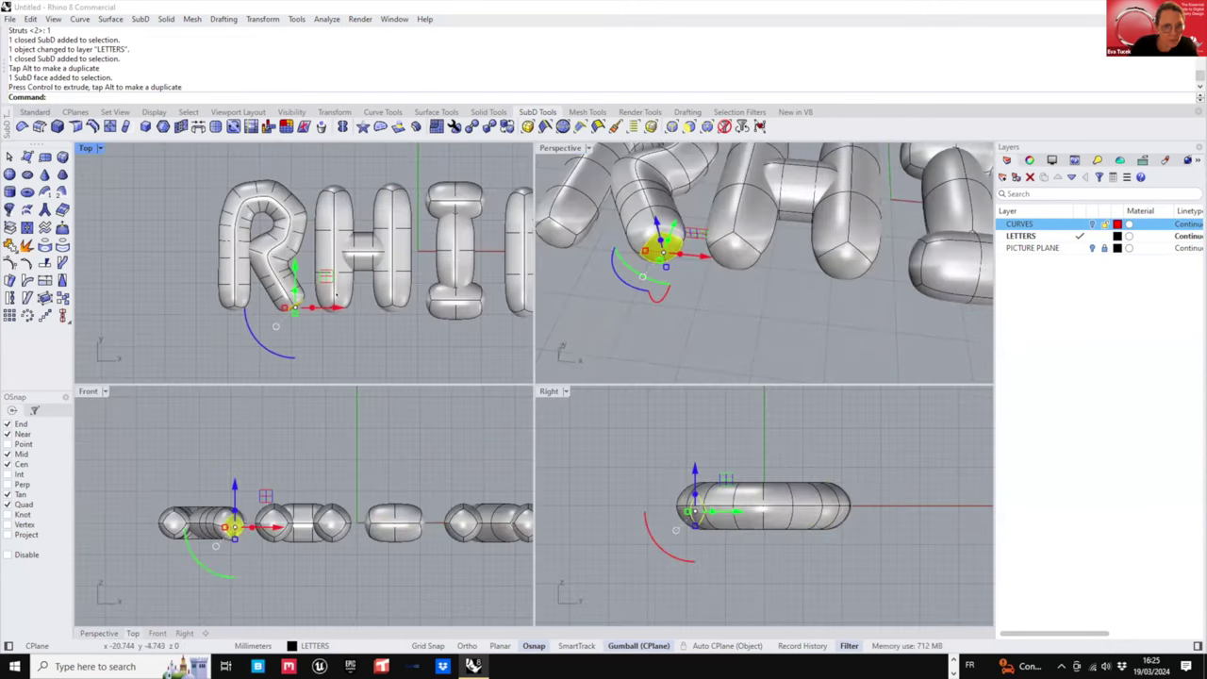
{"action": "scroll", "coordinate": [332, 290], "scroll_direction": "up", "scroll_amount": 4}
{"action": "left_click_drag", "start_coordinate": [303, 281], "coordinate": [308, 289]}
{"action": "key", "text": "Escape"}
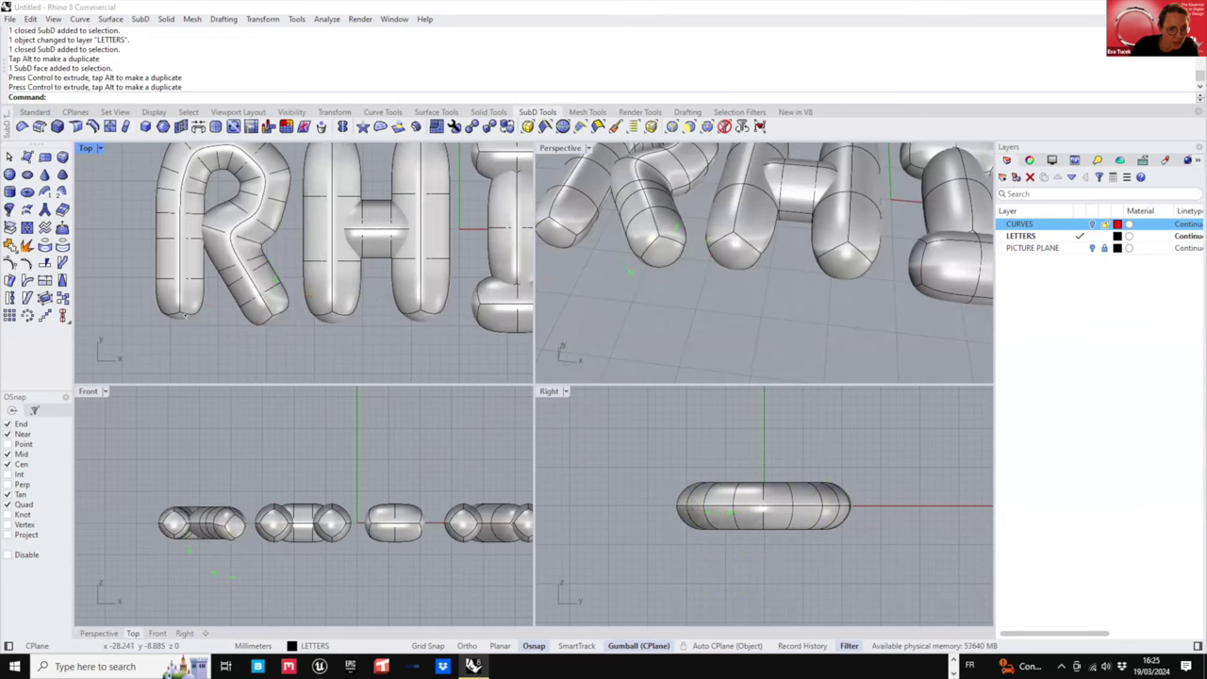
- Select the rounded lower end of the R's straight stem and shift it slightly along the stem
{"action": "left_click_drag", "start_coordinate": [153, 337], "coordinate": [183, 280]}
{"action": "right_click_drag", "start_coordinate": [195, 178], "coordinate": [225, 266]}
{"action": "scroll", "coordinate": [225, 267], "scroll_direction": "down", "scroll_amount": 4}
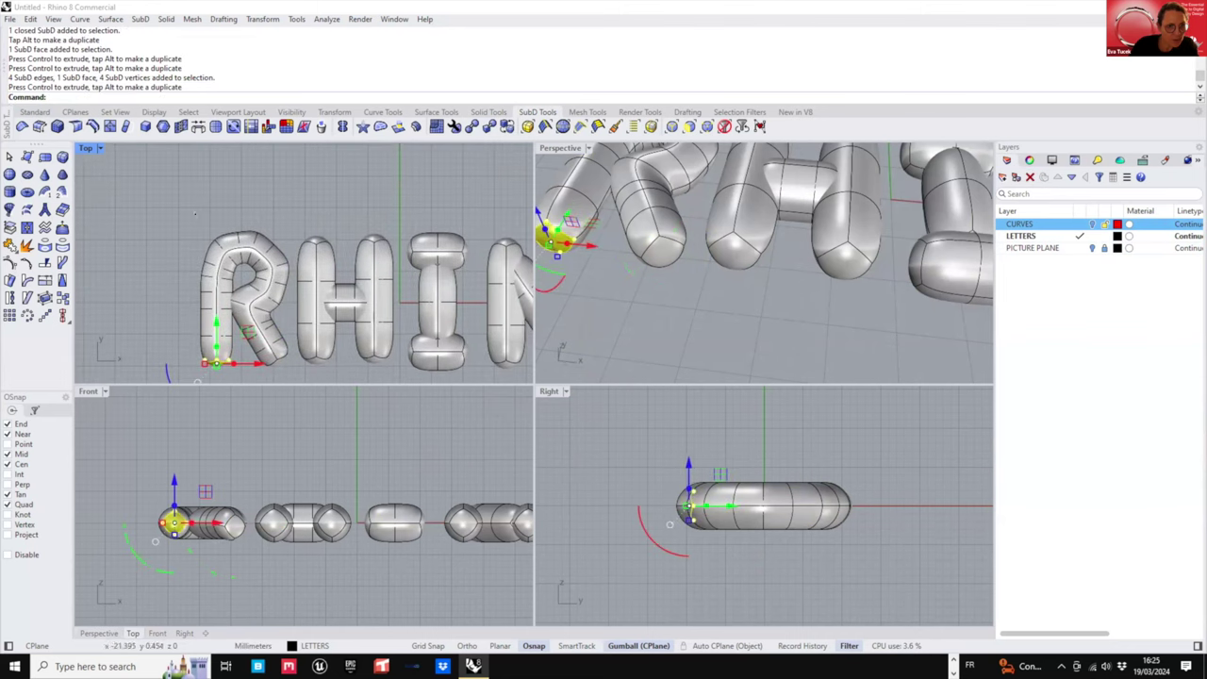
{"action": "key", "text": "Escape"}
- Scale the edge loop where the R's stem bends into the bowl and shift it slightly outward
{"action": "scroll", "coordinate": [224, 266], "scroll_direction": "up", "scroll_amount": 4}
{"action": "right_click_drag", "start_coordinate": [711, 216], "coordinate": [709, 285]}
{"action": "scroll", "coordinate": [707, 258], "scroll_direction": "up", "scroll_amount": 2}
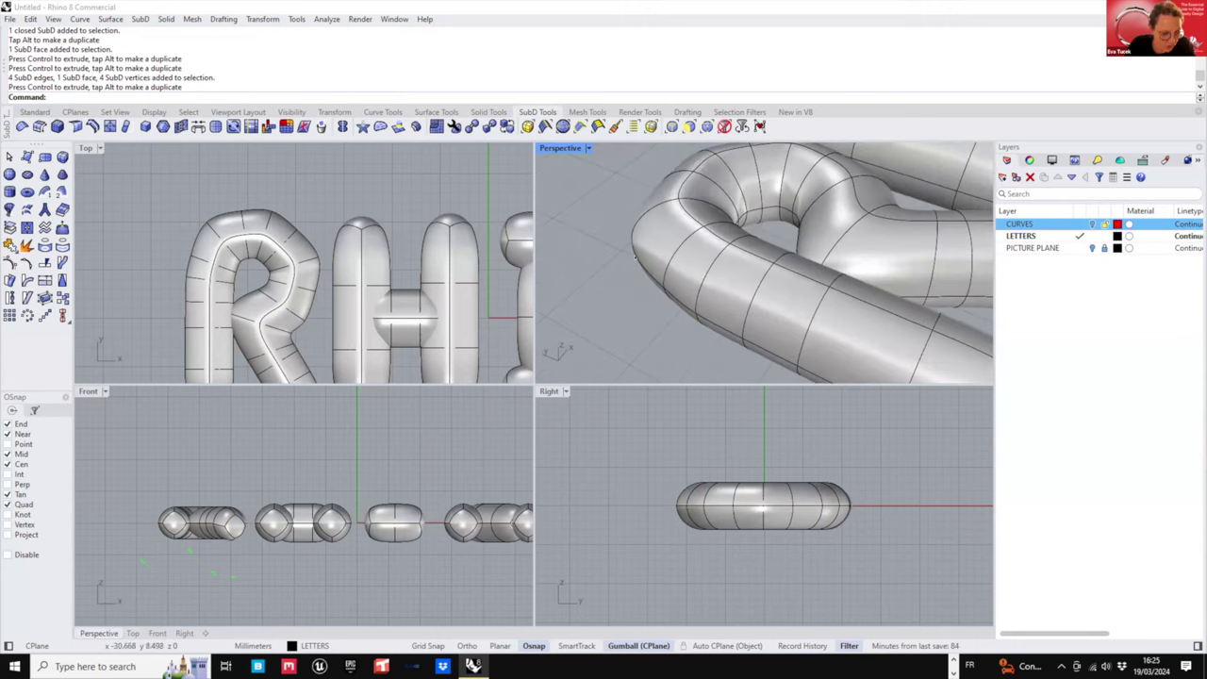
{"action": "double_click", "coordinate": [669, 252]}
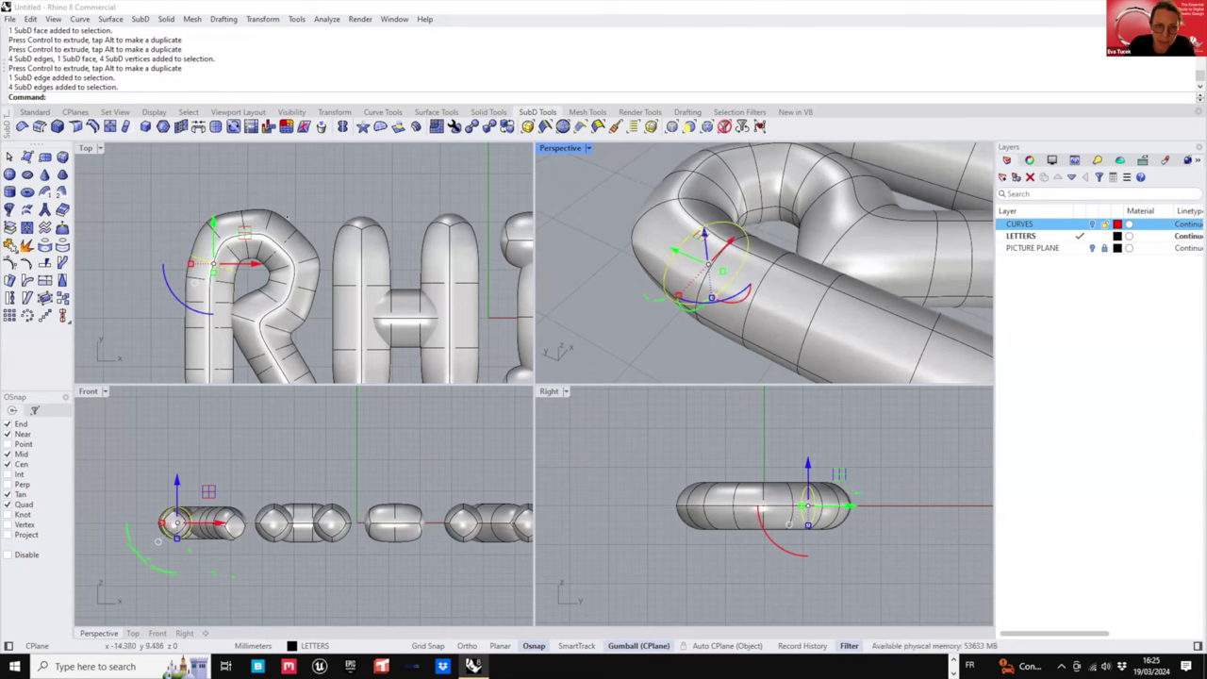
{"action": "left_click_drag", "start_coordinate": [190, 264], "coordinate": [190, 264]}
{"action": "left_click_drag", "start_coordinate": [244, 233], "coordinate": [243, 229]}
{"action": "scroll", "coordinate": [224, 296], "scroll_direction": "up", "scroll_amount": 2}
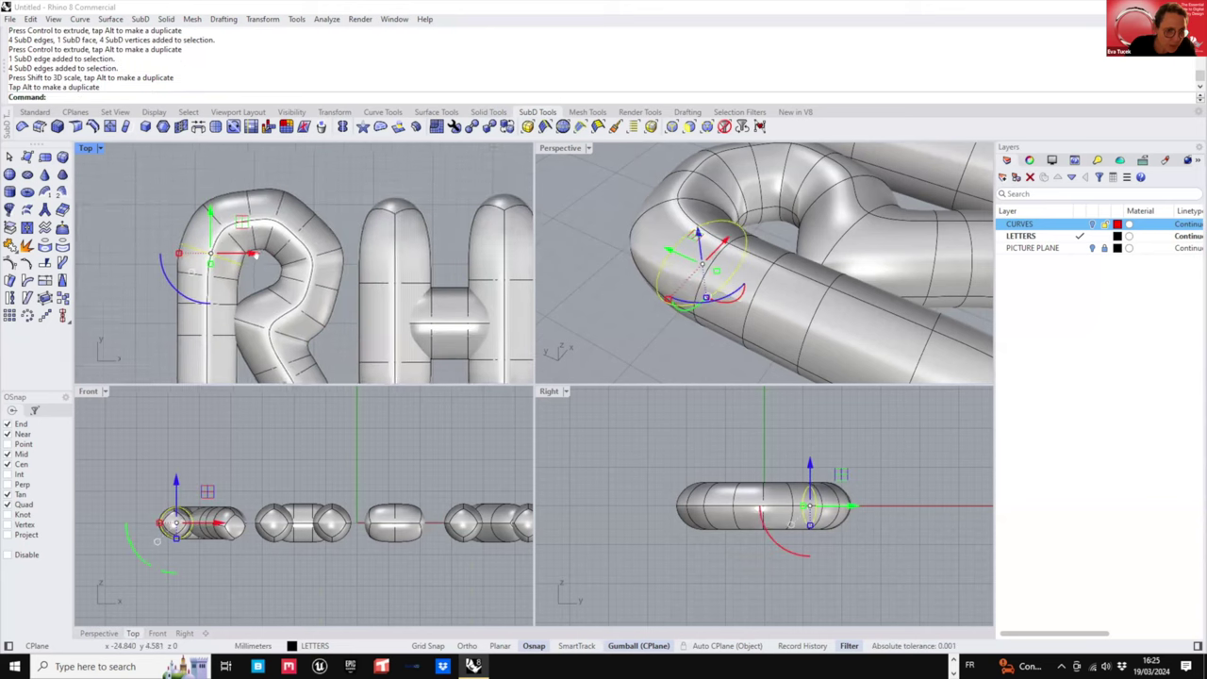
- Move the edge loop just below the R's upper-left bend down the stem
{"action": "right_click_drag", "start_coordinate": [223, 296], "coordinate": [222, 280]}
{"action": "key", "text": "Escape"}
{"action": "double_click", "coordinate": [222, 260]}
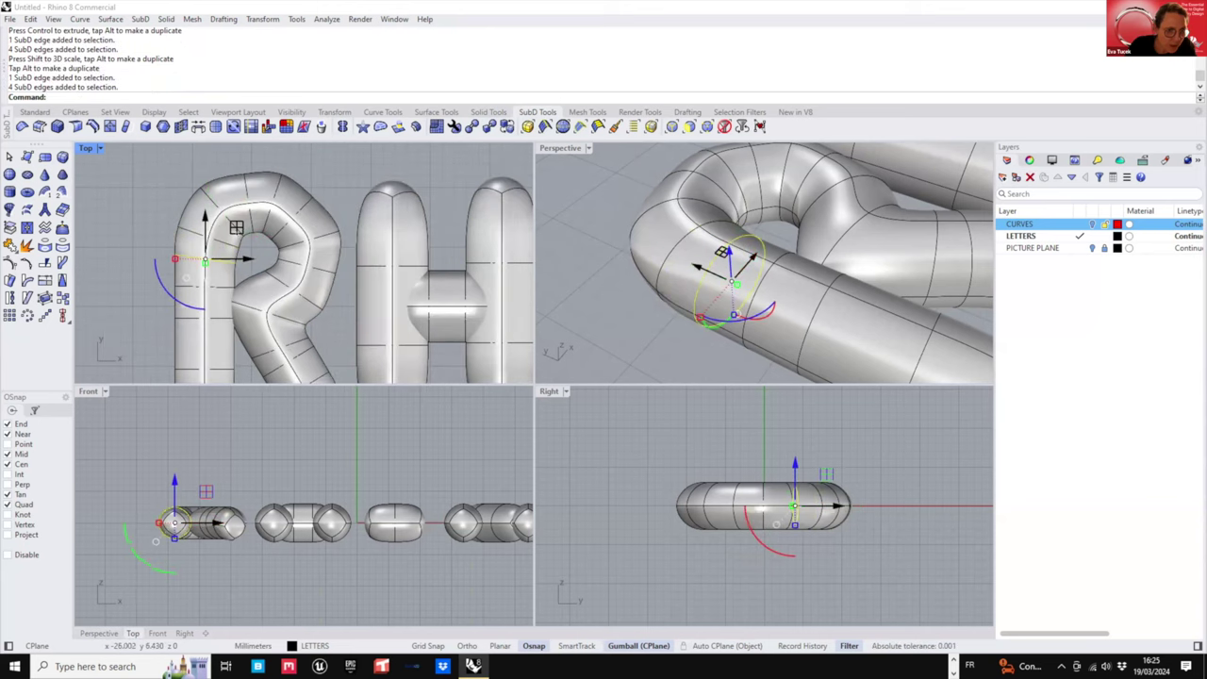
{"action": "left_click_drag", "start_coordinate": [238, 229], "coordinate": [230, 262]}
{"action": "key", "text": "Escape"}
- Move the next two edge loops of the R's straight stem along its length to spread out their spacing
{"action": "left_click", "coordinate": [192, 286]}
{"action": "double_click", "coordinate": [192, 286]}
{"action": "key", "text": "Escape"}
{"action": "scroll", "coordinate": [245, 263], "scroll_direction": "down", "scroll_amount": 5}
{"action": "scroll", "coordinate": [257, 280], "scroll_direction": "up", "scroll_amount": 3}
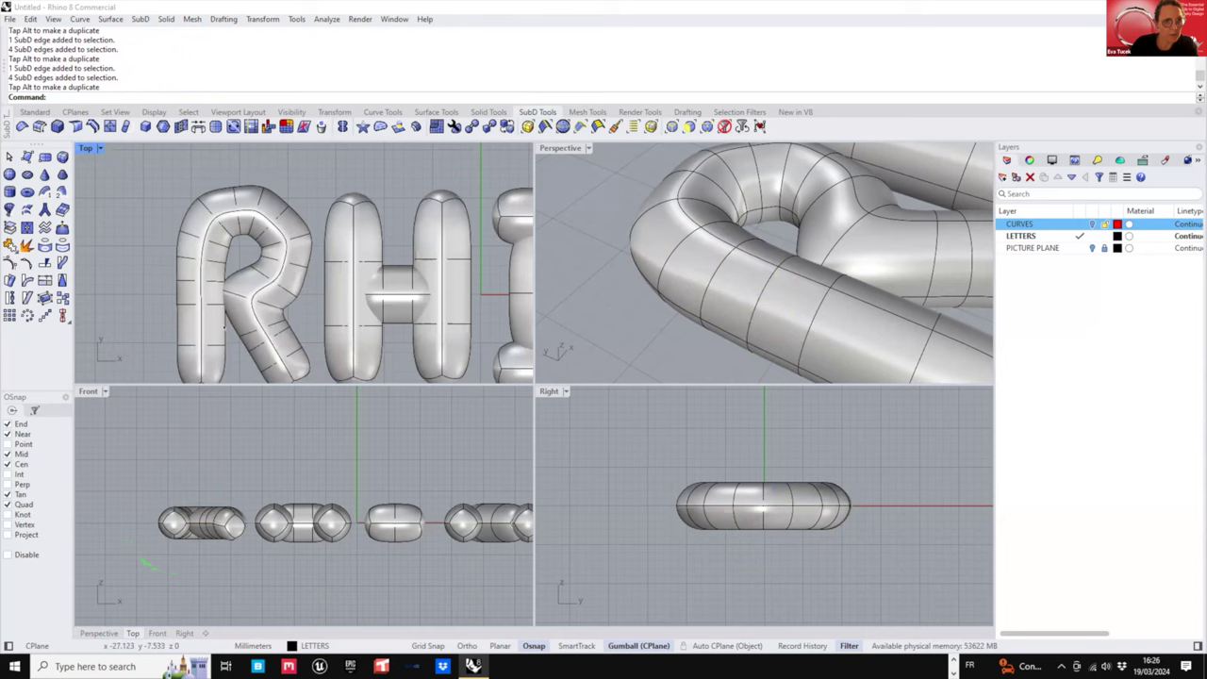
{"action": "double_click", "coordinate": [215, 303]}
{"action": "left_click_drag", "start_coordinate": [199, 264], "coordinate": [195, 295]}
{"action": "key", "text": "Escape"}
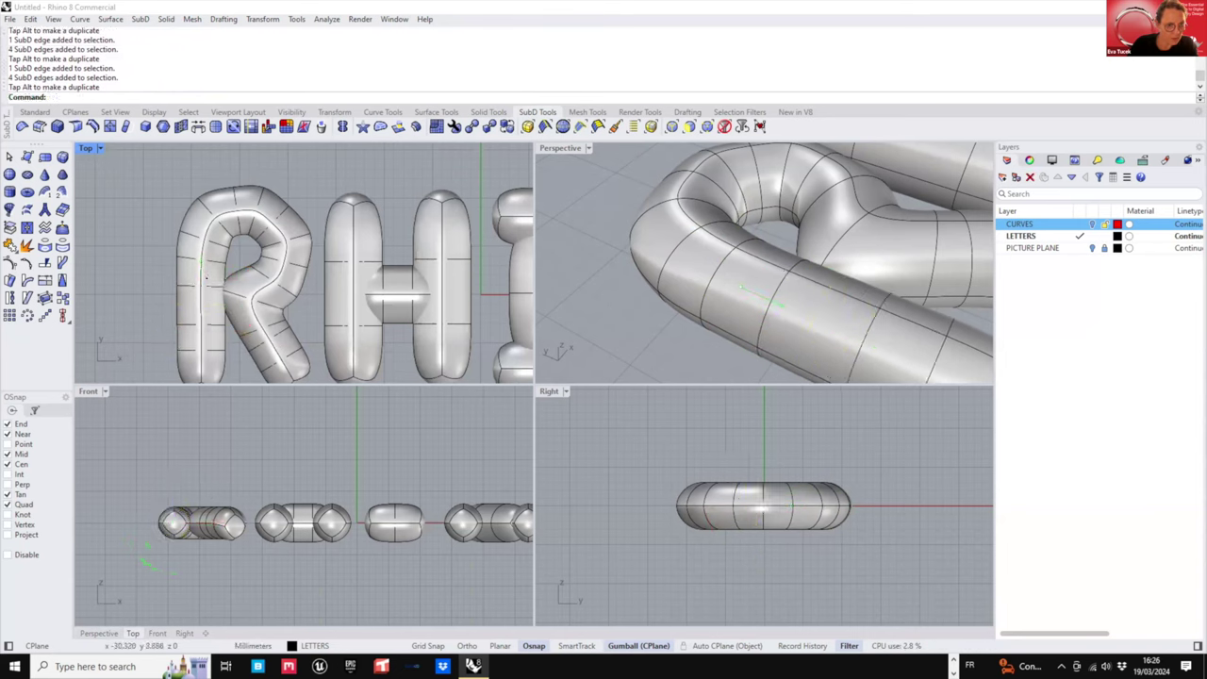
{"action": "left_click", "coordinate": [214, 284]}
{"action": "key", "text": "Escape"}
{"action": "double_click", "coordinate": [190, 284], "text": "ctrl+shift"}
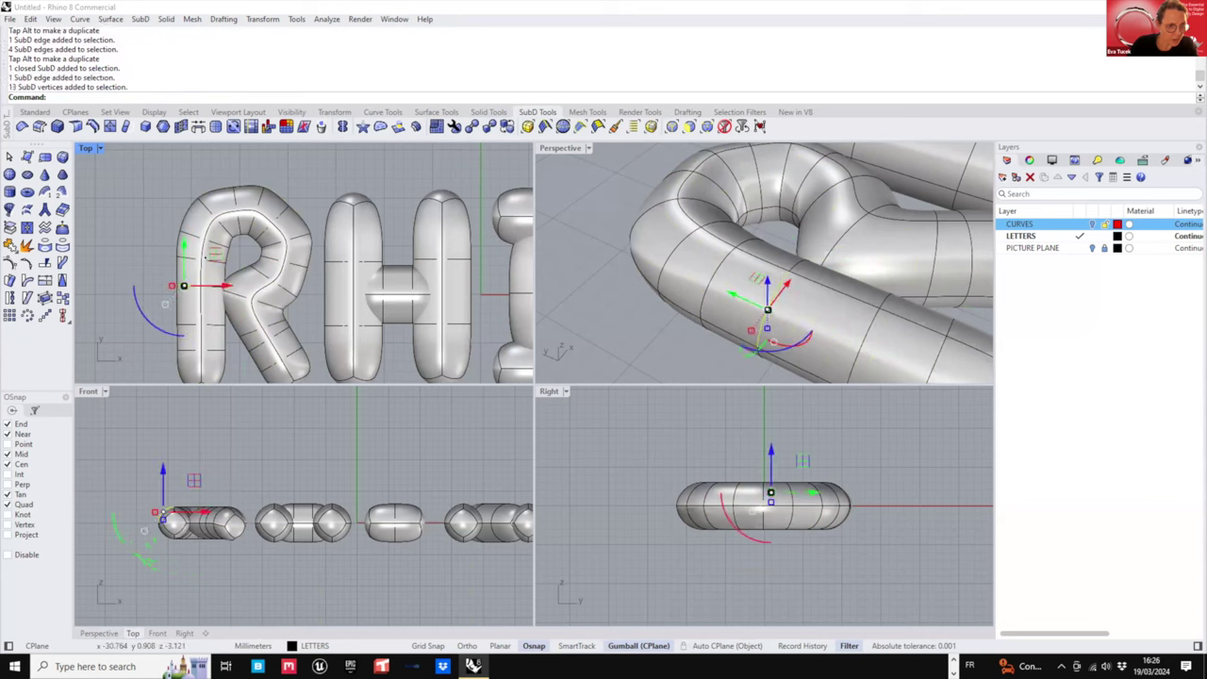
{"action": "left_click", "coordinate": [134, 297]}
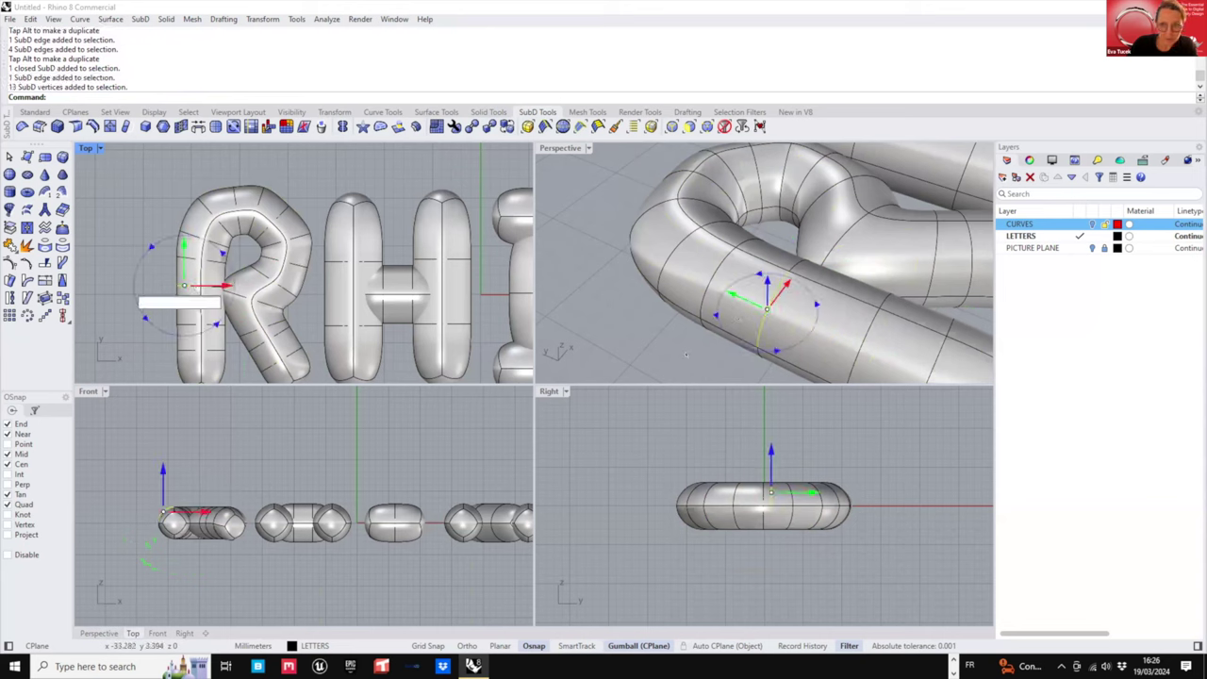
{"action": "left_click", "coordinate": [687, 355]}
- Shift the middle edge loop and the lower edge loop of the R's straight stem slightly downward to even out the spacing
{"action": "double_click", "coordinate": [762, 328], "text": "ctrl+shift"}
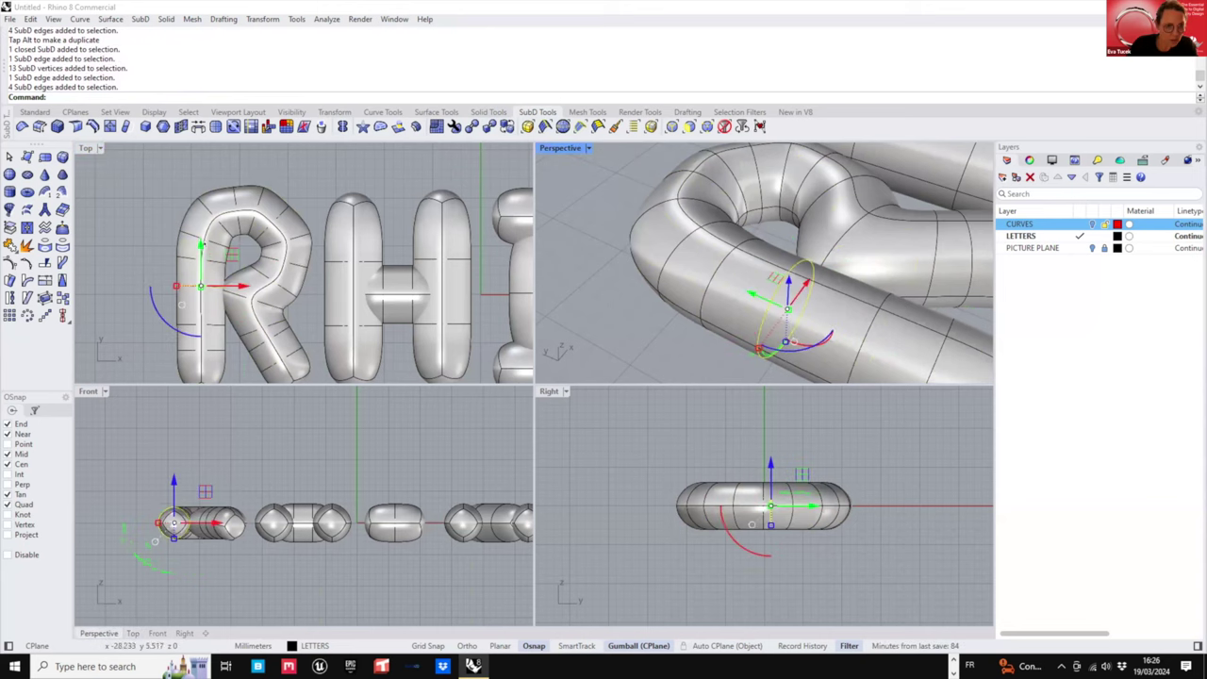
{"action": "left_click_drag", "start_coordinate": [202, 243], "coordinate": [202, 260]}
{"action": "left_click", "coordinate": [252, 243]}
{"action": "right_click_drag", "start_coordinate": [265, 243], "coordinate": [276, 246]}
{"action": "double_click", "coordinate": [194, 355]}
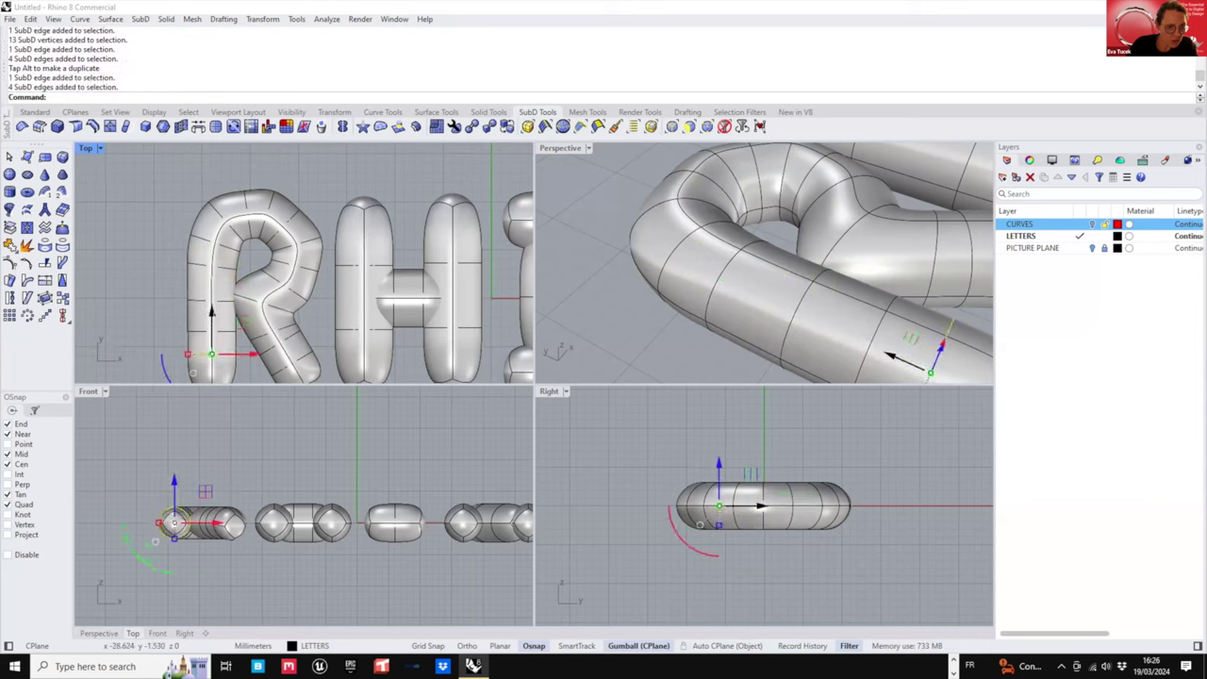
{"action": "left_click_drag", "start_coordinate": [211, 313], "coordinate": [211, 323]}
{"action": "left_click", "coordinate": [191, 200]}
- Reposition the edge loops at the top and upper right of the R's bowl to round its outline
{"action": "right_click_drag", "start_coordinate": [193, 199], "coordinate": [179, 186]}
{"action": "scroll", "coordinate": [178, 185], "scroll_direction": "up", "scroll_amount": 2}
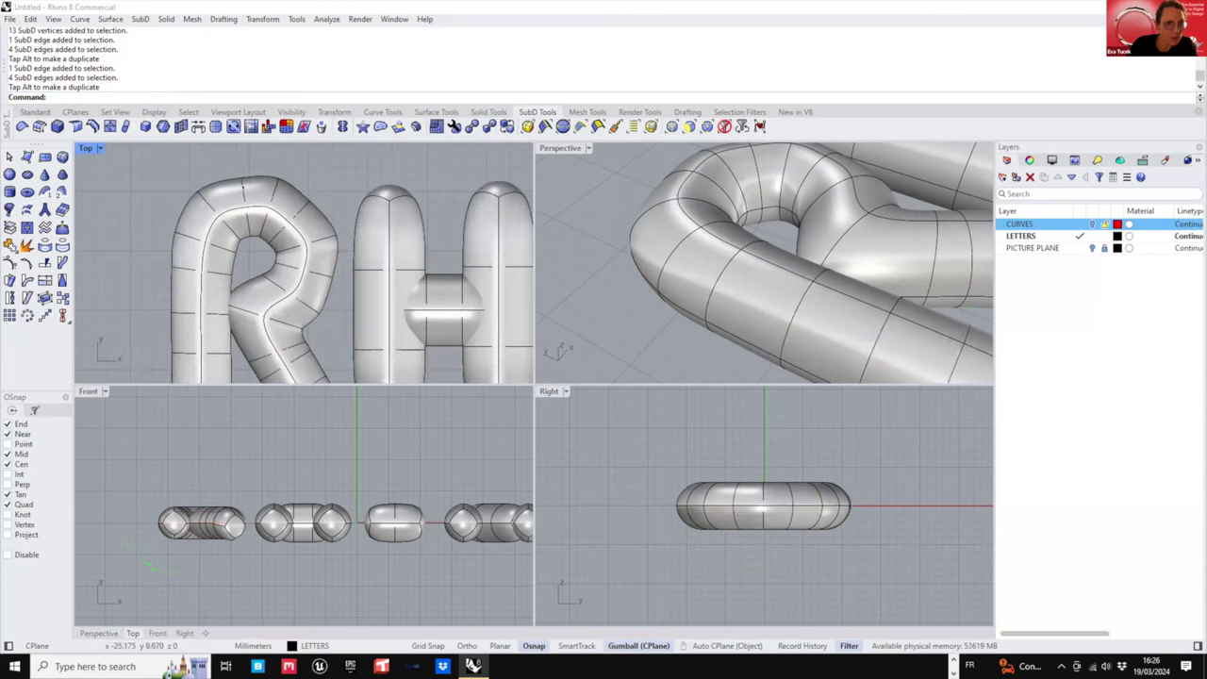
{"action": "double_click", "coordinate": [243, 189]}
{"action": "left_click_drag", "start_coordinate": [274, 175], "coordinate": [325, 186]}
{"action": "left_click", "coordinate": [325, 208]}
{"action": "double_click", "coordinate": [305, 208]}
{"action": "left_click", "coordinate": [326, 181]}
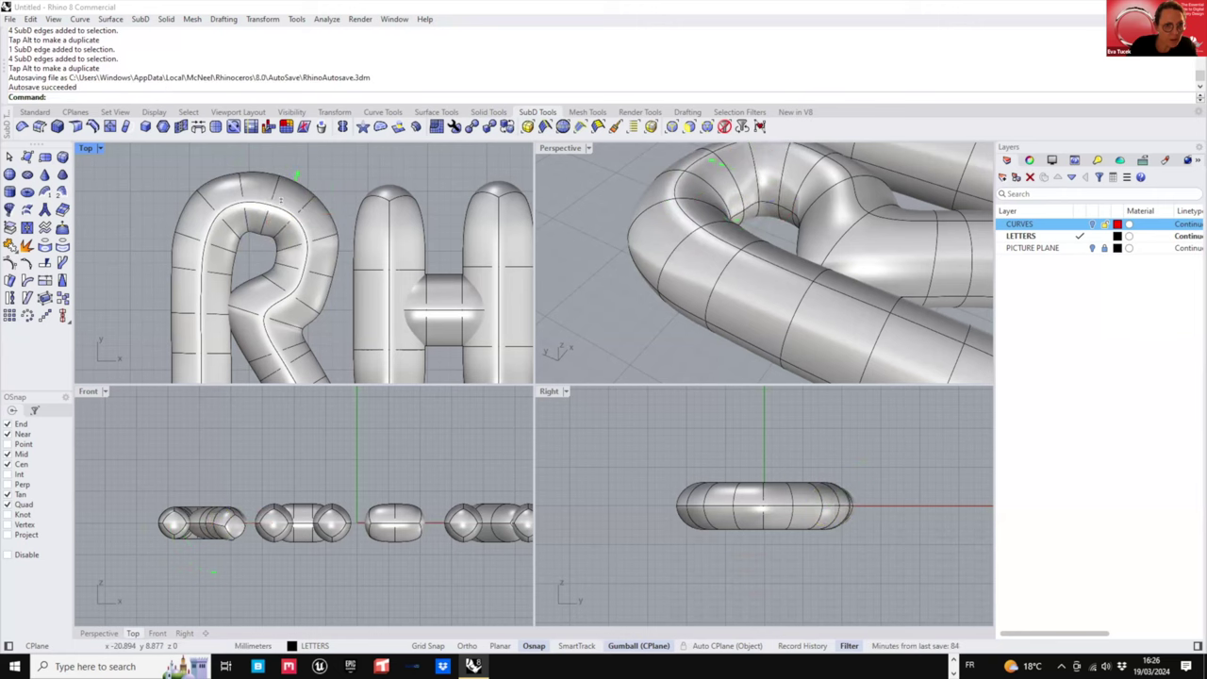
- Rotate and shift the edge loop at the upper-left shoulder of the R's bowl to smooth the bend
{"action": "scroll", "coordinate": [266, 227], "scroll_direction": "up", "scroll_amount": 2}
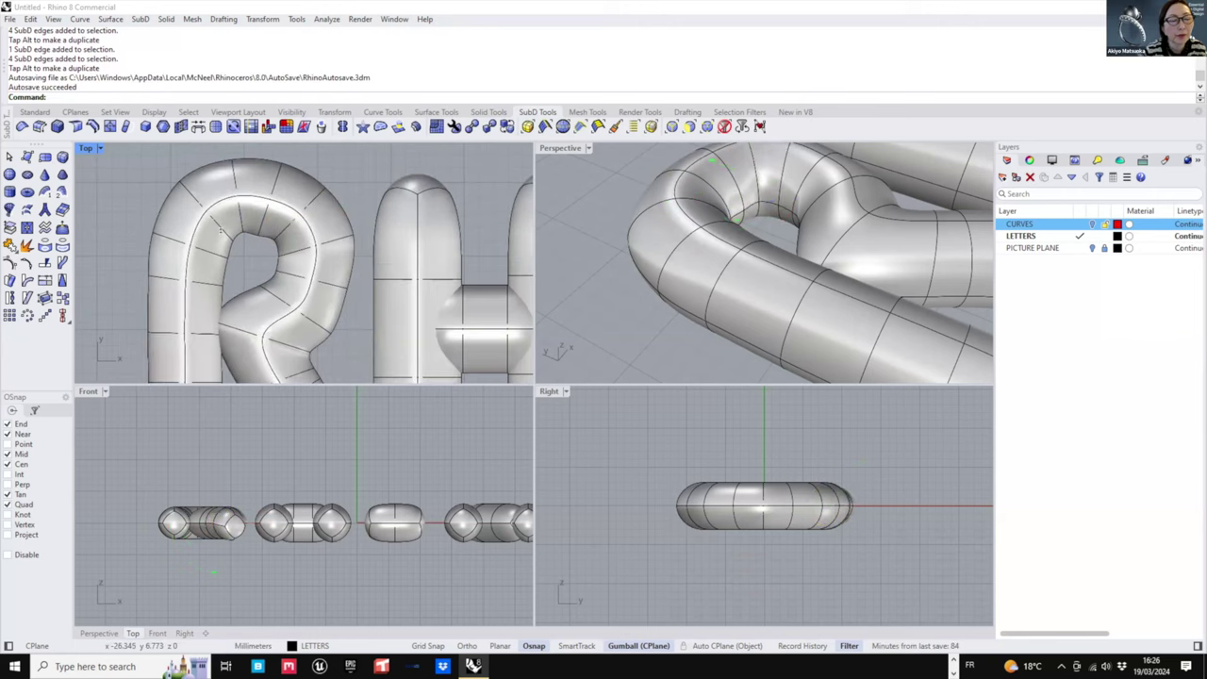
{"action": "double_click", "coordinate": [221, 227]}
{"action": "left_click_drag", "start_coordinate": [163, 237], "coordinate": [169, 243]}
{"action": "left_click_drag", "start_coordinate": [233, 178], "coordinate": [233, 181]}
{"action": "key", "text": "Escape"}
- Scale the edge loop at the top of the R's bowl and shift it slightly up and right
{"action": "double_click", "coordinate": [234, 177]}
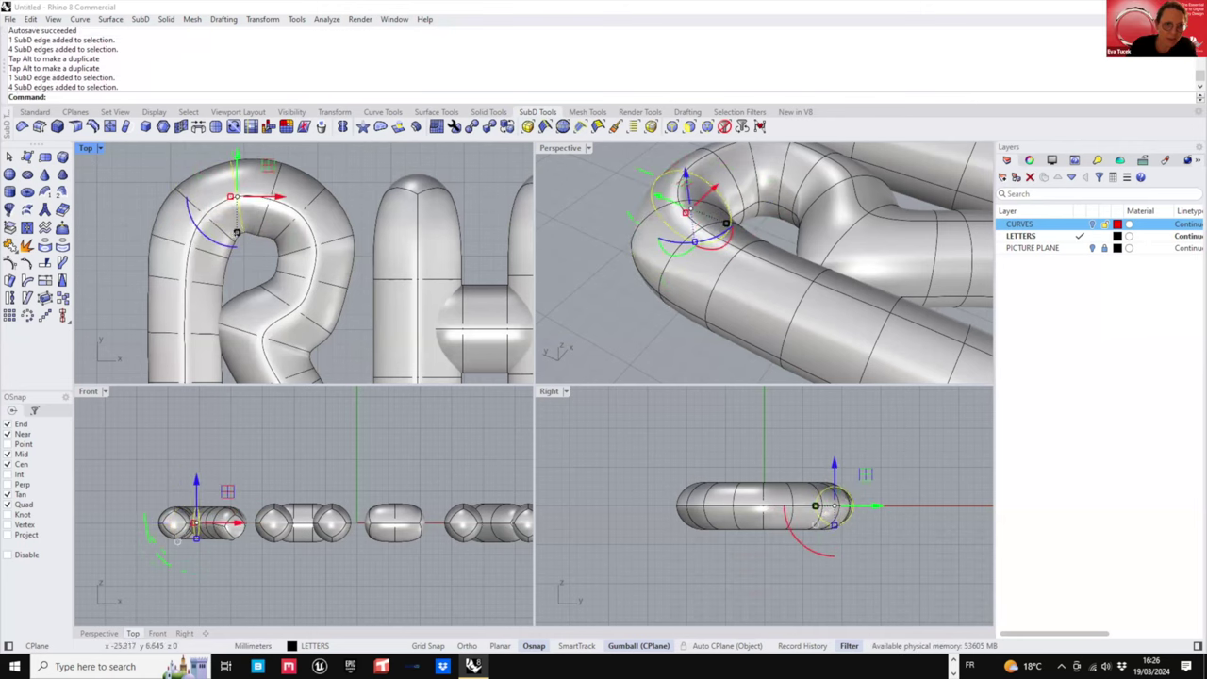
{"action": "left_click_drag", "start_coordinate": [236, 232], "coordinate": [237, 235]}
{"action": "left_click_drag", "start_coordinate": [267, 166], "coordinate": [272, 164]}
{"action": "left_click", "coordinate": [245, 259]}
- Move the two edge loops right of the R's top slightly outward to round the upper-right part of the bowl
{"action": "double_click", "coordinate": [259, 227]}
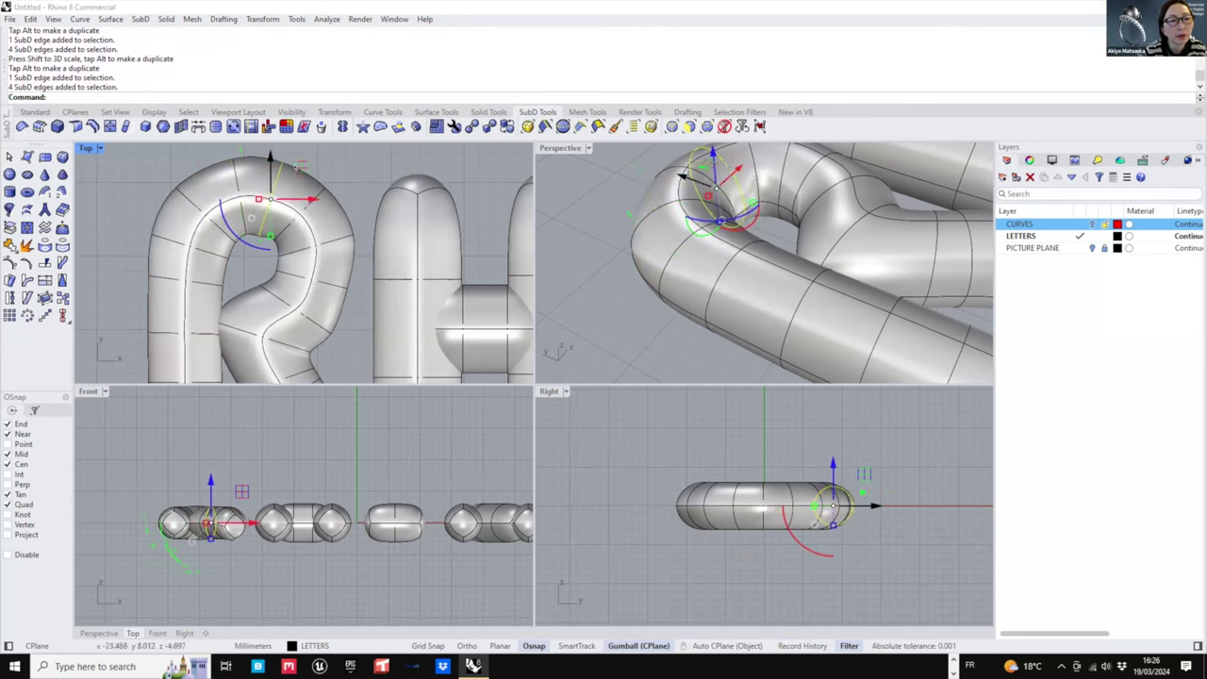
{"action": "right_click_drag", "start_coordinate": [294, 172], "coordinate": [288, 198]}
{"action": "left_click_drag", "start_coordinate": [290, 196], "coordinate": [296, 195]}
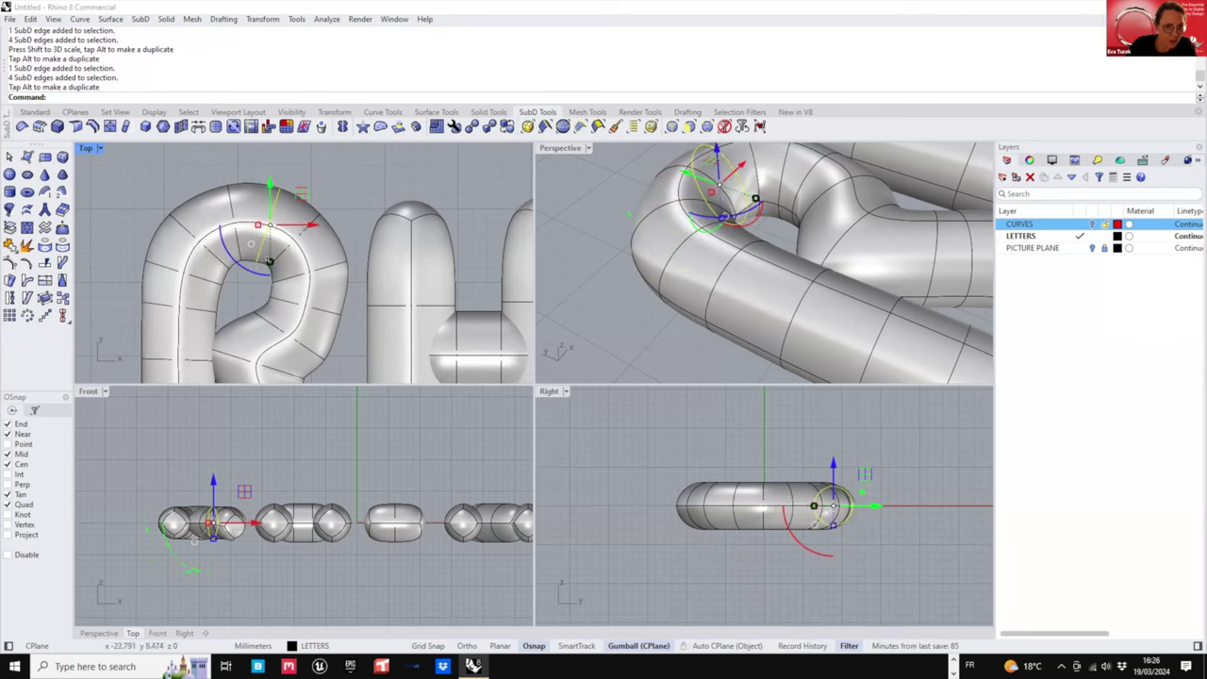
{"action": "left_click", "coordinate": [261, 284]}
{"action": "double_click", "coordinate": [314, 218]}
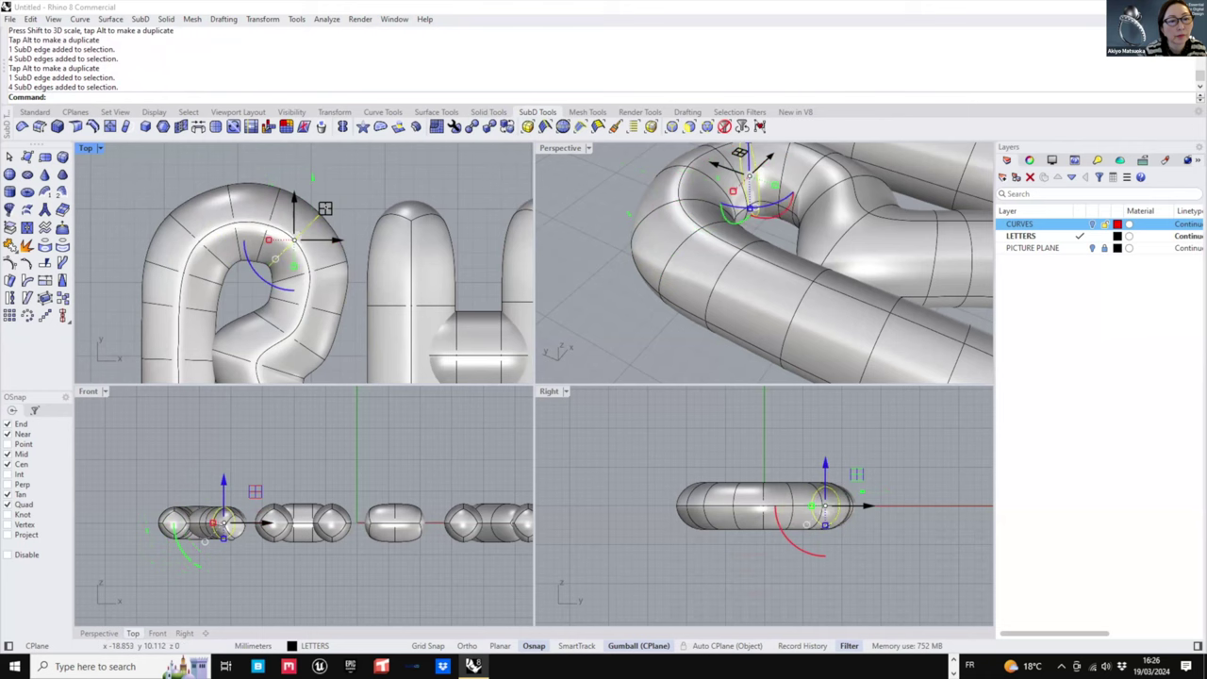
{"action": "left_click_drag", "start_coordinate": [325, 208], "coordinate": [333, 210]}
{"action": "left_click", "coordinate": [355, 213]}
- Rotate and slightly shift the edge loop on the right side of the R's bowl to smooth the curve
{"action": "right_click_drag", "start_coordinate": [355, 217], "coordinate": [370, 177]}
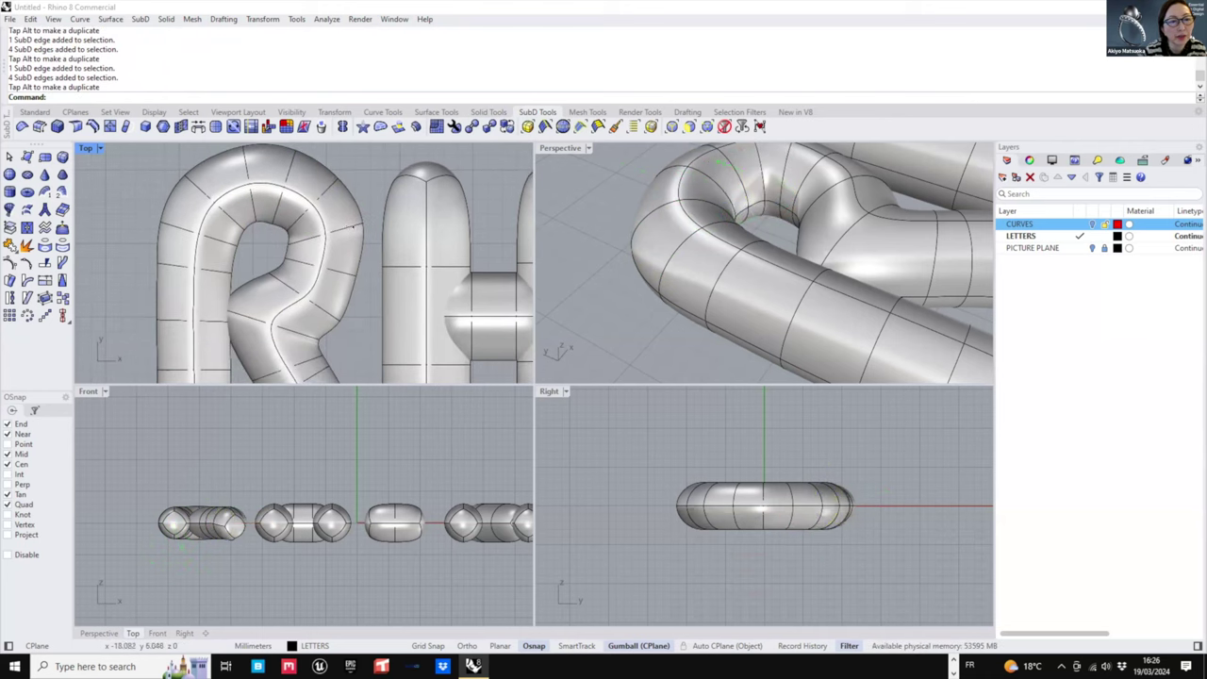
{"action": "double_click", "coordinate": [345, 227]}
{"action": "left_click_drag", "start_coordinate": [290, 269], "coordinate": [274, 268]}
{"action": "left_click_drag", "start_coordinate": [362, 208], "coordinate": [364, 209]}
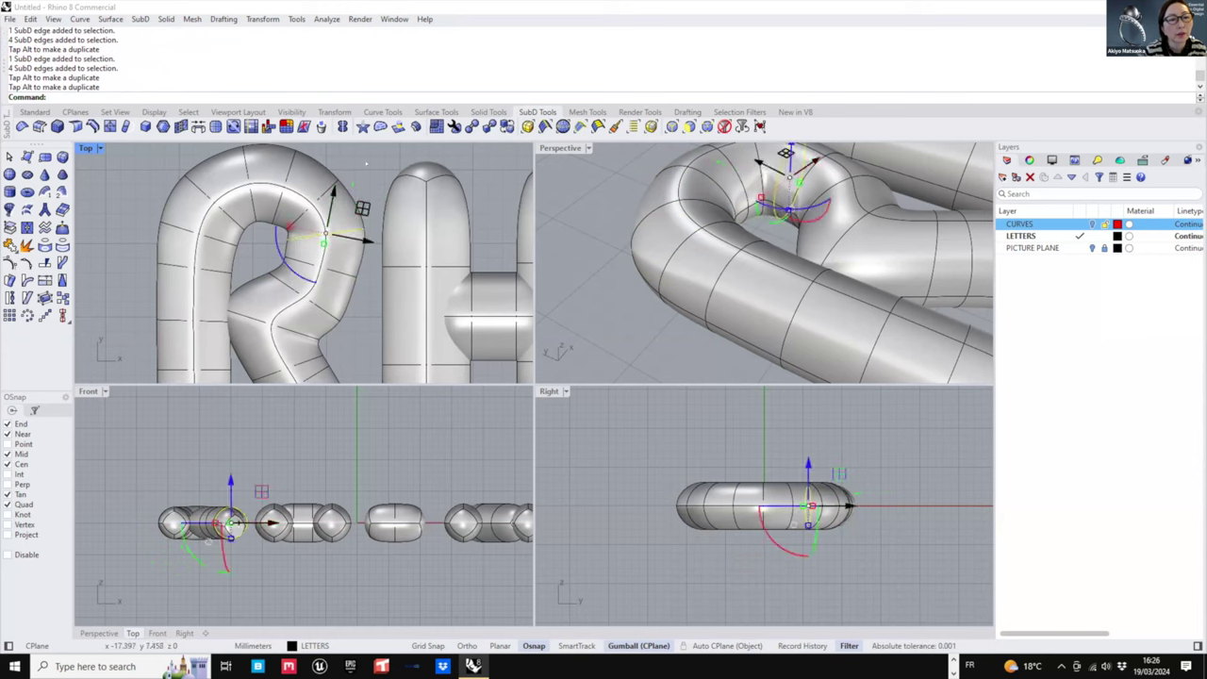
{"action": "left_click", "coordinate": [369, 212]}
- Move the edge loop at the lower-right part of the R's bowl slightly outward
{"action": "right_click_drag", "start_coordinate": [368, 219], "coordinate": [367, 207]}
{"action": "double_click", "coordinate": [339, 262]}
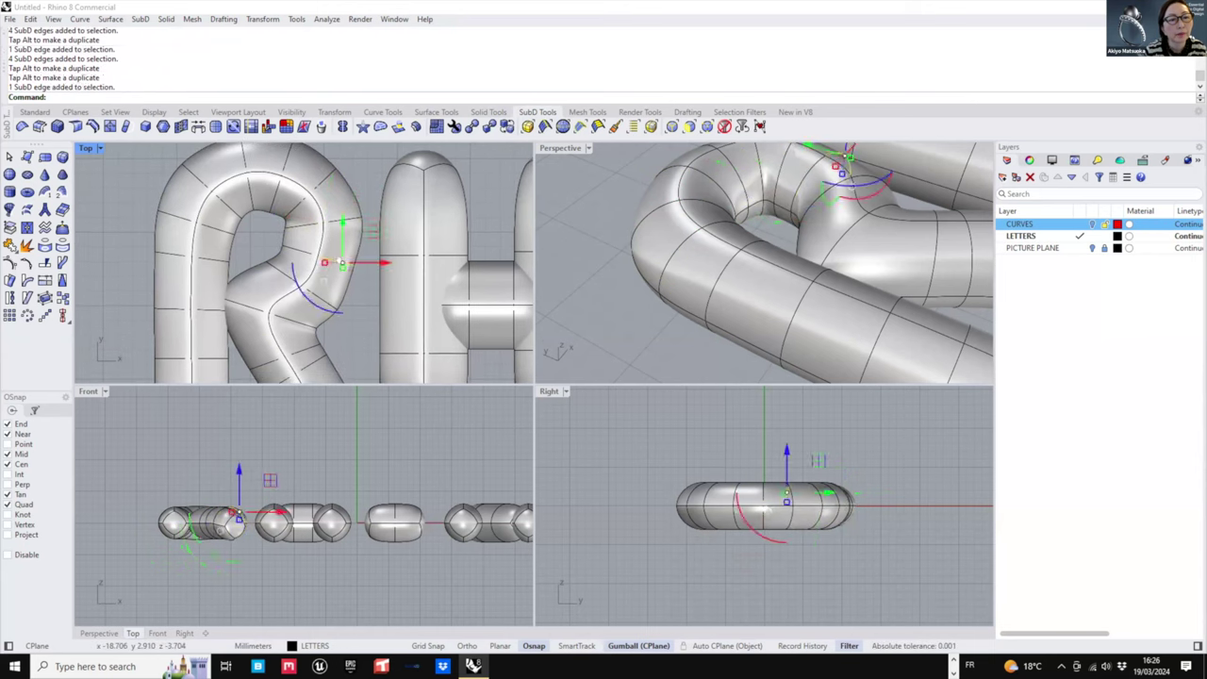
{"action": "left_click_drag", "start_coordinate": [351, 226], "coordinate": [360, 231]}
{"action": "left_click", "coordinate": [372, 224]}
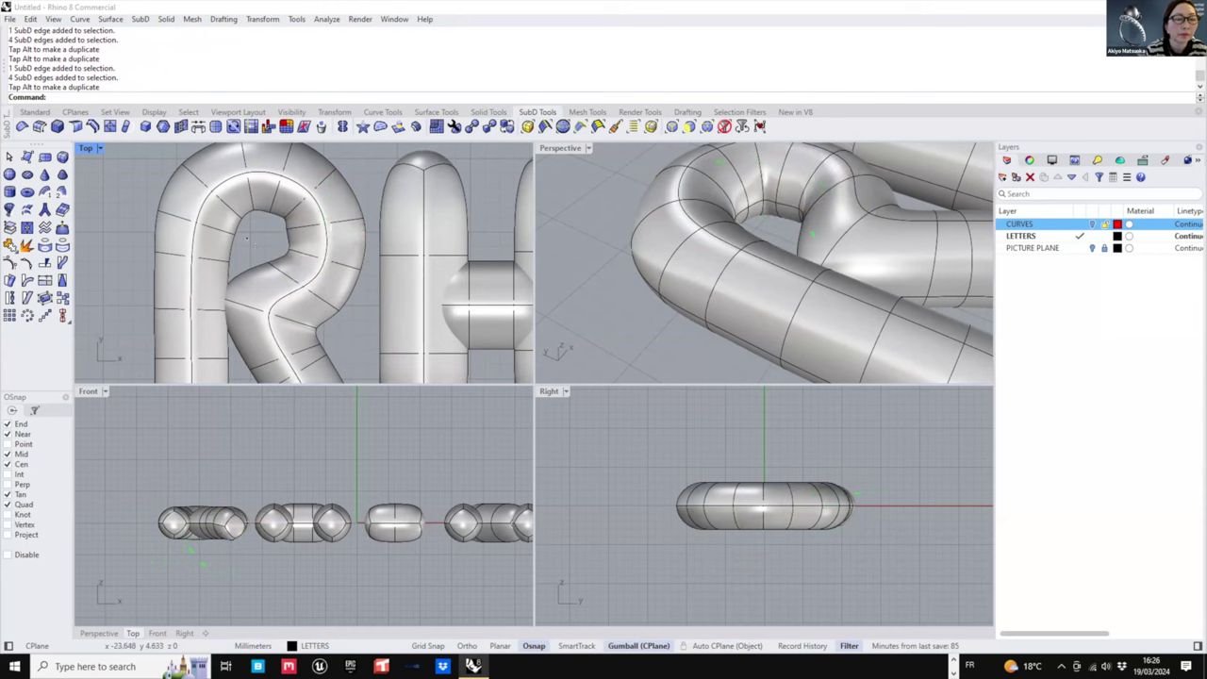
- Shift and scale the edge loop where the R's bowl bends in toward the waist
{"action": "scroll", "coordinate": [286, 247], "scroll_direction": "down", "scroll_amount": 6}
{"action": "scroll", "coordinate": [287, 248], "scroll_direction": "up", "scroll_amount": 4}
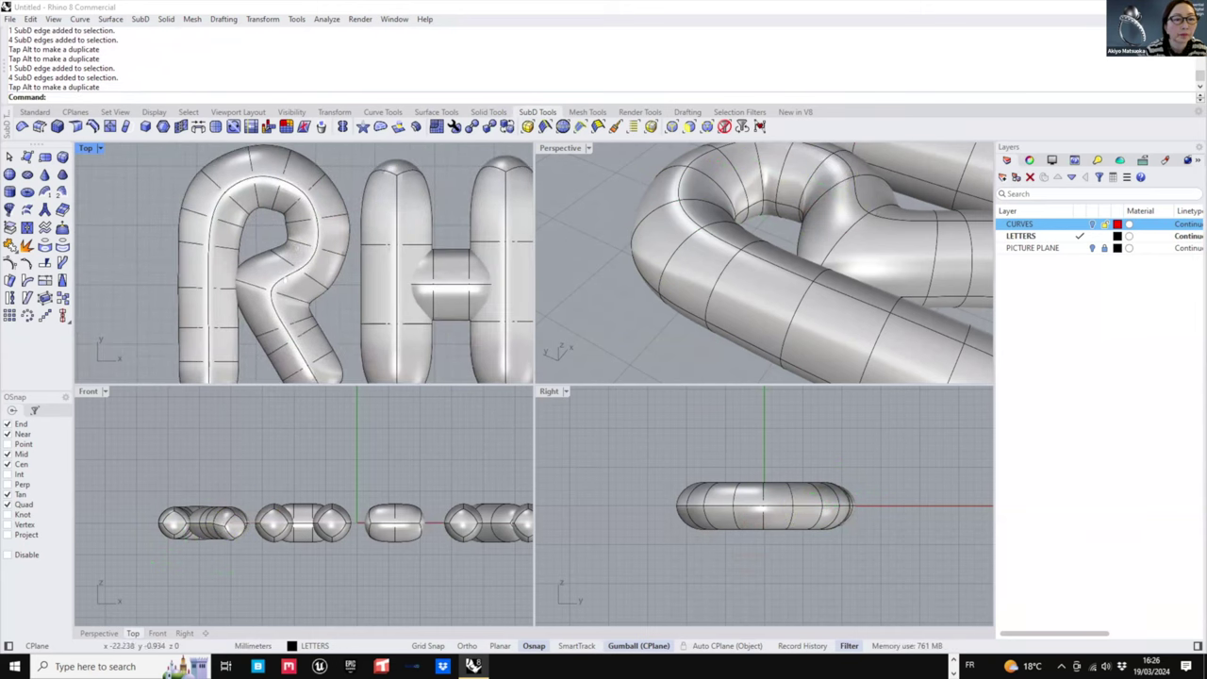
{"action": "double_click", "coordinate": [280, 255]}
{"action": "left_click_drag", "start_coordinate": [330, 237], "coordinate": [330, 242]}
{"action": "left_click_drag", "start_coordinate": [298, 295], "coordinate": [300, 289], "text": "shift"}
{"action": "key", "text": "Escape"}
{"action": "left_click", "coordinate": [323, 248]}
{"action": "key", "text": "Escape"}
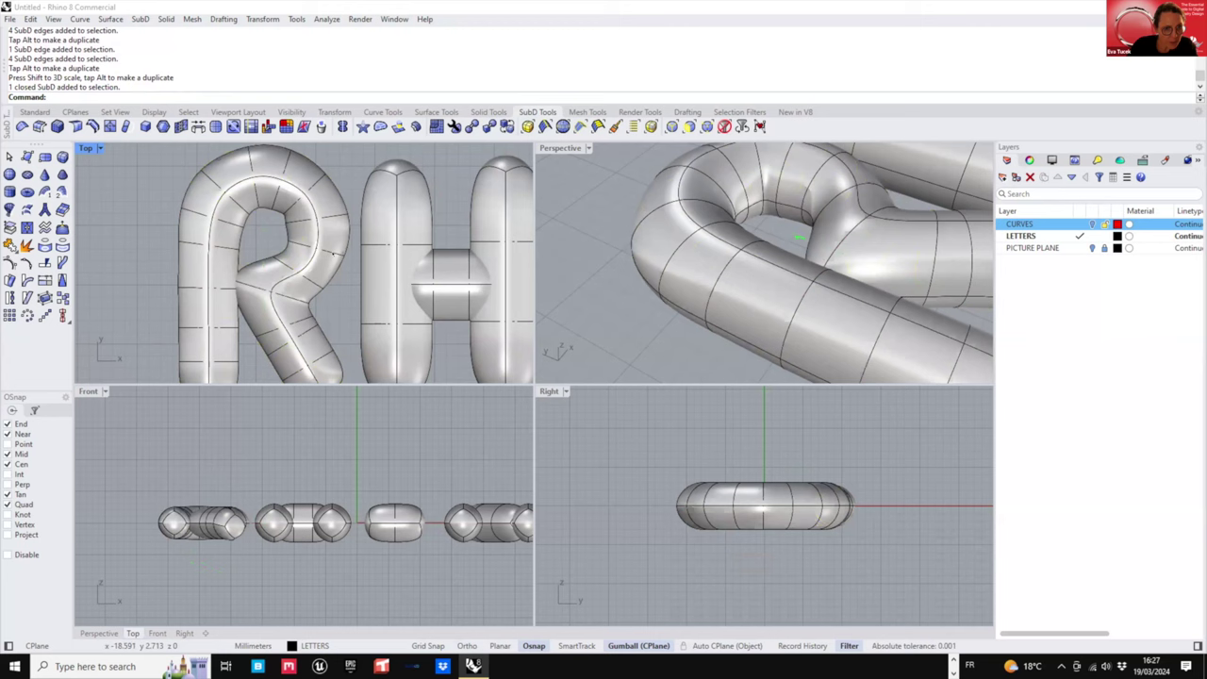
- Scale the edge loop at the lower right of the R's bowl to even out the tube thickness
{"action": "double_click", "coordinate": [323, 246], "text": "ctrl+shift"}
{"action": "left_click_drag", "start_coordinate": [287, 248], "coordinate": [294, 248]}
{"action": "left_click", "coordinate": [332, 297]}
{"action": "right_click_drag", "start_coordinate": [754, 250], "coordinate": [751, 340]}
{"action": "scroll", "coordinate": [767, 315], "scroll_direction": "down", "scroll_amount": 5}
{"action": "scroll", "coordinate": [283, 266], "scroll_direction": "up", "scroll_amount": 3}
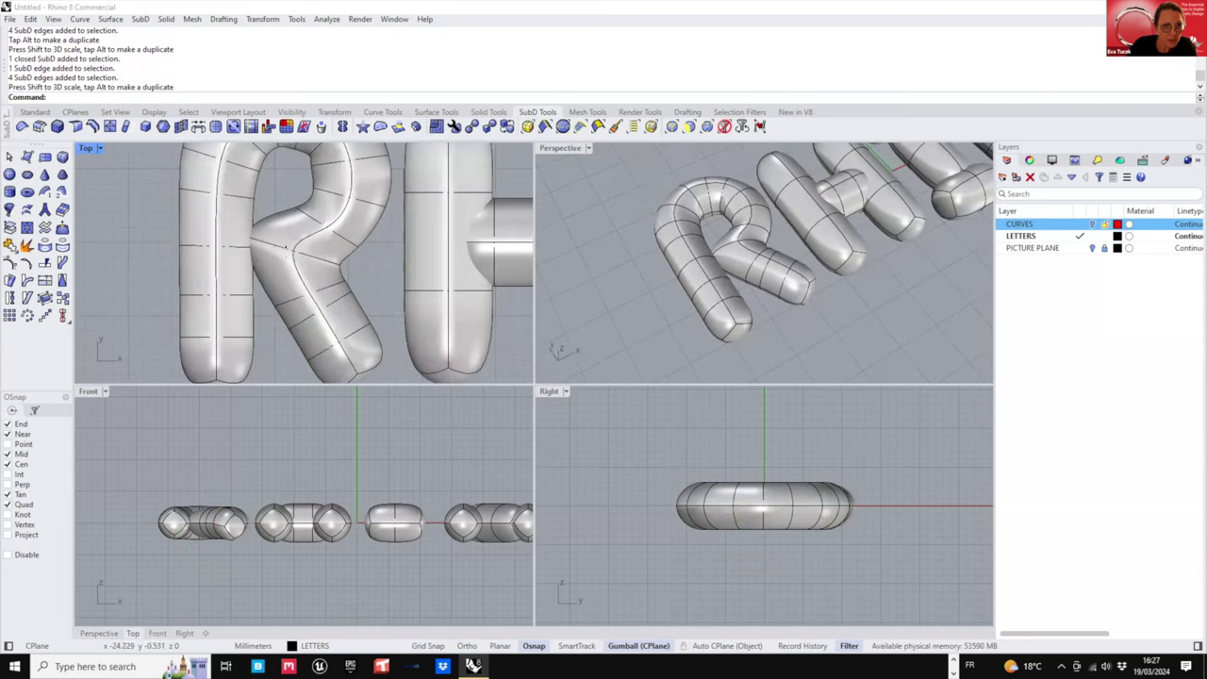
- Reposition the edge loop at the upper end of the R's diagonal leg, just below the waist
{"action": "double_click", "coordinate": [292, 302]}
{"action": "left_click_drag", "start_coordinate": [339, 262], "coordinate": [331, 241]}
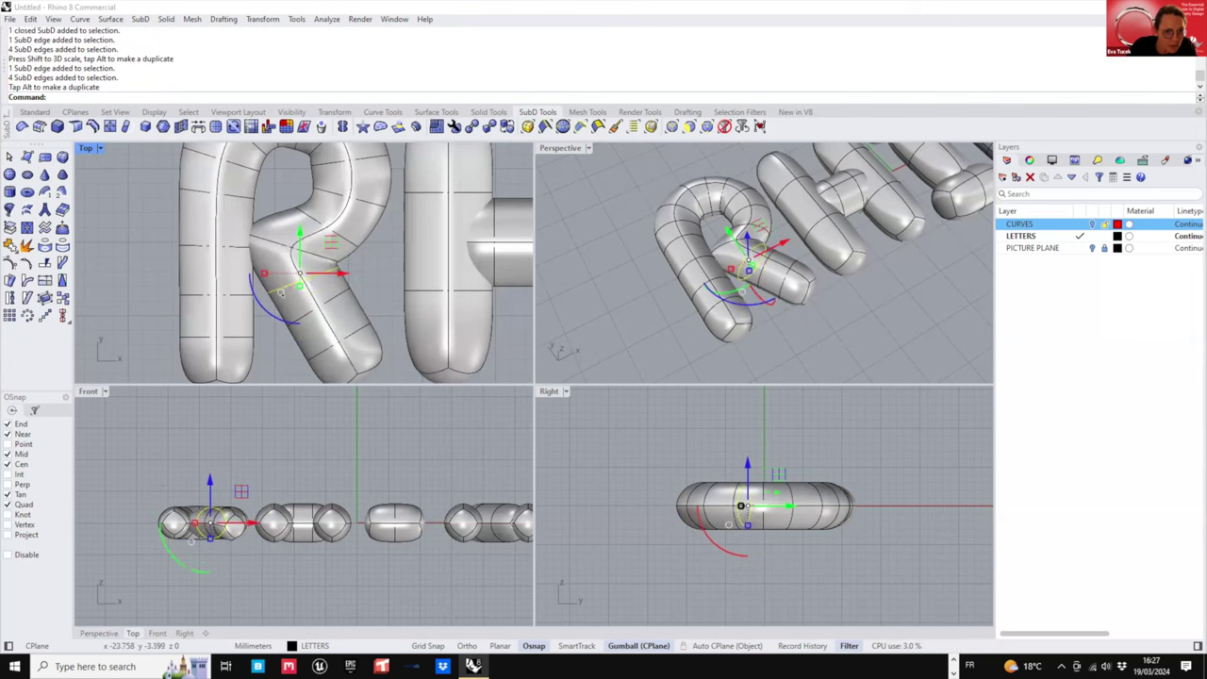
{"action": "key", "text": "Escape"}
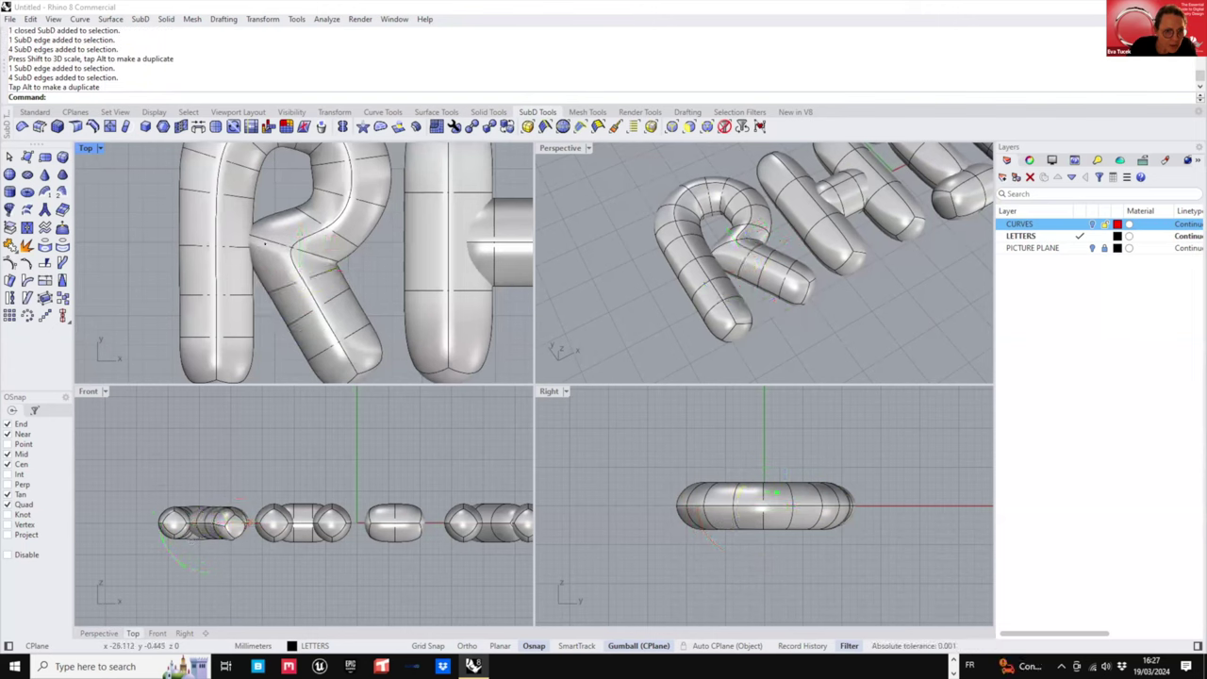
- Scale and shift the edge loop at the R's waist to refine the joint between bowl and leg
{"action": "double_click", "coordinate": [265, 244]}
{"action": "mouse_move", "coordinate": [248, 269]}
{"action": "left_mouse_down"}
{"action": "mouse_move", "coordinate": [257, 281]}
{"action": "mouse_move", "coordinate": [253, 257]}
{"action": "mouse_move", "coordinate": [297, 255]}
{"action": "mouse_move", "coordinate": [251, 253]}
{"action": "left_mouse_up"}
{"action": "left_click_drag", "start_coordinate": [314, 211], "coordinate": [316, 220]}
{"action": "left_click", "coordinate": [385, 266]}
{"action": "scroll", "coordinate": [350, 283], "scroll_direction": "down", "scroll_amount": 4}
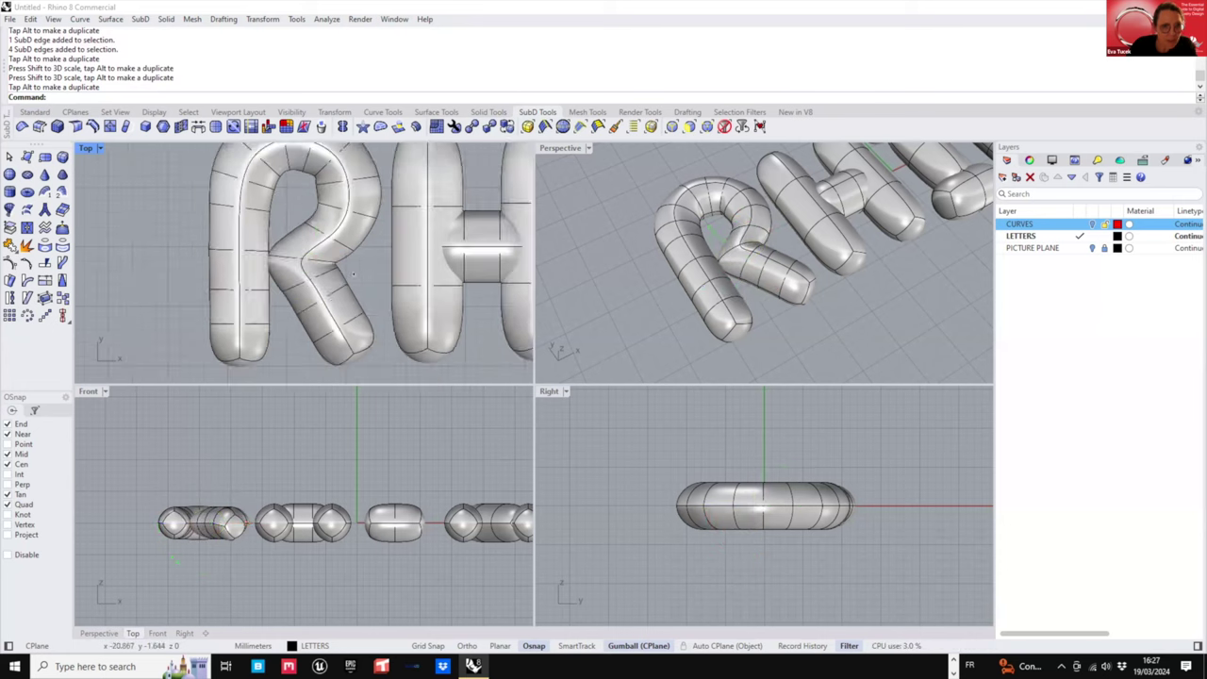
{"action": "scroll", "coordinate": [333, 206], "scroll_direction": "up", "scroll_amount": 2}
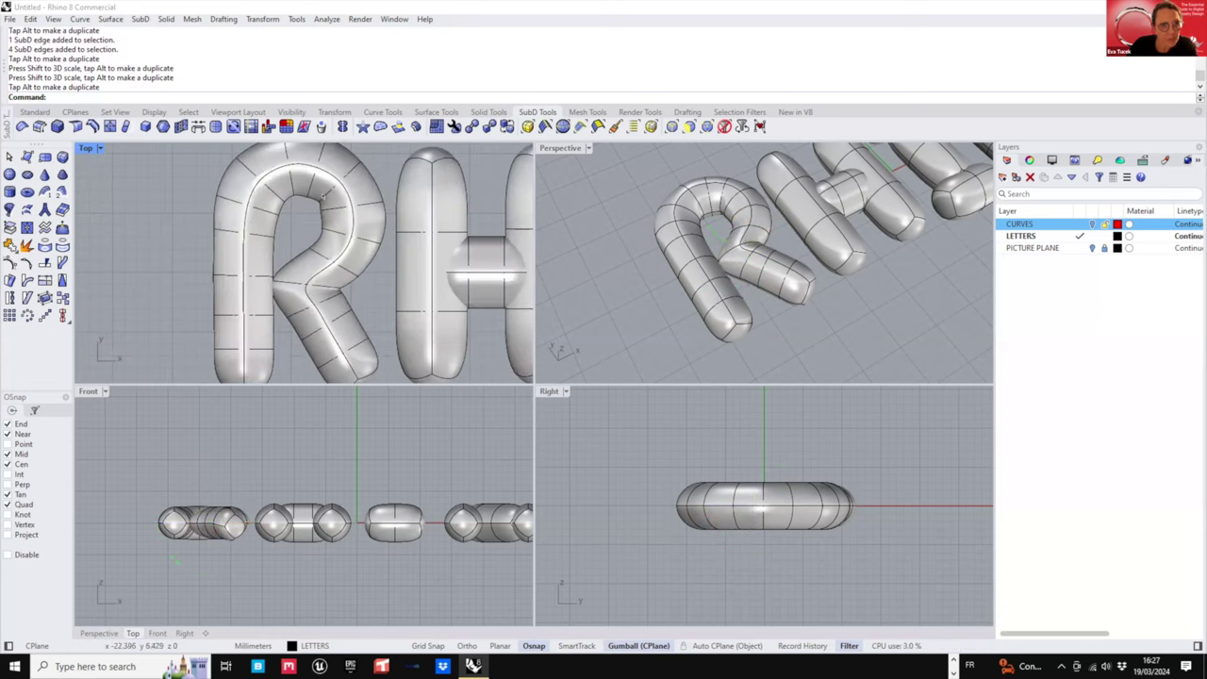
{"action": "left_click", "coordinate": [323, 196]}
{"action": "left_click", "coordinate": [288, 229]}
{"action": "left_click", "coordinate": [363, 287]}
{"action": "scroll", "coordinate": [326, 287], "scroll_direction": "up", "scroll_amount": 2}
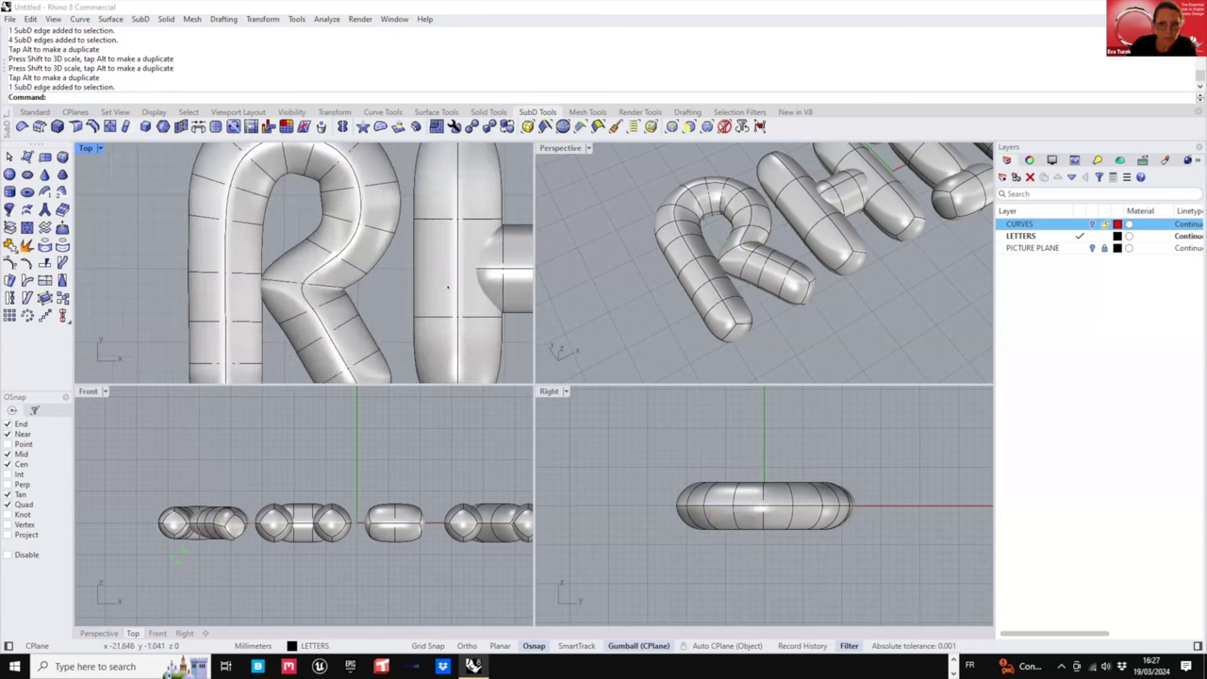
{"action": "right_click_drag", "start_coordinate": [768, 282], "coordinate": [776, 200]}
{"action": "scroll", "coordinate": [775, 200], "scroll_direction": "up", "scroll_amount": 3}
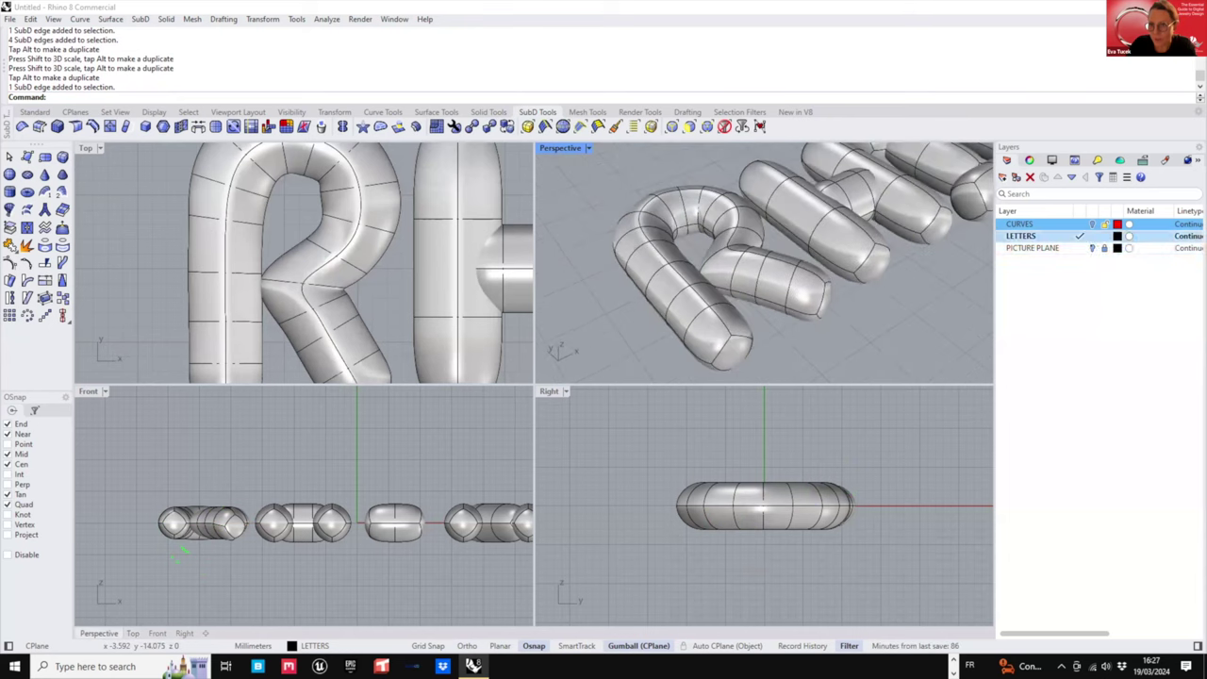
- Show the PICTURE PLANE layer, compare the modelled R with the reference balloon R, and hide the layer again
{"action": "left_click", "coordinate": [1093, 248]}
{"action": "scroll", "coordinate": [215, 245], "scroll_direction": "down", "scroll_amount": 6}
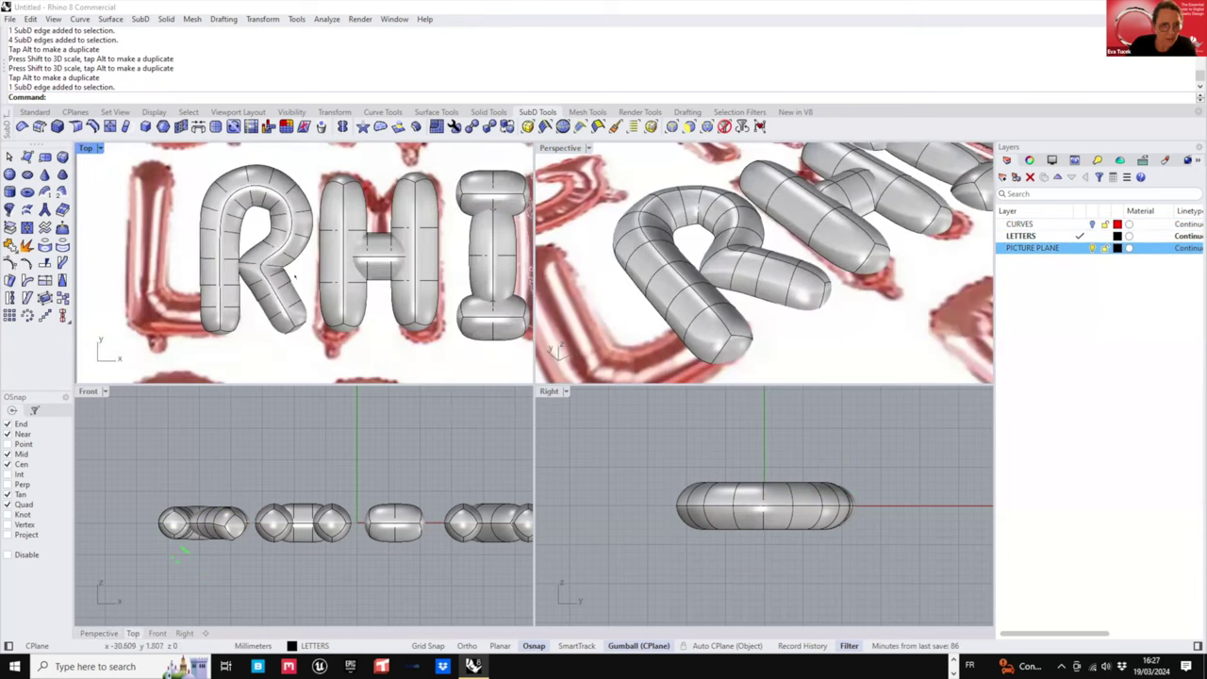
{"action": "scroll", "coordinate": [295, 277], "scroll_direction": "down", "scroll_amount": 8}
{"action": "scroll", "coordinate": [245, 287], "scroll_direction": "up", "scroll_amount": 6}
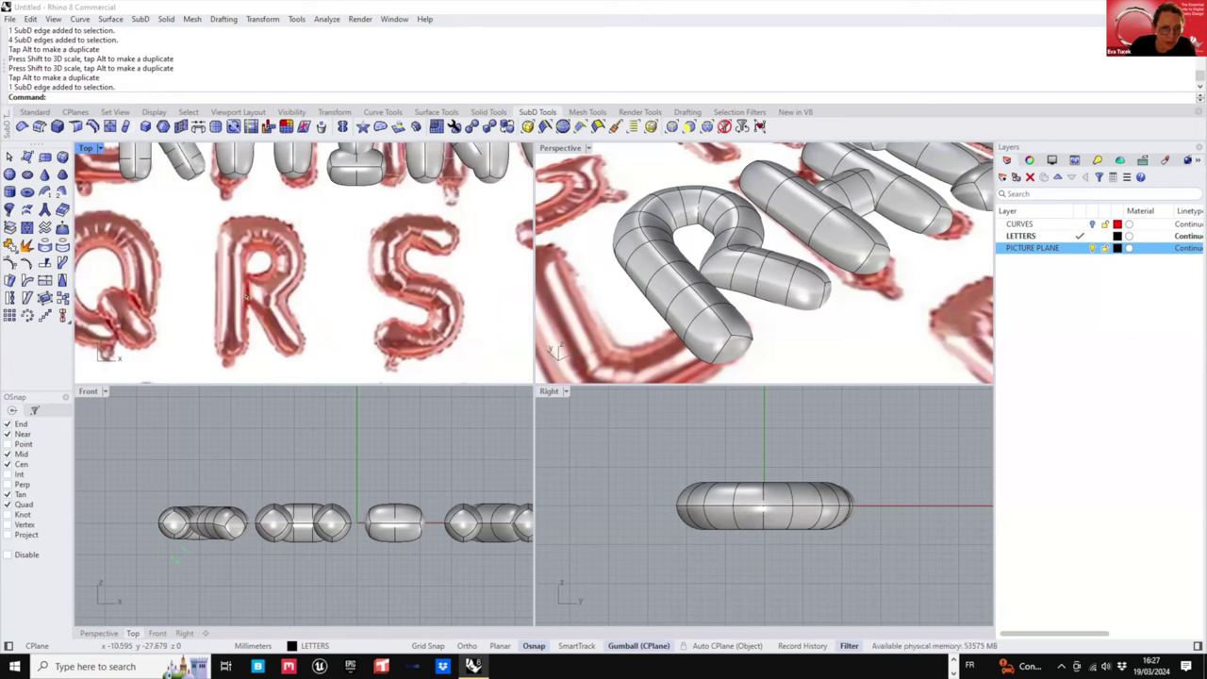
{"action": "right_click_drag", "start_coordinate": [243, 298], "coordinate": [271, 377]}
{"action": "scroll", "coordinate": [202, 235], "scroll_direction": "up", "scroll_amount": 4}
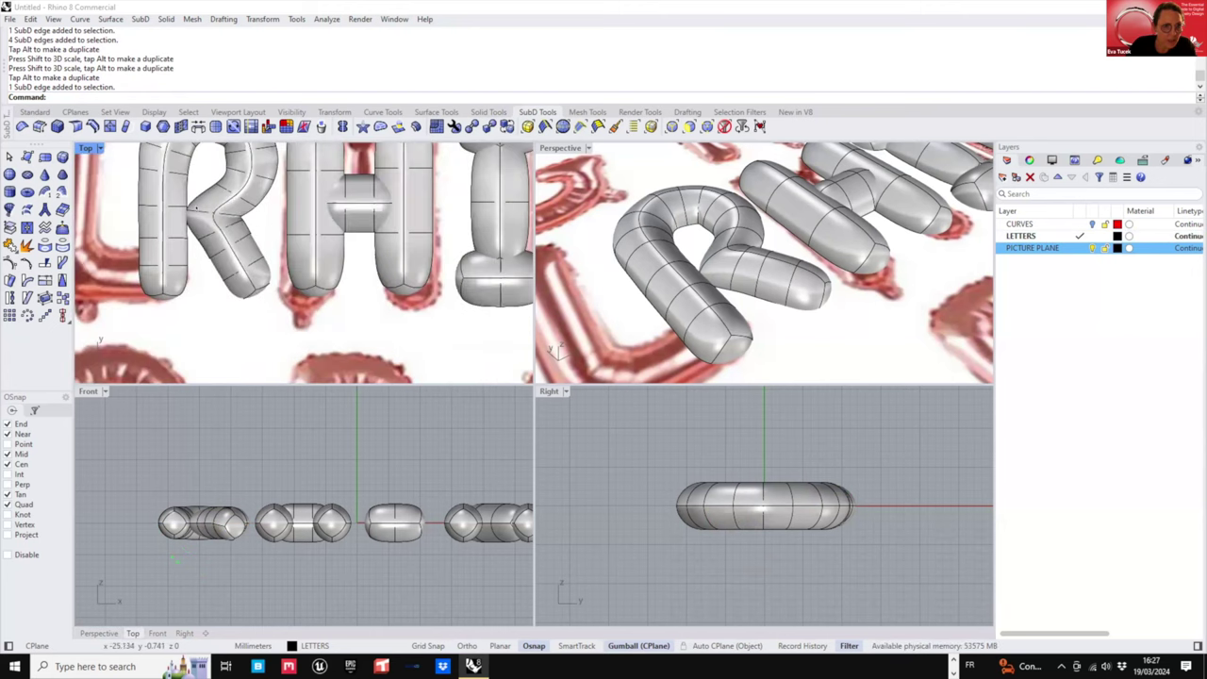
{"action": "left_click", "coordinate": [233, 275]}
{"action": "left_click", "coordinate": [241, 487]}
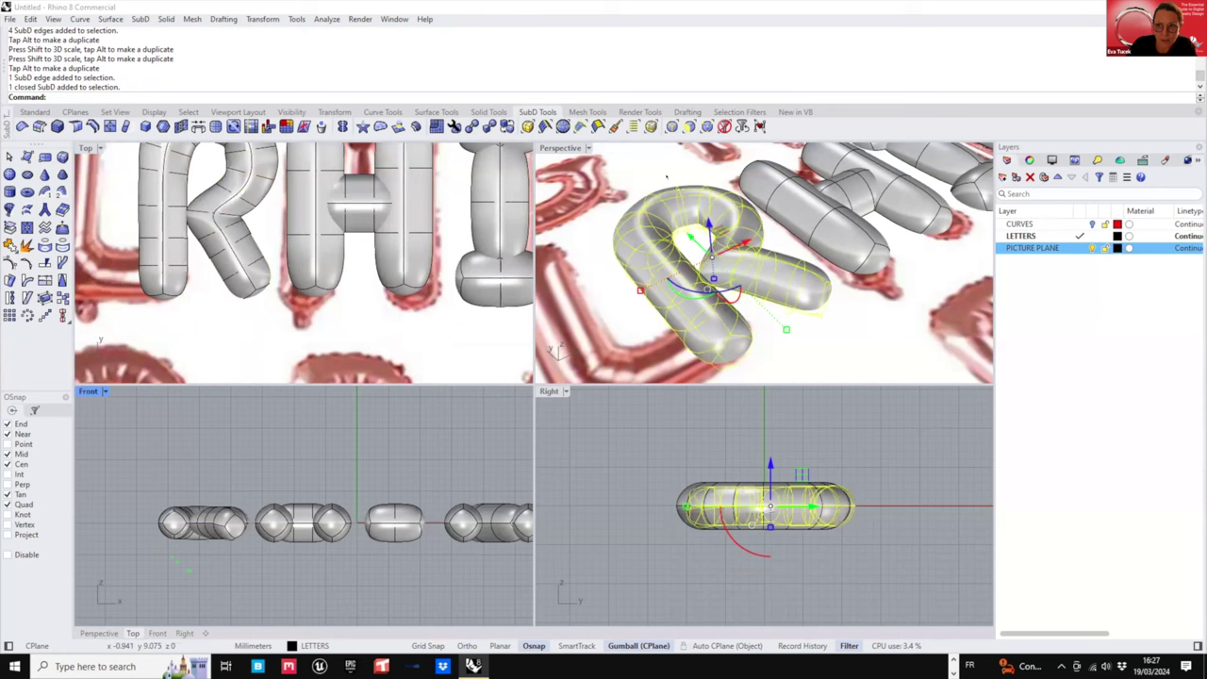
{"action": "left_click", "coordinate": [1092, 248]}
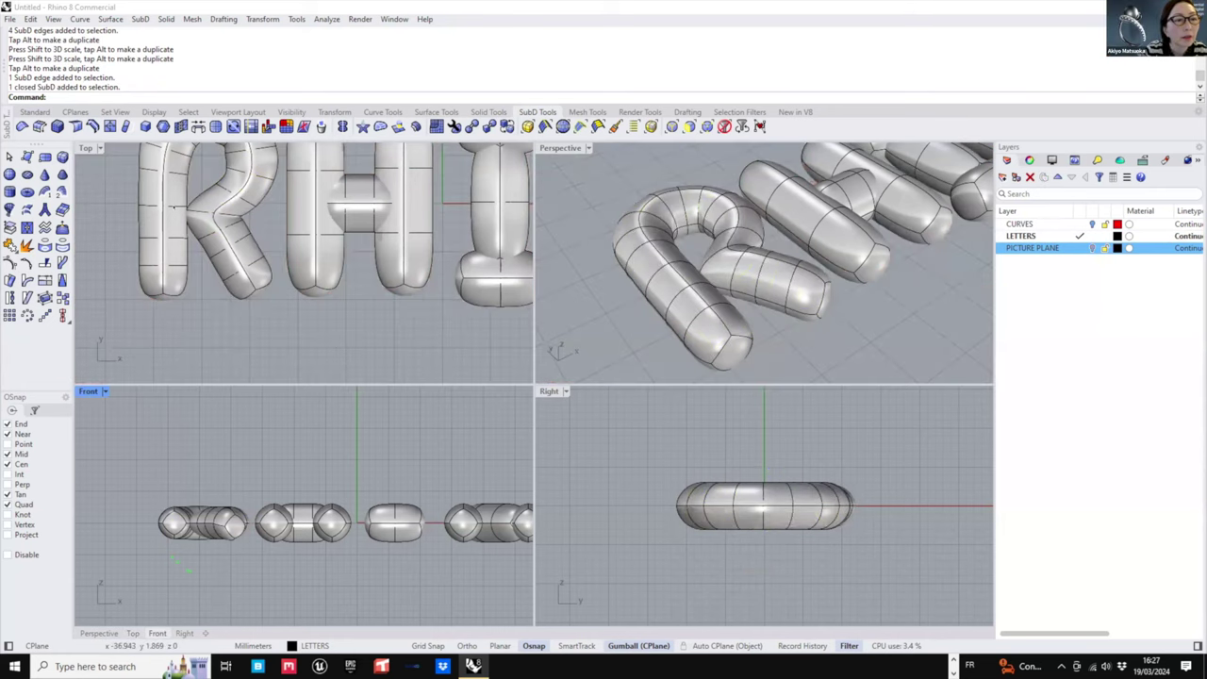
- Rotate the edge loop at the R's waist and shift it slightly up and left
{"action": "scroll", "coordinate": [189, 212], "scroll_direction": "up", "scroll_amount": 5}
{"action": "double_click", "coordinate": [238, 225], "text": "ctrl+shift"}
{"action": "right_click_drag", "start_coordinate": [237, 249], "coordinate": [259, 258]}
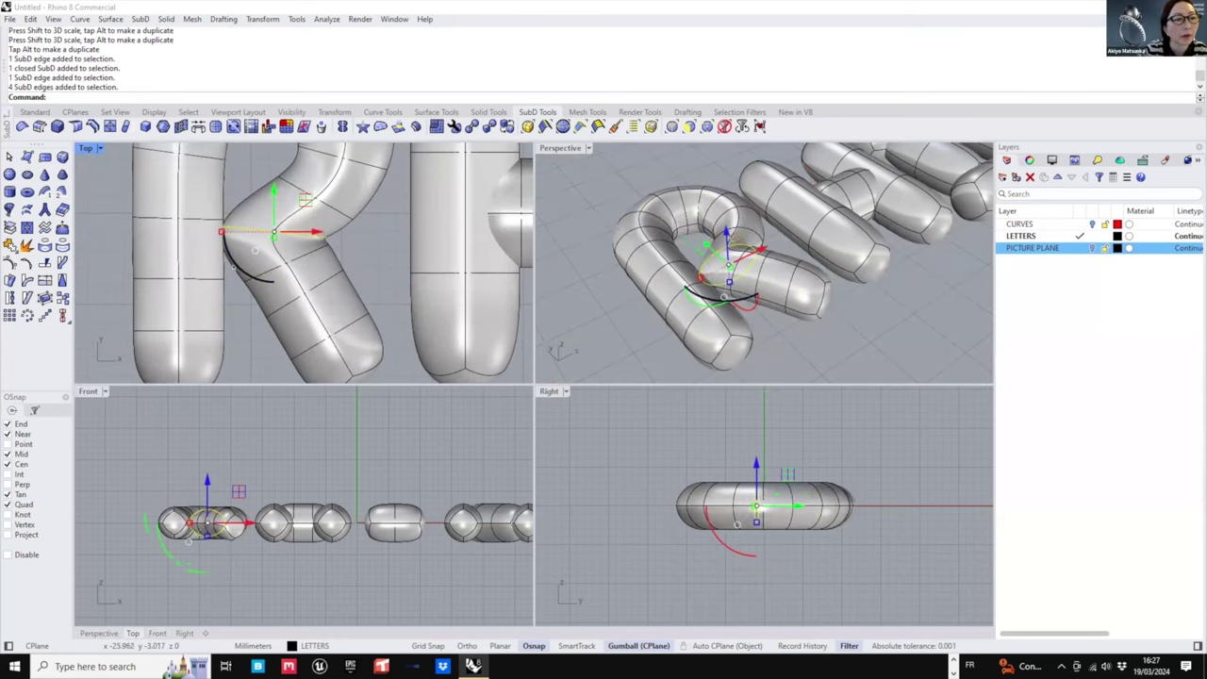
{"action": "left_click_drag", "start_coordinate": [234, 267], "coordinate": [227, 256]}
{"action": "left_click_drag", "start_coordinate": [281, 197], "coordinate": [266, 186]}
{"action": "left_click", "coordinate": [363, 248]}
{"action": "scroll", "coordinate": [283, 330], "scroll_direction": "down", "scroll_amount": 4}
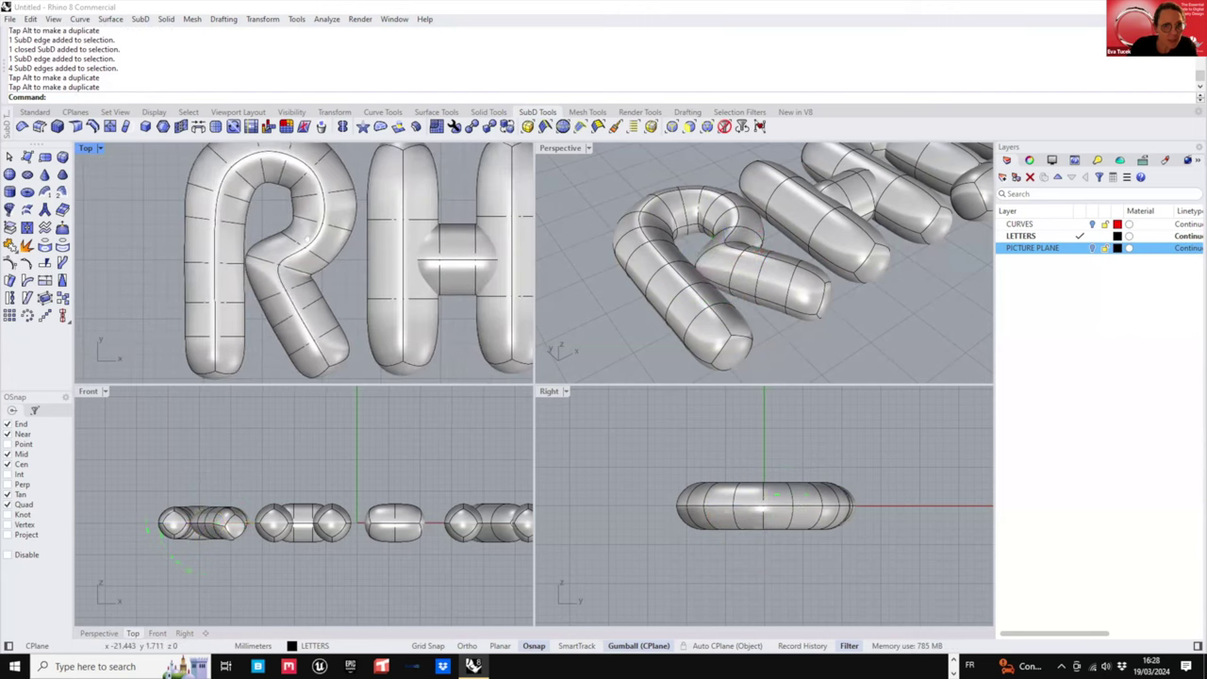
- Move the edge loop just above the R's waist slightly up and right
{"action": "scroll", "coordinate": [283, 233], "scroll_direction": "up", "scroll_amount": 2}
{"action": "double_click", "coordinate": [295, 244]}
{"action": "left_click_drag", "start_coordinate": [335, 218], "coordinate": [340, 215]}
{"action": "key", "text": "Escape"}
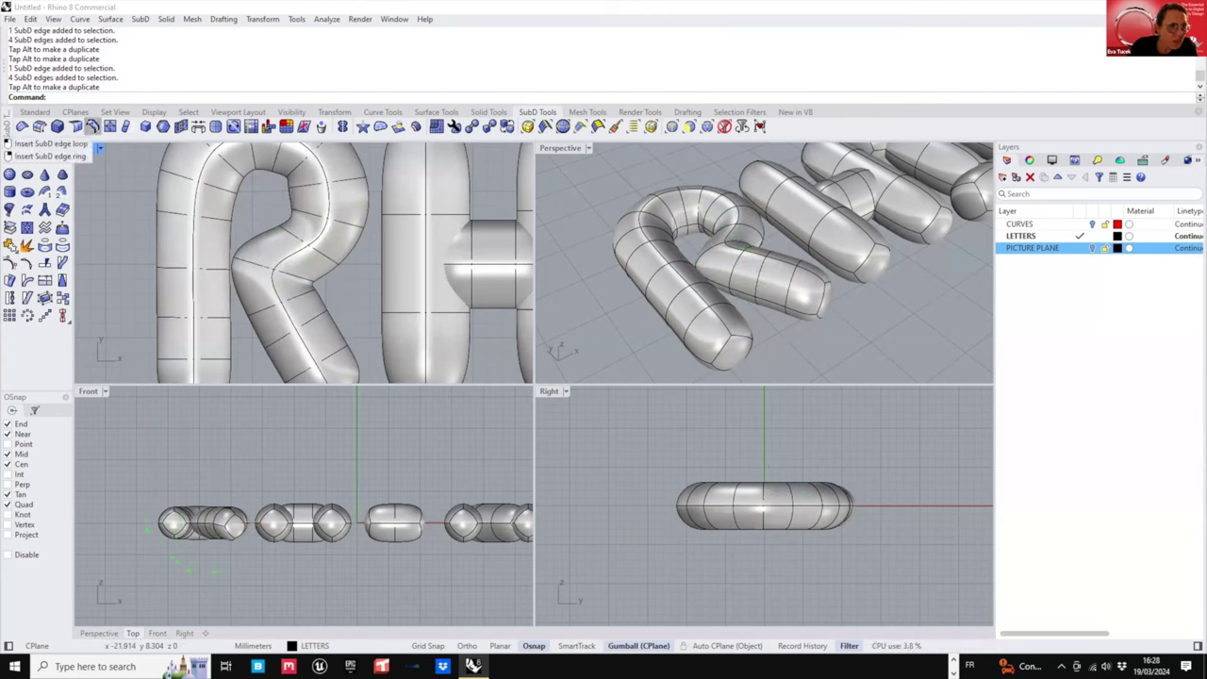
- Insert a full SubD edge loop just below the R's waist loop, at the start of the diagonal leg
{"action": "left_click", "coordinate": [93, 125]}
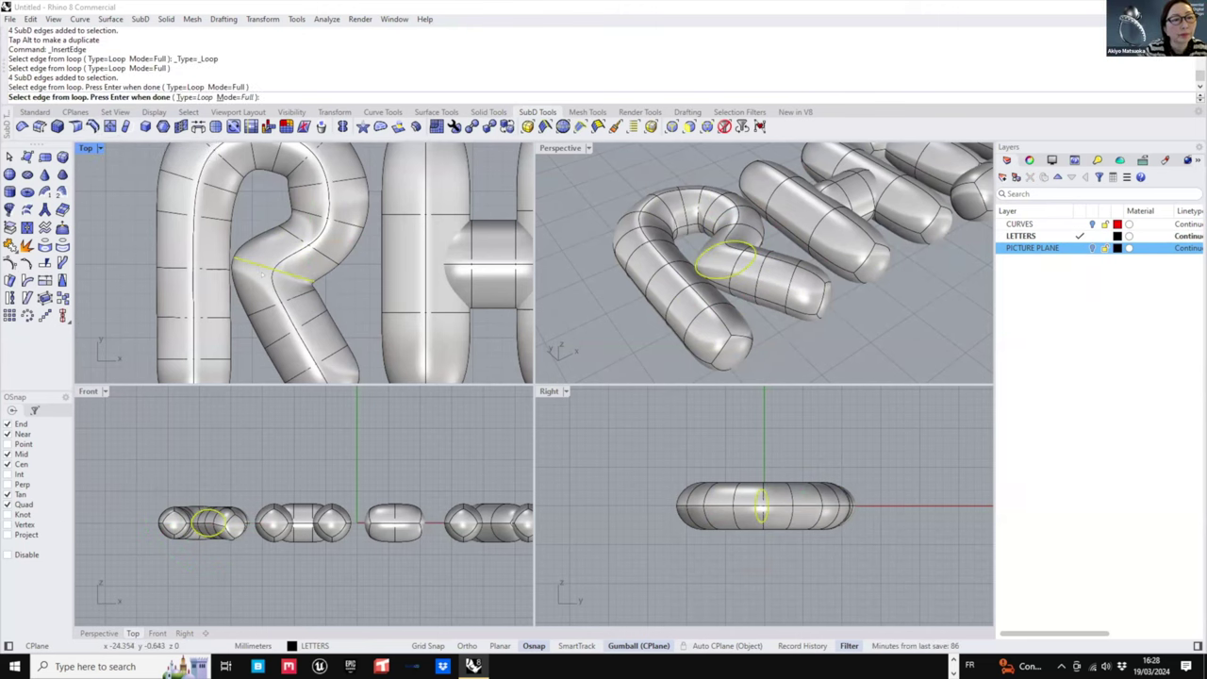
{"action": "key", "text": "Return"}
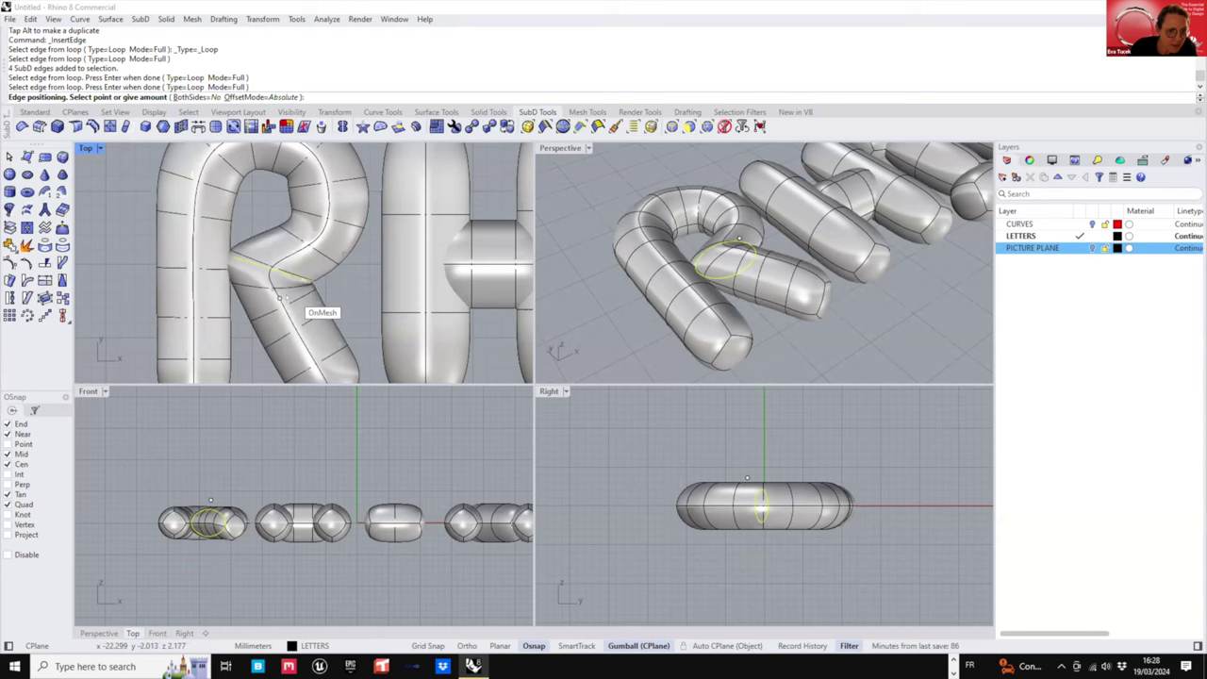
{"action": "left_click", "coordinate": [275, 303]}
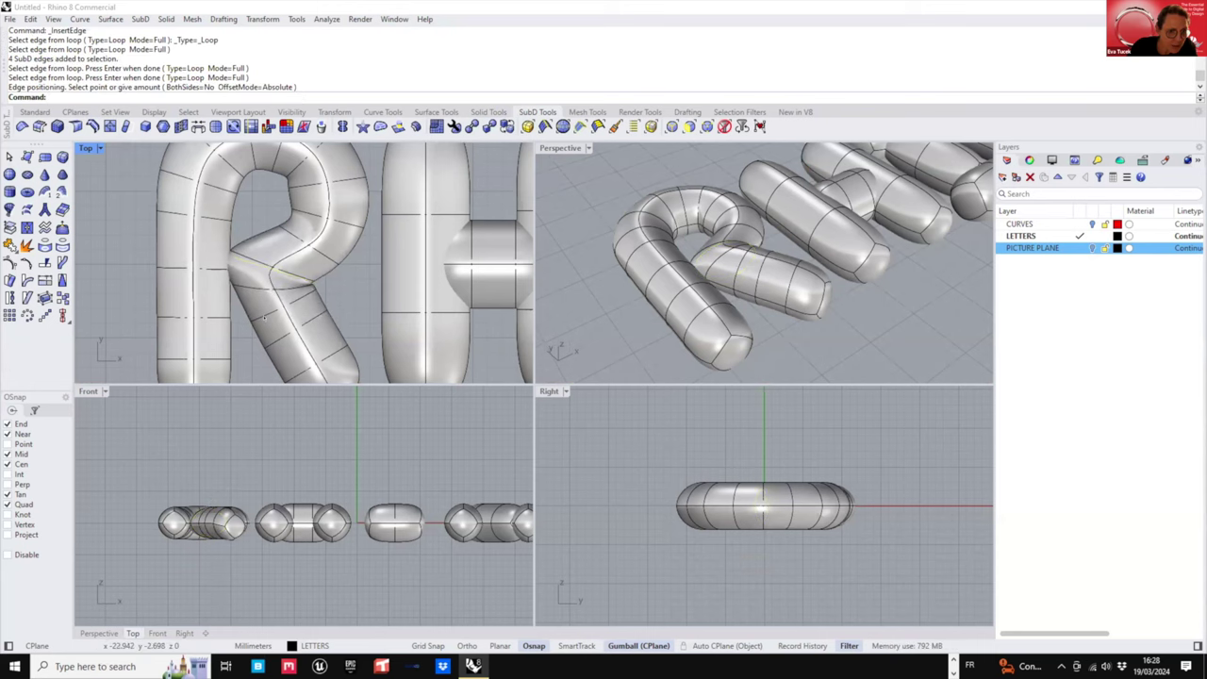
{"action": "left_click", "coordinate": [265, 317]}
{"action": "left_click", "coordinate": [243, 328]}
- Set the Perspective viewport to Ghosted display and inspect where the R's waist meets the vertical stem
{"action": "right_click_drag", "start_coordinate": [684, 269], "coordinate": [768, 377]}
{"action": "scroll", "coordinate": [775, 240], "scroll_direction": "up", "scroll_amount": 7}
{"action": "scroll", "coordinate": [775, 240], "scroll_direction": "down", "scroll_amount": 4}
{"action": "scroll", "coordinate": [775, 240], "scroll_direction": "up", "scroll_amount": 7}
{"action": "scroll", "coordinate": [775, 241], "scroll_direction": "down", "scroll_amount": 8}
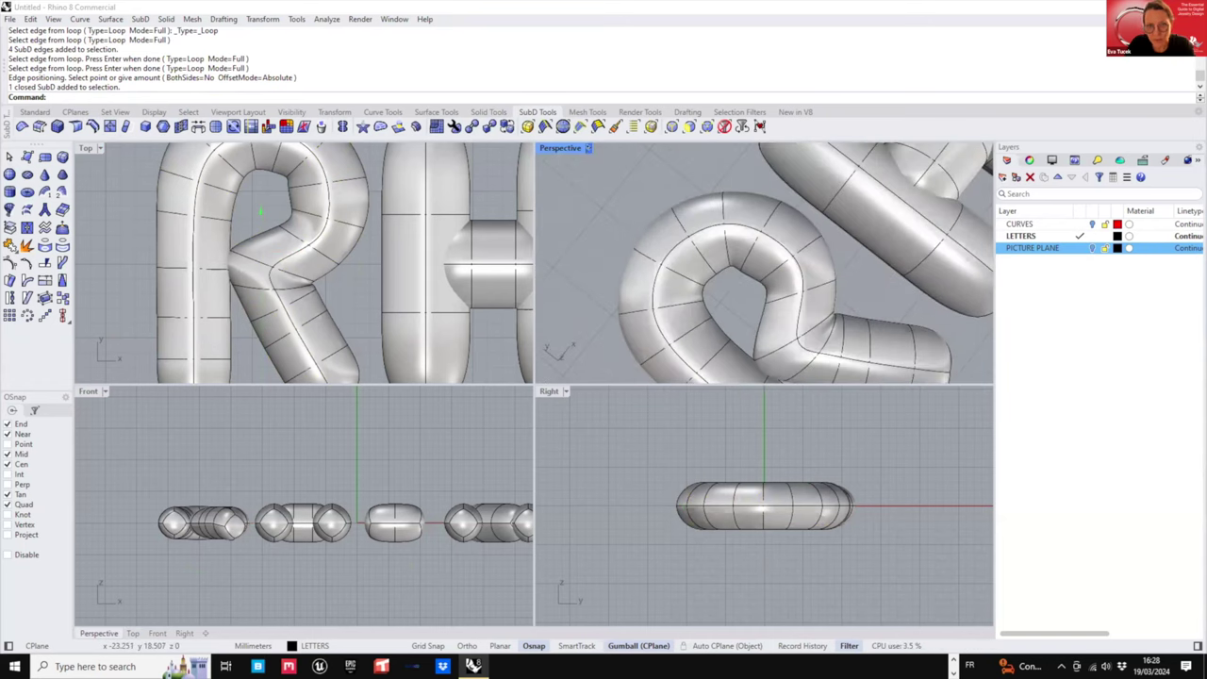
{"action": "left_click", "coordinate": [588, 148]}
{"action": "left_click", "coordinate": [584, 236]}
{"action": "right_click_drag", "start_coordinate": [804, 285], "coordinate": [801, 270]}
{"action": "scroll", "coordinate": [799, 270], "scroll_direction": "up", "scroll_amount": 5}
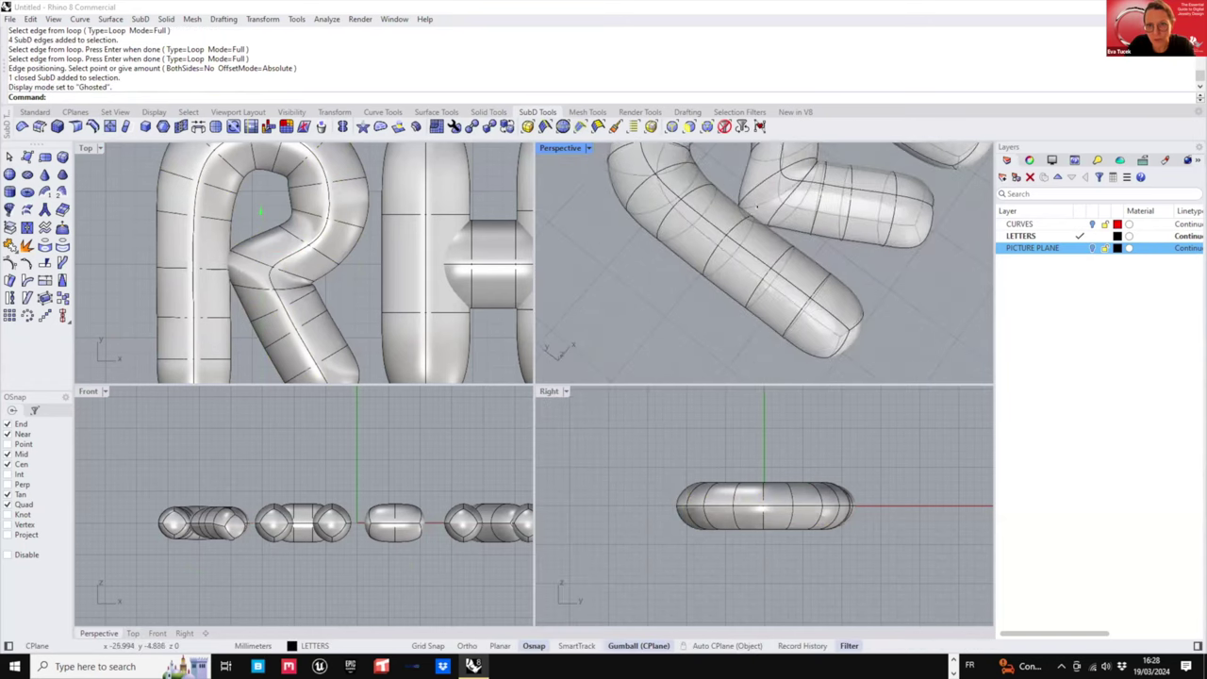
- Move the inner edge of the R's waist clear of the vertical stem and disable the object snaps
{"action": "left_click", "coordinate": [790, 244], "text": "ctrl+shift"}
{"action": "left_click", "coordinate": [811, 253], "text": "ctrl+shift"}
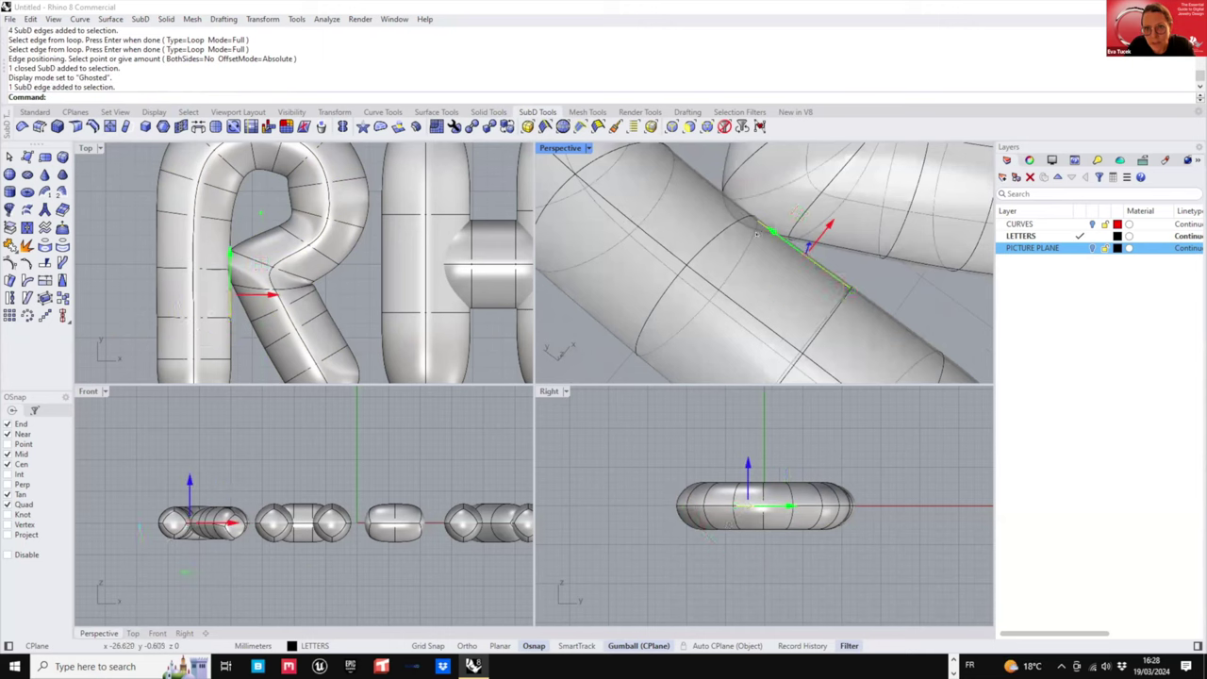
{"action": "left_click", "coordinate": [835, 281], "text": "ctrl+shift"}
{"action": "scroll", "coordinate": [867, 294], "scroll_direction": "down", "scroll_amount": 6}
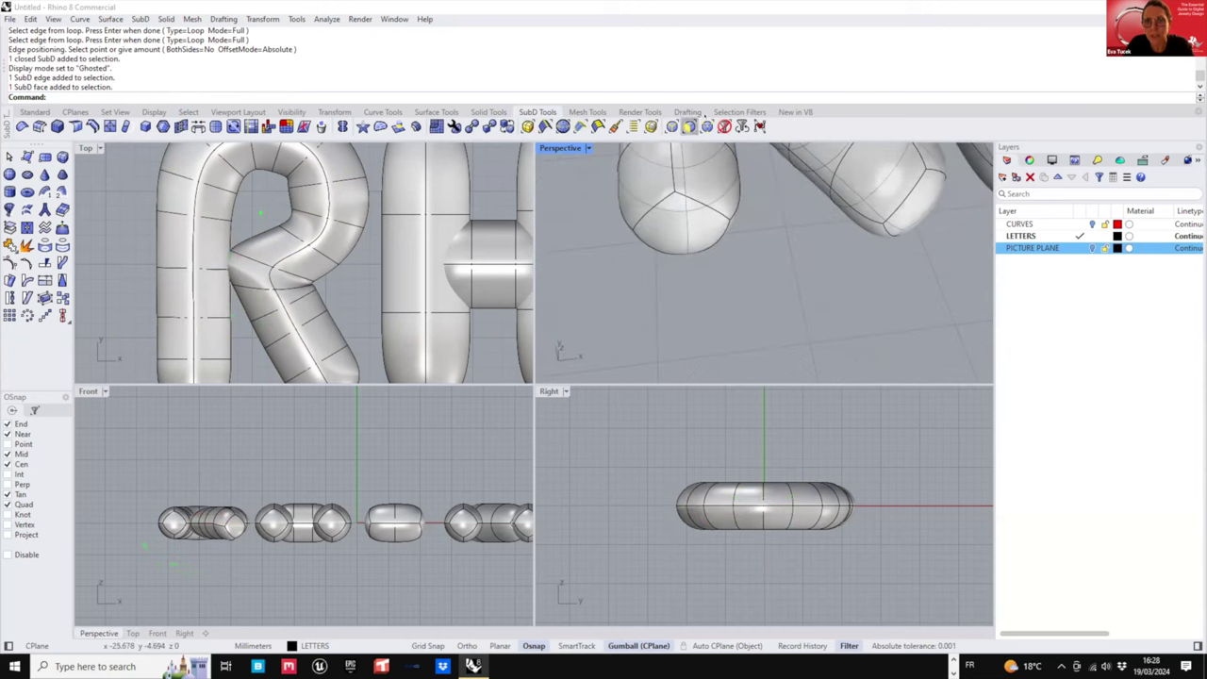
{"action": "scroll", "coordinate": [803, 288], "scroll_direction": "up", "scroll_amount": 6}
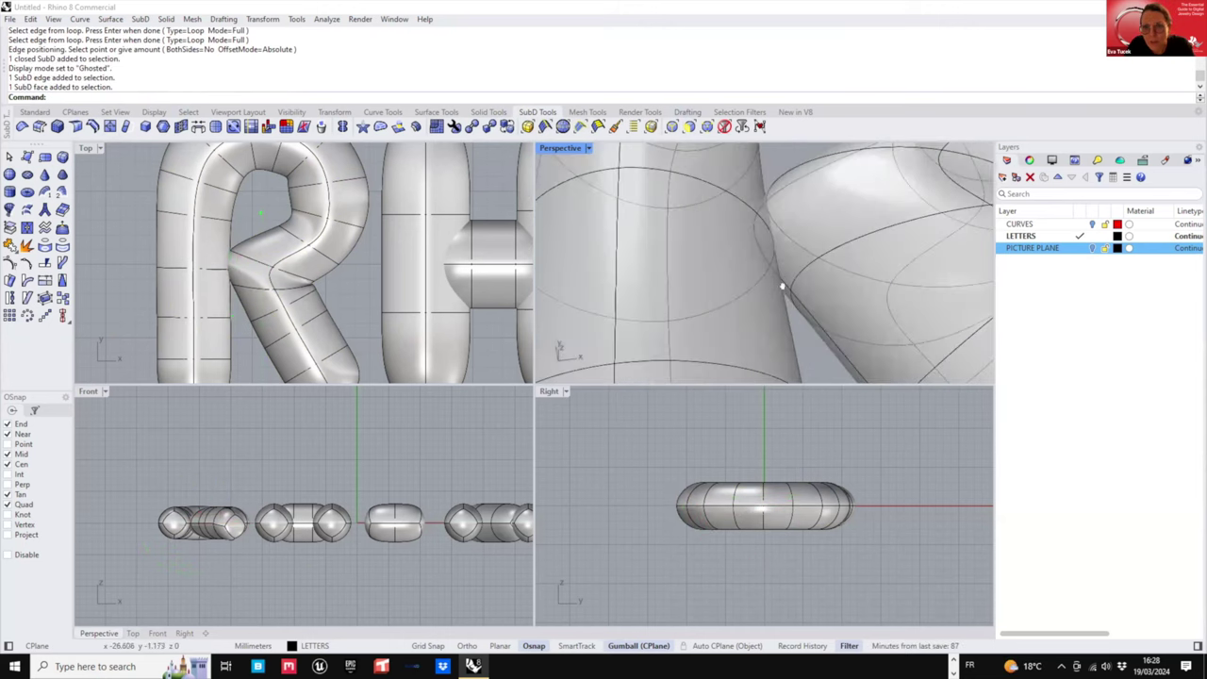
{"action": "left_click", "coordinate": [788, 285]}
{"action": "scroll", "coordinate": [241, 265], "scroll_direction": "up", "scroll_amount": 6}
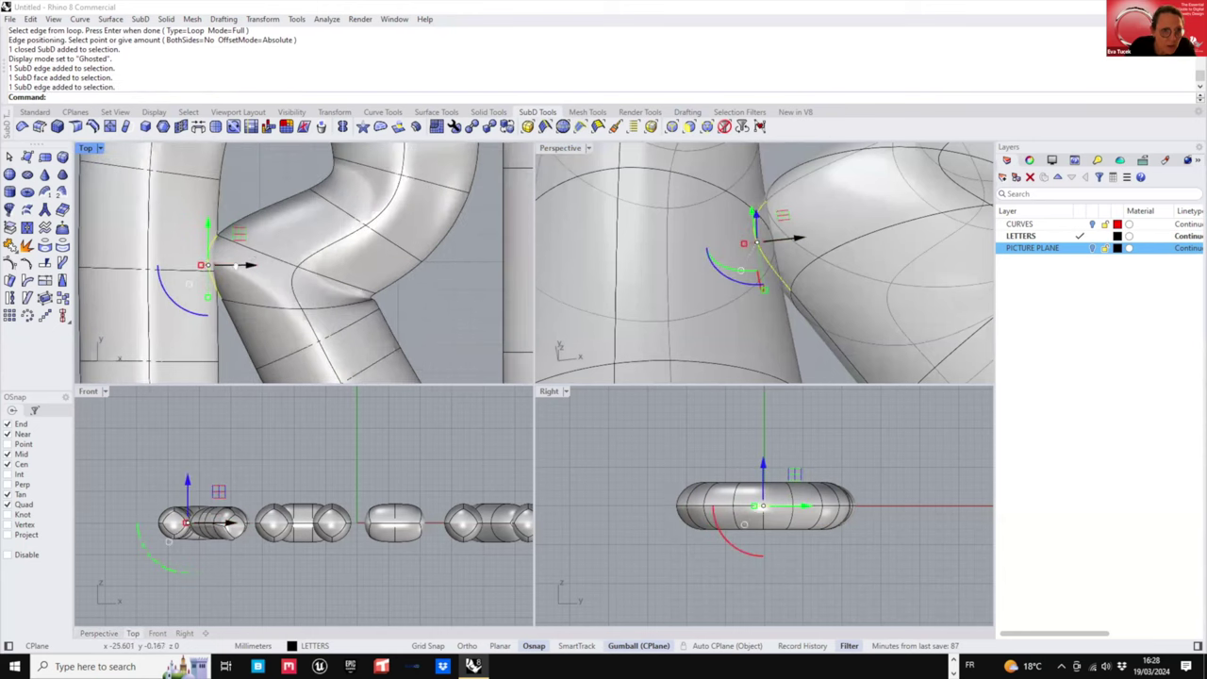
{"action": "mouse_move", "coordinate": [202, 265]}
{"action": "left_mouse_down"}
{"action": "mouse_move", "coordinate": [245, 265]}
{"action": "mouse_move", "coordinate": [219, 267]}
{"action": "left_mouse_up"}
{"action": "left_click", "coordinate": [24, 555]}
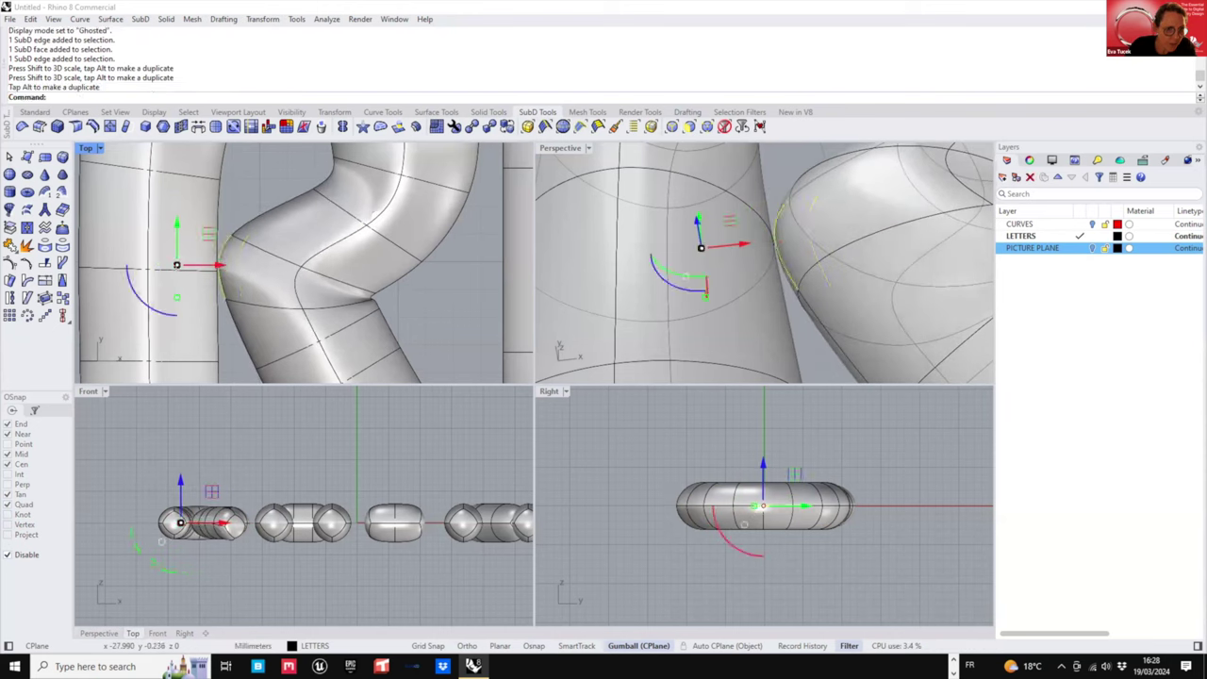
{"action": "scroll", "coordinate": [803, 221], "scroll_direction": "down", "scroll_amount": 5}
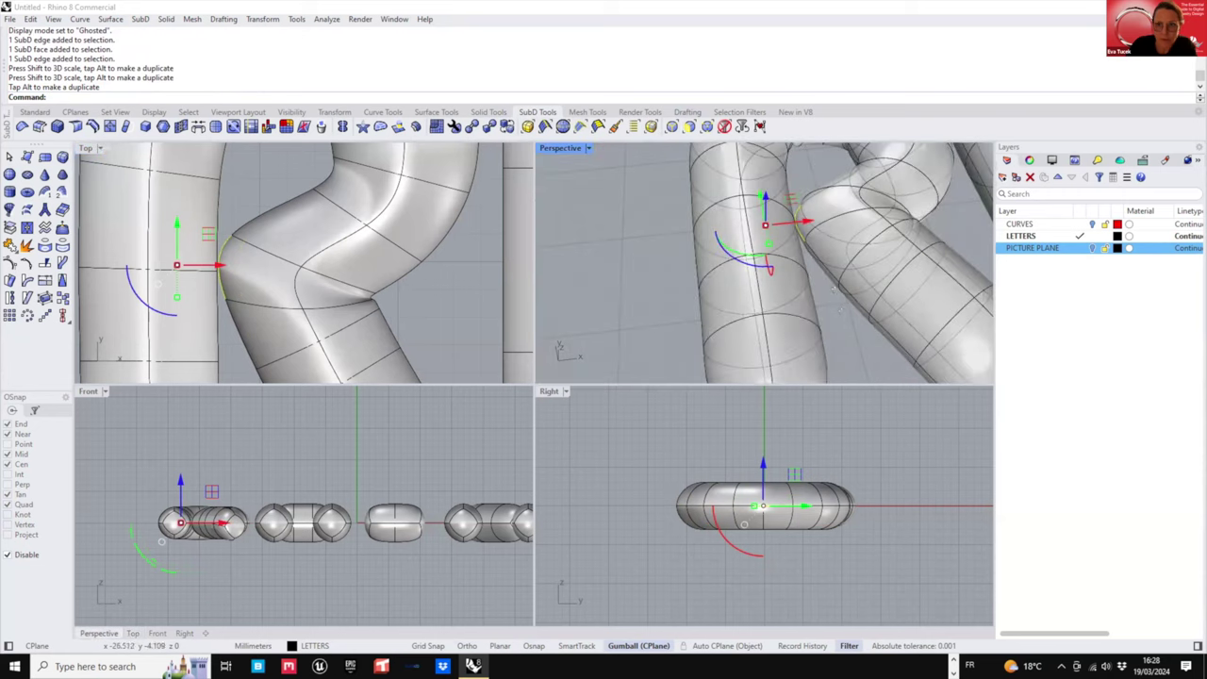
{"action": "right_click_drag", "start_coordinate": [773, 259], "coordinate": [806, 338]}
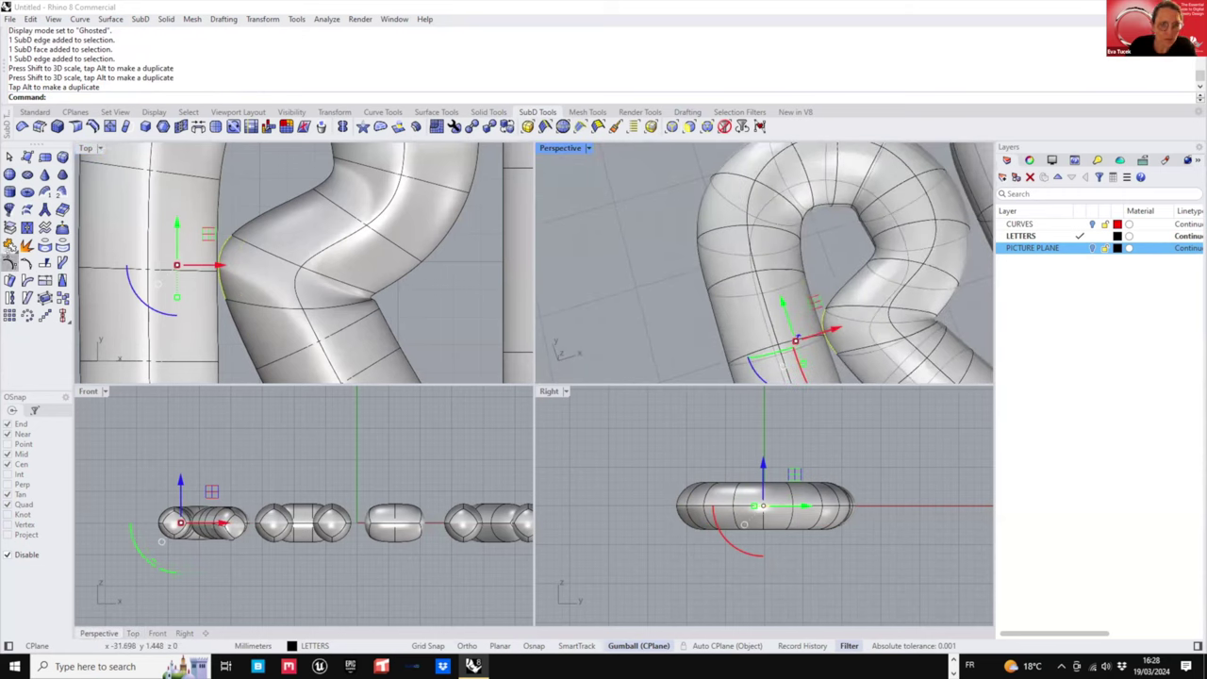
- Display the SubD control points of the letter R and maximize the Perspective viewport
{"action": "left_click", "coordinate": [10, 263]}
{"action": "key", "text": "Escape"}
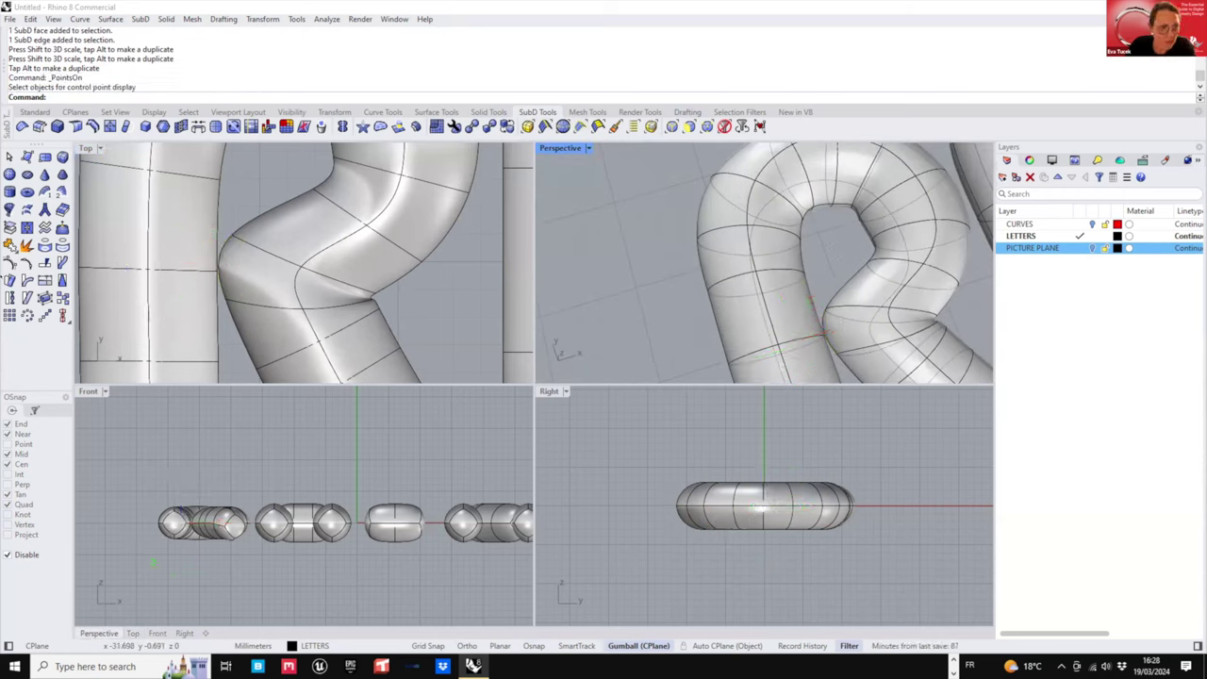
{"action": "left_click", "coordinate": [11, 264]}
{"action": "left_click", "coordinate": [880, 308]}
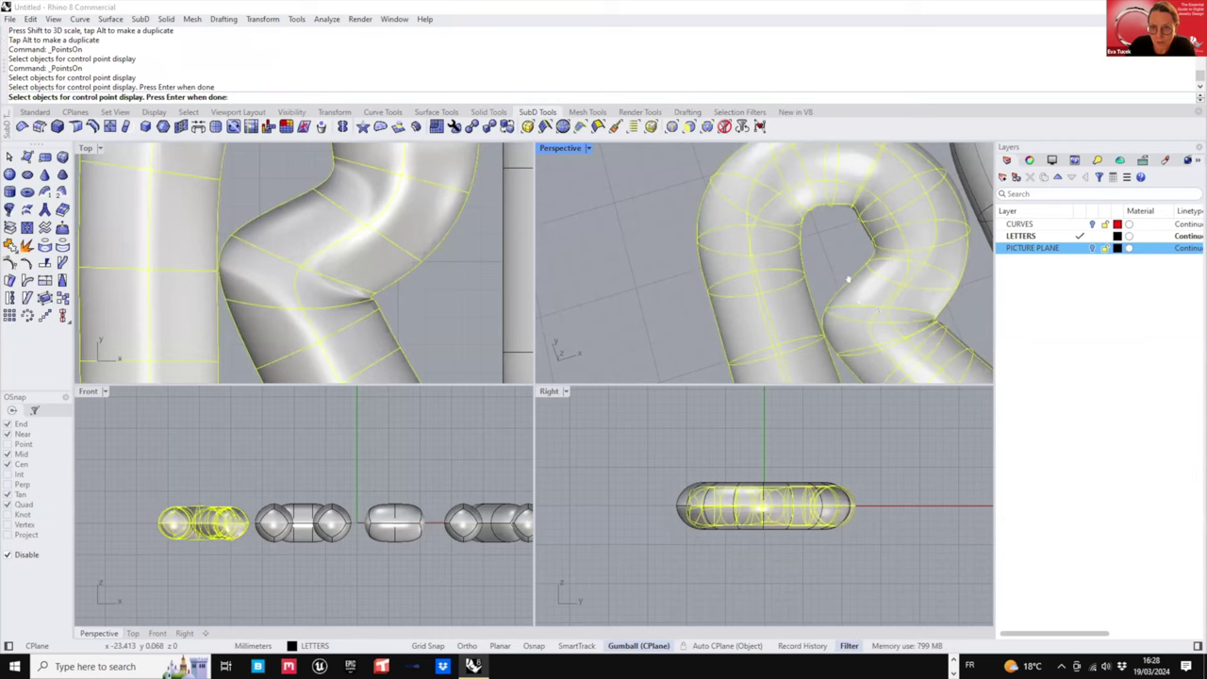
{"action": "right_click", "coordinate": [847, 279]}
{"action": "scroll", "coordinate": [847, 279], "scroll_direction": "up", "scroll_amount": 4}
{"action": "right_click_drag", "start_coordinate": [848, 279], "coordinate": [776, 205]}
{"action": "left_click", "coordinate": [806, 284]}
{"action": "scroll", "coordinate": [806, 291], "scroll_direction": "down", "scroll_amount": 6}
{"action": "double_click", "coordinate": [567, 148]}
{"action": "scroll", "coordinate": [469, 357], "scroll_direction": "down", "scroll_amount": 4}
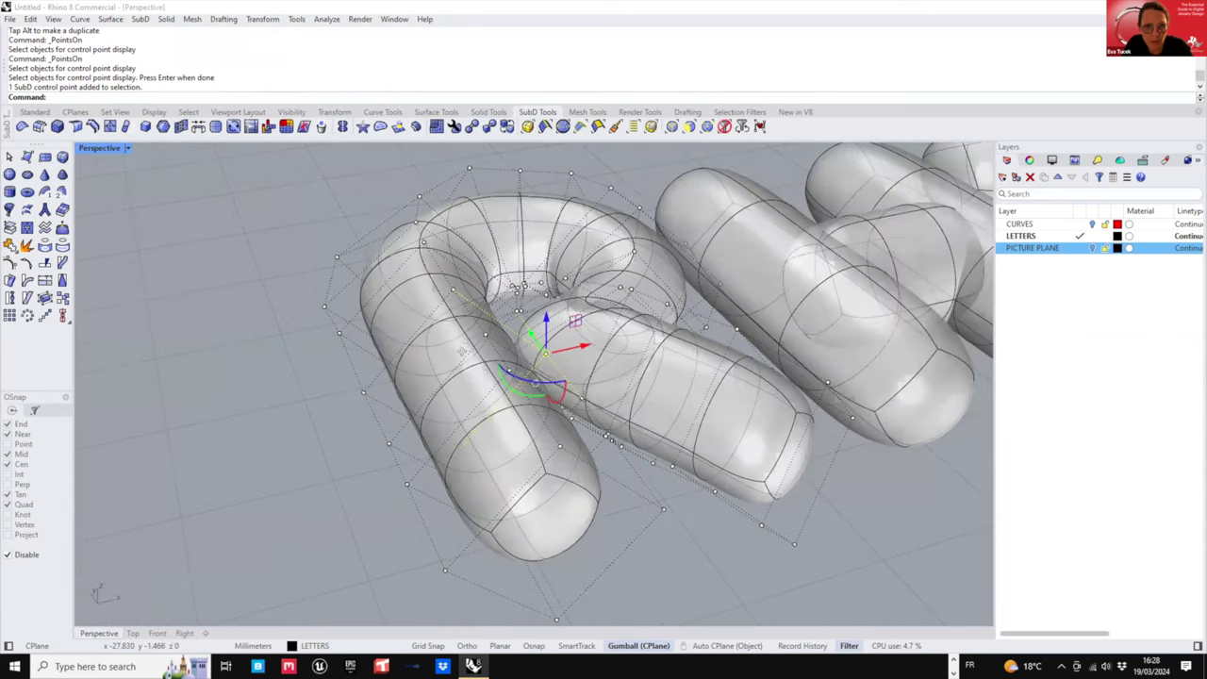
- Try to shift the control point at the R's waist, and undo the move
{"action": "right_click_drag", "start_coordinate": [504, 335], "coordinate": [445, 335]}
{"action": "left_click_drag", "start_coordinate": [525, 341], "coordinate": [515, 345]}
{"action": "key", "text": "ctrl+z"}
- Spread two control points on the stem-facing side of the R's waist, one toward the leg and one toward the bowl
{"action": "right_click_drag", "start_coordinate": [498, 388], "coordinate": [662, 370]}
{"action": "left_click", "coordinate": [663, 370]}
{"action": "right_click_drag", "start_coordinate": [404, 458], "coordinate": [407, 489]}
{"action": "left_click", "coordinate": [406, 488]}
{"action": "left_click_drag", "start_coordinate": [390, 452], "coordinate": [404, 485]}
{"action": "left_click", "coordinate": [382, 434]}
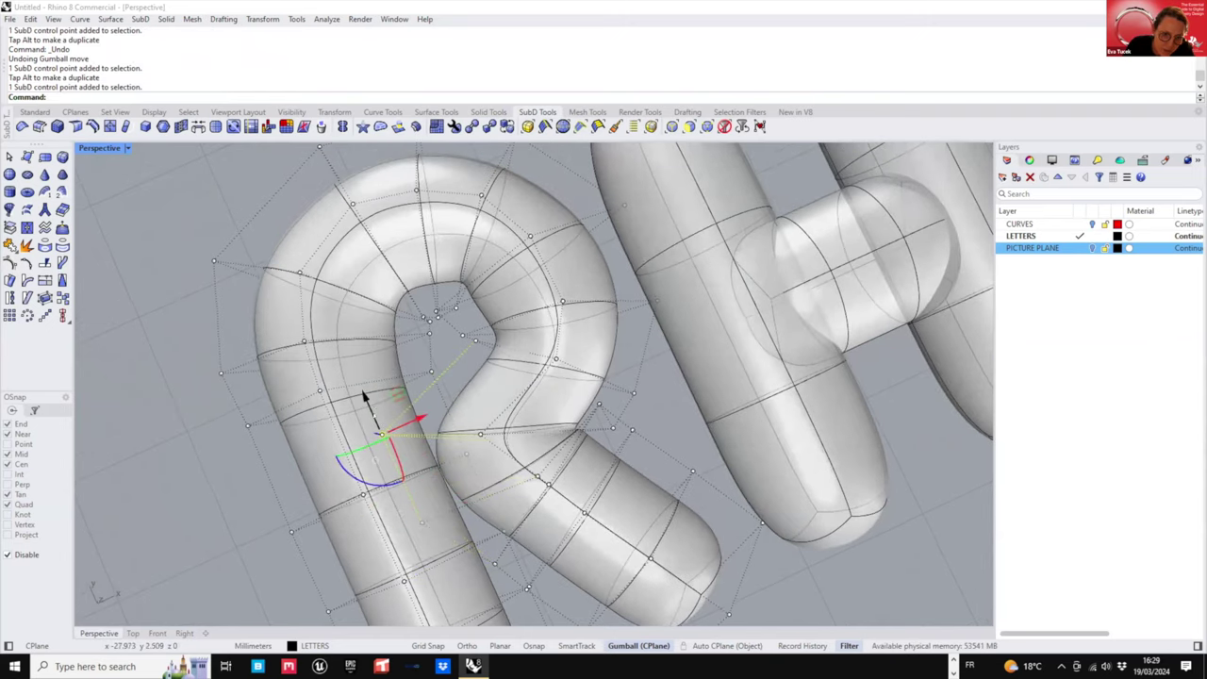
{"action": "left_click_drag", "start_coordinate": [366, 397], "coordinate": [360, 383]}
- Move a control point at the R's outer notch, between bowl and diagonal leg, slightly down and right
{"action": "right_click_drag", "start_coordinate": [569, 485], "coordinate": [533, 429]}
{"action": "left_click", "coordinate": [587, 403]}
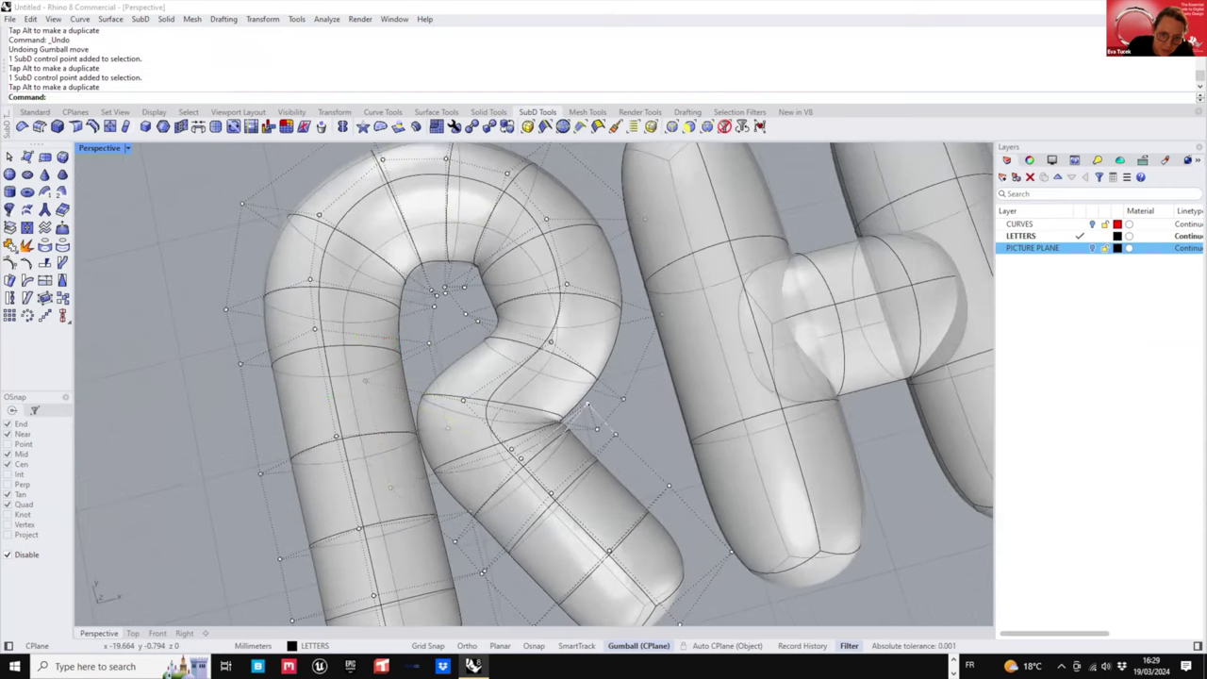
{"action": "left_click", "coordinate": [624, 437]}
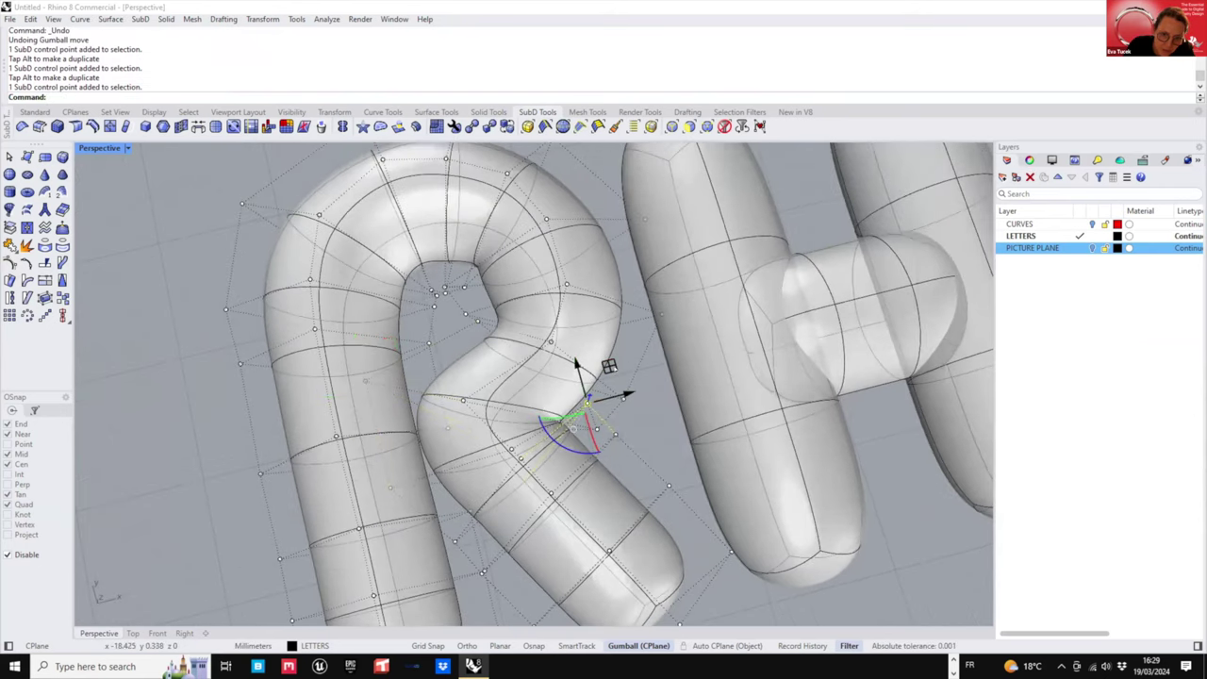
{"action": "left_click_drag", "start_coordinate": [611, 367], "coordinate": [625, 385]}
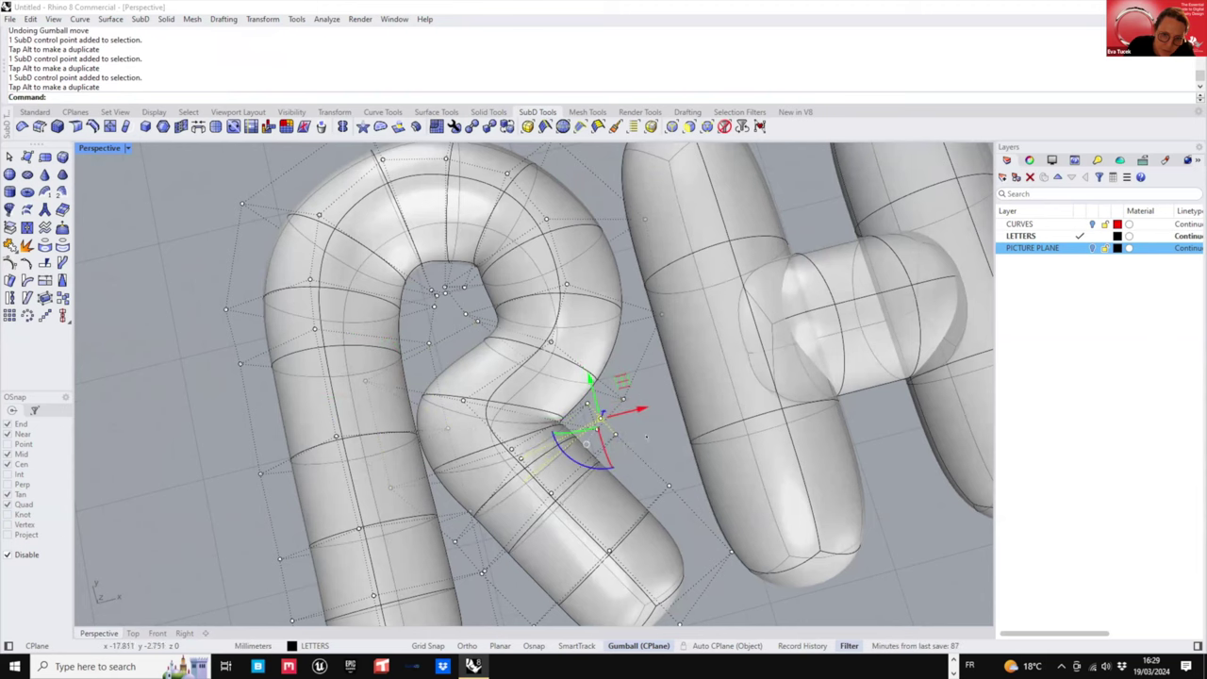
{"action": "left_click", "coordinate": [636, 469]}
{"action": "scroll", "coordinate": [647, 424], "scroll_direction": "down", "scroll_amount": 2}
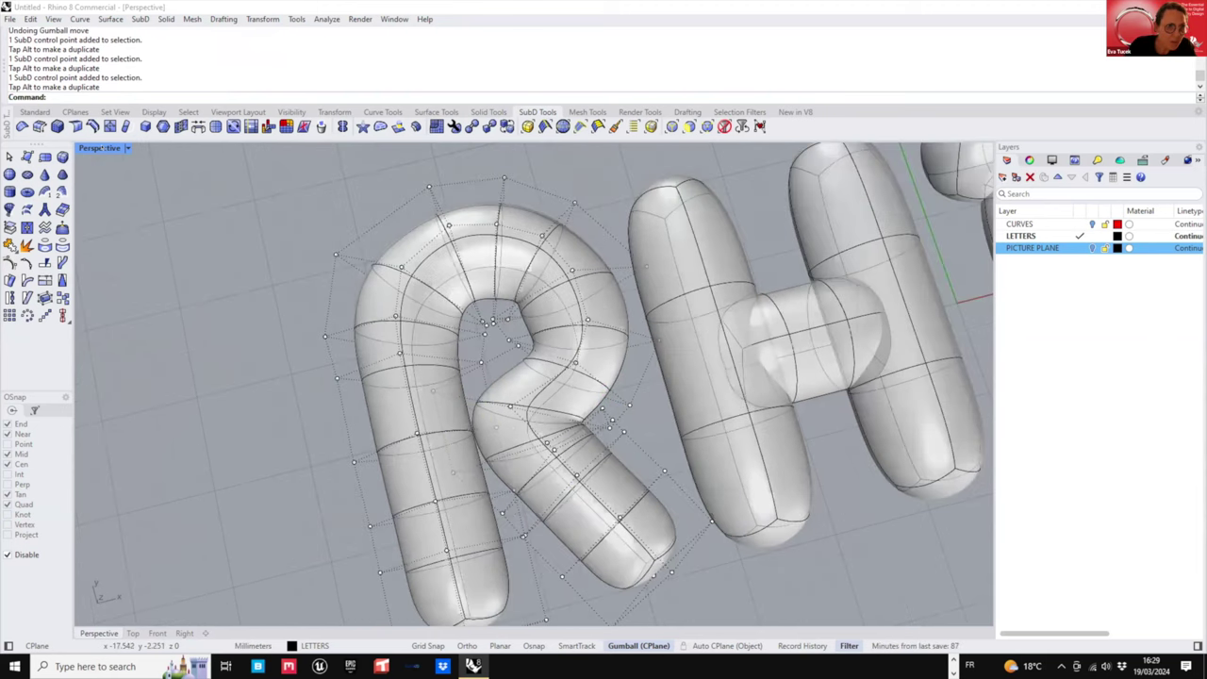
{"action": "scroll", "coordinate": [516, 366], "scroll_direction": "down", "scroll_amount": 2}
- Restore the four-viewport layout and lower the control point outside the right of the R's bowl slightly in Top view
{"action": "double_click", "coordinate": [99, 148]}
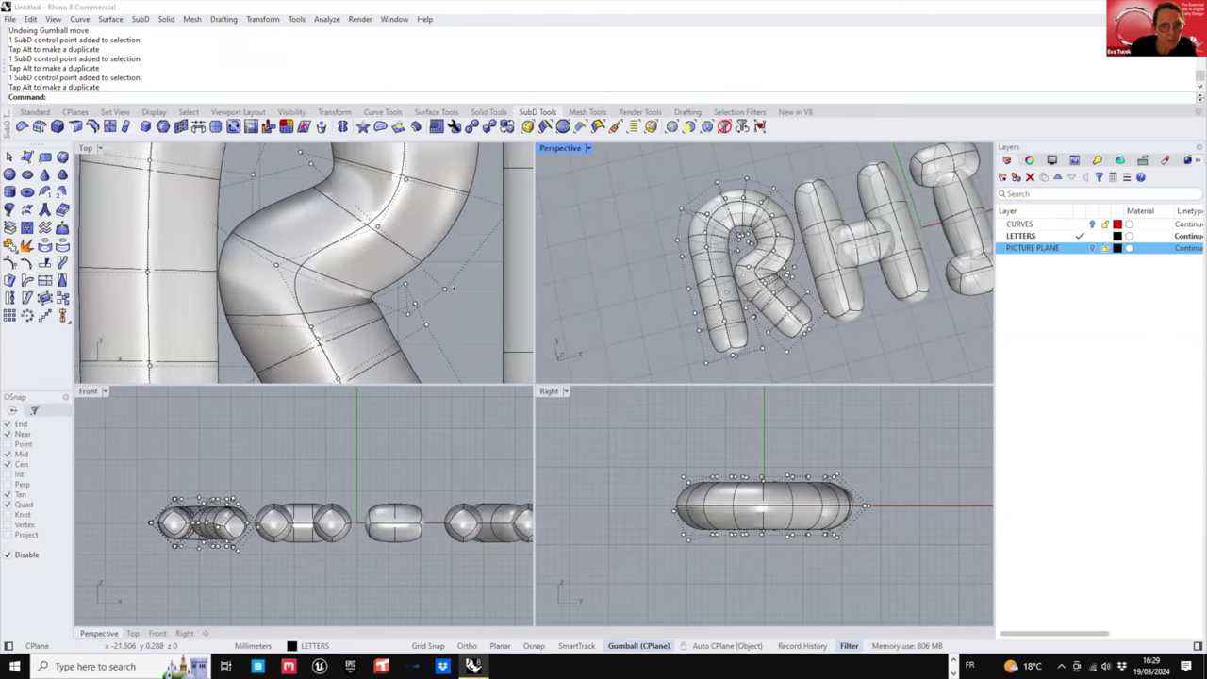
{"action": "scroll", "coordinate": [439, 273], "scroll_direction": "down", "scroll_amount": 2}
{"action": "left_click", "coordinate": [454, 279]}
{"action": "left_click_drag", "start_coordinate": [484, 251], "coordinate": [485, 258]}
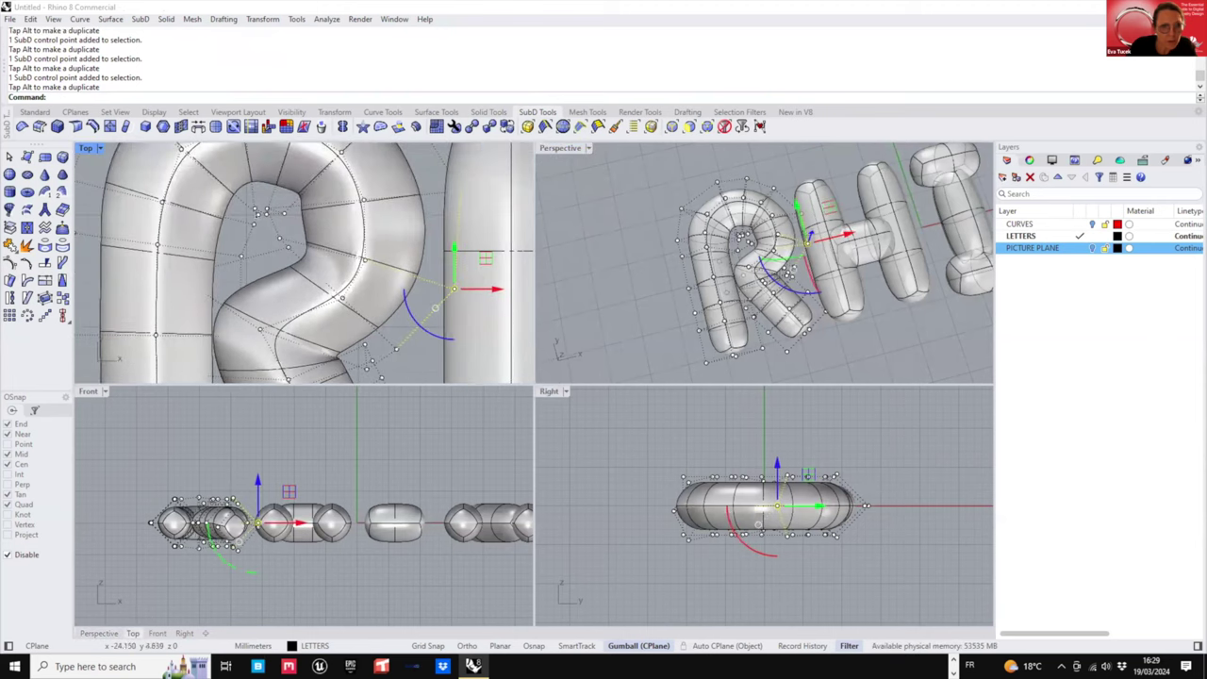
- Move two control points inside the R's bowl opening to the left in Top view and turn the control points off
{"action": "scroll", "coordinate": [288, 248], "scroll_direction": "up", "scroll_amount": 4}
{"action": "left_click", "coordinate": [288, 247]}
{"action": "left_click_drag", "start_coordinate": [318, 218], "coordinate": [285, 218]}
{"action": "right_click_drag", "start_coordinate": [300, 195], "coordinate": [297, 266]}
{"action": "left_click", "coordinate": [278, 265]}
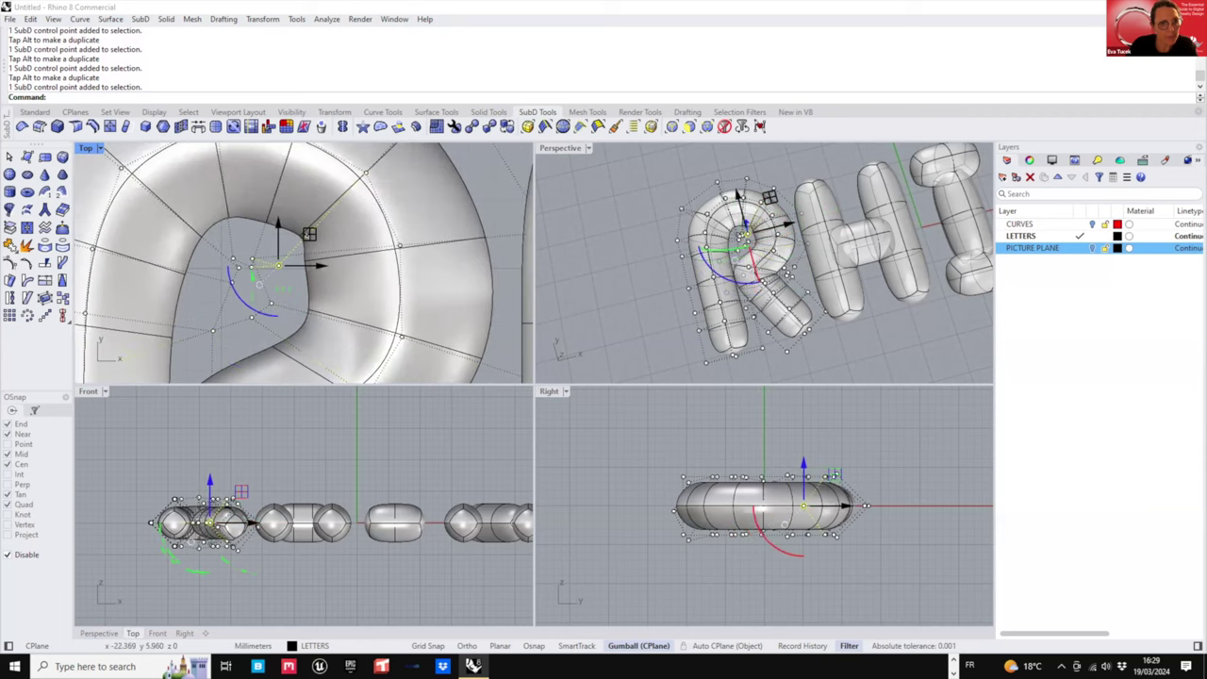
{"action": "left_click_drag", "start_coordinate": [309, 235], "coordinate": [286, 236]}
{"action": "scroll", "coordinate": [287, 253], "scroll_direction": "down", "scroll_amount": 4}
{"action": "scroll", "coordinate": [279, 283], "scroll_direction": "down", "scroll_amount": 5}
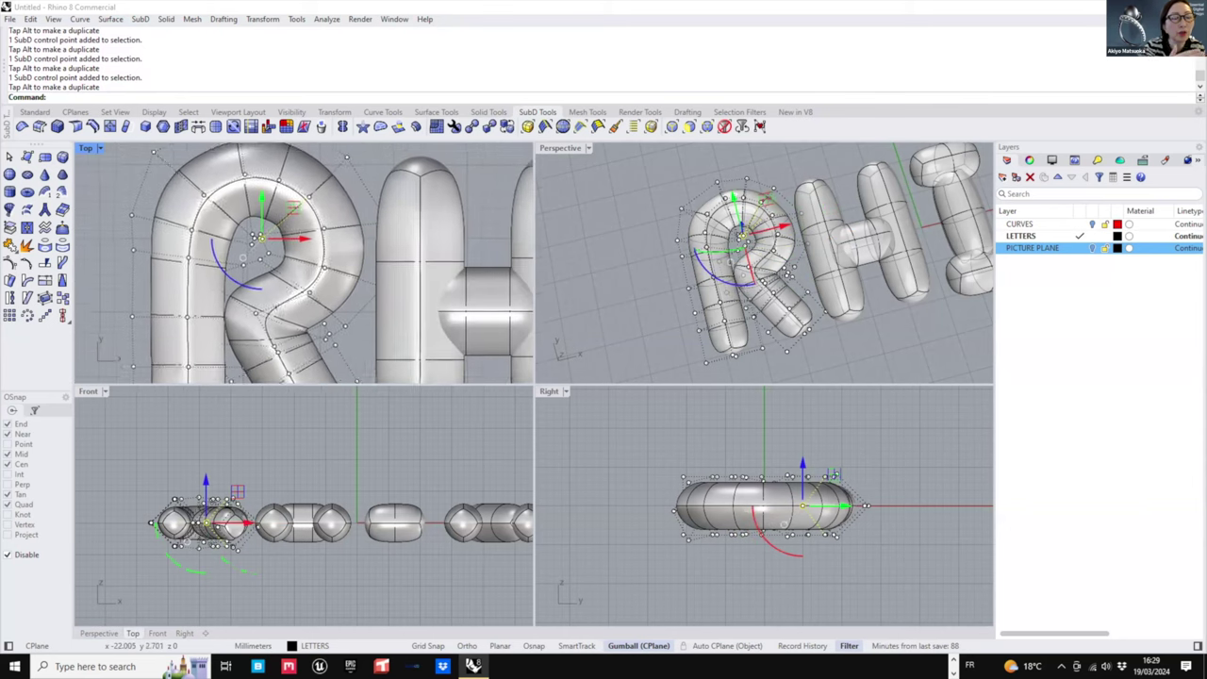
{"action": "right_click_drag", "start_coordinate": [266, 289], "coordinate": [275, 304]}
{"action": "key", "text": "Escape"}
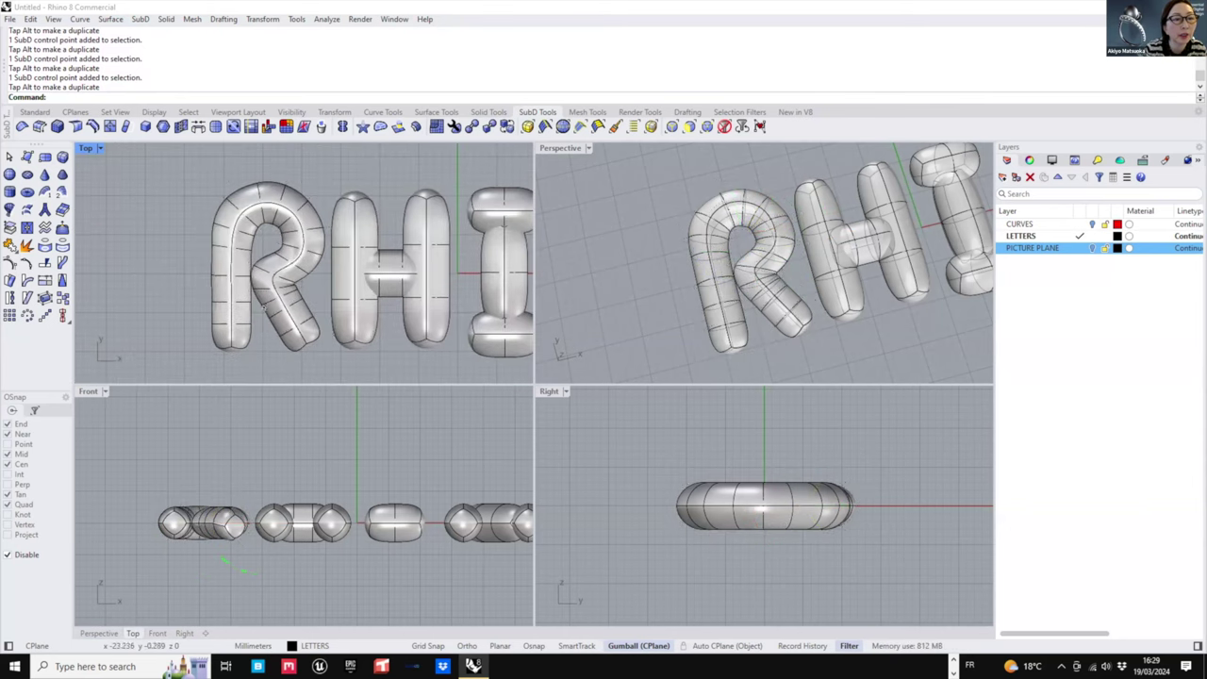
- Scale, slightly rotate and nudge the edge loop just below the R's waist, at the start of the diagonal leg
{"action": "scroll", "coordinate": [273, 302], "scroll_direction": "up", "scroll_amount": 4}
{"action": "scroll", "coordinate": [273, 301], "scroll_direction": "up", "scroll_amount": 4}
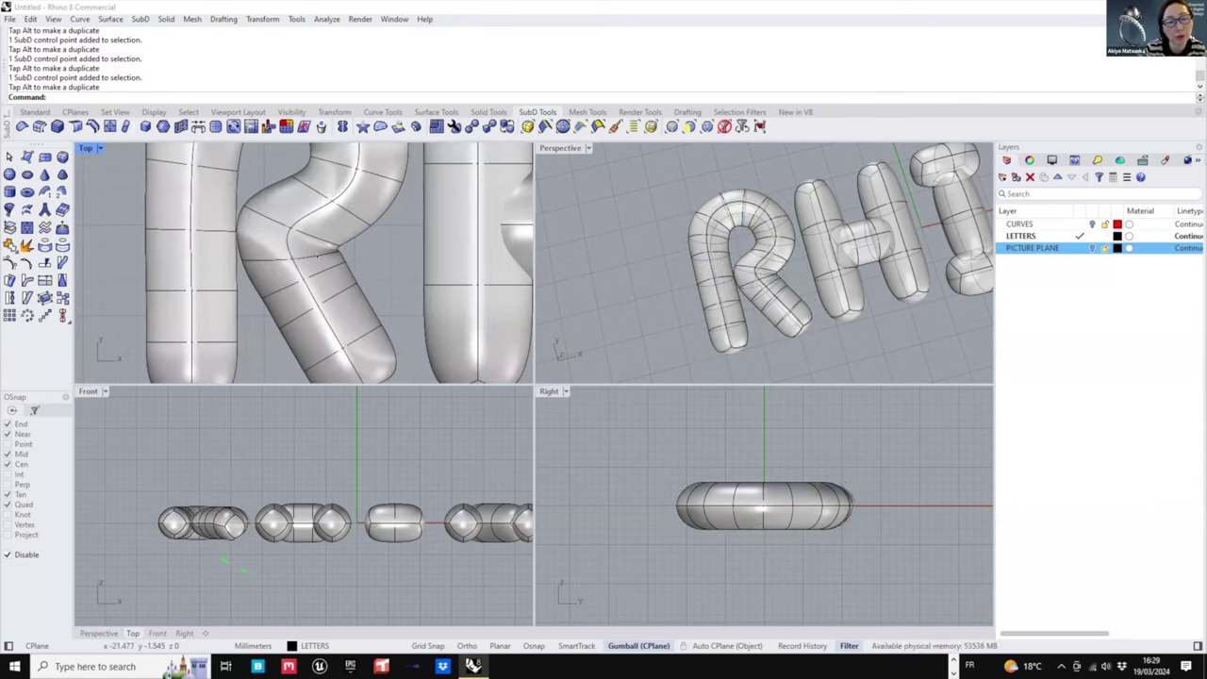
{"action": "double_click", "coordinate": [267, 258]}
{"action": "scroll", "coordinate": [278, 269], "scroll_direction": "up", "scroll_amount": 1}
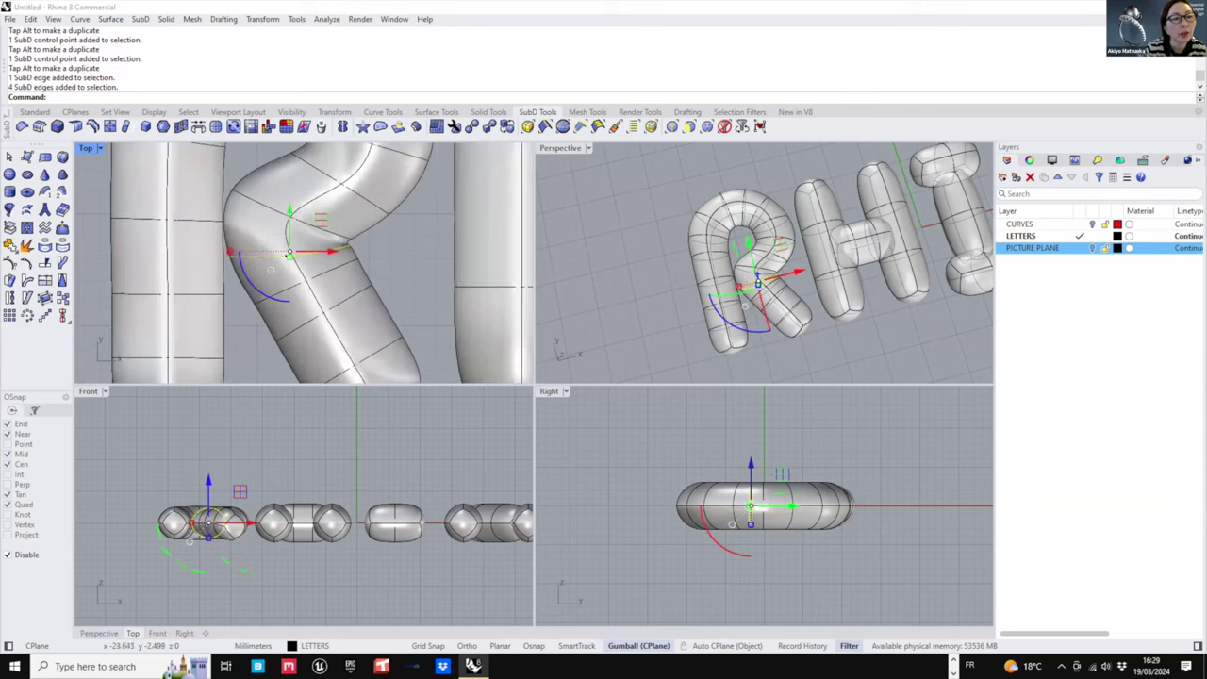
{"action": "left_click_drag", "start_coordinate": [289, 256], "coordinate": [247, 286]}
{"action": "left_click_drag", "start_coordinate": [312, 214], "coordinate": [313, 219]}
{"action": "left_click", "coordinate": [376, 247]}
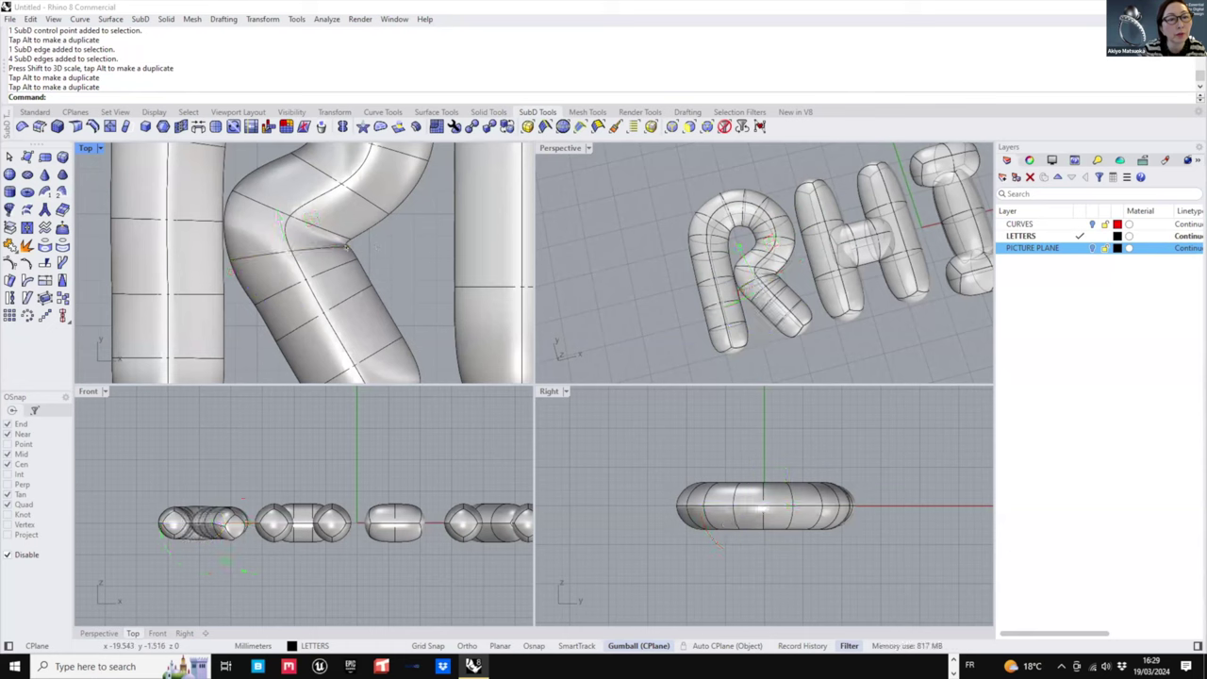
- Reposition two neighbouring edge loops on the R's diagonal leg, just below the inner bend, in the top view
{"action": "scroll", "coordinate": [376, 247], "scroll_direction": "down", "scroll_amount": 4}
{"action": "right_click_drag", "start_coordinate": [376, 247], "coordinate": [358, 247]}
{"action": "double_click", "coordinate": [346, 255]}
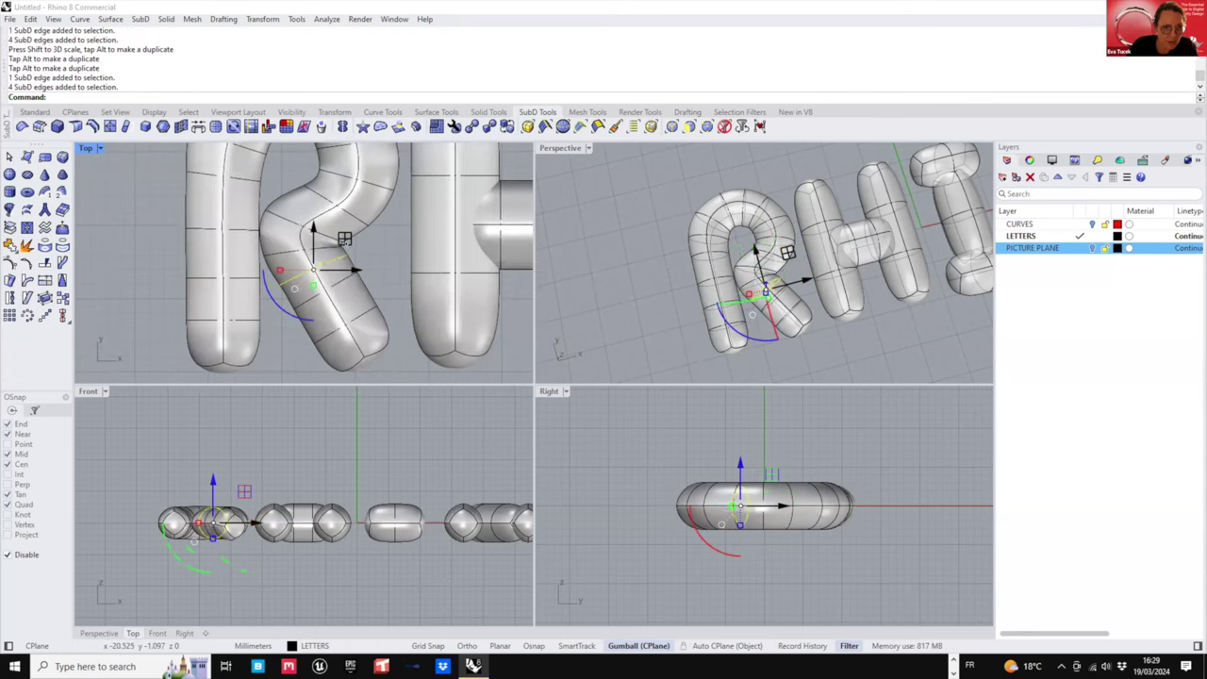
{"action": "left_click_drag", "start_coordinate": [345, 240], "coordinate": [367, 282]}
{"action": "double_click", "coordinate": [354, 276]}
{"action": "left_click", "coordinate": [379, 279]}
{"action": "scroll", "coordinate": [366, 286], "scroll_direction": "down", "scroll_amount": 4}
{"action": "right_click_drag", "start_coordinate": [364, 285], "coordinate": [355, 305]}
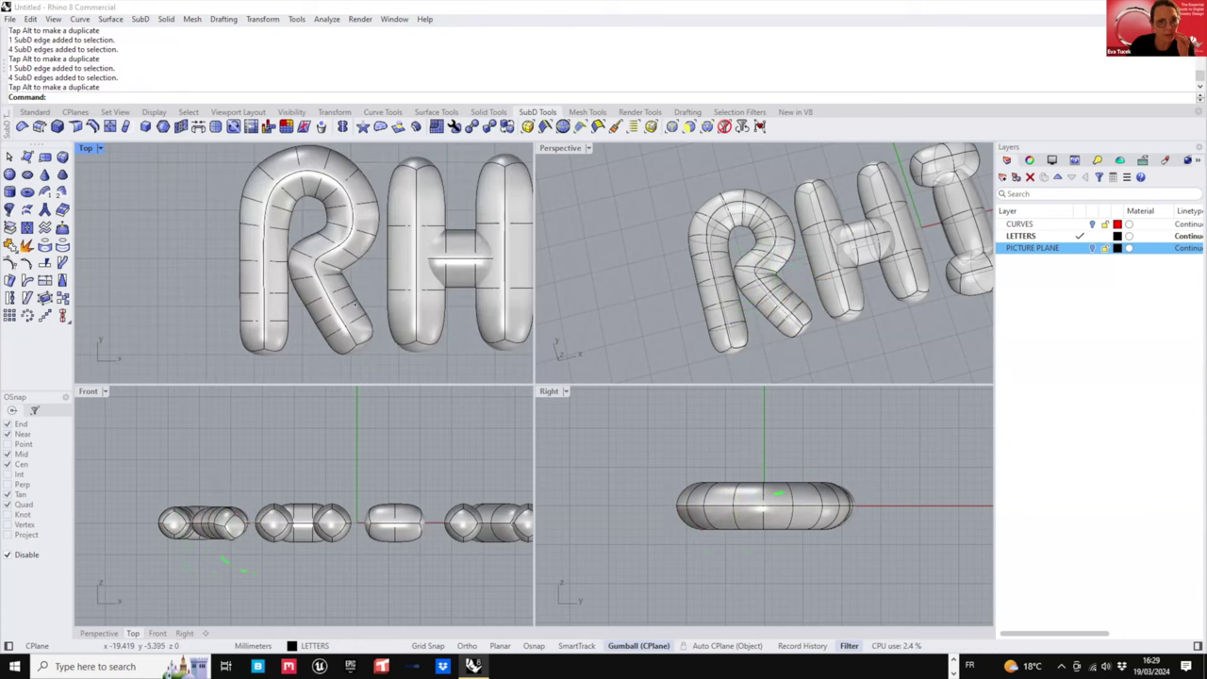
{"action": "scroll", "coordinate": [295, 255], "scroll_direction": "down", "scroll_amount": 2}
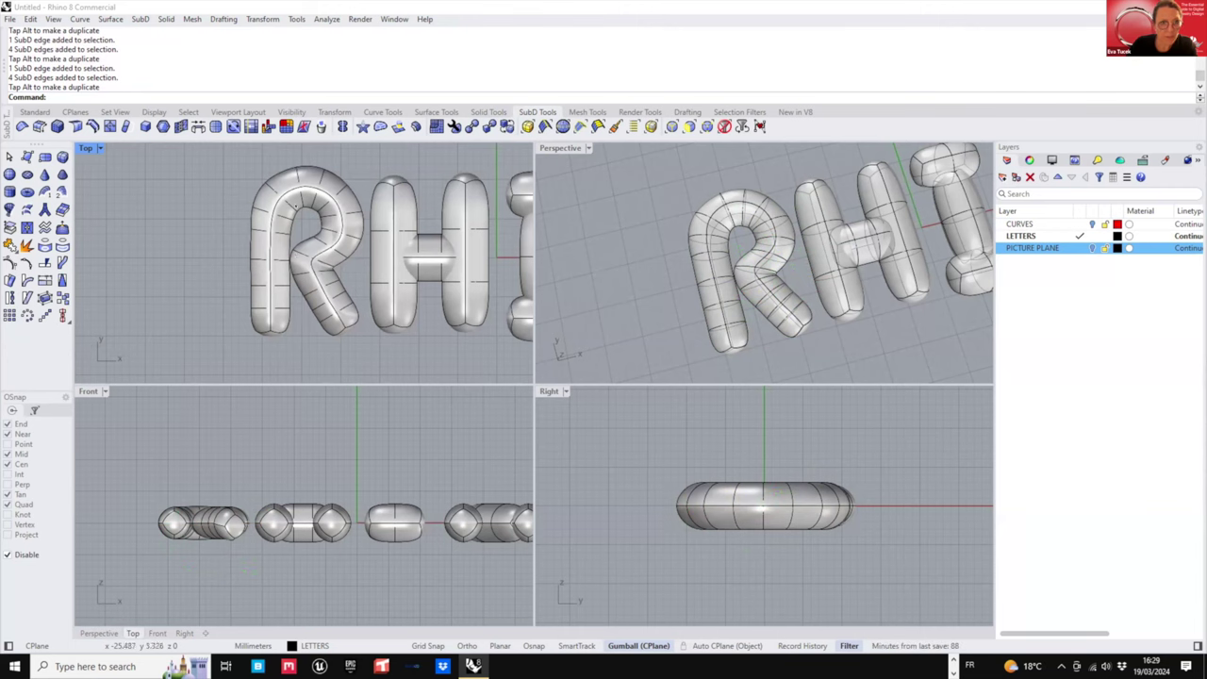
- Move the inner edge at the upper left of the R's bowl opening slightly downward
{"action": "scroll", "coordinate": [296, 206], "scroll_direction": "up", "scroll_amount": 8}
{"action": "left_click", "coordinate": [297, 206], "text": "ctrl+shift"}
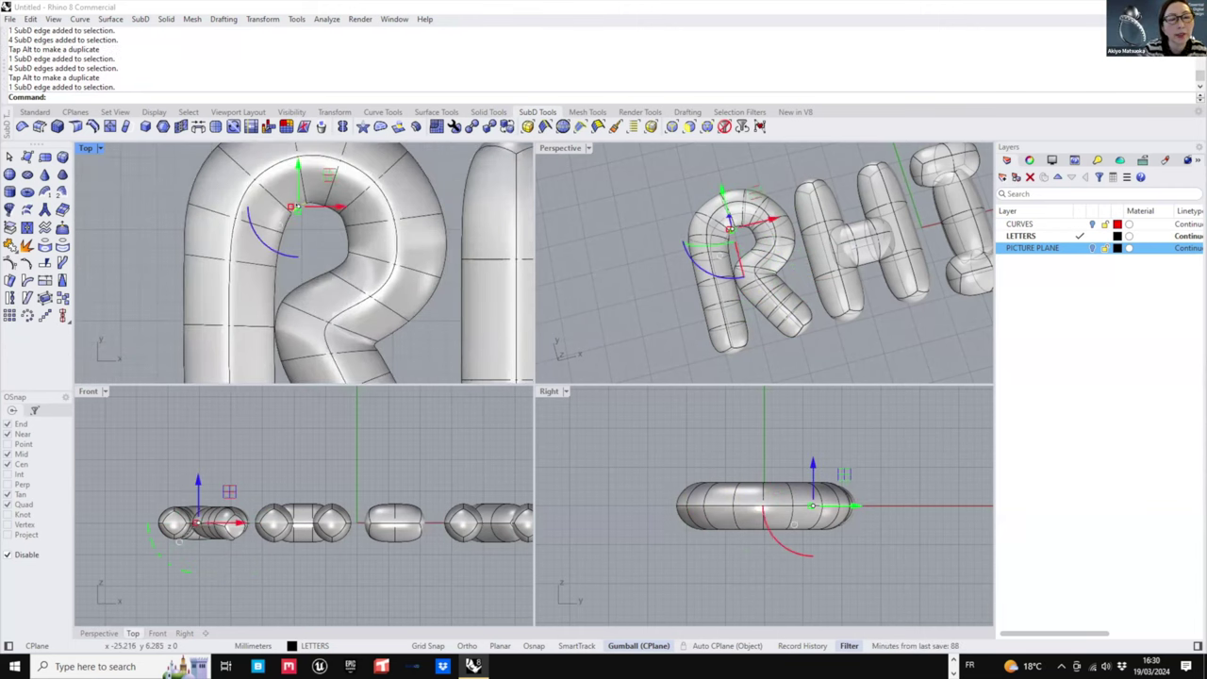
{"action": "left_click_drag", "start_coordinate": [329, 176], "coordinate": [327, 182]}
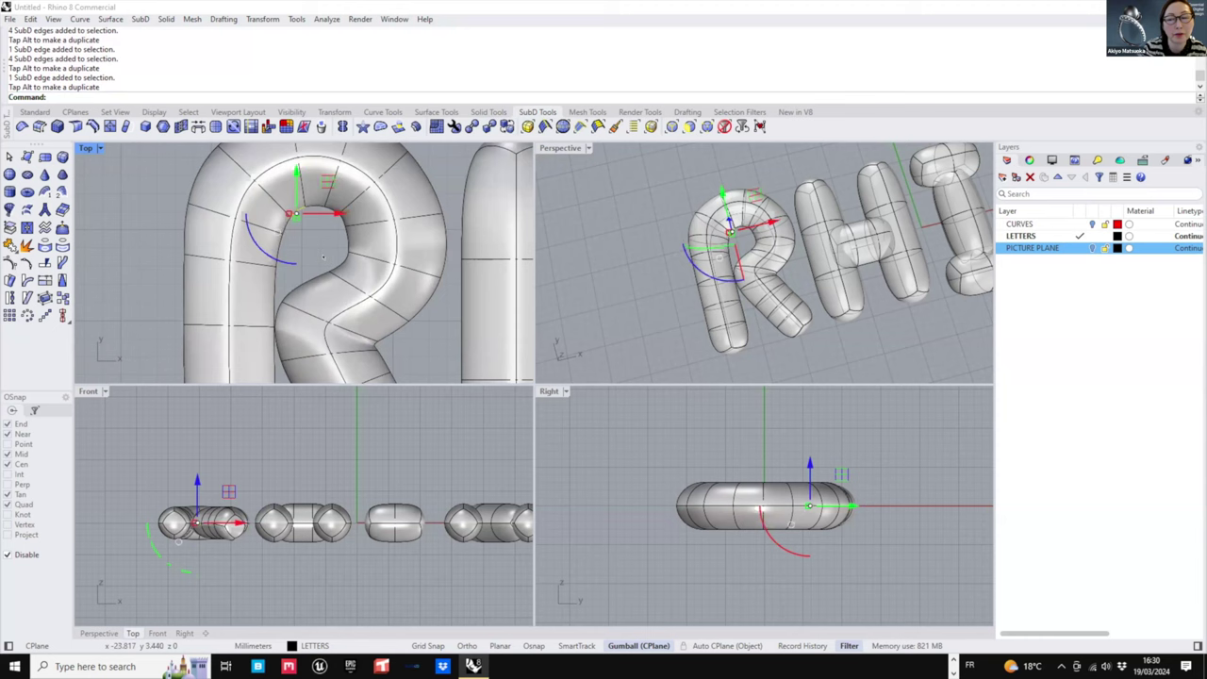
{"action": "left_click", "coordinate": [323, 257]}
{"action": "scroll", "coordinate": [293, 276], "scroll_direction": "down", "scroll_amount": 4}
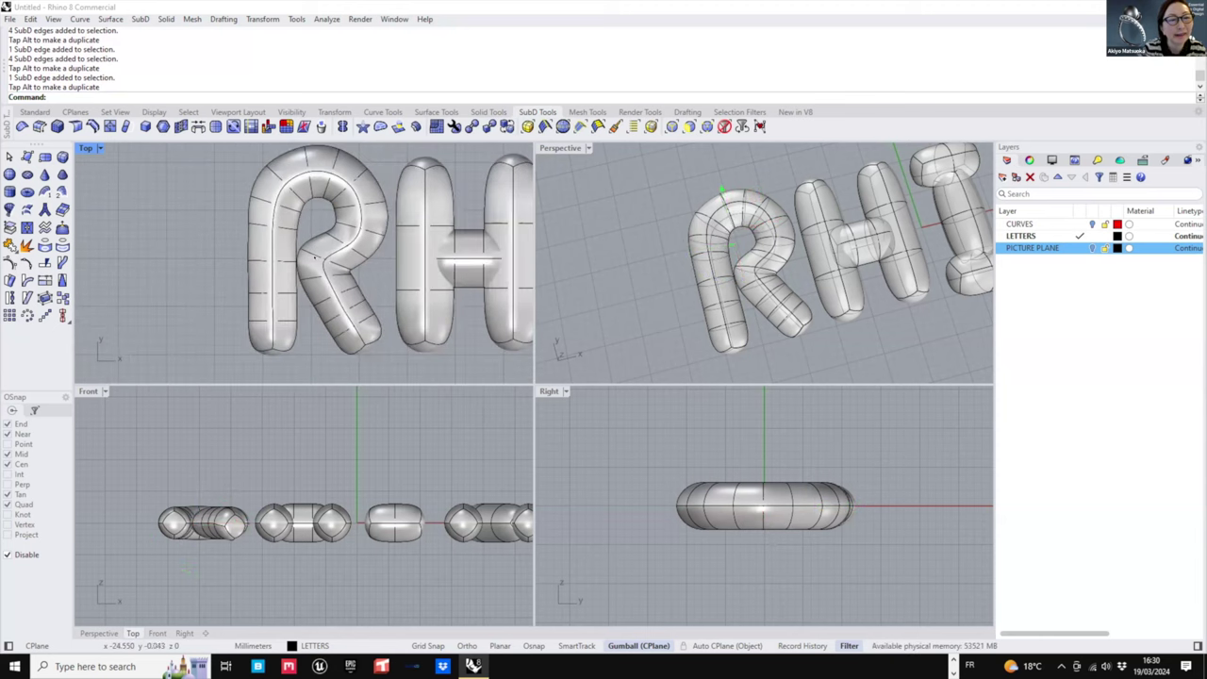
- Apply a soft crease with weight 100 to the edge of the R's bend that faces the stem
{"action": "mouse_move", "coordinate": [360, 273]}
{"action": "right_mouse_down"}
{"action": "mouse_move", "coordinate": [379, 257]}
{"action": "mouse_move", "coordinate": [361, 266]}
{"action": "right_mouse_up"}
{"action": "mouse_move", "coordinate": [729, 290]}
{"action": "right_mouse_down"}
{"action": "mouse_move", "coordinate": [747, 257]}
{"action": "mouse_move", "coordinate": [739, 284]}
{"action": "right_mouse_up"}
{"action": "scroll", "coordinate": [746, 256], "scroll_direction": "up", "scroll_amount": 6}
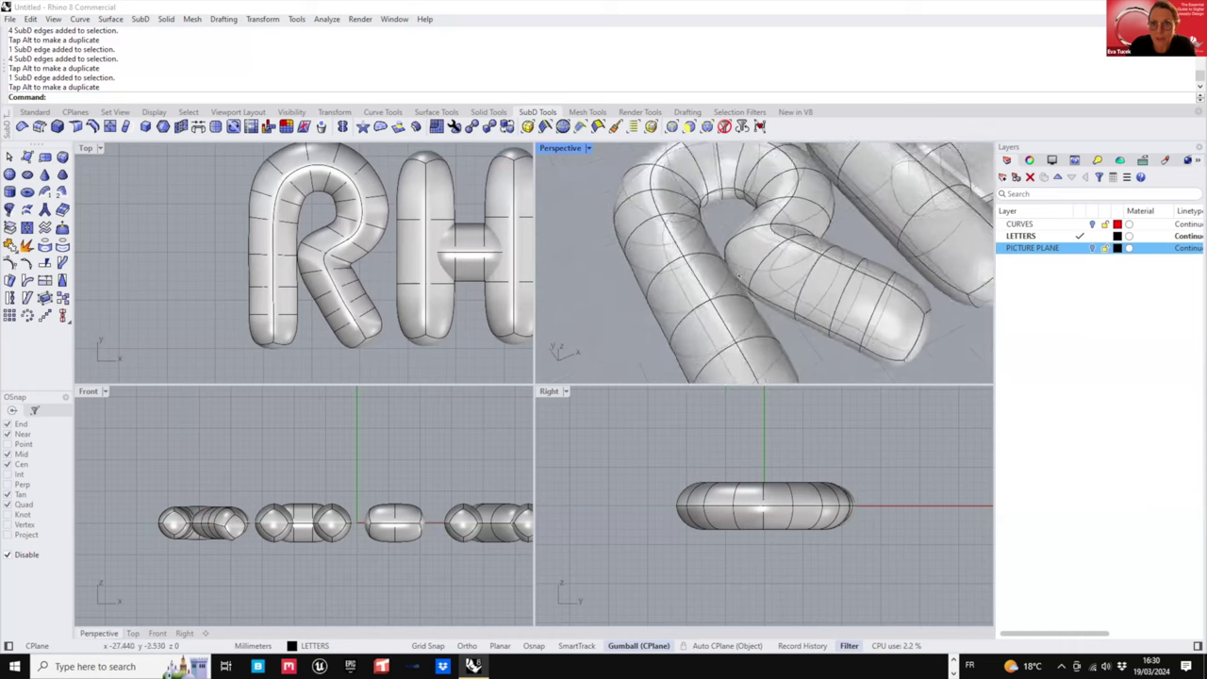
{"action": "scroll", "coordinate": [739, 284], "scroll_direction": "up", "scroll_amount": 6}
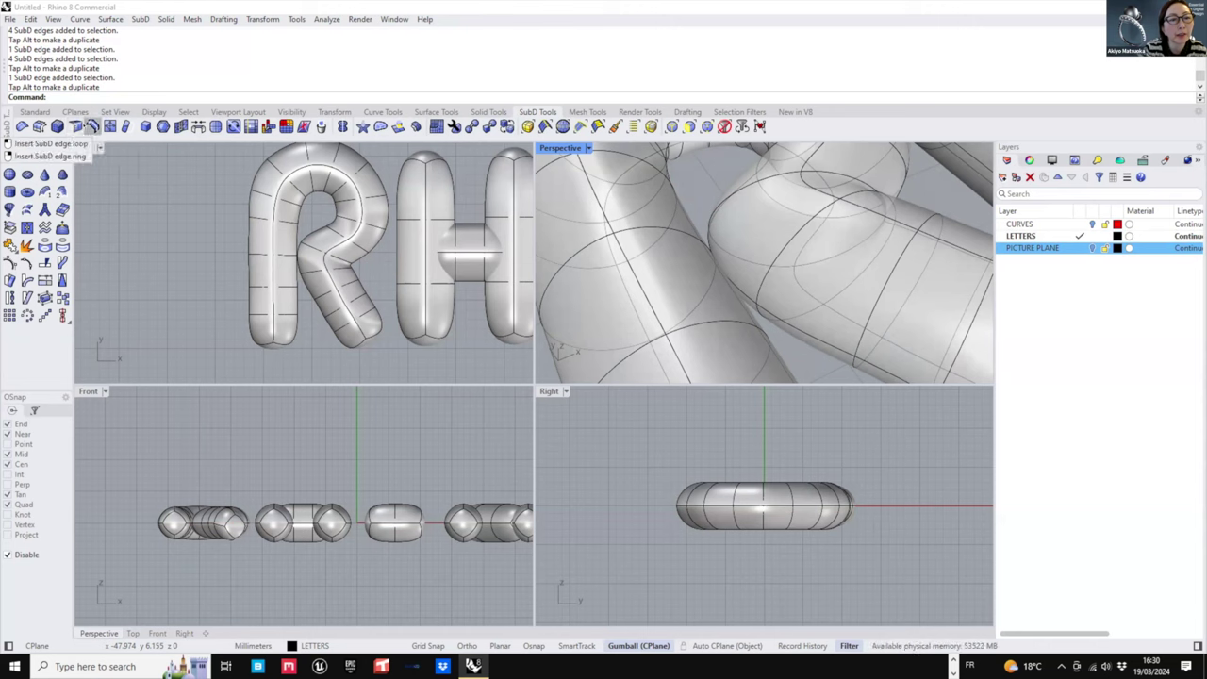
{"action": "left_click", "coordinate": [76, 126]}
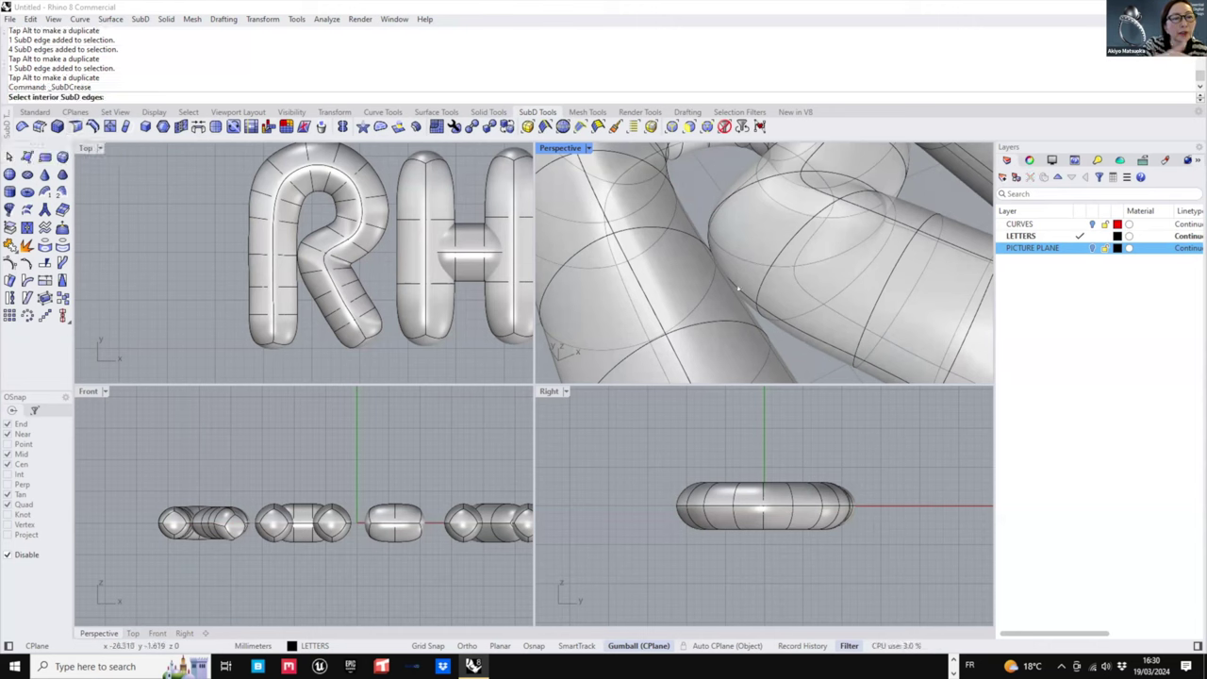
{"action": "left_click", "coordinate": [740, 289]}
{"action": "key", "text": "Return"}
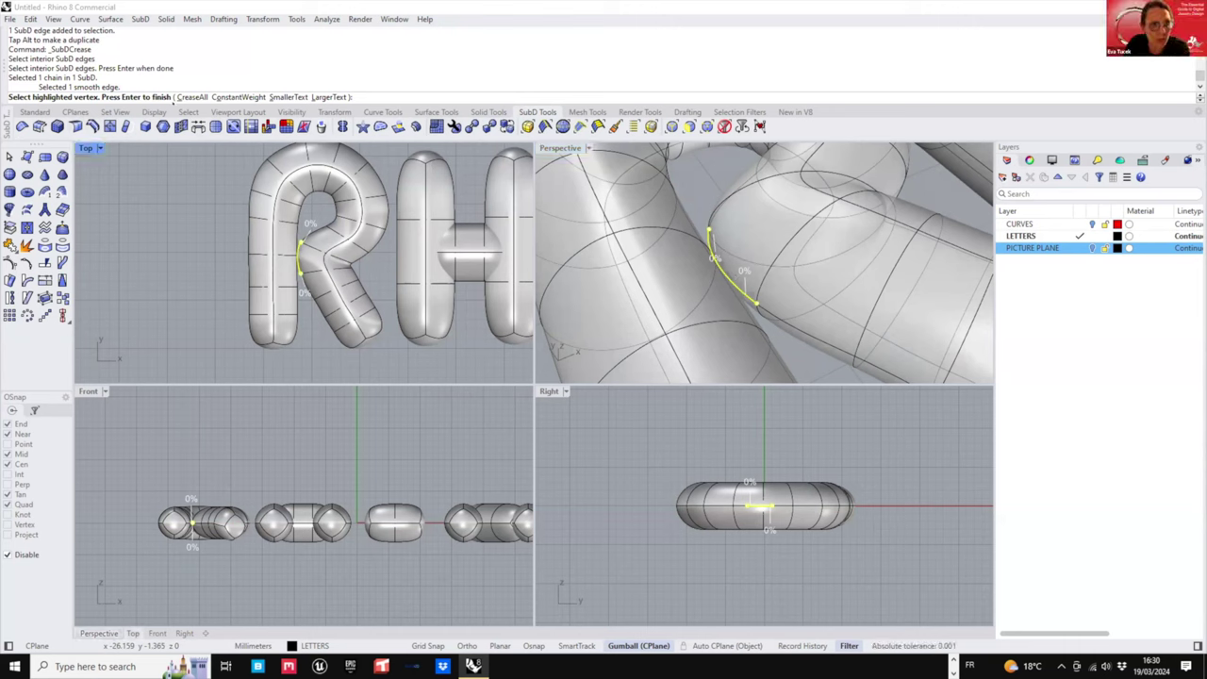
{"action": "type", "text": "100"}
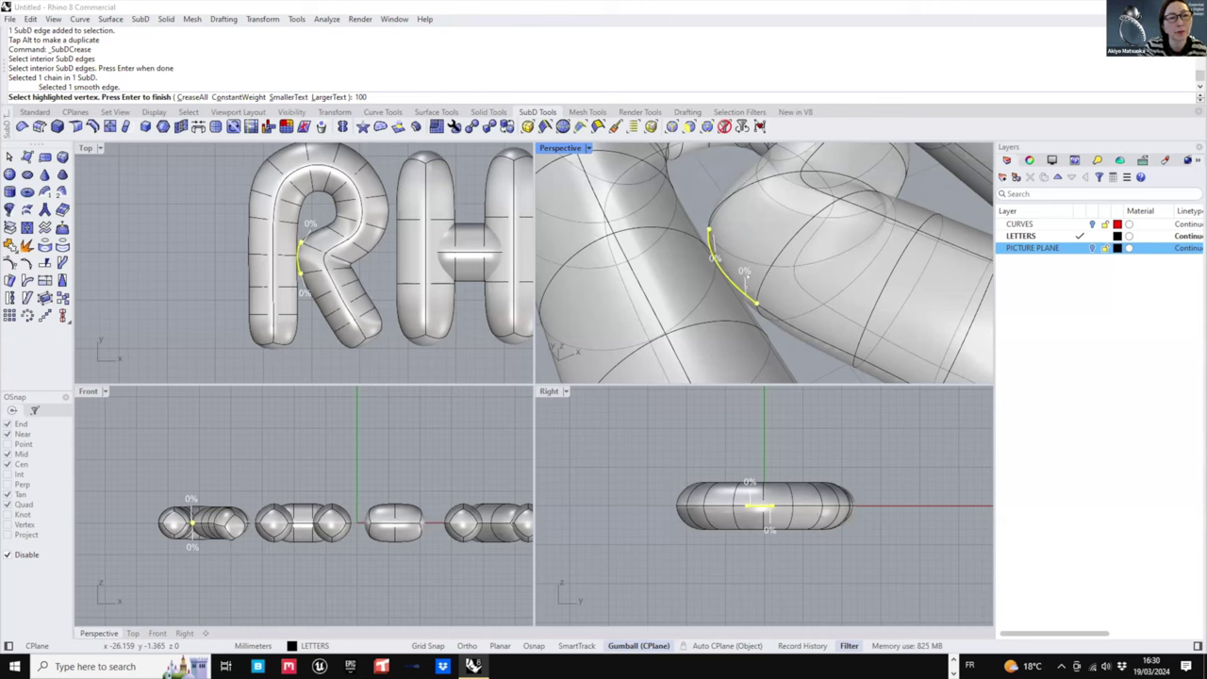
{"action": "key", "text": "Return"}
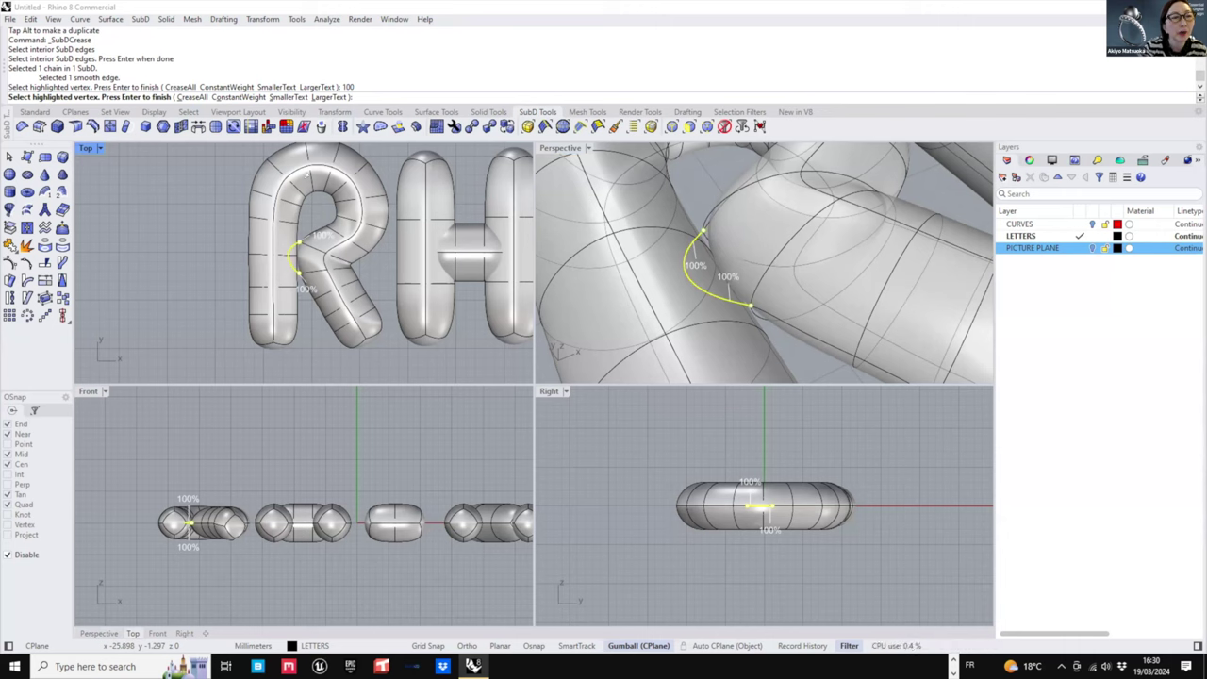
- Reset the soft crease weight on the bend's edge to 0 and finish the command
{"action": "type", "text": "0"}
{"action": "key", "text": "Return"}
{"action": "key", "text": "Return"}
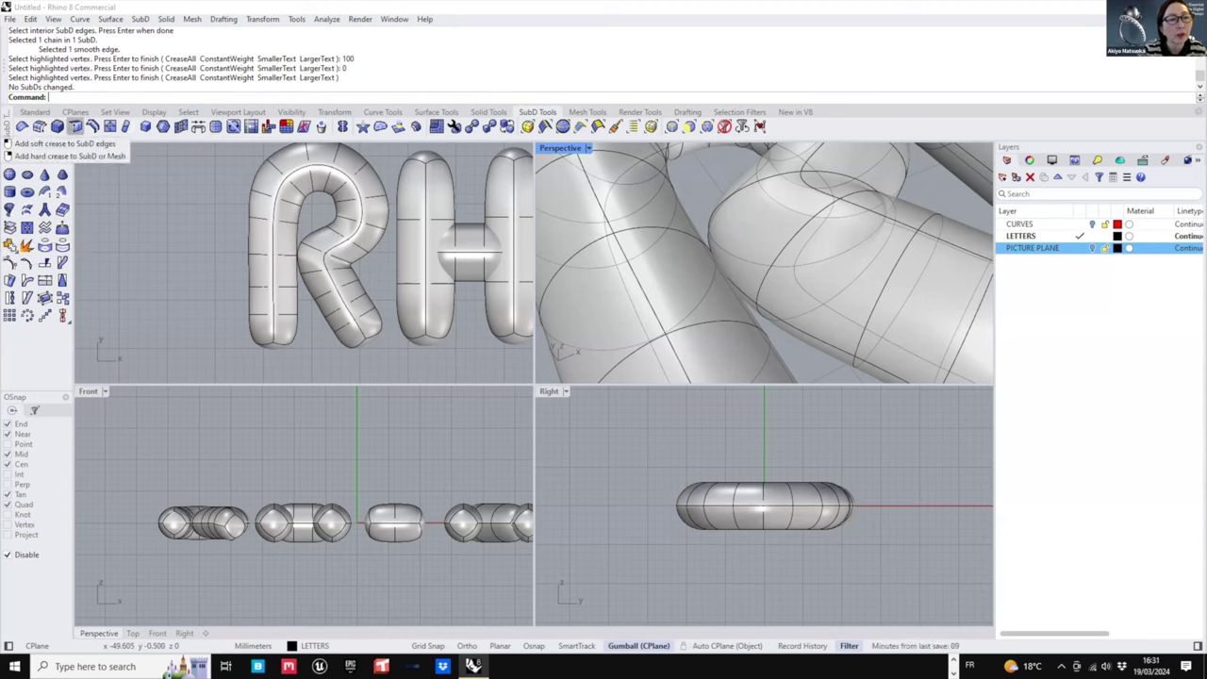
- Add a hard crease to the edge of the R's bend that faces the stem
{"action": "left_click", "coordinate": [74, 126]}
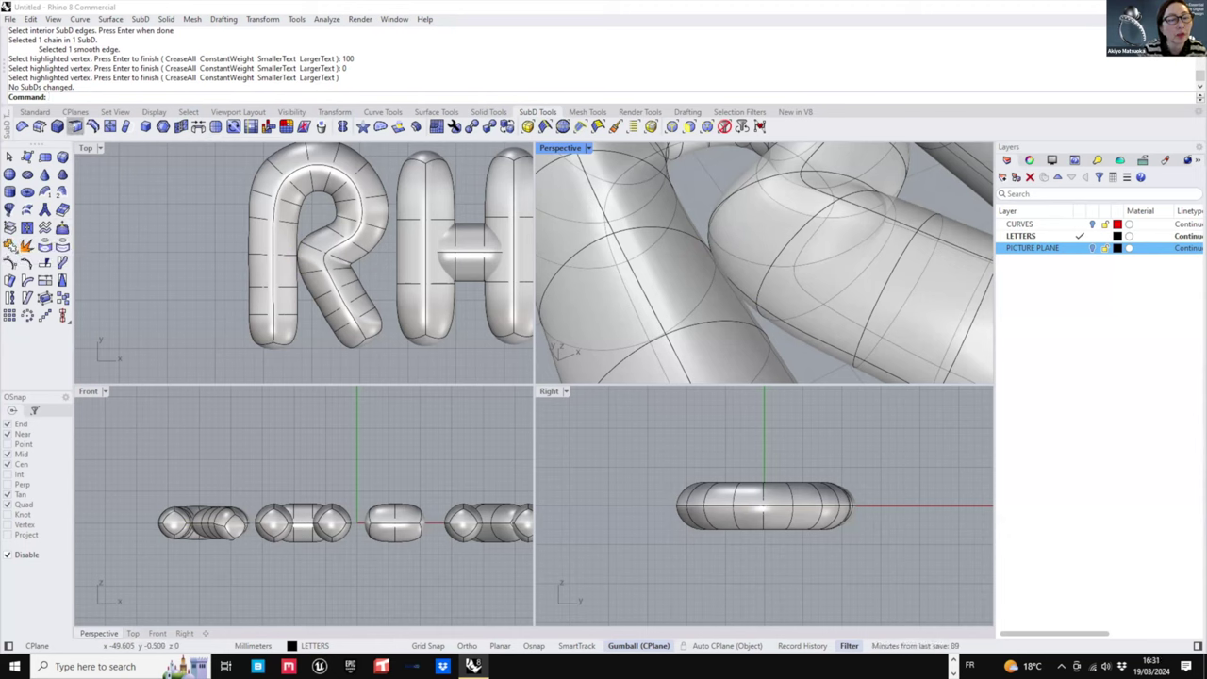
{"action": "left_click", "coordinate": [738, 287]}
{"action": "key", "text": "Return"}
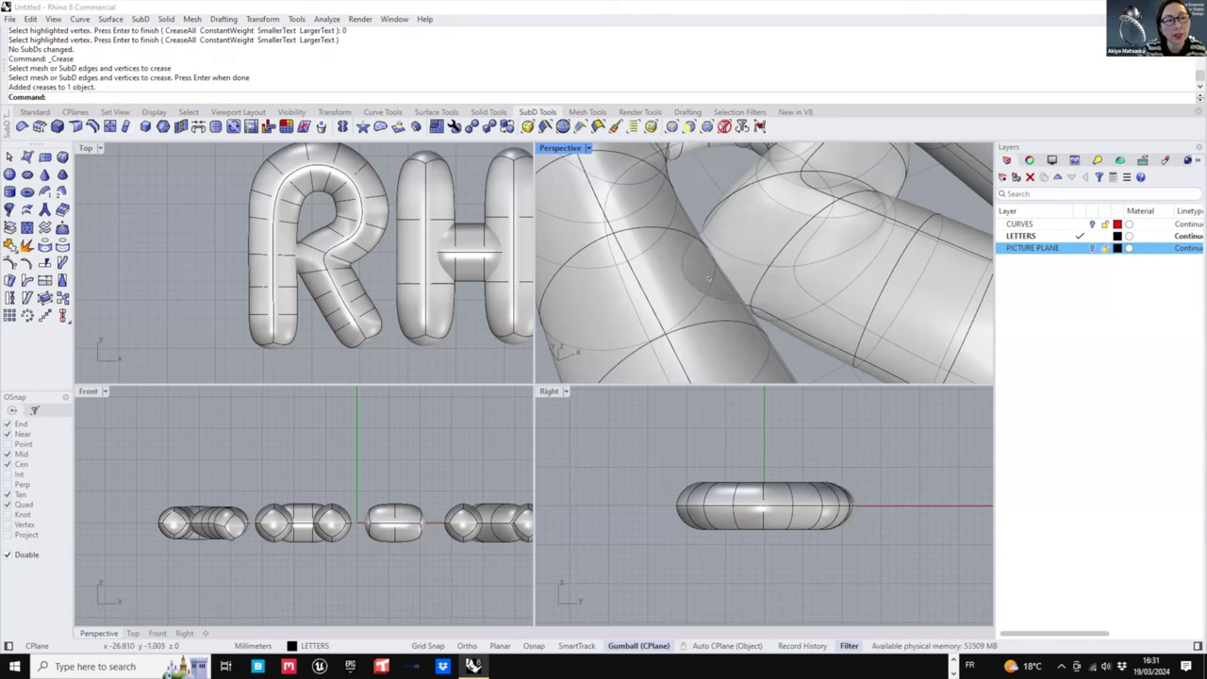
{"action": "scroll", "coordinate": [706, 311], "scroll_direction": "down", "scroll_amount": 6}
{"action": "right_click_drag", "start_coordinate": [707, 311], "coordinate": [700, 280]}
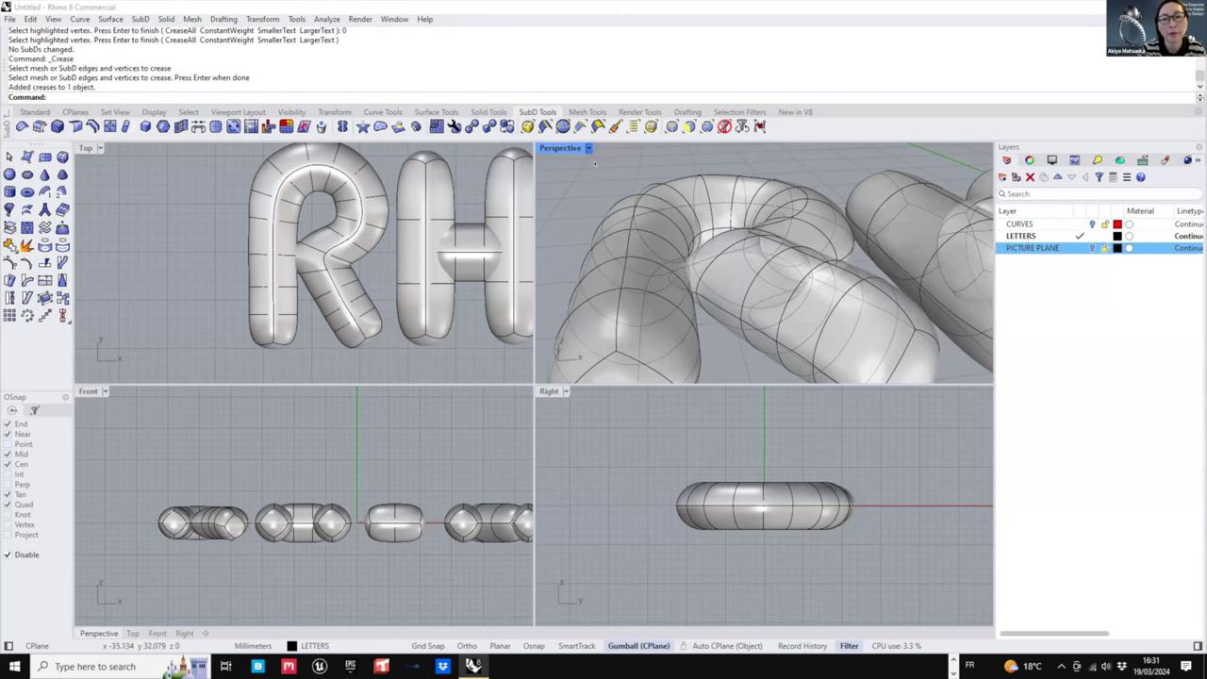
{"action": "left_click", "coordinate": [686, 295], "text": "ctrl+shift"}
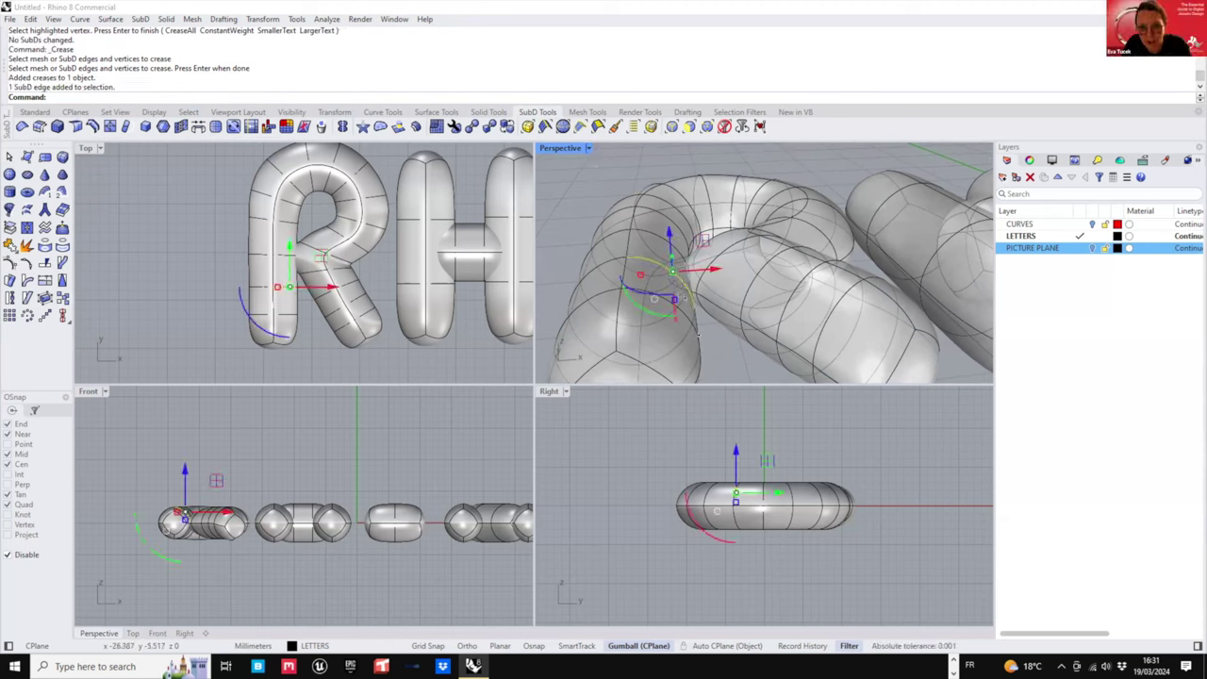
{"action": "left_click", "coordinate": [698, 313]}
{"action": "scroll", "coordinate": [704, 325], "scroll_direction": "up", "scroll_amount": 5}
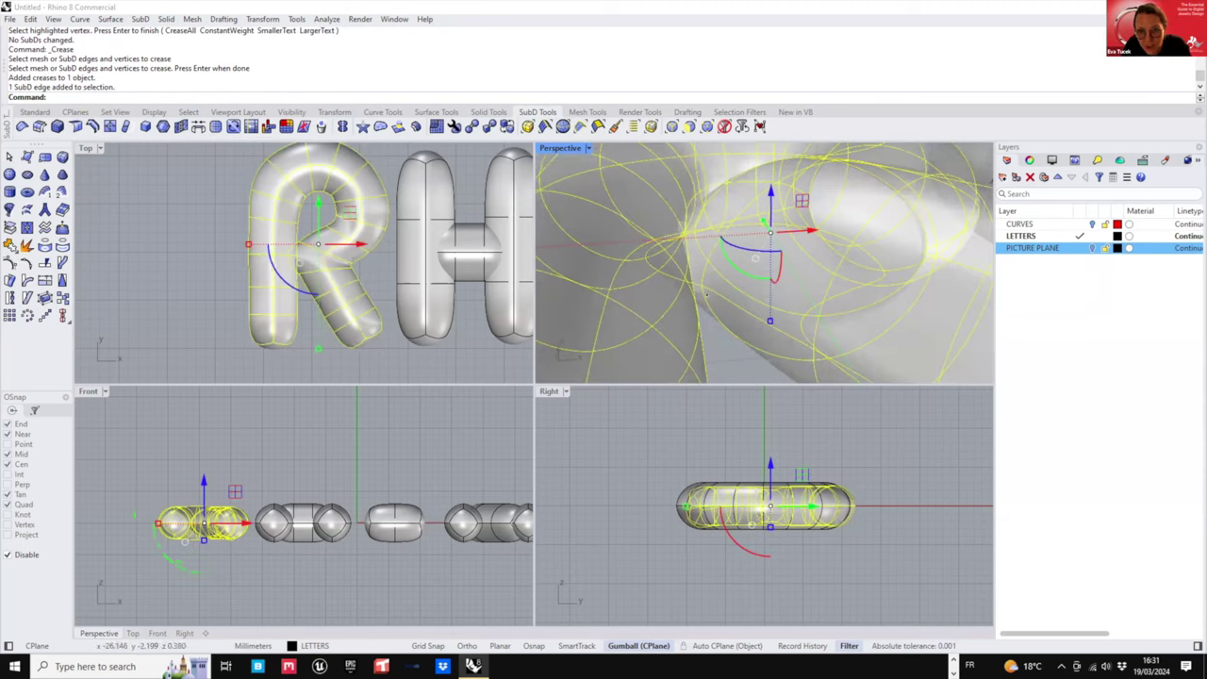
{"action": "key", "text": "Escape"}
- Scale the creased edge of the R's bend along X so that it sits clear of the stem
{"action": "left_click", "coordinate": [696, 286], "text": "ctrl+shift"}
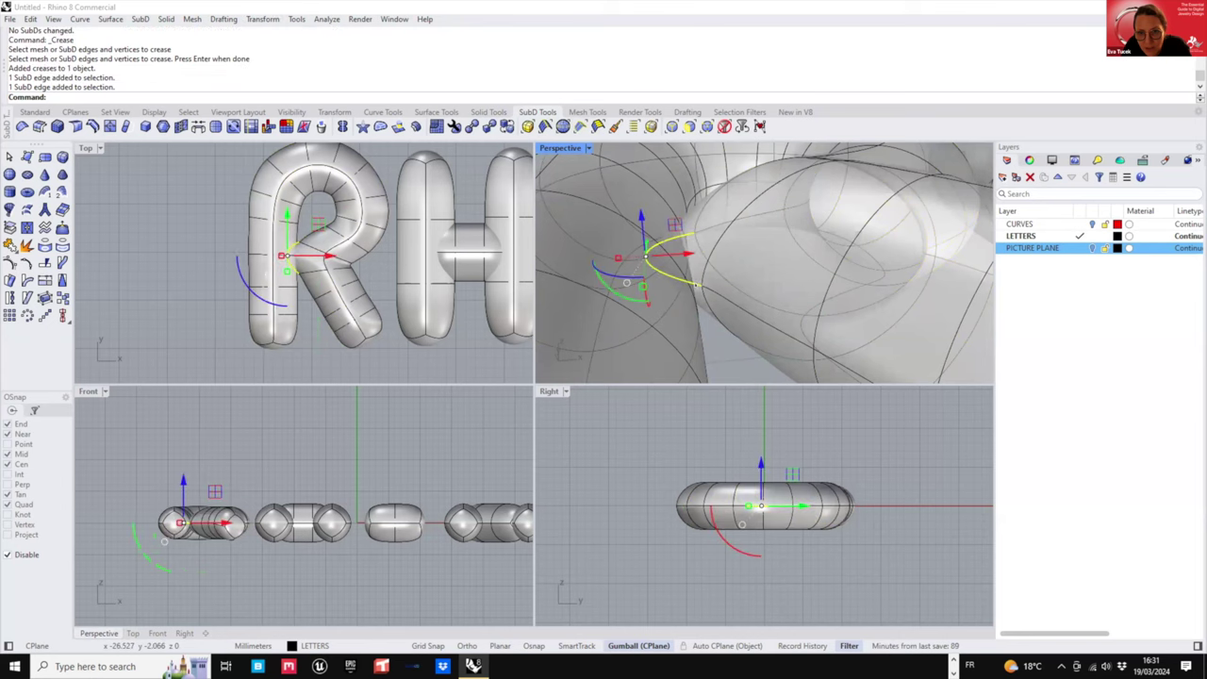
{"action": "scroll", "coordinate": [694, 269], "scroll_direction": "down", "scroll_amount": 7}
{"action": "scroll", "coordinate": [292, 259], "scroll_direction": "up", "scroll_amount": 4}
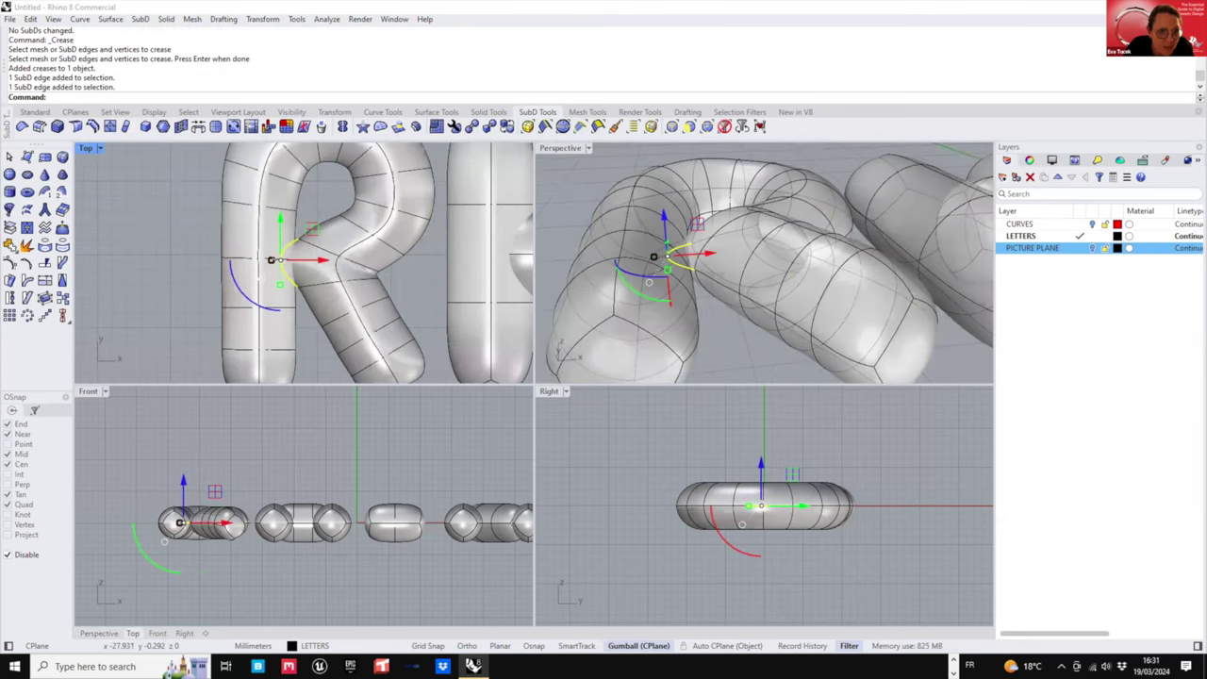
{"action": "scroll", "coordinate": [287, 256], "scroll_direction": "up", "scroll_amount": 6}
{"action": "left_click_drag", "start_coordinate": [265, 256], "coordinate": [380, 270]}
{"action": "right_click_drag", "start_coordinate": [815, 299], "coordinate": [716, 195]}
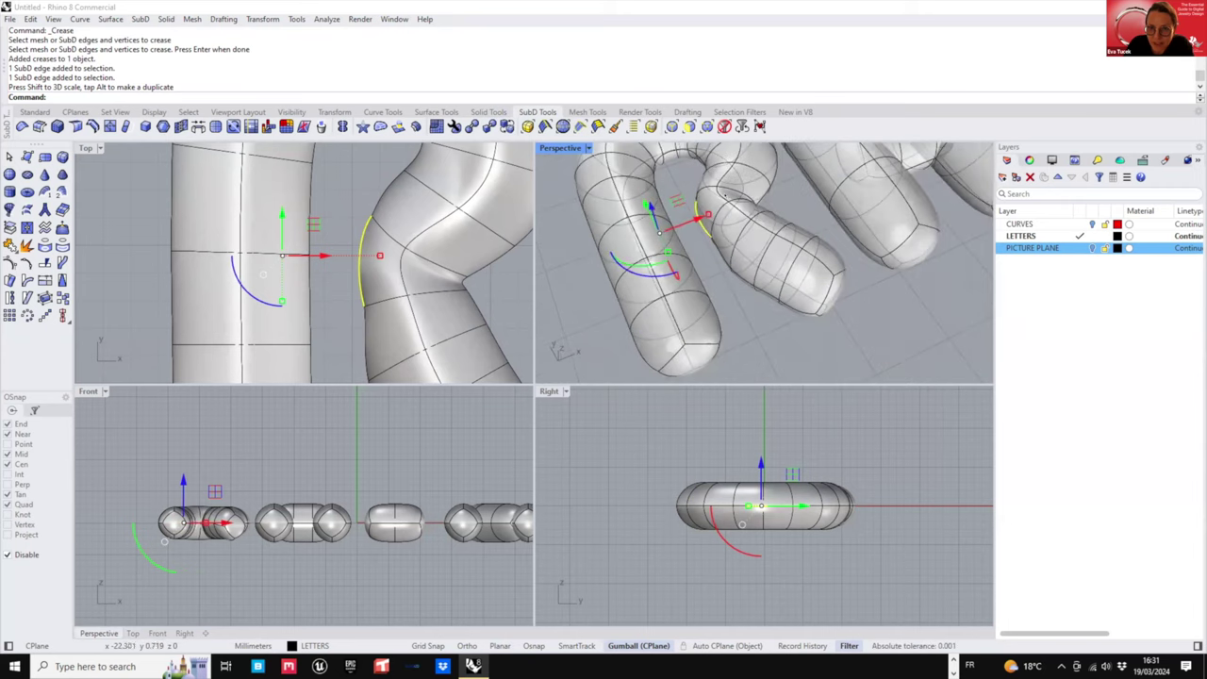
{"action": "left_click", "coordinate": [719, 196], "text": "ctrl+shift"}
{"action": "left_click", "coordinate": [725, 234], "text": "ctrl+shift"}
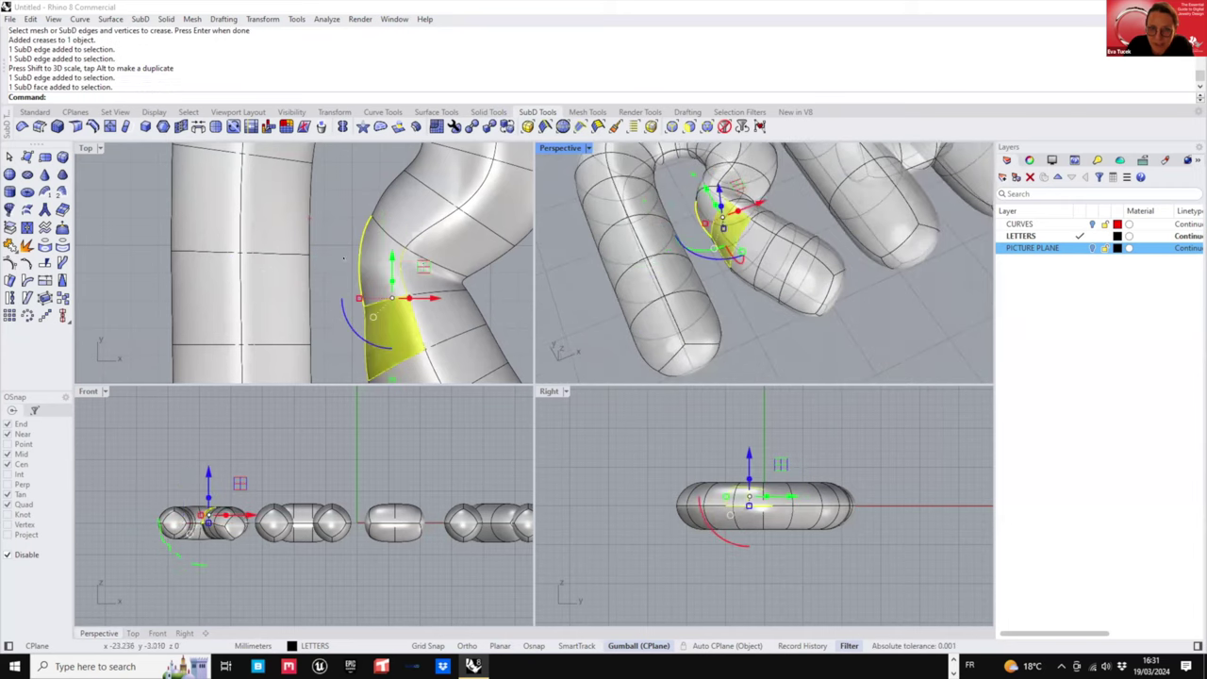
{"action": "left_click", "coordinate": [506, 294]}
{"action": "right_click_drag", "start_coordinate": [755, 296], "coordinate": [815, 287]}
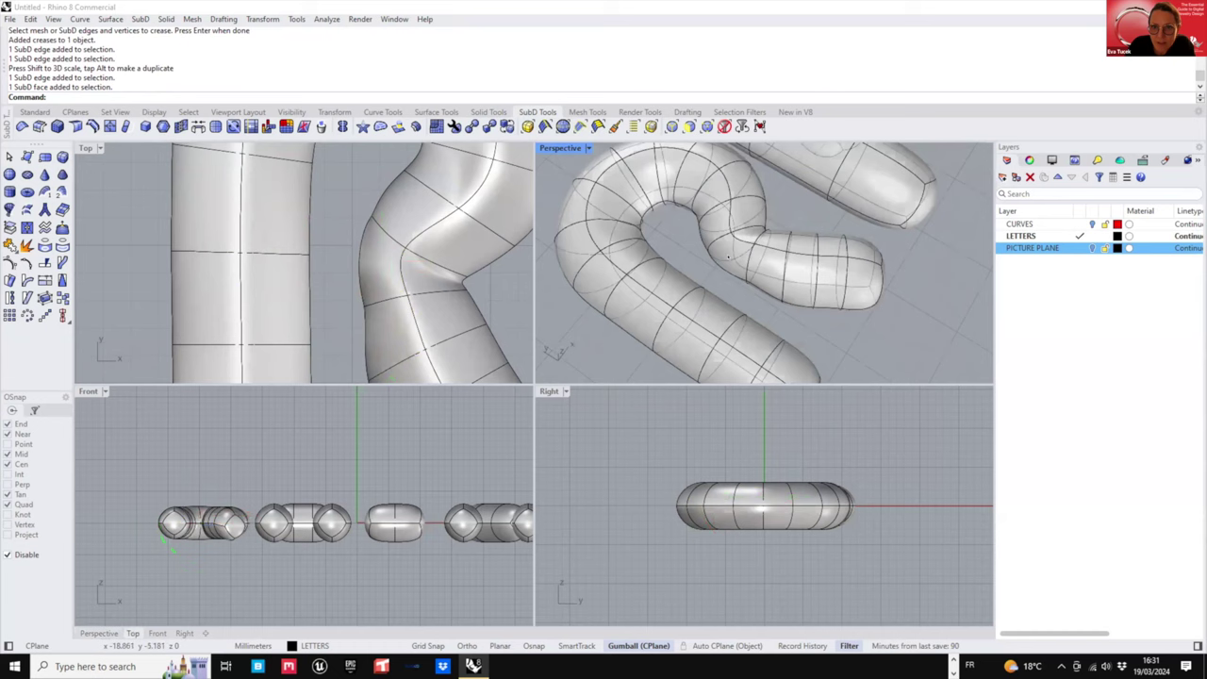
{"action": "scroll", "coordinate": [738, 267], "scroll_direction": "up", "scroll_amount": 5}
{"action": "left_click", "coordinate": [739, 267], "text": "ctrl+shift"}
{"action": "right_click_drag", "start_coordinate": [756, 316], "coordinate": [752, 274]}
{"action": "left_click", "coordinate": [746, 268]}
- Move the creased edge and the edges above and below it horizontally toward the R's stem
{"action": "left_click", "coordinate": [737, 242], "text": "ctrl+shift"}
{"action": "left_click", "coordinate": [737, 237], "text": "ctrl+shift"}
{"action": "left_click", "coordinate": [737, 237], "text": "ctrl+shift"}
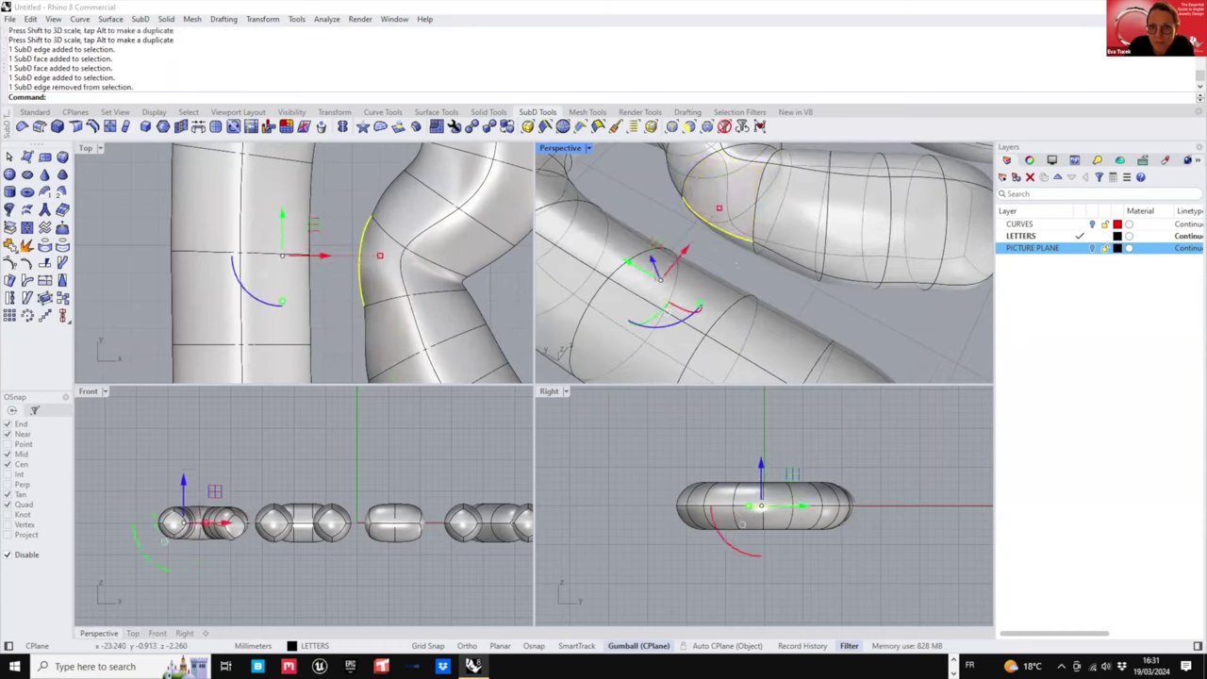
{"action": "right_click_drag", "start_coordinate": [739, 232], "coordinate": [739, 278]}
{"action": "scroll", "coordinate": [746, 145], "scroll_direction": "down", "scroll_amount": 5}
{"action": "scroll", "coordinate": [739, 277], "scroll_direction": "up", "scroll_amount": 2}
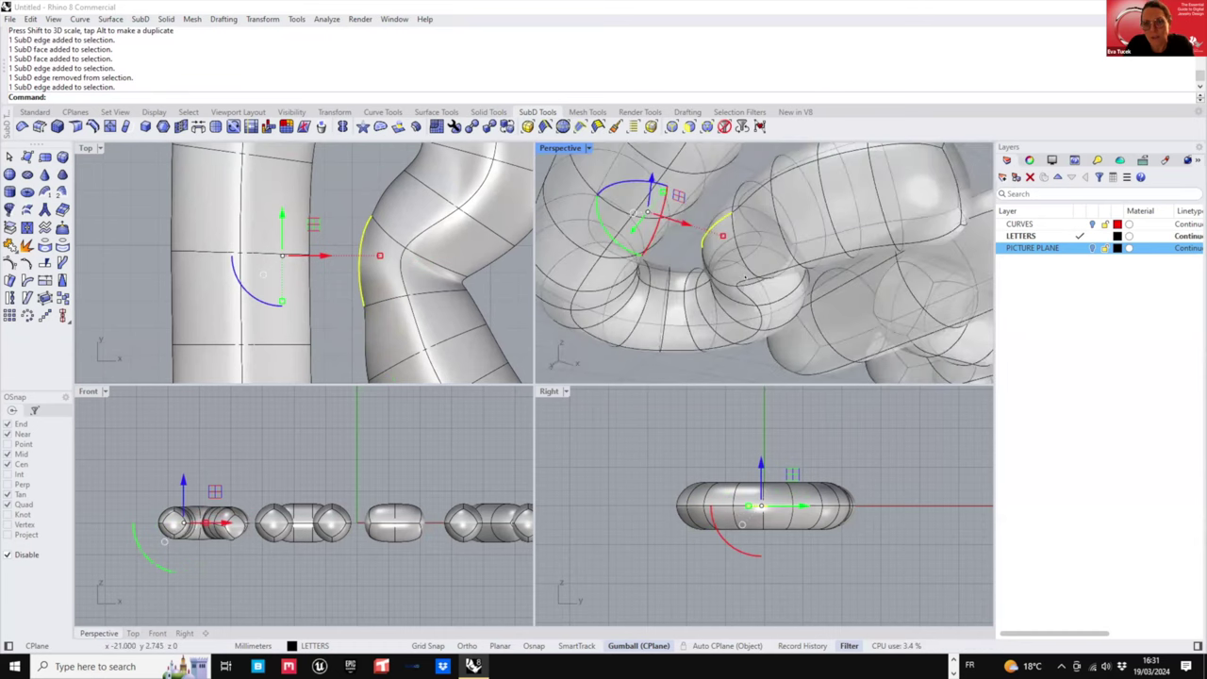
{"action": "left_click", "coordinate": [739, 278], "text": "ctrl+shift"}
{"action": "right_click_drag", "start_coordinate": [752, 371], "coordinate": [743, 415]}
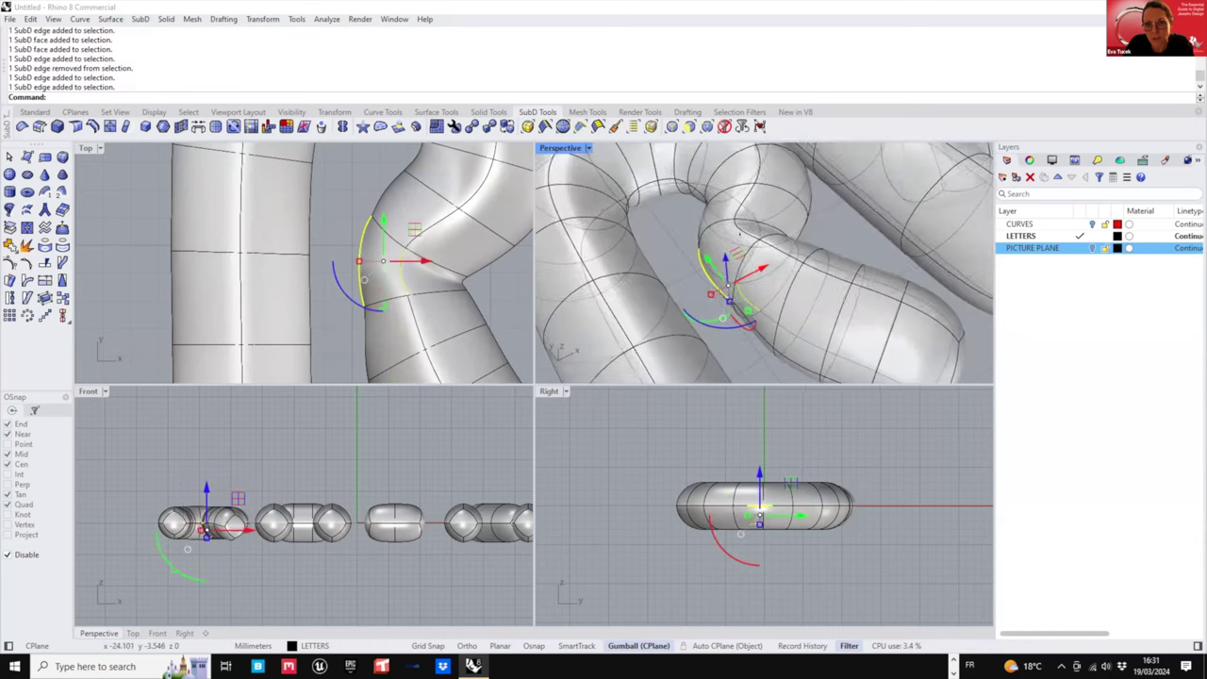
{"action": "left_click", "coordinate": [740, 230], "text": "ctrl+shift"}
{"action": "left_click_drag", "start_coordinate": [424, 261], "coordinate": [374, 267]}
{"action": "key", "text": "Escape"}
- Move the vertex at the lower end of the creased edge horizontally until it touches the R's stem
{"action": "right_click_drag", "start_coordinate": [809, 273], "coordinate": [749, 268]}
{"action": "scroll", "coordinate": [749, 270], "scroll_direction": "up", "scroll_amount": 9}
{"action": "scroll", "coordinate": [744, 276], "scroll_direction": "down", "scroll_amount": 4}
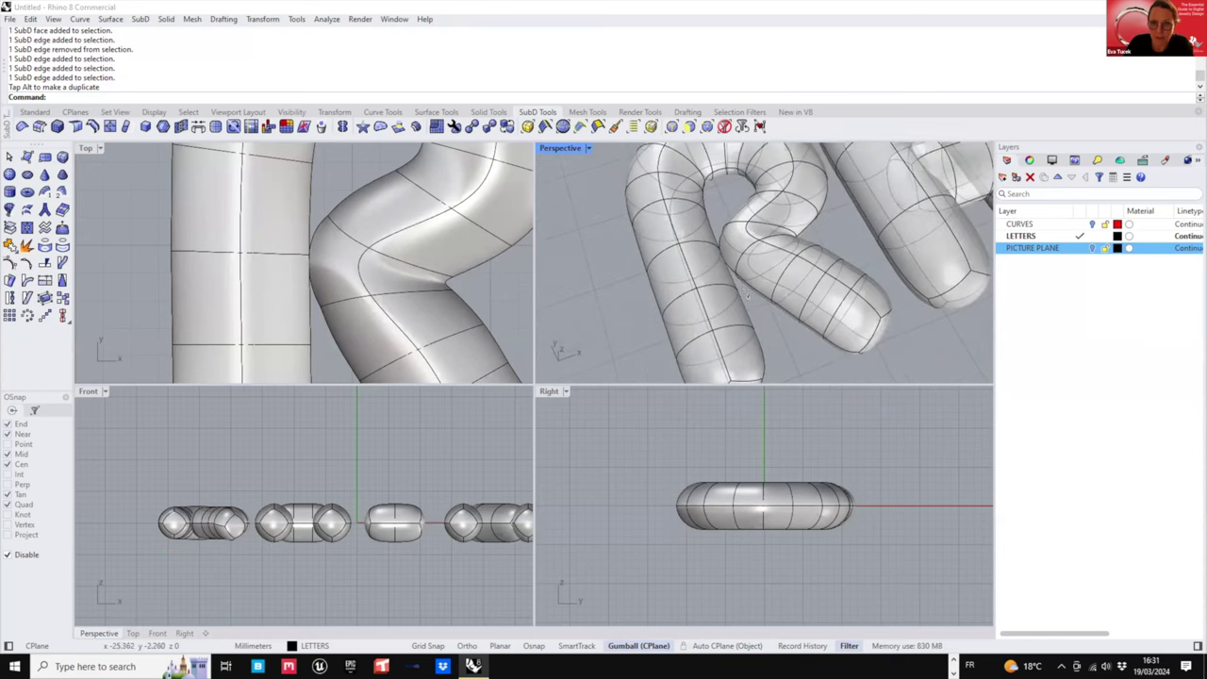
{"action": "scroll", "coordinate": [739, 284], "scroll_direction": "up", "scroll_amount": 3}
{"action": "left_click", "coordinate": [729, 266], "text": "ctrl+shift"}
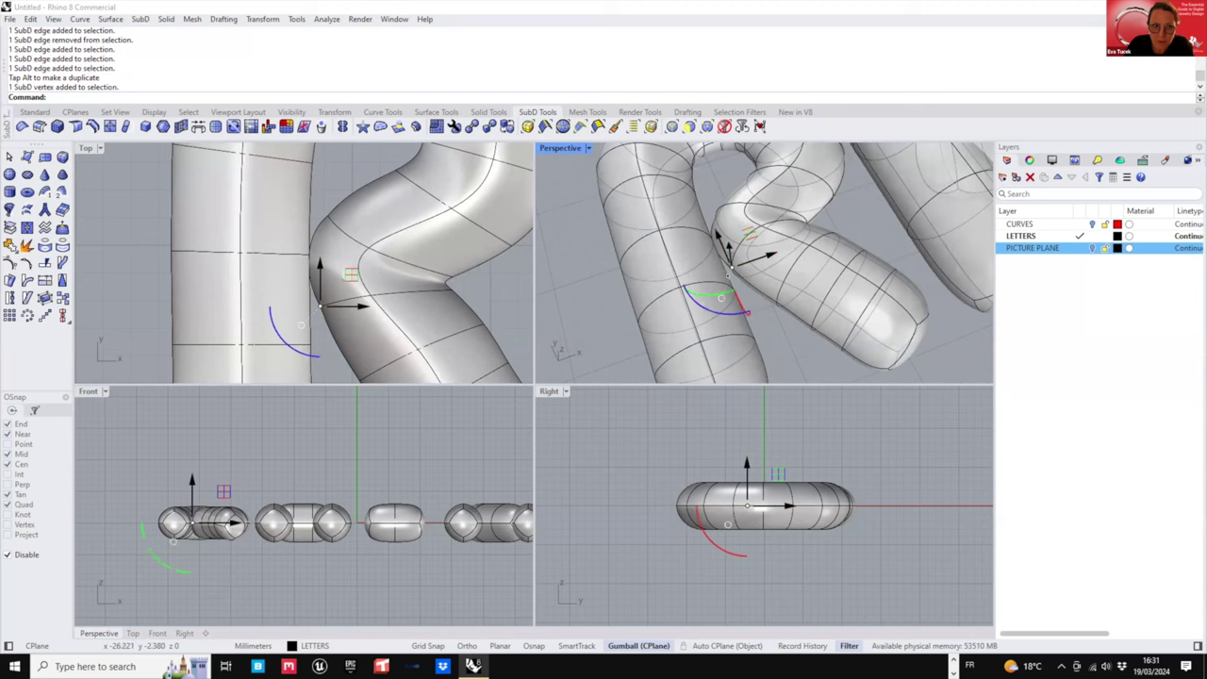
{"action": "left_click_drag", "start_coordinate": [349, 306], "coordinate": [337, 306]}
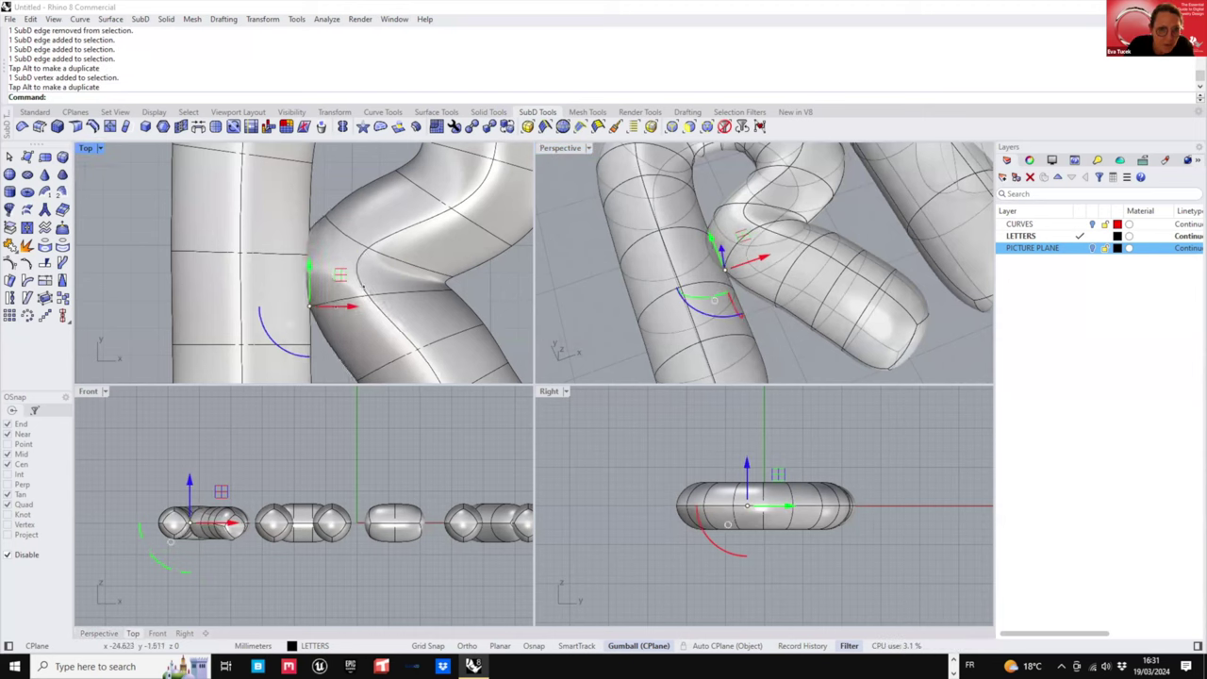
{"action": "scroll", "coordinate": [365, 283], "scroll_direction": "down", "scroll_amount": 4}
{"action": "right_click_drag", "start_coordinate": [366, 282], "coordinate": [379, 266]}
{"action": "key", "text": "Escape"}
{"action": "scroll", "coordinate": [434, 257], "scroll_direction": "down", "scroll_amount": 4}
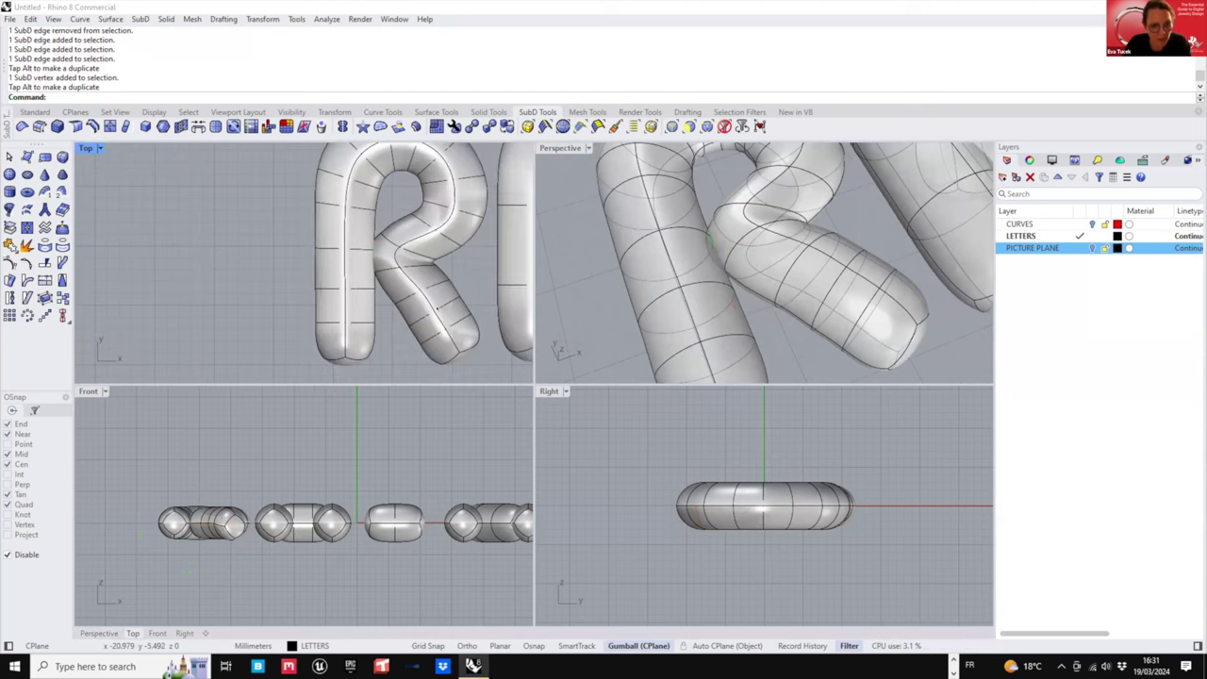
- Undo the two gumball moves, the scaling and the hard crease on the R's bend
{"action": "key", "text": "ctrl+z"}
{"action": "key", "text": "ctrl+z"}
{"action": "key", "text": "ctrl+z"}
{"action": "key", "text": "ctrl+z"}
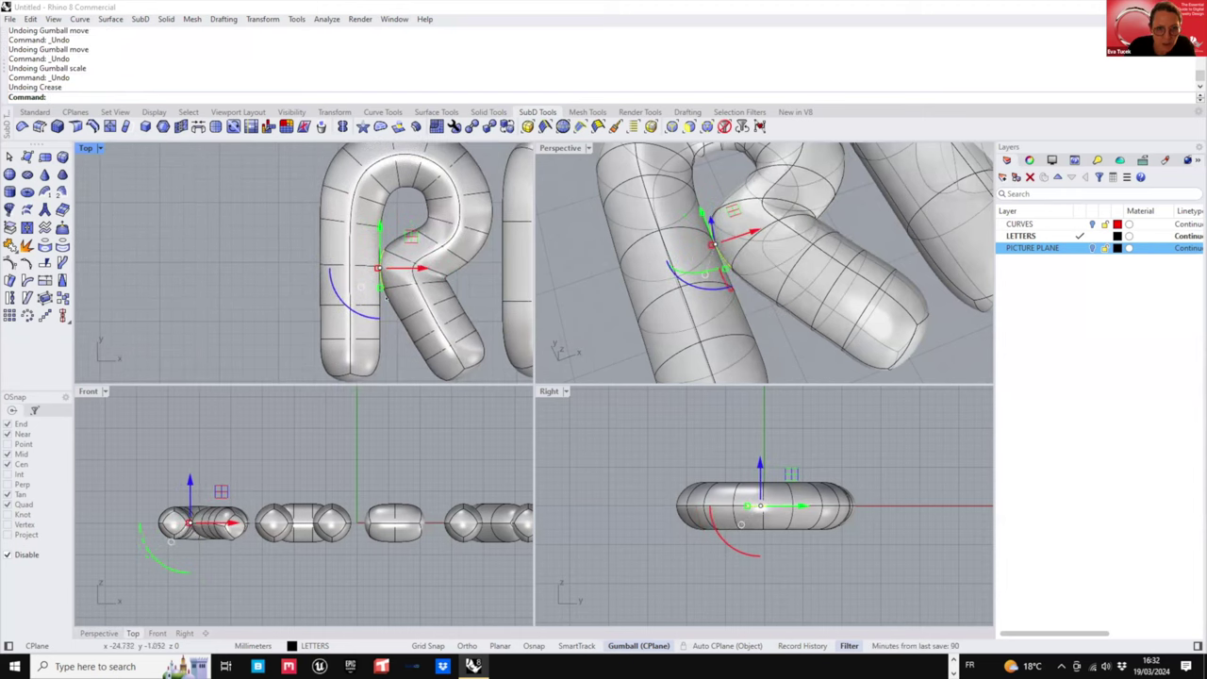
- Scale the inner edge just above the R's bend slightly along Y in the top view
{"action": "scroll", "coordinate": [378, 267], "scroll_direction": "up", "scroll_amount": 3}
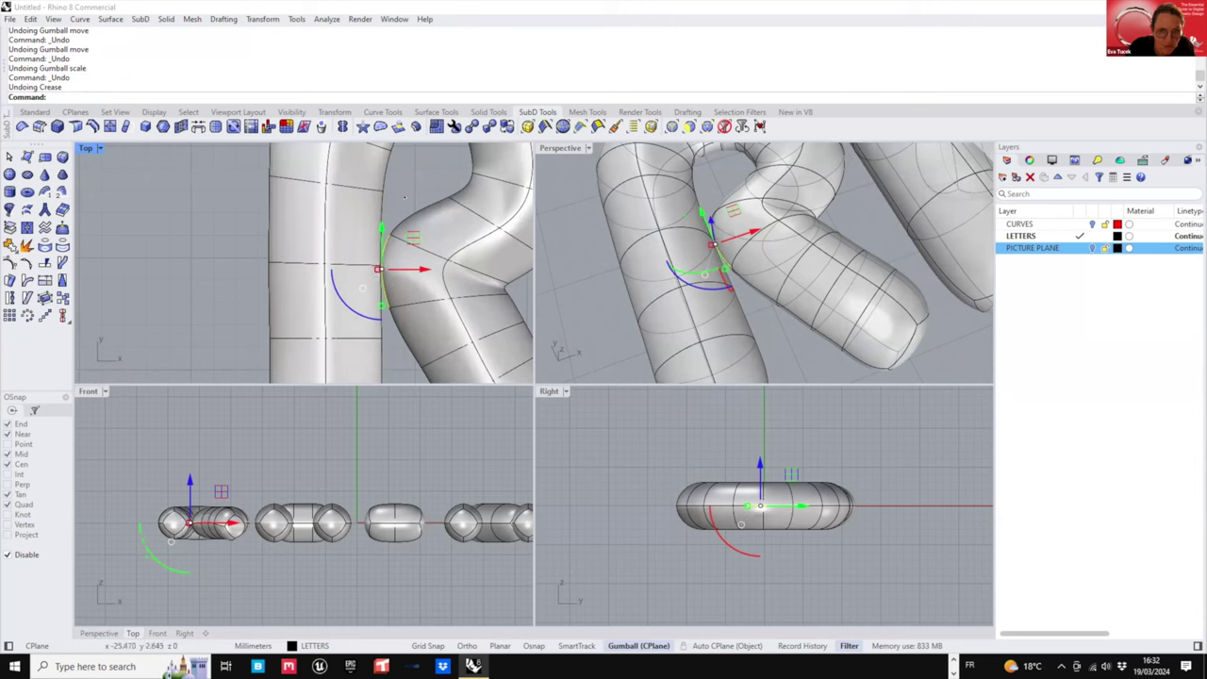
{"action": "key", "text": "Escape"}
{"action": "left_click", "coordinate": [403, 218], "text": "ctrl+shift"}
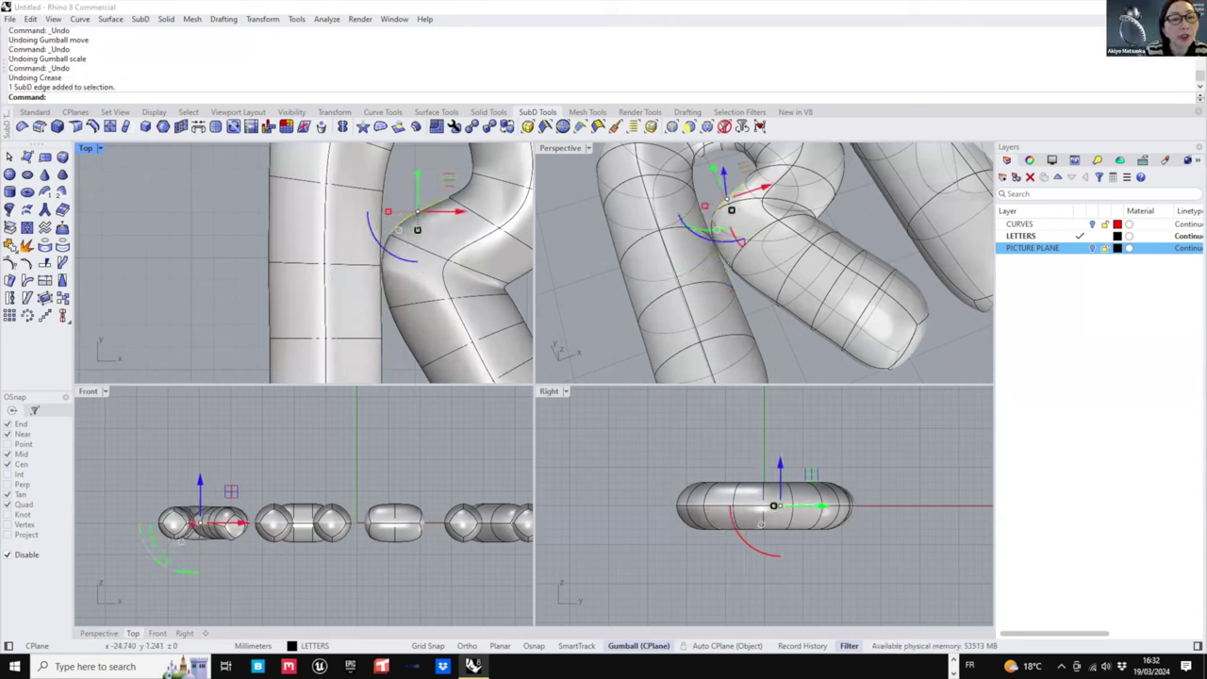
{"action": "mouse_move", "coordinate": [418, 231]}
{"action": "left_mouse_down"}
{"action": "mouse_move", "coordinate": [418, 247]}
{"action": "mouse_move", "coordinate": [418, 228]}
{"action": "left_mouse_up"}
{"action": "key", "text": "Escape"}
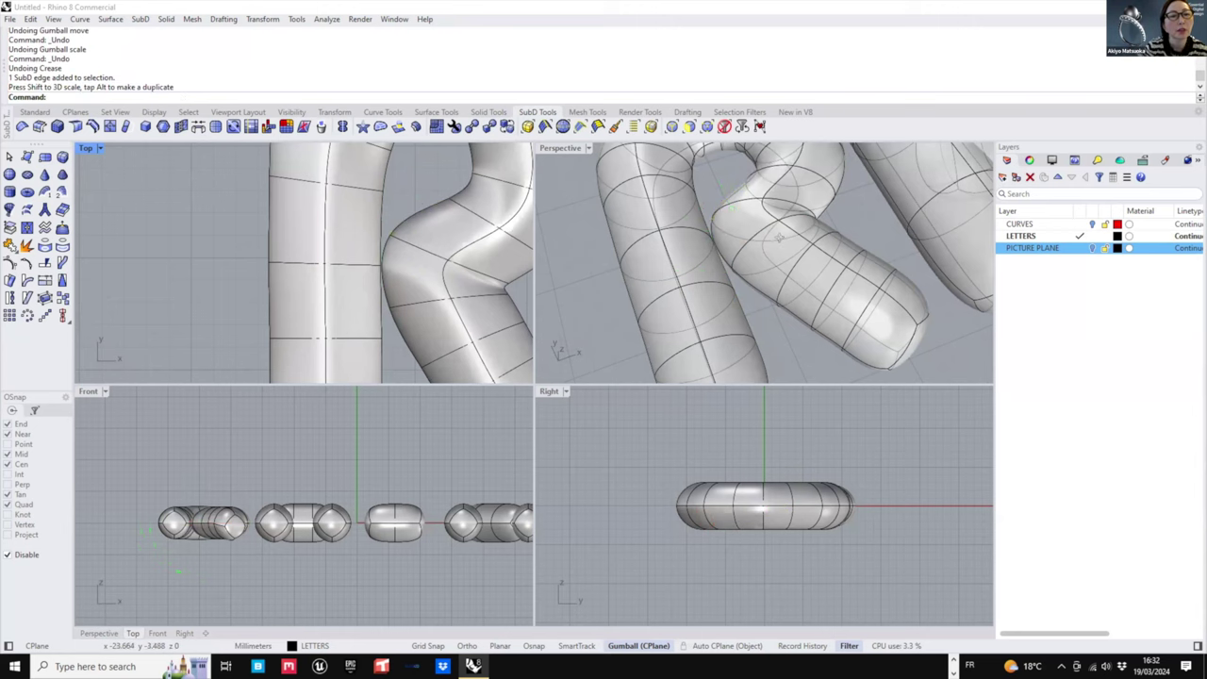
- Turn on the PICTURE PLANE layer to show the reference image behind the letters
{"action": "right_click_drag", "start_coordinate": [780, 238], "coordinate": [786, 205]}
{"action": "left_click", "coordinate": [1092, 248]}
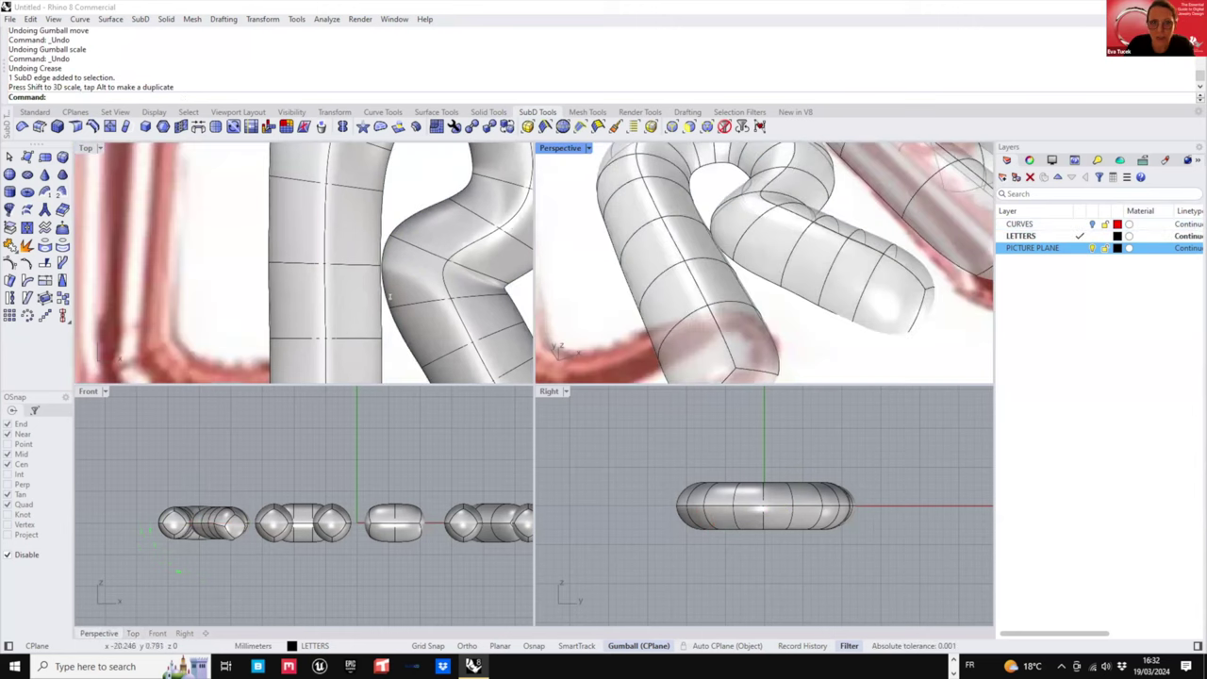
- Compare the modelled R with the reference balloon R in the picture, ending with the letters in the maximised top view
{"action": "scroll", "coordinate": [390, 297], "scroll_direction": "down", "scroll_amount": 14}
{"action": "right_click_drag", "start_coordinate": [348, 380], "coordinate": [333, 257]}
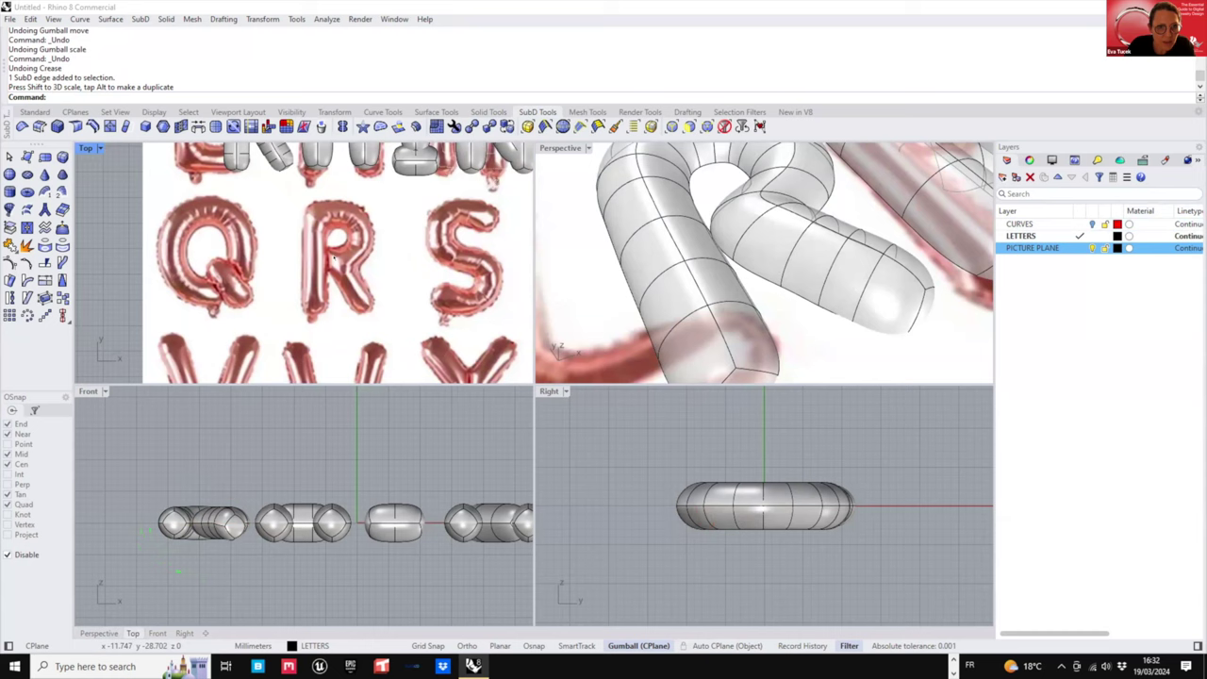
{"action": "scroll", "coordinate": [334, 259], "scroll_direction": "up", "scroll_amount": 5}
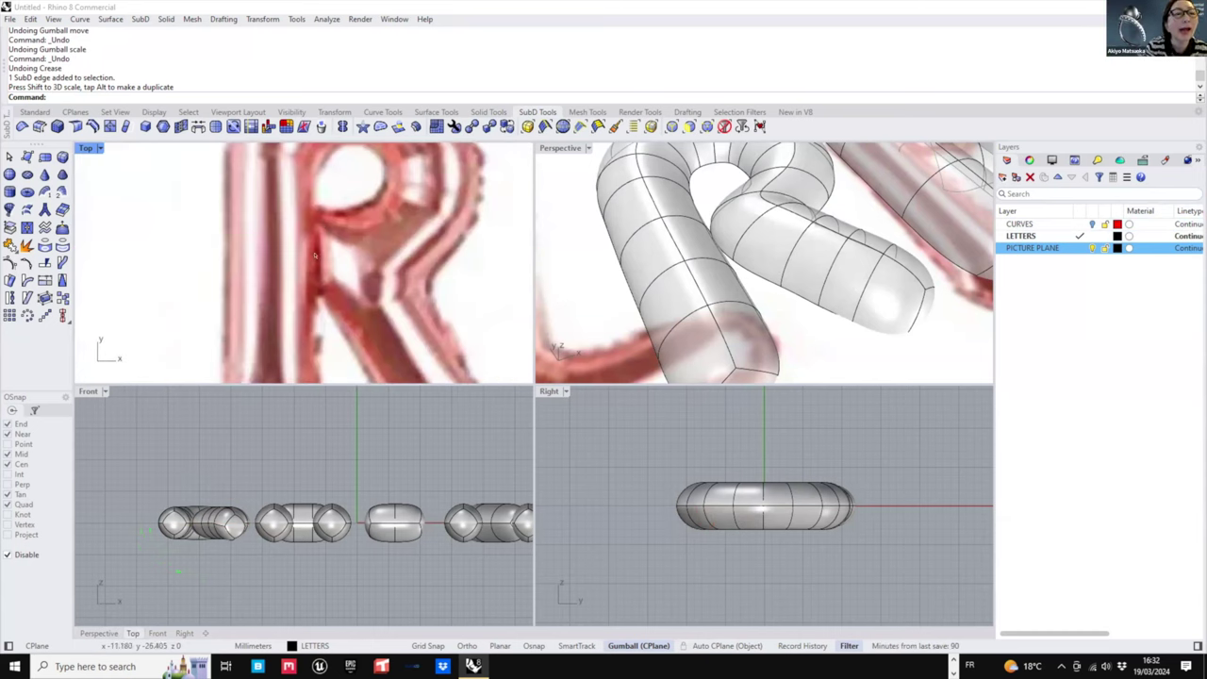
{"action": "scroll", "coordinate": [320, 245], "scroll_direction": "down", "scroll_amount": 8}
{"action": "scroll", "coordinate": [320, 284], "scroll_direction": "down", "scroll_amount": 5}
{"action": "right_click_drag", "start_coordinate": [319, 247], "coordinate": [326, 305]}
{"action": "scroll", "coordinate": [244, 253], "scroll_direction": "up", "scroll_amount": 4}
{"action": "right_click_drag", "start_coordinate": [249, 215], "coordinate": [253, 268]}
{"action": "scroll", "coordinate": [247, 253], "scroll_direction": "up", "scroll_amount": 3}
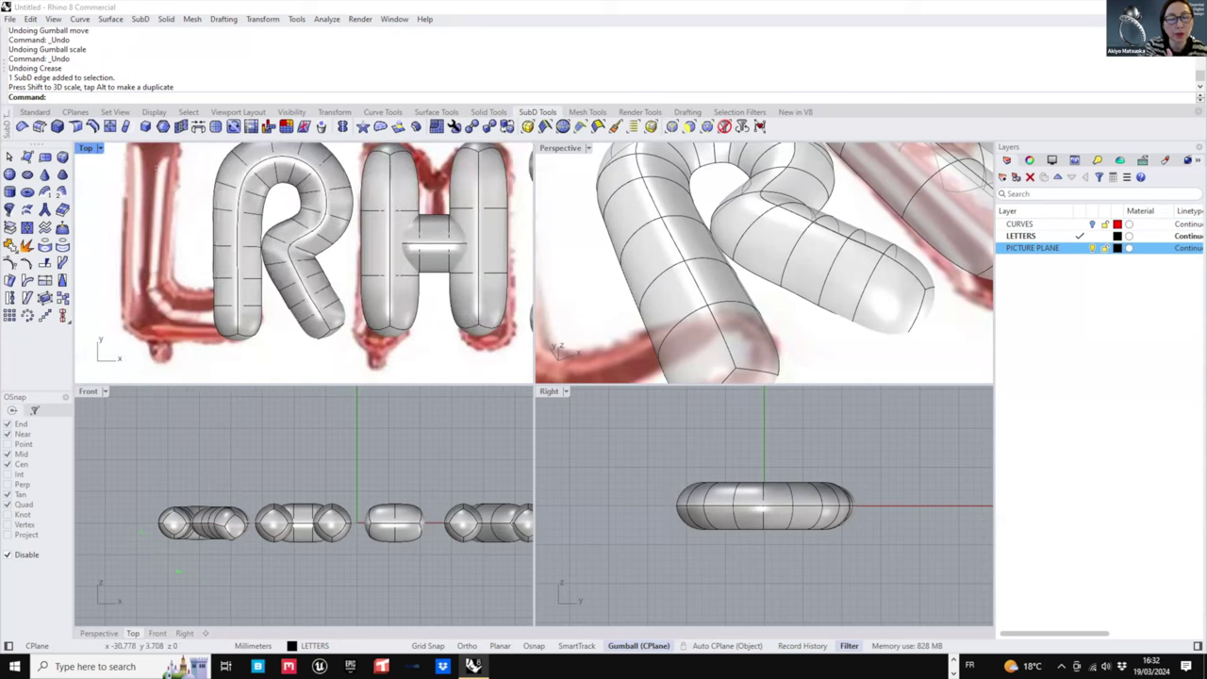
{"action": "double_click", "coordinate": [90, 148]}
{"action": "scroll", "coordinate": [566, 325], "scroll_direction": "down", "scroll_amount": 2}
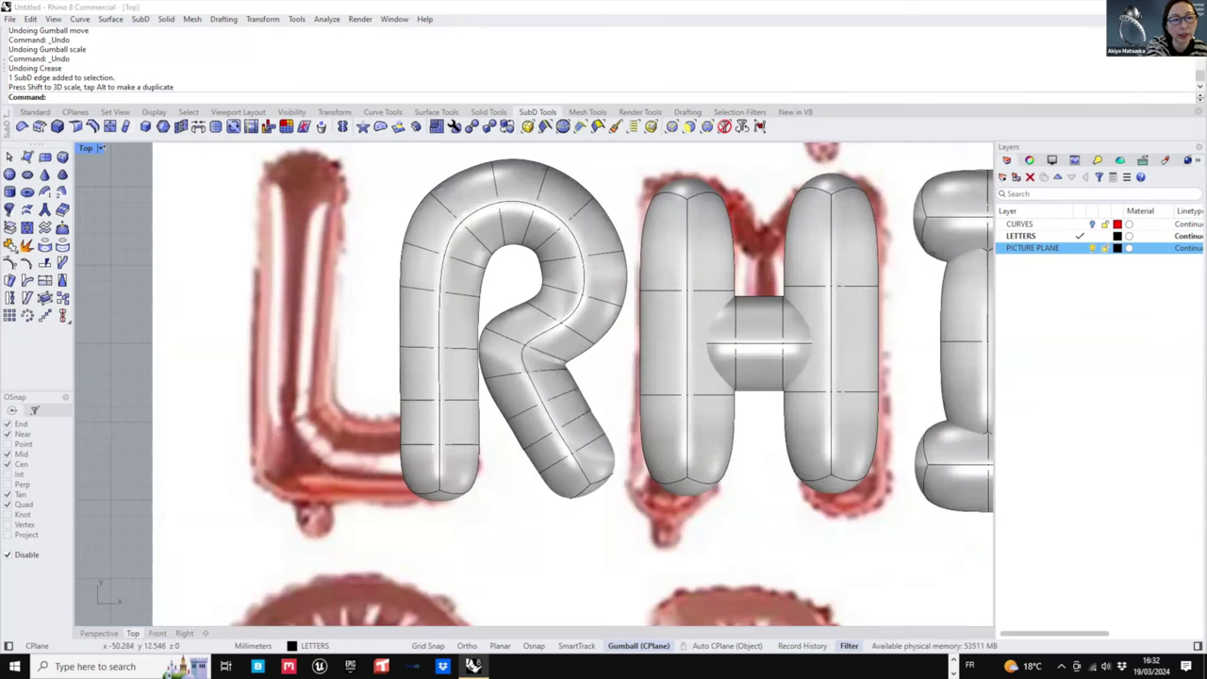
- Hide the PICTURE PLANE layer and restore the four-view layout
{"action": "left_click", "coordinate": [100, 148]}
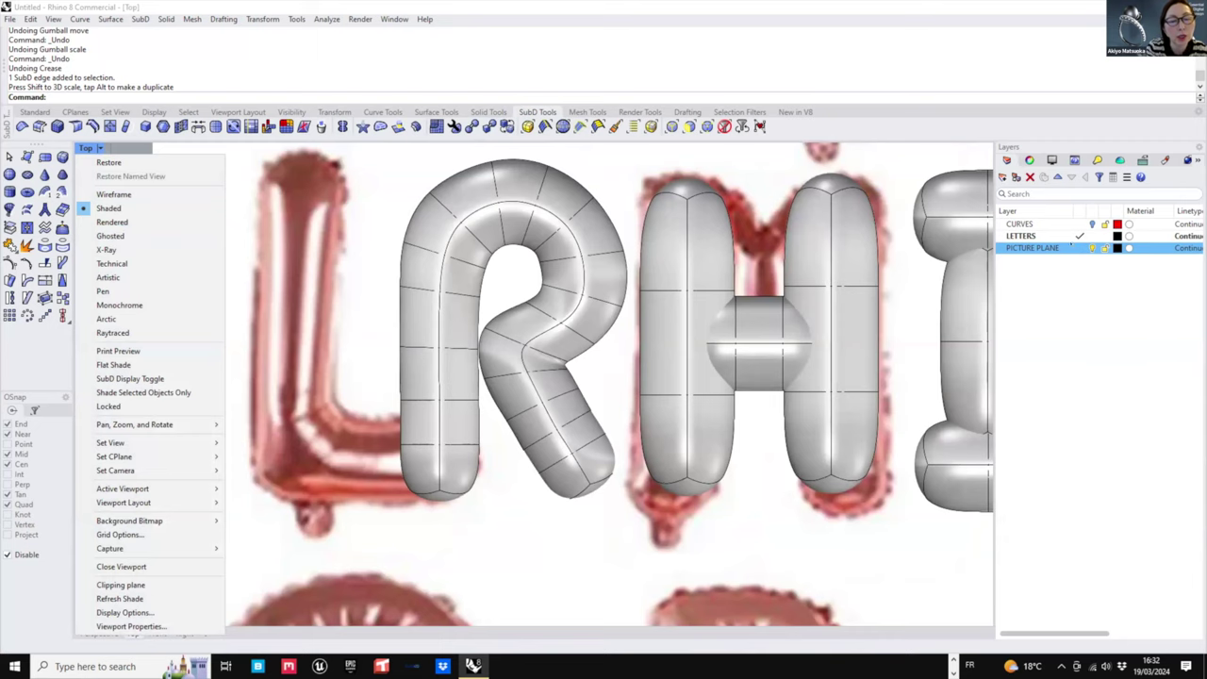
{"action": "left_click", "coordinate": [1093, 248]}
{"action": "double_click", "coordinate": [86, 148]}
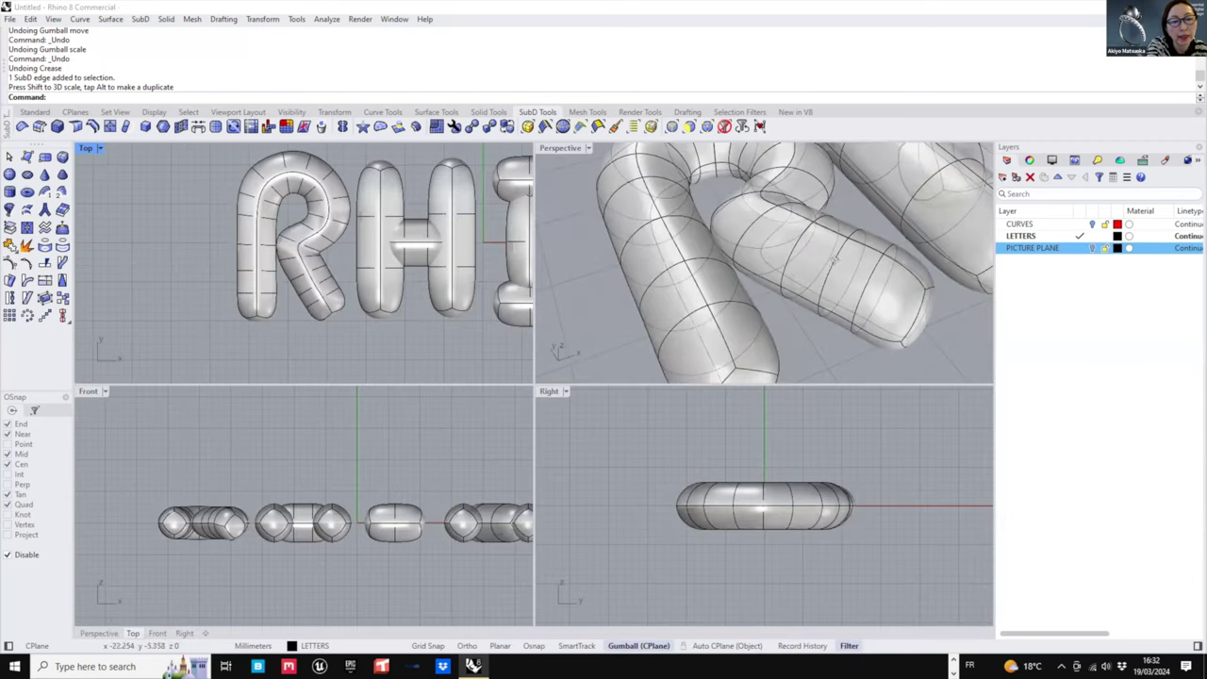
{"action": "scroll", "coordinate": [745, 231], "scroll_direction": "up", "scroll_amount": 3}
{"action": "left_click", "coordinate": [752, 223], "text": "ctrl+shift"}
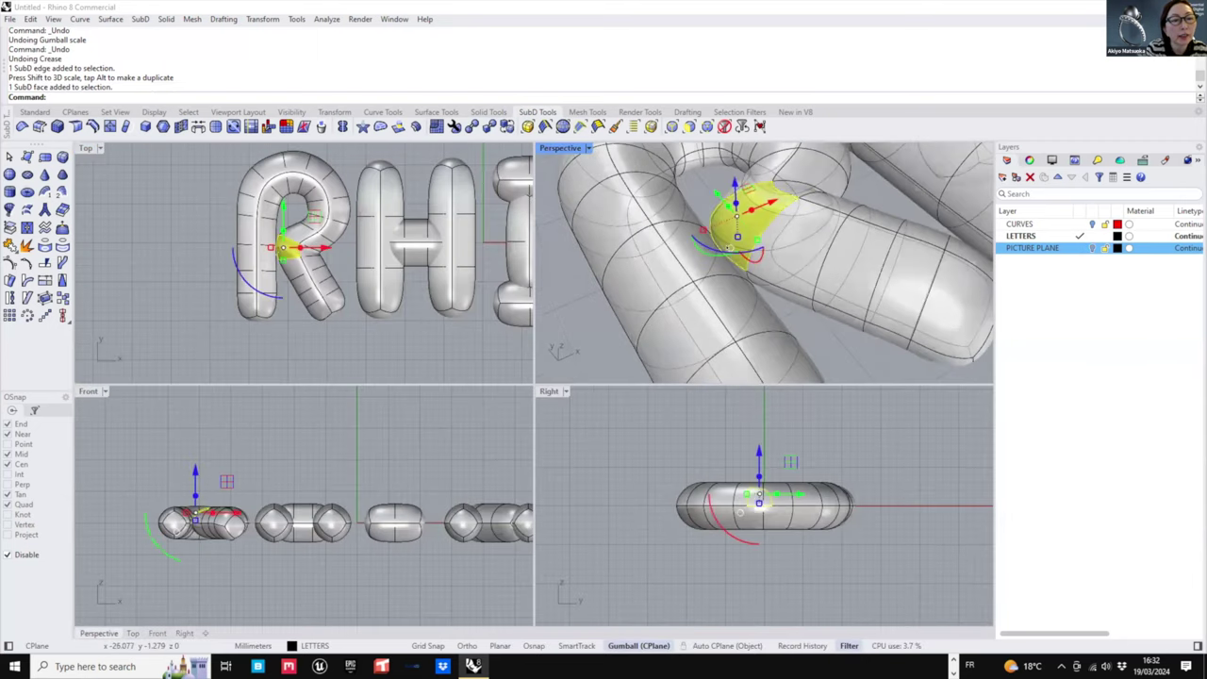
{"action": "scroll", "coordinate": [729, 247], "scroll_direction": "up", "scroll_amount": 5}
{"action": "left_click", "coordinate": [817, 366]}
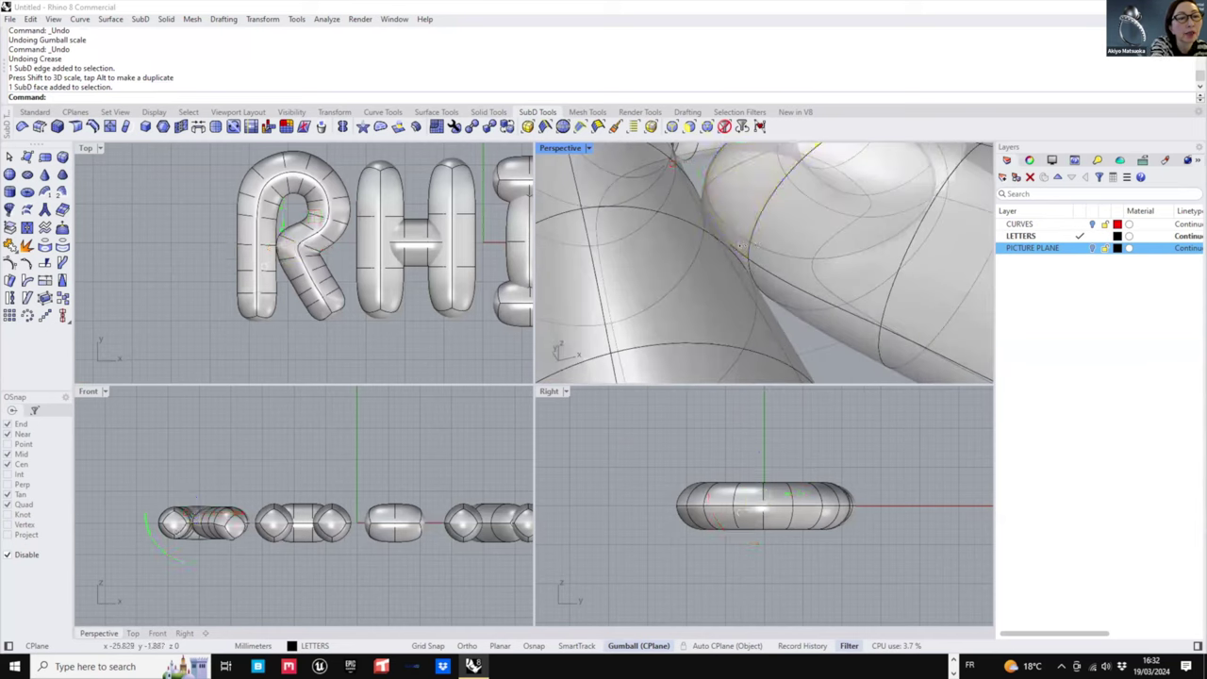
{"action": "left_click", "coordinate": [738, 252]}
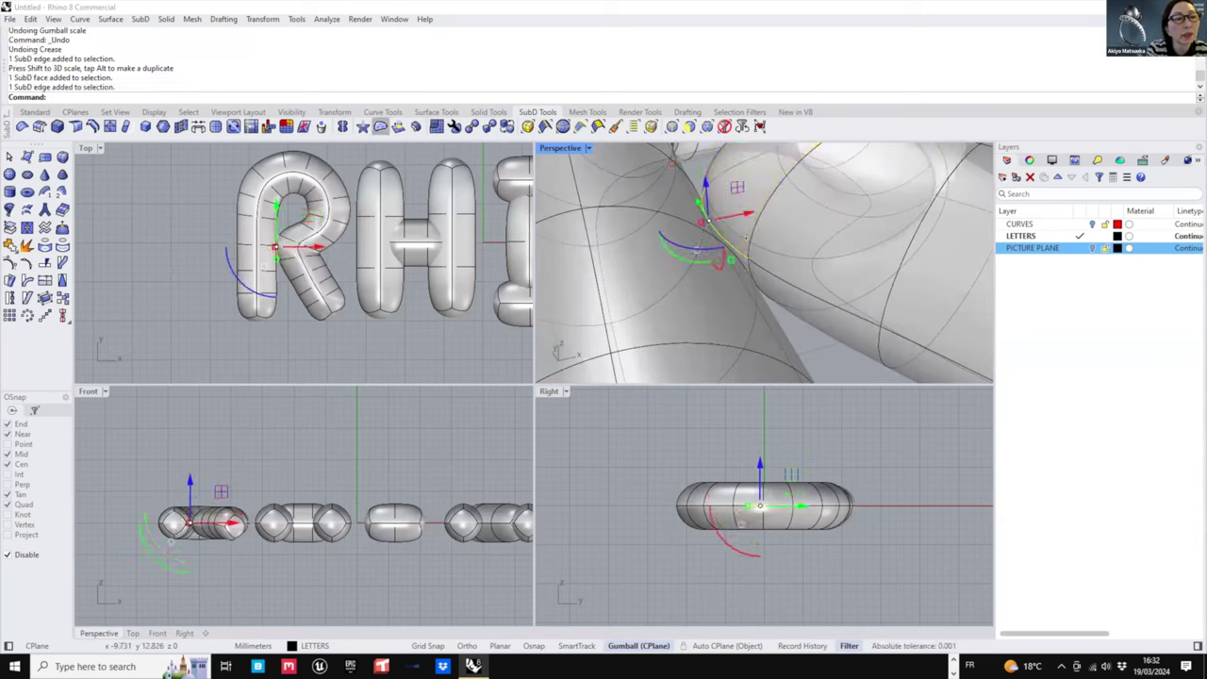
{"action": "left_click", "coordinate": [398, 127]}
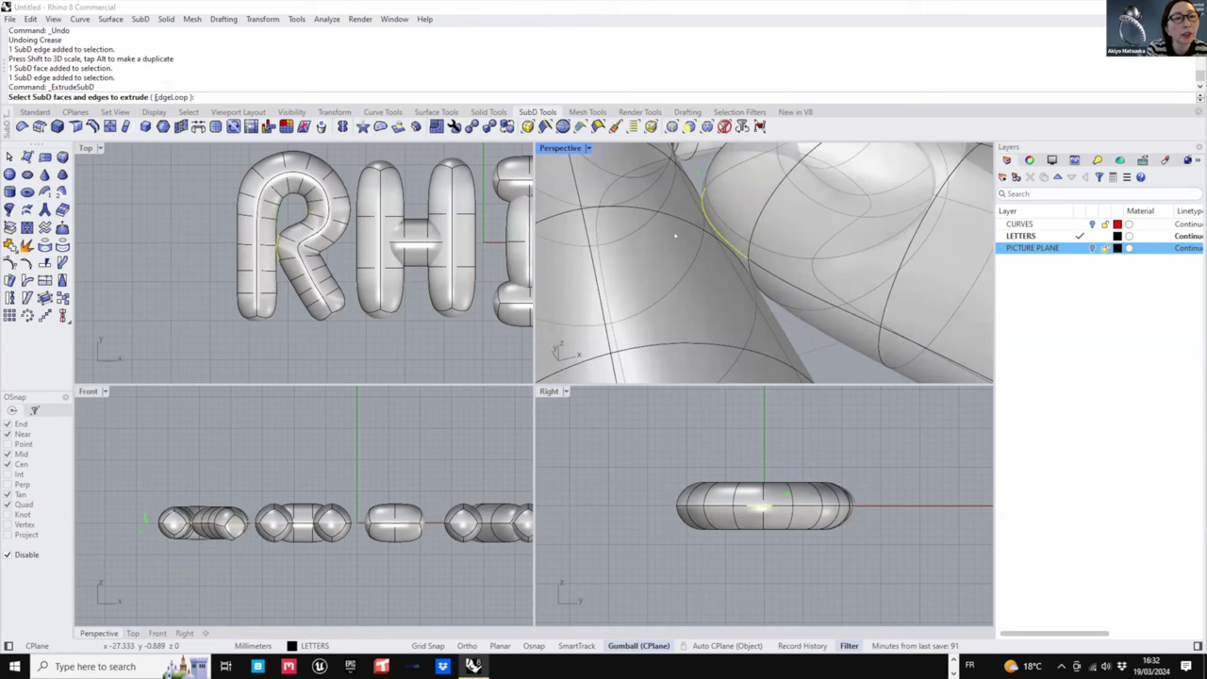
{"action": "key", "text": "Escape"}
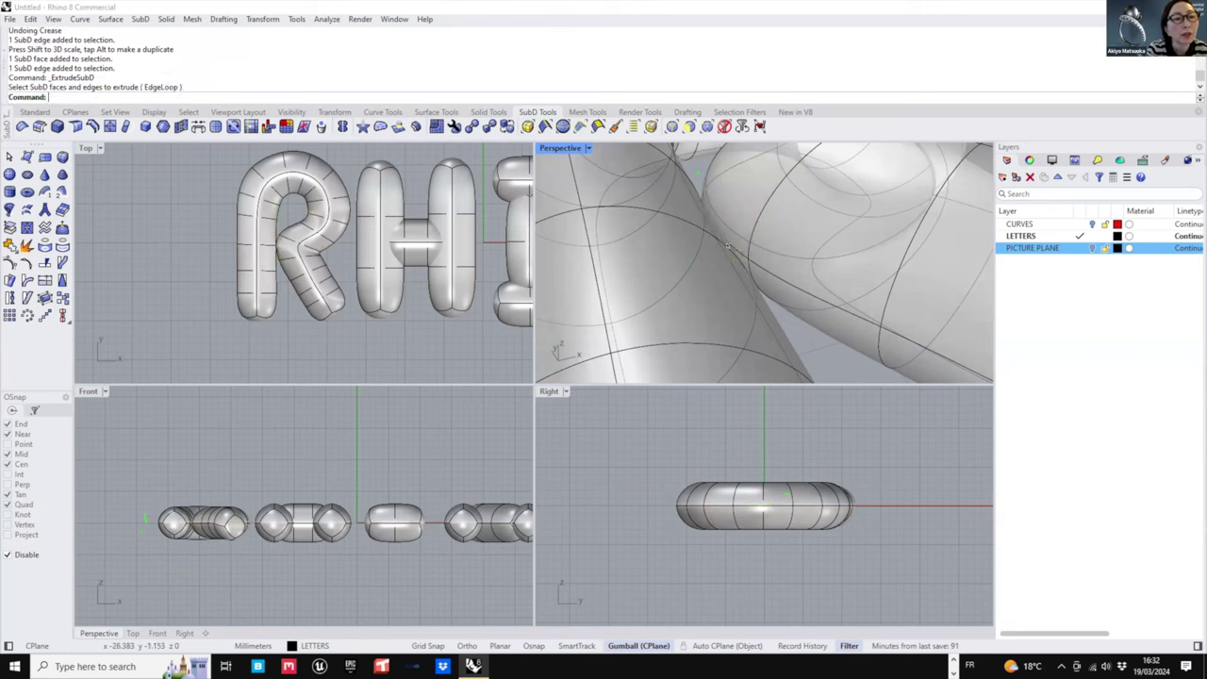
- Try pulling the bend's edge facing the R's stem toward the stem along X, delete the result and clear the selection
{"action": "left_click", "coordinate": [739, 252]}
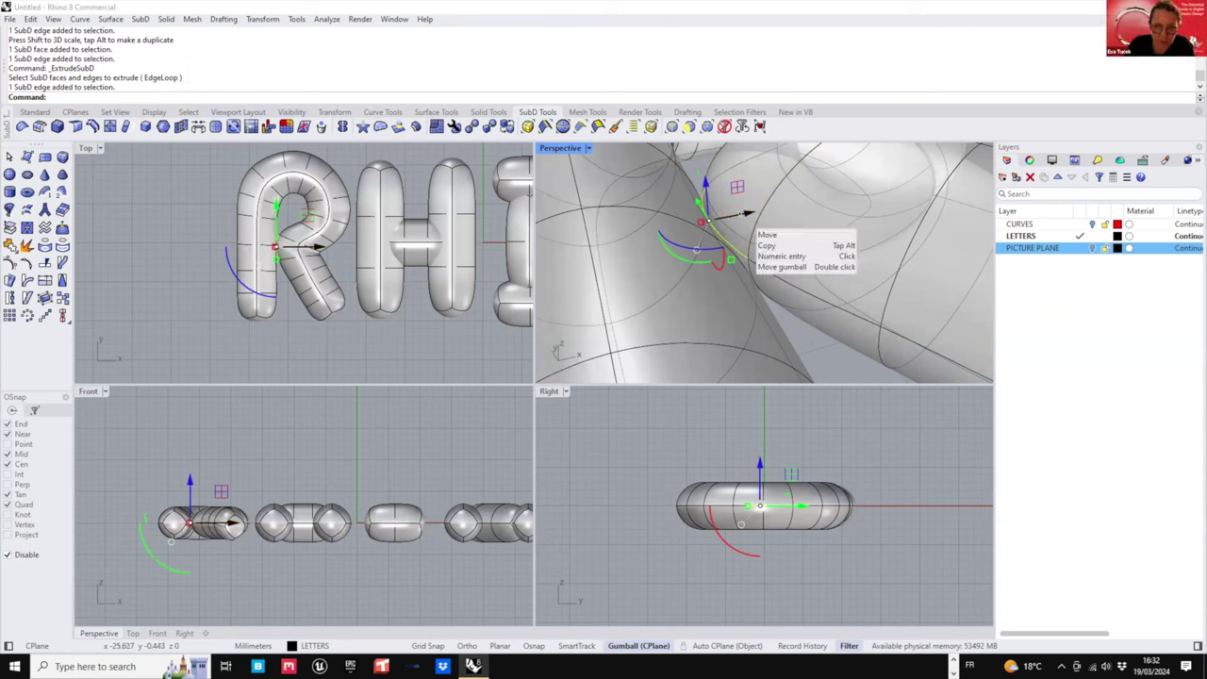
{"action": "mouse_move", "coordinate": [749, 214]}
{"action": "left_mouse_down"}
{"action": "mouse_move", "coordinate": [762, 211]}
{"action": "mouse_move", "coordinate": [737, 215]}
{"action": "left_mouse_up"}
{"action": "right_click_drag", "start_coordinate": [742, 216], "coordinate": [709, 223]}
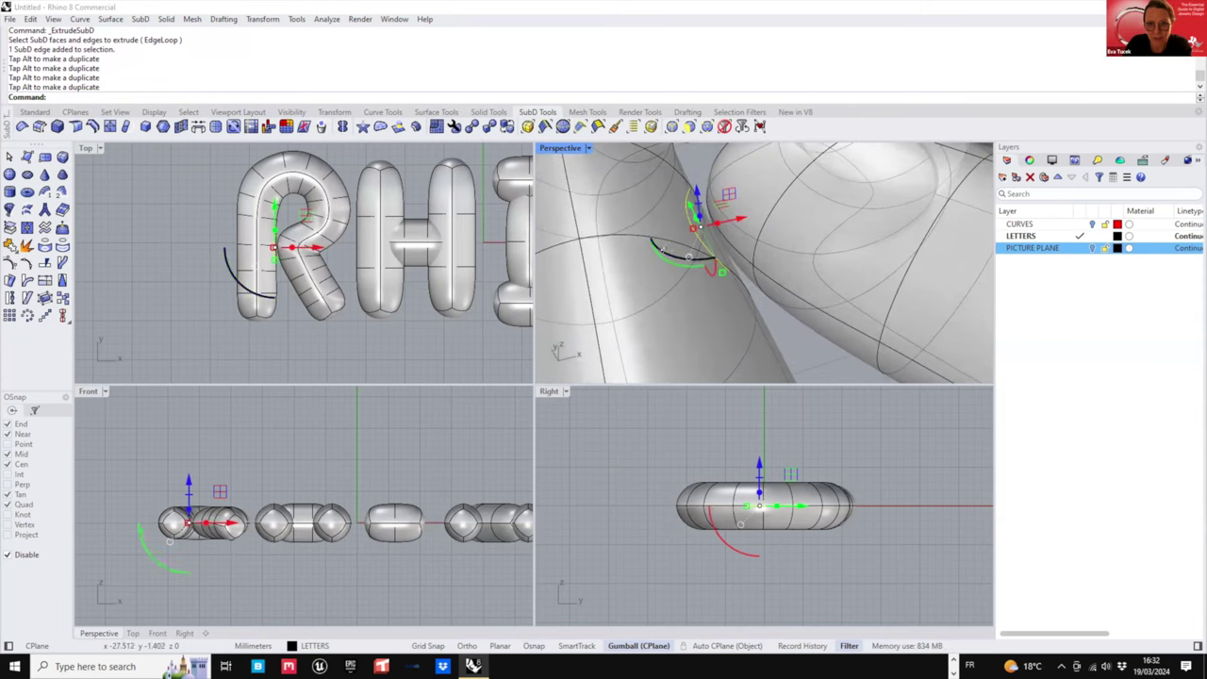
{"action": "key", "text": "Delete"}
{"action": "left_click", "coordinate": [733, 249]}
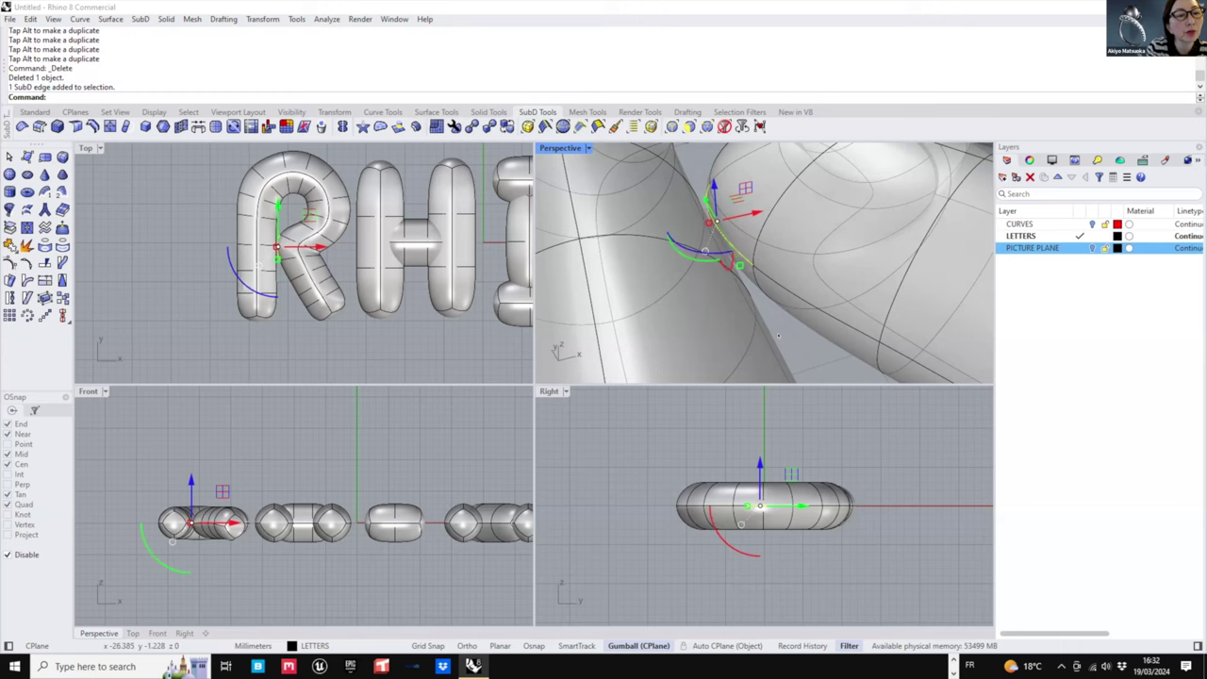
{"action": "left_click", "coordinate": [788, 337]}
- Extrude the upper and lower faces on the R's bend along X until they reach into the stem
{"action": "scroll", "coordinate": [745, 250], "scroll_direction": "up", "scroll_amount": 3}
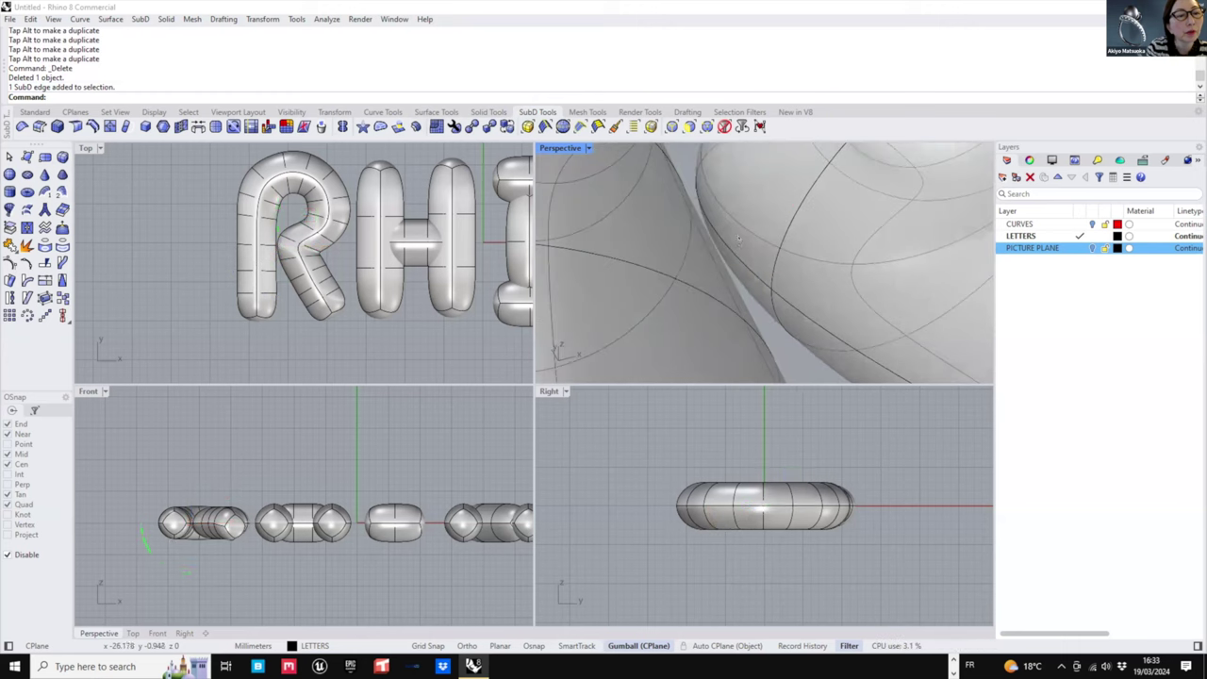
{"action": "right_click_drag", "start_coordinate": [739, 247], "coordinate": [749, 255]}
{"action": "left_click", "coordinate": [747, 314]}
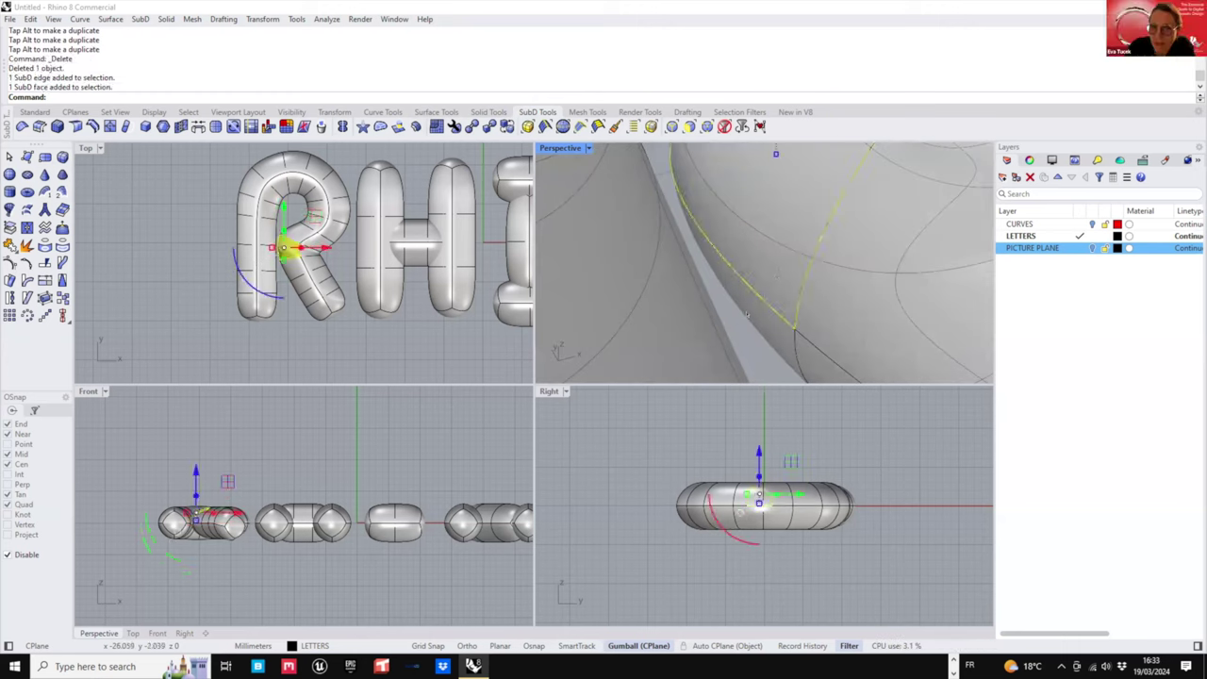
{"action": "left_click", "coordinate": [747, 315], "text": "ctrl+shift"}
{"action": "scroll", "coordinate": [789, 281], "scroll_direction": "down", "scroll_amount": 7}
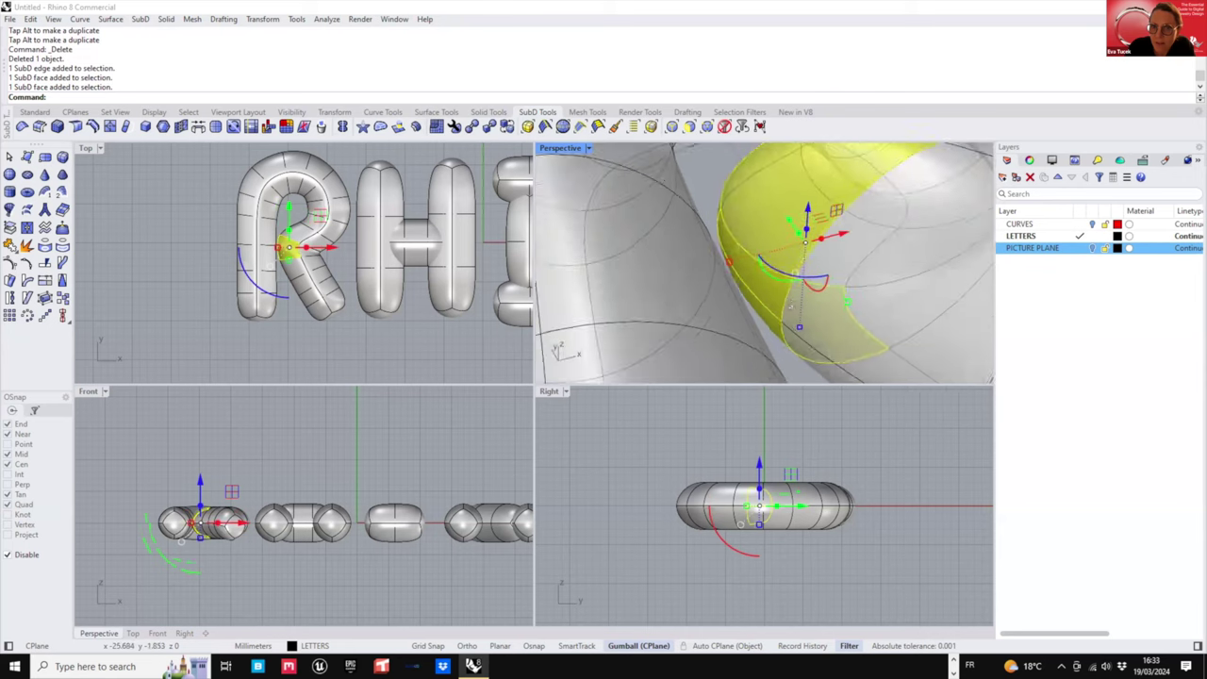
{"action": "right_click_drag", "start_coordinate": [790, 278], "coordinate": [798, 274]}
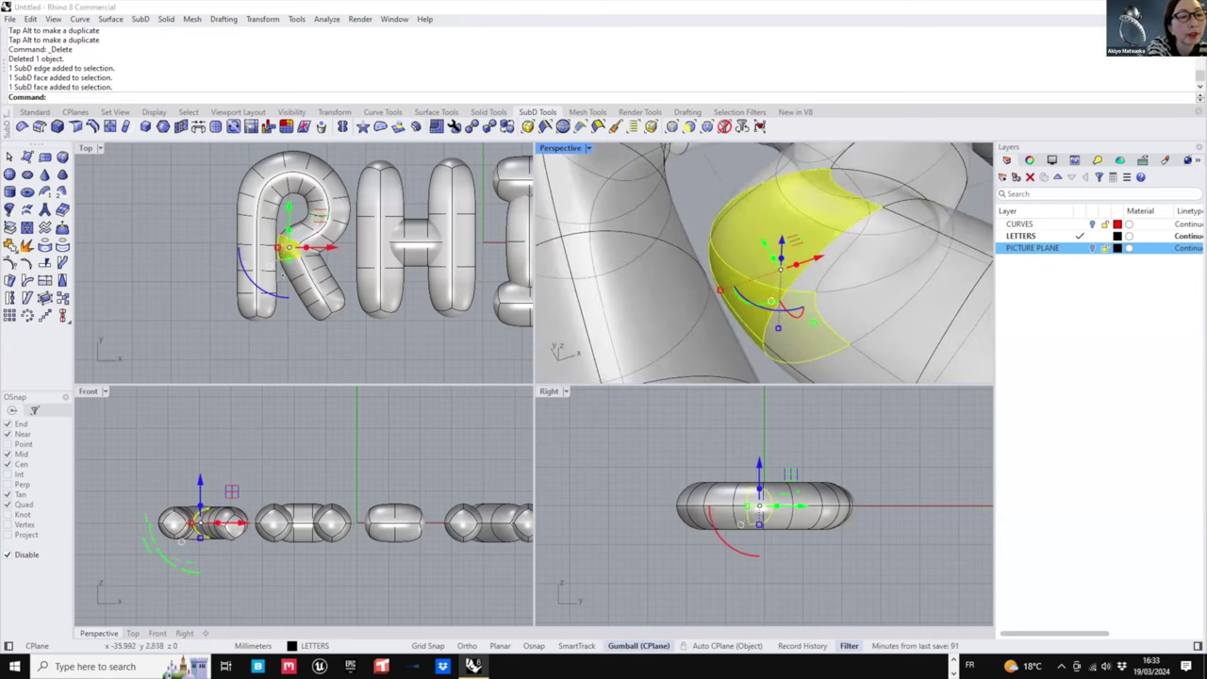
{"action": "scroll", "coordinate": [289, 238], "scroll_direction": "up", "scroll_amount": 16}
{"action": "right_click_drag", "start_coordinate": [290, 240], "coordinate": [287, 188]}
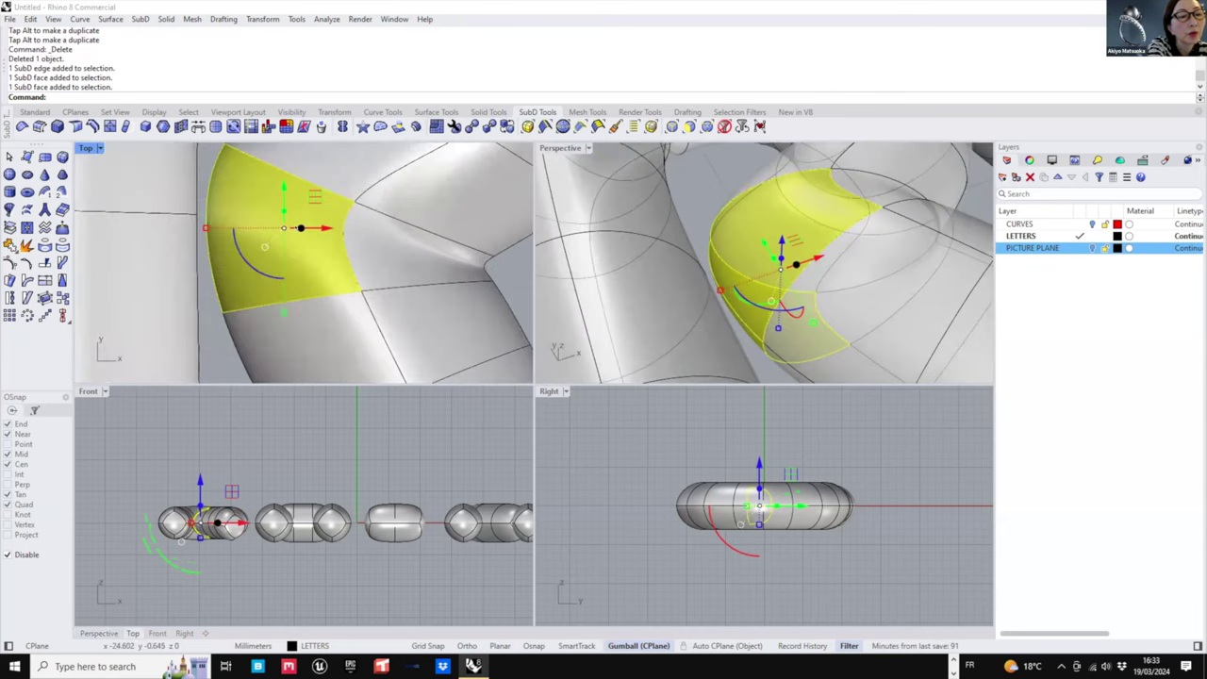
{"action": "left_click_drag", "start_coordinate": [300, 228], "coordinate": [287, 228]}
- Inspect the bend against the stem, undo the face extrusion and clear the selection
{"action": "scroll", "coordinate": [300, 241], "scroll_direction": "down", "scroll_amount": 4}
{"action": "scroll", "coordinate": [303, 237], "scroll_direction": "down", "scroll_amount": 2}
{"action": "right_click_drag", "start_coordinate": [303, 237], "coordinate": [308, 264]}
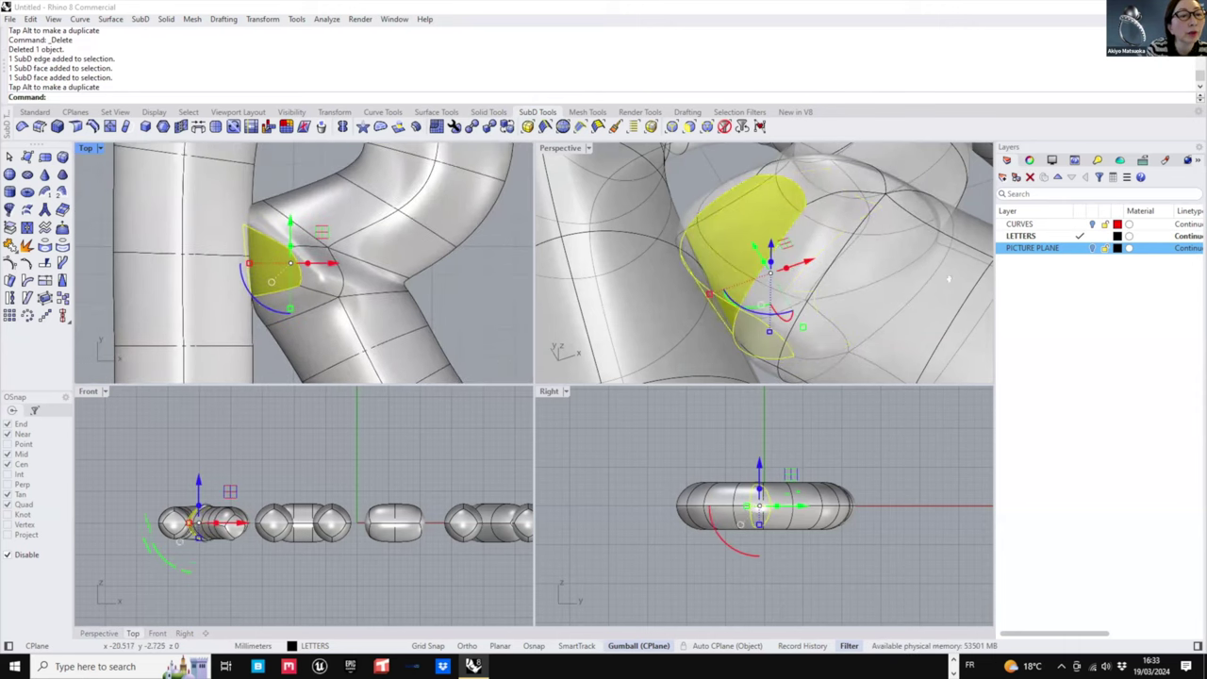
{"action": "right_click_drag", "start_coordinate": [813, 247], "coordinate": [807, 288]}
{"action": "scroll", "coordinate": [809, 283], "scroll_direction": "down", "scroll_amount": 5}
{"action": "key", "text": "ctrl+z"}
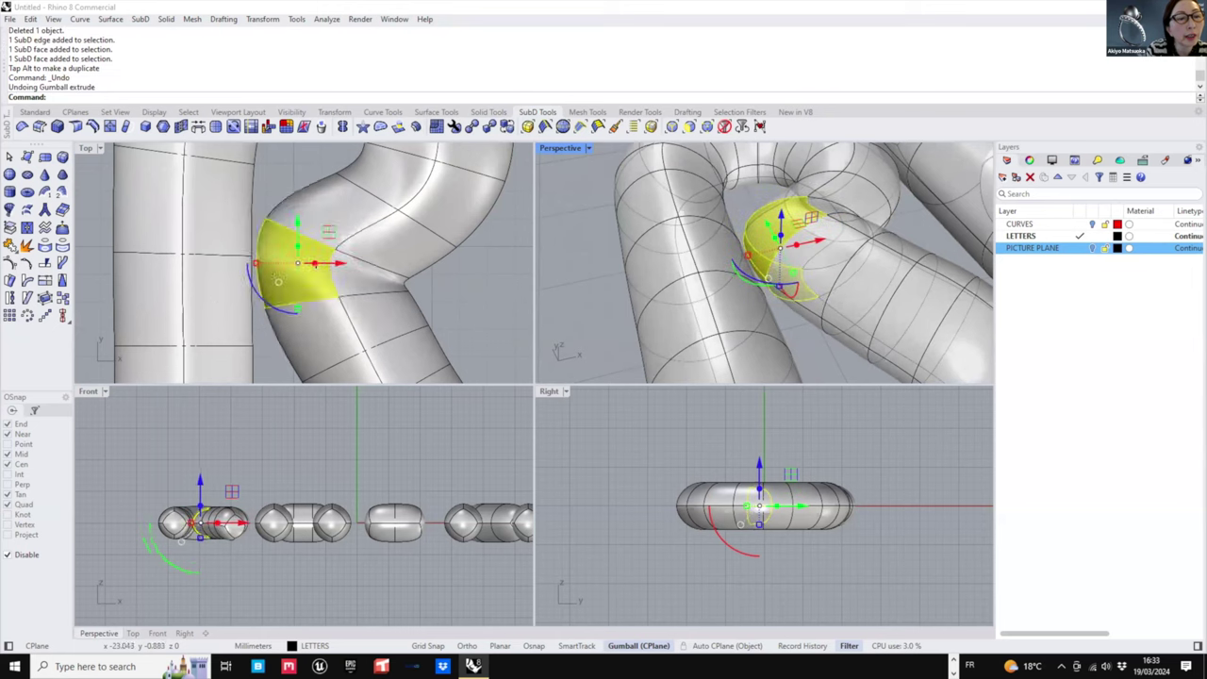
{"action": "scroll", "coordinate": [308, 263], "scroll_direction": "up", "scroll_amount": 2}
{"action": "key", "text": "Escape"}
- Try scaling the bend's edge nearest the stem slightly along X in the top view, and undo the last scaling
{"action": "scroll", "coordinate": [757, 265], "scroll_direction": "up", "scroll_amount": 2}
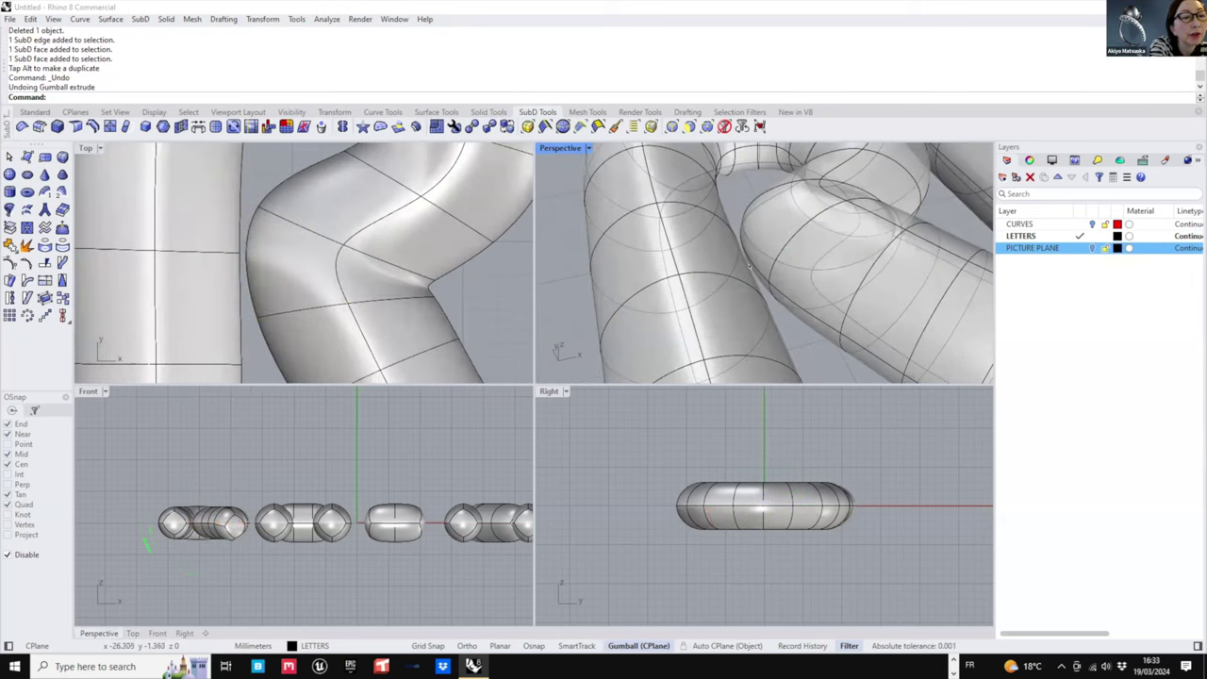
{"action": "left_click", "coordinate": [758, 268]}
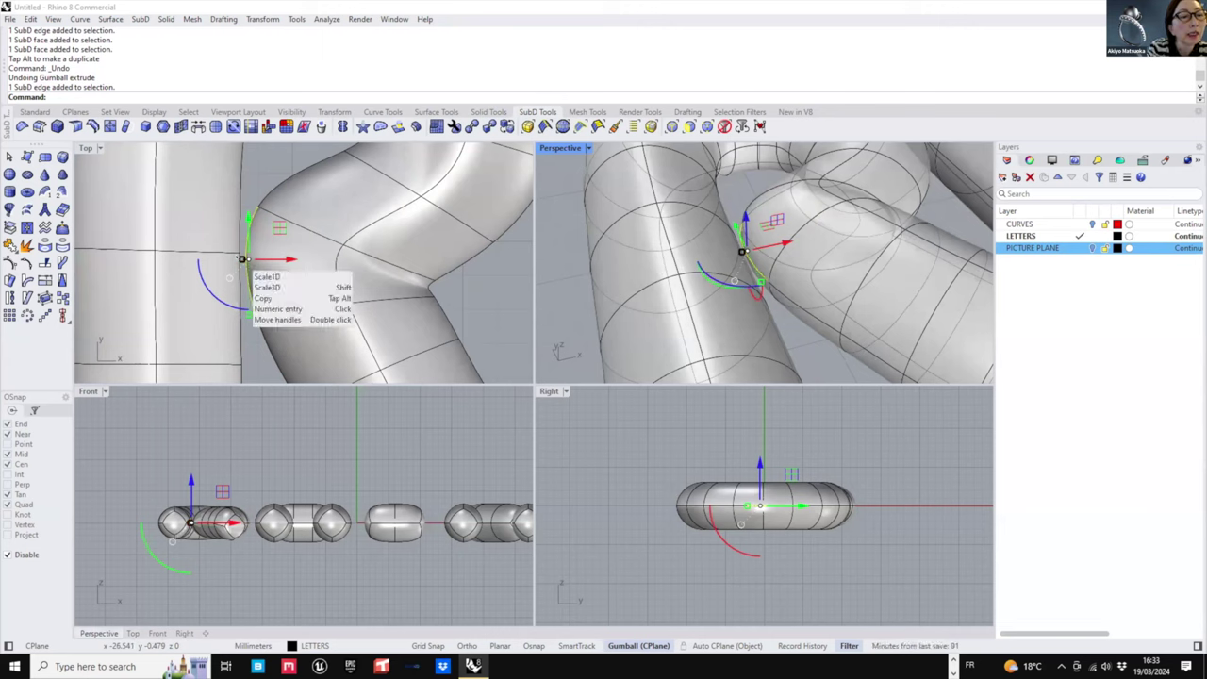
{"action": "left_click_drag", "start_coordinate": [243, 258], "coordinate": [243, 259]}
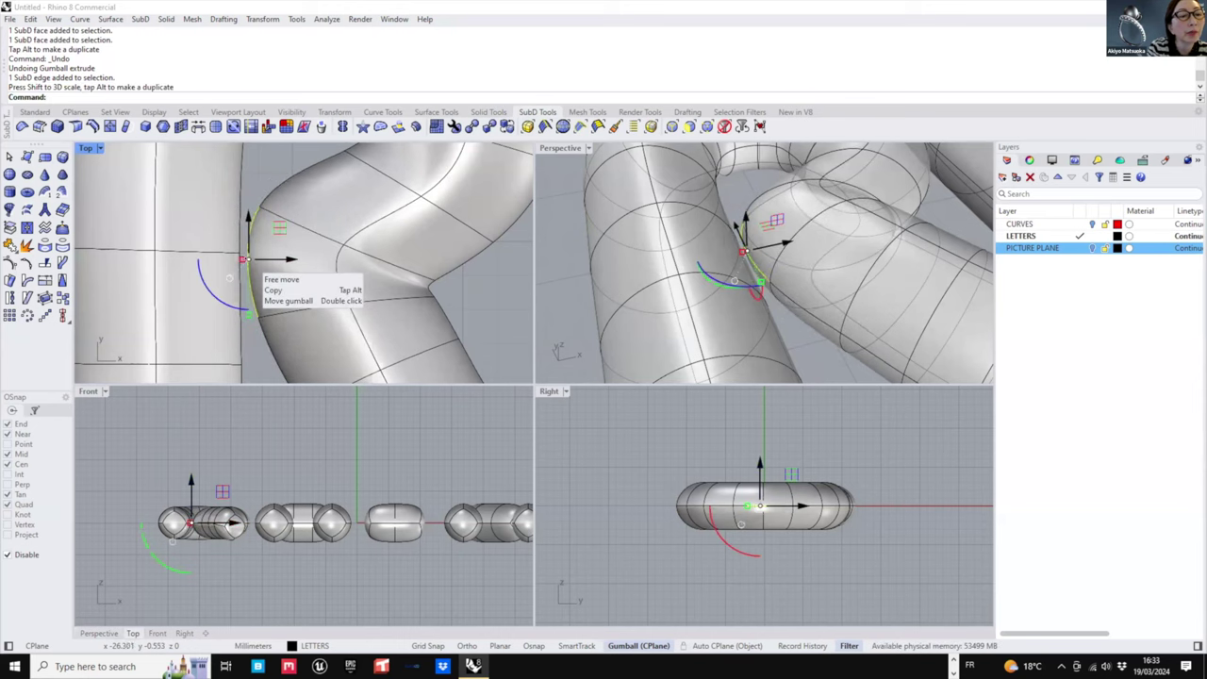
{"action": "scroll", "coordinate": [246, 259], "scroll_direction": "up", "scroll_amount": 12}
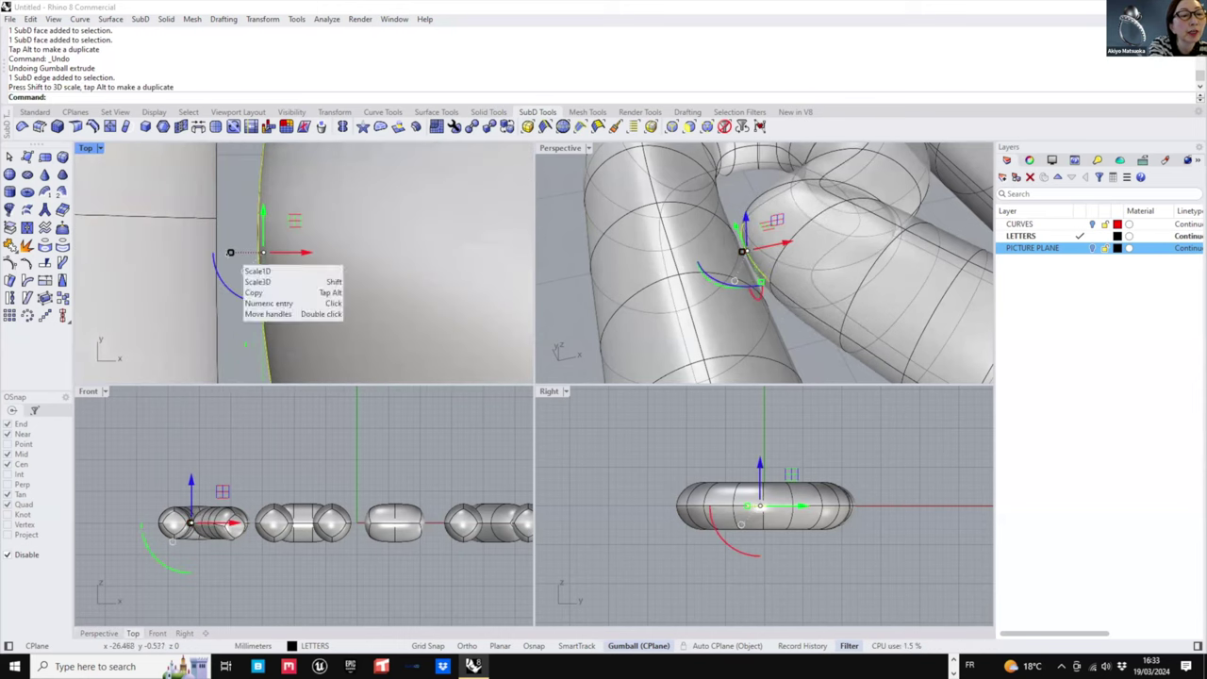
{"action": "left_click_drag", "start_coordinate": [230, 253], "coordinate": [242, 251]}
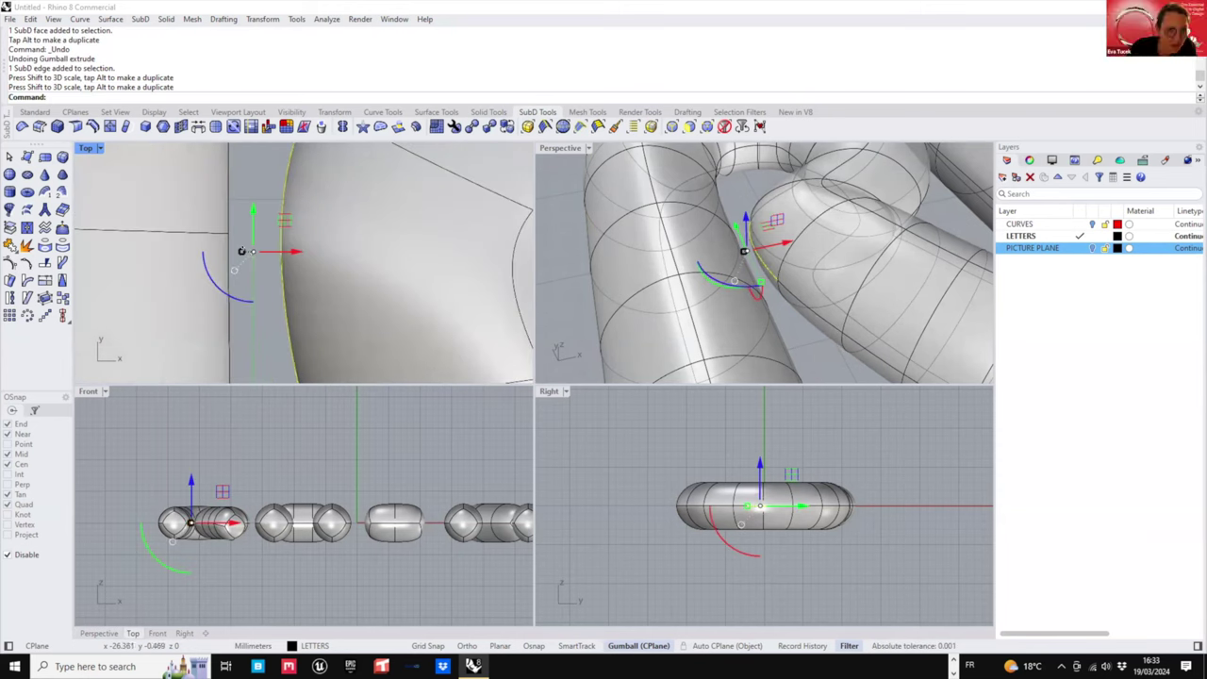
{"action": "key", "text": "ctrl+z"}
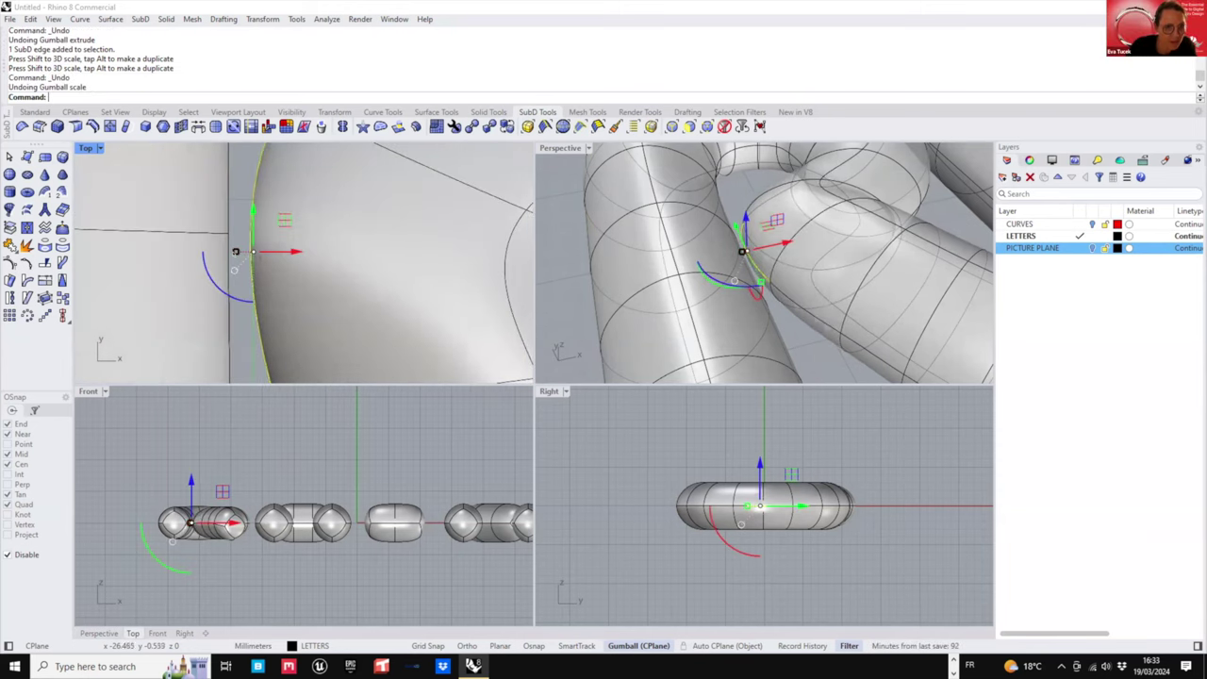
- Try scaling the bend's edge strongly along X away from the stem, and undo that scaling
{"action": "left_click_drag", "start_coordinate": [236, 251], "coordinate": [282, 252]}
{"action": "scroll", "coordinate": [282, 252], "scroll_direction": "down", "scroll_amount": 11}
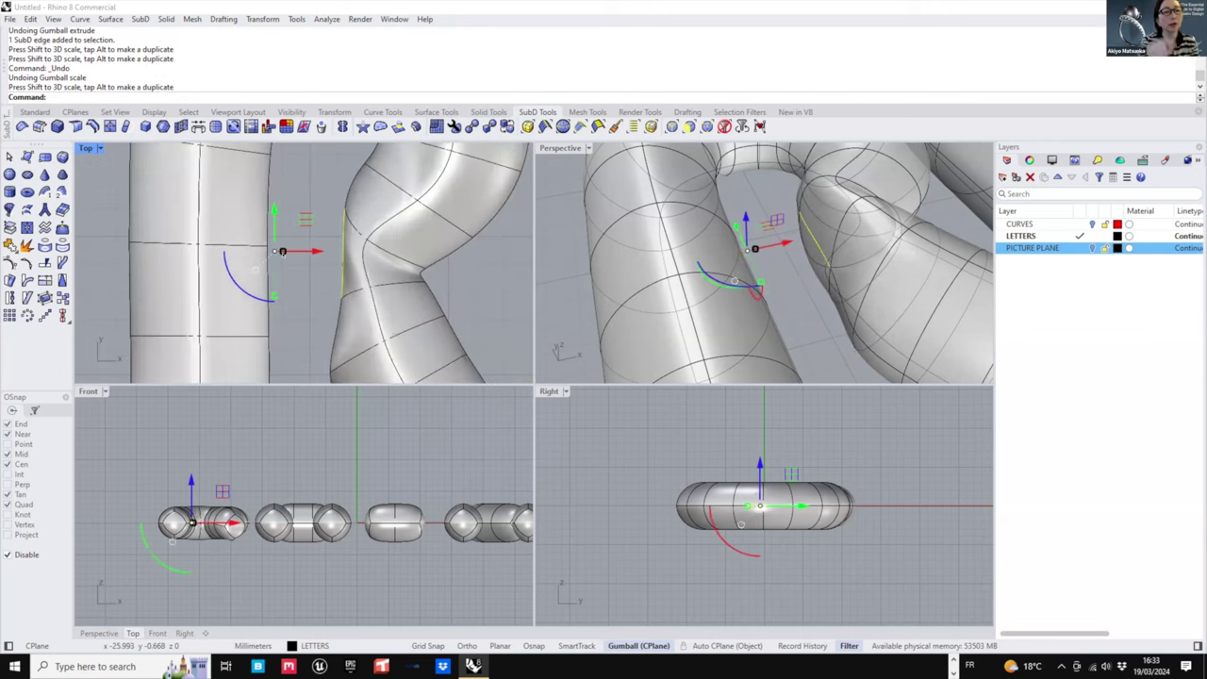
{"action": "key", "text": "ctrl+z"}
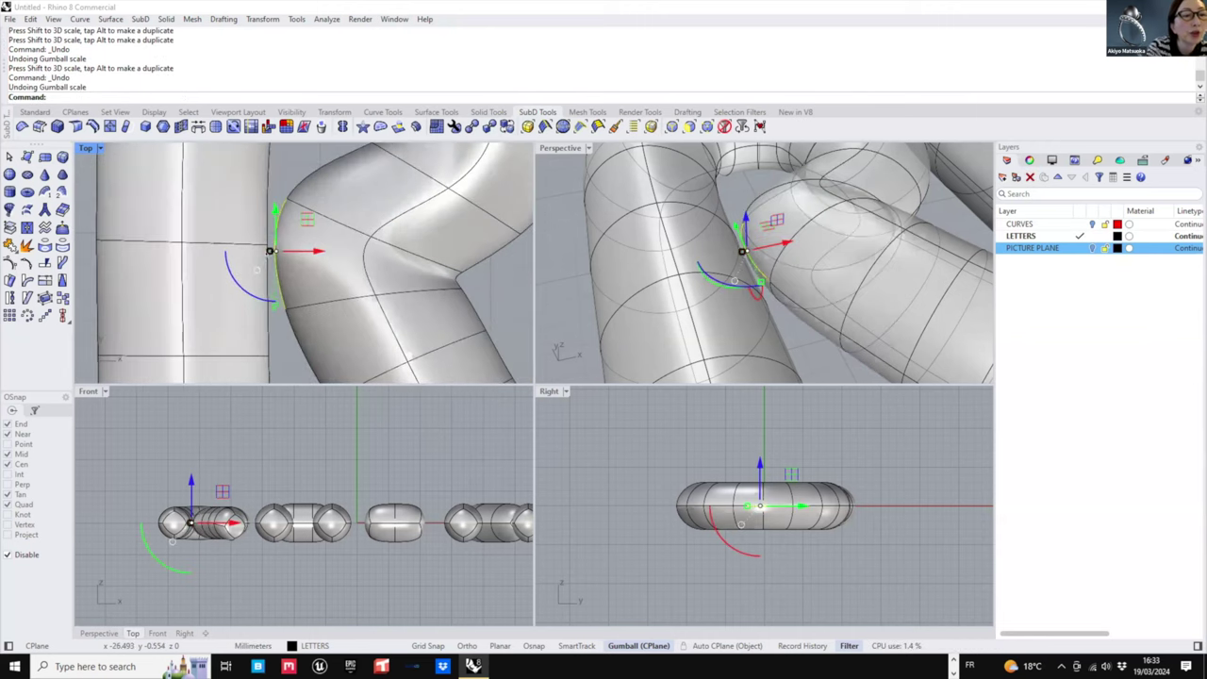
{"action": "scroll", "coordinate": [271, 252], "scroll_direction": "up", "scroll_amount": 7}
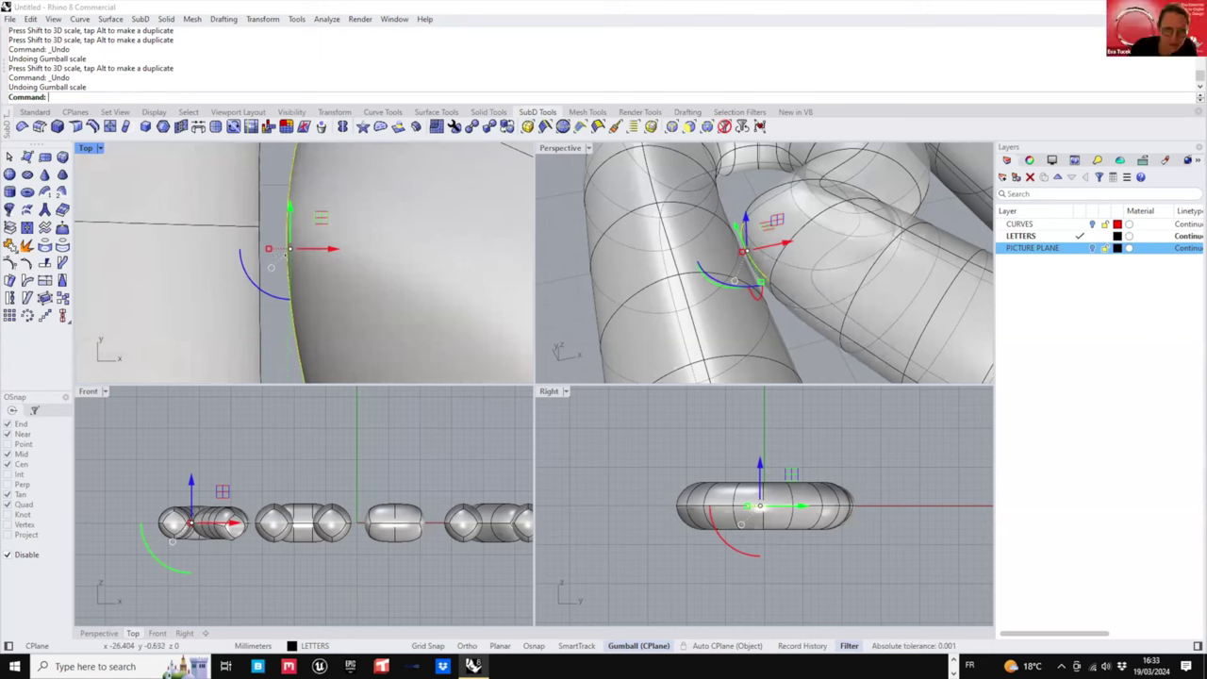
{"action": "left_click_drag", "start_coordinate": [289, 249], "coordinate": [287, 247], "text": "ctrl"}
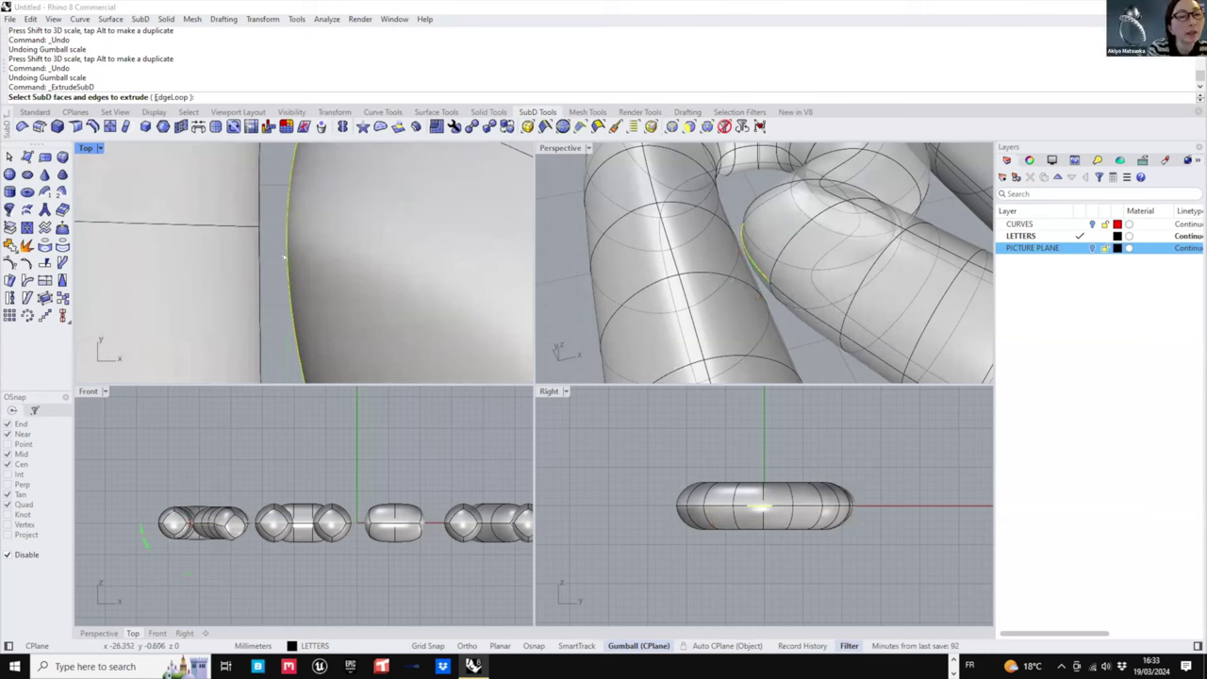
{"action": "left_click", "coordinate": [283, 256]}
{"action": "key", "text": "Return"}
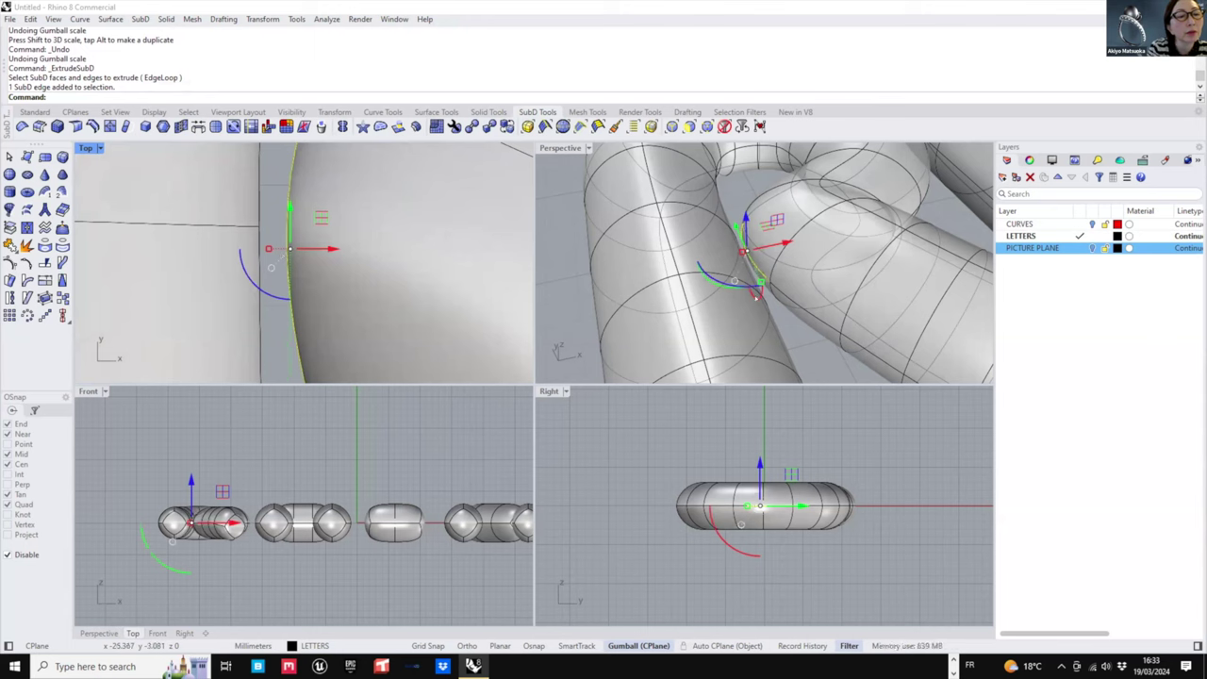
- Scale the bend's edge nearest the stem along X with a numeric gumball entry in the top view
{"action": "left_click_drag", "start_coordinate": [269, 249], "coordinate": [269, 250]}
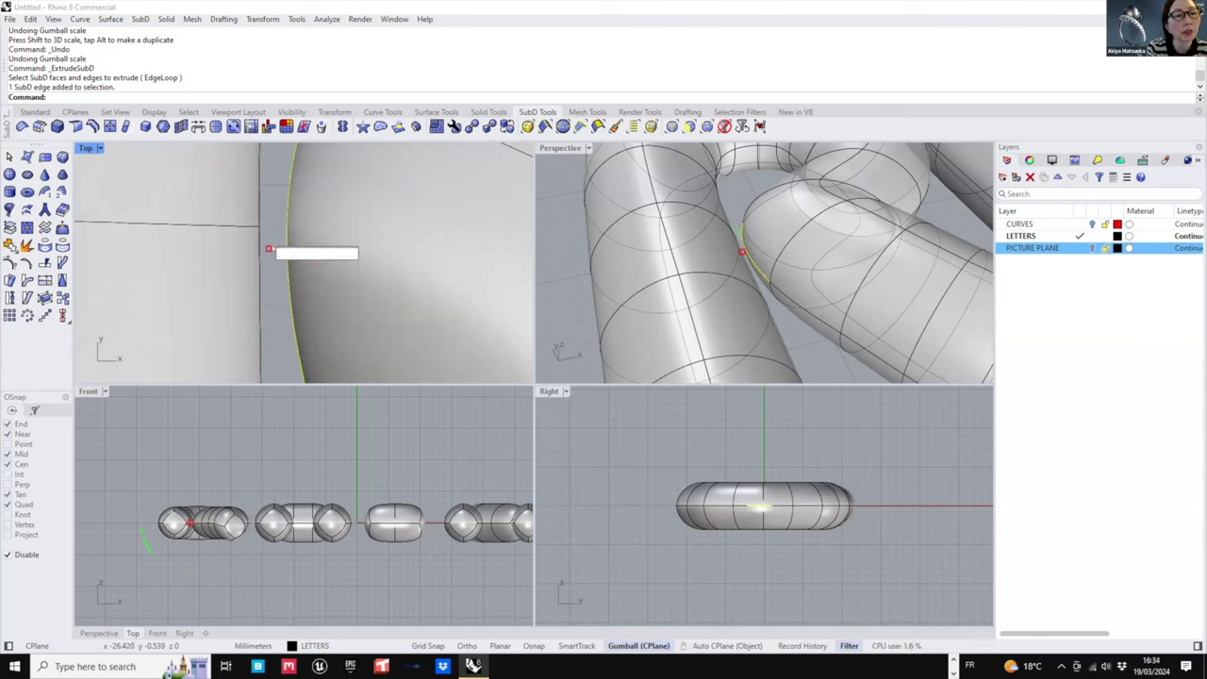
{"action": "key", "text": "Return"}
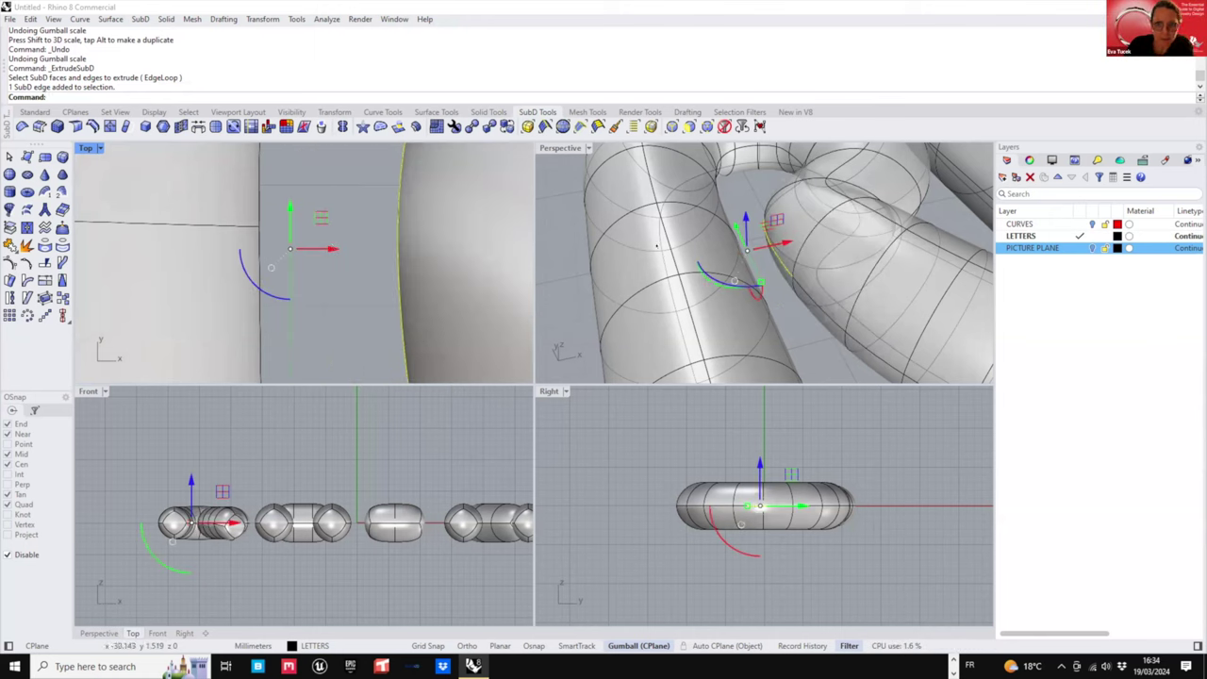
{"action": "scroll", "coordinate": [797, 240], "scroll_direction": "down", "scroll_amount": 4}
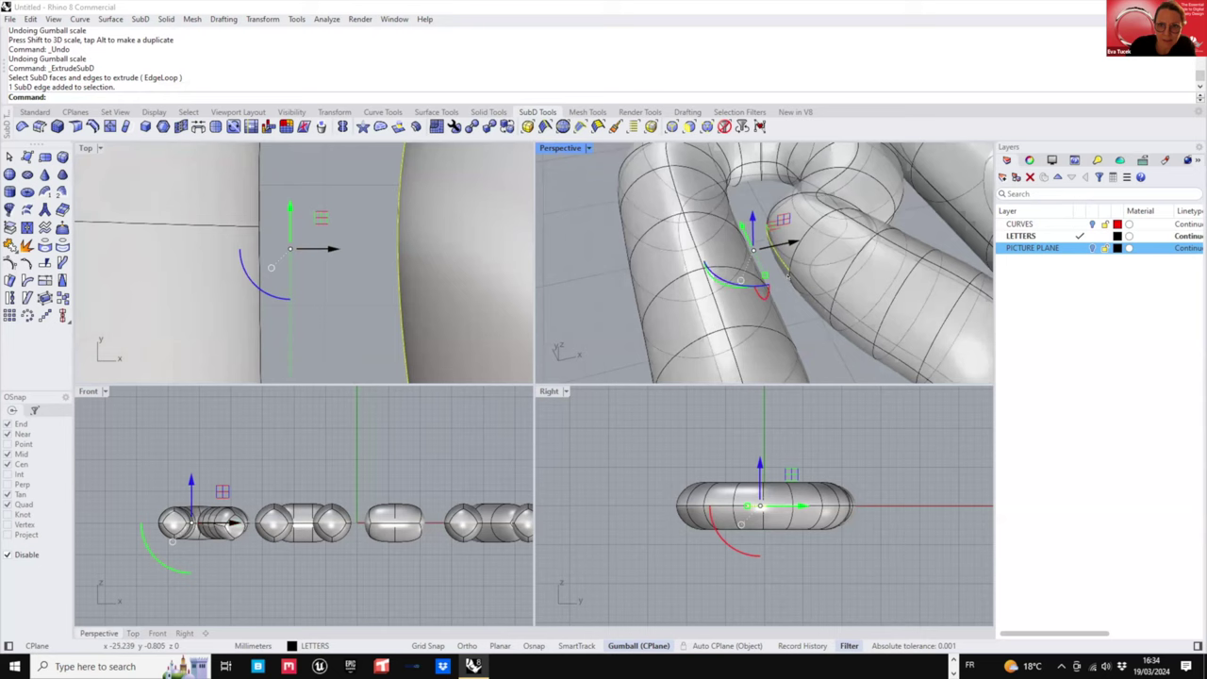
- Try creasing the bend's edges nearest the stem, undo the crease and clear the selection
{"action": "mouse_move", "coordinate": [781, 274]}
{"action": "right_mouse_down"}
{"action": "mouse_move", "coordinate": [768, 341]}
{"action": "mouse_move", "coordinate": [781, 269]}
{"action": "right_mouse_up"}
{"action": "left_click", "coordinate": [780, 332]}
{"action": "scroll", "coordinate": [782, 264], "scroll_direction": "up", "scroll_amount": 3}
{"action": "left_click", "coordinate": [781, 257]}
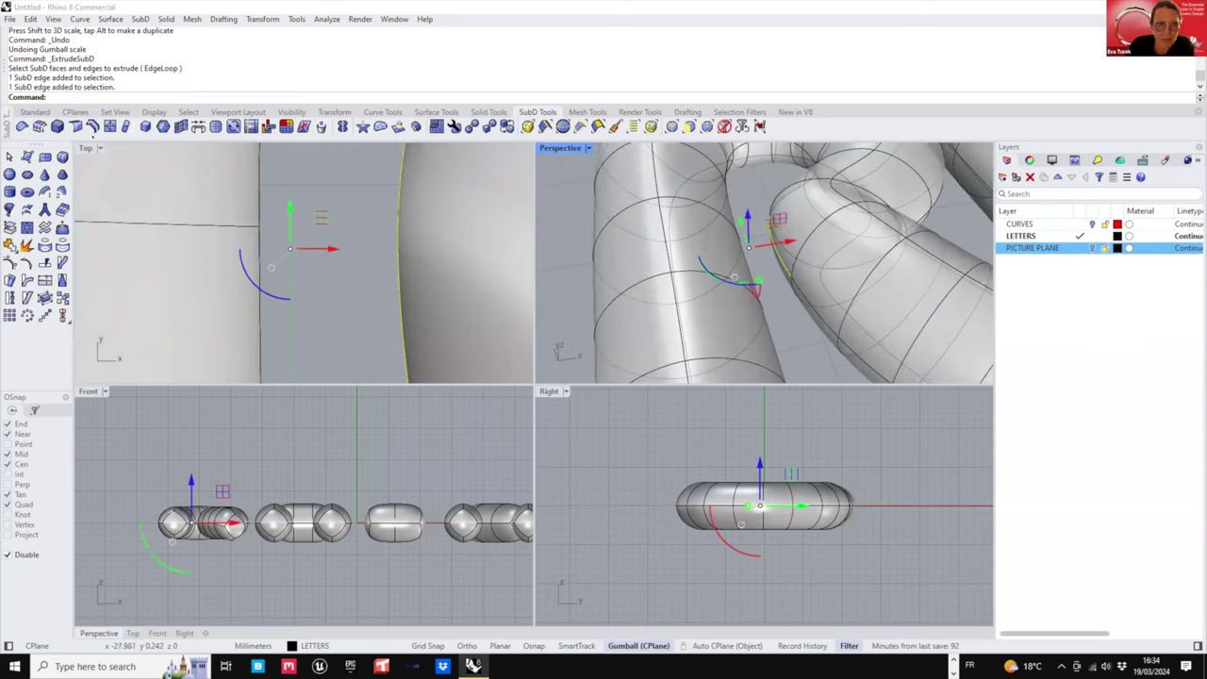
{"action": "left_click", "coordinate": [92, 125]}
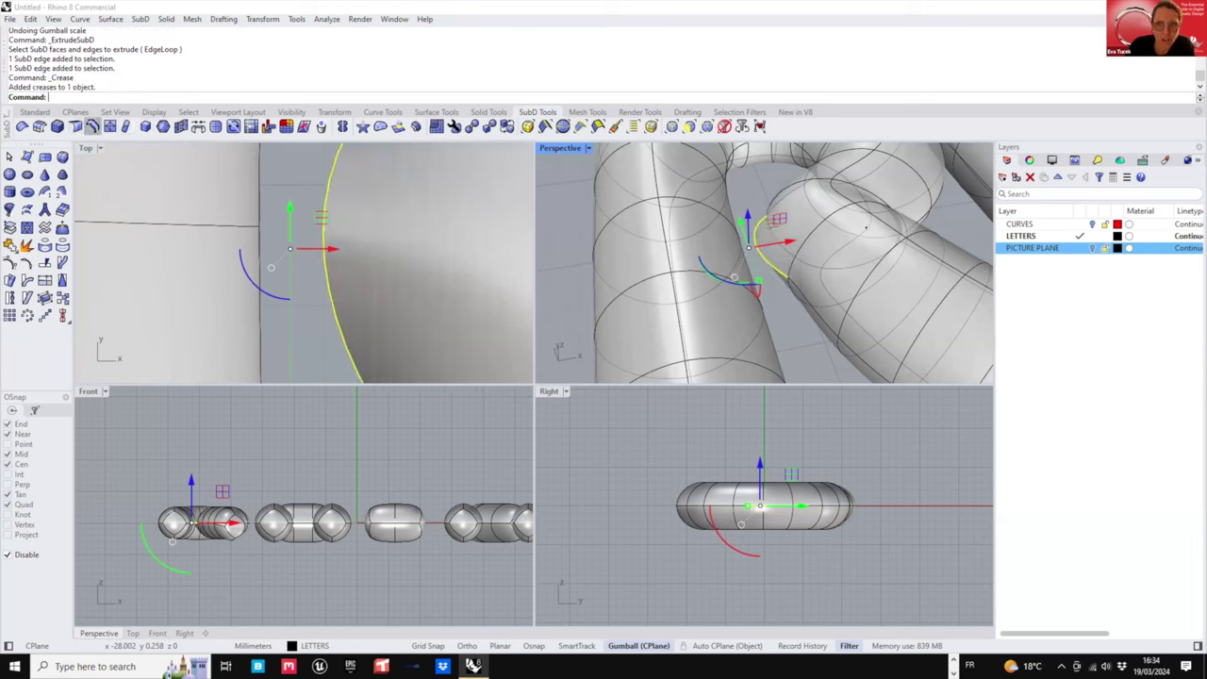
{"action": "right_click_drag", "start_coordinate": [779, 326], "coordinate": [801, 282]}
{"action": "key", "text": "ctrl+z"}
{"action": "key", "text": "Escape"}
- Extrude the two adjacent bend faces facing the stem outward toward the stem with ExtrudeSubD
{"action": "left_click", "coordinate": [797, 274], "text": "ctrl+shift"}
{"action": "left_click", "coordinate": [782, 268], "text": "ctrl+shift"}
{"action": "scroll", "coordinate": [781, 269], "scroll_direction": "up", "scroll_amount": 5}
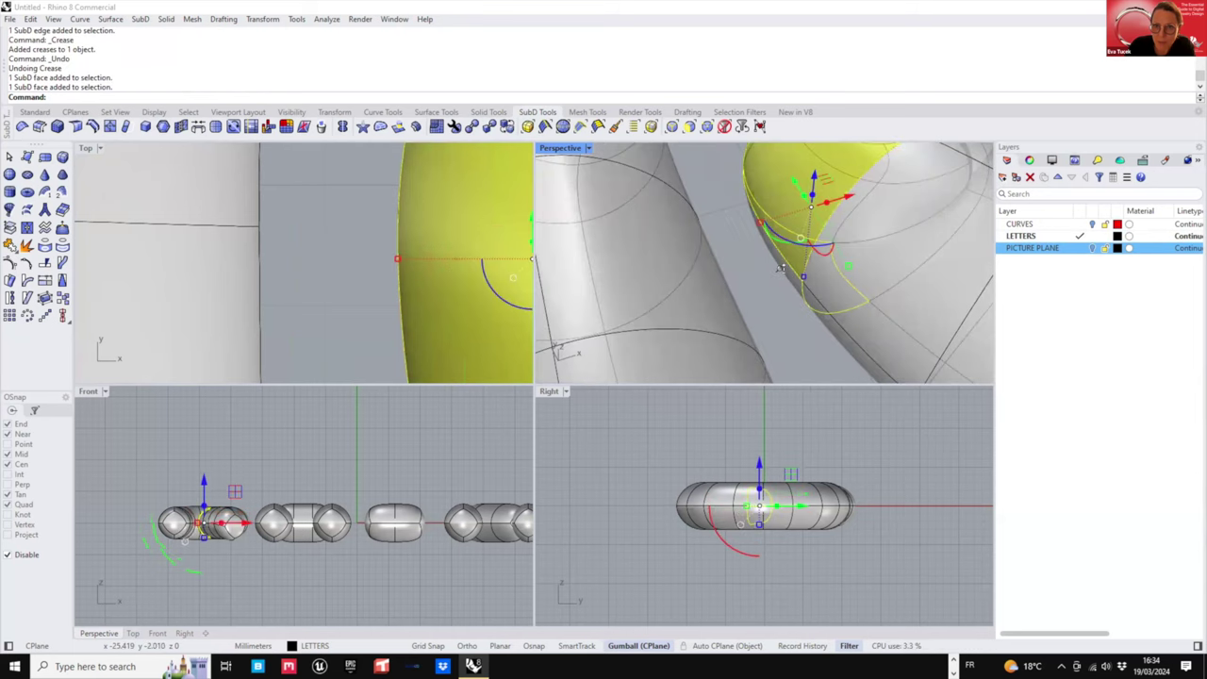
{"action": "left_click", "coordinate": [397, 126]}
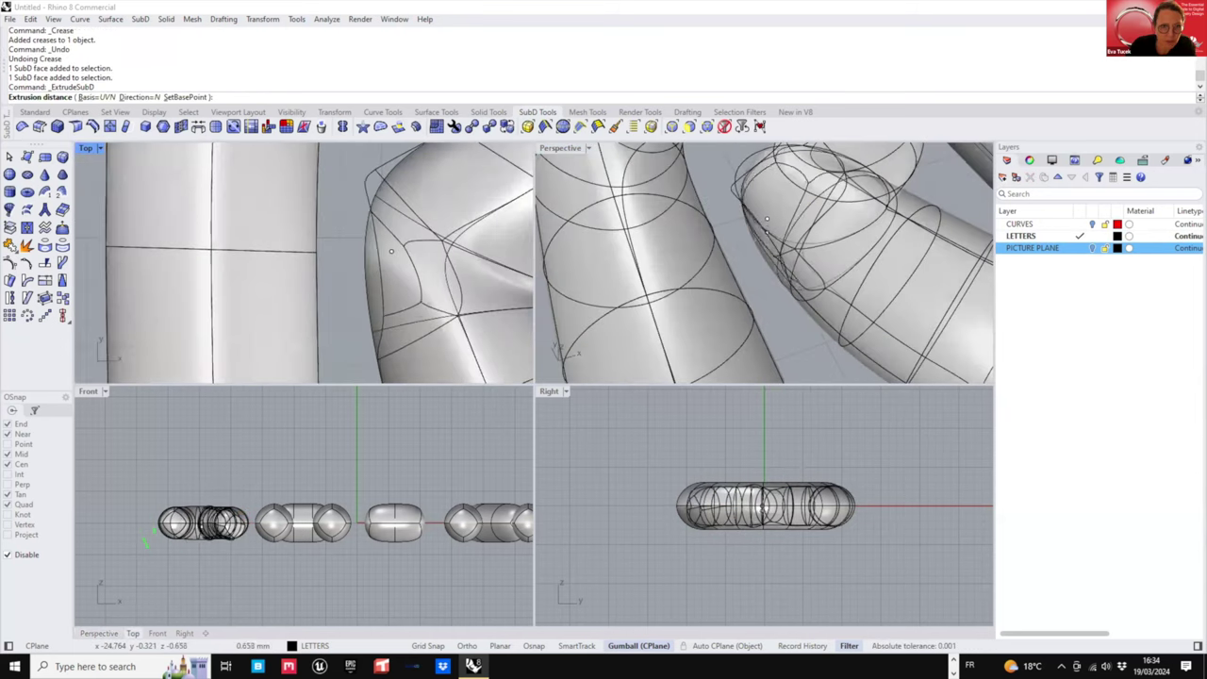
{"action": "left_click", "coordinate": [374, 225]}
{"action": "scroll", "coordinate": [388, 234], "scroll_direction": "down", "scroll_amount": 6}
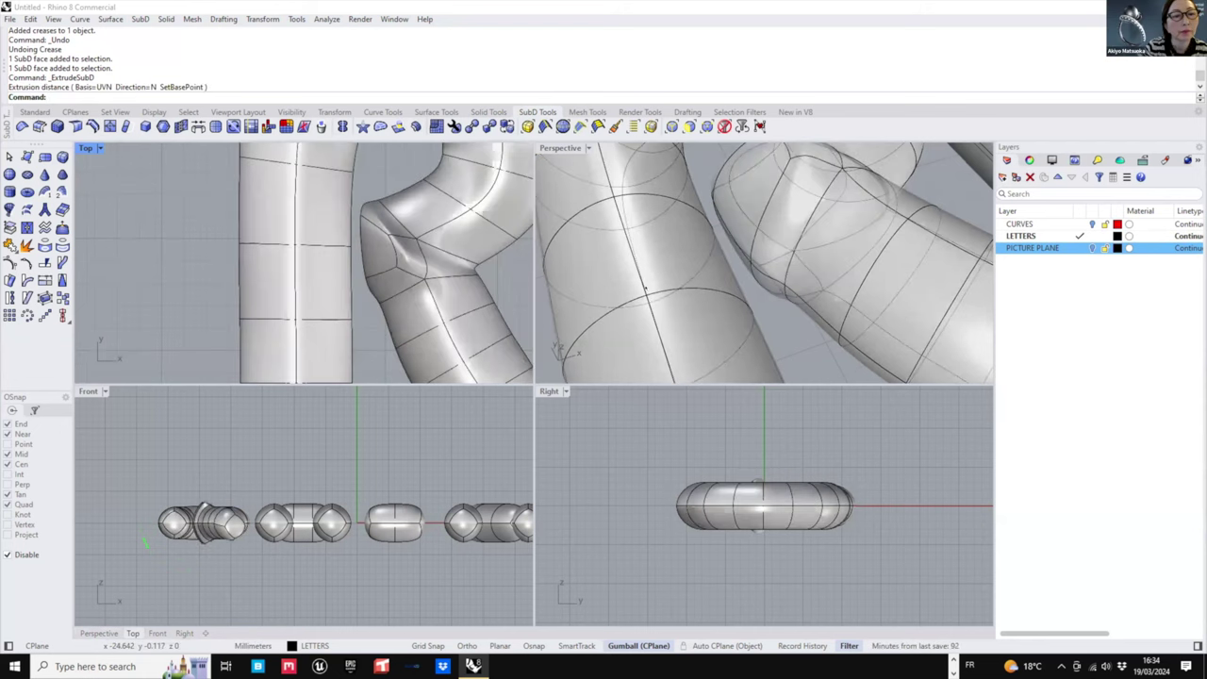
- Scale the upper and lower faces raised beside the extrusion toward each other along Z and clear the selection
{"action": "scroll", "coordinate": [790, 241], "scroll_direction": "down", "scroll_amount": 6}
{"action": "right_click_drag", "start_coordinate": [792, 250], "coordinate": [811, 59]}
{"action": "scroll", "coordinate": [842, 239], "scroll_direction": "down", "scroll_amount": 4}
{"action": "right_click_drag", "start_coordinate": [839, 239], "coordinate": [826, 326]}
{"action": "right_click_drag", "start_coordinate": [816, 184], "coordinate": [834, 347]}
{"action": "scroll", "coordinate": [819, 214], "scroll_direction": "up", "scroll_amount": 5}
{"action": "scroll", "coordinate": [820, 214], "scroll_direction": "up", "scroll_amount": 4}
{"action": "left_click", "coordinate": [825, 205], "text": "ctrl+shift"}
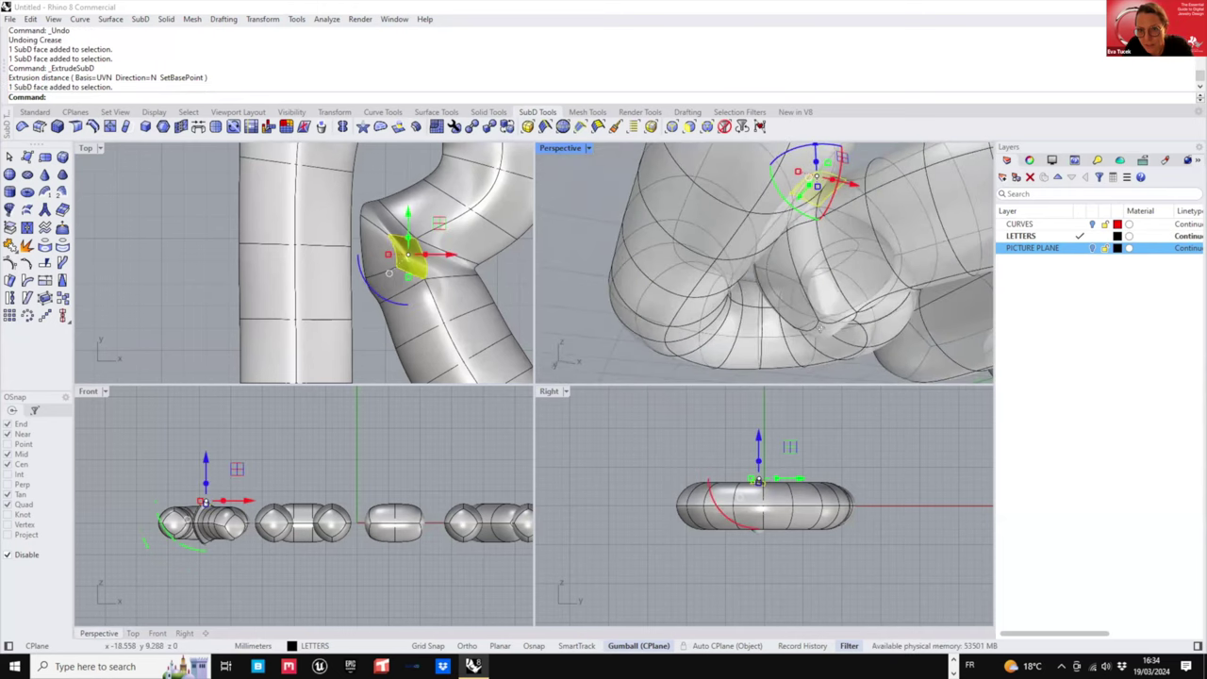
{"action": "left_click", "coordinate": [820, 329], "text": "ctrl+shift"}
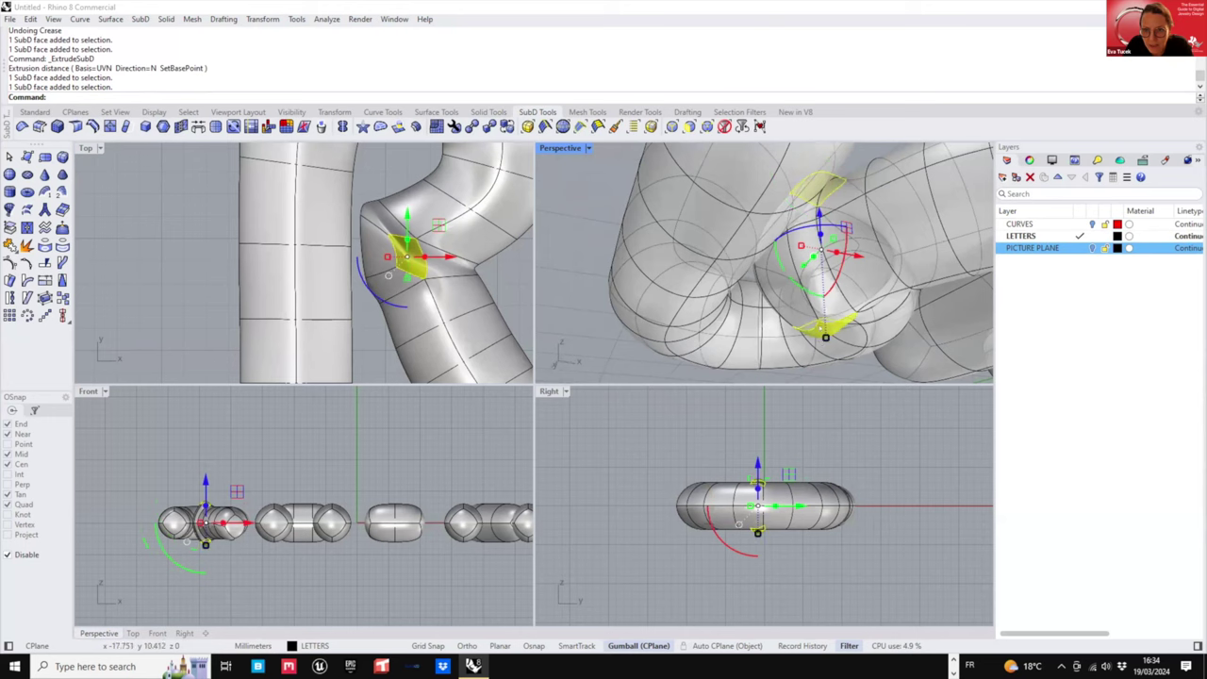
{"action": "left_click_drag", "start_coordinate": [825, 335], "coordinate": [824, 309]}
{"action": "right_click_drag", "start_coordinate": [824, 310], "coordinate": [697, 281]}
{"action": "key", "text": "Escape"}
- Move the bend's foremost edge against the stem, lower it along Y and rotate it slightly in the top view
{"action": "scroll", "coordinate": [696, 285], "scroll_direction": "up", "scroll_amount": 2}
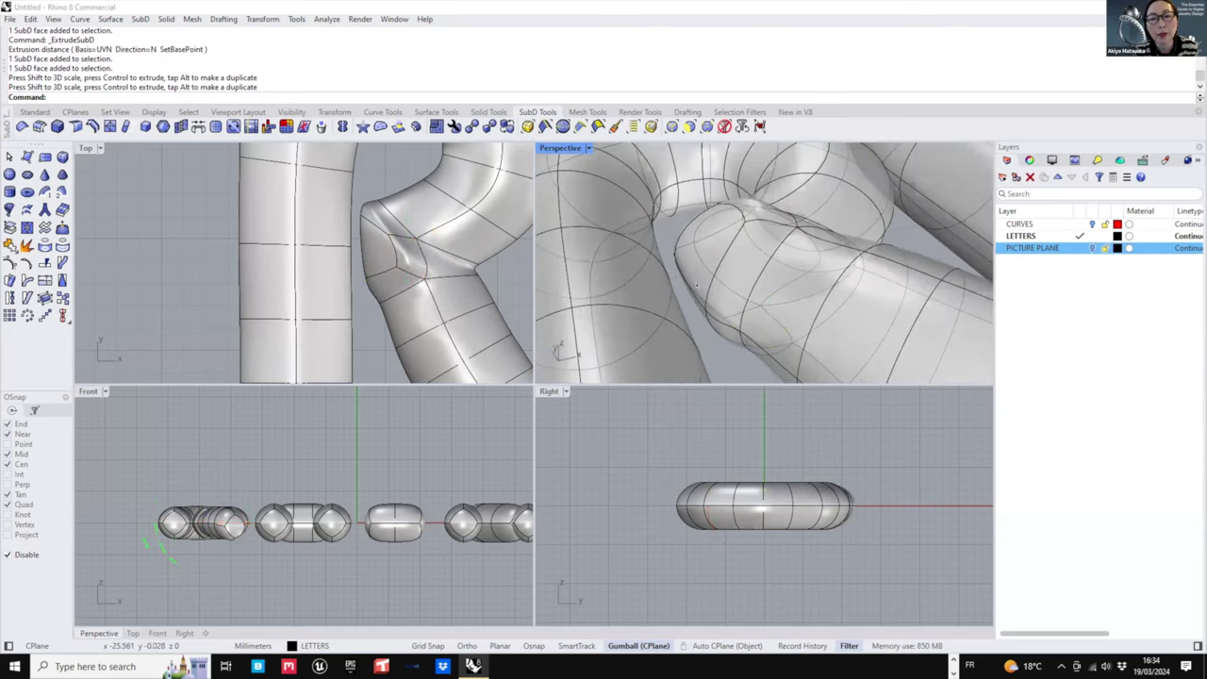
{"action": "scroll", "coordinate": [697, 284], "scroll_direction": "up", "scroll_amount": 2}
{"action": "left_click", "coordinate": [695, 293], "text": "ctrl+shift"}
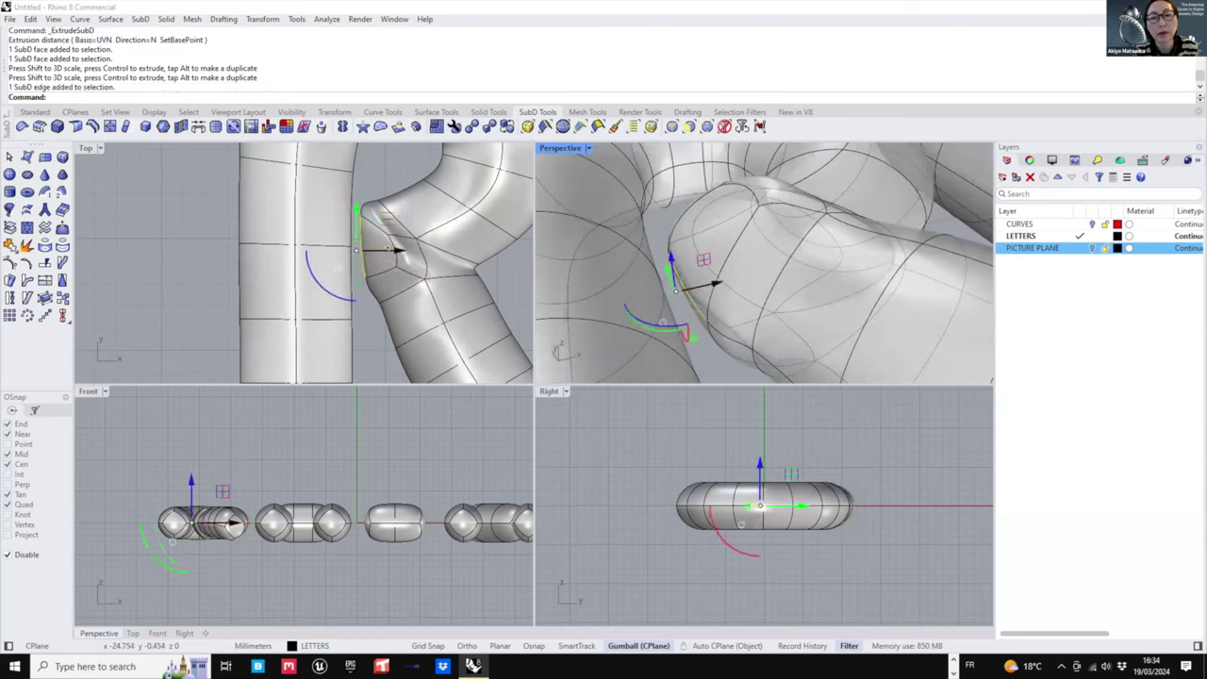
{"action": "left_click_drag", "start_coordinate": [388, 249], "coordinate": [374, 250]}
{"action": "left_click_drag", "start_coordinate": [342, 208], "coordinate": [343, 225]}
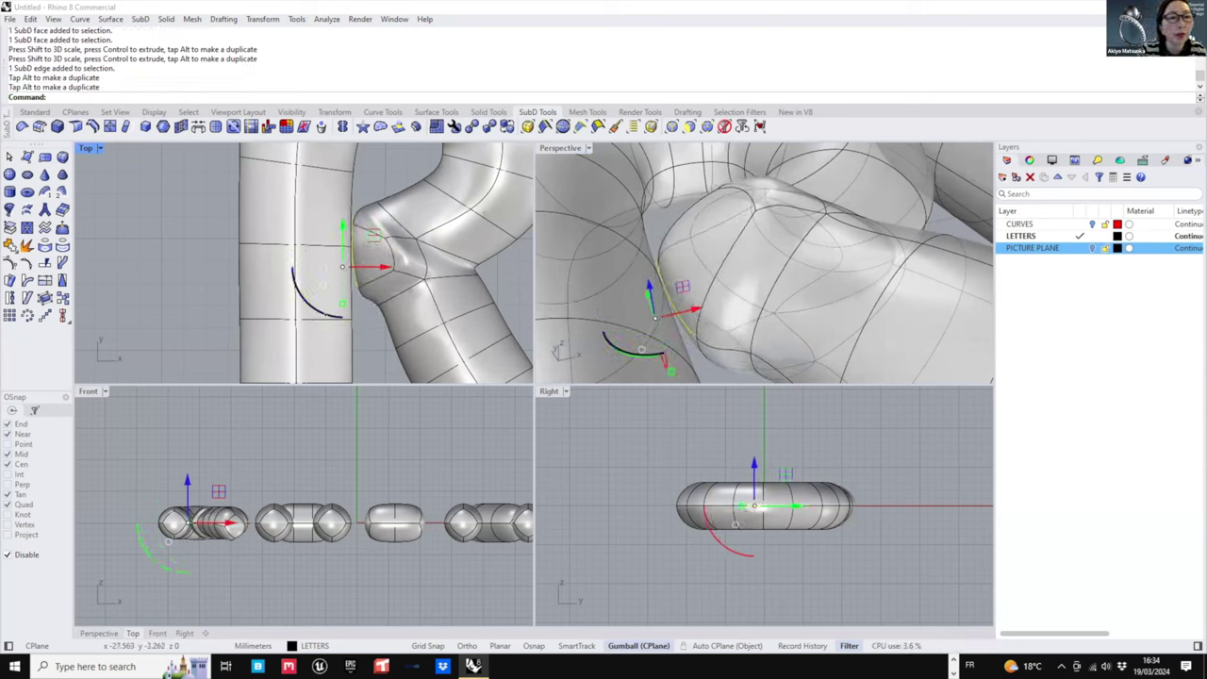
{"action": "left_click_drag", "start_coordinate": [326, 315], "coordinate": [319, 314]}
{"action": "left_click_drag", "start_coordinate": [380, 239], "coordinate": [378, 244]}
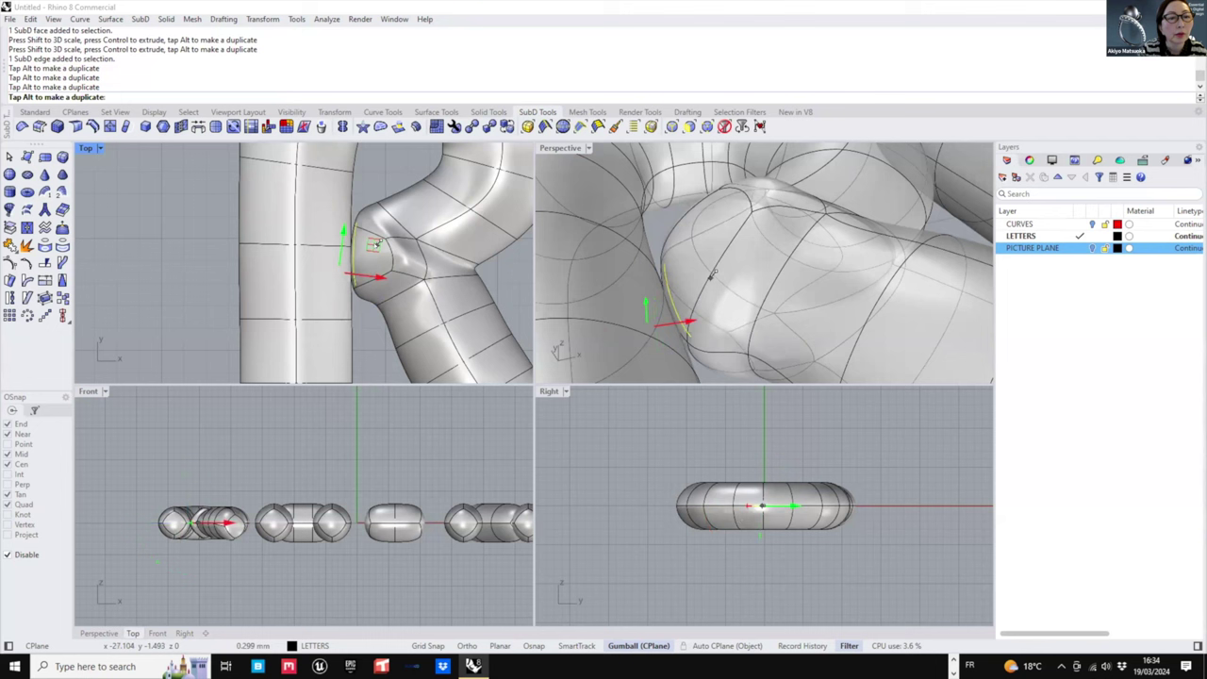
{"action": "left_click_drag", "start_coordinate": [713, 273], "coordinate": [711, 271]}
{"action": "scroll", "coordinate": [709, 307], "scroll_direction": "down", "scroll_amount": 5}
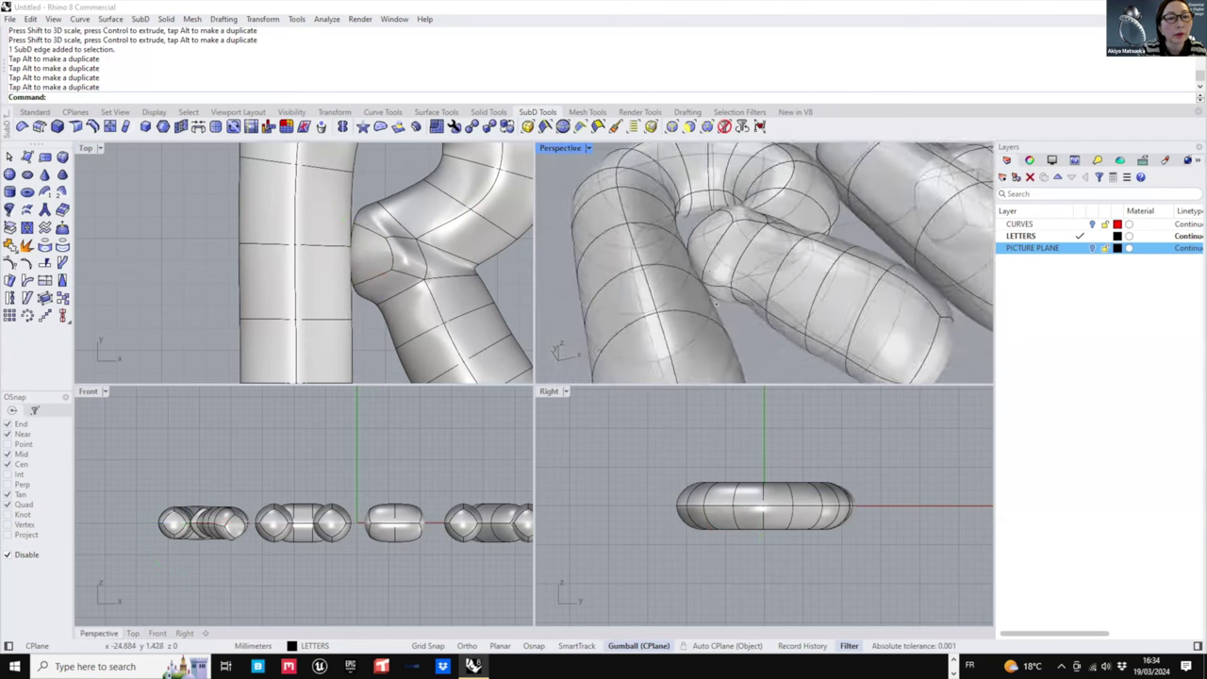
- Flatten the upper face on the bend by scaling it along Z
{"action": "right_click_drag", "start_coordinate": [716, 243], "coordinate": [670, 177]}
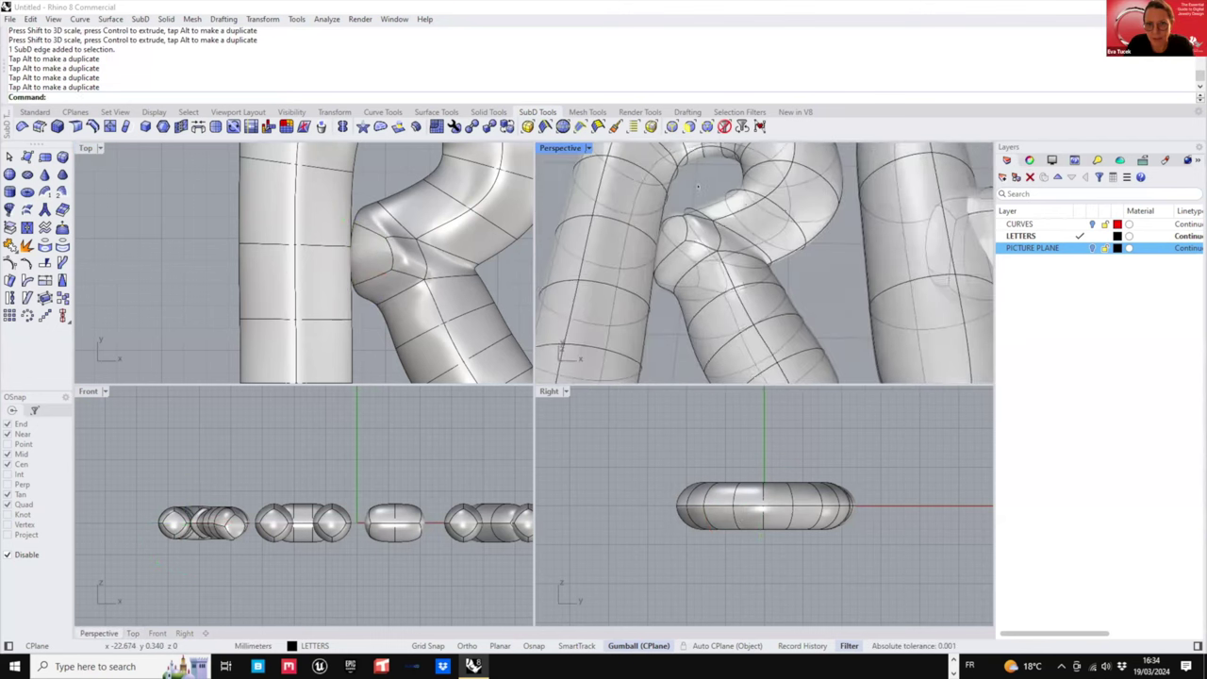
{"action": "scroll", "coordinate": [660, 170], "scroll_direction": "up", "scroll_amount": 4}
{"action": "right_click_drag", "start_coordinate": [738, 244], "coordinate": [697, 206]}
{"action": "scroll", "coordinate": [687, 245], "scroll_direction": "up", "scroll_amount": 2}
{"action": "left_click", "coordinate": [686, 242], "text": "ctrl+shift"}
{"action": "left_click_drag", "start_coordinate": [666, 247], "coordinate": [671, 225]}
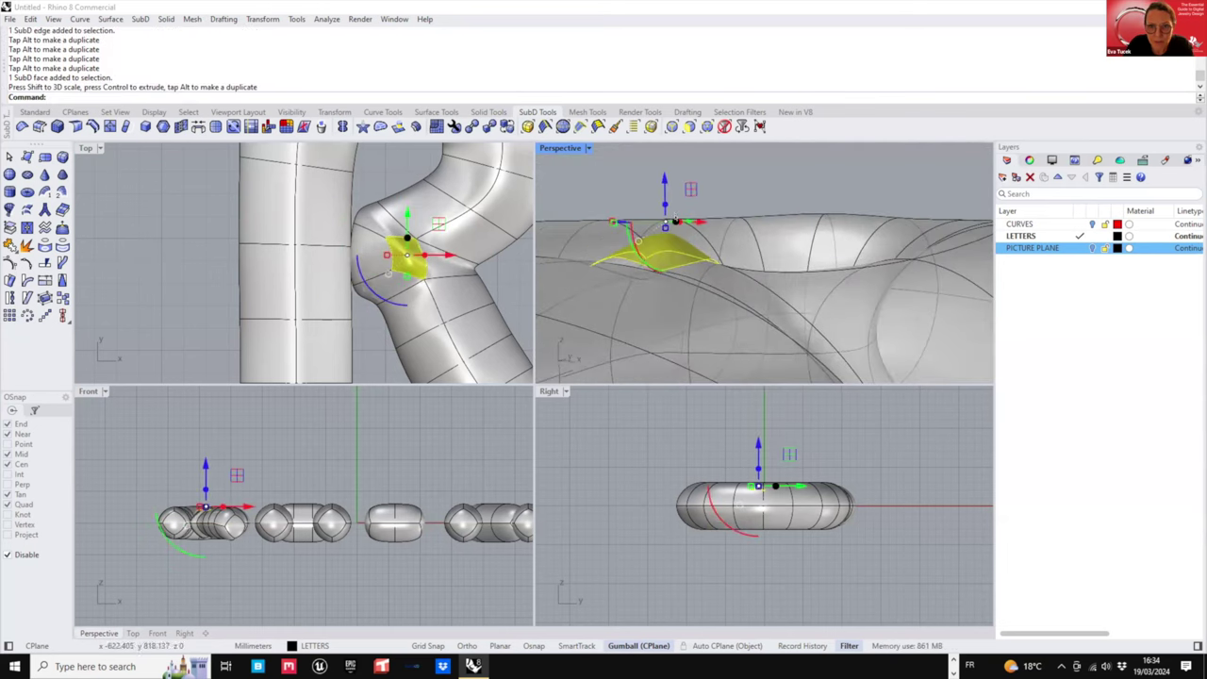
- Flatten the matching face on the underside of the bend by scaling it along Z and clear the selection
{"action": "right_click_drag", "start_coordinate": [681, 234], "coordinate": [746, 327]}
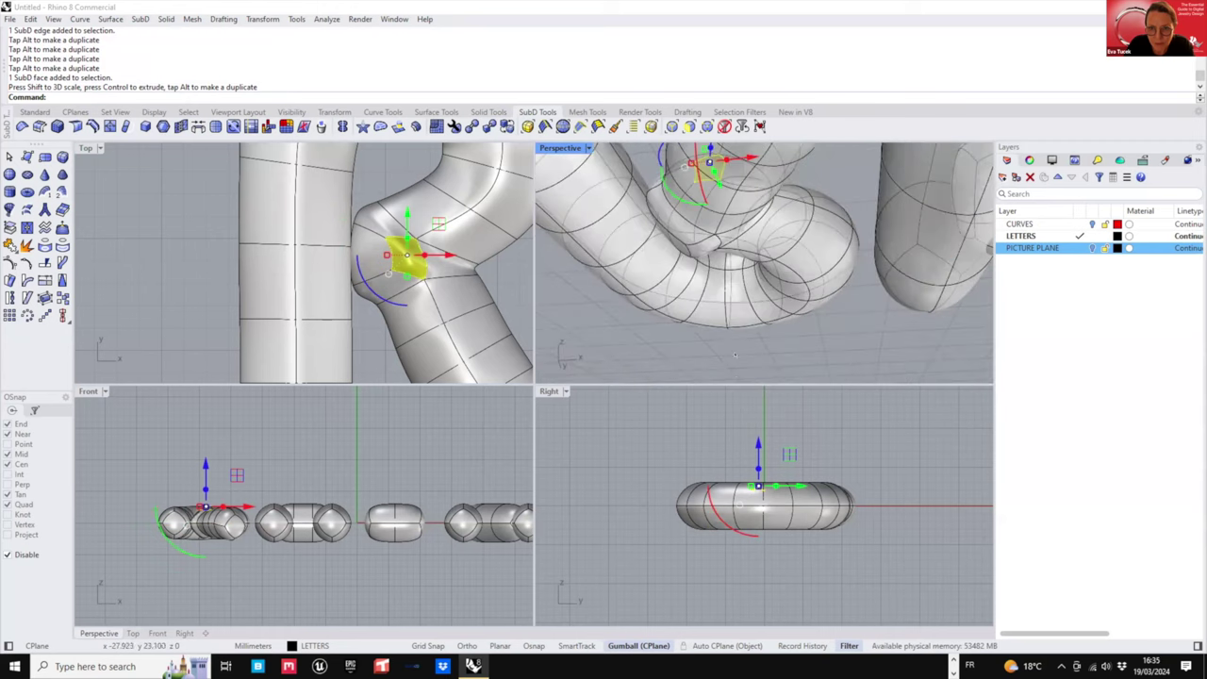
{"action": "left_click", "coordinate": [735, 355]}
{"action": "scroll", "coordinate": [721, 270], "scroll_direction": "up", "scroll_amount": 4}
{"action": "left_click", "coordinate": [714, 249], "text": "ctrl+shift"}
{"action": "right_click_drag", "start_coordinate": [714, 249], "coordinate": [713, 198]}
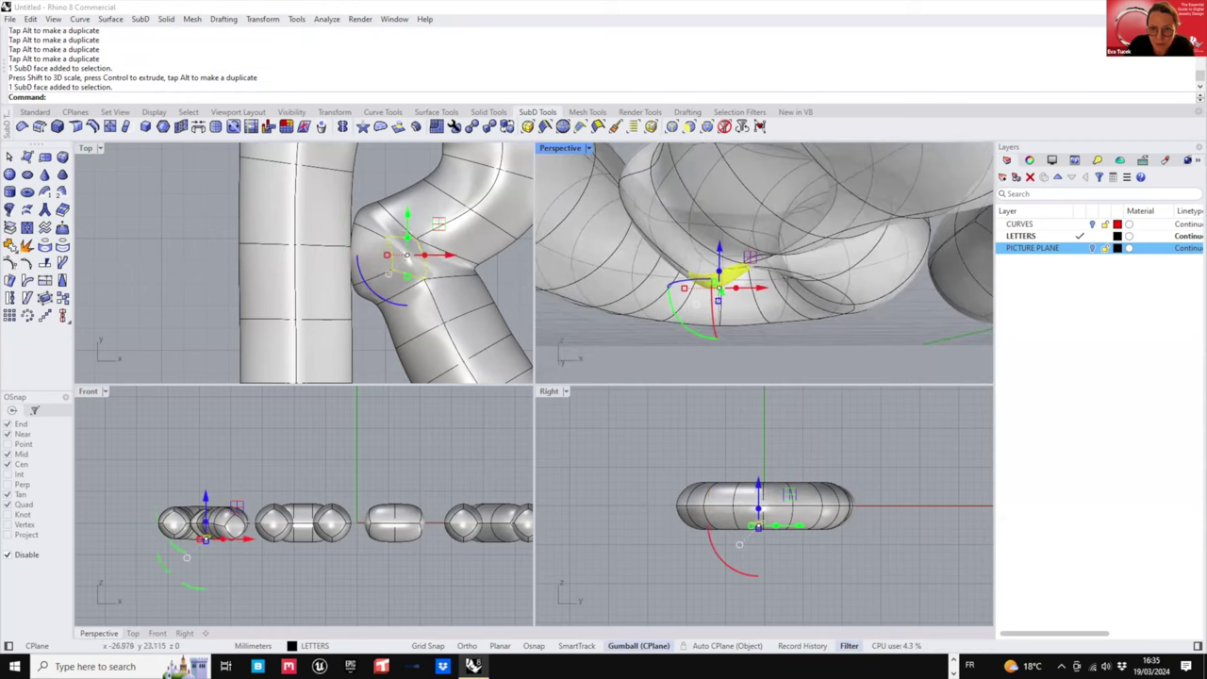
{"action": "left_click_drag", "start_coordinate": [718, 296], "coordinate": [719, 277]}
{"action": "right_click_drag", "start_coordinate": [719, 279], "coordinate": [778, 366]}
{"action": "left_click", "coordinate": [778, 366]}
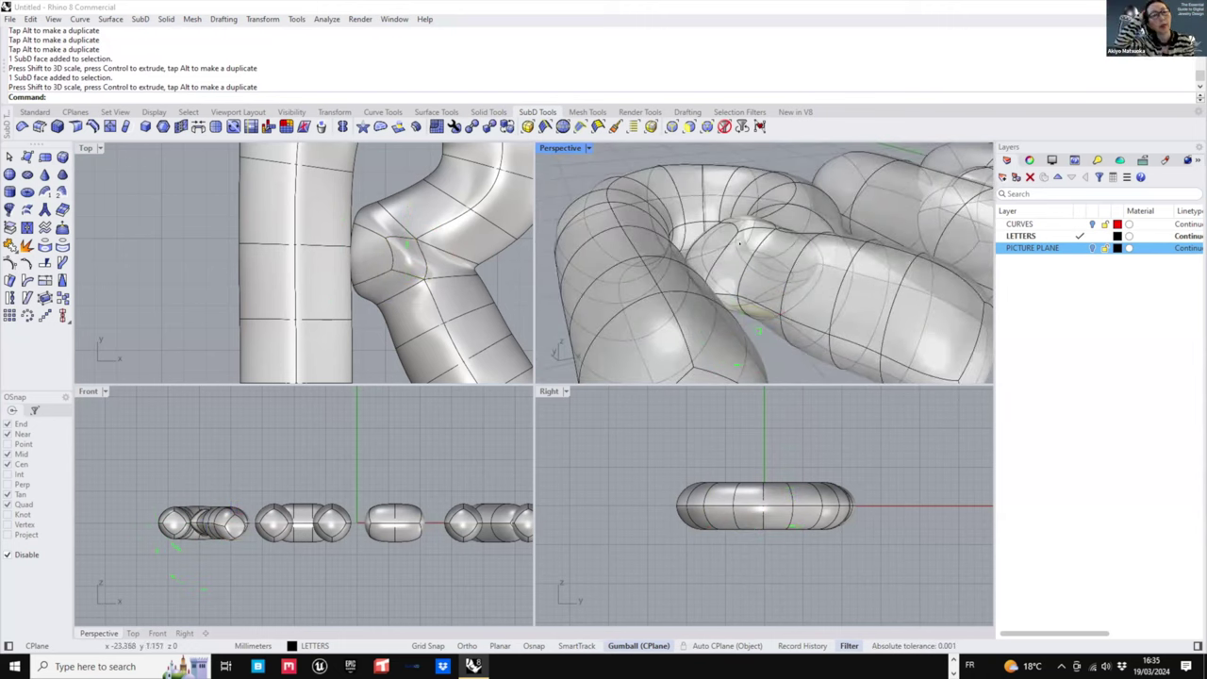
- Scale the bend's opposing upper and lower vertices slightly apart along Z and deselect them
{"action": "right_click_drag", "start_coordinate": [739, 244], "coordinate": [754, 276]}
{"action": "scroll", "coordinate": [754, 268], "scroll_direction": "down", "scroll_amount": 4}
{"action": "scroll", "coordinate": [762, 226], "scroll_direction": "up", "scroll_amount": 4}
{"action": "left_click", "coordinate": [767, 216]}
{"action": "right_click_drag", "start_coordinate": [783, 215], "coordinate": [795, 143]}
{"action": "left_click", "coordinate": [773, 250], "text": "shift"}
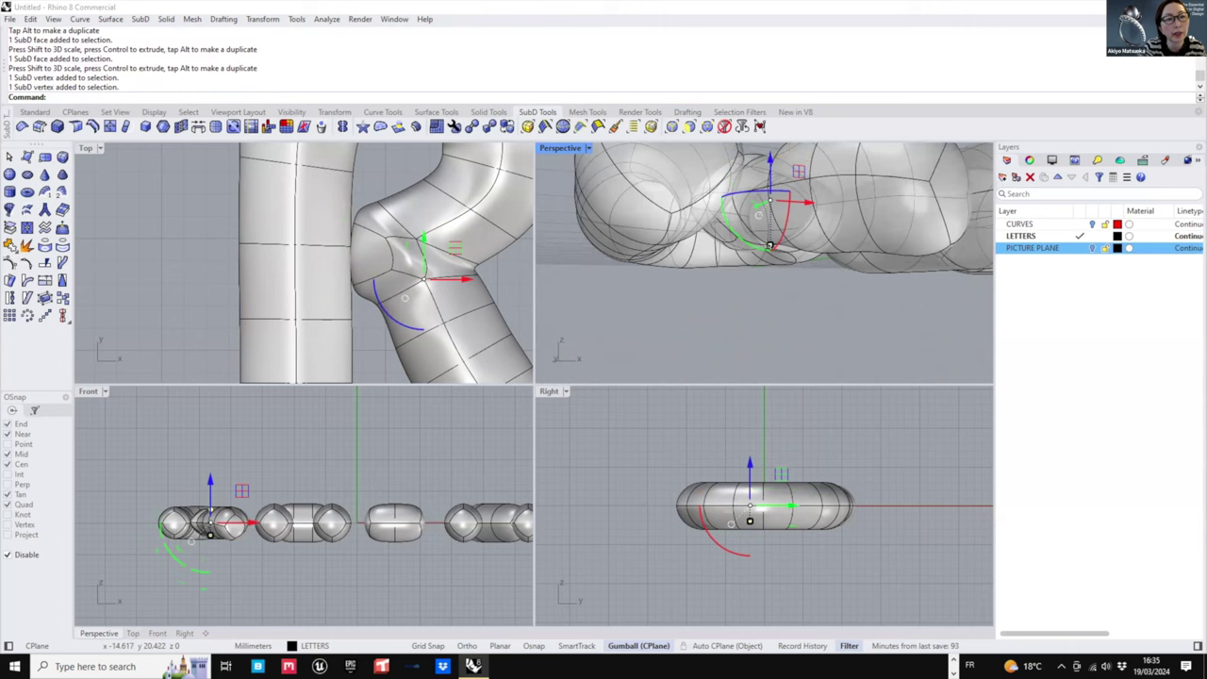
{"action": "left_click_drag", "start_coordinate": [770, 246], "coordinate": [771, 253]}
{"action": "left_click", "coordinate": [760, 288]}
{"action": "scroll", "coordinate": [757, 259], "scroll_direction": "down", "scroll_amount": 5}
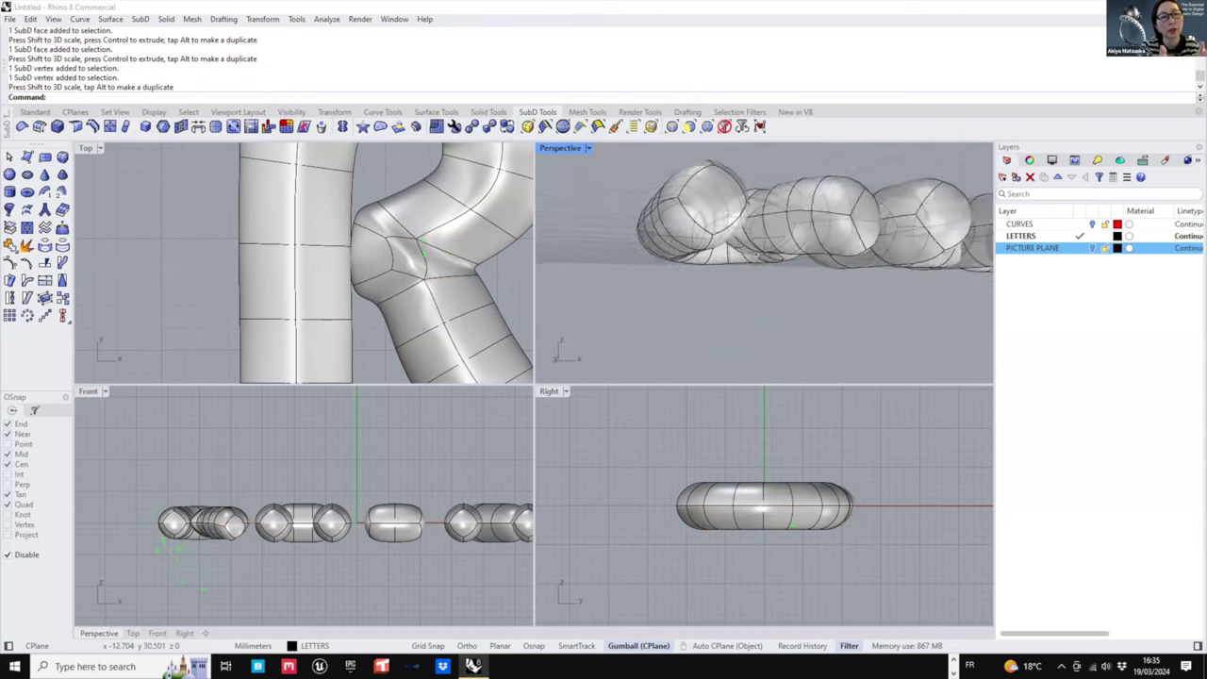
{"action": "right_click_drag", "start_coordinate": [756, 254], "coordinate": [719, 294]}
{"action": "scroll", "coordinate": [755, 253], "scroll_direction": "down", "scroll_amount": 5}
{"action": "scroll", "coordinate": [756, 254], "scroll_direction": "up", "scroll_amount": 6}
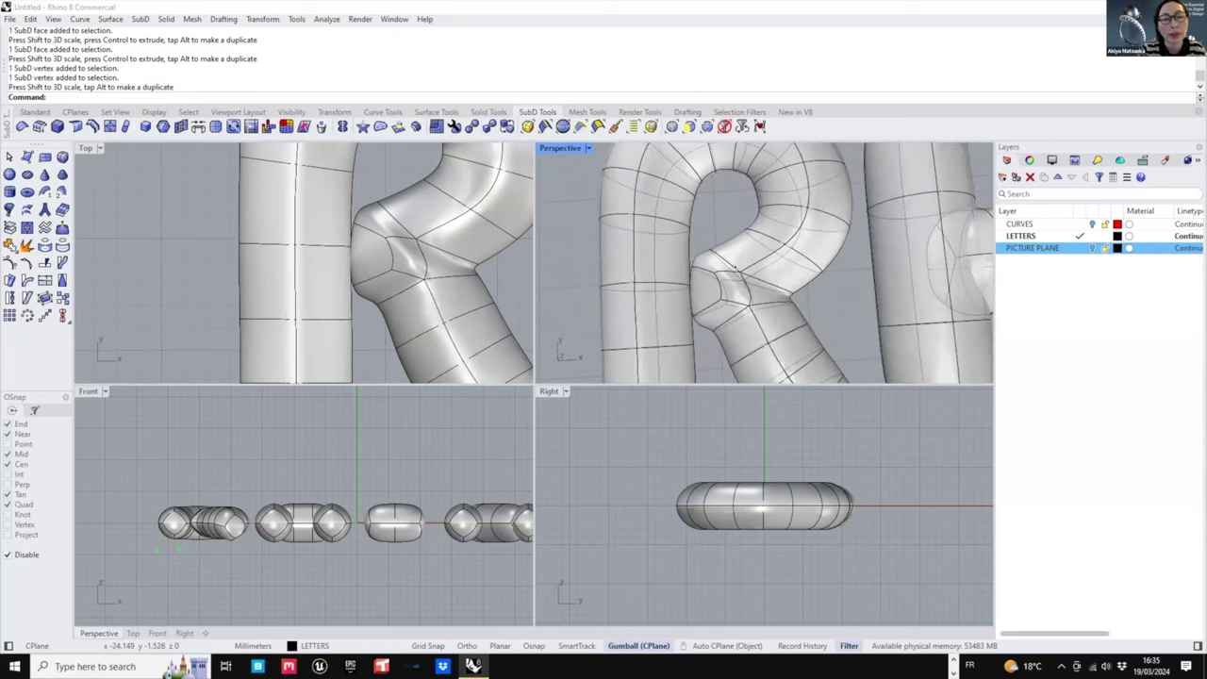
{"action": "right_click", "coordinate": [719, 217]}
{"action": "key", "text": "Escape"}
{"action": "left_click_drag", "start_coordinate": [725, 221], "coordinate": [751, 294]}
{"action": "left_click", "coordinate": [515, 283]}
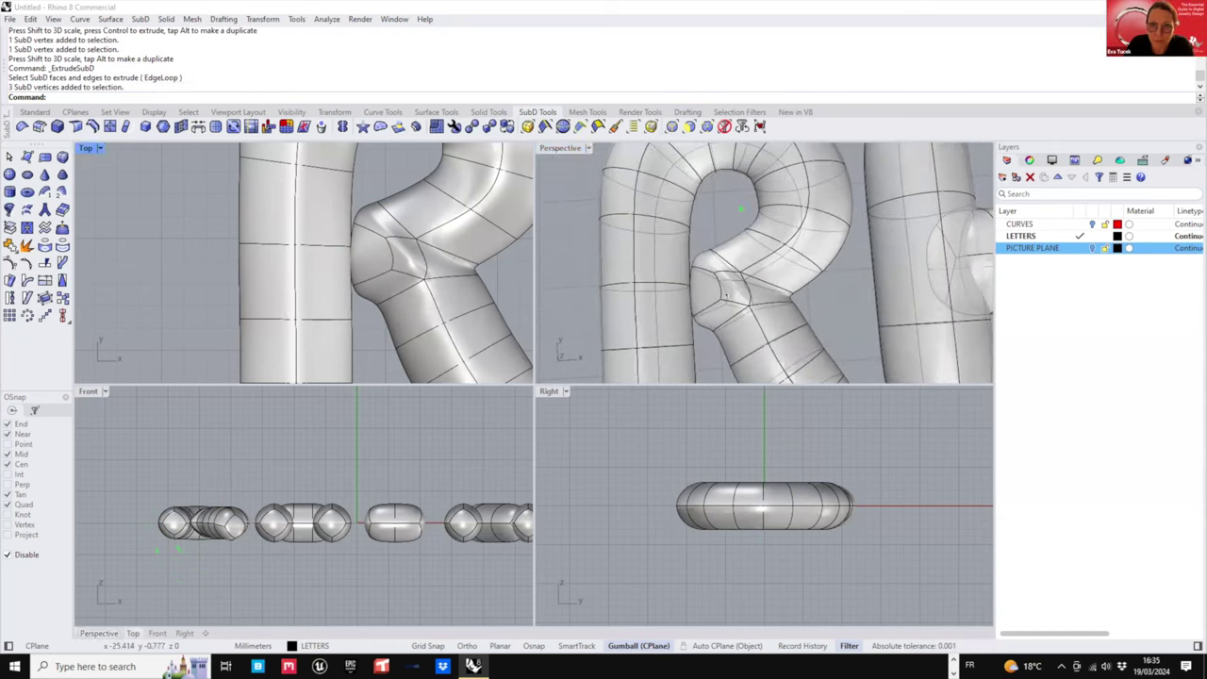
- Move the two vertices at the bend's upper junction upward along Y in the top view and deselect them
{"action": "right_click_drag", "start_coordinate": [755, 247], "coordinate": [727, 282]}
{"action": "scroll", "coordinate": [732, 251], "scroll_direction": "up", "scroll_amount": 4}
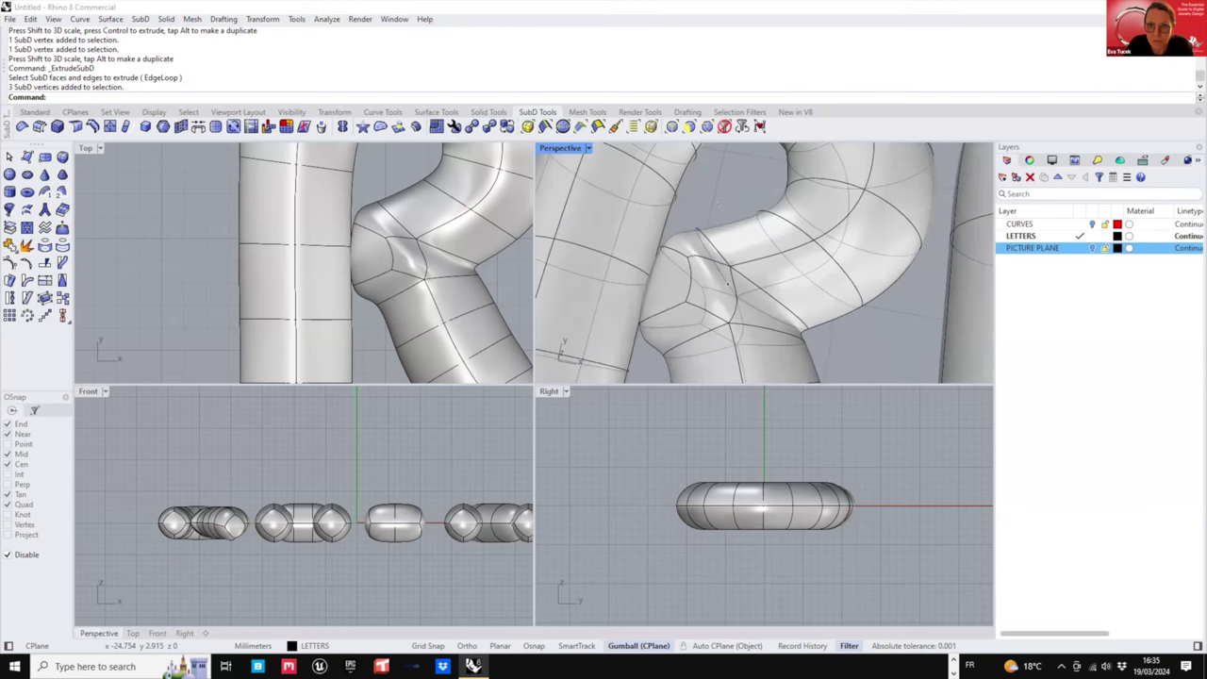
{"action": "left_click_drag", "start_coordinate": [740, 303], "coordinate": [749, 333]}
{"action": "left_click_drag", "start_coordinate": [447, 208], "coordinate": [448, 173]}
{"action": "left_click", "coordinate": [517, 277]}
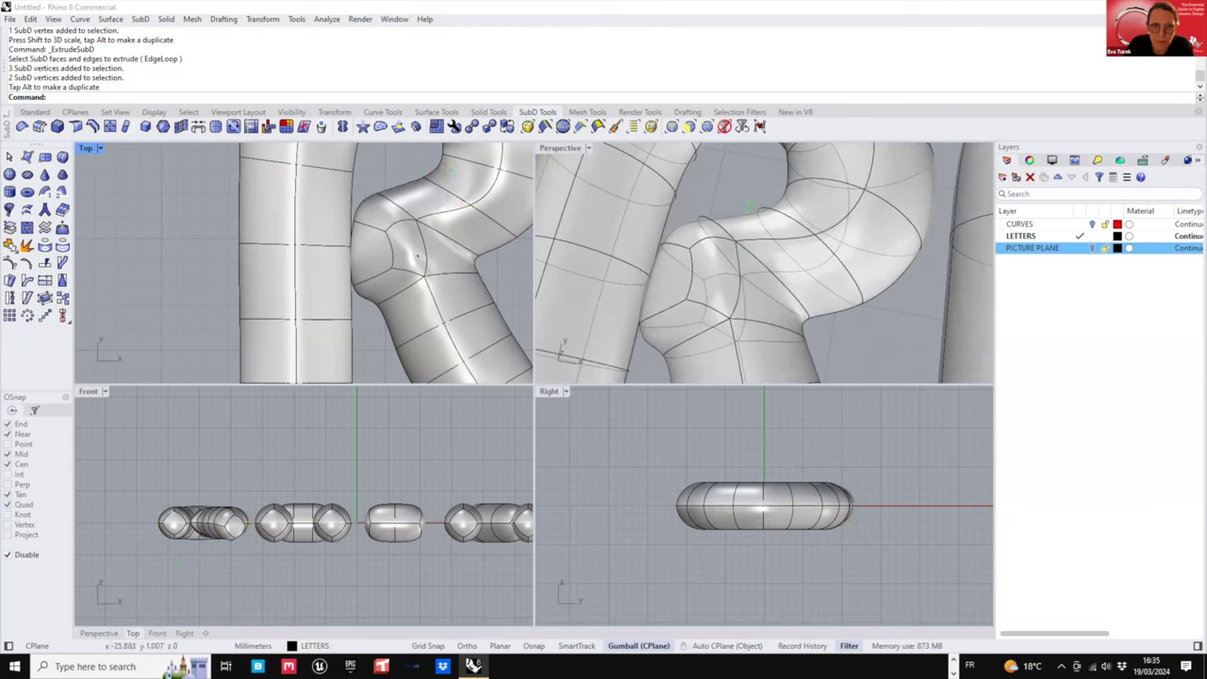
- Shift the vertex at the bend's upper corner slightly up and toward the stem in the top view
{"action": "scroll", "coordinate": [411, 248], "scroll_direction": "down", "scroll_amount": 6}
{"action": "scroll", "coordinate": [404, 256], "scroll_direction": "down", "scroll_amount": 5}
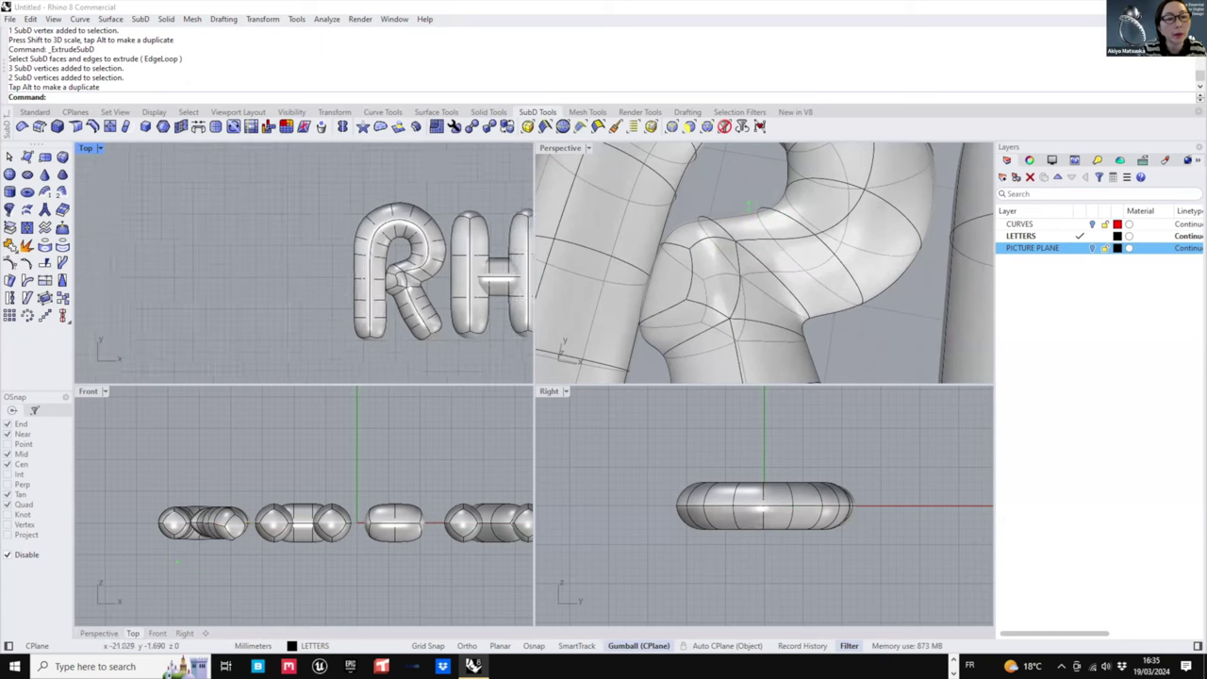
{"action": "scroll", "coordinate": [403, 257], "scroll_direction": "up", "scroll_amount": 8}
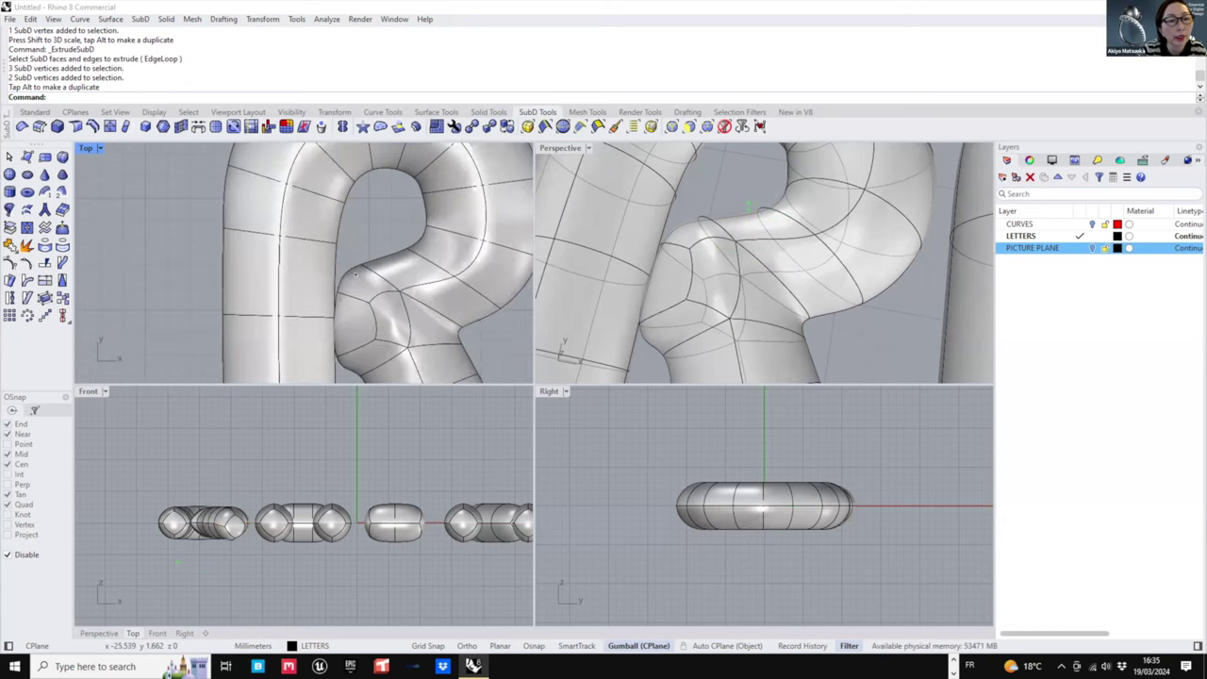
{"action": "left_click_drag", "start_coordinate": [343, 304], "coordinate": [346, 307]}
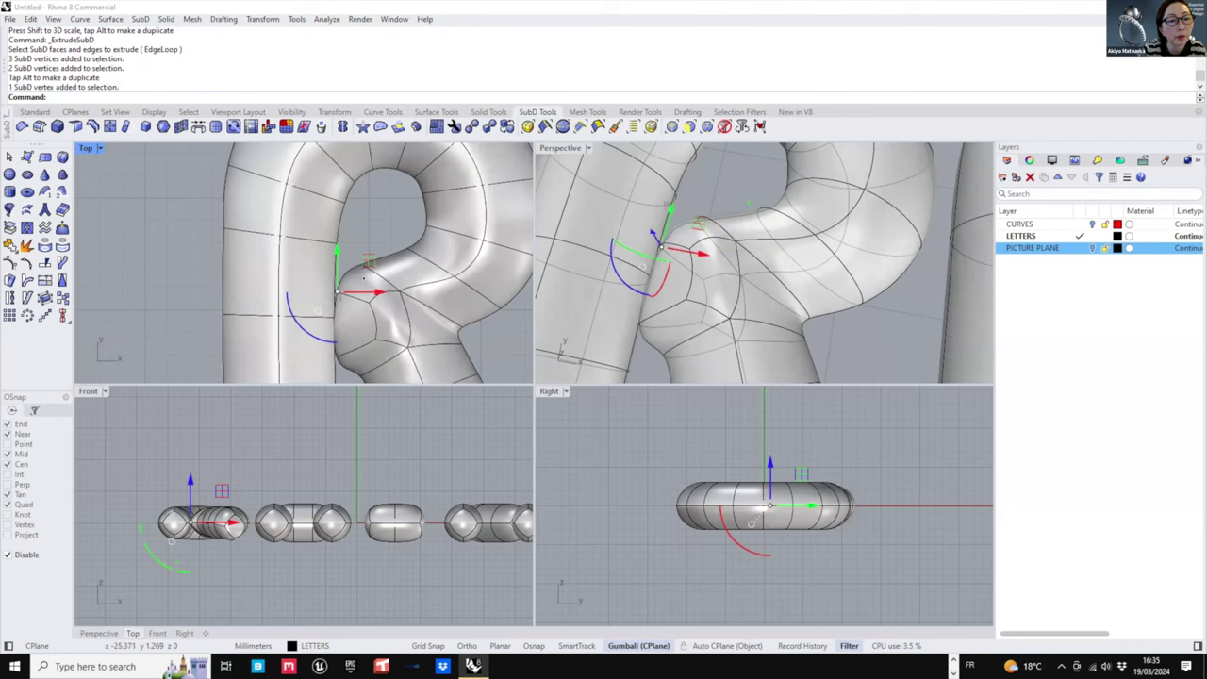
{"action": "left_click_drag", "start_coordinate": [369, 263], "coordinate": [364, 254]}
{"action": "key", "text": "Escape"}
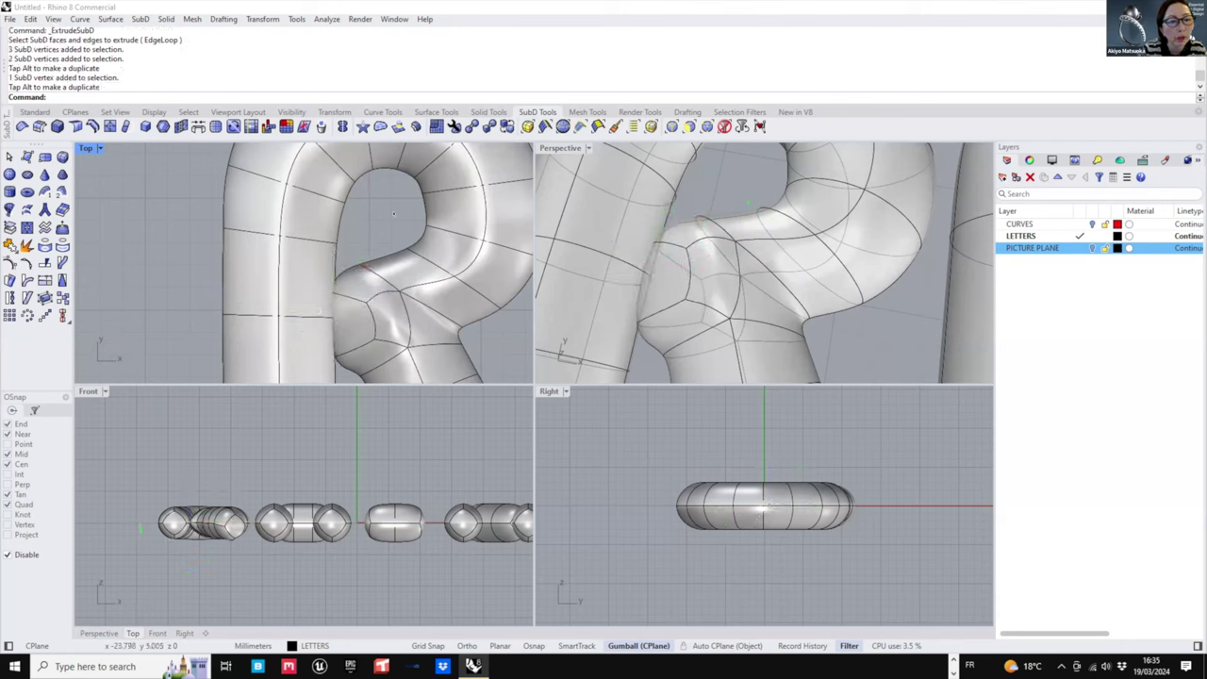
{"action": "scroll", "coordinate": [364, 253], "scroll_direction": "down", "scroll_amount": 6}
{"action": "right_click_drag", "start_coordinate": [749, 275], "coordinate": [718, 245]}
{"action": "scroll", "coordinate": [755, 188], "scroll_direction": "down", "scroll_amount": 5}
{"action": "left_click", "coordinate": [716, 244]}
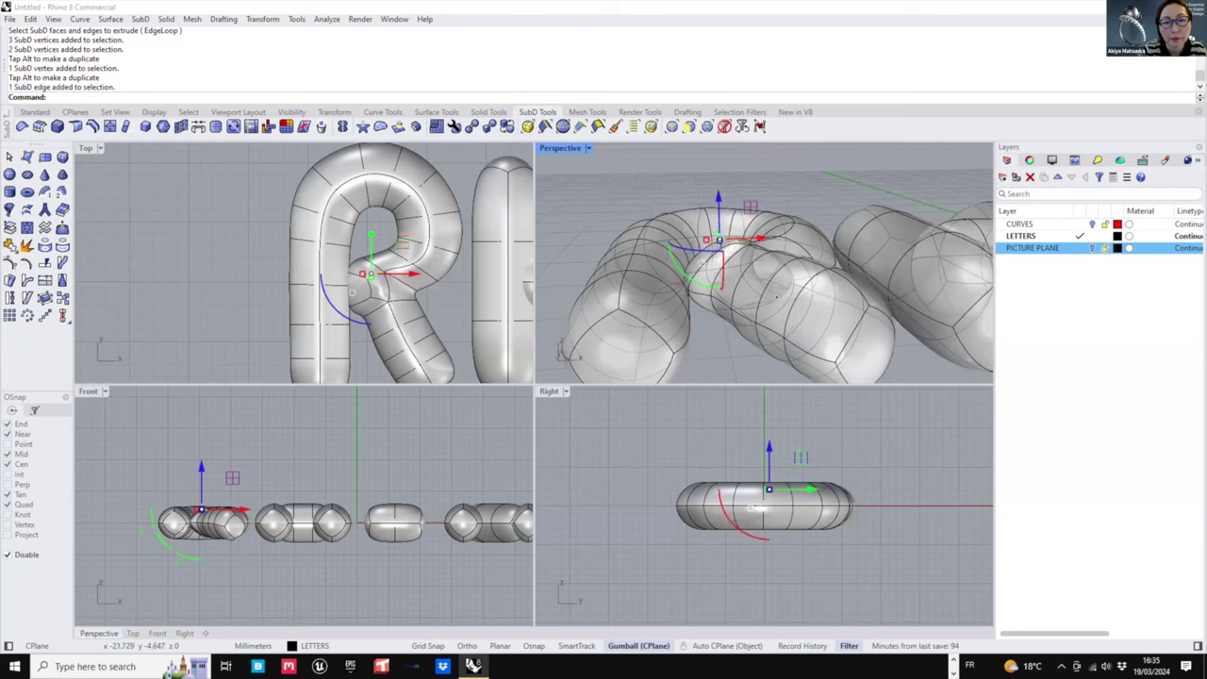
{"action": "right_click_drag", "start_coordinate": [776, 297], "coordinate": [754, 341]}
{"action": "key", "text": "Escape"}
{"action": "scroll", "coordinate": [727, 265], "scroll_direction": "up", "scroll_amount": 4}
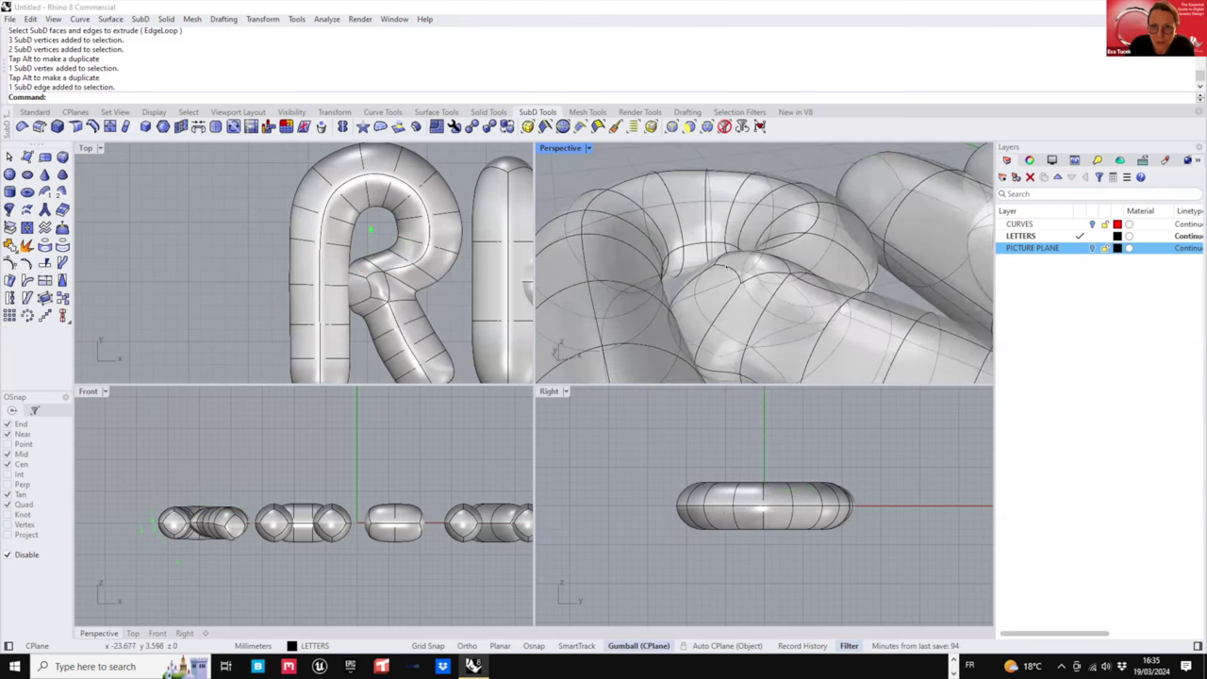
- Select the upper and lower edges of the extruded bend and move them slightly along X toward the stem
{"action": "left_click", "coordinate": [726, 267], "text": "ctrl+shift"}
{"action": "right_click_drag", "start_coordinate": [726, 271], "coordinate": [721, 193]}
{"action": "left_click", "coordinate": [729, 252], "text": "ctrl+shift"}
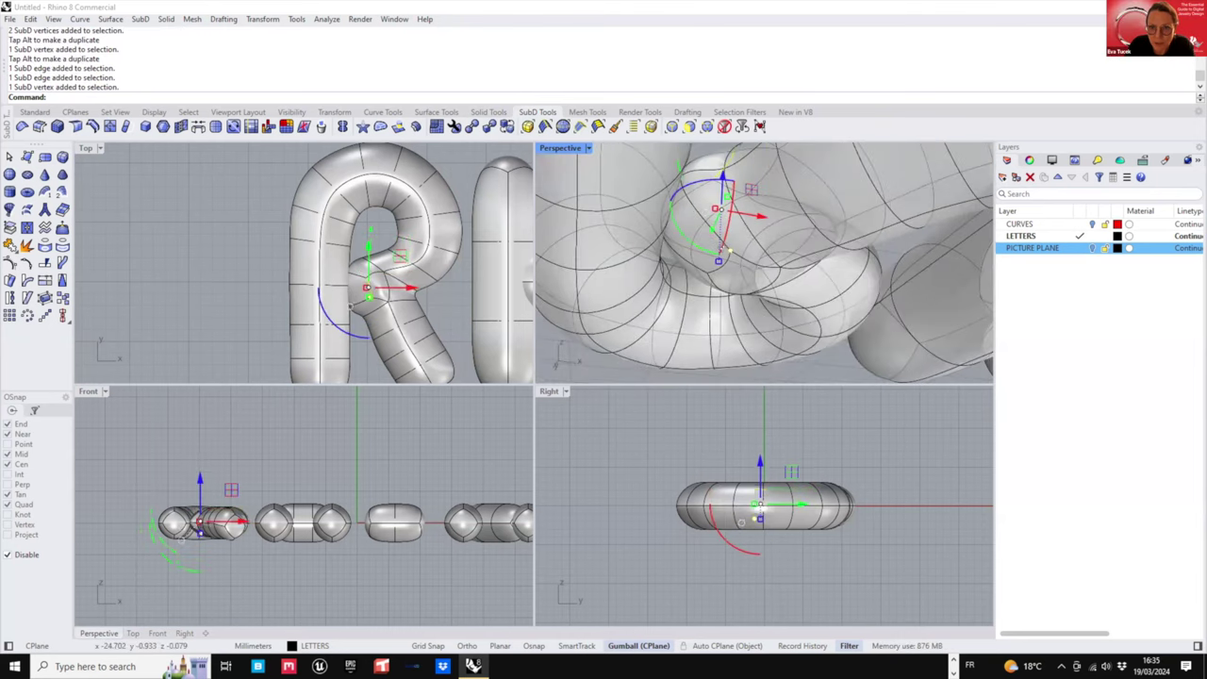
{"action": "left_click", "coordinate": [727, 251], "text": "ctrl+shift"}
{"action": "left_click", "coordinate": [720, 258], "text": "ctrl+shift"}
{"action": "scroll", "coordinate": [716, 260], "scroll_direction": "down", "scroll_amount": 2}
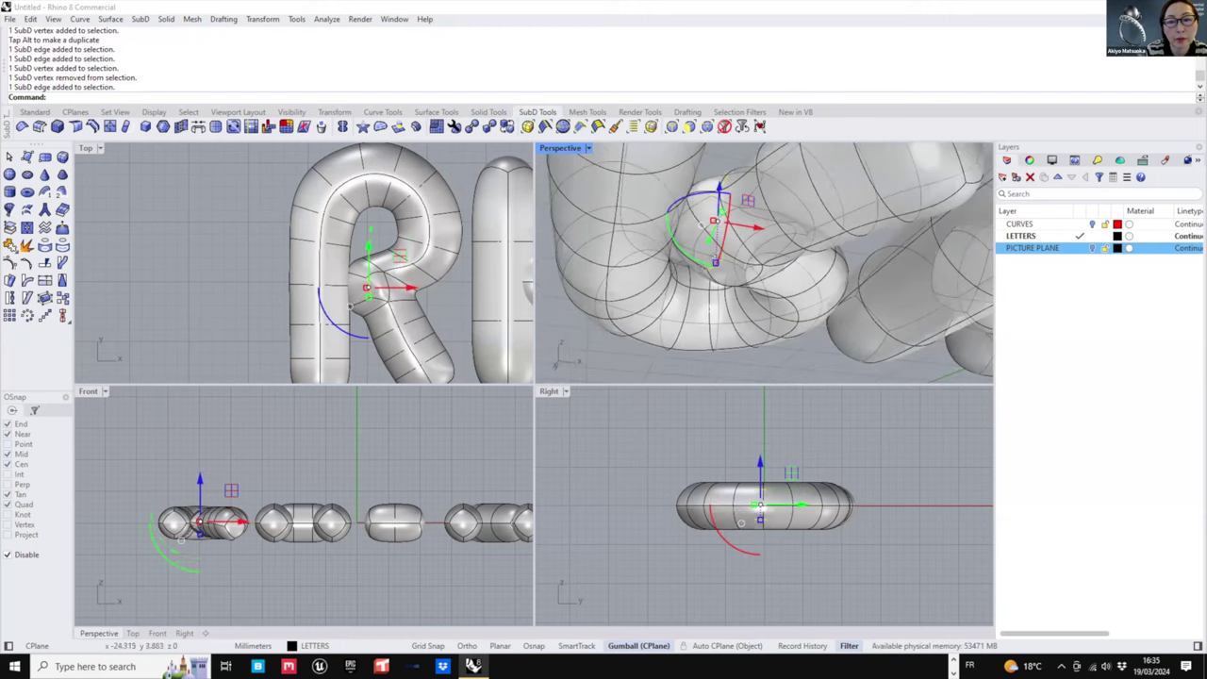
{"action": "right_click_drag", "start_coordinate": [715, 260], "coordinate": [724, 326]}
{"action": "left_click_drag", "start_coordinate": [738, 285], "coordinate": [725, 287]}
- Try rotating the bend's two selected edges and undo the rotation
{"action": "right_click_drag", "start_coordinate": [606, 296], "coordinate": [613, 247]}
{"action": "left_click_drag", "start_coordinate": [682, 312], "coordinate": [705, 288]}
{"action": "scroll", "coordinate": [689, 316], "scroll_direction": "up", "scroll_amount": 5}
{"action": "key", "text": "ctrl+z"}
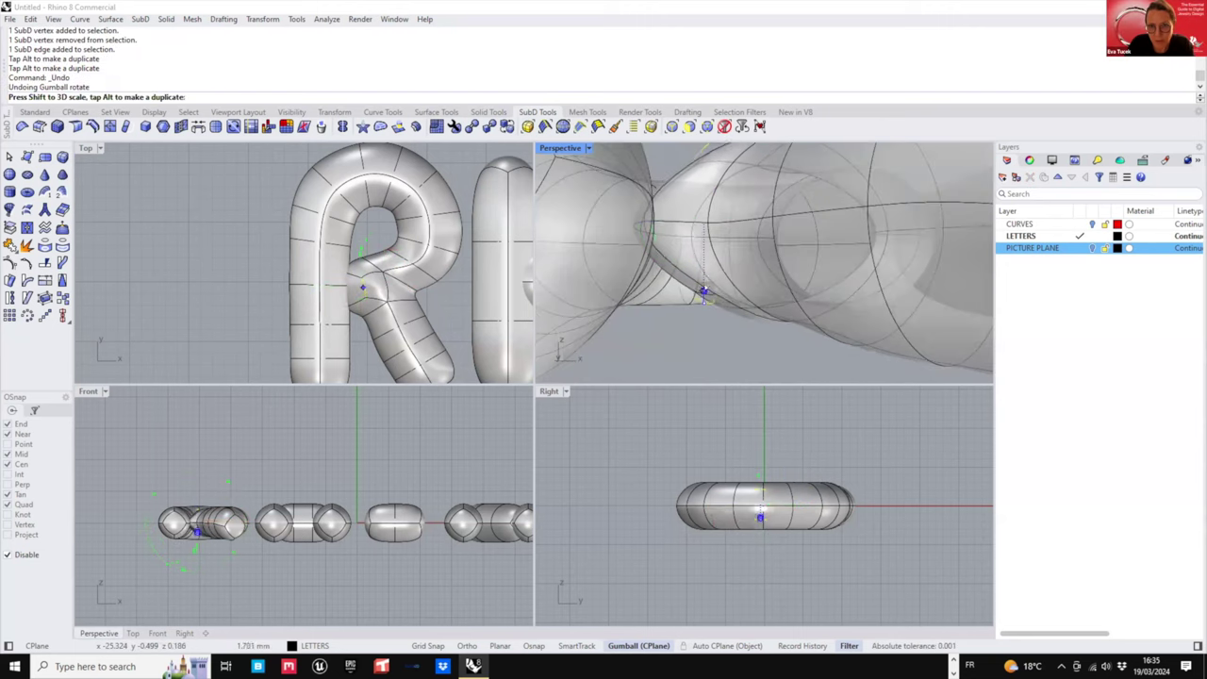
- Scale the bend's two selected edges together along Z, move them along X into the stem and clear the selection
{"action": "left_click_drag", "start_coordinate": [704, 243], "coordinate": [704, 241]}
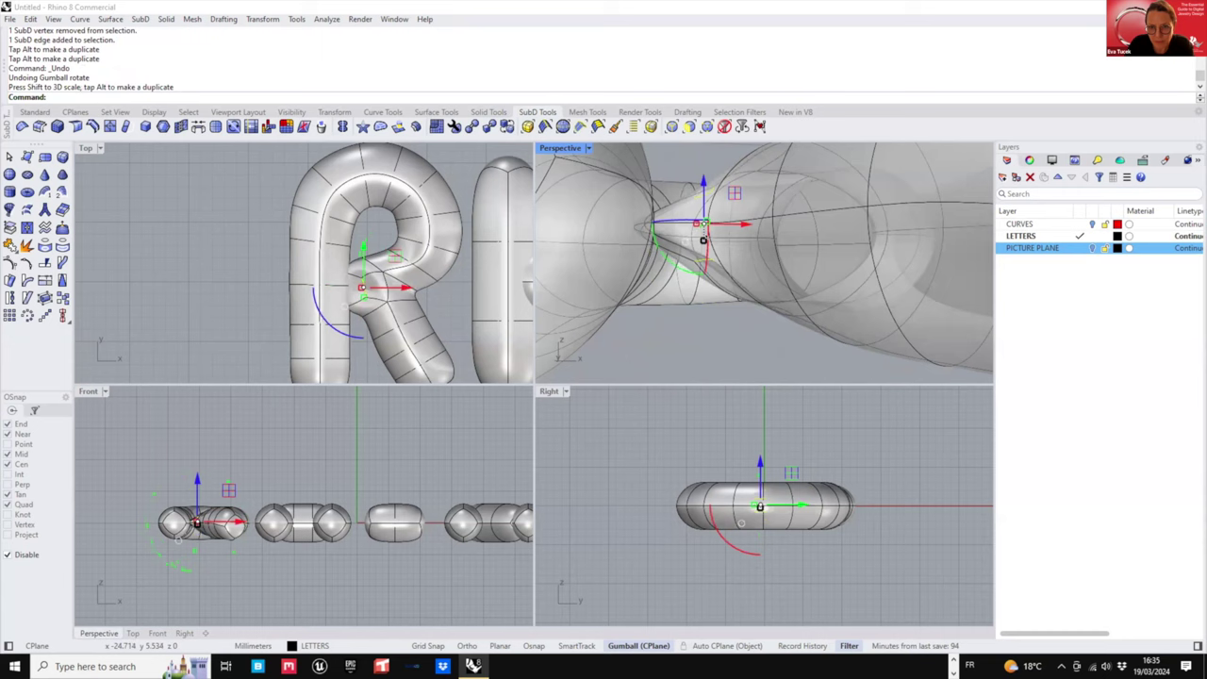
{"action": "scroll", "coordinate": [704, 242], "scroll_direction": "down", "scroll_amount": 4}
{"action": "right_click_drag", "start_coordinate": [704, 243], "coordinate": [709, 315]}
{"action": "scroll", "coordinate": [703, 274], "scroll_direction": "up", "scroll_amount": 4}
{"action": "left_click_drag", "start_coordinate": [737, 246], "coordinate": [696, 255]}
{"action": "scroll", "coordinate": [699, 253], "scroll_direction": "down", "scroll_amount": 4}
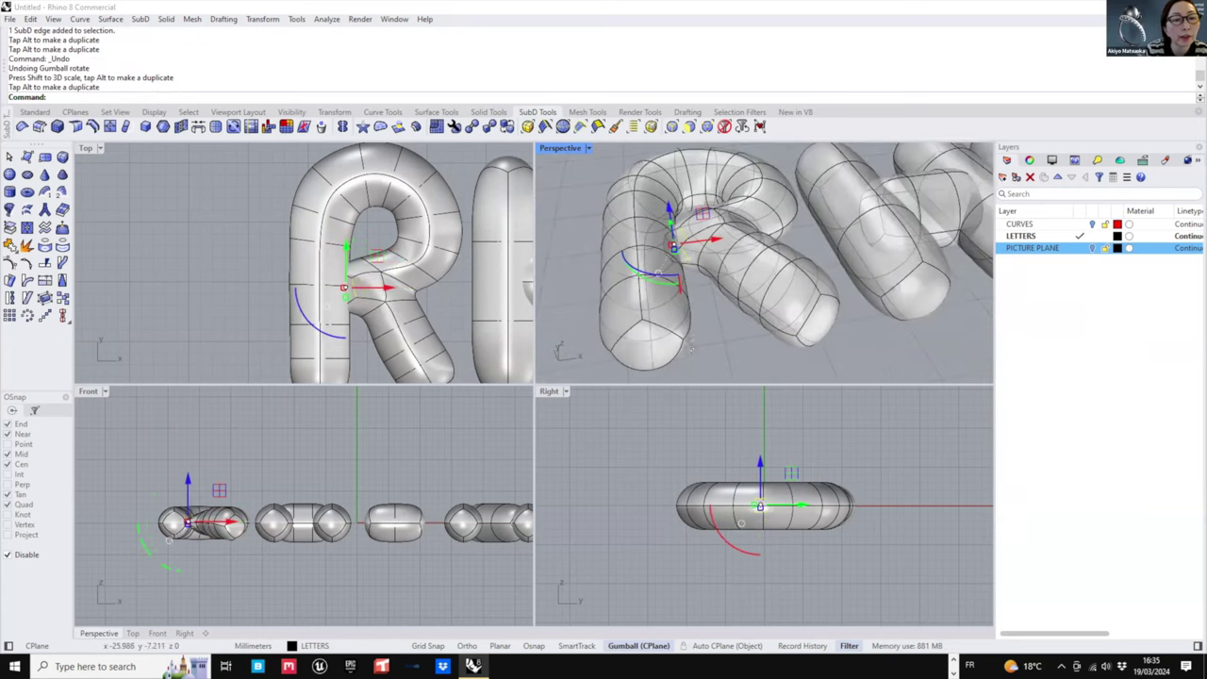
{"action": "right_click_drag", "start_coordinate": [702, 251], "coordinate": [709, 315]}
{"action": "key", "text": "Escape"}
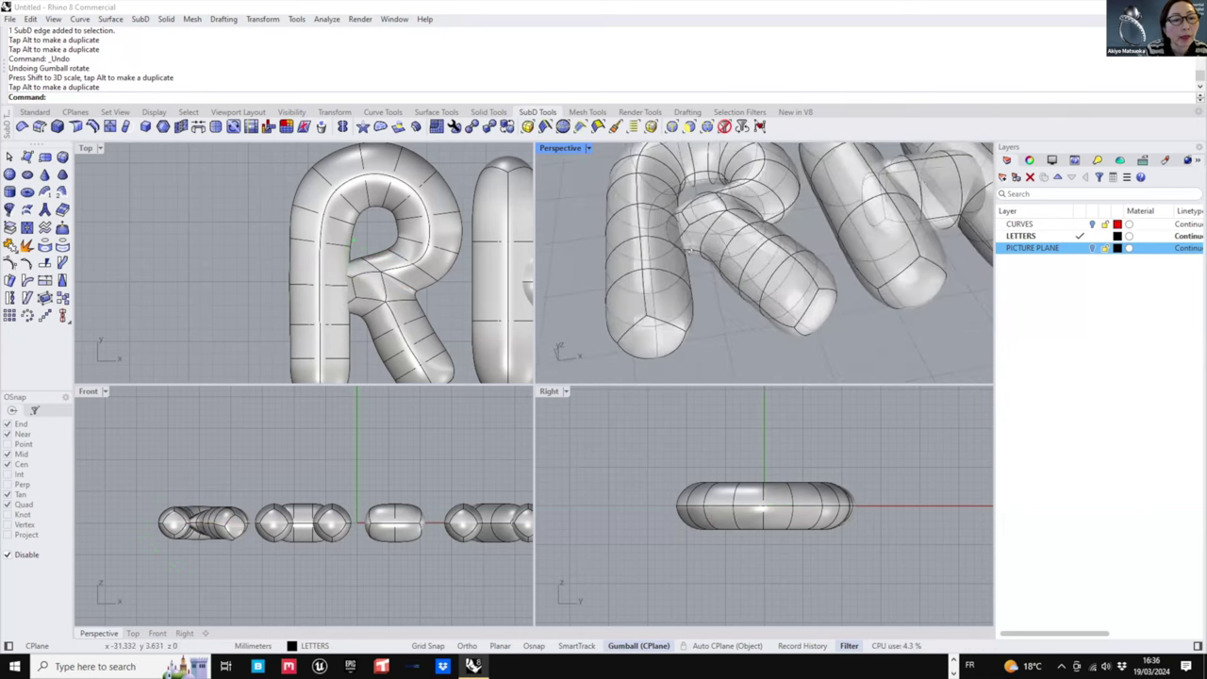
- Select the bend's innermost edge embedded in the R's stem, move it along X away from the stem and clear the selection
{"action": "scroll", "coordinate": [699, 236], "scroll_direction": "up", "scroll_amount": 5}
{"action": "left_click", "coordinate": [699, 240], "text": "ctrl+shift"}
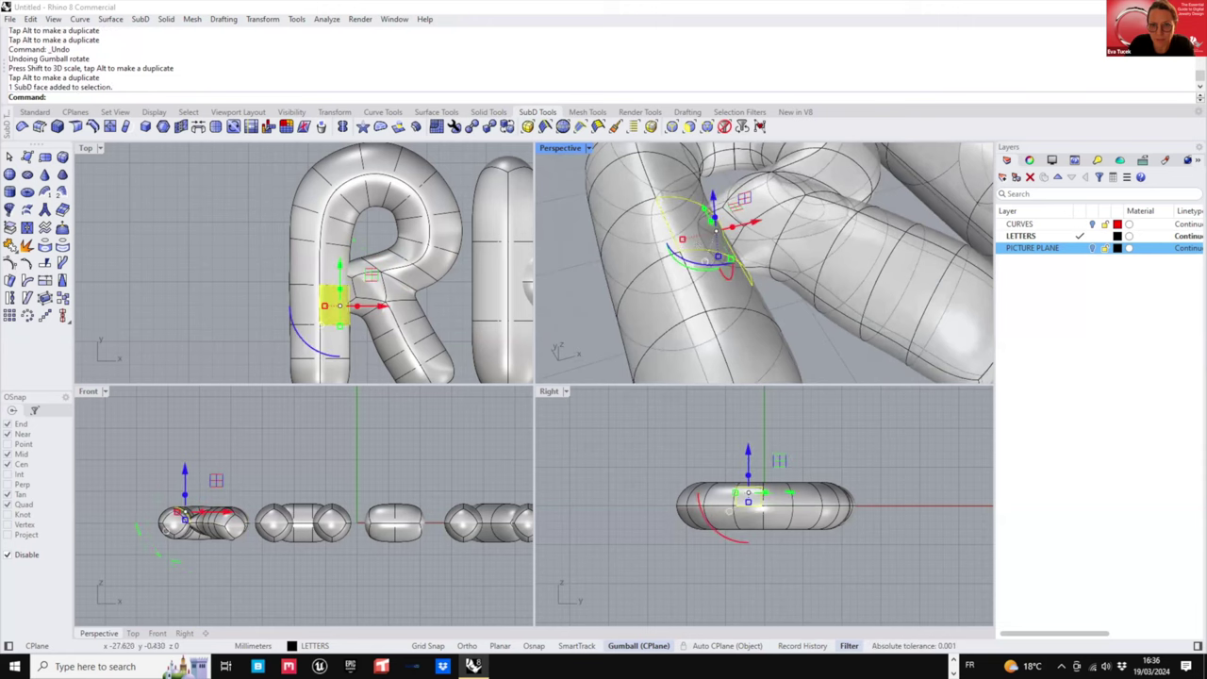
{"action": "left_click", "coordinate": [705, 261], "text": "ctrl+shift"}
{"action": "scroll", "coordinate": [709, 252], "scroll_direction": "up", "scroll_amount": 7}
{"action": "right_click_drag", "start_coordinate": [745, 197], "coordinate": [743, 259]}
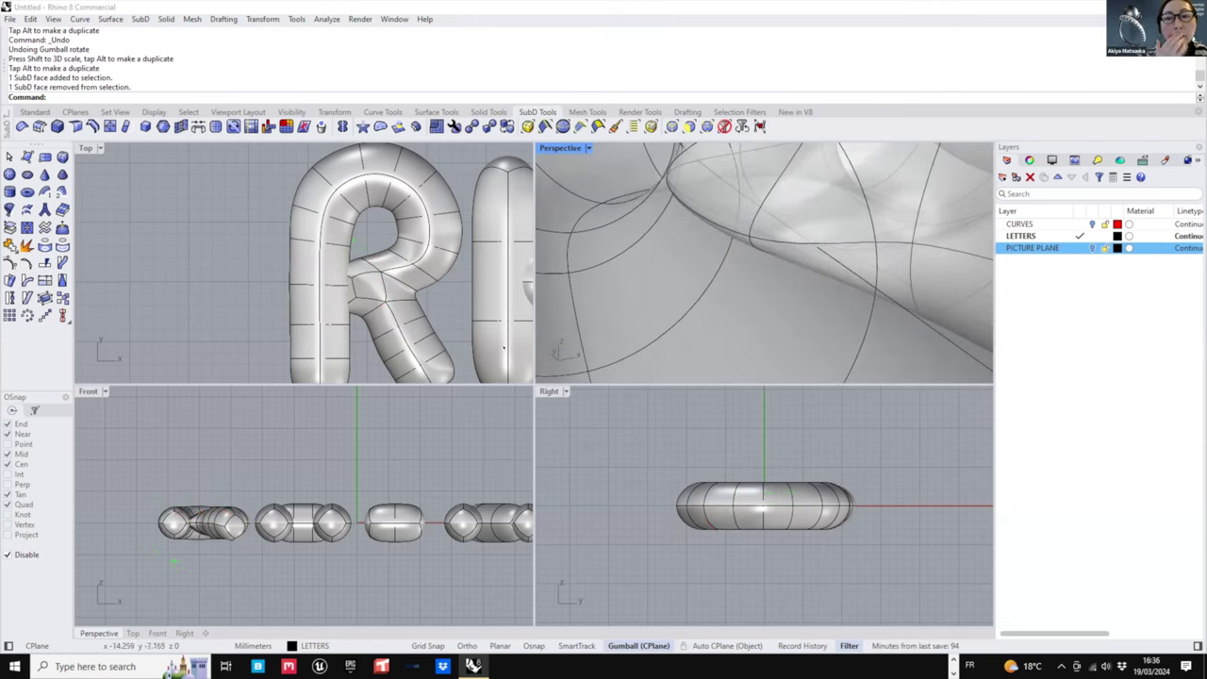
{"action": "left_click", "coordinate": [578, 438]}
{"action": "left_click", "coordinate": [718, 226], "text": "ctrl+shift"}
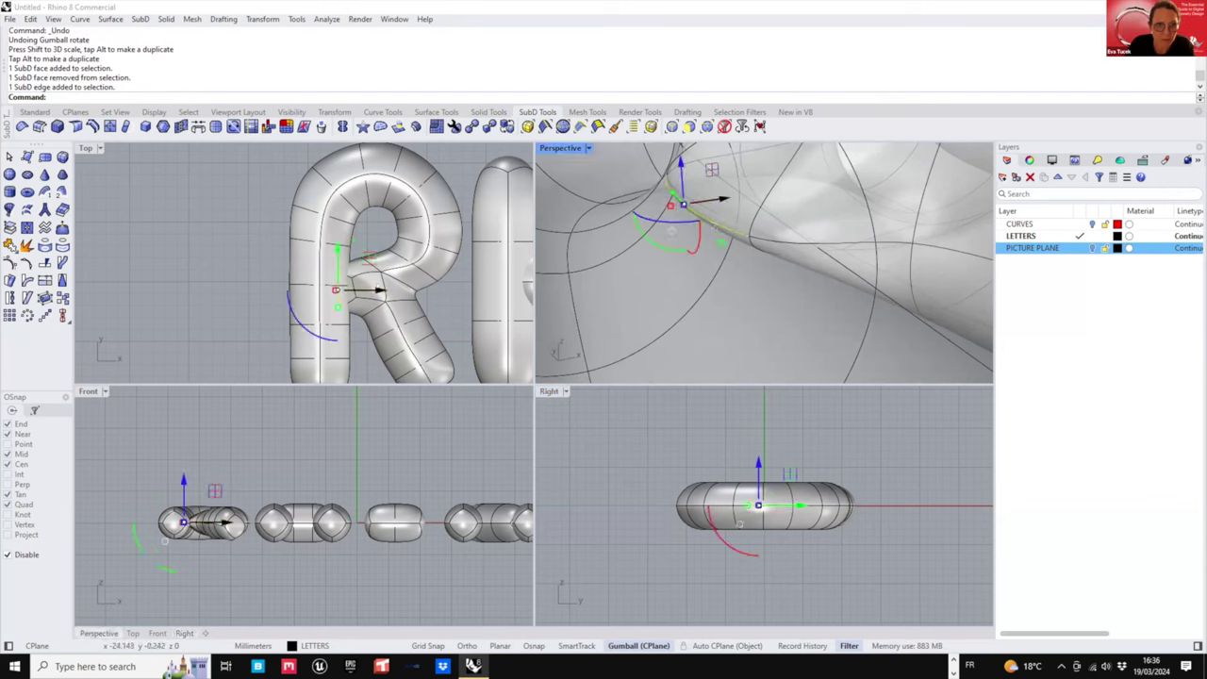
{"action": "left_click_drag", "start_coordinate": [375, 290], "coordinate": [392, 289]}
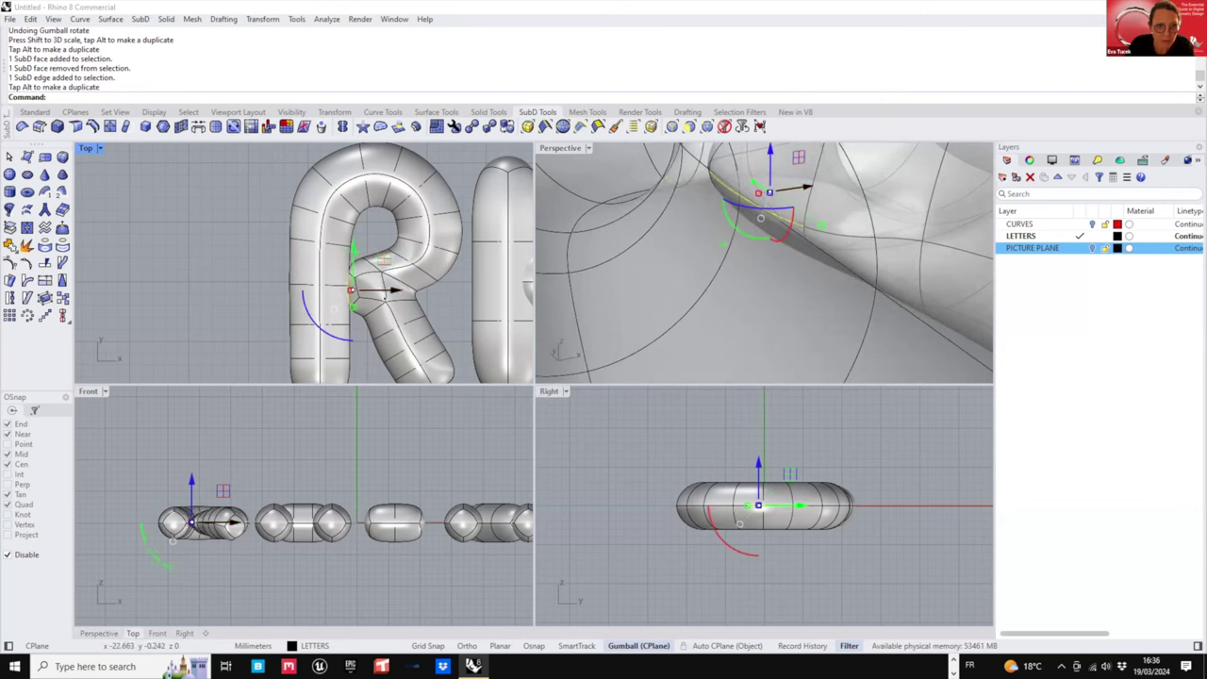
{"action": "scroll", "coordinate": [758, 224], "scroll_direction": "down", "scroll_amount": 10}
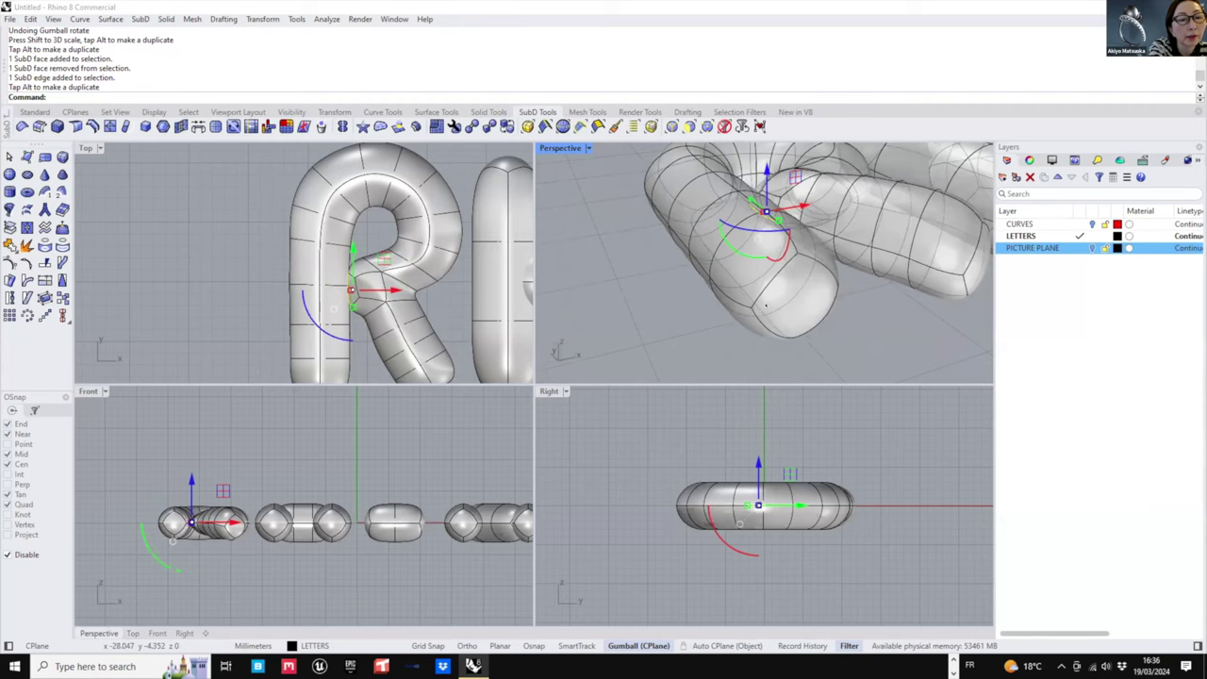
{"action": "right_click_drag", "start_coordinate": [758, 224], "coordinate": [738, 168]}
{"action": "scroll", "coordinate": [729, 187], "scroll_direction": "up", "scroll_amount": 5}
{"action": "scroll", "coordinate": [729, 186], "scroll_direction": "up", "scroll_amount": 3}
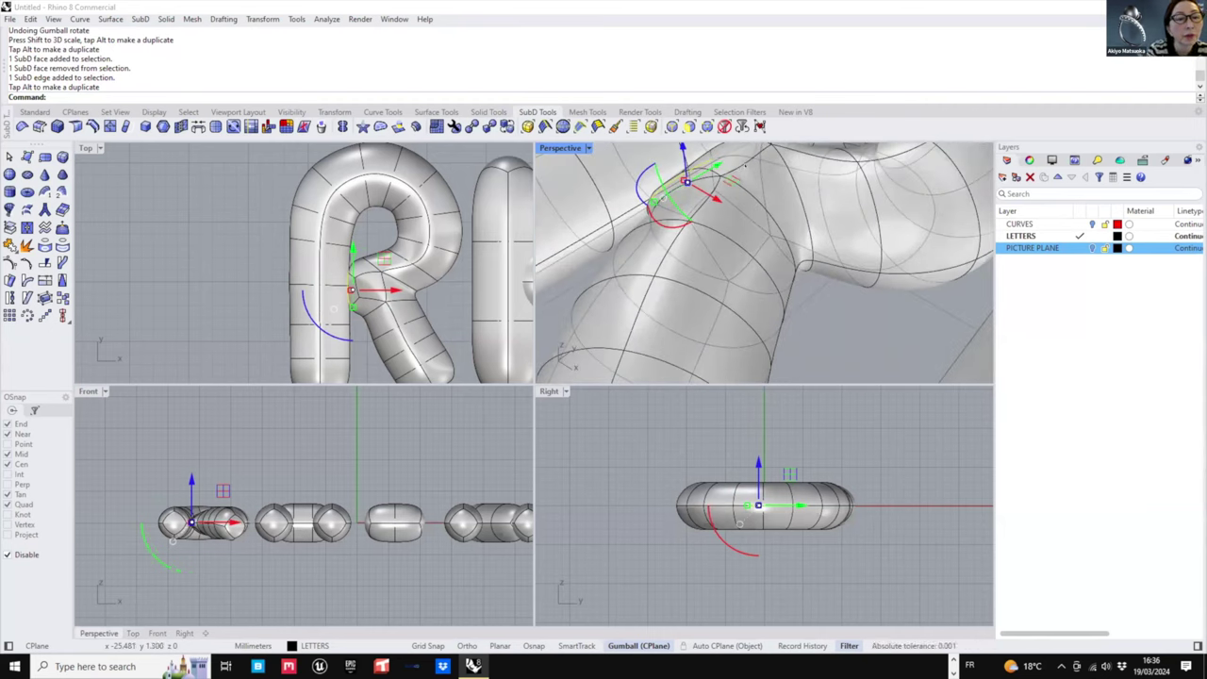
{"action": "left_click", "coordinate": [443, 305]}
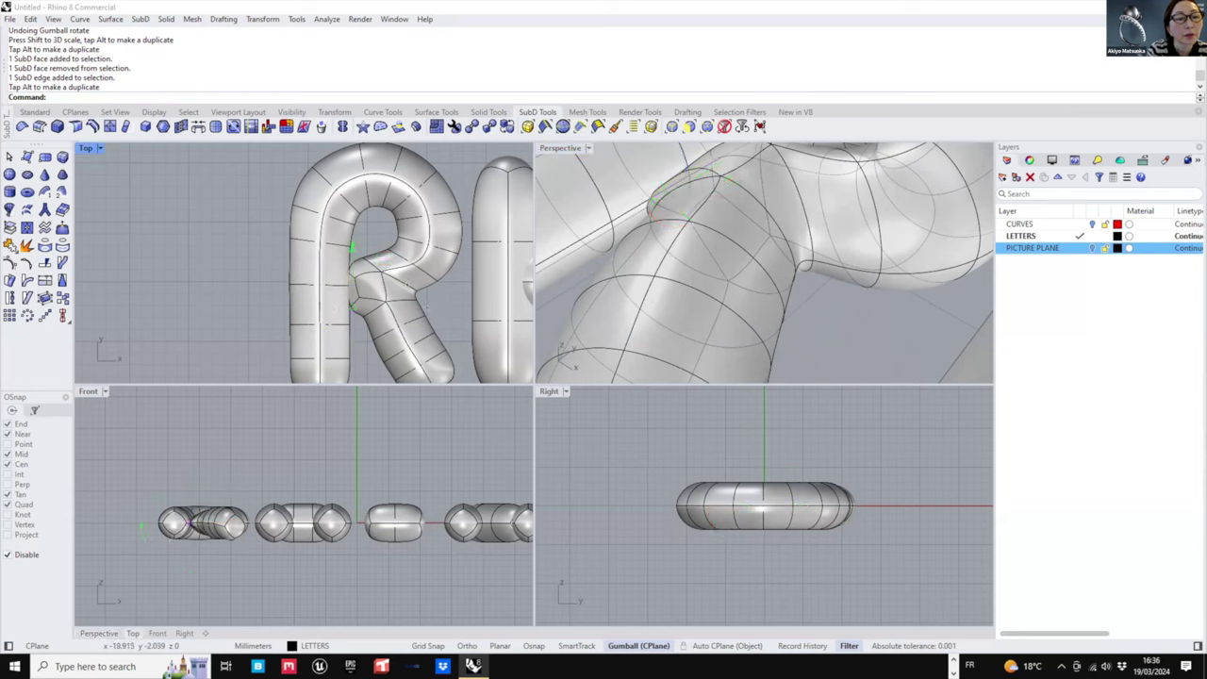
{"action": "scroll", "coordinate": [406, 284], "scroll_direction": "up", "scroll_amount": 2}
{"action": "left_click", "coordinate": [397, 277]}
{"action": "key", "text": "Escape"}
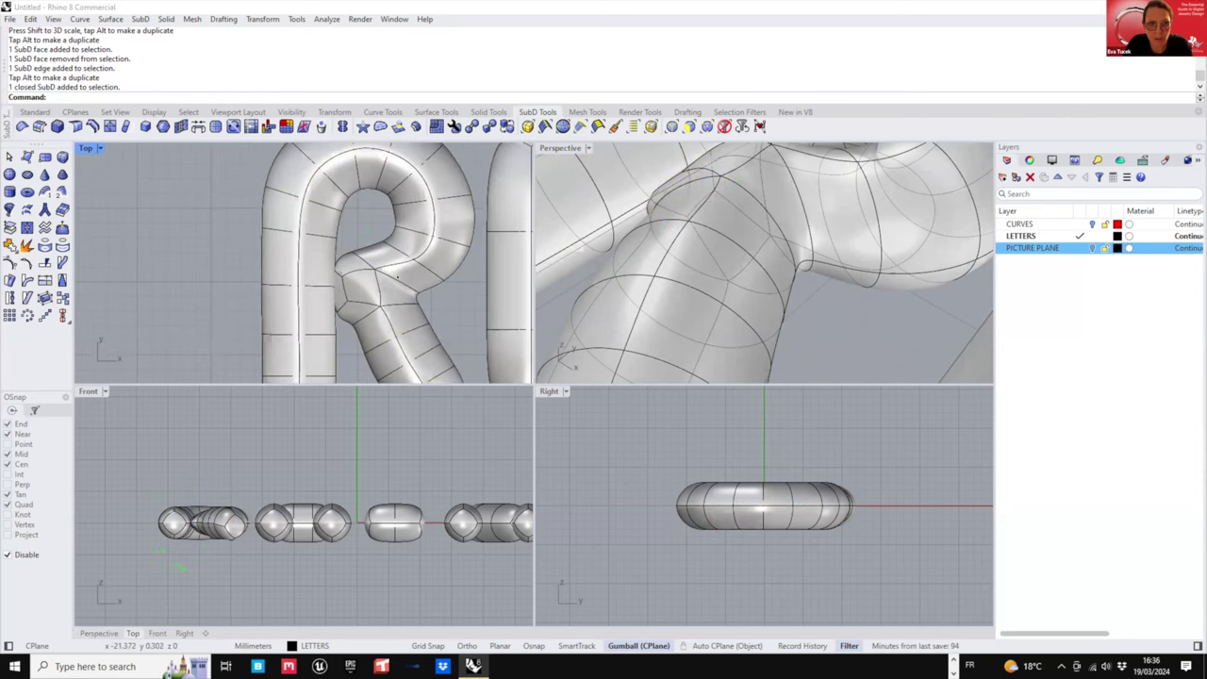
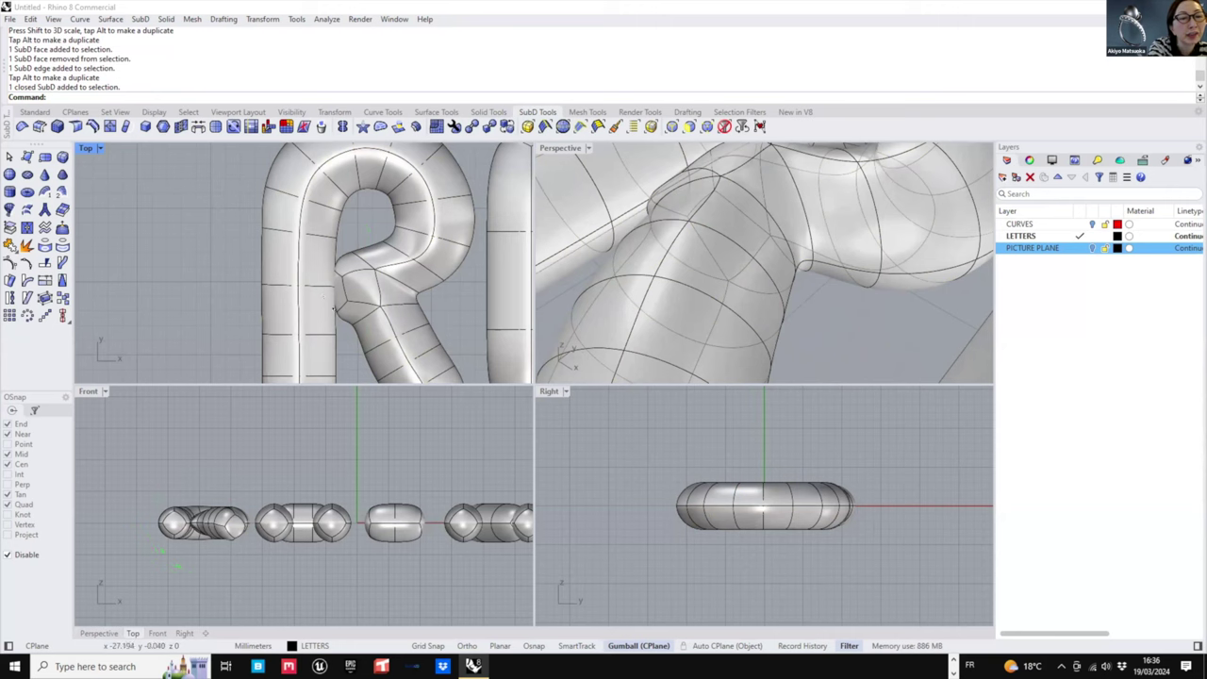
{"action": "scroll", "coordinate": [332, 307], "scroll_direction": "up", "scroll_amount": 2}
{"action": "left_click", "coordinate": [344, 304]}
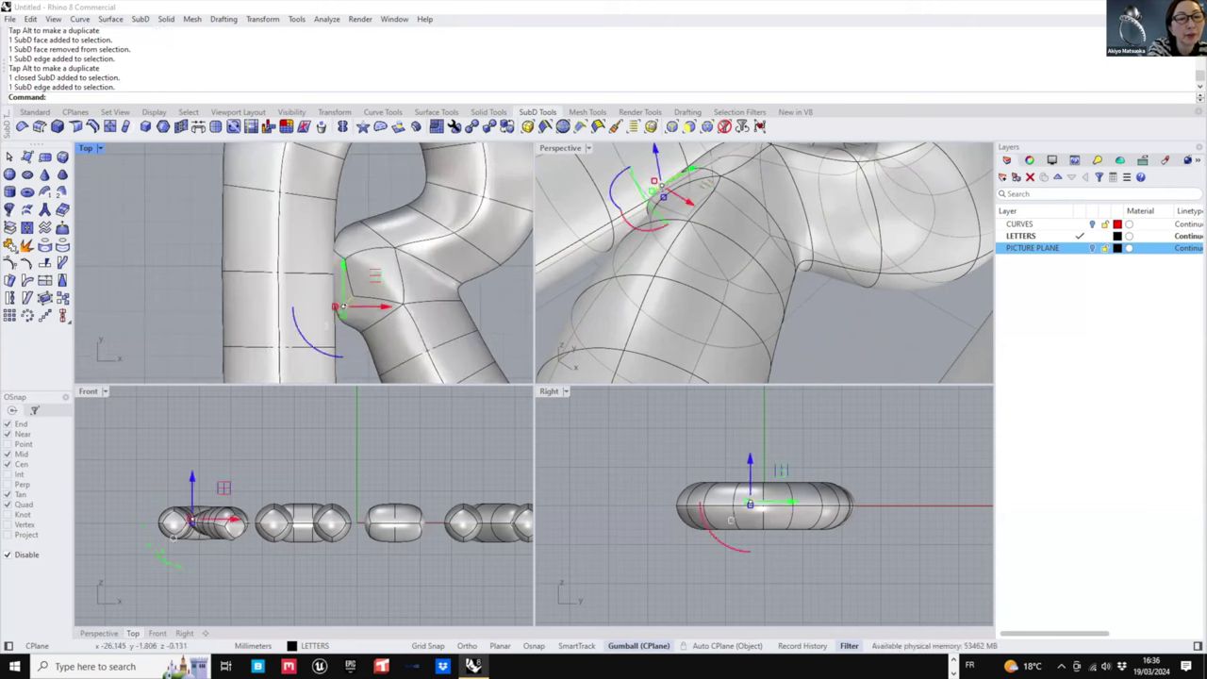
{"action": "key", "text": "Escape"}
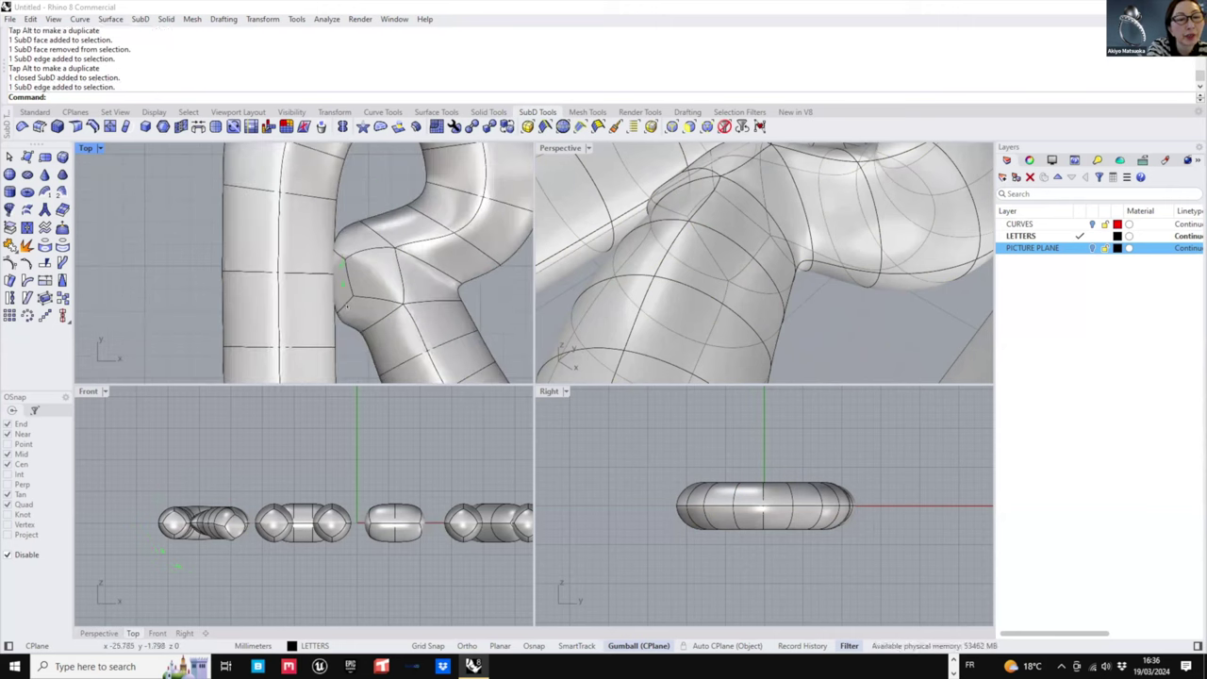
{"action": "left_click", "coordinate": [353, 286]}
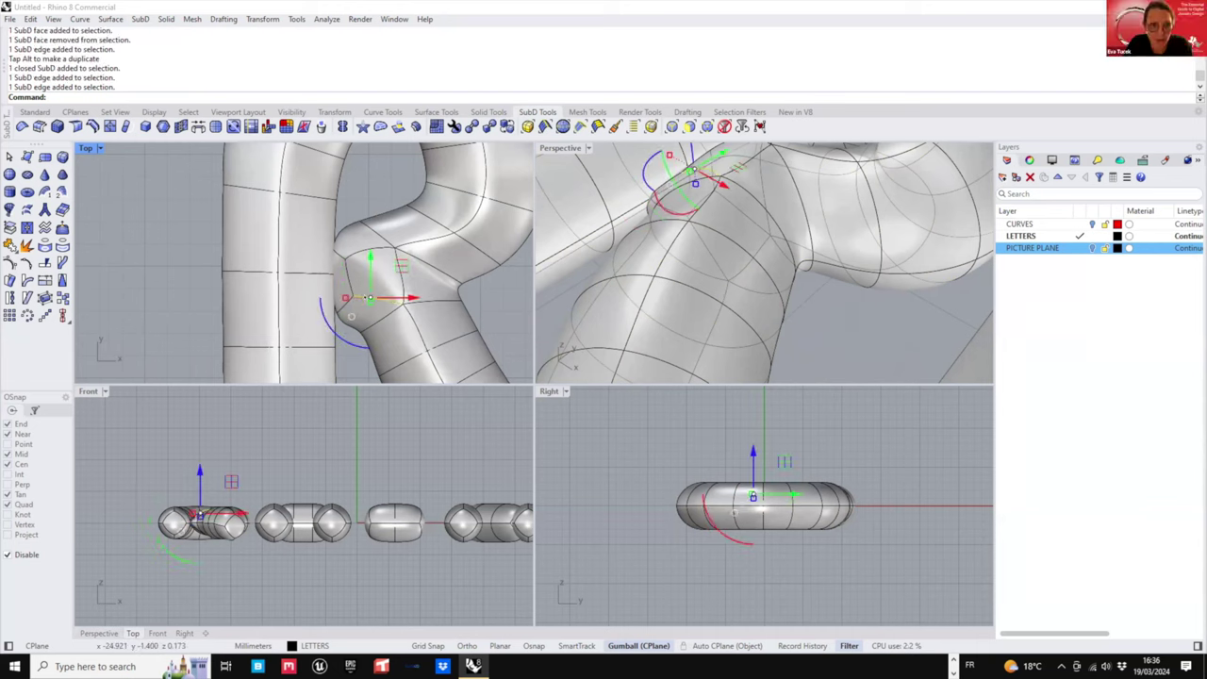
- Select the upper and lower edges where the diagonal leg joins the bend, move them toward the stem in the top view and deselect
{"action": "left_click", "coordinate": [354, 342]}
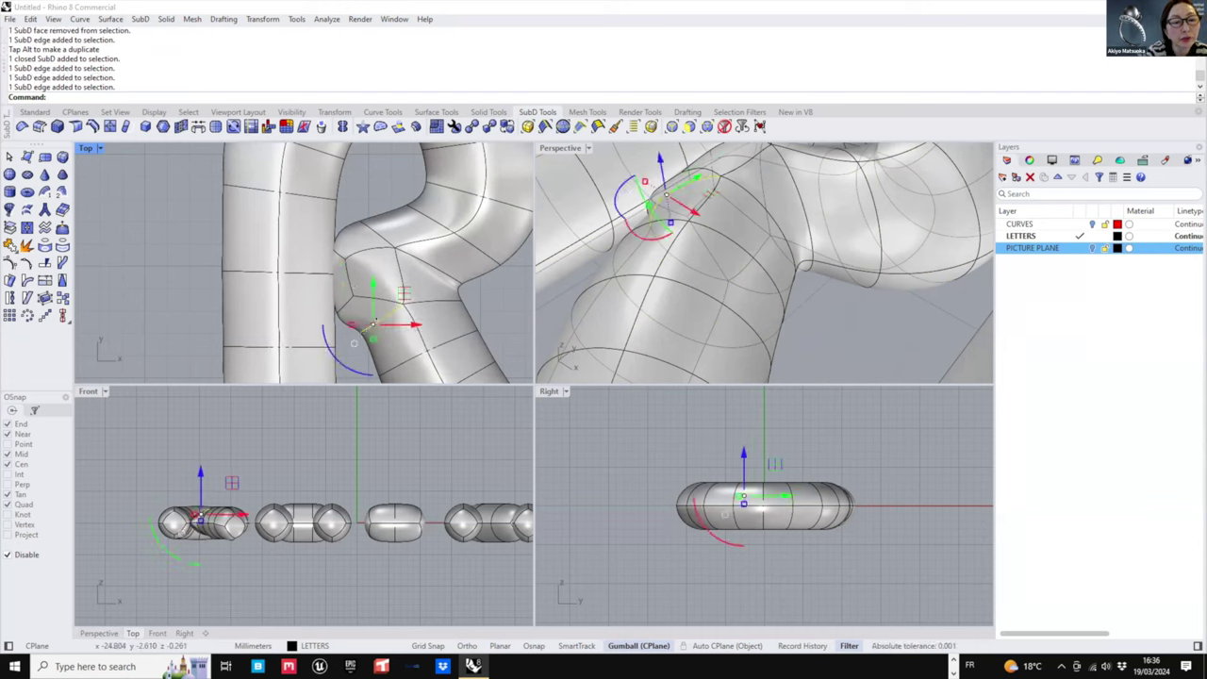
{"action": "right_click_drag", "start_coordinate": [740, 264], "coordinate": [858, 174]}
{"action": "right_click_drag", "start_coordinate": [807, 215], "coordinate": [755, 285]}
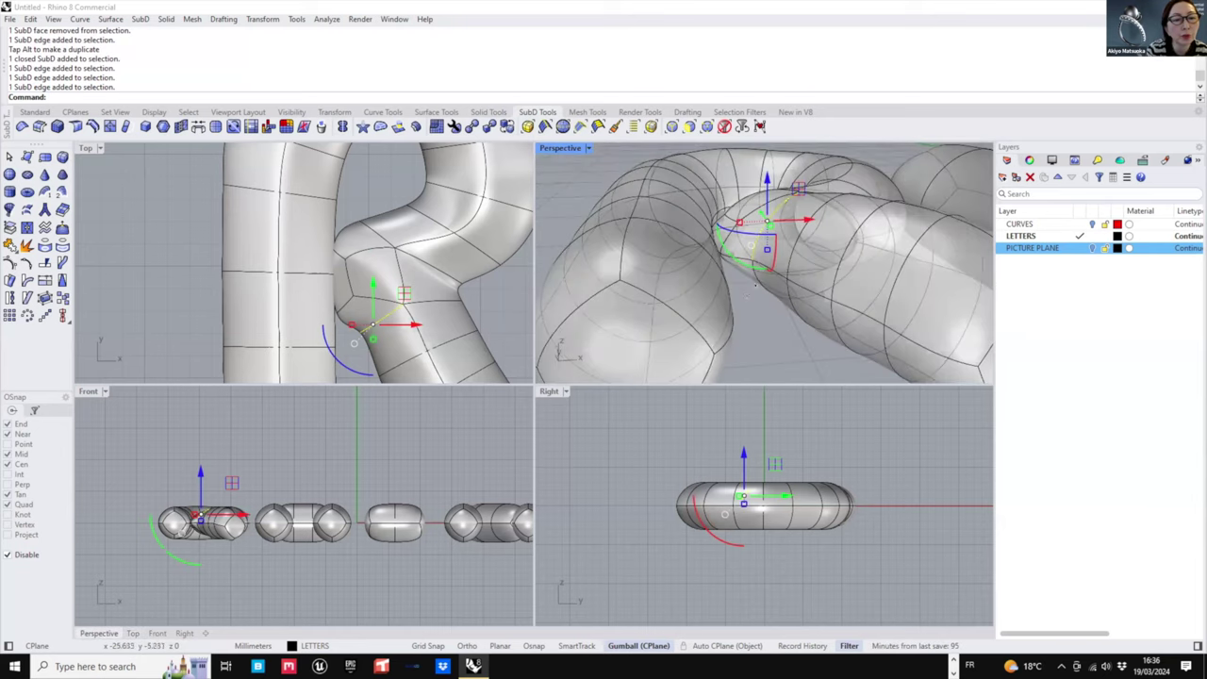
{"action": "left_click", "coordinate": [756, 275], "text": "ctrl+shift"}
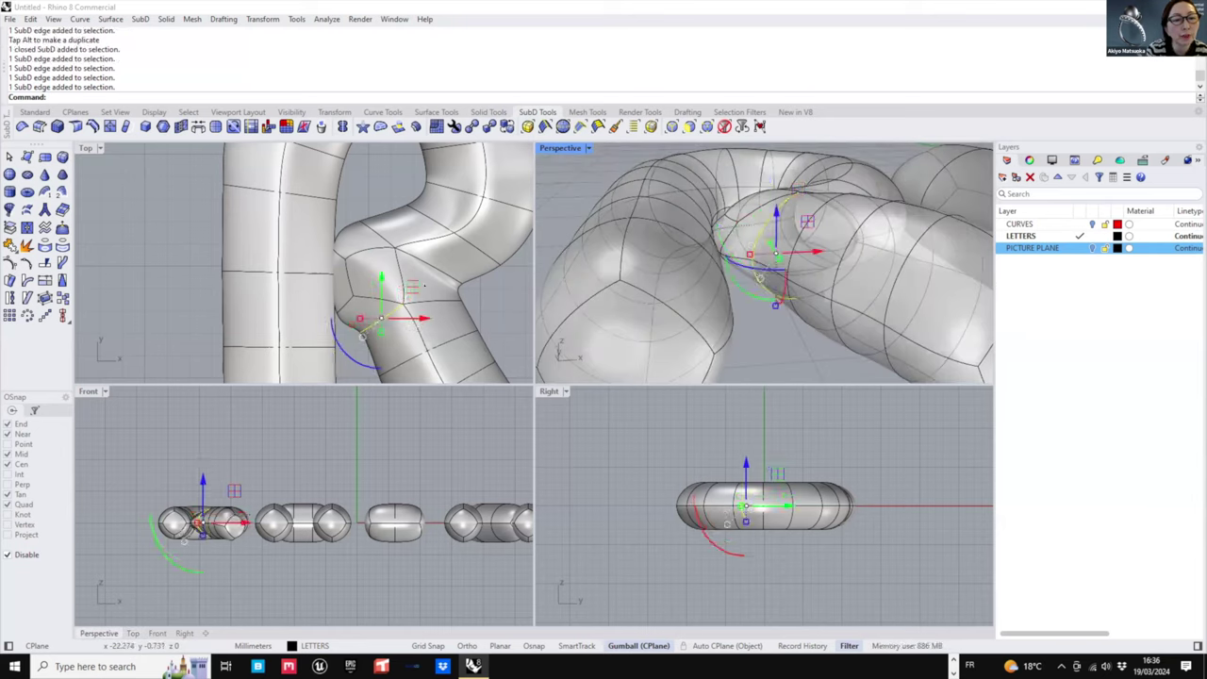
{"action": "left_click_drag", "start_coordinate": [413, 286], "coordinate": [391, 291]}
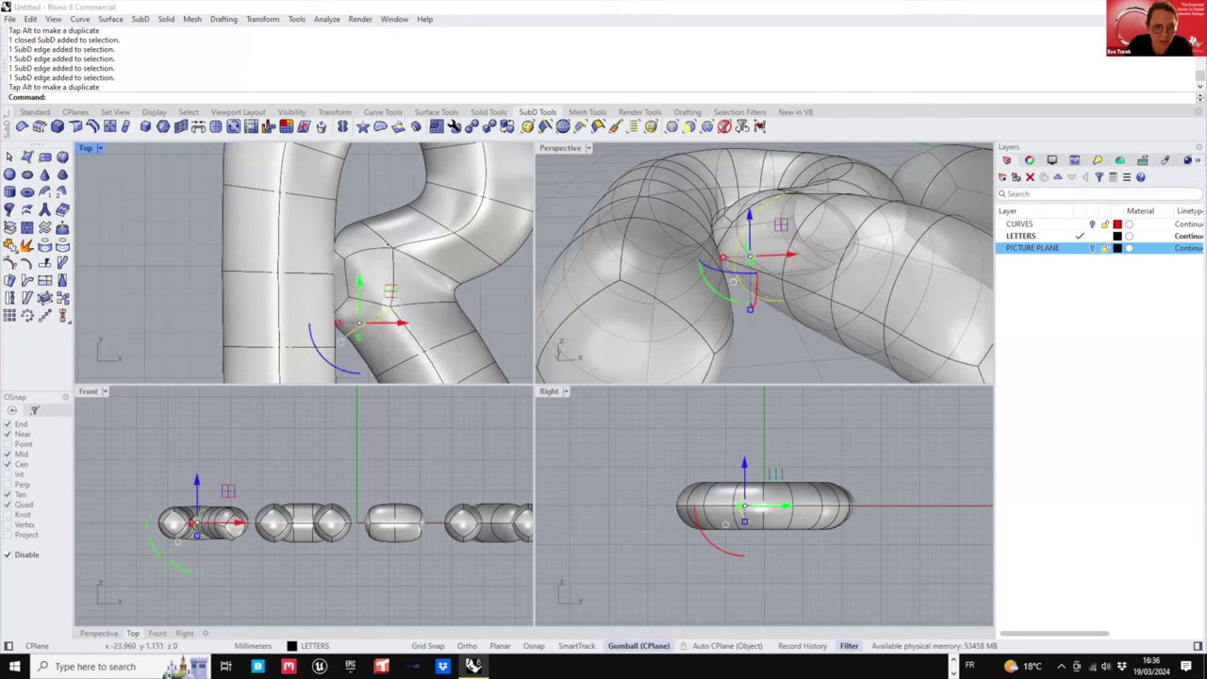
{"action": "scroll", "coordinate": [388, 246], "scroll_direction": "down", "scroll_amount": 4}
{"action": "right_click_drag", "start_coordinate": [411, 294], "coordinate": [462, 302]}
{"action": "scroll", "coordinate": [394, 271], "scroll_direction": "up", "scroll_amount": 2}
{"action": "left_click", "coordinate": [447, 268]}
{"action": "scroll", "coordinate": [754, 259], "scroll_direction": "down", "scroll_amount": 3}
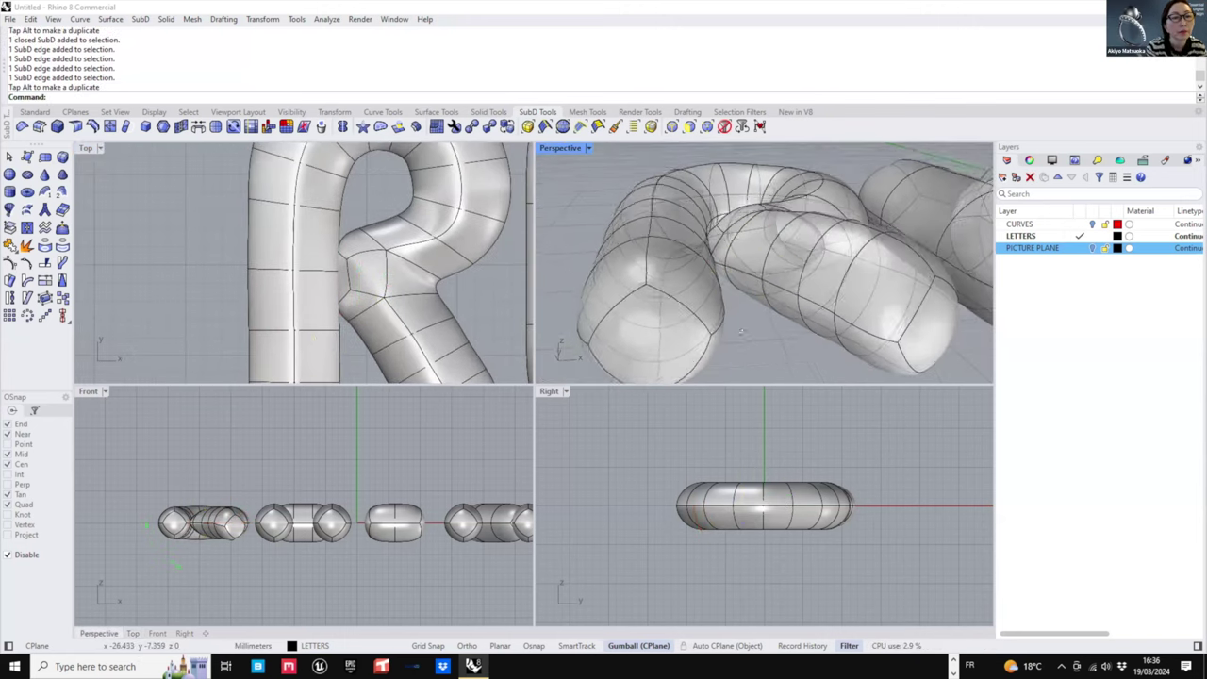
{"action": "right_click_drag", "start_coordinate": [755, 259], "coordinate": [919, 179]}
{"action": "right_click_drag", "start_coordinate": [755, 217], "coordinate": [818, 193]}
{"action": "scroll", "coordinate": [763, 226], "scroll_direction": "up", "scroll_amount": 3}
{"action": "mouse_move", "coordinate": [778, 222]}
{"action": "left_mouse_down", "text": "ctrl+shift"}
{"action": "mouse_move", "coordinate": [794, 198]}
{"action": "mouse_move", "coordinate": [794, 235]}
{"action": "left_mouse_up", "text": "ctrl+shift"}
{"action": "right_click_drag", "start_coordinate": [797, 283], "coordinate": [805, 257]}
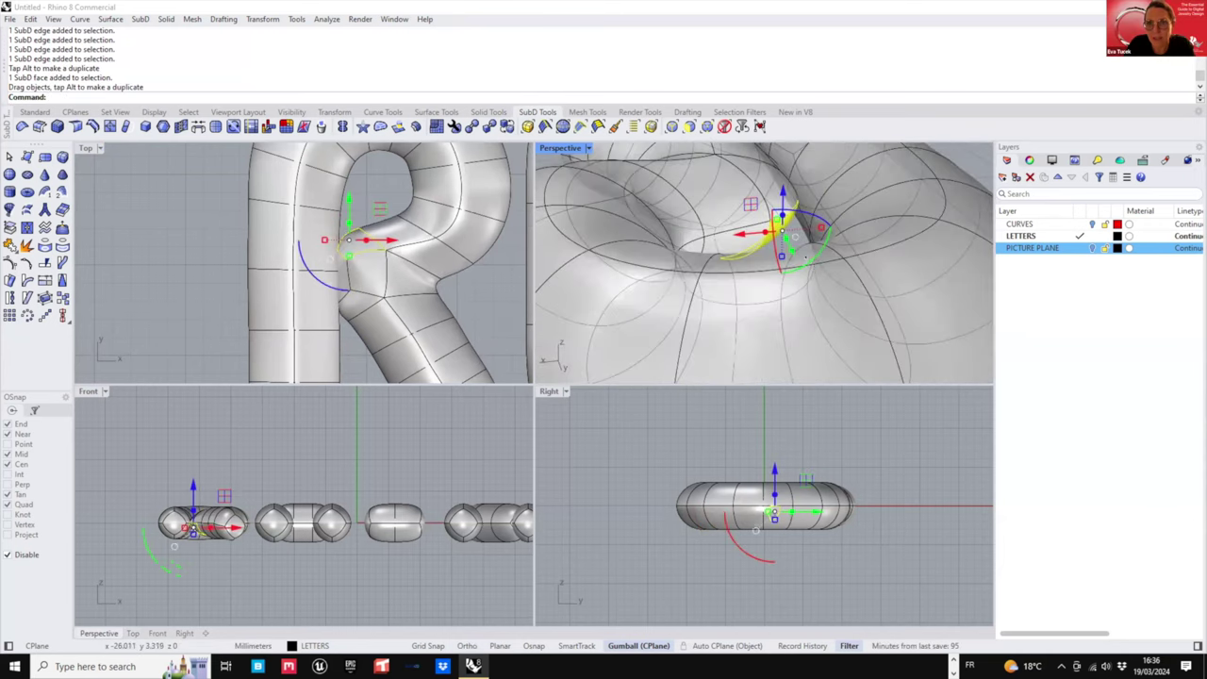
{"action": "left_click", "coordinate": [947, 158]}
- Select the vertex at the bend's upper corner beside the stem and move it slightly along Y toward the R's bowl
{"action": "scroll", "coordinate": [769, 222], "scroll_direction": "up", "scroll_amount": 5}
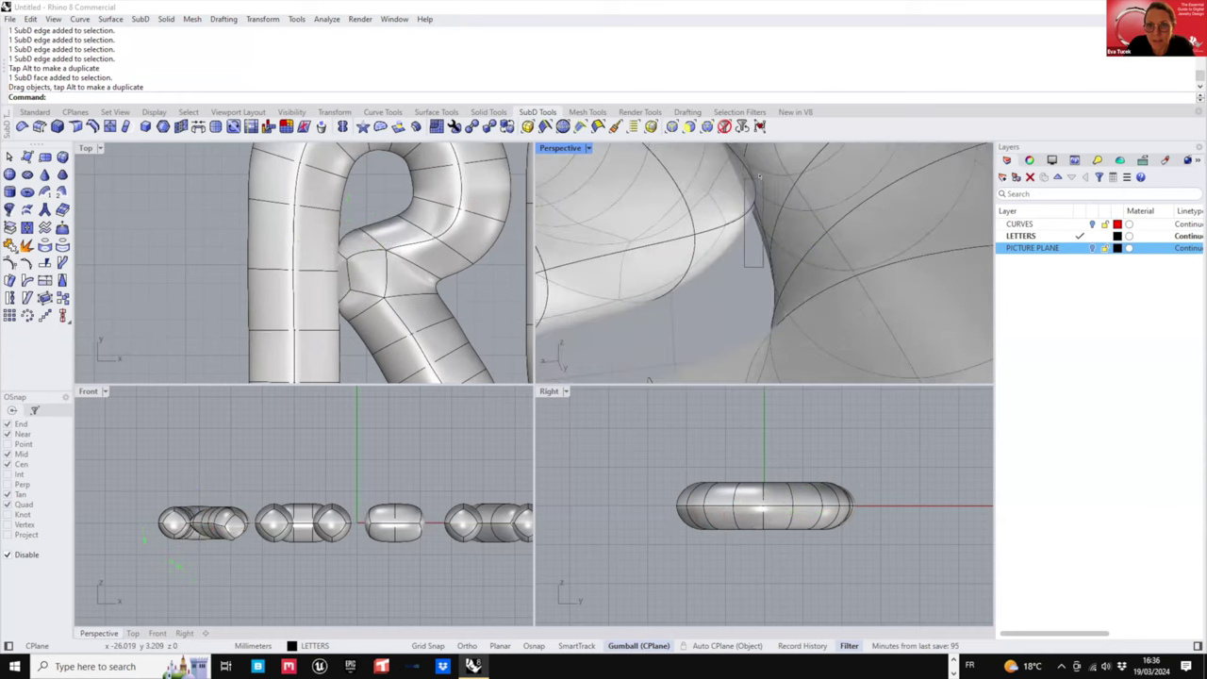
{"action": "left_click", "coordinate": [758, 194], "text": "ctrl+shift"}
{"action": "right_click_drag", "start_coordinate": [730, 227], "coordinate": [799, 227]}
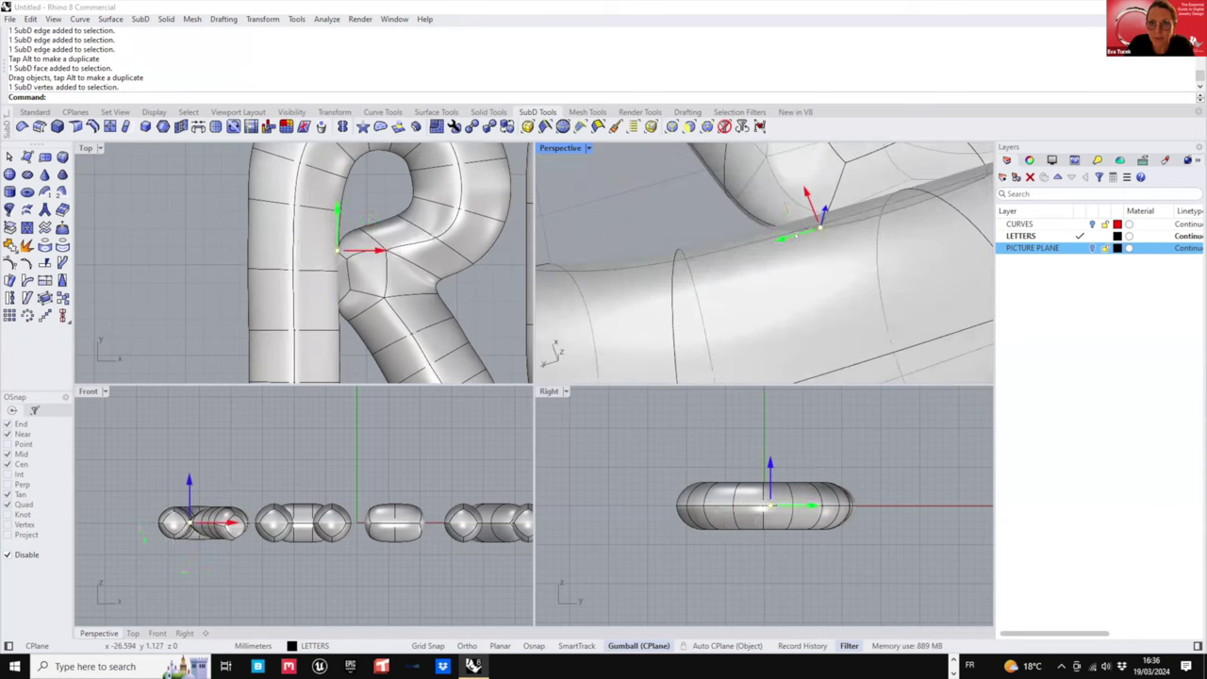
{"action": "left_click_drag", "start_coordinate": [795, 236], "coordinate": [773, 248]}
{"action": "scroll", "coordinate": [400, 238], "scroll_direction": "down", "scroll_amount": 11}
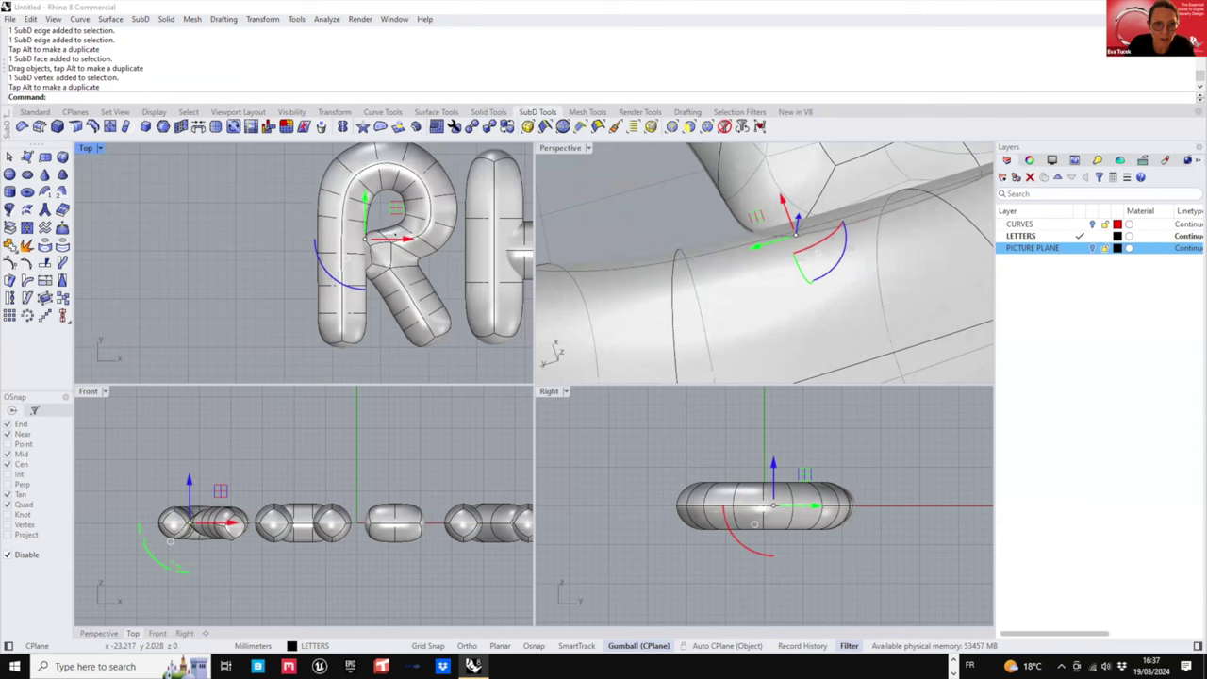
{"action": "right_click_drag", "start_coordinate": [335, 339], "coordinate": [264, 342]}
{"action": "right_click_drag", "start_coordinate": [905, 241], "coordinate": [806, 156]}
{"action": "scroll", "coordinate": [802, 177], "scroll_direction": "down", "scroll_amount": 6}
{"action": "scroll", "coordinate": [845, 147], "scroll_direction": "up", "scroll_amount": 6}
{"action": "left_click", "coordinate": [816, 185], "text": "ctrl+shift"}
{"action": "left_click", "coordinate": [780, 338]}
- Select the bend's upper and lower edges beside the stem, scale them closer together along Z and clear the selection
{"action": "scroll", "coordinate": [788, 234], "scroll_direction": "up", "scroll_amount": 4}
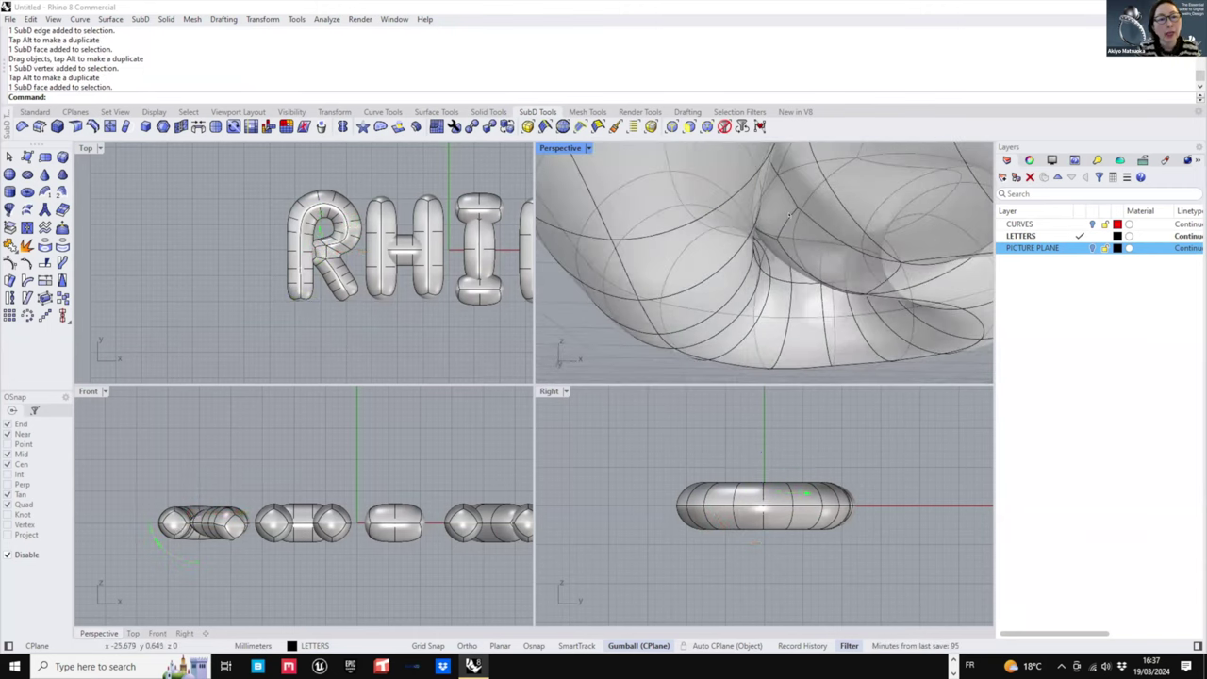
{"action": "left_click", "coordinate": [786, 224], "text": "ctrl+shift"}
{"action": "scroll", "coordinate": [788, 226], "scroll_direction": "up", "scroll_amount": 3}
{"action": "right_click_drag", "start_coordinate": [794, 247], "coordinate": [797, 358]}
{"action": "left_click", "coordinate": [793, 174], "text": "ctrl+shift"}
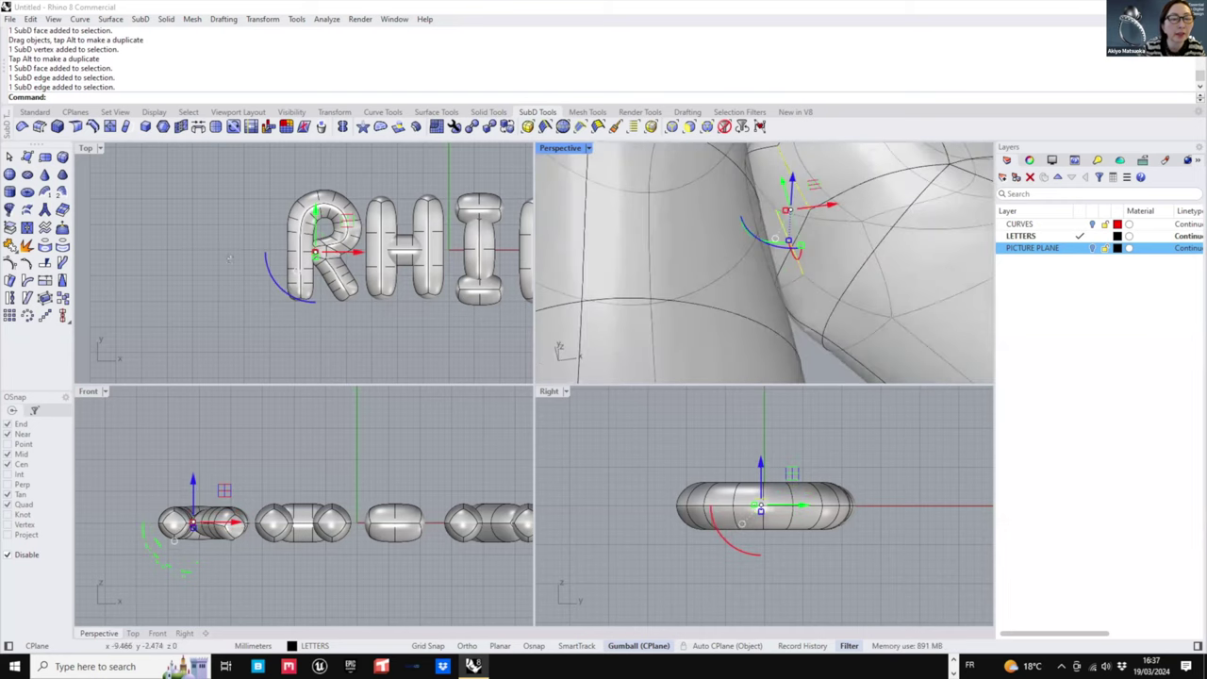
{"action": "scroll", "coordinate": [338, 328], "scroll_direction": "up", "scroll_amount": 2}
{"action": "scroll", "coordinate": [196, 527], "scroll_direction": "up", "scroll_amount": 12}
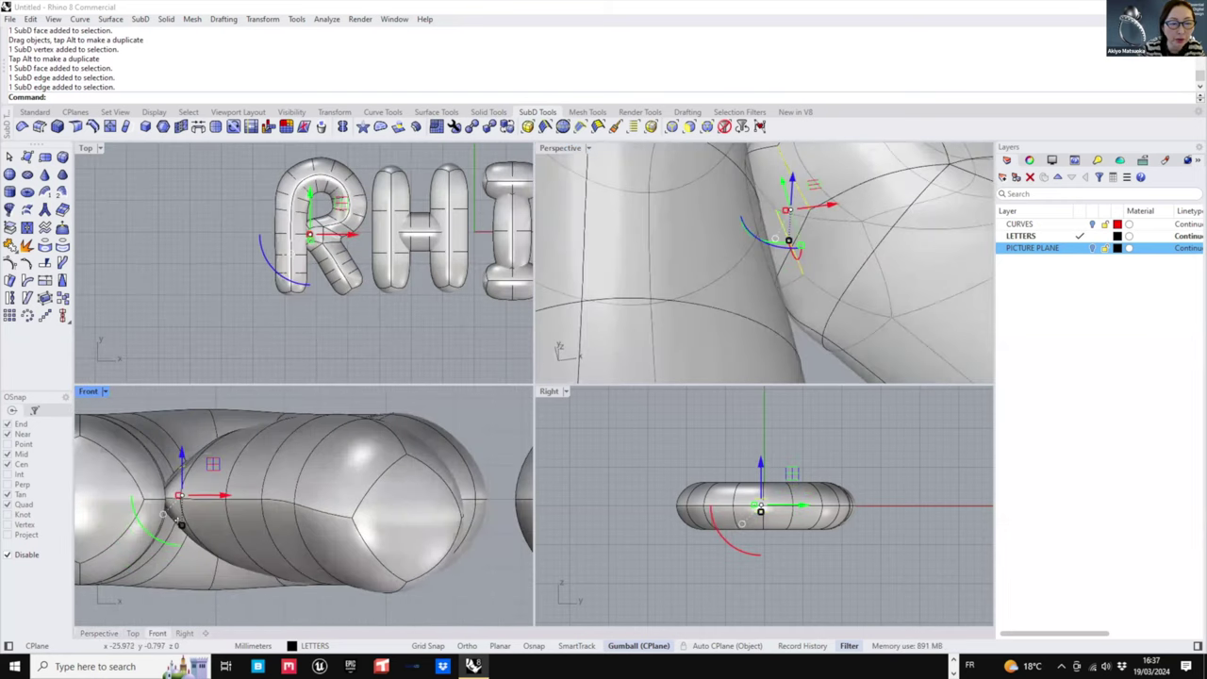
{"action": "left_click_drag", "start_coordinate": [181, 524], "coordinate": [175, 486]}
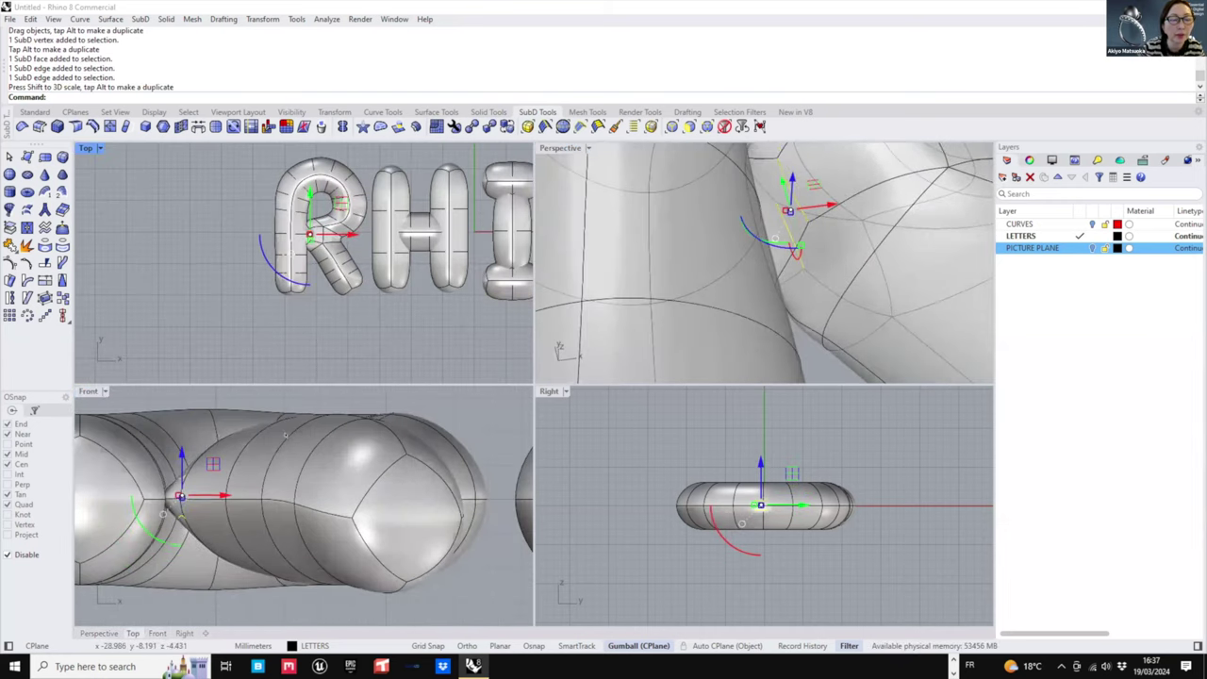
{"action": "left_click", "coordinate": [335, 272]}
{"action": "left_click", "coordinate": [339, 401]}
{"action": "scroll", "coordinate": [318, 502], "scroll_direction": "down", "scroll_amount": 7}
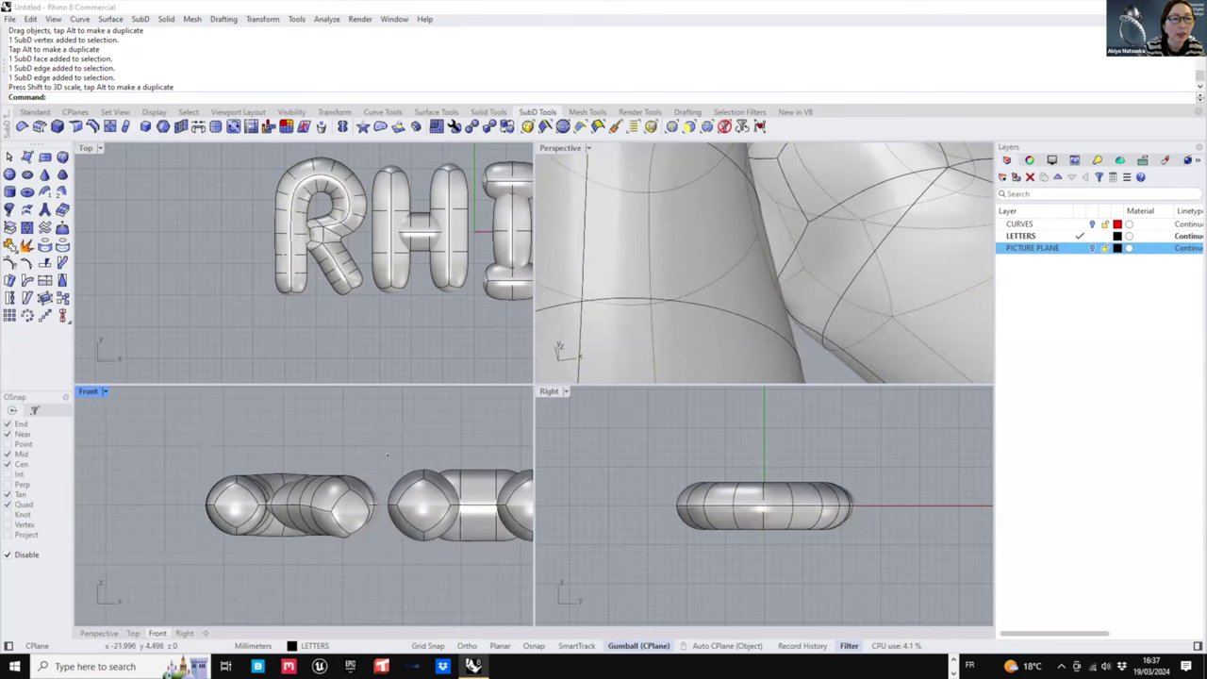
{"action": "scroll", "coordinate": [790, 226], "scroll_direction": "down", "scroll_amount": 8}
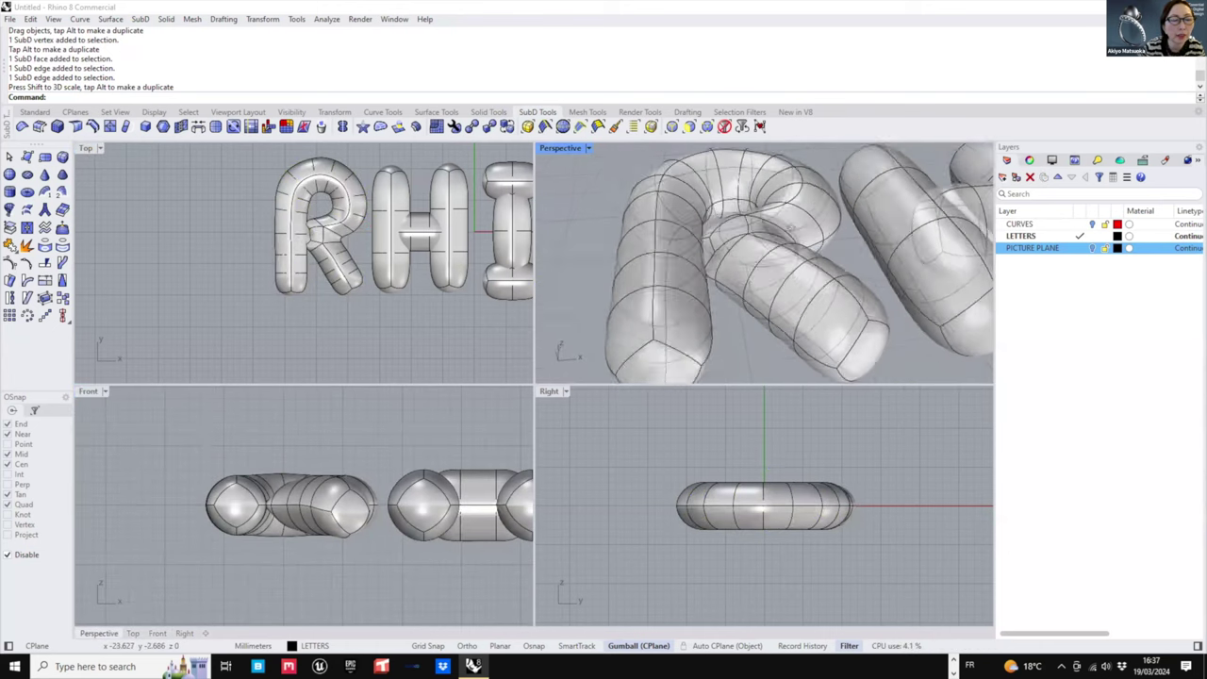
{"action": "mouse_move", "coordinate": [791, 226]}
{"action": "right_mouse_down"}
{"action": "mouse_move", "coordinate": [850, 248]}
{"action": "mouse_move", "coordinate": [883, 309]}
{"action": "mouse_move", "coordinate": [819, 216]}
{"action": "mouse_move", "coordinate": [819, 244]}
{"action": "mouse_move", "coordinate": [845, 250]}
{"action": "mouse_move", "coordinate": [811, 236]}
{"action": "right_mouse_up"}
{"action": "left_click", "coordinate": [847, 216], "text": "ctrl+shift"}
{"action": "key", "text": "Escape"}
{"action": "scroll", "coordinate": [809, 235], "scroll_direction": "up", "scroll_amount": 5}
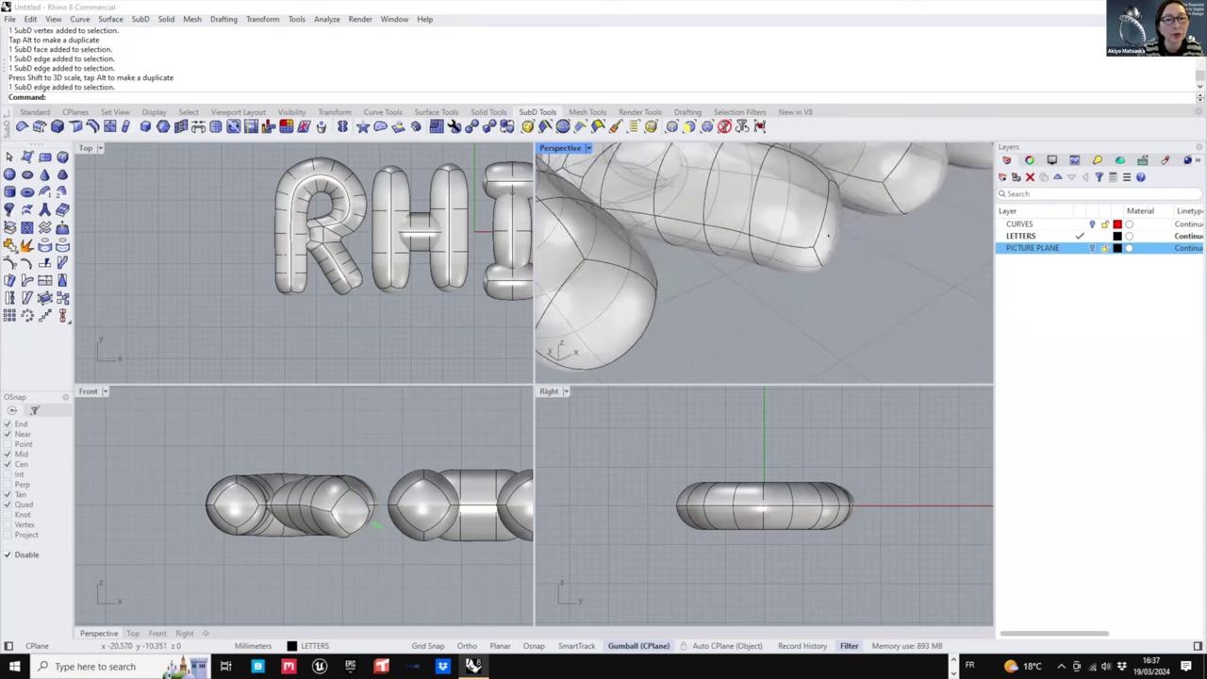
{"action": "left_click", "coordinate": [817, 253], "text": "ctrl+shift"}
{"action": "left_click", "coordinate": [840, 244], "text": "ctrl+shift"}
{"action": "key", "text": "Escape"}
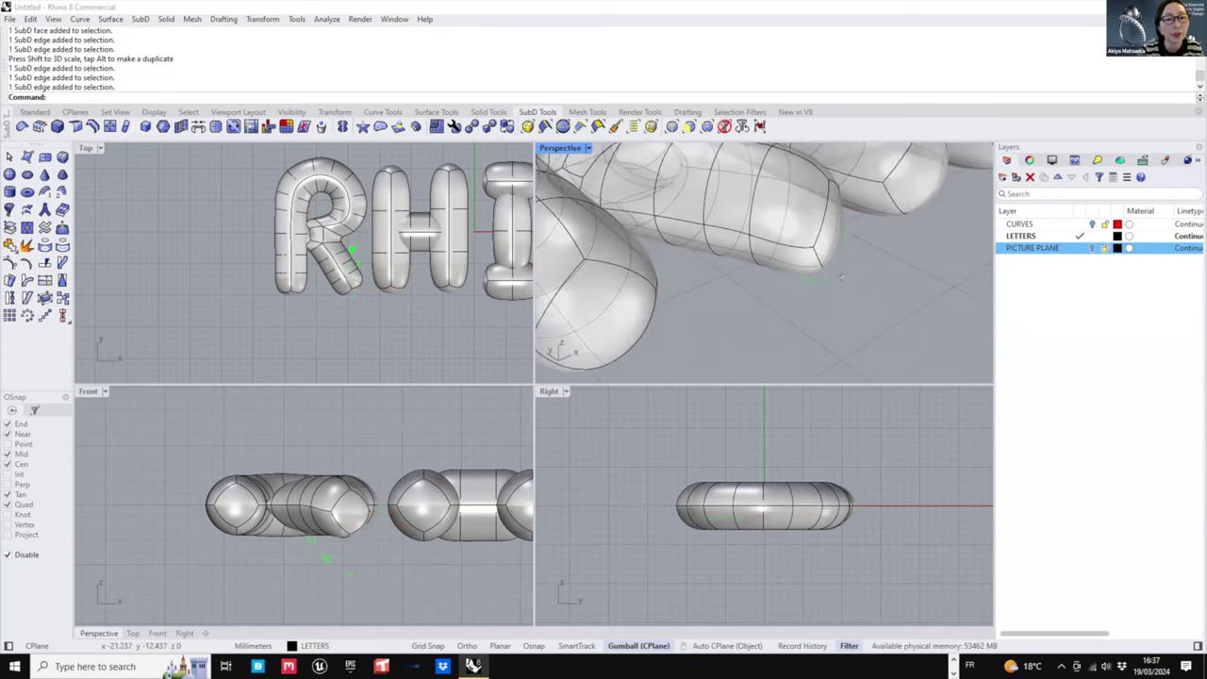
- Select the end face of the R's diagonal leg, raise it slightly along Z in the front view and deselect
{"action": "scroll", "coordinate": [839, 238], "scroll_direction": "up", "scroll_amount": 6}
{"action": "left_click", "coordinate": [839, 223], "text": "ctrl+shift"}
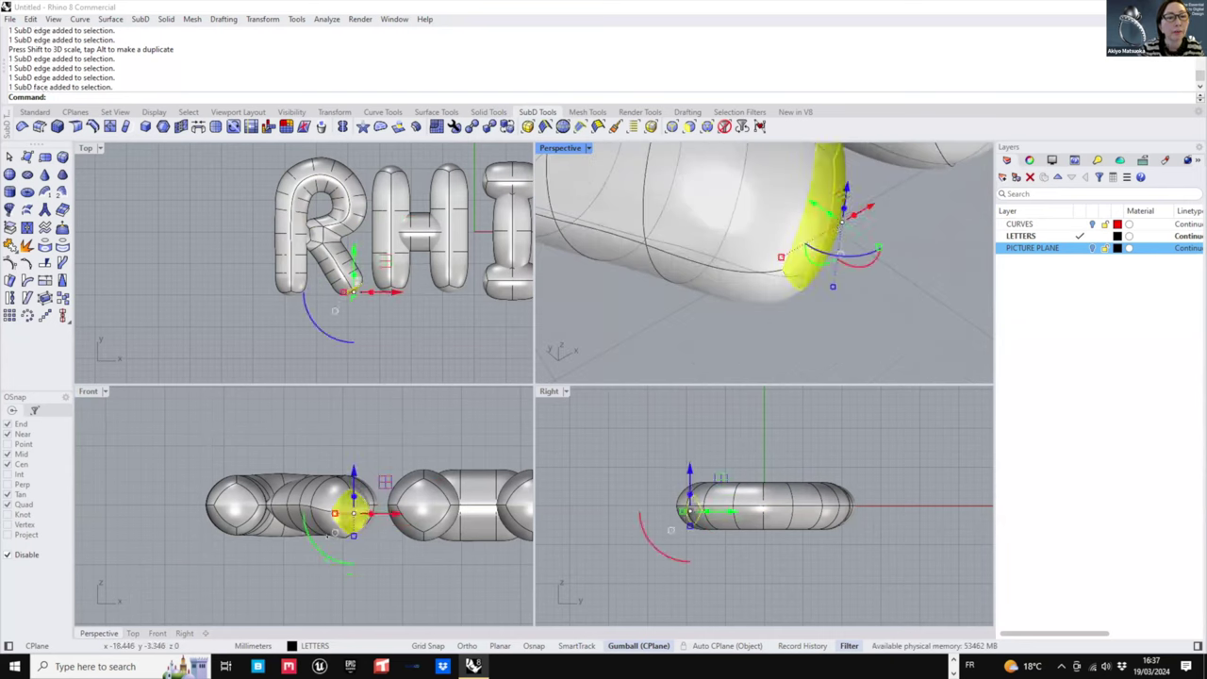
{"action": "left_click_drag", "start_coordinate": [353, 474], "coordinate": [353, 466]}
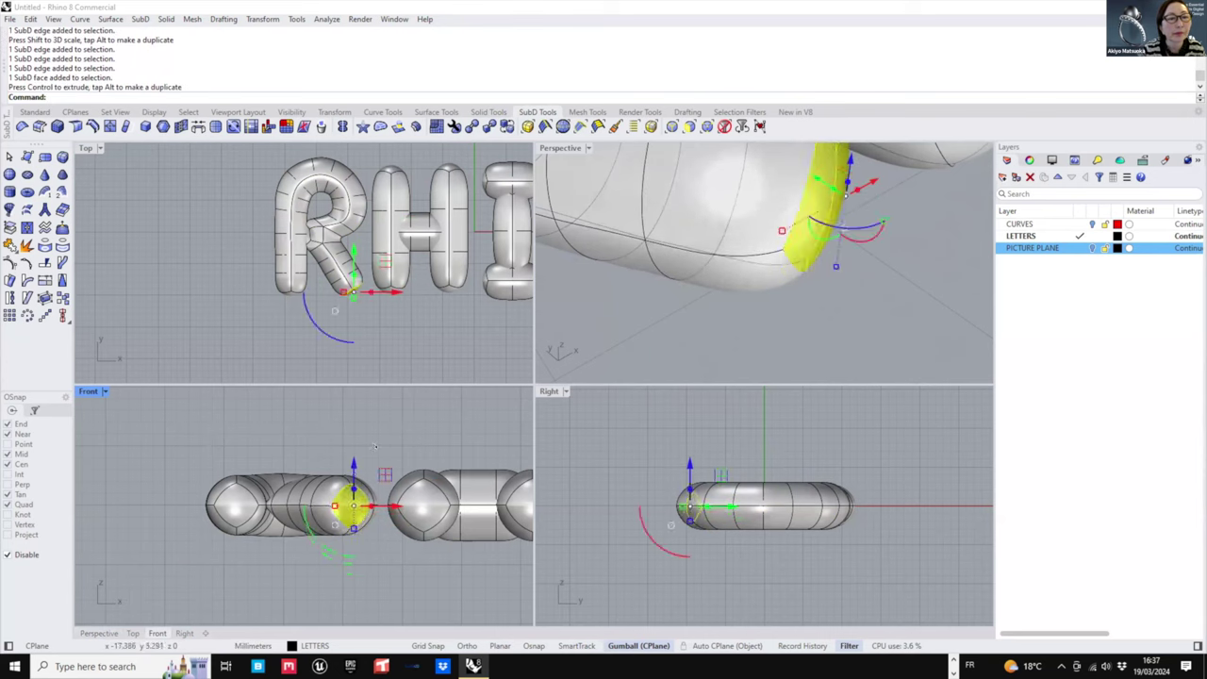
{"action": "left_click", "coordinate": [373, 454]}
{"action": "scroll", "coordinate": [372, 456], "scroll_direction": "down", "scroll_amount": 7}
{"action": "scroll", "coordinate": [329, 259], "scroll_direction": "down", "scroll_amount": 3}
- Select the edge and vertices at the bend's stem-side end, fine-tune their X position and angle in the top view, and deselect
{"action": "right_click_drag", "start_coordinate": [328, 267], "coordinate": [279, 316]}
{"action": "scroll", "coordinate": [269, 302], "scroll_direction": "up", "scroll_amount": 9}
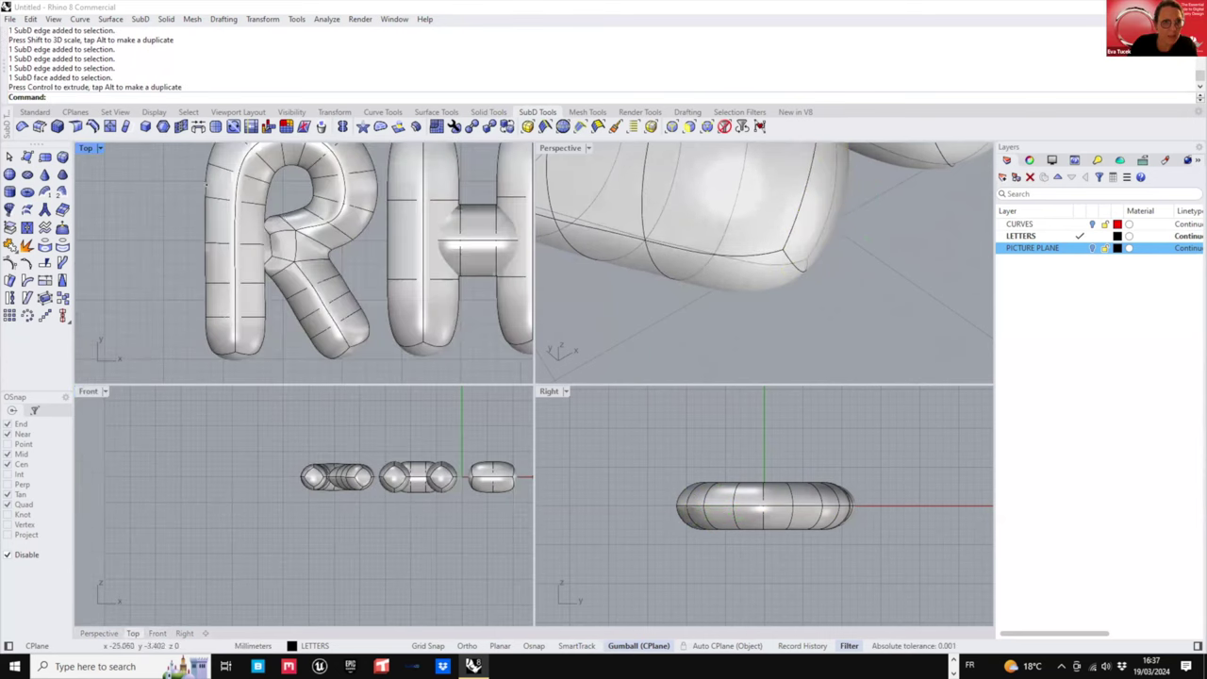
{"action": "double_click", "coordinate": [87, 148]}
{"action": "scroll", "coordinate": [452, 377], "scroll_direction": "down", "scroll_amount": 8}
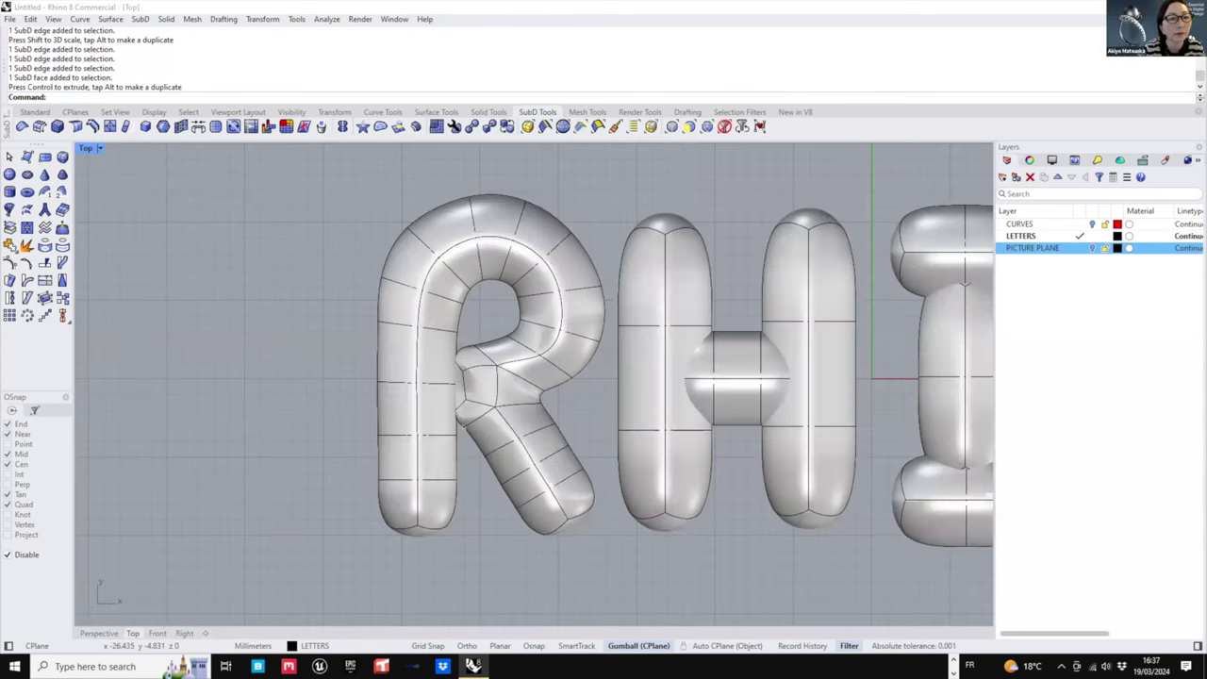
{"action": "scroll", "coordinate": [459, 366], "scroll_direction": "up", "scroll_amount": 8}
{"action": "scroll", "coordinate": [459, 385], "scroll_direction": "up", "scroll_amount": 2}
{"action": "left_click", "coordinate": [457, 363], "text": "ctrl+shift"}
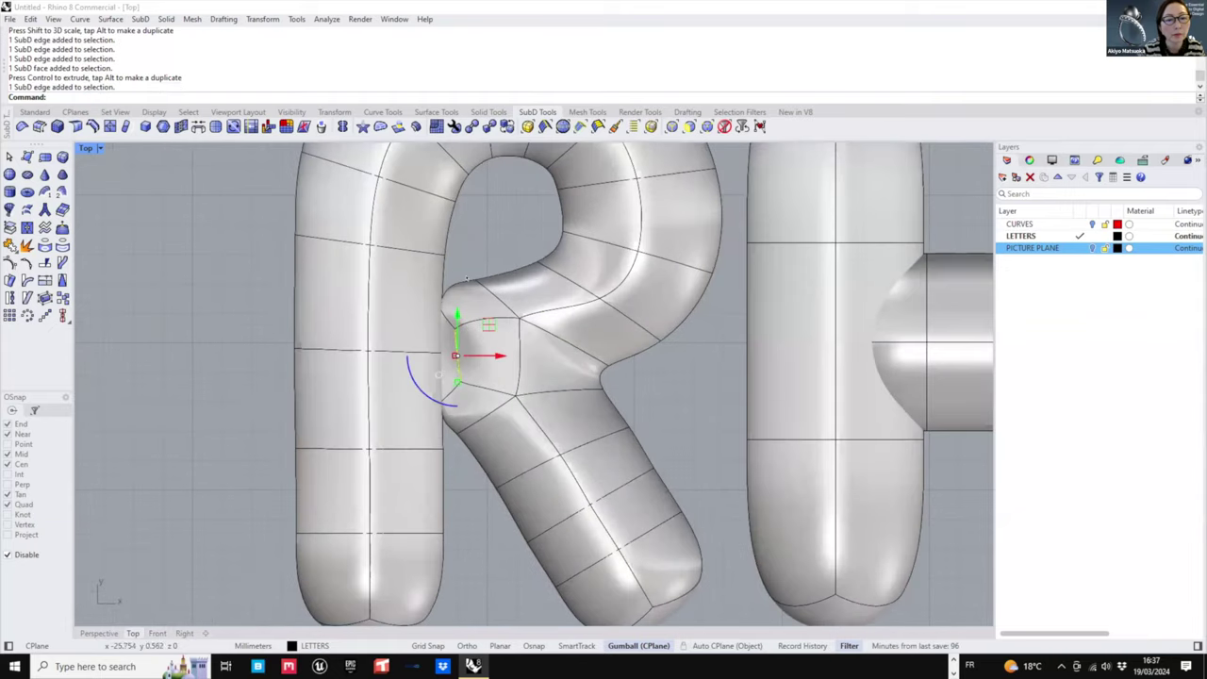
{"action": "left_click_drag", "start_coordinate": [458, 426], "coordinate": [464, 408], "text": "ctrl+shift"}
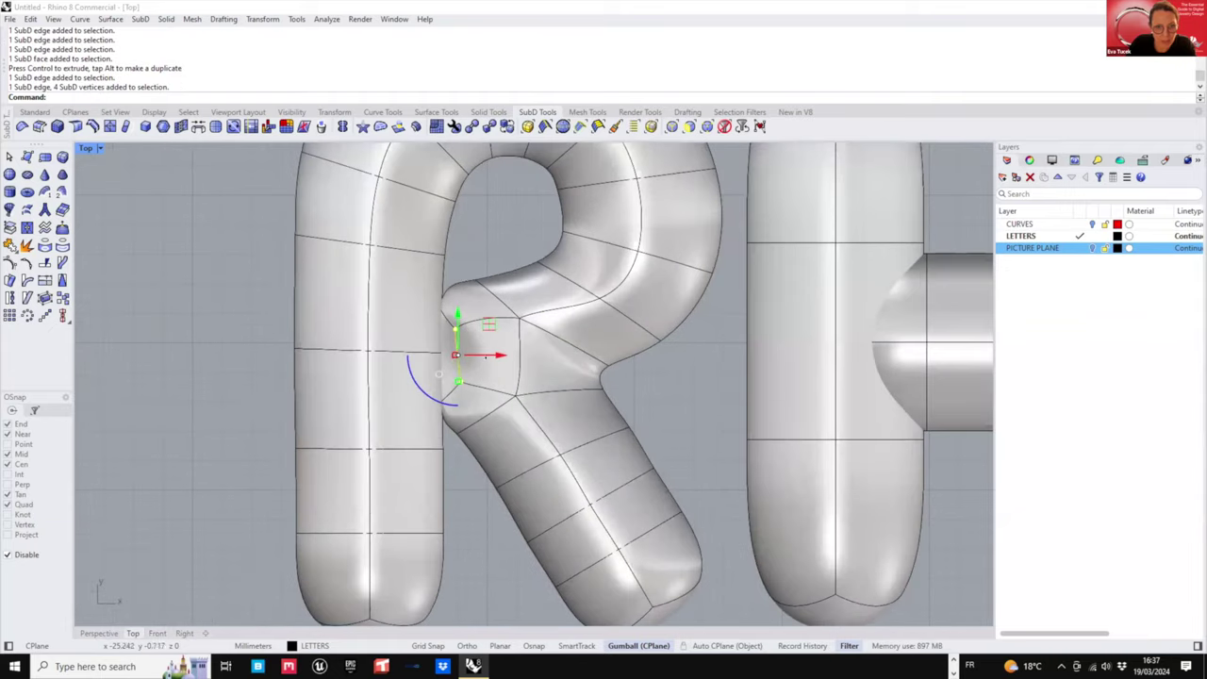
{"action": "left_click_drag", "start_coordinate": [489, 355], "coordinate": [477, 355]}
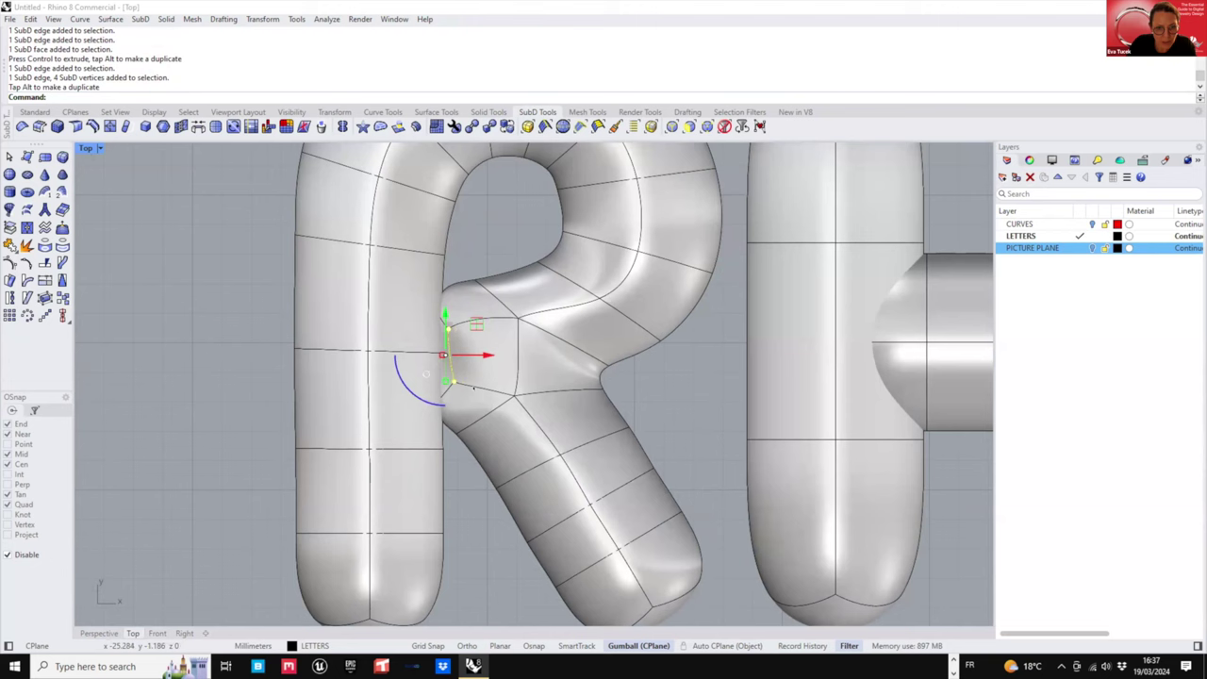
{"action": "left_click_drag", "start_coordinate": [433, 404], "coordinate": [404, 388]}
{"action": "left_click_drag", "start_coordinate": [487, 350], "coordinate": [499, 348]}
{"action": "key", "text": "Escape"}
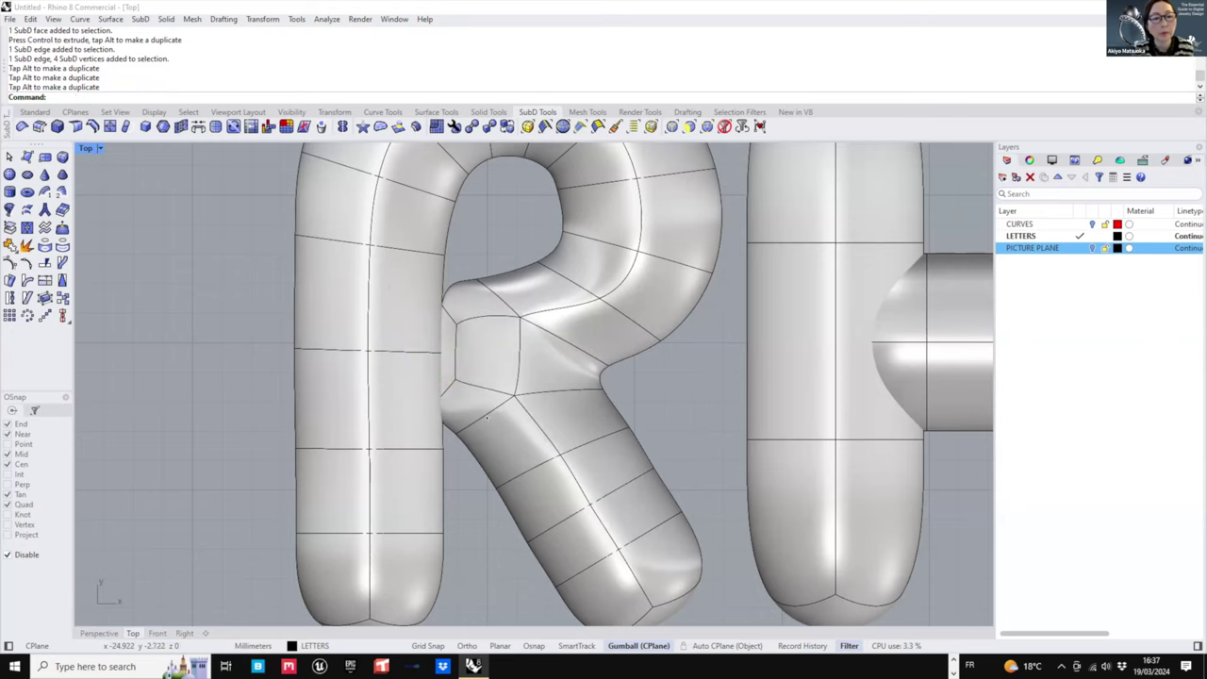
- Select the edge at the bend's upper corner beside the stem, then move and rotate it slightly toward the stem
{"action": "scroll", "coordinate": [461, 407], "scroll_direction": "down", "scroll_amount": 6}
{"action": "scroll", "coordinate": [425, 347], "scroll_direction": "up", "scroll_amount": 5}
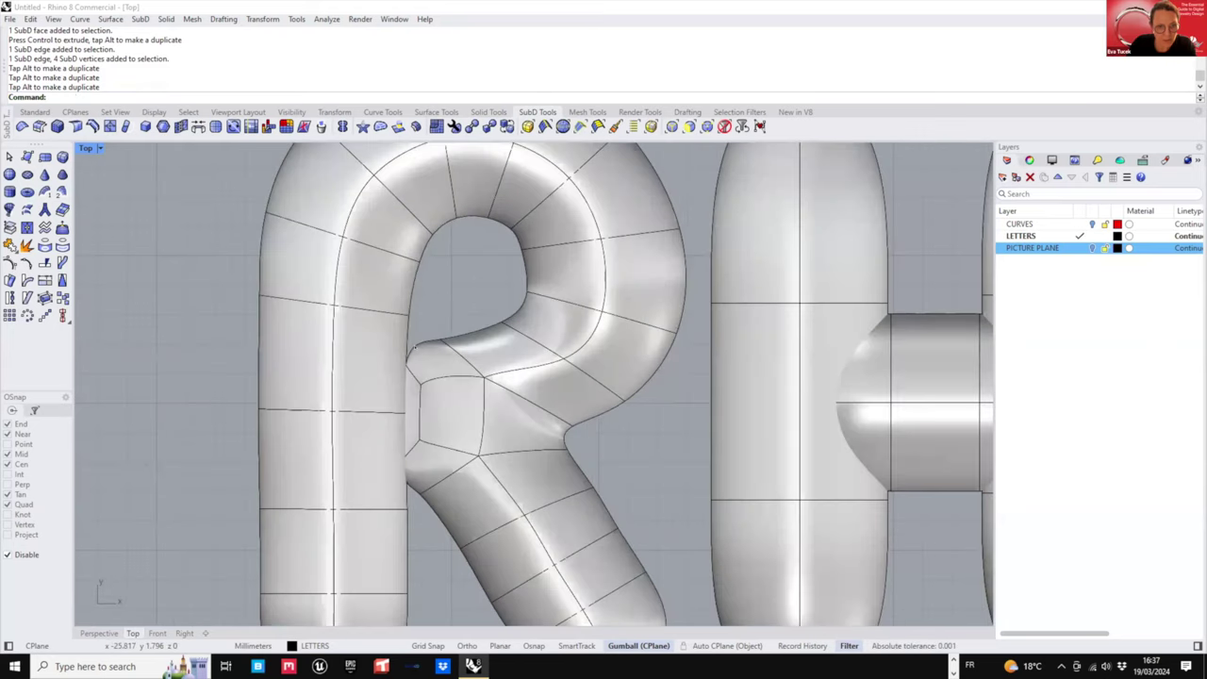
{"action": "left_click", "coordinate": [416, 344]}
{"action": "left_click_drag", "start_coordinate": [450, 315], "coordinate": [443, 309]}
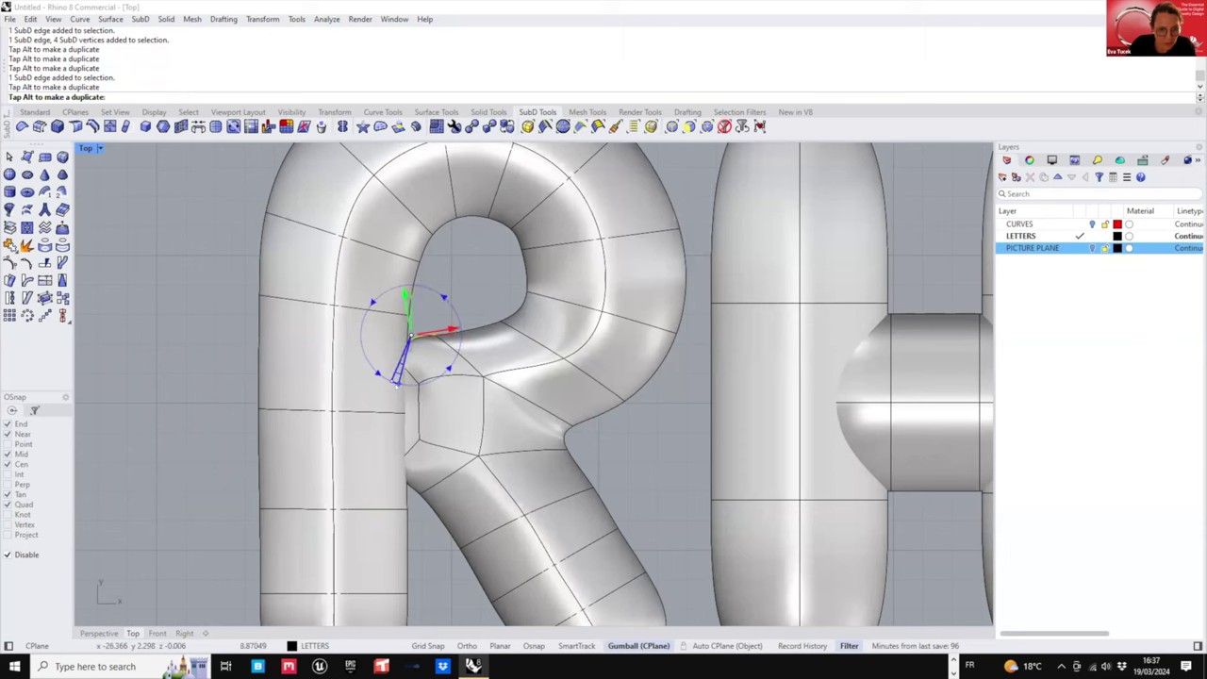
{"action": "mouse_move", "coordinate": [397, 384]}
{"action": "left_mouse_down"}
{"action": "mouse_move", "coordinate": [374, 366]}
{"action": "mouse_move", "coordinate": [388, 373]}
{"action": "left_mouse_up"}
- Set the display mode to Ghosted, select the bend's edge inside the stem, rotate and shift it slightly in the top view, and deselect
{"action": "left_click", "coordinate": [87, 148]}
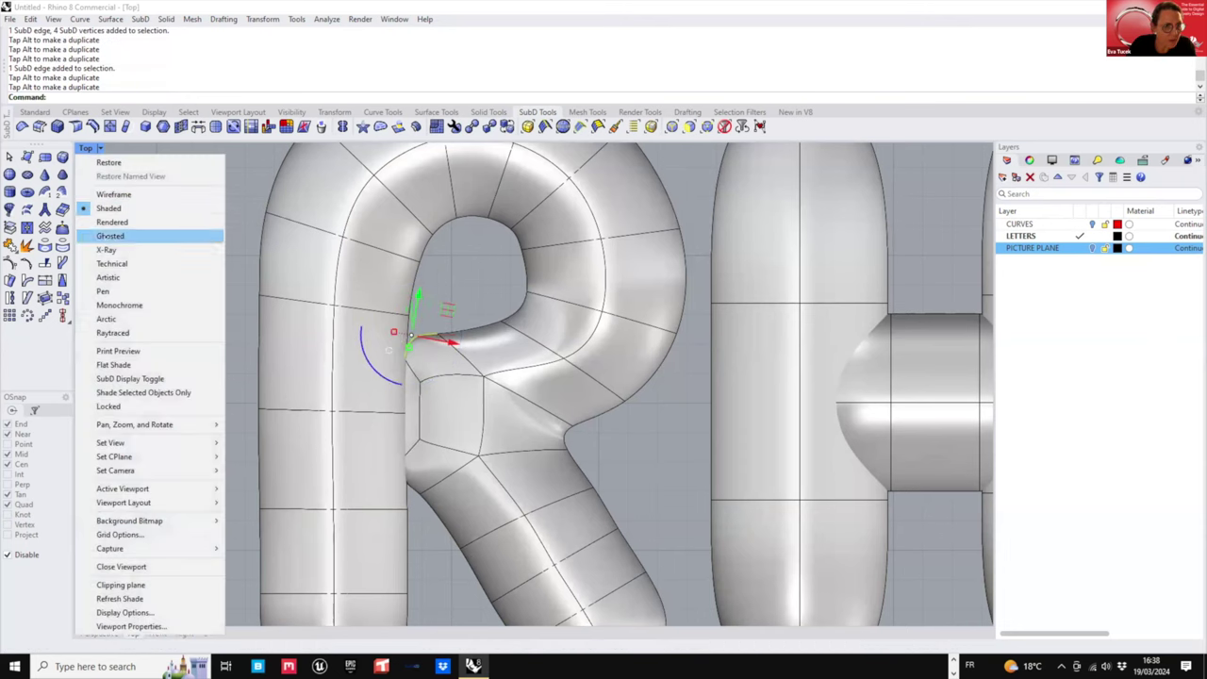
{"action": "left_click", "coordinate": [122, 235]}
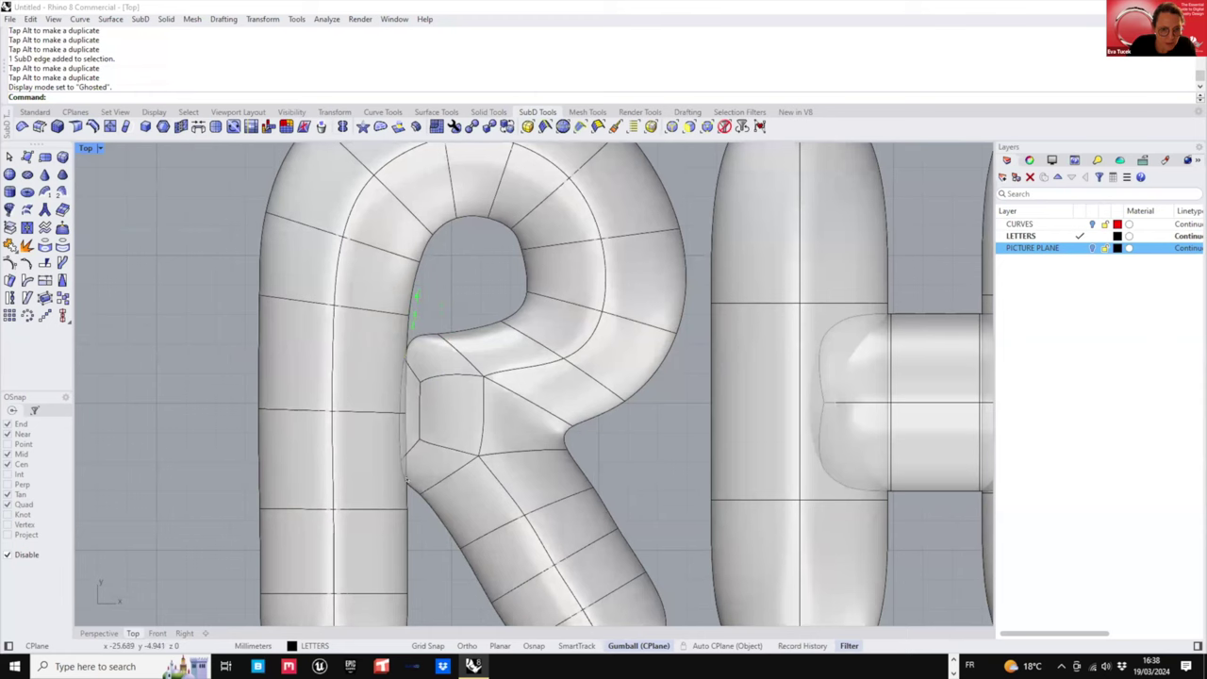
{"action": "left_click", "coordinate": [396, 436], "text": "ctrl+shift"}
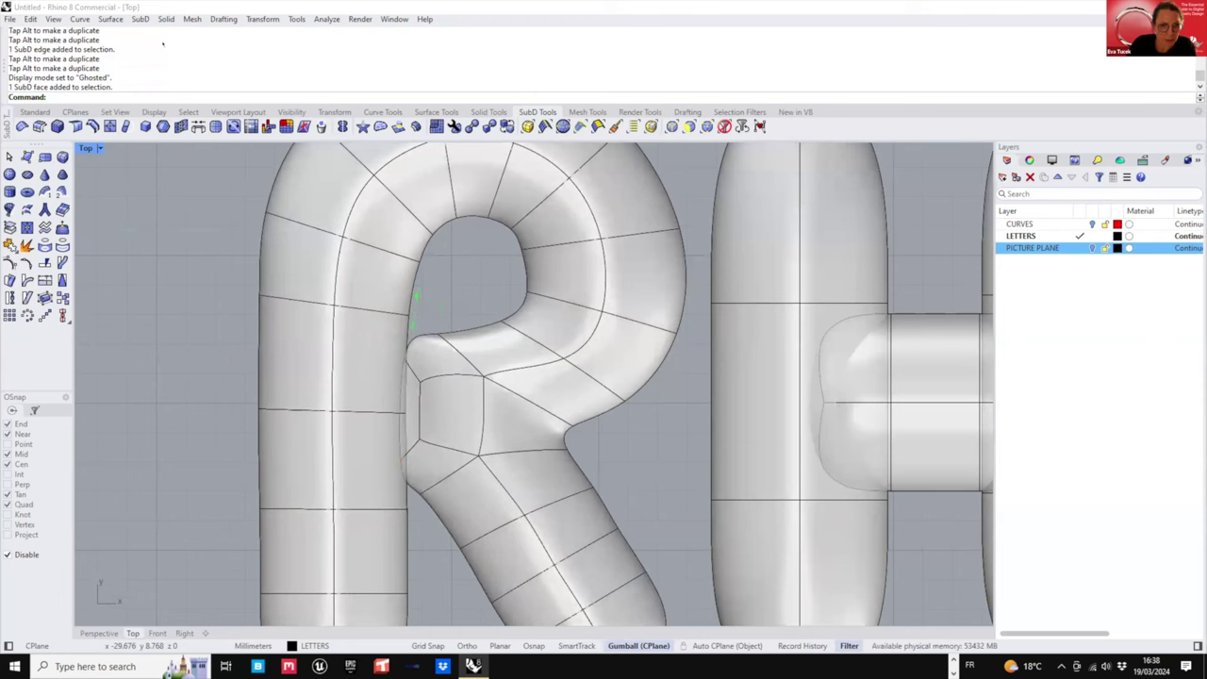
{"action": "key", "text": "ctrl+m"}
{"action": "scroll", "coordinate": [688, 245], "scroll_direction": "down", "scroll_amount": 8}
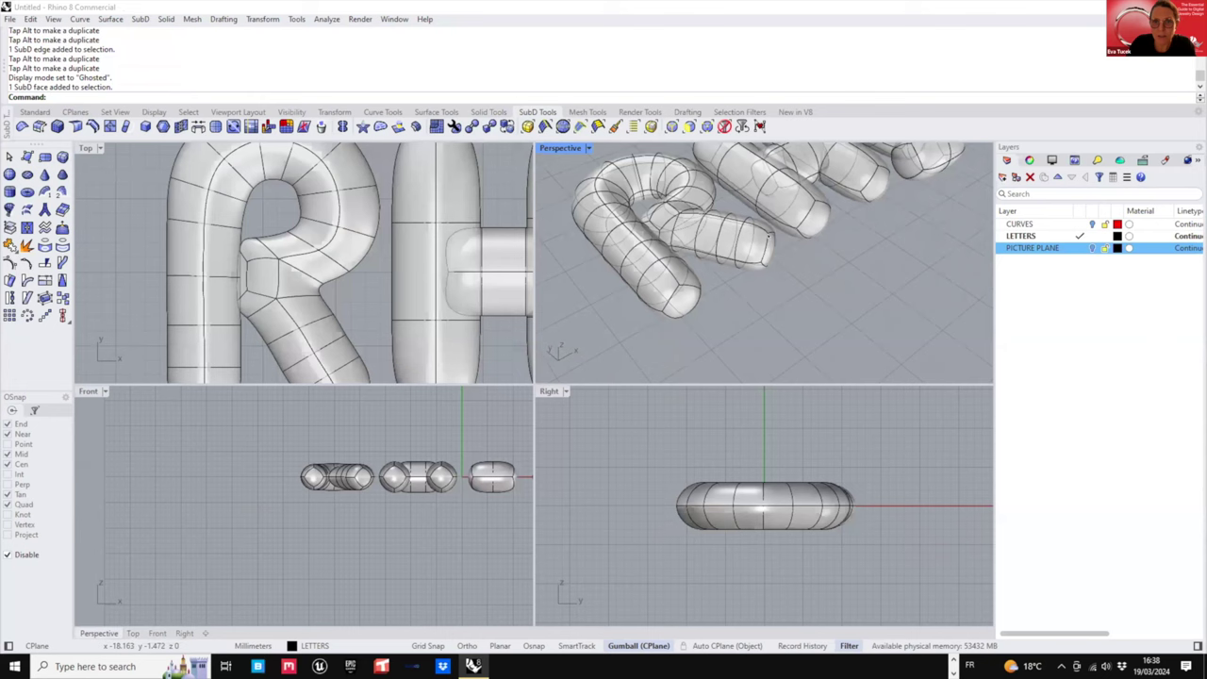
{"action": "right_click_drag", "start_coordinate": [650, 272], "coordinate": [676, 296], "text": "shift"}
{"action": "scroll", "coordinate": [676, 296], "scroll_direction": "up", "scroll_amount": 8}
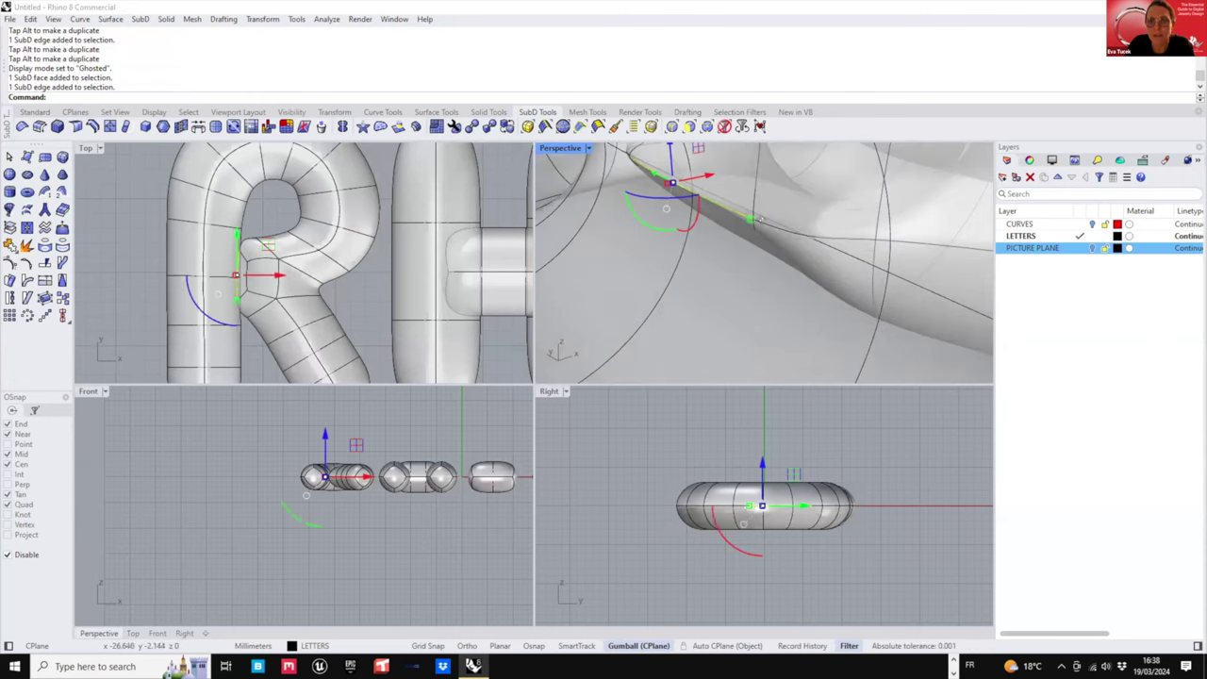
{"action": "scroll", "coordinate": [243, 275], "scroll_direction": "up", "scroll_amount": 3}
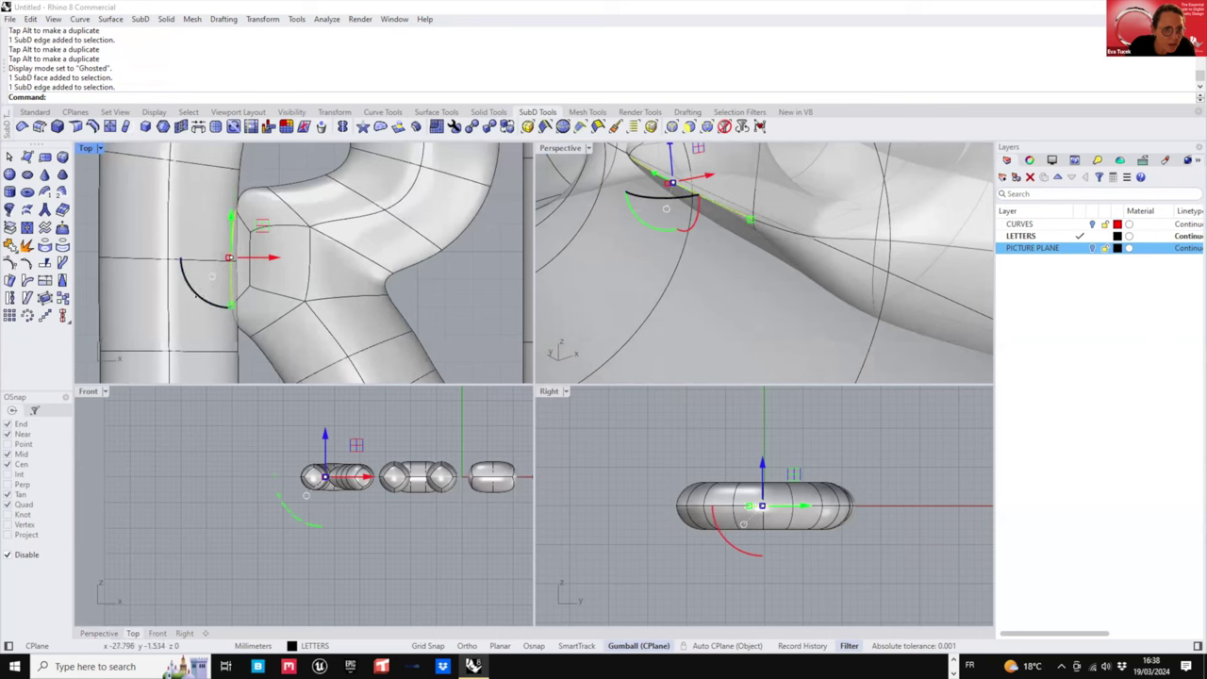
{"action": "left_click_drag", "start_coordinate": [196, 297], "coordinate": [200, 297]}
{"action": "left_click_drag", "start_coordinate": [261, 227], "coordinate": [268, 228]}
{"action": "left_click", "coordinate": [436, 290]}
- Examine the reshaped R's bend and leg, and how the neighbouring H's crossbar meets its stems
{"action": "scroll", "coordinate": [437, 290], "scroll_direction": "down", "scroll_amount": 6}
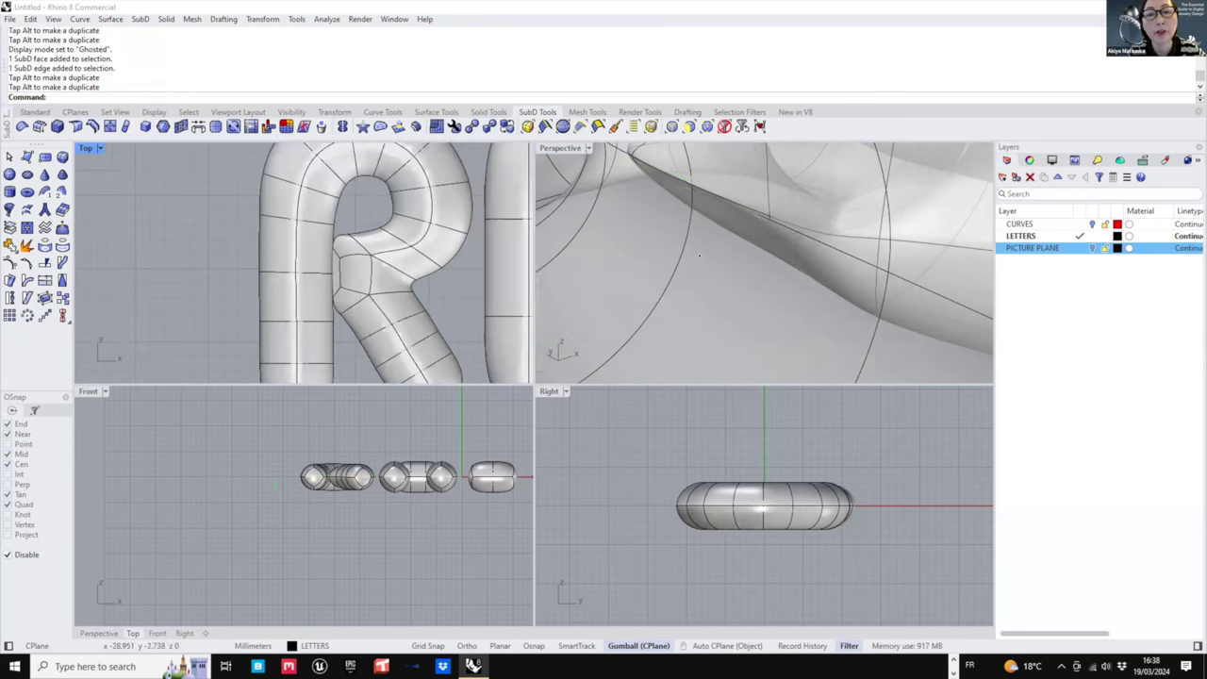
{"action": "right_click_drag", "start_coordinate": [754, 255], "coordinate": [661, 351]}
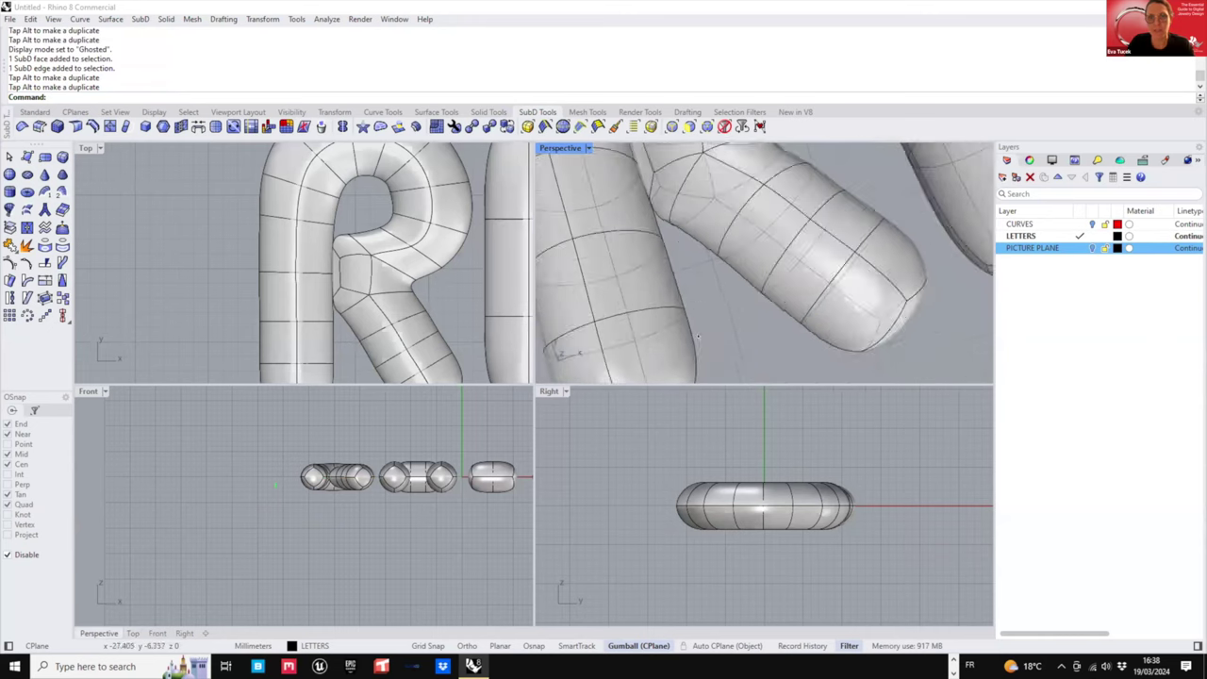
{"action": "scroll", "coordinate": [717, 311], "scroll_direction": "down", "scroll_amount": 5}
{"action": "right_click_drag", "start_coordinate": [675, 198], "coordinate": [707, 236]}
{"action": "scroll", "coordinate": [724, 253], "scroll_direction": "down", "scroll_amount": 5}
{"action": "scroll", "coordinate": [748, 237], "scroll_direction": "down", "scroll_amount": 3}
{"action": "scroll", "coordinate": [708, 236], "scroll_direction": "up", "scroll_amount": 6}
{"action": "scroll", "coordinate": [337, 240], "scroll_direction": "down", "scroll_amount": 6}
{"action": "scroll", "coordinate": [526, 262], "scroll_direction": "up", "scroll_amount": 6}
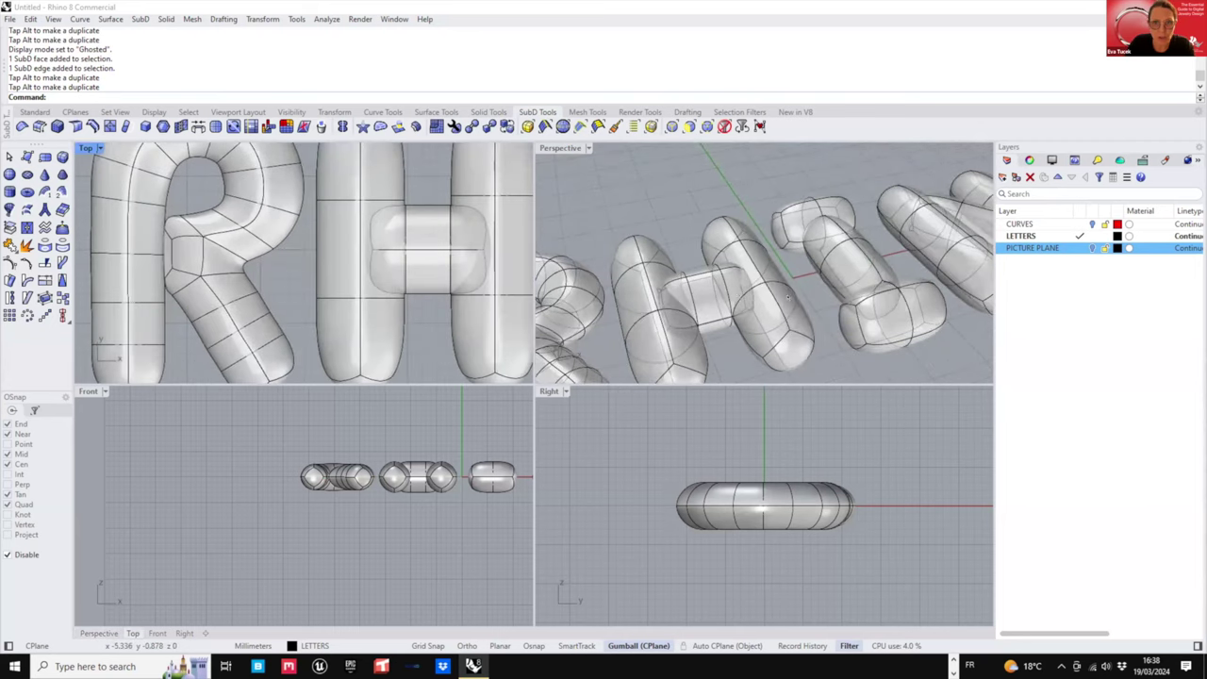
- Select both end faces of the H's crossbar where they sit inside the two vertical stems
{"action": "right_click_drag", "start_coordinate": [641, 370], "coordinate": [654, 330]}
{"action": "scroll", "coordinate": [649, 353], "scroll_direction": "up", "scroll_amount": 4}
{"action": "scroll", "coordinate": [656, 293], "scroll_direction": "up", "scroll_amount": 3}
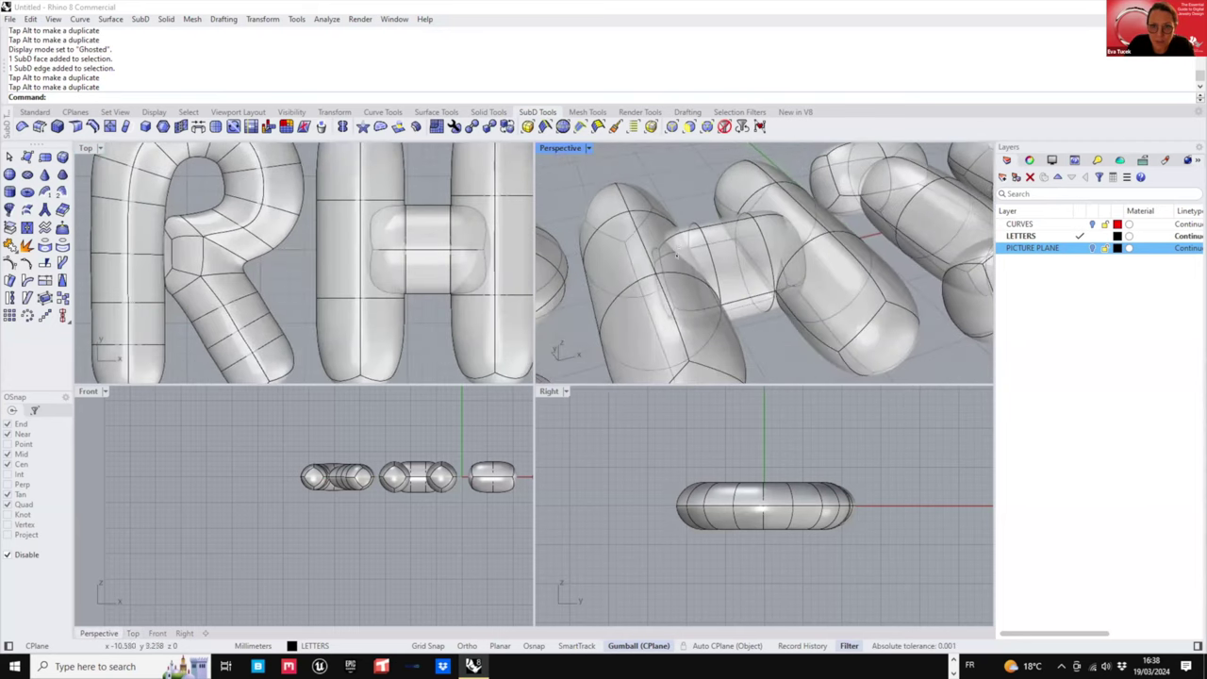
{"action": "scroll", "coordinate": [658, 316], "scroll_direction": "up", "scroll_amount": 5}
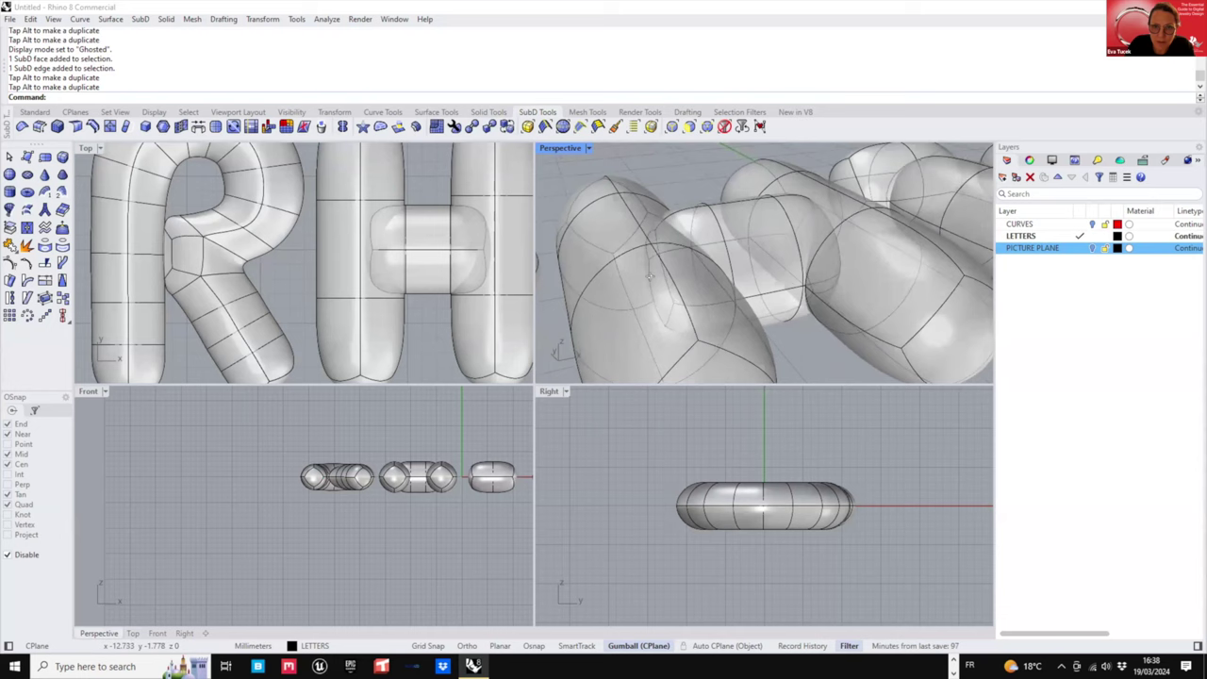
{"action": "left_click", "coordinate": [648, 275], "text": "ctrl+shift"}
{"action": "scroll", "coordinate": [647, 275], "scroll_direction": "down", "scroll_amount": 6}
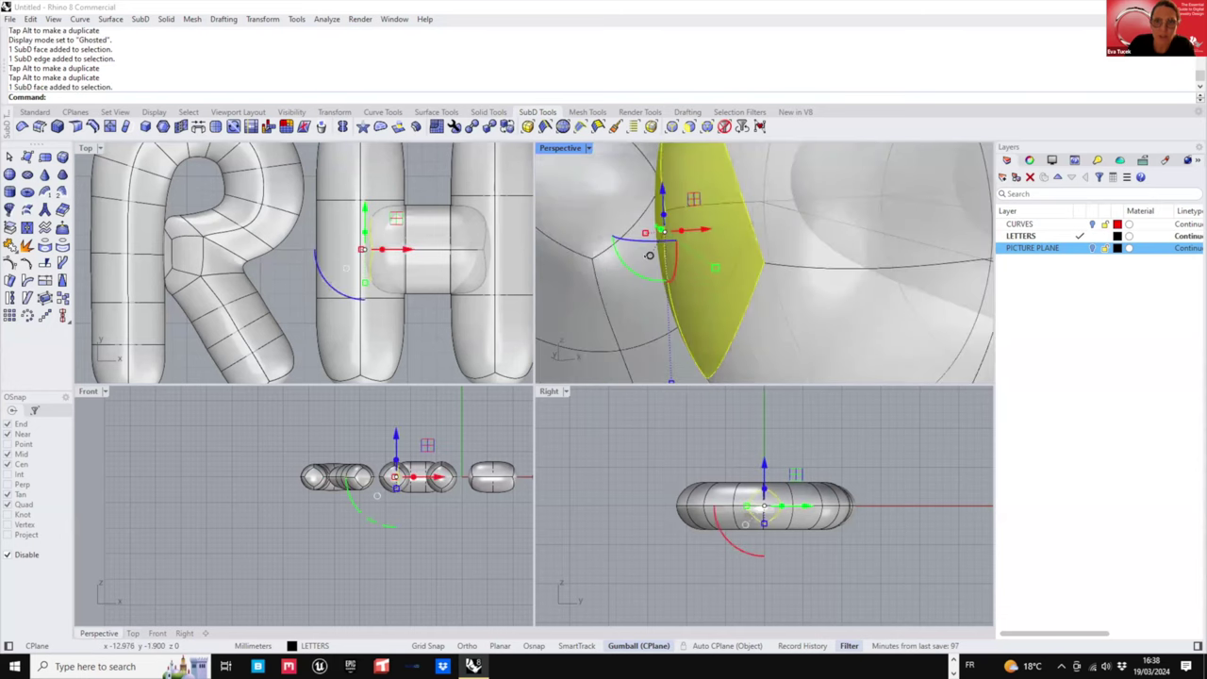
{"action": "right_click_drag", "start_coordinate": [650, 277], "coordinate": [812, 247]}
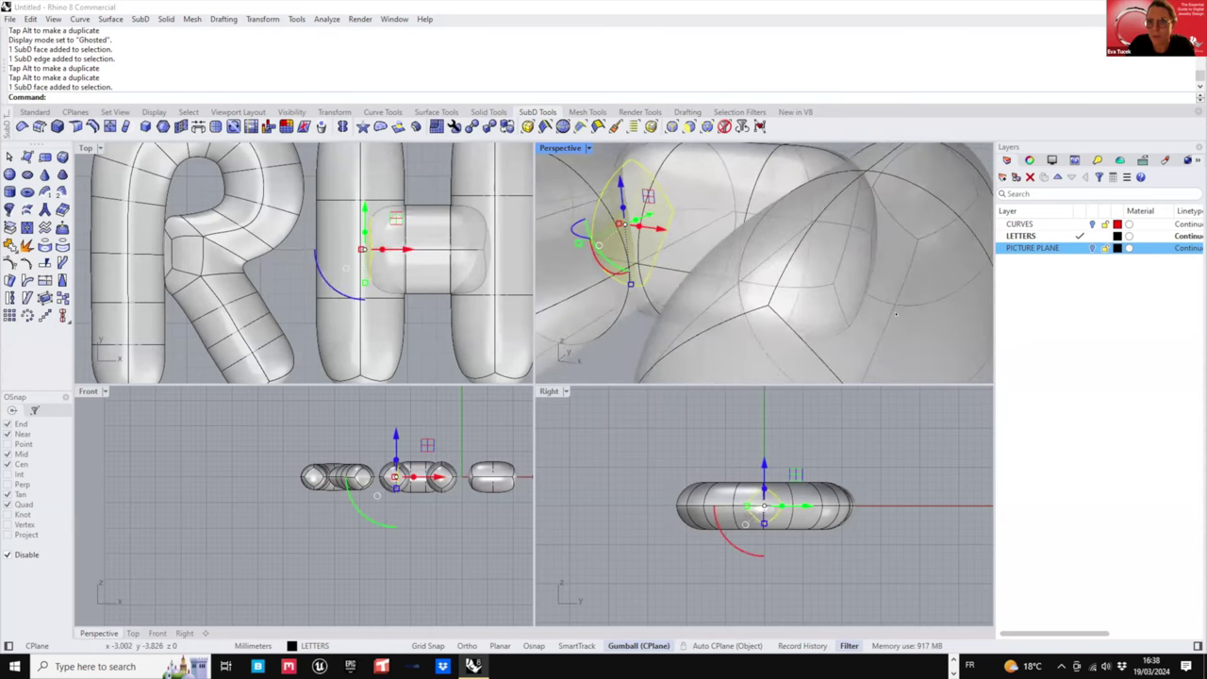
{"action": "scroll", "coordinate": [811, 226], "scroll_direction": "up", "scroll_amount": 4}
{"action": "left_click", "coordinate": [809, 214], "text": "ctrl+shift"}
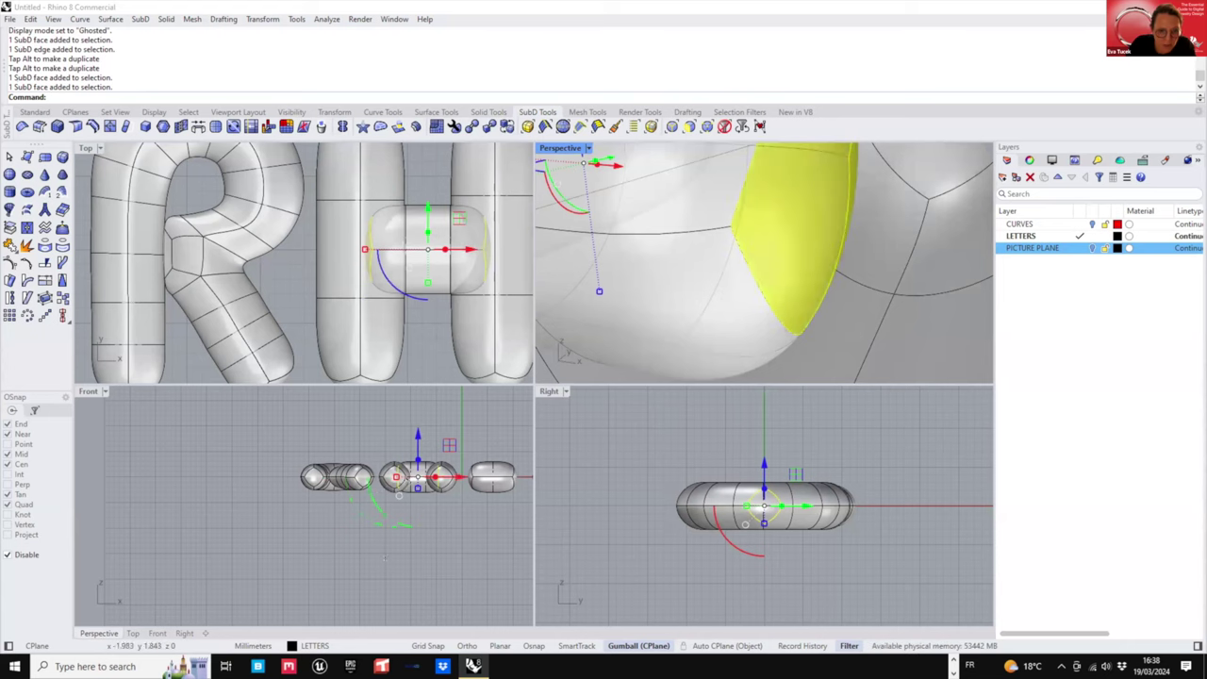
- Try scaling the crossbar's two end faces down along Z, inspect the result around the H and undo the scaling
{"action": "scroll", "coordinate": [384, 557], "scroll_direction": "up", "scroll_amount": 5}
{"action": "left_click_drag", "start_coordinate": [384, 512], "coordinate": [383, 457]}
{"action": "scroll", "coordinate": [798, 255], "scroll_direction": "down", "scroll_amount": 6}
{"action": "right_click_drag", "start_coordinate": [800, 163], "coordinate": [824, 240]}
{"action": "key", "text": "Escape"}
{"action": "scroll", "coordinate": [769, 273], "scroll_direction": "up", "scroll_amount": 4}
{"action": "left_click", "coordinate": [822, 297]}
{"action": "left_click", "coordinate": [790, 318]}
{"action": "left_click", "coordinate": [811, 317]}
{"action": "left_click", "coordinate": [800, 318]}
{"action": "scroll", "coordinate": [825, 237], "scroll_direction": "up", "scroll_amount": 4}
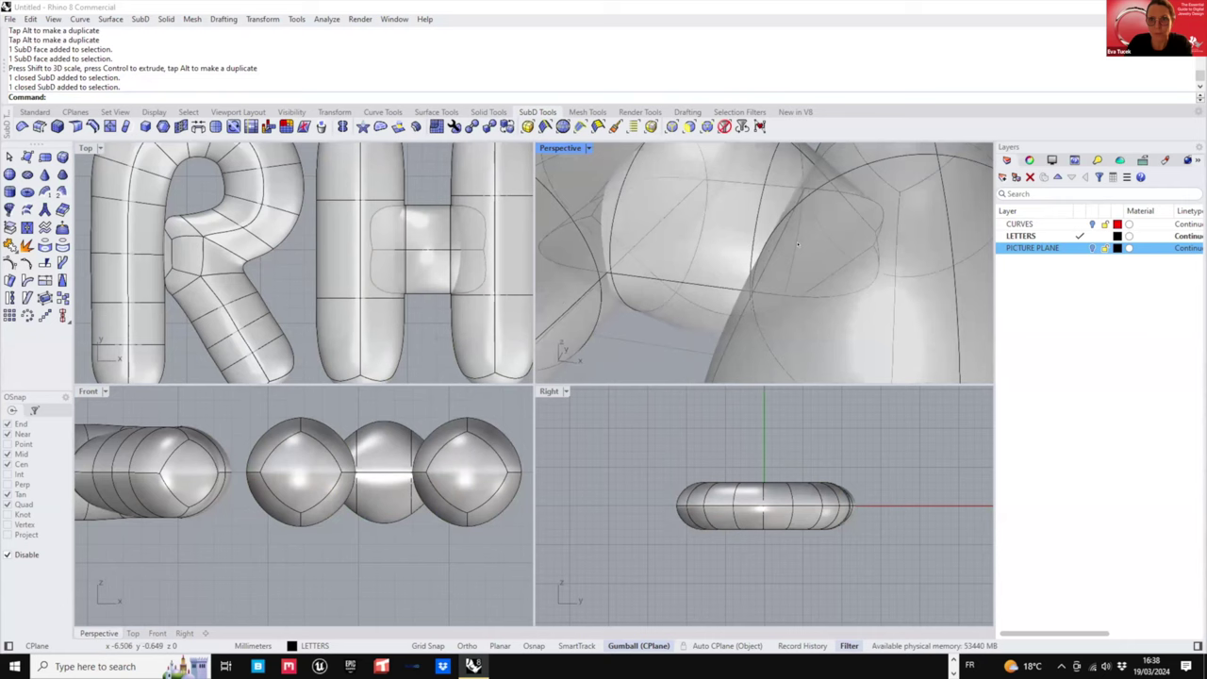
{"action": "key", "text": "ctrl+z"}
- Scale the H crossbar's end faces down strongly along Z and closer together along X, and clear the selection
{"action": "scroll", "coordinate": [797, 244], "scroll_direction": "down", "scroll_amount": 5}
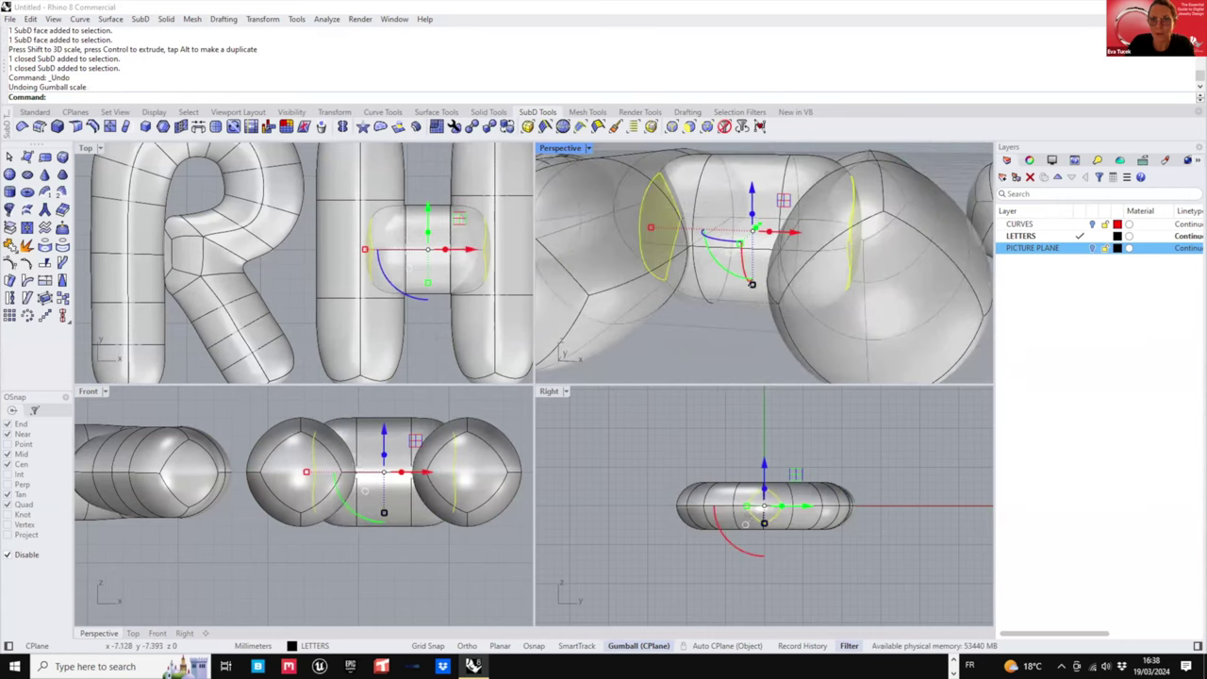
{"action": "left_click_drag", "start_coordinate": [751, 284], "coordinate": [752, 245]}
{"action": "left_click_drag", "start_coordinate": [651, 227], "coordinate": [677, 228]}
{"action": "left_click_drag", "start_coordinate": [752, 238], "coordinate": [751, 219]}
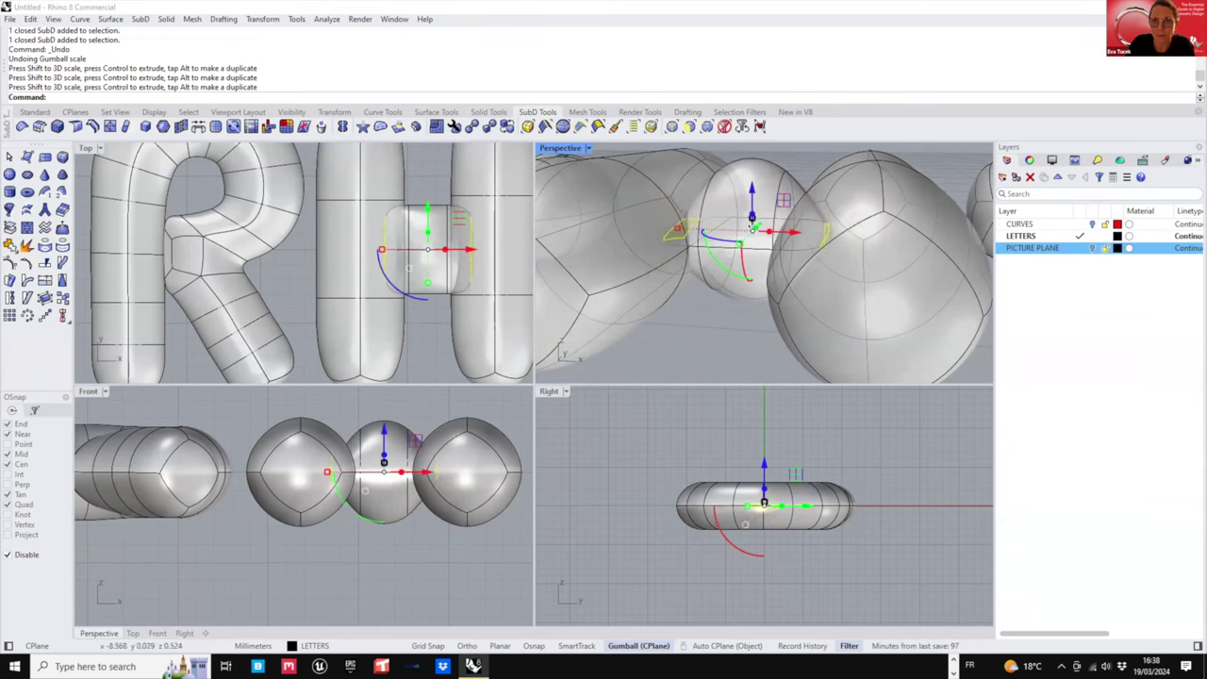
{"action": "scroll", "coordinate": [748, 234], "scroll_direction": "down", "scroll_amount": 4}
{"action": "right_click_drag", "start_coordinate": [749, 238], "coordinate": [718, 205]}
{"action": "left_click", "coordinate": [749, 308]}
{"action": "left_click", "coordinate": [798, 224]}
{"action": "right_click_drag", "start_coordinate": [798, 224], "coordinate": [793, 211]}
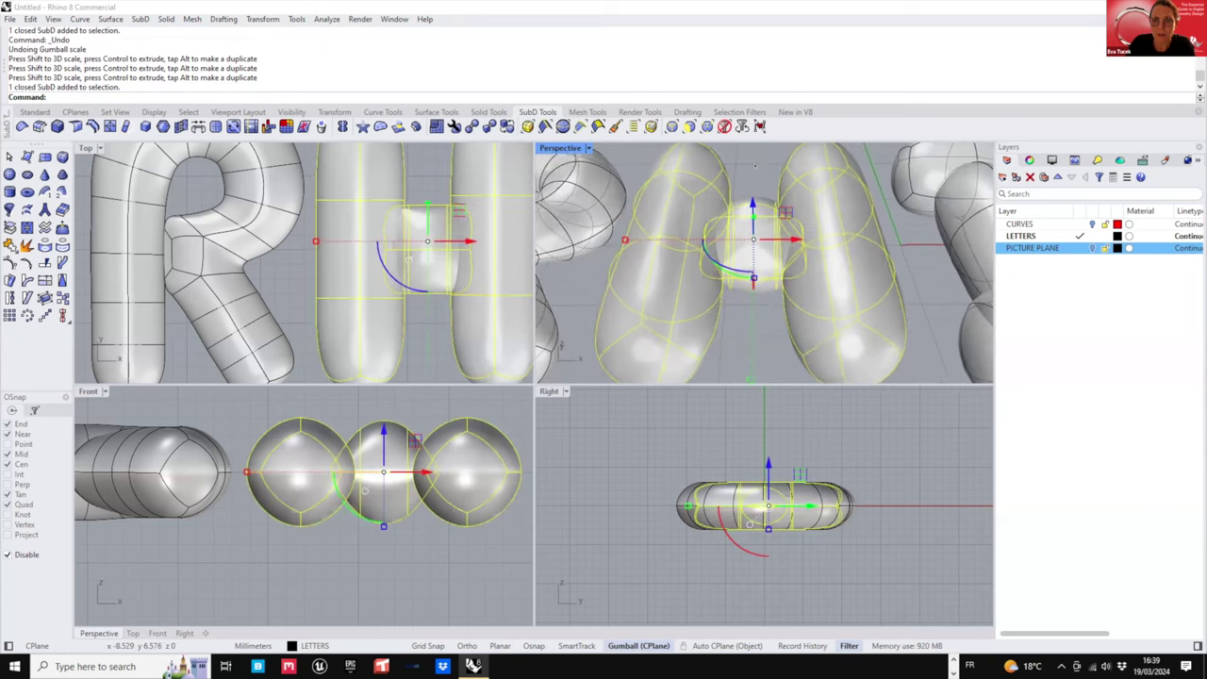
{"action": "left_click", "coordinate": [753, 313]}
- Show the PICTURE PLANE layer to compare the H's crossbar with the reference balloon letter H, and hide the layer again
{"action": "right_click_drag", "start_coordinate": [426, 291], "coordinate": [401, 302]}
{"action": "right_click_drag", "start_coordinate": [737, 284], "coordinate": [740, 241]}
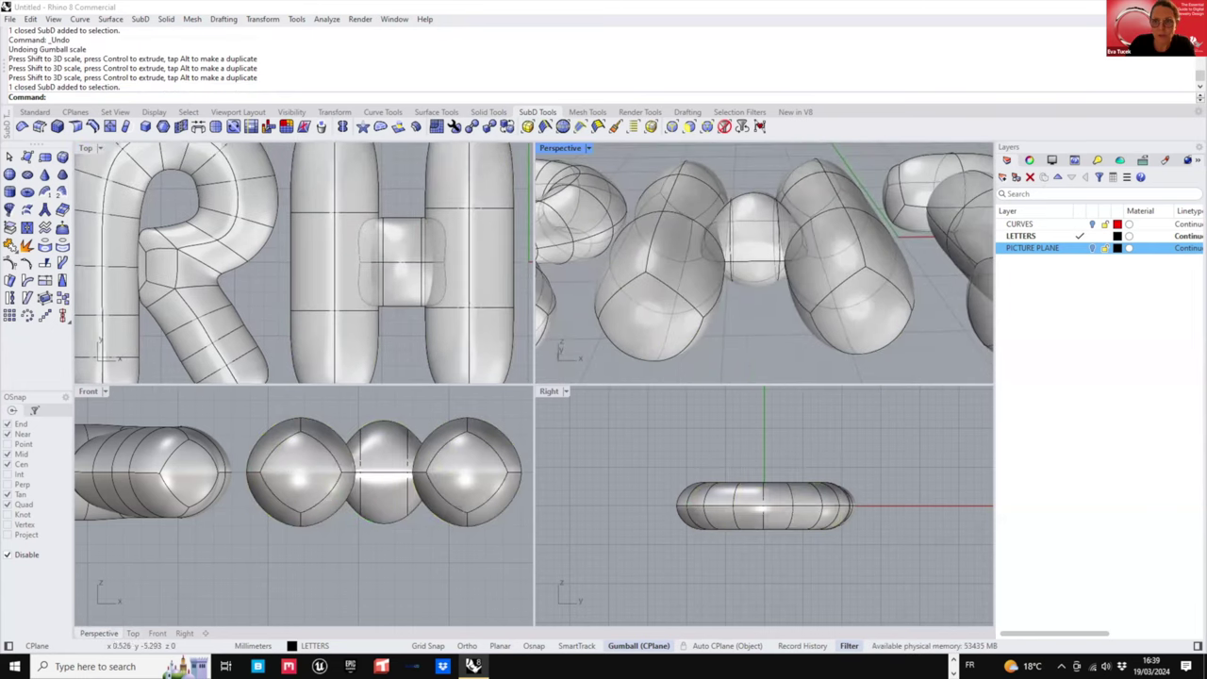
{"action": "left_click", "coordinate": [1093, 248]}
{"action": "scroll", "coordinate": [296, 238], "scroll_direction": "down", "scroll_amount": 10}
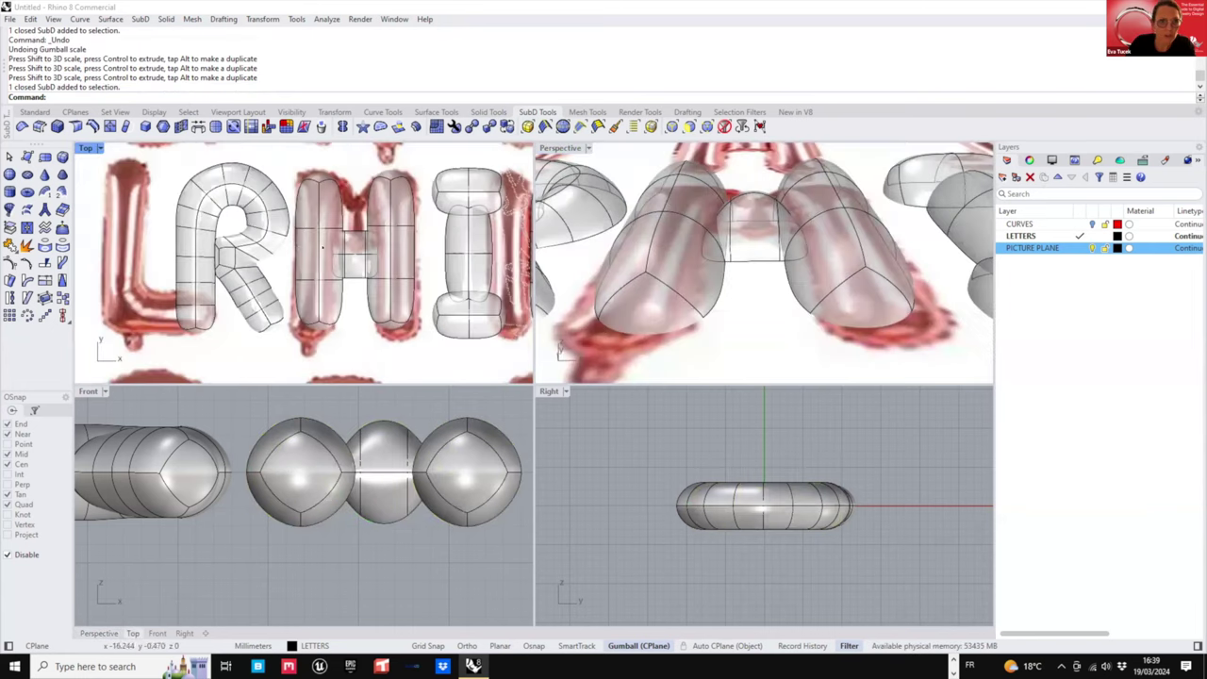
{"action": "scroll", "coordinate": [267, 269], "scroll_direction": "up", "scroll_amount": 8}
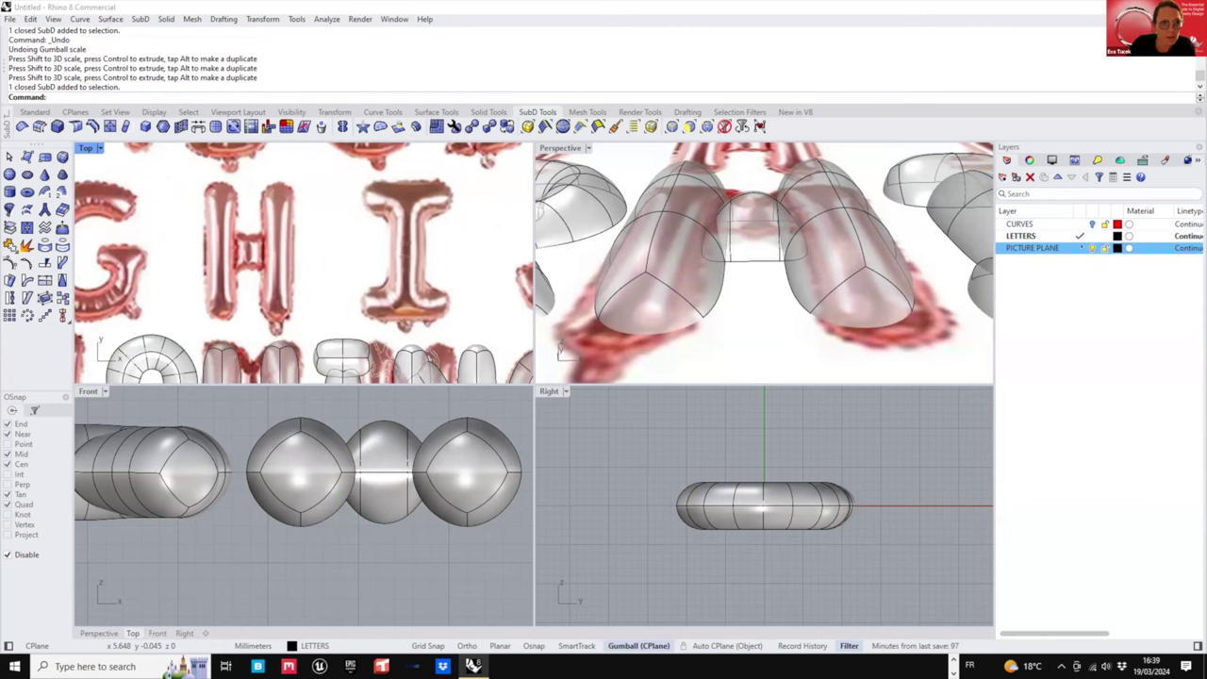
{"action": "left_click", "coordinate": [1092, 248]}
- Select the ring of faces around the middle of the H's crossbar, scale it narrower along X and deselect
{"action": "scroll", "coordinate": [706, 246], "scroll_direction": "down", "scroll_amount": 6}
{"action": "scroll", "coordinate": [716, 251], "scroll_direction": "up", "scroll_amount": 4}
{"action": "right_click_drag", "start_coordinate": [728, 259], "coordinate": [723, 314]}
{"action": "left_click", "coordinate": [738, 242]}
{"action": "left_click", "coordinate": [728, 307]}
{"action": "left_click", "coordinate": [735, 218], "text": "ctrl+shift"}
{"action": "left_click", "coordinate": [736, 195], "text": "ctrl+shift"}
{"action": "scroll", "coordinate": [722, 304], "scroll_direction": "up", "scroll_amount": 4}
{"action": "left_click", "coordinate": [734, 225], "text": "ctrl+shift"}
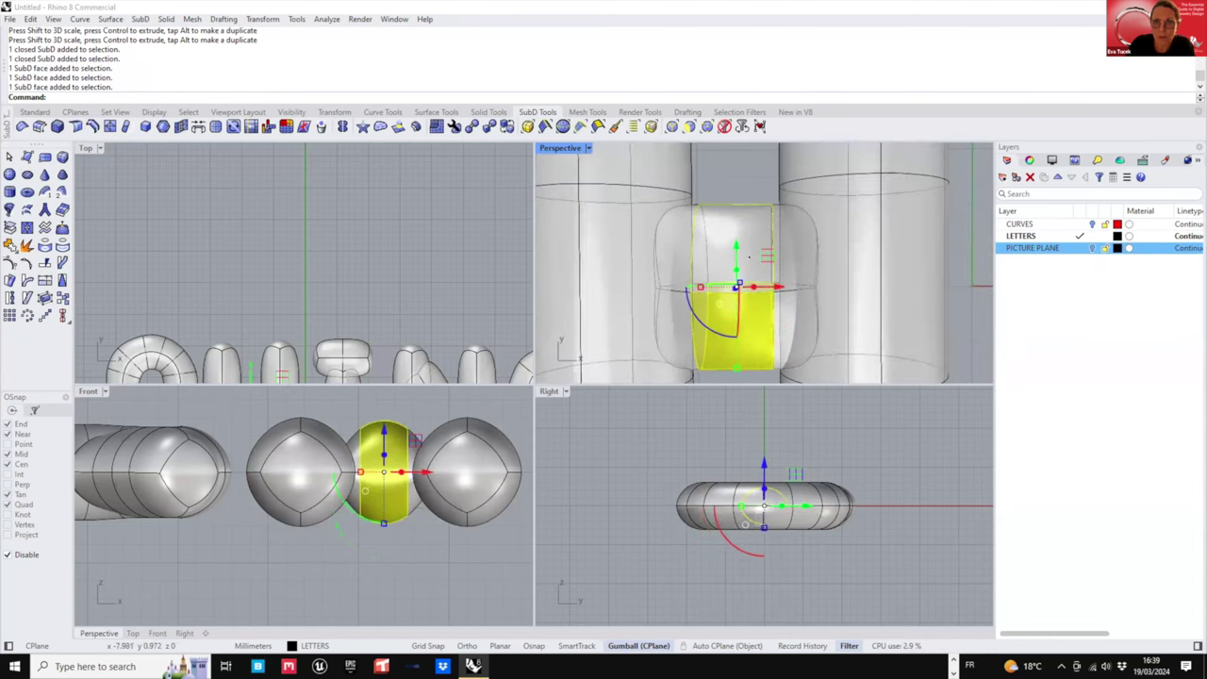
{"action": "right_click_drag", "start_coordinate": [734, 226], "coordinate": [744, 267]}
{"action": "right_click_drag", "start_coordinate": [731, 187], "coordinate": [696, 279]}
{"action": "left_click_drag", "start_coordinate": [701, 256], "coordinate": [721, 251]}
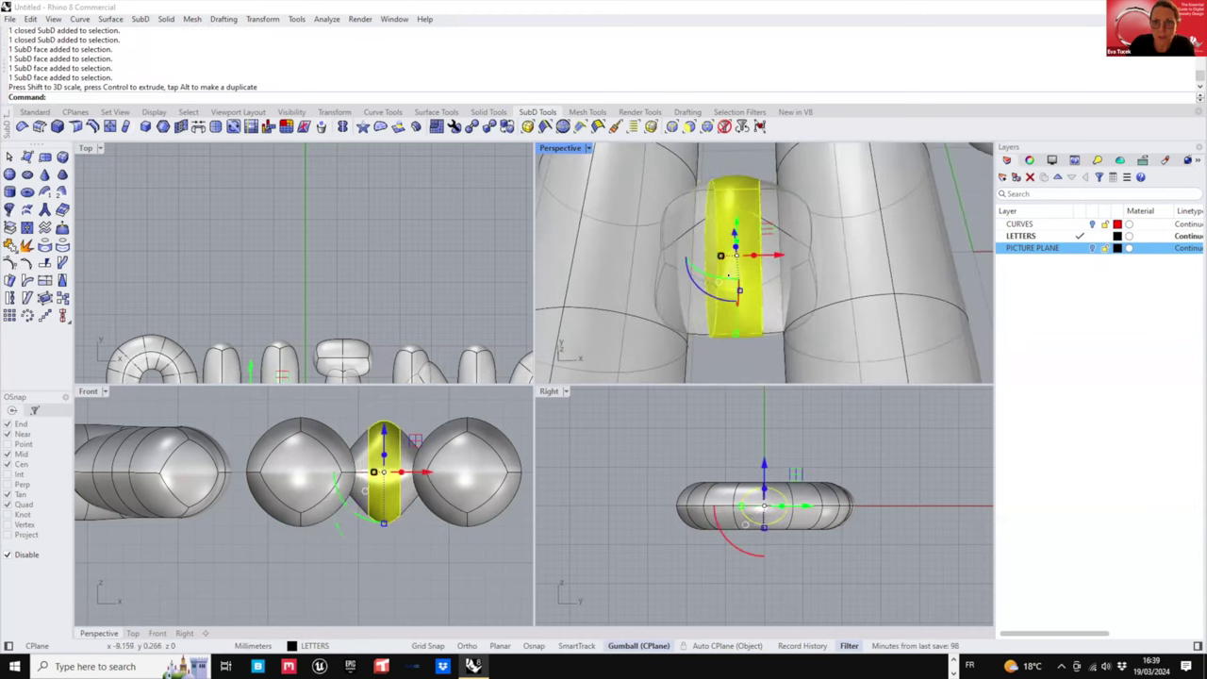
{"action": "right_click_drag", "start_coordinate": [733, 264], "coordinate": [748, 299]}
{"action": "key", "text": "Escape"}
- Set the Perspective view to Shaded, maximize it and examine how the H's crossbar joins the stems
{"action": "scroll", "coordinate": [752, 259], "scroll_direction": "down", "scroll_amount": 4}
{"action": "scroll", "coordinate": [748, 298], "scroll_direction": "down", "scroll_amount": 4}
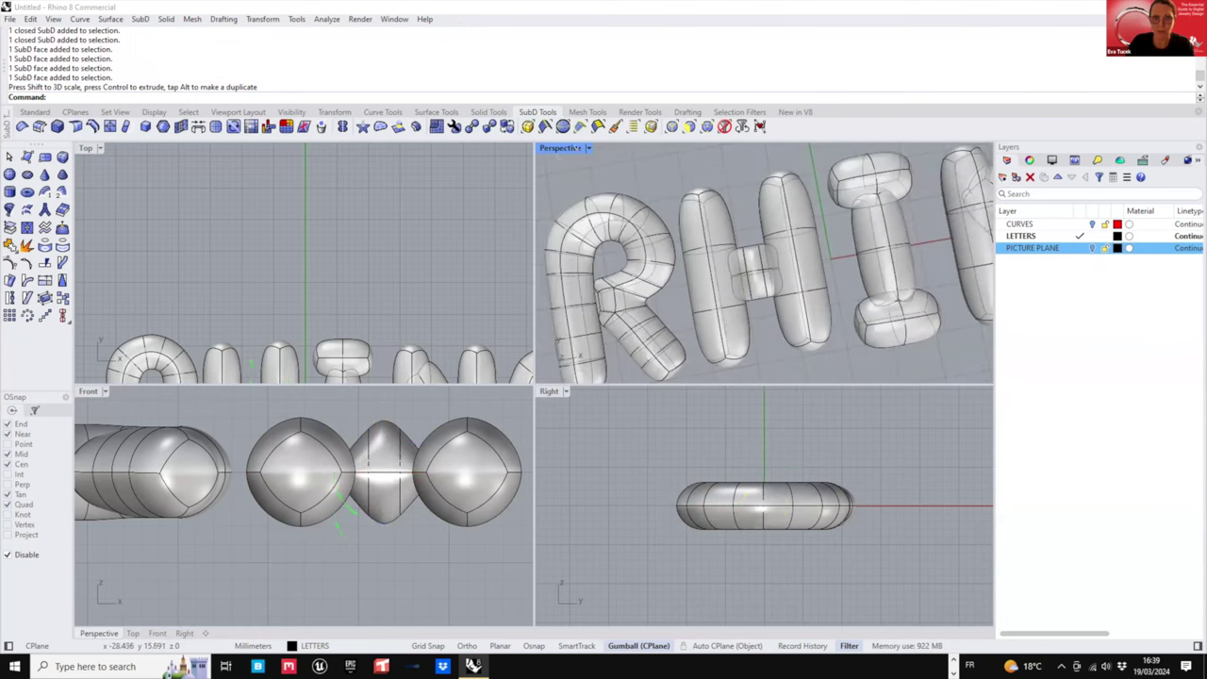
{"action": "left_click", "coordinate": [589, 148]}
{"action": "left_click", "coordinate": [572, 207]}
{"action": "scroll", "coordinate": [691, 266], "scroll_direction": "down", "scroll_amount": 5}
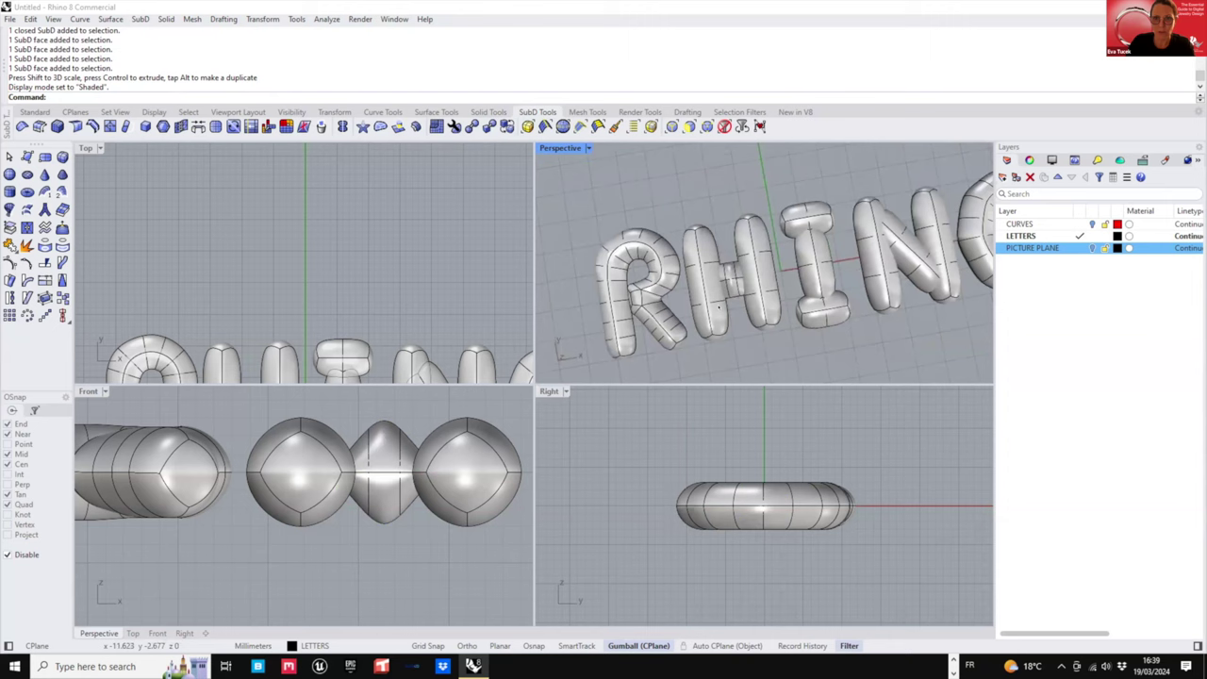
{"action": "right_click_drag", "start_coordinate": [721, 300], "coordinate": [785, 238]}
{"action": "scroll", "coordinate": [742, 275], "scroll_direction": "up", "scroll_amount": 2}
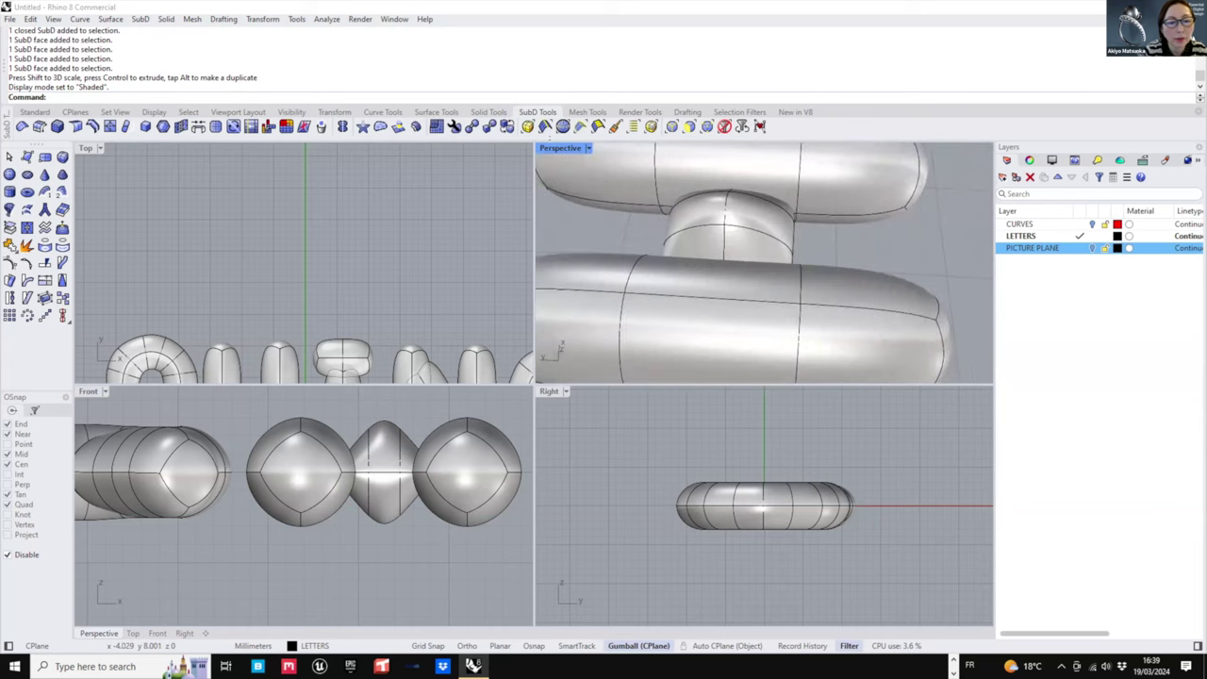
{"action": "double_click", "coordinate": [567, 148]}
{"action": "scroll", "coordinate": [577, 351], "scroll_direction": "down", "scroll_amount": 5}
{"action": "right_click_drag", "start_coordinate": [566, 344], "coordinate": [589, 335]}
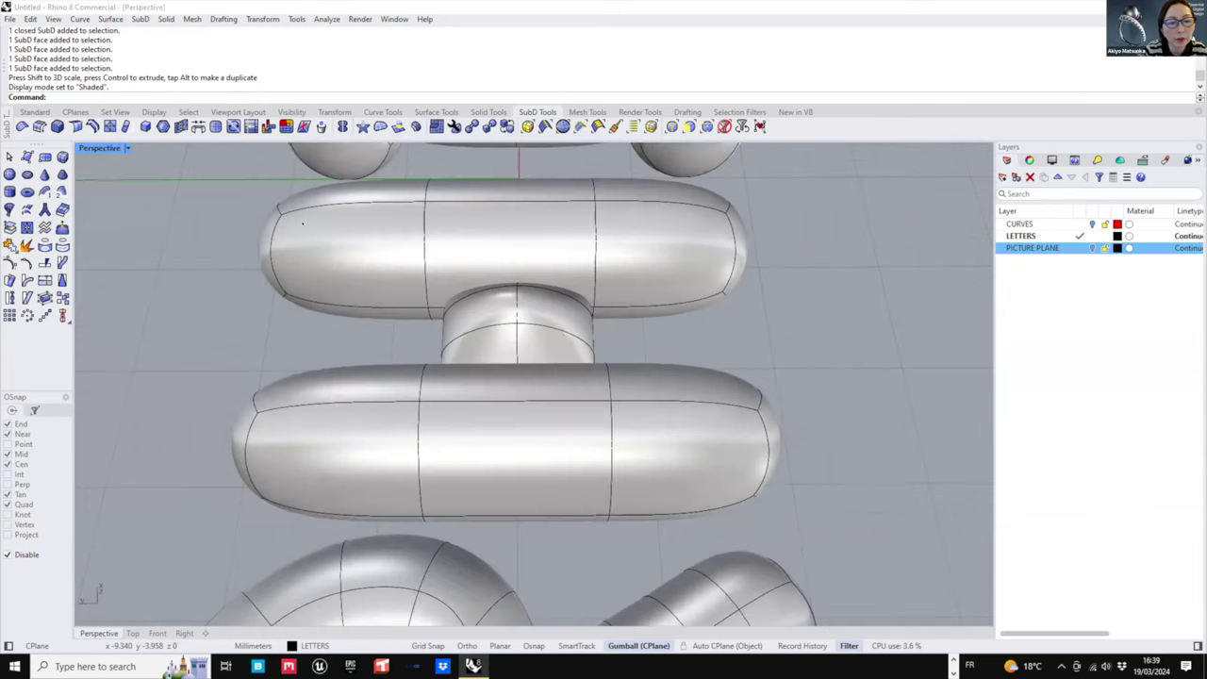
{"action": "scroll", "coordinate": [566, 325], "scroll_direction": "up", "scroll_amount": 5}
{"action": "scroll", "coordinate": [528, 364], "scroll_direction": "down", "scroll_amount": 5}
{"action": "right_click_drag", "start_coordinate": [528, 364], "coordinate": [665, 344]}
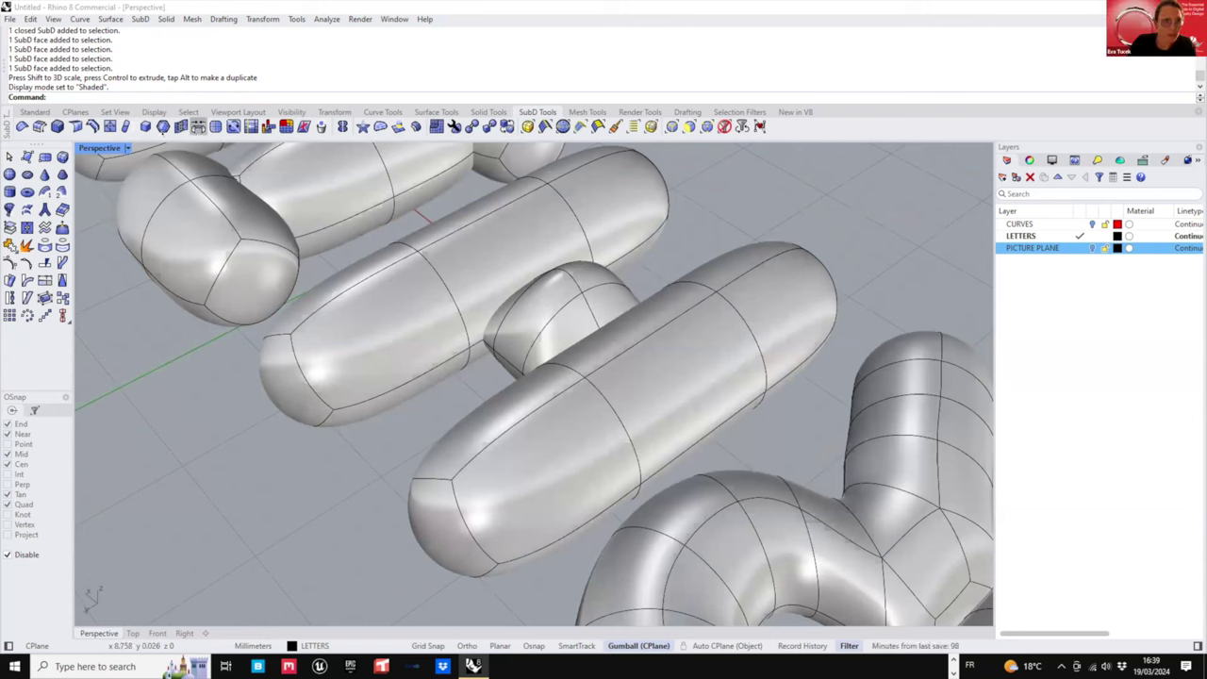
{"action": "left_click", "coordinate": [92, 125]}
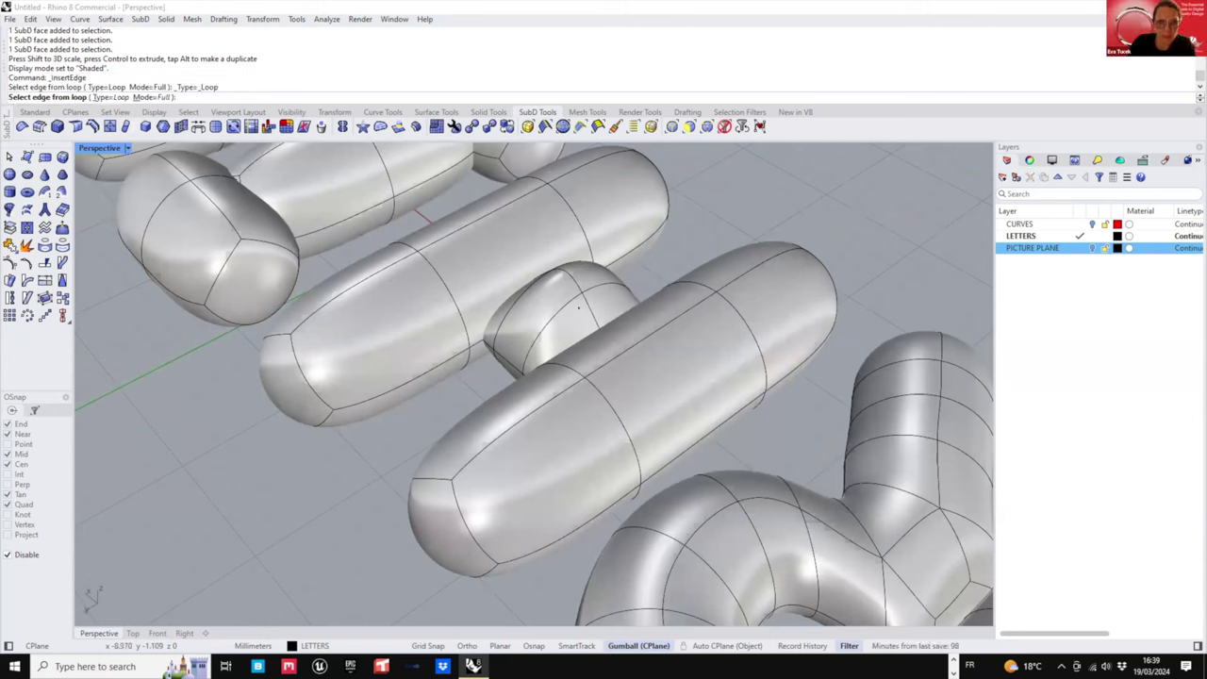
{"action": "left_click", "coordinate": [595, 308]}
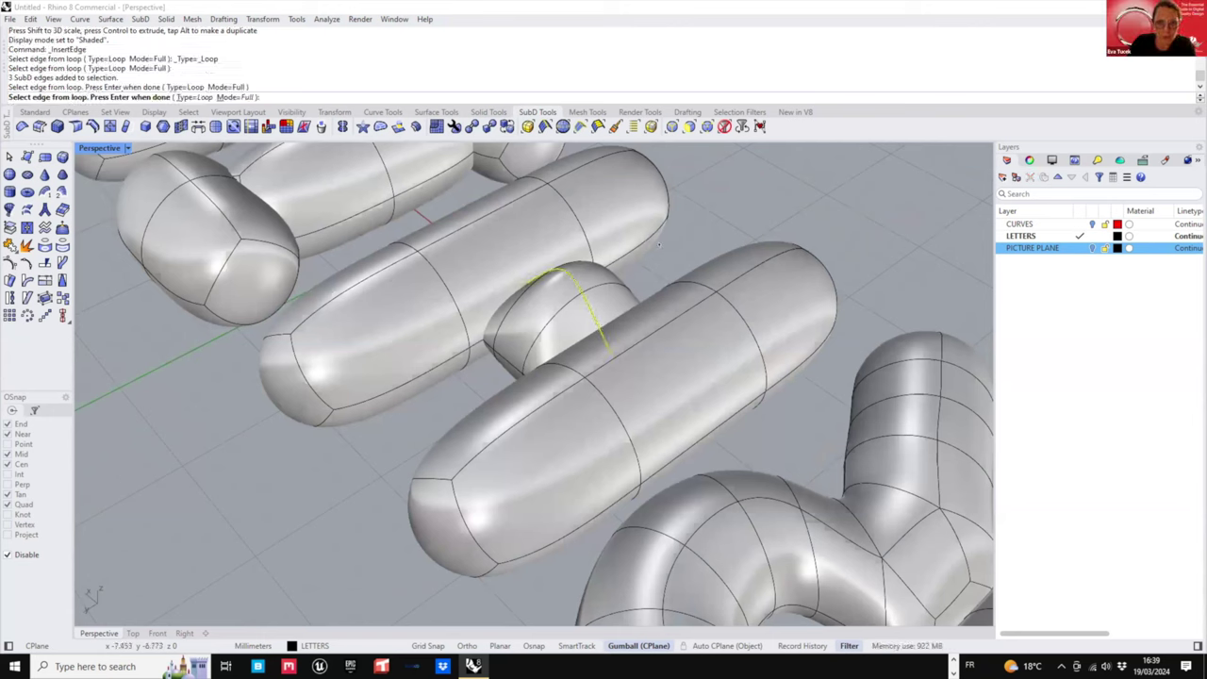
{"action": "key", "text": "Return"}
{"action": "double_click", "coordinate": [594, 318]}
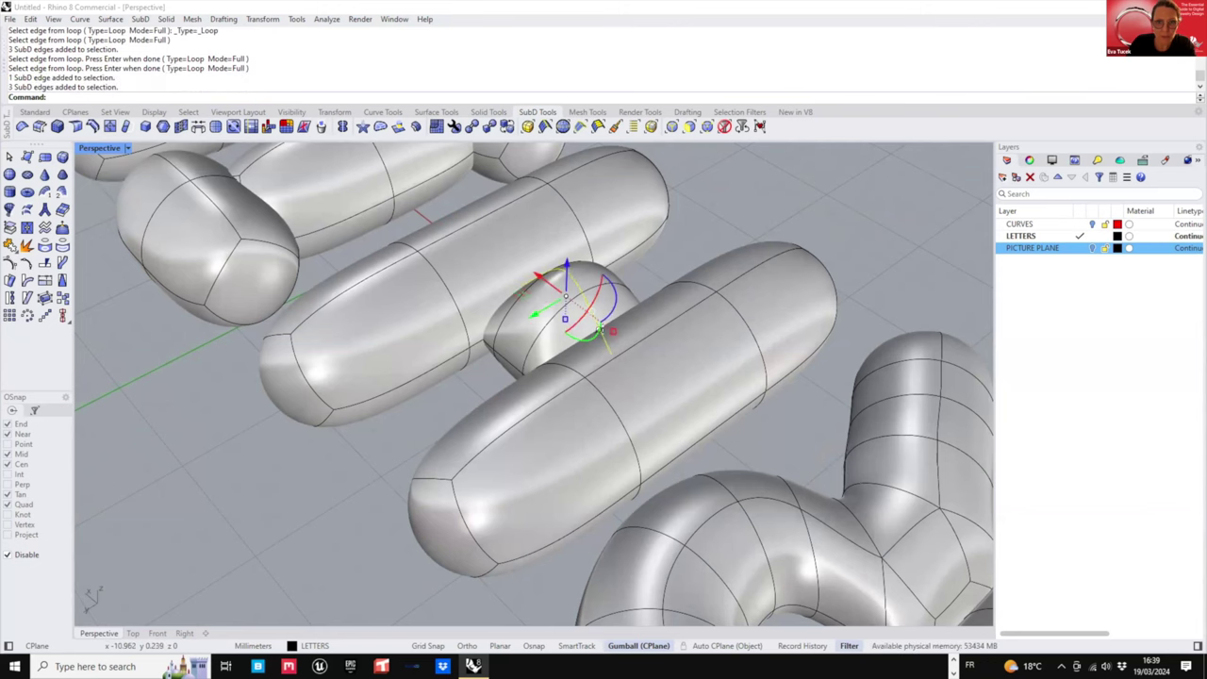
{"action": "scroll", "coordinate": [604, 341], "scroll_direction": "up", "scroll_amount": 10}
{"action": "scroll", "coordinate": [605, 342], "scroll_direction": "down", "scroll_amount": 5}
{"action": "scroll", "coordinate": [605, 341], "scroll_direction": "down", "scroll_amount": 6}
{"action": "right_click_drag", "start_coordinate": [605, 341], "coordinate": [587, 243]}
{"action": "double_click", "coordinate": [558, 287], "text": "shift"}
{"action": "scroll", "coordinate": [558, 287], "scroll_direction": "up", "scroll_amount": 2}
{"action": "right_click_drag", "start_coordinate": [598, 339], "coordinate": [652, 380]}
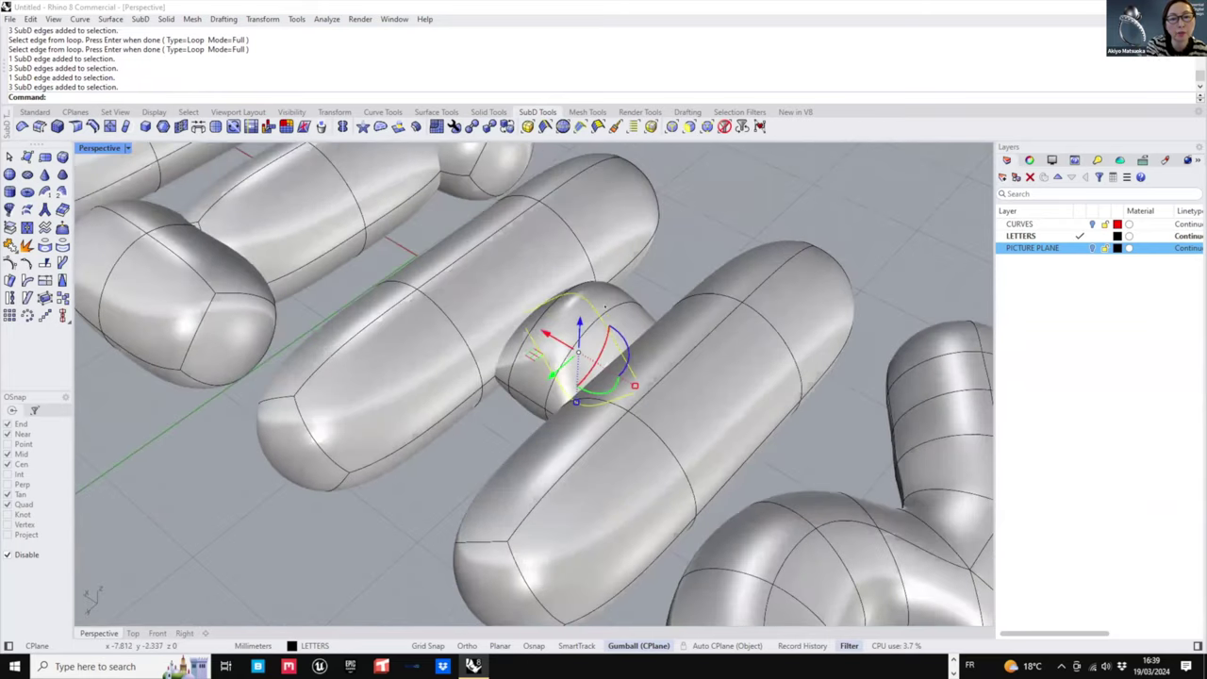
{"action": "right_click_drag", "start_coordinate": [675, 227], "coordinate": [677, 215]}
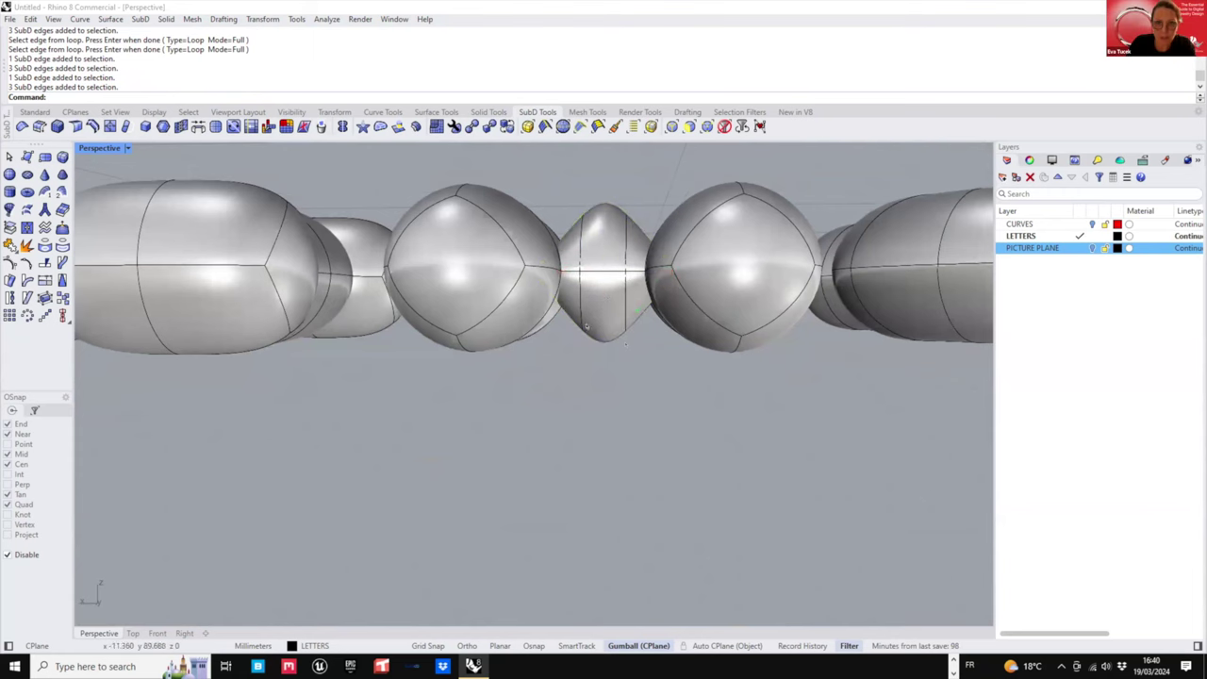
- Try scaling the middle upper and lower edges of the H's crossbar along Z, then undo the scale and clear the selection
{"action": "right_click_drag", "start_coordinate": [625, 345], "coordinate": [612, 240]}
{"action": "left_click", "coordinate": [613, 326], "text": "ctrl+shift"}
{"action": "left_click", "coordinate": [611, 216], "text": "ctrl+shift"}
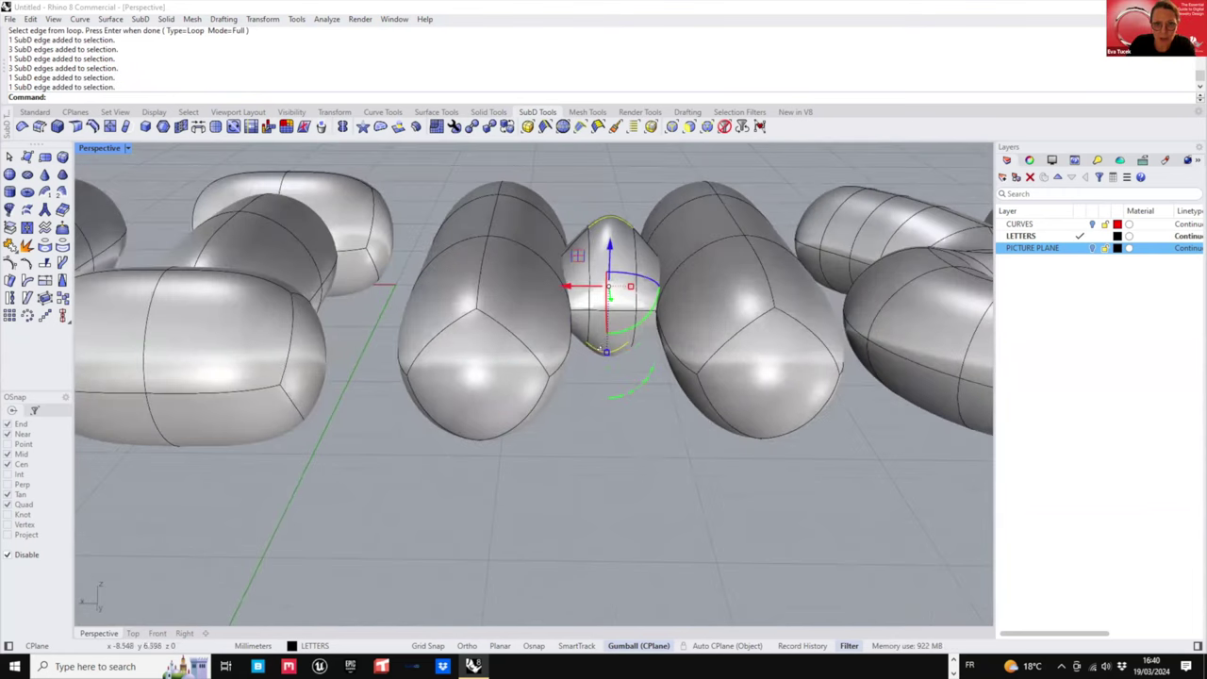
{"action": "left_click_drag", "start_coordinate": [606, 351], "coordinate": [608, 305]}
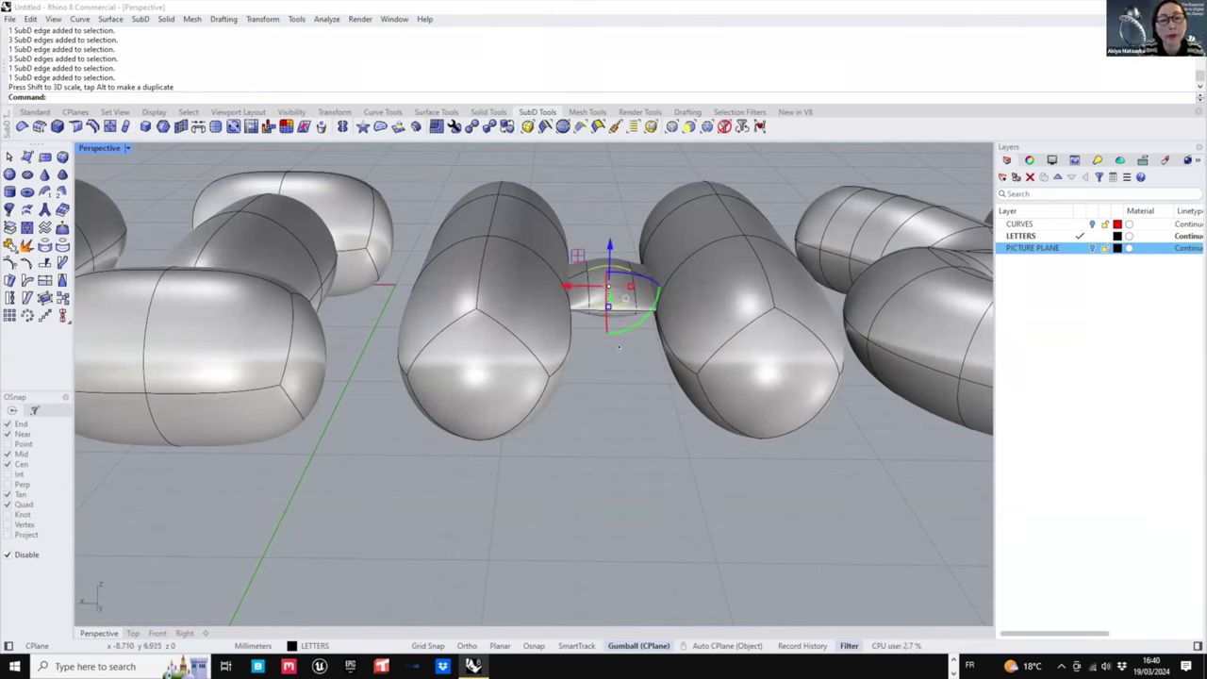
{"action": "key", "text": "ctrl+z"}
{"action": "right_click_drag", "start_coordinate": [618, 347], "coordinate": [562, 332]}
{"action": "key", "text": "Escape"}
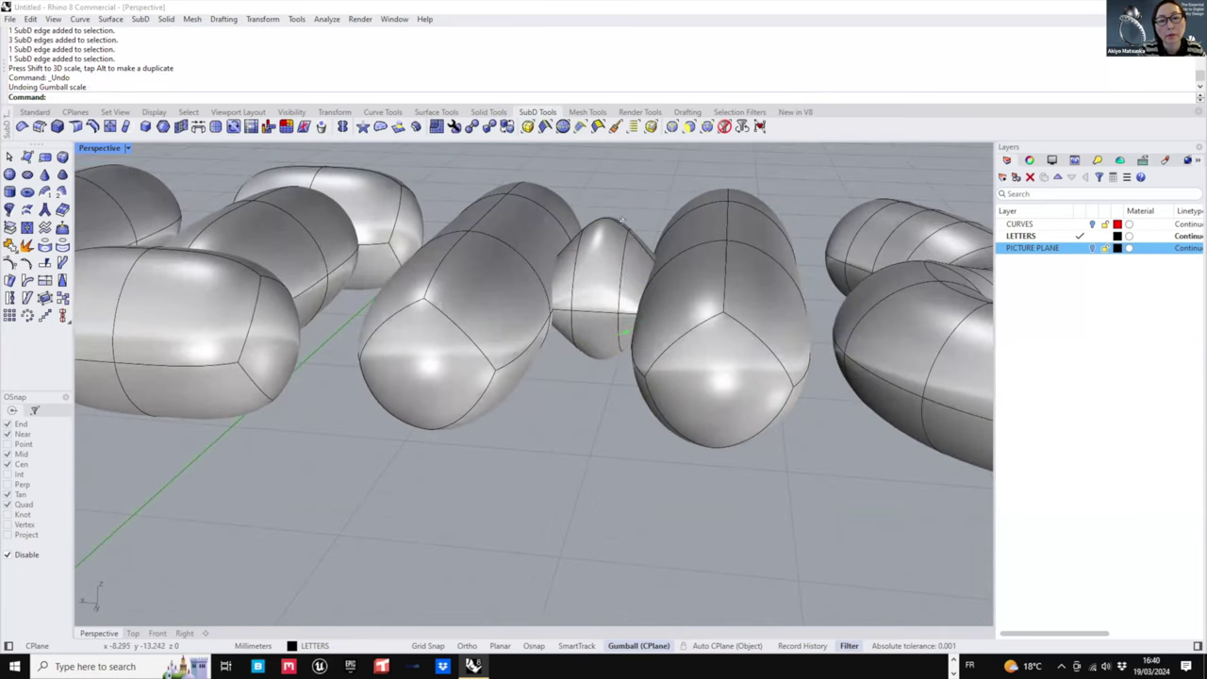
- Select the upper and lower lengthwise edge loops of the H's crossbar and use InsertEdge to add new loops beside them
{"action": "right_click_drag", "start_coordinate": [621, 219], "coordinate": [638, 253]}
{"action": "double_click", "coordinate": [638, 248]}
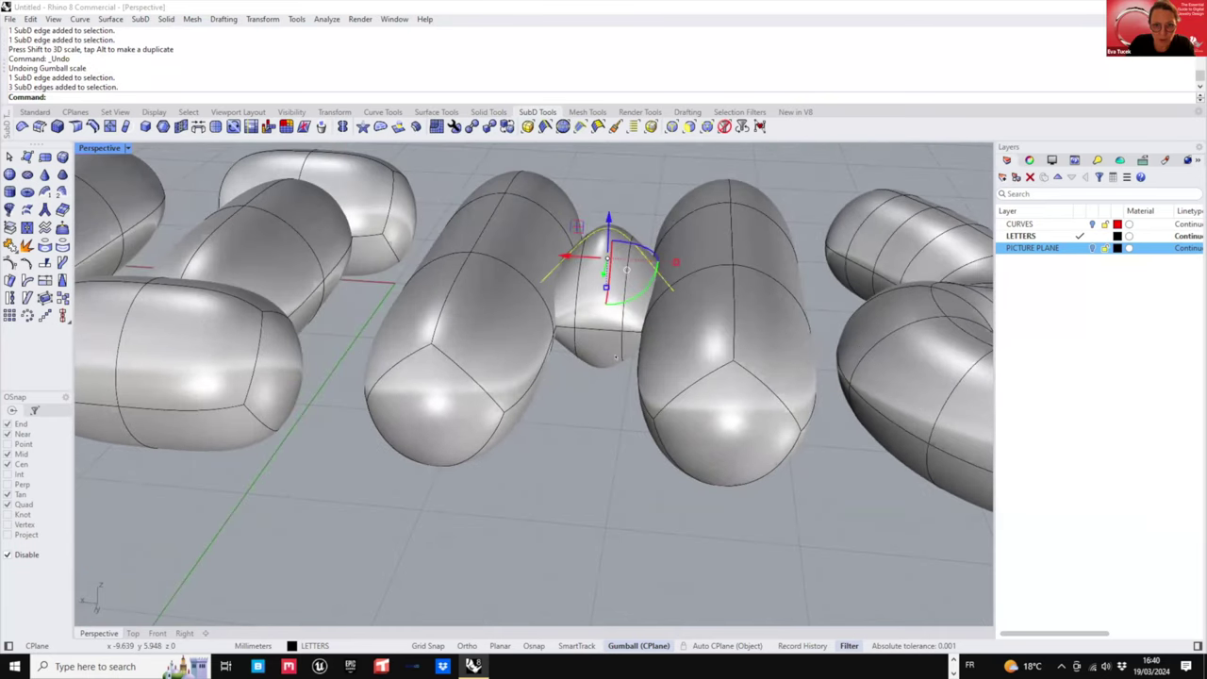
{"action": "right_click_drag", "start_coordinate": [633, 311], "coordinate": [613, 207]}
{"action": "double_click", "coordinate": [603, 330], "text": "shift"}
{"action": "right_click_drag", "start_coordinate": [603, 260], "coordinate": [648, 381]}
{"action": "right_click", "coordinate": [648, 381]}
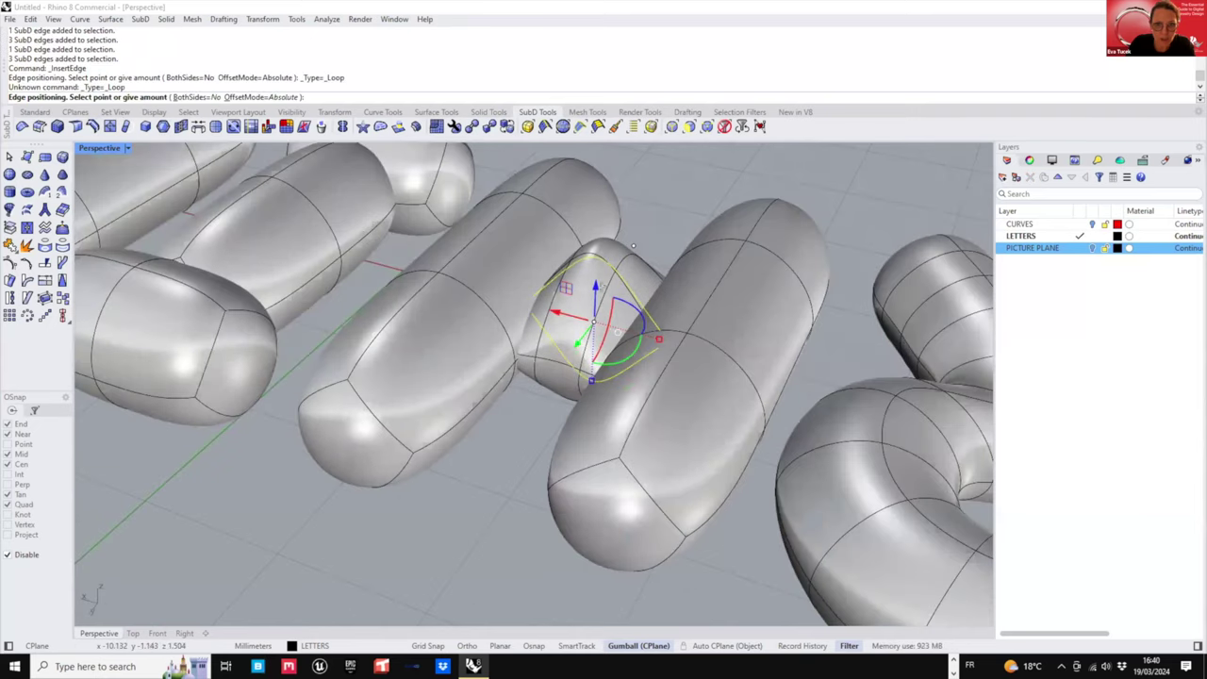
{"action": "right_click_drag", "start_coordinate": [634, 246], "coordinate": [572, 314]}
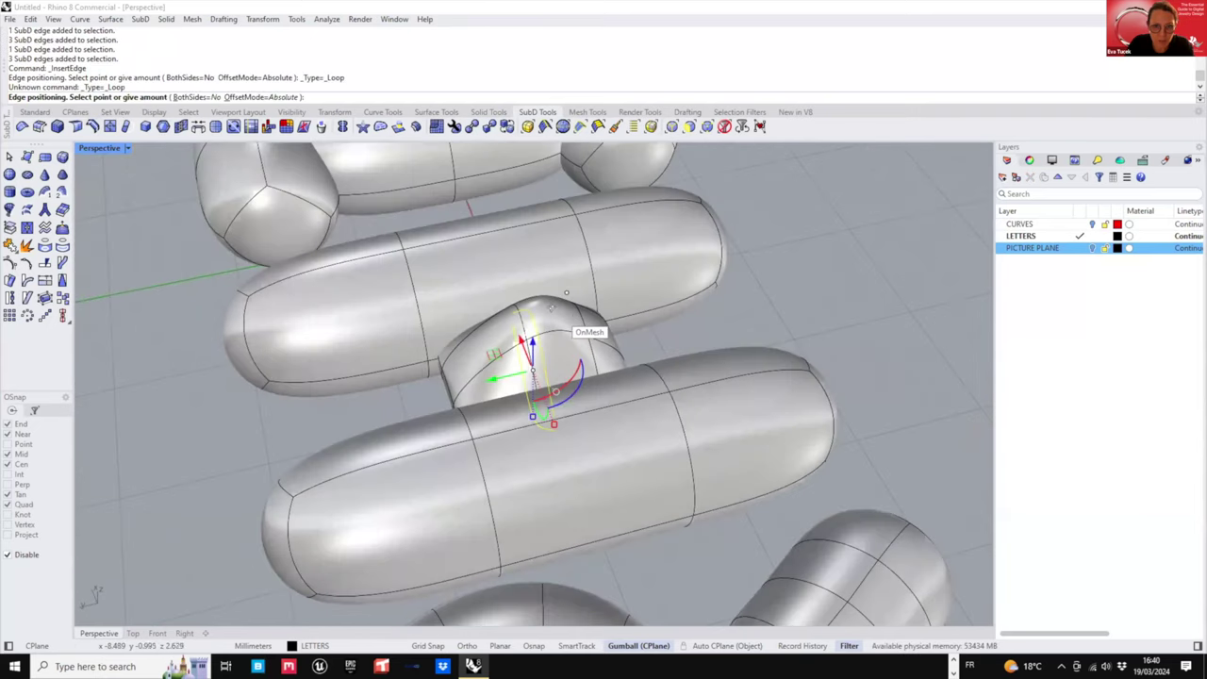
{"action": "left_click", "coordinate": [539, 302]}
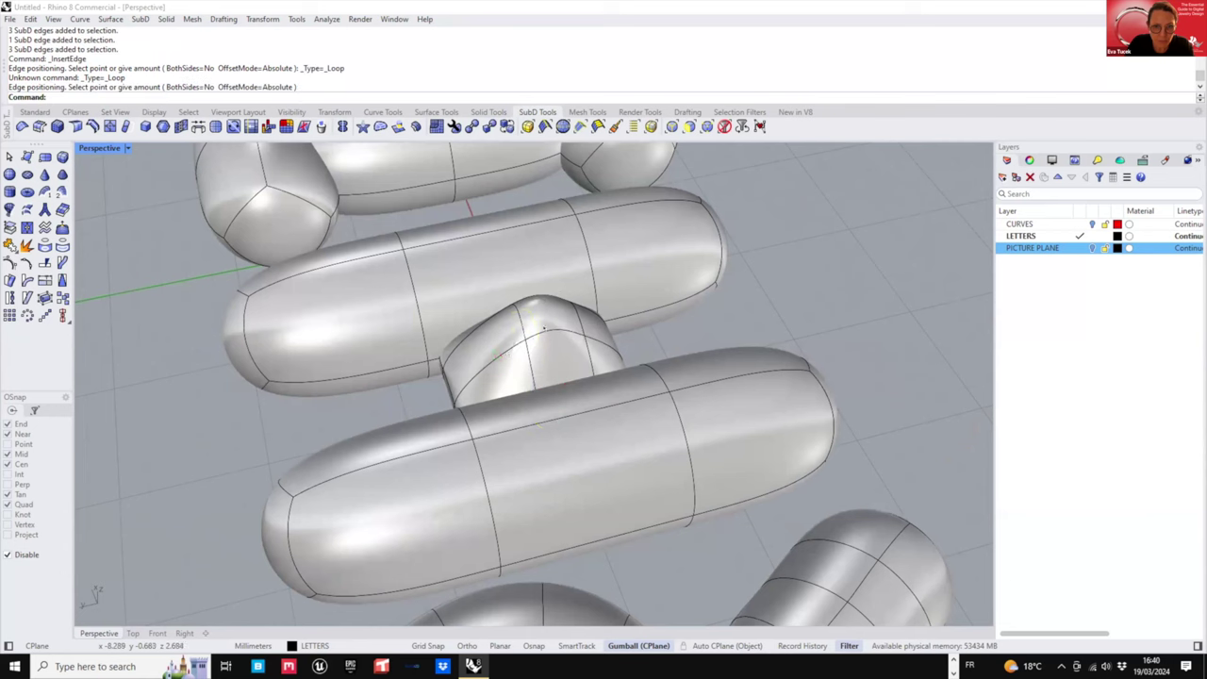
- Reselect the crossbar's upper and lower lengthwise loops and insert another pair of edge loops alongside them
{"action": "double_click", "coordinate": [524, 327], "text": "ctrl+shift"}
{"action": "right_click_drag", "start_coordinate": [539, 351], "coordinate": [608, 226]}
{"action": "left_click", "coordinate": [606, 315], "text": "ctrl+shift"}
{"action": "double_click", "coordinate": [606, 315], "text": "ctrl+shift"}
{"action": "right_click_drag", "start_coordinate": [607, 313], "coordinate": [526, 348]}
{"action": "right_click", "coordinate": [525, 346]}
{"action": "left_click", "coordinate": [526, 345]}
- Select the short middle edges on the upper and lower sides of the H's crossbar and scale them closer together along Z
{"action": "mouse_move", "coordinate": [600, 248]}
{"action": "right_mouse_down"}
{"action": "mouse_move", "coordinate": [505, 283]}
{"action": "mouse_move", "coordinate": [622, 247]}
{"action": "right_mouse_up"}
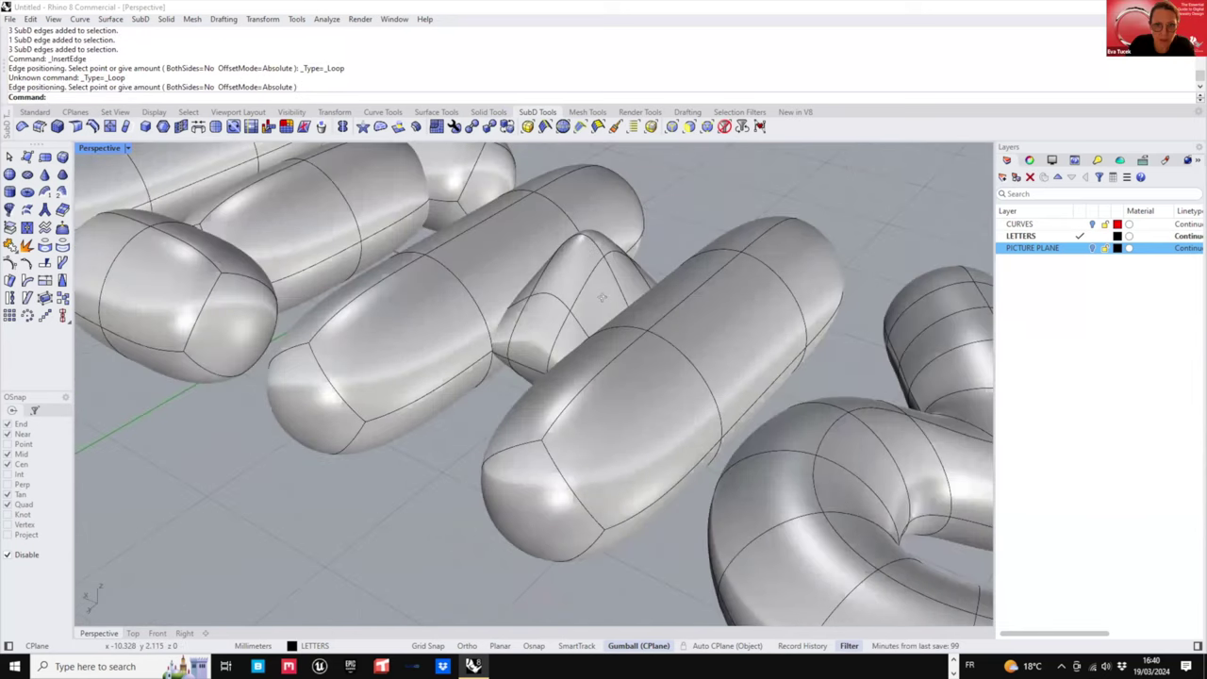
{"action": "right_click_drag", "start_coordinate": [600, 296], "coordinate": [619, 276]}
{"action": "scroll", "coordinate": [619, 276], "scroll_direction": "up", "scroll_amount": 5}
{"action": "right_click_drag", "start_coordinate": [645, 197], "coordinate": [619, 273]}
{"action": "left_click", "coordinate": [618, 275], "text": "ctrl+shift"}
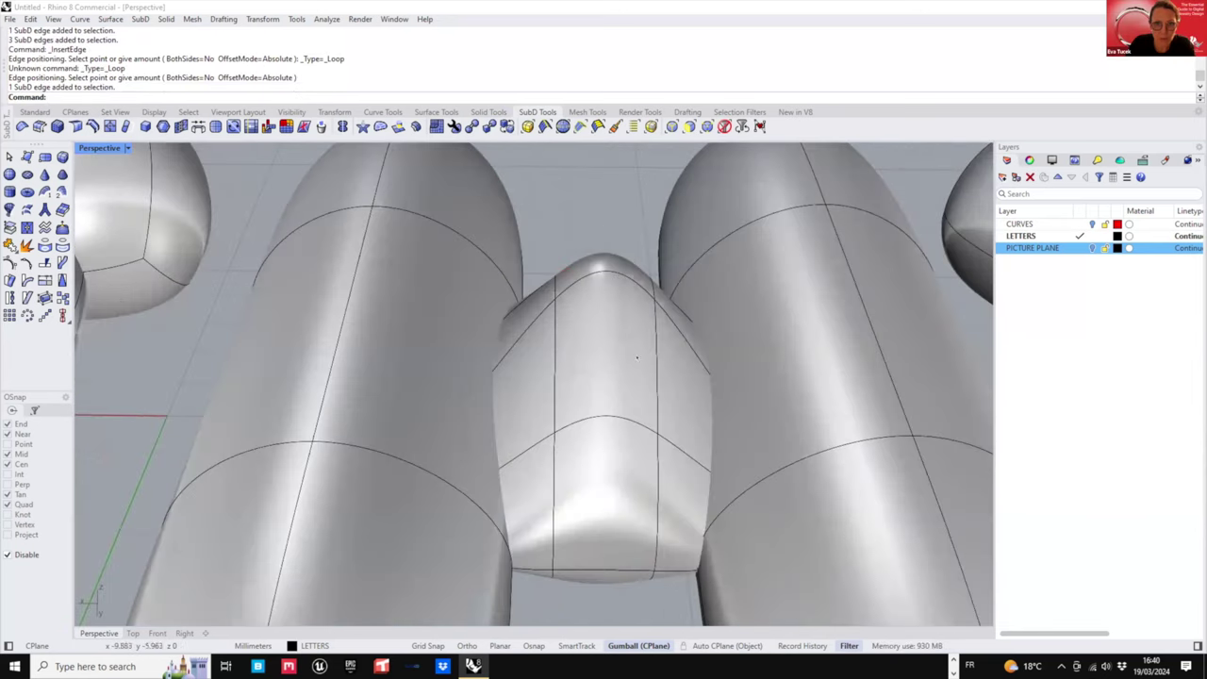
{"action": "left_click", "coordinate": [615, 273], "text": "ctrl+shift"}
{"action": "scroll", "coordinate": [604, 320], "scroll_direction": "down", "scroll_amount": 5}
{"action": "mouse_move", "coordinate": [603, 514]}
{"action": "right_mouse_down"}
{"action": "mouse_move", "coordinate": [596, 426]}
{"action": "mouse_move", "coordinate": [579, 439]}
{"action": "mouse_move", "coordinate": [607, 508]}
{"action": "right_mouse_up"}
{"action": "left_click", "coordinate": [581, 431], "text": "ctrl+shift"}
{"action": "left_click_drag", "start_coordinate": [594, 370], "coordinate": [594, 429]}
{"action": "left_click_drag", "start_coordinate": [592, 472], "coordinate": [594, 398]}
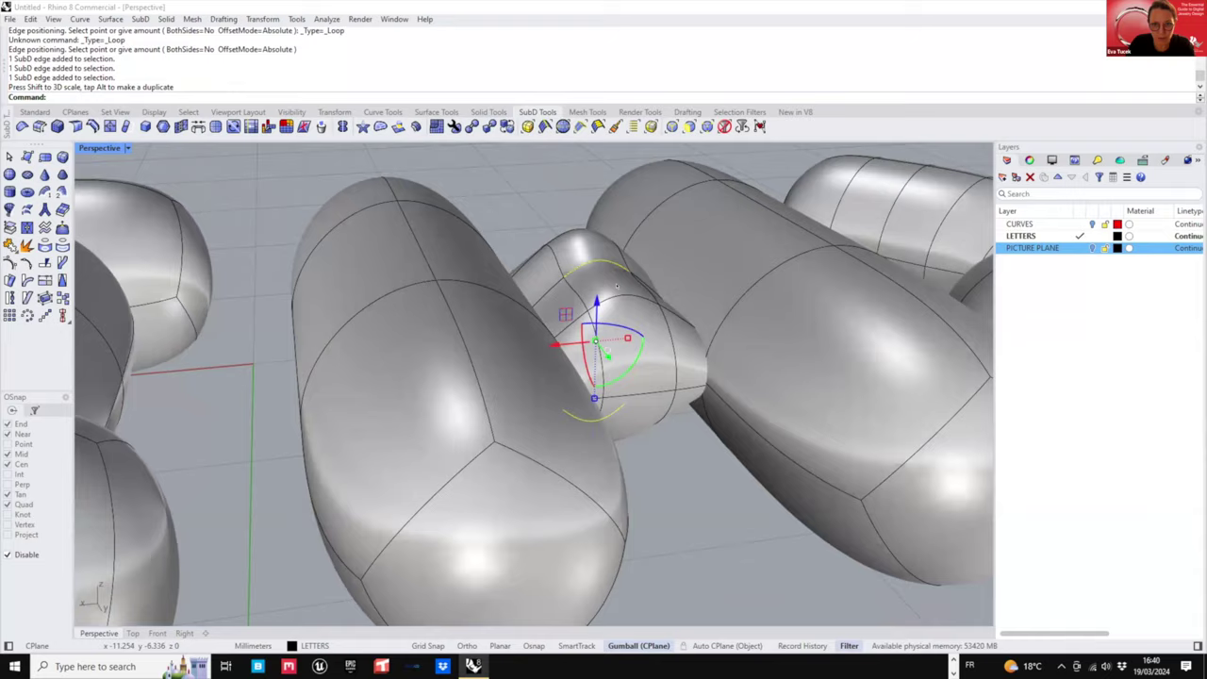
- Clear the selection, pick a neighbouring upper and lower pair of short crossbar edges and adjust their spacing by scaling along Z
{"action": "scroll", "coordinate": [609, 260], "scroll_direction": "down", "scroll_amount": 5}
{"action": "right_click_drag", "start_coordinate": [802, 279], "coordinate": [470, 286]}
{"action": "scroll", "coordinate": [669, 299], "scroll_direction": "up", "scroll_amount": 4}
{"action": "key", "text": "Escape"}
{"action": "left_click", "coordinate": [461, 246], "text": "ctrl+shift"}
{"action": "right_click_drag", "start_coordinate": [475, 345], "coordinate": [460, 238]}
{"action": "left_click", "coordinate": [451, 382], "text": "ctrl+shift"}
{"action": "right_click_drag", "start_coordinate": [457, 382], "coordinate": [773, 444]}
{"action": "left_click_drag", "start_coordinate": [450, 369], "coordinate": [451, 372]}
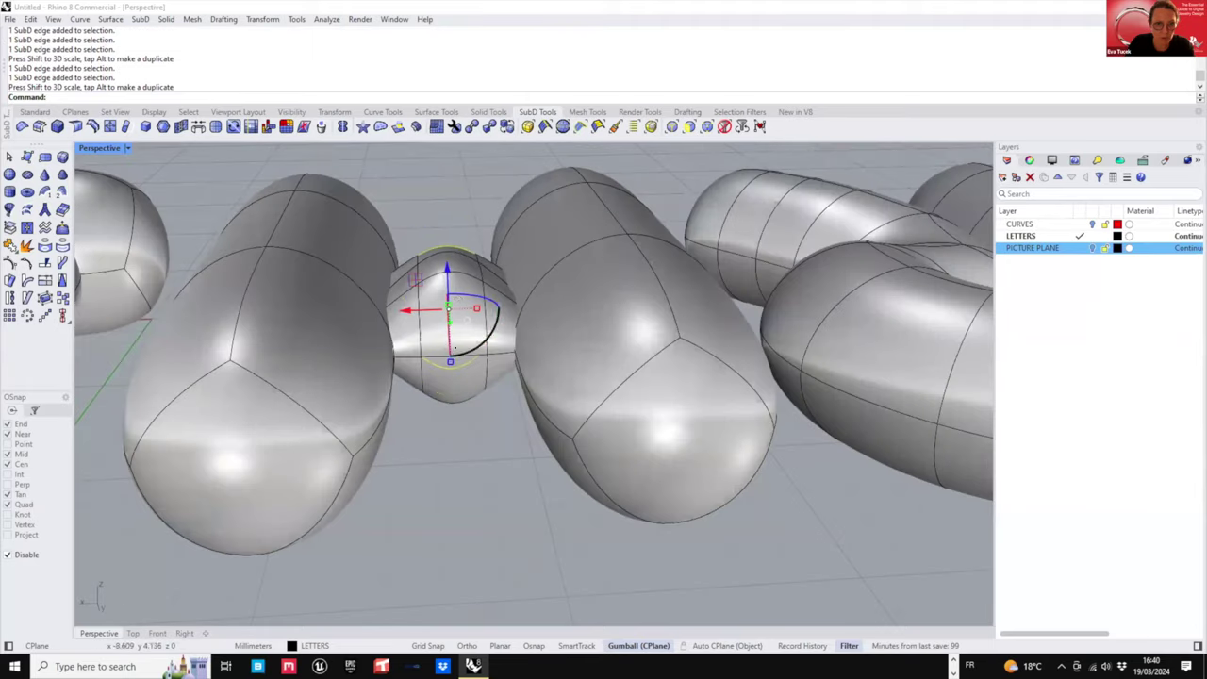
{"action": "right_click_drag", "start_coordinate": [476, 269], "coordinate": [543, 307]}
{"action": "left_click_drag", "start_coordinate": [512, 396], "coordinate": [512, 404]}
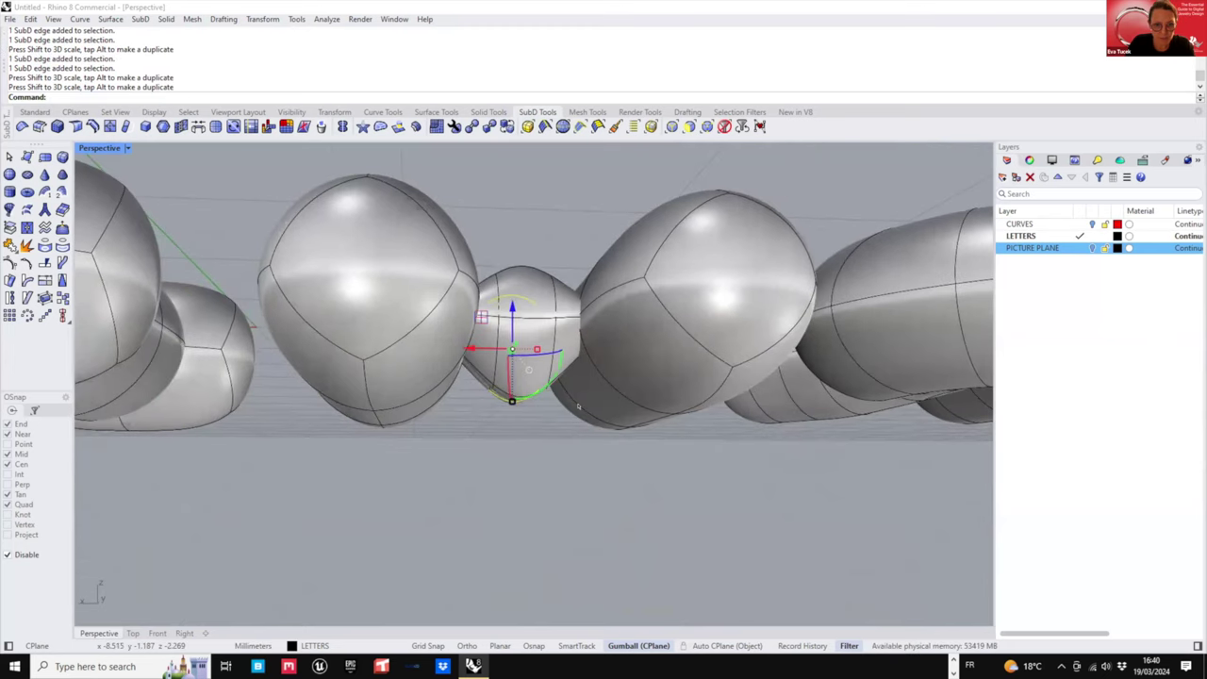
- Select one more upper and lower crossbar edge pair, then undo the Z scalings and both edge loop insertions and deselect
{"action": "right_click_drag", "start_coordinate": [514, 250], "coordinate": [536, 318]}
{"action": "key", "text": "Escape"}
{"action": "left_click", "coordinate": [544, 337]}
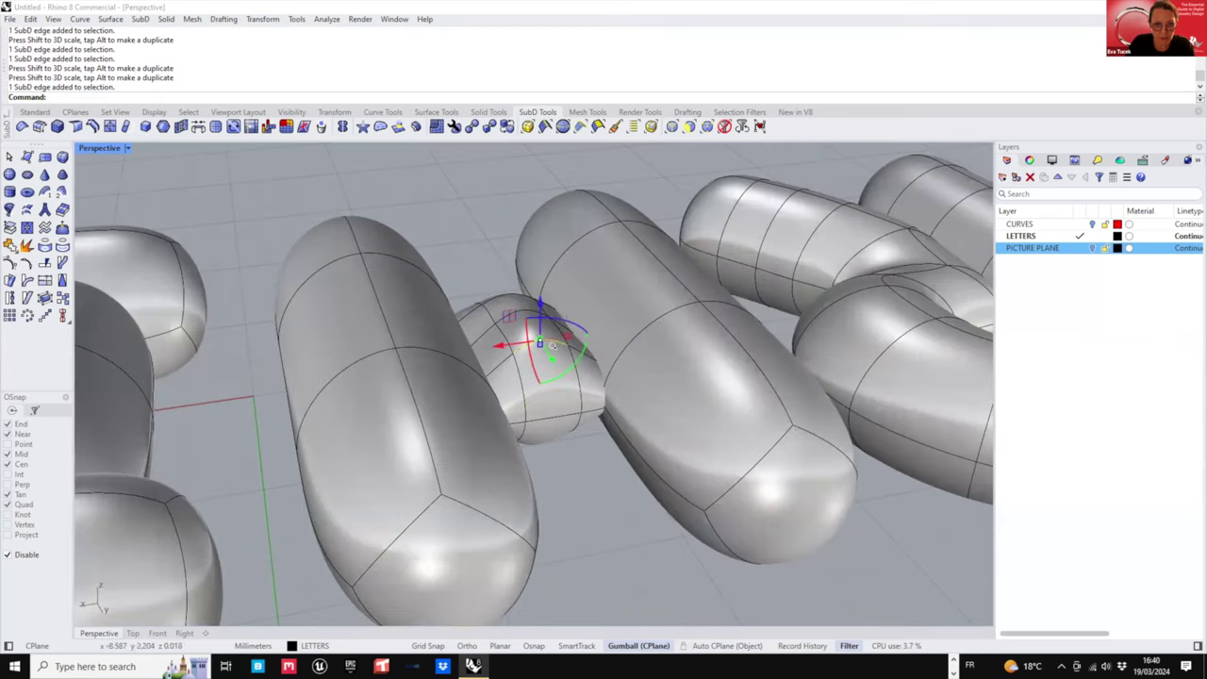
{"action": "right_click_drag", "start_coordinate": [561, 267], "coordinate": [554, 200]}
{"action": "left_click", "coordinate": [534, 379], "text": "shift"}
{"action": "right_click_drag", "start_coordinate": [540, 287], "coordinate": [573, 330]}
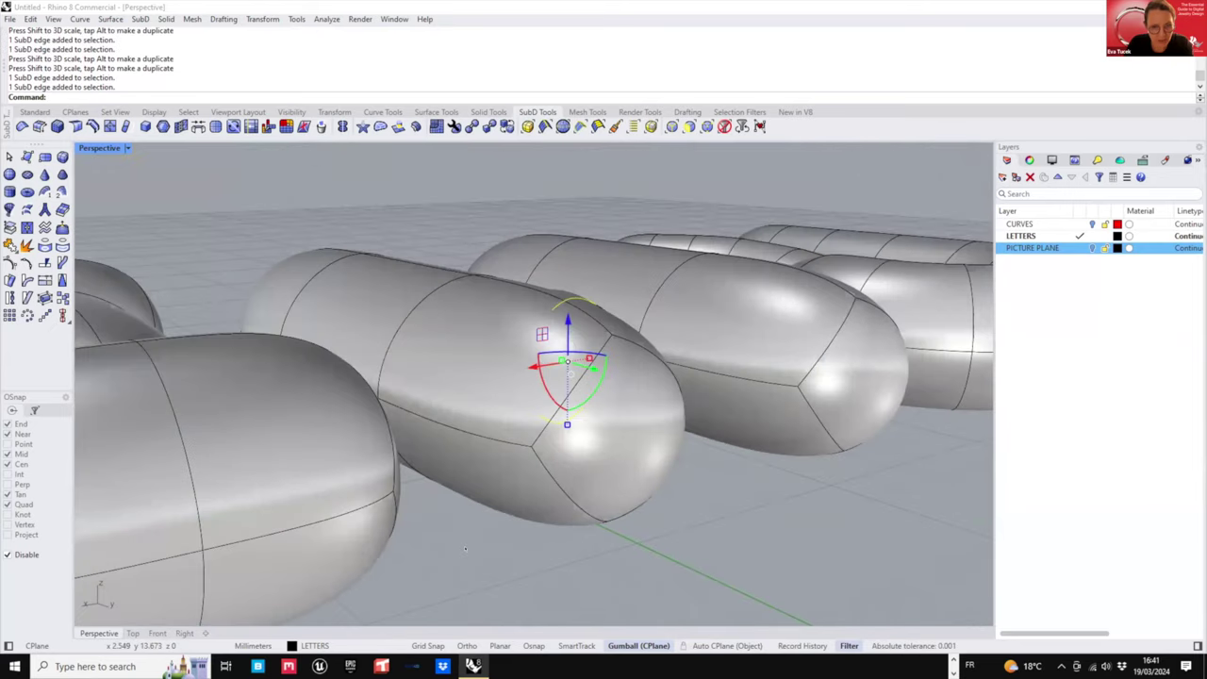
{"action": "key", "text": "ctrl+z"}
{"action": "scroll", "coordinate": [611, 281], "scroll_direction": "down", "scroll_amount": 10}
{"action": "scroll", "coordinate": [596, 270], "scroll_direction": "up", "scroll_amount": 8}
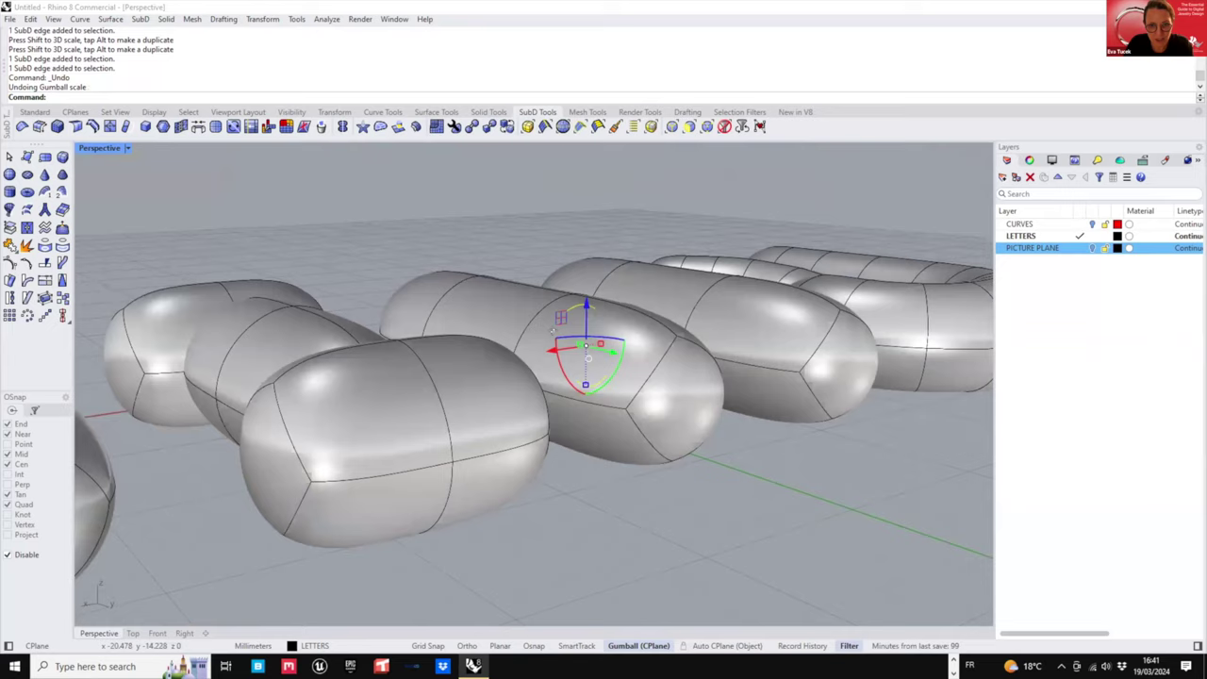
{"action": "right_click_drag", "start_coordinate": [596, 271], "coordinate": [596, 385]}
{"action": "scroll", "coordinate": [584, 361], "scroll_direction": "up", "scroll_amount": 4}
{"action": "key", "text": "ctrl+z"}
{"action": "key", "text": "ctrl+z"}
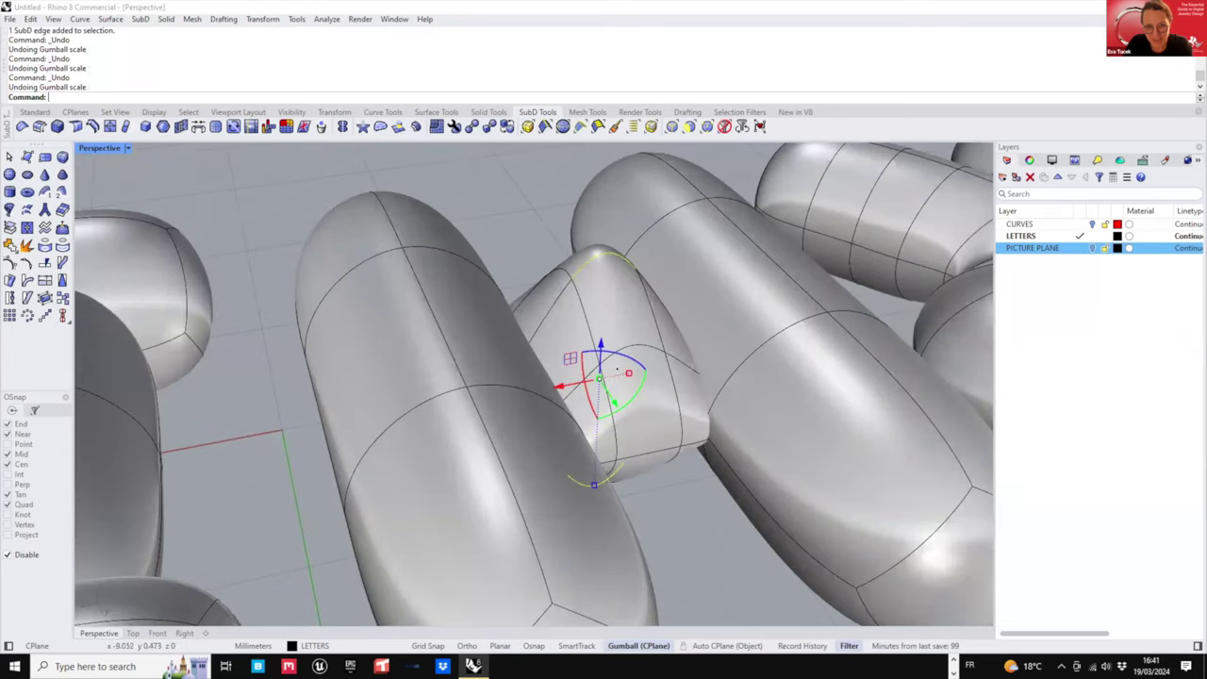
{"action": "scroll", "coordinate": [630, 353], "scroll_direction": "down", "scroll_amount": 2}
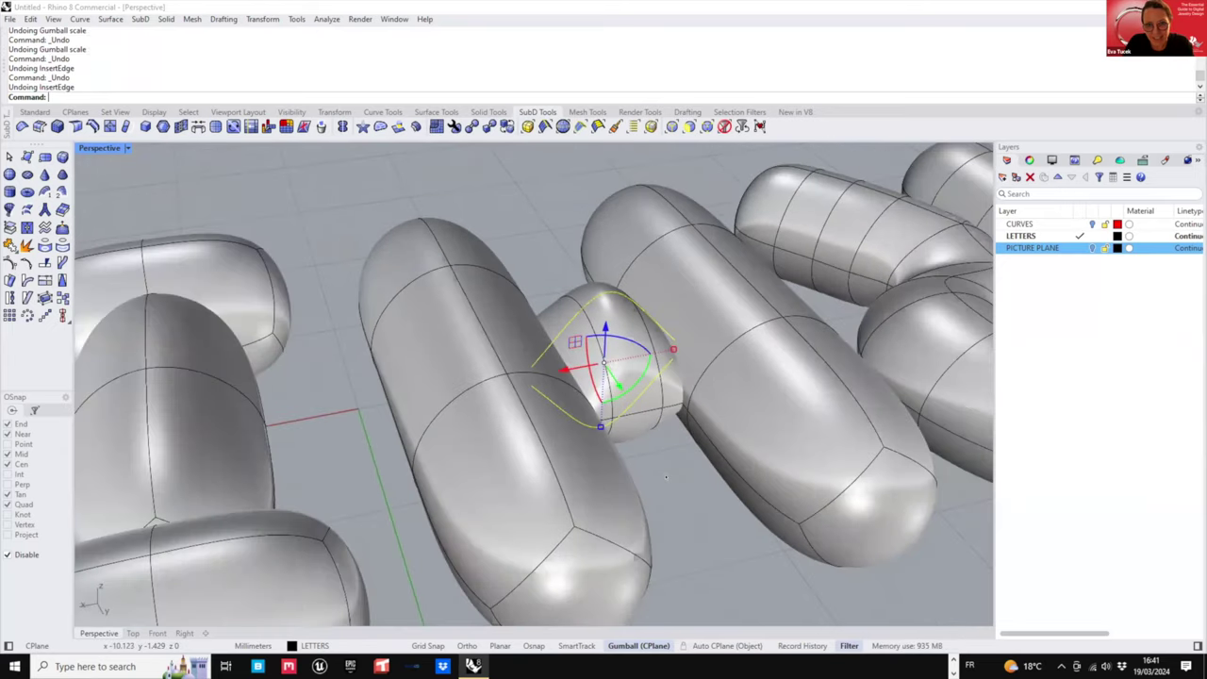
{"action": "right_click_drag", "start_coordinate": [630, 353], "coordinate": [633, 415]}
{"action": "key", "text": "Escape"}
- Select the whole letter H, subdivide its SubD mesh once and deselect it
{"action": "right_click_drag", "start_coordinate": [424, 378], "coordinate": [641, 391]}
{"action": "scroll", "coordinate": [617, 401], "scroll_direction": "up", "scroll_amount": 2}
{"action": "left_click", "coordinate": [641, 392]}
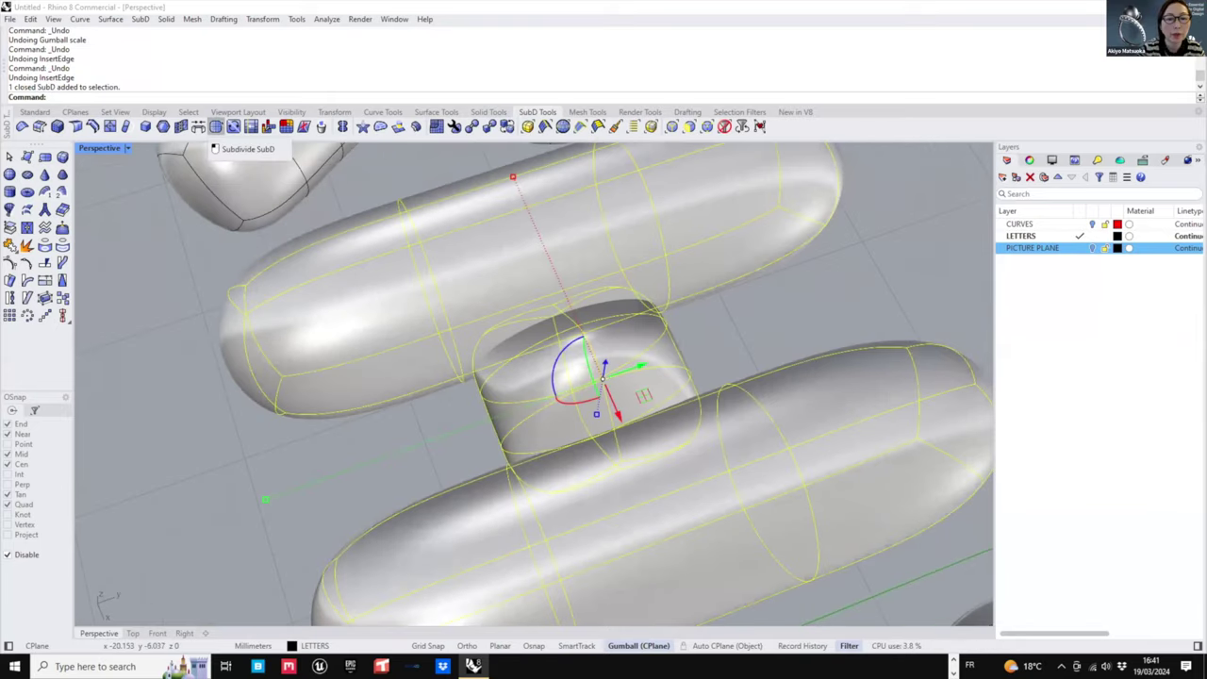
{"action": "left_click", "coordinate": [215, 127]}
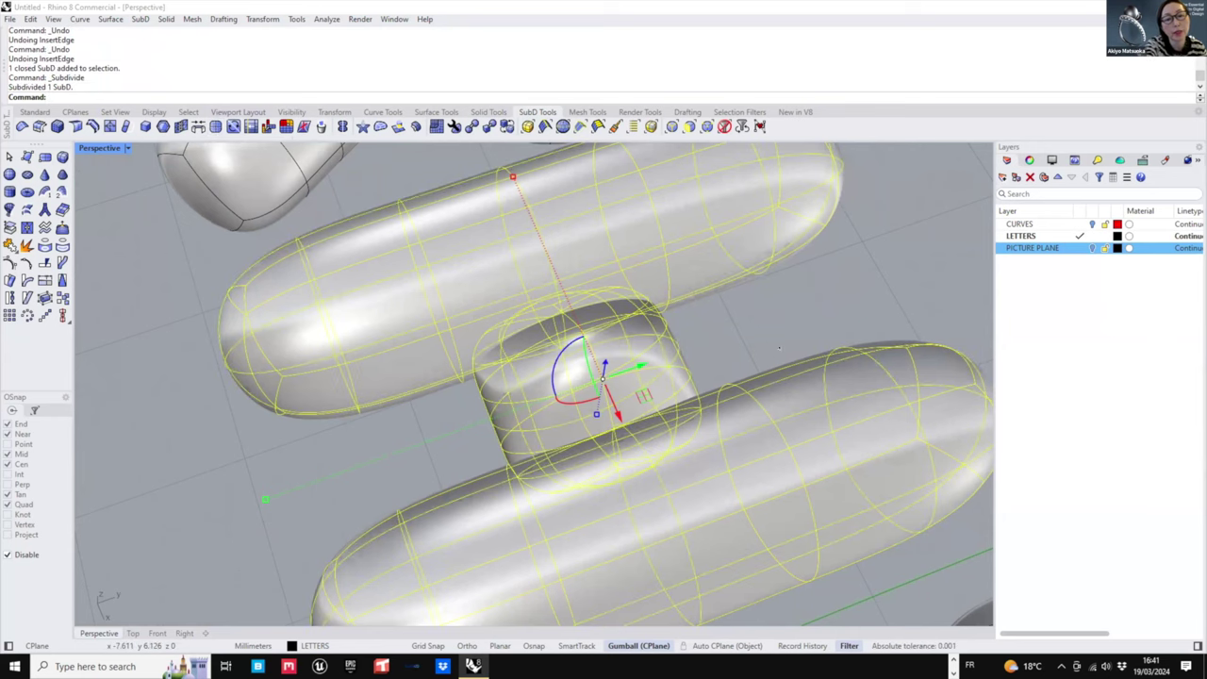
{"action": "left_click", "coordinate": [779, 348]}
- Select the centre vertices on the upper and lower sides of the H's crossbar and scale them along Z
{"action": "right_click_drag", "start_coordinate": [587, 349], "coordinate": [594, 321]}
{"action": "left_click", "coordinate": [590, 315], "text": "ctrl+shift"}
{"action": "right_click_drag", "start_coordinate": [737, 247], "coordinate": [639, 463]}
{"action": "right_click_drag", "start_coordinate": [581, 490], "coordinate": [529, 524]}
{"action": "left_click", "coordinate": [566, 465], "text": "ctrl+shift"}
{"action": "right_click_drag", "start_coordinate": [566, 465], "coordinate": [575, 538]}
{"action": "left_click_drag", "start_coordinate": [556, 427], "coordinate": [566, 395]}
{"action": "right_click_drag", "start_coordinate": [566, 395], "coordinate": [543, 413]}
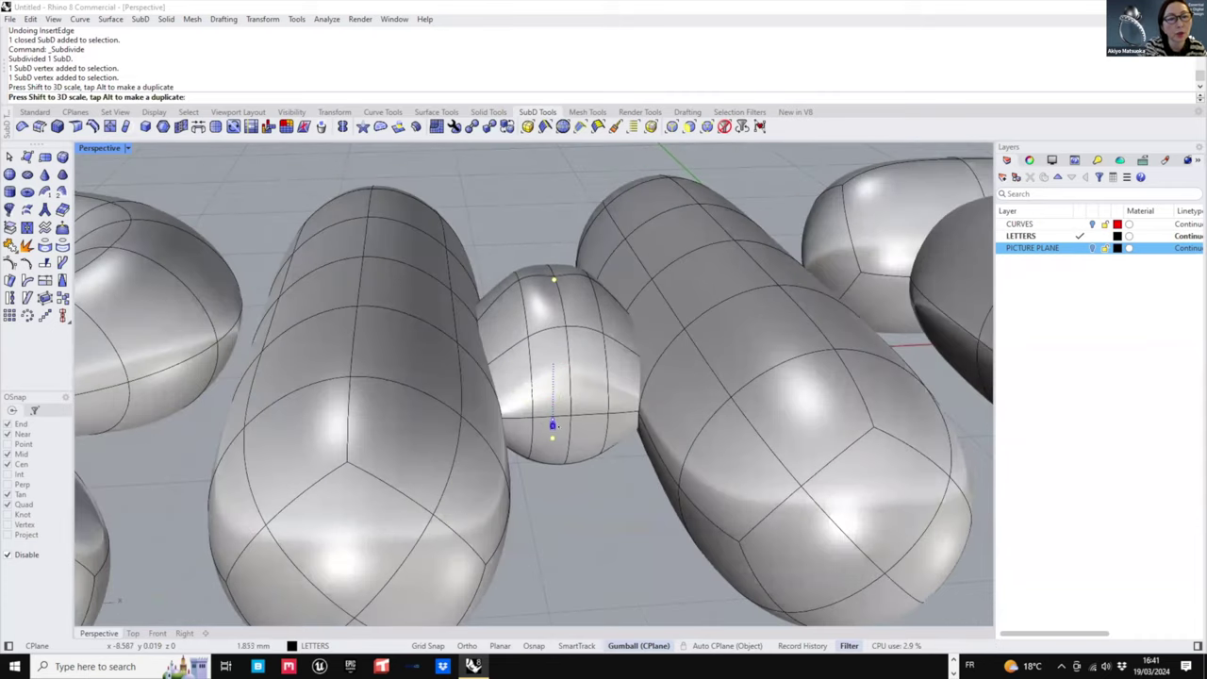
{"action": "left_click_drag", "start_coordinate": [553, 424], "coordinate": [553, 426]}
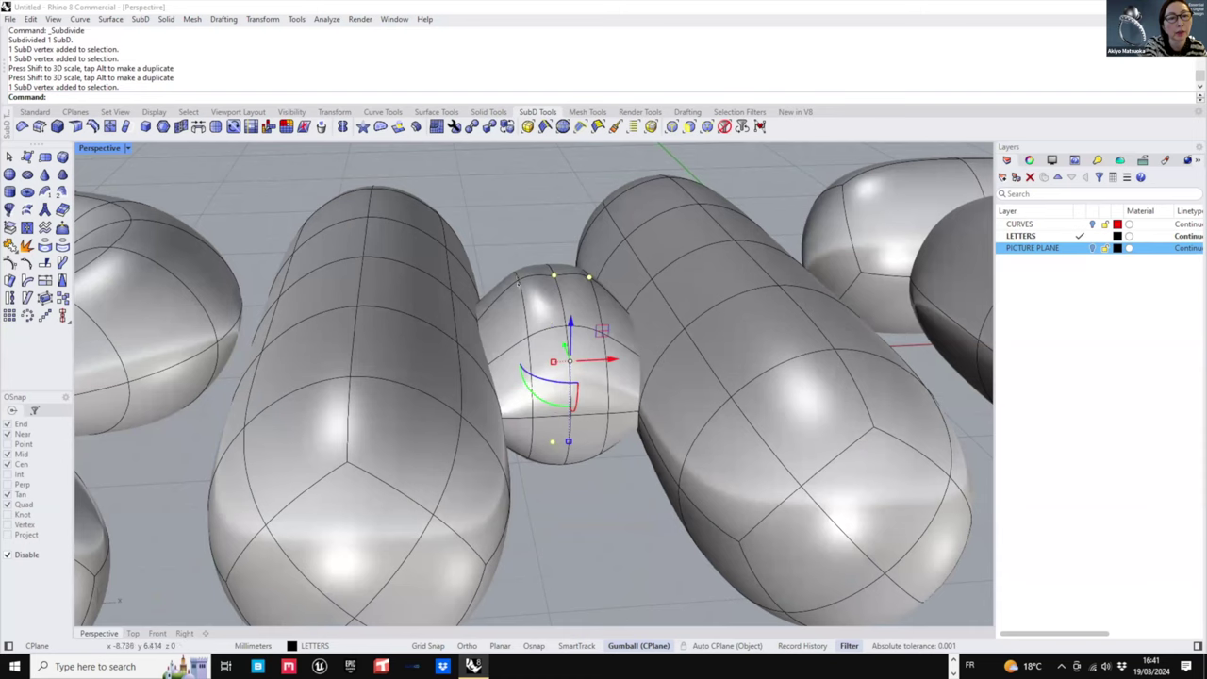
- Extend the selection to three upper and three lower vertices between the stems and scale them closer together along Z
{"action": "left_click", "coordinate": [518, 282], "text": "shift"}
{"action": "right_click_drag", "start_coordinate": [520, 292], "coordinate": [547, 188]}
{"action": "left_click", "coordinate": [583, 486], "text": "shift"}
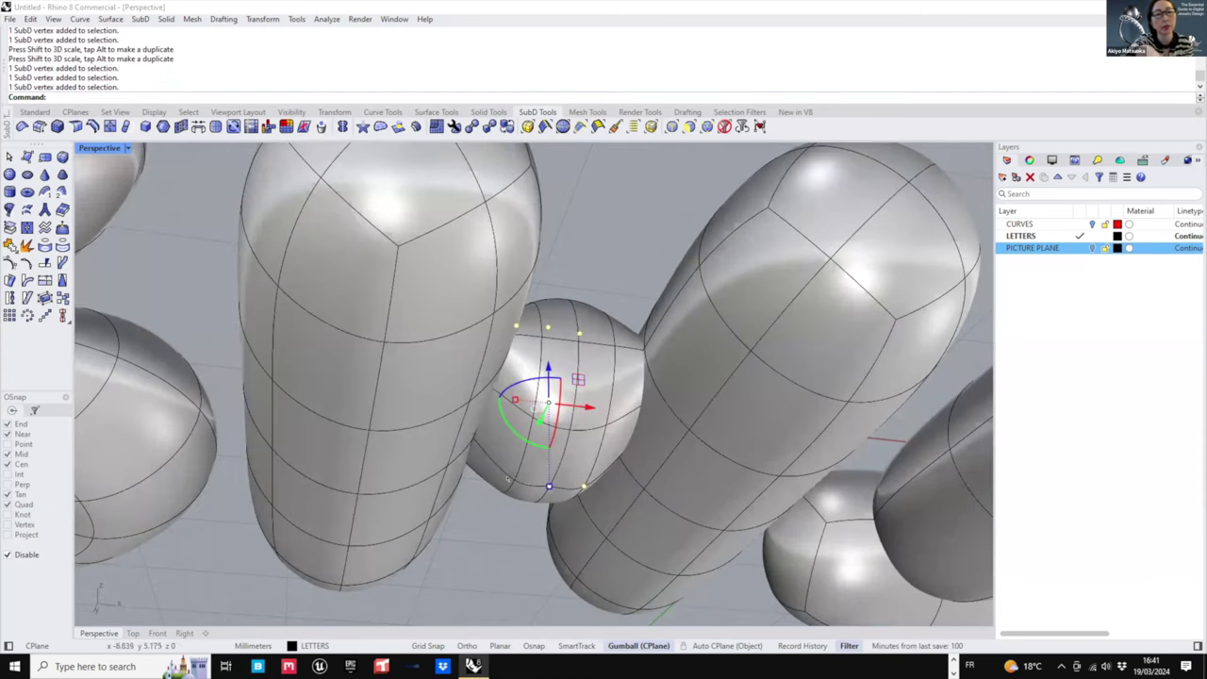
{"action": "left_click", "coordinate": [514, 475], "text": "shift"}
{"action": "right_click_drag", "start_coordinate": [518, 476], "coordinate": [528, 543]}
{"action": "left_click_drag", "start_coordinate": [548, 476], "coordinate": [548, 462]}
{"action": "right_click_drag", "start_coordinate": [548, 462], "coordinate": [603, 566]}
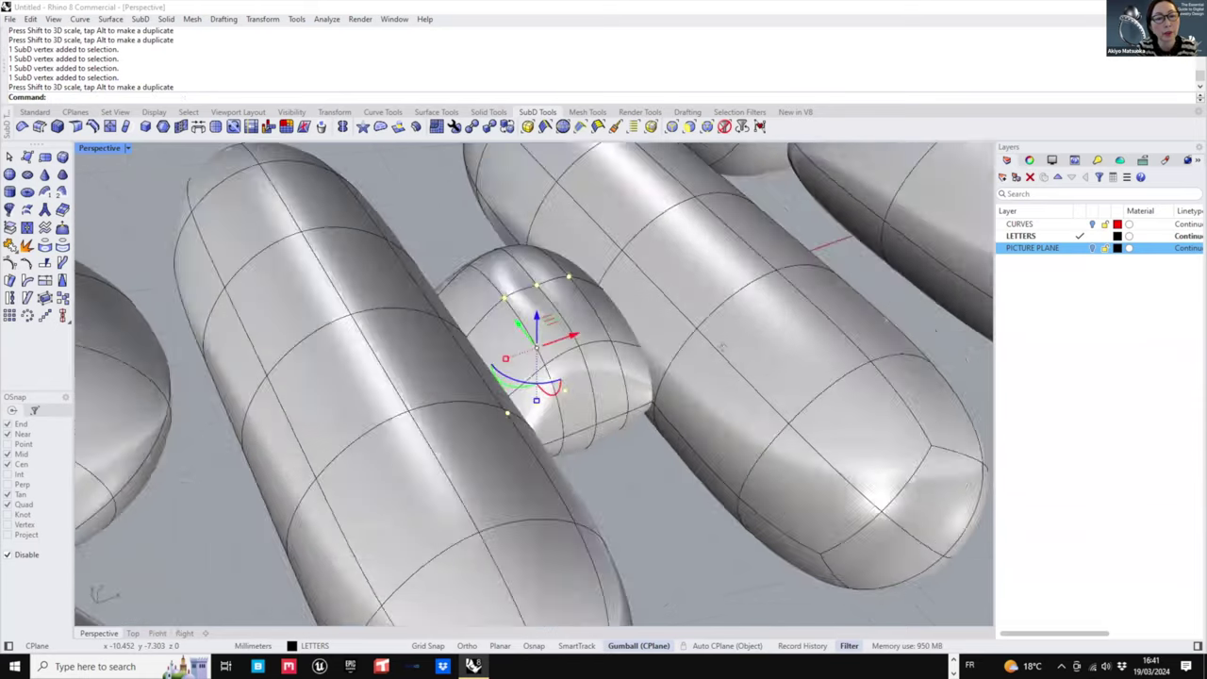
{"action": "scroll", "coordinate": [556, 415], "scroll_direction": "down", "scroll_amount": 4}
{"action": "right_click_drag", "start_coordinate": [405, 406], "coordinate": [555, 275]}
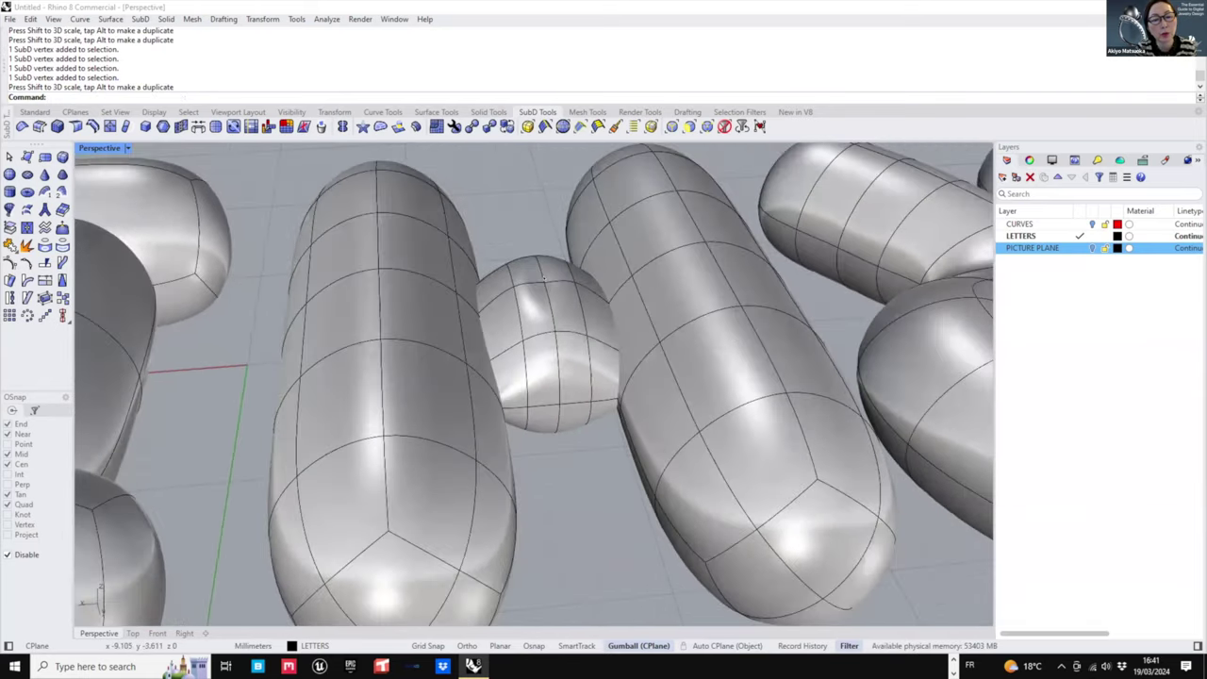
- Select only the upper and lower centre vertices of the H's crossbar, scale them slightly apart along Z and deselect
{"action": "left_click", "coordinate": [544, 283]}
{"action": "right_click_drag", "start_coordinate": [547, 464], "coordinate": [544, 325]}
{"action": "left_click", "coordinate": [543, 400], "text": "shift"}
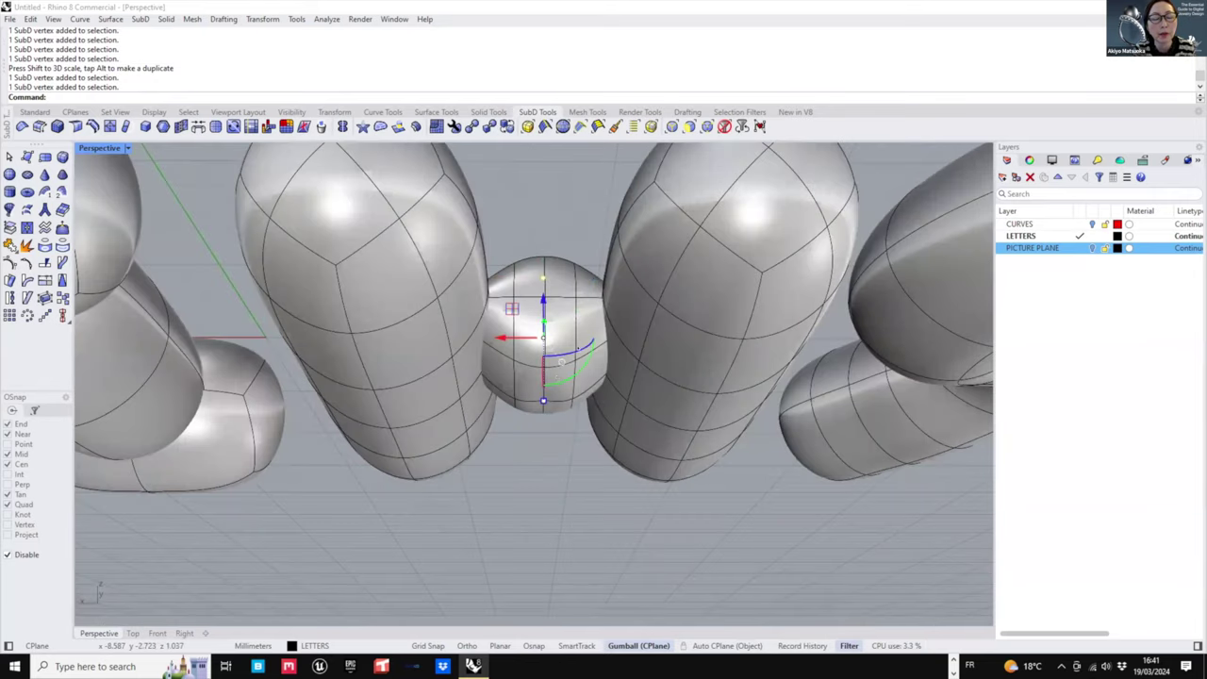
{"action": "right_click_drag", "start_coordinate": [537, 445], "coordinate": [539, 405]}
{"action": "left_click_drag", "start_coordinate": [542, 401], "coordinate": [544, 405]}
{"action": "right_click_drag", "start_coordinate": [553, 298], "coordinate": [544, 374]}
{"action": "key", "text": "Escape"}
{"action": "right_click_drag", "start_coordinate": [545, 269], "coordinate": [526, 328]}
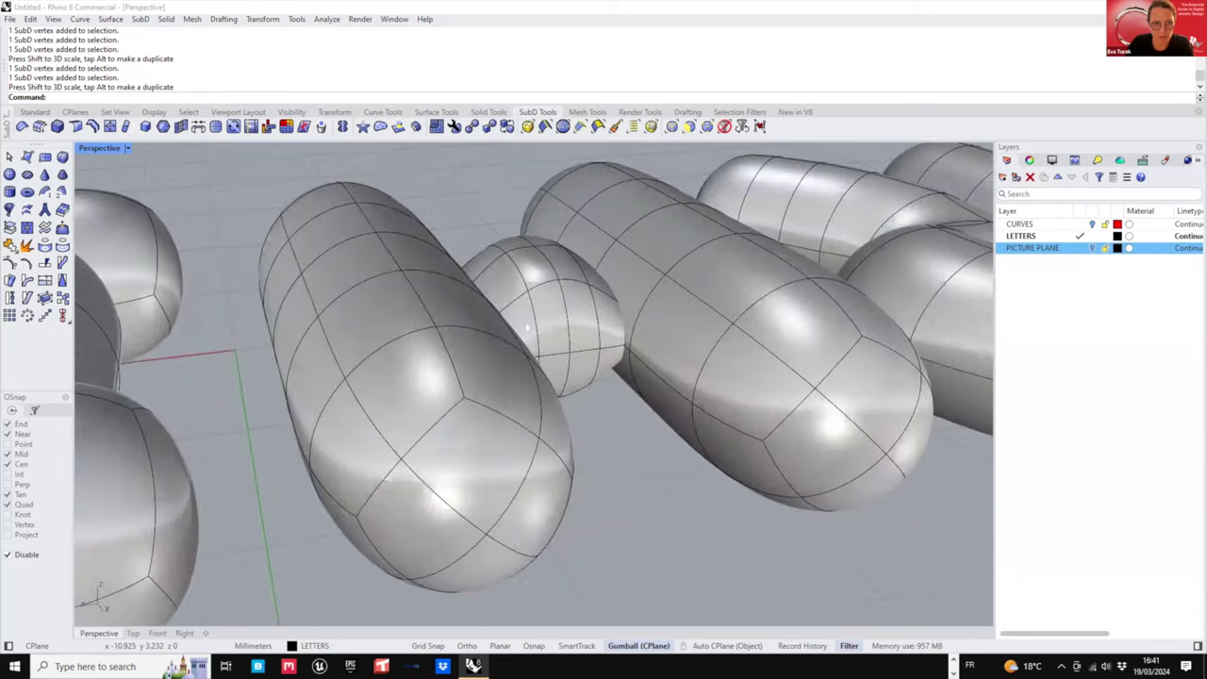
- Select the two edge rings around the H's crossbar on either side of its middle and scale them apart along X
{"action": "scroll", "coordinate": [616, 349], "scroll_direction": "down", "scroll_amount": 5}
{"action": "right_click_drag", "start_coordinate": [589, 359], "coordinate": [474, 351]}
{"action": "scroll", "coordinate": [616, 352], "scroll_direction": "down", "scroll_amount": 6}
{"action": "scroll", "coordinate": [472, 353], "scroll_direction": "up", "scroll_amount": 8}
{"action": "double_click", "coordinate": [470, 324], "text": "ctrl+shift"}
{"action": "double_click", "coordinate": [516, 294], "text": "ctrl+shift"}
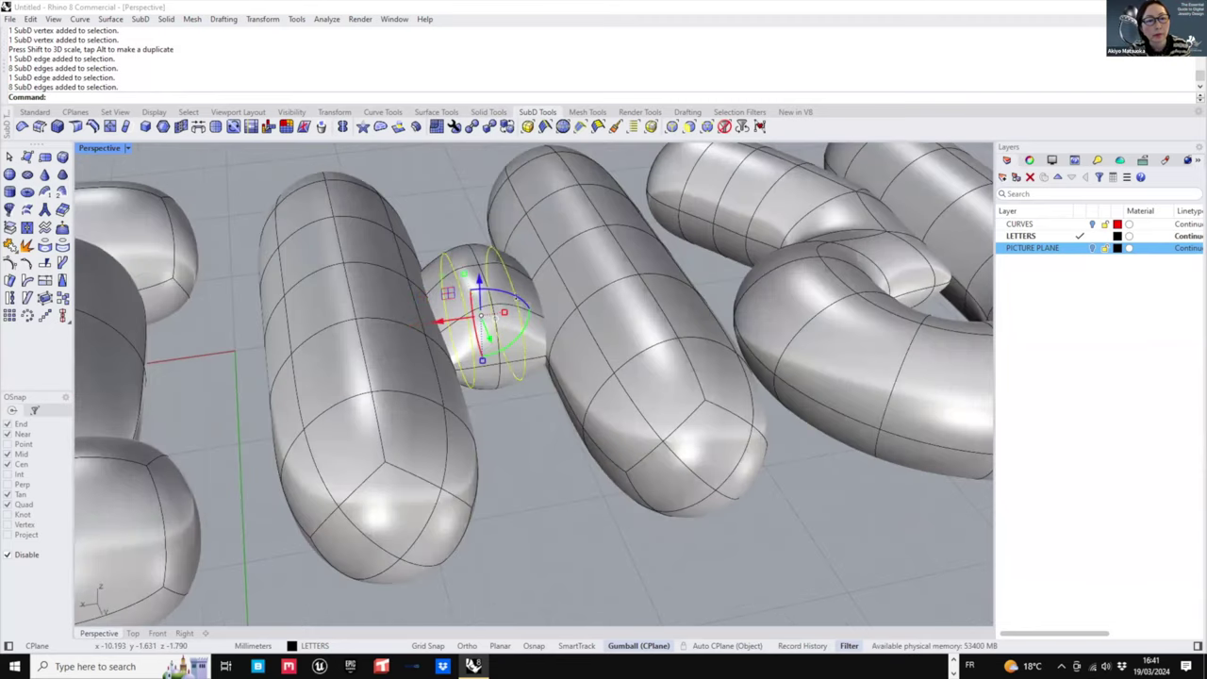
{"action": "scroll", "coordinate": [507, 313], "scroll_direction": "up", "scroll_amount": 3}
{"action": "left_click_drag", "start_coordinate": [502, 313], "coordinate": [520, 311]}
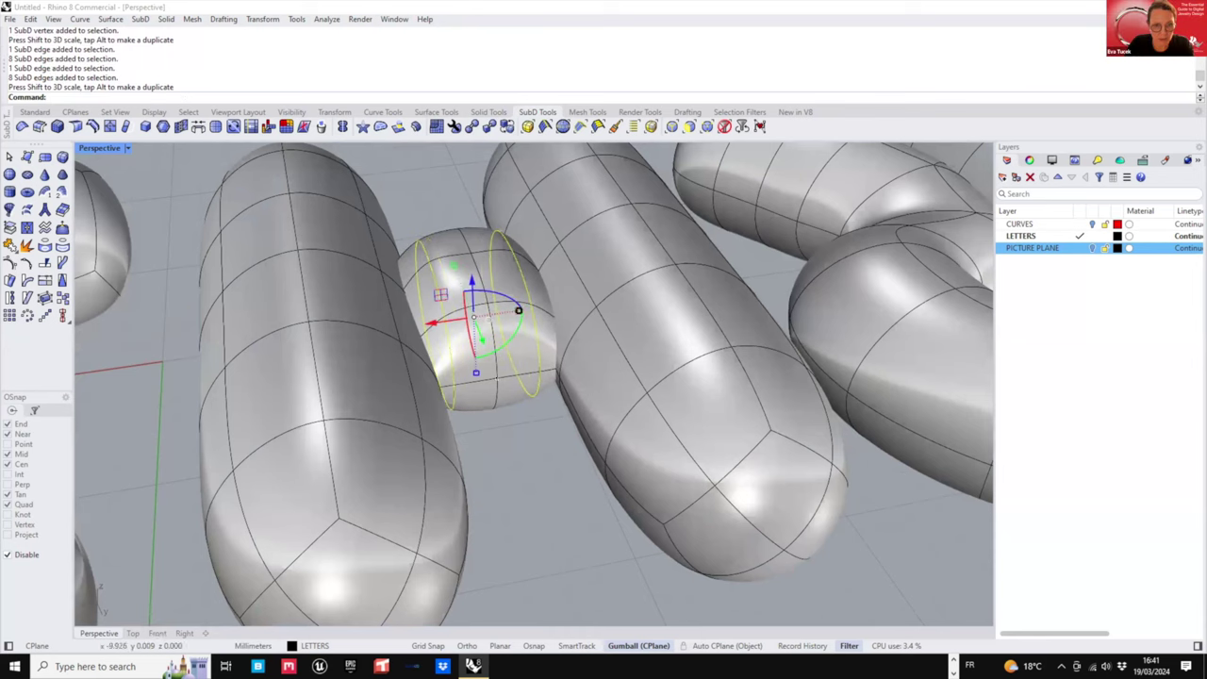
{"action": "right_click_drag", "start_coordinate": [496, 347], "coordinate": [472, 365]}
{"action": "scroll", "coordinate": [486, 339], "scroll_direction": "down", "scroll_amount": 4}
{"action": "left_click", "coordinate": [634, 428]}
{"action": "scroll", "coordinate": [567, 316], "scroll_direction": "up", "scroll_amount": 2}
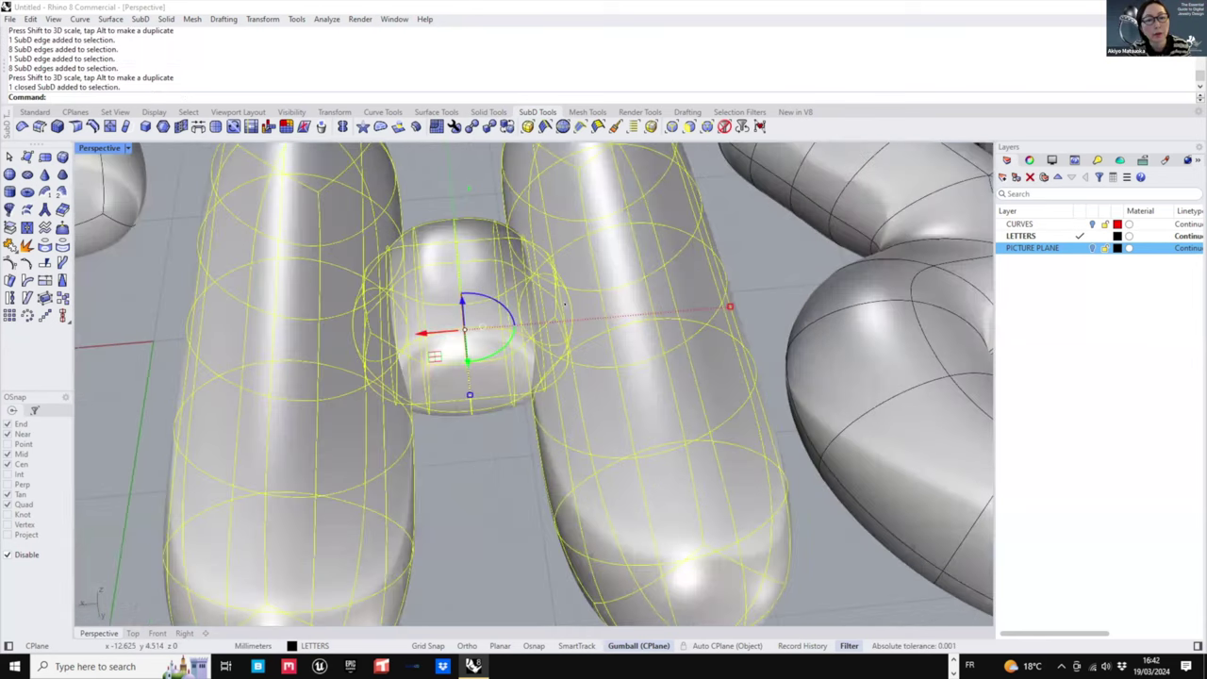
{"action": "scroll", "coordinate": [576, 327], "scroll_direction": "up", "scroll_amount": 3}
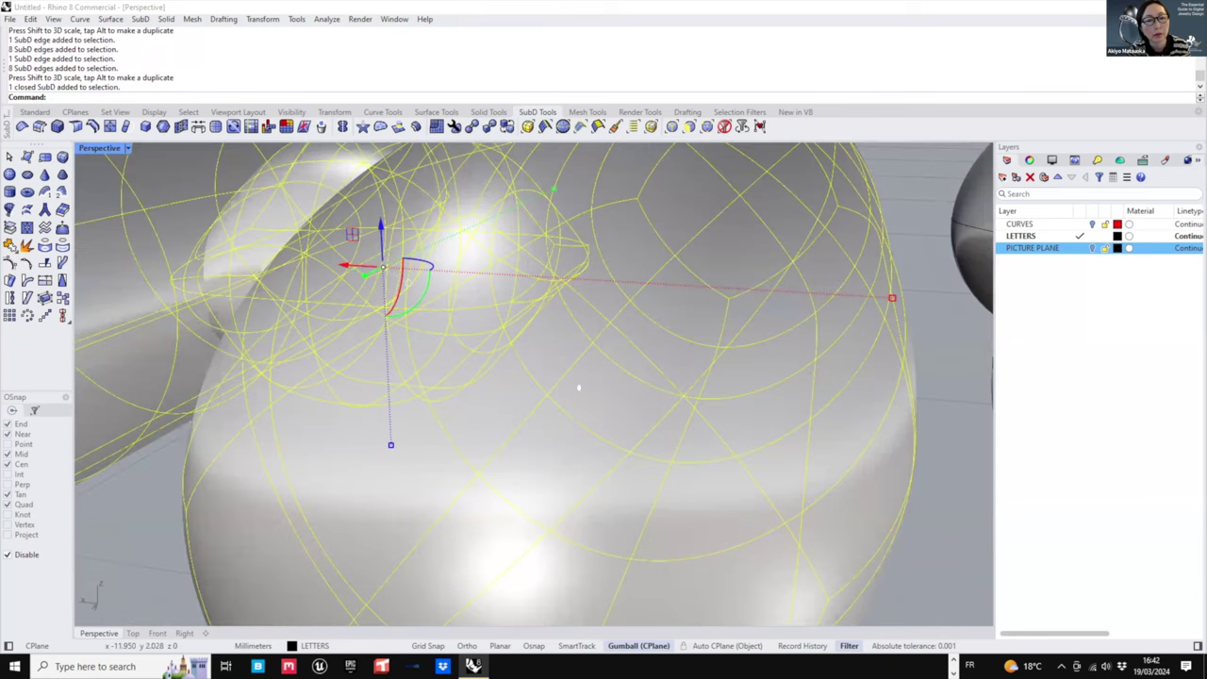
{"action": "scroll", "coordinate": [579, 387], "scroll_direction": "up", "scroll_amount": 2}
{"action": "key", "text": "Escape"}
- Select the four SubD faces closing one end of the H's crossbar
{"action": "right_click_drag", "start_coordinate": [579, 387], "coordinate": [547, 603]}
{"action": "left_click", "coordinate": [568, 324], "text": "ctrl+shift"}
{"action": "left_click", "coordinate": [548, 353], "text": "ctrl+shift"}
{"action": "left_click", "coordinate": [558, 376]}
{"action": "left_click", "coordinate": [573, 358]}
{"action": "left_click", "coordinate": [586, 358], "text": "ctrl+shift"}
{"action": "left_click", "coordinate": [643, 332], "text": "ctrl+shift"}
{"action": "scroll", "coordinate": [598, 344], "scroll_direction": "down", "scroll_amount": 3}
{"action": "scroll", "coordinate": [563, 343], "scroll_direction": "down", "scroll_amount": 3}
{"action": "scroll", "coordinate": [525, 406], "scroll_direction": "down", "scroll_amount": 4}
{"action": "scroll", "coordinate": [547, 396], "scroll_direction": "up", "scroll_amount": 10}
{"action": "scroll", "coordinate": [503, 418], "scroll_direction": "down", "scroll_amount": 2}
{"action": "right_click_drag", "start_coordinate": [503, 418], "coordinate": [506, 426], "text": "shift"}
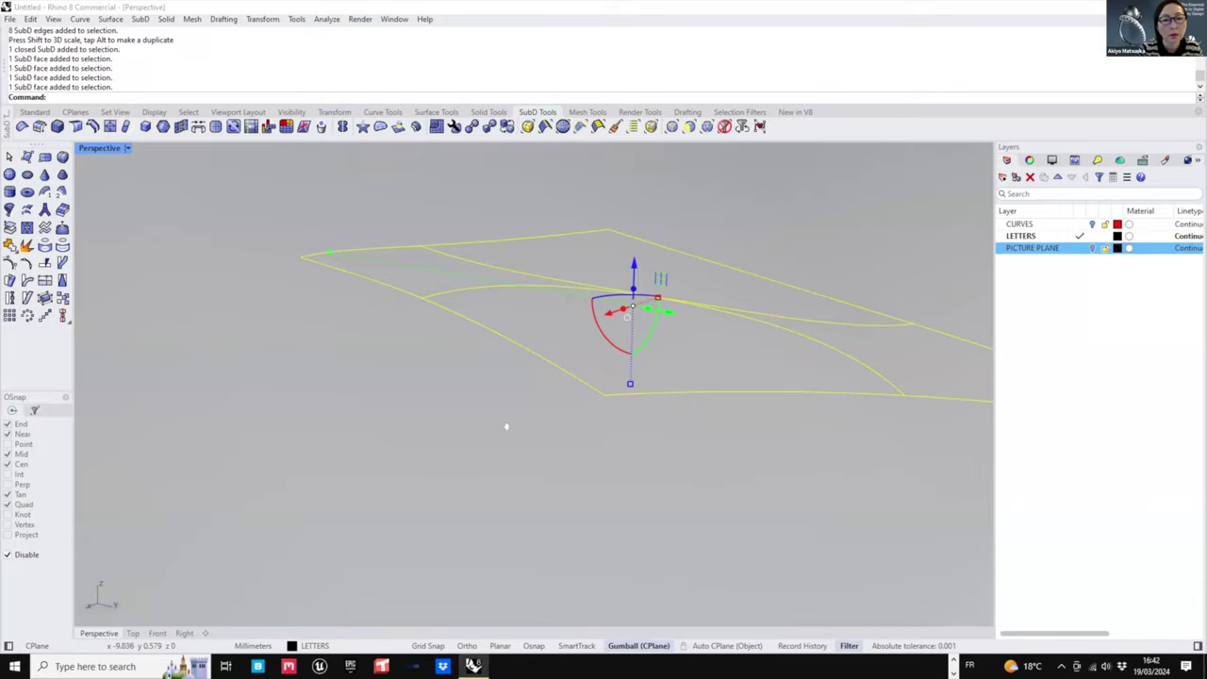
- Add the faces closing the opposite end of the H's crossbar to the selection
{"action": "scroll", "coordinate": [500, 411], "scroll_direction": "down", "scroll_amount": 5}
{"action": "right_click_drag", "start_coordinate": [345, 409], "coordinate": [540, 345]}
{"action": "scroll", "coordinate": [511, 346], "scroll_direction": "down", "scroll_amount": 2}
{"action": "left_click", "coordinate": [384, 413], "text": "ctrl+shift"}
{"action": "left_click", "coordinate": [273, 367], "text": "ctrl+shift"}
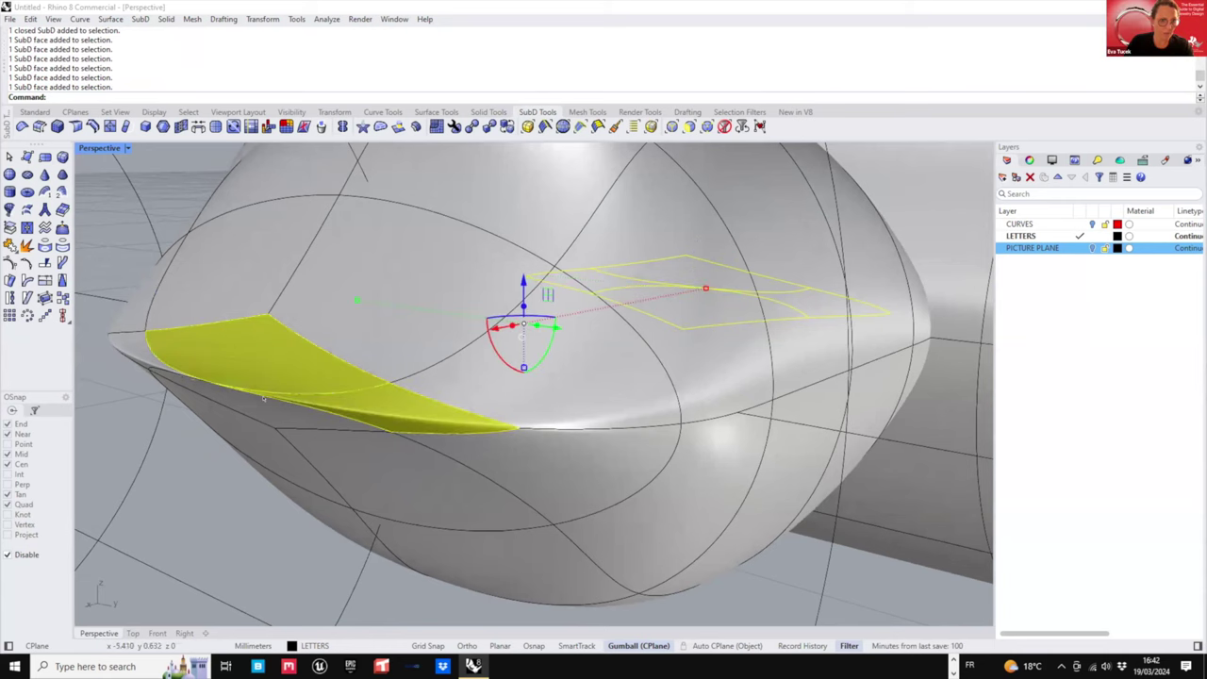
{"action": "left_click", "coordinate": [214, 378], "text": "ctrl+shift"}
{"action": "left_click", "coordinate": [220, 384], "text": "ctrl+shift"}
{"action": "left_click", "coordinate": [245, 397], "text": "ctrl+shift"}
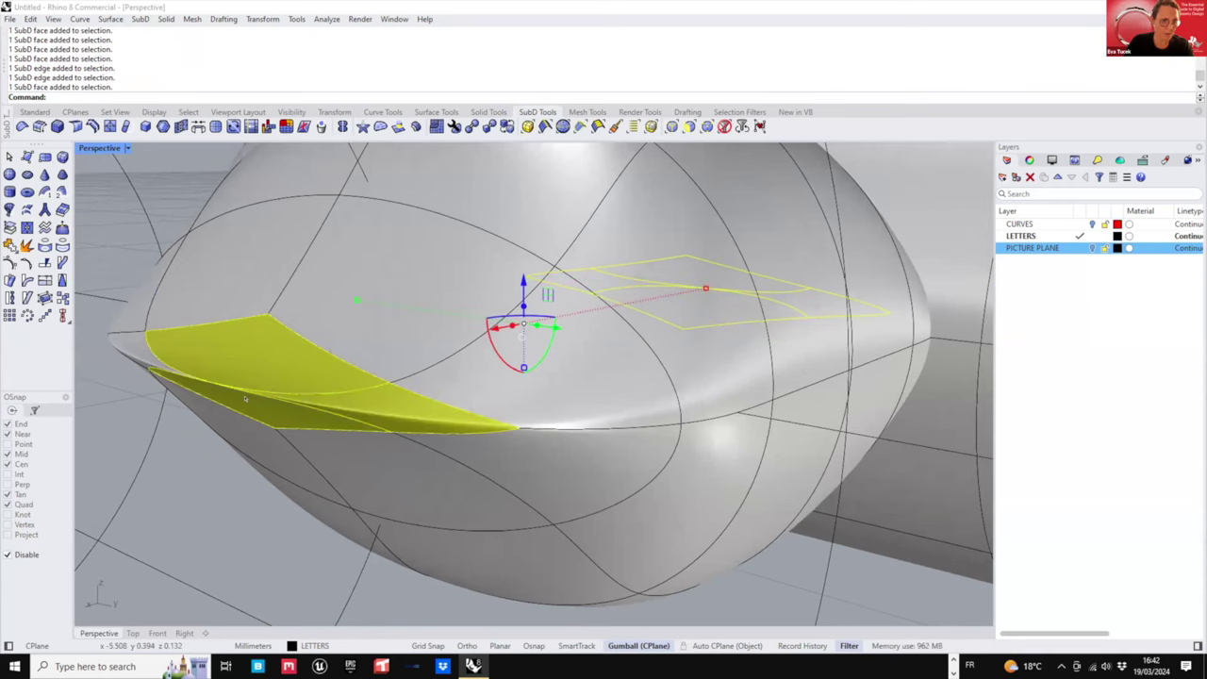
{"action": "left_click", "coordinate": [132, 347], "text": "ctrl+shift"}
{"action": "scroll", "coordinate": [246, 385], "scroll_direction": "down", "scroll_amount": 6}
{"action": "right_click_drag", "start_coordinate": [471, 418], "coordinate": [545, 281]}
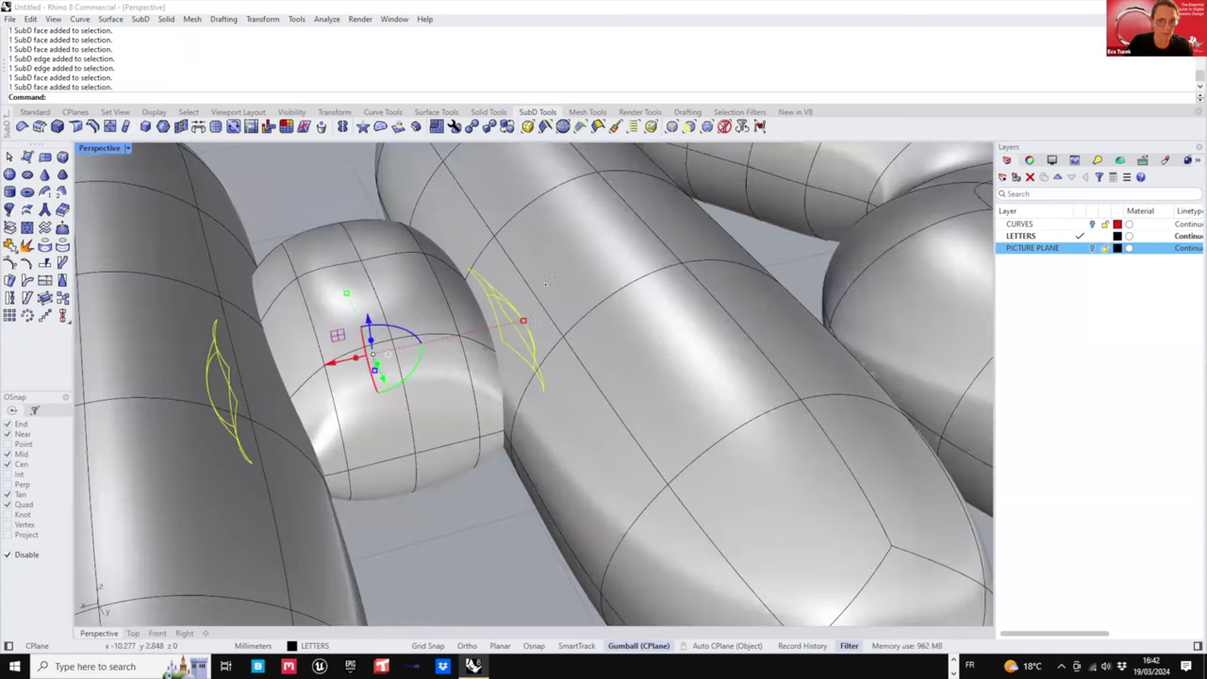
- Scale the selected end faces of the H's crossbar closer together along X
{"action": "right_click_drag", "start_coordinate": [527, 323], "coordinate": [490, 325]}
{"action": "left_click_drag", "start_coordinate": [533, 320], "coordinate": [454, 327]}
{"action": "left_click_drag", "start_coordinate": [533, 320], "coordinate": [436, 328]}
{"action": "scroll", "coordinate": [389, 276], "scroll_direction": "down", "scroll_amount": 6}
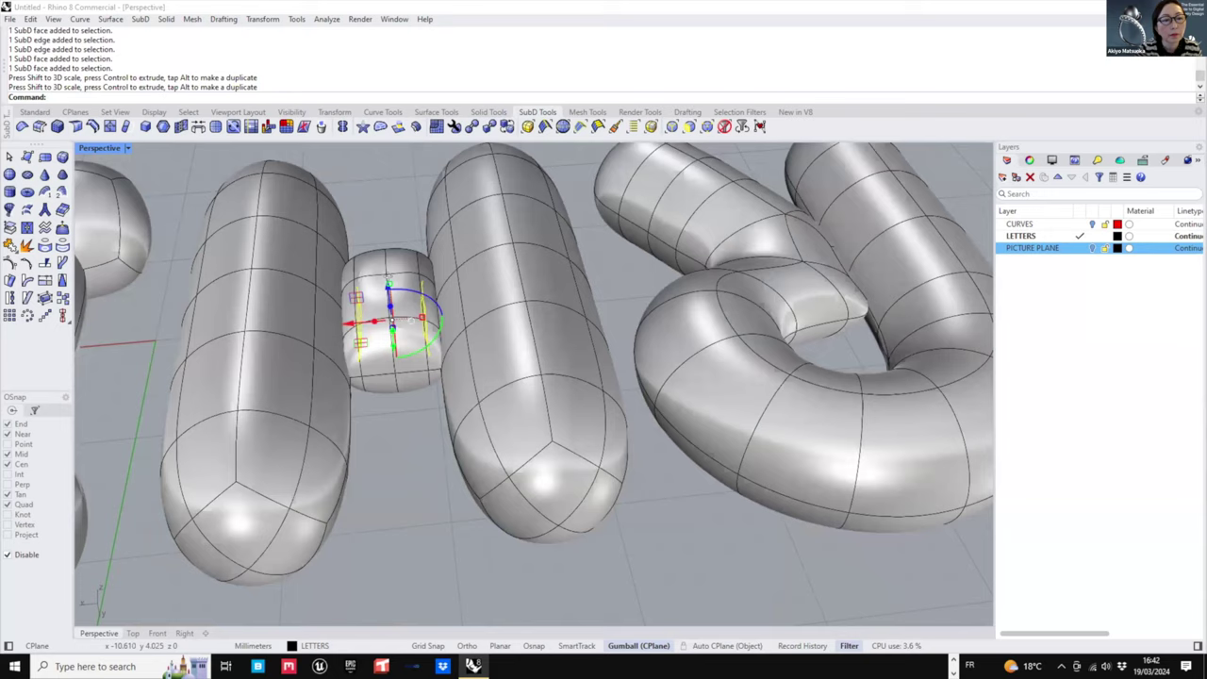
- Undo the last scaling of the crossbar's end faces and scale them slightly closer together along X
{"action": "key", "text": "Escape"}
{"action": "right_click_drag", "start_coordinate": [389, 276], "coordinate": [363, 366]}
{"action": "scroll", "coordinate": [362, 366], "scroll_direction": "up", "scroll_amount": 2}
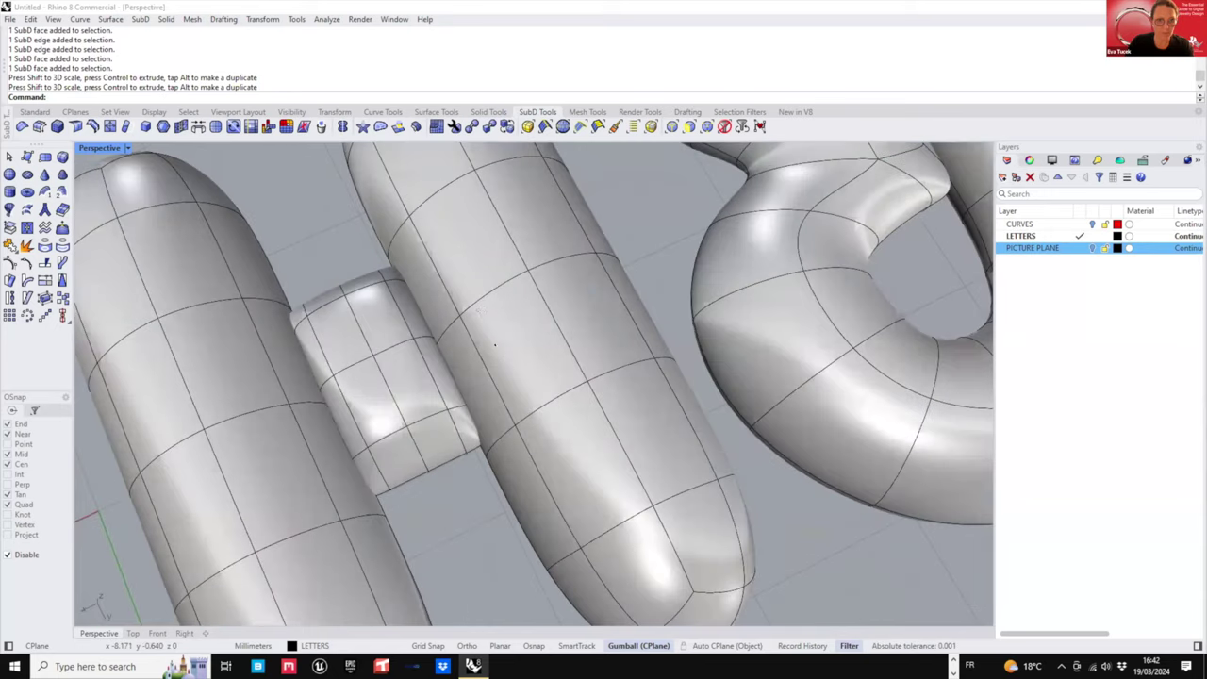
{"action": "mouse_move", "coordinate": [471, 260]}
{"action": "right_mouse_down"}
{"action": "mouse_move", "coordinate": [474, 212]}
{"action": "mouse_move", "coordinate": [486, 274]}
{"action": "right_mouse_up"}
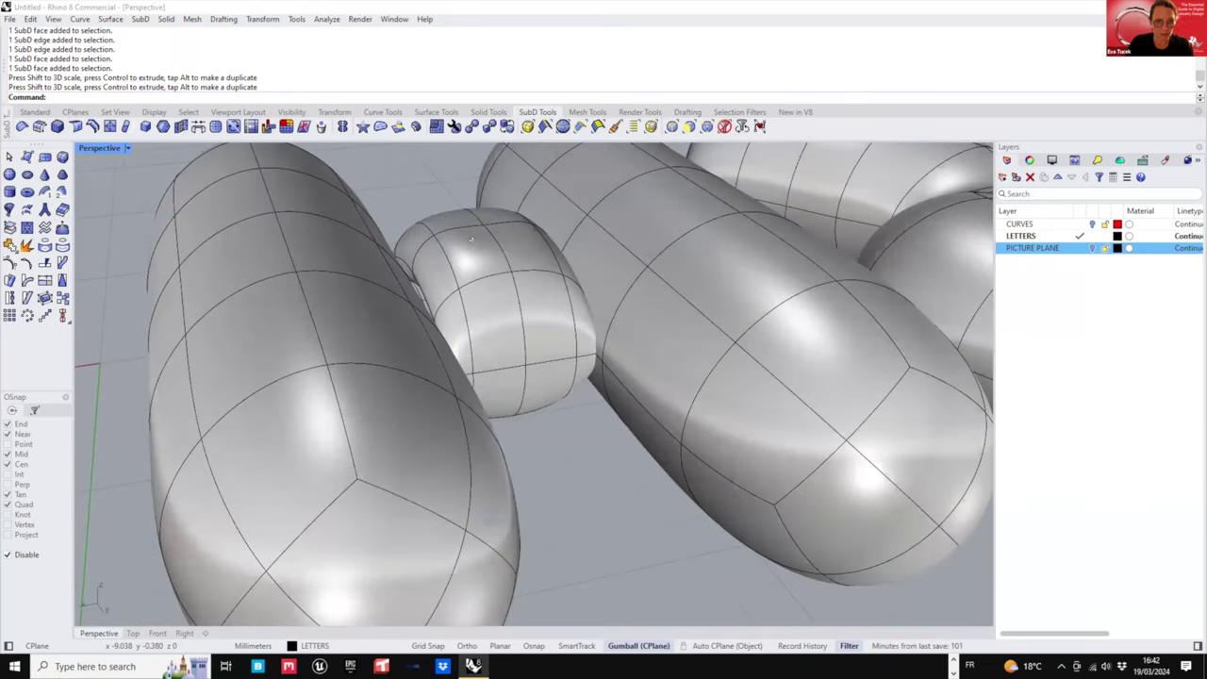
{"action": "key", "text": "ctrl+z"}
{"action": "left_click_drag", "start_coordinate": [604, 290], "coordinate": [572, 297]}
{"action": "right_click_drag", "start_coordinate": [543, 308], "coordinate": [301, 245]}
{"action": "left_click", "coordinate": [556, 447]}
{"action": "scroll", "coordinate": [403, 258], "scroll_direction": "up", "scroll_amount": 5}
{"action": "left_click", "coordinate": [418, 273], "text": "ctrl+shift"}
{"action": "left_click", "coordinate": [420, 235], "text": "ctrl+shift"}
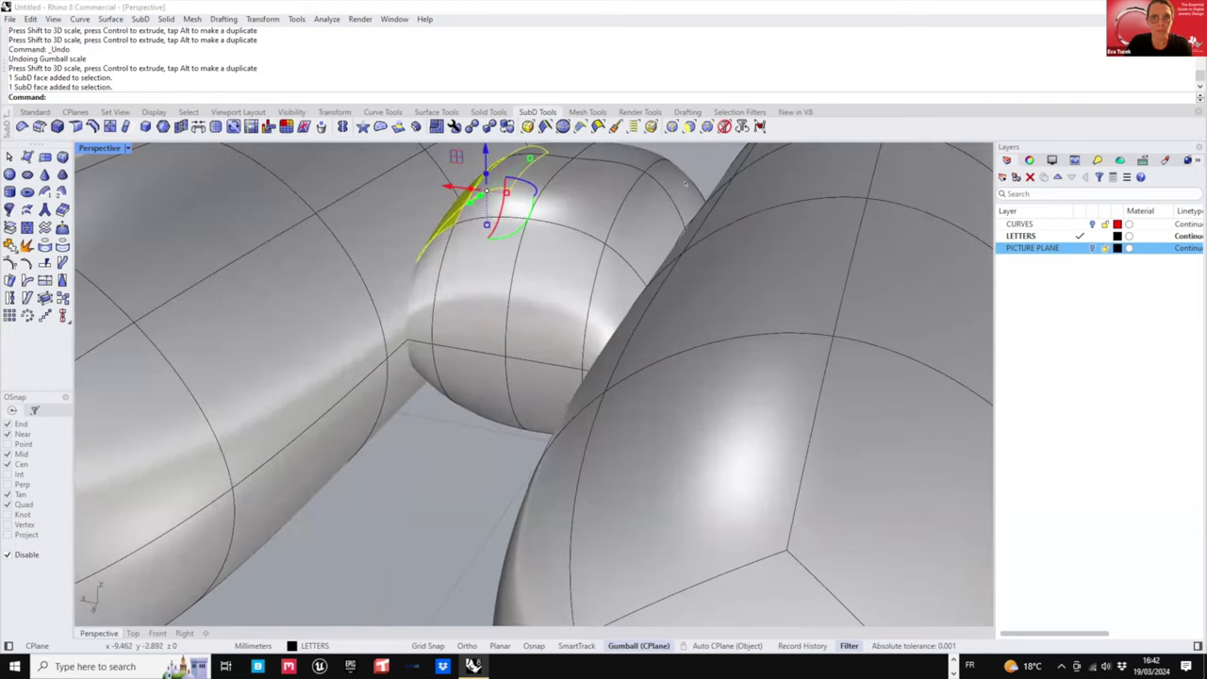
{"action": "left_click", "coordinate": [653, 214], "text": "ctrl+shift"}
{"action": "left_click", "coordinate": [682, 192], "text": "ctrl+shift"}
{"action": "right_click_drag", "start_coordinate": [681, 193], "coordinate": [660, 161]}
{"action": "key", "text": "Escape"}
- Show the PICTURE PLANE layer, compare the letters with the reference balloon image and hide the layer
{"action": "scroll", "coordinate": [538, 363], "scroll_direction": "down", "scroll_amount": 12}
{"action": "right_click_drag", "start_coordinate": [538, 363], "coordinate": [488, 447]}
{"action": "scroll", "coordinate": [558, 421], "scroll_direction": "down", "scroll_amount": 3}
{"action": "scroll", "coordinate": [528, 424], "scroll_direction": "up", "scroll_amount": 4}
{"action": "scroll", "coordinate": [676, 318], "scroll_direction": "up", "scroll_amount": 3}
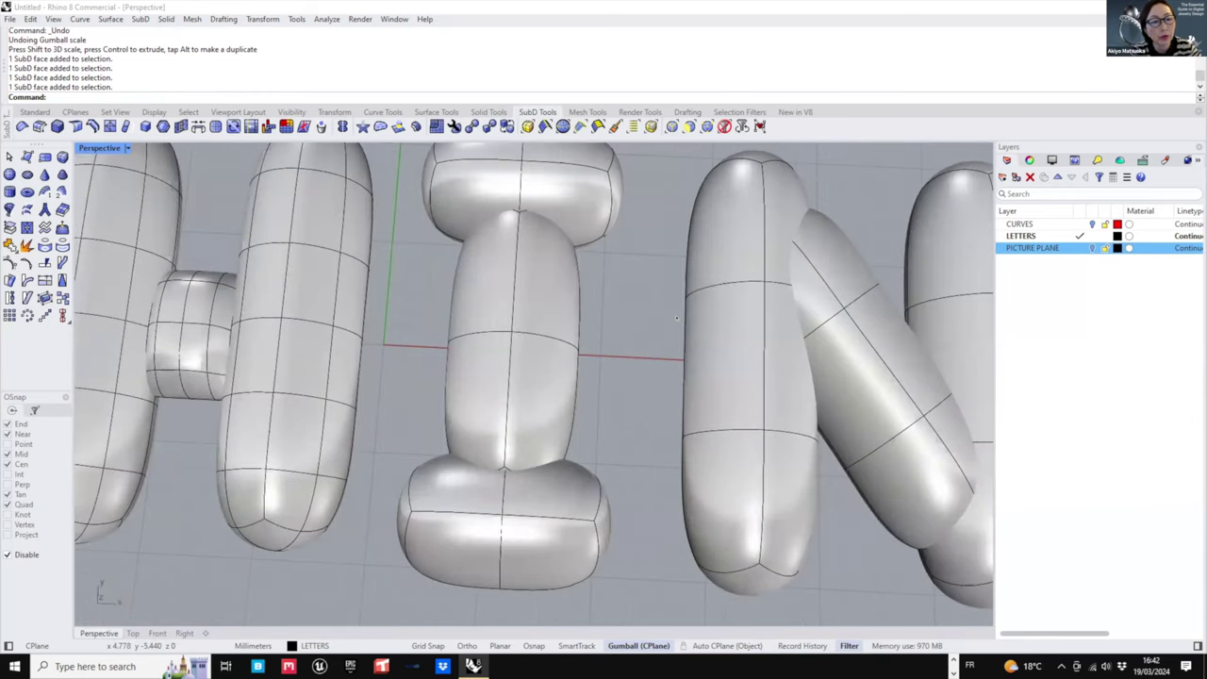
{"action": "left_click", "coordinate": [1093, 248]}
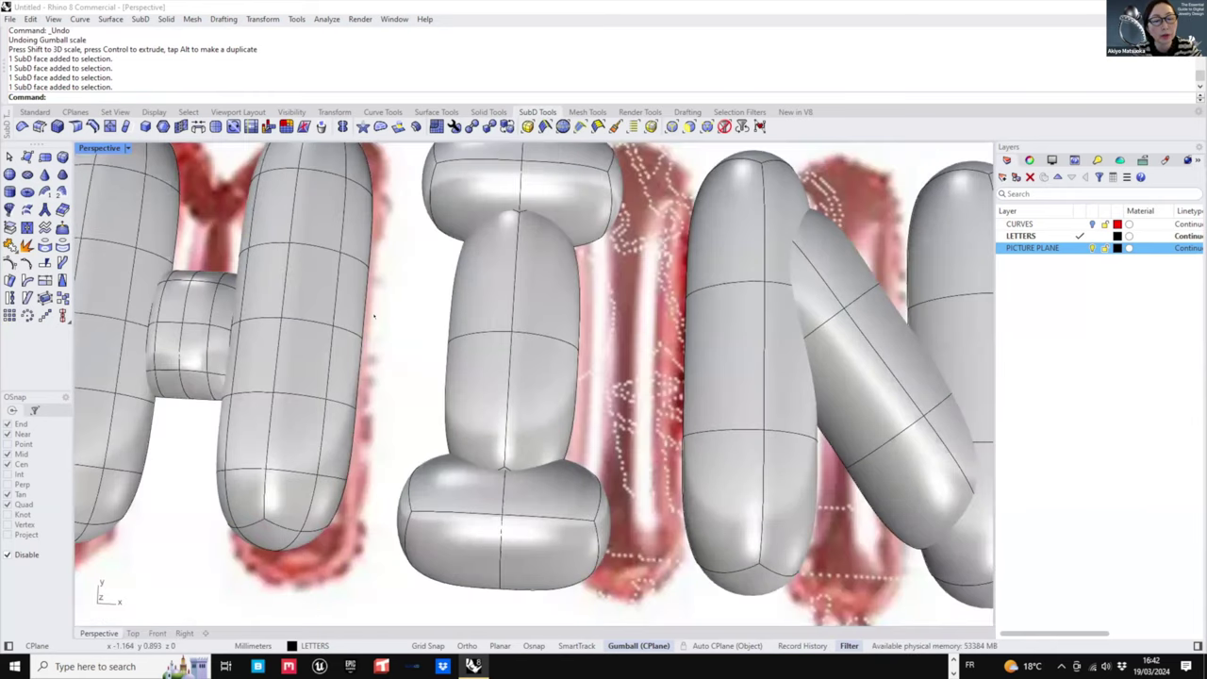
{"action": "scroll", "coordinate": [586, 301], "scroll_direction": "down", "scroll_amount": 10}
{"action": "right_click_drag", "start_coordinate": [600, 330], "coordinate": [583, 419], "text": "shift"}
{"action": "scroll", "coordinate": [577, 429], "scroll_direction": "up", "scroll_amount": 6}
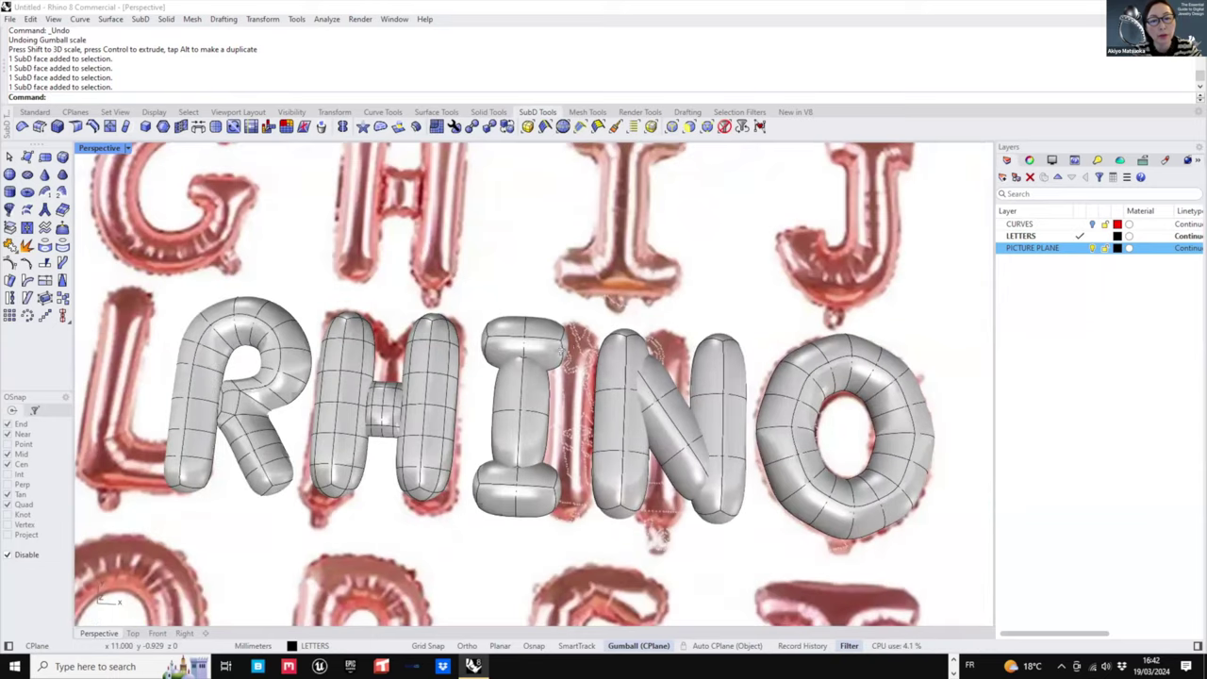
{"action": "right_click_drag", "start_coordinate": [595, 248], "coordinate": [589, 366], "text": "shift"}
{"action": "scroll", "coordinate": [586, 370], "scroll_direction": "down", "scroll_amount": 2}
{"action": "right_click_drag", "start_coordinate": [887, 361], "coordinate": [929, 336]}
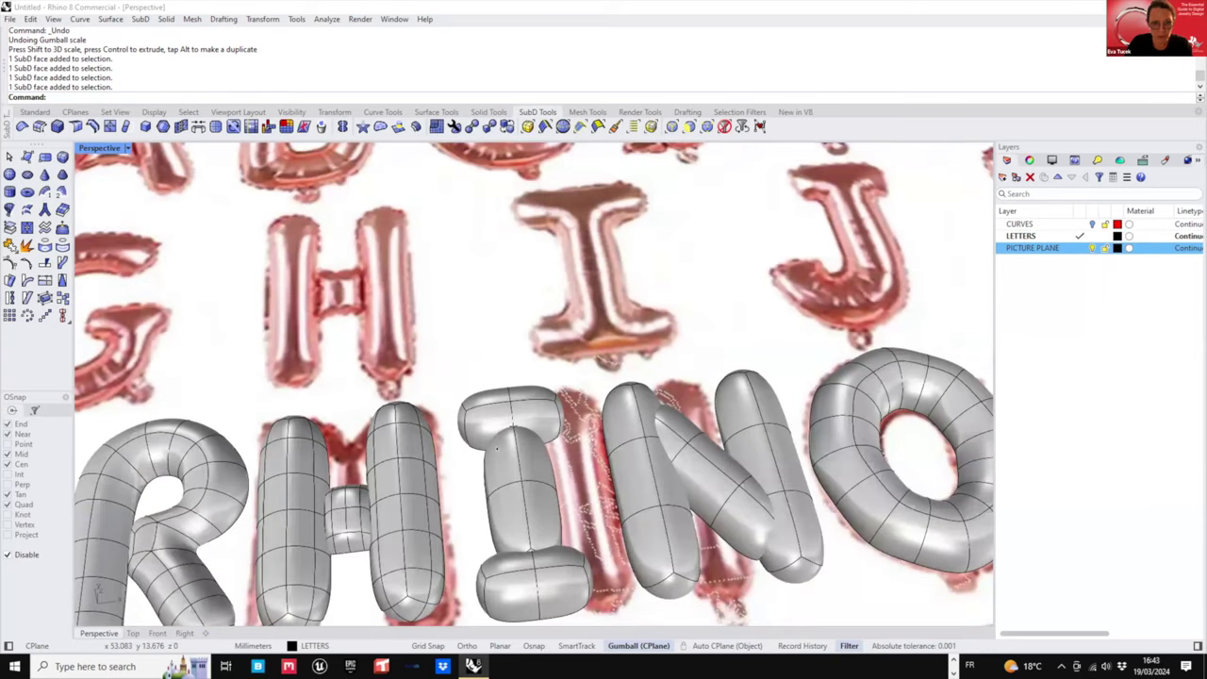
{"action": "left_click", "coordinate": [1093, 248]}
- Set the Perspective viewport to Ghosted display to see inside the letter I
{"action": "scroll", "coordinate": [540, 415], "scroll_direction": "up", "scroll_amount": 5}
{"action": "right_click_drag", "start_coordinate": [552, 356], "coordinate": [498, 329]}
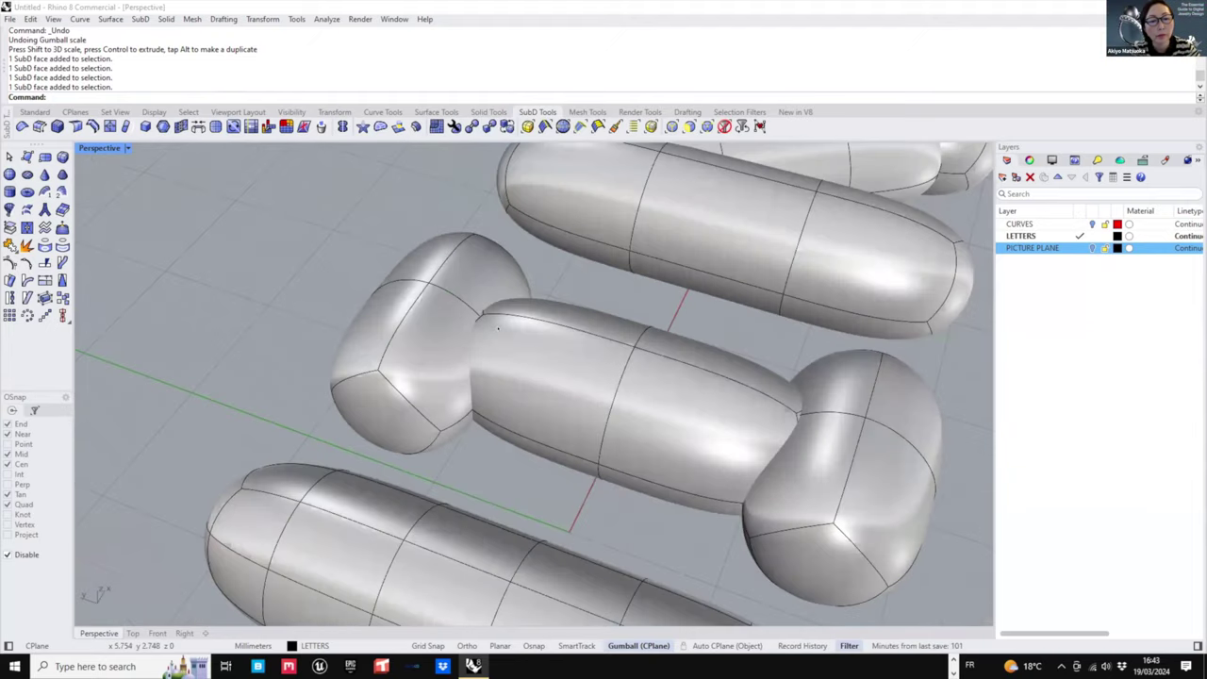
{"action": "scroll", "coordinate": [486, 387], "scroll_direction": "up", "scroll_amount": 2}
{"action": "left_click", "coordinate": [573, 319]}
{"action": "key", "text": "Escape"}
{"action": "mouse_move", "coordinate": [577, 317]}
{"action": "right_mouse_down"}
{"action": "mouse_move", "coordinate": [464, 397]}
{"action": "mouse_move", "coordinate": [514, 367]}
{"action": "mouse_move", "coordinate": [556, 421]}
{"action": "right_mouse_up"}
{"action": "scroll", "coordinate": [498, 351], "scroll_direction": "up", "scroll_amount": 6}
{"action": "scroll", "coordinate": [528, 368], "scroll_direction": "down", "scroll_amount": 6}
{"action": "left_click", "coordinate": [128, 148]}
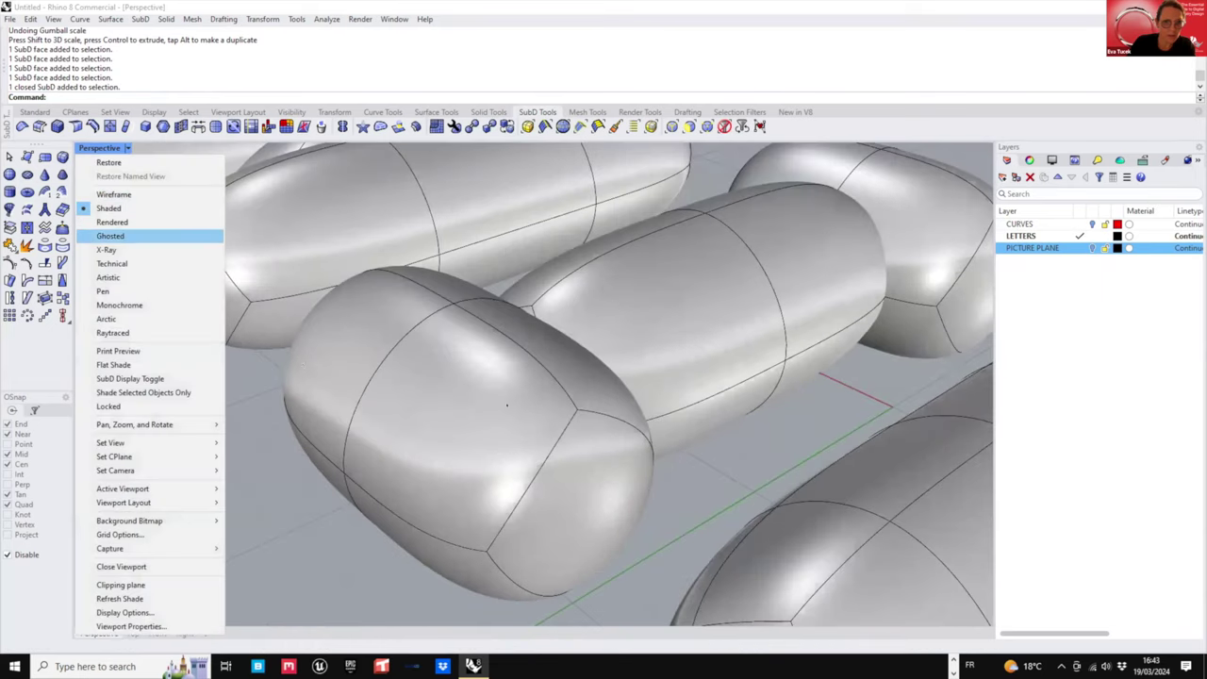
{"action": "left_click", "coordinate": [110, 235]}
- Select the hidden end face of the I's stem inside the top bar and delete it
{"action": "scroll", "coordinate": [507, 406], "scroll_direction": "up", "scroll_amount": 6}
{"action": "right_click_drag", "start_coordinate": [483, 428], "coordinate": [429, 467]}
{"action": "scroll", "coordinate": [507, 364], "scroll_direction": "up", "scroll_amount": 6}
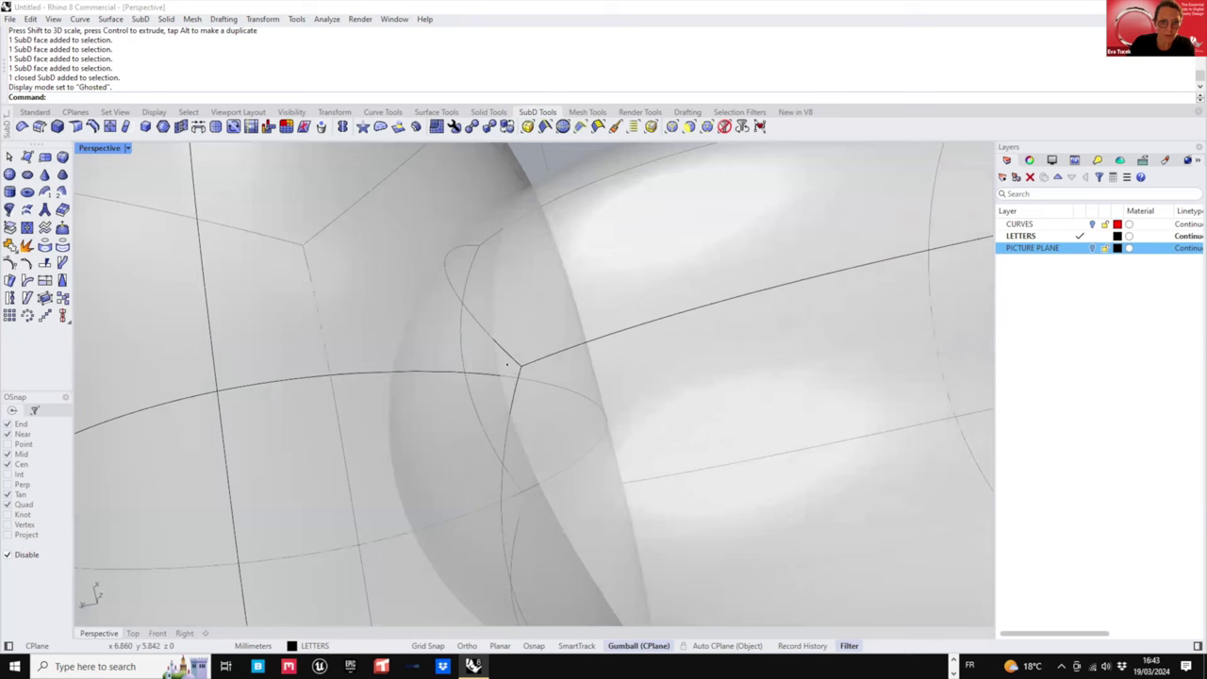
{"action": "left_click", "coordinate": [507, 363], "text": "ctrl+shift"}
{"action": "left_click", "coordinate": [507, 363], "text": "ctrl+shift"}
{"action": "left_click", "coordinate": [518, 347], "text": "ctrl+shift"}
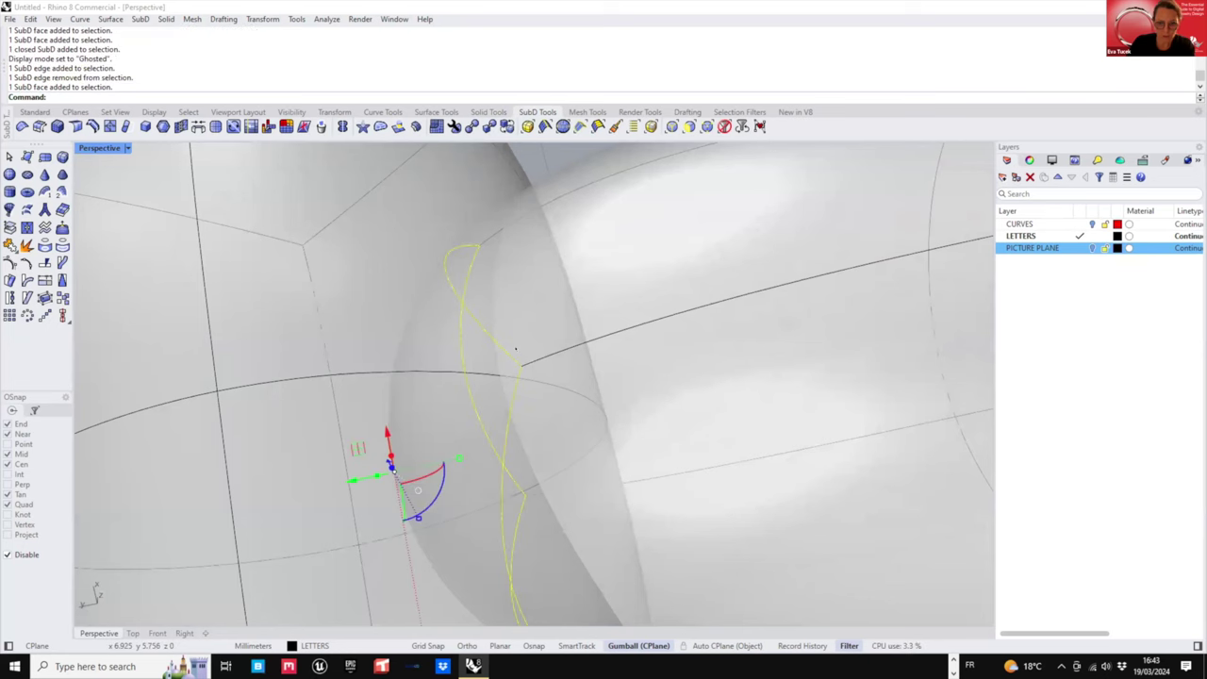
{"action": "scroll", "coordinate": [516, 349], "scroll_direction": "down", "scroll_amount": 7}
{"action": "key", "text": "Delete"}
{"action": "mouse_move", "coordinate": [525, 404]}
{"action": "right_mouse_down"}
{"action": "mouse_move", "coordinate": [569, 350]}
{"action": "mouse_move", "coordinate": [560, 380]}
{"action": "mouse_move", "coordinate": [531, 399]}
{"action": "right_mouse_up"}
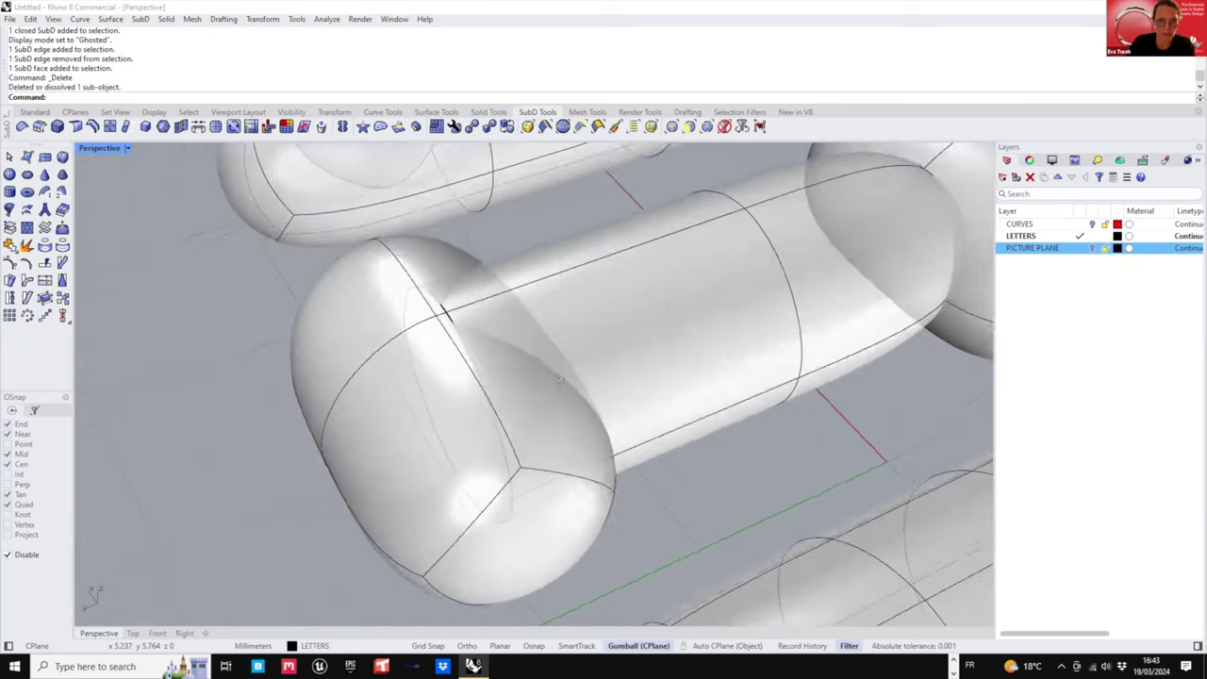
- Select the four faces of the I's top bar around the stem and try to extrude them
{"action": "right_click_drag", "start_coordinate": [459, 367], "coordinate": [568, 223]}
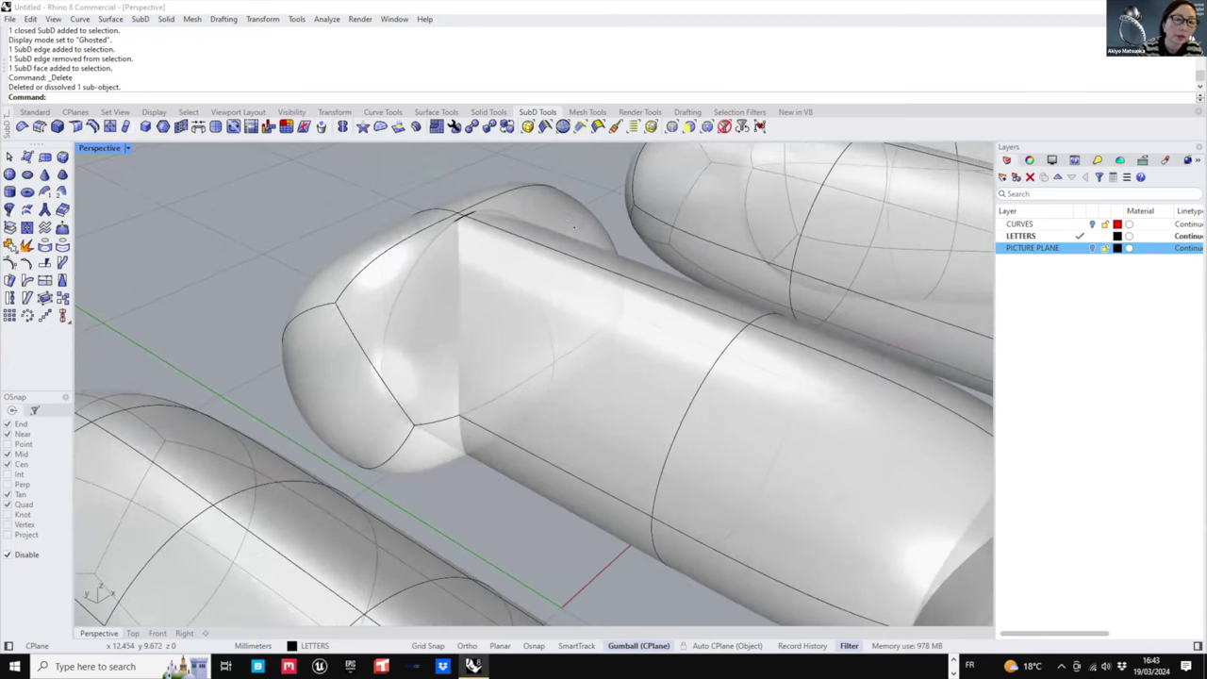
{"action": "left_click", "coordinate": [575, 228], "text": "ctrl+shift"}
{"action": "left_click", "coordinate": [369, 305], "text": "ctrl+shift"}
{"action": "left_click", "coordinate": [439, 442], "text": "ctrl+shift"}
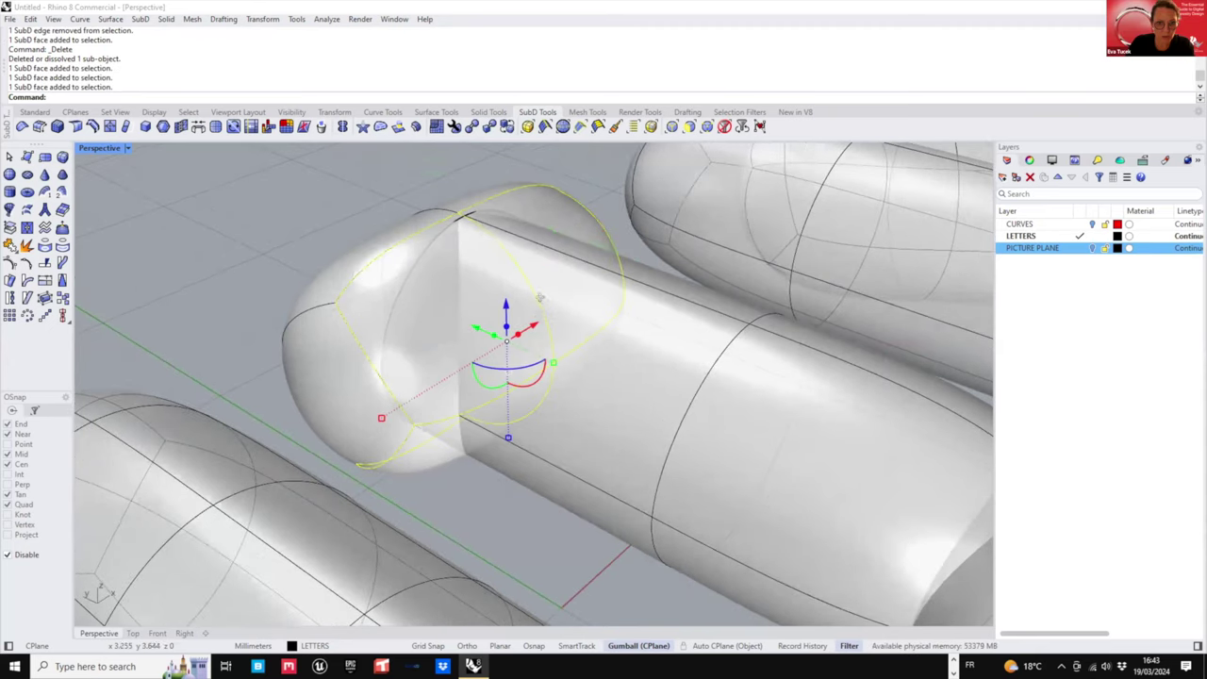
{"action": "right_click_drag", "start_coordinate": [540, 297], "coordinate": [573, 144]}
{"action": "left_click", "coordinate": [587, 429], "text": "ctrl+shift"}
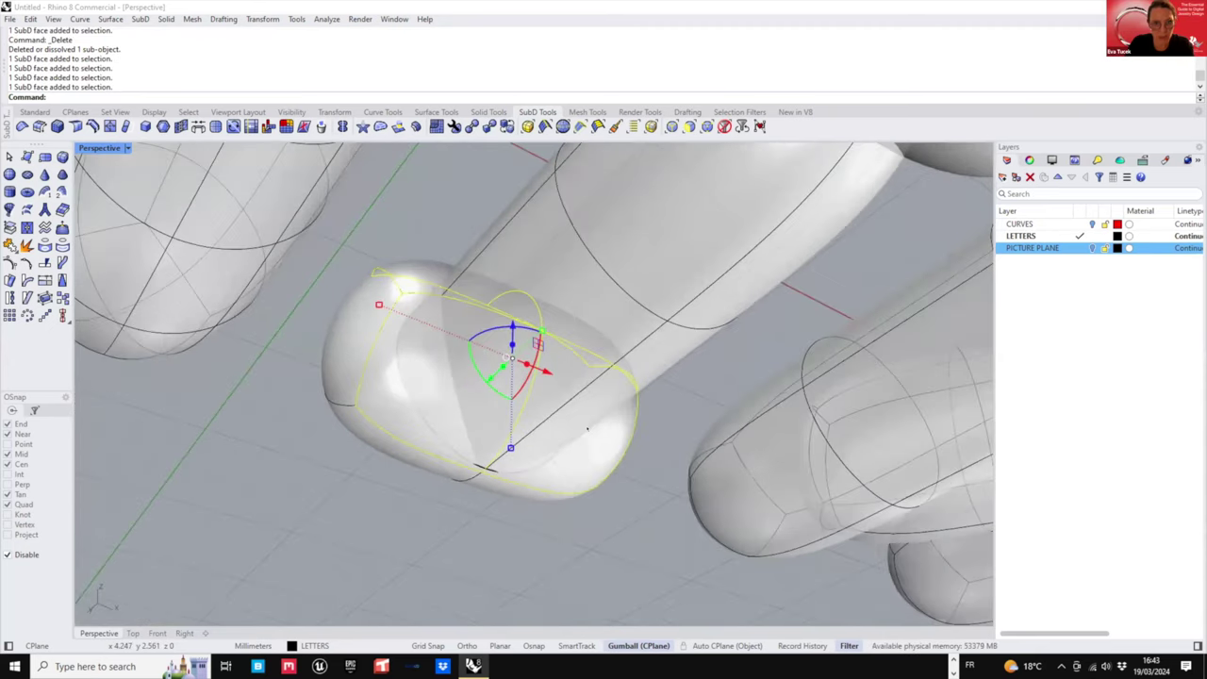
{"action": "right_click_drag", "start_coordinate": [588, 429], "coordinate": [490, 347]}
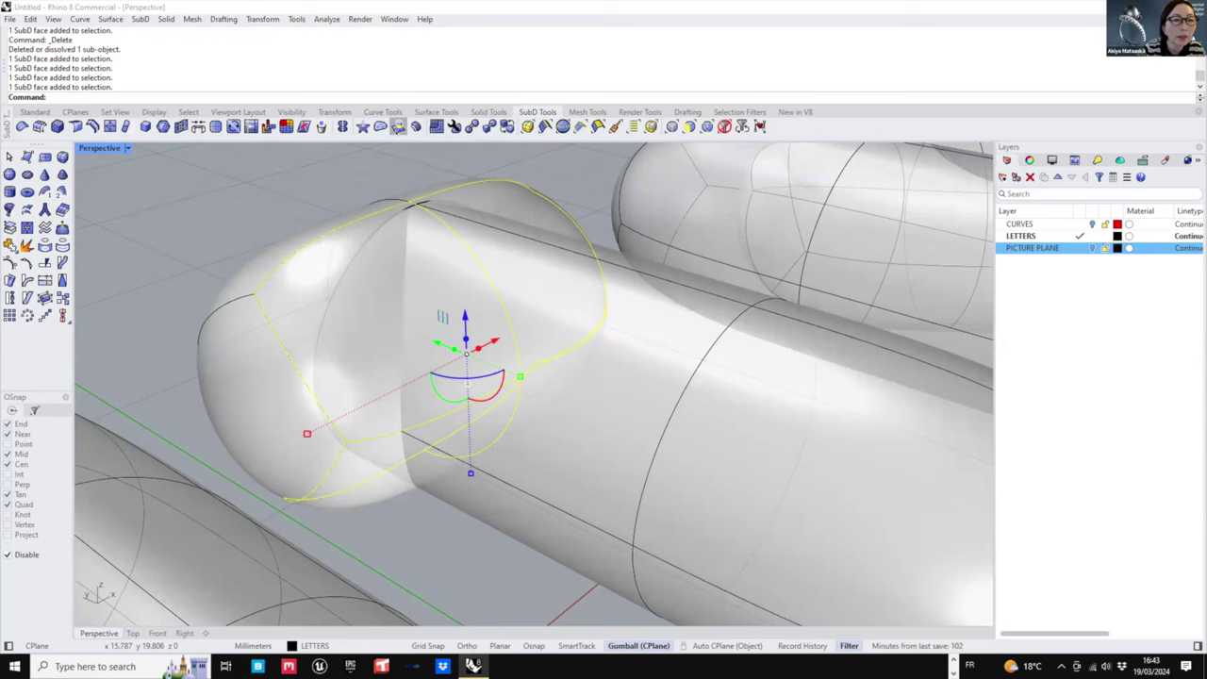
{"action": "left_click", "coordinate": [398, 126]}
{"action": "scroll", "coordinate": [482, 439], "scroll_direction": "down", "scroll_amount": 3}
{"action": "right_click_drag", "start_coordinate": [471, 399], "coordinate": [524, 305]}
{"action": "left_click", "coordinate": [487, 387]}
- Select the four faces of the I's top bar that surround the stem's open end
{"action": "left_click", "coordinate": [525, 304], "text": "ctrl+shift"}
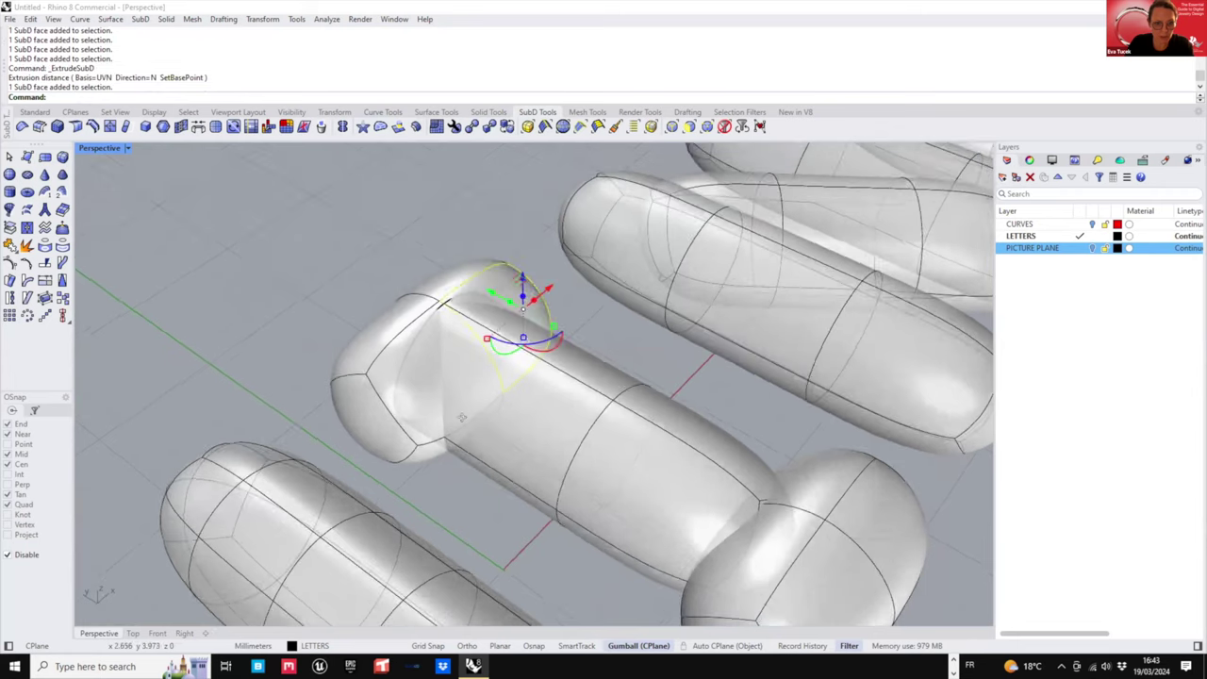
{"action": "right_click_drag", "start_coordinate": [420, 479], "coordinate": [411, 461]}
{"action": "right_click_drag", "start_coordinate": [508, 339], "coordinate": [481, 371]}
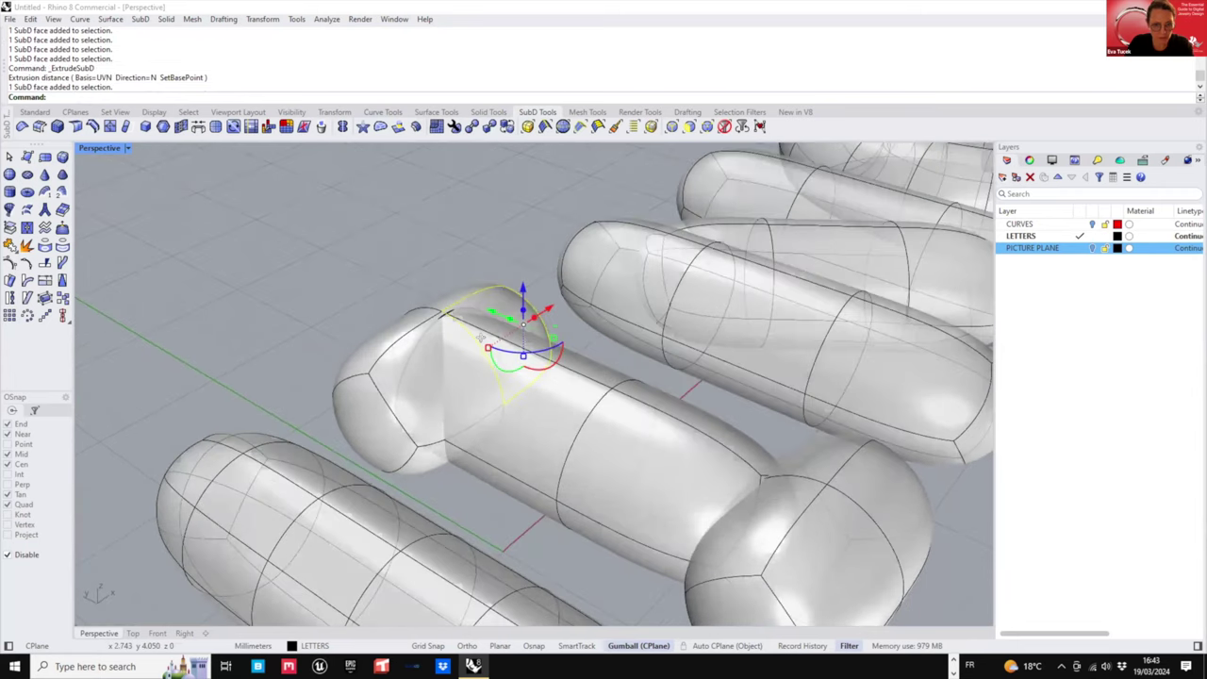
{"action": "left_click", "coordinate": [481, 338], "text": "ctrl+shift"}
{"action": "scroll", "coordinate": [481, 337], "scroll_direction": "up", "scroll_amount": 5}
{"action": "left_click", "coordinate": [484, 576], "text": "ctrl+shift"}
{"action": "scroll", "coordinate": [484, 576], "scroll_direction": "down", "scroll_amount": 3}
{"action": "right_click_drag", "start_coordinate": [485, 576], "coordinate": [273, 458]}
{"action": "left_click", "coordinate": [274, 458], "text": "ctrl+shift"}
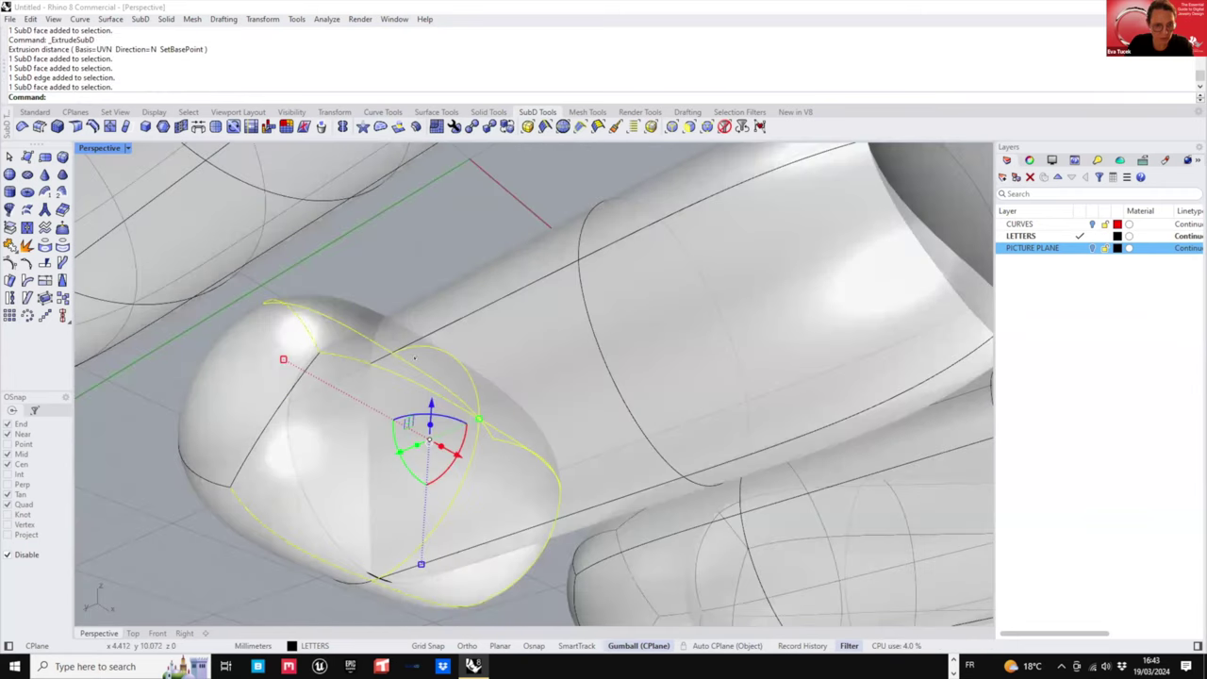
{"action": "left_click", "coordinate": [415, 469], "text": "ctrl+shift"}
{"action": "scroll", "coordinate": [416, 469], "scroll_direction": "down", "scroll_amount": 4}
{"action": "right_click_drag", "start_coordinate": [415, 469], "coordinate": [429, 566]}
{"action": "scroll", "coordinate": [467, 302], "scroll_direction": "up", "scroll_amount": 4}
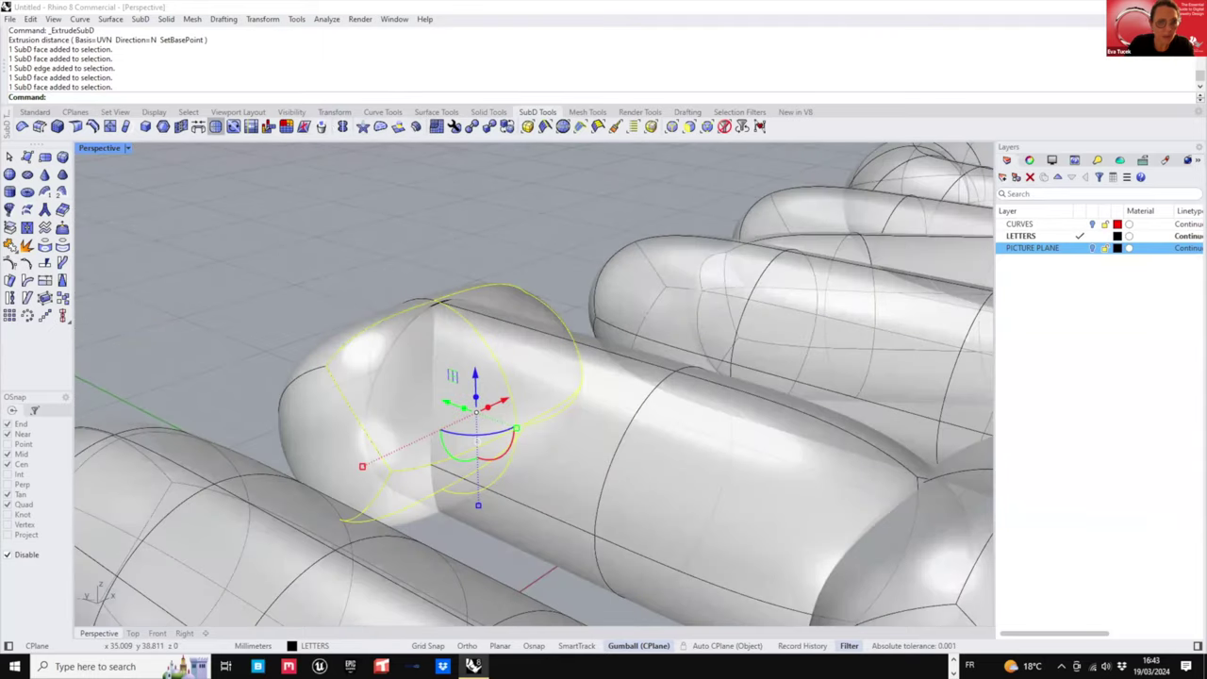
- Subdivide the selected faces of the I's top bar and delete the central pieces facing the stem
{"action": "left_click", "coordinate": [304, 126]}
{"action": "right_click_drag", "start_coordinate": [517, 447], "coordinate": [467, 319]}
{"action": "left_click", "coordinate": [469, 369], "text": "ctrl+shift"}
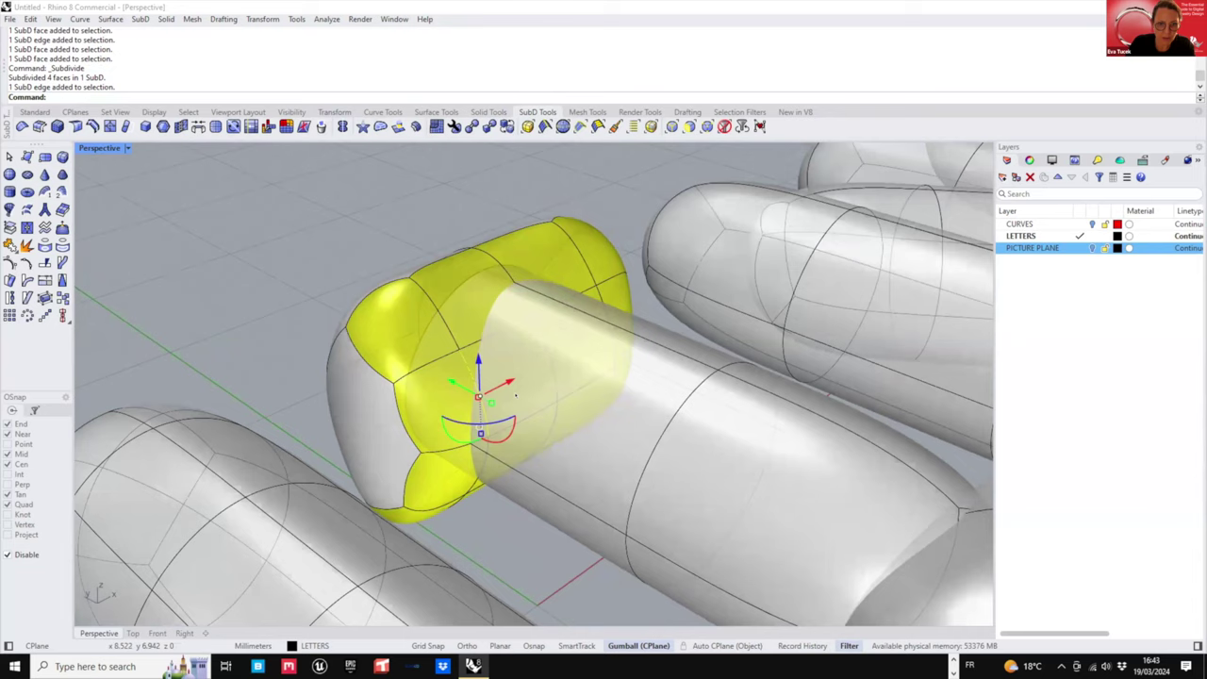
{"action": "right_click_drag", "start_coordinate": [515, 395], "coordinate": [485, 445]}
{"action": "right_click_drag", "start_coordinate": [474, 327], "coordinate": [450, 405]}
{"action": "left_click", "coordinate": [451, 405], "text": "ctrl+shift"}
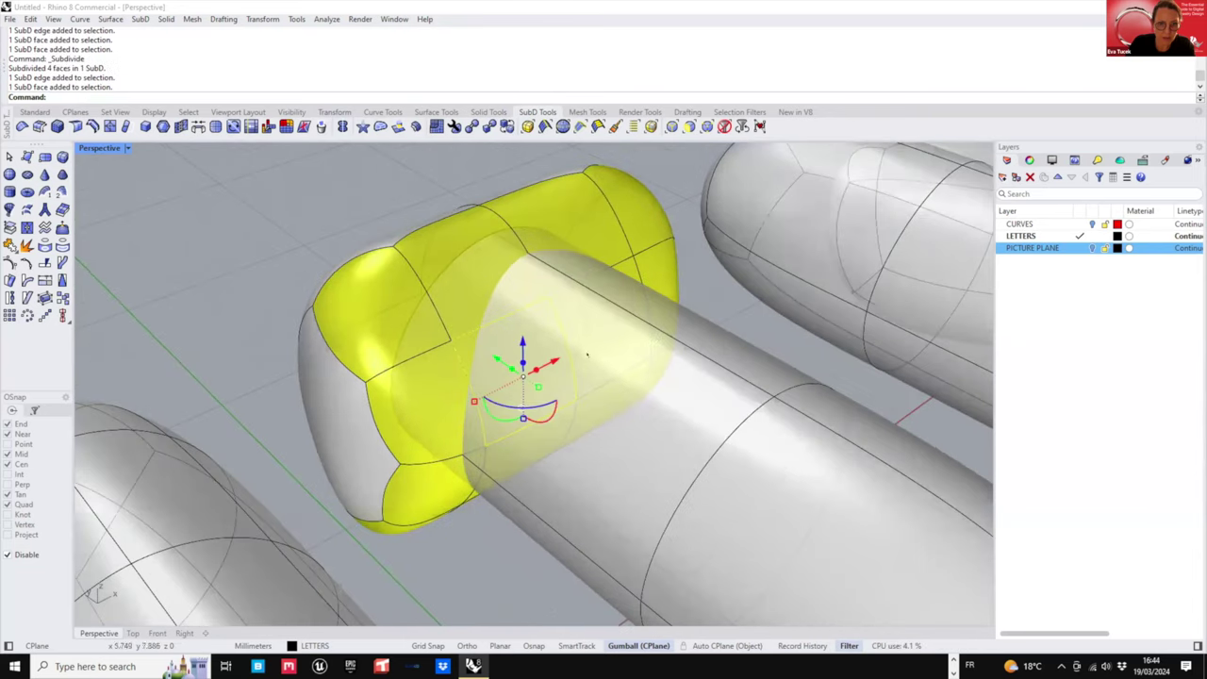
{"action": "right_click_drag", "start_coordinate": [602, 328], "coordinate": [503, 428]}
{"action": "left_click", "coordinate": [433, 448], "text": "ctrl+shift"}
{"action": "left_click", "coordinate": [542, 460], "text": "ctrl+shift"}
{"action": "left_click", "coordinate": [511, 419], "text": "ctrl+shift"}
{"action": "left_click", "coordinate": [503, 428], "text": "ctrl+shift"}
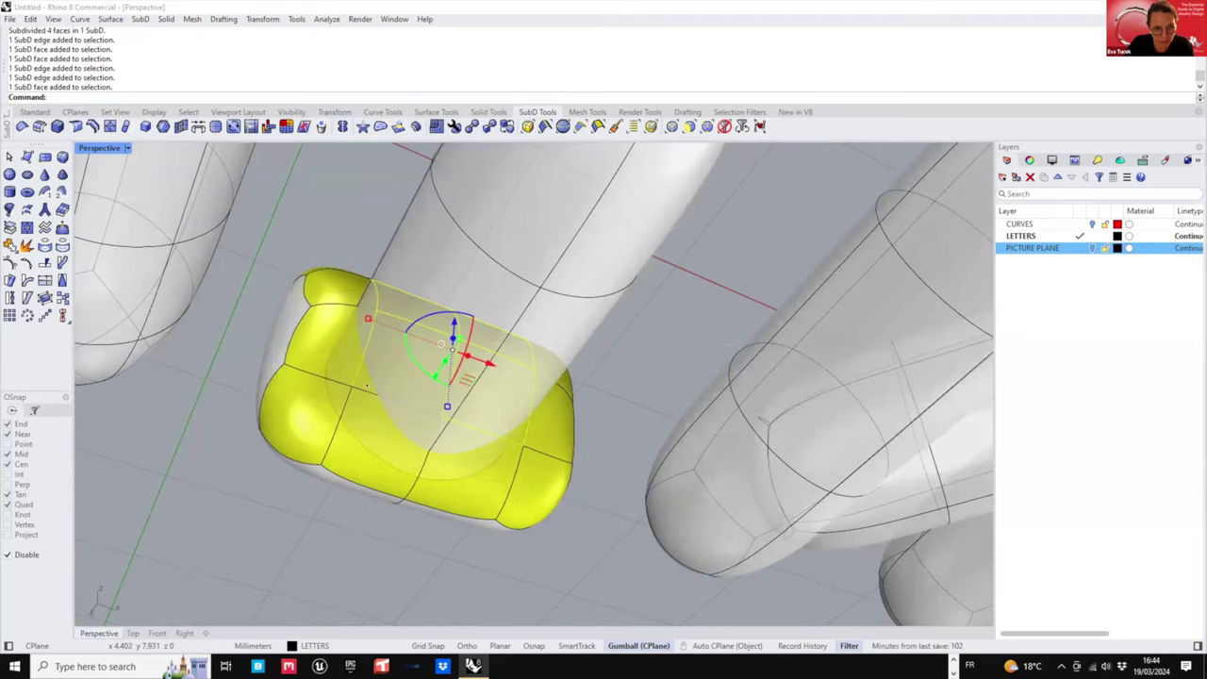
{"action": "left_click", "coordinate": [365, 386], "text": "shift"}
{"action": "key", "text": "Delete"}
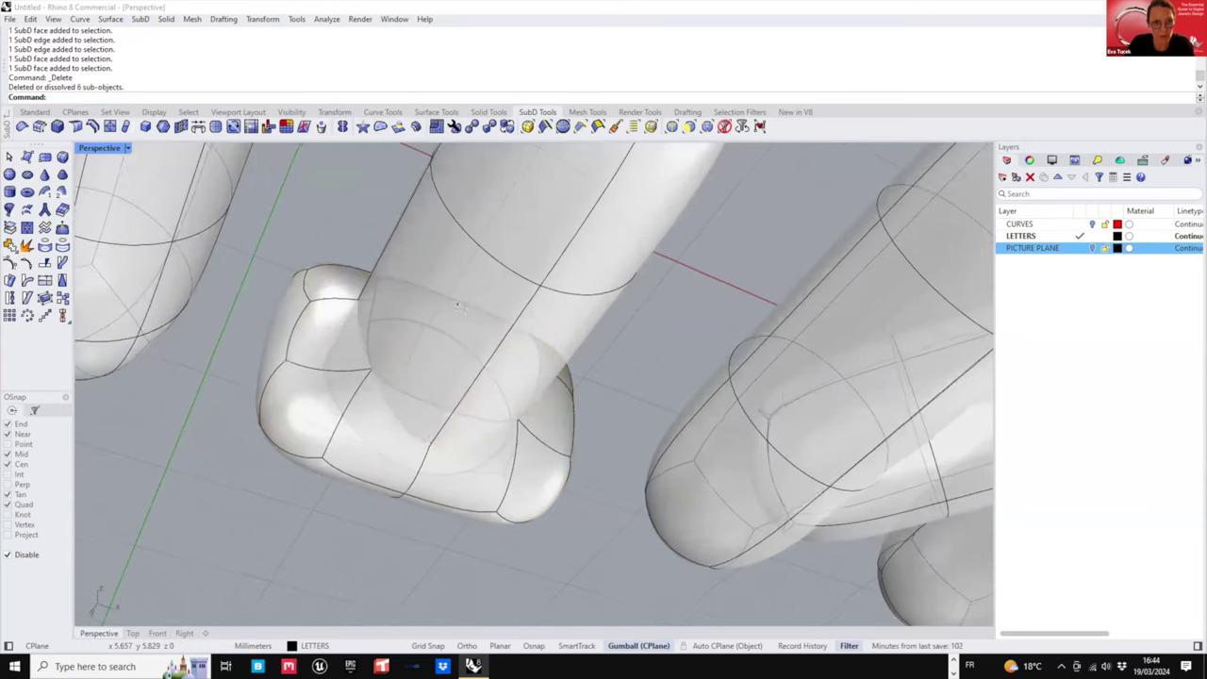
- Undo the deletion and the subdivision of the I's top bar faces
{"action": "right_click_drag", "start_coordinate": [387, 378], "coordinate": [698, 528]}
{"action": "right_click_drag", "start_coordinate": [606, 478], "coordinate": [495, 247]}
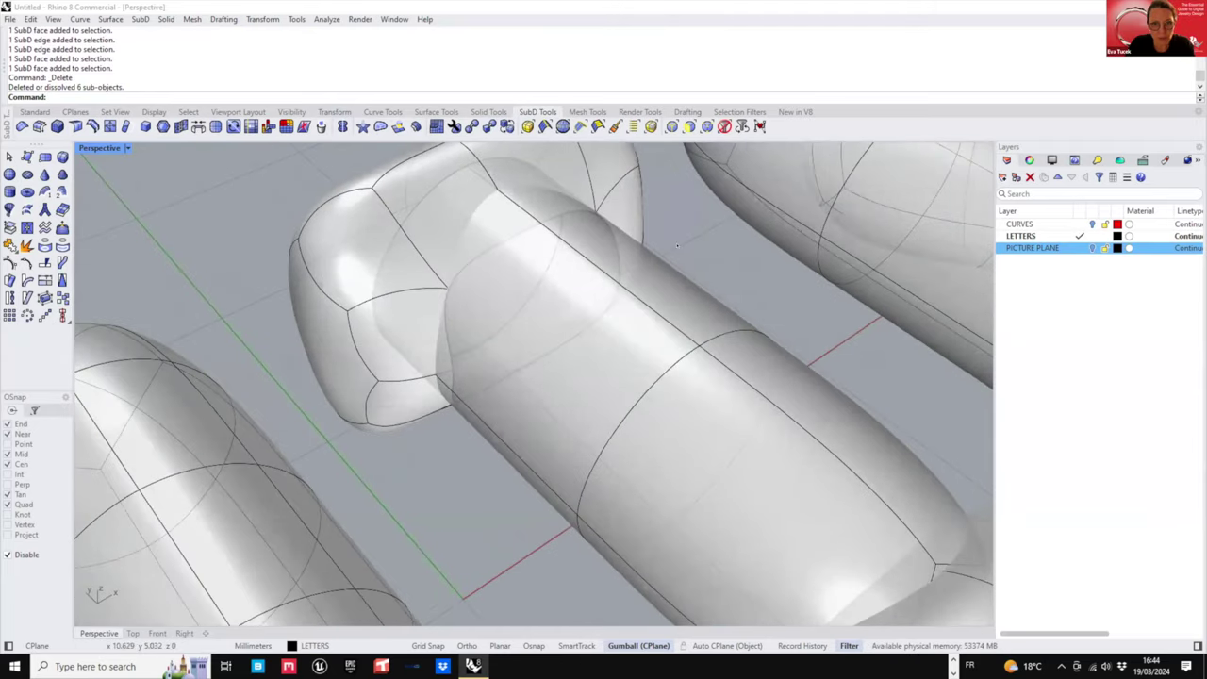
{"action": "right_click_drag", "start_coordinate": [552, 317], "coordinate": [543, 248]}
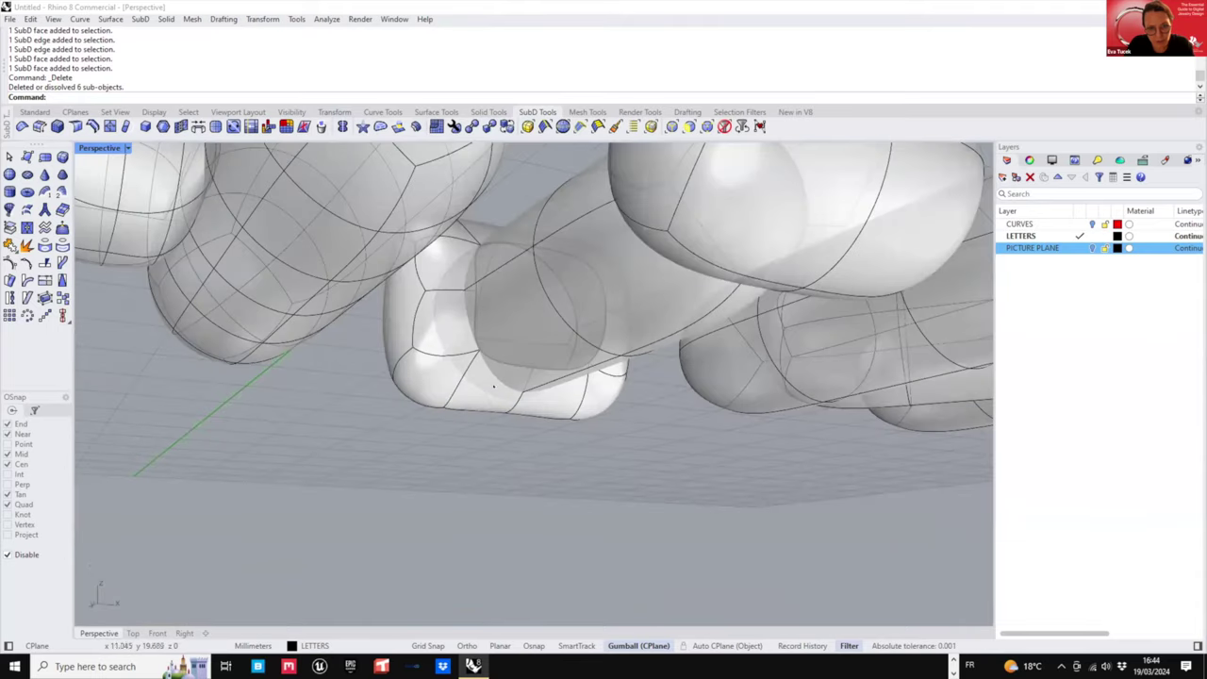
{"action": "right_click_drag", "start_coordinate": [465, 257], "coordinate": [488, 288]}
{"action": "key", "text": "ctrl+z"}
{"action": "key", "text": "ctrl+z"}
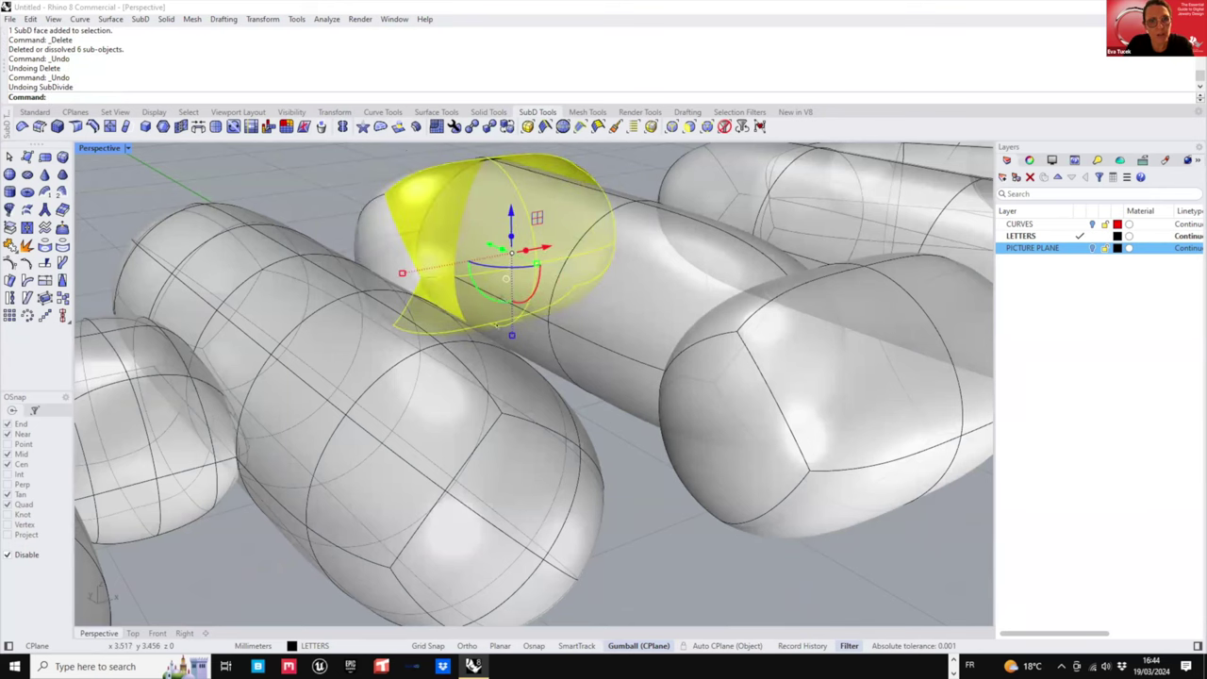
{"action": "right_click_drag", "start_coordinate": [495, 324], "coordinate": [487, 315]}
{"action": "right_click_drag", "start_coordinate": [479, 399], "coordinate": [453, 471]}
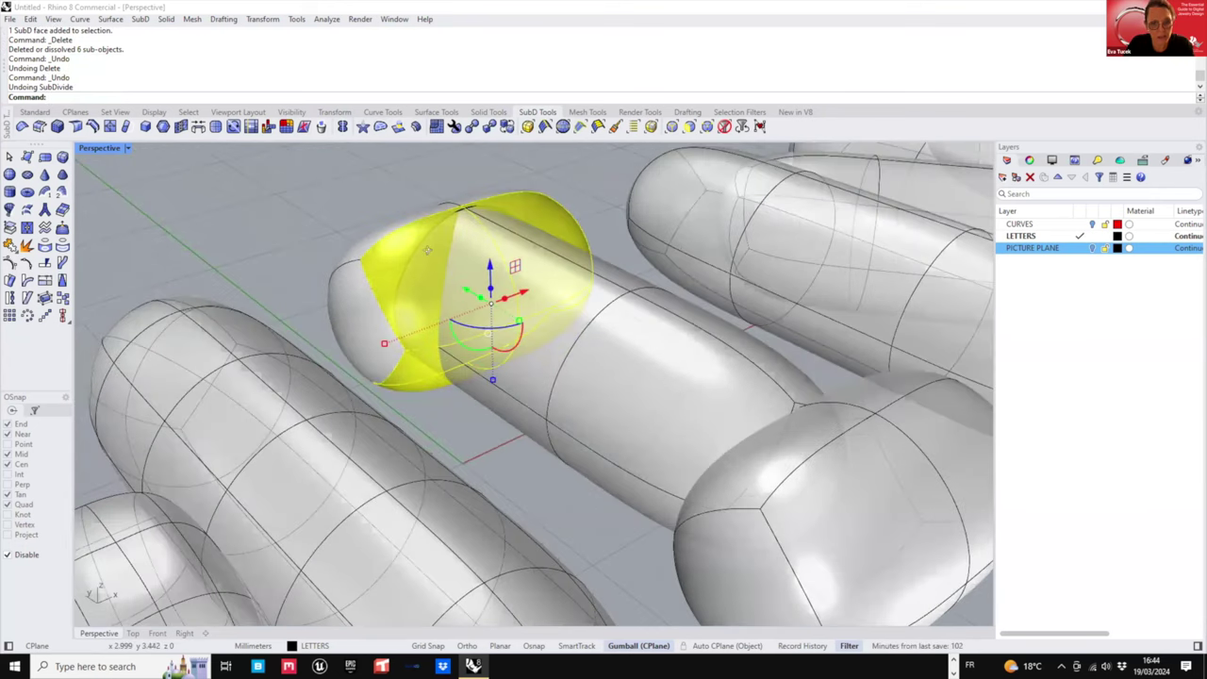
{"action": "right_click_drag", "start_coordinate": [434, 255], "coordinate": [407, 300]}
{"action": "key", "text": "Delete"}
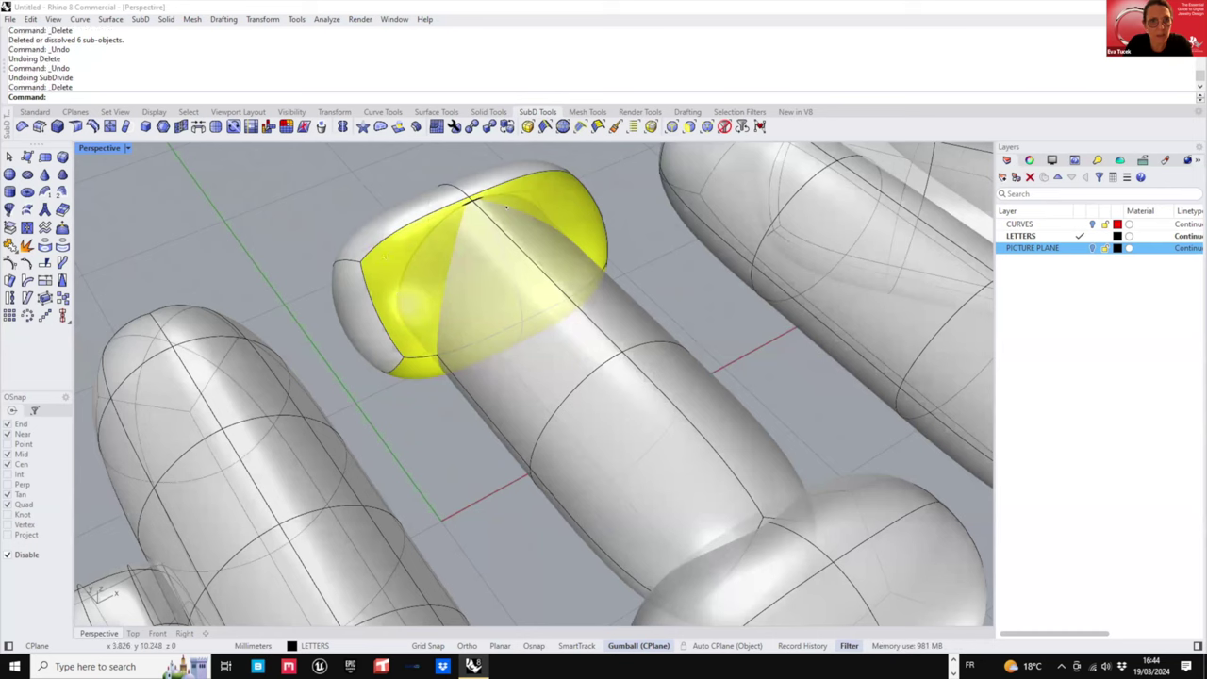
{"action": "left_click", "coordinate": [419, 293], "text": "ctrl+shift"}
{"action": "left_click", "coordinate": [494, 338], "text": "ctrl+shift"}
{"action": "left_click", "coordinate": [487, 566]}
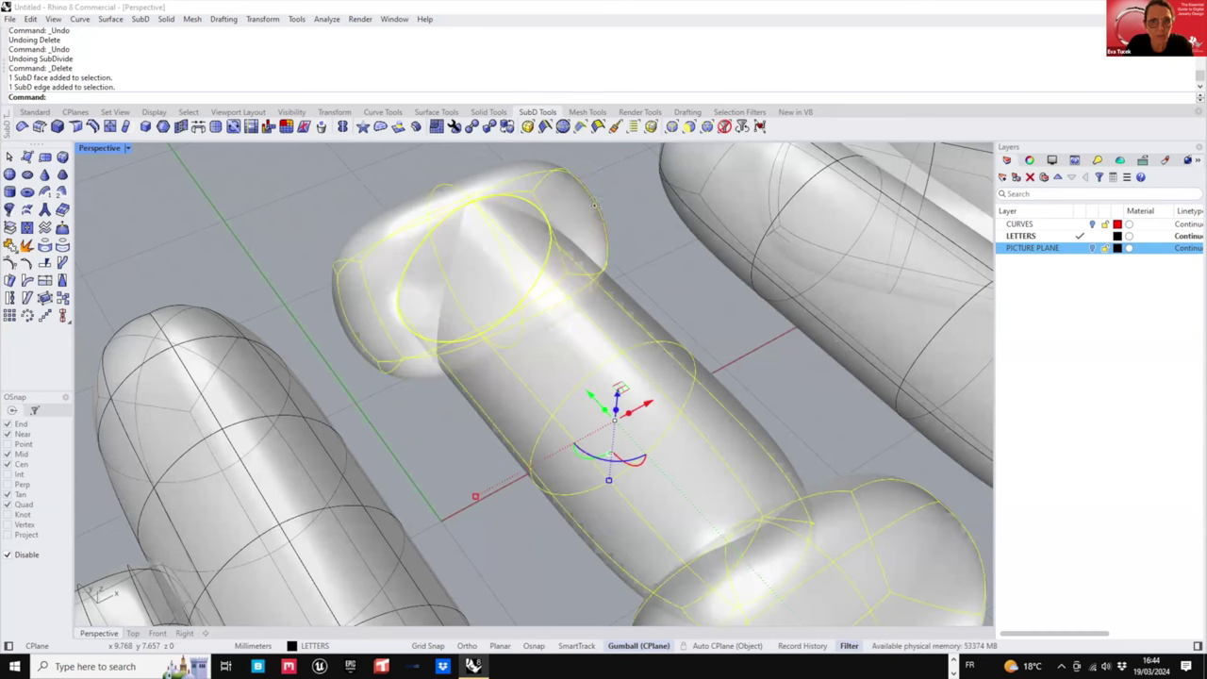
{"action": "left_click", "coordinate": [487, 566]}
- Select the four faces on the stem-facing side of the I's top bar and delete them
{"action": "left_click", "coordinate": [556, 222], "text": "ctrl+shift"}
{"action": "left_click", "coordinate": [417, 256], "text": "ctrl+shift"}
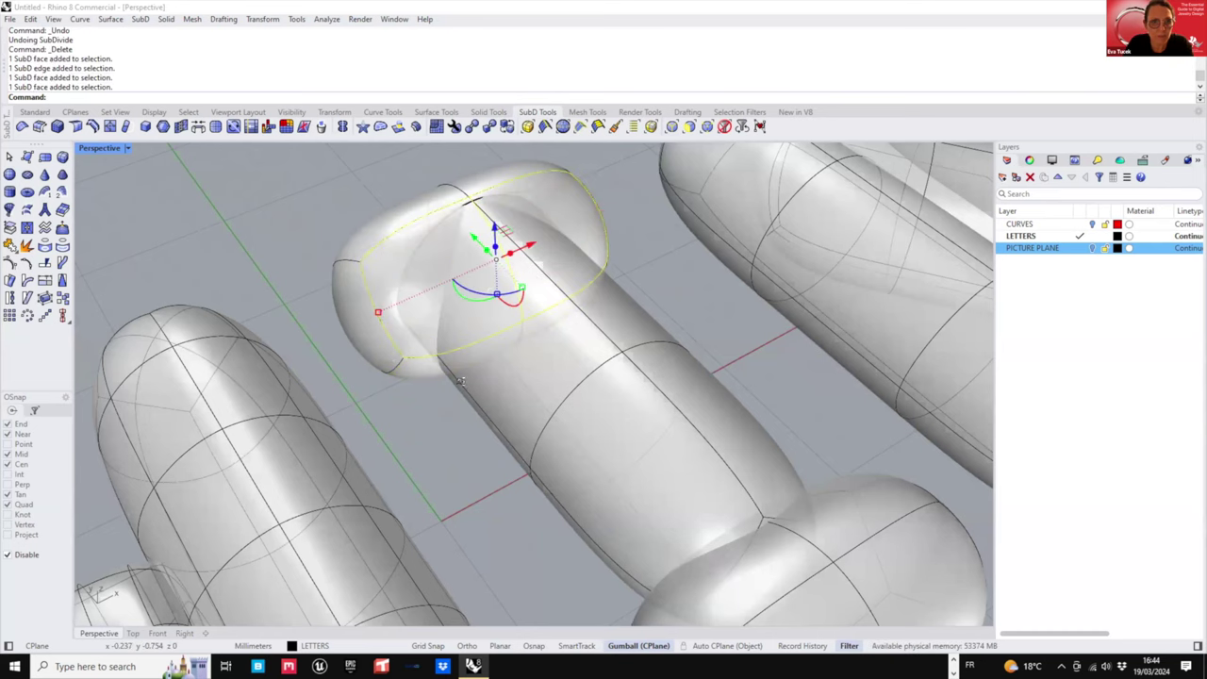
{"action": "scroll", "coordinate": [462, 526], "scroll_direction": "up", "scroll_amount": 7}
{"action": "scroll", "coordinate": [468, 532], "scroll_direction": "down", "scroll_amount": 4}
{"action": "scroll", "coordinate": [471, 379], "scroll_direction": "down", "scroll_amount": 8}
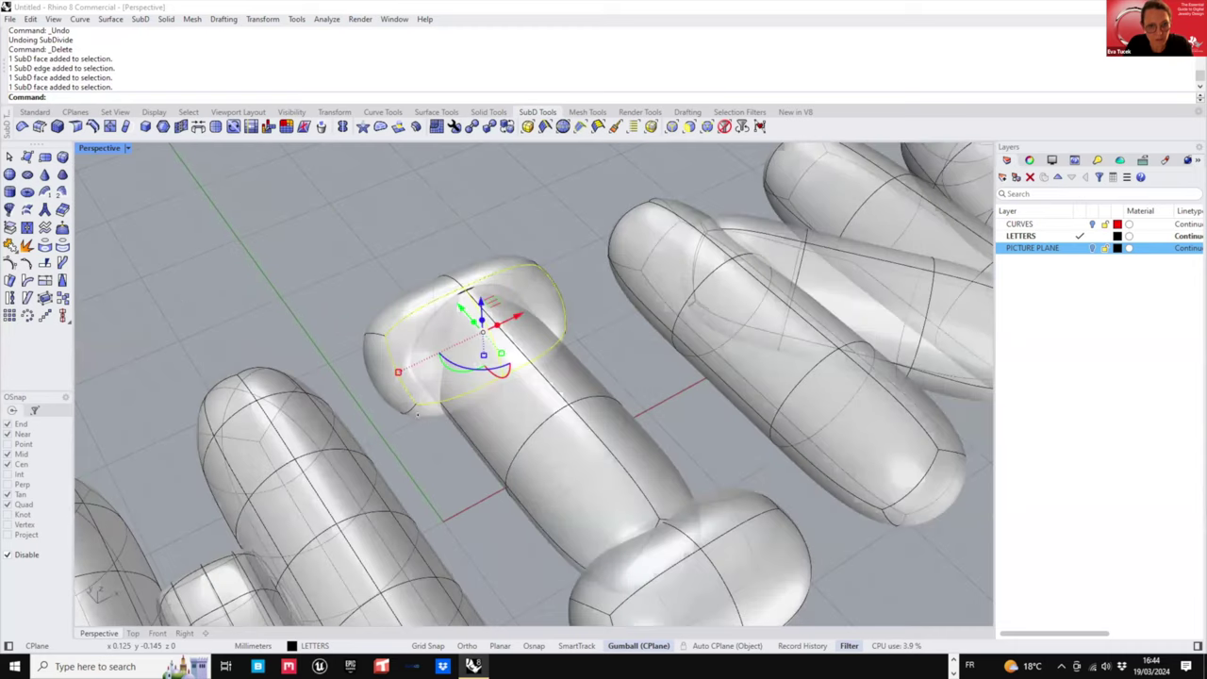
{"action": "right_click_drag", "start_coordinate": [471, 379], "coordinate": [486, 216]}
{"action": "left_click", "coordinate": [441, 414], "text": "ctrl+shift"}
{"action": "left_click", "coordinate": [527, 438], "text": "ctrl+shift"}
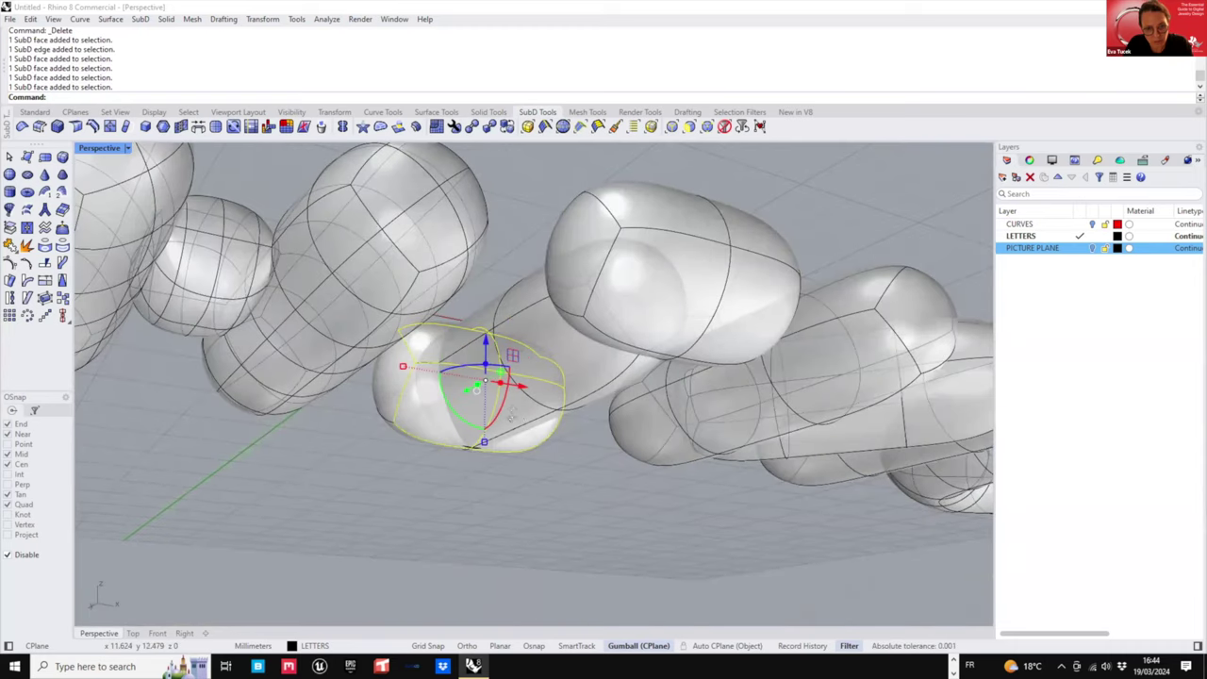
{"action": "right_click_drag", "start_coordinate": [507, 398], "coordinate": [500, 485]}
{"action": "key", "text": "Delete"}
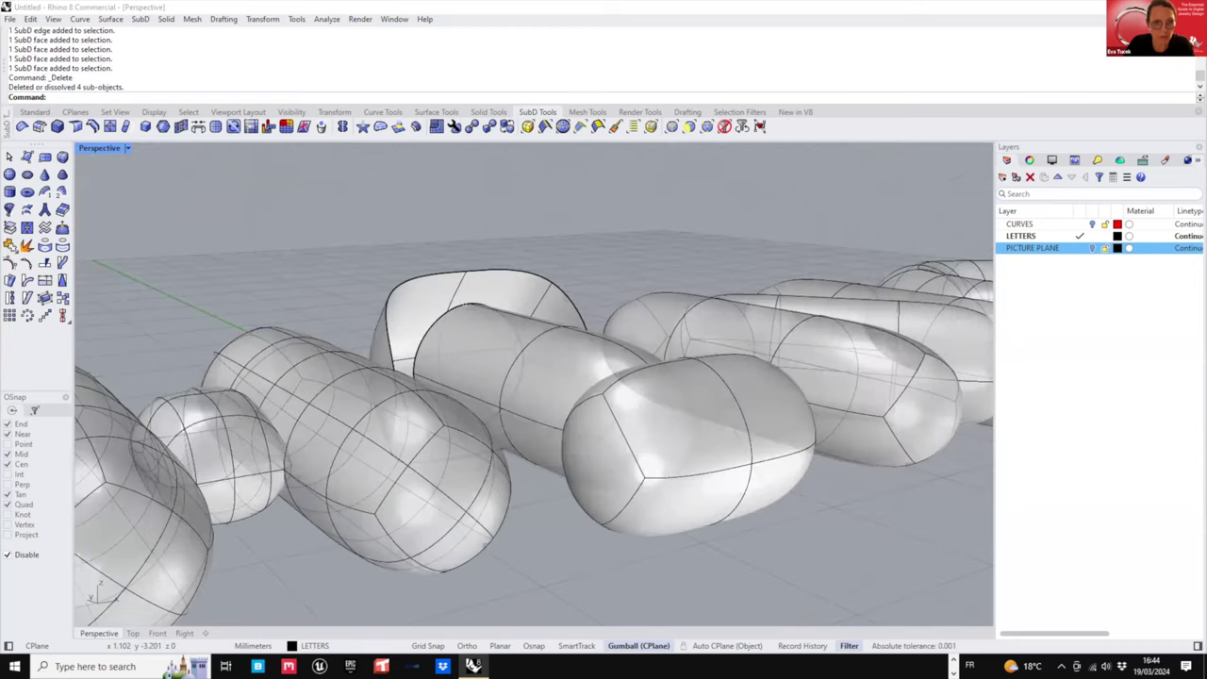
- Inspect the opening in the I's top bar and undo the deletion of its four faces
{"action": "right_click_drag", "start_coordinate": [485, 544], "coordinate": [471, 611]}
{"action": "right_click_drag", "start_coordinate": [409, 341], "coordinate": [418, 306]}
{"action": "right_click_drag", "start_coordinate": [637, 346], "coordinate": [559, 398]}
{"action": "right_click_drag", "start_coordinate": [544, 464], "coordinate": [508, 320]}
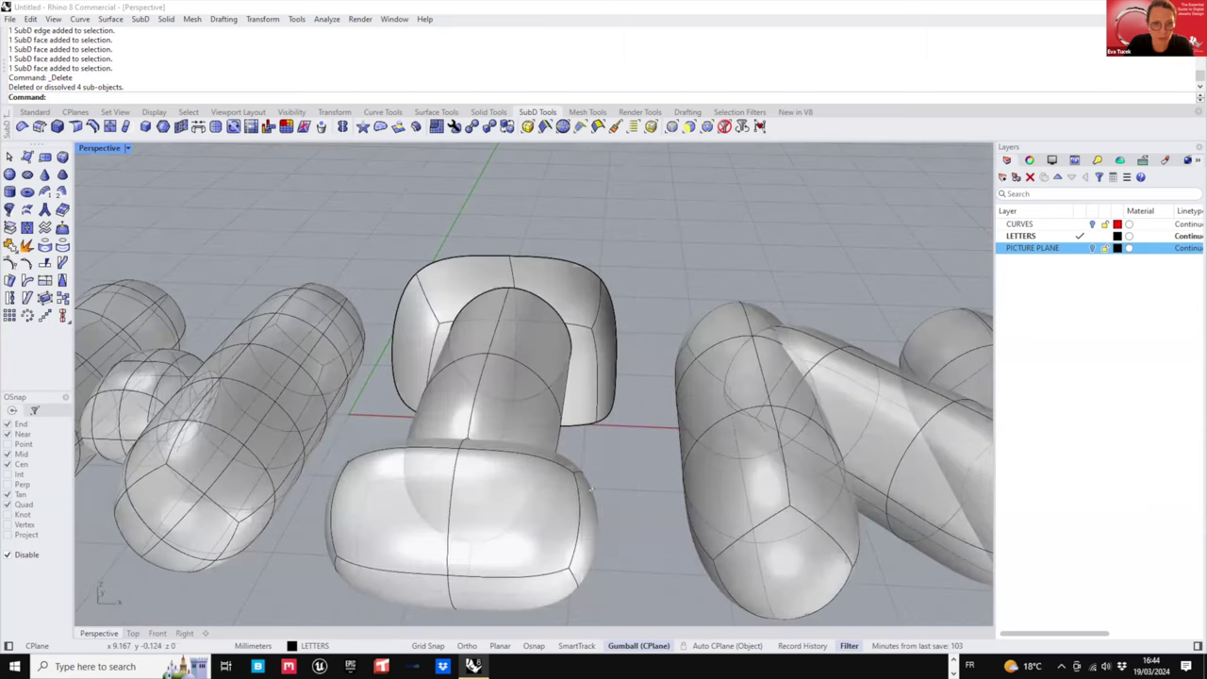
{"action": "right_click_drag", "start_coordinate": [591, 489], "coordinate": [558, 377]}
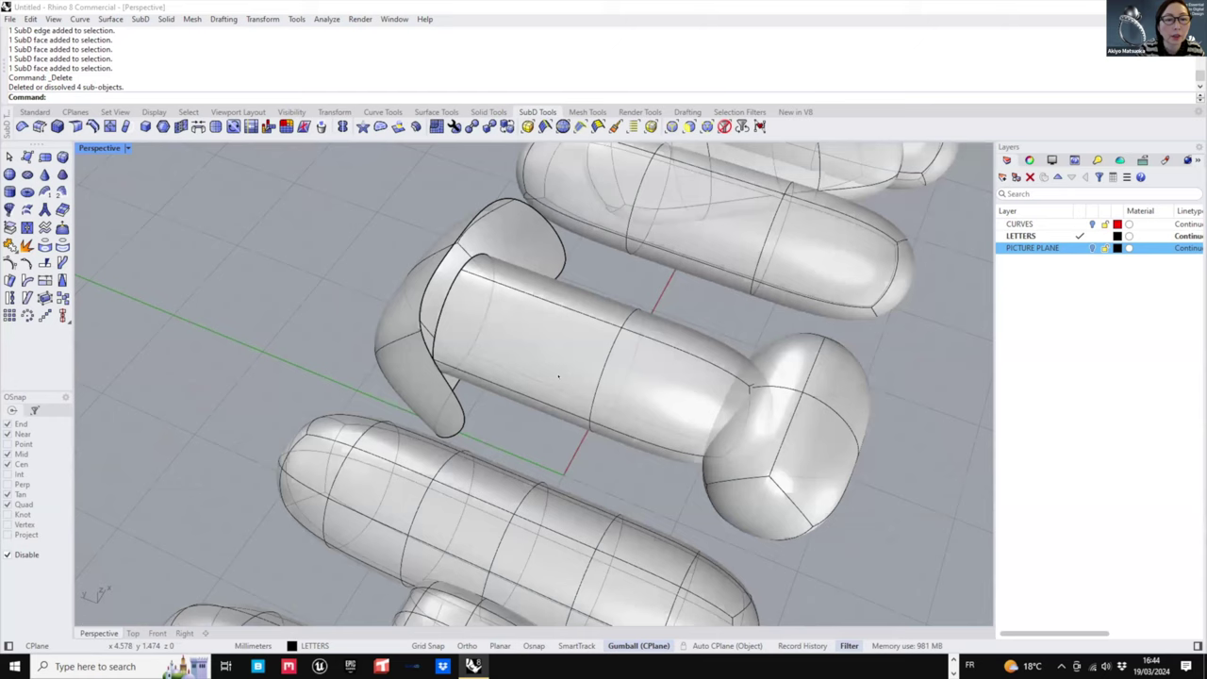
{"action": "left_click", "coordinate": [544, 379]}
{"action": "scroll", "coordinate": [536, 379], "scroll_direction": "up", "scroll_amount": 2}
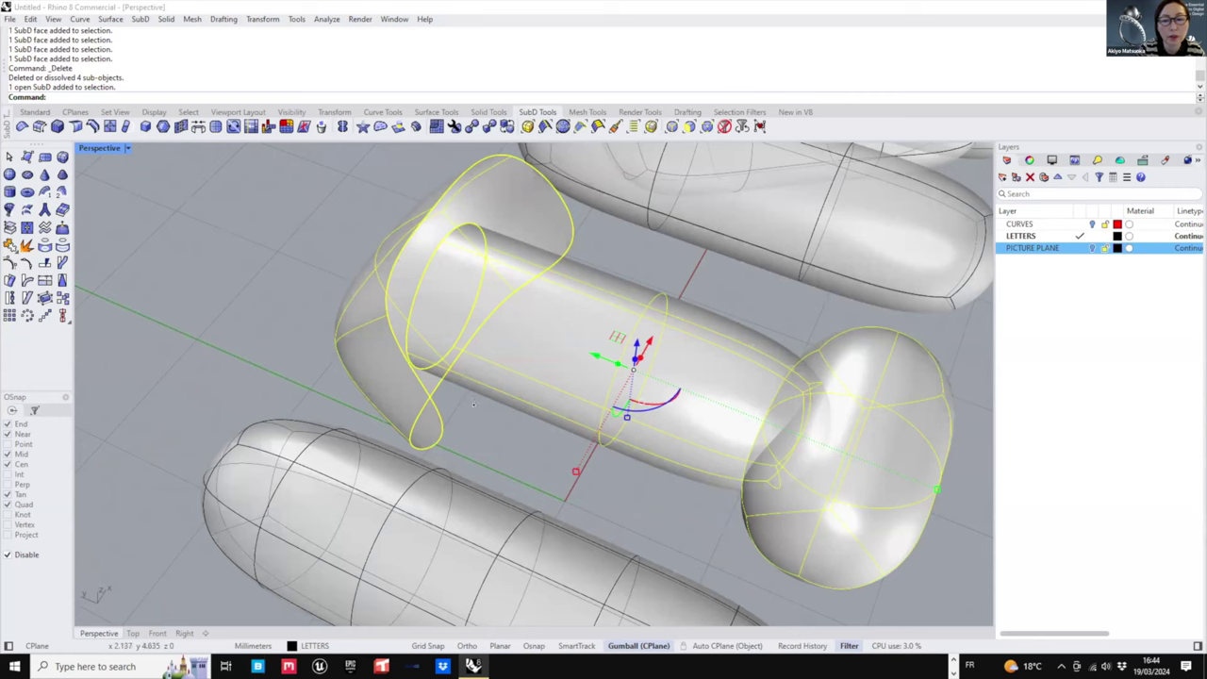
{"action": "key", "text": "ctrl+z"}
{"action": "right_click_drag", "start_coordinate": [534, 388], "coordinate": [466, 377]}
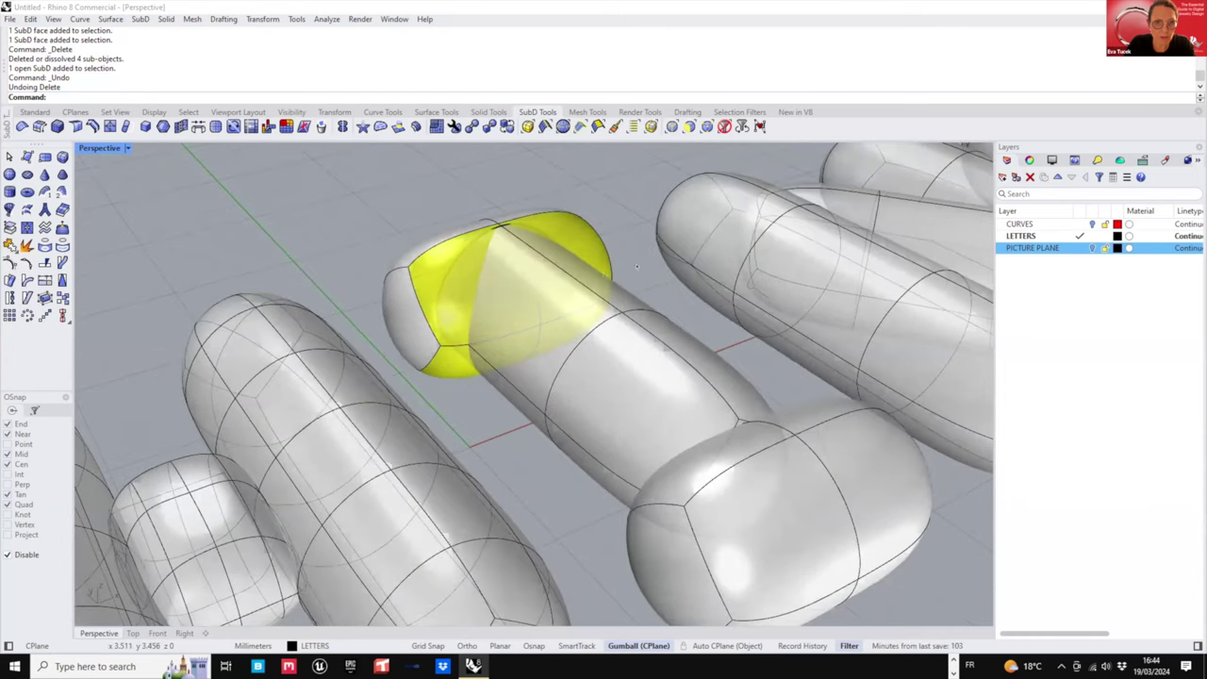
- Select the faces of the I's top bar that face the stem and try to inset them by 0.100 in Group mode
{"action": "left_click", "coordinate": [736, 249]}
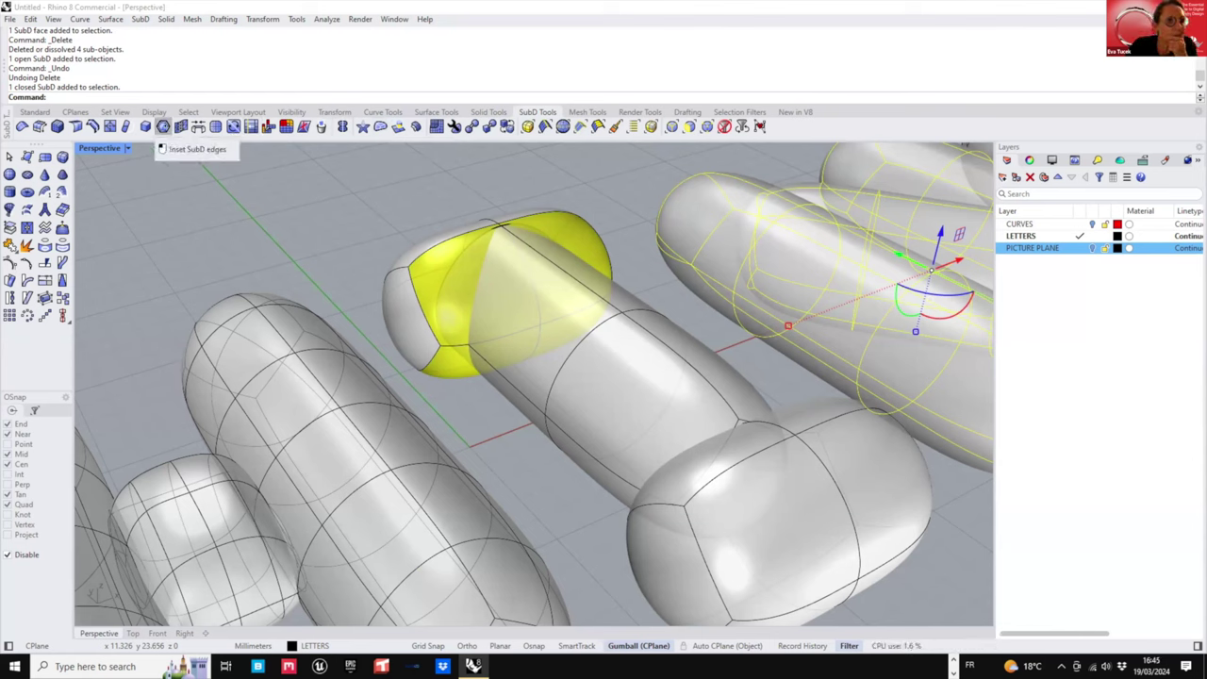
{"action": "left_click", "coordinate": [415, 277], "text": "ctrl+shift"}
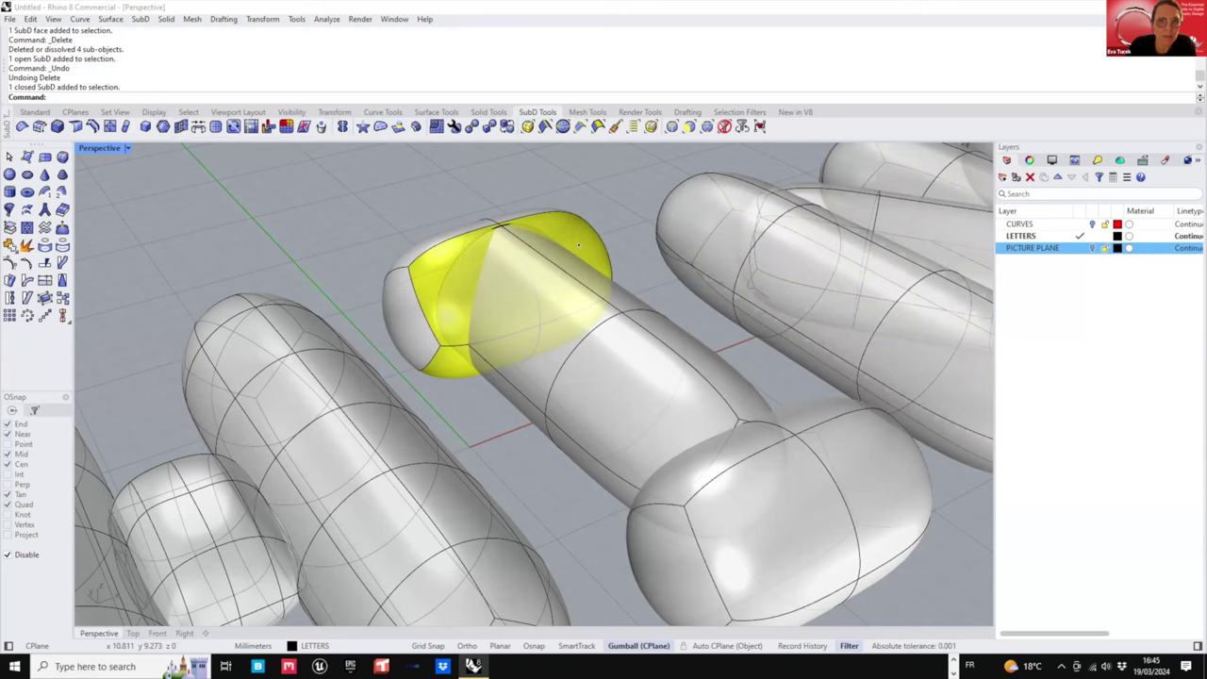
{"action": "left_click", "coordinate": [427, 274], "text": "ctrl+shift"}
{"action": "left_click", "coordinate": [451, 369], "text": "ctrl+shift"}
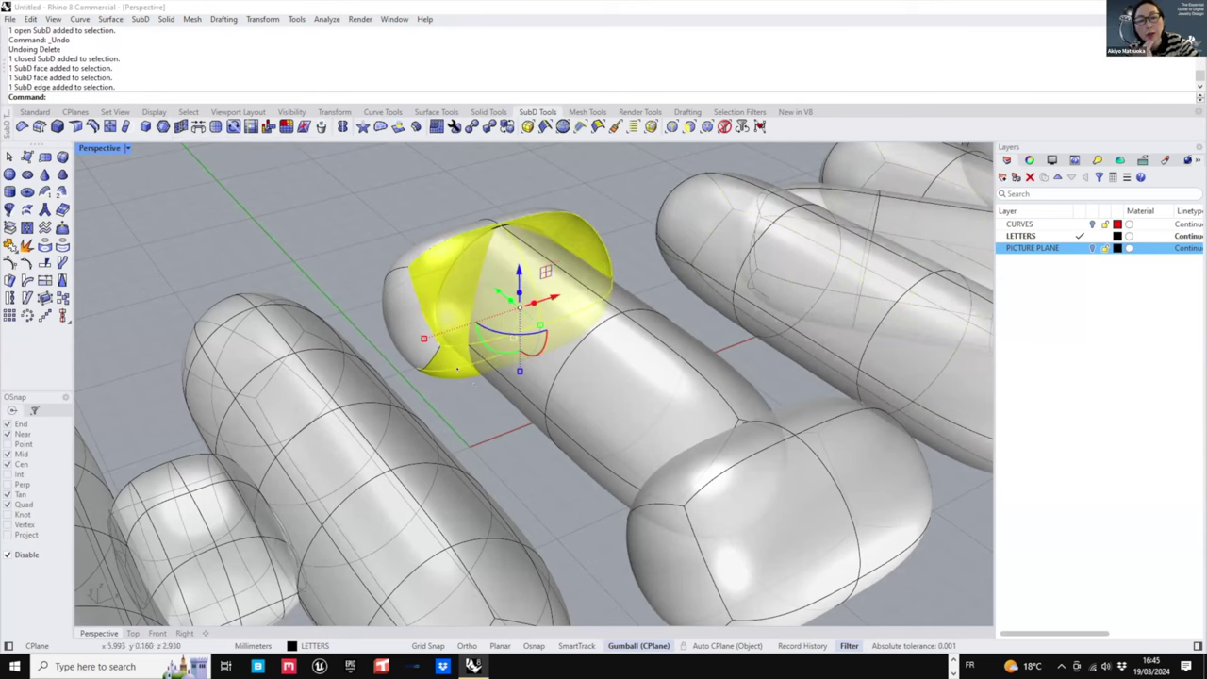
{"action": "right_click_drag", "start_coordinate": [456, 405], "coordinate": [466, 398]}
{"action": "left_click", "coordinate": [466, 399], "text": "ctrl+shift"}
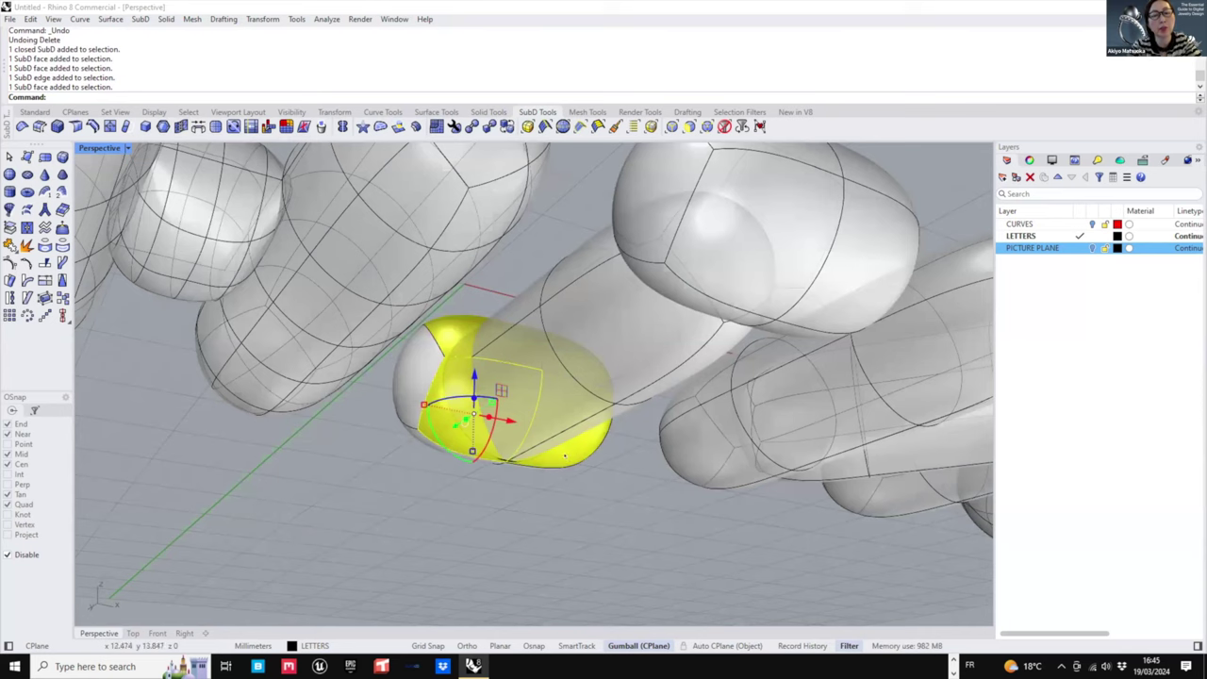
{"action": "left_click", "coordinate": [558, 445], "text": "ctrl+shift"}
{"action": "right_click_drag", "start_coordinate": [641, 189], "coordinate": [651, 326]}
{"action": "left_click", "coordinate": [611, 265], "text": "ctrl+shift"}
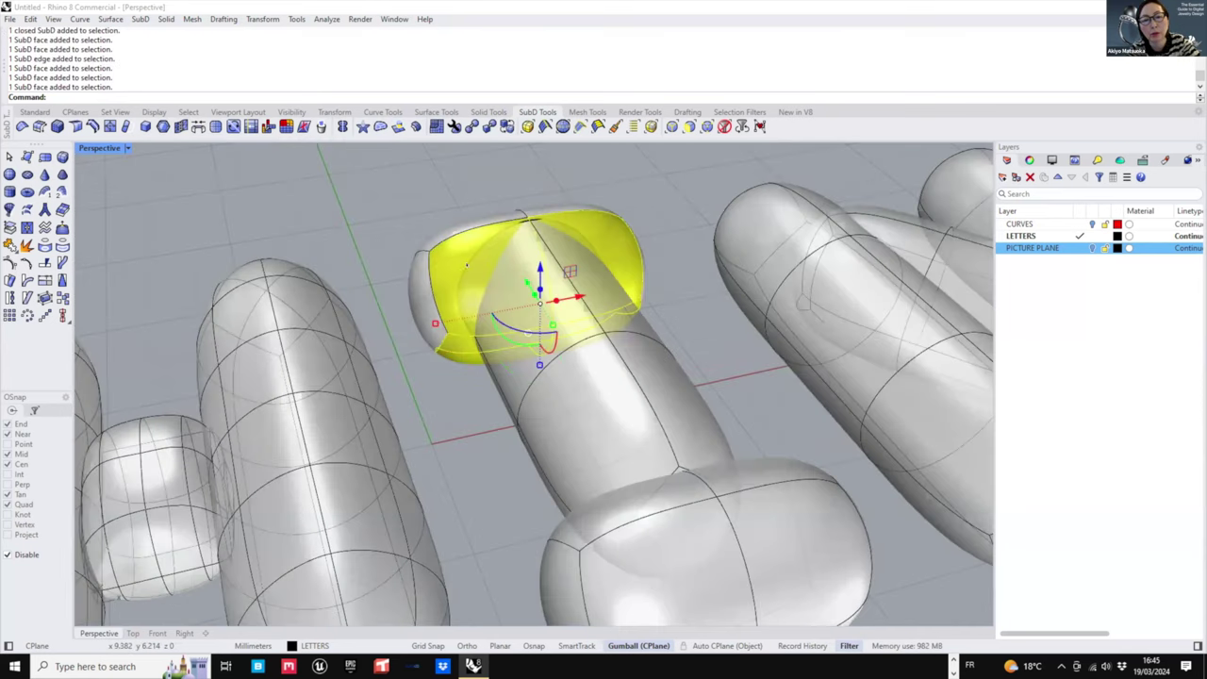
{"action": "left_click", "coordinate": [467, 295], "text": "ctrl+shift"}
{"action": "right_click_drag", "start_coordinate": [493, 308], "coordinate": [569, 329]}
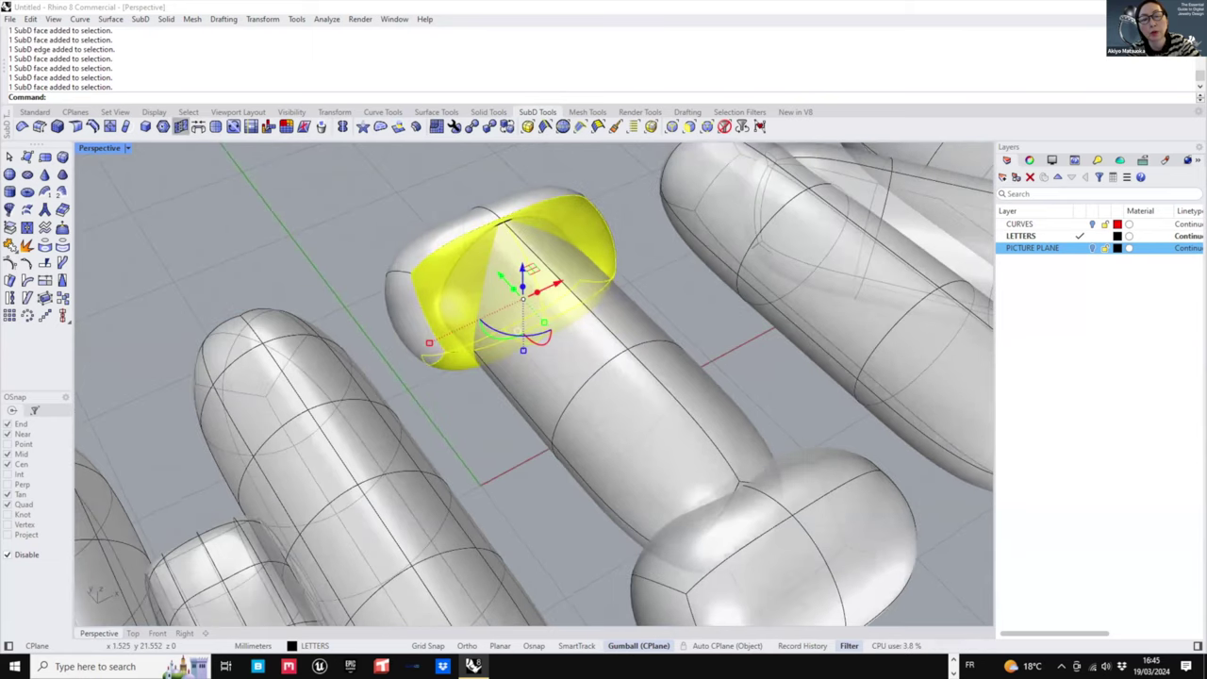
{"action": "left_click", "coordinate": [145, 127]}
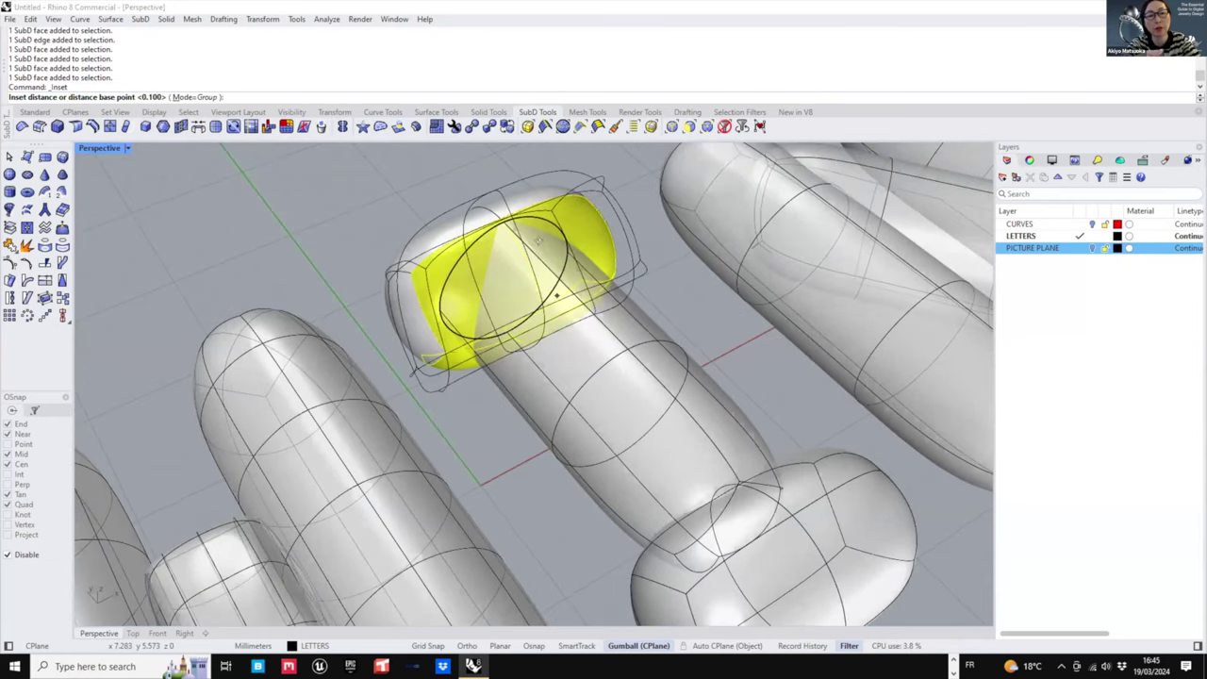
{"action": "right_click_drag", "start_coordinate": [554, 328], "coordinate": [582, 321]}
{"action": "right_click", "coordinate": [526, 293]}
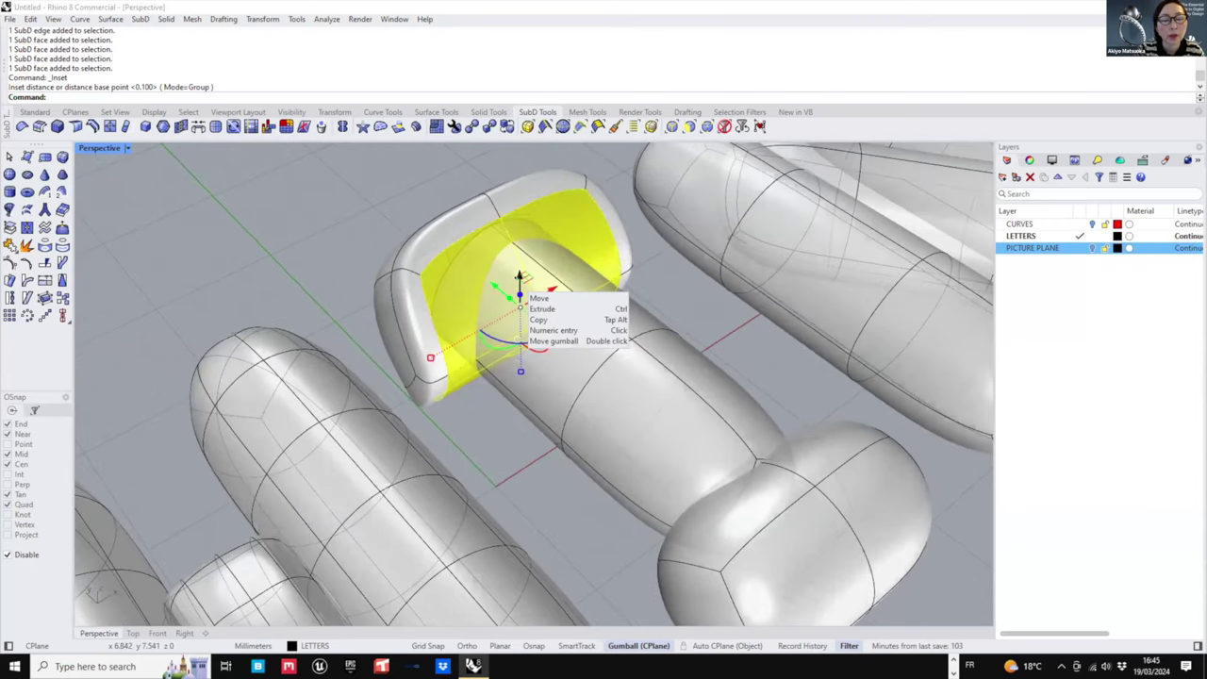
- Undo the inset on the I's top bar faces
{"action": "key", "text": "ctrl+z"}
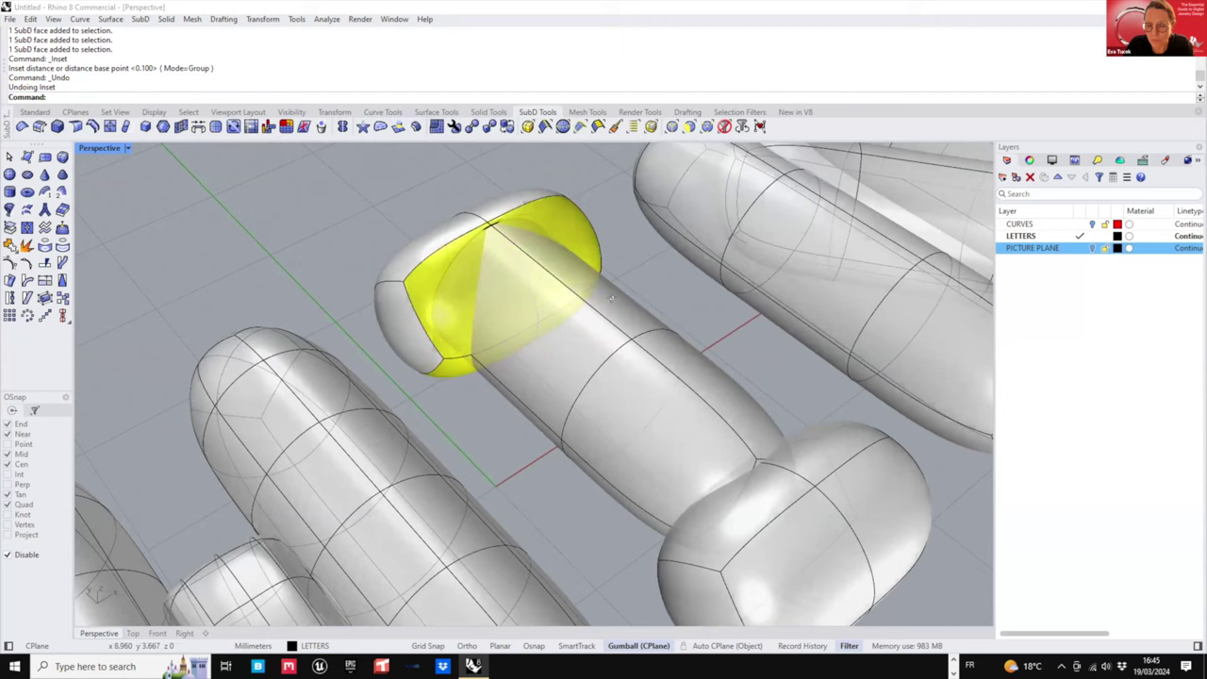
{"action": "right_click_drag", "start_coordinate": [585, 298], "coordinate": [544, 344]}
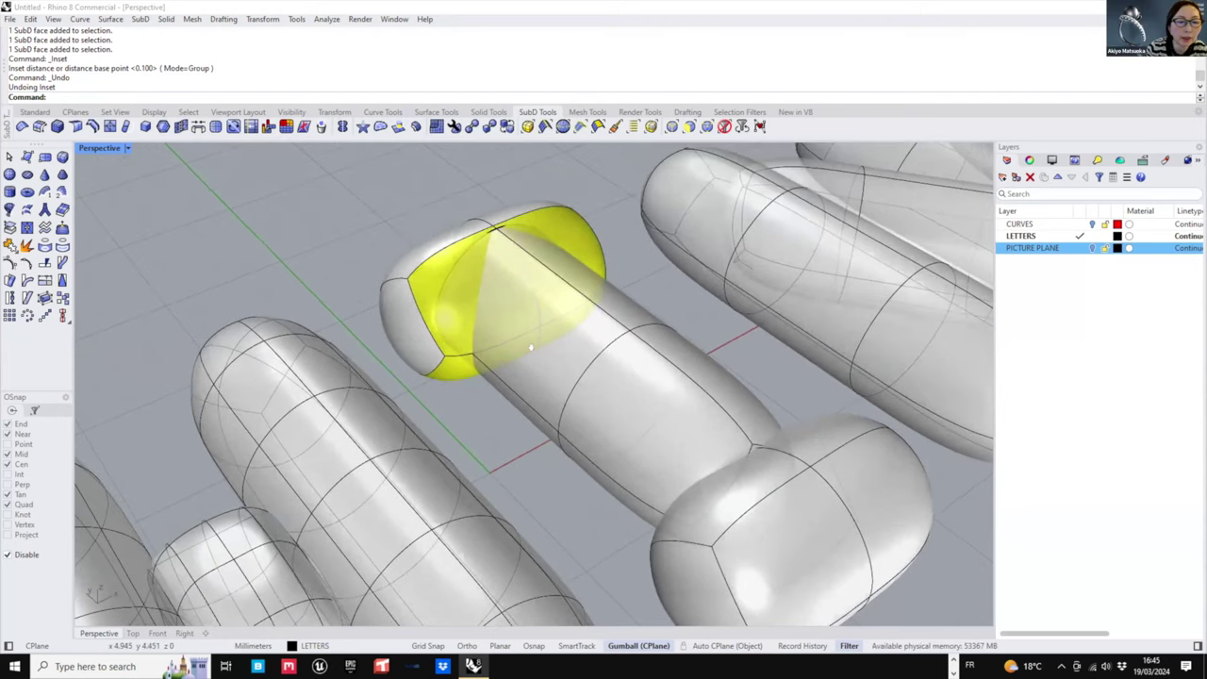
{"action": "scroll", "coordinate": [530, 349], "scroll_direction": "down", "scroll_amount": 2}
{"action": "right_click_drag", "start_coordinate": [558, 355], "coordinate": [507, 380]}
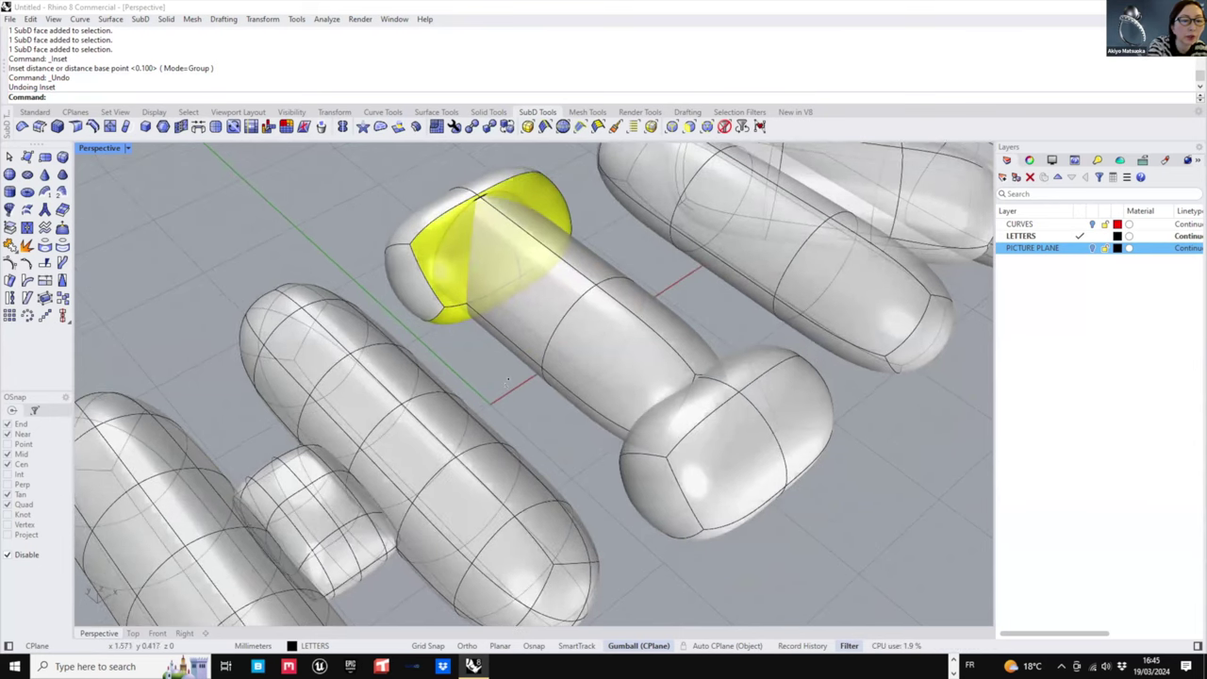
{"action": "left_click", "coordinate": [544, 328]}
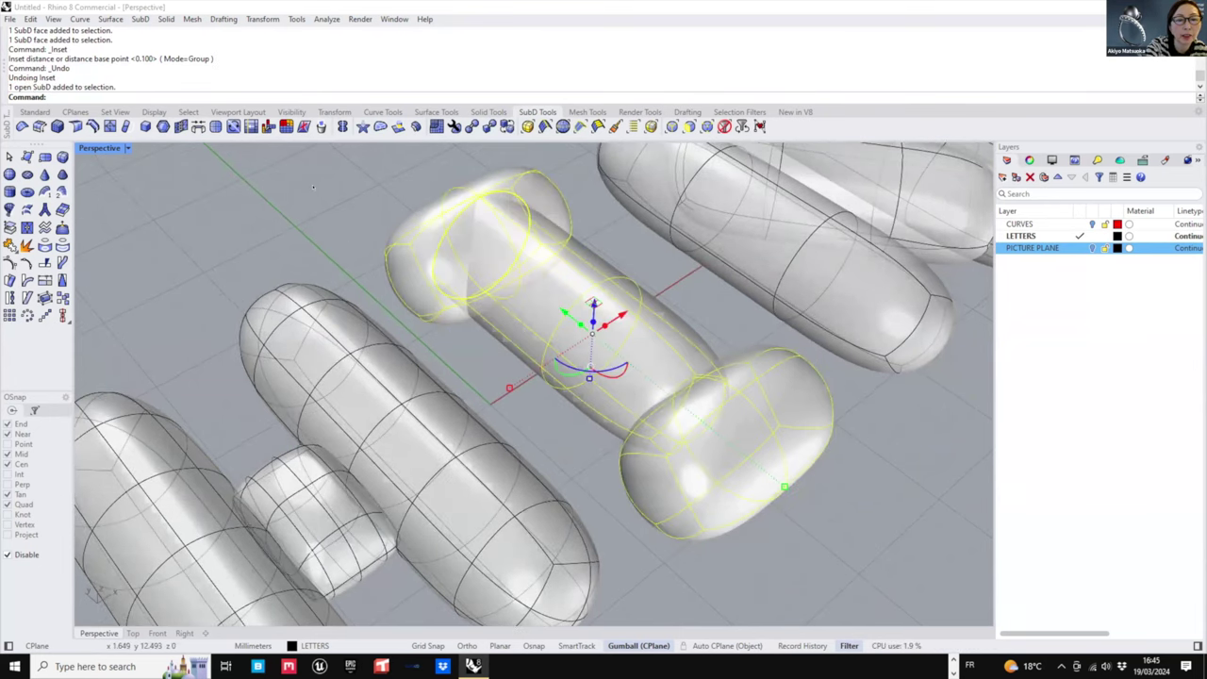
{"action": "key", "text": "Escape"}
{"action": "left_click", "coordinate": [558, 302], "text": "ctrl+shift"}
{"action": "left_click", "coordinate": [603, 267], "text": "ctrl+shift"}
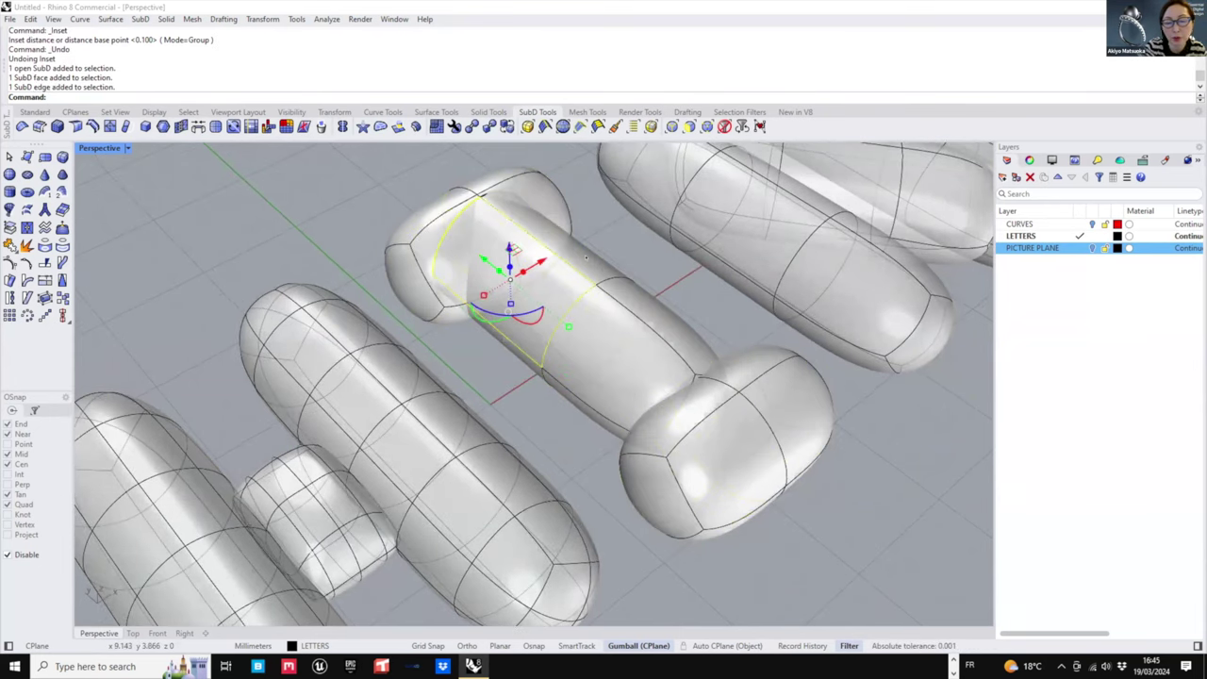
{"action": "left_click", "coordinate": [585, 259], "text": "ctrl+shift"}
{"action": "key", "text": "Escape"}
- Select the four faces around the I's stem next to the top bar and try subdividing them
{"action": "left_click", "coordinate": [568, 285], "text": "ctrl+shift"}
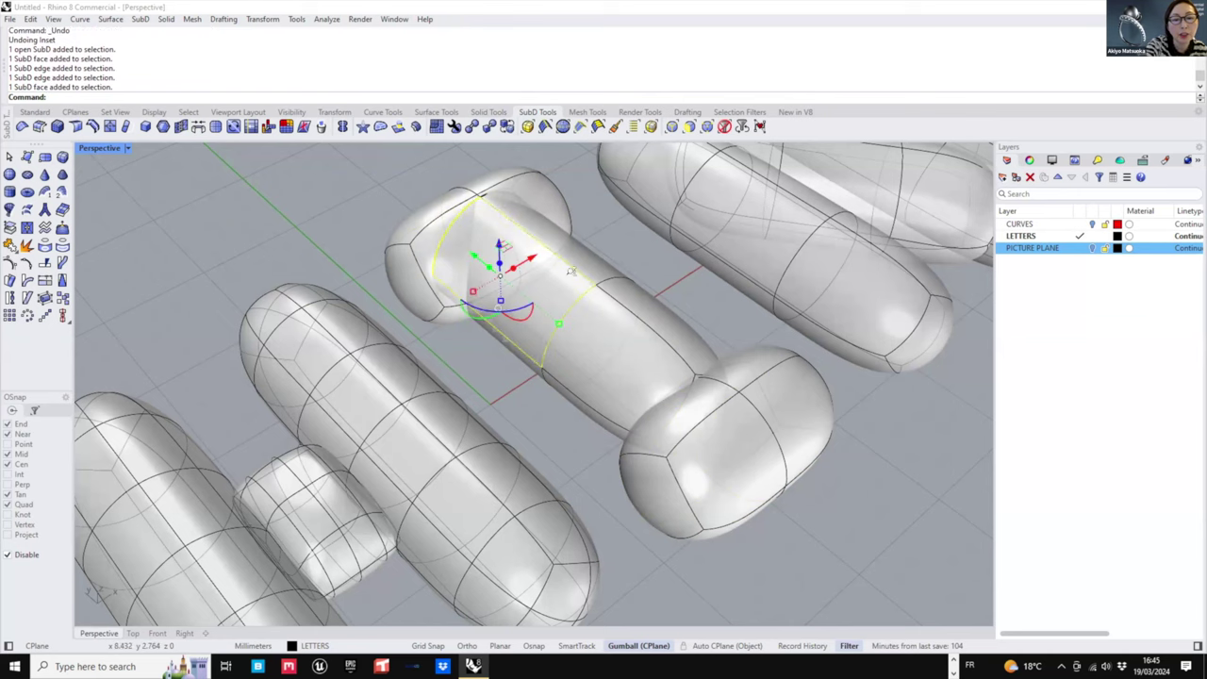
{"action": "scroll", "coordinate": [570, 272], "scroll_direction": "down", "scroll_amount": 1}
{"action": "scroll", "coordinate": [570, 283], "scroll_direction": "up", "scroll_amount": 4}
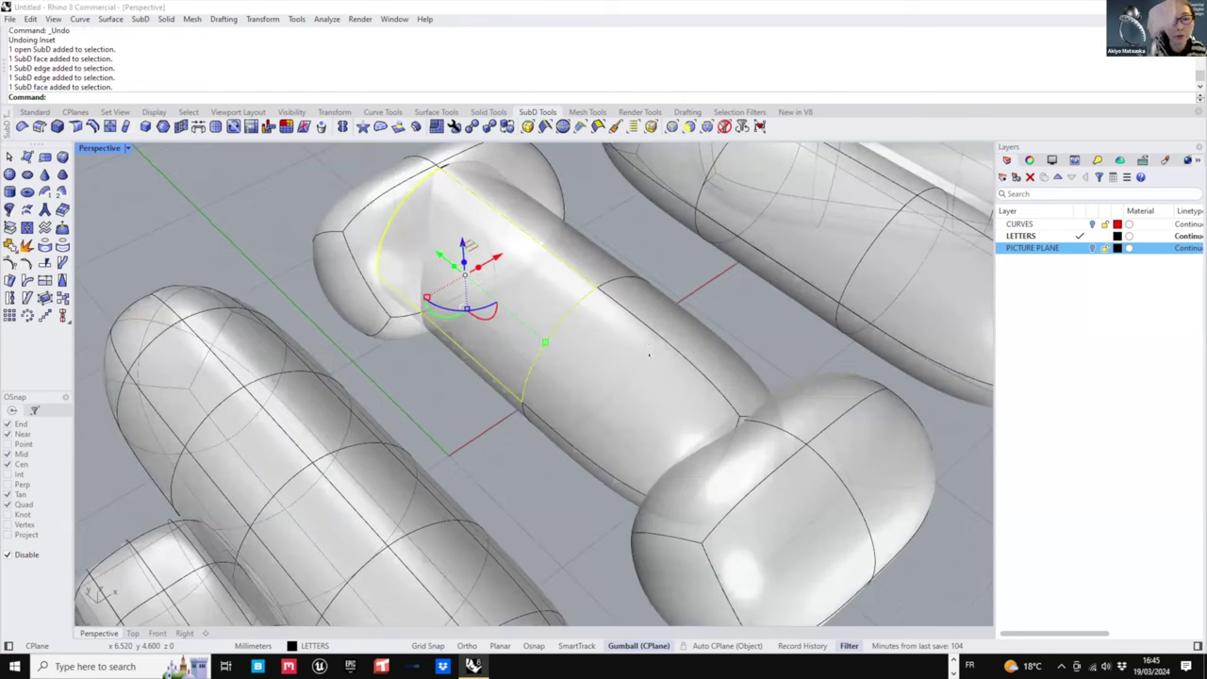
{"action": "right_click_drag", "start_coordinate": [725, 357], "coordinate": [650, 348]}
{"action": "left_click", "coordinate": [659, 345], "text": "ctrl+shift"}
{"action": "right_click_drag", "start_coordinate": [566, 490], "coordinate": [598, 301]}
{"action": "left_click", "coordinate": [601, 325], "text": "ctrl+shift"}
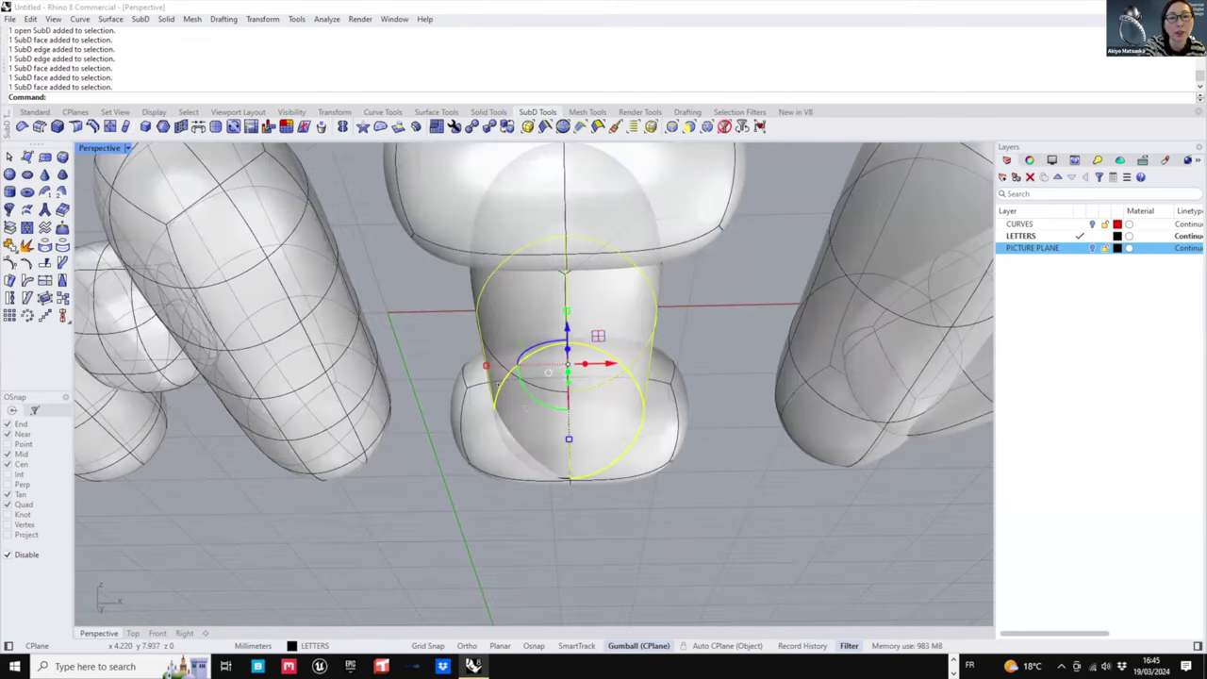
{"action": "left_click", "coordinate": [530, 320], "text": "ctrl+shift"}
{"action": "right_click_drag", "start_coordinate": [480, 250], "coordinate": [528, 380]}
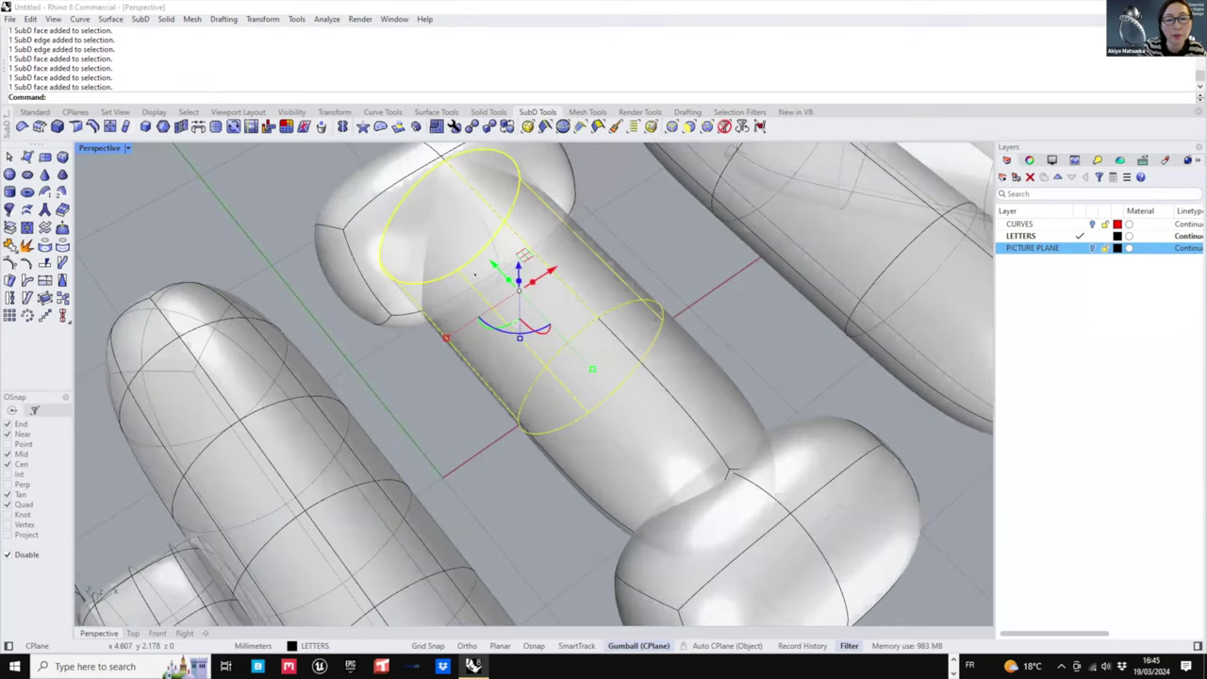
{"action": "right_click_drag", "start_coordinate": [474, 274], "coordinate": [489, 318]}
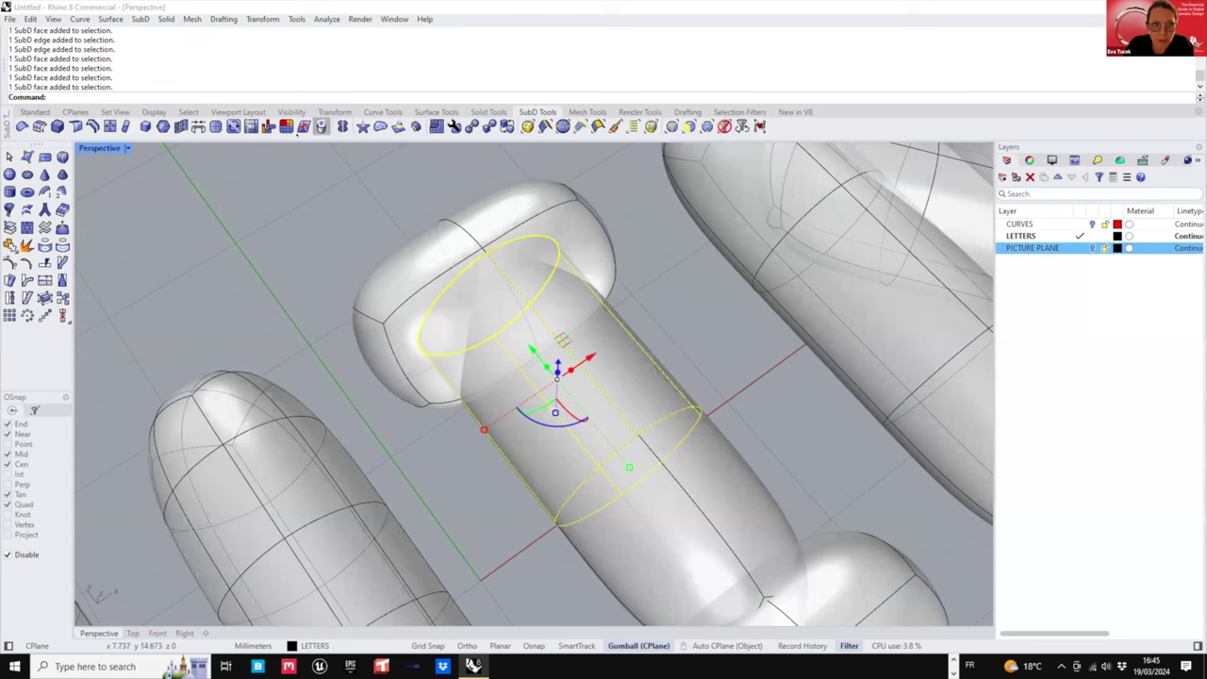
{"action": "left_click", "coordinate": [180, 126]}
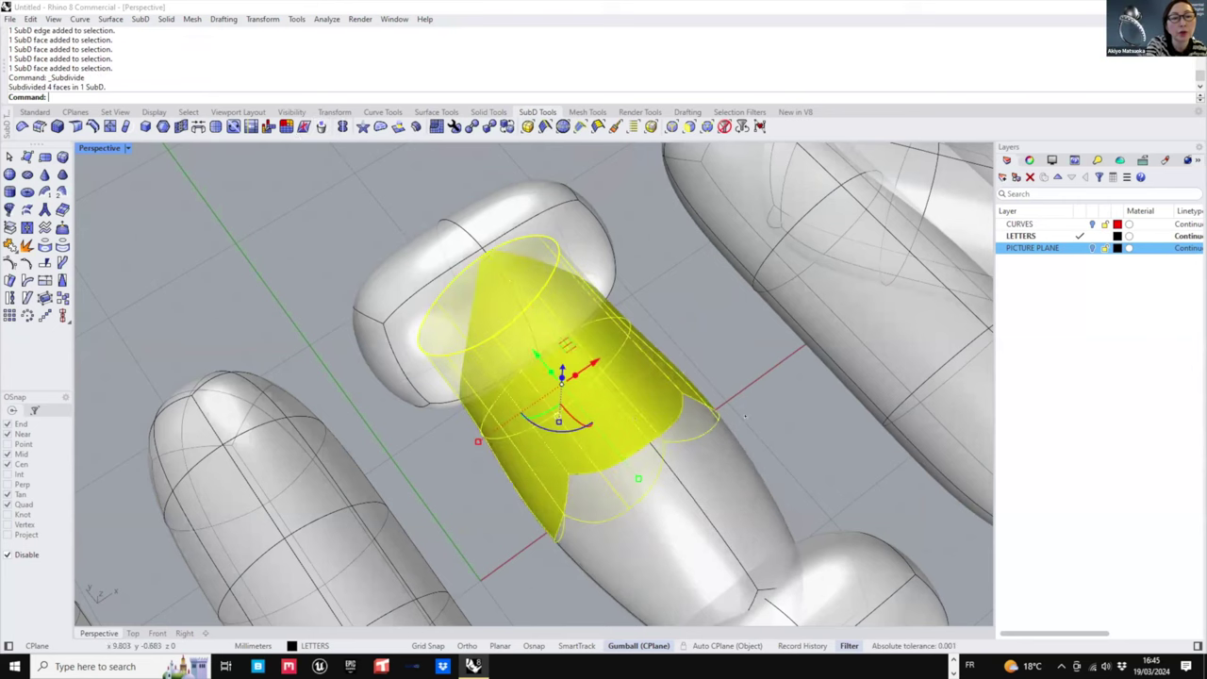
{"action": "left_click", "coordinate": [696, 357]}
{"action": "scroll", "coordinate": [549, 410], "scroll_direction": "down", "scroll_amount": 4}
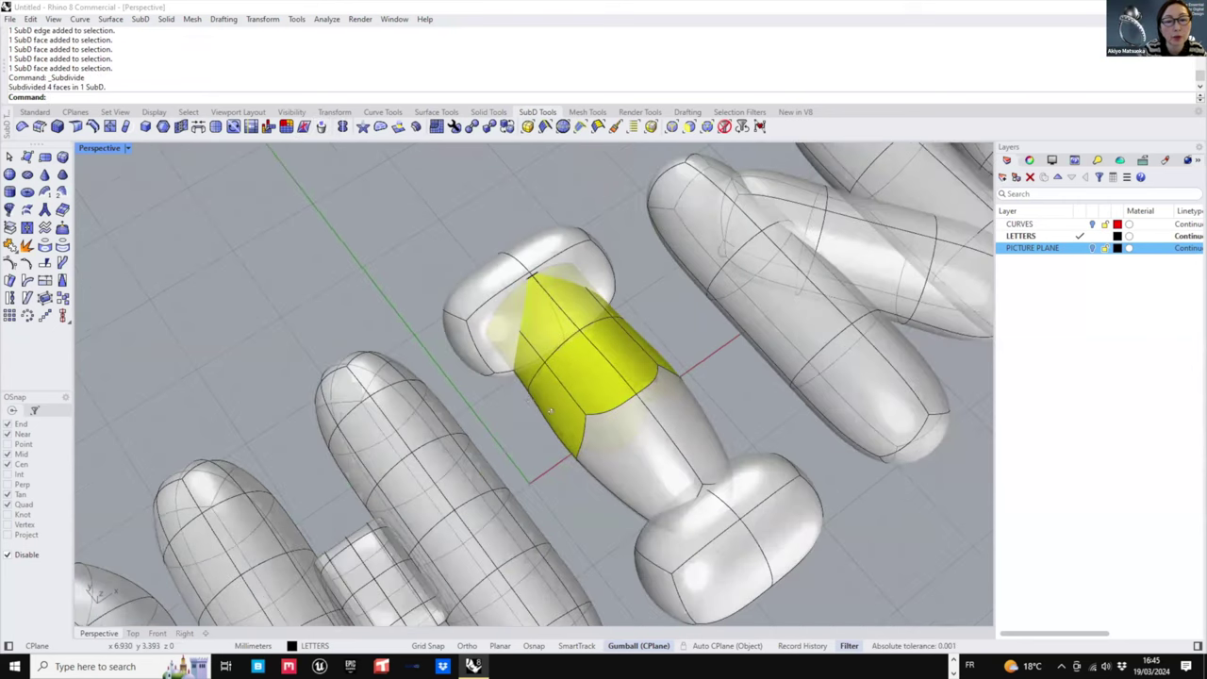
{"action": "right_click_drag", "start_coordinate": [401, 345], "coordinate": [332, 341]}
{"action": "right_click_drag", "start_coordinate": [418, 348], "coordinate": [555, 354]}
- Undo the subdivision of the I's stem faces and the earlier deletion of the stem's end faces
{"action": "key", "text": "ctrl+z"}
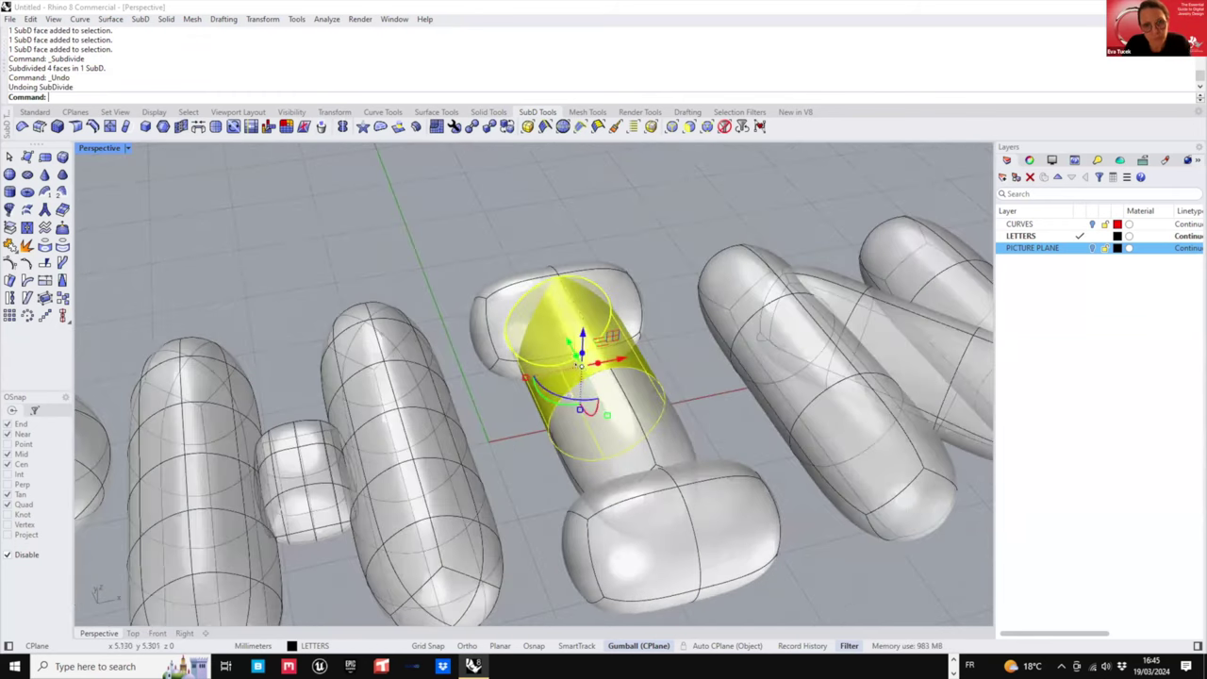
{"action": "key", "text": "ctrl+z"}
{"action": "right_click_drag", "start_coordinate": [583, 394], "coordinate": [590, 400]}
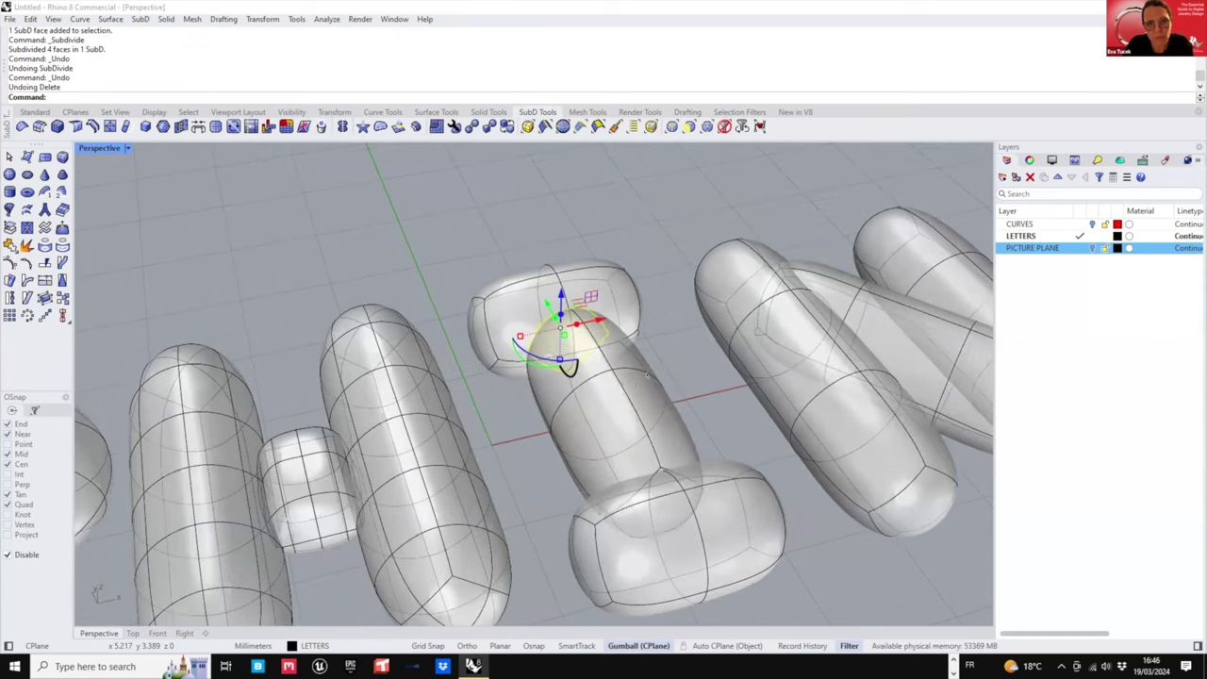
{"action": "mouse_move", "coordinate": [591, 345]}
{"action": "right_mouse_down"}
{"action": "mouse_move", "coordinate": [638, 368]}
{"action": "mouse_move", "coordinate": [594, 357]}
{"action": "right_mouse_up"}
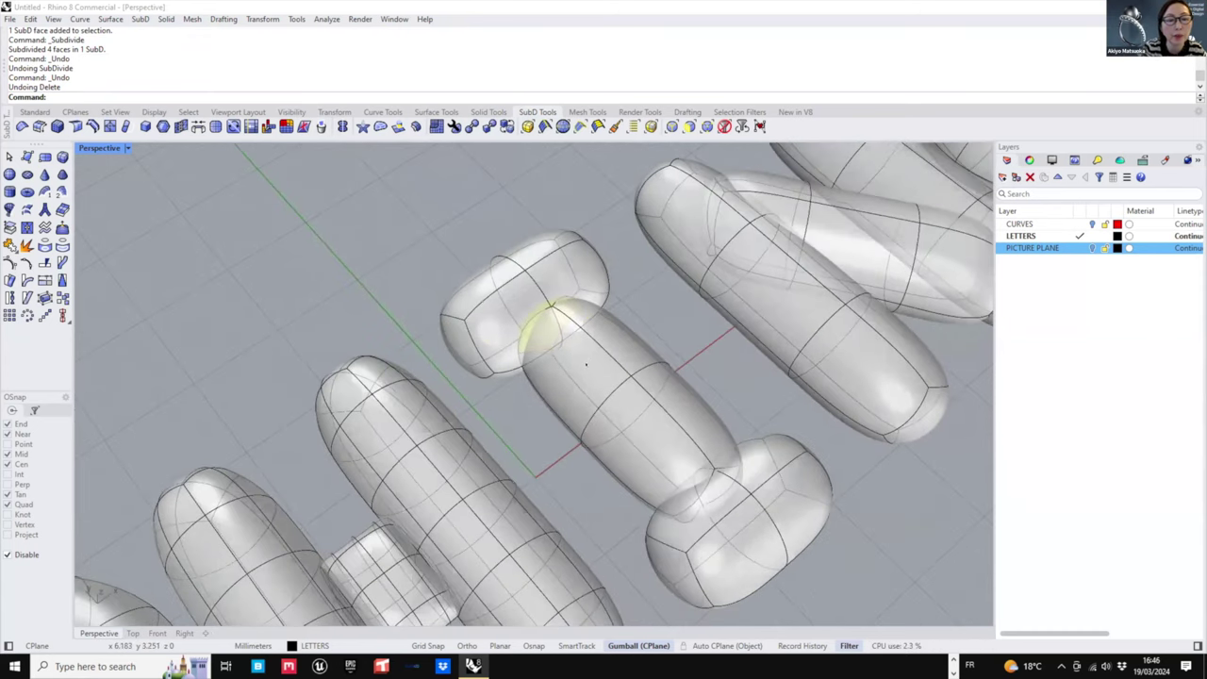
- Select the face loops along the I's stem, try subdividing them, and undo the subdivision
{"action": "left_click", "coordinate": [585, 365]}
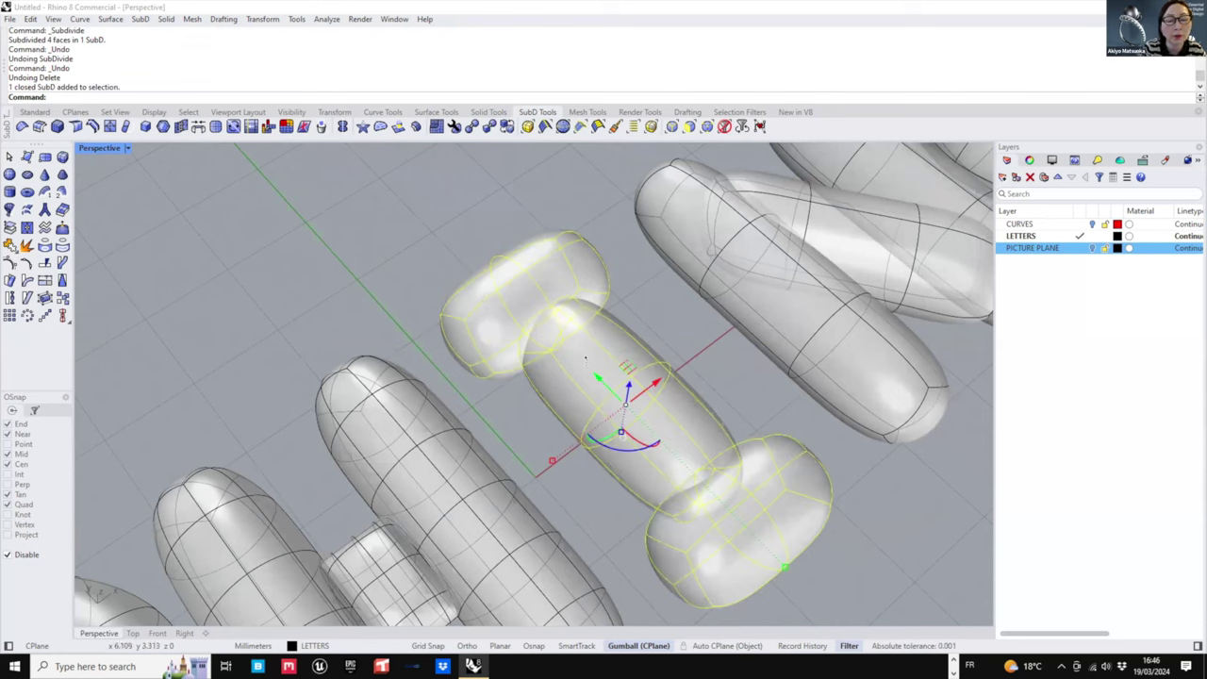
{"action": "key", "text": "Escape"}
{"action": "left_click", "coordinate": [587, 366], "text": "ctrl+shift"}
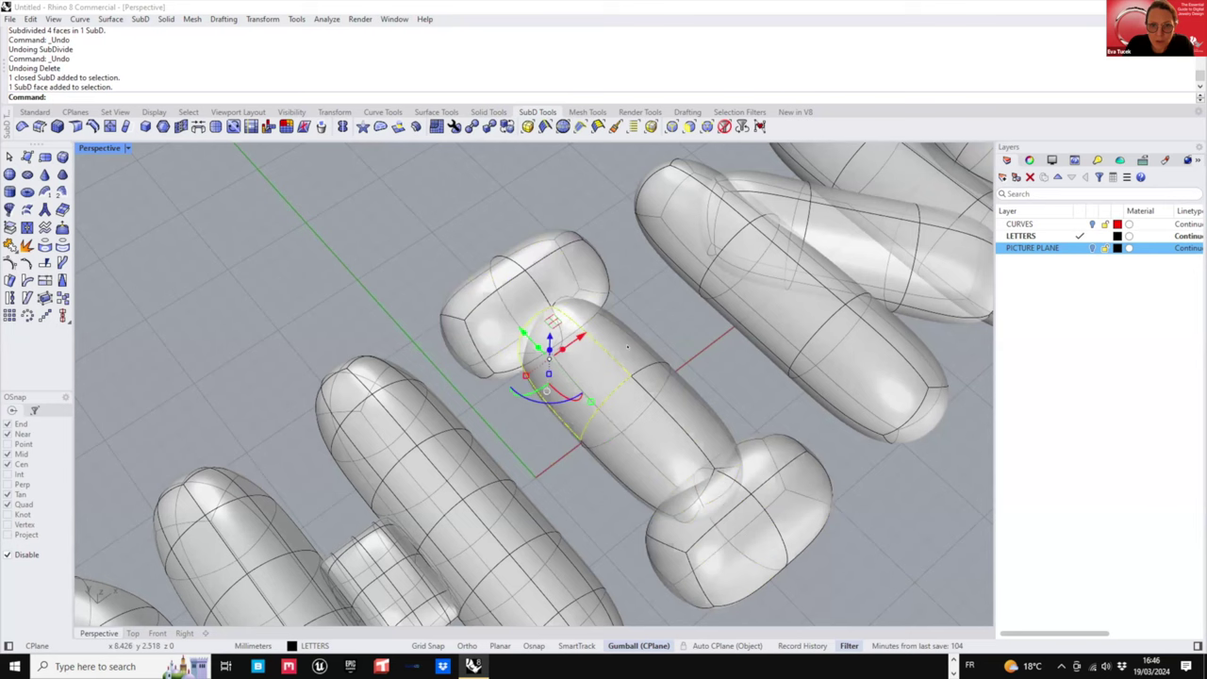
{"action": "double_click", "coordinate": [628, 347], "text": "ctrl+shift"}
{"action": "double_click", "coordinate": [668, 407], "text": "ctrl+shift"}
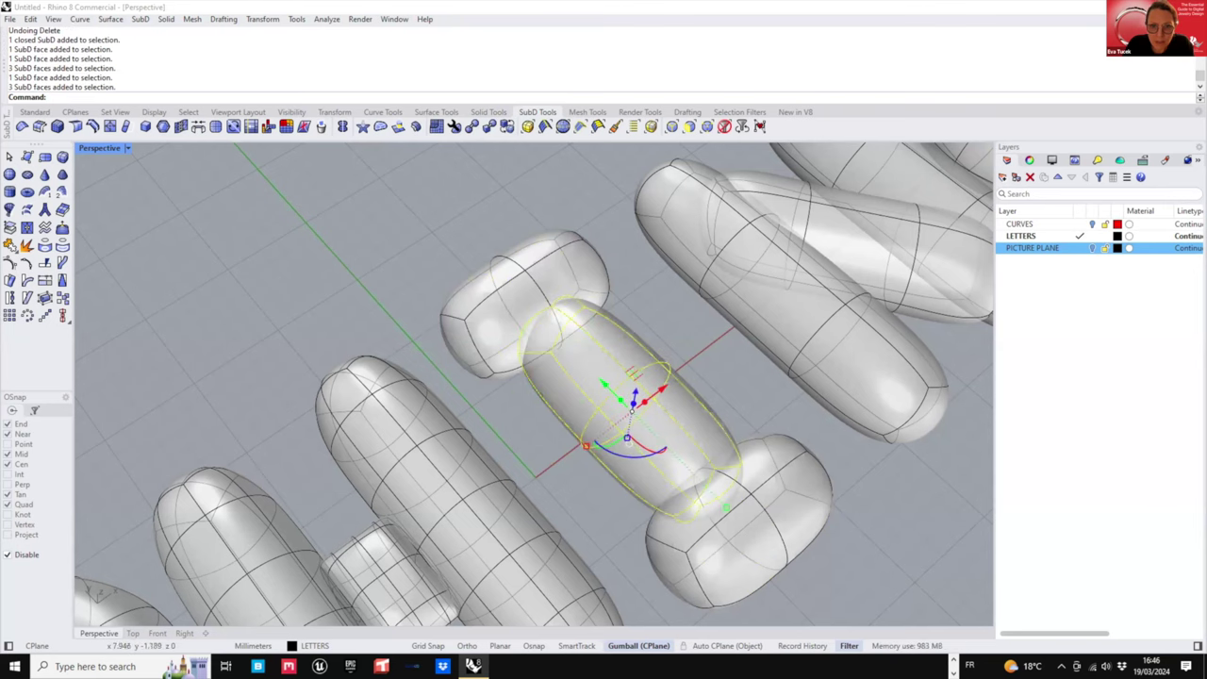
{"action": "left_click", "coordinate": [216, 127]}
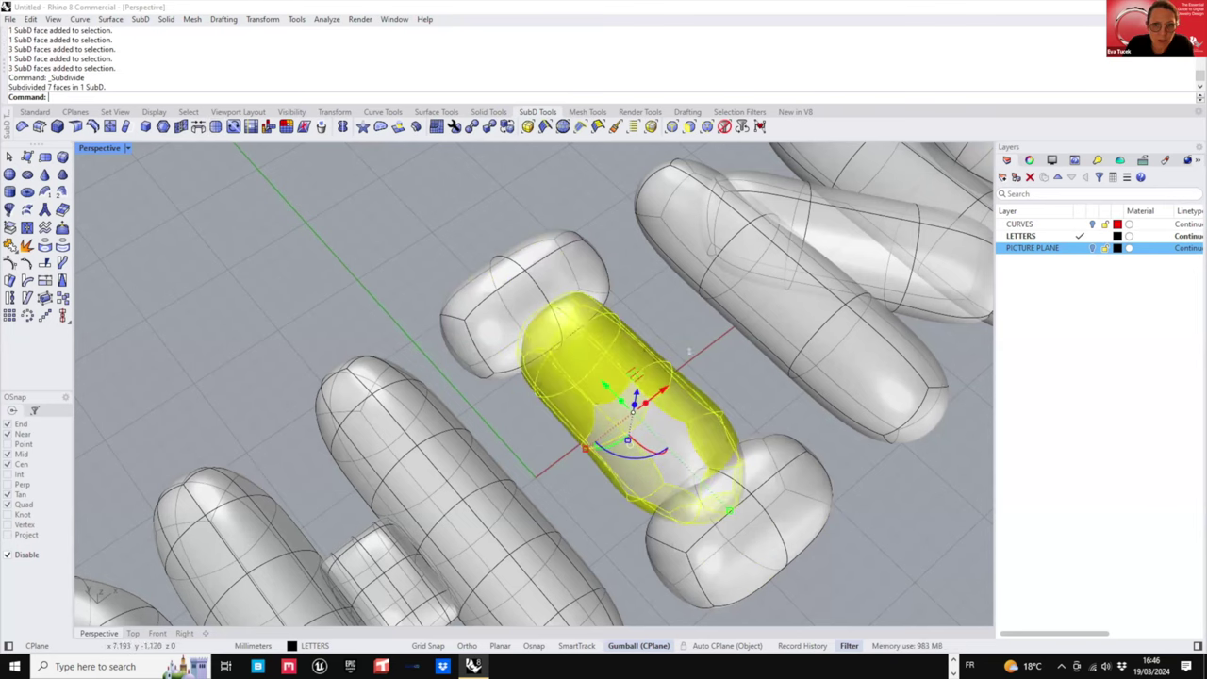
{"action": "mouse_move", "coordinate": [642, 423]}
{"action": "right_mouse_down"}
{"action": "mouse_move", "coordinate": [618, 417]}
{"action": "mouse_move", "coordinate": [687, 437]}
{"action": "mouse_move", "coordinate": [627, 433]}
{"action": "right_mouse_up"}
{"action": "key", "text": "ctrl+z"}
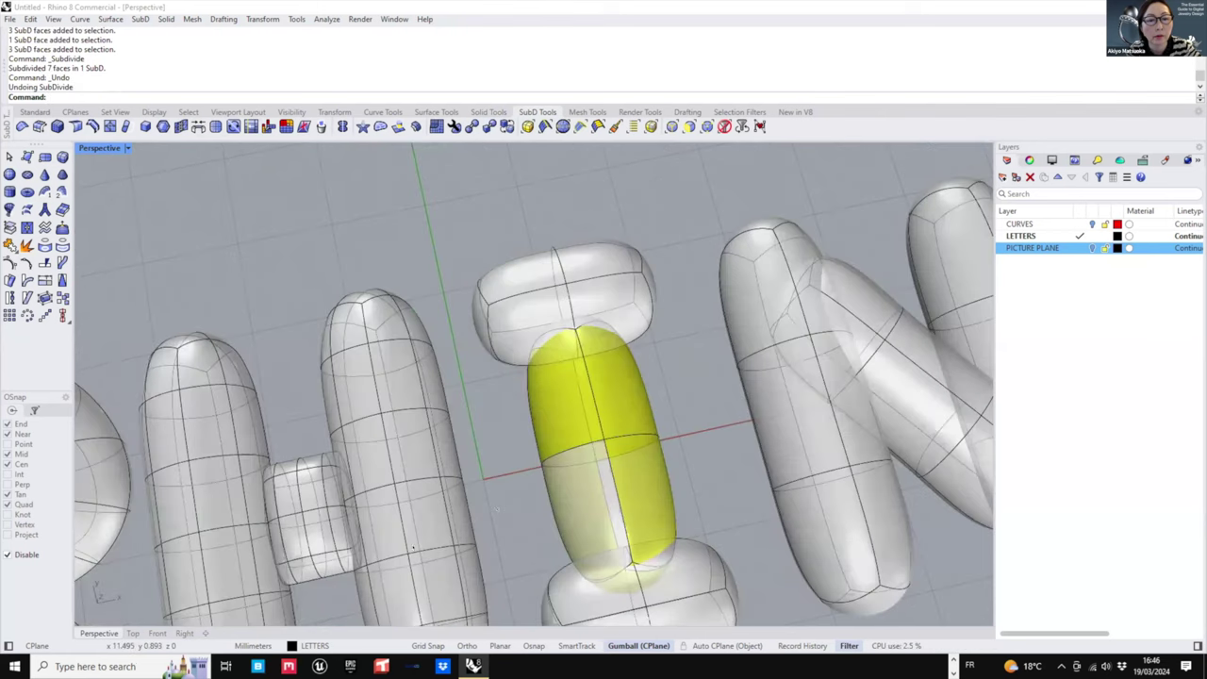
{"action": "left_click_drag", "start_coordinate": [692, 401], "coordinate": [411, 547], "text": "ctrl+shift"}
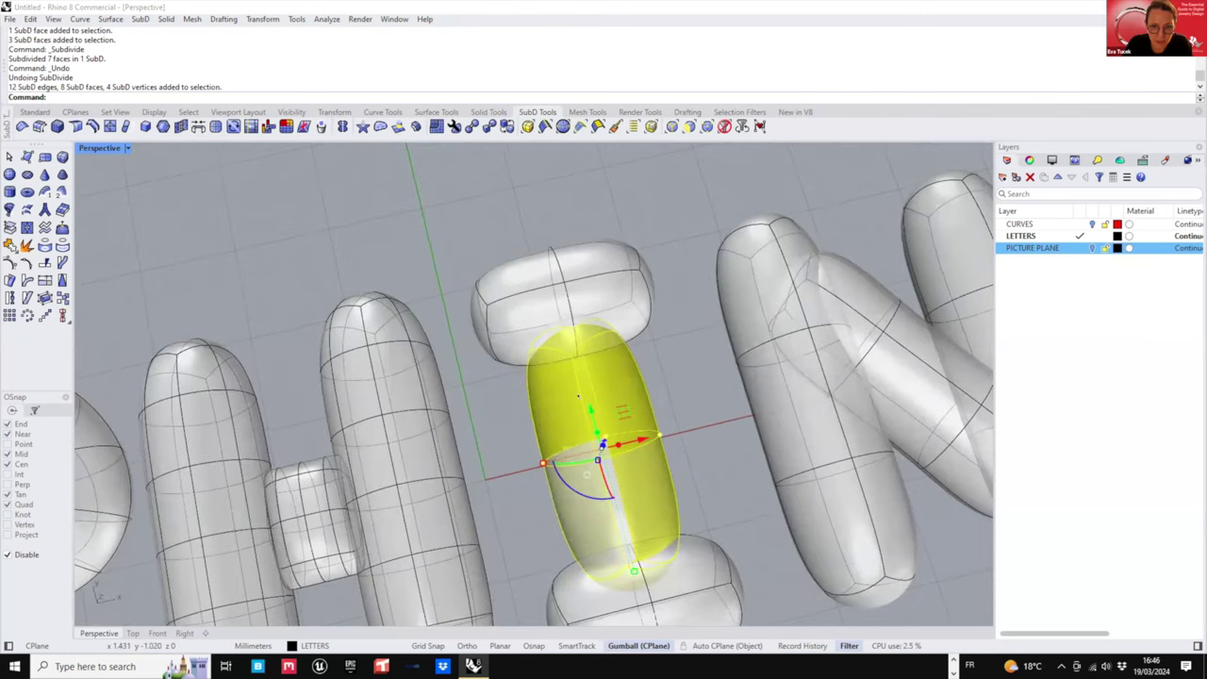
{"action": "right_click_drag", "start_coordinate": [578, 396], "coordinate": [525, 427]}
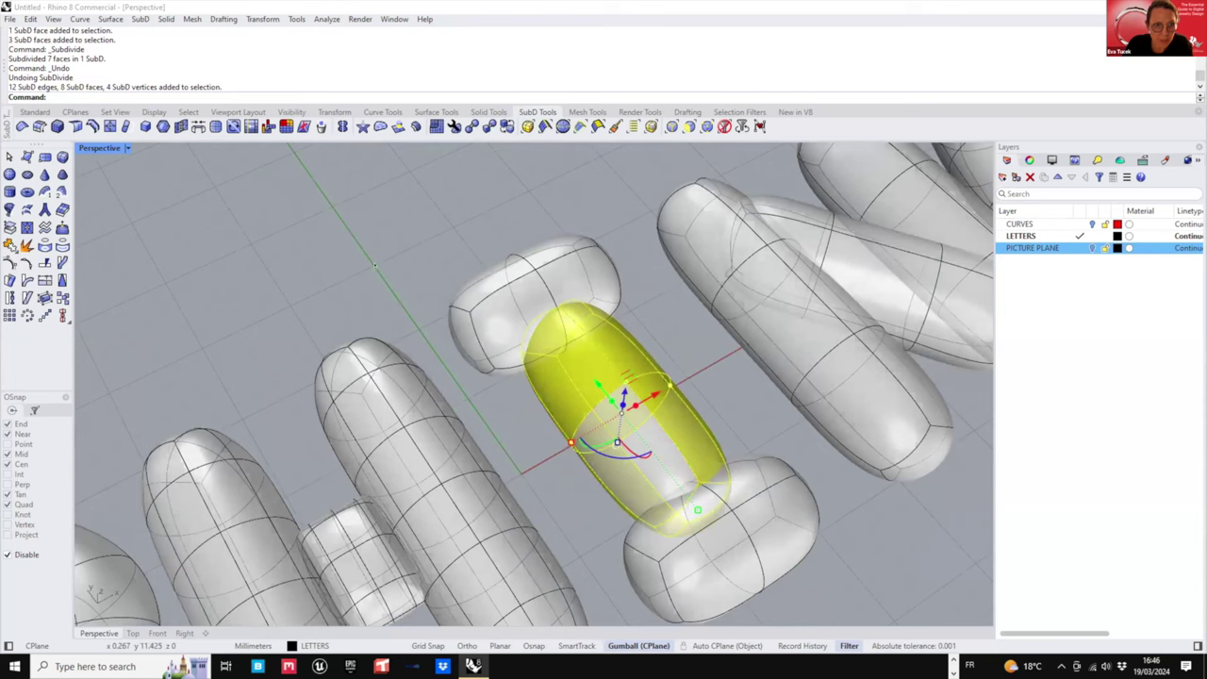
{"action": "left_click", "coordinate": [335, 154]}
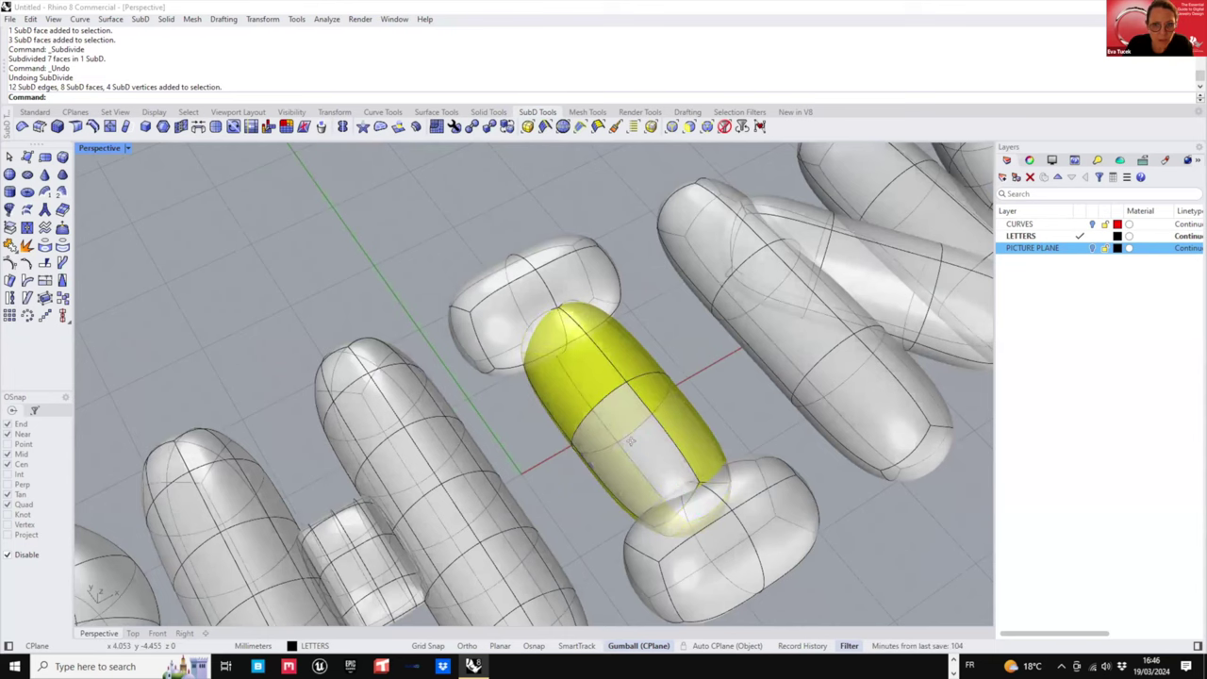
- Delete the end face at each end of the I's stem to leave it open at both ends
{"action": "right_click_drag", "start_coordinate": [631, 440], "coordinate": [616, 387]}
{"action": "scroll", "coordinate": [616, 387], "scroll_direction": "up", "scroll_amount": 8}
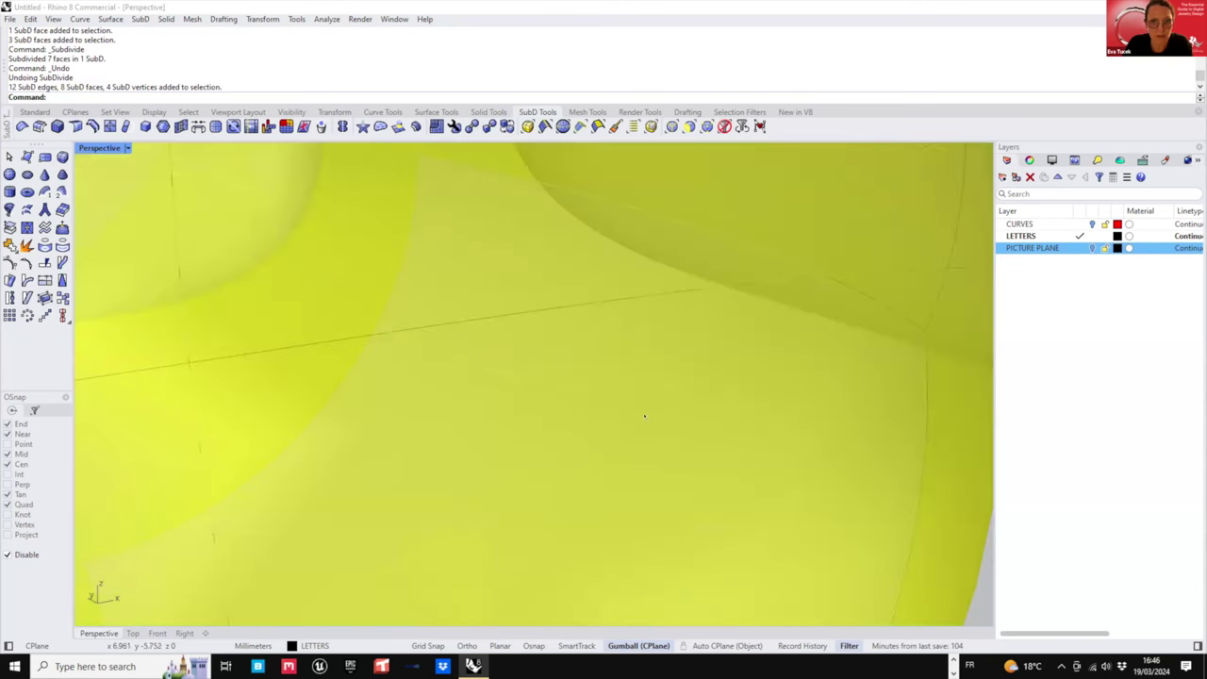
{"action": "left_click", "coordinate": [666, 445], "text": "ctrl+shift"}
{"action": "scroll", "coordinate": [656, 351], "scroll_direction": "down", "scroll_amount": 10}
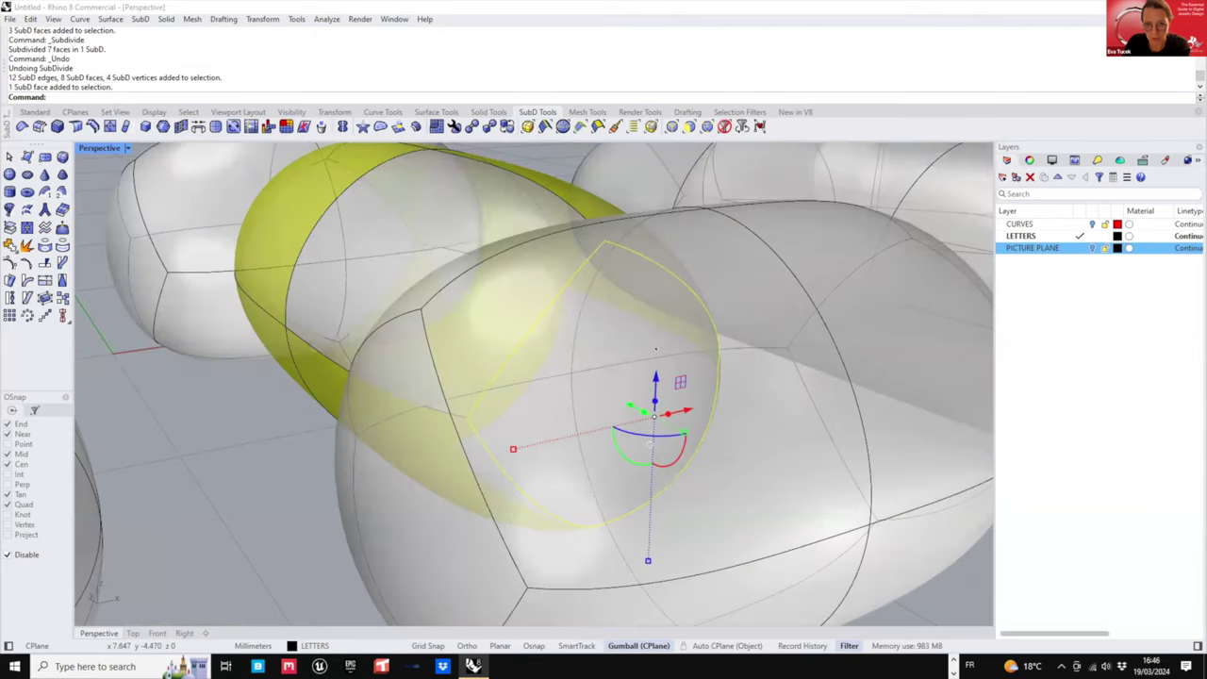
{"action": "key", "text": "Delete"}
{"action": "scroll", "coordinate": [656, 349], "scroll_direction": "down", "scroll_amount": 6}
{"action": "right_click_drag", "start_coordinate": [656, 349], "coordinate": [597, 406]}
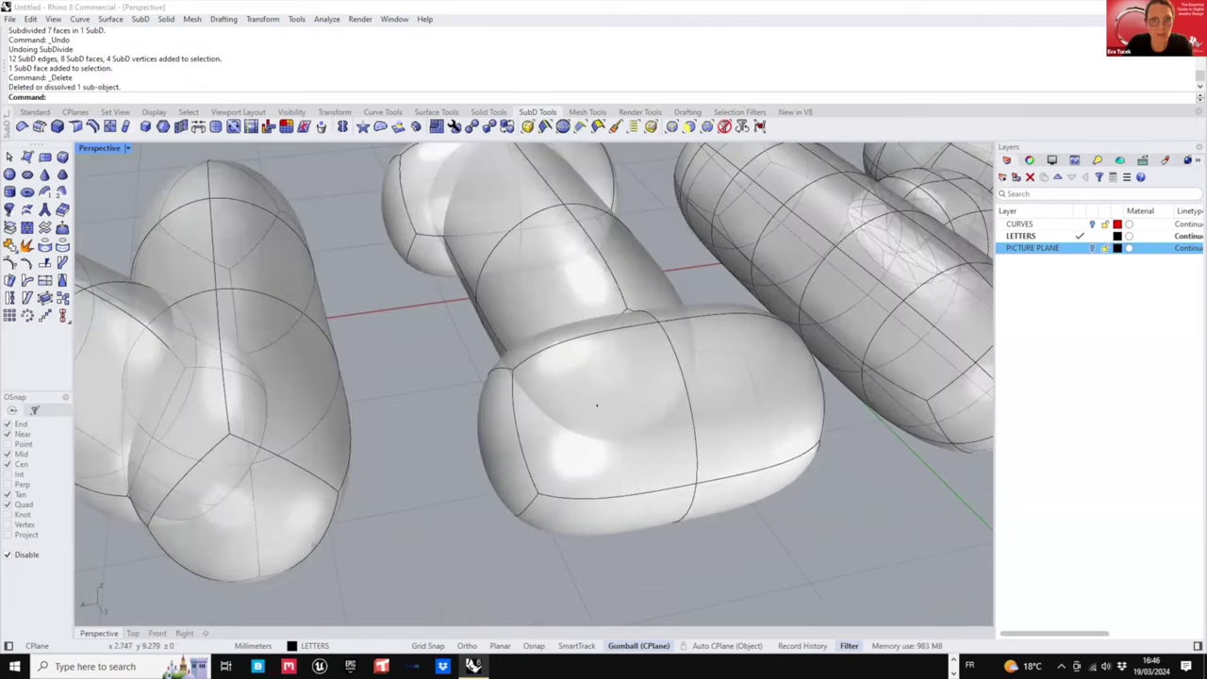
{"action": "scroll", "coordinate": [596, 406], "scroll_direction": "up", "scroll_amount": 5}
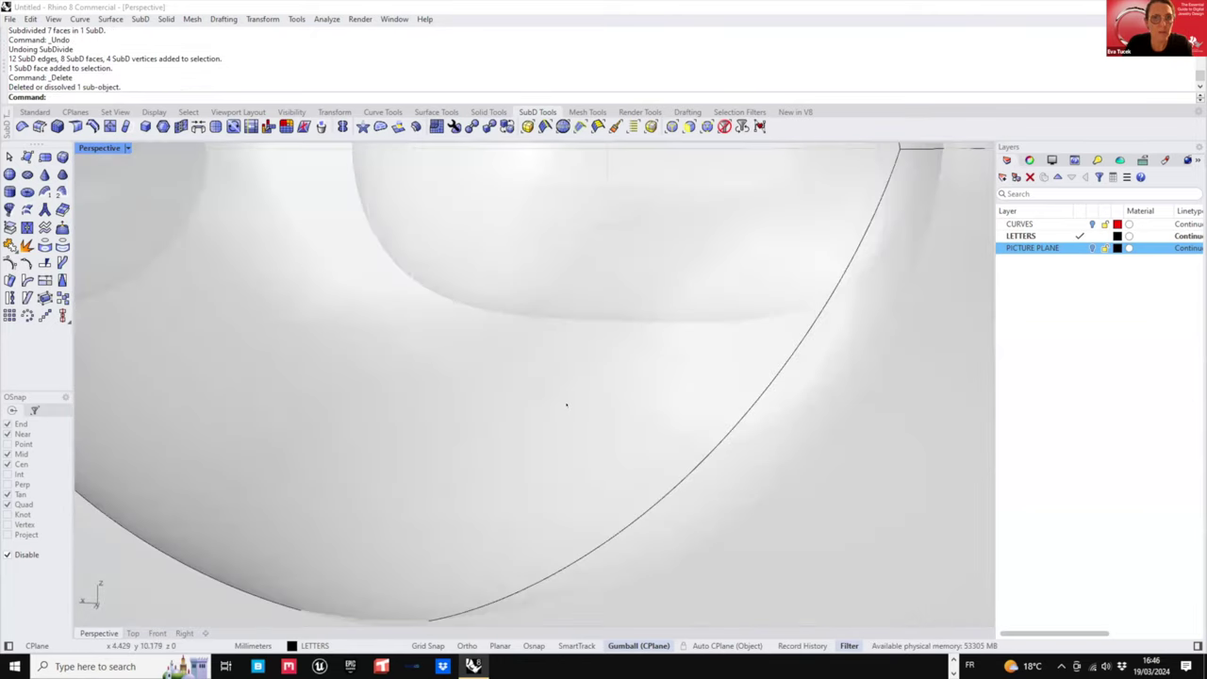
{"action": "left_click", "coordinate": [567, 415]}
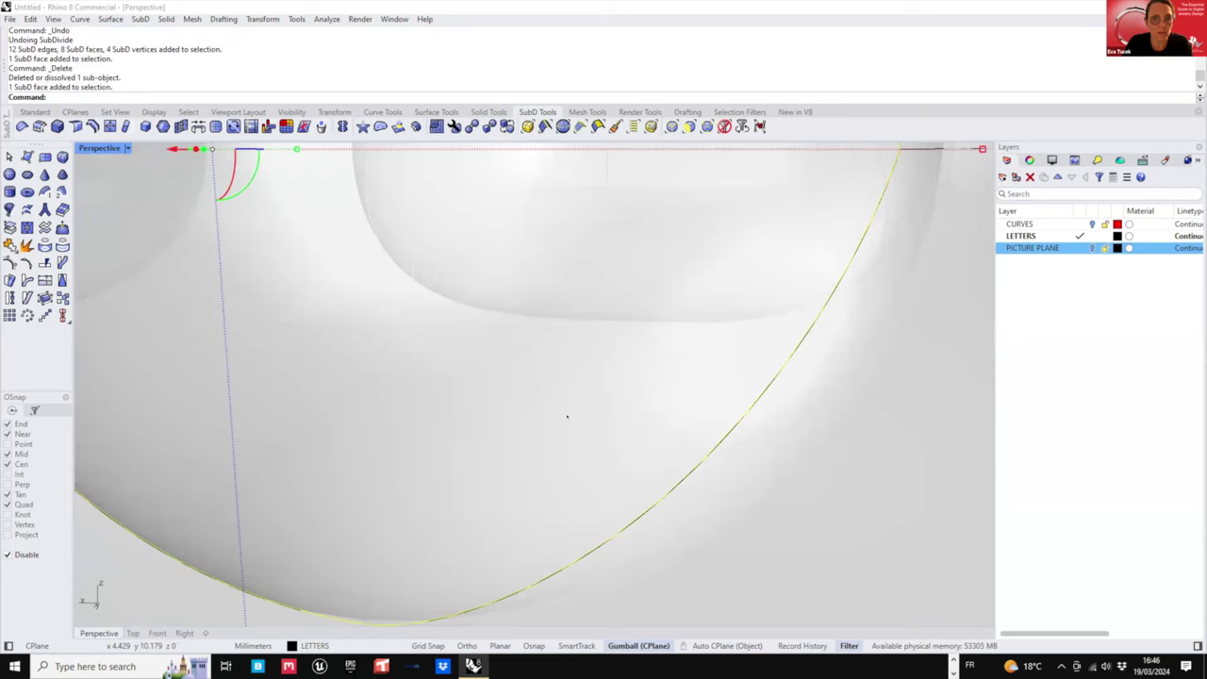
{"action": "scroll", "coordinate": [569, 413], "scroll_direction": "down", "scroll_amount": 7}
{"action": "key", "text": "Delete"}
{"action": "scroll", "coordinate": [566, 355], "scroll_direction": "down", "scroll_amount": 5}
- Select all faces of the open-ended I stem, subdivide them, and clear the selection
{"action": "right_click_drag", "start_coordinate": [566, 355], "coordinate": [608, 429]}
{"action": "scroll", "coordinate": [571, 399], "scroll_direction": "down", "scroll_amount": 4}
{"action": "left_click_drag", "start_coordinate": [676, 318], "coordinate": [437, 449]}
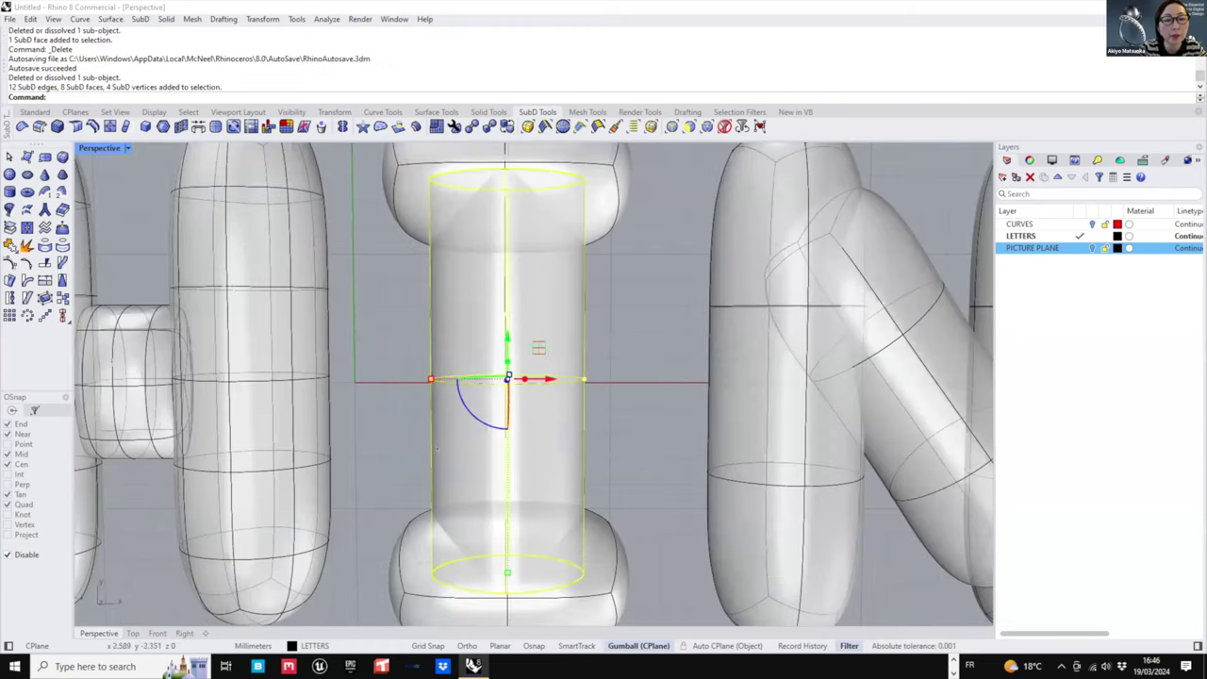
{"action": "right_click_drag", "start_coordinate": [437, 449], "coordinate": [473, 252]}
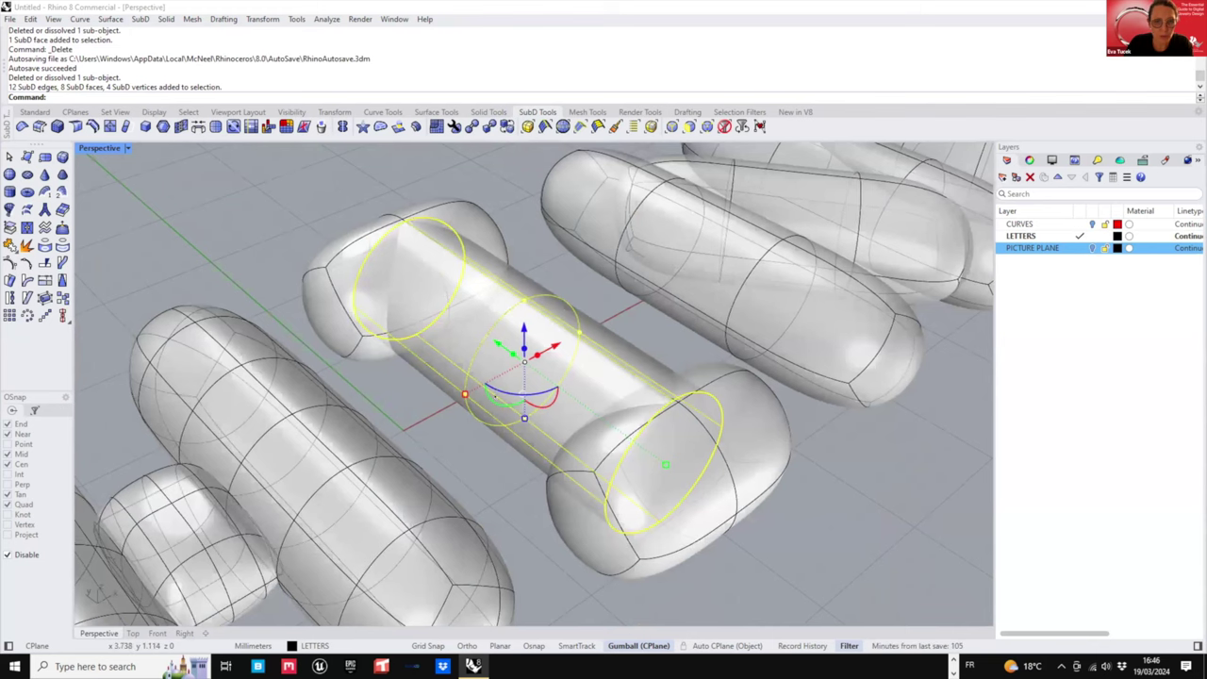
{"action": "right_click_drag", "start_coordinate": [495, 396], "coordinate": [528, 421], "text": "shift"}
{"action": "left_click", "coordinate": [215, 126]}
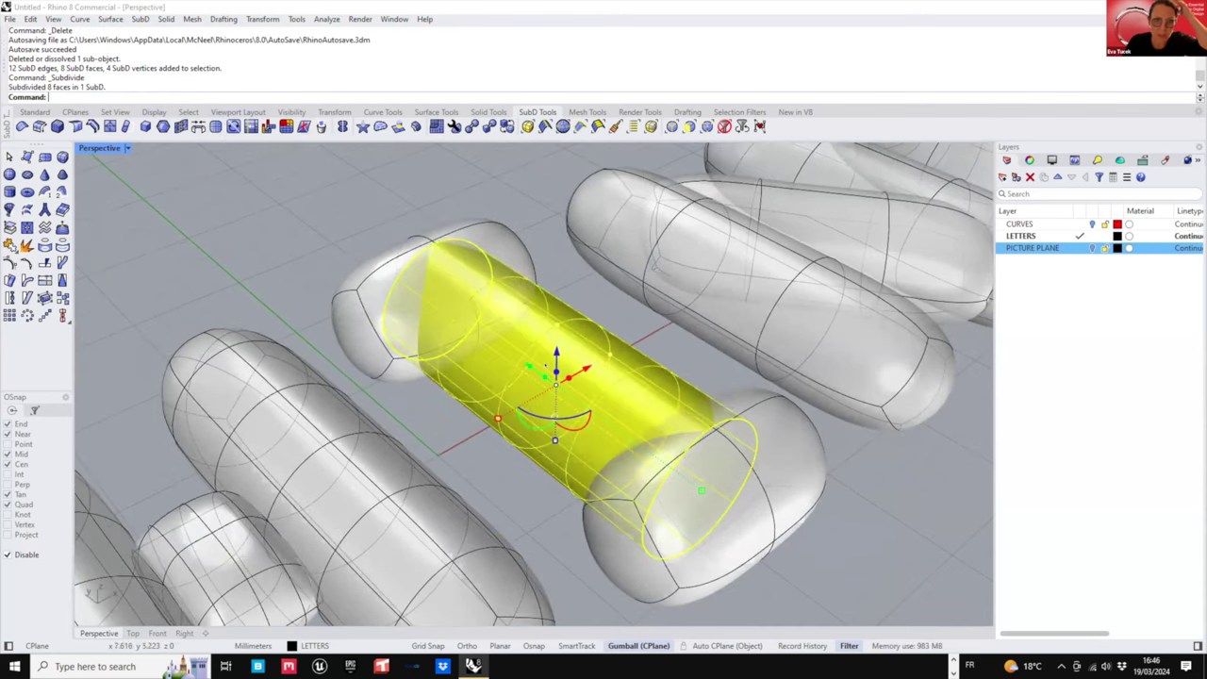
{"action": "right_click_drag", "start_coordinate": [545, 366], "coordinate": [383, 256]}
{"action": "key", "text": "Escape"}
- Select the four faces of the I's top bar that face the stem and try to extrude them
{"action": "left_click", "coordinate": [404, 255], "text": "ctrl+shift"}
{"action": "left_click", "coordinate": [548, 214], "text": "ctrl+shift"}
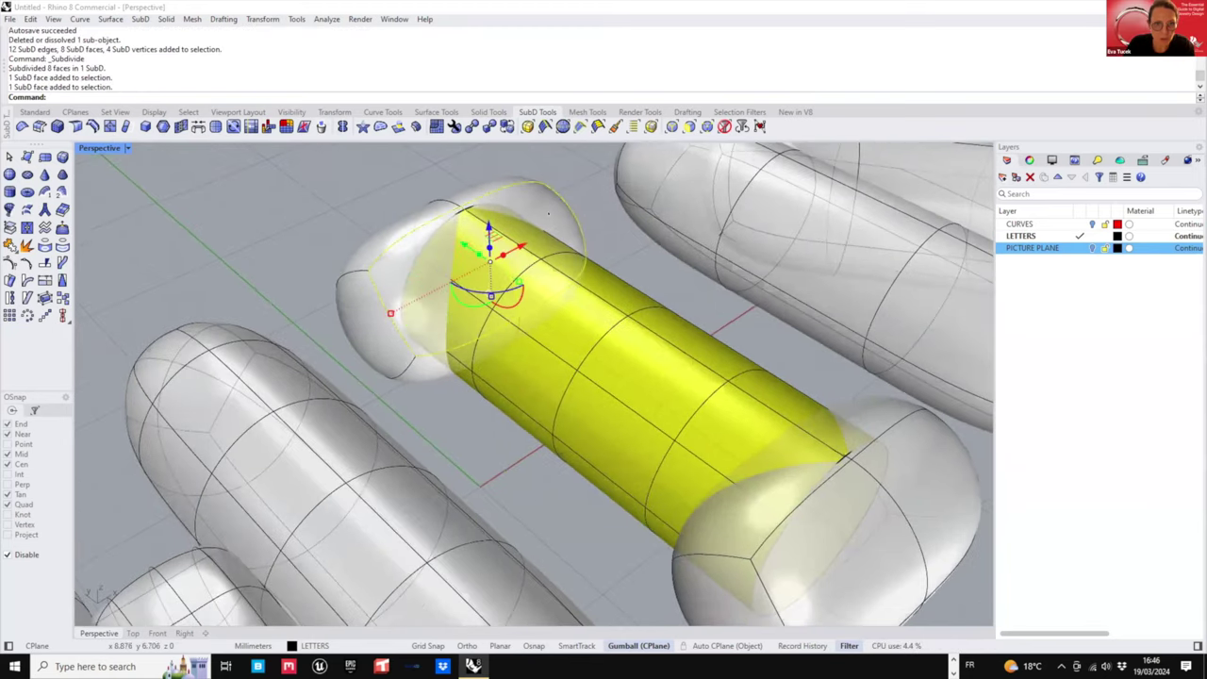
{"action": "right_click_drag", "start_coordinate": [609, 309], "coordinate": [602, 156]}
{"action": "left_click", "coordinate": [406, 412], "text": "ctrl+shift"}
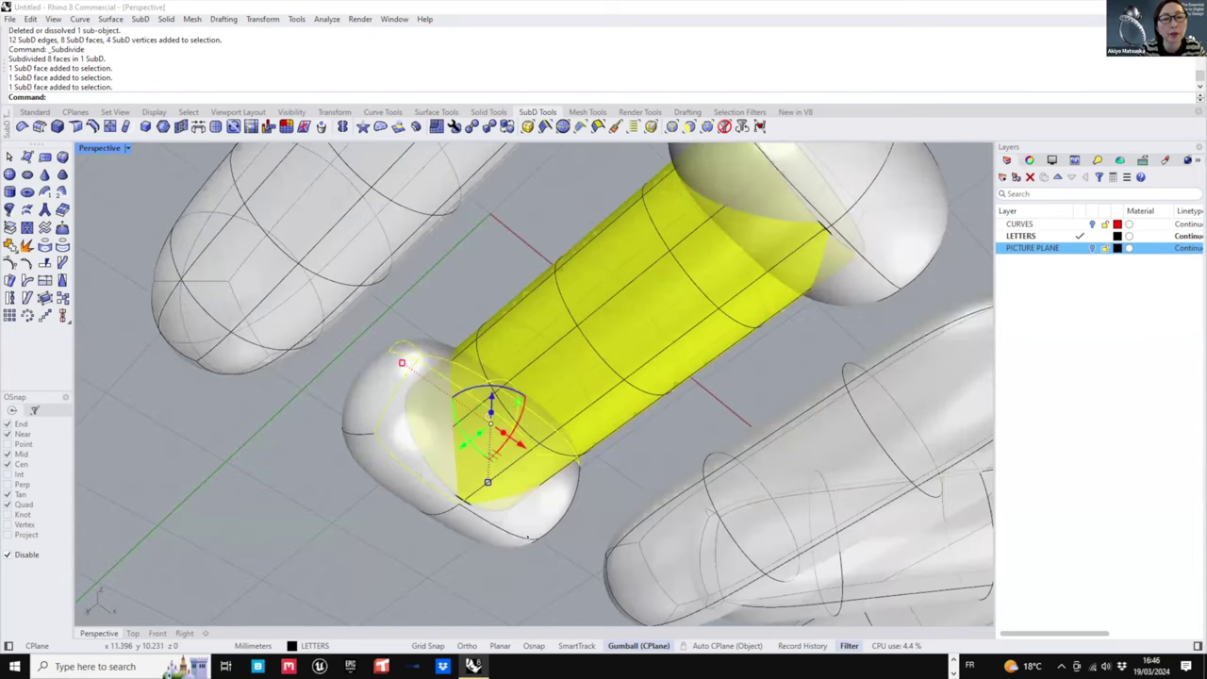
{"action": "left_click", "coordinate": [535, 509], "text": "ctrl+shift"}
{"action": "right_click_drag", "start_coordinate": [520, 392], "coordinate": [504, 546]}
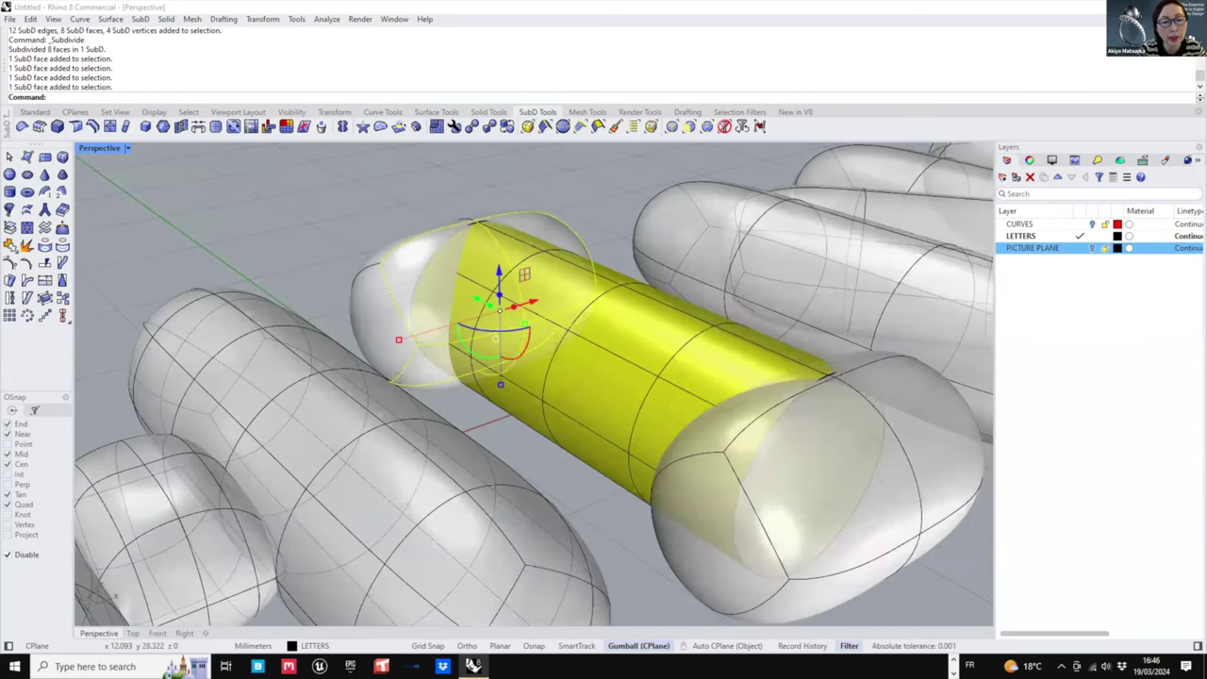
{"action": "left_click", "coordinate": [396, 126]}
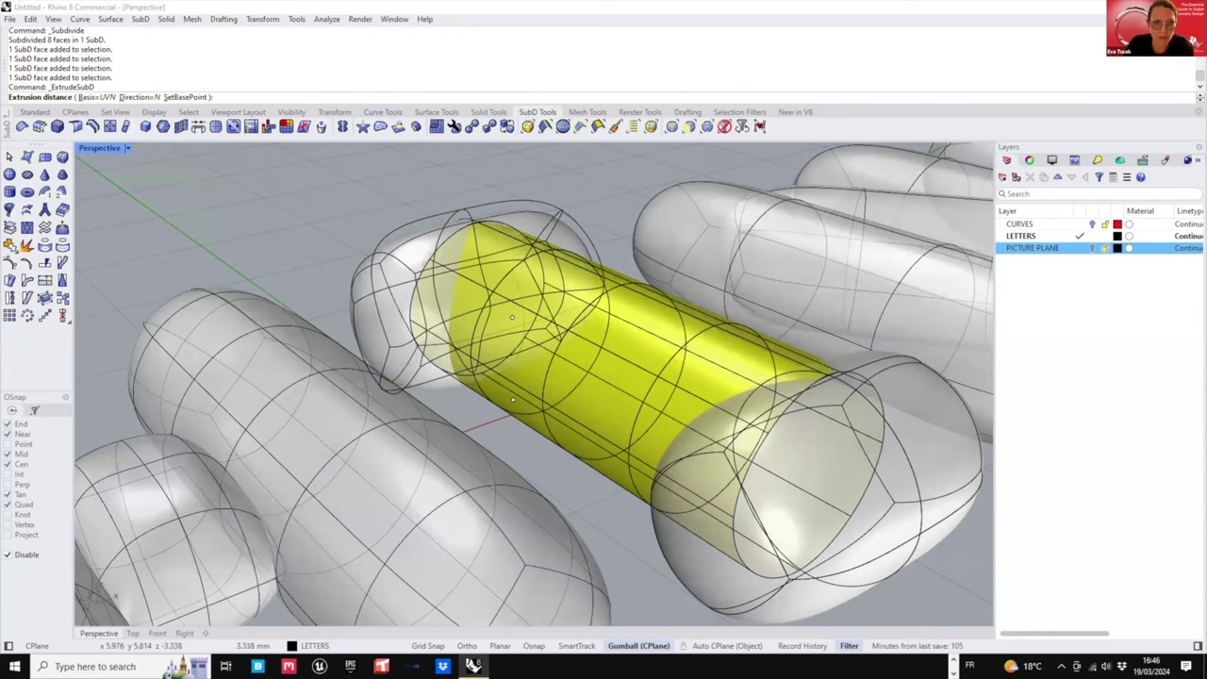
{"action": "left_click", "coordinate": [512, 398]}
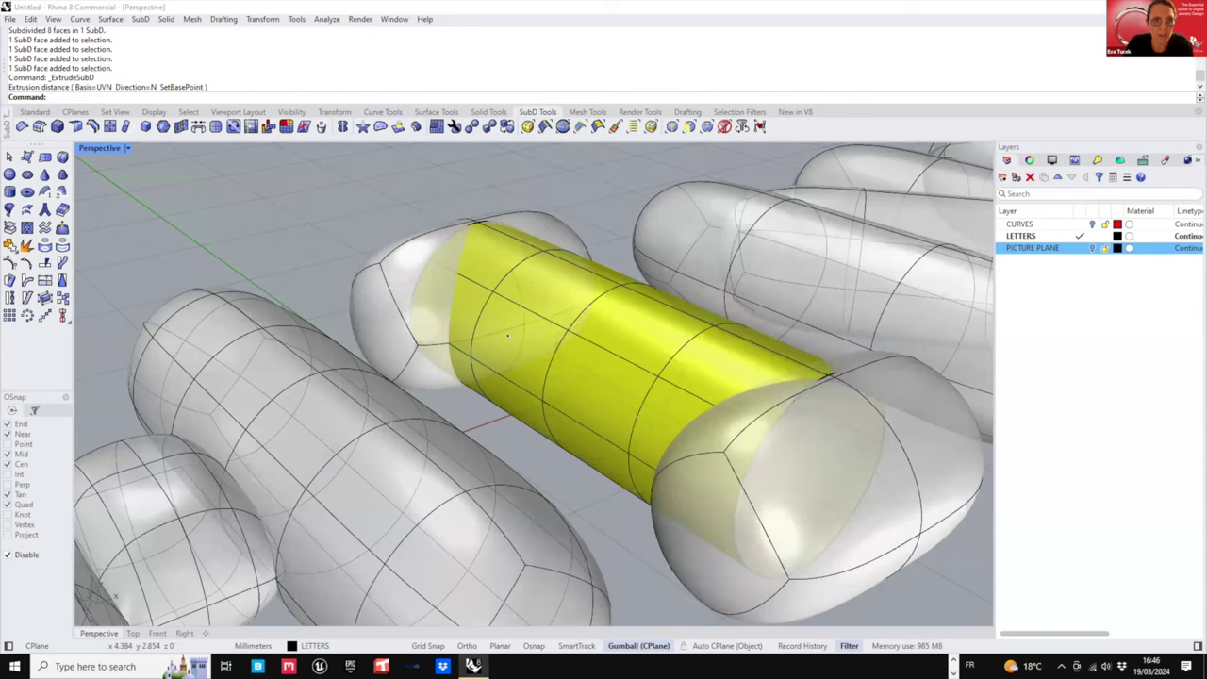
- Reselect the four stem-facing faces of the I's top bar, subdivide them, and clear the selection
{"action": "left_click", "coordinate": [382, 113]}
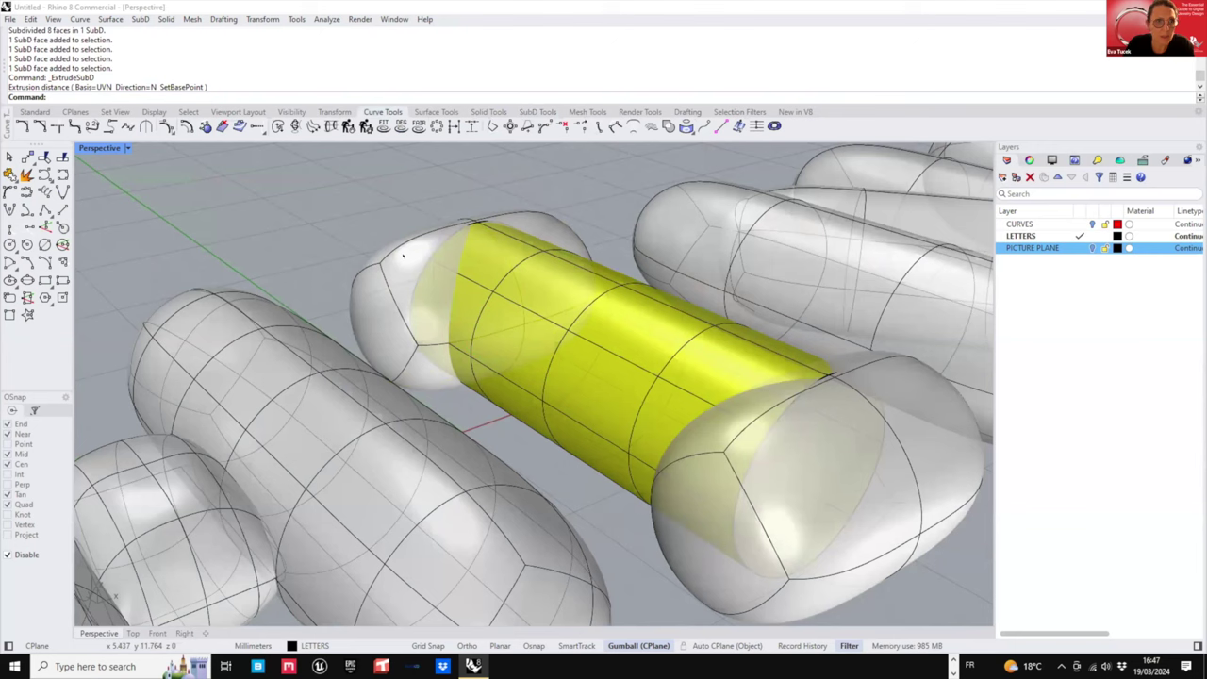
{"action": "left_click", "coordinate": [537, 111]}
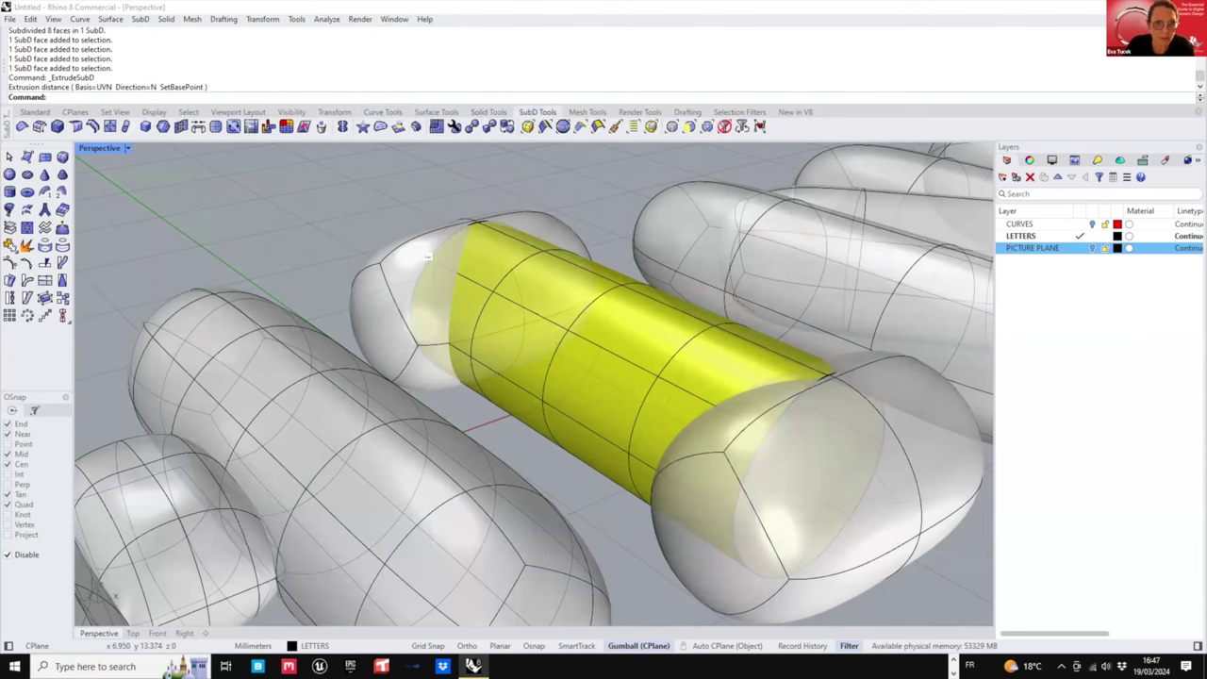
{"action": "left_click", "coordinate": [411, 257], "text": "ctrl+shift"}
{"action": "right_click_drag", "start_coordinate": [599, 239], "coordinate": [561, 372]}
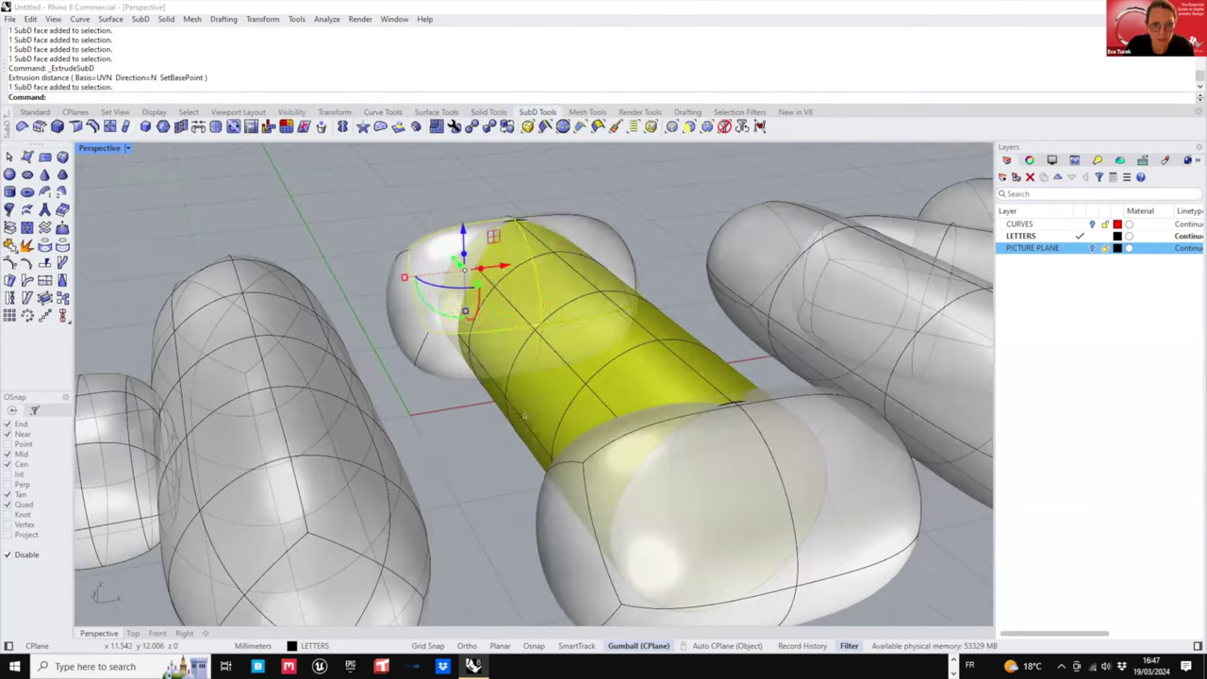
{"action": "left_click", "coordinate": [528, 209], "text": "ctrl+shift"}
{"action": "right_click_drag", "start_coordinate": [565, 415], "coordinate": [594, 255]}
{"action": "left_click", "coordinate": [430, 401], "text": "ctrl+shift"}
{"action": "right_click_drag", "start_coordinate": [579, 457], "coordinate": [566, 556]}
{"action": "left_click", "coordinate": [585, 382], "text": "ctrl+shift"}
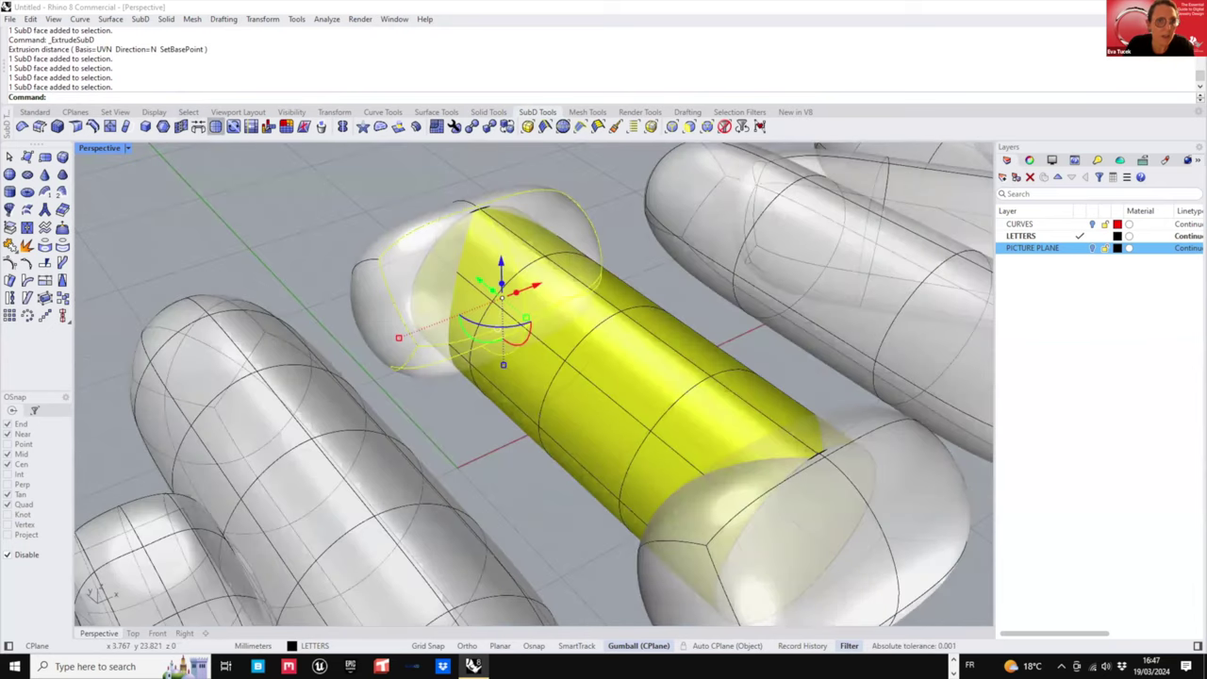
{"action": "left_click", "coordinate": [216, 126]}
{"action": "key", "text": "Escape"}
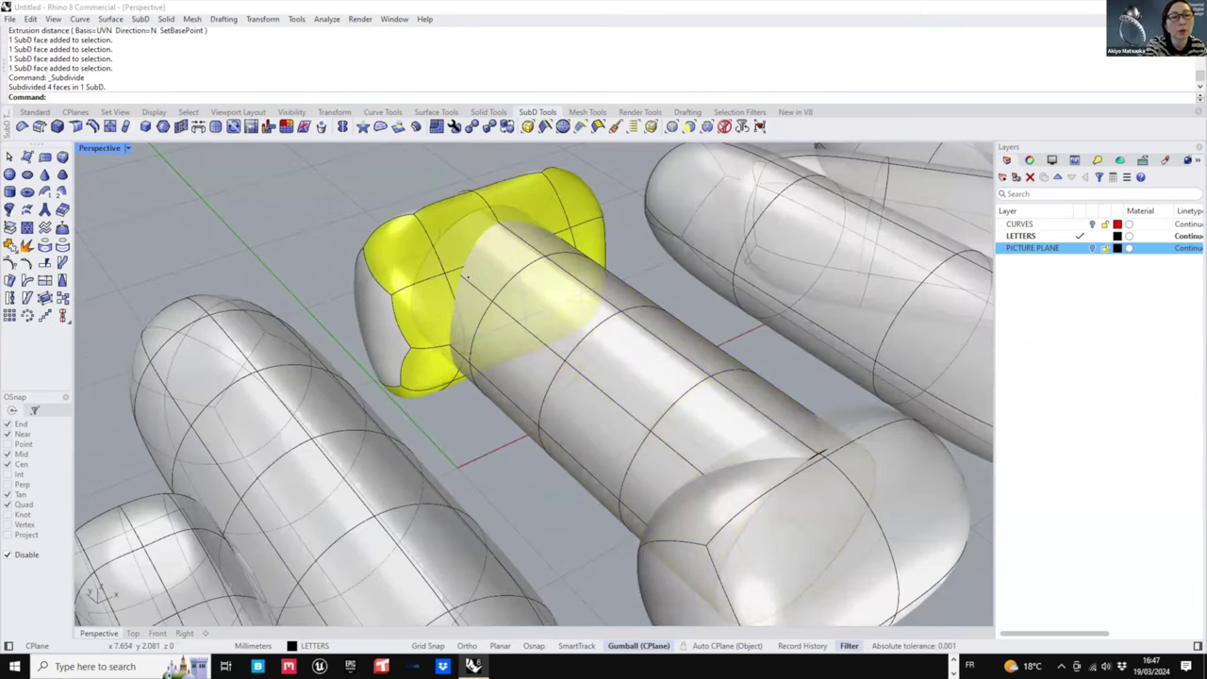
- Delete the four central faces on the stem side of the I's top bar to open a hole for the stem
{"action": "right_click_drag", "start_coordinate": [465, 284], "coordinate": [508, 268]}
{"action": "scroll", "coordinate": [491, 278], "scroll_direction": "up", "scroll_amount": 3}
{"action": "left_click", "coordinate": [485, 318], "text": "ctrl+shift"}
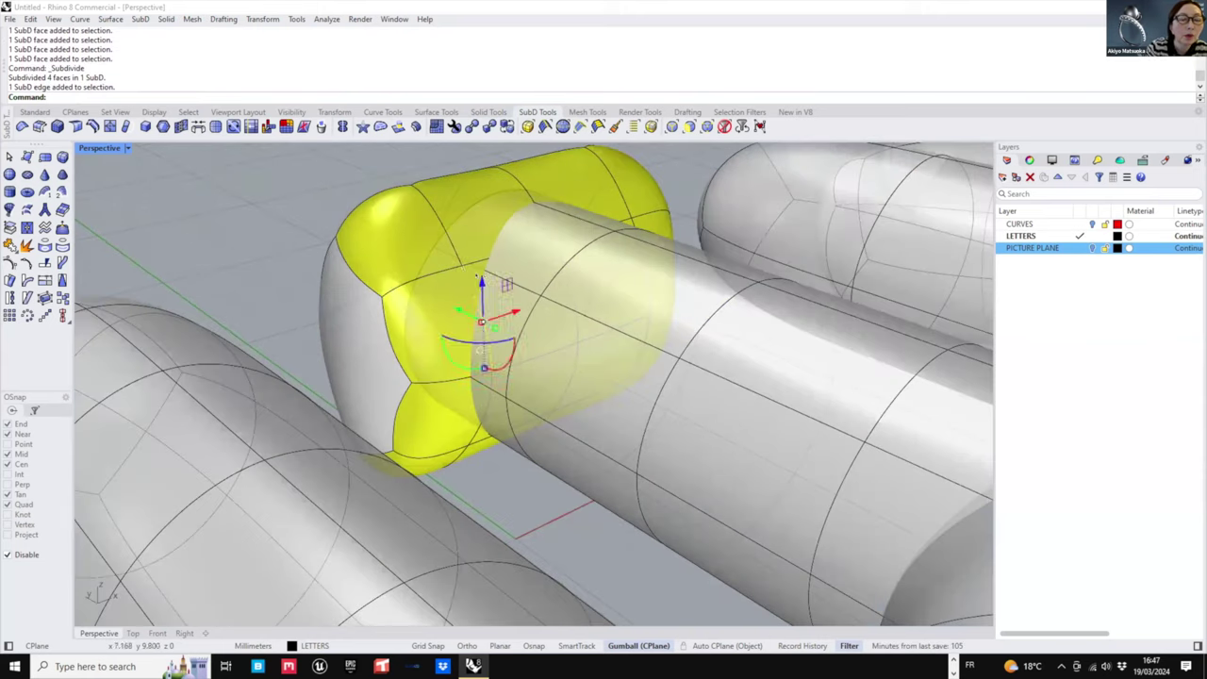
{"action": "left_click", "coordinate": [538, 309], "text": "ctrl+shift"}
{"action": "right_click_drag", "start_coordinate": [651, 345], "coordinate": [565, 396]}
{"action": "left_click", "coordinate": [651, 320], "text": "ctrl+shift"}
{"action": "right_click_drag", "start_coordinate": [830, 500], "coordinate": [787, 306]}
{"action": "left_click", "coordinate": [665, 406], "text": "ctrl+shift"}
{"action": "right_click_drag", "start_coordinate": [490, 471], "coordinate": [508, 412]}
{"action": "left_click", "coordinate": [519, 415], "text": "ctrl+shift"}
{"action": "scroll", "coordinate": [557, 396], "scroll_direction": "down", "scroll_amount": 8}
{"action": "key", "text": "Delete"}
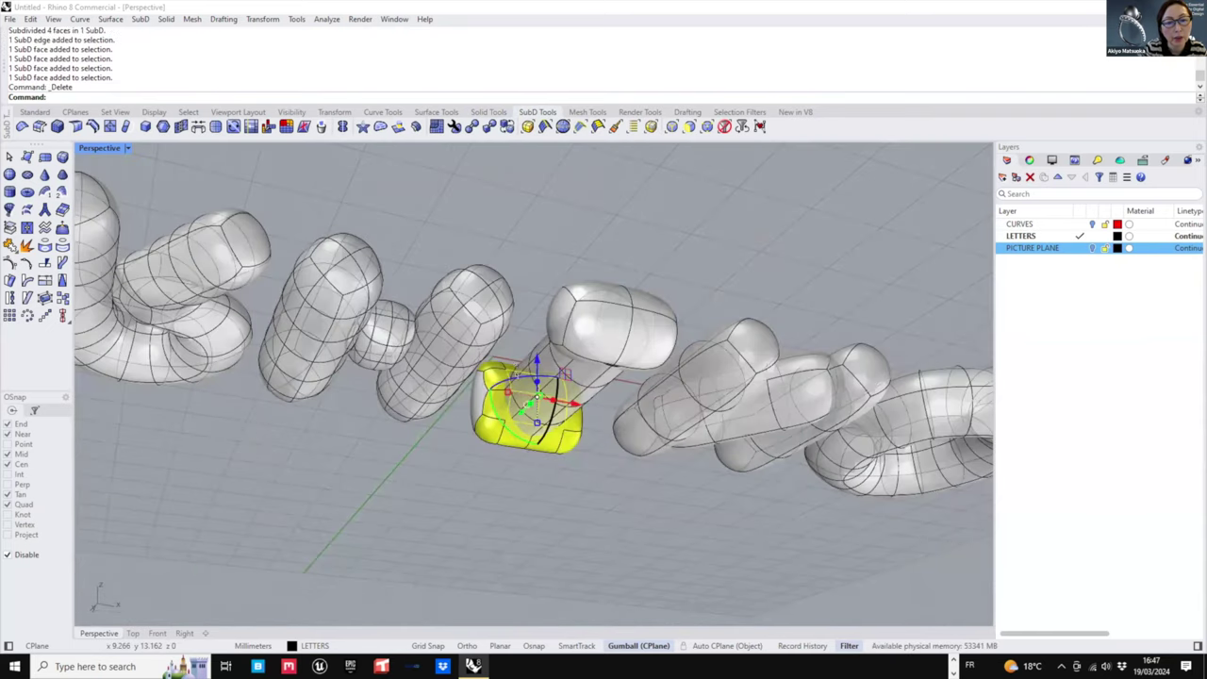
{"action": "right_click_drag", "start_coordinate": [557, 368], "coordinate": [542, 429]}
{"action": "scroll", "coordinate": [528, 354], "scroll_direction": "up", "scroll_amount": 5}
{"action": "right_click_drag", "start_coordinate": [526, 330], "coordinate": [534, 369]}
{"action": "scroll", "coordinate": [535, 368], "scroll_direction": "up", "scroll_amount": 4}
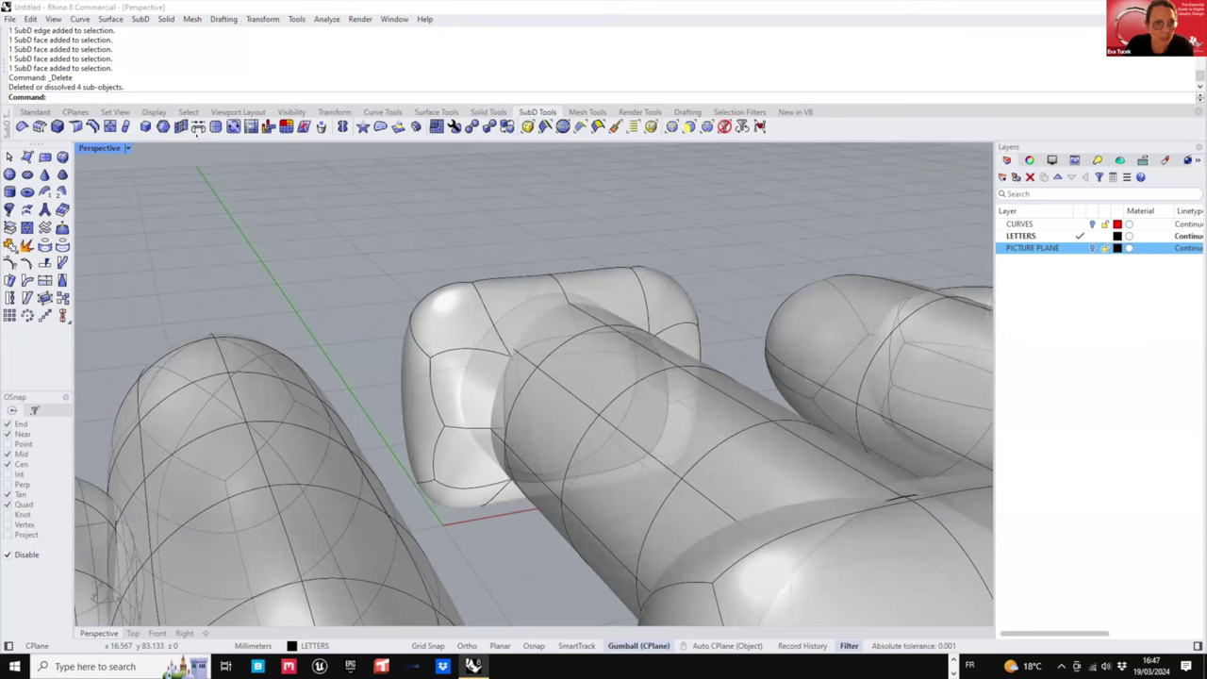
{"action": "left_click", "coordinate": [198, 126]}
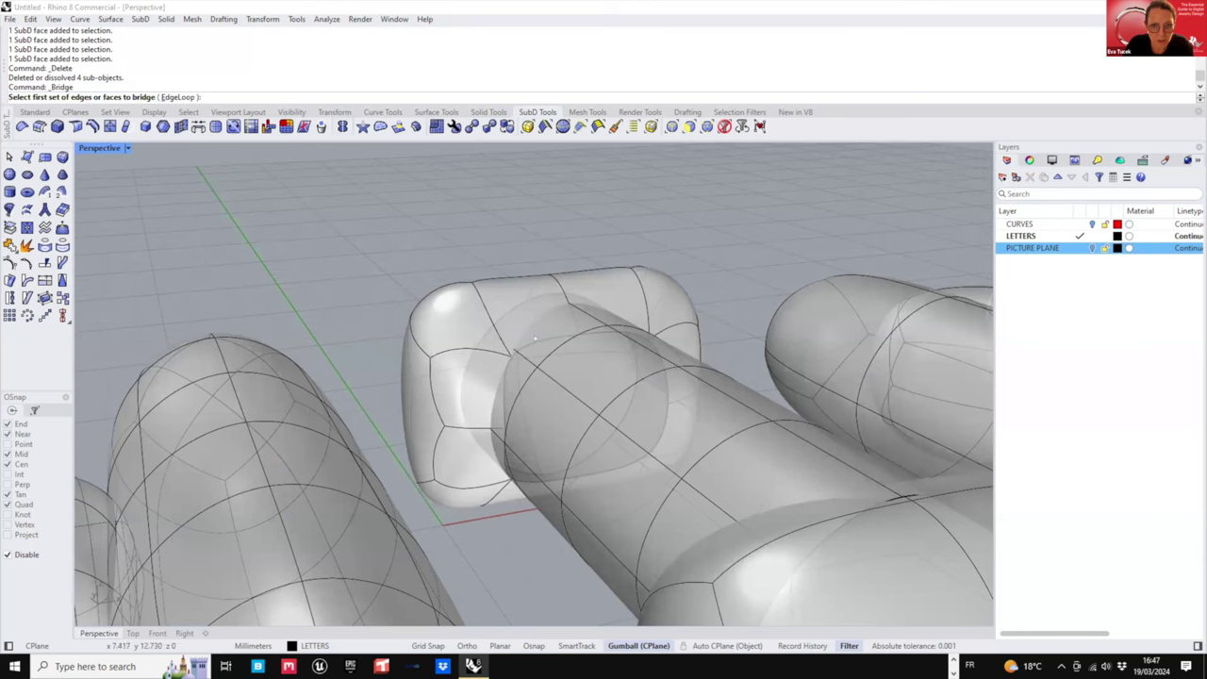
{"action": "left_click", "coordinate": [535, 337]}
{"action": "right_click_drag", "start_coordinate": [578, 334], "coordinate": [573, 404]}
{"action": "key", "text": "Escape"}
{"action": "scroll", "coordinate": [481, 366], "scroll_direction": "up", "scroll_amount": 5}
{"action": "right_click_drag", "start_coordinate": [462, 377], "coordinate": [631, 286]}
{"action": "scroll", "coordinate": [626, 286], "scroll_direction": "up", "scroll_amount": 2}
{"action": "left_click", "coordinate": [630, 286], "text": "ctrl+shift"}
{"action": "key", "text": "Escape"}
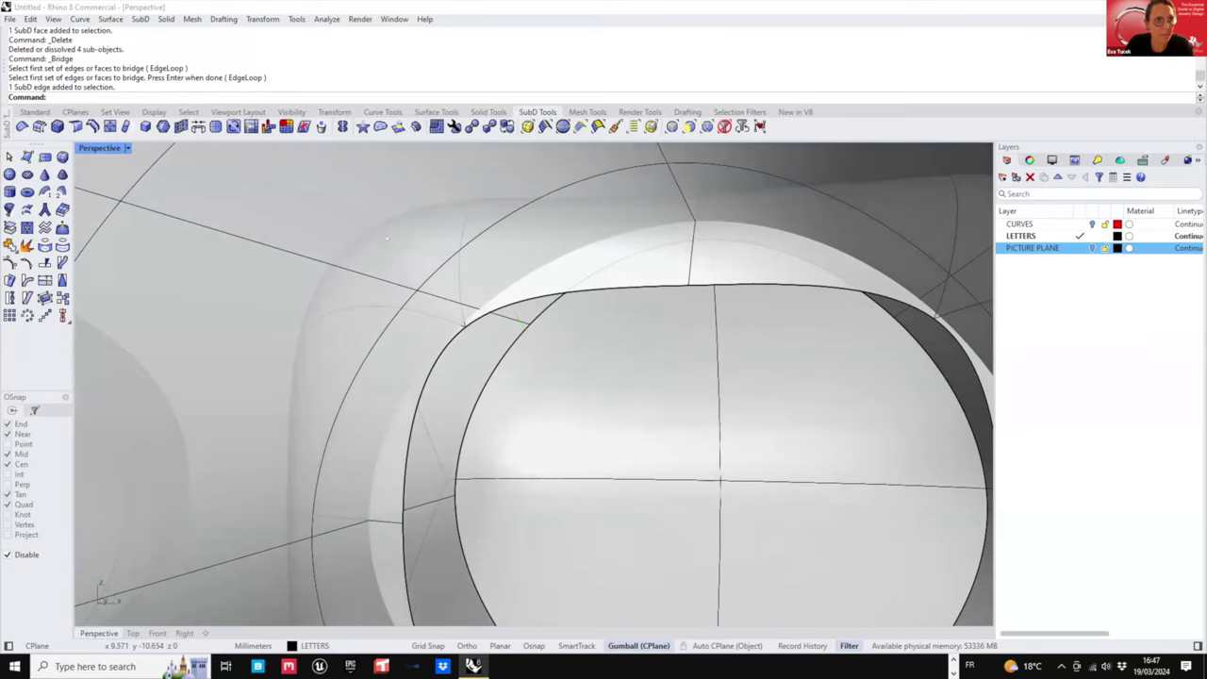
- Start a SubD Bridge with the edge loop around the hole in the I's top bar as the first set
{"action": "right_click", "coordinate": [386, 239]}
{"action": "left_click", "coordinate": [628, 286]}
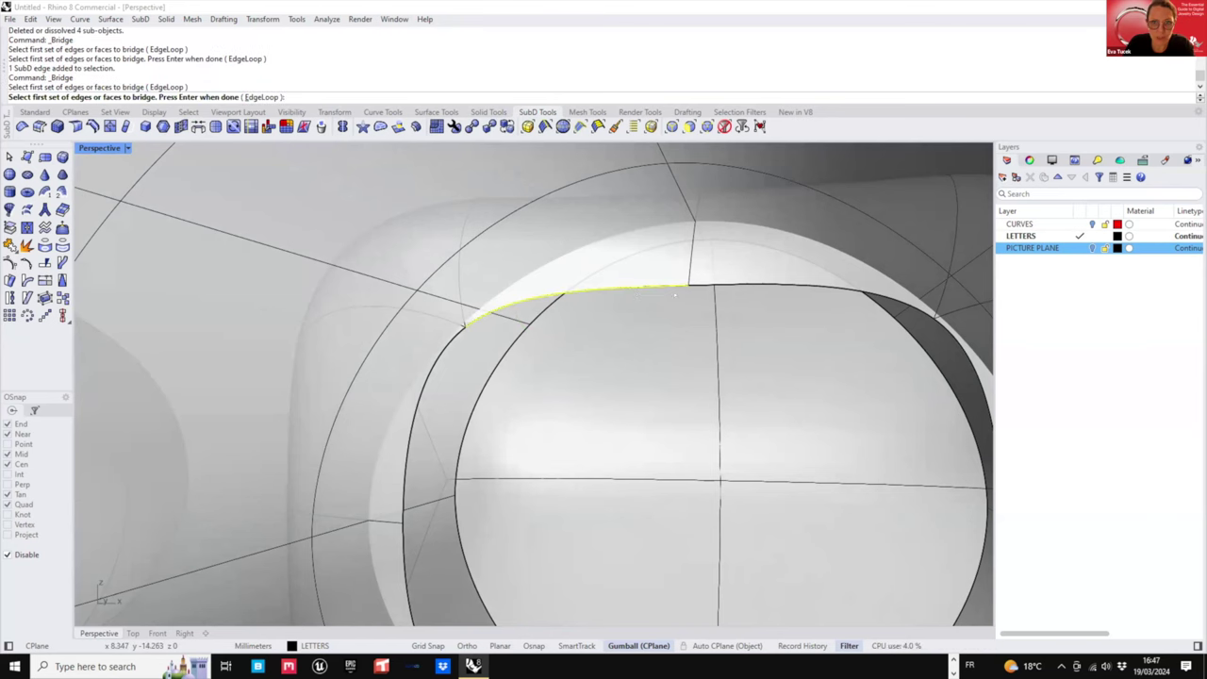
{"action": "double_click", "coordinate": [770, 285]}
{"action": "right_click_drag", "start_coordinate": [745, 286], "coordinate": [774, 368]}
{"action": "scroll", "coordinate": [773, 366], "scroll_direction": "down", "scroll_amount": 4}
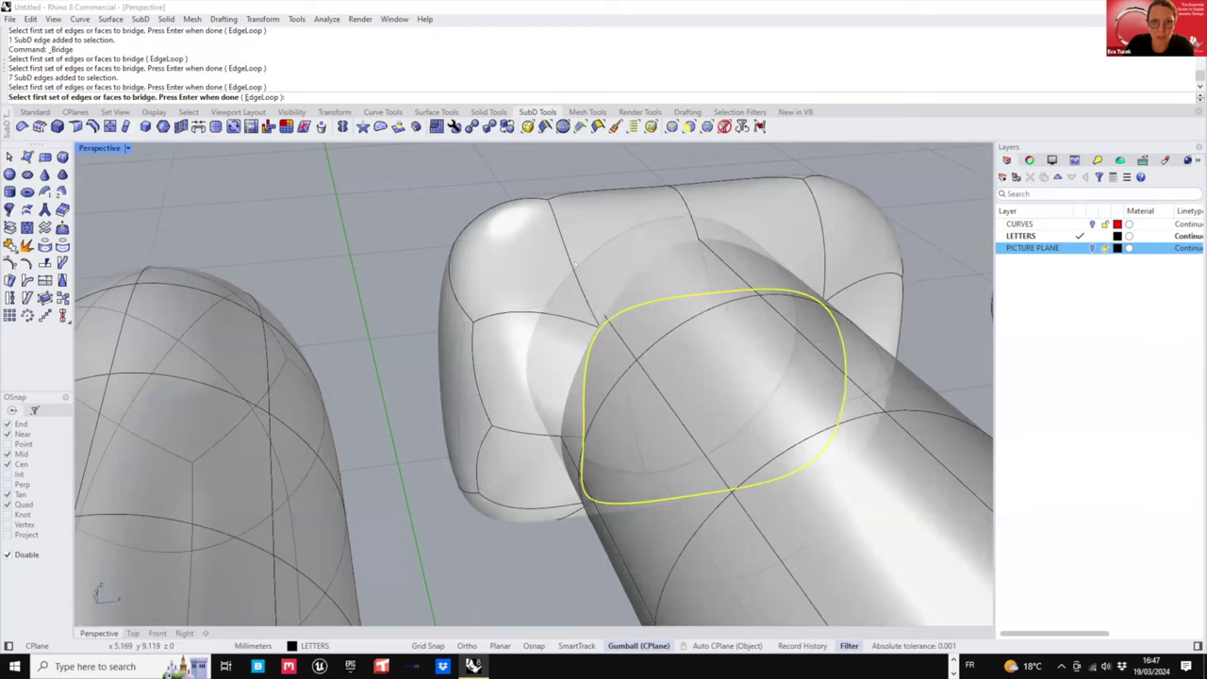
{"action": "right_click_drag", "start_coordinate": [565, 266], "coordinate": [650, 283]}
{"action": "key", "text": "Return"}
- Use the stem's open edge loop as the second bridge set and complete the joined one-segment bridge at 100% straightness
{"action": "right_click_drag", "start_coordinate": [342, 367], "coordinate": [372, 353]}
{"action": "scroll", "coordinate": [487, 348], "scroll_direction": "up", "scroll_amount": 2}
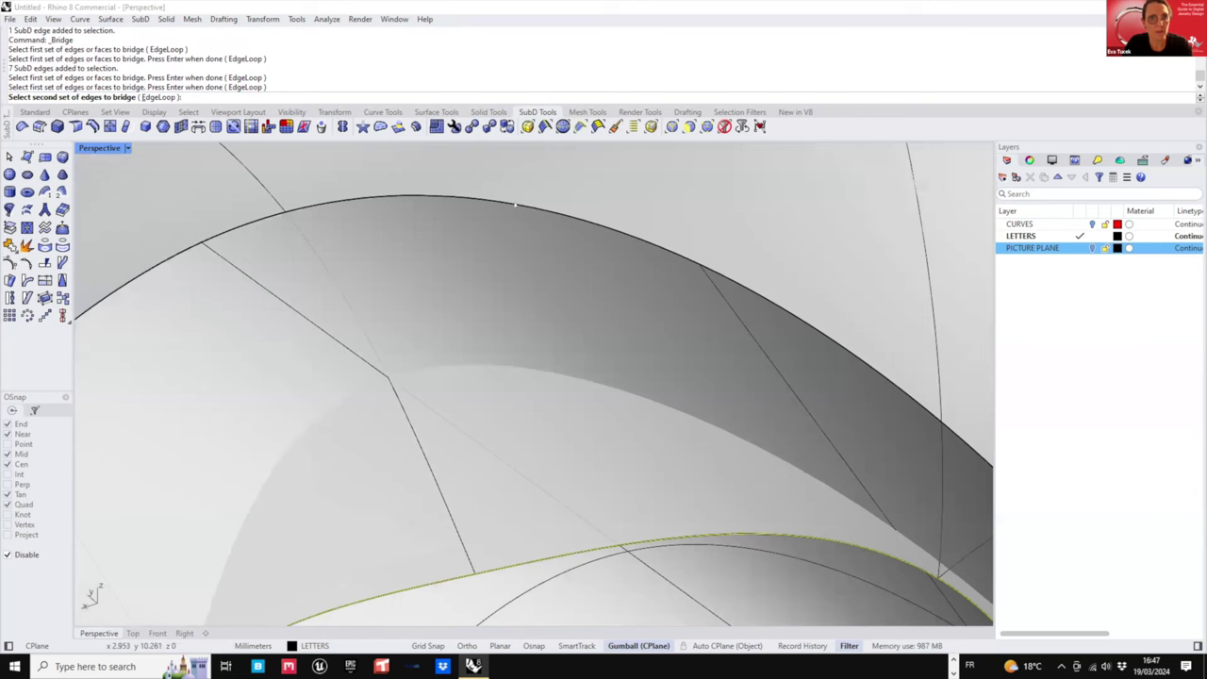
{"action": "left_click", "coordinate": [515, 204]}
{"action": "scroll", "coordinate": [536, 326], "scroll_direction": "down", "scroll_amount": 10}
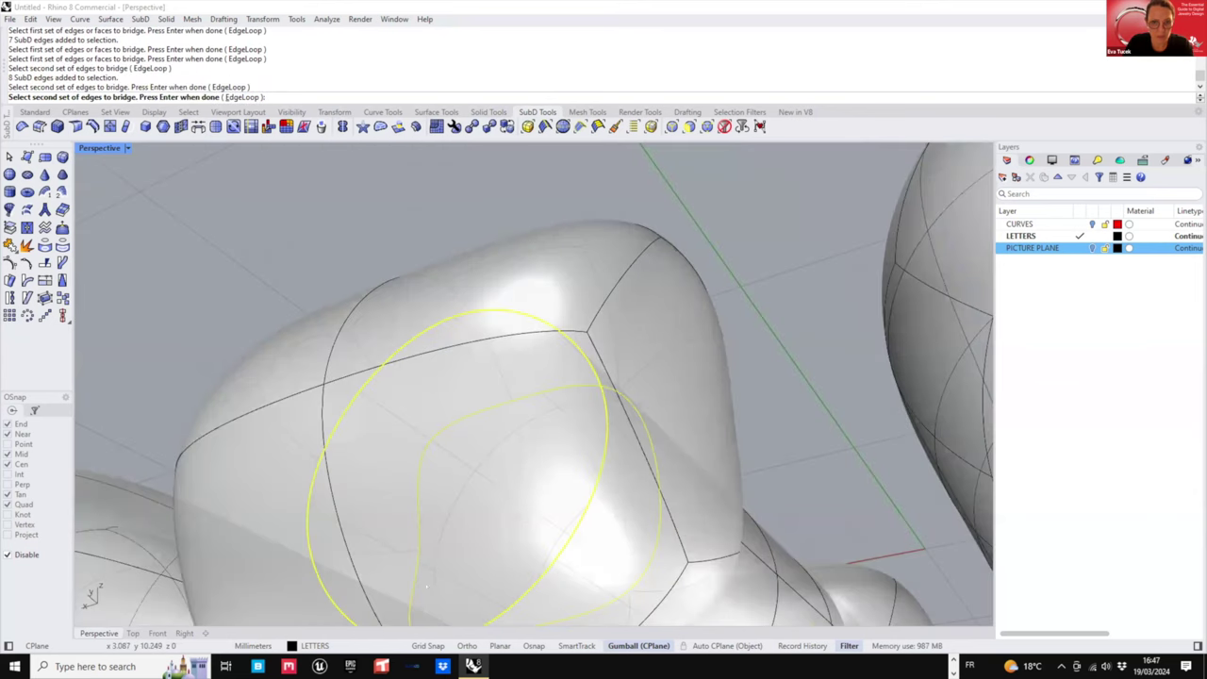
{"action": "right_click_drag", "start_coordinate": [536, 325], "coordinate": [550, 390]}
{"action": "key", "text": "Return"}
{"action": "scroll", "coordinate": [551, 389], "scroll_direction": "up", "scroll_amount": 2}
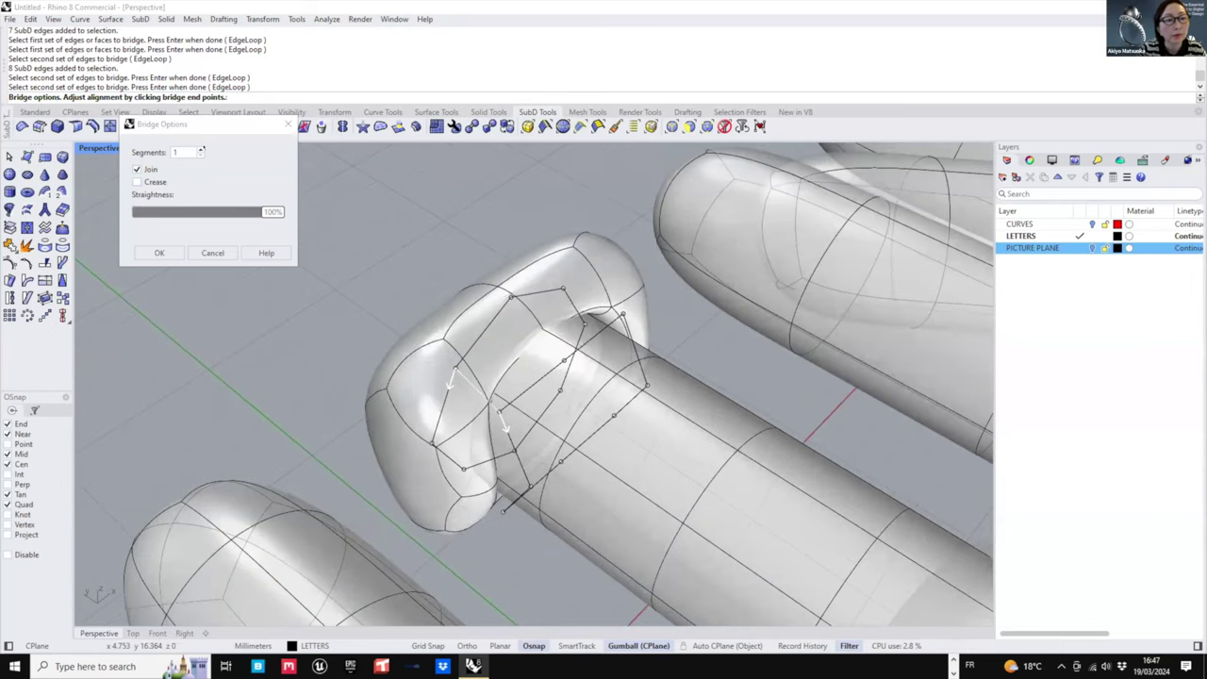
{"action": "mouse_move", "coordinate": [275, 214]}
{"action": "left_mouse_down"}
{"action": "mouse_move", "coordinate": [194, 216]}
{"action": "mouse_move", "coordinate": [286, 217]}
{"action": "left_mouse_up"}
{"action": "left_click", "coordinate": [159, 253]}
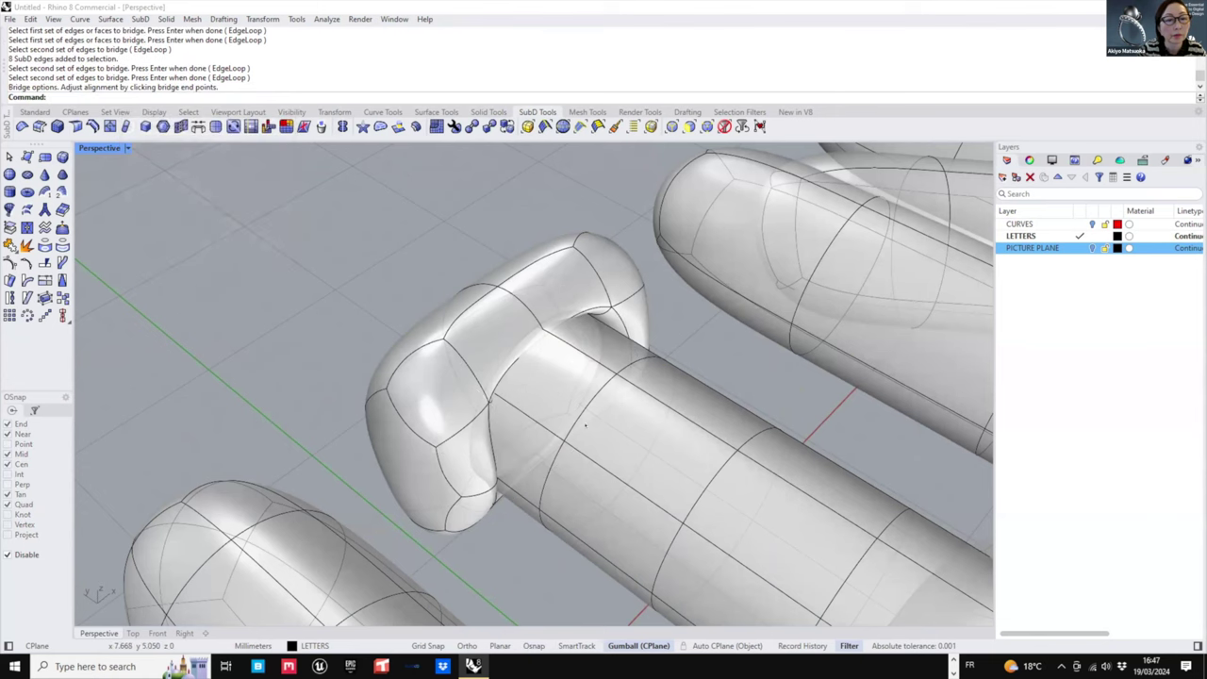
- Select the edge loop where the bridge meets the stem and move it along the stem, away from the I's top bar
{"action": "scroll", "coordinate": [583, 370], "scroll_direction": "down", "scroll_amount": 2}
{"action": "right_click_drag", "start_coordinate": [566, 467], "coordinate": [651, 392]}
{"action": "scroll", "coordinate": [528, 378], "scroll_direction": "up", "scroll_amount": 2}
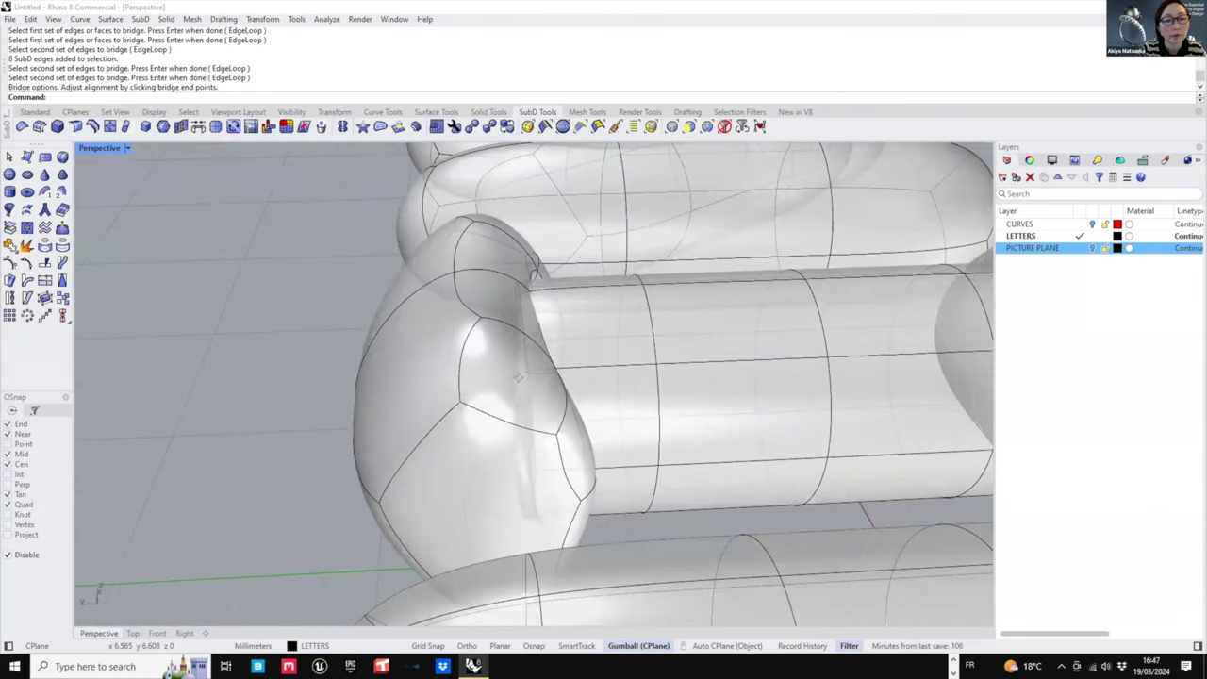
{"action": "left_click", "coordinate": [521, 377], "text": "ctrl+shift"}
{"action": "right_click_drag", "start_coordinate": [500, 437], "coordinate": [558, 407]}
{"action": "key", "text": "Escape"}
{"action": "scroll", "coordinate": [696, 391], "scroll_direction": "up", "scroll_amount": 7}
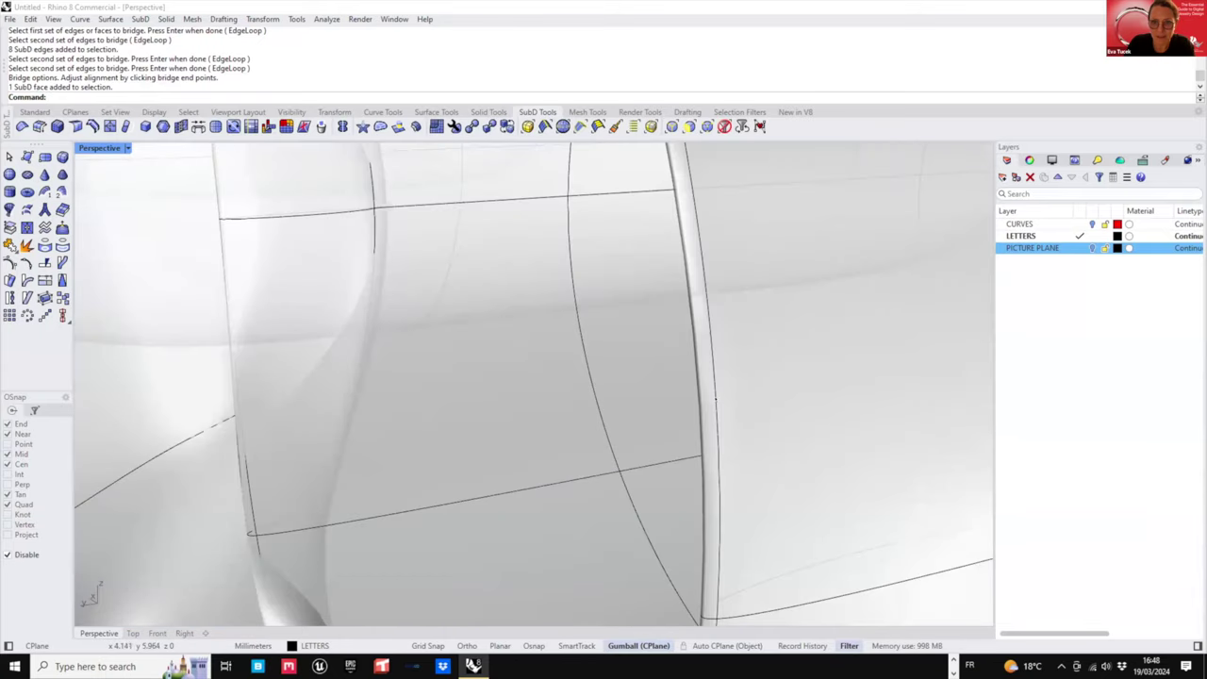
{"action": "double_click", "coordinate": [716, 398], "text": "ctrl+shift"}
{"action": "scroll", "coordinate": [666, 378], "scroll_direction": "down", "scroll_amount": 8}
{"action": "right_click_drag", "start_coordinate": [544, 404], "coordinate": [595, 337]}
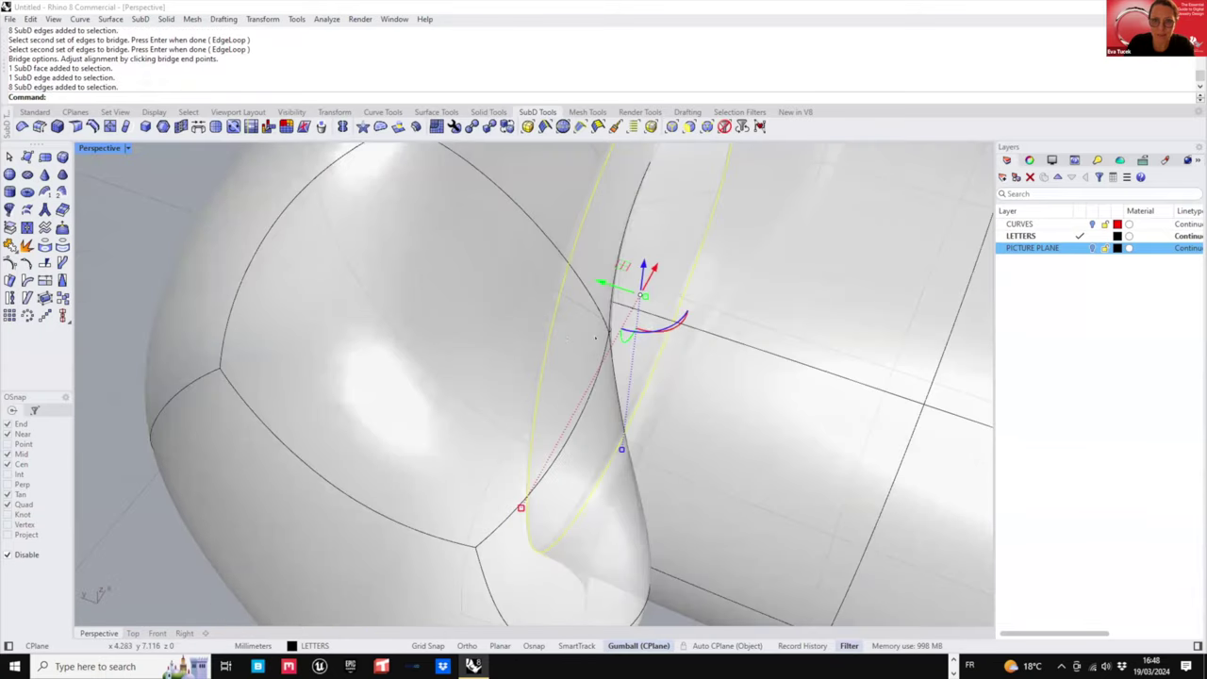
{"action": "scroll", "coordinate": [595, 338], "scroll_direction": "down", "scroll_amount": 8}
{"action": "left_click_drag", "start_coordinate": [555, 327], "coordinate": [717, 368]}
{"action": "scroll", "coordinate": [708, 388], "scroll_direction": "down", "scroll_amount": 5}
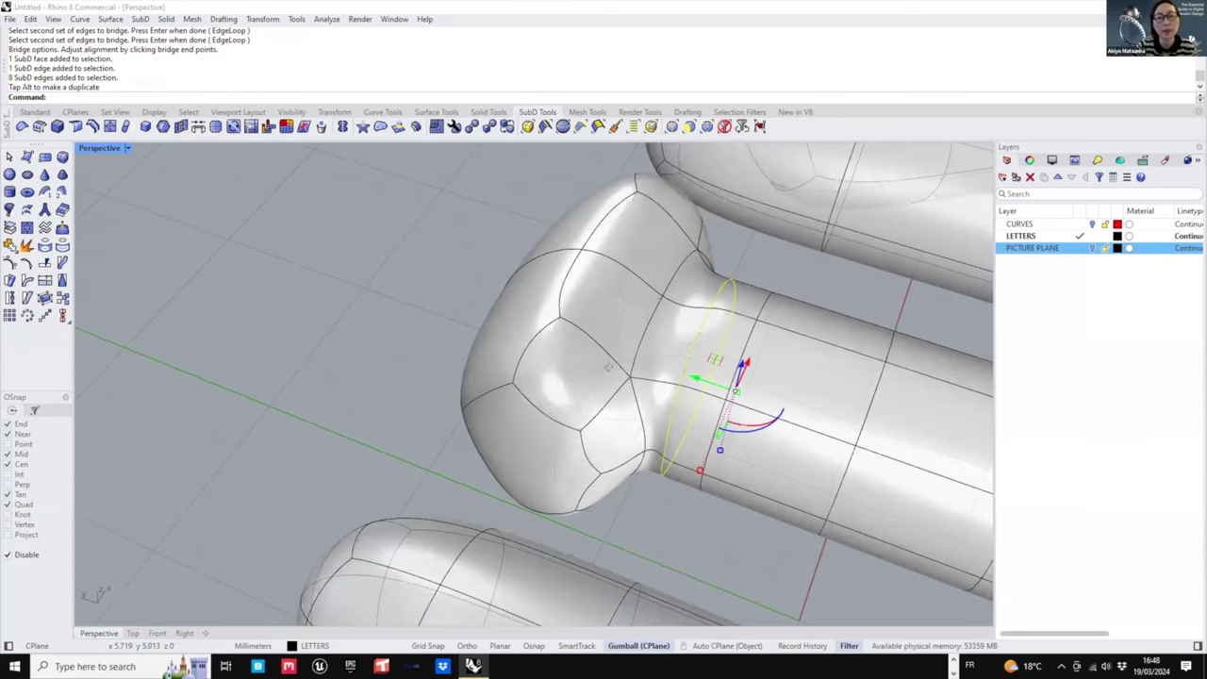
{"action": "right_click_drag", "start_coordinate": [586, 332], "coordinate": [634, 367]}
- Move the next edge loop of the I's stem farther down the stem, then clear the selection
{"action": "right_click_drag", "start_coordinate": [769, 328], "coordinate": [674, 341]}
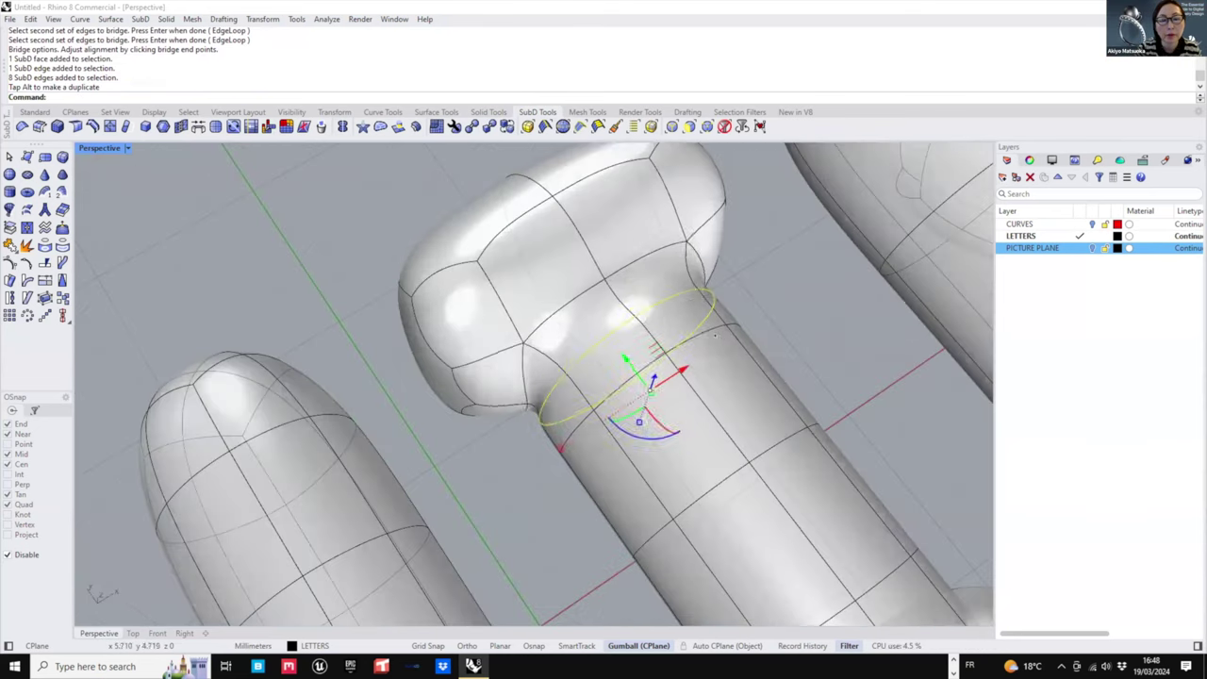
{"action": "left_click", "coordinate": [764, 316]}
{"action": "double_click", "coordinate": [687, 345]}
{"action": "left_click_drag", "start_coordinate": [627, 365], "coordinate": [680, 432]}
{"action": "scroll", "coordinate": [757, 346], "scroll_direction": "down", "scroll_amount": 6}
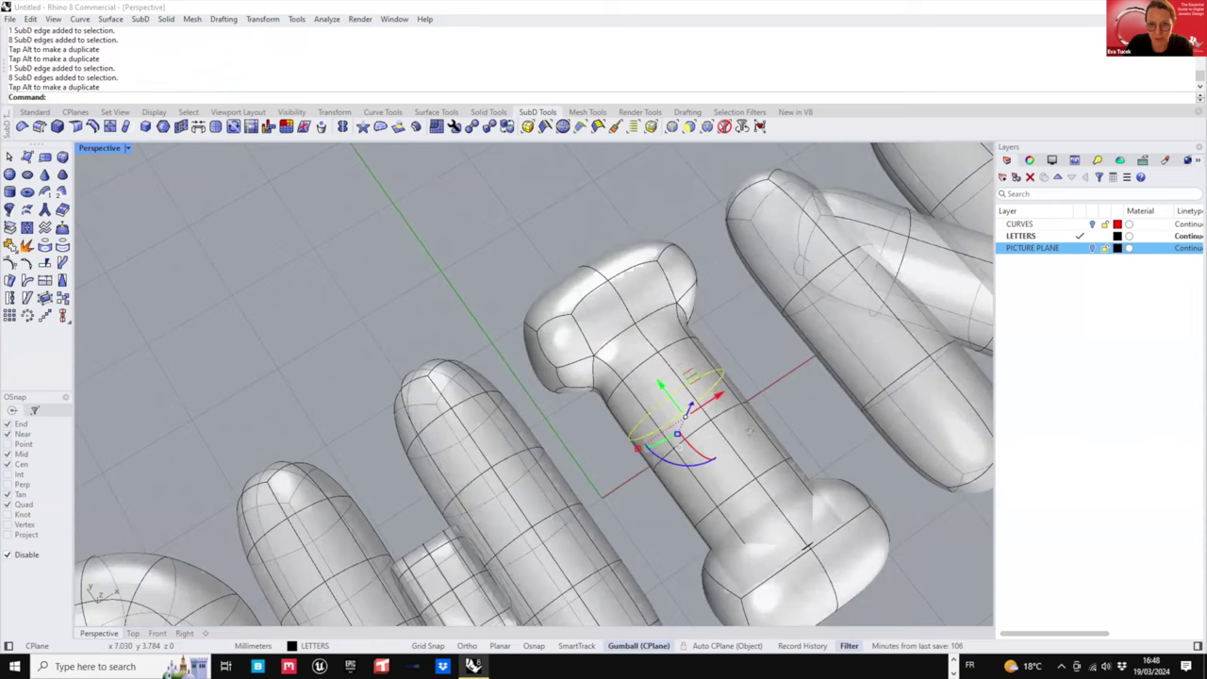
{"action": "left_click", "coordinate": [759, 358]}
- Start a SubD Reflect on the whole I and switch to the four-viewport layout
{"action": "right_click_drag", "start_coordinate": [776, 547], "coordinate": [749, 510], "text": "shift"}
{"action": "right_click_drag", "start_coordinate": [740, 434], "coordinate": [671, 387]}
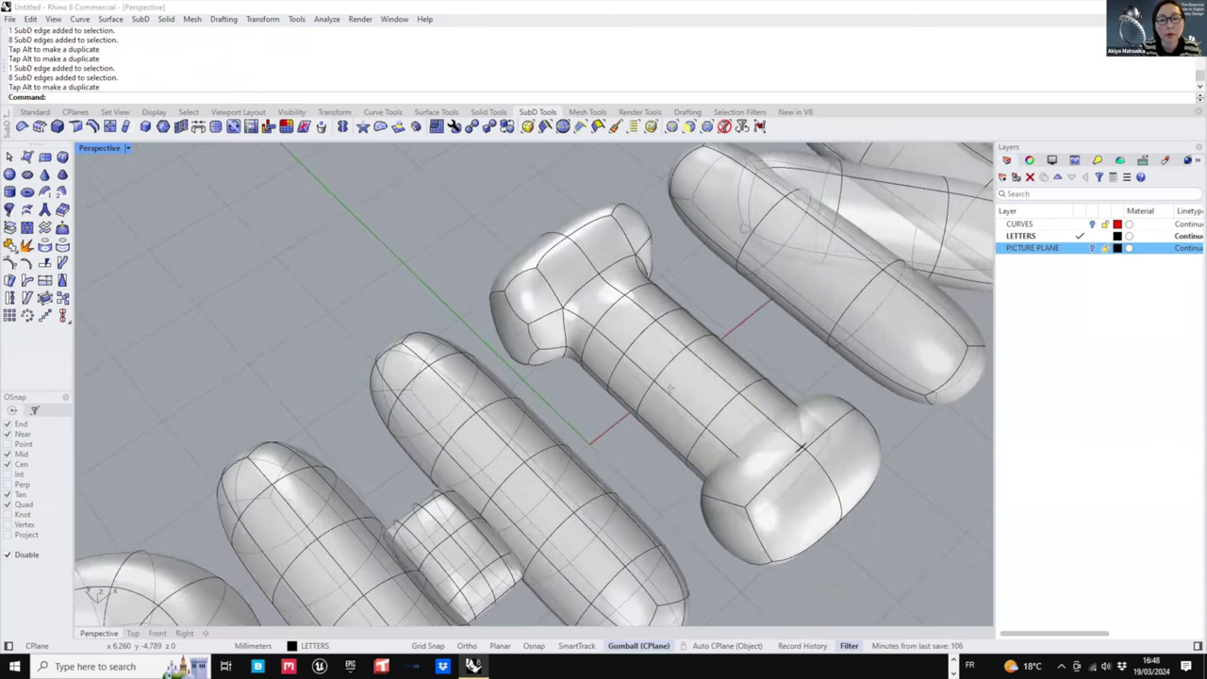
{"action": "right_click_drag", "start_coordinate": [800, 447], "coordinate": [804, 441]}
{"action": "right_click_drag", "start_coordinate": [596, 344], "coordinate": [689, 302]}
{"action": "left_click", "coordinate": [660, 353]}
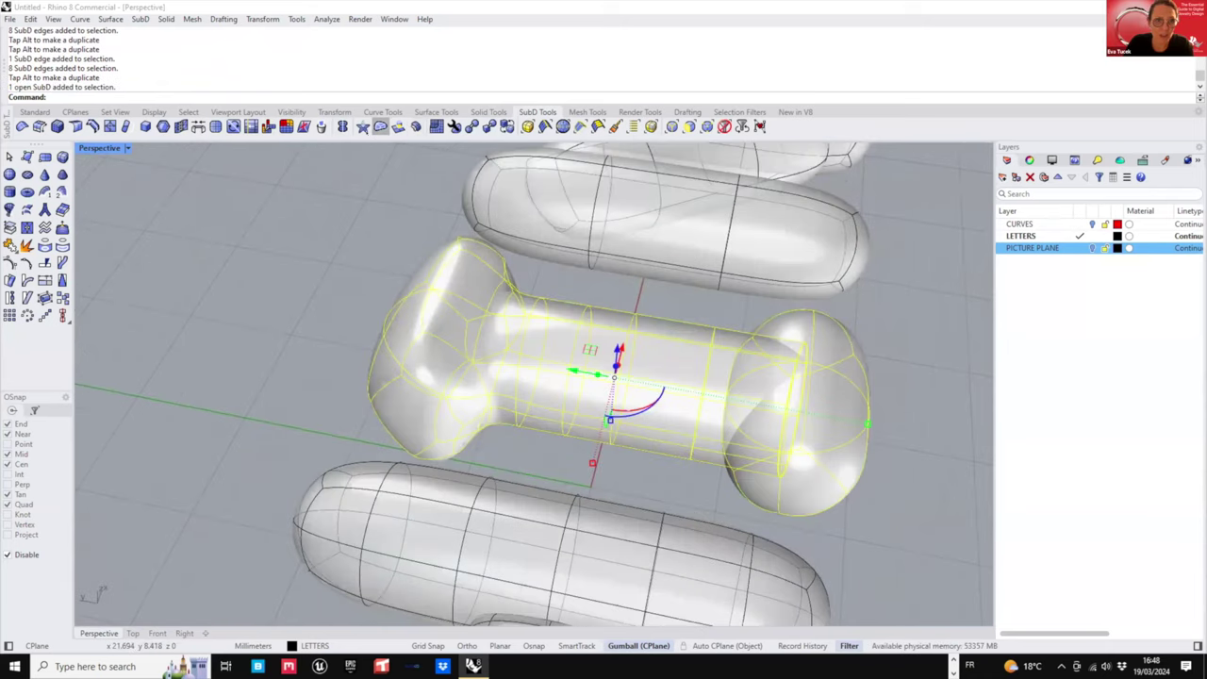
{"action": "left_click", "coordinate": [342, 126]}
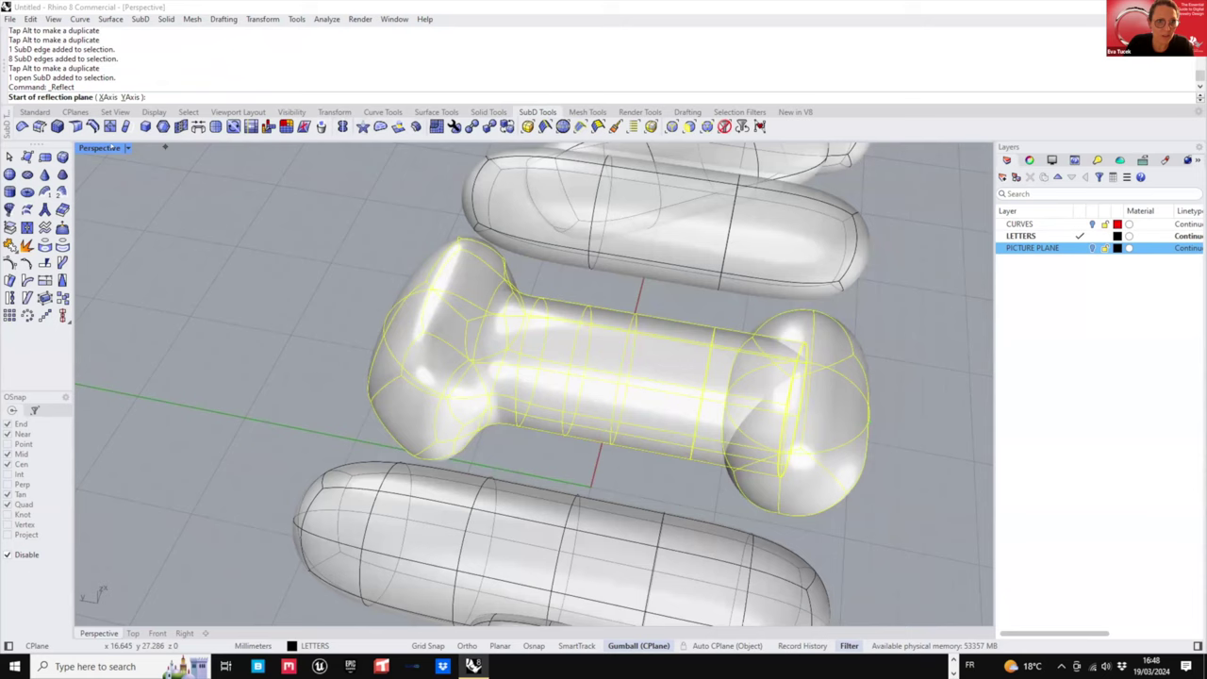
{"action": "double_click", "coordinate": [111, 148]}
{"action": "right_click_drag", "start_coordinate": [409, 235], "coordinate": [365, 184]}
{"action": "scroll", "coordinate": [365, 183], "scroll_direction": "down", "scroll_amount": 5}
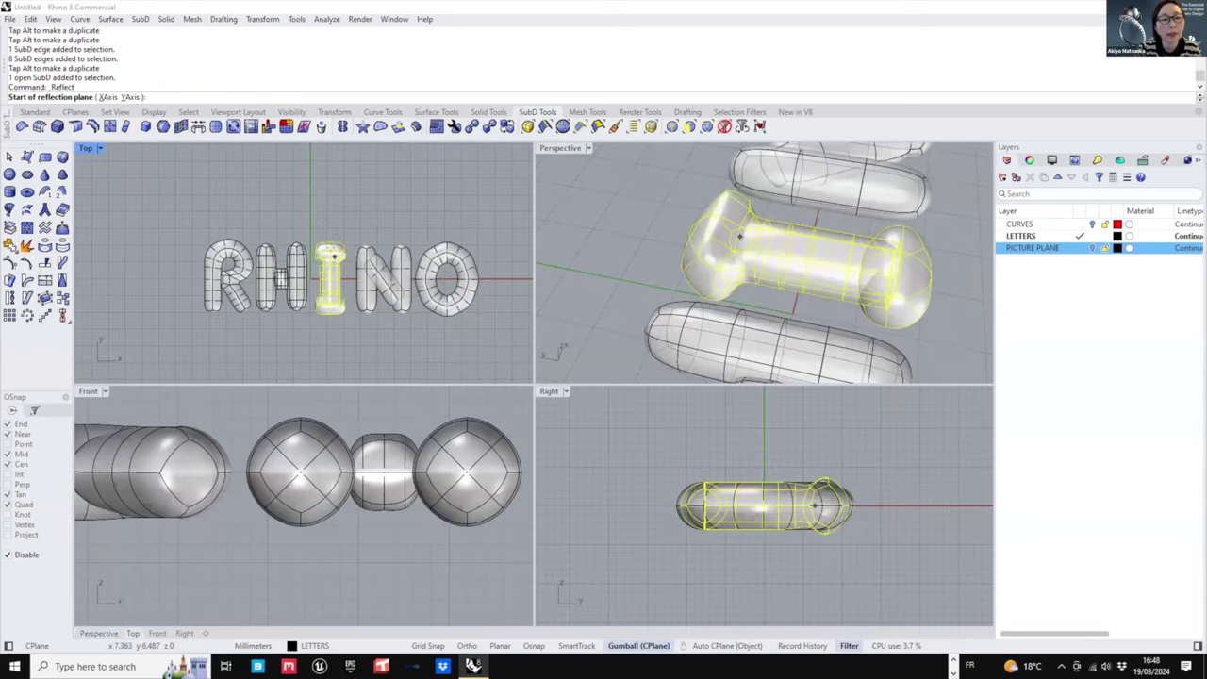
- Try to reflect the I's upper half across a plane drawn near the stem's middle, then undo the reflection
{"action": "scroll", "coordinate": [334, 240], "scroll_direction": "up", "scroll_amount": 5}
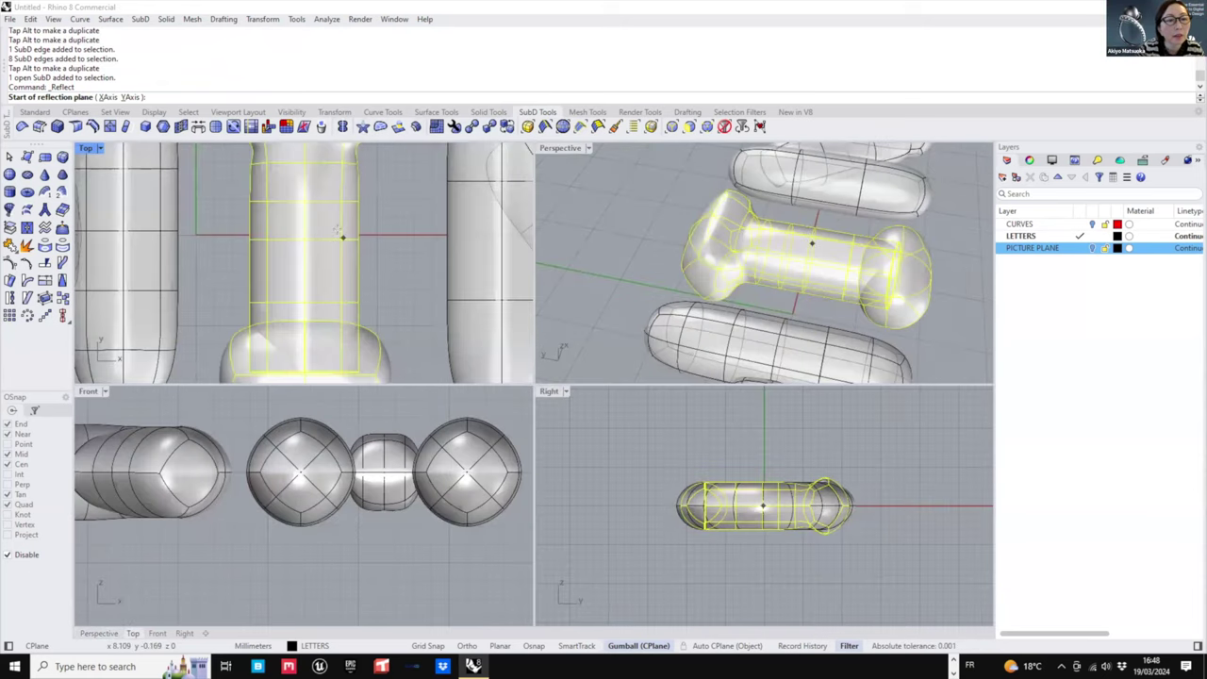
{"action": "scroll", "coordinate": [341, 237], "scroll_direction": "down", "scroll_amount": 3}
{"action": "scroll", "coordinate": [312, 242], "scroll_direction": "up", "scroll_amount": 3}
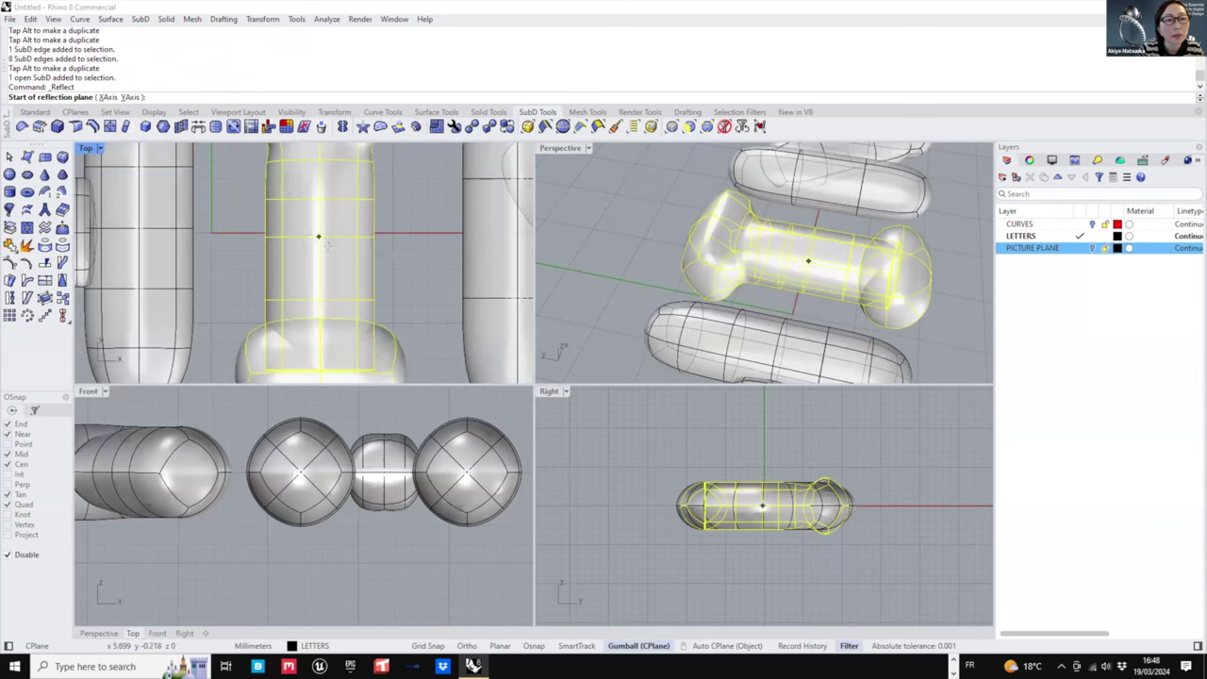
{"action": "scroll", "coordinate": [347, 258], "scroll_direction": "down", "scroll_amount": 6}
{"action": "mouse_move", "coordinate": [347, 259]}
{"action": "right_mouse_down"}
{"action": "mouse_move", "coordinate": [339, 307]}
{"action": "mouse_move", "coordinate": [348, 276]}
{"action": "right_mouse_up"}
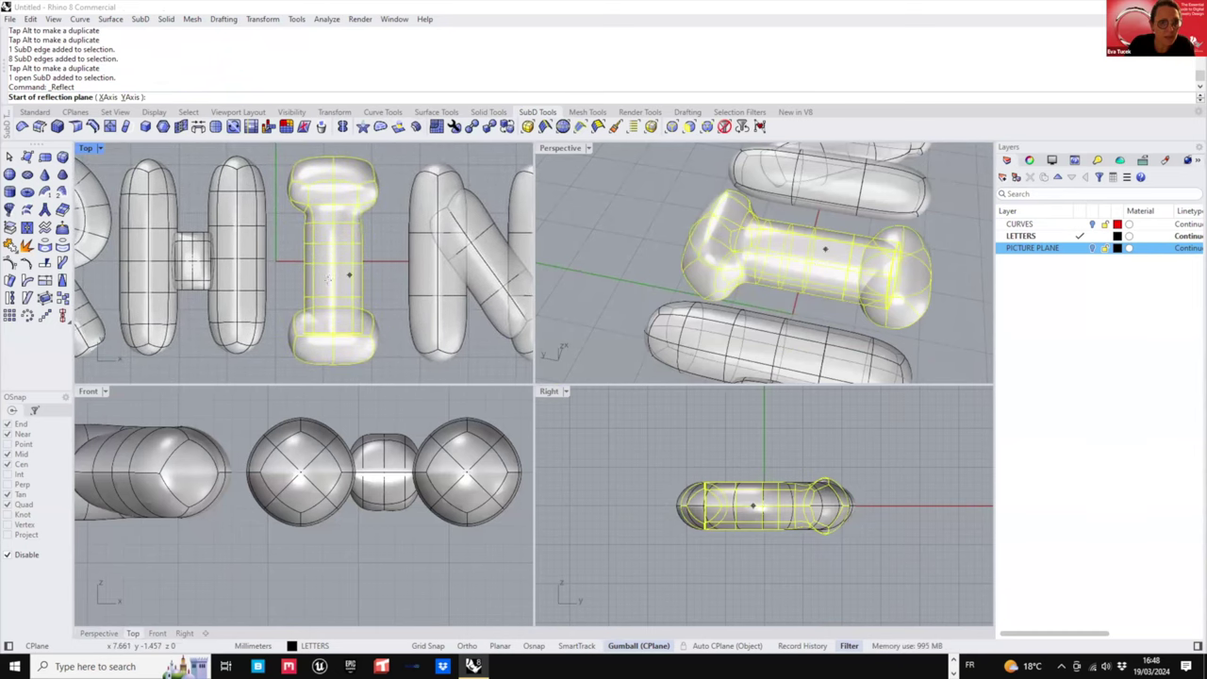
{"action": "scroll", "coordinate": [333, 287], "scroll_direction": "up", "scroll_amount": 6}
{"action": "left_click", "coordinate": [332, 240]}
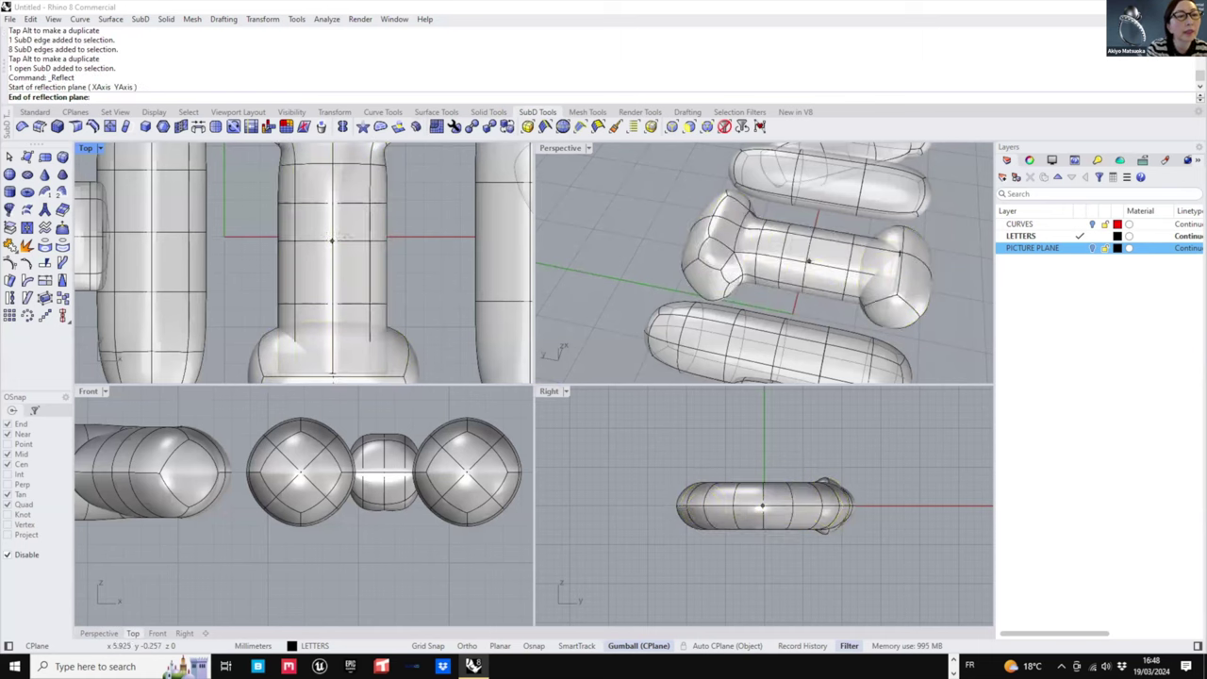
{"action": "left_click", "coordinate": [393, 244]}
{"action": "key", "text": "Return"}
{"action": "scroll", "coordinate": [385, 257], "scroll_direction": "down", "scroll_amount": 4}
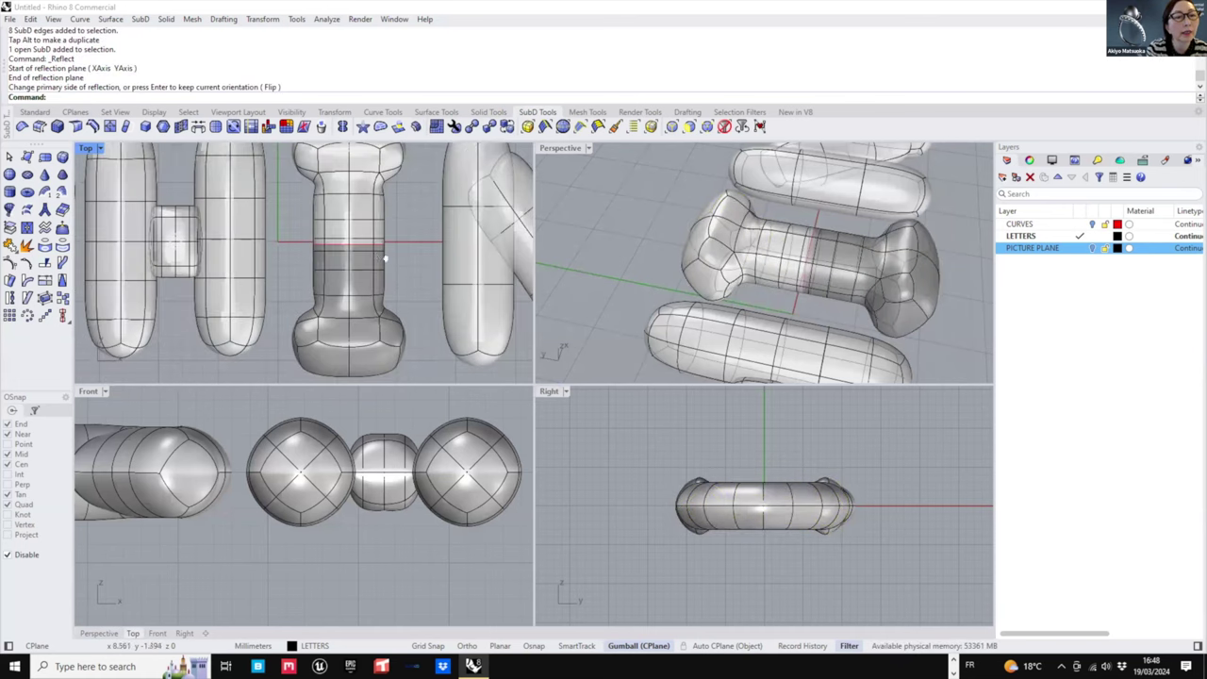
{"action": "right_click_drag", "start_coordinate": [385, 258], "coordinate": [383, 272]}
{"action": "scroll", "coordinate": [366, 276], "scroll_direction": "down", "scroll_amount": 4}
{"action": "scroll", "coordinate": [365, 274], "scroll_direction": "up", "scroll_amount": 3}
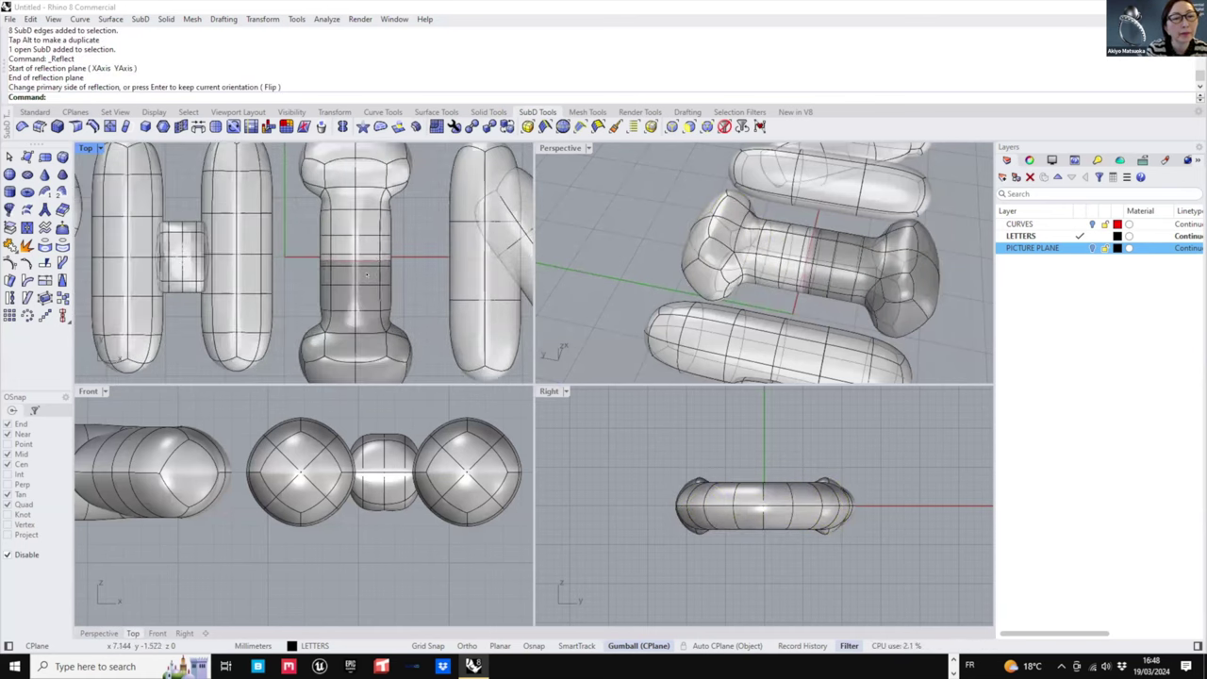
{"action": "key", "text": "ctrl+z"}
- Reflect the I across a plane along the X axis through the stem's middle, keeping the upper half as the primary side
{"action": "scroll", "coordinate": [366, 261], "scroll_direction": "up", "scroll_amount": 4}
{"action": "right_click", "coordinate": [362, 259]}
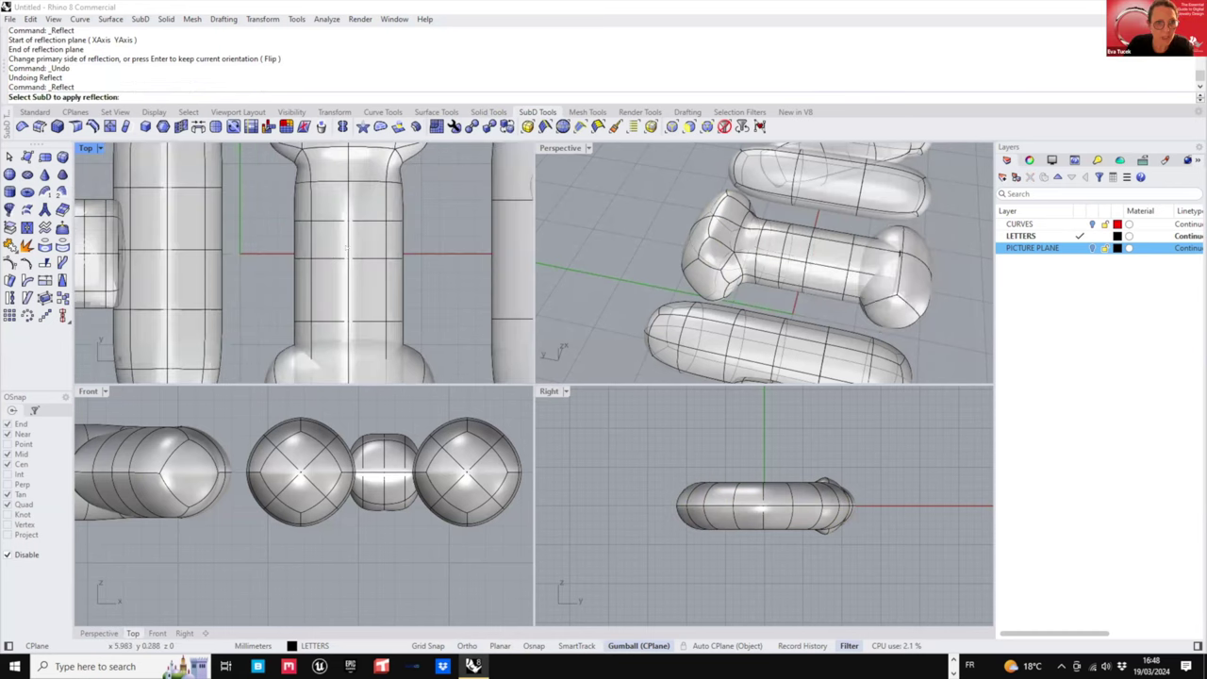
{"action": "left_click", "coordinate": [349, 252]}
{"action": "left_click", "coordinate": [348, 253]}
{"action": "left_click", "coordinate": [387, 253], "text": "shift"}
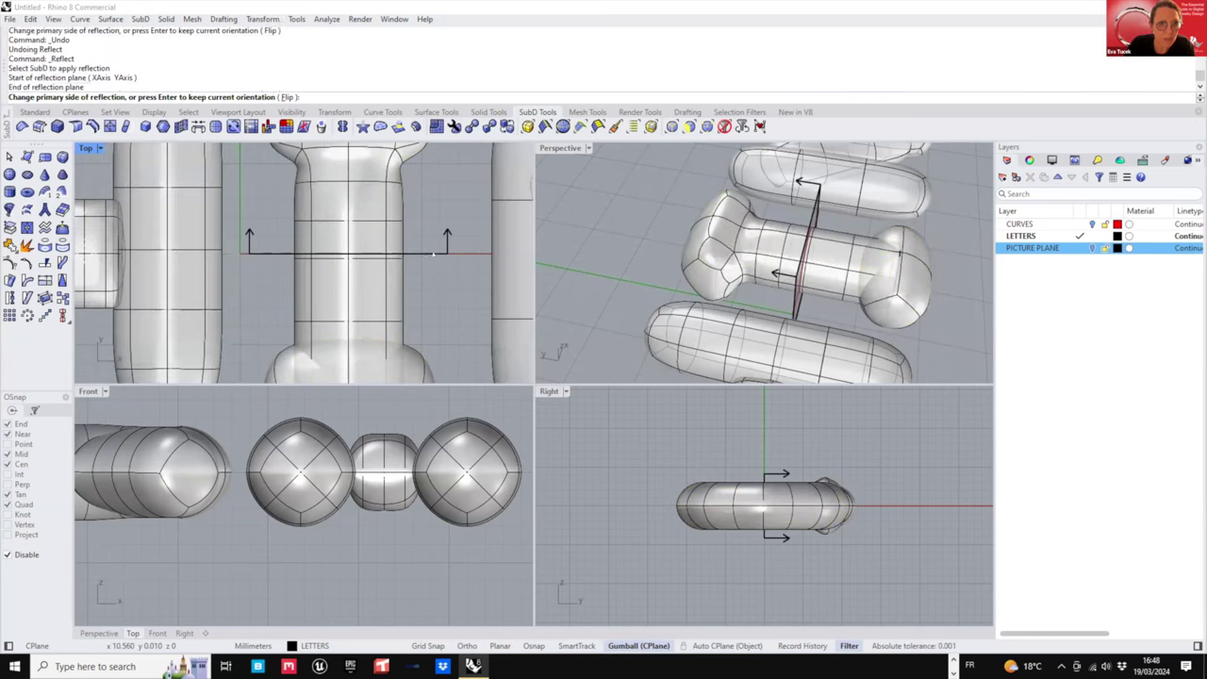
{"action": "right_click", "coordinate": [387, 256]}
{"action": "scroll", "coordinate": [385, 263], "scroll_direction": "down", "scroll_amount": 6}
{"action": "scroll", "coordinate": [283, 259], "scroll_direction": "down", "scroll_amount": 6}
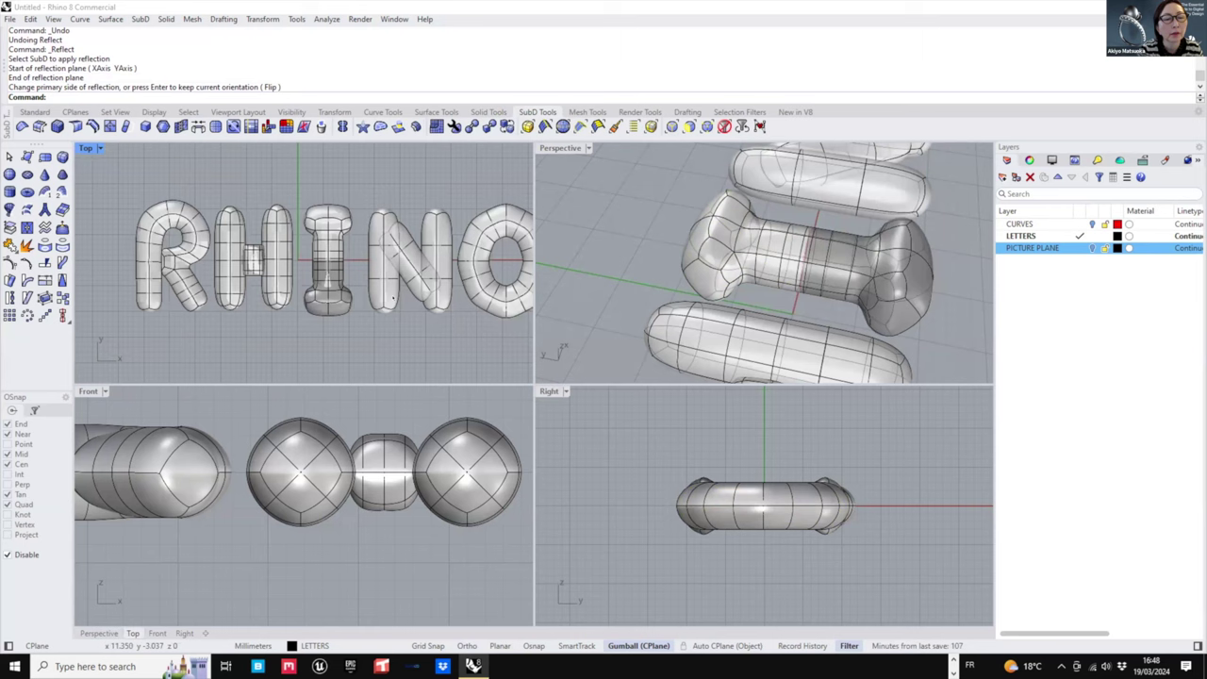
- Examine the reflected I and the shape of its top bar from several angles
{"action": "right_click_drag", "start_coordinate": [321, 247], "coordinate": [266, 255]}
{"action": "right_click_drag", "start_coordinate": [760, 213], "coordinate": [751, 217]}
{"action": "scroll", "coordinate": [876, 273], "scroll_direction": "up", "scroll_amount": 4}
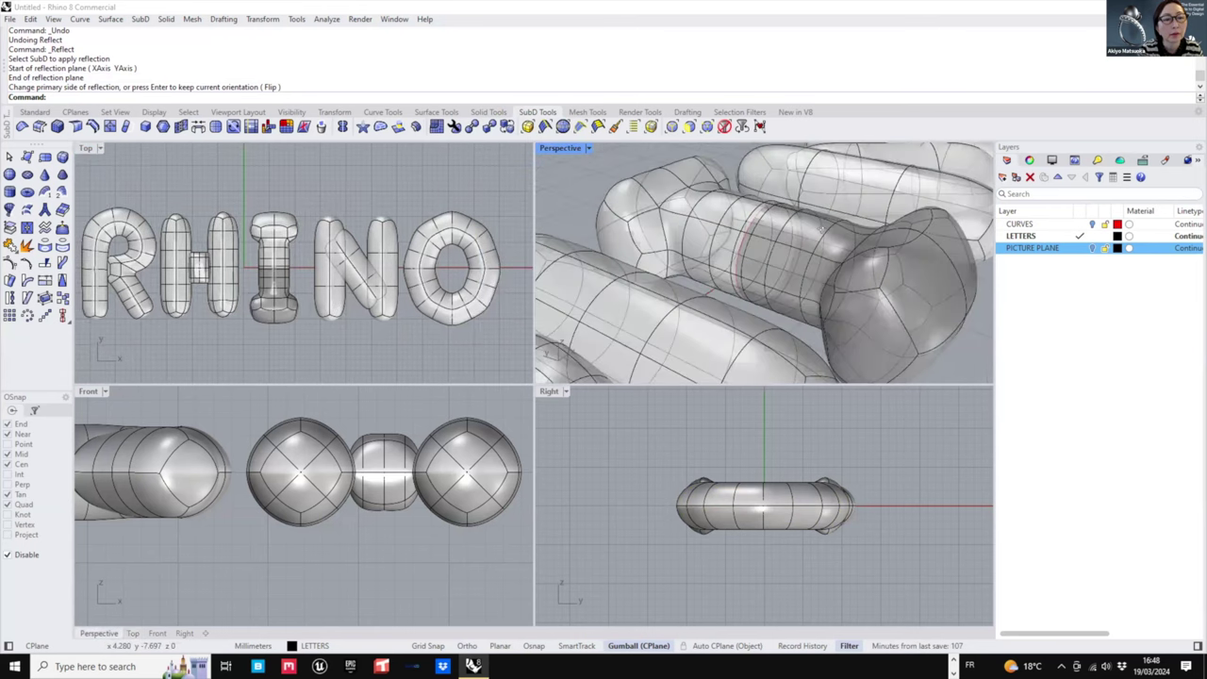
{"action": "right_click_drag", "start_coordinate": [872, 275], "coordinate": [817, 315]}
{"action": "right_click_drag", "start_coordinate": [722, 196], "coordinate": [788, 277]}
{"action": "scroll", "coordinate": [762, 238], "scroll_direction": "up", "scroll_amount": 3}
{"action": "right_click_drag", "start_coordinate": [326, 203], "coordinate": [342, 248]}
{"action": "right_click_drag", "start_coordinate": [788, 277], "coordinate": [803, 354], "text": "shift"}
{"action": "scroll", "coordinate": [759, 215], "scroll_direction": "up", "scroll_amount": 4}
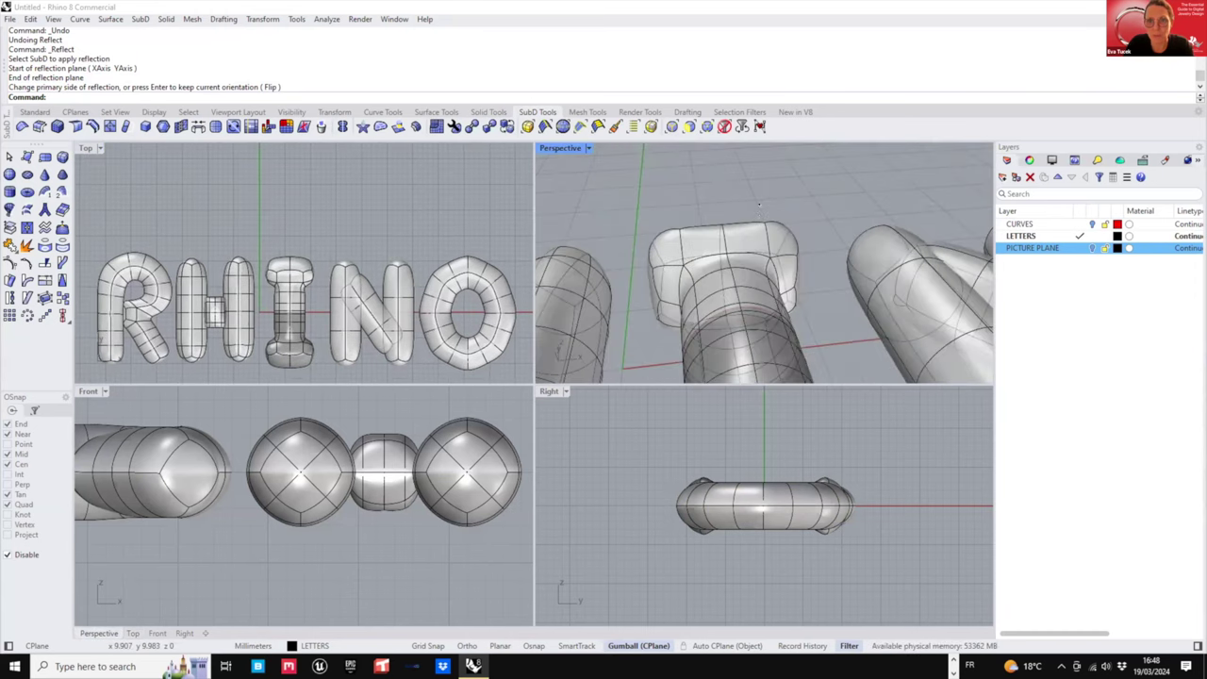
- Select the four protruding vertices on the top bar's upper and lower sides, scale them closer together vertically, and clear the selection
{"action": "left_click", "coordinate": [759, 212], "text": "ctrl+shift"}
{"action": "left_click", "coordinate": [636, 232], "text": "ctrl+shift"}
{"action": "right_click_drag", "start_coordinate": [651, 312], "coordinate": [693, 193]}
{"action": "right_click_drag", "start_coordinate": [733, 613], "coordinate": [725, 675]}
{"action": "scroll", "coordinate": [700, 283], "scroll_direction": "down", "scroll_amount": 5}
{"action": "right_click_drag", "start_coordinate": [696, 307], "coordinate": [676, 243]}
{"action": "scroll", "coordinate": [676, 243], "scroll_direction": "up", "scroll_amount": 2}
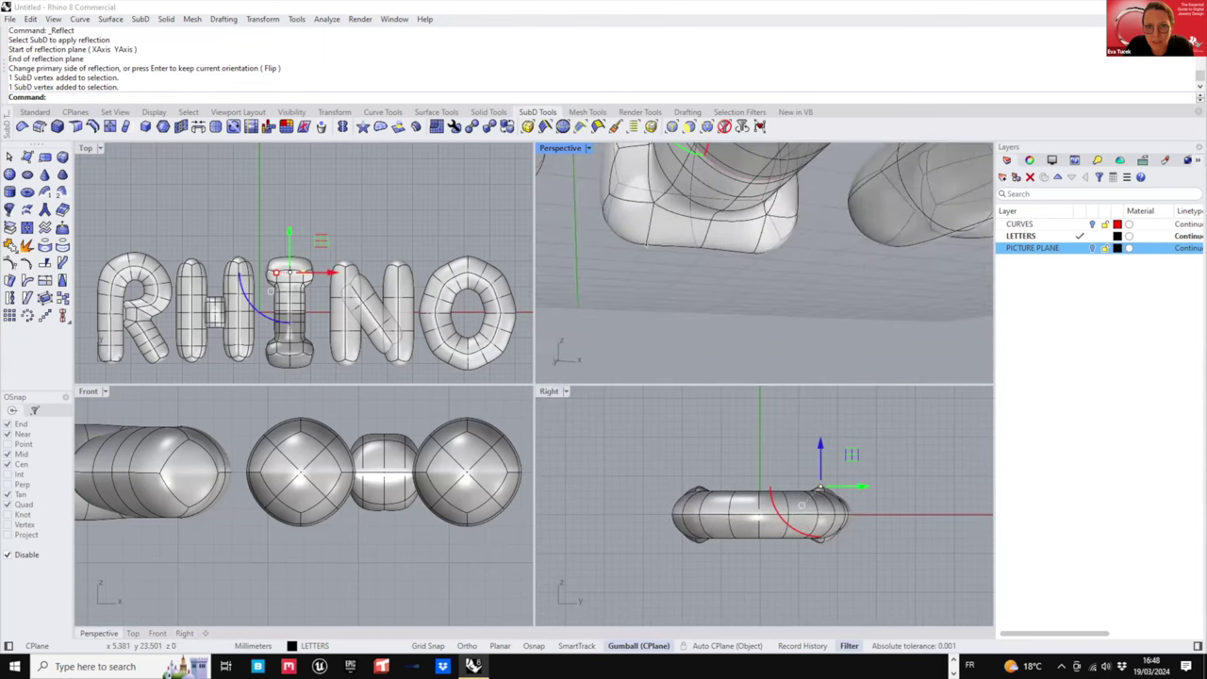
{"action": "left_click", "coordinate": [646, 244], "text": "ctrl+shift"}
{"action": "left_click", "coordinate": [755, 253], "text": "shift"}
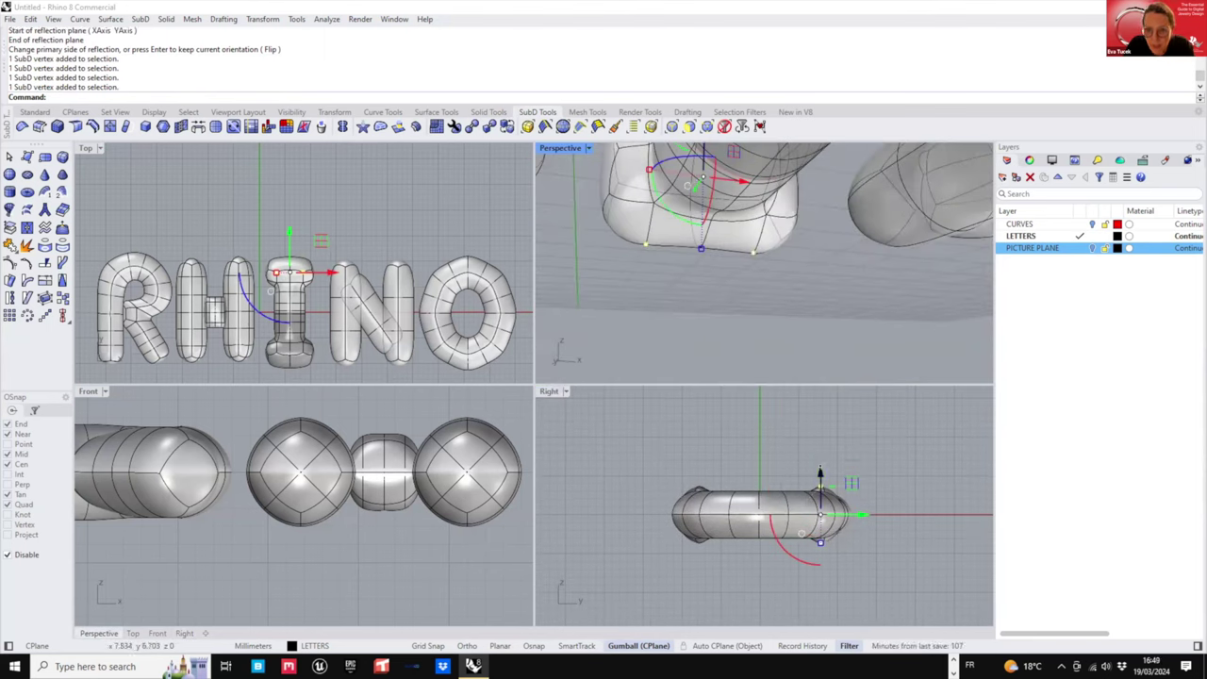
{"action": "left_click_drag", "start_coordinate": [820, 542], "coordinate": [821, 529]}
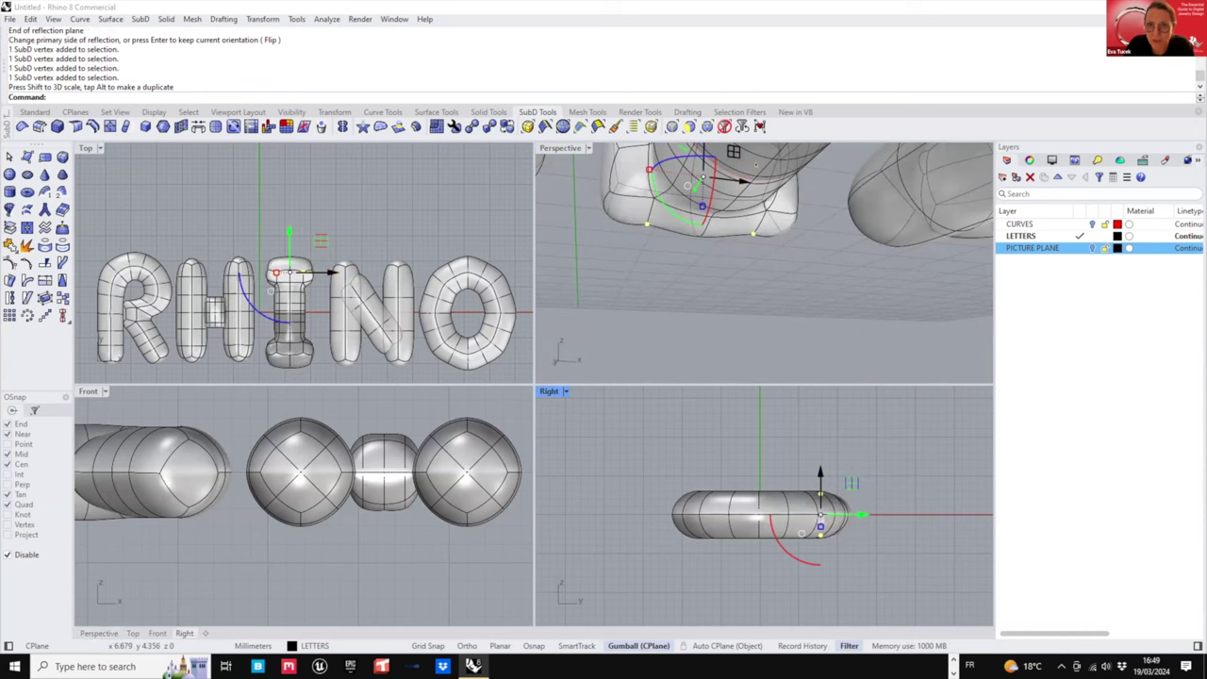
{"action": "scroll", "coordinate": [755, 165], "scroll_direction": "down", "scroll_amount": 3}
{"action": "right_click_drag", "start_coordinate": [755, 165], "coordinate": [813, 135]}
{"action": "key", "text": "Escape"}
- Scale the upper and lower vertices on the top bar's centre line closer together vertically in a maximized Perspective view, then deselect them
{"action": "scroll", "coordinate": [707, 204], "scroll_direction": "up", "scroll_amount": 4}
{"action": "scroll", "coordinate": [830, 200], "scroll_direction": "up", "scroll_amount": 3}
{"action": "scroll", "coordinate": [799, 223], "scroll_direction": "down", "scroll_amount": 2}
{"action": "left_click", "coordinate": [815, 200]}
{"action": "left_click", "coordinate": [813, 283], "text": "shift"}
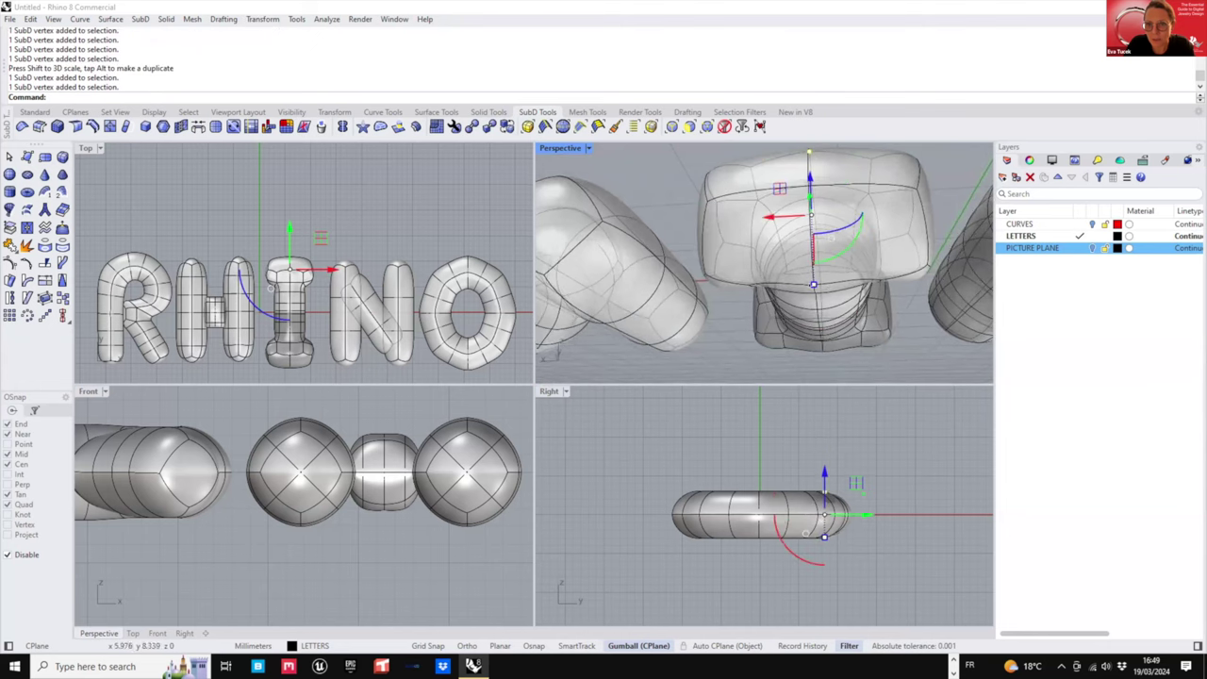
{"action": "right_click_drag", "start_coordinate": [836, 284], "coordinate": [745, 342]}
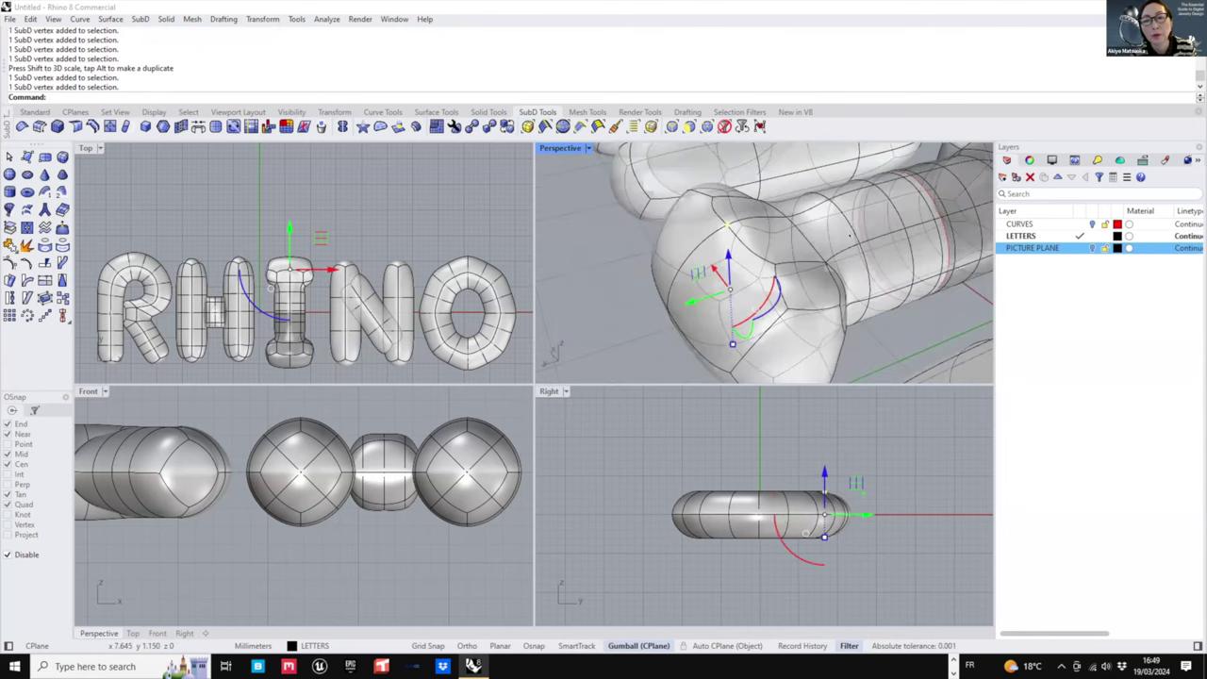
{"action": "scroll", "coordinate": [850, 235], "scroll_direction": "down", "scroll_amount": 4}
{"action": "right_click_drag", "start_coordinate": [849, 235], "coordinate": [802, 226]}
{"action": "double_click", "coordinate": [560, 148]}
{"action": "scroll", "coordinate": [682, 297], "scroll_direction": "down", "scroll_amount": 4}
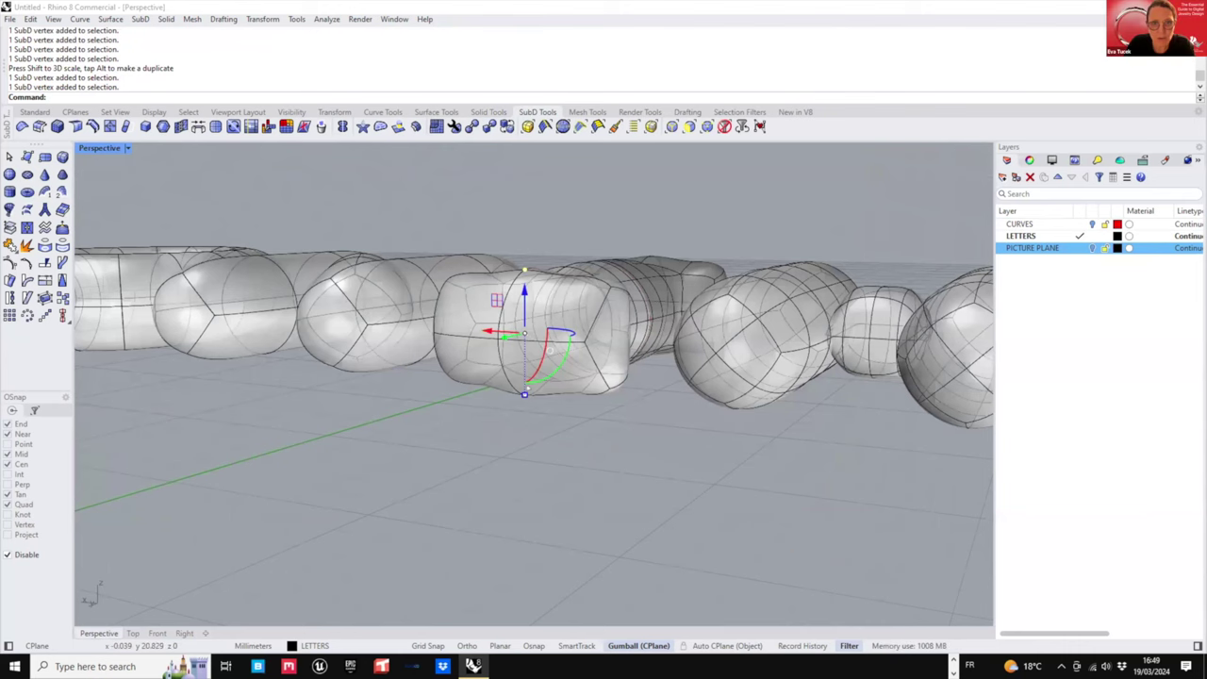
{"action": "scroll", "coordinate": [527, 389], "scroll_direction": "up", "scroll_amount": 5}
{"action": "left_click_drag", "start_coordinate": [526, 394], "coordinate": [530, 383]}
{"action": "key", "text": "Escape"}
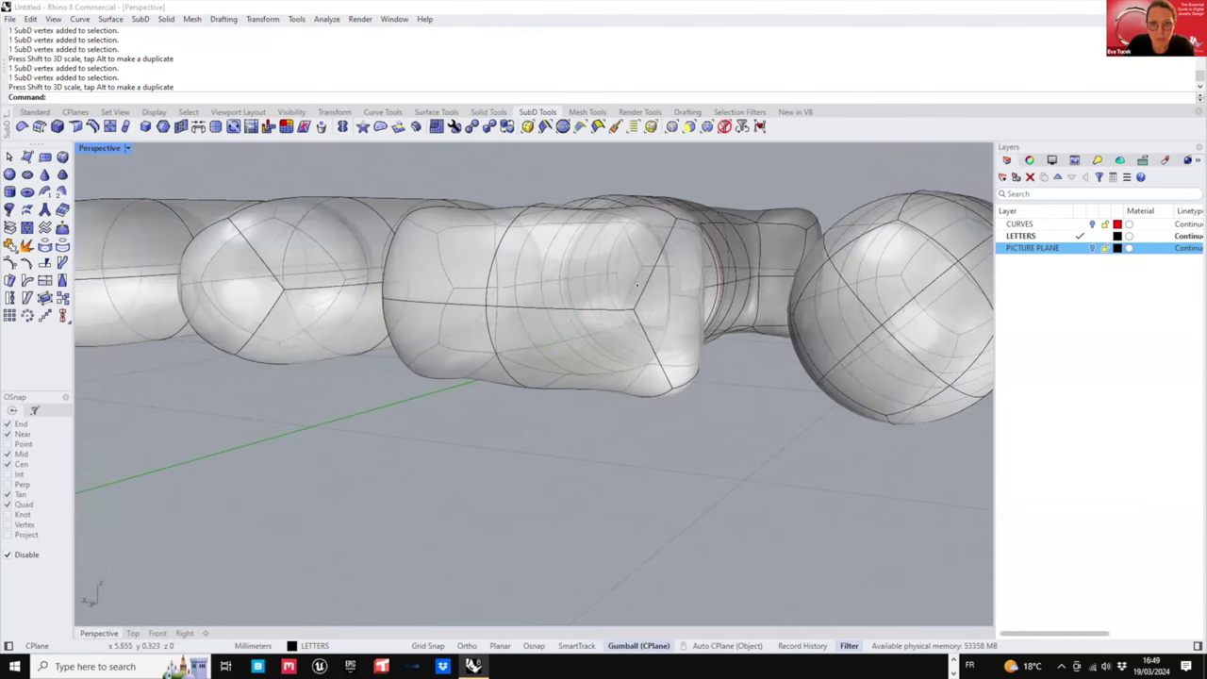
- Select the matching corner faces at both ends of the I's bar and scale them apart along the bar's length
{"action": "right_click_drag", "start_coordinate": [600, 319], "coordinate": [539, 339]}
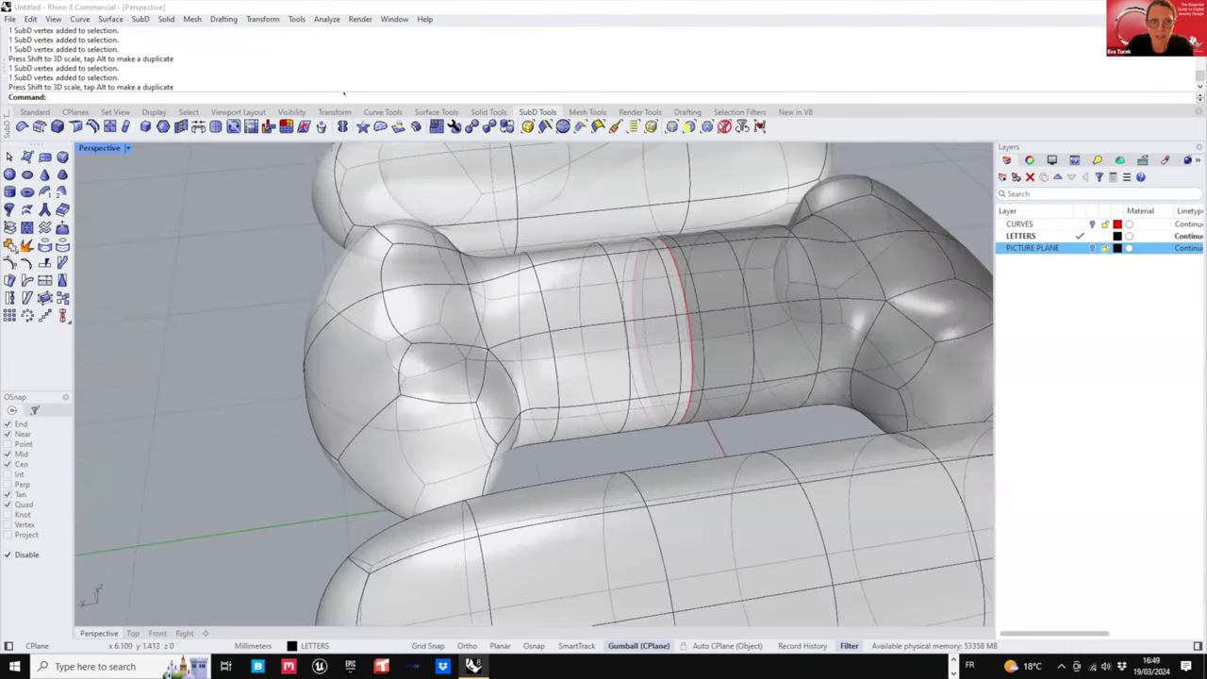
{"action": "scroll", "coordinate": [651, 307], "scroll_direction": "down", "scroll_amount": 4}
{"action": "right_click_drag", "start_coordinate": [651, 307], "coordinate": [563, 349]}
{"action": "right_click_drag", "start_coordinate": [710, 345], "coordinate": [507, 345]}
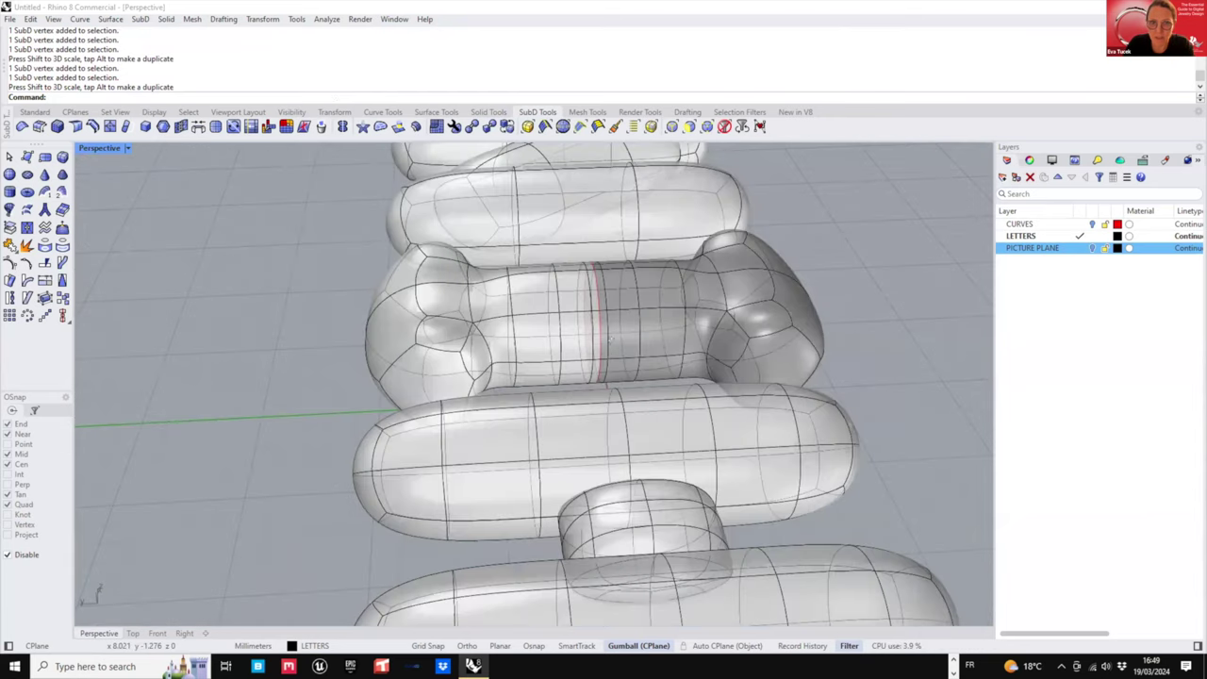
{"action": "right_click_drag", "start_coordinate": [610, 339], "coordinate": [702, 339]}
{"action": "right_click_drag", "start_coordinate": [476, 336], "coordinate": [531, 357]}
{"action": "left_click", "coordinate": [606, 339], "text": "ctrl+shift"}
{"action": "left_click", "coordinate": [524, 349], "text": "ctrl+shift"}
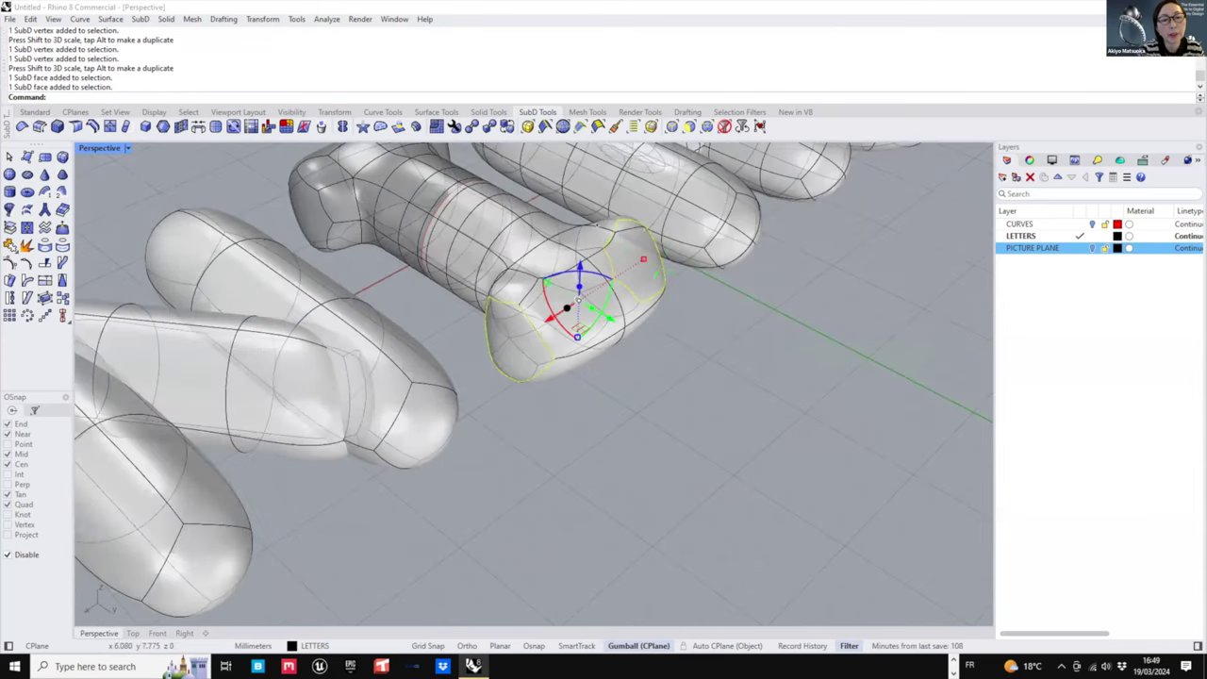
{"action": "left_click_drag", "start_coordinate": [645, 259], "coordinate": [657, 252]}
- Select the second pair of faces at the two tips of the I's bar and scale them relative to each other
{"action": "right_click_drag", "start_coordinate": [716, 451], "coordinate": [544, 326]}
{"action": "right_click_drag", "start_coordinate": [929, 311], "coordinate": [617, 349]}
{"action": "left_click", "coordinate": [509, 356], "text": "ctrl+shift"}
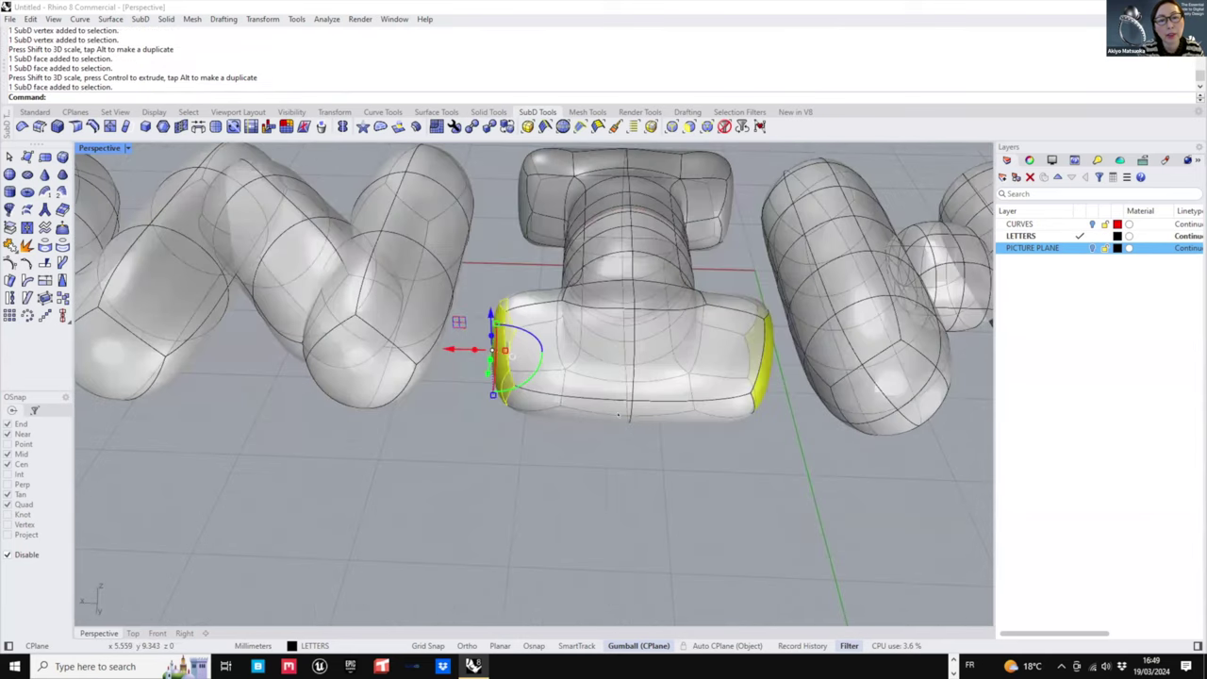
{"action": "right_click_drag", "start_coordinate": [617, 415], "coordinate": [498, 394]}
{"action": "left_click_drag", "start_coordinate": [513, 394], "coordinate": [524, 371]}
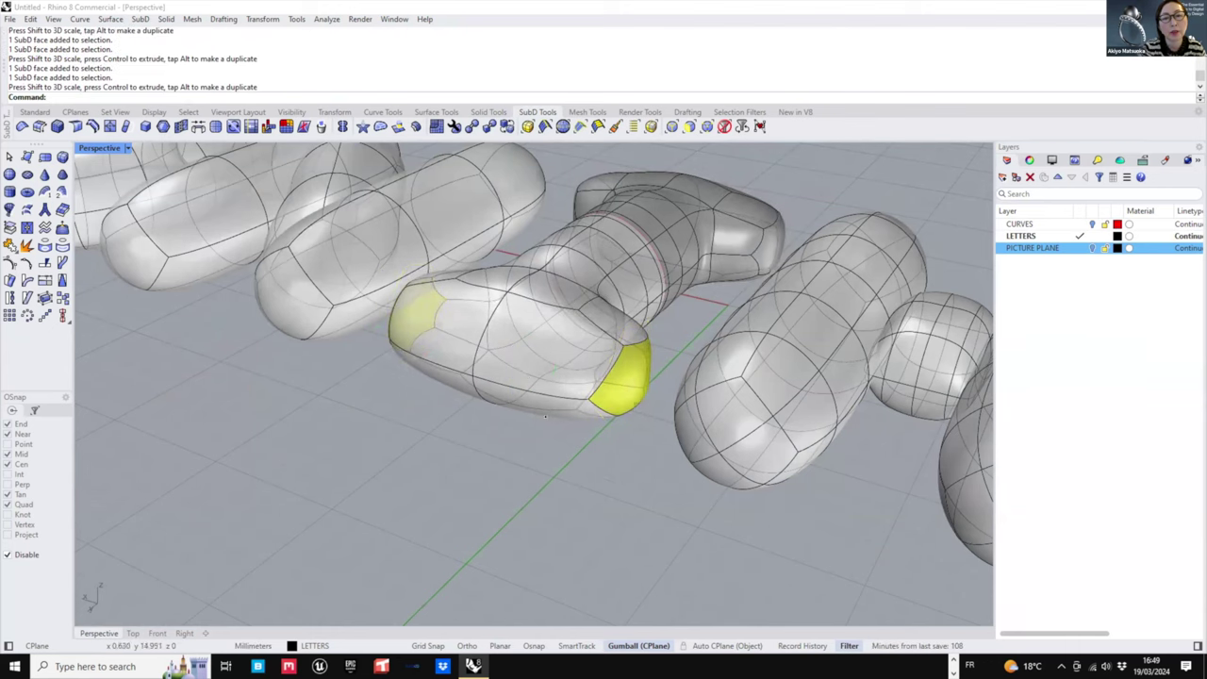
- Select the upper and lower vertices where the I's bar meets its stem, scale them apart vertically, and clear the selection
{"action": "scroll", "coordinate": [545, 382], "scroll_direction": "down", "scroll_amount": 2}
{"action": "right_click_drag", "start_coordinate": [545, 382], "coordinate": [255, 459]}
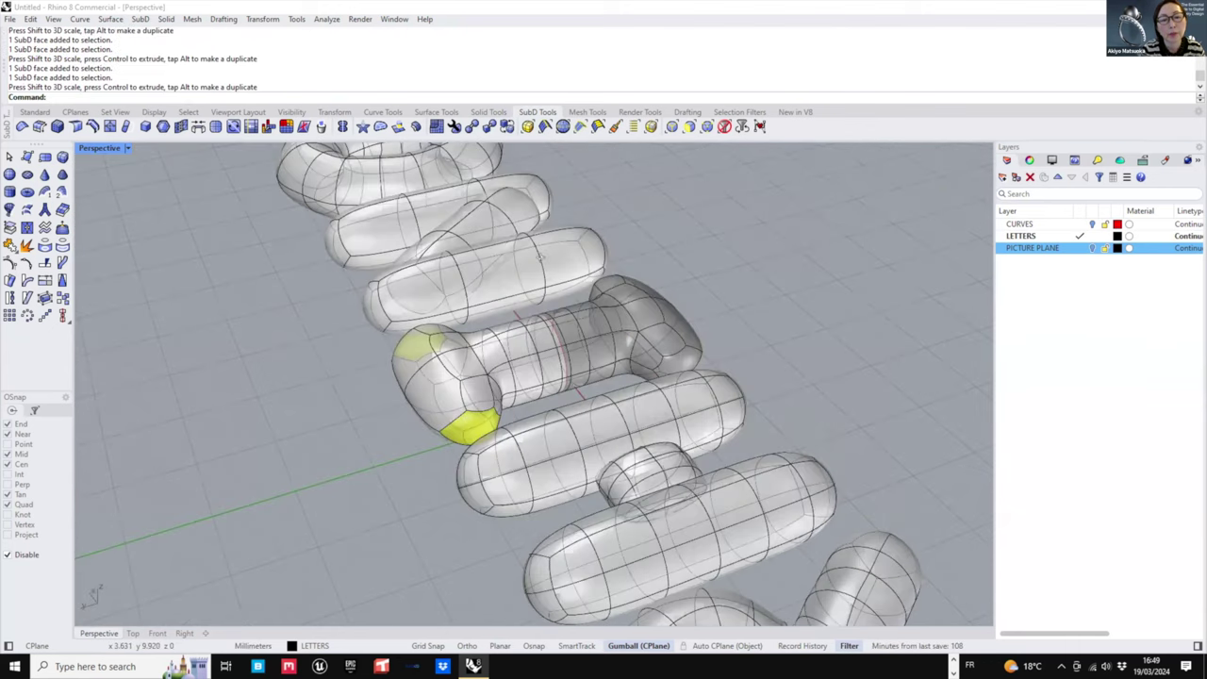
{"action": "right_click_drag", "start_coordinate": [541, 256], "coordinate": [572, 360]}
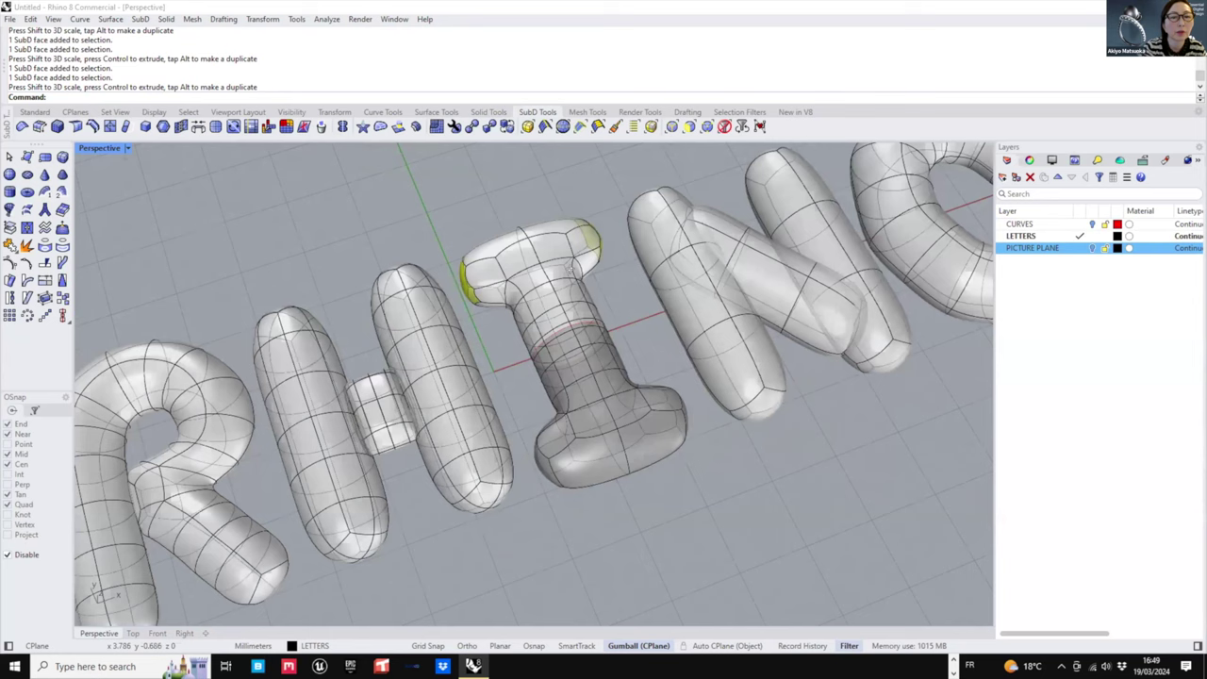
{"action": "right_click_drag", "start_coordinate": [590, 266], "coordinate": [651, 250]}
{"action": "right_click_drag", "start_coordinate": [496, 255], "coordinate": [492, 257]}
{"action": "scroll", "coordinate": [496, 254], "scroll_direction": "up", "scroll_amount": 4}
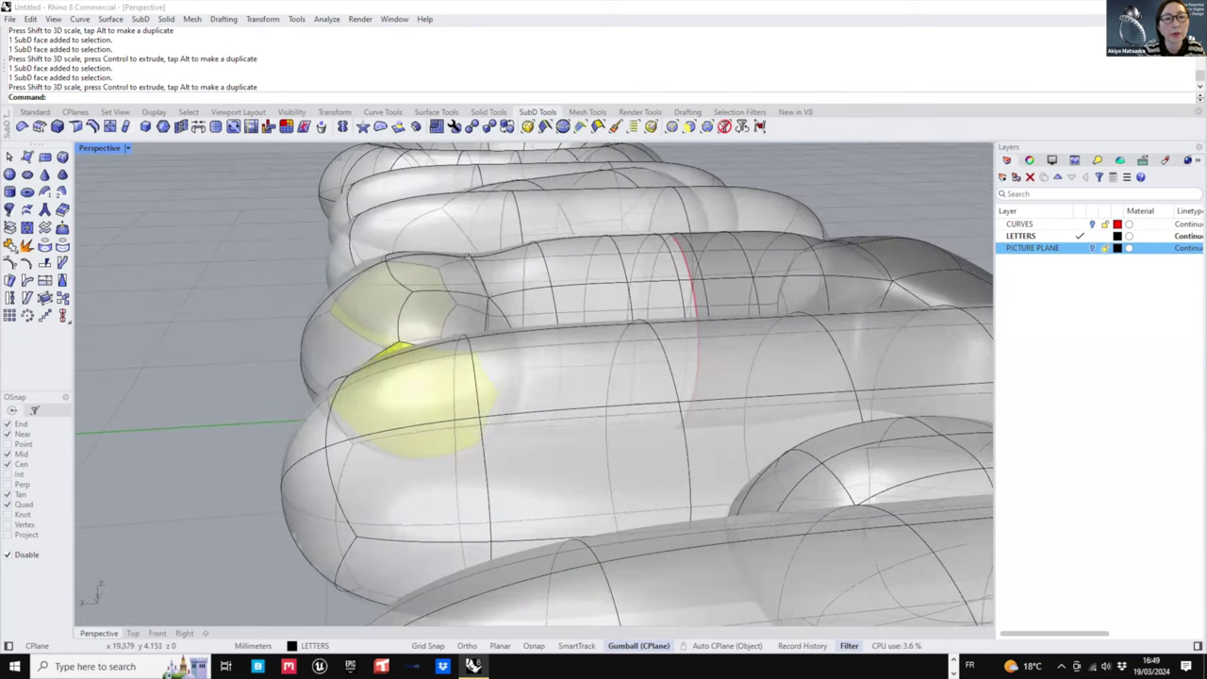
{"action": "left_click", "coordinate": [470, 256], "text": "ctrl+shift"}
{"action": "left_click", "coordinate": [519, 288]}
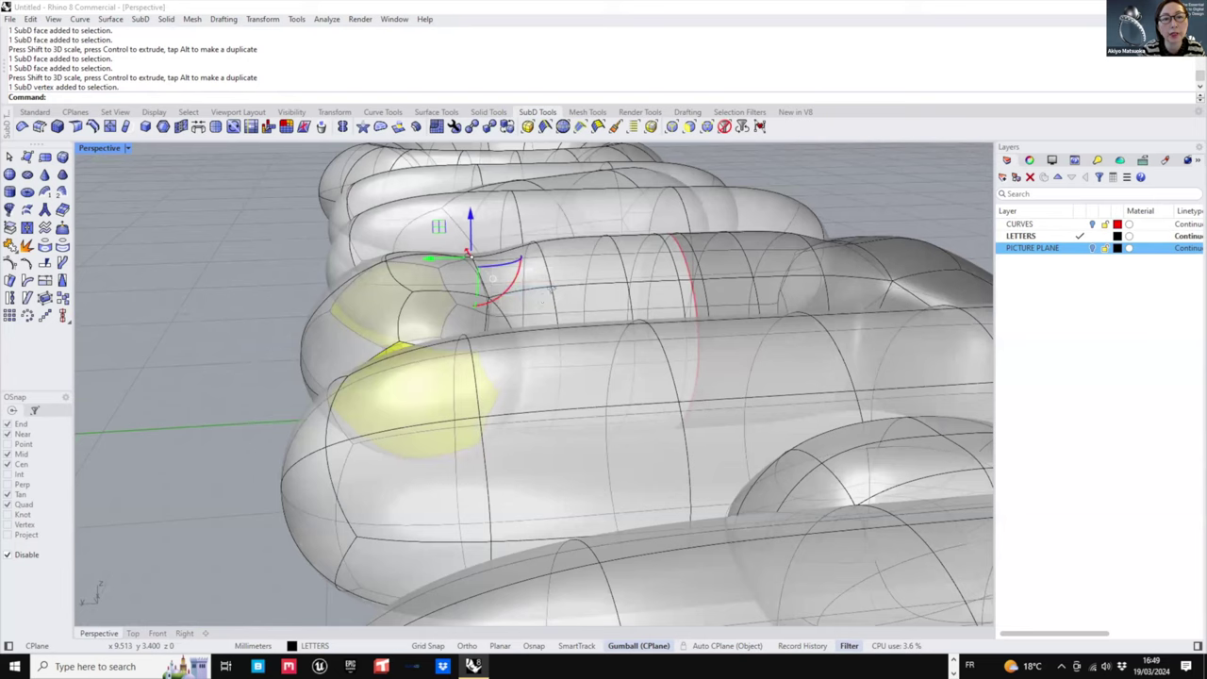
{"action": "right_click_drag", "start_coordinate": [551, 290], "coordinate": [554, 193]}
{"action": "left_click", "coordinate": [453, 460], "text": "ctrl+shift"}
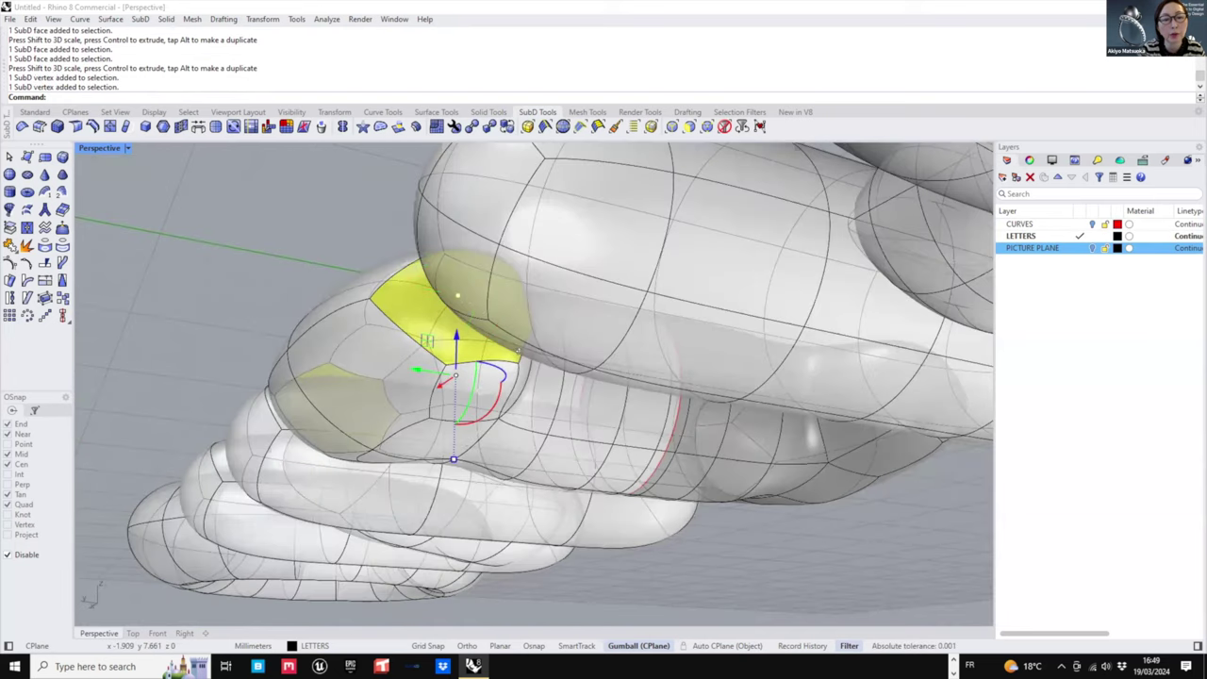
{"action": "right_click_drag", "start_coordinate": [517, 351], "coordinate": [516, 454]}
{"action": "left_click_drag", "start_coordinate": [455, 423], "coordinate": [456, 446]}
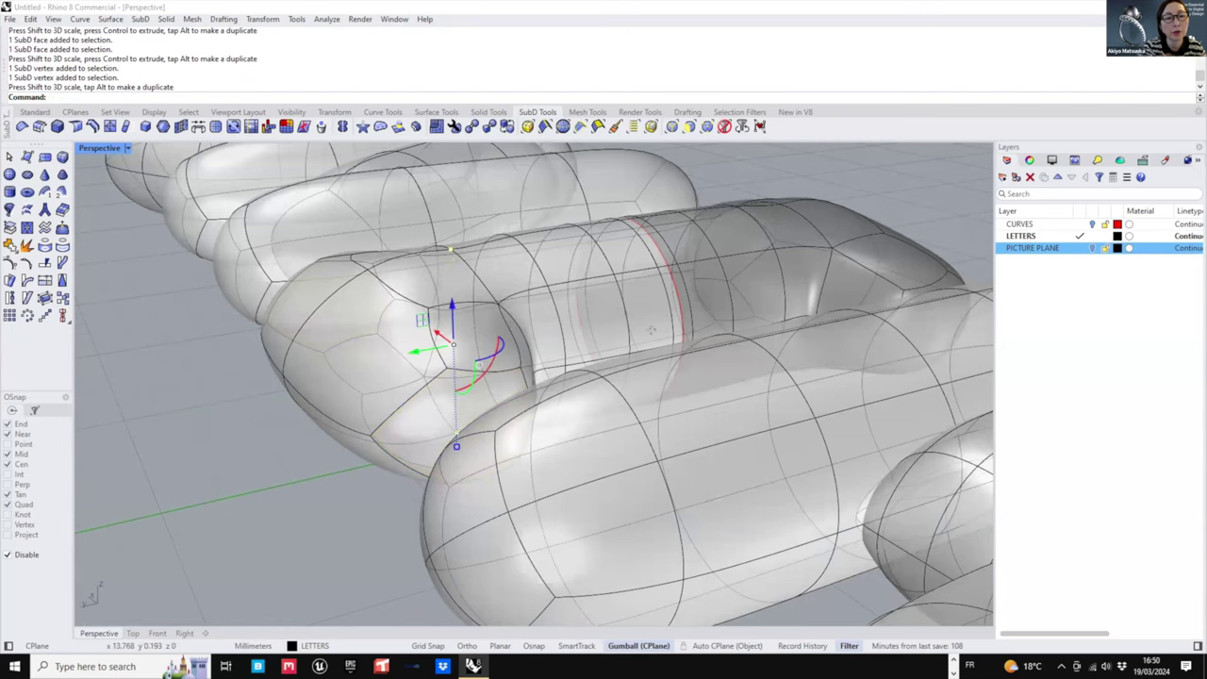
{"action": "scroll", "coordinate": [528, 208], "scroll_direction": "down", "scroll_amount": 4}
{"action": "right_click_drag", "start_coordinate": [641, 245], "coordinate": [438, 330]}
{"action": "key", "text": "Escape"}
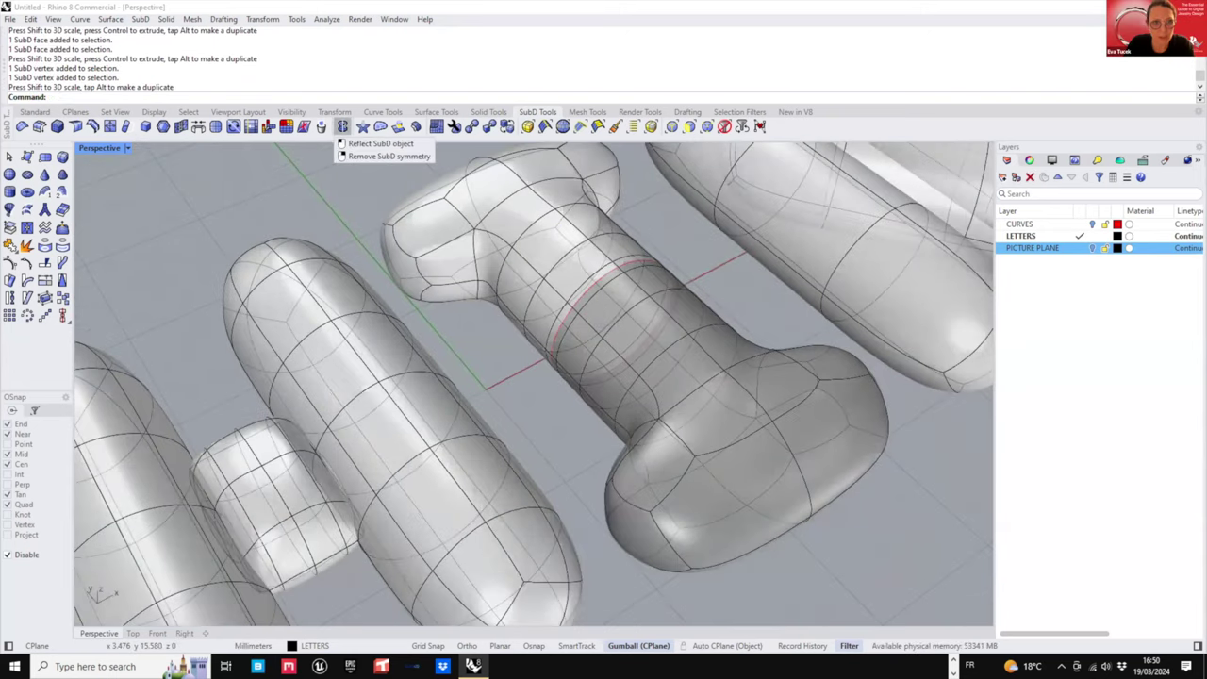
- Remove the SubD symmetry from the letter I
{"action": "right_click", "coordinate": [343, 127]}
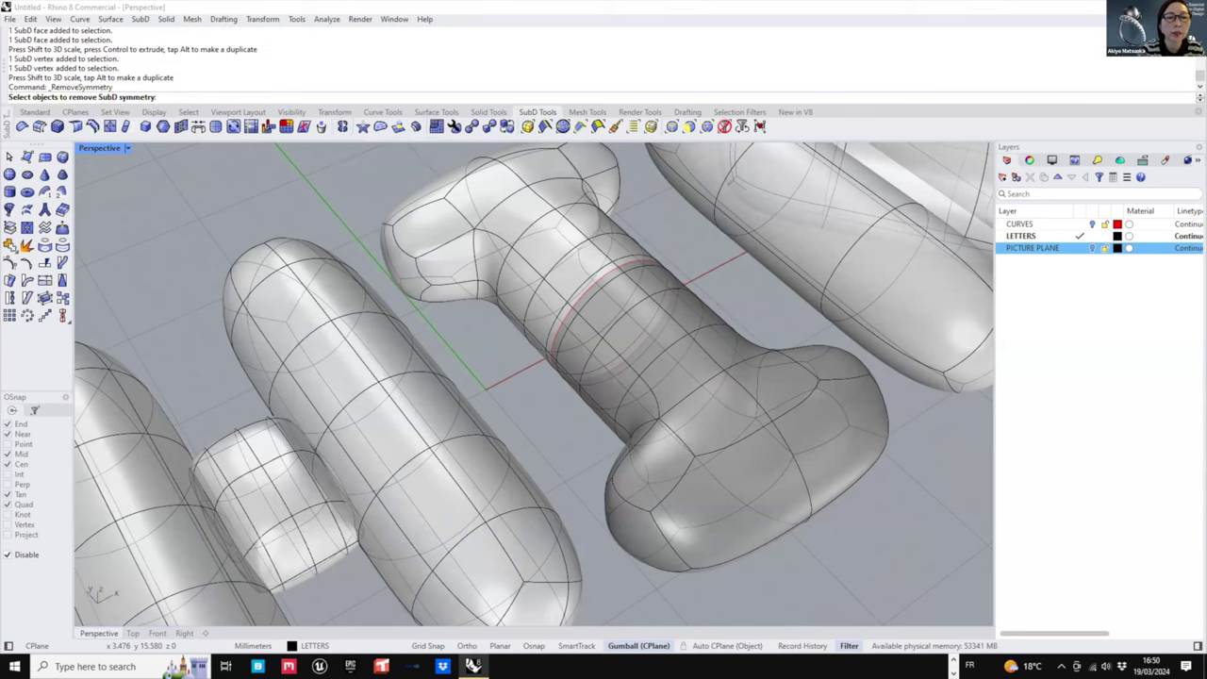
{"action": "left_click", "coordinate": [577, 304]}
{"action": "right_click", "coordinate": [577, 304]}
- Reflect the I across a vertical plane snapped to its centre line in the Top view, keeping the current primary side
{"action": "scroll", "coordinate": [579, 305], "scroll_direction": "down", "scroll_amount": 2}
{"action": "right_click_drag", "start_coordinate": [629, 344], "coordinate": [619, 370]}
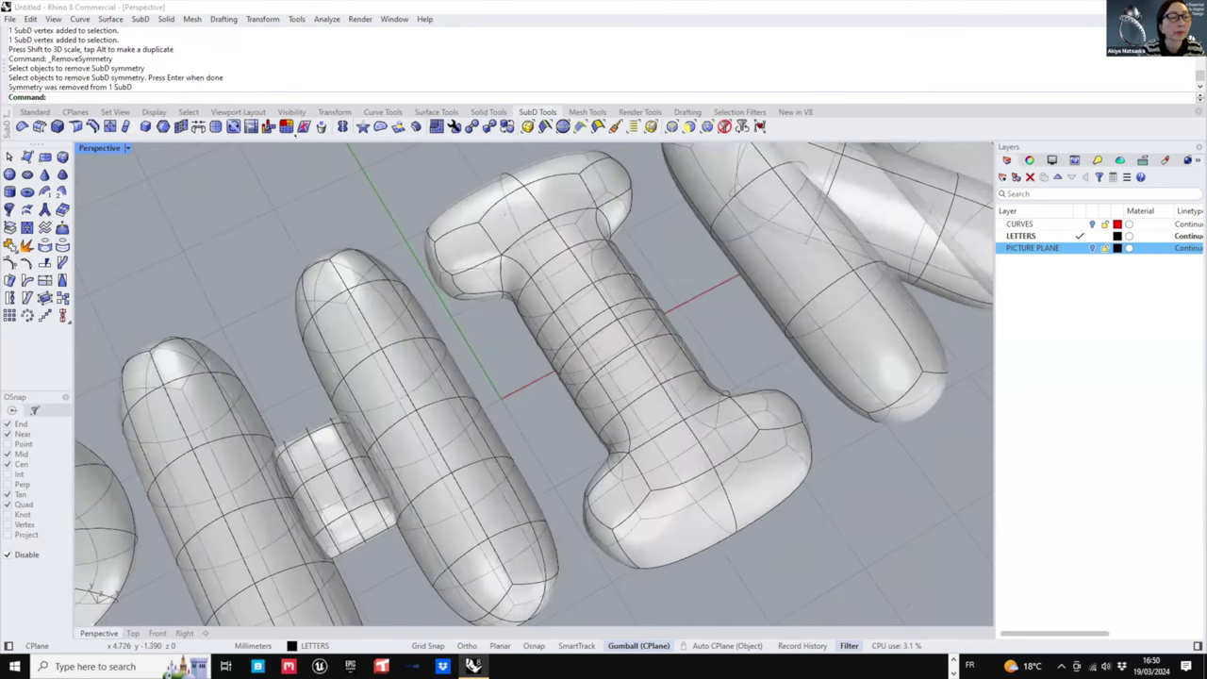
{"action": "left_click", "coordinate": [620, 369]}
{"action": "left_click", "coordinate": [342, 126]}
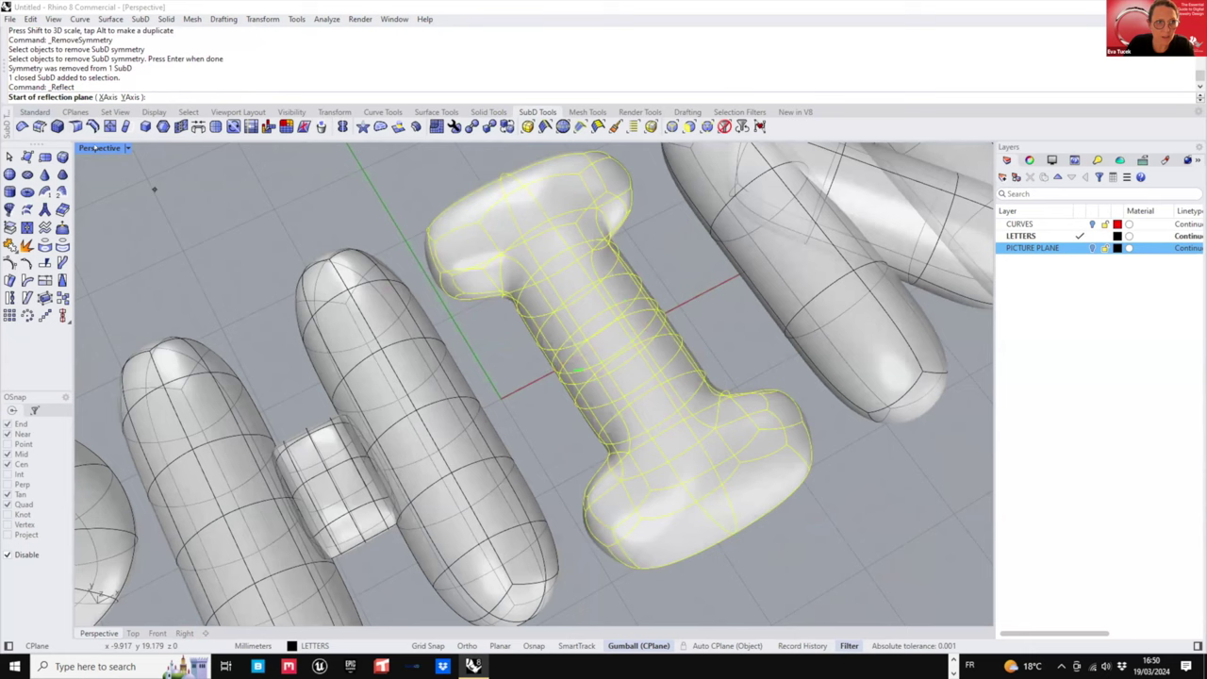
{"action": "double_click", "coordinate": [99, 148]}
{"action": "scroll", "coordinate": [315, 267], "scroll_direction": "up", "scroll_amount": 13}
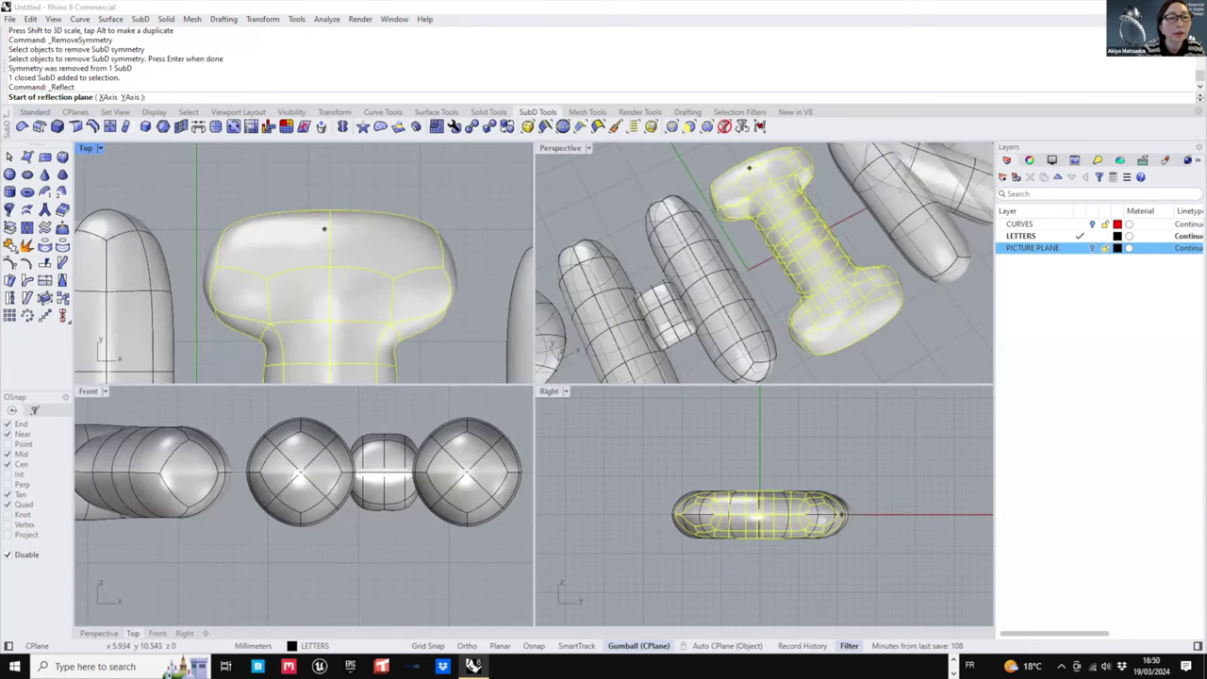
{"action": "left_click", "coordinate": [8, 555]}
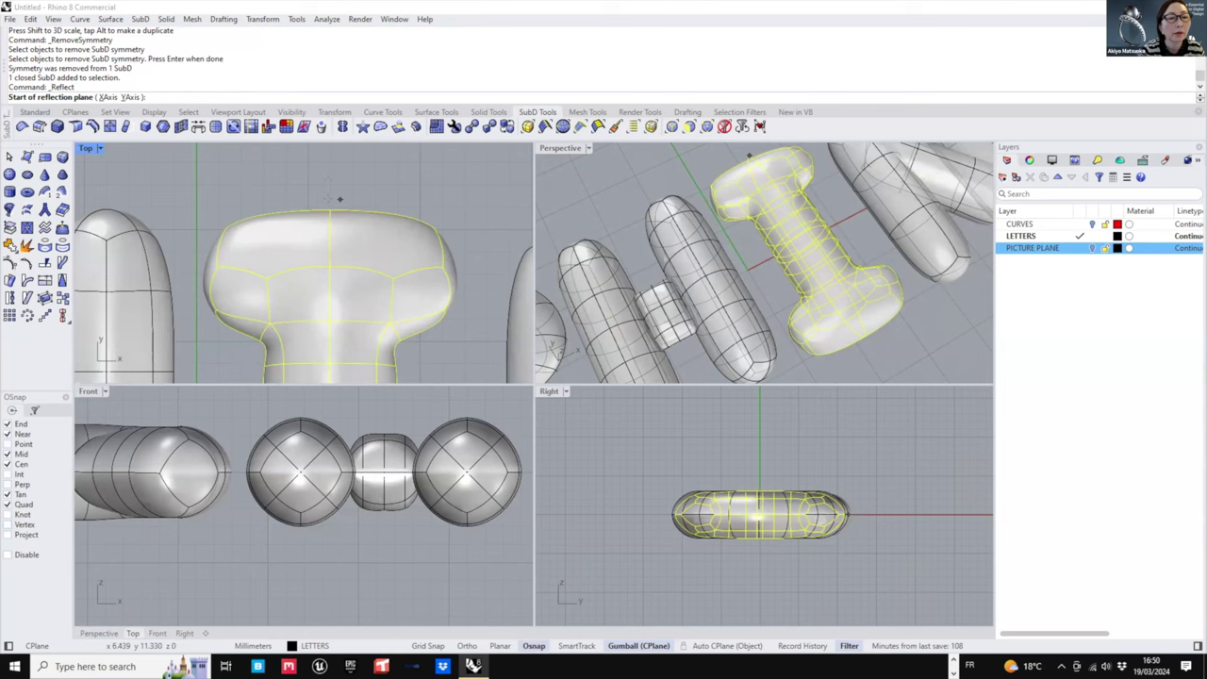
{"action": "left_click", "coordinate": [330, 209]}
{"action": "left_click", "coordinate": [330, 182], "text": "shift"}
{"action": "key", "text": "Return"}
- Maximize the Perspective view and show the PICTURE PLANE layer to compare the letters with the reference balloons
{"action": "scroll", "coordinate": [352, 203], "scroll_direction": "down", "scroll_amount": 6}
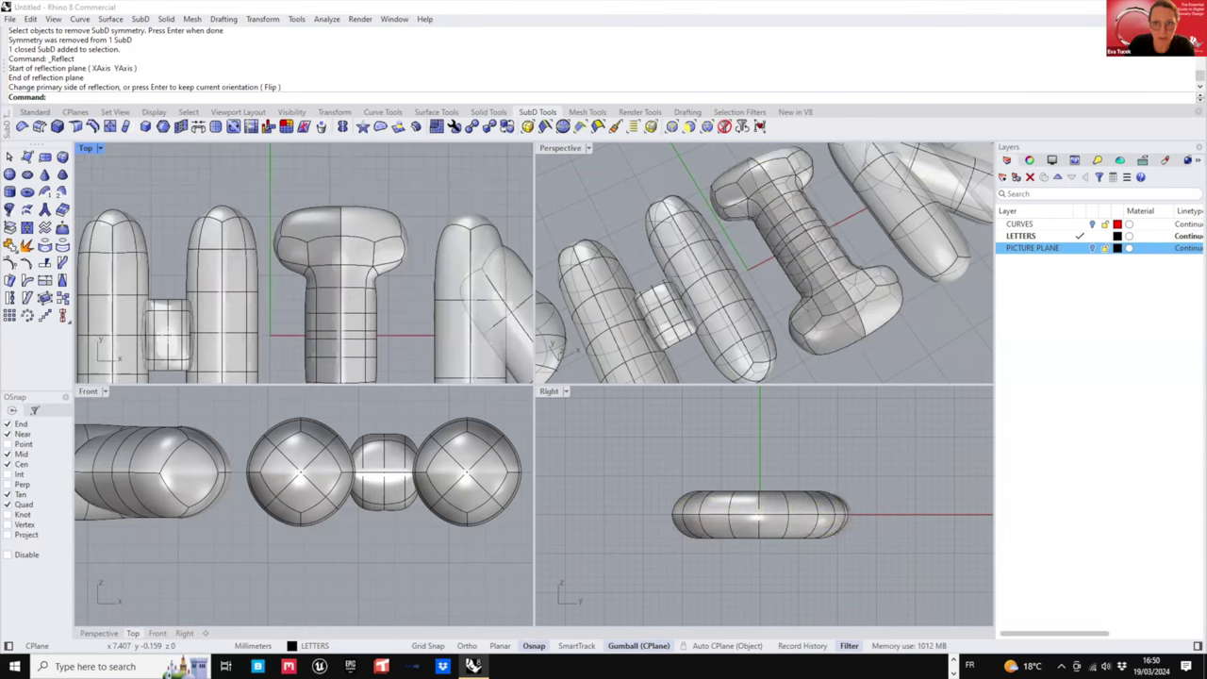
{"action": "scroll", "coordinate": [750, 297], "scroll_direction": "down", "scroll_amount": 6}
{"action": "right_click_drag", "start_coordinate": [750, 297], "coordinate": [724, 231]}
{"action": "scroll", "coordinate": [735, 246], "scroll_direction": "up", "scroll_amount": 6}
{"action": "double_click", "coordinate": [560, 148]}
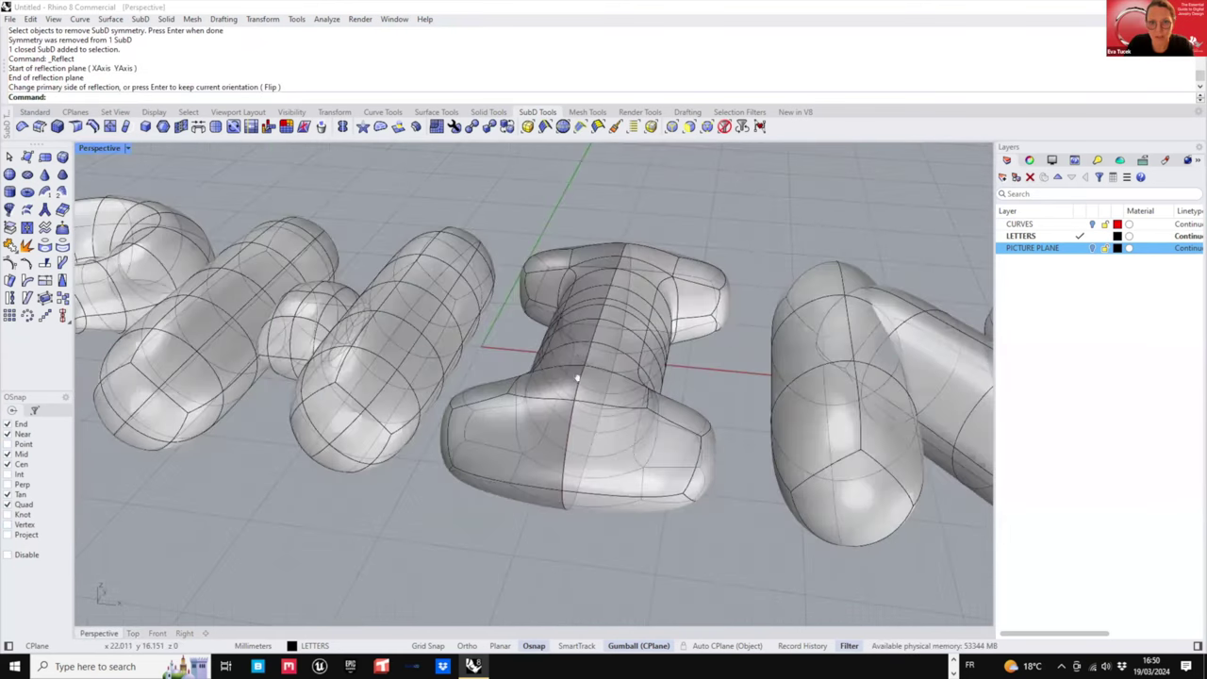
{"action": "scroll", "coordinate": [574, 371], "scroll_direction": "down", "scroll_amount": 7}
{"action": "right_click_drag", "start_coordinate": [566, 406], "coordinate": [576, 366], "text": "shift"}
{"action": "left_click", "coordinate": [1022, 235]}
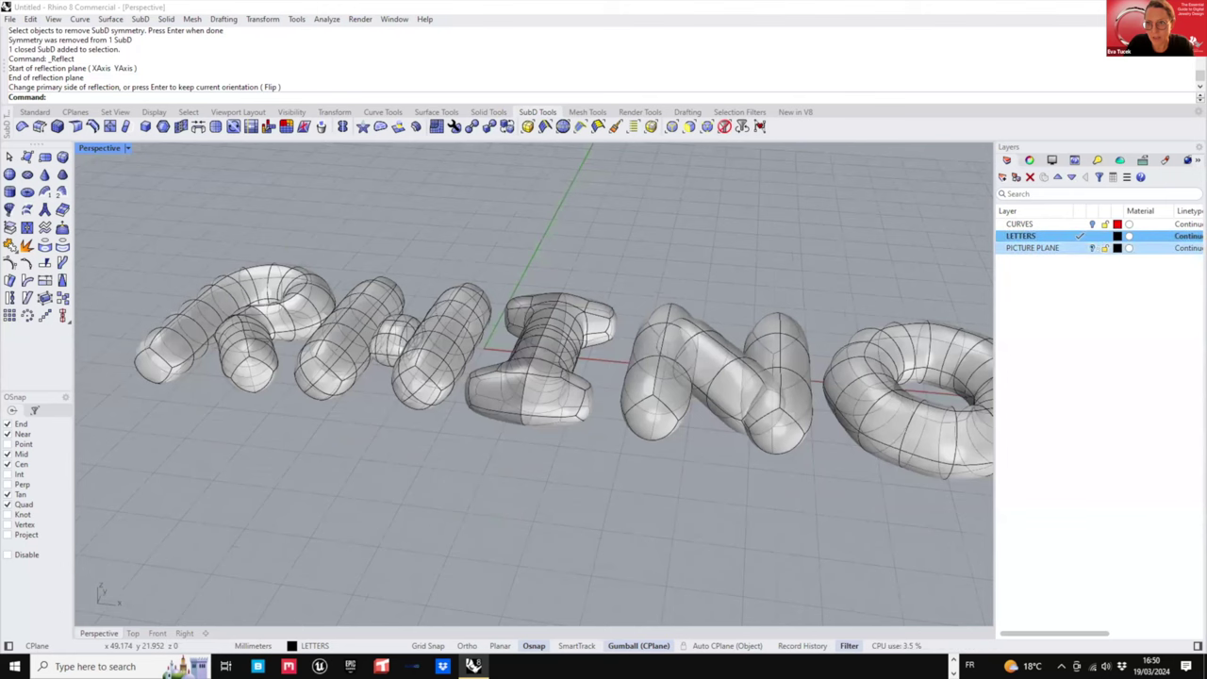
{"action": "left_click", "coordinate": [1033, 248]}
{"action": "left_click", "coordinate": [1092, 248]}
{"action": "scroll", "coordinate": [479, 421], "scroll_direction": "down", "scroll_amount": 4}
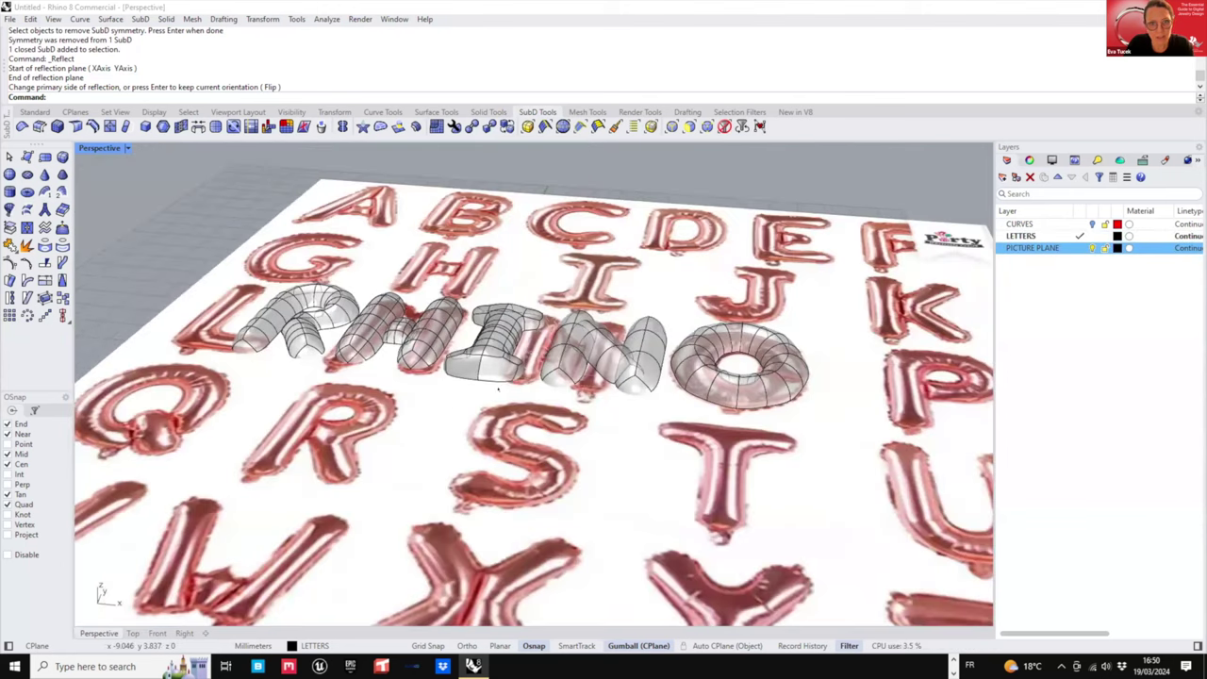
{"action": "right_click_drag", "start_coordinate": [540, 306], "coordinate": [525, 379]}
{"action": "scroll", "coordinate": [518, 356], "scroll_direction": "up", "scroll_amount": 2}
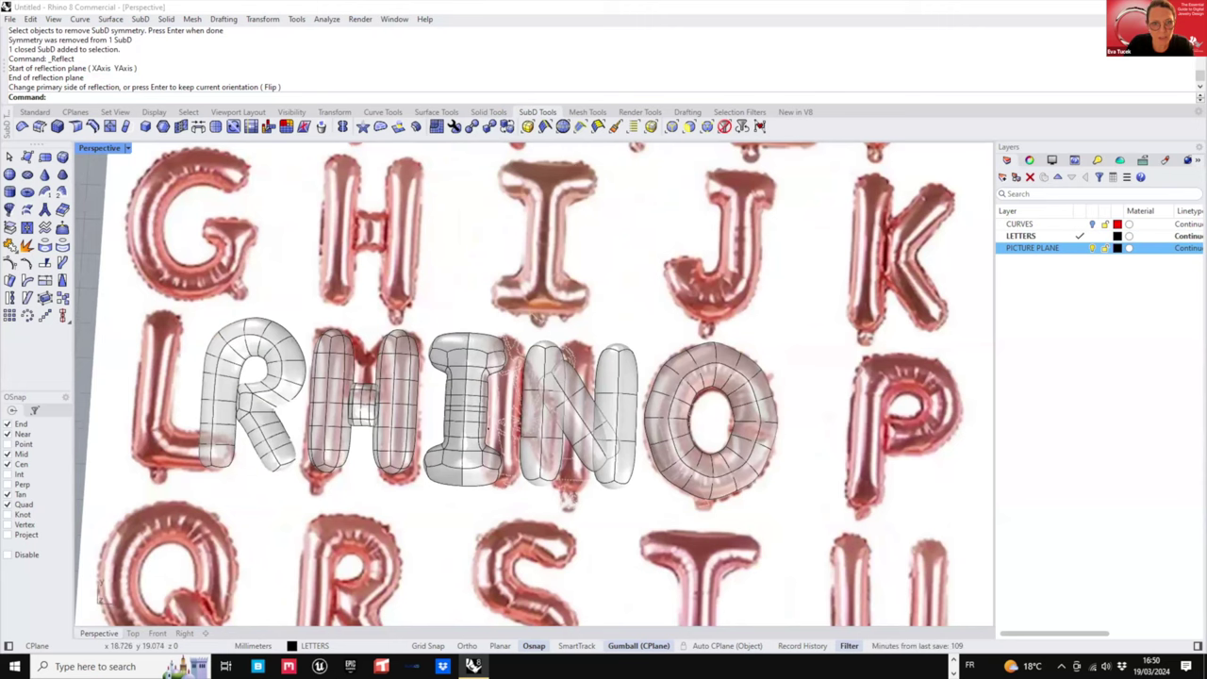
{"action": "scroll", "coordinate": [475, 413], "scroll_direction": "up", "scroll_amount": 5}
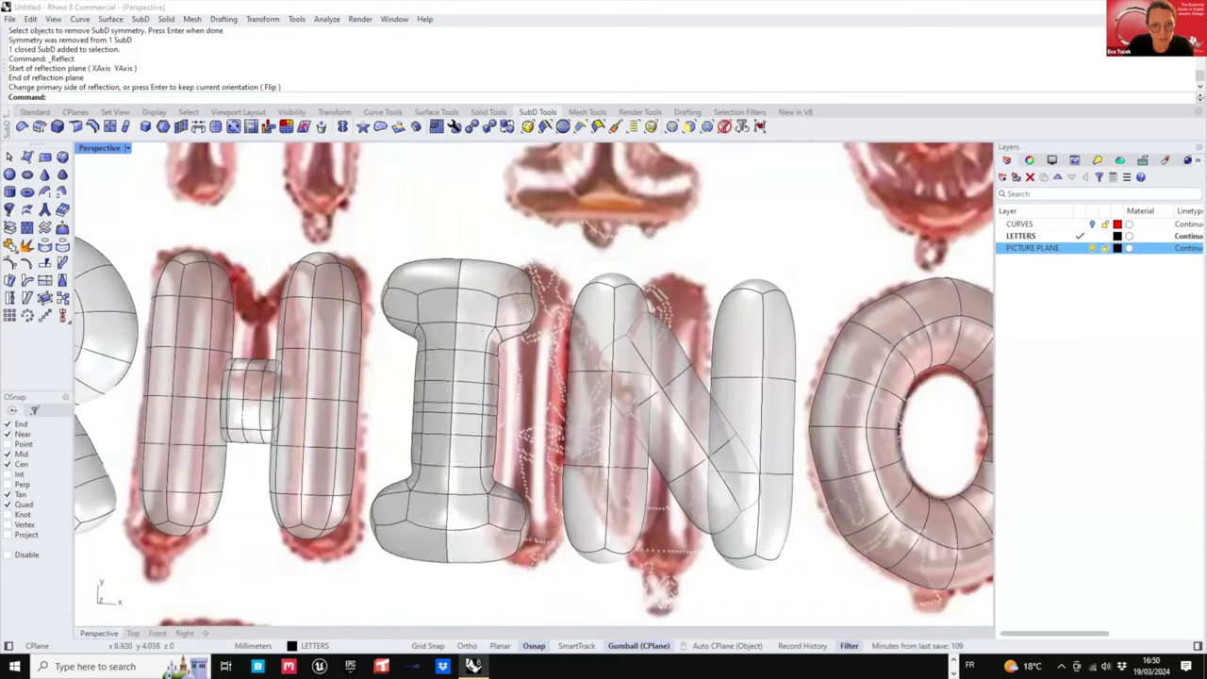
- Select two vertices along one side of the I's stem, compare the letter with the reference I balloon, and hide the PICTURE PLANE layer
{"action": "left_click", "coordinate": [514, 379]}
{"action": "left_click", "coordinate": [514, 380]}
{"action": "right_click_drag", "start_coordinate": [514, 379], "coordinate": [492, 330]}
{"action": "scroll", "coordinate": [493, 325], "scroll_direction": "up", "scroll_amount": 5}
{"action": "left_click", "coordinate": [492, 315], "text": "ctrl+shift"}
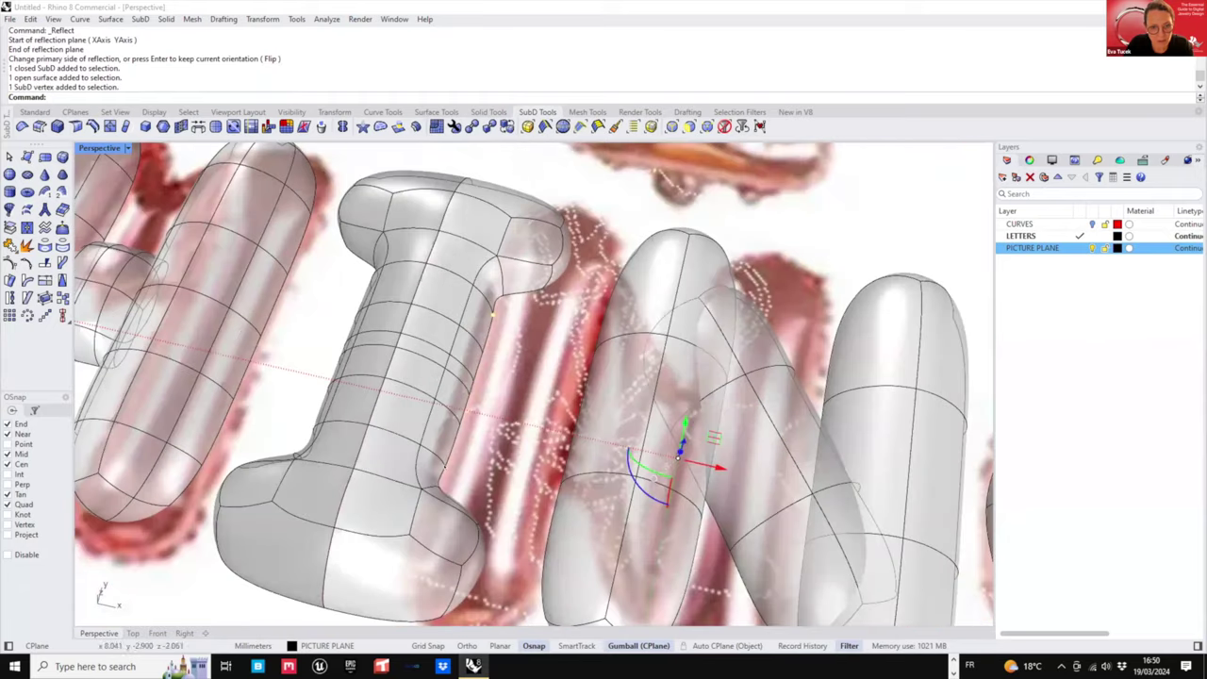
{"action": "left_click", "coordinate": [445, 467], "text": "ctrl+shift"}
{"action": "scroll", "coordinate": [445, 466], "scroll_direction": "down", "scroll_amount": 6}
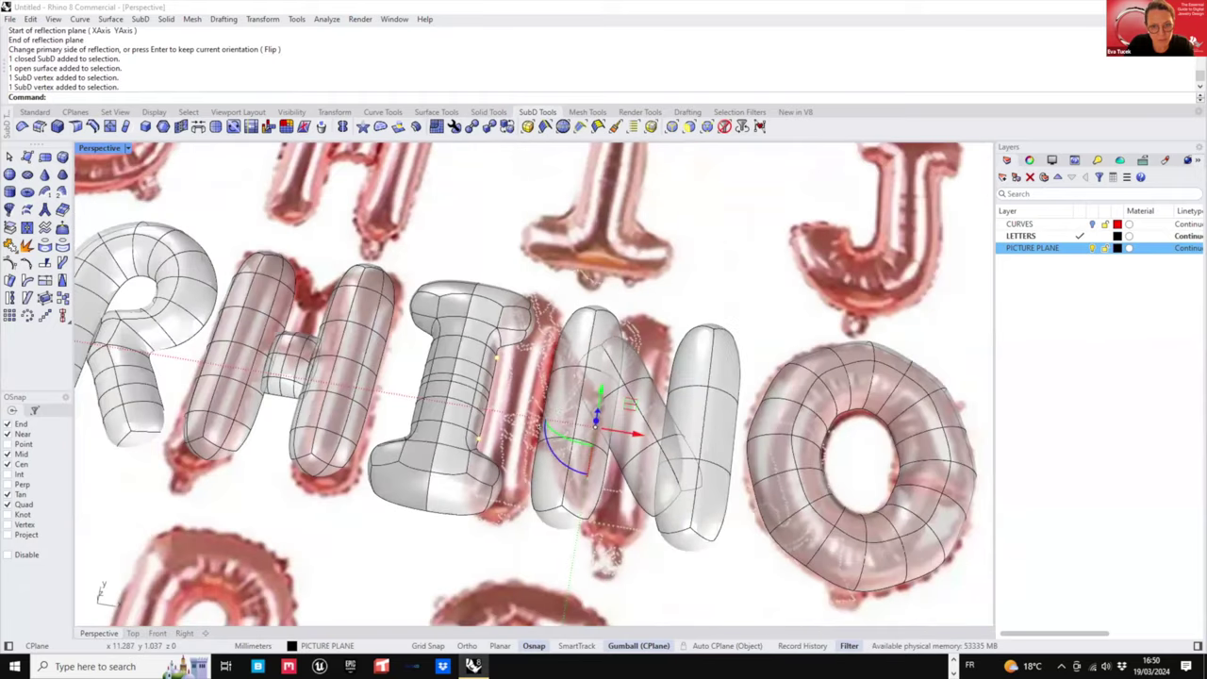
{"action": "right_click_drag", "start_coordinate": [452, 463], "coordinate": [481, 455]}
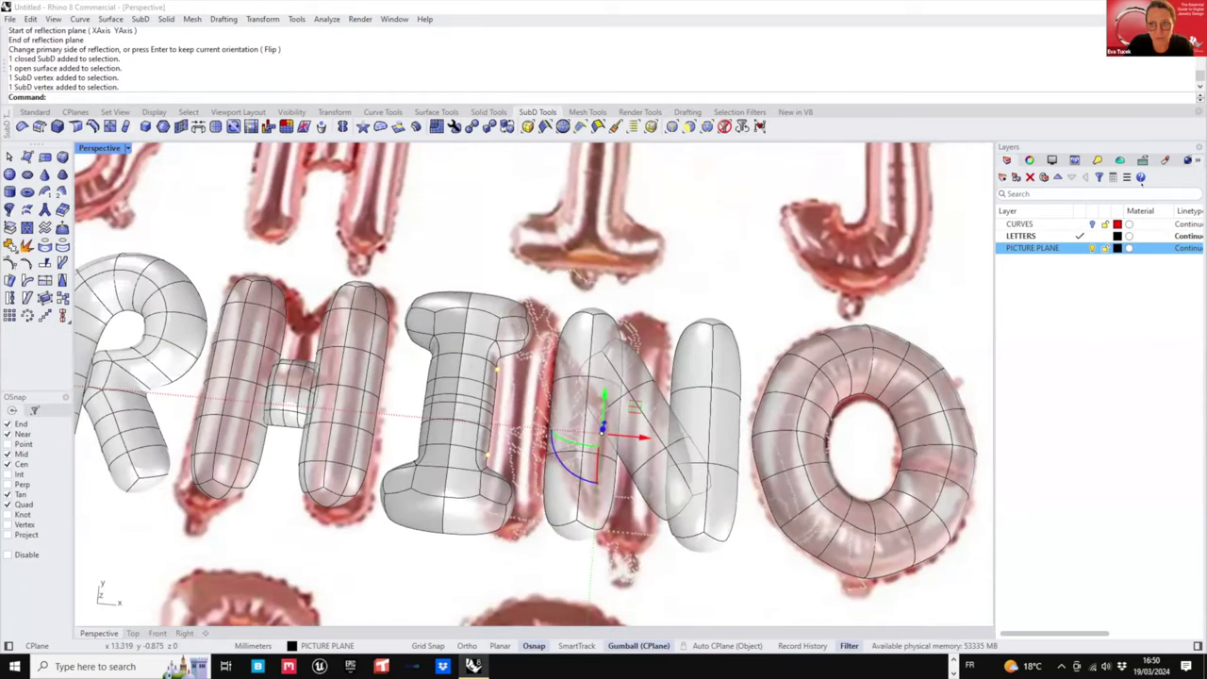
{"action": "scroll", "coordinate": [582, 424], "scroll_direction": "up", "scroll_amount": 3}
{"action": "scroll", "coordinate": [646, 372], "scroll_direction": "down", "scroll_amount": 3}
{"action": "right_click_drag", "start_coordinate": [639, 182], "coordinate": [617, 268], "text": "shift"}
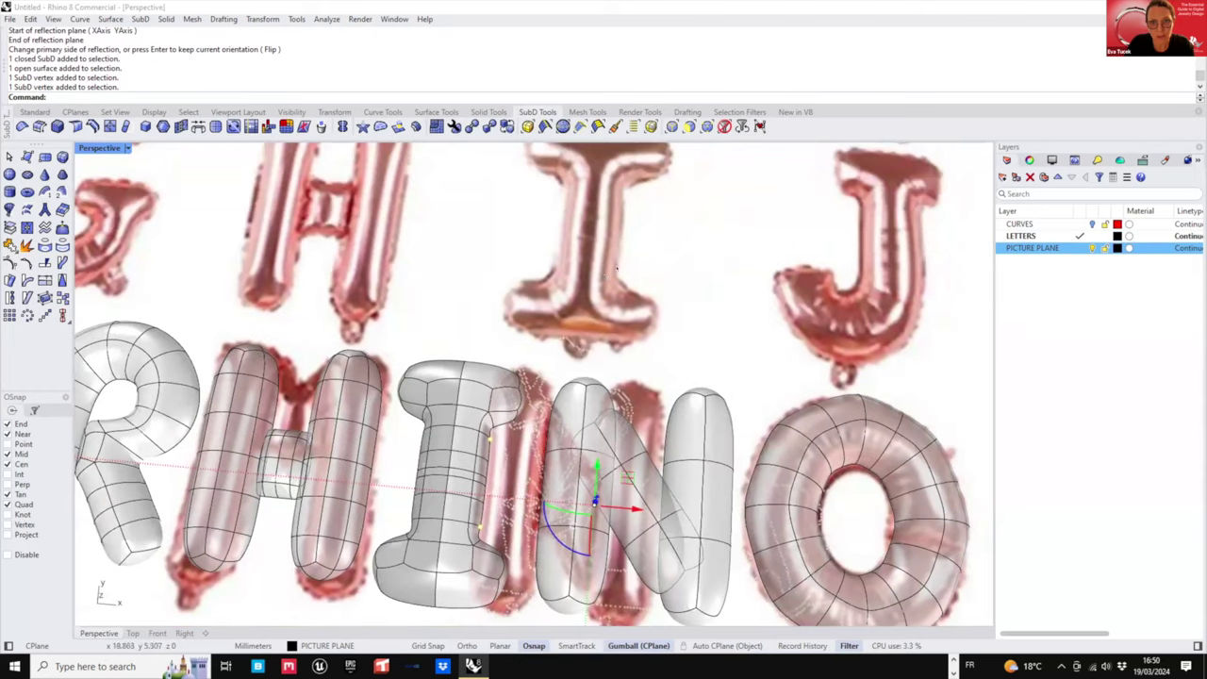
{"action": "right_click_drag", "start_coordinate": [615, 207], "coordinate": [616, 261], "text": "shift"}
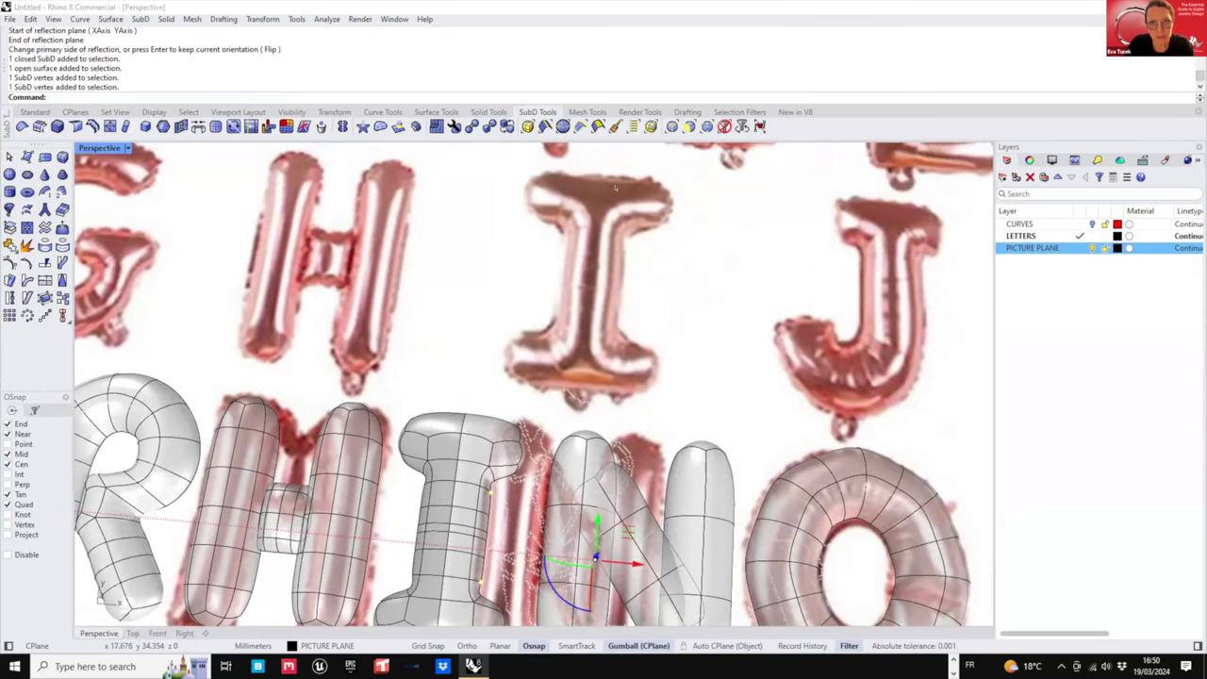
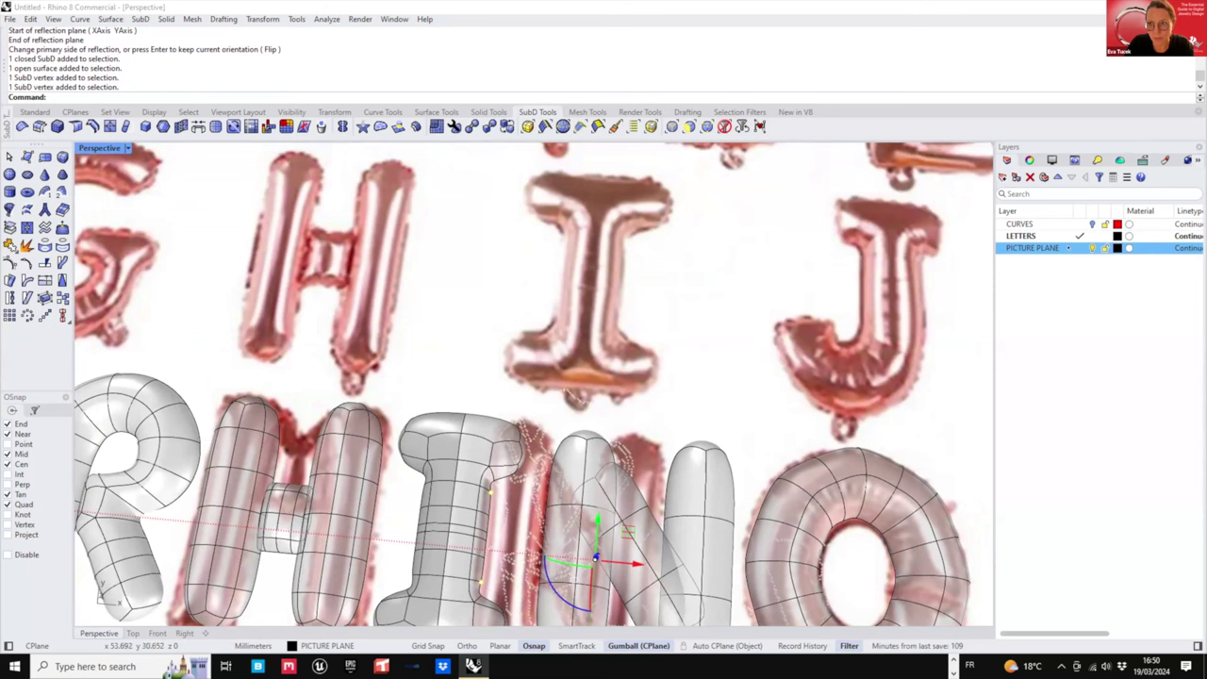
{"action": "left_click", "coordinate": [1092, 248]}
- Try moving the outer edge at a corner of the I's top bar inward along Y, and undo the move
{"action": "right_click_drag", "start_coordinate": [434, 467], "coordinate": [658, 365]}
{"action": "right_click_drag", "start_coordinate": [533, 385], "coordinate": [602, 351]}
{"action": "scroll", "coordinate": [630, 342], "scroll_direction": "up", "scroll_amount": 4}
{"action": "left_click", "coordinate": [604, 341], "text": "ctrl+shift"}
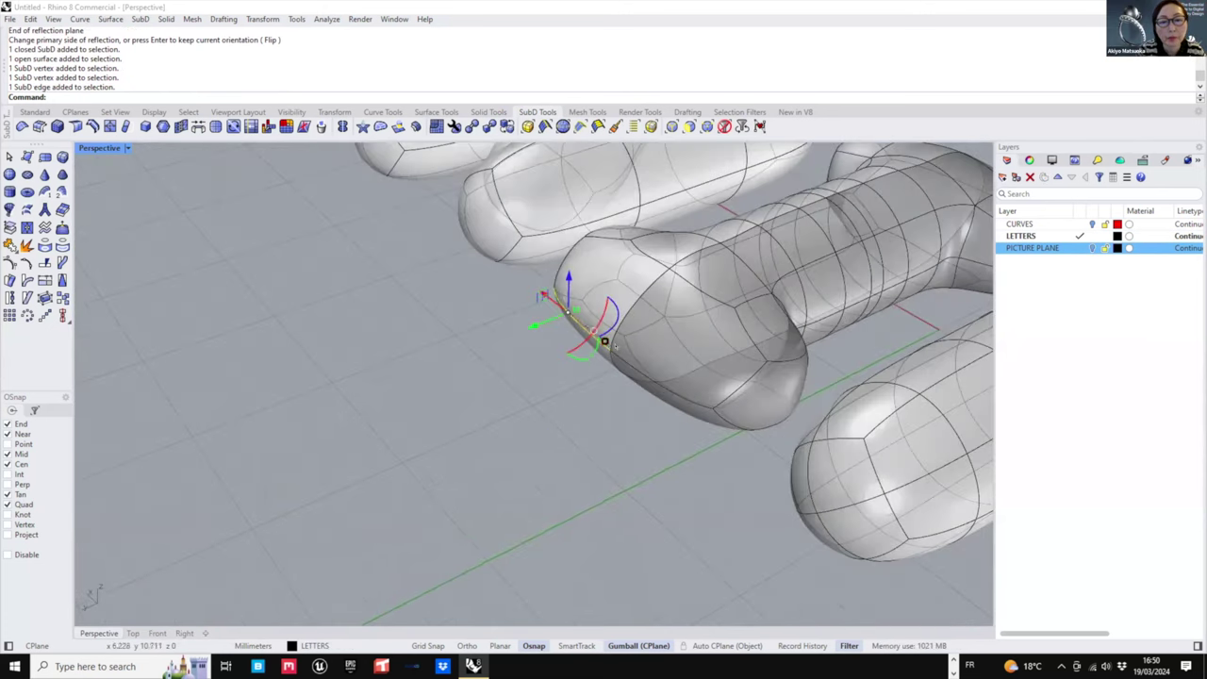
{"action": "left_click_drag", "start_coordinate": [530, 327], "coordinate": [539, 323]}
{"action": "right_click_drag", "start_coordinate": [540, 453], "coordinate": [433, 395]}
{"action": "key", "text": "ctrl+z"}
- Select the outer corner vertices of the I's top and bottom bars, scale them apart along the letter's height, and deselect them
{"action": "left_click", "coordinate": [563, 322]}
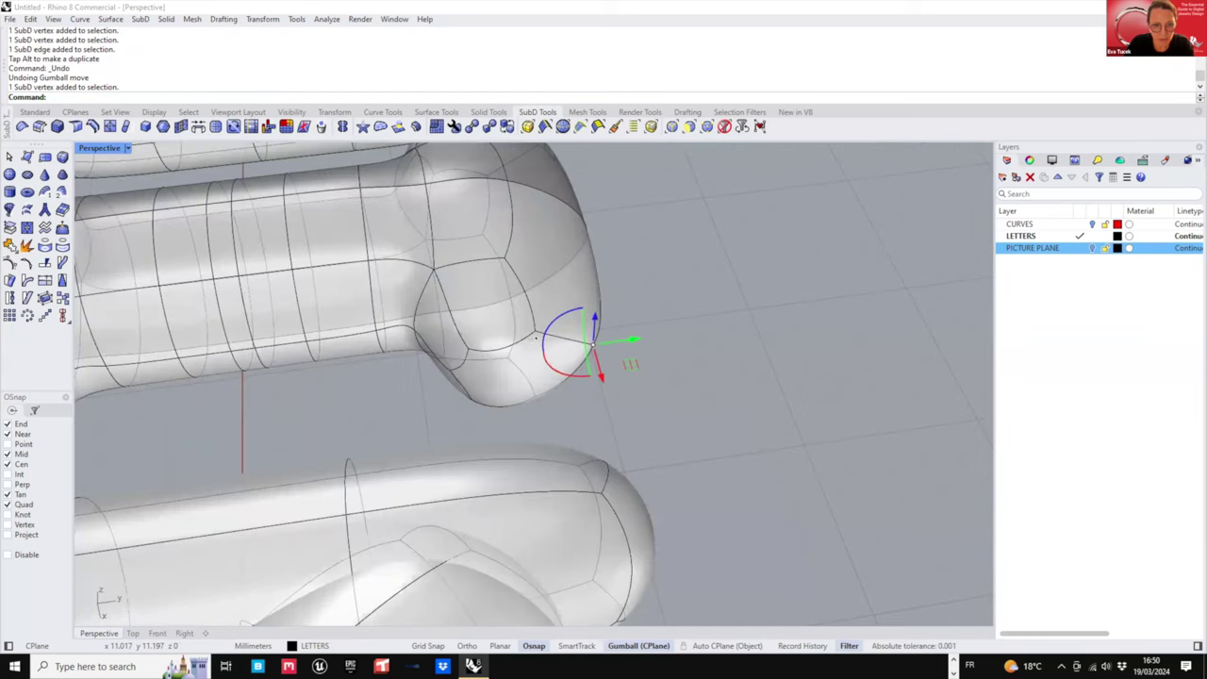
{"action": "right_click_drag", "start_coordinate": [536, 337], "coordinate": [534, 568]}
{"action": "left_click", "coordinate": [527, 557], "text": "ctrl+shift"}
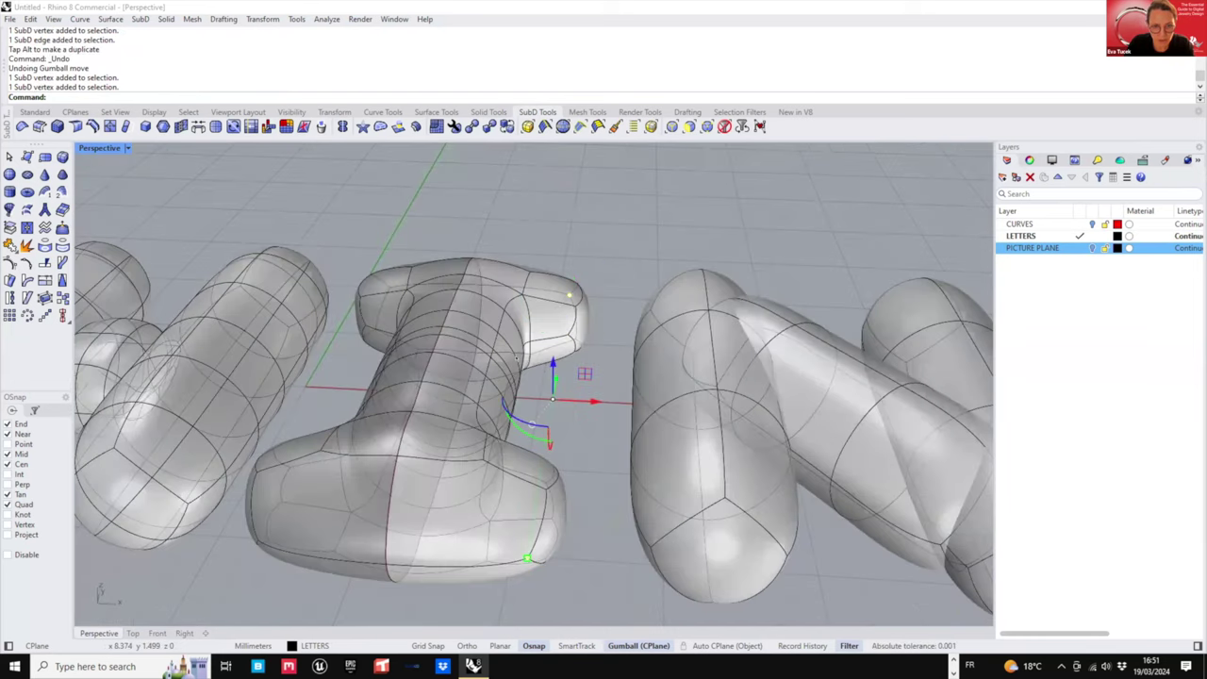
{"action": "scroll", "coordinate": [517, 359], "scroll_direction": "down", "scroll_amount": 5}
{"action": "scroll", "coordinate": [483, 424], "scroll_direction": "down", "scroll_amount": 3}
{"action": "right_click_drag", "start_coordinate": [486, 424], "coordinate": [533, 556]}
{"action": "left_click_drag", "start_coordinate": [581, 562], "coordinate": [588, 576]}
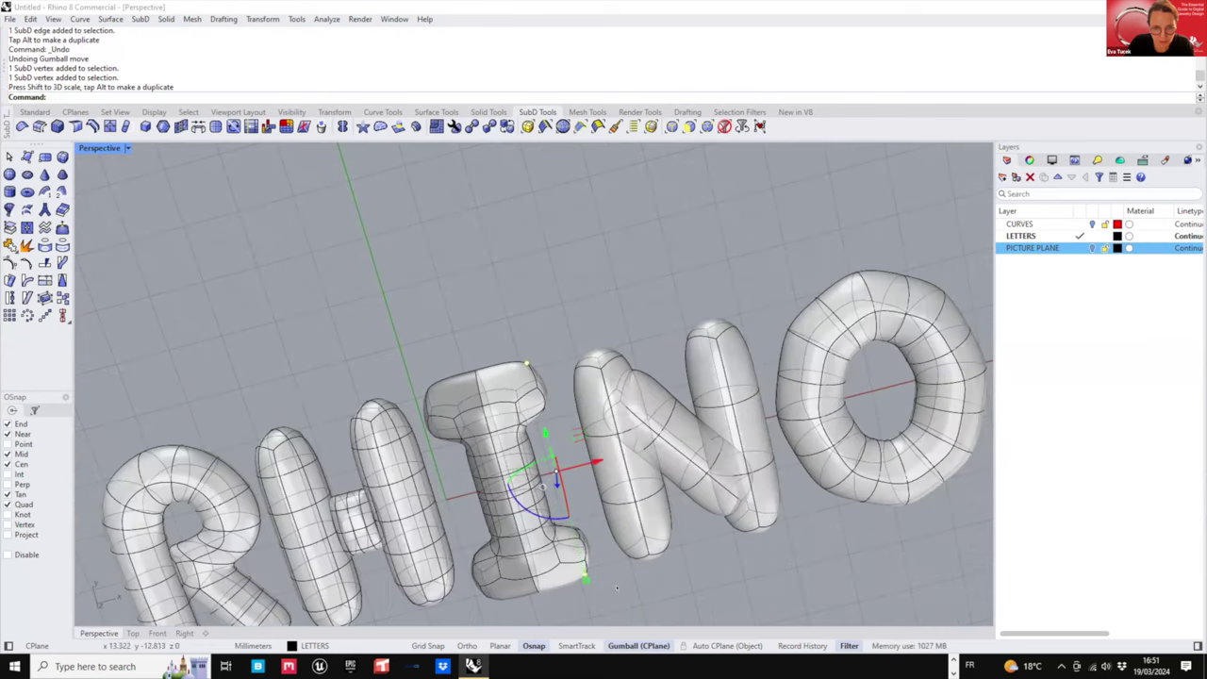
{"action": "left_click", "coordinate": [592, 482]}
- Select the centre vertices on the outer ends of the I's top and bottom bars and scale them slightly closer together along Y
{"action": "right_click_drag", "start_coordinate": [592, 482], "coordinate": [546, 377]}
{"action": "scroll", "coordinate": [512, 437], "scroll_direction": "up", "scroll_amount": 5}
{"action": "left_click", "coordinate": [451, 456]}
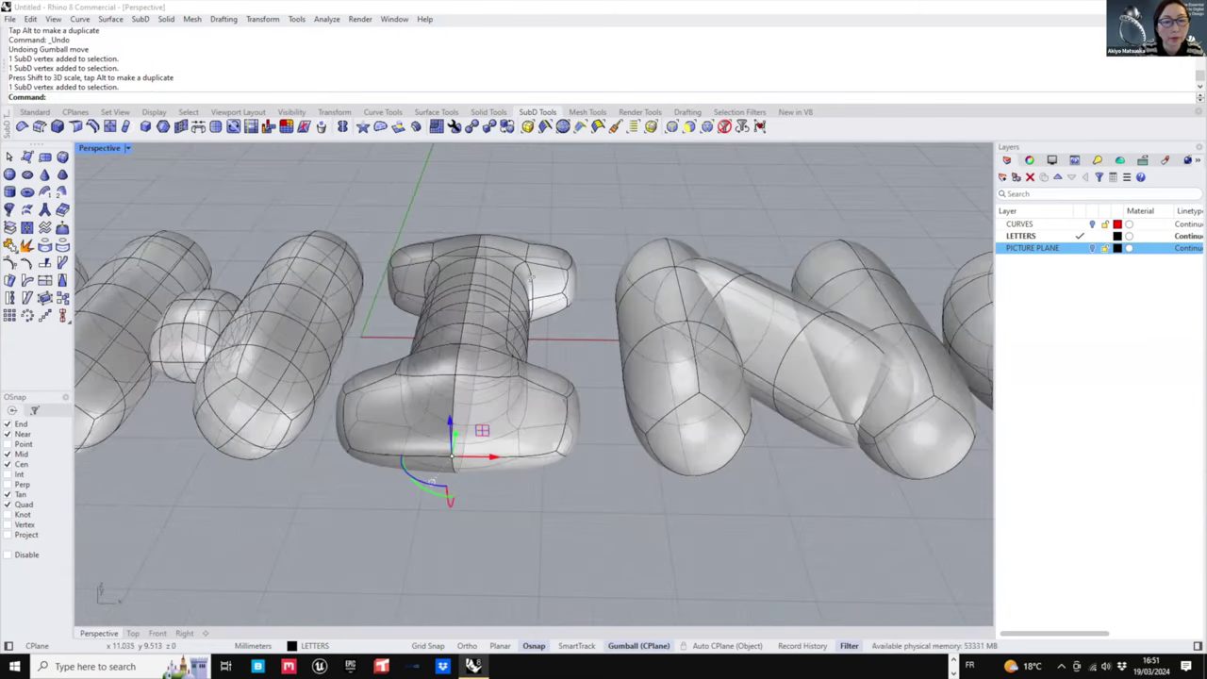
{"action": "right_click_drag", "start_coordinate": [558, 447], "coordinate": [377, 476]}
{"action": "left_click", "coordinate": [632, 290], "text": "shift"}
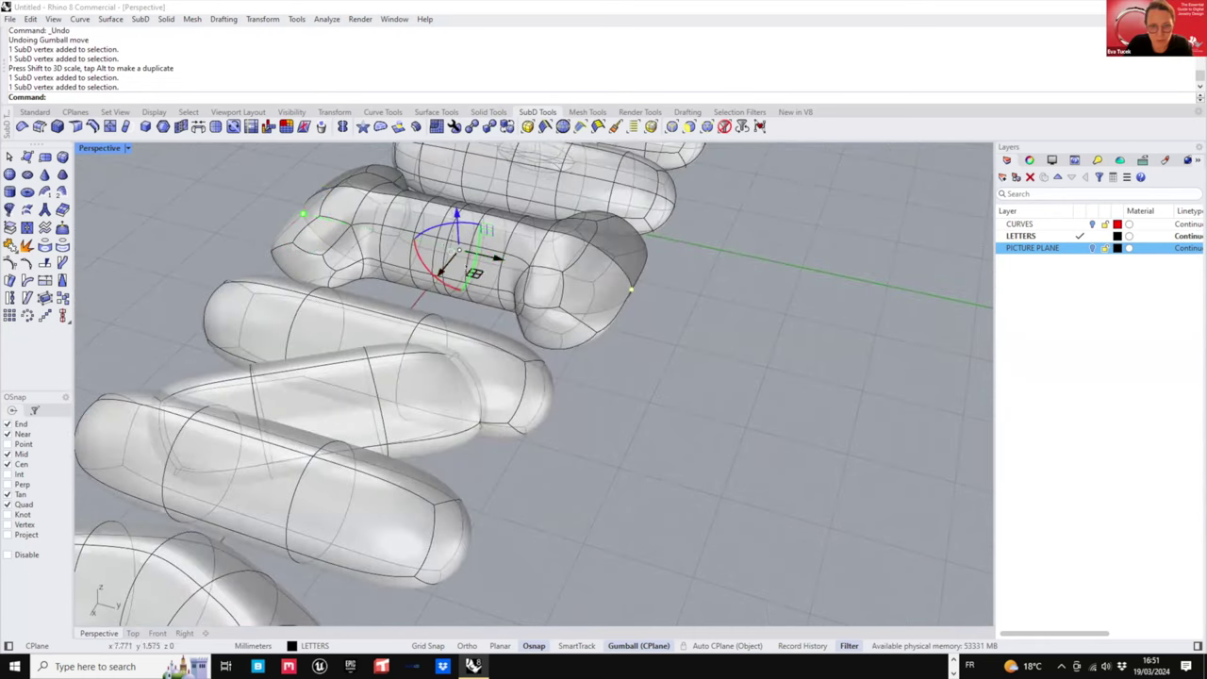
{"action": "left_click_drag", "start_coordinate": [304, 215], "coordinate": [316, 217]}
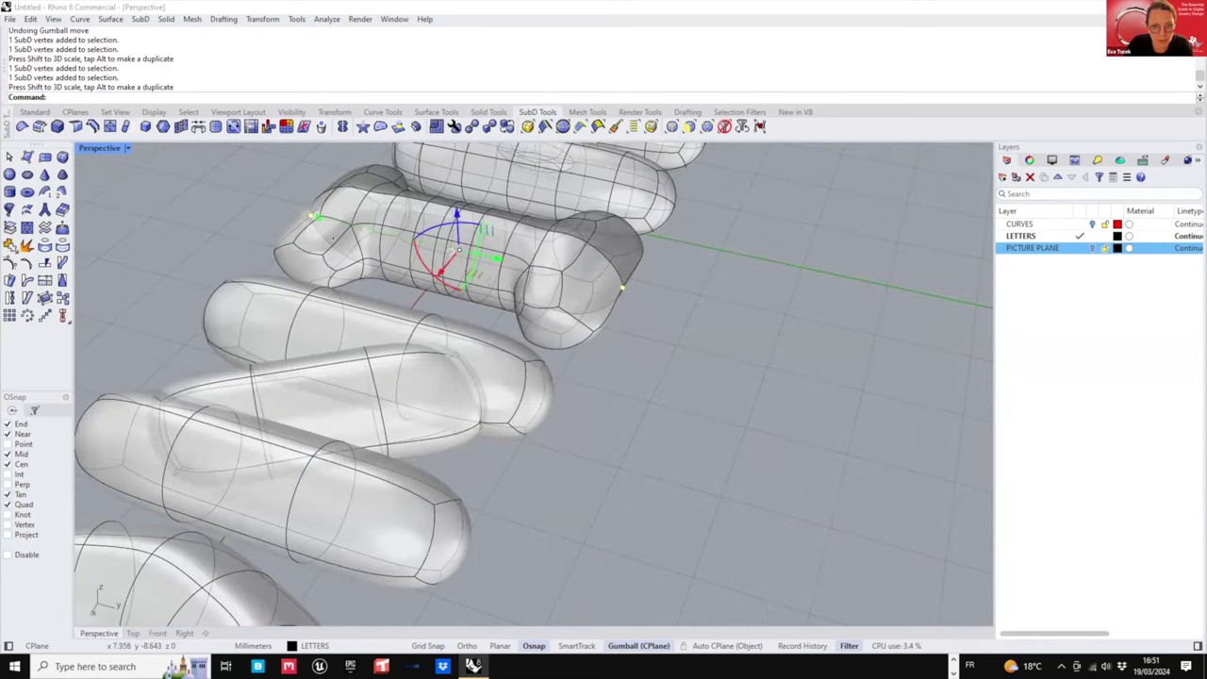
- Select the two vertices where the I's stem meets its bars on one side and move them slightly inward along X
{"action": "right_click_drag", "start_coordinate": [550, 287], "coordinate": [584, 277]}
{"action": "scroll", "coordinate": [605, 325], "scroll_direction": "up", "scroll_amount": 3}
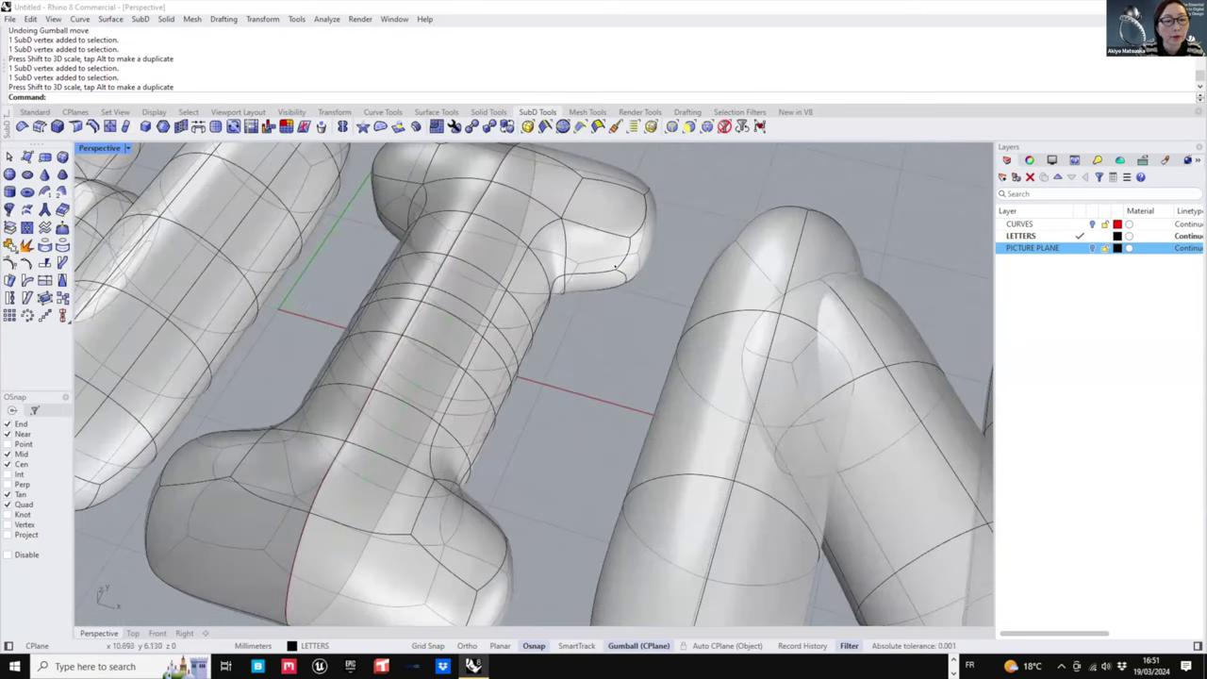
{"action": "left_click", "coordinate": [565, 276], "text": "ctrl+shift"}
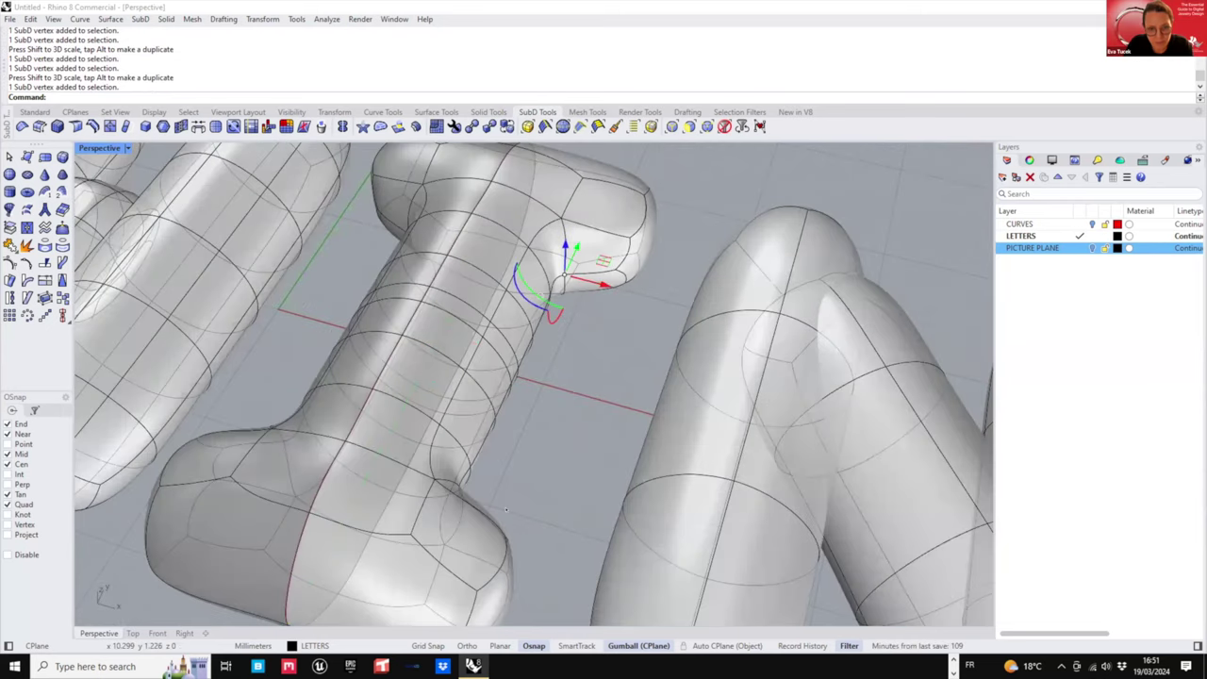
{"action": "scroll", "coordinate": [506, 510], "scroll_direction": "down", "scroll_amount": 3}
{"action": "right_click_drag", "start_coordinate": [506, 499], "coordinate": [396, 452]}
{"action": "scroll", "coordinate": [396, 424], "scroll_direction": "up", "scroll_amount": 2}
{"action": "right_click_drag", "start_coordinate": [377, 406], "coordinate": [628, 345]}
{"action": "left_click", "coordinate": [323, 357], "text": "ctrl+shift"}
{"action": "left_click_drag", "start_coordinate": [629, 345], "coordinate": [624, 345]}
{"action": "scroll", "coordinate": [609, 326], "scroll_direction": "down", "scroll_amount": 2}
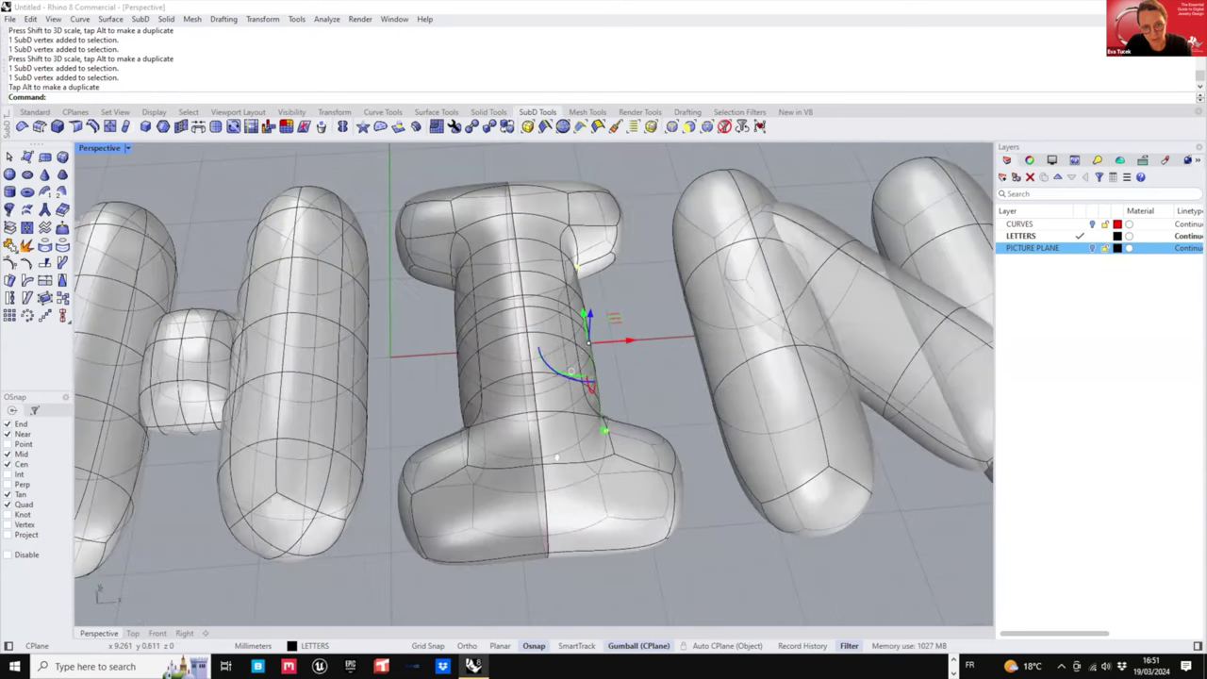
- Scale the two selected stem-to-bar vertices apart along the I's height and deselect them
{"action": "right_click_drag", "start_coordinate": [609, 325], "coordinate": [573, 326]}
{"action": "left_click_drag", "start_coordinate": [564, 435], "coordinate": [562, 451]}
{"action": "scroll", "coordinate": [592, 392], "scroll_direction": "down", "scroll_amount": 6}
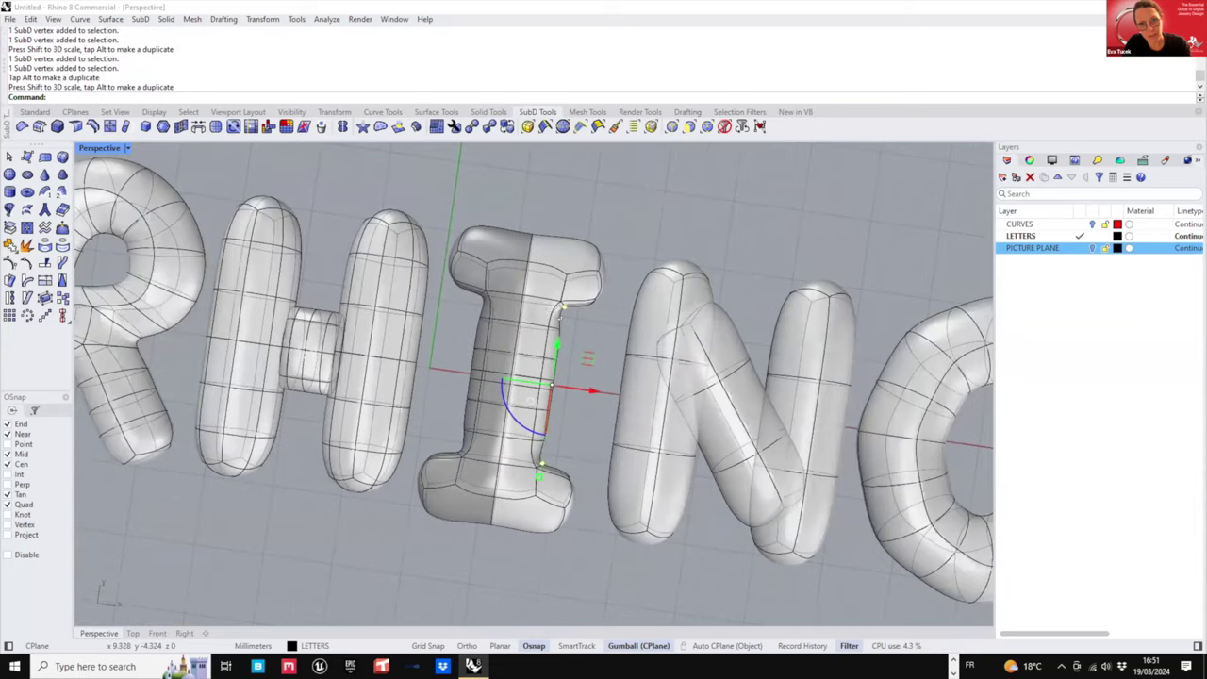
{"action": "right_click_drag", "start_coordinate": [574, 375], "coordinate": [368, 226]}
{"action": "left_click", "coordinate": [595, 356]}
- Examine the shape of the I beside the other RHINO letters from low, side and overhead angles
{"action": "scroll", "coordinate": [510, 326], "scroll_direction": "up", "scroll_amount": 4}
{"action": "right_click_drag", "start_coordinate": [722, 405], "coordinate": [622, 360]}
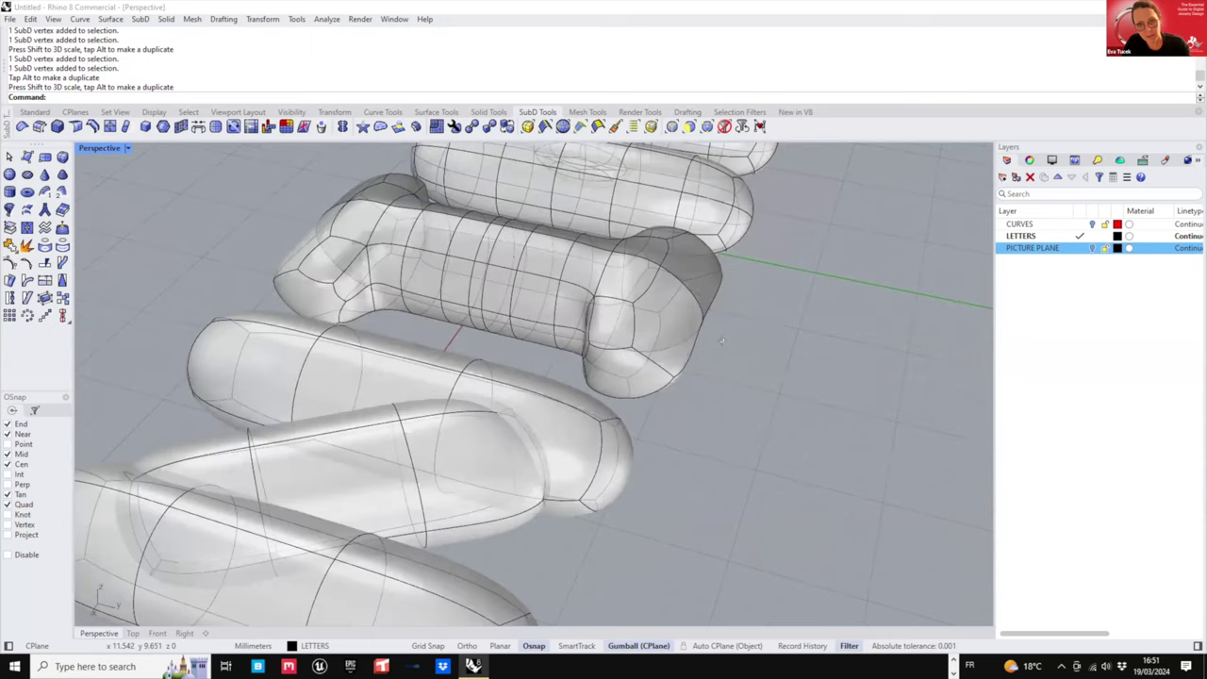
{"action": "right_click_drag", "start_coordinate": [643, 329], "coordinate": [581, 307]}
{"action": "scroll", "coordinate": [554, 374], "scroll_direction": "down", "scroll_amount": 6}
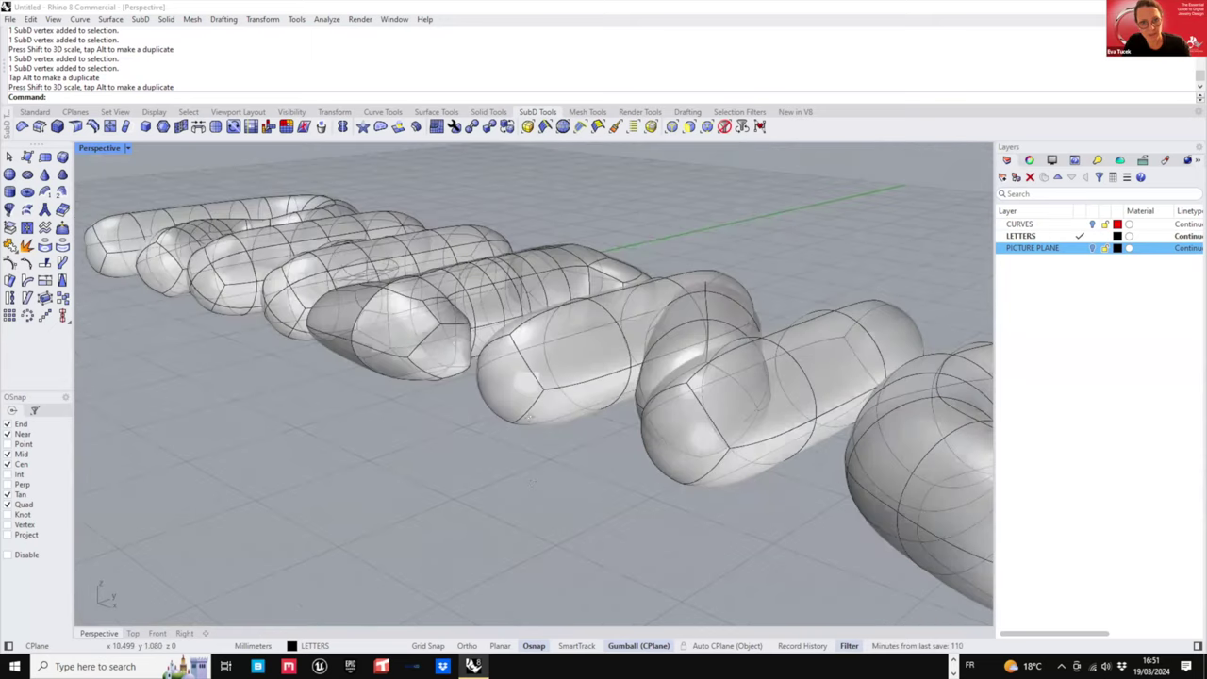
{"action": "right_click_drag", "start_coordinate": [554, 375], "coordinate": [434, 175]}
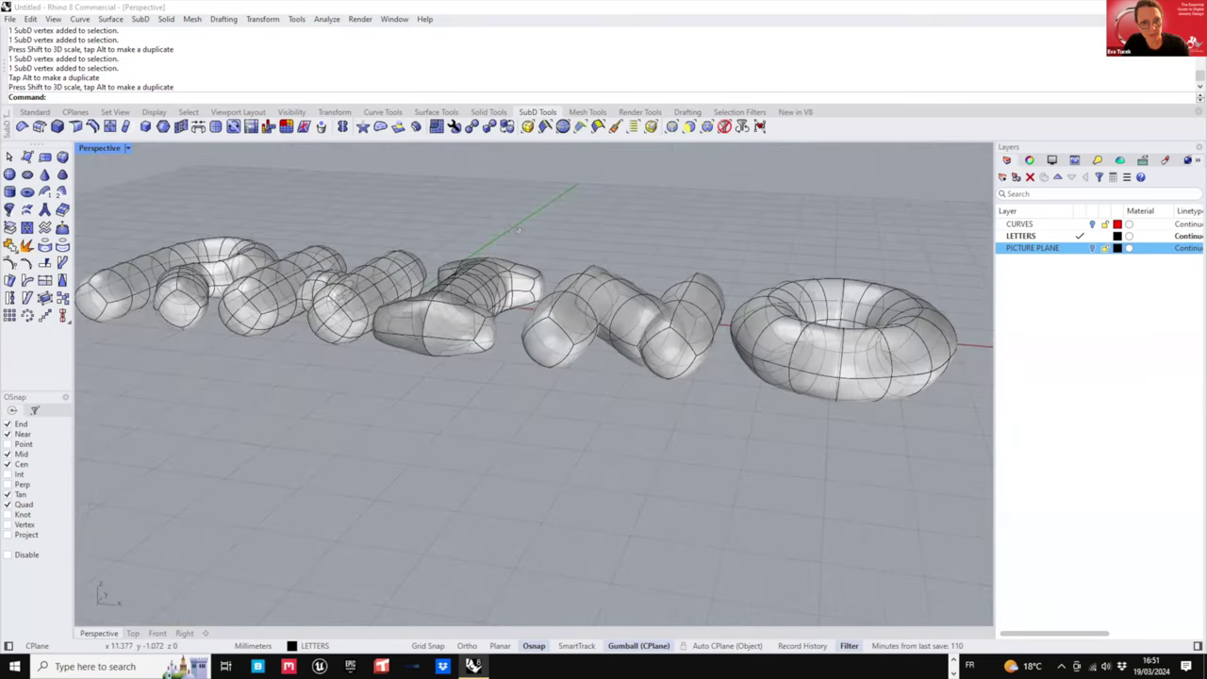
{"action": "right_click_drag", "start_coordinate": [424, 419], "coordinate": [502, 398]}
{"action": "right_click_drag", "start_coordinate": [455, 366], "coordinate": [432, 419]}
{"action": "scroll", "coordinate": [453, 438], "scroll_direction": "down", "scroll_amount": 5}
{"action": "scroll", "coordinate": [492, 361], "scroll_direction": "up", "scroll_amount": 4}
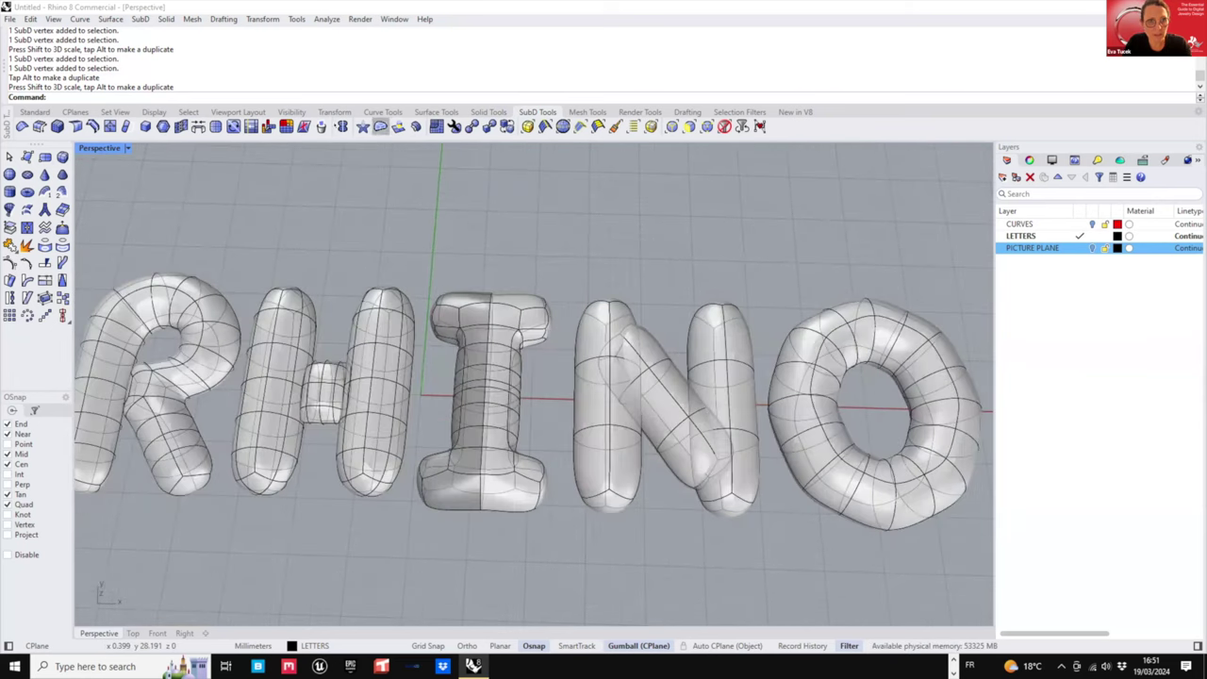
- Remove the Reflect symmetry from the SubD letter I
{"action": "right_click_drag", "start_coordinate": [688, 376], "coordinate": [659, 375], "text": "shift"}
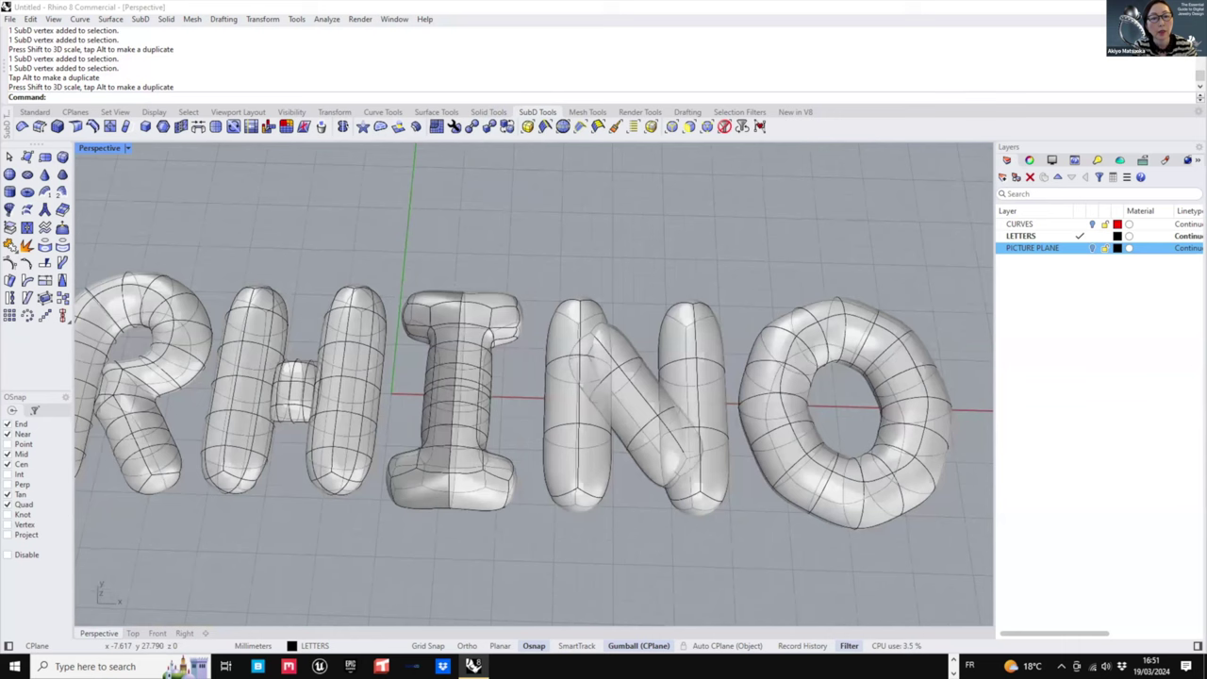
{"action": "right_click", "coordinate": [343, 127]}
{"action": "left_click", "coordinate": [458, 396]}
{"action": "right_click", "coordinate": [517, 397]}
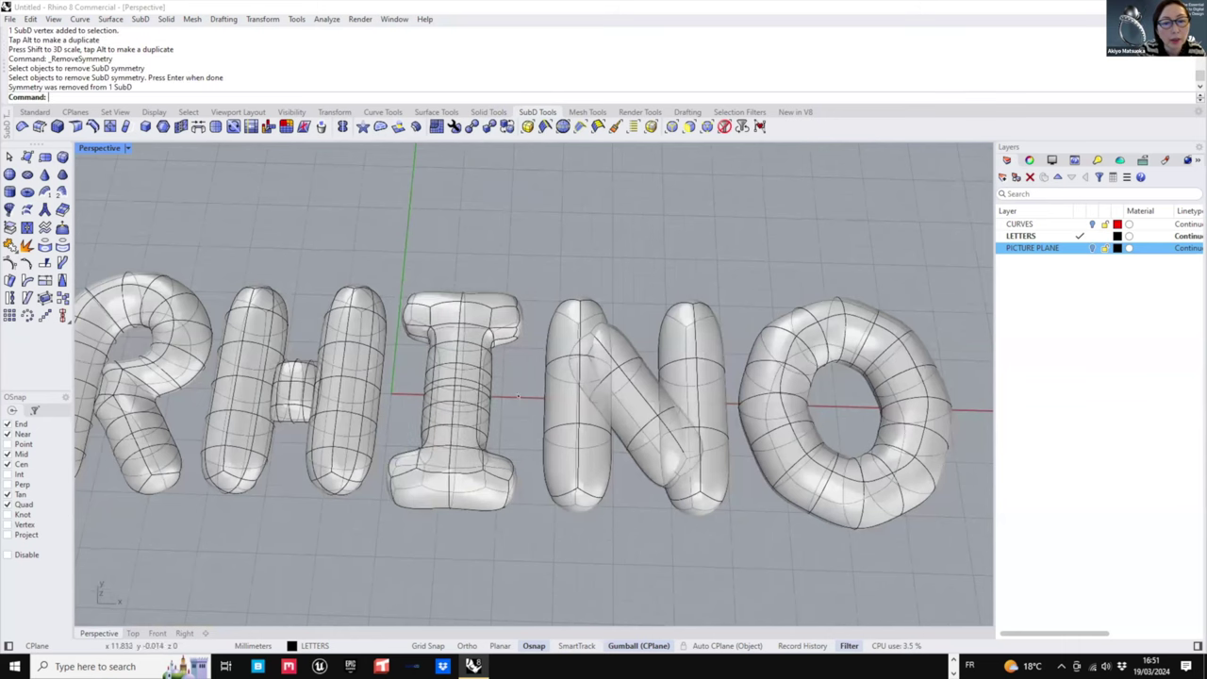
- Try scaling the letter I slightly, undo the scale, and deselect the letter
{"action": "scroll", "coordinate": [505, 375], "scroll_direction": "down", "scroll_amount": 4}
{"action": "right_click_drag", "start_coordinate": [506, 374], "coordinate": [499, 400], "text": "shift"}
{"action": "left_click", "coordinate": [427, 468]}
{"action": "scroll", "coordinate": [428, 470], "scroll_direction": "up", "scroll_amount": 2}
{"action": "left_click_drag", "start_coordinate": [431, 485], "coordinate": [433, 478]}
{"action": "left_click", "coordinate": [440, 498]}
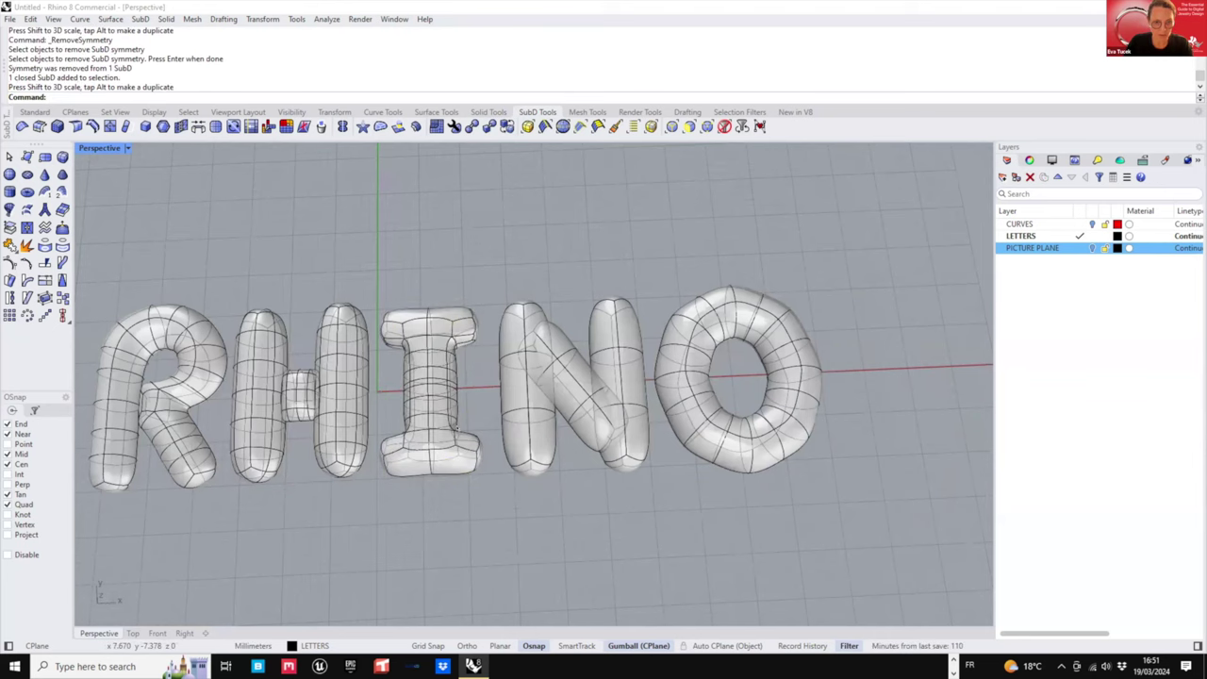
{"action": "scroll", "coordinate": [456, 430], "scroll_direction": "down", "scroll_amount": 2}
{"action": "key", "text": "ctrl+z"}
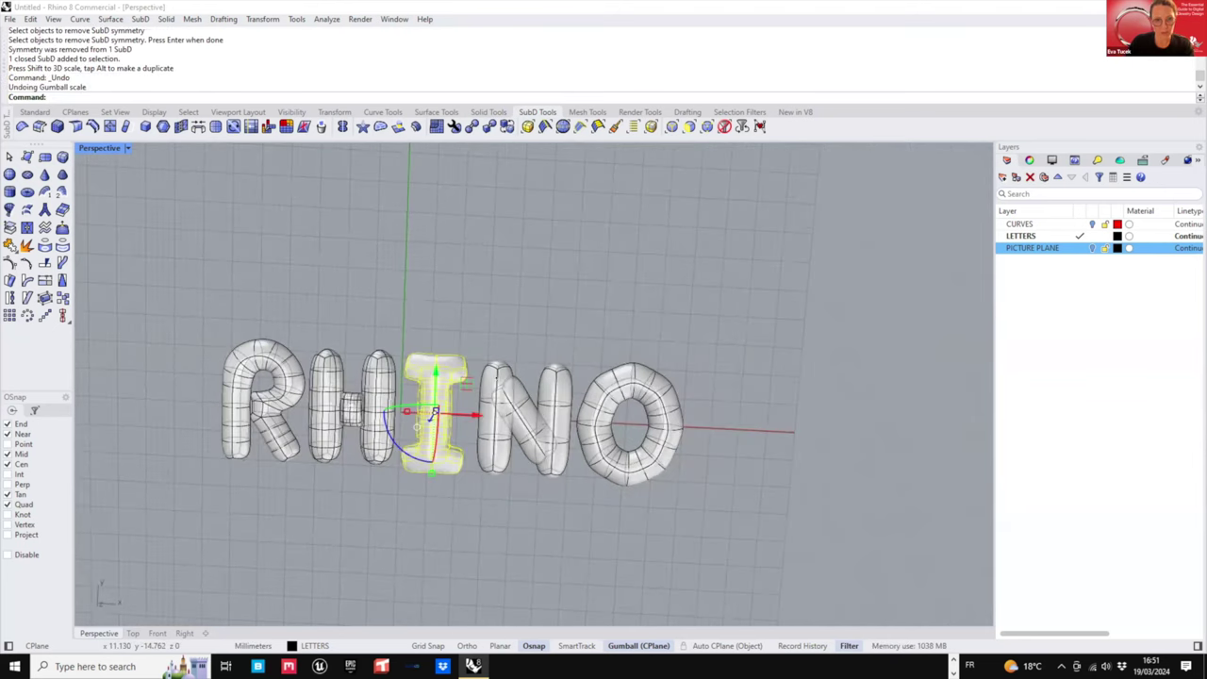
{"action": "right_click_drag", "start_coordinate": [503, 554], "coordinate": [462, 462]}
{"action": "left_click", "coordinate": [515, 550]}
- Show all four viewports and make the PICTURE PLANE layer visible behind the letters in the Top view
{"action": "scroll", "coordinate": [660, 408], "scroll_direction": "up", "scroll_amount": 4}
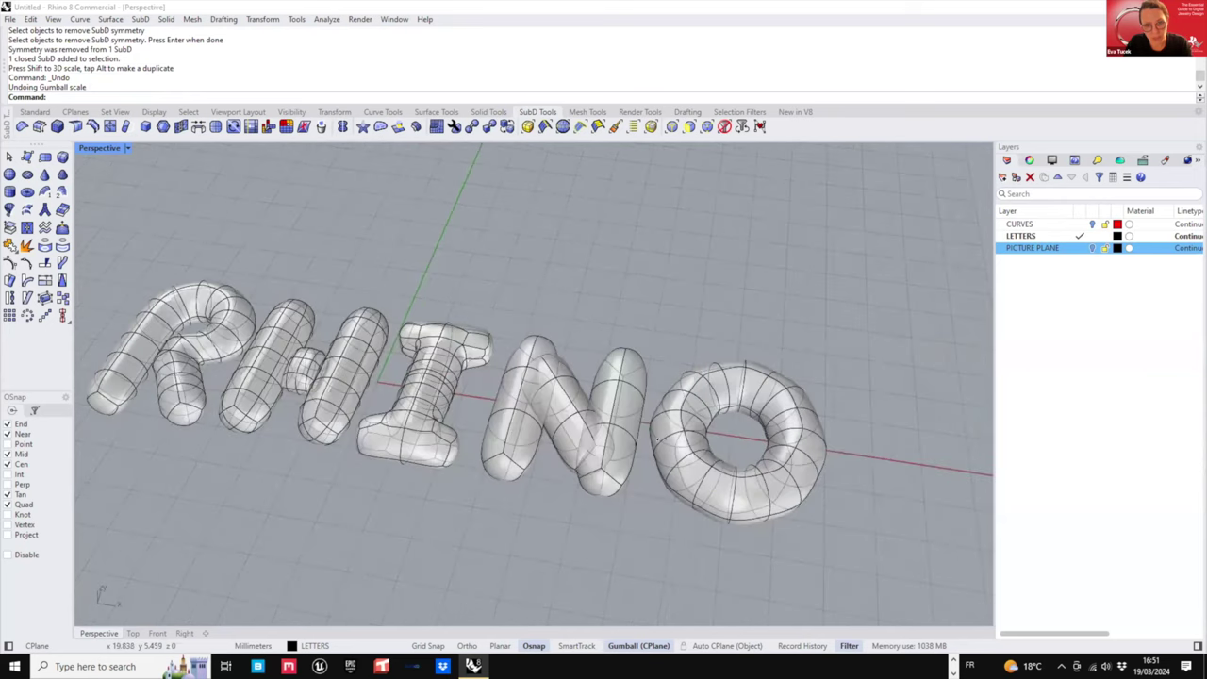
{"action": "mouse_move", "coordinate": [657, 440]}
{"action": "right_mouse_down"}
{"action": "mouse_move", "coordinate": [674, 387]}
{"action": "mouse_move", "coordinate": [677, 453]}
{"action": "right_mouse_up"}
{"action": "double_click", "coordinate": [100, 148]}
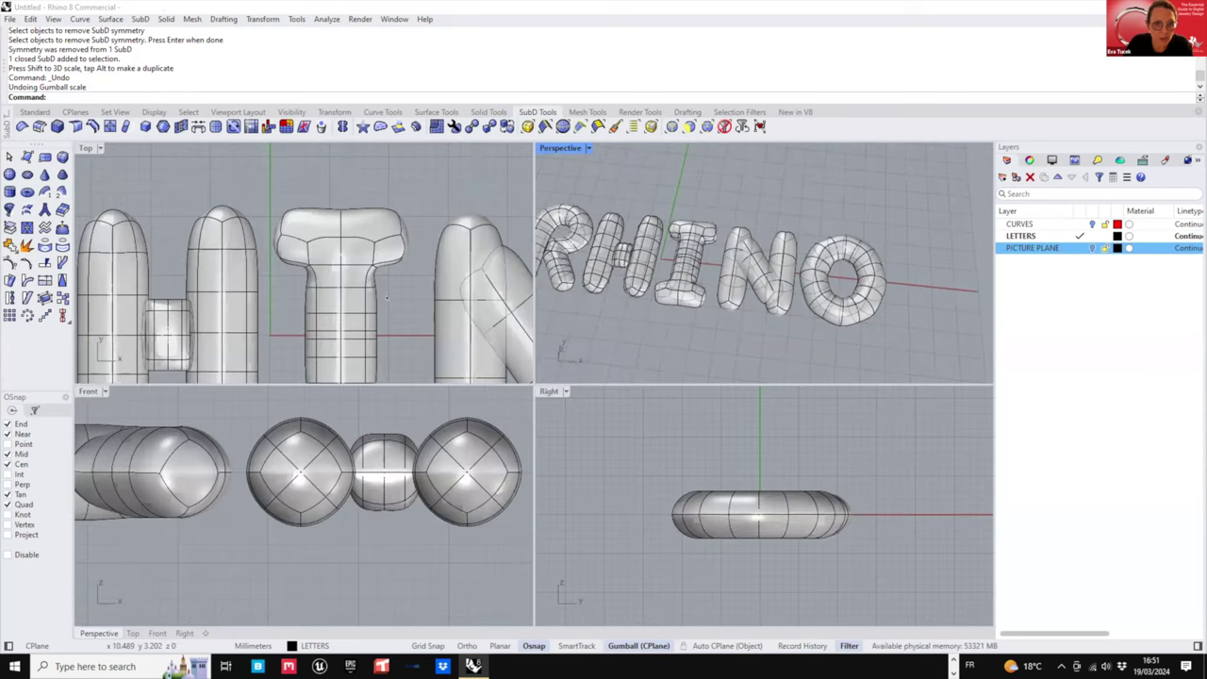
{"action": "scroll", "coordinate": [134, 172], "scroll_direction": "down", "scroll_amount": 6}
{"action": "right_click_drag", "start_coordinate": [350, 218], "coordinate": [360, 273]}
{"action": "left_click", "coordinate": [1092, 248]}
{"action": "scroll", "coordinate": [321, 258], "scroll_direction": "down", "scroll_amount": 10}
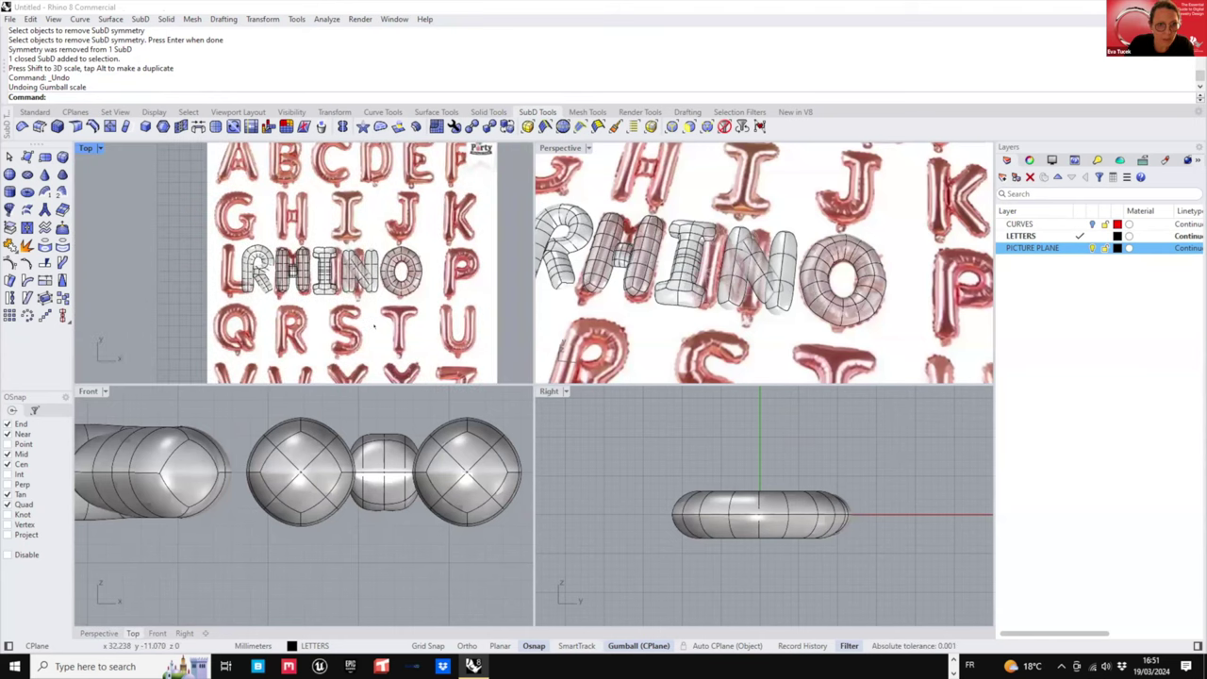
- Move the balloon-alphabet reference picture so its N sits clear below the modeled letters, and examine that N closely
{"action": "left_click", "coordinate": [497, 321]}
{"action": "scroll", "coordinate": [376, 287], "scroll_direction": "down", "scroll_amount": 4}
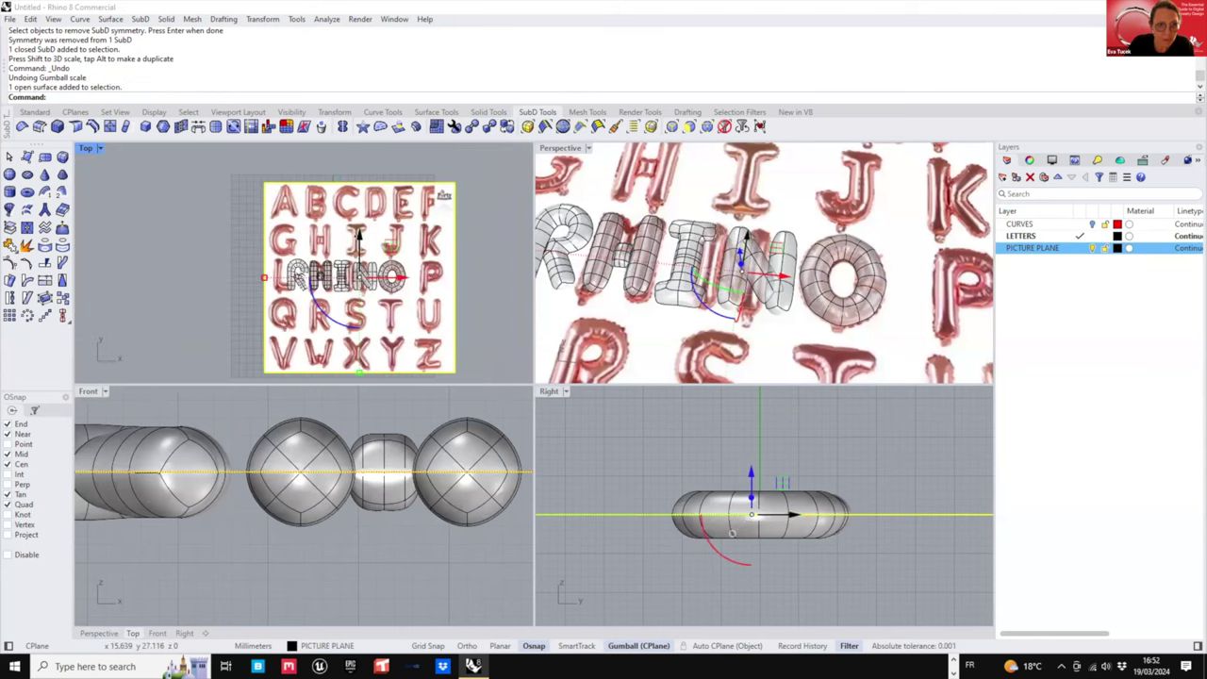
{"action": "left_click_drag", "start_coordinate": [358, 237], "coordinate": [389, 284]}
{"action": "scroll", "coordinate": [373, 314], "scroll_direction": "up", "scroll_amount": 6}
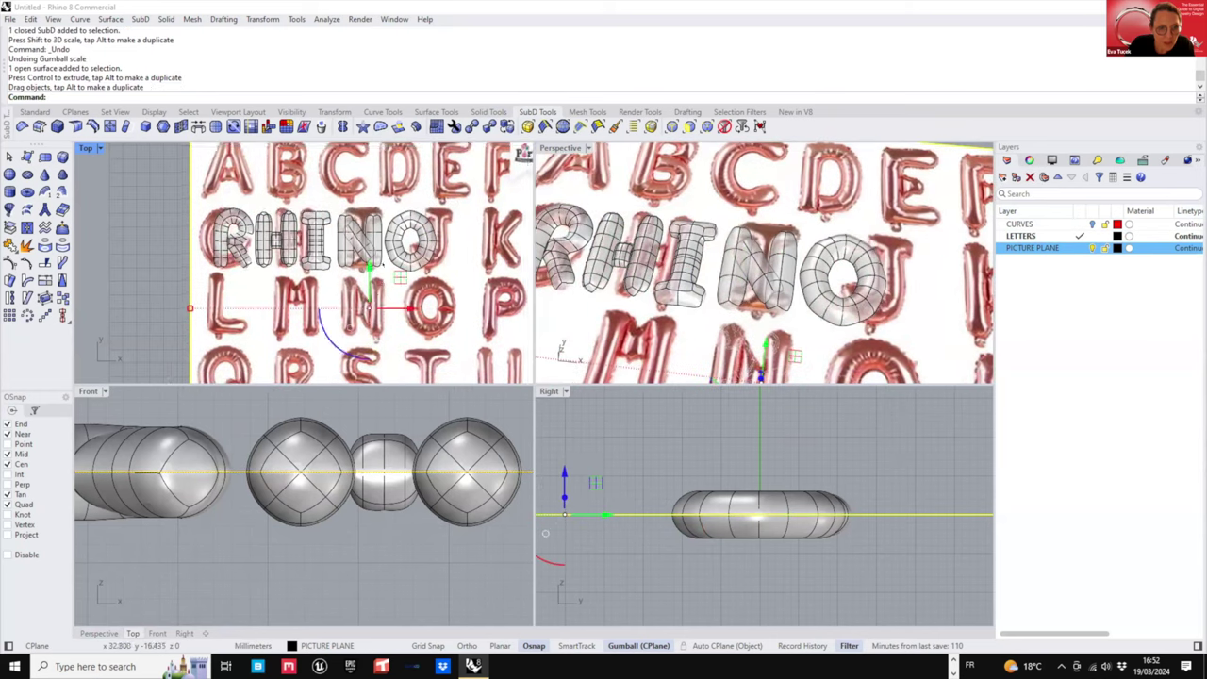
{"action": "scroll", "coordinate": [365, 298], "scroll_direction": "up", "scroll_amount": 8}
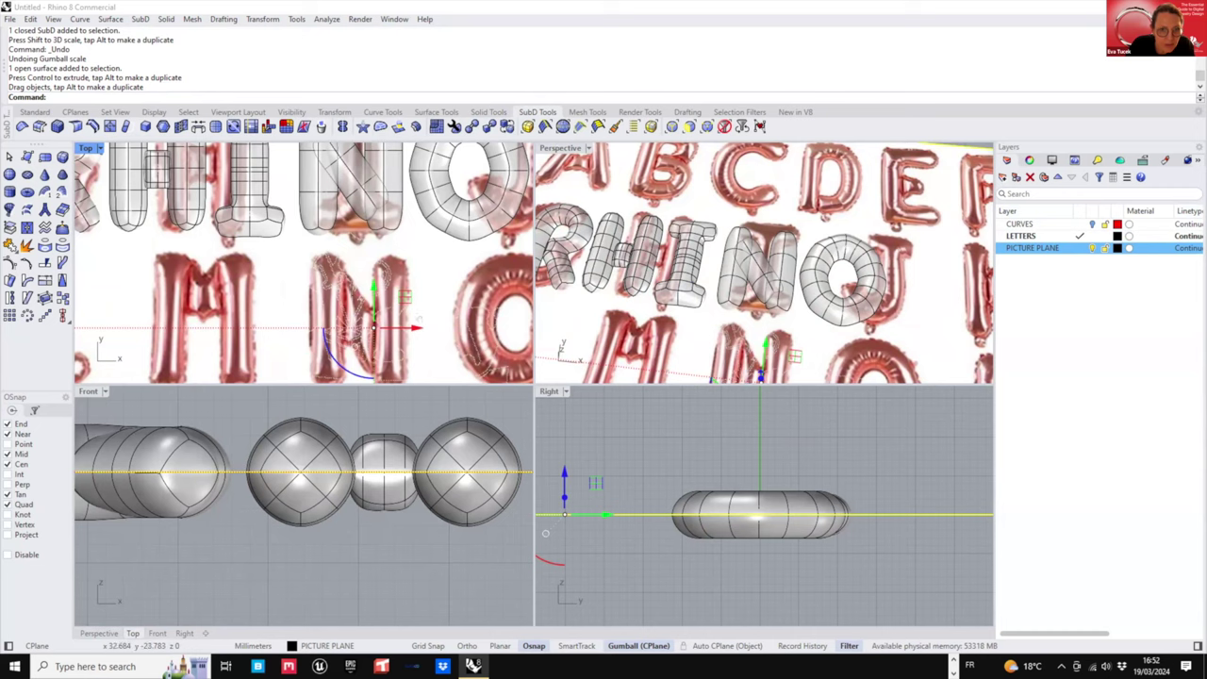
{"action": "scroll", "coordinate": [416, 321], "scroll_direction": "up", "scroll_amount": 3}
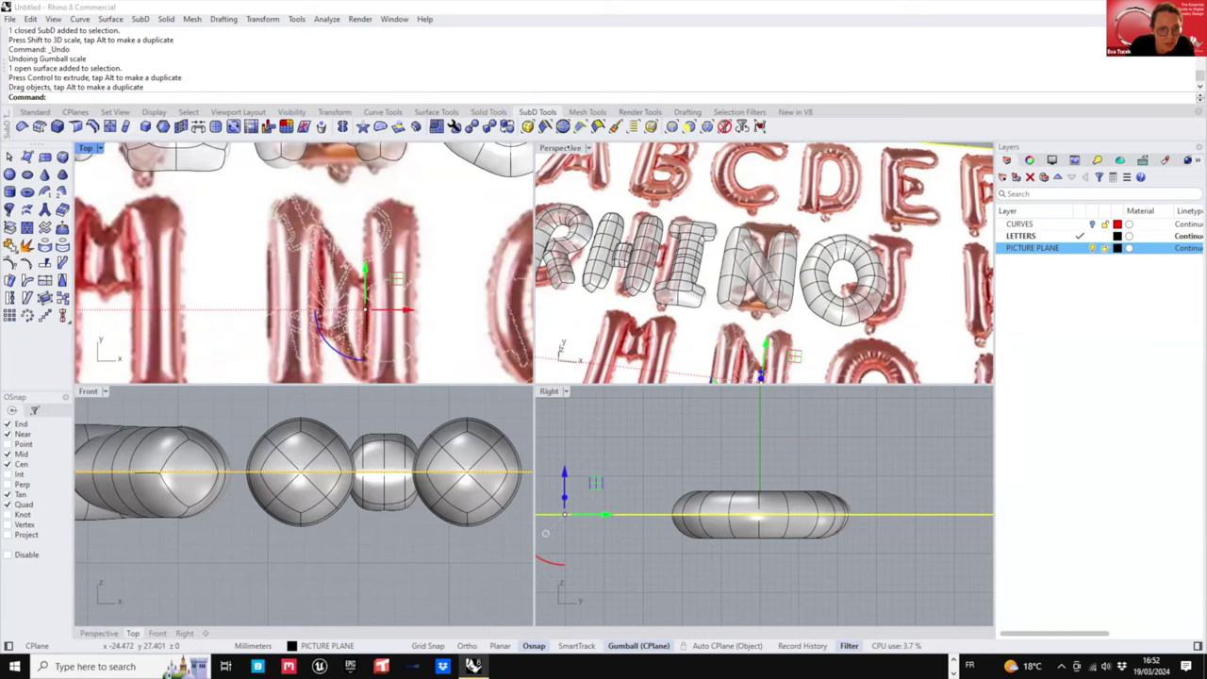
- Maximize the Perspective viewport with the PICTURE PLANE layer hidden, and check the extent of the letter H
{"action": "double_click", "coordinate": [568, 148]}
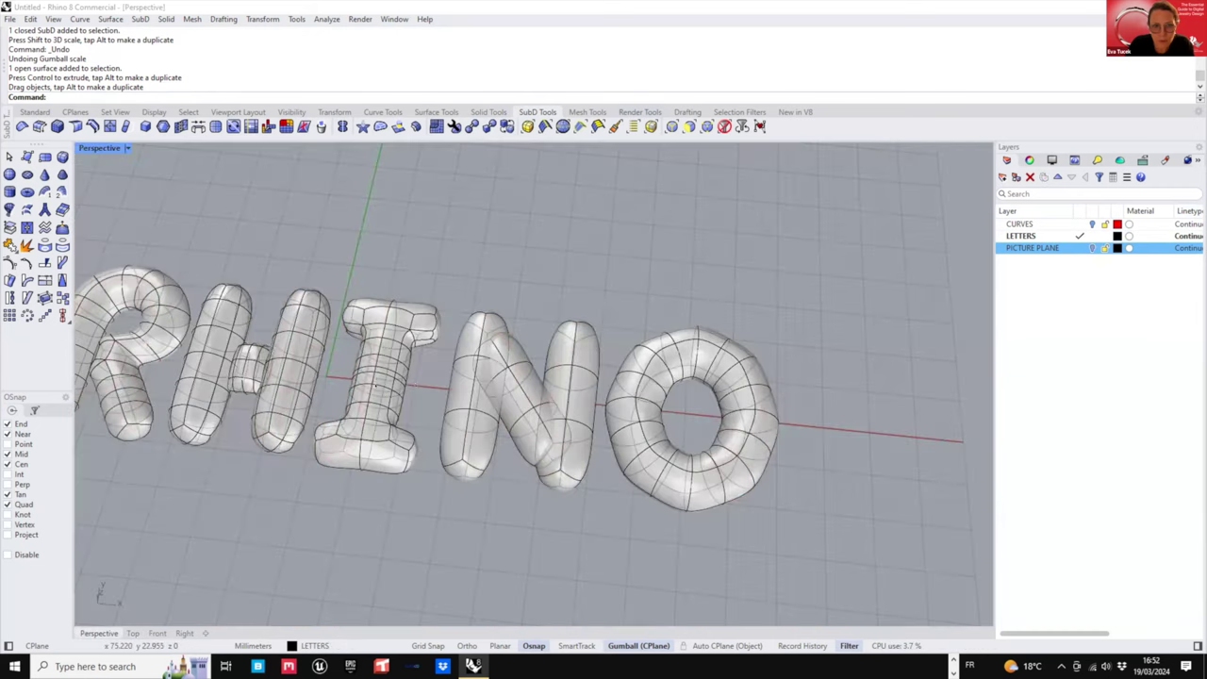
{"action": "scroll", "coordinate": [430, 350], "scroll_direction": "down", "scroll_amount": 4}
{"action": "right_click_drag", "start_coordinate": [429, 350], "coordinate": [481, 367]}
{"action": "scroll", "coordinate": [323, 413], "scroll_direction": "up", "scroll_amount": 7}
{"action": "left_click", "coordinate": [330, 414]}
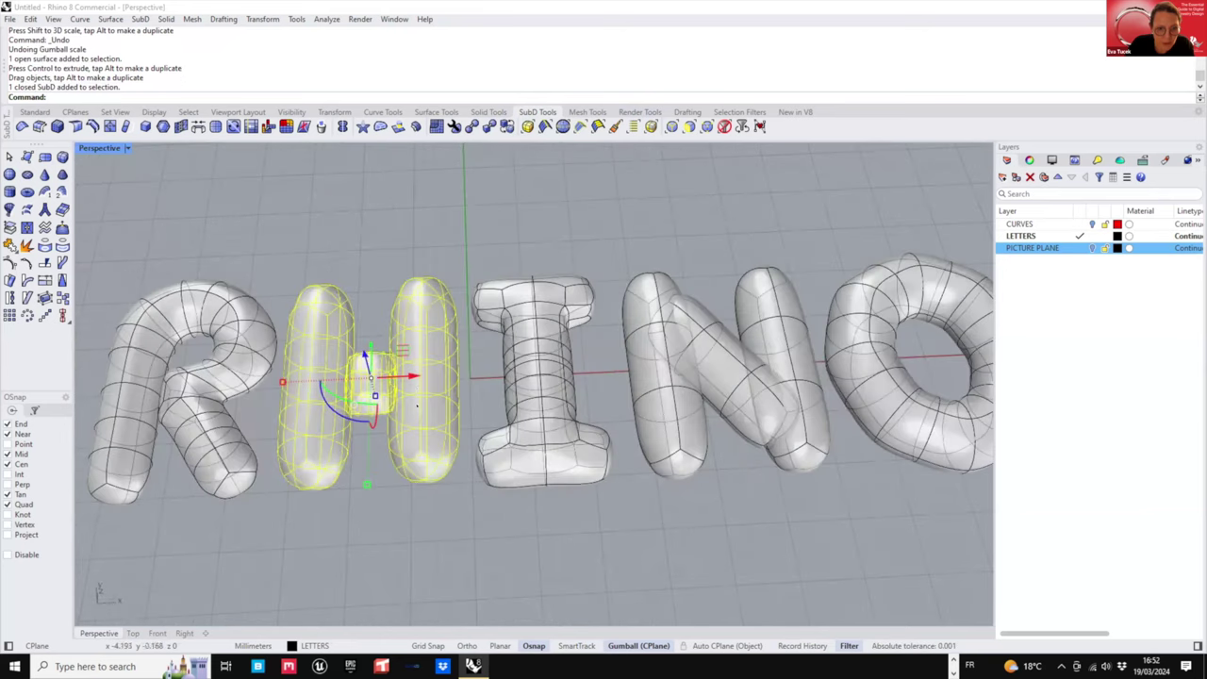
{"action": "left_click", "coordinate": [434, 516]}
- Widen the lower end of the H's right stem by scaling its two opposite side vertices outward along X
{"action": "scroll", "coordinate": [425, 488], "scroll_direction": "up", "scroll_amount": 5}
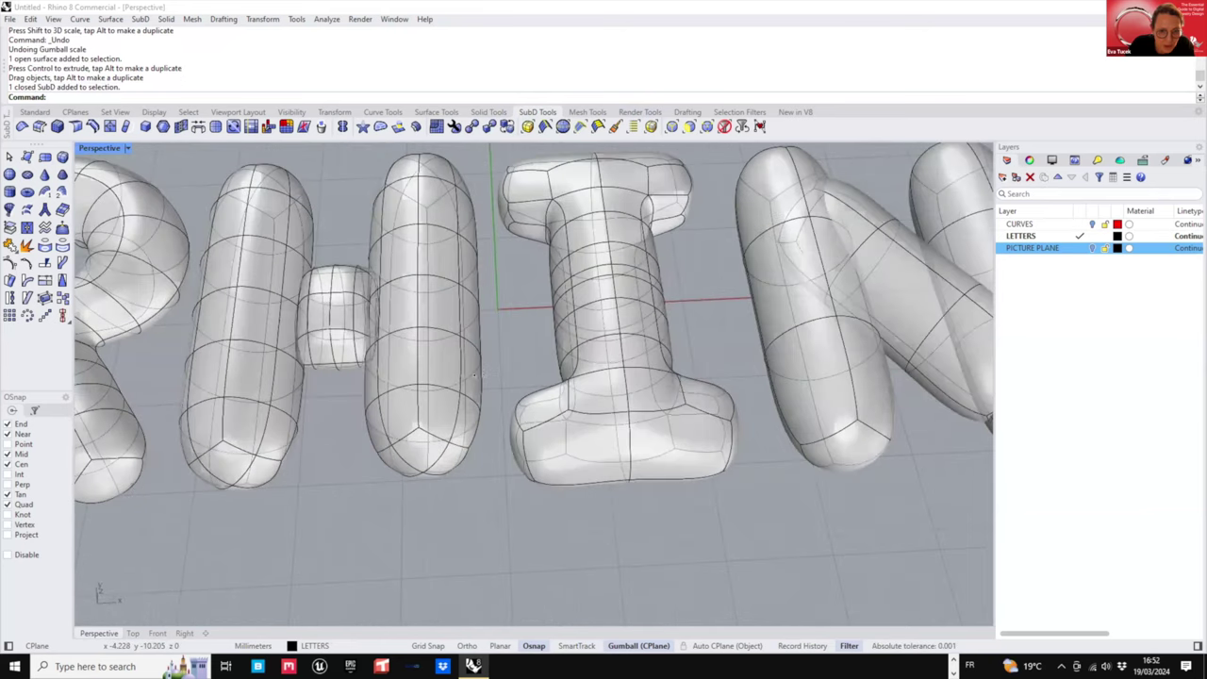
{"action": "right_click_drag", "start_coordinate": [421, 428], "coordinate": [447, 379]}
{"action": "left_click", "coordinate": [484, 370], "text": "ctrl+shift"}
{"action": "left_click", "coordinate": [390, 382], "text": "ctrl+shift"}
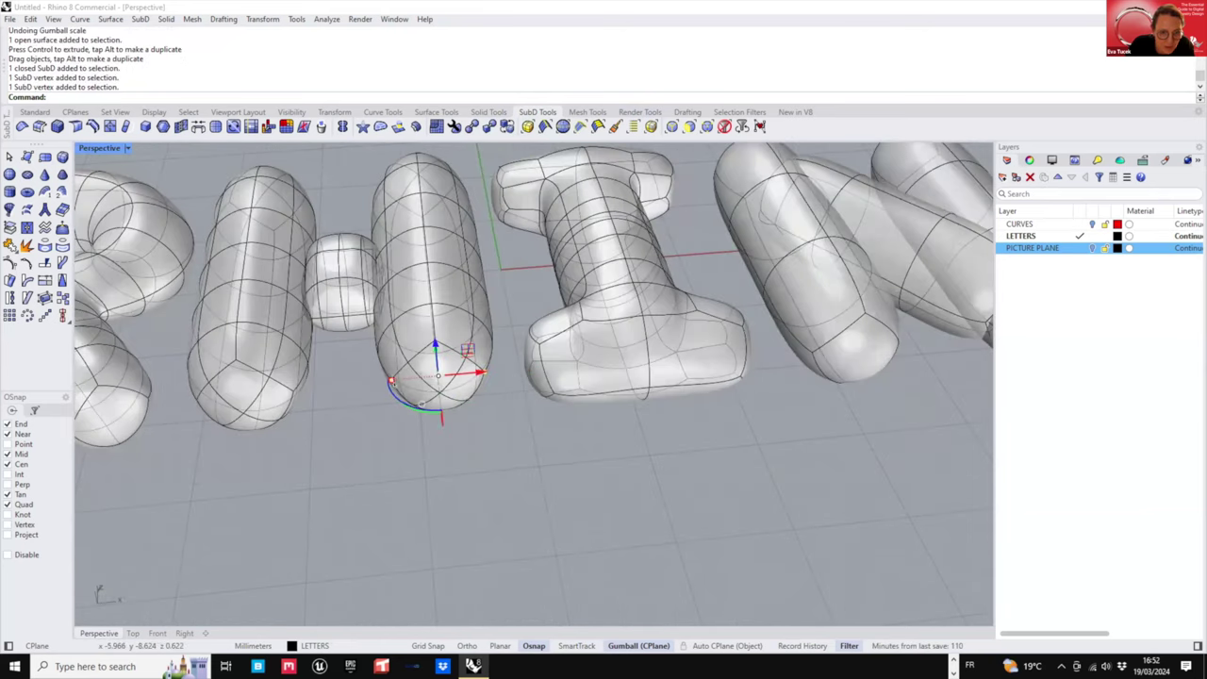
{"action": "left_click_drag", "start_coordinate": [391, 380], "coordinate": [382, 380]}
- Widen the upper end of the H's right stem by scaling its two opposite side vertices outward along X
{"action": "right_click_drag", "start_coordinate": [450, 405], "coordinate": [665, 267]}
{"action": "scroll", "coordinate": [665, 267], "scroll_direction": "up", "scroll_amount": 5}
{"action": "left_click", "coordinate": [659, 267], "text": "ctrl+shift"}
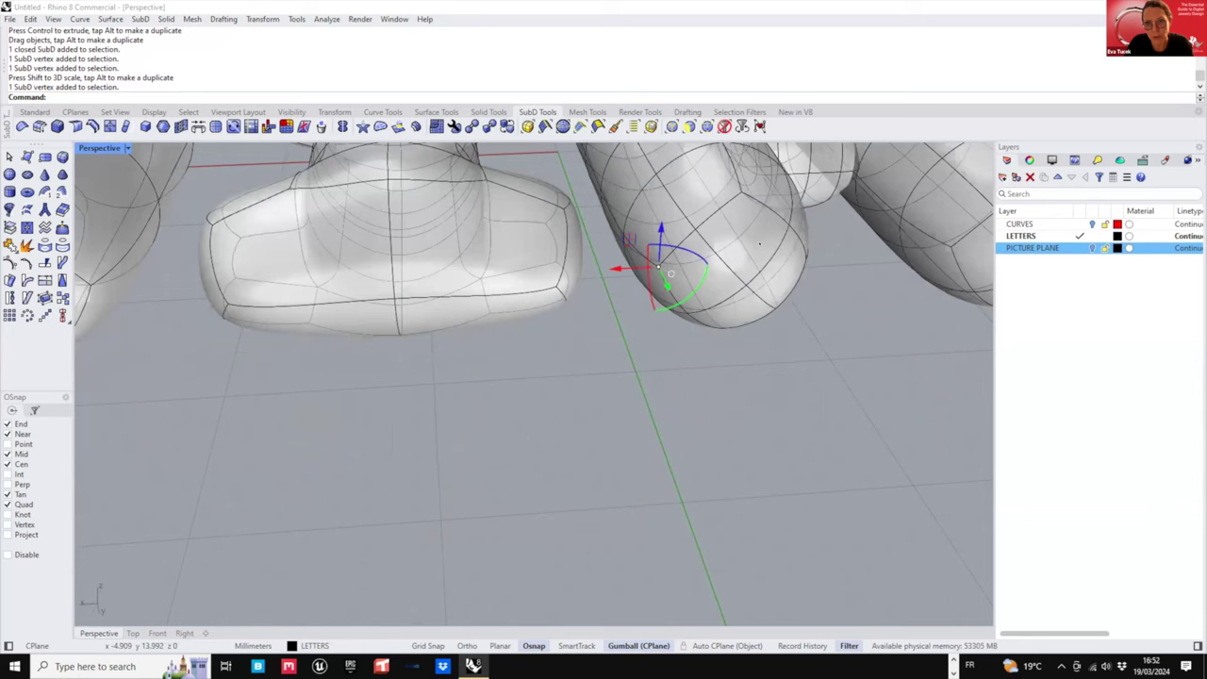
{"action": "right_click_drag", "start_coordinate": [759, 245], "coordinate": [769, 330]}
{"action": "left_click", "coordinate": [762, 226], "text": "ctrl+shift"}
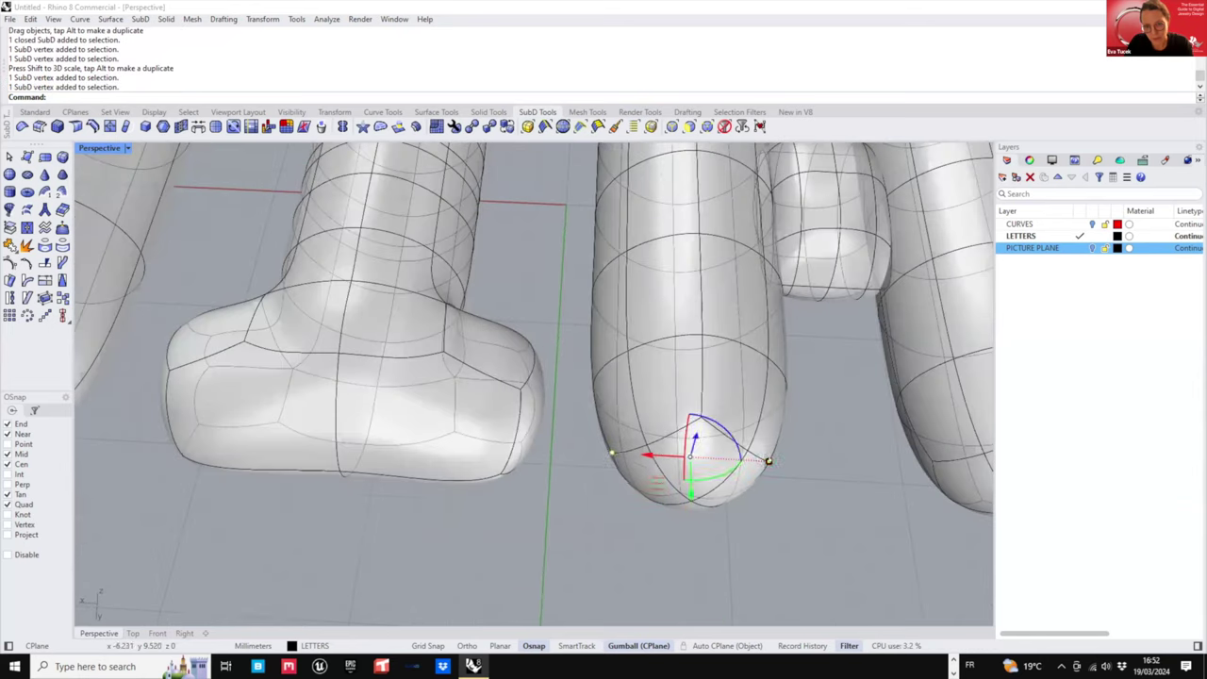
{"action": "left_click_drag", "start_coordinate": [769, 461], "coordinate": [779, 461]}
{"action": "key", "text": "Escape"}
{"action": "scroll", "coordinate": [645, 443], "scroll_direction": "down", "scroll_amount": 5}
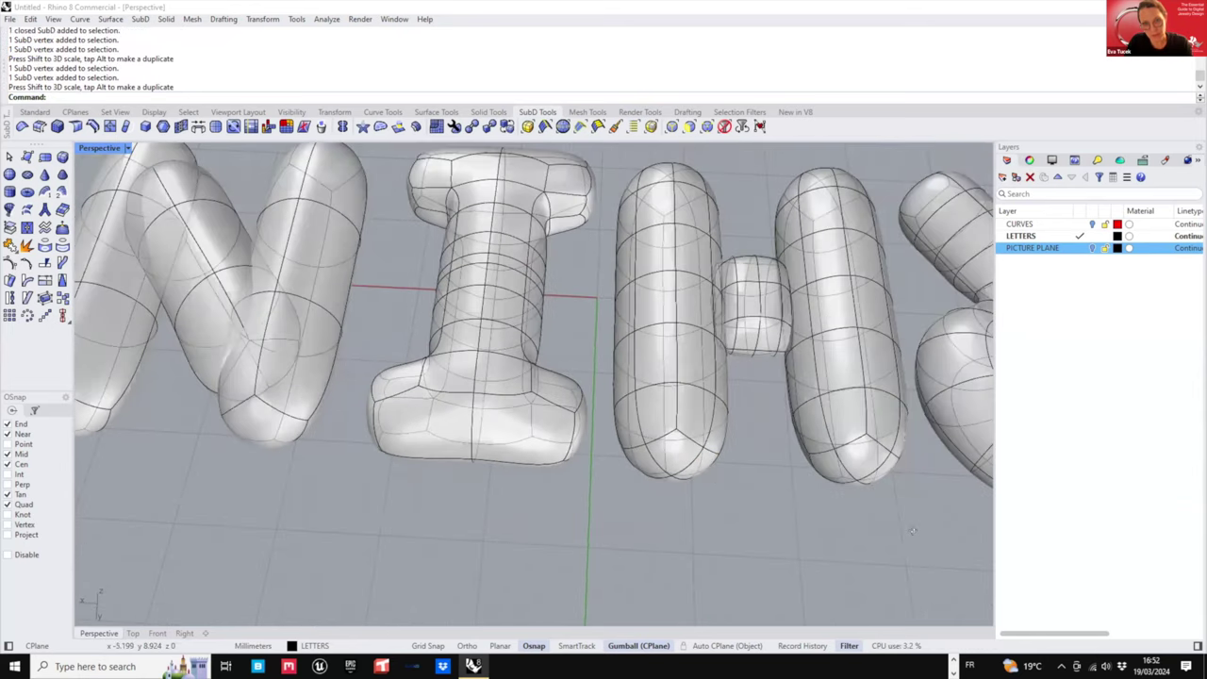
- Shorten the H's right stem slightly by scaling the vertices at its two ends inward along Y
{"action": "right_click_drag", "start_coordinate": [912, 530], "coordinate": [750, 295]}
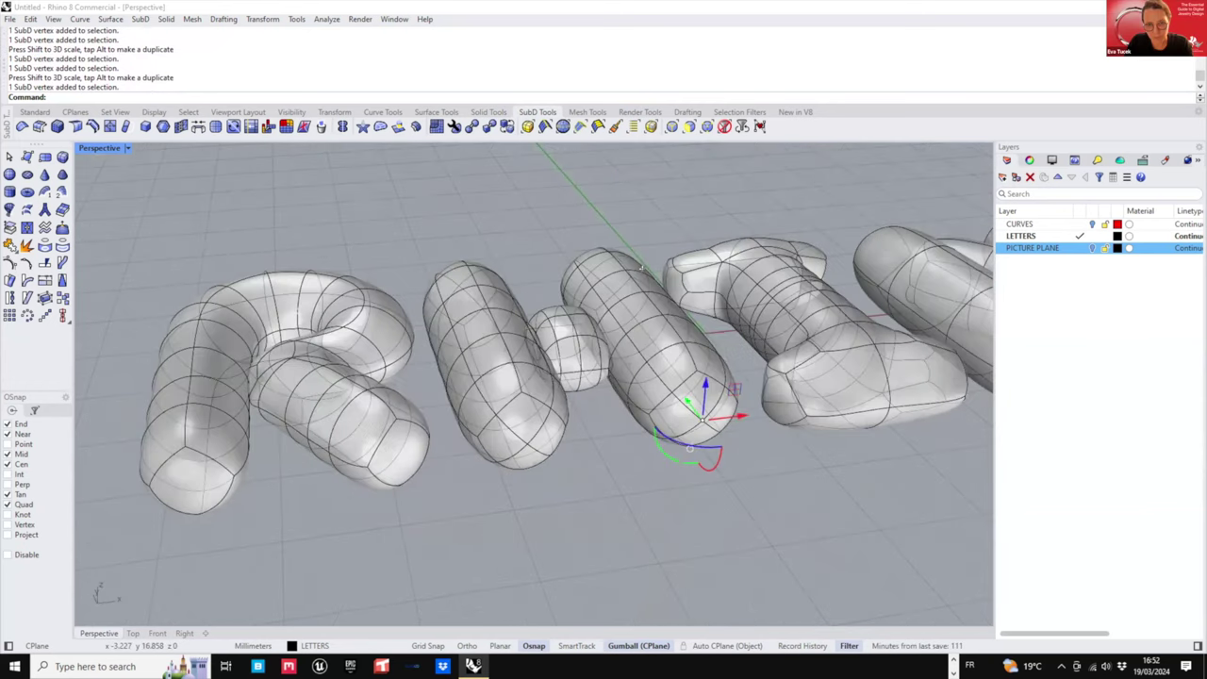
{"action": "right_click_drag", "start_coordinate": [575, 226], "coordinate": [788, 283]}
{"action": "left_click", "coordinate": [382, 320], "text": "ctrl+shift"}
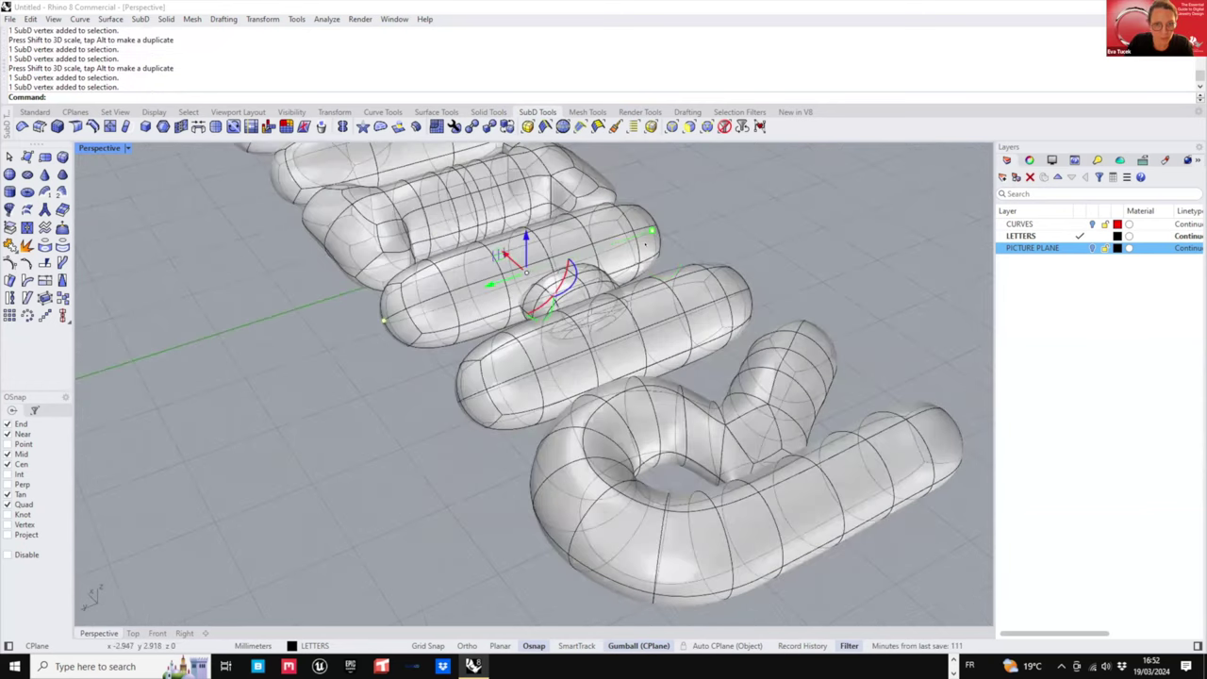
{"action": "left_click_drag", "start_coordinate": [652, 230], "coordinate": [649, 231]}
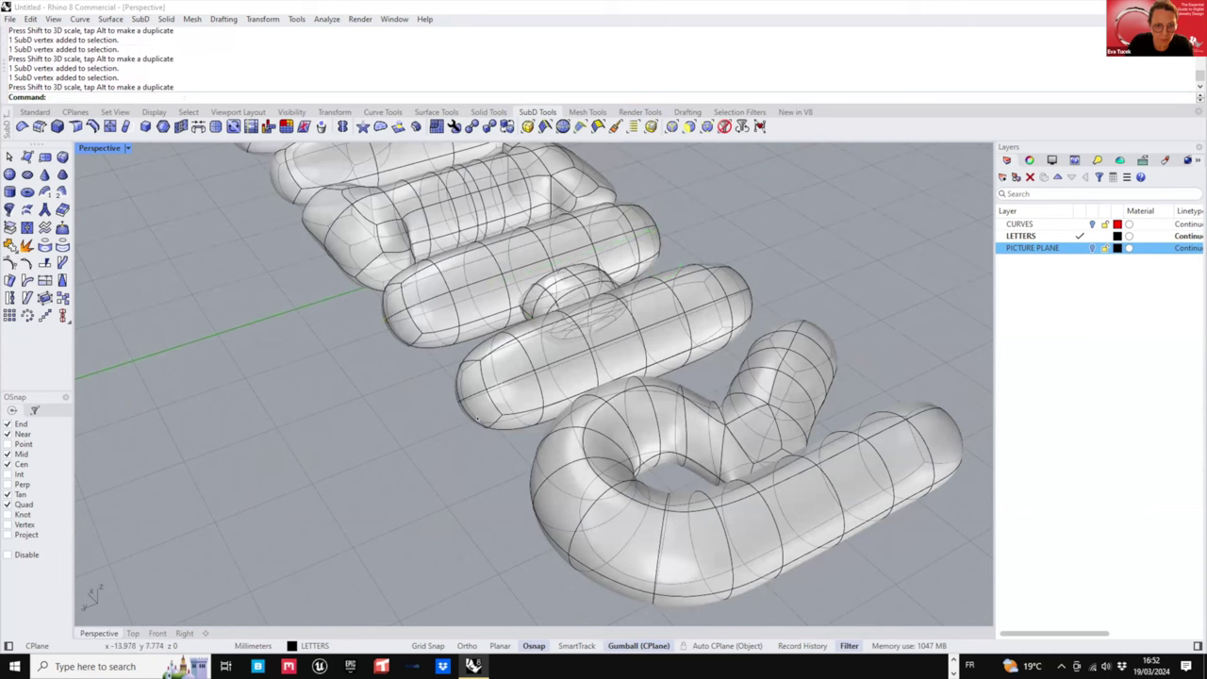
- Widen both ends of the H's left stem by scaling its four side vertices outward together along X
{"action": "scroll", "coordinate": [501, 416], "scroll_direction": "up", "scroll_amount": 2}
{"action": "left_click", "coordinate": [508, 413], "text": "ctrl+shift"}
{"action": "right_click_drag", "start_coordinate": [484, 426], "coordinate": [673, 279]}
{"action": "left_click", "coordinate": [399, 417], "text": "ctrl+shift"}
{"action": "right_click_drag", "start_coordinate": [475, 285], "coordinate": [170, 349]}
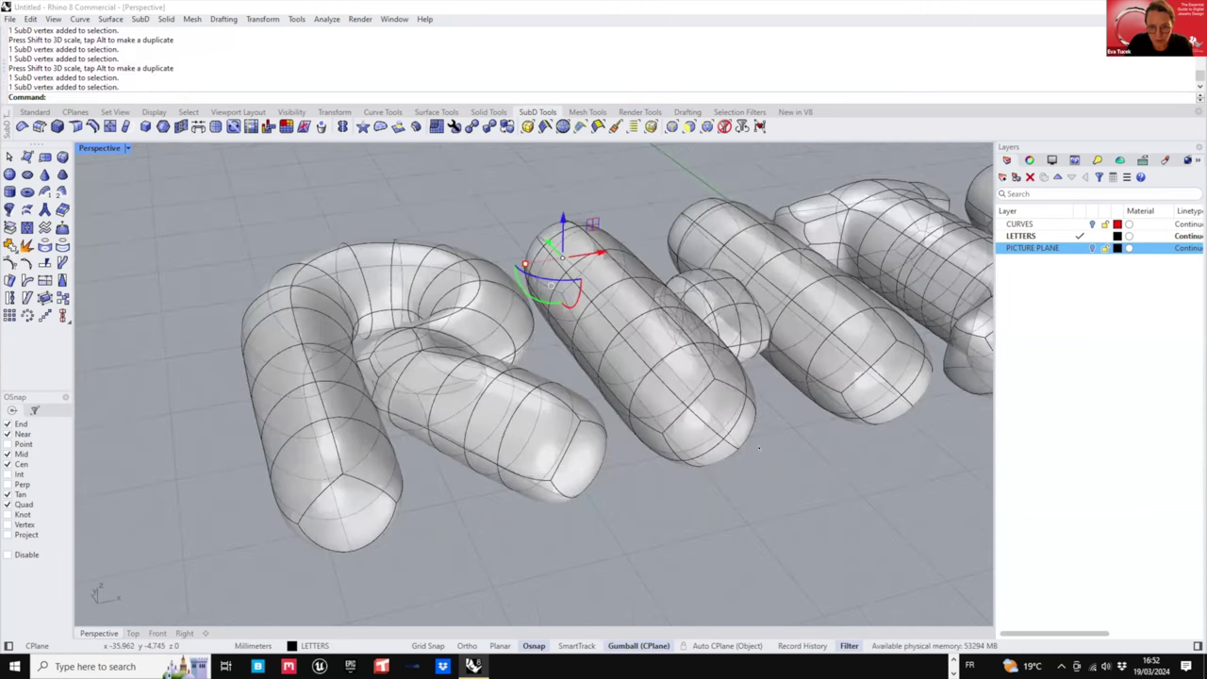
{"action": "right_click_drag", "start_coordinate": [744, 424], "coordinate": [613, 424]}
{"action": "left_click", "coordinate": [582, 456], "text": "ctrl+shift"}
{"action": "right_click_drag", "start_coordinate": [675, 475], "coordinate": [681, 504]}
{"action": "left_click", "coordinate": [703, 478], "text": "ctrl+shift"}
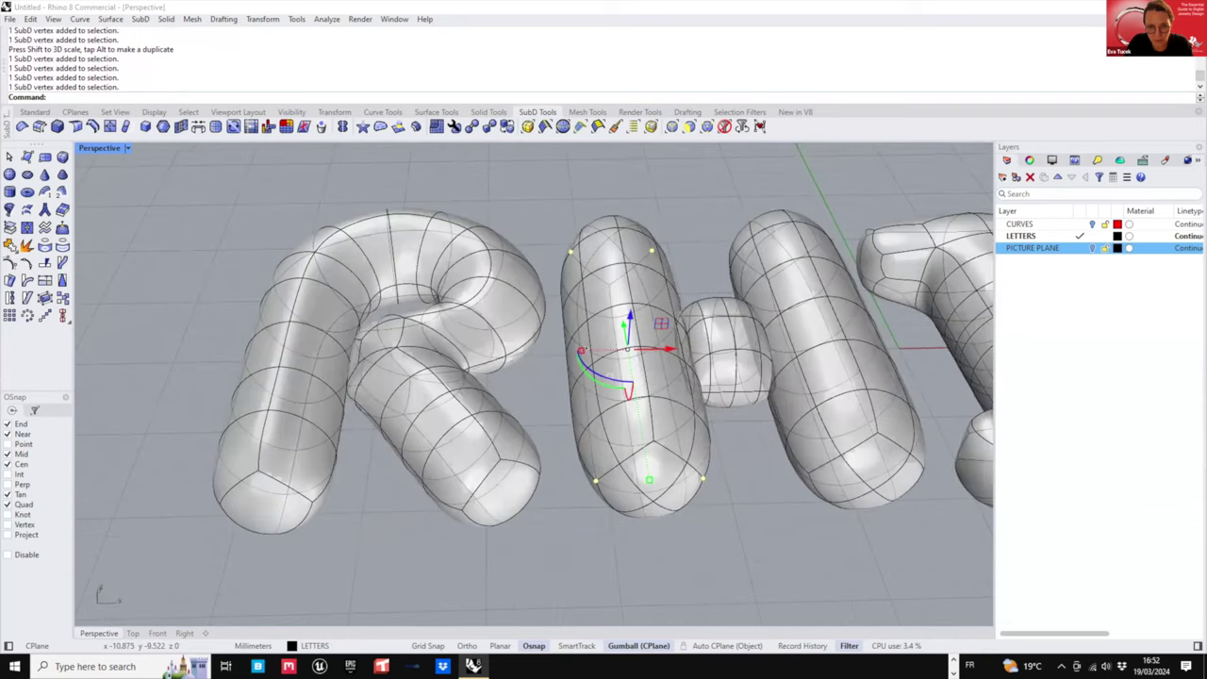
{"action": "right_click_drag", "start_coordinate": [583, 350], "coordinate": [605, 355]}
{"action": "left_click_drag", "start_coordinate": [580, 353], "coordinate": [575, 354]}
{"action": "left_click", "coordinate": [566, 462]}
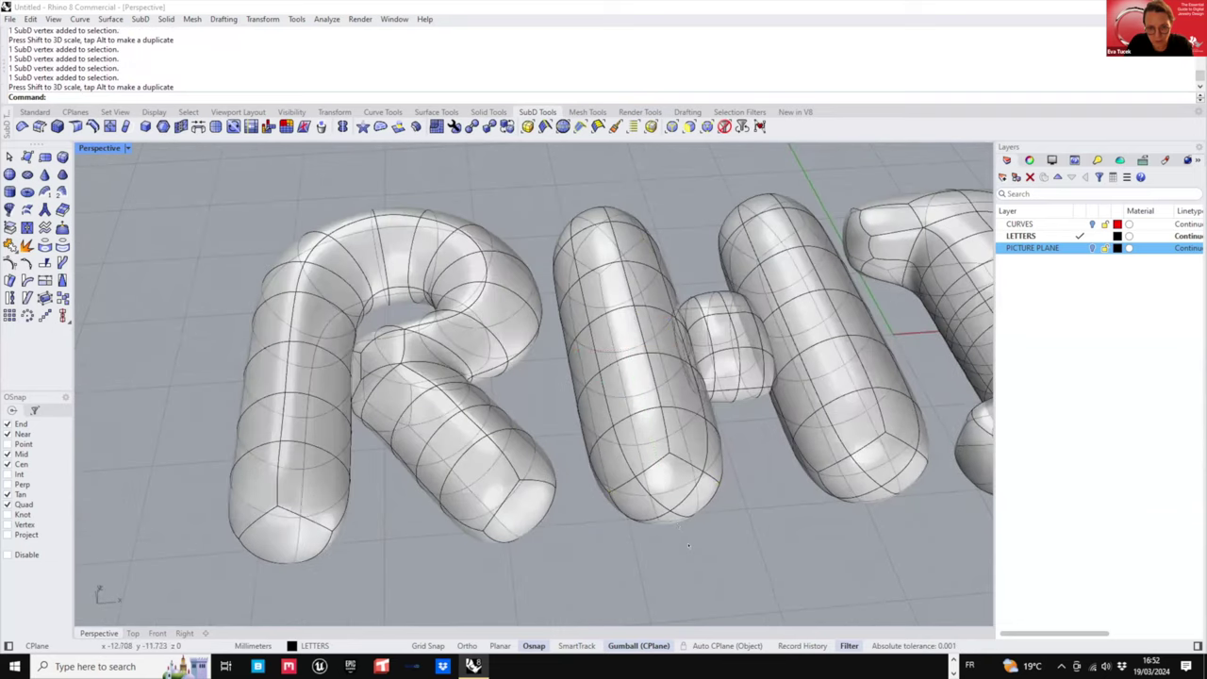
- Adjust the length of the H's left stem by scaling the vertices at its two ends along Y
{"action": "left_click", "coordinate": [670, 510], "text": "ctrl+shift"}
{"action": "right_click_drag", "start_coordinate": [674, 297], "coordinate": [711, 298]}
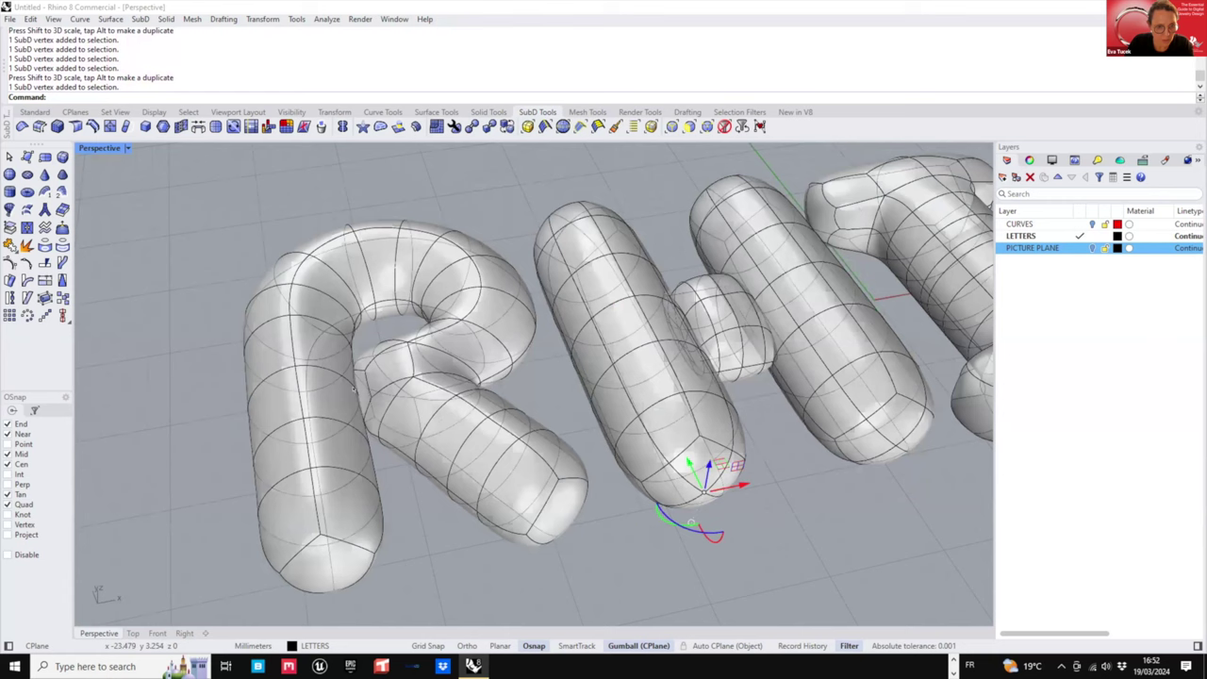
{"action": "right_click_drag", "start_coordinate": [354, 389], "coordinate": [542, 347]}
{"action": "left_click", "coordinate": [327, 369], "text": "ctrl+shift"}
{"action": "right_click_drag", "start_coordinate": [608, 444], "coordinate": [415, 476]}
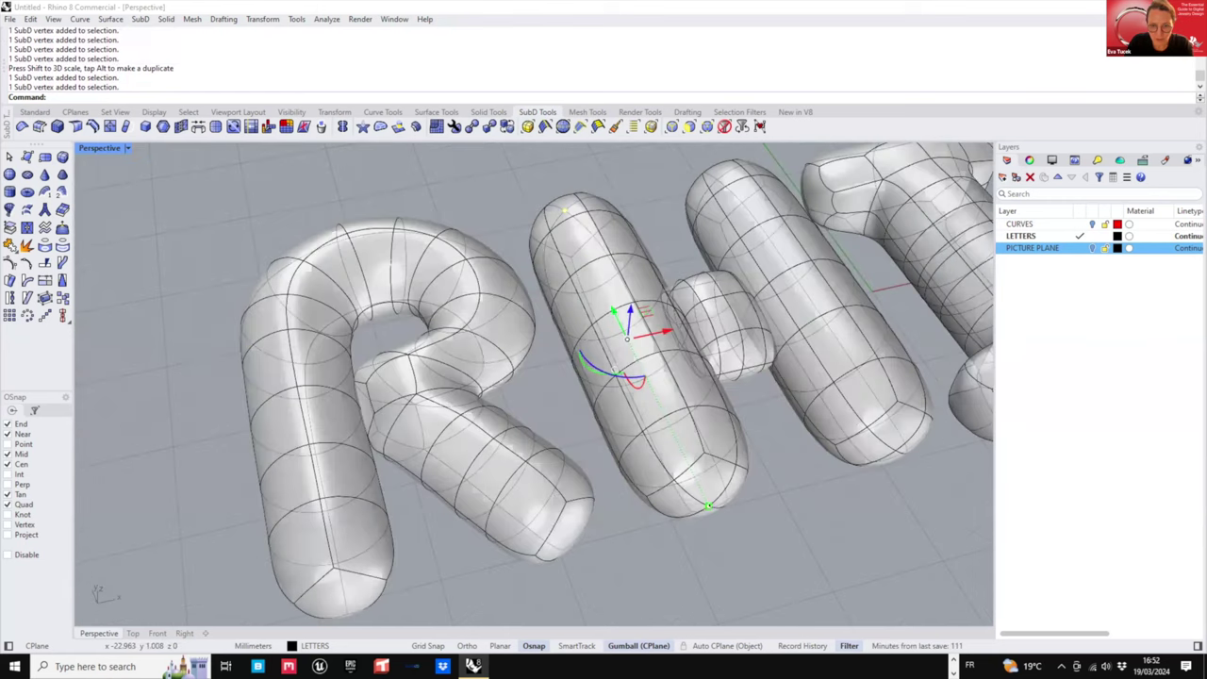
{"action": "left_click_drag", "start_coordinate": [708, 505], "coordinate": [700, 487]}
{"action": "scroll", "coordinate": [534, 354], "scroll_direction": "down", "scroll_amount": 5}
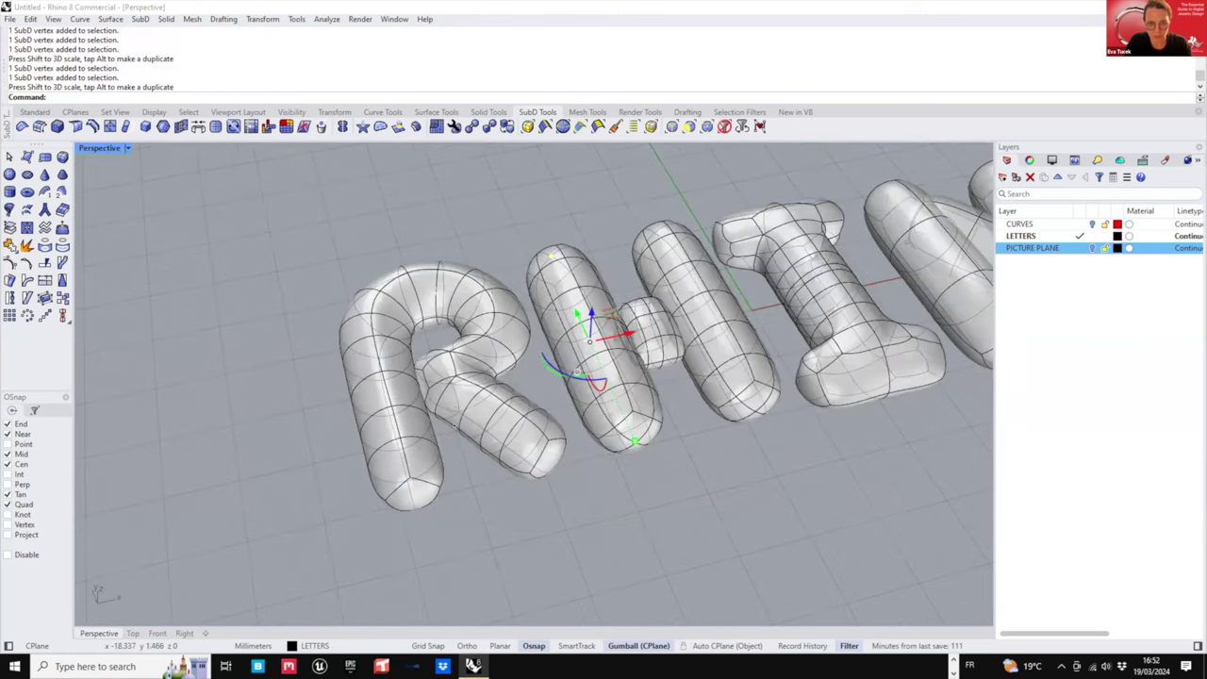
{"action": "right_click_drag", "start_coordinate": [533, 353], "coordinate": [436, 449]}
{"action": "left_click_drag", "start_coordinate": [459, 452], "coordinate": [463, 459]}
{"action": "left_click", "coordinate": [496, 497]}
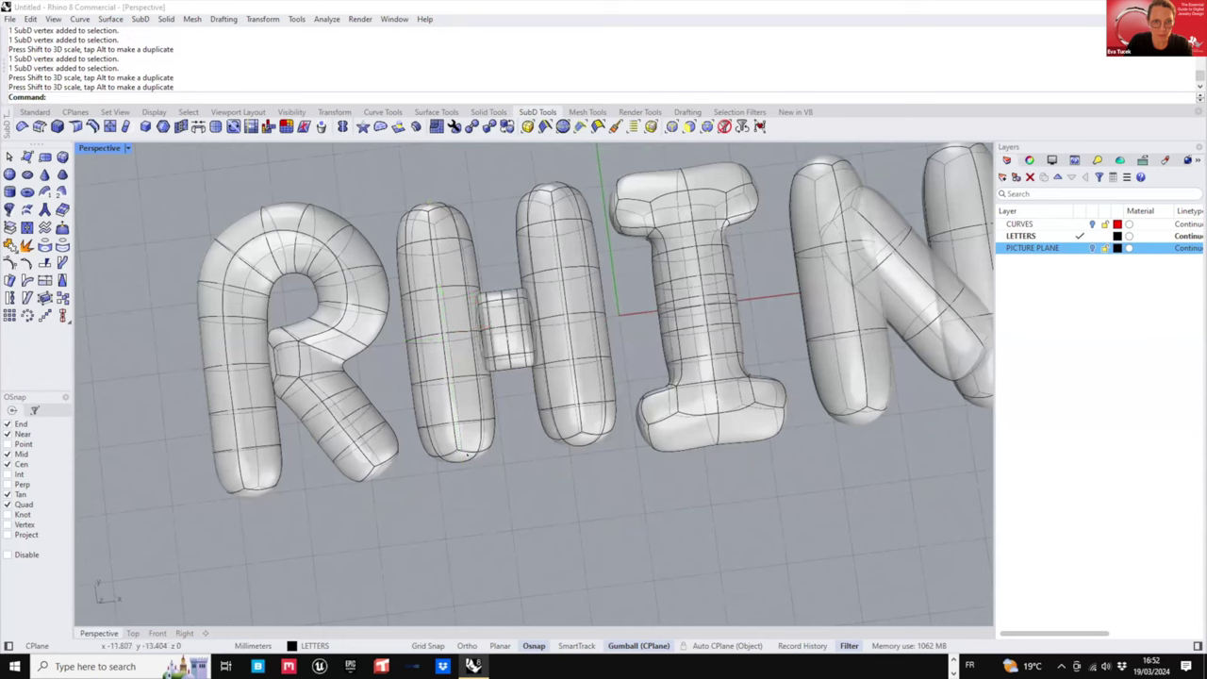
- Examine the letter N from several angles, checking how its diagonal overlaps the two stems
{"action": "scroll", "coordinate": [493, 456], "scroll_direction": "down", "scroll_amount": 4}
{"action": "right_click_drag", "start_coordinate": [668, 380], "coordinate": [638, 345]}
{"action": "scroll", "coordinate": [637, 345], "scroll_direction": "up", "scroll_amount": 4}
{"action": "scroll", "coordinate": [638, 345], "scroll_direction": "up", "scroll_amount": 2}
{"action": "right_click_drag", "start_coordinate": [572, 403], "coordinate": [608, 379]}
{"action": "scroll", "coordinate": [603, 406], "scroll_direction": "up", "scroll_amount": 4}
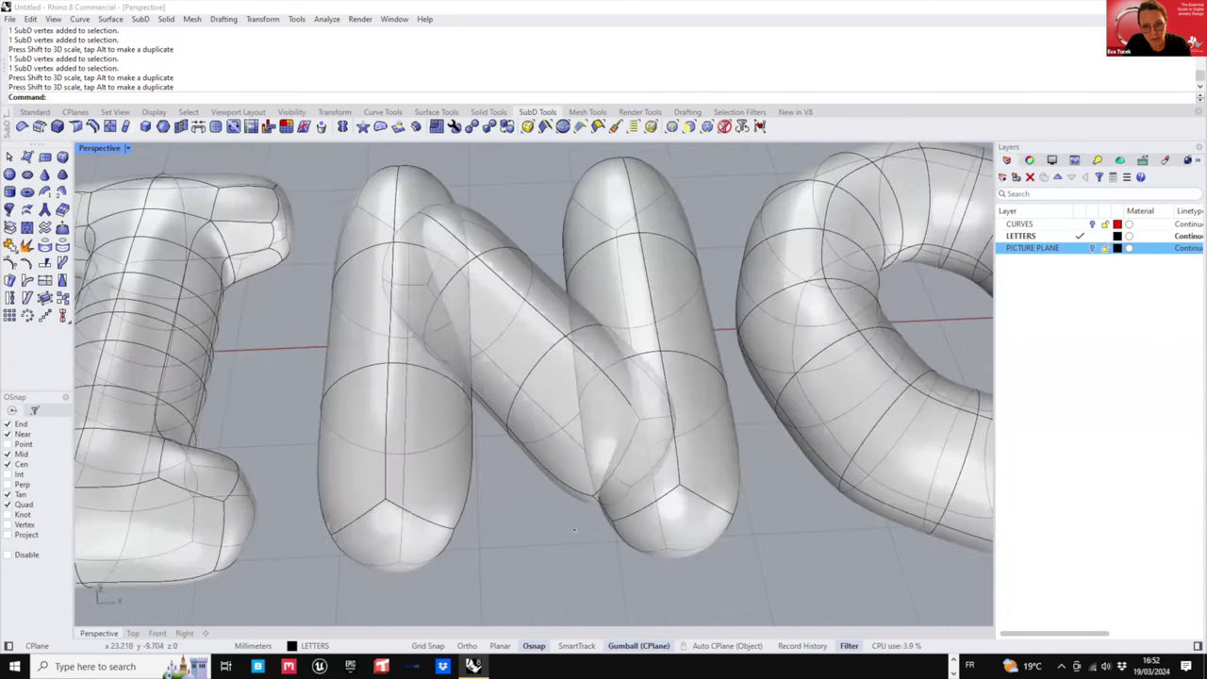
{"action": "right_click_drag", "start_coordinate": [577, 502], "coordinate": [544, 459]}
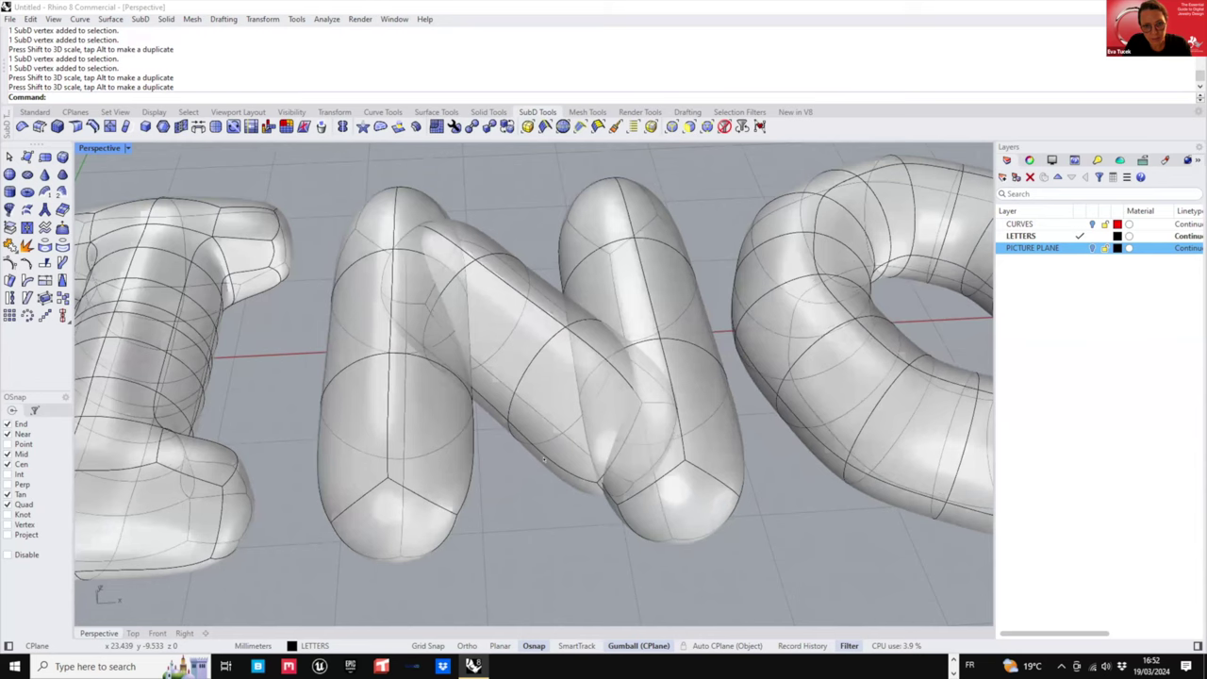
{"action": "scroll", "coordinate": [651, 433], "scroll_direction": "up", "scroll_amount": 2}
{"action": "left_click", "coordinate": [707, 423]}
{"action": "right_click_drag", "start_coordinate": [707, 423], "coordinate": [696, 427]}
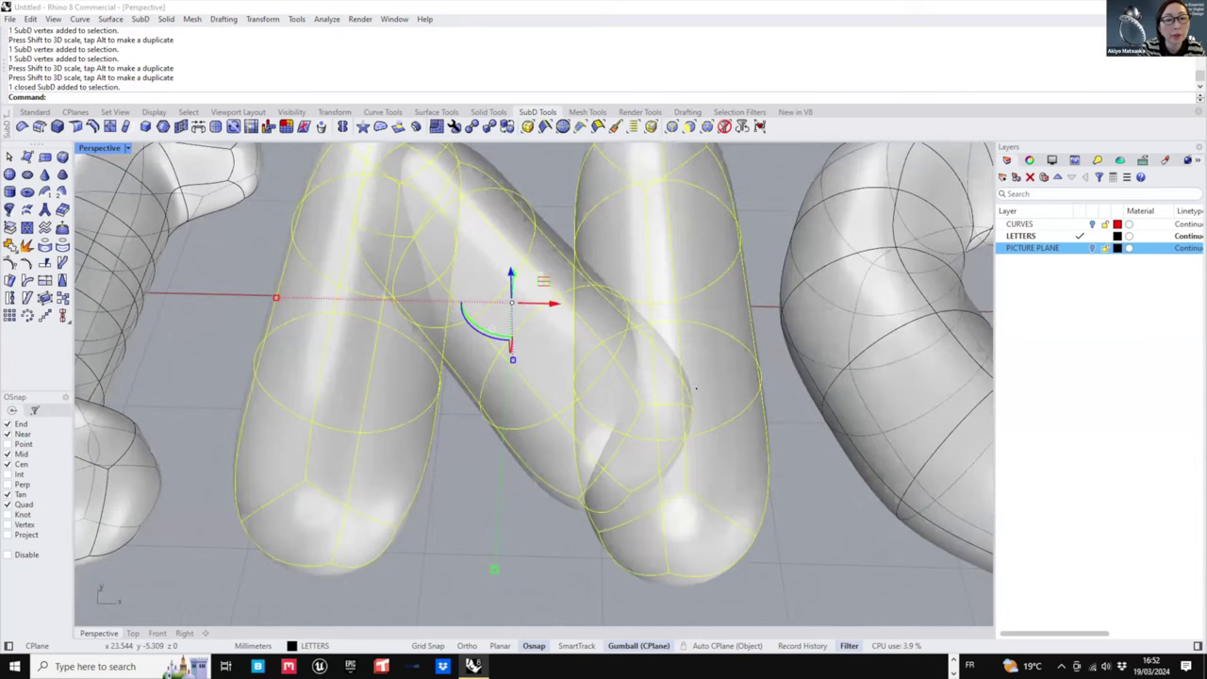
{"action": "scroll", "coordinate": [696, 387], "scroll_direction": "down", "scroll_amount": 2}
{"action": "scroll", "coordinate": [691, 384], "scroll_direction": "up", "scroll_amount": 3}
{"action": "right_click_drag", "start_coordinate": [696, 325], "coordinate": [699, 417]}
{"action": "scroll", "coordinate": [691, 384], "scroll_direction": "down", "scroll_amount": 6}
{"action": "right_click_drag", "start_coordinate": [688, 337], "coordinate": [808, 406]}
{"action": "scroll", "coordinate": [664, 369], "scroll_direction": "down", "scroll_amount": 2}
{"action": "scroll", "coordinate": [782, 389], "scroll_direction": "up", "scroll_amount": 2}
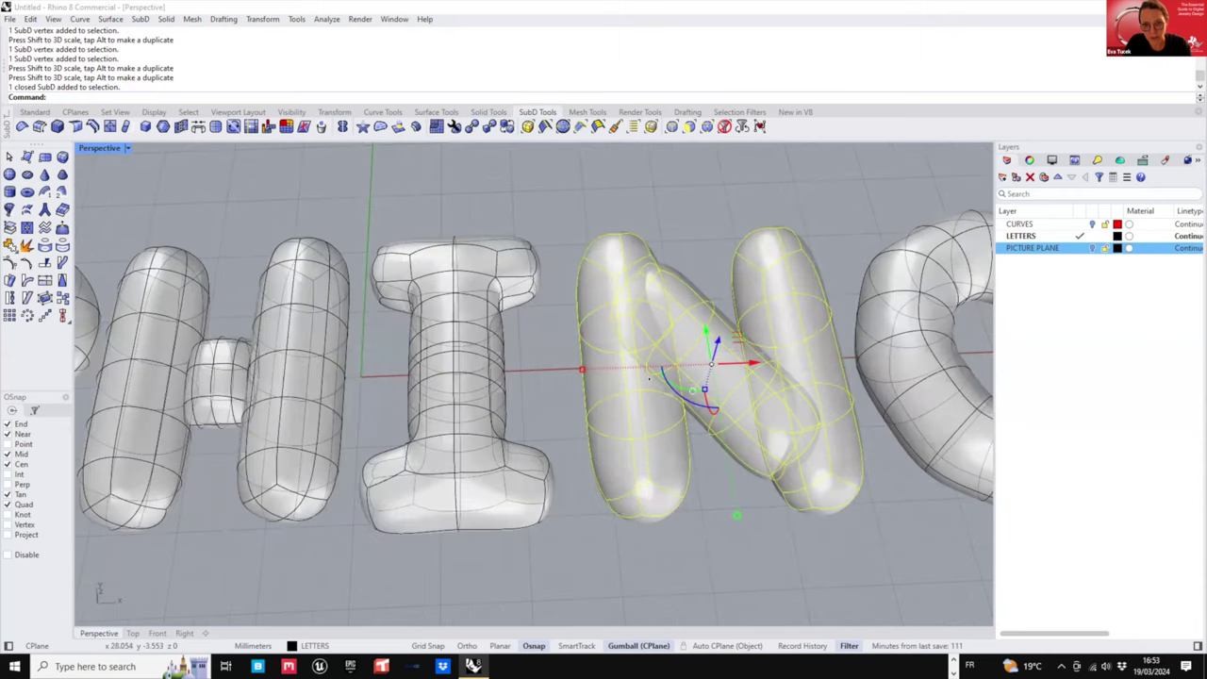
{"action": "right_click_drag", "start_coordinate": [649, 378], "coordinate": [291, 335]}
{"action": "scroll", "coordinate": [298, 307], "scroll_direction": "up", "scroll_amount": 3}
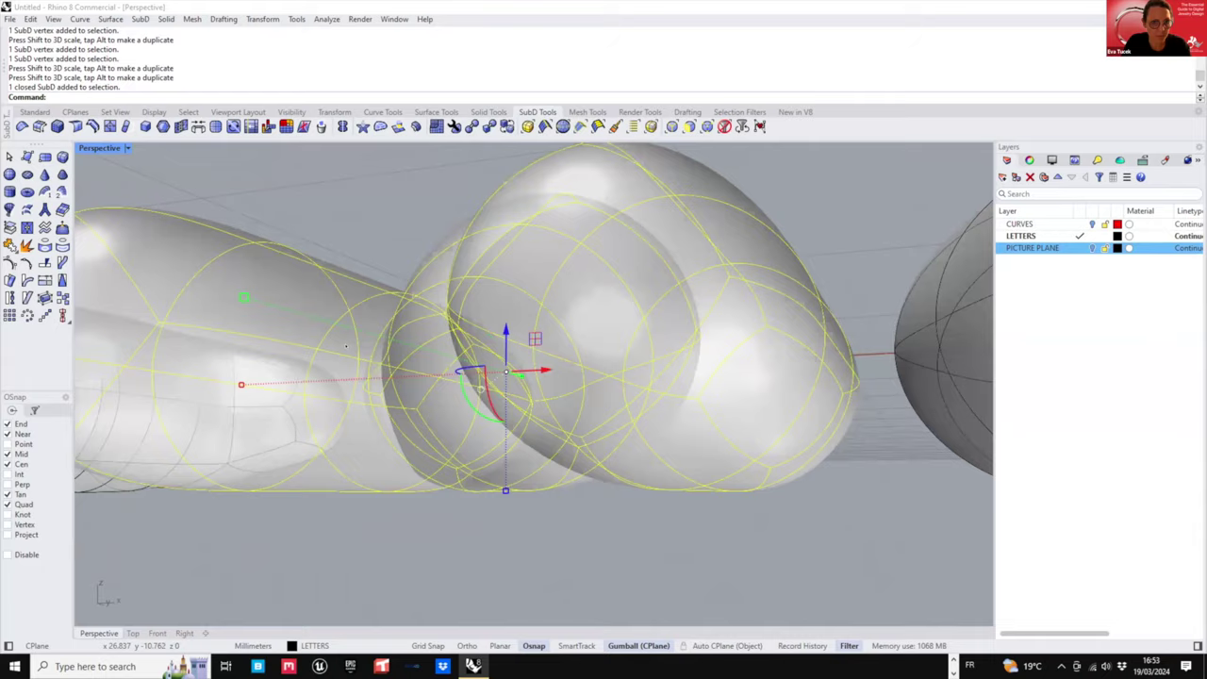
{"action": "right_click_drag", "start_coordinate": [480, 389], "coordinate": [361, 329]}
{"action": "scroll", "coordinate": [409, 336], "scroll_direction": "up", "scroll_amount": 5}
{"action": "right_click_drag", "start_coordinate": [352, 486], "coordinate": [638, 456]}
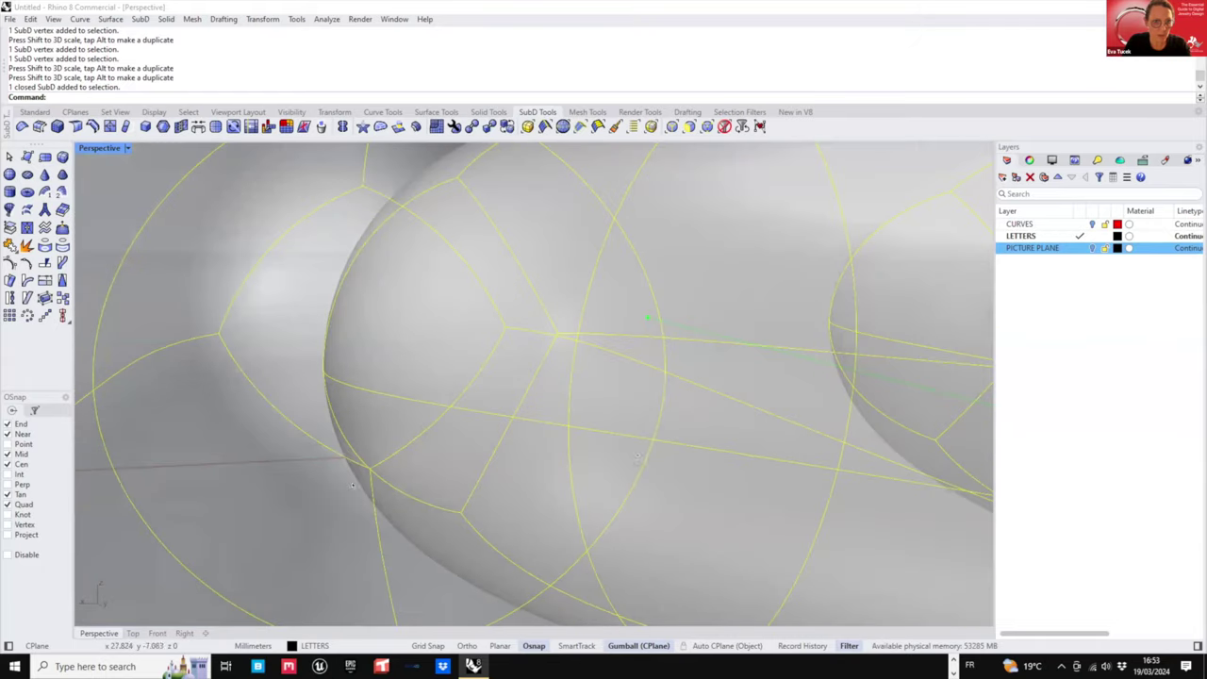
{"action": "key", "text": "Escape"}
- Move the vertex at the lower end of the N's diagonal inward, away from the right stem
{"action": "right_click_drag", "start_coordinate": [156, 353], "coordinate": [123, 359]}
{"action": "left_click", "coordinate": [323, 374], "text": "ctrl+shift"}
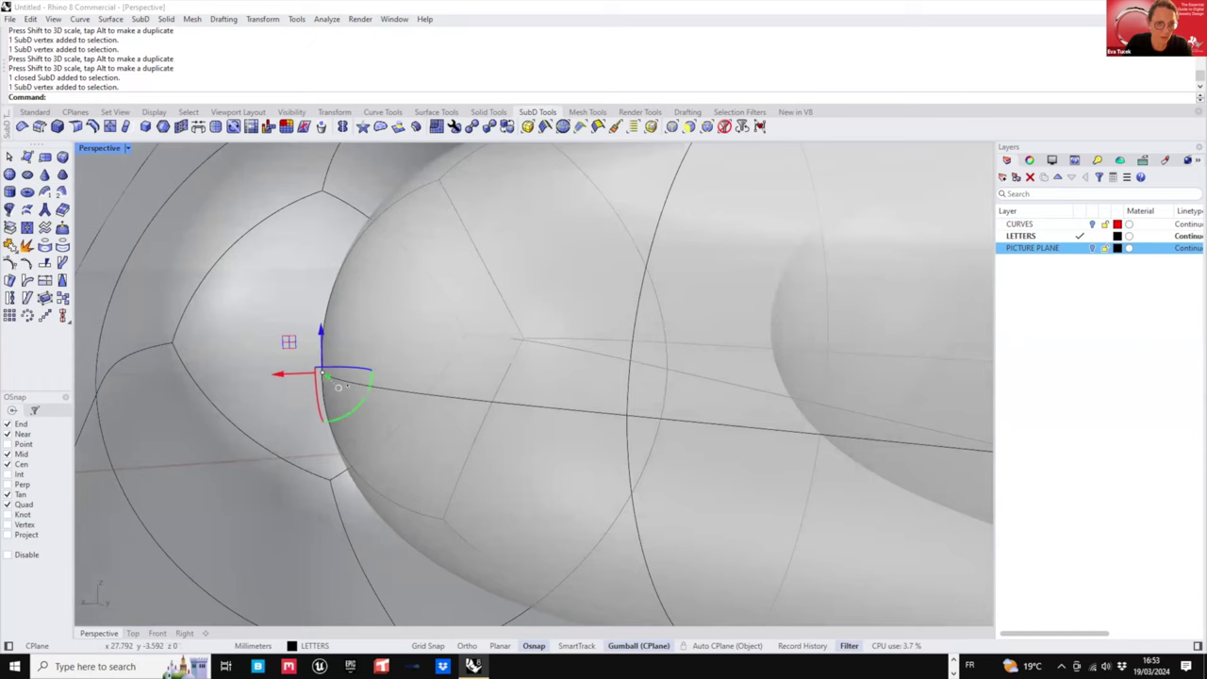
{"action": "scroll", "coordinate": [347, 385], "scroll_direction": "down", "scroll_amount": 4}
{"action": "right_click_drag", "start_coordinate": [349, 386], "coordinate": [670, 555]}
{"action": "right_click_drag", "start_coordinate": [425, 278], "coordinate": [677, 366]}
{"action": "left_click_drag", "start_coordinate": [674, 368], "coordinate": [600, 262]}
{"action": "scroll", "coordinate": [601, 263], "scroll_direction": "down", "scroll_amount": 4}
{"action": "right_click_drag", "start_coordinate": [629, 401], "coordinate": [702, 429]}
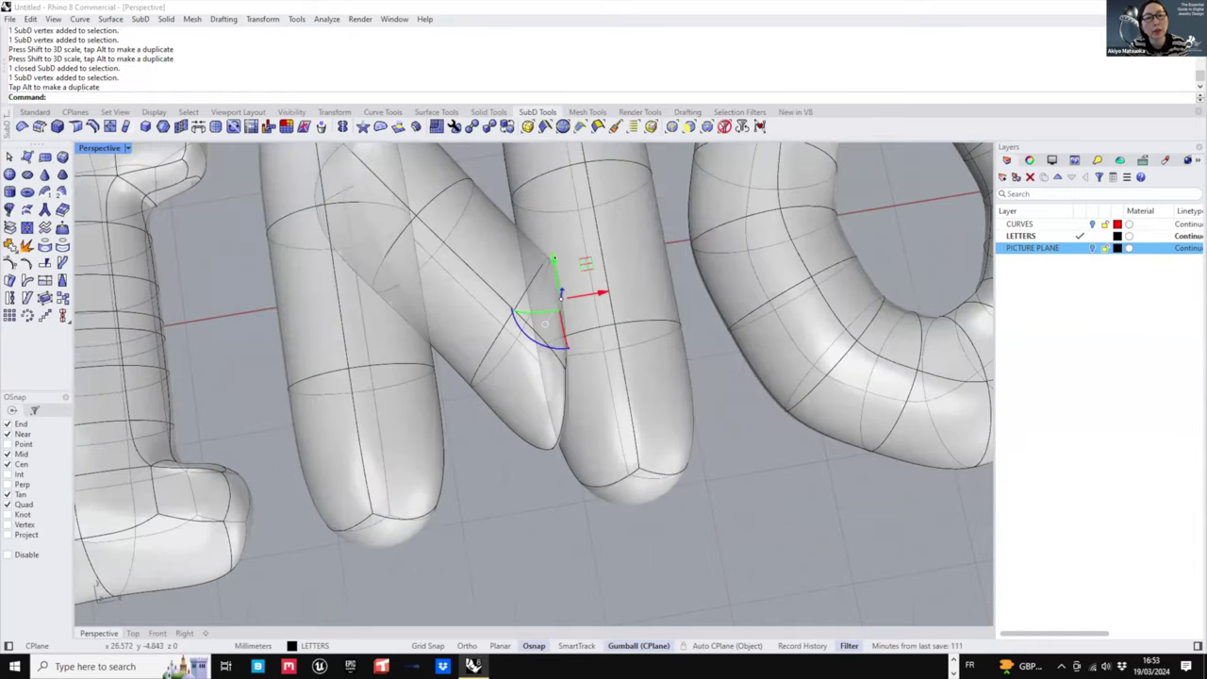
{"action": "scroll", "coordinate": [547, 255], "scroll_direction": "up", "scroll_amount": 1}
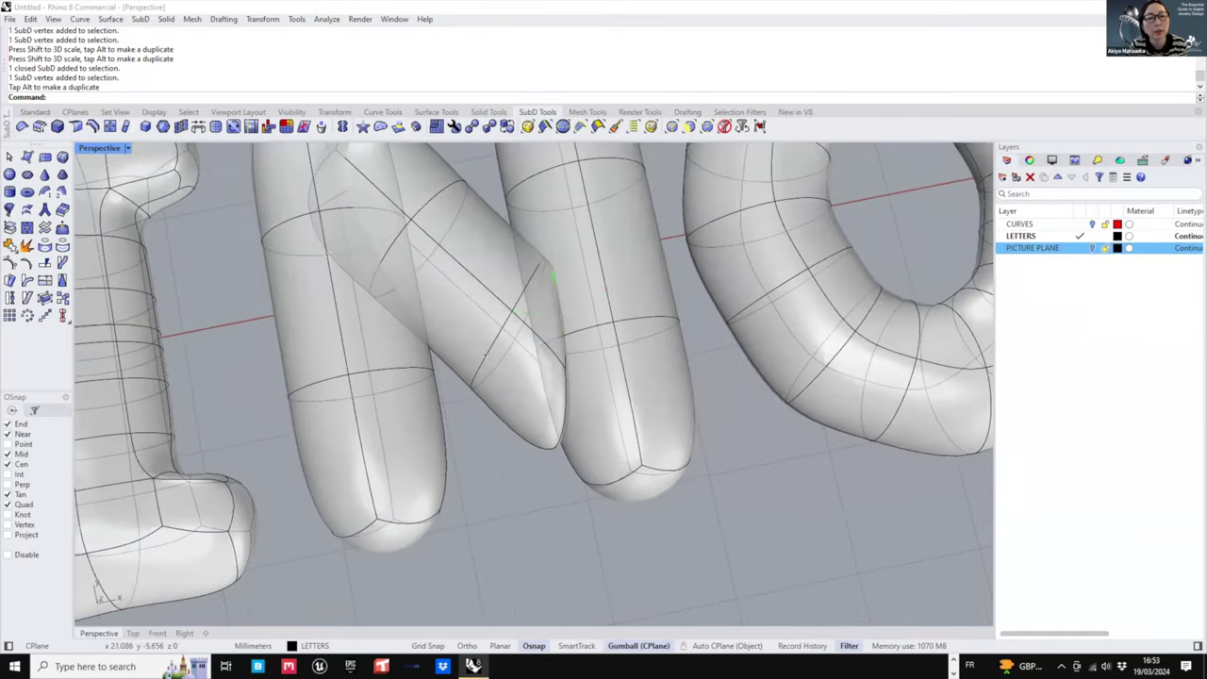
- Move the lower edge loop of the N's diagonal up and inward, and shift its upper edge loop down toward the middle
{"action": "double_click", "coordinate": [486, 355], "text": "ctrl+shift"}
{"action": "left_click_drag", "start_coordinate": [535, 287], "coordinate": [489, 252]}
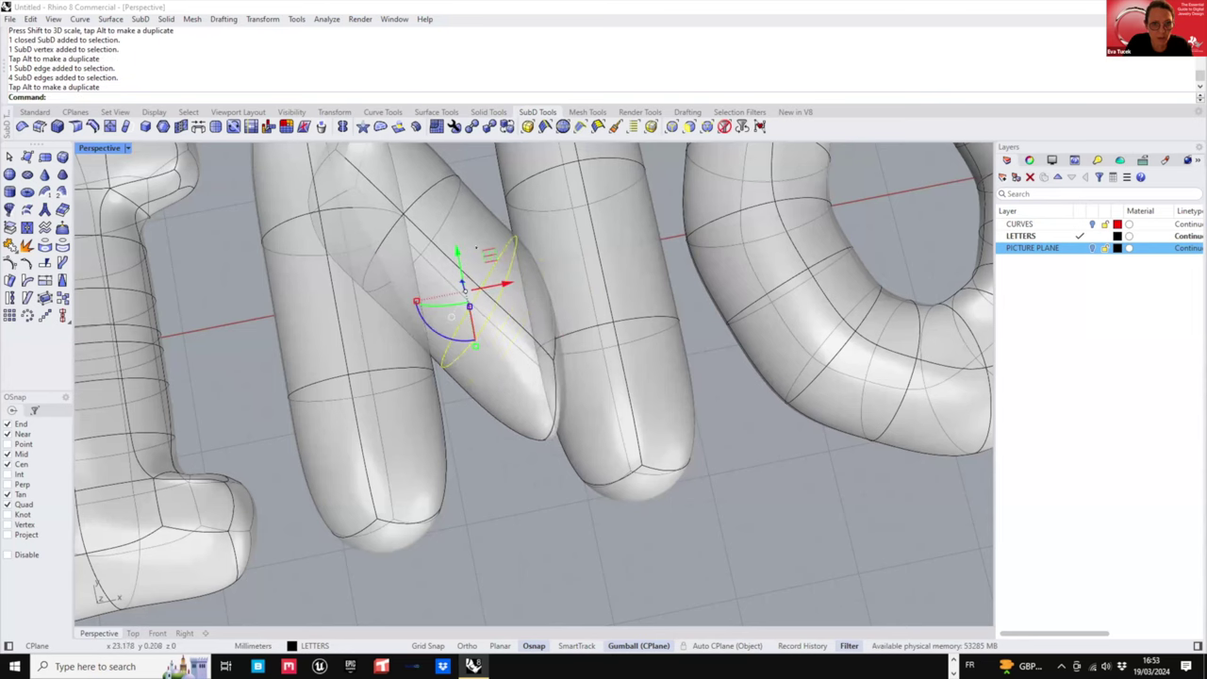
{"action": "right_click_drag", "start_coordinate": [497, 246], "coordinate": [526, 290], "text": "shift"}
{"action": "double_click", "coordinate": [475, 267], "text": "ctrl+shift"}
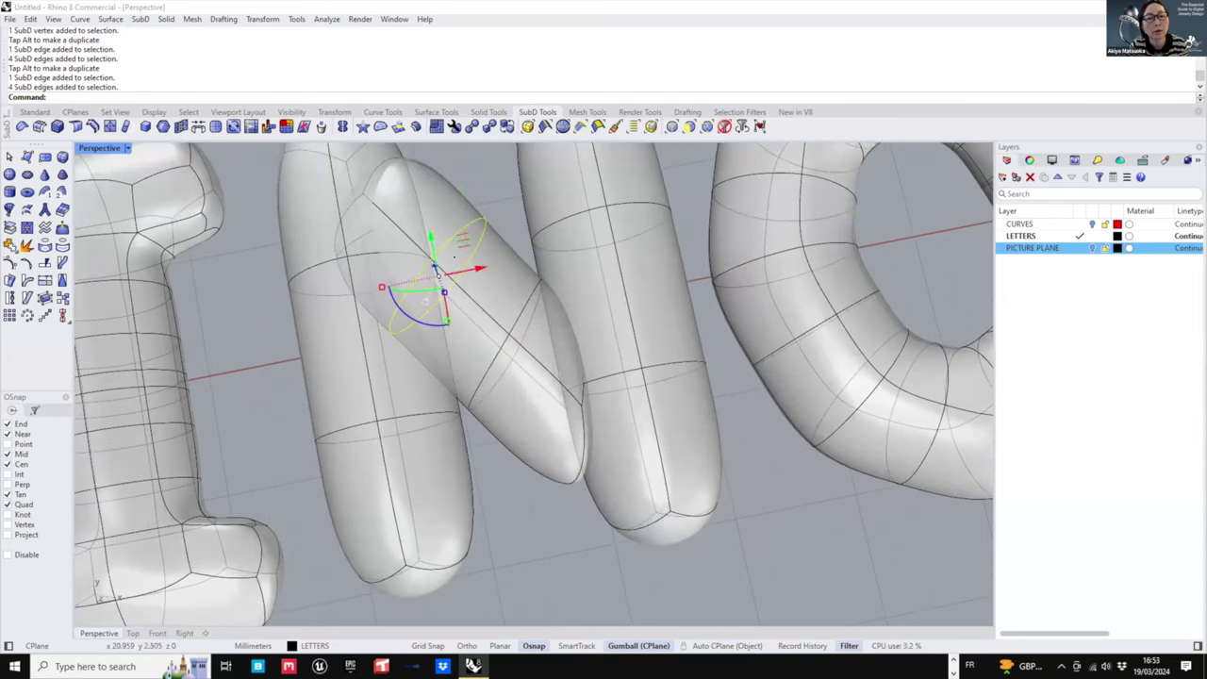
{"action": "left_click_drag", "start_coordinate": [463, 239], "coordinate": [488, 270]}
- Fine-tune the upper edge loop of the N's diagonal in the Top view, shifting it slightly down to the right and rotating it
{"action": "key", "text": "ctrl+m"}
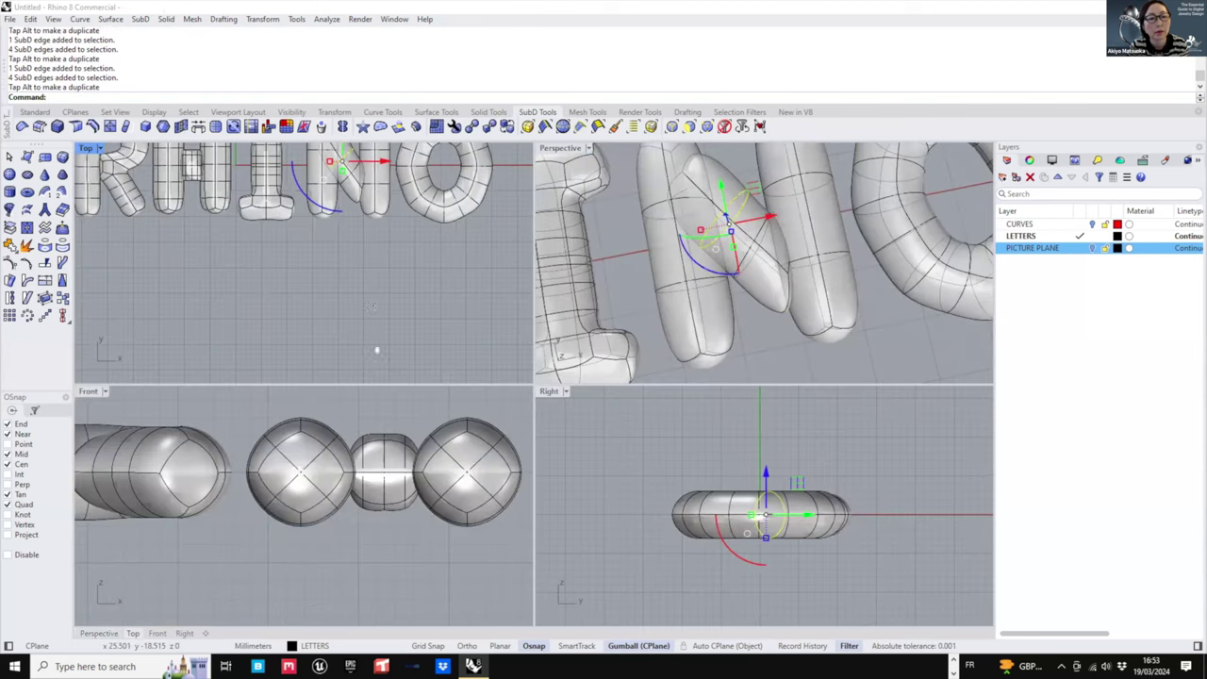
{"action": "right_click_drag", "start_coordinate": [377, 350], "coordinate": [375, 460]}
{"action": "scroll", "coordinate": [364, 303], "scroll_direction": "up", "scroll_amount": 7}
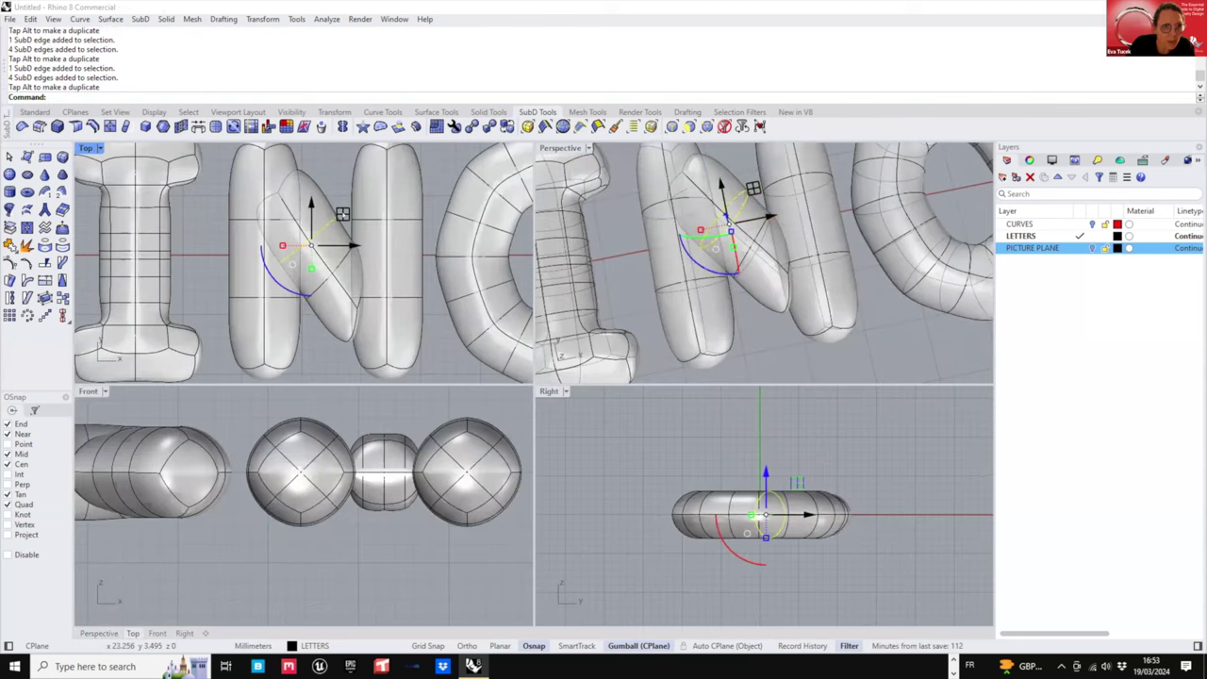
{"action": "left_click_drag", "start_coordinate": [341, 213], "coordinate": [345, 216]}
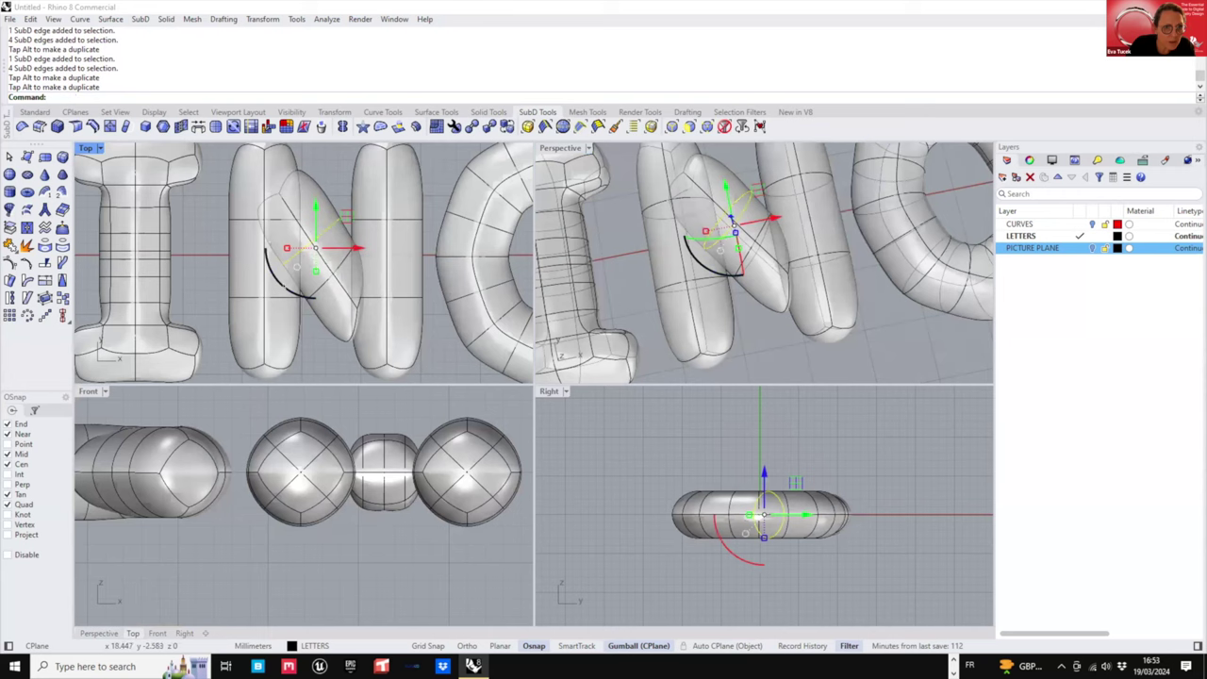
{"action": "left_click_drag", "start_coordinate": [283, 284], "coordinate": [295, 291]}
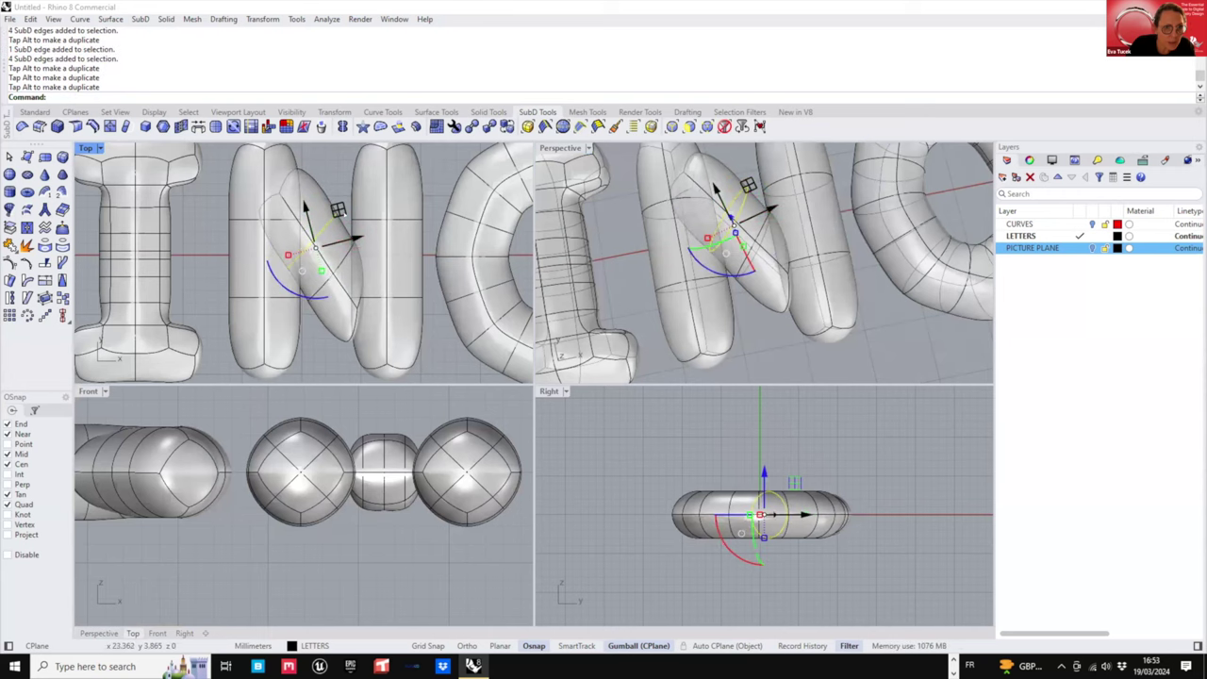
{"action": "left_click_drag", "start_coordinate": [337, 210], "coordinate": [344, 220]}
- Move the vertex at the lower tip of the N's diagonal slightly toward the right stem in the Top view
{"action": "left_click", "coordinate": [378, 268]}
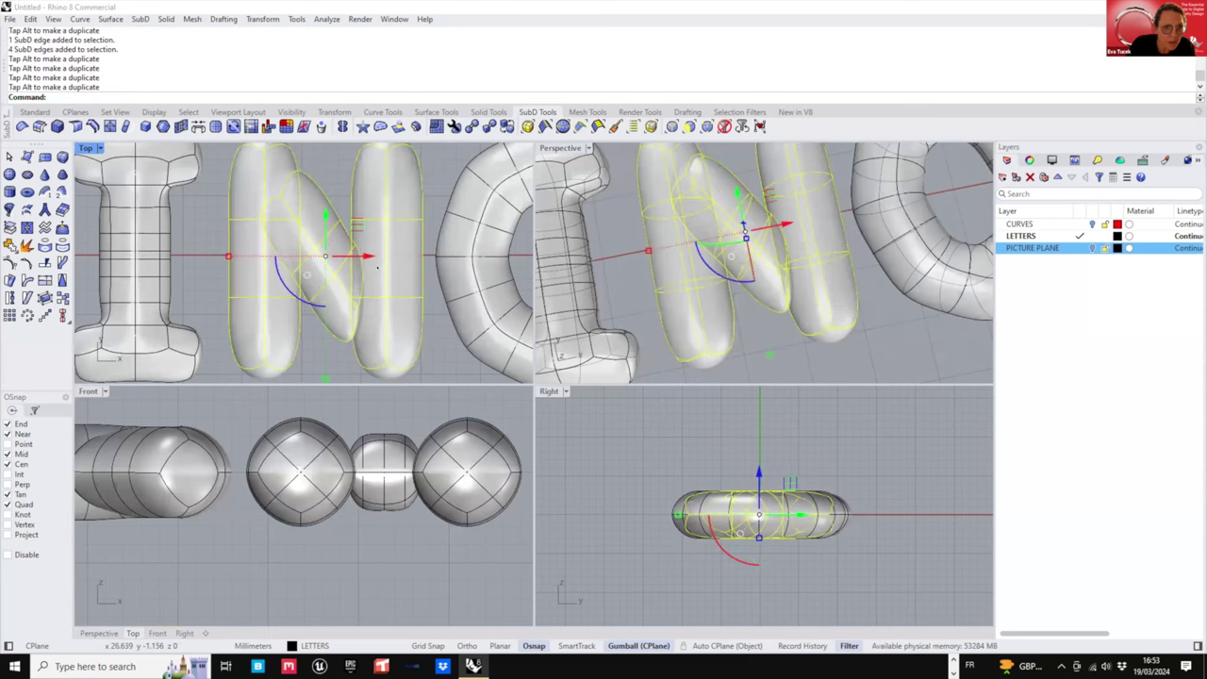
{"action": "scroll", "coordinate": [377, 268], "scroll_direction": "up", "scroll_amount": 4}
{"action": "key", "text": "Escape"}
{"action": "right_click_drag", "start_coordinate": [377, 268], "coordinate": [381, 177]}
{"action": "right_click_drag", "start_coordinate": [862, 179], "coordinate": [820, 99]}
{"action": "scroll", "coordinate": [760, 283], "scroll_direction": "up", "scroll_amount": 4}
{"action": "left_click", "coordinate": [756, 281], "text": "ctrl+shift"}
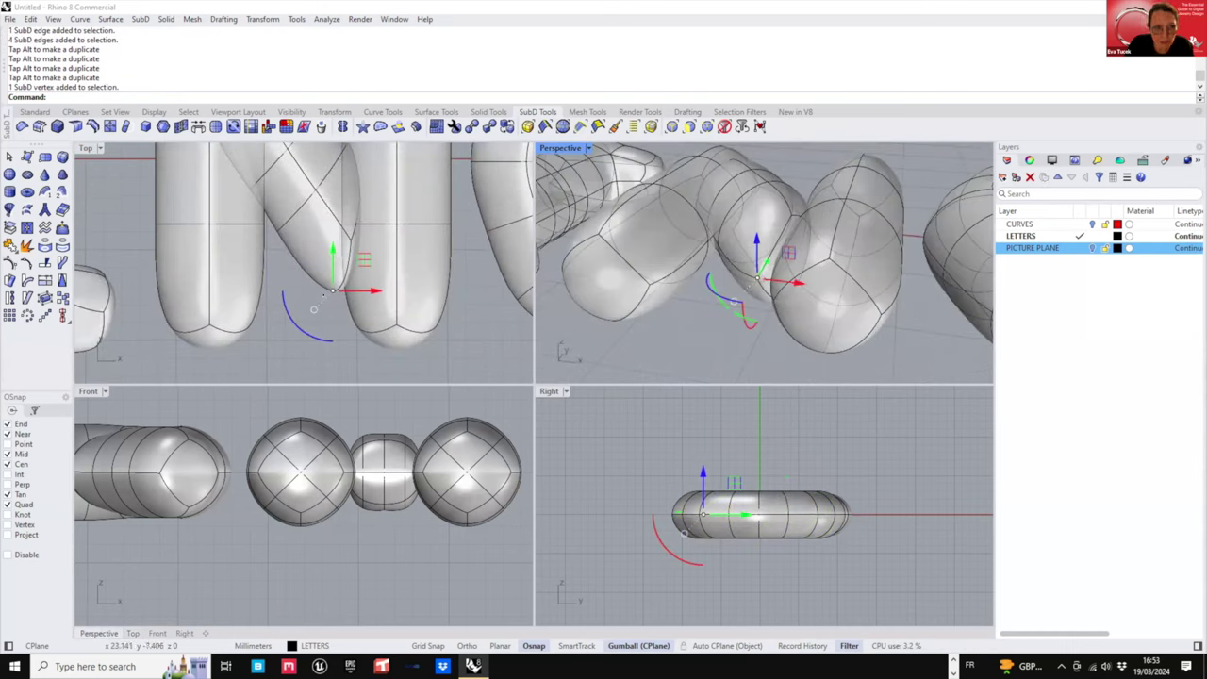
{"action": "left_click_drag", "start_coordinate": [364, 259], "coordinate": [376, 258]}
{"action": "key", "text": "Escape"}
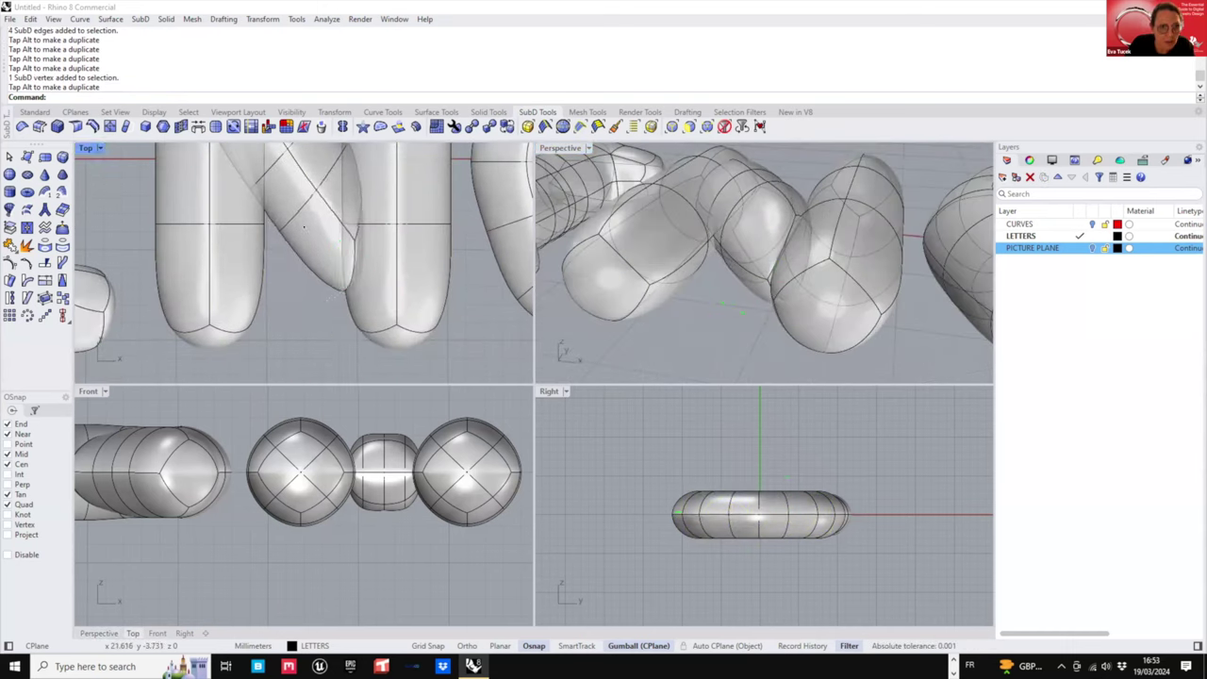
- Move the vertex on the left side of the N's diagonal right and down so the diagonal pulls out of the left stem
{"action": "scroll", "coordinate": [304, 227], "scroll_direction": "down", "scroll_amount": 4}
{"action": "right_click_drag", "start_coordinate": [303, 226], "coordinate": [320, 292]}
{"action": "right_click_drag", "start_coordinate": [585, 247], "coordinate": [752, 204]}
{"action": "scroll", "coordinate": [805, 306], "scroll_direction": "up", "scroll_amount": 5}
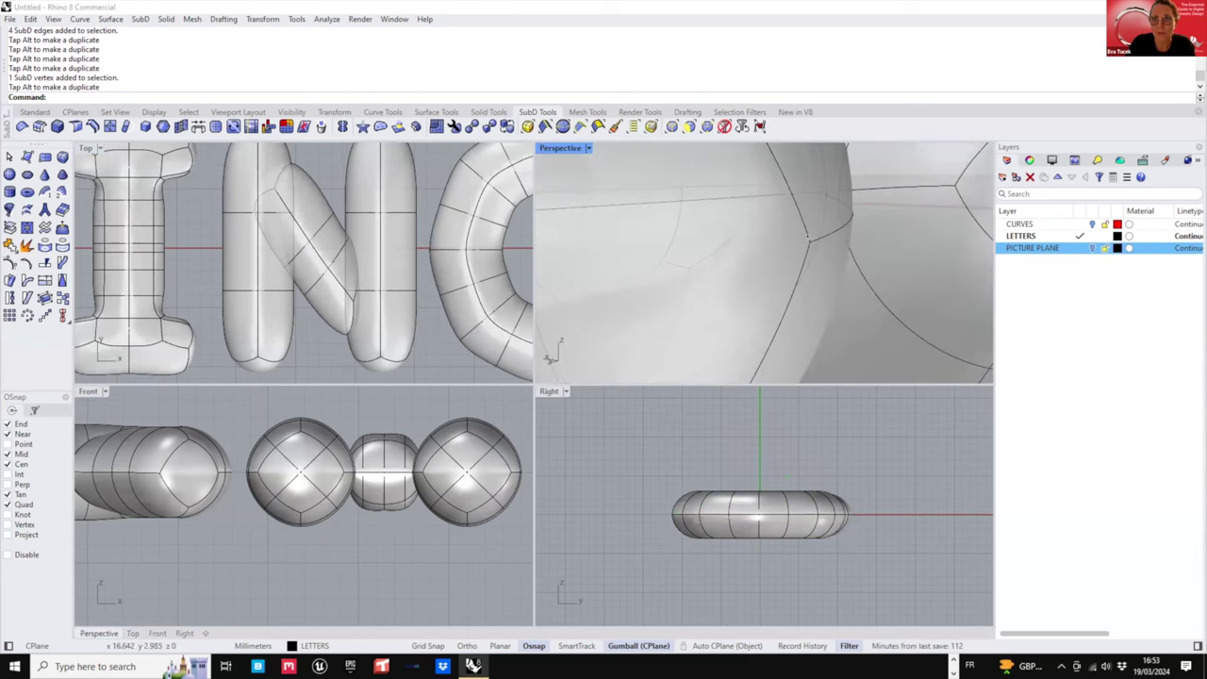
{"action": "left_click", "coordinate": [807, 243], "text": "ctrl+shift"}
{"action": "scroll", "coordinate": [269, 211], "scroll_direction": "up", "scroll_amount": 6}
{"action": "left_click_drag", "start_coordinate": [274, 208], "coordinate": [316, 207]}
{"action": "scroll", "coordinate": [324, 217], "scroll_direction": "down", "scroll_amount": 4}
{"action": "right_click_drag", "start_coordinate": [348, 217], "coordinate": [354, 224]}
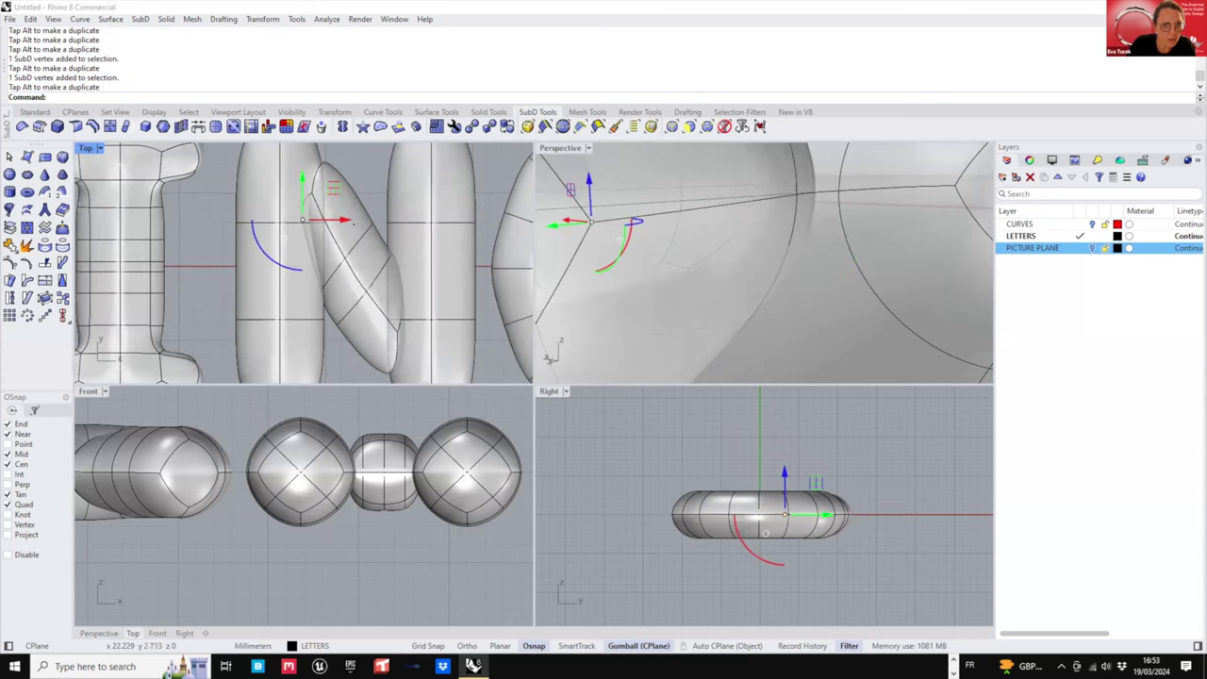
{"action": "left_click_drag", "start_coordinate": [300, 176], "coordinate": [301, 207]}
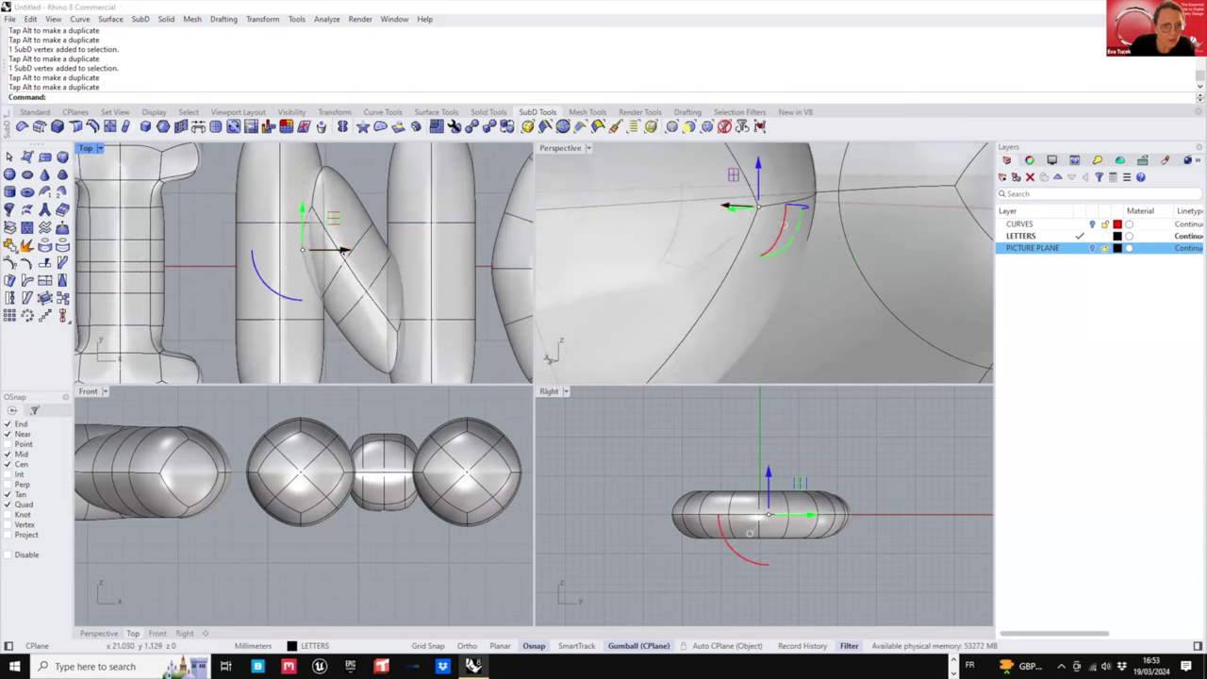
{"action": "mouse_move", "coordinate": [340, 250]}
{"action": "left_mouse_down"}
{"action": "mouse_move", "coordinate": [310, 269]}
{"action": "mouse_move", "coordinate": [311, 221]}
{"action": "mouse_move", "coordinate": [348, 231]}
{"action": "left_mouse_up"}
{"action": "key", "text": "Escape"}
- Move the vertex at the upper tip of the N's diagonal slightly toward the left stem along X
{"action": "scroll", "coordinate": [713, 292], "scroll_direction": "down", "scroll_amount": 12}
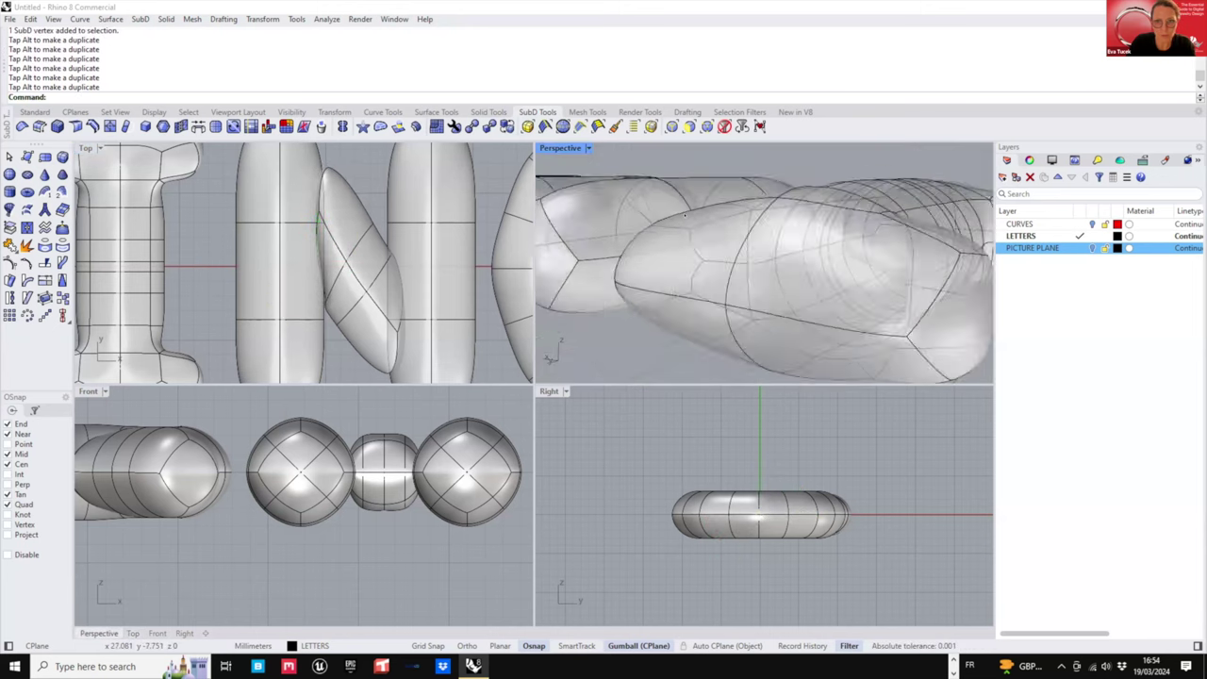
{"action": "right_click_drag", "start_coordinate": [713, 291], "coordinate": [859, 236]}
{"action": "scroll", "coordinate": [817, 256], "scroll_direction": "up", "scroll_amount": 4}
{"action": "scroll", "coordinate": [859, 236], "scroll_direction": "up", "scroll_amount": 5}
{"action": "left_click", "coordinate": [860, 236]}
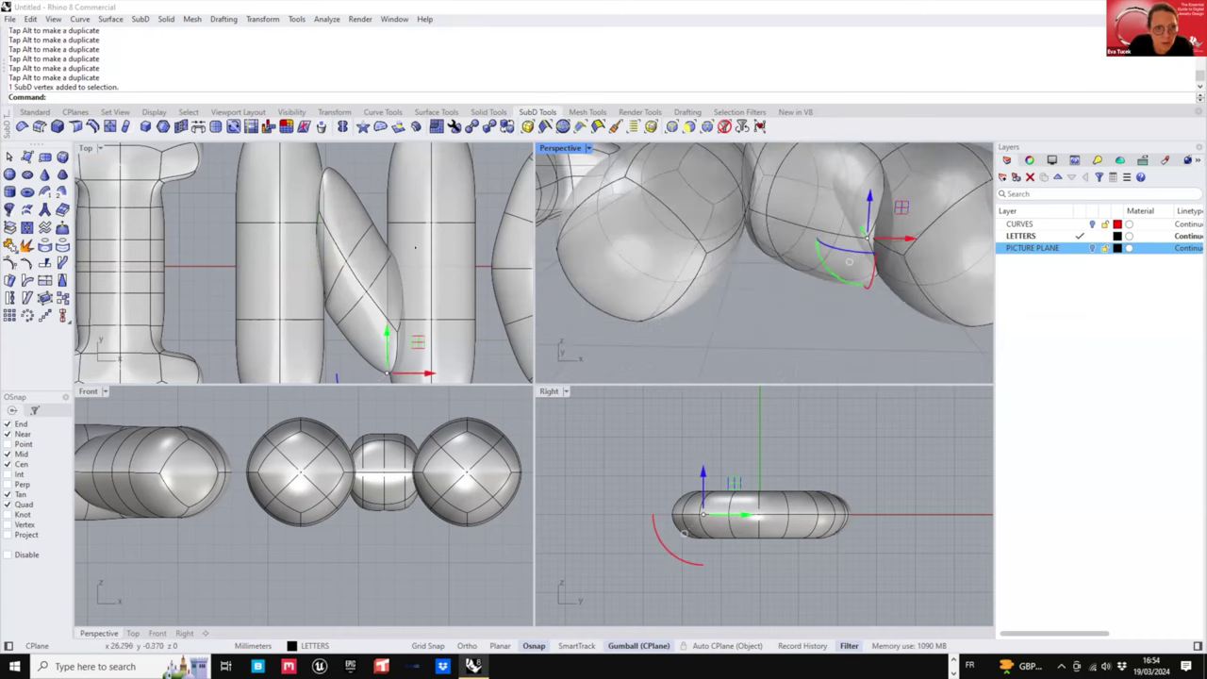
{"action": "right_click_drag", "start_coordinate": [415, 248], "coordinate": [417, 256]}
{"action": "key", "text": "Escape"}
{"action": "right_click_drag", "start_coordinate": [847, 224], "coordinate": [835, 176]}
{"action": "scroll", "coordinate": [835, 177], "scroll_direction": "up", "scroll_amount": 5}
{"action": "left_click", "coordinate": [833, 176]}
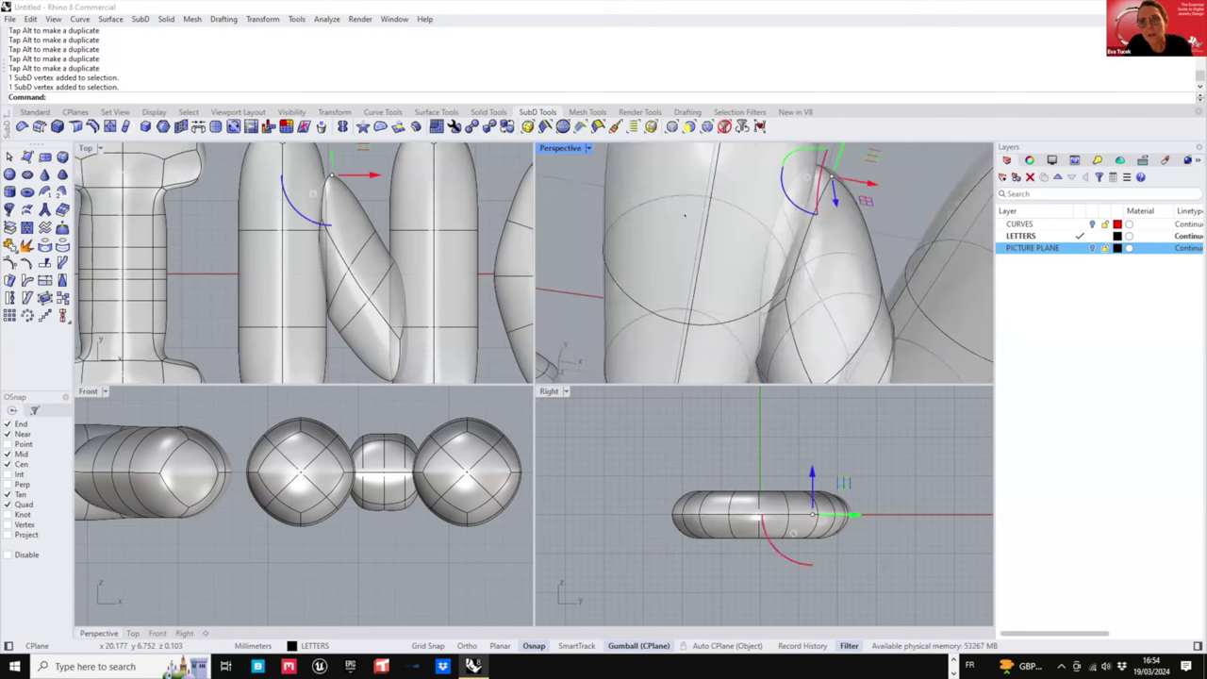
{"action": "left_click_drag", "start_coordinate": [373, 174], "coordinate": [368, 174]}
{"action": "key", "text": "Escape"}
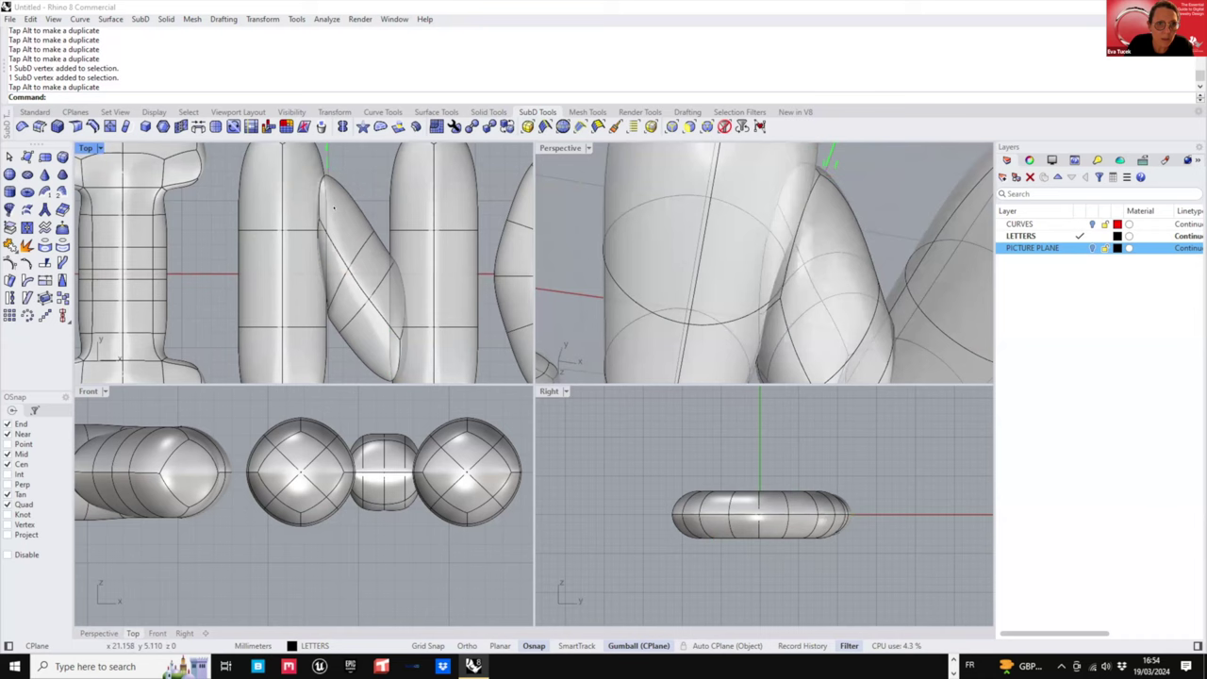
- Move the upper vertex on the right side of the N's diagonal slightly up and to the left
{"action": "scroll", "coordinate": [358, 243], "scroll_direction": "down", "scroll_amount": 2}
{"action": "right_click_drag", "start_coordinate": [358, 241], "coordinate": [347, 224]}
{"action": "left_click", "coordinate": [349, 220]}
{"action": "left_click_drag", "start_coordinate": [379, 191], "coordinate": [371, 181]}
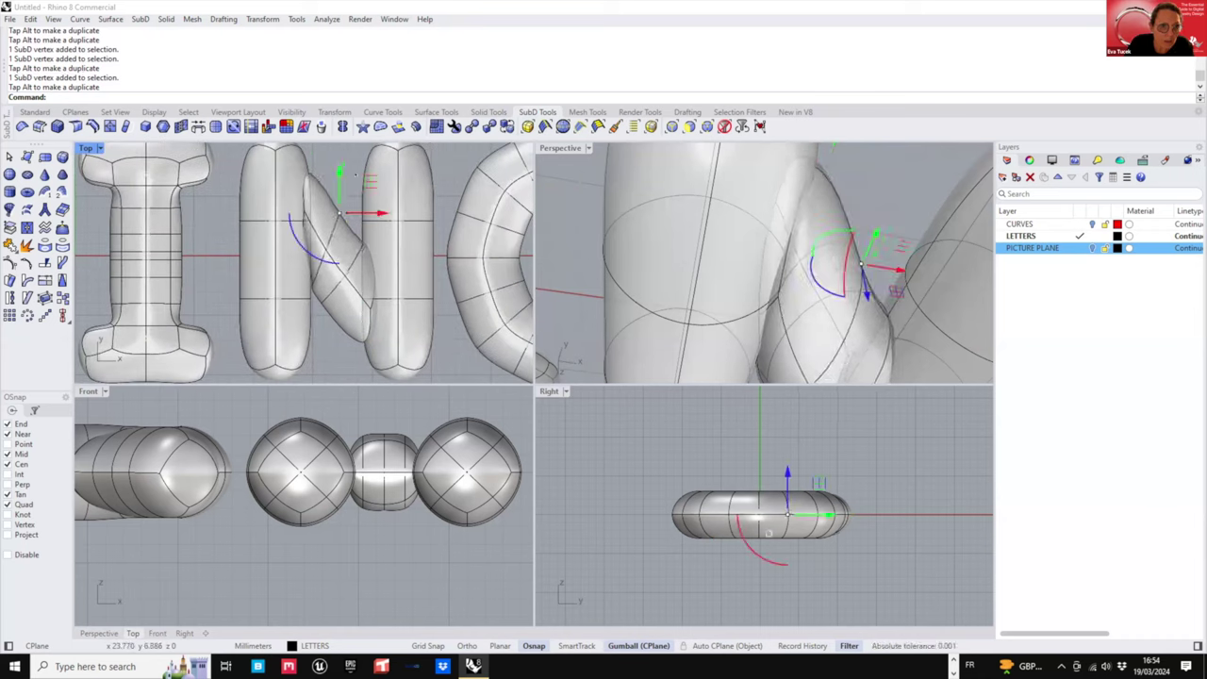
{"action": "scroll", "coordinate": [363, 245], "scroll_direction": "up", "scroll_amount": 4}
{"action": "left_click", "coordinate": [364, 244]}
{"action": "left_click", "coordinate": [352, 196]}
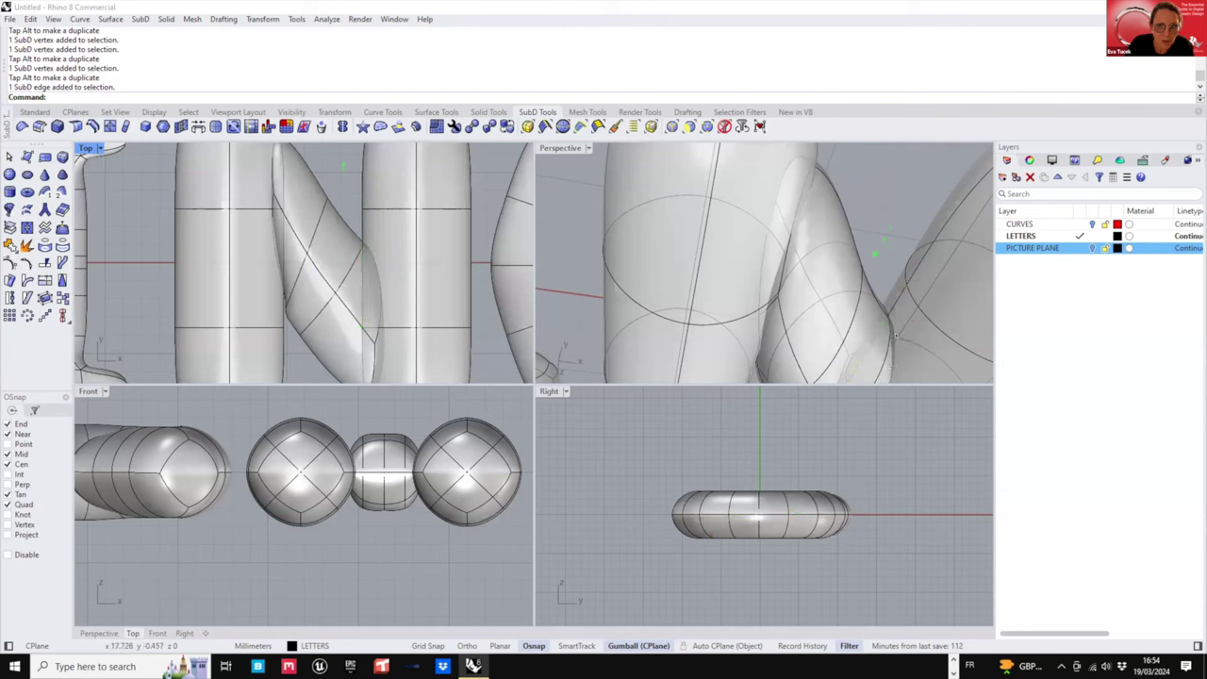
- Examine the left side of the N's diagonal around the vertex where it meets the left stem
{"action": "right_click_drag", "start_coordinate": [889, 205], "coordinate": [819, 236]}
{"action": "scroll", "coordinate": [819, 236], "scroll_direction": "down", "scroll_amount": 4}
{"action": "mouse_move", "coordinate": [722, 280]}
{"action": "right_mouse_down"}
{"action": "mouse_move", "coordinate": [764, 203]}
{"action": "mouse_move", "coordinate": [751, 168]}
{"action": "mouse_move", "coordinate": [715, 258]}
{"action": "right_mouse_up"}
{"action": "scroll", "coordinate": [717, 259], "scroll_direction": "up", "scroll_amount": 10}
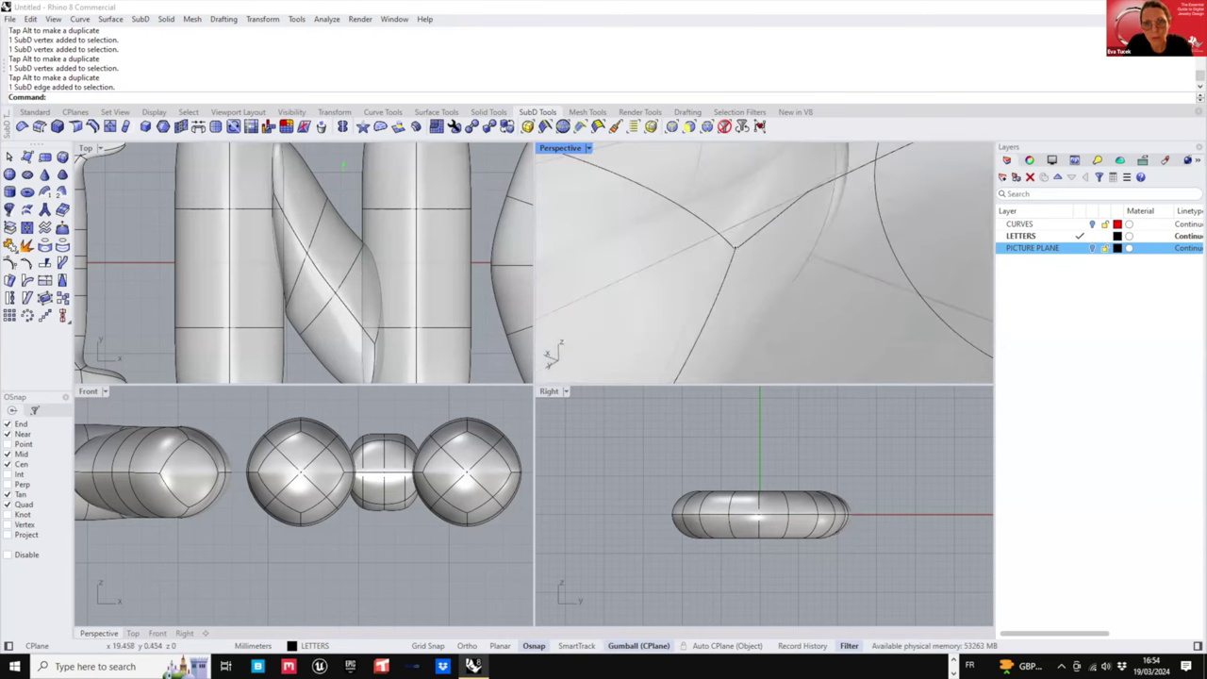
{"action": "left_click", "coordinate": [733, 247]}
{"action": "scroll", "coordinate": [879, 234], "scroll_direction": "down", "scroll_amount": 10}
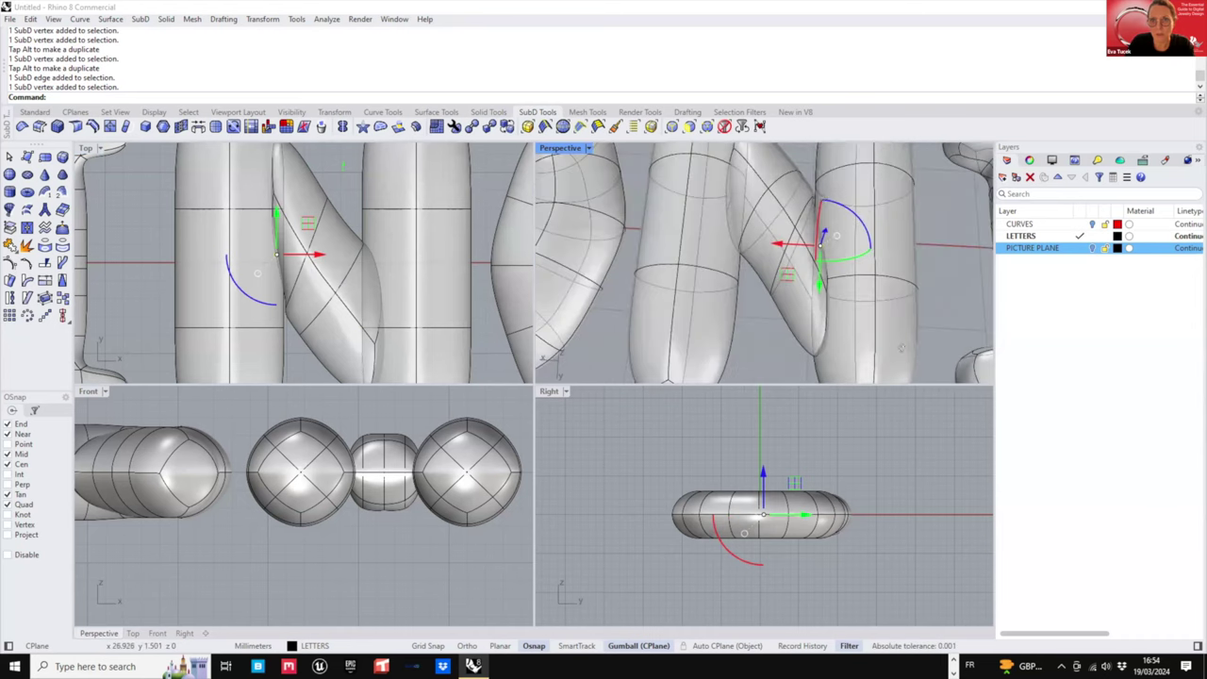
{"action": "right_click_drag", "start_coordinate": [901, 348], "coordinate": [867, 327]}
{"action": "scroll", "coordinate": [820, 270], "scroll_direction": "down", "scroll_amount": 9}
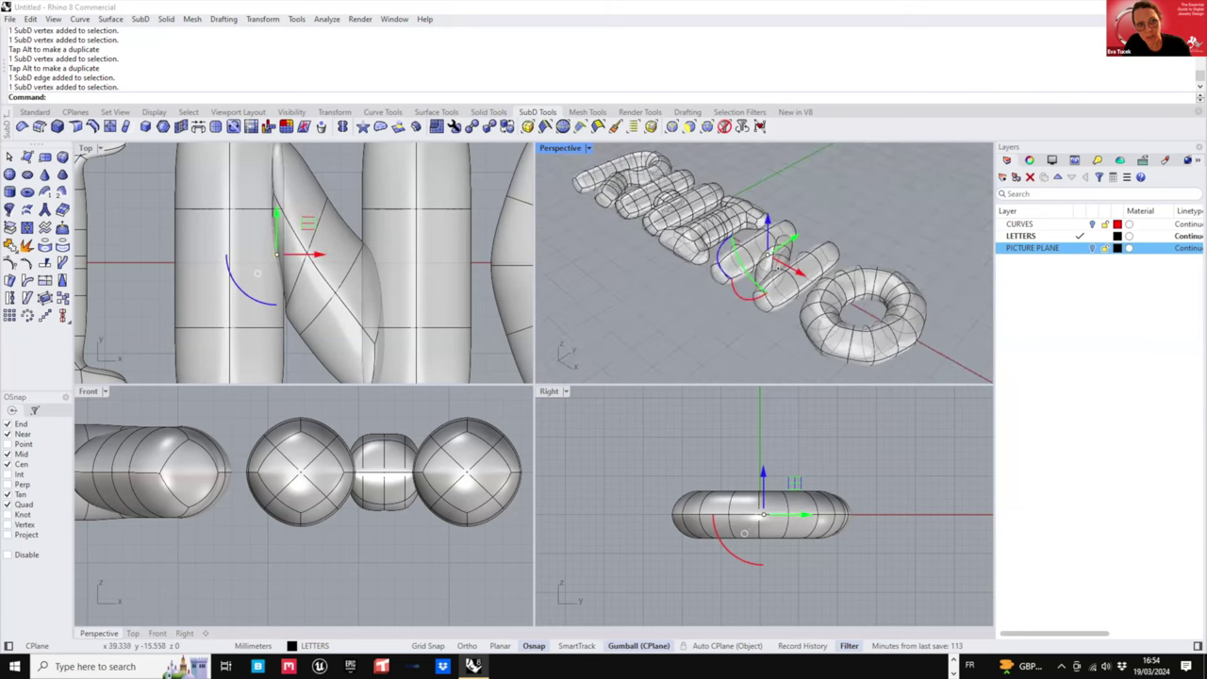
- Move the vertex on the right side of the N's diagonal inward along X, away from the right stem
{"action": "scroll", "coordinate": [779, 269], "scroll_direction": "up", "scroll_amount": 10}
{"action": "right_click_drag", "start_coordinate": [779, 269], "coordinate": [830, 249]}
{"action": "scroll", "coordinate": [839, 247], "scroll_direction": "up", "scroll_amount": 4}
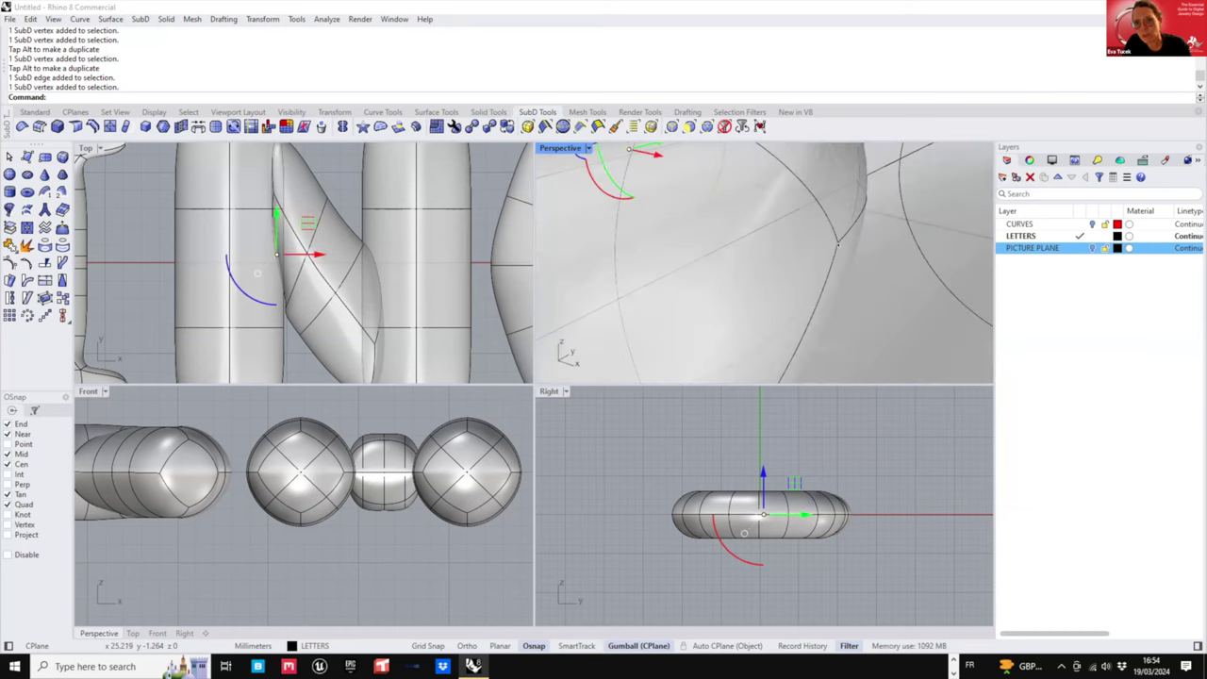
{"action": "left_click", "coordinate": [649, 458]}
{"action": "left_click", "coordinate": [837, 241]}
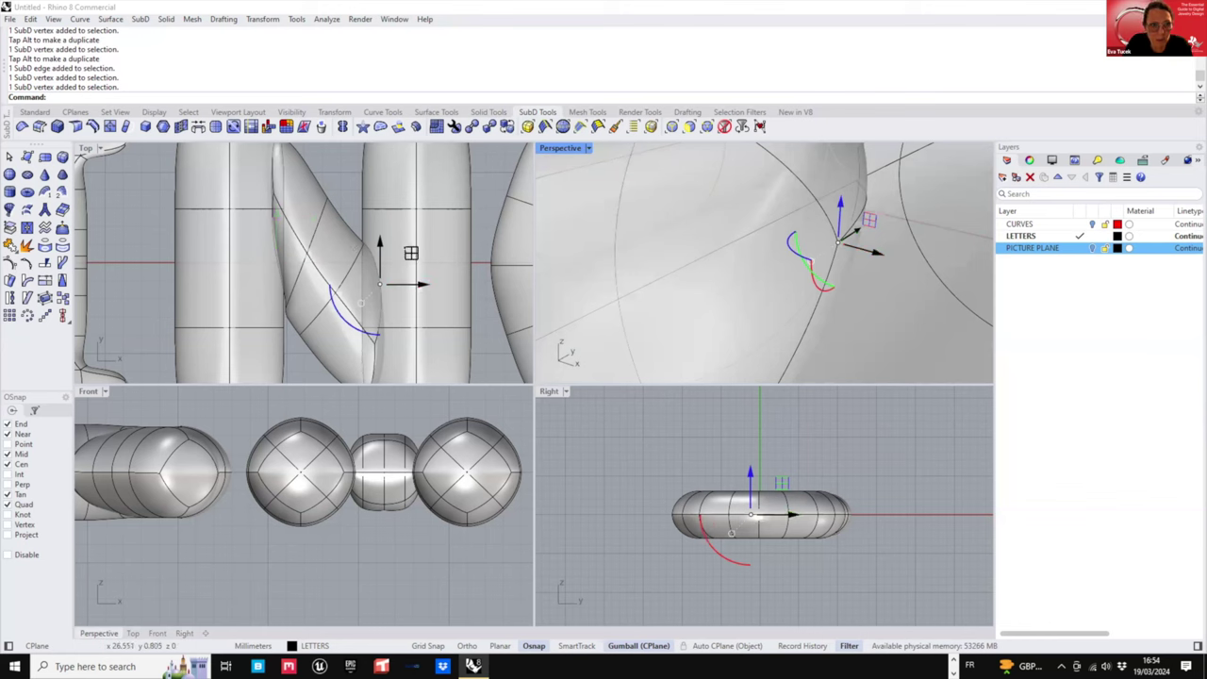
{"action": "left_click_drag", "start_coordinate": [879, 252], "coordinate": [828, 240]}
{"action": "scroll", "coordinate": [397, 260], "scroll_direction": "down", "scroll_amount": 2}
{"action": "scroll", "coordinate": [396, 295], "scroll_direction": "down", "scroll_amount": 2}
{"action": "scroll", "coordinate": [354, 355], "scroll_direction": "up", "scroll_amount": 2}
{"action": "left_click", "coordinate": [354, 355]}
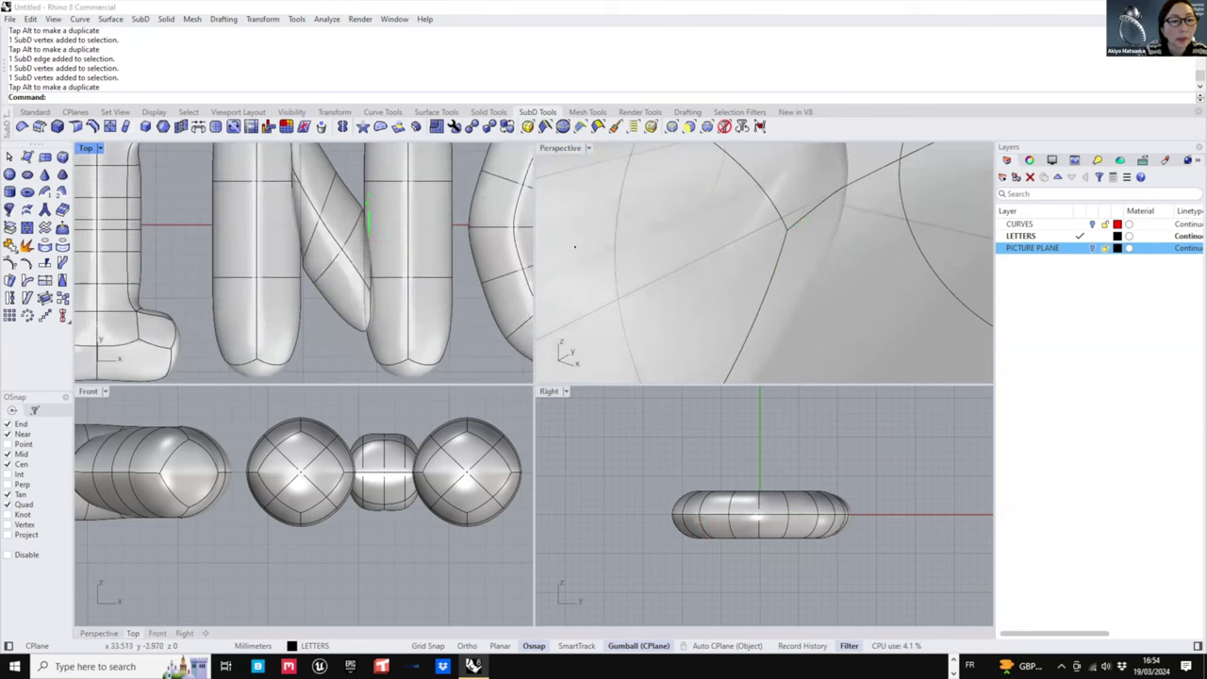
- Try scaling the face at the lower end of the N's diagonal beside the right stem, and undo the scaling
{"action": "scroll", "coordinate": [784, 247], "scroll_direction": "down", "scroll_amount": 5}
{"action": "right_click_drag", "start_coordinate": [785, 247], "coordinate": [799, 267]}
{"action": "scroll", "coordinate": [798, 268], "scroll_direction": "up", "scroll_amount": 4}
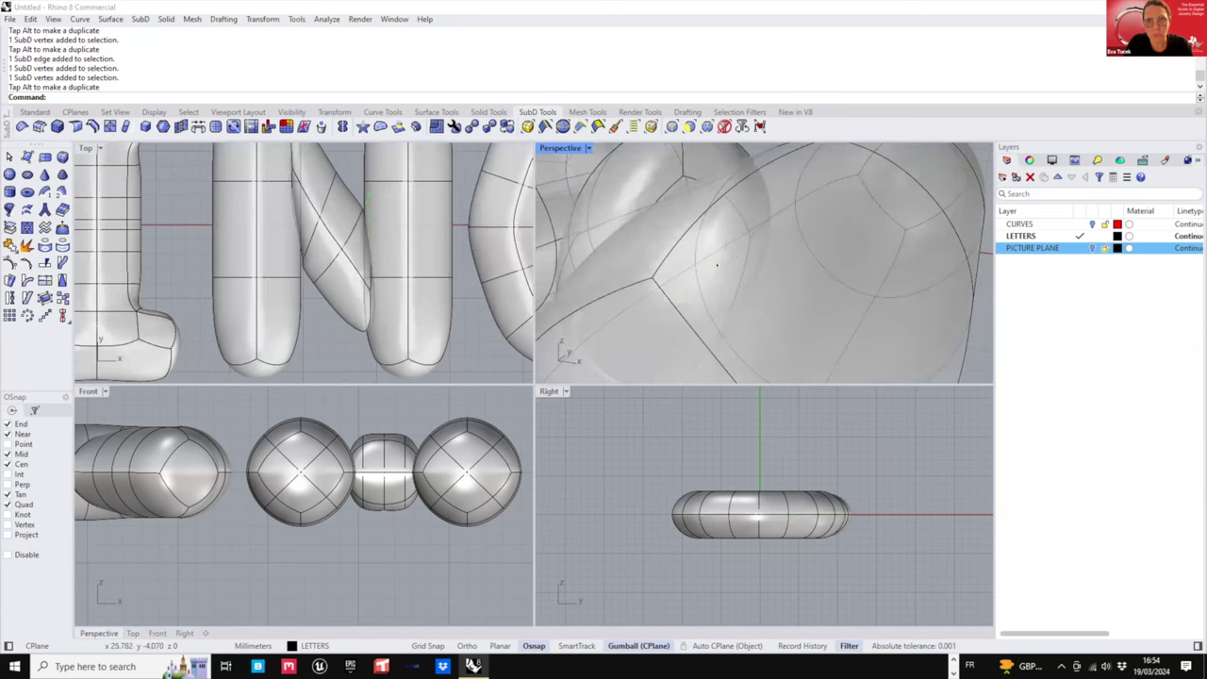
{"action": "left_click", "coordinate": [717, 265], "text": "ctrl+shift"}
{"action": "right_click_drag", "start_coordinate": [717, 265], "coordinate": [779, 298]}
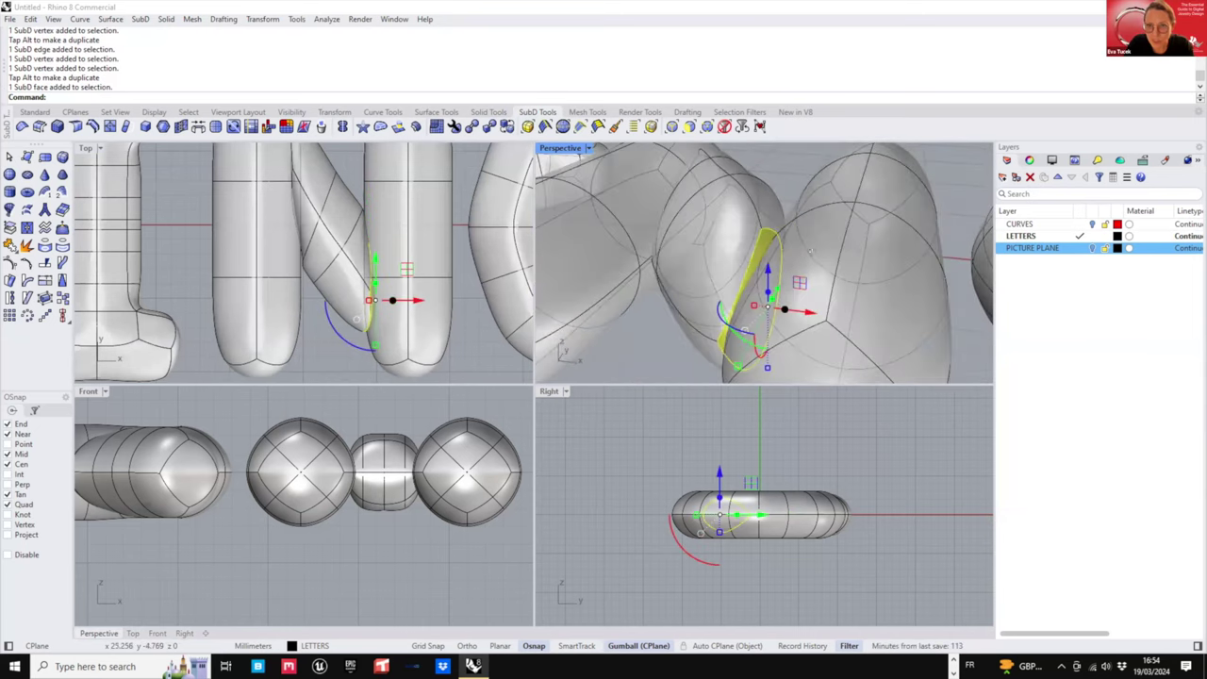
{"action": "right_click_drag", "start_coordinate": [812, 252], "coordinate": [837, 185]}
{"action": "left_click_drag", "start_coordinate": [842, 283], "coordinate": [840, 257]}
{"action": "scroll", "coordinate": [839, 255], "scroll_direction": "down", "scroll_amount": 6}
{"action": "key", "text": "Escape"}
{"action": "right_click_drag", "start_coordinate": [837, 257], "coordinate": [788, 279]}
{"action": "scroll", "coordinate": [788, 278], "scroll_direction": "up", "scroll_amount": 3}
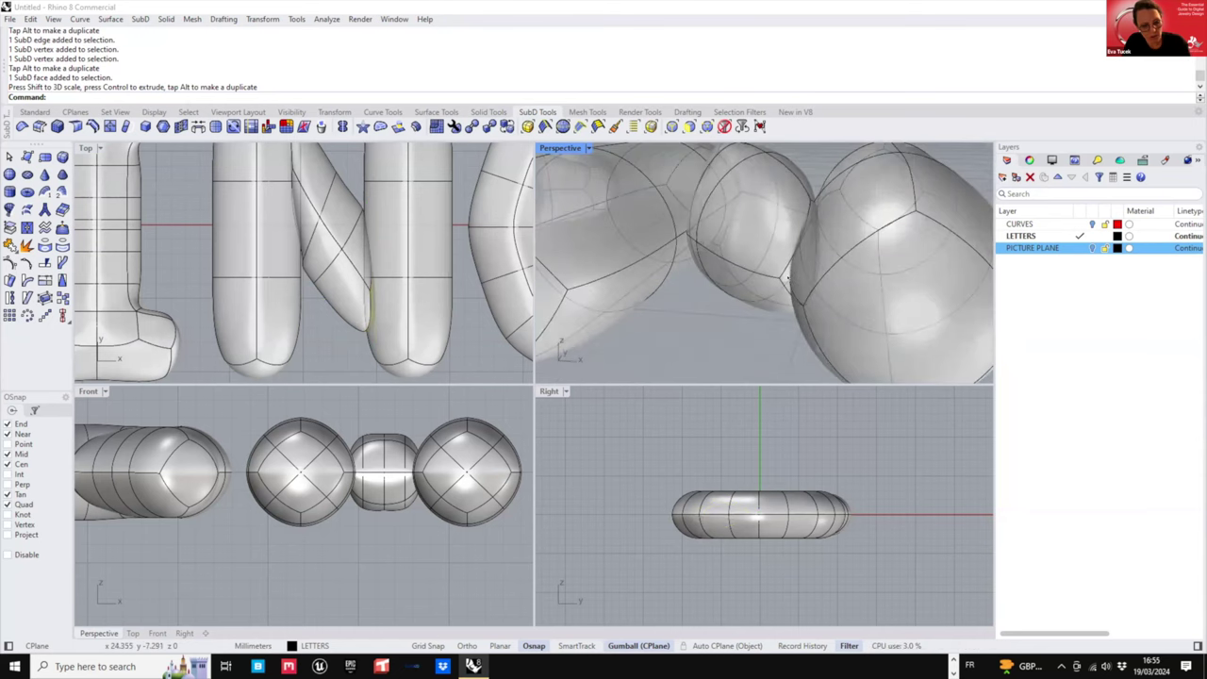
{"action": "key", "text": "ctrl+z"}
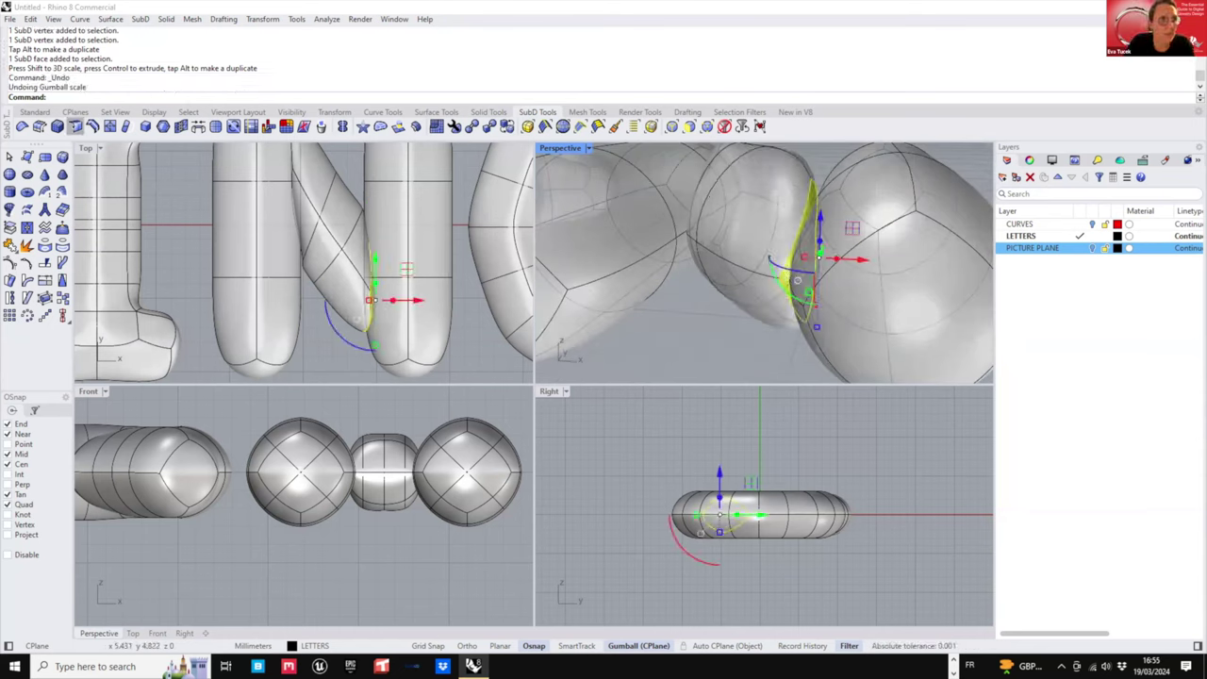
{"action": "left_click", "coordinate": [75, 125]}
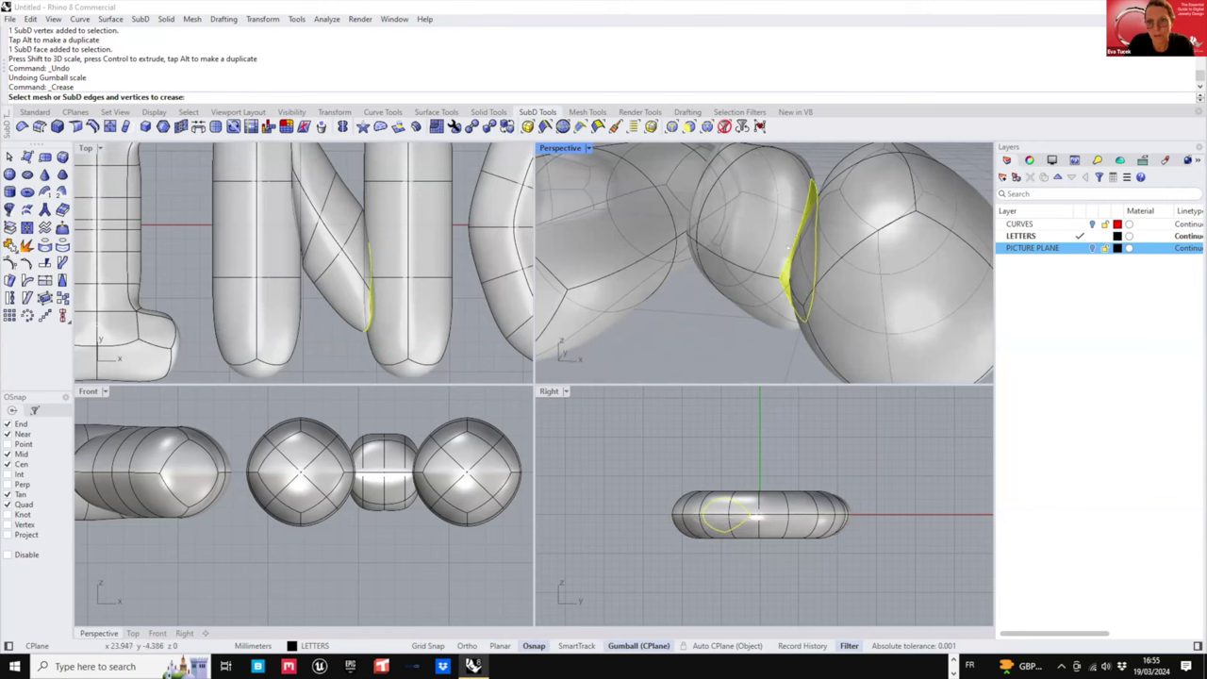
{"action": "right_click", "coordinate": [789, 247]}
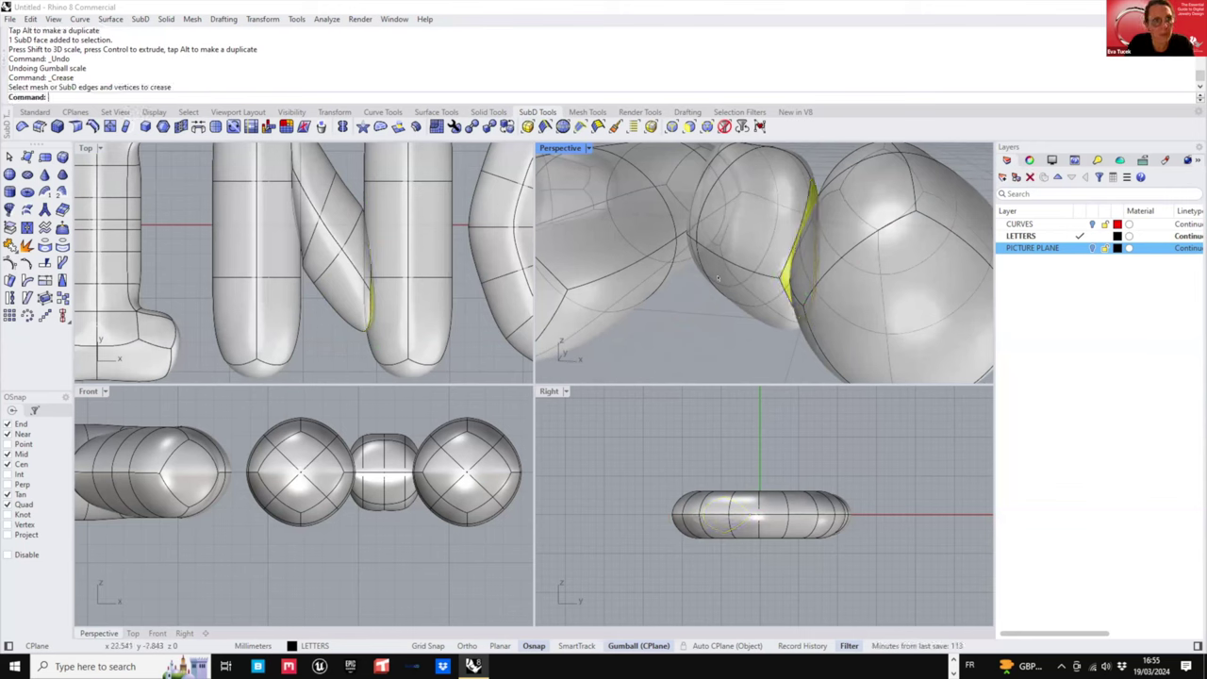
{"action": "left_click", "coordinate": [785, 276], "text": "ctrl+shift"}
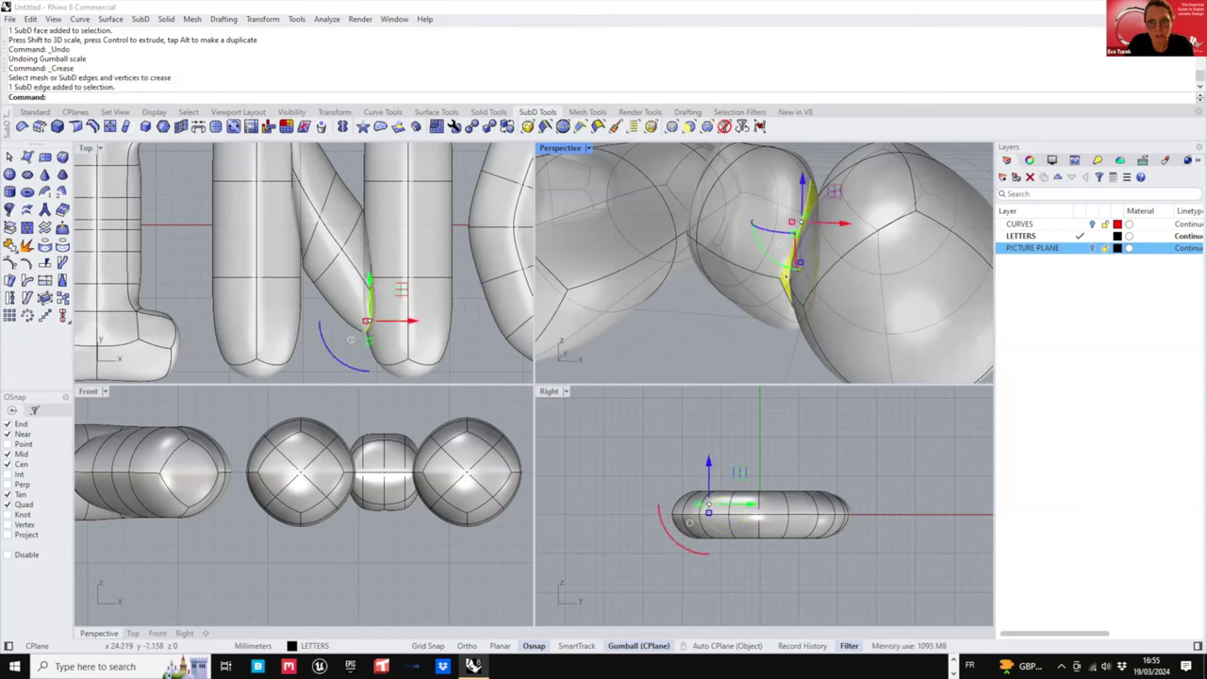
{"action": "left_click", "coordinate": [786, 276], "text": "ctrl+shift"}
{"action": "left_click", "coordinate": [786, 285]}
{"action": "key", "text": "Escape"}
- Examine the lower part of the N's diagonal from several angles, picking individual faces to check how its mesh is laid out
{"action": "scroll", "coordinate": [786, 285], "scroll_direction": "down", "scroll_amount": 3}
{"action": "right_click_drag", "start_coordinate": [786, 285], "coordinate": [811, 291]}
{"action": "scroll", "coordinate": [819, 287], "scroll_direction": "up", "scroll_amount": 6}
{"action": "left_click", "coordinate": [818, 287], "text": "ctrl+shift"}
{"action": "left_click", "coordinate": [825, 288], "text": "ctrl+shift"}
{"action": "scroll", "coordinate": [823, 290], "scroll_direction": "down", "scroll_amount": 3}
{"action": "scroll", "coordinate": [819, 293], "scroll_direction": "down", "scroll_amount": 2}
{"action": "scroll", "coordinate": [654, 271], "scroll_direction": "down", "scroll_amount": 5}
{"action": "scroll", "coordinate": [828, 287], "scroll_direction": "up", "scroll_amount": 3}
{"action": "left_click", "coordinate": [812, 292]}
{"action": "left_click", "coordinate": [794, 187]}
{"action": "right_click_drag", "start_coordinate": [794, 187], "coordinate": [721, 203]}
{"action": "left_click", "coordinate": [792, 233], "text": "ctrl+shift"}
{"action": "left_click", "coordinate": [792, 234], "text": "ctrl+shift"}
{"action": "left_click", "coordinate": [798, 192], "text": "ctrl+shift"}
{"action": "left_click", "coordinate": [796, 157]}
{"action": "right_click_drag", "start_coordinate": [797, 156], "coordinate": [795, 237]}
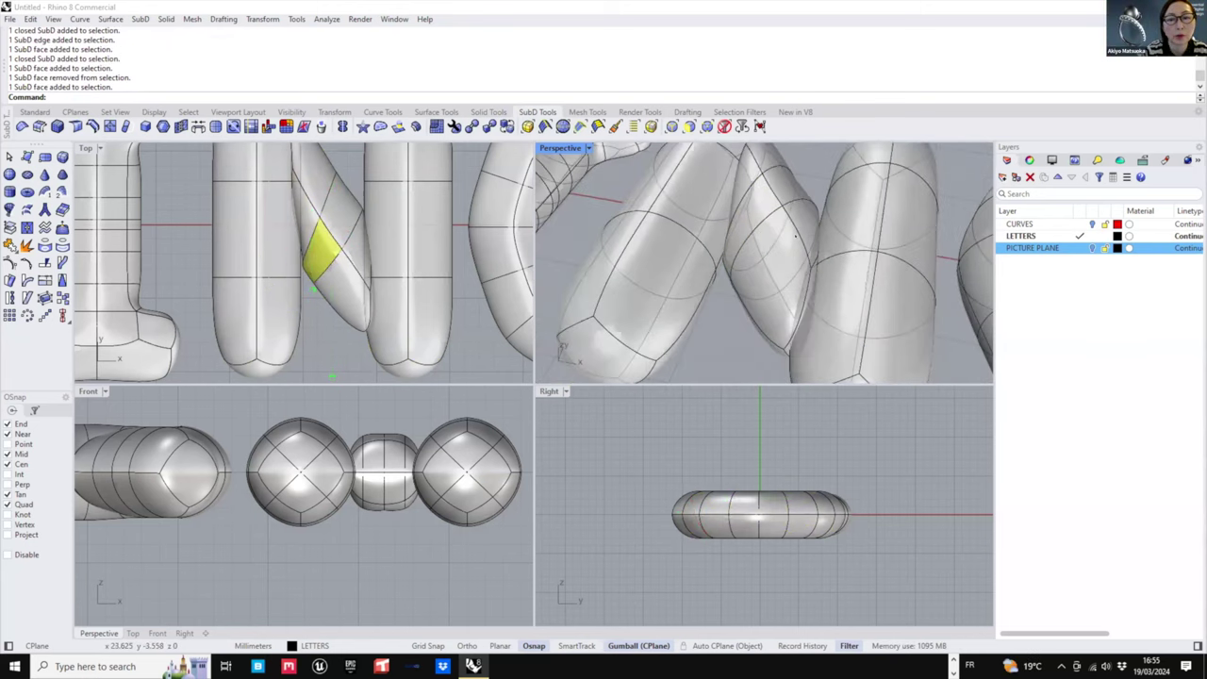
- Select the whole diagonal of the N, leaving both stems out, and subdivide all its faces
{"action": "left_click_drag", "start_coordinate": [355, 157], "coordinate": [324, 259]}
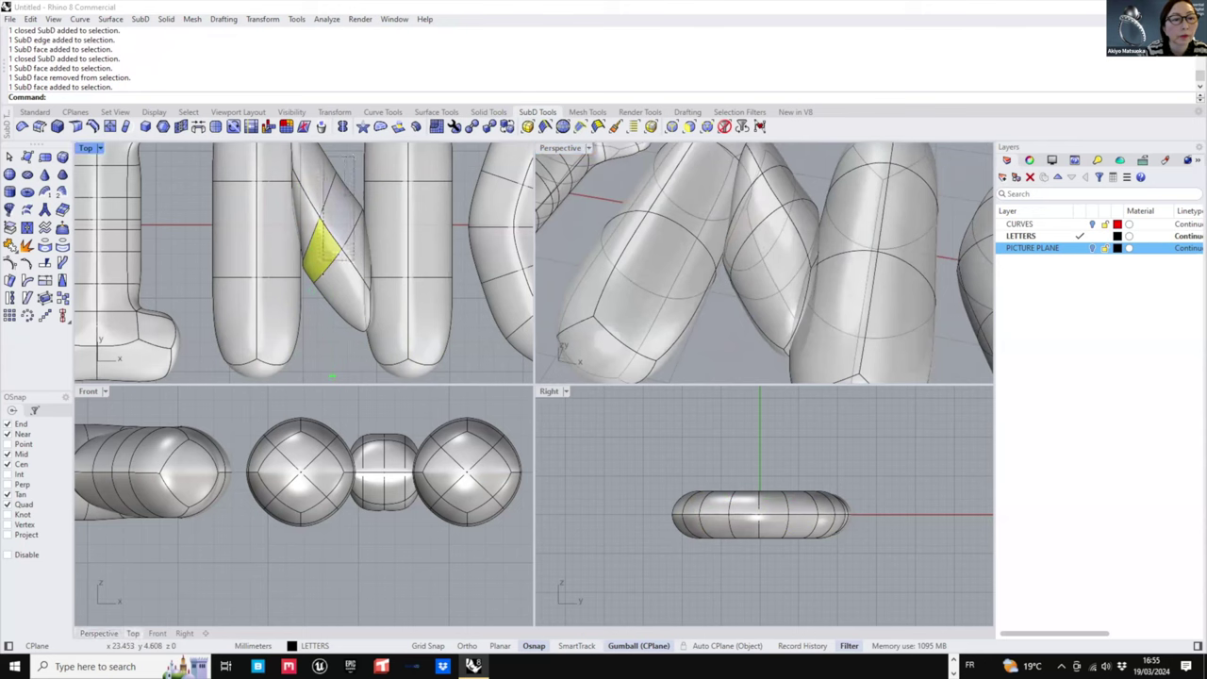
{"action": "left_click_drag", "start_coordinate": [316, 319], "coordinate": [316, 320]}
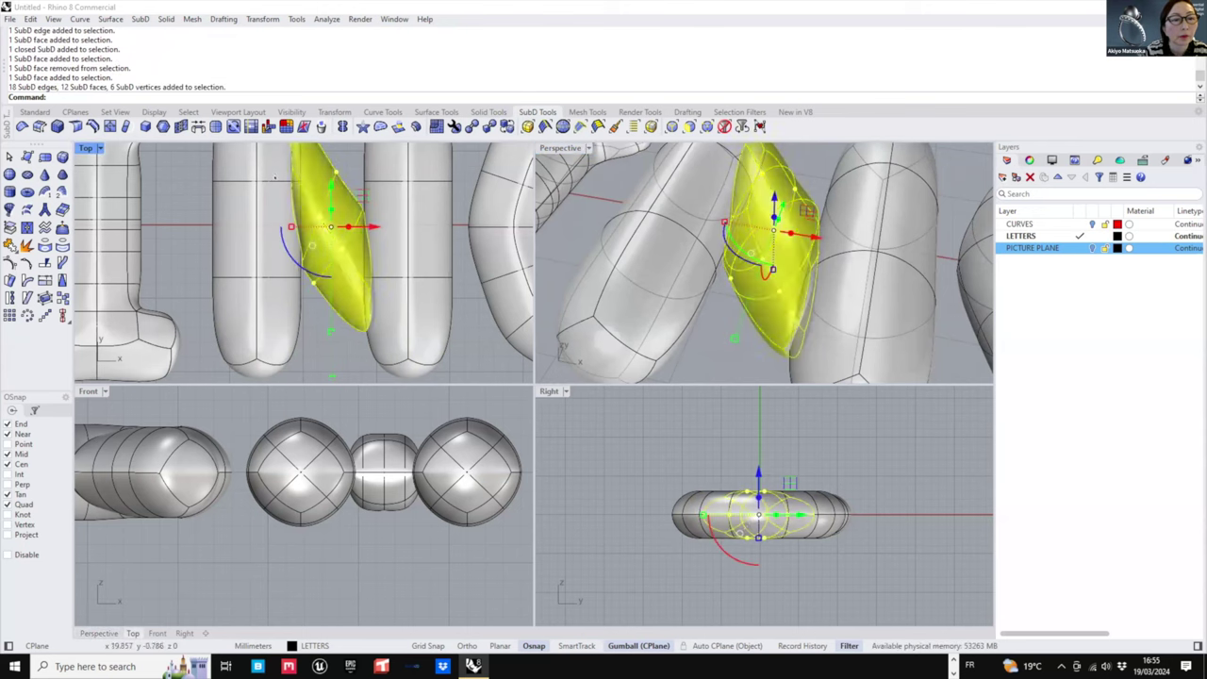
{"action": "left_click", "coordinate": [216, 126]}
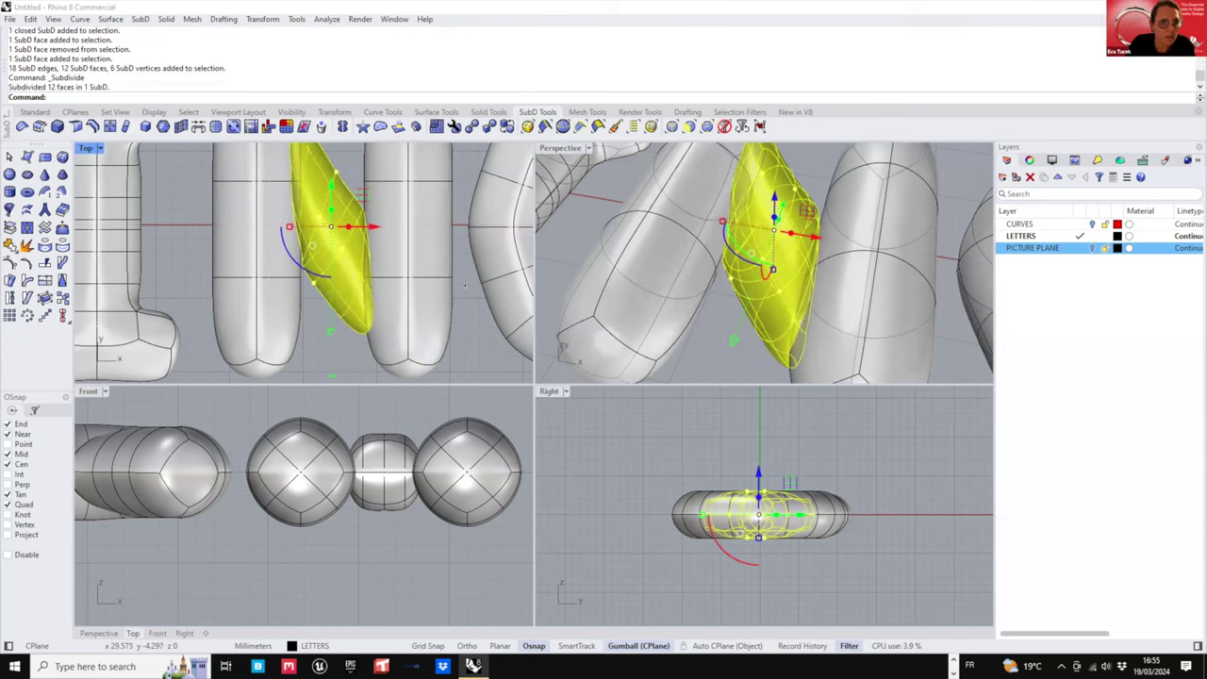
- Select the two side faces of the N's diagonal that face the stems, one on each side
{"action": "right_click_drag", "start_coordinate": [902, 277], "coordinate": [877, 212]}
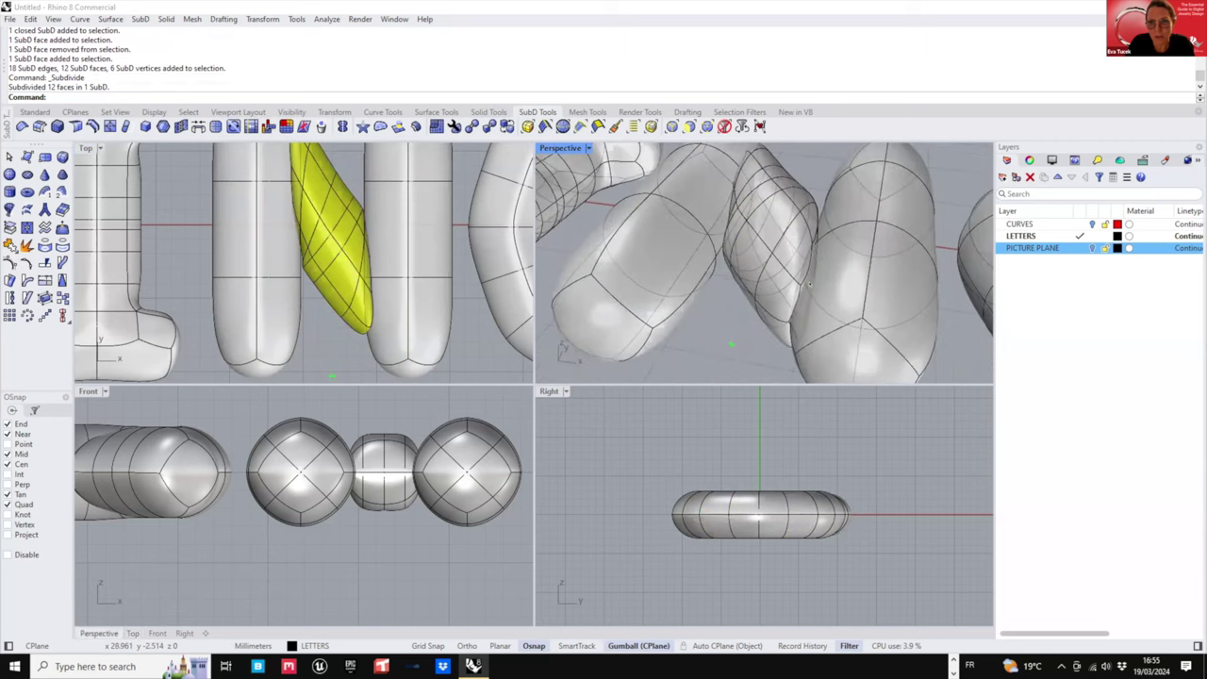
{"action": "scroll", "coordinate": [773, 250], "scroll_direction": "up", "scroll_amount": 5}
{"action": "left_click", "coordinate": [773, 250], "text": "ctrl+shift"}
{"action": "scroll", "coordinate": [783, 254], "scroll_direction": "up", "scroll_amount": 4}
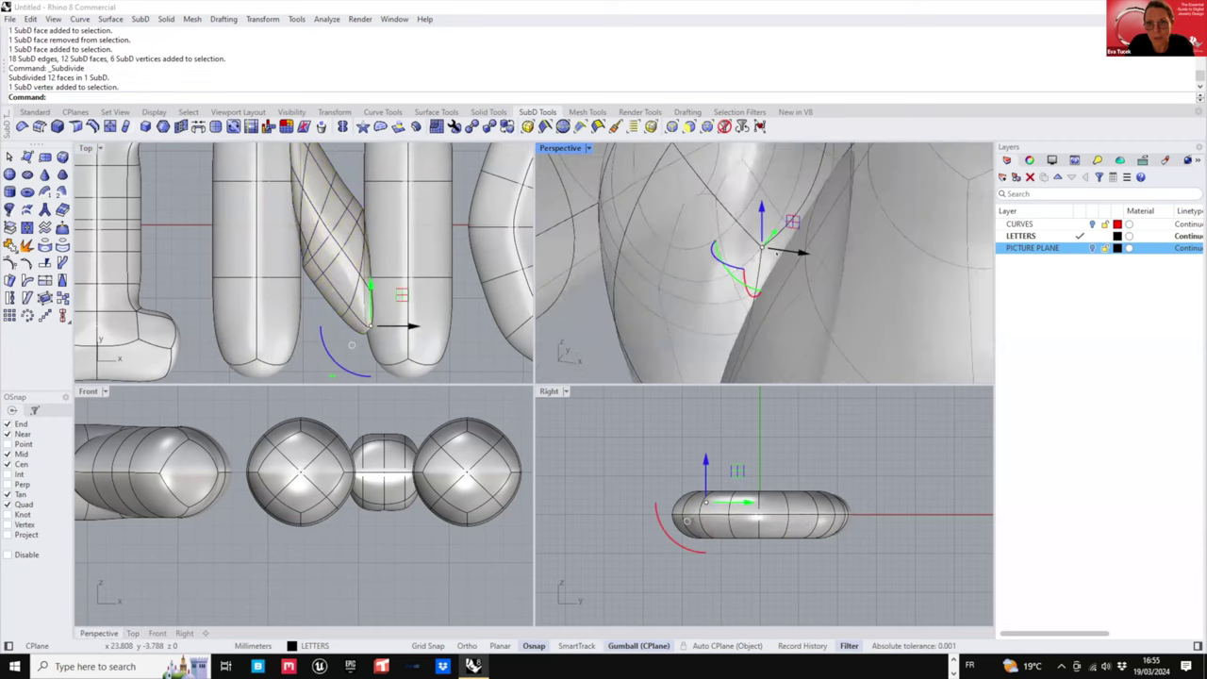
{"action": "left_click", "coordinate": [775, 251], "text": "ctrl+shift"}
{"action": "left_click", "coordinate": [776, 247], "text": "ctrl+shift"}
{"action": "scroll", "coordinate": [796, 255], "scroll_direction": "down", "scroll_amount": 8}
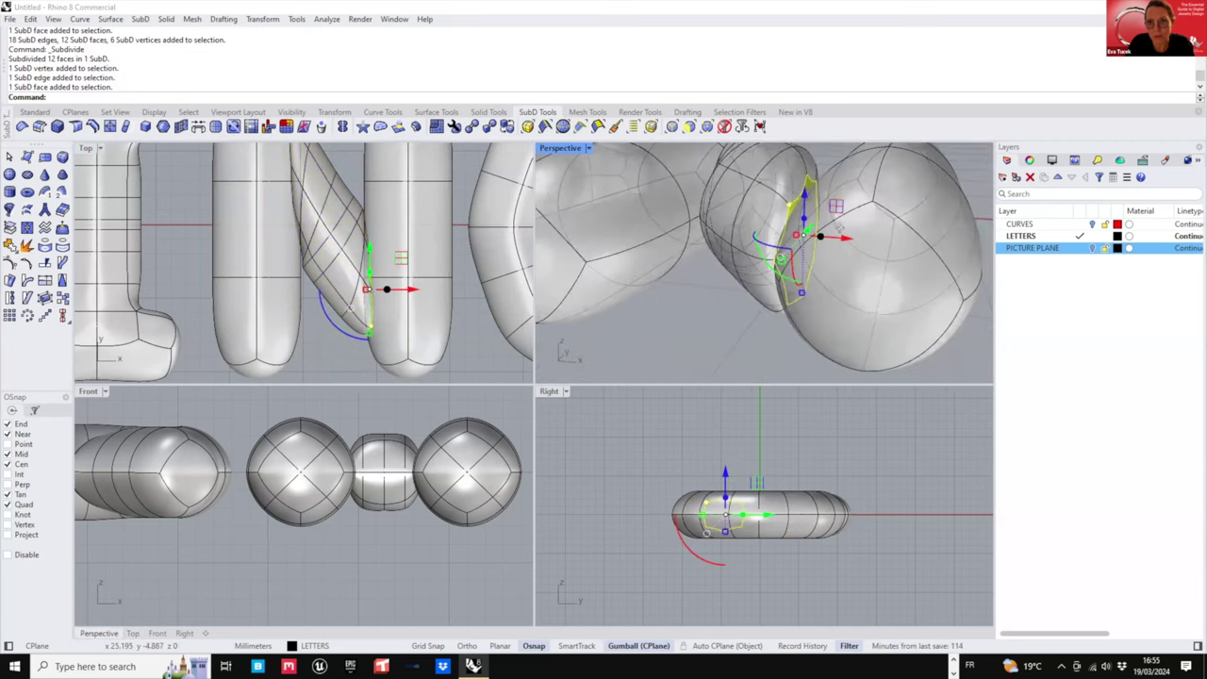
{"action": "right_click_drag", "start_coordinate": [795, 254], "coordinate": [687, 194]}
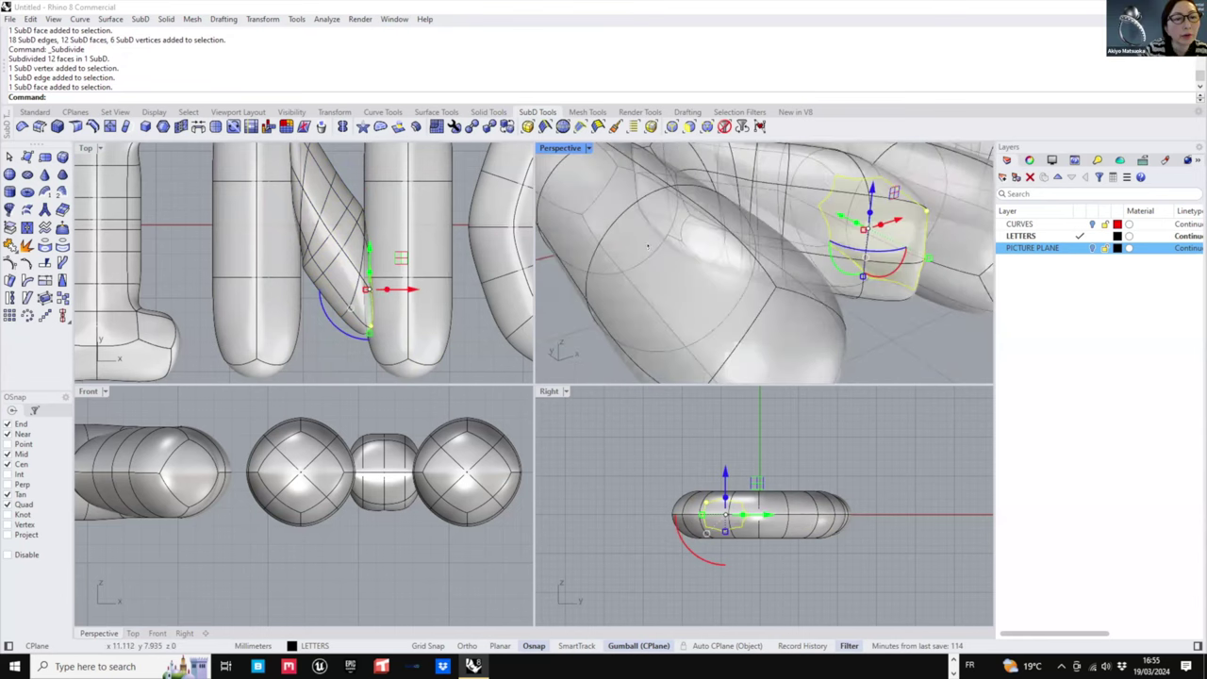
{"action": "scroll", "coordinate": [652, 196], "scroll_direction": "up", "scroll_amount": 8}
{"action": "left_click", "coordinate": [650, 196], "text": "ctrl+shift"}
{"action": "left_click", "coordinate": [639, 195], "text": "ctrl+shift"}
{"action": "scroll", "coordinate": [638, 195], "scroll_direction": "down", "scroll_amount": 8}
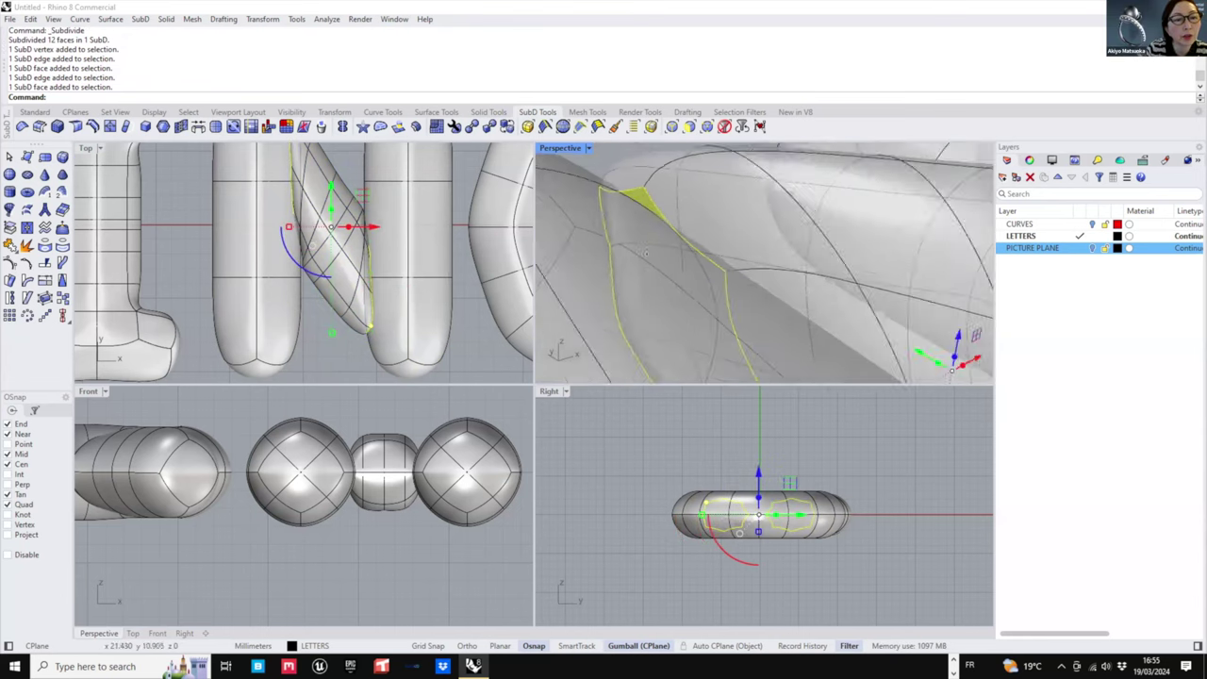
{"action": "right_click_drag", "start_coordinate": [790, 366], "coordinate": [727, 317]}
- Disable all object snaps and scale the two side faces of the N's diagonal narrower along Z
{"action": "mouse_move", "coordinate": [736, 310]}
{"action": "left_mouse_down"}
{"action": "mouse_move", "coordinate": [734, 252]}
{"action": "mouse_move", "coordinate": [733, 292]}
{"action": "left_mouse_up"}
{"action": "left_click", "coordinate": [9, 555]}
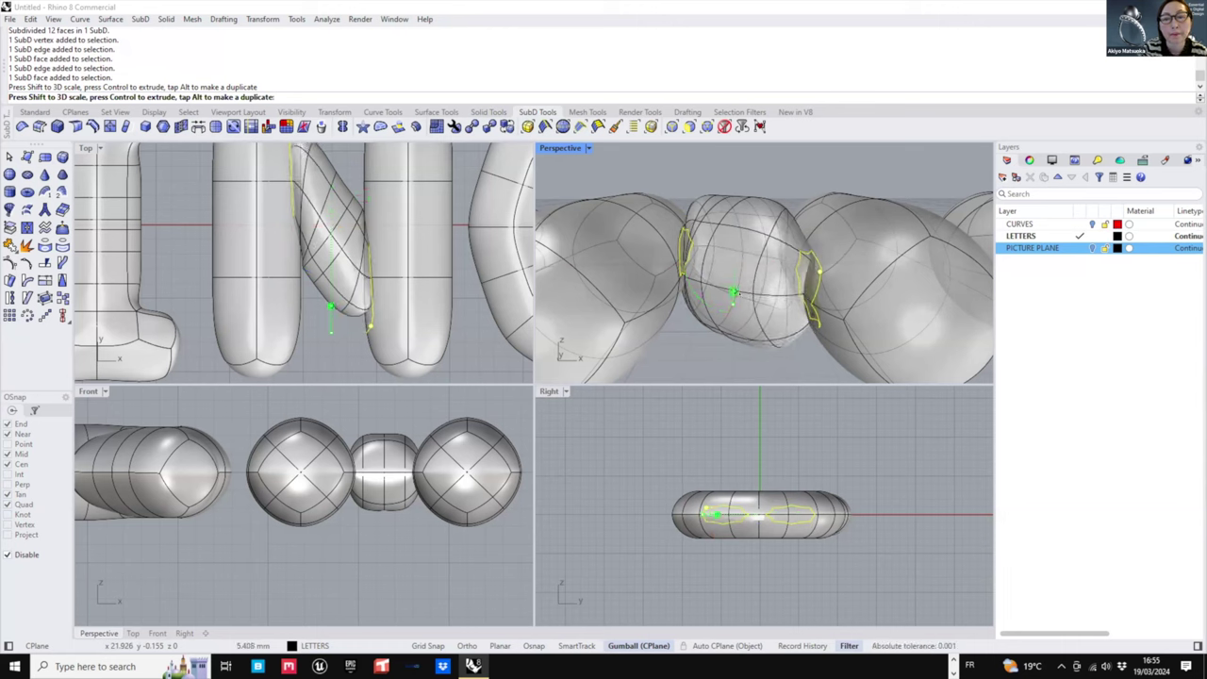
{"action": "key", "text": "Escape"}
{"action": "right_click_drag", "start_coordinate": [759, 296], "coordinate": [728, 294]}
{"action": "left_click_drag", "start_coordinate": [735, 283], "coordinate": [745, 248]}
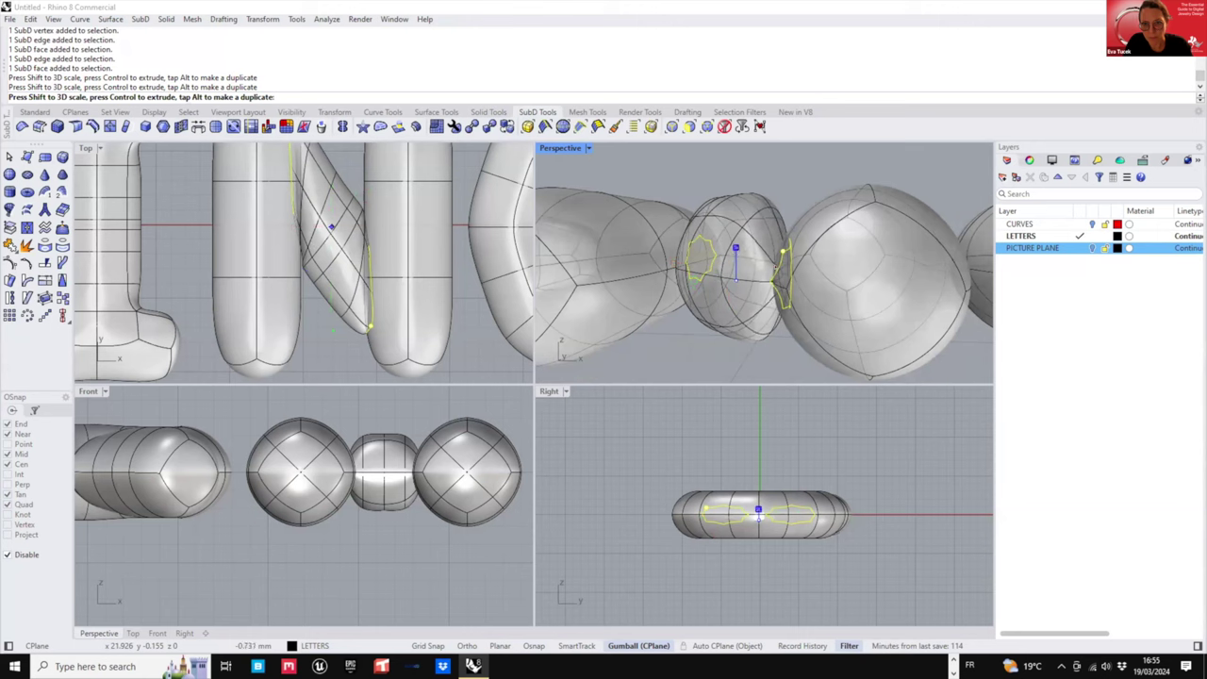
{"action": "right_click_drag", "start_coordinate": [775, 267], "coordinate": [751, 261]}
{"action": "key", "text": "Escape"}
- Select the edge loop around the middle of the N's diagonal and rotate it slightly in the XY plane
{"action": "left_click", "coordinate": [717, 226], "text": "ctrl+shift"}
{"action": "double_click", "coordinate": [709, 260], "text": "ctrl+shift"}
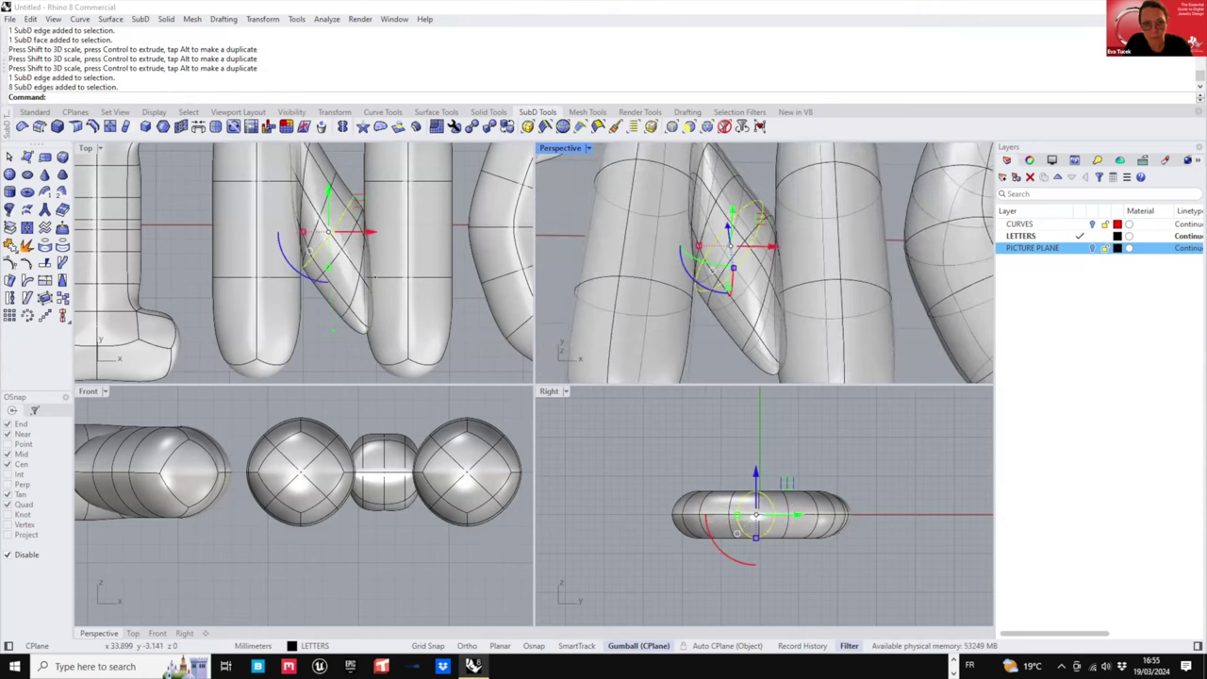
{"action": "scroll", "coordinate": [334, 235], "scroll_direction": "up", "scroll_amount": 2}
{"action": "scroll", "coordinate": [317, 278], "scroll_direction": "up", "scroll_amount": 2}
{"action": "left_click_drag", "start_coordinate": [307, 281], "coordinate": [312, 284]}
{"action": "key", "text": "Escape"}
{"action": "scroll", "coordinate": [330, 331], "scroll_direction": "down", "scroll_amount": 2}
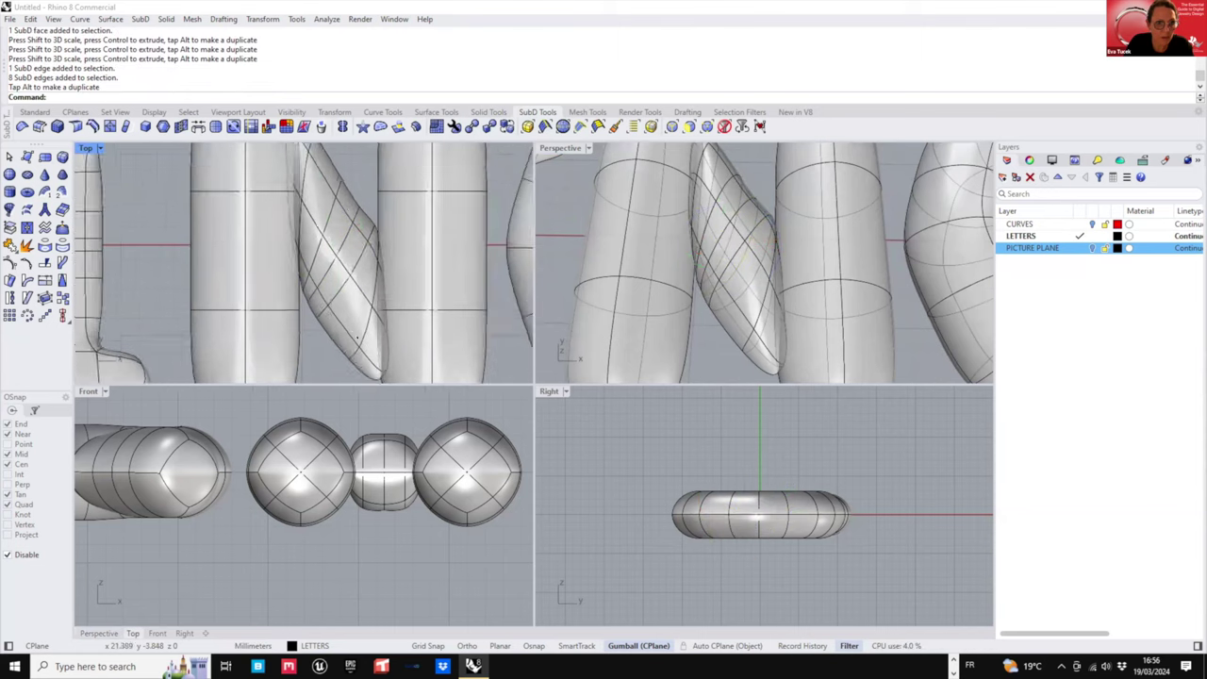
- Select the edge loop near the lower end of the diagonal and shift it slightly in the XY plane
{"action": "double_click", "coordinate": [356, 325], "text": "ctrl+shift"}
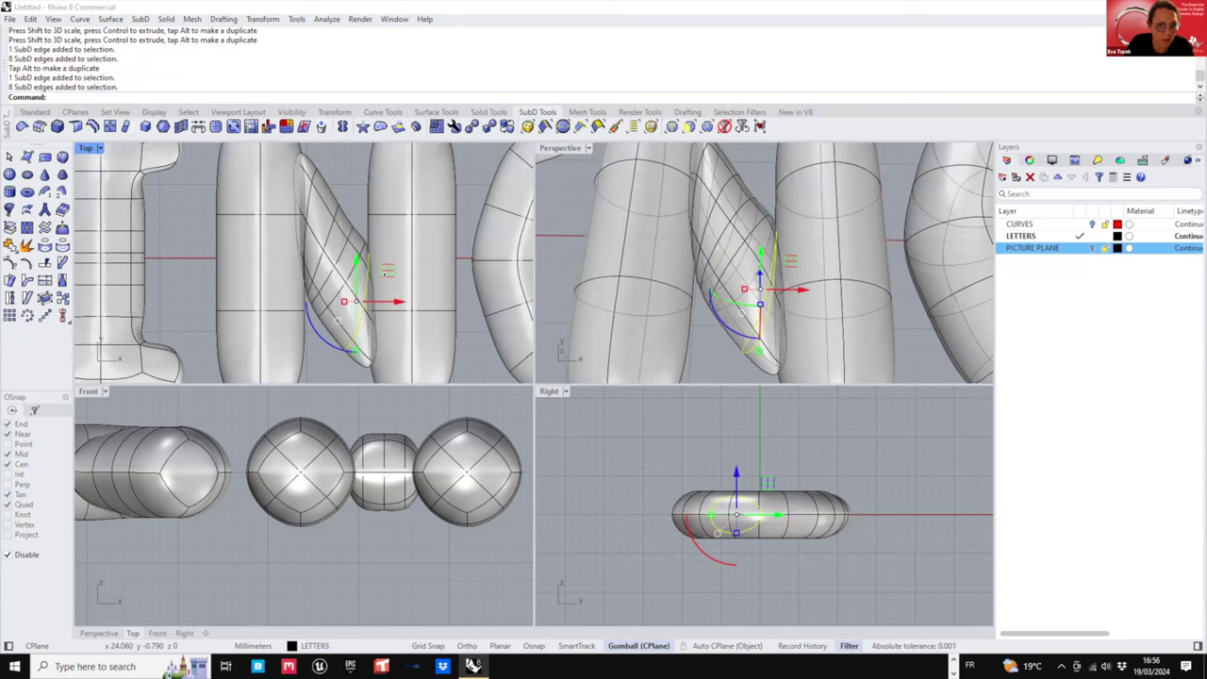
{"action": "left_click_drag", "start_coordinate": [389, 270], "coordinate": [391, 268]}
{"action": "key", "text": "Escape"}
- Rotate the edge loop between the diagonal's middle and lower end and reposition it in the XY plane
{"action": "double_click", "coordinate": [319, 315], "text": "ctrl+shift"}
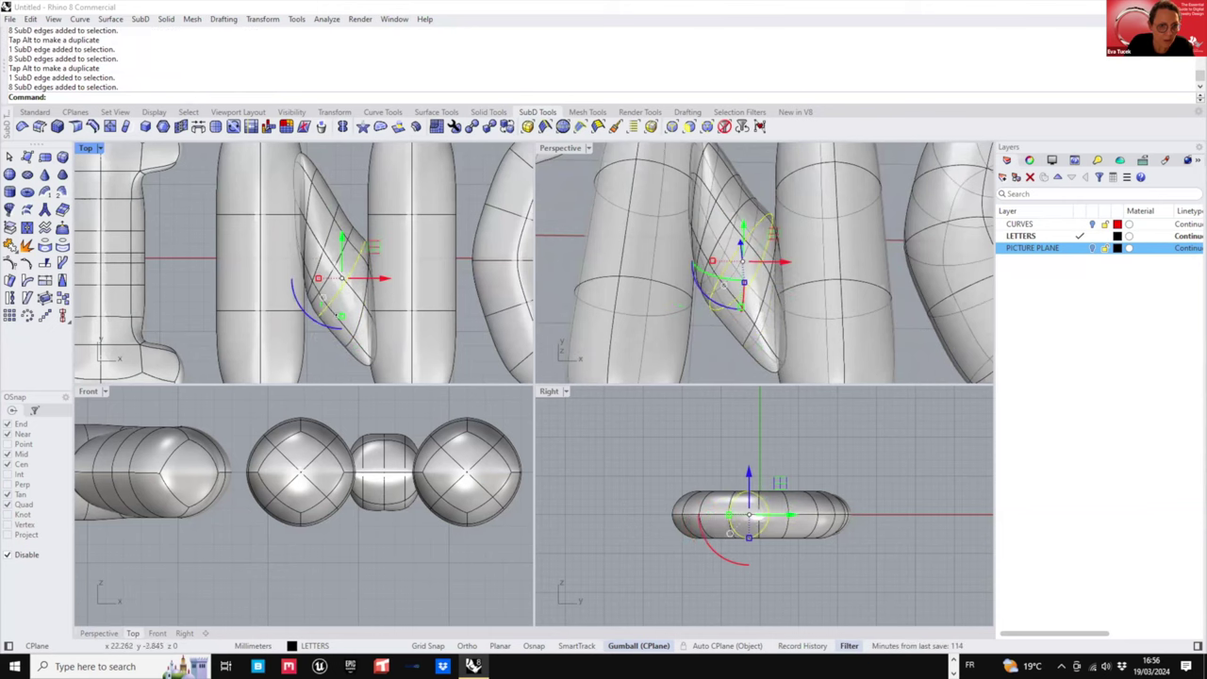
{"action": "left_click_drag", "start_coordinate": [315, 325], "coordinate": [330, 332]}
{"action": "left_click_drag", "start_coordinate": [361, 239], "coordinate": [369, 253]}
{"action": "left_click", "coordinate": [354, 207]}
{"action": "scroll", "coordinate": [351, 209], "scroll_direction": "down", "scroll_amount": 4}
{"action": "scroll", "coordinate": [765, 215], "scroll_direction": "down", "scroll_amount": 3}
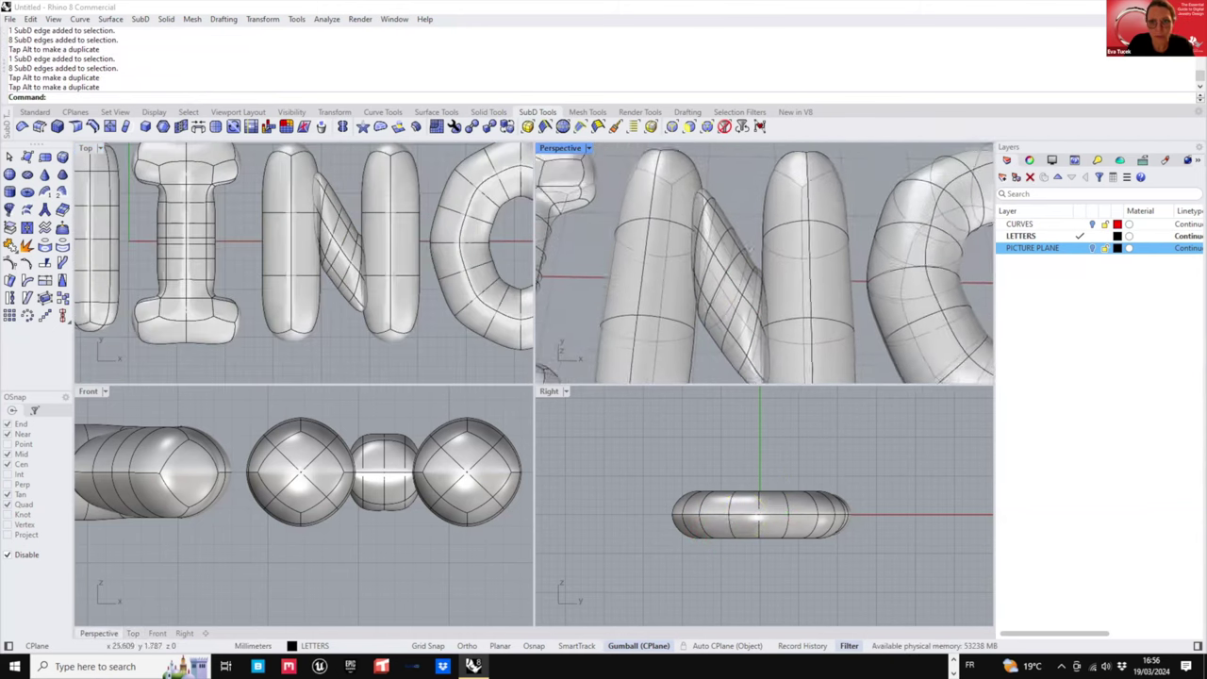
- Try scaling the opposite upper and lower edges beside the right stem along Z, and undo the scaling
{"action": "right_click_drag", "start_coordinate": [765, 215], "coordinate": [613, 175]}
{"action": "scroll", "coordinate": [696, 215], "scroll_direction": "up", "scroll_amount": 6}
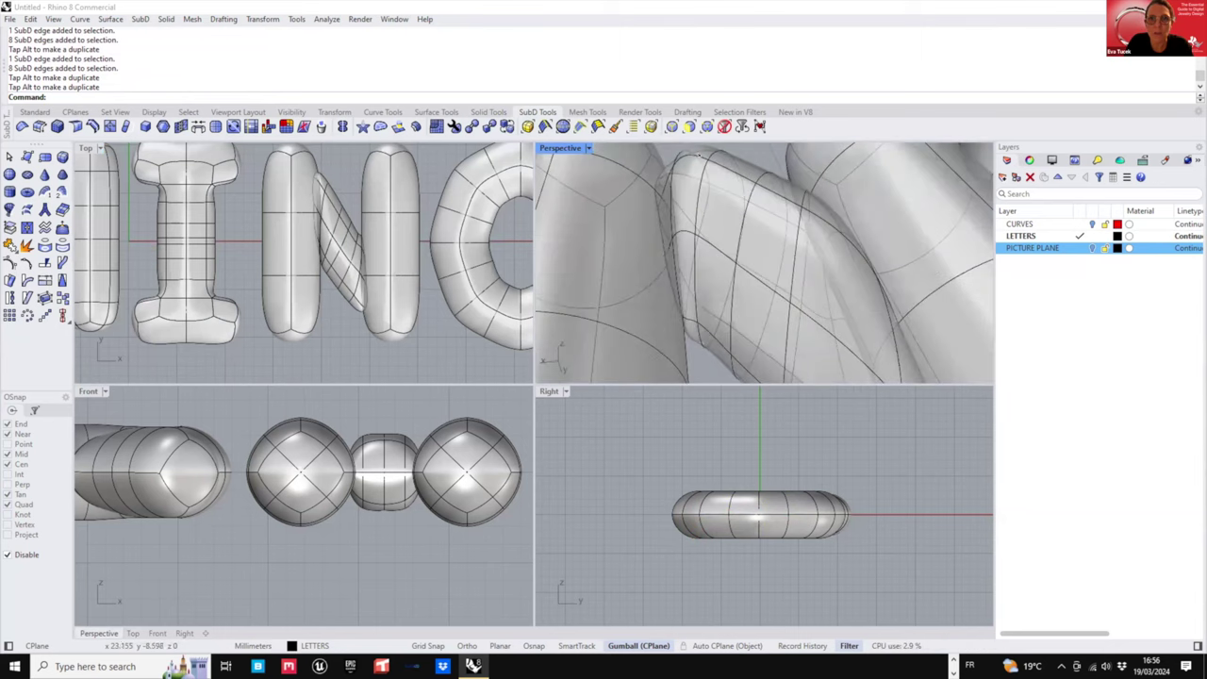
{"action": "left_click", "coordinate": [693, 172]}
{"action": "right_click_drag", "start_coordinate": [693, 283], "coordinate": [687, 203]}
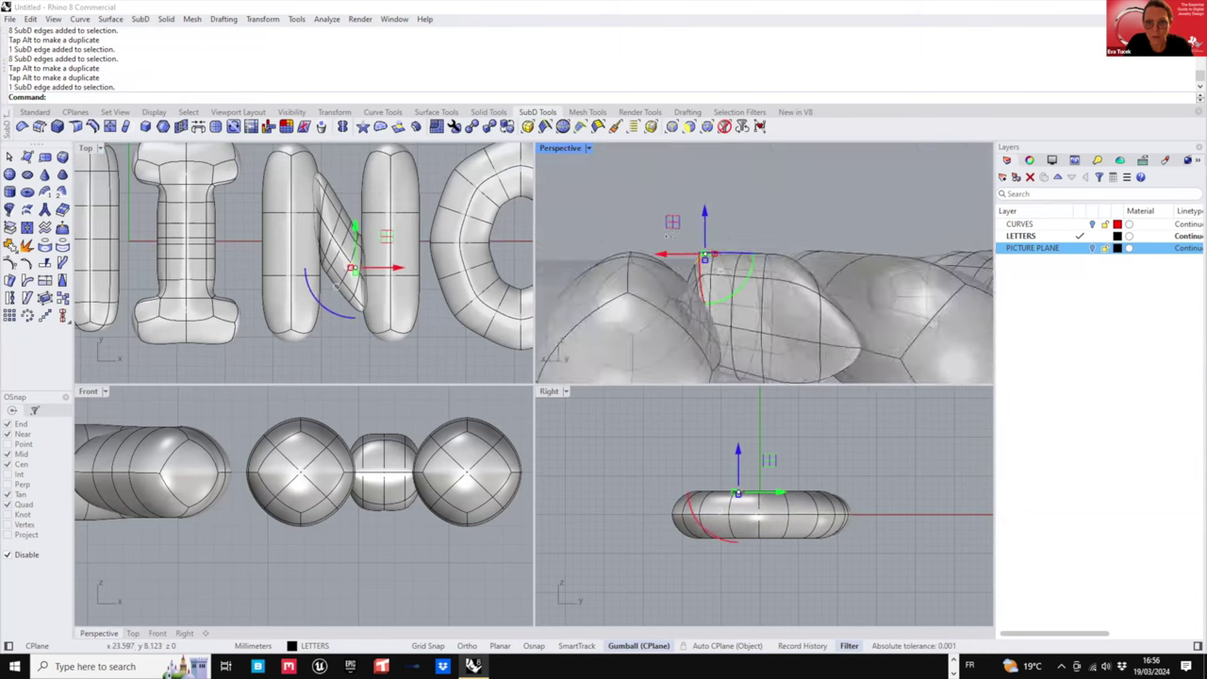
{"action": "right_click_drag", "start_coordinate": [686, 359], "coordinate": [675, 188], "text": "shift"}
{"action": "left_click", "coordinate": [675, 248], "text": "shift"}
{"action": "right_click_drag", "start_coordinate": [676, 248], "coordinate": [676, 306]}
{"action": "right_click_drag", "start_coordinate": [676, 193], "coordinate": [676, 274], "text": "shift"}
{"action": "scroll", "coordinate": [676, 274], "scroll_direction": "up", "scroll_amount": 5}
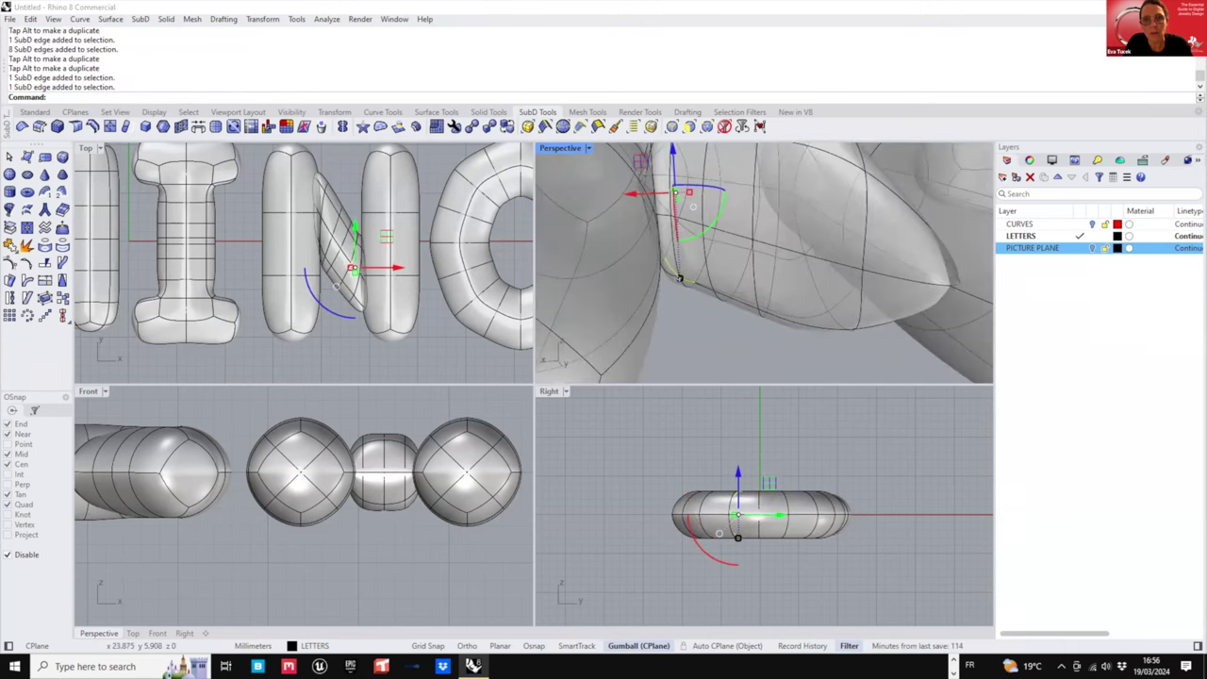
{"action": "left_click_drag", "start_coordinate": [680, 279], "coordinate": [682, 267]}
{"action": "right_click_drag", "start_coordinate": [687, 267], "coordinate": [696, 316], "text": "shift"}
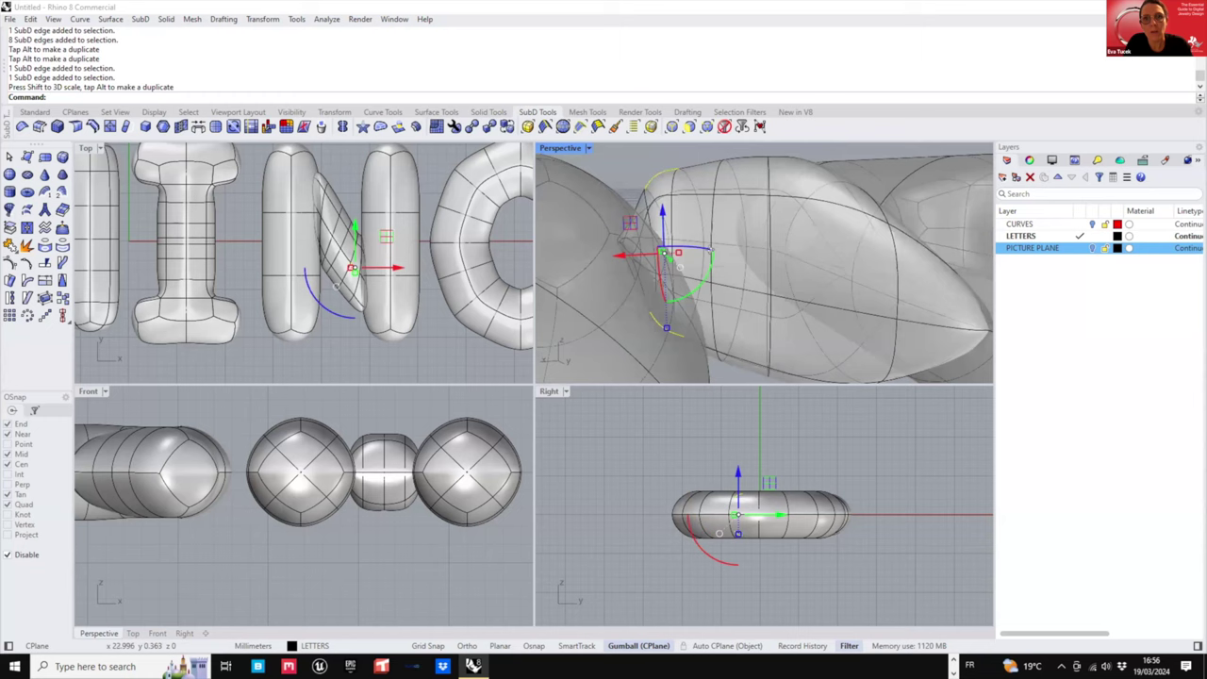
{"action": "key", "text": "ctrl+z"}
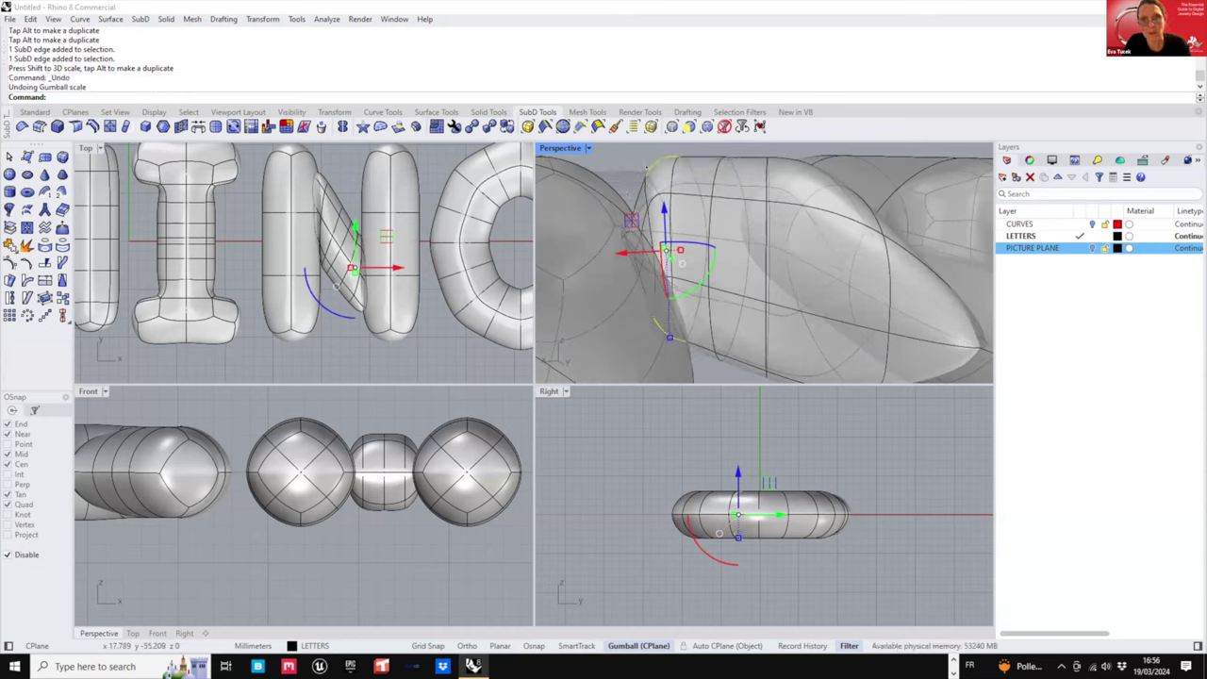
- Try scaling only the upper edge of the diagonal beside the right stem along Z, and undo it
{"action": "key", "text": "Escape"}
{"action": "left_click", "coordinate": [649, 166], "text": "ctrl+shift"}
{"action": "left_click_drag", "start_coordinate": [661, 168], "coordinate": [664, 186]}
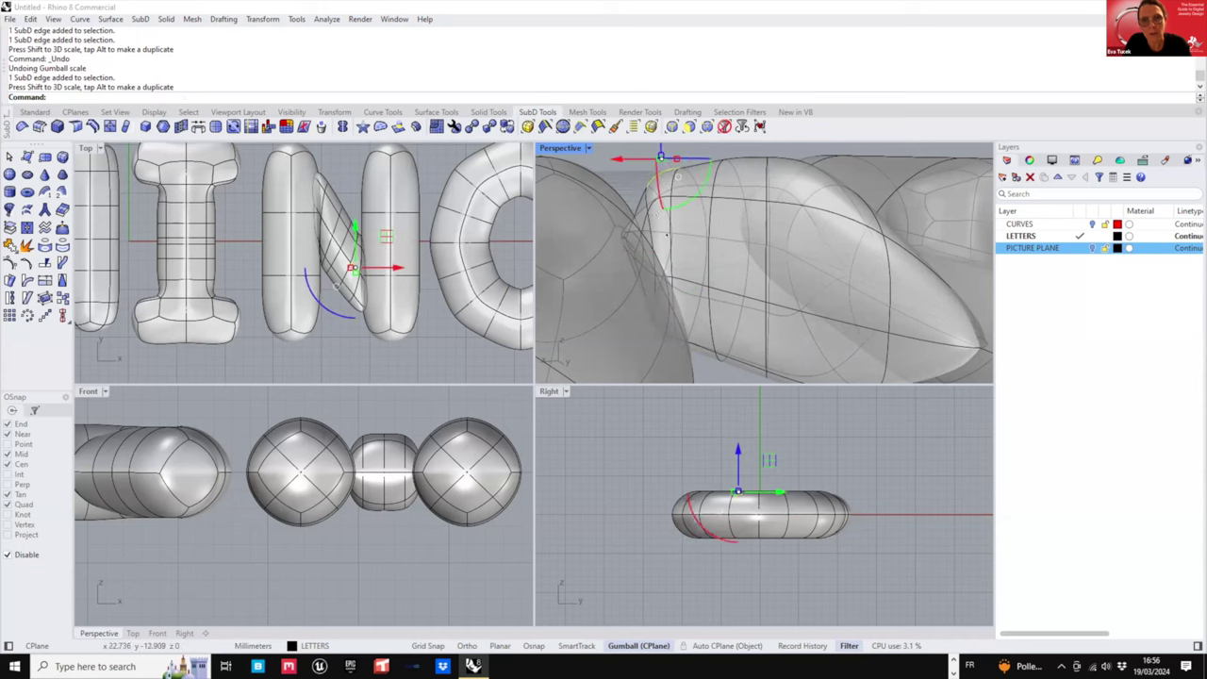
{"action": "scroll", "coordinate": [664, 192], "scroll_direction": "down", "scroll_amount": 7}
{"action": "key", "text": "ctrl+z"}
{"action": "scroll", "coordinate": [667, 245], "scroll_direction": "down", "scroll_amount": 4}
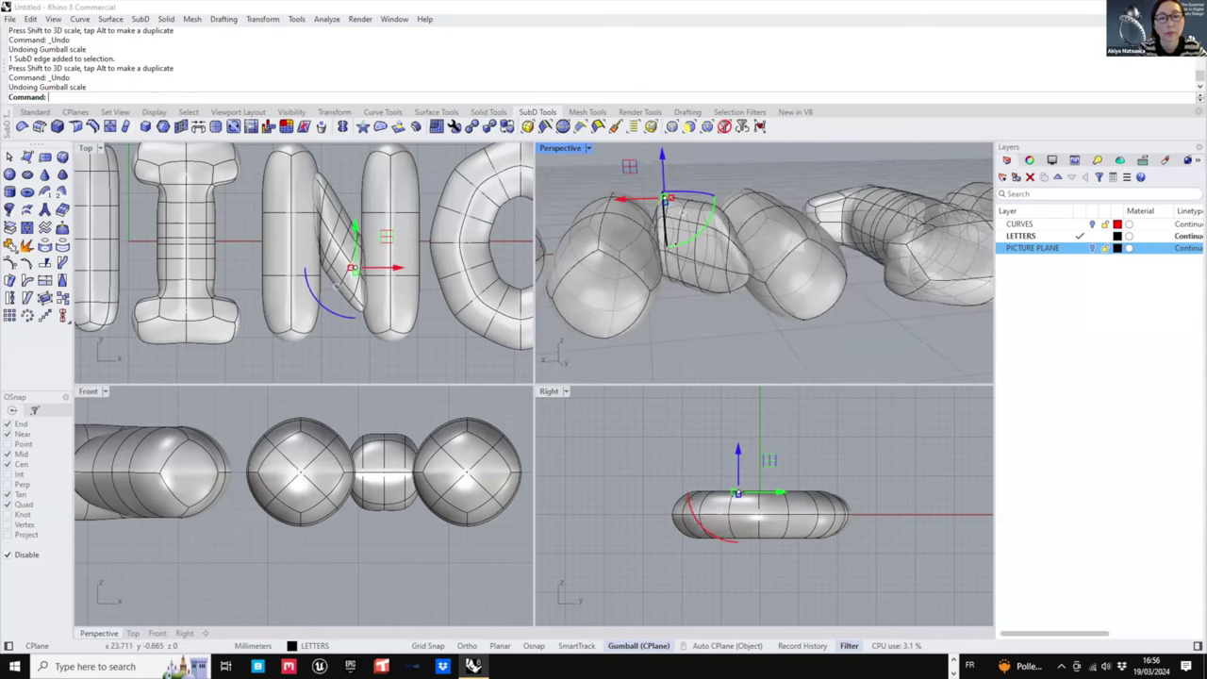
{"action": "right_click_drag", "start_coordinate": [667, 244], "coordinate": [567, 278]}
{"action": "key", "text": "Escape"}
- Select most of the N's diagonal, leaving both stems out, and scale the selection slightly
{"action": "scroll", "coordinate": [722, 259], "scroll_direction": "down", "scroll_amount": 4}
{"action": "scroll", "coordinate": [760, 258], "scroll_direction": "down", "scroll_amount": 3}
{"action": "scroll", "coordinate": [567, 277], "scroll_direction": "up", "scroll_amount": 4}
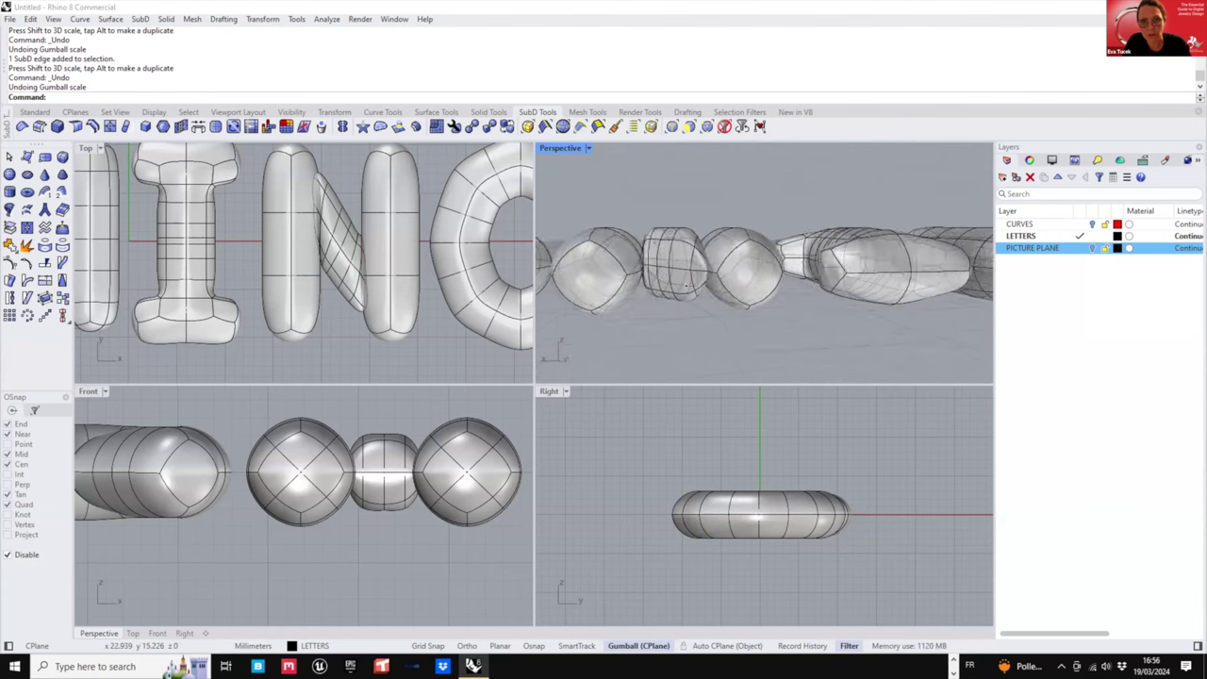
{"action": "left_click", "coordinate": [664, 265]}
{"action": "scroll", "coordinate": [665, 263], "scroll_direction": "up", "scroll_amount": 4}
{"action": "key", "text": "Escape"}
{"action": "right_click_drag", "start_coordinate": [671, 274], "coordinate": [688, 185]}
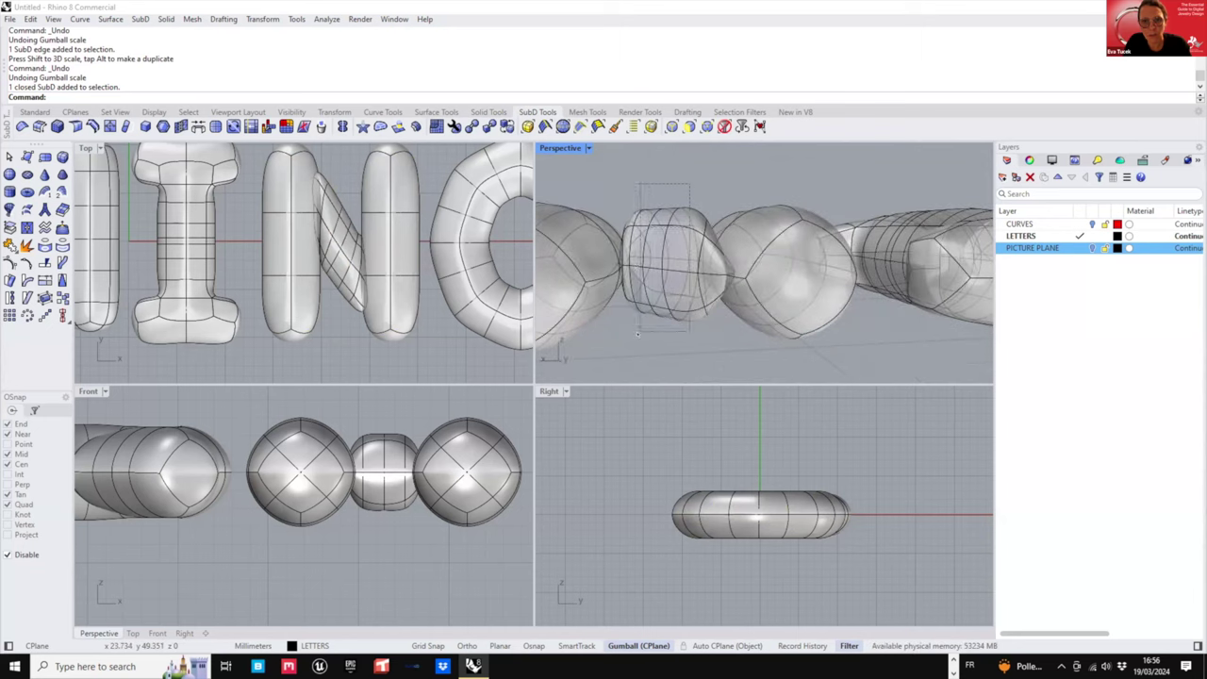
{"action": "left_click_drag", "start_coordinate": [646, 334], "coordinate": [662, 301]}
{"action": "key", "text": "Escape"}
{"action": "right_click_drag", "start_coordinate": [660, 302], "coordinate": [630, 331]}
{"action": "scroll", "coordinate": [693, 267], "scroll_direction": "up", "scroll_amount": 4}
{"action": "right_click_drag", "start_coordinate": [696, 270], "coordinate": [604, 267]}
{"action": "scroll", "coordinate": [595, 265], "scroll_direction": "up", "scroll_amount": 4}
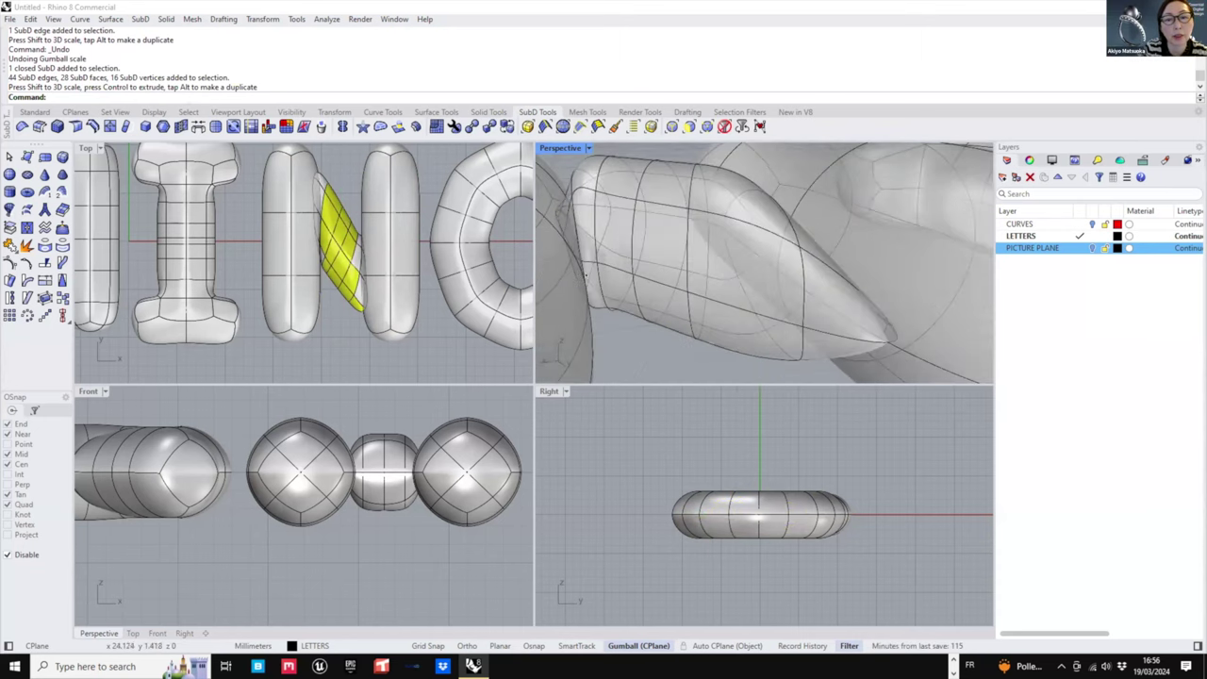
- Move two vertices on the diagonal's side beside the right stem slightly up along Y and inward
{"action": "left_click", "coordinate": [596, 258]}
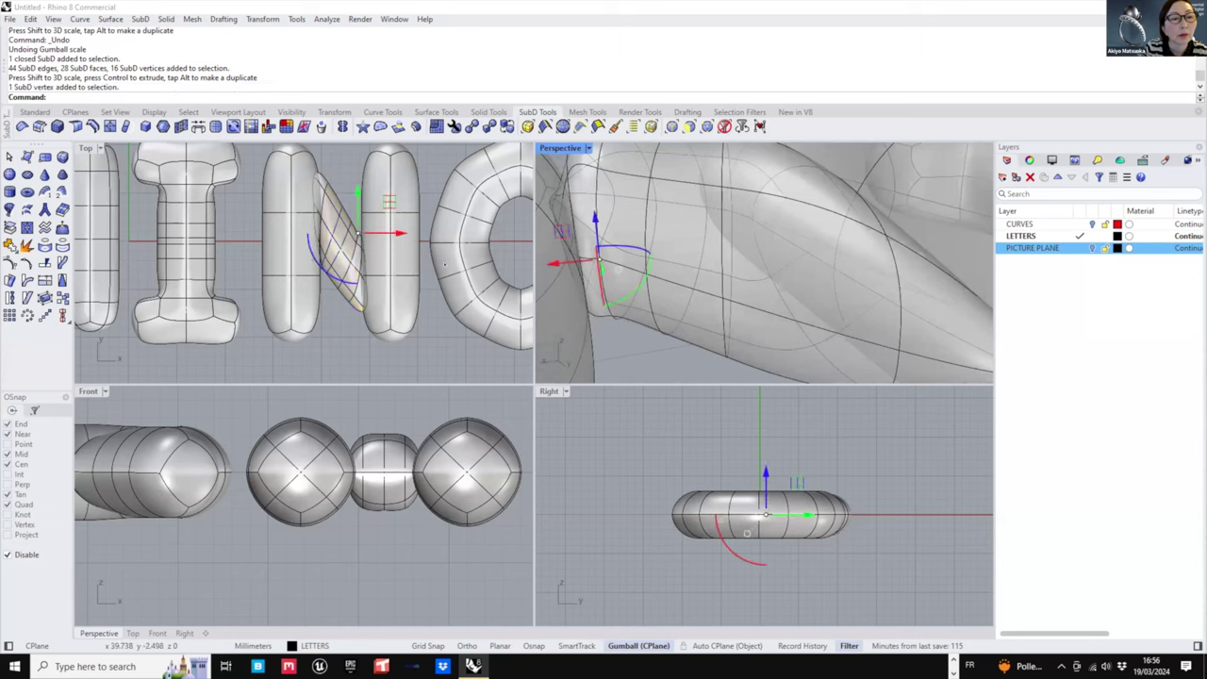
{"action": "scroll", "coordinate": [379, 250], "scroll_direction": "up", "scroll_amount": 4}
{"action": "left_click_drag", "start_coordinate": [378, 193], "coordinate": [375, 182]}
{"action": "key", "text": "Escape"}
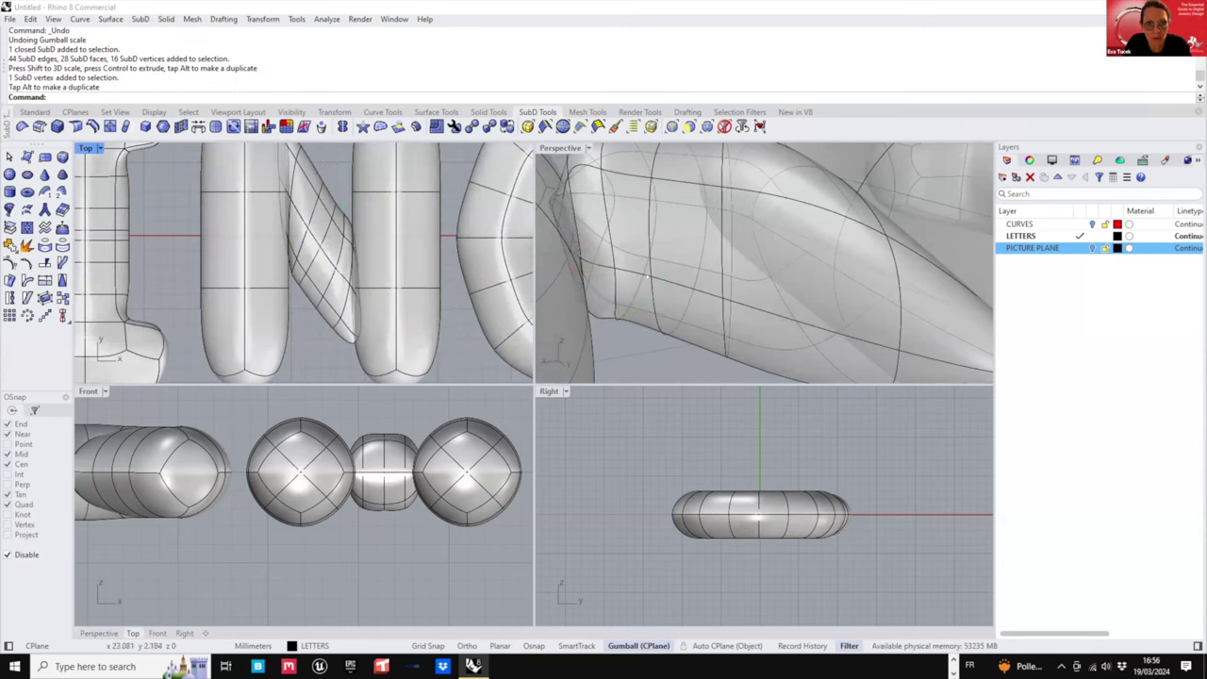
{"action": "left_click", "coordinate": [648, 275]}
{"action": "left_click_drag", "start_coordinate": [366, 174], "coordinate": [361, 161]}
{"action": "left_click", "coordinate": [317, 155]}
- Select both stems of the N, leaving out the diagonal, and try to hide them
{"action": "scroll", "coordinate": [656, 267], "scroll_direction": "down", "scroll_amount": 3}
{"action": "right_click_drag", "start_coordinate": [657, 268], "coordinate": [786, 167]}
{"action": "scroll", "coordinate": [735, 325], "scroll_direction": "down", "scroll_amount": 3}
{"action": "left_click", "coordinate": [763, 305], "text": "ctrl+shift"}
{"action": "key", "text": "Escape"}
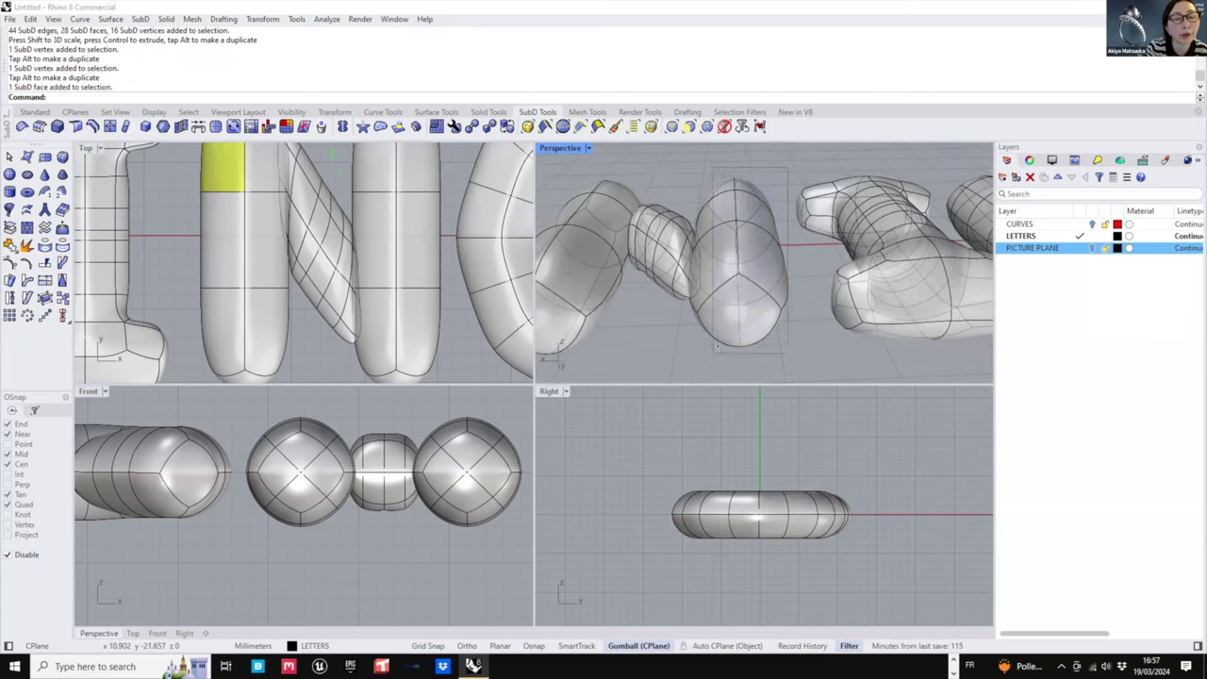
{"action": "left_click_drag", "start_coordinate": [717, 347], "coordinate": [715, 345]}
{"action": "right_click_drag", "start_coordinate": [695, 267], "coordinate": [679, 166]}
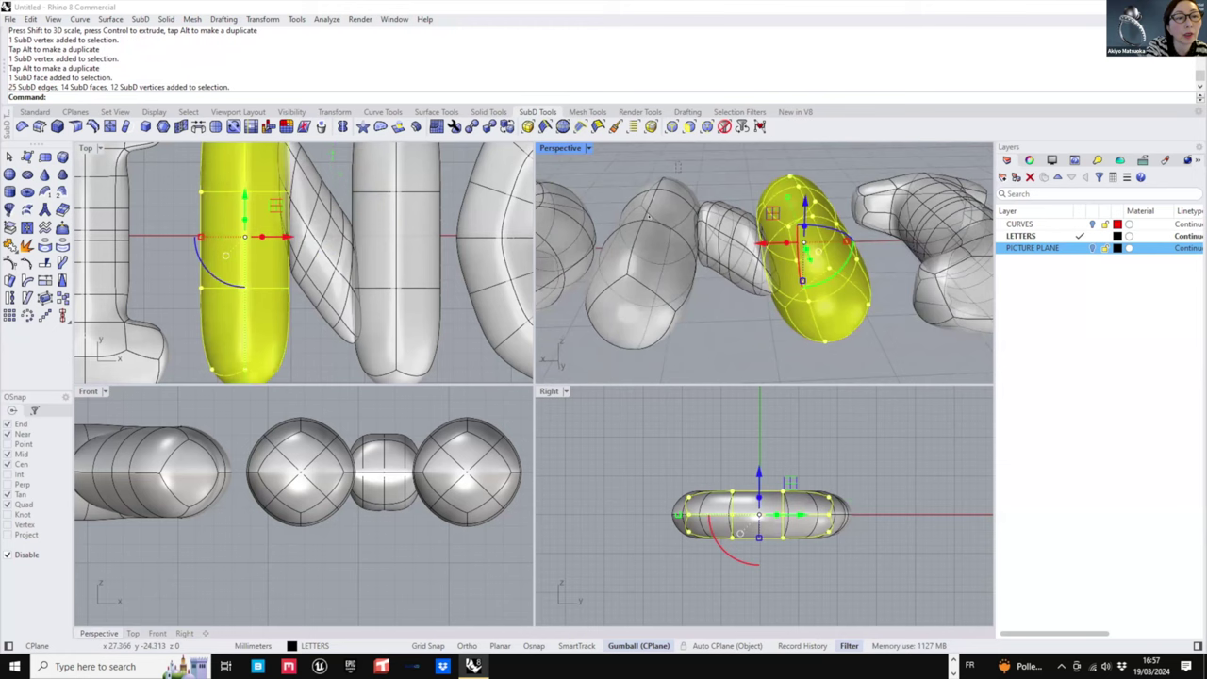
{"action": "left_click_drag", "start_coordinate": [679, 163], "coordinate": [605, 354]}
{"action": "mouse_move", "coordinate": [611, 332]}
{"action": "right_mouse_down"}
{"action": "mouse_move", "coordinate": [633, 255]}
{"action": "mouse_move", "coordinate": [626, 290]}
{"action": "right_mouse_up"}
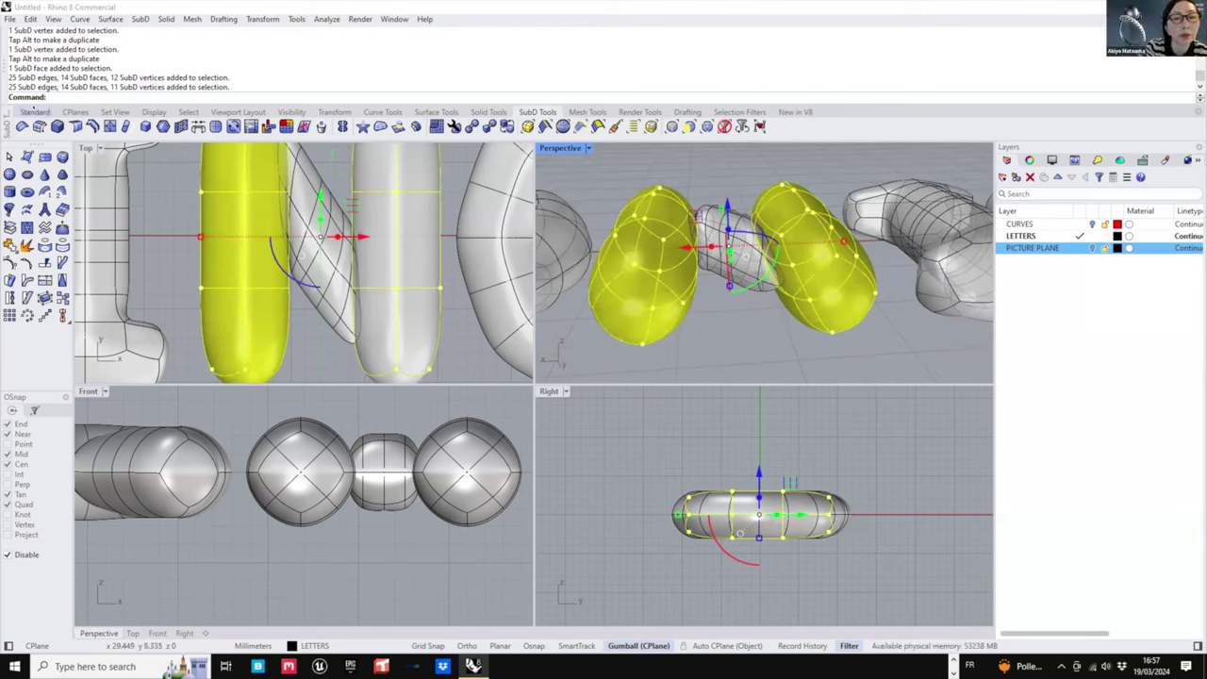
{"action": "left_click", "coordinate": [35, 111]}
{"action": "left_click", "coordinate": [393, 127]}
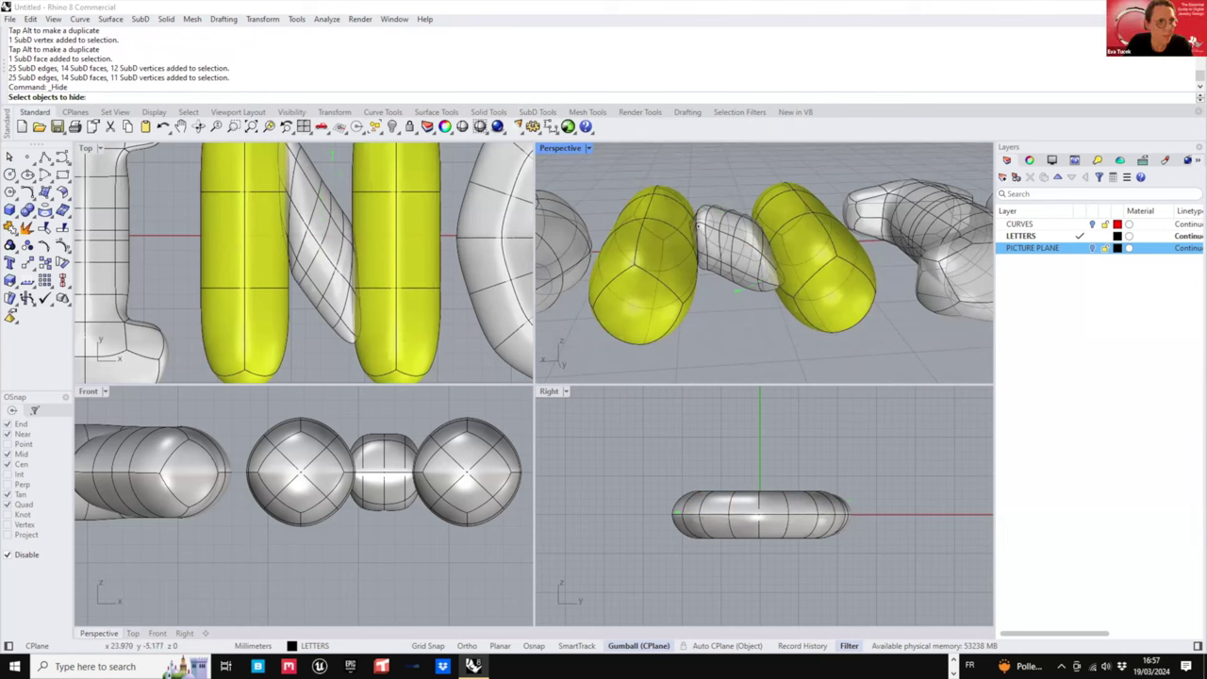
{"action": "key", "text": "Escape"}
- Select both stems of the N again, try to lock them, and check whether they can still be picked
{"action": "right_click_drag", "start_coordinate": [749, 324], "coordinate": [858, 193]}
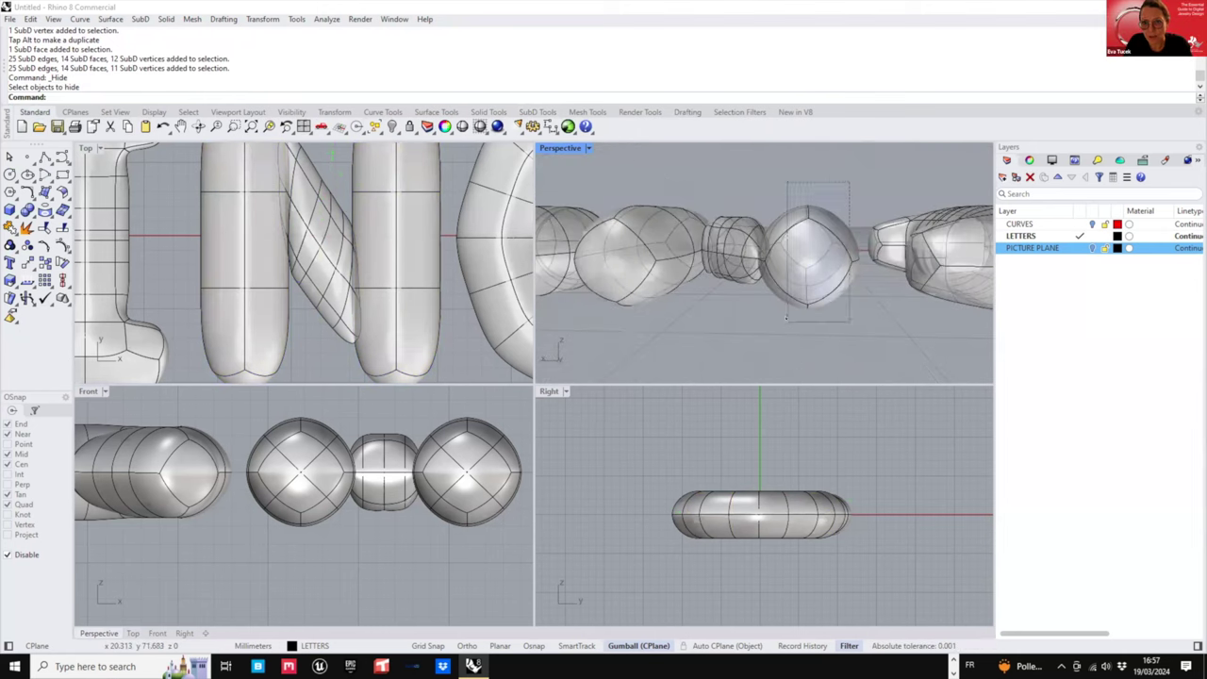
{"action": "left_click_drag", "start_coordinate": [787, 318], "coordinate": [785, 320]}
{"action": "right_click_drag", "start_coordinate": [754, 274], "coordinate": [771, 328]}
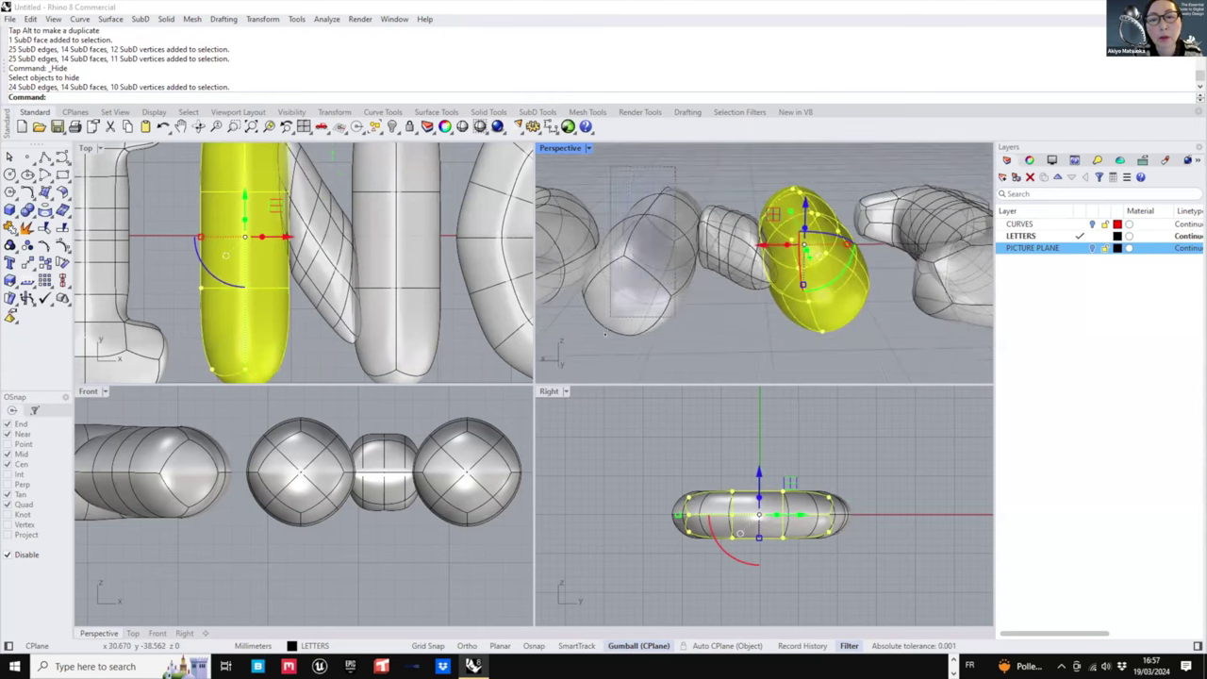
{"action": "left_click_drag", "start_coordinate": [605, 334], "coordinate": [606, 334], "text": "ctrl+shift"}
{"action": "right_click_drag", "start_coordinate": [659, 260], "coordinate": [662, 306]}
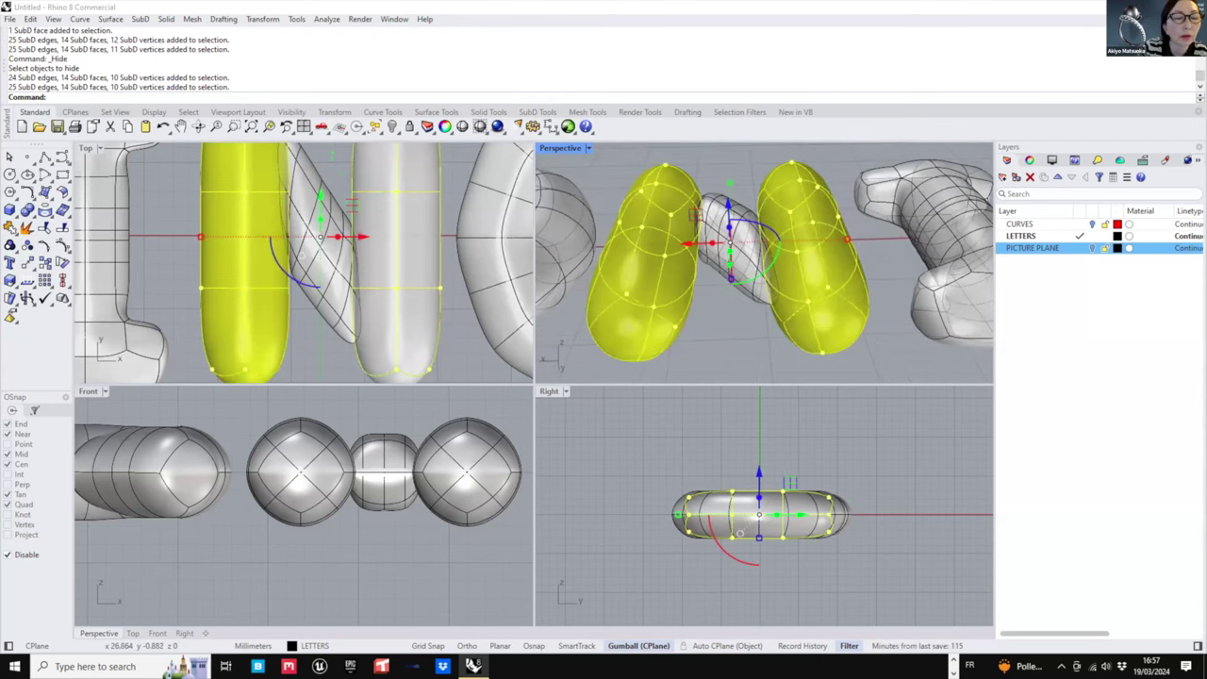
{"action": "key", "text": "ctrl+l"}
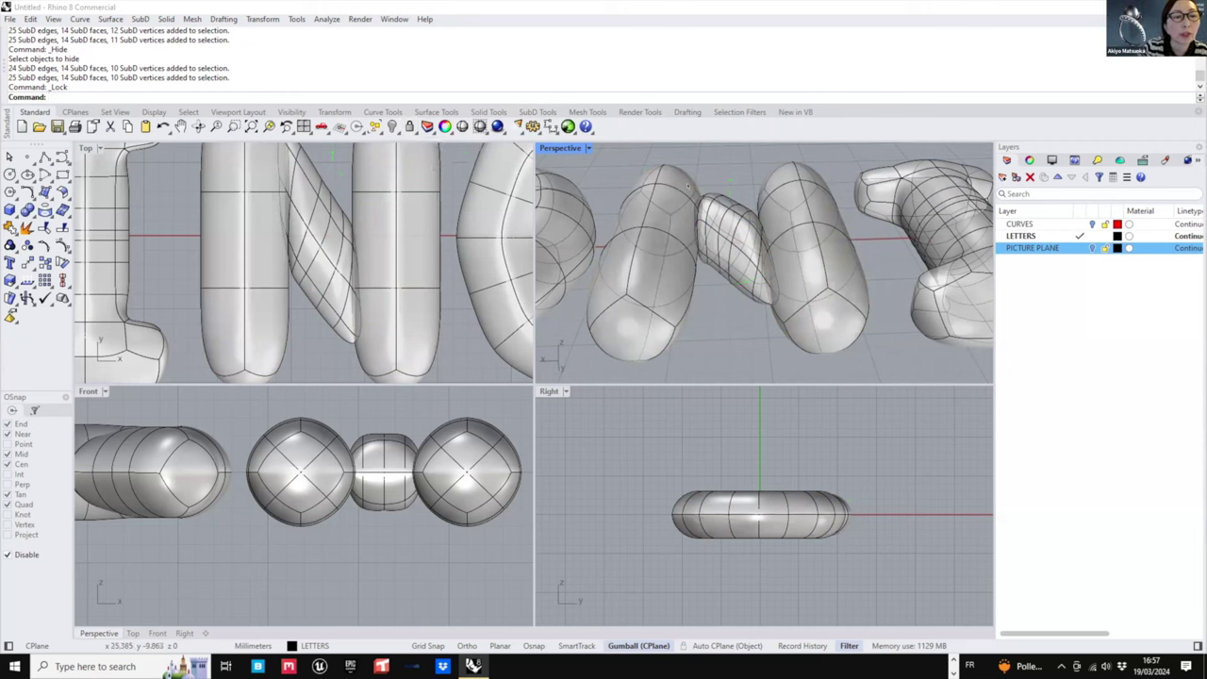
{"action": "left_click", "coordinate": [667, 210]}
{"action": "left_click", "coordinate": [728, 159]}
{"action": "right_click_drag", "start_coordinate": [730, 157], "coordinate": [708, 185]}
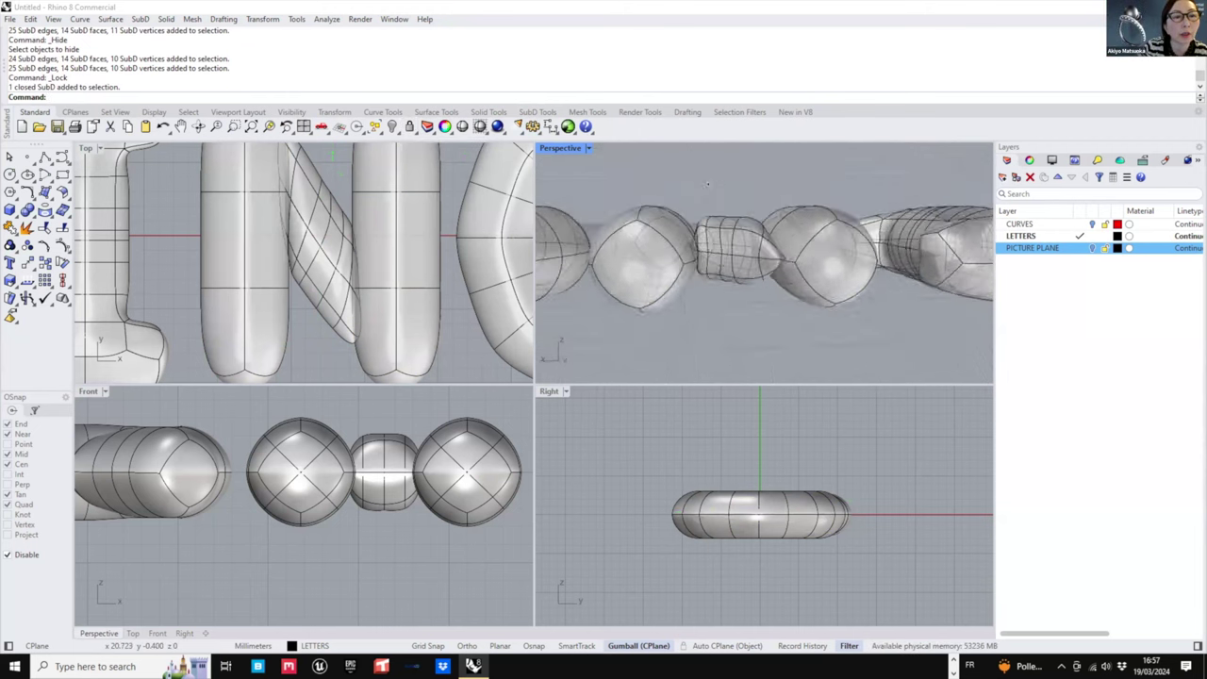
{"action": "right_click_drag", "start_coordinate": [667, 224], "coordinate": [760, 275]}
{"action": "scroll", "coordinate": [731, 241], "scroll_direction": "down", "scroll_amount": 3}
{"action": "right_click_drag", "start_coordinate": [785, 176], "coordinate": [806, 255]}
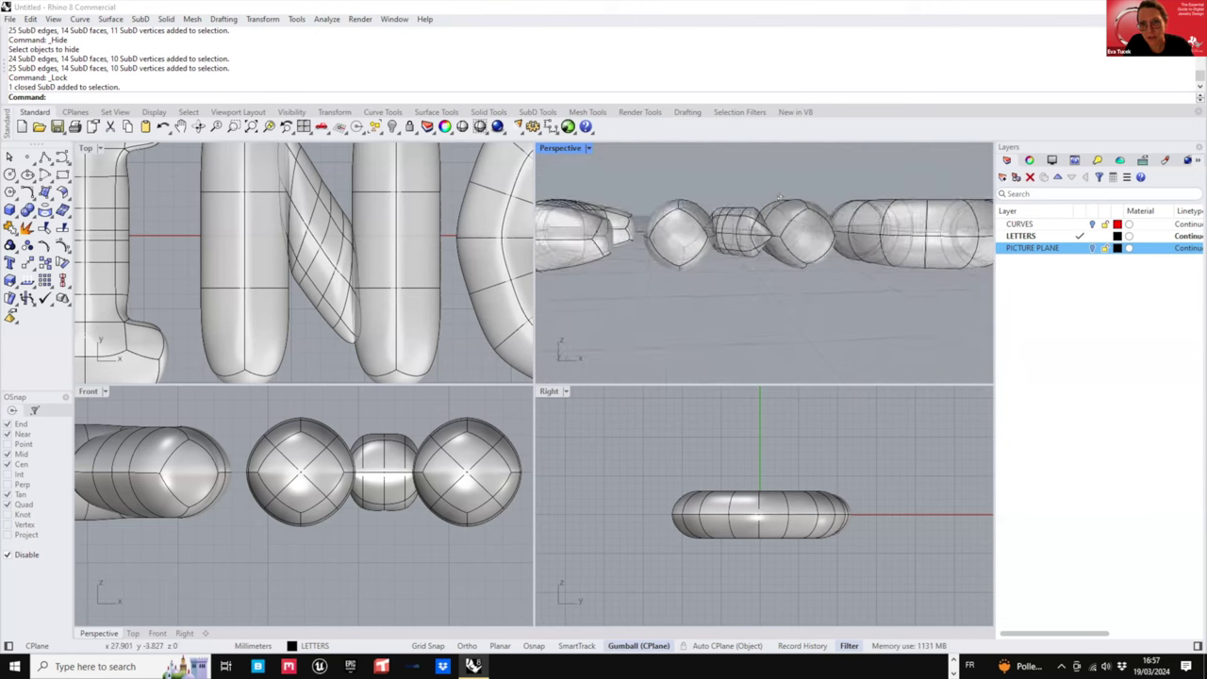
{"action": "scroll", "coordinate": [752, 251], "scroll_direction": "up", "scroll_amount": 5}
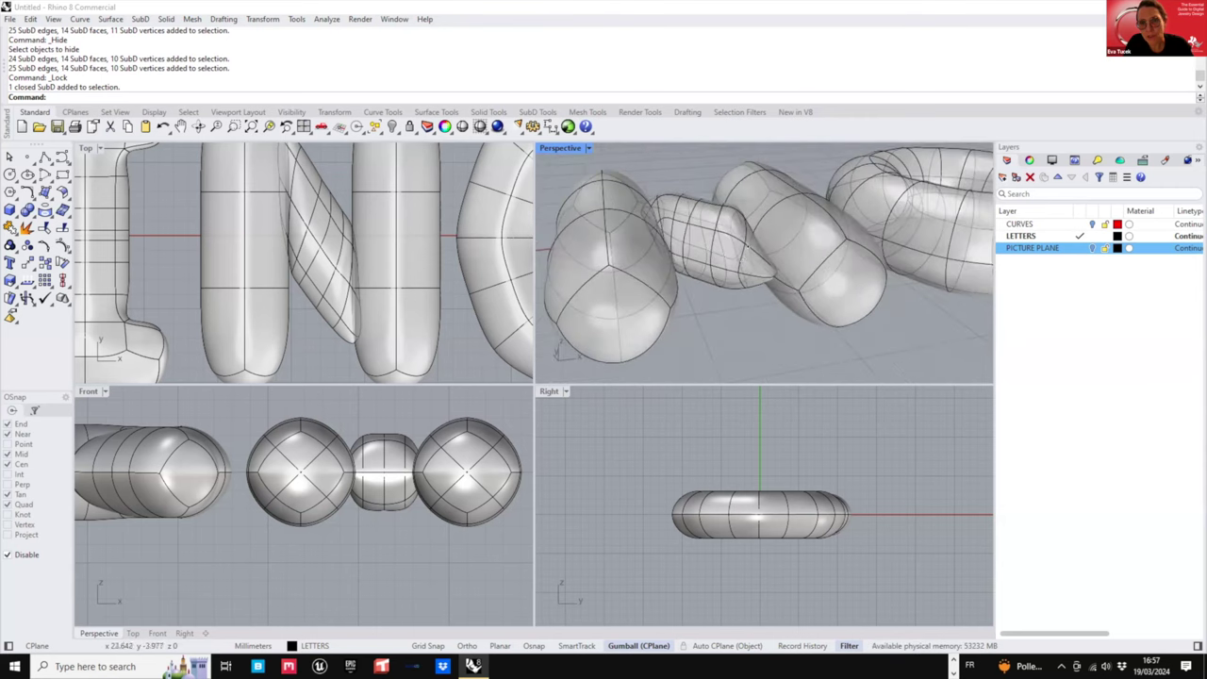
- Try to delete the elements selected on the N's right stem, and undo the deletion
{"action": "right_click_drag", "start_coordinate": [759, 245], "coordinate": [816, 155]}
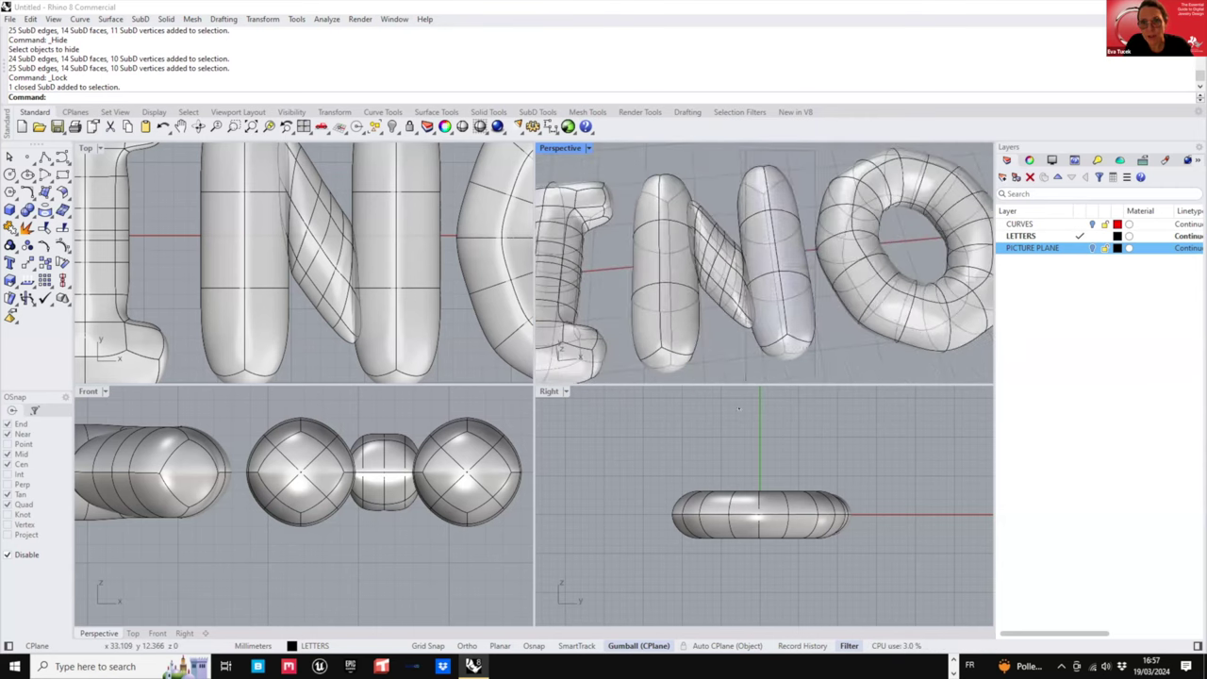
{"action": "left_click_drag", "start_coordinate": [756, 377], "coordinate": [756, 368]}
{"action": "right_click_drag", "start_coordinate": [799, 227], "coordinate": [771, 207]}
{"action": "left_click_drag", "start_coordinate": [808, 152], "coordinate": [750, 340]}
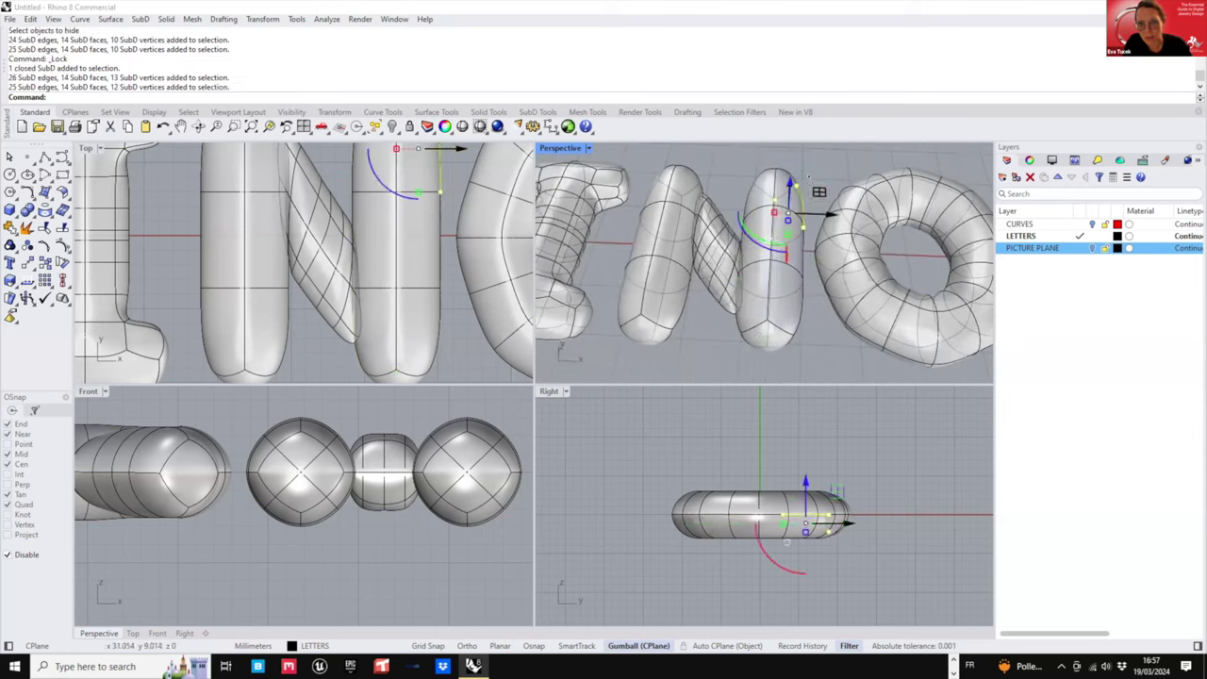
{"action": "left_click_drag", "start_coordinate": [819, 163], "coordinate": [754, 354]}
{"action": "right_click_drag", "start_coordinate": [775, 283], "coordinate": [803, 247]}
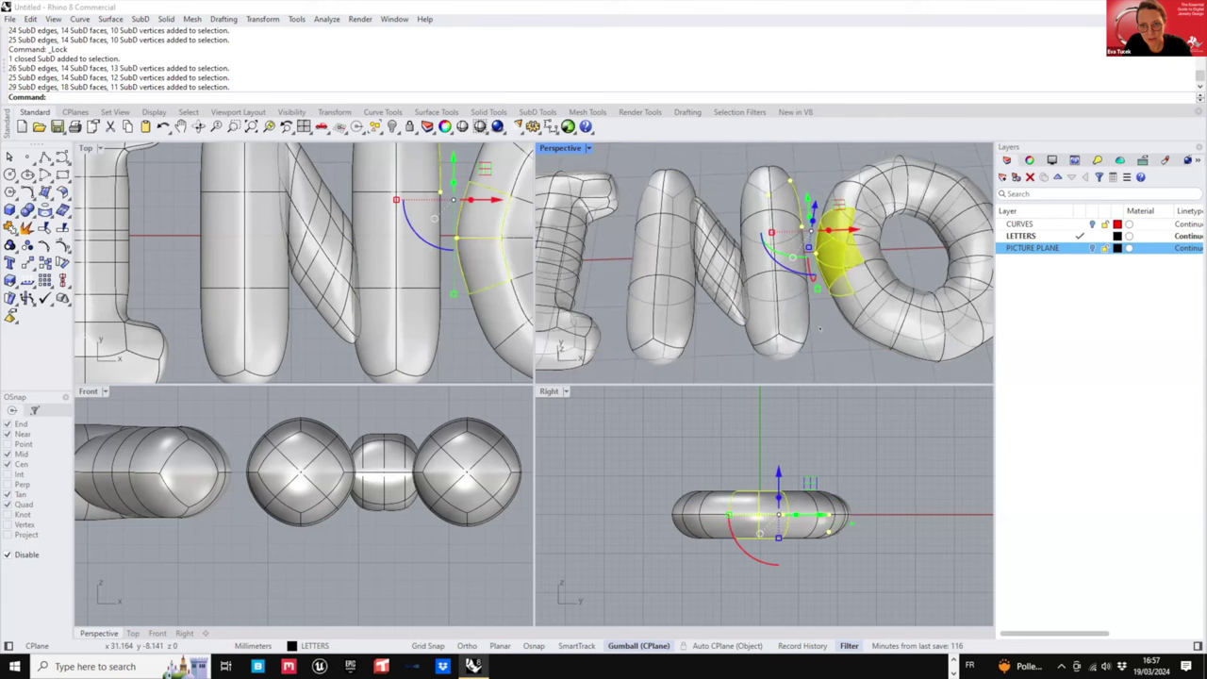
{"action": "key", "text": "Escape"}
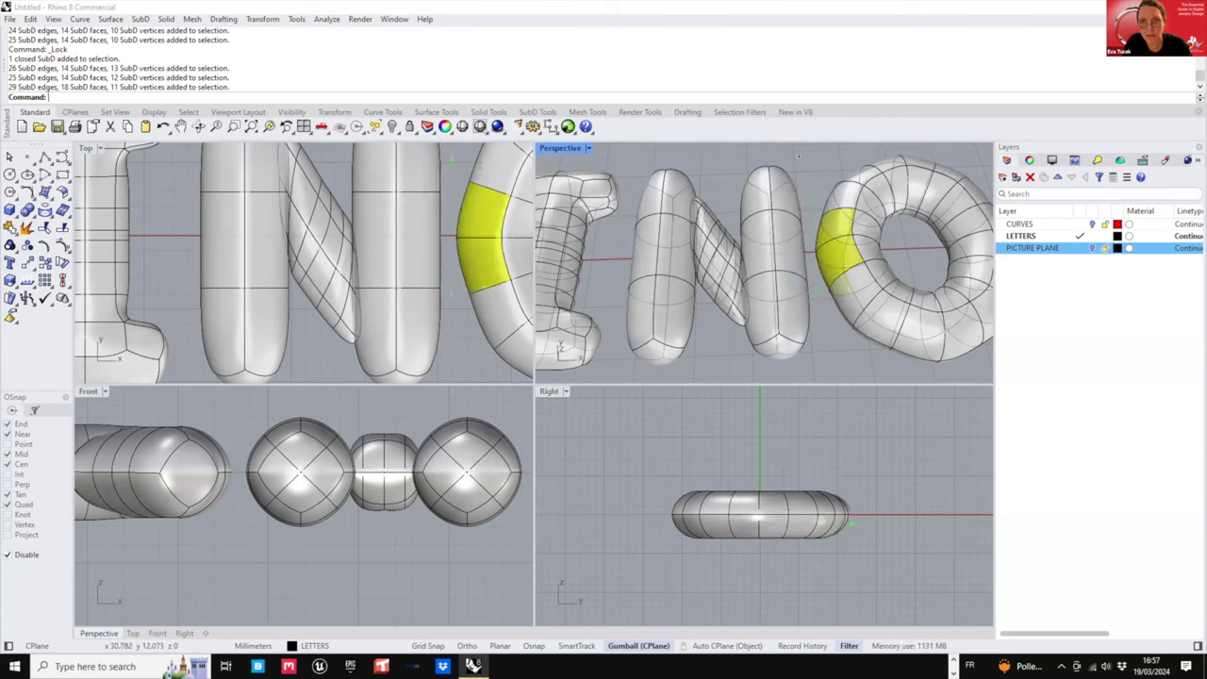
{"action": "left_click_drag", "start_coordinate": [764, 356], "coordinate": [759, 356]}
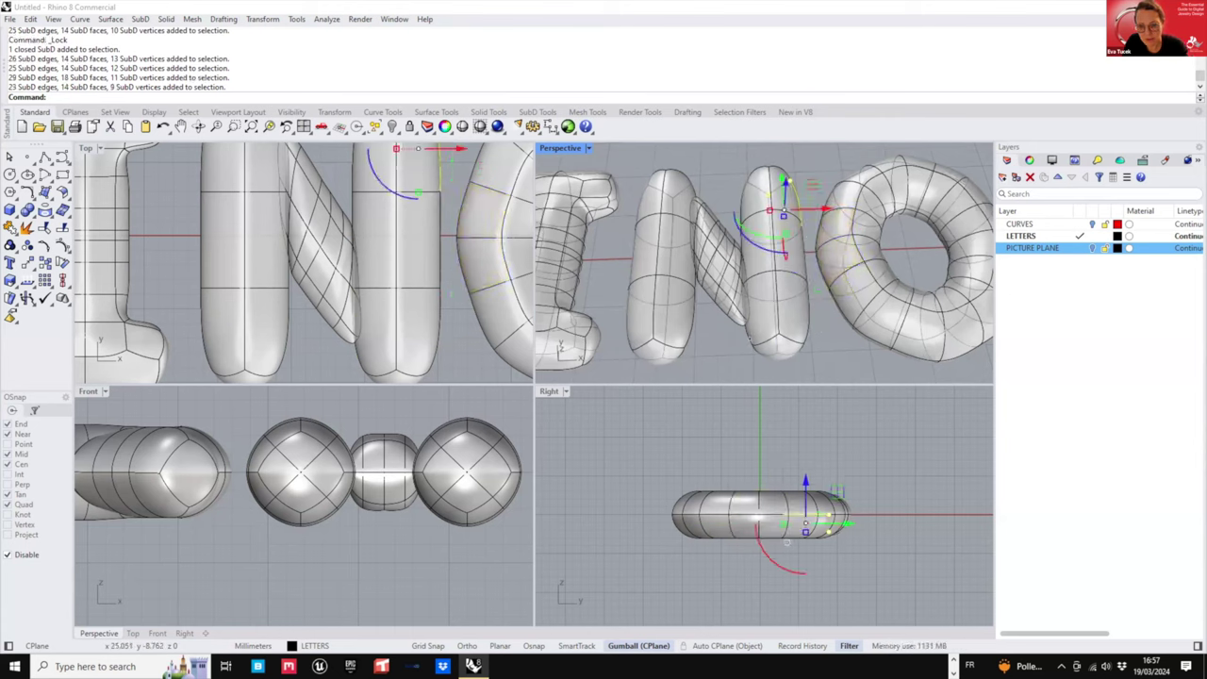
{"action": "key", "text": "Delete"}
{"action": "key", "text": "ctrl+z"}
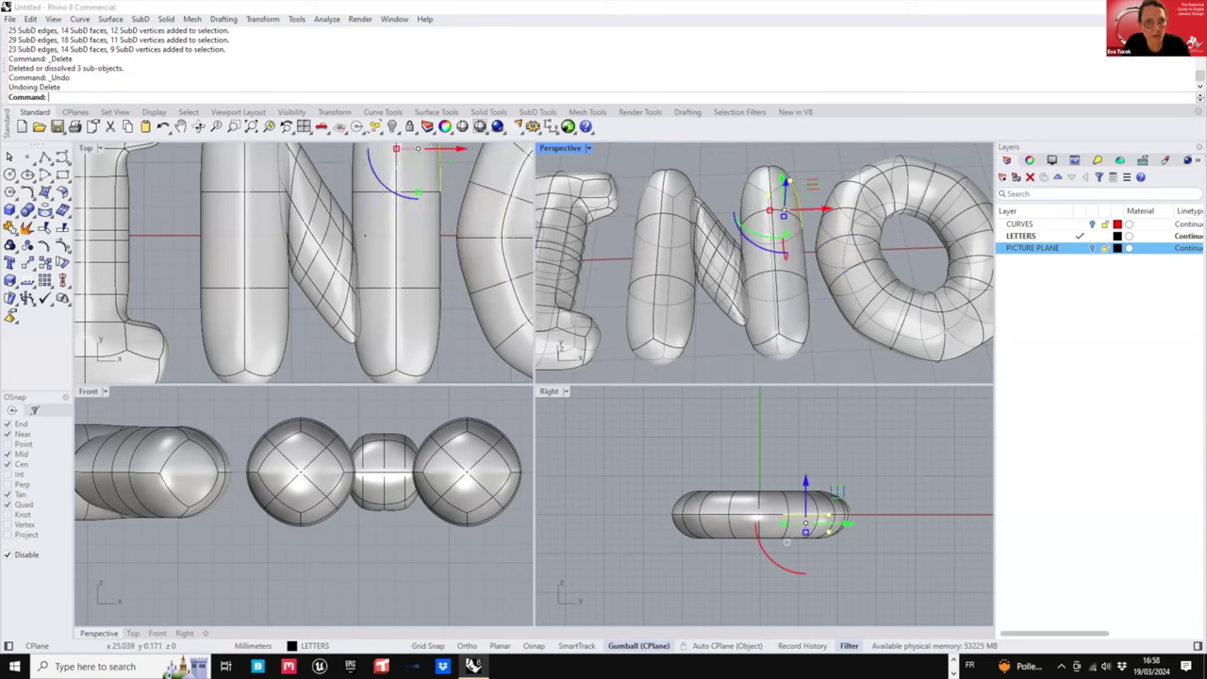
- Try to select only the N's right stem in the Top view, and clear the selection
{"action": "scroll", "coordinate": [407, 178], "scroll_direction": "down", "scroll_amount": 3}
{"action": "left_click", "coordinate": [415, 162]}
{"action": "left_click_drag", "start_coordinate": [415, 167], "coordinate": [350, 317], "text": "ctrl+shift"}
{"action": "left_click_drag", "start_coordinate": [364, 358], "coordinate": [364, 375], "text": "ctrl+shift"}
{"action": "left_click", "coordinate": [406, 164]}
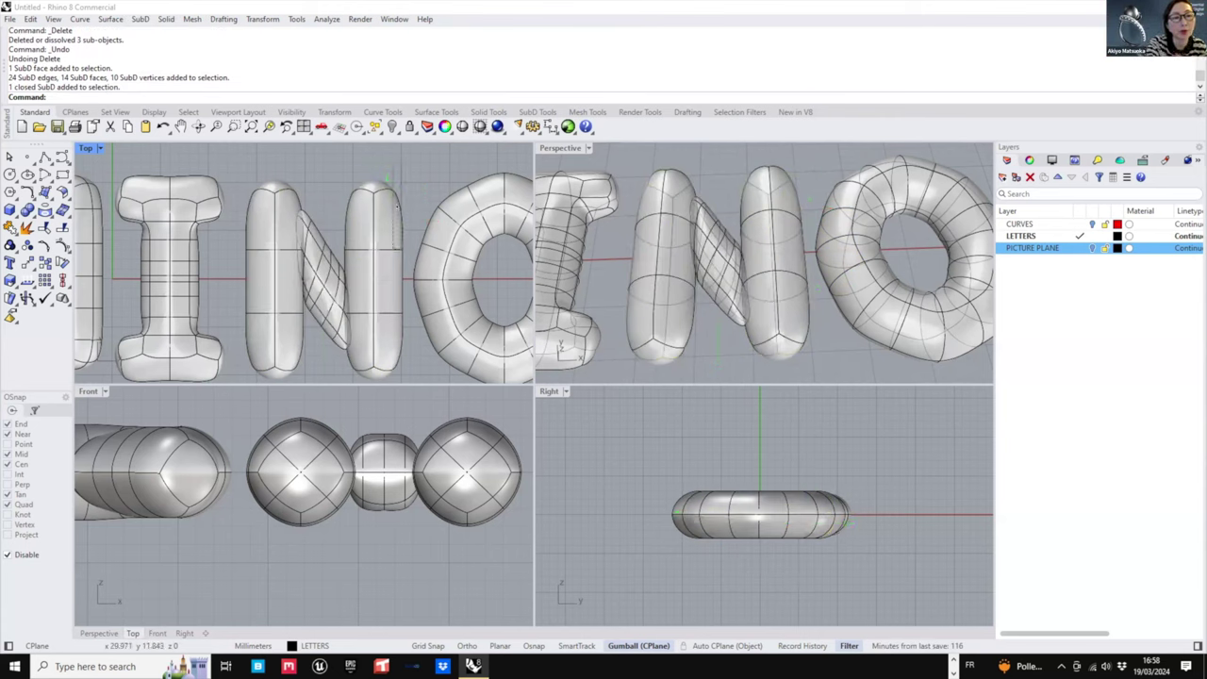
{"action": "left_click_drag", "start_coordinate": [376, 288], "coordinate": [357, 375]}
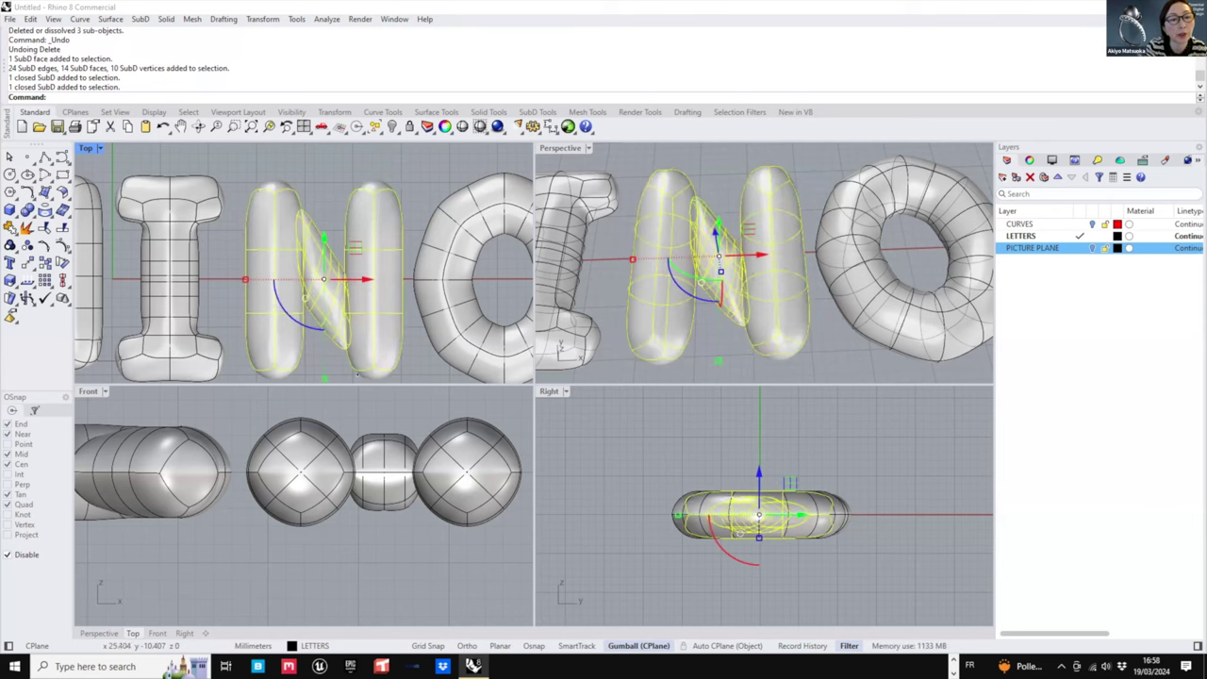
{"action": "left_click", "coordinate": [412, 231]}
- Delete the whole N SubD, and show the CURVES layer with its centre lines
{"action": "scroll", "coordinate": [417, 225], "scroll_direction": "down", "scroll_amount": 4}
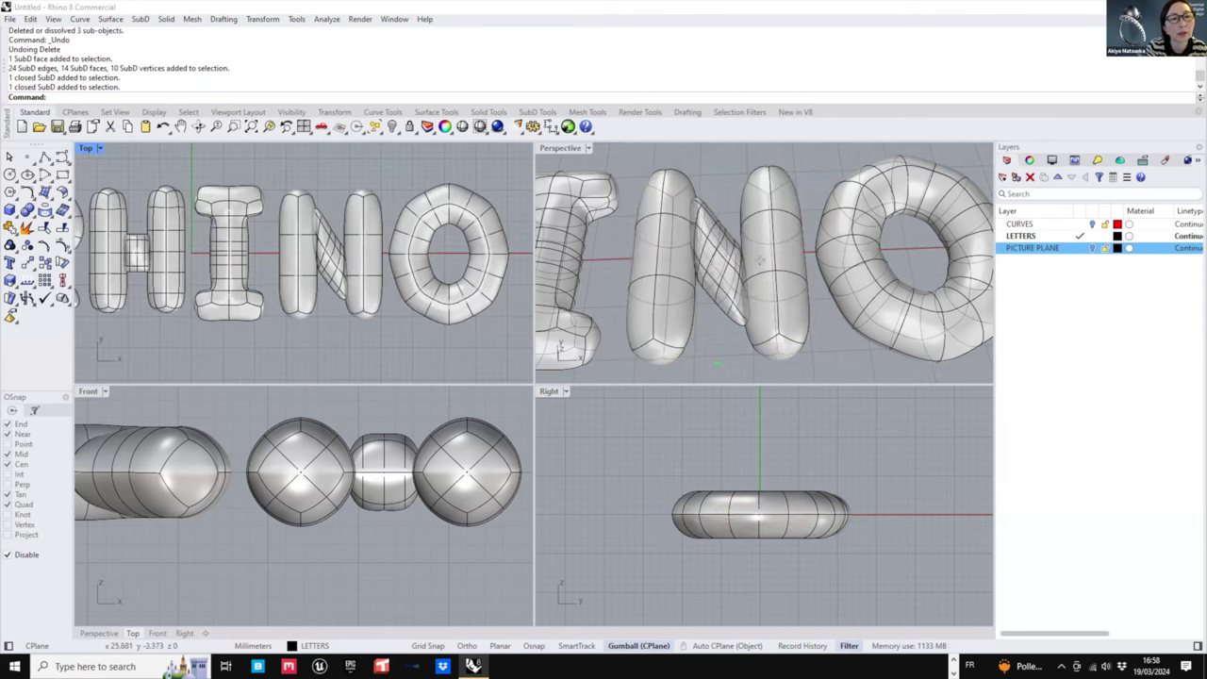
{"action": "right_click_drag", "start_coordinate": [760, 260], "coordinate": [722, 226]}
{"action": "scroll", "coordinate": [722, 230], "scroll_direction": "up", "scroll_amount": 6}
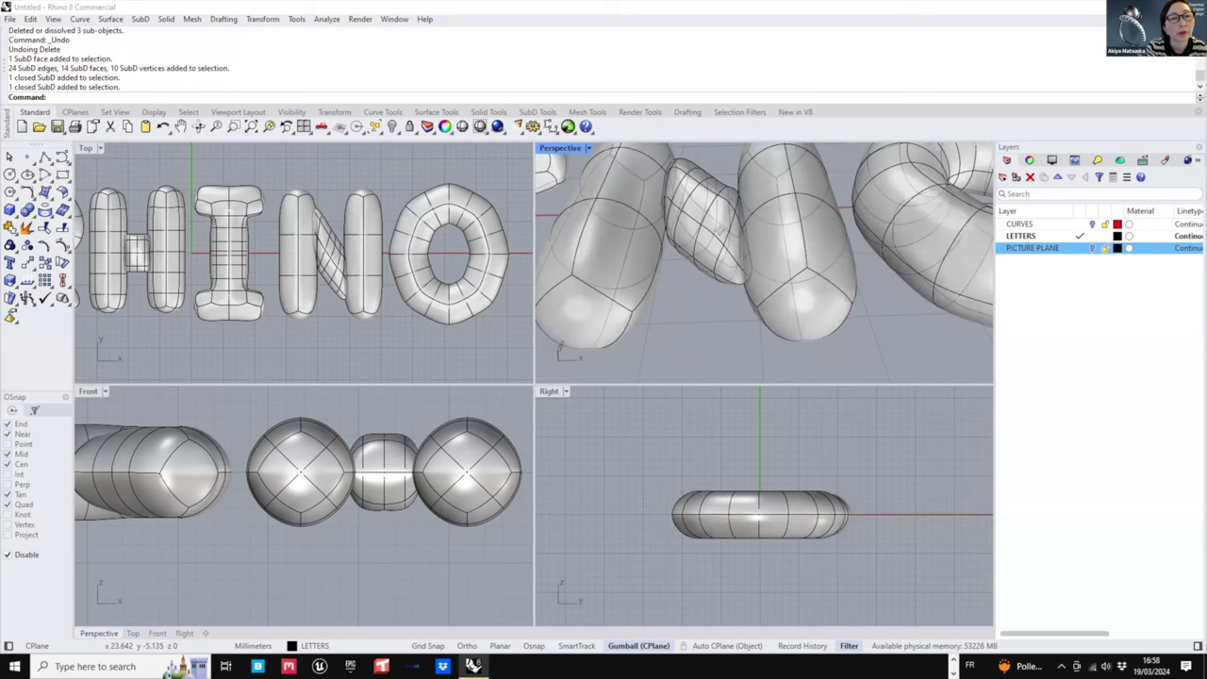
{"action": "mouse_move", "coordinate": [771, 271]}
{"action": "right_mouse_down"}
{"action": "mouse_move", "coordinate": [769, 255]}
{"action": "mouse_move", "coordinate": [755, 256]}
{"action": "right_mouse_up"}
{"action": "left_click", "coordinate": [770, 255]}
{"action": "scroll", "coordinate": [755, 256], "scroll_direction": "down", "scroll_amount": 5}
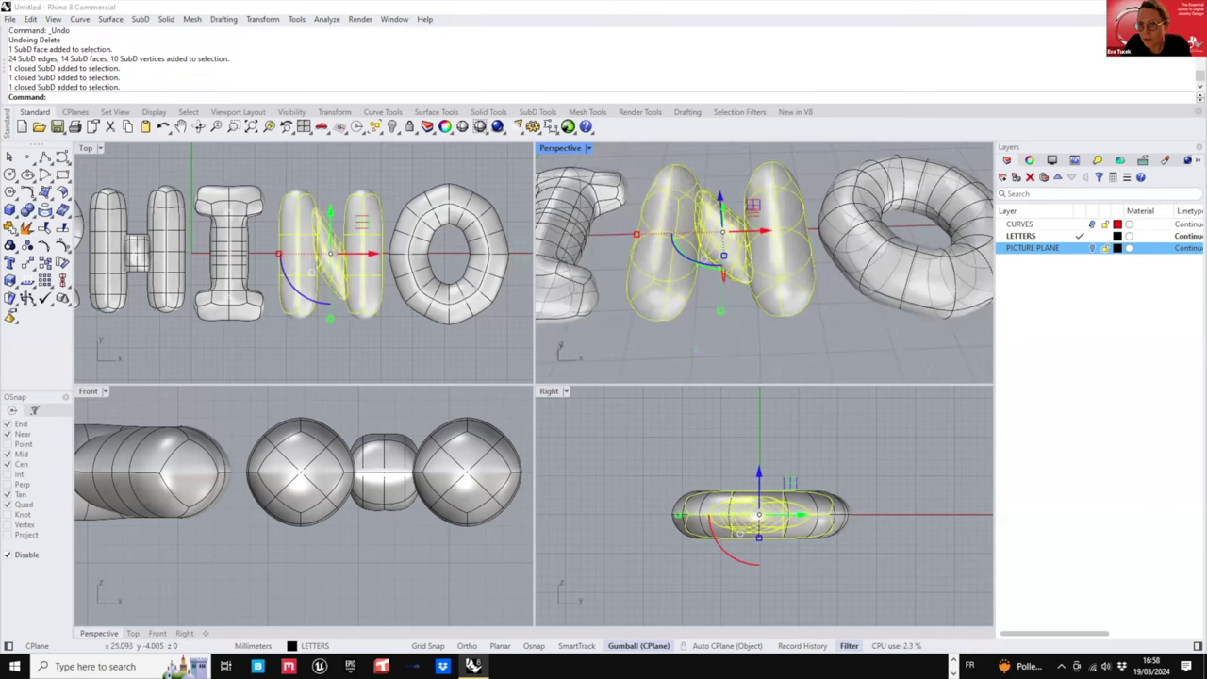
{"action": "key", "text": "Delete"}
- Move the lower end point of the N's diagonal curve onto the right stem's centre line
{"action": "right_click_drag", "start_coordinate": [748, 256], "coordinate": [758, 265]}
{"action": "scroll", "coordinate": [760, 267], "scroll_direction": "up", "scroll_amount": 3}
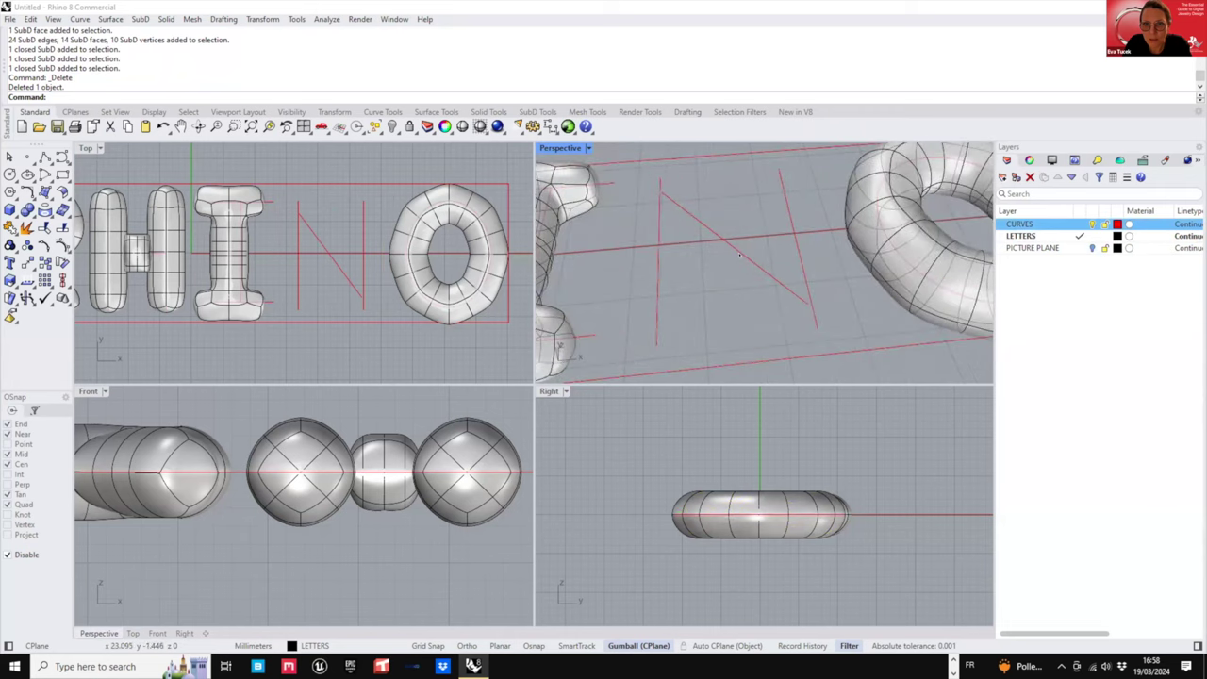
{"action": "left_click", "coordinate": [779, 277]}
{"action": "scroll", "coordinate": [339, 287], "scroll_direction": "up", "scroll_amount": 10}
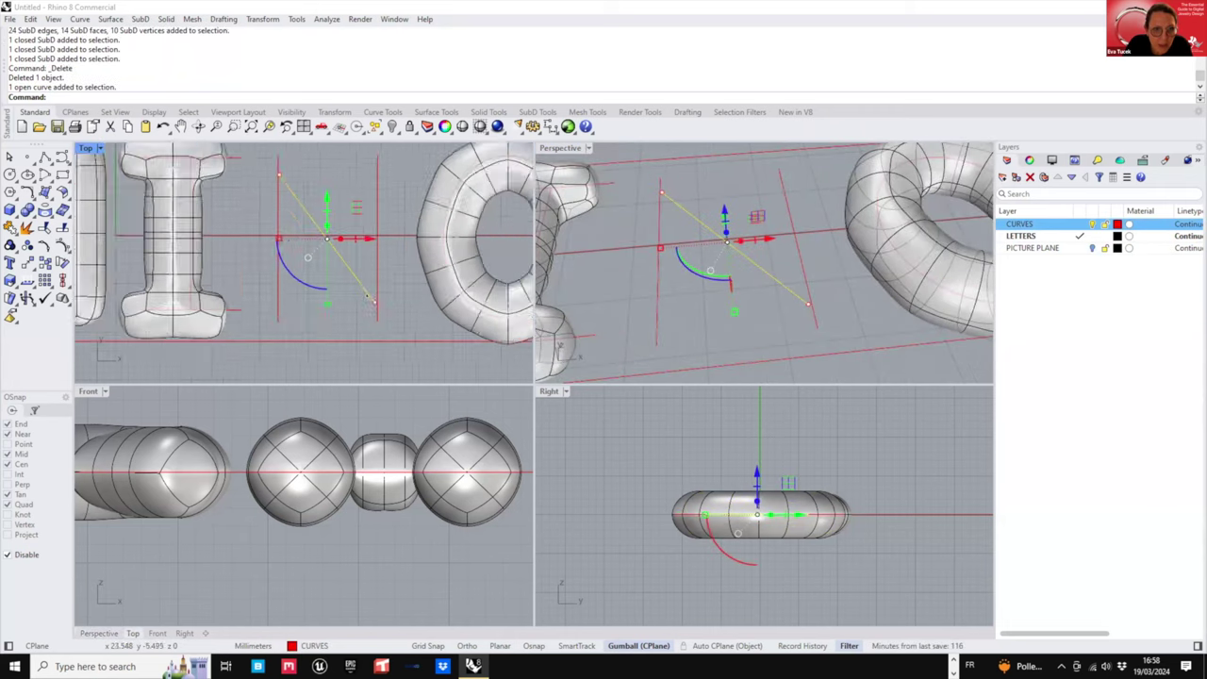
{"action": "left_click", "coordinate": [391, 311]}
{"action": "left_click_drag", "start_coordinate": [425, 280], "coordinate": [397, 308]}
{"action": "scroll", "coordinate": [389, 307], "scroll_direction": "up", "scroll_amount": 7}
{"action": "scroll", "coordinate": [388, 307], "scroll_direction": "up", "scroll_amount": 4}
{"action": "scroll", "coordinate": [397, 307], "scroll_direction": "down", "scroll_amount": 10}
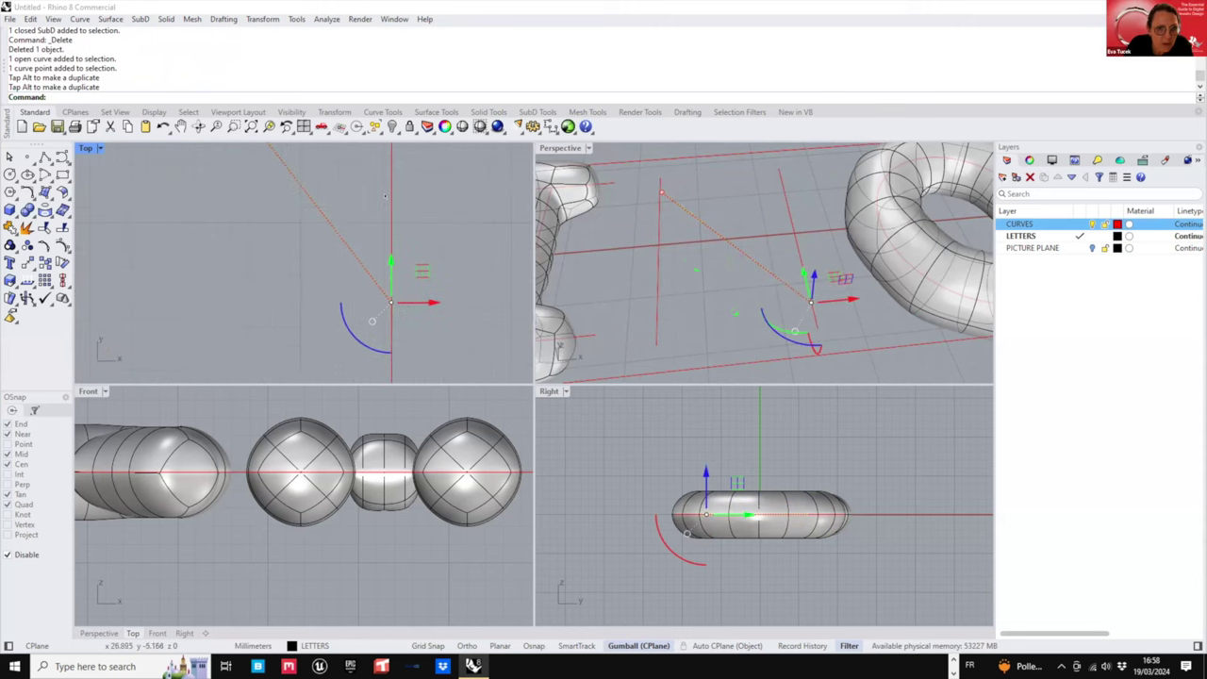
- Move the upper end point of the N's diagonal curve onto the left stem's centre line
{"action": "right_click_drag", "start_coordinate": [377, 255], "coordinate": [414, 349]}
{"action": "scroll", "coordinate": [278, 238], "scroll_direction": "down", "scroll_amount": 5}
{"action": "right_click_drag", "start_coordinate": [278, 237], "coordinate": [321, 377]}
{"action": "scroll", "coordinate": [179, 207], "scroll_direction": "up", "scroll_amount": 5}
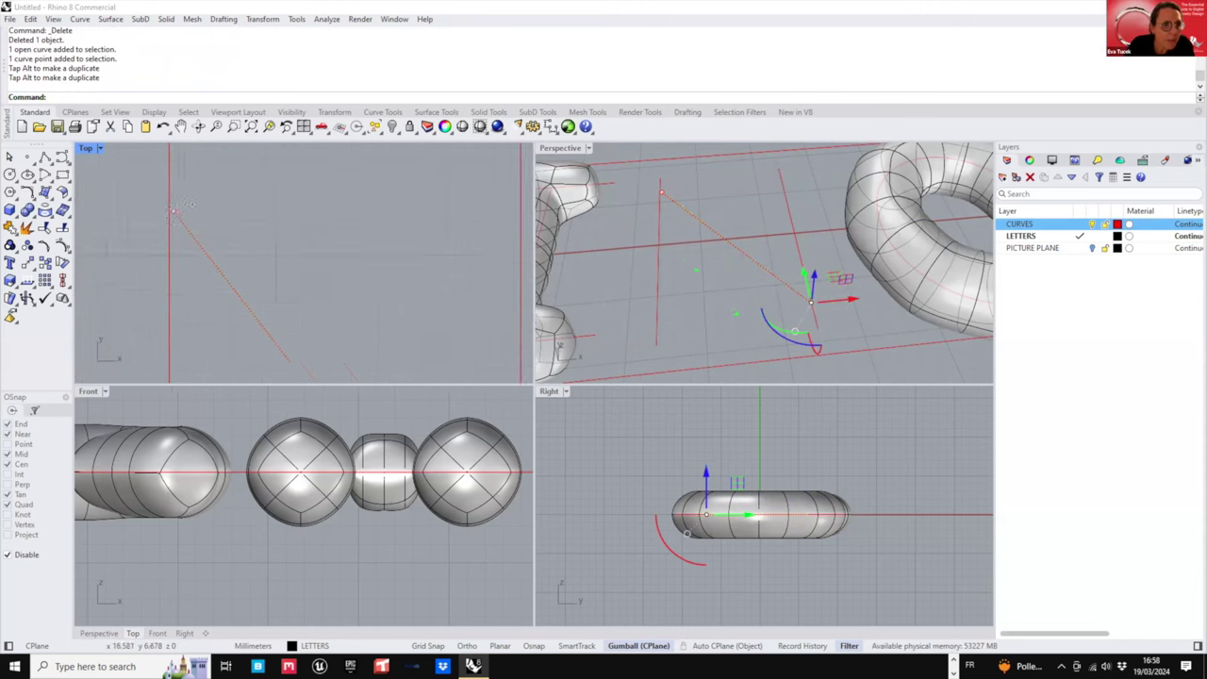
{"action": "left_click", "coordinate": [183, 209]}
{"action": "left_click_drag", "start_coordinate": [203, 207], "coordinate": [194, 207]}
{"action": "scroll", "coordinate": [194, 208], "scroll_direction": "down", "scroll_amount": 12}
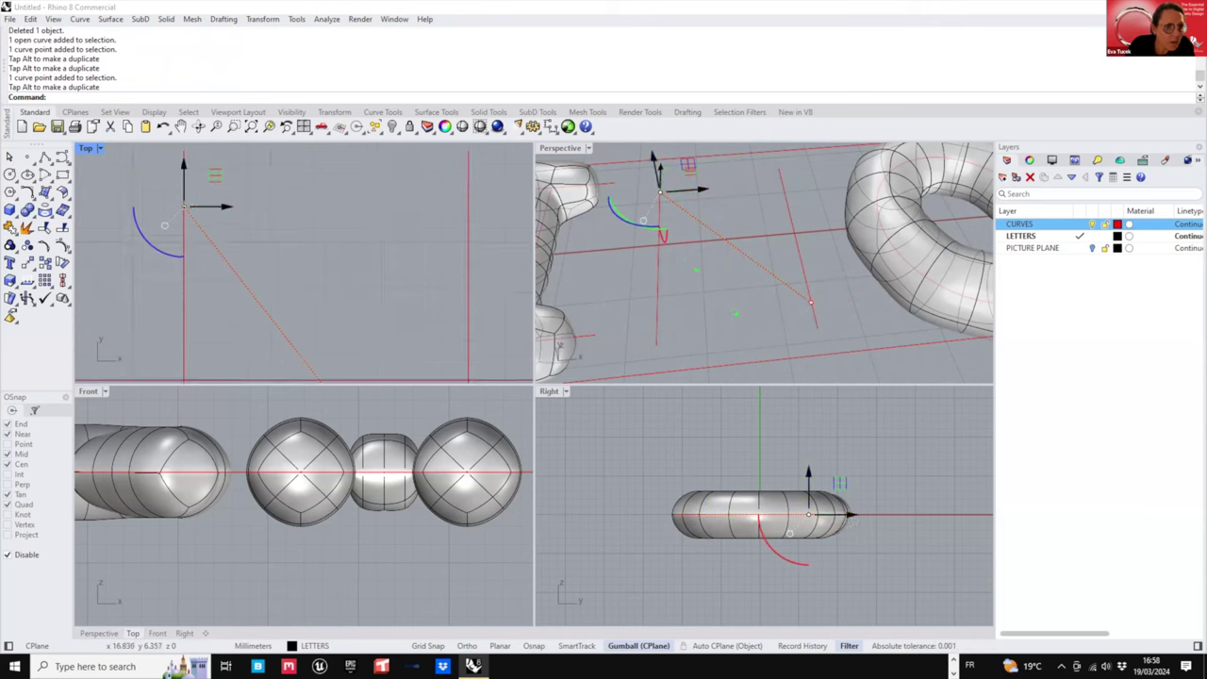
{"action": "scroll", "coordinate": [288, 273], "scroll_direction": "up", "scroll_amount": 10}
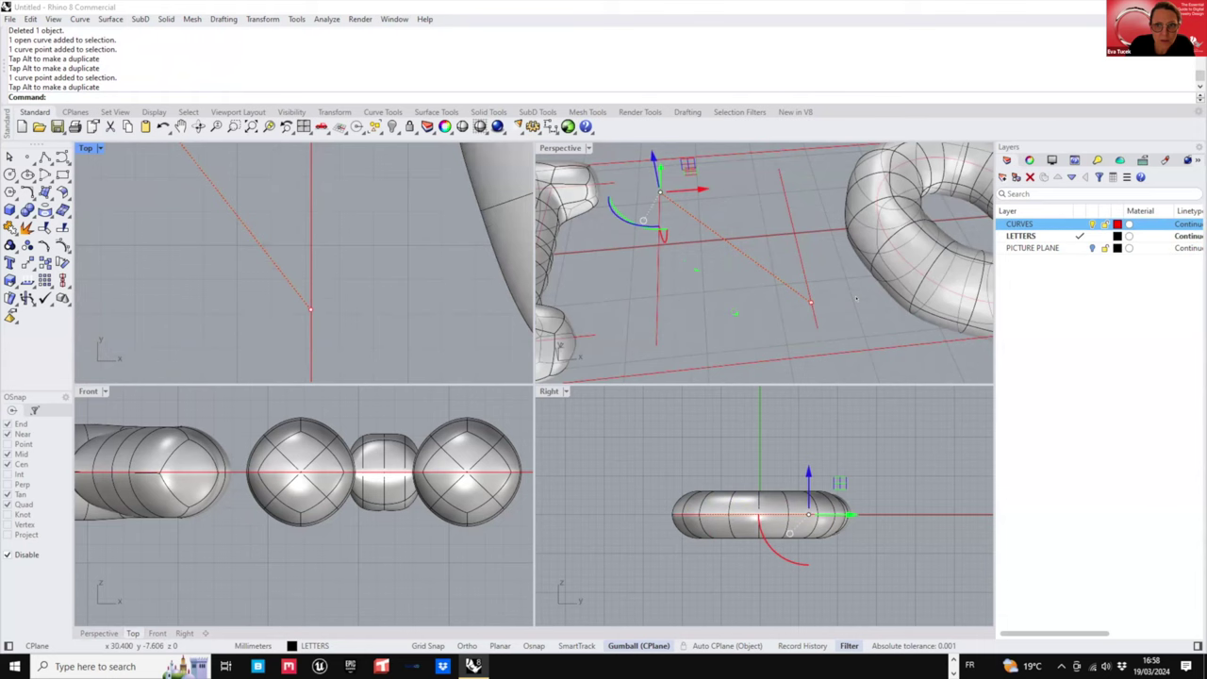
- Try MultiPipe on the N's three curves with 3 struts, and examine the preview
{"action": "left_click", "coordinate": [808, 226]}
{"action": "left_click_drag", "start_coordinate": [819, 292], "coordinate": [639, 193]}
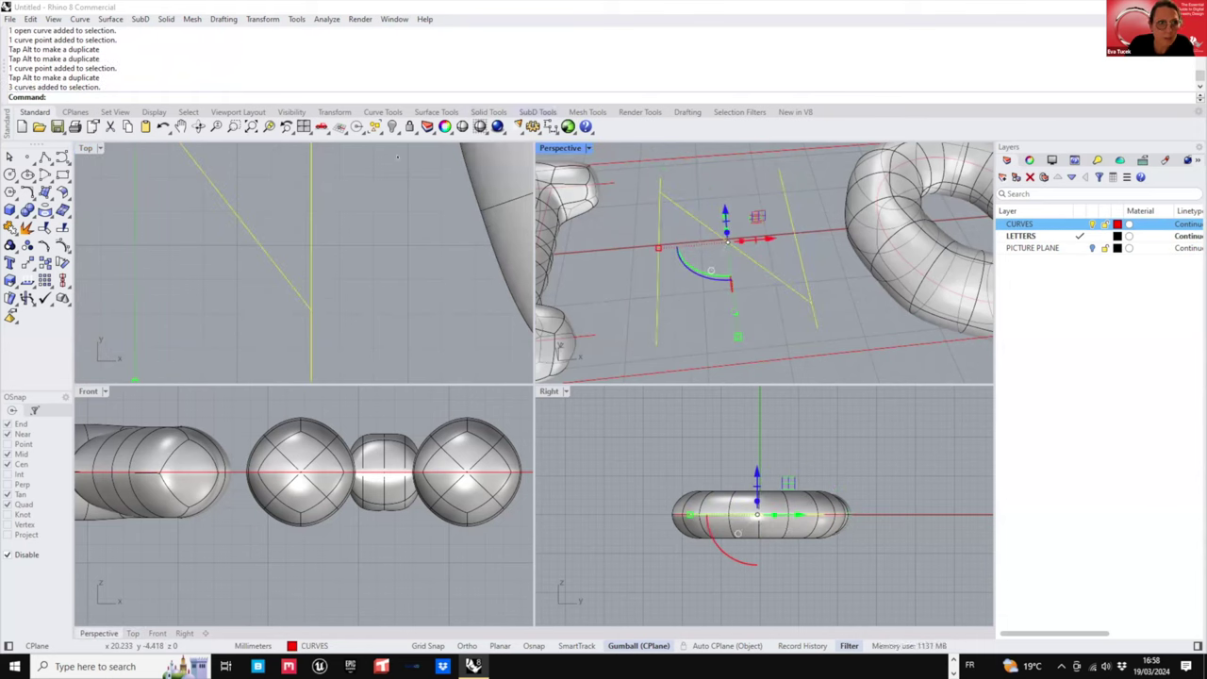
{"action": "left_click", "coordinate": [538, 112]}
{"action": "left_click", "coordinate": [45, 209]}
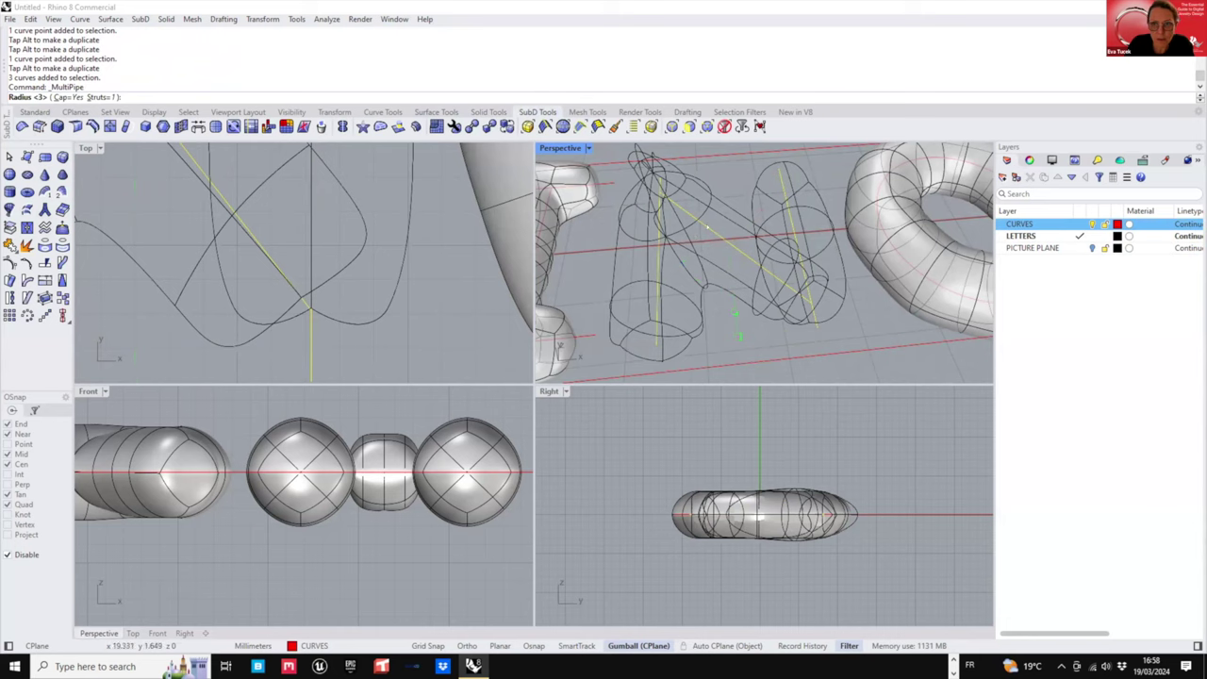
{"action": "scroll", "coordinate": [707, 227], "scroll_direction": "down", "scroll_amount": 2}
{"action": "right_click_drag", "start_coordinate": [707, 228], "coordinate": [731, 353]}
{"action": "left_click", "coordinate": [102, 97]}
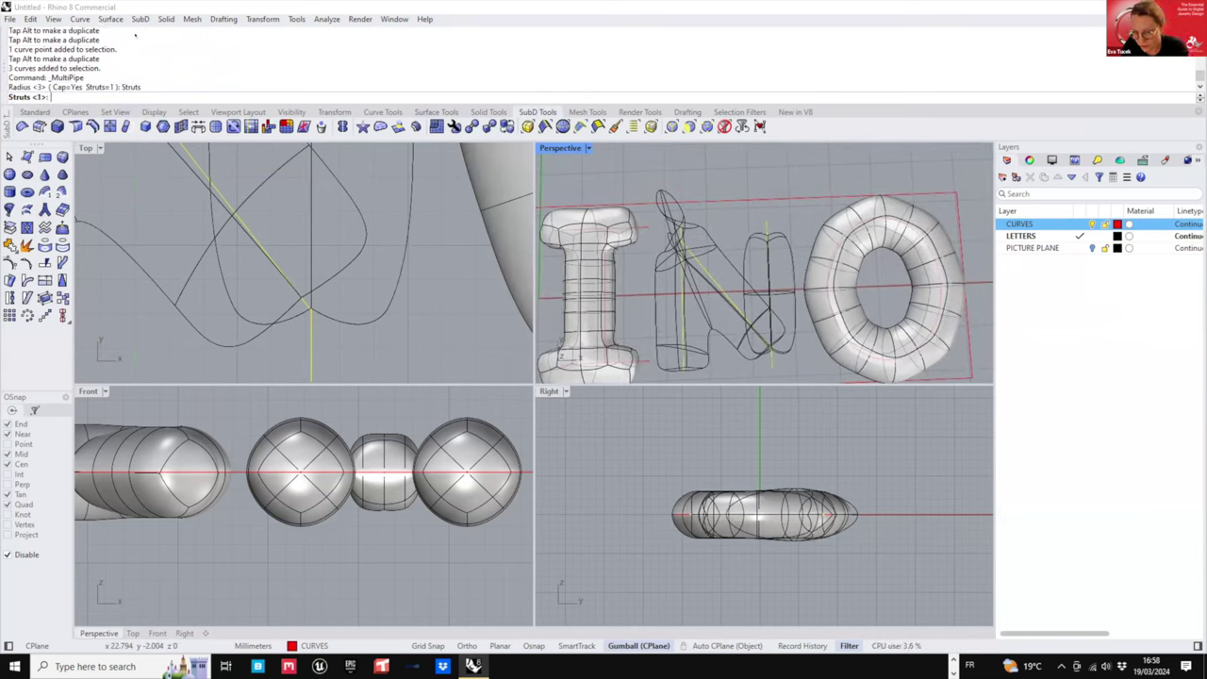
{"action": "type", "text": "3"}
{"action": "key", "text": "Return"}
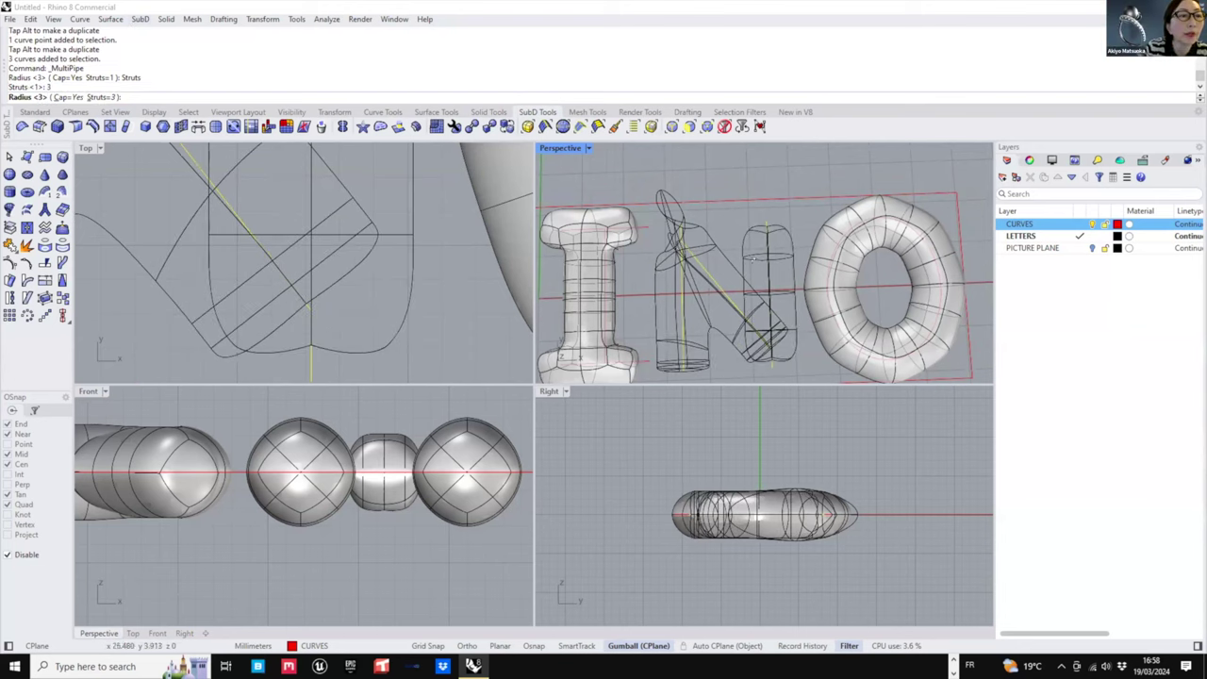
{"action": "right_click_drag", "start_coordinate": [753, 258], "coordinate": [761, 265]}
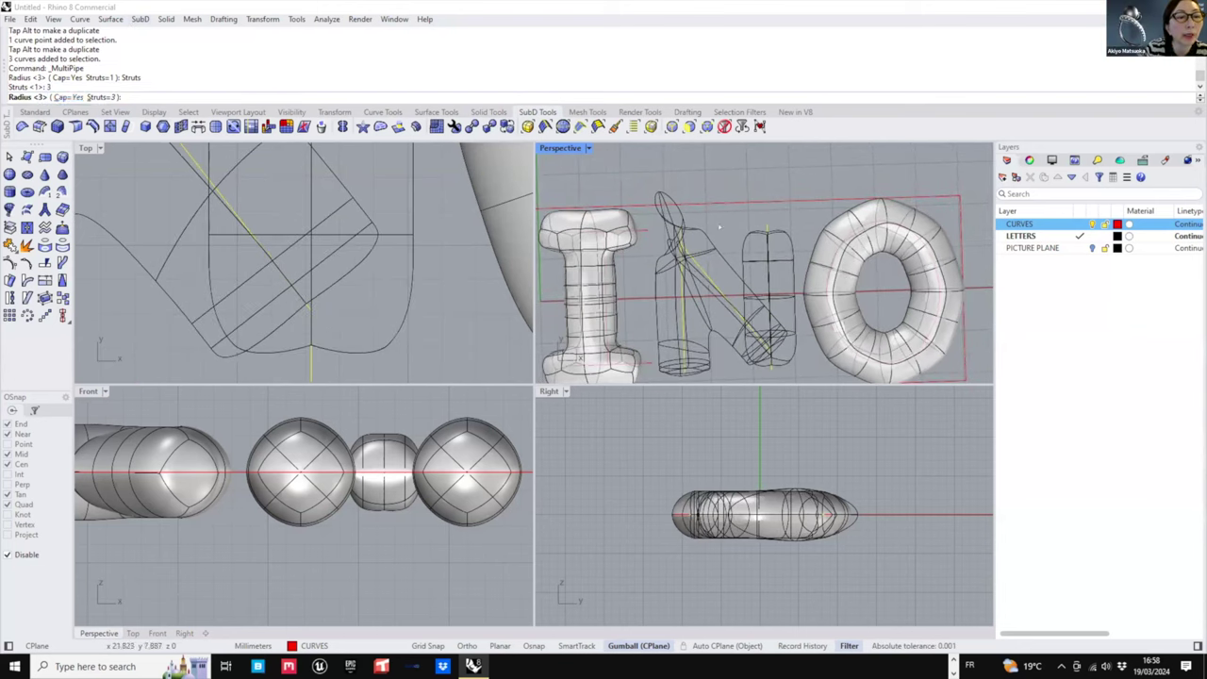
{"action": "mouse_move", "coordinate": [720, 208]}
{"action": "right_mouse_down"}
{"action": "mouse_move", "coordinate": [721, 168]}
{"action": "mouse_move", "coordinate": [728, 179]}
{"action": "mouse_move", "coordinate": [716, 181]}
{"action": "mouse_move", "coordinate": [733, 189]}
{"action": "right_mouse_up"}
{"action": "scroll", "coordinate": [688, 348], "scroll_direction": "up", "scroll_amount": 5}
{"action": "right_click_drag", "start_coordinate": [689, 348], "coordinate": [709, 215]}
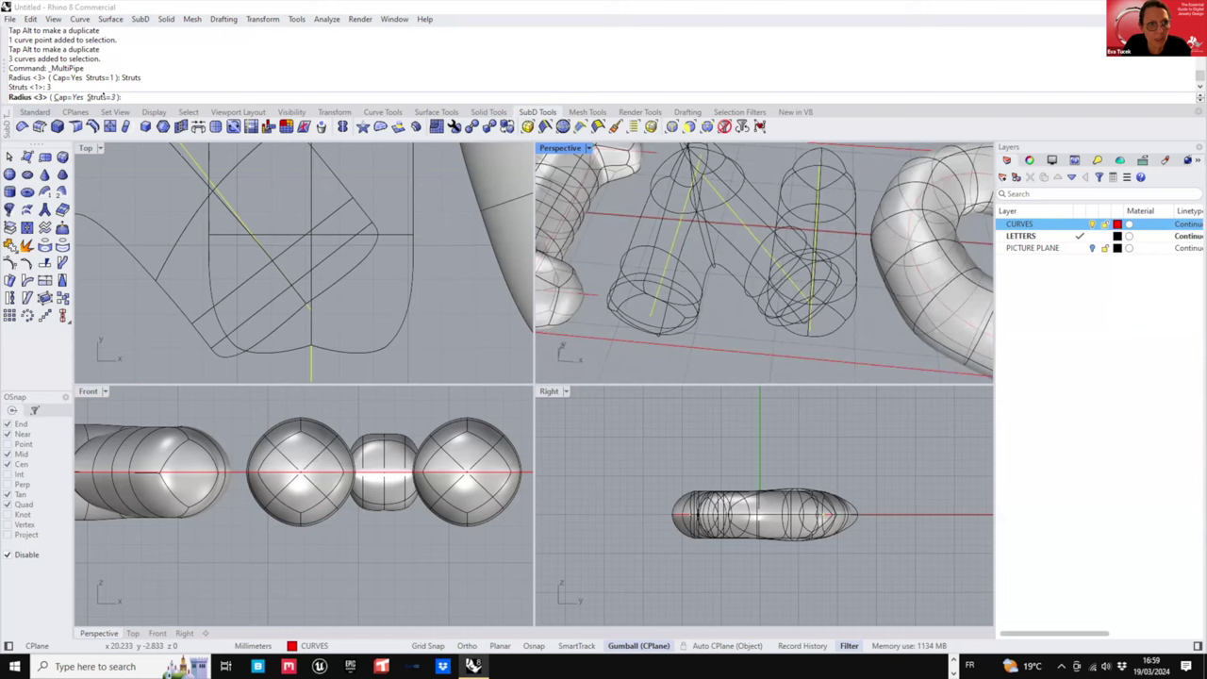
- Try 5 struts for the N's MultiPipe, examine how the diagonal joins the stems, and cancel the command
{"action": "left_click", "coordinate": [97, 98]}
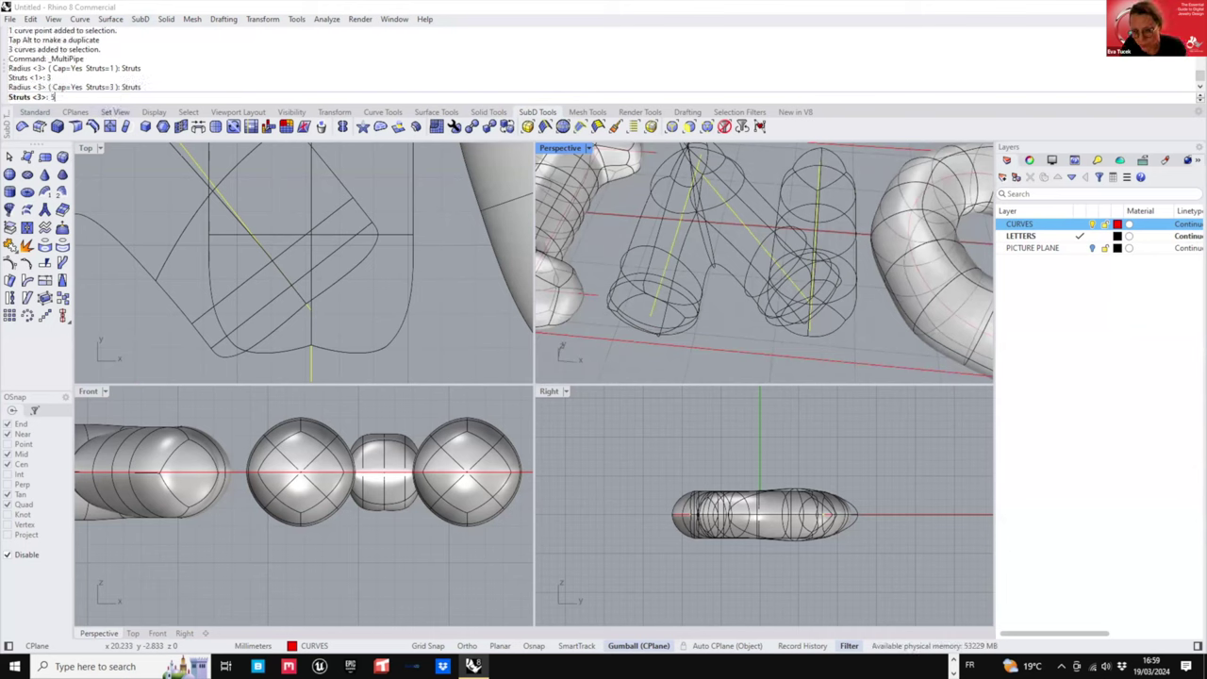
{"action": "type", "text": "5"}
{"action": "key", "text": "Return"}
{"action": "scroll", "coordinate": [779, 296], "scroll_direction": "down", "scroll_amount": 5}
{"action": "right_click_drag", "start_coordinate": [779, 296], "coordinate": [787, 286]}
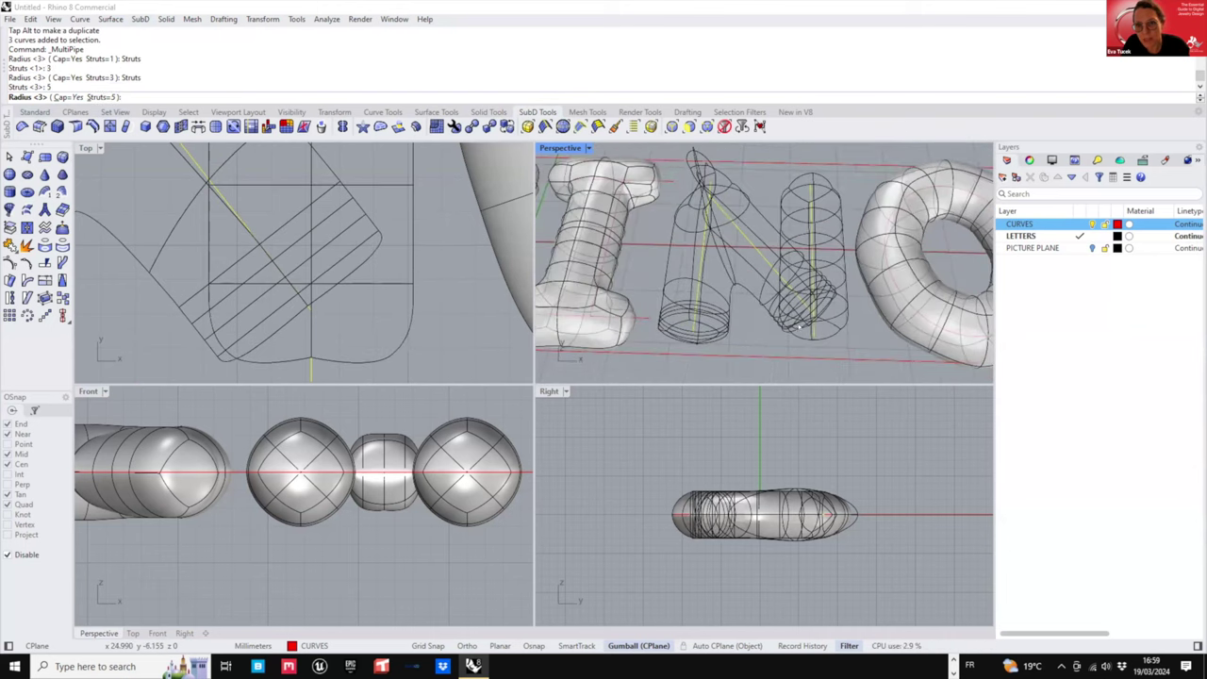
{"action": "scroll", "coordinate": [787, 286], "scroll_direction": "up", "scroll_amount": 4}
{"action": "scroll", "coordinate": [809, 336], "scroll_direction": "up", "scroll_amount": 2}
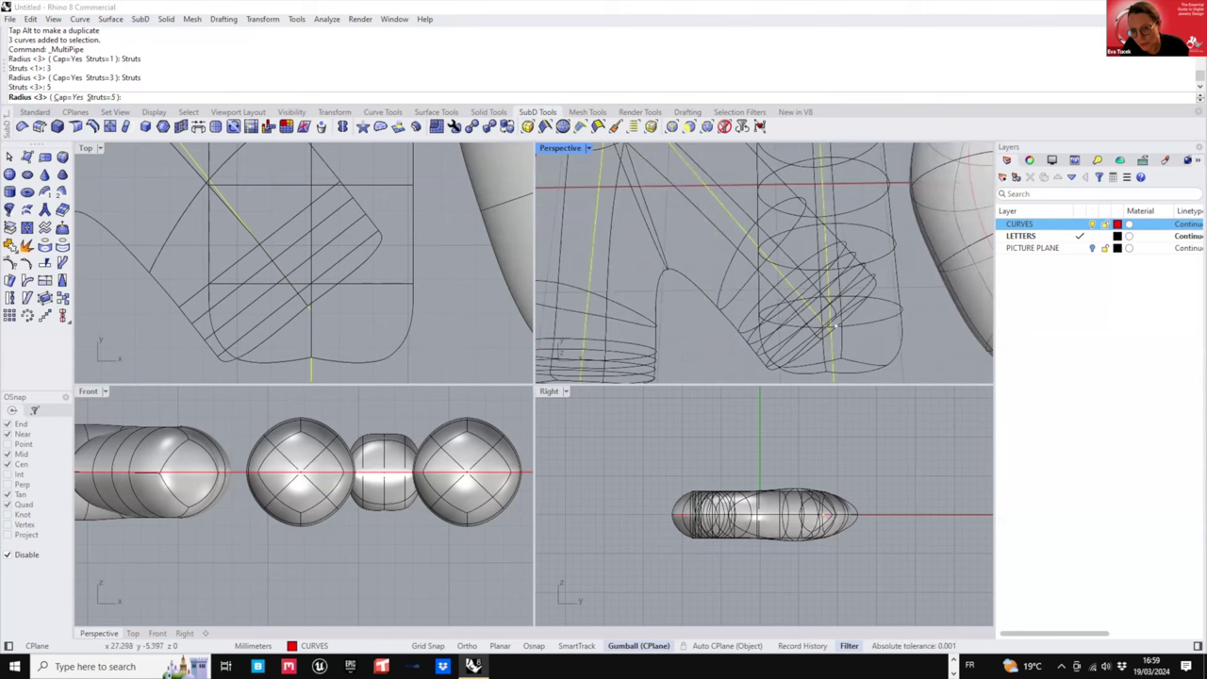
{"action": "scroll", "coordinate": [834, 326], "scroll_direction": "down", "scroll_amount": 5}
{"action": "right_click_drag", "start_coordinate": [835, 325], "coordinate": [808, 304]}
{"action": "scroll", "coordinate": [785, 286], "scroll_direction": "up", "scroll_amount": 6}
{"action": "scroll", "coordinate": [785, 286], "scroll_direction": "up", "scroll_amount": 2}
{"action": "scroll", "coordinate": [786, 285], "scroll_direction": "down", "scroll_amount": 6}
{"action": "scroll", "coordinate": [789, 284], "scroll_direction": "down", "scroll_amount": 3}
{"action": "key", "text": "Escape"}
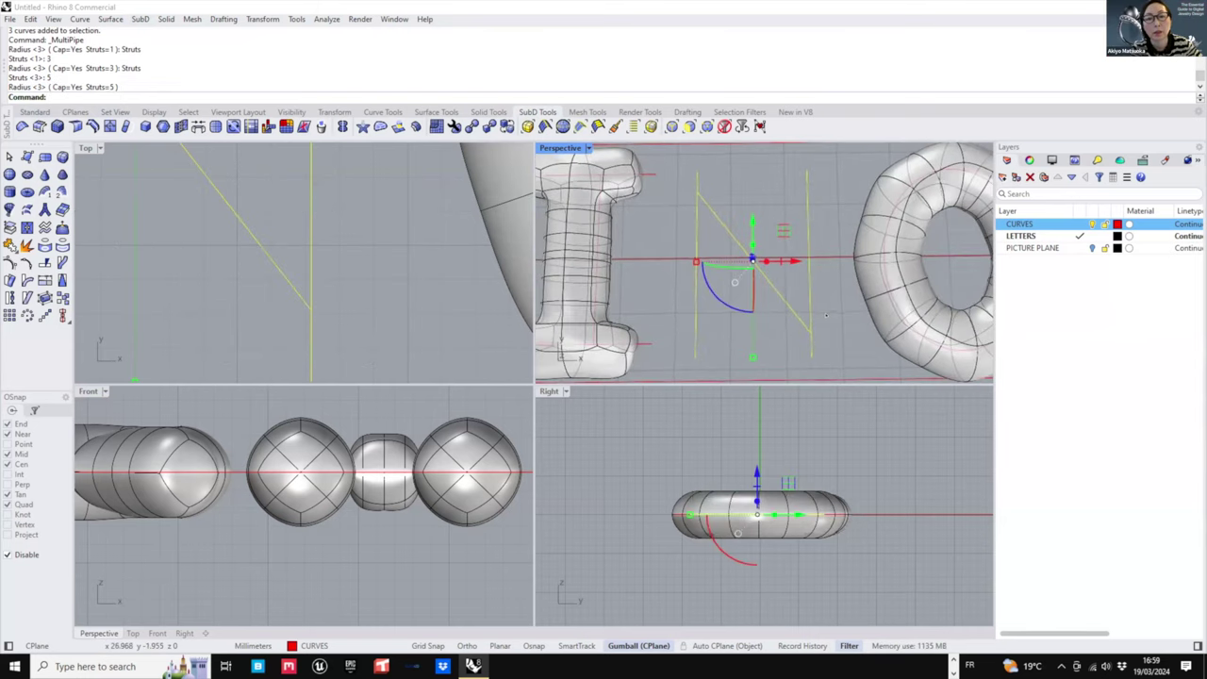
{"action": "key", "text": "Escape"}
- Check the N's two stem curves and the H's joined crossbar by selecting them in turn
{"action": "left_click", "coordinate": [808, 304]}
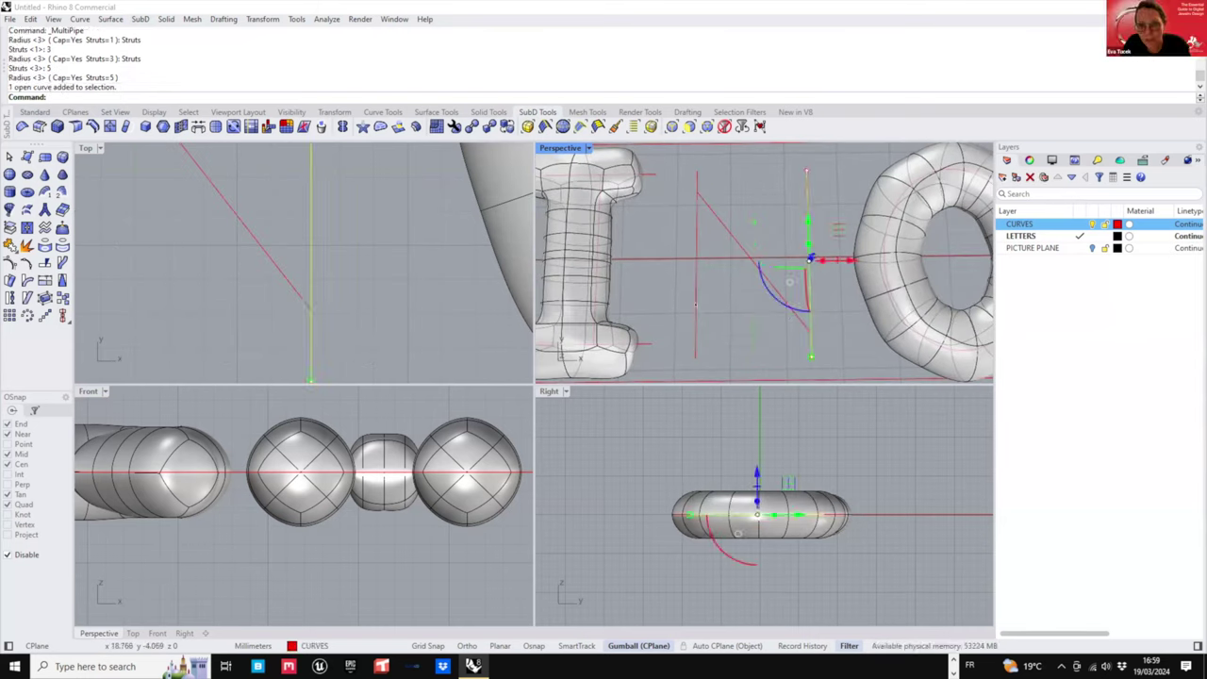
{"action": "left_click", "coordinate": [696, 304], "text": "shift"}
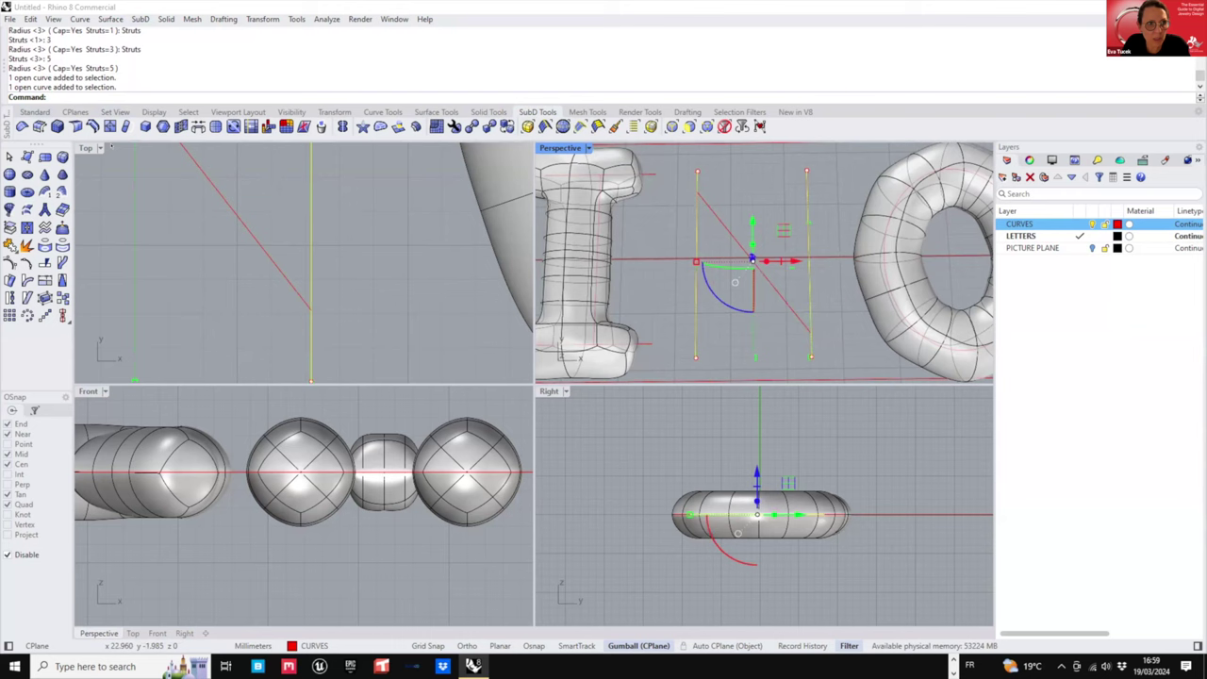
{"action": "left_click", "coordinate": [347, 266]}
{"action": "scroll", "coordinate": [872, 257], "scroll_direction": "down", "scroll_amount": 8}
{"action": "scroll", "coordinate": [755, 264], "scroll_direction": "up", "scroll_amount": 6}
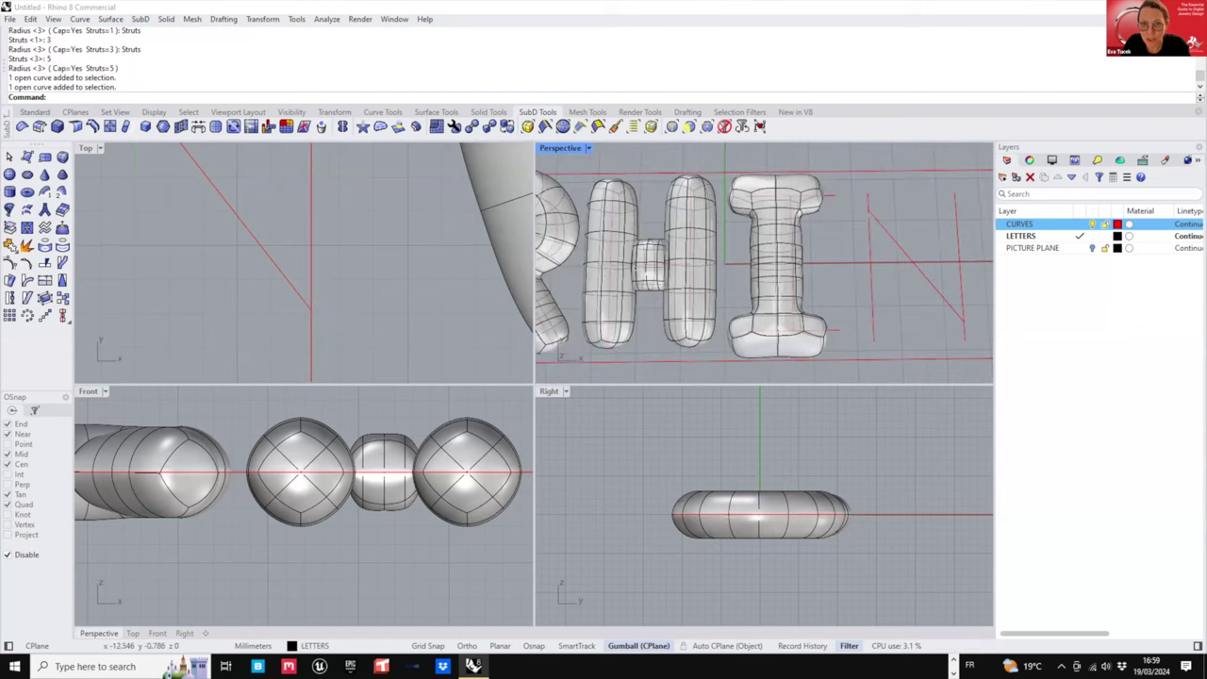
{"action": "left_click", "coordinate": [648, 266]}
{"action": "scroll", "coordinate": [849, 267], "scroll_direction": "down", "scroll_amount": 2}
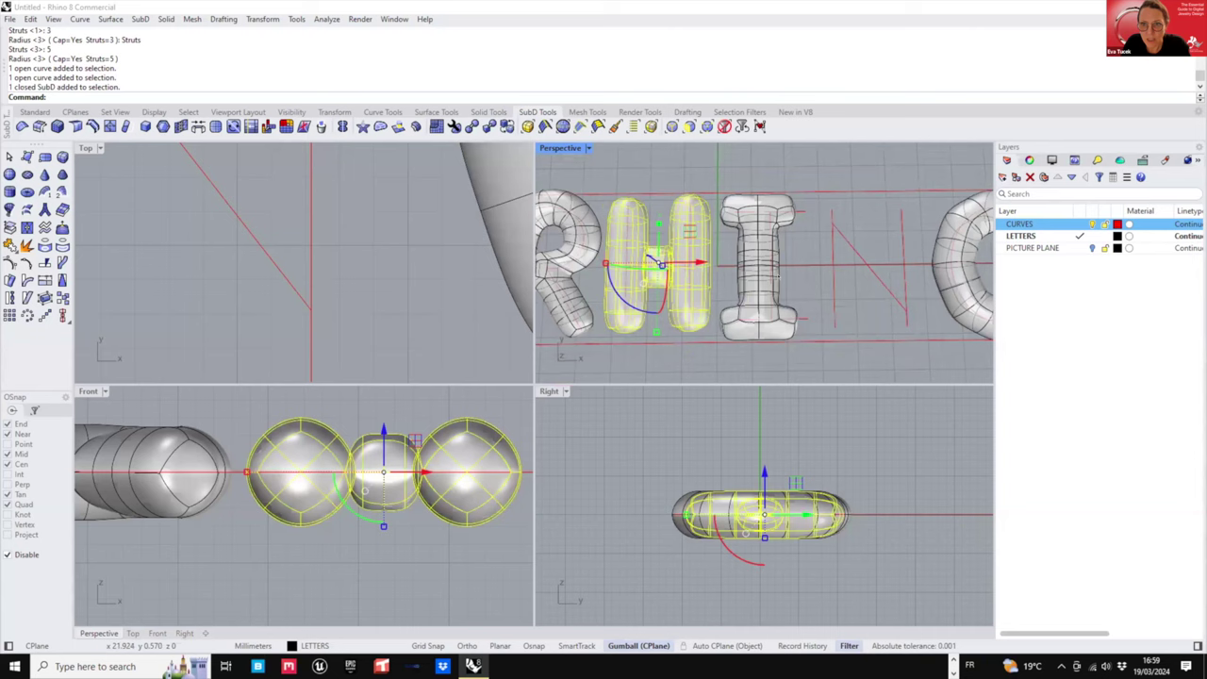
- Scale down the N's diagonal curve in width and height so both ends sit clear of the stem lines
{"action": "left_click", "coordinate": [849, 267]}
{"action": "scroll", "coordinate": [848, 269], "scroll_direction": "up", "scroll_amount": 3}
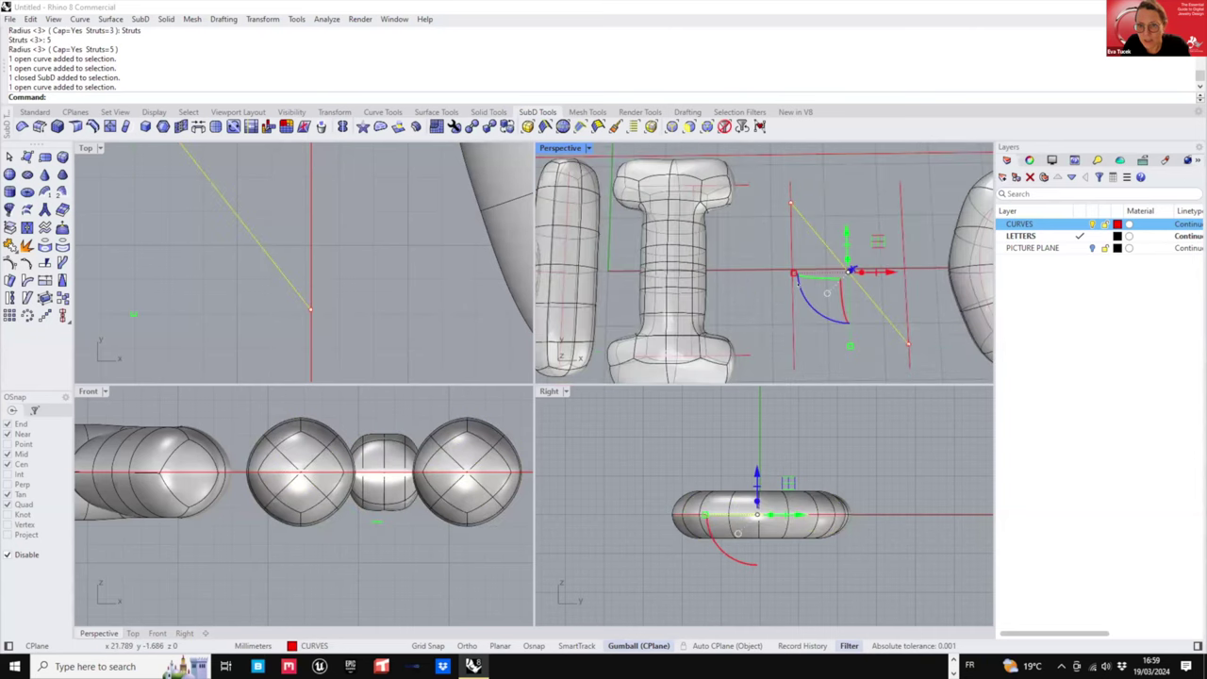
{"action": "left_click_drag", "start_coordinate": [794, 273], "coordinate": [811, 272]}
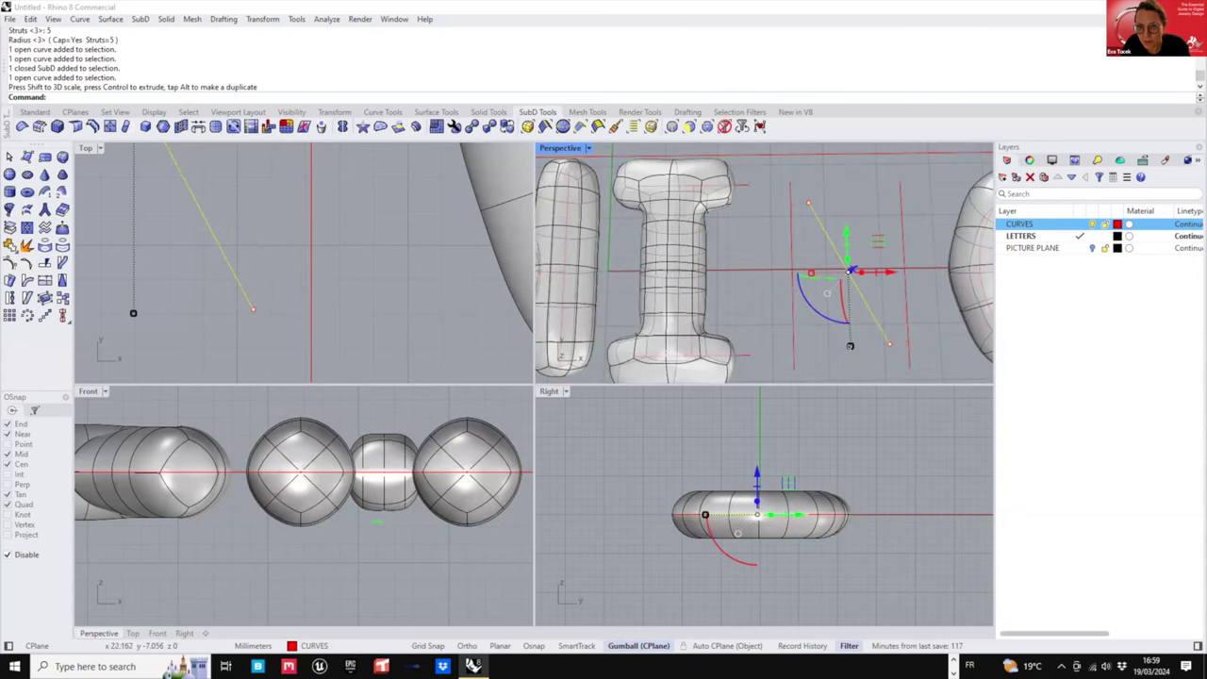
{"action": "left_click_drag", "start_coordinate": [850, 346], "coordinate": [849, 311]}
{"action": "left_click_drag", "start_coordinate": [810, 273], "coordinate": [820, 273]}
{"action": "left_click", "coordinate": [856, 298]}
{"action": "scroll", "coordinate": [857, 298], "scroll_direction": "down", "scroll_amount": 2}
- Create a MultiPipe from the N's two stem curves and shortened diagonal, with radius 3 and 3 struts
{"action": "left_click_drag", "start_coordinate": [902, 242], "coordinate": [774, 307]}
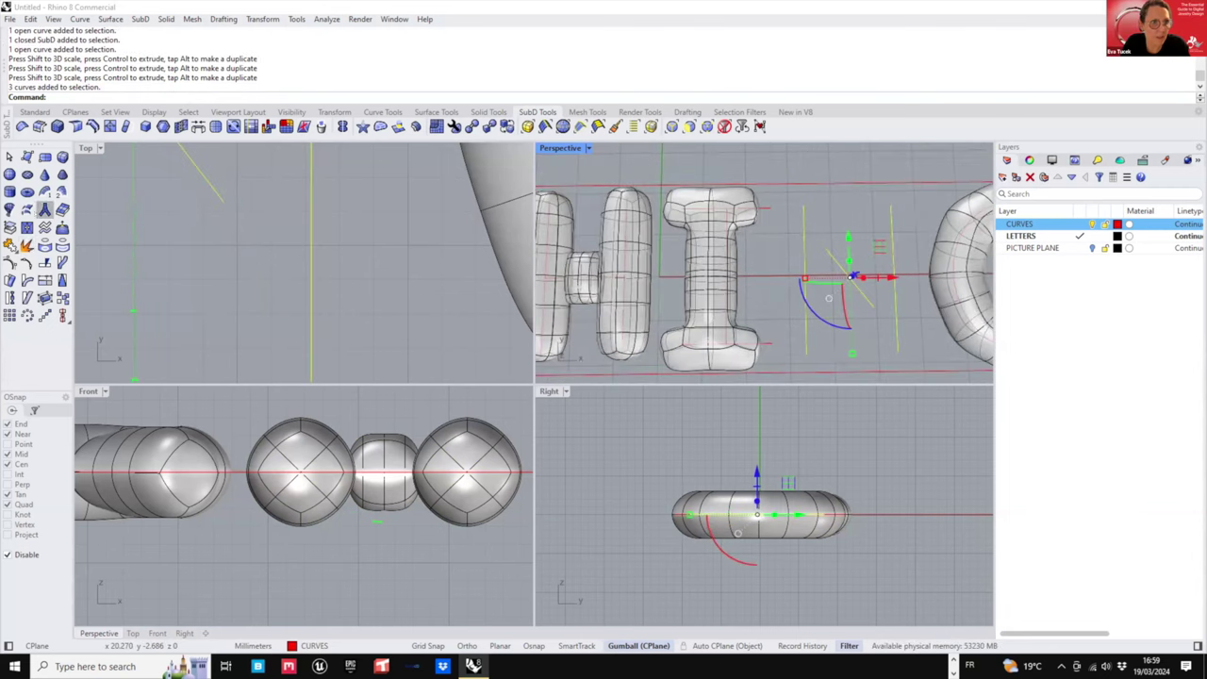
{"action": "left_click", "coordinate": [45, 210]}
{"action": "scroll", "coordinate": [842, 281], "scroll_direction": "down", "scroll_amount": 4}
{"action": "right_click_drag", "start_coordinate": [842, 281], "coordinate": [765, 271], "text": "shift"}
{"action": "scroll", "coordinate": [774, 271], "scroll_direction": "up", "scroll_amount": 6}
{"action": "left_click", "coordinate": [105, 96]}
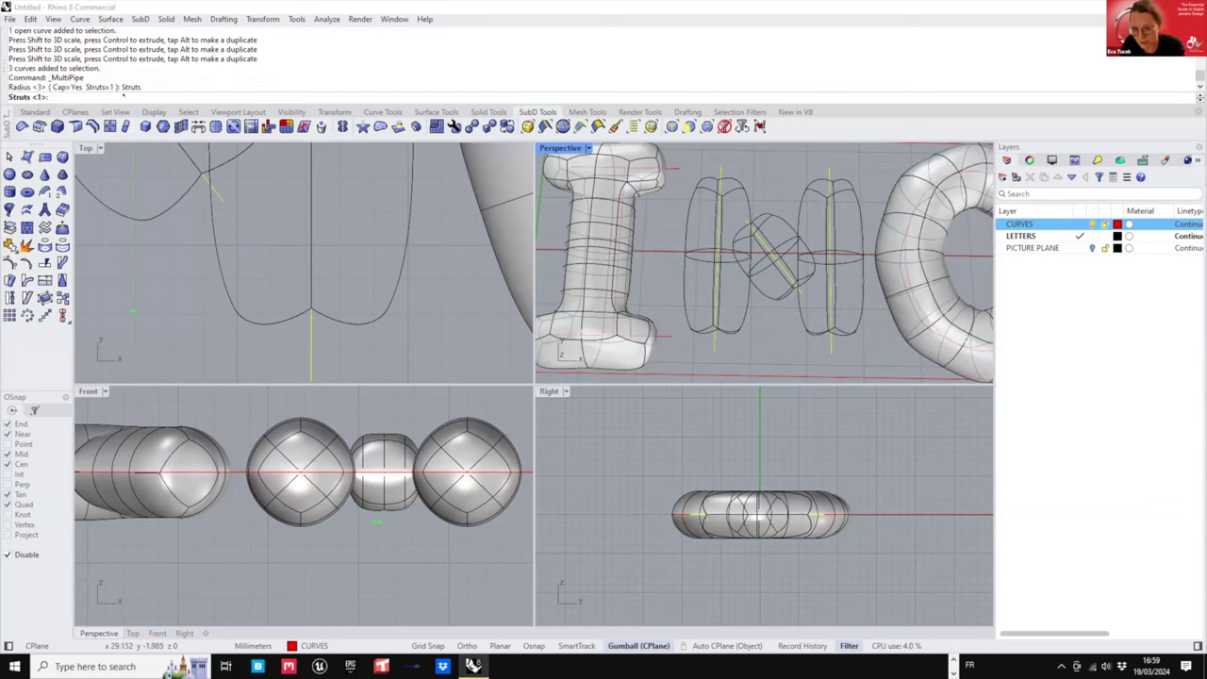
{"action": "type", "text": "3"}
{"action": "key", "text": "Return"}
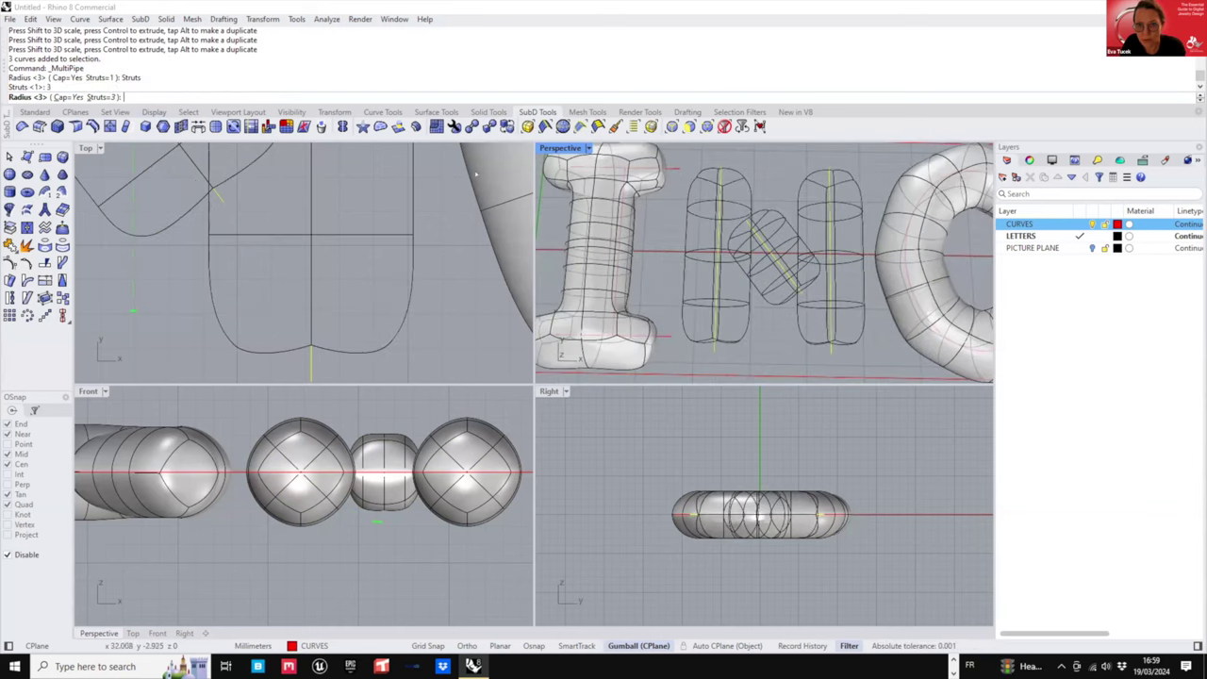
{"action": "key", "text": "Return"}
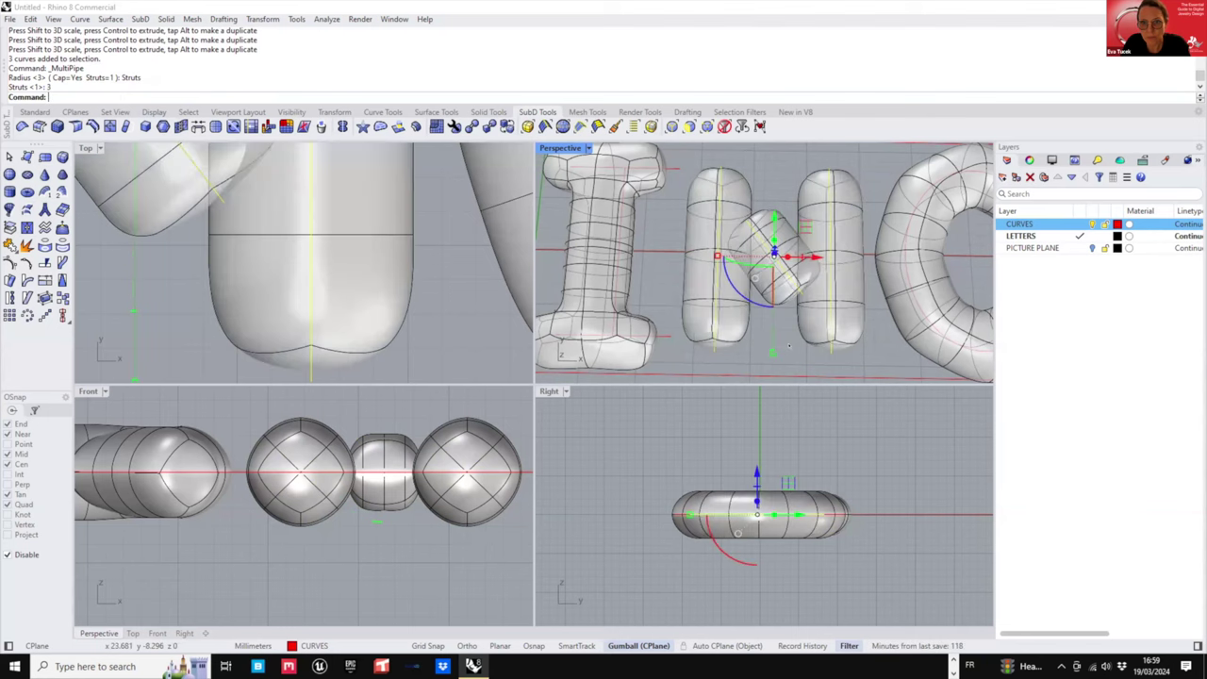
- Stretch the N's two stems by scaling their four end faces apart lengthwise so they reach the letter-height guide lines
{"action": "scroll", "coordinate": [330, 296], "scroll_direction": "down", "scroll_amount": 10}
{"action": "right_click_drag", "start_coordinate": [344, 182], "coordinate": [355, 196]}
{"action": "left_click", "coordinate": [356, 196]}
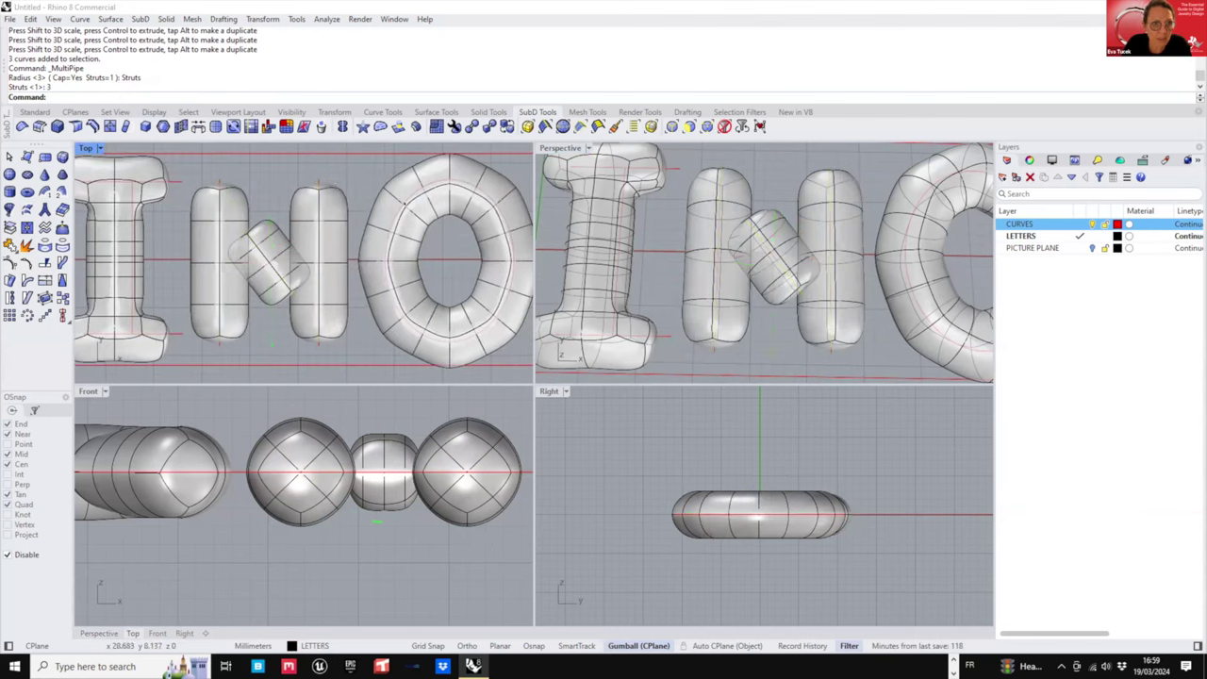
{"action": "right_click_drag", "start_coordinate": [805, 286], "coordinate": [722, 226]}
{"action": "left_click", "coordinate": [722, 238], "text": "ctrl+shift"}
{"action": "left_click", "coordinate": [913, 225], "text": "ctrl+shift"}
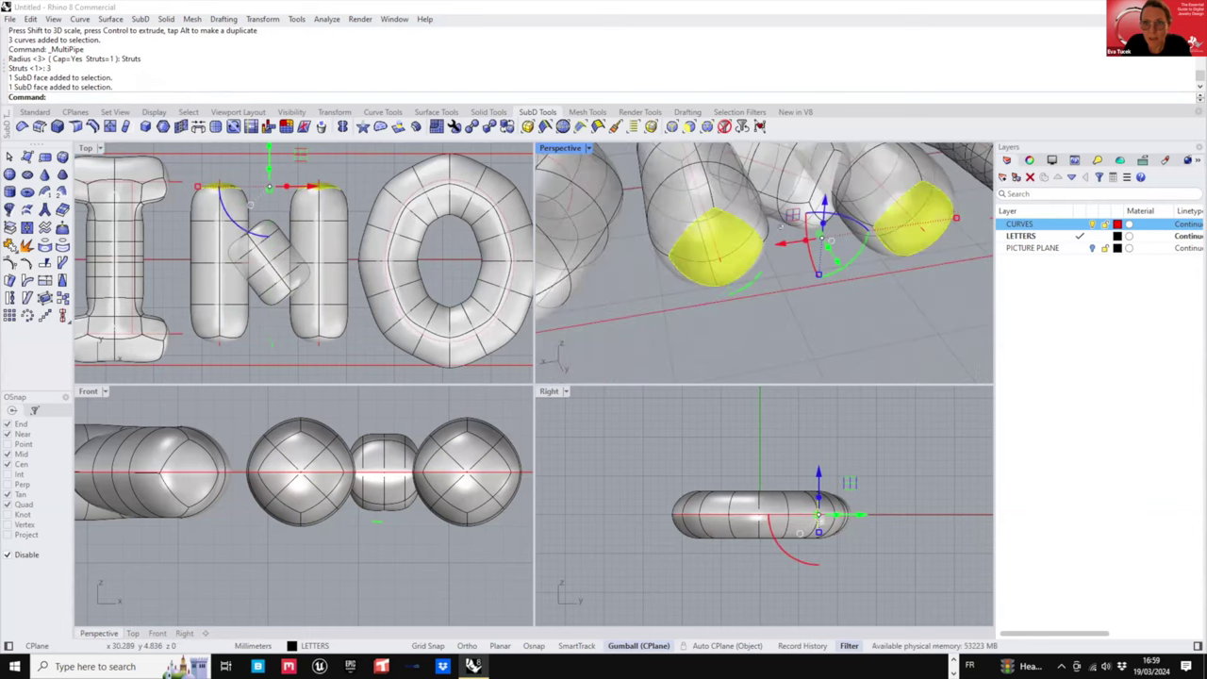
{"action": "right_click_drag", "start_coordinate": [913, 224], "coordinate": [838, 265]}
{"action": "left_click", "coordinate": [839, 257], "text": "ctrl+shift"}
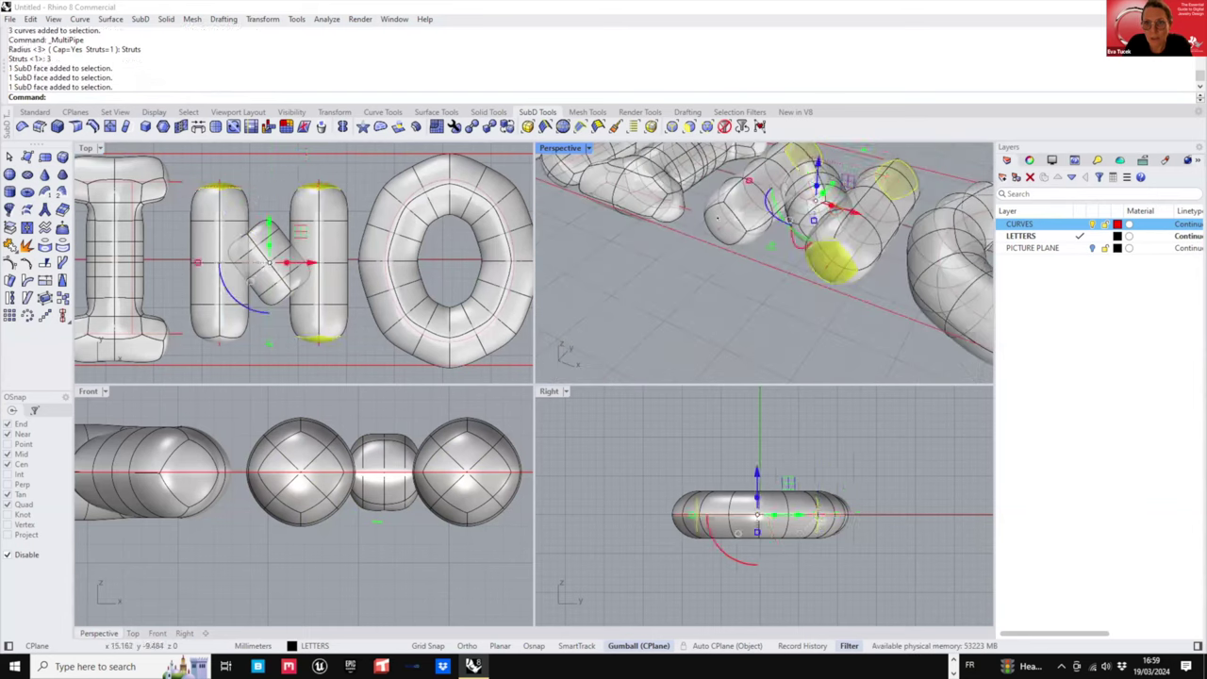
{"action": "left_click", "coordinate": [725, 225], "text": "ctrl+shift"}
{"action": "left_click_drag", "start_coordinate": [269, 341], "coordinate": [271, 363]}
{"action": "left_click_drag", "start_coordinate": [272, 224], "coordinate": [272, 219]}
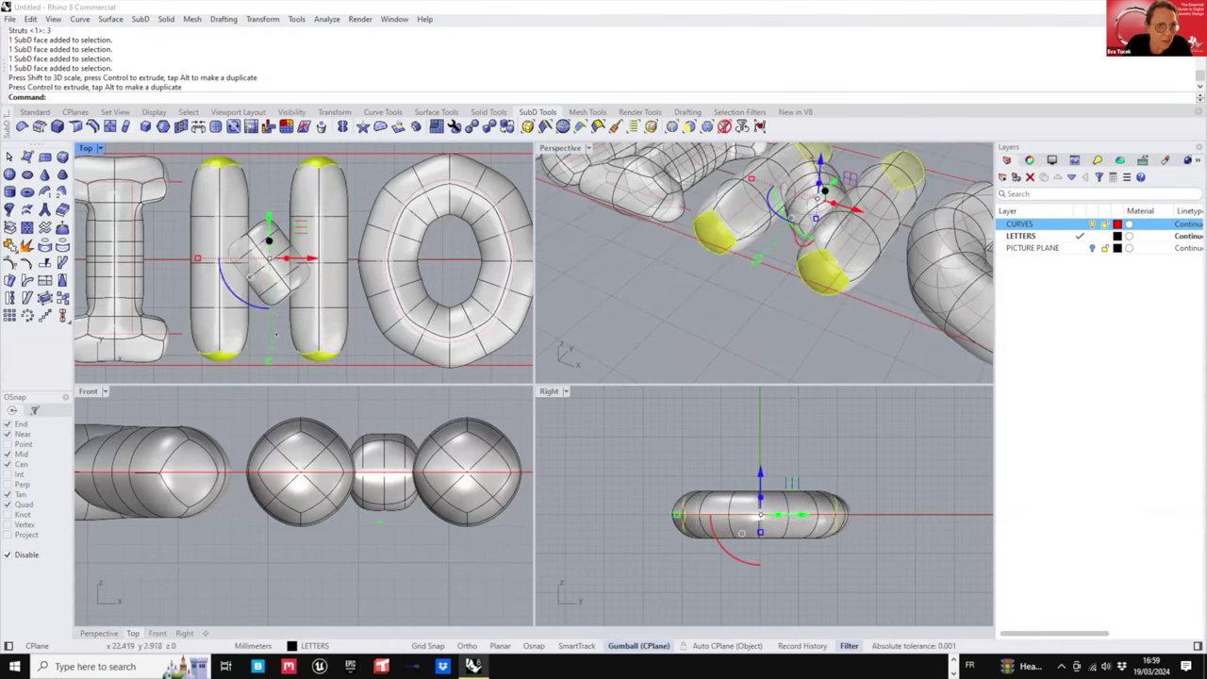
{"action": "left_click_drag", "start_coordinate": [269, 363], "coordinate": [270, 361]}
{"action": "left_click", "coordinate": [353, 338]}
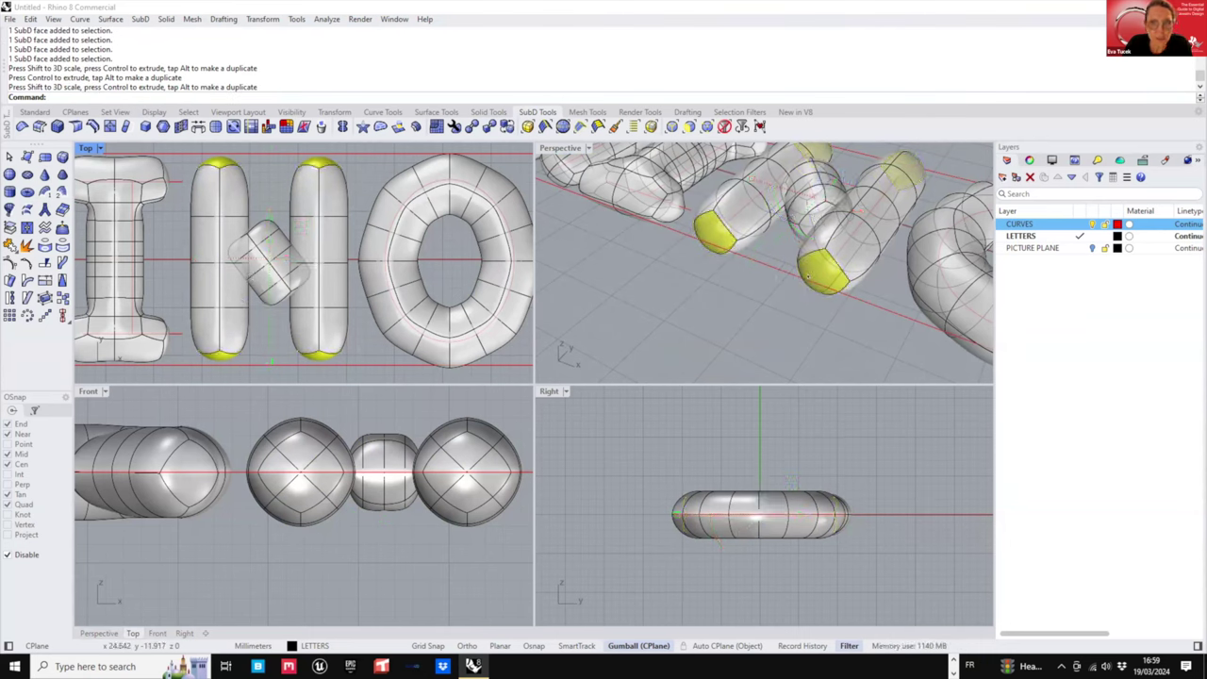
- Rotate the lower end face of the N's diagonal nearly parallel to the adjacent stem and move it into that stem
{"action": "scroll", "coordinate": [808, 276], "scroll_direction": "up", "scroll_amount": 10}
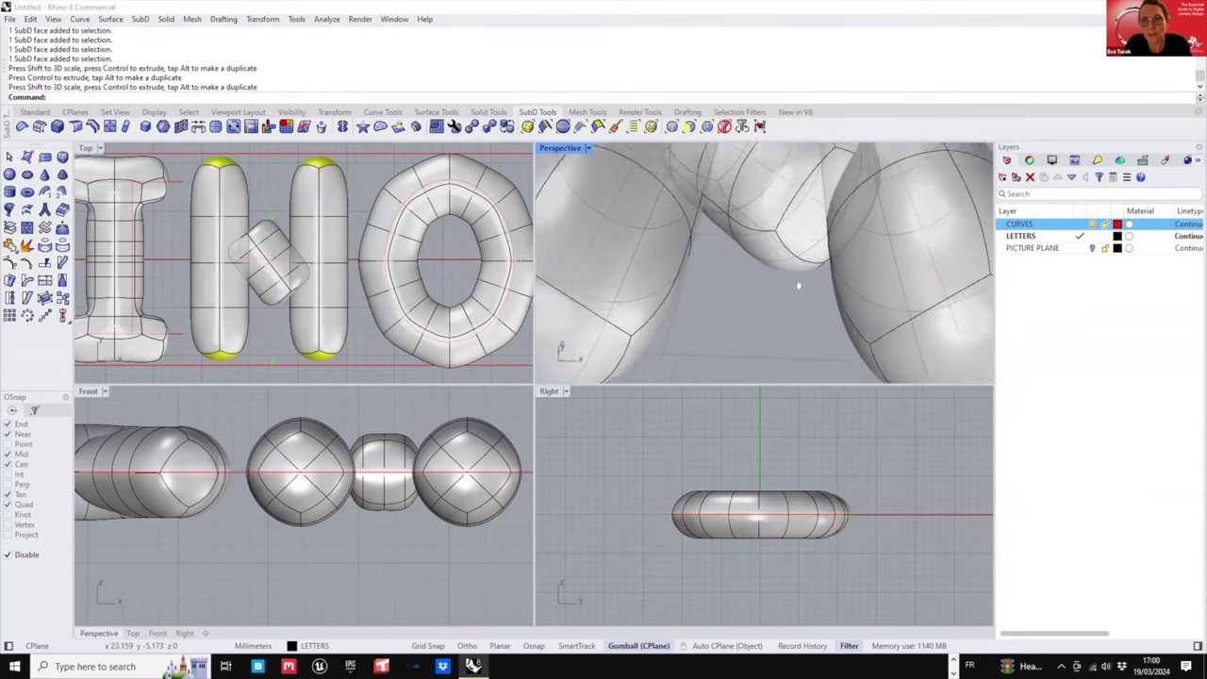
{"action": "scroll", "coordinate": [799, 284], "scroll_direction": "down", "scroll_amount": 5}
{"action": "left_click", "coordinate": [798, 286]}
{"action": "scroll", "coordinate": [275, 311], "scroll_direction": "up", "scroll_amount": 3}
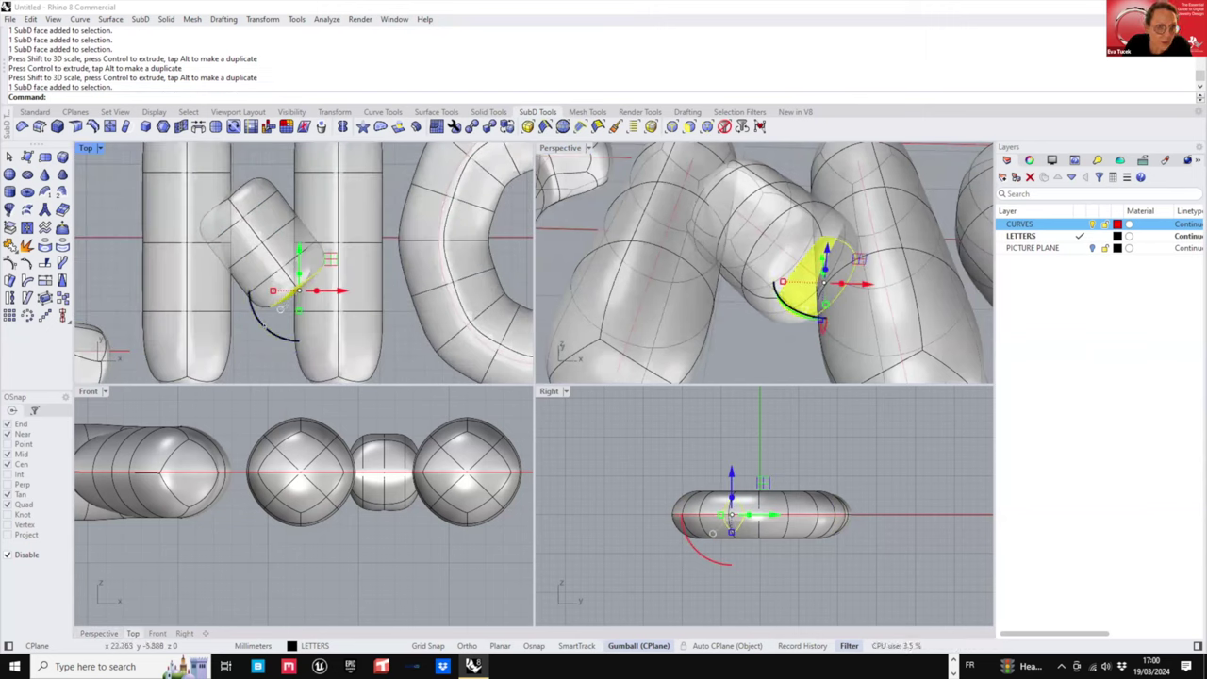
{"action": "left_click_drag", "start_coordinate": [264, 326], "coordinate": [305, 354]}
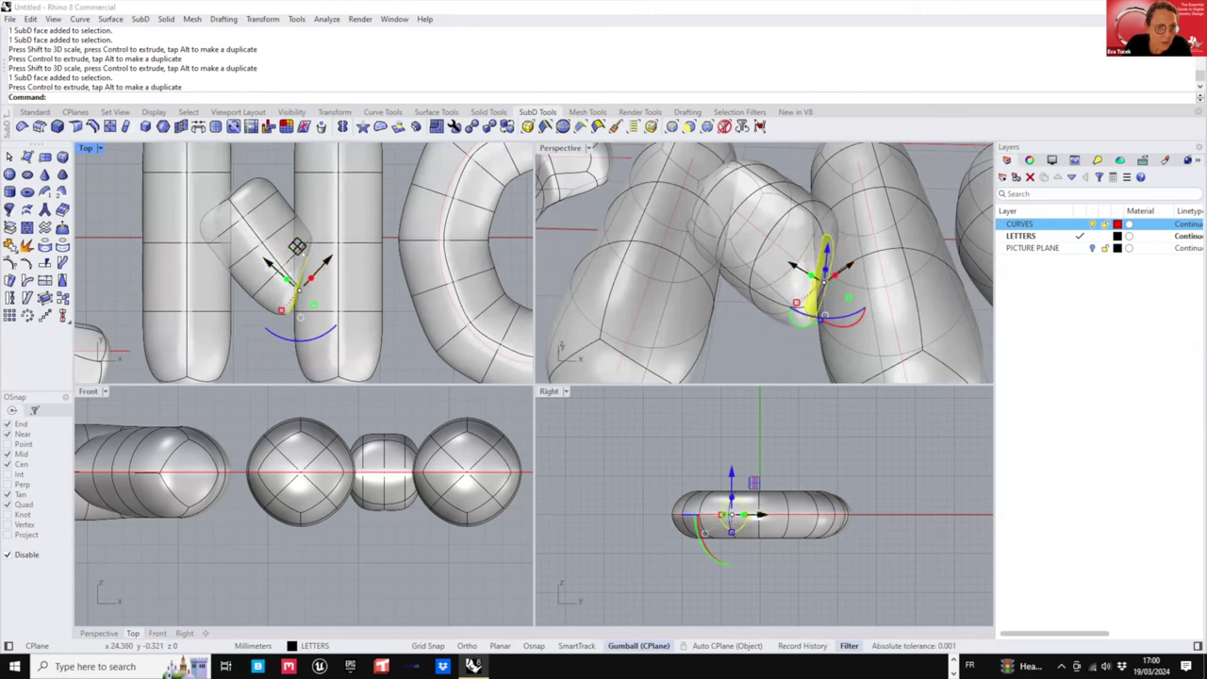
{"action": "left_click_drag", "start_coordinate": [297, 246], "coordinate": [314, 264]}
{"action": "left_click_drag", "start_coordinate": [295, 354], "coordinate": [302, 355]}
{"action": "left_click", "coordinate": [235, 186]}
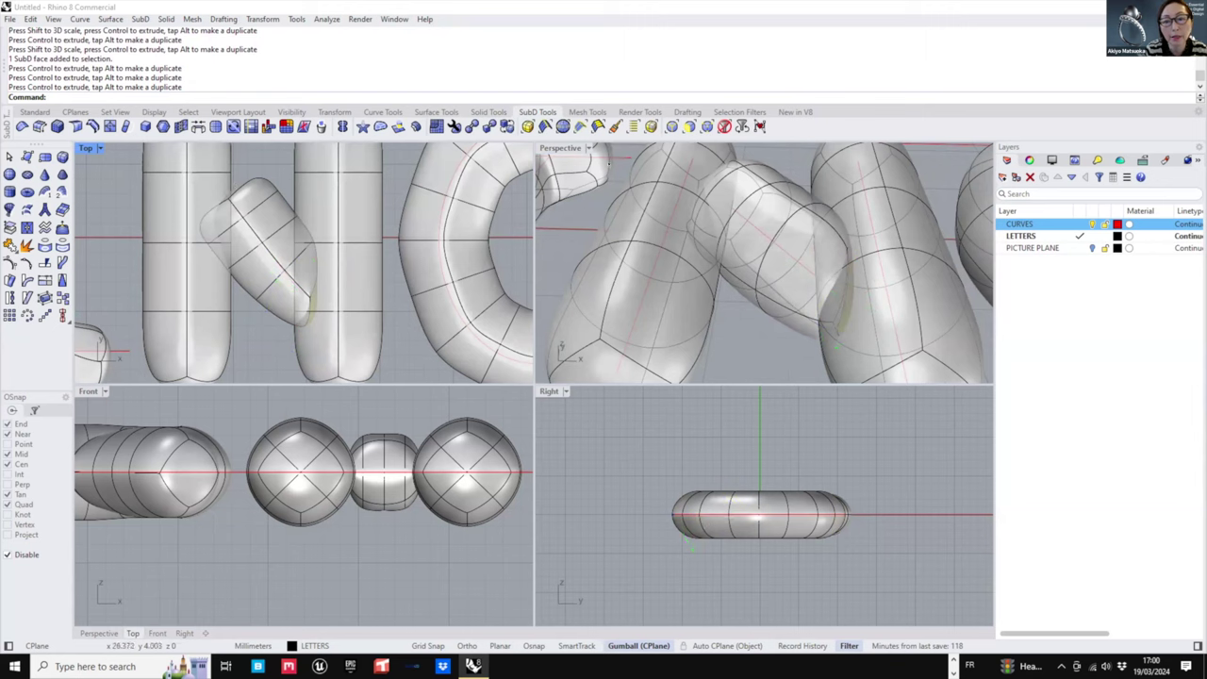
- Rotate the upper end face of the N's diagonal to match the other stem and move it into that stem
{"action": "right_click_drag", "start_coordinate": [698, 218], "coordinate": [806, 253]}
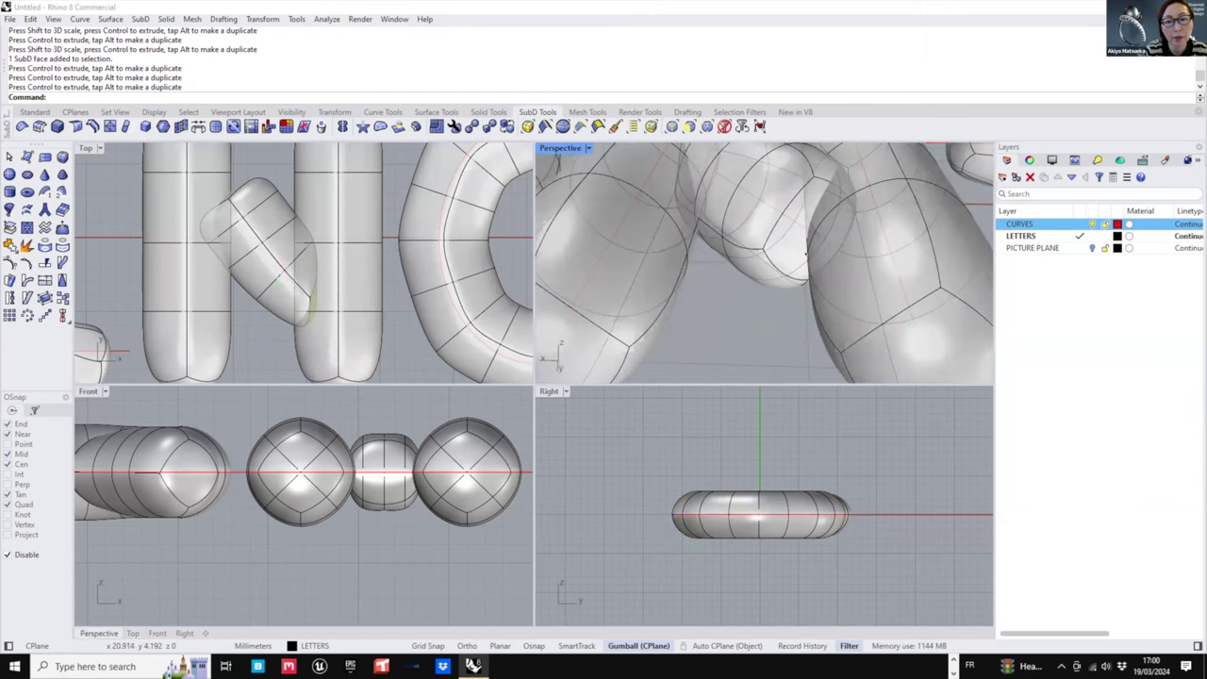
{"action": "scroll", "coordinate": [806, 254], "scroll_direction": "up", "scroll_amount": 2}
{"action": "left_click", "coordinate": [804, 253]}
{"action": "left_click_drag", "start_coordinate": [183, 220], "coordinate": [215, 265]}
{"action": "right_click_drag", "start_coordinate": [215, 265], "coordinate": [238, 296]}
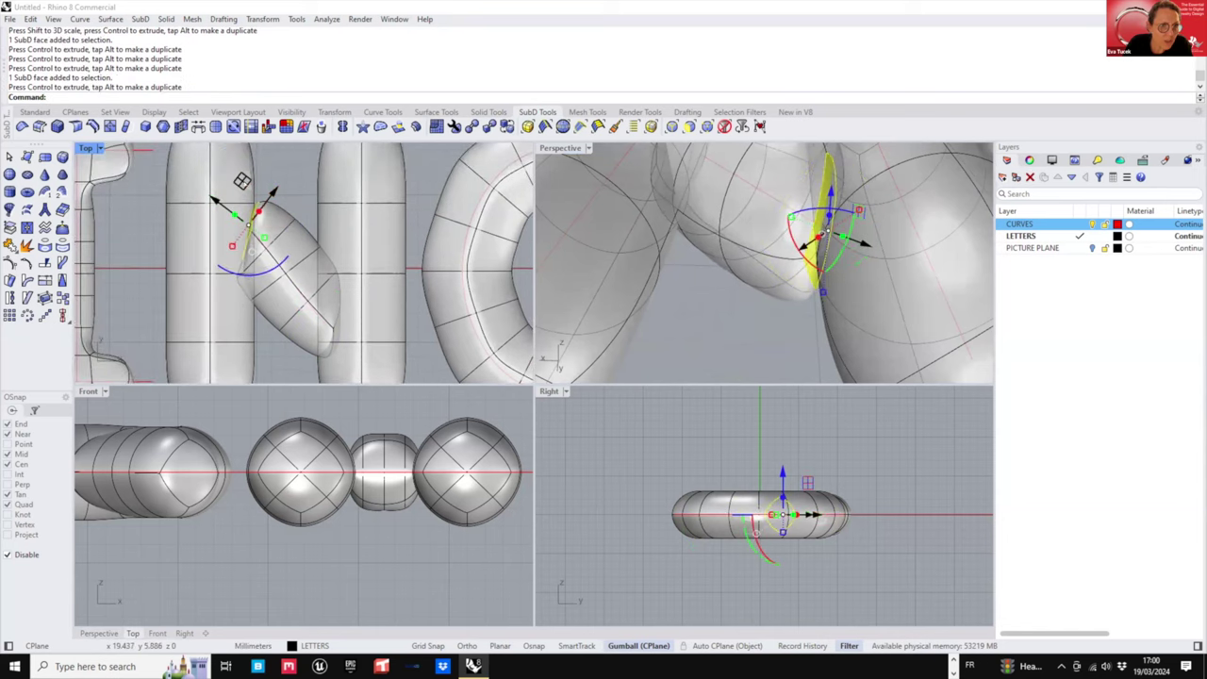
{"action": "mouse_move", "coordinate": [242, 181]}
{"action": "left_mouse_down"}
{"action": "mouse_move", "coordinate": [220, 177]}
{"action": "mouse_move", "coordinate": [231, 176]}
{"action": "left_mouse_up"}
{"action": "left_click_drag", "start_coordinate": [244, 267], "coordinate": [253, 266]}
{"action": "key", "text": "Escape"}
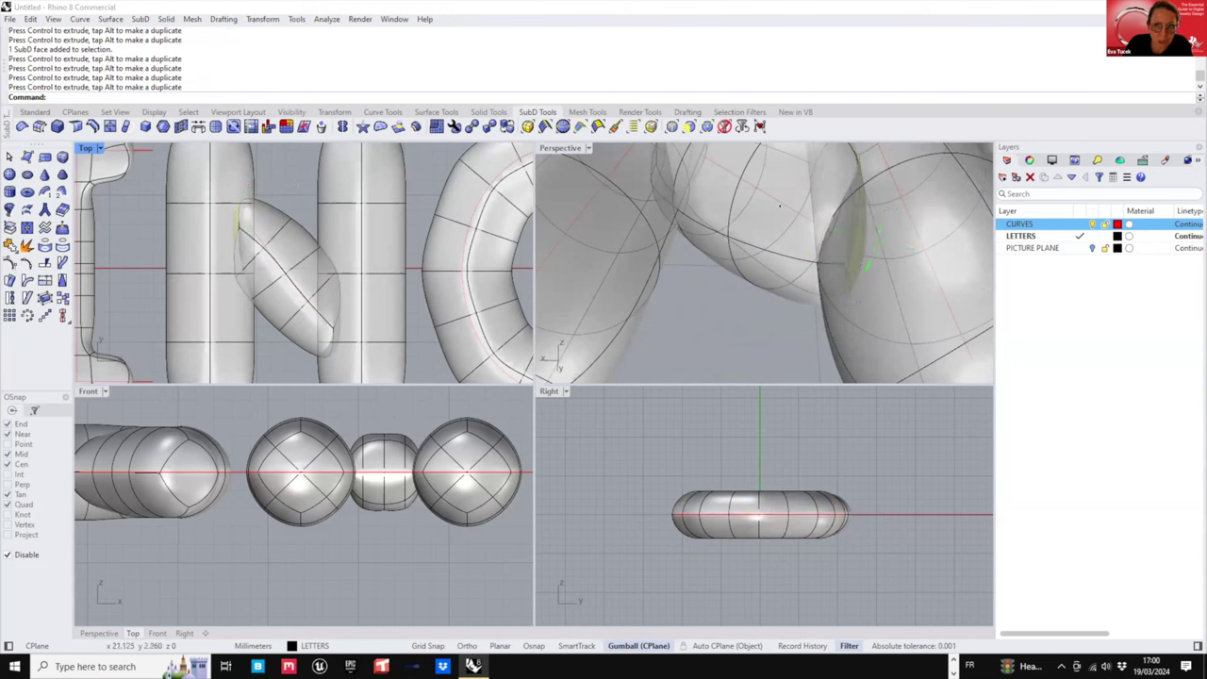
- Rotate the middle edge loop of the N's diagonal slightly and inspect the letter's shape among its neighbours
{"action": "scroll", "coordinate": [780, 205], "scroll_direction": "down", "scroll_amount": 5}
{"action": "right_click_drag", "start_coordinate": [780, 206], "coordinate": [548, 243]}
{"action": "right_click_drag", "start_coordinate": [303, 262], "coordinate": [294, 235]}
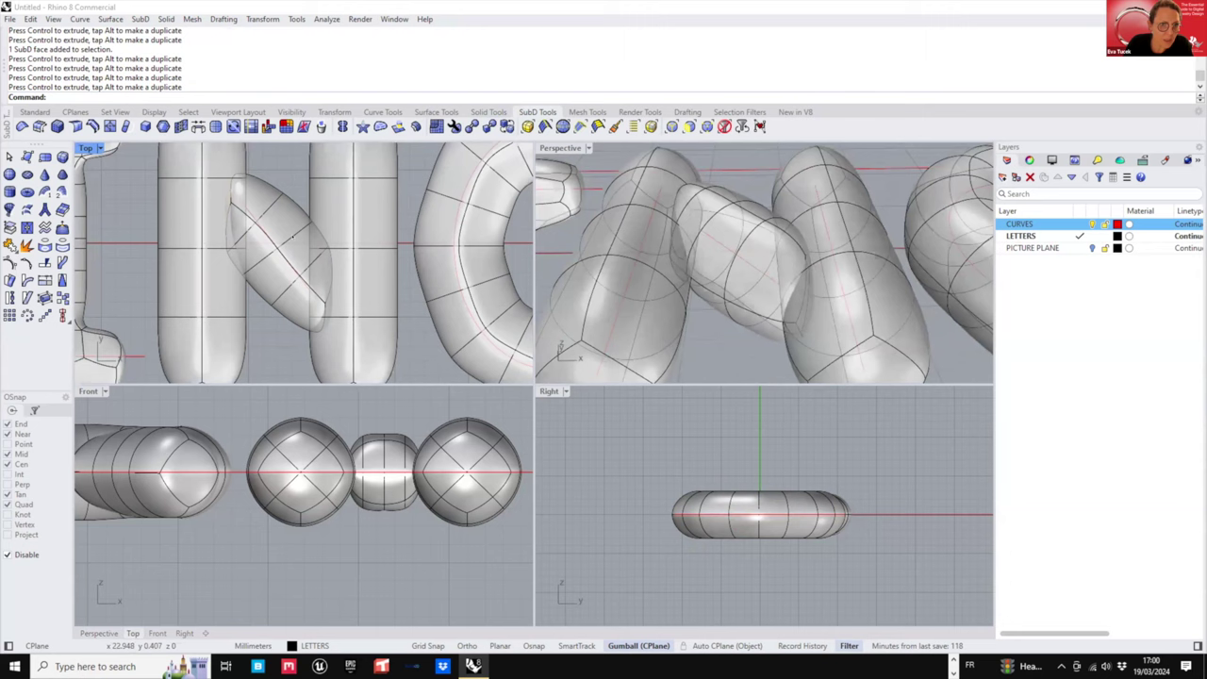
{"action": "double_click", "coordinate": [292, 235], "text": "ctrl+shift"}
{"action": "left_click_drag", "start_coordinate": [247, 295], "coordinate": [256, 299]}
{"action": "left_click", "coordinate": [284, 335]}
{"action": "scroll", "coordinate": [283, 334], "scroll_direction": "down", "scroll_amount": 3}
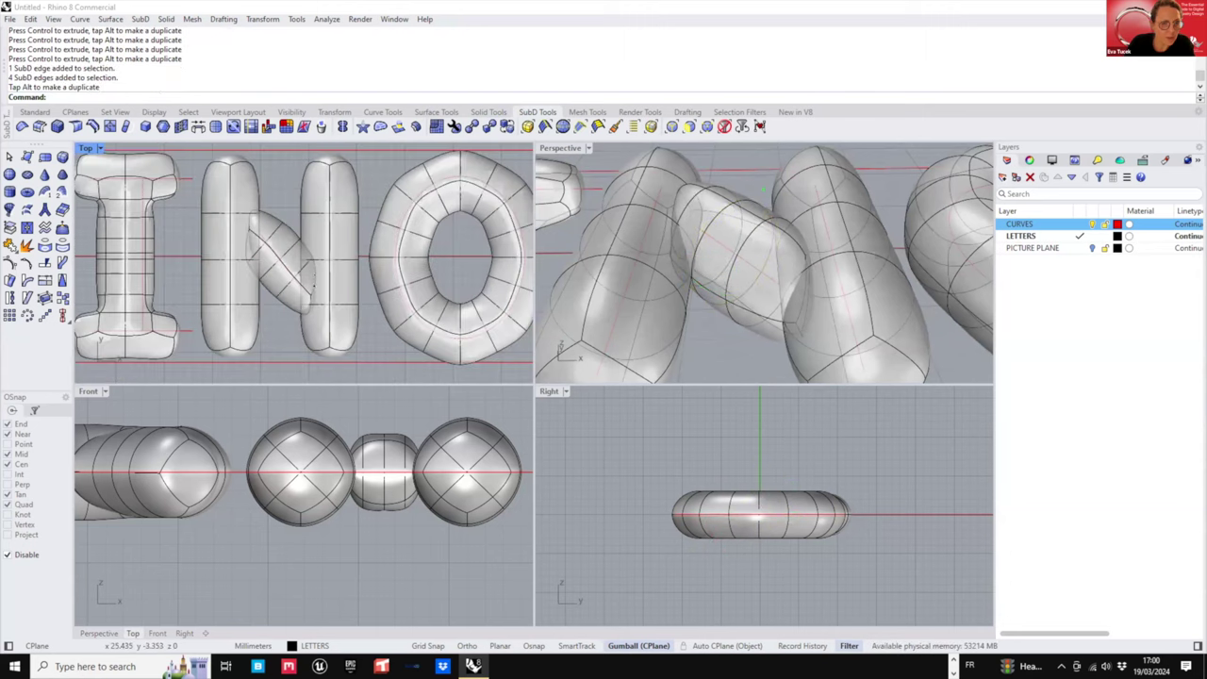
{"action": "scroll", "coordinate": [287, 274], "scroll_direction": "down", "scroll_amount": 2}
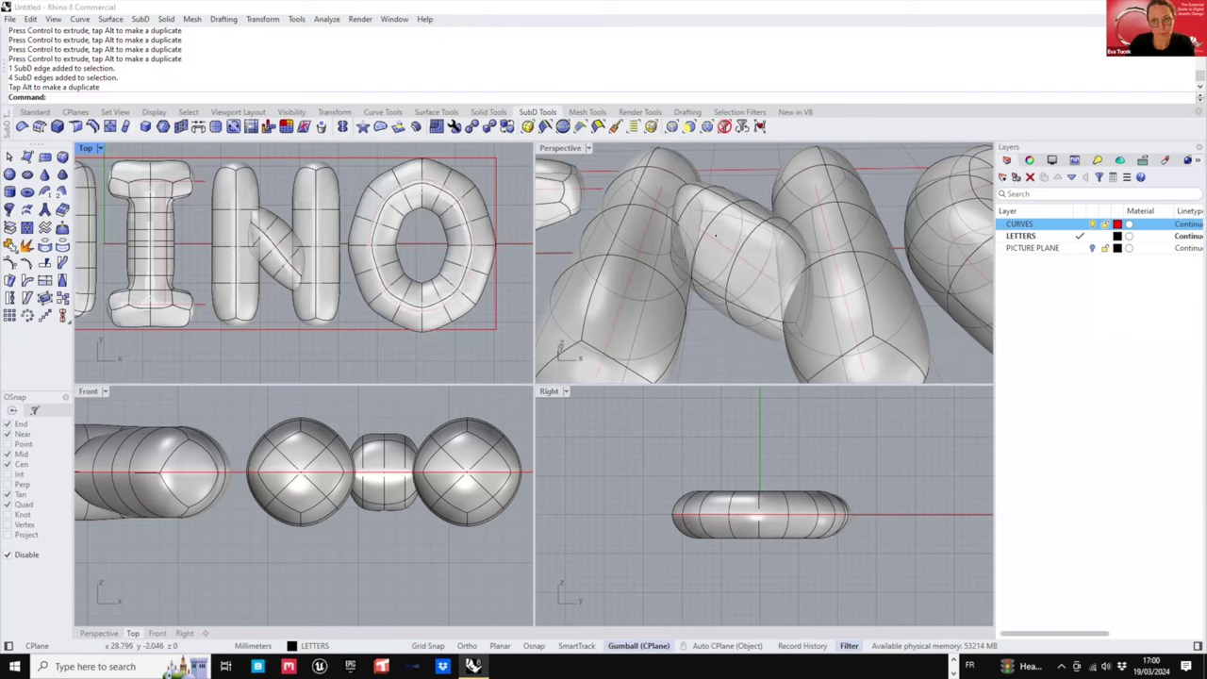
{"action": "scroll", "coordinate": [715, 236], "scroll_direction": "down", "scroll_amount": 5}
{"action": "right_click_drag", "start_coordinate": [716, 236], "coordinate": [767, 294]}
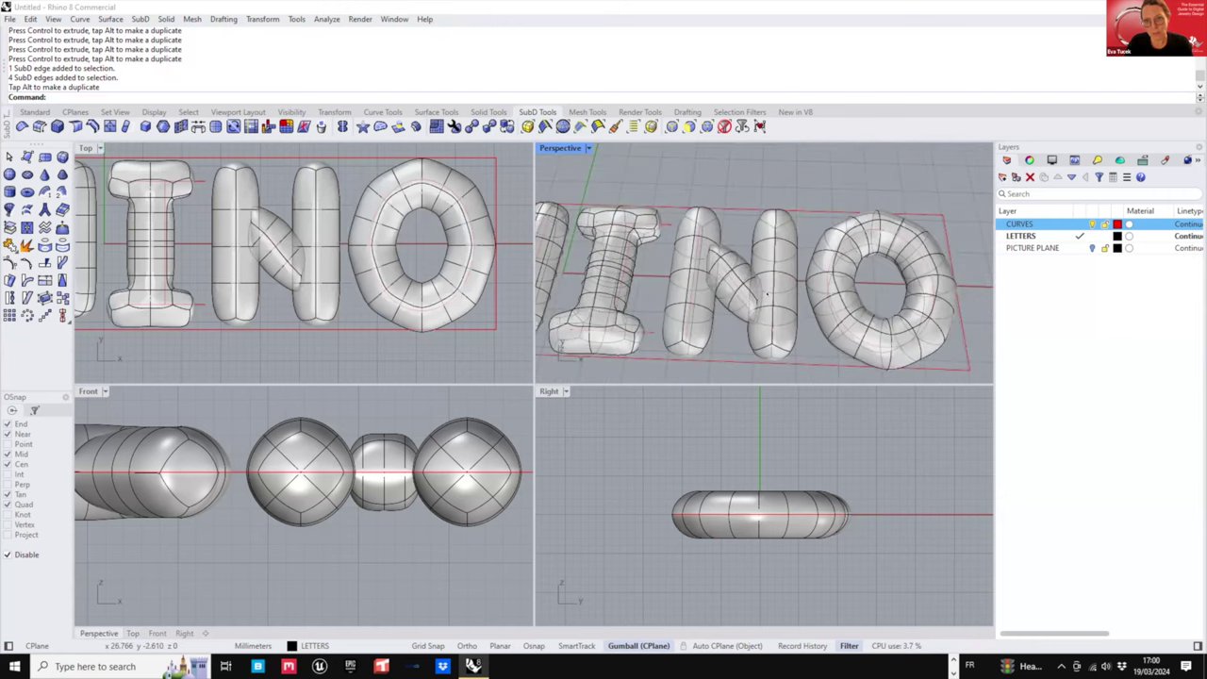
- Flatten both end faces of the N's diagonal vertically by scaling them down together in height
{"action": "scroll", "coordinate": [766, 294], "scroll_direction": "up", "scroll_amount": 10}
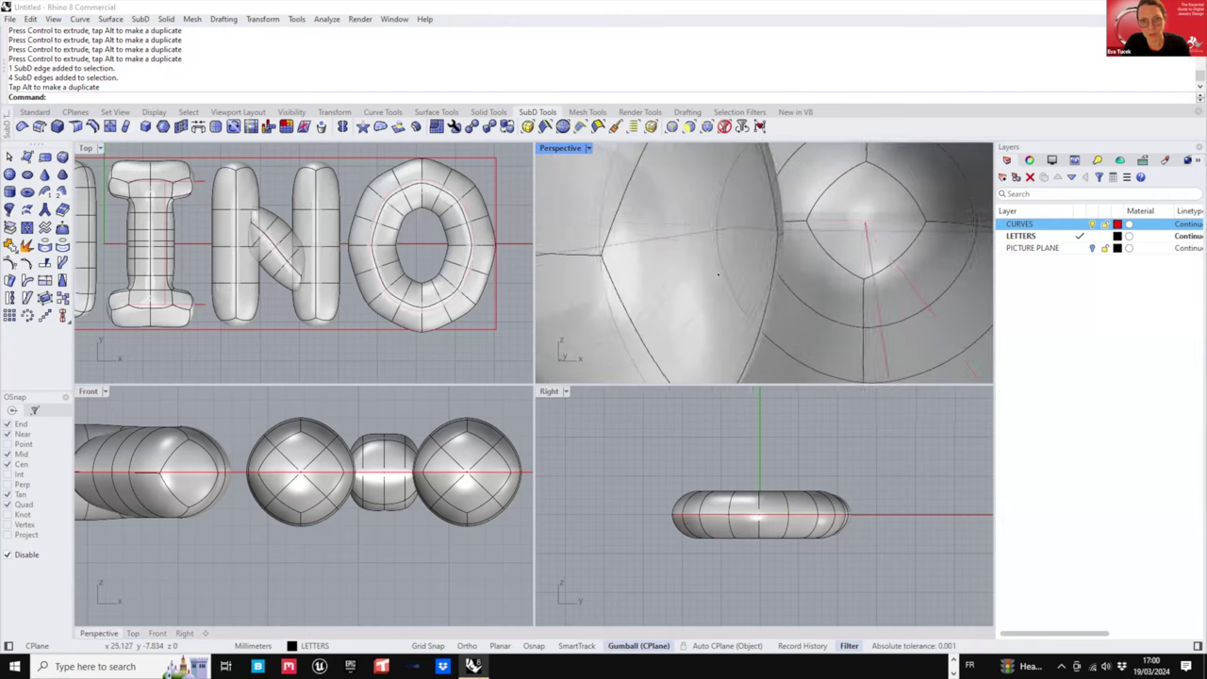
{"action": "left_click", "coordinate": [718, 274], "text": "ctrl+shift"}
{"action": "right_click_drag", "start_coordinate": [718, 274], "coordinate": [768, 247]}
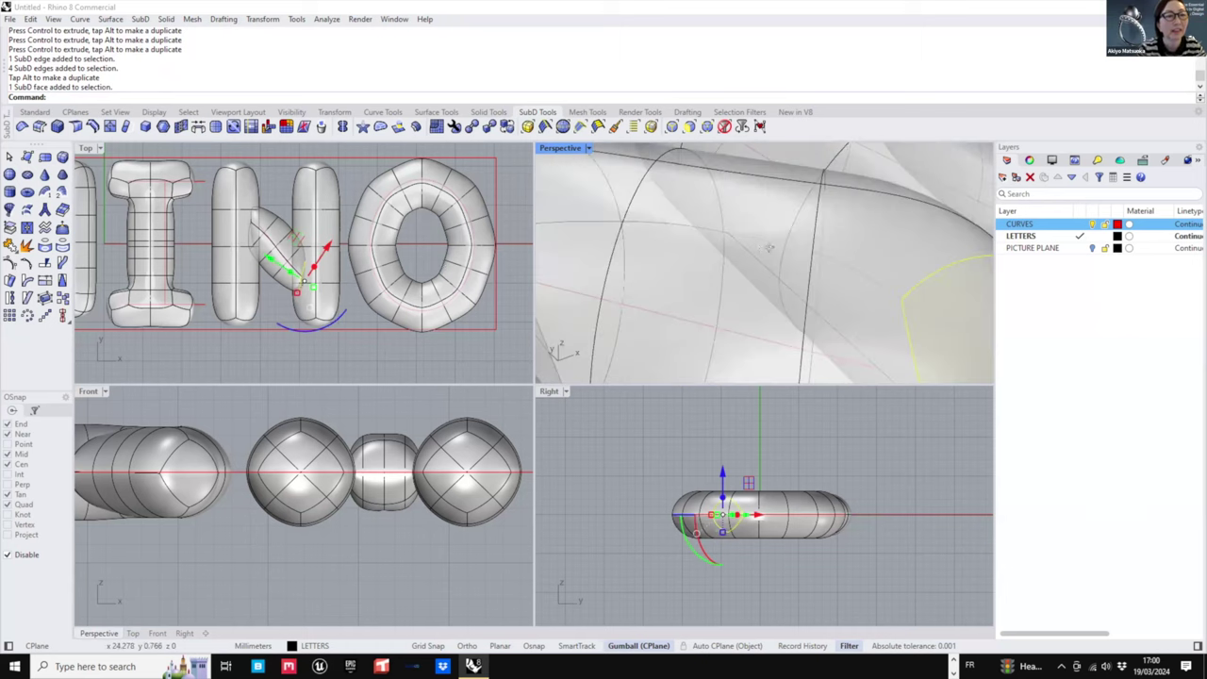
{"action": "scroll", "coordinate": [769, 247], "scroll_direction": "down", "scroll_amount": 6}
{"action": "scroll", "coordinate": [651, 231], "scroll_direction": "up", "scroll_amount": 8}
{"action": "right_click_drag", "start_coordinate": [651, 231], "coordinate": [607, 197]}
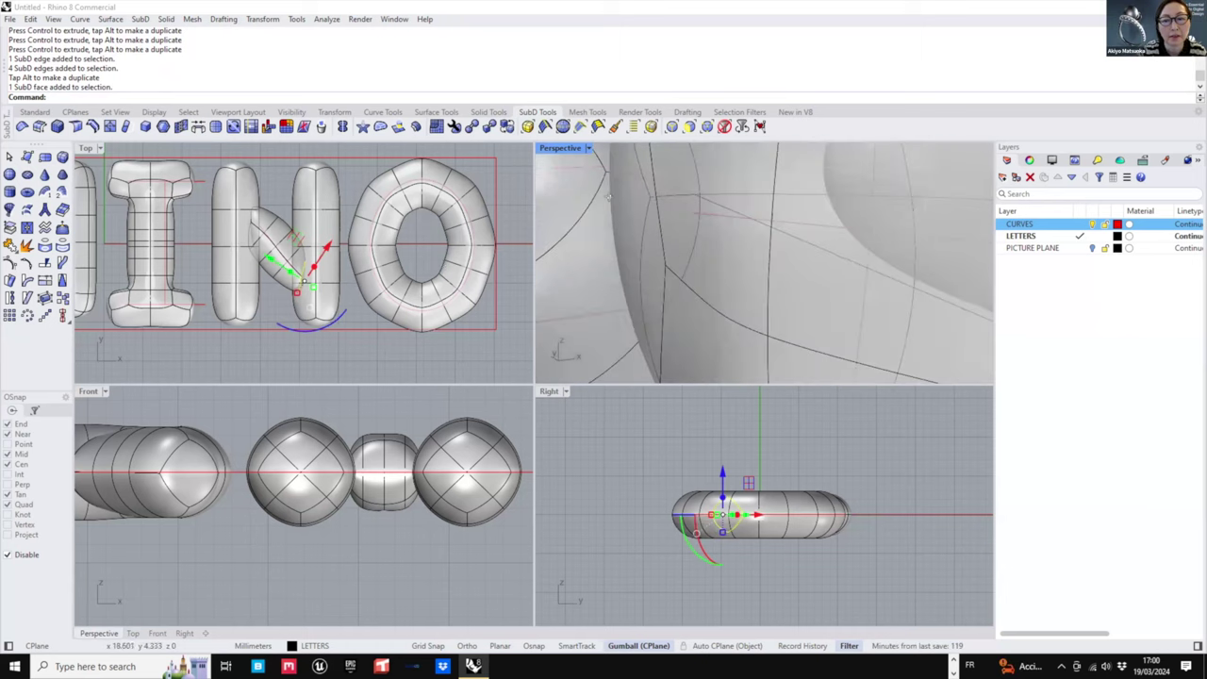
{"action": "left_click", "coordinate": [650, 229], "text": "ctrl+shift"}
{"action": "scroll", "coordinate": [282, 259], "scroll_direction": "down", "scroll_amount": 4}
{"action": "scroll", "coordinate": [827, 276], "scroll_direction": "down", "scroll_amount": 6}
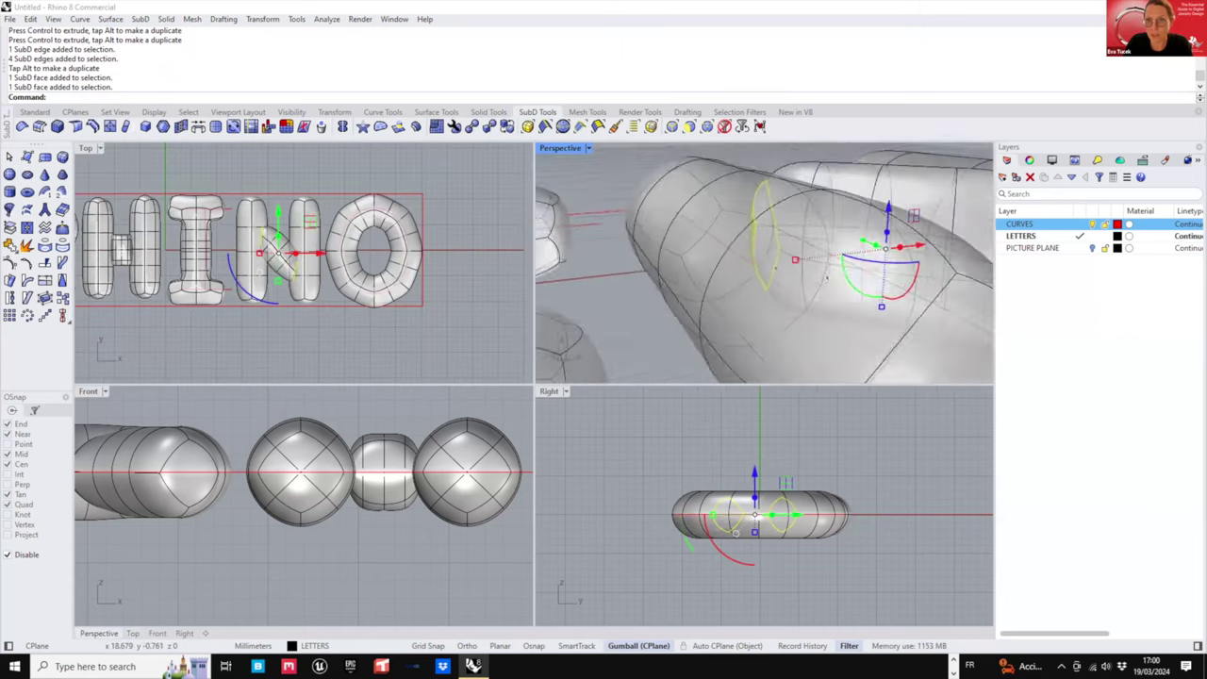
{"action": "right_click_drag", "start_coordinate": [827, 277], "coordinate": [771, 272]}
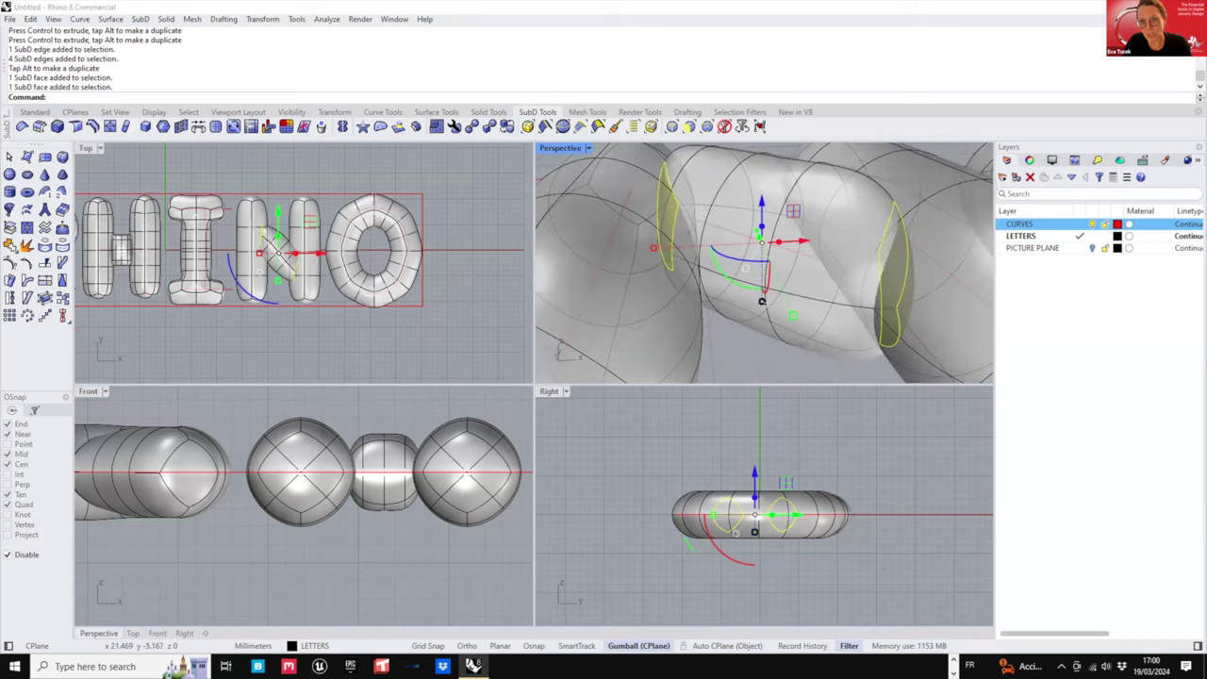
{"action": "left_click_drag", "start_coordinate": [761, 302], "coordinate": [761, 286]}
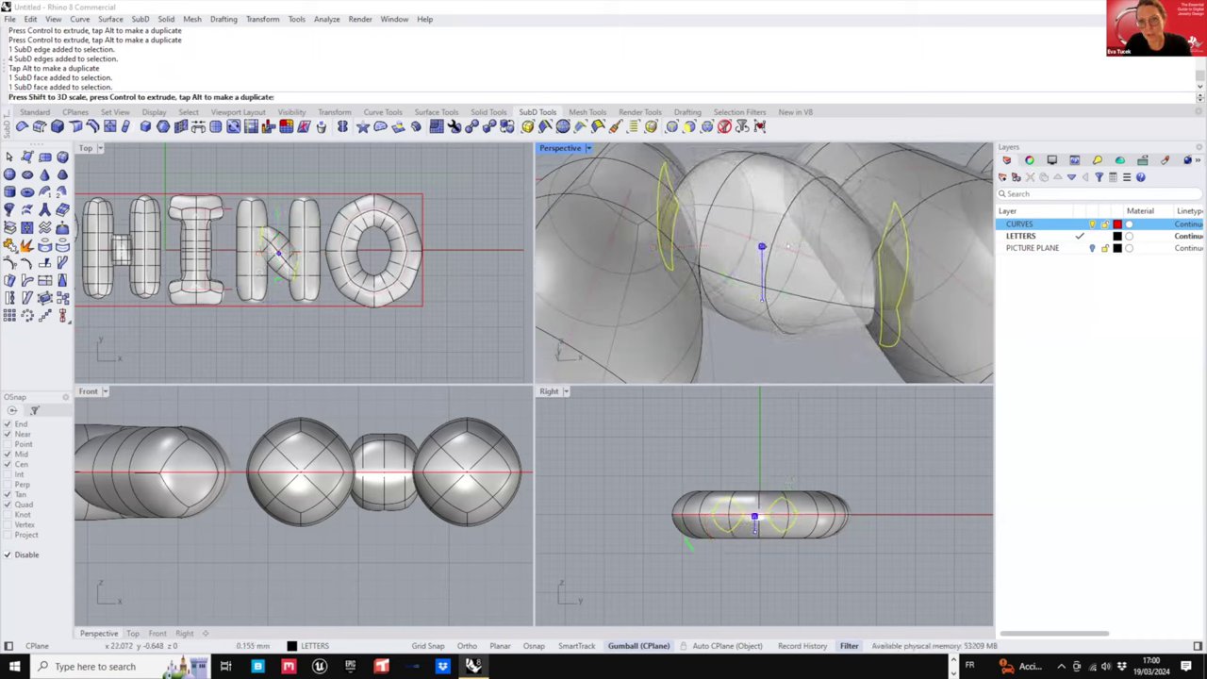
{"action": "left_click_drag", "start_coordinate": [761, 300], "coordinate": [762, 298]}
{"action": "scroll", "coordinate": [776, 254], "scroll_direction": "down", "scroll_amount": 6}
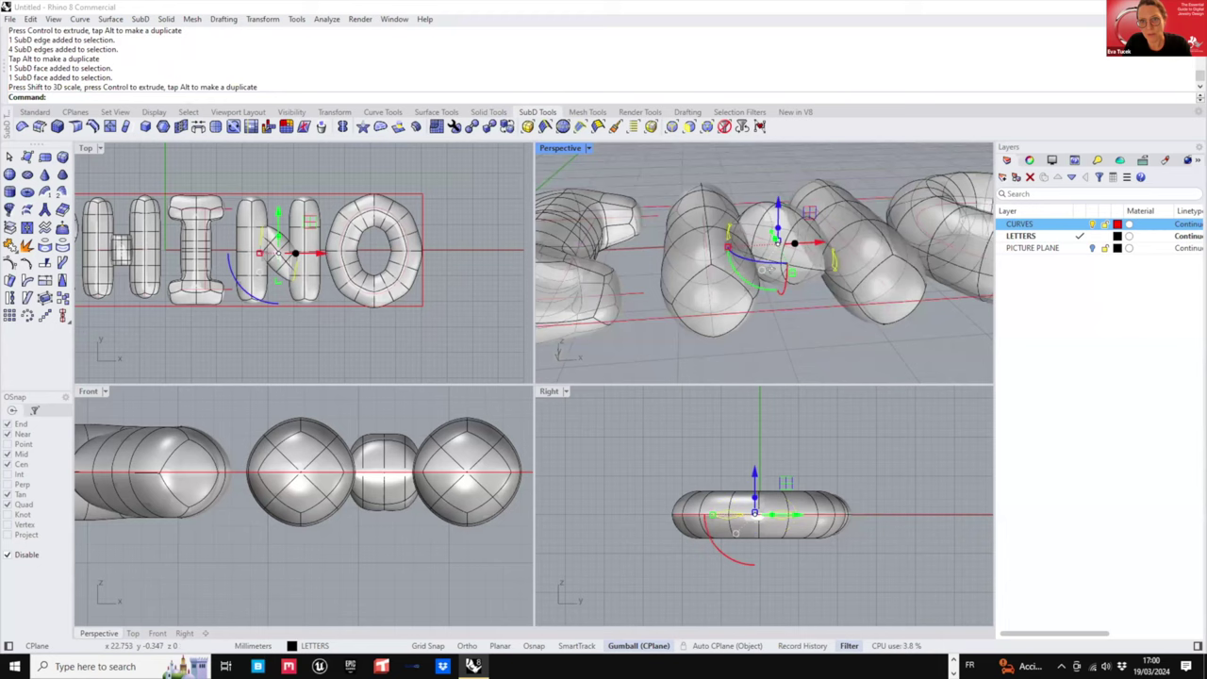
{"action": "right_click_drag", "start_coordinate": [775, 235], "coordinate": [703, 269]}
{"action": "scroll", "coordinate": [288, 271], "scroll_direction": "up", "scroll_amount": 6}
{"action": "key", "text": "Escape"}
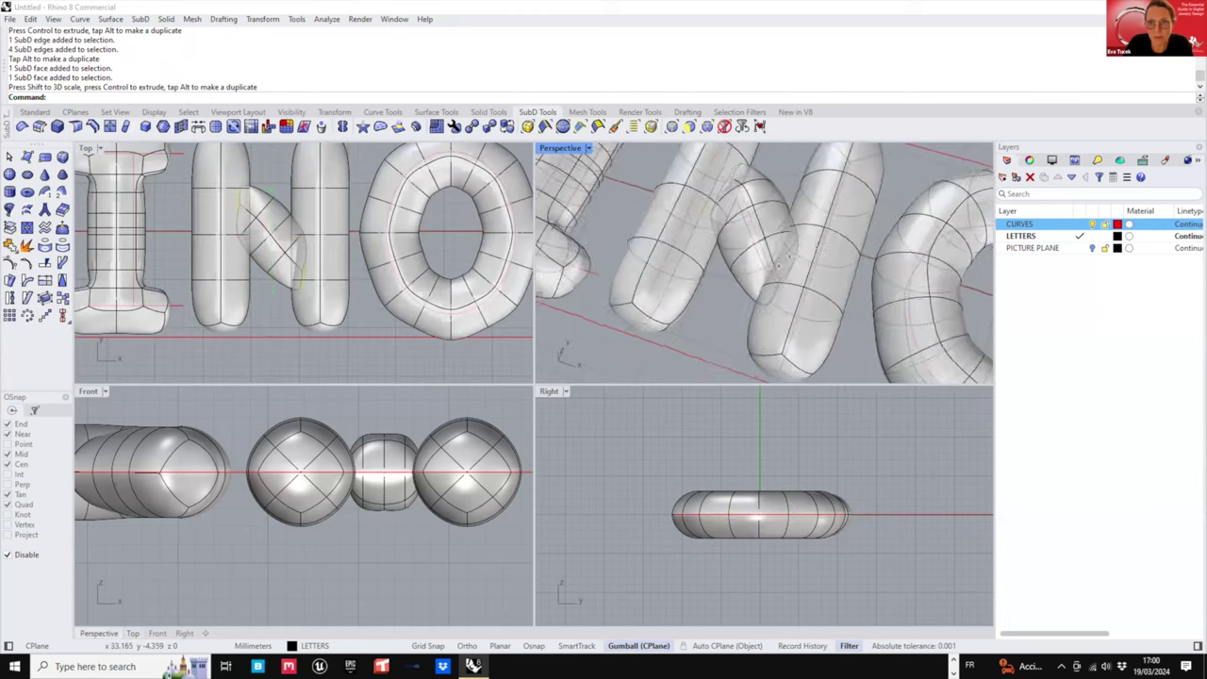
- Stretch the lower end face of the N's diagonal along the stem's length
{"action": "scroll", "coordinate": [754, 245], "scroll_direction": "up", "scroll_amount": 6}
{"action": "right_click_drag", "start_coordinate": [779, 240], "coordinate": [766, 217]}
{"action": "scroll", "coordinate": [765, 217], "scroll_direction": "up", "scroll_amount": 12}
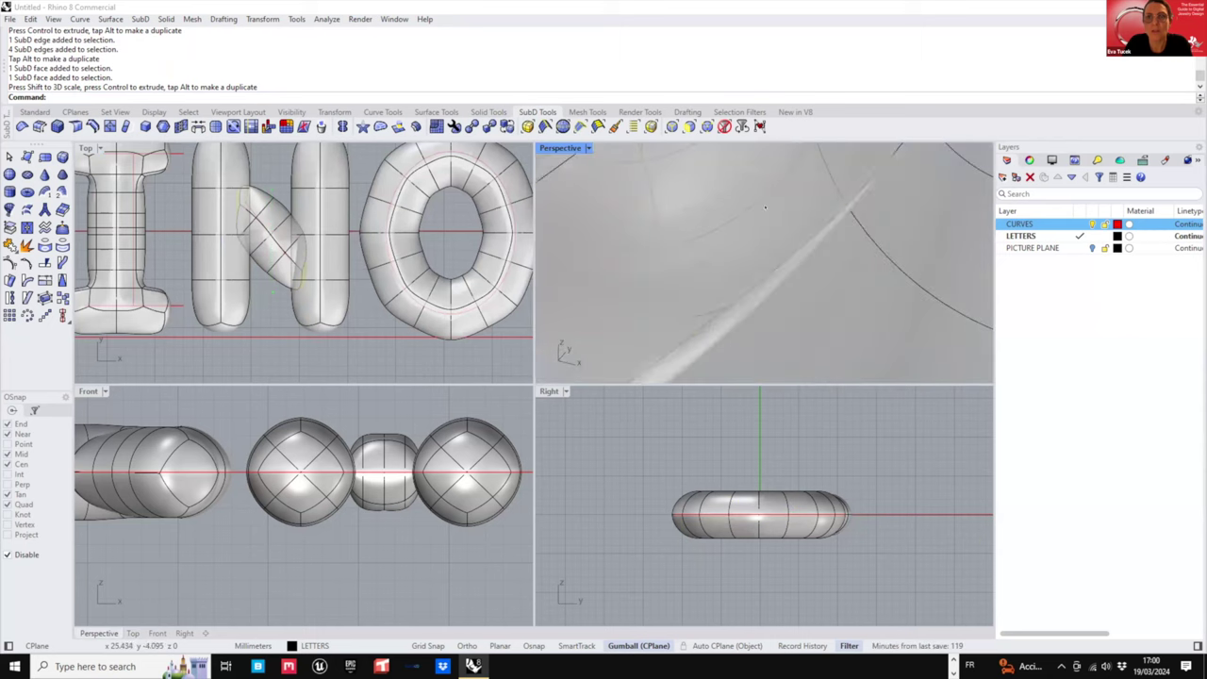
{"action": "left_click", "coordinate": [765, 215], "text": "ctrl+shift"}
{"action": "left_click_drag", "start_coordinate": [305, 294], "coordinate": [303, 310]}
{"action": "scroll", "coordinate": [754, 247], "scroll_direction": "down", "scroll_amount": 5}
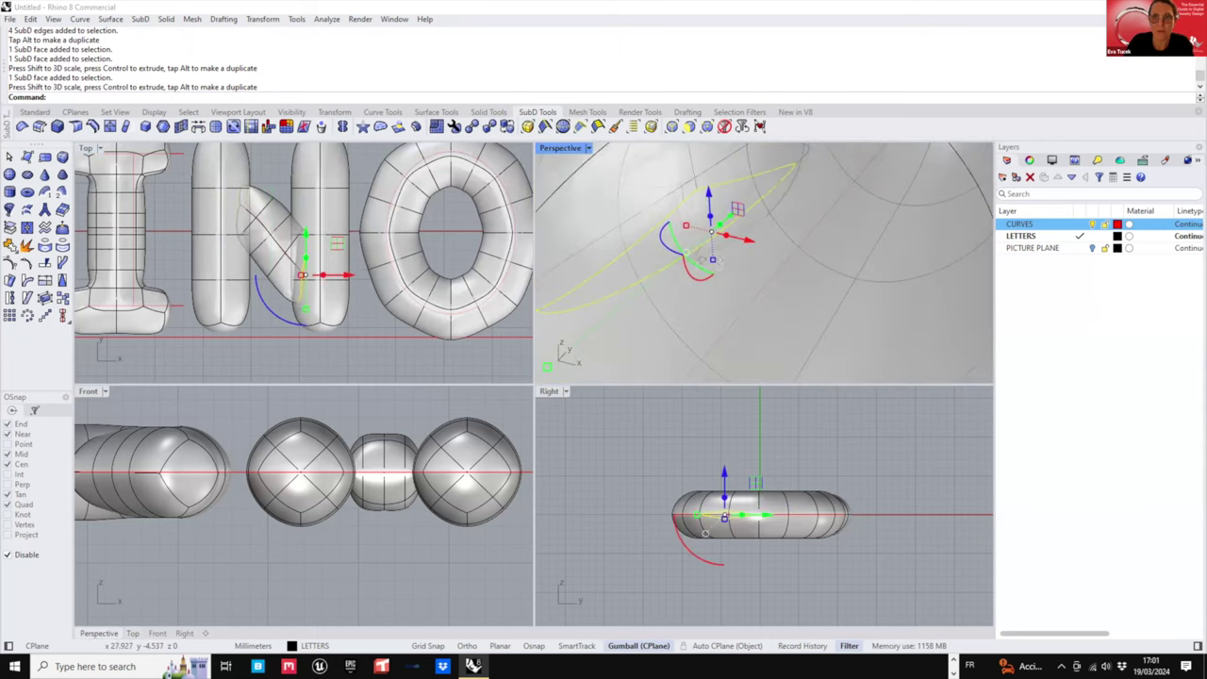
- Stretch the upper end face of the N's diagonal along its adjoining stem in the same way
{"action": "right_click_drag", "start_coordinate": [817, 228], "coordinate": [739, 217]}
{"action": "scroll", "coordinate": [739, 217], "scroll_direction": "down", "scroll_amount": 5}
{"action": "right_click_drag", "start_coordinate": [580, 219], "coordinate": [945, 201]}
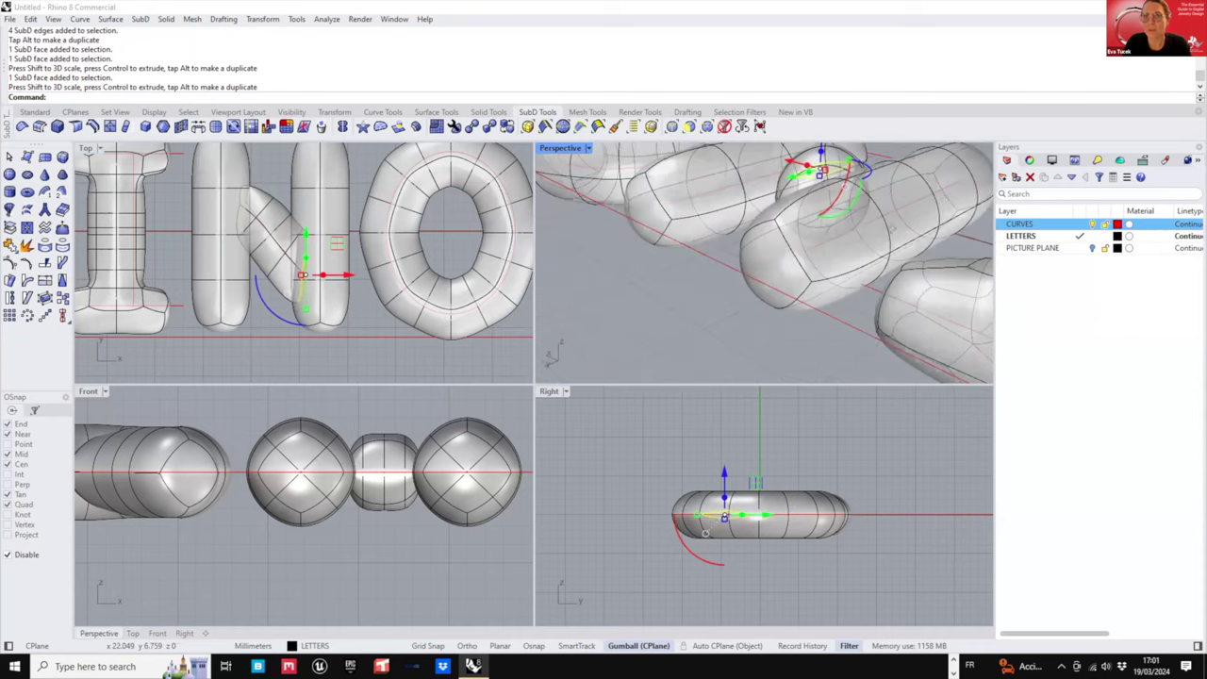
{"action": "scroll", "coordinate": [816, 235], "scroll_direction": "up", "scroll_amount": 9}
{"action": "right_click_drag", "start_coordinate": [808, 237], "coordinate": [799, 336]}
{"action": "left_click", "coordinate": [803, 434]}
{"action": "left_click", "coordinate": [757, 255], "text": "ctrl+shift"}
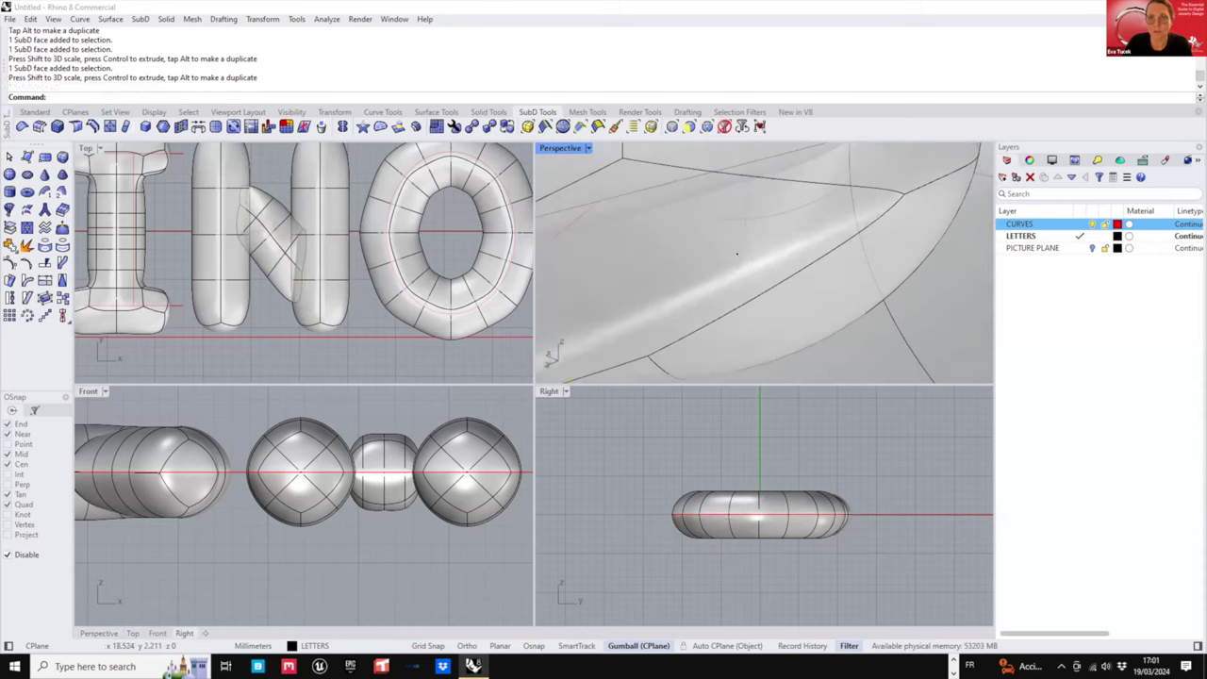
{"action": "scroll", "coordinate": [215, 196], "scroll_direction": "up", "scroll_amount": 6}
{"action": "left_click_drag", "start_coordinate": [256, 240], "coordinate": [256, 270]}
{"action": "scroll", "coordinate": [265, 268], "scroll_direction": "down", "scroll_amount": 6}
{"action": "left_click", "coordinate": [298, 217]}
- Rotate the edge loop near the upper end of the N's diagonal towards the stem's direction
{"action": "scroll", "coordinate": [295, 238], "scroll_direction": "up", "scroll_amount": 6}
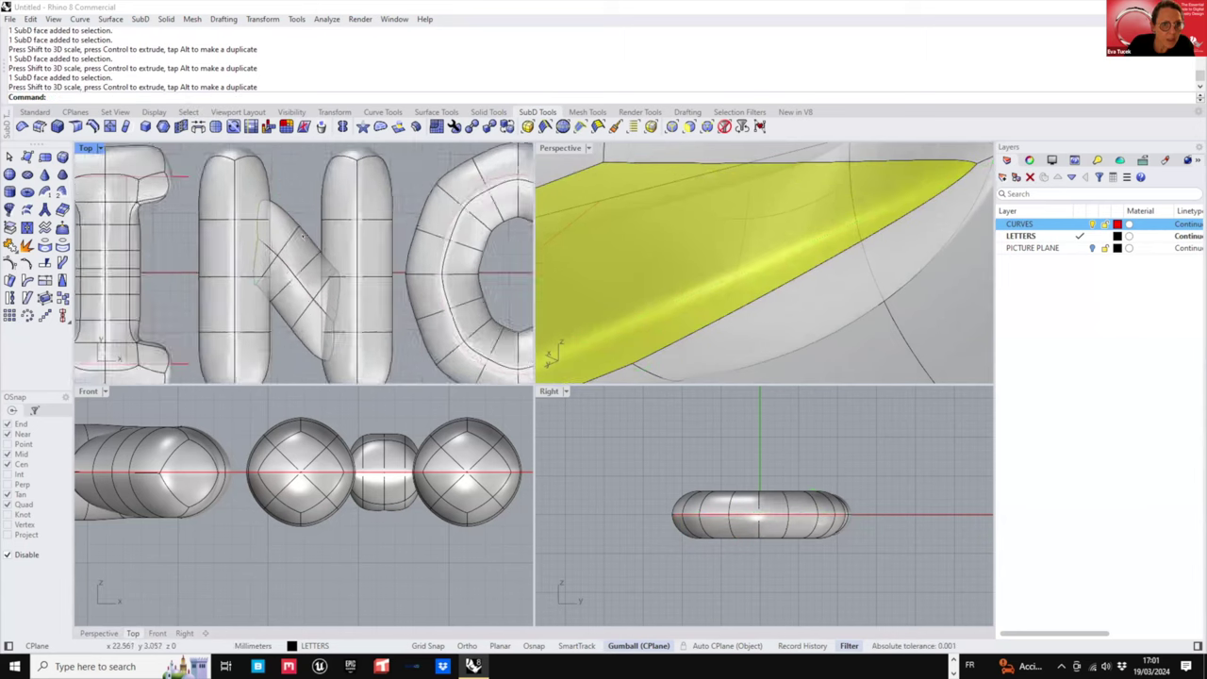
{"action": "double_click", "coordinate": [277, 248], "text": "ctrl+shift"}
{"action": "left_click_drag", "start_coordinate": [239, 311], "coordinate": [265, 327]}
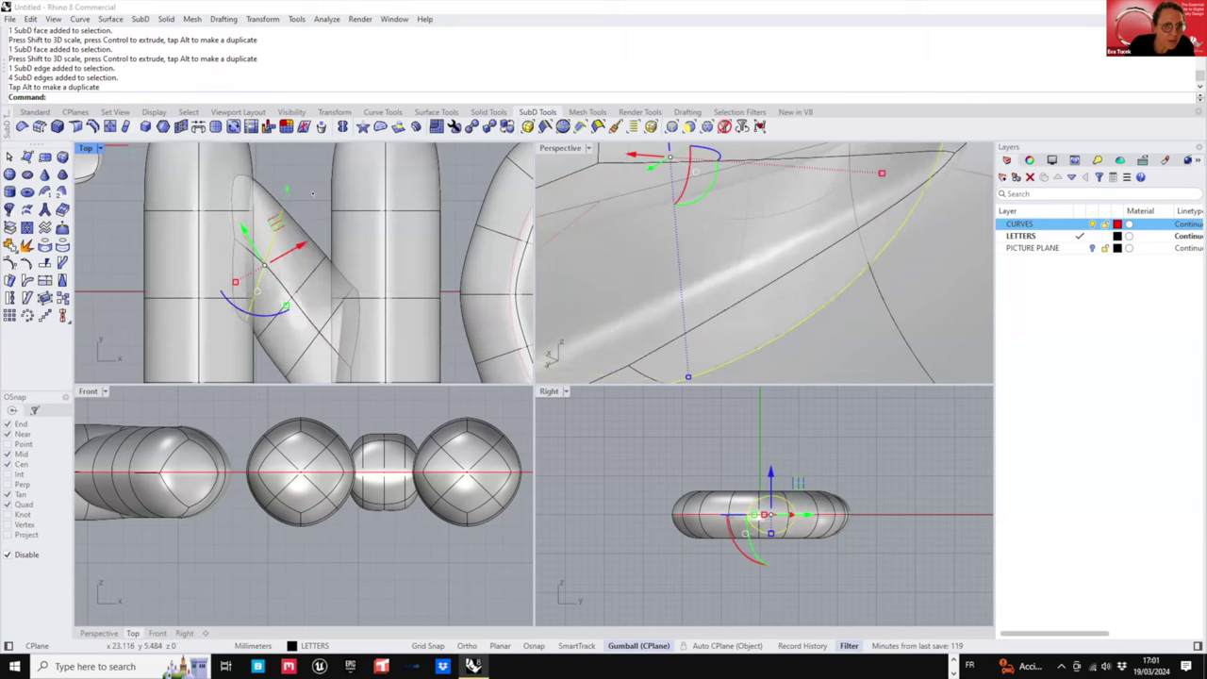
{"action": "key", "text": "Escape"}
- Rotate the edge loop near the lower end of the N's diagonal towards the adjoining stem's direction
{"action": "double_click", "coordinate": [324, 325], "text": "ctrl+shift"}
{"action": "right_click_drag", "start_coordinate": [303, 355], "coordinate": [303, 296]}
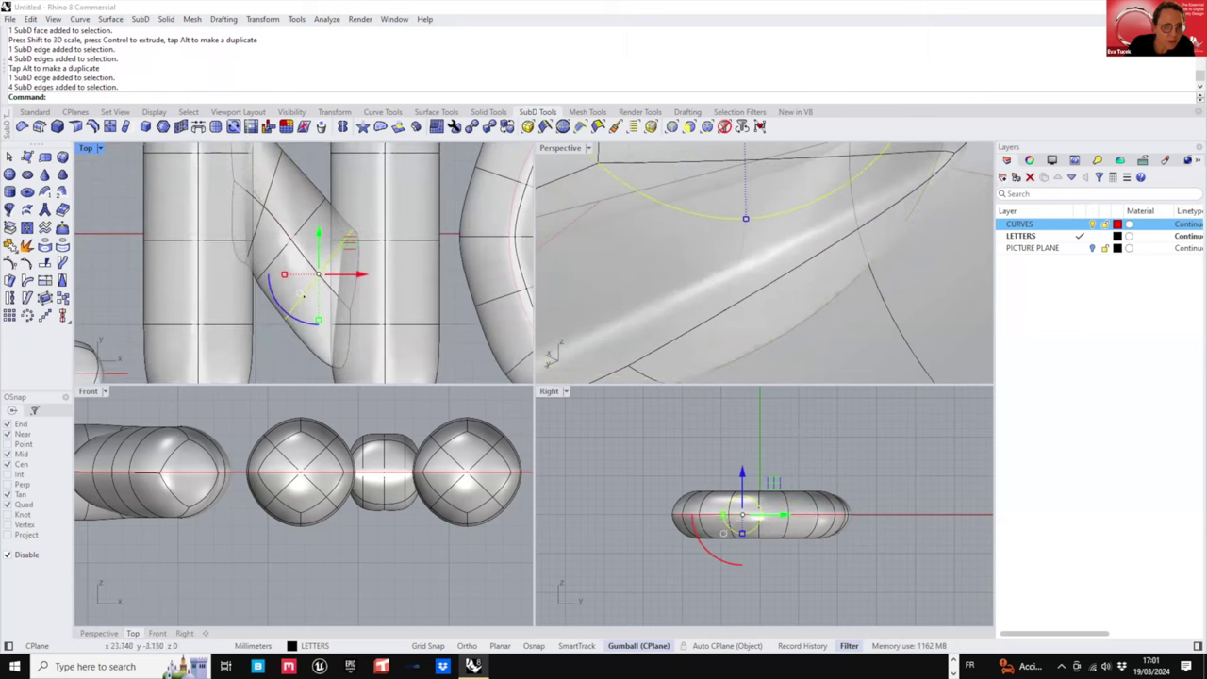
{"action": "left_click_drag", "start_coordinate": [284, 310], "coordinate": [298, 336]}
{"action": "key", "text": "Escape"}
{"action": "scroll", "coordinate": [343, 288], "scroll_direction": "down", "scroll_amount": 6}
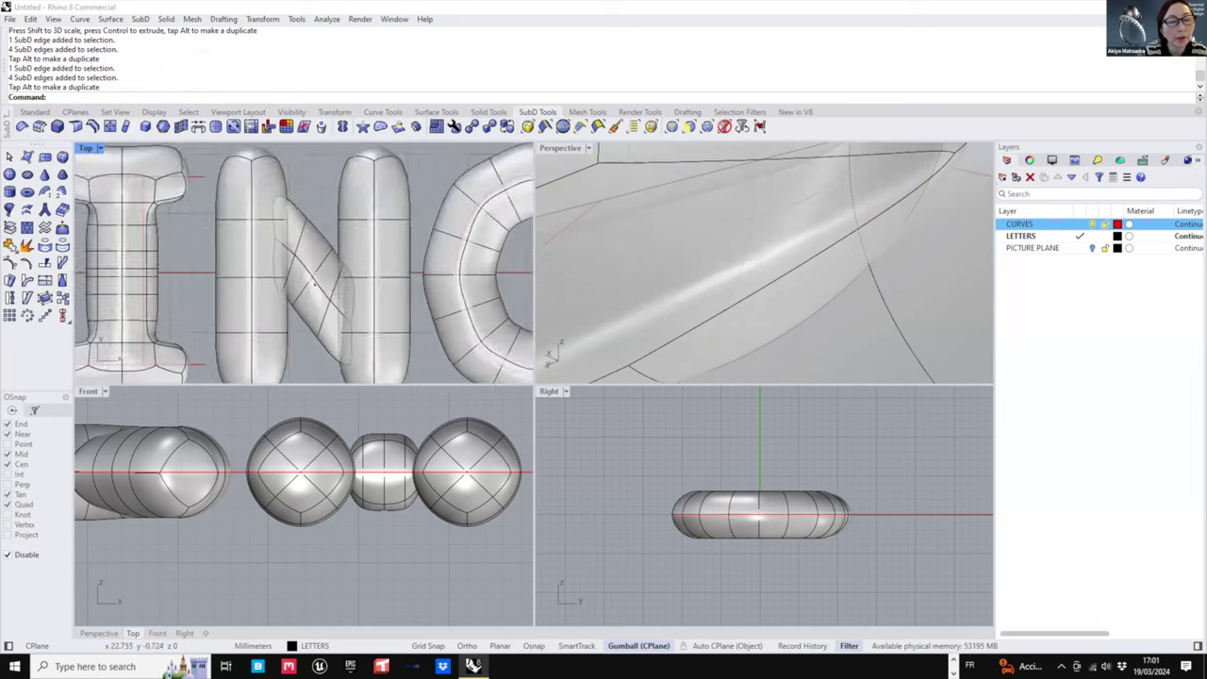
- Rotate the middle edge loop of the N's diagonal to line up with its neighbouring loops
{"action": "scroll", "coordinate": [324, 255], "scroll_direction": "up", "scroll_amount": 6}
{"action": "double_click", "coordinate": [293, 298], "text": "ctrl+shift"}
{"action": "left_click_drag", "start_coordinate": [283, 315], "coordinate": [294, 348]}
{"action": "key", "text": "Escape"}
{"action": "scroll", "coordinate": [801, 223], "scroll_direction": "down", "scroll_amount": 10}
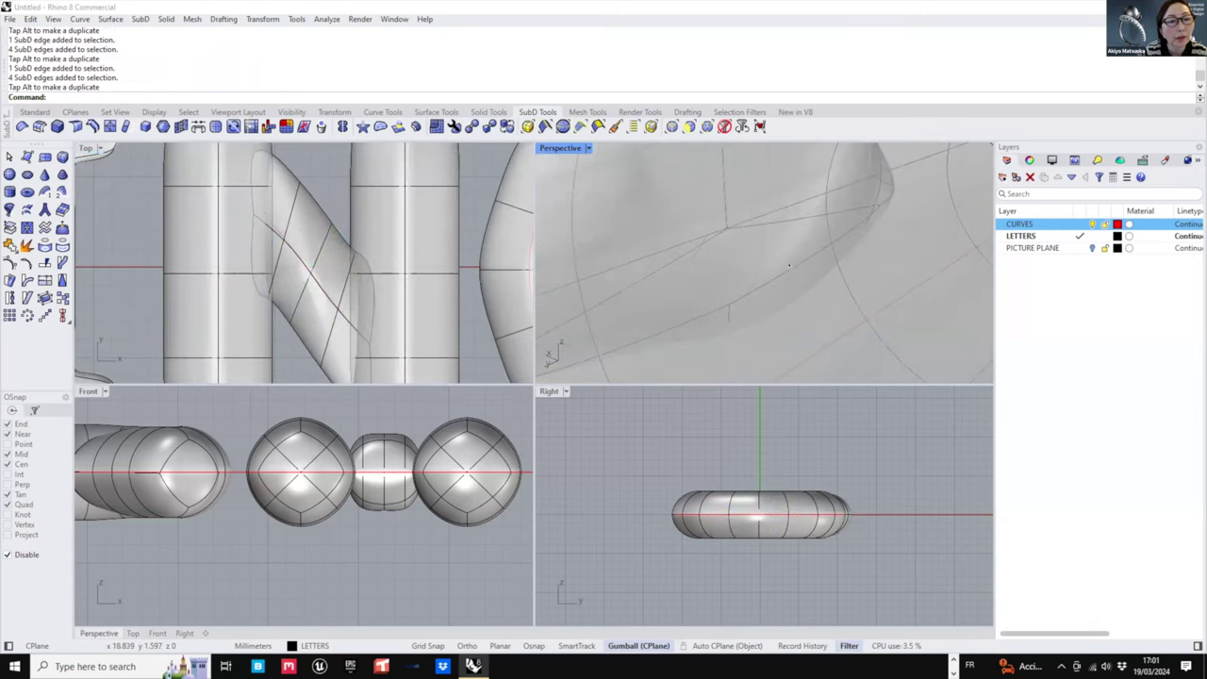
- Hide the CURVES layer so that window selections around the N's diagonal pick up only its SubD components
{"action": "right_click_drag", "start_coordinate": [901, 229], "coordinate": [780, 167]}
{"action": "scroll", "coordinate": [771, 256], "scroll_direction": "up", "scroll_amount": 4}
{"action": "left_click", "coordinate": [768, 199]}
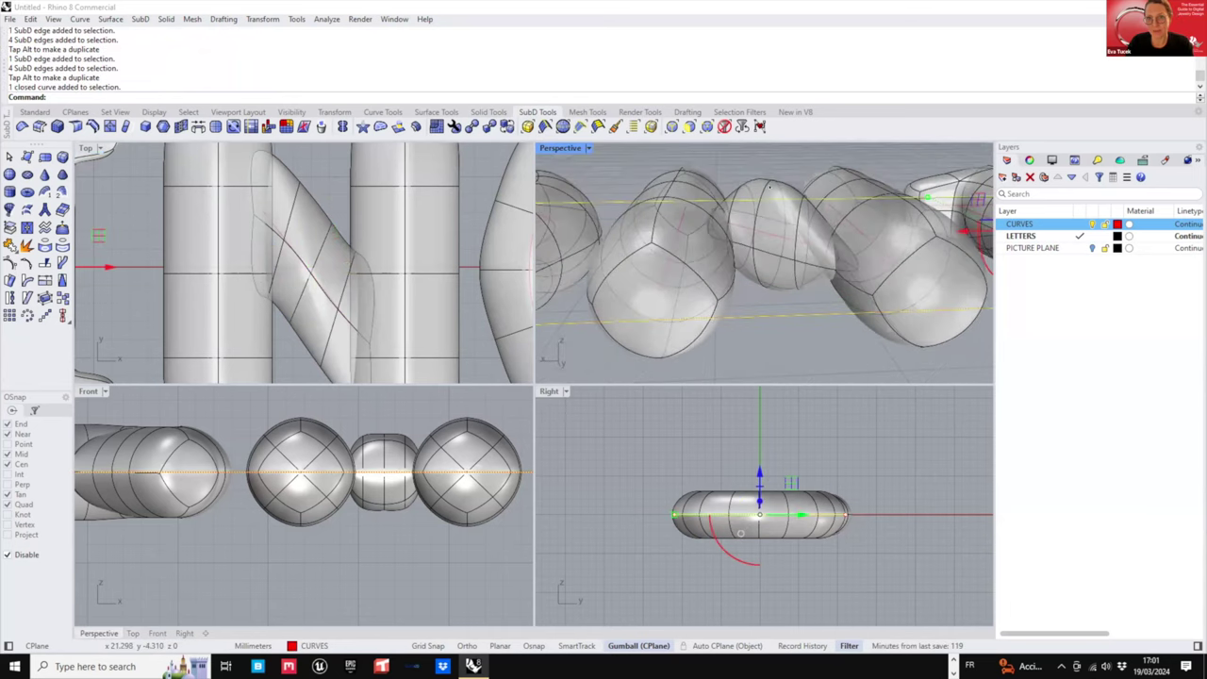
{"action": "left_click", "coordinate": [765, 207]}
{"action": "key", "text": "Escape"}
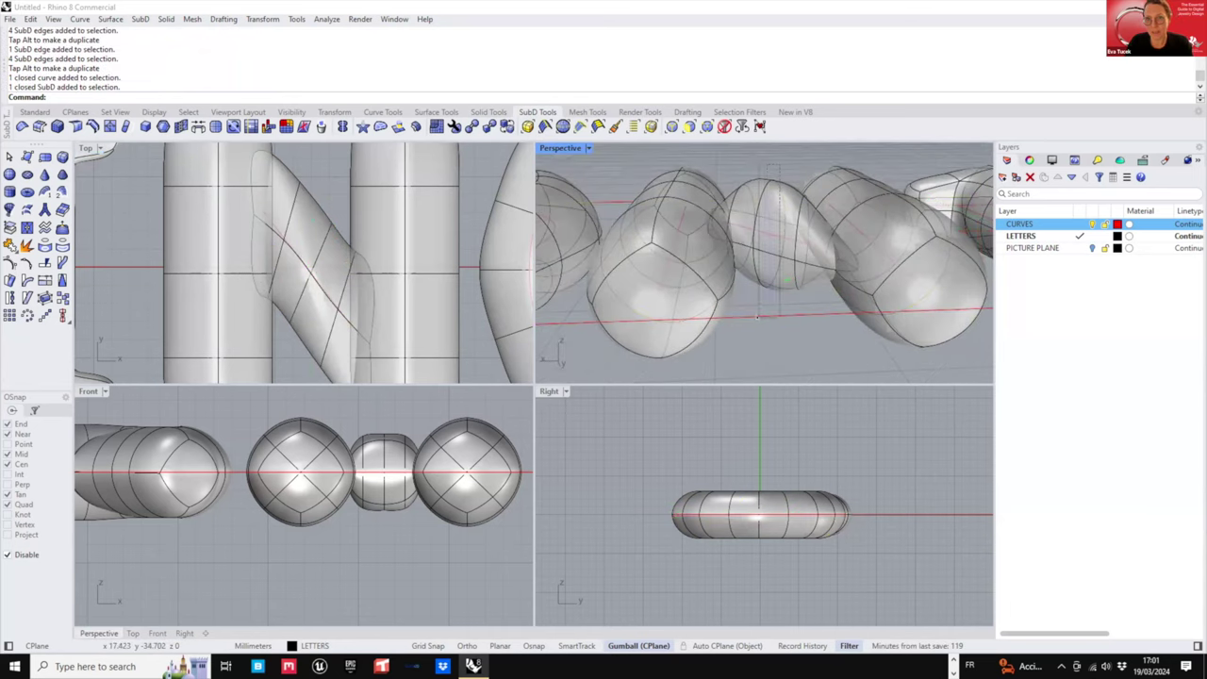
{"action": "left_click_drag", "start_coordinate": [767, 295], "coordinate": [771, 309]}
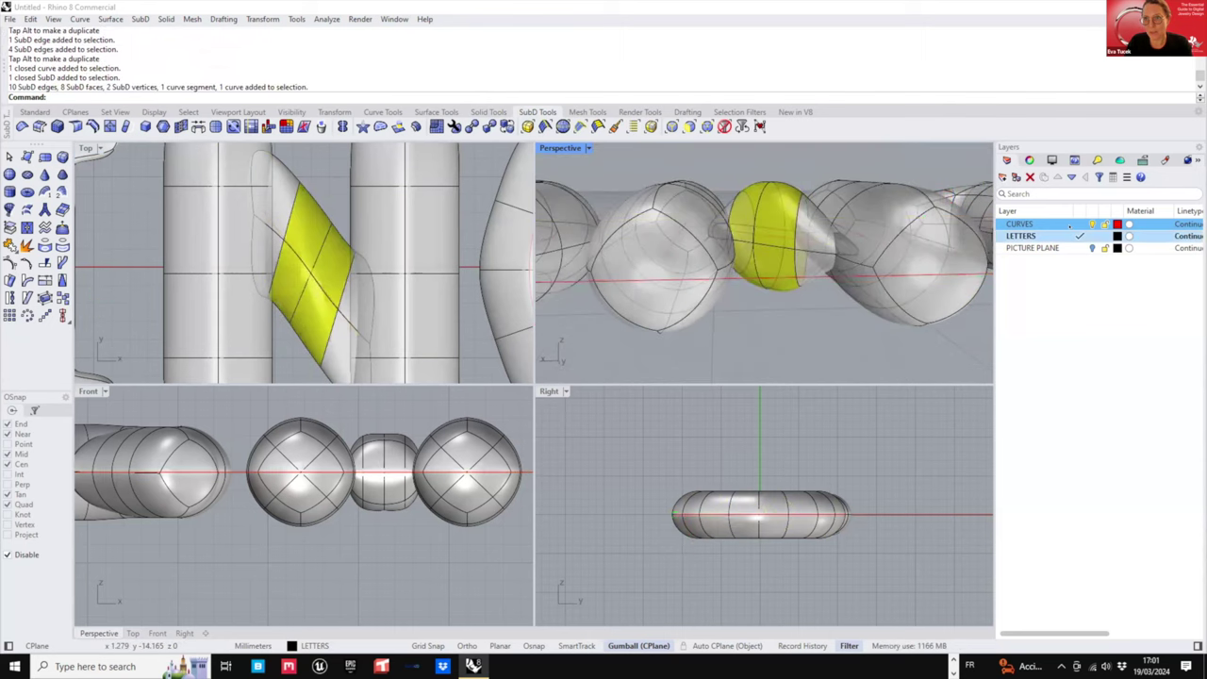
{"action": "left_click", "coordinate": [1092, 224]}
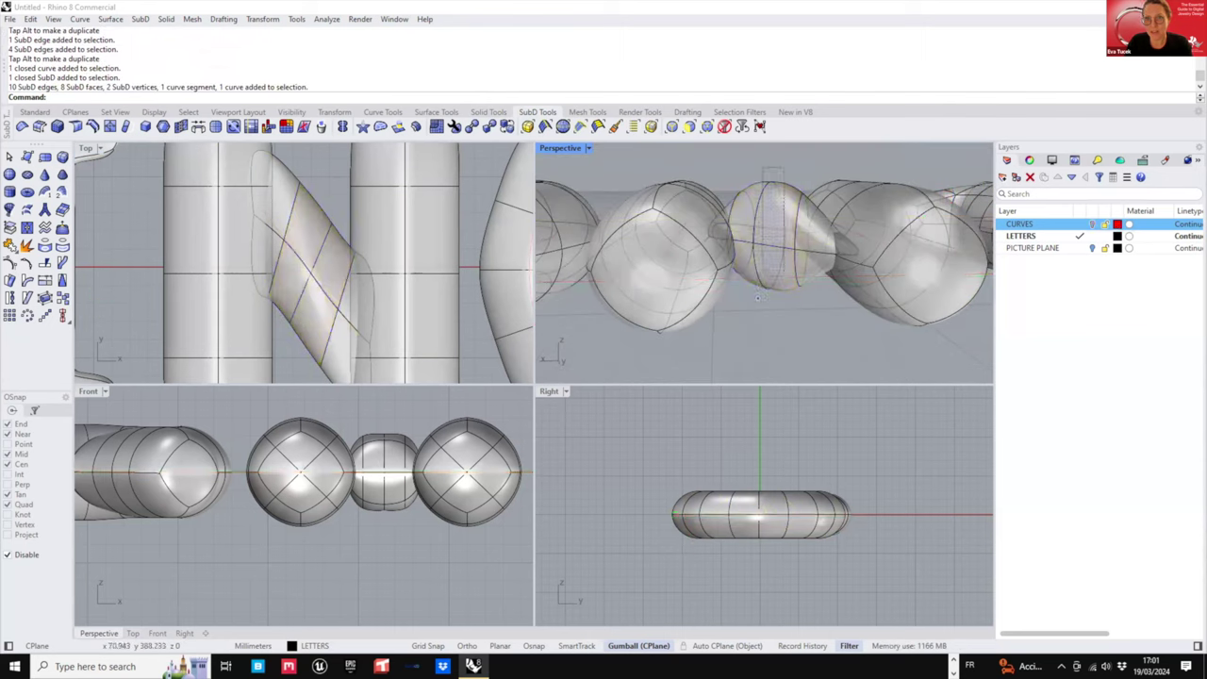
- Window-select the faces around the middle of the N's diagonal and scale them
{"action": "left_click_drag", "start_coordinate": [758, 298], "coordinate": [770, 274], "text": "ctrl+shift"}
{"action": "left_click", "coordinate": [771, 172]}
{"action": "right_click_drag", "start_coordinate": [771, 176], "coordinate": [765, 318]}
{"action": "scroll", "coordinate": [765, 318], "scroll_direction": "down", "scroll_amount": 5}
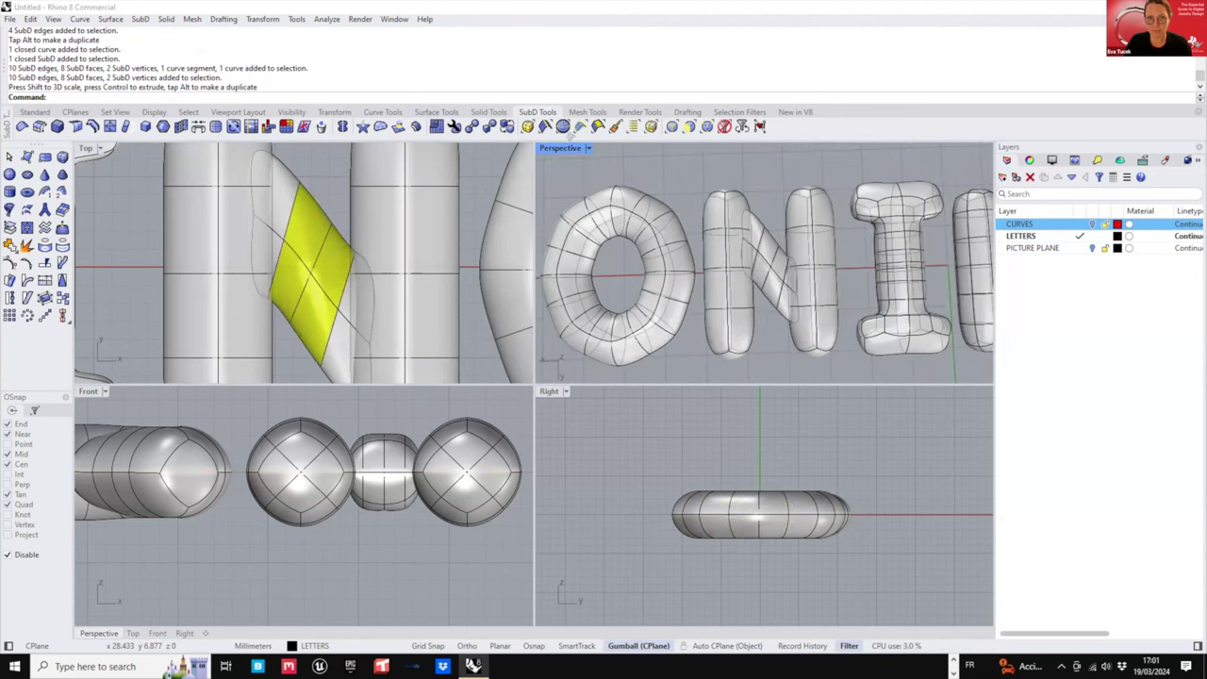
- Set the Perspective viewport to Shaded display and inspect the N and O in it at full size
{"action": "left_click", "coordinate": [588, 148]}
{"action": "left_click", "coordinate": [575, 207]}
{"action": "scroll", "coordinate": [754, 243], "scroll_direction": "down", "scroll_amount": 3}
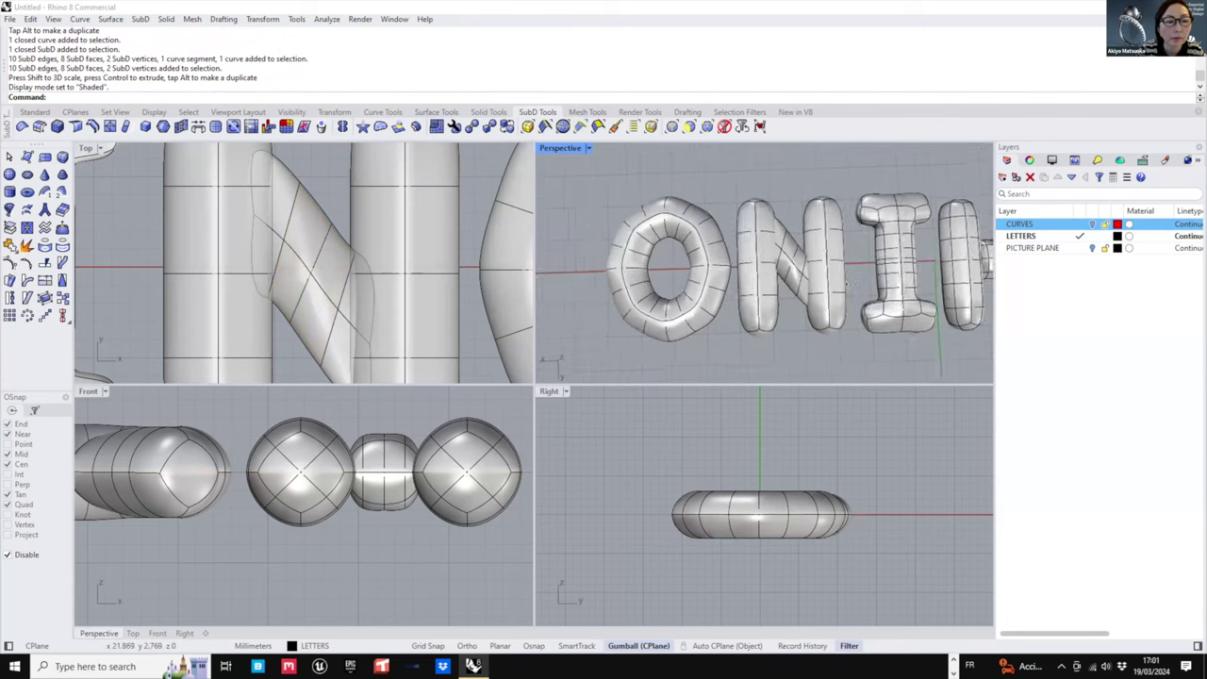
{"action": "mouse_move", "coordinate": [760, 243]}
{"action": "right_mouse_down", "text": "shift"}
{"action": "mouse_move", "coordinate": [666, 236]}
{"action": "mouse_move", "coordinate": [658, 263]}
{"action": "mouse_move", "coordinate": [782, 256]}
{"action": "mouse_move", "coordinate": [822, 215]}
{"action": "mouse_move", "coordinate": [671, 122]}
{"action": "right_mouse_up", "text": "shift"}
{"action": "scroll", "coordinate": [823, 215], "scroll_direction": "up", "scroll_amount": 4}
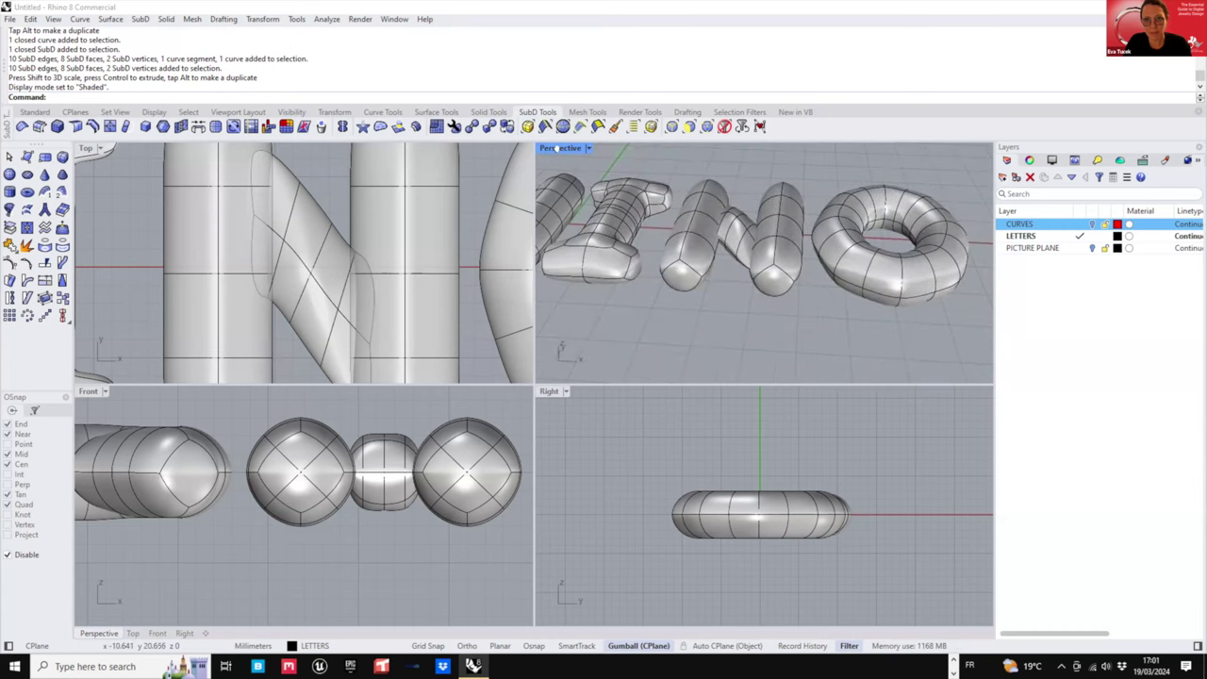
{"action": "double_click", "coordinate": [556, 148]}
{"action": "right_click_drag", "start_coordinate": [520, 287], "coordinate": [401, 330]}
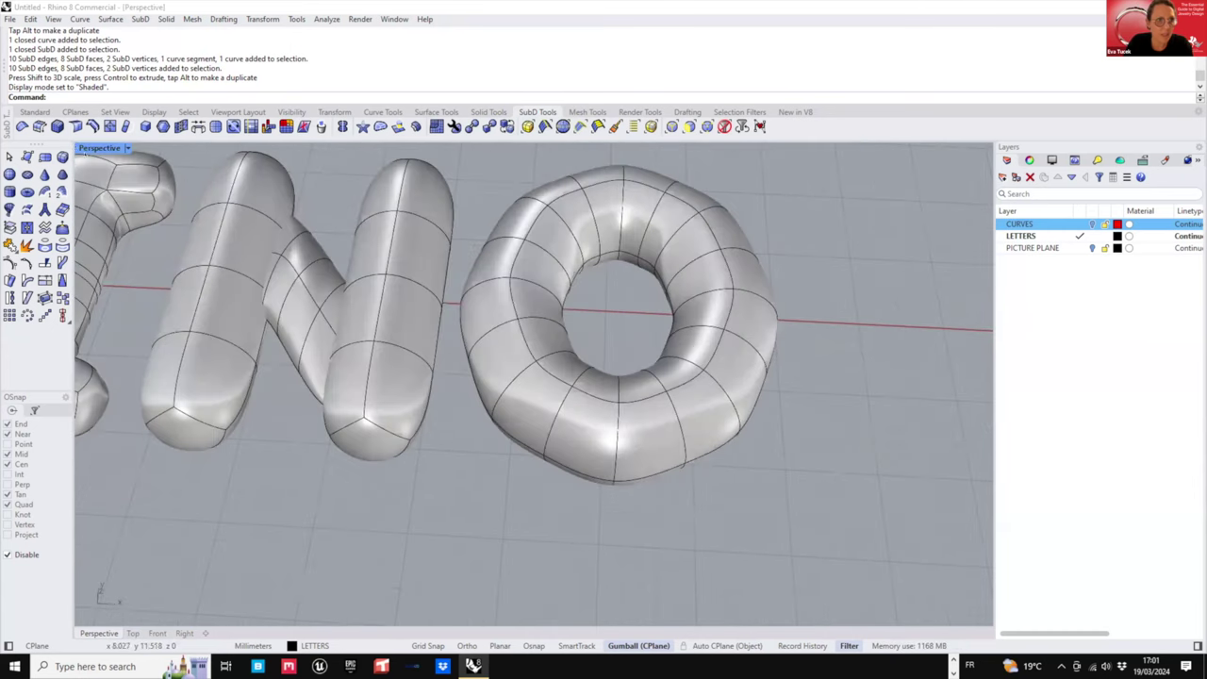
{"action": "double_click", "coordinate": [92, 149]}
- Rotate the lower edge loop of the N's diagonal slightly further towards the stem's direction
{"action": "right_click_drag", "start_coordinate": [189, 254], "coordinate": [300, 263]}
{"action": "scroll", "coordinate": [264, 284], "scroll_direction": "up", "scroll_amount": 2}
{"action": "scroll", "coordinate": [264, 285], "scroll_direction": "up", "scroll_amount": 4}
{"action": "double_click", "coordinate": [303, 260], "text": "ctrl+shift"}
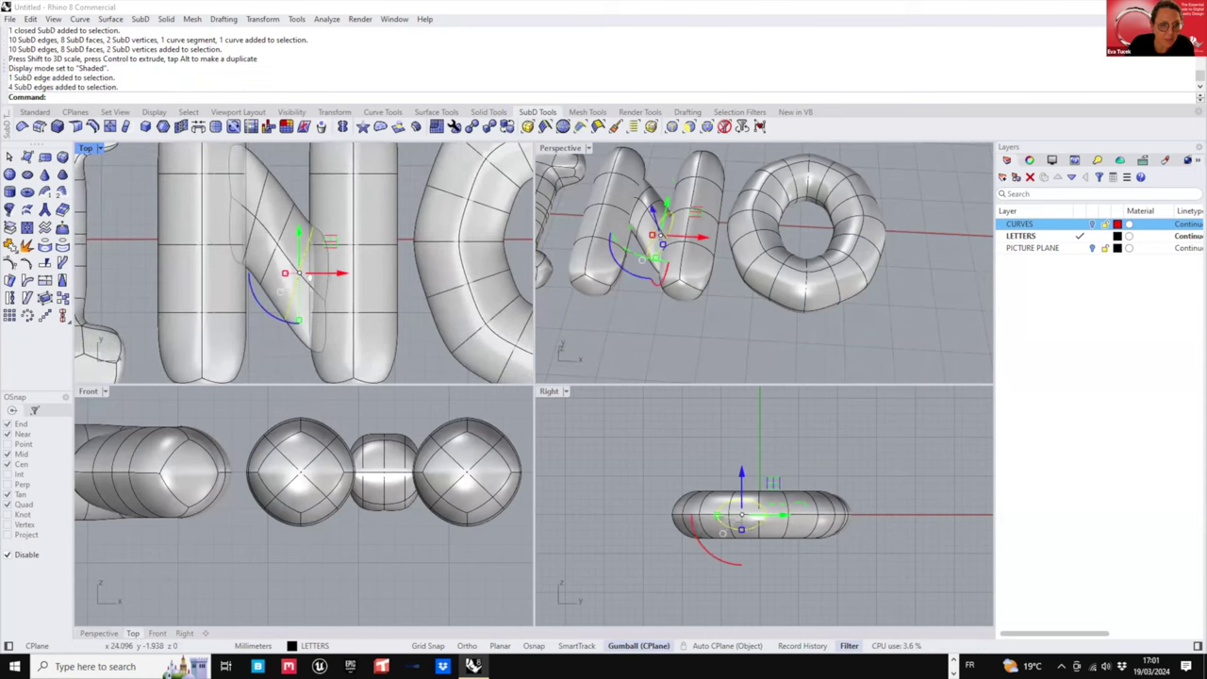
{"action": "scroll", "coordinate": [281, 292], "scroll_direction": "up", "scroll_amount": 2}
{"action": "left_click_drag", "start_coordinate": [266, 307], "coordinate": [272, 314]}
{"action": "left_click", "coordinate": [277, 338]}
{"action": "right_click_drag", "start_coordinate": [276, 338], "coordinate": [287, 349]}
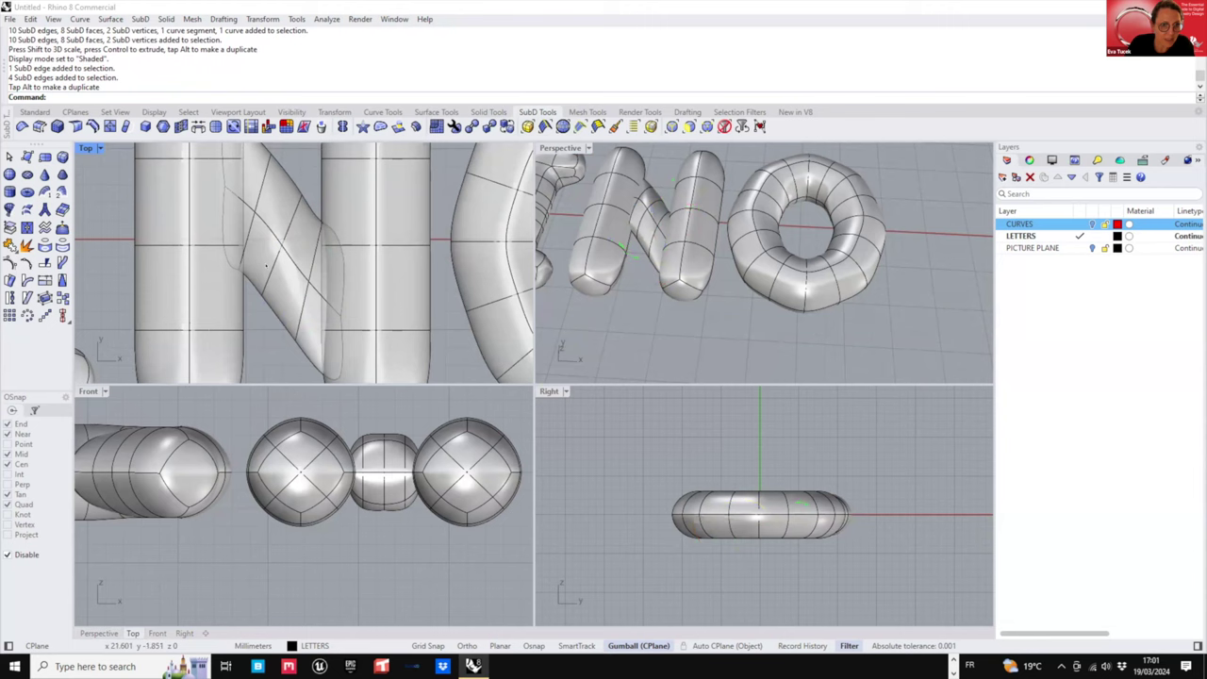
- Rotate the middle edge loop of the N's diagonal further and slightly adjust its size
{"action": "double_click", "coordinate": [271, 269], "text": "ctrl+shift"}
{"action": "double_click", "coordinate": [286, 225], "text": "ctrl+shift"}
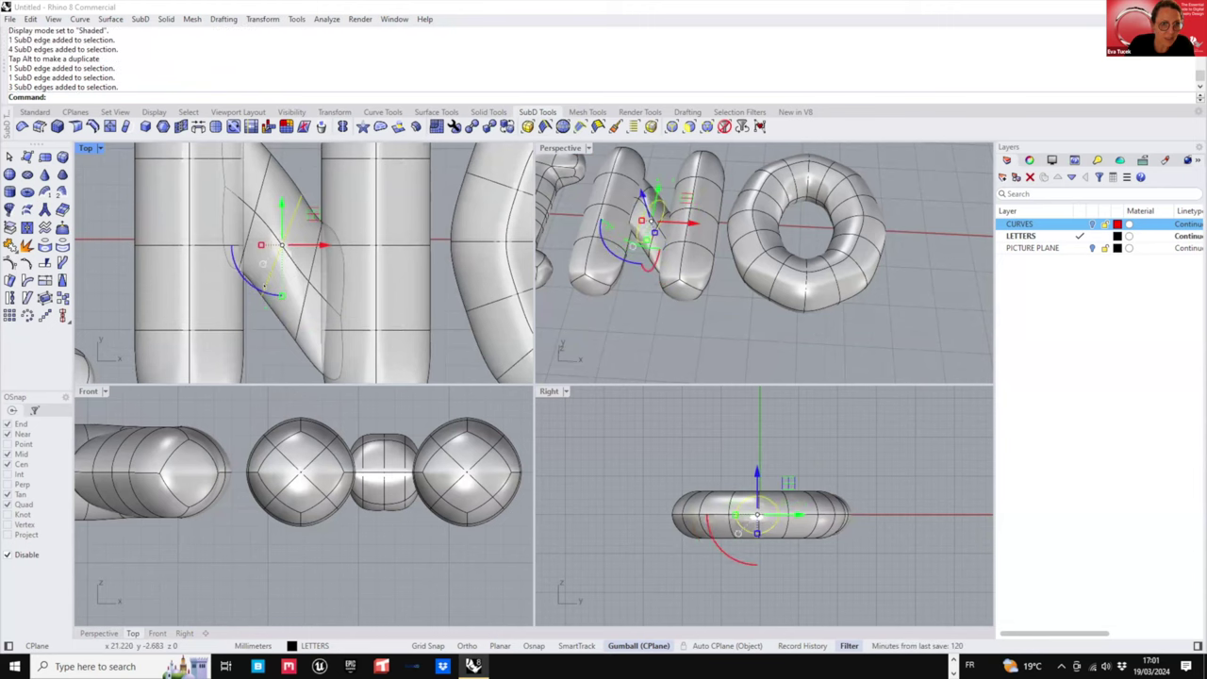
{"action": "left_click_drag", "start_coordinate": [264, 288], "coordinate": [292, 304]}
{"action": "left_click_drag", "start_coordinate": [308, 209], "coordinate": [307, 210]}
{"action": "key", "text": "Escape"}
{"action": "scroll", "coordinate": [302, 246], "scroll_direction": "down", "scroll_amount": 2}
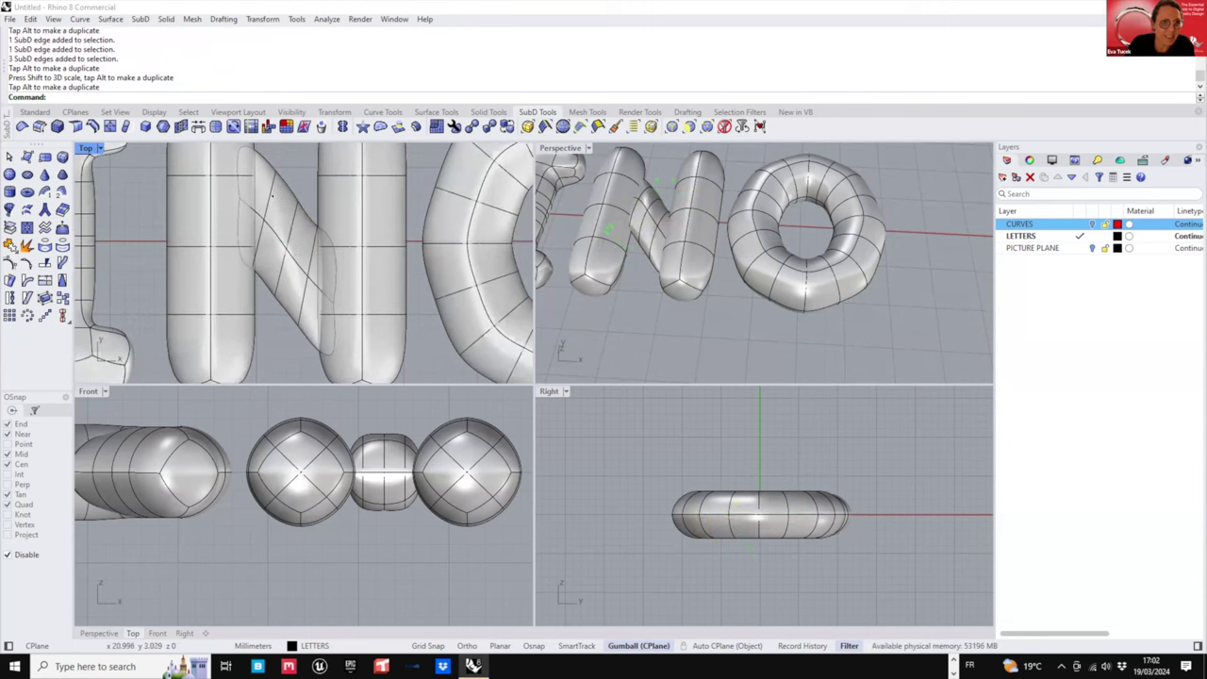
- Rotate the upper edge loop of the N's diagonal further until it runs nearly parallel to the stem
{"action": "double_click", "coordinate": [273, 196], "text": "ctrl+shift"}
{"action": "left_click_drag", "start_coordinate": [244, 265], "coordinate": [245, 277]}
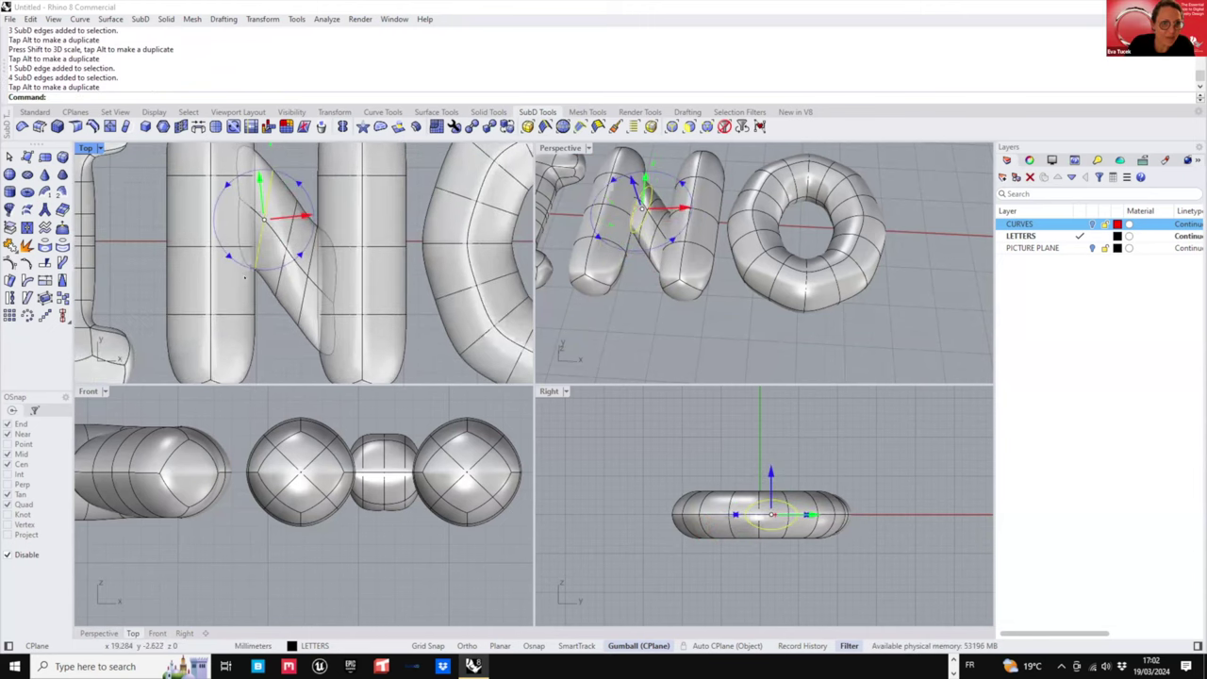
{"action": "left_click", "coordinate": [316, 158]}
{"action": "left_click", "coordinate": [309, 162]}
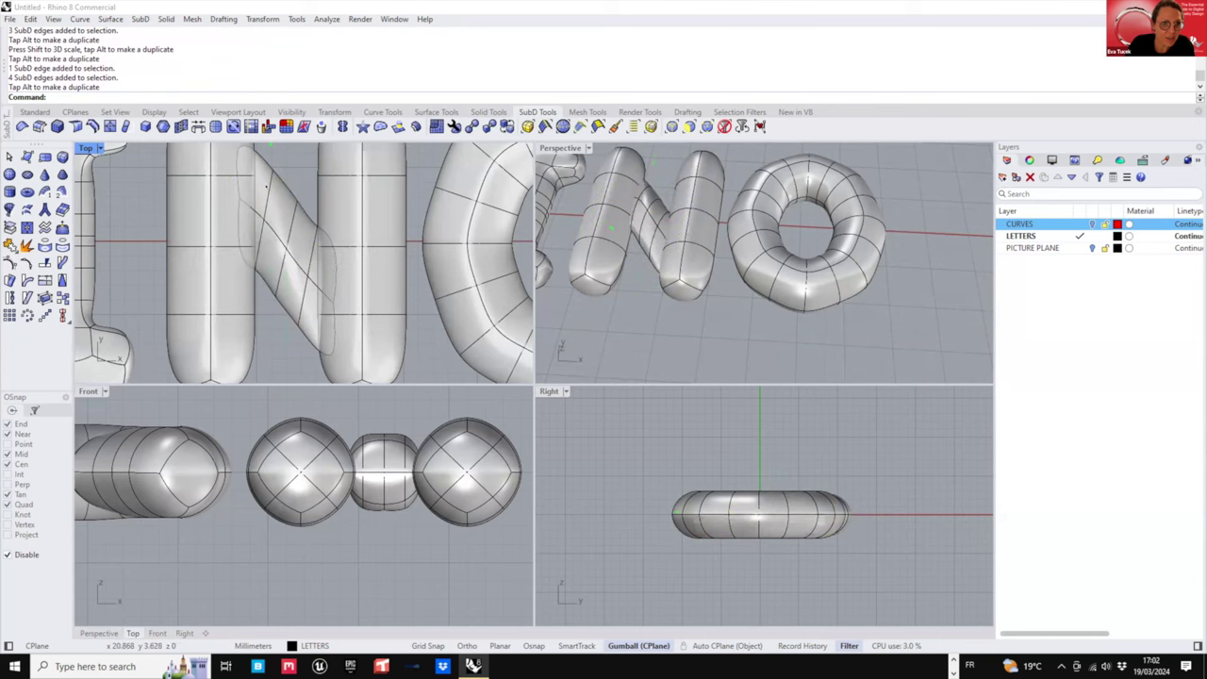
{"action": "double_click", "coordinate": [265, 209], "text": "ctrl+shift"}
{"action": "left_click_drag", "start_coordinate": [254, 269], "coordinate": [248, 267]}
{"action": "left_click", "coordinate": [298, 181]}
{"action": "scroll", "coordinate": [286, 211], "scroll_direction": "down", "scroll_amount": 2}
{"action": "right_click_drag", "start_coordinate": [286, 214], "coordinate": [284, 226]}
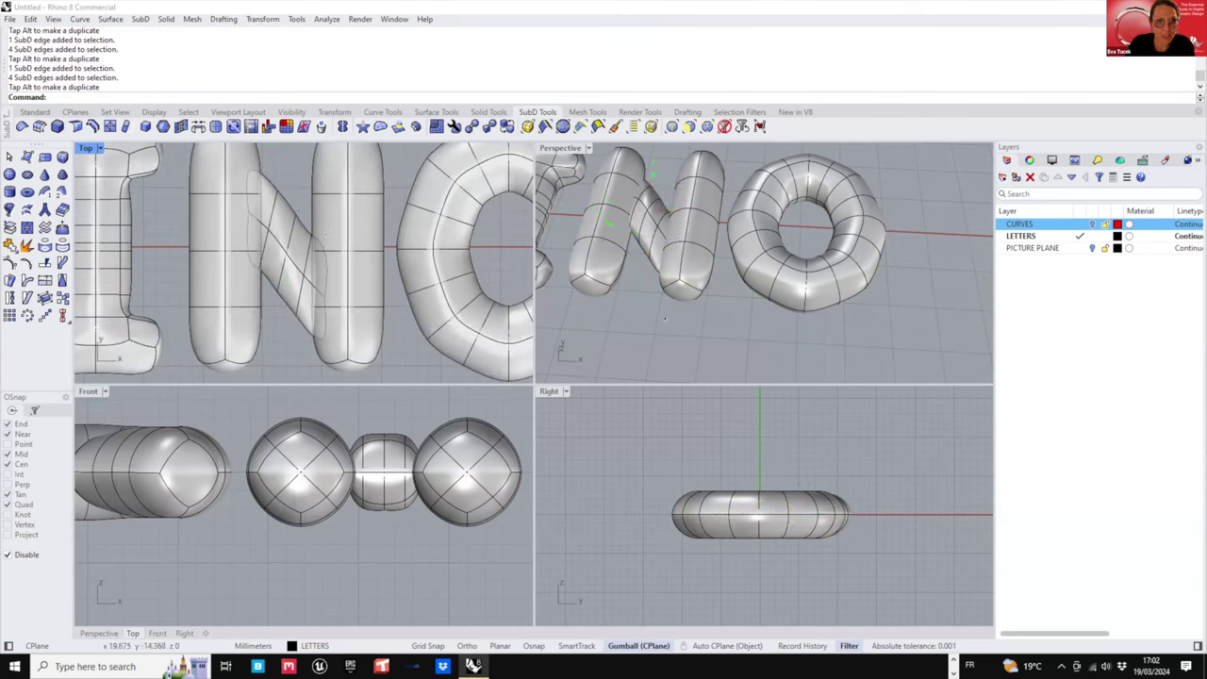
- Select the two cross-section edge loops flanking the lowest point of the O
{"action": "right_click_drag", "start_coordinate": [665, 319], "coordinate": [686, 344]}
{"action": "scroll", "coordinate": [834, 247], "scroll_direction": "up", "scroll_amount": 2}
{"action": "right_click_drag", "start_coordinate": [188, 256], "coordinate": [94, 256]}
{"action": "double_click", "coordinate": [453, 346], "text": "ctrl+shift"}
{"action": "right_click_drag", "start_coordinate": [453, 346], "coordinate": [434, 310]}
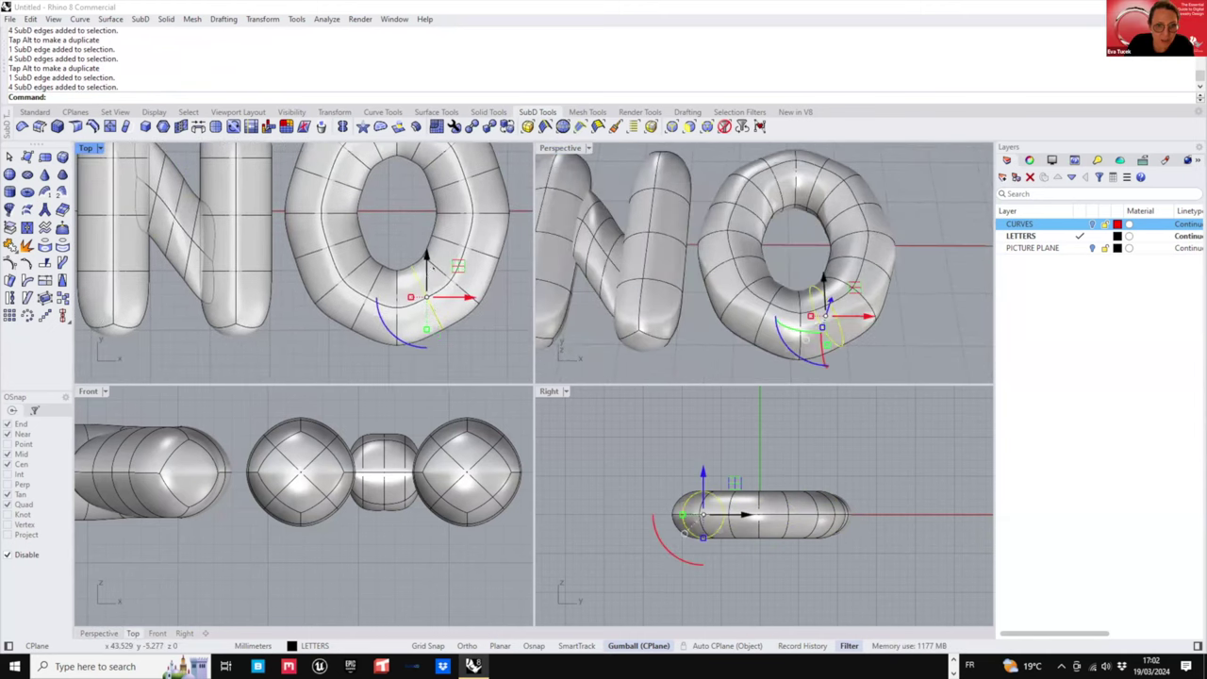
{"action": "left_click", "coordinate": [375, 275], "text": "ctrl+shift"}
{"action": "double_click", "coordinate": [376, 276], "text": "ctrl+shift"}
{"action": "right_click_drag", "start_coordinate": [353, 156], "coordinate": [325, 289]}
{"action": "double_click", "coordinate": [346, 183], "text": "ctrl+shift"}
{"action": "scroll", "coordinate": [381, 232], "scroll_direction": "down", "scroll_amount": 4}
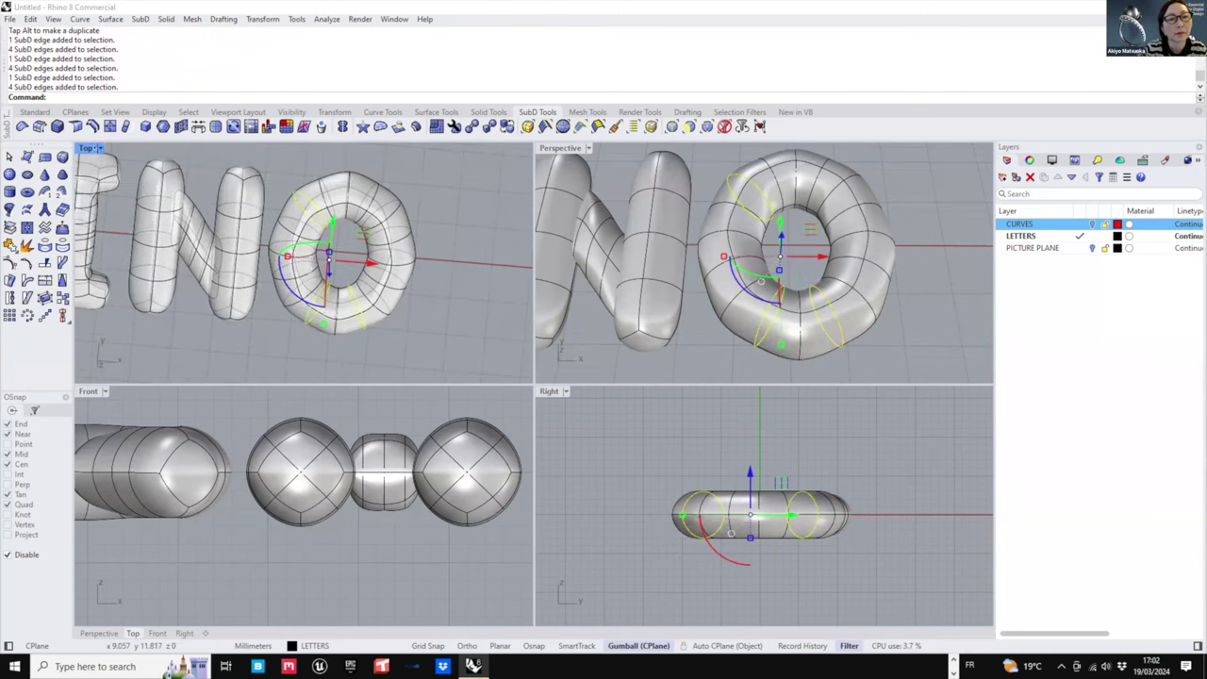
- Reset the tilted Top viewport to the Top view and remove the O's upper-left edge loop from the selection
{"action": "left_click", "coordinate": [100, 148]}
{"action": "mouse_move", "coordinate": [142, 444]}
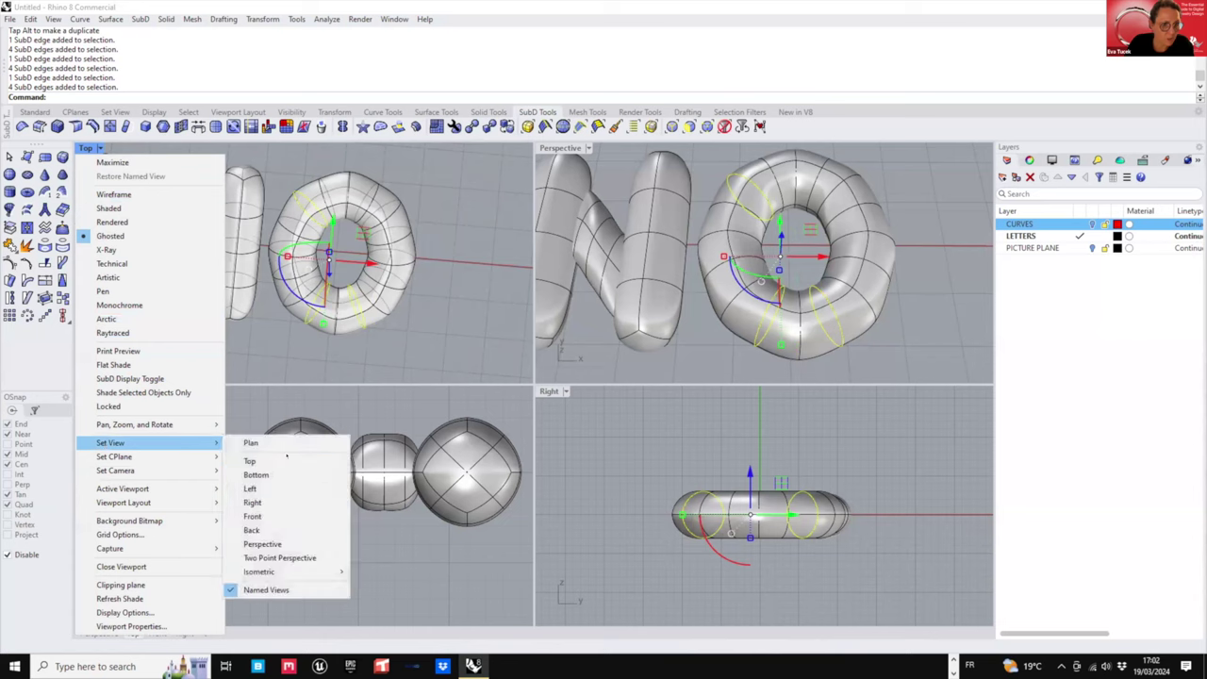
{"action": "left_click", "coordinate": [283, 461]}
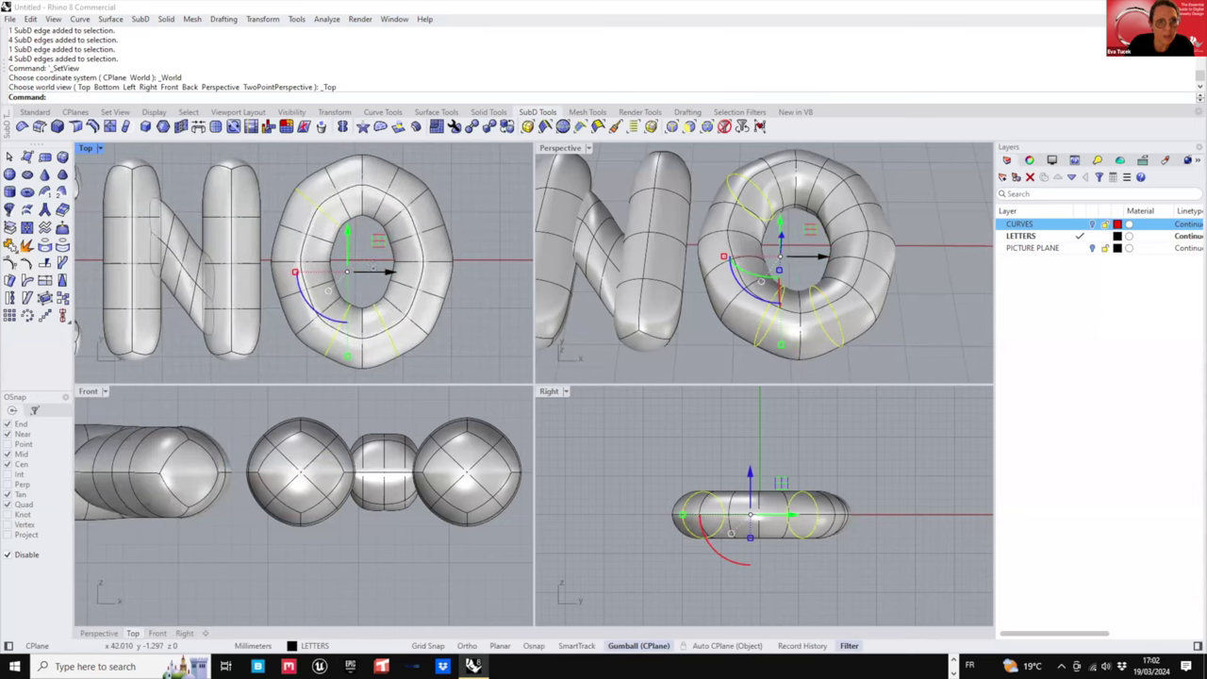
{"action": "double_click", "coordinate": [333, 218], "text": "ctrl"}
- Add the two edge loops flanking the O's highest point and the four loops along its sides to the selection
{"action": "double_click", "coordinate": [332, 182], "text": "shift"}
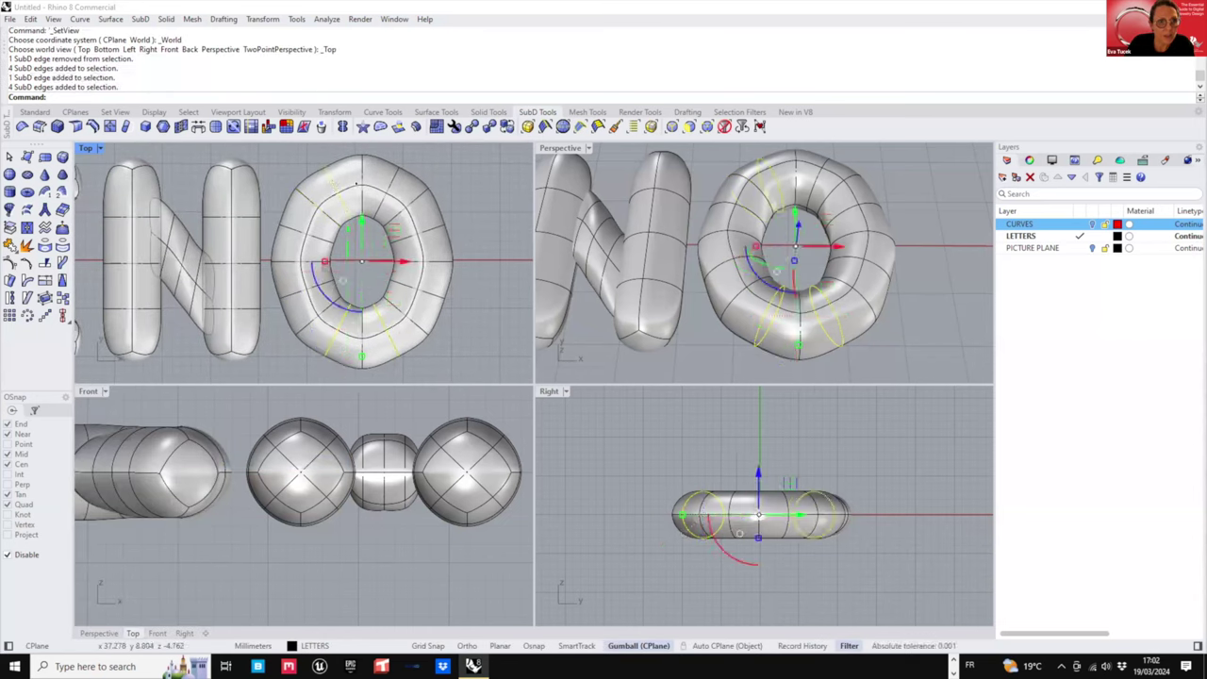
{"action": "double_click", "coordinate": [389, 185], "text": "shift"}
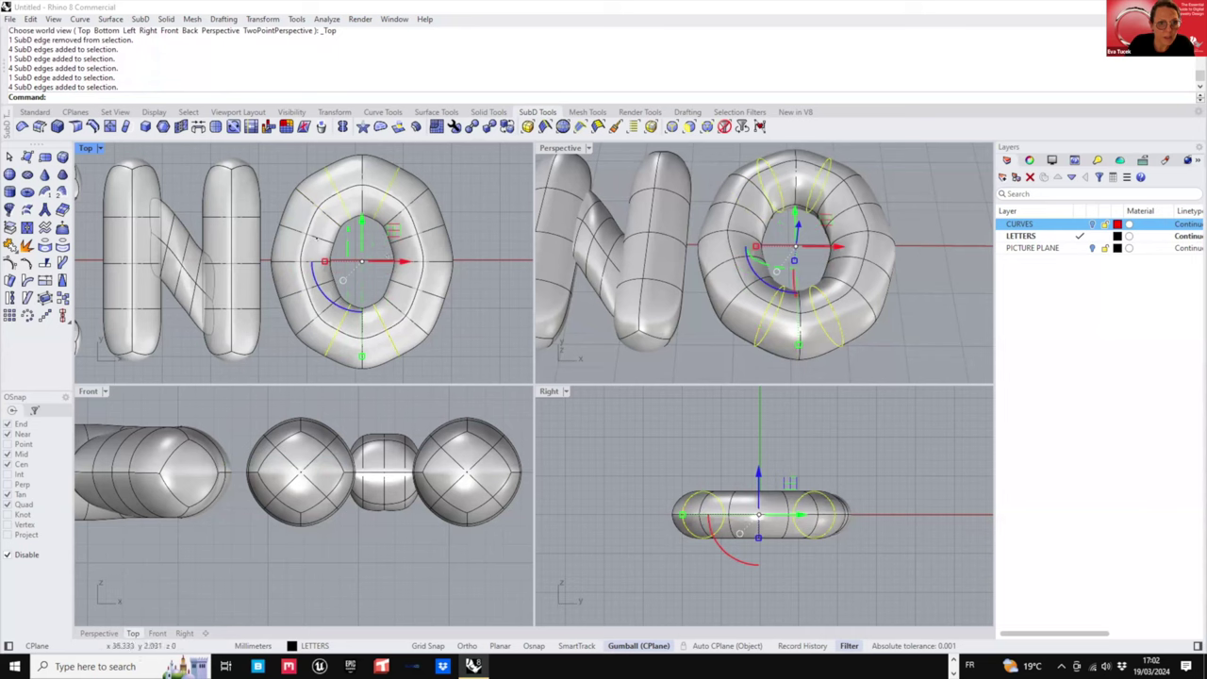
{"action": "double_click", "coordinate": [322, 238], "text": "shift"}
{"action": "double_click", "coordinate": [397, 238], "text": "shift"}
{"action": "double_click", "coordinate": [407, 286], "text": "shift"}
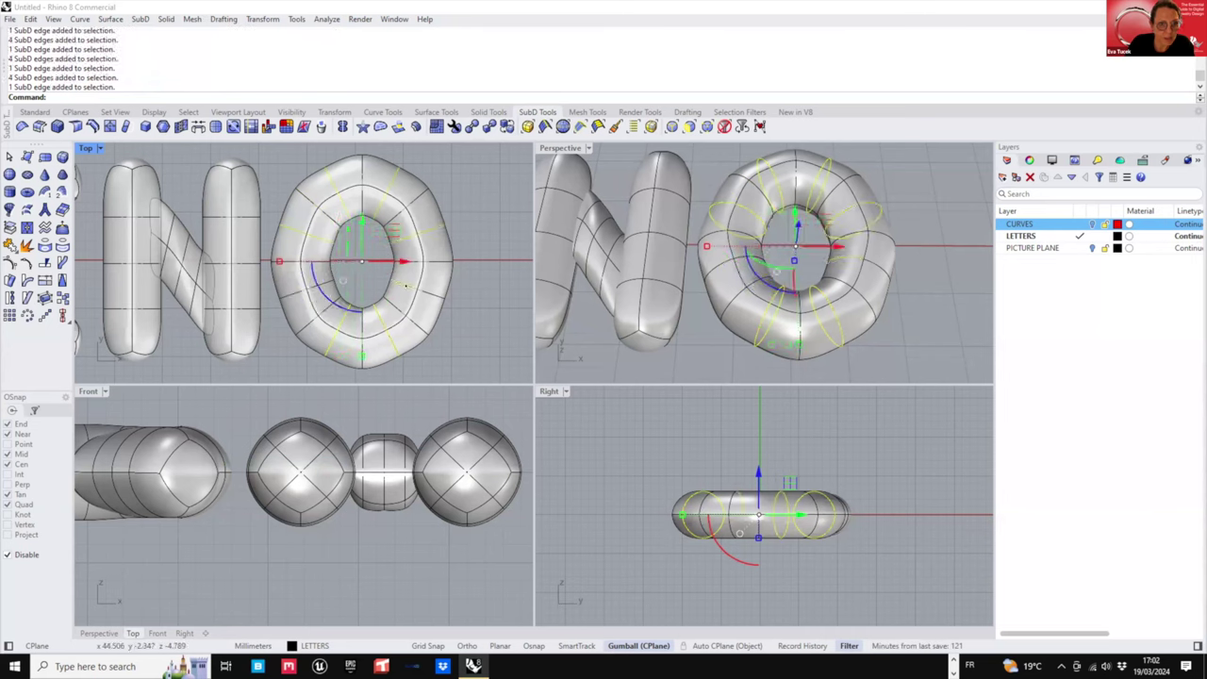
{"action": "double_click", "coordinate": [297, 289], "text": "shift"}
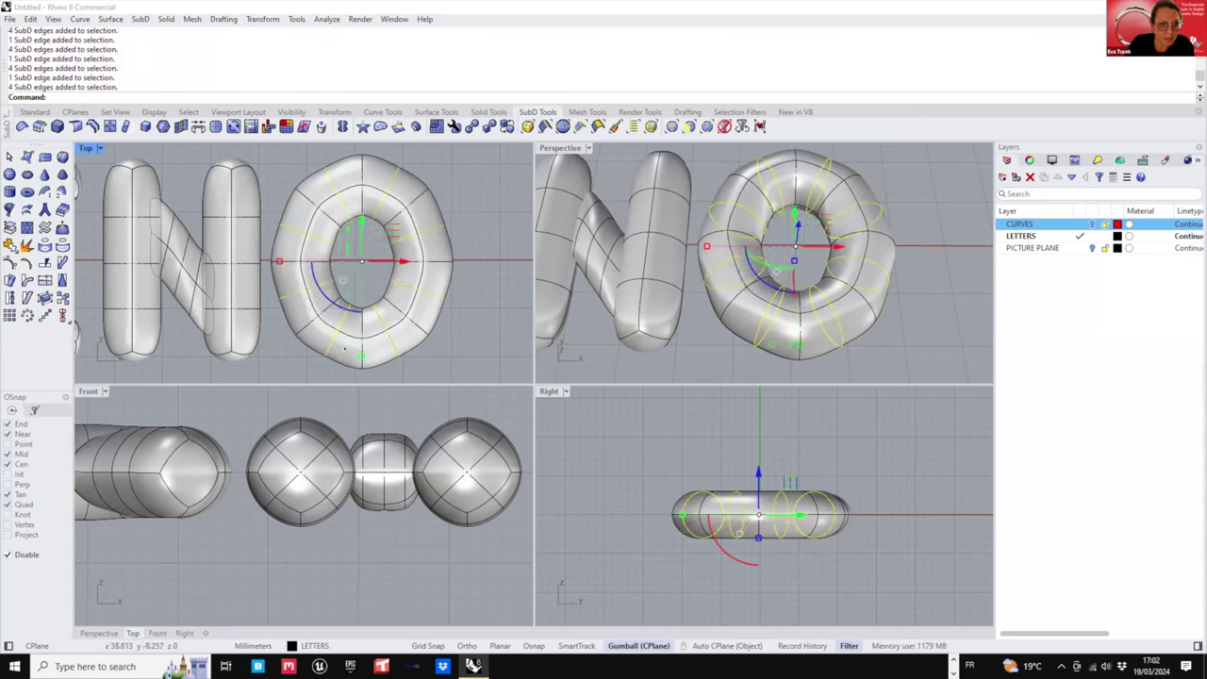
- Scale the O's selected edge loops outwards in length and width to round its outline, and slightly reduce their thickness
{"action": "left_click_drag", "start_coordinate": [361, 355], "coordinate": [363, 365]}
{"action": "left_click_drag", "start_coordinate": [272, 261], "coordinate": [267, 261]}
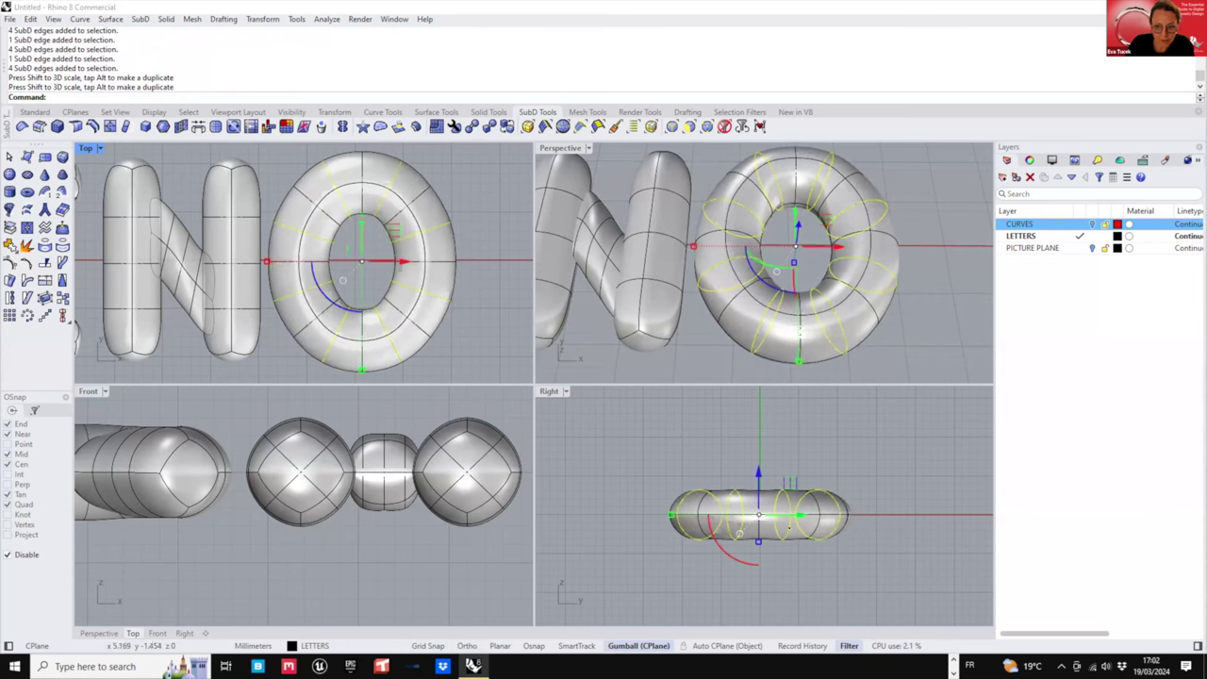
{"action": "scroll", "coordinate": [752, 552], "scroll_direction": "up", "scroll_amount": 4}
{"action": "left_click_drag", "start_coordinate": [762, 534], "coordinate": [762, 531]}
{"action": "key", "text": "Escape"}
- Scale the whole O down uniformly to match the height of the N
{"action": "left_click", "coordinate": [314, 258]}
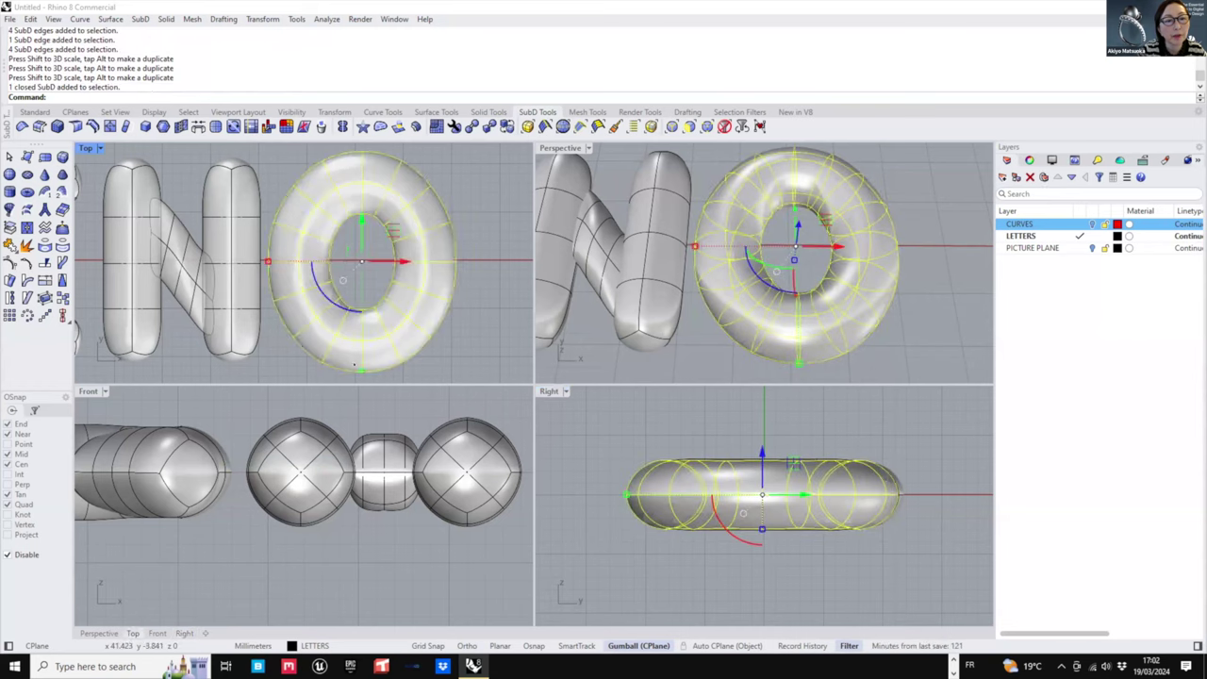
{"action": "left_click_drag", "start_coordinate": [362, 376], "coordinate": [361, 369], "text": "shift"}
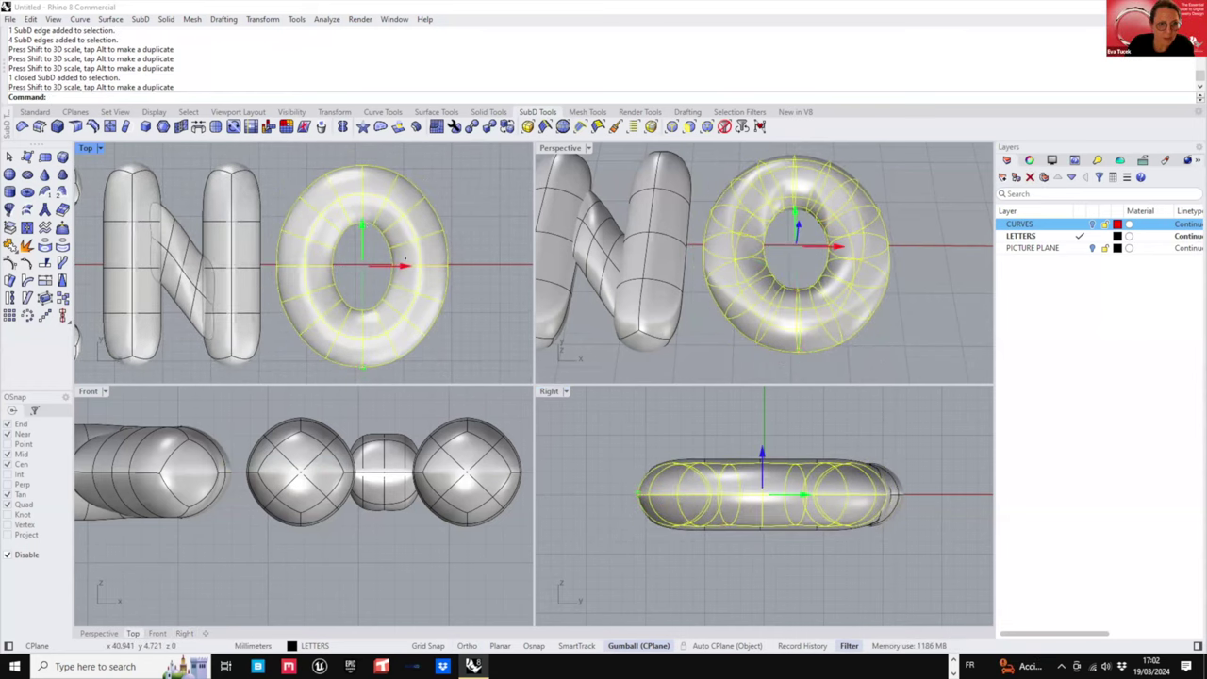
{"action": "left_click", "coordinate": [364, 224]}
{"action": "left_click", "coordinate": [381, 280]}
- Examine the whole word from above and the joints between the N's diagonal and stems in the maximised Perspective view
{"action": "scroll", "coordinate": [405, 262], "scroll_direction": "down", "scroll_amount": 6}
{"action": "right_click_drag", "start_coordinate": [310, 281], "coordinate": [378, 276]}
{"action": "scroll", "coordinate": [377, 276], "scroll_direction": "down", "scroll_amount": 2}
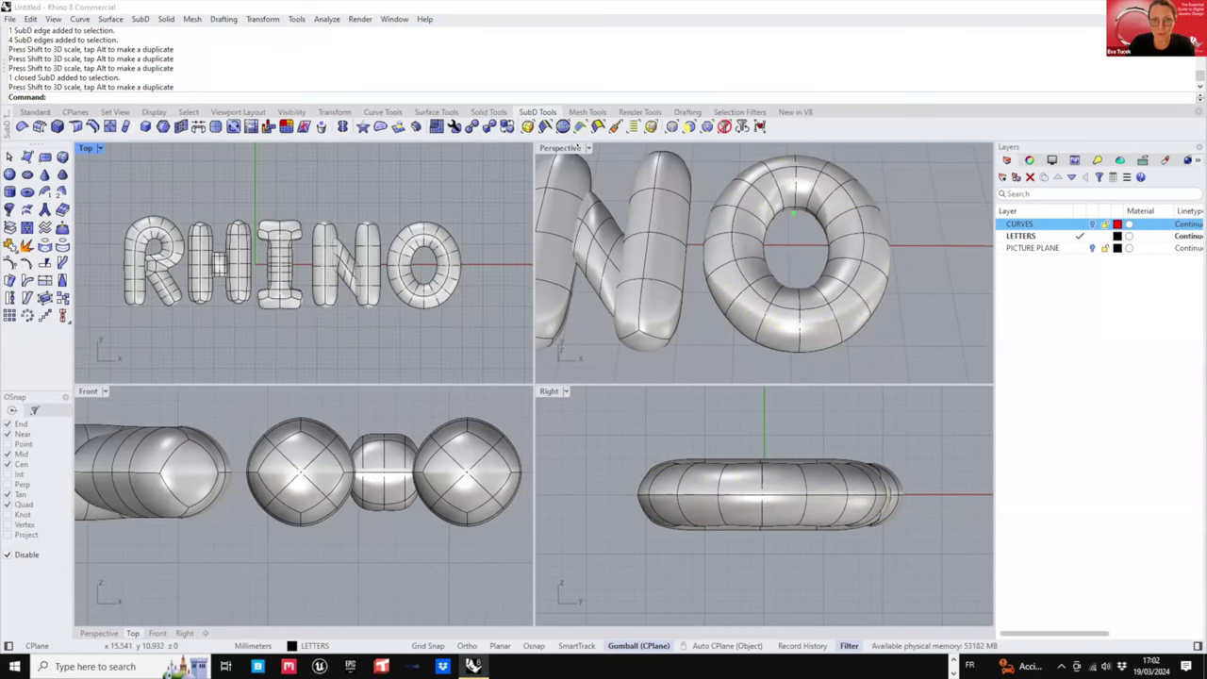
{"action": "double_click", "coordinate": [578, 147]}
{"action": "scroll", "coordinate": [724, 360], "scroll_direction": "down", "scroll_amount": 2}
{"action": "right_click_drag", "start_coordinate": [727, 358], "coordinate": [905, 356], "text": "shift"}
{"action": "right_click_drag", "start_coordinate": [476, 356], "coordinate": [555, 326]}
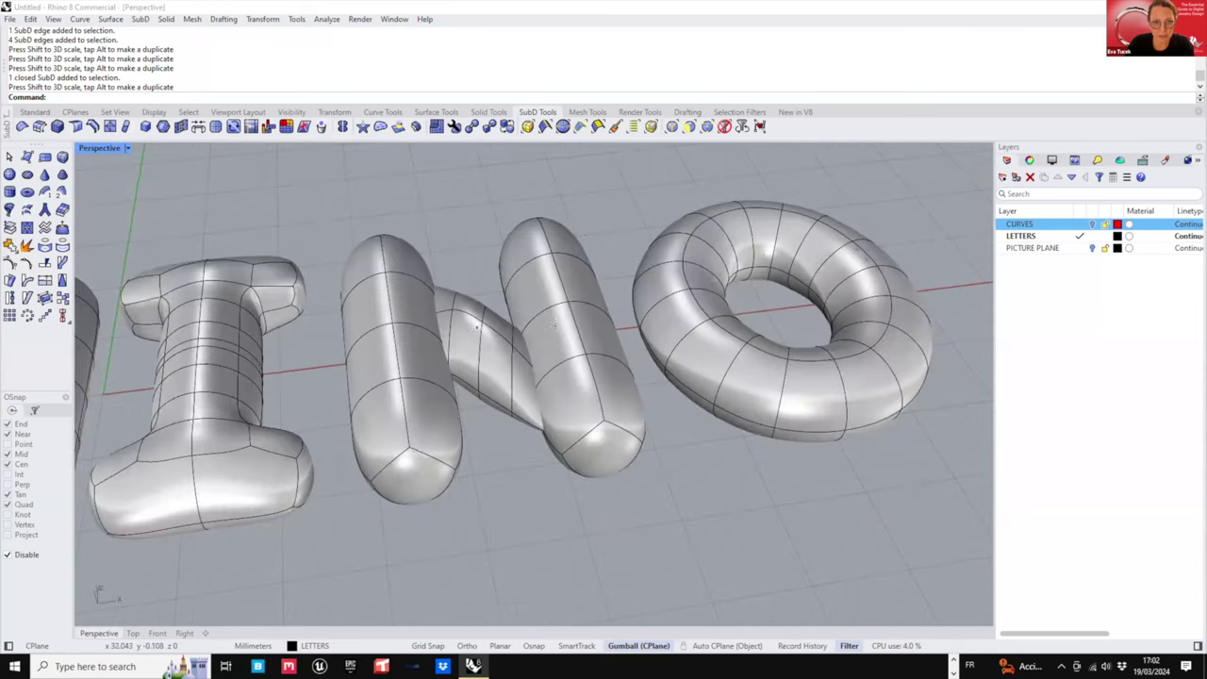
{"action": "scroll", "coordinate": [476, 326], "scroll_direction": "up", "scroll_amount": 4}
{"action": "mouse_move", "coordinate": [476, 326]}
{"action": "right_mouse_down"}
{"action": "mouse_move", "coordinate": [509, 267]}
{"action": "mouse_move", "coordinate": [496, 328]}
{"action": "right_mouse_up"}
{"action": "scroll", "coordinate": [496, 329], "scroll_direction": "up", "scroll_amount": 3}
{"action": "right_click_drag", "start_coordinate": [492, 405], "coordinate": [470, 316]}
- Bring the top and bottom lengthwise edges near the upper end of the N's diagonal closer together in height
{"action": "left_click", "coordinate": [475, 384], "text": "ctrl+shift"}
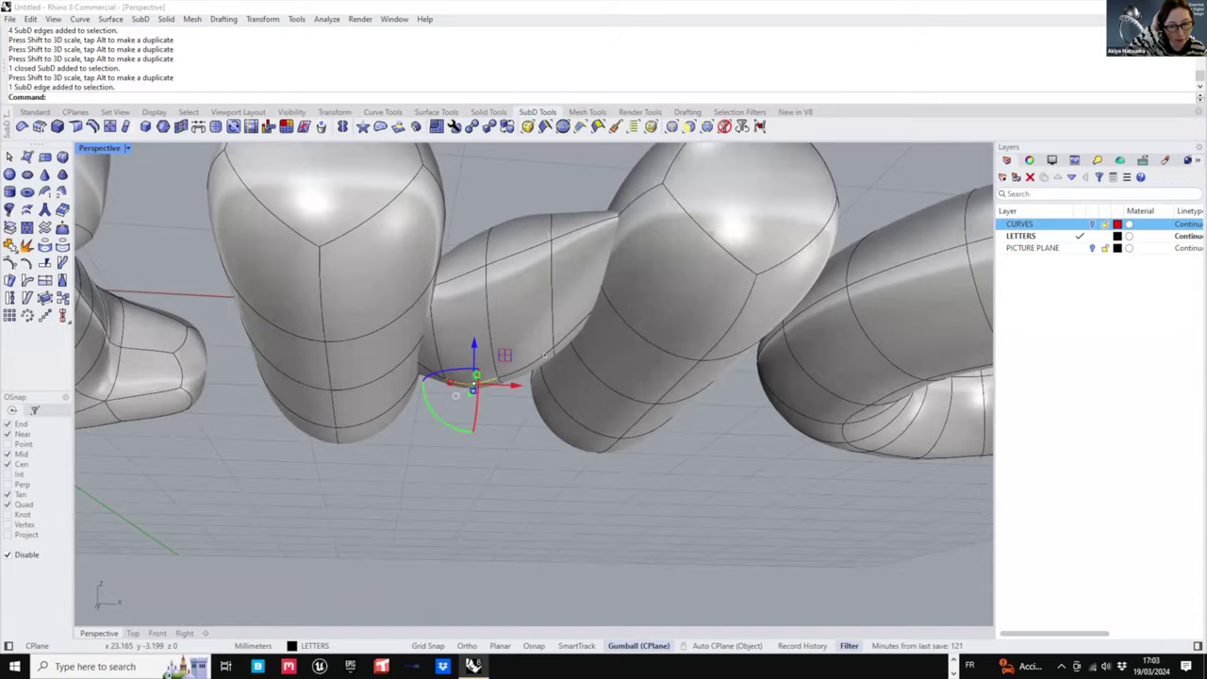
{"action": "right_click_drag", "start_coordinate": [544, 356], "coordinate": [526, 426]}
{"action": "left_click", "coordinate": [476, 263], "text": "ctrl+shift"}
{"action": "right_click_drag", "start_coordinate": [472, 375], "coordinate": [483, 340]}
{"action": "scroll", "coordinate": [483, 343], "scroll_direction": "up", "scroll_amount": 2}
{"action": "left_click_drag", "start_coordinate": [484, 410], "coordinate": [485, 403]}
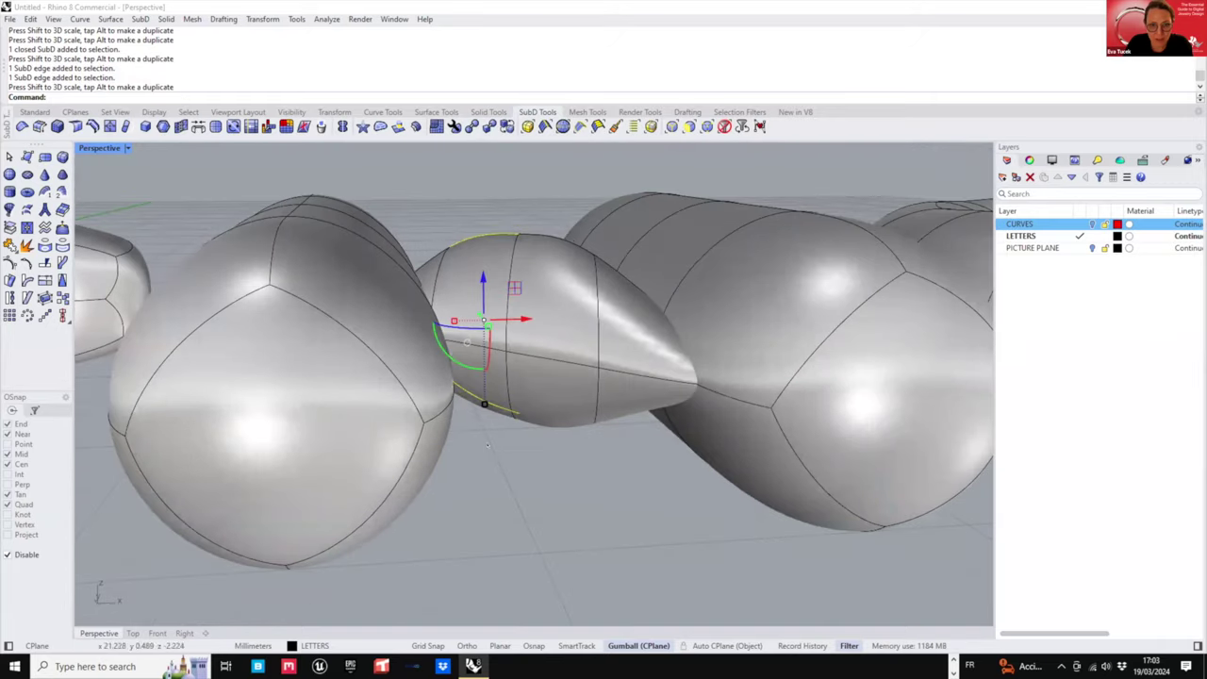
- Bring the next pair of top and bottom lengthwise edges on the N's diagonal closer together in height
{"action": "right_click_drag", "start_coordinate": [505, 476], "coordinate": [498, 524]}
{"action": "left_click", "coordinate": [549, 257], "text": "ctrl+shift"}
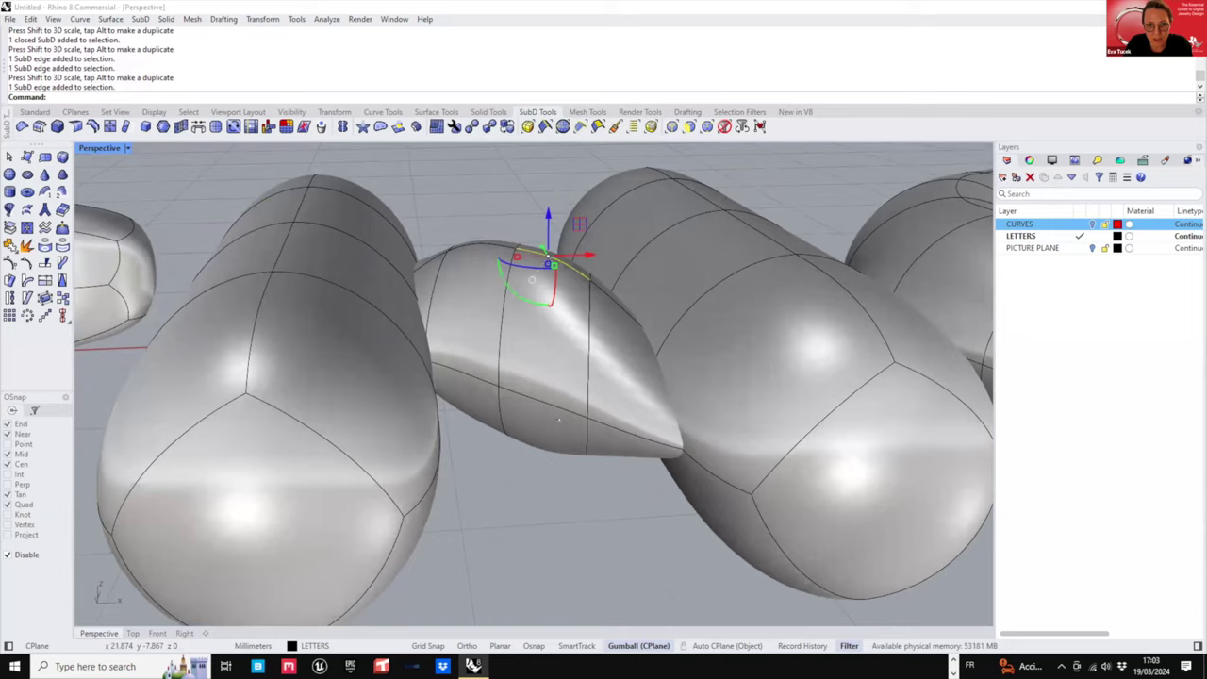
{"action": "mouse_move", "coordinate": [557, 421]}
{"action": "right_mouse_down"}
{"action": "mouse_move", "coordinate": [558, 352]}
{"action": "mouse_move", "coordinate": [556, 397]}
{"action": "right_mouse_up"}
{"action": "left_click", "coordinate": [558, 382], "text": "ctrl+shift"}
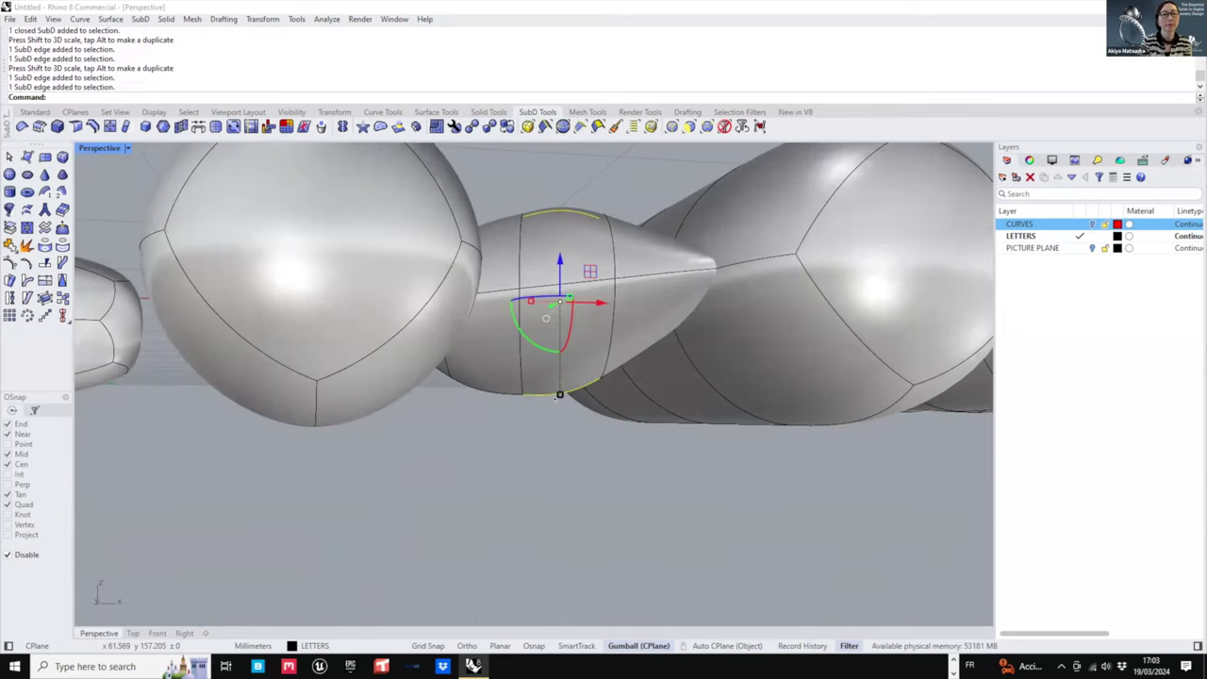
{"action": "left_click_drag", "start_coordinate": [559, 395], "coordinate": [560, 387]}
{"action": "key", "text": "Escape"}
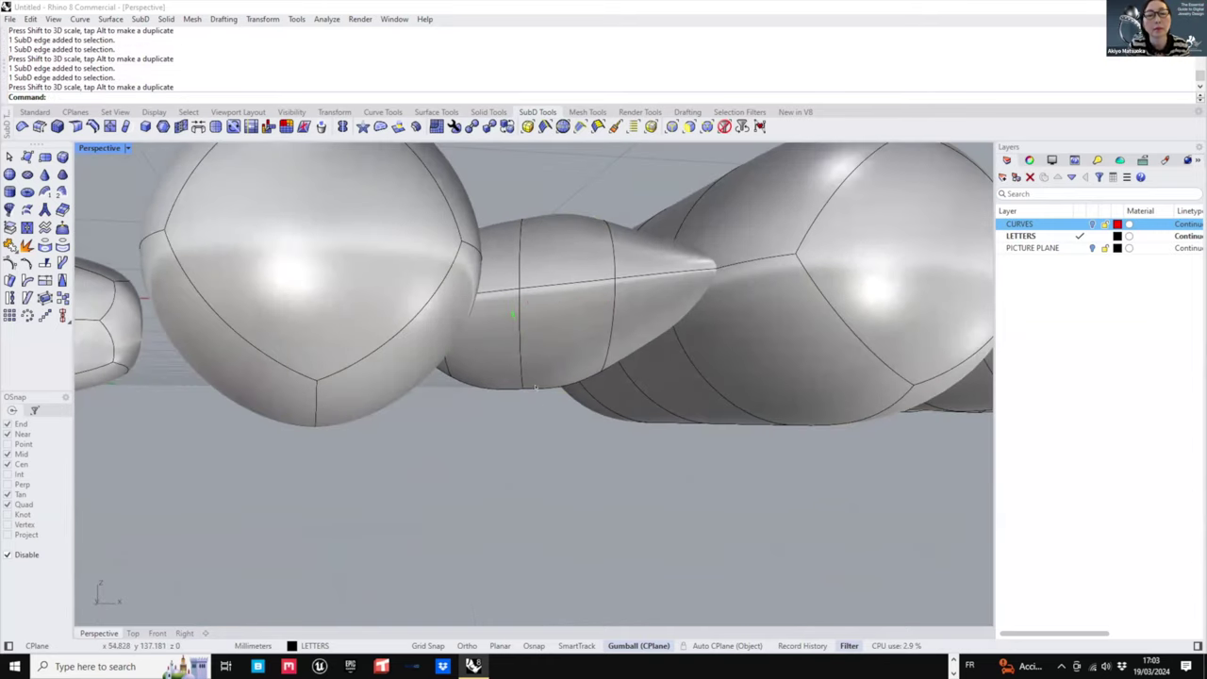
- Examine the whole word RHINO from above and at a distance for overall shape and proportions
{"action": "scroll", "coordinate": [536, 387], "scroll_direction": "down", "scroll_amount": 5}
{"action": "right_click_drag", "start_coordinate": [535, 375], "coordinate": [567, 380]}
{"action": "scroll", "coordinate": [536, 391], "scroll_direction": "down", "scroll_amount": 5}
{"action": "scroll", "coordinate": [538, 406], "scroll_direction": "down", "scroll_amount": 2}
{"action": "left_click", "coordinate": [544, 430]}
{"action": "scroll", "coordinate": [538, 408], "scroll_direction": "down", "scroll_amount": 2}
{"action": "key", "text": "Escape"}
{"action": "scroll", "coordinate": [603, 405], "scroll_direction": "down", "scroll_amount": 2}
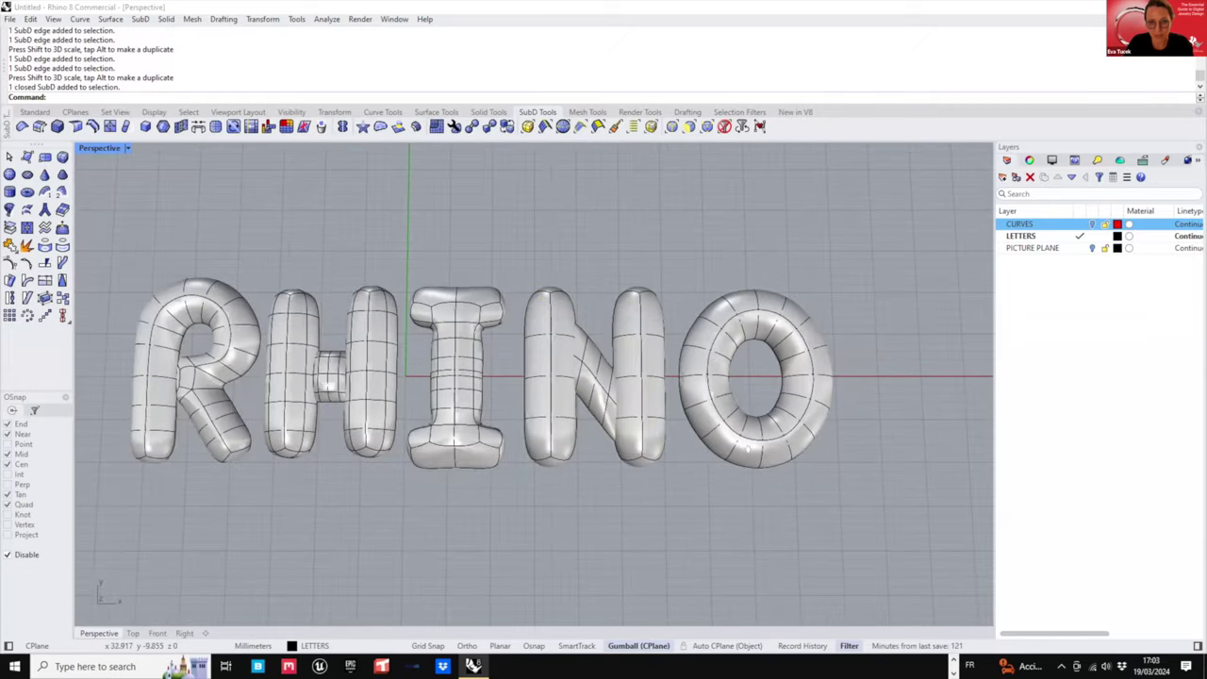
{"action": "scroll", "coordinate": [622, 424], "scroll_direction": "down", "scroll_amount": 2}
{"action": "right_click_drag", "start_coordinate": [623, 425], "coordinate": [657, 446]}
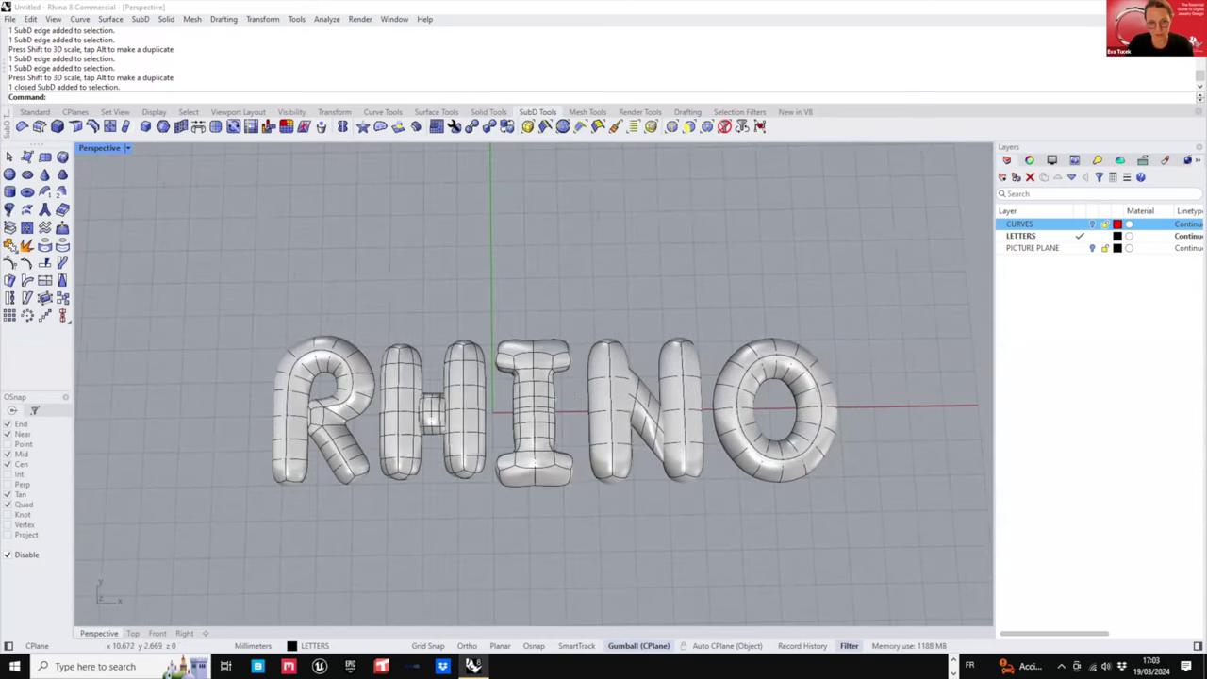
{"action": "scroll", "coordinate": [558, 395], "scroll_direction": "down", "scroll_amount": 6}
{"action": "right_click_drag", "start_coordinate": [606, 486], "coordinate": [617, 466]}
{"action": "scroll", "coordinate": [602, 457], "scroll_direction": "up", "scroll_amount": 4}
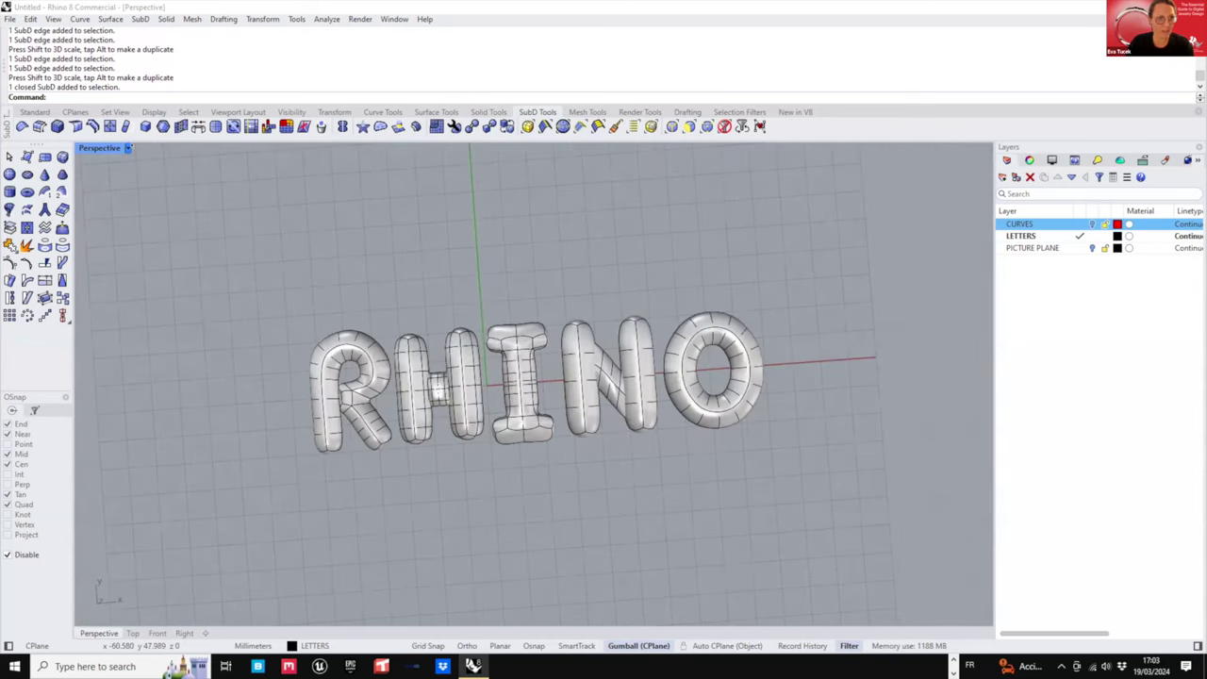
- Set the Perspective viewport's display mode to Raytraced and tilt the view of the word slightly
{"action": "left_click", "coordinate": [99, 148]}
{"action": "left_click", "coordinate": [100, 332]}
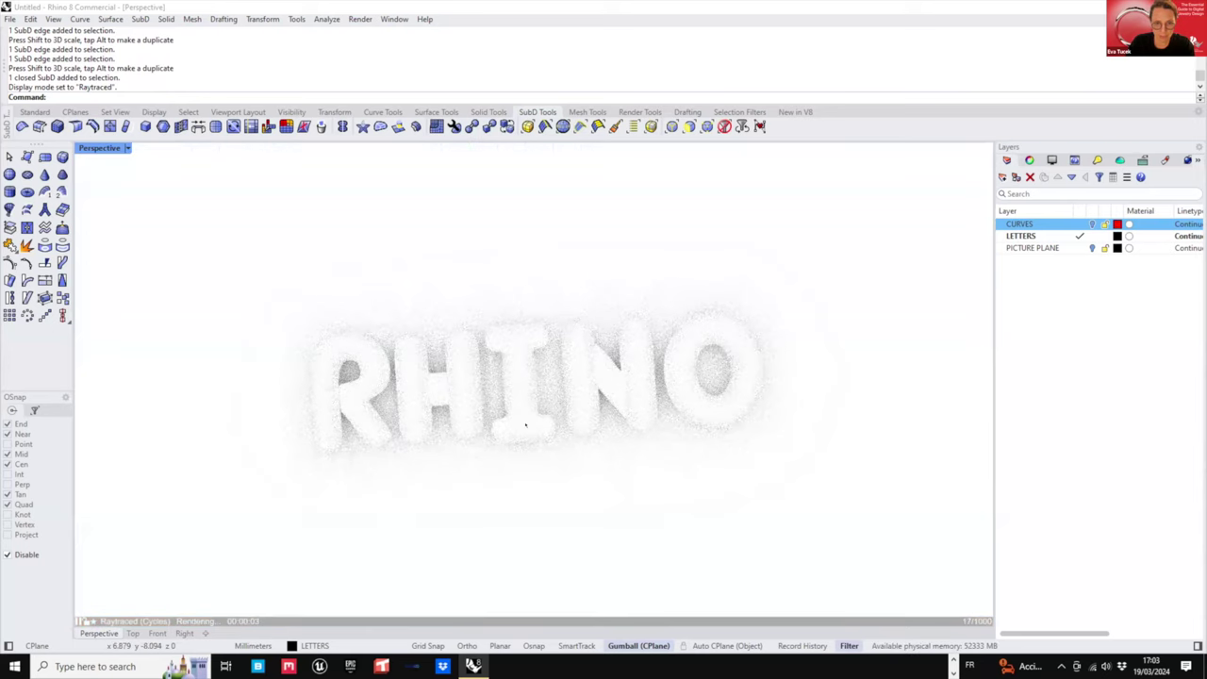
{"action": "right_click_drag", "start_coordinate": [532, 368], "coordinate": [615, 415]}
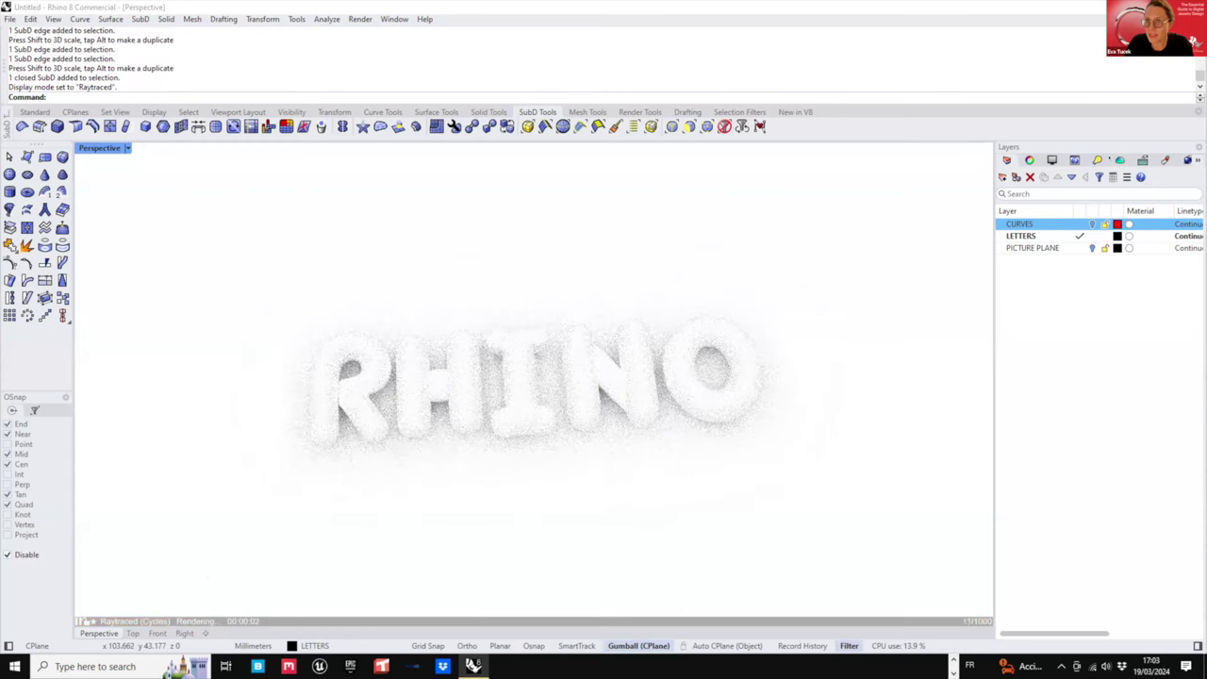
- Create a new material of type Metal for the letters
{"action": "left_click", "coordinate": [1165, 160]}
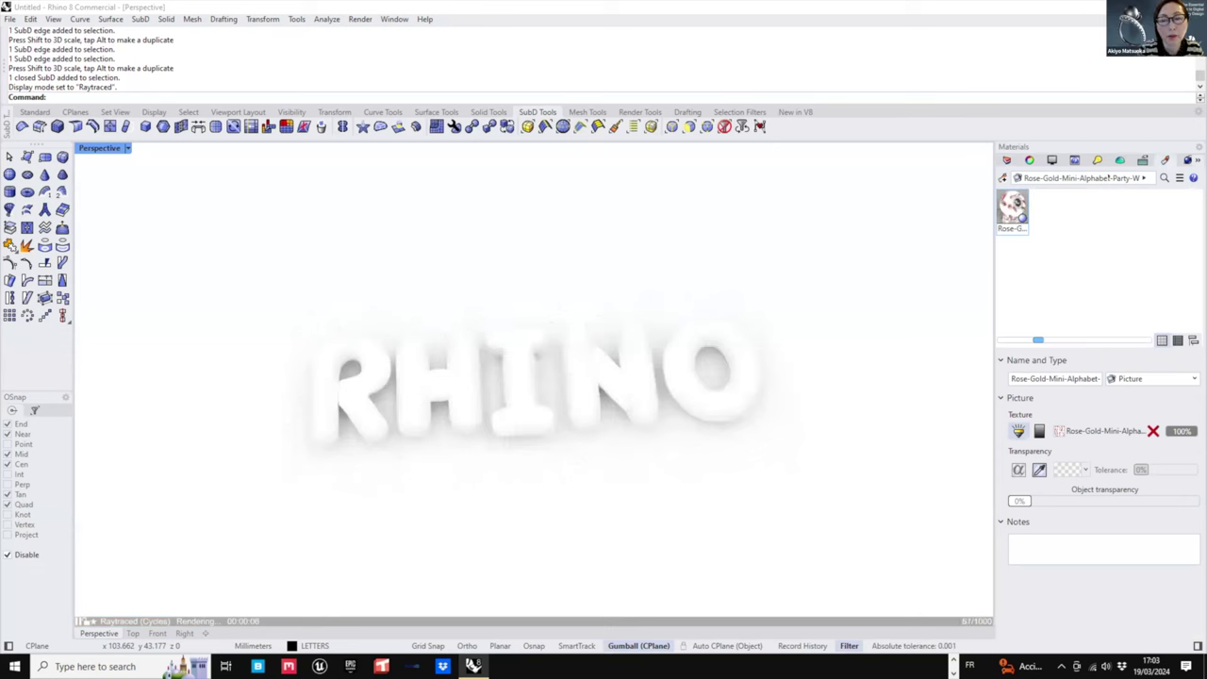
{"action": "left_click", "coordinate": [1004, 178]}
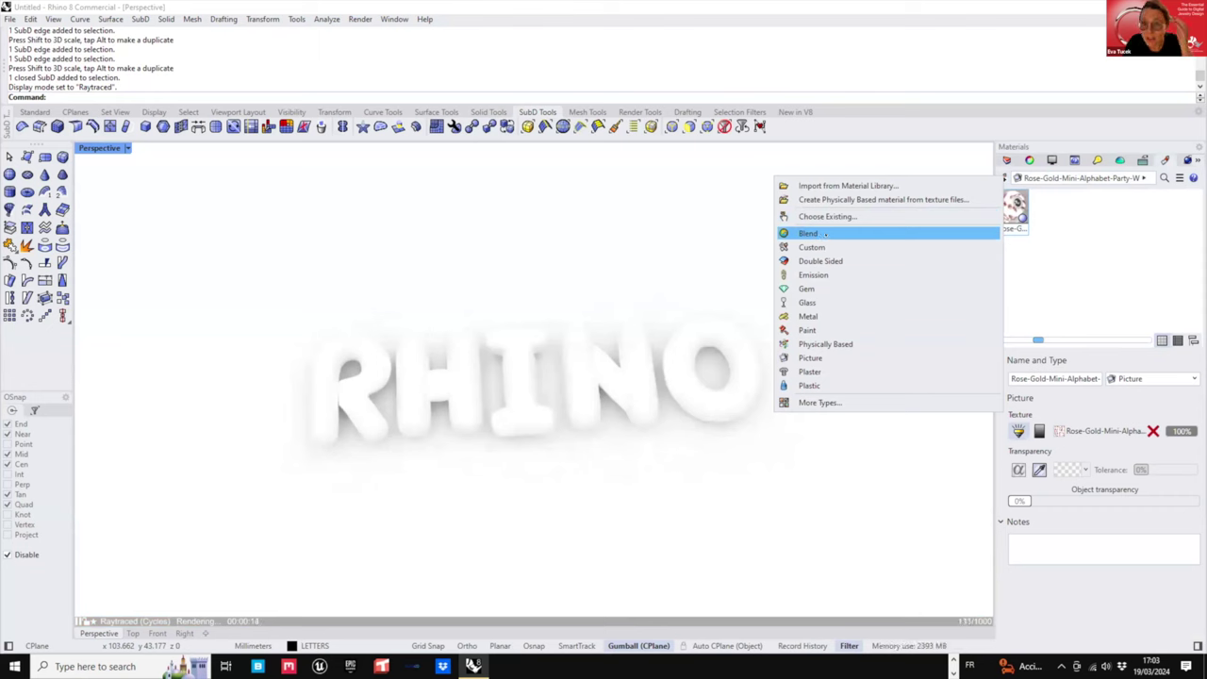
{"action": "left_click", "coordinate": [811, 316]}
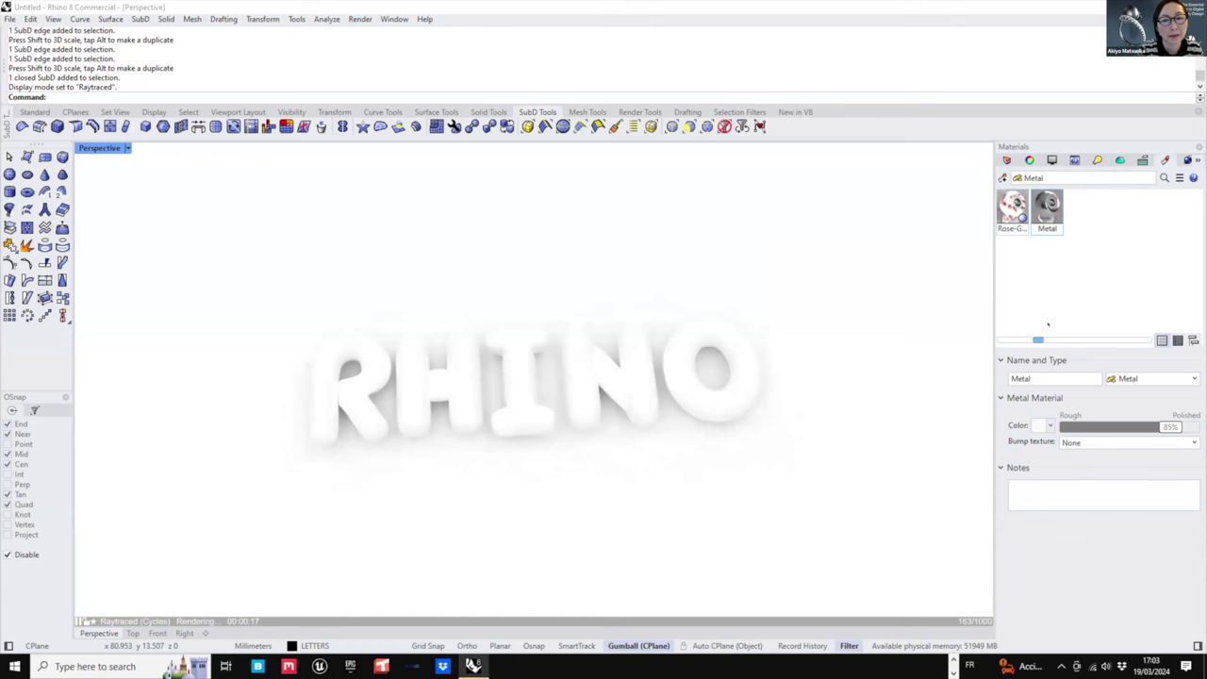
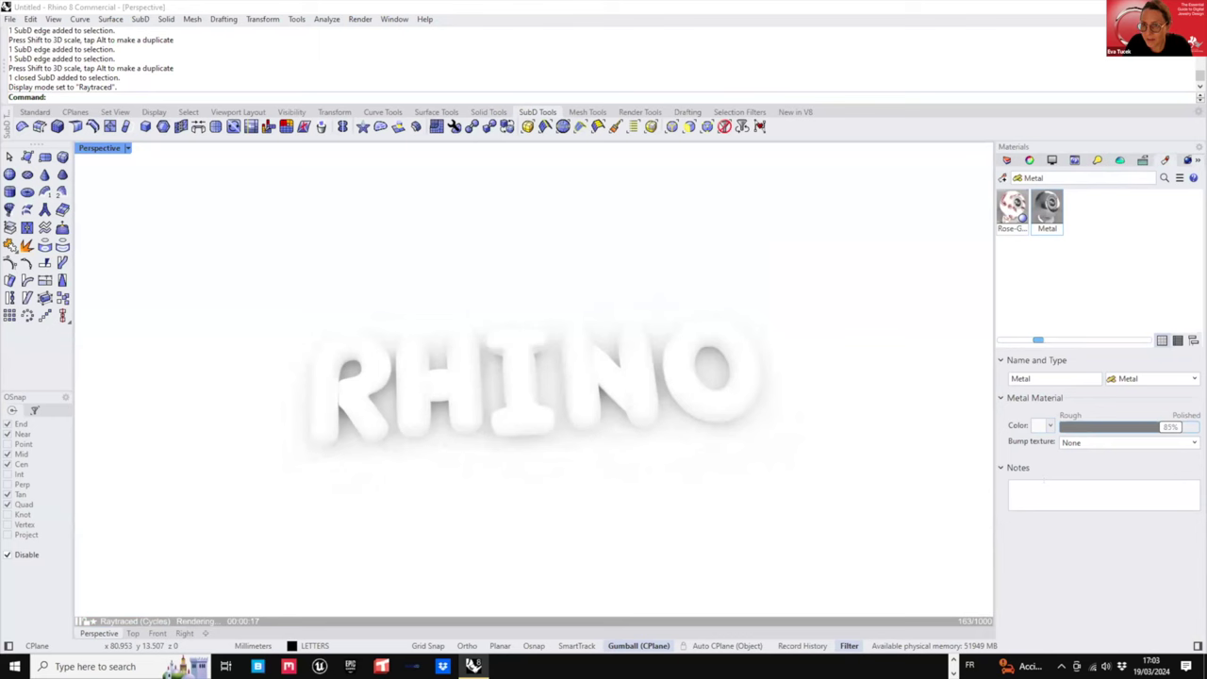
- Assign the Metal material to the N, O, I and H, undoing the accidental move of the O
{"action": "left_click_drag", "start_coordinate": [1047, 208], "coordinate": [571, 360]}
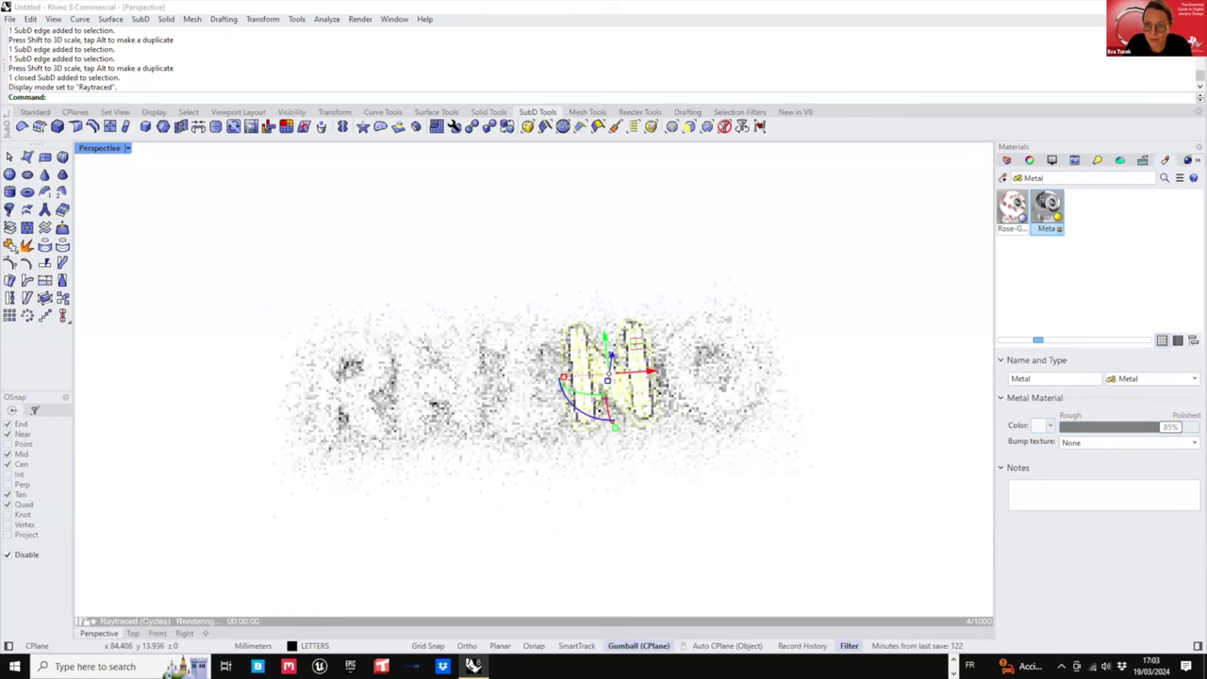
{"action": "left_click_drag", "start_coordinate": [730, 366], "coordinate": [735, 369]}
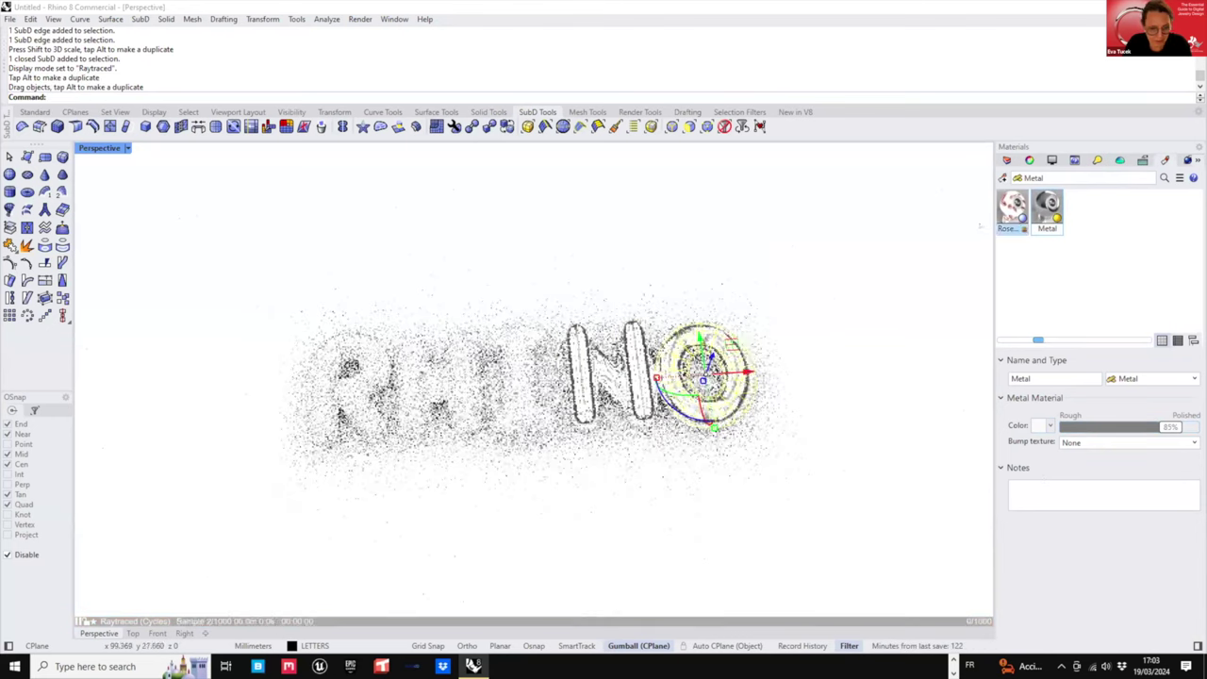
{"action": "key", "text": "ctrl+z"}
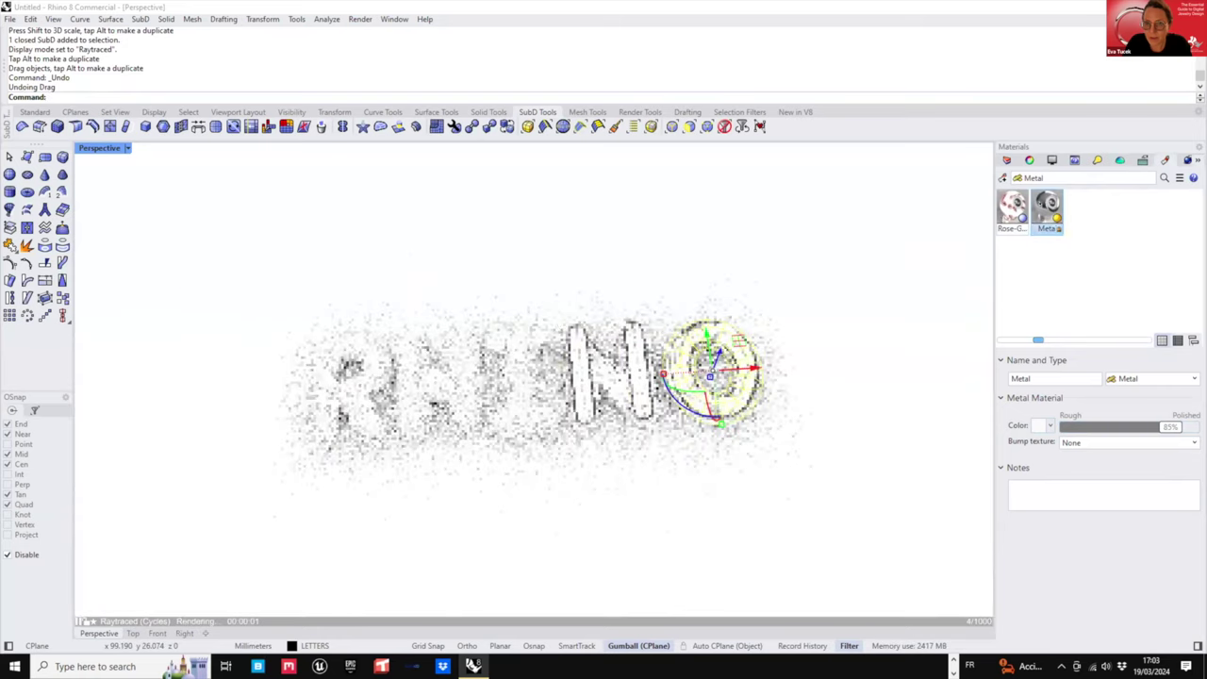
{"action": "left_click_drag", "start_coordinate": [1046, 209], "coordinate": [534, 349]}
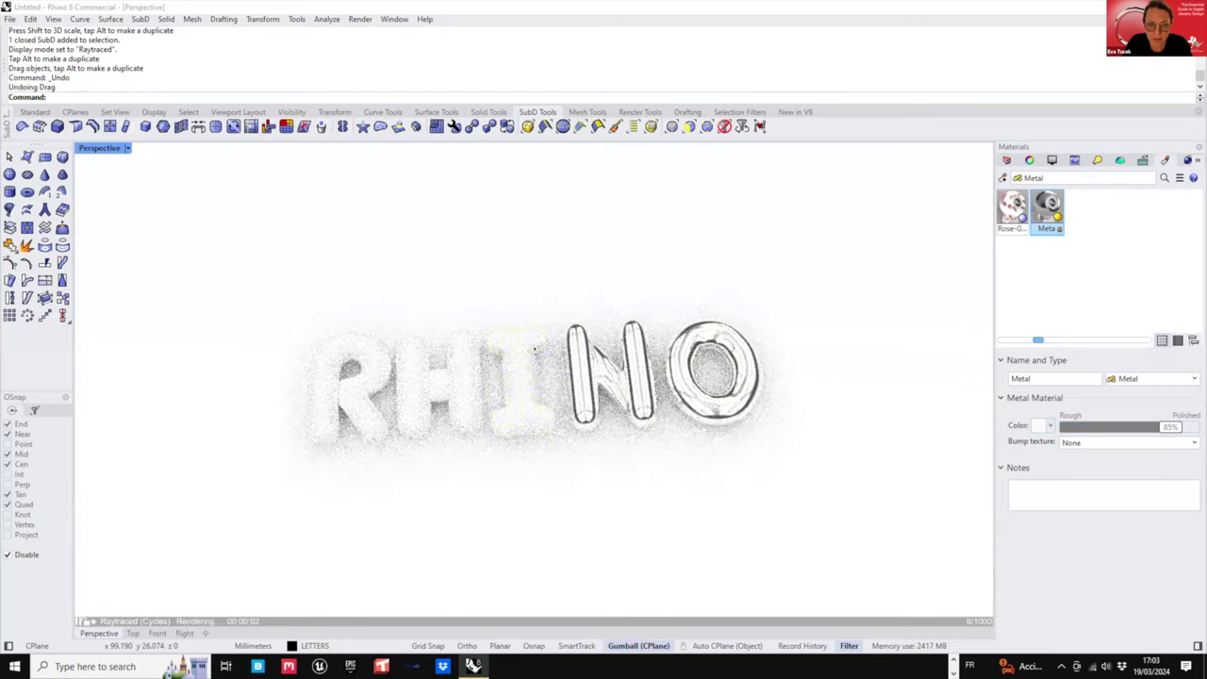
{"action": "left_click_drag", "start_coordinate": [1046, 217], "coordinate": [458, 373]}
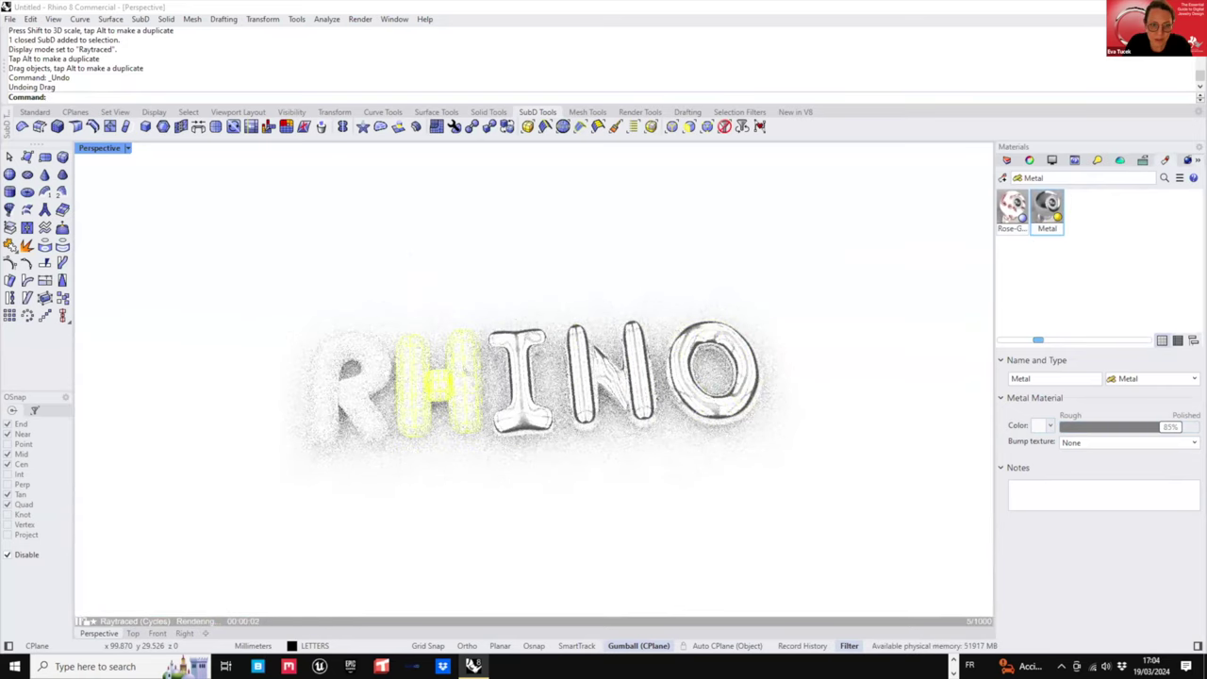
- Reframe the word larger in Shaded display and return the Perspective viewport to Raytraced
{"action": "left_click_drag", "start_coordinate": [671, 282], "coordinate": [685, 239]}
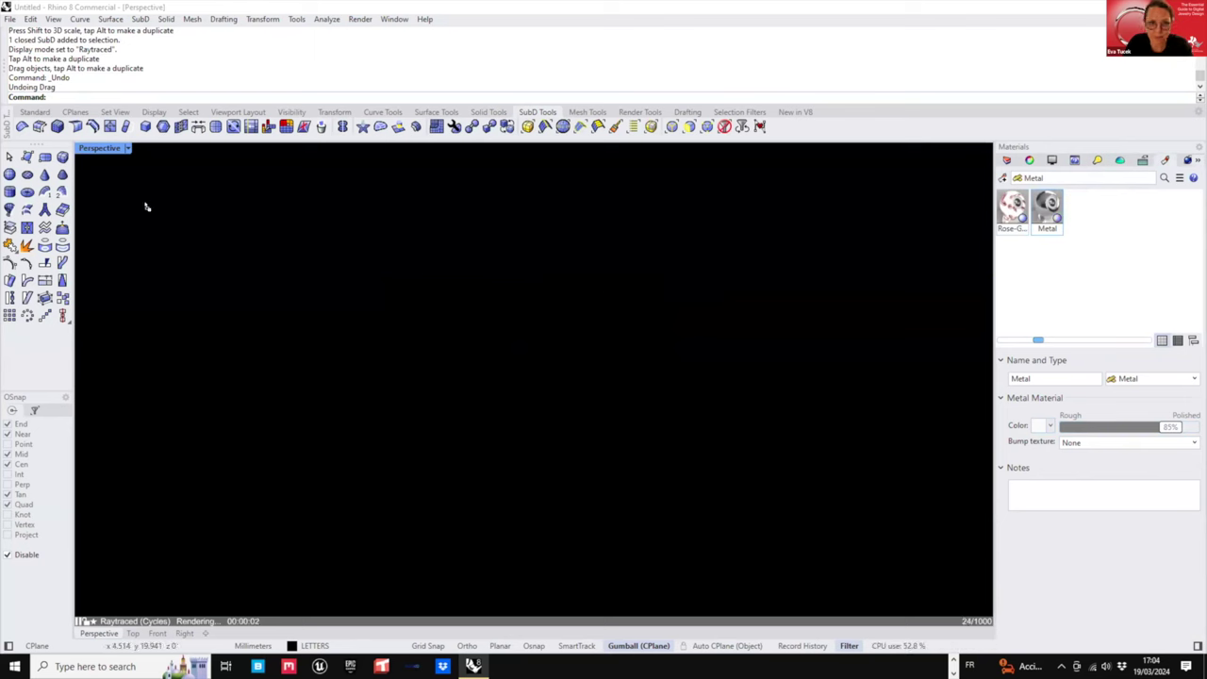
{"action": "left_click", "coordinate": [130, 148]}
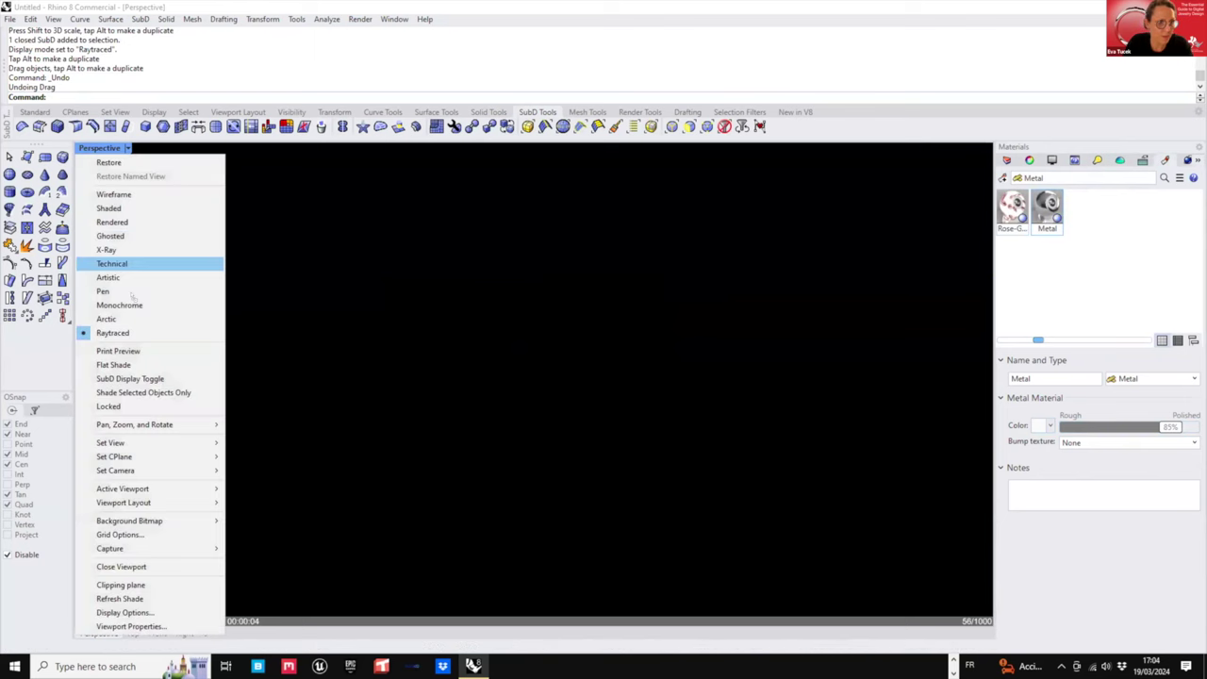
{"action": "left_click", "coordinate": [124, 208]}
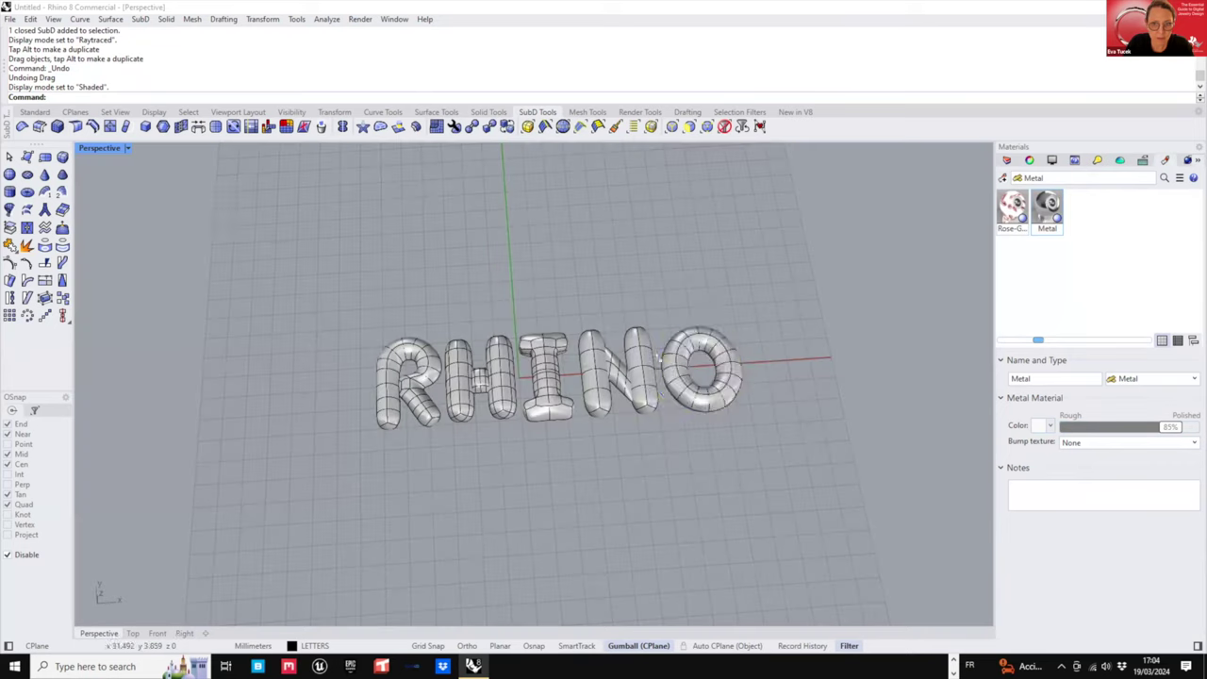
{"action": "left_click", "coordinate": [664, 360]}
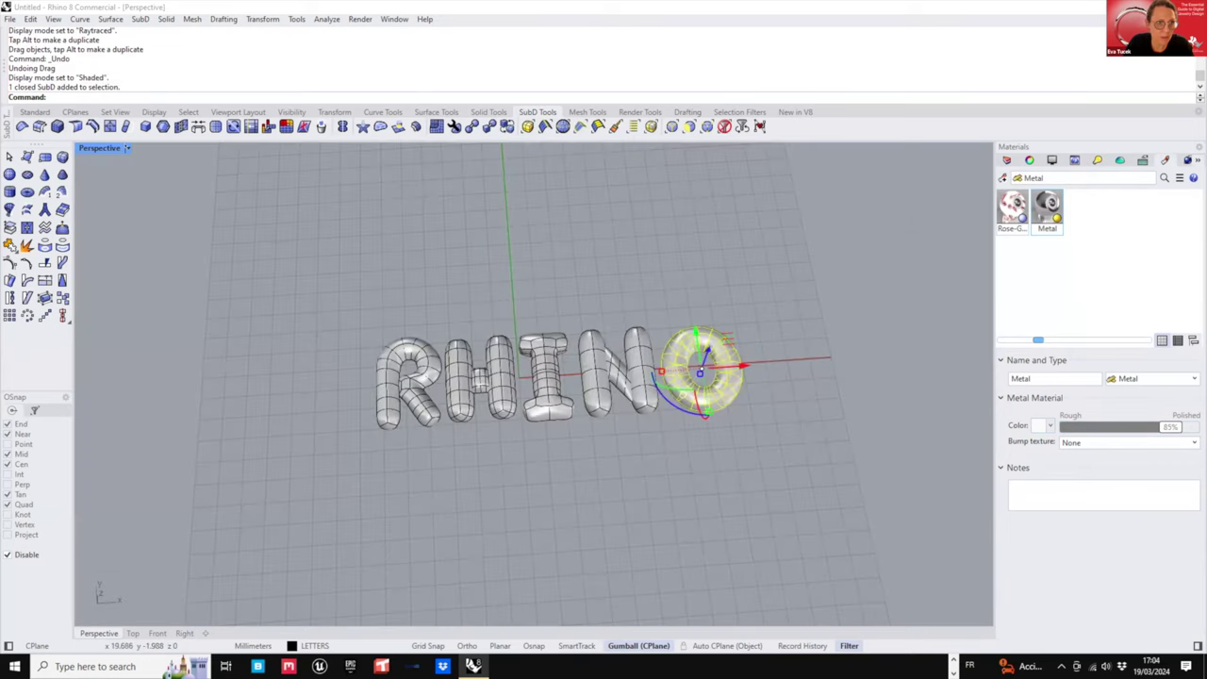
{"action": "scroll", "coordinate": [608, 379], "scroll_direction": "up", "scroll_amount": 6}
{"action": "left_click", "coordinate": [105, 346]}
{"action": "left_click", "coordinate": [128, 148]}
{"action": "left_click", "coordinate": [115, 341]}
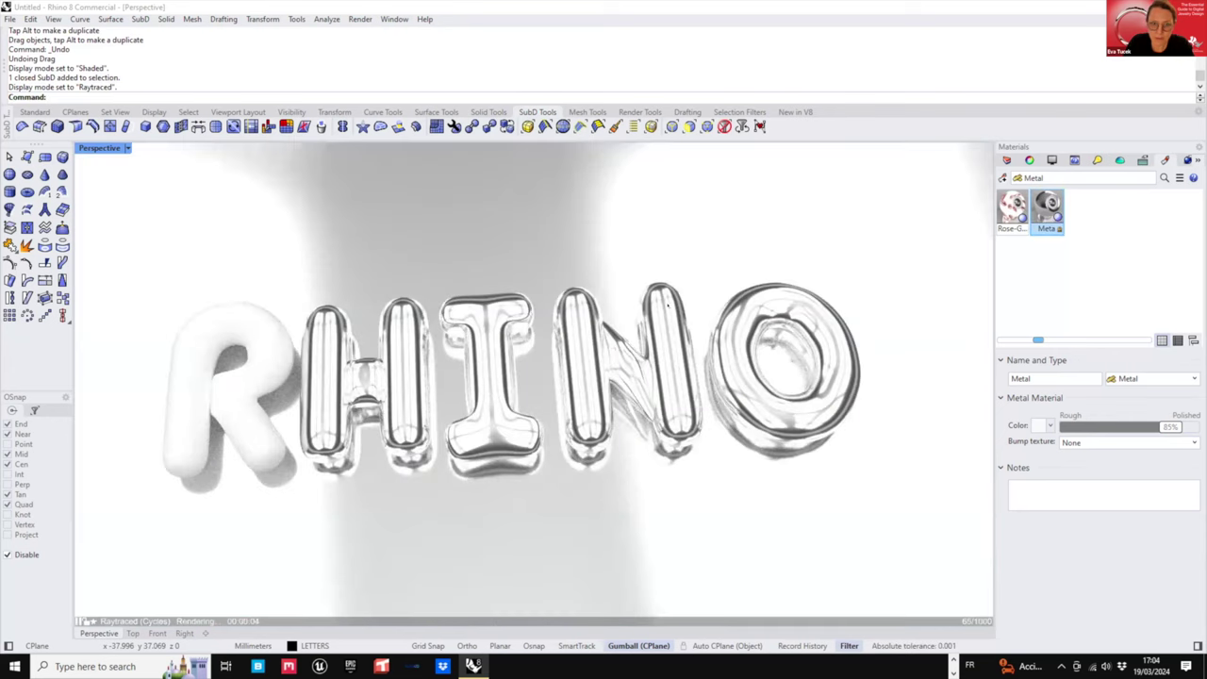
- Assign the Metal material to the R and view the complete raytraced word from a slightly different angle
{"action": "left_click_drag", "start_coordinate": [252, 388], "coordinate": [252, 389]}
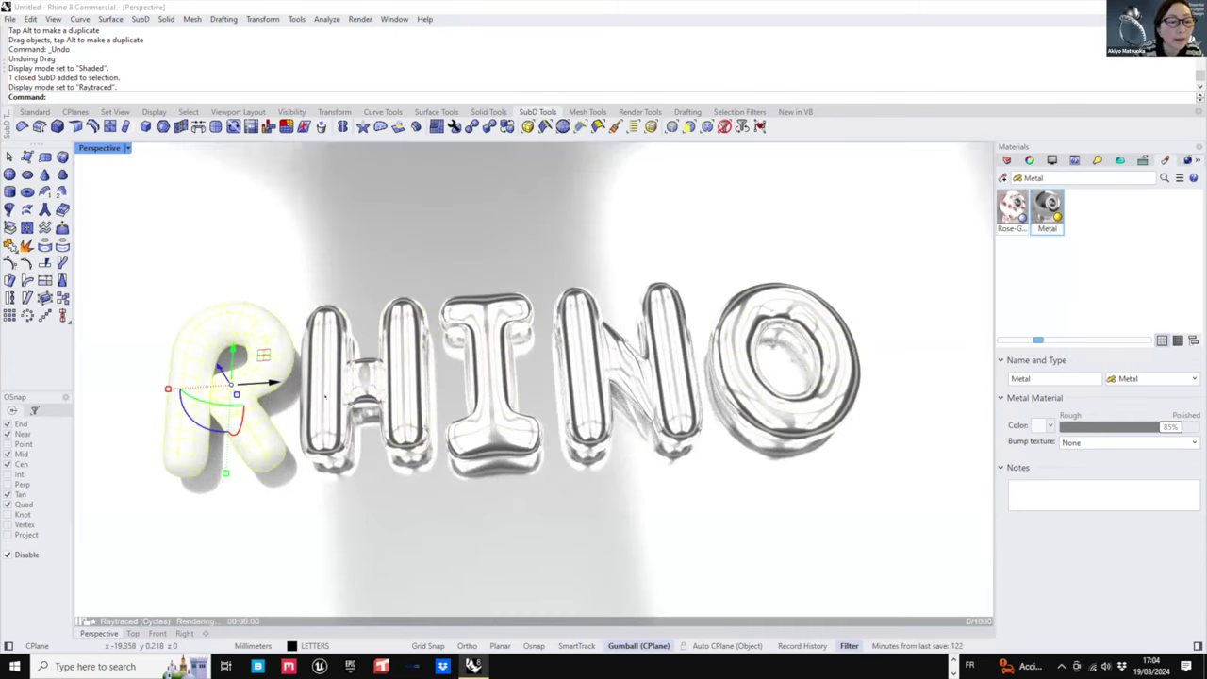
{"action": "left_click", "coordinate": [406, 496]}
{"action": "scroll", "coordinate": [929, 588], "scroll_direction": "down", "scroll_amount": 5}
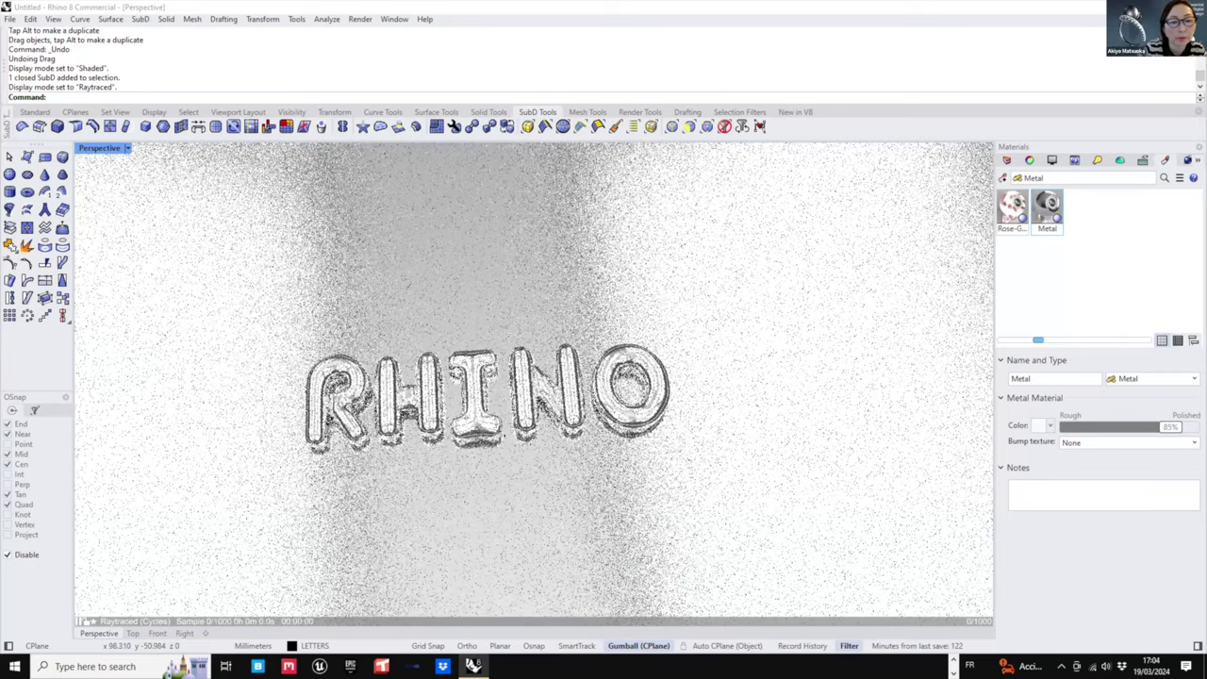
{"action": "right_click_drag", "start_coordinate": [573, 417], "coordinate": [583, 394], "text": "shift"}
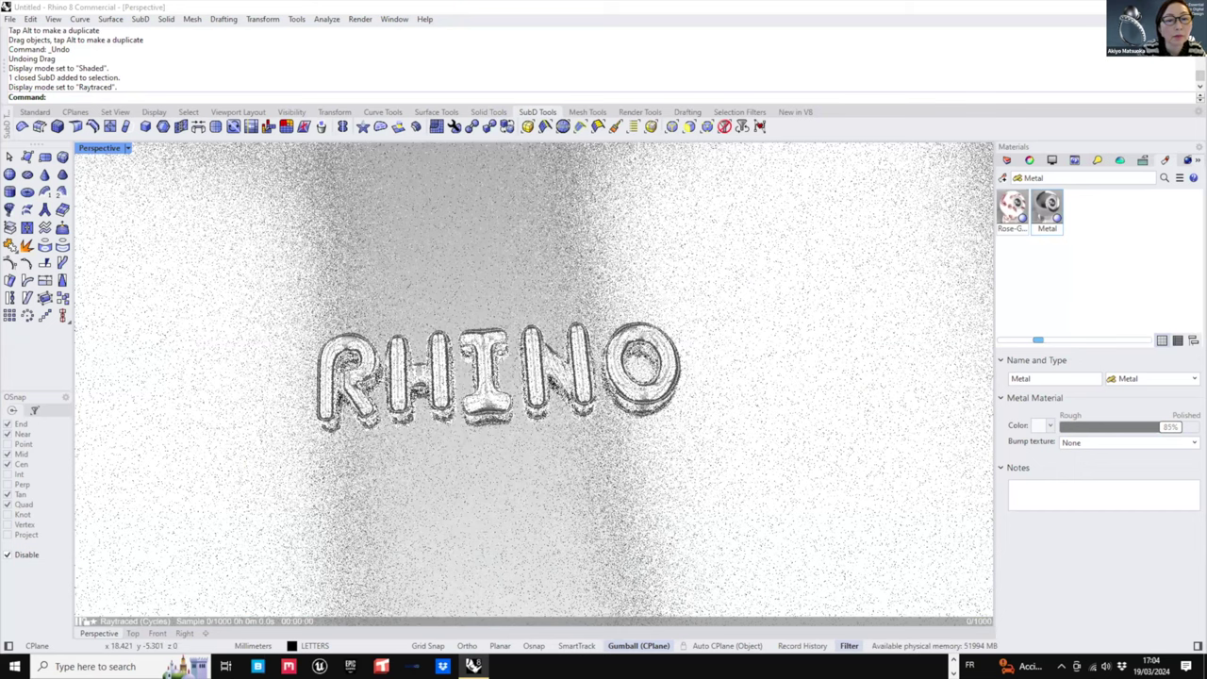
{"action": "scroll", "coordinate": [500, 392], "scroll_direction": "up", "scroll_amount": 6}
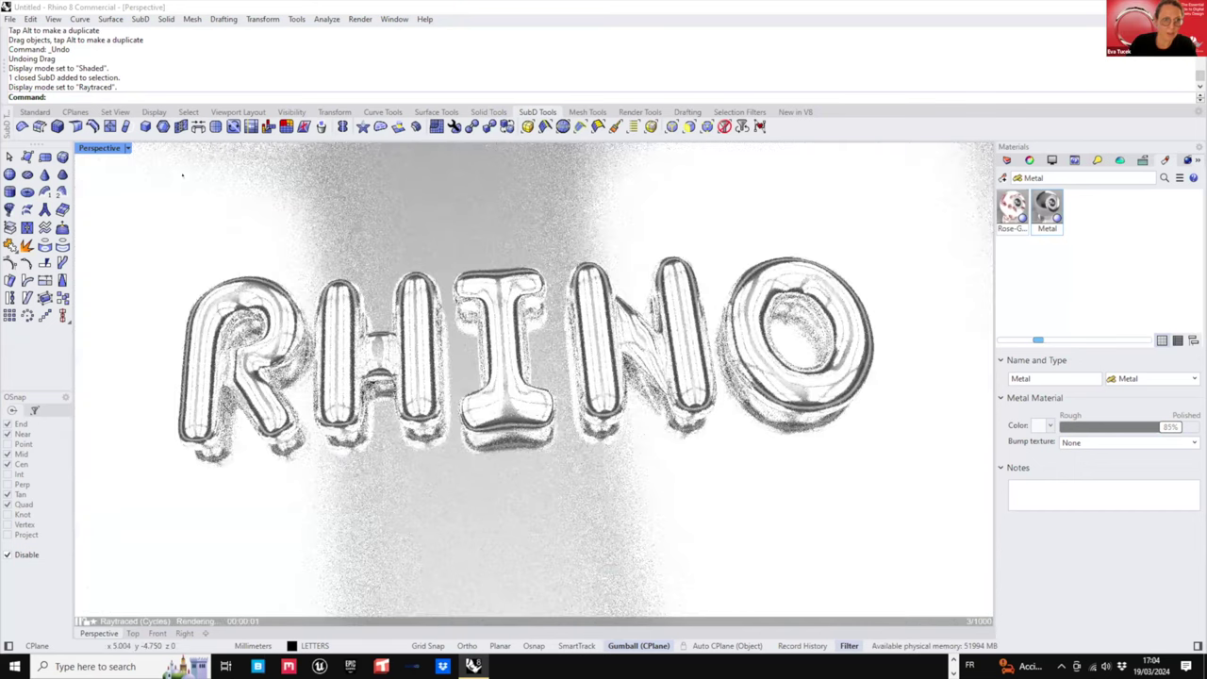
{"action": "right_click_drag", "start_coordinate": [500, 392], "coordinate": [520, 385]}
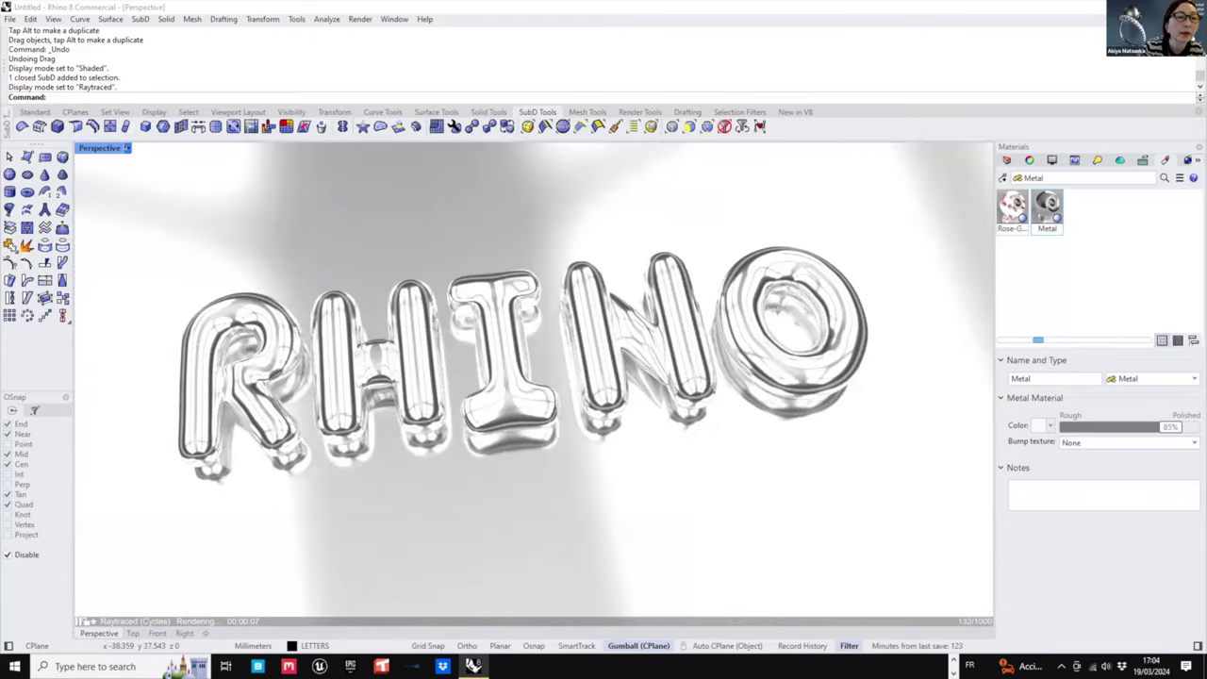
- Return the Perspective viewport to Shaded display and subdivide the R three times
{"action": "left_click", "coordinate": [128, 148]}
{"action": "left_click", "coordinate": [113, 208]}
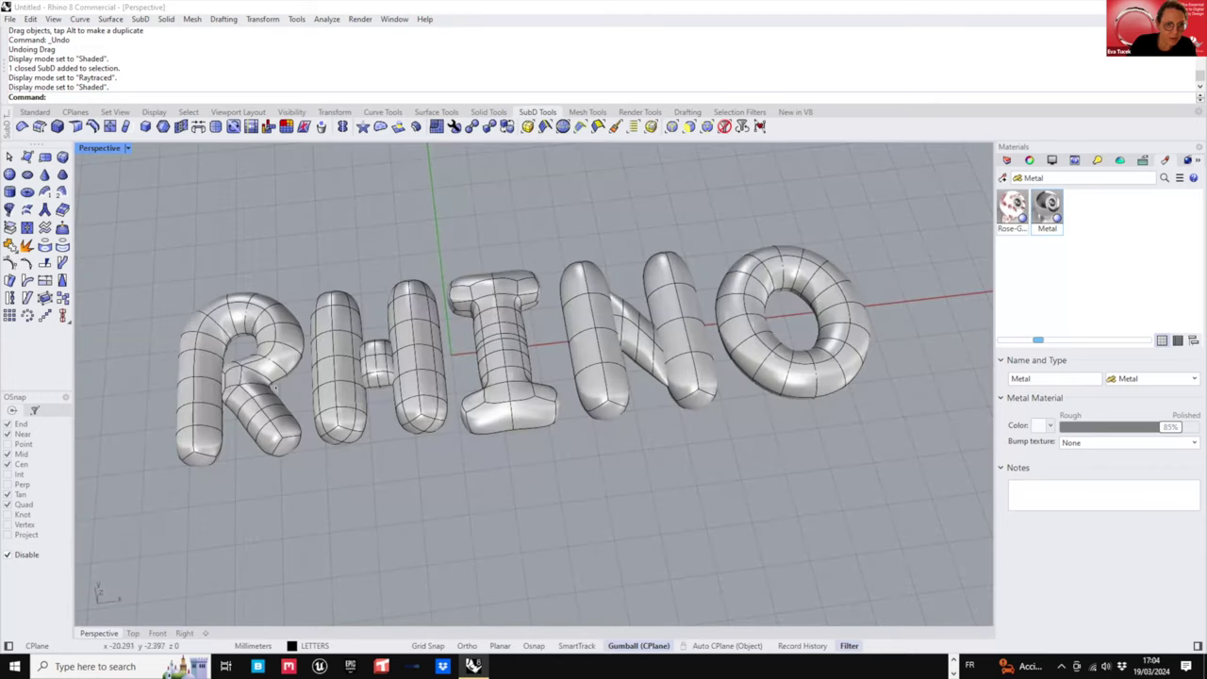
{"action": "scroll", "coordinate": [316, 382], "scroll_direction": "up", "scroll_amount": 2}
{"action": "right_click_drag", "start_coordinate": [239, 403], "coordinate": [347, 415], "text": "shift"}
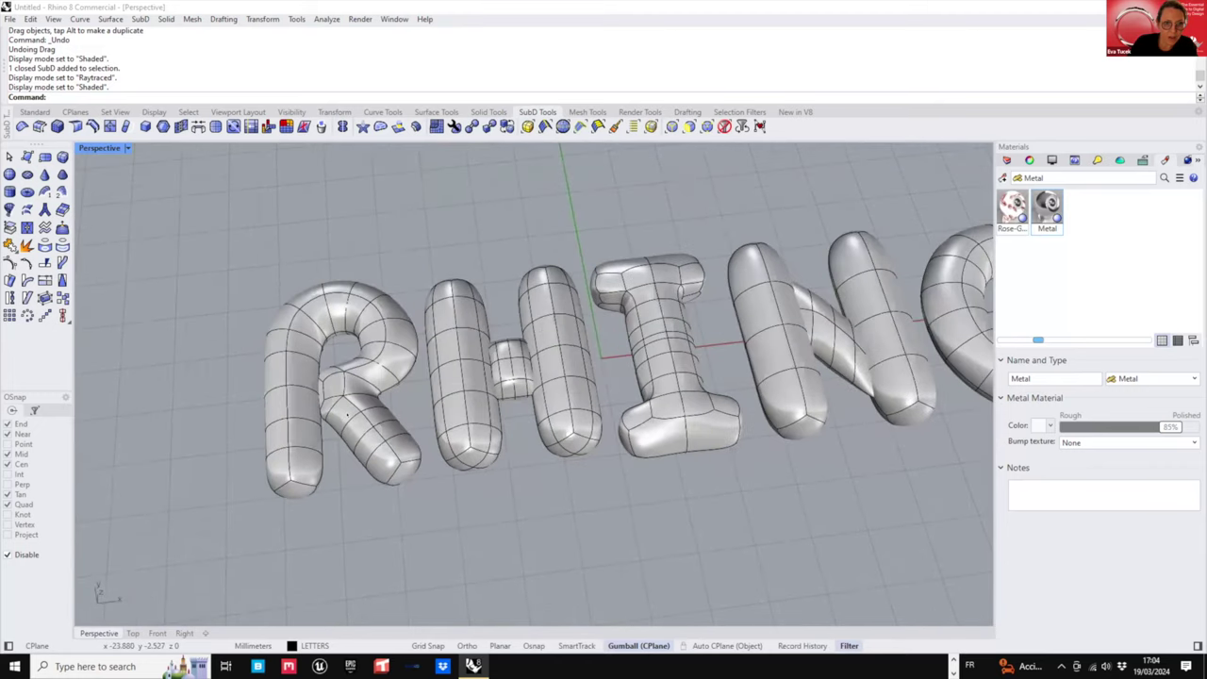
{"action": "scroll", "coordinate": [347, 415], "scroll_direction": "up", "scroll_amount": 2}
{"action": "left_click", "coordinate": [383, 435]}
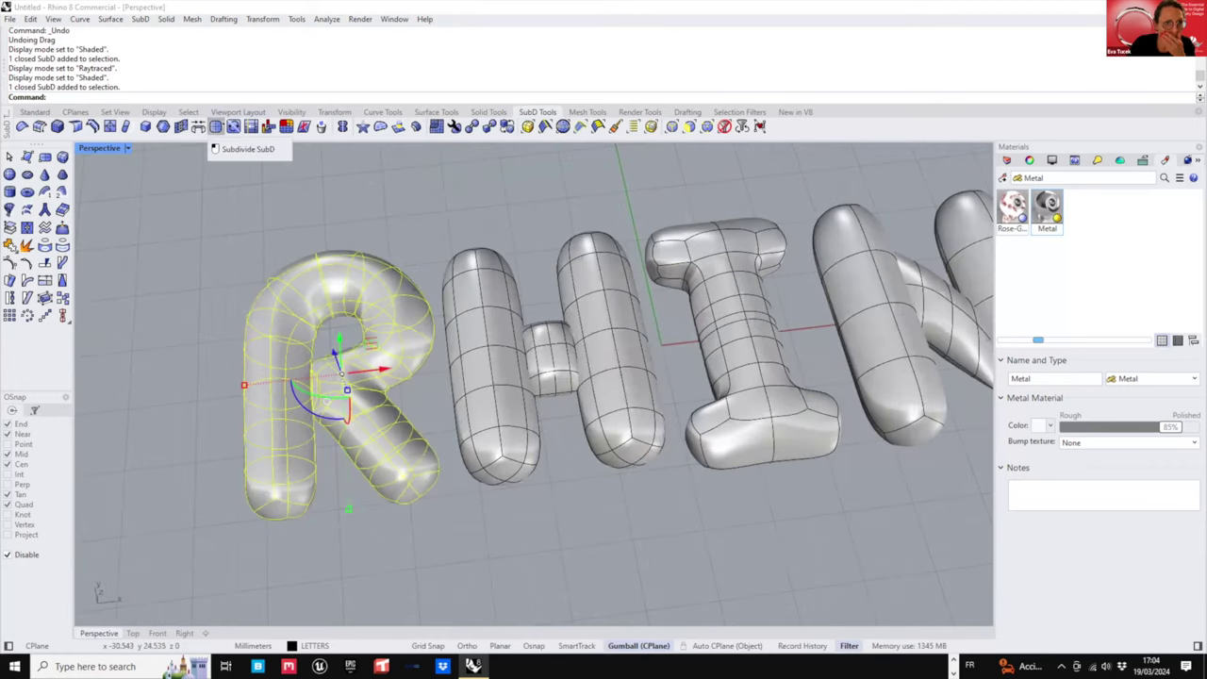
{"action": "left_click", "coordinate": [216, 126]}
{"action": "left_click", "coordinate": [216, 126]}
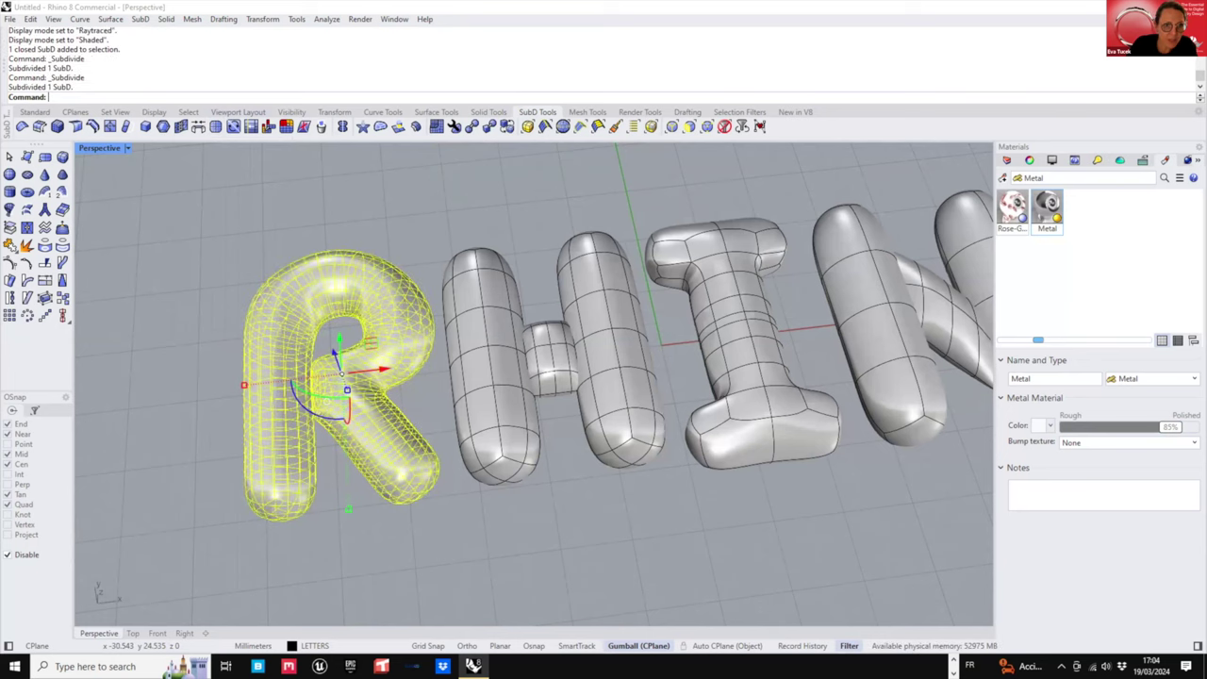
{"action": "left_click", "coordinate": [216, 127]}
{"action": "left_click", "coordinate": [420, 378]}
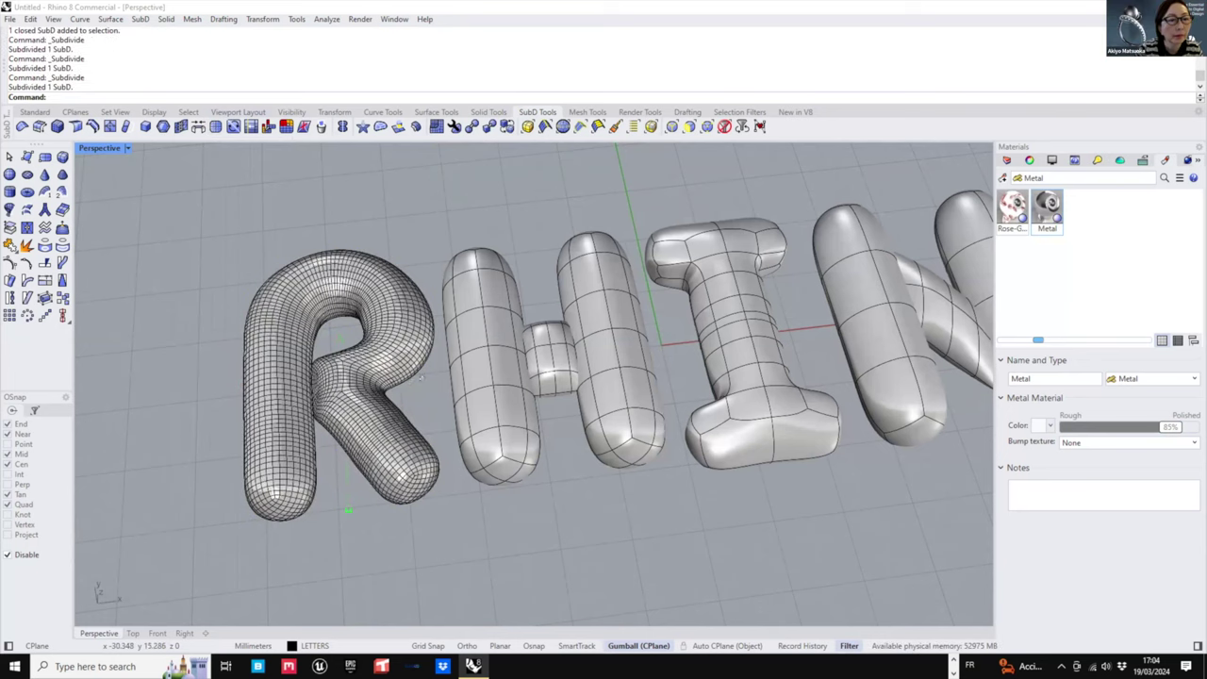
- Undo the R's last subdivision and inspect its edges closely around the bowl
{"action": "right_click_drag", "start_coordinate": [406, 437], "coordinate": [417, 374]}
{"action": "scroll", "coordinate": [414, 328], "scroll_direction": "up", "scroll_amount": 4}
{"action": "left_click", "coordinate": [258, 268]}
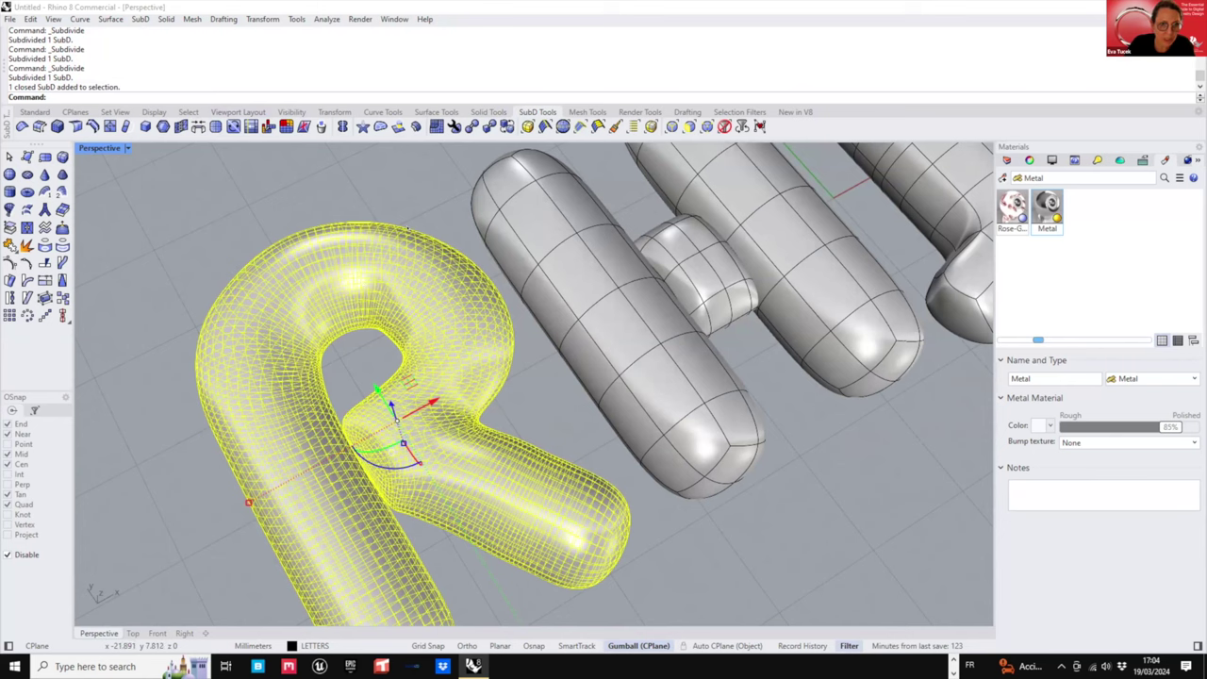
{"action": "key", "text": "ctrl+z"}
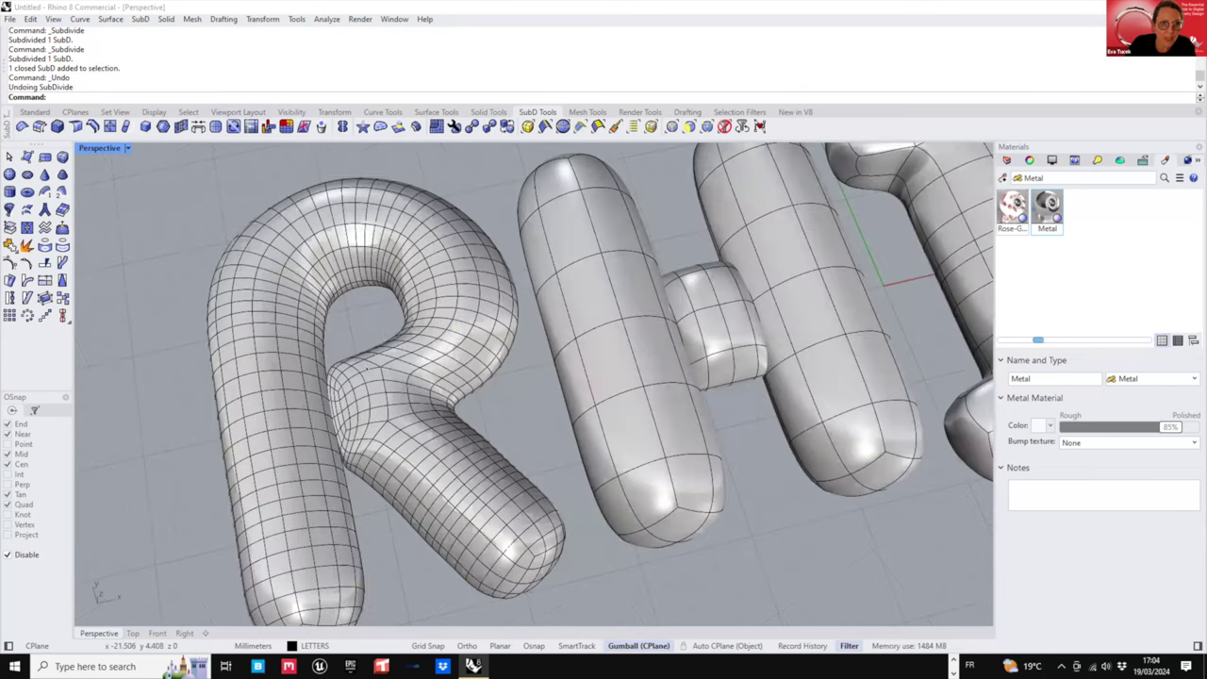
{"action": "scroll", "coordinate": [376, 299], "scroll_direction": "up", "scroll_amount": 8}
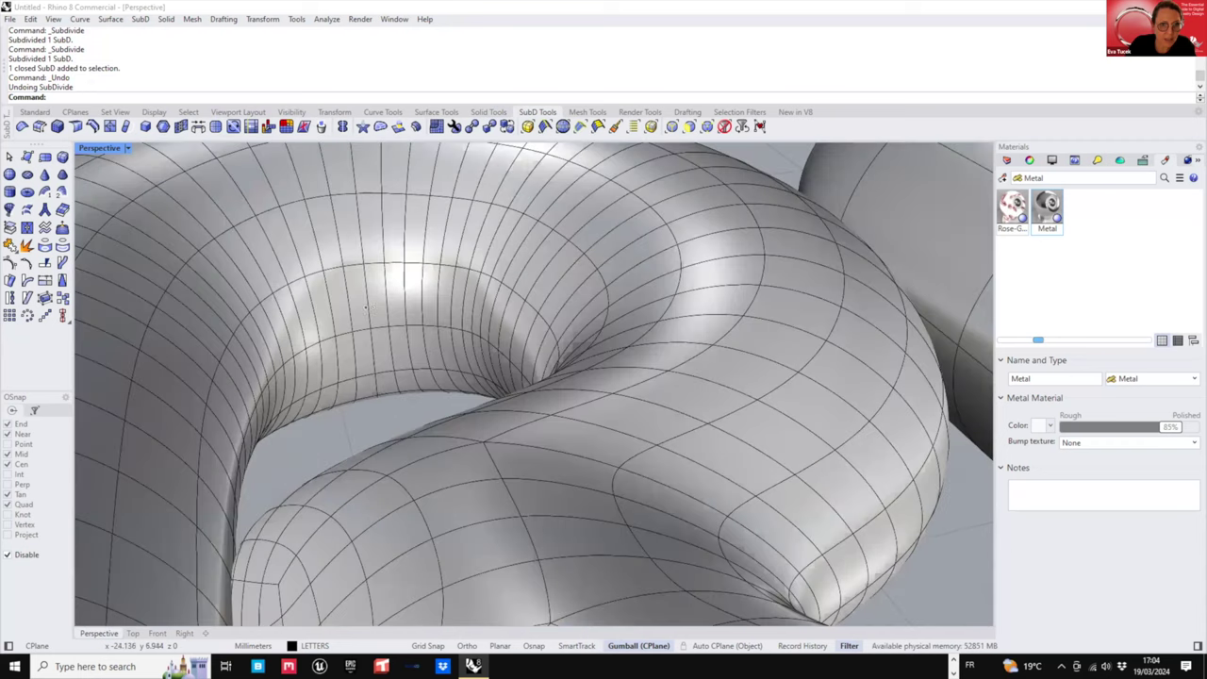
- Select every other cross-section edge loop across the top of the R's bowl
{"action": "double_click", "coordinate": [375, 302]}
{"action": "scroll", "coordinate": [379, 336], "scroll_direction": "down", "scroll_amount": 5}
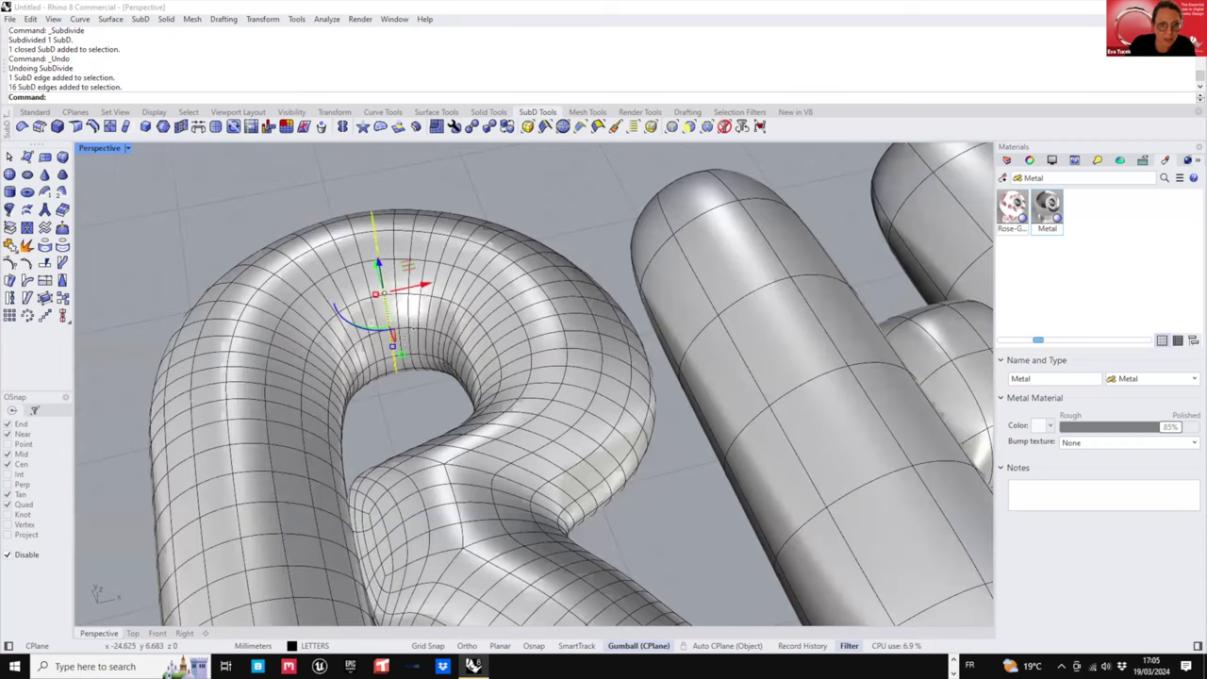
{"action": "scroll", "coordinate": [405, 336], "scroll_direction": "up", "scroll_amount": 5}
{"action": "double_click", "coordinate": [407, 336], "text": "shift"}
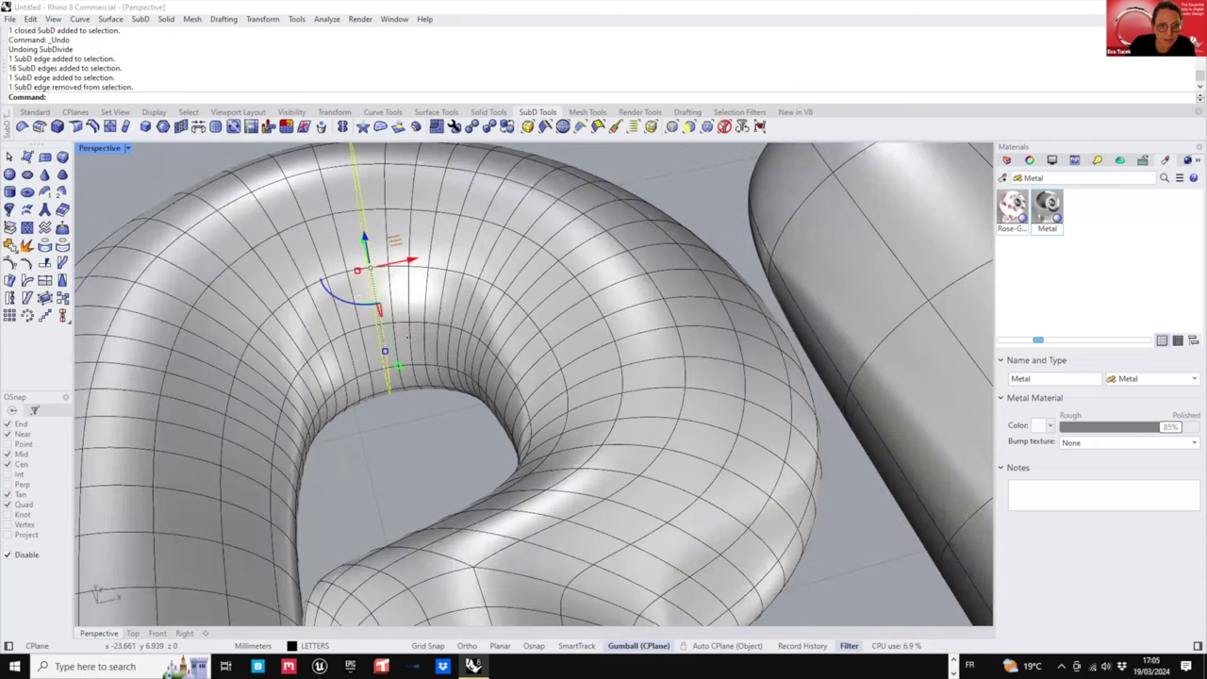
{"action": "double_click", "coordinate": [408, 336], "text": "shift"}
{"action": "mouse_move", "coordinate": [479, 256]}
{"action": "right_mouse_down"}
{"action": "mouse_move", "coordinate": [459, 274]}
{"action": "mouse_move", "coordinate": [482, 256]}
{"action": "right_mouse_up"}
{"action": "double_click", "coordinate": [462, 258], "text": "shift"}
{"action": "double_click", "coordinate": [493, 256], "text": "shift"}
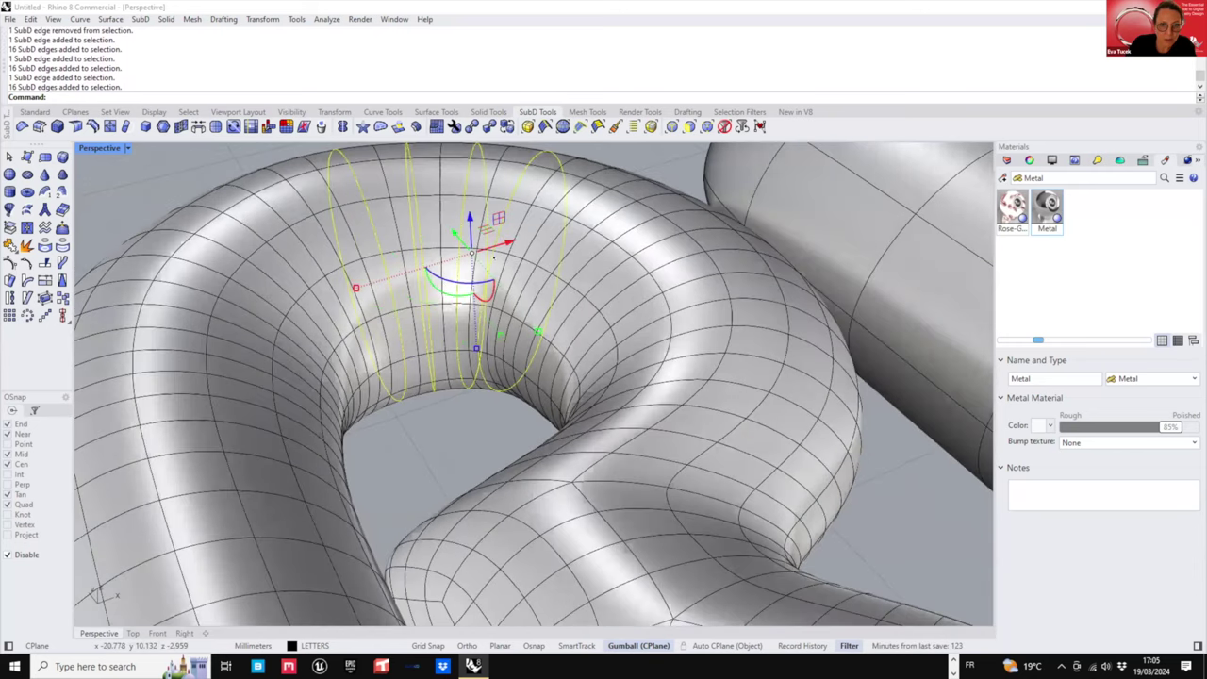
{"action": "double_click", "coordinate": [567, 369], "text": "shift"}
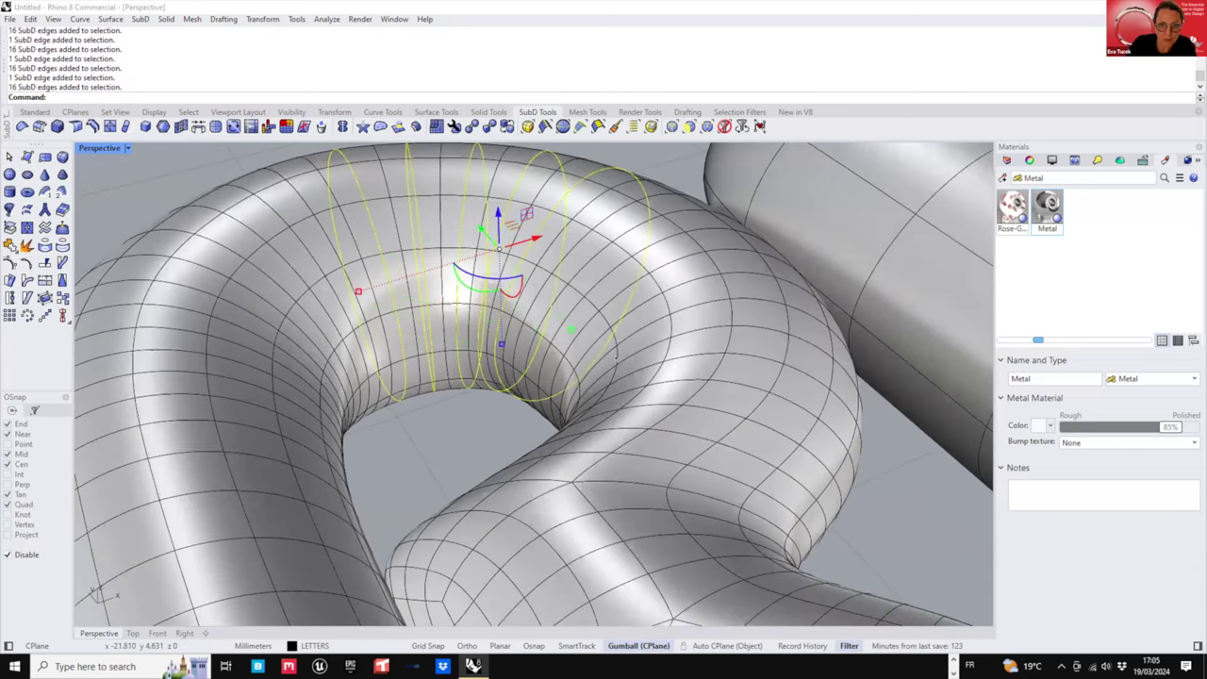
- Add alternating edge loops along the R's bowl toward its inner junction to the selection
{"action": "right_click_drag", "start_coordinate": [616, 357], "coordinate": [686, 336]}
{"action": "double_click", "coordinate": [569, 355], "text": "shift"}
{"action": "double_click", "coordinate": [607, 356], "text": "shift"}
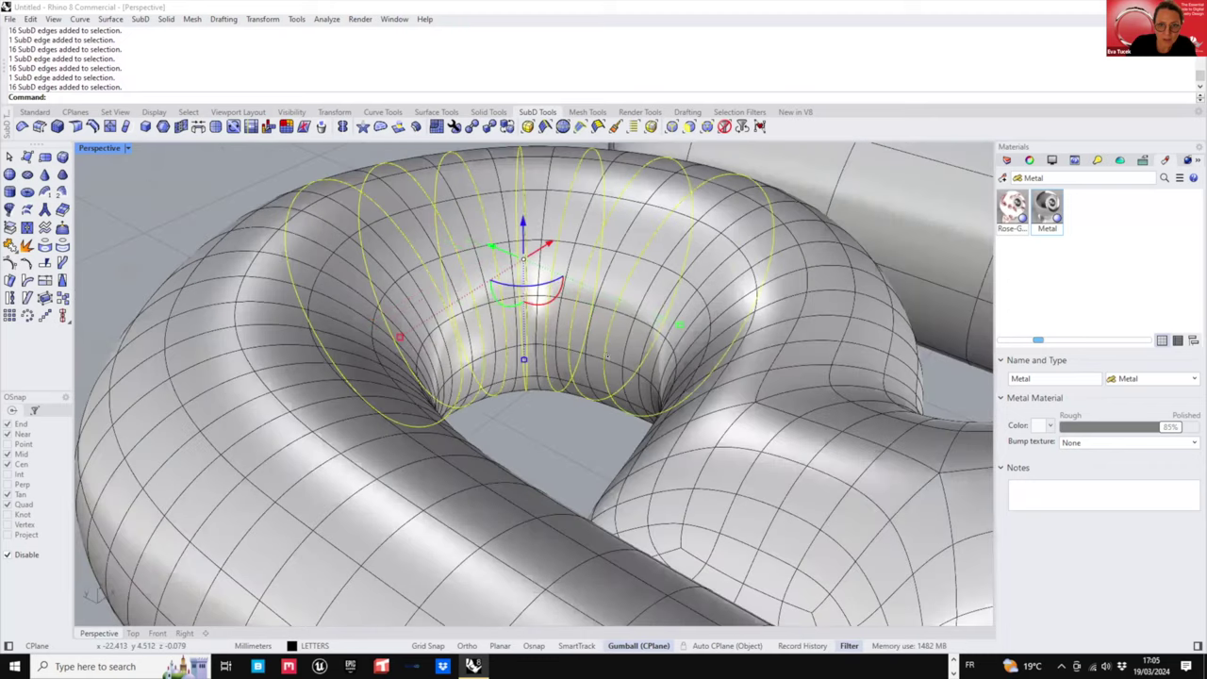
{"action": "right_click_drag", "start_coordinate": [607, 356], "coordinate": [724, 356]}
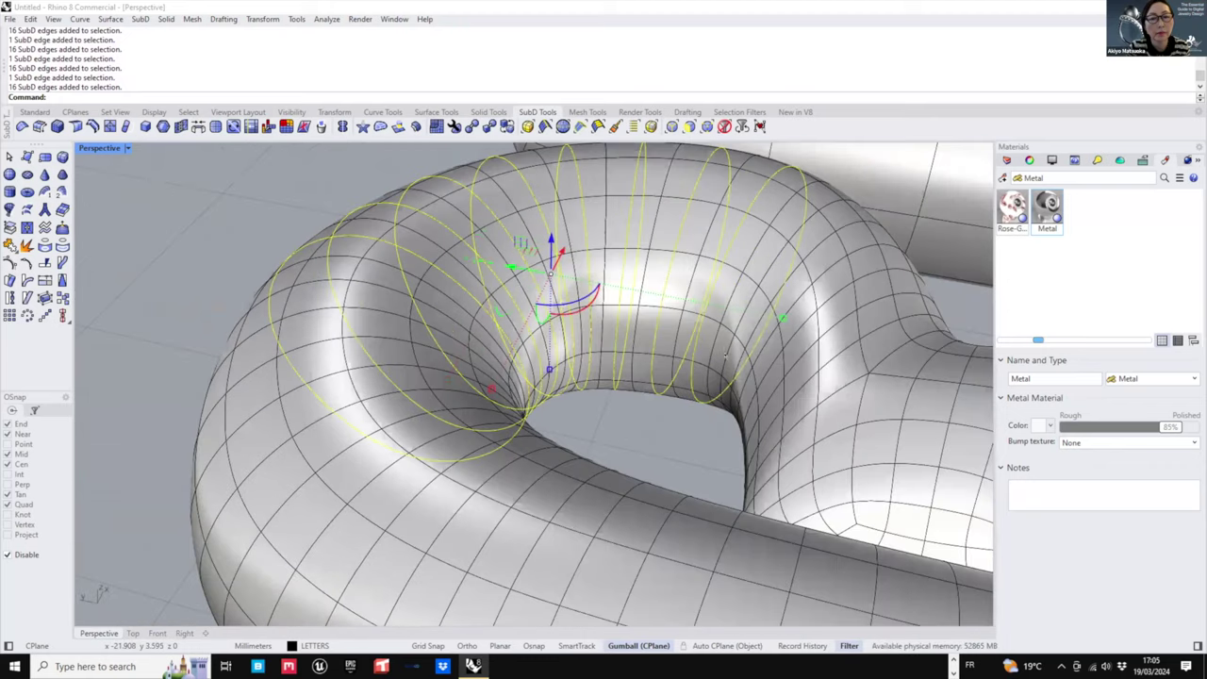
{"action": "double_click", "coordinate": [725, 356], "text": "shift"}
{"action": "right_click_drag", "start_coordinate": [492, 371], "coordinate": [582, 367]}
{"action": "right_click_drag", "start_coordinate": [578, 318], "coordinate": [509, 335]}
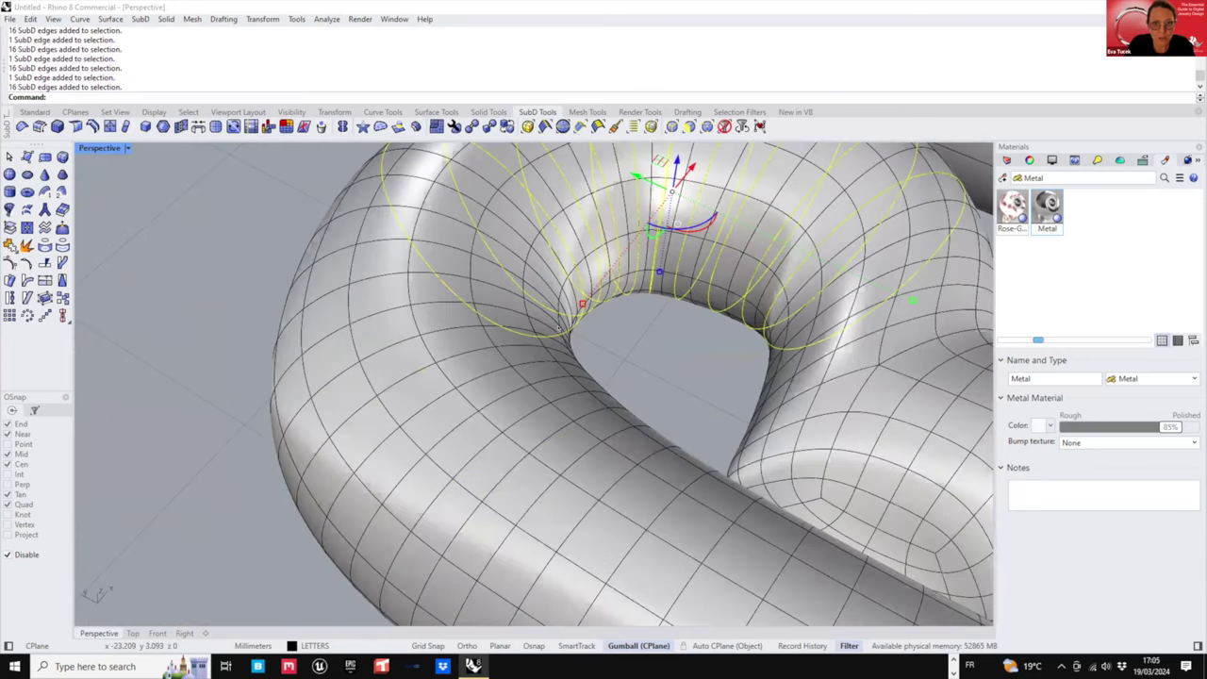
- Extend the alternating edge-loop selection around the bowl toward the R's stem
{"action": "right_click_drag", "start_coordinate": [651, 297], "coordinate": [576, 319]}
{"action": "scroll", "coordinate": [555, 350], "scroll_direction": "up", "scroll_amount": 4}
{"action": "double_click", "coordinate": [567, 345], "text": "shift"}
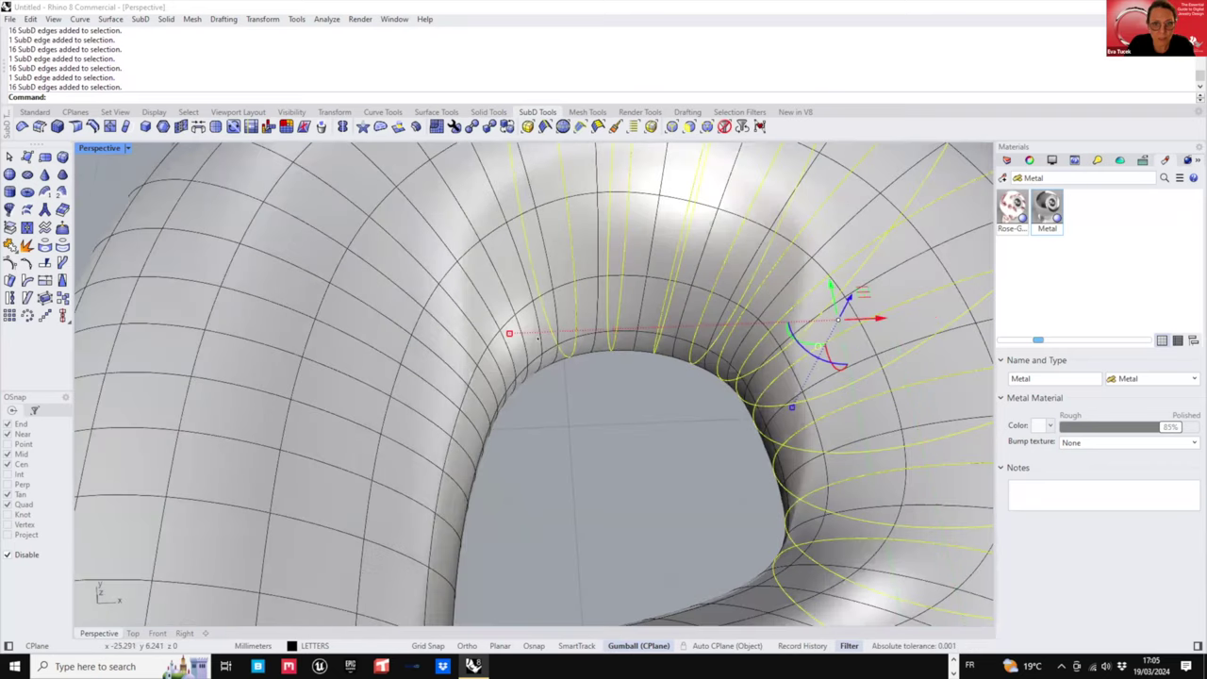
{"action": "double_click", "coordinate": [538, 345], "text": "shift"}
{"action": "right_click_drag", "start_coordinate": [565, 368], "coordinate": [498, 348]}
{"action": "double_click", "coordinate": [496, 350], "text": "shift"}
{"action": "double_click", "coordinate": [445, 374], "text": "shift"}
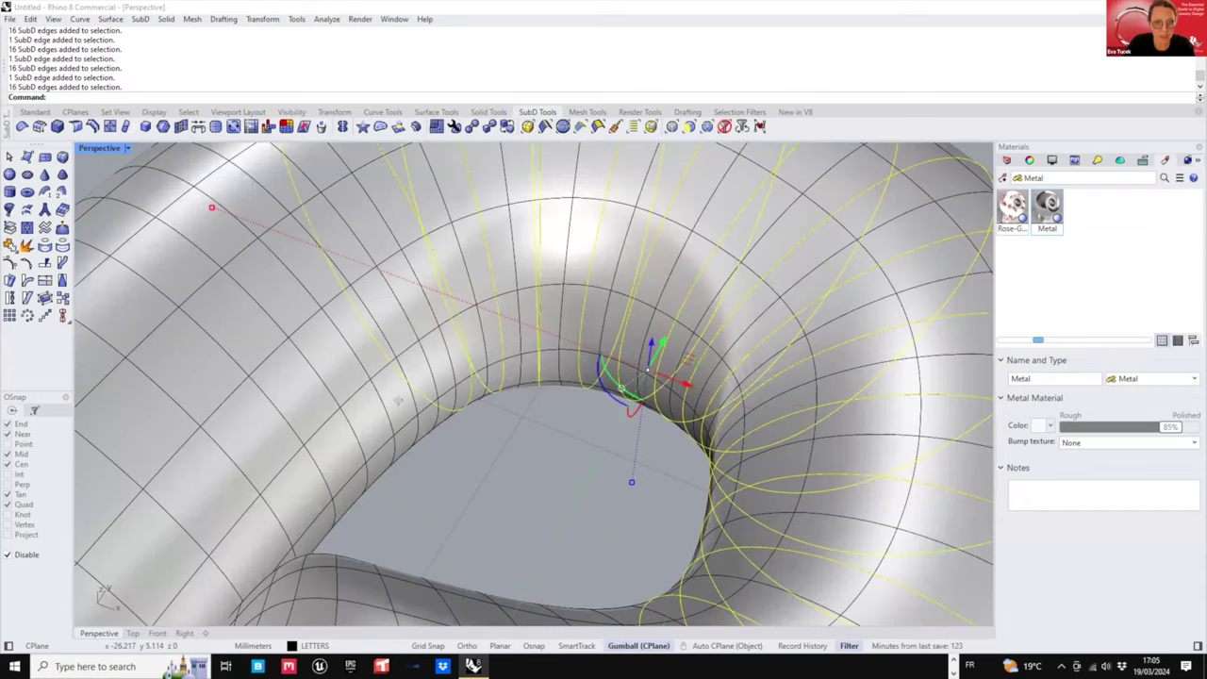
- Try removing two individual edges on the bowl's outer side from the selection
{"action": "scroll", "coordinate": [321, 389], "scroll_direction": "down", "scroll_amount": 4}
{"action": "right_click_drag", "start_coordinate": [713, 359], "coordinate": [724, 188]}
{"action": "right_click_drag", "start_coordinate": [666, 415], "coordinate": [654, 375]}
{"action": "scroll", "coordinate": [644, 399], "scroll_direction": "up", "scroll_amount": 4}
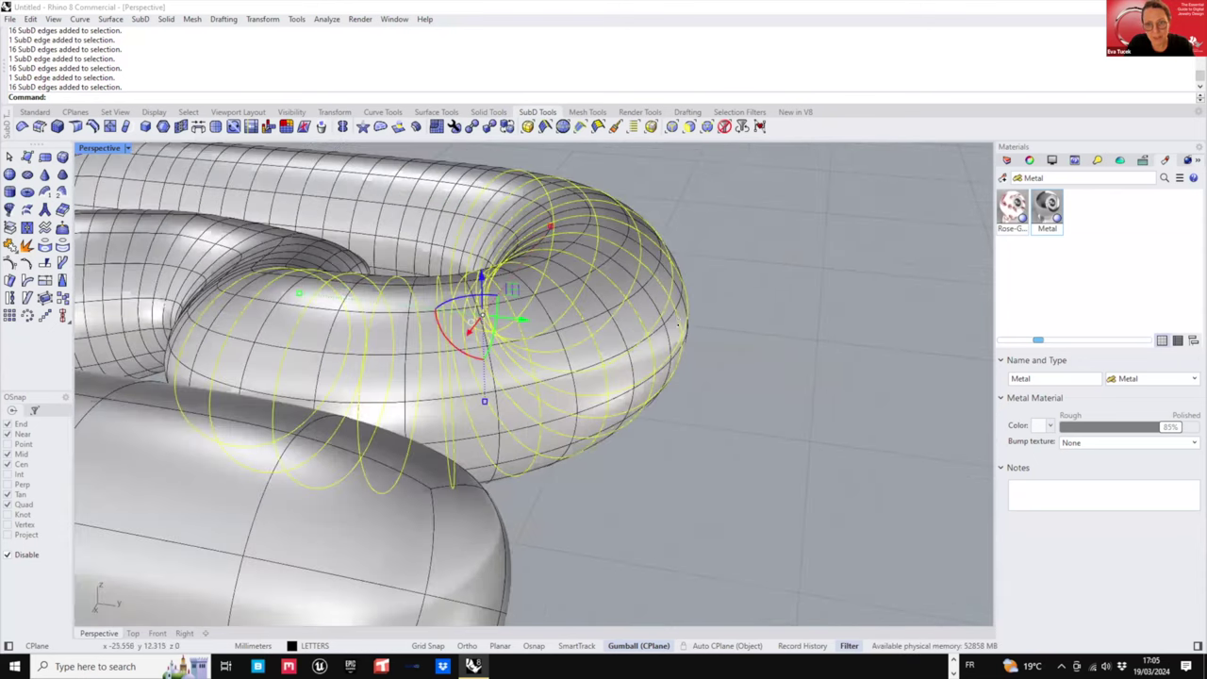
{"action": "left_click", "coordinate": [677, 327], "text": "ctrl"}
{"action": "left_click", "coordinate": [681, 347], "text": "ctrl"}
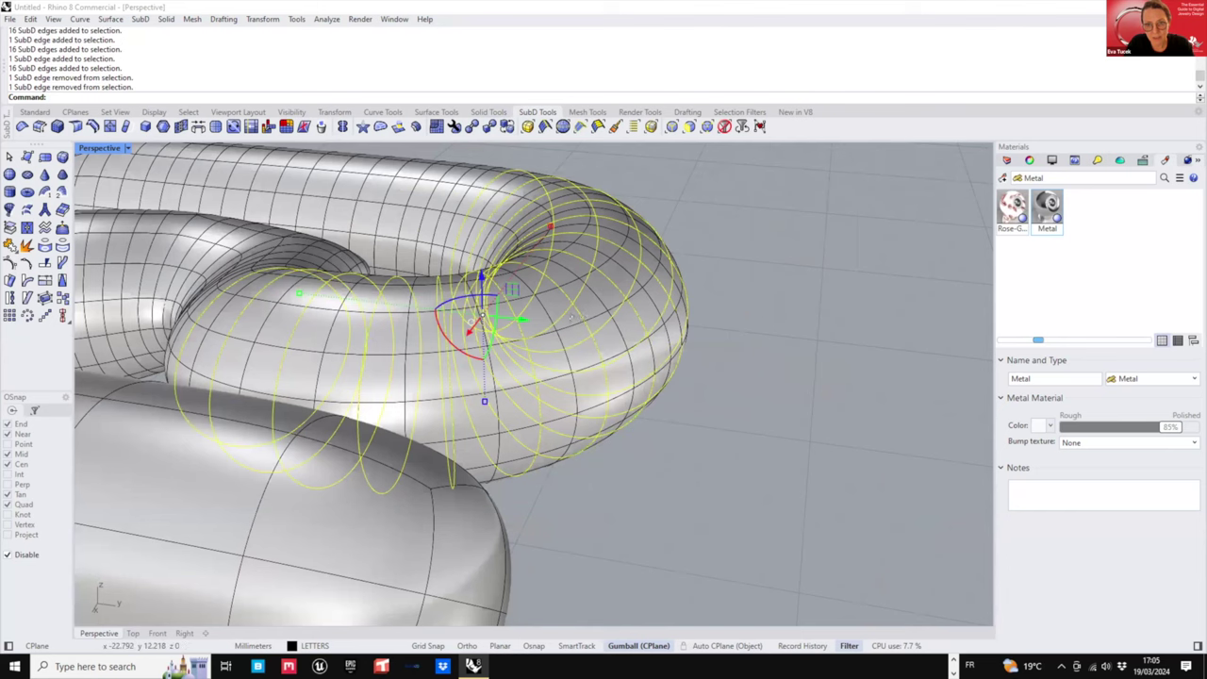
- Try deselecting whole groups of edge segments along the outer side of the bowl's top
{"action": "right_click_drag", "start_coordinate": [571, 318], "coordinate": [341, 321]}
{"action": "right_click_drag", "start_coordinate": [747, 323], "coordinate": [611, 349]}
{"action": "mouse_move", "coordinate": [336, 415]}
{"action": "left_mouse_down", "text": "ctrl+shift"}
{"action": "mouse_move", "coordinate": [408, 243]}
{"action": "mouse_move", "coordinate": [323, 411]}
{"action": "left_mouse_up", "text": "ctrl+shift"}
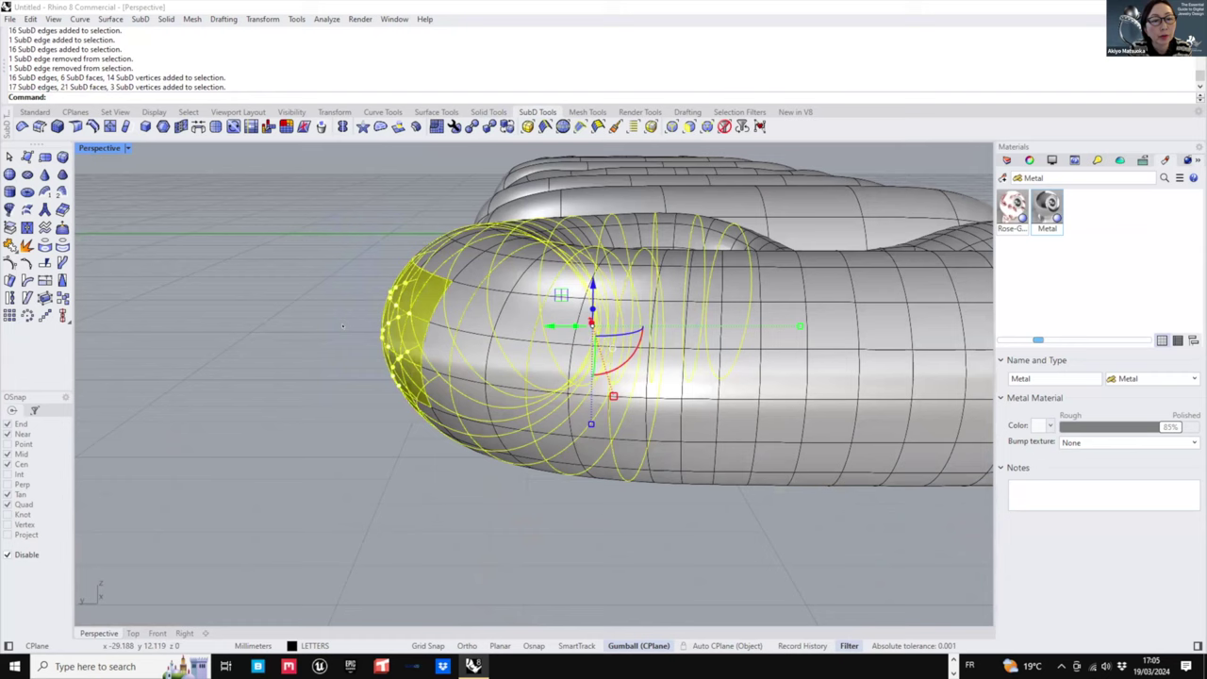
{"action": "scroll", "coordinate": [351, 326], "scroll_direction": "down", "scroll_amount": 2}
{"action": "left_click_drag", "start_coordinate": [405, 232], "coordinate": [315, 388], "text": "ctrl+shift"}
{"action": "right_click_drag", "start_coordinate": [313, 384], "coordinate": [193, 357]}
{"action": "left_click_drag", "start_coordinate": [350, 244], "coordinate": [260, 382], "text": "ctrl"}
{"action": "right_click_drag", "start_coordinate": [412, 375], "coordinate": [369, 387]}
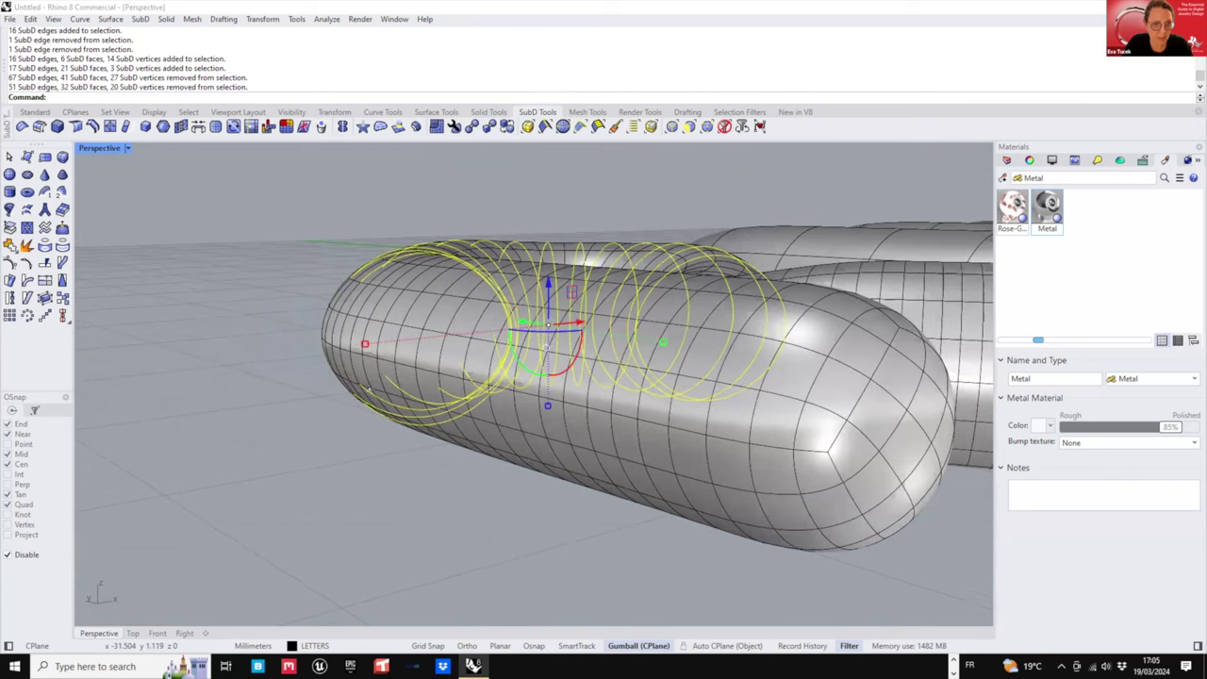
- Try removing the outer edge segments beside the R's stem from the selection
{"action": "right_click_drag", "start_coordinate": [386, 306], "coordinate": [385, 214]}
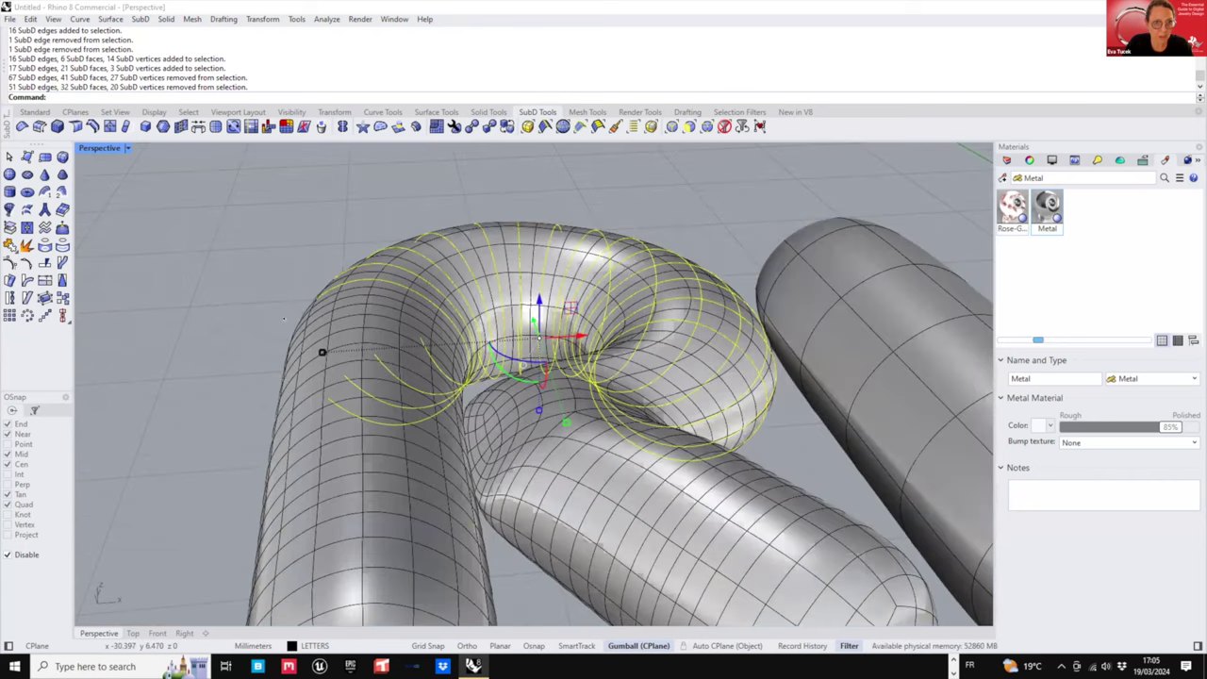
{"action": "right_click_drag", "start_coordinate": [341, 329], "coordinate": [404, 294]}
{"action": "left_click_drag", "start_coordinate": [385, 210], "coordinate": [282, 396], "text": "ctrl"}
{"action": "right_click_drag", "start_coordinate": [269, 377], "coordinate": [287, 324]}
{"action": "left_click_drag", "start_coordinate": [286, 327], "coordinate": [410, 439], "text": "ctrl"}
{"action": "left_click_drag", "start_coordinate": [324, 355], "coordinate": [327, 360], "text": "ctrl"}
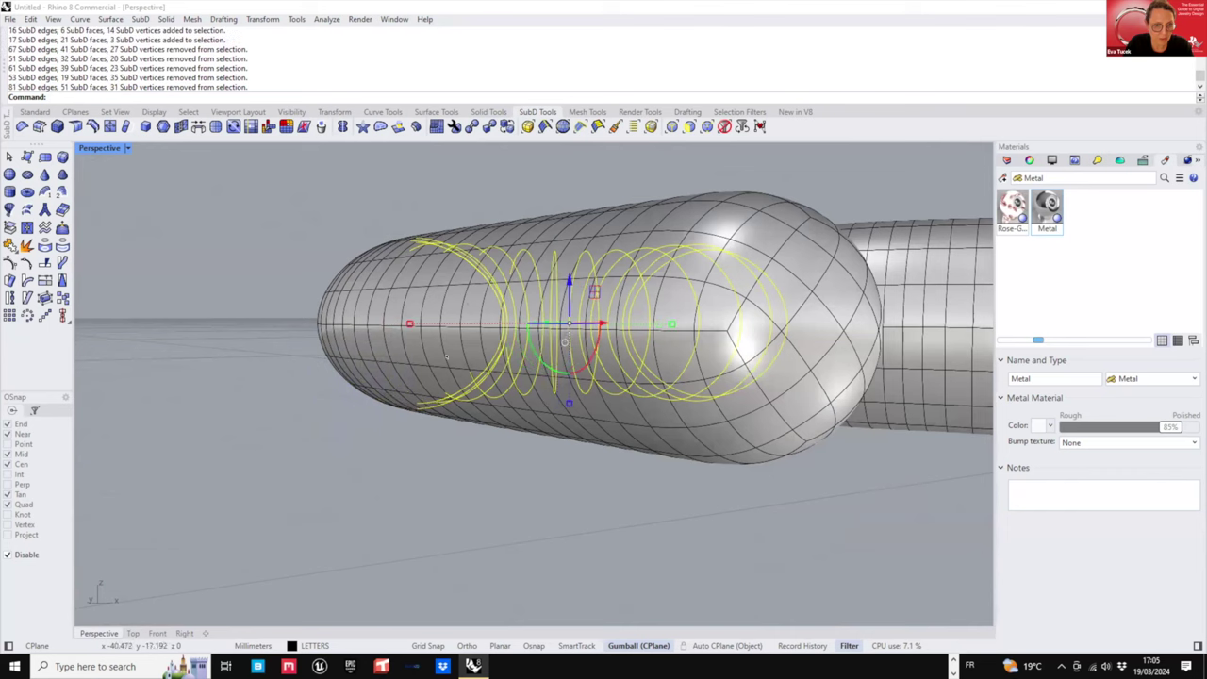
- Try removing the outer edge segments on the bowl's side facing the neighbouring letter from the selection
{"action": "right_click_drag", "start_coordinate": [367, 360], "coordinate": [362, 364]}
{"action": "right_click_drag", "start_coordinate": [709, 359], "coordinate": [592, 441]}
{"action": "left_click_drag", "start_coordinate": [728, 283], "coordinate": [671, 424], "text": "ctrl"}
{"action": "right_click_drag", "start_coordinate": [754, 415], "coordinate": [674, 409]}
{"action": "left_click_drag", "start_coordinate": [736, 327], "coordinate": [687, 347], "text": "ctrl"}
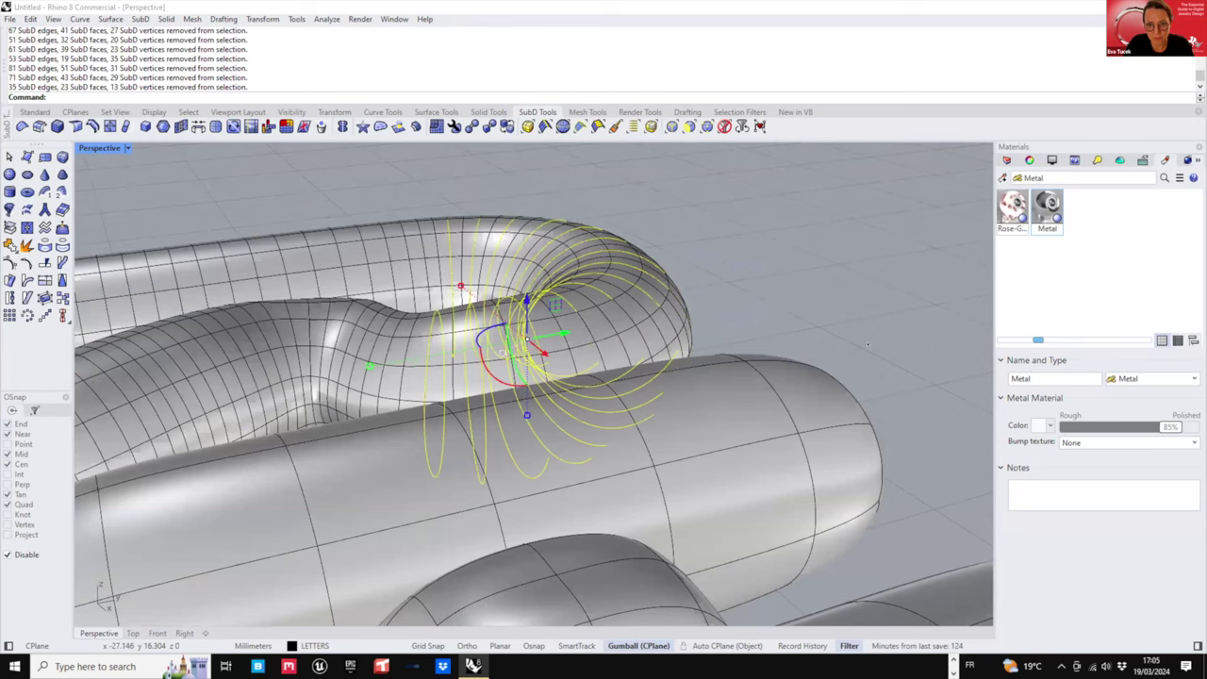
{"action": "right_click_drag", "start_coordinate": [868, 345], "coordinate": [873, 306]}
{"action": "left_click_drag", "start_coordinate": [878, 339], "coordinate": [675, 385], "text": "ctrl"}
{"action": "right_click_drag", "start_coordinate": [675, 386], "coordinate": [777, 339]}
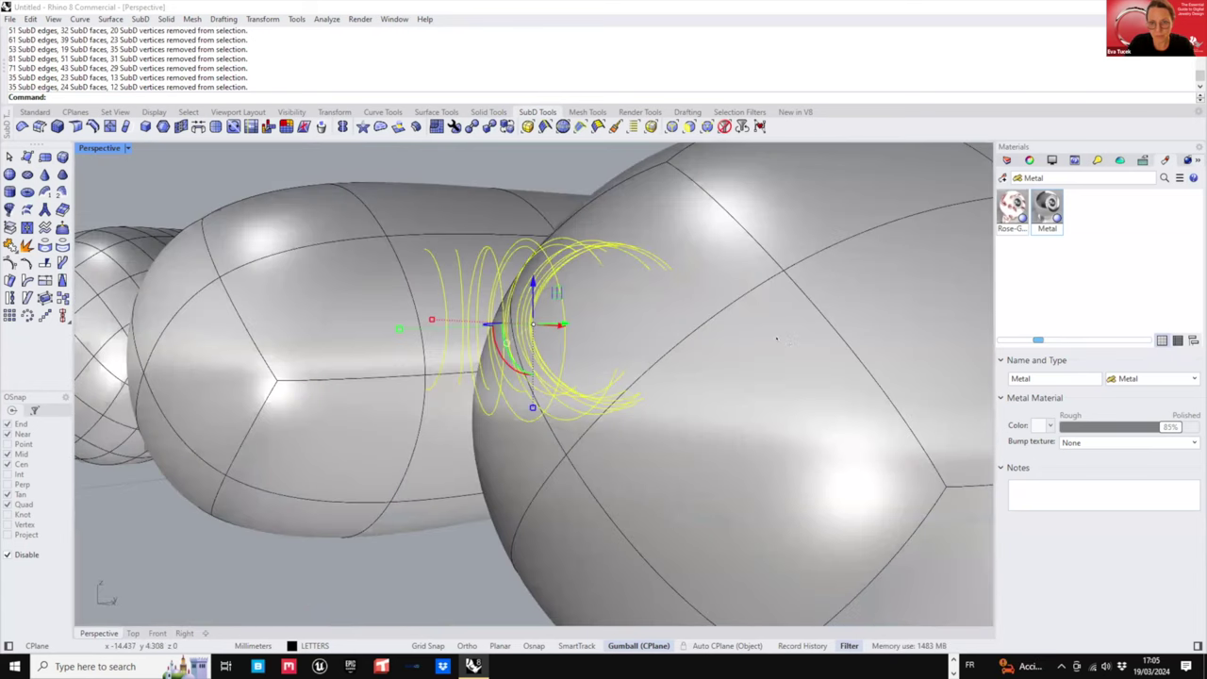
- Try deselecting the stray edges left on the outer side and underside of the bowl
{"action": "right_click_drag", "start_coordinate": [698, 219], "coordinate": [780, 257]}
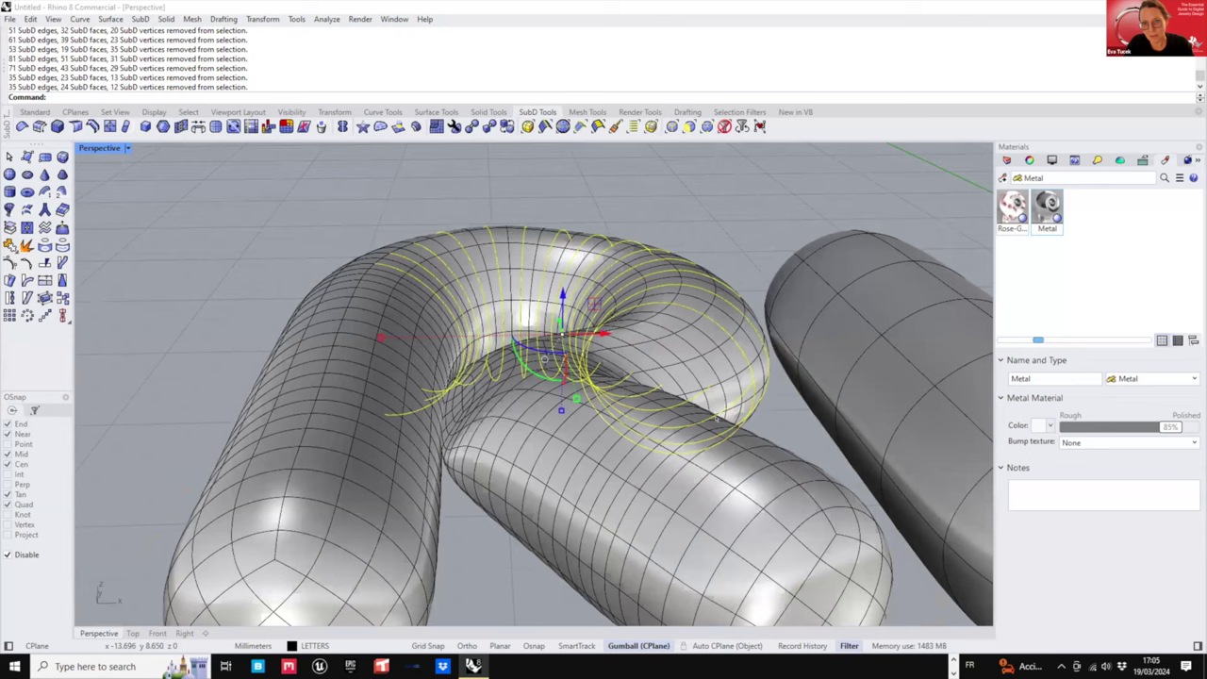
{"action": "right_click_drag", "start_coordinate": [715, 419], "coordinate": [721, 369]}
{"action": "left_click_drag", "start_coordinate": [768, 325], "coordinate": [712, 352], "text": "ctrl"}
{"action": "right_click_drag", "start_coordinate": [711, 352], "coordinate": [710, 287]}
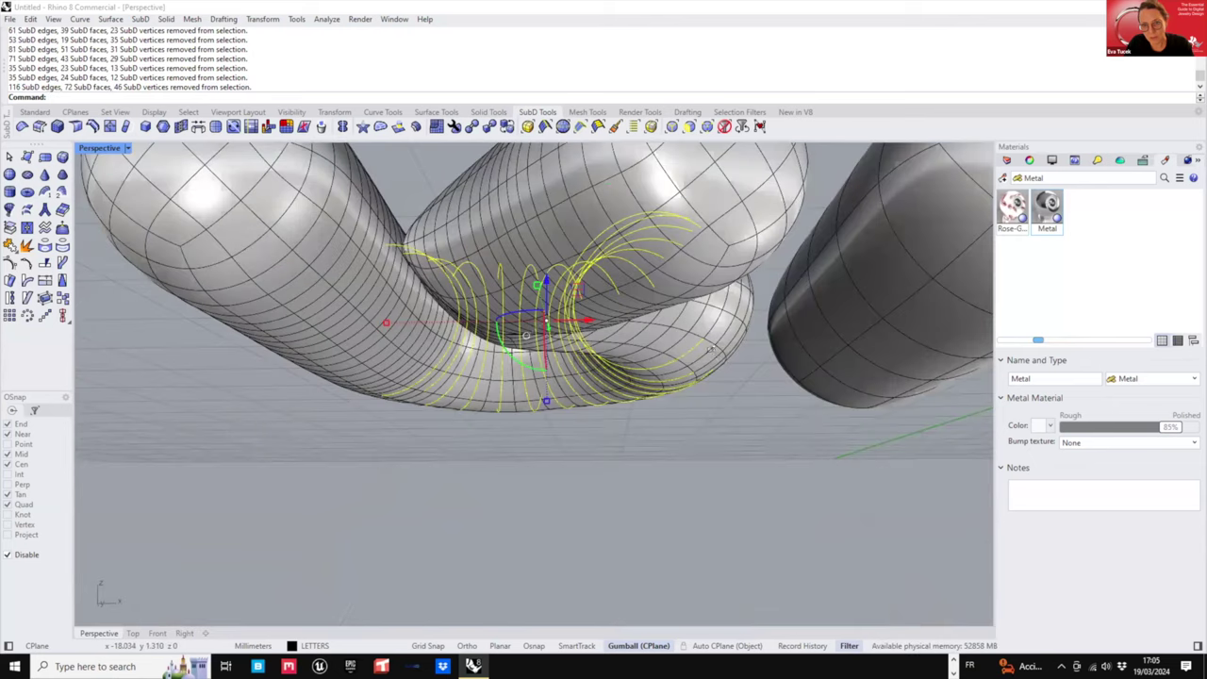
{"action": "scroll", "coordinate": [655, 327], "scroll_direction": "up", "scroll_amount": 5}
{"action": "right_click_drag", "start_coordinate": [656, 367], "coordinate": [657, 329]}
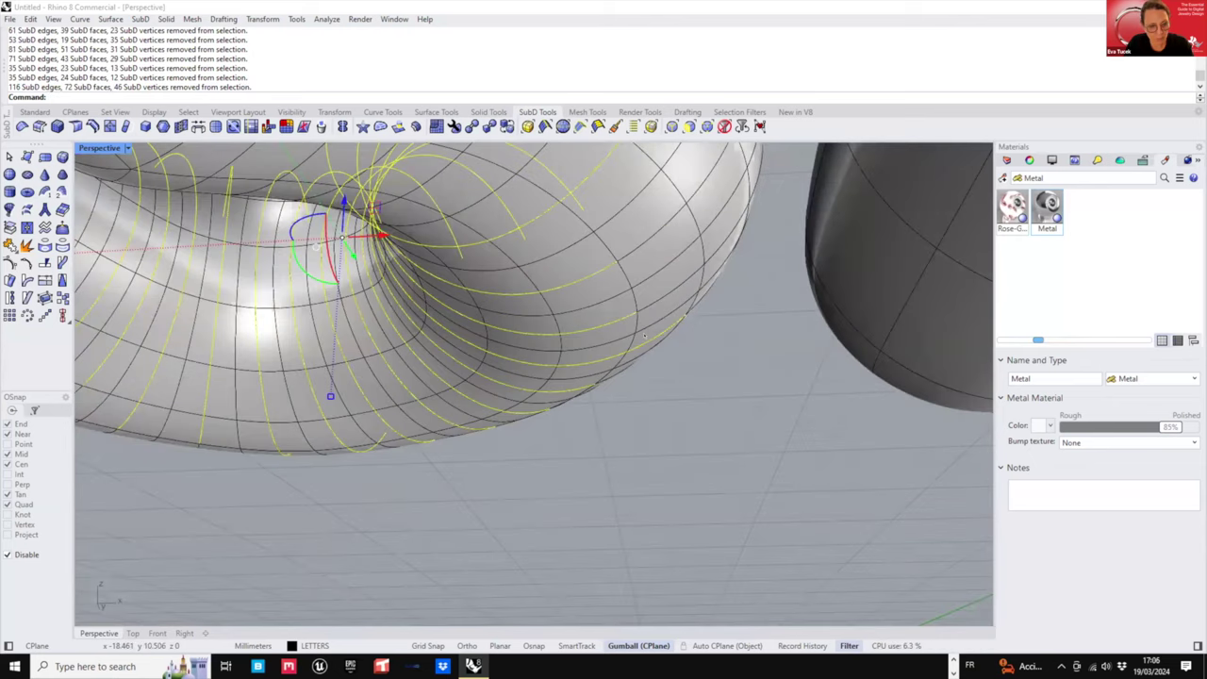
{"action": "left_click", "coordinate": [645, 336], "text": "ctrl"}
{"action": "scroll", "coordinate": [637, 327], "scroll_direction": "down", "scroll_amount": 5}
- Undo one subdivision of the R and try selecting two edge loops on the coarser bowl
{"action": "key", "text": "ctrl+z"}
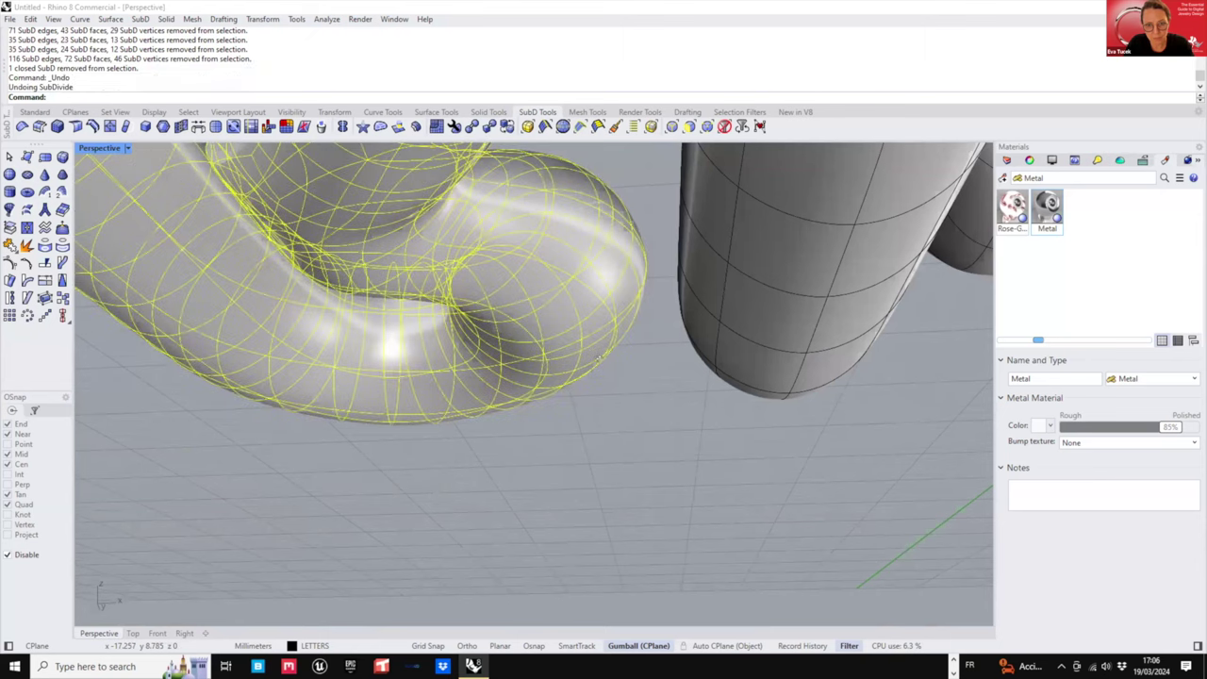
{"action": "key", "text": "Escape"}
{"action": "right_click_drag", "start_coordinate": [550, 330], "coordinate": [525, 318]}
{"action": "scroll", "coordinate": [553, 334], "scroll_direction": "up", "scroll_amount": 3}
{"action": "double_click", "coordinate": [525, 315]}
{"action": "scroll", "coordinate": [564, 328], "scroll_direction": "down", "scroll_amount": 2}
{"action": "double_click", "coordinate": [525, 315], "text": "shift"}
- Undo one more subdivision of the R, and redo both subdivisions
{"action": "key", "text": "ctrl+z"}
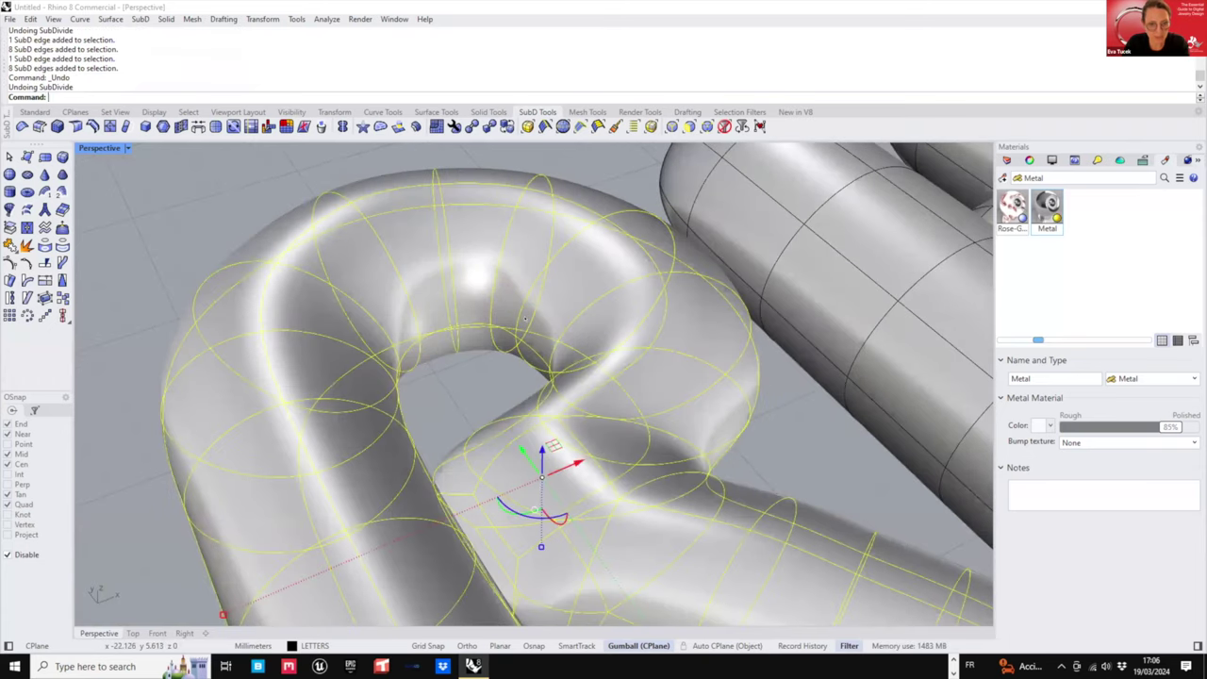
{"action": "key", "text": "ctrl+y"}
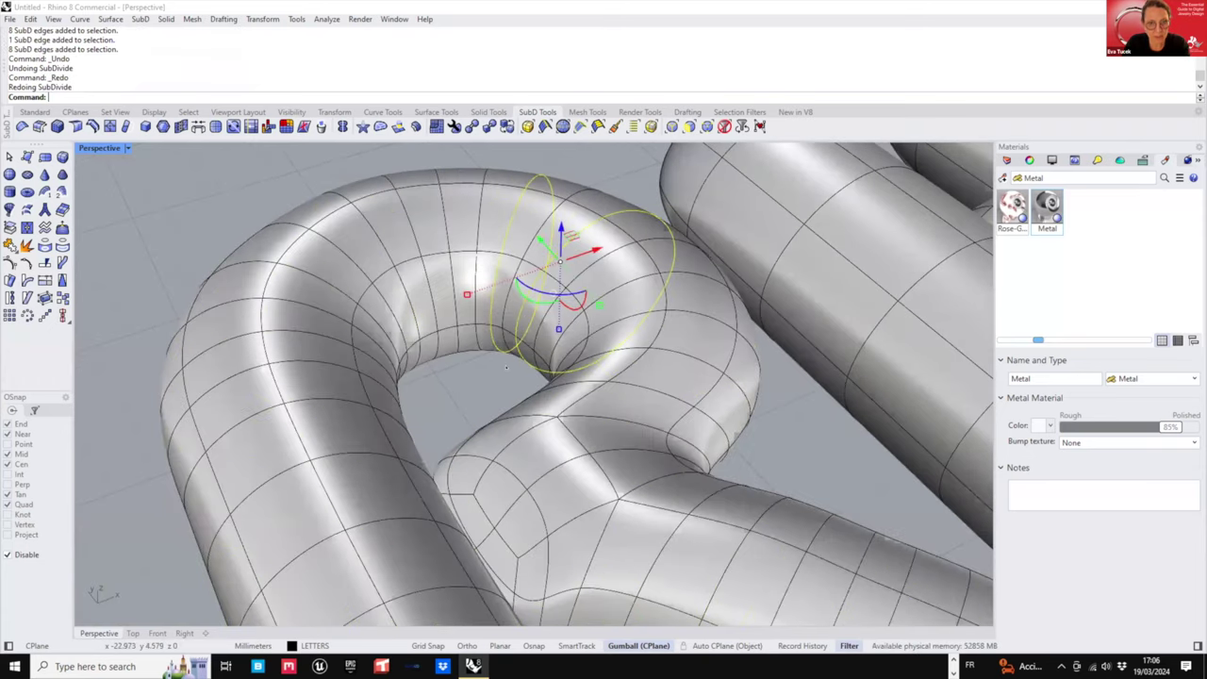
{"action": "key", "text": "ctrl+y"}
- Select full cross-section edge loops across the top of the R's bowl, skipping every second loop
{"action": "right_click_drag", "start_coordinate": [506, 368], "coordinate": [489, 293]}
{"action": "scroll", "coordinate": [487, 288], "scroll_direction": "up", "scroll_amount": 2}
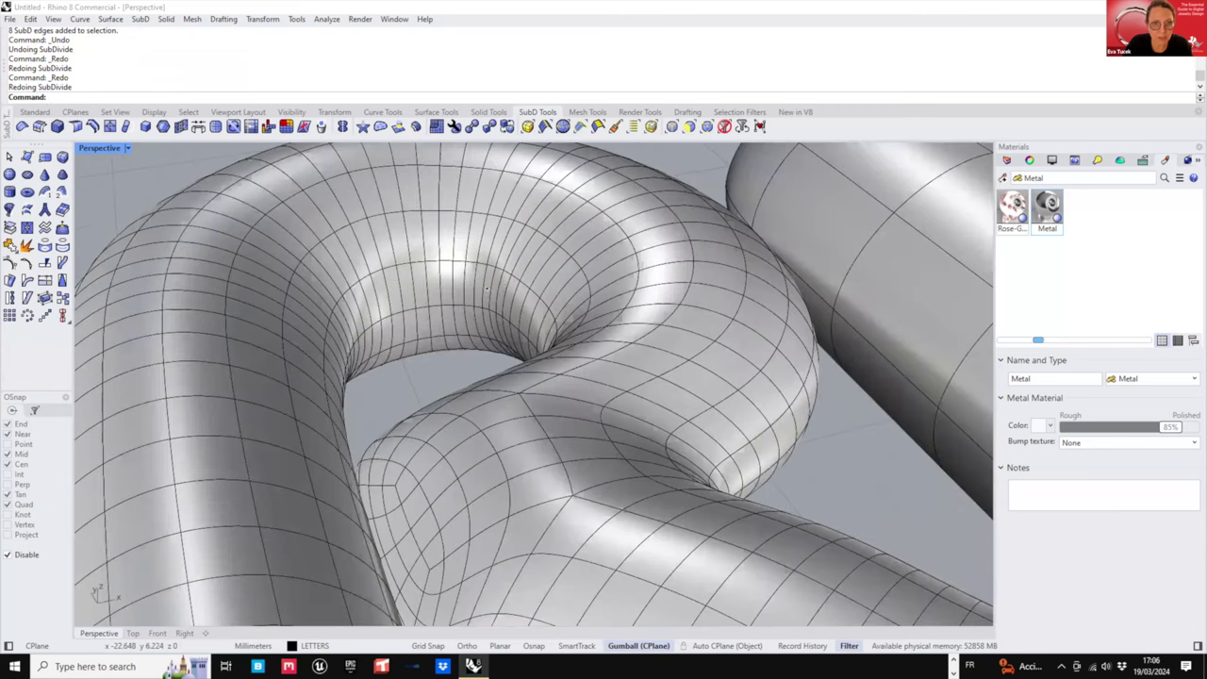
{"action": "double_click", "coordinate": [506, 281]}
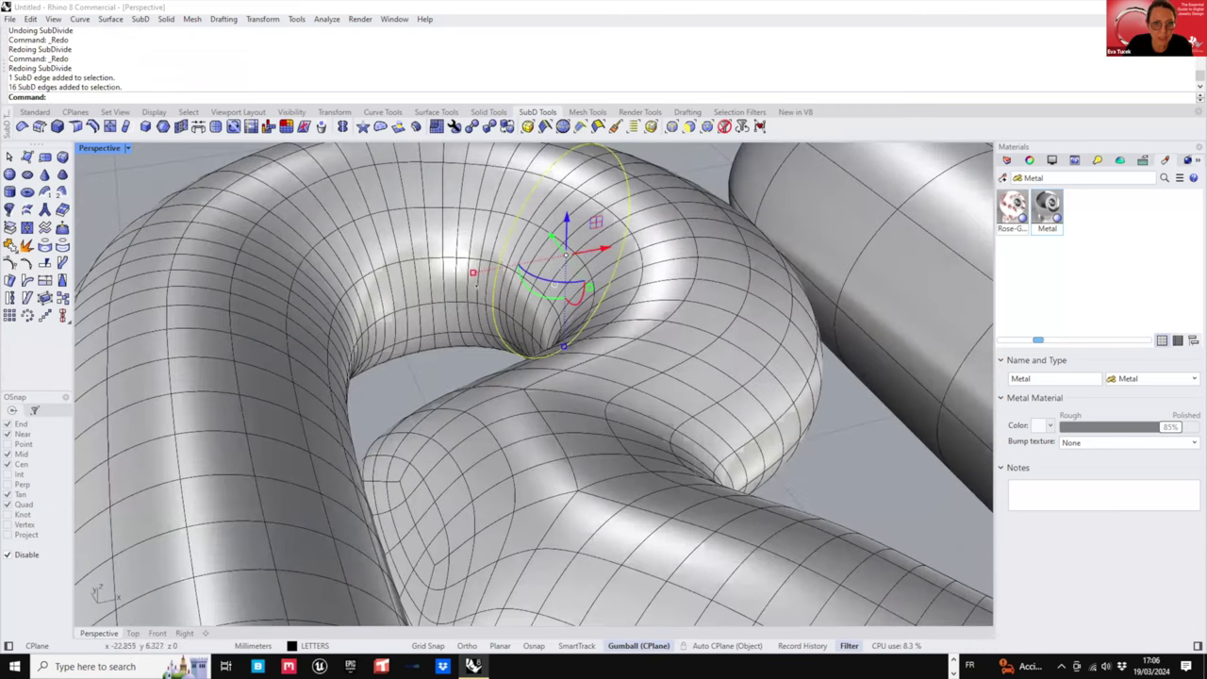
{"action": "double_click", "coordinate": [476, 285], "text": "shift"}
{"action": "double_click", "coordinate": [457, 284], "text": "shift"}
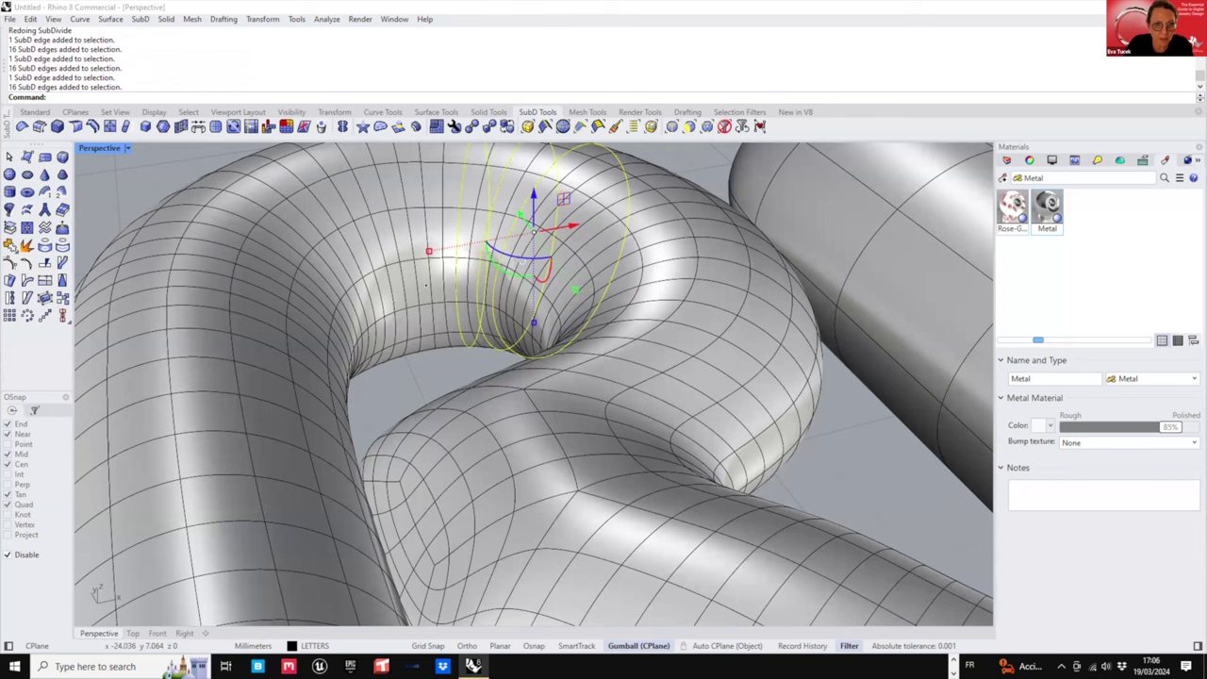
{"action": "double_click", "coordinate": [426, 286], "text": "shift"}
{"action": "double_click", "coordinate": [404, 291], "text": "shift"}
{"action": "double_click", "coordinate": [383, 297], "text": "shift"}
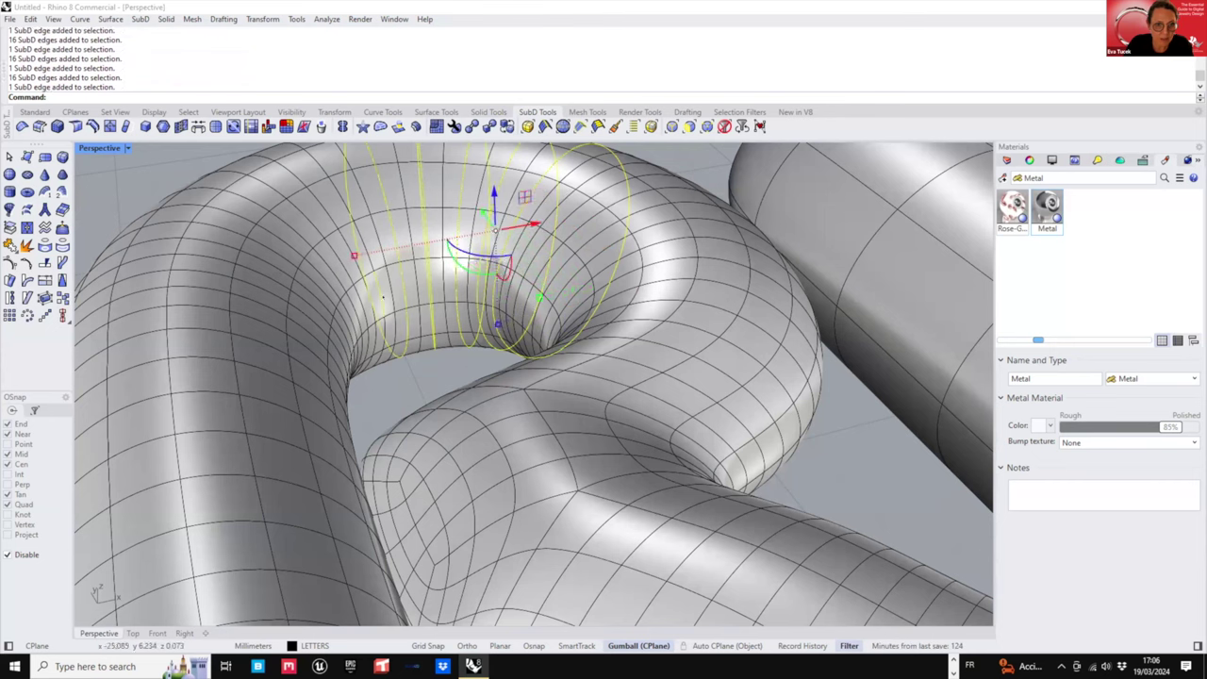
- Continue adding every other edge loop at both ends of the bowl until the selection follows its whole bend
{"action": "right_click_drag", "start_coordinate": [382, 297], "coordinate": [425, 306]}
{"action": "double_click", "coordinate": [407, 337], "text": "shift"}
{"action": "double_click", "coordinate": [425, 305], "text": "ctrl+shift"}
{"action": "double_click", "coordinate": [385, 328], "text": "ctrl+shift"}
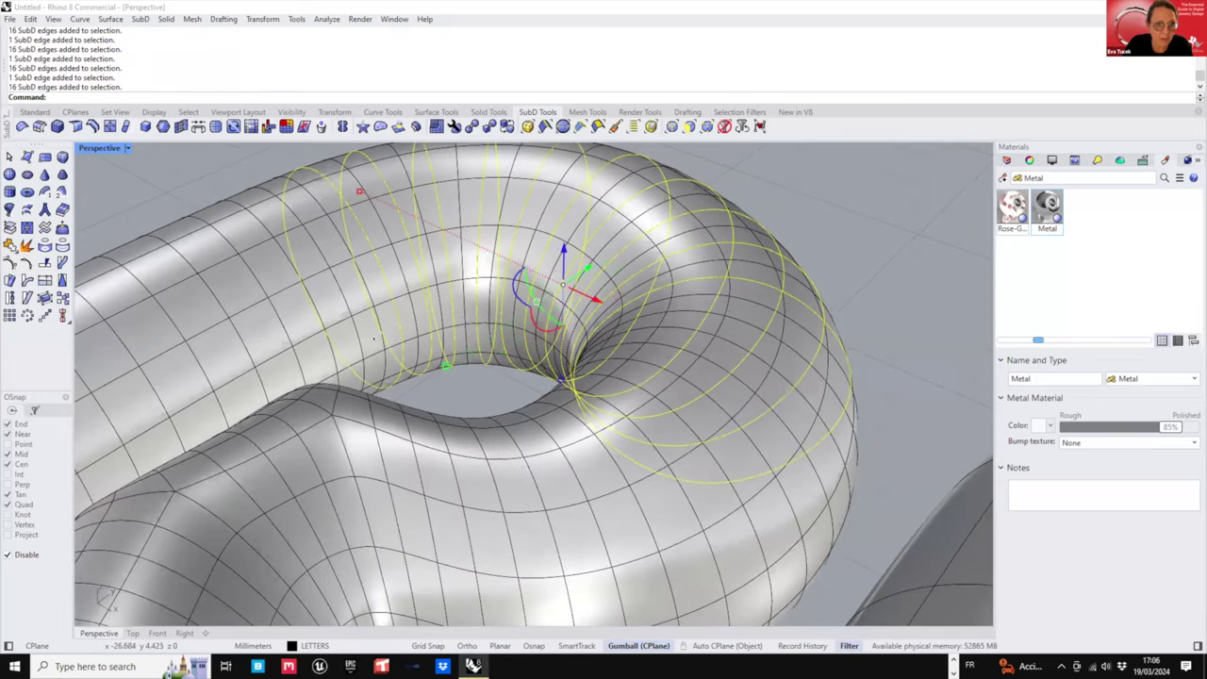
{"action": "left_click", "coordinate": [357, 345], "text": "ctrl+shift"}
{"action": "double_click", "coordinate": [356, 345], "text": "ctrl+shift"}
{"action": "right_click_drag", "start_coordinate": [356, 345], "coordinate": [578, 342]}
{"action": "double_click", "coordinate": [612, 352], "text": "ctrl+shift"}
{"action": "scroll", "coordinate": [641, 359], "scroll_direction": "down", "scroll_amount": 2}
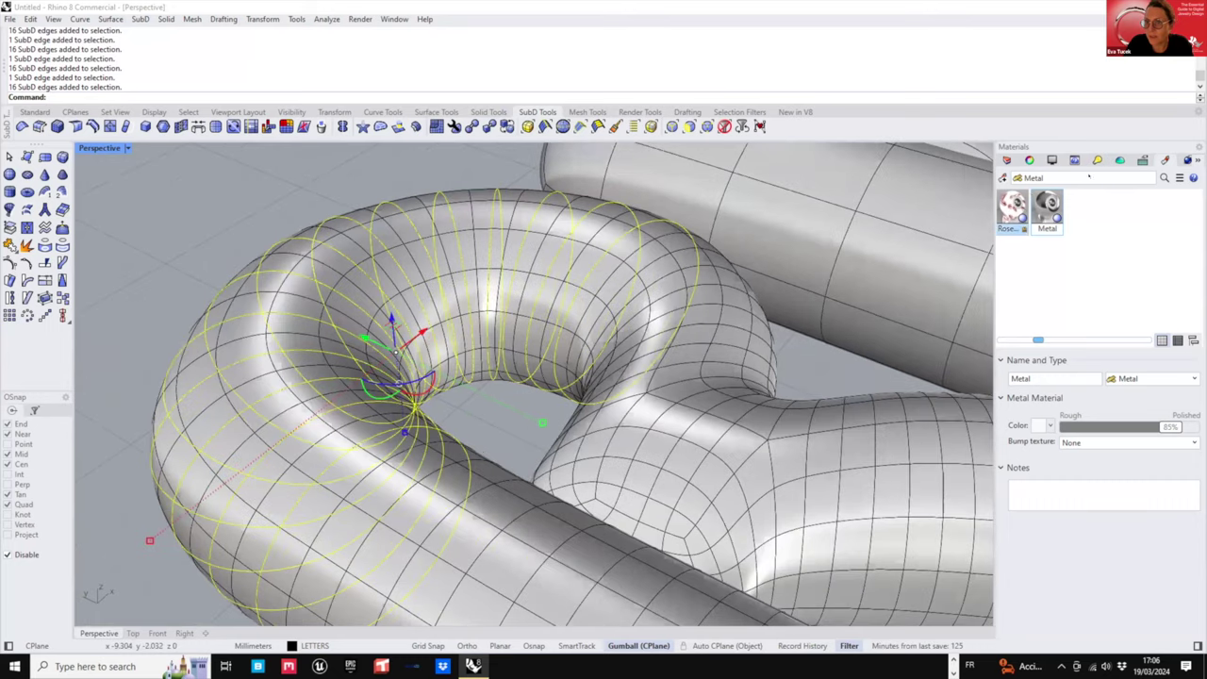
- Save the selected edge loops on the R's bowl as a named selection called "Creases R 01"
{"action": "left_click", "coordinate": [1199, 161]}
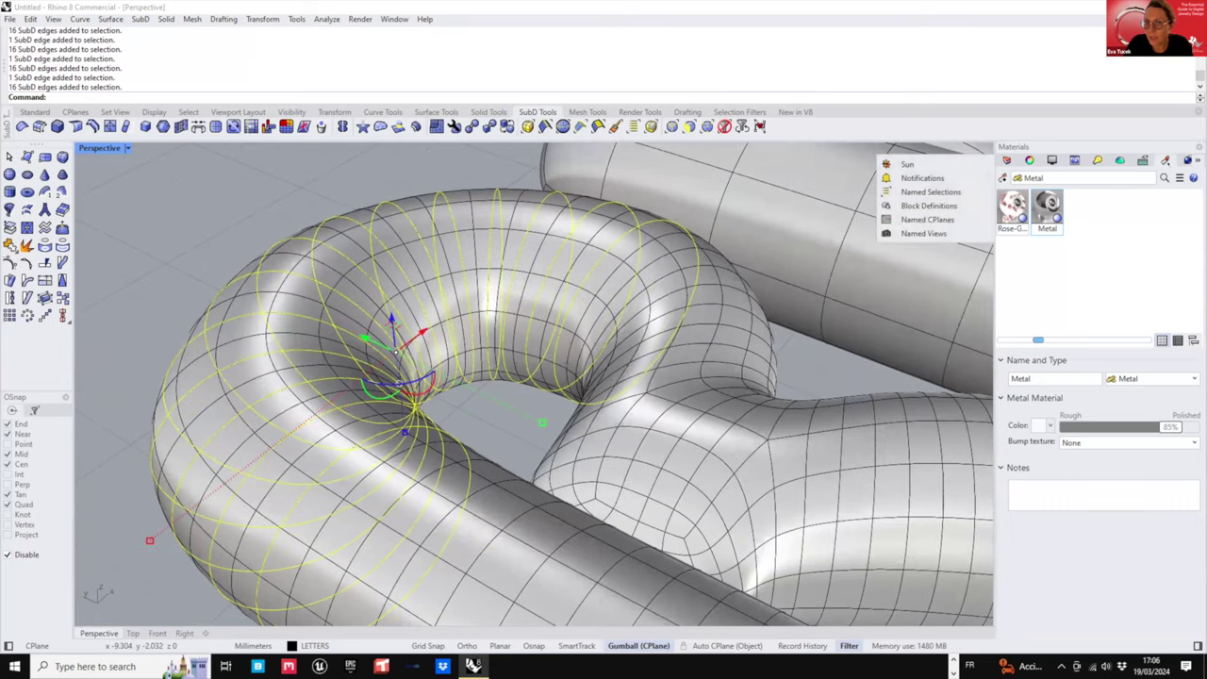
{"action": "left_click", "coordinate": [920, 192]}
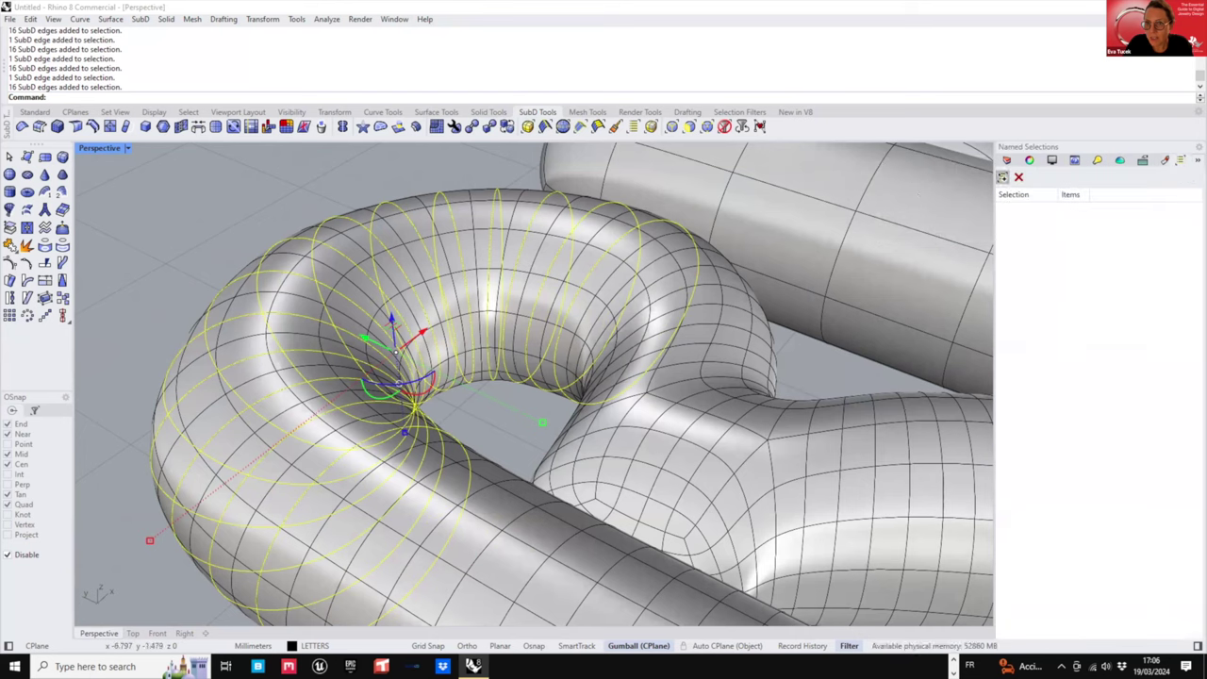
{"action": "left_click", "coordinate": [1003, 178]}
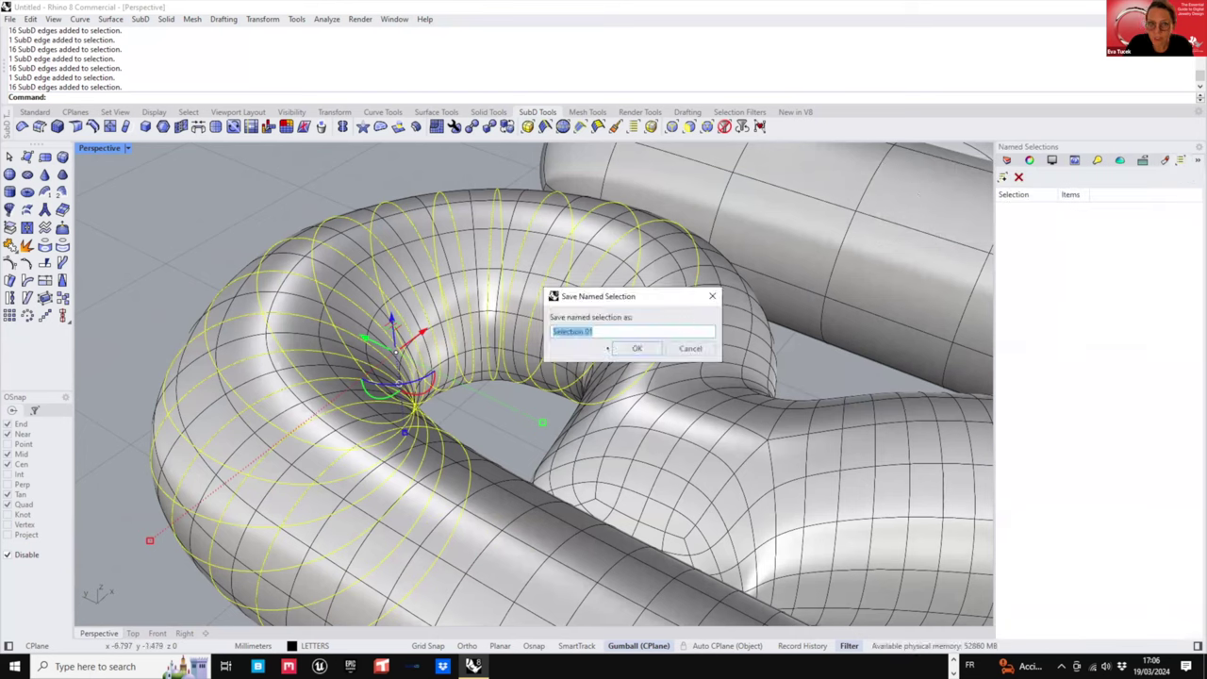
{"action": "type", "text": "Crea"}
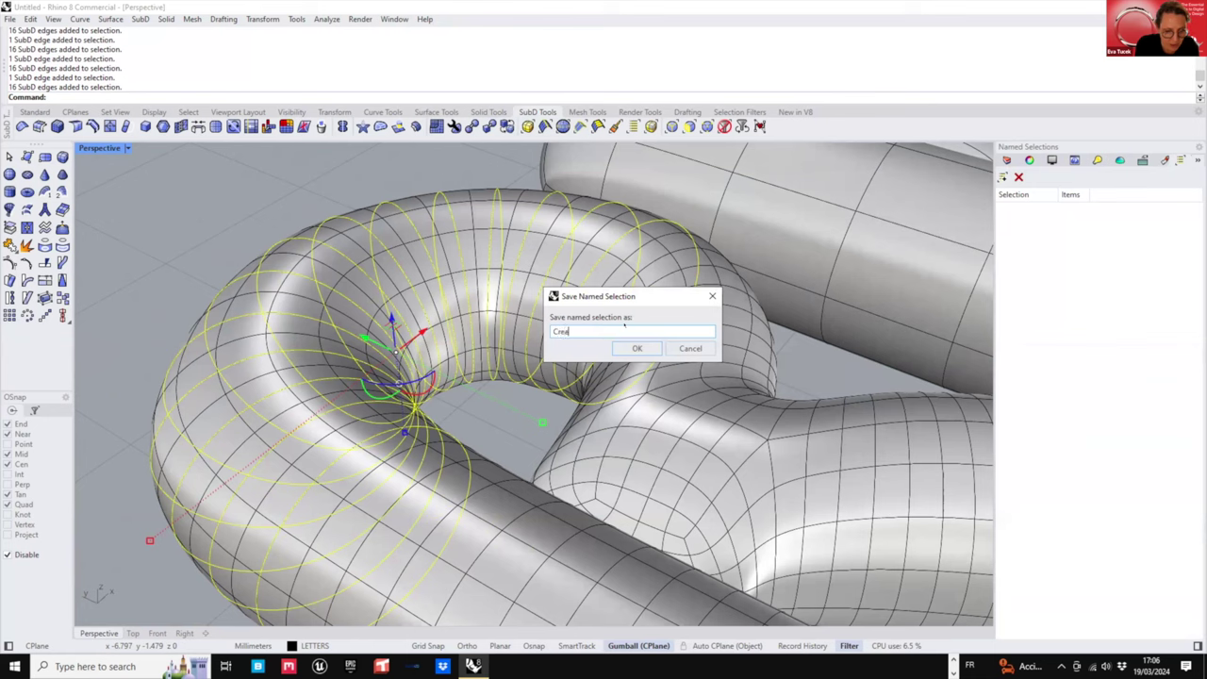
{"action": "type", "text": "ses"}
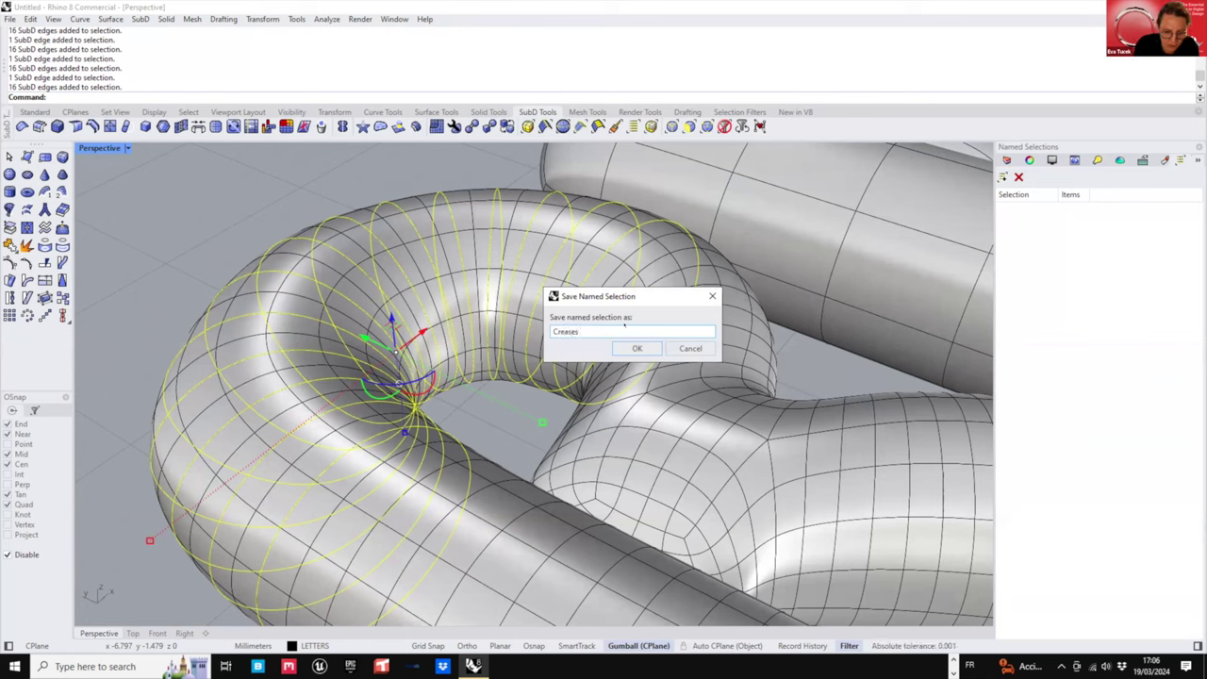
{"action": "type", "text": " R 01"}
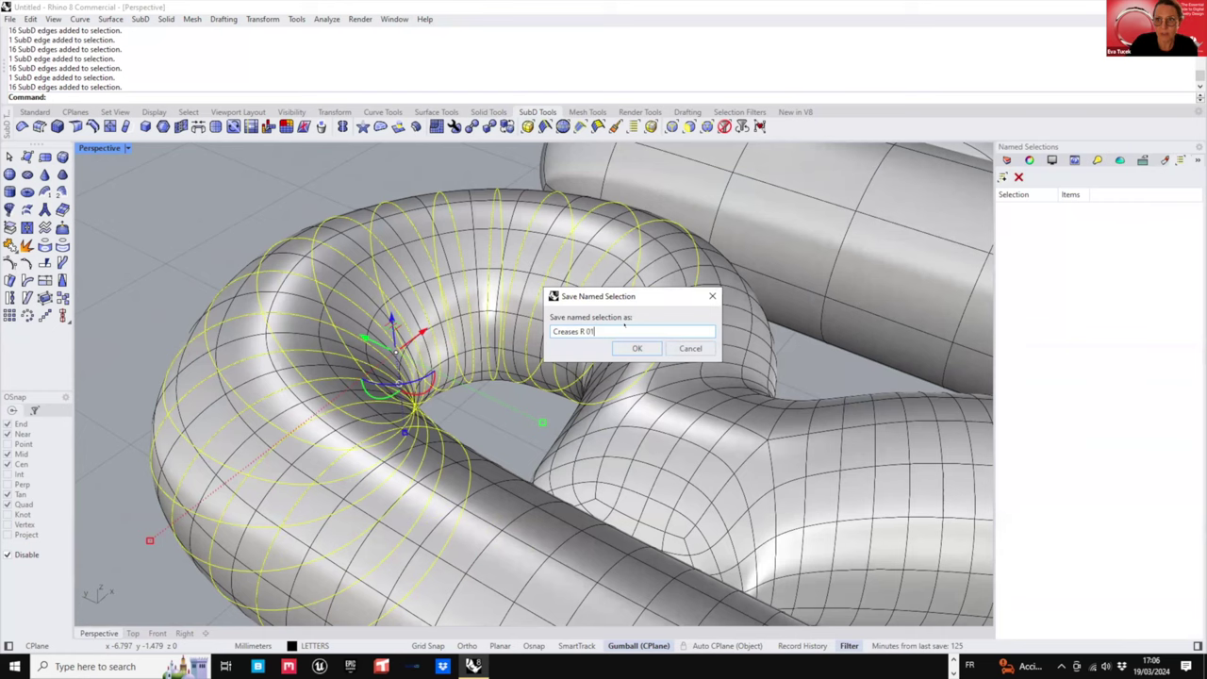
{"action": "key", "text": "Return"}
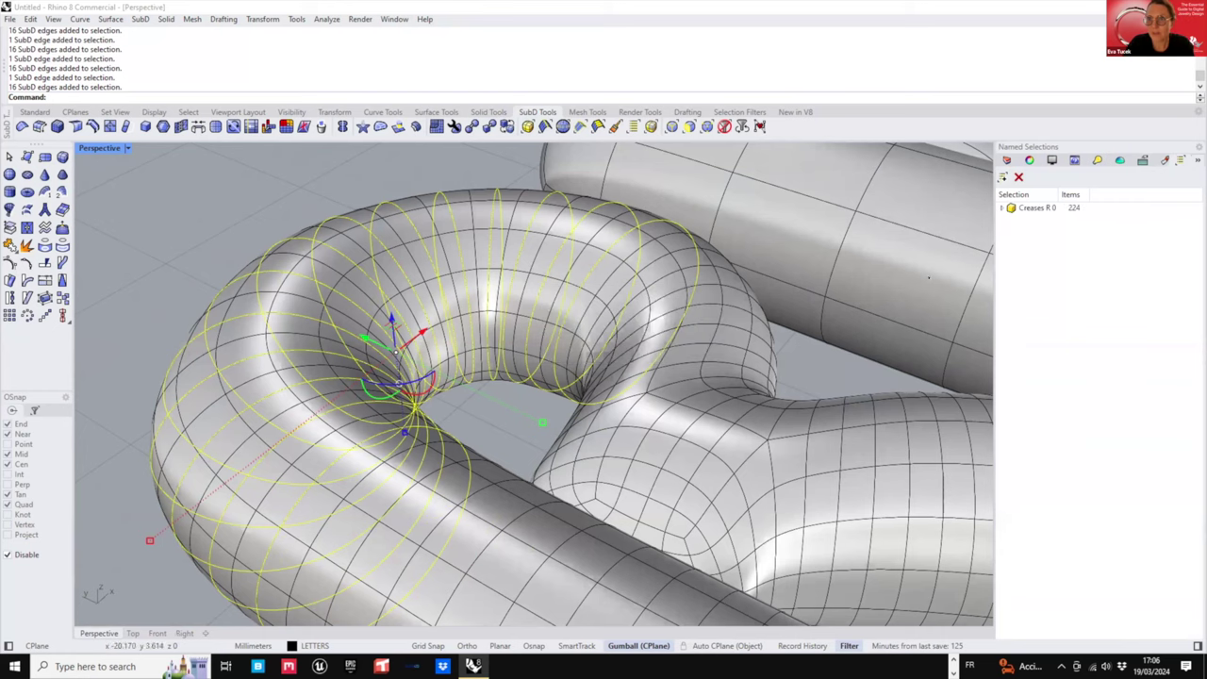
- Try to remove the outer portions of the crease loops from the selection along the outside of the R's bowl
{"action": "right_click_drag", "start_coordinate": [988, 264], "coordinate": [718, 365]}
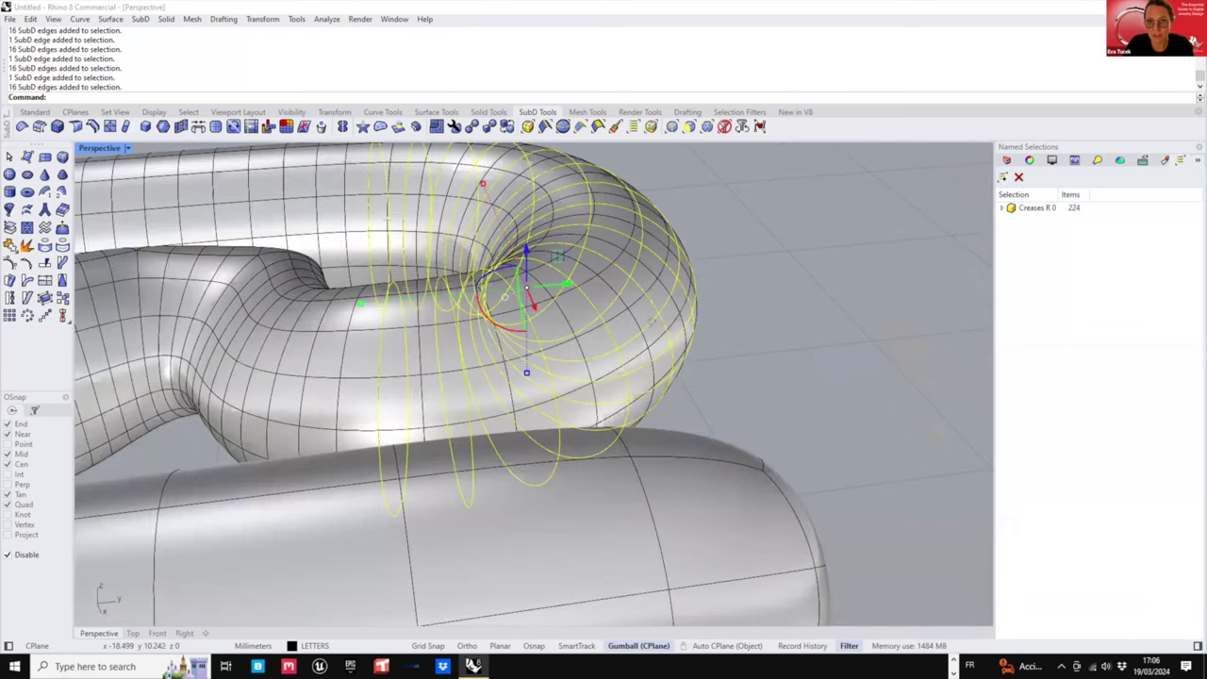
{"action": "right_click_drag", "start_coordinate": [651, 322], "coordinate": [604, 259]}
{"action": "left_click_drag", "start_coordinate": [787, 266], "coordinate": [676, 450]}
{"action": "right_click_drag", "start_coordinate": [675, 450], "coordinate": [787, 345]}
{"action": "left_click_drag", "start_coordinate": [833, 244], "coordinate": [680, 455], "text": "ctrl"}
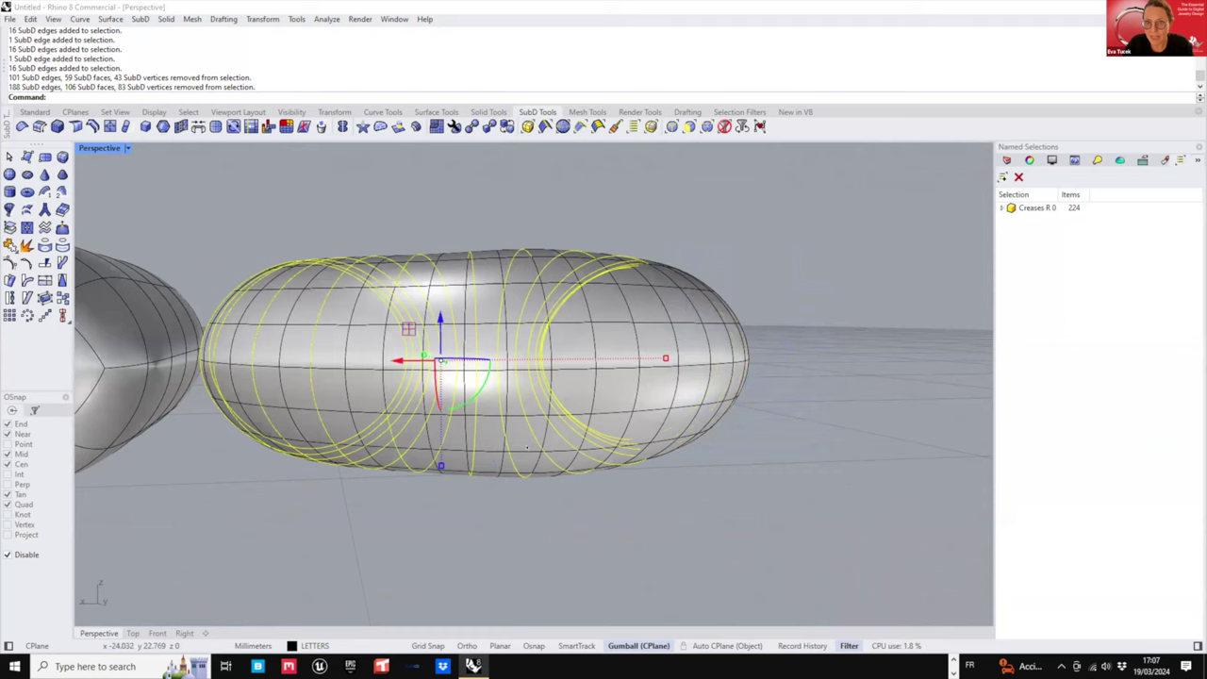
{"action": "mouse_move", "coordinate": [528, 447]}
{"action": "right_mouse_down"}
{"action": "mouse_move", "coordinate": [411, 391]}
{"action": "mouse_move", "coordinate": [283, 429]}
{"action": "mouse_move", "coordinate": [203, 377]}
{"action": "mouse_move", "coordinate": [198, 356]}
{"action": "right_mouse_up"}
{"action": "left_click_drag", "start_coordinate": [791, 288], "coordinate": [668, 487], "text": "ctrl"}
{"action": "right_click_drag", "start_coordinate": [680, 393], "coordinate": [476, 240]}
{"action": "left_click", "coordinate": [622, 314], "text": "ctrl"}
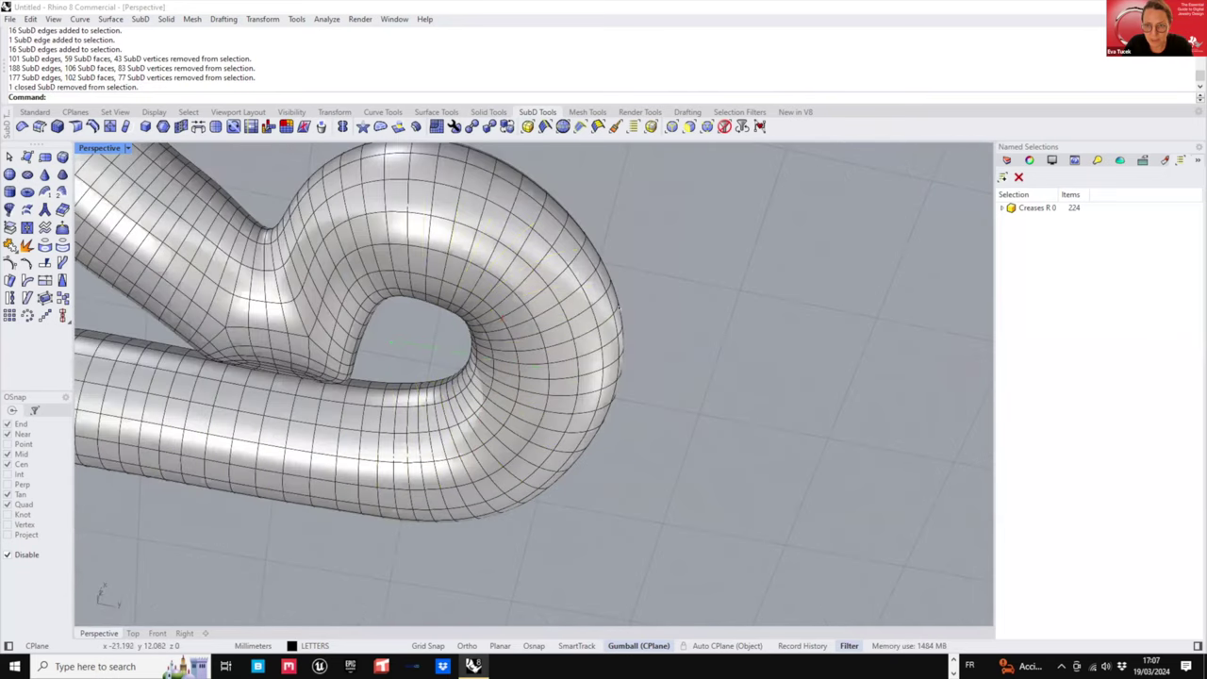
- Recall the Creases R 01 selection and deselect the outer edges around the bowl, keeping the edges facing the hole
{"action": "right_click_drag", "start_coordinate": [679, 349], "coordinate": [840, 287]}
{"action": "left_click", "coordinate": [1030, 208]}
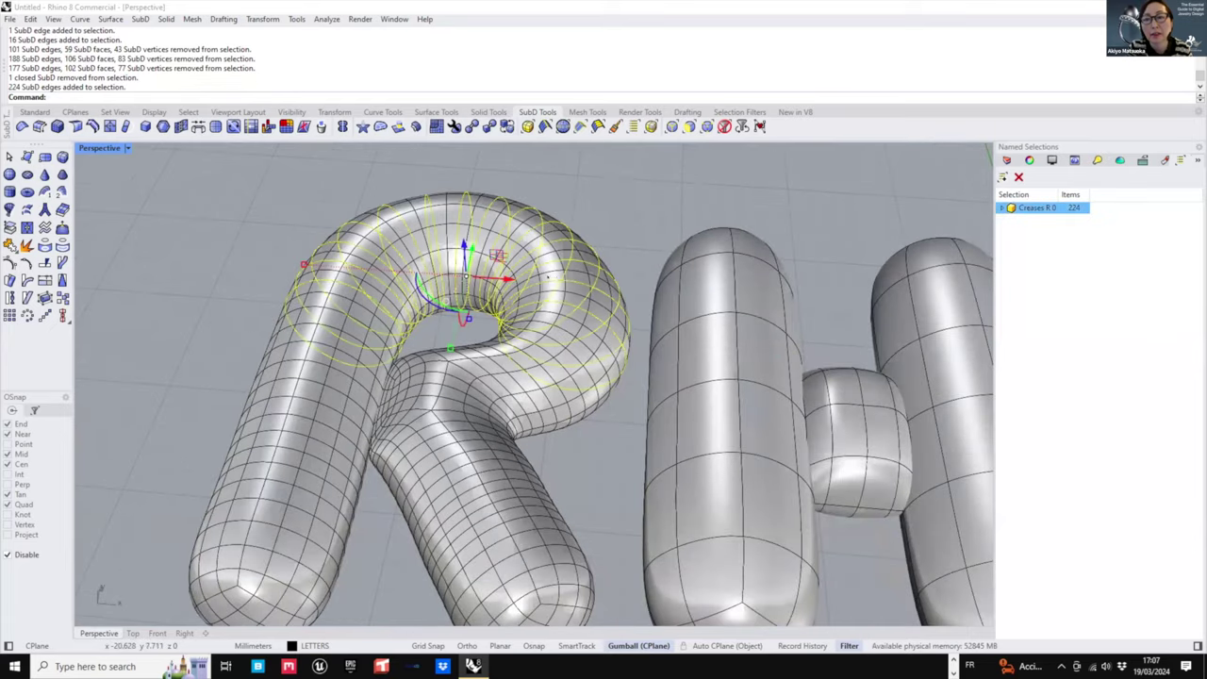
{"action": "right_click_drag", "start_coordinate": [580, 415], "coordinate": [594, 358]}
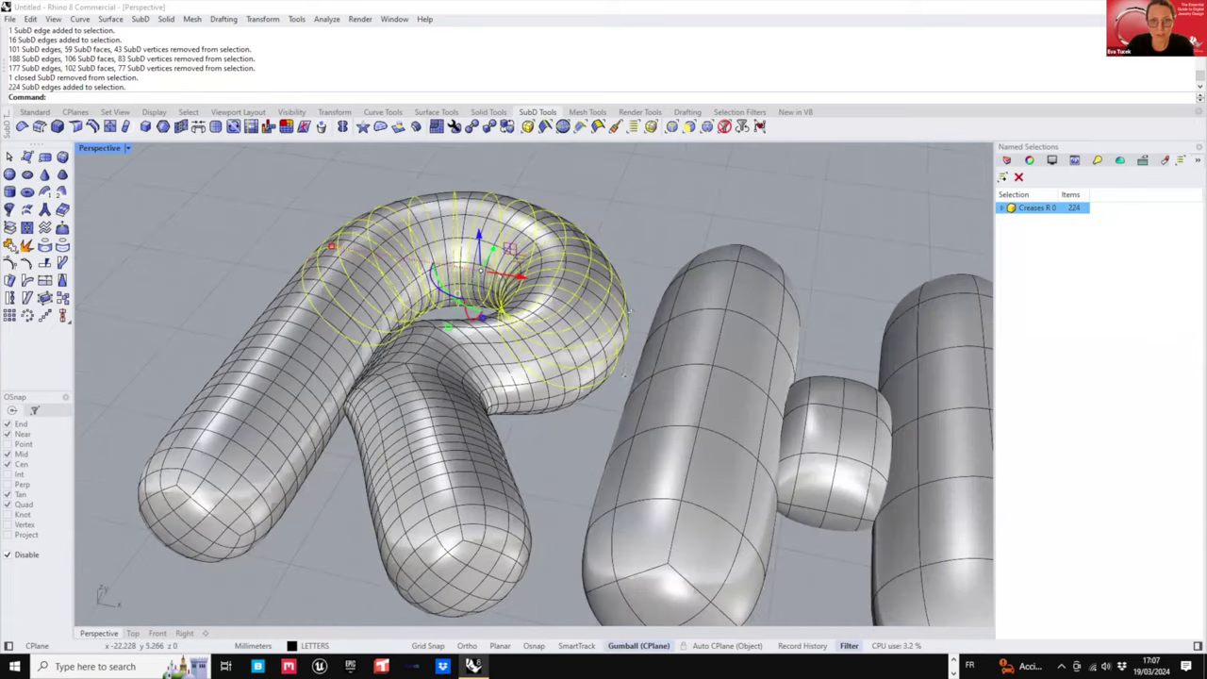
{"action": "scroll", "coordinate": [594, 358], "scroll_direction": "up", "scroll_amount": 4}
{"action": "right_click_drag", "start_coordinate": [604, 443], "coordinate": [622, 355]}
{"action": "left_click_drag", "start_coordinate": [672, 270], "coordinate": [576, 440], "text": "ctrl"}
{"action": "right_click_drag", "start_coordinate": [590, 250], "coordinate": [367, 382]}
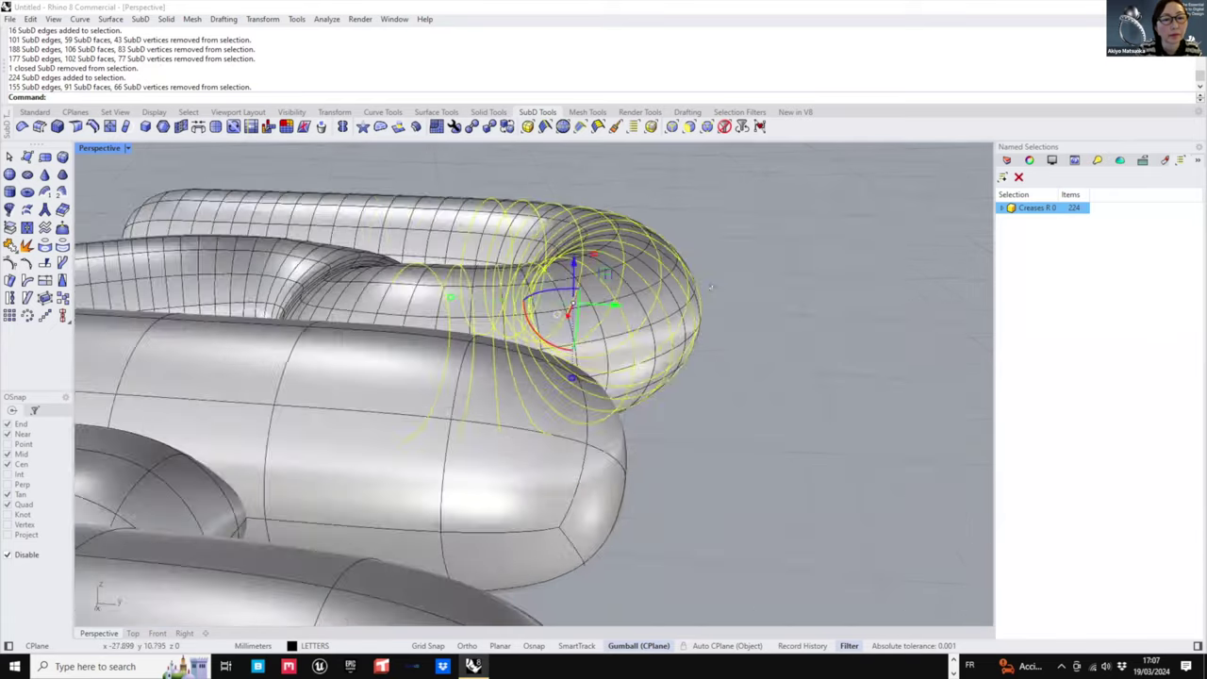
{"action": "right_click_drag", "start_coordinate": [683, 425], "coordinate": [666, 335]}
{"action": "left_click_drag", "start_coordinate": [605, 389], "coordinate": [601, 394], "text": "ctrl"}
{"action": "right_click_drag", "start_coordinate": [679, 387], "coordinate": [481, 407]}
{"action": "left_click_drag", "start_coordinate": [886, 254], "coordinate": [742, 433], "text": "ctrl"}
{"action": "right_click_drag", "start_coordinate": [759, 377], "coordinate": [769, 424]}
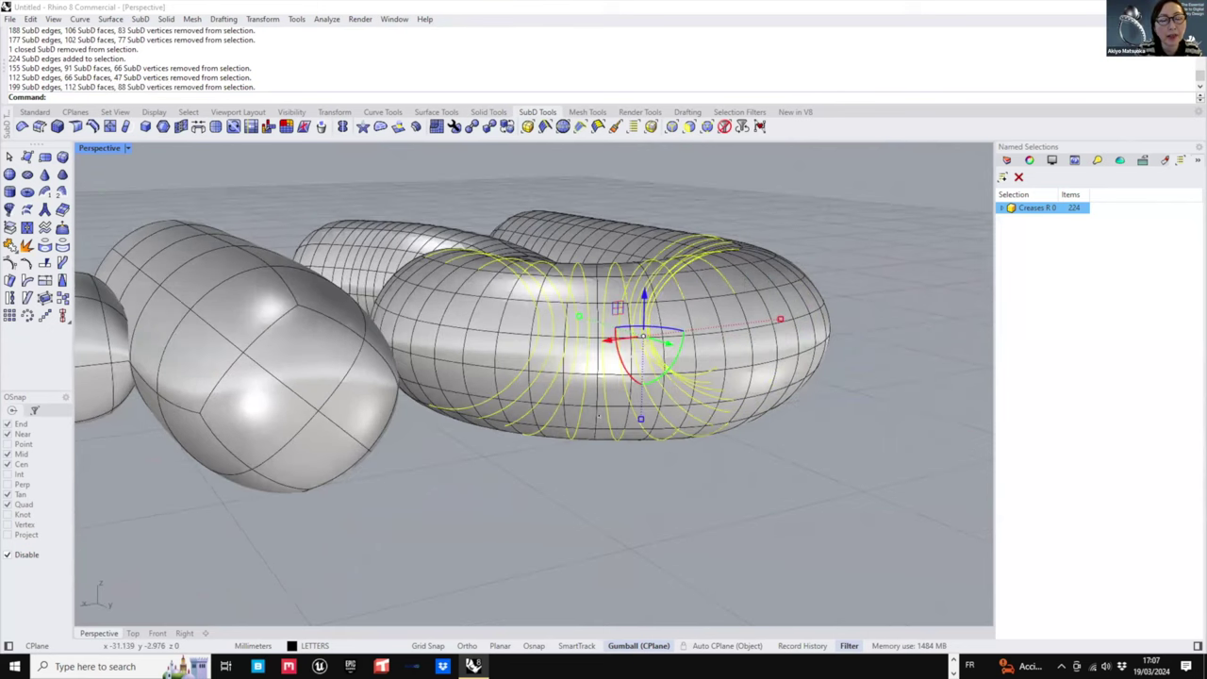
{"action": "right_click_drag", "start_coordinate": [320, 330], "coordinate": [514, 401]}
{"action": "right_click_drag", "start_coordinate": [330, 368], "coordinate": [521, 457]}
{"action": "scroll", "coordinate": [520, 457], "scroll_direction": "up", "scroll_amount": 2}
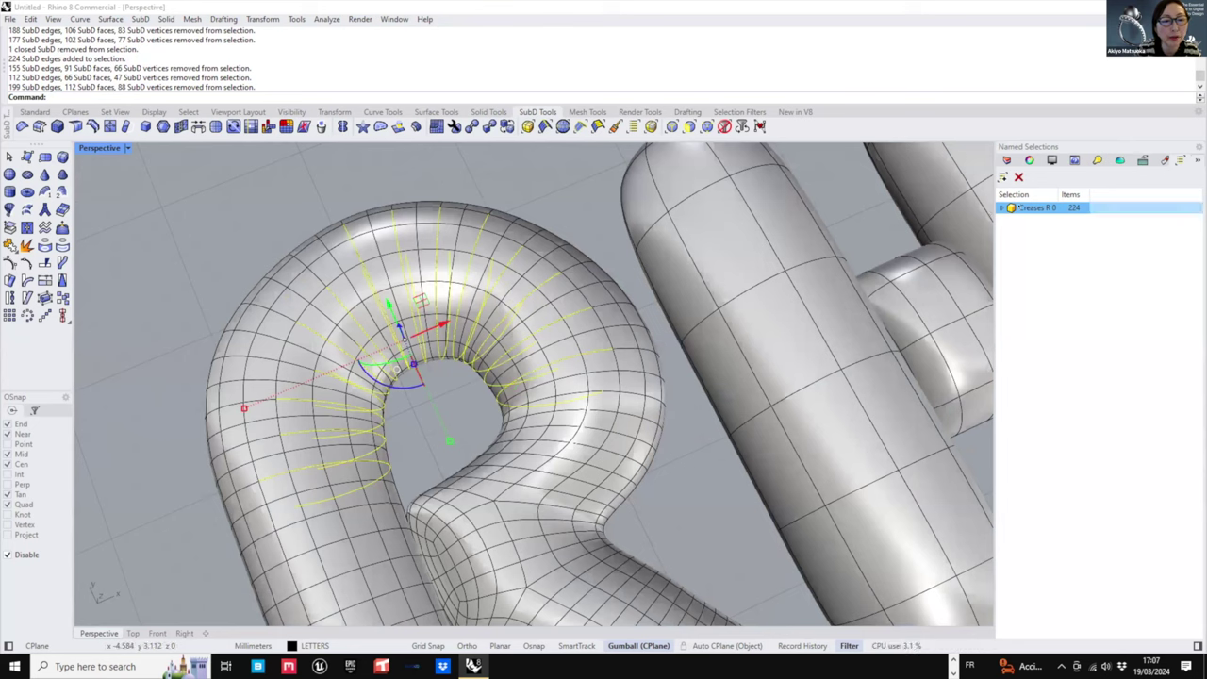
- Shift the inner crease edges from Creases R 01 slightly into the bend, scale them up slightly in X, and clear the selection
{"action": "left_click", "coordinate": [1023, 208]}
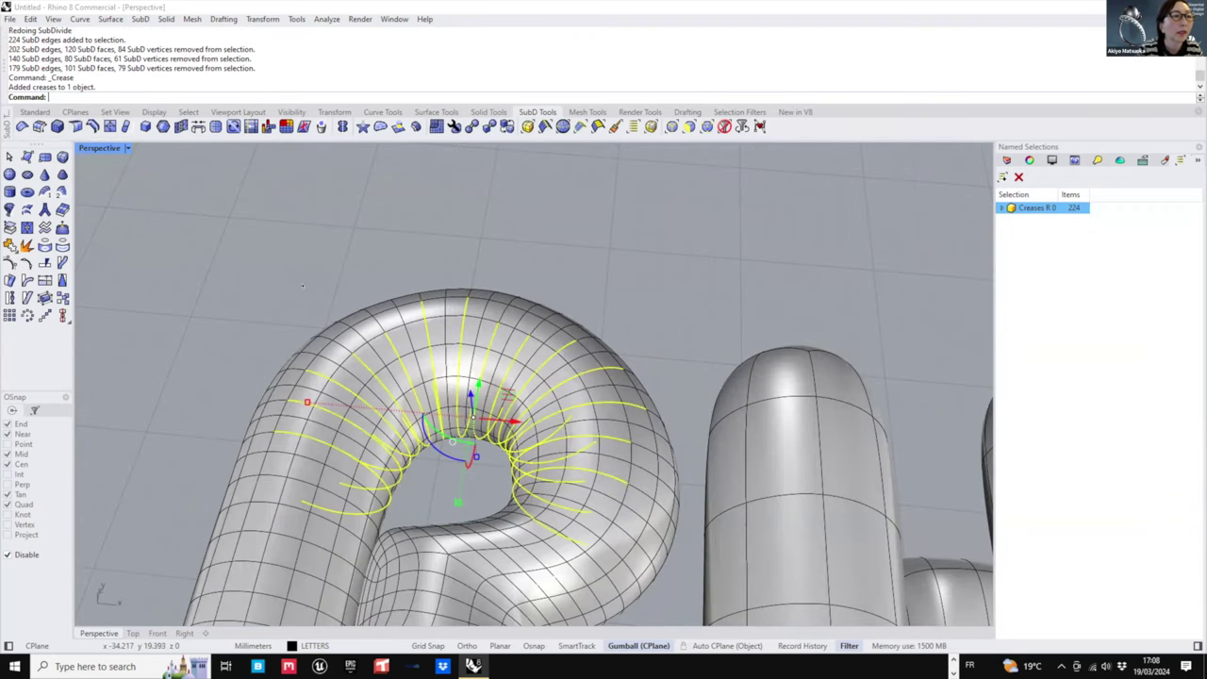
{"action": "right_click_drag", "start_coordinate": [601, 470], "coordinate": [651, 396]}
{"action": "right_click_drag", "start_coordinate": [556, 307], "coordinate": [555, 359]}
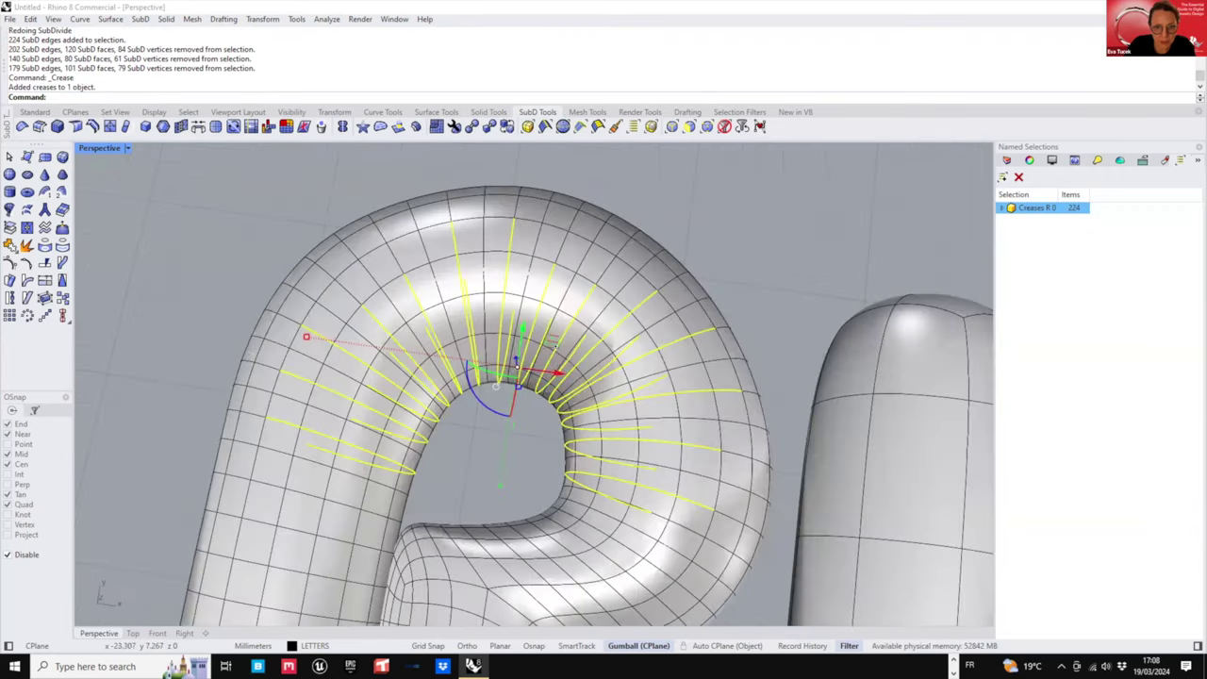
{"action": "left_click_drag", "start_coordinate": [553, 341], "coordinate": [553, 334]}
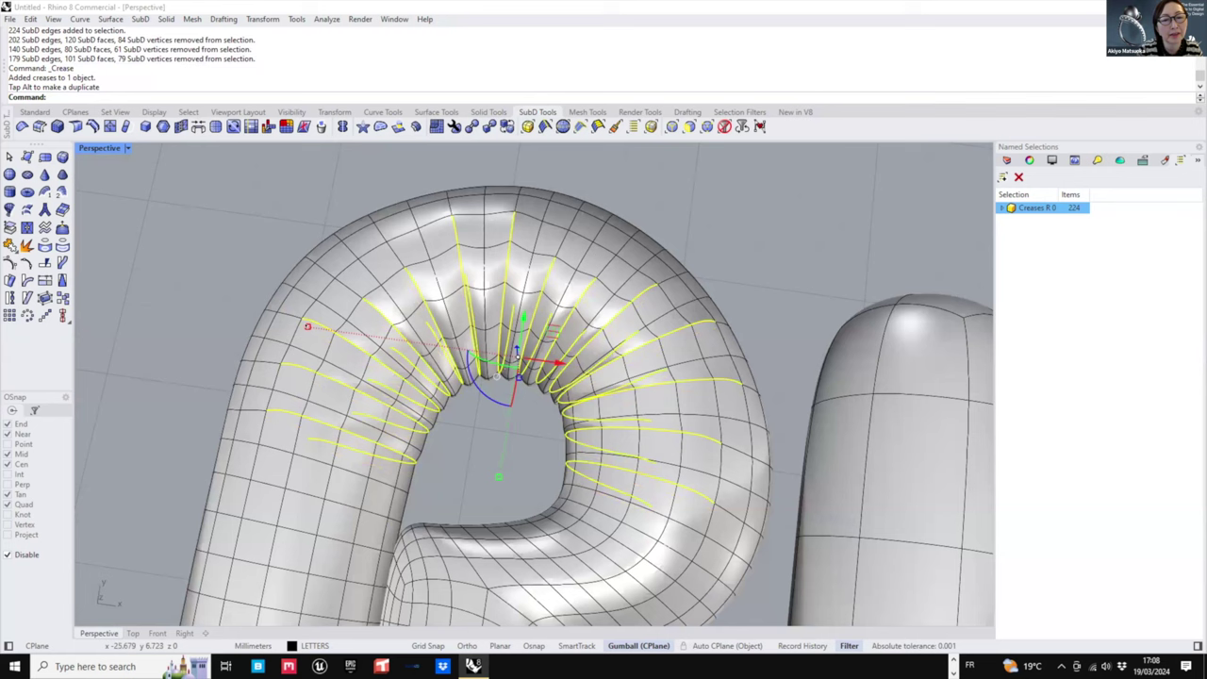
{"action": "left_click_drag", "start_coordinate": [308, 326], "coordinate": [301, 326]}
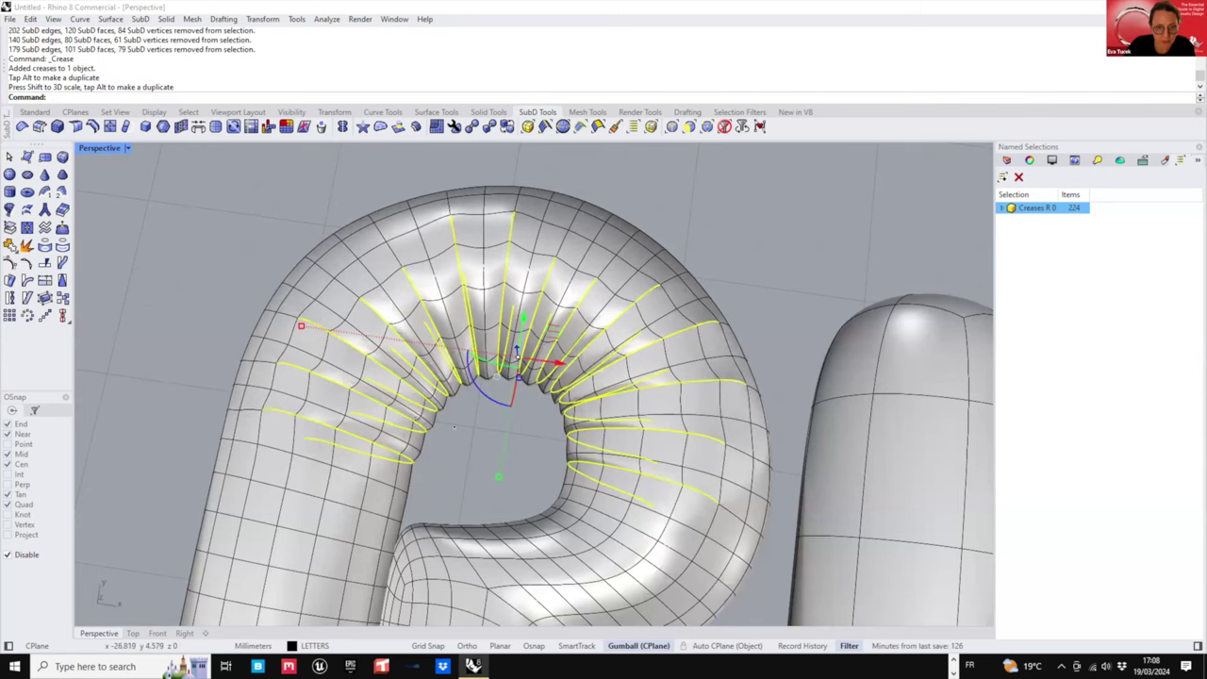
{"action": "scroll", "coordinate": [669, 248], "scroll_direction": "down", "scroll_amount": 4}
{"action": "right_click_drag", "start_coordinate": [669, 248], "coordinate": [712, 252]}
{"action": "key", "text": "Escape"}
- Preview the R's creases in Raytraced display mode and return the Perspective viewport to Shaded
{"action": "scroll", "coordinate": [528, 359], "scroll_direction": "down", "scroll_amount": 6}
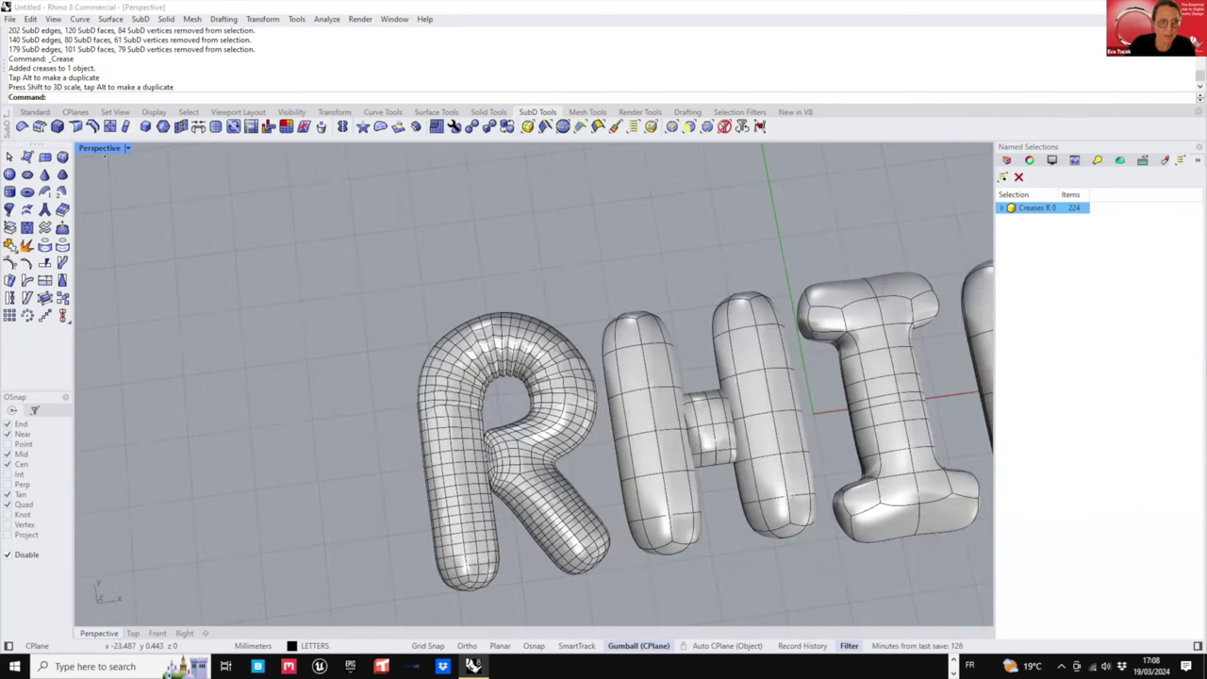
{"action": "right_click_drag", "start_coordinate": [528, 358], "coordinate": [589, 311]}
{"action": "scroll", "coordinate": [528, 358], "scroll_direction": "up", "scroll_amount": 5}
{"action": "left_click", "coordinate": [128, 148]}
{"action": "left_click", "coordinate": [112, 333]}
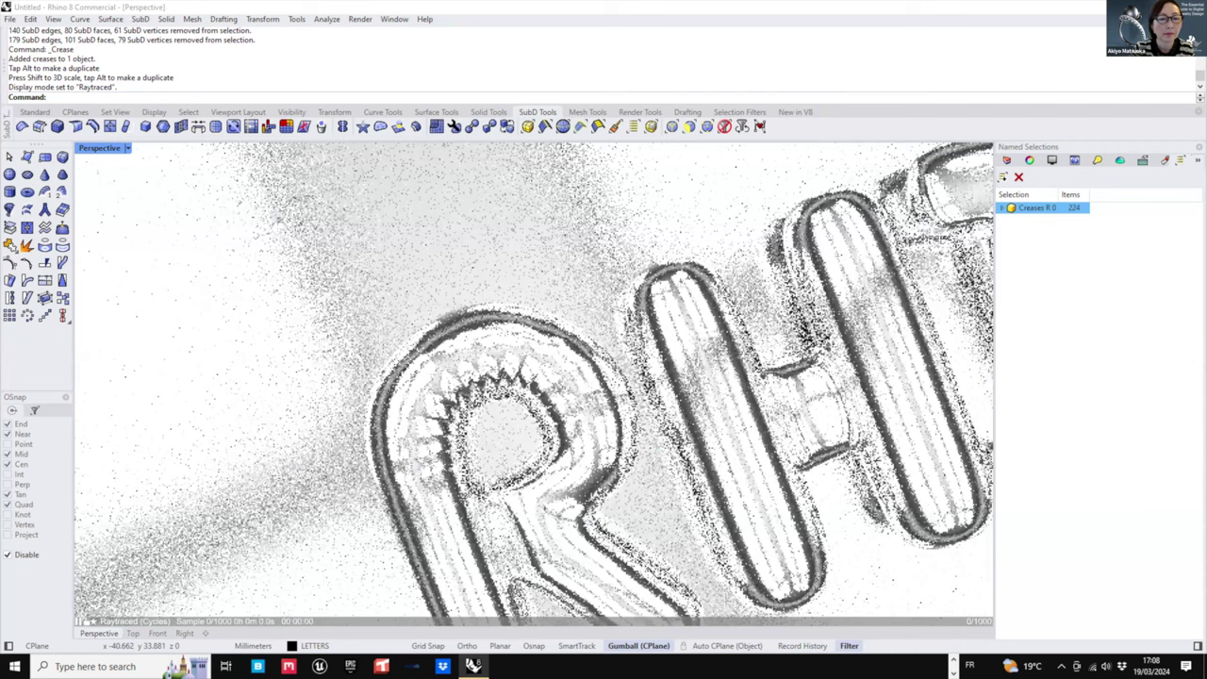
{"action": "right_click_drag", "start_coordinate": [566, 424], "coordinate": [507, 358], "text": "shift"}
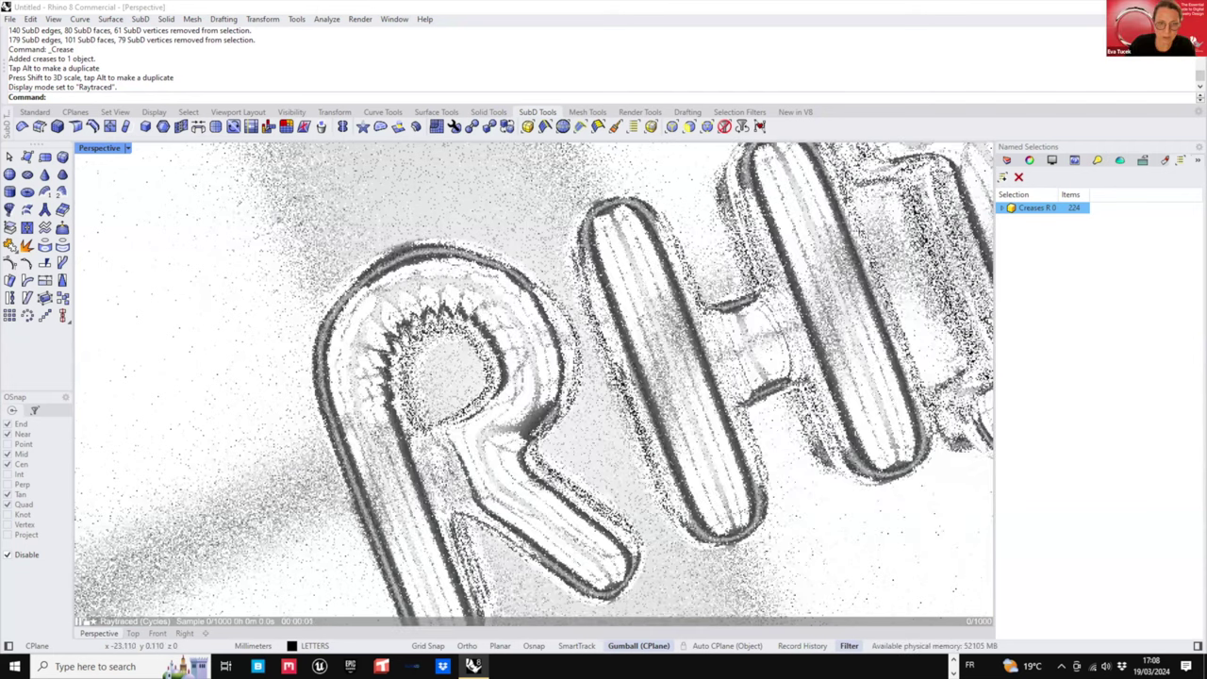
{"action": "right_click_drag", "start_coordinate": [505, 420], "coordinate": [496, 438]}
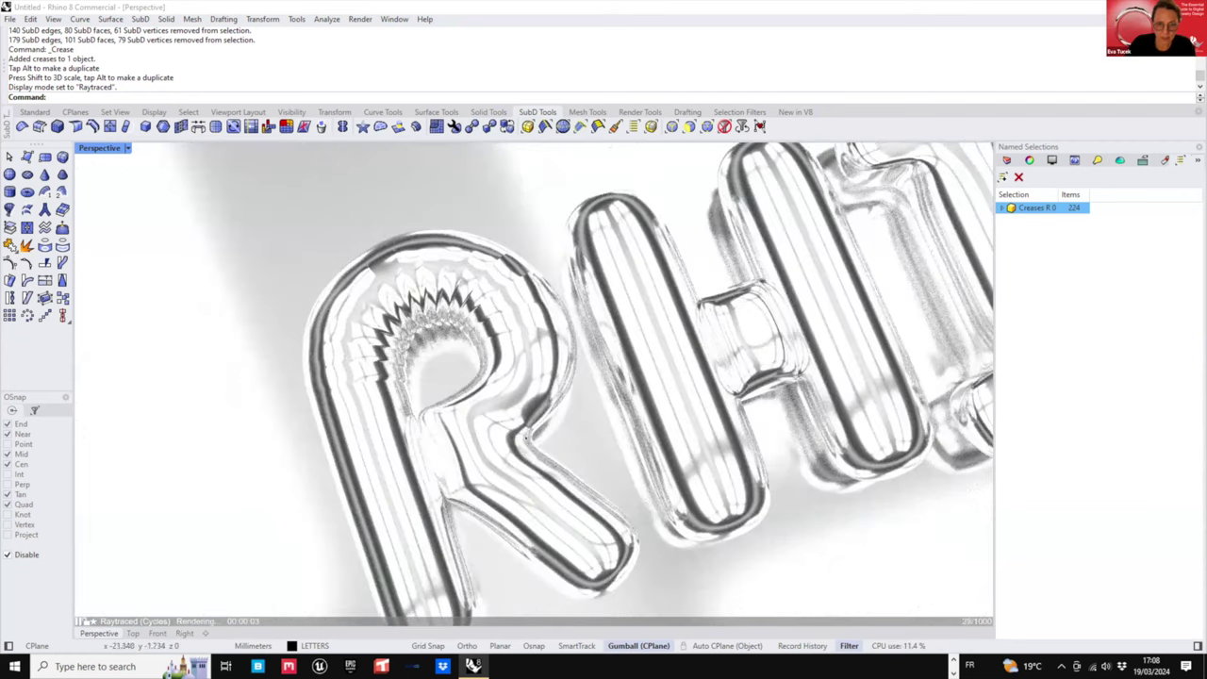
{"action": "left_click", "coordinate": [128, 148]}
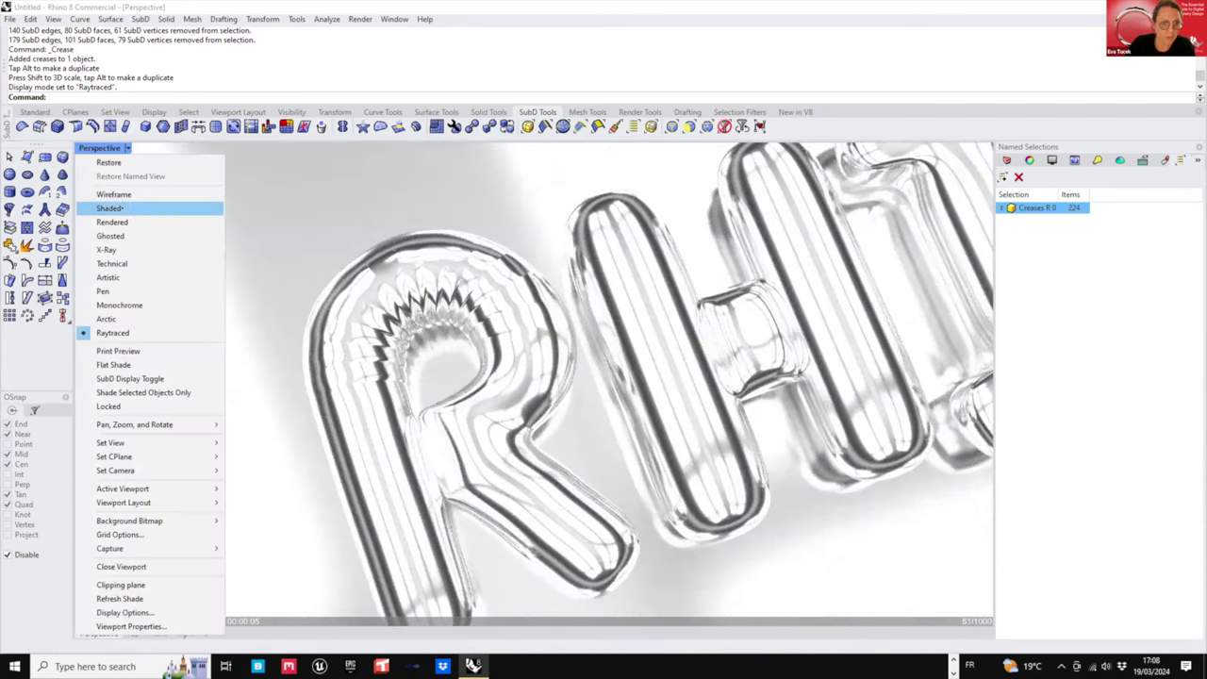
{"action": "left_click", "coordinate": [110, 208]}
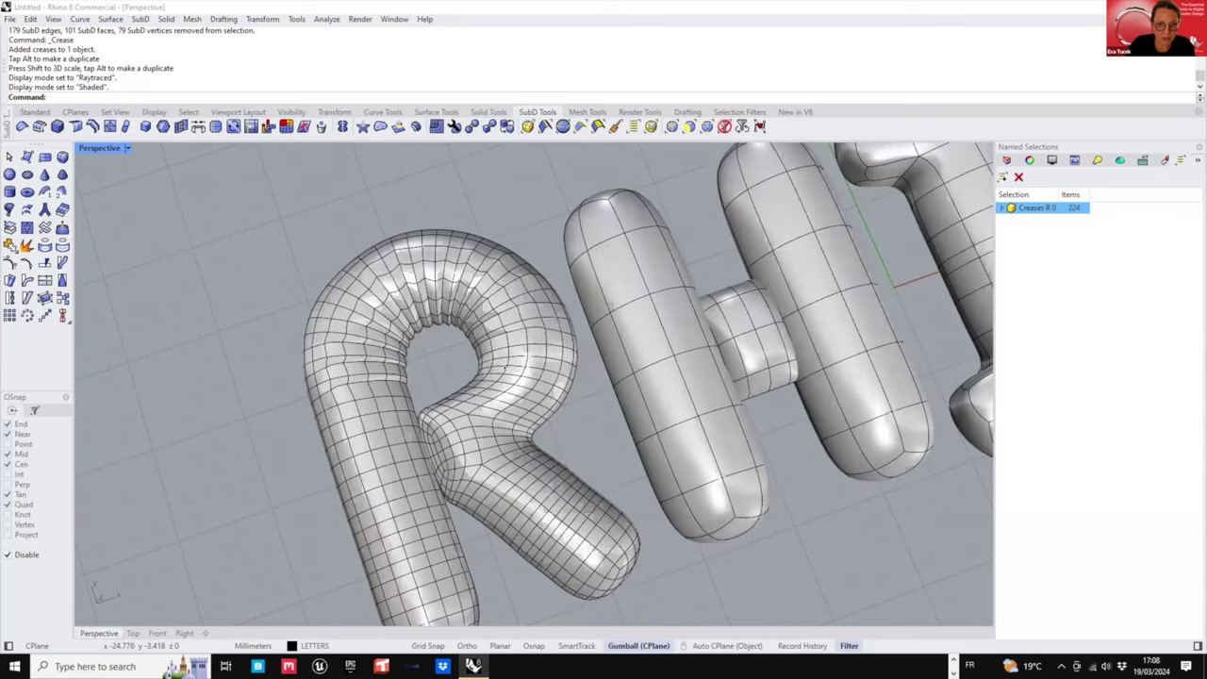
- Show the PICTURE PLANE layer, compare the letters with the balloon reference image, and hide the layer again
{"action": "mouse_move", "coordinate": [420, 432]}
{"action": "right_mouse_down"}
{"action": "mouse_move", "coordinate": [268, 410]}
{"action": "mouse_move", "coordinate": [321, 427]}
{"action": "right_mouse_up"}
{"action": "scroll", "coordinate": [268, 411], "scroll_direction": "up", "scroll_amount": 2}
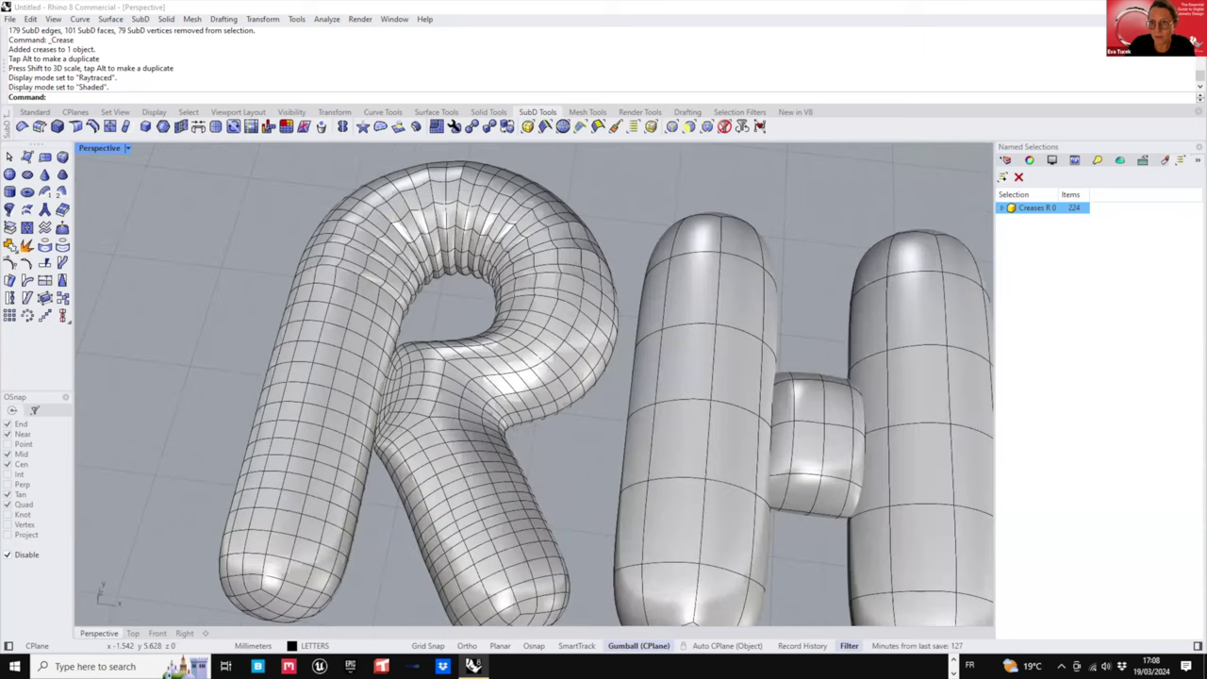
{"action": "left_click", "coordinate": [1006, 161]}
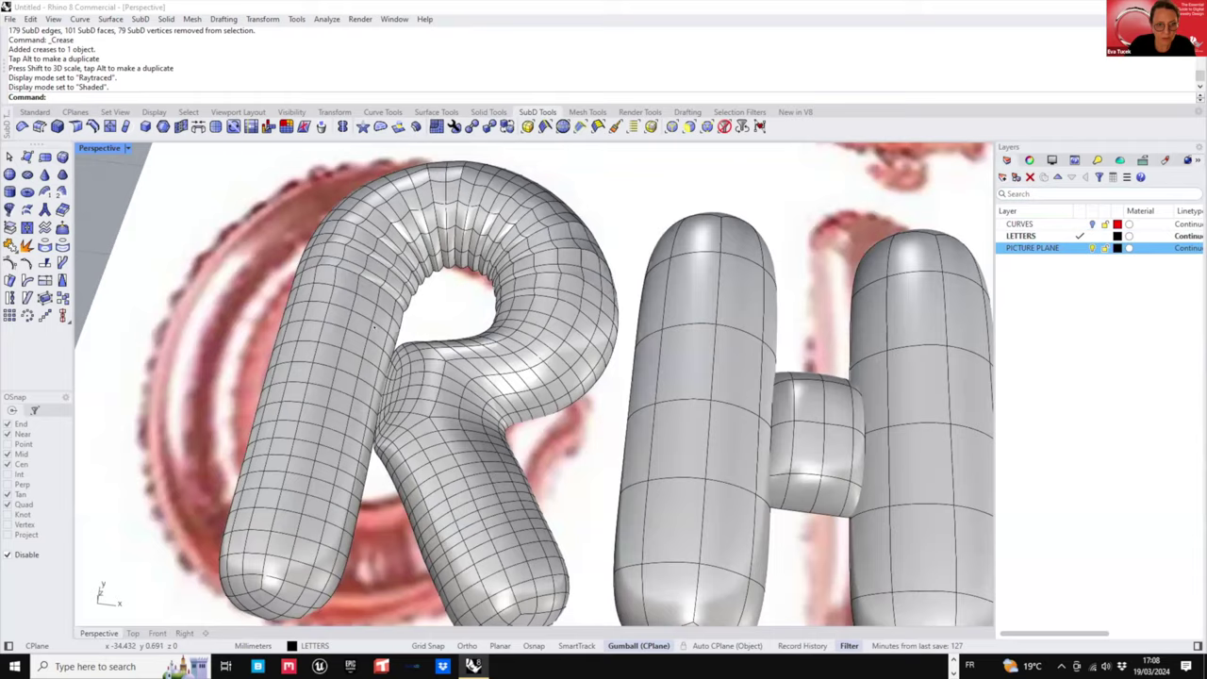
{"action": "scroll", "coordinate": [374, 328], "scroll_direction": "down", "scroll_amount": 14}
{"action": "mouse_move", "coordinate": [610, 354]}
{"action": "right_mouse_down", "text": "shift"}
{"action": "mouse_move", "coordinate": [548, 348]}
{"action": "mouse_move", "coordinate": [613, 354]}
{"action": "right_mouse_up", "text": "shift"}
{"action": "right_click_drag", "start_coordinate": [448, 532], "coordinate": [432, 432], "text": "shift"}
{"action": "scroll", "coordinate": [429, 429], "scroll_direction": "up", "scroll_amount": 4}
{"action": "right_click_drag", "start_coordinate": [434, 434], "coordinate": [458, 500], "text": "shift"}
{"action": "scroll", "coordinate": [458, 469], "scroll_direction": "down", "scroll_amount": 3}
{"action": "scroll", "coordinate": [325, 283], "scroll_direction": "up", "scroll_amount": 5}
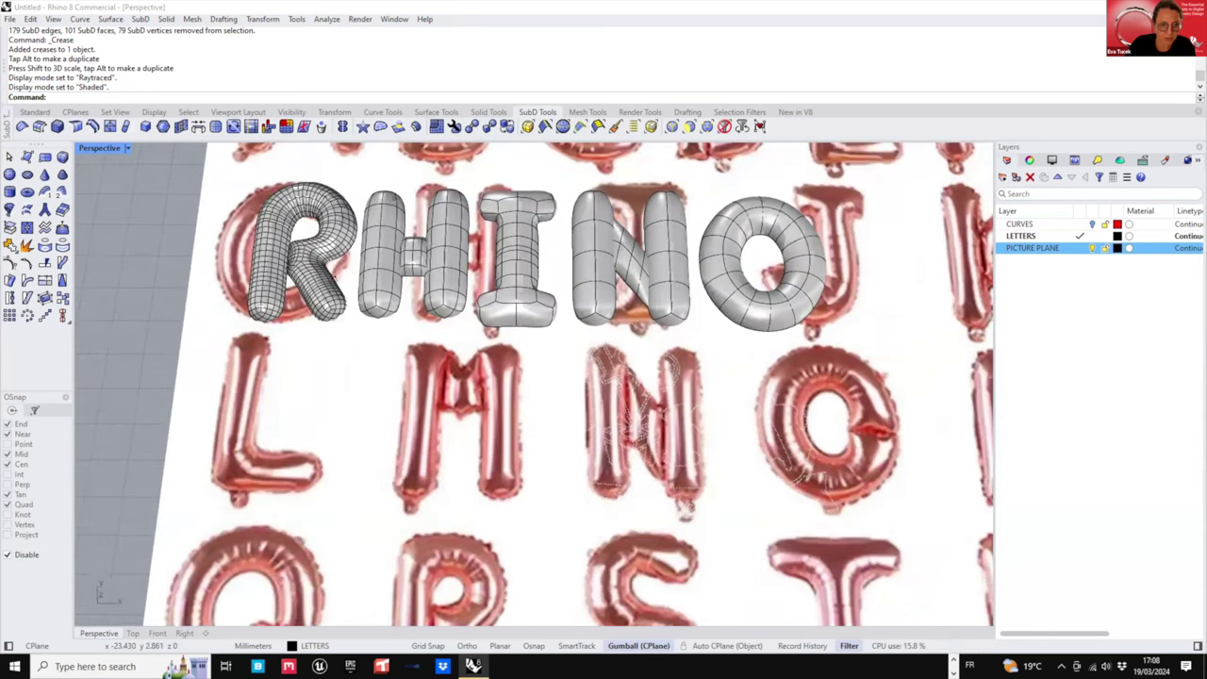
{"action": "scroll", "coordinate": [332, 300], "scroll_direction": "down", "scroll_amount": 3}
{"action": "right_click_drag", "start_coordinate": [332, 300], "coordinate": [330, 275]}
{"action": "scroll", "coordinate": [347, 274], "scroll_direction": "up", "scroll_amount": 8}
{"action": "right_click_drag", "start_coordinate": [396, 364], "coordinate": [415, 396]}
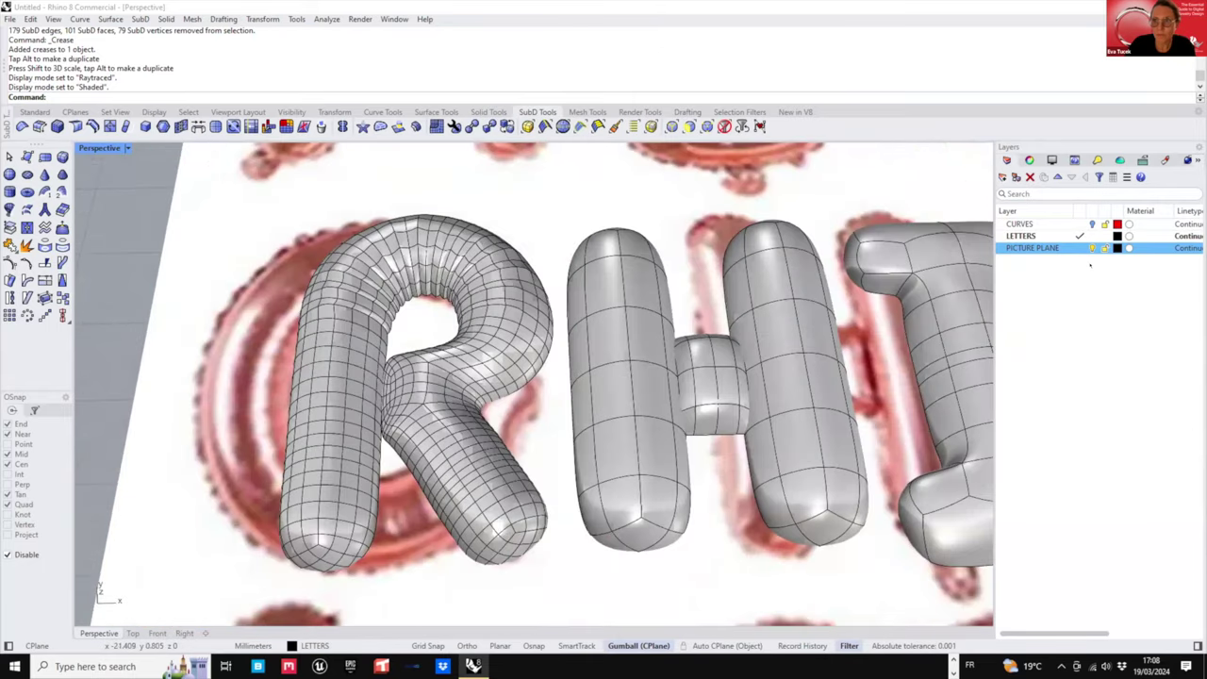
{"action": "left_click", "coordinate": [1094, 247]}
- Select several edge loops around the junction where the R's diagonal leg meets the bowl, skipping loops between them
{"action": "scroll", "coordinate": [500, 377], "scroll_direction": "up", "scroll_amount": 5}
{"action": "right_click_drag", "start_coordinate": [500, 377], "coordinate": [435, 386]}
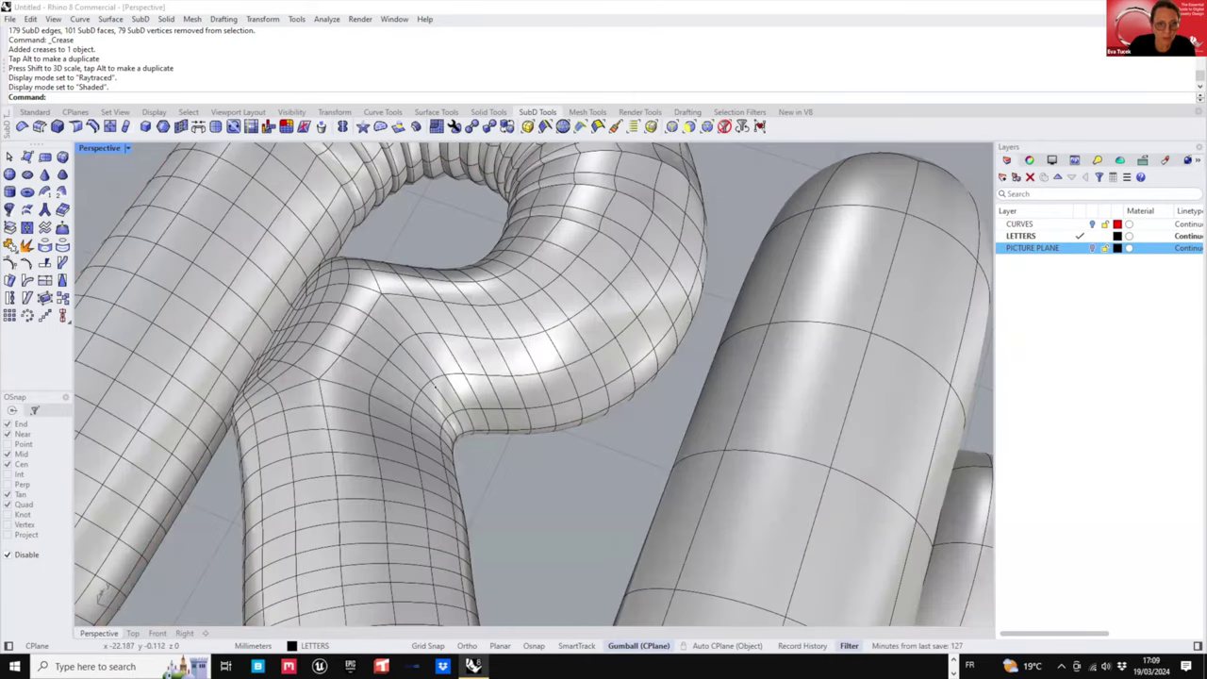
{"action": "double_click", "coordinate": [435, 387]}
{"action": "double_click", "coordinate": [442, 420], "text": "shift"}
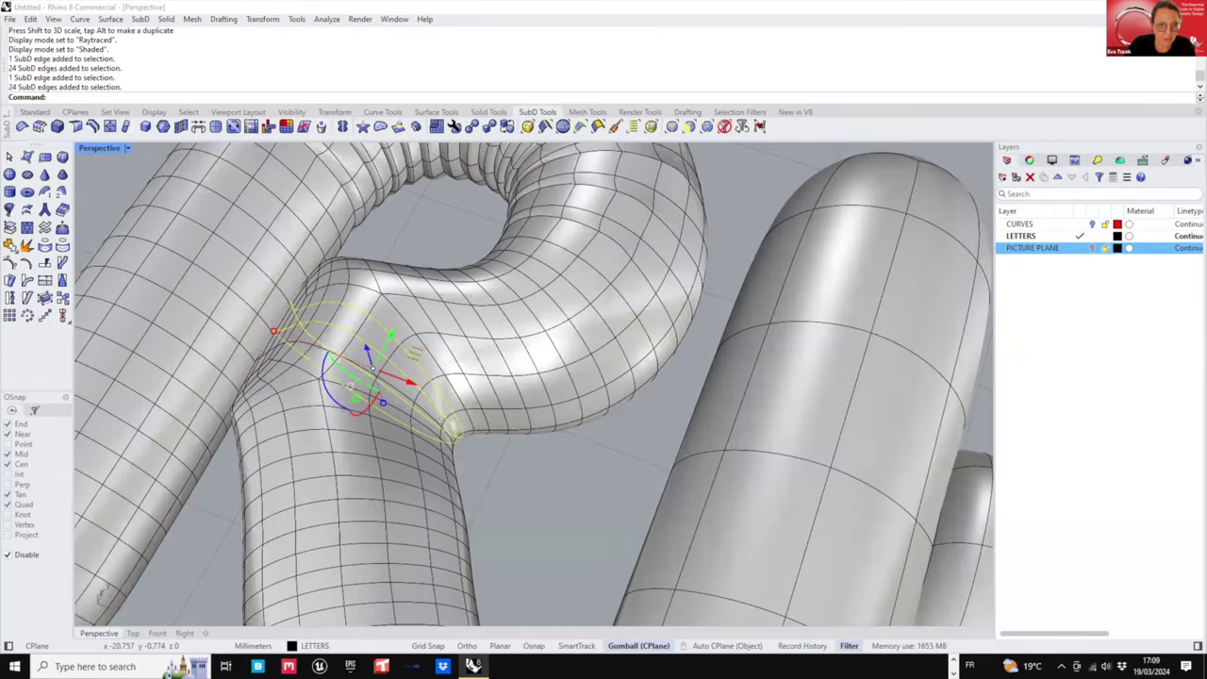
{"action": "right_click_drag", "start_coordinate": [437, 456], "coordinate": [370, 415]}
{"action": "double_click", "coordinate": [373, 363]}
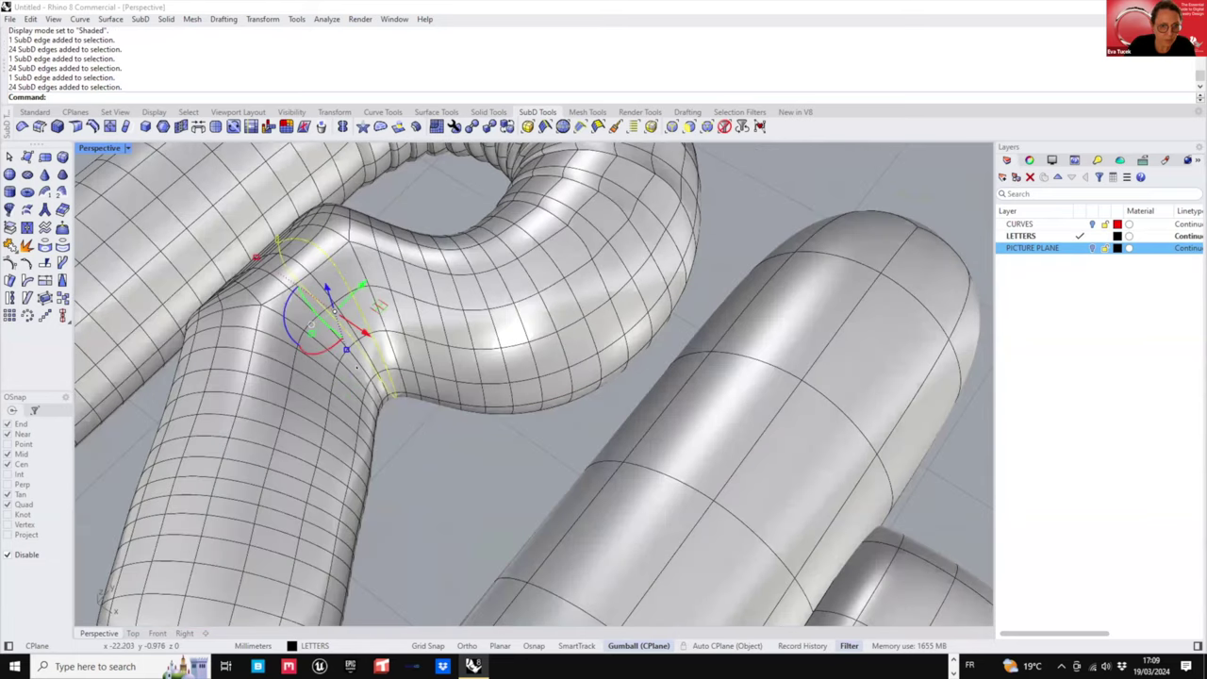
{"action": "double_click", "coordinate": [358, 379], "text": "shift"}
{"action": "double_click", "coordinate": [346, 386], "text": "shift"}
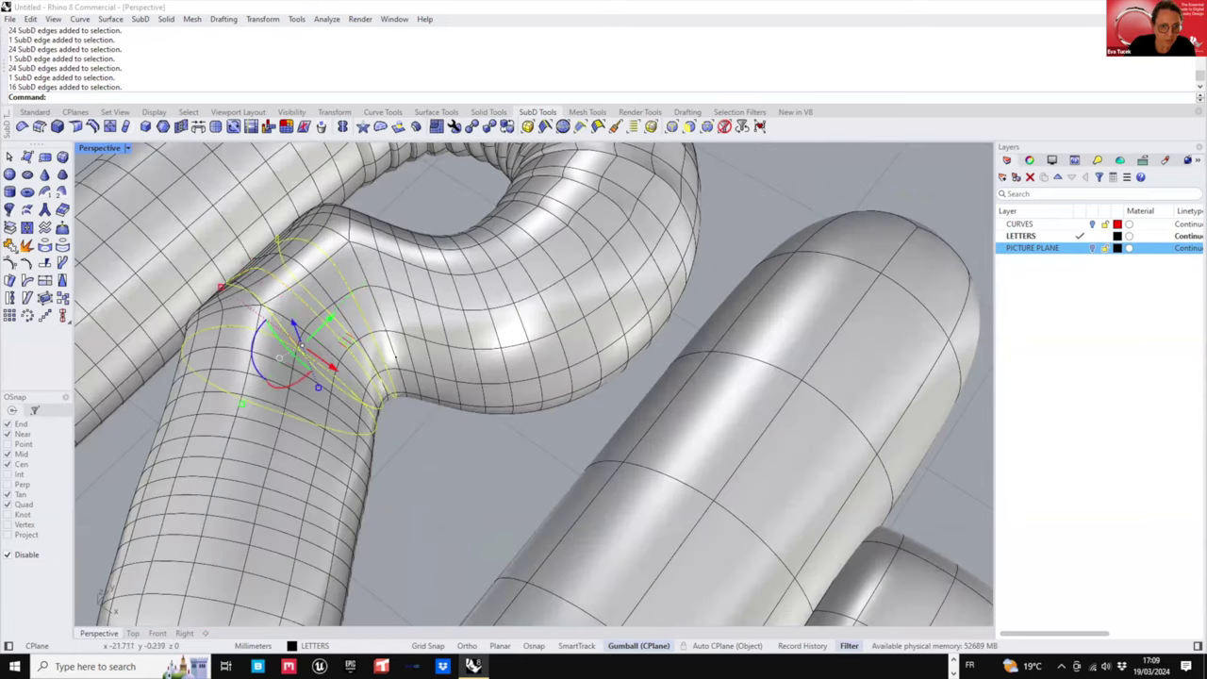
{"action": "double_click", "coordinate": [403, 357], "text": "shift"}
- Deselect the junction edges everywhere except near the notch between the R's bowl and diagonal leg, and crease the remaining edges
{"action": "right_click_drag", "start_coordinate": [510, 388], "coordinate": [465, 326]}
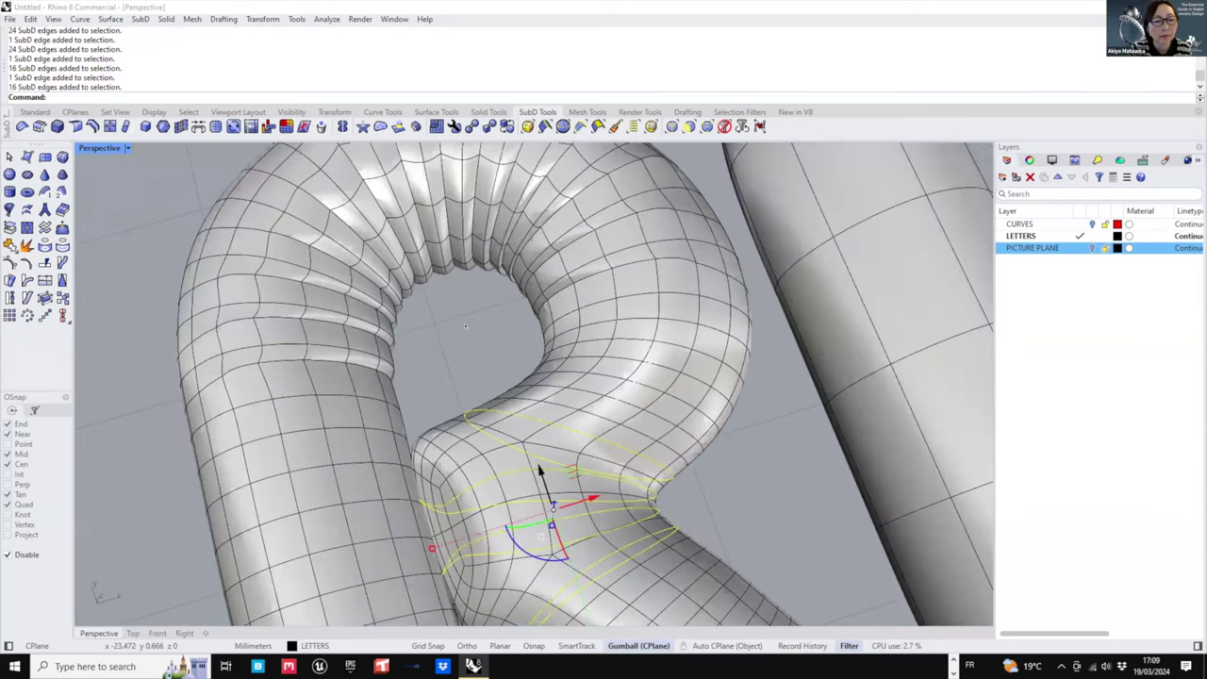
{"action": "right_click_drag", "start_coordinate": [294, 316], "coordinate": [264, 226]}
{"action": "scroll", "coordinate": [415, 453], "scroll_direction": "down", "scroll_amount": 6}
{"action": "left_click_drag", "start_coordinate": [178, 250], "coordinate": [420, 448], "text": "ctrl"}
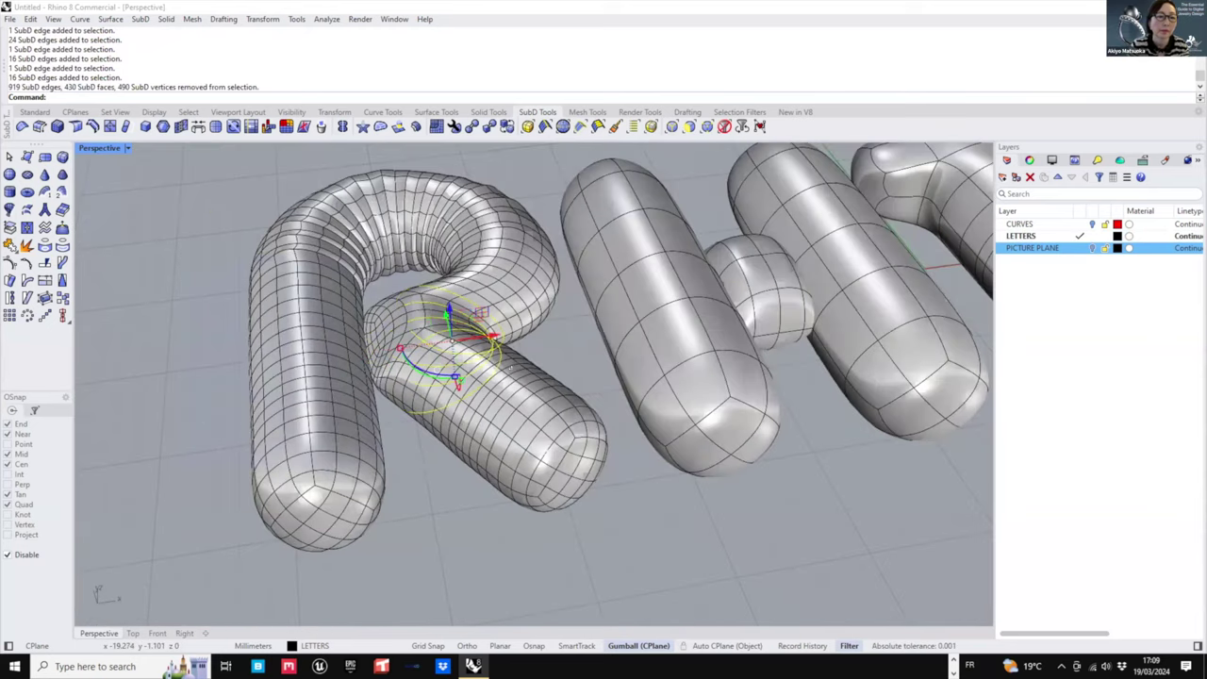
{"action": "right_click_drag", "start_coordinate": [419, 447], "coordinate": [393, 401]}
{"action": "scroll", "coordinate": [411, 447], "scroll_direction": "up", "scroll_amount": 3}
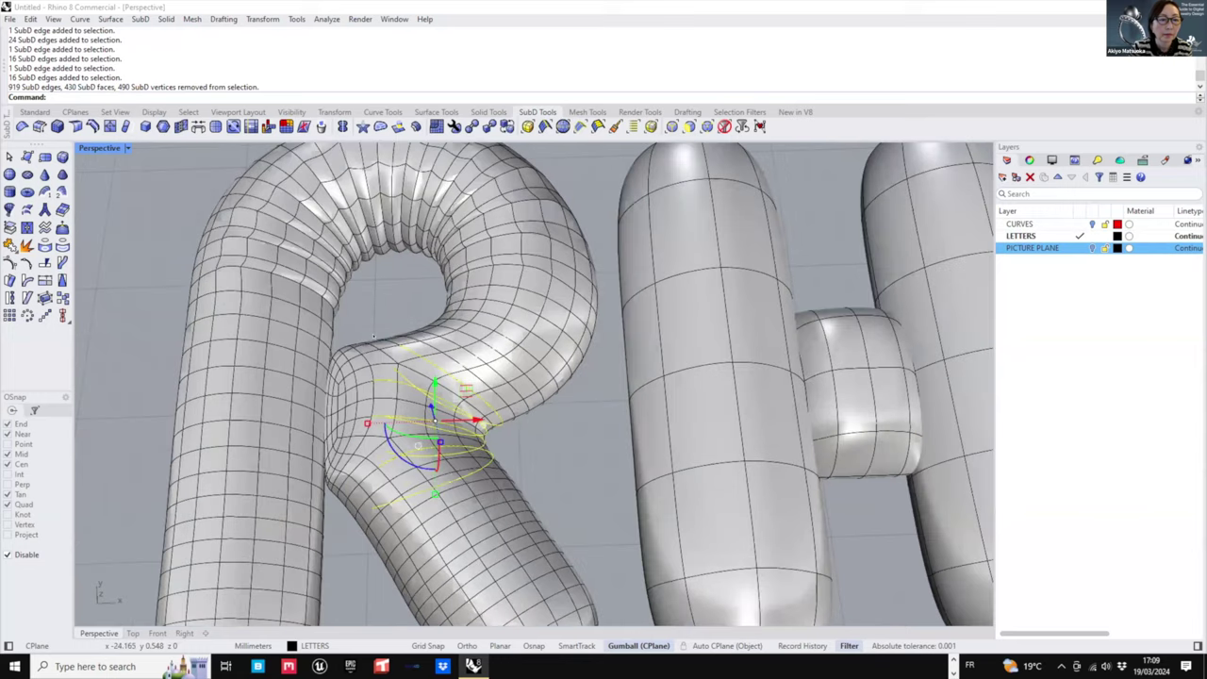
{"action": "left_click_drag", "start_coordinate": [276, 400], "coordinate": [405, 479], "text": "ctrl"}
{"action": "left_click_drag", "start_coordinate": [345, 564], "coordinate": [404, 419], "text": "ctrl"}
{"action": "left_click", "coordinate": [58, 126]}
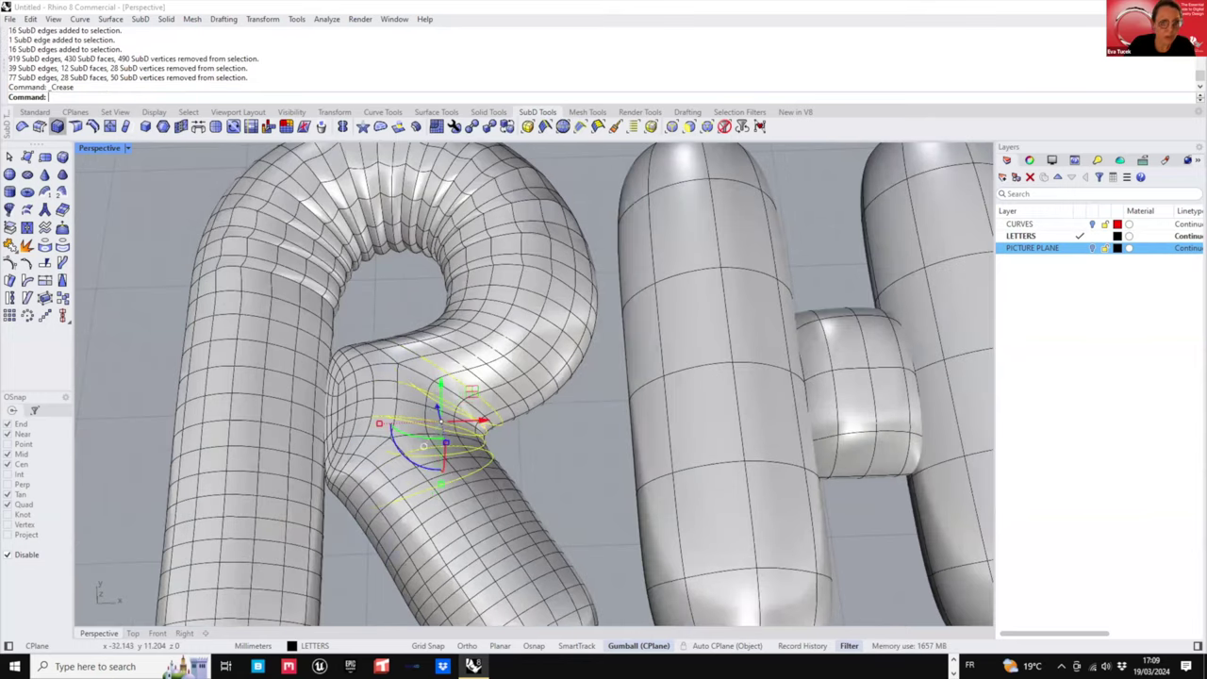
- Scale the creased junction edges down slightly, shift them a little in X, and clear the selection
{"action": "mouse_move", "coordinate": [491, 400]}
{"action": "right_mouse_down"}
{"action": "mouse_move", "coordinate": [493, 419]}
{"action": "mouse_move", "coordinate": [484, 384]}
{"action": "right_mouse_up"}
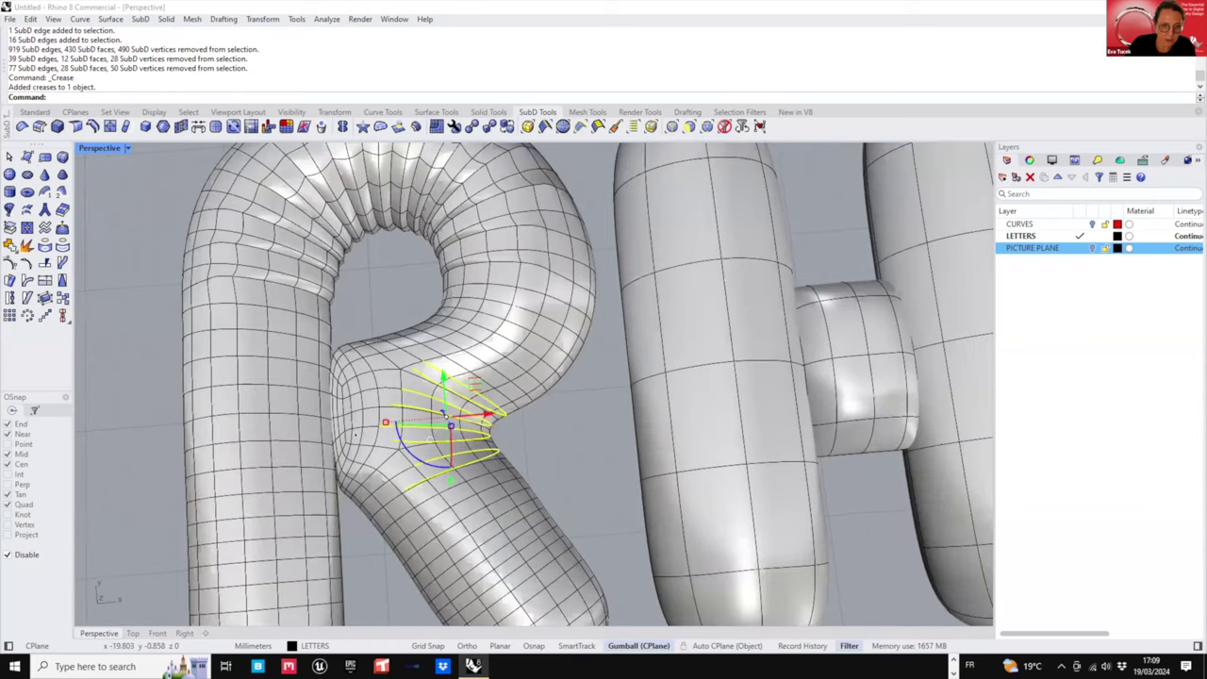
{"action": "scroll", "coordinate": [485, 385], "scroll_direction": "up", "scroll_amount": 3}
{"action": "left_click_drag", "start_coordinate": [359, 431], "coordinate": [367, 431], "text": "shift"}
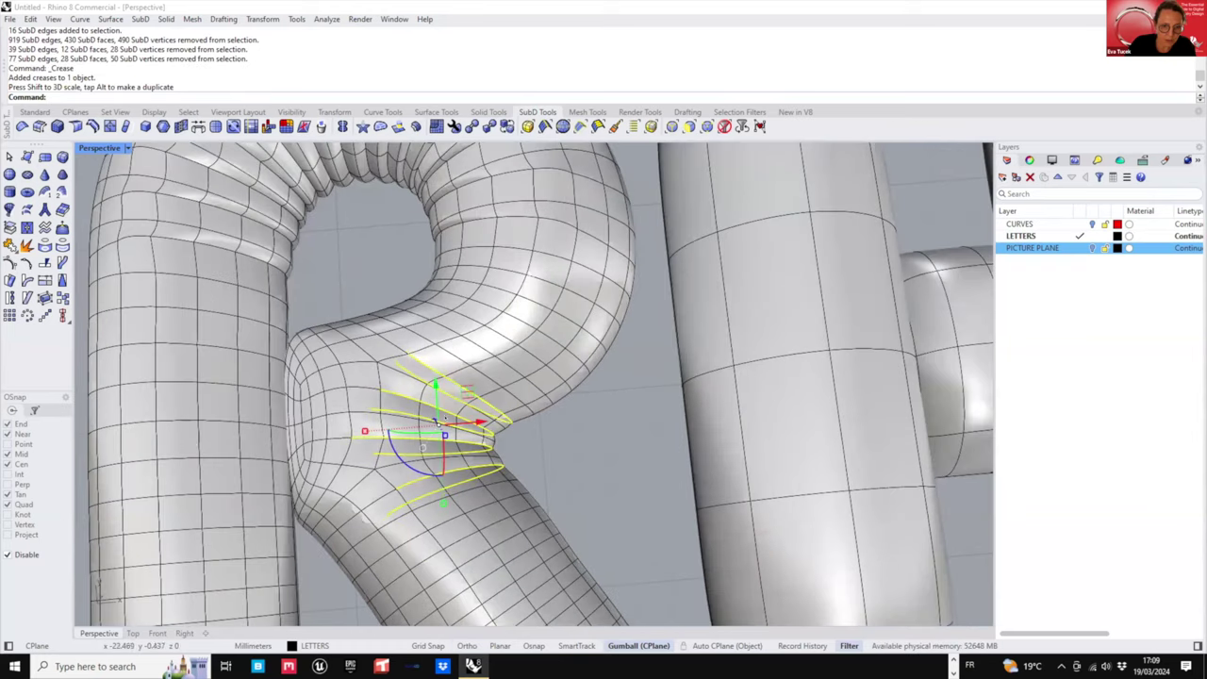
{"action": "left_click_drag", "start_coordinate": [479, 421], "coordinate": [485, 426]}
{"action": "key", "text": "Escape"}
{"action": "scroll", "coordinate": [484, 426], "scroll_direction": "down", "scroll_amount": 8}
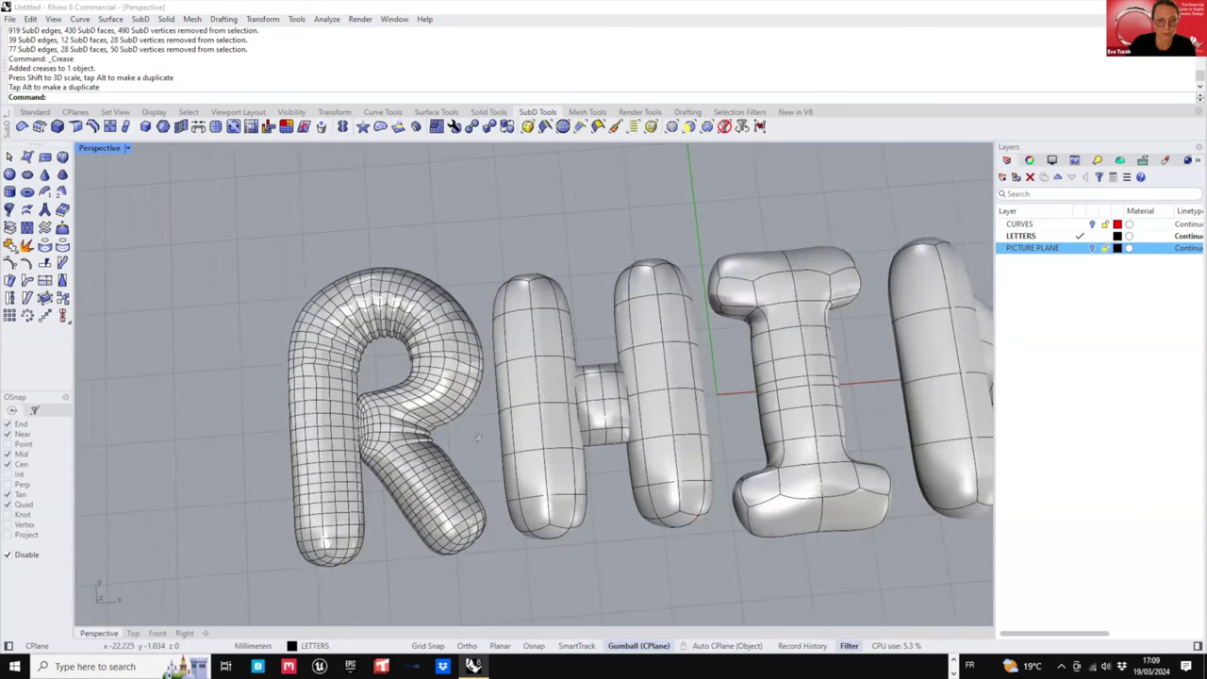
- Look over the remaining letters from the H to the O for where creases are still missing
{"action": "scroll", "coordinate": [485, 425], "scroll_direction": "up", "scroll_amount": 2}
{"action": "right_click_drag", "start_coordinate": [484, 425], "coordinate": [517, 396]}
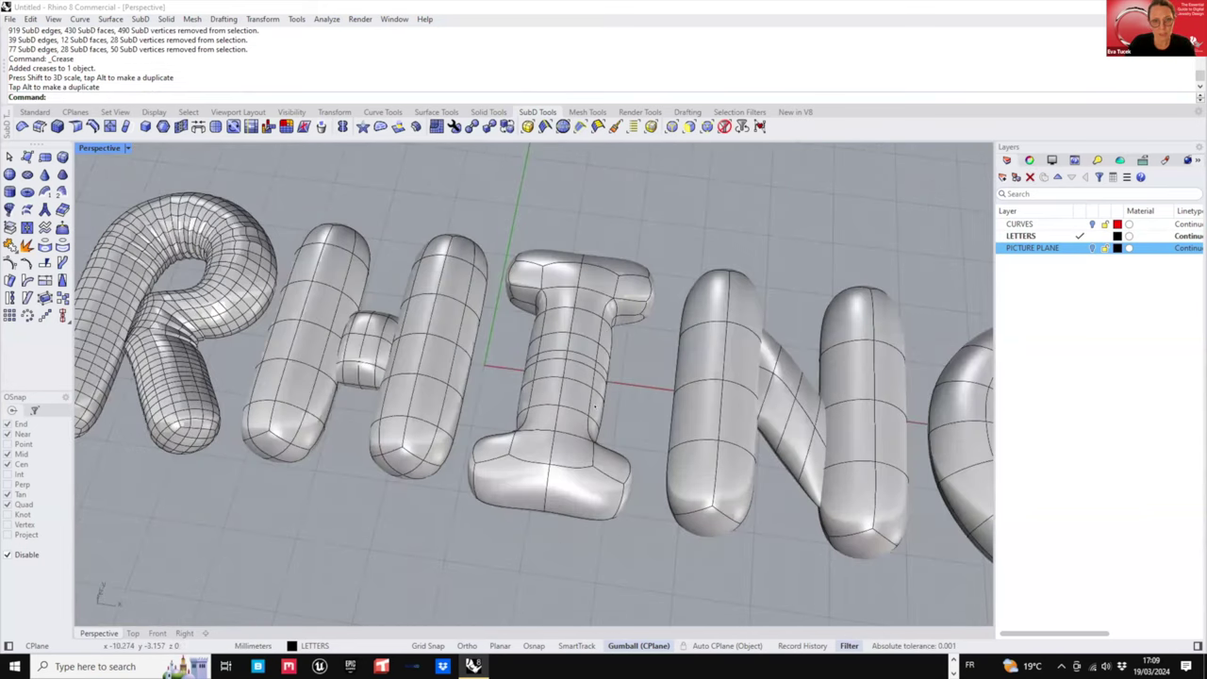
{"action": "right_click_drag", "start_coordinate": [595, 406], "coordinate": [641, 420]}
{"action": "scroll", "coordinate": [641, 420], "scroll_direction": "down", "scroll_amount": 2}
{"action": "right_click_drag", "start_coordinate": [981, 373], "coordinate": [628, 378], "text": "shift"}
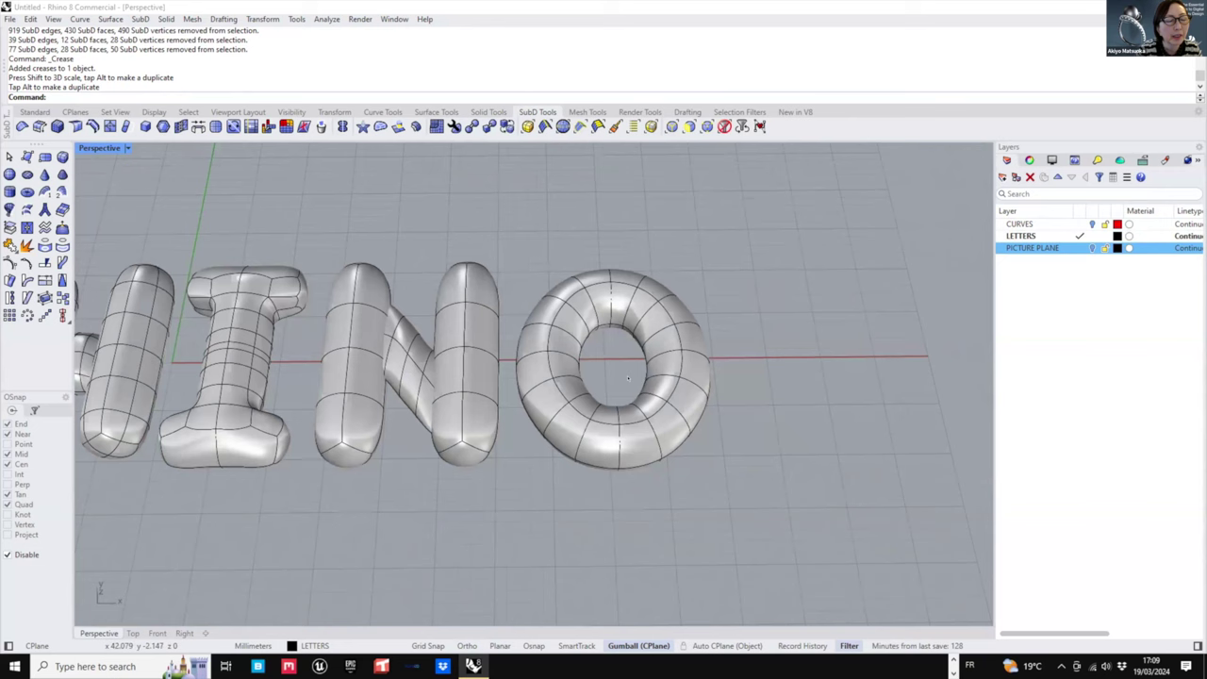
{"action": "left_click", "coordinate": [675, 395]}
{"action": "scroll", "coordinate": [651, 368], "scroll_direction": "up", "scroll_amount": 2}
{"action": "right_click_drag", "start_coordinate": [745, 292], "coordinate": [698, 289], "text": "shift"}
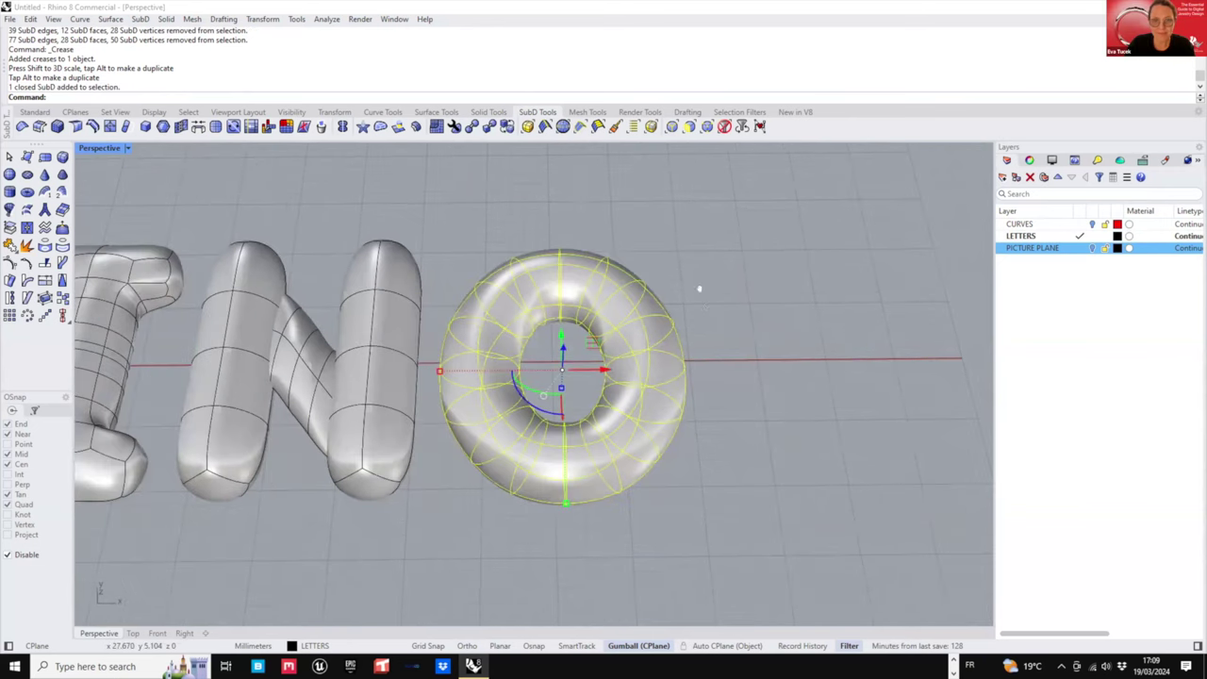
{"action": "right_click_drag", "start_coordinate": [311, 326], "coordinate": [568, 318], "text": "shift"}
{"action": "right_click_drag", "start_coordinate": [910, 208], "coordinate": [976, 225]}
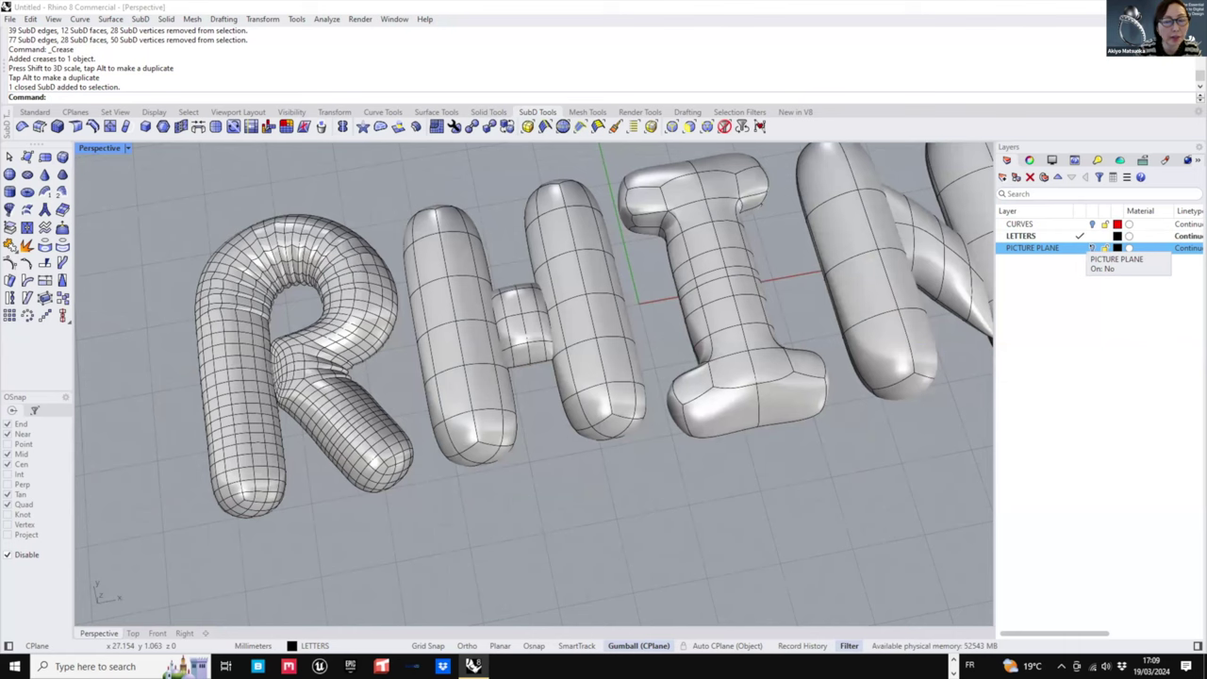
- Show the PICTURE PLANE layer, move the reference image in negative Y to expose the H and I balloons, and hide the layer again
{"action": "left_click", "coordinate": [1092, 249]}
{"action": "scroll", "coordinate": [528, 396], "scroll_direction": "down", "scroll_amount": 9}
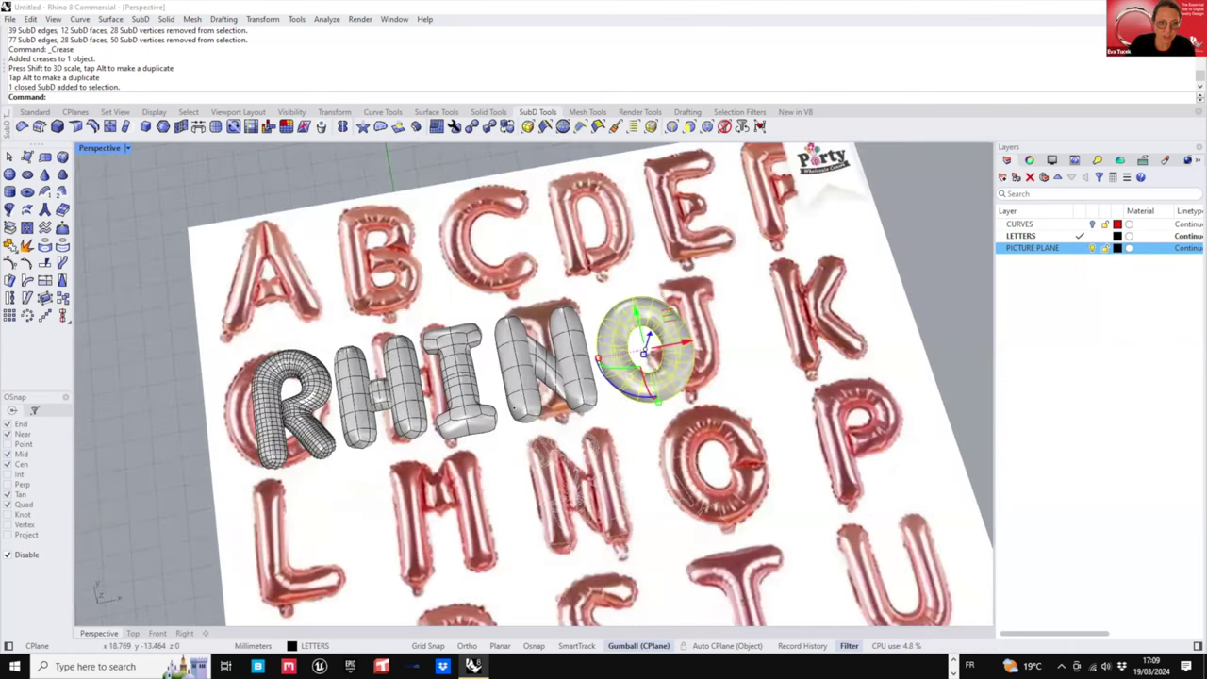
{"action": "right_click_drag", "start_coordinate": [604, 471], "coordinate": [584, 439]}
{"action": "left_click", "coordinate": [575, 424]}
{"action": "scroll", "coordinate": [556, 377], "scroll_direction": "down", "scroll_amount": 4}
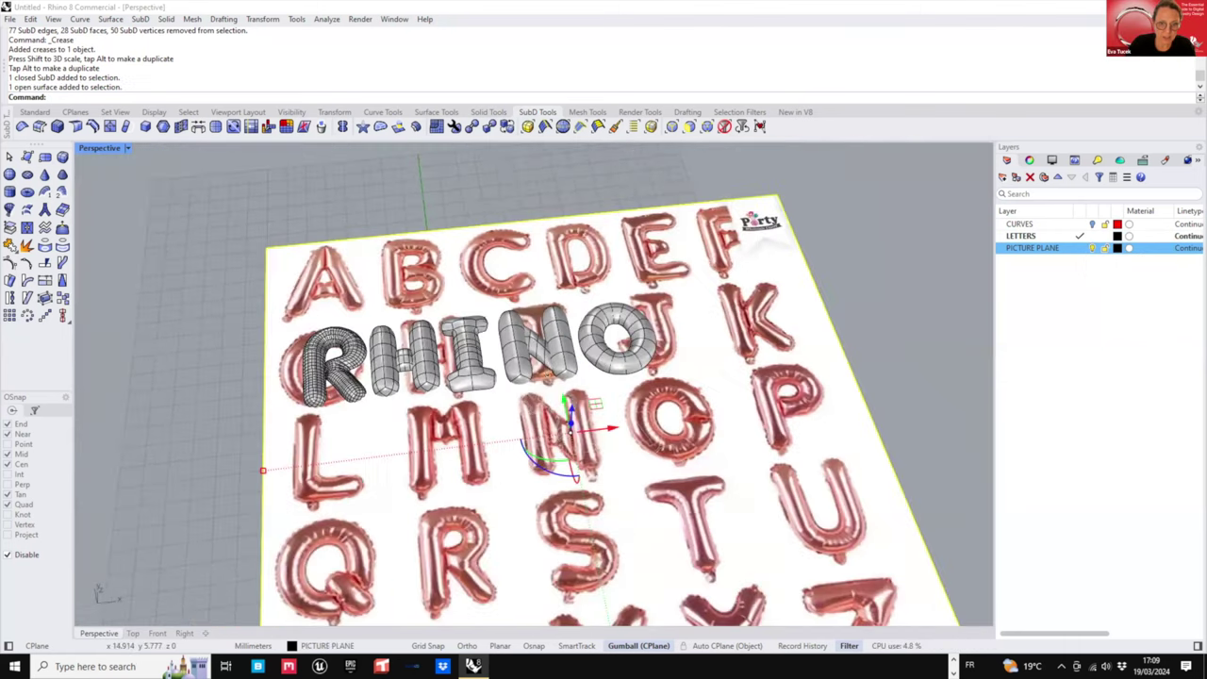
{"action": "left_click_drag", "start_coordinate": [563, 390], "coordinate": [565, 453]}
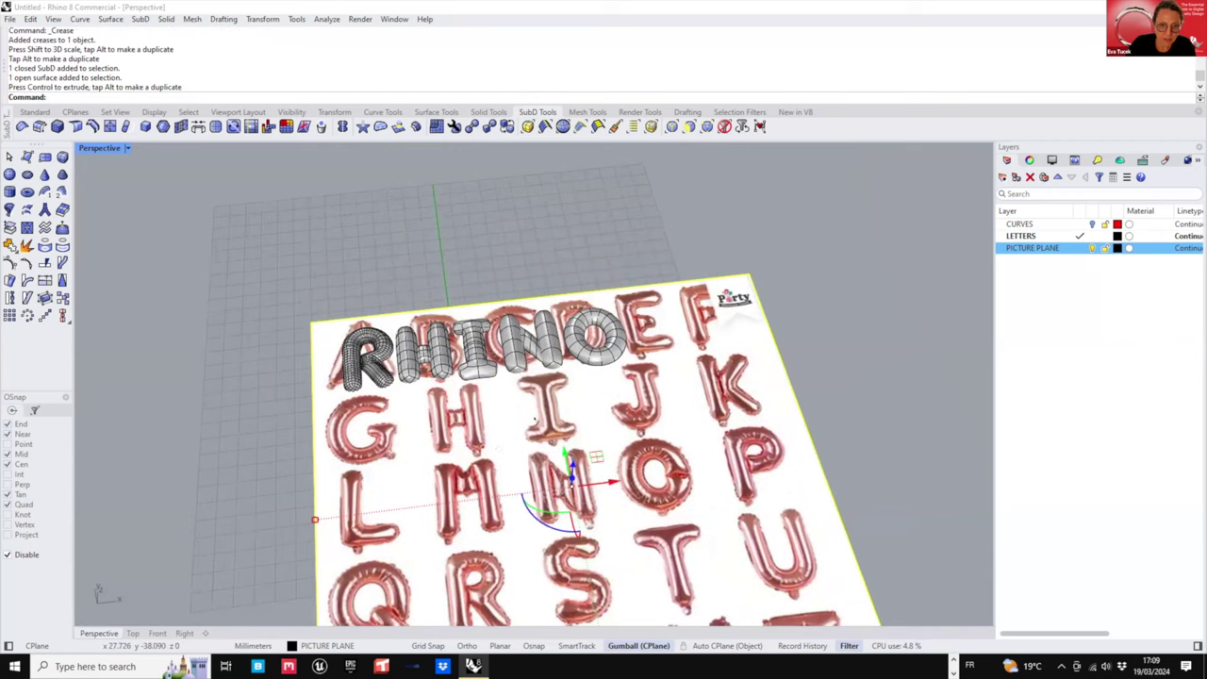
{"action": "scroll", "coordinate": [447, 433], "scroll_direction": "up", "scroll_amount": 9}
{"action": "scroll", "coordinate": [446, 460], "scroll_direction": "up", "scroll_amount": 3}
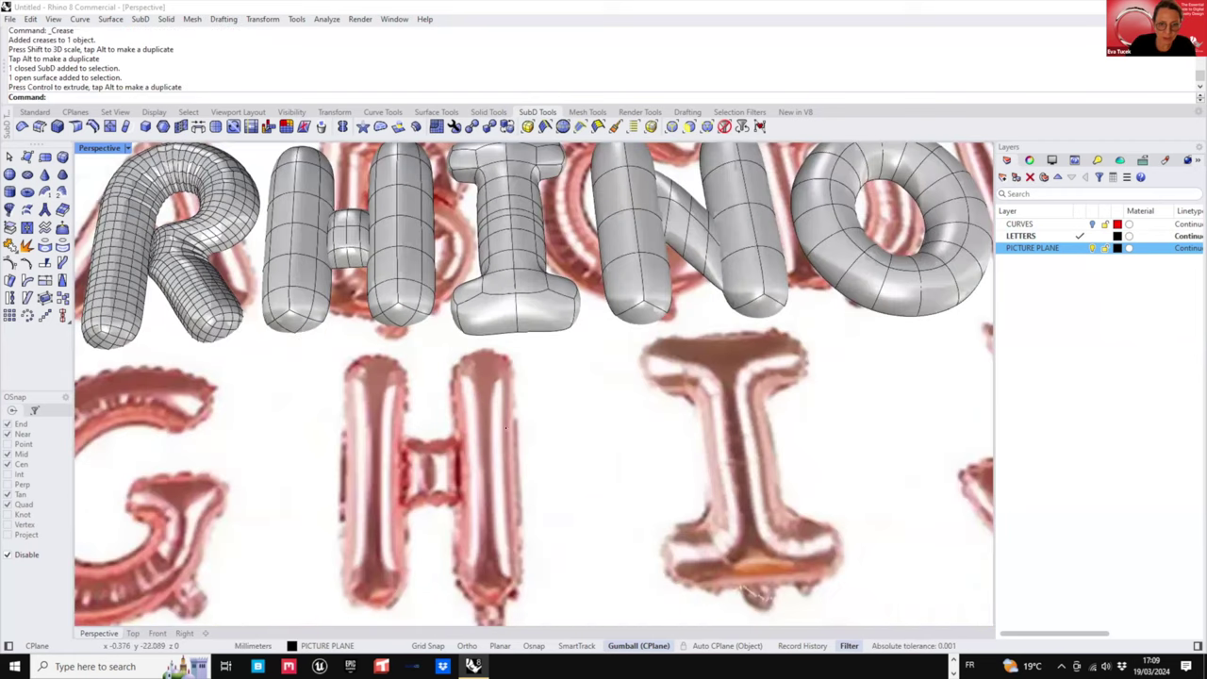
{"action": "scroll", "coordinate": [506, 427], "scroll_direction": "down", "scroll_amount": 3}
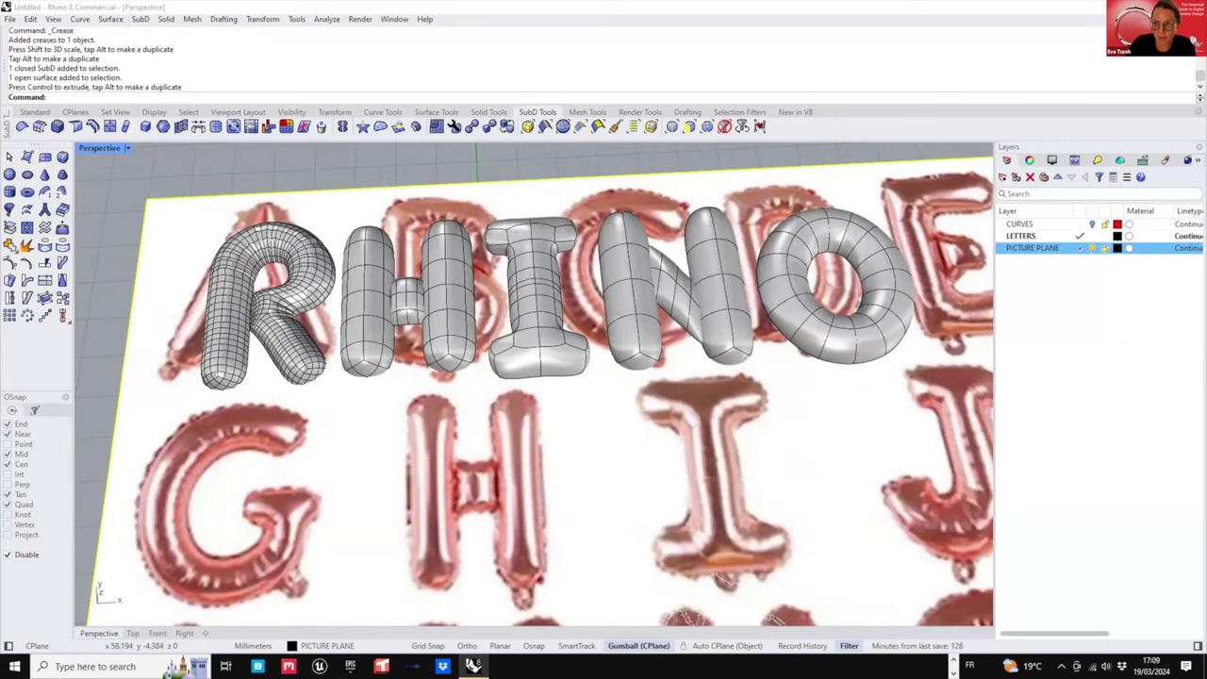
{"action": "left_click", "coordinate": [1092, 248]}
- Subdivide the letter H twice and clear the selection
{"action": "right_click_drag", "start_coordinate": [377, 340], "coordinate": [415, 353]}
{"action": "scroll", "coordinate": [394, 353], "scroll_direction": "up", "scroll_amount": 5}
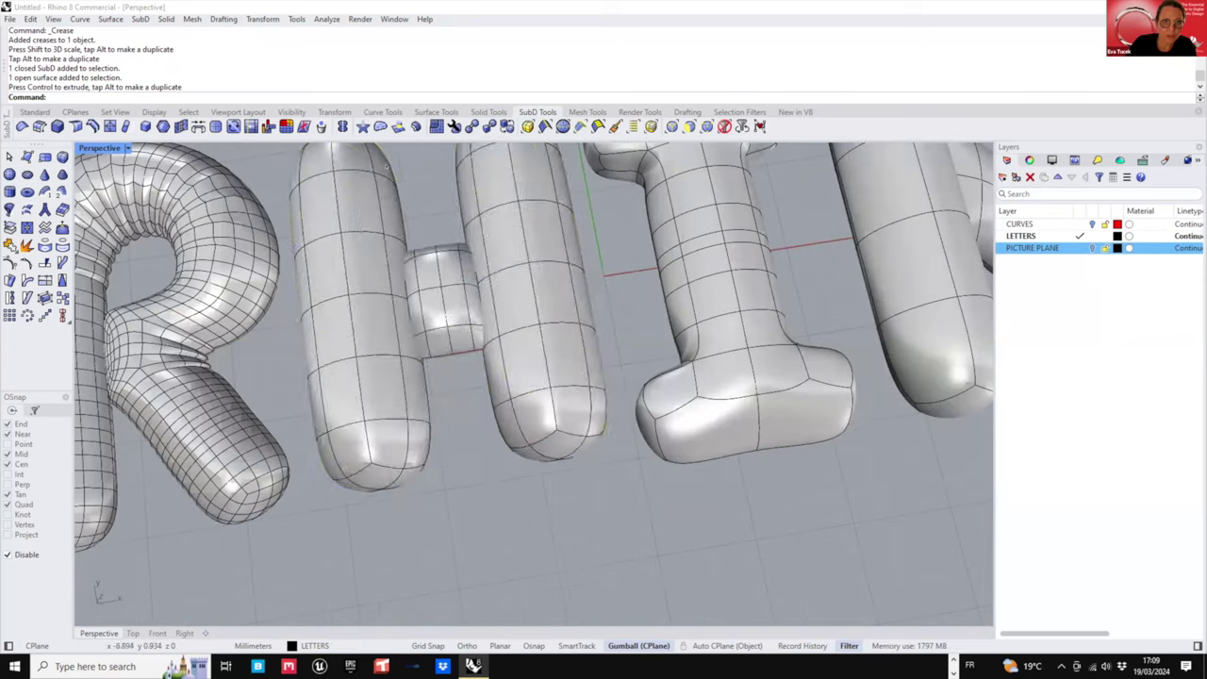
{"action": "left_click", "coordinate": [394, 357]}
{"action": "left_click", "coordinate": [216, 127]}
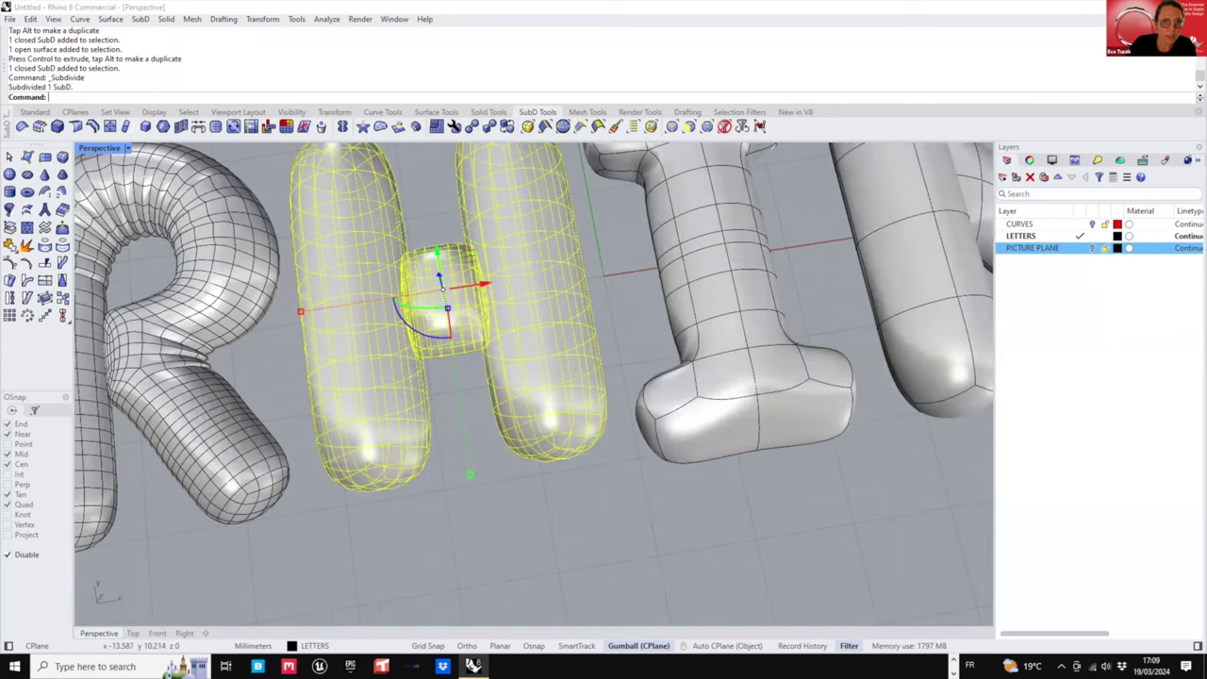
{"action": "left_click", "coordinate": [216, 128]}
{"action": "left_click", "coordinate": [438, 207]}
{"action": "right_click_drag", "start_coordinate": [439, 207], "coordinate": [436, 457]}
{"action": "scroll", "coordinate": [440, 413], "scroll_direction": "up", "scroll_amount": 8}
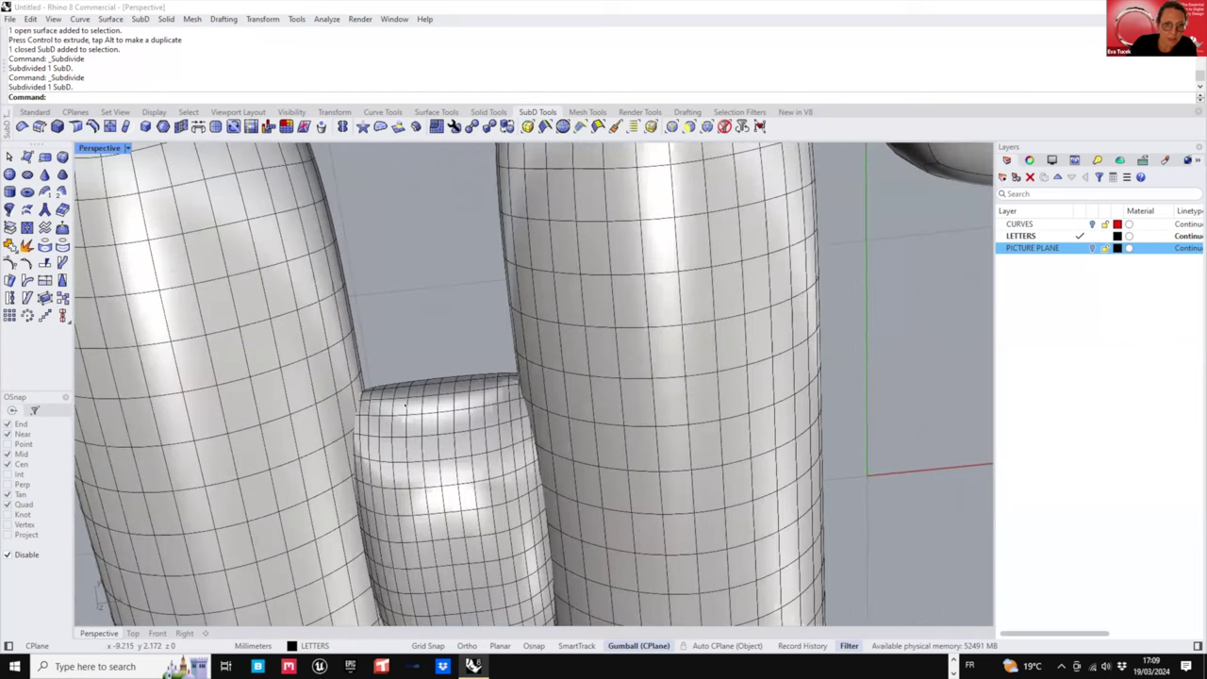
{"action": "left_click", "coordinate": [405, 406], "text": "ctrl+shift"}
{"action": "double_click", "coordinate": [405, 407], "text": "ctrl+shift"}
{"action": "double_click", "coordinate": [383, 406], "text": "ctrl+shift"}
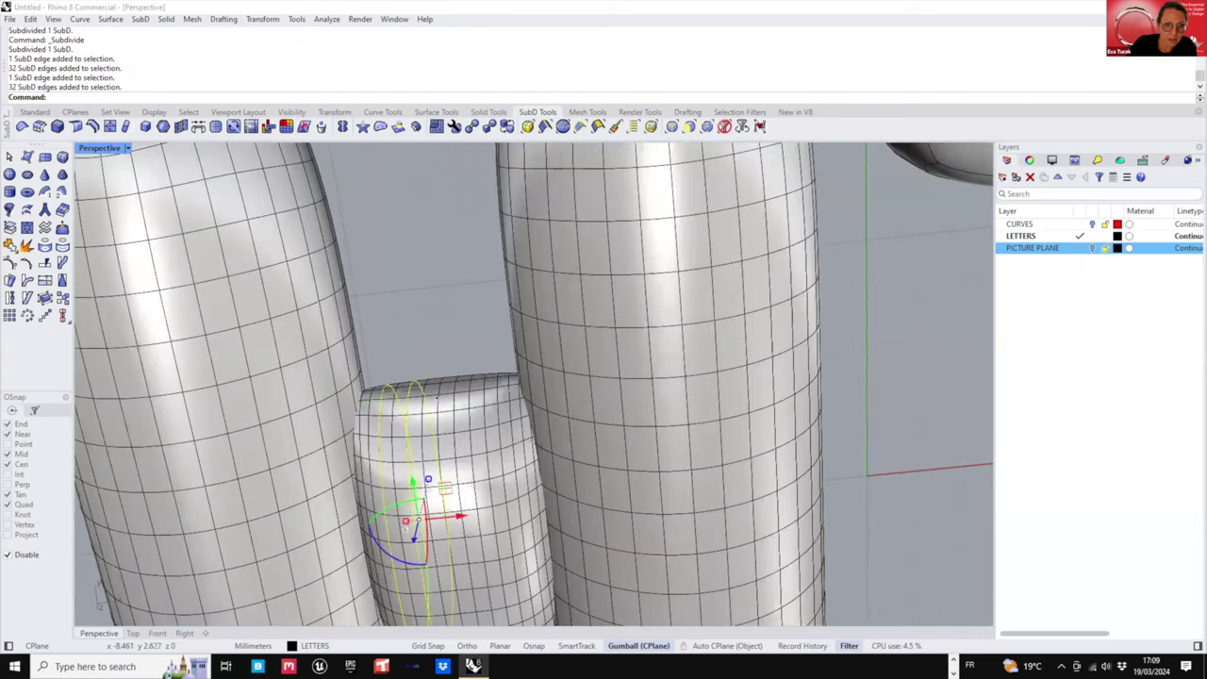
{"action": "double_click", "coordinate": [436, 397], "text": "ctrl+shift"}
{"action": "left_click", "coordinate": [468, 398], "text": "ctrl+shift"}
{"action": "left_click", "coordinate": [468, 397], "text": "ctrl+shift"}
{"action": "left_click", "coordinate": [468, 398], "text": "ctrl+shift"}
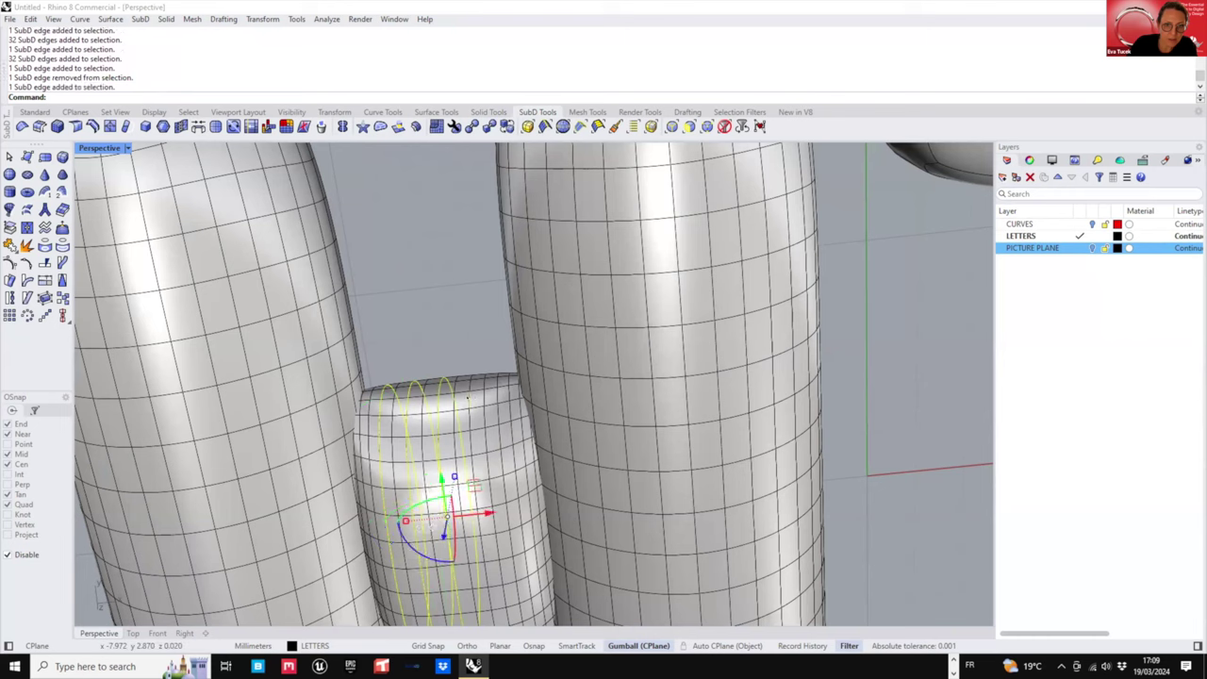
{"action": "left_click", "coordinate": [467, 398], "text": "ctrl+shift"}
{"action": "left_click", "coordinate": [468, 390], "text": "ctrl+shift"}
{"action": "double_click", "coordinate": [469, 379], "text": "ctrl+shift"}
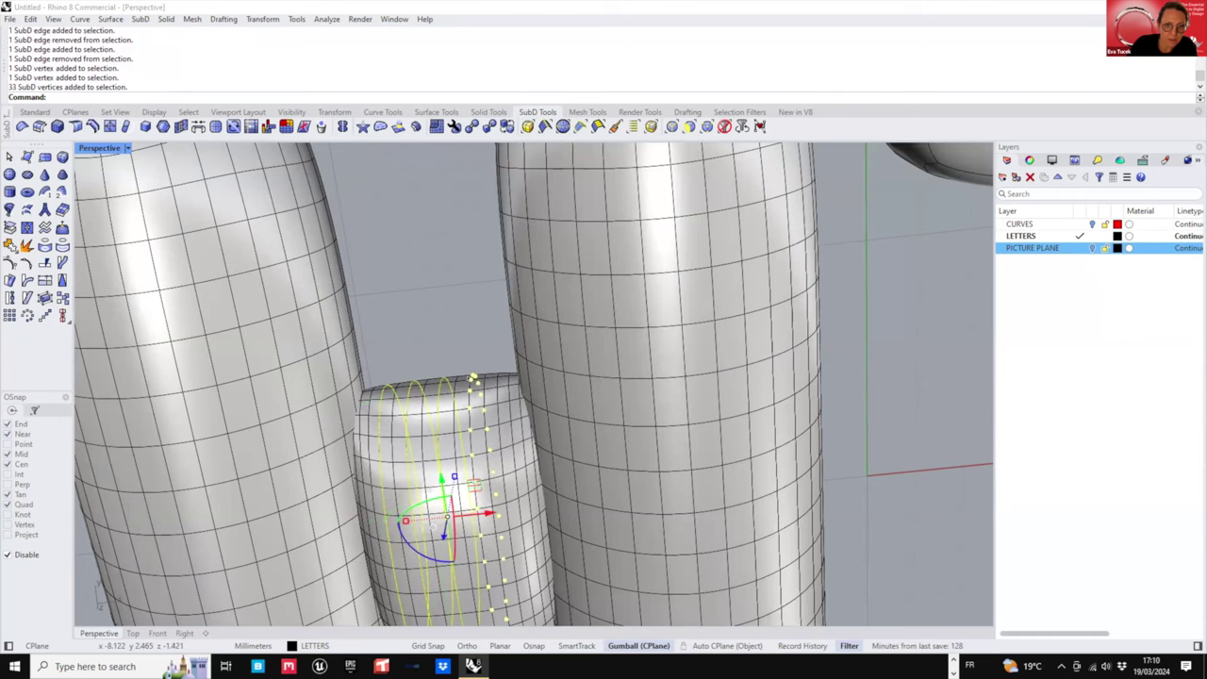
{"action": "right_click_drag", "start_coordinate": [474, 334], "coordinate": [474, 294]}
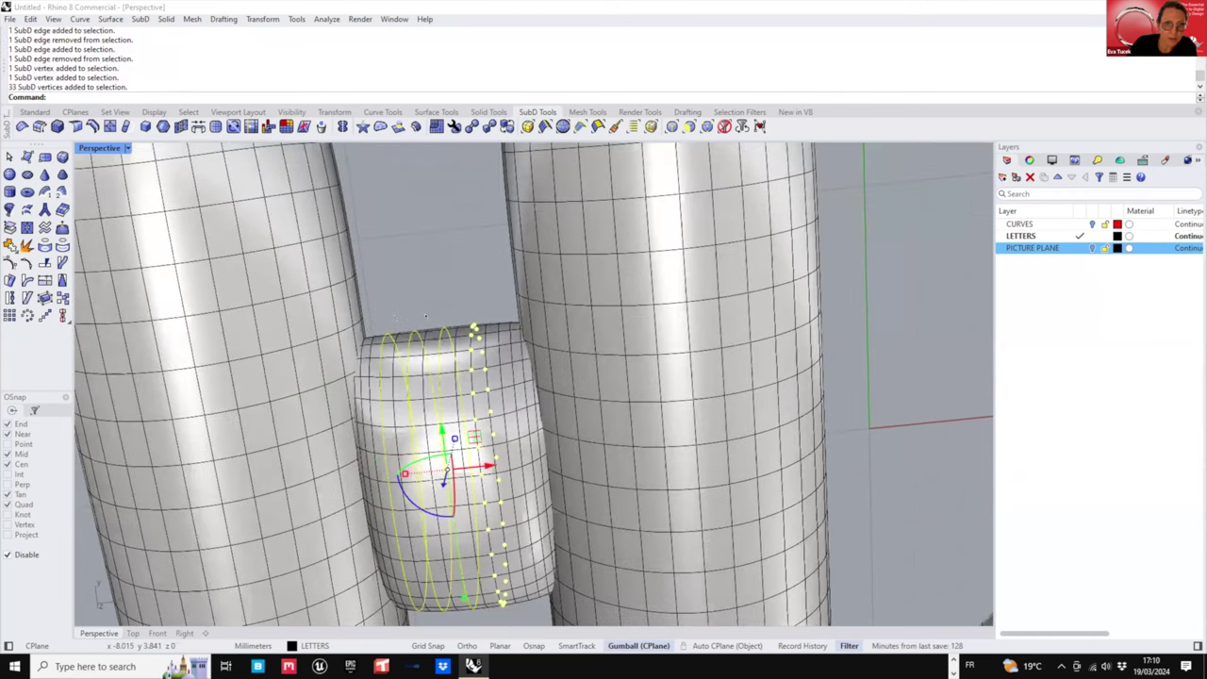
{"action": "key", "text": "Escape"}
- Select five edge loops around the H's crossbar, skipping one loop between each
{"action": "scroll", "coordinate": [463, 358], "scroll_direction": "up", "scroll_amount": 9}
{"action": "double_click", "coordinate": [475, 343], "text": "ctrl+shift"}
{"action": "double_click", "coordinate": [387, 337], "text": "ctrl+shift"}
{"action": "double_click", "coordinate": [303, 332], "text": "ctrl+shift"}
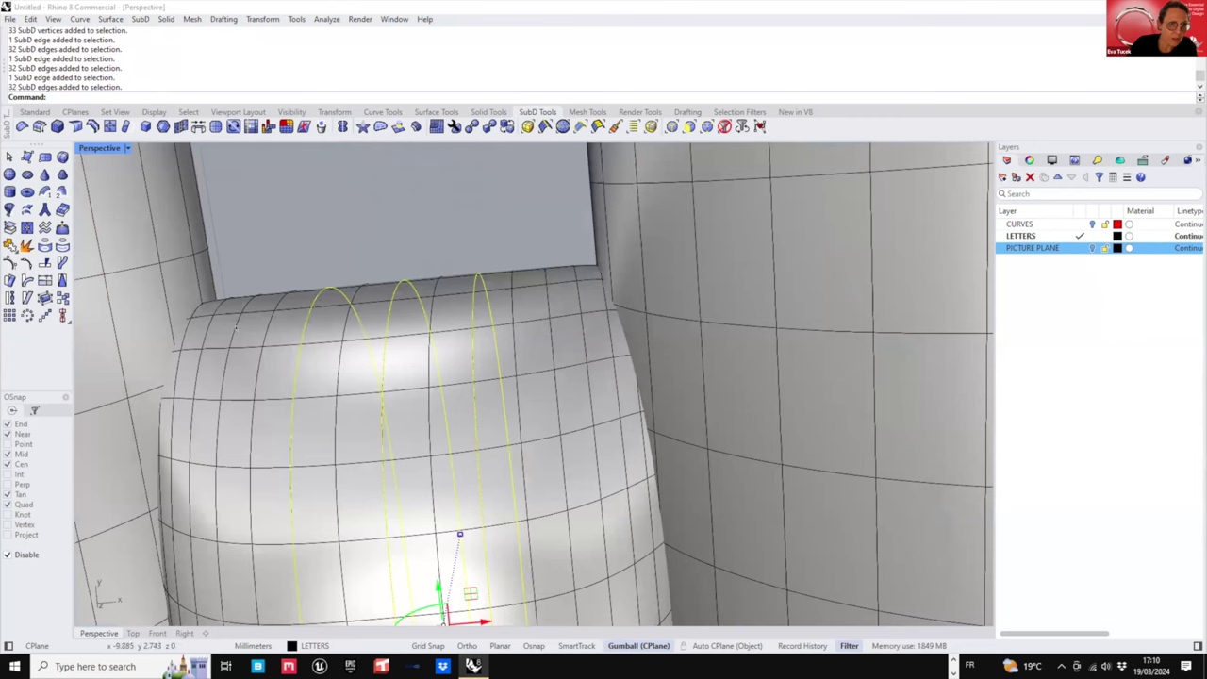
{"action": "double_click", "coordinate": [287, 326], "text": "ctrl+shift"}
{"action": "double_click", "coordinate": [545, 299], "text": "ctrl+shift"}
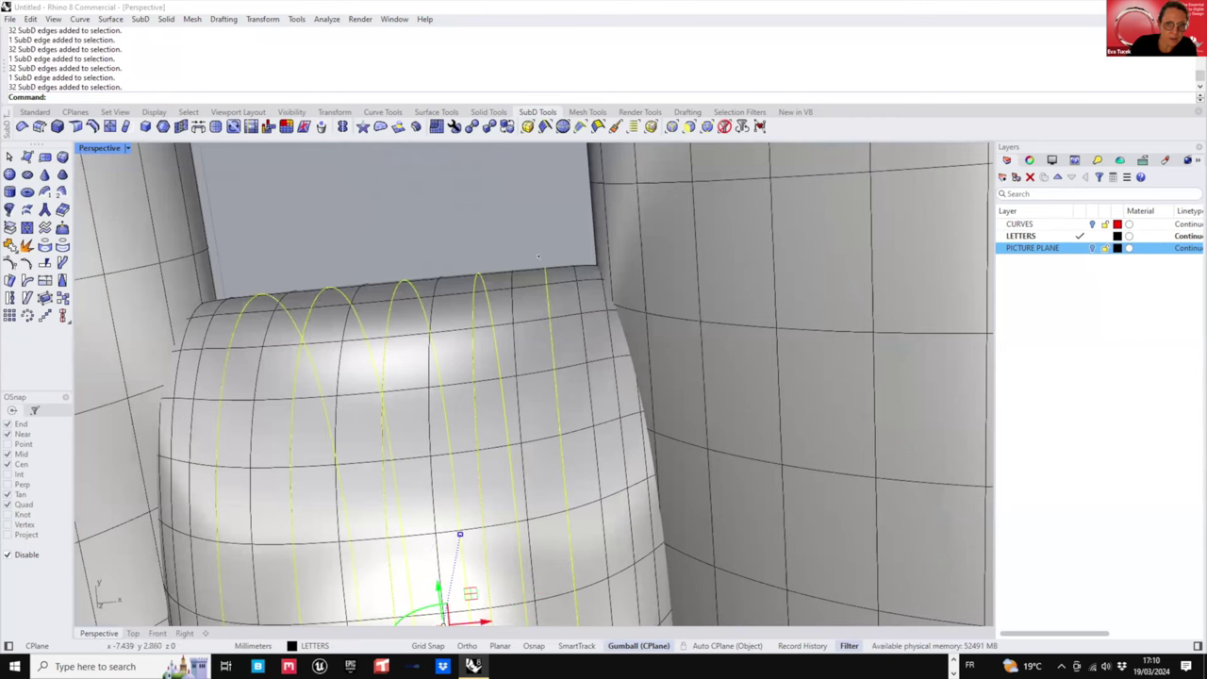
- Deselect the middle part of the crossbar loops, keeping their upper and lower ends, and crease the remaining edges
{"action": "scroll", "coordinate": [569, 338], "scroll_direction": "down", "scroll_amount": 11}
{"action": "right_click_drag", "start_coordinate": [568, 337], "coordinate": [580, 313]}
{"action": "left_click_drag", "start_coordinate": [204, 328], "coordinate": [840, 447]}
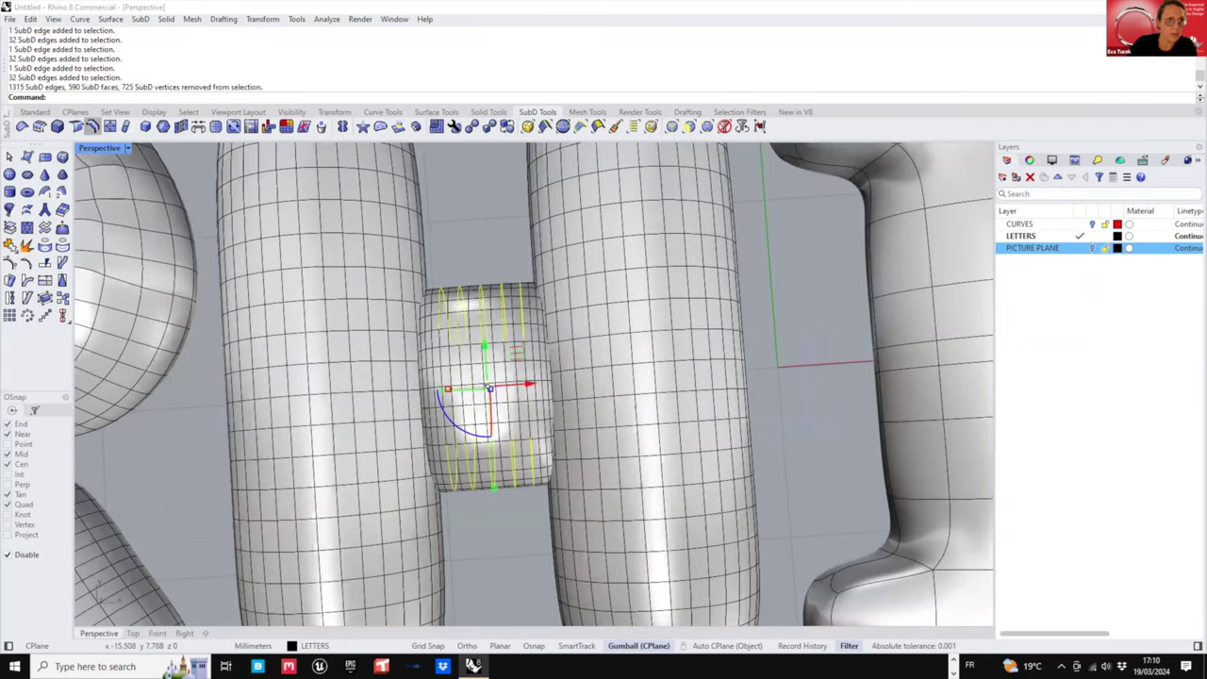
{"action": "left_click", "coordinate": [92, 126]}
- Scale the creased crossbar edges down slightly to sink them into folds, and clear the selection
{"action": "right_click_drag", "start_coordinate": [485, 438], "coordinate": [500, 394]}
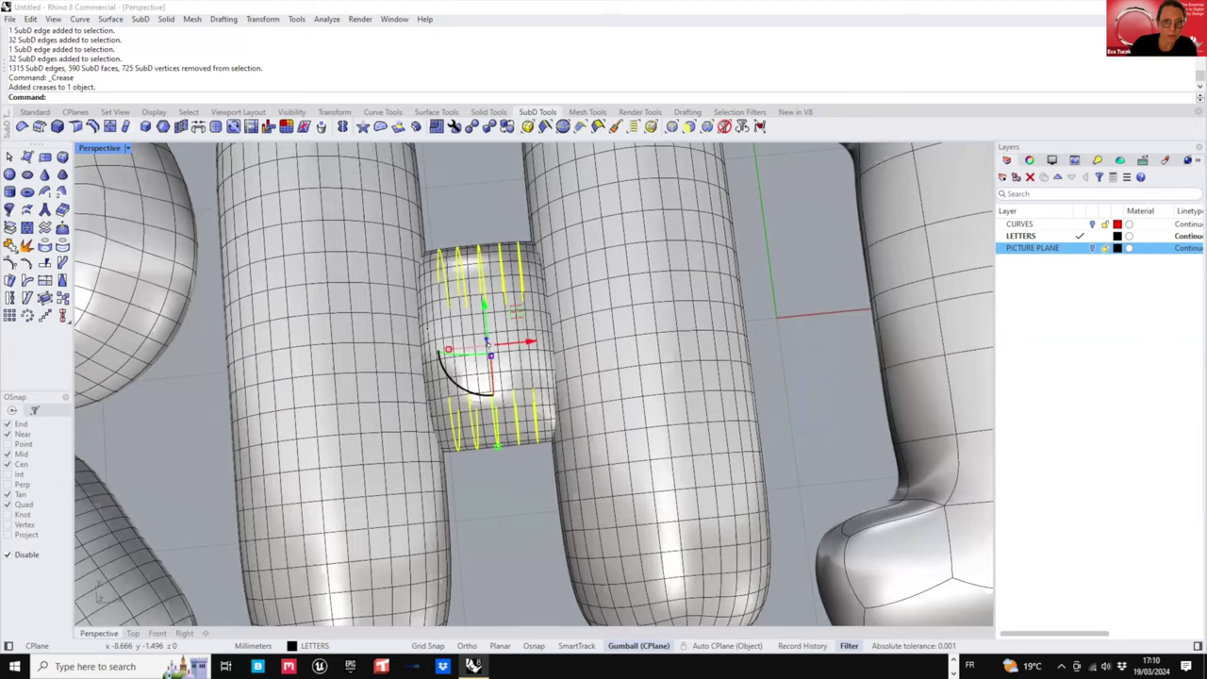
{"action": "scroll", "coordinate": [500, 394], "scroll_direction": "up", "scroll_amount": 4}
{"action": "left_click_drag", "start_coordinate": [430, 336], "coordinate": [437, 337]}
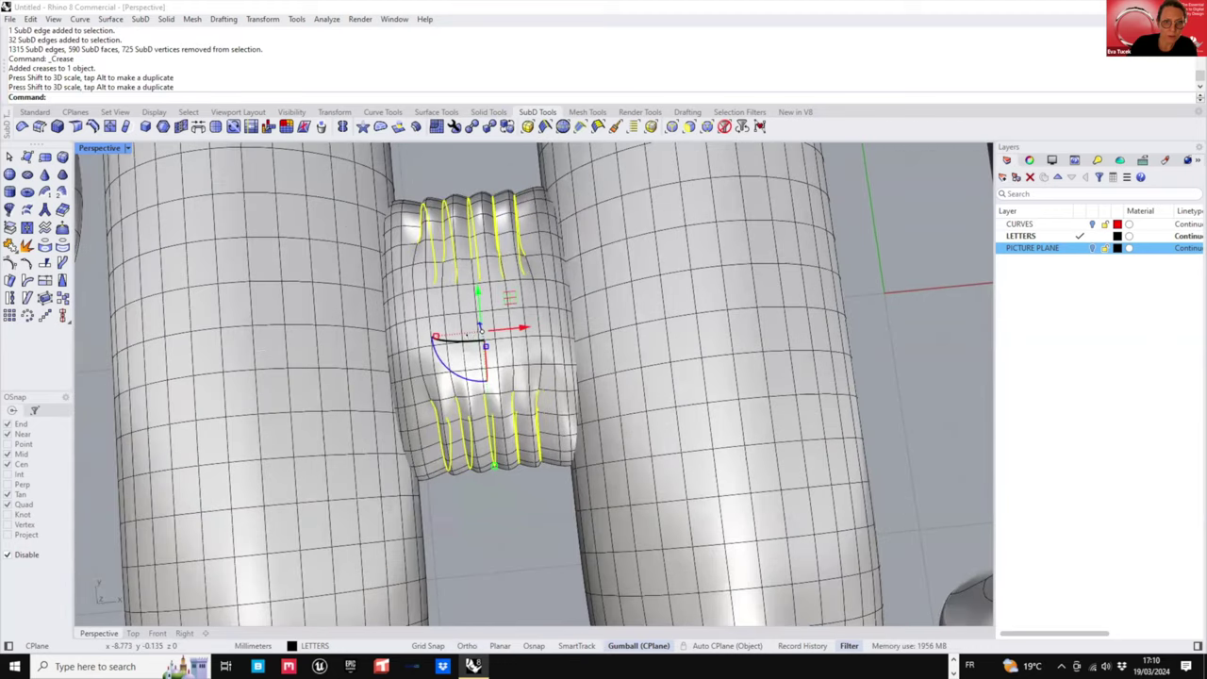
{"action": "scroll", "coordinate": [475, 459], "scroll_direction": "down", "scroll_amount": 3}
{"action": "left_click", "coordinate": [466, 459]}
{"action": "scroll", "coordinate": [488, 425], "scroll_direction": "down", "scroll_amount": 2}
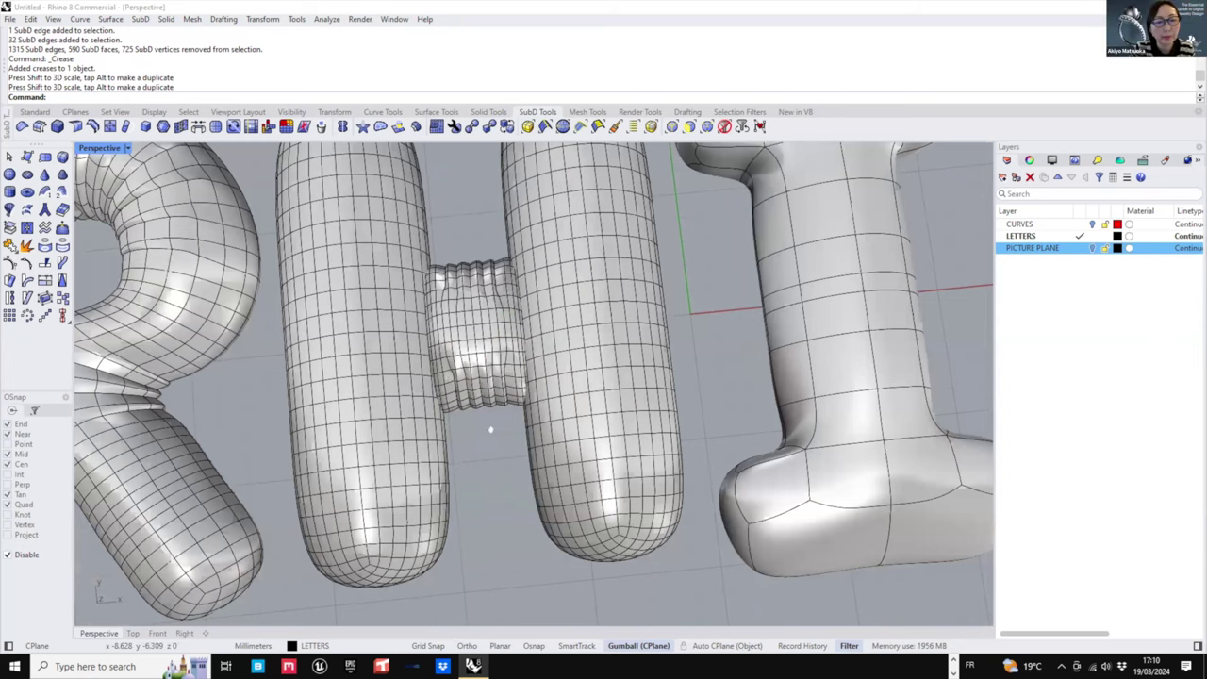
- Subdivide the letter I twice and clear the selection
{"action": "scroll", "coordinate": [491, 425], "scroll_direction": "down", "scroll_amount": 4}
{"action": "right_click_drag", "start_coordinate": [491, 425], "coordinate": [587, 414]}
{"action": "scroll", "coordinate": [578, 410], "scroll_direction": "up", "scroll_amount": 2}
{"action": "scroll", "coordinate": [587, 415], "scroll_direction": "down", "scroll_amount": 2}
{"action": "right_click_drag", "start_coordinate": [629, 328], "coordinate": [658, 378]}
{"action": "scroll", "coordinate": [658, 306], "scroll_direction": "down", "scroll_amount": 3}
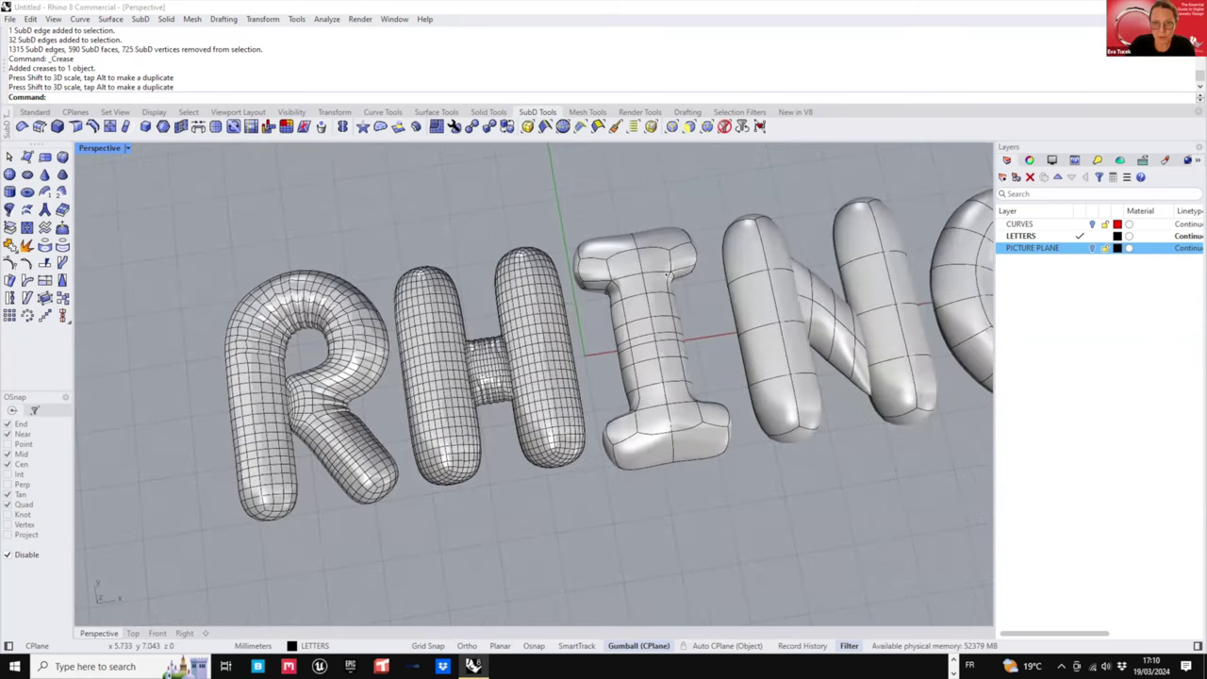
{"action": "left_click", "coordinate": [651, 298]}
{"action": "scroll", "coordinate": [650, 299], "scroll_direction": "up", "scroll_amount": 2}
{"action": "scroll", "coordinate": [663, 271], "scroll_direction": "up", "scroll_amount": 2}
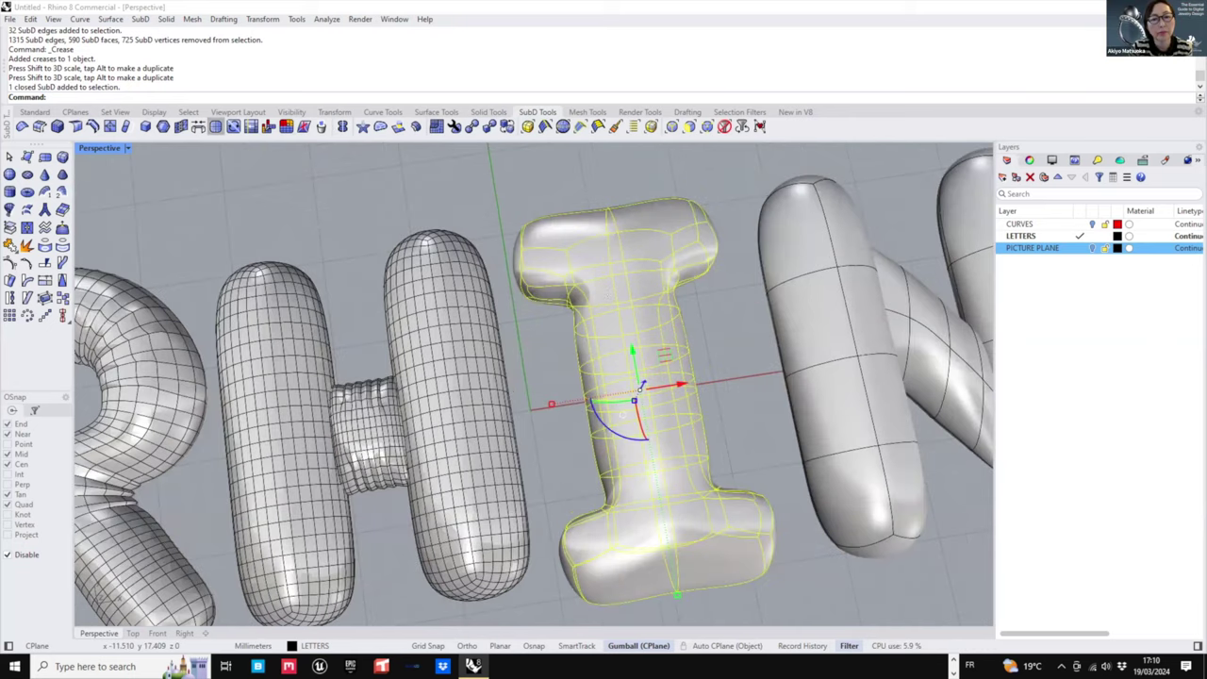
{"action": "left_click", "coordinate": [216, 126]}
{"action": "left_click", "coordinate": [216, 126]}
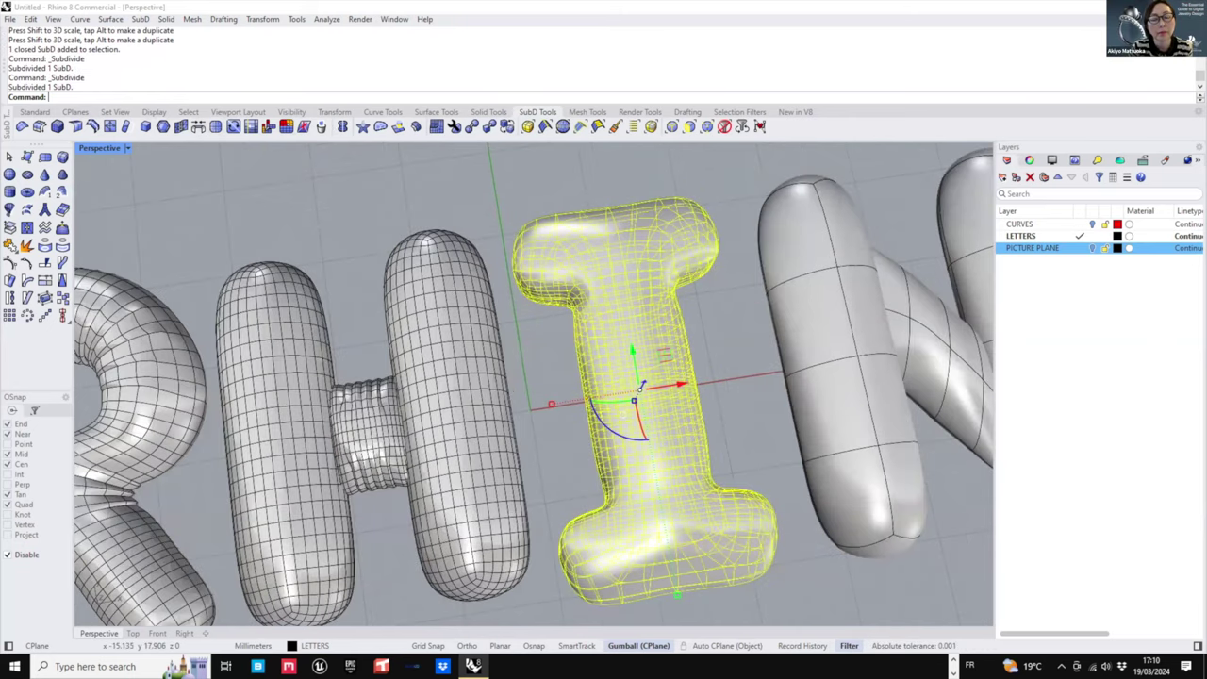
{"action": "left_click", "coordinate": [712, 348]}
- Subdivide the letter O twice and clear the selection
{"action": "scroll", "coordinate": [711, 349], "scroll_direction": "down", "scroll_amount": 2}
{"action": "right_click_drag", "start_coordinate": [708, 344], "coordinate": [658, 326]}
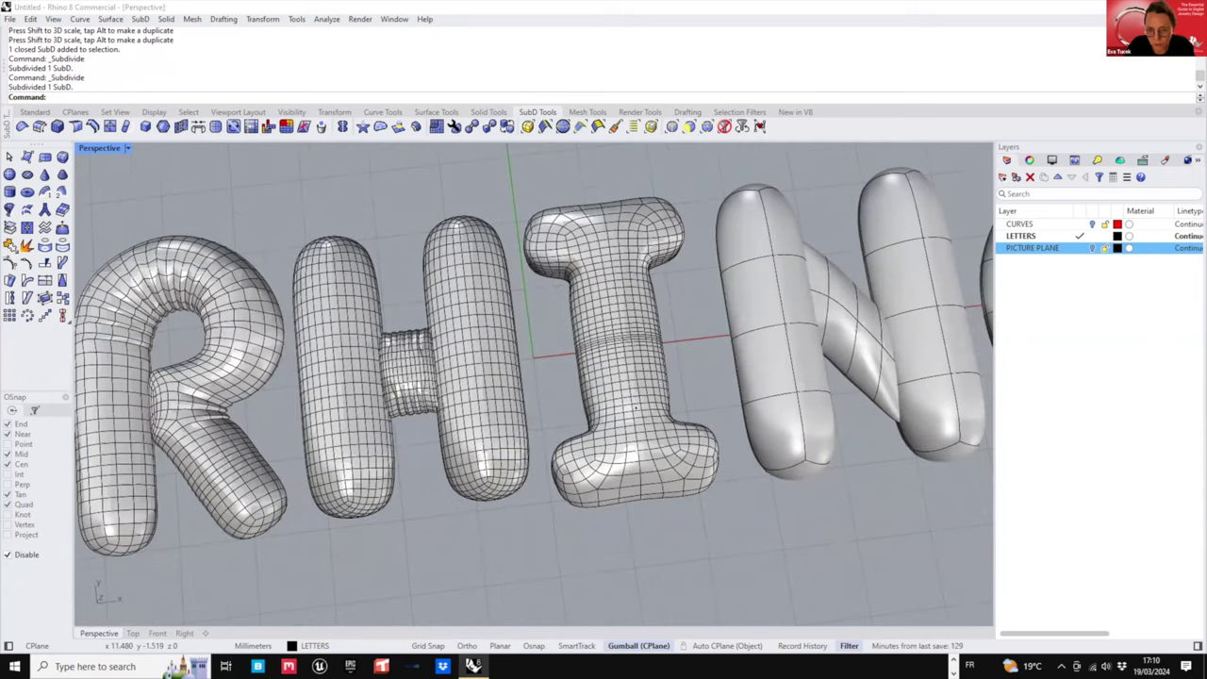
{"action": "scroll", "coordinate": [547, 396], "scroll_direction": "down", "scroll_amount": 2}
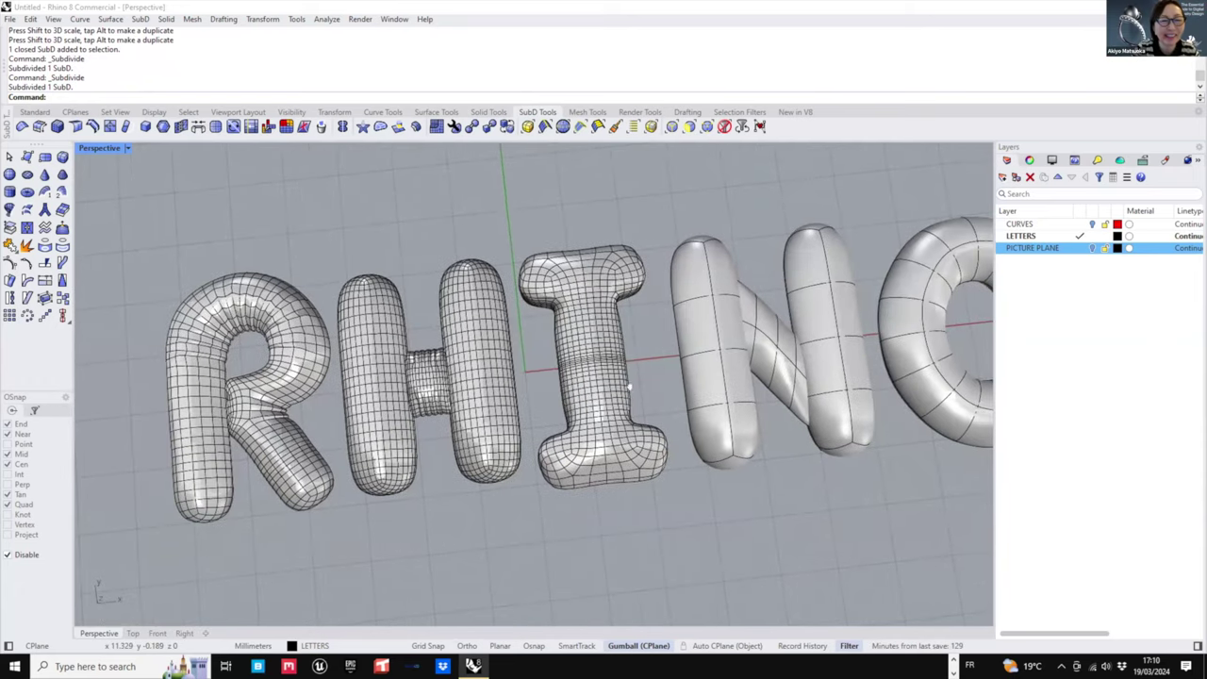
{"action": "right_click_drag", "start_coordinate": [630, 384], "coordinate": [573, 368], "text": "shift"}
{"action": "scroll", "coordinate": [637, 403], "scroll_direction": "down", "scroll_amount": 2}
{"action": "right_click_drag", "start_coordinate": [826, 375], "coordinate": [822, 389]}
{"action": "left_click", "coordinate": [822, 388]}
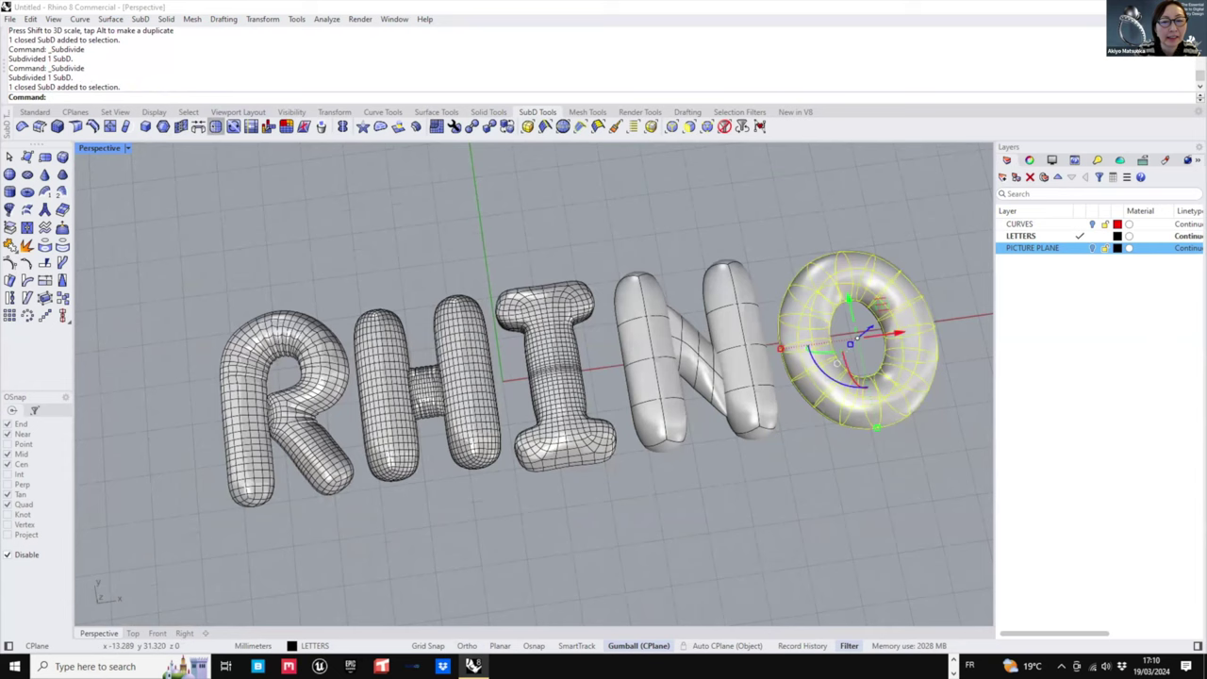
{"action": "left_click", "coordinate": [216, 126]}
{"action": "left_click", "coordinate": [216, 126]}
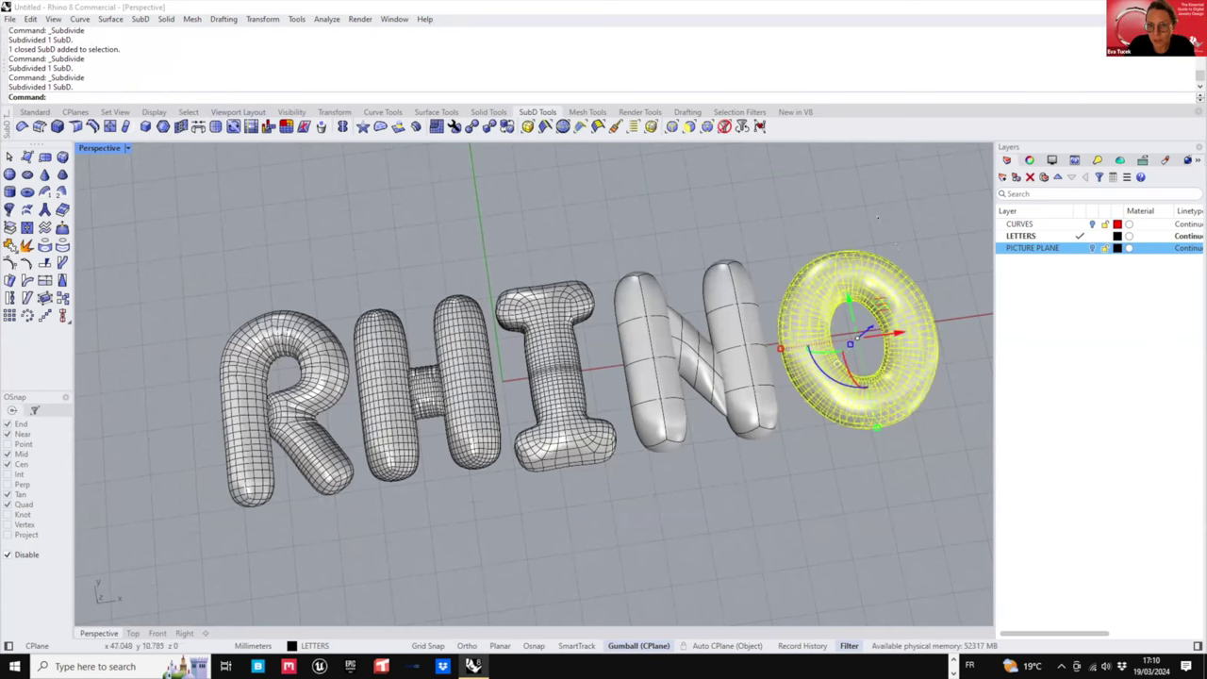
{"action": "left_click", "coordinate": [939, 256]}
- Preview the letters in Rendered display mode, examine the folds on the R and H, and return to Shaded mode
{"action": "right_click_drag", "start_coordinate": [938, 256], "coordinate": [878, 240], "text": "shift"}
{"action": "right_click_drag", "start_coordinate": [528, 358], "coordinate": [549, 360]}
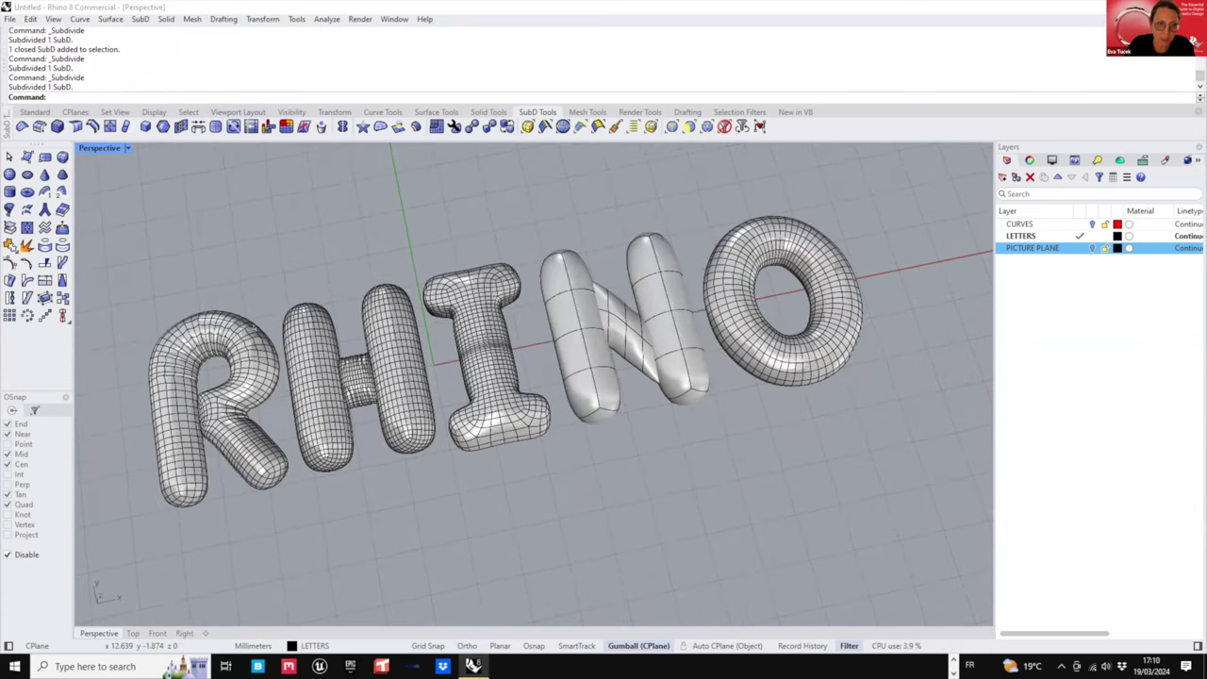
{"action": "right_click_drag", "start_coordinate": [236, 354], "coordinate": [260, 347], "text": "shift"}
{"action": "scroll", "coordinate": [200, 368], "scroll_direction": "up", "scroll_amount": 5}
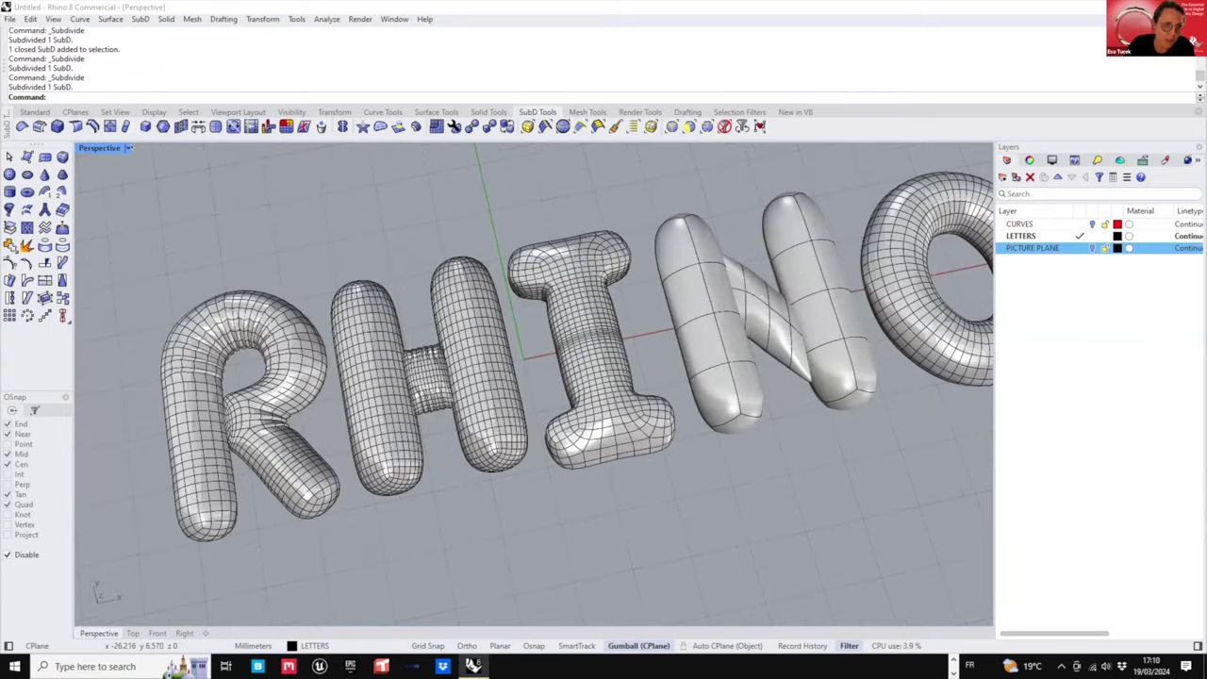
{"action": "left_click", "coordinate": [128, 148]}
{"action": "left_click", "coordinate": [123, 223]}
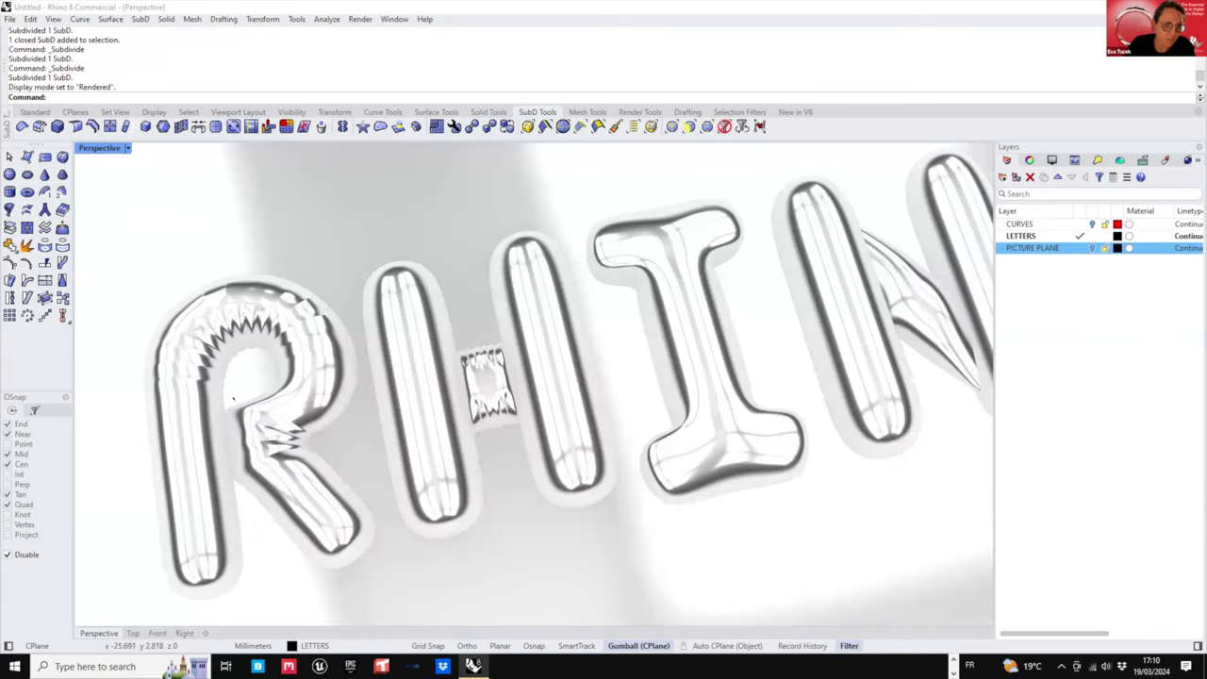
{"action": "scroll", "coordinate": [249, 402], "scroll_direction": "up", "scroll_amount": 3}
{"action": "right_click_drag", "start_coordinate": [358, 404], "coordinate": [405, 415]}
{"action": "scroll", "coordinate": [386, 396], "scroll_direction": "down", "scroll_amount": 2}
{"action": "scroll", "coordinate": [341, 401], "scroll_direction": "down", "scroll_amount": 3}
{"action": "scroll", "coordinate": [378, 414], "scroll_direction": "up", "scroll_amount": 2}
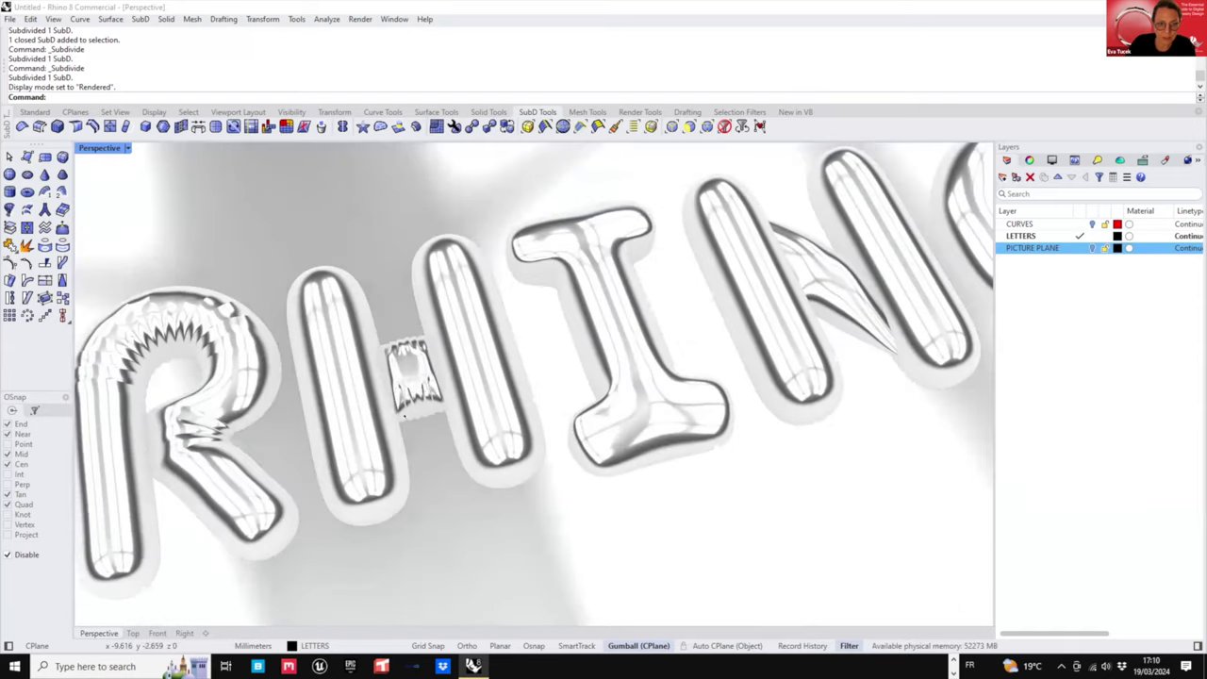
{"action": "scroll", "coordinate": [405, 416], "scroll_direction": "up", "scroll_amount": 2}
{"action": "scroll", "coordinate": [415, 382], "scroll_direction": "down", "scroll_amount": 2}
{"action": "left_click", "coordinate": [128, 148]}
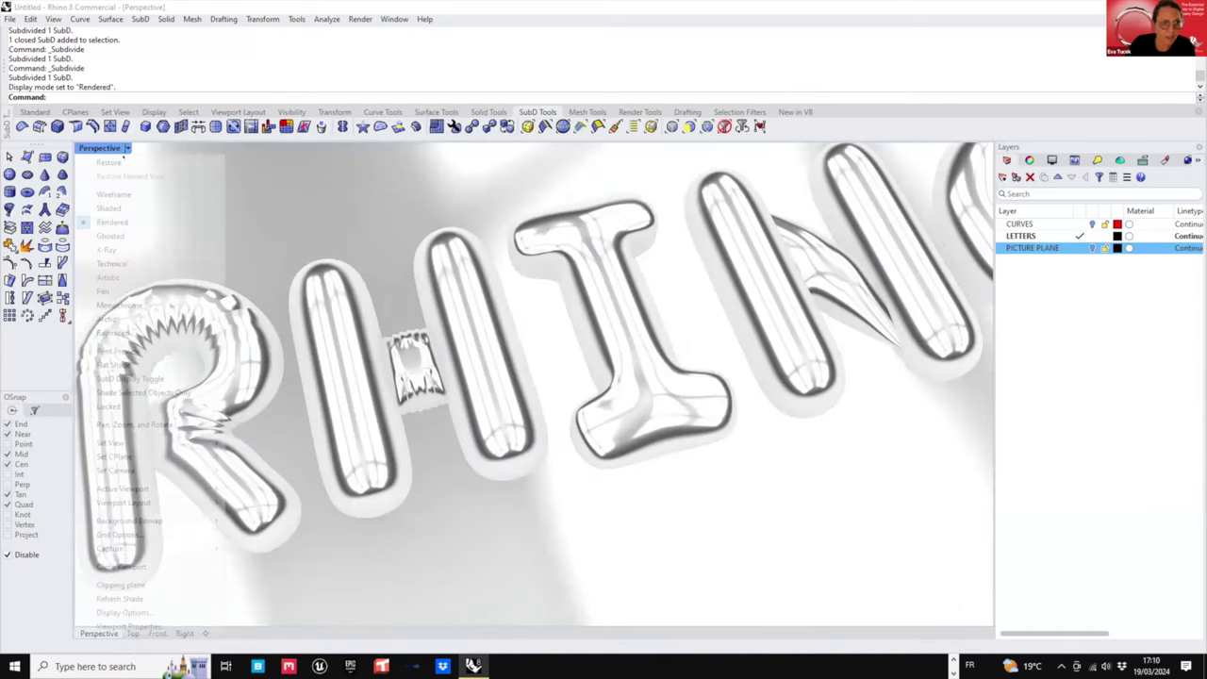
{"action": "left_click", "coordinate": [110, 209]}
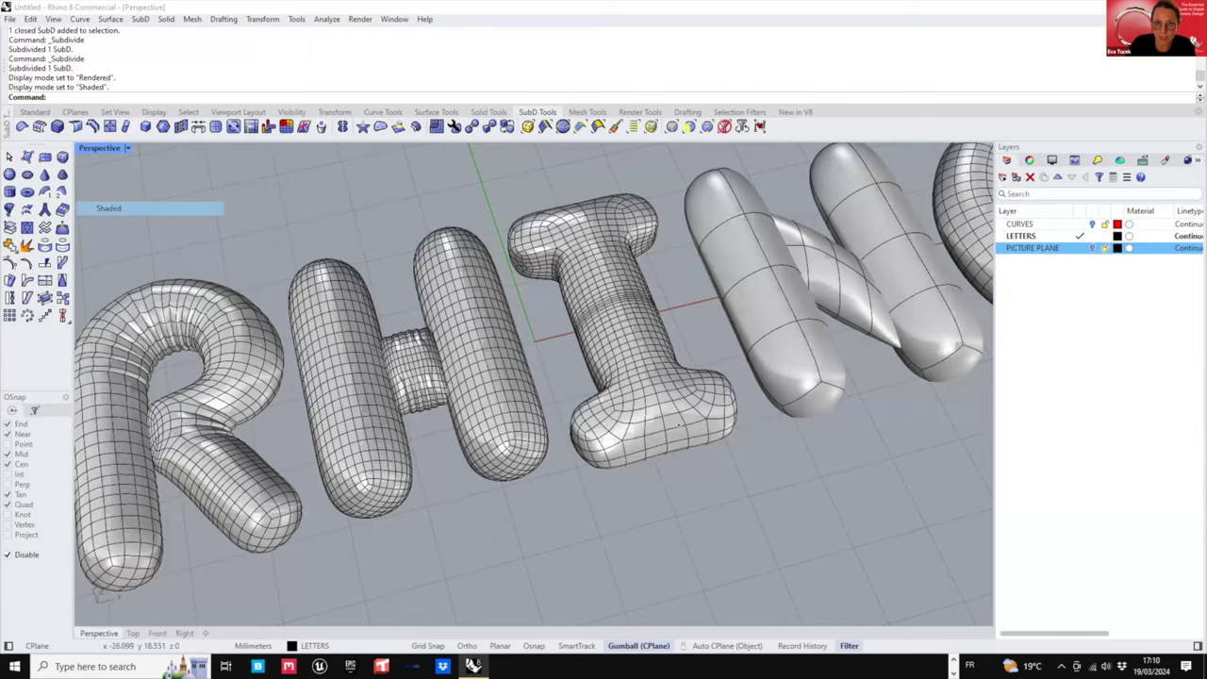
{"action": "scroll", "coordinate": [678, 425], "scroll_direction": "down", "scroll_amount": 2}
{"action": "mouse_move", "coordinate": [757, 396]}
{"action": "right_mouse_down"}
{"action": "mouse_move", "coordinate": [707, 421]}
{"action": "mouse_move", "coordinate": [734, 399]}
{"action": "right_mouse_up"}
{"action": "left_click", "coordinate": [754, 358]}
{"action": "left_click", "coordinate": [198, 126]}
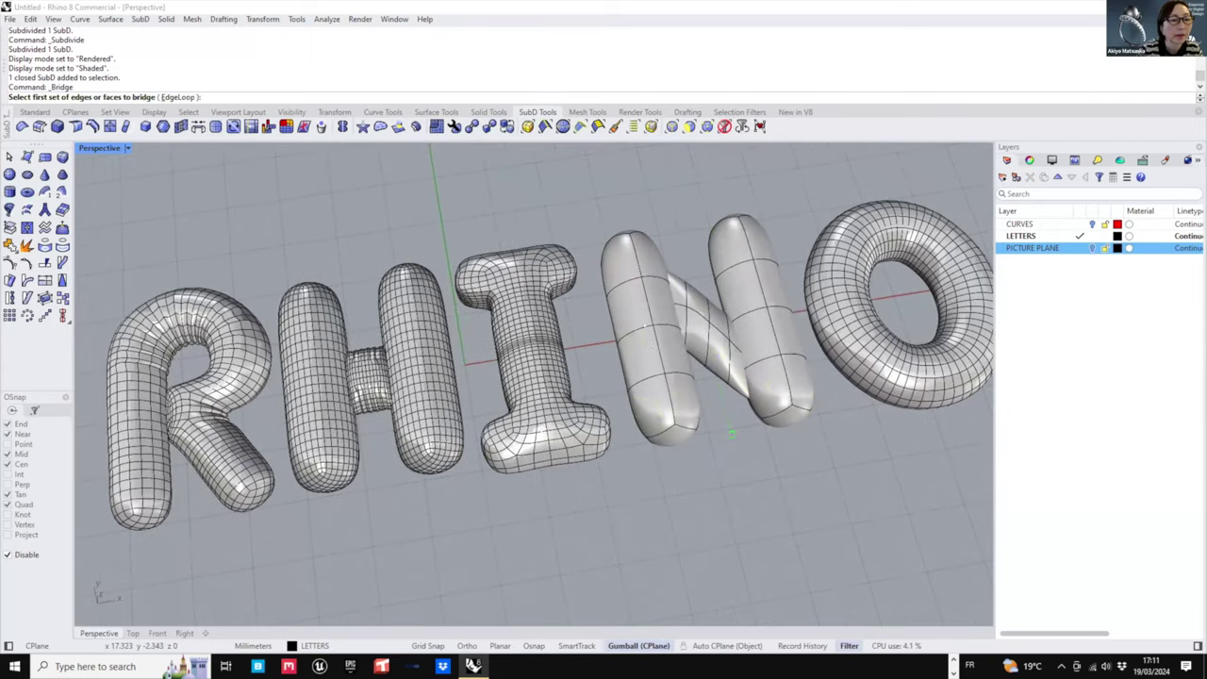
{"action": "key", "text": "Escape"}
{"action": "left_click", "coordinate": [646, 331]}
{"action": "left_click", "coordinate": [198, 126]}
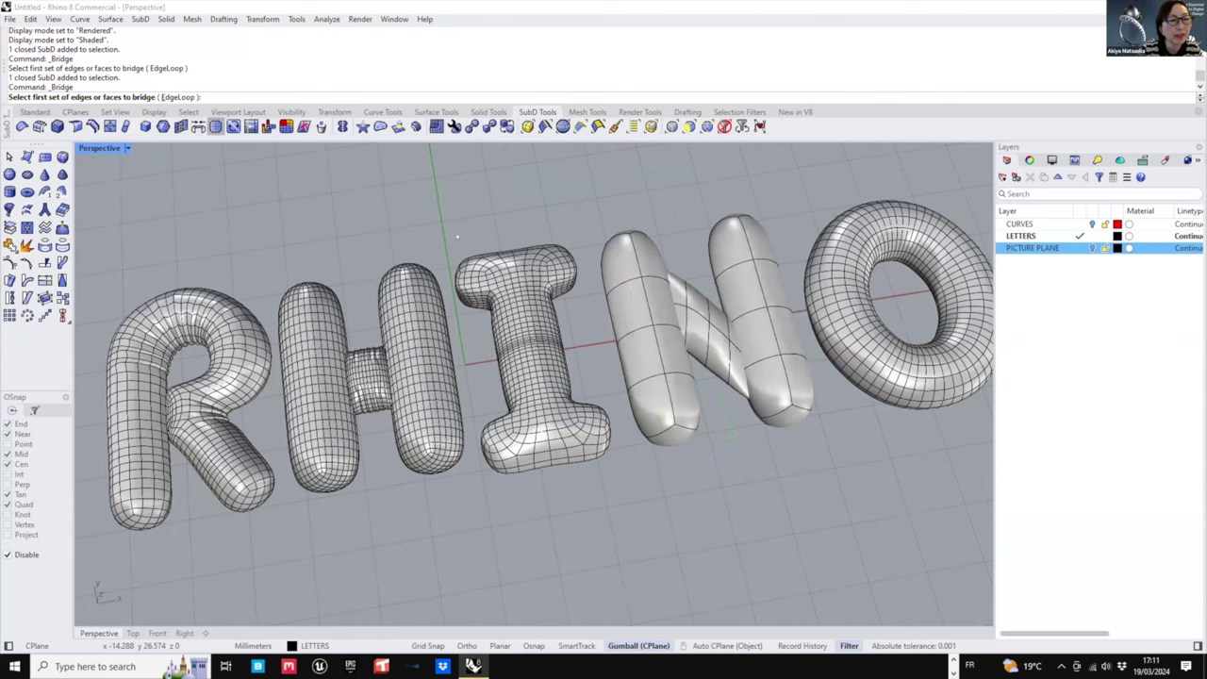
{"action": "key", "text": "Escape"}
- Subdivide the letter N three times and clear the selection
{"action": "left_click", "coordinate": [652, 330]}
{"action": "left_click", "coordinate": [251, 127]}
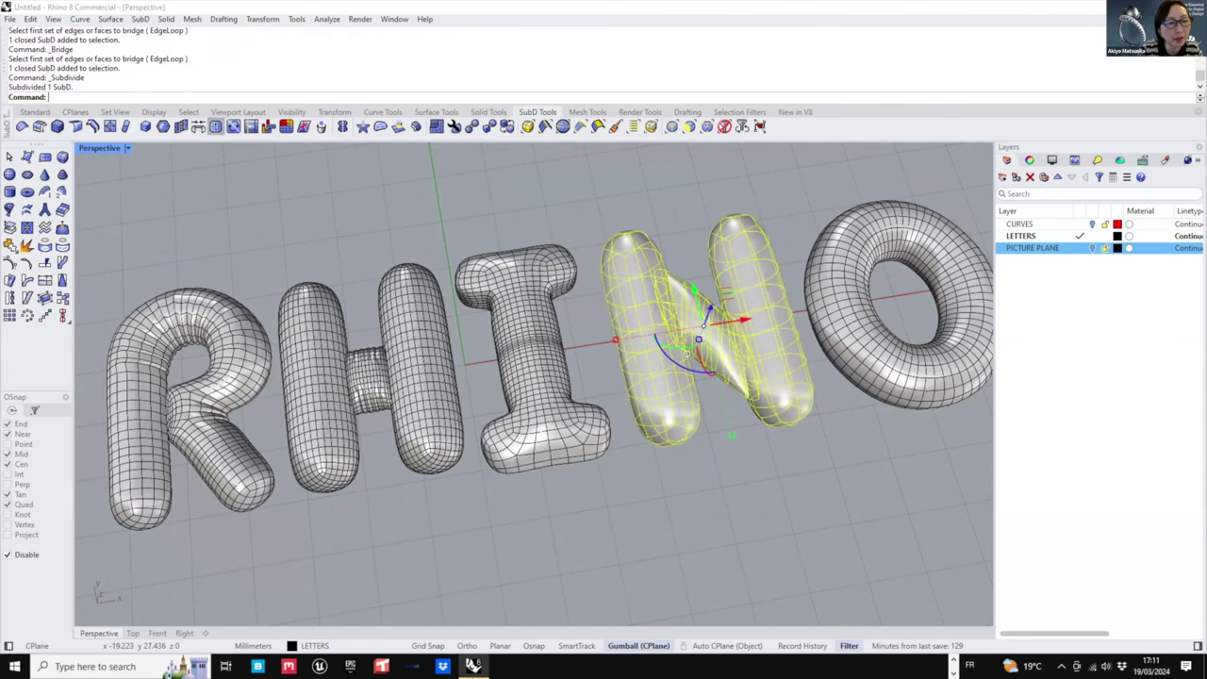
{"action": "left_click", "coordinate": [216, 127]}
{"action": "left_click", "coordinate": [216, 127]}
{"action": "left_click", "coordinate": [673, 222]}
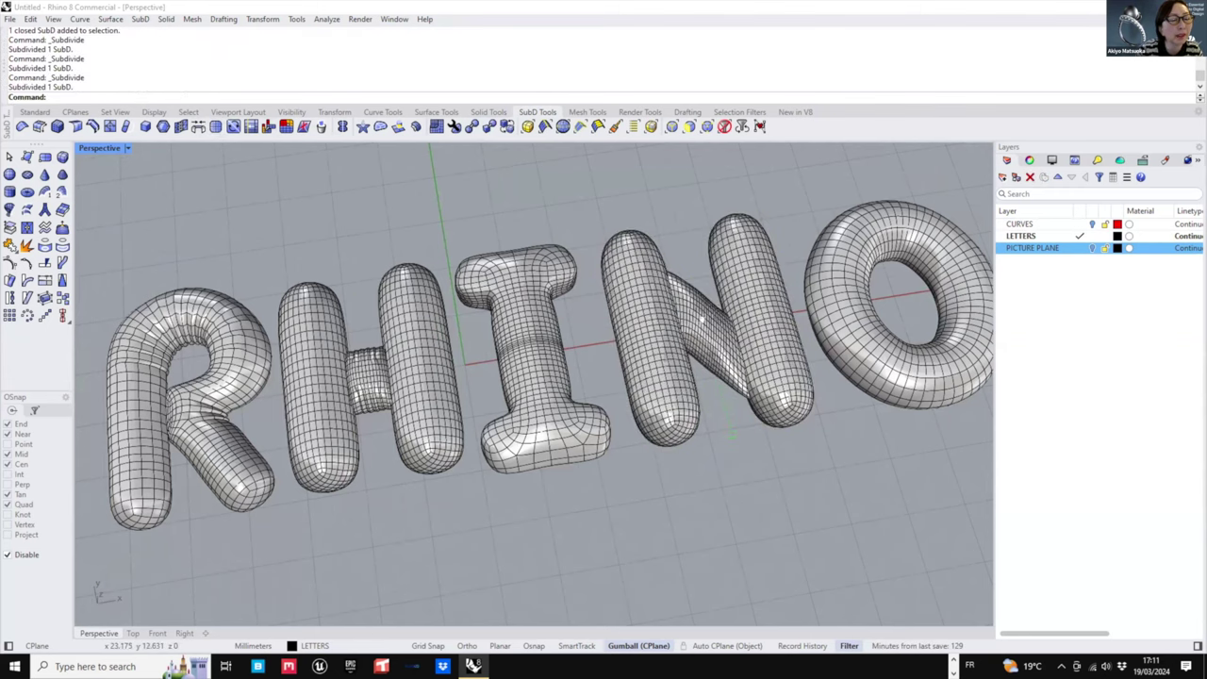
- Subdivide the letter I once more and leave nothing selected
{"action": "scroll", "coordinate": [675, 223], "scroll_direction": "down", "scroll_amount": 2}
{"action": "right_click_drag", "start_coordinate": [714, 301], "coordinate": [677, 319], "text": "shift"}
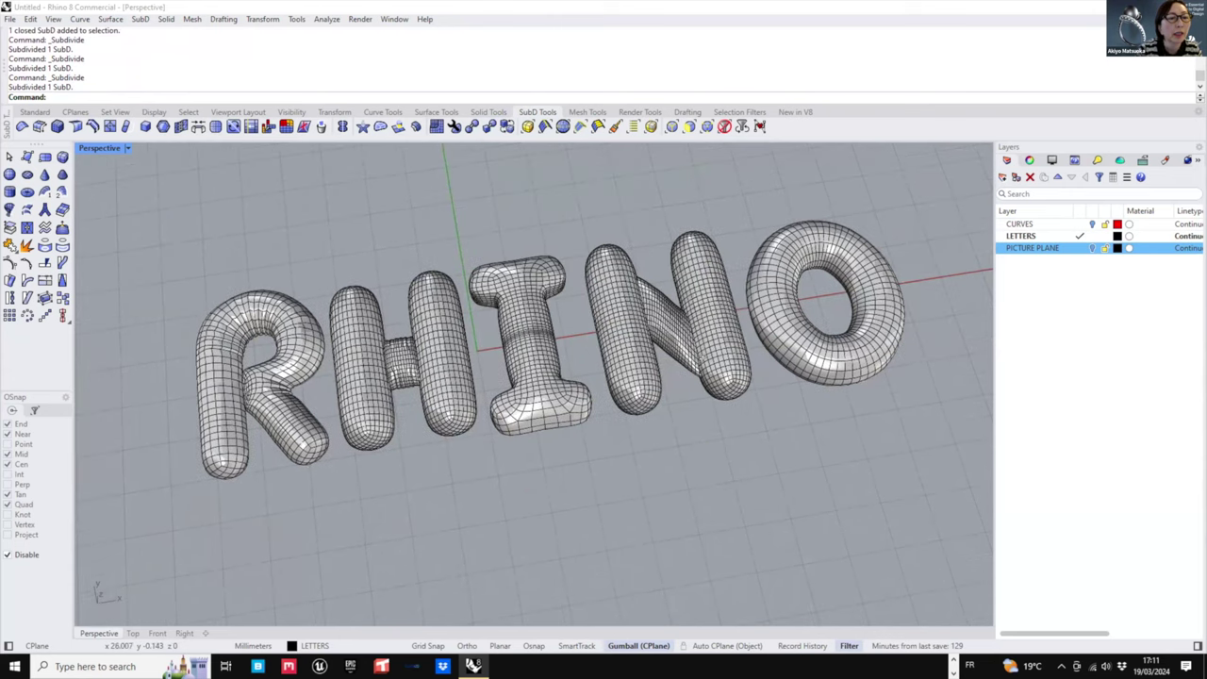
{"action": "scroll", "coordinate": [580, 381], "scroll_direction": "up", "scroll_amount": 2}
{"action": "right_click_drag", "start_coordinate": [611, 336], "coordinate": [547, 326]}
{"action": "scroll", "coordinate": [548, 320], "scroll_direction": "up", "scroll_amount": 4}
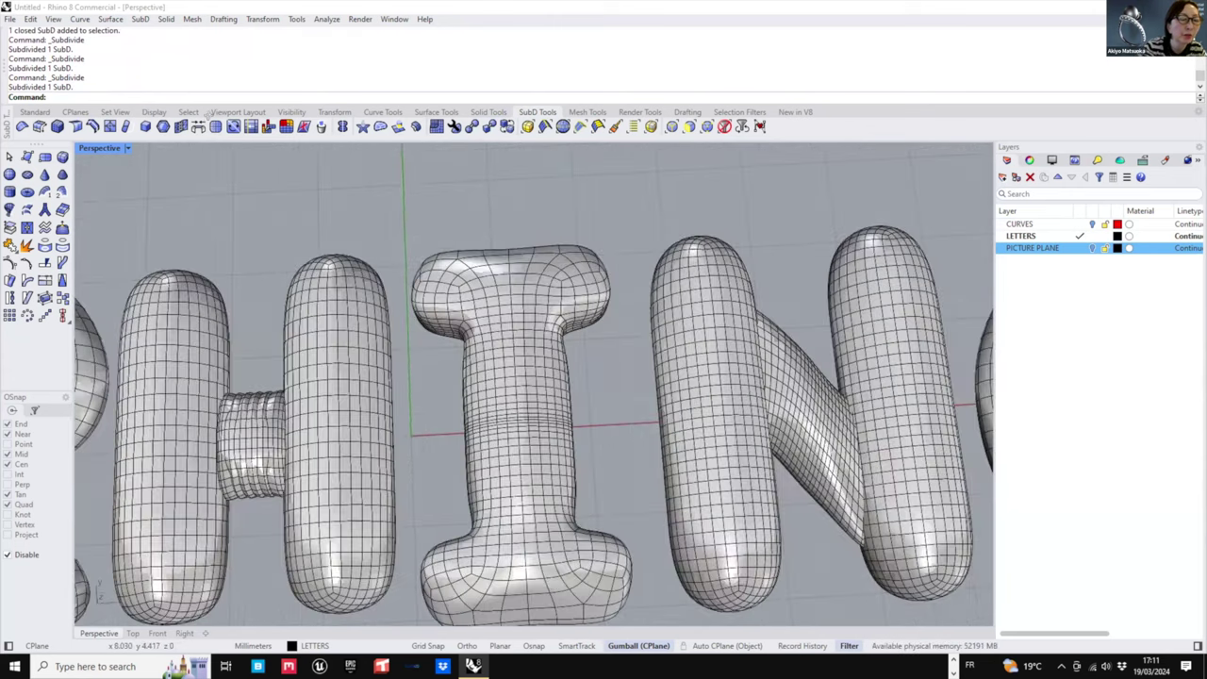
{"action": "left_click", "coordinate": [545, 325]}
{"action": "left_click", "coordinate": [216, 126]}
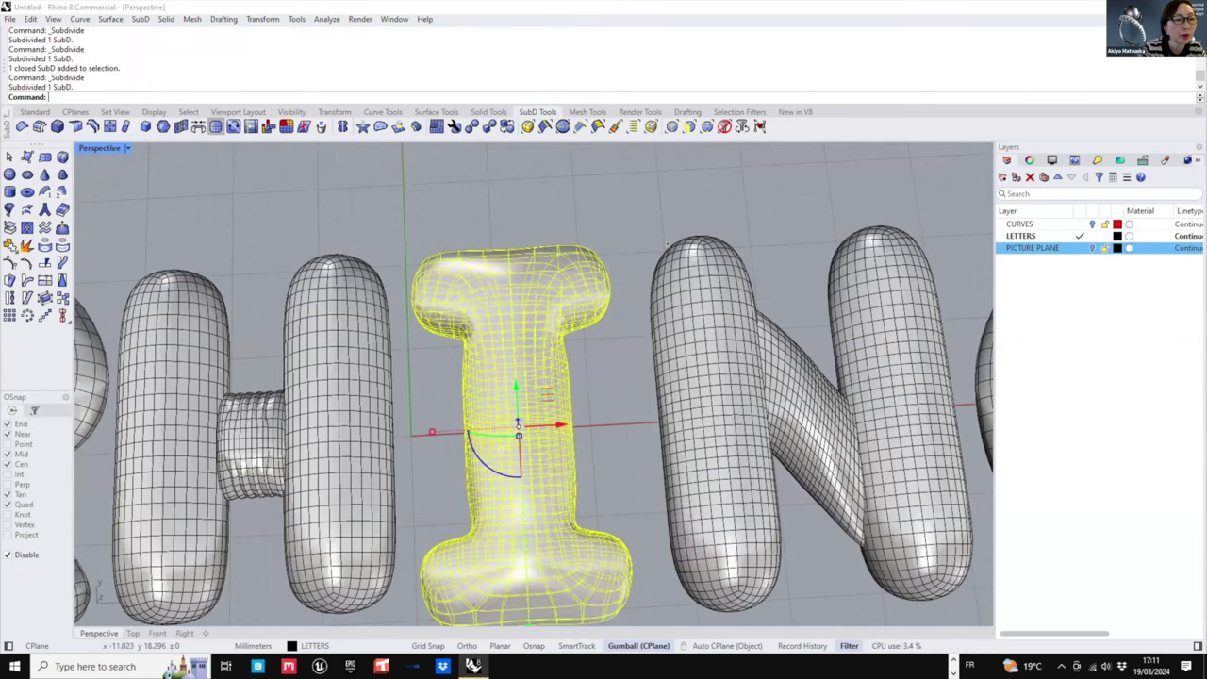
{"action": "left_click", "coordinate": [587, 300]}
{"action": "left_click", "coordinate": [705, 347]}
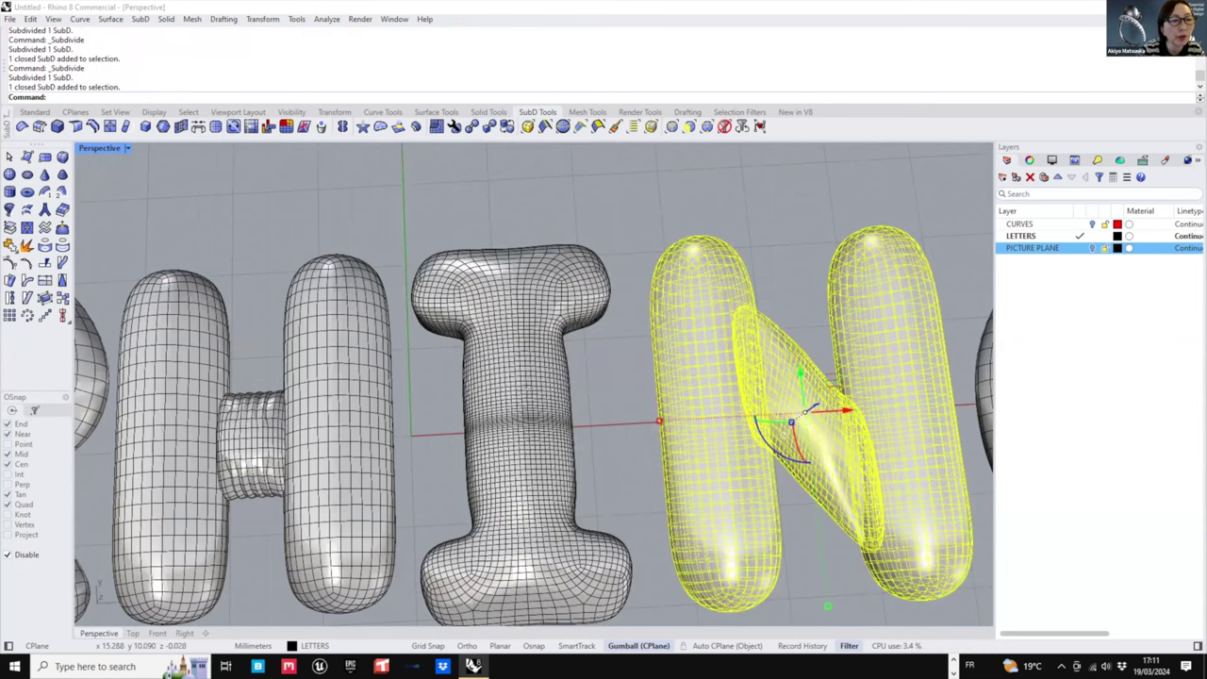
{"action": "scroll", "coordinate": [537, 377], "scroll_direction": "up", "scroll_amount": 3}
{"action": "right_click_drag", "start_coordinate": [602, 366], "coordinate": [507, 304]}
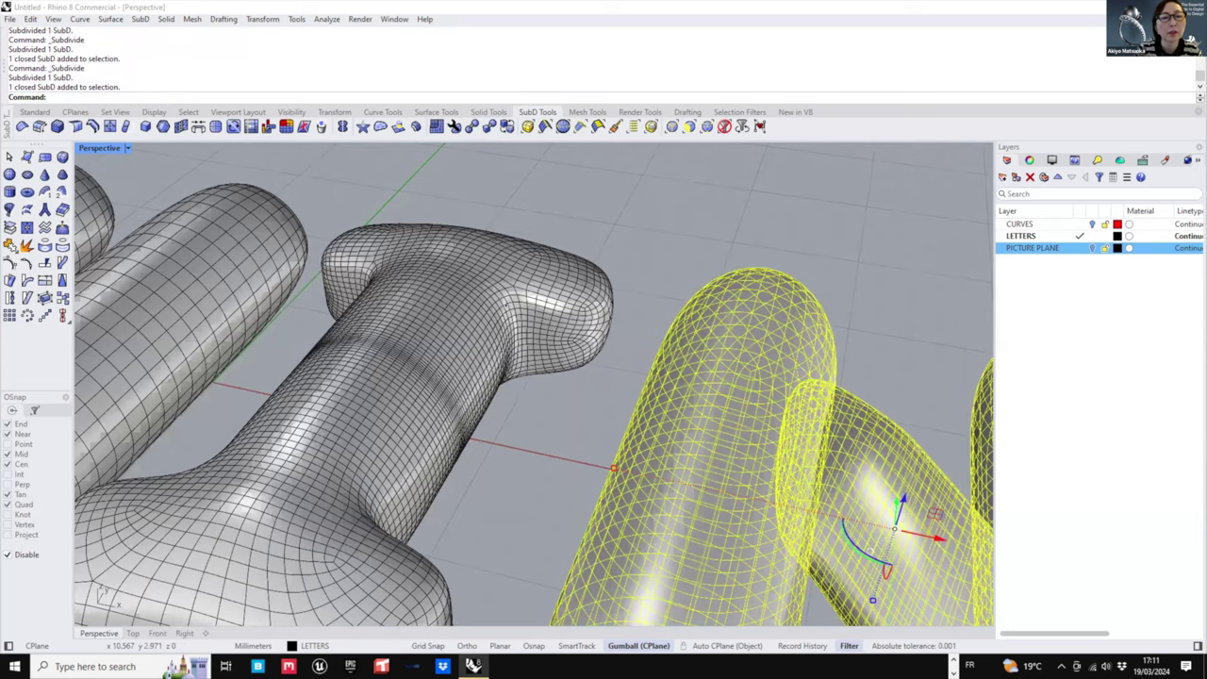
{"action": "key", "text": "Escape"}
- Select four edge loops on the I where its upper crossbar joins the stem, leaving gaps between them
{"action": "scroll", "coordinate": [531, 307], "scroll_direction": "up", "scroll_amount": 4}
{"action": "scroll", "coordinate": [530, 363], "scroll_direction": "up", "scroll_amount": 5}
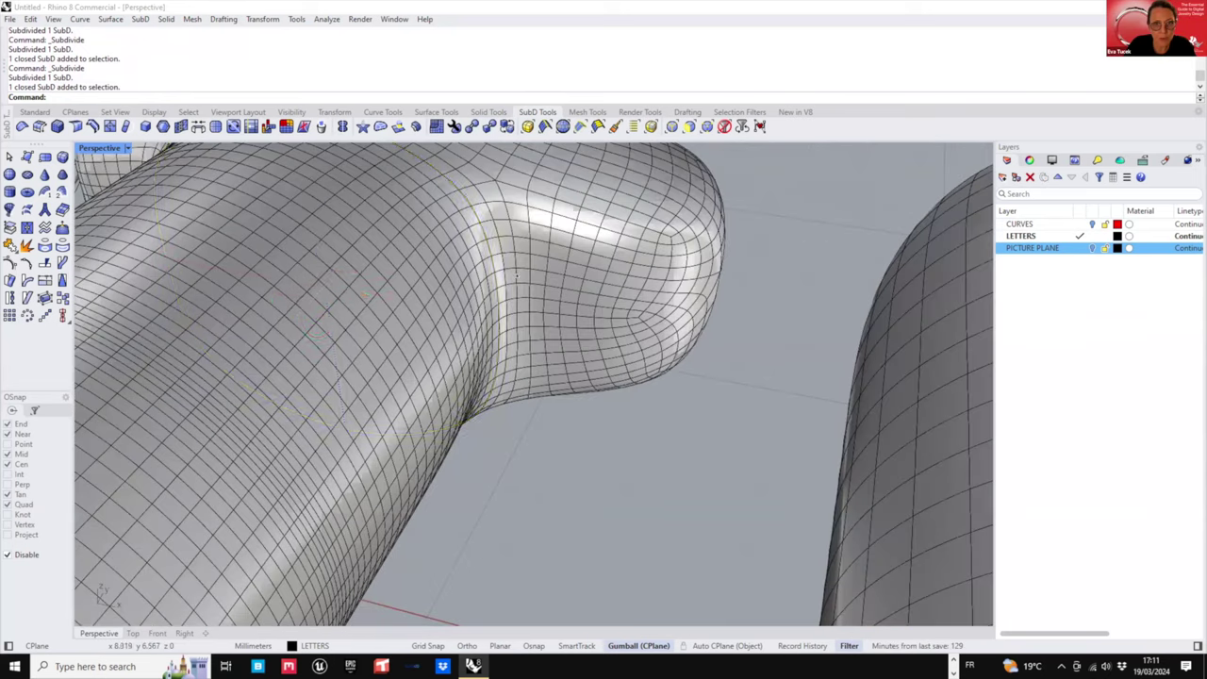
{"action": "double_click", "coordinate": [496, 276], "text": "ctrl+shift"}
{"action": "double_click", "coordinate": [516, 276], "text": "ctrl+shift"}
{"action": "left_click", "coordinate": [546, 275], "text": "ctrl+shift"}
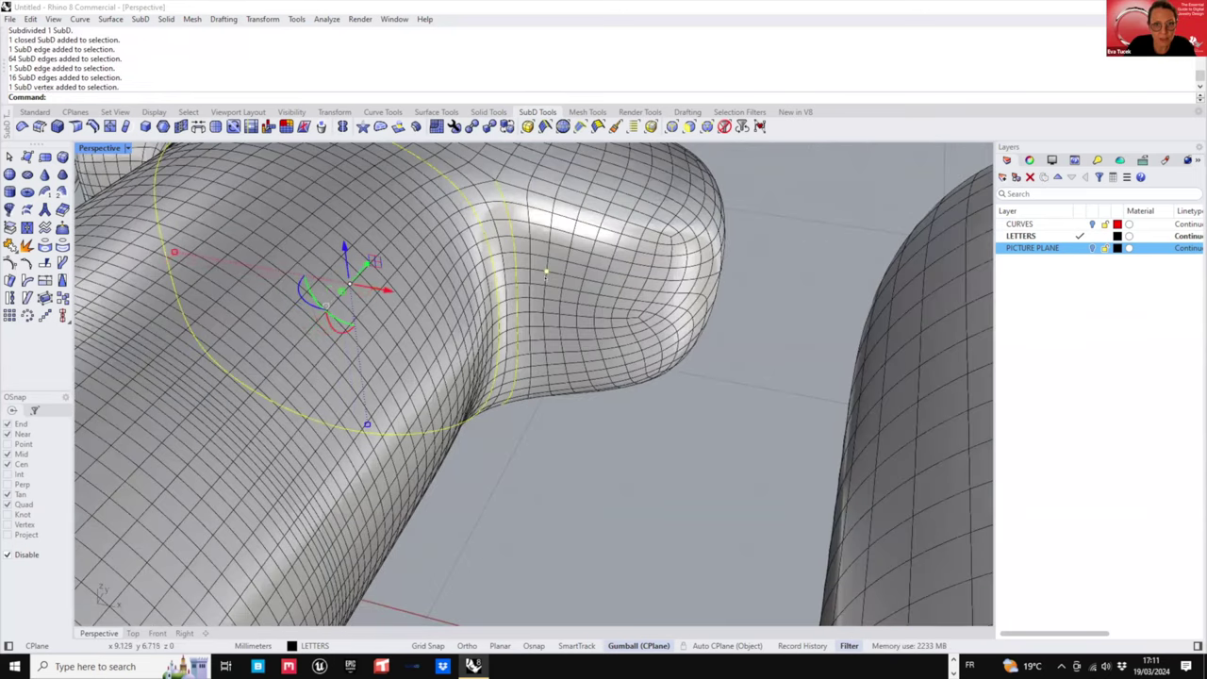
{"action": "double_click", "coordinate": [546, 277], "text": "ctrl+shift"}
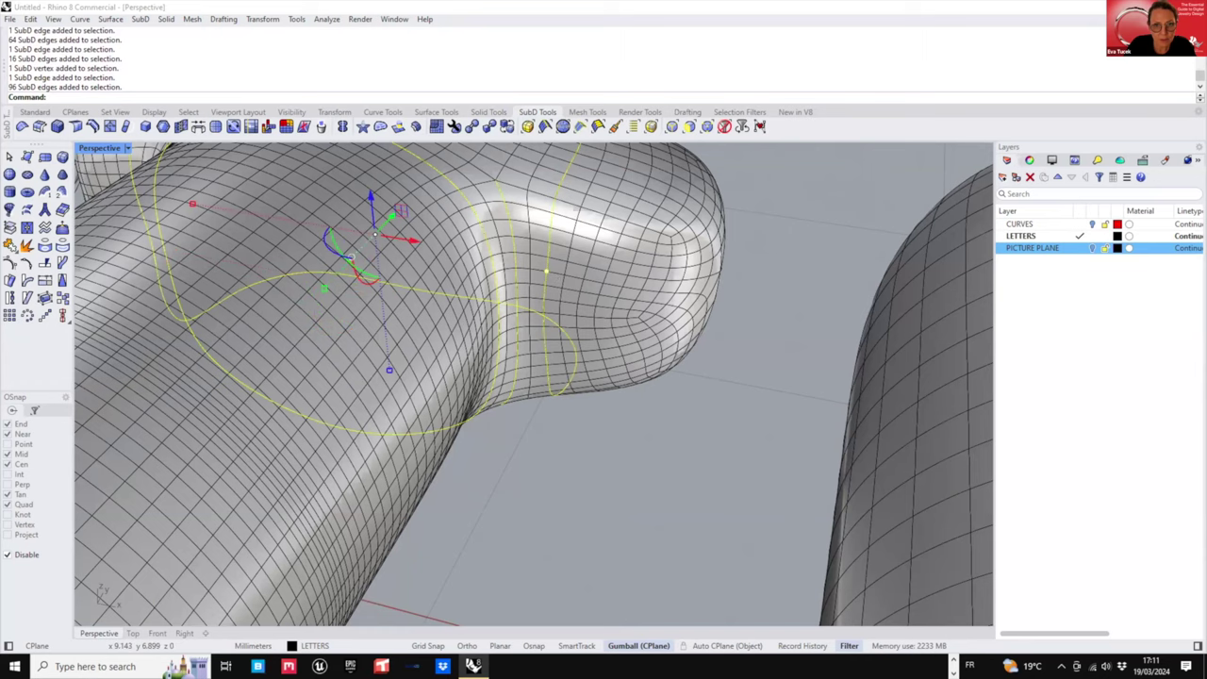
{"action": "scroll", "coordinate": [555, 285], "scroll_direction": "down", "scroll_amount": 2}
{"action": "left_click", "coordinate": [549, 274], "text": "ctrl+shift"}
{"action": "double_click", "coordinate": [564, 280], "text": "ctrl+shift"}
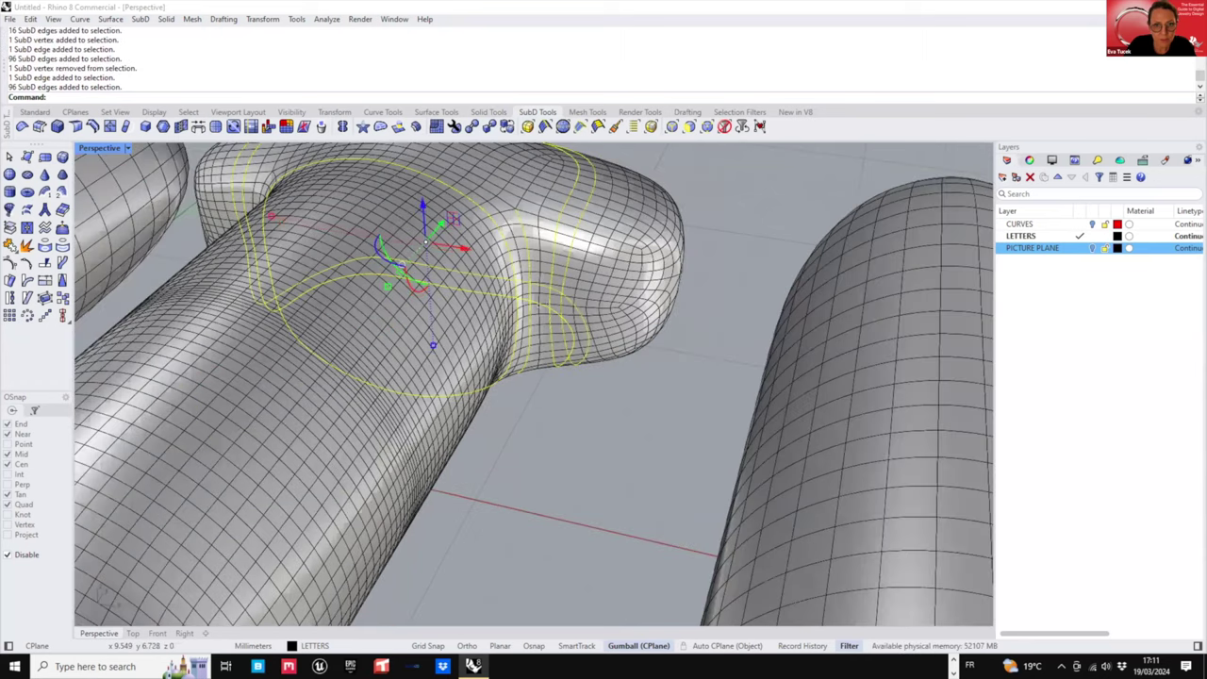
- Add three edge loops around the I's stem just below the upper crossbar to the selection
{"action": "scroll", "coordinate": [532, 379], "scroll_direction": "down", "scroll_amount": 3}
{"action": "right_click_drag", "start_coordinate": [365, 295], "coordinate": [356, 305]}
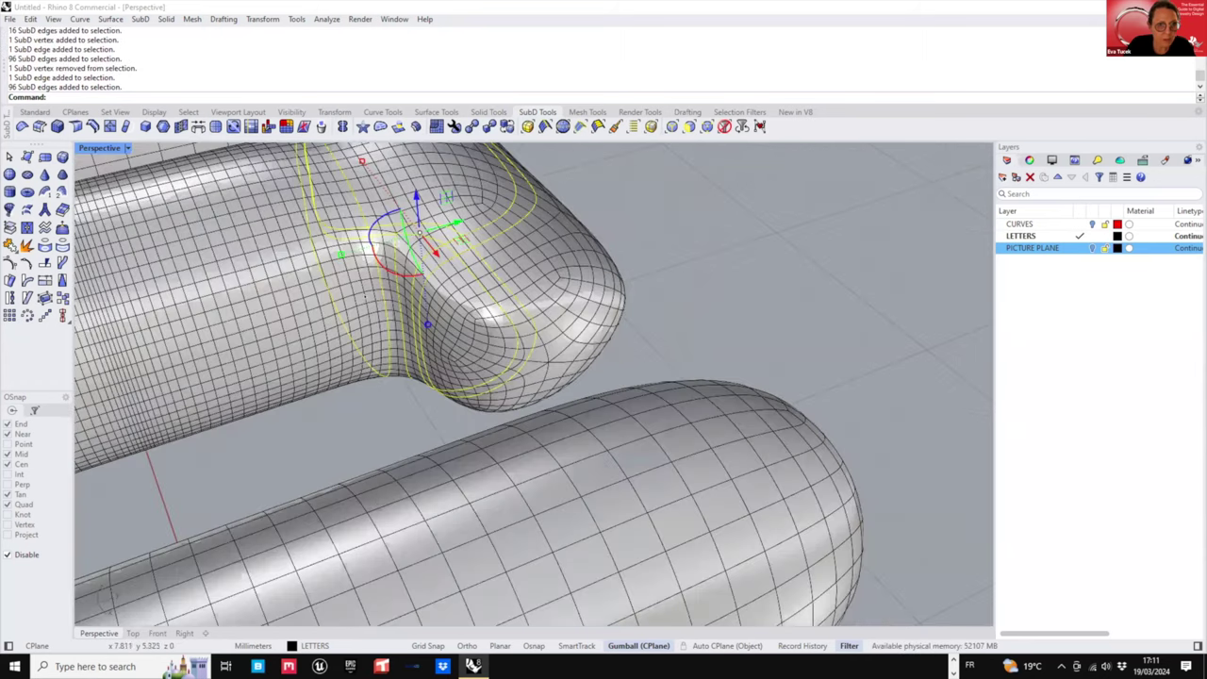
{"action": "double_click", "coordinate": [355, 306], "text": "ctrl+shift"}
{"action": "double_click", "coordinate": [347, 315], "text": "ctrl+shift"}
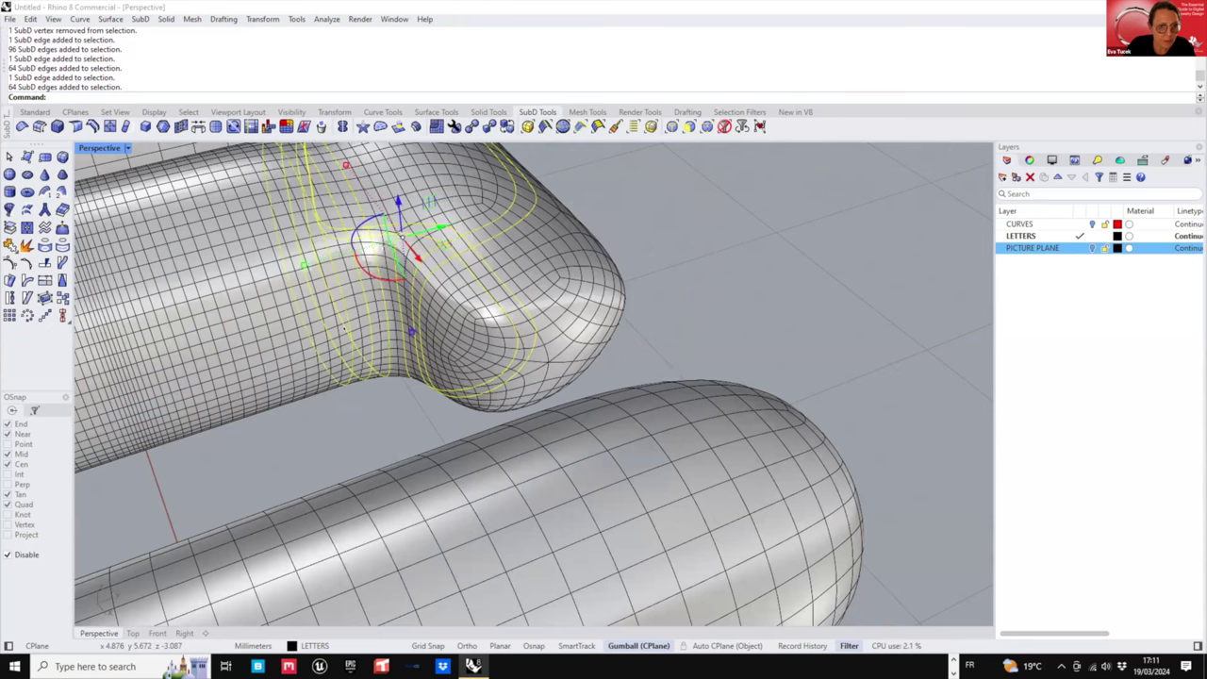
{"action": "left_click", "coordinate": [339, 326], "text": "ctrl+shift"}
{"action": "left_click", "coordinate": [338, 327], "text": "ctrl+shift"}
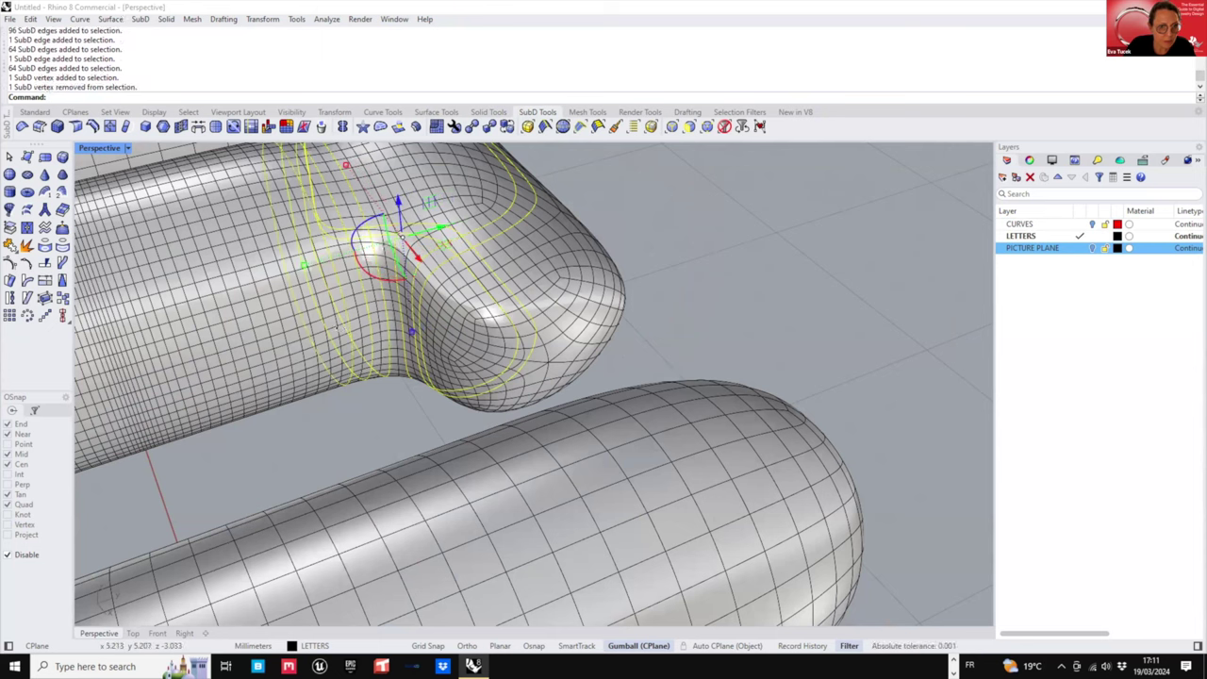
{"action": "left_click", "coordinate": [338, 328], "text": "ctrl+shift"}
{"action": "left_click", "coordinate": [338, 328], "text": "ctrl+shift"}
{"action": "double_click", "coordinate": [336, 329], "text": "ctrl+shift"}
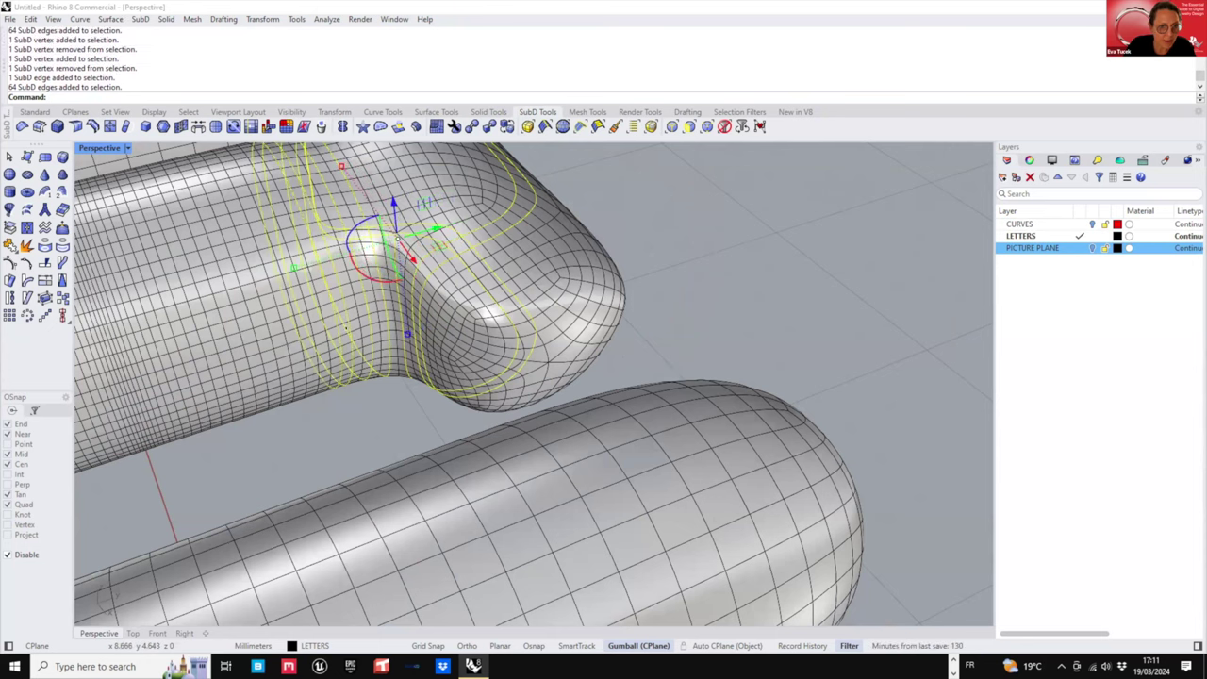
- Deselect the loop parts across the I's upper crossbar and mid-stem, keeping those at both inner corners, and crease the remaining edges
{"action": "scroll", "coordinate": [336, 328], "scroll_direction": "down", "scroll_amount": 3}
{"action": "right_click_drag", "start_coordinate": [516, 366], "coordinate": [560, 441]}
{"action": "scroll", "coordinate": [567, 398], "scroll_direction": "down", "scroll_amount": 2}
{"action": "scroll", "coordinate": [563, 342], "scroll_direction": "up", "scroll_amount": 4}
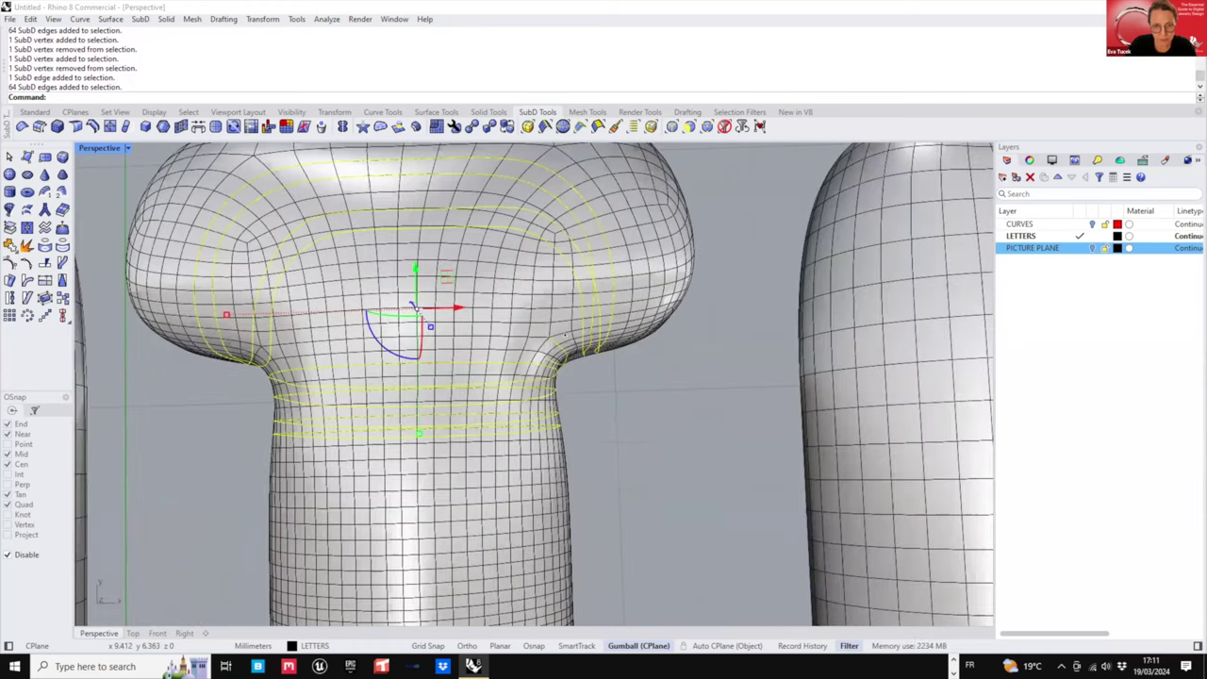
{"action": "scroll", "coordinate": [564, 339], "scroll_direction": "down", "scroll_amount": 3}
{"action": "scroll", "coordinate": [584, 452], "scroll_direction": "down", "scroll_amount": 3}
{"action": "left_click_drag", "start_coordinate": [301, 235], "coordinate": [674, 351], "text": "ctrl"}
{"action": "right_click_drag", "start_coordinate": [627, 367], "coordinate": [604, 351]}
{"action": "left_click_drag", "start_coordinate": [439, 183], "coordinate": [529, 512], "text": "ctrl"}
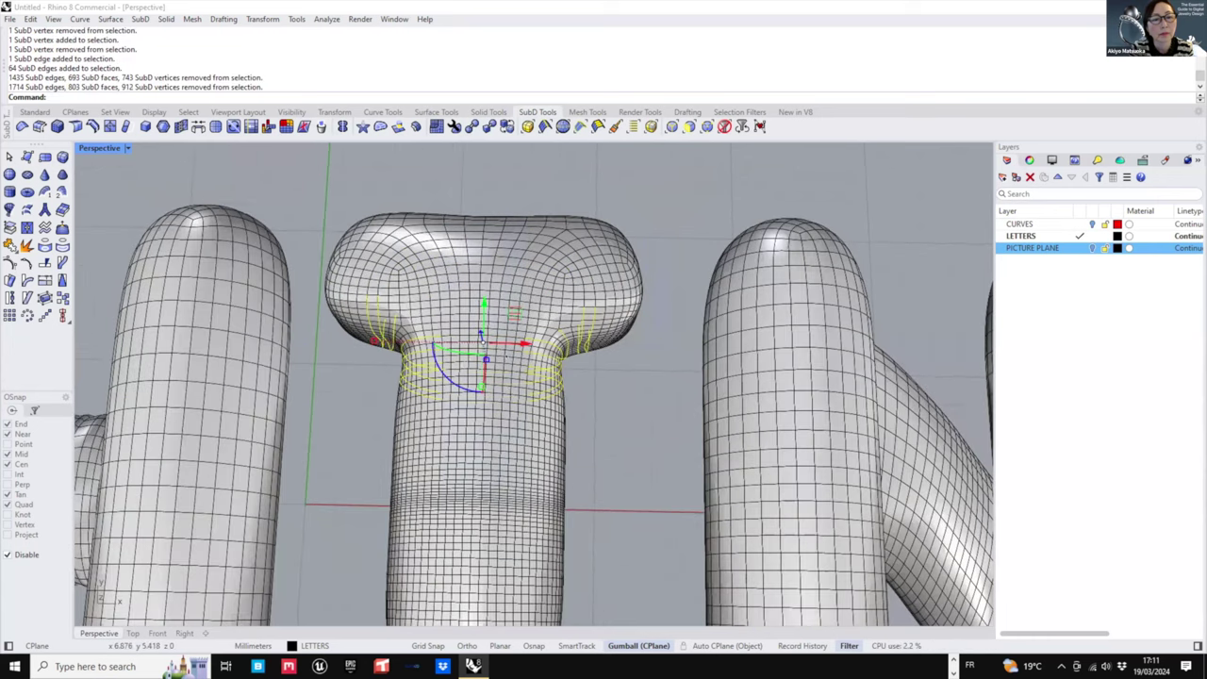
{"action": "left_click", "coordinate": [77, 126]}
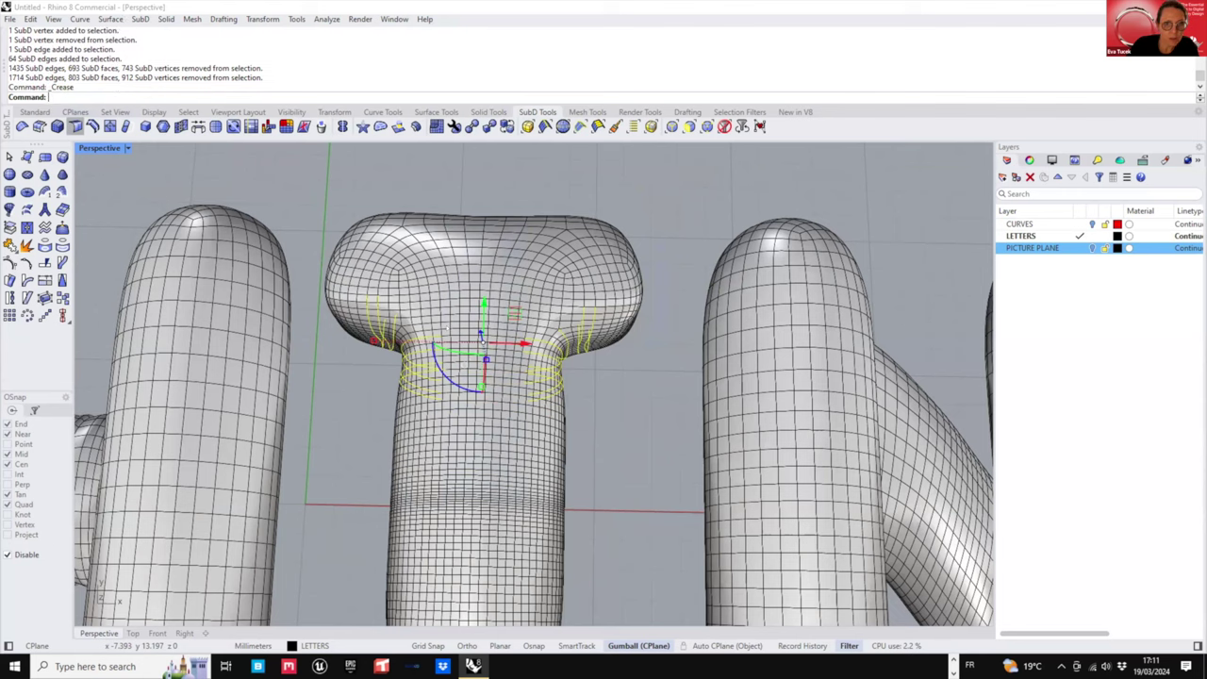
- Scale the creased corner edges of the I slightly in width and height to shape them into folds
{"action": "scroll", "coordinate": [476, 379], "scroll_direction": "up", "scroll_amount": 3}
{"action": "left_click_drag", "start_coordinate": [378, 330], "coordinate": [345, 327]}
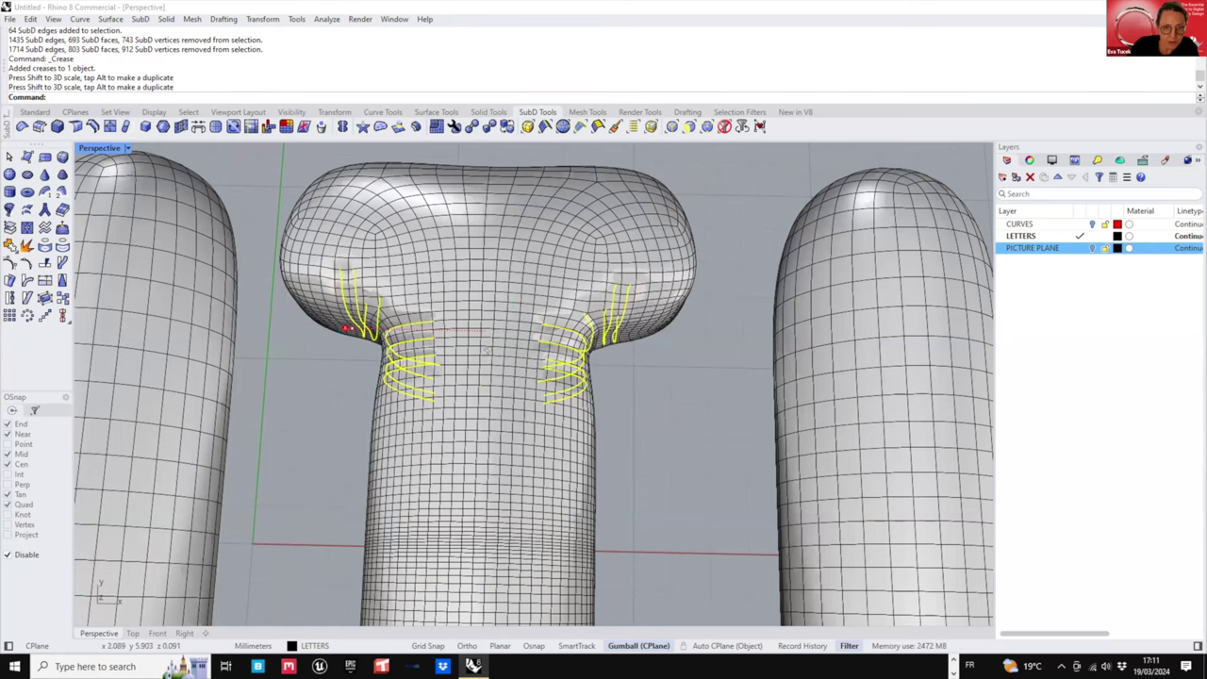
{"action": "right_click_drag", "start_coordinate": [510, 307], "coordinate": [514, 222]}
{"action": "left_click_drag", "start_coordinate": [498, 255], "coordinate": [498, 254]}
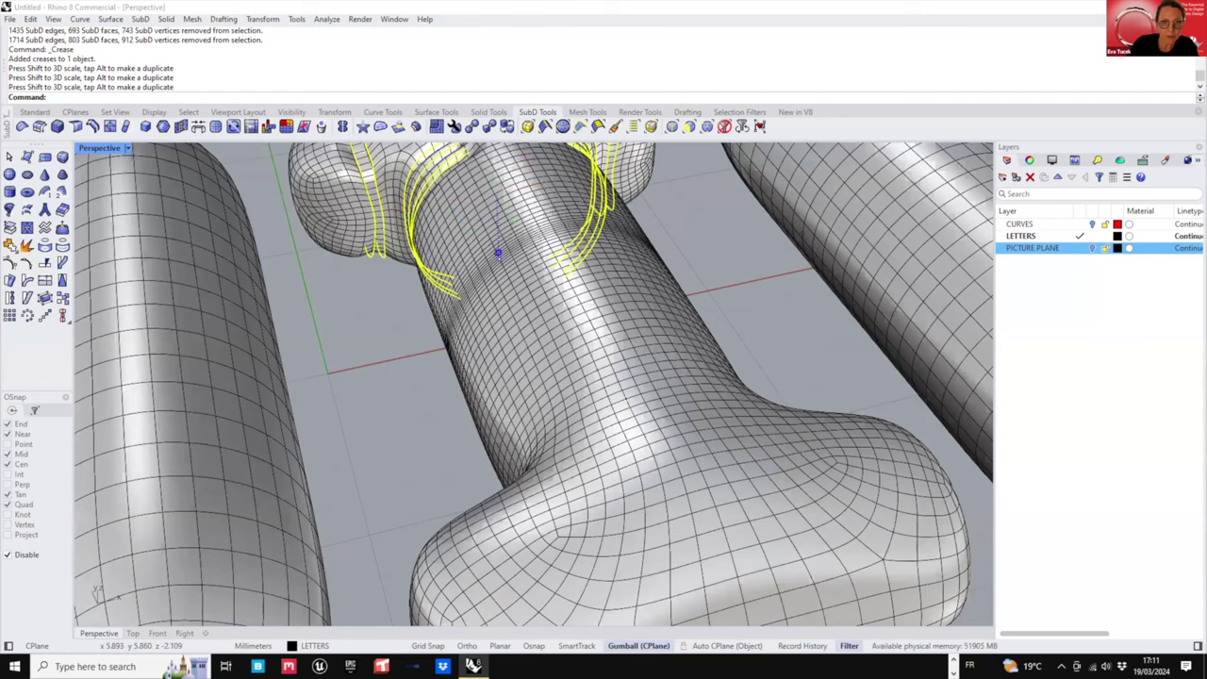
- Turn on the PICTURE PLANE layer to compare the letters with the balloon reference image
{"action": "right_click_drag", "start_coordinate": [489, 348], "coordinate": [494, 327]}
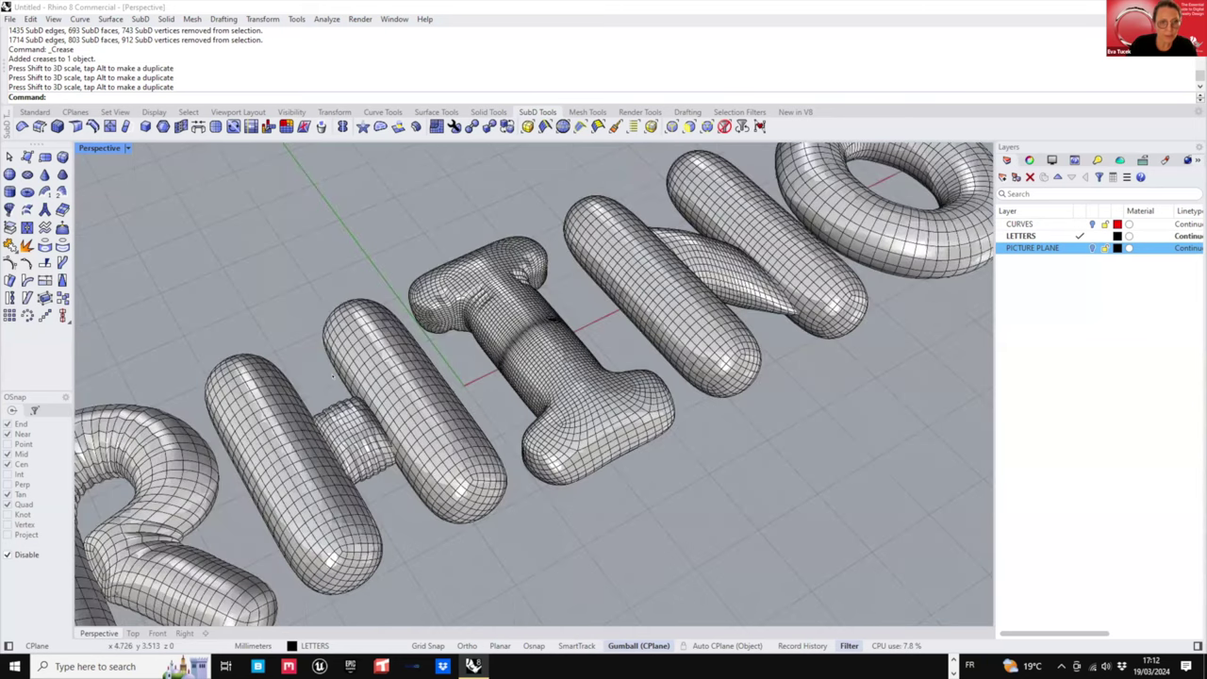
{"action": "right_click_drag", "start_coordinate": [332, 377], "coordinate": [424, 241]}
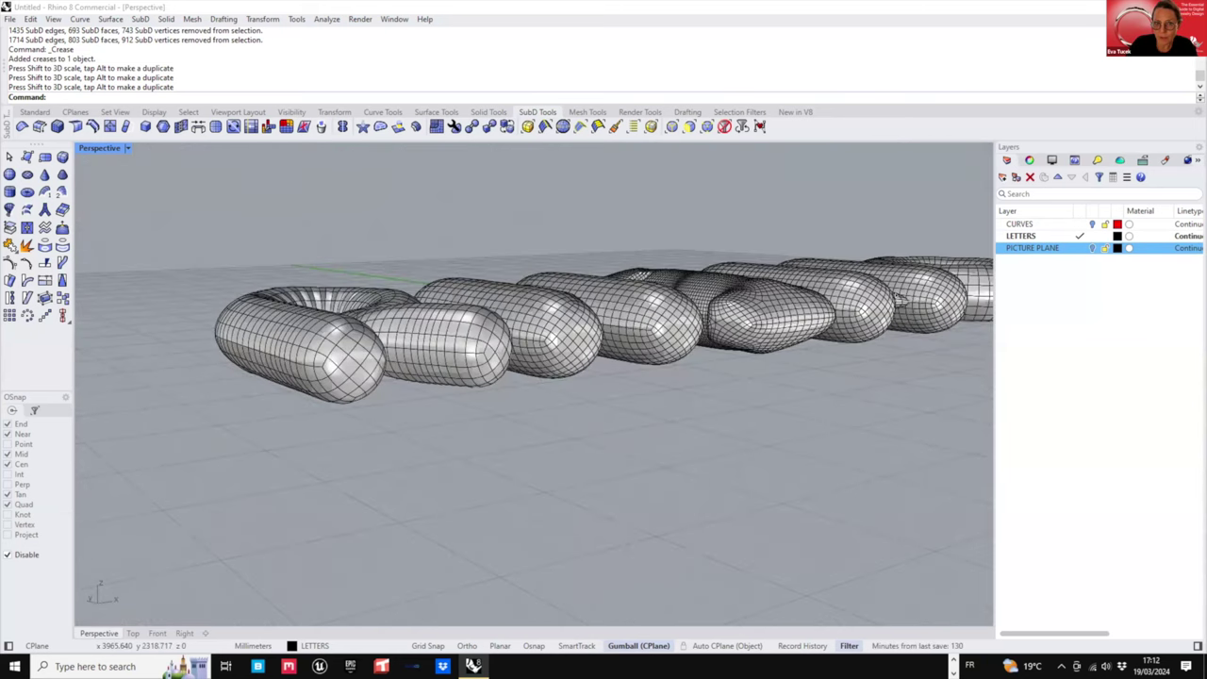
{"action": "left_click", "coordinate": [1092, 248]}
{"action": "scroll", "coordinate": [559, 357], "scroll_direction": "down", "scroll_amount": 2}
{"action": "right_click_drag", "start_coordinate": [485, 417], "coordinate": [328, 387]}
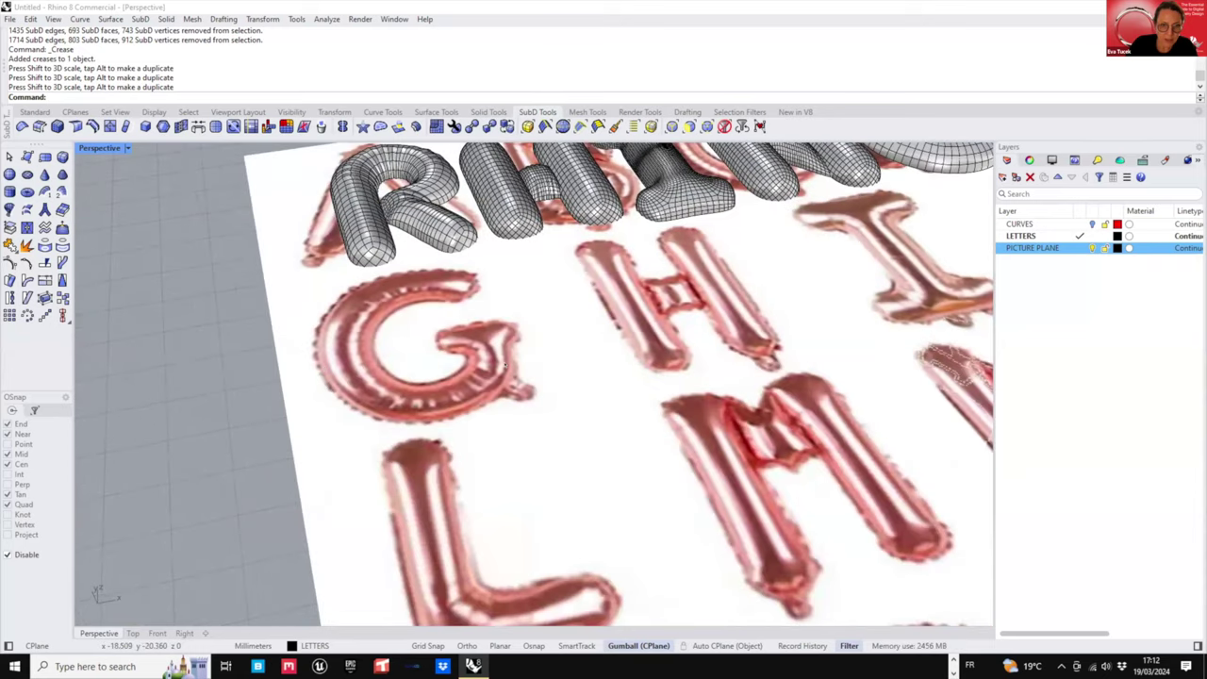
- Turn off the PICTURE PLANE layer and return from the maximised Perspective view to the four-view layout
{"action": "right_click_drag", "start_coordinate": [504, 365], "coordinate": [512, 446], "text": "shift"}
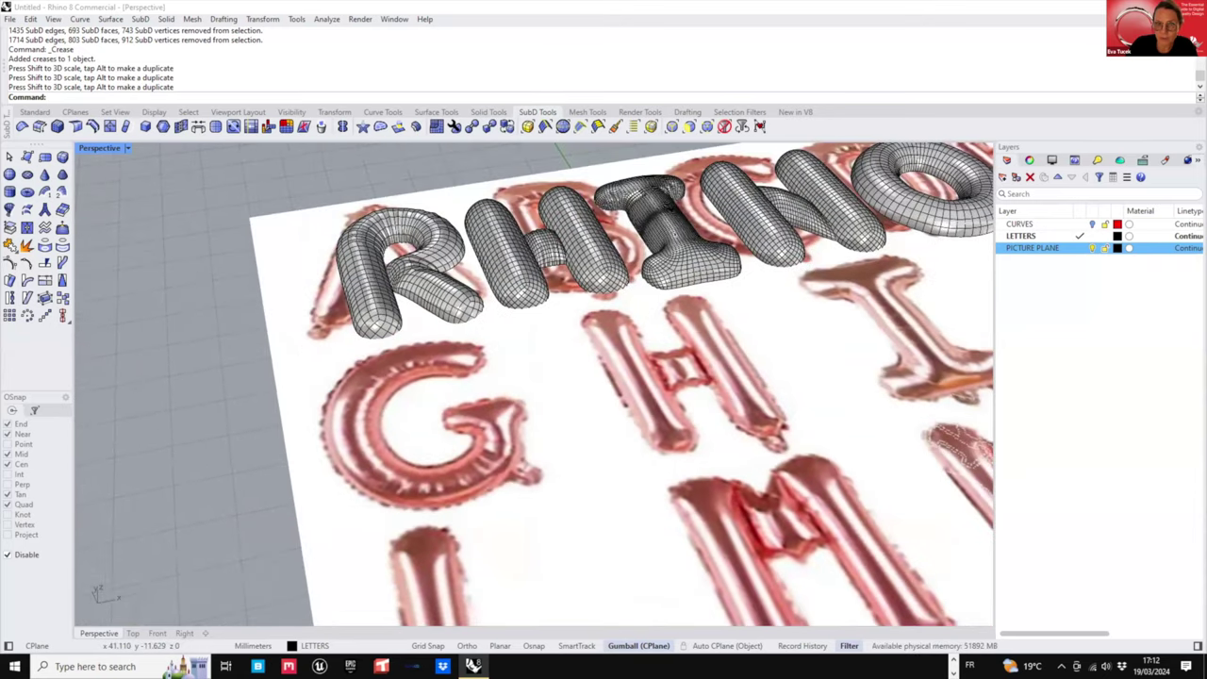
{"action": "left_click", "coordinate": [1092, 248]}
{"action": "double_click", "coordinate": [111, 147]}
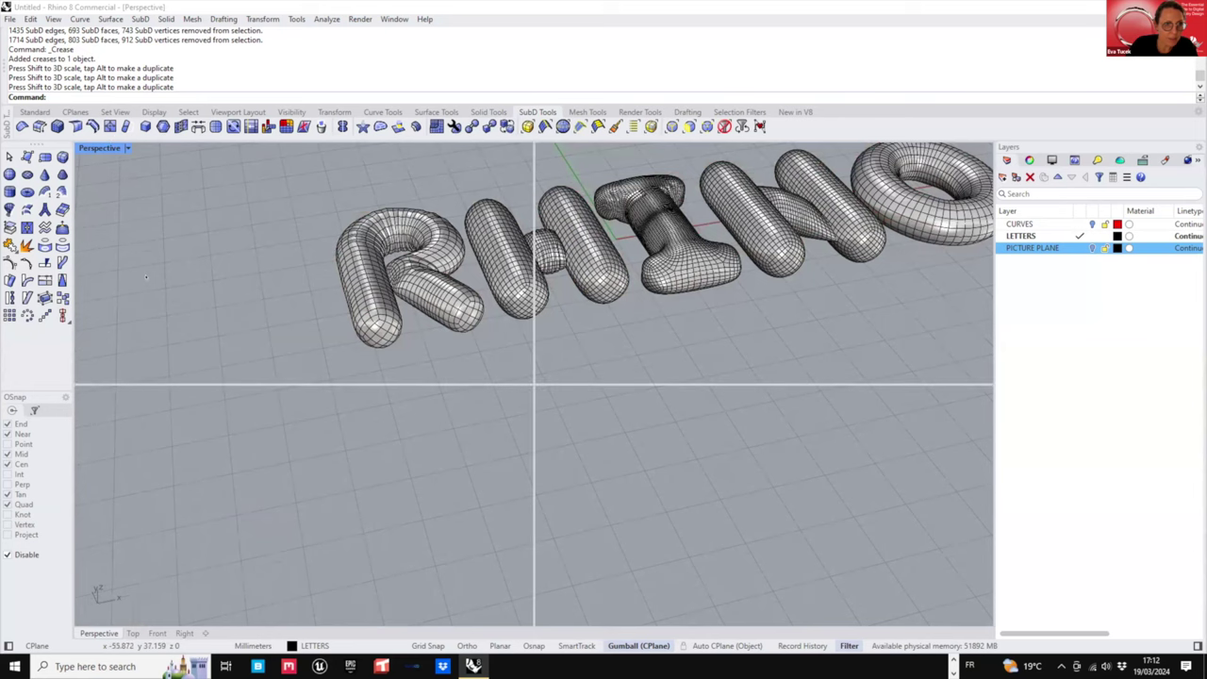
- Turn on the CURVES layer, make it current, and cut a horizontal Section through the letter R at mid-depth in the Front view
{"action": "scroll", "coordinate": [160, 266], "scroll_direction": "up", "scroll_amount": 4}
{"action": "left_click", "coordinate": [159, 266]}
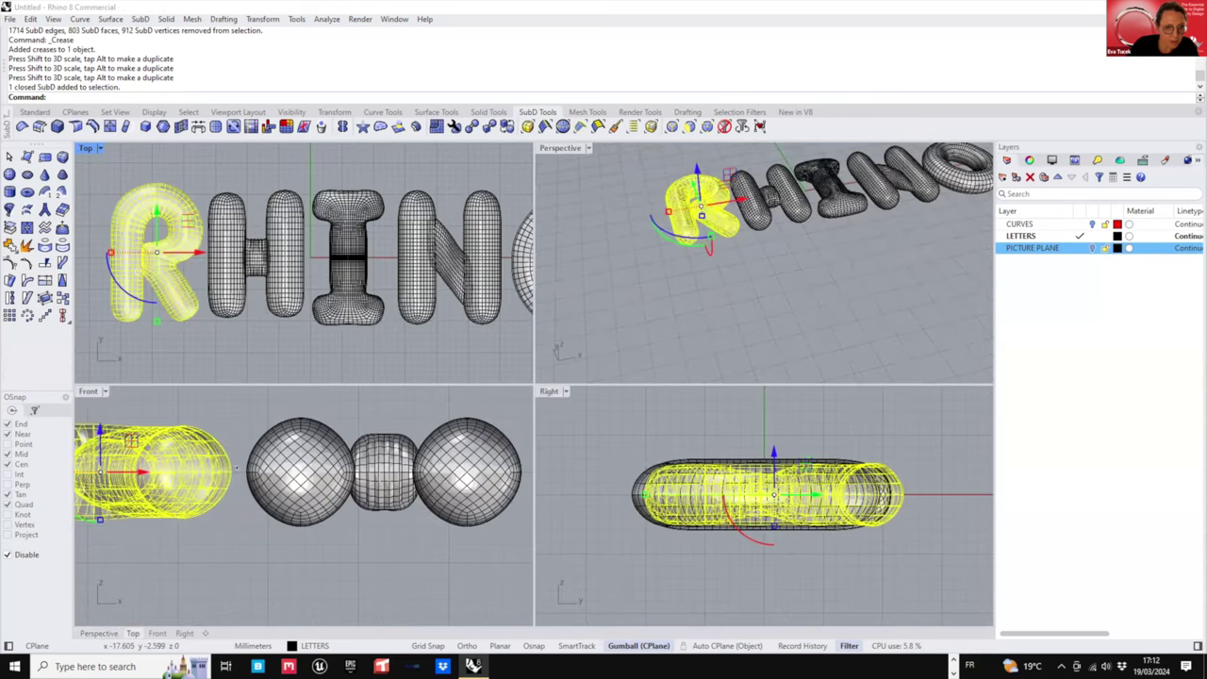
{"action": "right_click_drag", "start_coordinate": [236, 480], "coordinate": [451, 509]}
{"action": "left_click", "coordinate": [35, 112]}
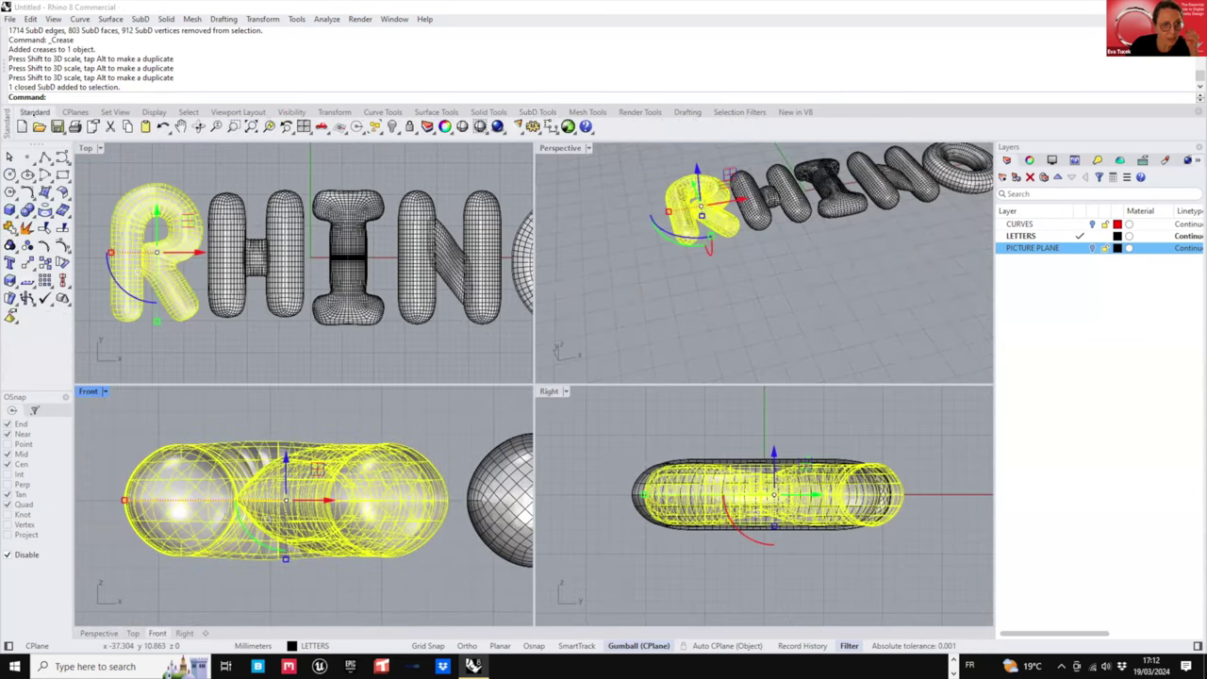
{"action": "right_click_drag", "start_coordinate": [186, 421], "coordinate": [197, 422]}
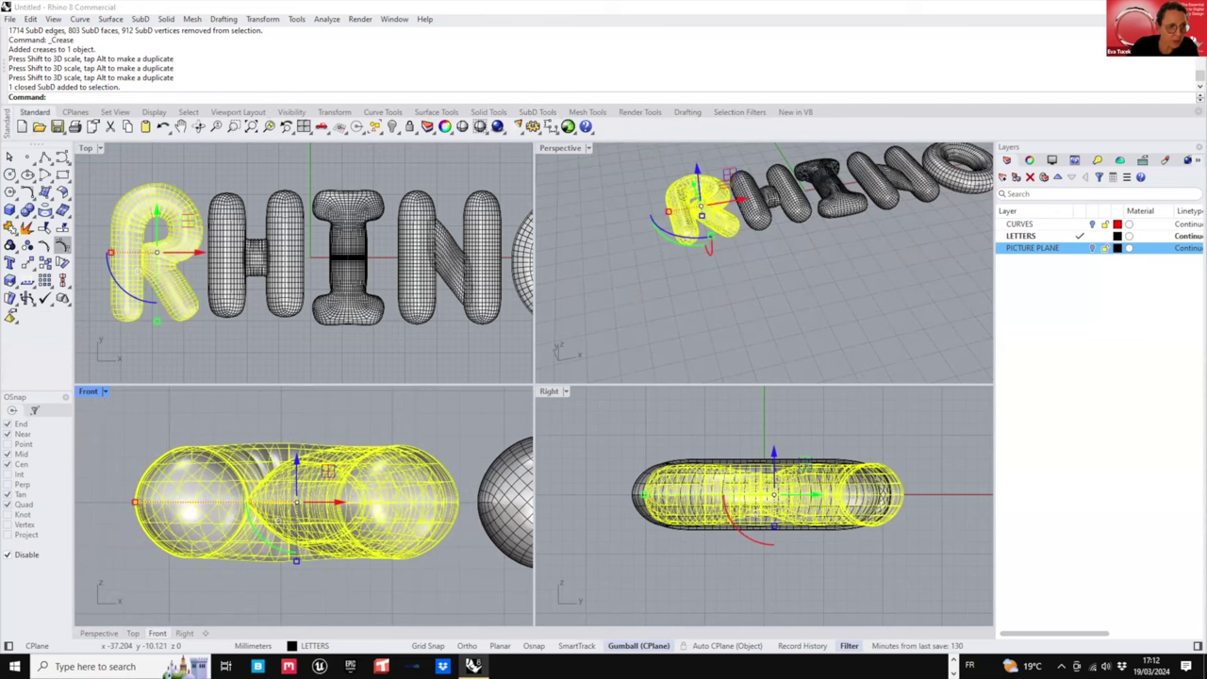
{"action": "right_click_drag", "start_coordinate": [132, 246], "coordinate": [136, 244]}
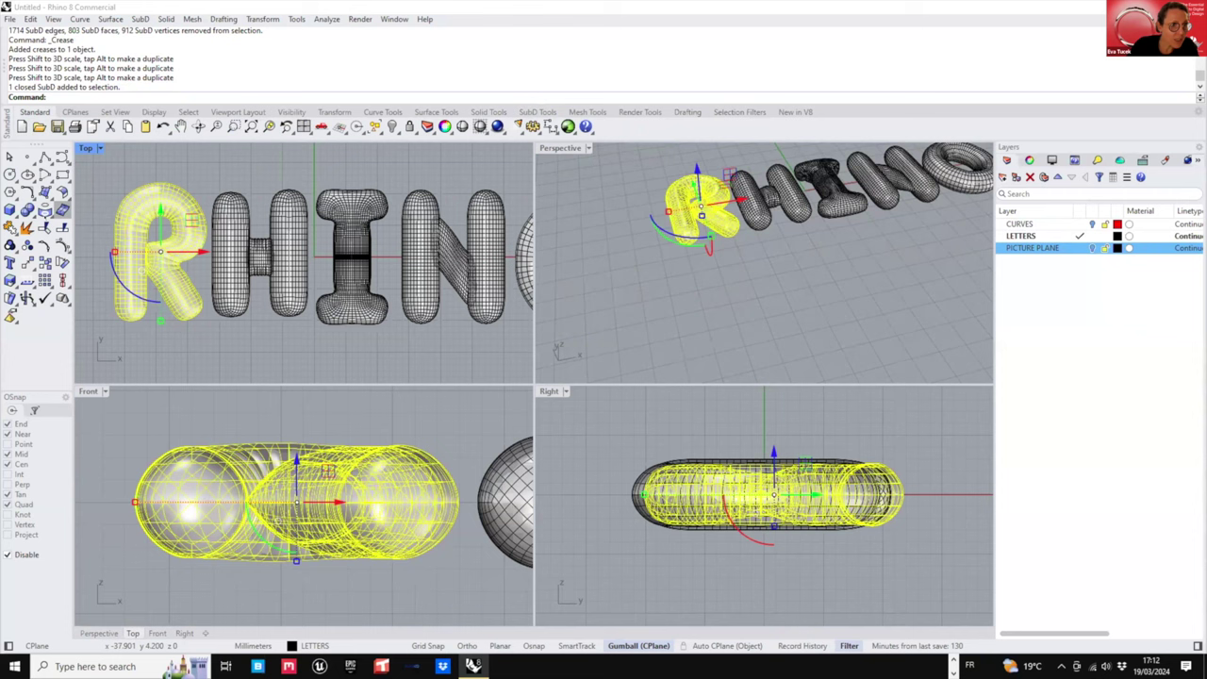
{"action": "left_click", "coordinate": [63, 210]}
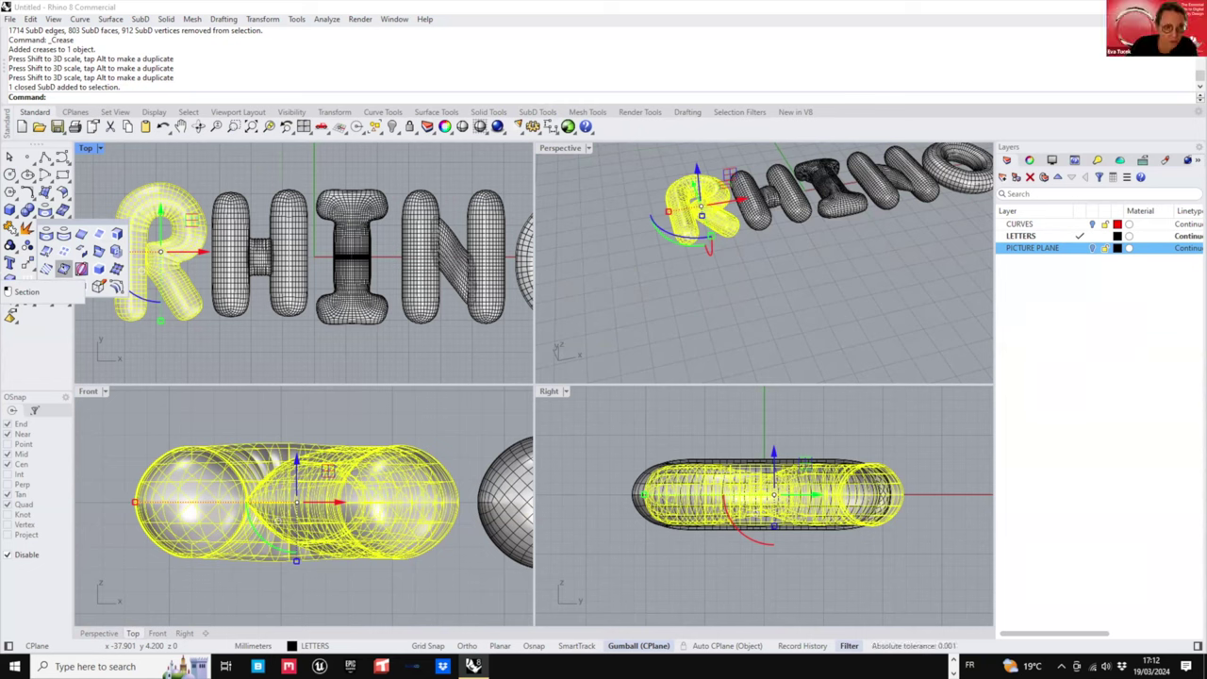
{"action": "left_click", "coordinate": [63, 269]}
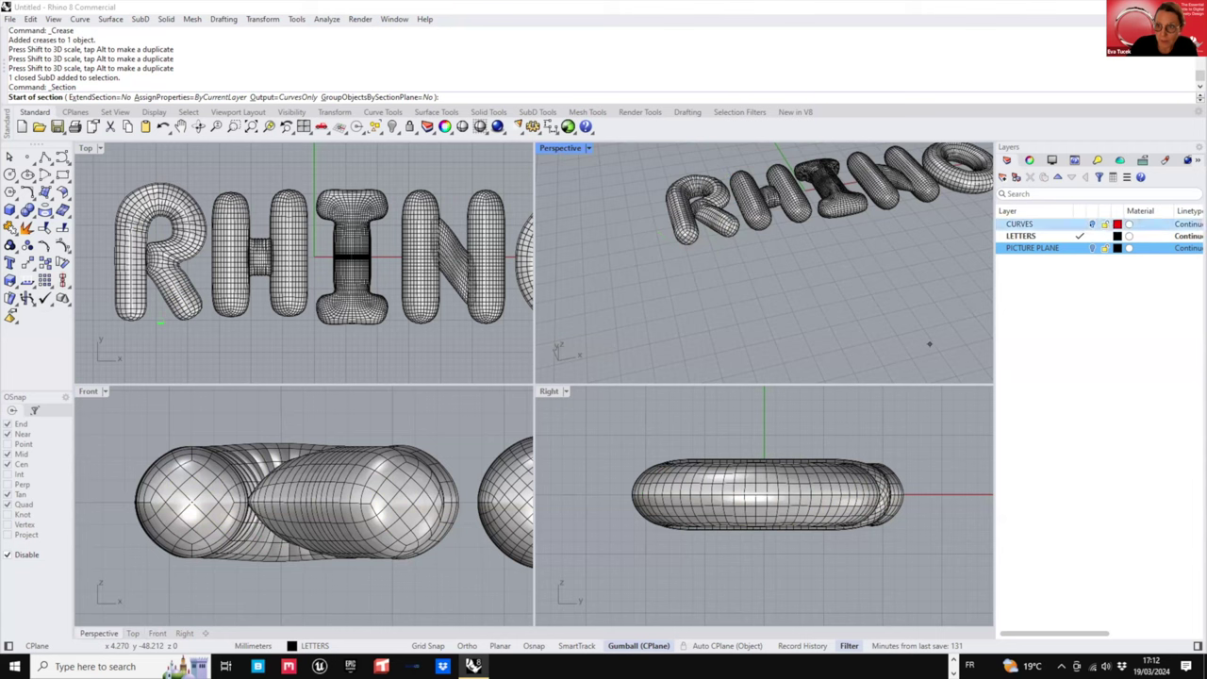
{"action": "left_click", "coordinate": [1092, 225]}
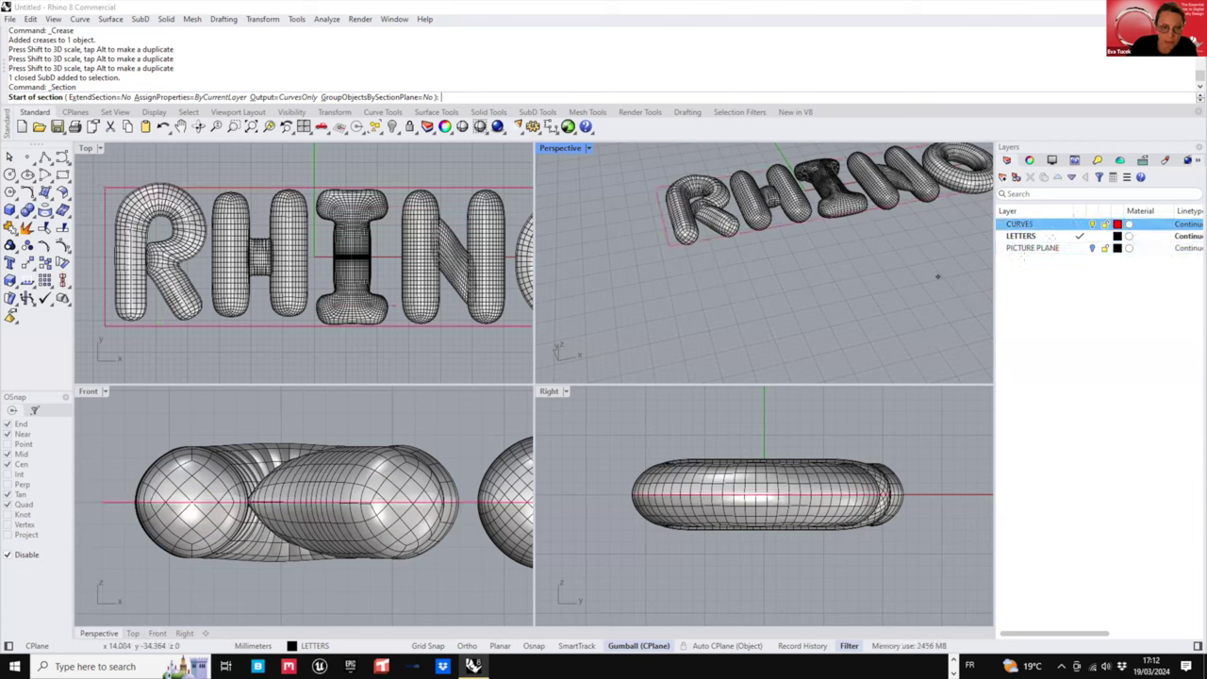
{"action": "left_click", "coordinate": [125, 503]}
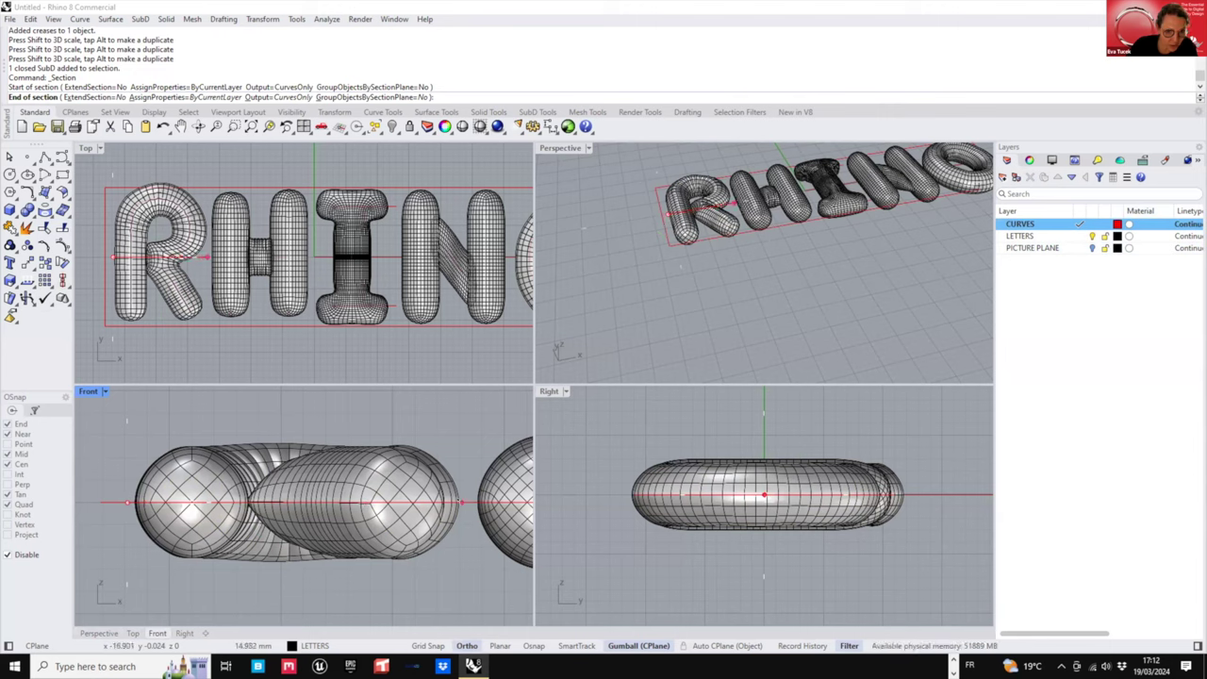
{"action": "left_click", "coordinate": [462, 502]}
{"action": "key", "text": "Return"}
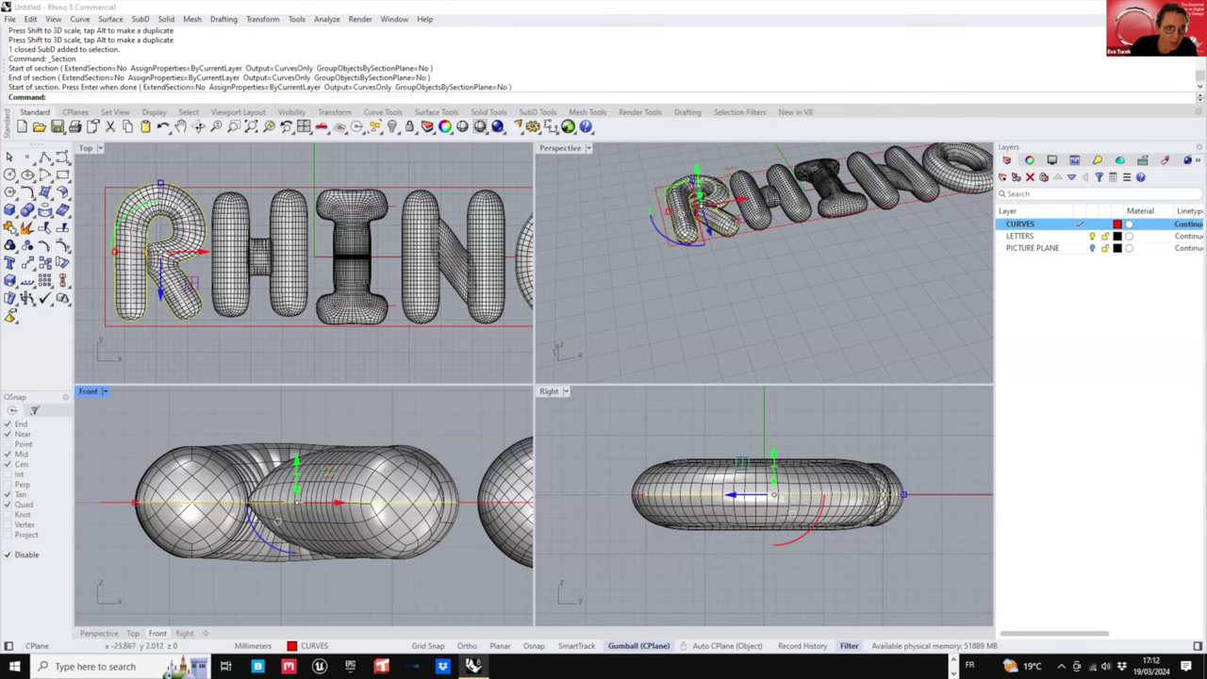
- Maximise the Top view around the R's section outline and add a new layer, starting its name with "Cur"
{"action": "scroll", "coordinate": [189, 236], "scroll_direction": "up", "scroll_amount": 2}
{"action": "right_click_drag", "start_coordinate": [188, 236], "coordinate": [283, 249]}
{"action": "scroll", "coordinate": [260, 257], "scroll_direction": "up", "scroll_amount": 5}
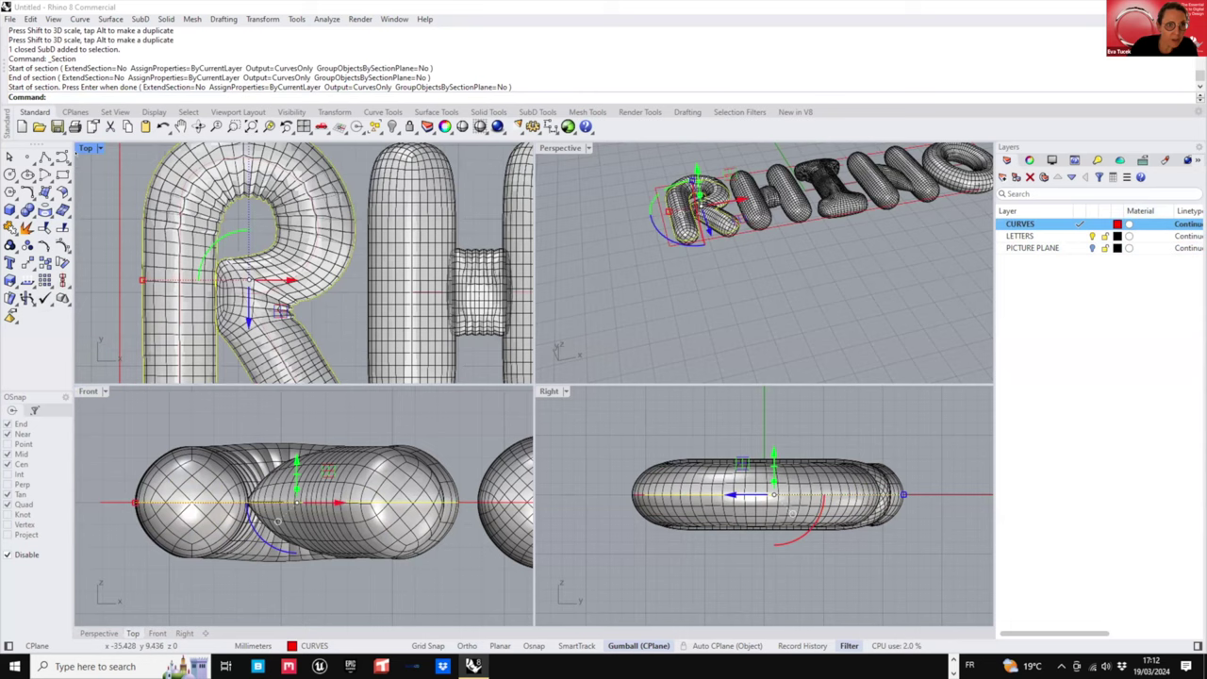
{"action": "double_click", "coordinate": [86, 148]}
{"action": "scroll", "coordinate": [486, 330], "scroll_direction": "down", "scroll_amount": 4}
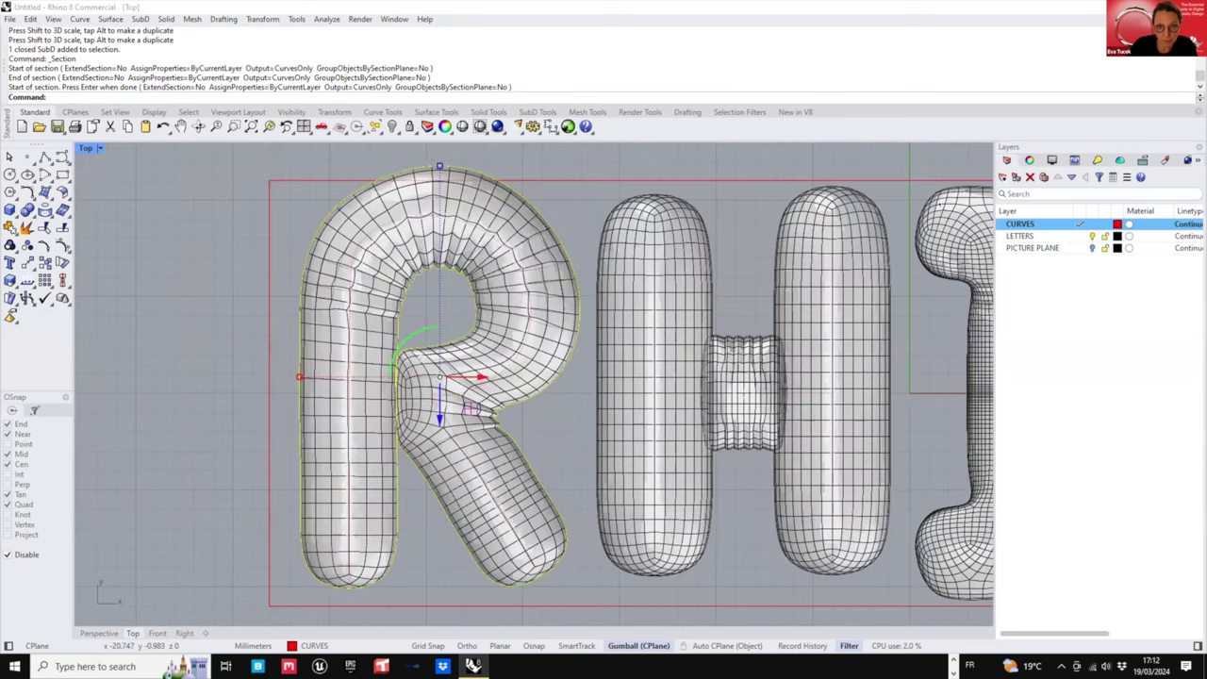
{"action": "right_click_drag", "start_coordinate": [486, 330], "coordinate": [478, 327]}
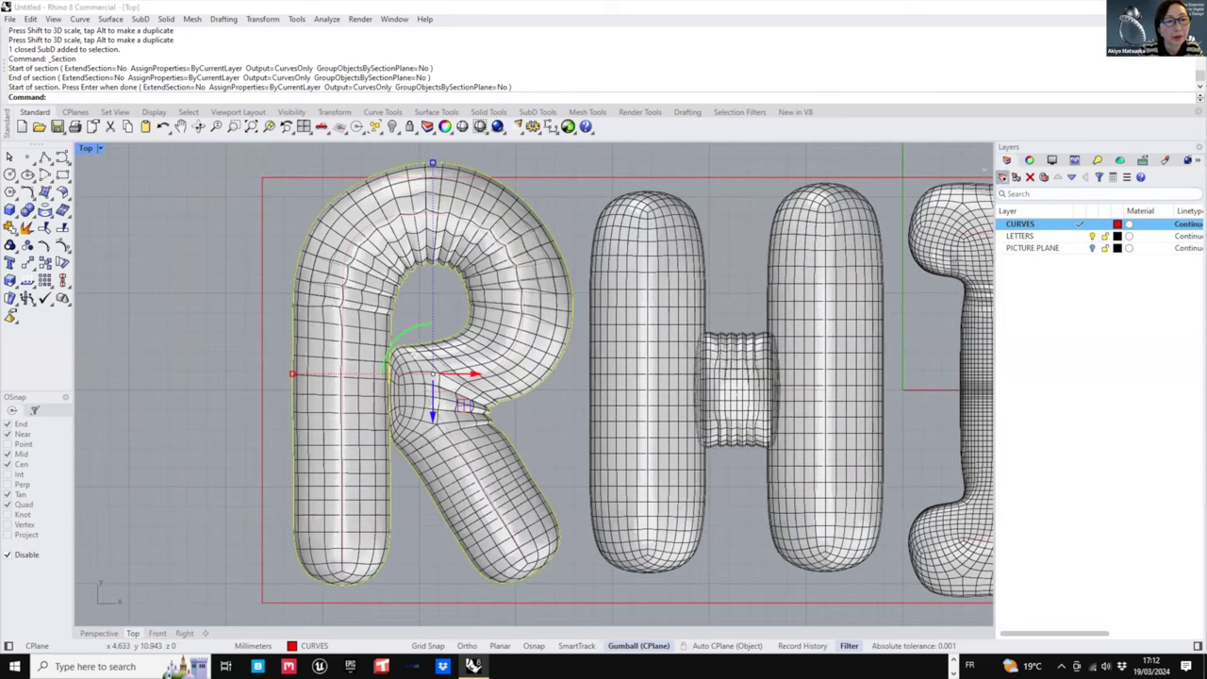
{"action": "left_click", "coordinate": [1003, 176]}
{"action": "type", "text": "Cur"}
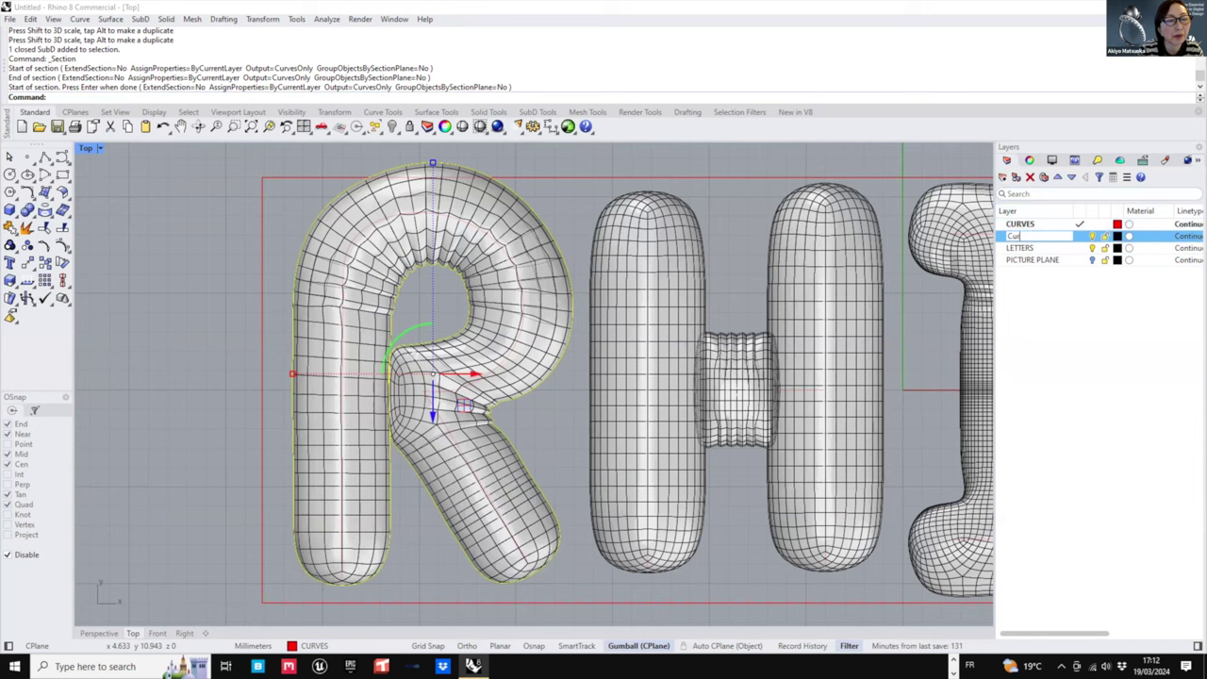
- Name the new layer CurVES BrIM, move the R's section curve onto it and make it the current layer
{"action": "type", "text": "VES B"}
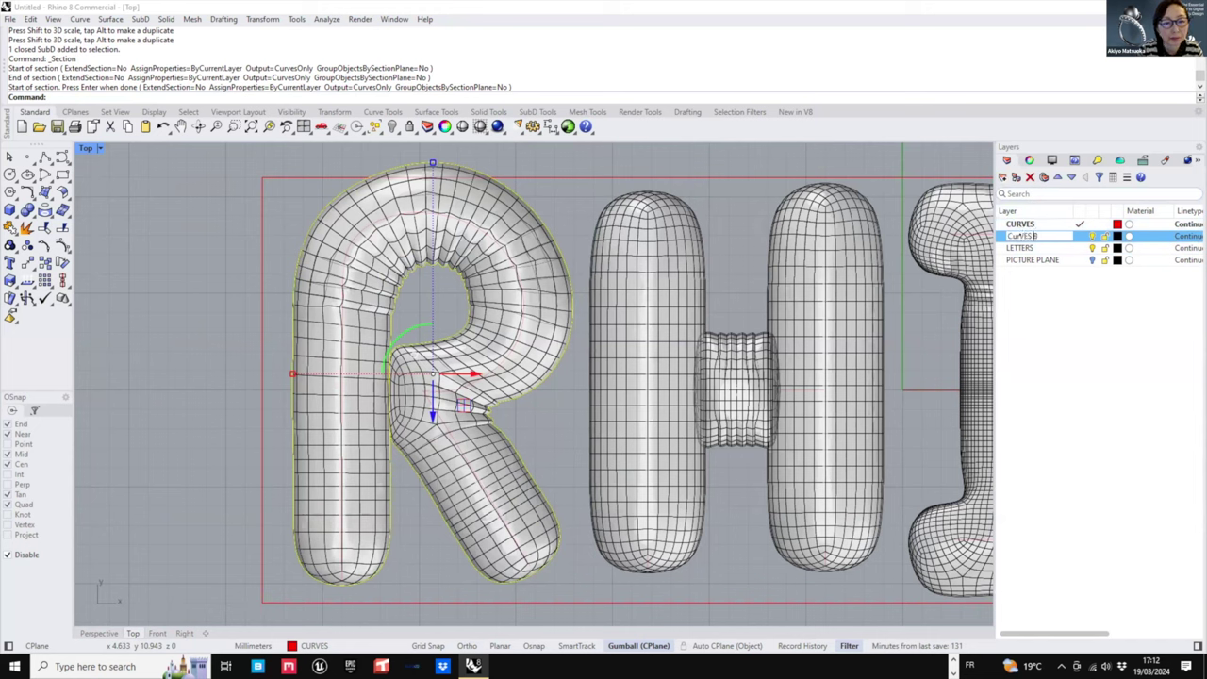
{"action": "type", "text": "rIM"}
{"action": "key", "text": "Return"}
{"action": "right_click", "coordinate": [1053, 237]}
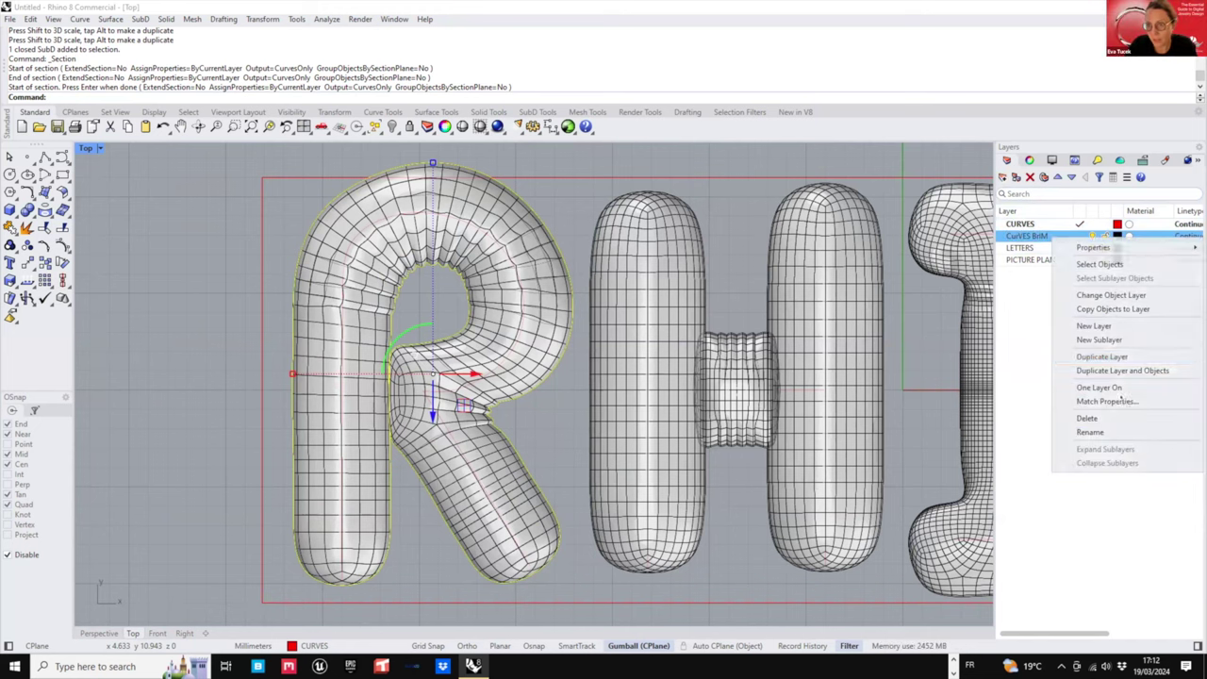
{"action": "left_click", "coordinate": [1081, 236]}
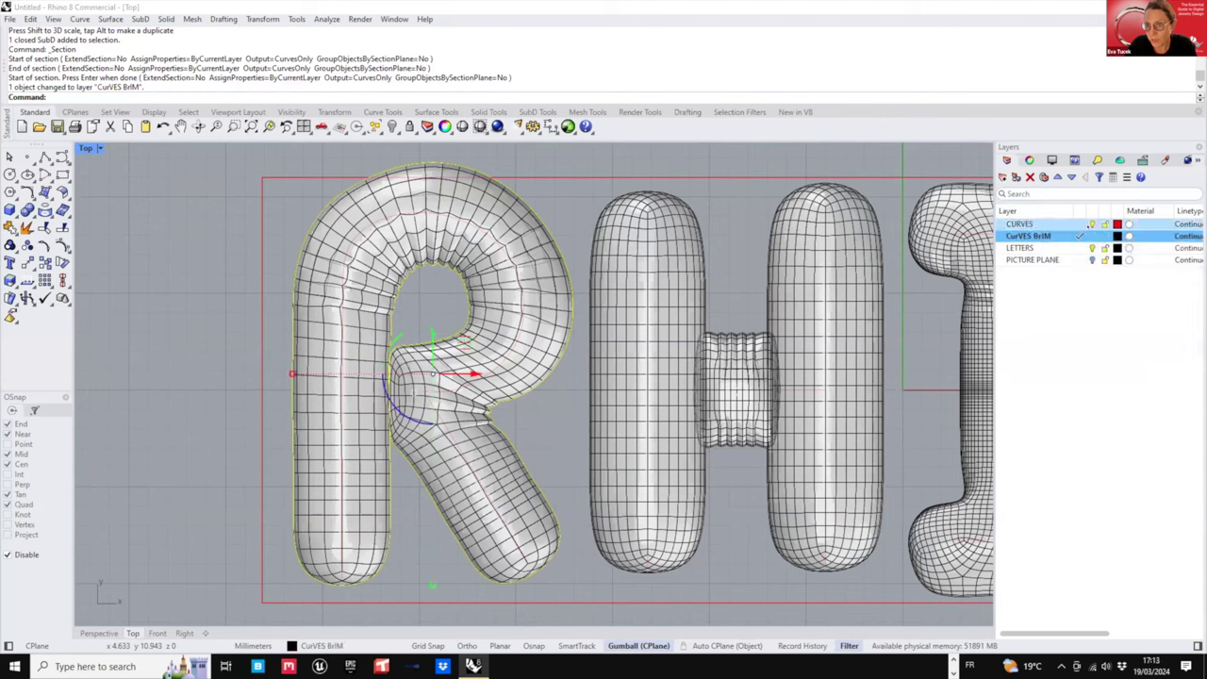
- Hide the CURVES layer and set the new brim layer's colour to blue
{"action": "left_click", "coordinate": [1093, 224]}
{"action": "left_click", "coordinate": [1119, 236]}
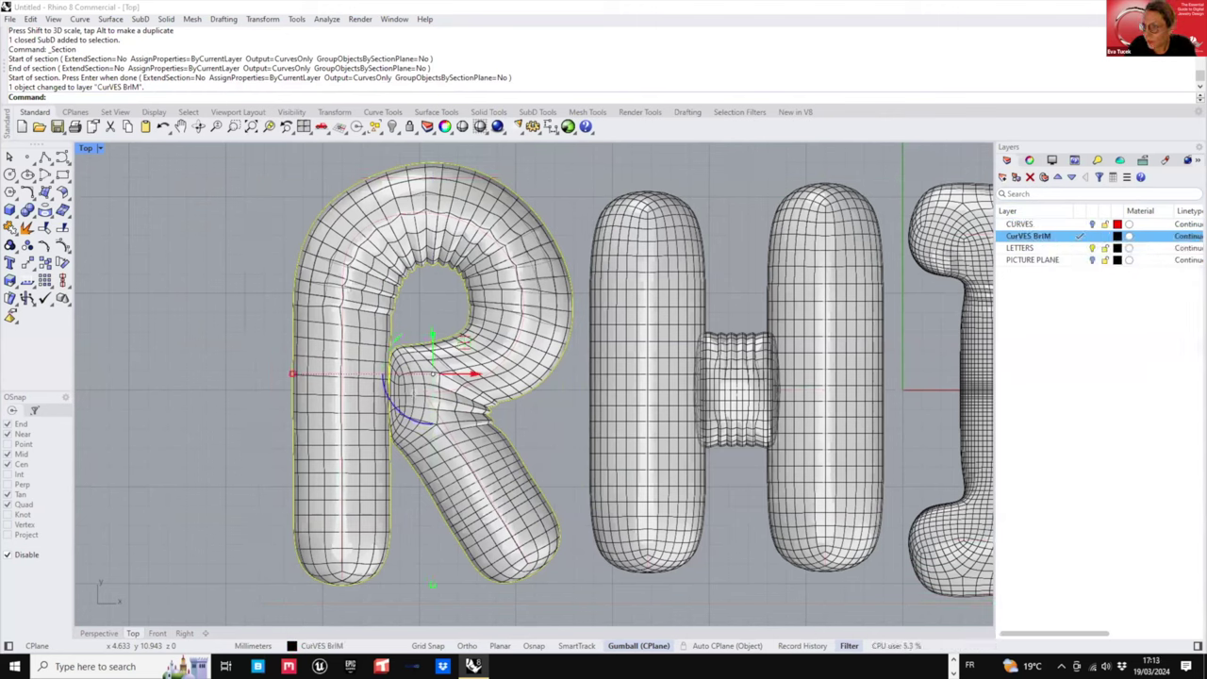
{"action": "left_click", "coordinate": [1032, 248]}
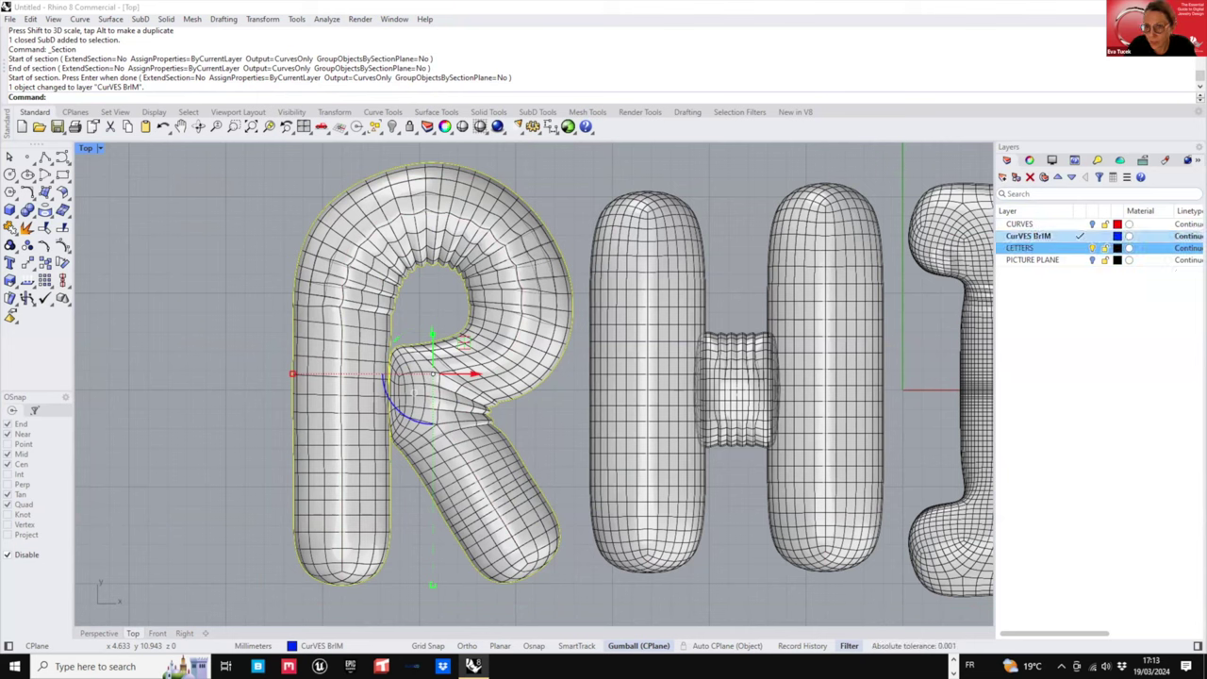
- Rename the brim layer to CURVES BRIM in all capitals
{"action": "left_click", "coordinate": [1037, 236]}
{"action": "left_click", "coordinate": [1037, 236]}
{"action": "left_click_drag", "start_coordinate": [1049, 236], "coordinate": [995, 224]}
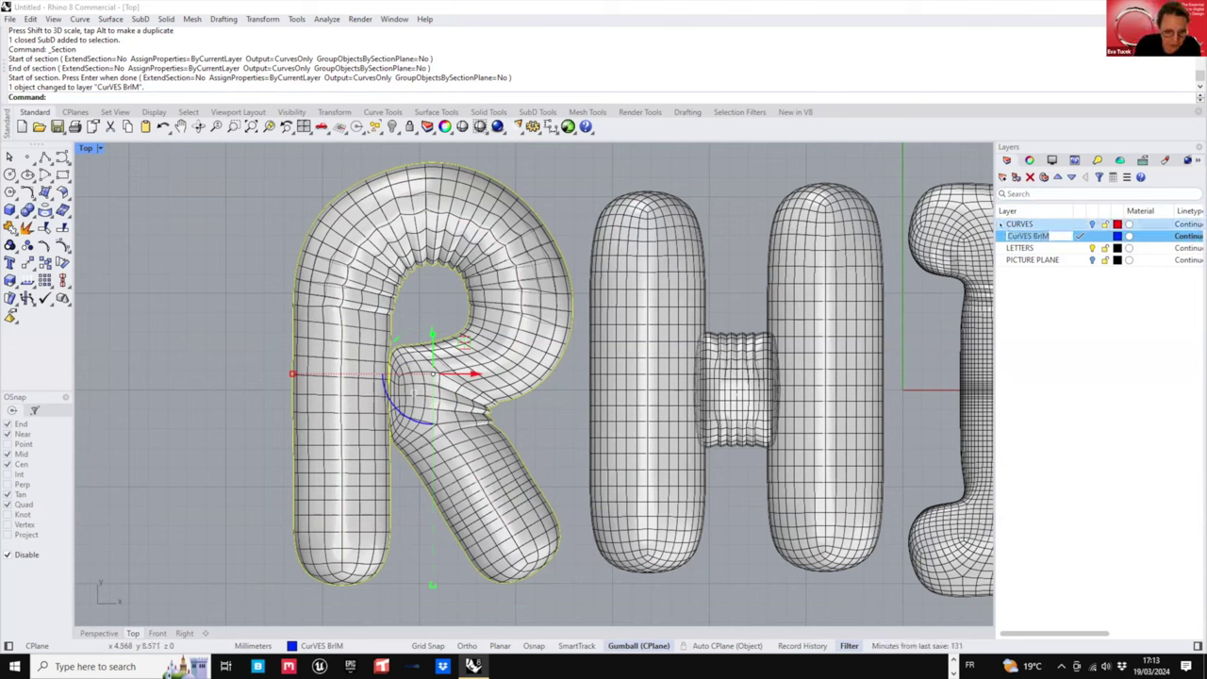
{"action": "type", "text": "CUR"}
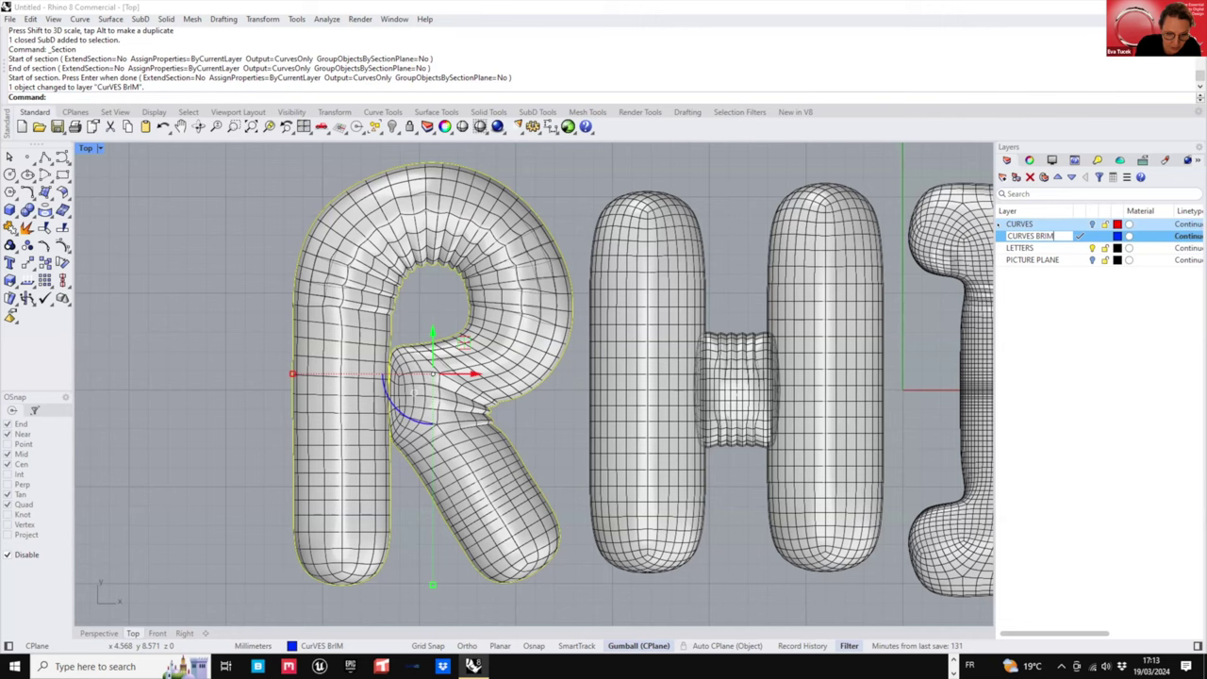
{"action": "key", "text": "Return"}
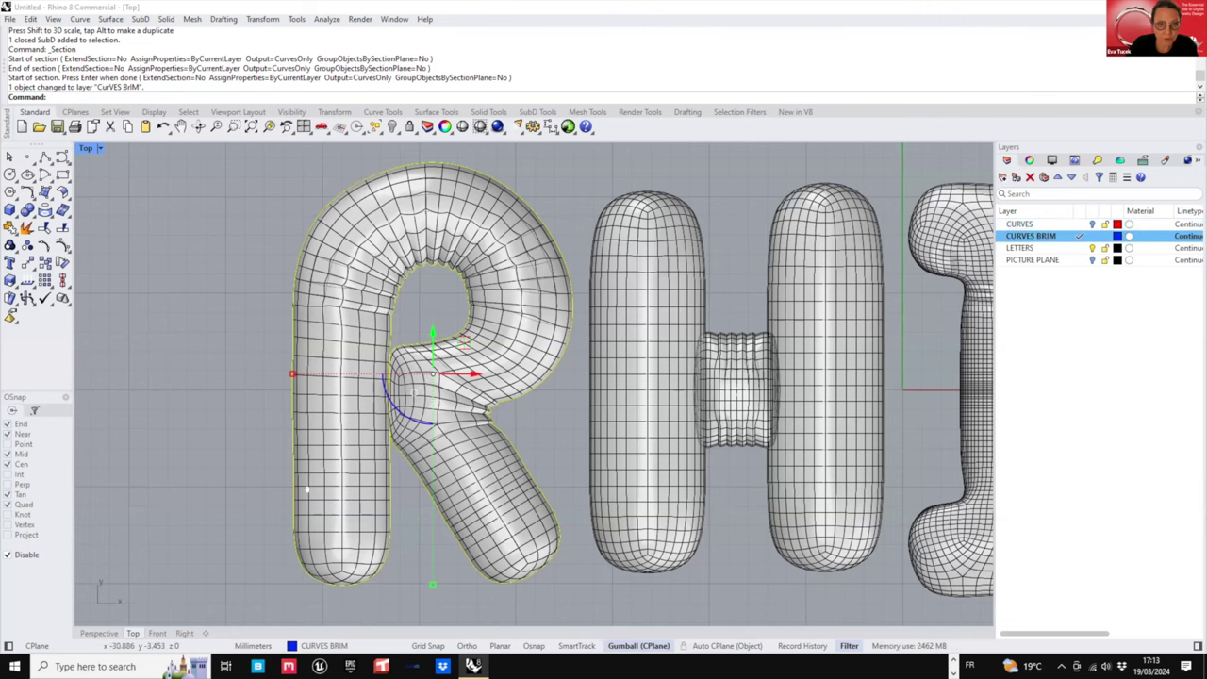
- Try to offset the R's section curve to its outer side at a distance of 0.2 mm
{"action": "right_click_drag", "start_coordinate": [306, 489], "coordinate": [314, 451]}
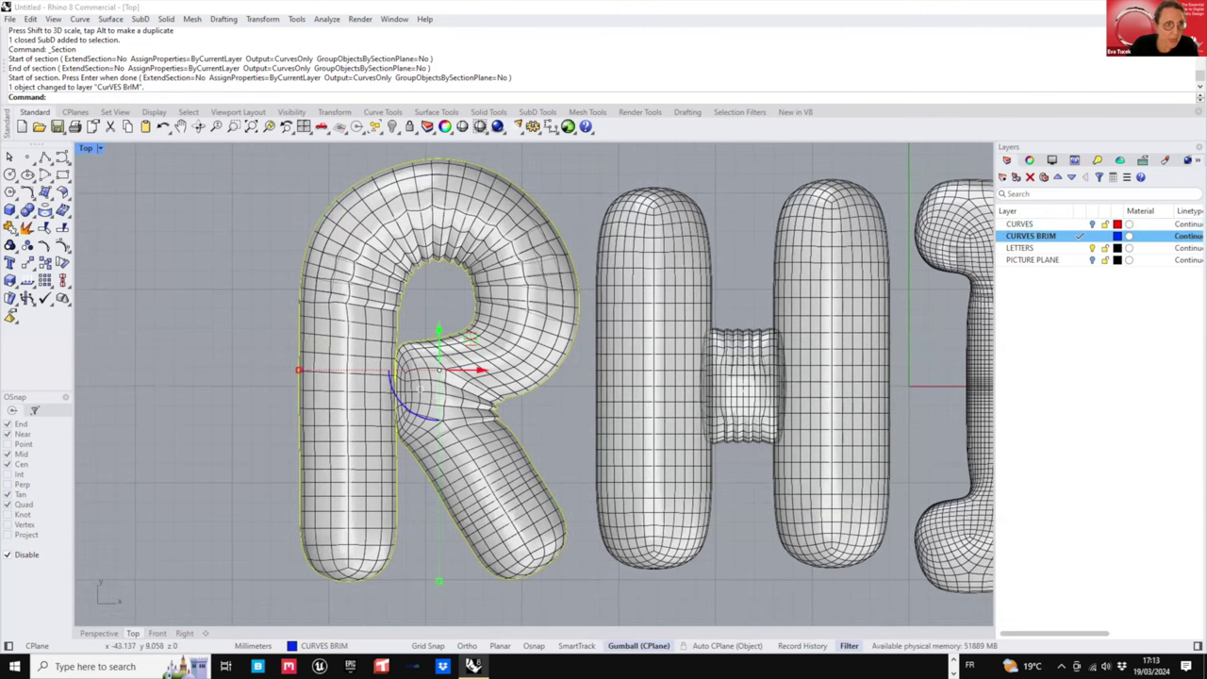
{"action": "left_click", "coordinate": [32, 196]}
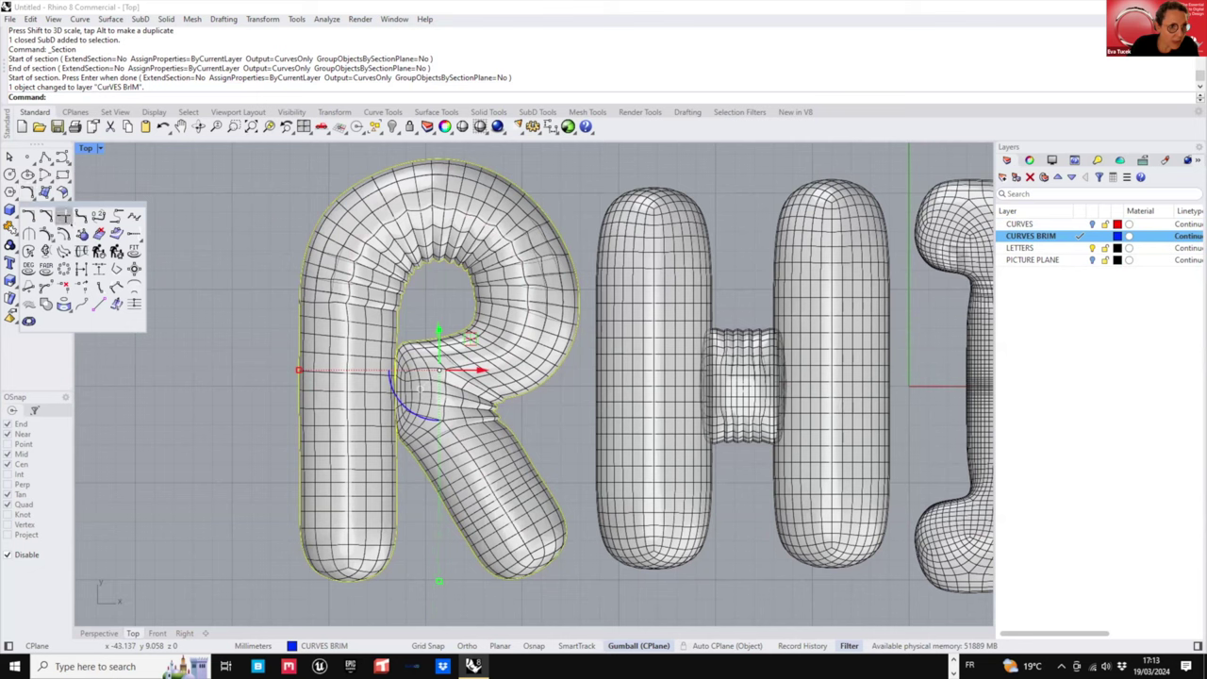
{"action": "left_click", "coordinate": [63, 216]}
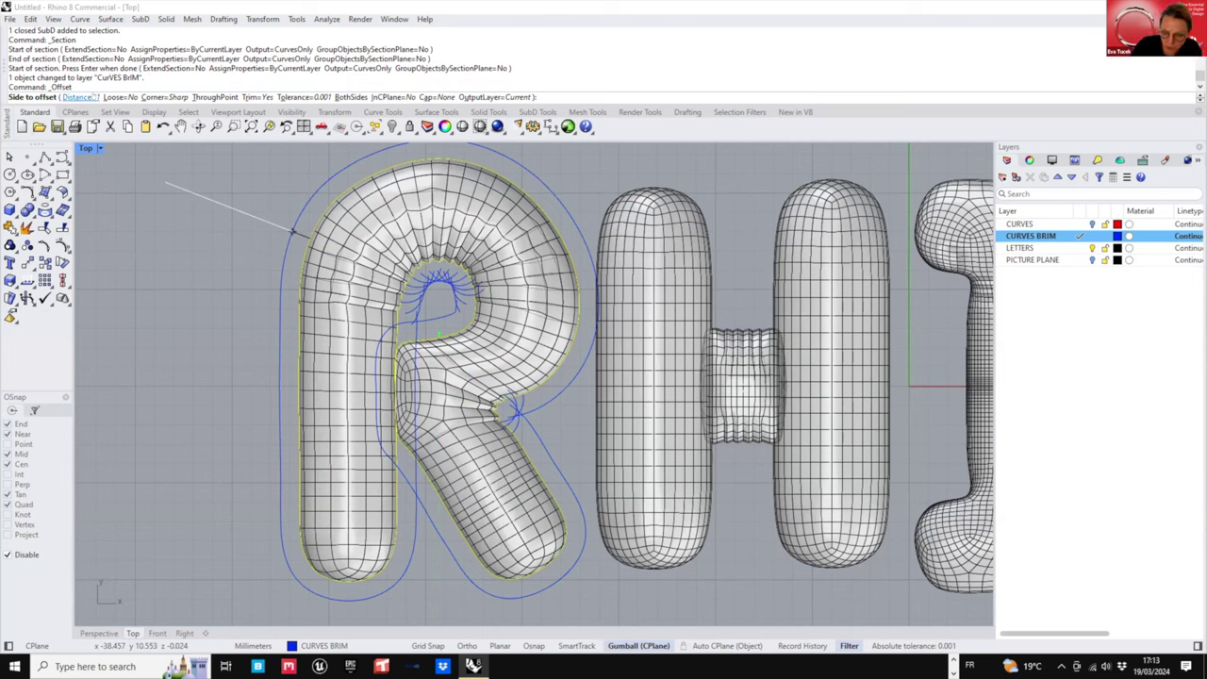
{"action": "type", "text": "0.2"}
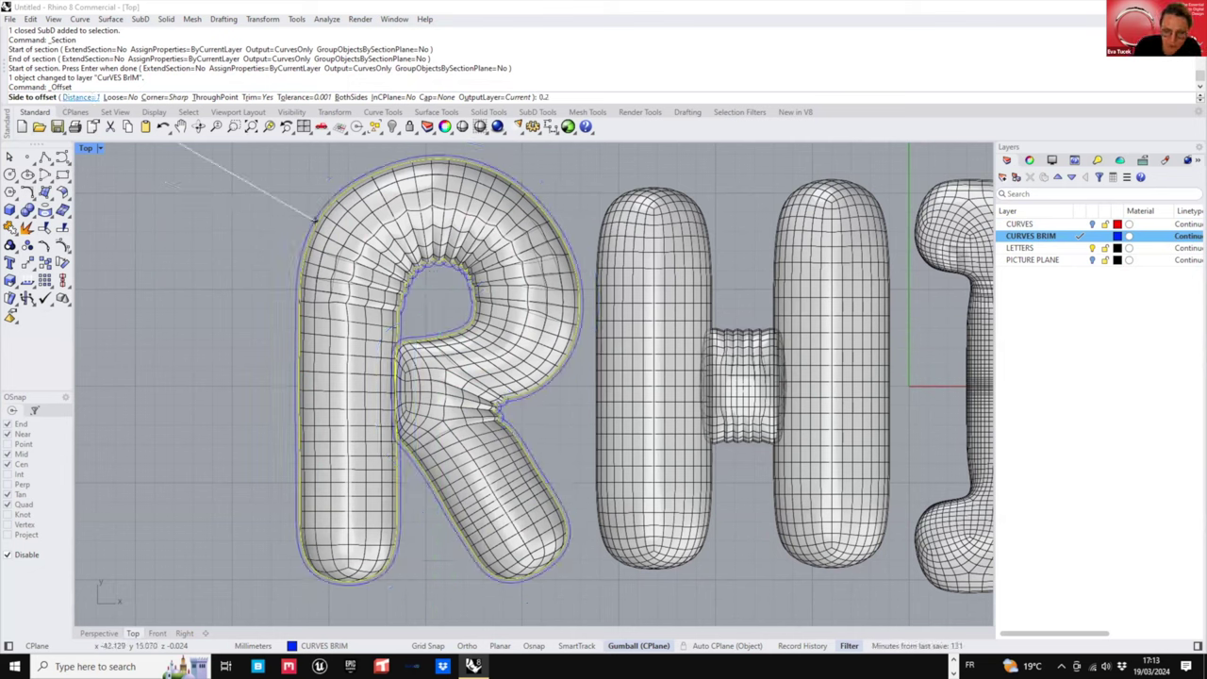
{"action": "key", "text": "Return"}
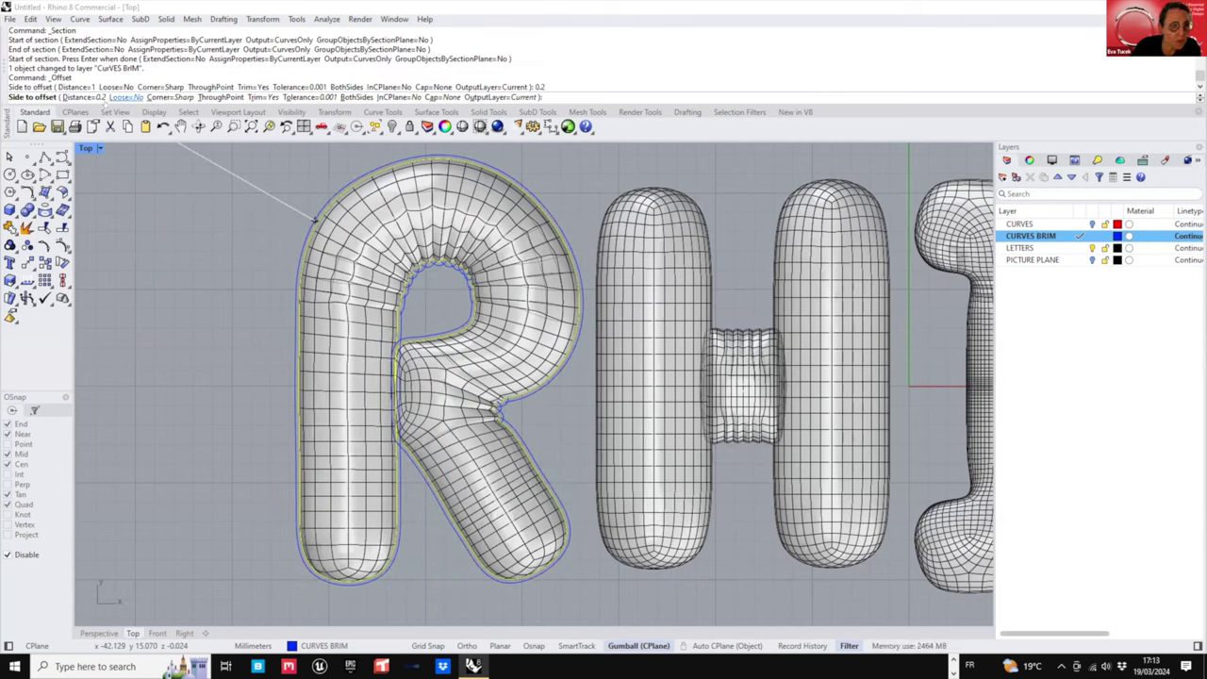
{"action": "left_click", "coordinate": [436, 302]}
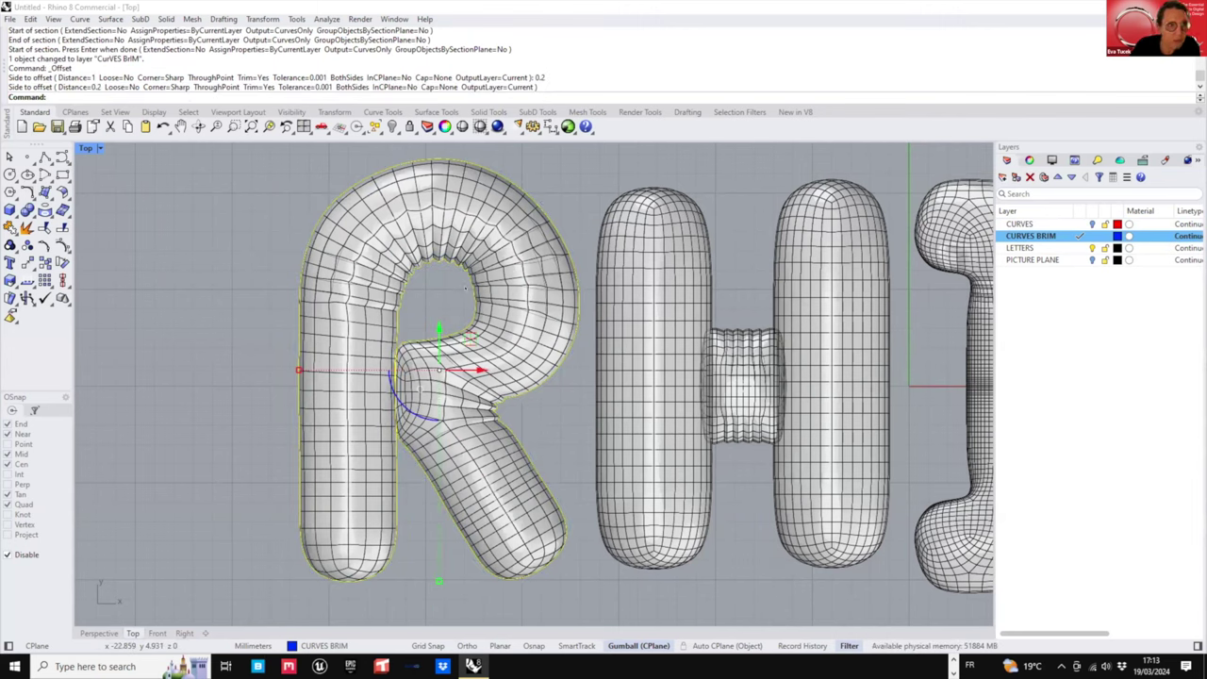
- Offset the R's section curve by 0.3 mm to its outer side, including around the inner hole
{"action": "key", "text": "Return"}
{"action": "type", "text": "0.3"}
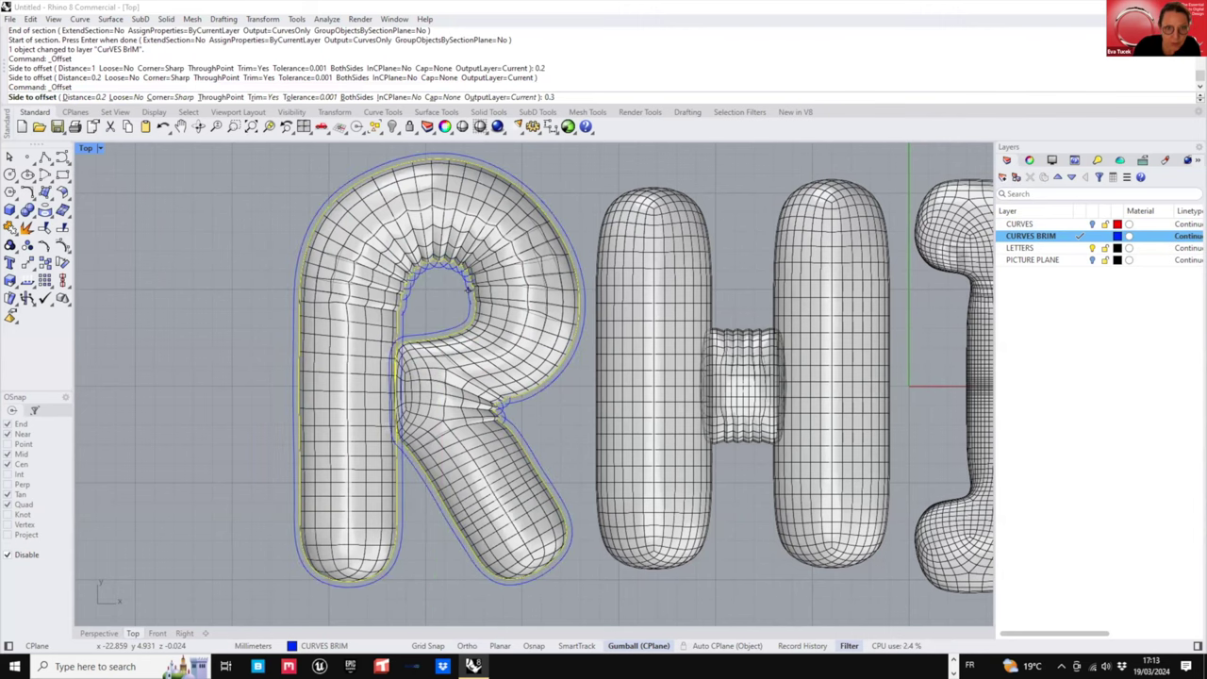
{"action": "key", "text": "Return"}
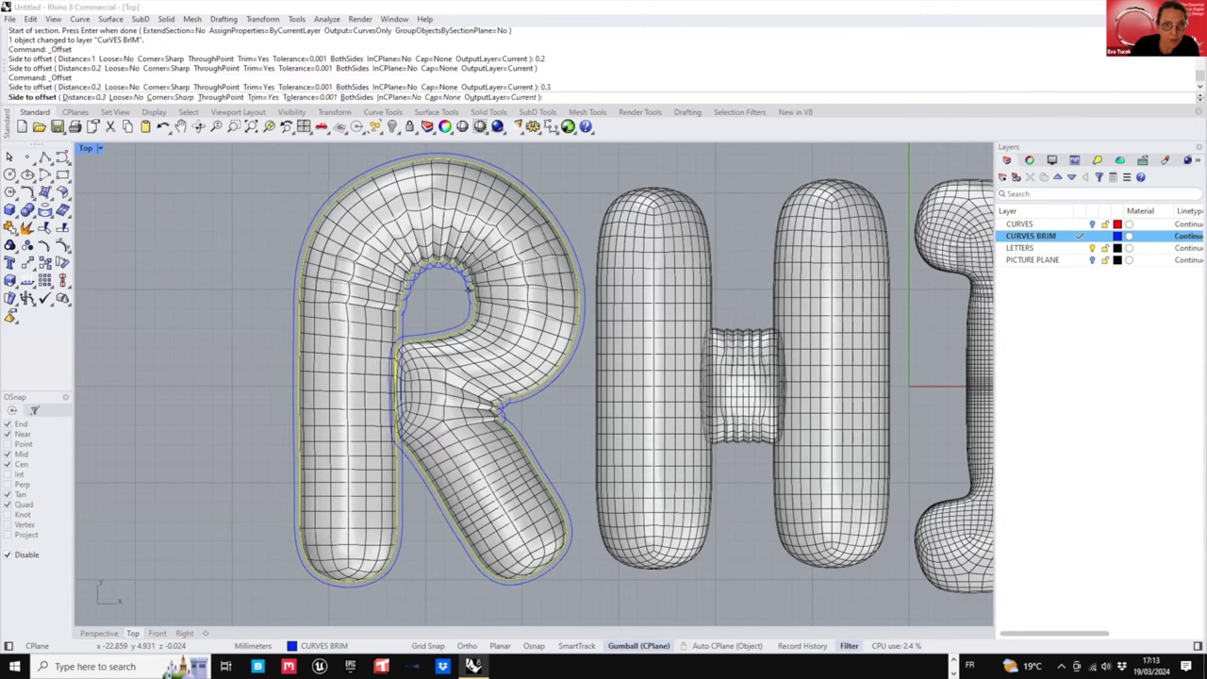
{"action": "left_click", "coordinate": [438, 297]}
{"action": "key", "text": "Delete"}
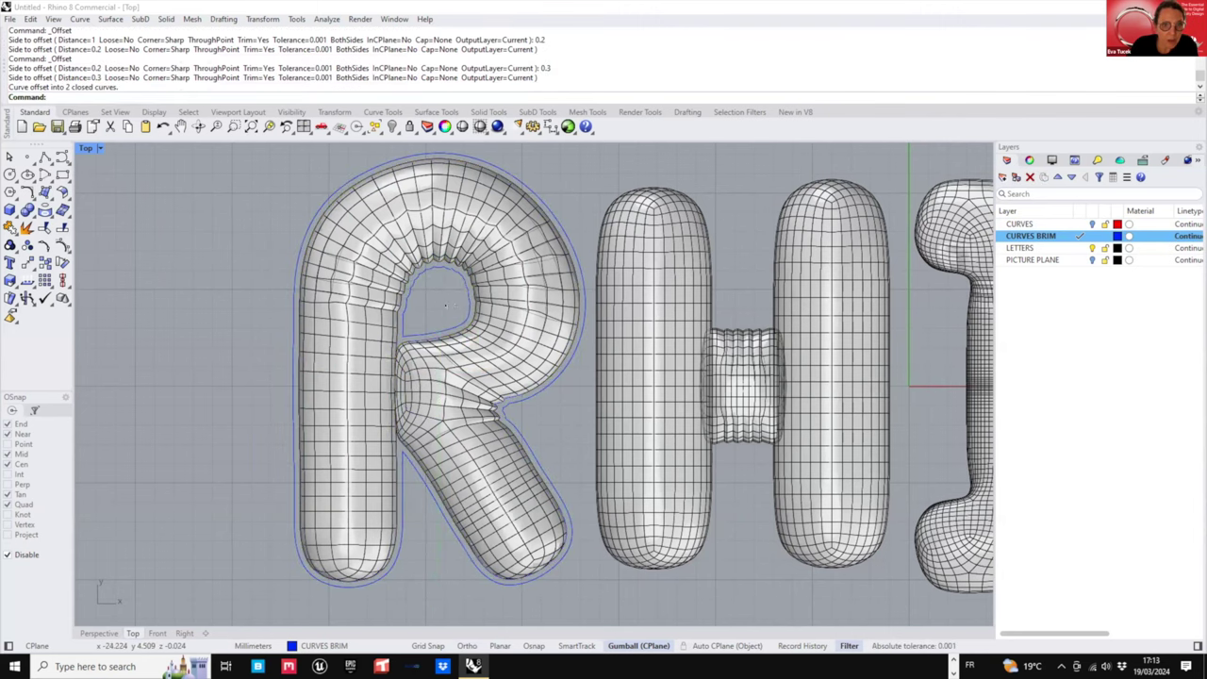
- Return to the four-viewport layout and hide the LETTERS layer, leaving only the R's brim curves in view
{"action": "scroll", "coordinate": [434, 300], "scroll_direction": "down", "scroll_amount": 2}
{"action": "right_click_drag", "start_coordinate": [453, 299], "coordinate": [392, 335]}
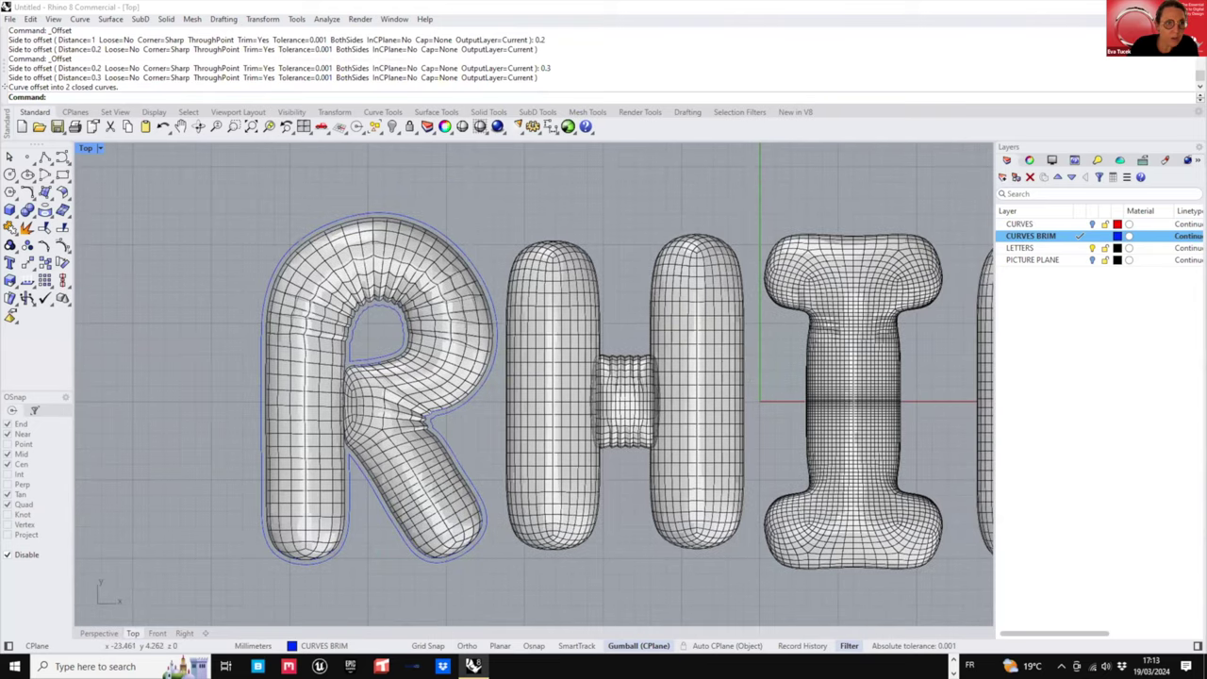
{"action": "right_click_drag", "start_coordinate": [658, 244], "coordinate": [686, 220]}
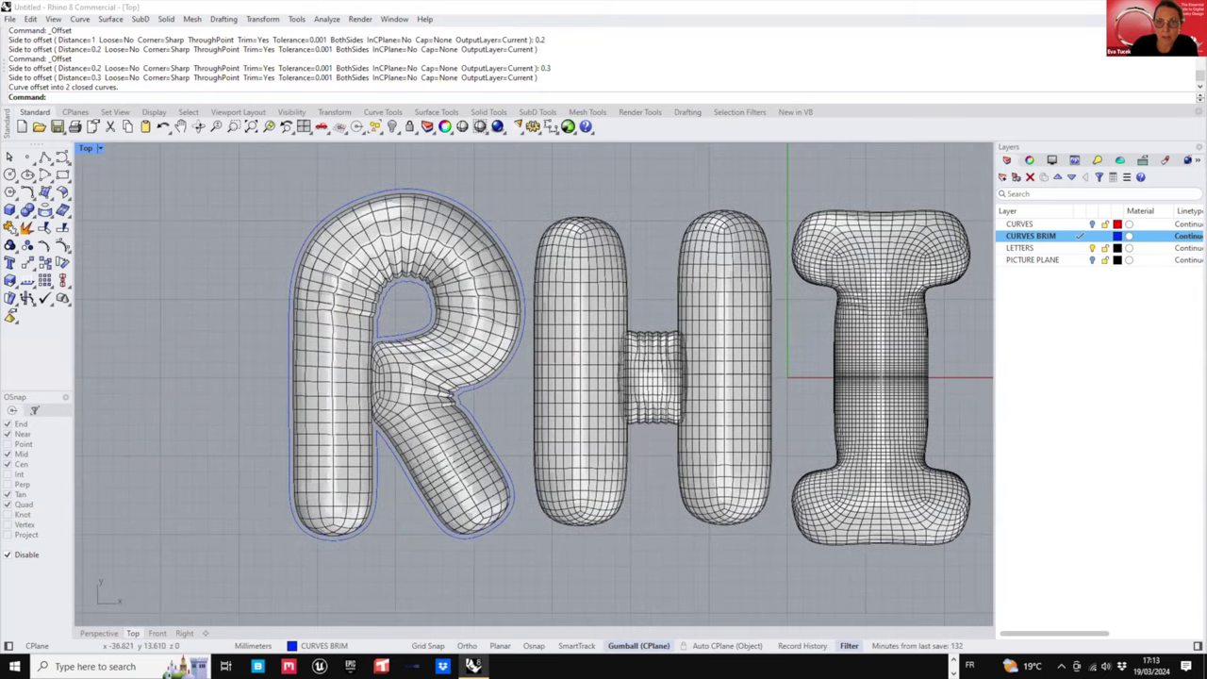
{"action": "double_click", "coordinate": [86, 148]}
{"action": "scroll", "coordinate": [726, 253], "scroll_direction": "up", "scroll_amount": 4}
{"action": "right_click_drag", "start_coordinate": [741, 264], "coordinate": [785, 247]}
{"action": "scroll", "coordinate": [793, 258], "scroll_direction": "up", "scroll_amount": 3}
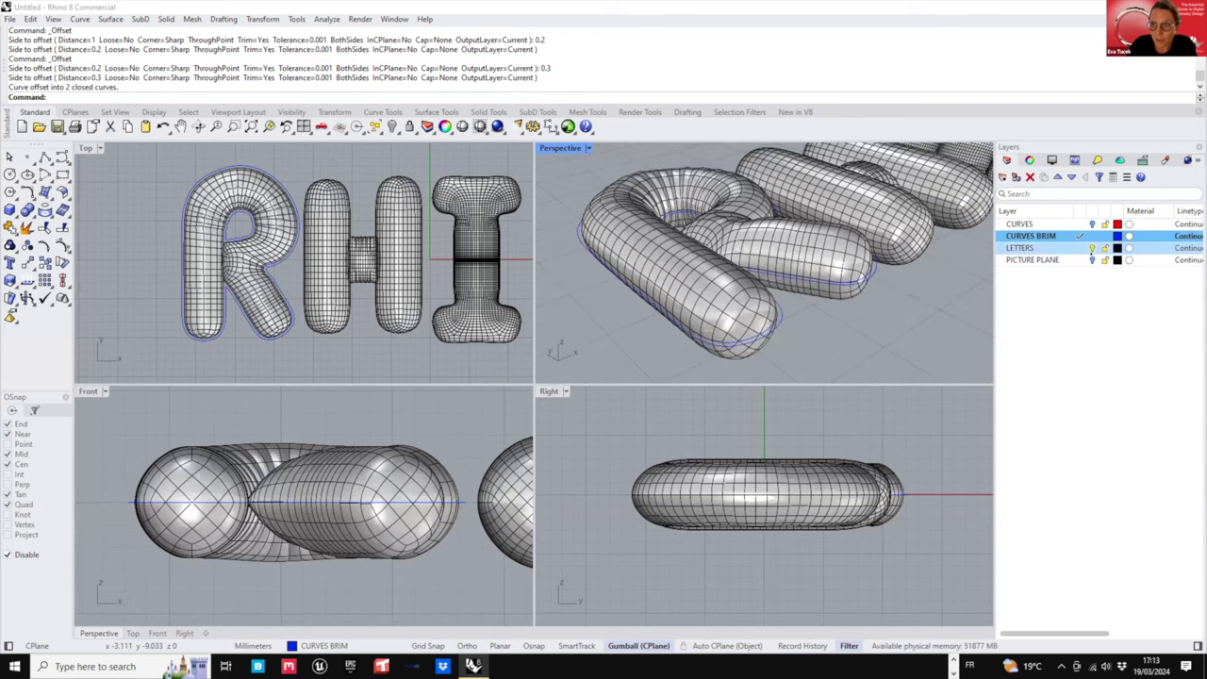
{"action": "left_click", "coordinate": [1092, 248]}
{"action": "right_click_drag", "start_coordinate": [709, 213], "coordinate": [728, 239]}
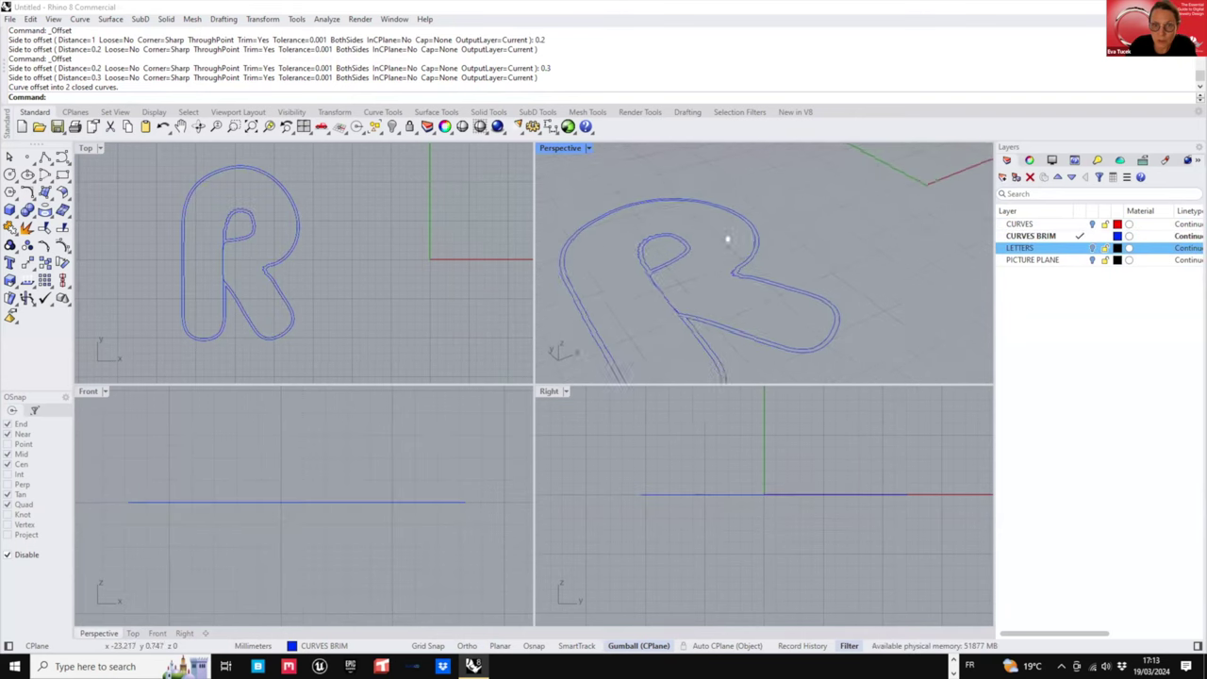
{"action": "scroll", "coordinate": [727, 239], "scroll_direction": "up", "scroll_amount": 5}
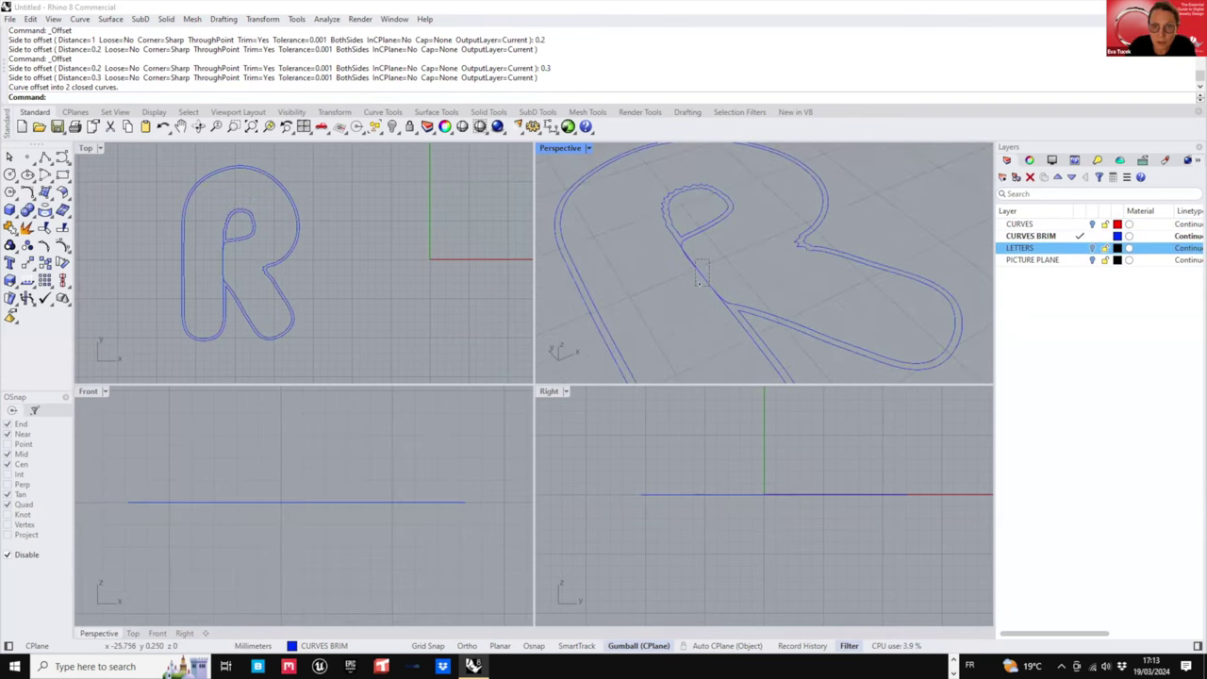
- Pick the R's original section curve and maximize the Perspective viewport around the overlap between stem and leg
{"action": "left_click_drag", "start_coordinate": [698, 284], "coordinate": [697, 285]}
{"action": "scroll", "coordinate": [702, 280], "scroll_direction": "up", "scroll_amount": 5}
{"action": "double_click", "coordinate": [560, 148]}
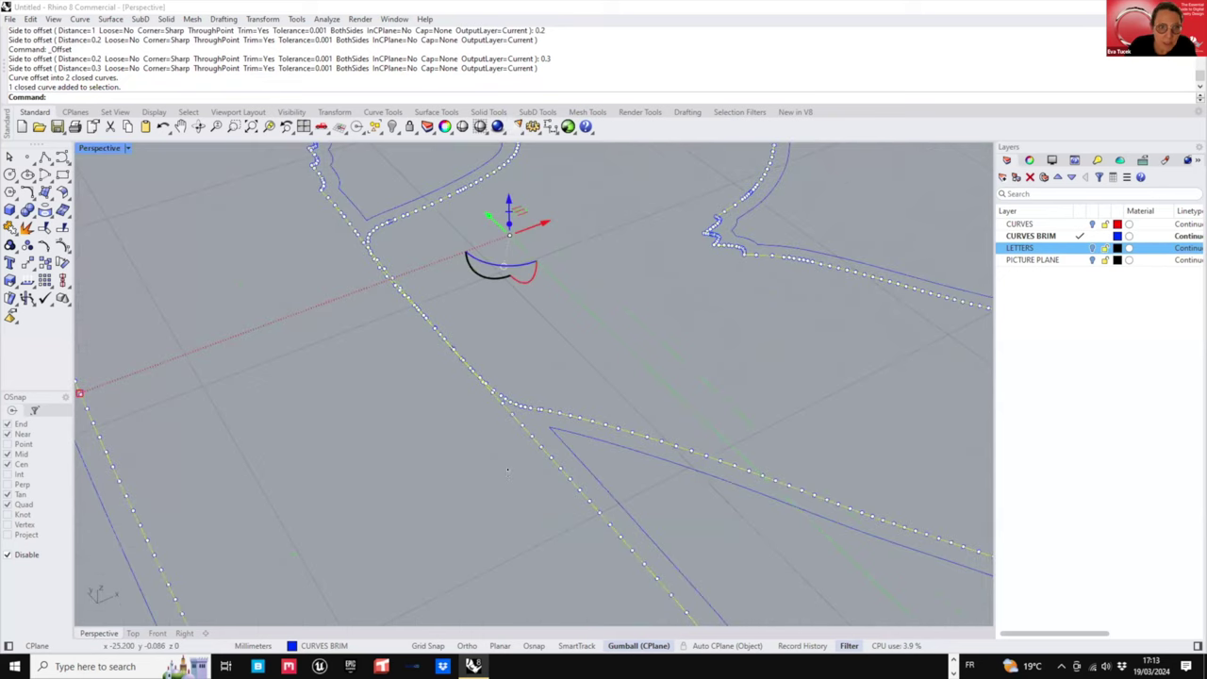
{"action": "left_click", "coordinate": [546, 321]}
{"action": "mouse_move", "coordinate": [547, 321]}
{"action": "right_mouse_down"}
{"action": "mouse_move", "coordinate": [528, 369]}
{"action": "mouse_move", "coordinate": [548, 330]}
{"action": "right_mouse_up"}
- Try to trim the overlapping stretch of the R's closed section curve against itself, and undo the trims
{"action": "left_click", "coordinate": [44, 228]}
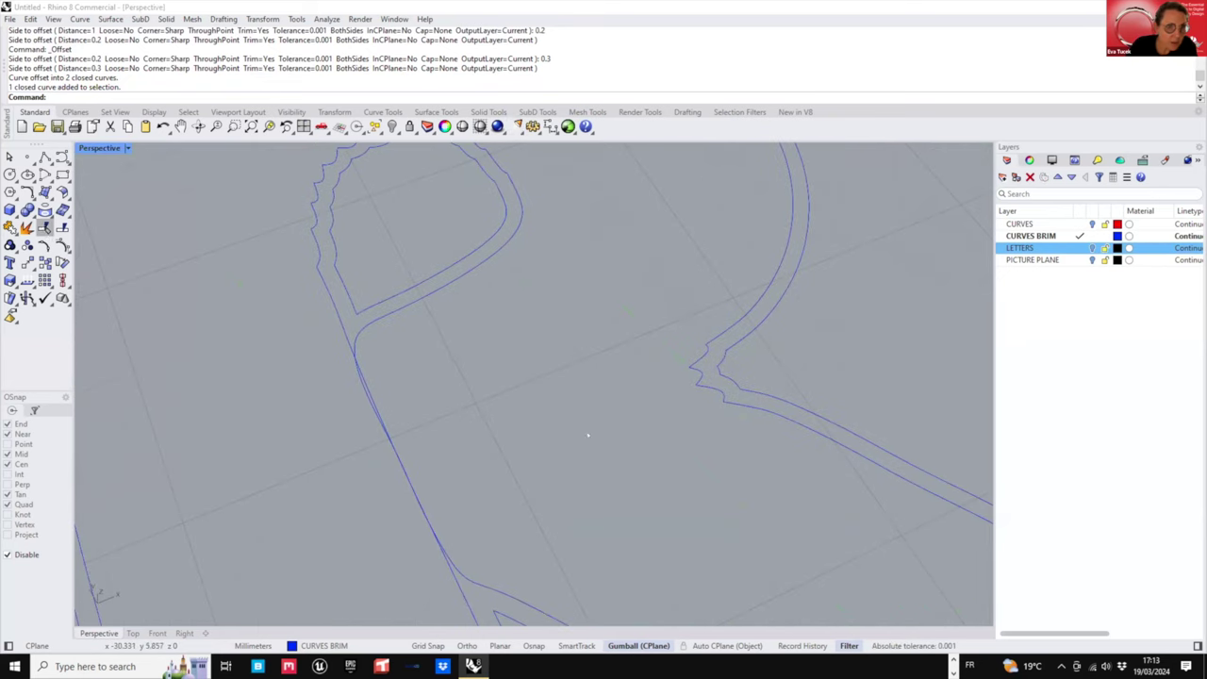
{"action": "left_click", "coordinate": [392, 443]}
{"action": "left_click_drag", "start_coordinate": [444, 383], "coordinate": [276, 528]}
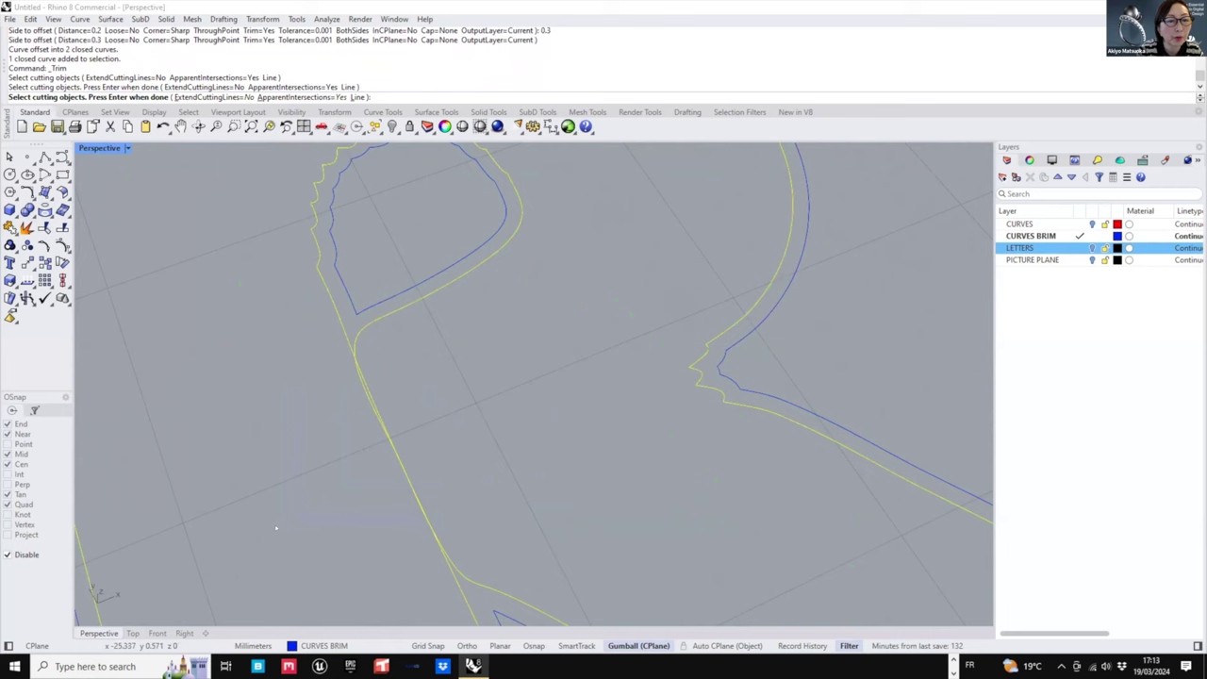
{"action": "left_click", "coordinate": [393, 407]}
{"action": "right_click", "coordinate": [400, 379]}
{"action": "left_click_drag", "start_coordinate": [412, 363], "coordinate": [323, 462]}
{"action": "key", "text": "ctrl+z"}
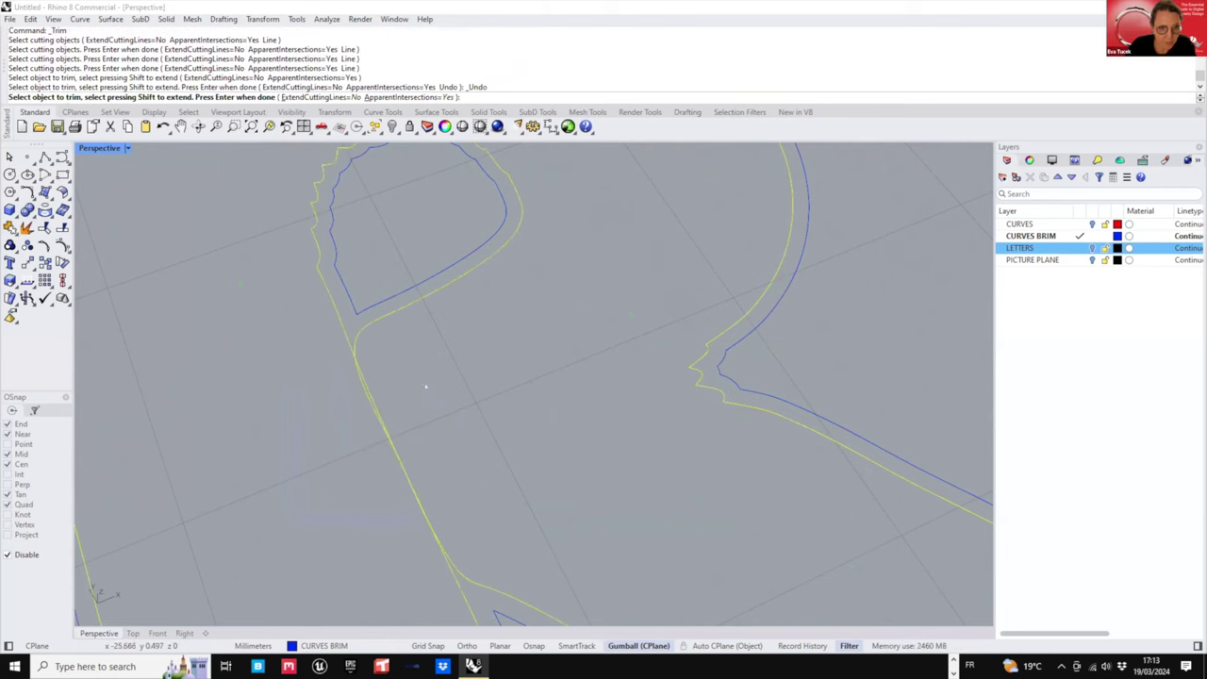
{"action": "left_click_drag", "start_coordinate": [424, 387], "coordinate": [323, 459]}
{"action": "scroll", "coordinate": [385, 421], "scroll_direction": "down", "scroll_amount": 5}
{"action": "key", "text": "ctrl+z"}
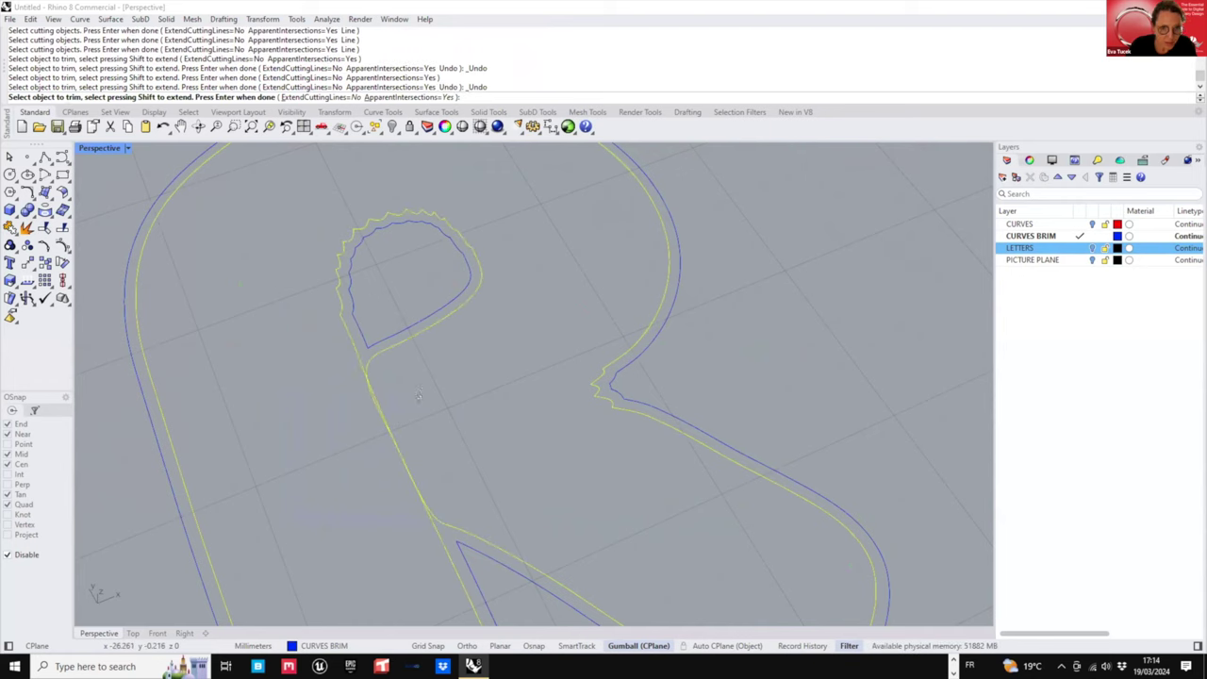
{"action": "right_click_drag", "start_coordinate": [382, 529], "coordinate": [575, 387]}
{"action": "scroll", "coordinate": [576, 367], "scroll_direction": "down", "scroll_amount": 5}
{"action": "right_click_drag", "start_coordinate": [576, 325], "coordinate": [589, 557]}
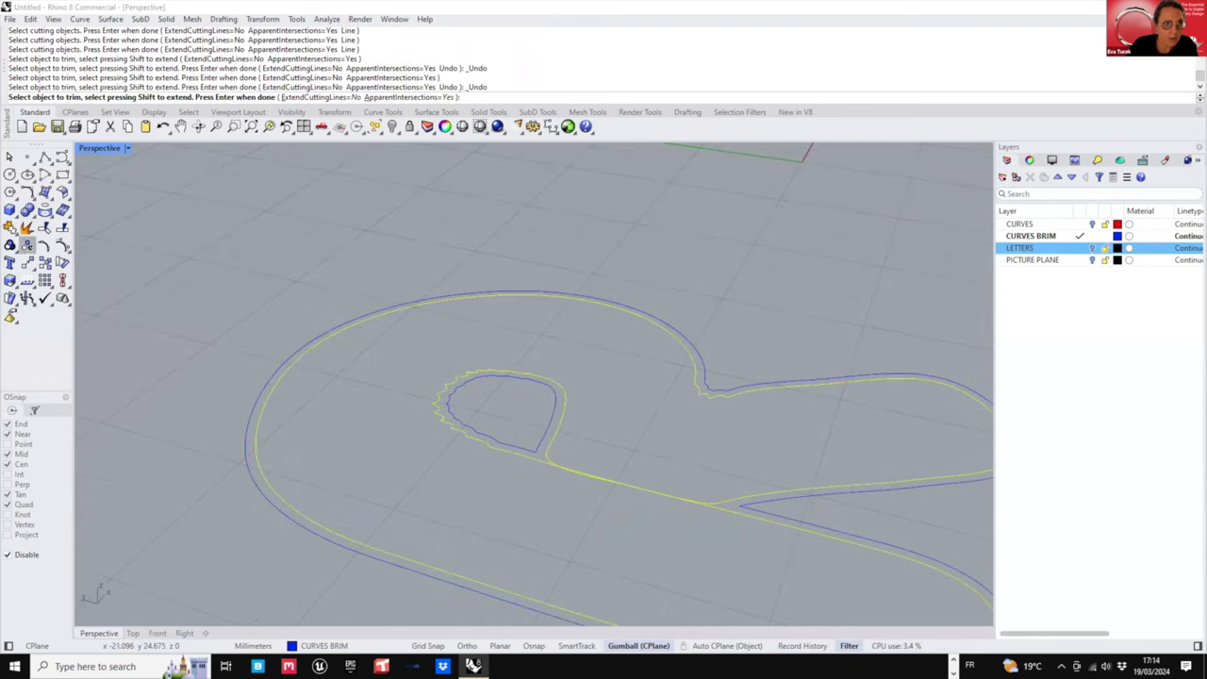
{"action": "left_click", "coordinate": [26, 228]}
{"action": "scroll", "coordinate": [535, 456], "scroll_direction": "down", "scroll_amount": 4}
{"action": "right_click_drag", "start_coordinate": [457, 366], "coordinate": [396, 387]}
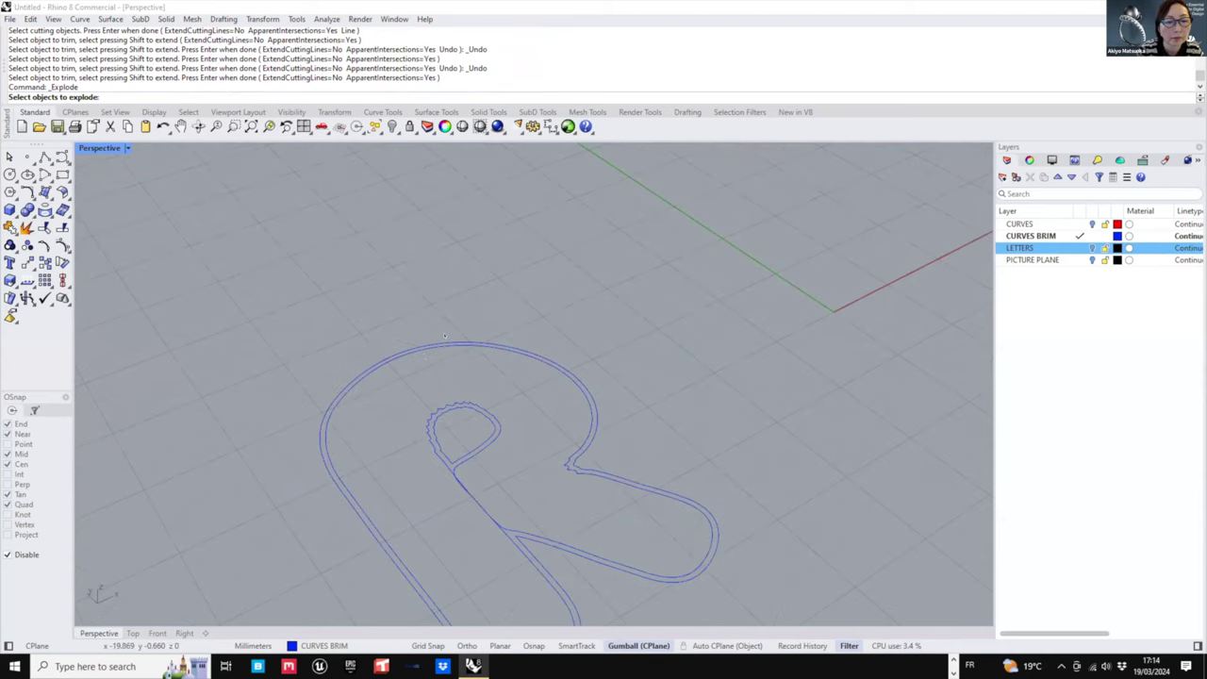
{"action": "key", "text": "Escape"}
{"action": "scroll", "coordinate": [443, 387], "scroll_direction": "up", "scroll_amount": 3}
{"action": "right_click_drag", "start_coordinate": [467, 476], "coordinate": [426, 395], "text": "shift"}
{"action": "left_click", "coordinate": [454, 381]}
{"action": "key", "text": "Escape"}
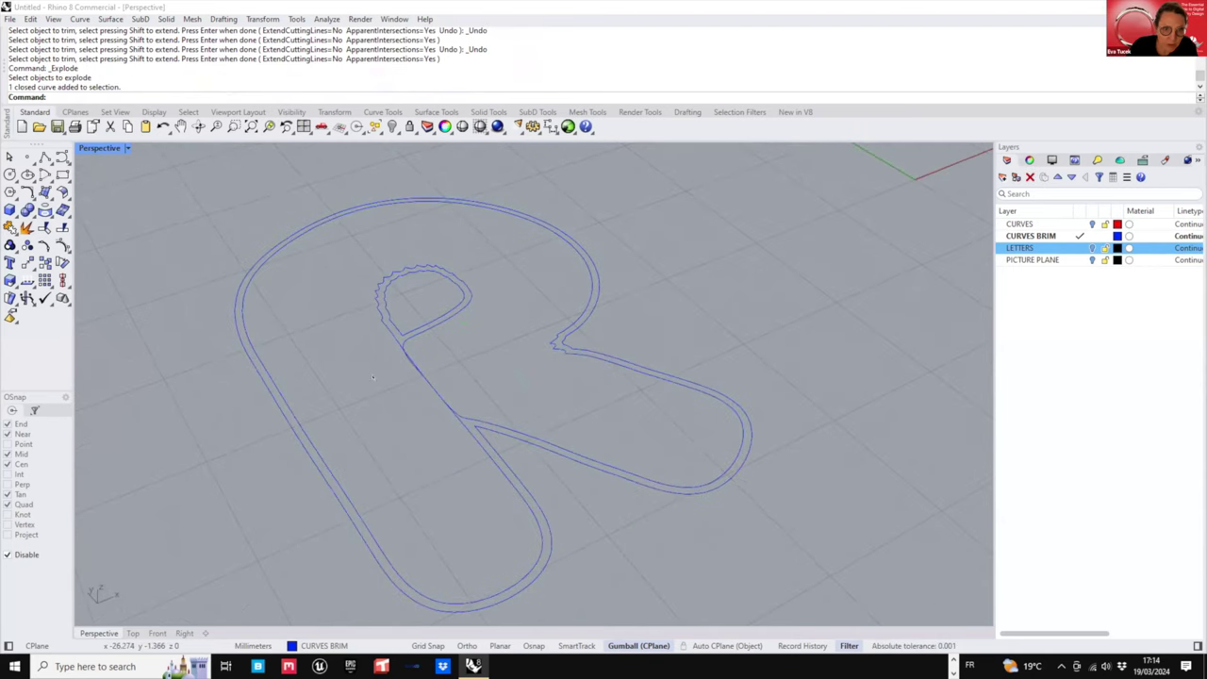
- Explode the R's original section curve into separate segments and check individual segments beside the inner hole
{"action": "scroll", "coordinate": [410, 356], "scroll_direction": "up", "scroll_amount": 5}
{"action": "left_click", "coordinate": [410, 359]}
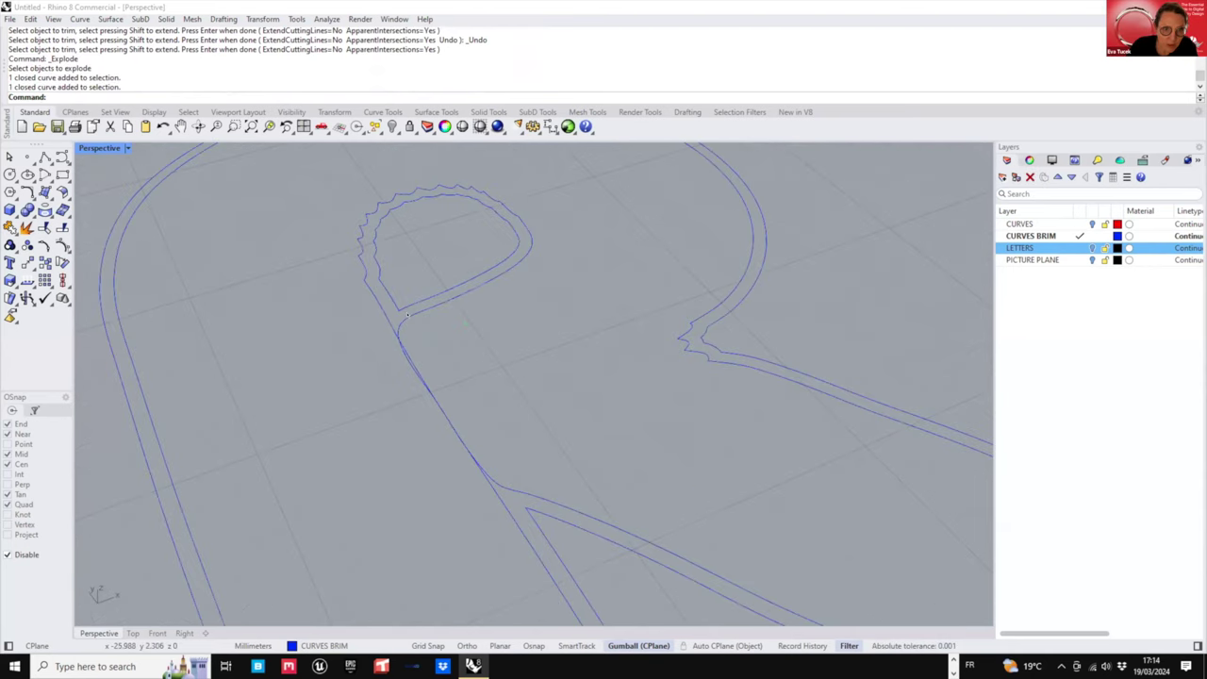
{"action": "left_click", "coordinate": [26, 228]}
{"action": "left_click", "coordinate": [26, 228]}
{"action": "left_click", "coordinate": [424, 311]}
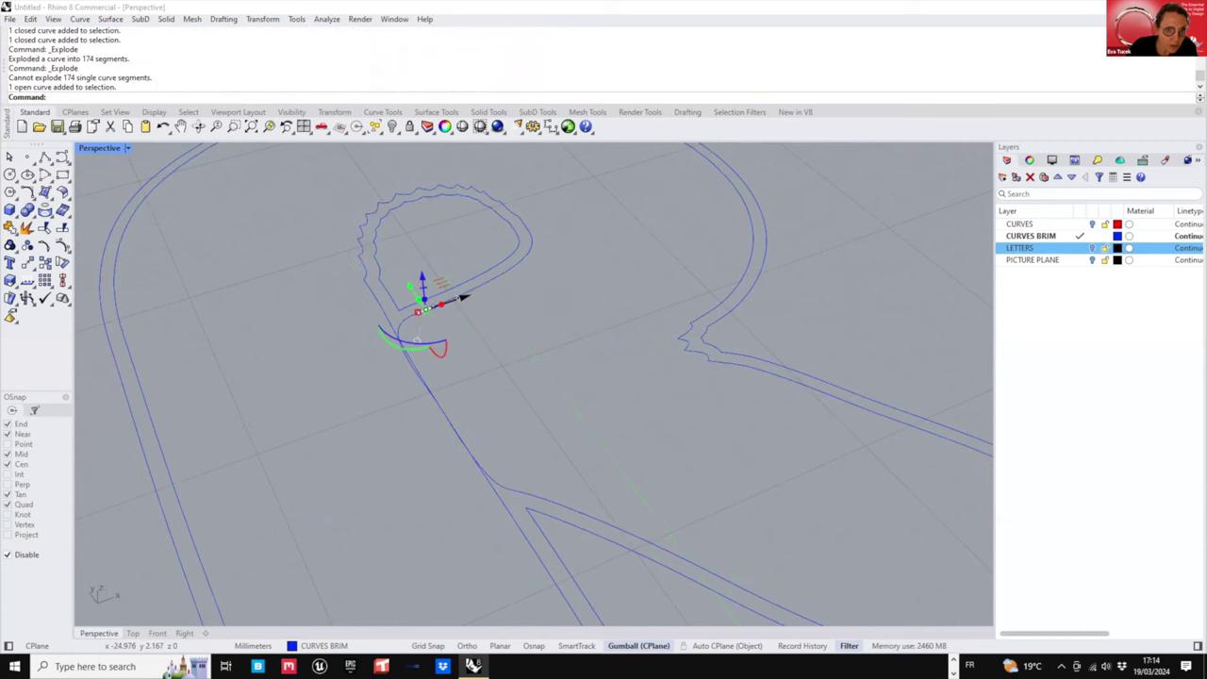
{"action": "left_click", "coordinate": [490, 281]}
{"action": "left_click", "coordinate": [517, 316]}
{"action": "left_click", "coordinate": [458, 356]}
- Select the crossing segments between the R's inner hole and leg junction and trim away their overlapping middle stretch
{"action": "left_click_drag", "start_coordinate": [476, 335], "coordinate": [386, 461]}
{"action": "scroll", "coordinate": [427, 401], "scroll_direction": "up", "scroll_amount": 4}
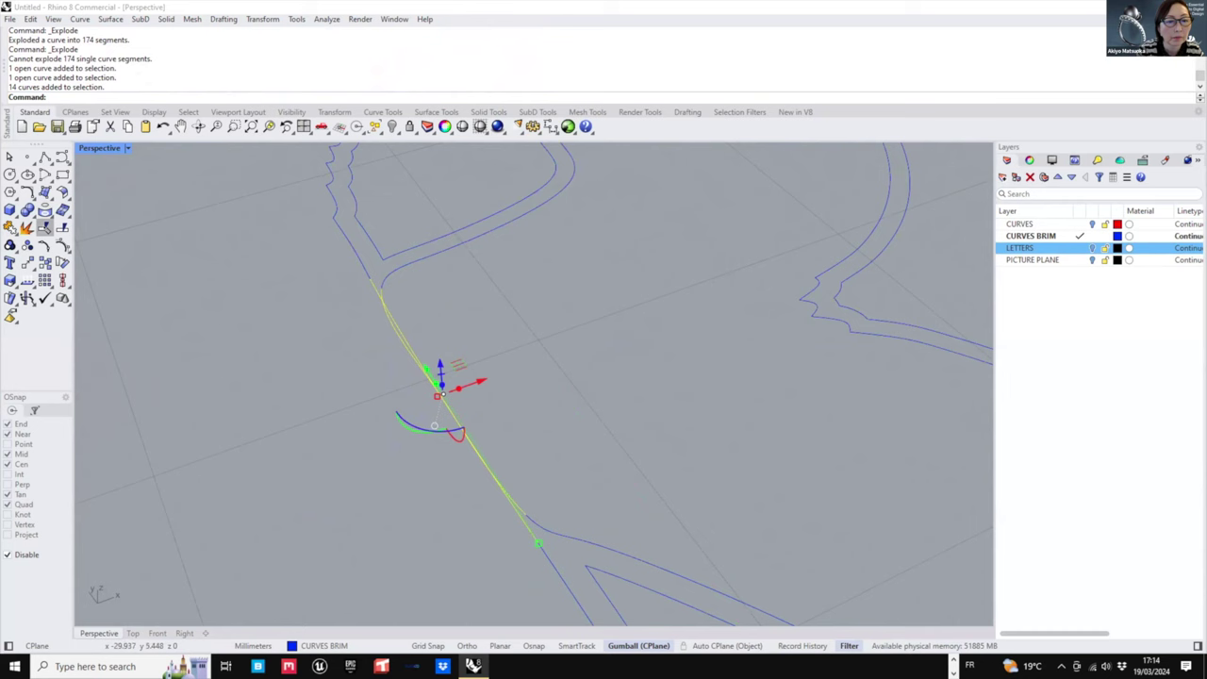
{"action": "left_click", "coordinate": [44, 228]}
{"action": "left_click_drag", "start_coordinate": [445, 330], "coordinate": [360, 452]}
{"action": "left_click_drag", "start_coordinate": [502, 423], "coordinate": [428, 470]}
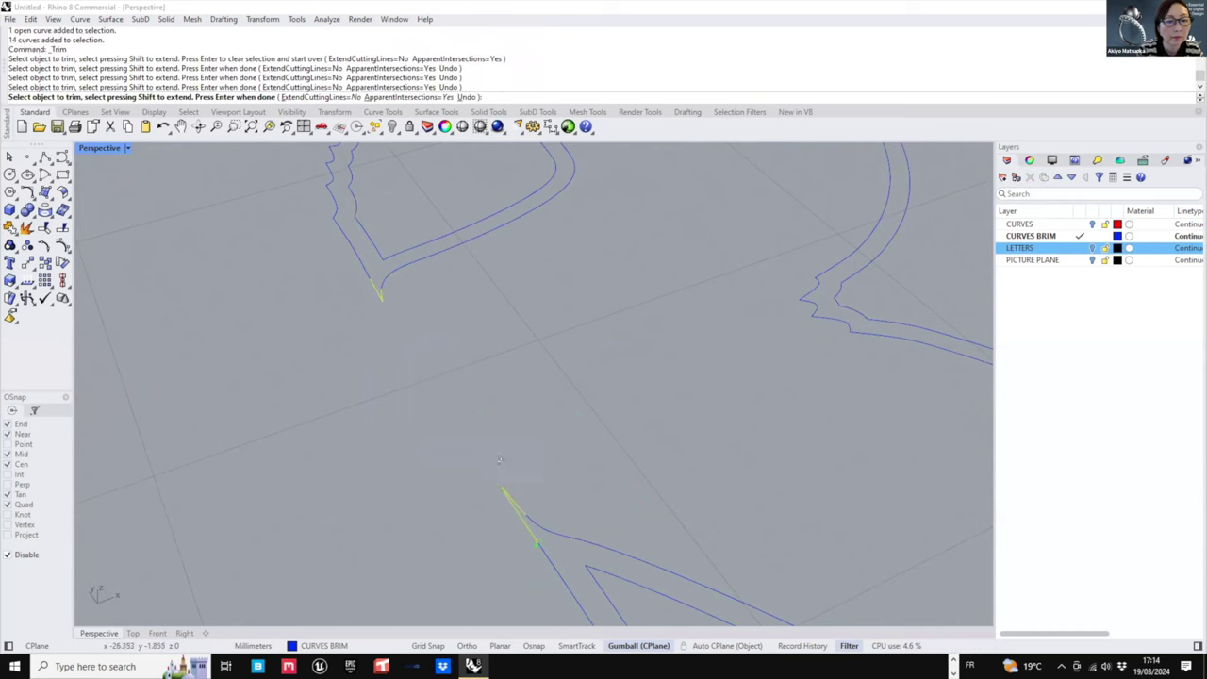
{"action": "right_click_drag", "start_coordinate": [519, 464], "coordinate": [504, 436]}
{"action": "key", "text": "Return"}
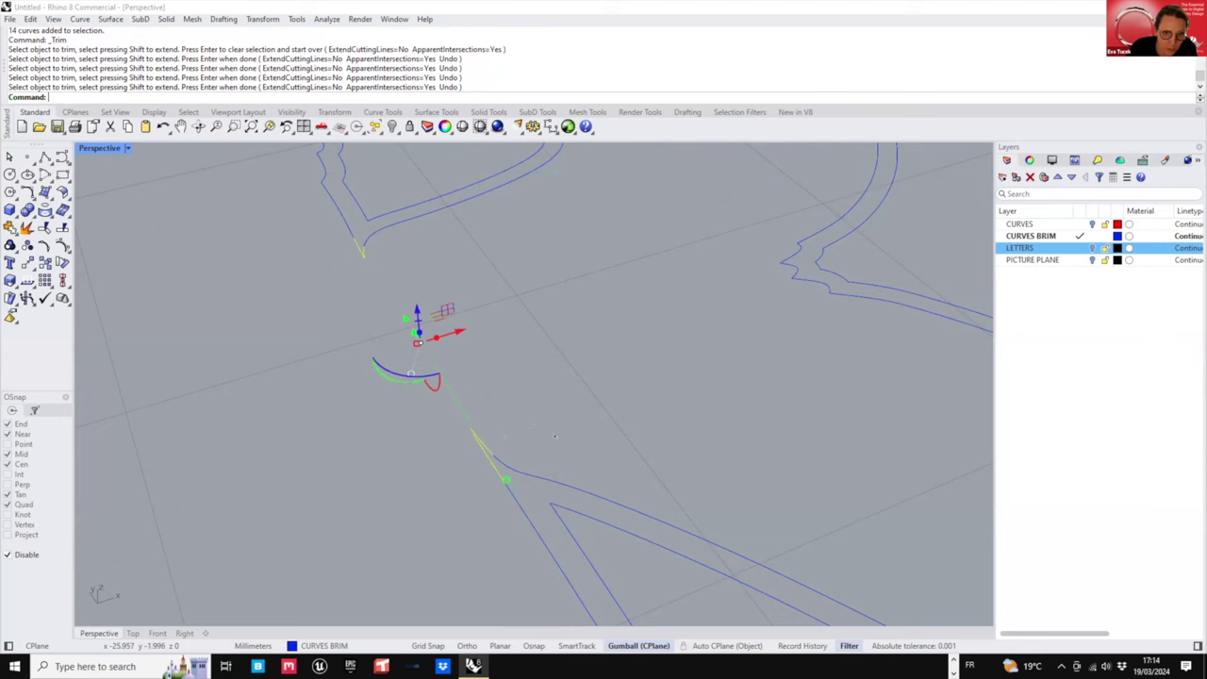
{"action": "scroll", "coordinate": [554, 436], "scroll_direction": "down", "scroll_amount": 7}
{"action": "right_click_drag", "start_coordinate": [559, 368], "coordinate": [507, 318], "text": "shift"}
{"action": "left_click", "coordinate": [507, 318]}
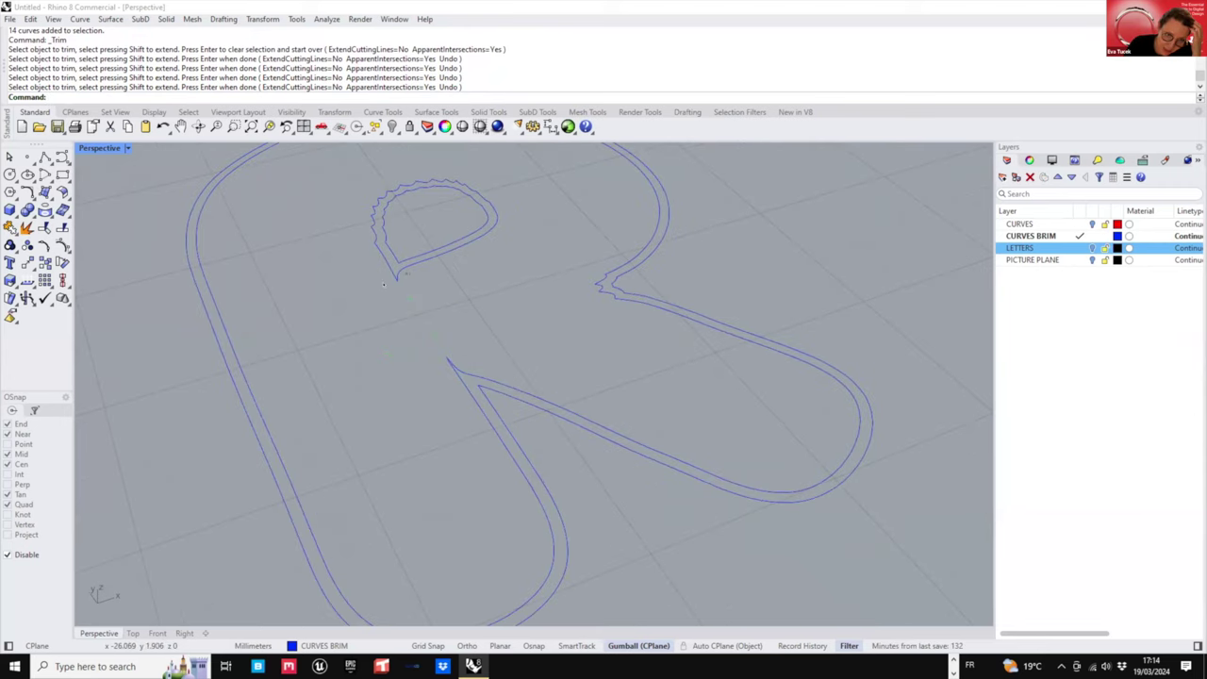
{"action": "left_click_drag", "start_coordinate": [408, 274], "coordinate": [383, 285]}
{"action": "left_click", "coordinate": [402, 279]}
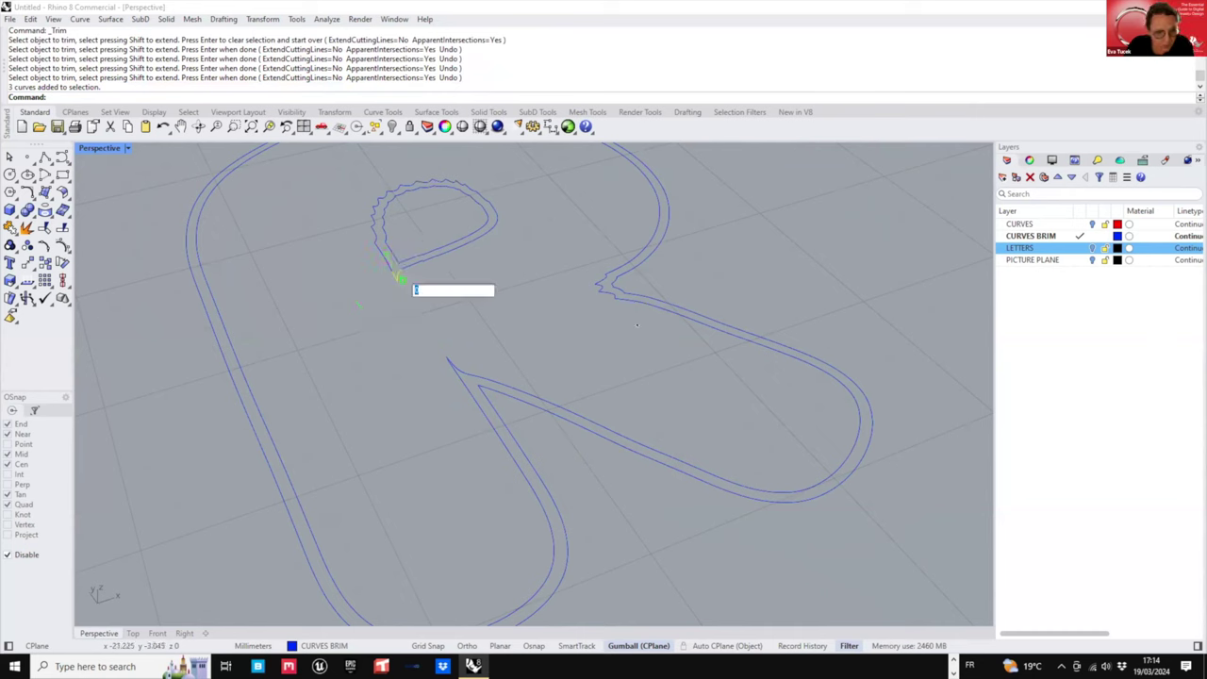
{"action": "key", "text": "Escape"}
- Undo the last trim and the explode of the R's closed section curve
{"action": "key", "text": "ctrl+z"}
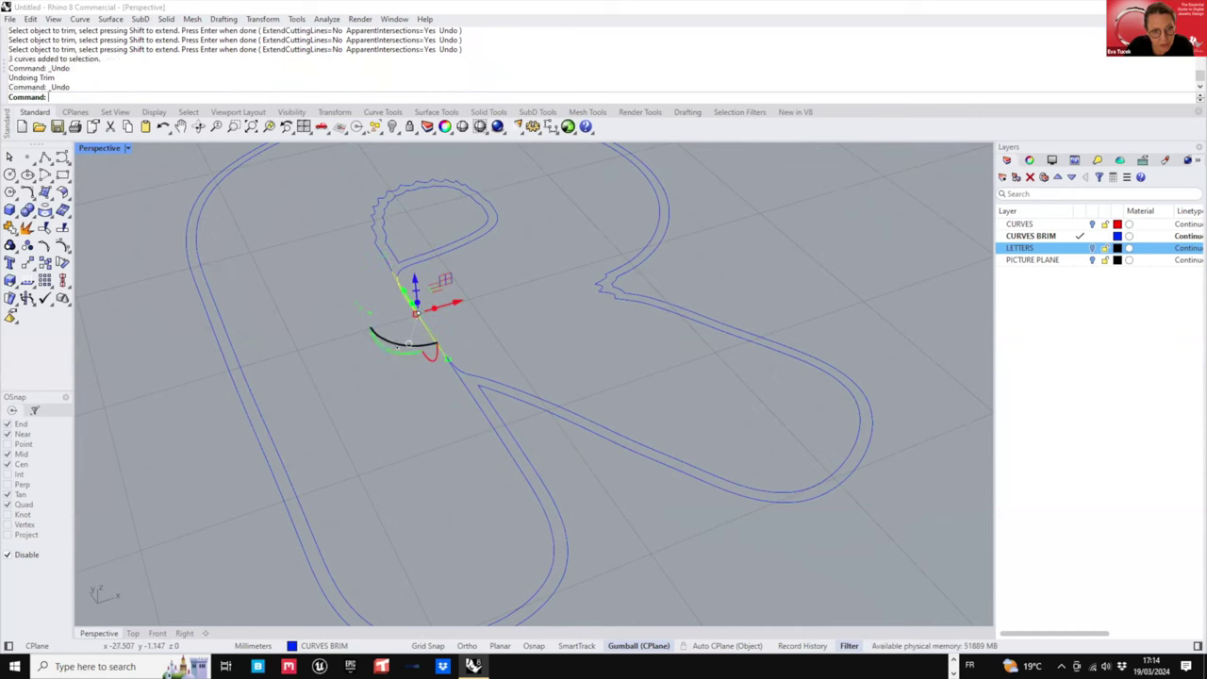
{"action": "key", "text": "ctrl+z"}
{"action": "key", "text": "Escape"}
- Delete the closed curve that overlaps itself between the R's inner hole and leg junction
{"action": "left_click", "coordinate": [433, 335]}
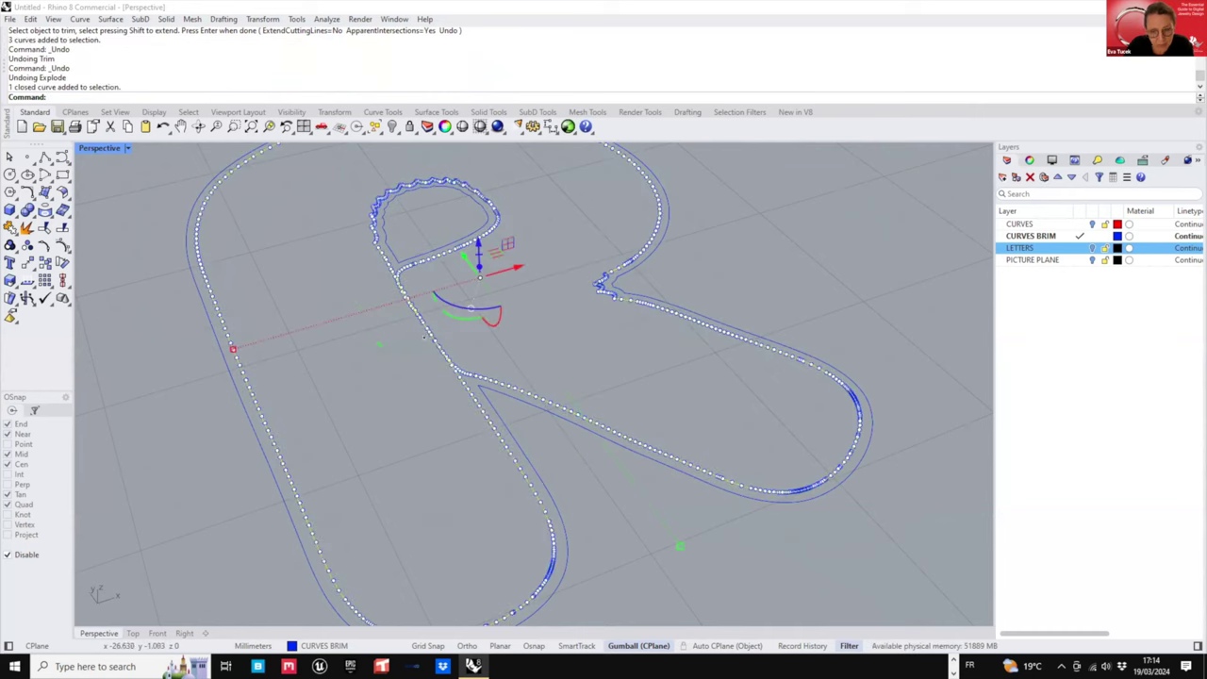
{"action": "key", "text": "Delete"}
{"action": "scroll", "coordinate": [424, 336], "scroll_direction": "down", "scroll_amount": 3}
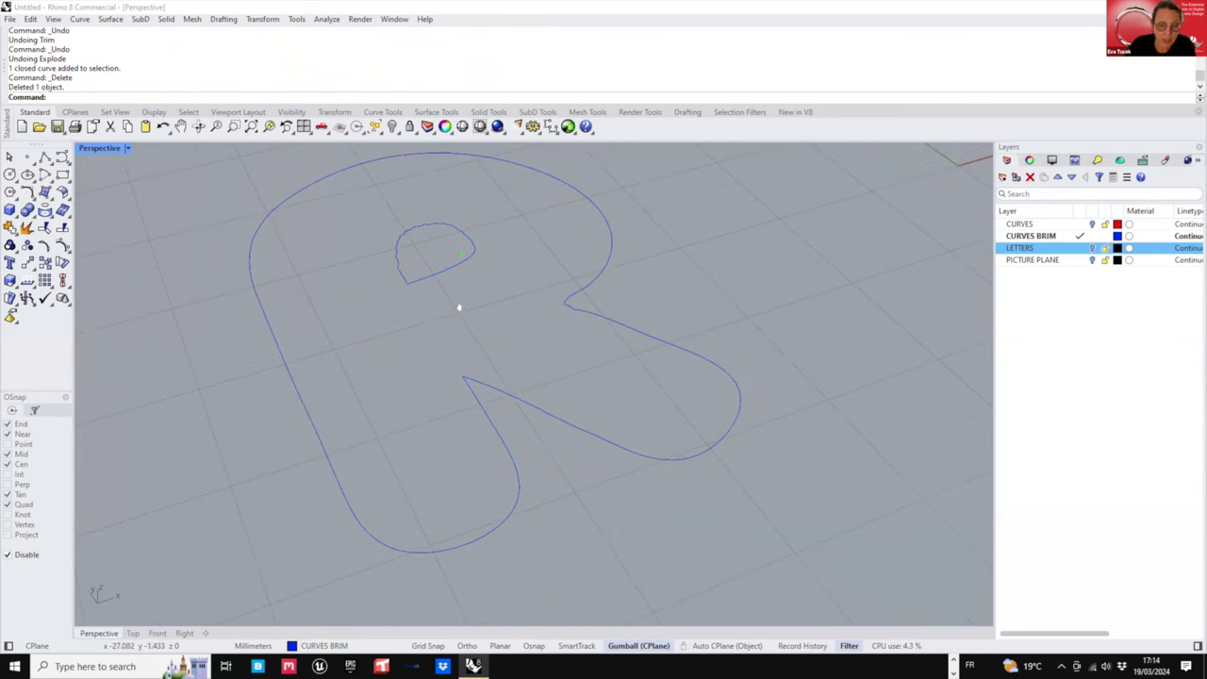
{"action": "right_click_drag", "start_coordinate": [458, 308], "coordinate": [611, 278]}
- Restore the four-viewport layout and start a polyline on the R's outline at the rounded end of the diagonal leg
{"action": "double_click", "coordinate": [99, 148]}
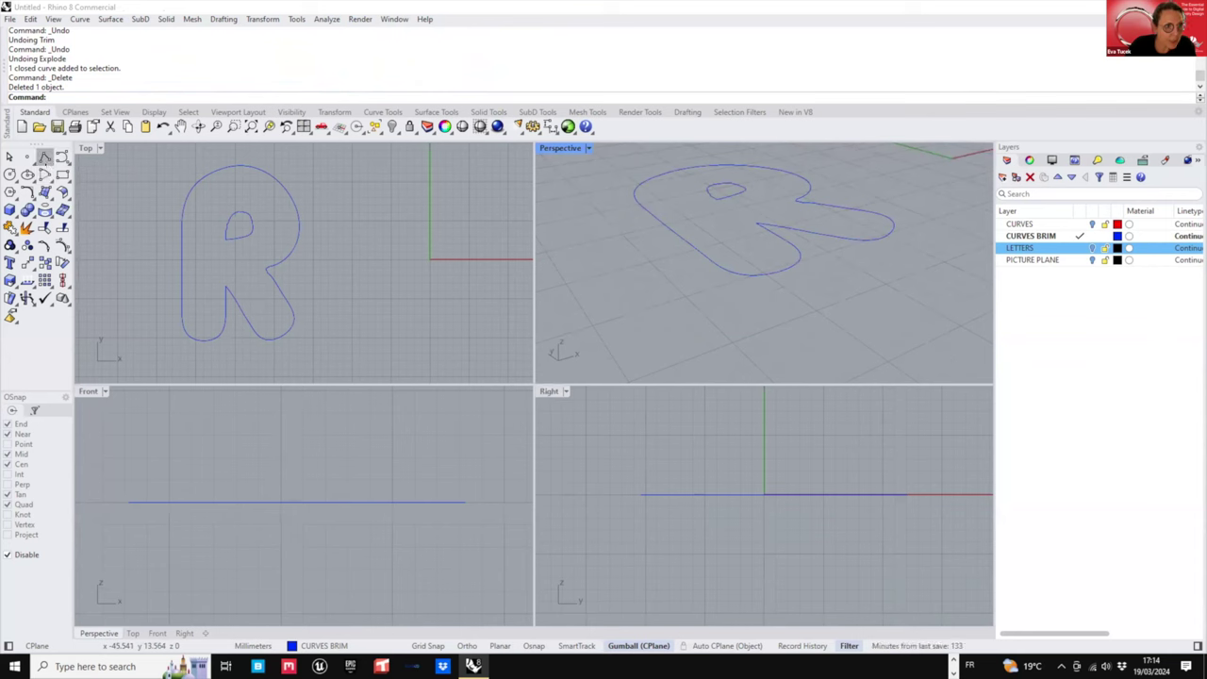
{"action": "left_click", "coordinate": [62, 157]}
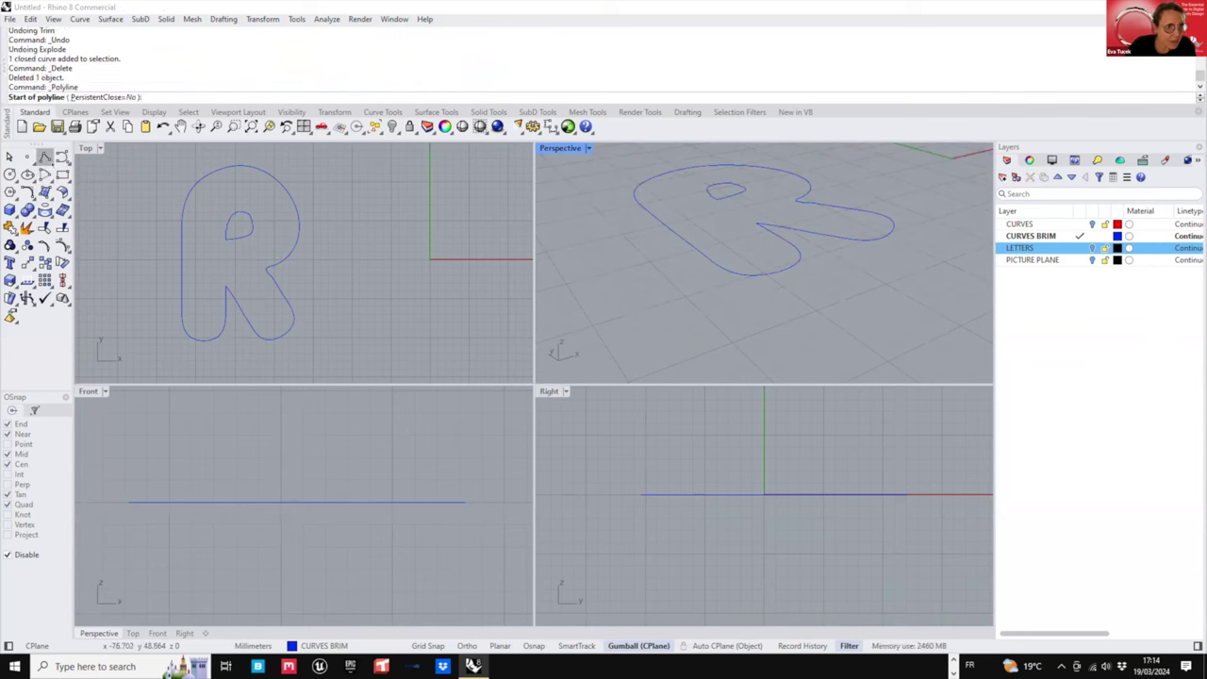
{"action": "left_click", "coordinate": [46, 158]}
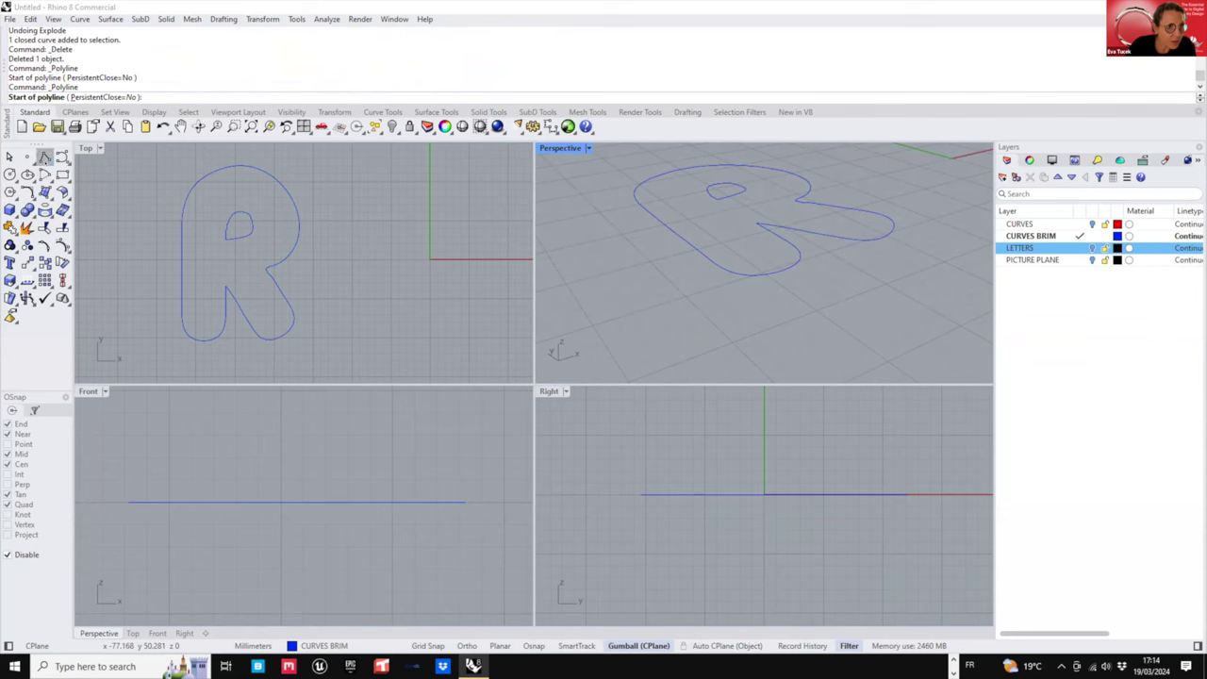
{"action": "left_click", "coordinate": [46, 159]}
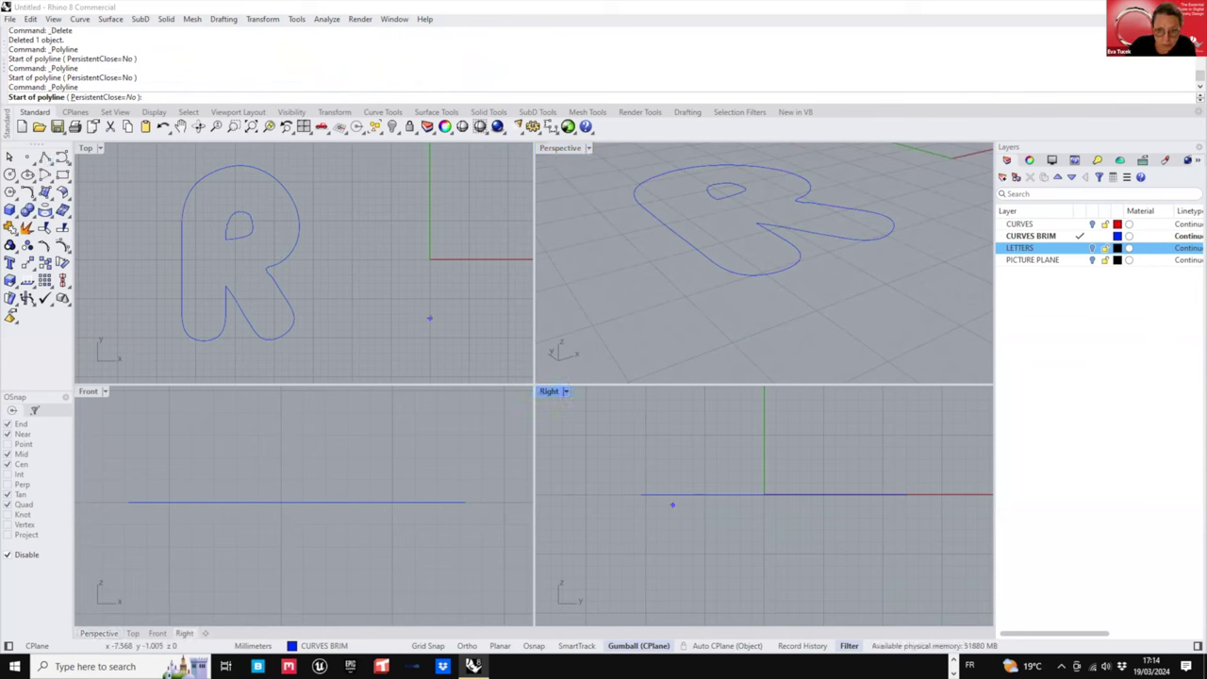
{"action": "scroll", "coordinate": [329, 293], "scroll_direction": "up", "scroll_amount": 6}
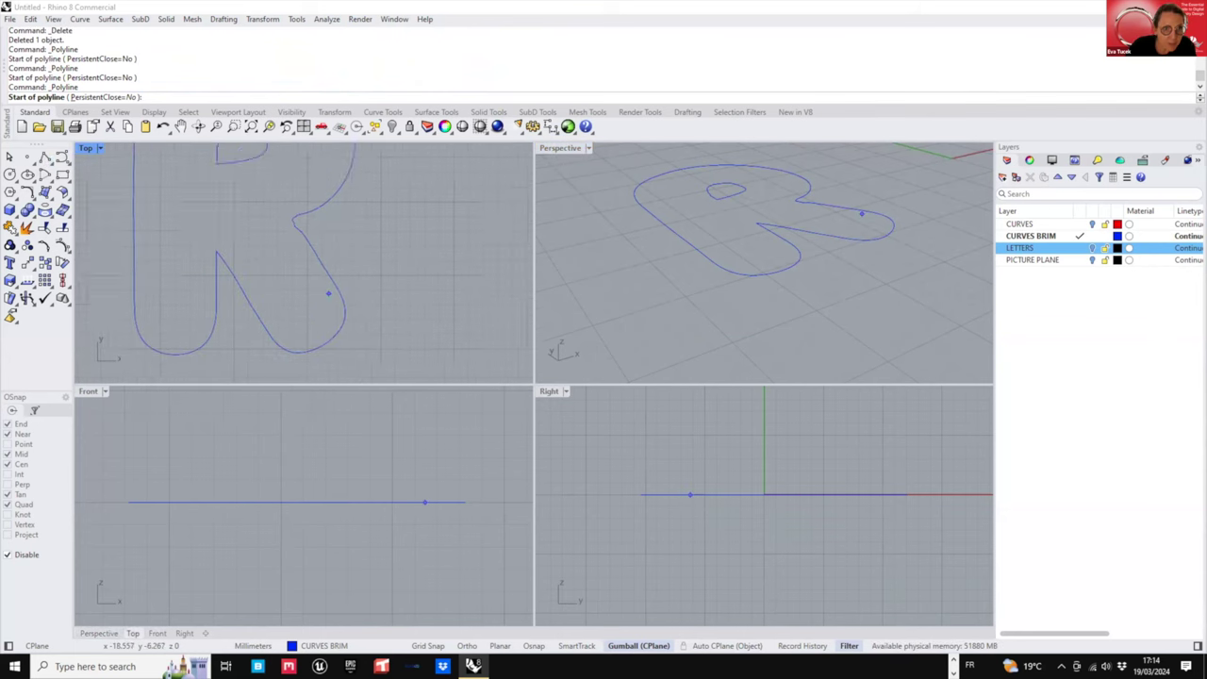
{"action": "scroll", "coordinate": [316, 338], "scroll_direction": "up", "scroll_amount": 4}
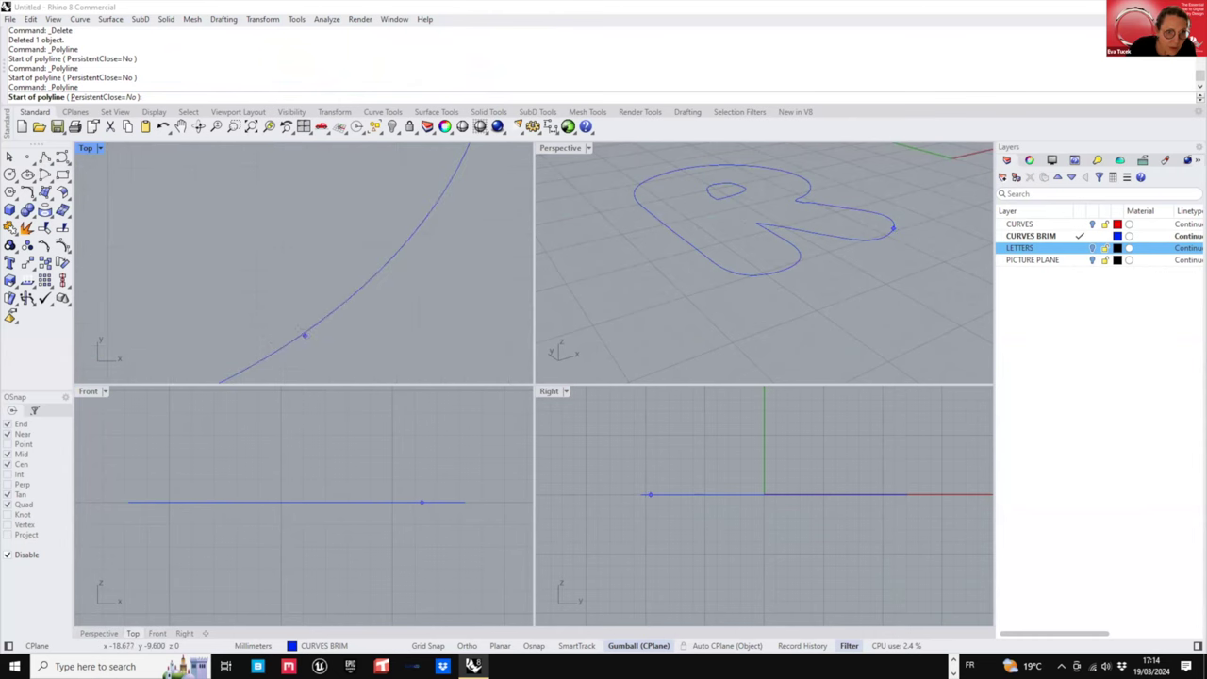
{"action": "left_click", "coordinate": [302, 334]}
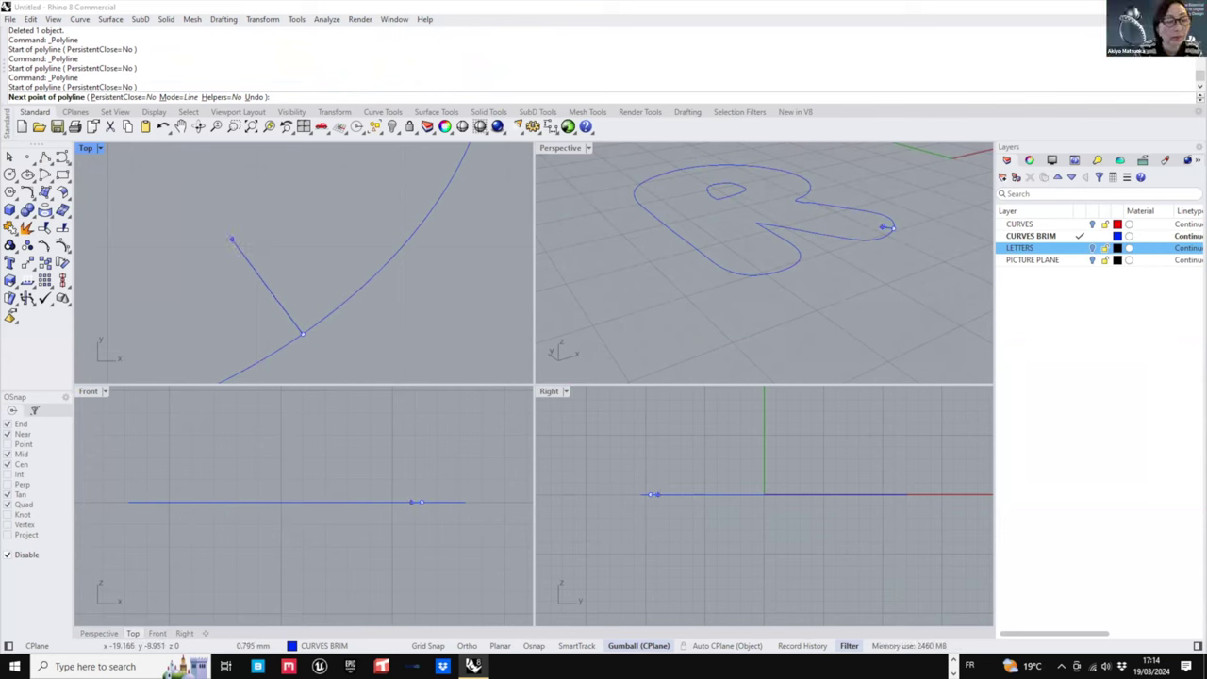
- Try constraining the polyline's first segment to 3.5 mm and to 35 mm
{"action": "type", "text": "3.5"}
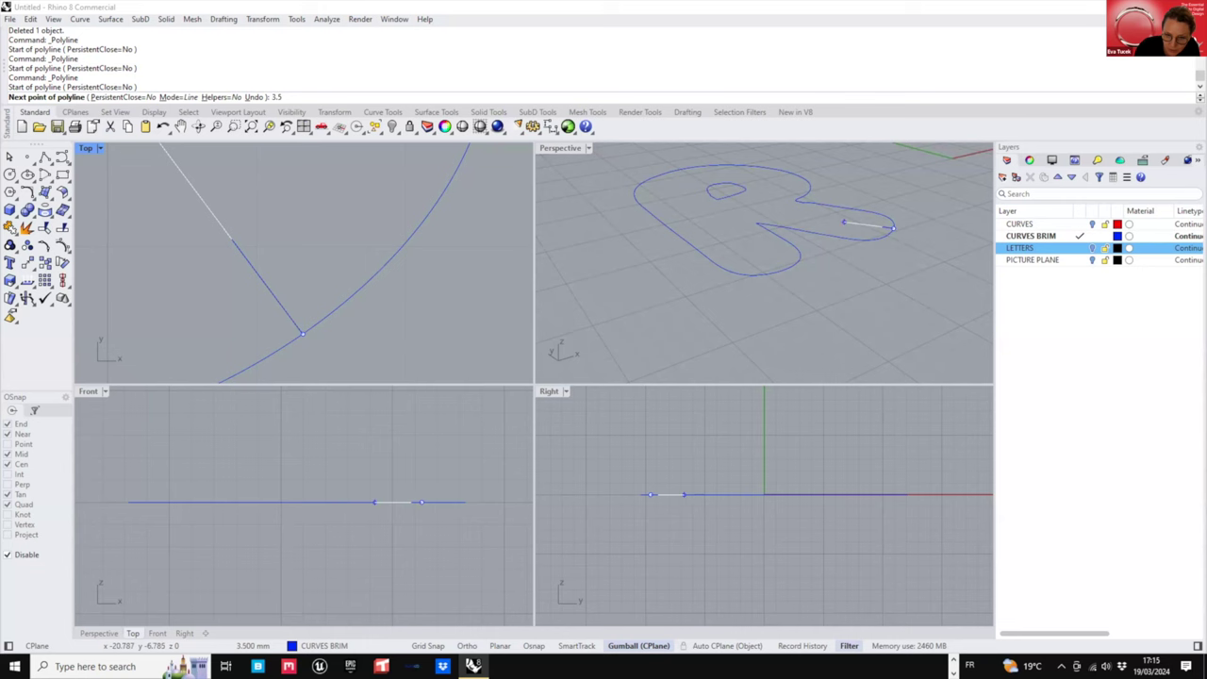
{"action": "key", "text": "Return"}
{"action": "scroll", "coordinate": [236, 240], "scroll_direction": "down", "scroll_amount": 12}
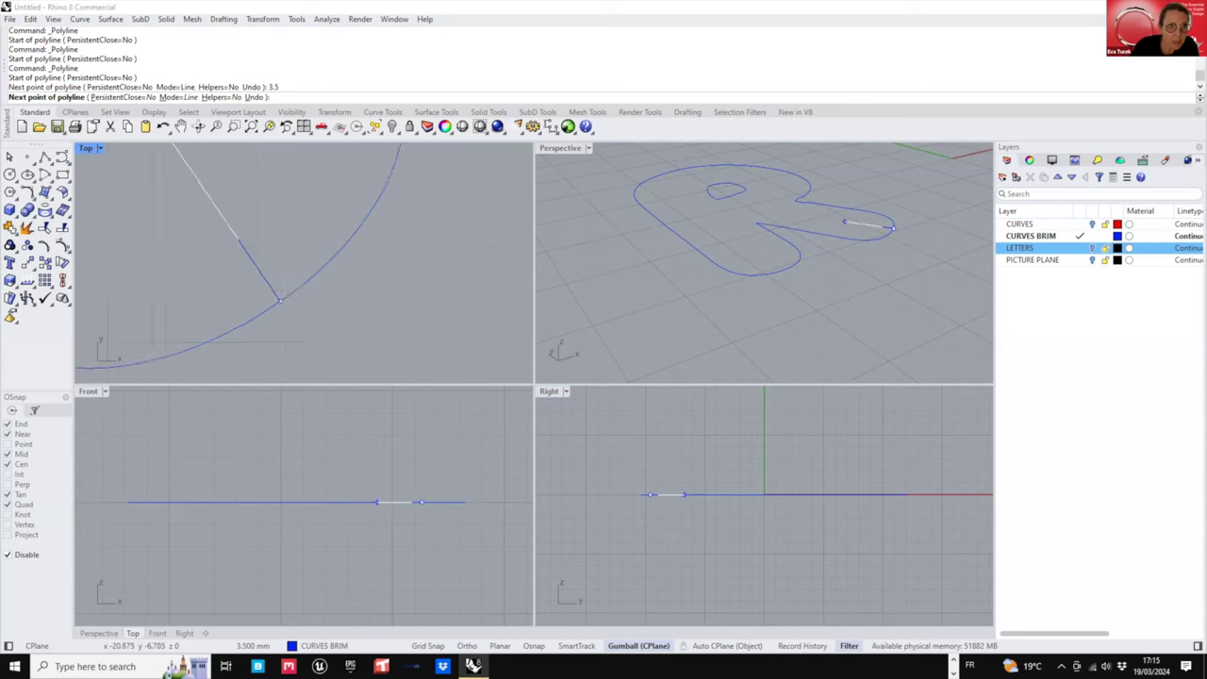
{"action": "right_click_drag", "start_coordinate": [273, 226], "coordinate": [357, 369]}
{"action": "right_click_drag", "start_coordinate": [293, 282], "coordinate": [242, 146]}
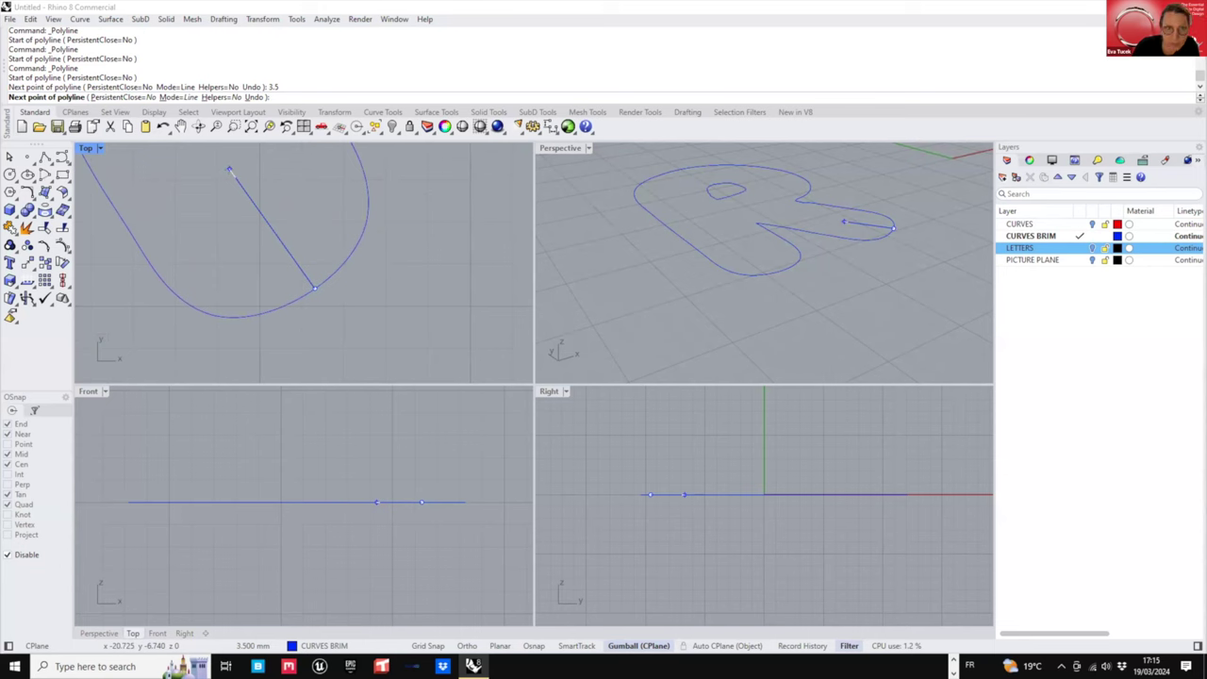
{"action": "scroll", "coordinate": [229, 170], "scroll_direction": "down", "scroll_amount": 4}
{"action": "right_click_drag", "start_coordinate": [230, 169], "coordinate": [302, 235]}
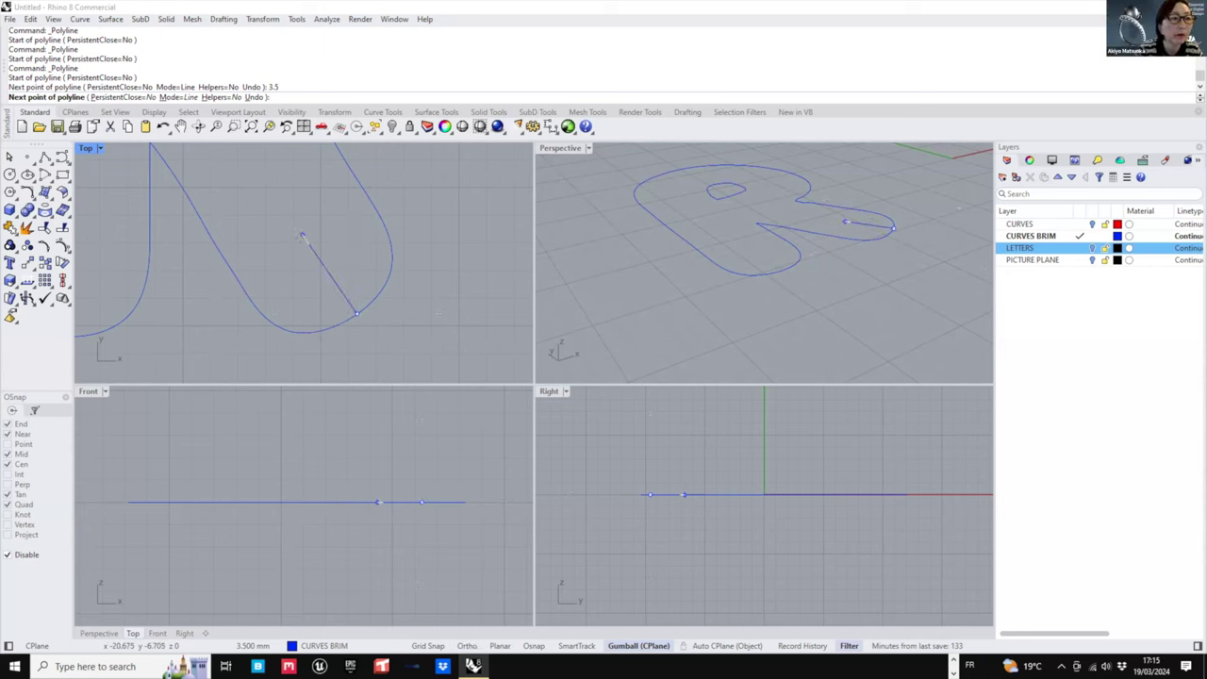
{"action": "type", "text": "35"}
{"action": "key", "text": "Return"}
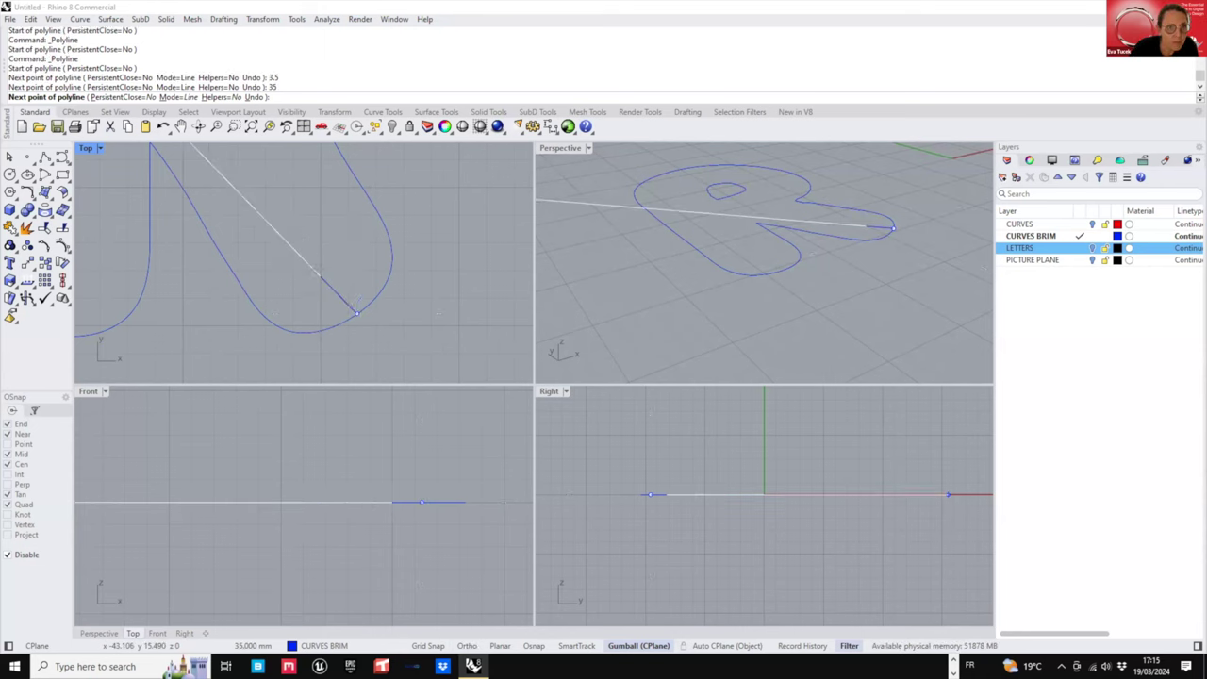
- Draw a single polyline segment 0.35 mm long from the leg's outline toward the inside of the R
{"action": "scroll", "coordinate": [348, 327], "scroll_direction": "down", "scroll_amount": 4}
{"action": "right_click_drag", "start_coordinate": [348, 328], "coordinate": [350, 359]}
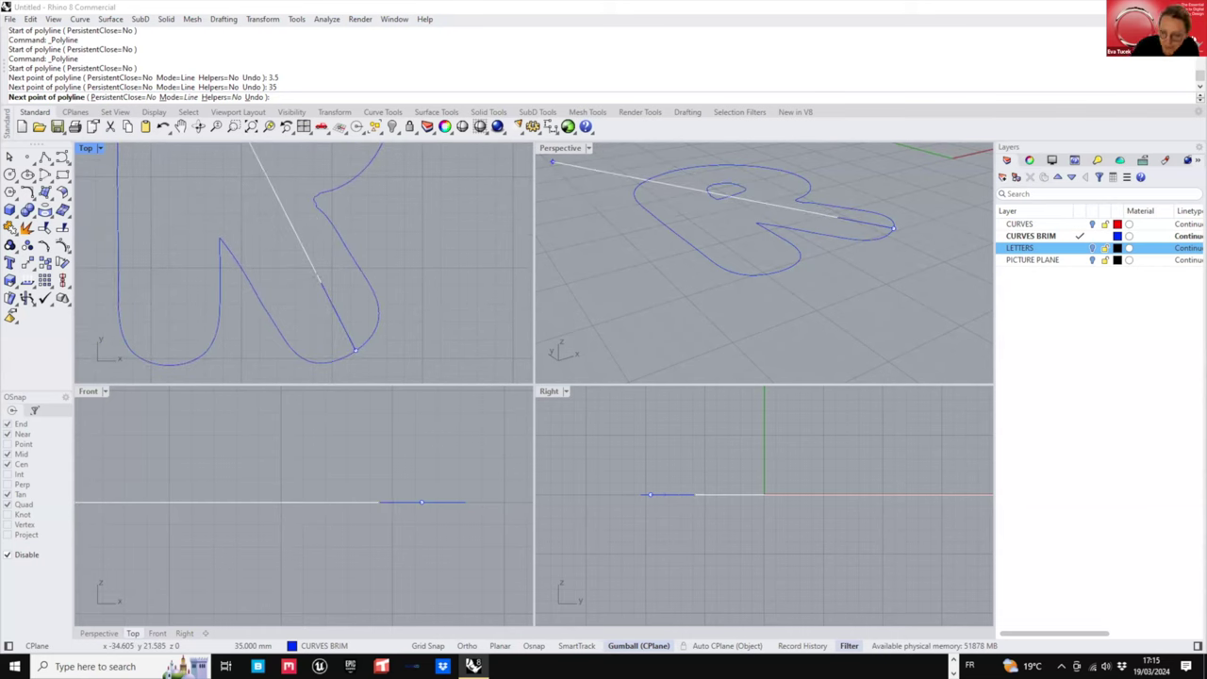
{"action": "key", "text": "shift"}
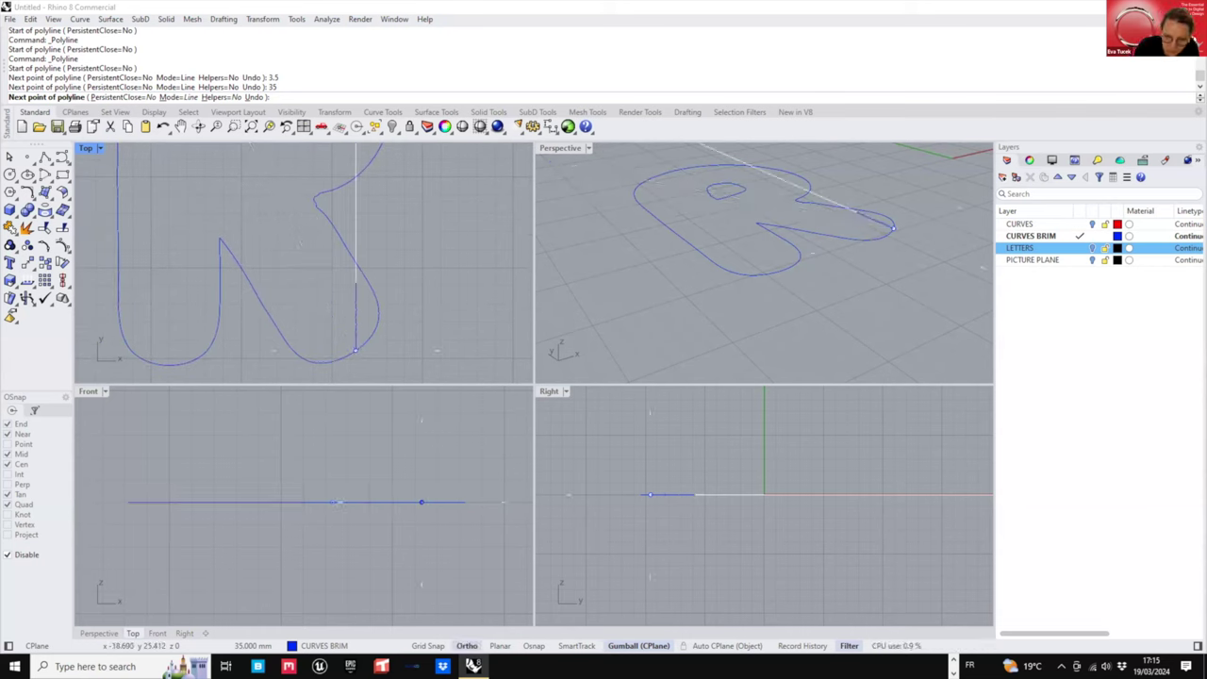
{"action": "key", "text": "F8"}
{"action": "type", "text": "."}
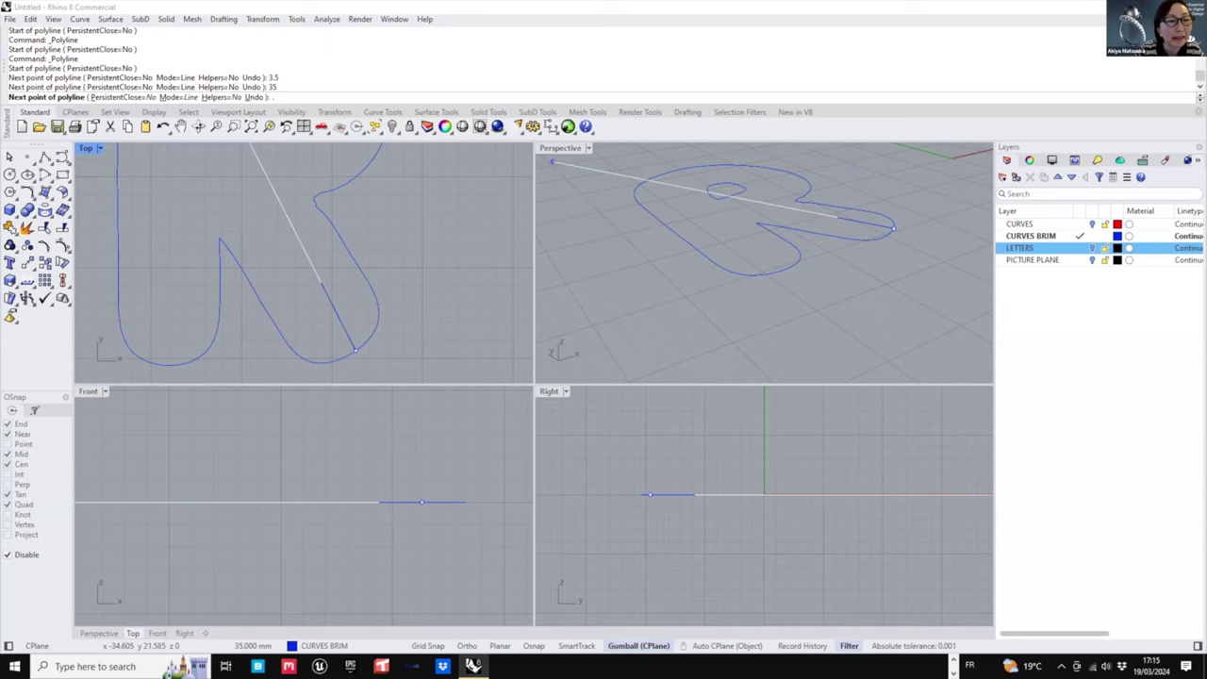
{"action": "type", "text": "35"}
{"action": "left_click", "coordinate": [310, 271]}
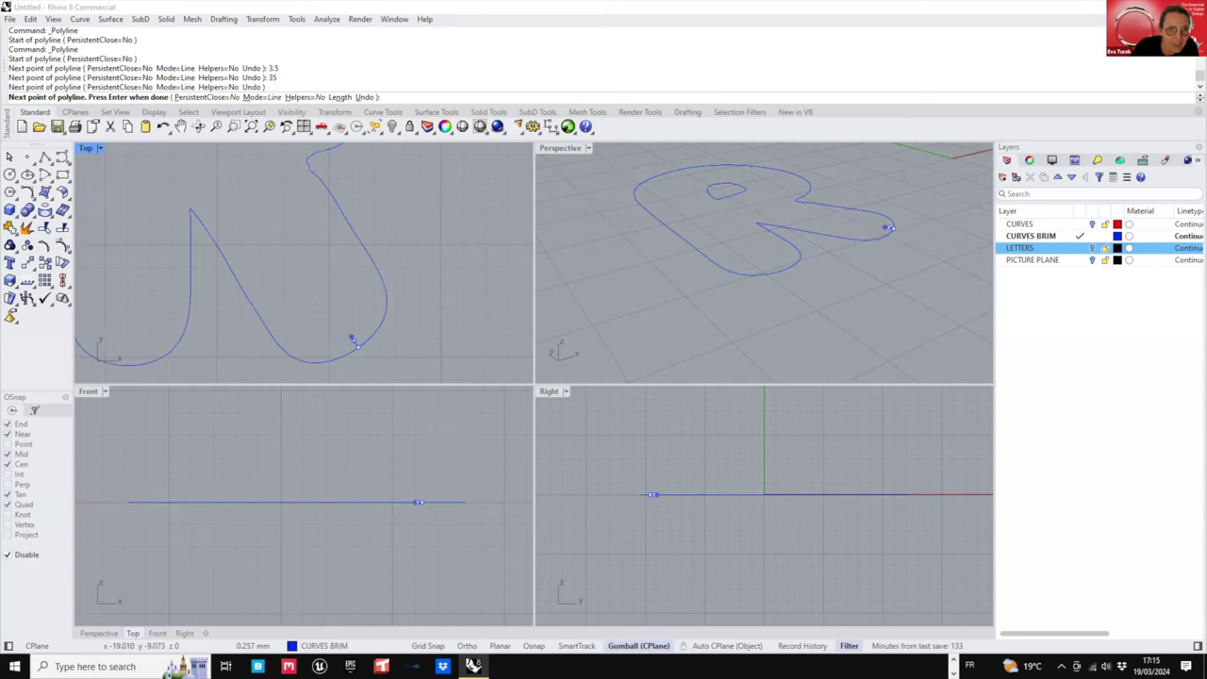
{"action": "right_click", "coordinate": [354, 339]}
- Examine the short line on the leg's outline up close, and maximize the Perspective viewport around the R
{"action": "right_click_drag", "start_coordinate": [354, 346], "coordinate": [358, 324]}
{"action": "scroll", "coordinate": [358, 324], "scroll_direction": "up", "scroll_amount": 4}
{"action": "left_click", "coordinate": [357, 324]}
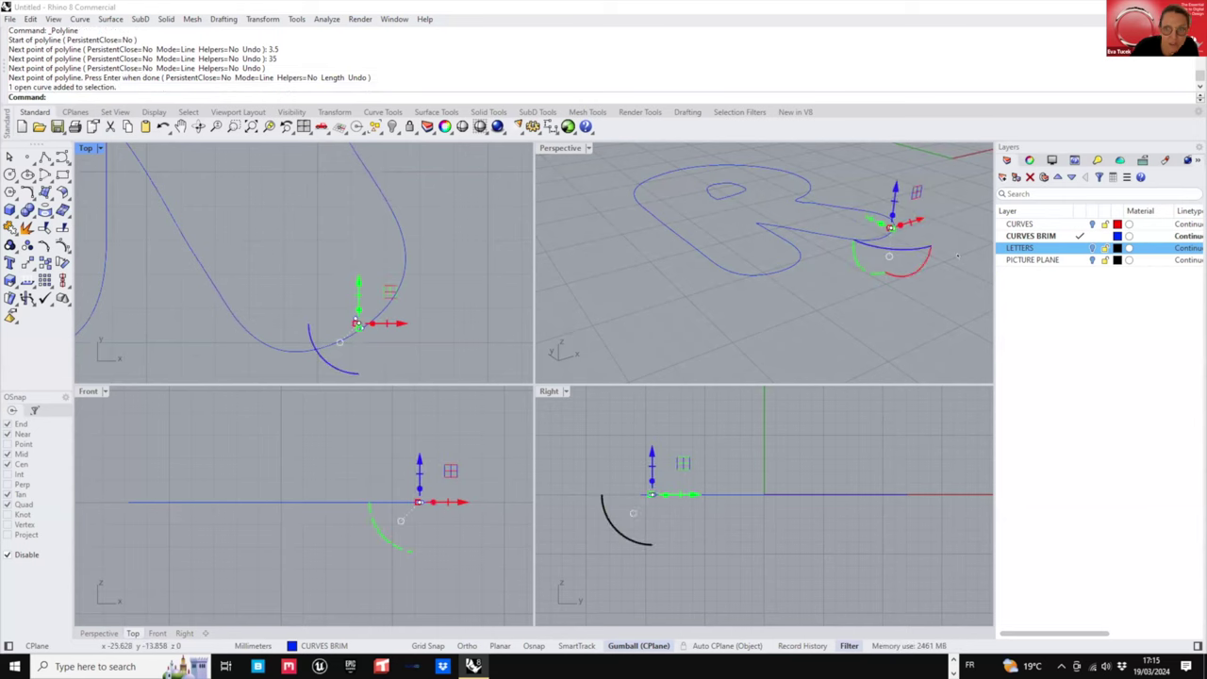
{"action": "scroll", "coordinate": [896, 238], "scroll_direction": "up", "scroll_amount": 10}
{"action": "right_click_drag", "start_coordinate": [856, 245], "coordinate": [941, 286], "text": "shift"}
{"action": "key", "text": "Escape"}
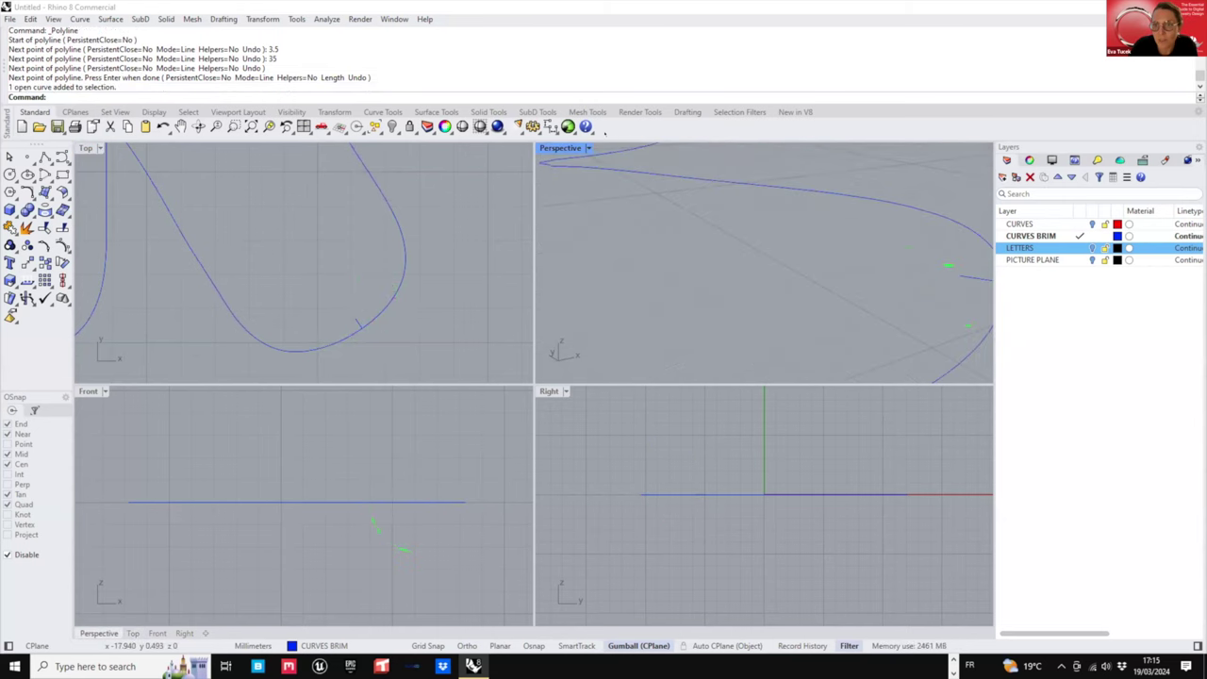
{"action": "double_click", "coordinate": [560, 148]}
{"action": "scroll", "coordinate": [658, 208], "scroll_direction": "down", "scroll_amount": 12}
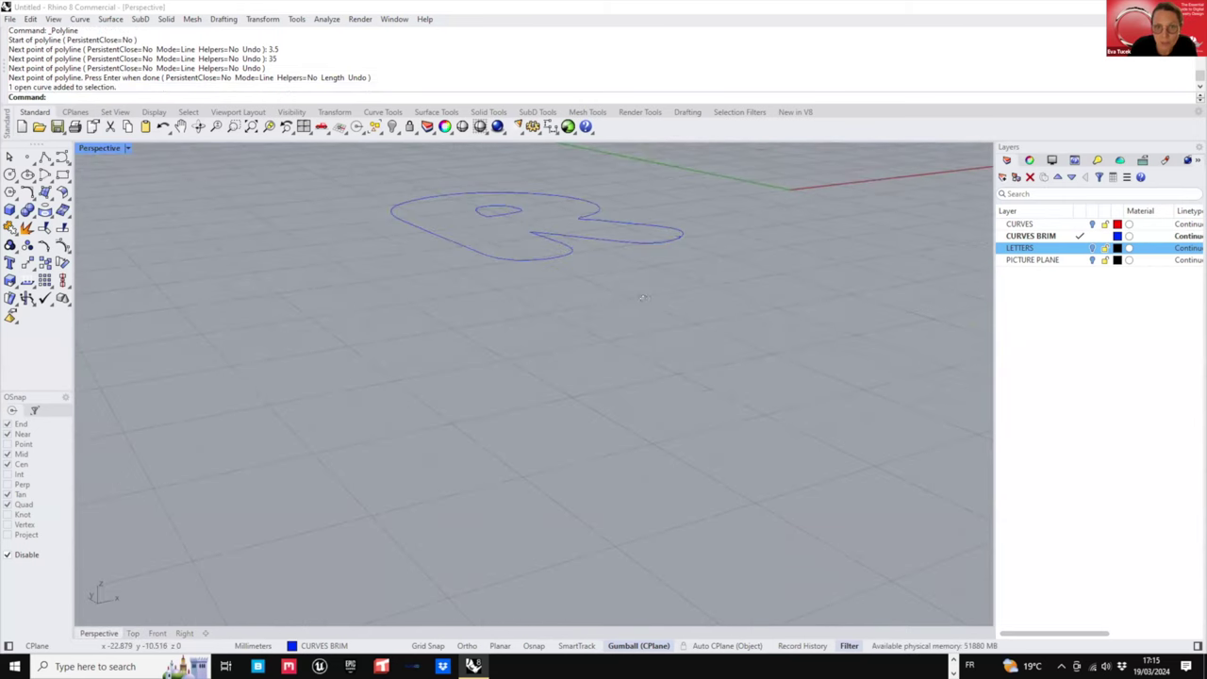
{"action": "scroll", "coordinate": [674, 322], "scroll_direction": "up", "scroll_amount": 7}
{"action": "right_click_drag", "start_coordinate": [660, 205], "coordinate": [724, 300], "text": "shift"}
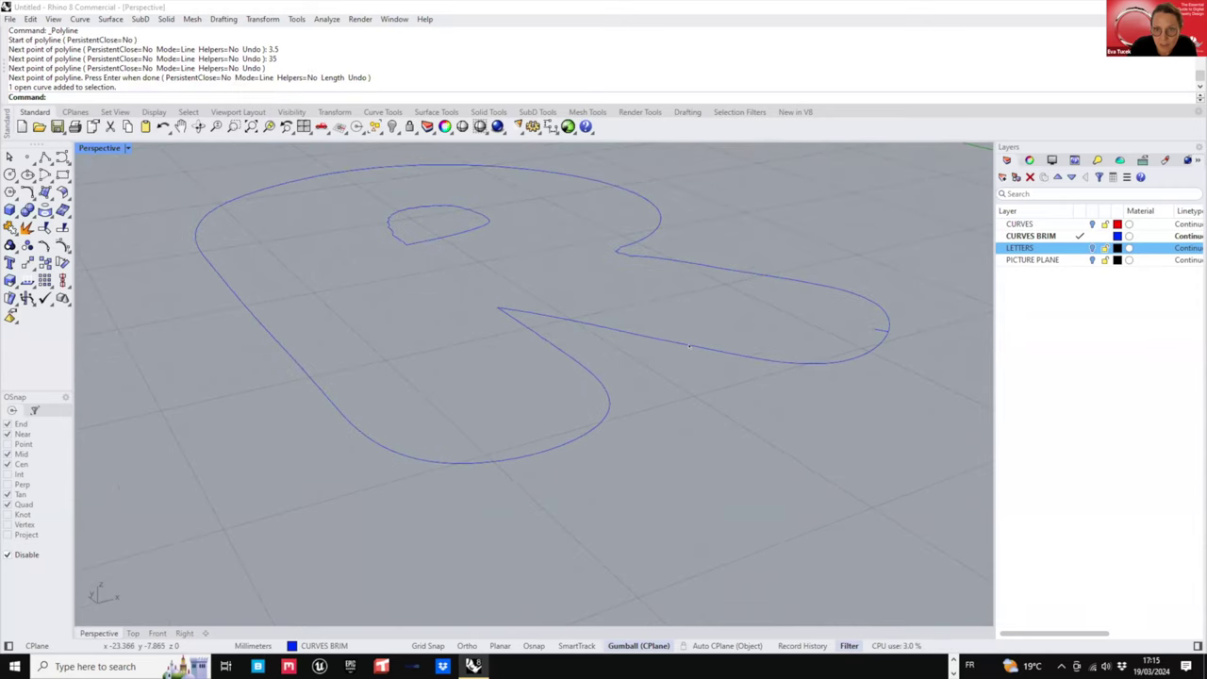
- Start a one-rail sweep with the R's outer outline as rail and the short line as cross section
{"action": "left_click", "coordinate": [589, 323]}
{"action": "left_click", "coordinate": [51, 197]}
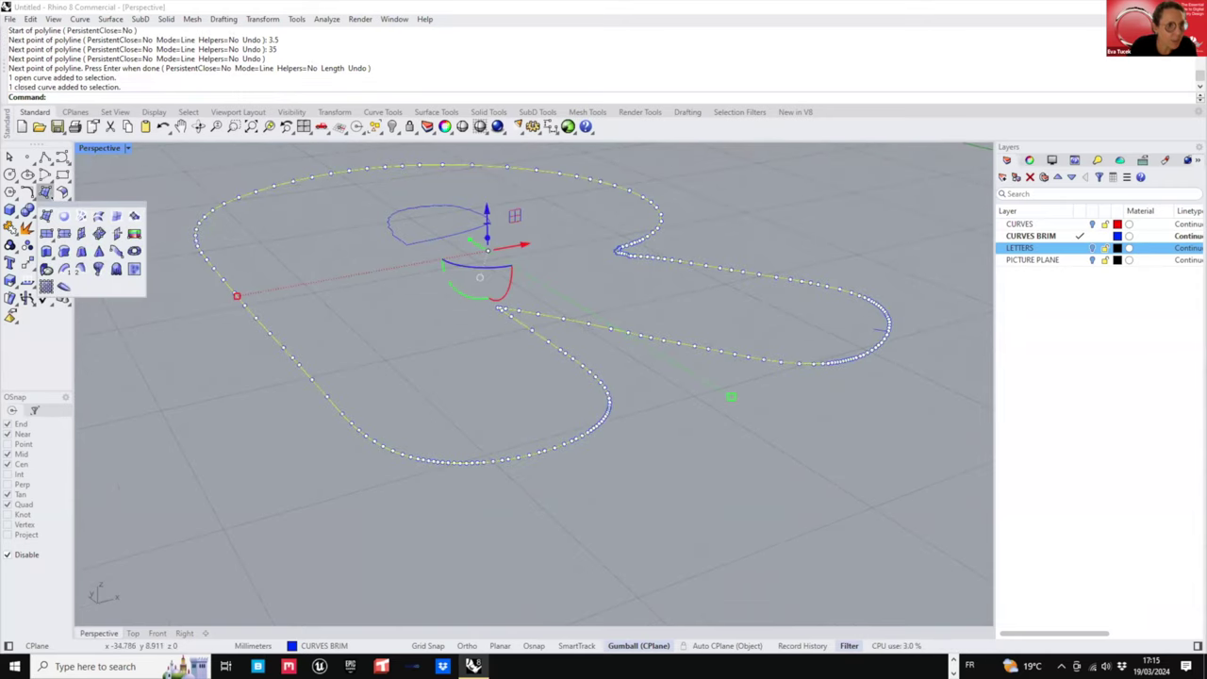
{"action": "left_click", "coordinate": [64, 269]}
{"action": "left_click", "coordinate": [885, 331]}
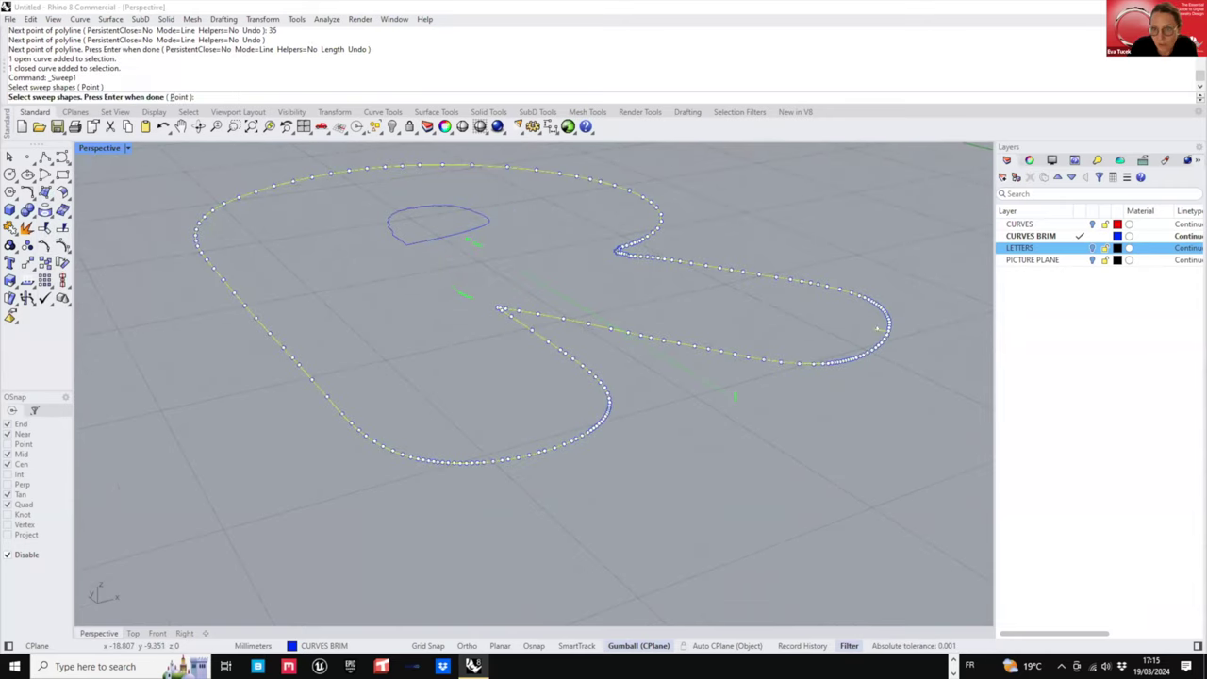
{"action": "scroll", "coordinate": [881, 342], "scroll_direction": "up", "scroll_amount": 6}
{"action": "left_click", "coordinate": [878, 317]}
{"action": "key", "text": "Return"}
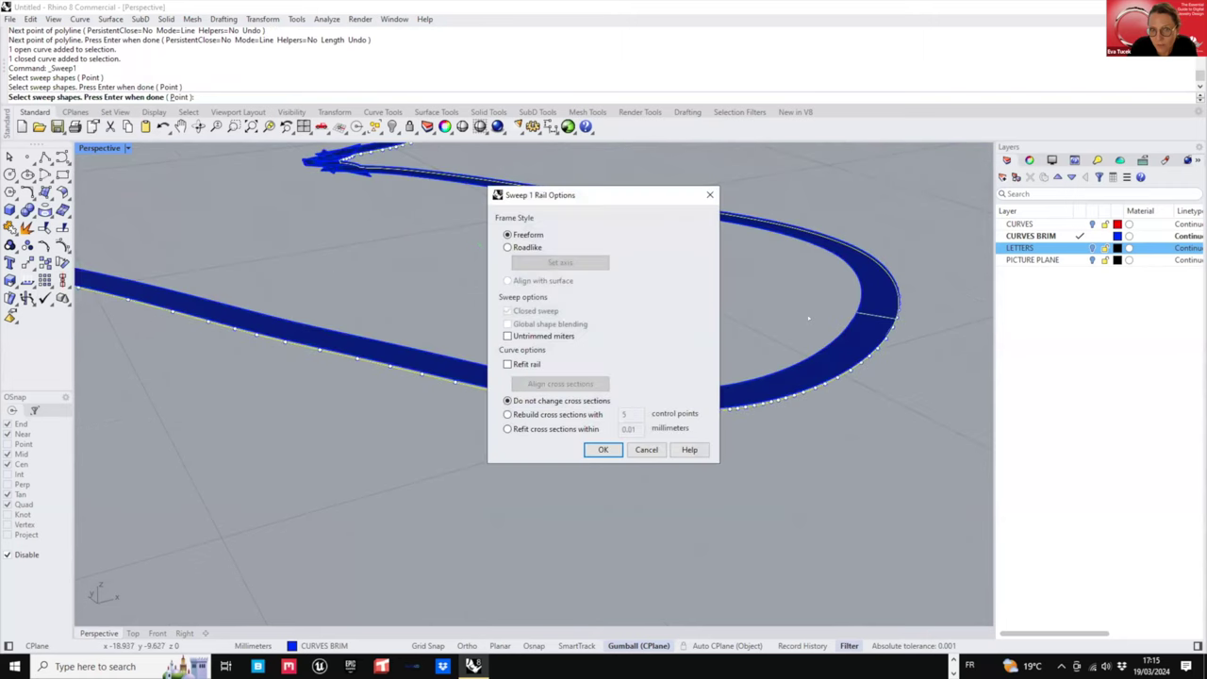
- Enable untrimmed miters for the sweep and check the preview around the R's inner corners
{"action": "scroll", "coordinate": [358, 292], "scroll_direction": "down", "scroll_amount": 6}
{"action": "right_click_drag", "start_coordinate": [367, 282], "coordinate": [261, 351]}
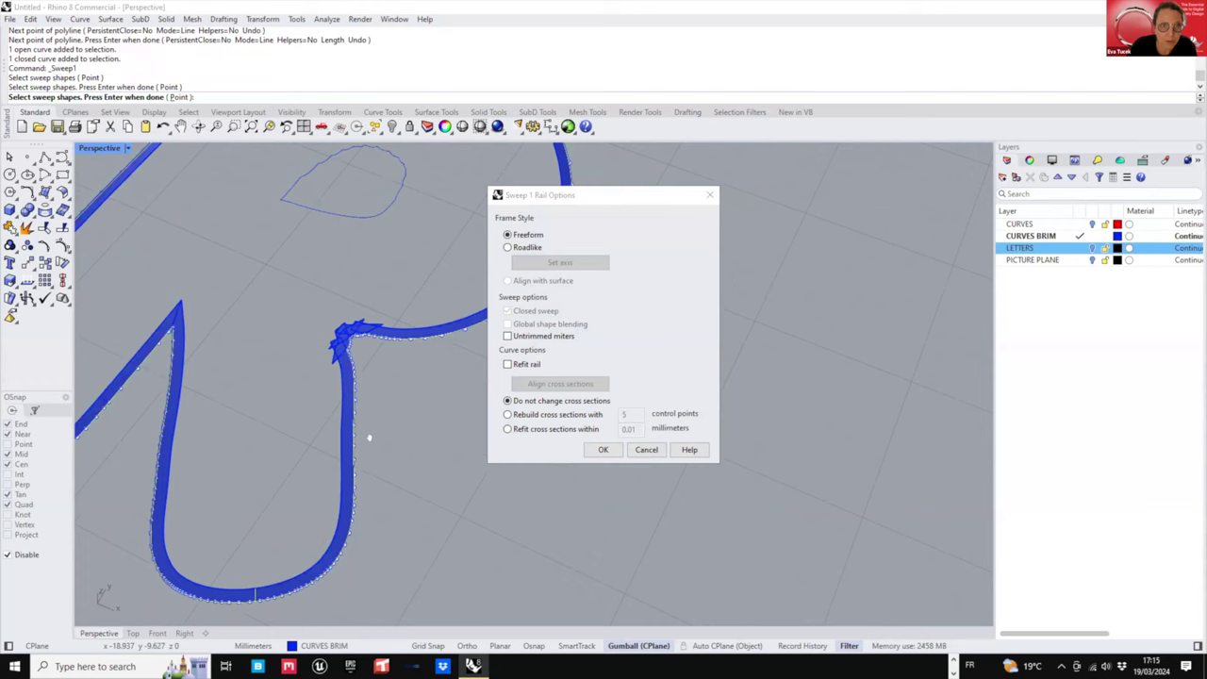
{"action": "right_click_drag", "start_coordinate": [368, 437], "coordinate": [302, 325]}
{"action": "left_click", "coordinate": [508, 336]}
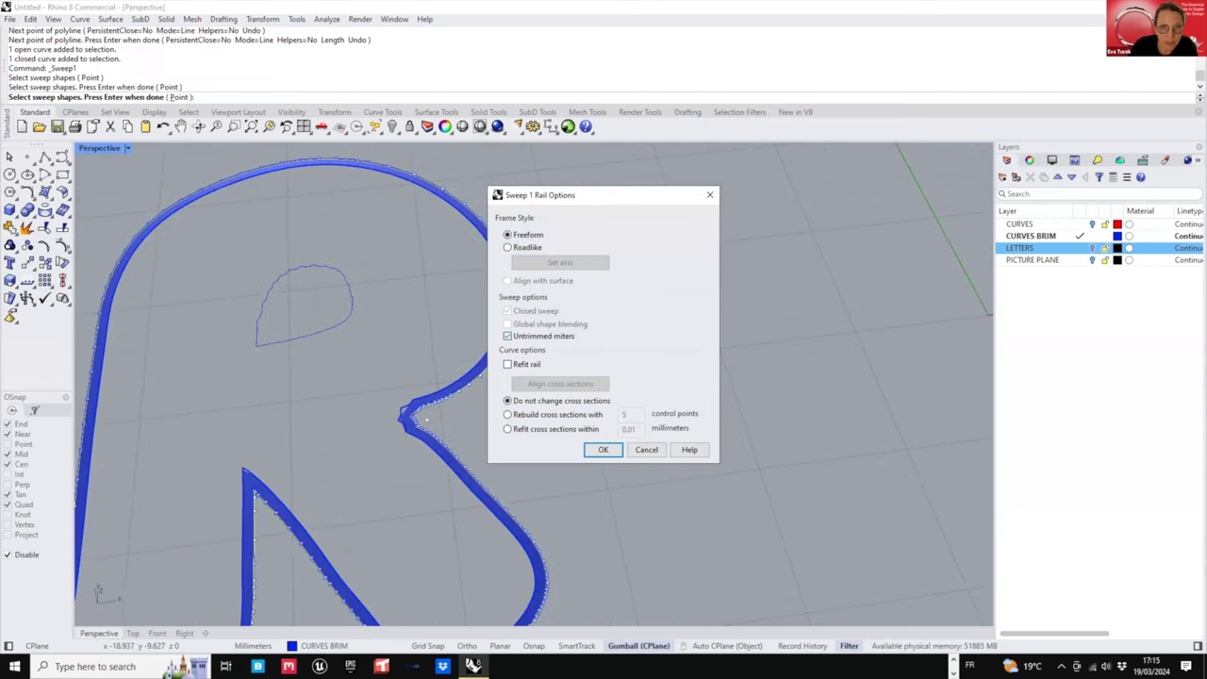
{"action": "scroll", "coordinate": [397, 425], "scroll_direction": "up", "scroll_amount": 10}
{"action": "scroll", "coordinate": [401, 338], "scroll_direction": "down", "scroll_amount": 10}
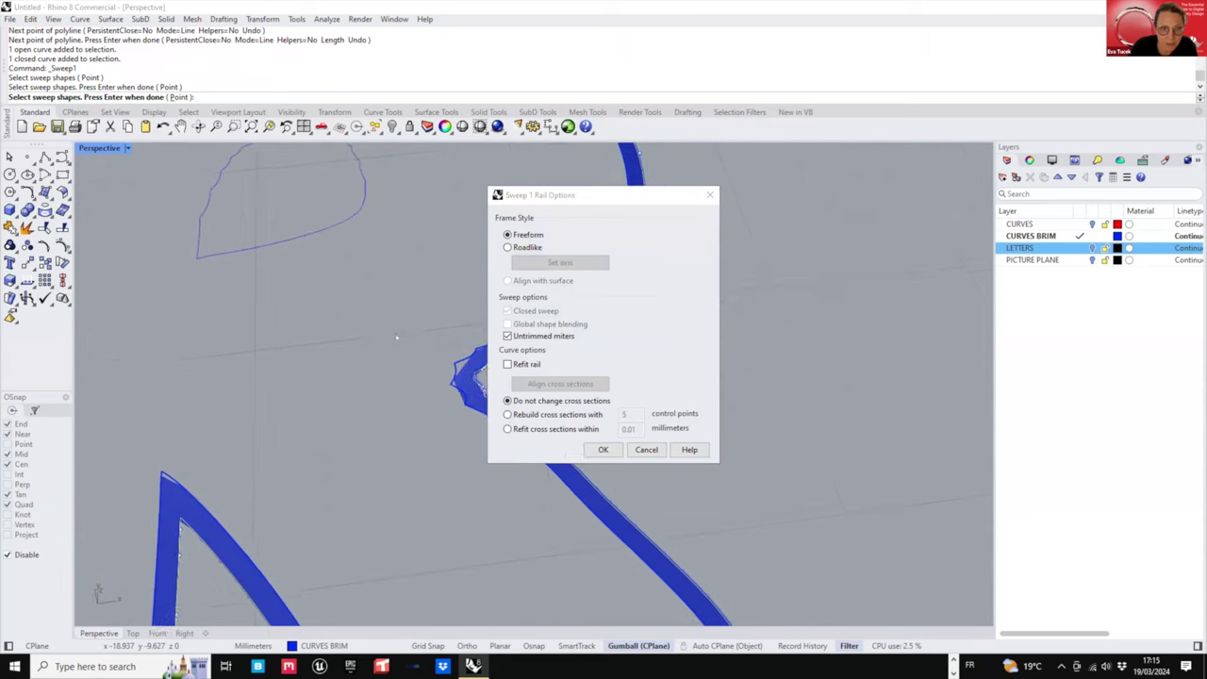
{"action": "right_click_drag", "start_coordinate": [373, 365], "coordinate": [189, 330]}
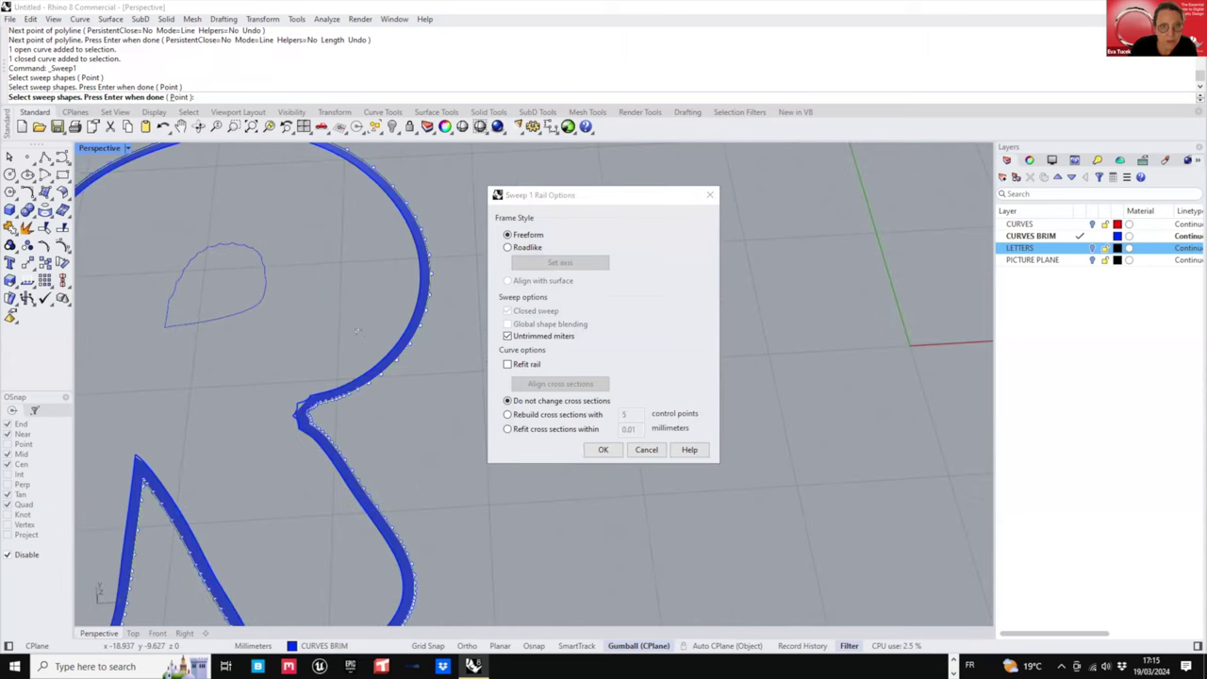
{"action": "right_click_drag", "start_coordinate": [321, 311], "coordinate": [524, 231]}
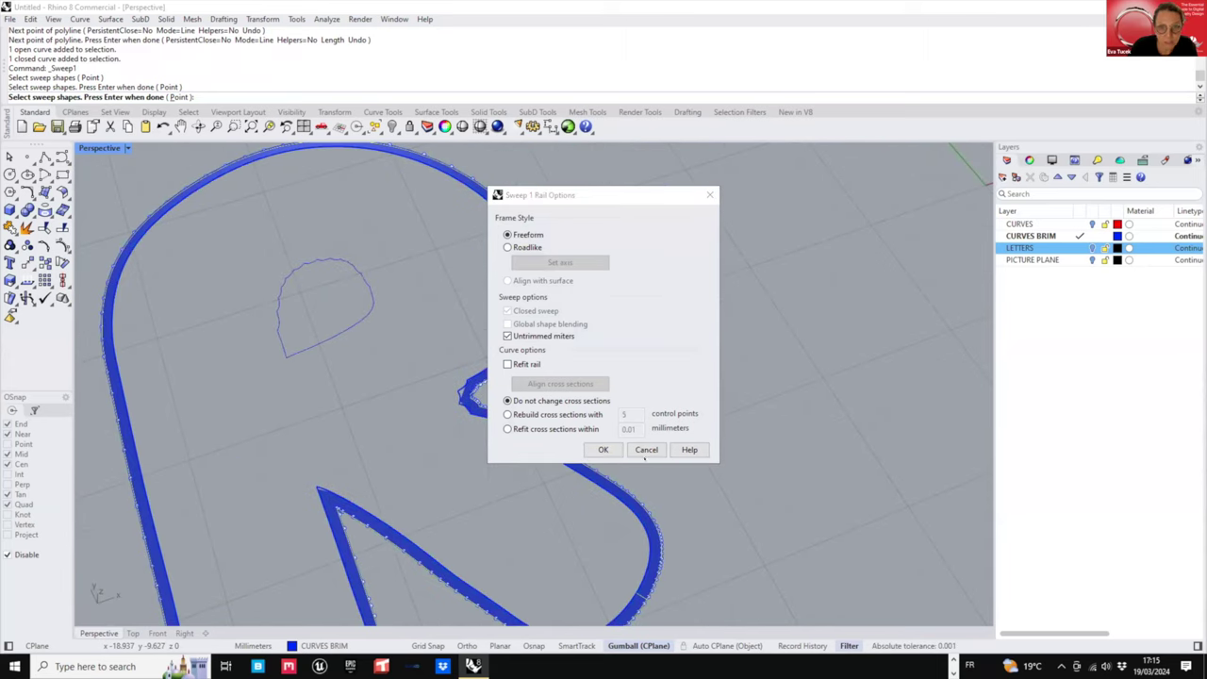
- Rebuild the sweep's cross sections with 5 control points and create the brim surface around the R
{"action": "left_click", "coordinate": [574, 415]}
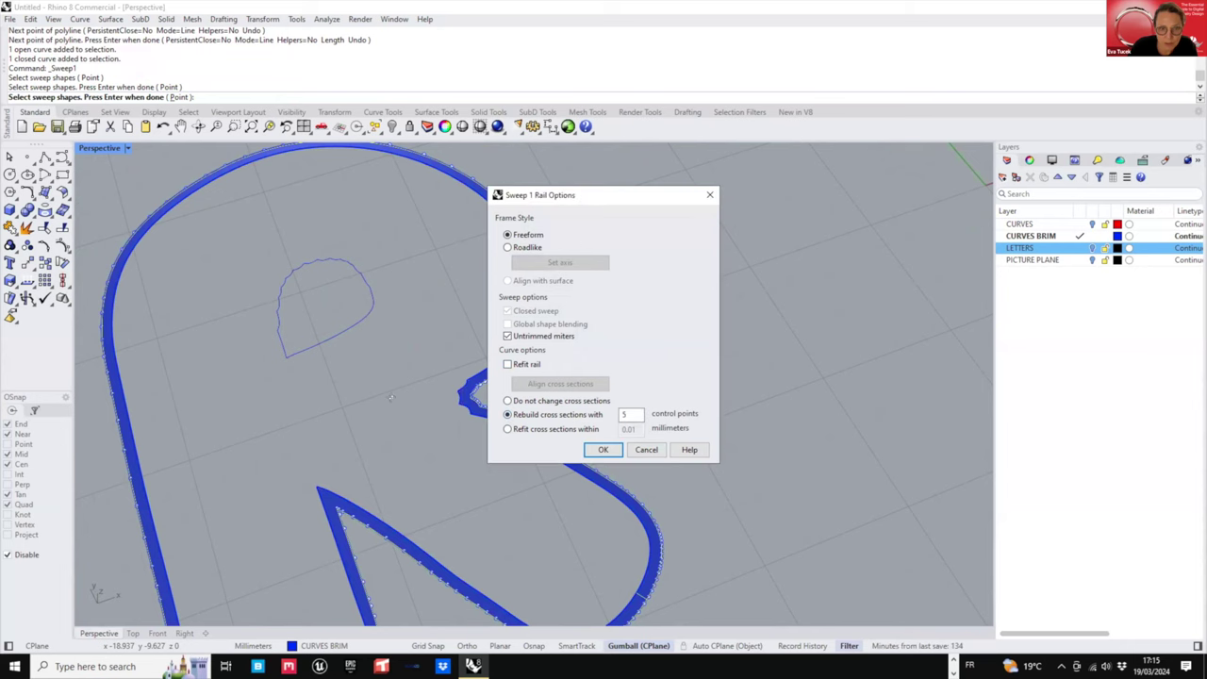
{"action": "right_click_drag", "start_coordinate": [391, 398], "coordinate": [373, 377]}
{"action": "scroll", "coordinate": [389, 366], "scroll_direction": "up", "scroll_amount": 4}
{"action": "right_click_drag", "start_coordinate": [443, 364], "coordinate": [552, 400]}
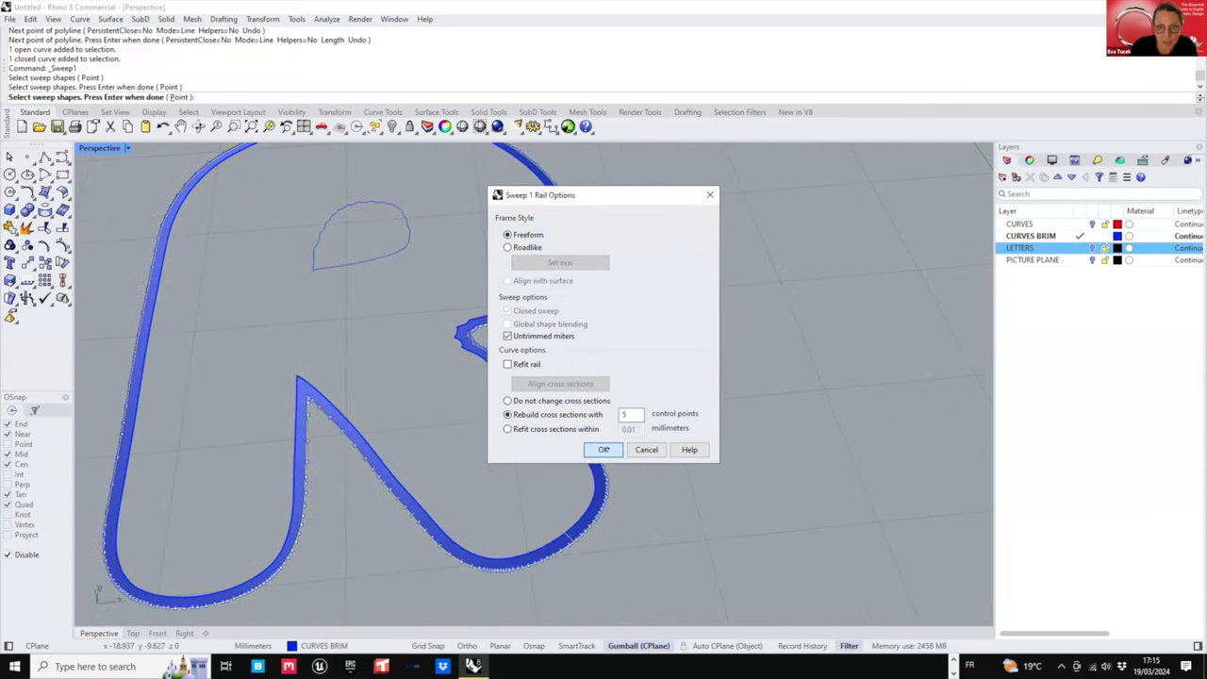
{"action": "left_click", "coordinate": [604, 450]}
- Select the R's outer outline beneath the swept brim and turn on its control points
{"action": "right_click_drag", "start_coordinate": [442, 540], "coordinate": [462, 453]}
{"action": "left_click", "coordinate": [587, 479]}
{"action": "left_click", "coordinate": [453, 418]}
{"action": "scroll", "coordinate": [453, 419], "scroll_direction": "up", "scroll_amount": 2}
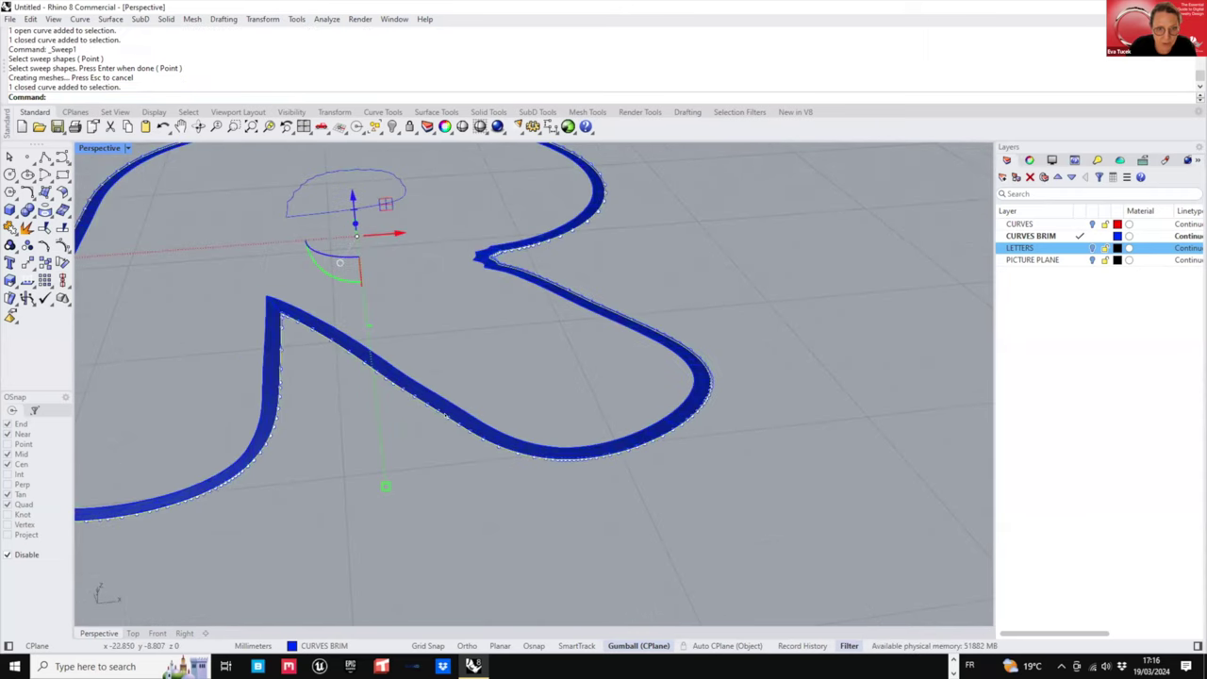
{"action": "scroll", "coordinate": [445, 415], "scroll_direction": "up", "scroll_amount": 2}
{"action": "left_click", "coordinate": [445, 414]}
{"action": "left_click", "coordinate": [445, 415]}
{"action": "scroll", "coordinate": [445, 415], "scroll_direction": "up", "scroll_amount": 2}
{"action": "left_click", "coordinate": [445, 415]}
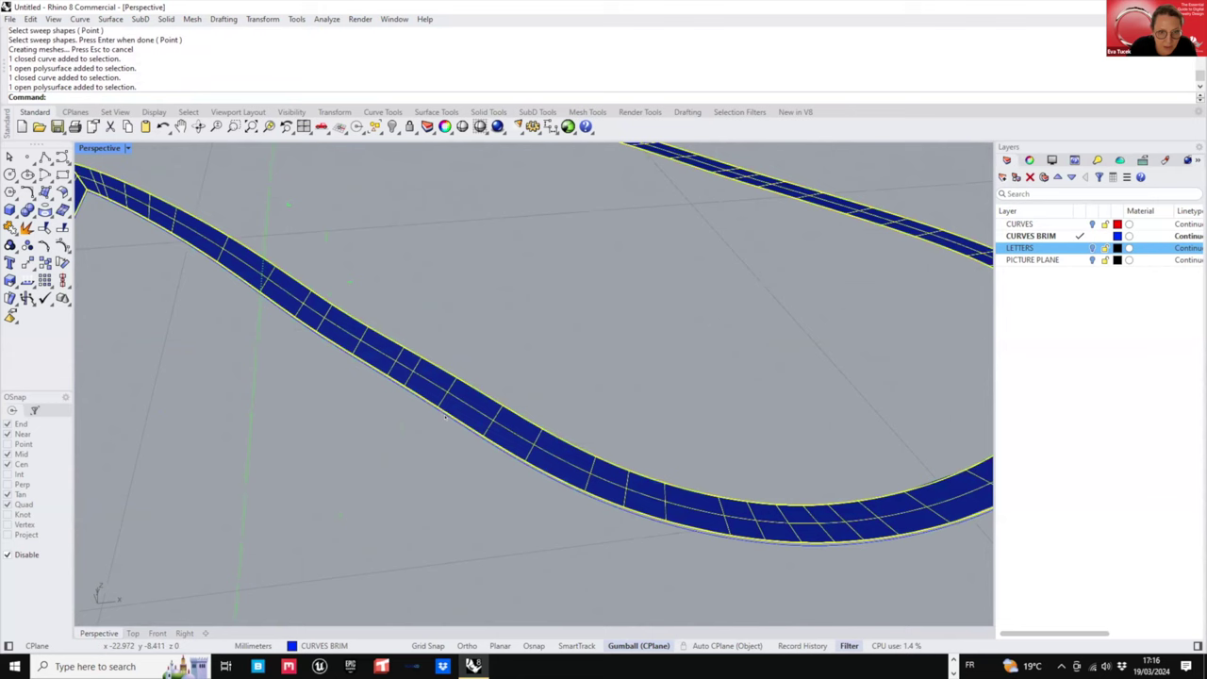
{"action": "left_click", "coordinate": [444, 416]}
{"action": "left_click", "coordinate": [454, 418]}
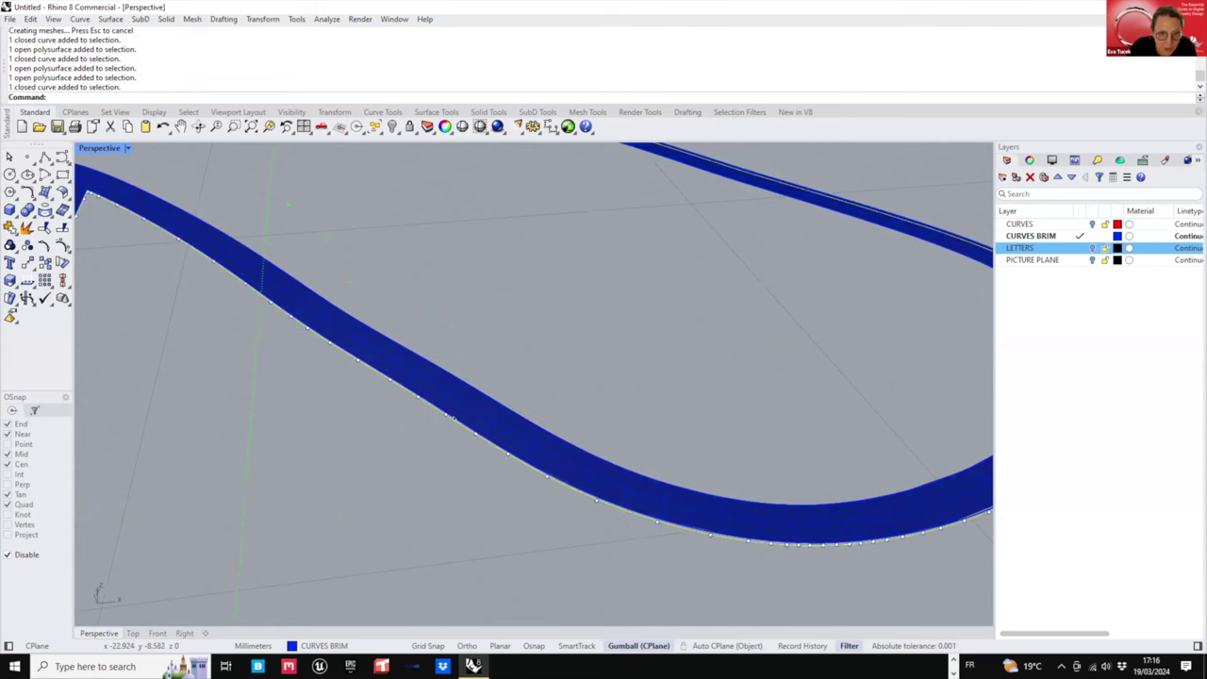
{"action": "left_click", "coordinate": [446, 416]}
{"action": "left_click", "coordinate": [446, 428]}
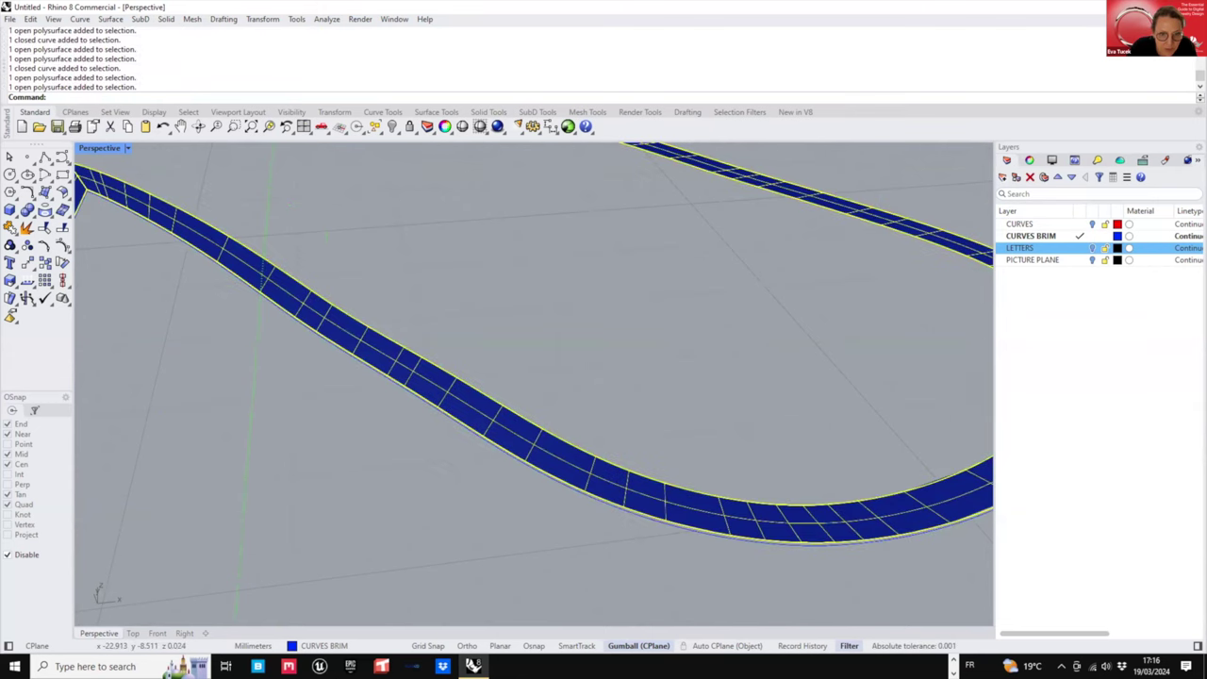
{"action": "left_click", "coordinate": [446, 428]}
{"action": "left_click", "coordinate": [446, 428]}
{"action": "scroll", "coordinate": [458, 407], "scroll_direction": "up", "scroll_amount": 2}
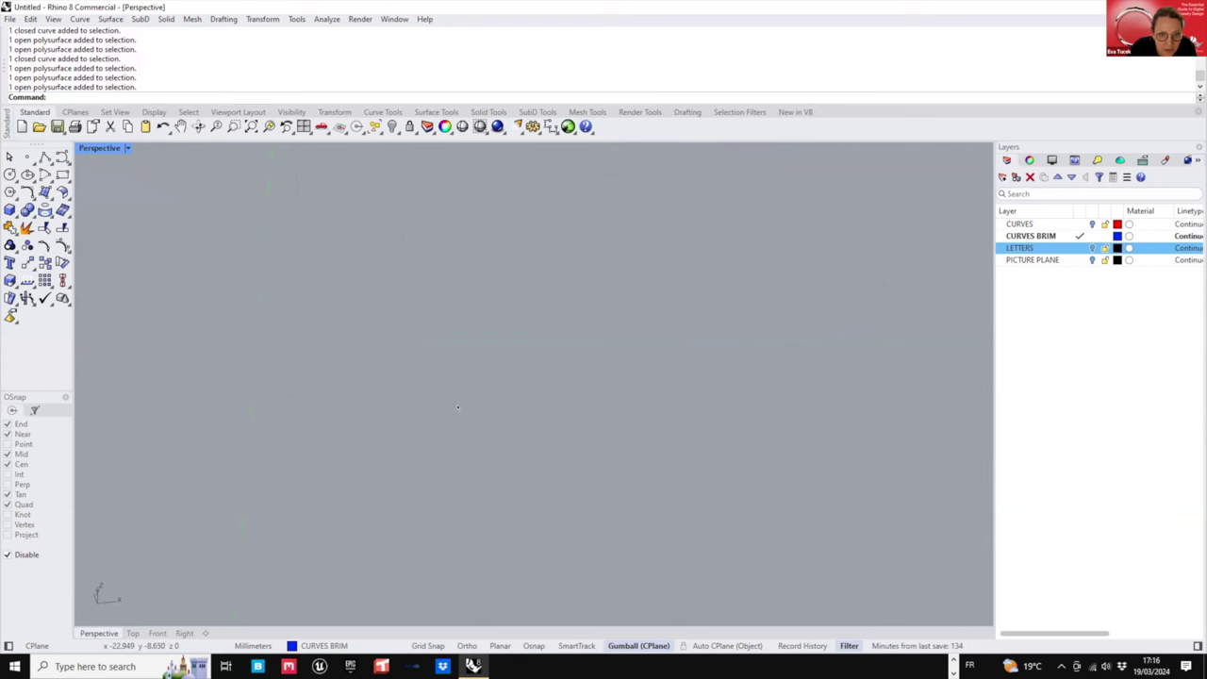
{"action": "scroll", "coordinate": [458, 407], "scroll_direction": "down", "scroll_amount": 2}
{"action": "left_click", "coordinate": [447, 406]}
{"action": "left_click", "coordinate": [446, 408]}
{"action": "scroll", "coordinate": [446, 407], "scroll_direction": "down", "scroll_amount": 4}
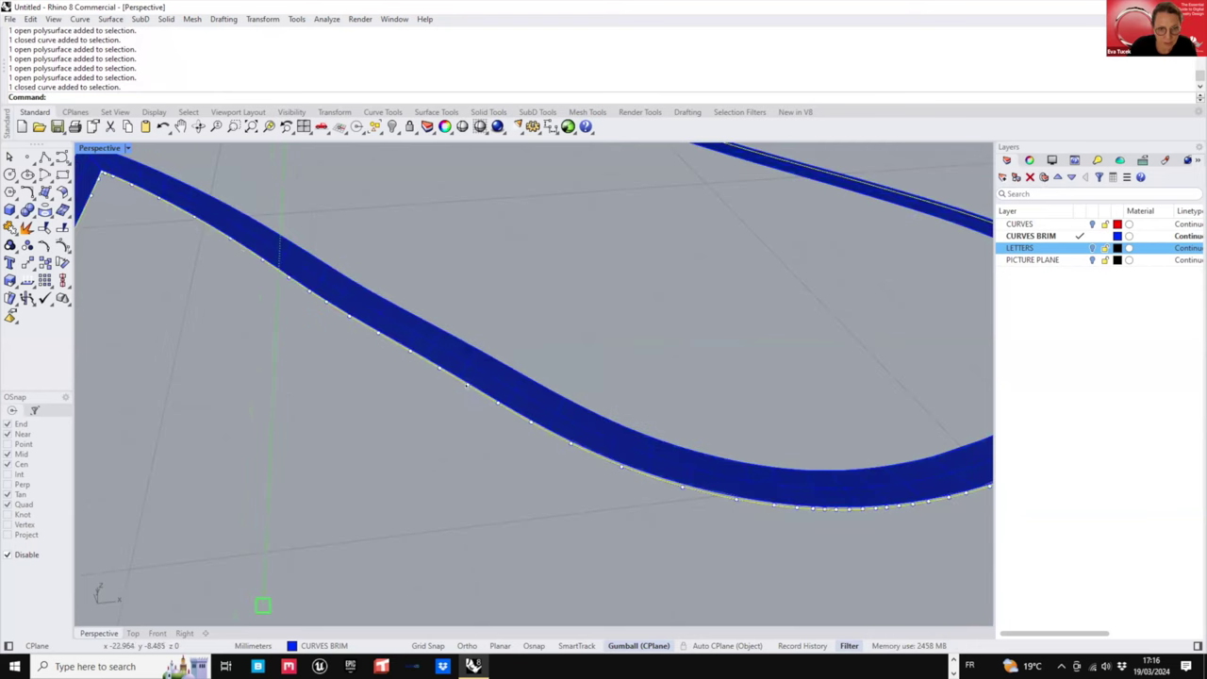
{"action": "left_click", "coordinate": [465, 385]}
{"action": "left_click", "coordinate": [468, 389]}
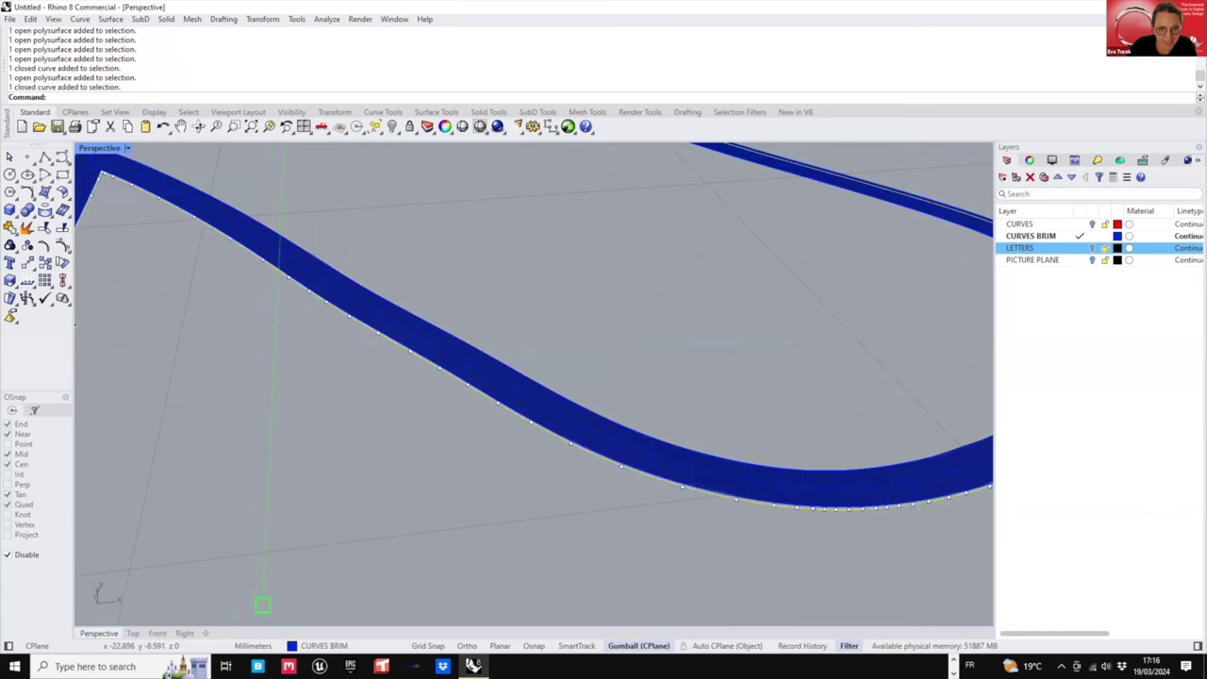
{"action": "left_click", "coordinate": [62, 245]}
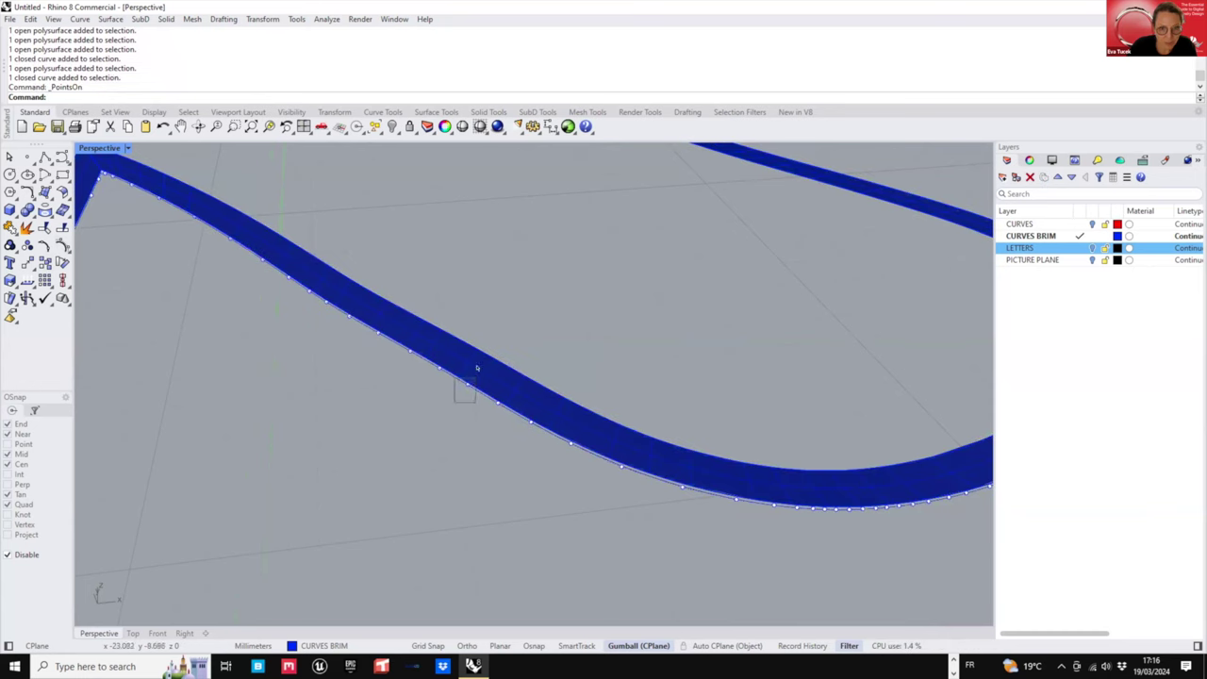
- Select spaced control points on the outline along the R's leg and move them slightly up off the plane
{"action": "left_click", "coordinate": [466, 384]}
{"action": "left_click_drag", "start_coordinate": [564, 398], "coordinate": [567, 396], "text": "shift"}
{"action": "left_click_drag", "start_coordinate": [605, 443], "coordinate": [658, 474], "text": "shift"}
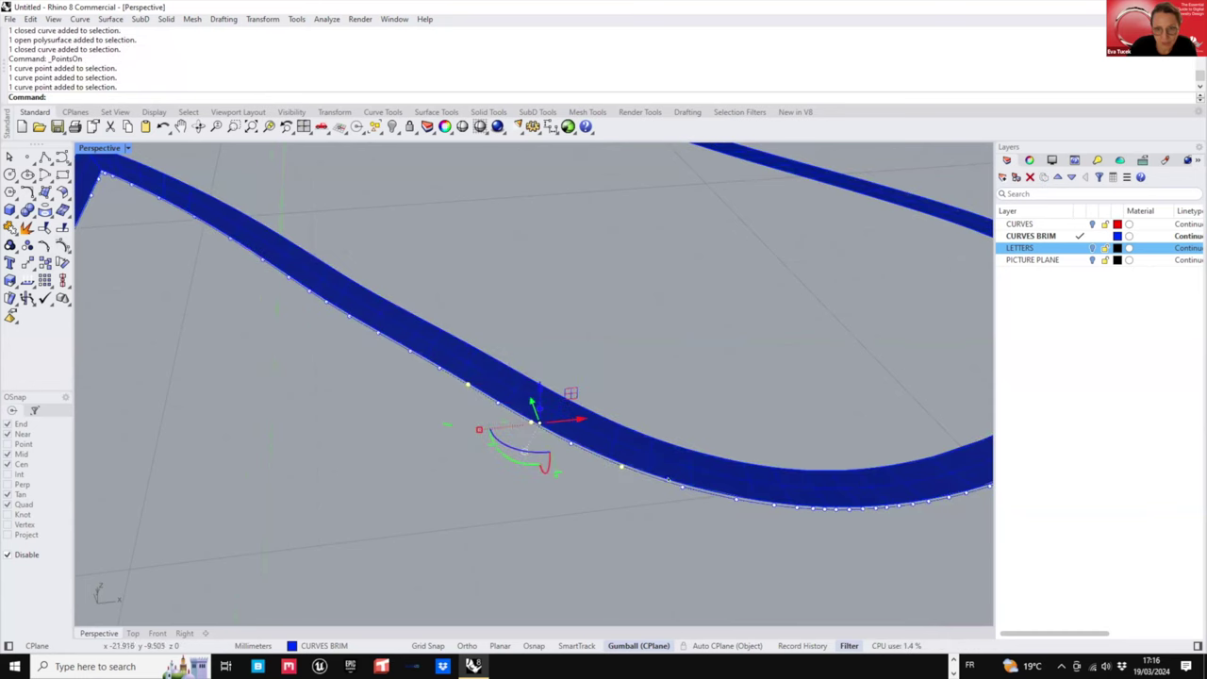
{"action": "right_click_drag", "start_coordinate": [706, 474], "coordinate": [612, 423], "text": "shift"}
{"action": "left_click_drag", "start_coordinate": [619, 425], "coordinate": [746, 441], "text": "shift"}
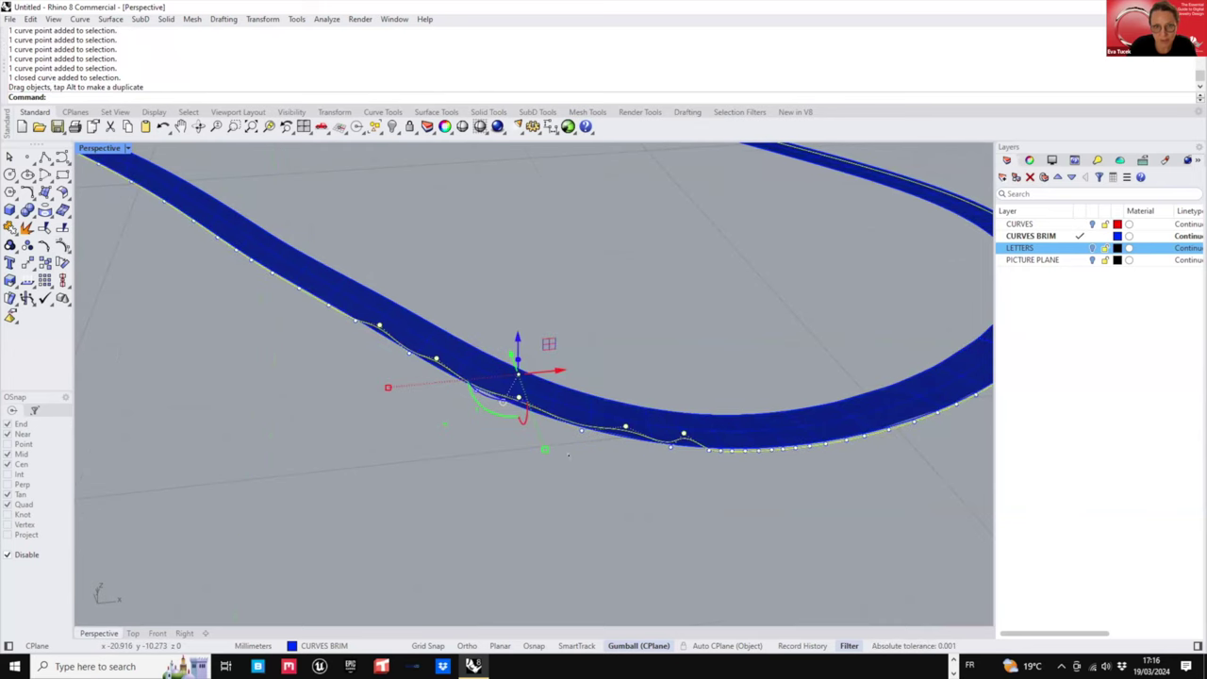
{"action": "scroll", "coordinate": [568, 454], "scroll_direction": "down", "scroll_amount": 8}
{"action": "right_click_drag", "start_coordinate": [568, 455], "coordinate": [566, 336]}
{"action": "scroll", "coordinate": [566, 336], "scroll_direction": "up", "scroll_amount": 8}
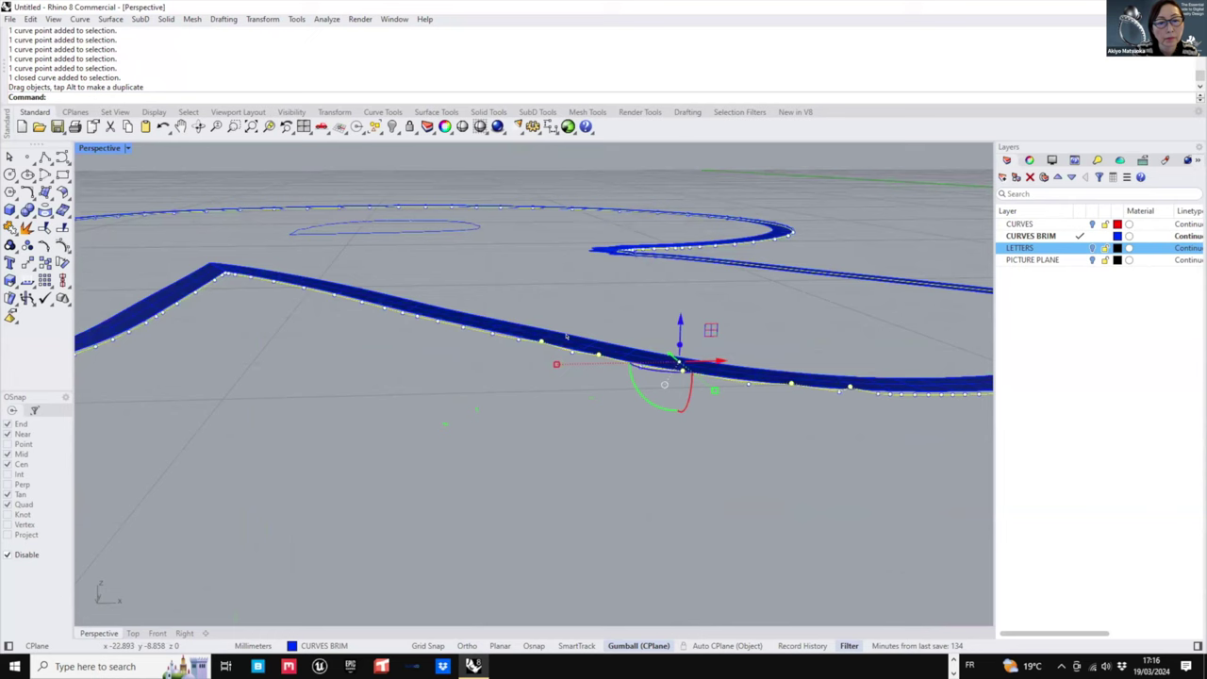
- Turn off the control points and delete the swept brim surface
{"action": "key", "text": "Escape"}
{"action": "left_click", "coordinate": [566, 337]}
{"action": "key", "text": "Delete"}
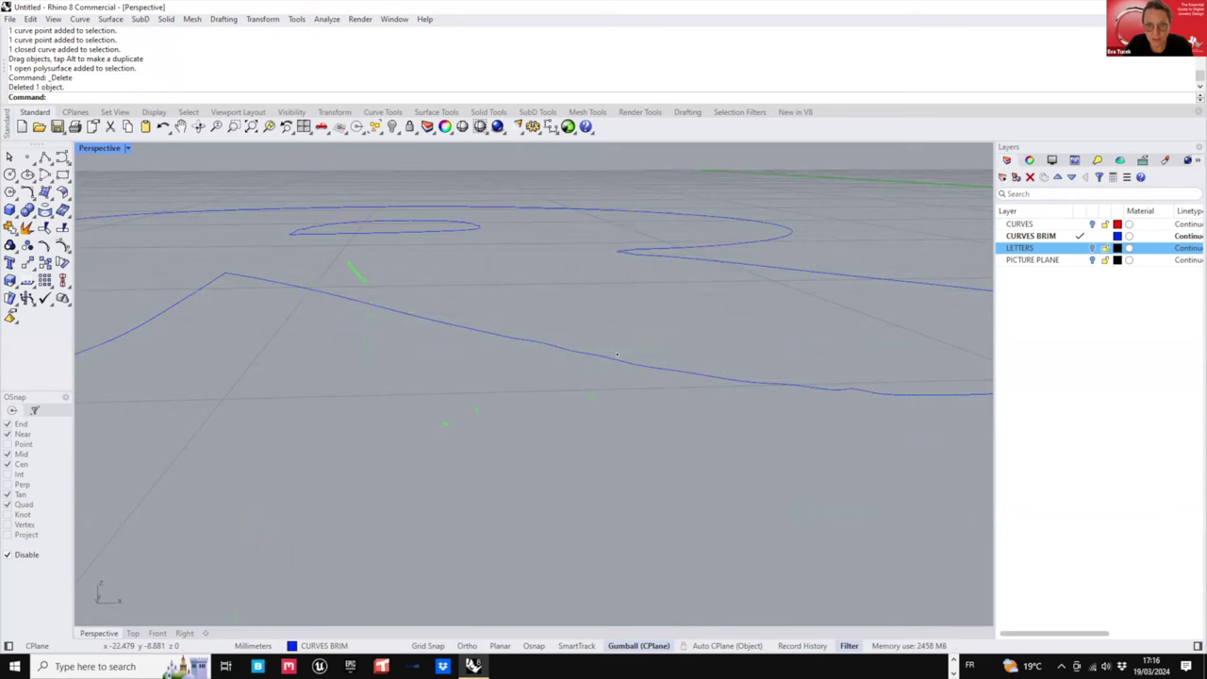
- Show the outline's control points and select spaced ones around the end of the R's leg
{"action": "left_click", "coordinate": [614, 357]}
{"action": "scroll", "coordinate": [716, 377], "scroll_direction": "down", "scroll_amount": 3}
{"action": "scroll", "coordinate": [587, 351], "scroll_direction": "up", "scroll_amount": 4}
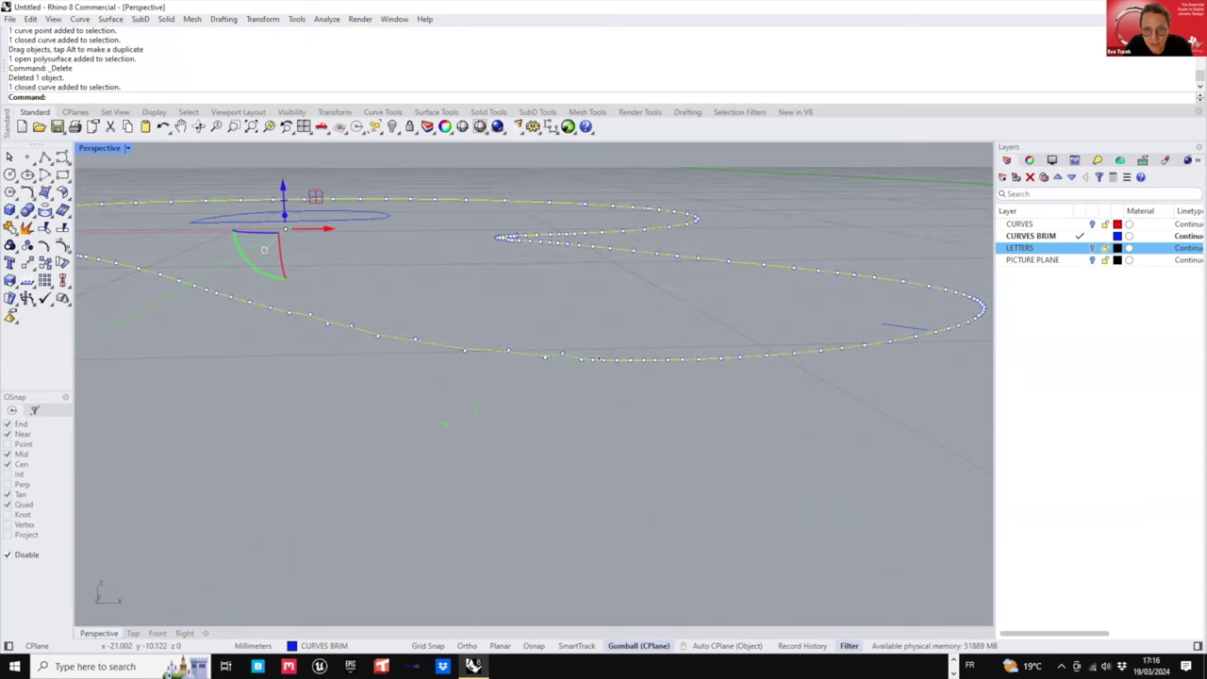
{"action": "left_click", "coordinate": [604, 359]}
{"action": "left_click", "coordinate": [668, 361], "text": "shift"}
{"action": "left_click", "coordinate": [740, 357], "text": "shift"}
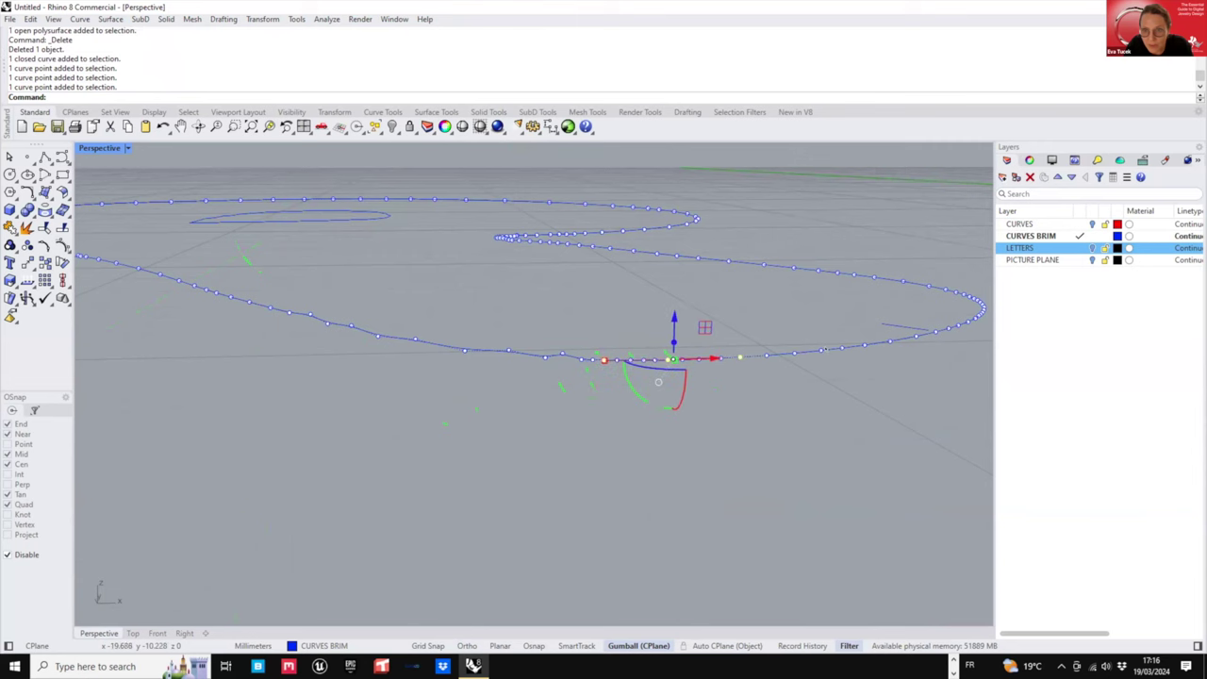
{"action": "left_click", "coordinate": [820, 350], "text": "shift"}
{"action": "left_click", "coordinate": [889, 342], "text": "shift"}
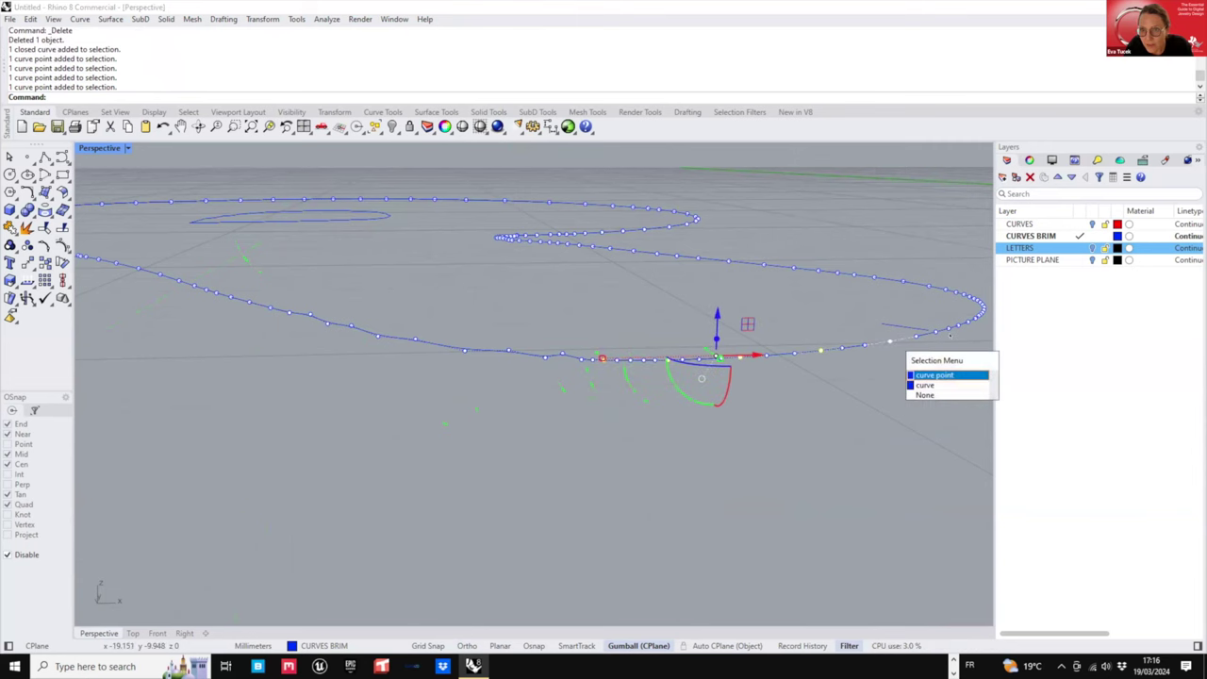
{"action": "left_click", "coordinate": [929, 375]}
{"action": "left_click", "coordinate": [958, 325], "text": "shift"}
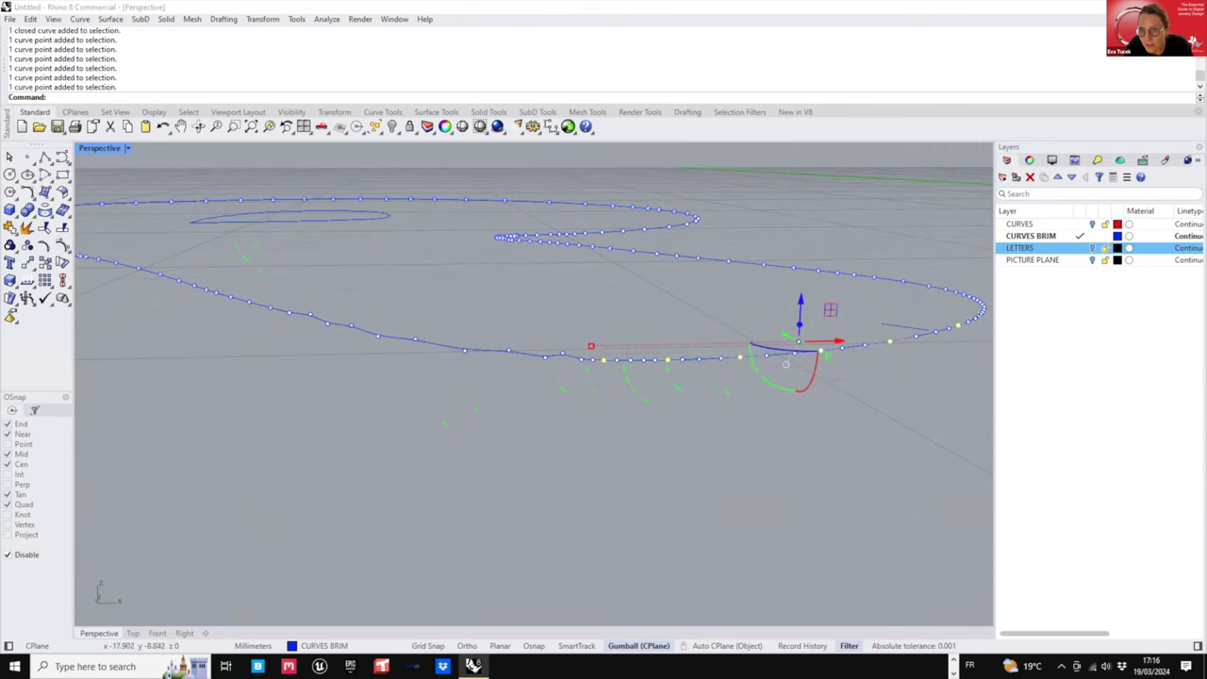
{"action": "left_click", "coordinate": [979, 315], "text": "shift"}
{"action": "right_click_drag", "start_coordinate": [937, 335], "coordinate": [698, 273]}
{"action": "right_click", "coordinate": [10, 281], "text": "shift"}
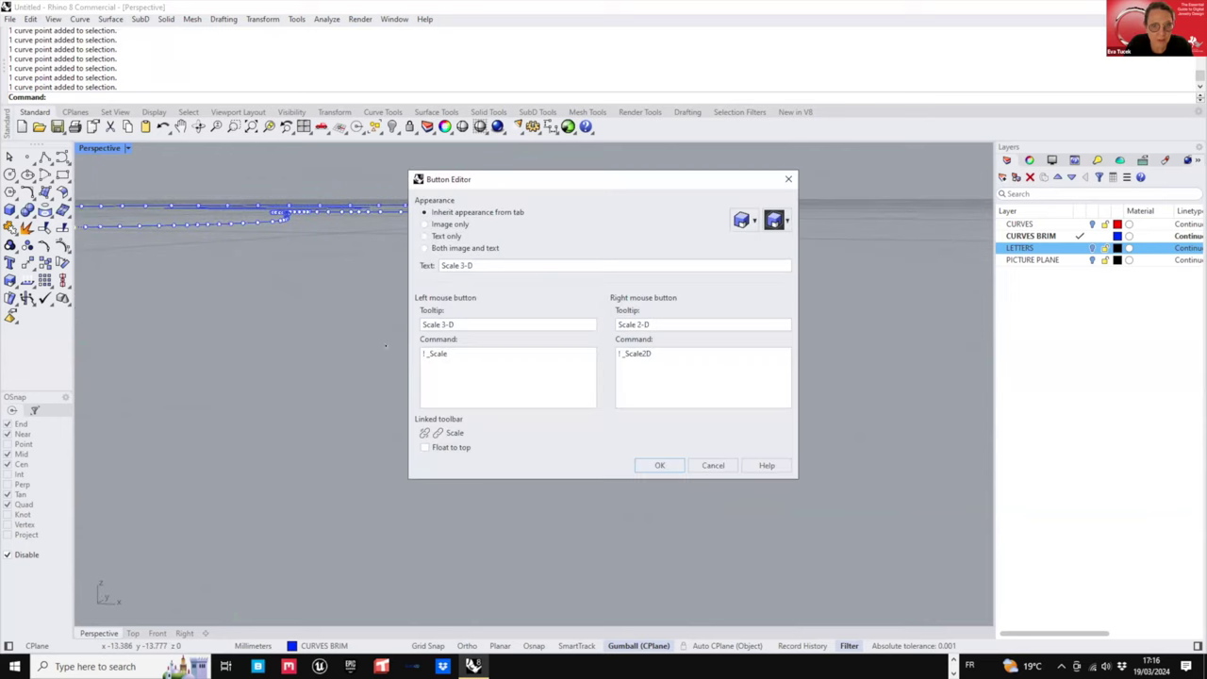
{"action": "left_click", "coordinate": [716, 462]}
{"action": "right_click_drag", "start_coordinate": [366, 337], "coordinate": [508, 365], "text": "shift"}
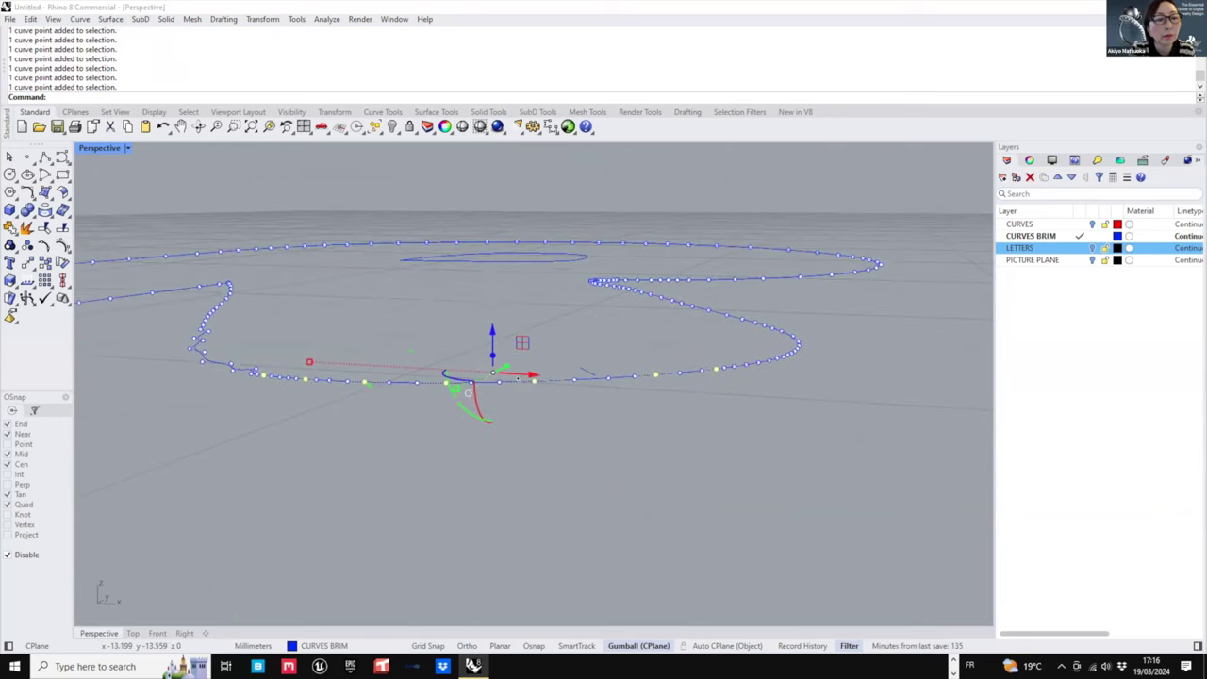
- Add more spaced control points around the leg's curve to the selection and raise them all slightly to make the outline wavy
{"action": "scroll", "coordinate": [509, 365], "scroll_direction": "up", "scroll_amount": 6}
{"action": "right_click_drag", "start_coordinate": [771, 379], "coordinate": [433, 358]}
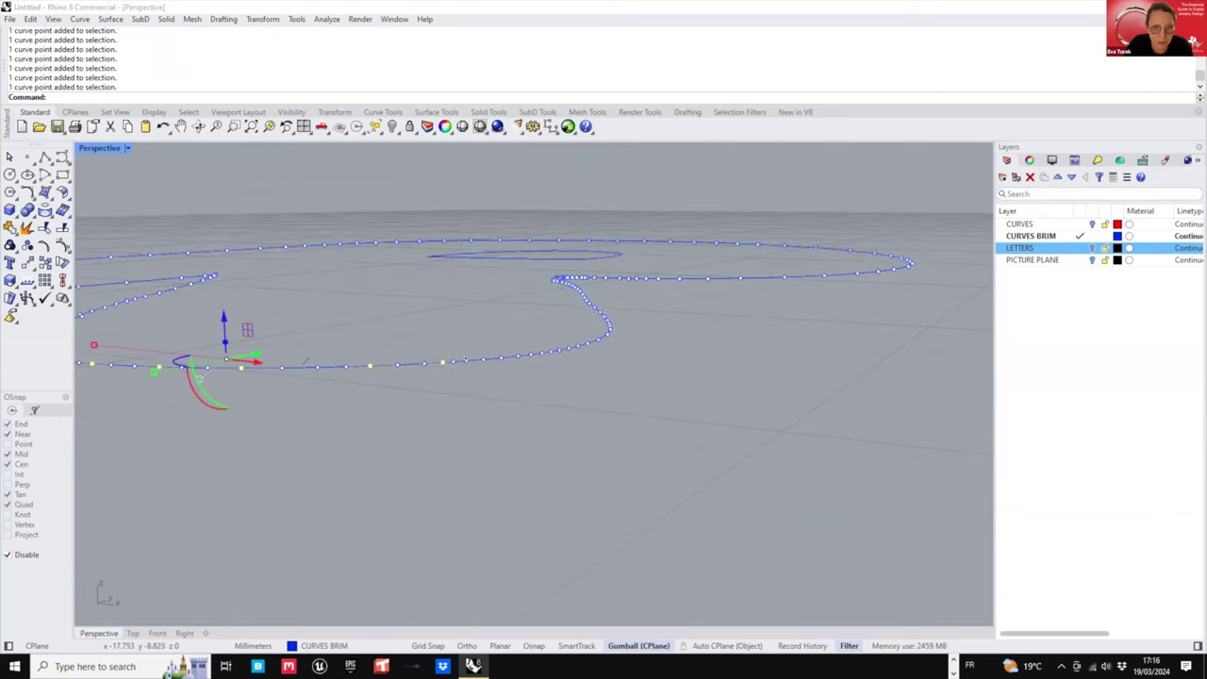
{"action": "left_click", "coordinate": [466, 359], "text": "shift"}
{"action": "left_click", "coordinate": [501, 358], "text": "shift"}
{"action": "left_click", "coordinate": [541, 353], "text": "shift"}
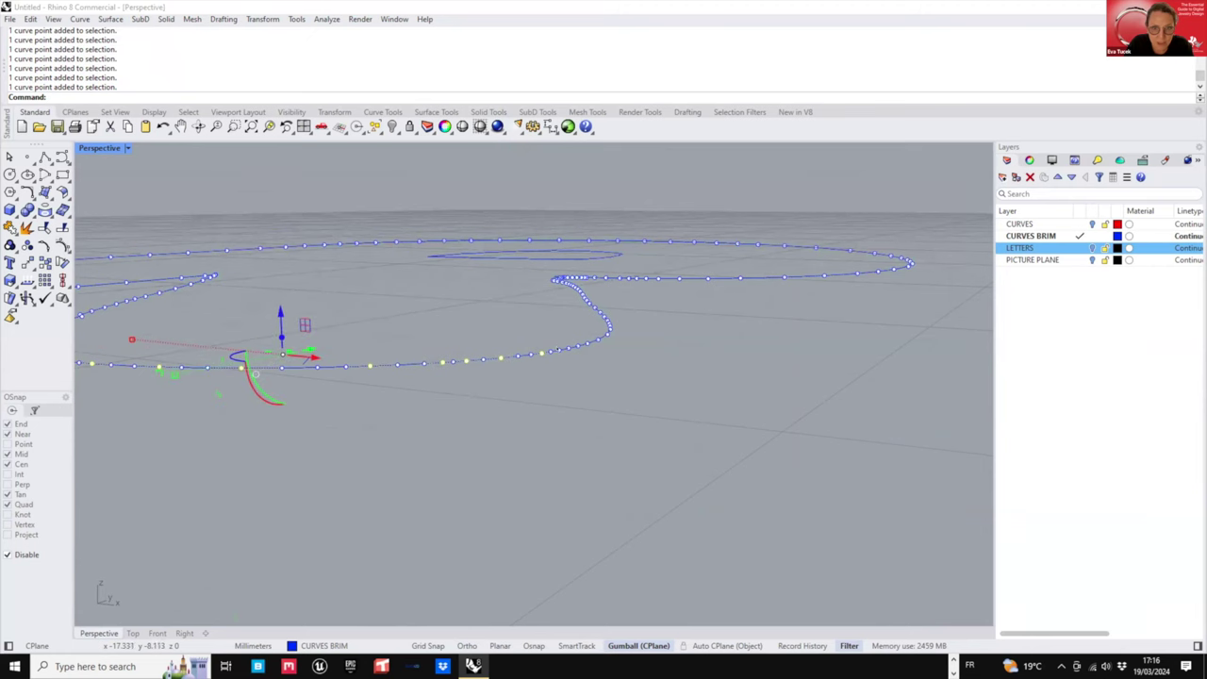
{"action": "left_click", "coordinate": [559, 350], "text": "shift"}
{"action": "left_click", "coordinate": [578, 346], "text": "shift"}
{"action": "left_click", "coordinate": [598, 339], "text": "shift"}
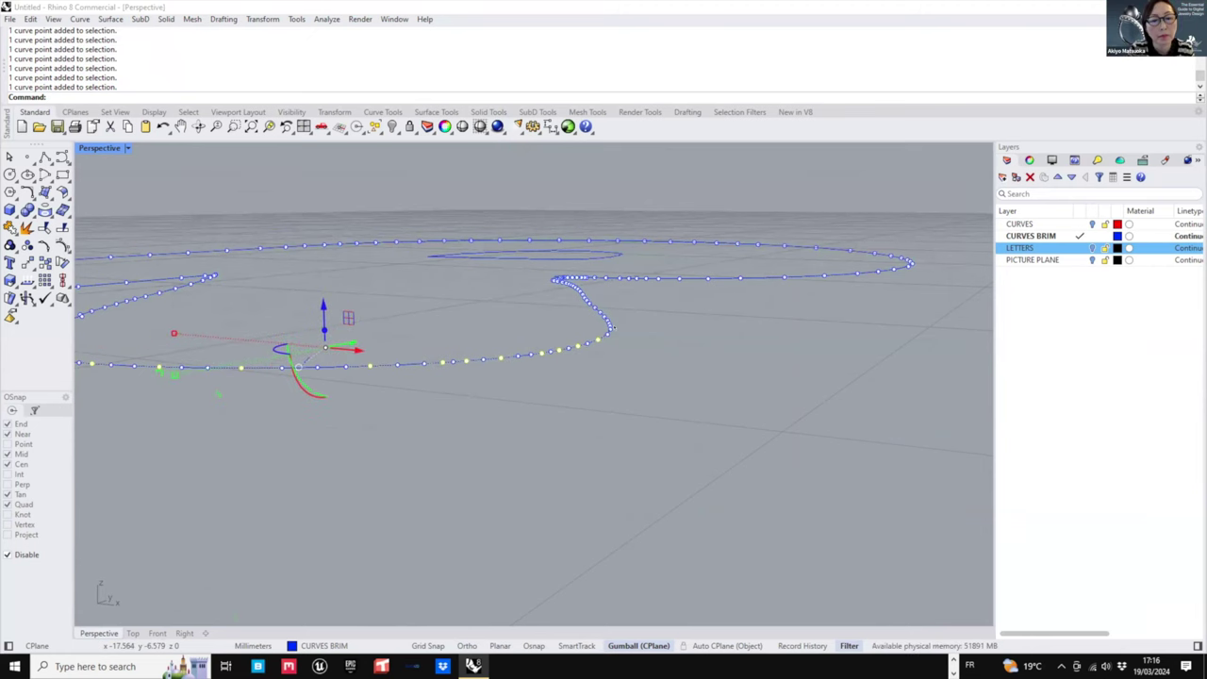
{"action": "left_click", "coordinate": [609, 329], "text": "shift"}
{"action": "scroll", "coordinate": [609, 329], "scroll_direction": "down", "scroll_amount": 4}
{"action": "scroll", "coordinate": [406, 325], "scroll_direction": "up", "scroll_amount": 4}
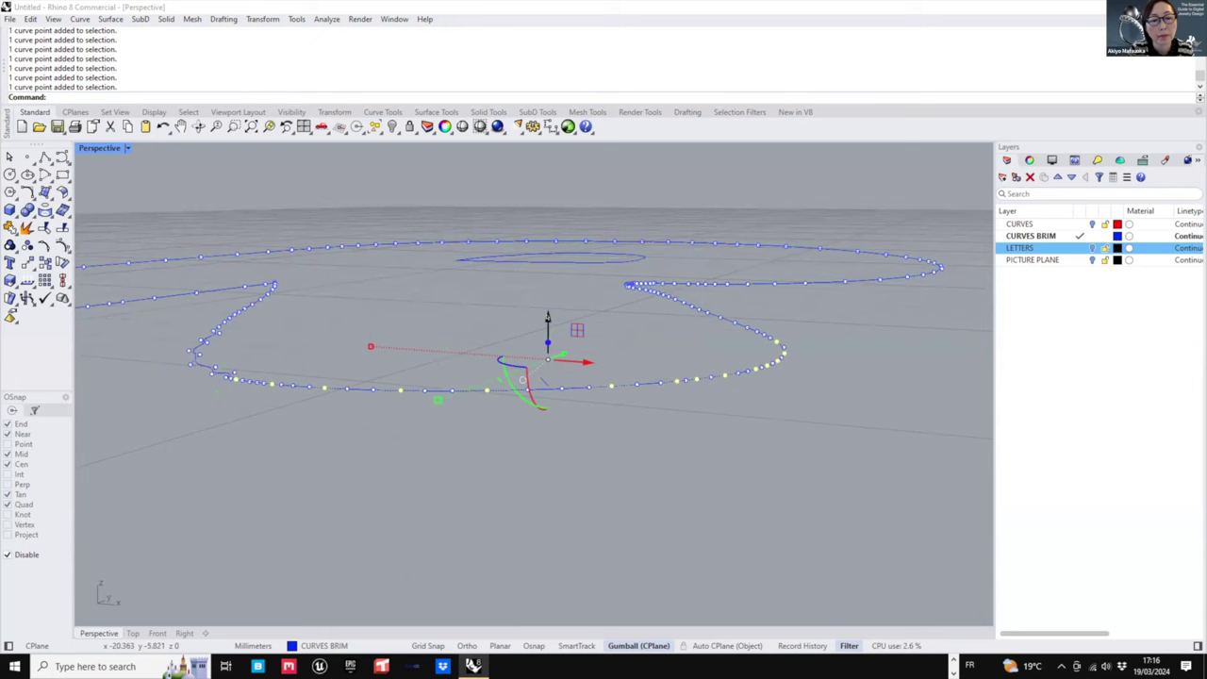
{"action": "left_click_drag", "start_coordinate": [547, 318], "coordinate": [555, 307]}
{"action": "key", "text": "Escape"}
{"action": "key", "text": "Escape"}
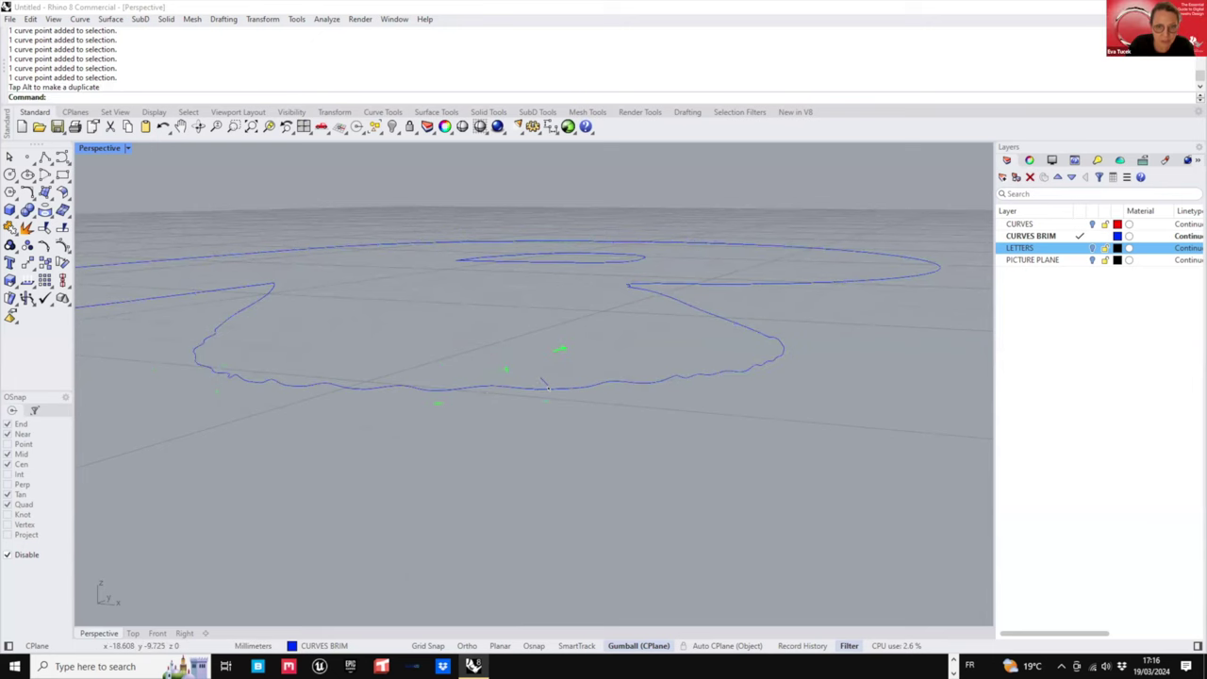
- Sweep the short line along the wavy R outline with a one-rail sweep and accept the result
{"action": "right_click_drag", "start_coordinate": [545, 381], "coordinate": [715, 376]}
{"action": "left_click", "coordinate": [381, 313]}
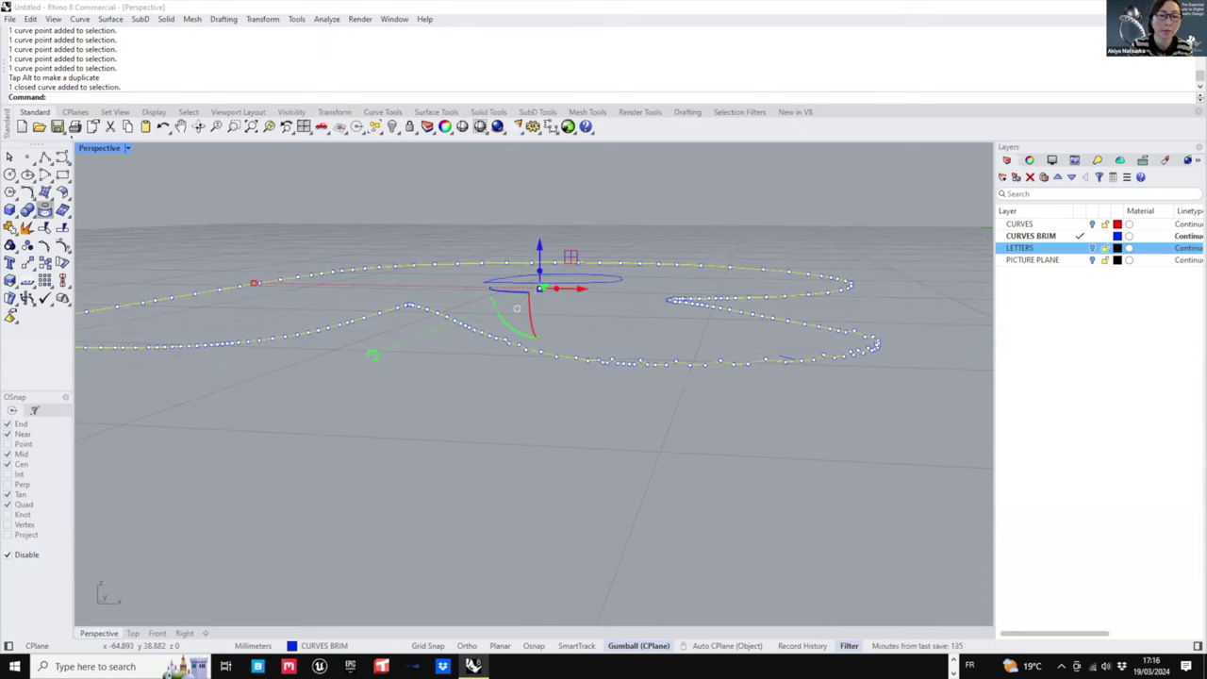
{"action": "right_click", "coordinate": [116, 96]}
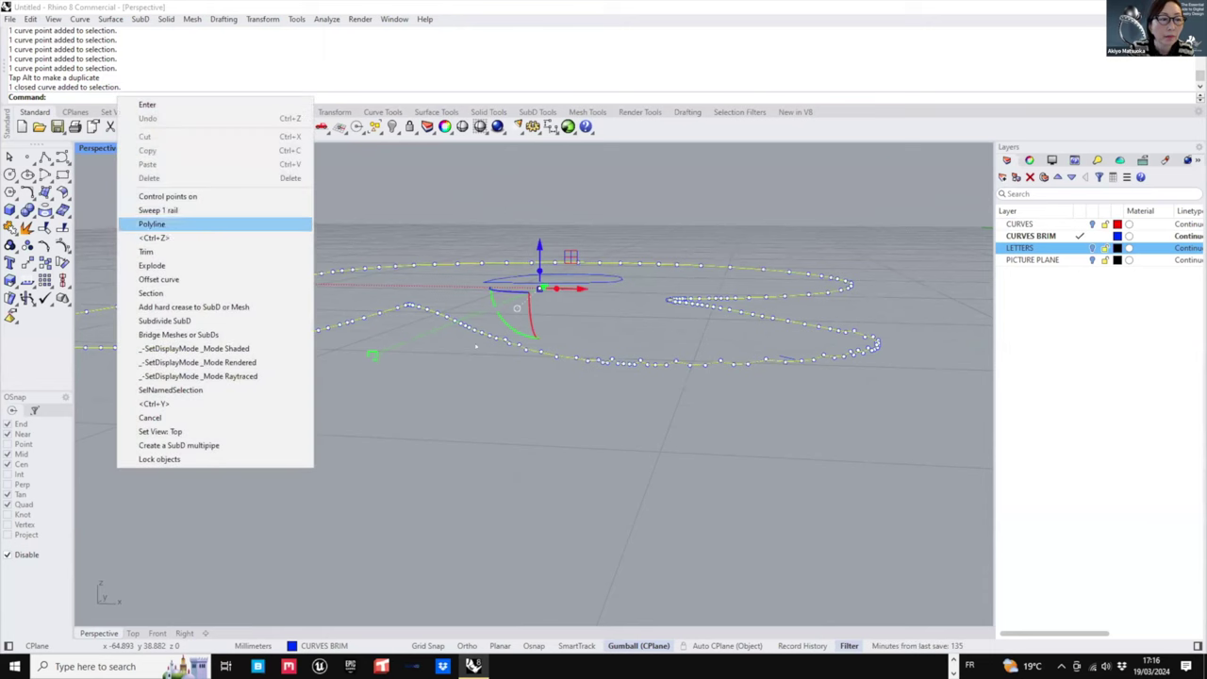
{"action": "left_click", "coordinate": [151, 209]}
{"action": "left_click", "coordinate": [788, 358]}
{"action": "right_click", "coordinate": [786, 407]}
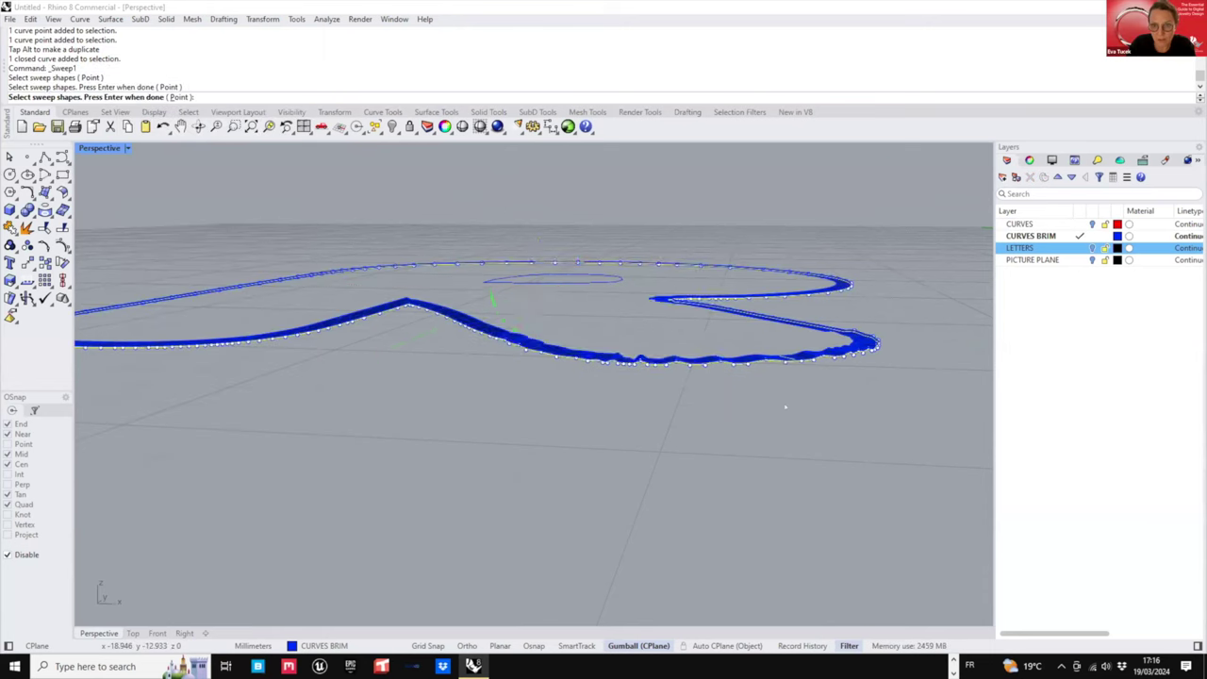
{"action": "left_click", "coordinate": [608, 448]}
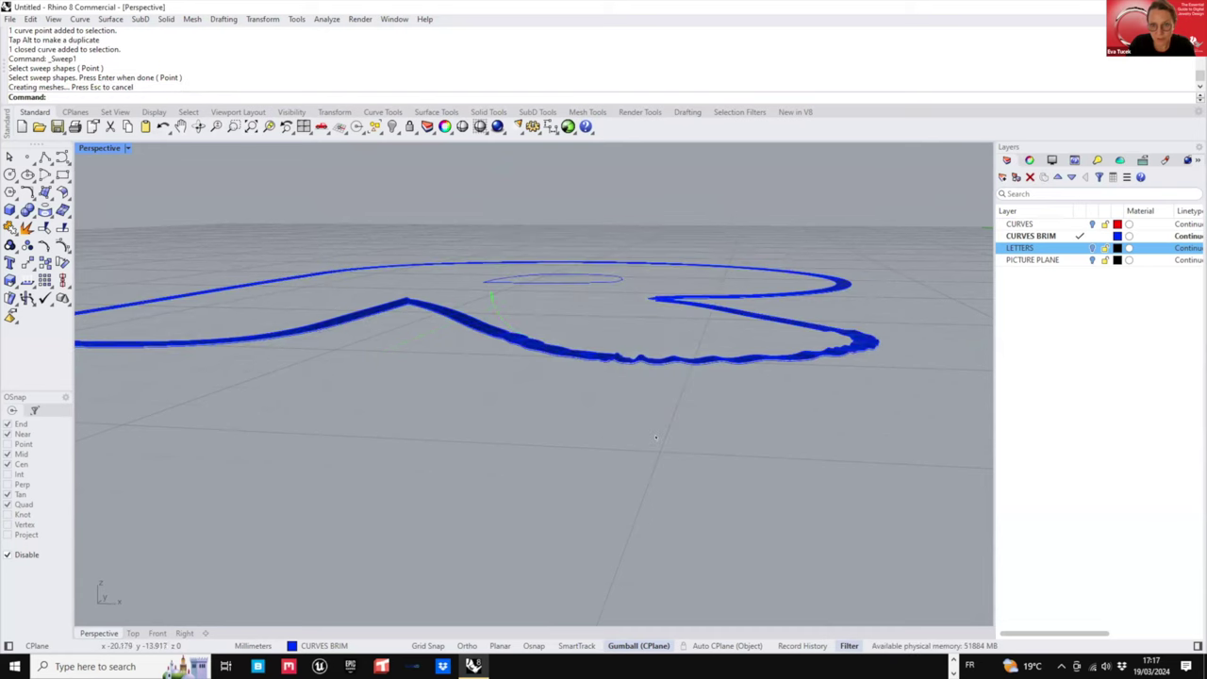
- Examine the wavy brim surface along the leg and delete it
{"action": "right_click_drag", "start_coordinate": [668, 443], "coordinate": [735, 496]}
{"action": "scroll", "coordinate": [738, 480], "scroll_direction": "up", "scroll_amount": 4}
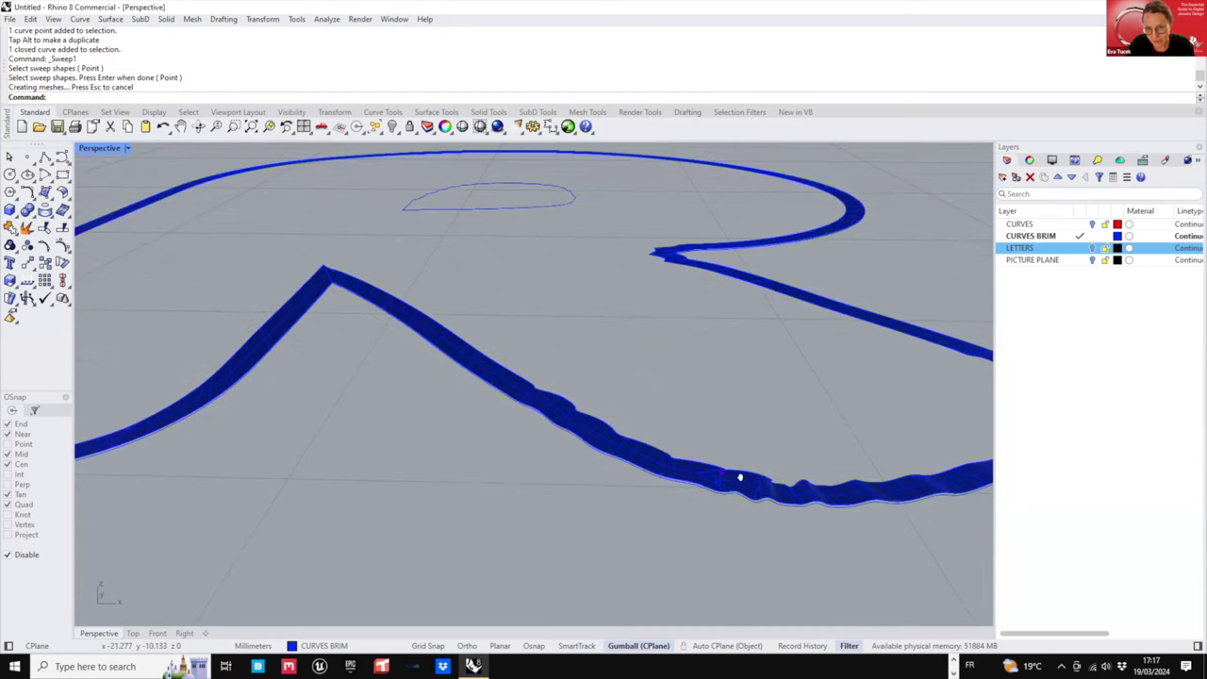
{"action": "left_click", "coordinate": [720, 476]}
{"action": "key", "text": "Delete"}
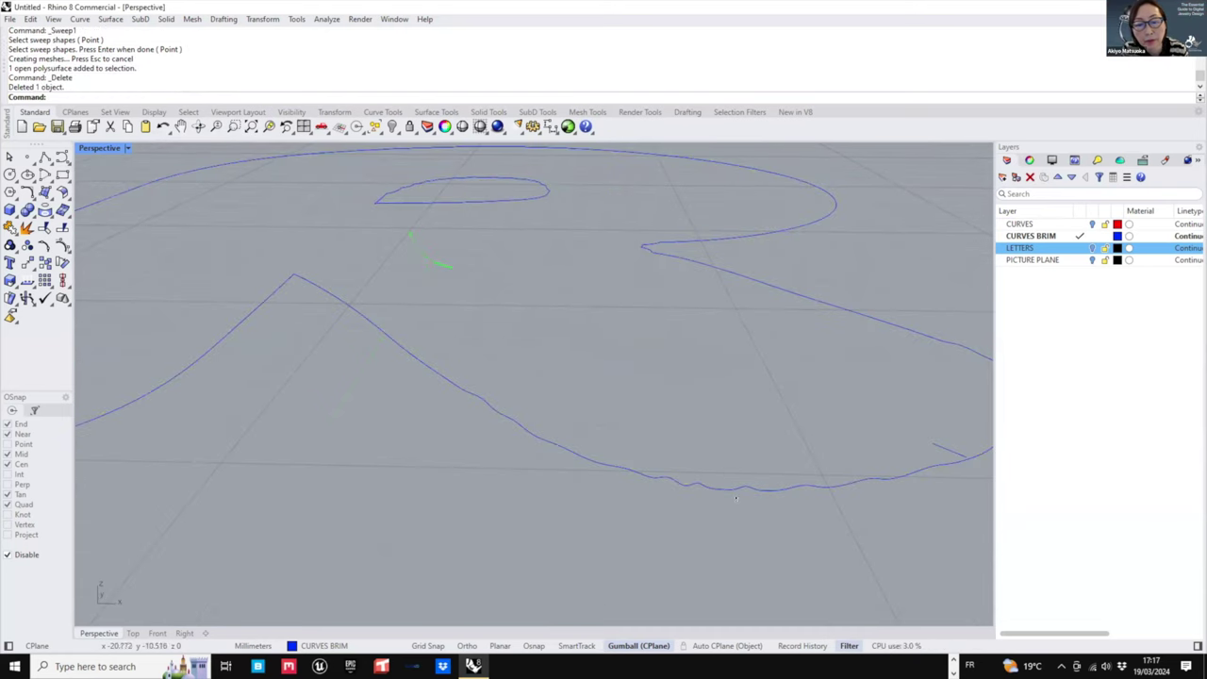
{"action": "right_click", "coordinate": [721, 477]}
{"action": "left_click", "coordinate": [725, 487]}
{"action": "key", "text": "Escape"}
- Sweep the short line along the wavy R outline with a one-rail sweep and preview it with unchanged cross sections
{"action": "key", "text": "Return"}
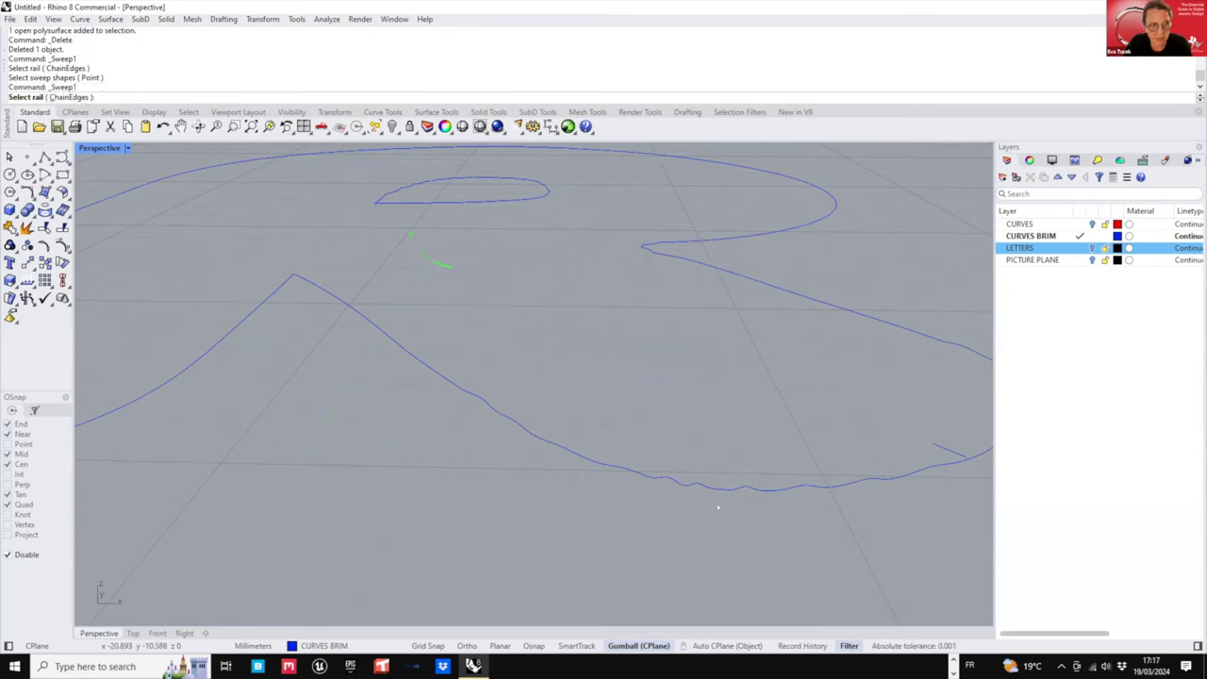
{"action": "left_click", "coordinate": [718, 491]}
{"action": "left_click", "coordinate": [944, 451]}
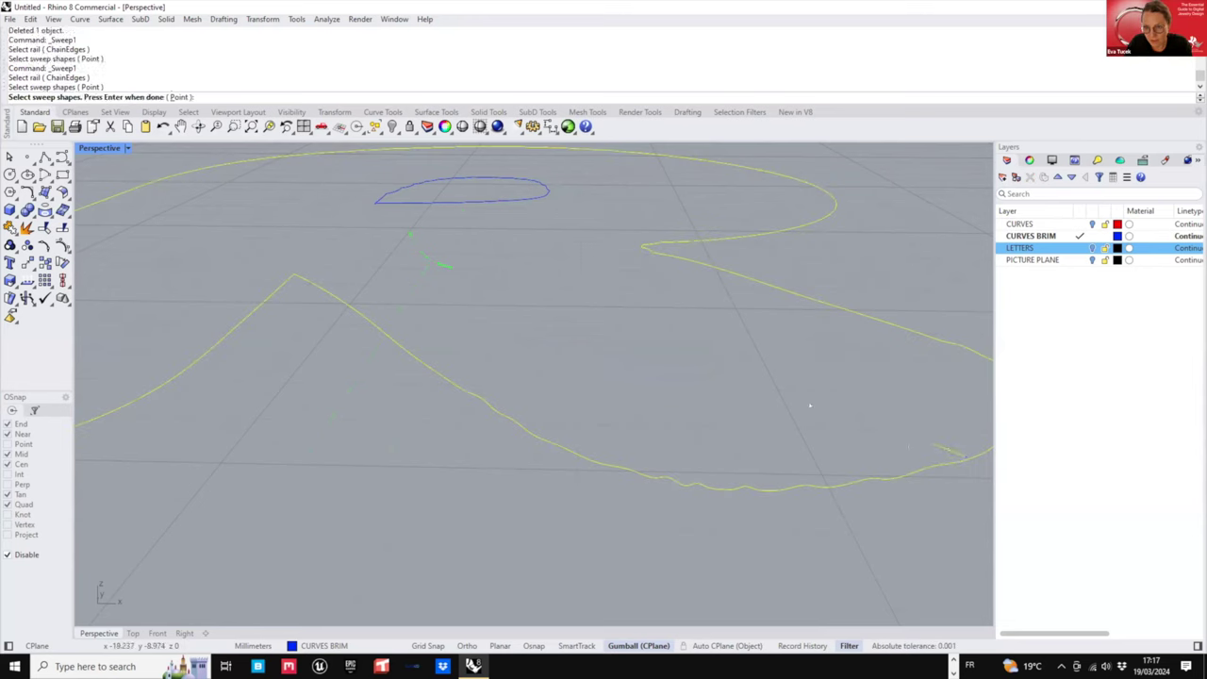
{"action": "key", "text": "Return"}
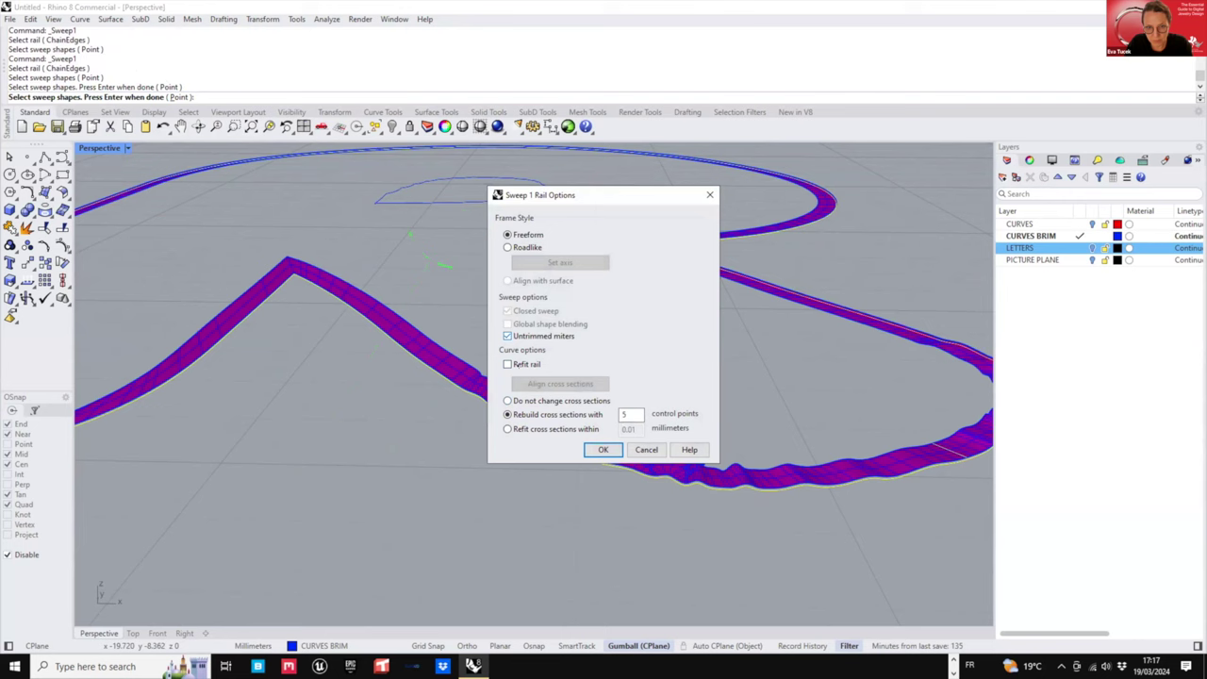
{"action": "left_click", "coordinate": [536, 402]}
{"action": "left_click_drag", "start_coordinate": [585, 195], "coordinate": [332, 289]}
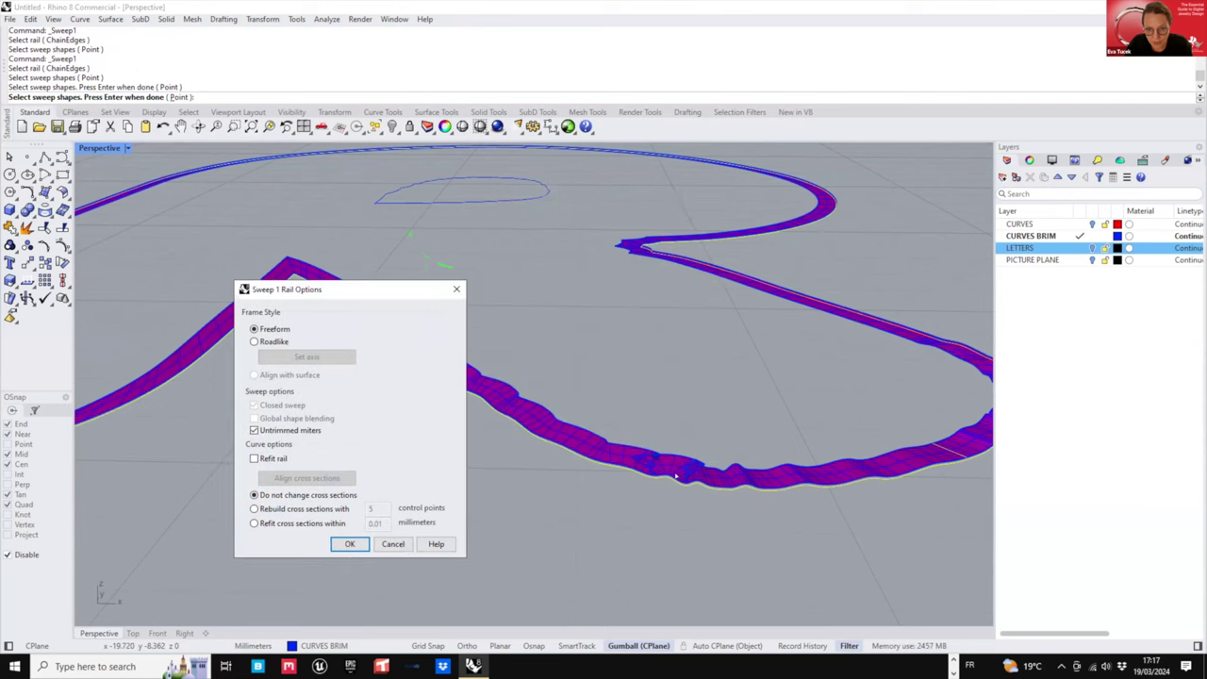
{"action": "scroll", "coordinate": [675, 477], "scroll_direction": "up", "scroll_amount": 3}
{"action": "scroll", "coordinate": [670, 479], "scroll_direction": "up", "scroll_amount": 3}
{"action": "scroll", "coordinate": [669, 481], "scroll_direction": "down", "scroll_amount": 6}
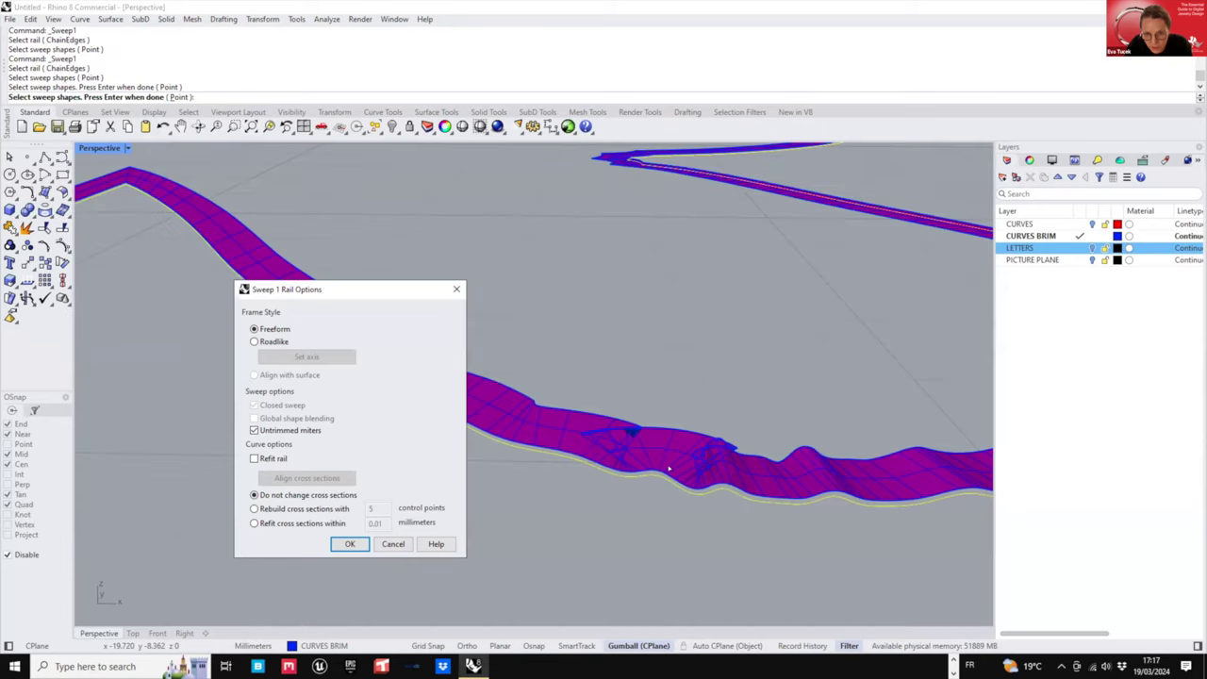
{"action": "right_click_drag", "start_coordinate": [668, 485], "coordinate": [666, 502]}
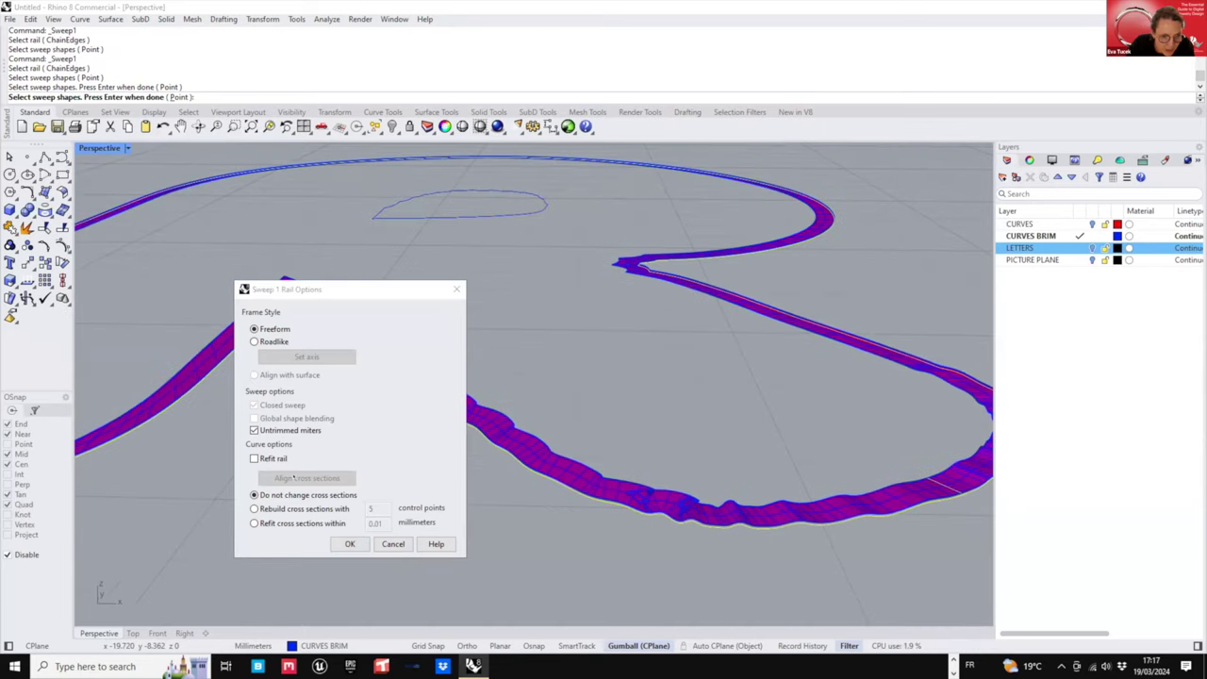
- Try refitting the cross sections within 0.01 mm, then rebuild them with 2 control points and accept the sweep
{"action": "left_click", "coordinate": [255, 509]}
{"action": "type", "text": "2"}
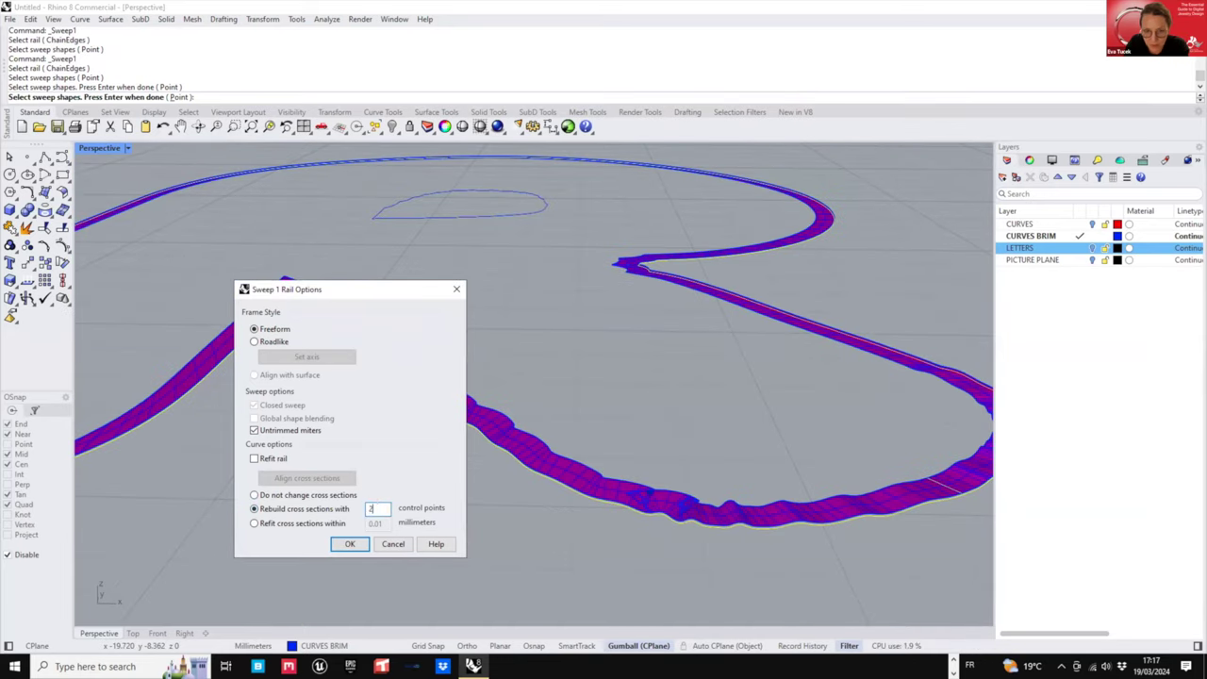
{"action": "left_click", "coordinate": [316, 522]}
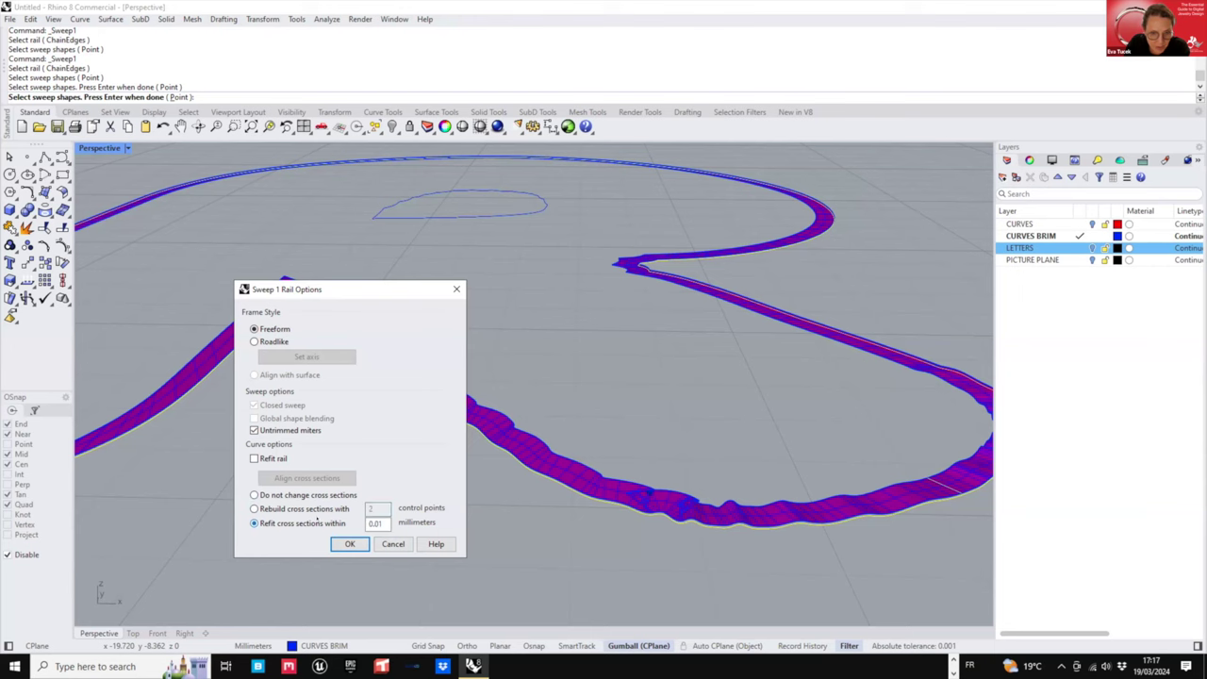
{"action": "left_click", "coordinate": [337, 509]}
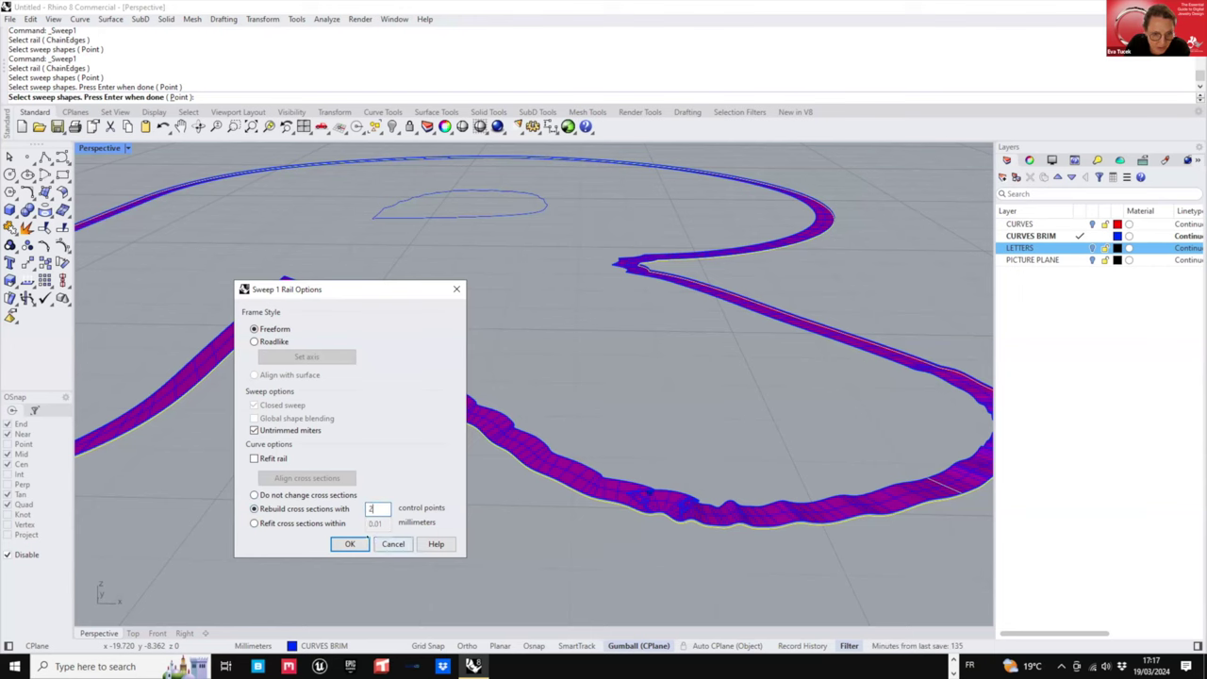
{"action": "left_click", "coordinate": [361, 542]}
- Examine the wavy brim up close along the leg and select the outline curve beneath it
{"action": "scroll", "coordinate": [696, 509], "scroll_direction": "down", "scroll_amount": 3}
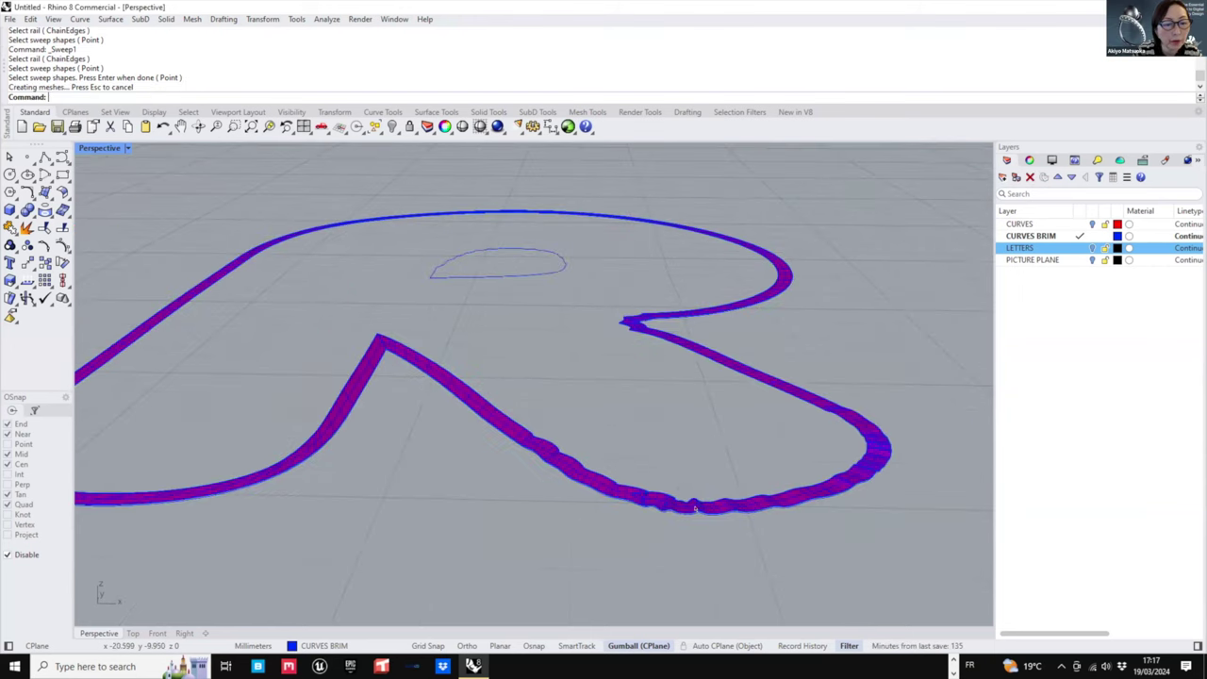
{"action": "mouse_move", "coordinate": [696, 510]}
{"action": "right_mouse_down"}
{"action": "mouse_move", "coordinate": [653, 417]}
{"action": "mouse_move", "coordinate": [677, 432]}
{"action": "right_mouse_up"}
{"action": "scroll", "coordinate": [677, 429], "scroll_direction": "up", "scroll_amount": 5}
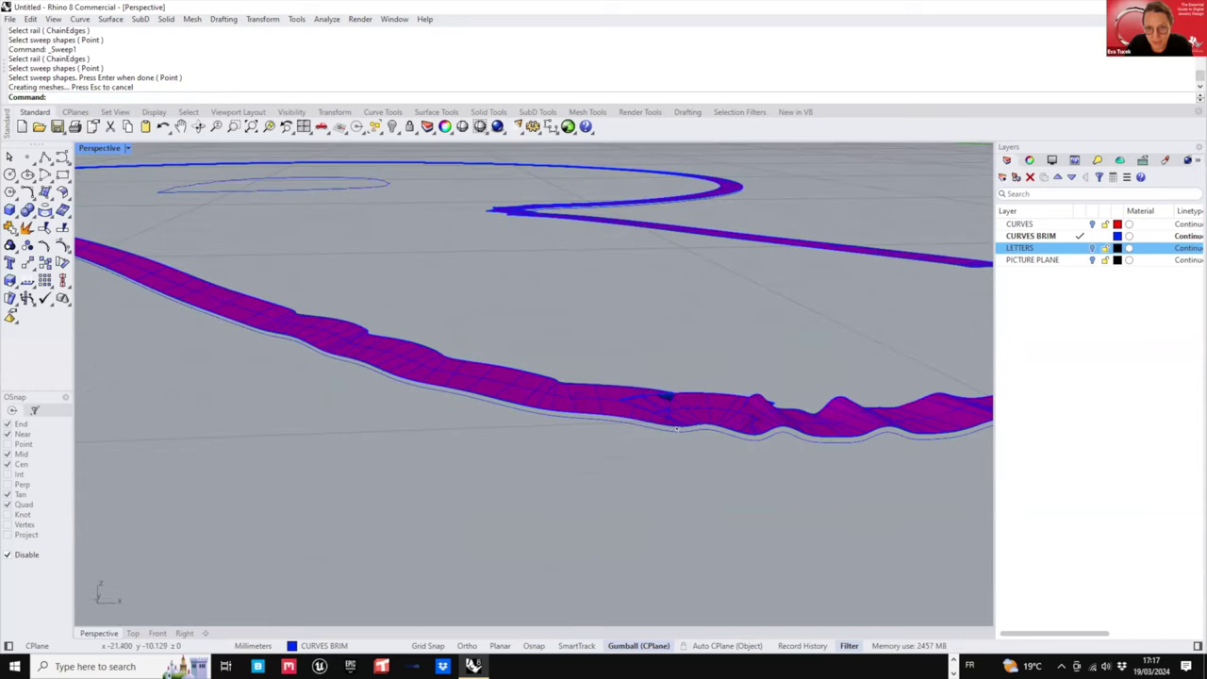
{"action": "left_click", "coordinate": [677, 429]}
{"action": "scroll", "coordinate": [677, 429], "scroll_direction": "down", "scroll_amount": 4}
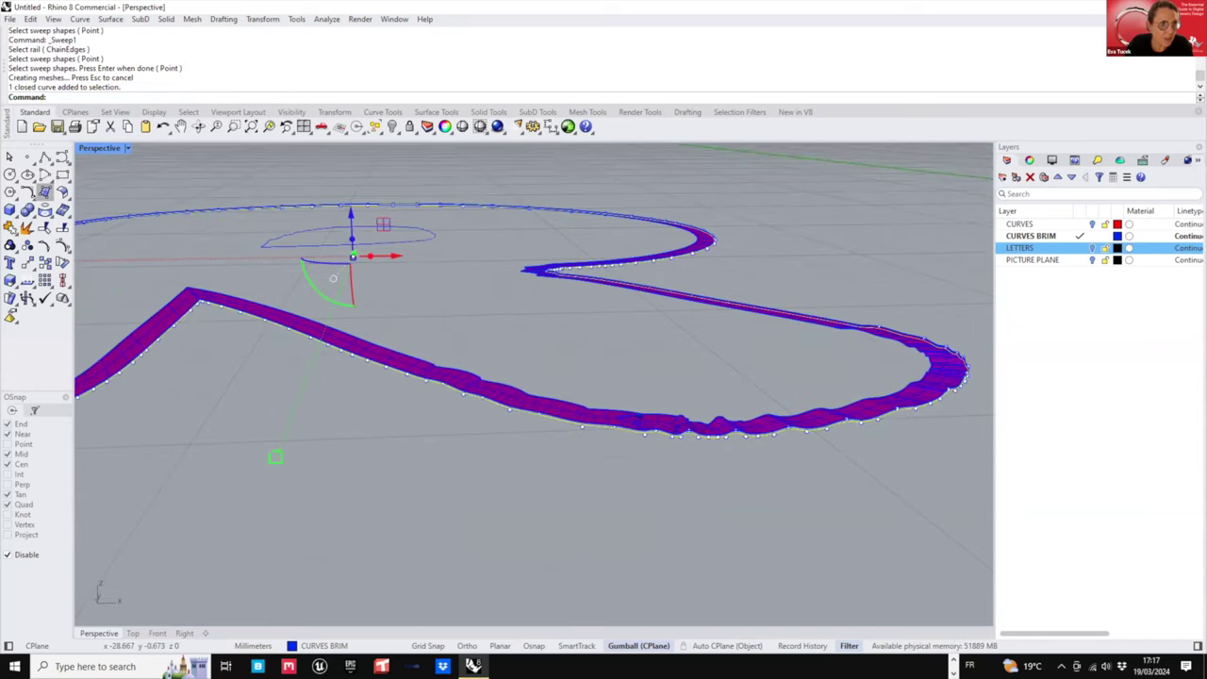
{"action": "left_click", "coordinate": [26, 191]}
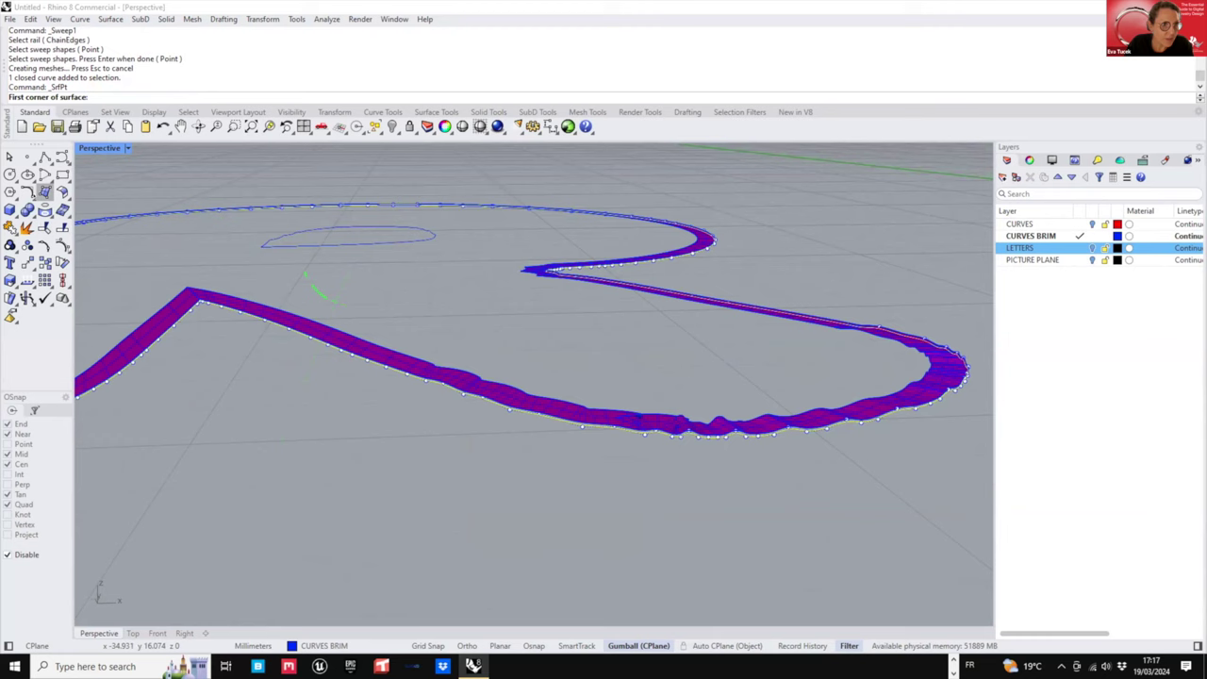
{"action": "left_click", "coordinate": [44, 192]}
{"action": "key", "text": "Escape"}
- Select the brim surface, zoom to it and inspect its folds around the end of the leg from above and below
{"action": "scroll", "coordinate": [405, 504], "scroll_direction": "down", "scroll_amount": 5}
{"action": "right_click_drag", "start_coordinate": [406, 503], "coordinate": [608, 579]}
{"action": "scroll", "coordinate": [758, 475], "scroll_direction": "up", "scroll_amount": 6}
{"action": "left_click", "coordinate": [841, 403]}
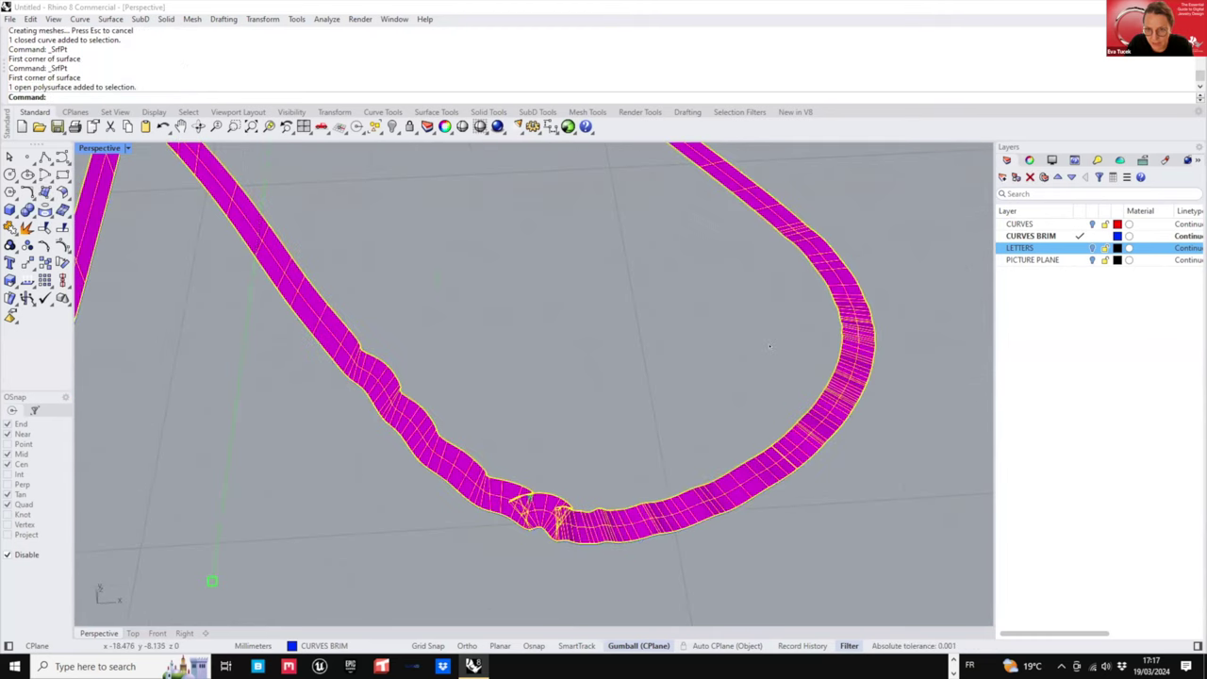
{"action": "left_click", "coordinate": [887, 499]}
{"action": "left_click", "coordinate": [808, 436]}
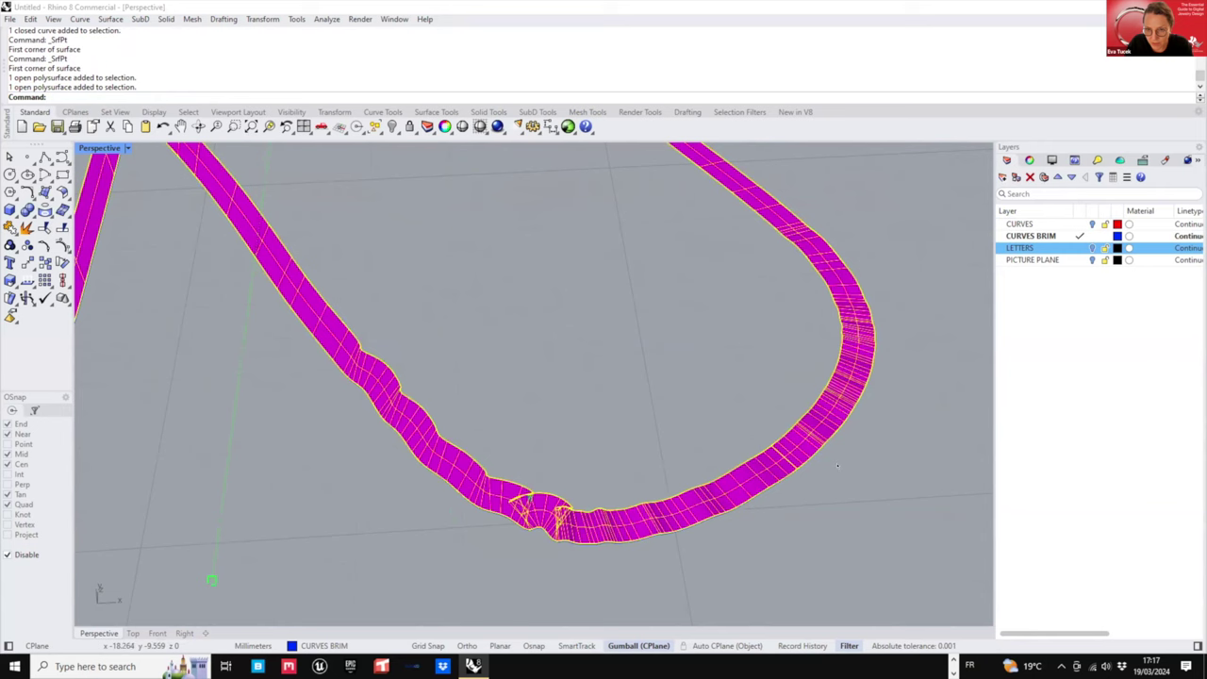
{"action": "left_click", "coordinate": [837, 476]}
{"action": "scroll", "coordinate": [837, 476], "scroll_direction": "down", "scroll_amount": 6}
{"action": "right_click_drag", "start_coordinate": [829, 471], "coordinate": [727, 203]}
{"action": "left_click", "coordinate": [727, 187]}
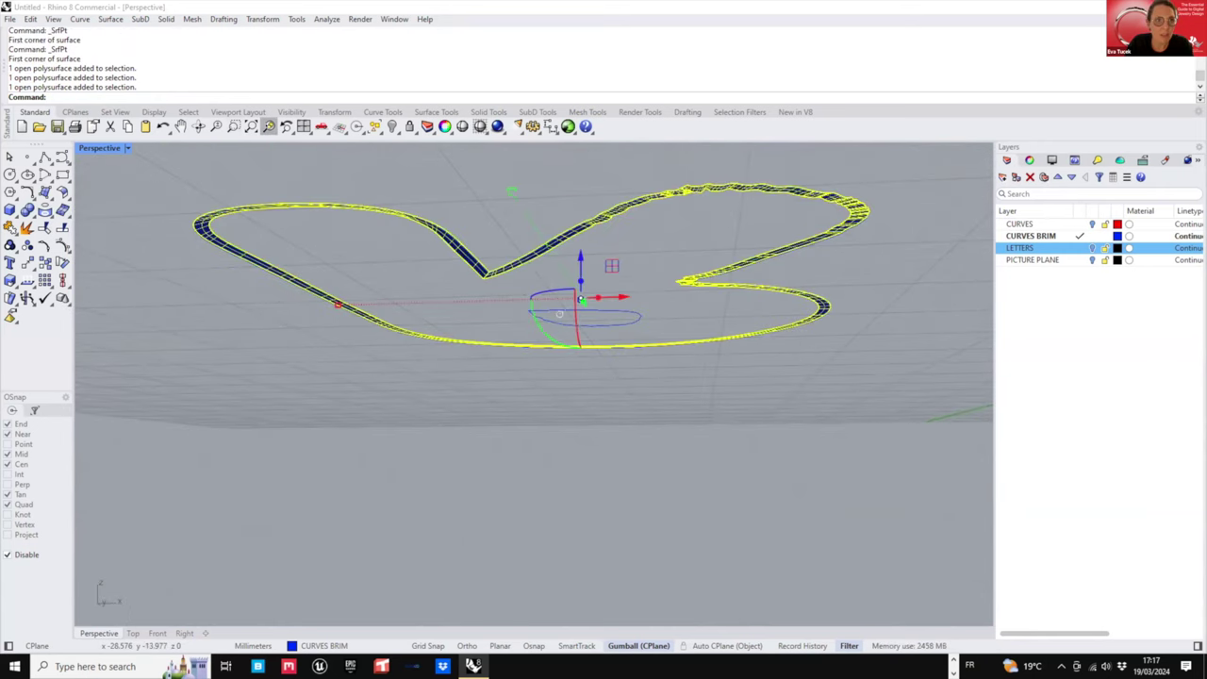
{"action": "right_click", "coordinate": [270, 126]}
{"action": "right_click_drag", "start_coordinate": [749, 530], "coordinate": [742, 481]}
{"action": "scroll", "coordinate": [742, 481], "scroll_direction": "up", "scroll_amount": 7}
{"action": "left_click", "coordinate": [742, 476]}
- Select the short line beneath the brim and move its inner end point slightly in the Top view to shorten it
{"action": "left_click", "coordinate": [778, 527]}
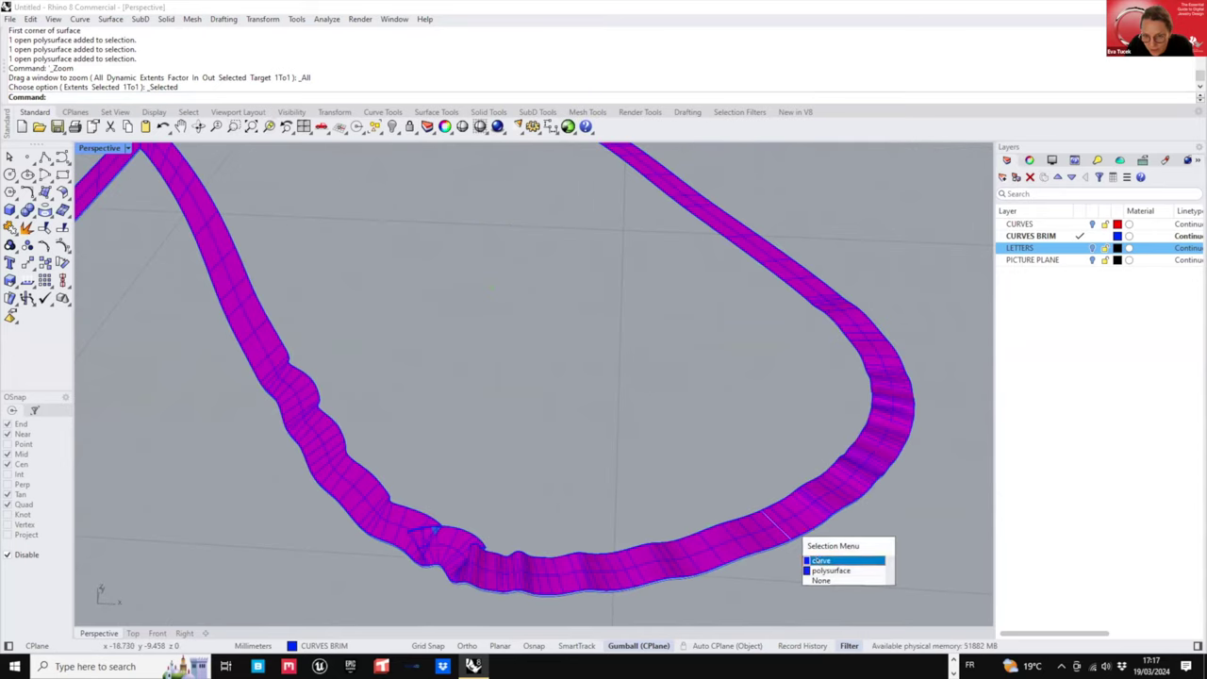
{"action": "left_click", "coordinate": [823, 561]}
{"action": "left_click_drag", "start_coordinate": [735, 487], "coordinate": [769, 520]}
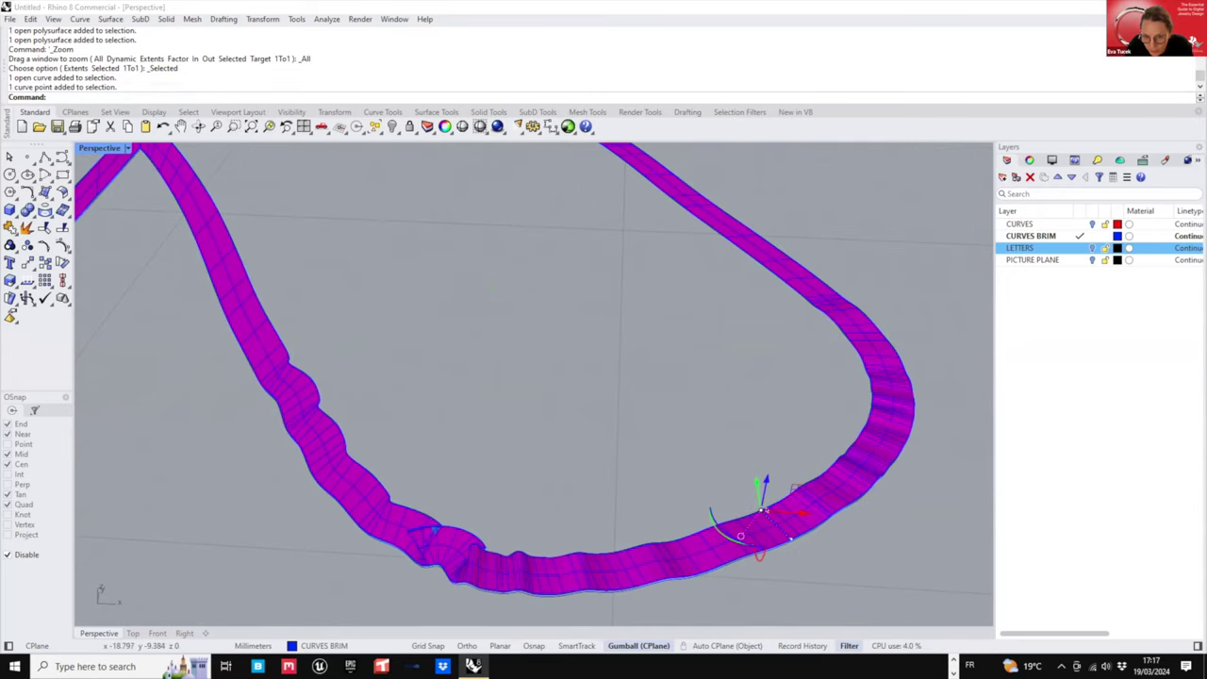
{"action": "scroll", "coordinate": [770, 516], "scroll_direction": "up", "scroll_amount": 5}
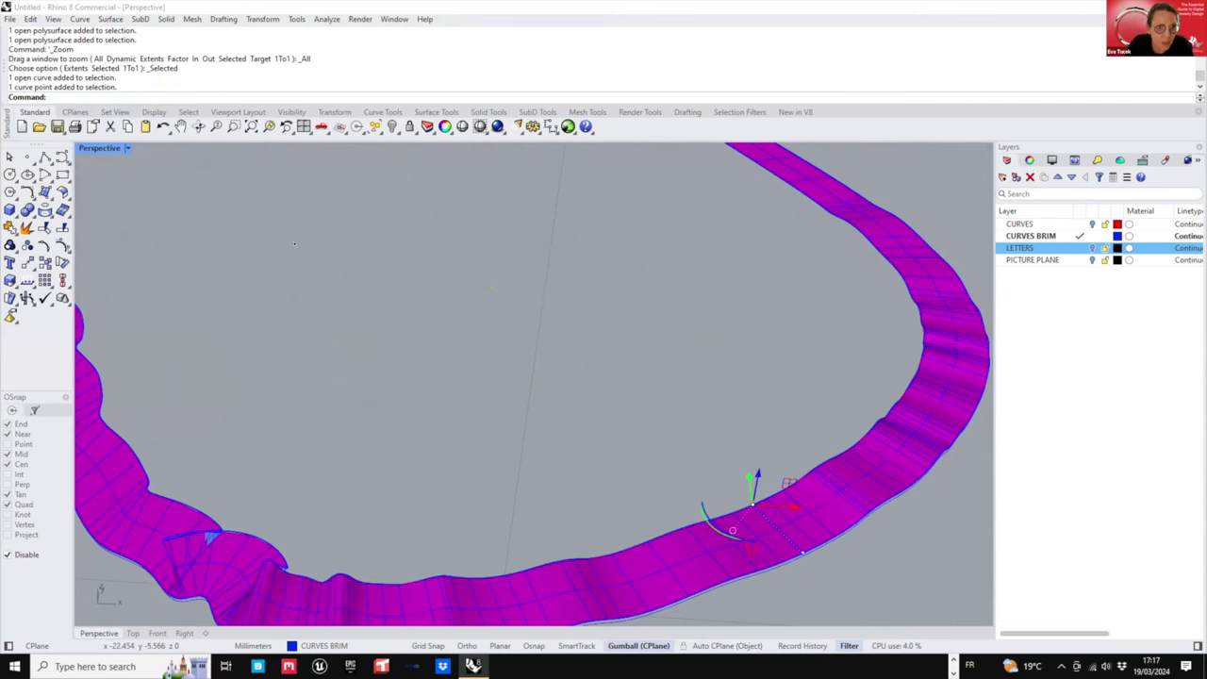
{"action": "double_click", "coordinate": [99, 148]}
{"action": "scroll", "coordinate": [367, 365], "scroll_direction": "up", "scroll_amount": 9}
{"action": "right_click_drag", "start_coordinate": [367, 365], "coordinate": [404, 226]}
{"action": "scroll", "coordinate": [406, 215], "scroll_direction": "up", "scroll_amount": 2}
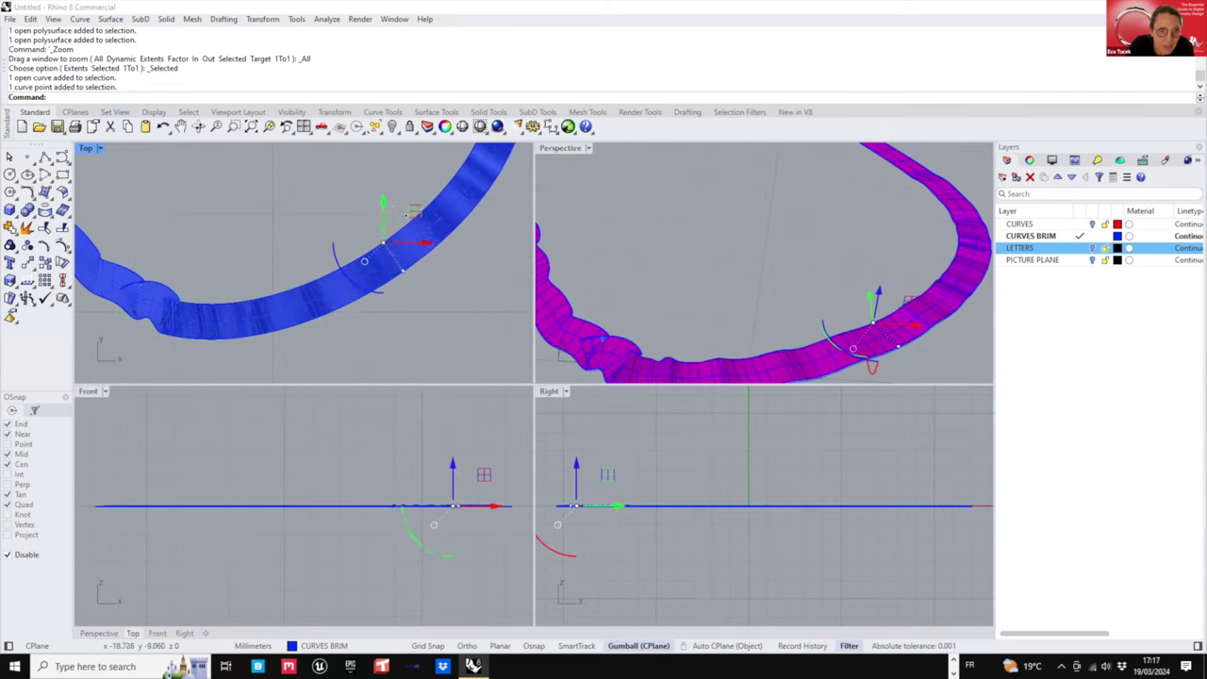
{"action": "mouse_move", "coordinate": [415, 211]}
{"action": "left_mouse_down"}
{"action": "mouse_move", "coordinate": [423, 229]}
{"action": "mouse_move", "coordinate": [417, 218]}
{"action": "left_mouse_up"}
{"action": "left_click", "coordinate": [437, 277]}
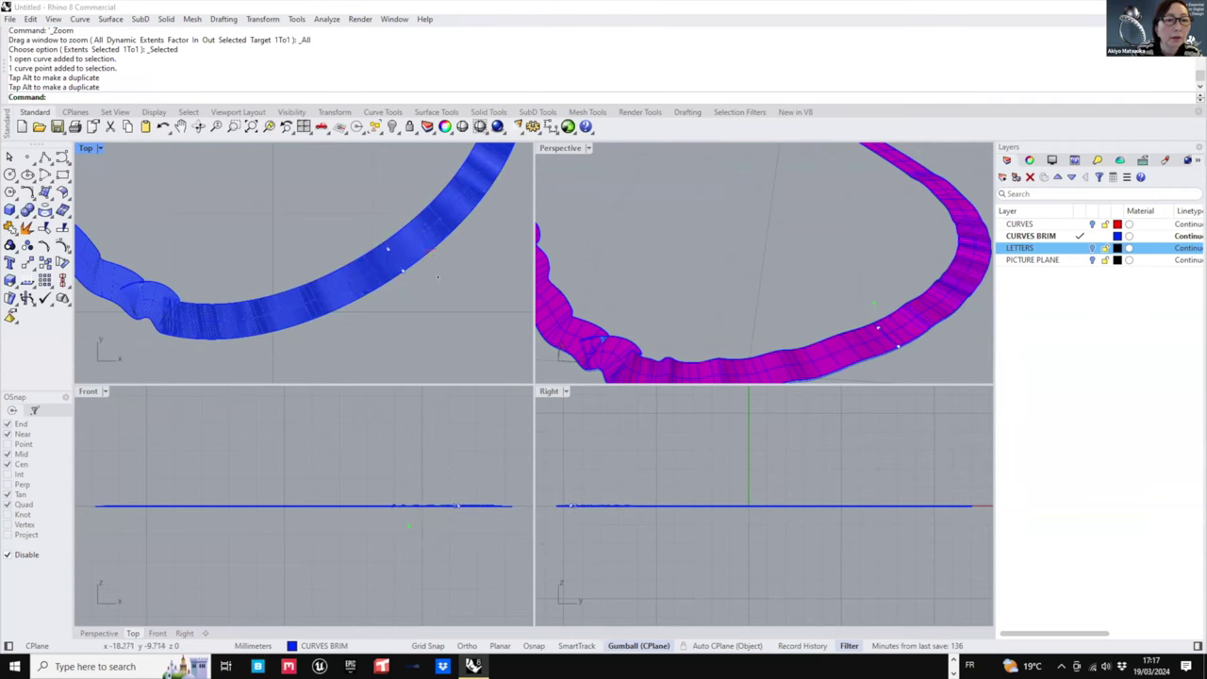
- Delete the wavy brim surface, keeping the outline and the short line
{"action": "left_click", "coordinate": [416, 267]}
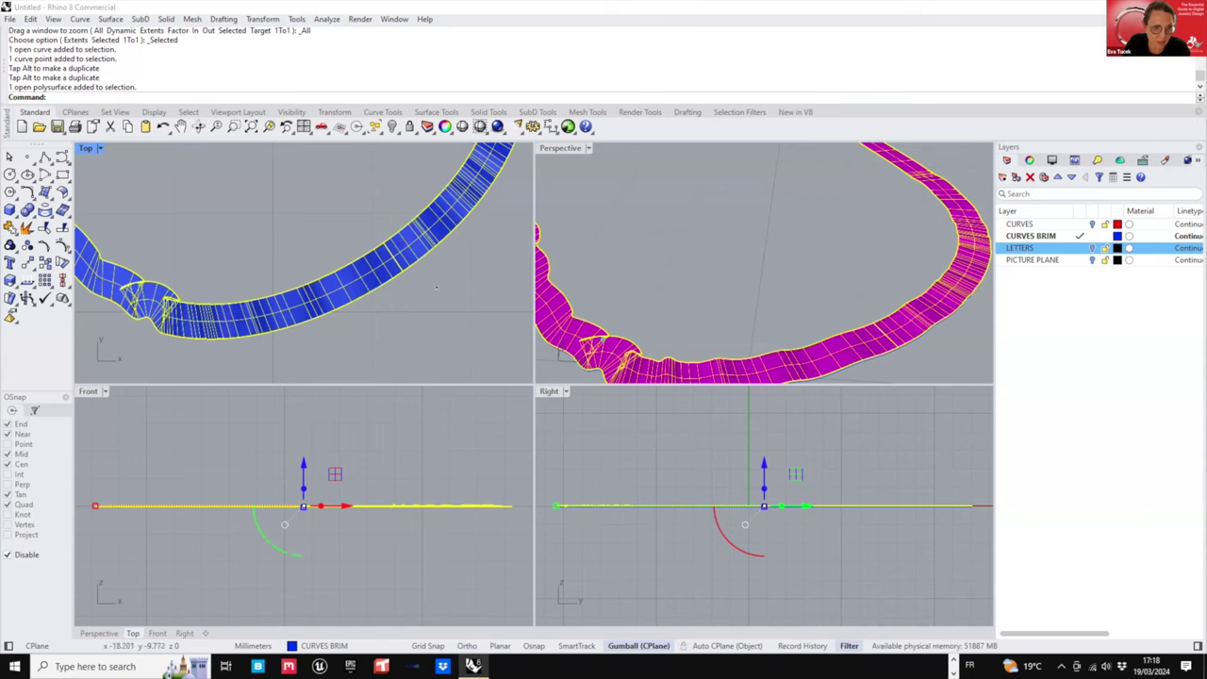
{"action": "left_click", "coordinate": [518, 305]}
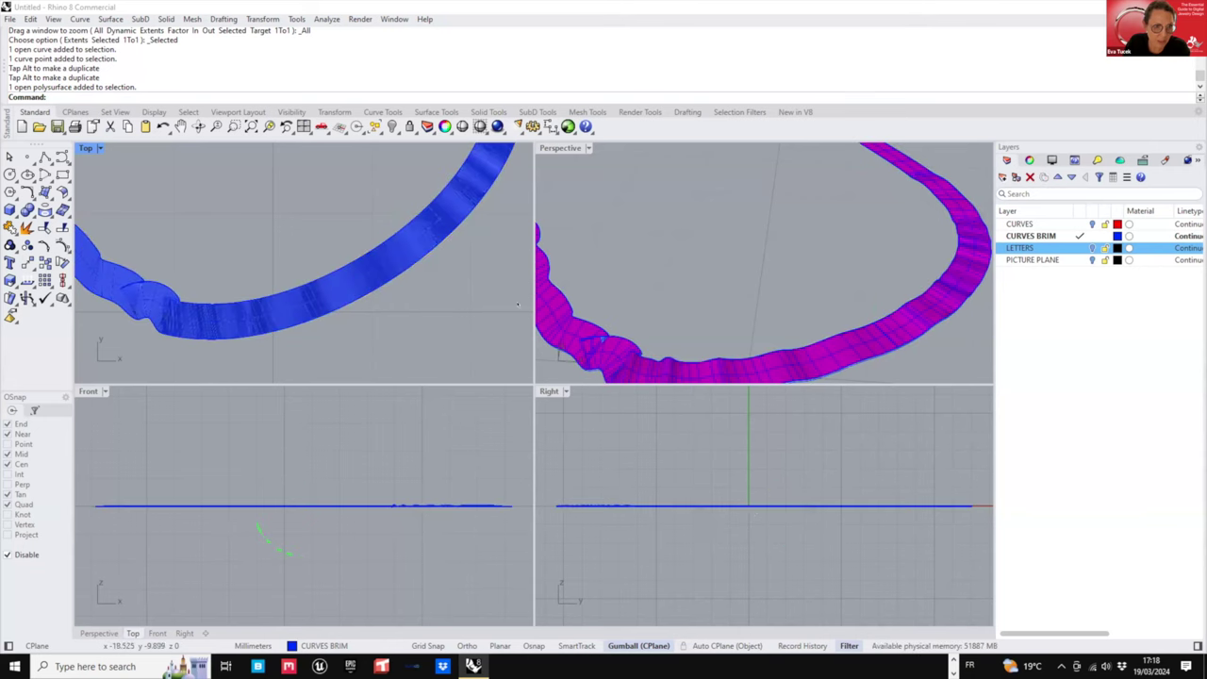
{"action": "left_click", "coordinate": [404, 294]}
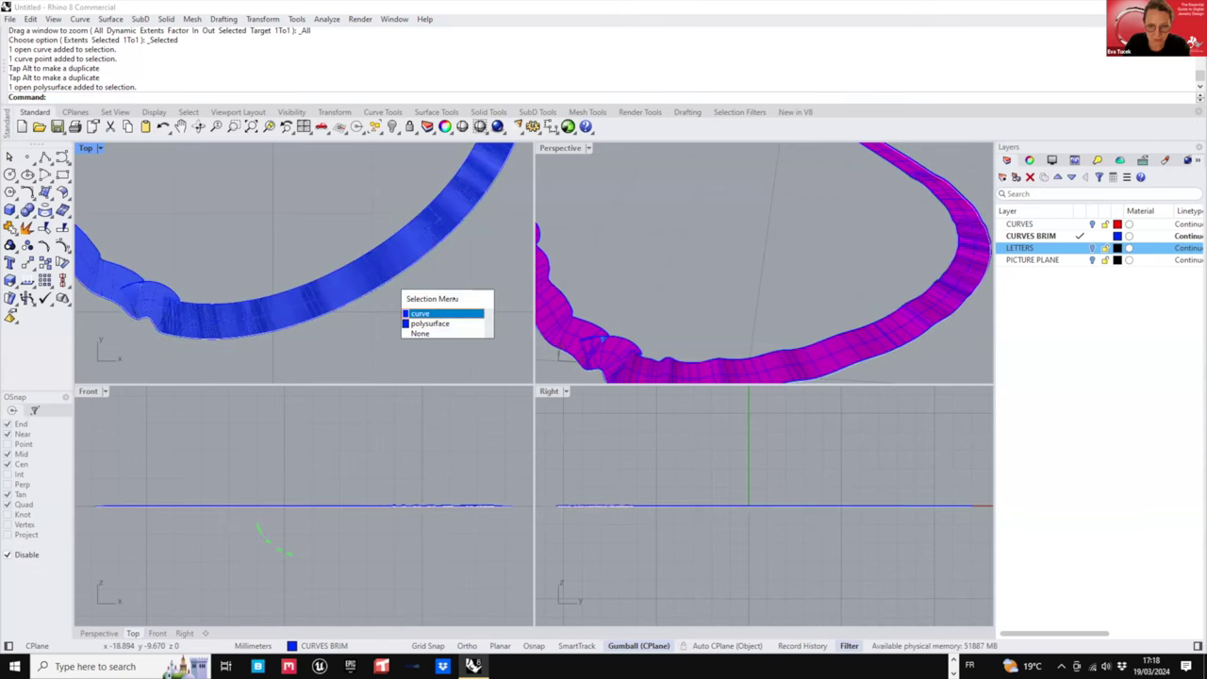
{"action": "left_click", "coordinate": [429, 313]}
{"action": "left_click", "coordinate": [415, 238]}
{"action": "key", "text": "Delete"}
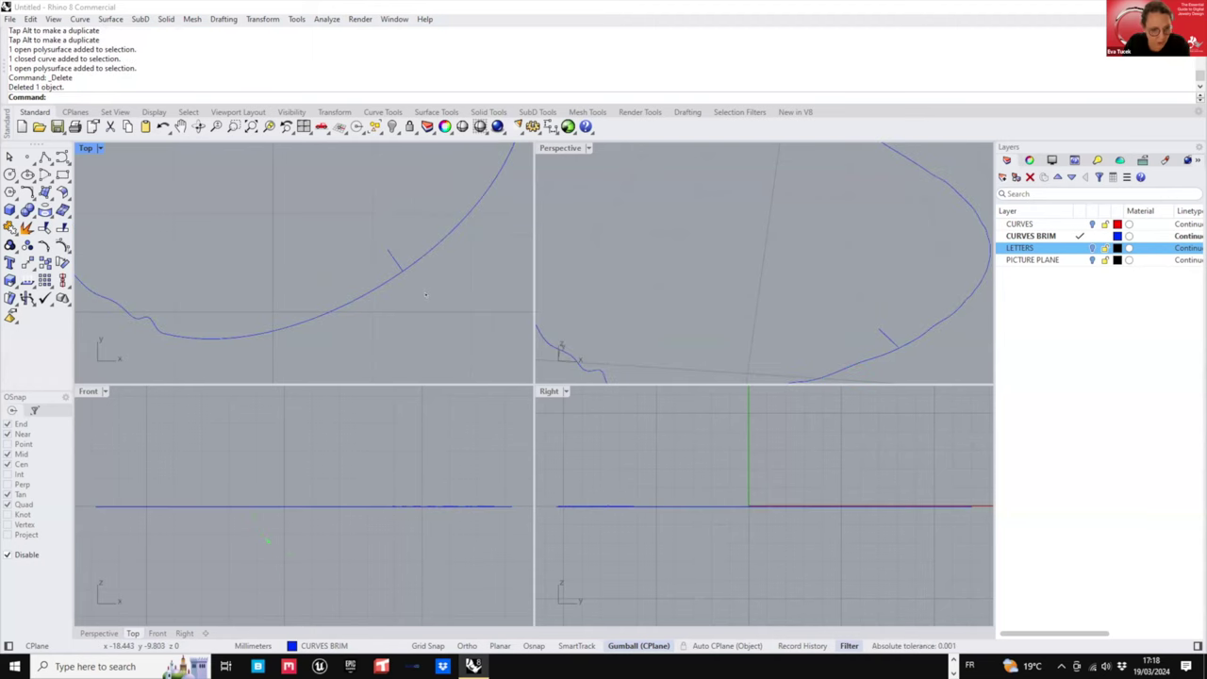
- Undo the latest edits back past the line-end moves, the wavy sweep and the raised outline points, to the earlier flat brim
{"action": "key", "text": "ctrl+z"}
{"action": "key", "text": "ctrl+z"}
{"action": "key", "text": "ctrl+z"}
{"action": "key", "text": "ctrl+z"}
{"action": "key", "text": "ctrl+z"}
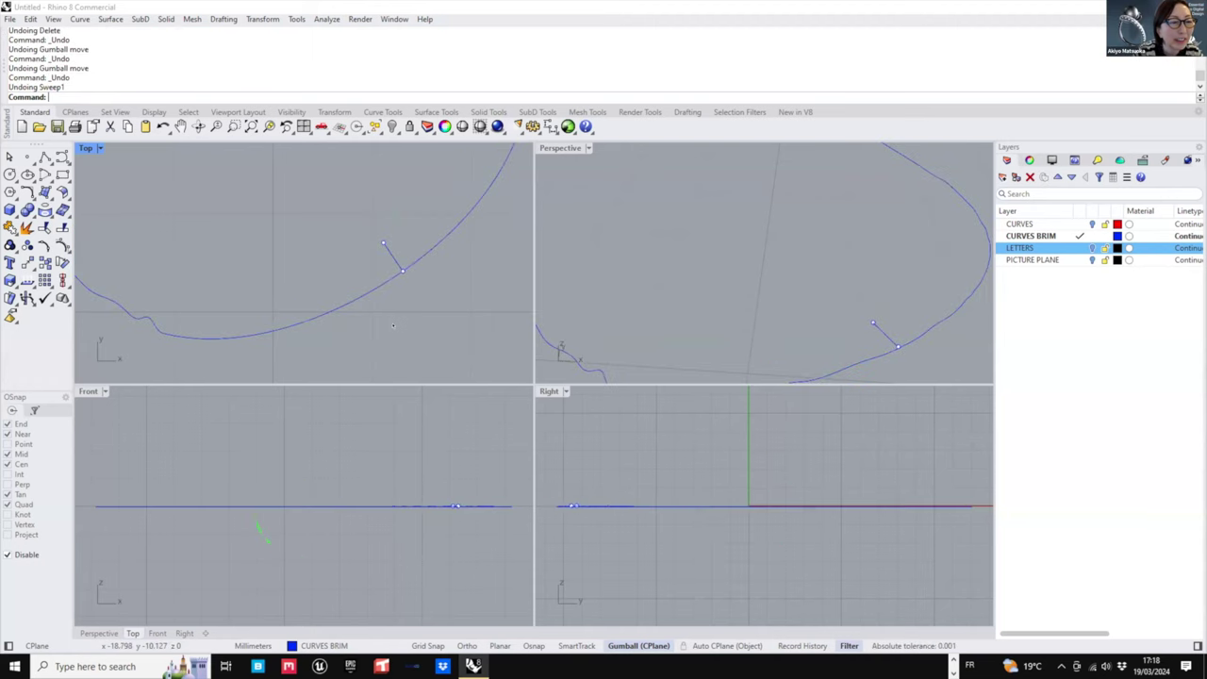
{"action": "key", "text": "ctrl+z"}
{"action": "key", "text": "ctrl+z"}
{"action": "key", "text": "ctrl+z"}
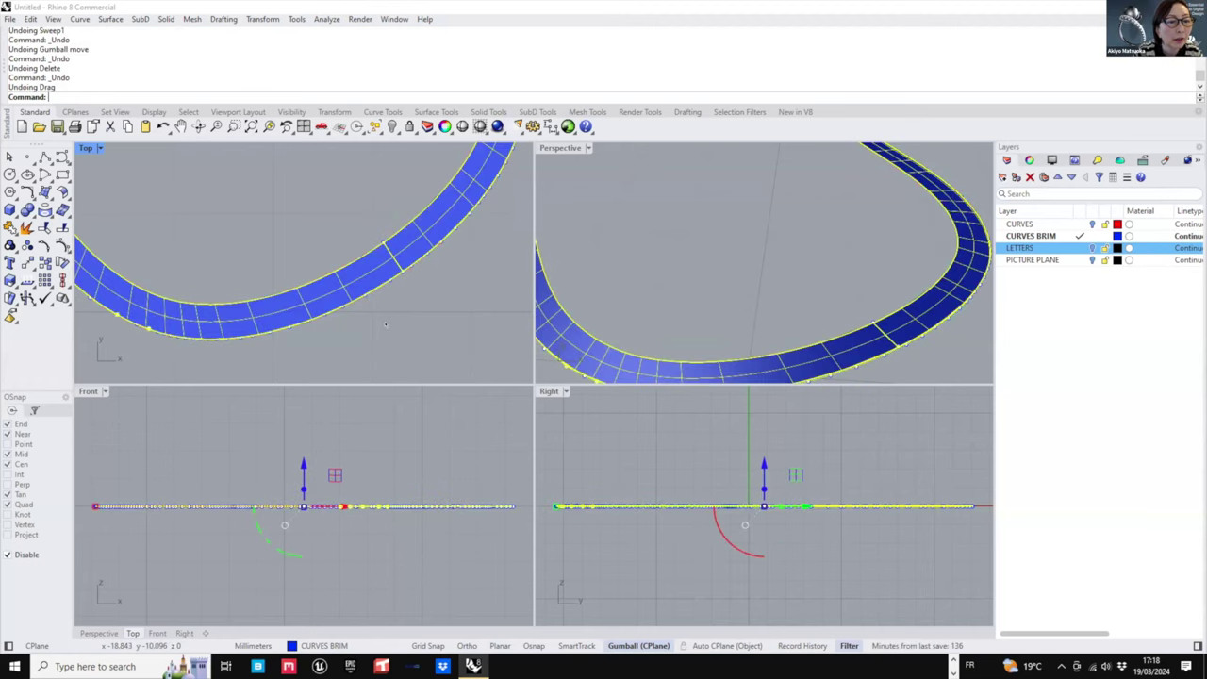
- Delete the flat brim surface, leaving only the outline with its control points and the short line
{"action": "key", "text": "Escape"}
{"action": "scroll", "coordinate": [392, 282], "scroll_direction": "down", "scroll_amount": 2}
{"action": "right_click_drag", "start_coordinate": [394, 279], "coordinate": [396, 319]}
{"action": "scroll", "coordinate": [441, 273], "scroll_direction": "down", "scroll_amount": 5}
{"action": "left_click", "coordinate": [441, 268]}
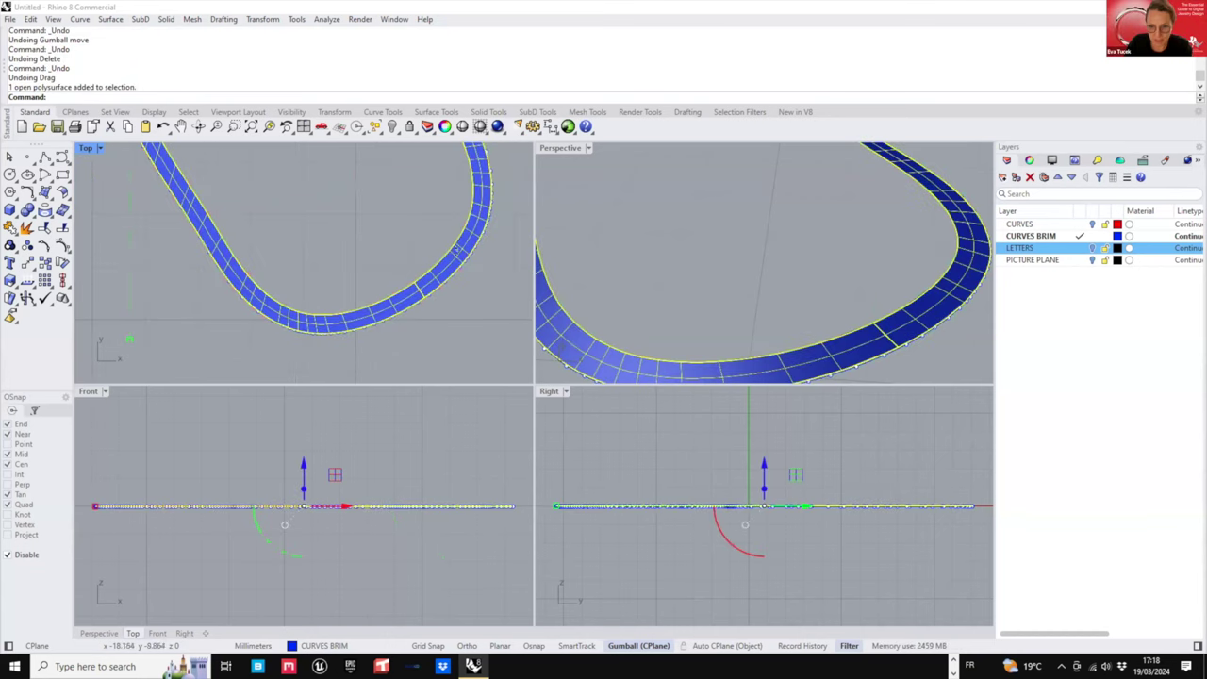
{"action": "key", "text": "Delete"}
- Maximize the Top view and select one control point just below the inner corner where the R's leg begins
{"action": "scroll", "coordinate": [467, 279], "scroll_direction": "down", "scroll_amount": 3}
{"action": "right_click_drag", "start_coordinate": [453, 293], "coordinate": [429, 323]}
{"action": "scroll", "coordinate": [471, 243], "scroll_direction": "down", "scroll_amount": 4}
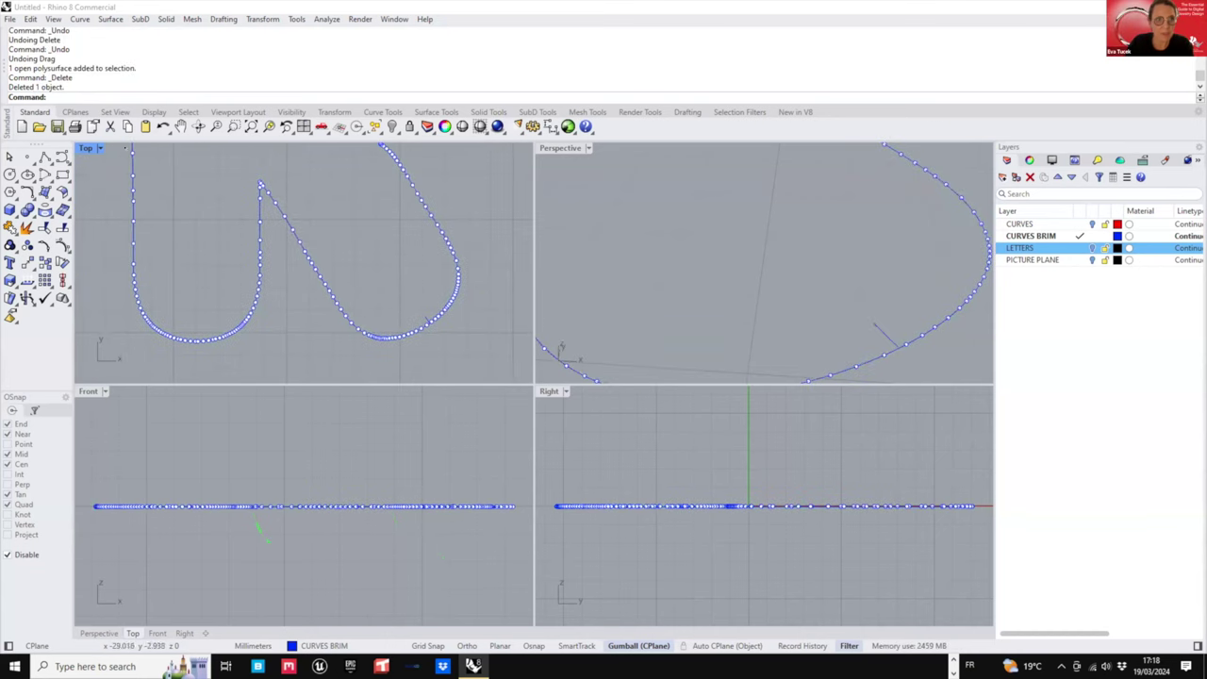
{"action": "double_click", "coordinate": [83, 150]}
{"action": "scroll", "coordinate": [509, 251], "scroll_direction": "up", "scroll_amount": 4}
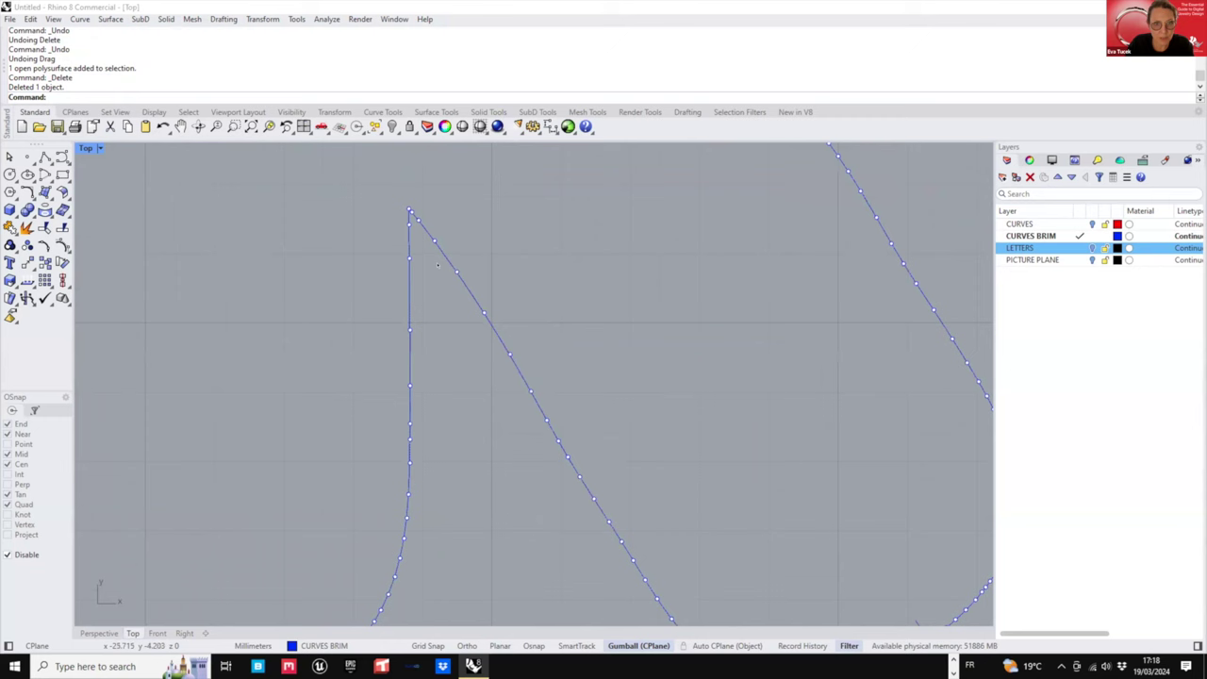
{"action": "left_click", "coordinate": [458, 272]}
{"action": "left_click_drag", "start_coordinate": [524, 374], "coordinate": [474, 299], "text": "shift"}
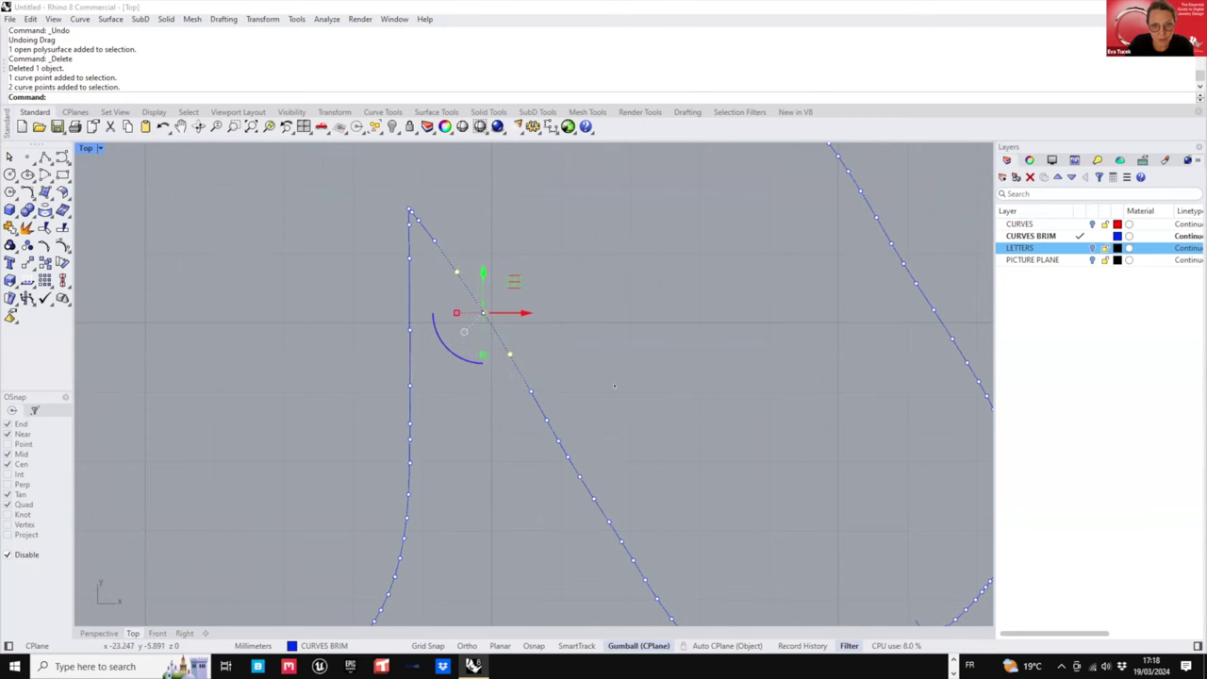
{"action": "right_click_drag", "start_coordinate": [613, 384], "coordinate": [577, 305]}
{"action": "left_click_drag", "start_coordinate": [433, 218], "coordinate": [488, 327], "text": "ctrl"}
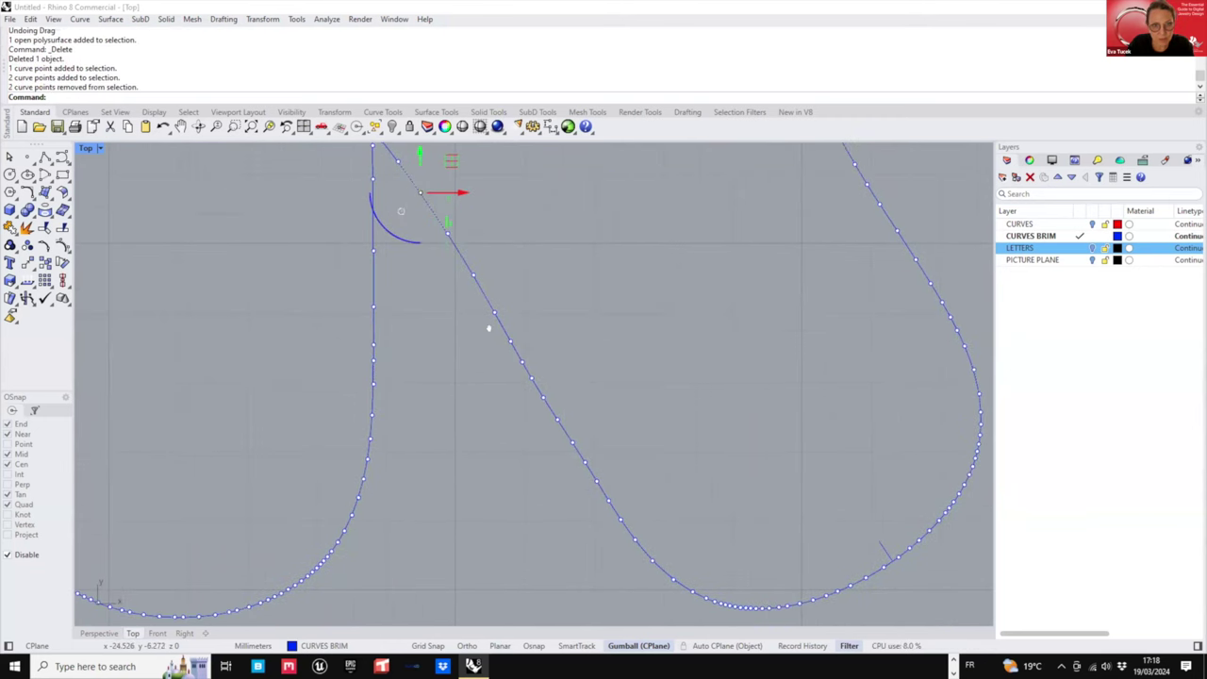
- Add spaced control points along the straight inner edge of the R's leg to the selection, down towards the foot
{"action": "left_click", "coordinate": [475, 275], "text": "shift"}
{"action": "left_click", "coordinate": [515, 345], "text": "shift"}
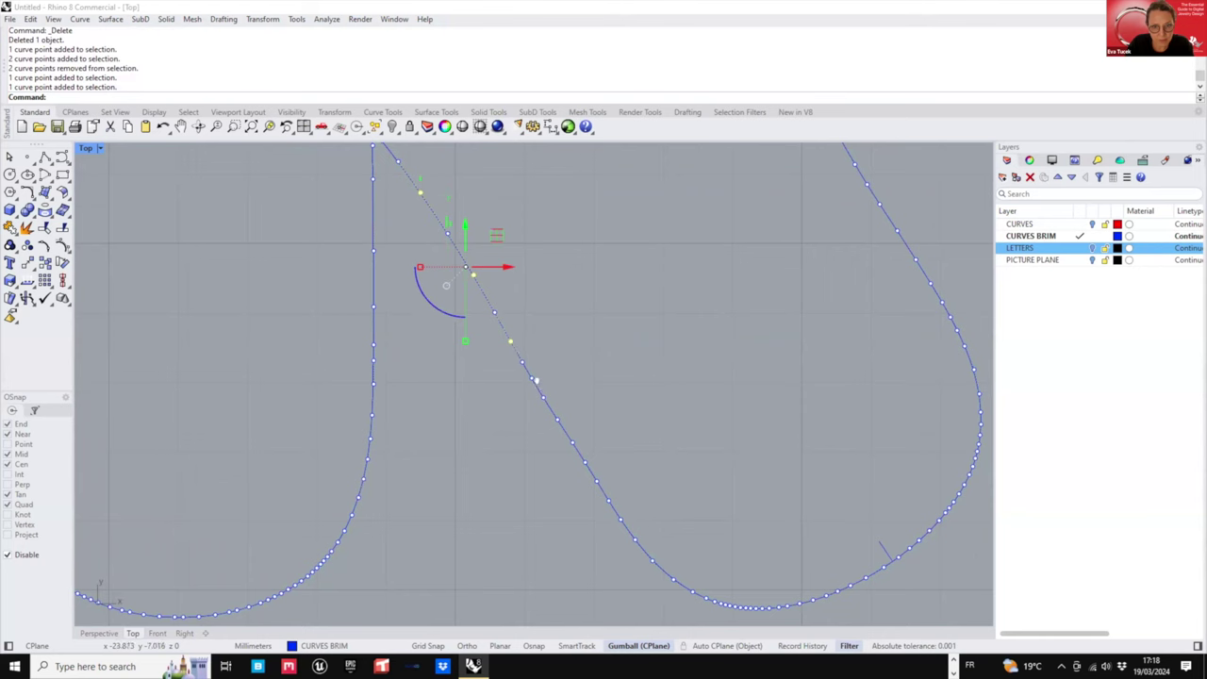
{"action": "left_click", "coordinate": [534, 380], "text": "shift"}
{"action": "left_click", "coordinate": [559, 421], "text": "shift"}
{"action": "left_click", "coordinate": [585, 462], "text": "shift"}
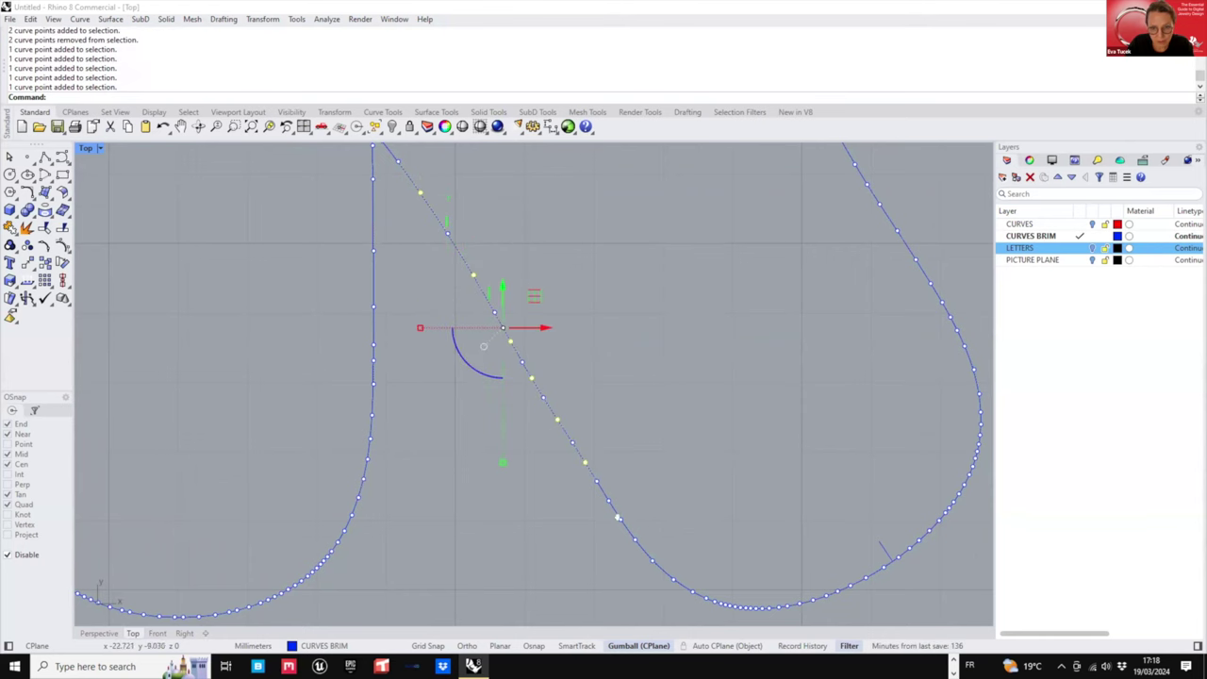
{"action": "left_click", "coordinate": [611, 501], "text": "shift"}
{"action": "left_click", "coordinate": [636, 539], "text": "shift"}
- Extend the selection with roughly every other control point through the inner bend and lowest part of the leg's foot
{"action": "right_click_drag", "start_coordinate": [652, 528], "coordinate": [609, 504]}
{"action": "left_click", "coordinate": [630, 556], "text": "shift"}
{"action": "left_click", "coordinate": [662, 574], "text": "shift"}
{"action": "left_click", "coordinate": [678, 579], "text": "shift"}
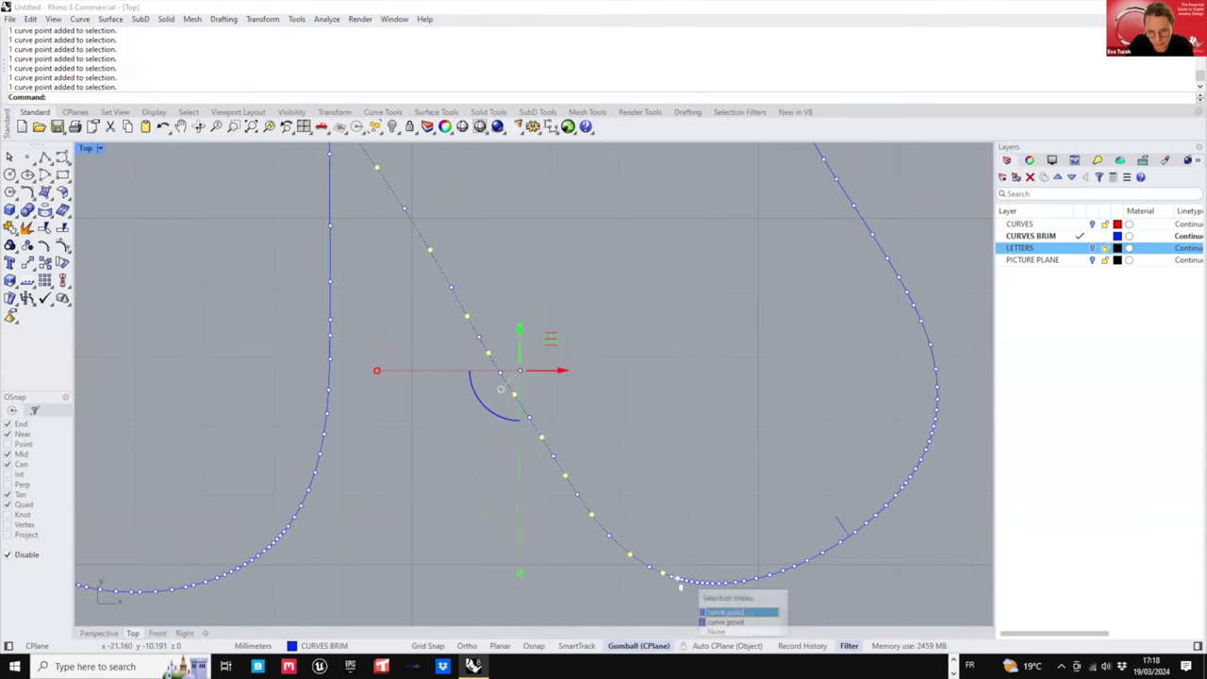
{"action": "left_click", "coordinate": [706, 611]}
{"action": "scroll", "coordinate": [703, 600], "scroll_direction": "up", "scroll_amount": 6}
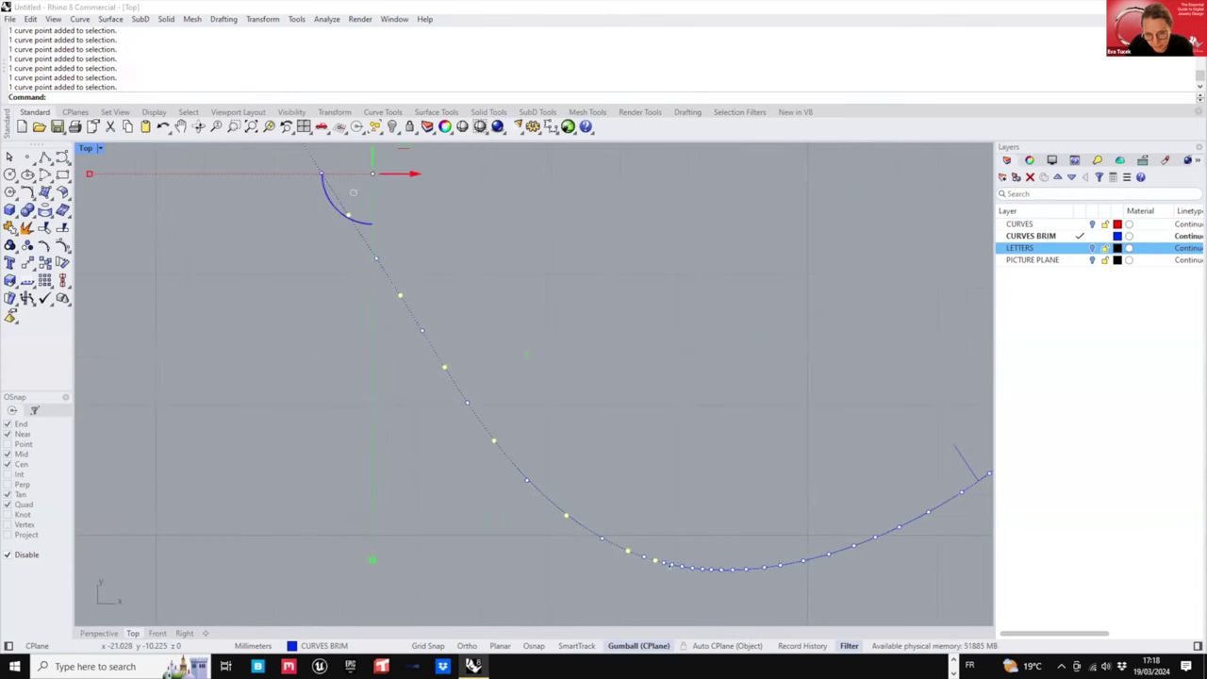
{"action": "left_click", "coordinate": [671, 566], "text": "shift"}
{"action": "left_click", "coordinate": [702, 569], "text": "shift"}
{"action": "left_click", "coordinate": [746, 570], "text": "shift"}
- Add spaced control points from the foot's underside to beside the short line, keeping the outline curve itself out of the selection
{"action": "right_click_drag", "start_coordinate": [718, 547], "coordinate": [614, 533]}
{"action": "left_click", "coordinate": [700, 546], "text": "shift"}
{"action": "left_click", "coordinate": [771, 524], "text": "shift"}
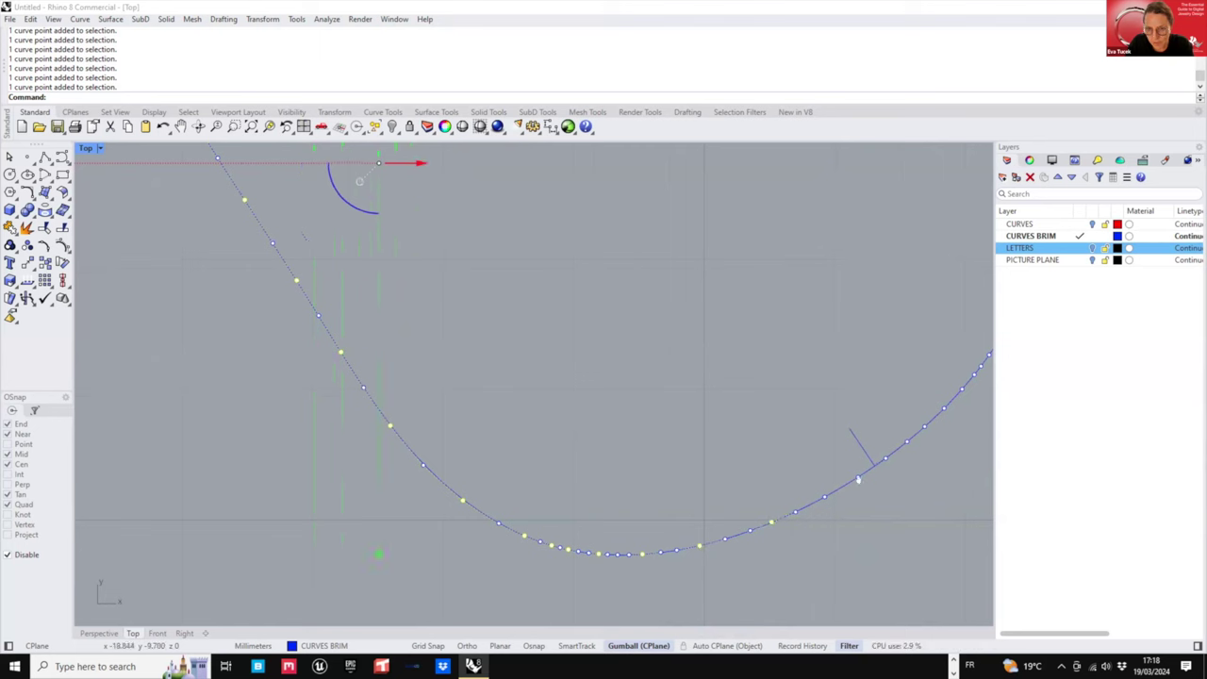
{"action": "left_click", "coordinate": [862, 469], "text": "shift"}
{"action": "left_click", "coordinate": [859, 478], "text": "shift"}
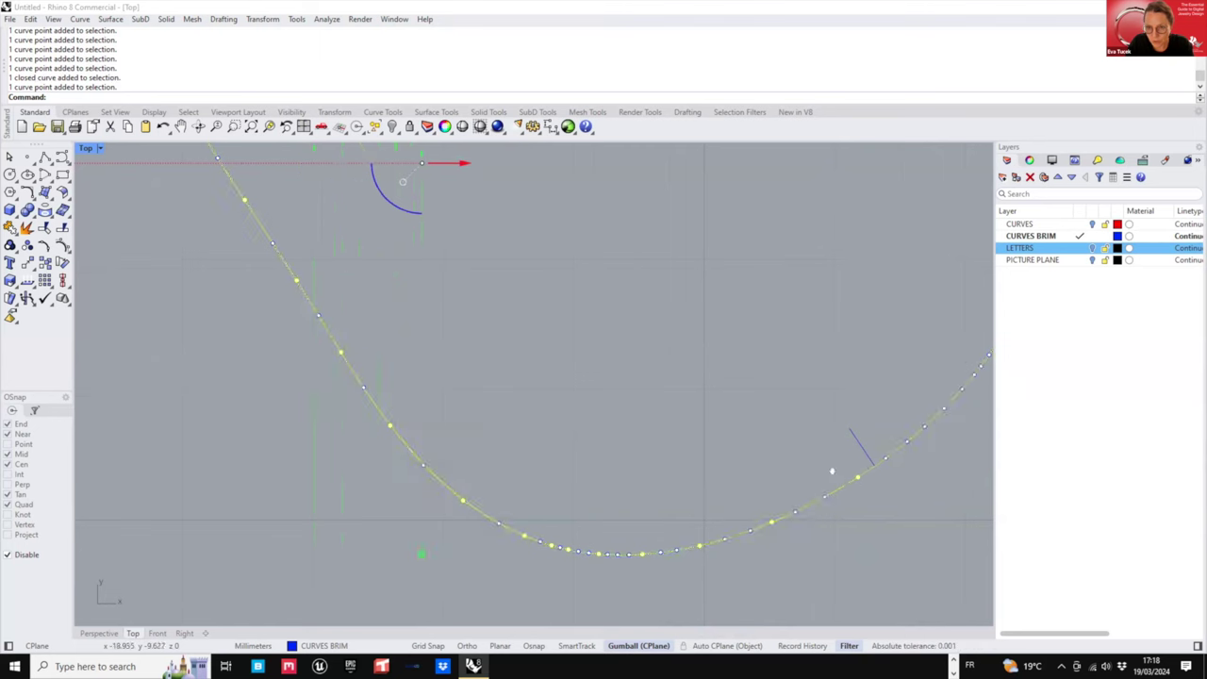
{"action": "scroll", "coordinate": [845, 464], "scroll_direction": "down", "scroll_amount": 4}
{"action": "right_click_drag", "start_coordinate": [847, 464], "coordinate": [827, 475]}
{"action": "left_click", "coordinate": [838, 479], "text": "ctrl"}
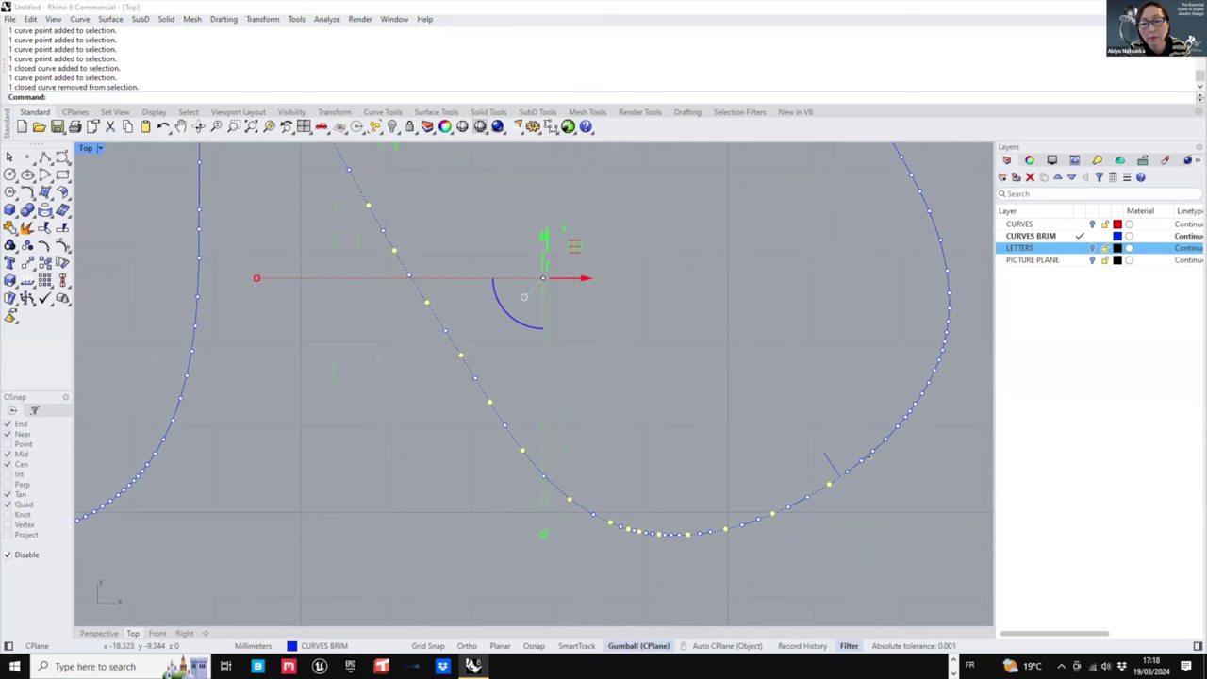
- Add alternate control points around the outer bend of the foot, beyond the short line, to the selection
{"action": "left_click", "coordinate": [872, 450], "text": "shift"}
{"action": "left_click", "coordinate": [898, 426], "text": "shift"}
{"action": "left_click", "coordinate": [910, 411], "text": "shift"}
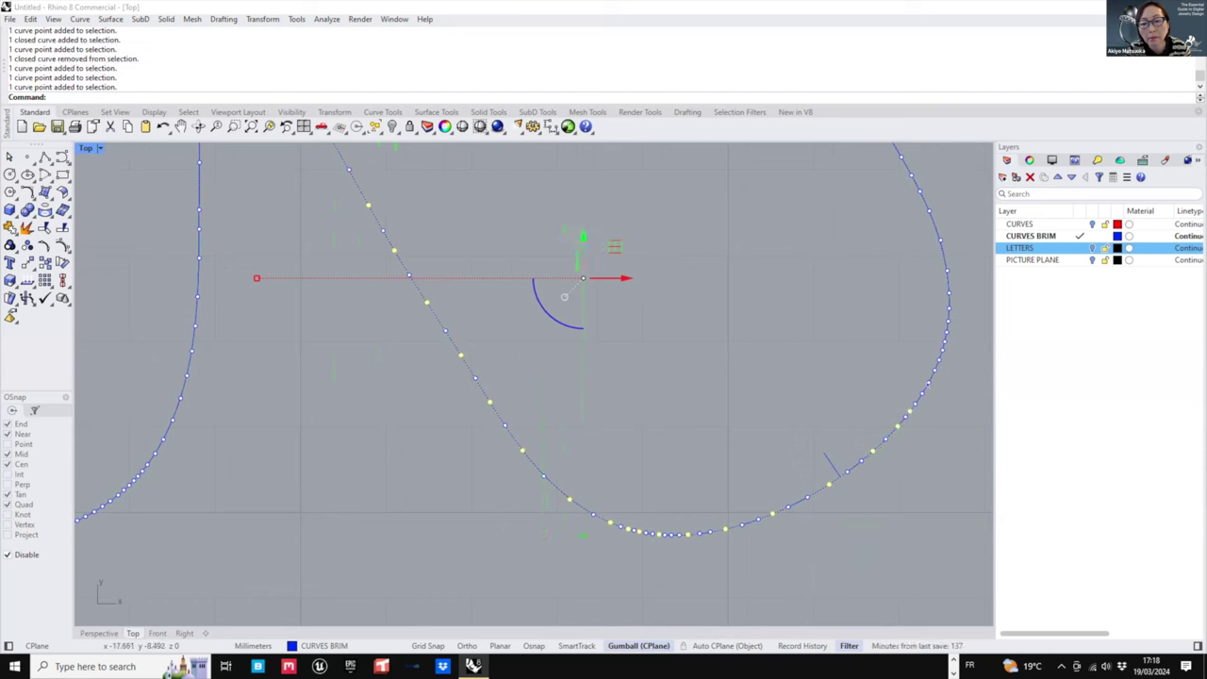
{"action": "left_click", "coordinate": [928, 382], "text": "shift"}
{"action": "left_click", "coordinate": [939, 359], "text": "shift"}
{"action": "left_click", "coordinate": [947, 332], "text": "shift"}
{"action": "left_click", "coordinate": [949, 293], "text": "shift"}
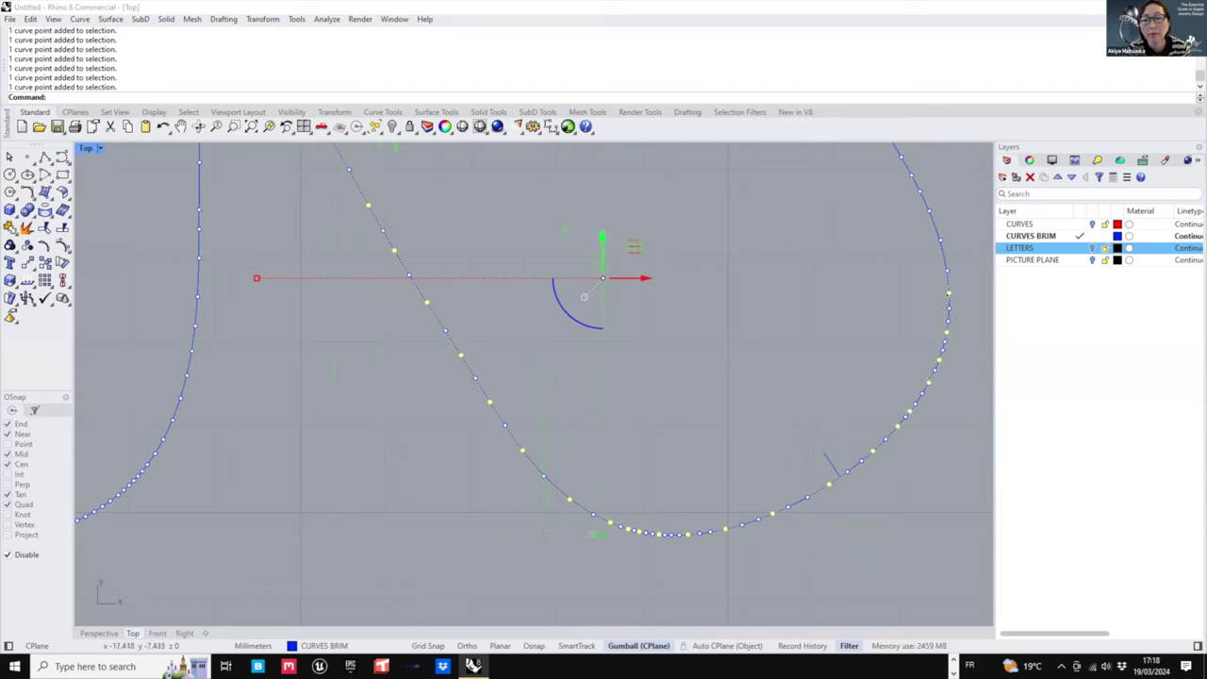
- Add spaced control points up the outer edge of the leg to the selection, ending at the notch below the bowl
{"action": "scroll", "coordinate": [852, 340], "scroll_direction": "down", "scroll_amount": 3}
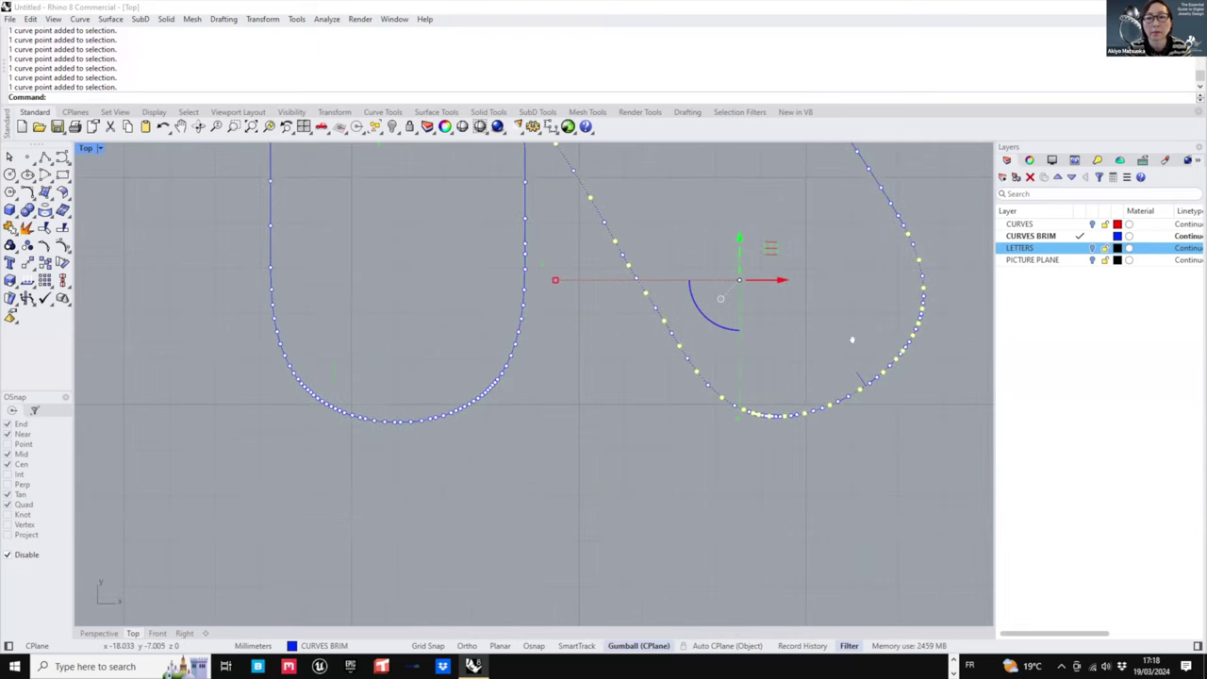
{"action": "right_click_drag", "start_coordinate": [851, 339], "coordinate": [785, 487]}
{"action": "scroll", "coordinate": [784, 486], "scroll_direction": "up", "scroll_amount": 4}
{"action": "right_click_drag", "start_coordinate": [783, 186], "coordinate": [808, 355]}
{"action": "left_click", "coordinate": [807, 350], "text": "shift"}
{"action": "left_click", "coordinate": [764, 276], "text": "shift"}
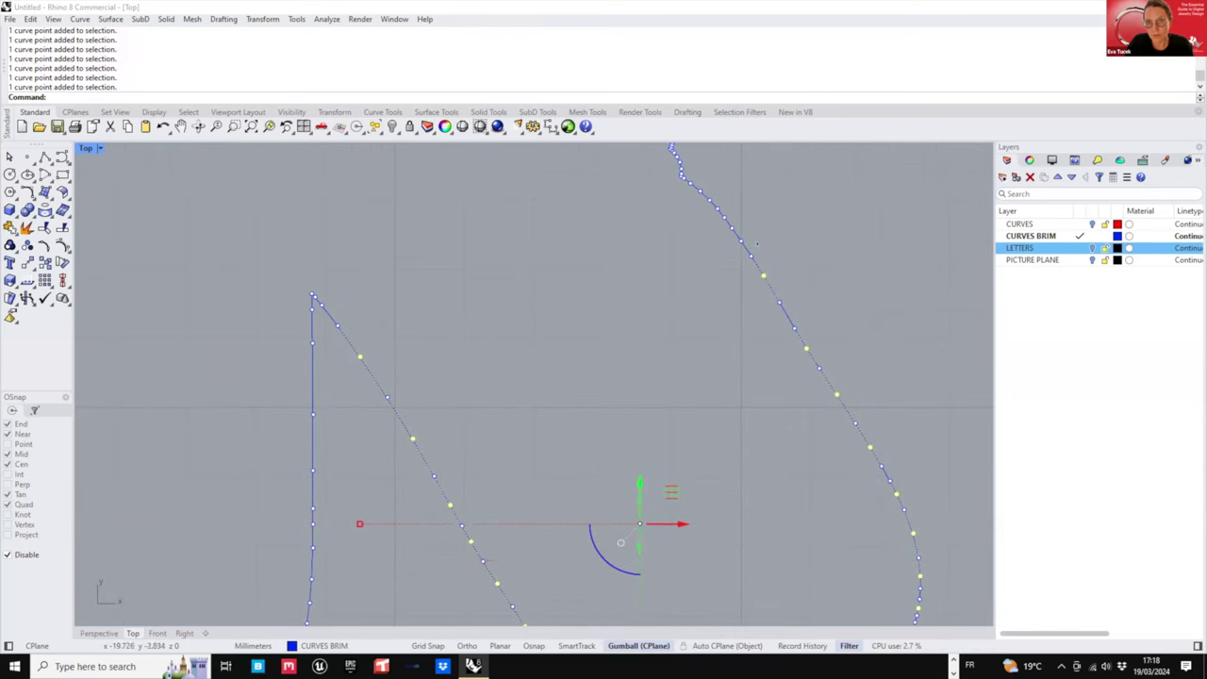
{"action": "left_click", "coordinate": [716, 207], "text": "shift"}
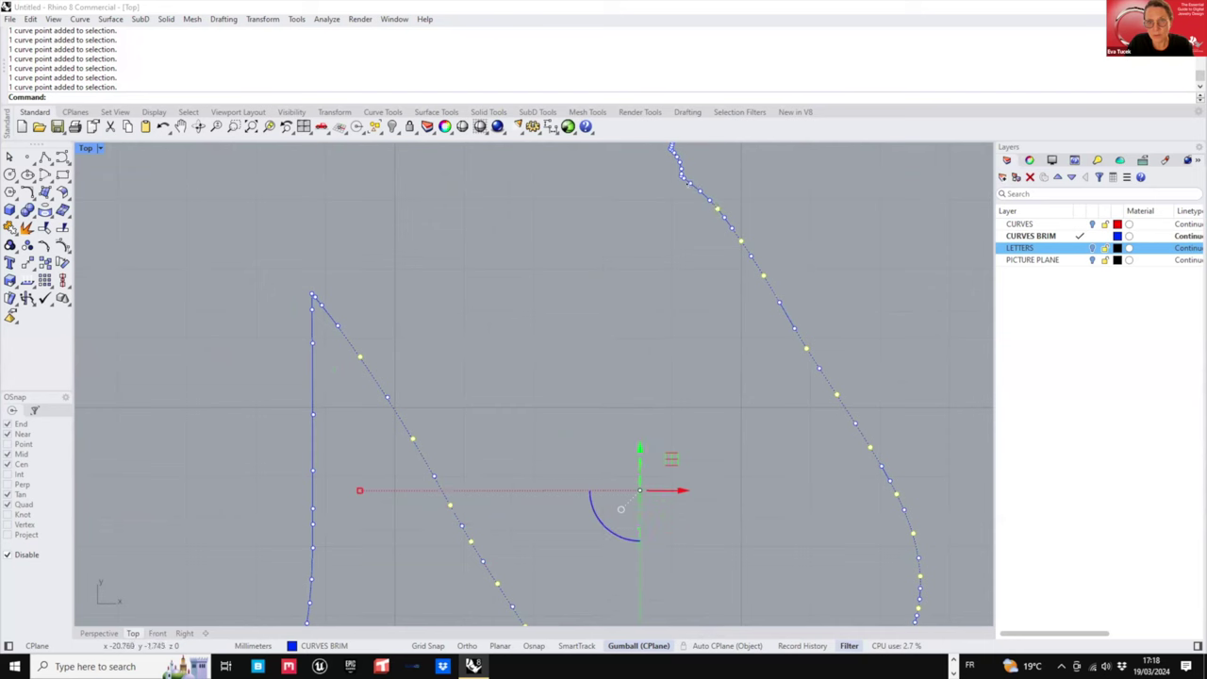
{"action": "left_click", "coordinate": [689, 183], "text": "shift"}
{"action": "left_click", "coordinate": [733, 216]}
{"action": "scroll", "coordinate": [734, 259], "scroll_direction": "down", "scroll_amount": 4}
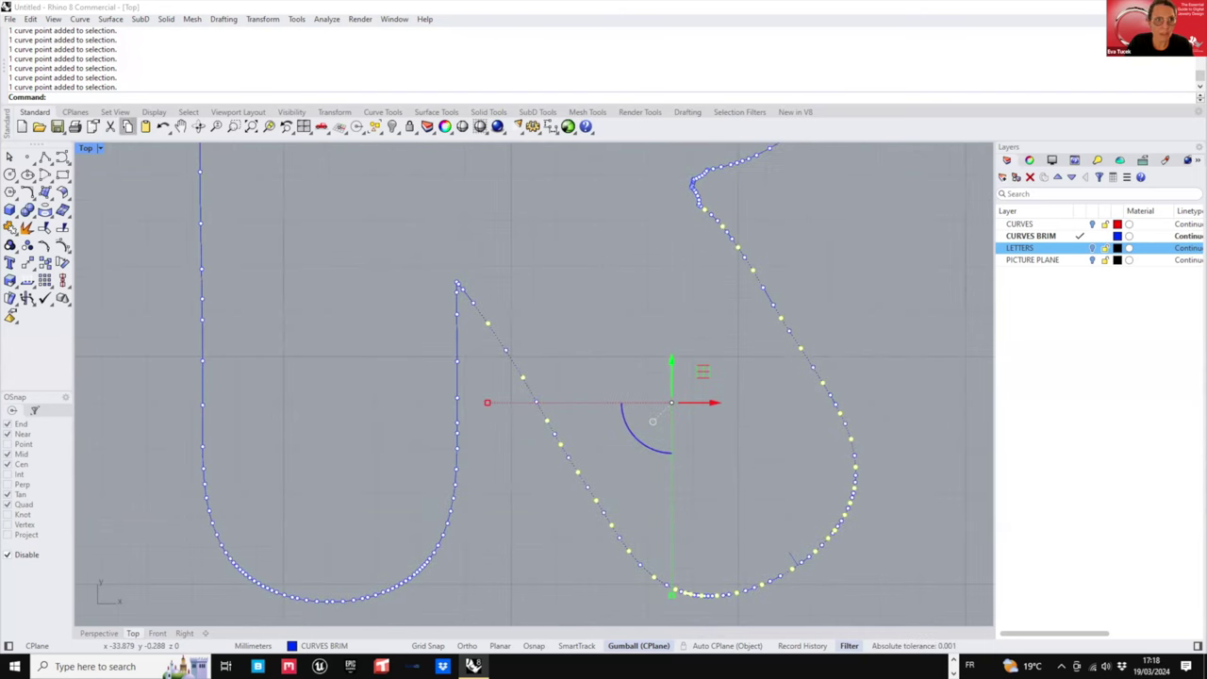
- Restore the four-view layout and raise the selected outline points vertically in the Right view to form waves
{"action": "double_click", "coordinate": [86, 148]}
{"action": "scroll", "coordinate": [650, 448], "scroll_direction": "up", "scroll_amount": 3}
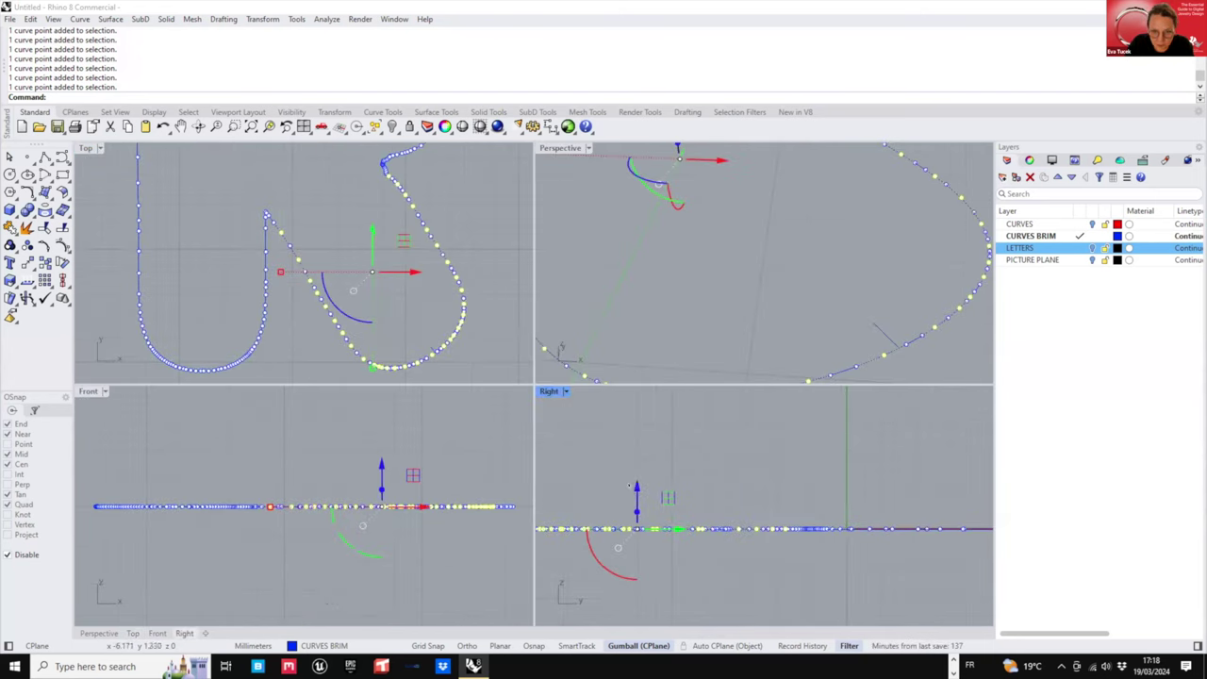
{"action": "left_click", "coordinate": [637, 485]}
{"action": "left_click_drag", "start_coordinate": [637, 487], "coordinate": [646, 473]}
{"action": "right_click_drag", "start_coordinate": [686, 466], "coordinate": [765, 442]}
{"action": "left_click", "coordinate": [812, 283]}
{"action": "scroll", "coordinate": [813, 283], "scroll_direction": "down", "scroll_amount": 6}
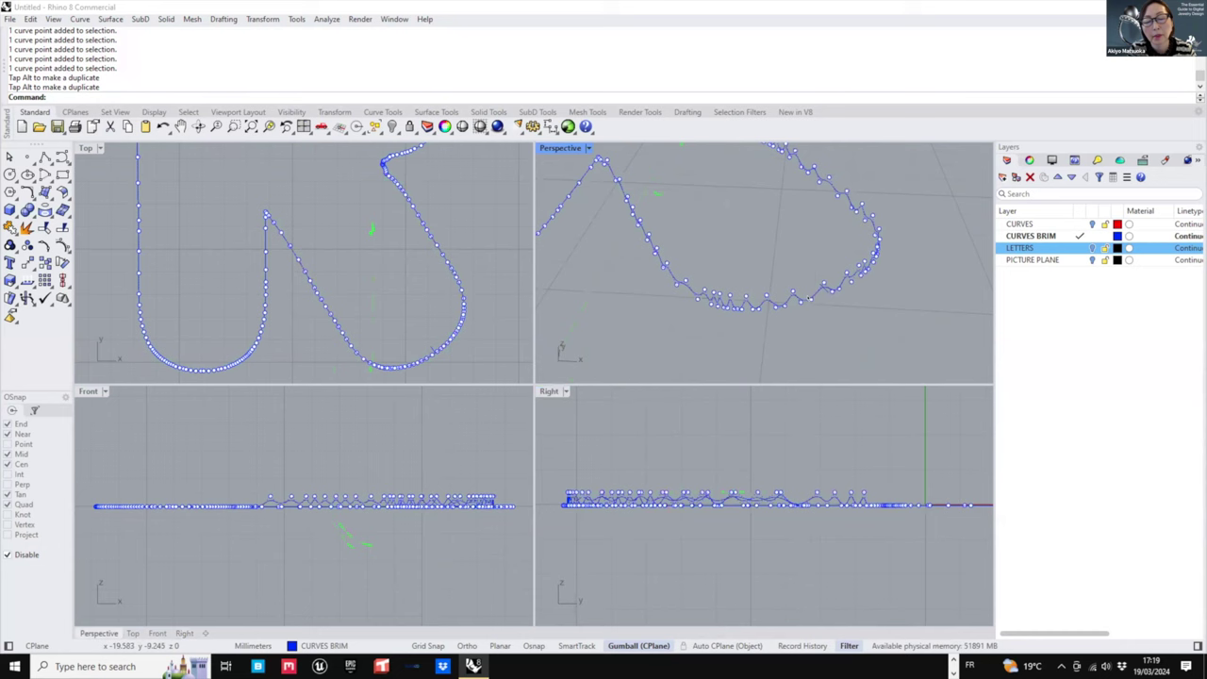
{"action": "mouse_move", "coordinate": [814, 285]}
{"action": "right_mouse_down"}
{"action": "mouse_move", "coordinate": [818, 246]}
{"action": "mouse_move", "coordinate": [816, 304]}
{"action": "right_mouse_up"}
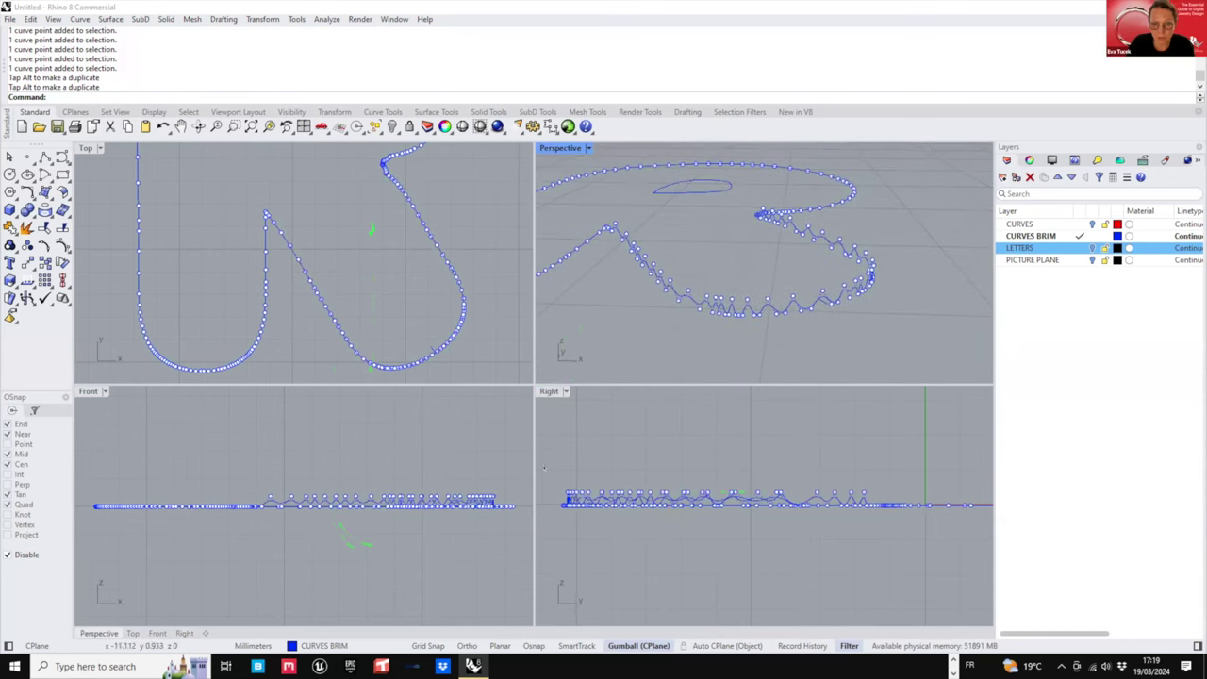
- Select all raised outline points in the Right view, lower them to soften the waves, and hide the control points
{"action": "left_click_drag", "start_coordinate": [546, 467], "coordinate": [889, 497]}
{"action": "left_click_drag", "start_coordinate": [716, 453], "coordinate": [716, 458]}
{"action": "left_click", "coordinate": [741, 444]}
{"action": "left_click", "coordinate": [747, 323]}
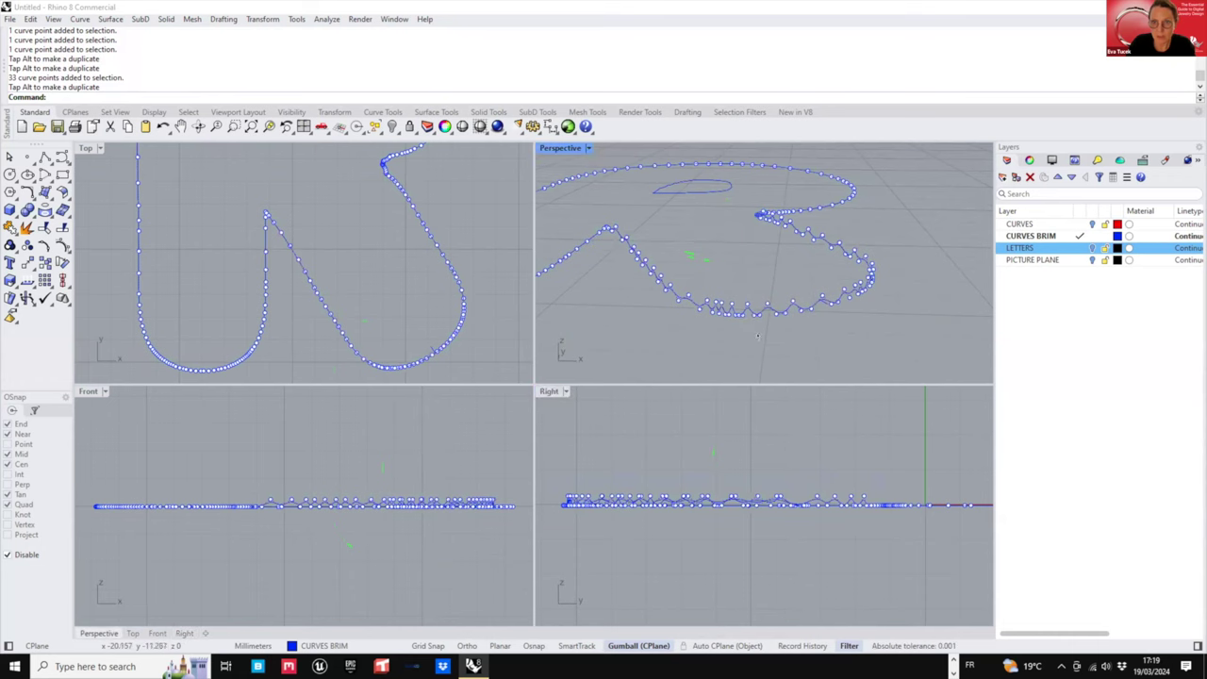
{"action": "key", "text": "Escape"}
{"action": "left_click", "coordinate": [745, 314]}
{"action": "key", "text": "Escape"}
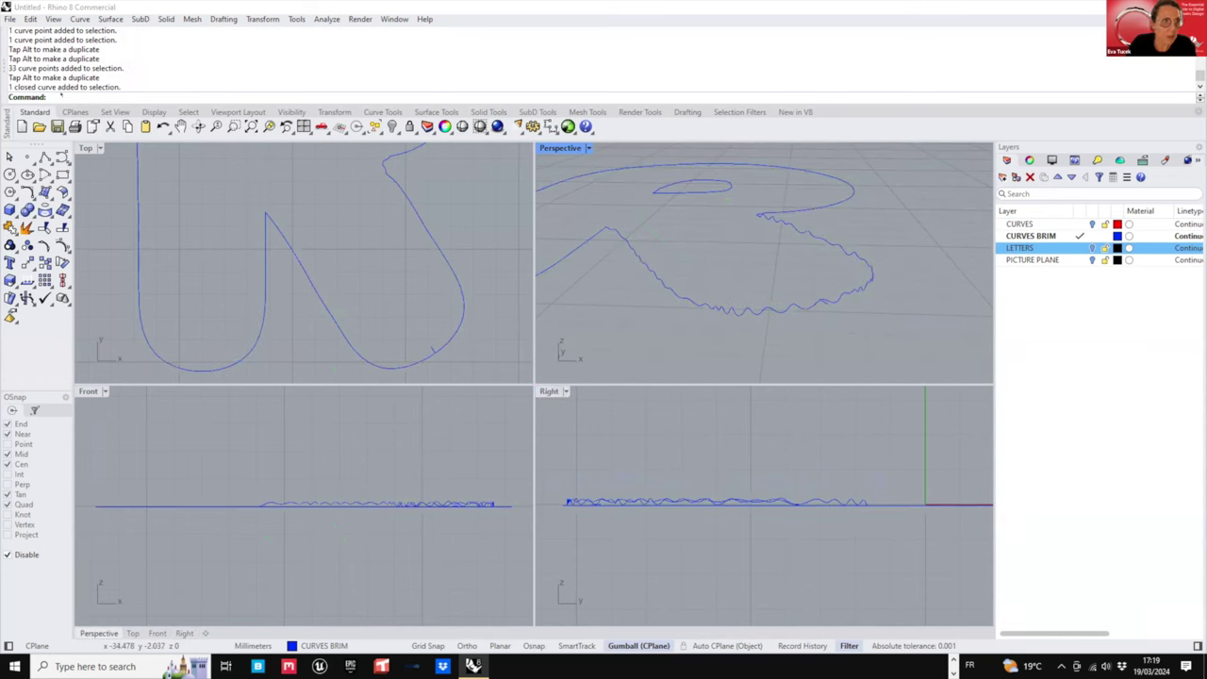
{"action": "right_click", "coordinate": [61, 95]}
{"action": "left_click", "coordinate": [127, 236]}
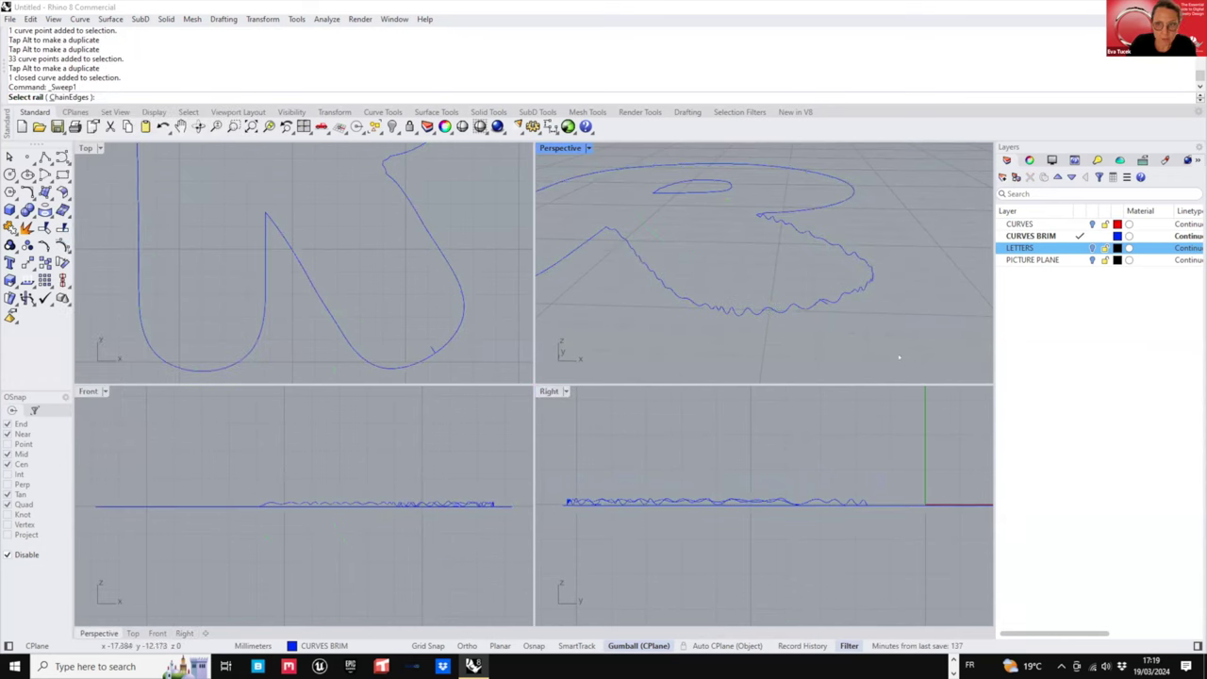
{"action": "left_click", "coordinate": [816, 305]}
{"action": "key", "text": "Escape"}
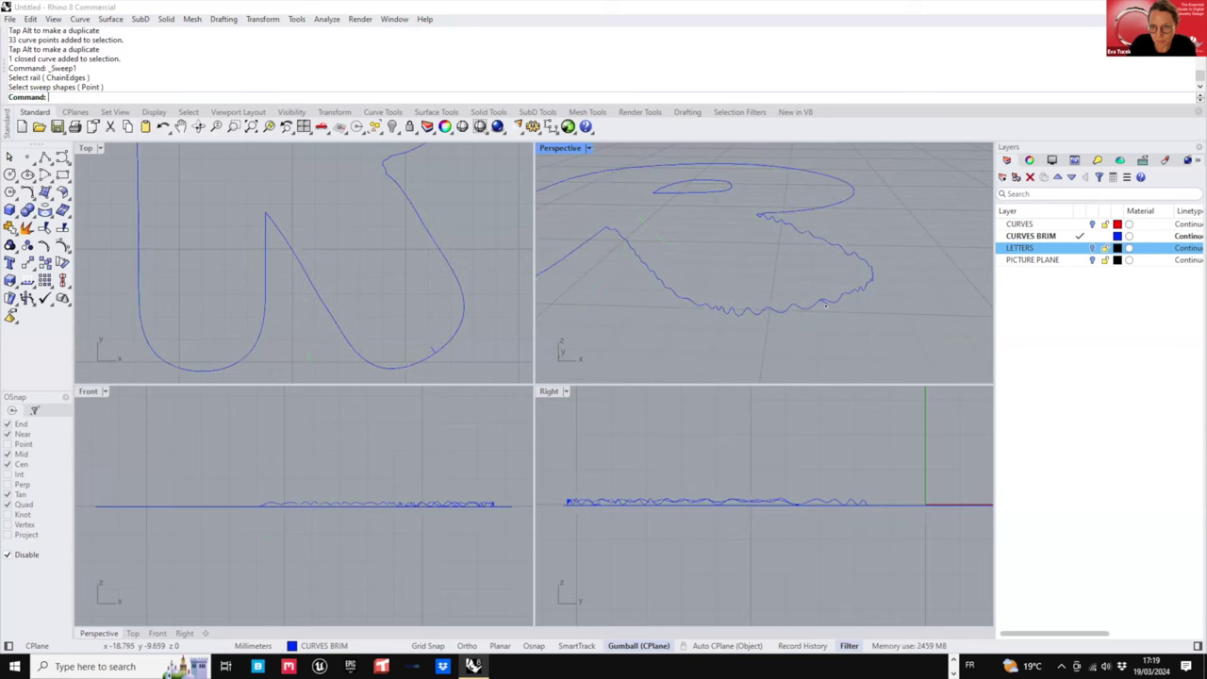
- Start a one-rail sweep using the wavy outline as the rail and the short line as the cross section
{"action": "right_click", "coordinate": [825, 304]}
{"action": "left_click", "coordinate": [817, 304]}
{"action": "left_click", "coordinate": [827, 306]}
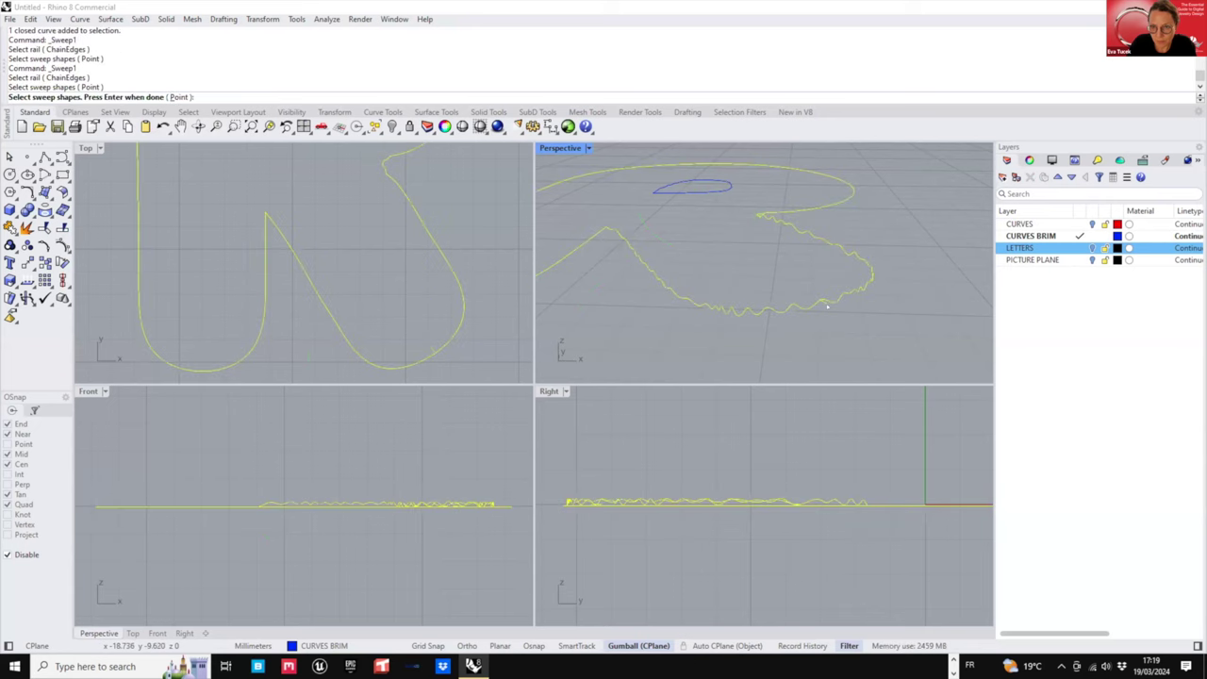
{"action": "right_click", "coordinate": [829, 307]}
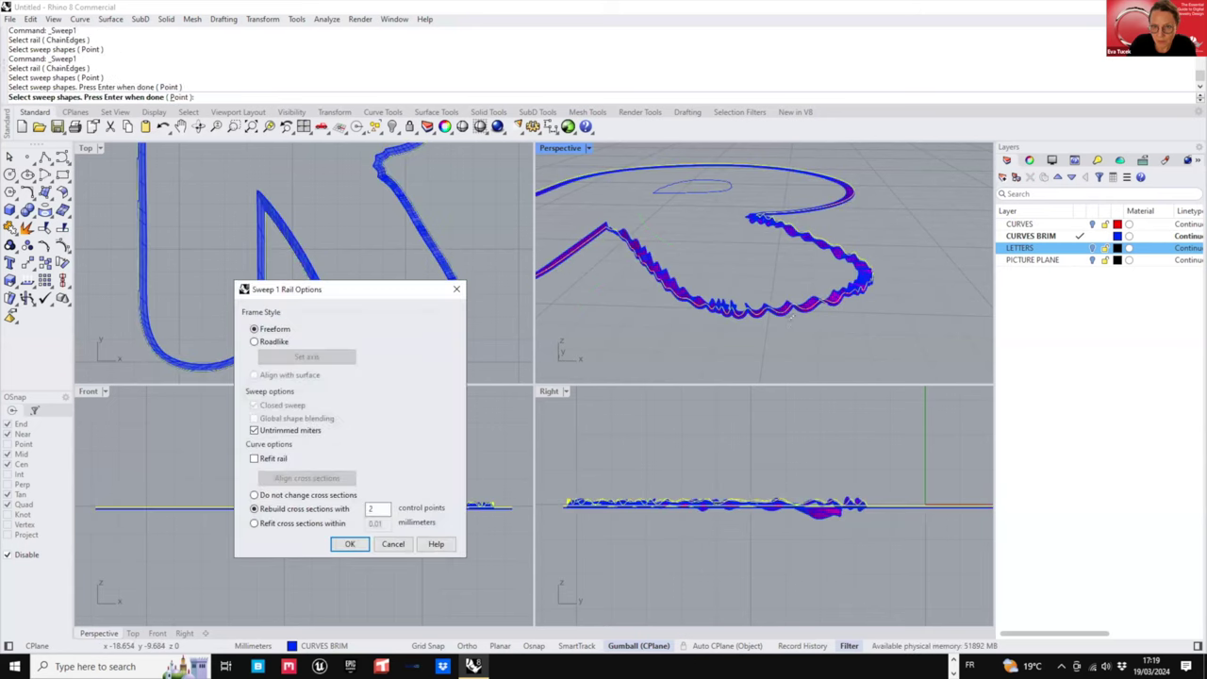
- Create the sweep with Refit rail on, Closed sweep and Untrimmed miters off, and cross sections rebuilt with 2 control points
{"action": "right_click_drag", "start_coordinate": [828, 307], "coordinate": [798, 268]}
{"action": "scroll", "coordinate": [797, 268], "scroll_direction": "up", "scroll_amount": 5}
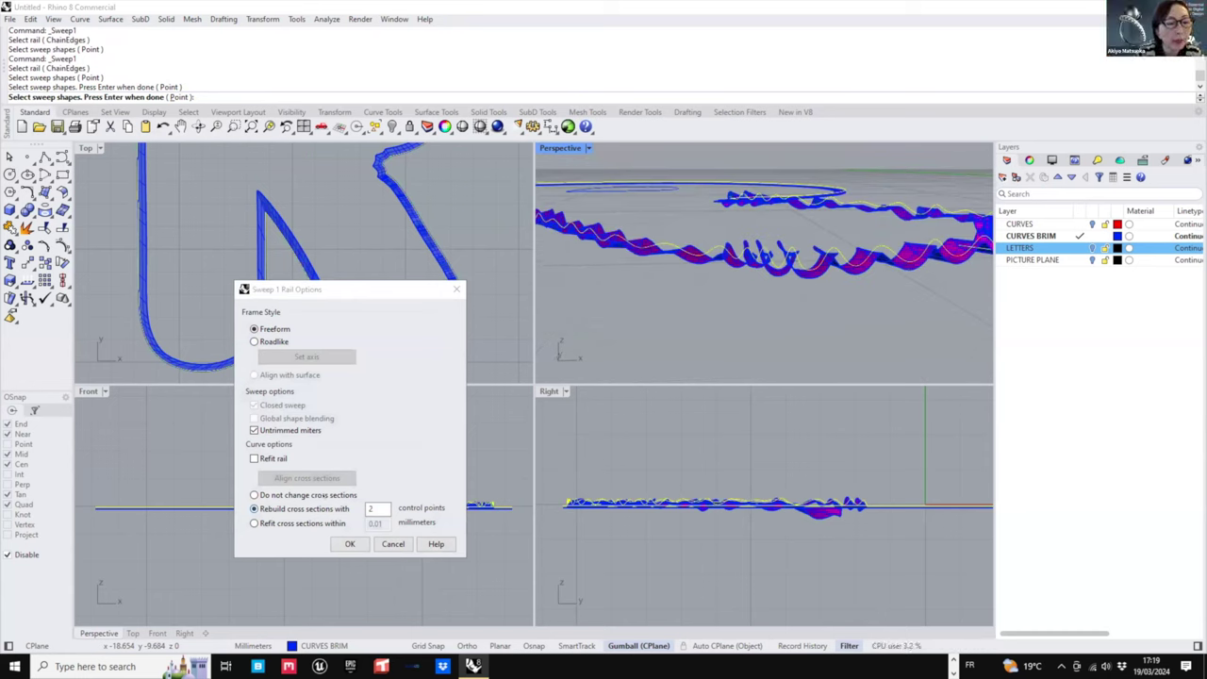
{"action": "left_click", "coordinate": [308, 449]}
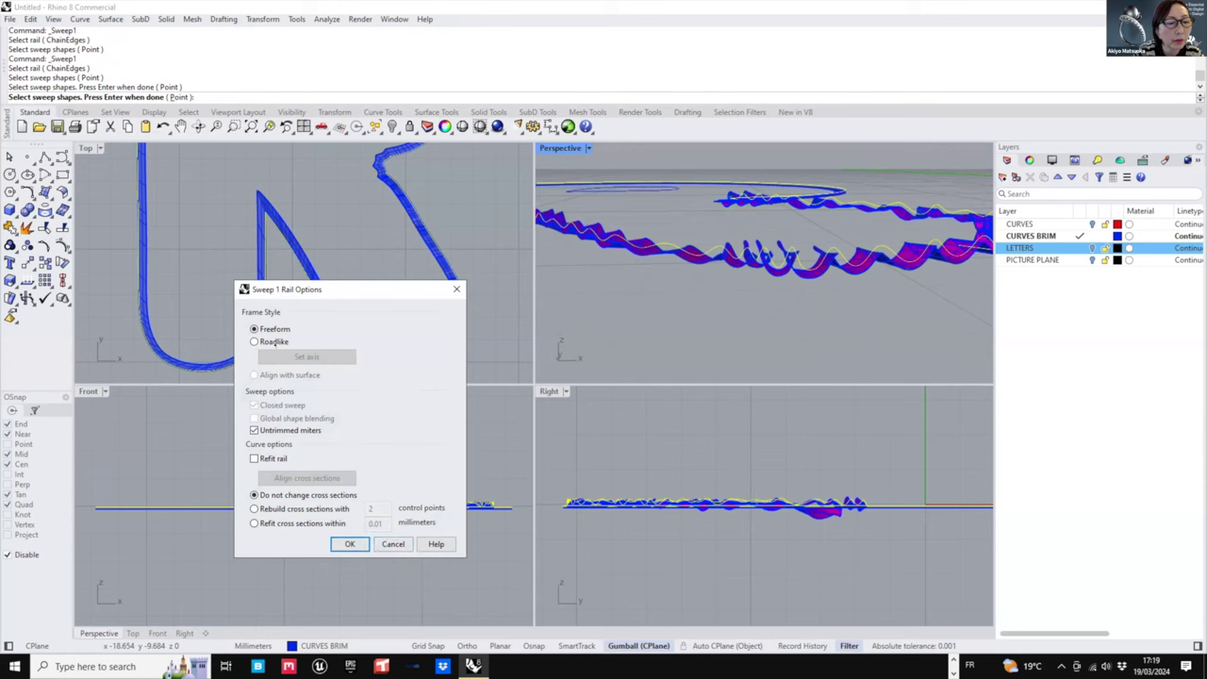
{"action": "left_click", "coordinate": [273, 459]}
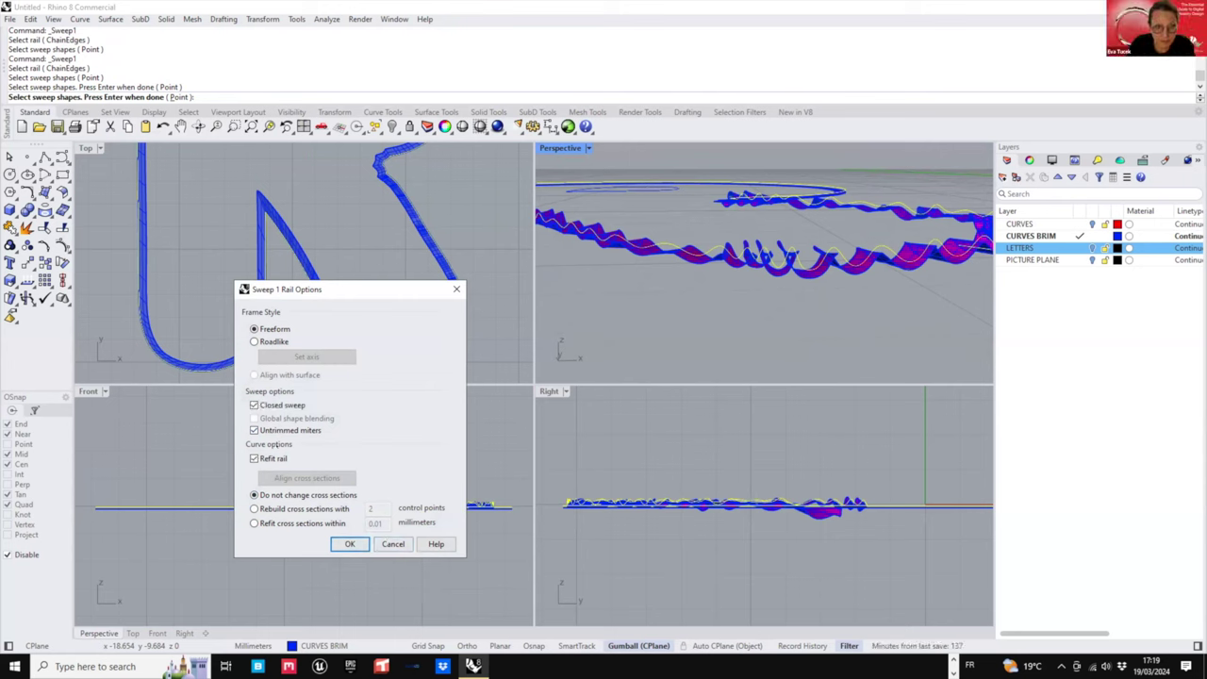
{"action": "left_click", "coordinate": [276, 406]}
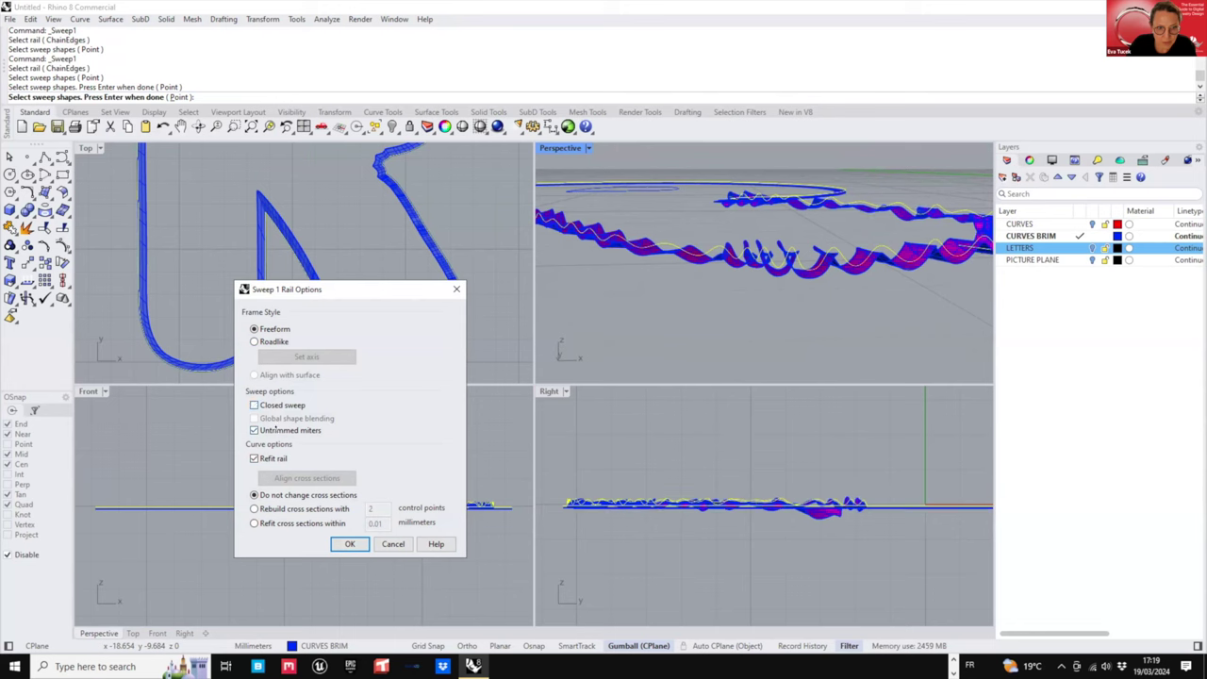
{"action": "left_click", "coordinate": [274, 431]}
{"action": "right_click_drag", "start_coordinate": [848, 264], "coordinate": [818, 264]}
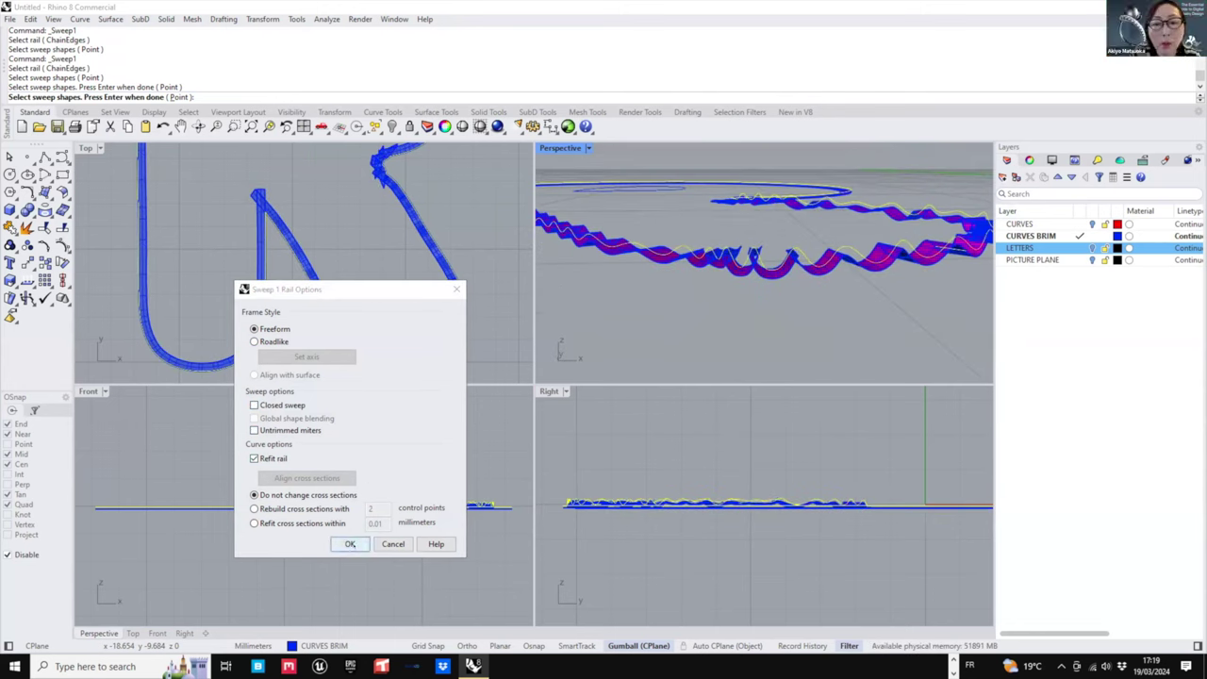
{"action": "left_click", "coordinate": [325, 508]}
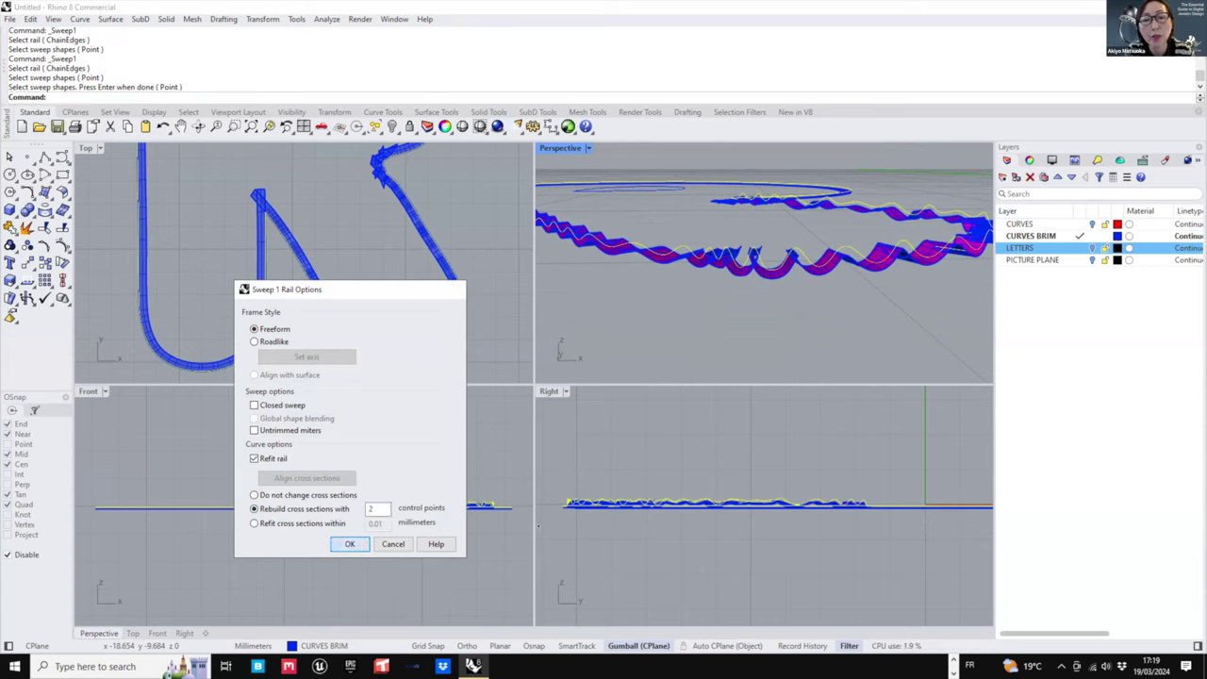
{"action": "left_click", "coordinate": [349, 544]}
- Select the outline's raised control points in the Right view, lower them slightly further, and hide the control points
{"action": "left_click_drag", "start_coordinate": [556, 484], "coordinate": [889, 502]}
{"action": "left_click_drag", "start_coordinate": [715, 456], "coordinate": [718, 460]}
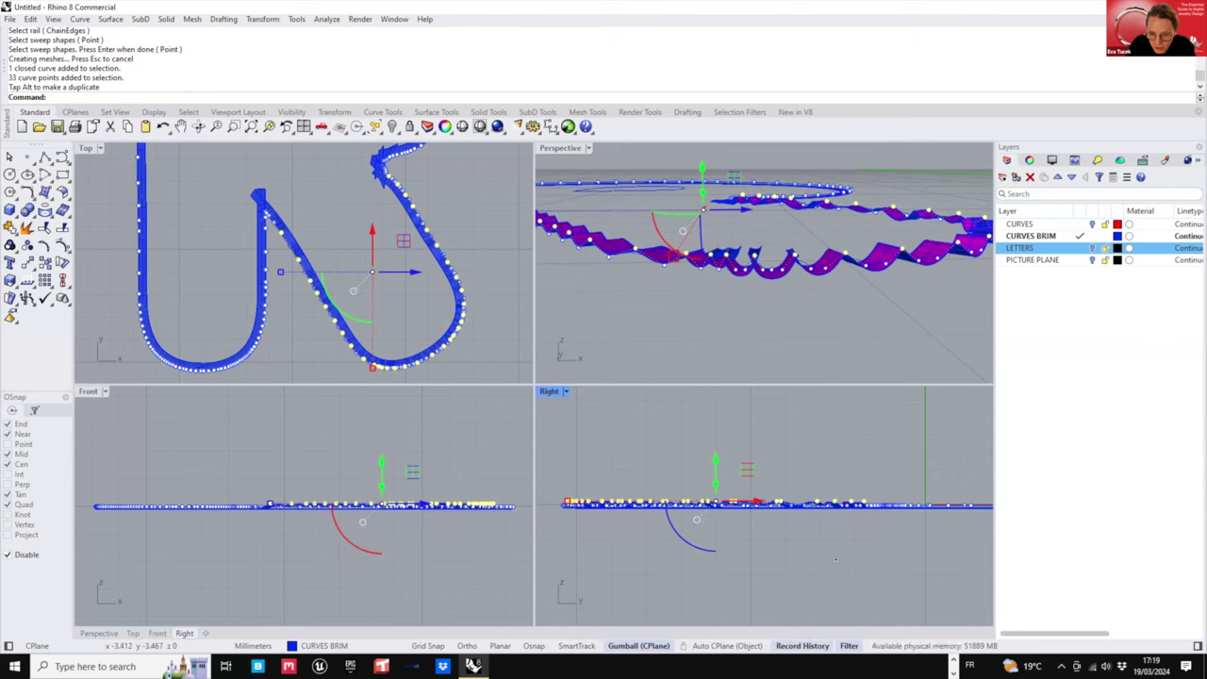
{"action": "right_click_drag", "start_coordinate": [767, 289], "coordinate": [755, 300]}
{"action": "key", "text": "Escape"}
{"action": "key", "text": "Escape"}
- Delete the swept brim polysurfaces along the leg's inner side, its outer side and the rest of the letter
{"action": "left_click", "coordinate": [795, 276]}
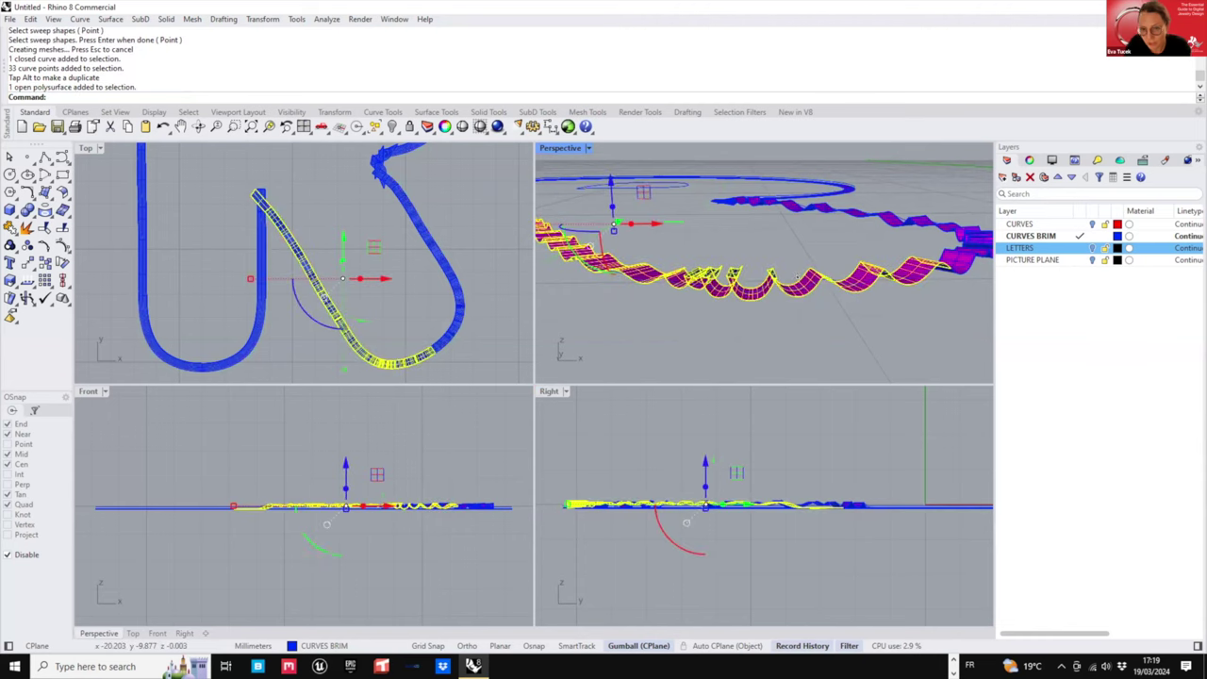
{"action": "key", "text": "Delete"}
{"action": "left_click", "coordinate": [957, 269]}
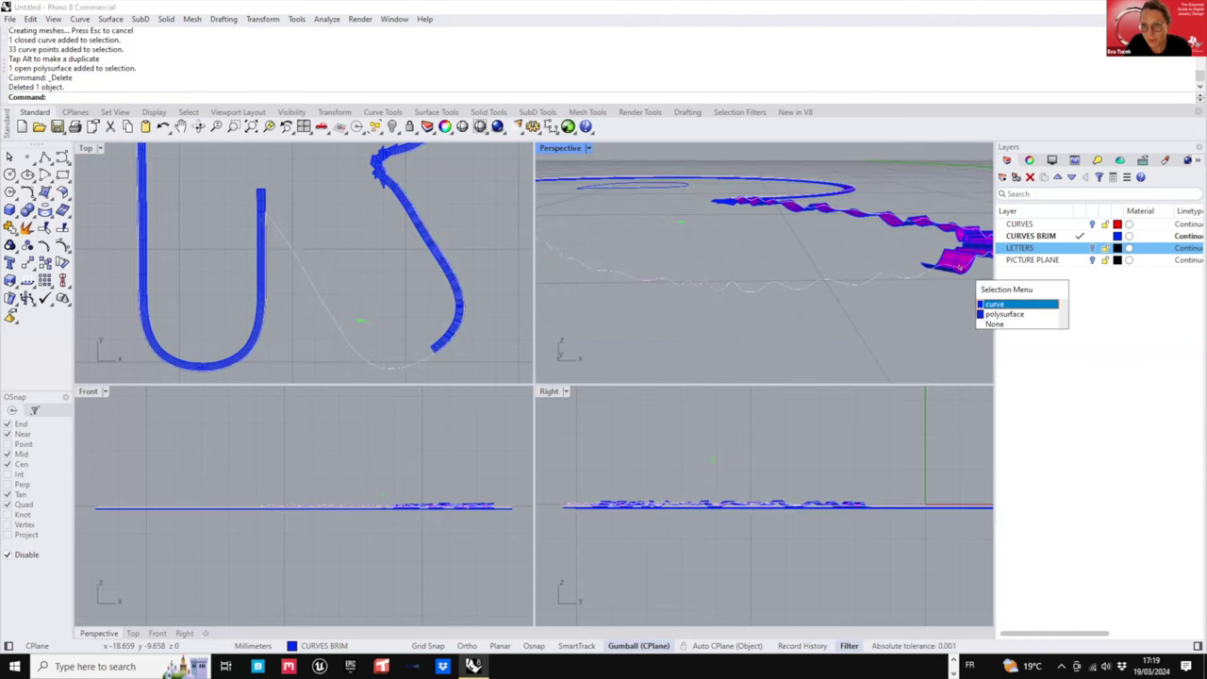
{"action": "left_click", "coordinate": [996, 303]}
{"action": "key", "text": "Delete"}
{"action": "left_click", "coordinate": [828, 188]}
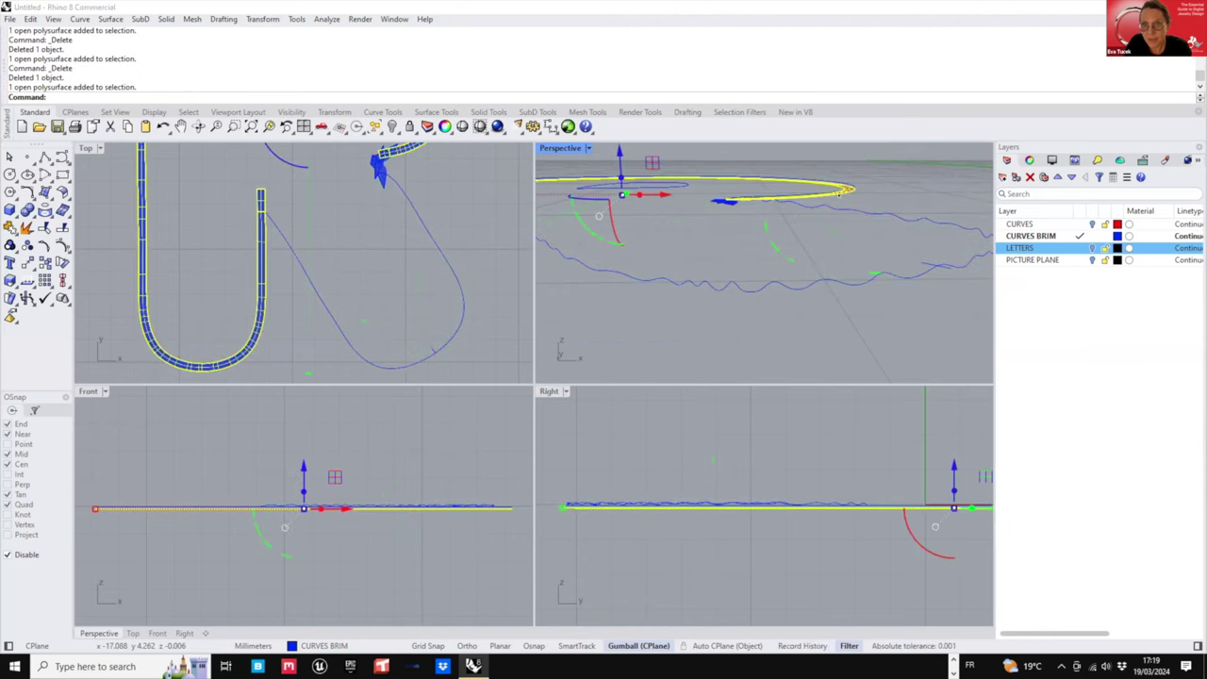
{"action": "key", "text": "Delete"}
{"action": "left_click", "coordinate": [730, 202]}
{"action": "key", "text": "Delete"}
- Delete the remaining brim fragments at the notch between the bowl and the leg, keeping the outline curve
{"action": "right_click_drag", "start_coordinate": [731, 203], "coordinate": [741, 236]}
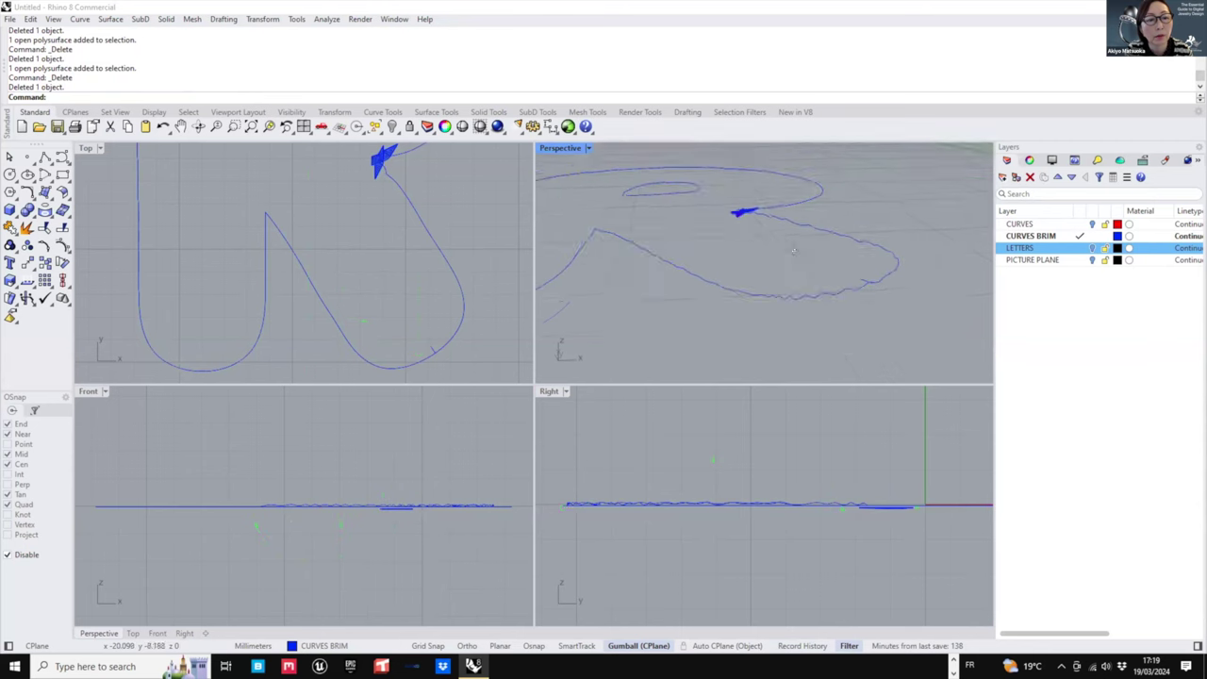
{"action": "scroll", "coordinate": [741, 226], "scroll_direction": "up", "scroll_amount": 5}
{"action": "left_click", "coordinate": [738, 198]}
{"action": "left_click", "coordinate": [782, 231]}
{"action": "key", "text": "Delete"}
{"action": "left_click", "coordinate": [753, 192]}
{"action": "key", "text": "Delete"}
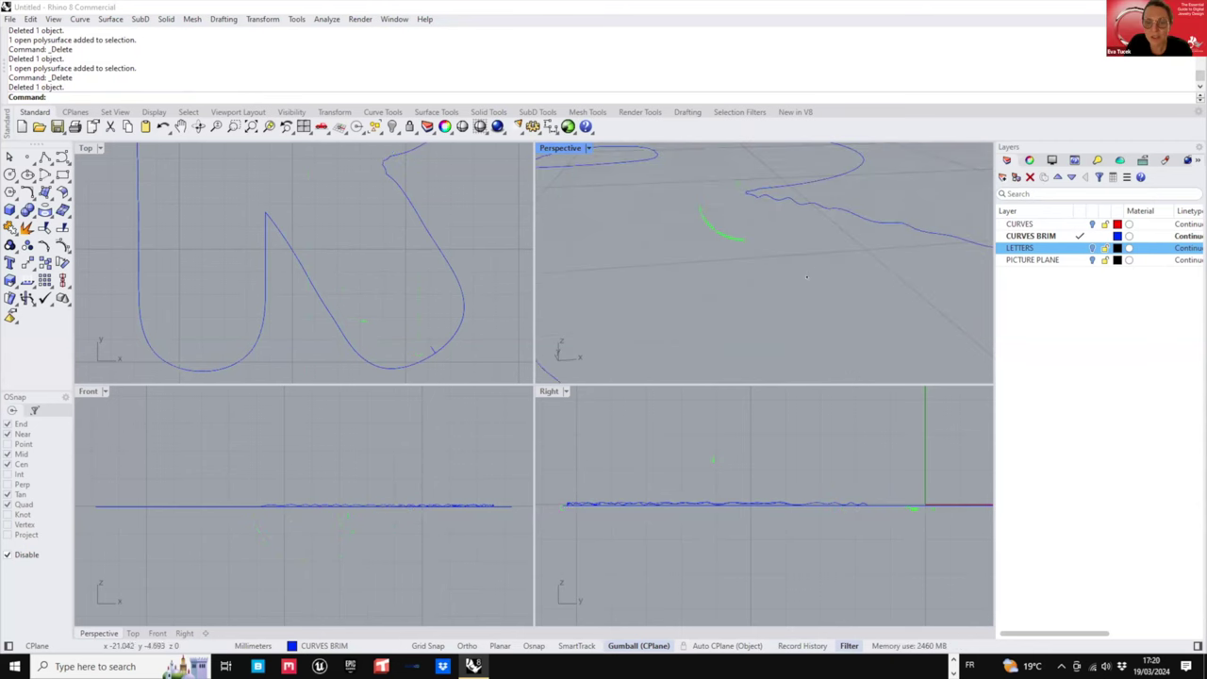
- Select the wavy outline curve and show its control points
{"action": "scroll", "coordinate": [790, 264], "scroll_direction": "down", "scroll_amount": 7}
{"action": "right_click_drag", "start_coordinate": [800, 300], "coordinate": [809, 265]}
{"action": "scroll", "coordinate": [809, 265], "scroll_direction": "up", "scroll_amount": 4}
{"action": "left_click", "coordinate": [828, 271]}
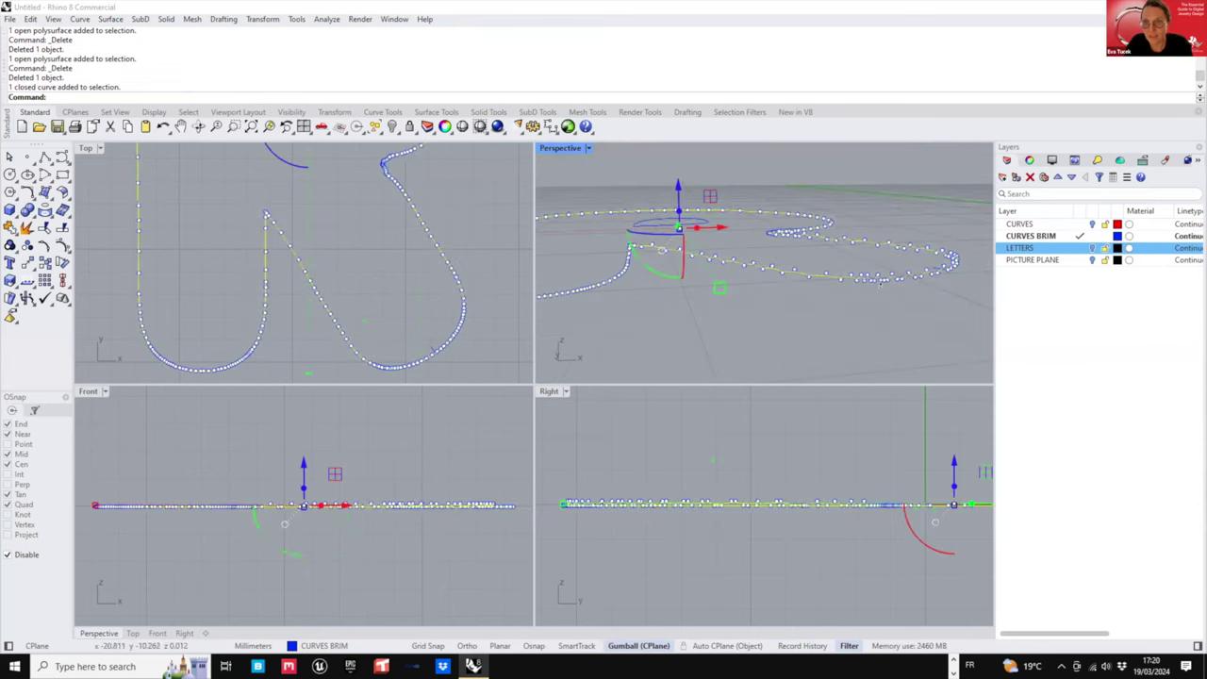
- Sweep the short profile line along the wavy outline with Sweep 1 Rail, using Freeform style, refit rail and cross sections rebuilt with 2 points
{"action": "scroll", "coordinate": [834, 268], "scroll_direction": "up", "scroll_amount": 2}
{"action": "right_click", "coordinate": [71, 97]}
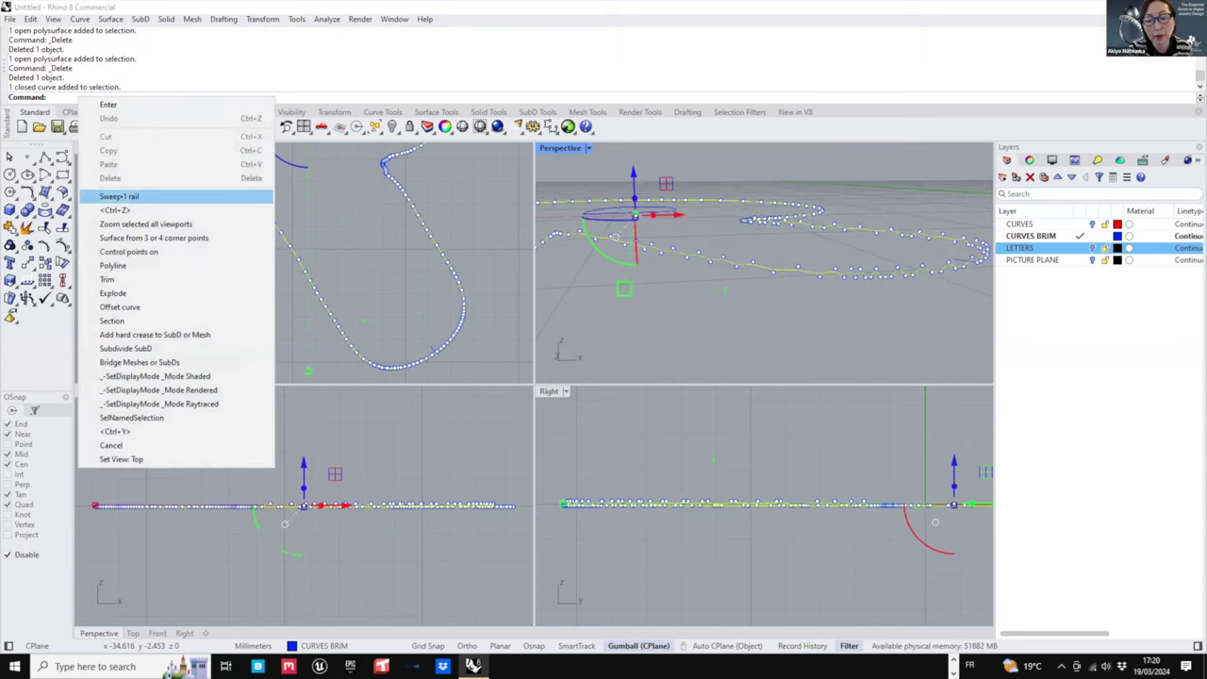
{"action": "left_click", "coordinate": [113, 194]}
{"action": "right_click_drag", "start_coordinate": [906, 297], "coordinate": [870, 289]}
{"action": "scroll", "coordinate": [877, 295], "scroll_direction": "up", "scroll_amount": 2}
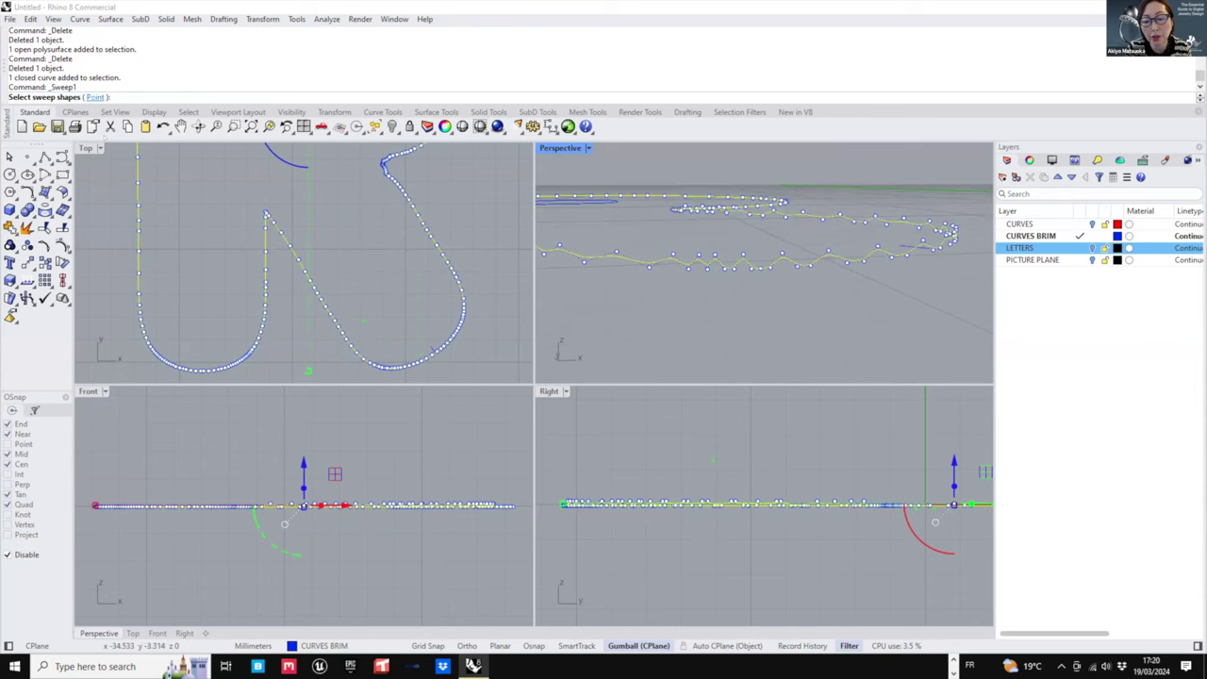
{"action": "left_click", "coordinate": [900, 247]}
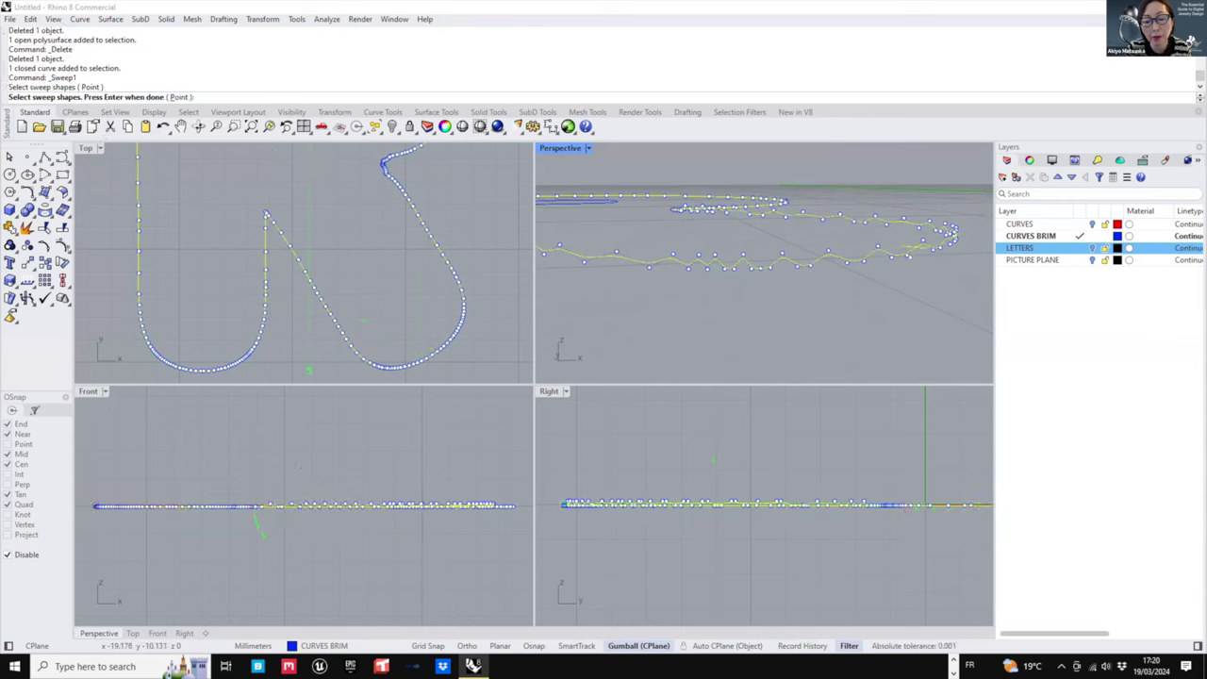
{"action": "key", "text": "Return"}
{"action": "right_click_drag", "start_coordinate": [755, 295], "coordinate": [835, 278], "text": "shift"}
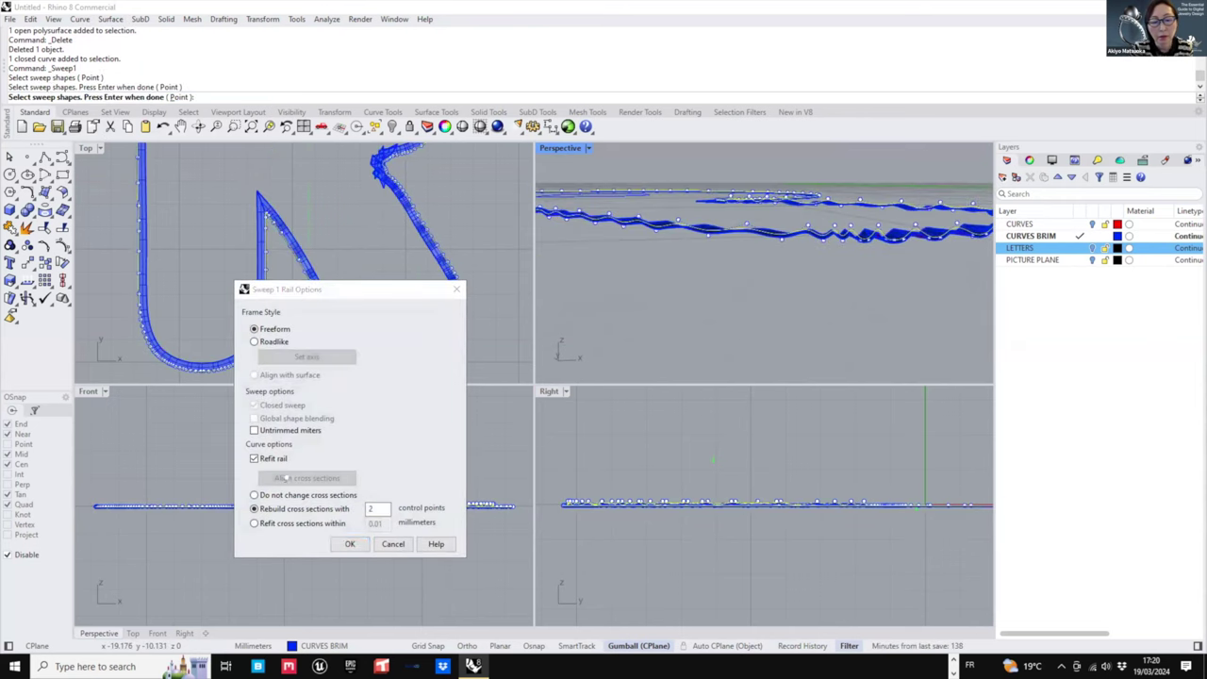
{"action": "left_click", "coordinate": [349, 544]}
- Delete the swept brim piece along the leg's outer side and two overlapping fragments at the notch between bowl and leg
{"action": "left_click", "coordinate": [771, 179]}
{"action": "right_click_drag", "start_coordinate": [772, 179], "coordinate": [777, 264]}
{"action": "scroll", "coordinate": [726, 227], "scroll_direction": "up", "scroll_amount": 3}
{"action": "right_click_drag", "start_coordinate": [726, 226], "coordinate": [739, 179]}
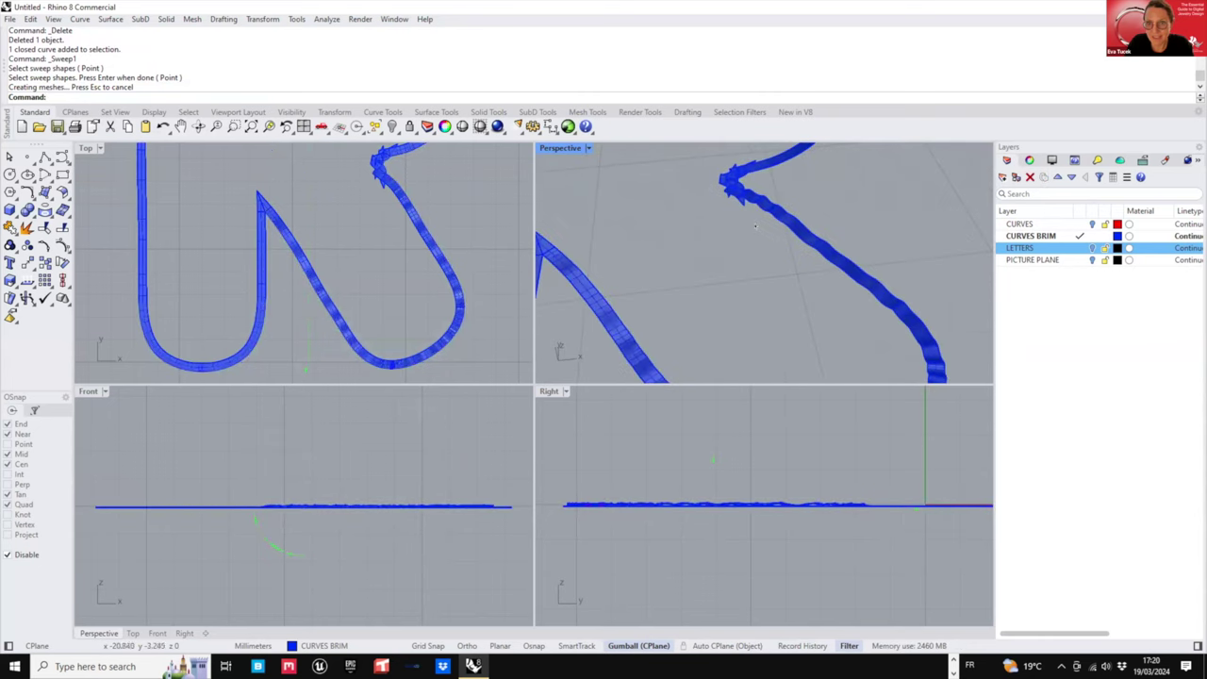
{"action": "scroll", "coordinate": [740, 177], "scroll_direction": "up", "scroll_amount": 3}
{"action": "scroll", "coordinate": [740, 176], "scroll_direction": "up", "scroll_amount": 2}
{"action": "left_click", "coordinate": [748, 201]}
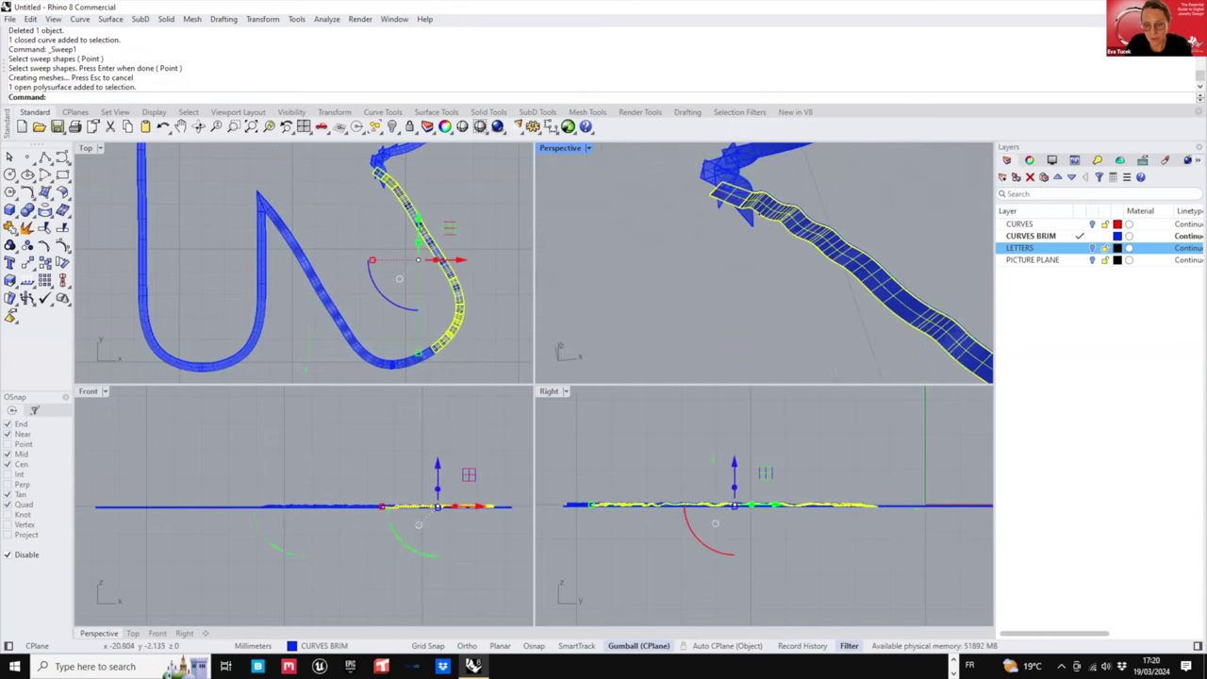
{"action": "scroll", "coordinate": [747, 203], "scroll_direction": "down", "scroll_amount": 4}
{"action": "key", "text": "Delete"}
{"action": "left_click", "coordinate": [745, 203]}
{"action": "key", "text": "Delete"}
{"action": "left_click", "coordinate": [743, 196]}
{"action": "key", "text": "Delete"}
- Delete the remaining swept pieces around the bowl and stem and along the leg's inner side, keeping the outline curve
{"action": "scroll", "coordinate": [737, 186], "scroll_direction": "up", "scroll_amount": 3}
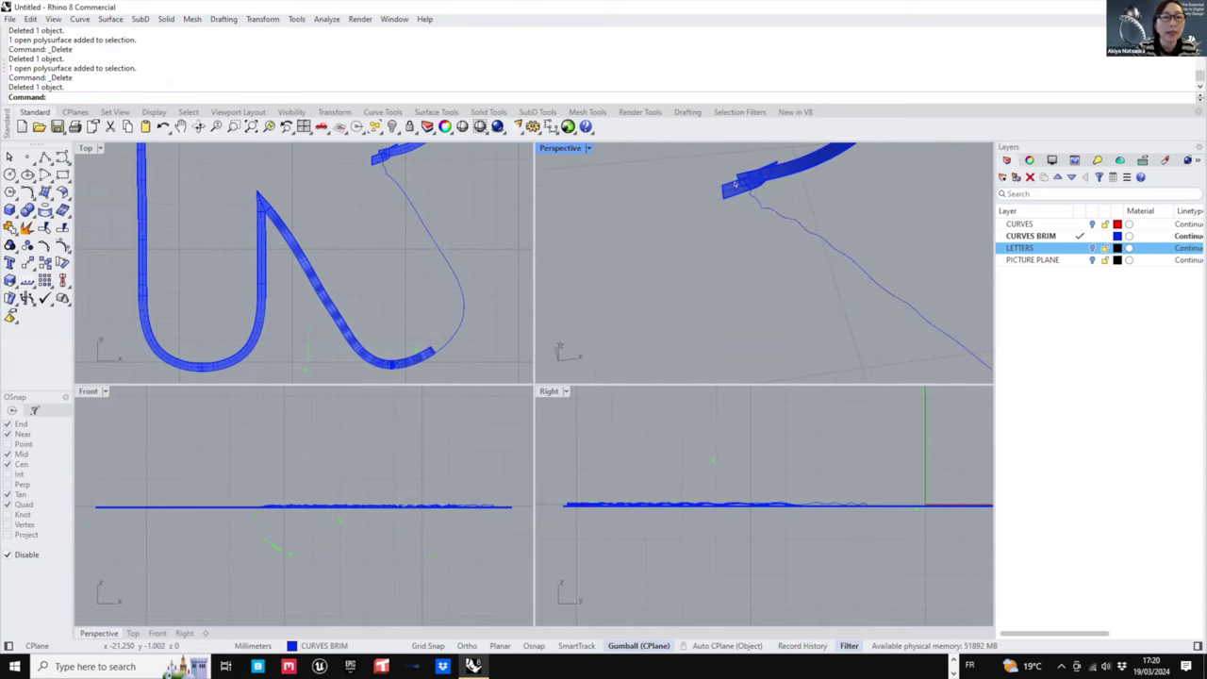
{"action": "left_click", "coordinate": [735, 184]}
{"action": "key", "text": "Delete"}
{"action": "left_click", "coordinate": [744, 182]}
{"action": "key", "text": "Delete"}
{"action": "scroll", "coordinate": [743, 181], "scroll_direction": "down", "scroll_amount": 4}
{"action": "right_click_drag", "start_coordinate": [741, 181], "coordinate": [733, 245]}
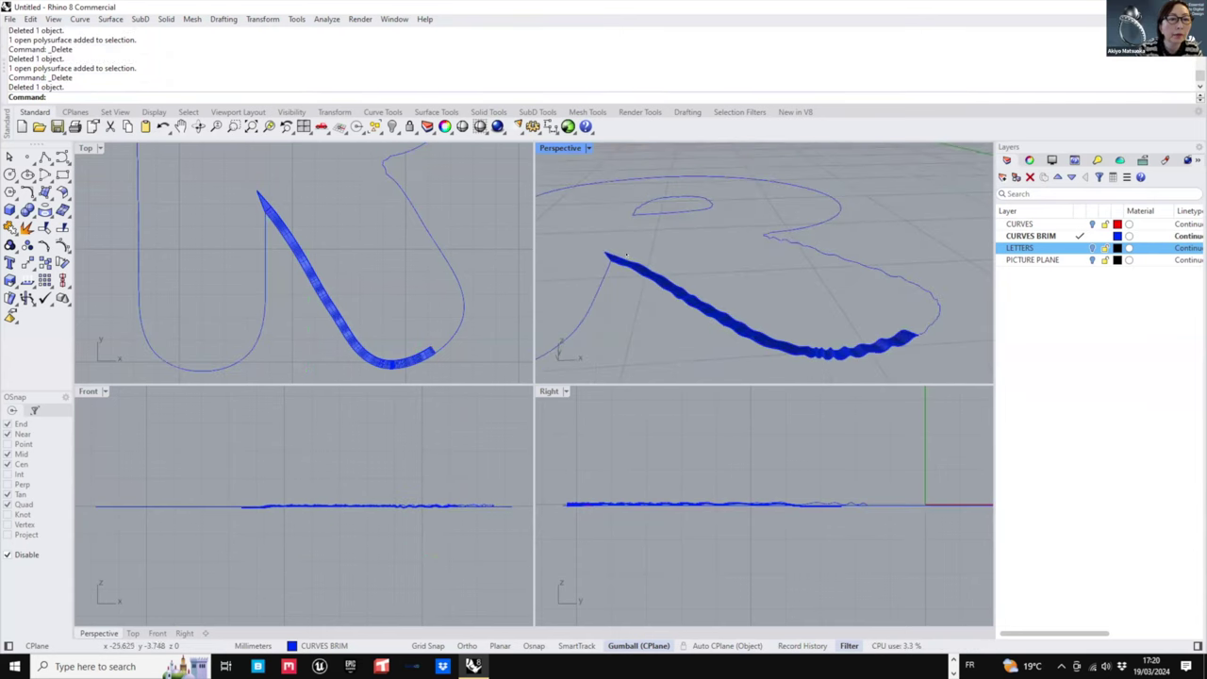
{"action": "left_click", "coordinate": [647, 270]}
{"action": "key", "text": "Delete"}
{"action": "right_click", "coordinate": [813, 249]}
{"action": "left_click", "coordinate": [816, 247]}
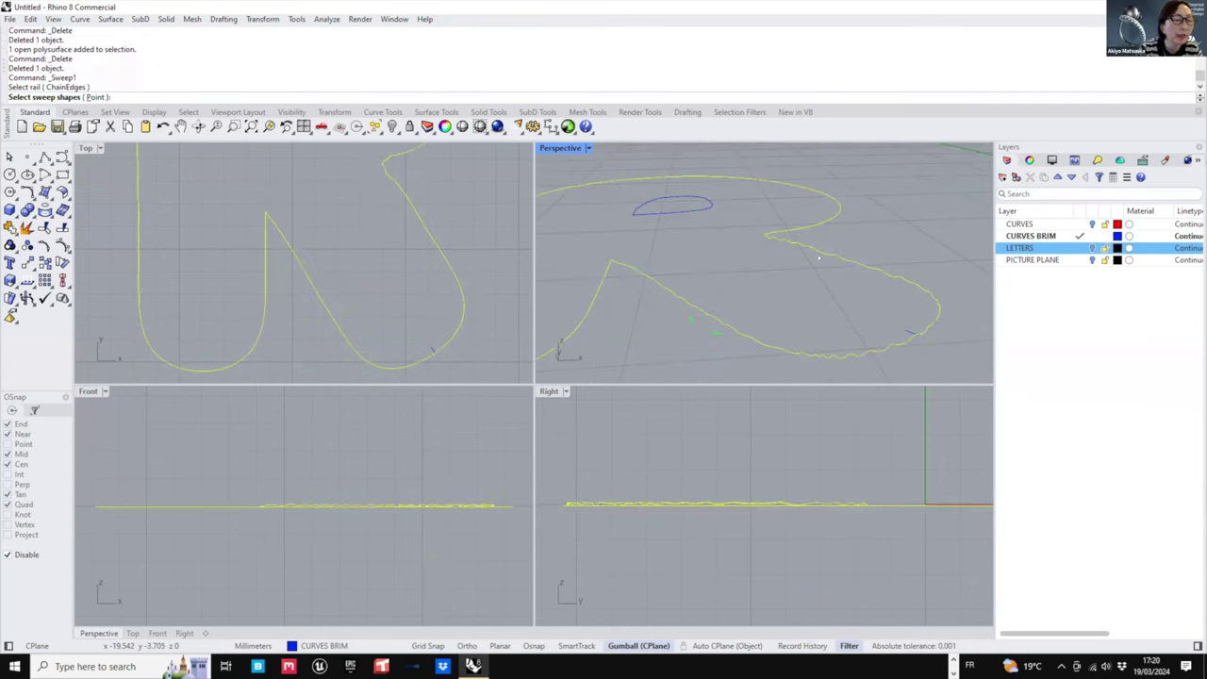
{"action": "scroll", "coordinate": [837, 312], "scroll_direction": "up", "scroll_amount": 3}
{"action": "right_click_drag", "start_coordinate": [840, 318], "coordinate": [839, 291]}
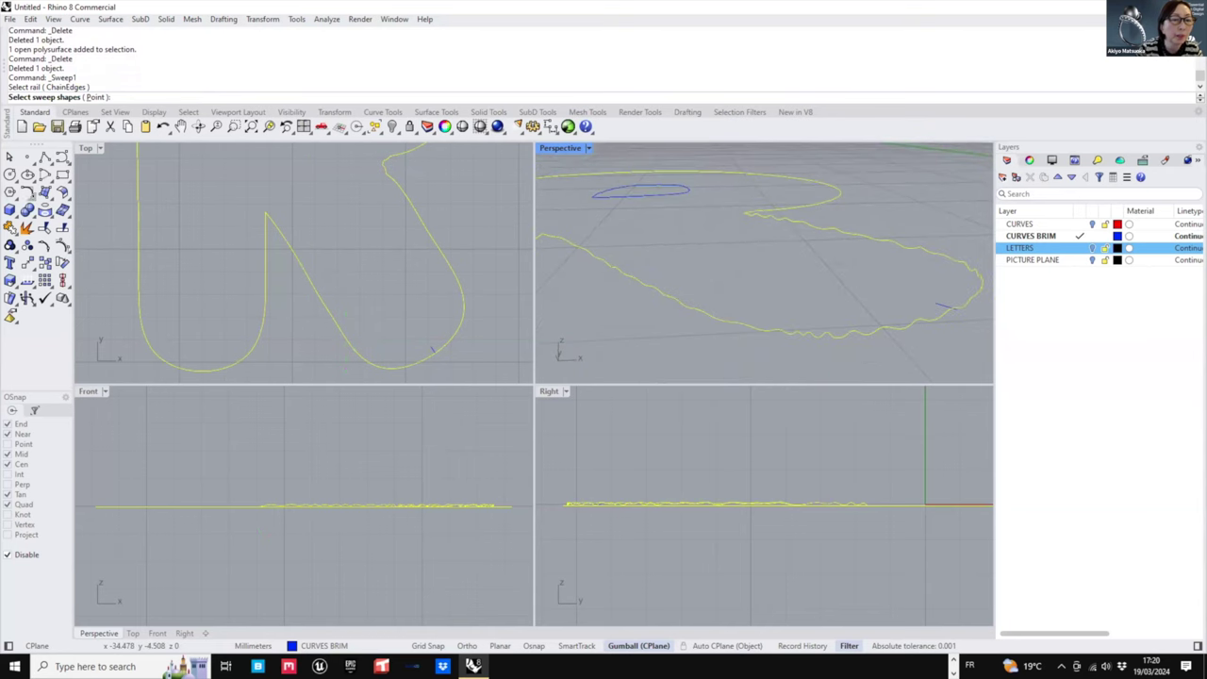
- Rebuild the wavy outline curve with 225 points and degree 3, deleting the input curve
{"action": "left_click", "coordinate": [31, 195]}
{"action": "left_click", "coordinate": [99, 252]}
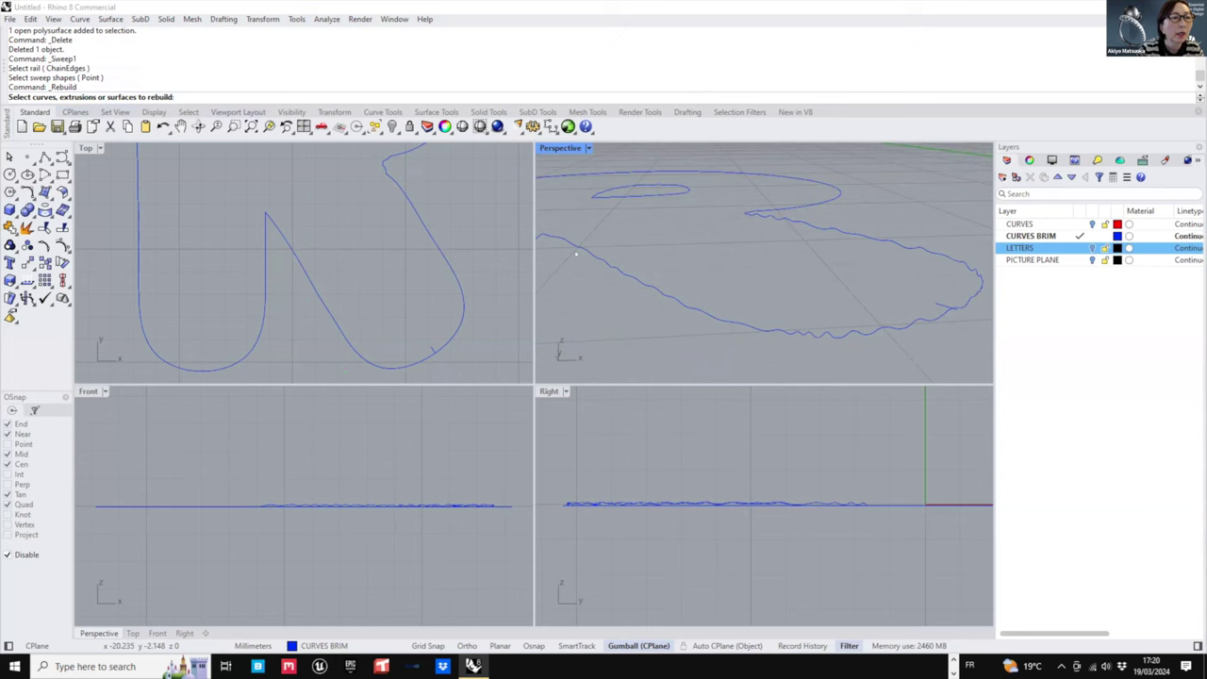
{"action": "left_click", "coordinate": [786, 330]}
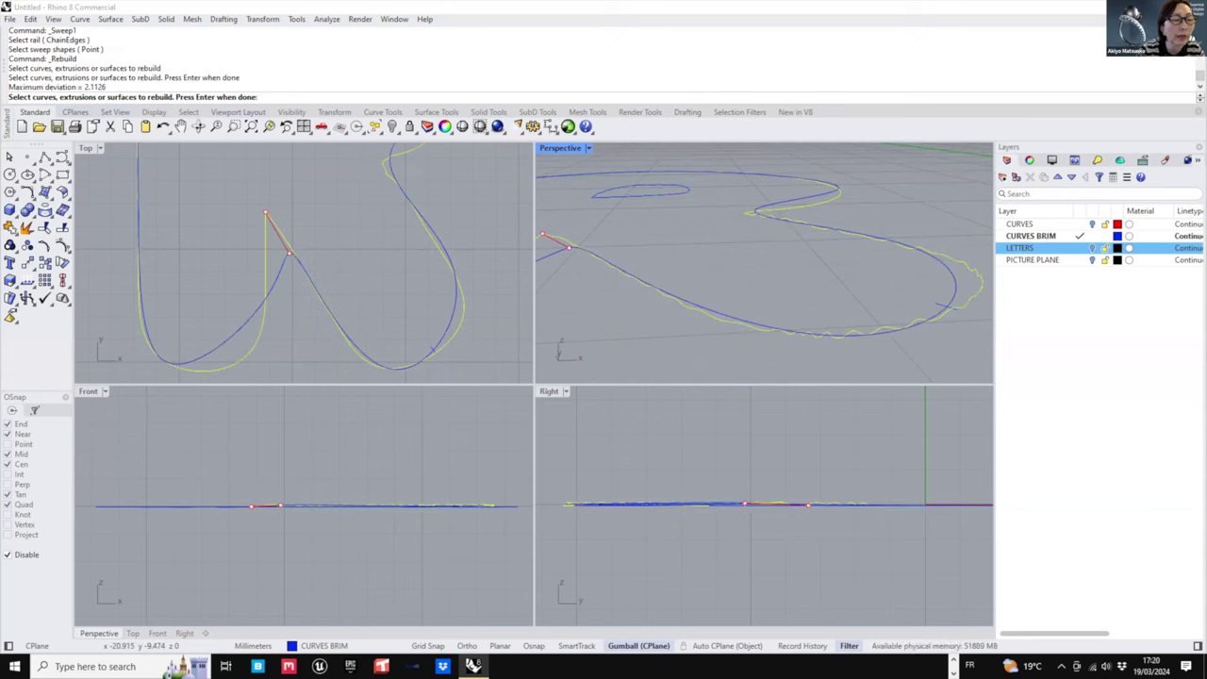
{"action": "key", "text": "Return"}
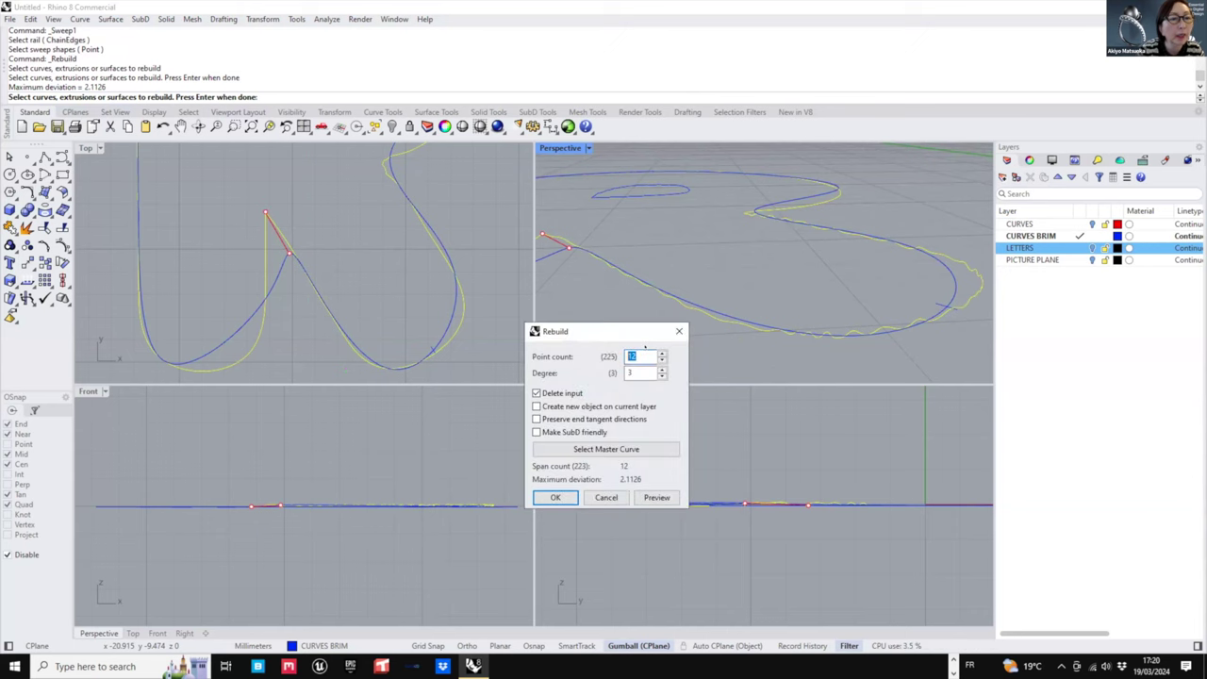
{"action": "type", "text": "25"}
{"action": "left_click", "coordinate": [649, 494]}
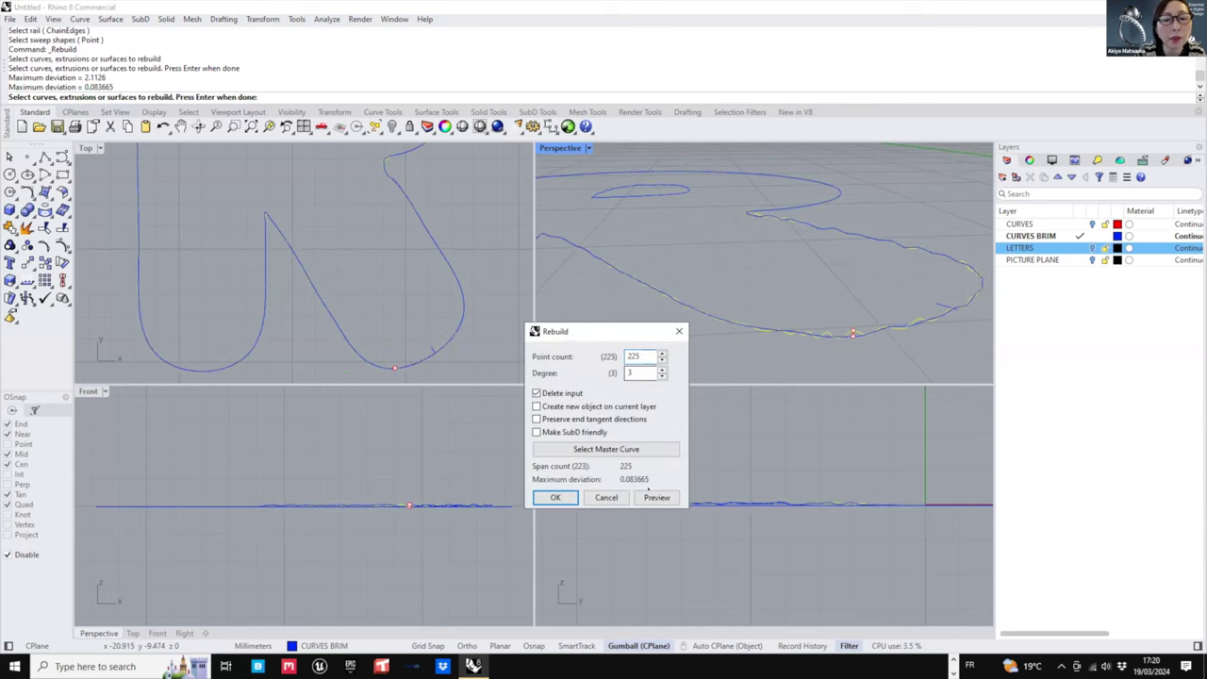
{"action": "left_click", "coordinate": [655, 497]}
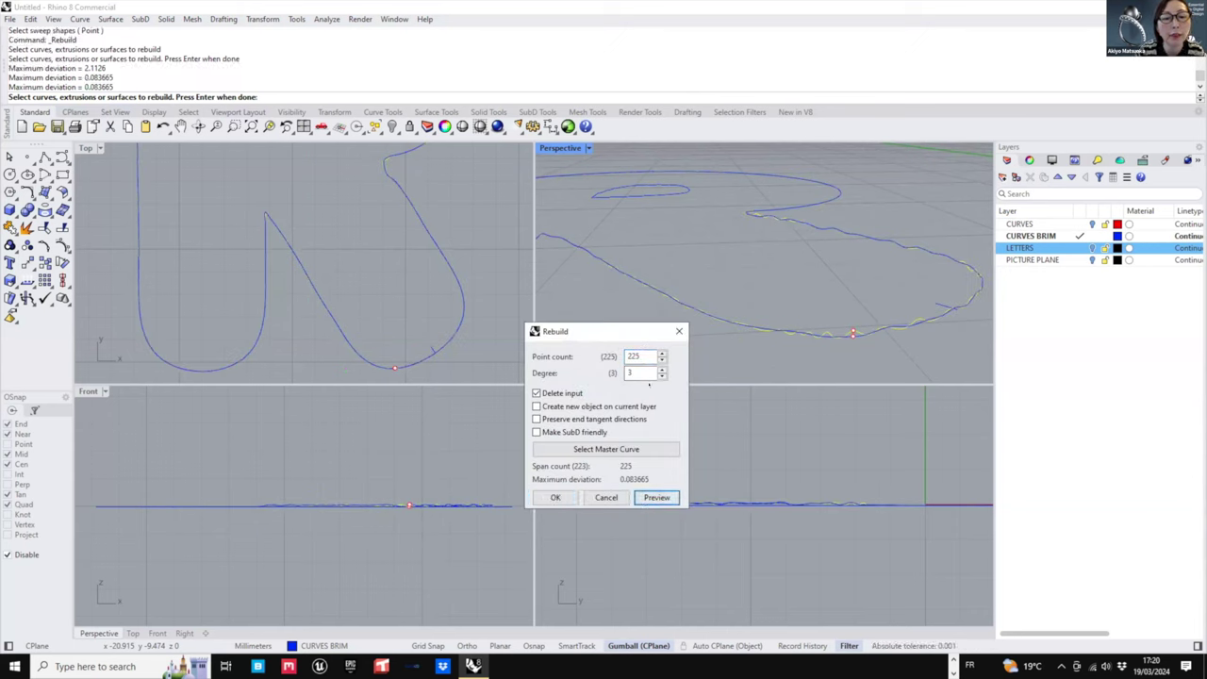
{"action": "double_click", "coordinate": [639, 355]}
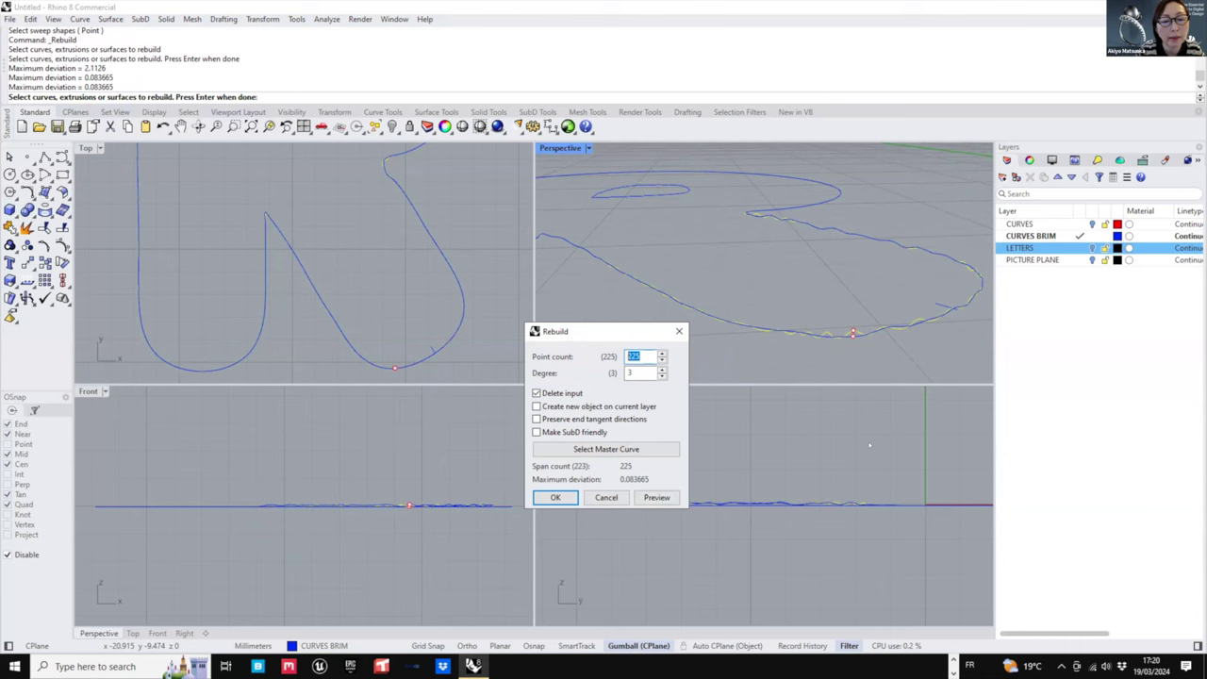
{"action": "left_click", "coordinate": [652, 497]}
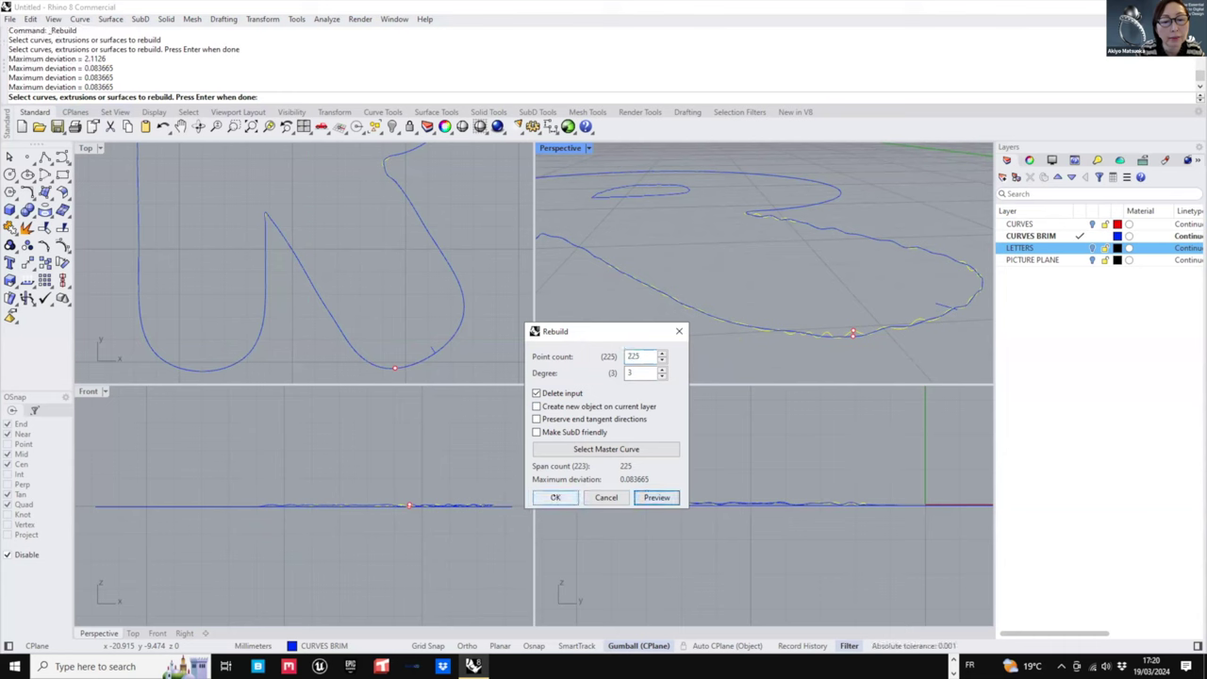
{"action": "left_click", "coordinate": [556, 498]}
- Sweep the short profile line along the rebuilt wavy outline with Sweep 1 Rail to form the brim surface
{"action": "right_click_drag", "start_coordinate": [900, 239], "coordinate": [836, 256]}
{"action": "left_click", "coordinate": [838, 257]}
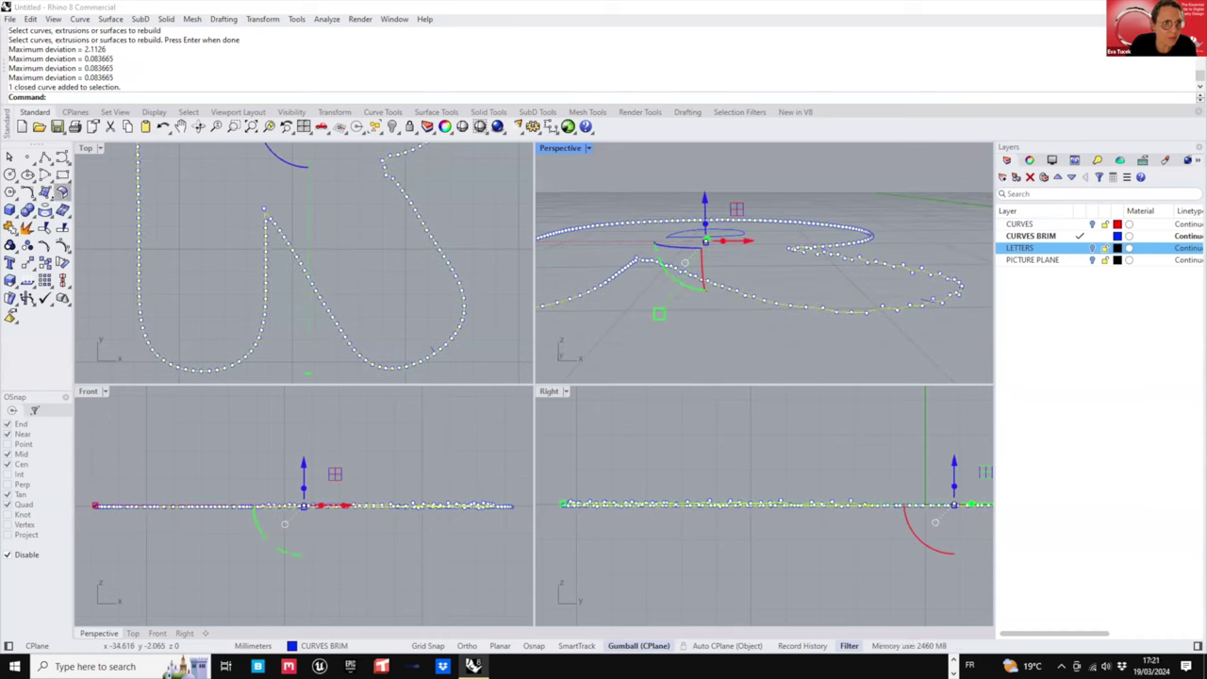
{"action": "left_click", "coordinate": [49, 197]}
{"action": "left_click", "coordinate": [81, 249]}
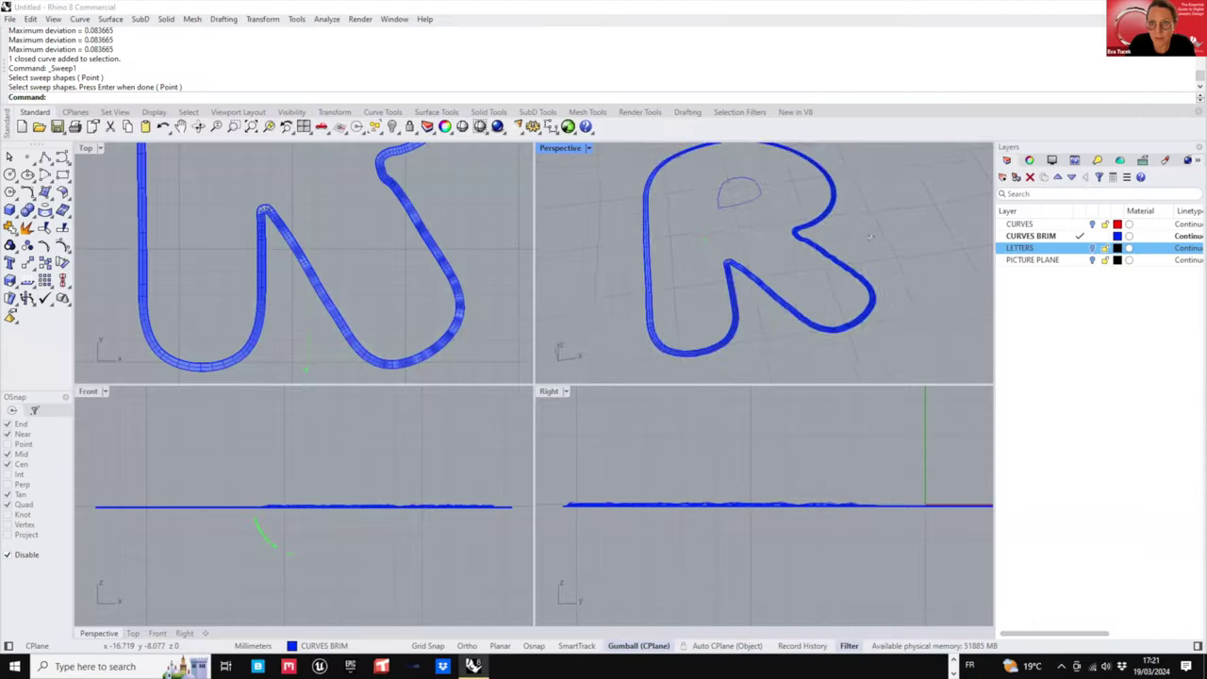
{"action": "right_click_drag", "start_coordinate": [754, 247], "coordinate": [834, 236]}
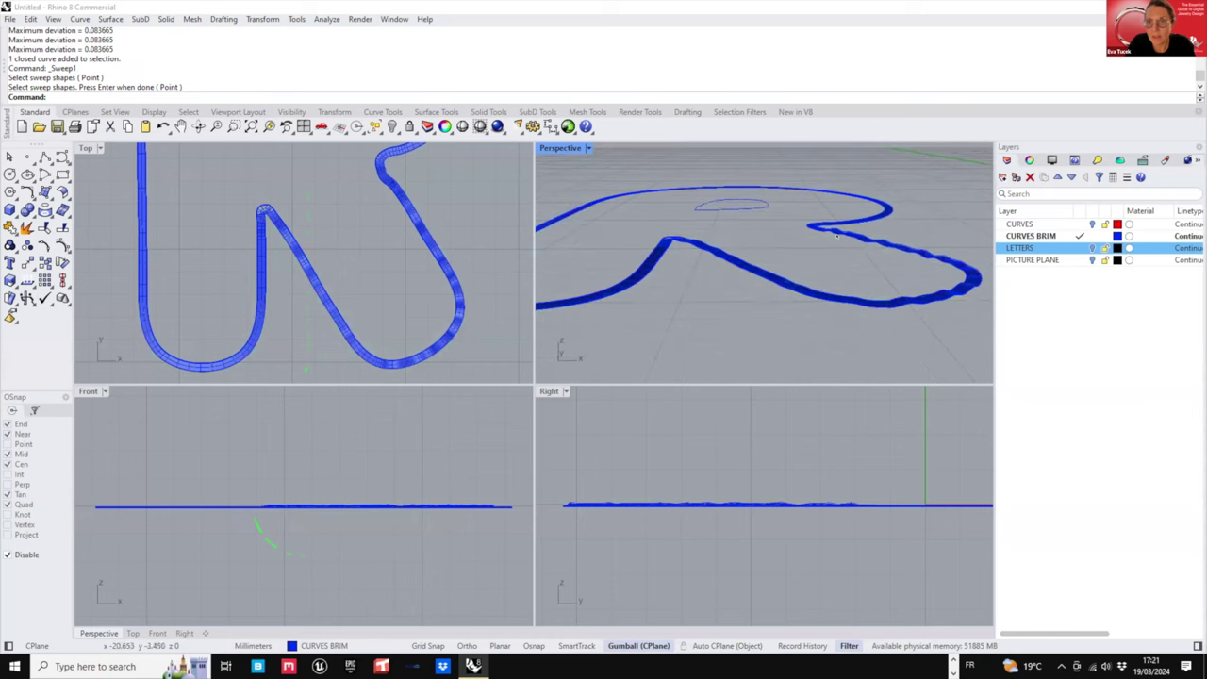
{"action": "left_click", "coordinate": [833, 236]}
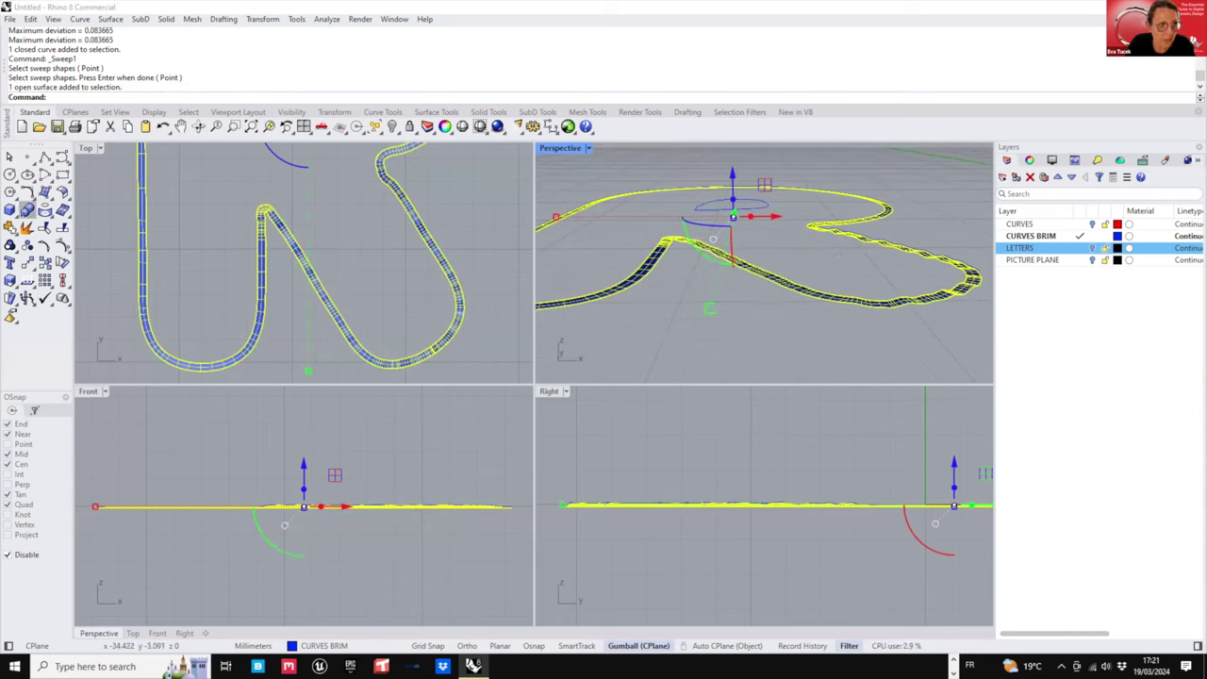
{"action": "left_click", "coordinate": [13, 213]}
{"action": "left_click", "coordinate": [81, 269]}
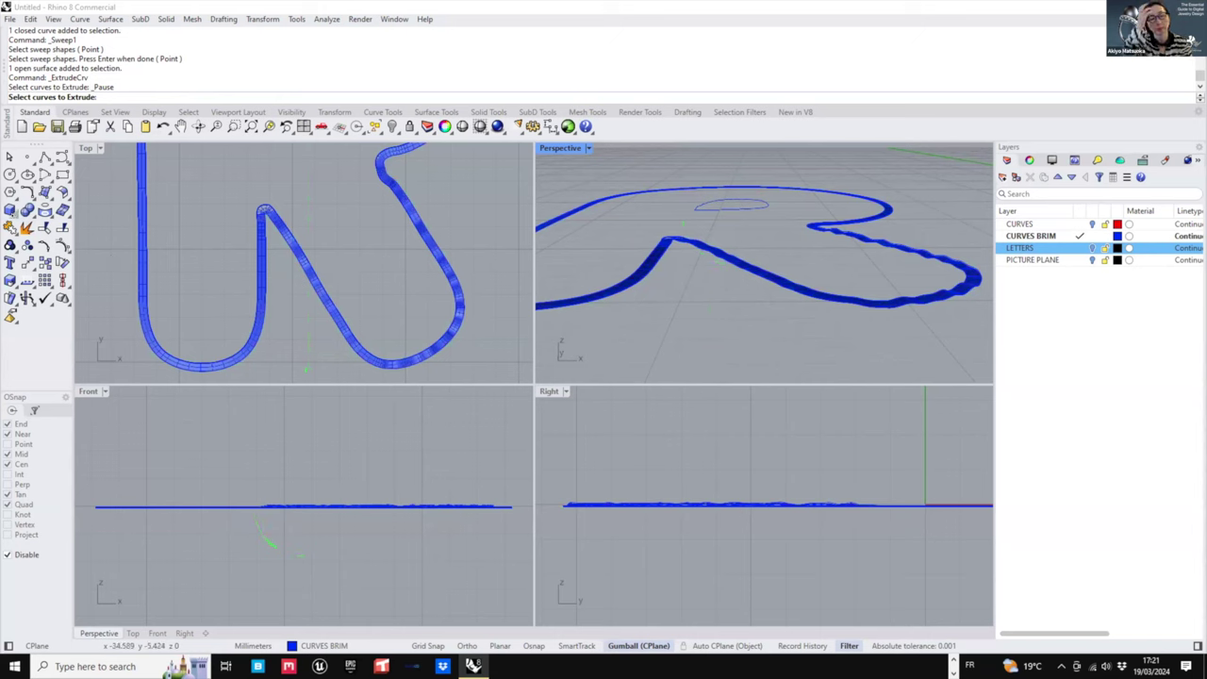
- Extrude the swept brim surface slightly downward as a solid, keeping the input surface
{"action": "left_click", "coordinate": [13, 213]}
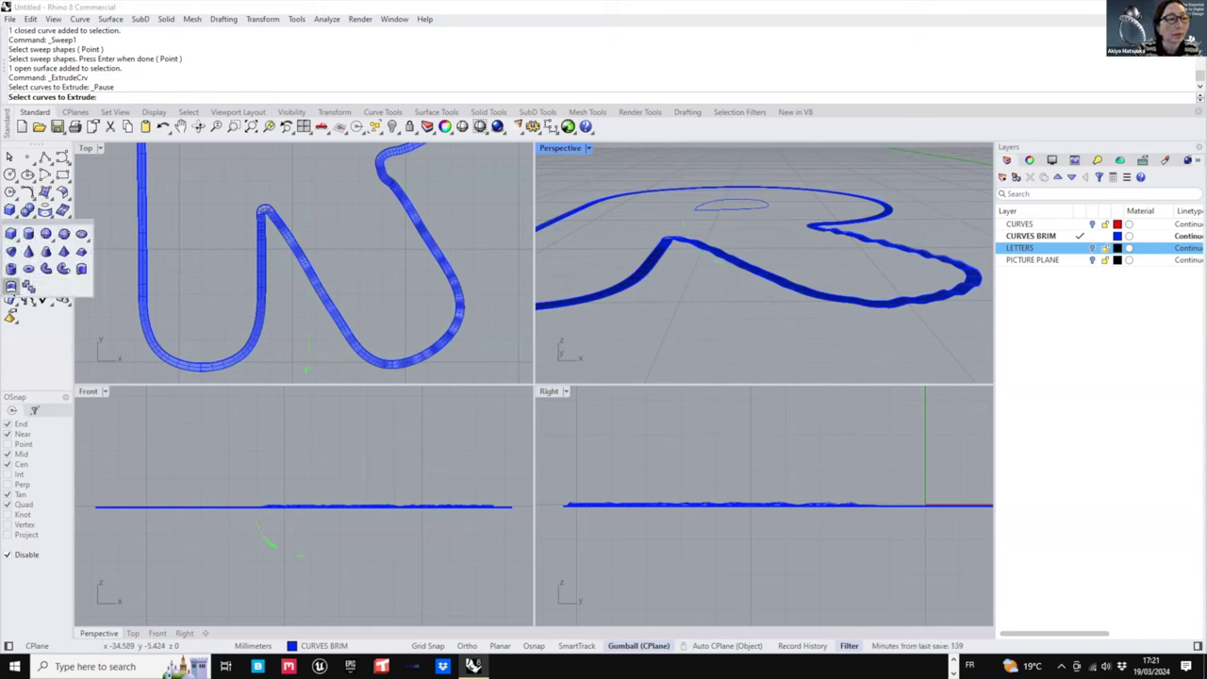
{"action": "left_click", "coordinate": [10, 287]}
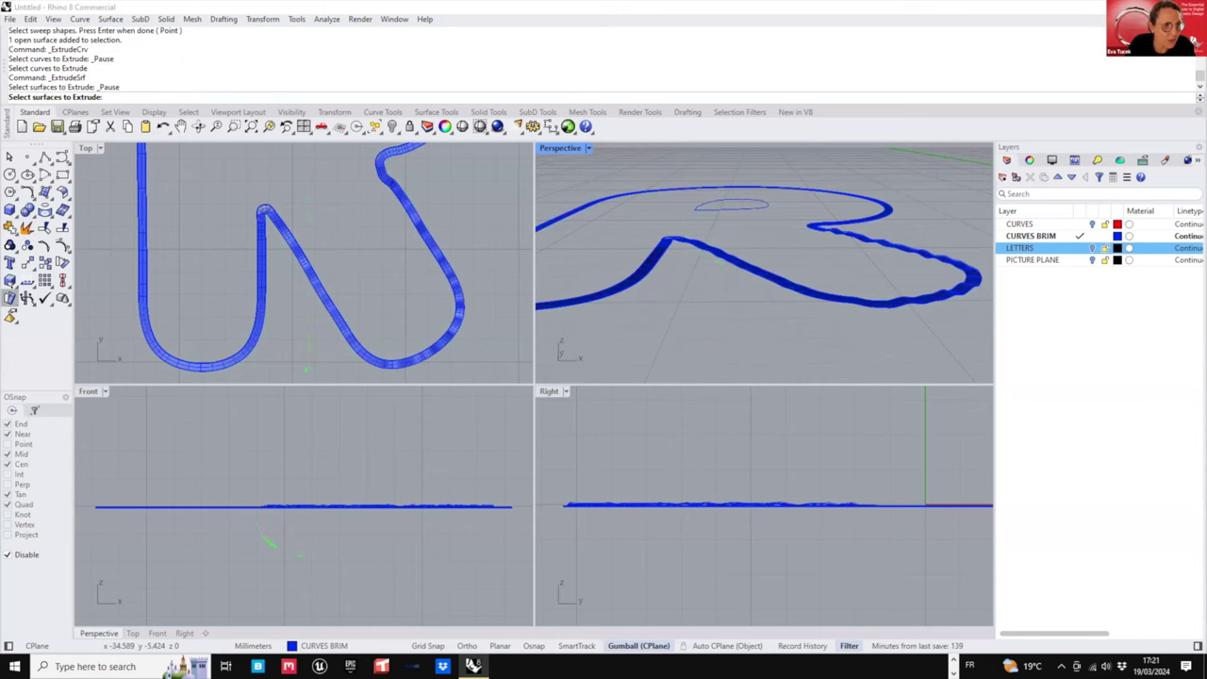
{"action": "left_click", "coordinate": [13, 213]}
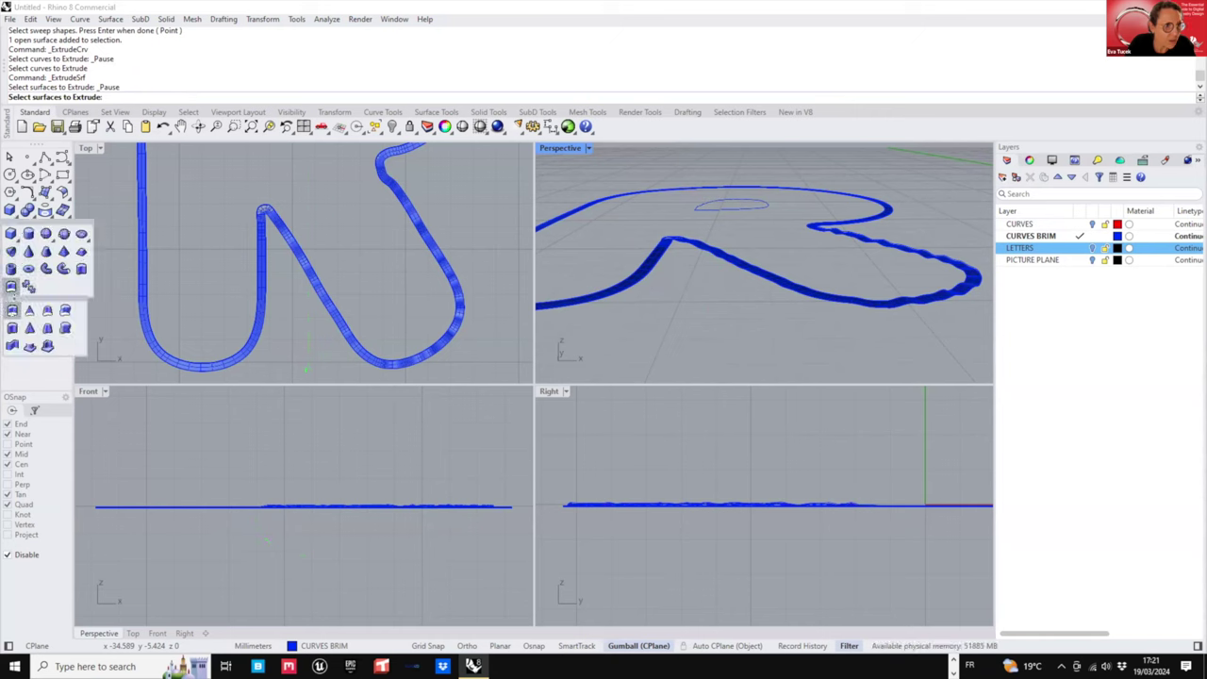
{"action": "left_click", "coordinate": [12, 288]}
{"action": "left_click", "coordinate": [877, 303]}
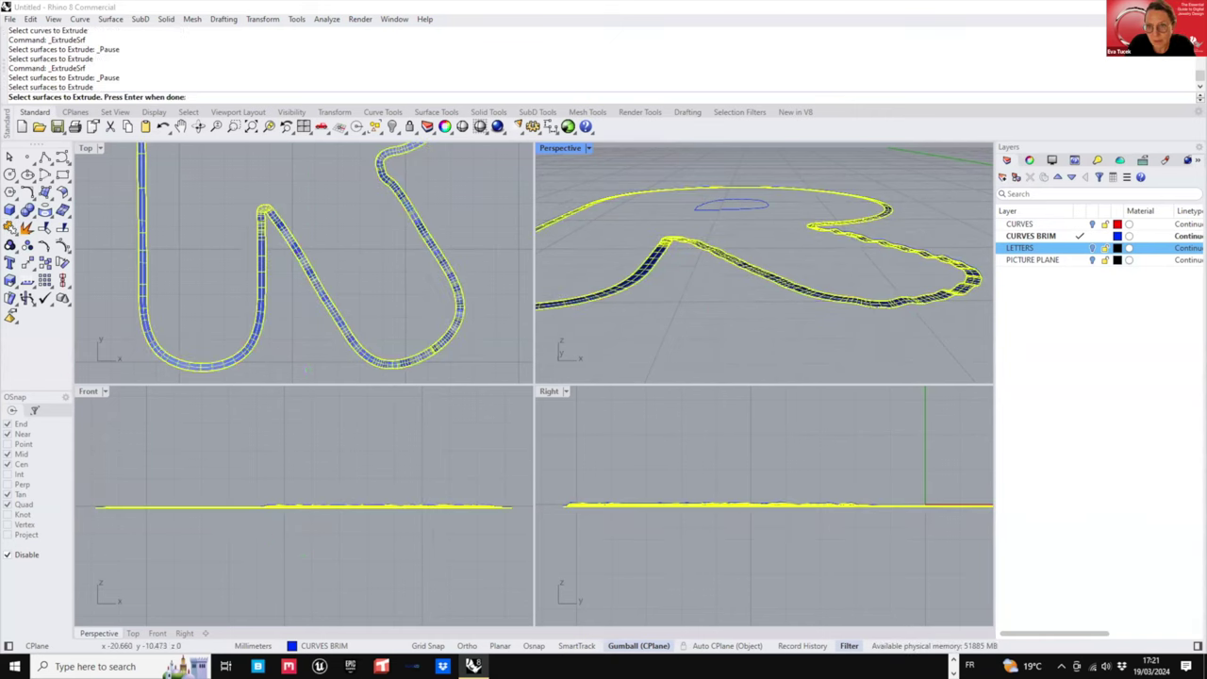
{"action": "key", "text": "Return"}
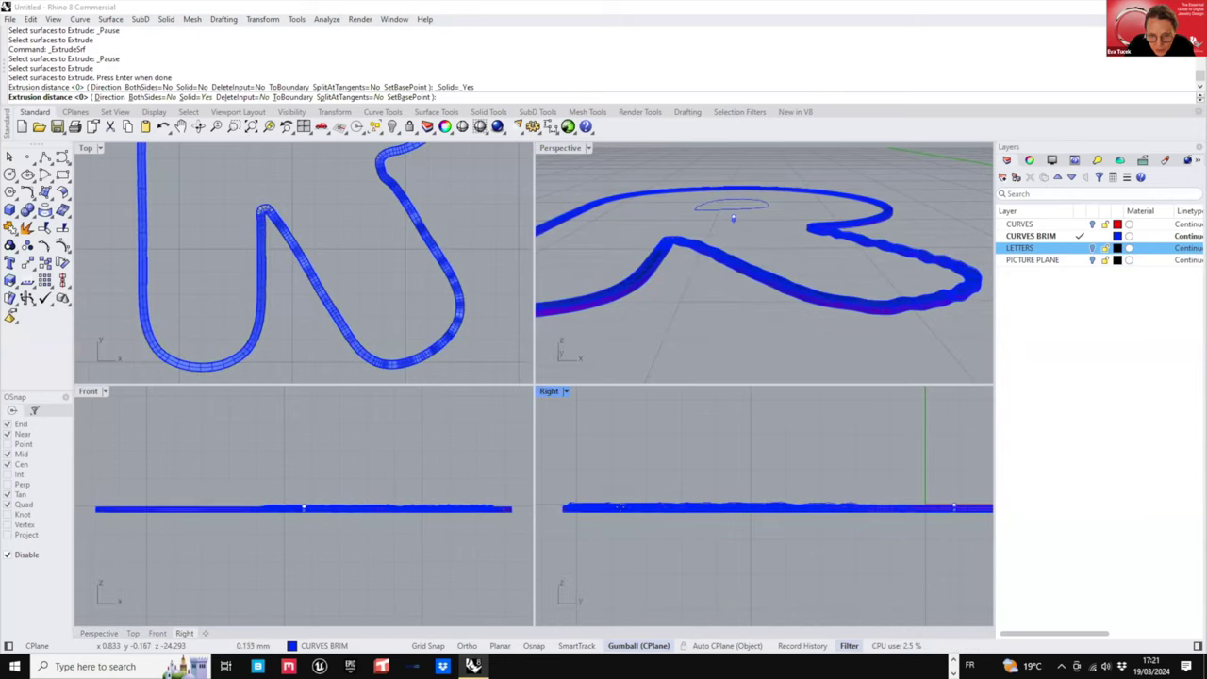
{"action": "left_click", "coordinate": [620, 508]}
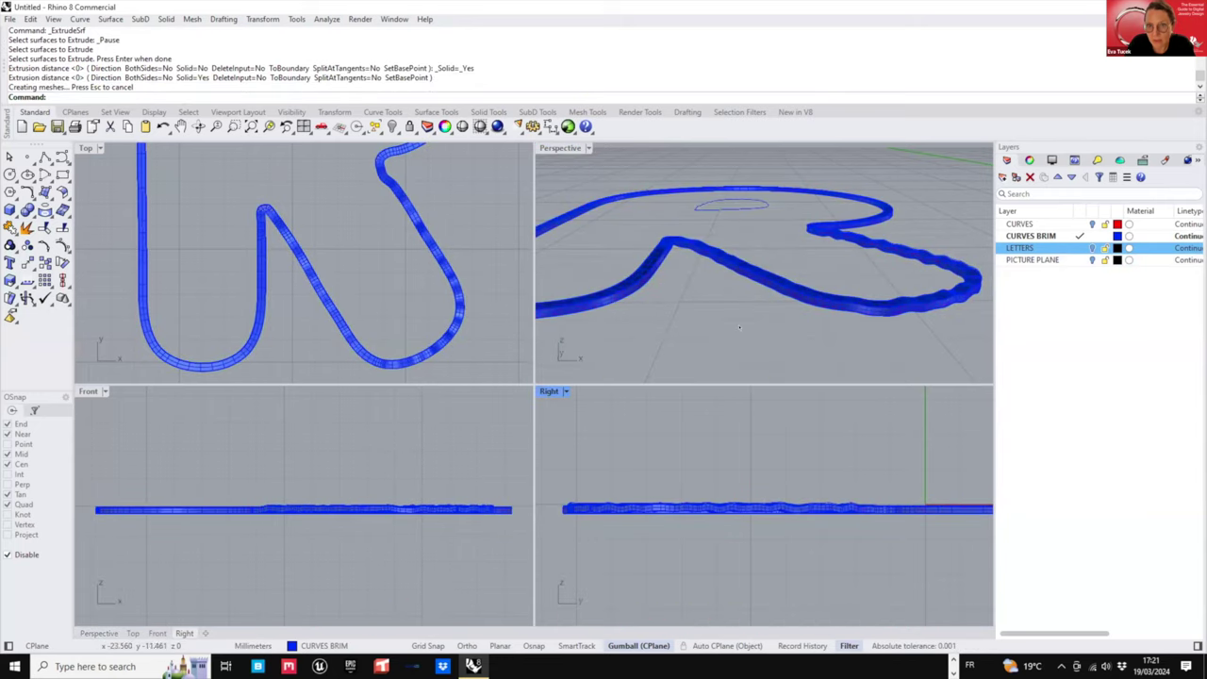
- Turn on the LETTERS layer to show the balloon letters together with the brim
{"action": "scroll", "coordinate": [755, 273], "scroll_direction": "down", "scroll_amount": 4}
{"action": "right_click_drag", "start_coordinate": [755, 264], "coordinate": [760, 304]}
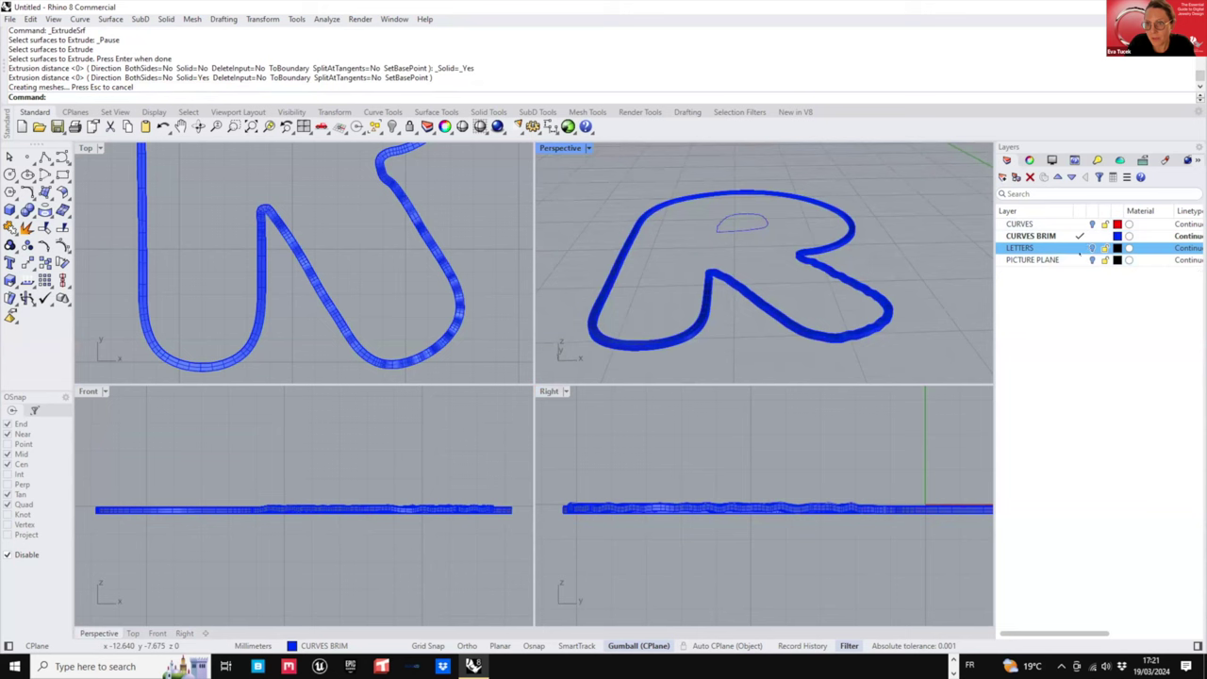
{"action": "right_click_drag", "start_coordinate": [794, 250], "coordinate": [754, 300]}
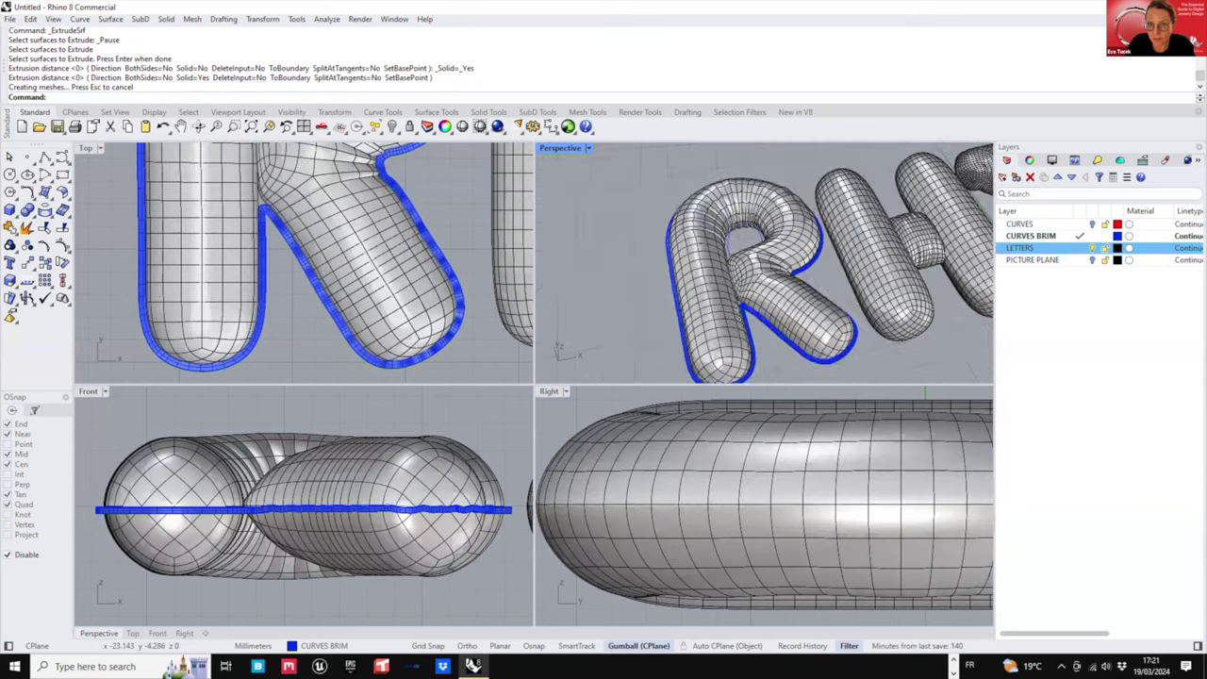
- Examine the brim at the notch between the stem and leg of the R, picking its solid polysurface
{"action": "scroll", "coordinate": [734, 288], "scroll_direction": "up", "scroll_amount": 9}
{"action": "left_click", "coordinate": [735, 288]}
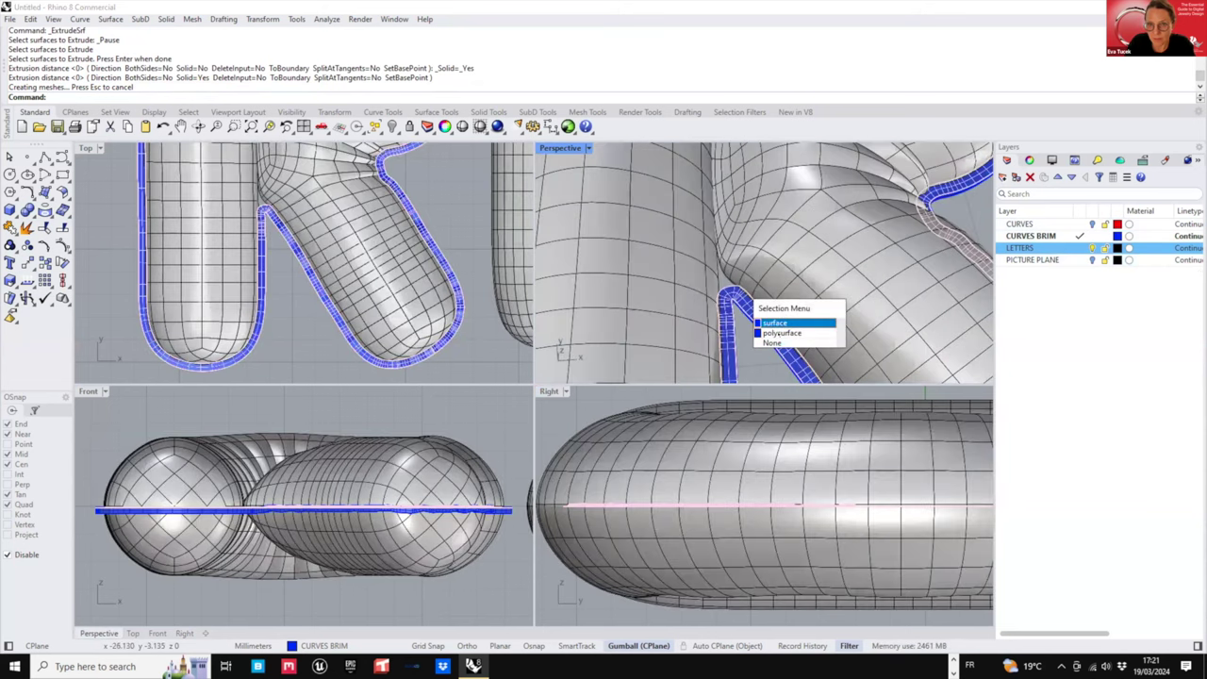
{"action": "left_click", "coordinate": [782, 333]}
{"action": "left_click", "coordinate": [781, 334]}
{"action": "left_click", "coordinate": [746, 335]}
{"action": "scroll", "coordinate": [750, 330], "scroll_direction": "down", "scroll_amount": 12}
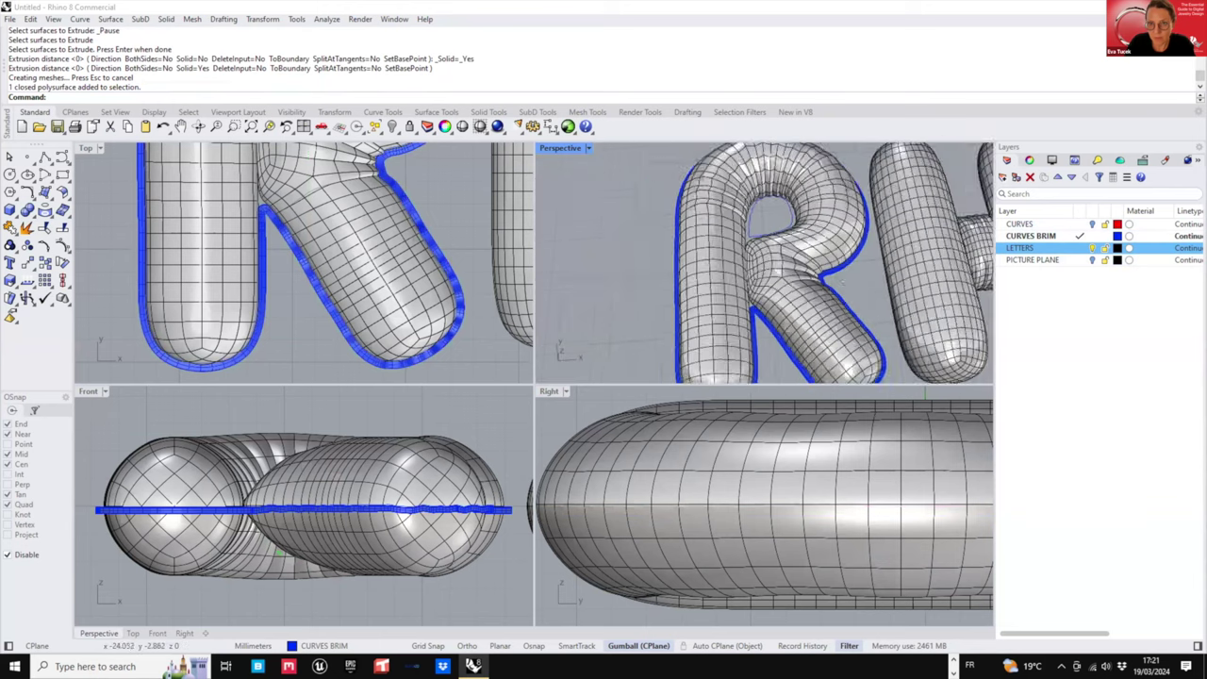
- Examine the brim around the whole R and the inner hole's outline curve in a maximized Perspective view
{"action": "right_click_drag", "start_coordinate": [821, 250], "coordinate": [760, 274], "text": "shift"}
{"action": "right_click_drag", "start_coordinate": [687, 247], "coordinate": [703, 268]}
{"action": "scroll", "coordinate": [696, 267], "scroll_direction": "up", "scroll_amount": 8}
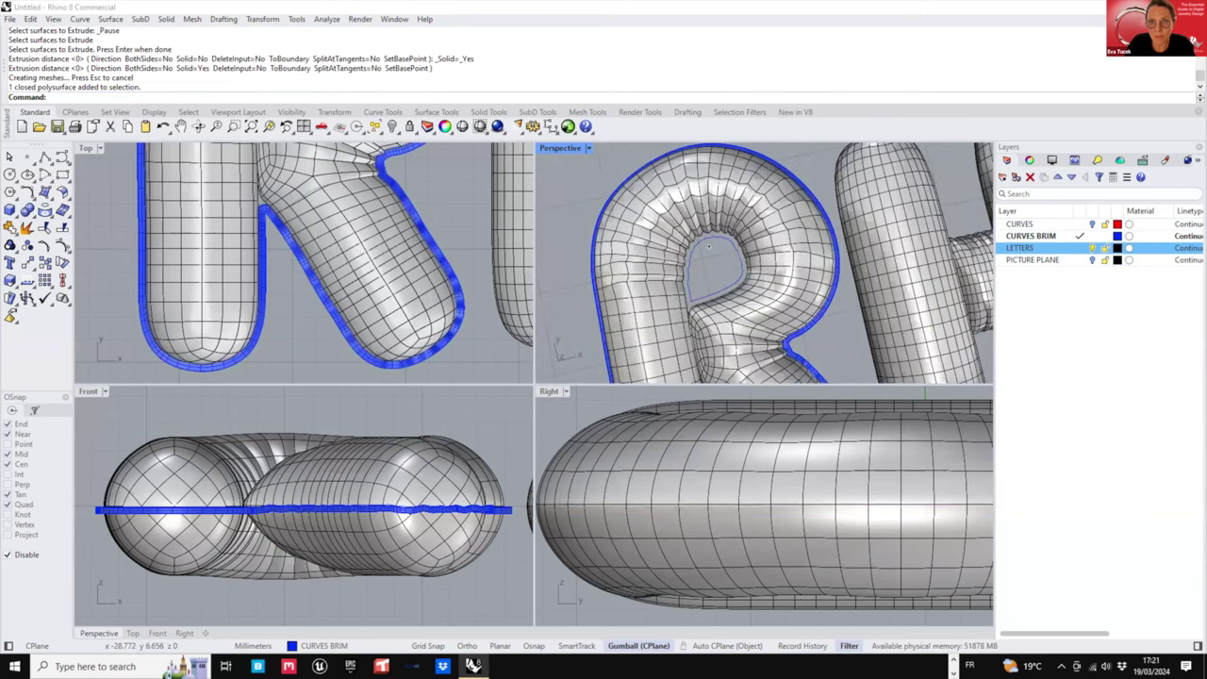
{"action": "scroll", "coordinate": [407, 266], "scroll_direction": "down", "scroll_amount": 7}
{"action": "right_click_drag", "start_coordinate": [407, 266], "coordinate": [331, 302]}
{"action": "double_click", "coordinate": [561, 149]}
{"action": "scroll", "coordinate": [567, 254], "scroll_direction": "down", "scroll_amount": 2}
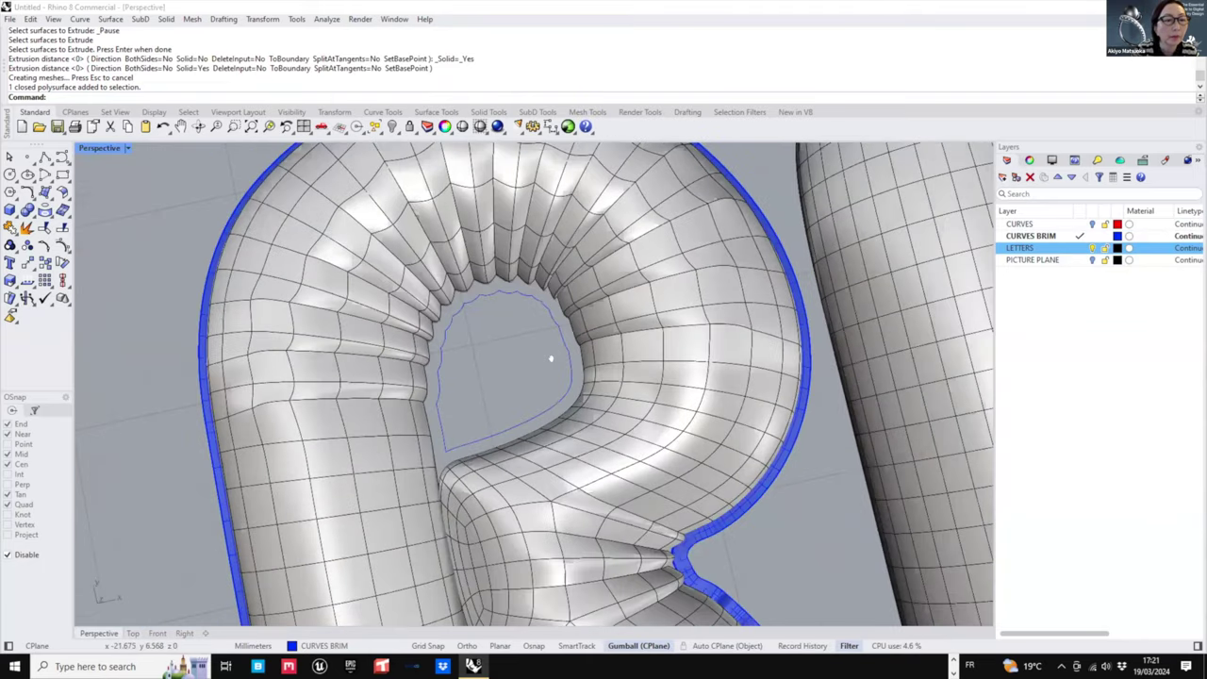
{"action": "scroll", "coordinate": [551, 359], "scroll_direction": "down", "scroll_amount": 3}
{"action": "right_click_drag", "start_coordinate": [647, 468], "coordinate": [790, 387]}
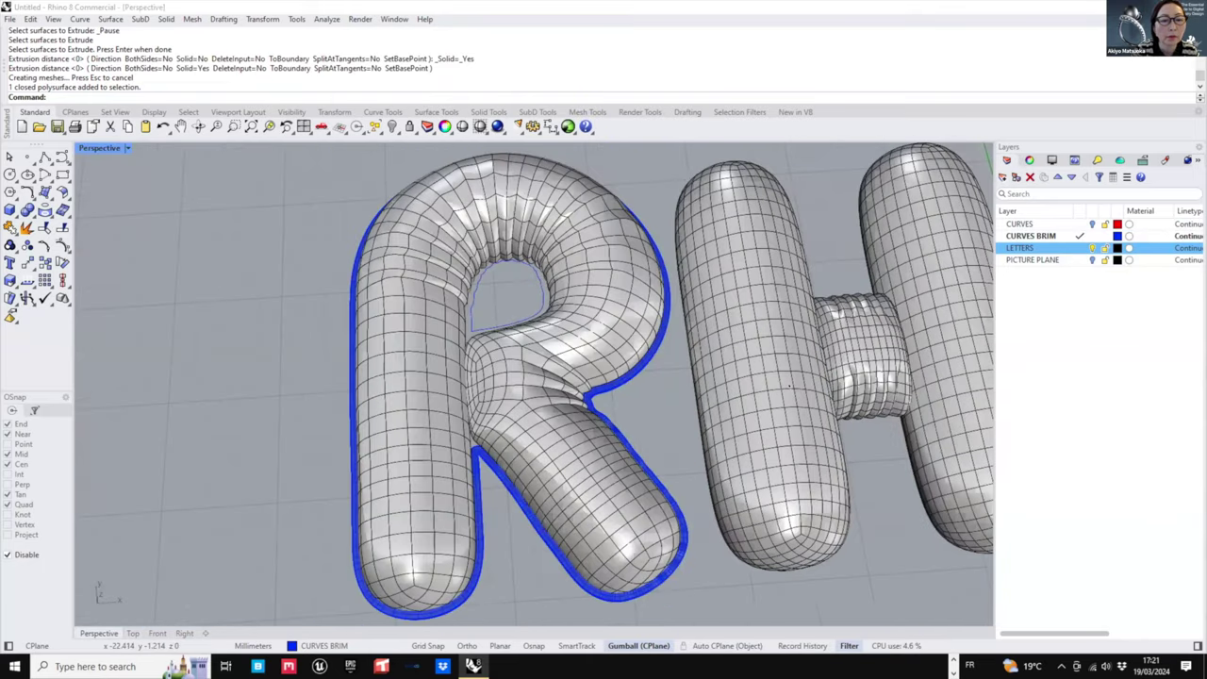
- Assign the Metal material to the brim surface around the R
{"action": "right_click_drag", "start_coordinate": [686, 555], "coordinate": [689, 553]}
{"action": "left_click", "coordinate": [687, 554]}
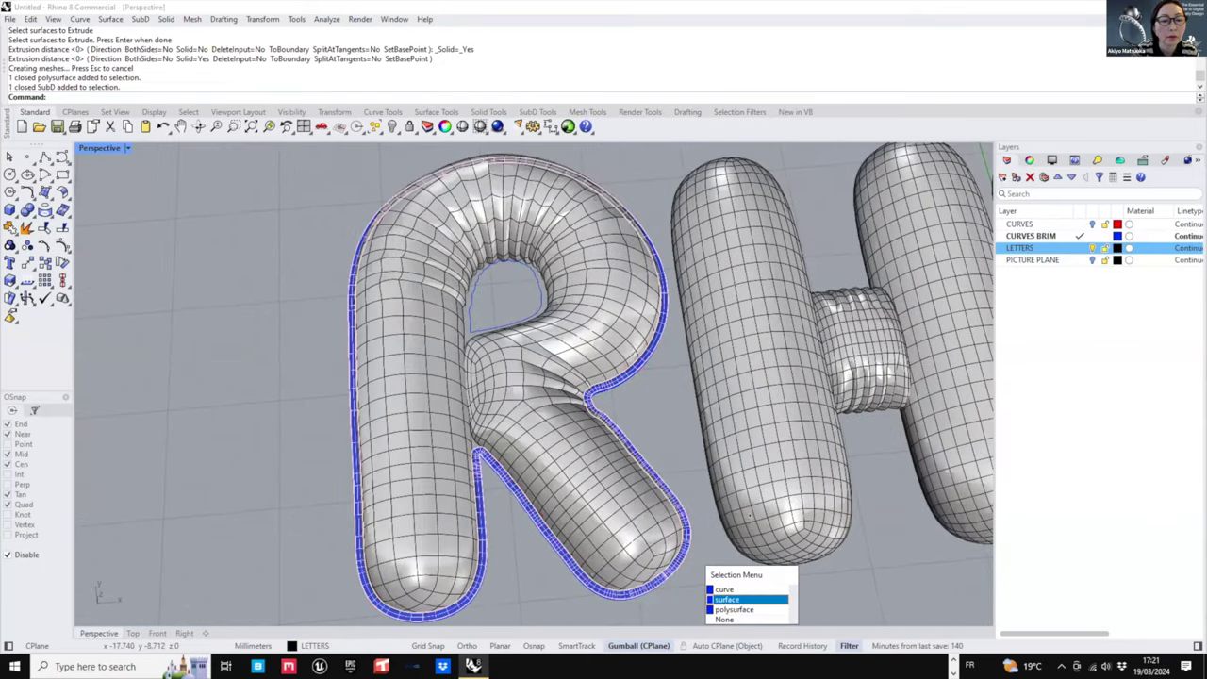
{"action": "left_click", "coordinate": [735, 600]}
{"action": "left_click", "coordinate": [1166, 160]}
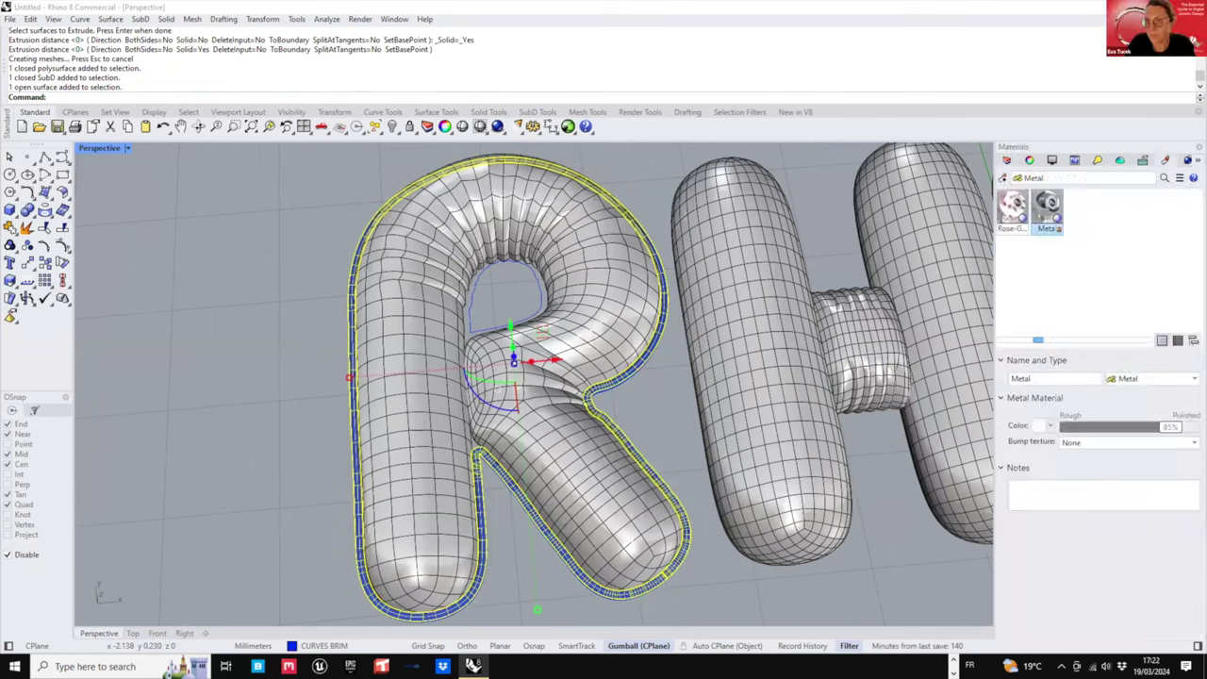
{"action": "right_click", "coordinate": [1049, 225]}
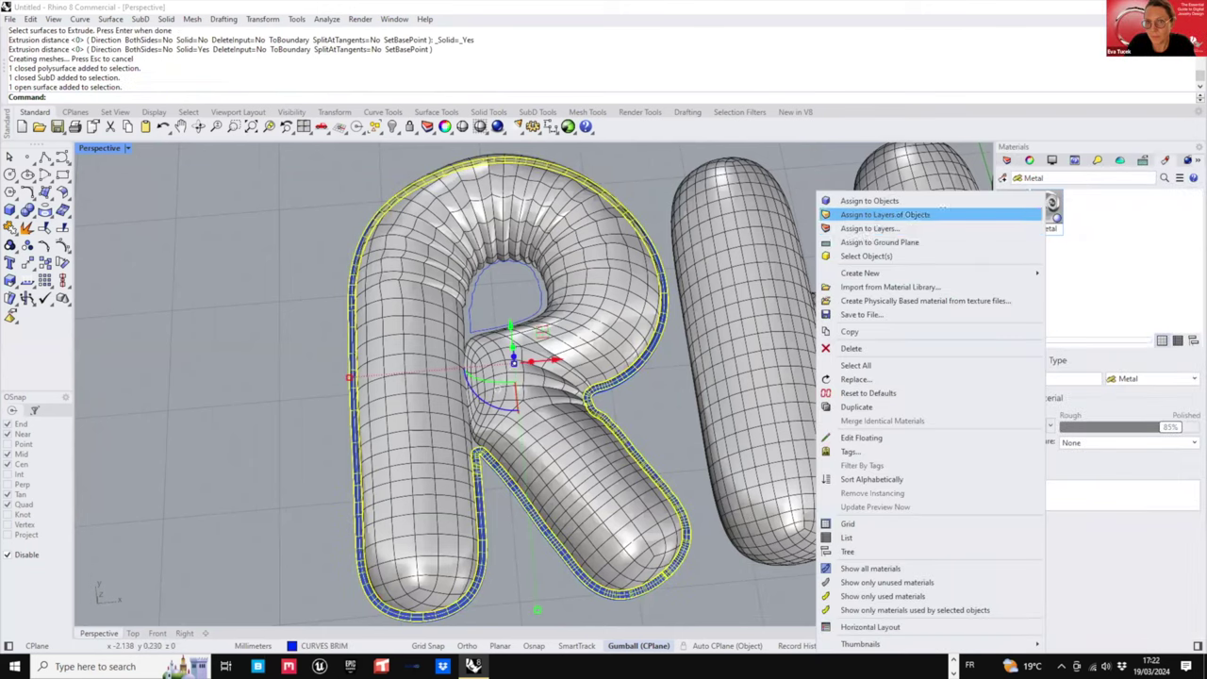
{"action": "left_click", "coordinate": [881, 199]}
- Switch the Perspective view to the Rendered display mode
{"action": "left_click", "coordinate": [126, 185]}
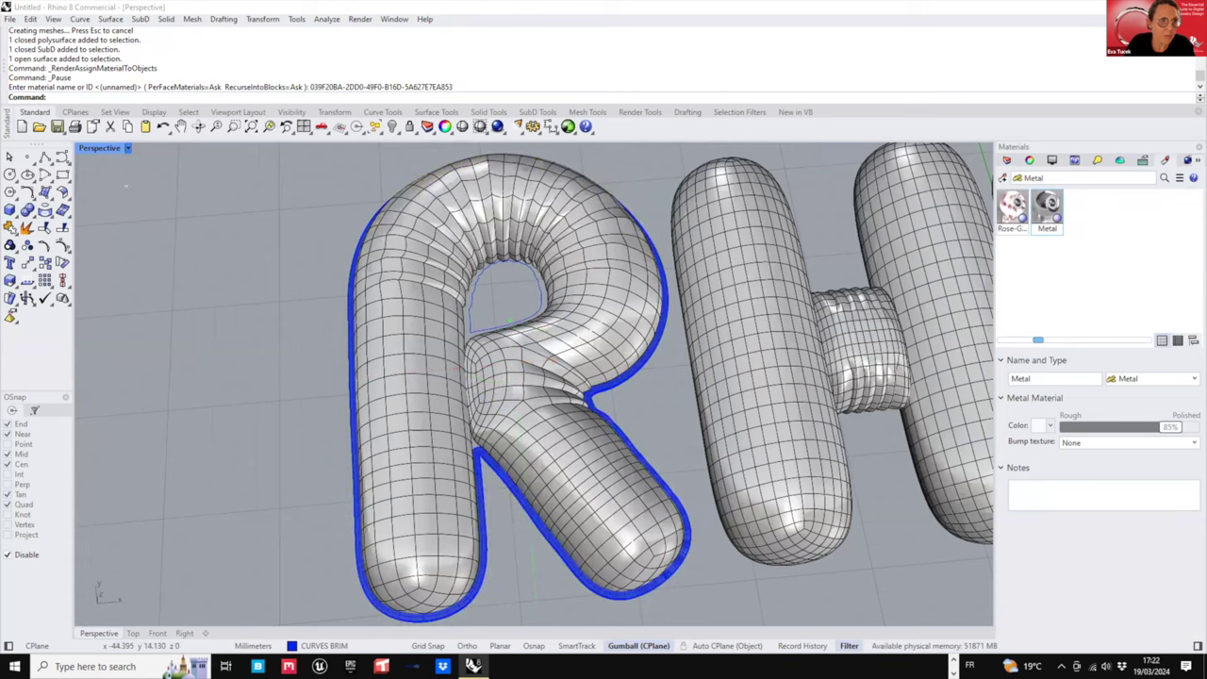
{"action": "left_click", "coordinate": [128, 149]}
{"action": "scroll", "coordinate": [462, 353], "scroll_direction": "down", "scroll_amount": 2}
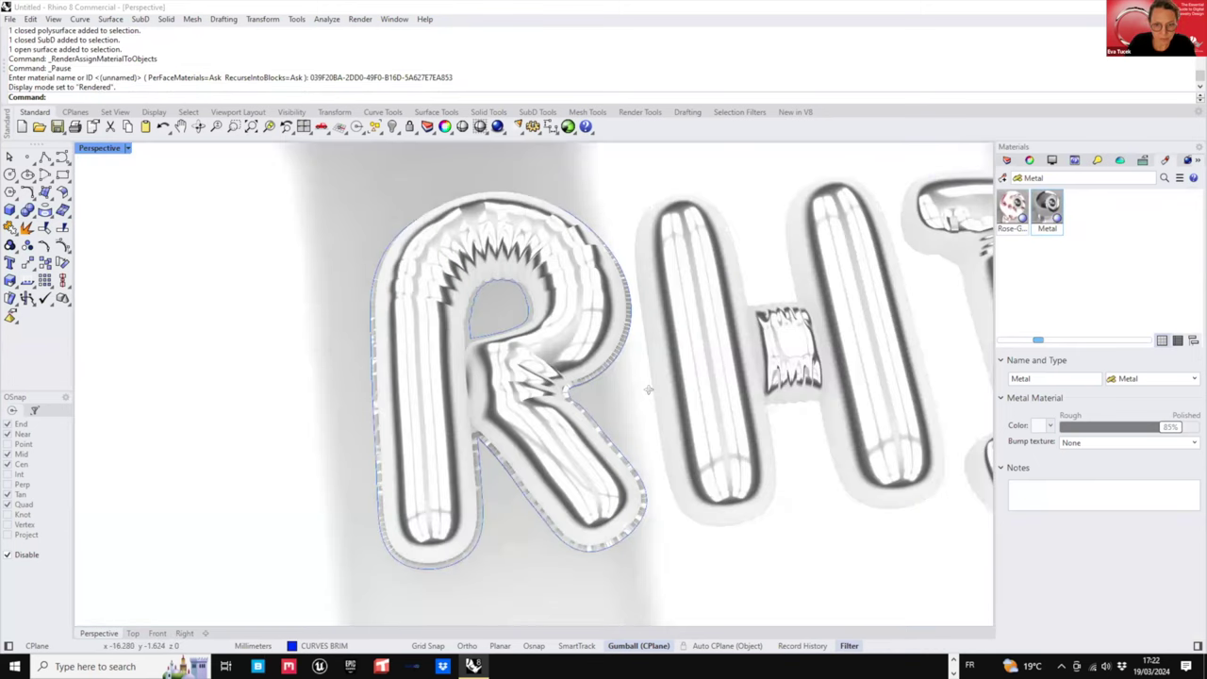
- Move the closed solid brim polysurface around the R to the LETTERS layer
{"action": "left_click", "coordinate": [1030, 160]}
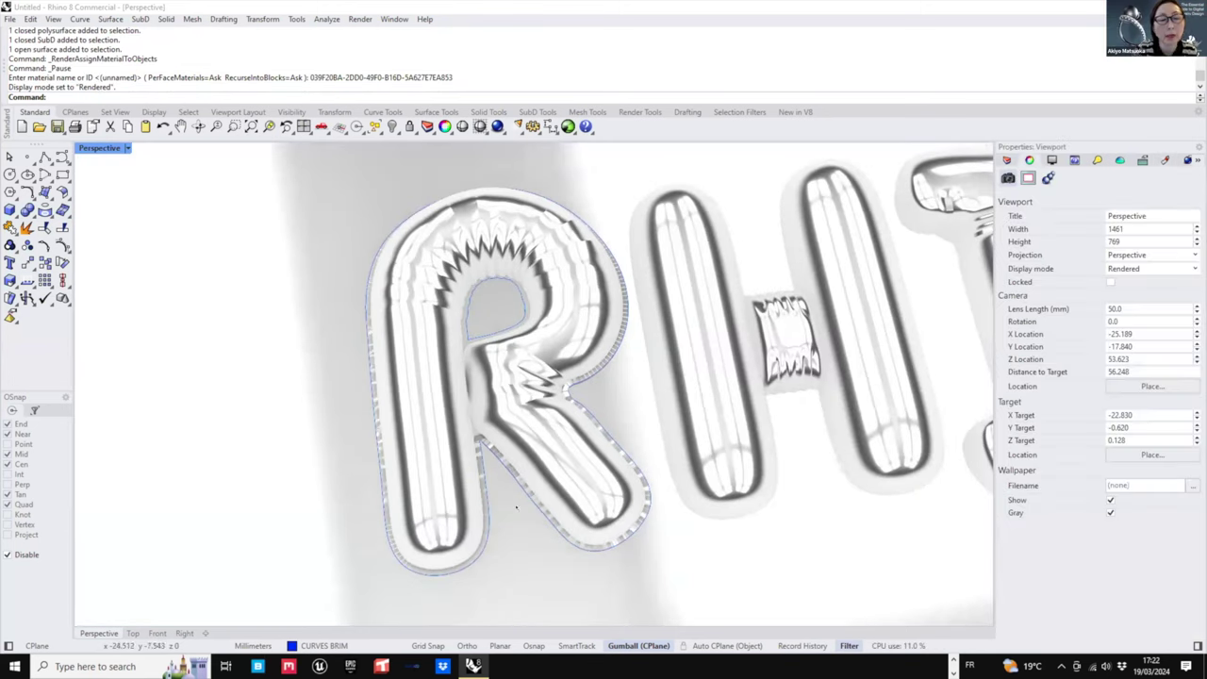
{"action": "left_click", "coordinate": [481, 441]}
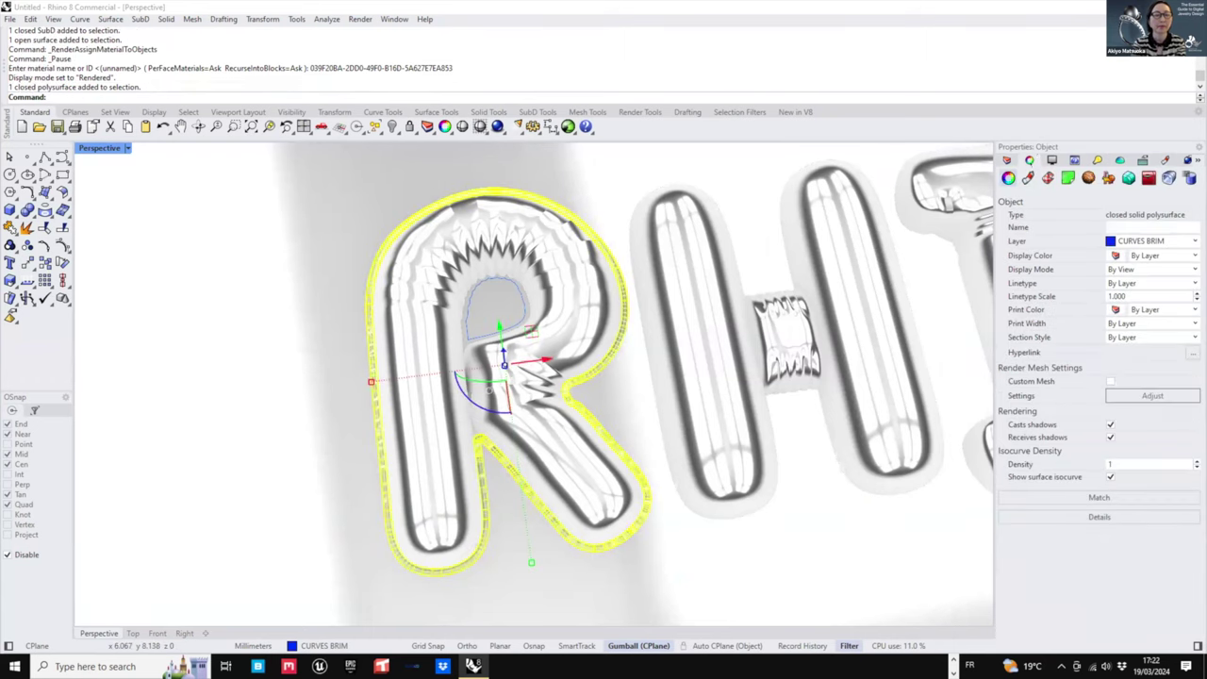
{"action": "left_click", "coordinate": [1007, 161]}
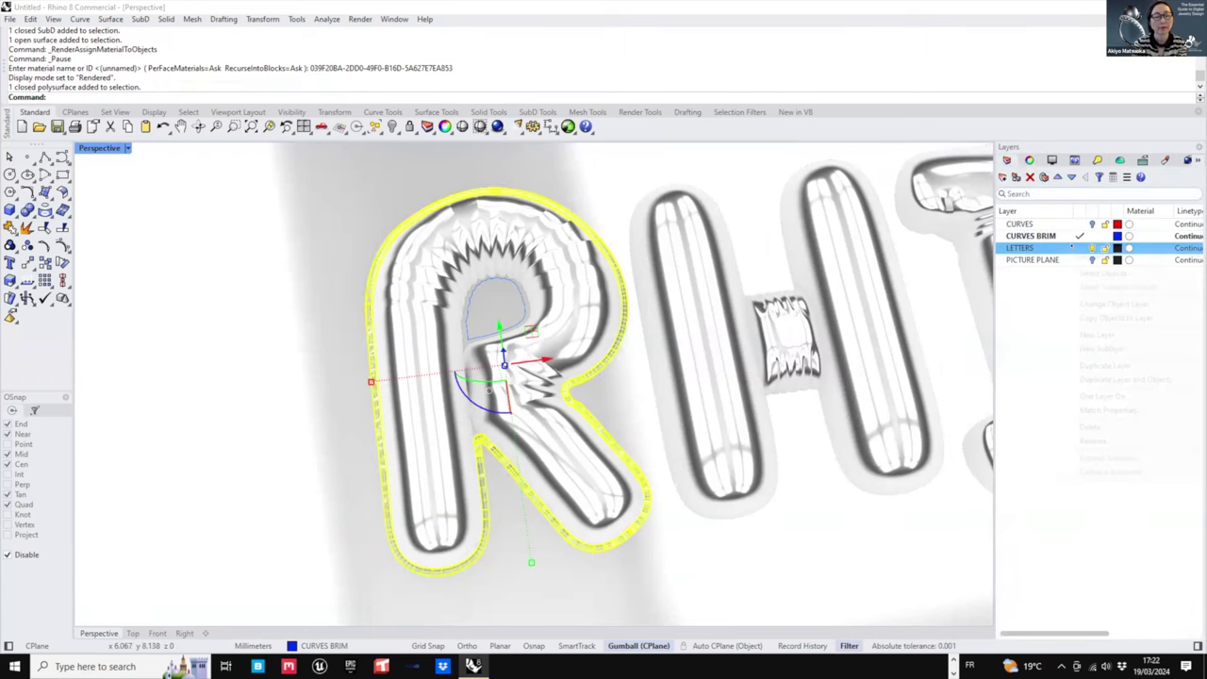
{"action": "right_click", "coordinate": [1054, 248]}
{"action": "left_click", "coordinate": [1115, 303]}
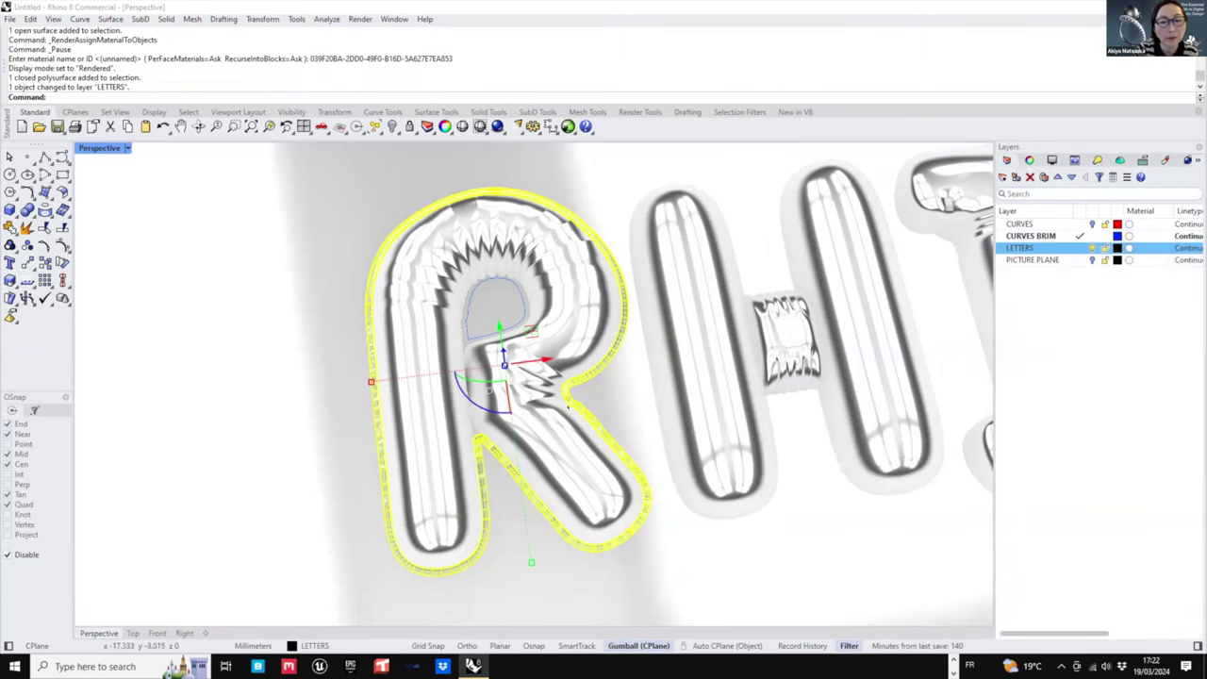
{"action": "key", "text": "Escape"}
- Make LETTERS the current layer and turn off the CURVES BRIM layer
{"action": "scroll", "coordinate": [283, 391], "scroll_direction": "down", "scroll_amount": 2}
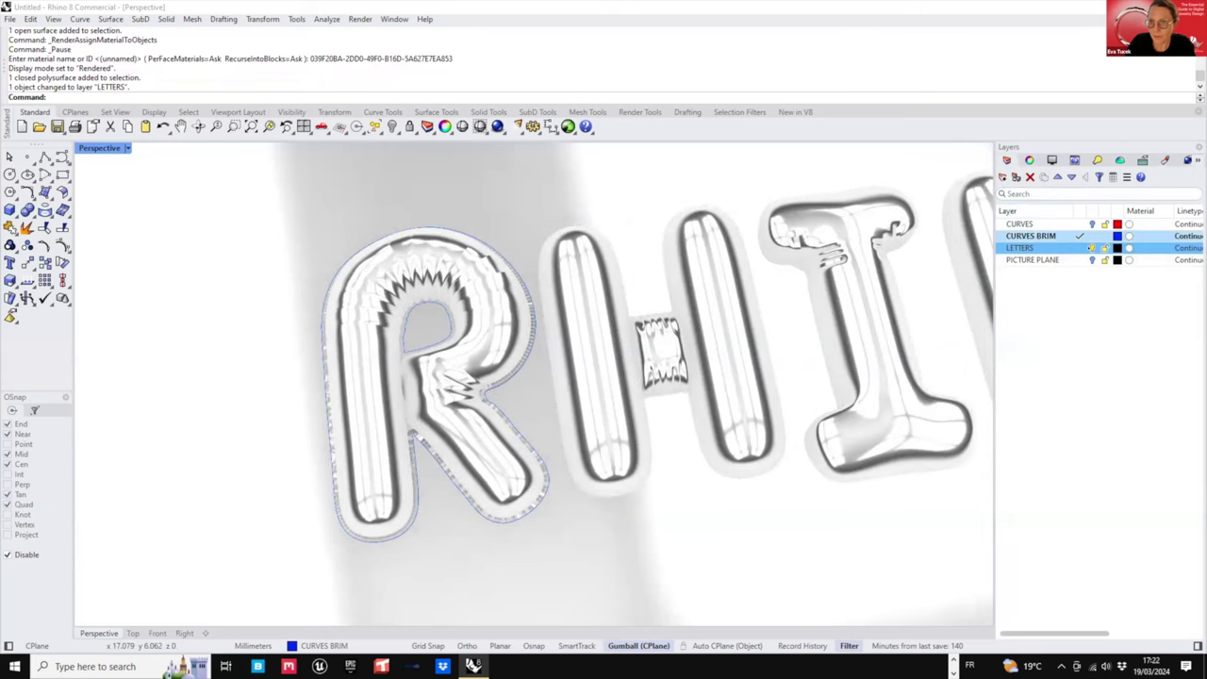
{"action": "left_click", "coordinate": [1080, 248]}
{"action": "left_click", "coordinate": [1092, 235]}
- Assign the Metal material to the solid brim polysurface around the R
{"action": "right_click_drag", "start_coordinate": [569, 309], "coordinate": [606, 224]}
{"action": "scroll", "coordinate": [600, 357], "scroll_direction": "up", "scroll_amount": 5}
{"action": "scroll", "coordinate": [600, 357], "scroll_direction": "up", "scroll_amount": 3}
{"action": "right_click_drag", "start_coordinate": [600, 357], "coordinate": [592, 306]}
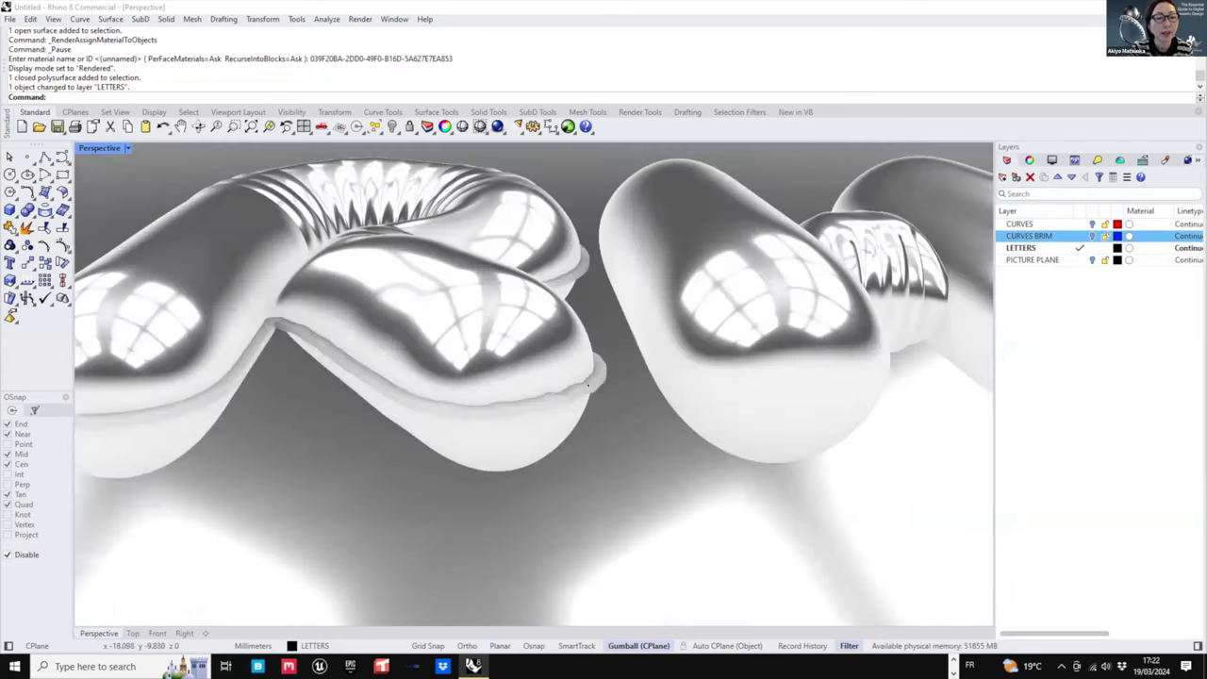
{"action": "left_click", "coordinate": [594, 374]}
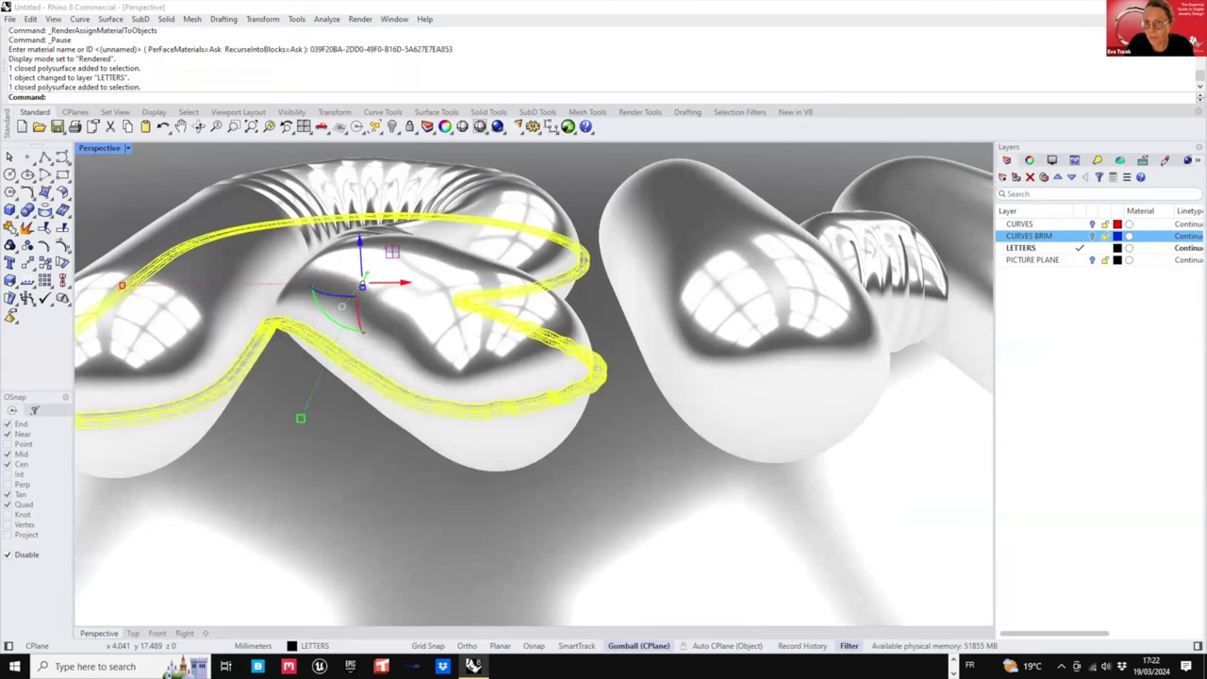
{"action": "left_click", "coordinate": [1166, 160]}
{"action": "right_click", "coordinate": [1041, 210]}
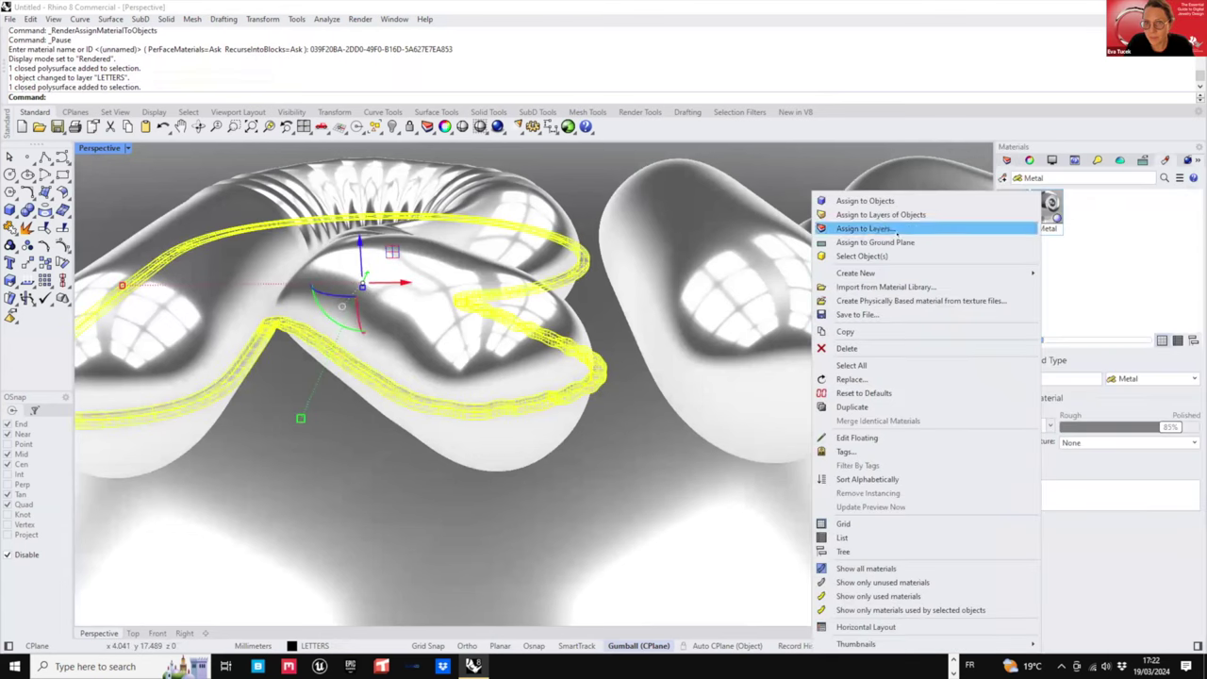
{"action": "left_click", "coordinate": [877, 202]}
{"action": "scroll", "coordinate": [515, 424], "scroll_direction": "down", "scroll_amount": 3}
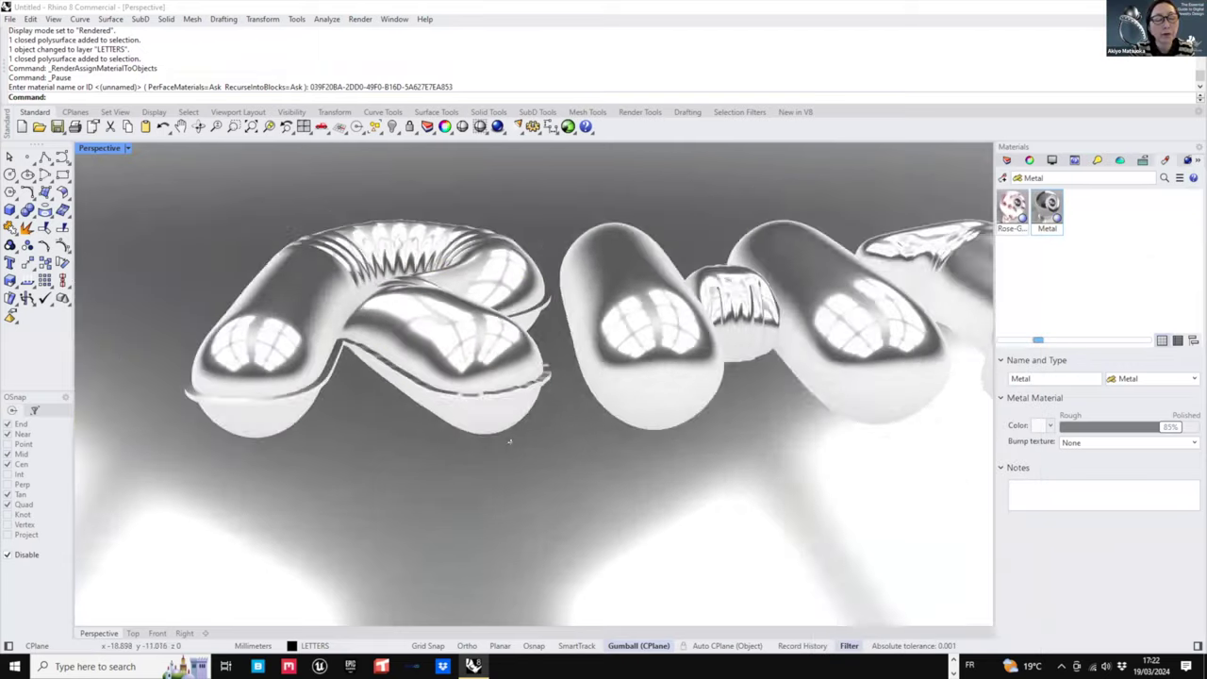
{"action": "right_click_drag", "start_coordinate": [512, 440], "coordinate": [488, 483]}
{"action": "scroll", "coordinate": [608, 367], "scroll_direction": "down", "scroll_amount": 2}
{"action": "scroll", "coordinate": [431, 349], "scroll_direction": "down", "scroll_amount": 4}
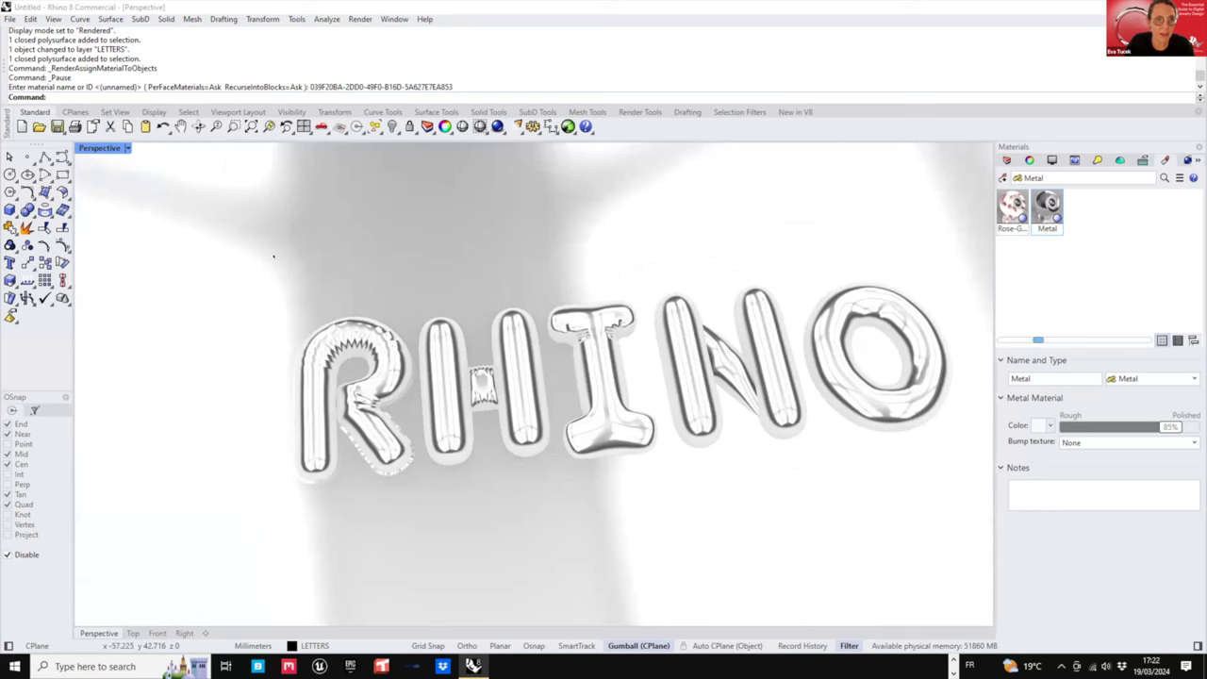
- Maximize the Top view and select the letter R together with its brim
{"action": "double_click", "coordinate": [100, 148]}
{"action": "scroll", "coordinate": [247, 256], "scroll_direction": "up", "scroll_amount": 4}
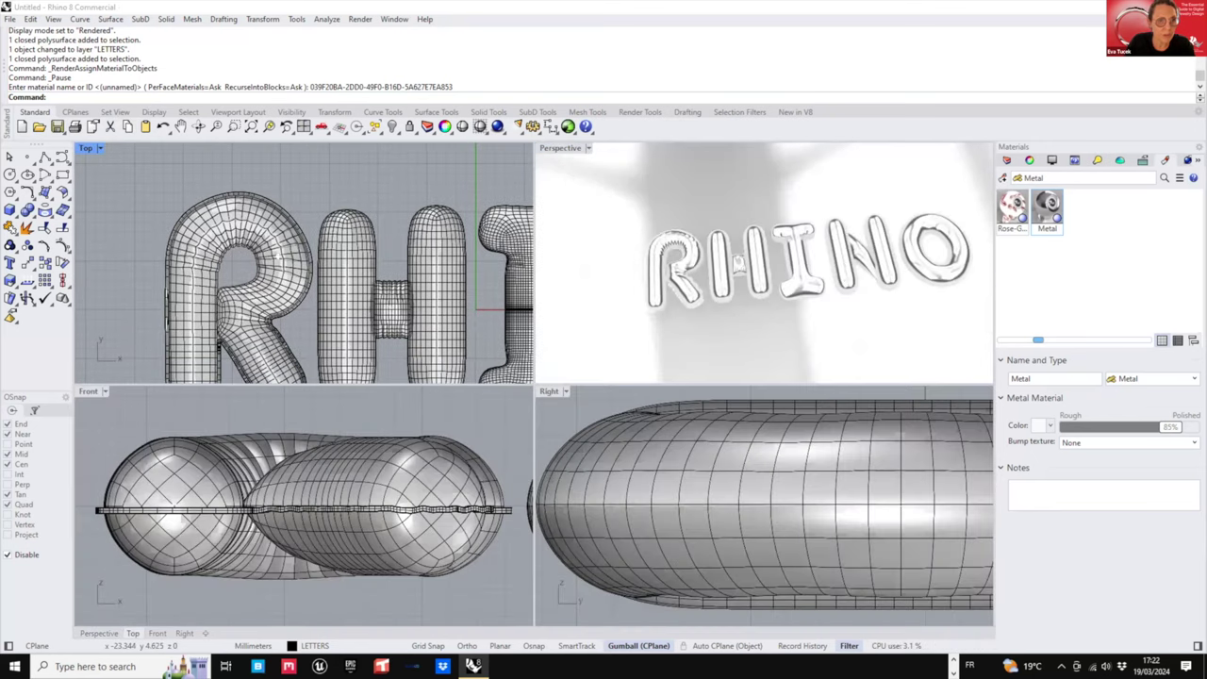
{"action": "scroll", "coordinate": [273, 235], "scroll_direction": "down", "scroll_amount": 2}
{"action": "right_click_drag", "start_coordinate": [173, 246], "coordinate": [176, 259]}
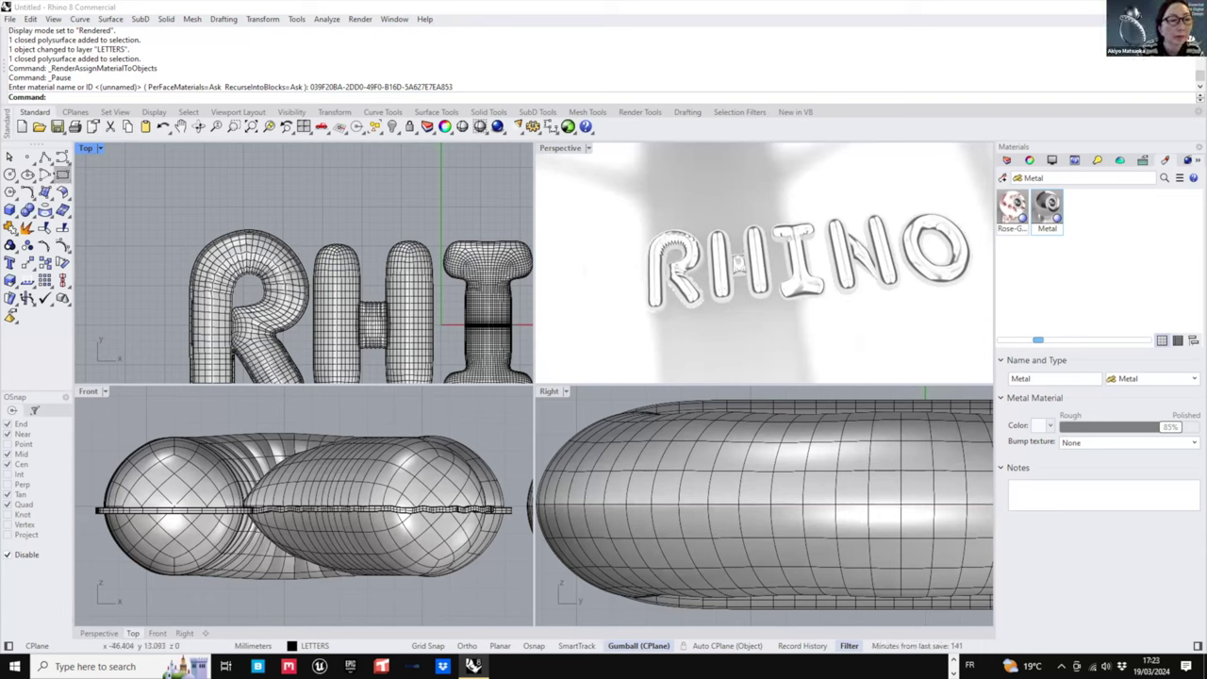
{"action": "left_click", "coordinate": [65, 161]}
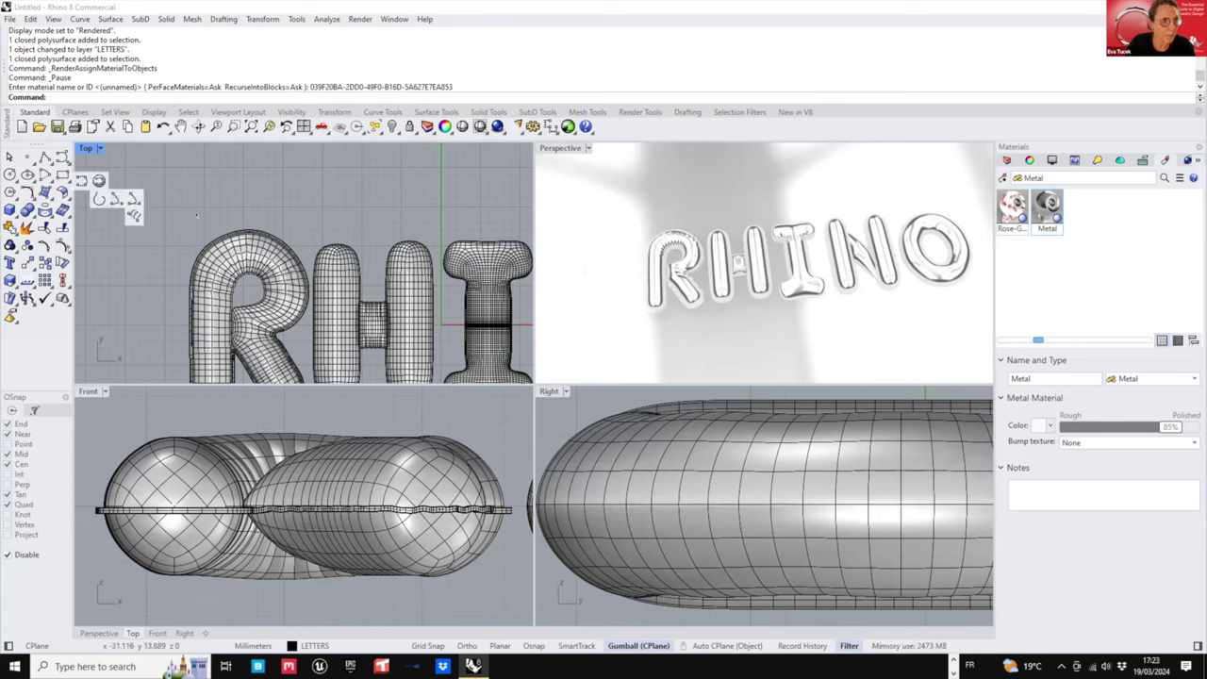
{"action": "scroll", "coordinate": [268, 206], "scroll_direction": "down", "scroll_amount": 6}
{"action": "right_click_drag", "start_coordinate": [233, 203], "coordinate": [192, 228]}
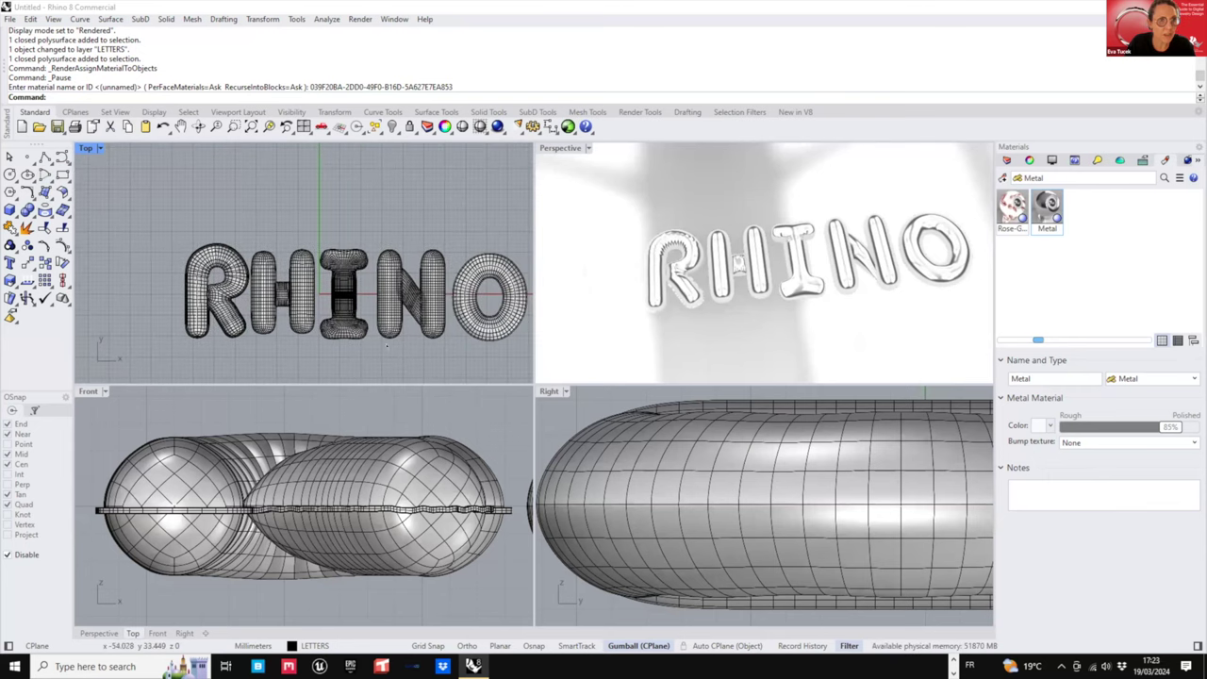
{"action": "double_click", "coordinate": [87, 148]}
{"action": "scroll", "coordinate": [563, 375], "scroll_direction": "down", "scroll_amount": 6}
{"action": "right_click_drag", "start_coordinate": [564, 375], "coordinate": [476, 364]}
{"action": "left_click_drag", "start_coordinate": [379, 462], "coordinate": [325, 347]}
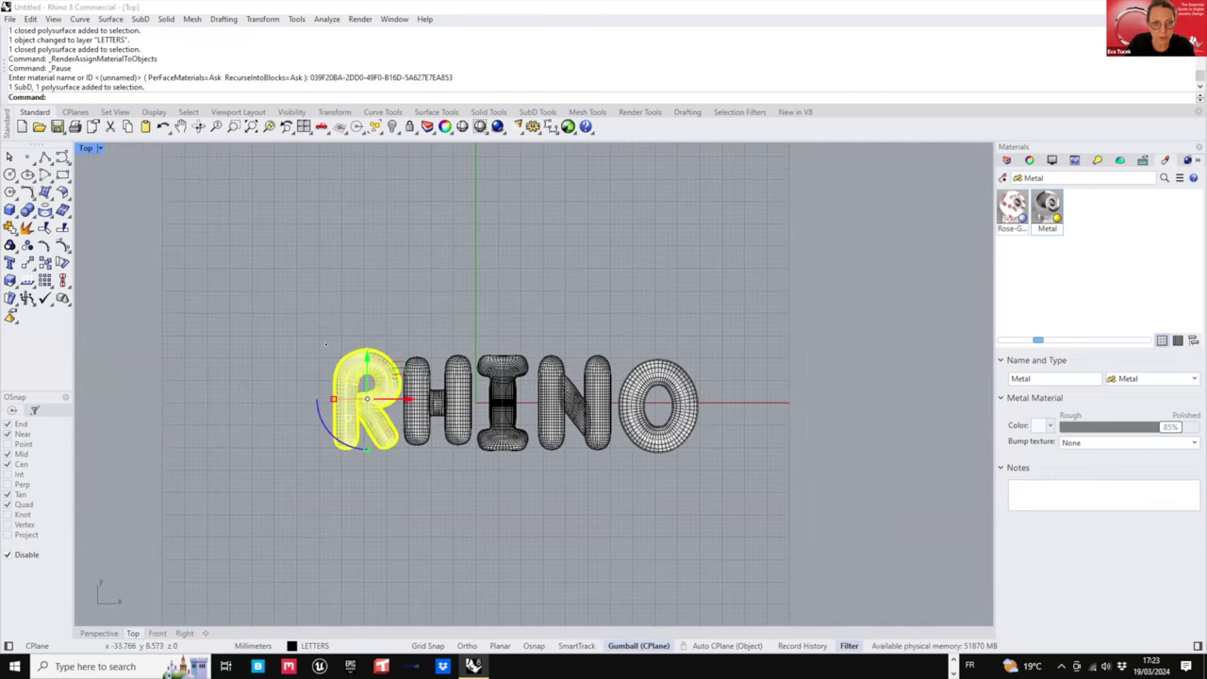
- Draw a wide U-shaped interpolated curve through five points, with its lowest part just above the RHINO letters
{"action": "left_click", "coordinate": [65, 161]}
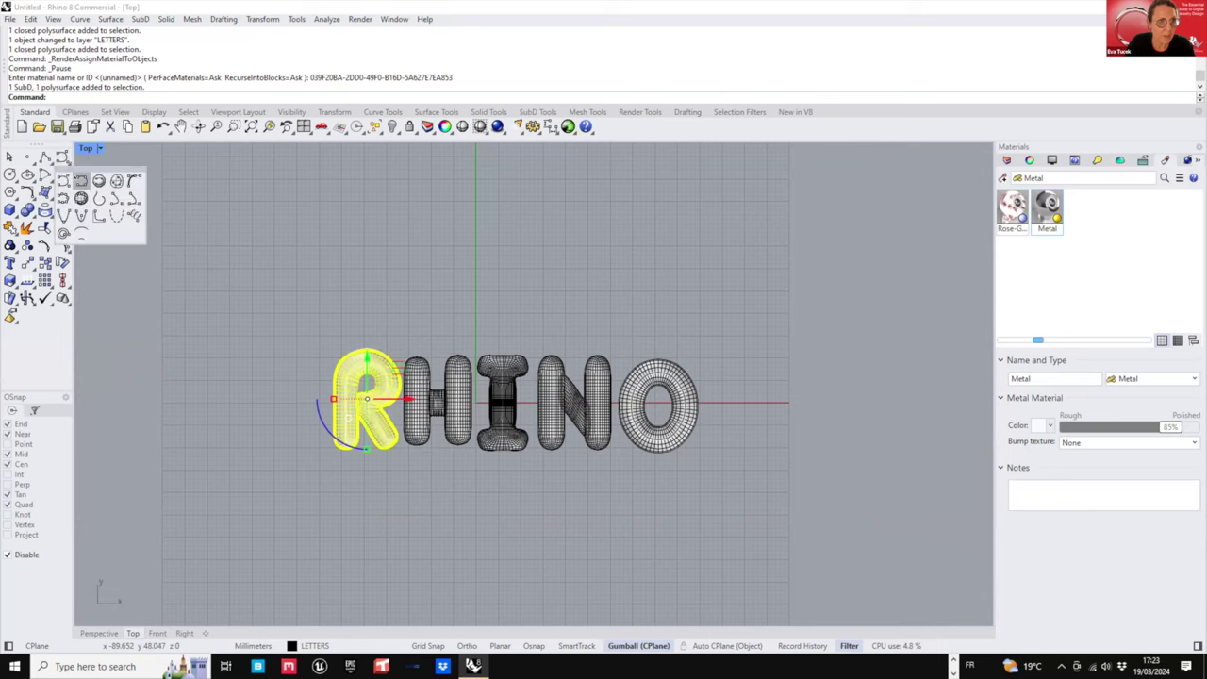
{"action": "left_click", "coordinate": [81, 181]}
{"action": "scroll", "coordinate": [524, 419], "scroll_direction": "down", "scroll_amount": 6}
{"action": "right_click_drag", "start_coordinate": [524, 418], "coordinate": [494, 503]}
{"action": "left_click", "coordinate": [283, 218]}
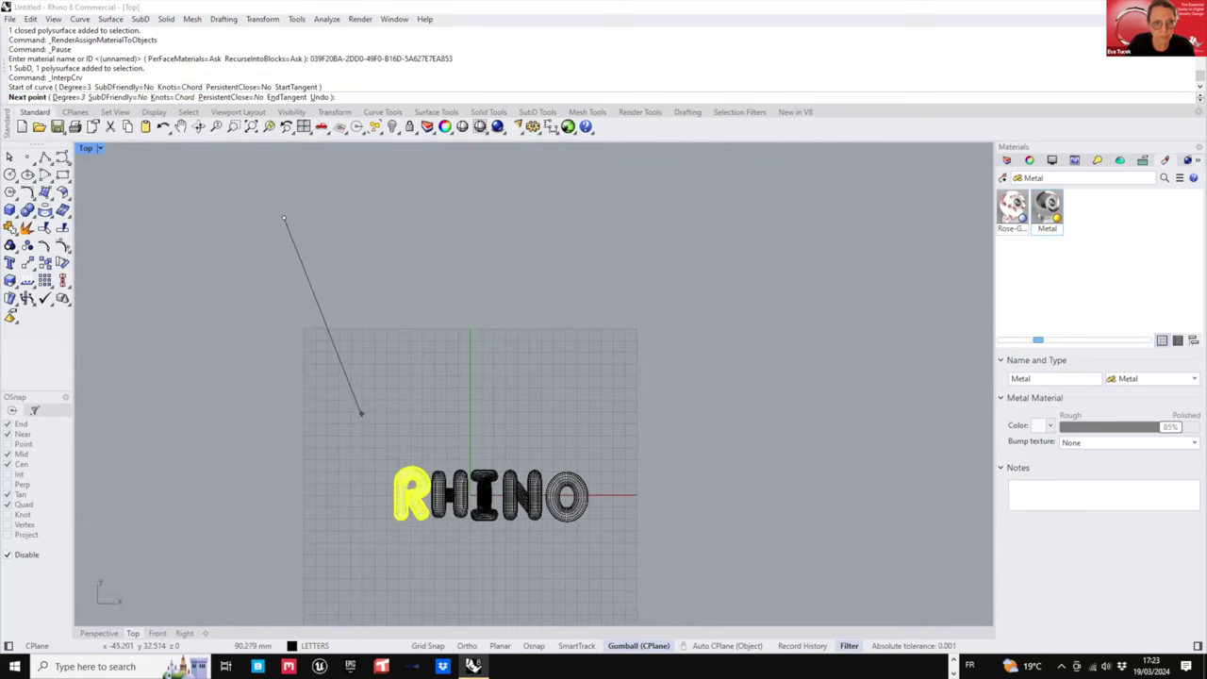
{"action": "left_click", "coordinate": [346, 390]}
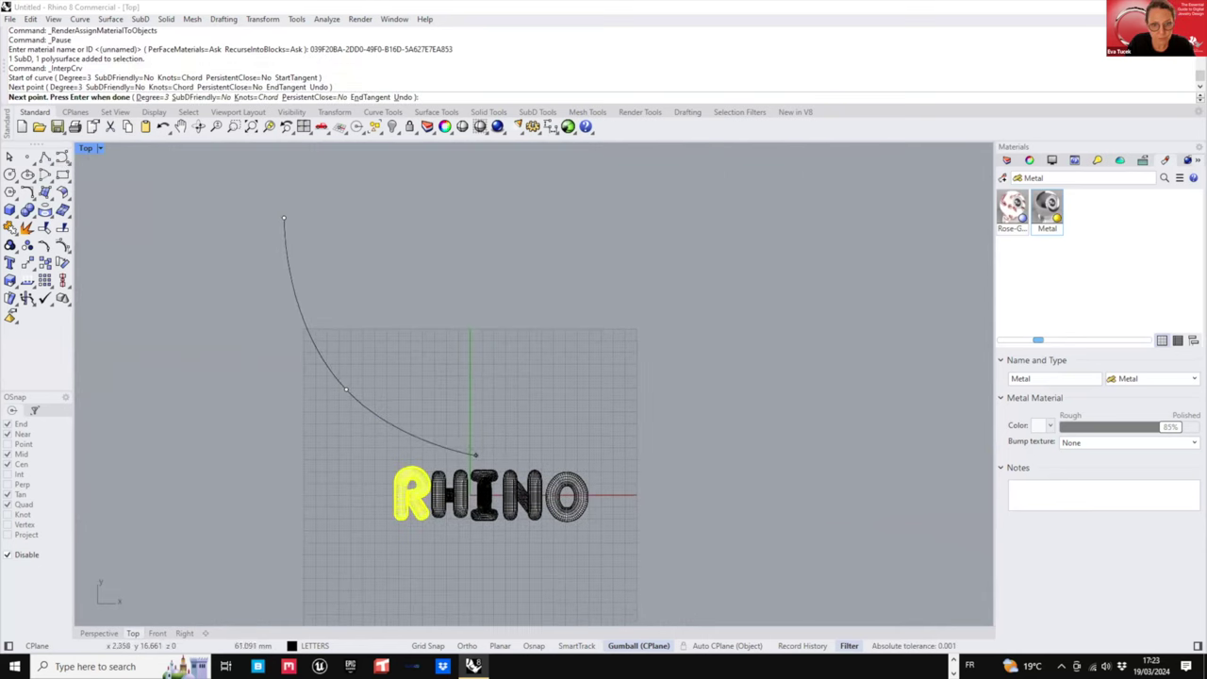
{"action": "left_click", "coordinate": [475, 455]}
{"action": "left_click", "coordinate": [582, 430]}
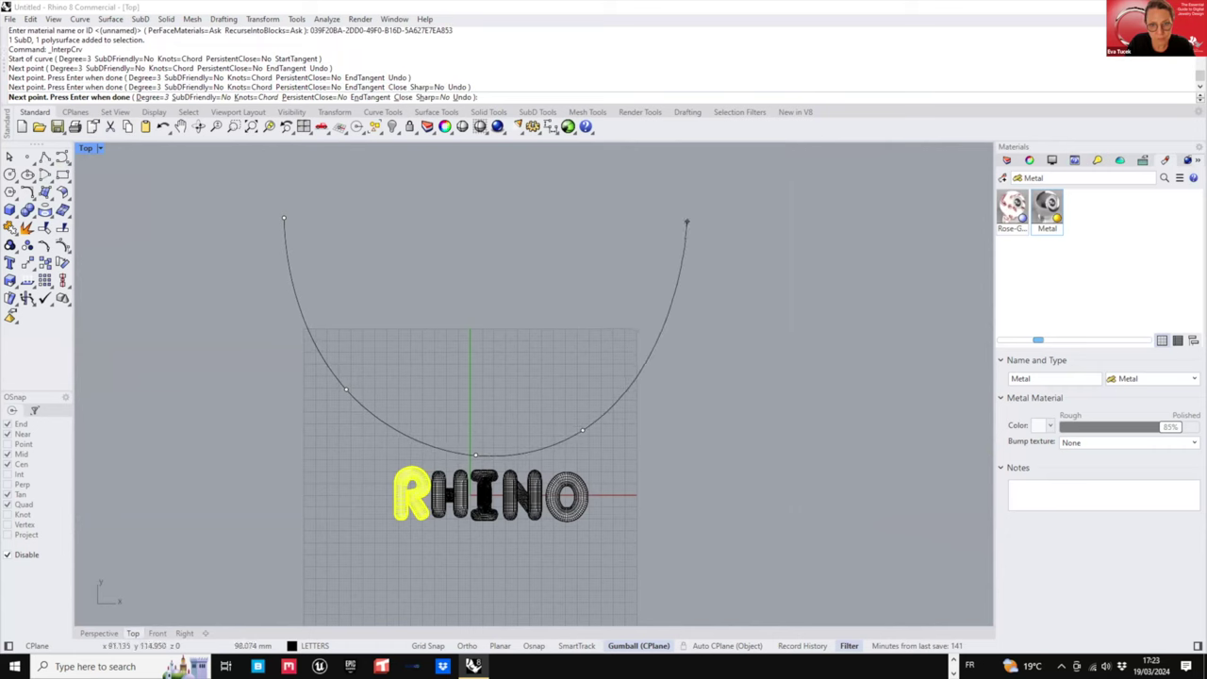
{"action": "left_click", "coordinate": [687, 211]}
{"action": "right_click", "coordinate": [697, 201]}
- Move the R with its brim up and to the left so its top meets the curve
{"action": "right_click_drag", "start_coordinate": [642, 490], "coordinate": [660, 372]}
{"action": "scroll", "coordinate": [473, 357], "scroll_direction": "up", "scroll_amount": 6}
{"action": "left_click", "coordinate": [415, 346]}
{"action": "left_click", "coordinate": [400, 355]}
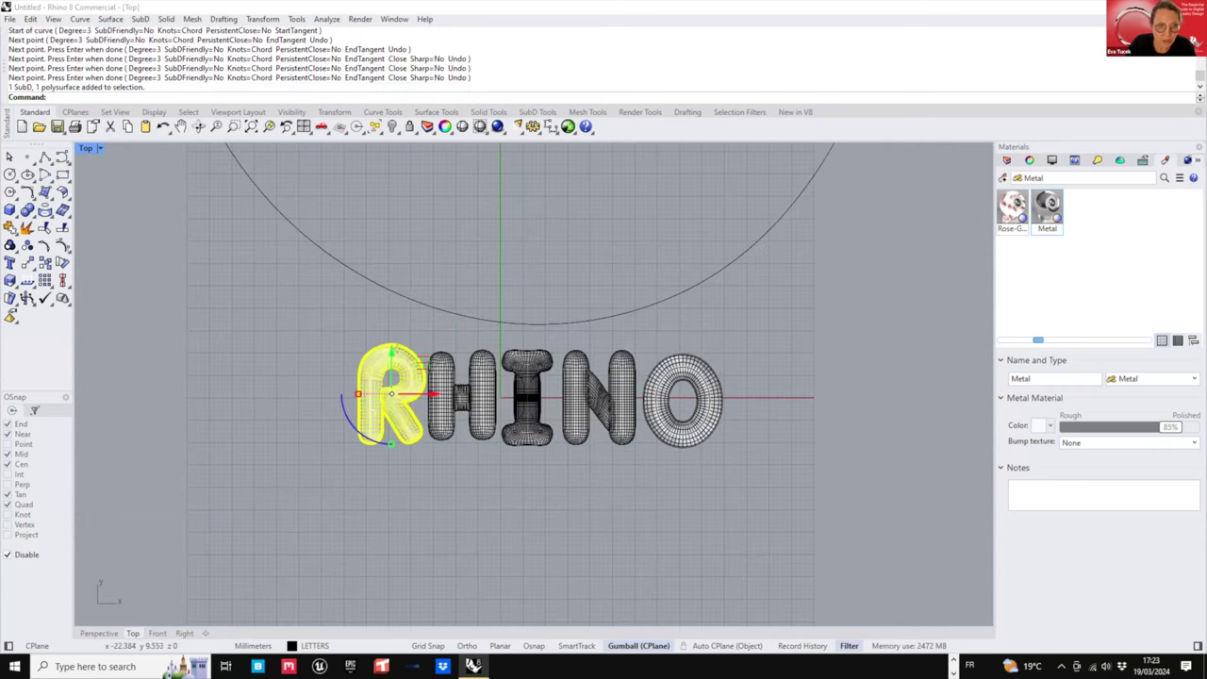
{"action": "left_click_drag", "start_coordinate": [423, 366], "coordinate": [392, 286]}
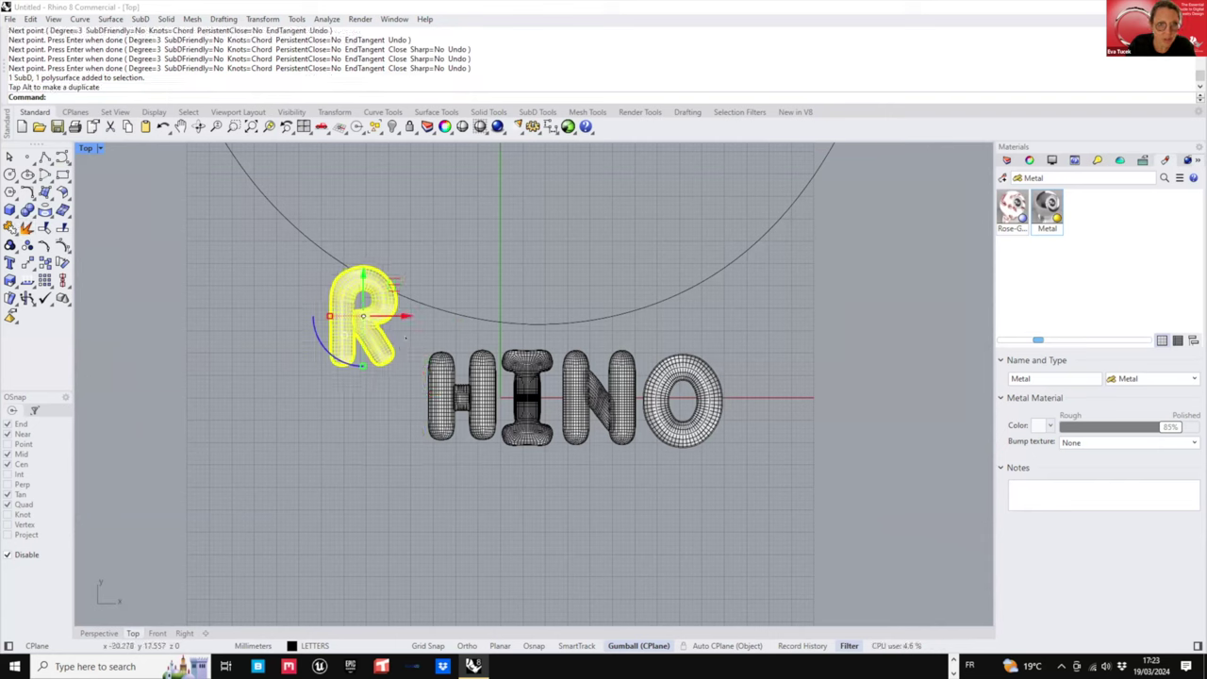
- Move the H up and rotate it clockwise to follow the curve, and raise the I to the curve's lowest part
{"action": "left_click", "coordinate": [483, 370]}
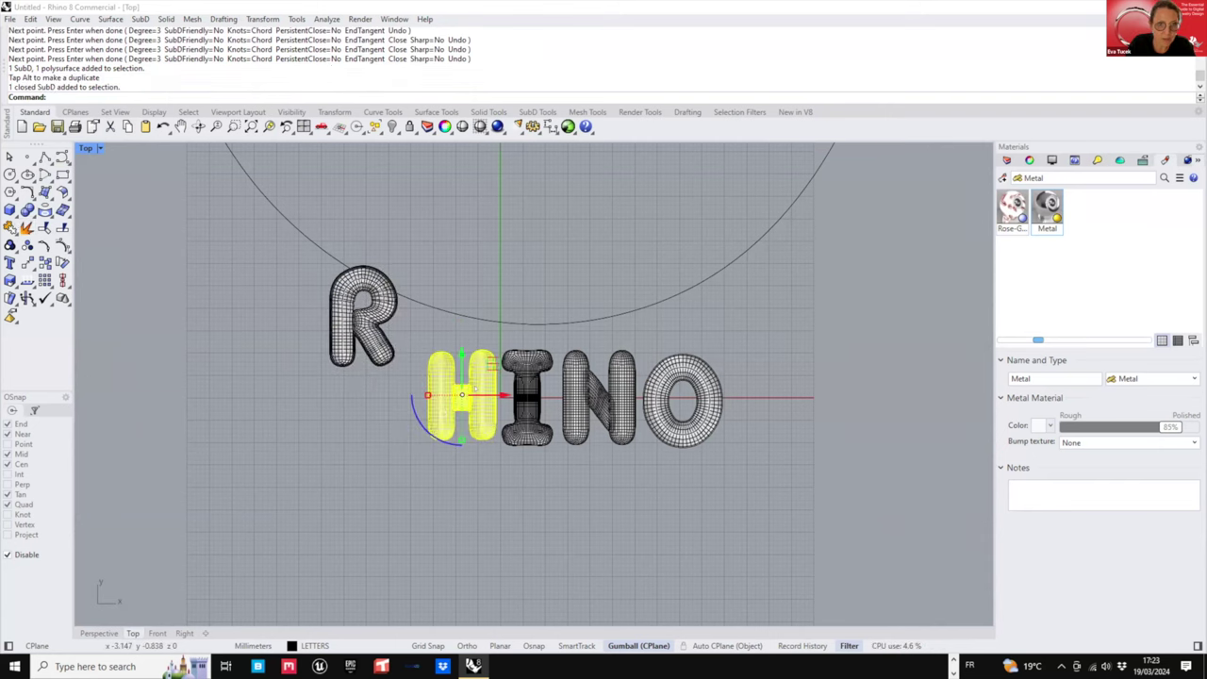
{"action": "left_click_drag", "start_coordinate": [483, 414], "coordinate": [425, 396]}
{"action": "left_click_drag", "start_coordinate": [458, 306], "coordinate": [457, 312]}
{"action": "left_click_drag", "start_coordinate": [437, 402], "coordinate": [398, 378]}
{"action": "left_click_drag", "start_coordinate": [483, 340], "coordinate": [486, 336]}
{"action": "mouse_move", "coordinate": [526, 406]}
{"action": "left_mouse_down"}
{"action": "mouse_move", "coordinate": [520, 374]}
{"action": "mouse_move", "coordinate": [525, 408]}
{"action": "left_mouse_up"}
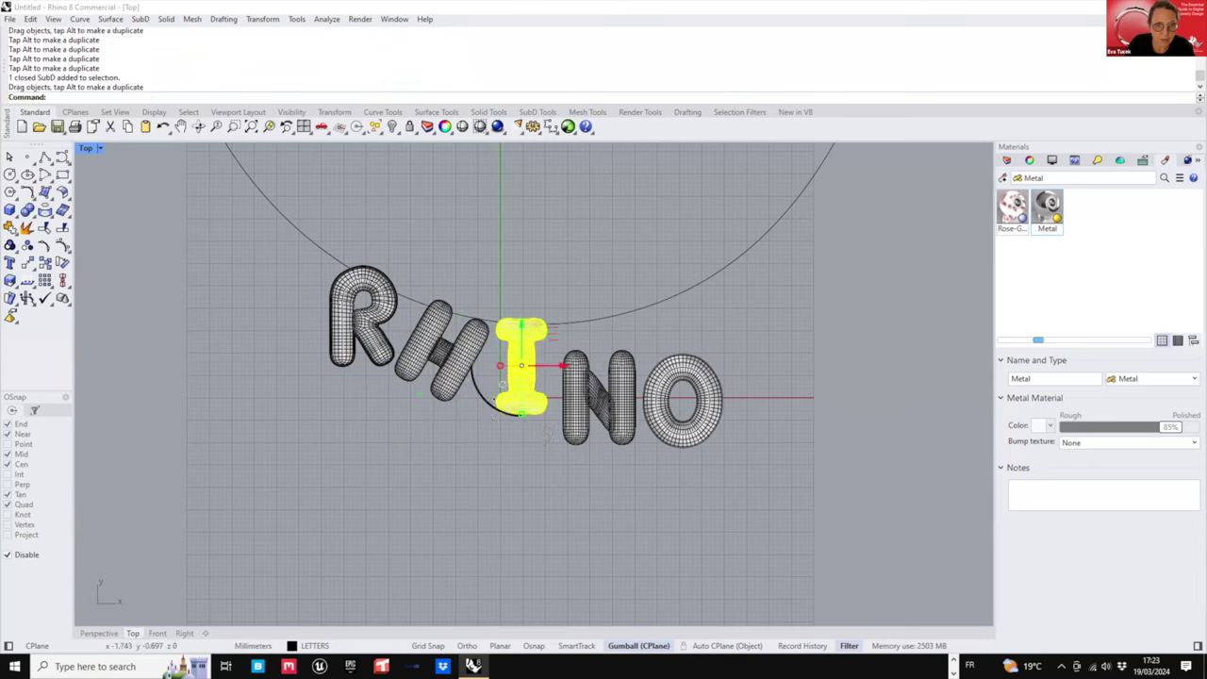
- Move the N up under the curve and rotate it counterclockwise to follow the slope
{"action": "left_click", "coordinate": [606, 407]}
{"action": "left_click_drag", "start_coordinate": [586, 439], "coordinate": [610, 403]}
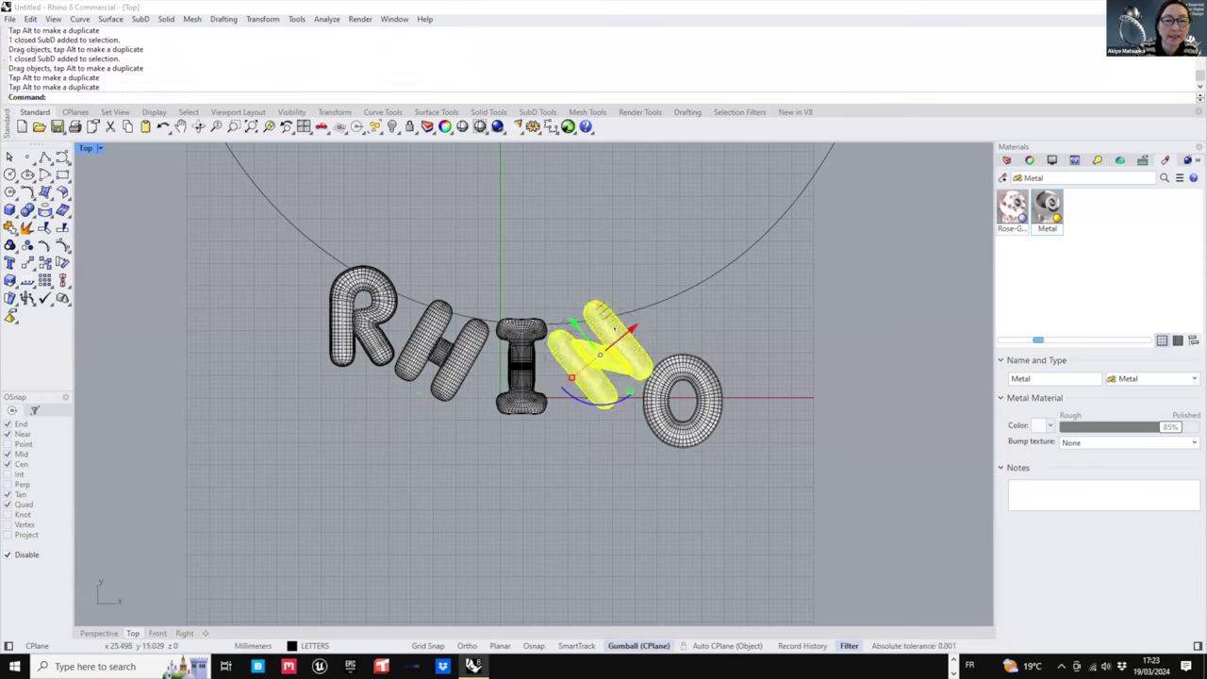
{"action": "mouse_move", "coordinate": [601, 313]}
{"action": "left_mouse_down"}
{"action": "mouse_move", "coordinate": [598, 322]}
{"action": "mouse_move", "coordinate": [607, 314]}
{"action": "left_mouse_up"}
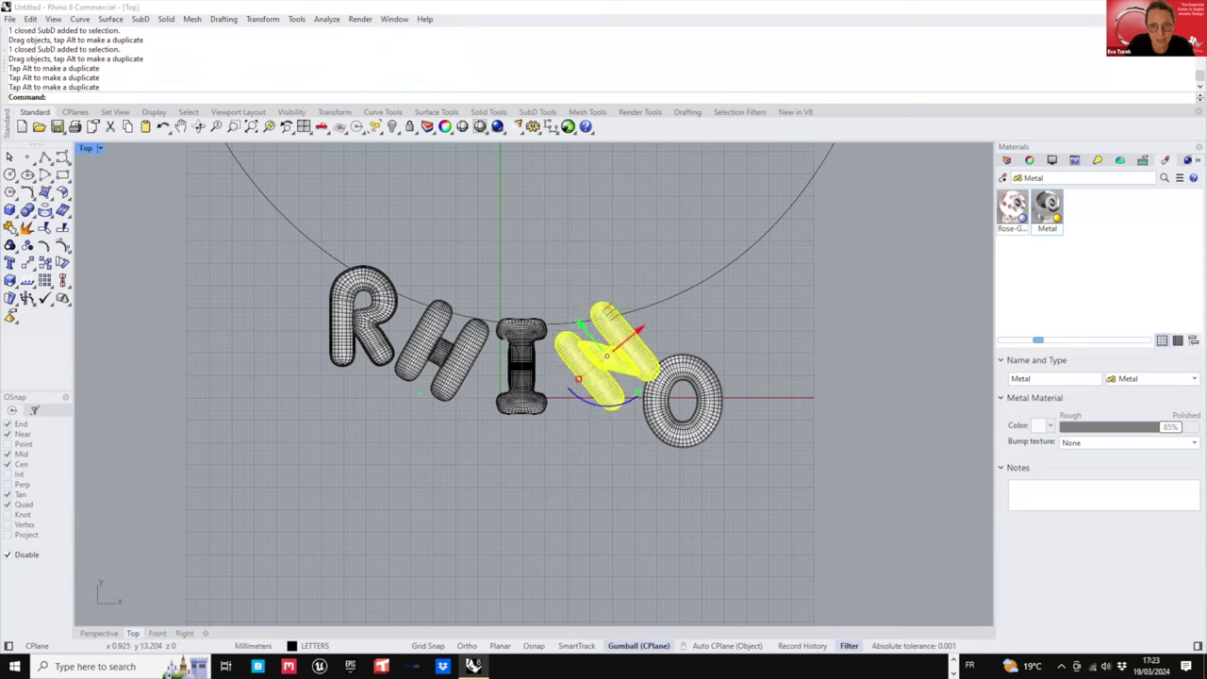
- Nudge the I slightly upward and move the O up onto the rising part of the curve beside the N
{"action": "left_click", "coordinate": [521, 368]}
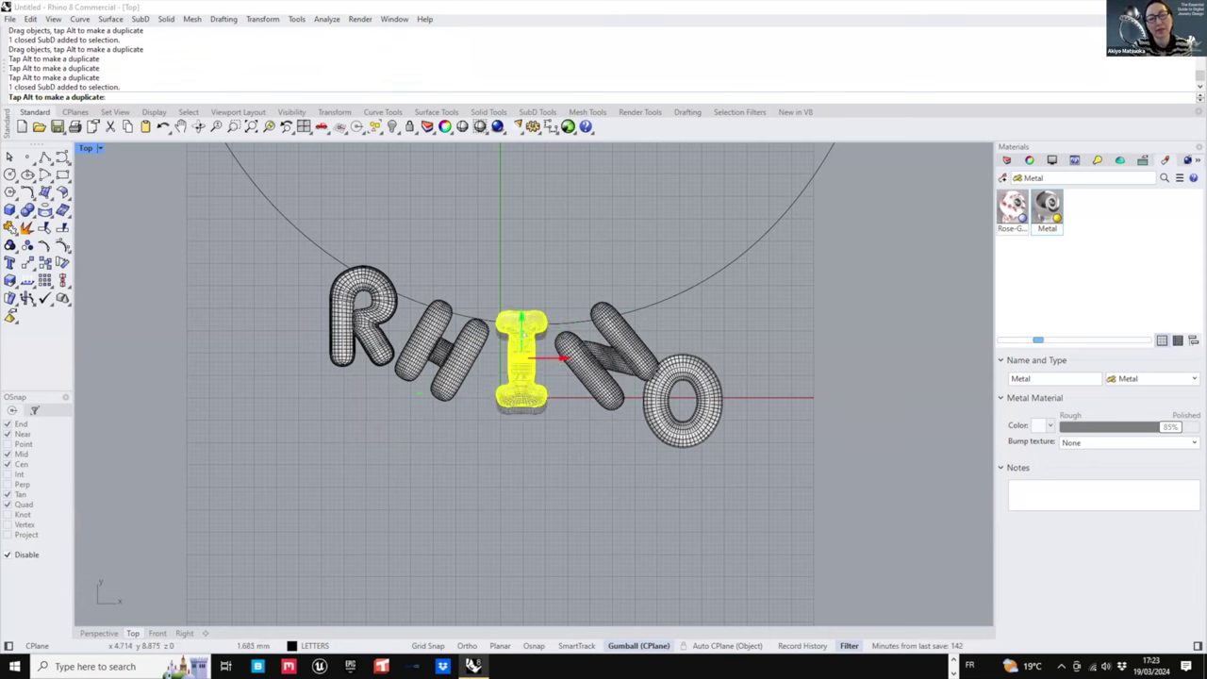
{"action": "left_click", "coordinate": [565, 458]}
{"action": "left_click", "coordinate": [713, 367]}
{"action": "left_click_drag", "start_coordinate": [713, 367], "coordinate": [724, 287]}
{"action": "left_click", "coordinate": [702, 382]}
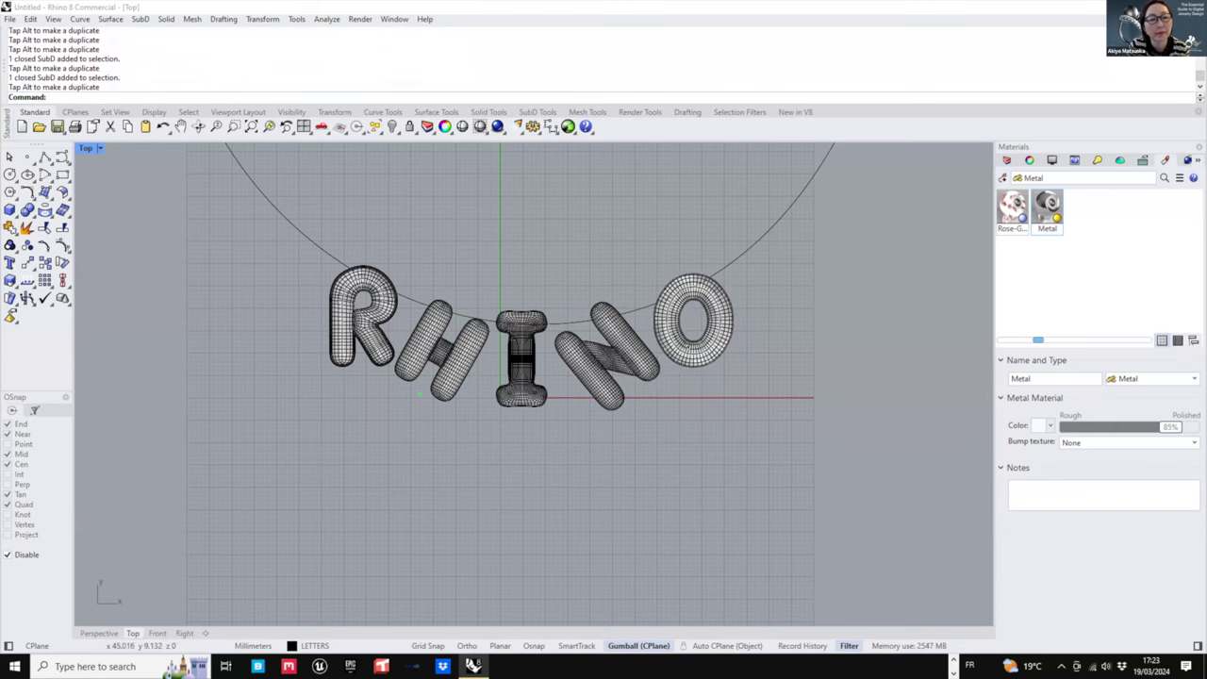
- Nudge the H and the R with its brim slightly upward to refine their placement on the curve
{"action": "scroll", "coordinate": [696, 359], "scroll_direction": "down", "scroll_amount": 2}
{"action": "right_click_drag", "start_coordinate": [684, 340], "coordinate": [574, 402]}
{"action": "scroll", "coordinate": [307, 424], "scroll_direction": "up", "scroll_amount": 2}
{"action": "left_click_drag", "start_coordinate": [384, 403], "coordinate": [385, 396]}
{"action": "left_click", "coordinate": [375, 332]}
{"action": "left_click", "coordinate": [340, 356]}
{"action": "mouse_move", "coordinate": [350, 346]}
{"action": "left_mouse_down"}
{"action": "mouse_move", "coordinate": [337, 340]}
{"action": "mouse_move", "coordinate": [348, 342]}
{"action": "left_mouse_up"}
{"action": "left_click", "coordinate": [416, 307]}
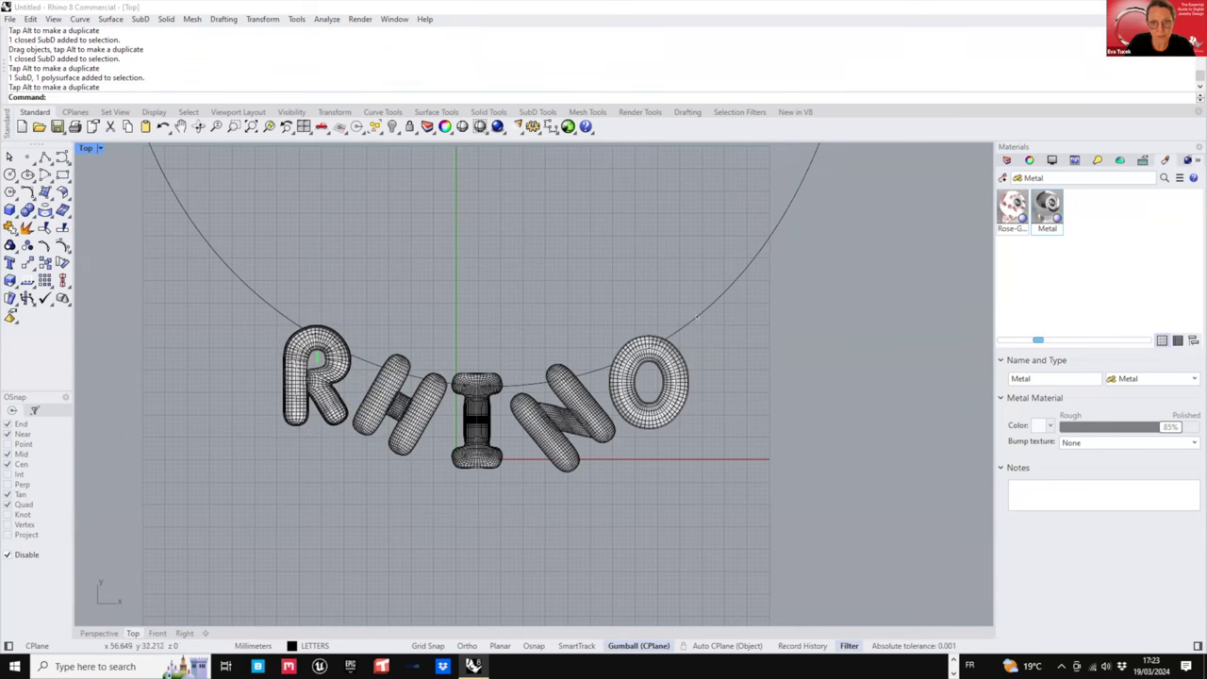
- Create a flat-capped pipe with a 1.2 mm start and end diameter along the U-shaped necklace curve
{"action": "left_click", "coordinate": [688, 325]}
{"action": "scroll", "coordinate": [687, 340], "scroll_direction": "down", "scroll_amount": 2}
{"action": "scroll", "coordinate": [629, 371], "scroll_direction": "down", "scroll_amount": 2}
{"action": "right_click_drag", "start_coordinate": [629, 371], "coordinate": [577, 477]}
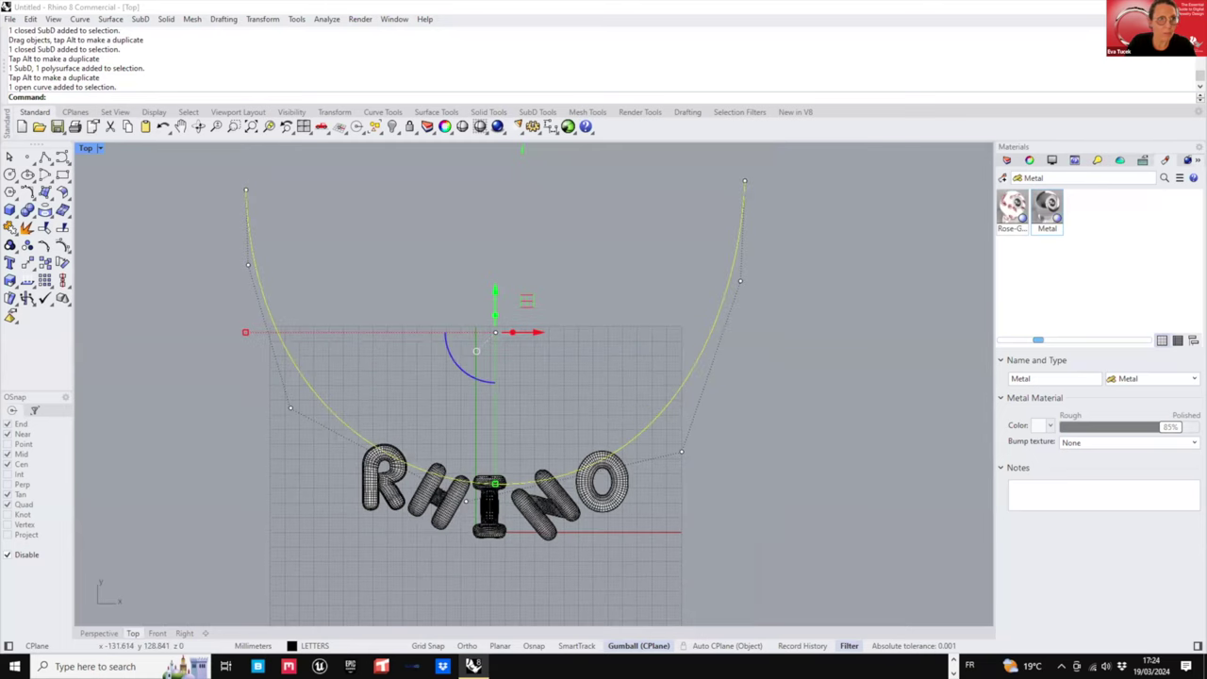
{"action": "double_click", "coordinate": [85, 148]}
{"action": "left_click", "coordinate": [14, 213]}
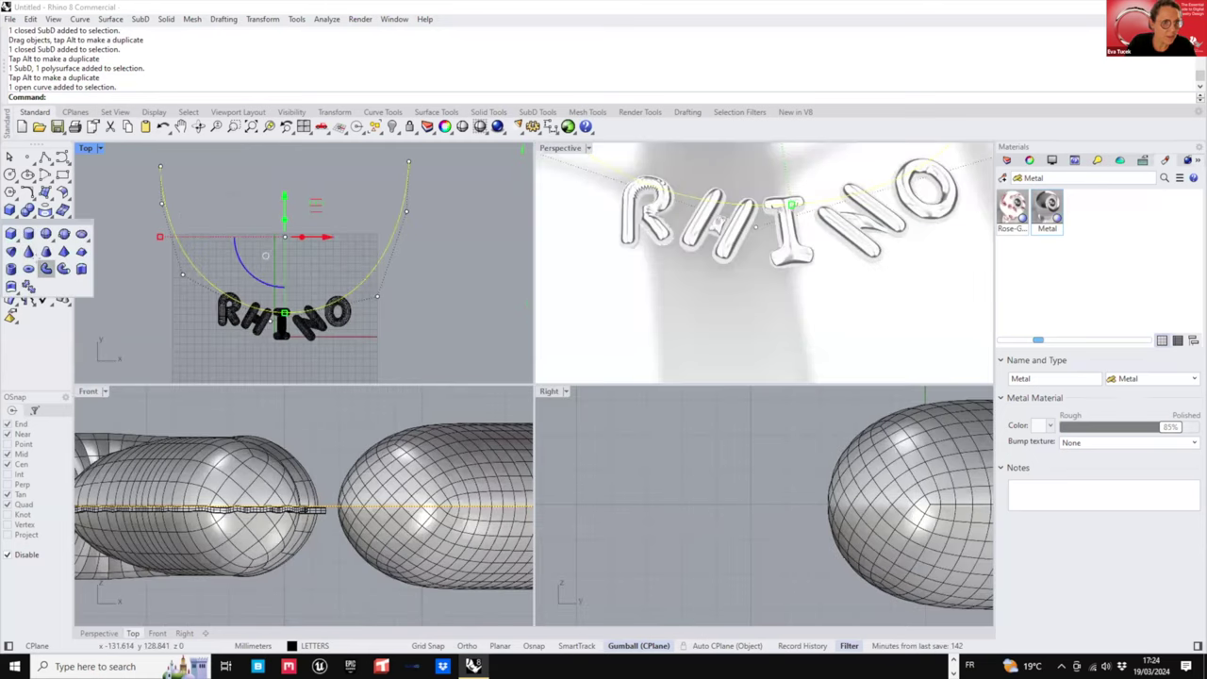
{"action": "left_click", "coordinate": [46, 269]}
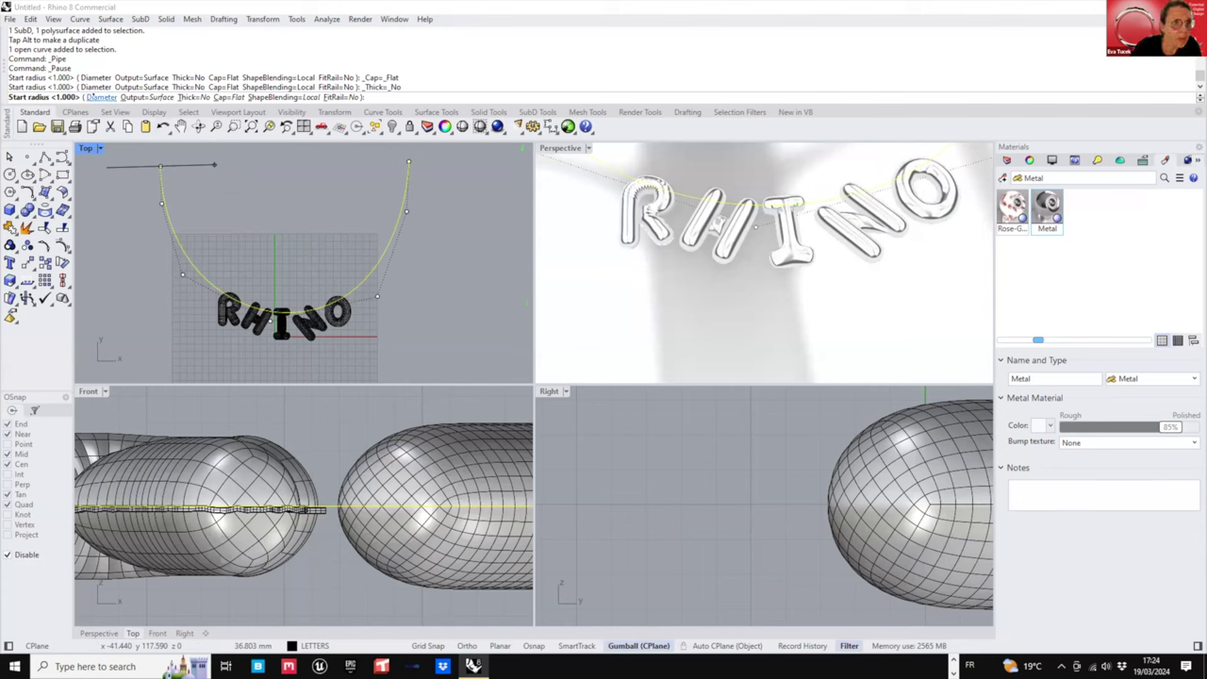
{"action": "left_click", "coordinate": [102, 97]}
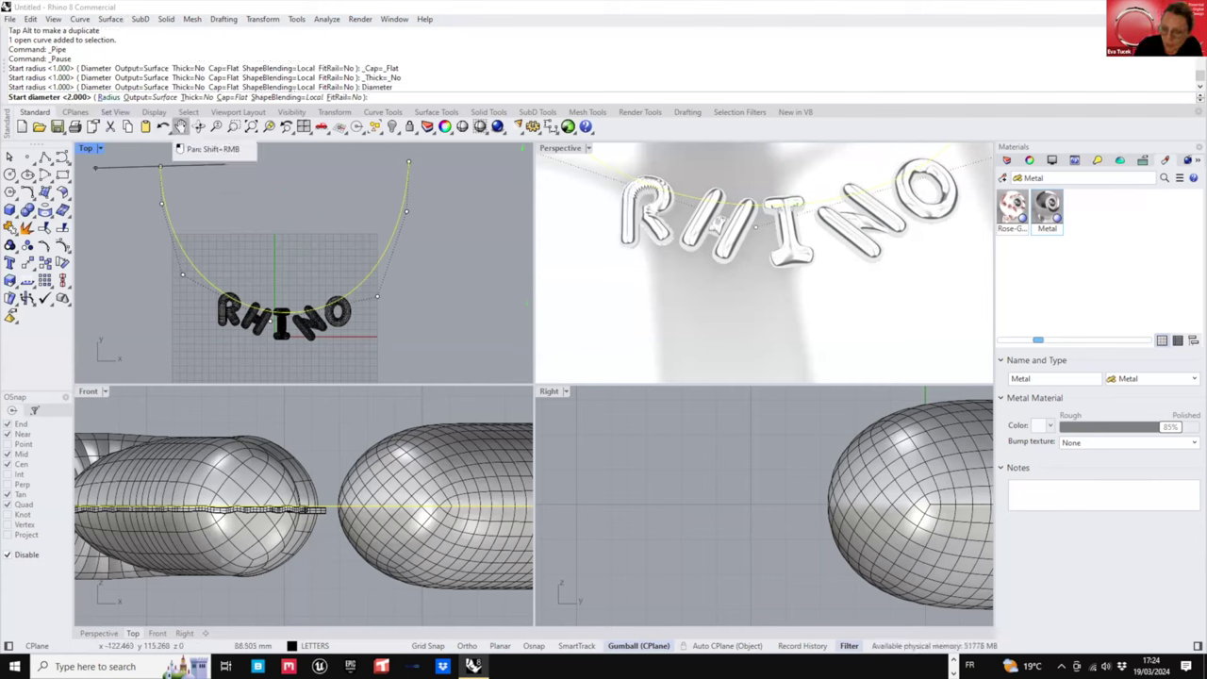
{"action": "type", "text": "1.2"}
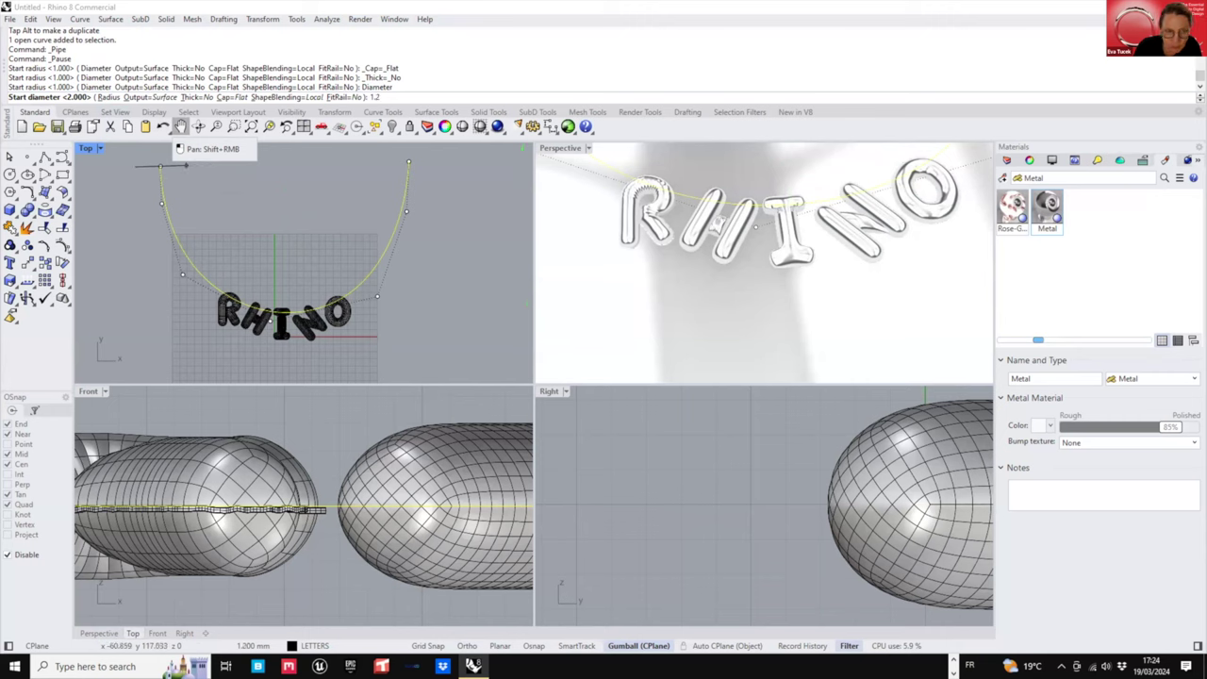
{"action": "key", "text": "Return"}
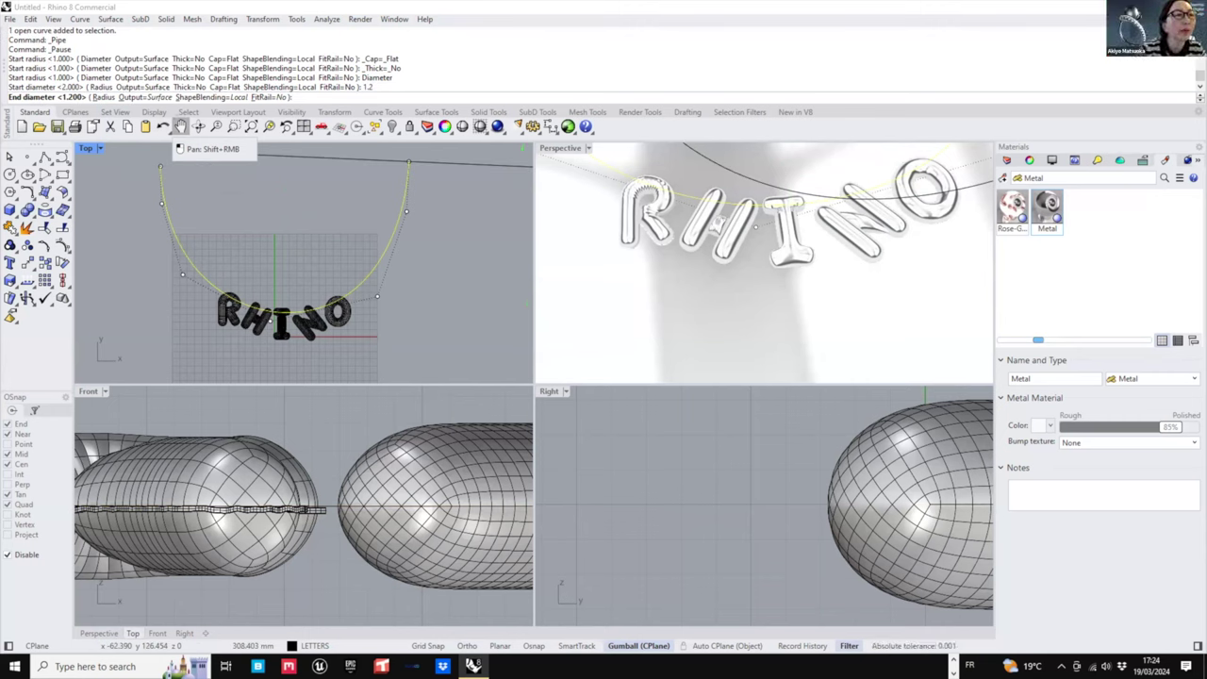
{"action": "key", "text": "Return"}
{"action": "key", "text": "Return"}
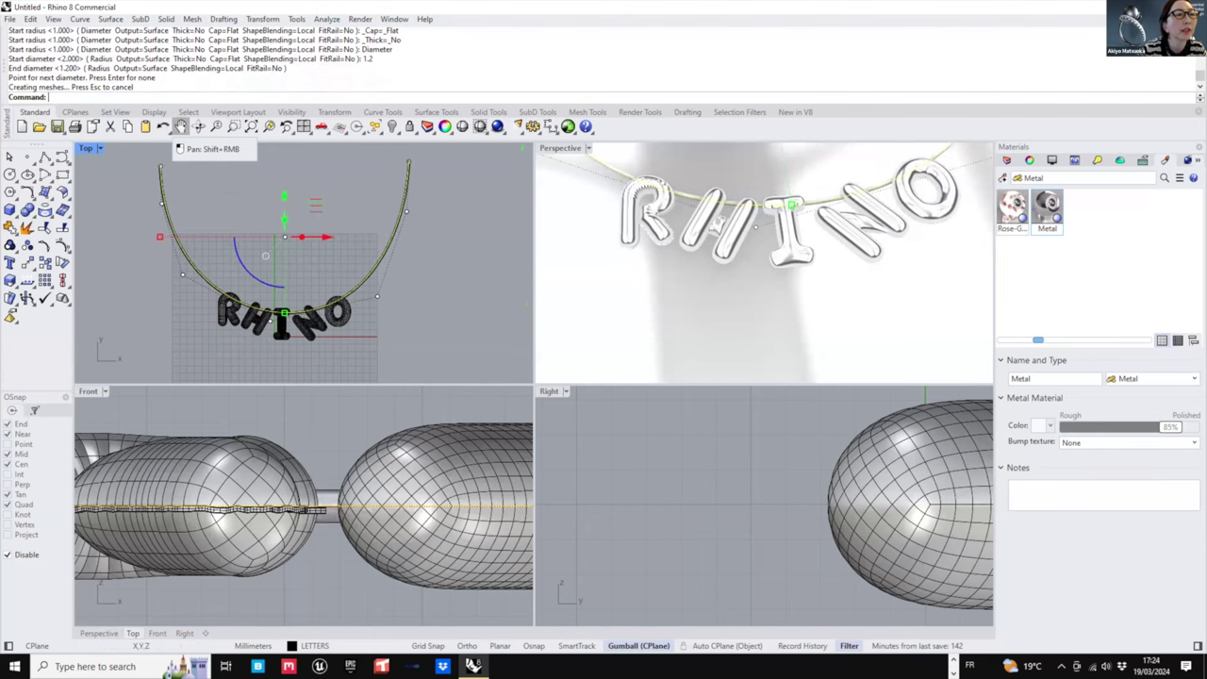
- Check the thin pipe against the letters in perspective and delete it
{"action": "right_click_drag", "start_coordinate": [626, 285], "coordinate": [417, 216]}
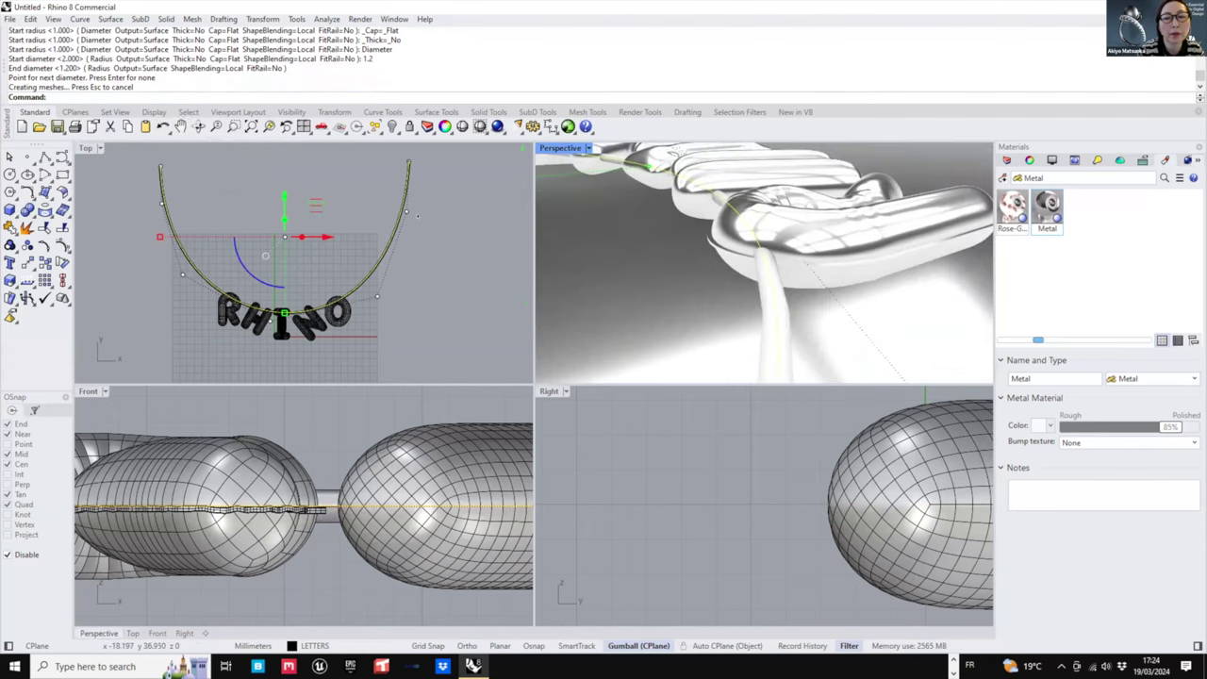
{"action": "key", "text": "Escape"}
{"action": "left_click", "coordinate": [373, 274]}
{"action": "key", "text": "Delete"}
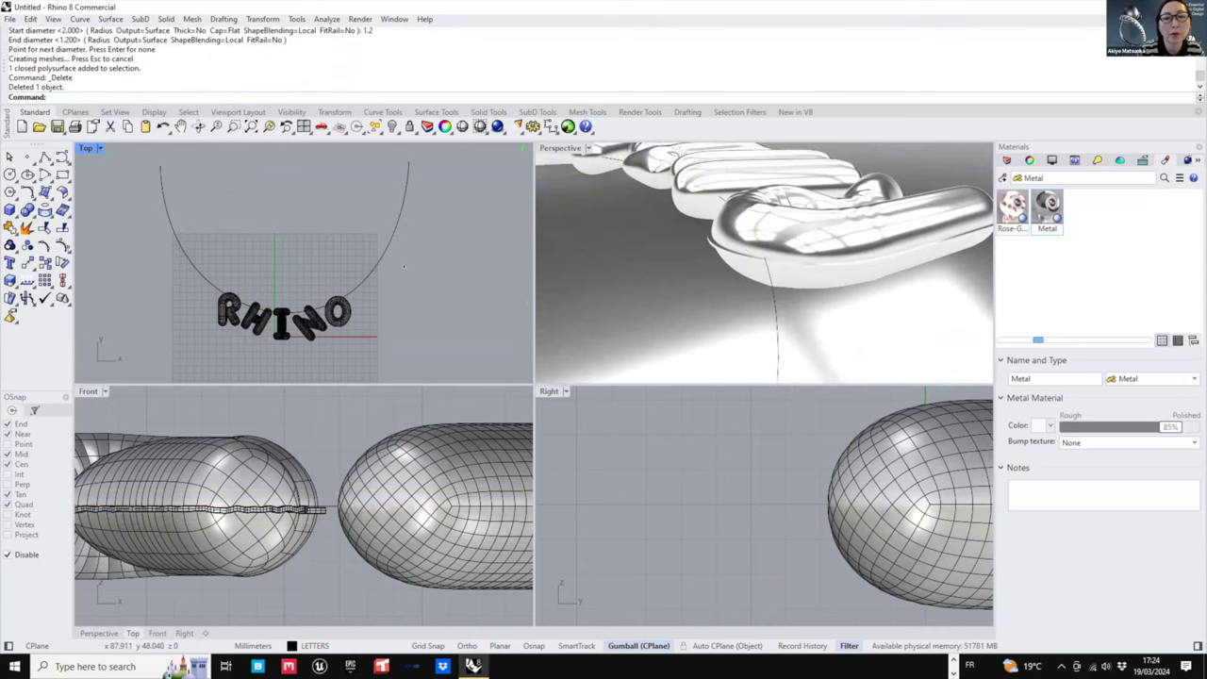
- Pipe the U-shaped curve again with flat caps and a 2 mm diameter at both ends
{"action": "left_click", "coordinate": [385, 256]}
{"action": "right_click", "coordinate": [384, 257]}
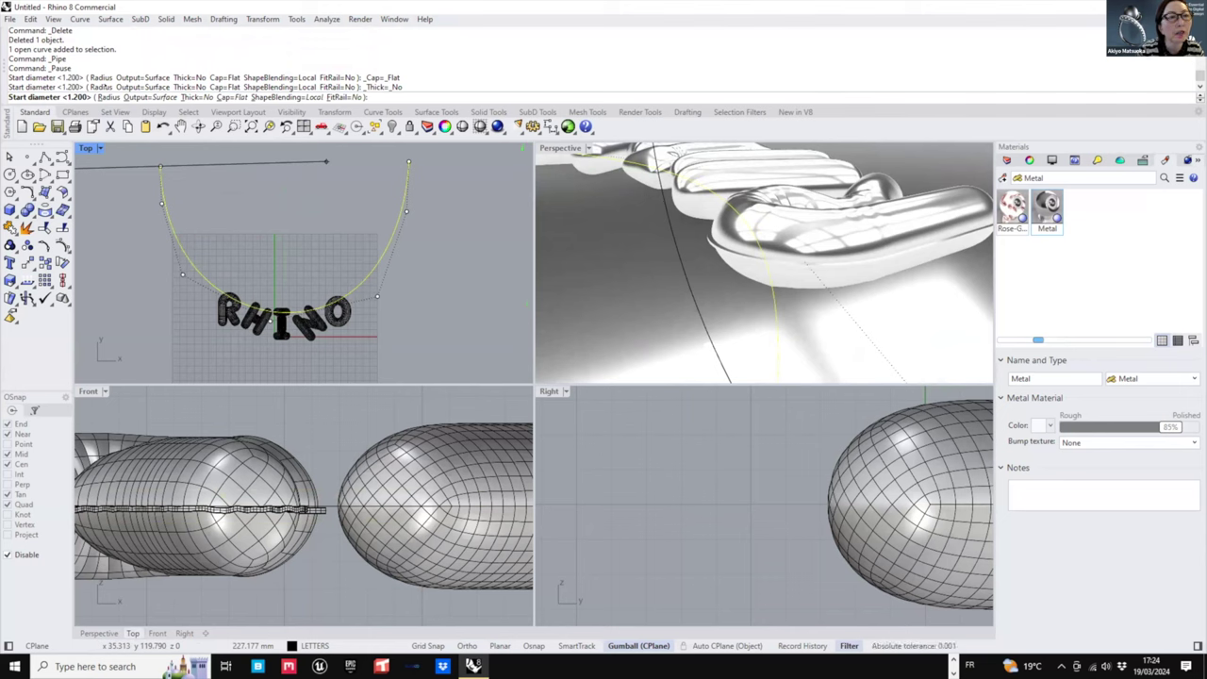
{"action": "type", "text": "2"}
{"action": "key", "text": "Return"}
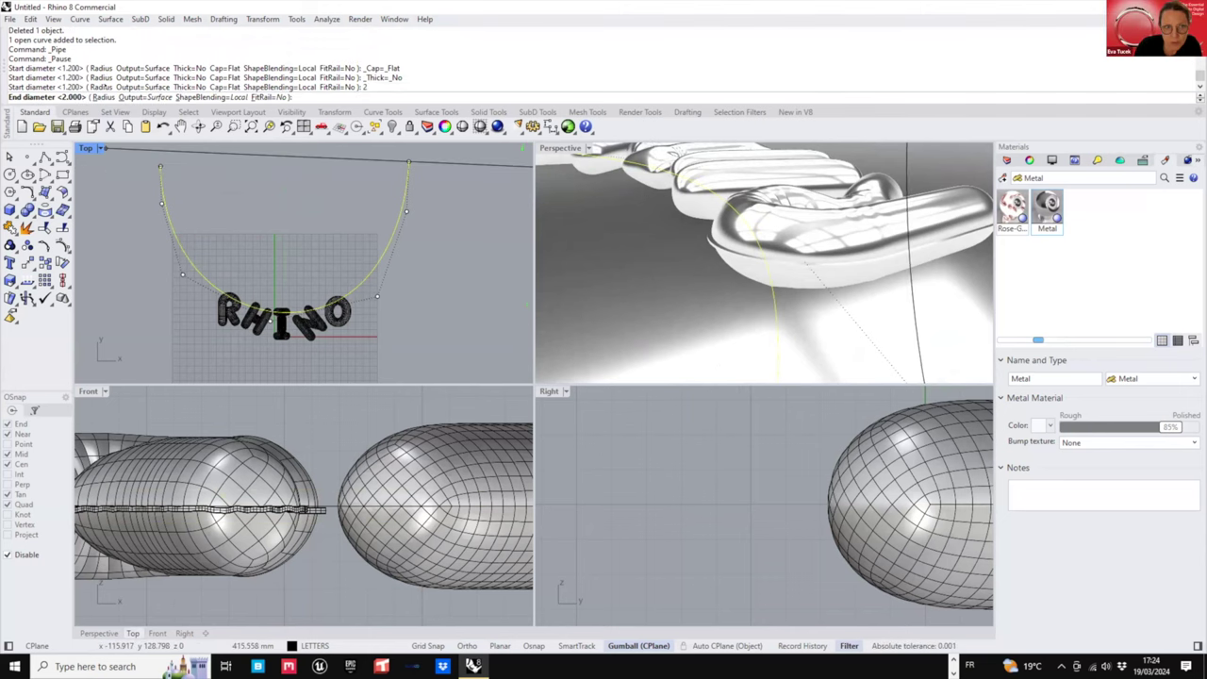
{"action": "key", "text": "Return"}
{"action": "key", "text": "Return"}
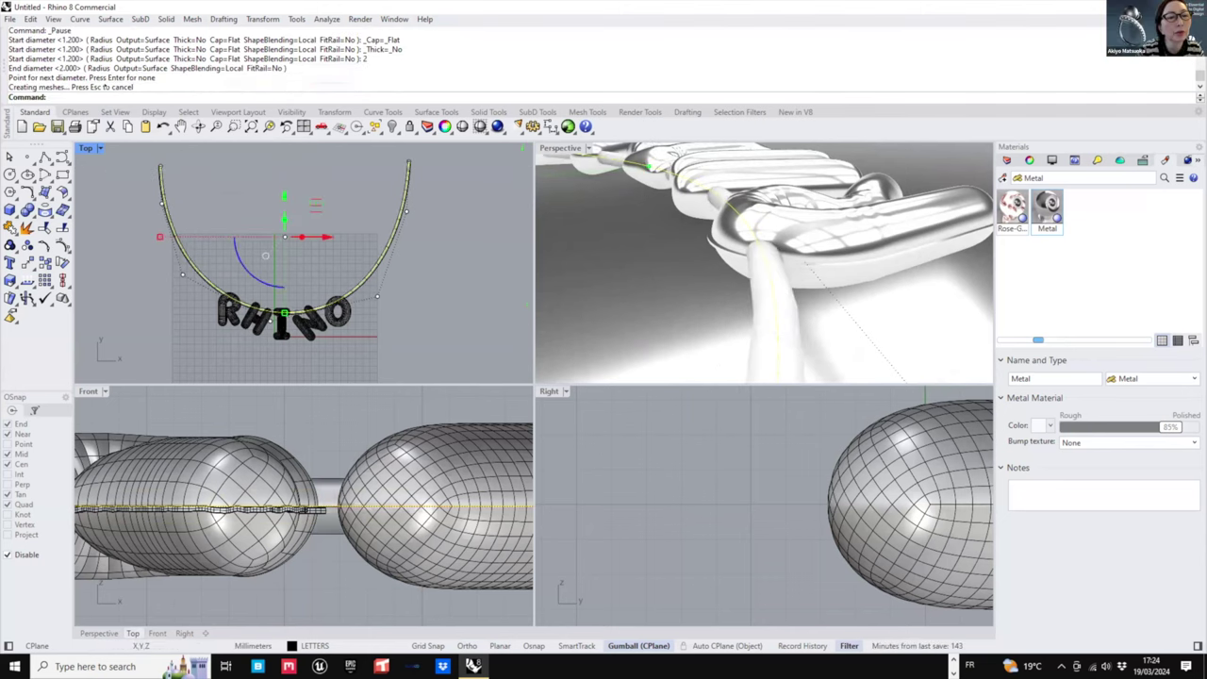
- Examine in perspective how the thicker pipe passes through the row of letters
{"action": "left_click", "coordinate": [444, 227]}
{"action": "scroll", "coordinate": [787, 269], "scroll_direction": "down", "scroll_amount": 4}
{"action": "right_click_drag", "start_coordinate": [790, 270], "coordinate": [830, 285]}
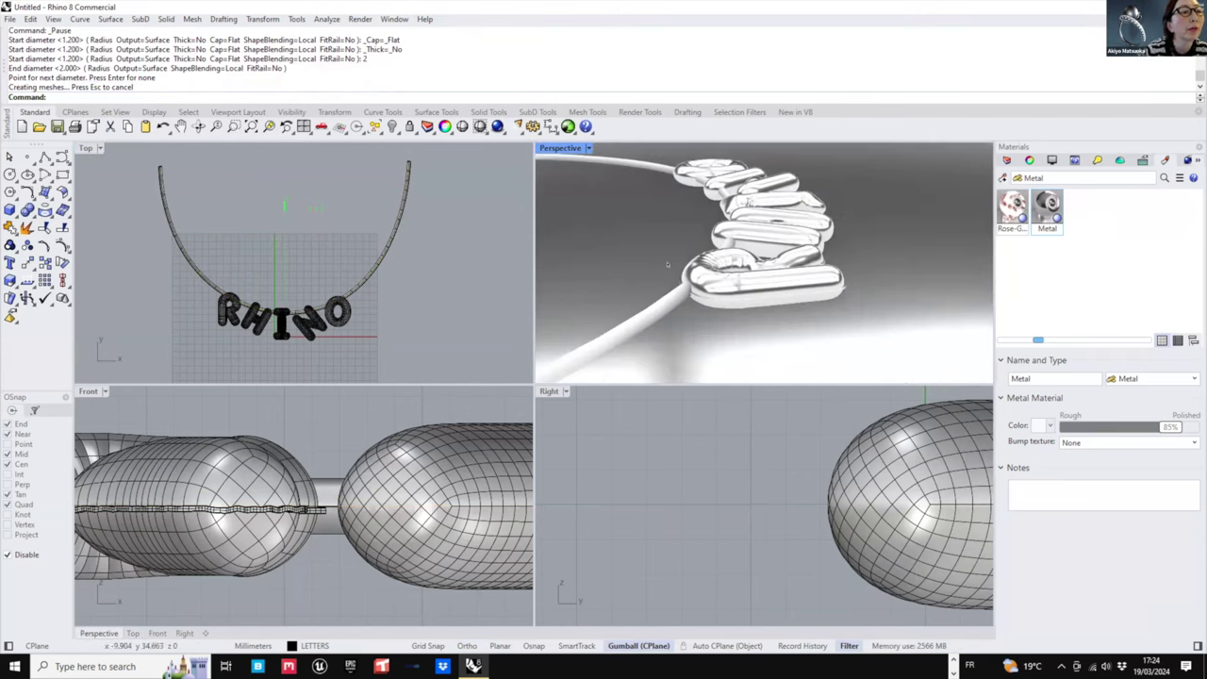
{"action": "right_click_drag", "start_coordinate": [670, 267], "coordinate": [950, 265]}
{"action": "scroll", "coordinate": [947, 266], "scroll_direction": "up", "scroll_amount": 6}
{"action": "scroll", "coordinate": [804, 261], "scroll_direction": "down", "scroll_amount": 3}
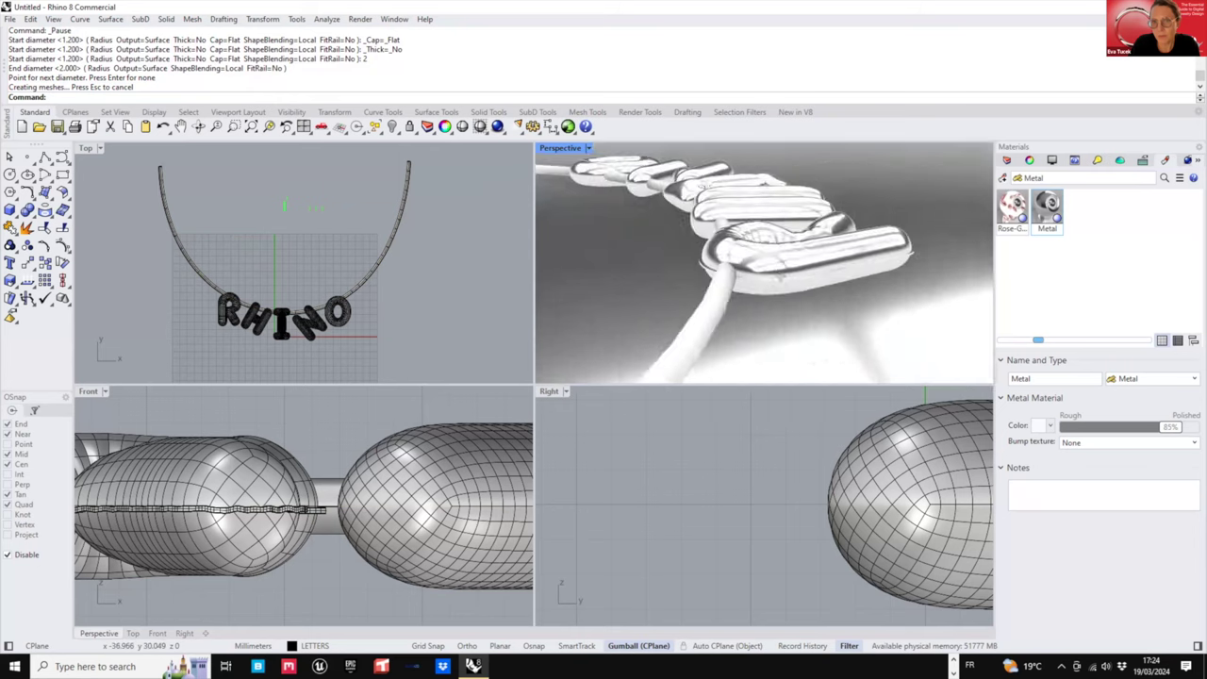
{"action": "right_click_drag", "start_coordinate": [803, 260], "coordinate": [867, 247]}
{"action": "right_click_drag", "start_coordinate": [779, 269], "coordinate": [853, 288]}
- Delete the pipe running through the letters, keeping its guide curve
{"action": "left_click", "coordinate": [870, 329]}
{"action": "left_click", "coordinate": [911, 382]}
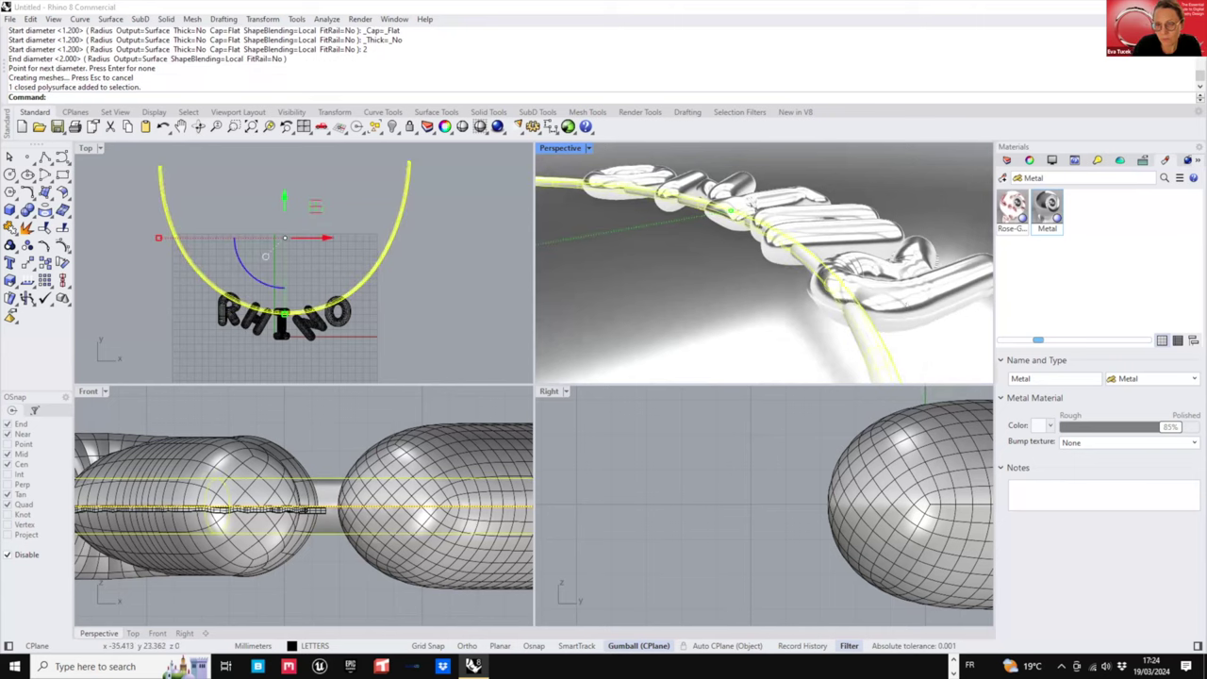
{"action": "key", "text": "Delete"}
- Build a flat-capped pipe with a constant 2 mm diameter along the U-shaped curve
{"action": "left_click", "coordinate": [899, 304]}
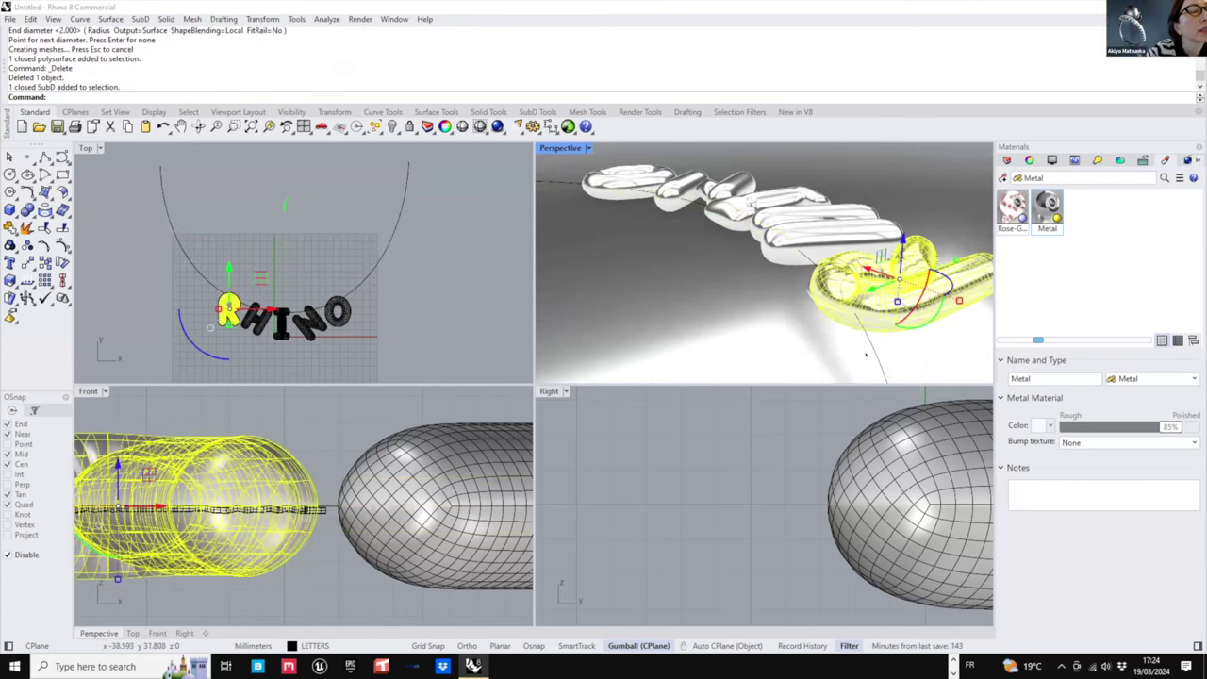
{"action": "left_click", "coordinate": [876, 347]}
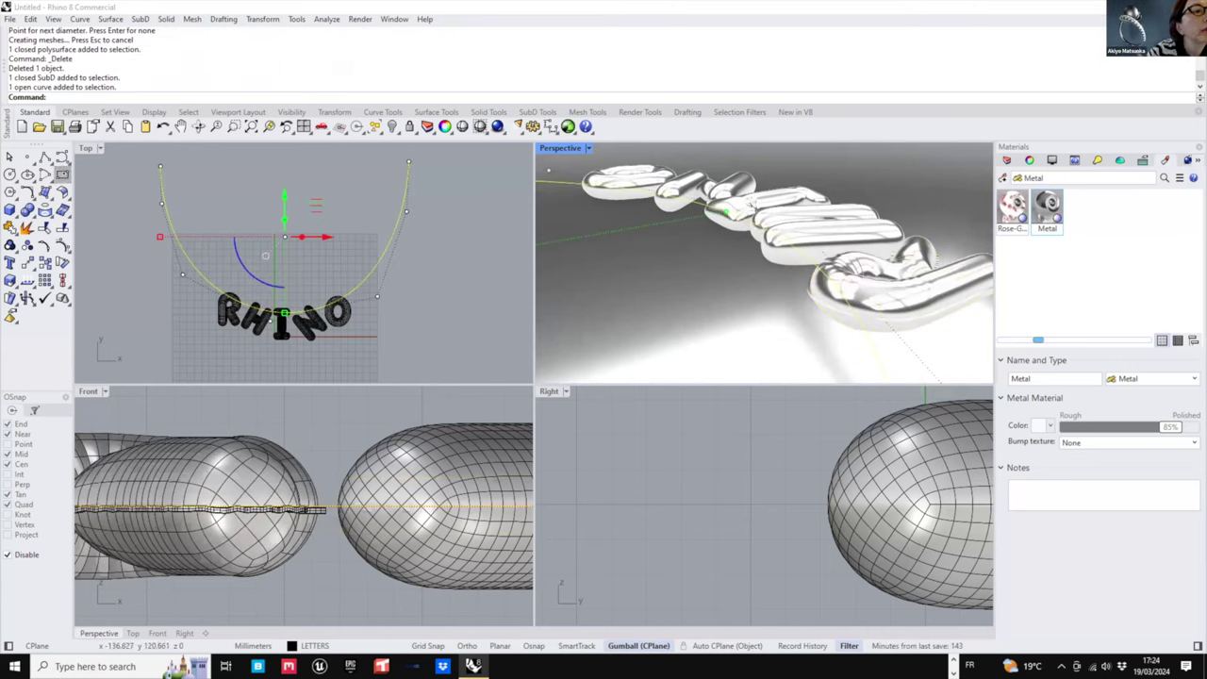
{"action": "left_click", "coordinate": [13, 213]}
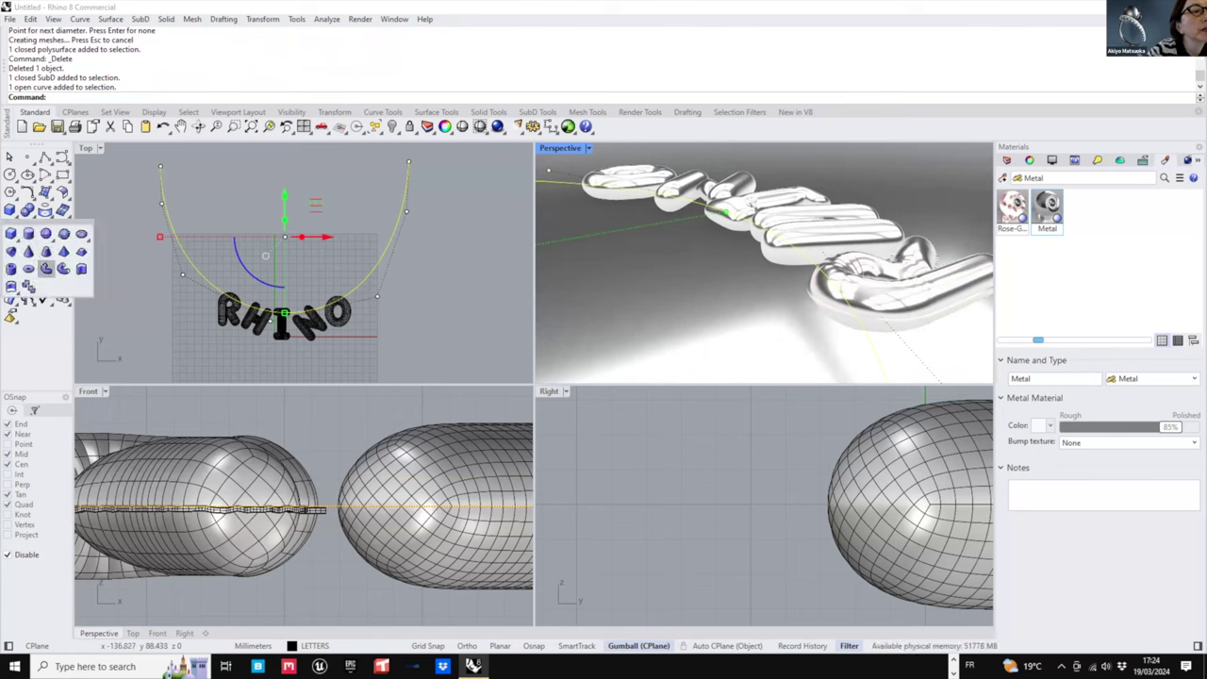
{"action": "left_click", "coordinate": [45, 269]}
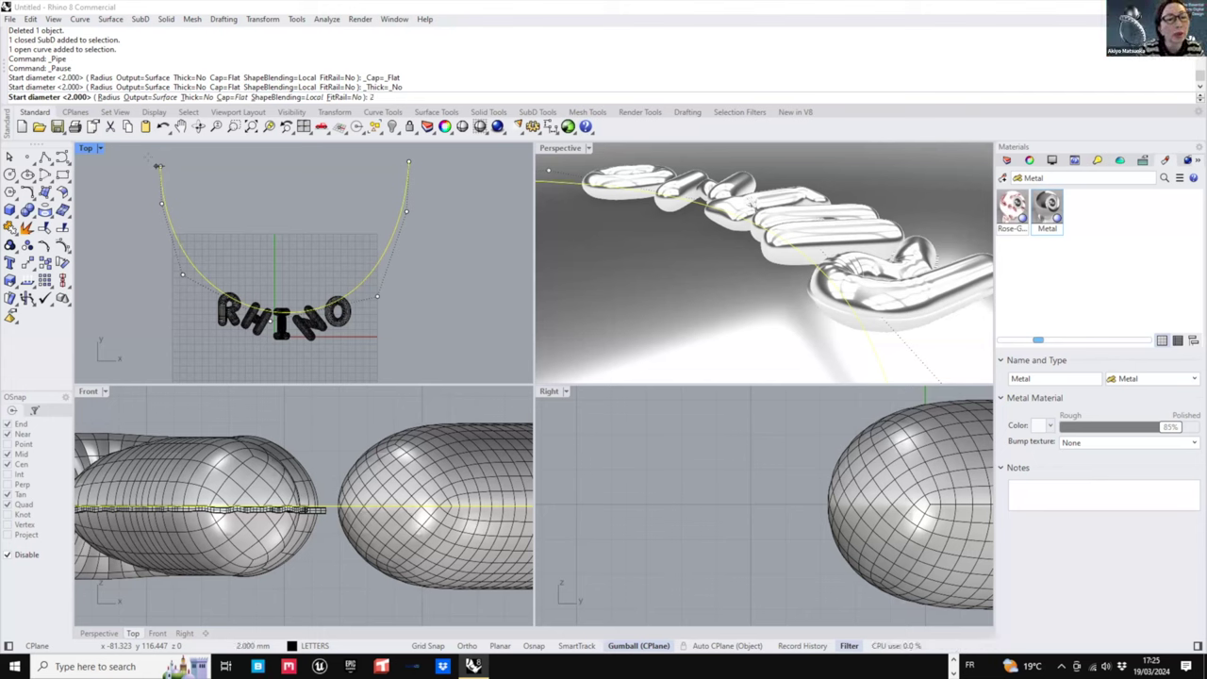
{"action": "key", "text": "Return"}
{"action": "key", "text": "Return"}
{"action": "key", "text": "Return"}
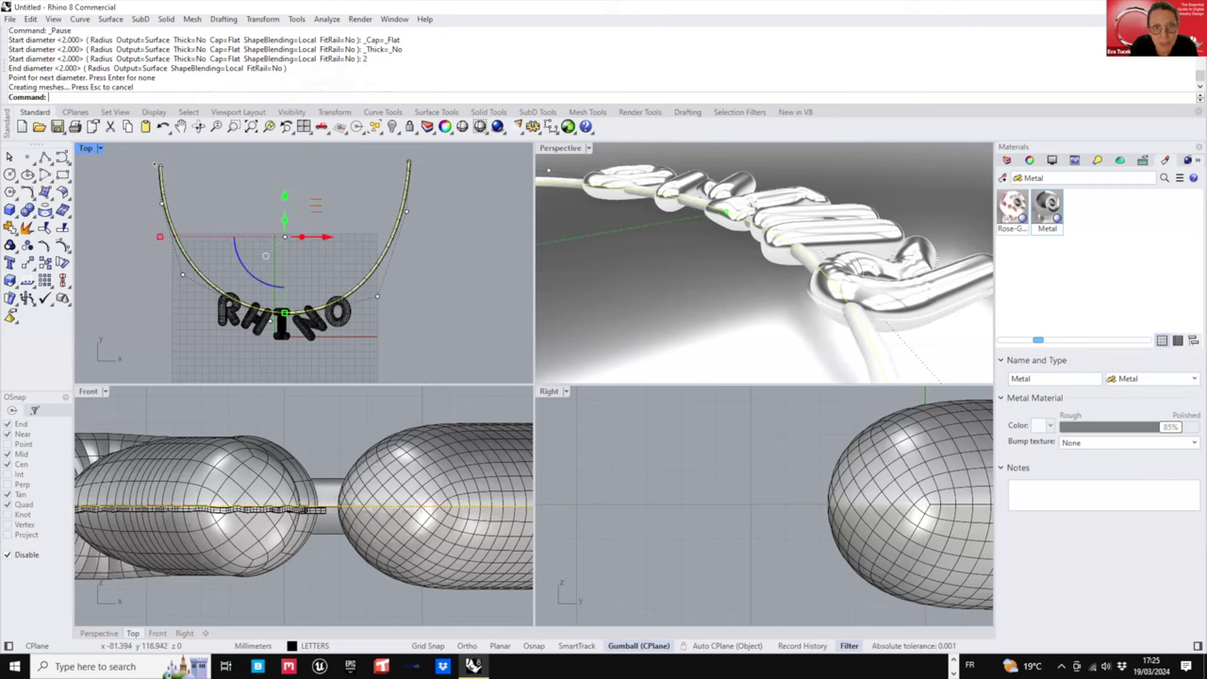
{"action": "left_click", "coordinate": [445, 308]}
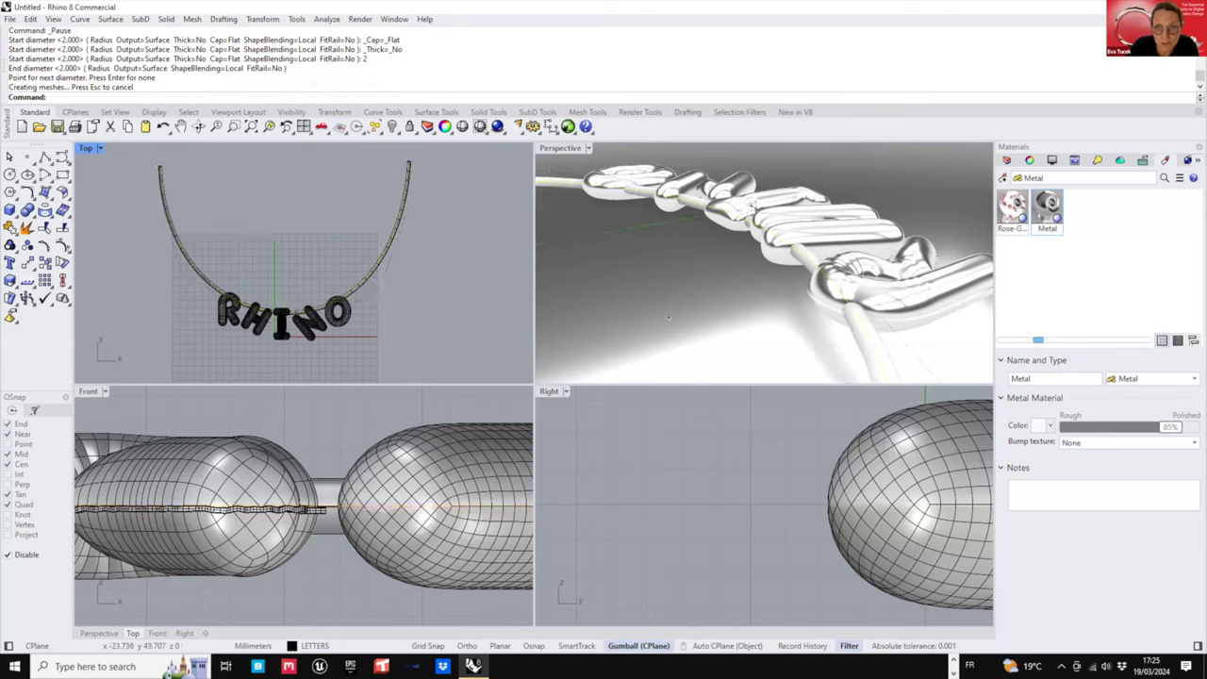
- Rotate the H slightly clockwise and move it down and toward the R so its upper ends meet the pipe
{"action": "right_click_drag", "start_coordinate": [851, 300], "coordinate": [751, 319]}
{"action": "scroll", "coordinate": [304, 330], "scroll_direction": "up", "scroll_amount": 8}
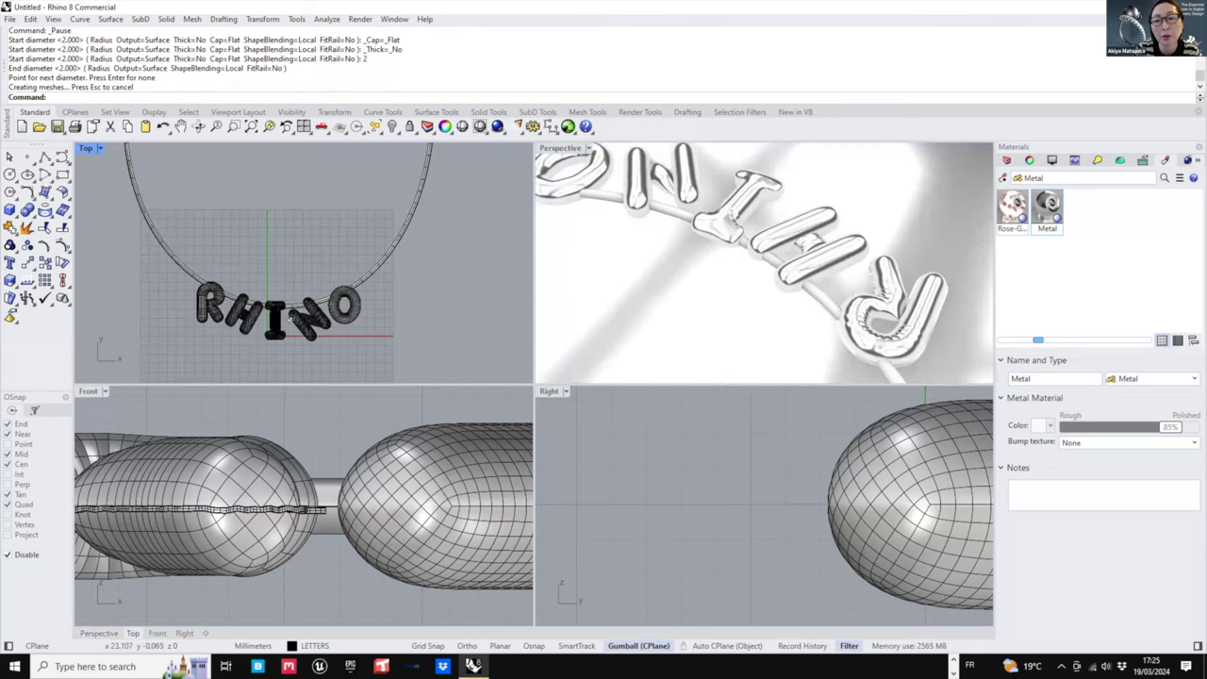
{"action": "right_click_drag", "start_coordinate": [235, 278], "coordinate": [279, 248]}
{"action": "left_click", "coordinate": [234, 295]}
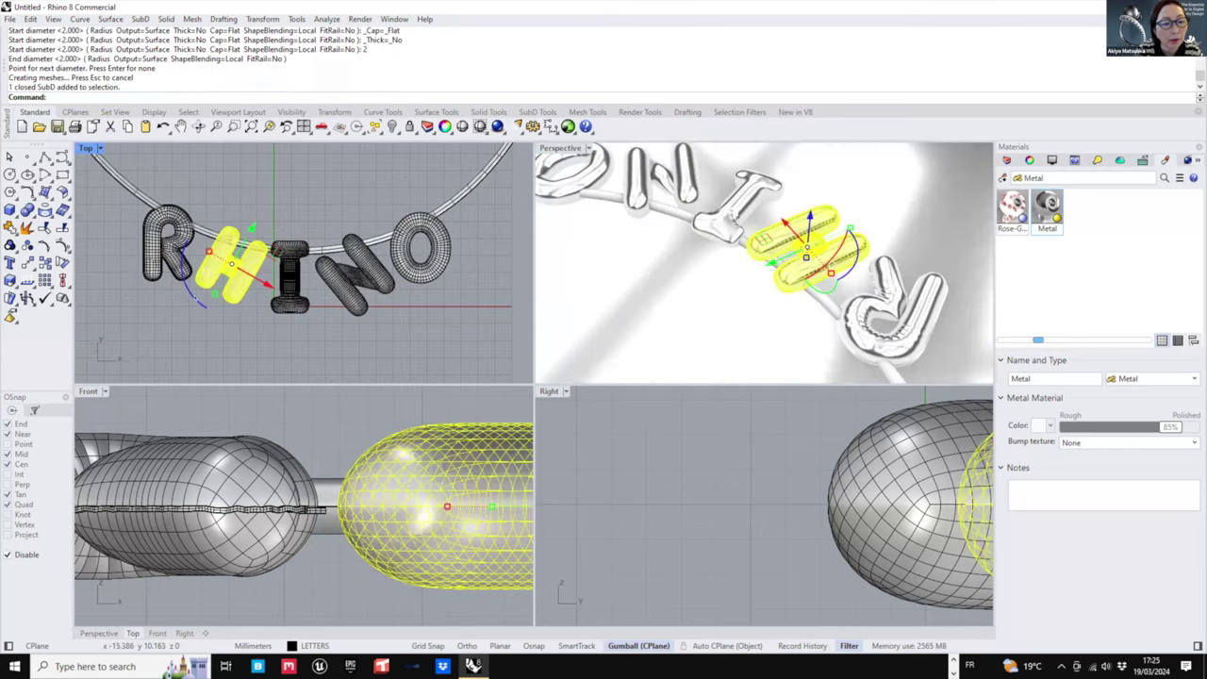
{"action": "scroll", "coordinate": [221, 272], "scroll_direction": "up", "scroll_amount": 4}
{"action": "left_click_drag", "start_coordinate": [189, 276], "coordinate": [187, 271]}
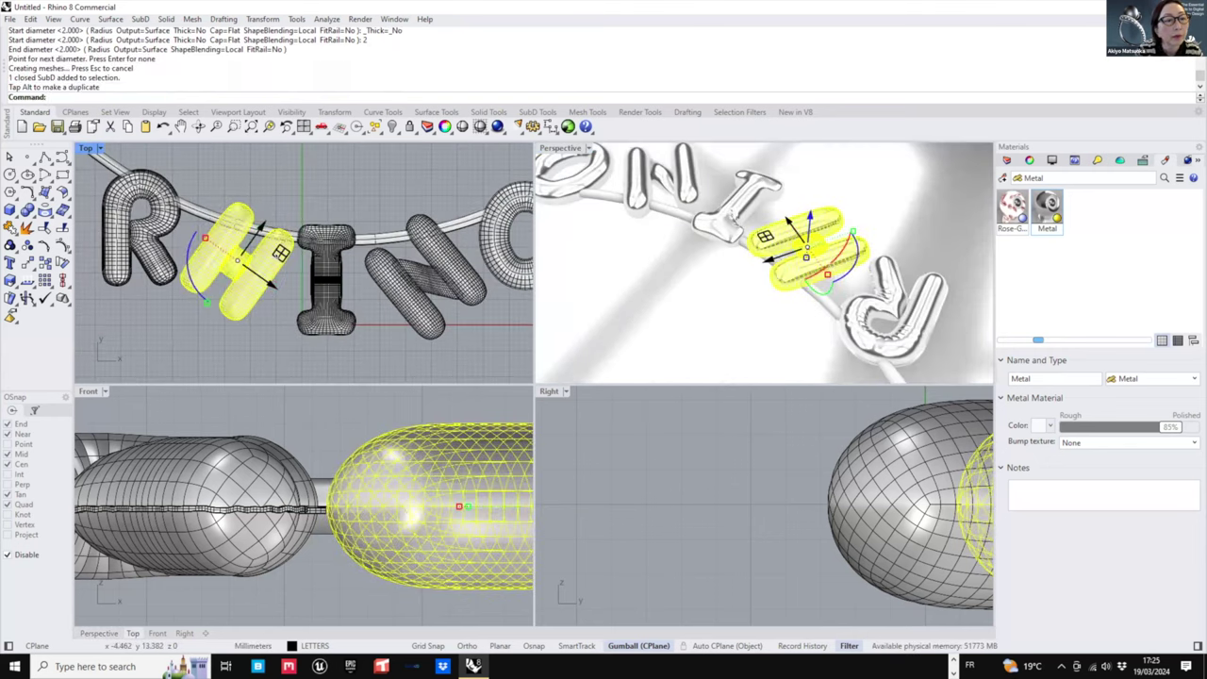
{"action": "left_click_drag", "start_coordinate": [278, 254], "coordinate": [277, 264]}
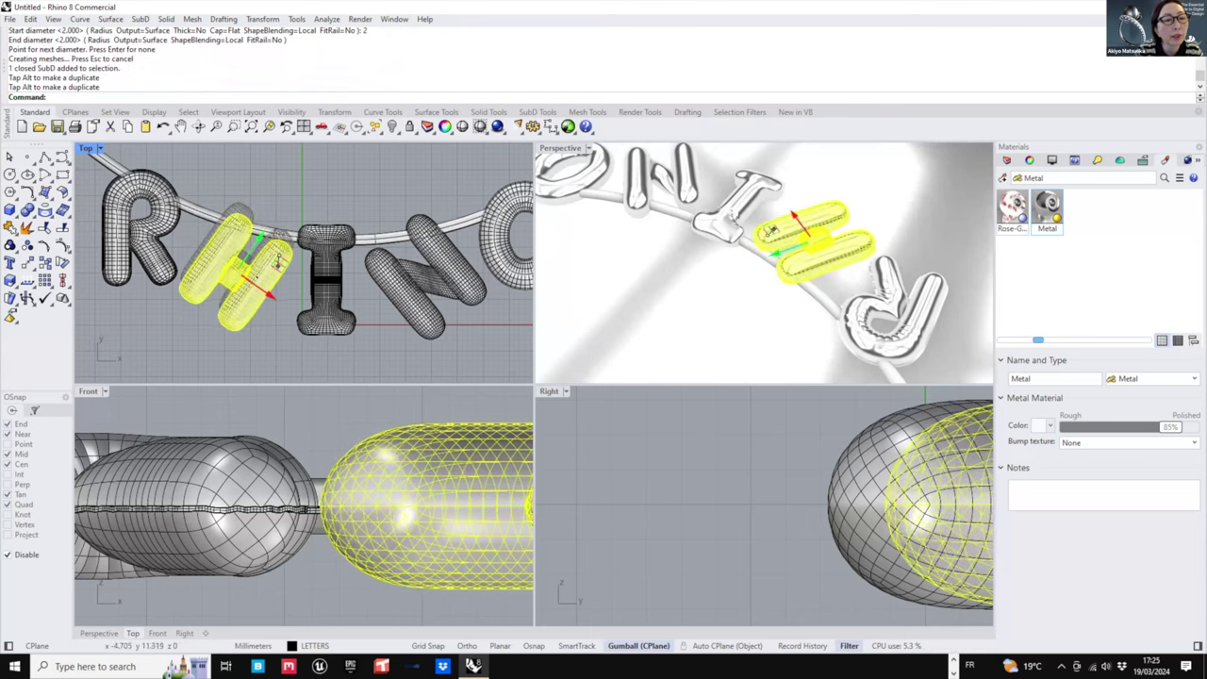
{"action": "left_click_drag", "start_coordinate": [198, 306], "coordinate": [198, 305]}
{"action": "left_click_drag", "start_coordinate": [280, 265], "coordinate": [277, 264]}
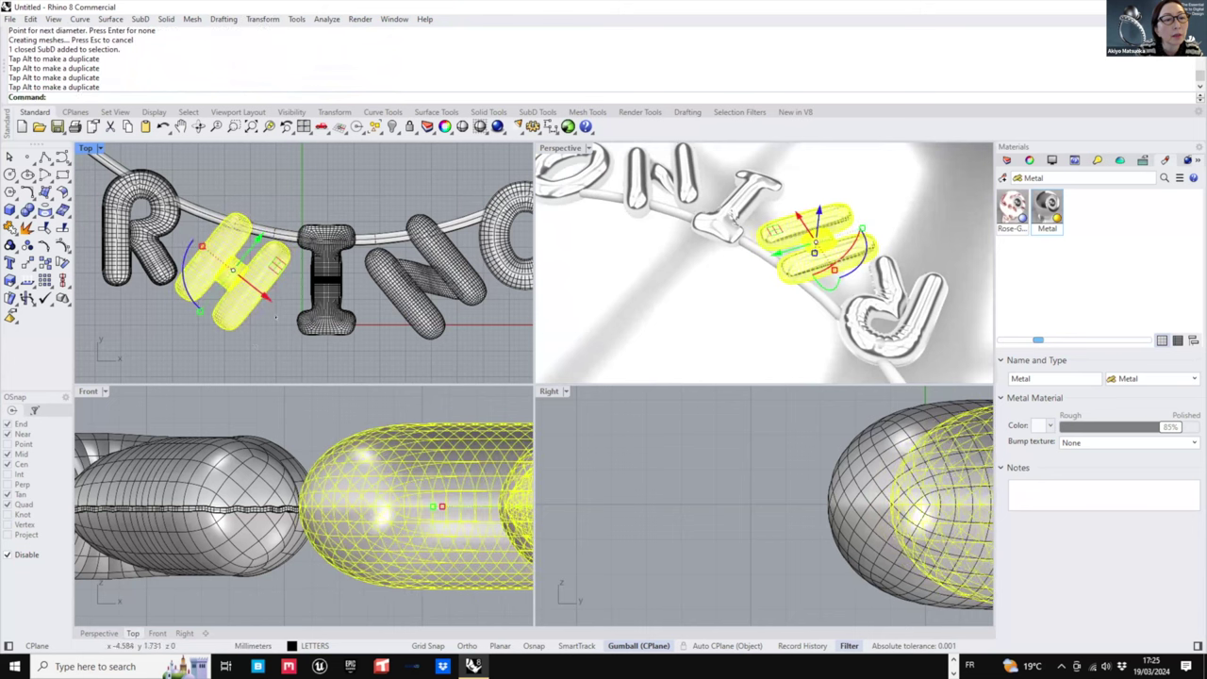
{"action": "left_click", "coordinate": [256, 345]}
- Subtract the pipe from the O with a Boolean Difference that keeps the cutting pipe (DeleteInput=No)
{"action": "right_click_drag", "start_coordinate": [785, 291], "coordinate": [709, 217]}
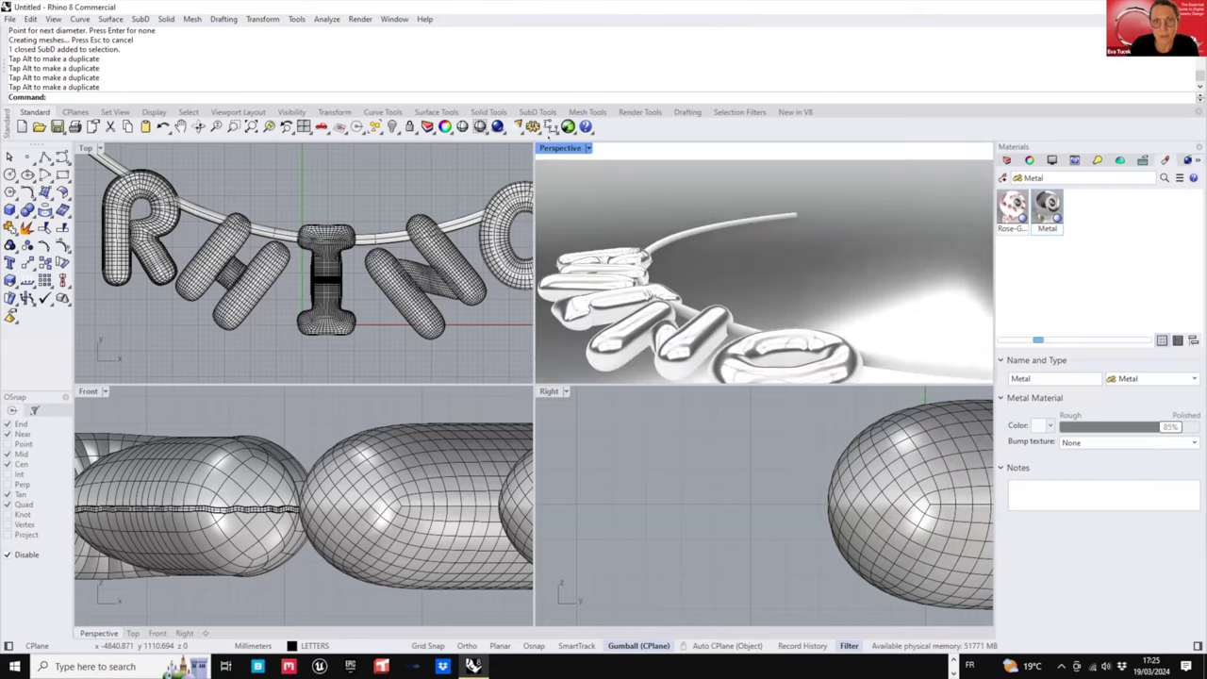
{"action": "double_click", "coordinate": [558, 148]}
{"action": "scroll", "coordinate": [666, 542], "scroll_direction": "down", "scroll_amount": 5}
{"action": "right_click_drag", "start_coordinate": [666, 542], "coordinate": [698, 603]}
{"action": "scroll", "coordinate": [738, 464], "scroll_direction": "up", "scroll_amount": 4}
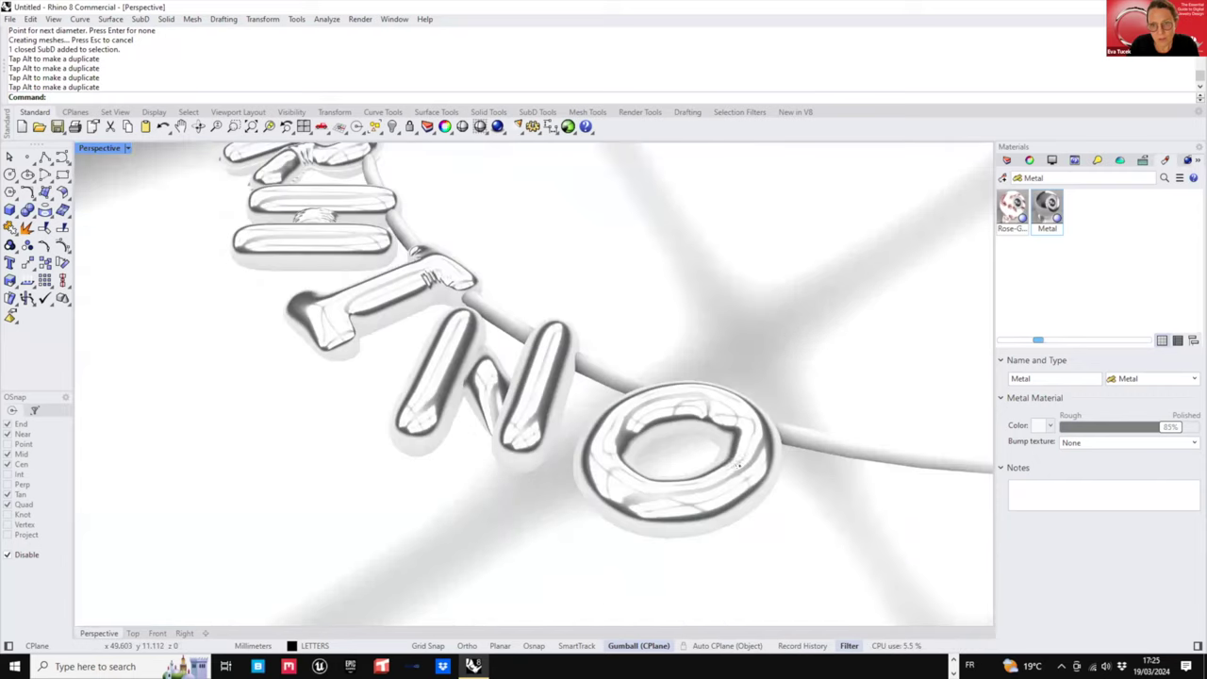
{"action": "left_click", "coordinate": [738, 464]}
{"action": "right_click_drag", "start_coordinate": [738, 464], "coordinate": [519, 407]}
{"action": "left_click", "coordinate": [32, 215]}
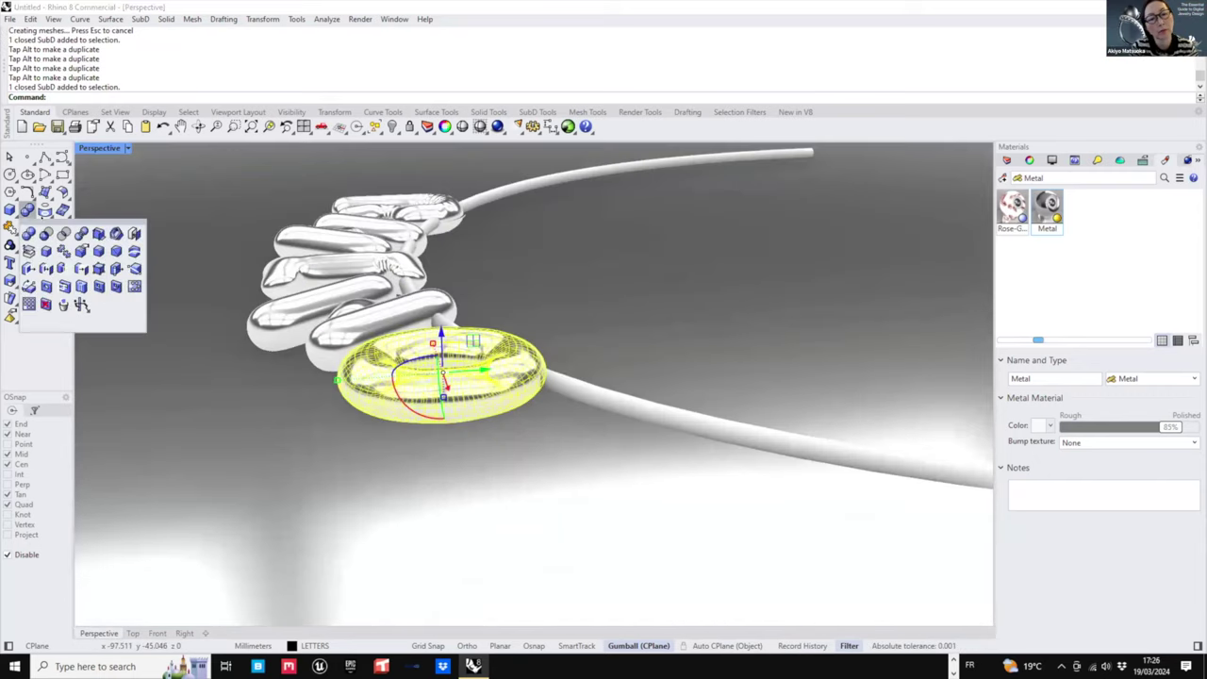
{"action": "left_click", "coordinate": [46, 233]}
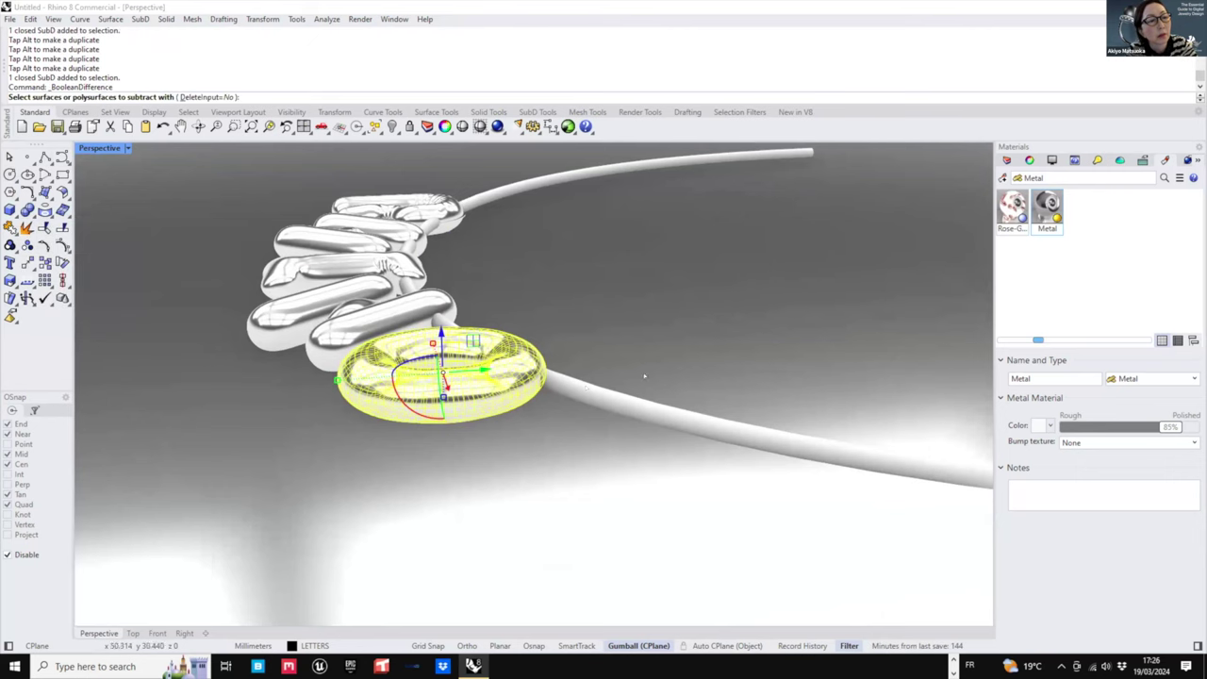
{"action": "left_click", "coordinate": [586, 388]}
{"action": "key", "text": "Return"}
- Cut the pipe's channel through the N with a Boolean Difference, keeping the pipe
{"action": "left_click", "coordinate": [570, 357]}
{"action": "right_click_drag", "start_coordinate": [570, 357], "coordinate": [512, 420]}
{"action": "scroll", "coordinate": [534, 342], "scroll_direction": "up", "scroll_amount": 3}
{"action": "left_click", "coordinate": [479, 357]}
{"action": "left_click", "coordinate": [396, 321]}
{"action": "right_click", "coordinate": [412, 346]}
{"action": "left_click", "coordinate": [422, 351]}
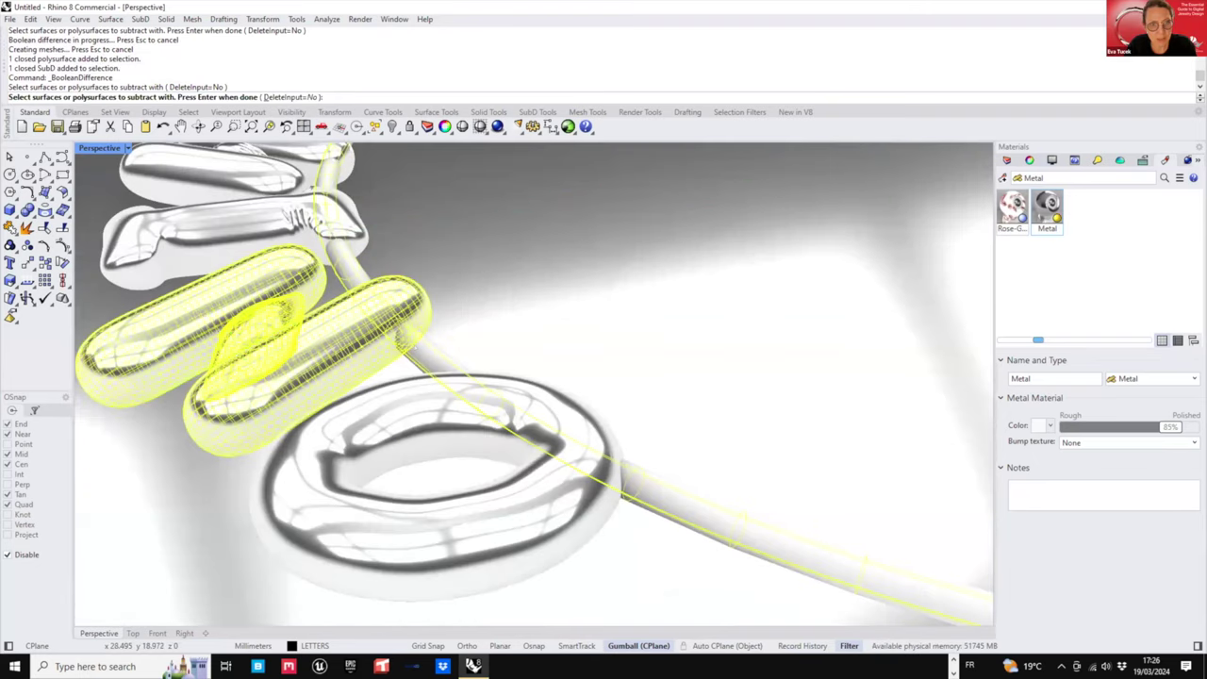
{"action": "right_click", "coordinate": [480, 329]}
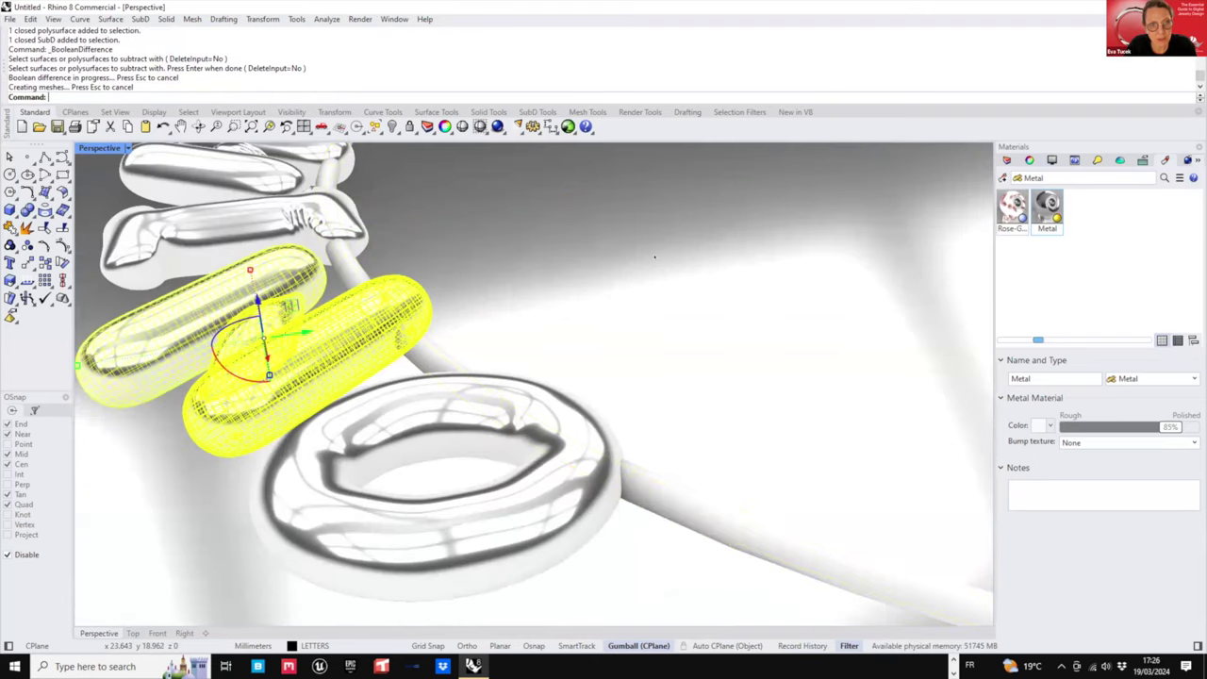
- Subtract the pipe from the I with a Boolean Difference, keeping the pipe
{"action": "right_click_drag", "start_coordinate": [654, 257], "coordinate": [804, 294], "text": "shift"}
{"action": "left_click", "coordinate": [455, 259]}
{"action": "right_click", "coordinate": [460, 264]}
{"action": "left_click", "coordinate": [480, 287]}
{"action": "right_click", "coordinate": [480, 290]}
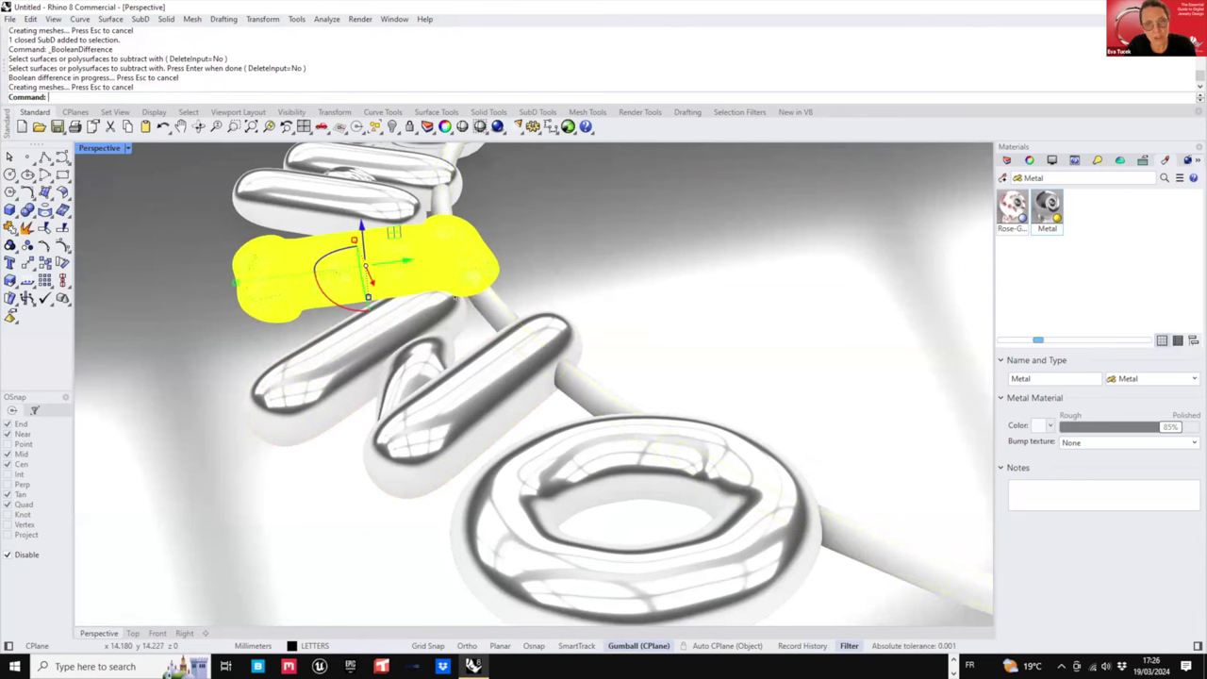
- Subtract the pipe from the H with a Boolean Difference, keeping the pipe
{"action": "right_click_drag", "start_coordinate": [455, 296], "coordinate": [547, 326]}
{"action": "key", "text": "Delete"}
{"action": "left_click", "coordinate": [382, 271]}
{"action": "right_click", "coordinate": [388, 273]}
{"action": "left_click", "coordinate": [408, 284]}
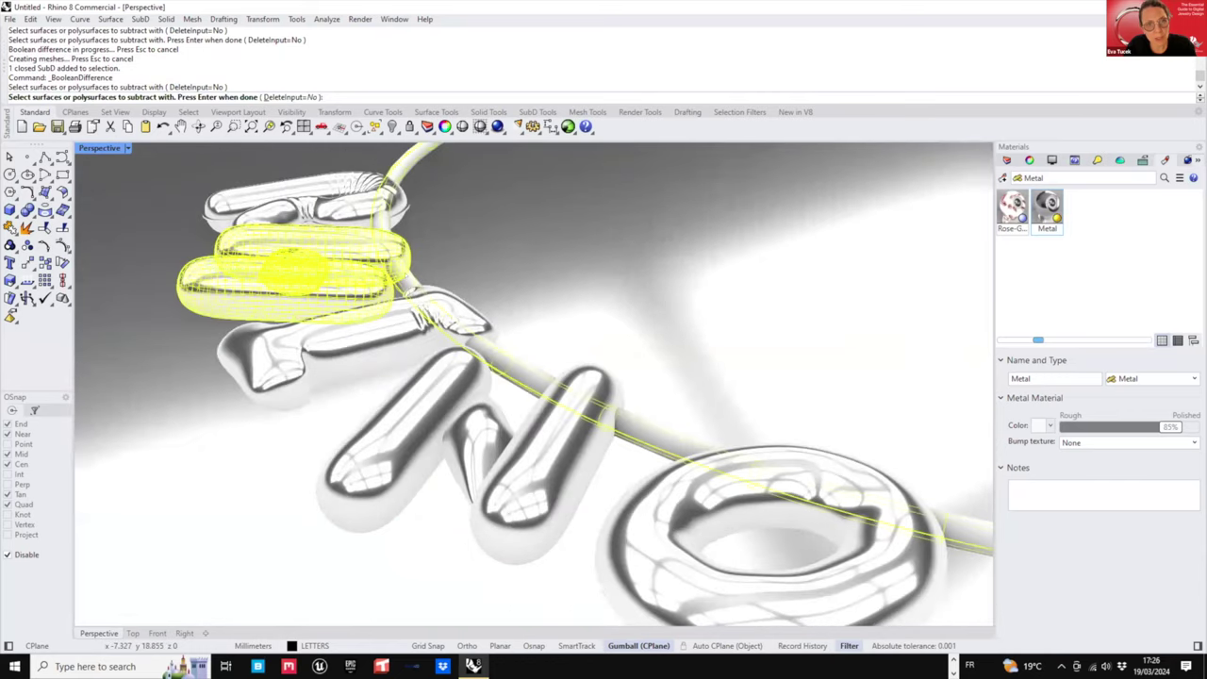
{"action": "key", "text": "Return"}
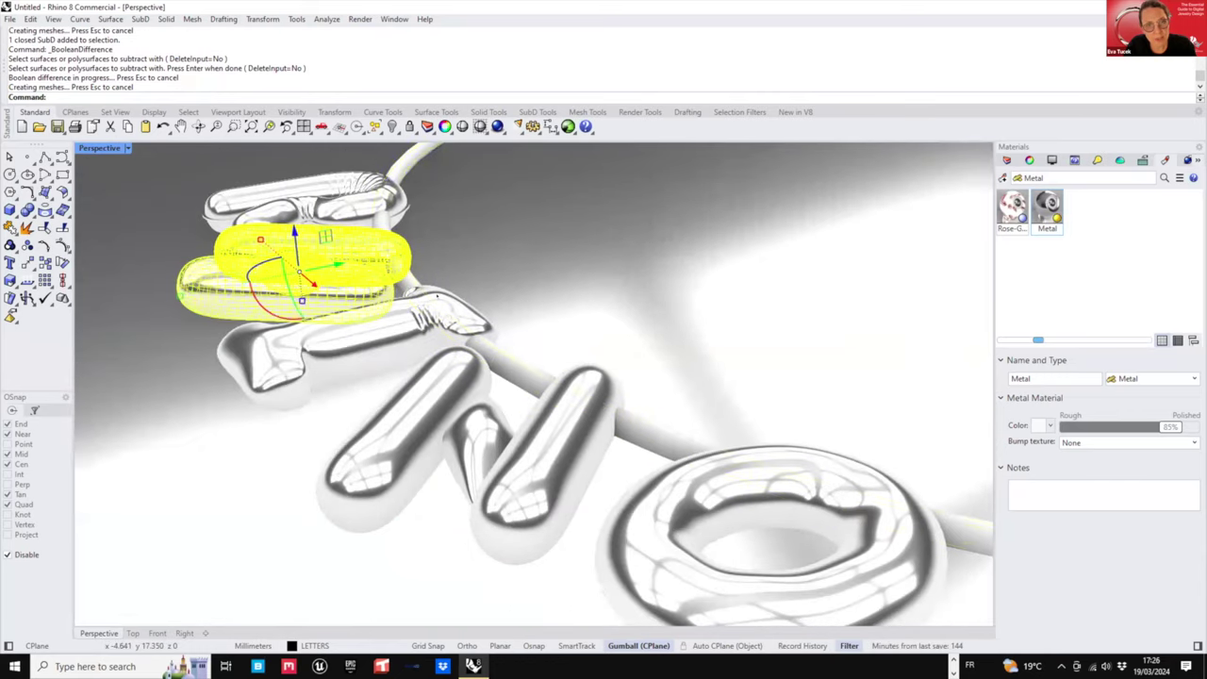
- Subtract the pipe from the R with a Boolean Difference, keeping the pipe
{"action": "right_click_drag", "start_coordinate": [437, 296], "coordinate": [462, 368]}
{"action": "key", "text": "Escape"}
{"action": "right_click", "coordinate": [363, 217]}
{"action": "left_click", "coordinate": [344, 195]}
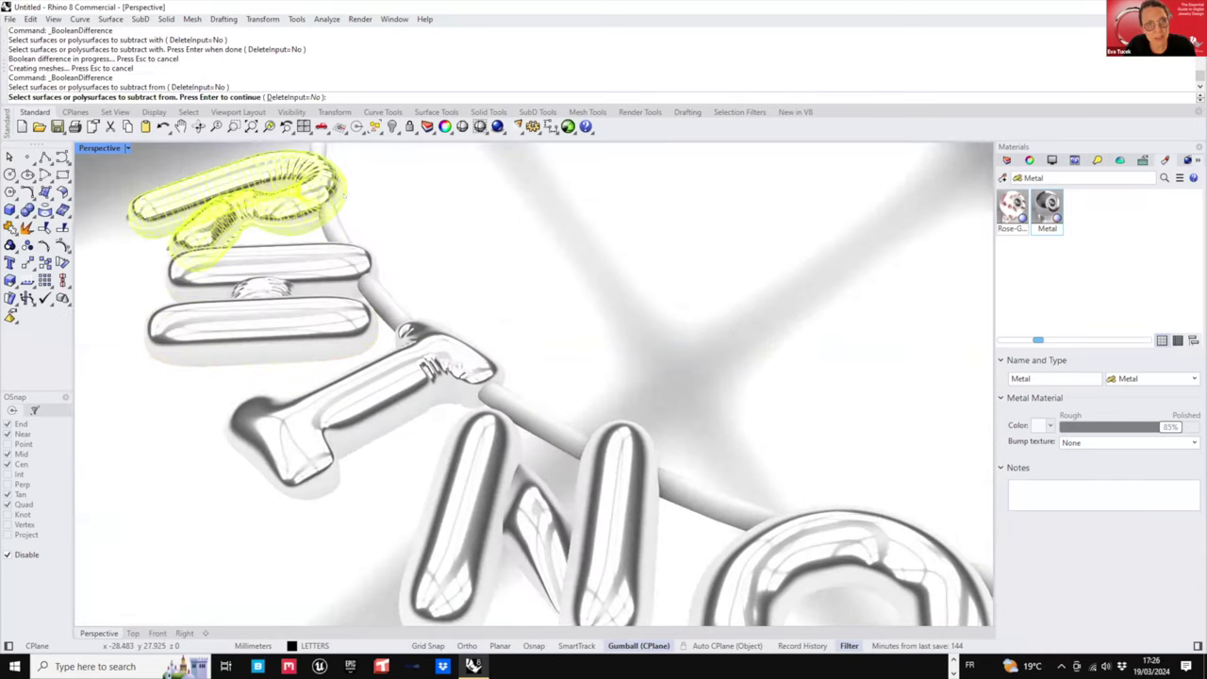
{"action": "left_click", "coordinate": [342, 201], "text": "ctrl"}
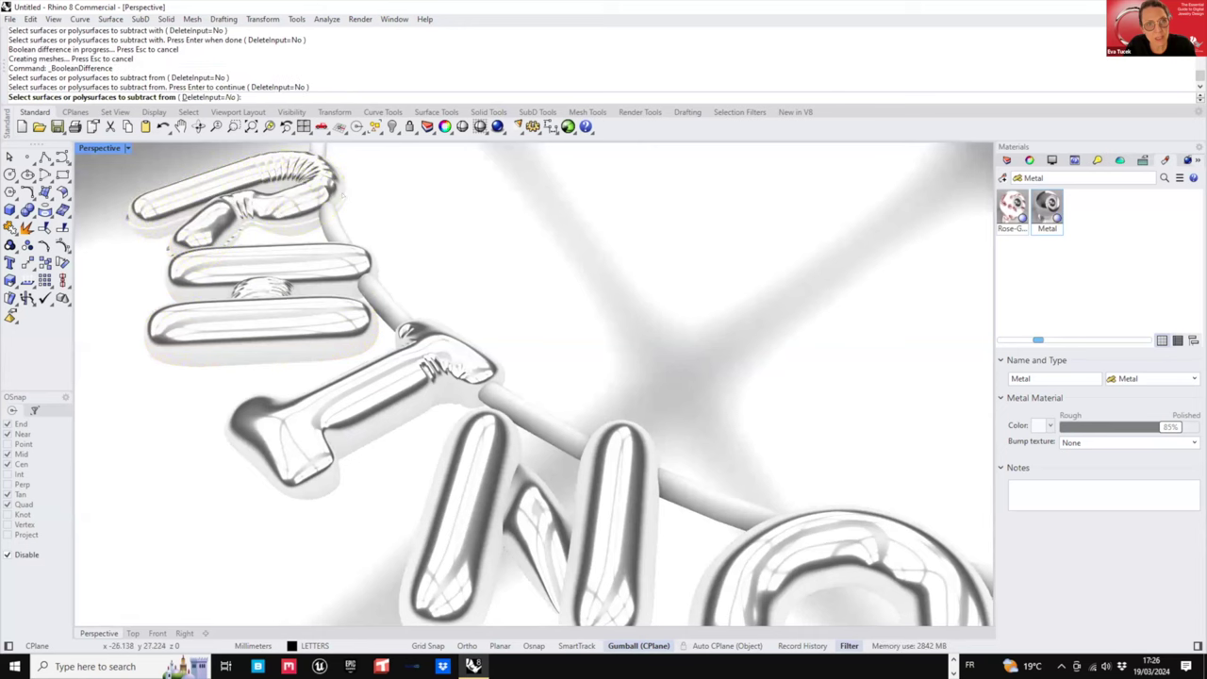
{"action": "left_click", "coordinate": [334, 198]}
{"action": "right_click", "coordinate": [343, 204]}
{"action": "left_click", "coordinate": [340, 229]}
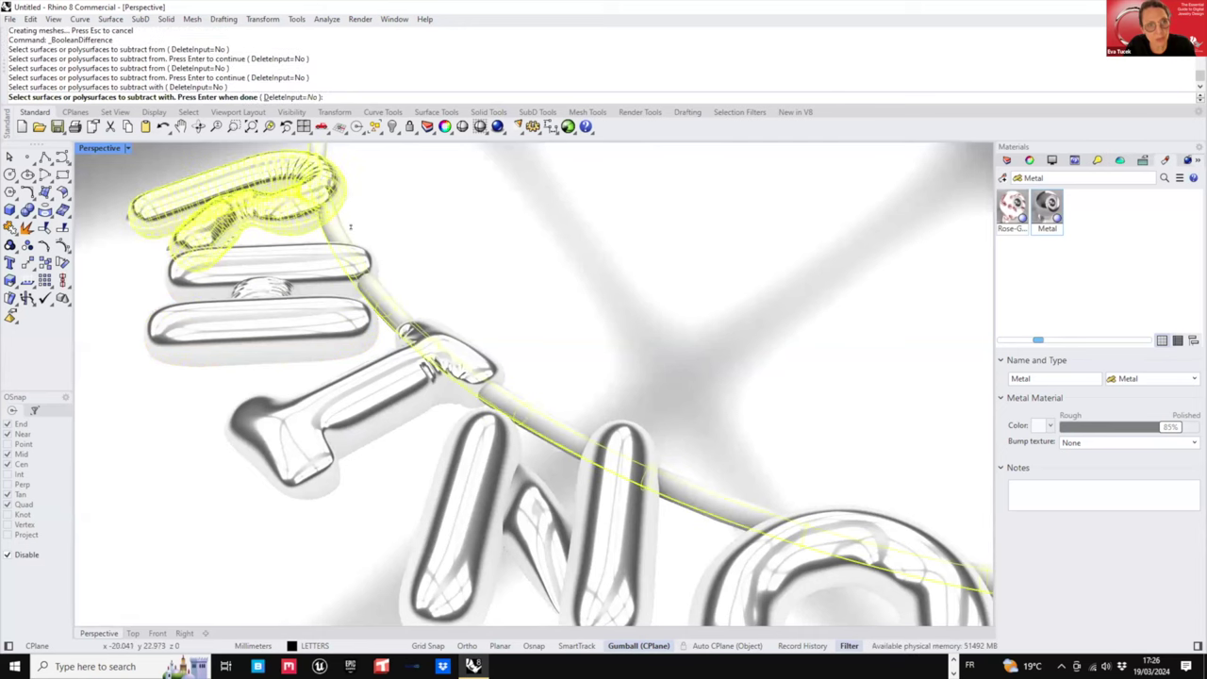
{"action": "right_click", "coordinate": [418, 256]}
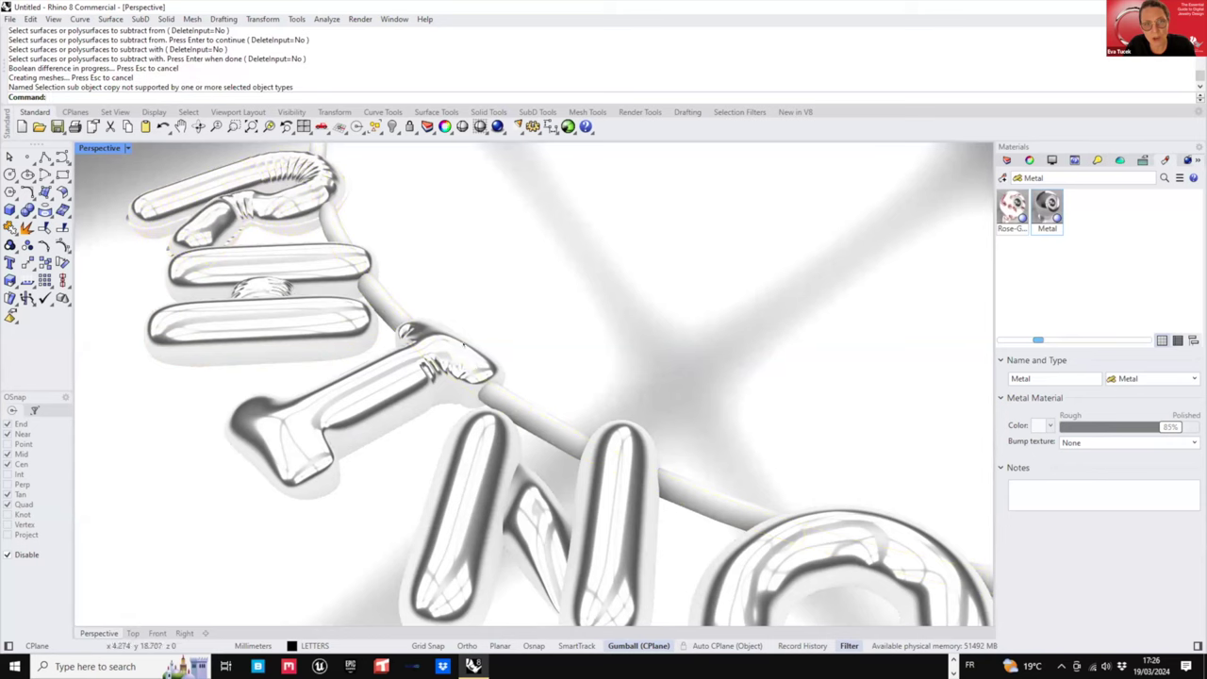
{"action": "scroll", "coordinate": [463, 344], "scroll_direction": "down", "scroll_amount": 2}
{"action": "mouse_move", "coordinate": [479, 339]}
{"action": "right_mouse_down", "text": "shift"}
{"action": "mouse_move", "coordinate": [418, 331]}
{"action": "mouse_move", "coordinate": [476, 335]}
{"action": "right_mouse_up", "text": "shift"}
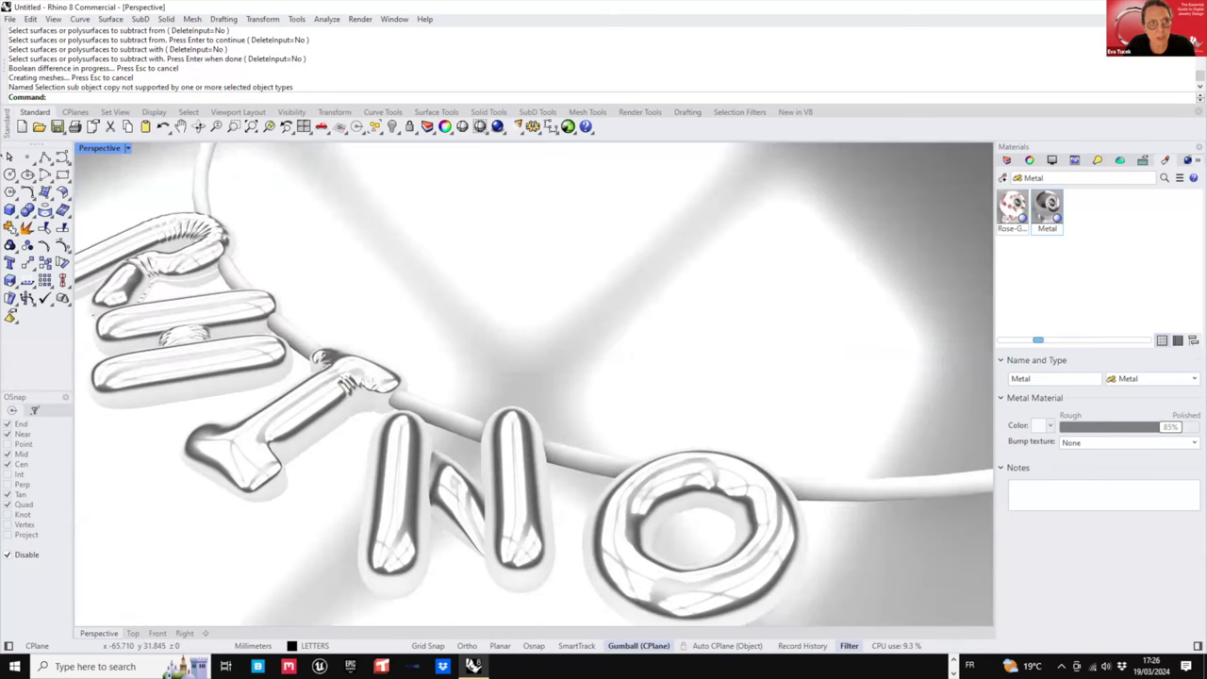
{"action": "key", "text": "Escape"}
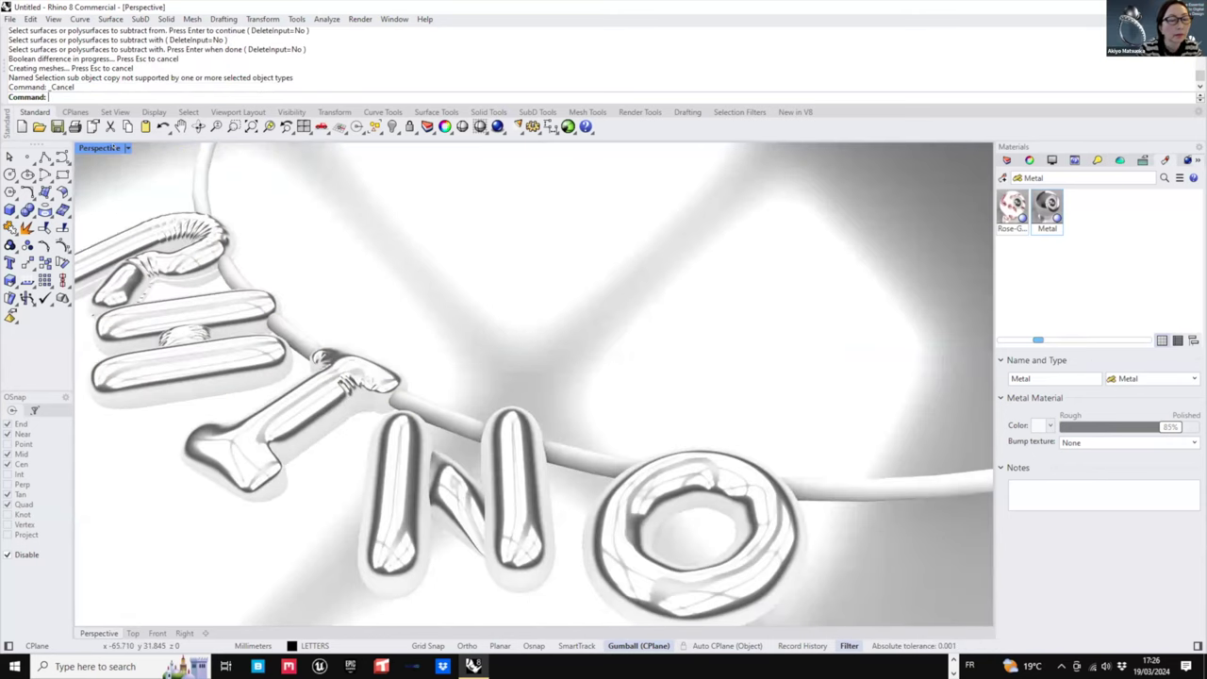
- Switch the Perspective viewport to Shaded display and delete the pipe together with its curve
{"action": "left_click", "coordinate": [128, 149]}
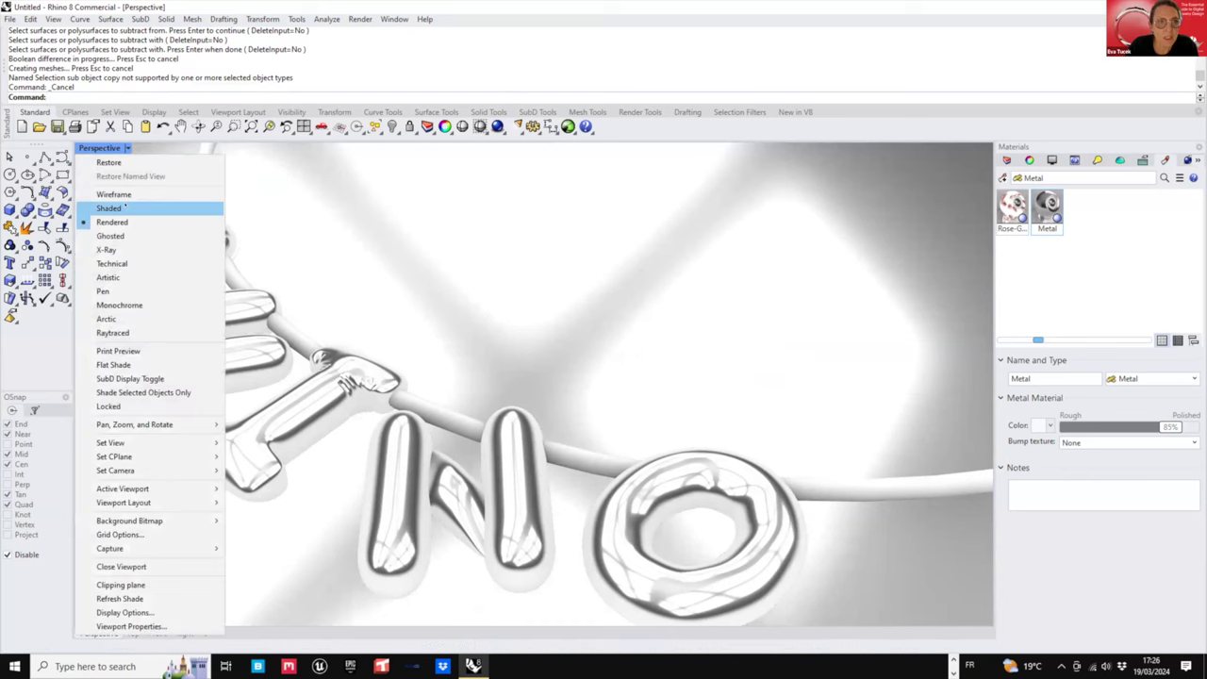
{"action": "left_click", "coordinate": [108, 208]}
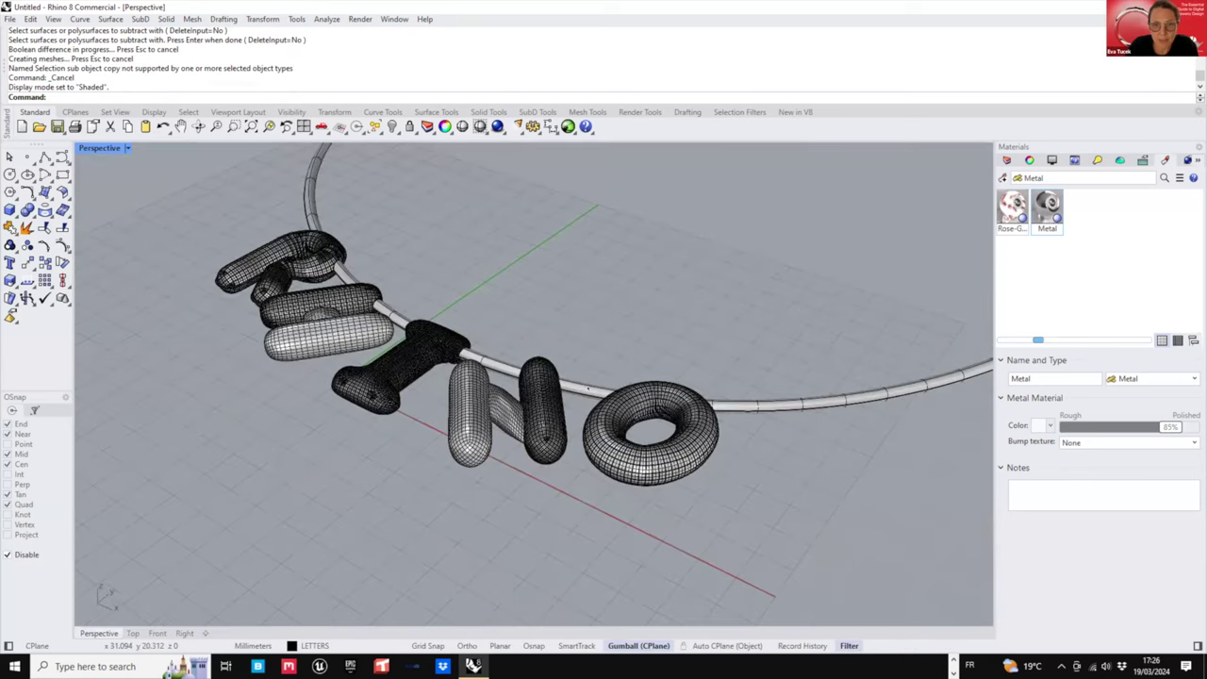
{"action": "left_click", "coordinate": [569, 388]}
{"action": "key", "text": "Delete"}
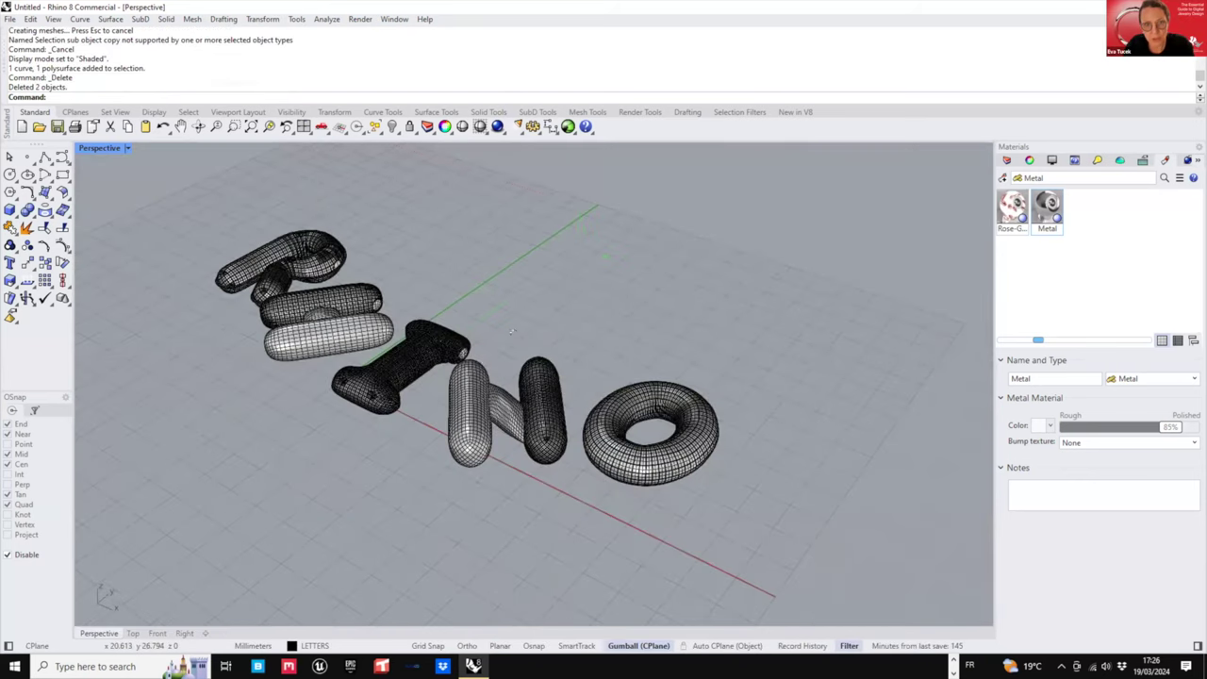
{"action": "right_click_drag", "start_coordinate": [512, 332], "coordinate": [424, 330]}
{"action": "left_click", "coordinate": [128, 149]}
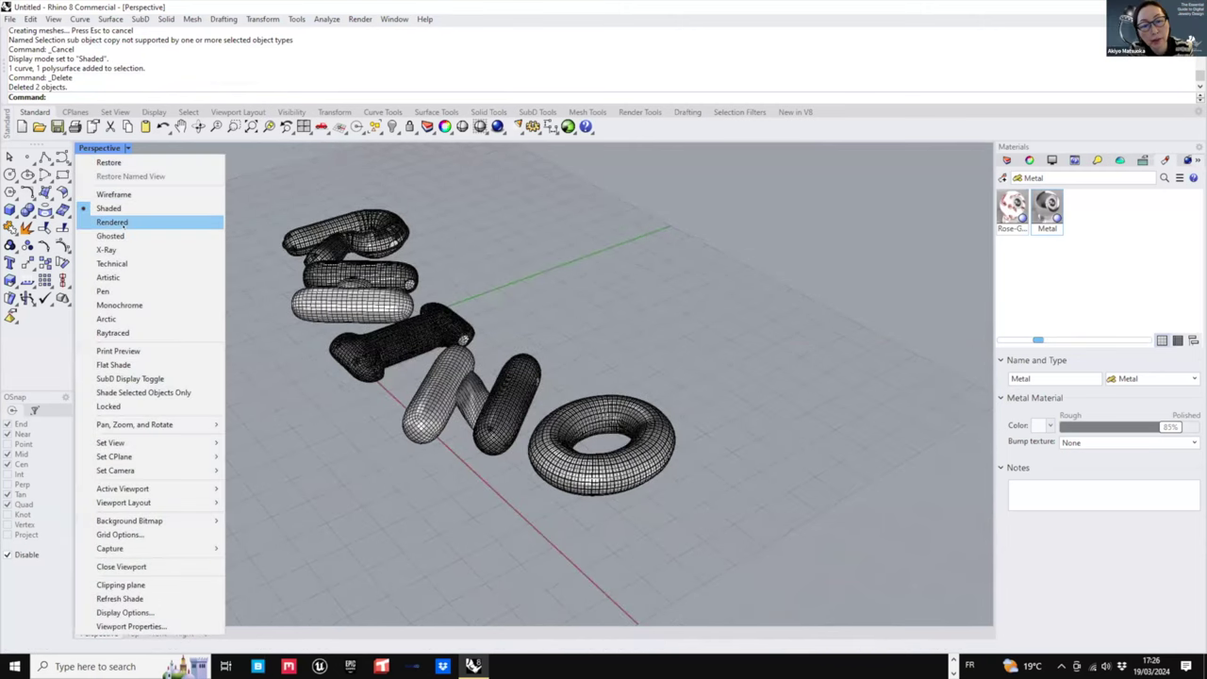
{"action": "left_click", "coordinate": [123, 223]}
{"action": "right_click_drag", "start_coordinate": [703, 400], "coordinate": [466, 308]}
{"action": "scroll", "coordinate": [546, 319], "scroll_direction": "up", "scroll_amount": 4}
{"action": "left_click", "coordinate": [456, 306]}
{"action": "left_click", "coordinate": [454, 307]}
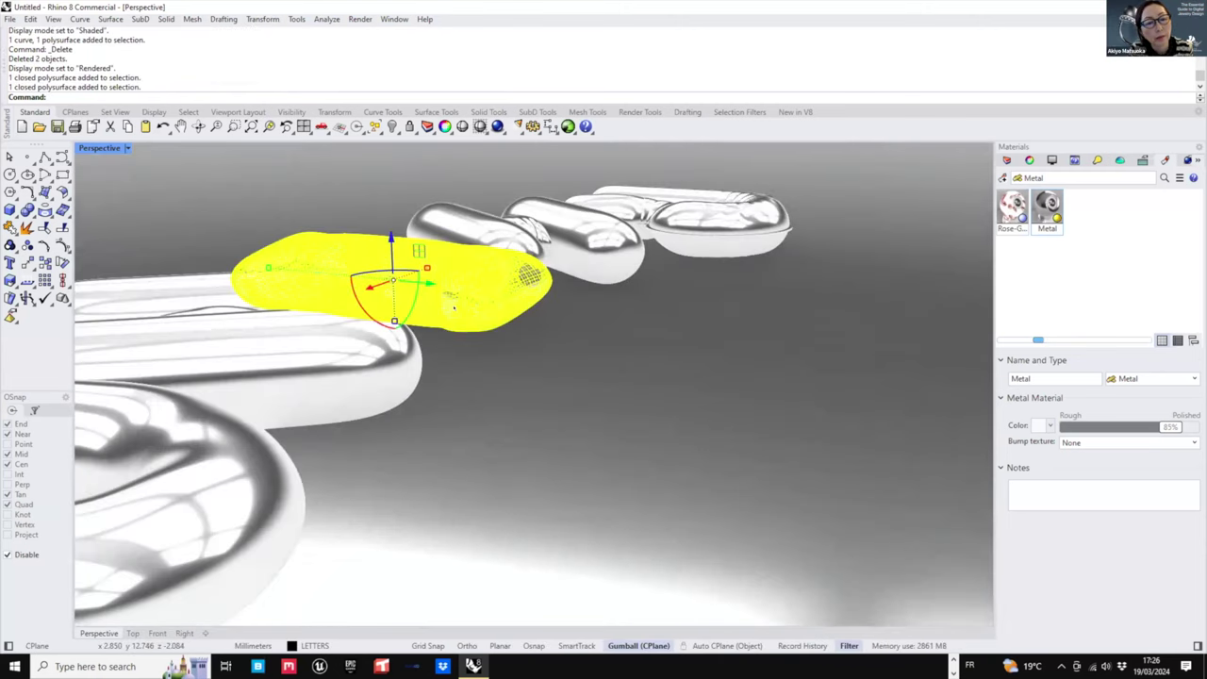
{"action": "left_click", "coordinate": [445, 307]}
{"action": "scroll", "coordinate": [539, 305], "scroll_direction": "down", "scroll_amount": 3}
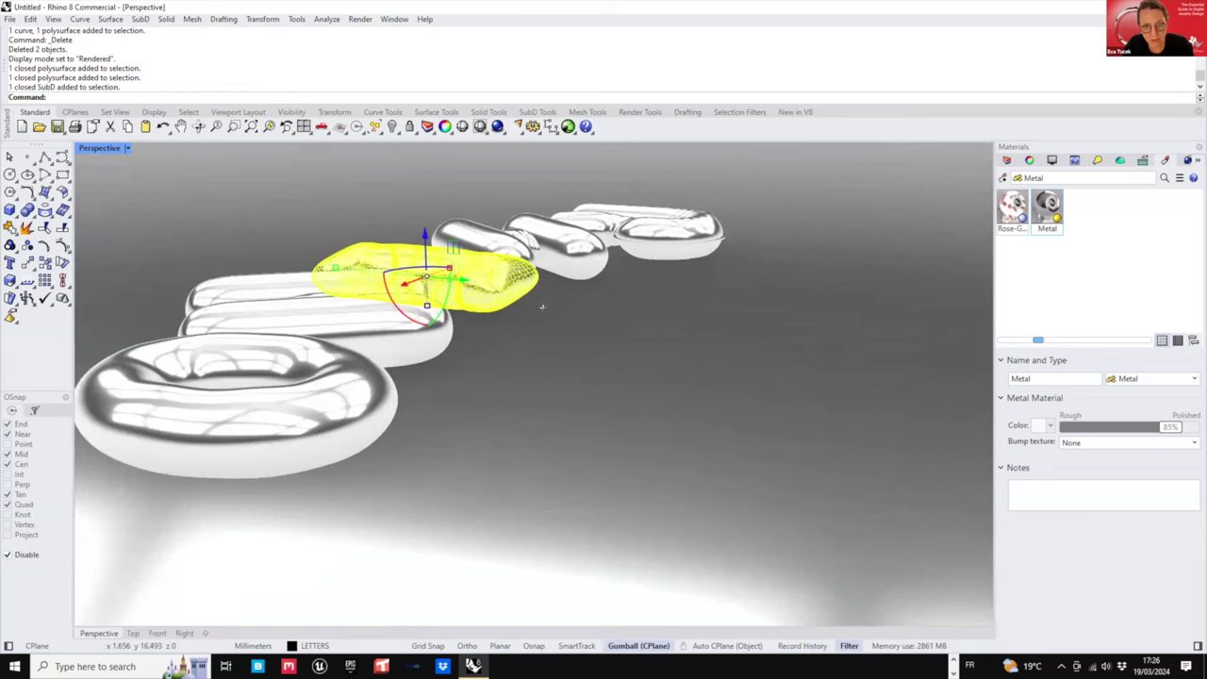
{"action": "right_click_drag", "start_coordinate": [141, 288], "coordinate": [457, 368]}
{"action": "left_click", "coordinate": [445, 377], "text": "shift"}
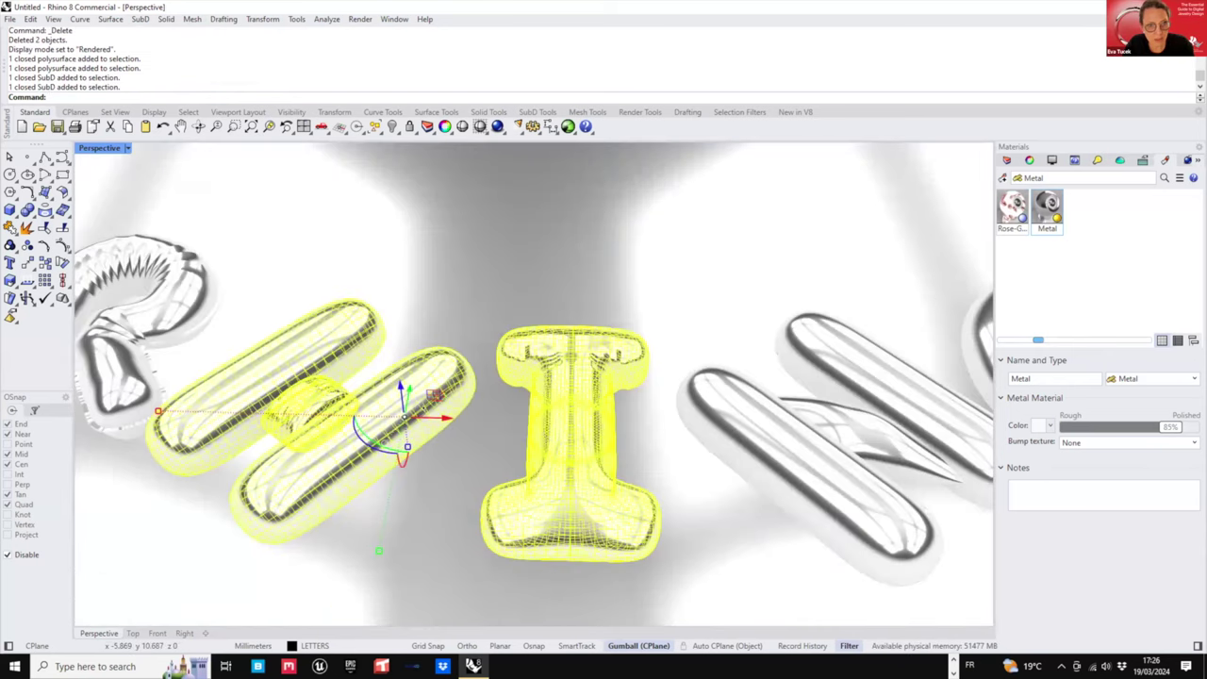
{"action": "left_click", "coordinate": [204, 304], "text": "shift"}
{"action": "left_click", "coordinate": [202, 306], "text": "shift"}
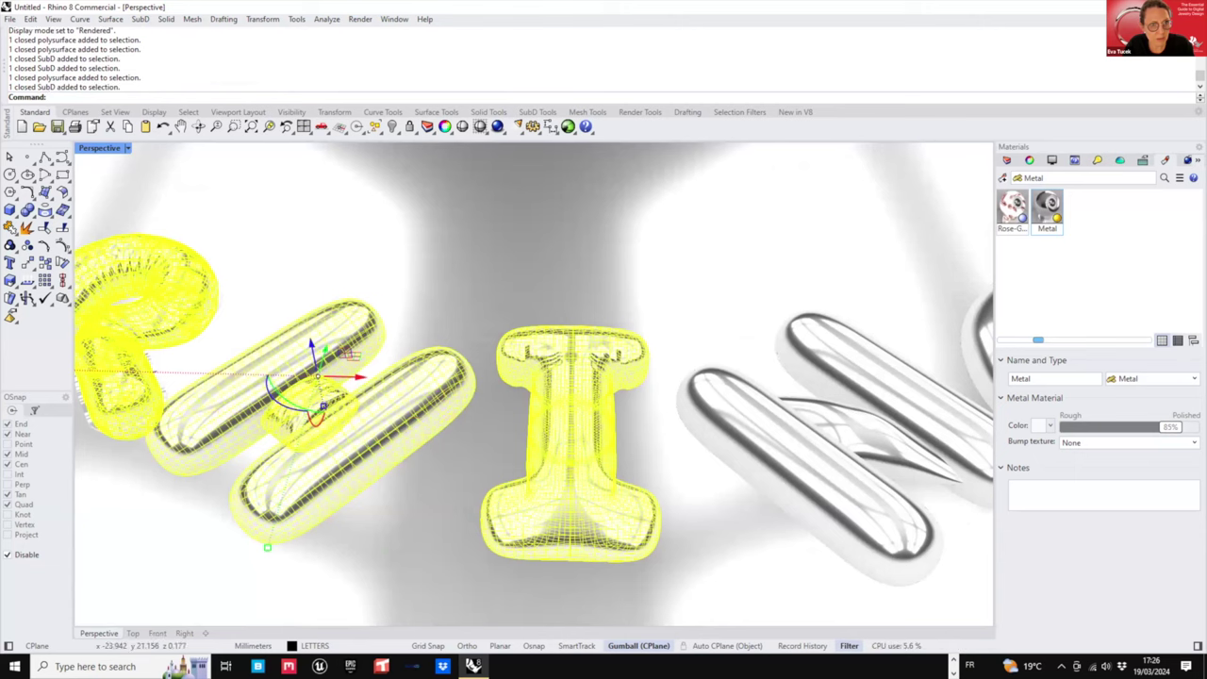
{"action": "left_click", "coordinate": [213, 291], "text": "ctrl"}
{"action": "scroll", "coordinate": [826, 356], "scroll_direction": "down", "scroll_amount": 5}
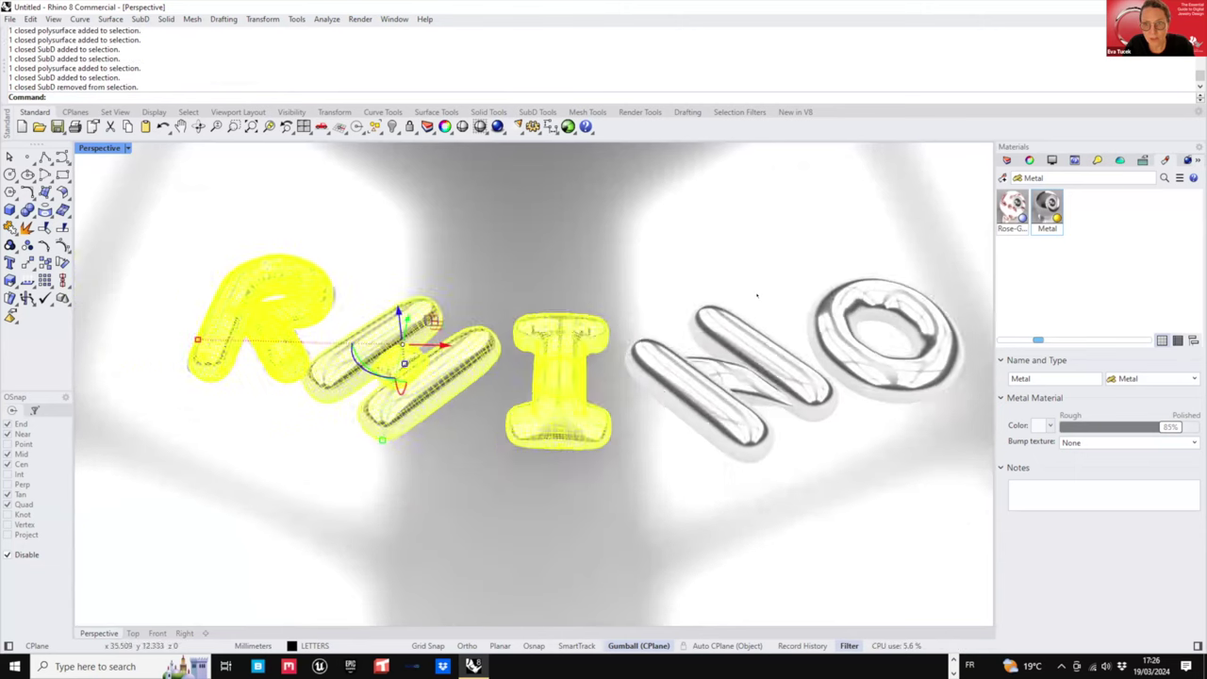
{"action": "left_click", "coordinate": [853, 314]}
{"action": "left_click", "coordinate": [908, 307]}
{"action": "right_click_drag", "start_coordinate": [908, 307], "coordinate": [185, 187]}
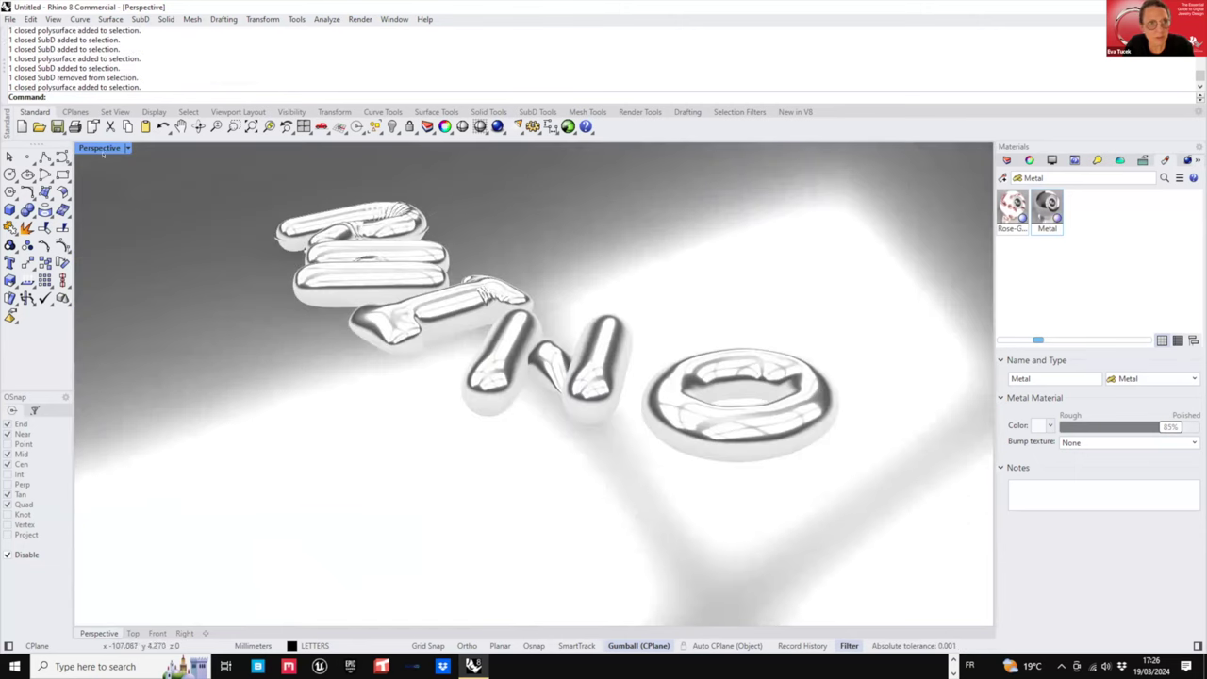
- Switch the viewport to Shaded display and select the five original closed SubD letters, R, H, I, N and O
{"action": "left_click", "coordinate": [128, 148]}
{"action": "left_click", "coordinate": [126, 208]}
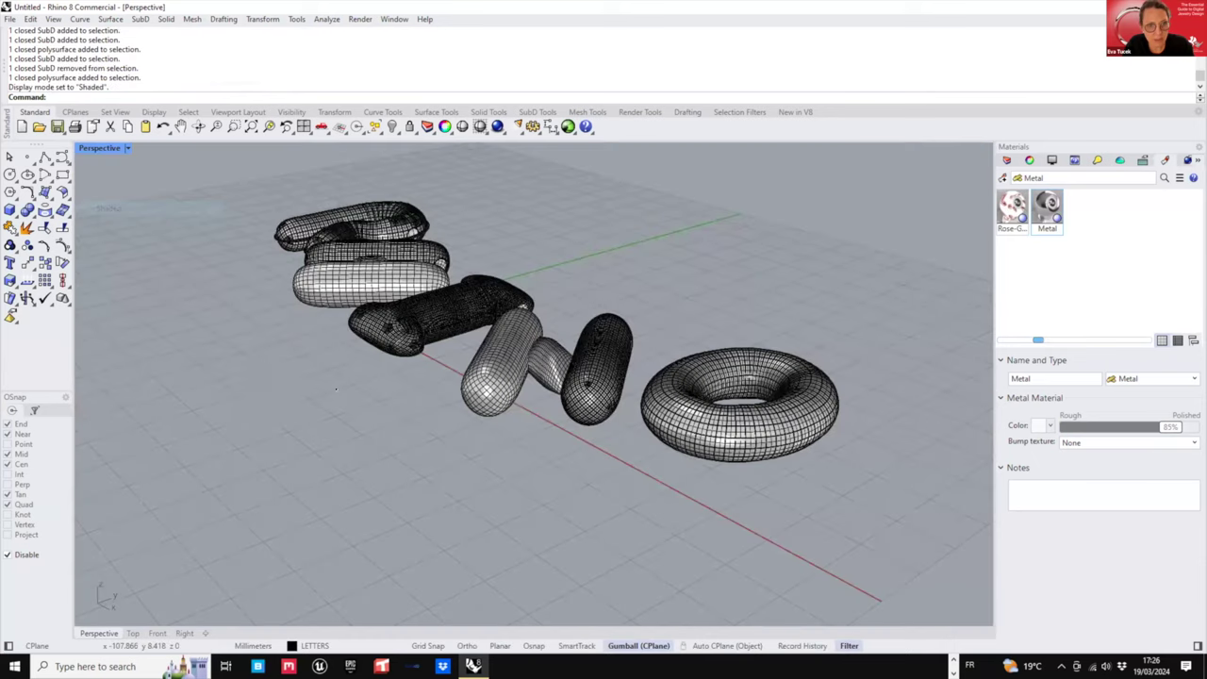
{"action": "right_click_drag", "start_coordinate": [802, 453], "coordinate": [396, 396]}
{"action": "left_click", "coordinate": [432, 347]}
{"action": "left_click", "coordinate": [542, 272], "text": "shift"}
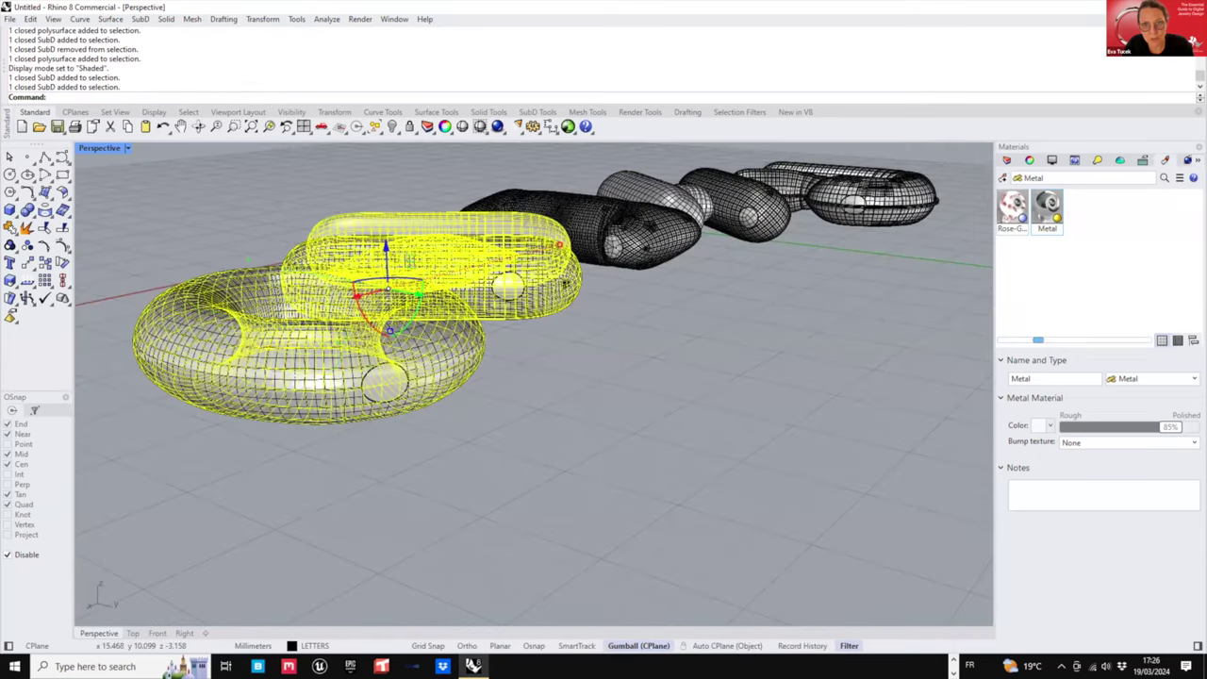
{"action": "left_click", "coordinate": [650, 242], "text": "shift"}
{"action": "right_click_drag", "start_coordinate": [660, 247], "coordinate": [603, 239]}
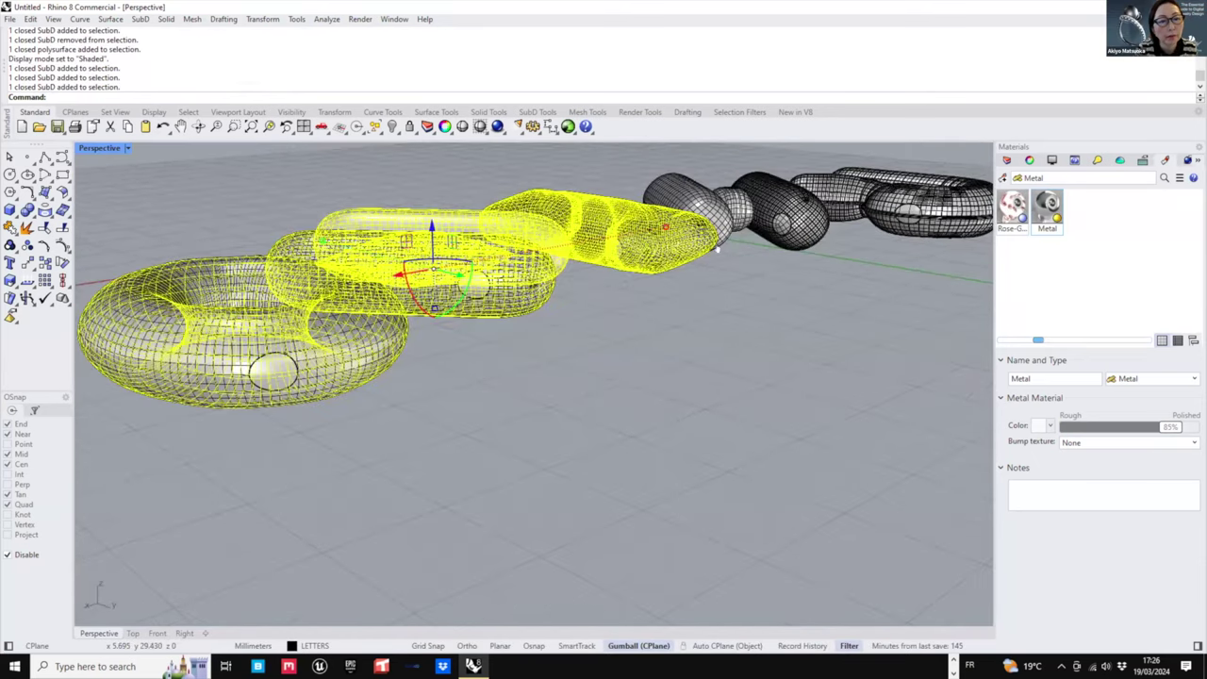
{"action": "scroll", "coordinate": [717, 249], "scroll_direction": "up", "scroll_amount": 3}
{"action": "left_click", "coordinate": [822, 215], "text": "shift"}
{"action": "right_click_drag", "start_coordinate": [830, 221], "coordinate": [773, 231]}
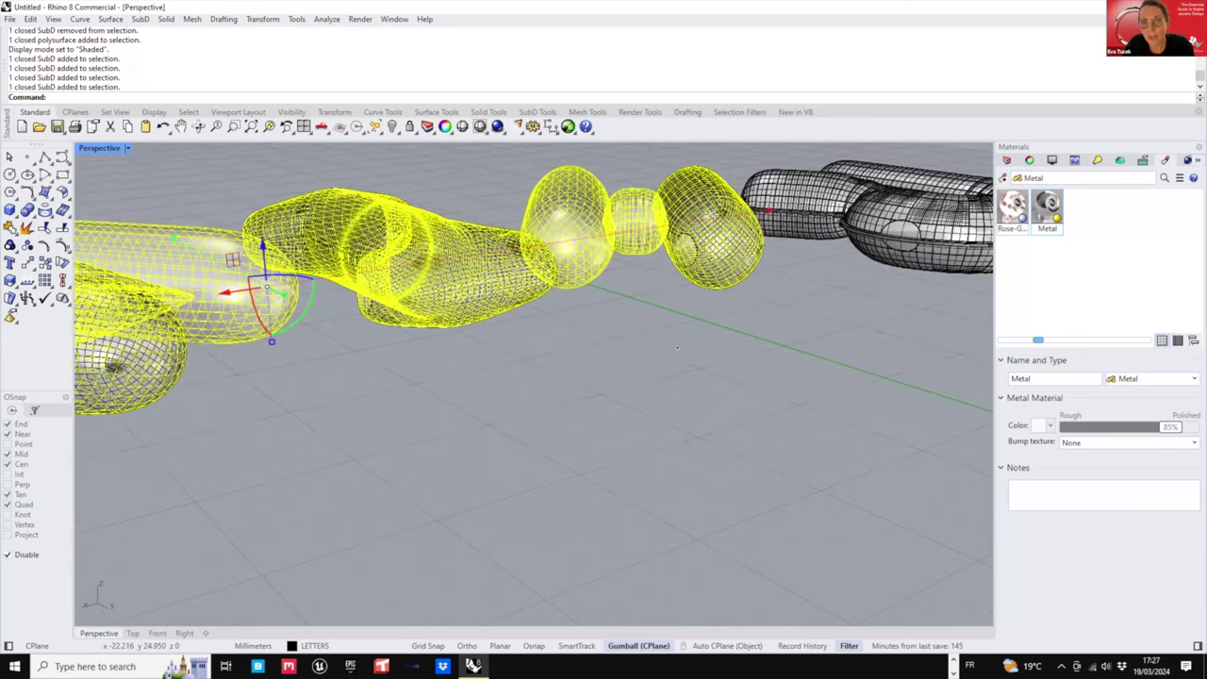
{"action": "left_click", "coordinate": [887, 221], "text": "shift"}
{"action": "scroll", "coordinate": [849, 245], "scroll_direction": "down", "scroll_amount": 4}
{"action": "right_click_drag", "start_coordinate": [588, 406], "coordinate": [779, 244]}
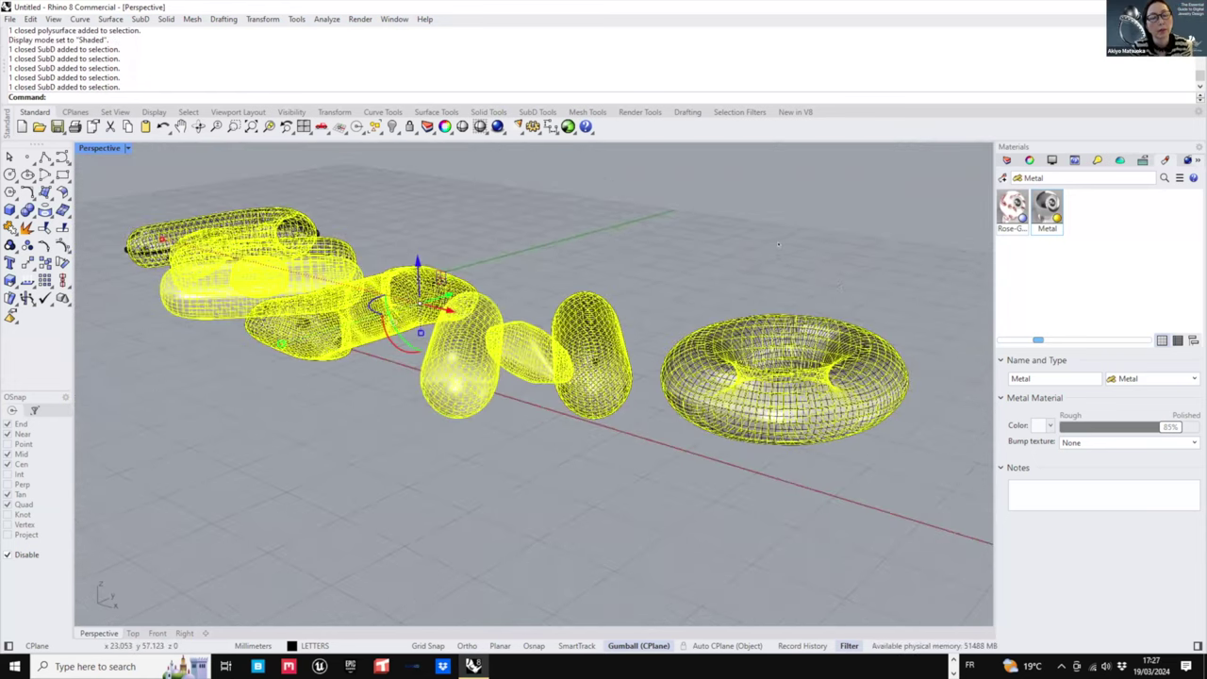
- Create a new layer, move the selected SubD letters onto it and hide that layer
{"action": "left_click", "coordinate": [1029, 160]}
{"action": "left_click", "coordinate": [1006, 160]}
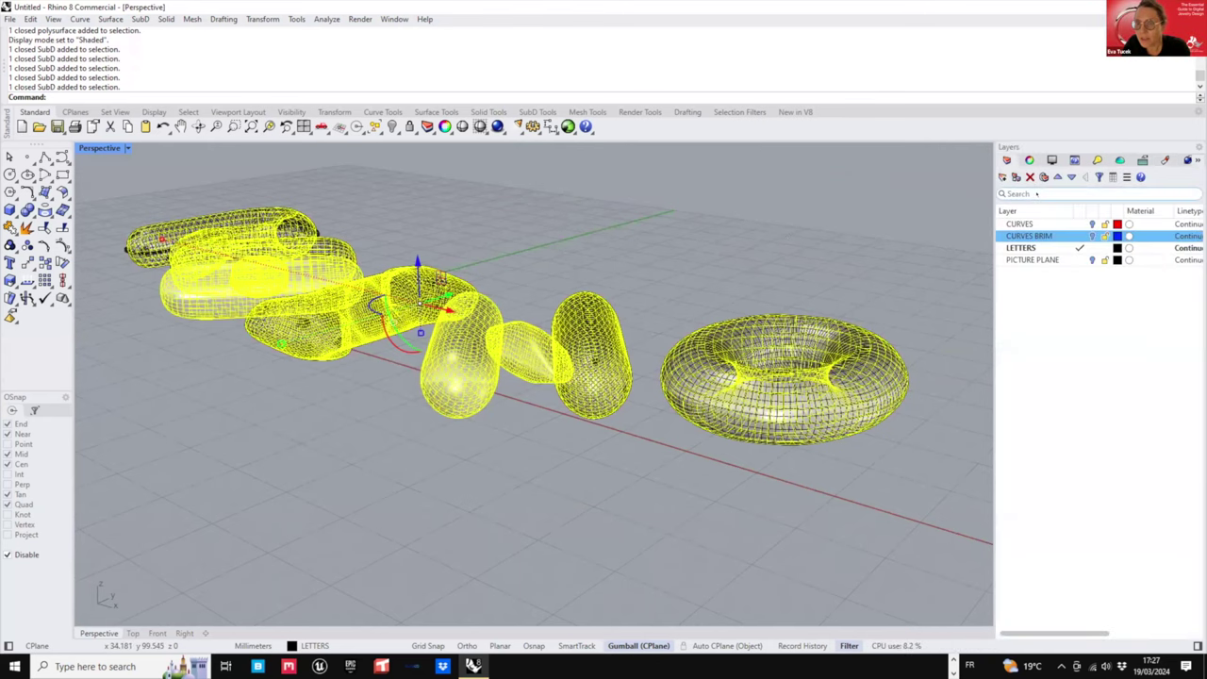
{"action": "left_click", "coordinate": [1003, 177]}
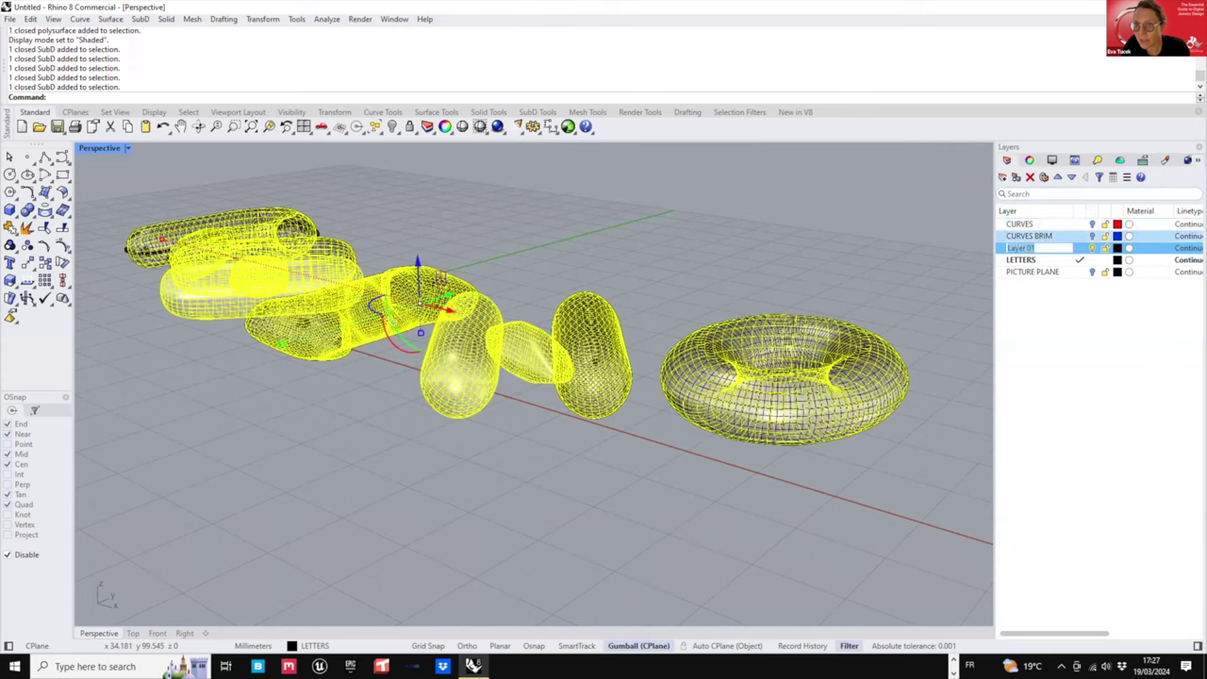
{"action": "right_click", "coordinate": [1078, 251]}
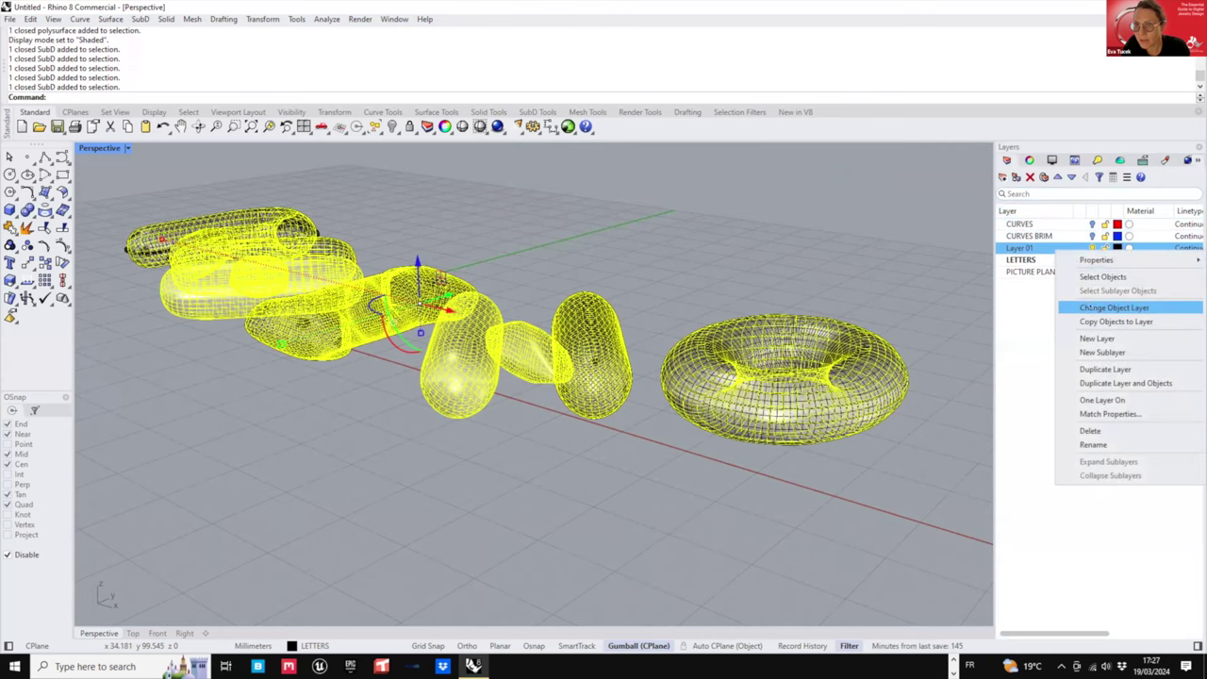
{"action": "left_click", "coordinate": [1086, 307]}
{"action": "left_click", "coordinate": [1093, 248]}
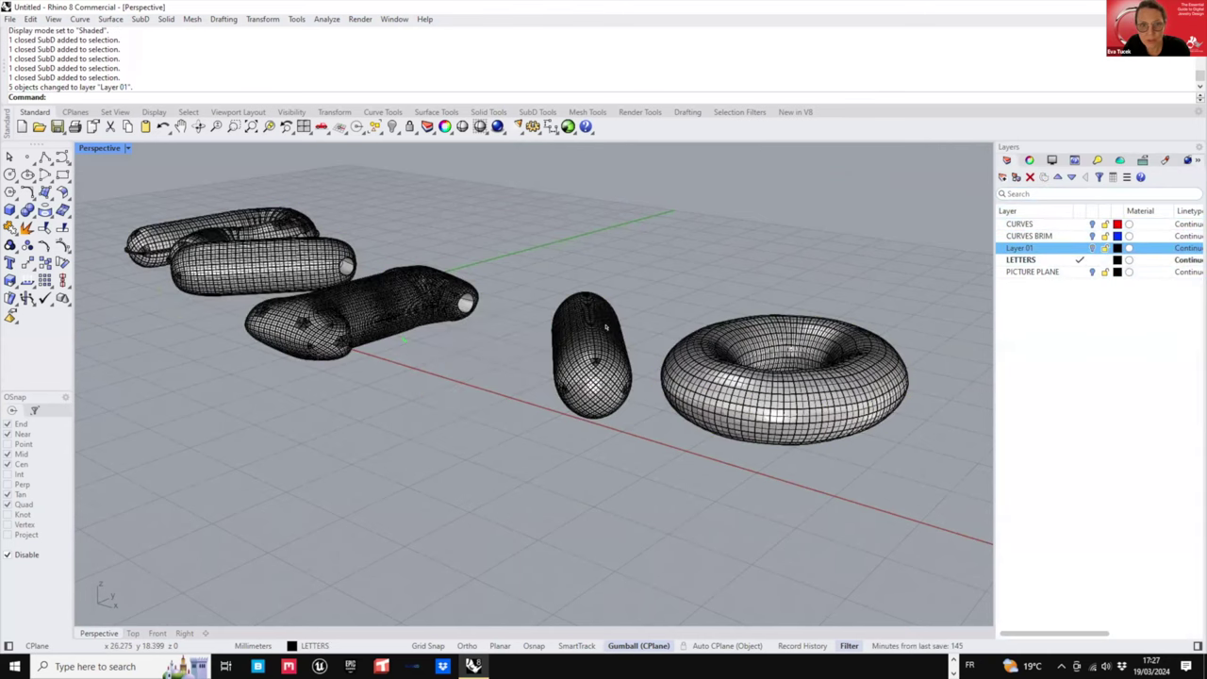
- Toggle the new layer's visibility to compare the original SubD letters with the cut polysurface letters
{"action": "scroll", "coordinate": [604, 330], "scroll_direction": "down", "scroll_amount": 3}
{"action": "right_click_drag", "start_coordinate": [603, 330], "coordinate": [564, 365]}
{"action": "left_click", "coordinate": [1092, 248]}
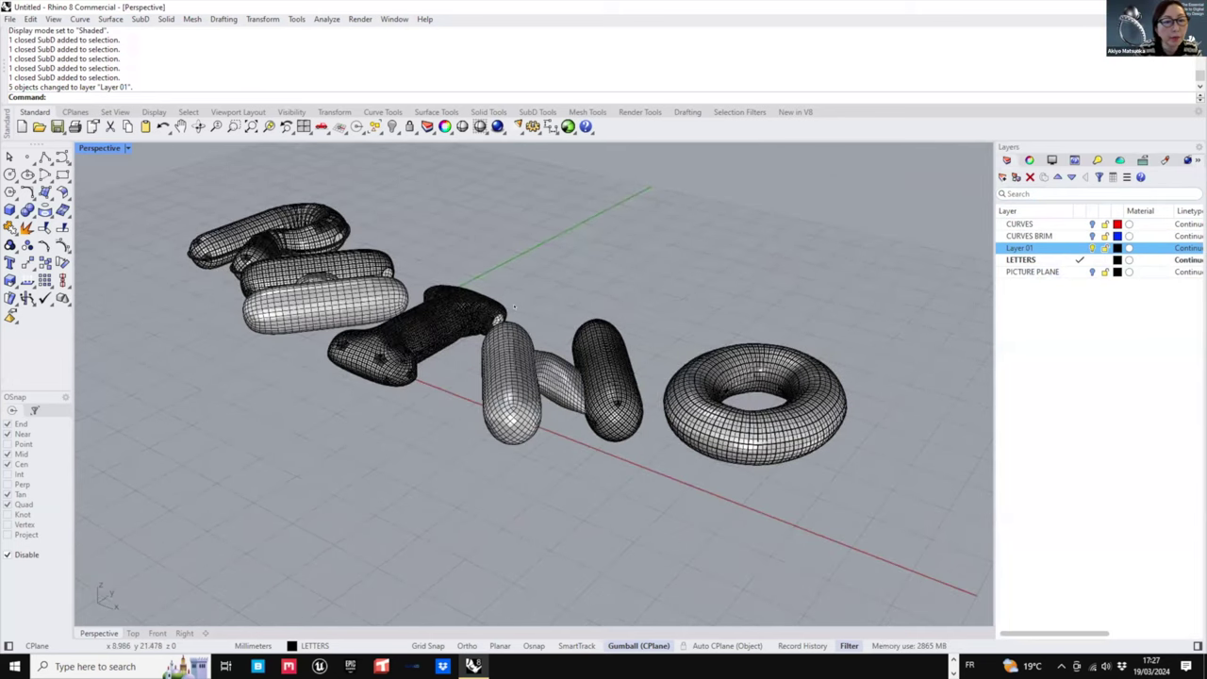
{"action": "right_click_drag", "start_coordinate": [479, 320], "coordinate": [514, 305]}
{"action": "left_click", "coordinate": [473, 354]}
{"action": "scroll", "coordinate": [462, 293], "scroll_direction": "up", "scroll_amount": 4}
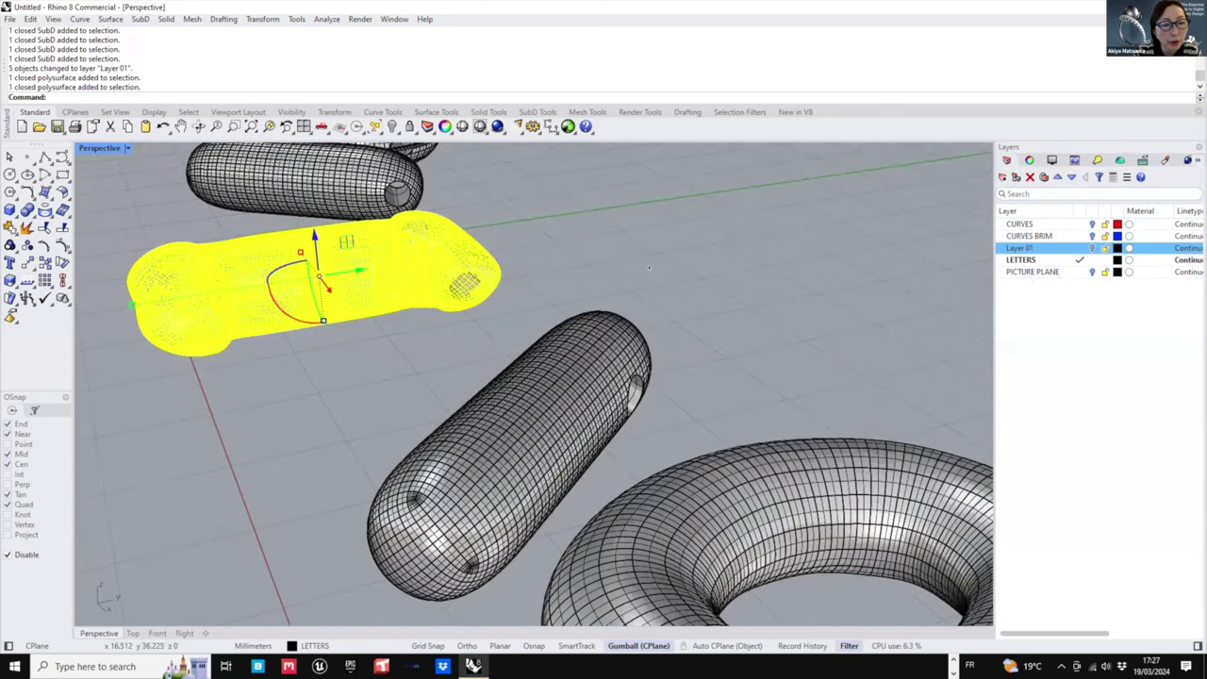
{"action": "key", "text": "Escape"}
- Examine the cut letters from several angles with the originals hidden, checking the channel openings and the completeness of the H and N
{"action": "scroll", "coordinate": [516, 321], "scroll_direction": "down", "scroll_amount": 3}
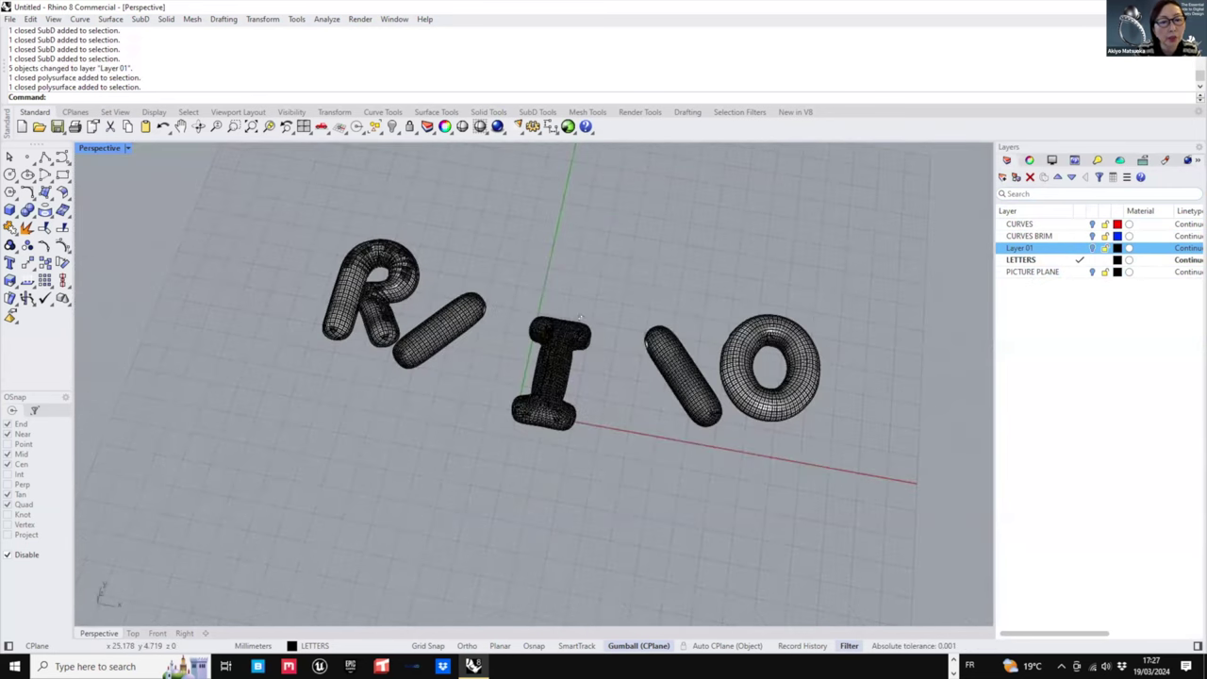
{"action": "scroll", "coordinate": [562, 357], "scroll_direction": "up", "scroll_amount": 4}
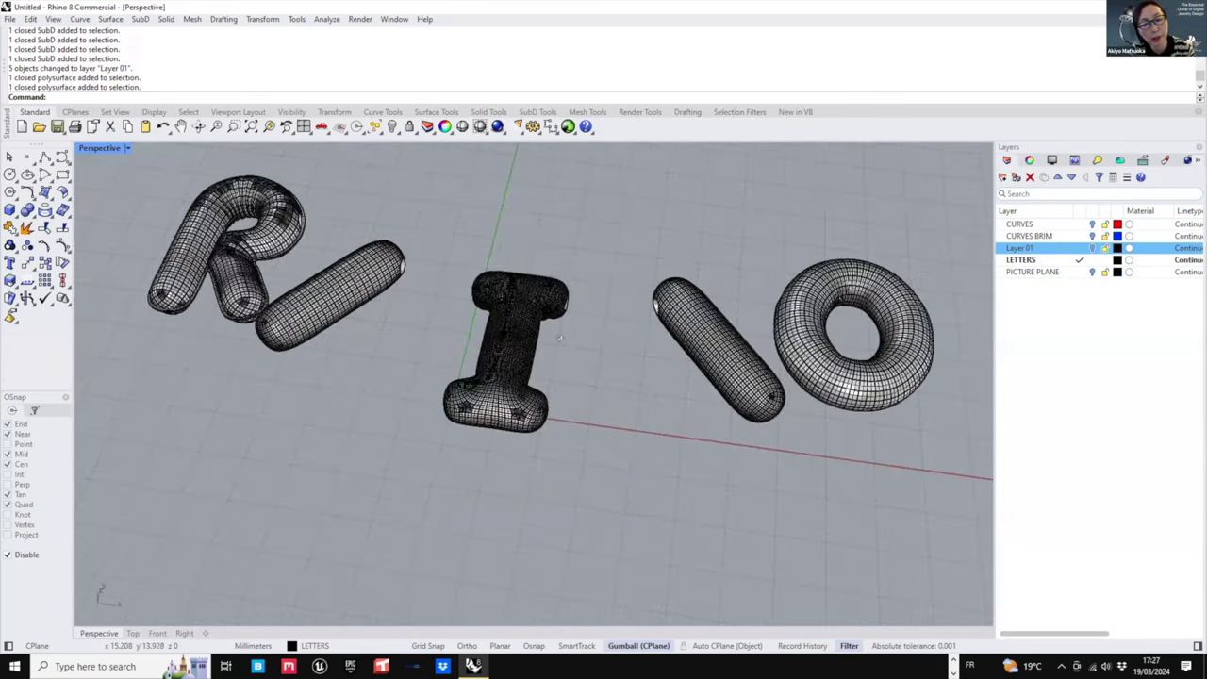
{"action": "right_click_drag", "start_coordinate": [562, 357], "coordinate": [511, 391]}
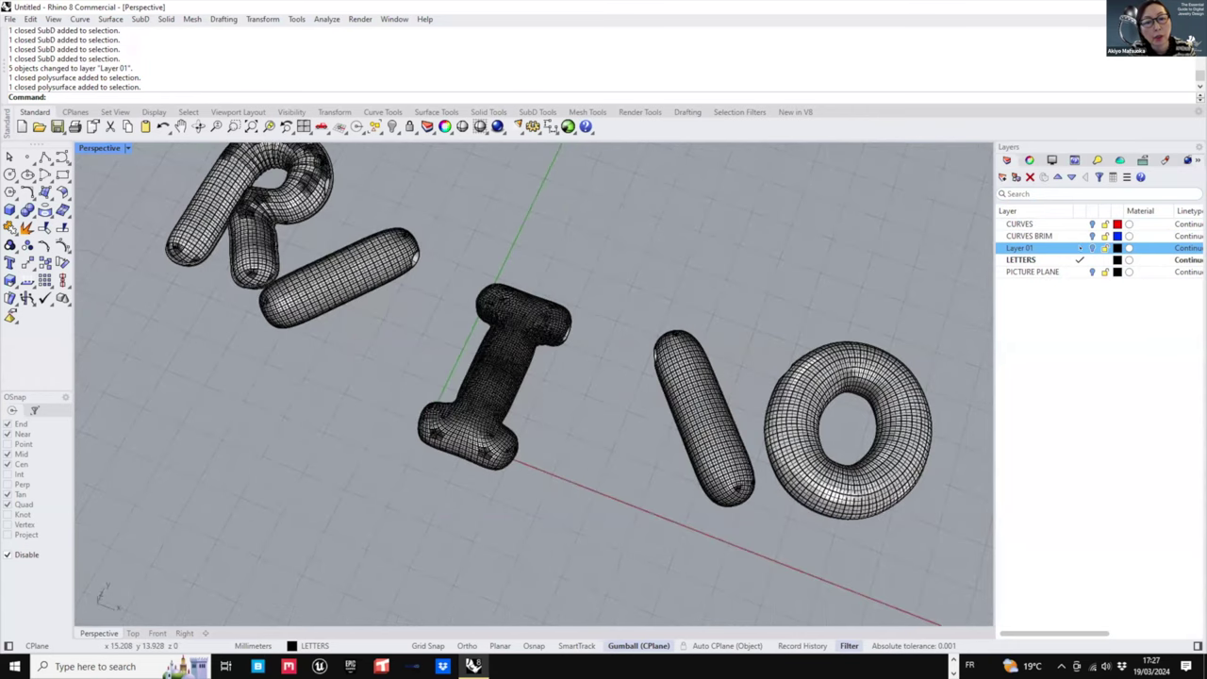
{"action": "scroll", "coordinate": [572, 336], "scroll_direction": "down", "scroll_amount": 2}
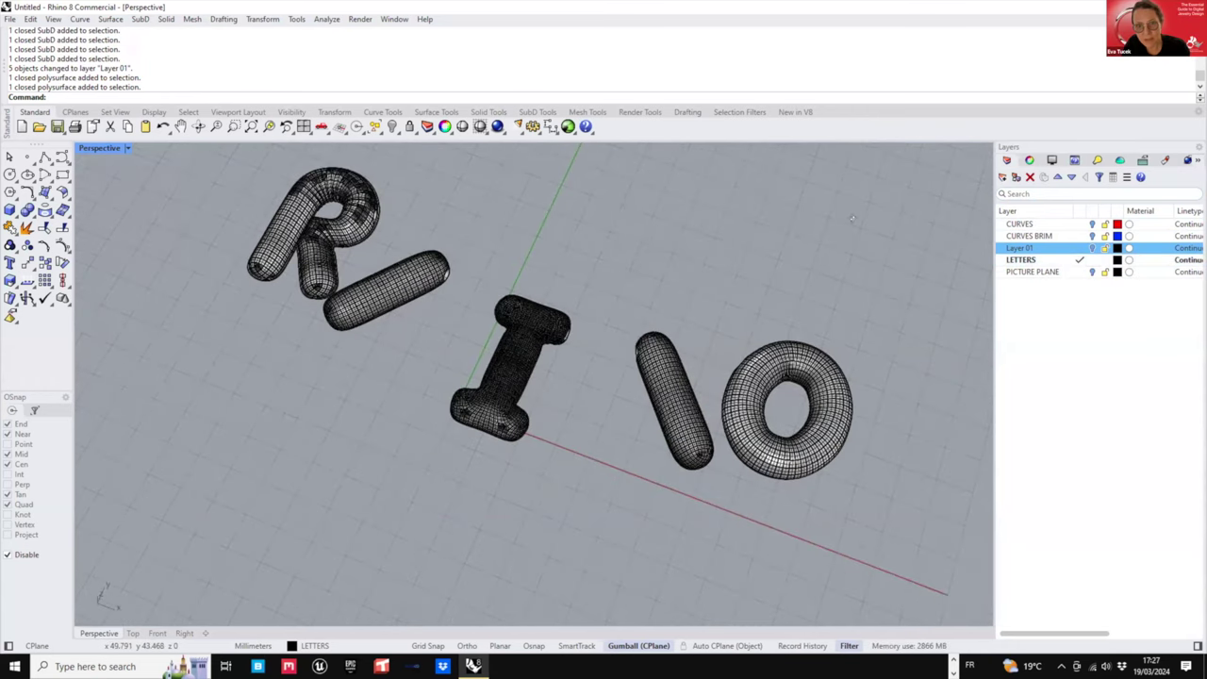
{"action": "right_click_drag", "start_coordinate": [671, 400], "coordinate": [688, 350]}
{"action": "scroll", "coordinate": [658, 358], "scroll_direction": "up", "scroll_amount": 4}
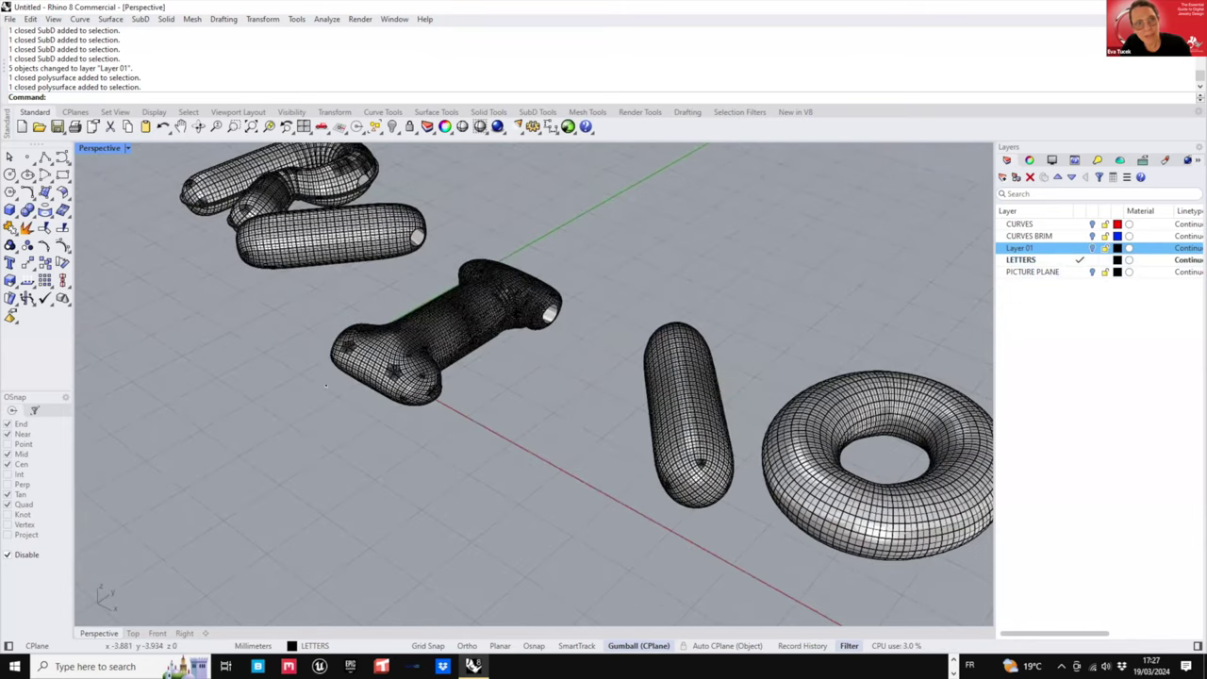
{"action": "right_click_drag", "start_coordinate": [370, 382], "coordinate": [368, 412]}
{"action": "right_click_drag", "start_coordinate": [374, 369], "coordinate": [411, 443]}
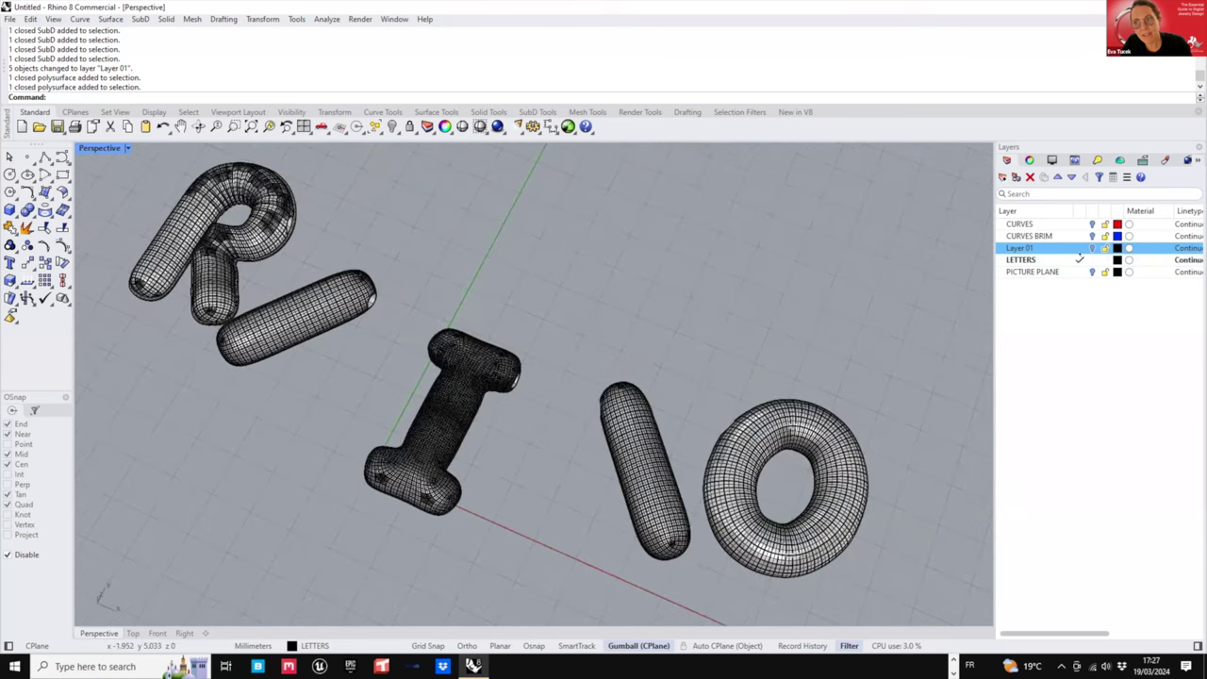
- Show the layer with the original SubD letters again and view the I and N up close
{"action": "left_click", "coordinate": [1092, 248]}
{"action": "right_click_drag", "start_coordinate": [566, 366], "coordinate": [593, 317]}
{"action": "right_click_drag", "start_coordinate": [527, 428], "coordinate": [527, 401]}
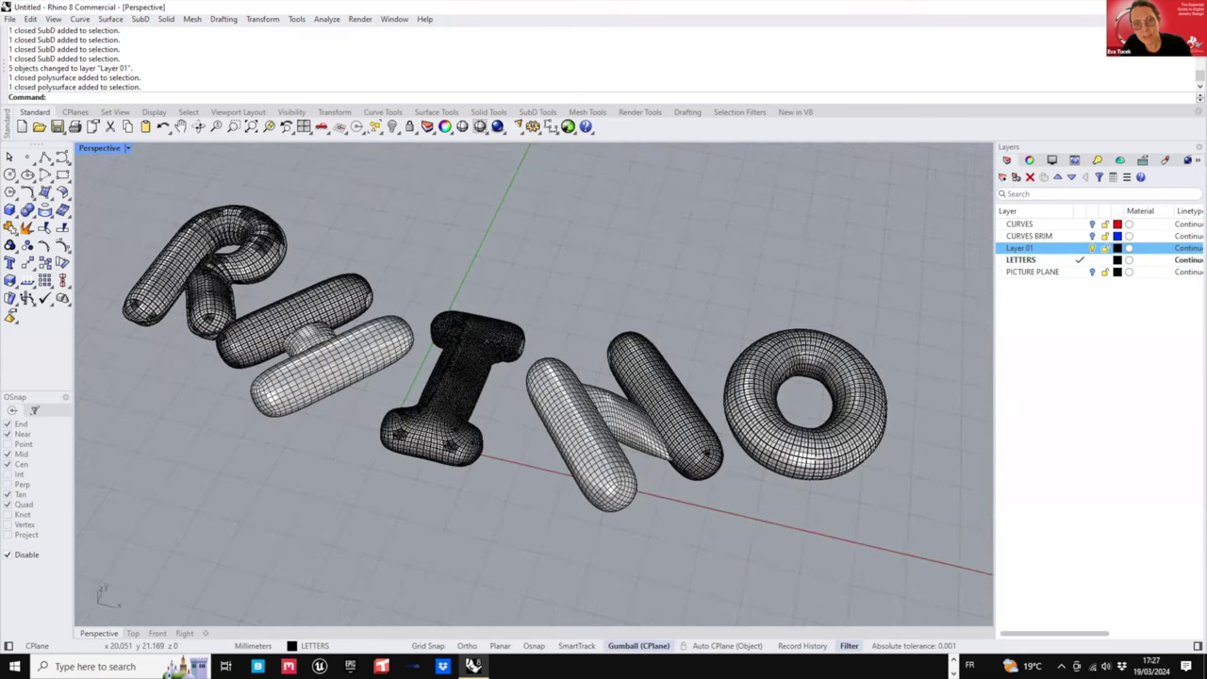
{"action": "scroll", "coordinate": [618, 389], "scroll_direction": "up", "scroll_amount": 3}
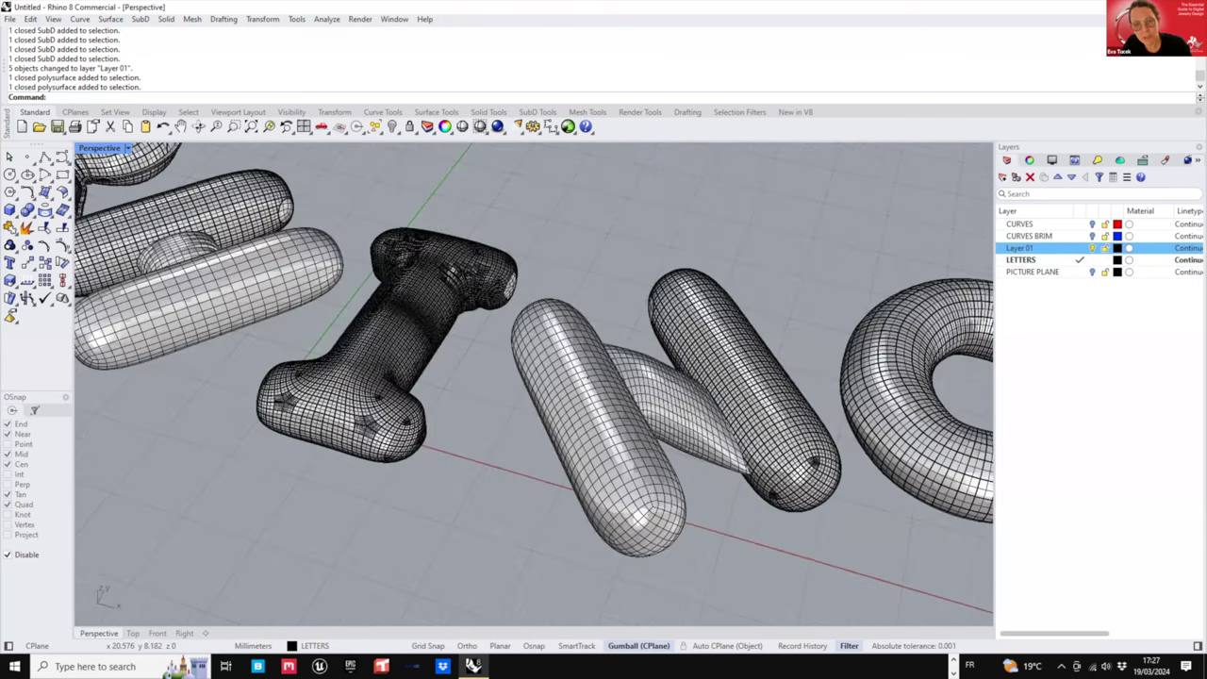
- Examine the letters N and H from several angles, selecting them to tell the SubD originals from the cut polysurfaces
{"action": "scroll", "coordinate": [613, 388], "scroll_direction": "down", "scroll_amount": 3}
{"action": "left_click", "coordinate": [615, 387]}
{"action": "scroll", "coordinate": [580, 396], "scroll_direction": "up", "scroll_amount": 2}
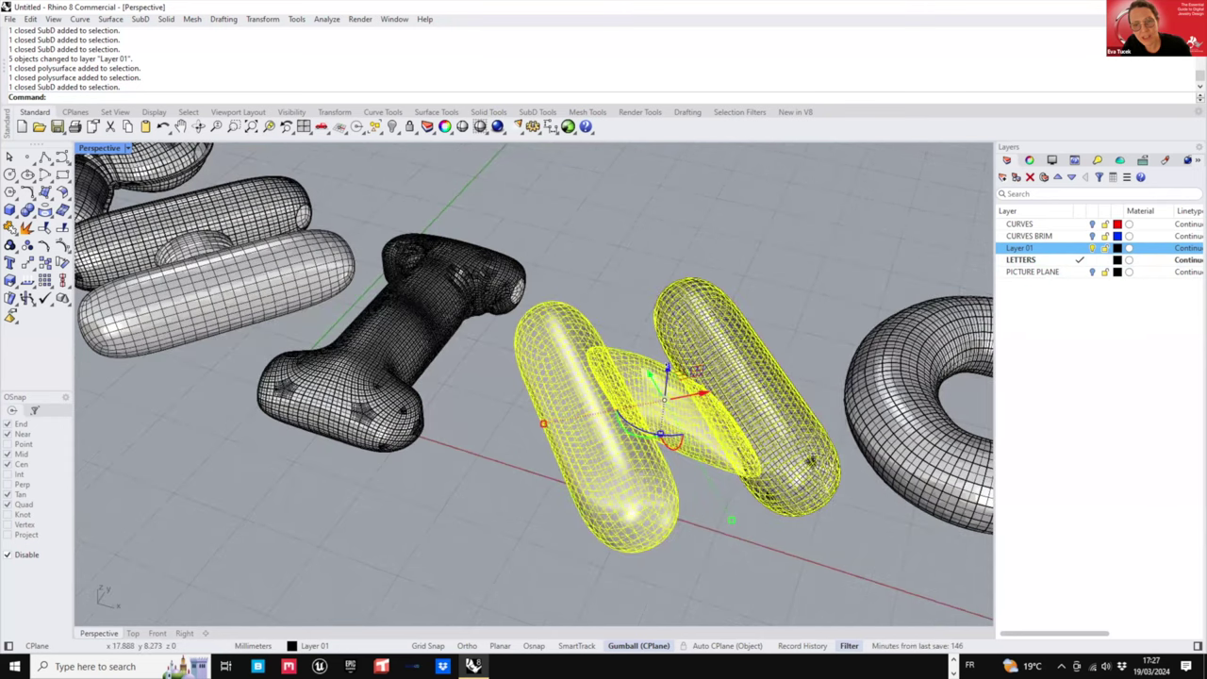
{"action": "right_click_drag", "start_coordinate": [566, 386], "coordinate": [647, 349]}
{"action": "key", "text": "Escape"}
{"action": "scroll", "coordinate": [673, 358], "scroll_direction": "down", "scroll_amount": 3}
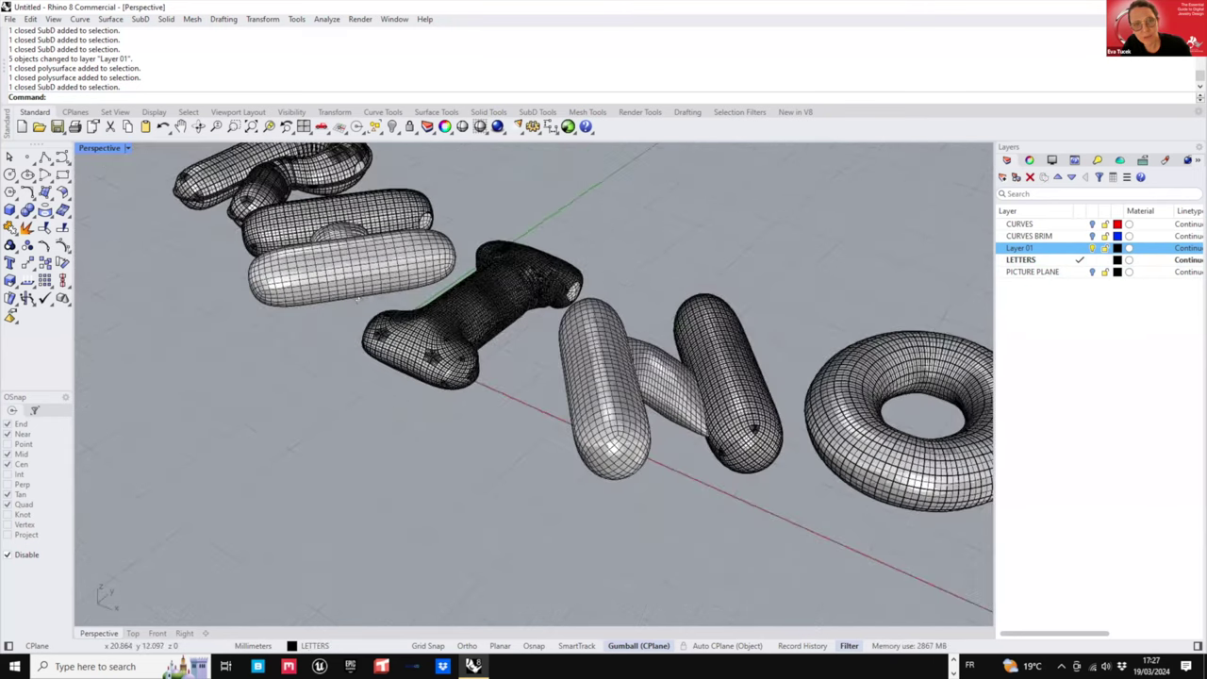
{"action": "left_click", "coordinate": [609, 401]}
{"action": "right_click_drag", "start_coordinate": [330, 330], "coordinate": [409, 378]}
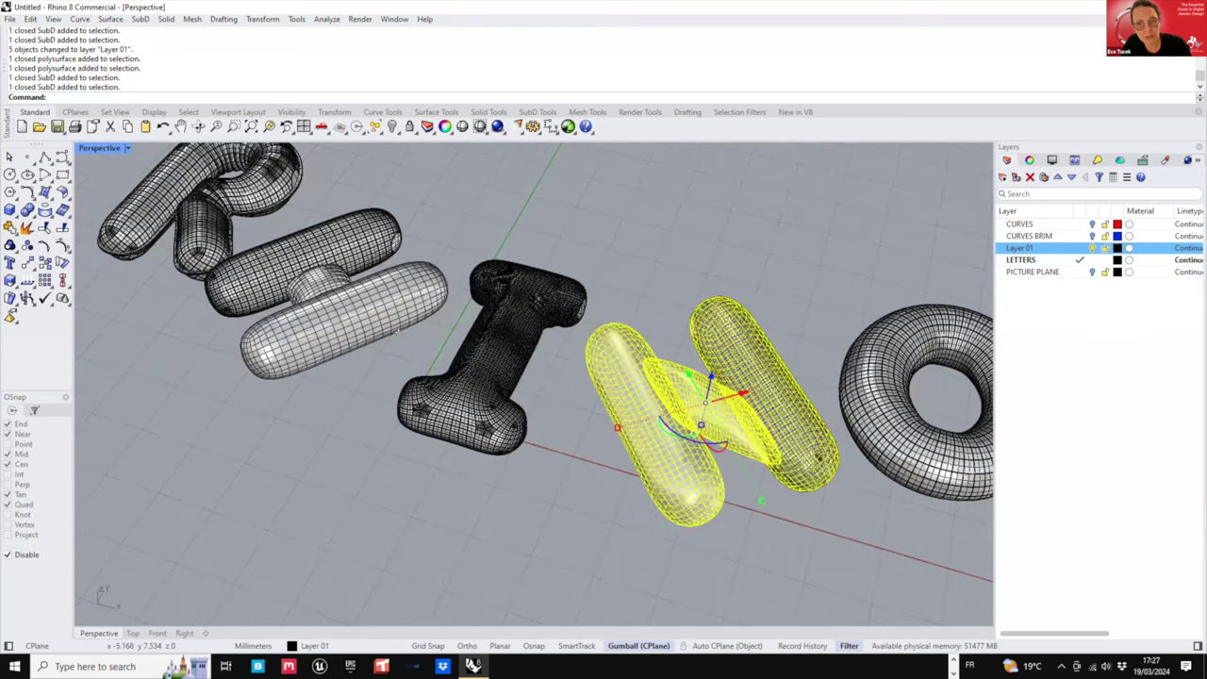
{"action": "key", "text": "Escape"}
{"action": "right_click_drag", "start_coordinate": [397, 330], "coordinate": [426, 353]}
{"action": "right_click_drag", "start_coordinate": [397, 255], "coordinate": [367, 244]}
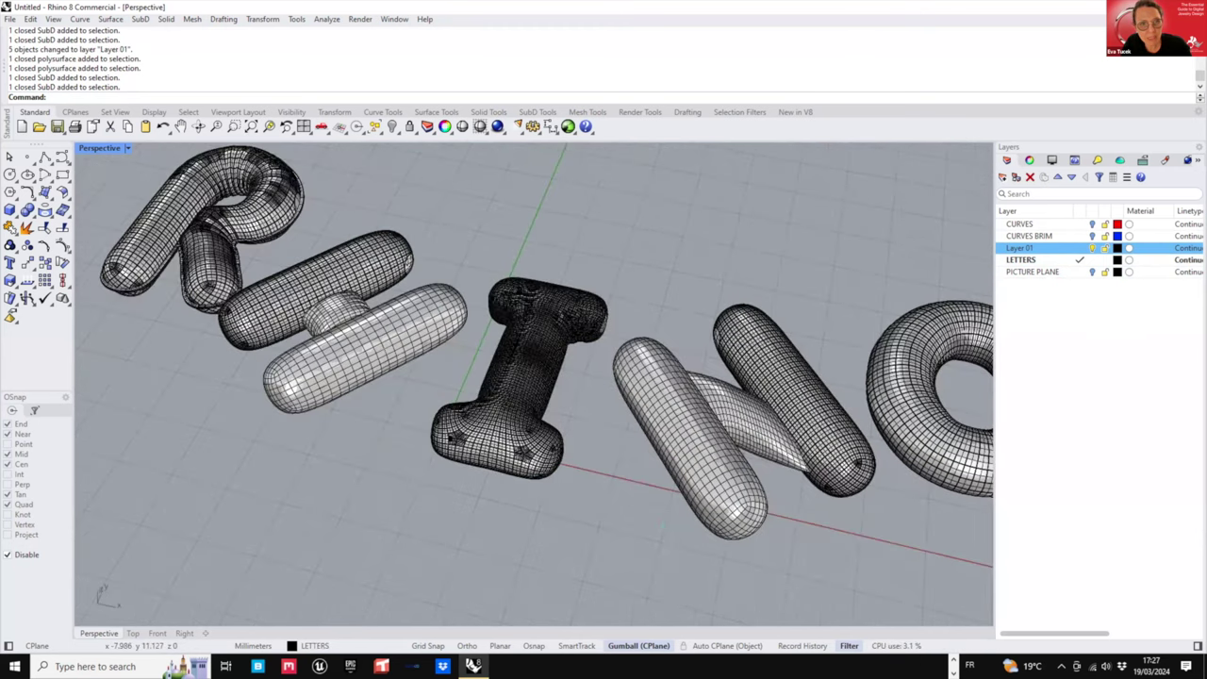
{"action": "left_click", "coordinate": [373, 255]}
{"action": "left_click", "coordinate": [417, 275]}
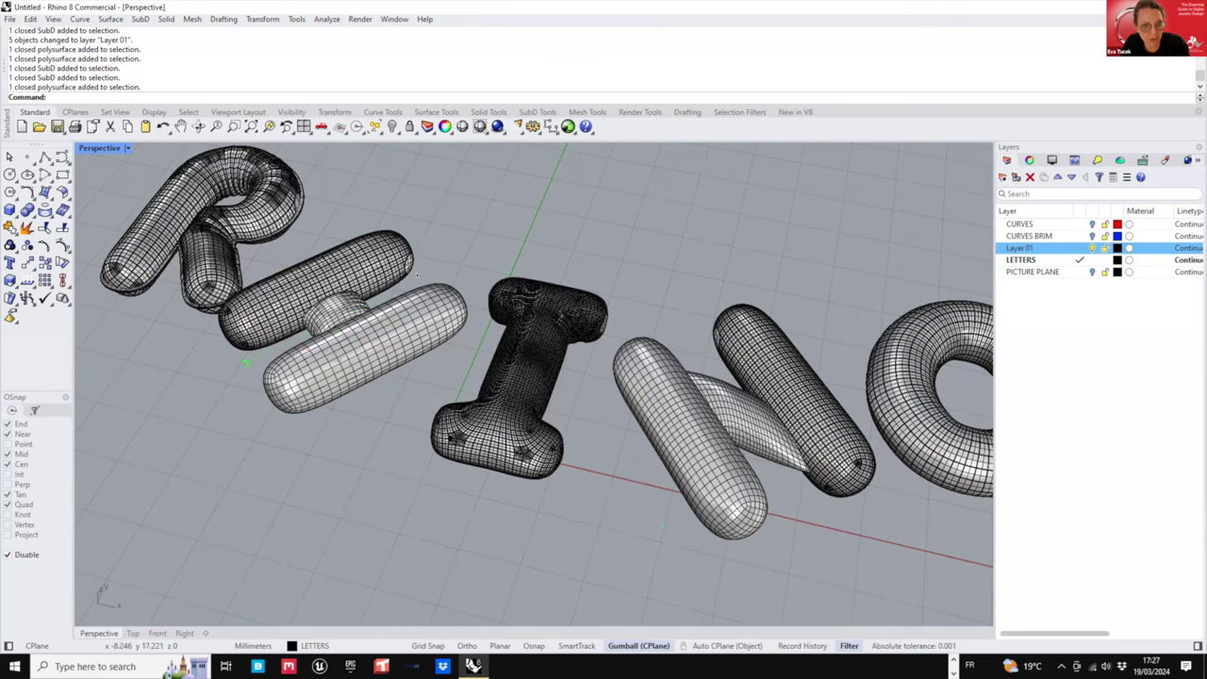
- Undo the layer visibility changes, the move of the SubD letters, the new layer and the deletion of the pipe
{"action": "key", "text": "ctrl+z"}
{"action": "key", "text": "ctrl+z"}
{"action": "key", "text": "ctrl+z"}
{"action": "key", "text": "ctrl+z"}
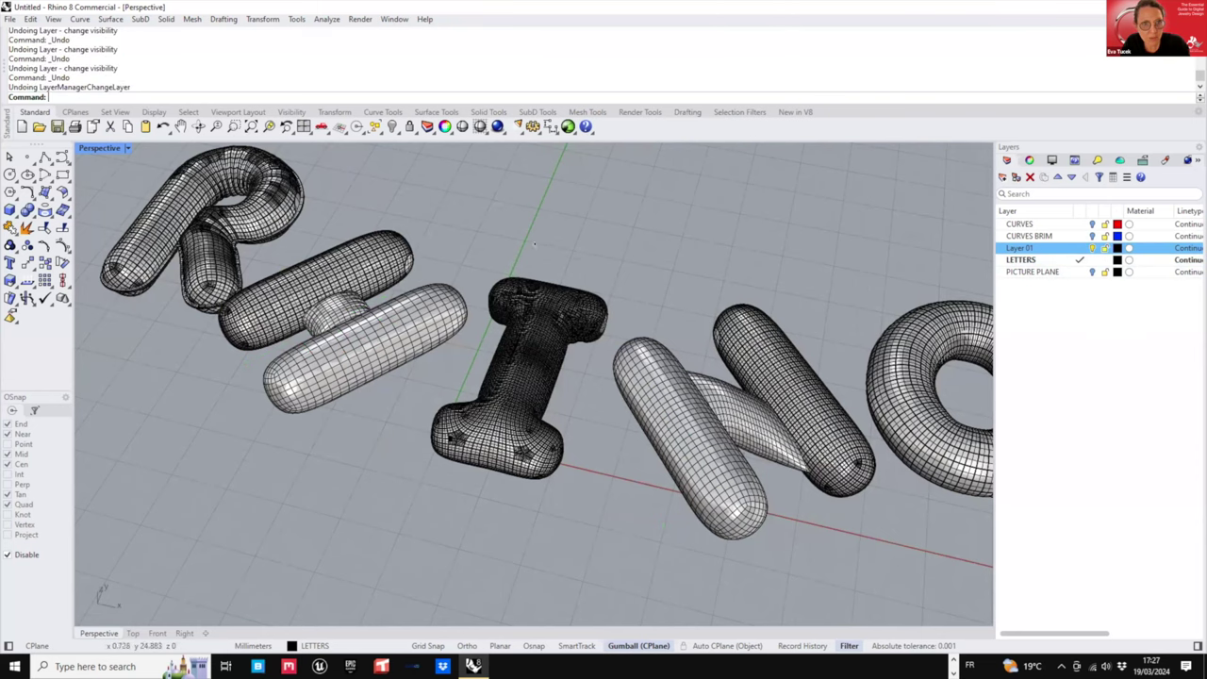
{"action": "key", "text": "ctrl+z"}
{"action": "key", "text": "ctrl+z"}
- Delete the cut polysurface versions of the letters N and H, keeping their SubD originals
{"action": "left_click", "coordinate": [712, 297]}
{"action": "right_click_drag", "start_coordinate": [712, 297], "coordinate": [682, 292]}
{"action": "left_click", "coordinate": [775, 410]}
{"action": "key", "text": "Delete"}
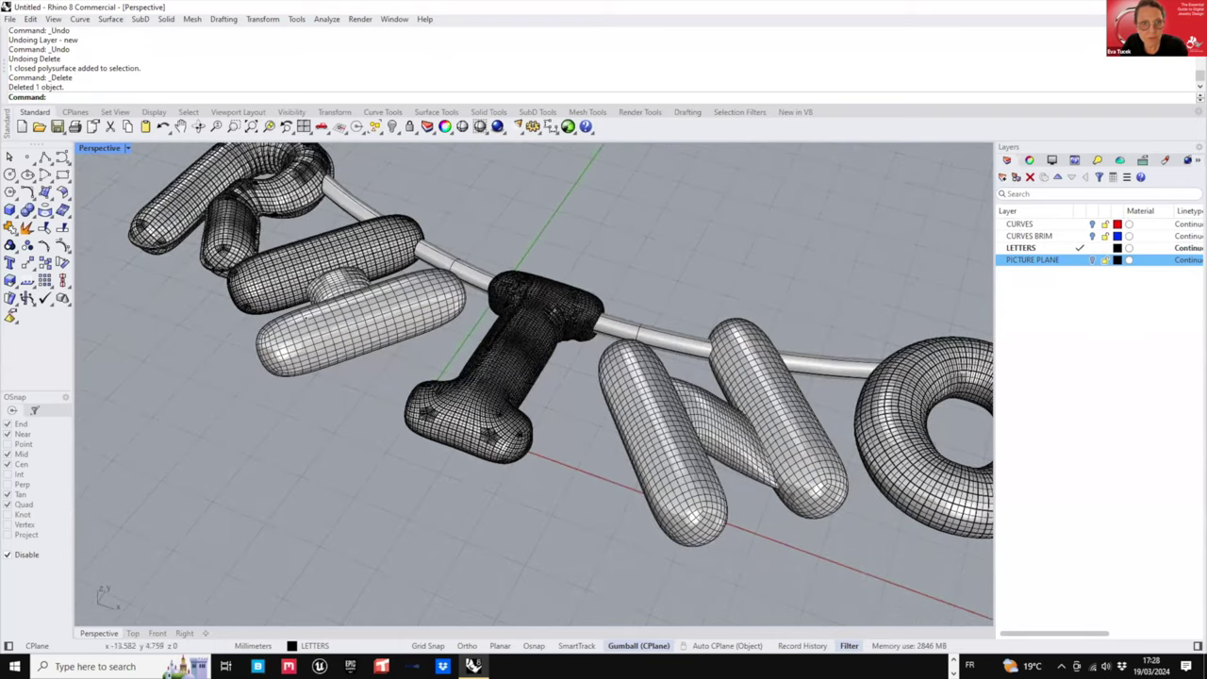
{"action": "left_click", "coordinate": [327, 265]}
{"action": "key", "text": "Delete"}
- Try to Boolean-union the parts of the SubD letter H
{"action": "left_click", "coordinate": [327, 268]}
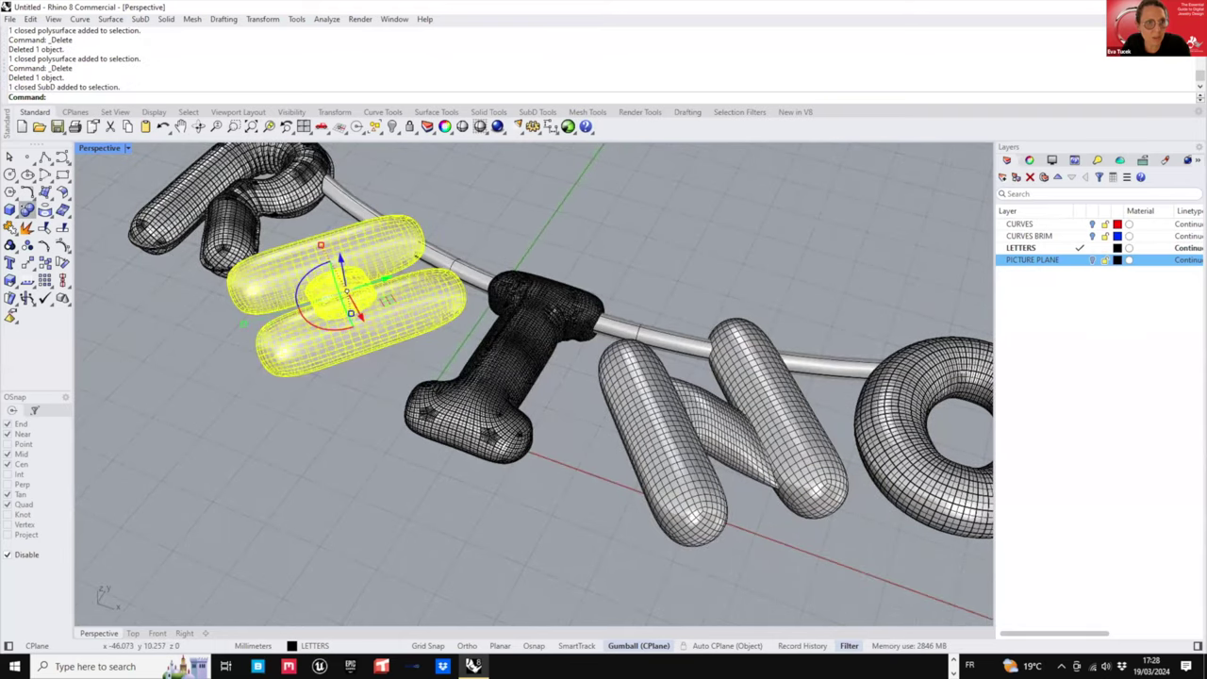
{"action": "left_click", "coordinate": [28, 210]}
{"action": "left_click", "coordinate": [353, 240]}
{"action": "key", "text": "Escape"}
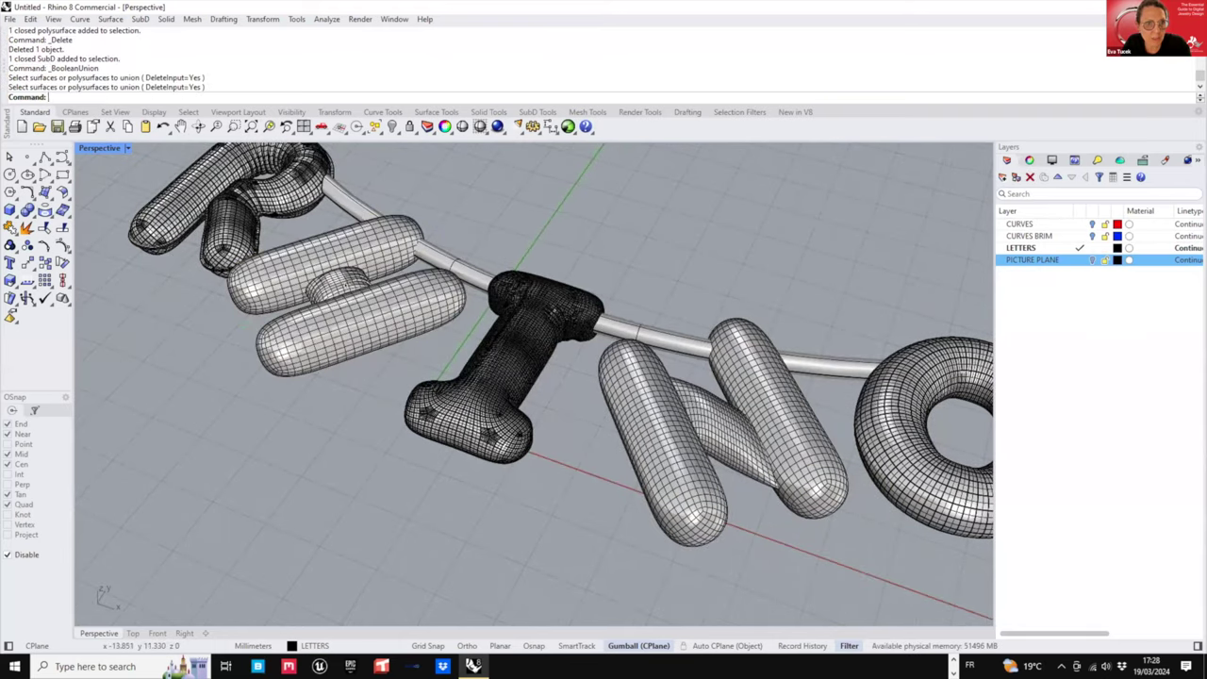
- Convert the SubD letter H to NURBS with DeleteInputObjects set to No
{"action": "left_click", "coordinate": [363, 234]}
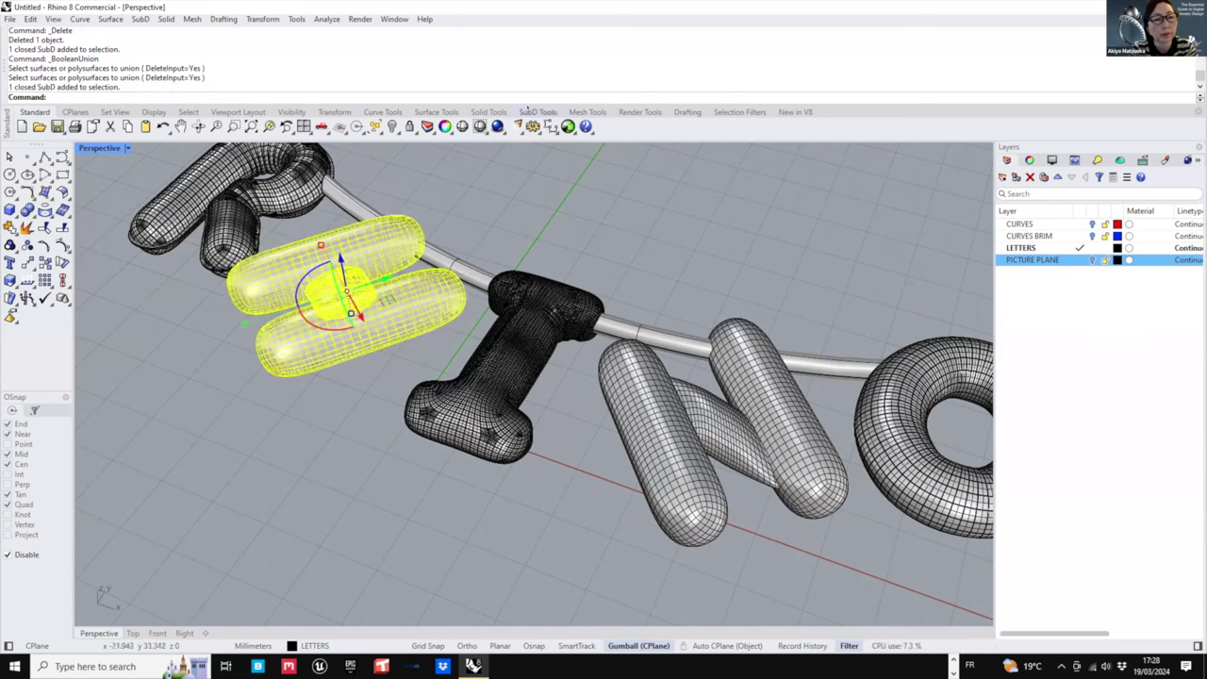
{"action": "left_click", "coordinate": [538, 111]}
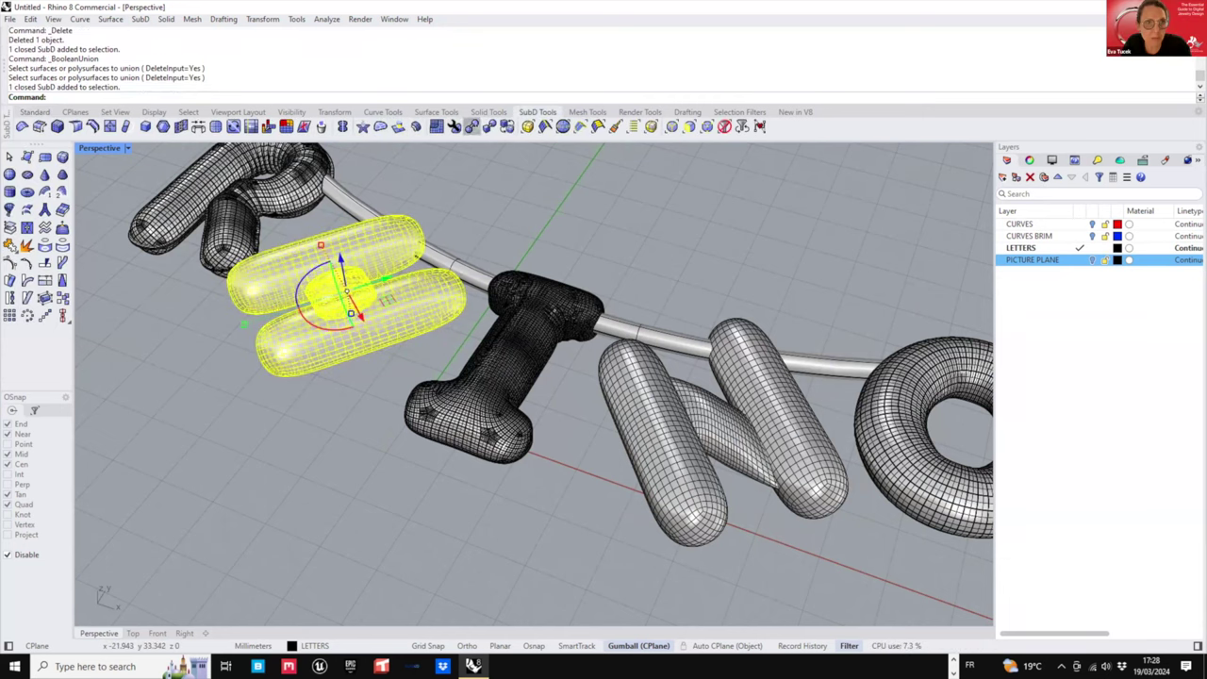
{"action": "left_click", "coordinate": [472, 126]}
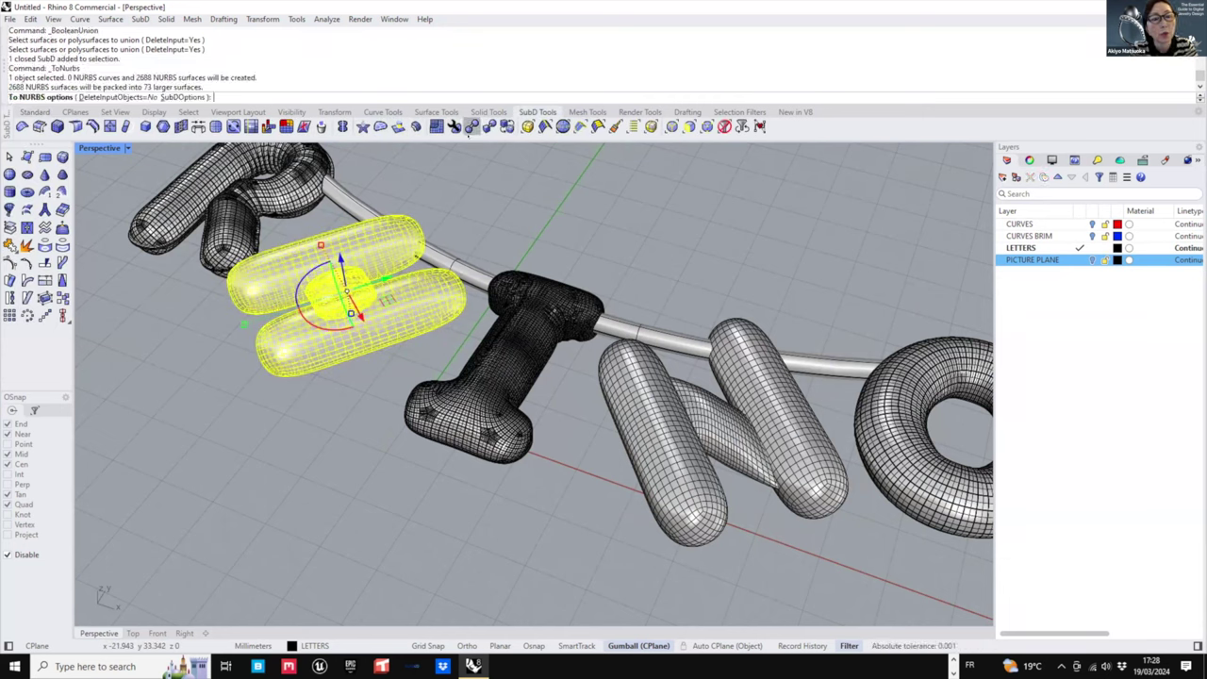
{"action": "right_click", "coordinate": [432, 198]}
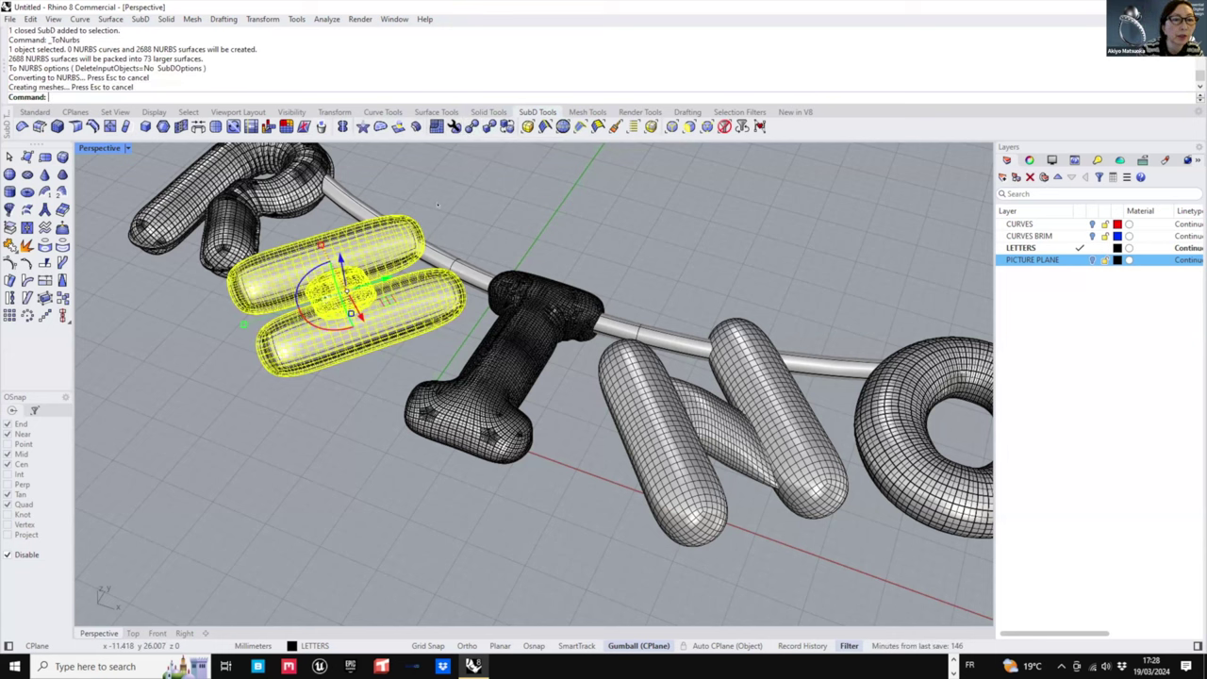
{"action": "left_click", "coordinate": [487, 208]}
- Delete the original SubD letter H, keeping its converted polysurface
{"action": "mouse_move", "coordinate": [406, 308]}
{"action": "right_mouse_down"}
{"action": "mouse_move", "coordinate": [384, 327]}
{"action": "mouse_move", "coordinate": [391, 308]}
{"action": "right_mouse_up"}
{"action": "left_click", "coordinate": [391, 307]}
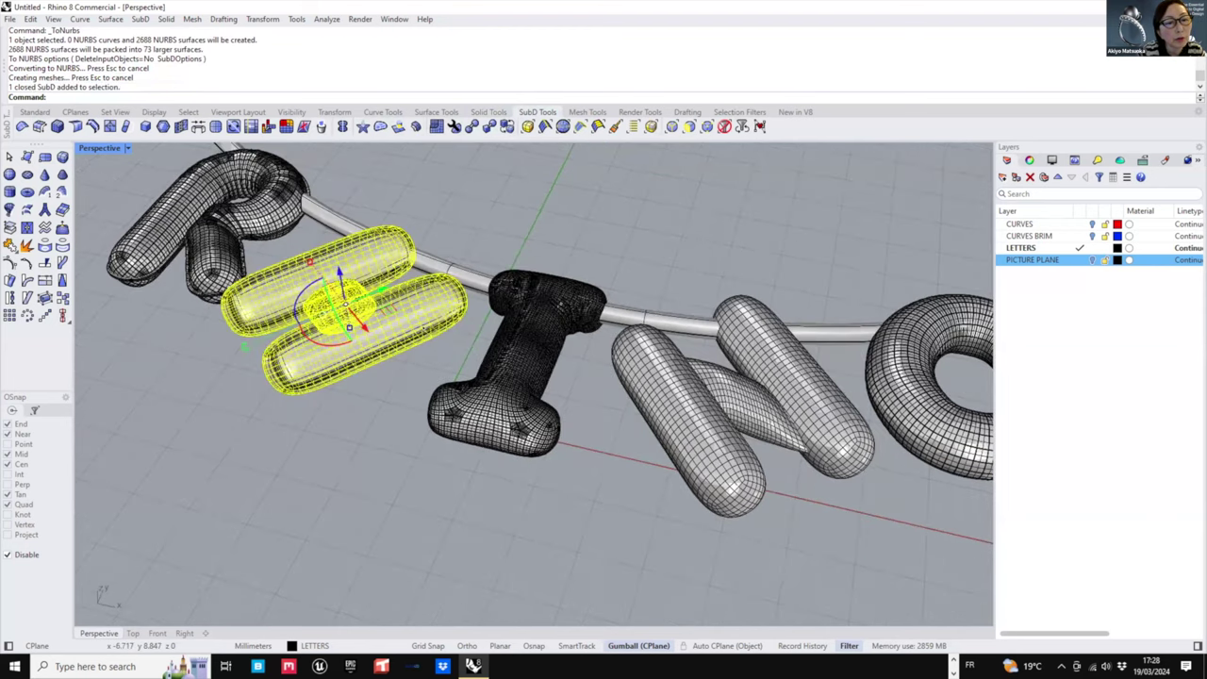
{"action": "scroll", "coordinate": [465, 364], "scroll_direction": "up", "scroll_amount": 3}
{"action": "key", "text": "Delete"}
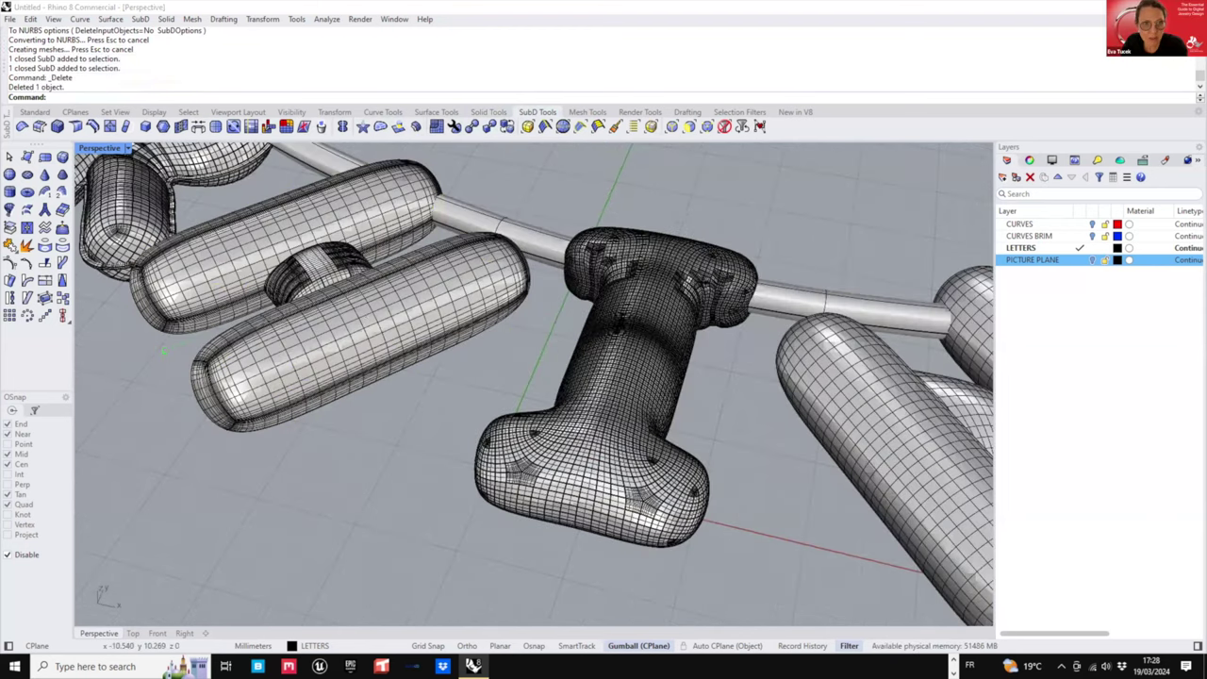
{"action": "scroll", "coordinate": [465, 358], "scroll_direction": "down", "scroll_amount": 2}
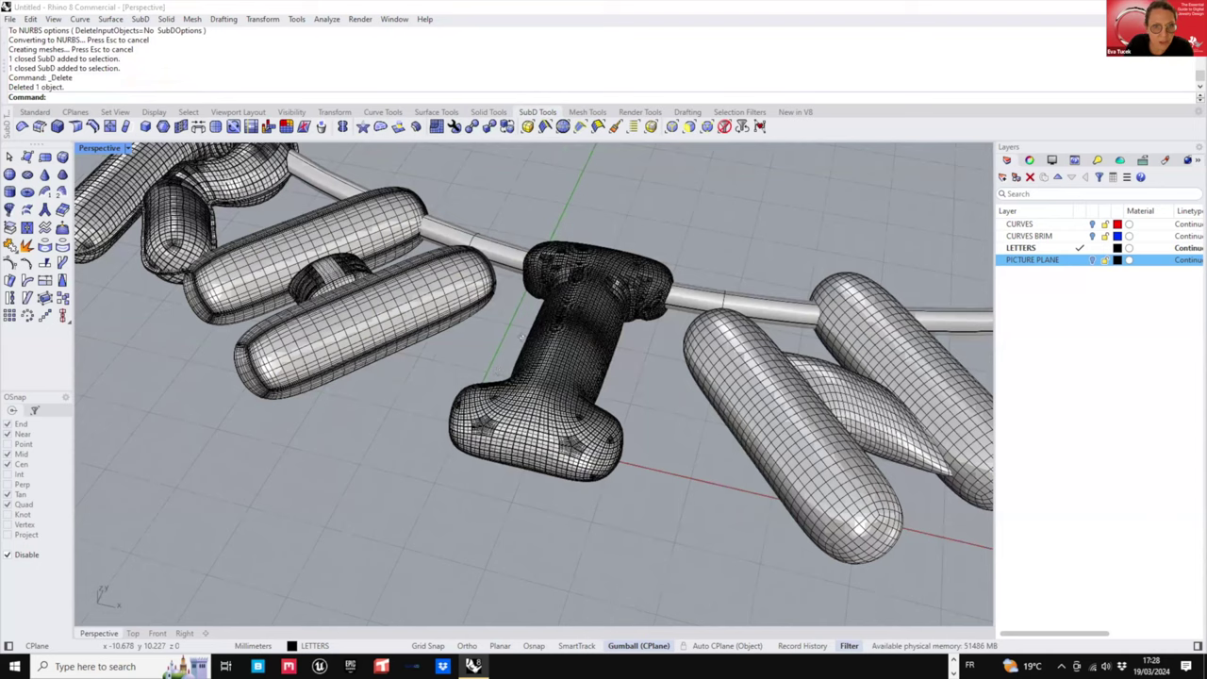
- Try to ungroup the bars of the converted letter H
{"action": "left_click", "coordinate": [323, 285]}
{"action": "scroll", "coordinate": [319, 284], "scroll_direction": "up", "scroll_amount": 3}
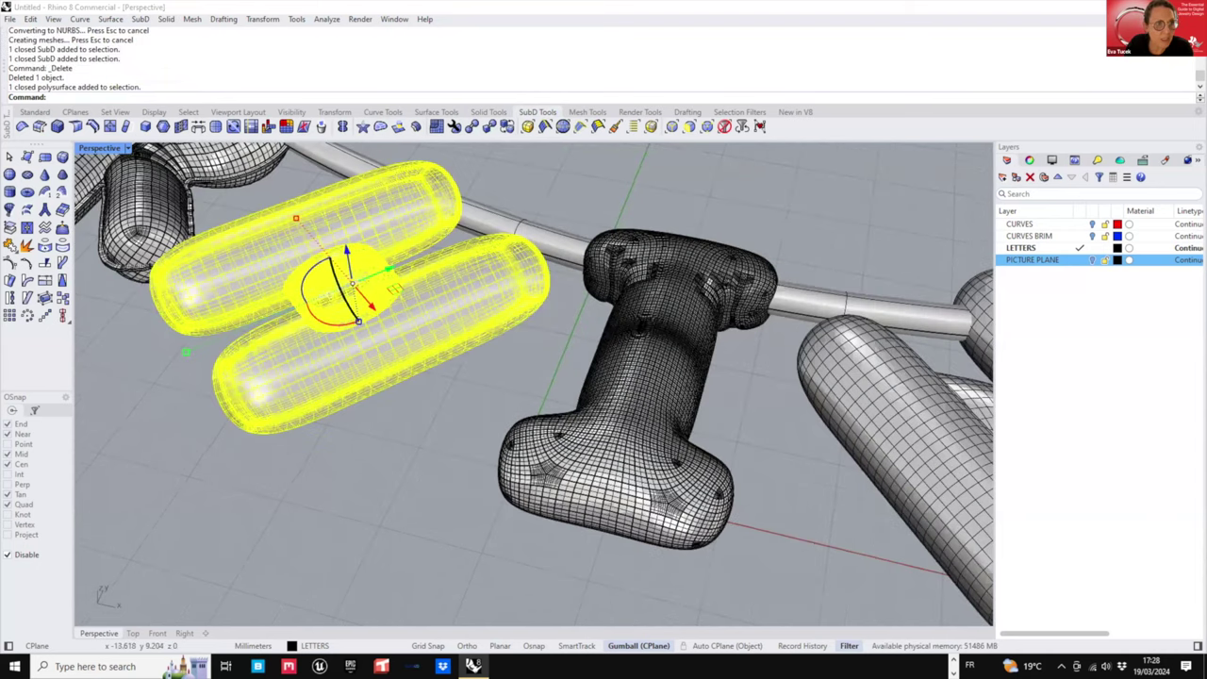
{"action": "right_click_drag", "start_coordinate": [325, 311], "coordinate": [490, 255]}
{"action": "left_click", "coordinate": [35, 112]}
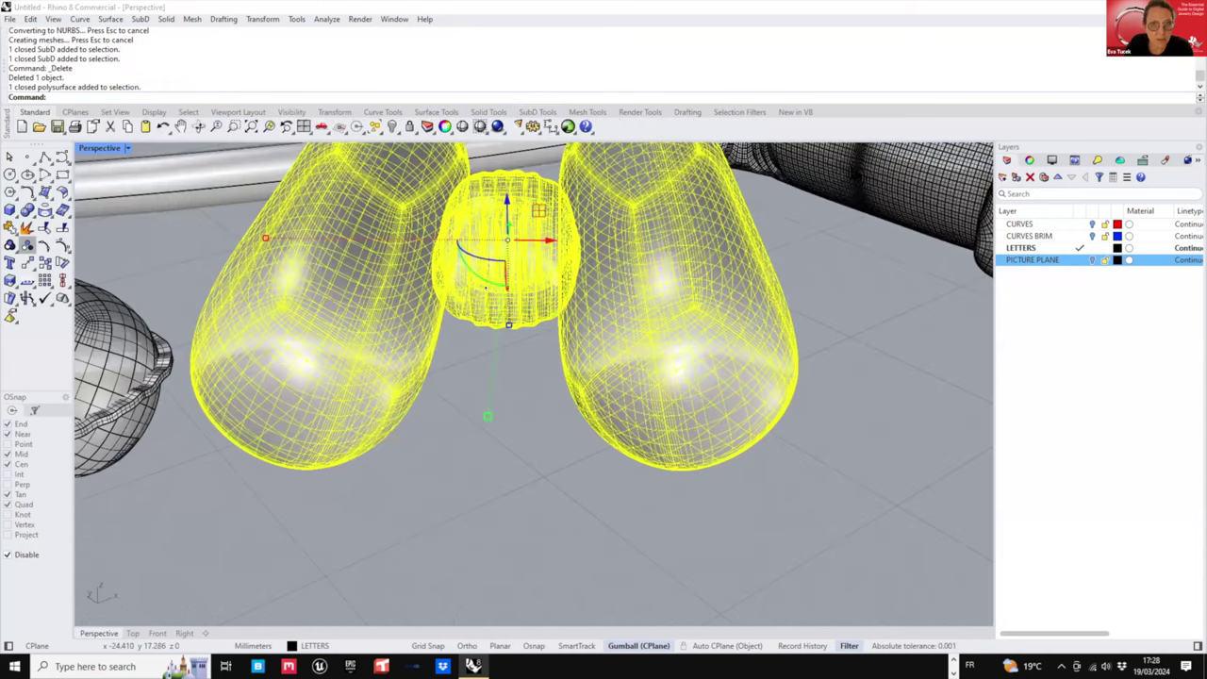
{"action": "left_click", "coordinate": [27, 245]}
{"action": "left_click", "coordinate": [27, 246]}
{"action": "left_click", "coordinate": [27, 245]}
{"action": "left_click", "coordinate": [481, 316]}
{"action": "scroll", "coordinate": [504, 321], "scroll_direction": "down", "scroll_amount": 5}
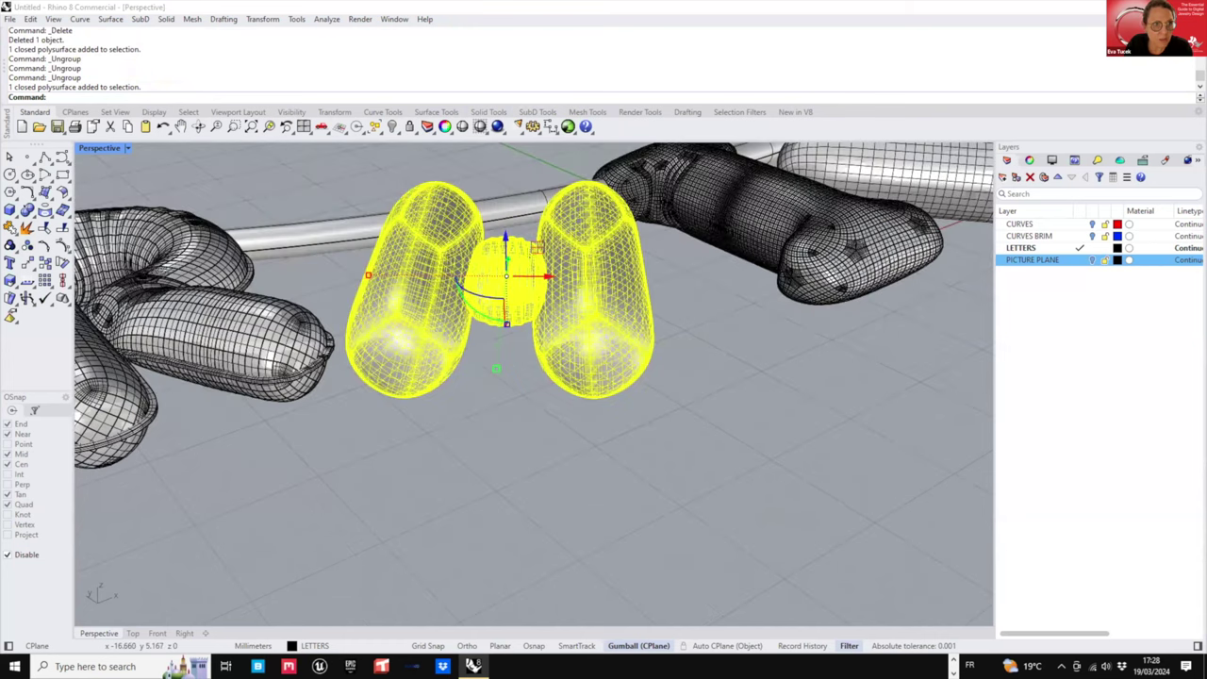
- Try to Boolean-union the bars of the H polysurface into one solid
{"action": "right_click_drag", "start_coordinate": [504, 321], "coordinate": [406, 316]}
{"action": "left_click", "coordinate": [9, 210]}
{"action": "left_click", "coordinate": [27, 210]}
{"action": "left_click", "coordinate": [425, 274]}
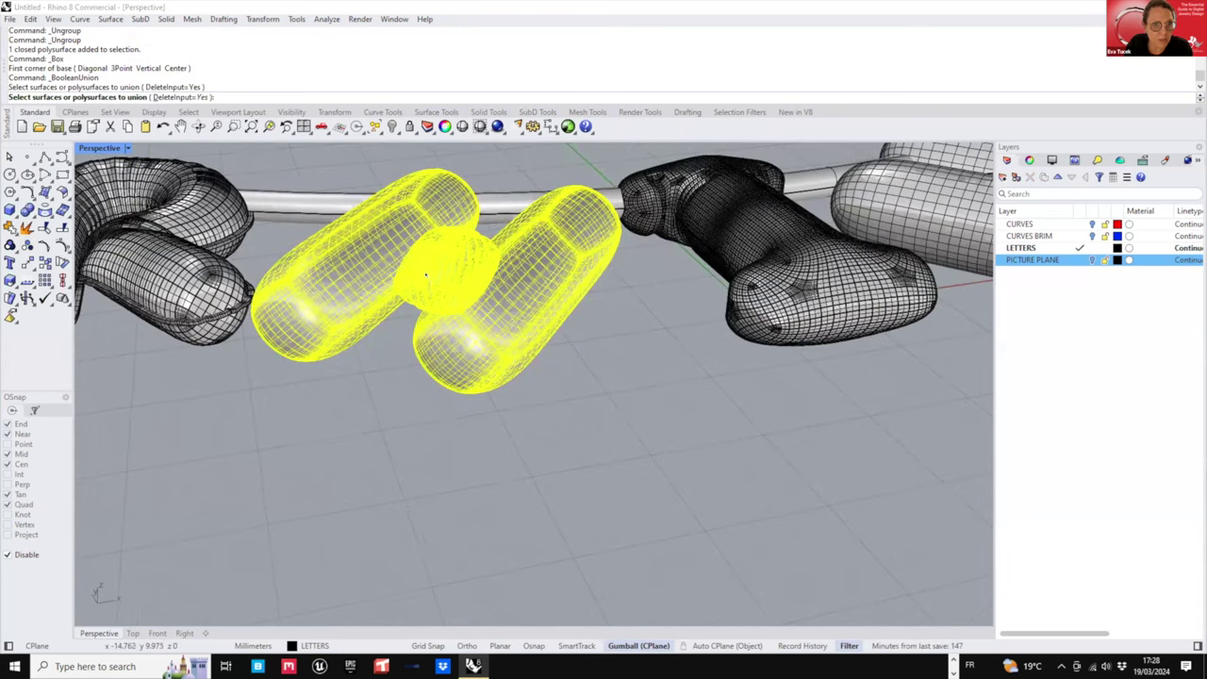
{"action": "key", "text": "Escape"}
{"action": "left_click", "coordinate": [28, 211]}
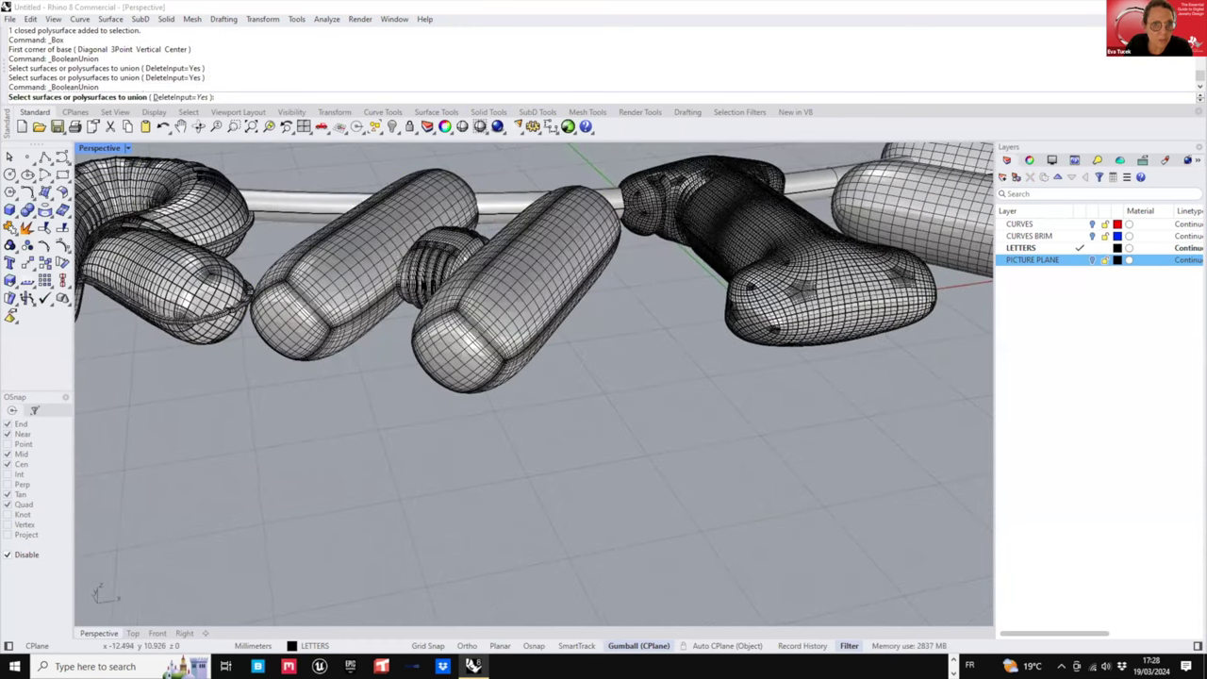
{"action": "left_click", "coordinate": [427, 264]}
{"action": "right_click", "coordinate": [429, 260]}
- Explode the H polysurface, check individual surfaces by selecting them and undo the explode
{"action": "right_click_drag", "start_coordinate": [434, 227], "coordinate": [439, 295]}
{"action": "left_click", "coordinate": [394, 285]}
{"action": "left_click", "coordinate": [27, 228]}
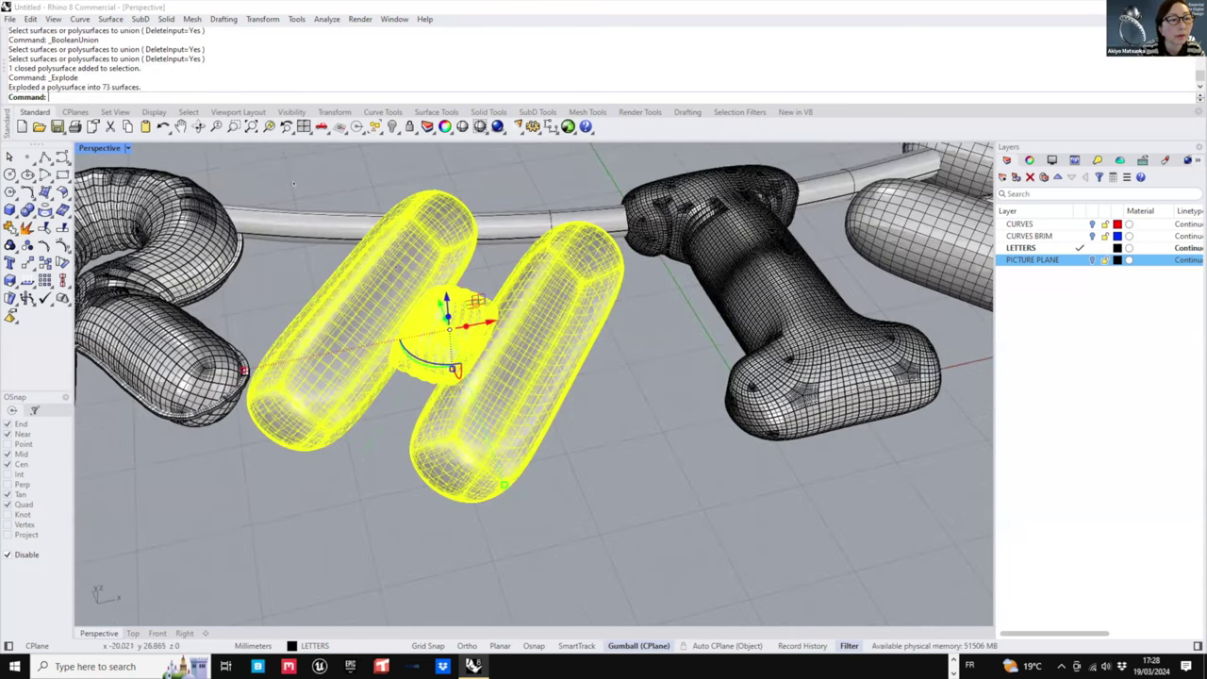
{"action": "left_click", "coordinate": [407, 283]}
{"action": "left_click", "coordinate": [497, 255]}
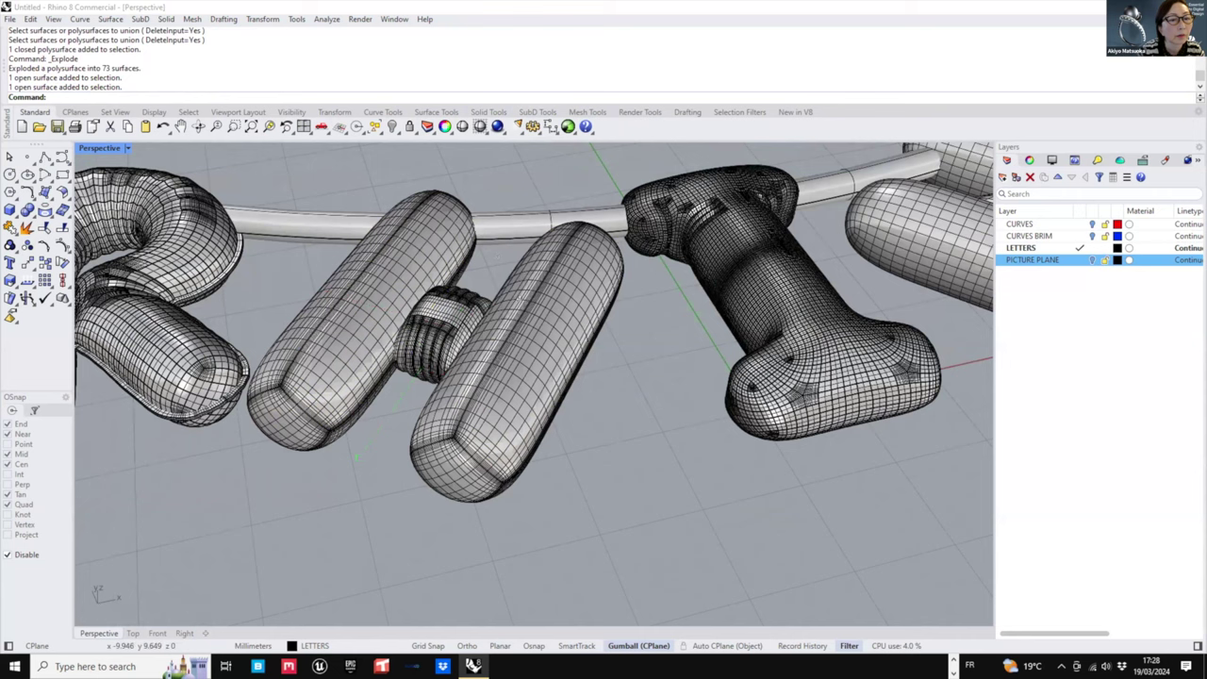
{"action": "right_click_drag", "start_coordinate": [608, 453], "coordinate": [635, 398]}
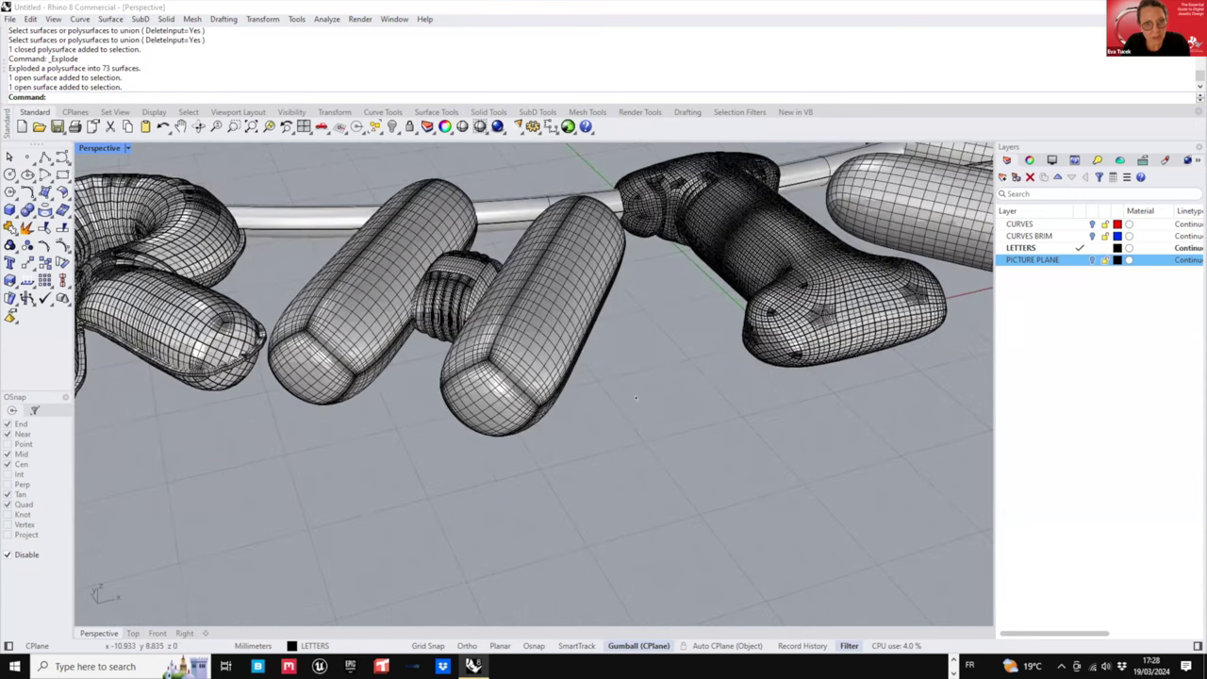
{"action": "key", "text": "ctrl+z"}
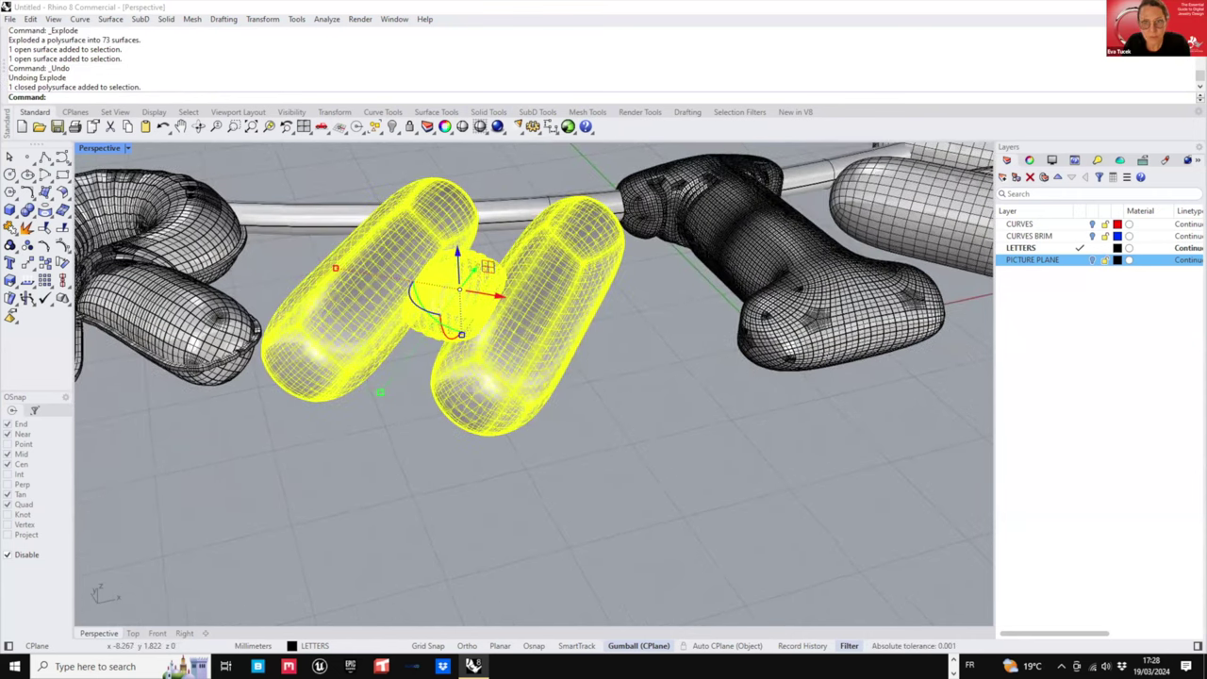
- Try to ungroup the SubD letter N and convert it to NURBS with DeleteInputObjects set to No
{"action": "scroll", "coordinate": [443, 378], "scroll_direction": "down", "scroll_amount": 5}
{"action": "right_click_drag", "start_coordinate": [565, 405], "coordinate": [471, 403]}
{"action": "left_click", "coordinate": [818, 294]}
{"action": "right_click_drag", "start_coordinate": [818, 294], "coordinate": [698, 283]}
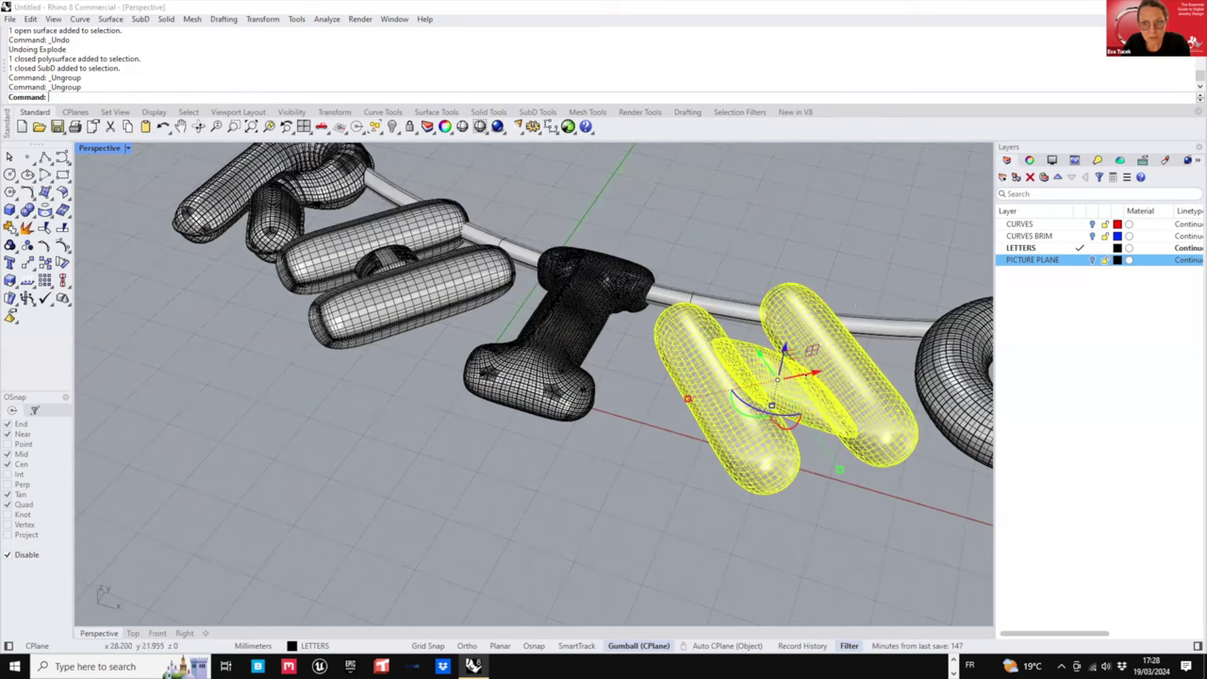
{"action": "left_click", "coordinate": [752, 372]}
{"action": "right_click_drag", "start_coordinate": [721, 311], "coordinate": [651, 306], "text": "shift"}
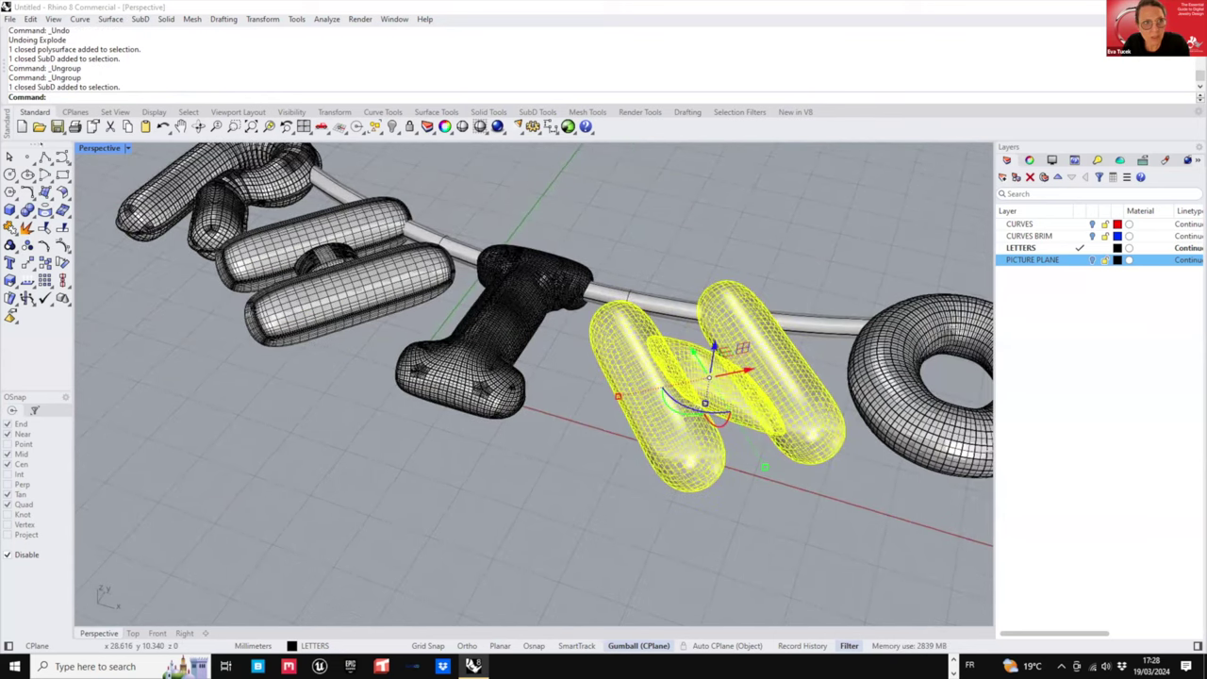
{"action": "scroll", "coordinate": [706, 424], "scroll_direction": "up", "scroll_amount": 3}
{"action": "left_click", "coordinate": [538, 112]}
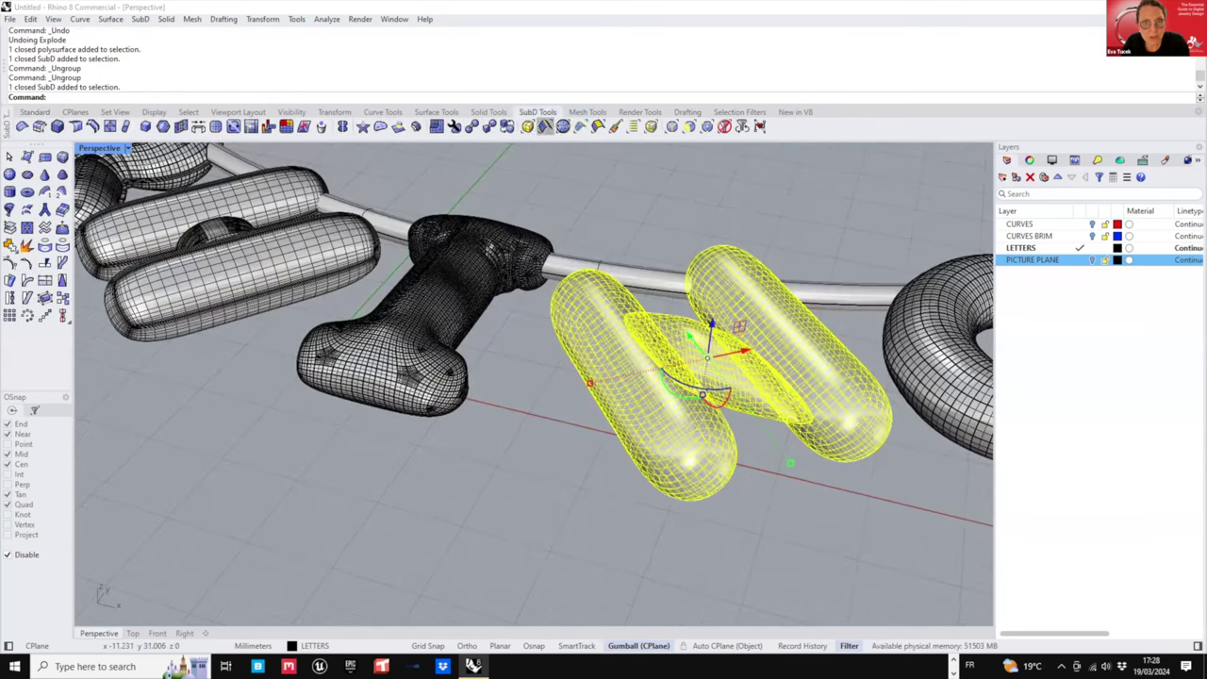
{"action": "left_click", "coordinate": [472, 127]}
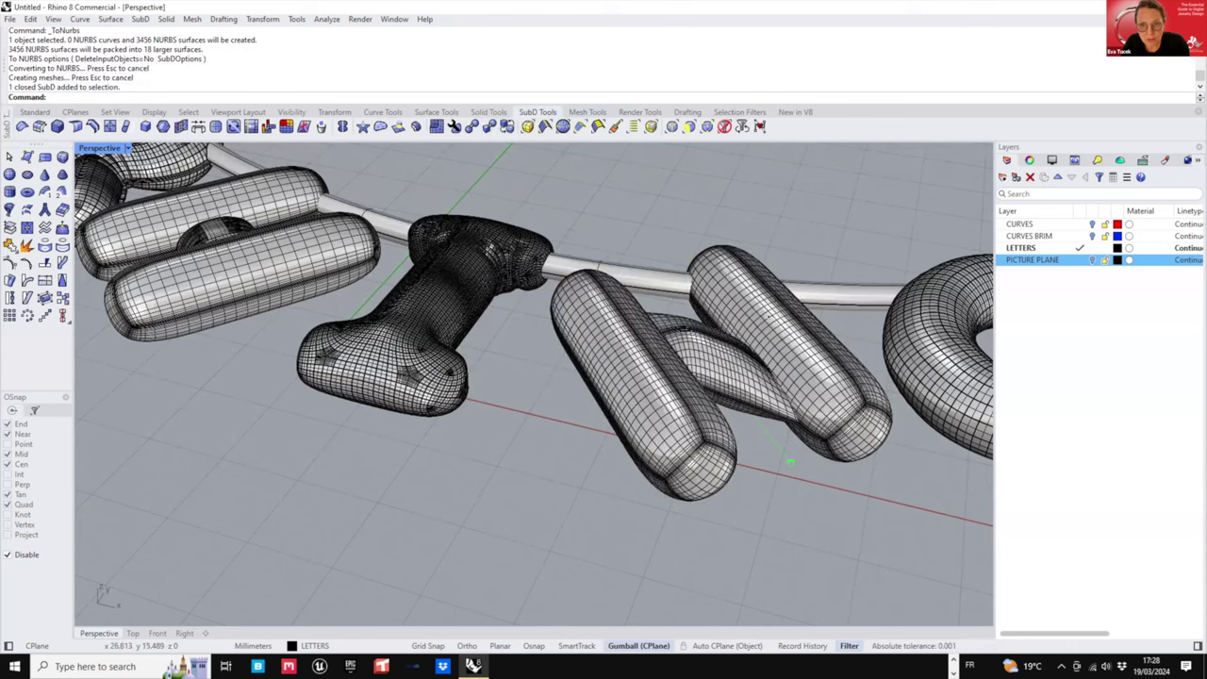
{"action": "left_click", "coordinate": [835, 207]}
- Delete the original SubD letter N, keeping its converted polysurface
{"action": "left_click", "coordinate": [804, 356]}
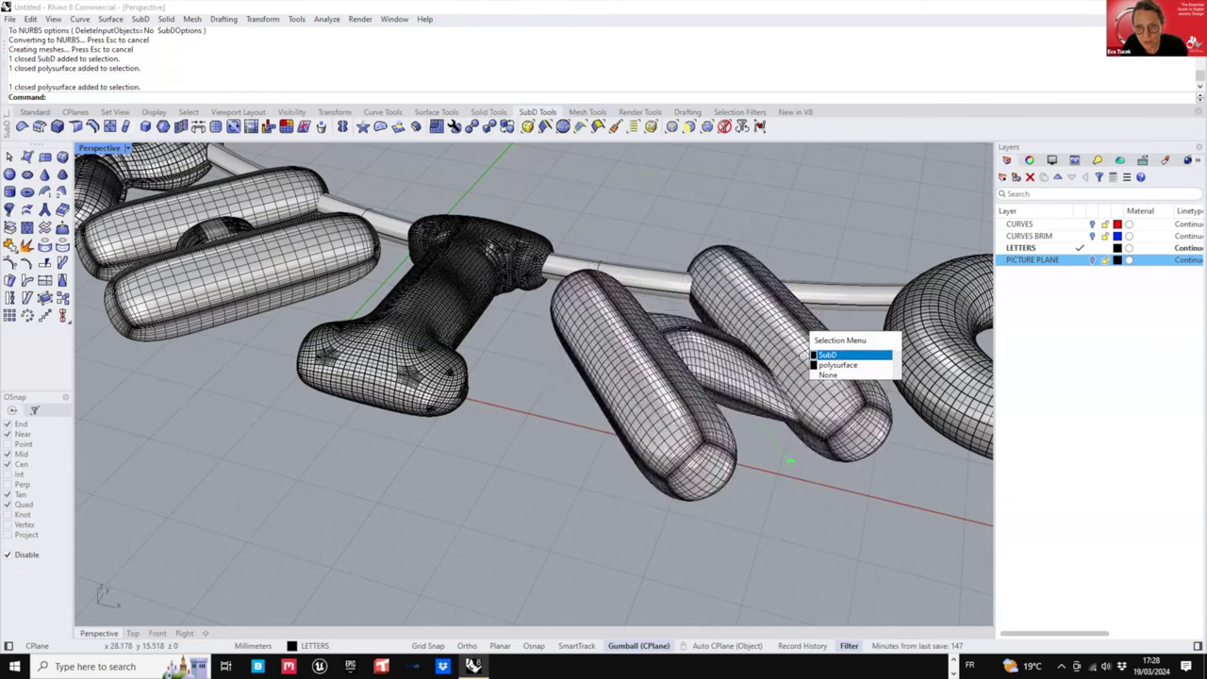
{"action": "left_click", "coordinate": [822, 356]}
{"action": "key", "text": "Delete"}
{"action": "right_click_drag", "start_coordinate": [806, 384], "coordinate": [768, 363]}
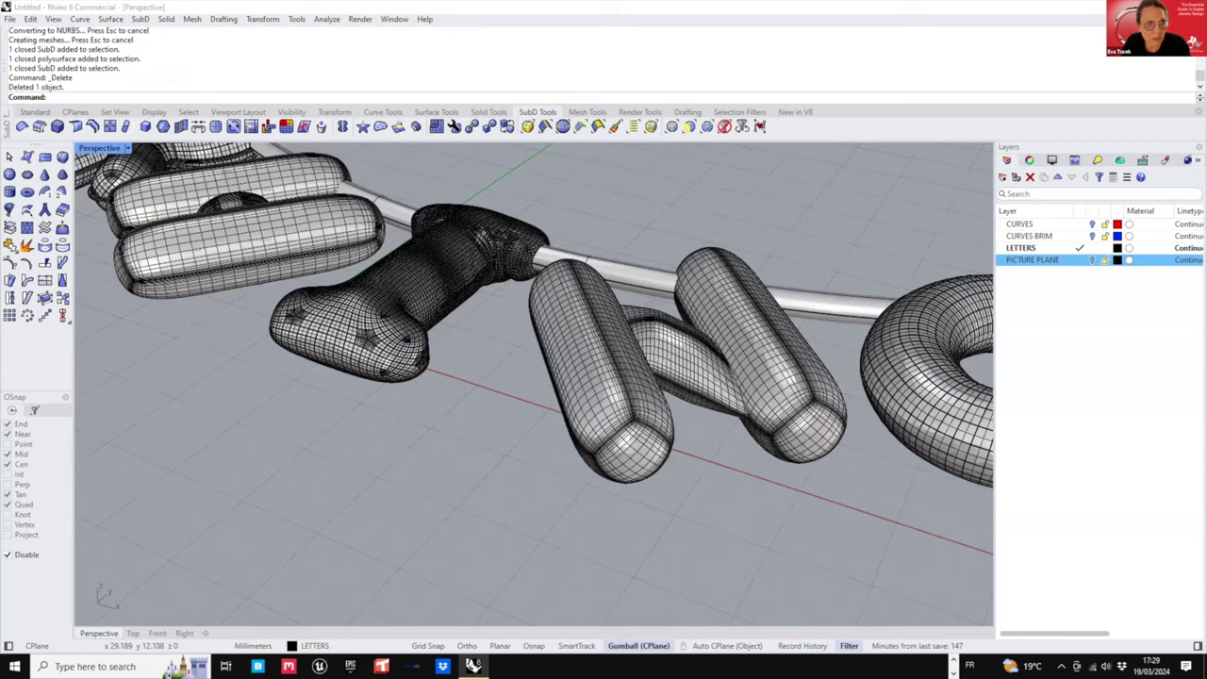
- Try to Boolean-union the bars of the converted letter N
{"action": "right_click_drag", "start_coordinate": [660, 396], "coordinate": [811, 405]}
{"action": "left_click", "coordinate": [802, 396]}
{"action": "left_click", "coordinate": [35, 112]}
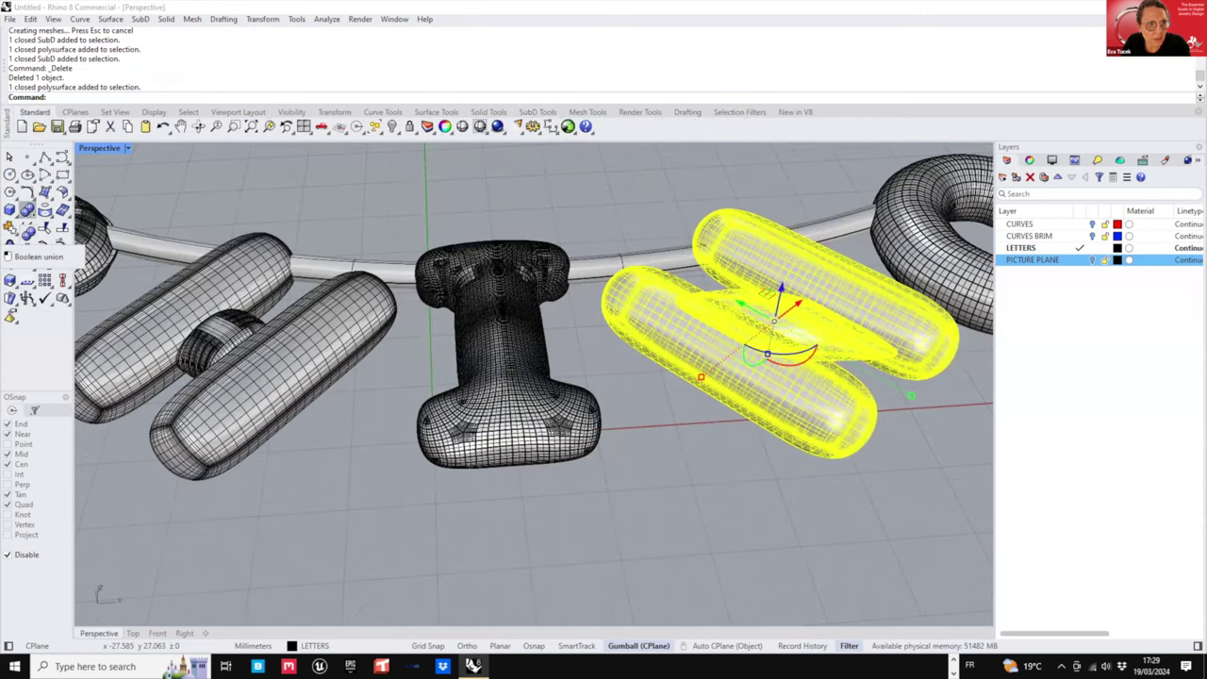
{"action": "left_click", "coordinate": [28, 210]}
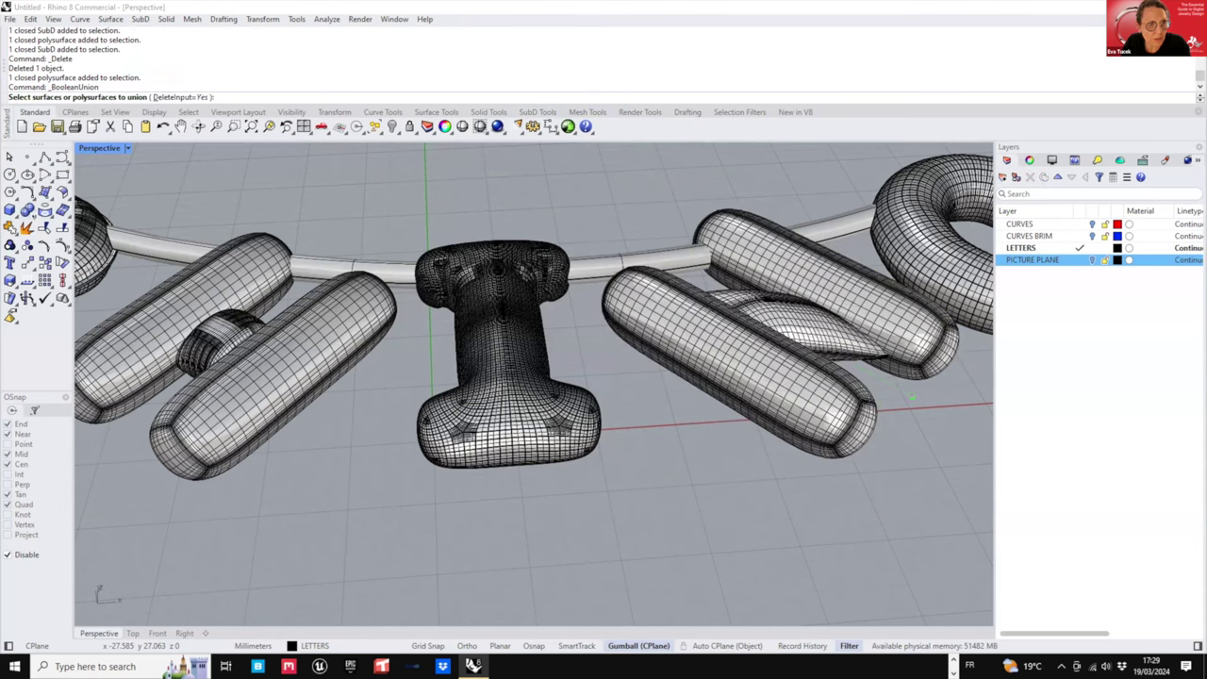
- Subtract the necklace pipe from the N polysurface with Boolean Difference, with DeleteInput set to No
{"action": "left_click", "coordinate": [29, 211]}
{"action": "left_click", "coordinate": [47, 234]}
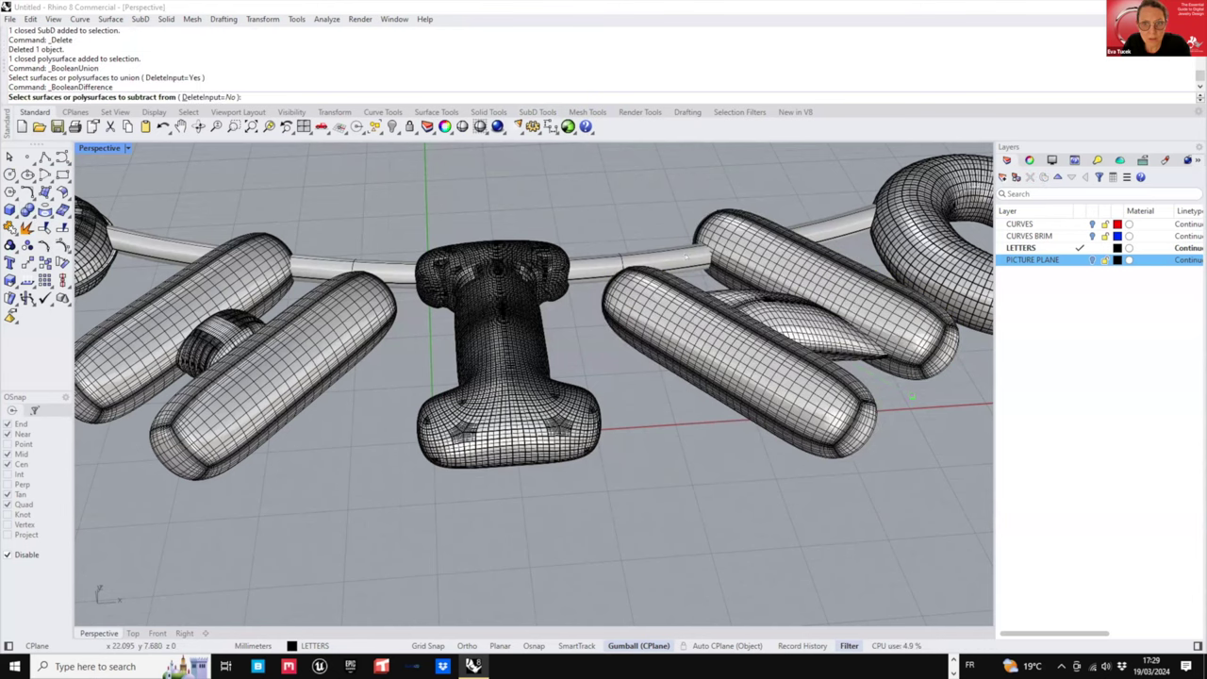
{"action": "left_click", "coordinate": [756, 337]}
{"action": "key", "text": "Return"}
{"action": "left_click", "coordinate": [671, 258]}
{"action": "key", "text": "Return"}
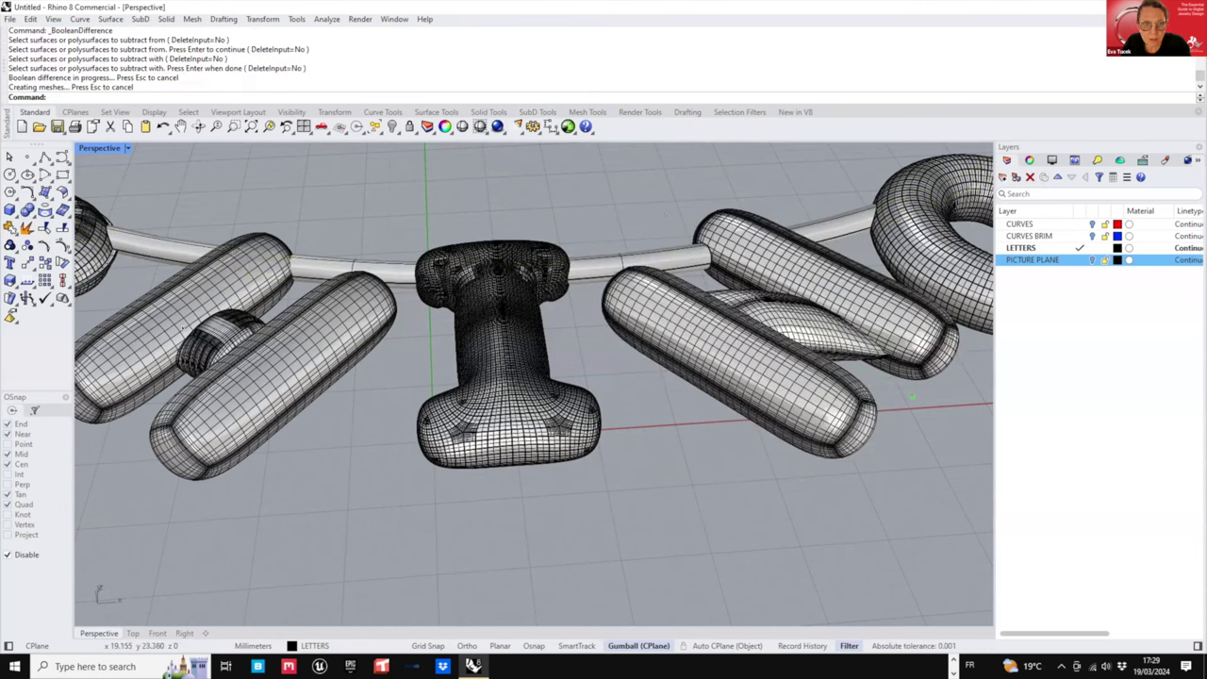
- Subtract the necklace pipe from the H polysurface with Boolean Difference, with DeleteInput set to No
{"action": "left_click", "coordinate": [316, 330]}
{"action": "key", "text": "Return"}
{"action": "left_click", "coordinate": [385, 270]}
{"action": "key", "text": "Return"}
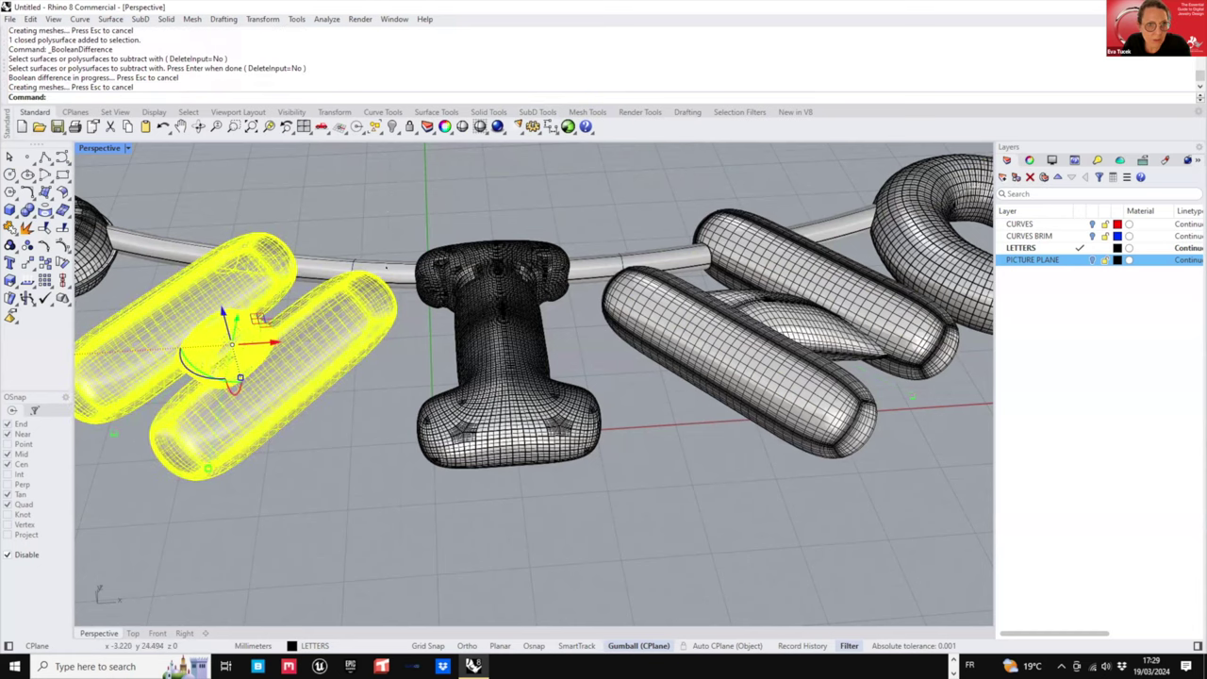
- Delete the necklace pipe together with its guide curve
{"action": "left_click", "coordinate": [388, 214]}
{"action": "left_click_drag", "start_coordinate": [671, 220], "coordinate": [665, 255]}
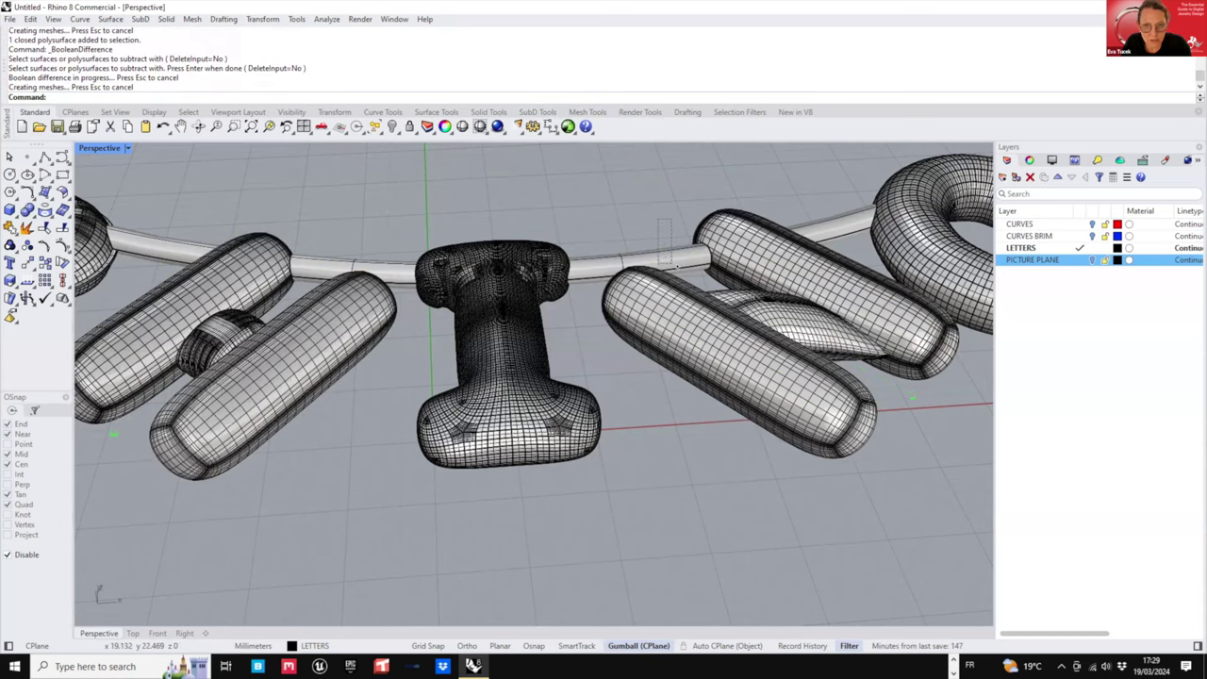
{"action": "left_click", "coordinate": [662, 257]}
{"action": "key", "text": "Delete"}
- Try deleting one of the overlapping N polysurfaces, and undo that deletion
{"action": "right_click_drag", "start_coordinate": [684, 268], "coordinate": [721, 260]}
{"action": "left_click", "coordinate": [707, 240]}
{"action": "left_click", "coordinate": [686, 247]}
{"action": "key", "text": "Delete"}
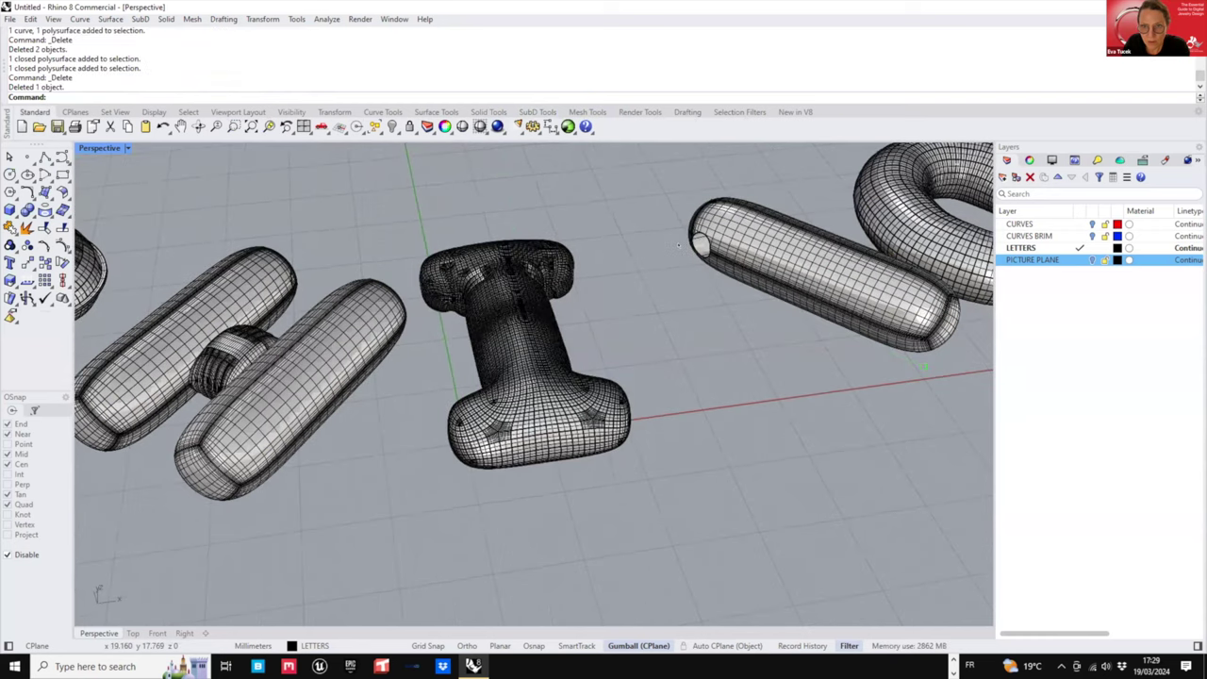
{"action": "key", "text": "ctrl+z"}
{"action": "key", "text": "Escape"}
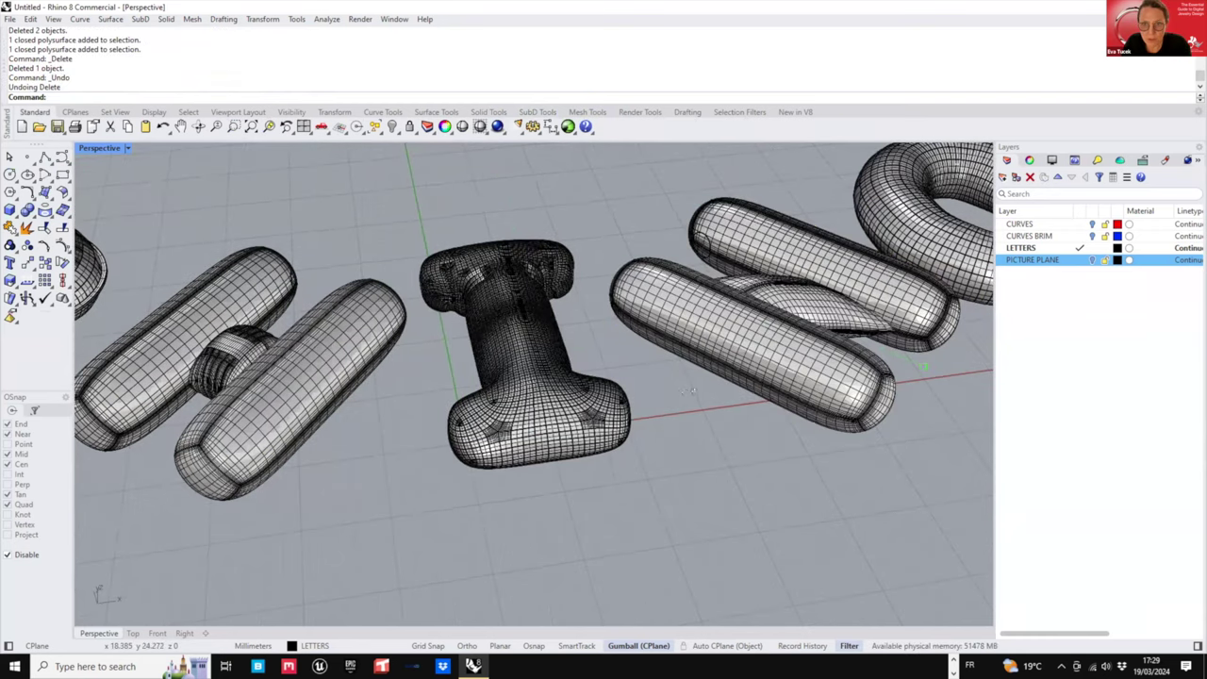
- Inspect the overlapping N polysurfaces from several angles, selecting them to check how the bars and the pipe channel belong together
{"action": "right_click_drag", "start_coordinate": [731, 408], "coordinate": [462, 382]}
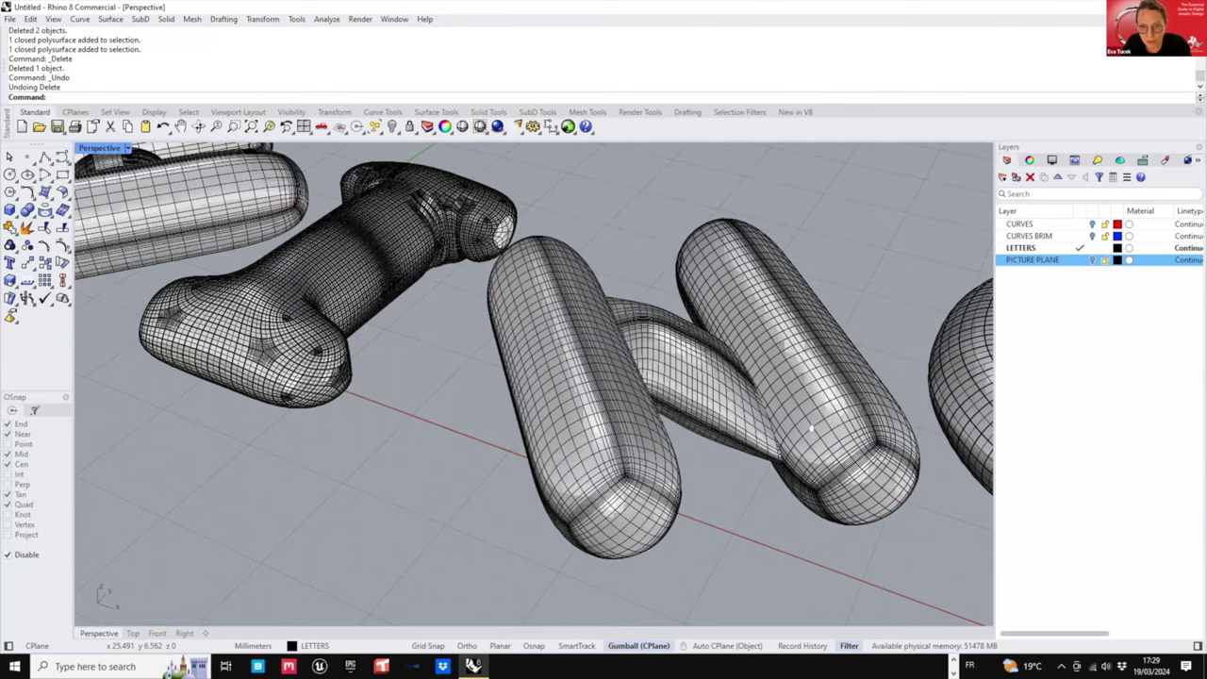
{"action": "left_click", "coordinate": [805, 430]}
{"action": "right_click_drag", "start_coordinate": [806, 430], "coordinate": [781, 286]}
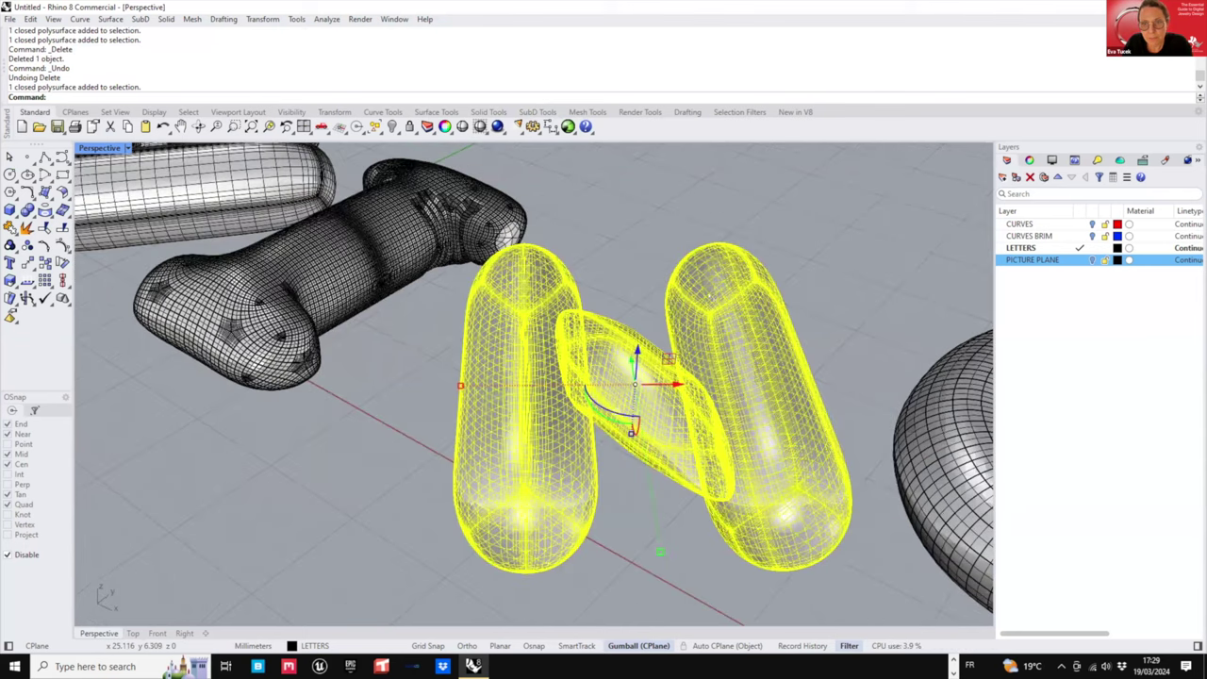
{"action": "right_click_drag", "start_coordinate": [542, 363], "coordinate": [725, 344]}
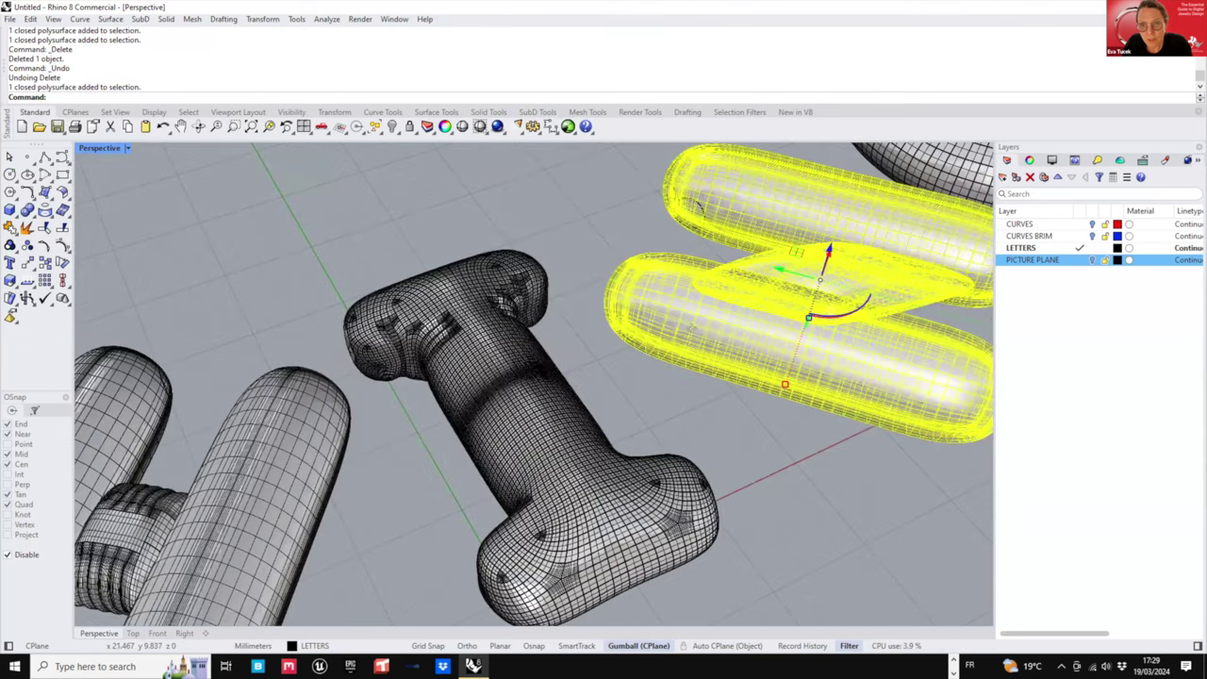
{"action": "key", "text": "Escape"}
{"action": "right_click_drag", "start_coordinate": [844, 326], "coordinate": [728, 308]}
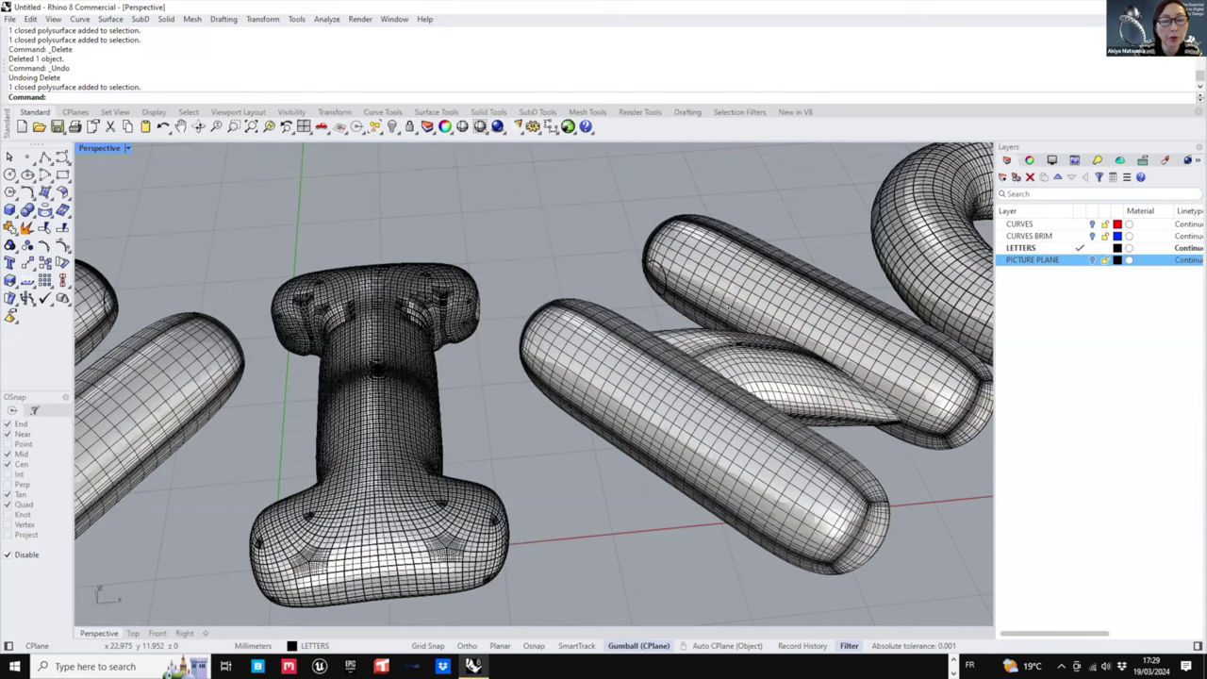
{"action": "left_click", "coordinate": [687, 254]}
{"action": "right_click_drag", "start_coordinate": [686, 253], "coordinate": [706, 258]}
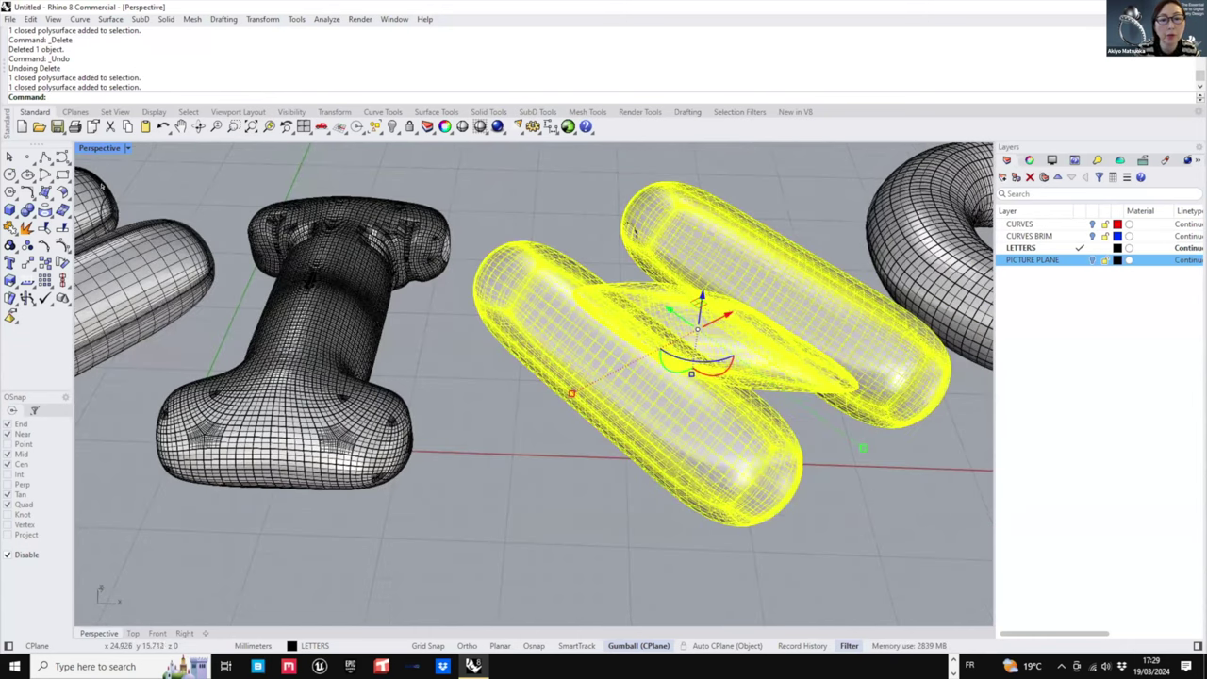
{"action": "left_click", "coordinate": [538, 112]}
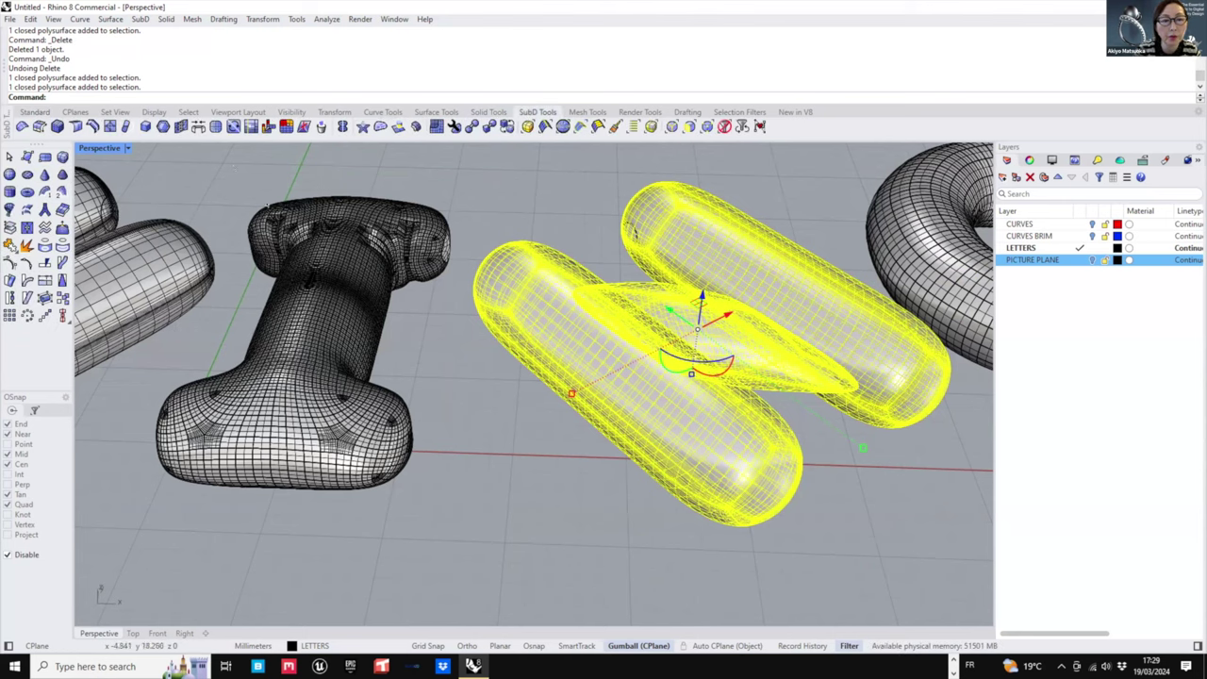
{"action": "key", "text": "Escape"}
{"action": "left_click", "coordinate": [652, 228]}
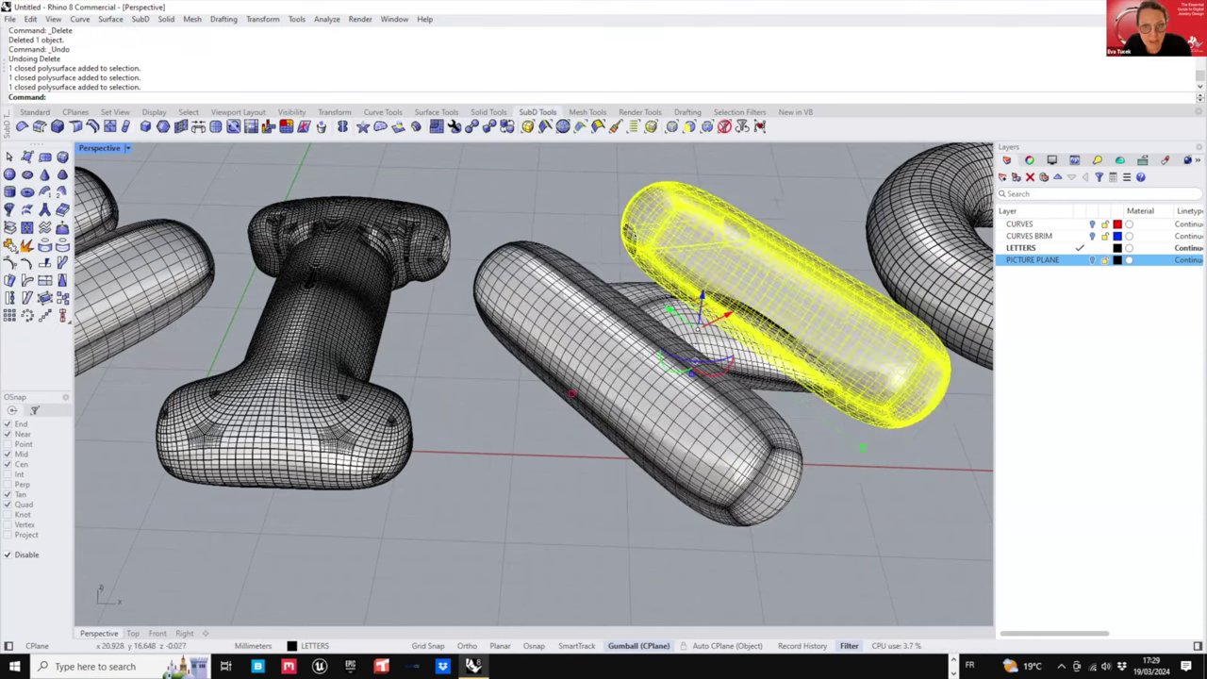
{"action": "left_click", "coordinate": [625, 327], "text": "shift"}
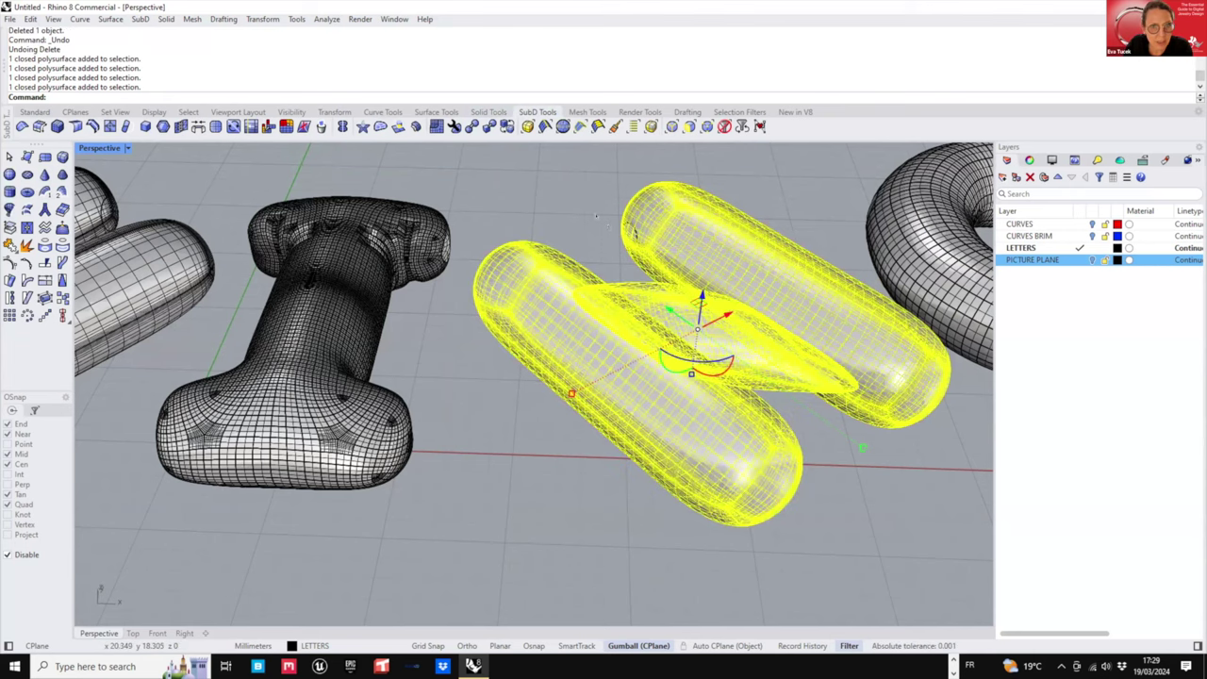
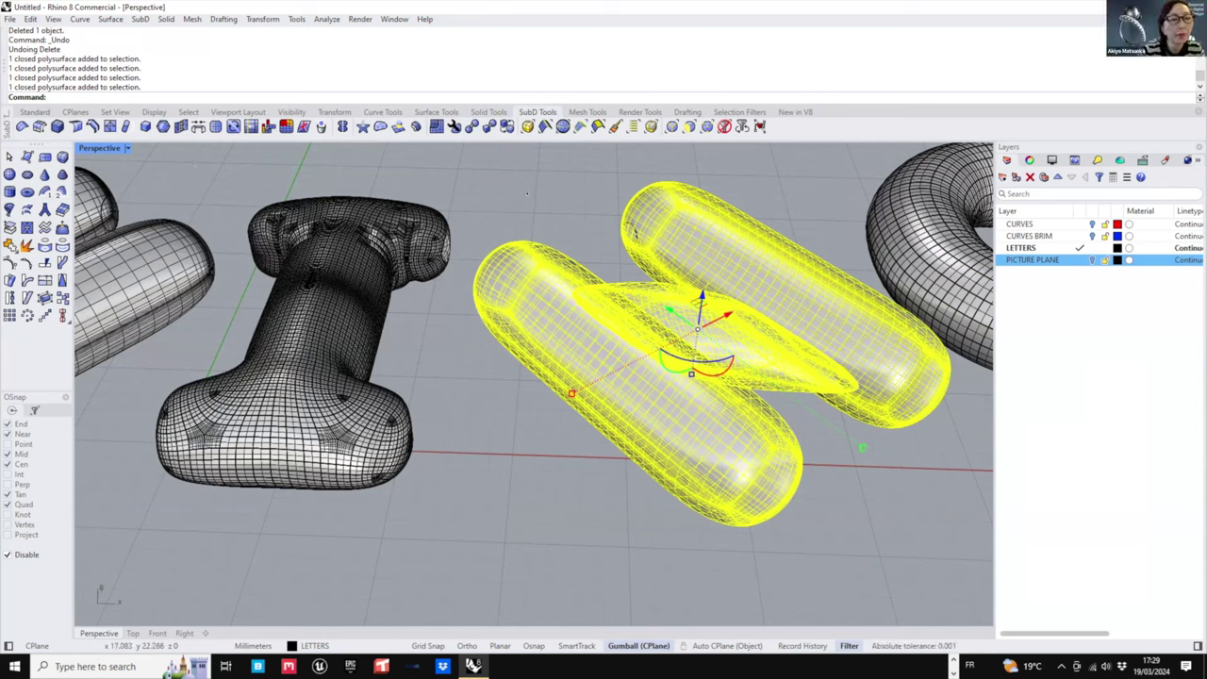
- Undo the deletions, including the necklace pipe's, and the Boolean Differences made on the H and N
{"action": "key", "text": "Delete"}
{"action": "key", "text": "ctrl+z"}
{"action": "key", "text": "ctrl+z"}
{"action": "key", "text": "ctrl+z"}
{"action": "key", "text": "ctrl+z"}
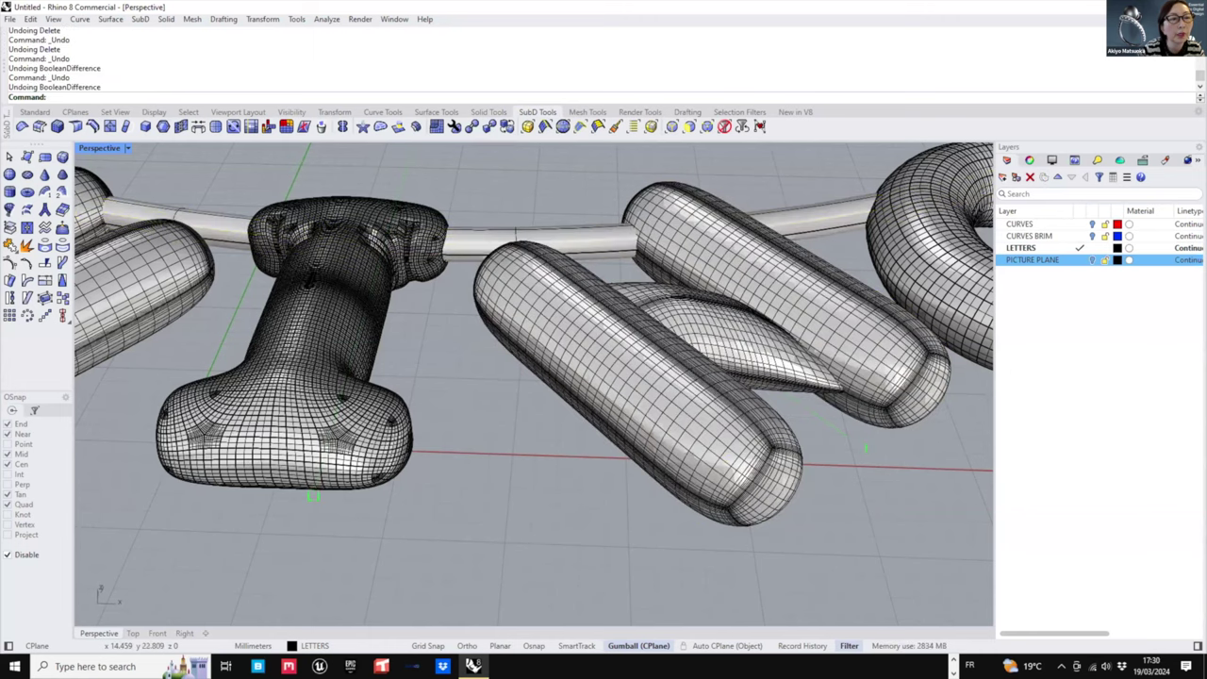
- Try to ungroup the converted letter H and select any groups in the model
{"action": "right_click_drag", "start_coordinate": [396, 378], "coordinate": [679, 387]}
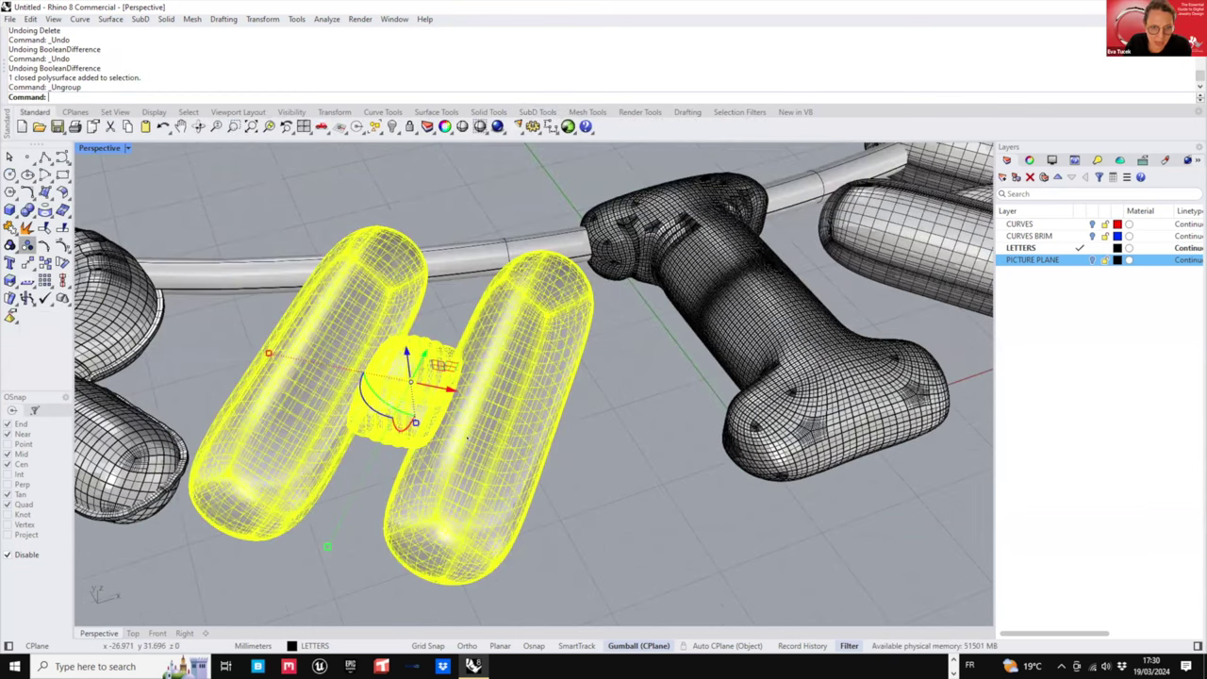
{"action": "key", "text": "Escape"}
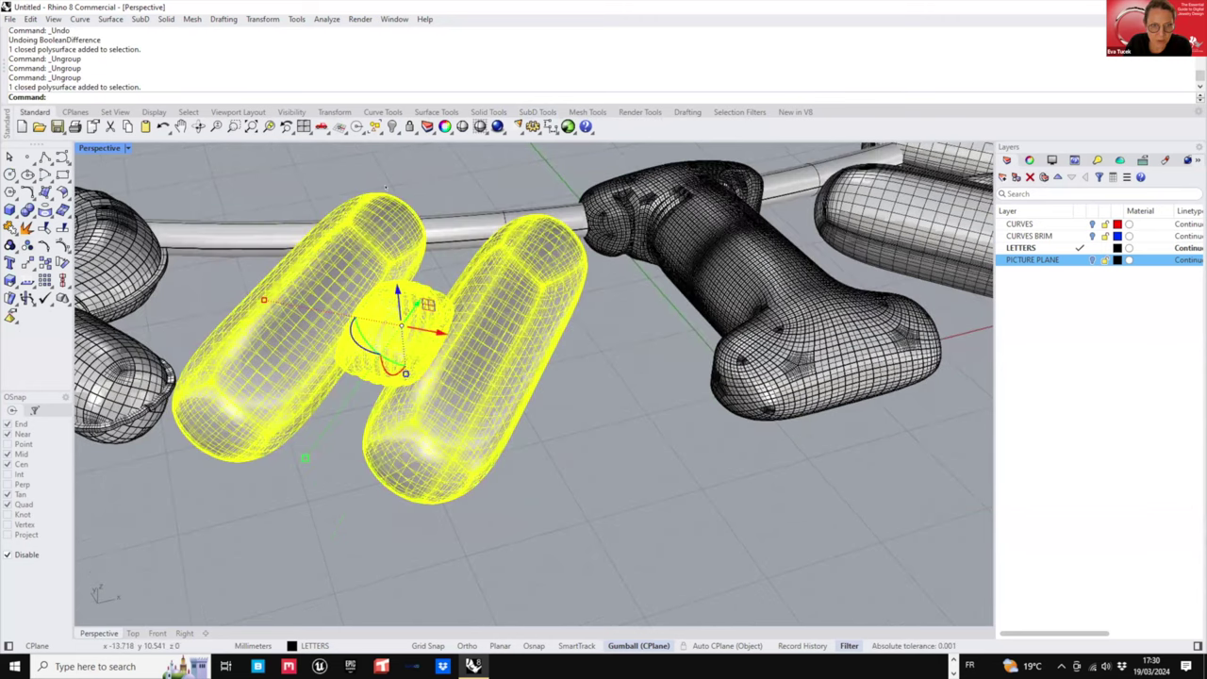
{"action": "left_click", "coordinate": [377, 129]}
{"action": "left_click", "coordinate": [479, 187]}
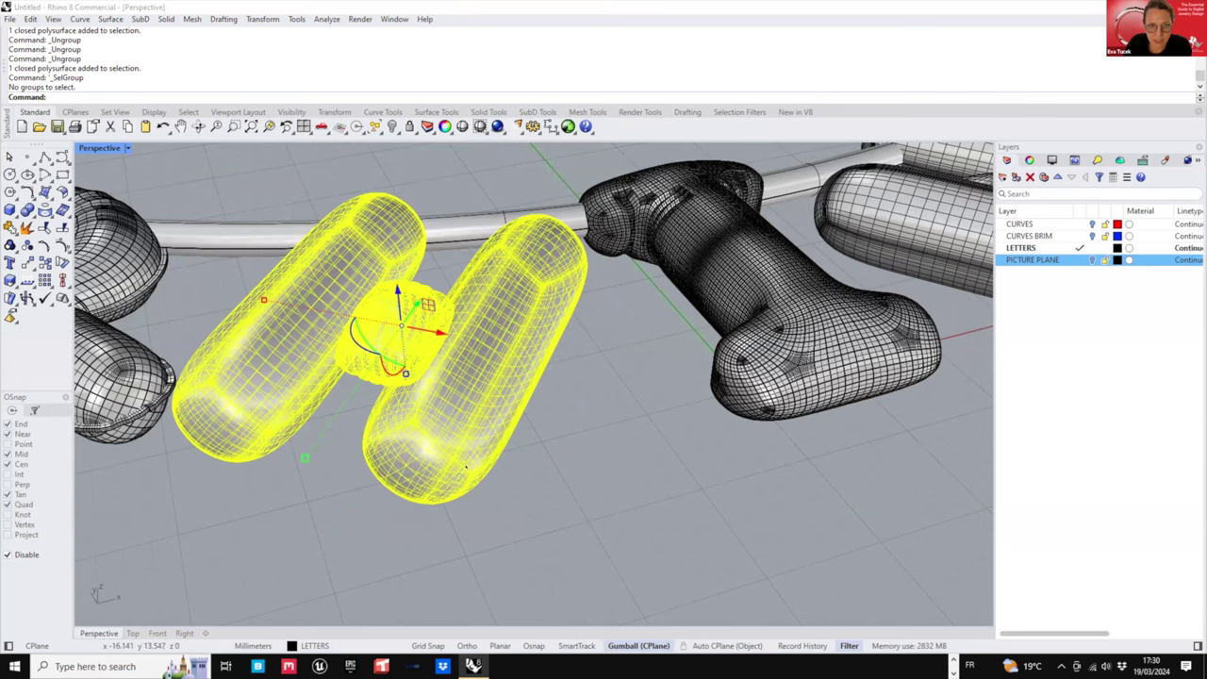
{"action": "scroll", "coordinate": [174, 377], "scroll_direction": "down", "scroll_amount": 3}
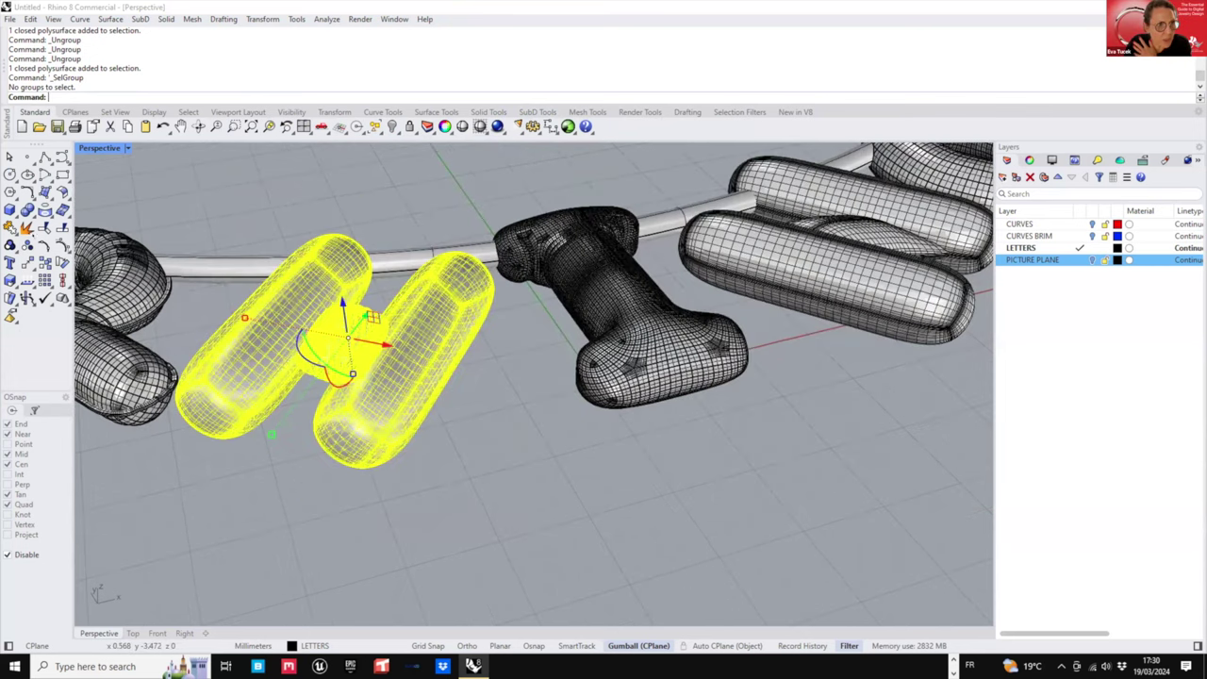
- Explode the converted H polysurface into separate surfaces
{"action": "scroll", "coordinate": [406, 366], "scroll_direction": "up", "scroll_amount": 3}
{"action": "right_click_drag", "start_coordinate": [405, 366], "coordinate": [447, 365]}
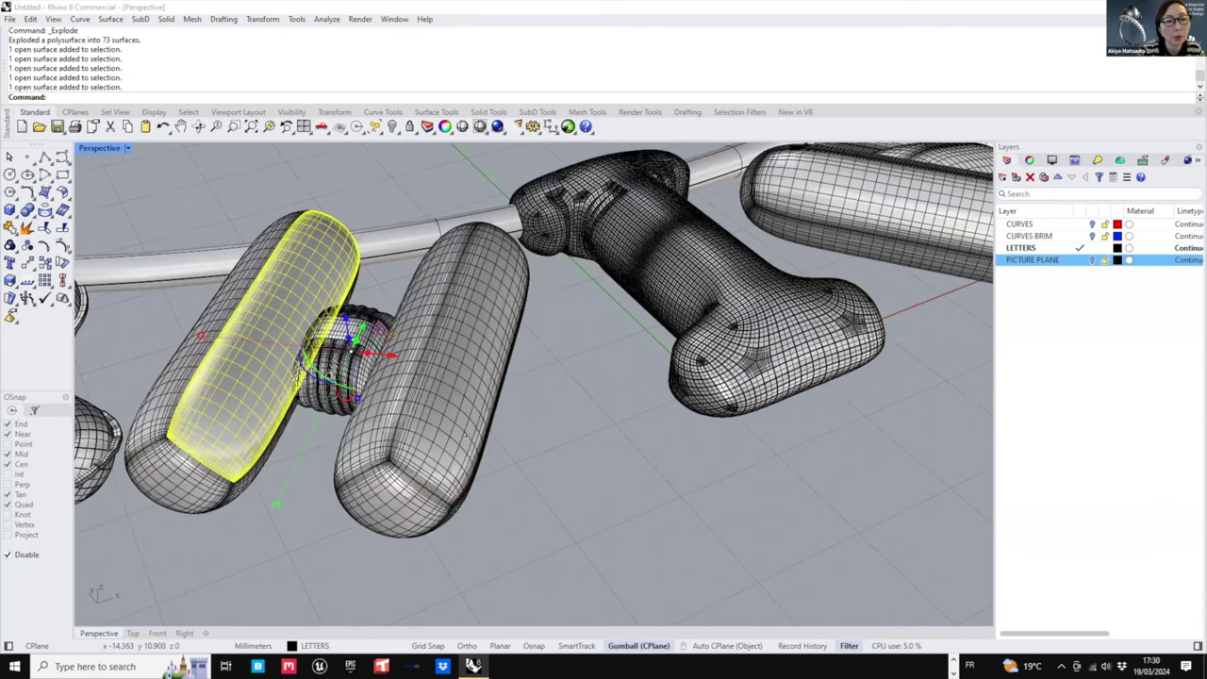
{"action": "key", "text": "Escape"}
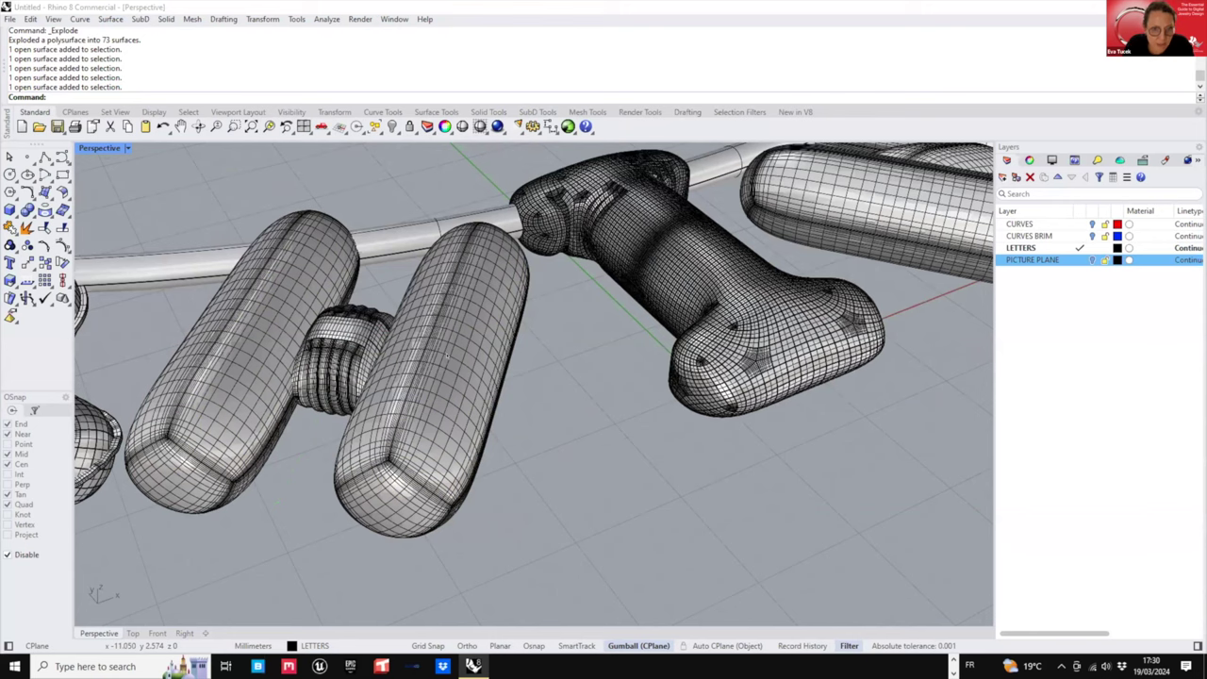
- Join the surfaces of each long bar of the H into its own closed polysurface, leaving the crossbar surfaces out
{"action": "right_click_drag", "start_coordinate": [584, 545], "coordinate": [660, 539]}
{"action": "left_click_drag", "start_coordinate": [426, 187], "coordinate": [650, 602]}
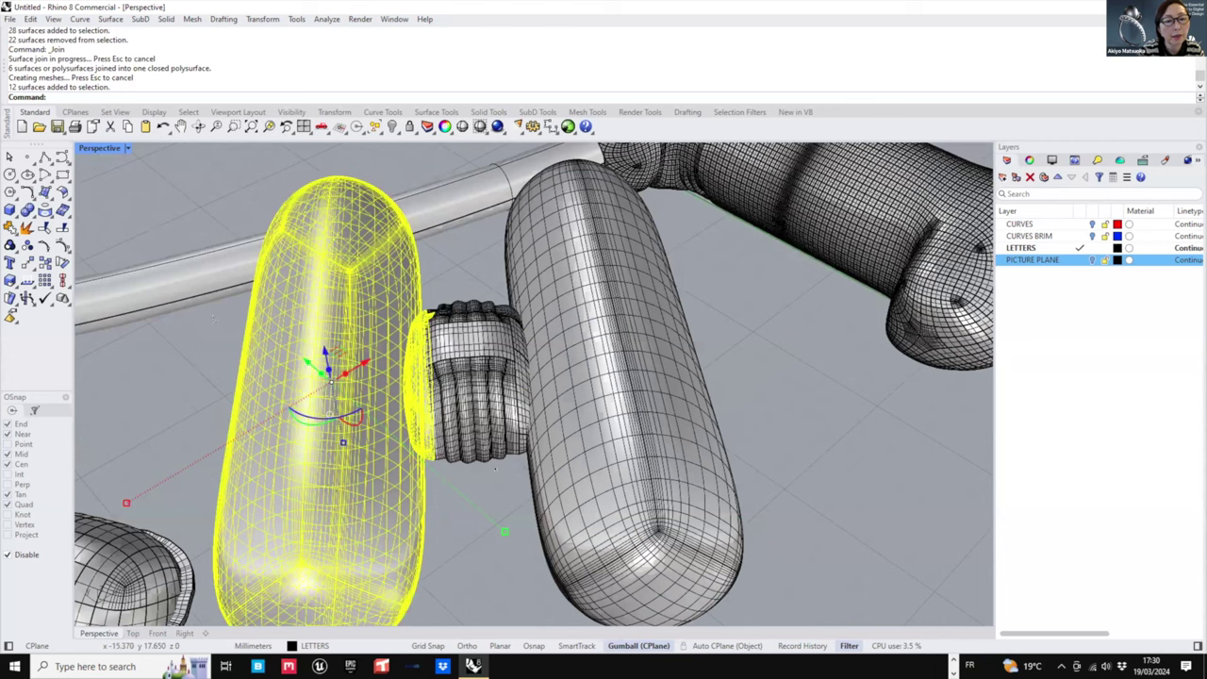
{"action": "left_click_drag", "start_coordinate": [213, 319], "coordinate": [451, 460], "text": "ctrl"}
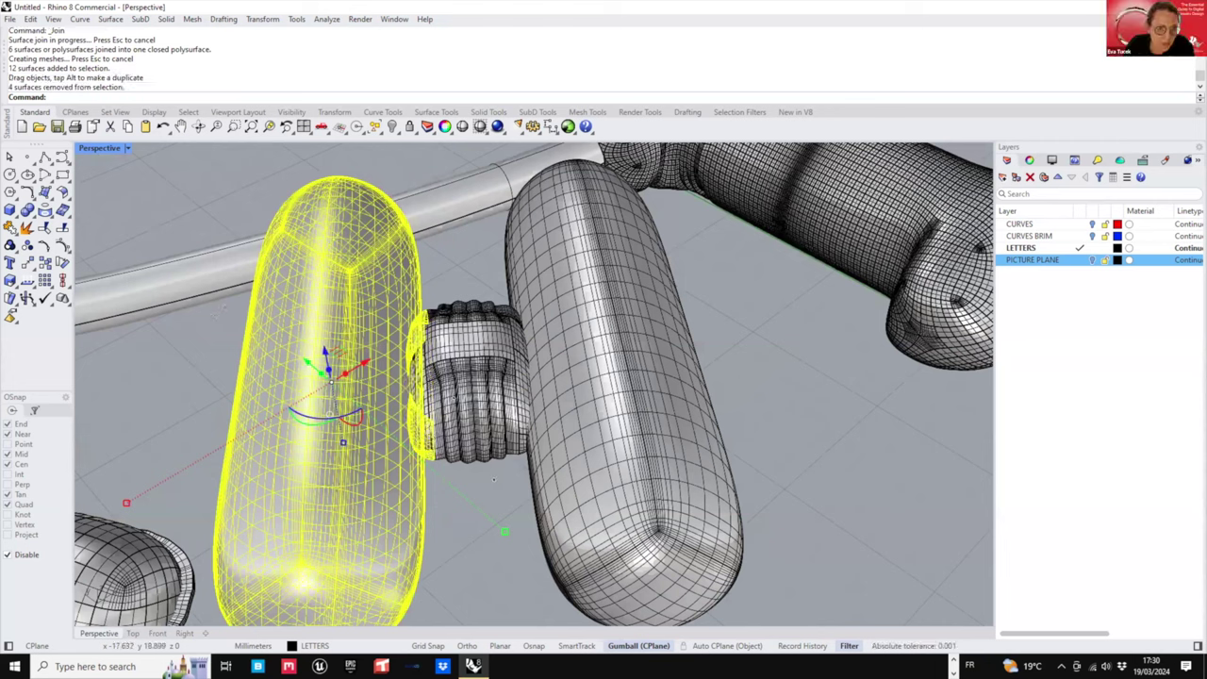
{"action": "left_click_drag", "start_coordinate": [224, 303], "coordinate": [493, 481], "text": "ctrl"}
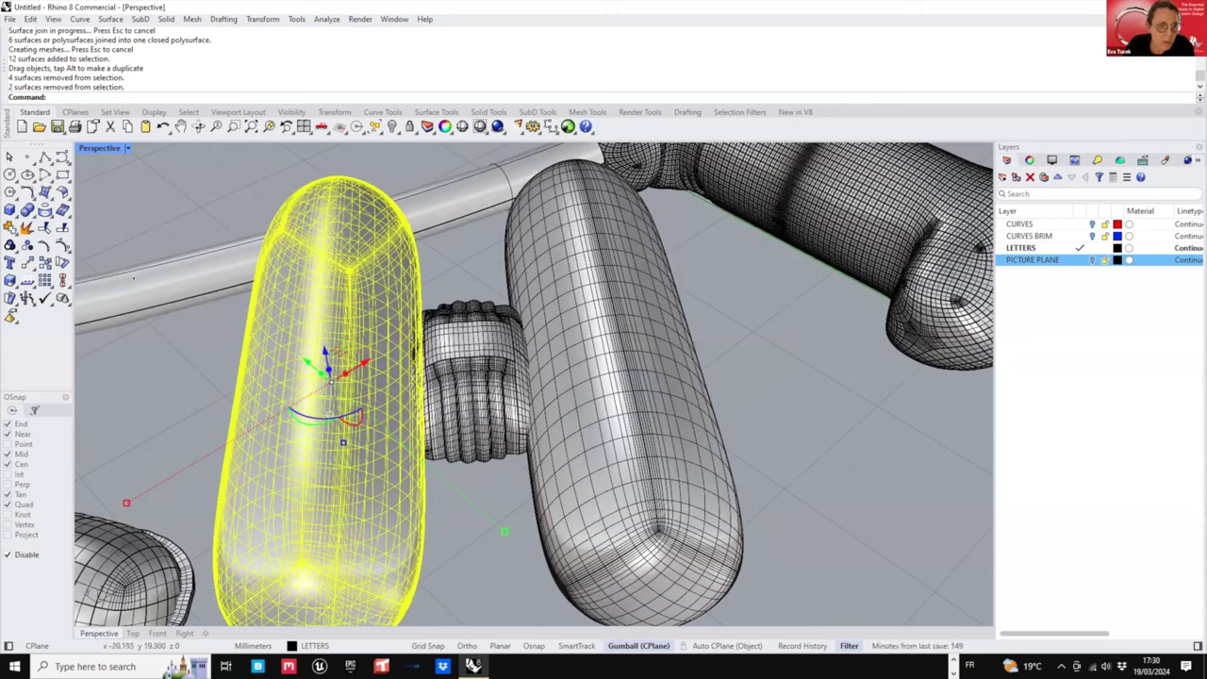
{"action": "left_click", "coordinate": [10, 229]}
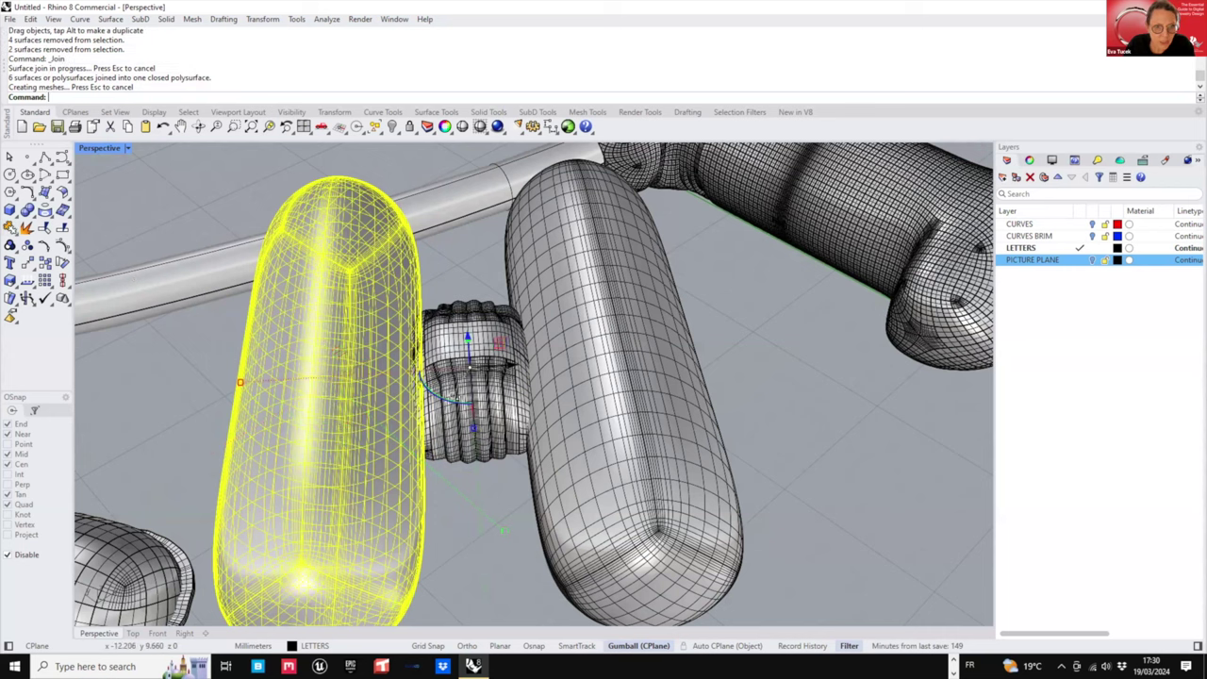
- Join the exploded surfaces of the H's ribbed crossbar into one polysurface
{"action": "scroll", "coordinate": [316, 467], "scroll_direction": "down", "scroll_amount": 4}
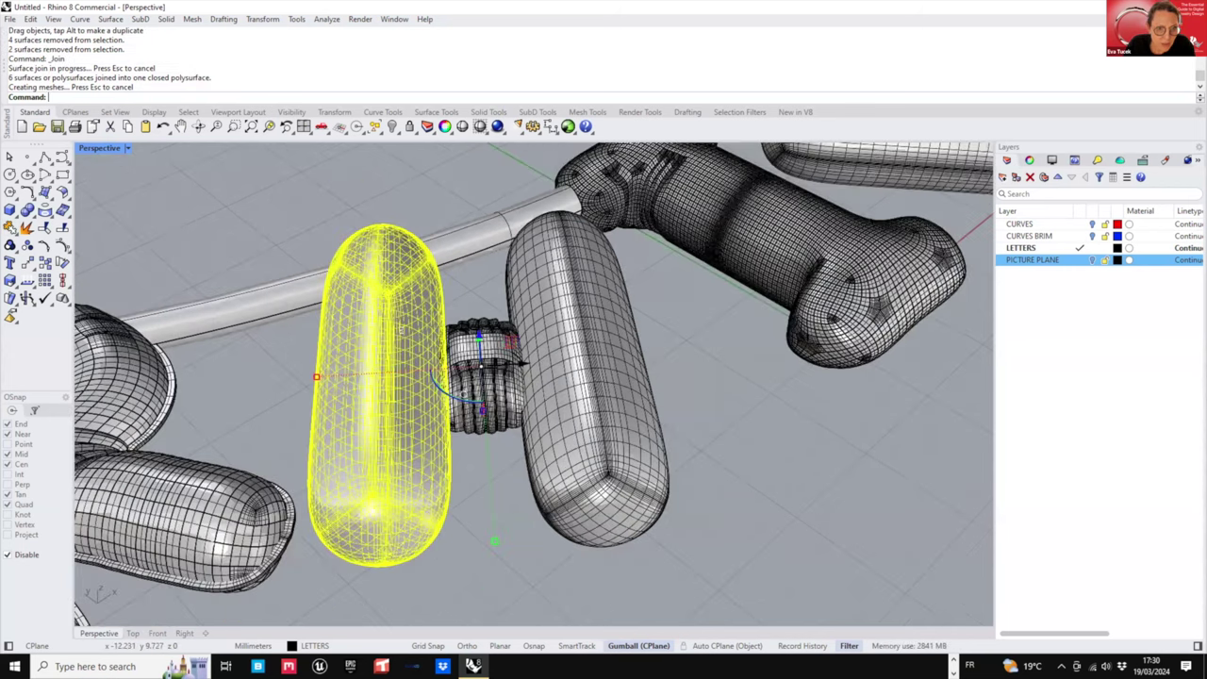
{"action": "left_click", "coordinate": [484, 396]}
{"action": "right_click_drag", "start_coordinate": [443, 363], "coordinate": [306, 326]}
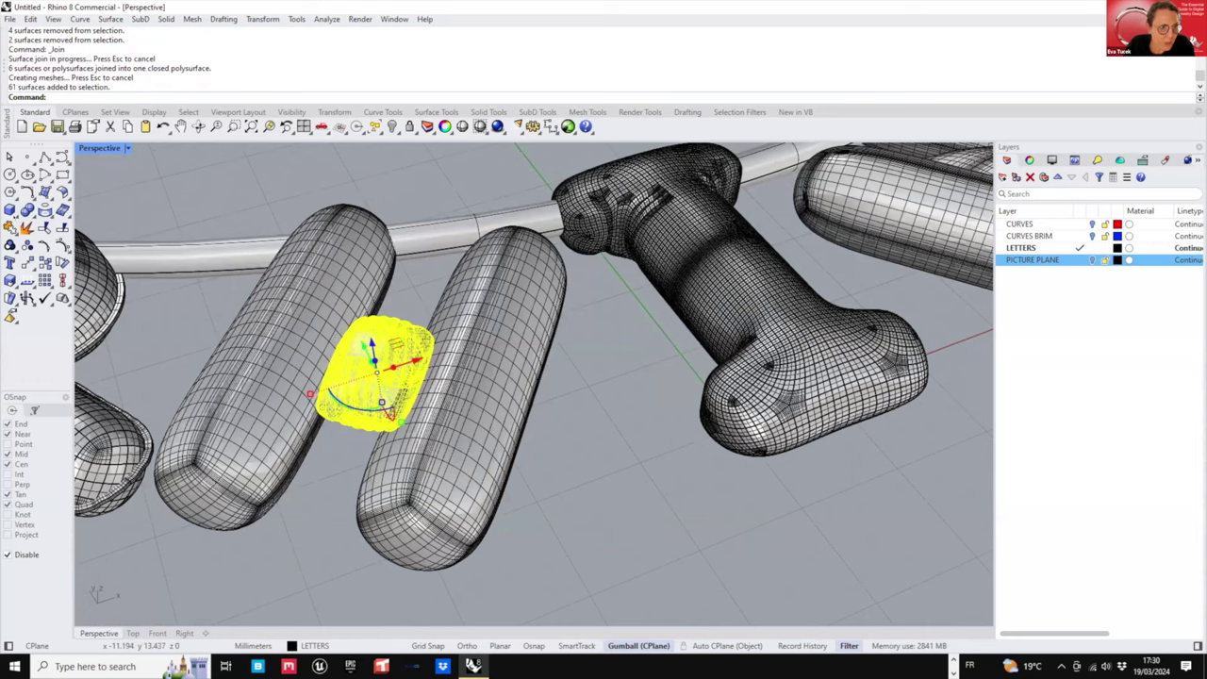
{"action": "key", "text": "ctrl+j"}
- Boolean-union the H's crossbar with one long bar, and the result with the other long bar
{"action": "left_click", "coordinate": [375, 373]}
{"action": "left_click", "coordinate": [273, 368], "text": "shift"}
{"action": "left_click", "coordinate": [28, 210]}
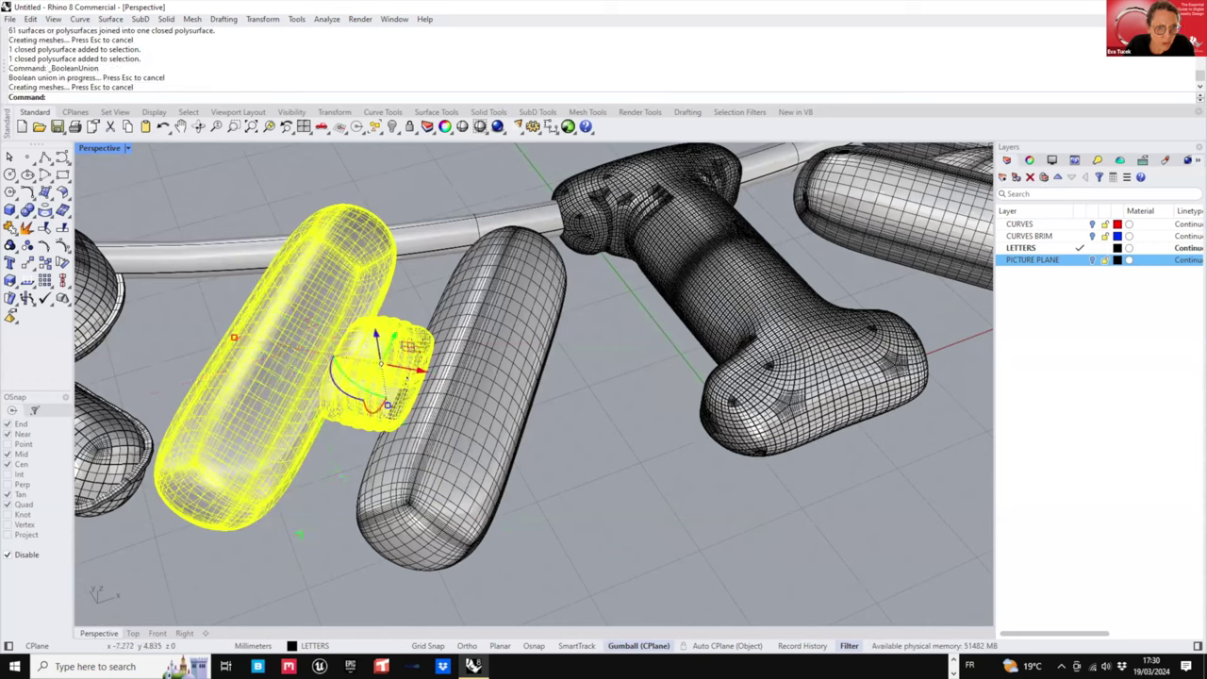
{"action": "left_click", "coordinate": [577, 413]}
{"action": "left_click", "coordinate": [441, 355]}
{"action": "left_click", "coordinate": [412, 345]}
{"action": "left_click", "coordinate": [427, 355]}
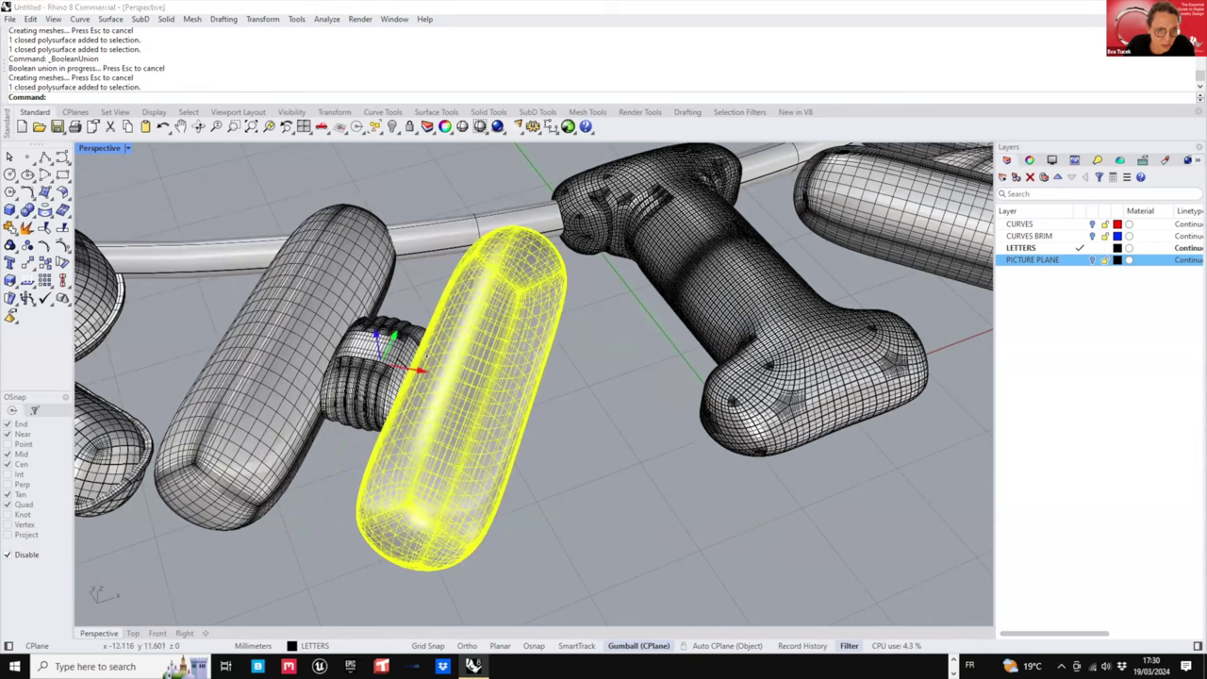
{"action": "left_click", "coordinate": [395, 336]}
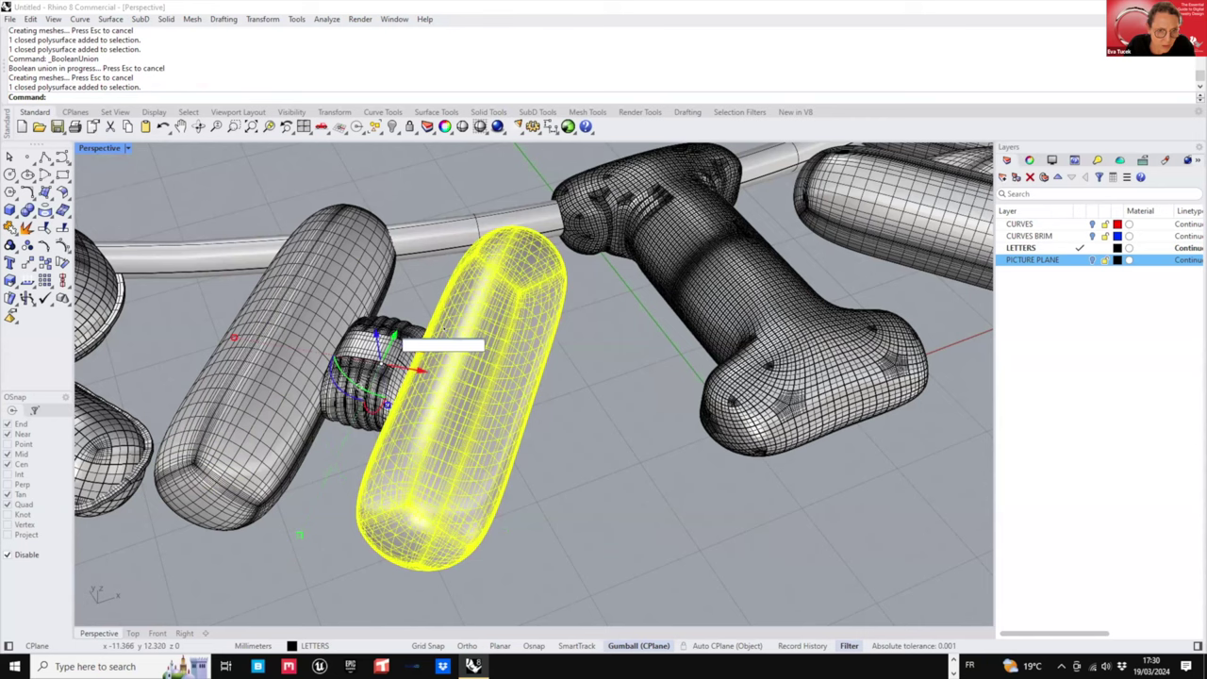
{"action": "left_click", "coordinate": [403, 386], "text": "shift"}
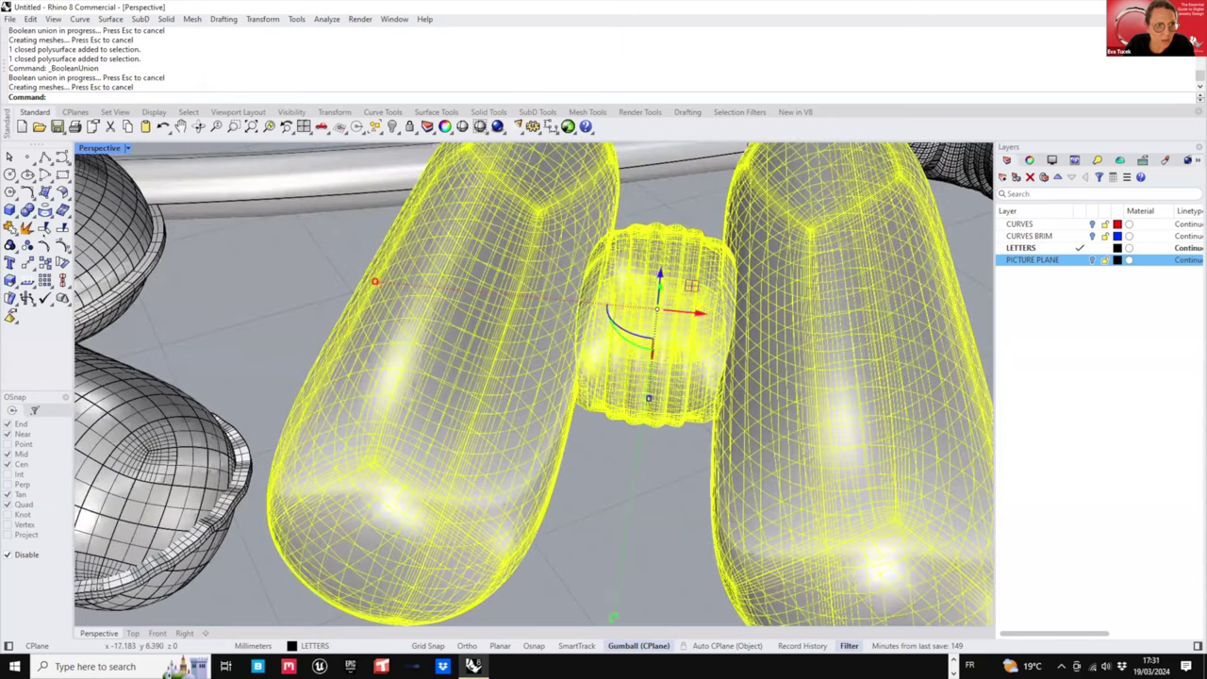
- Subtract the necklace pipe from the united H with DeleteInput set to No, and delete the uncut H
{"action": "left_click", "coordinate": [9, 227]}
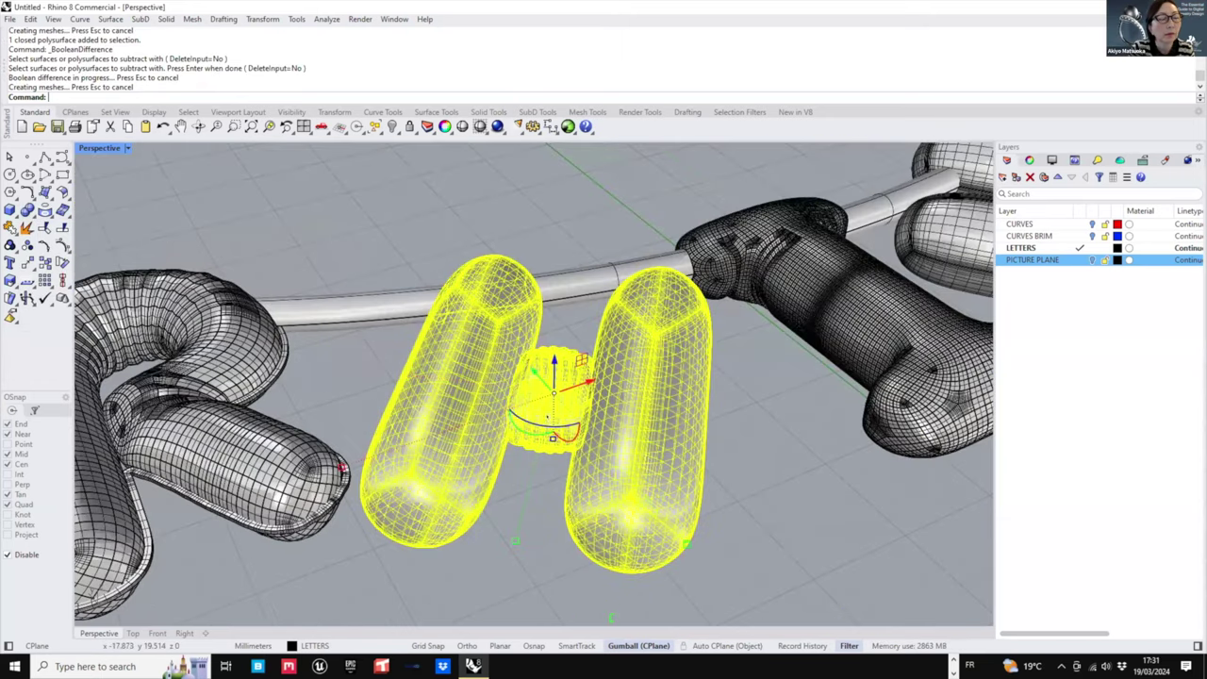
{"action": "left_click", "coordinate": [577, 284]}
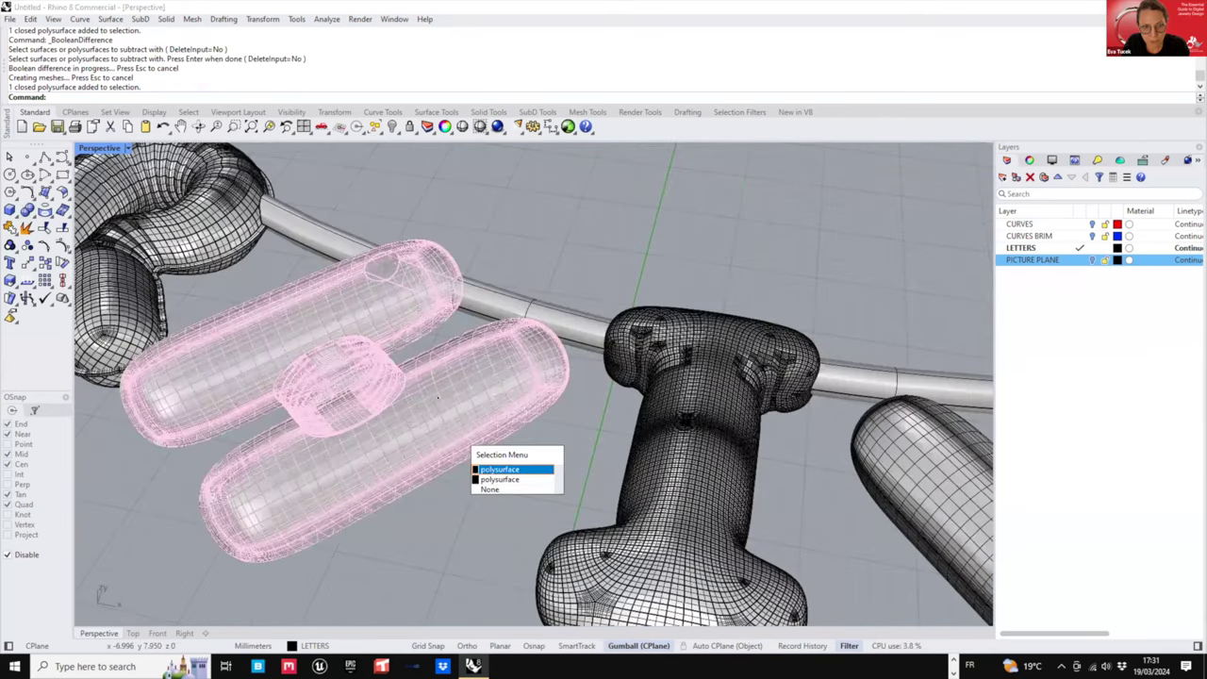
{"action": "left_click", "coordinate": [512, 471]}
{"action": "key", "text": "Delete"}
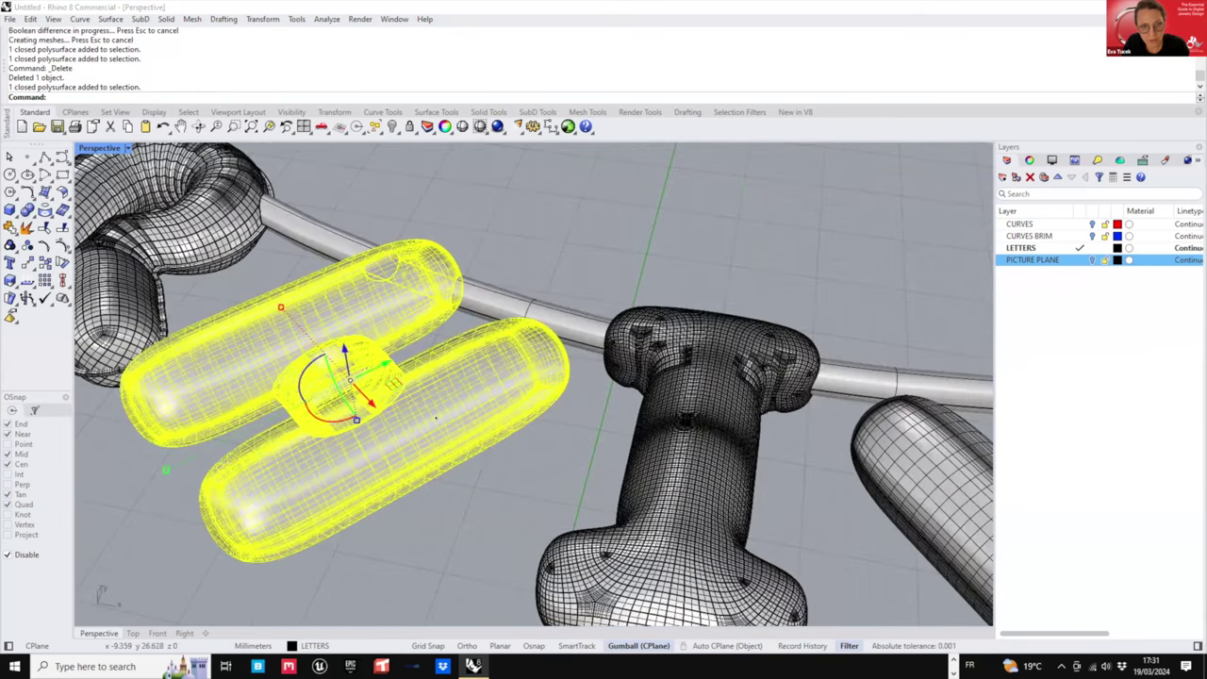
- Join the exploded surfaces of the N's long bar nearest the O into a closed polysurface
{"action": "key", "text": "Escape"}
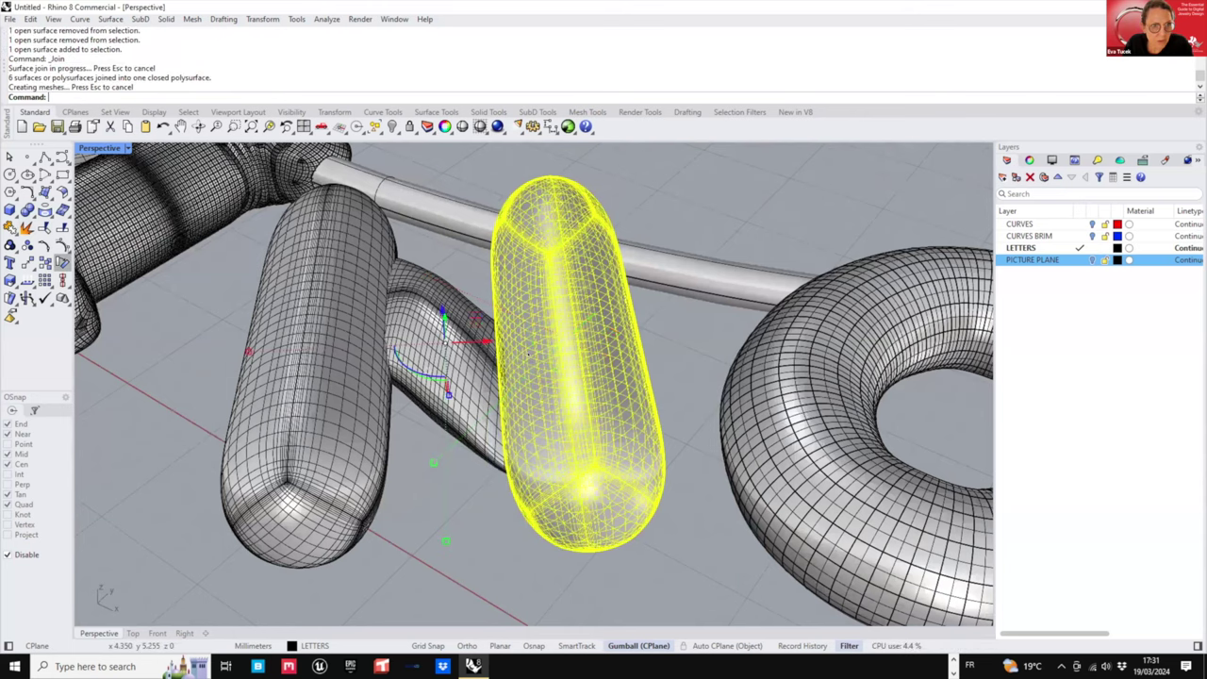
{"action": "scroll", "coordinate": [613, 316], "scroll_direction": "down", "scroll_amount": 3}
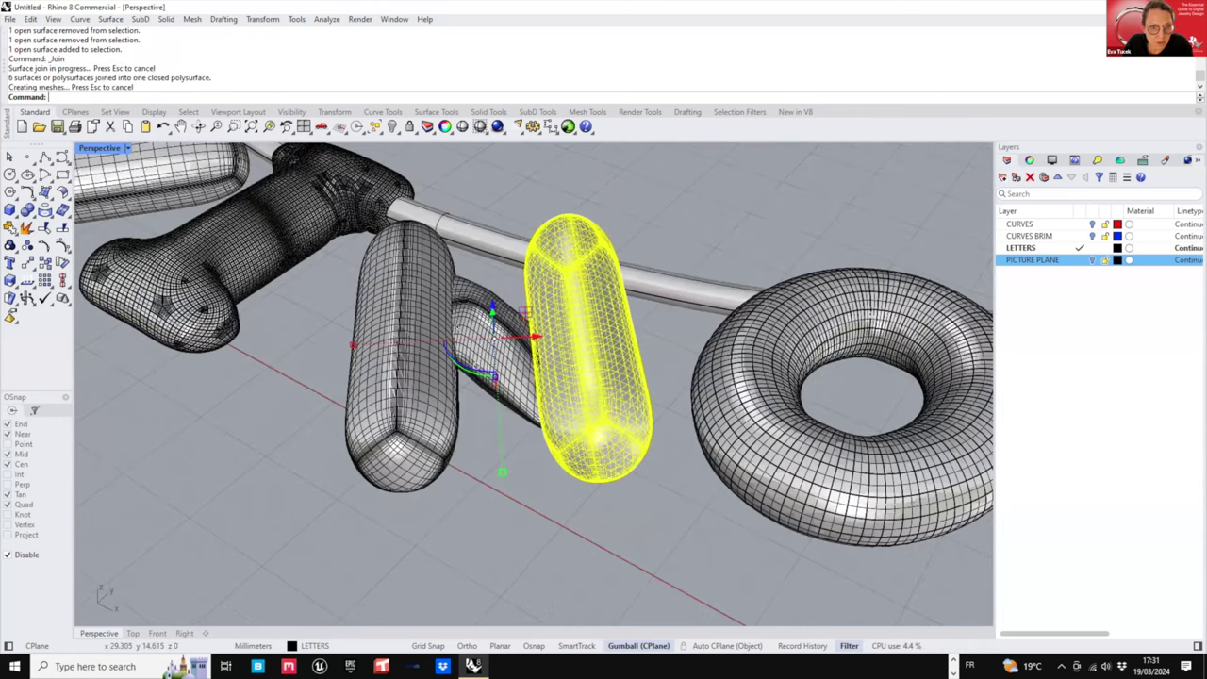
- Join the exploded surfaces of the N's long bar nearest the I, and those of its diagonal, into separate closed polysurfaces
{"action": "left_click_drag", "start_coordinate": [309, 530], "coordinate": [466, 204]}
{"action": "left_click_drag", "start_coordinate": [308, 530], "coordinate": [308, 530]}
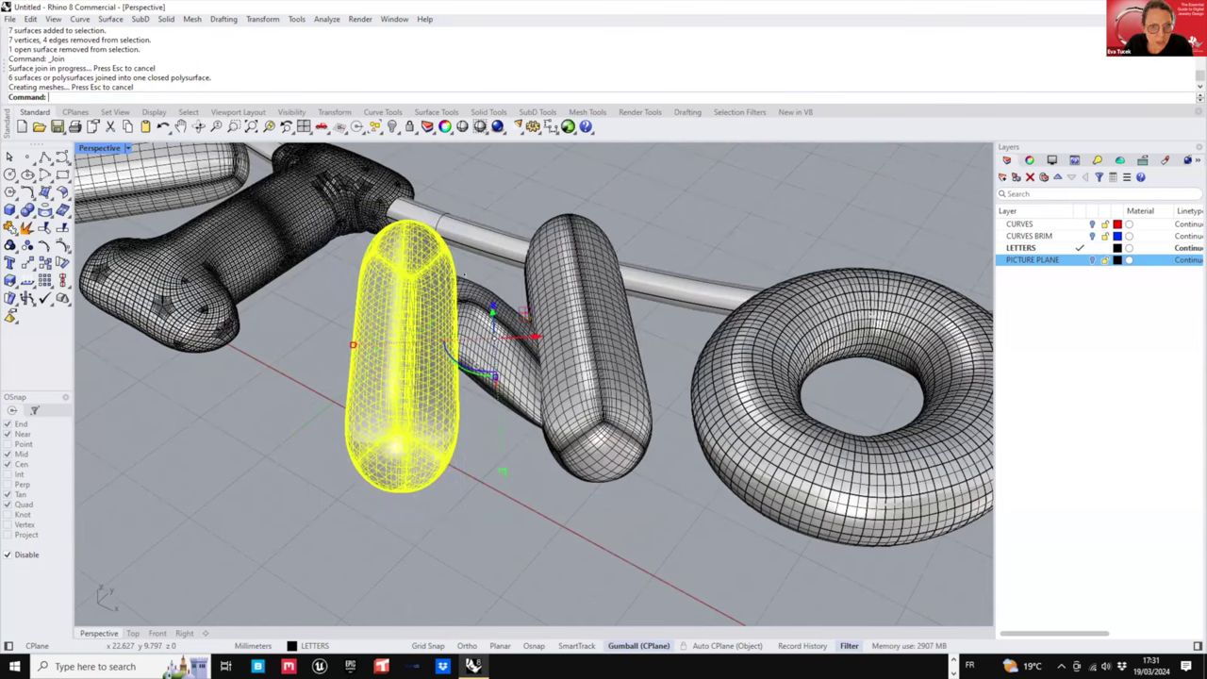
{"action": "left_click_drag", "start_coordinate": [425, 149], "coordinate": [576, 464]}
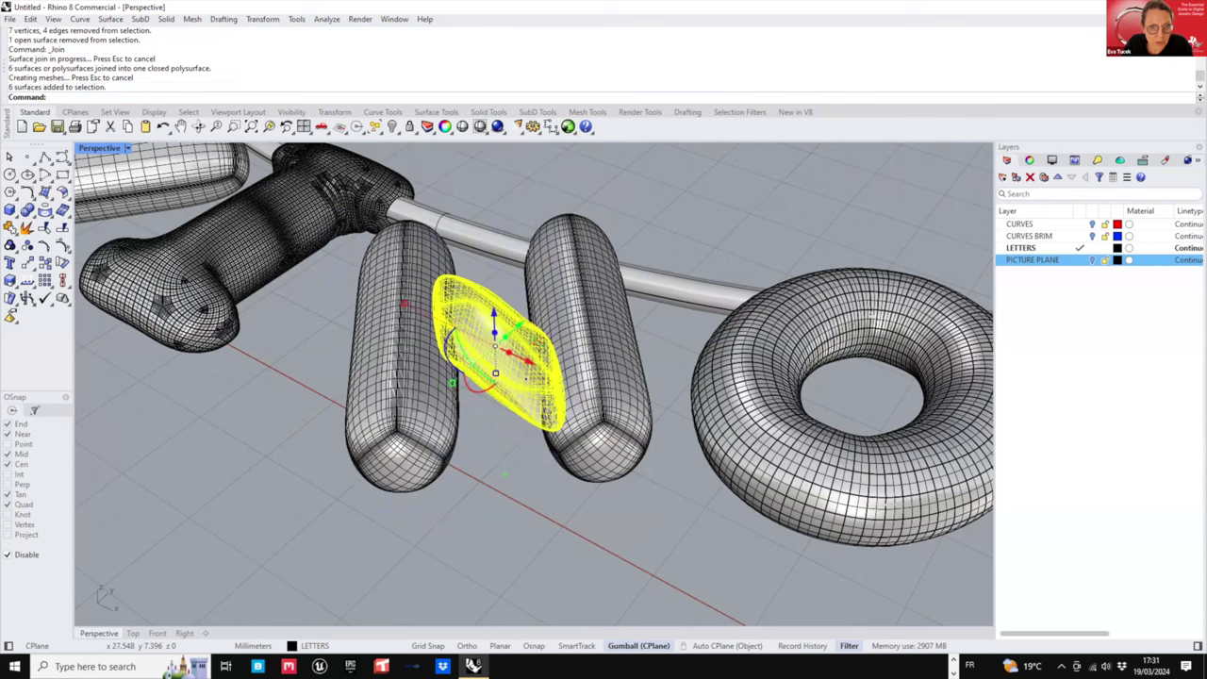
{"action": "key", "text": "ctrl+j"}
- Boolean-union the N's diagonal with both of its long bars
{"action": "left_click", "coordinate": [420, 405], "text": "shift"}
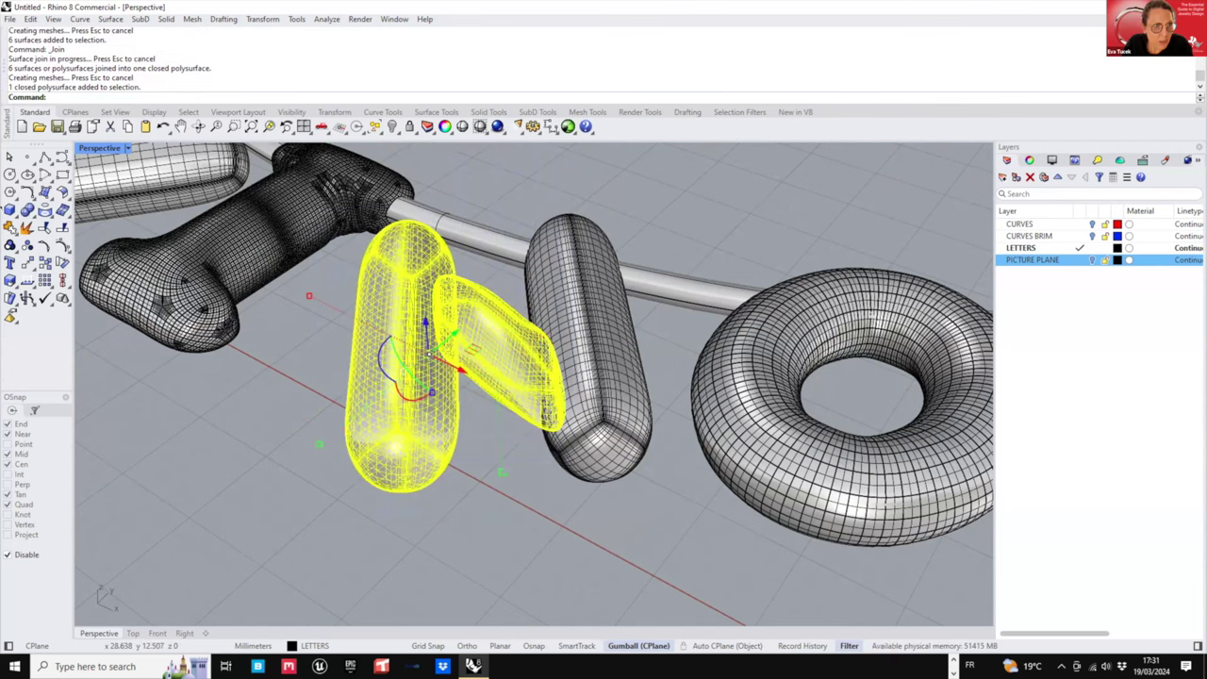
{"action": "left_click", "coordinate": [592, 325], "text": "shift"}
{"action": "key", "text": "ctrl+u"}
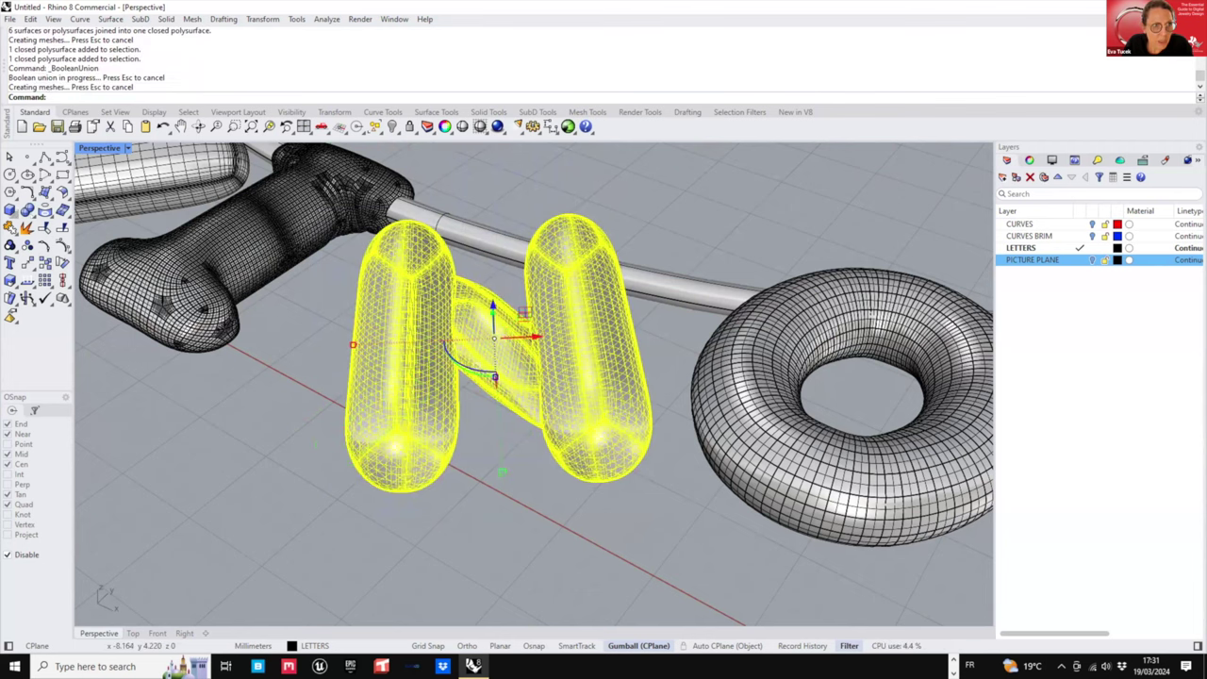
- Subtract the necklace pipe from the united N with DeleteInput set to No
{"action": "left_click", "coordinate": [31, 214]}
{"action": "left_click", "coordinate": [46, 234]}
{"action": "left_click", "coordinate": [449, 217]}
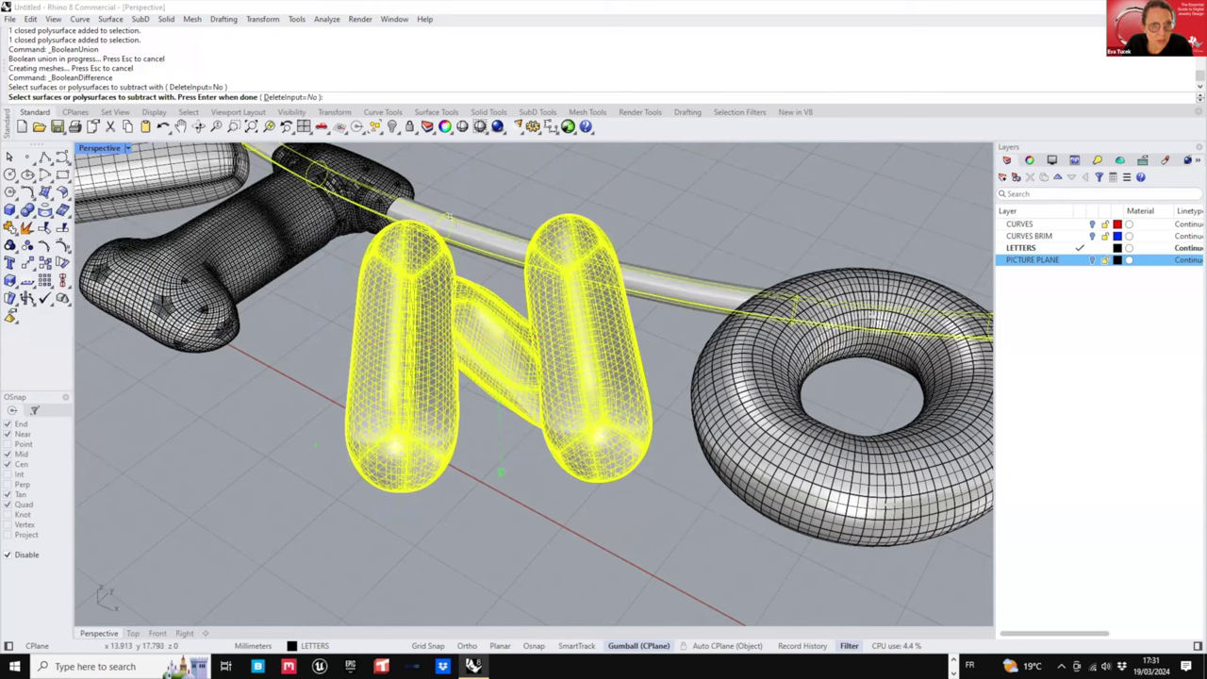
{"action": "key", "text": "Return"}
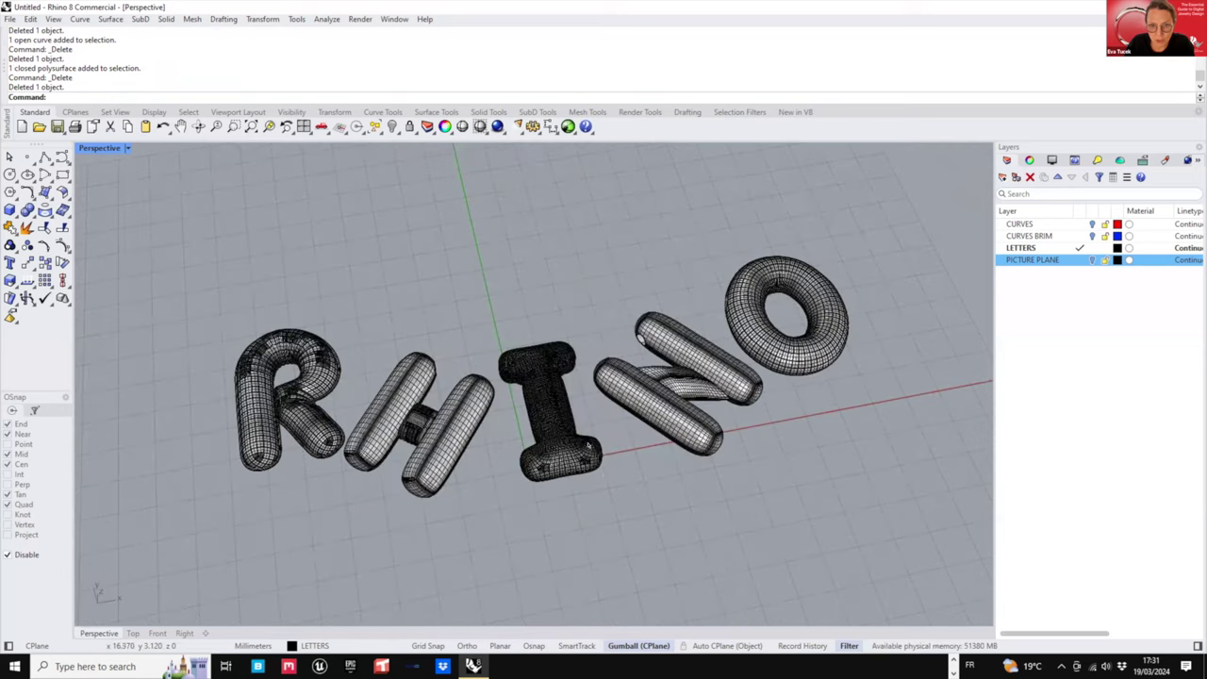
- Delete the SubD that overlaps the polysurface version of the letter I
{"action": "scroll", "coordinate": [628, 478], "scroll_direction": "up", "scroll_amount": 3}
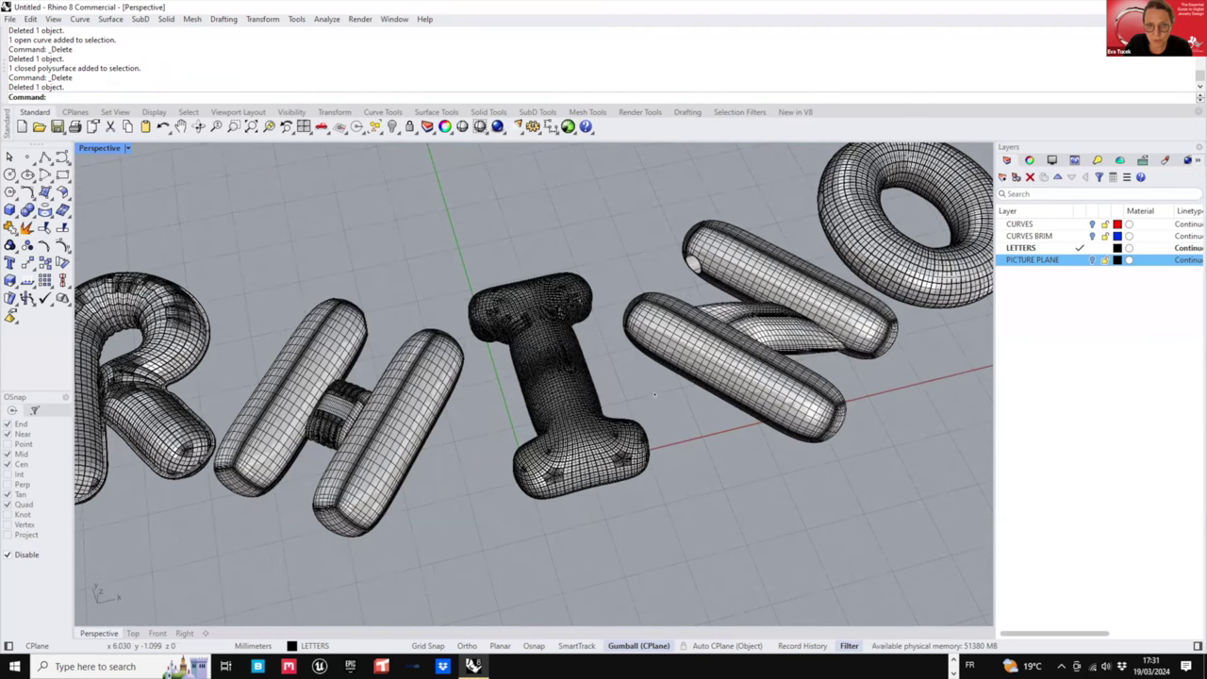
{"action": "scroll", "coordinate": [603, 466], "scroll_direction": "up", "scroll_amount": 5}
{"action": "left_click", "coordinate": [606, 449]}
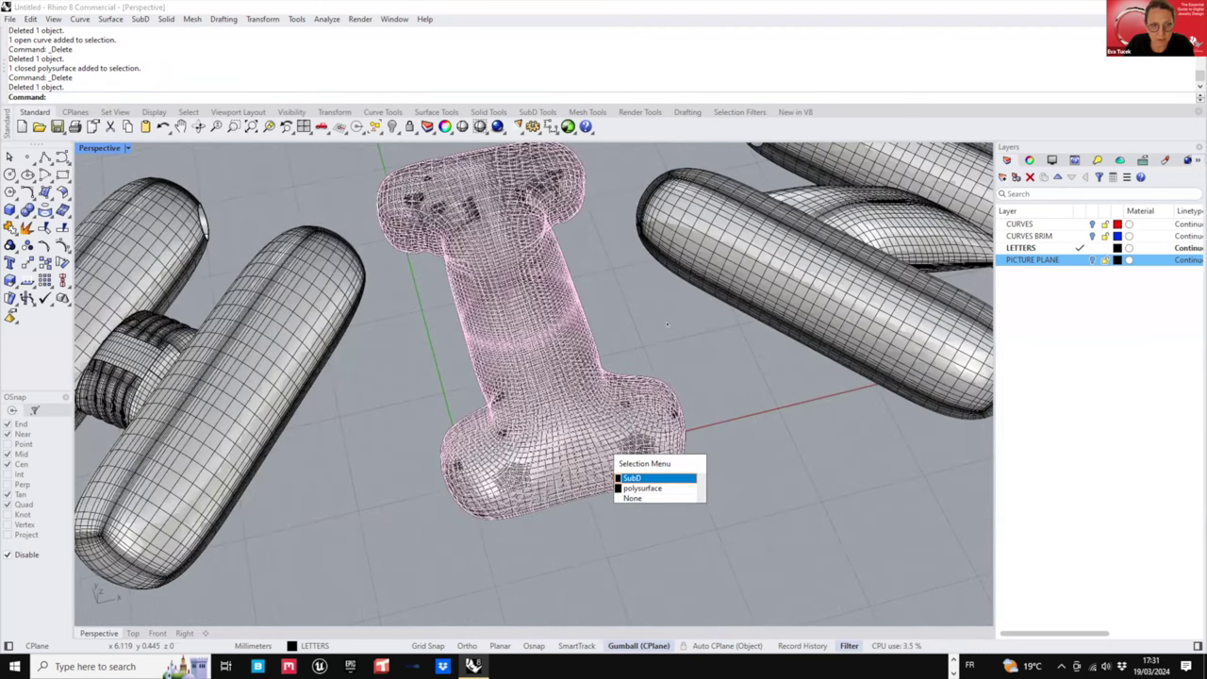
{"action": "left_click", "coordinate": [634, 478]}
{"action": "key", "text": "Delete"}
{"action": "scroll", "coordinate": [634, 478], "scroll_direction": "down", "scroll_amount": 6}
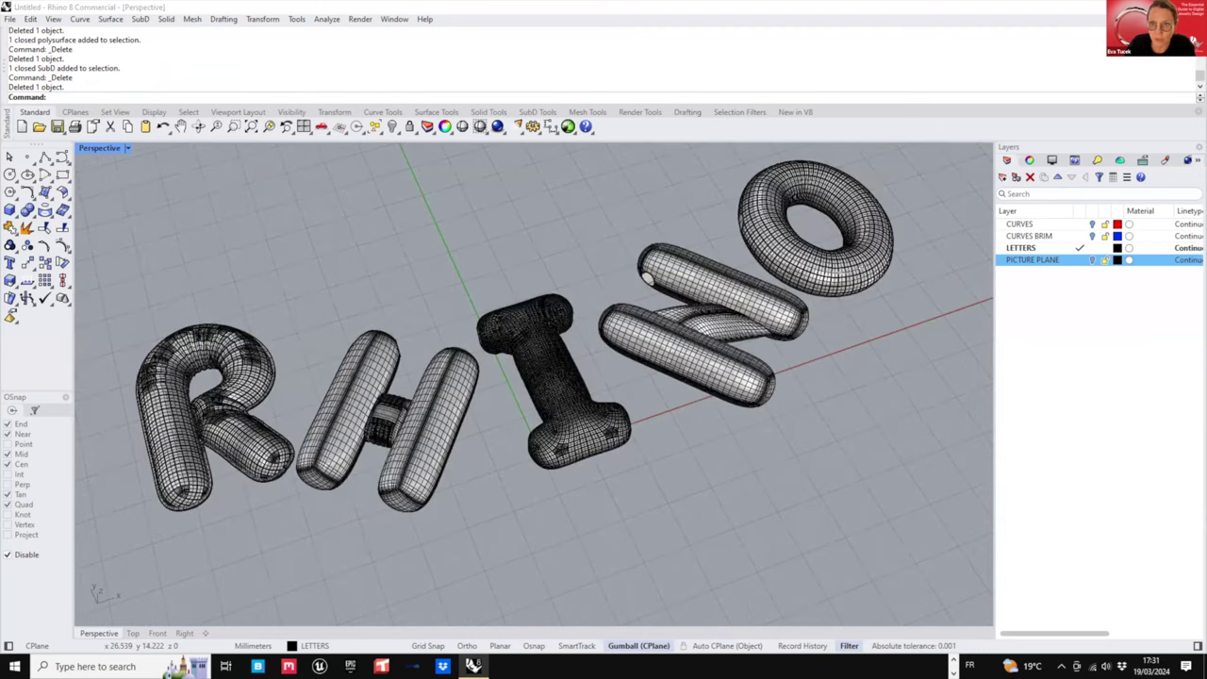
{"action": "right_click_drag", "start_coordinate": [506, 248], "coordinate": [565, 283]}
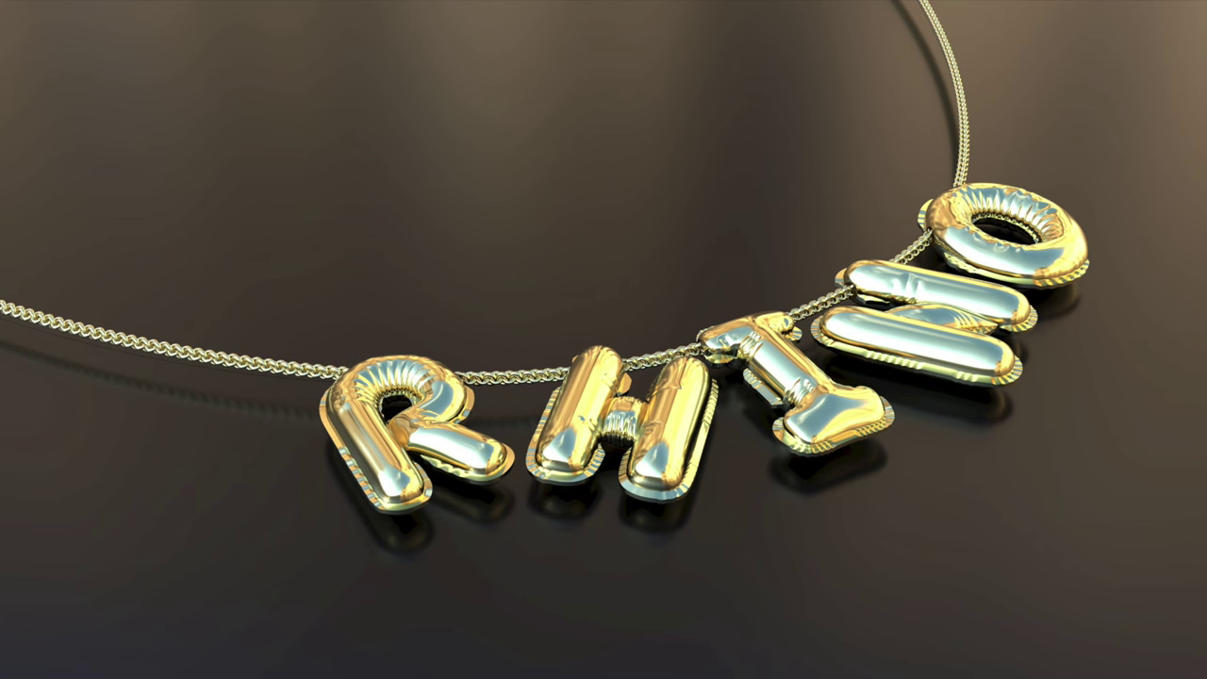